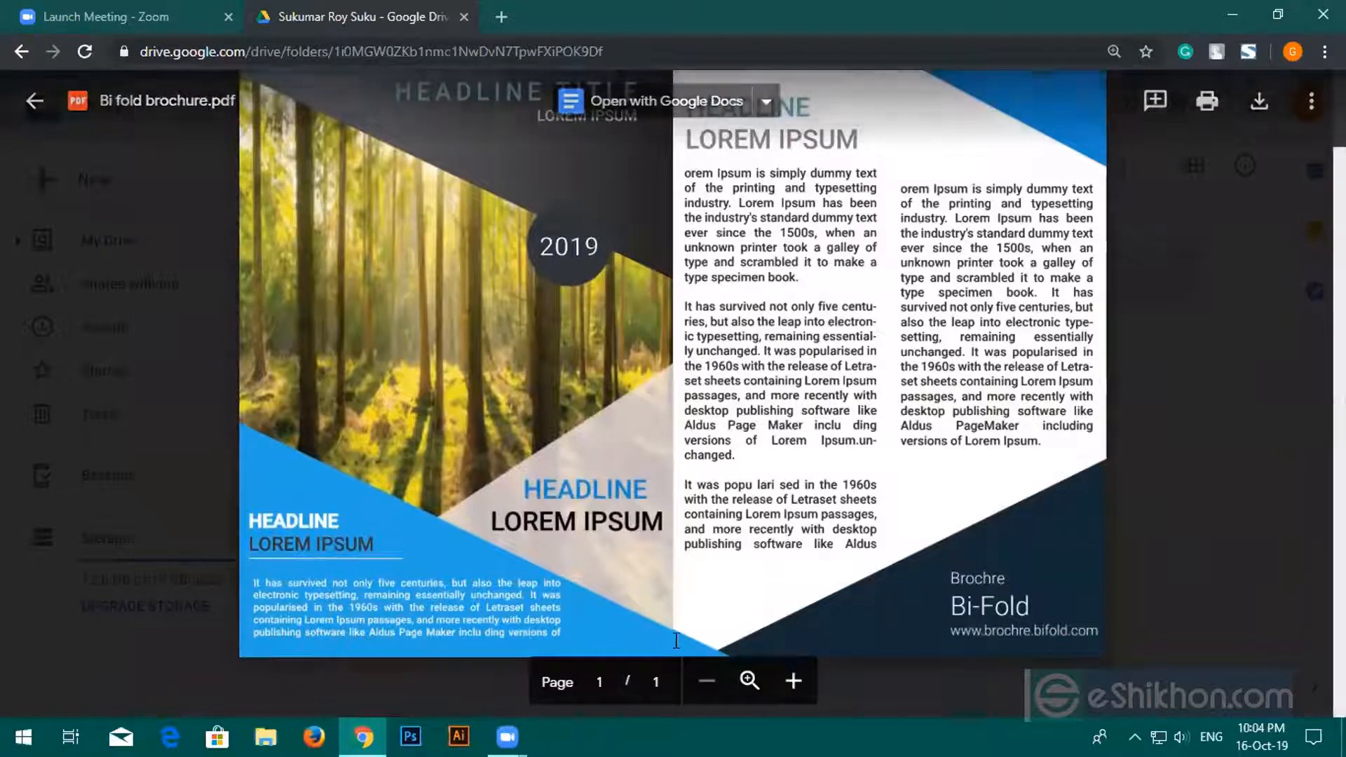
# Enlarge the bi-fold brochure PDF and examine its cover and text columns up to the page's lower edge.
pyautogui.click(749, 680)
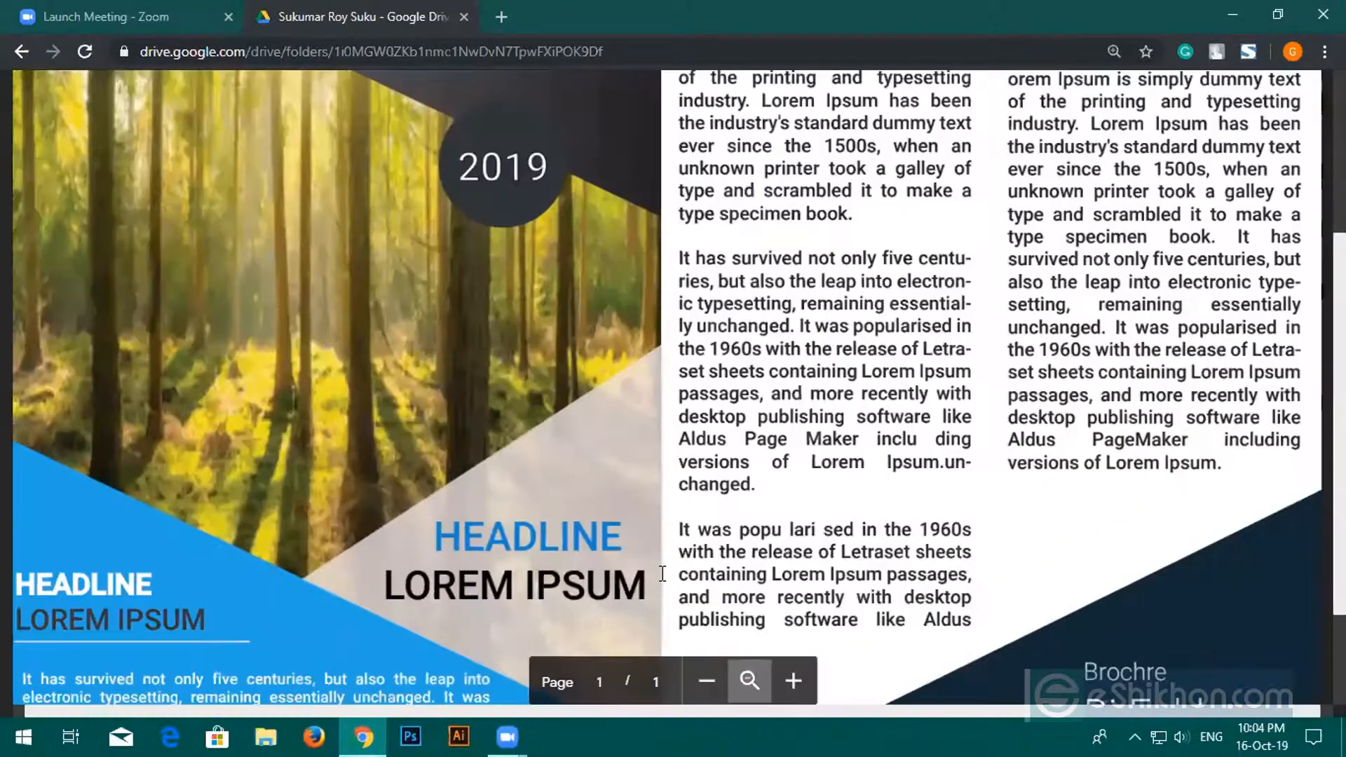
pyautogui.scroll(-2, 663, 574)
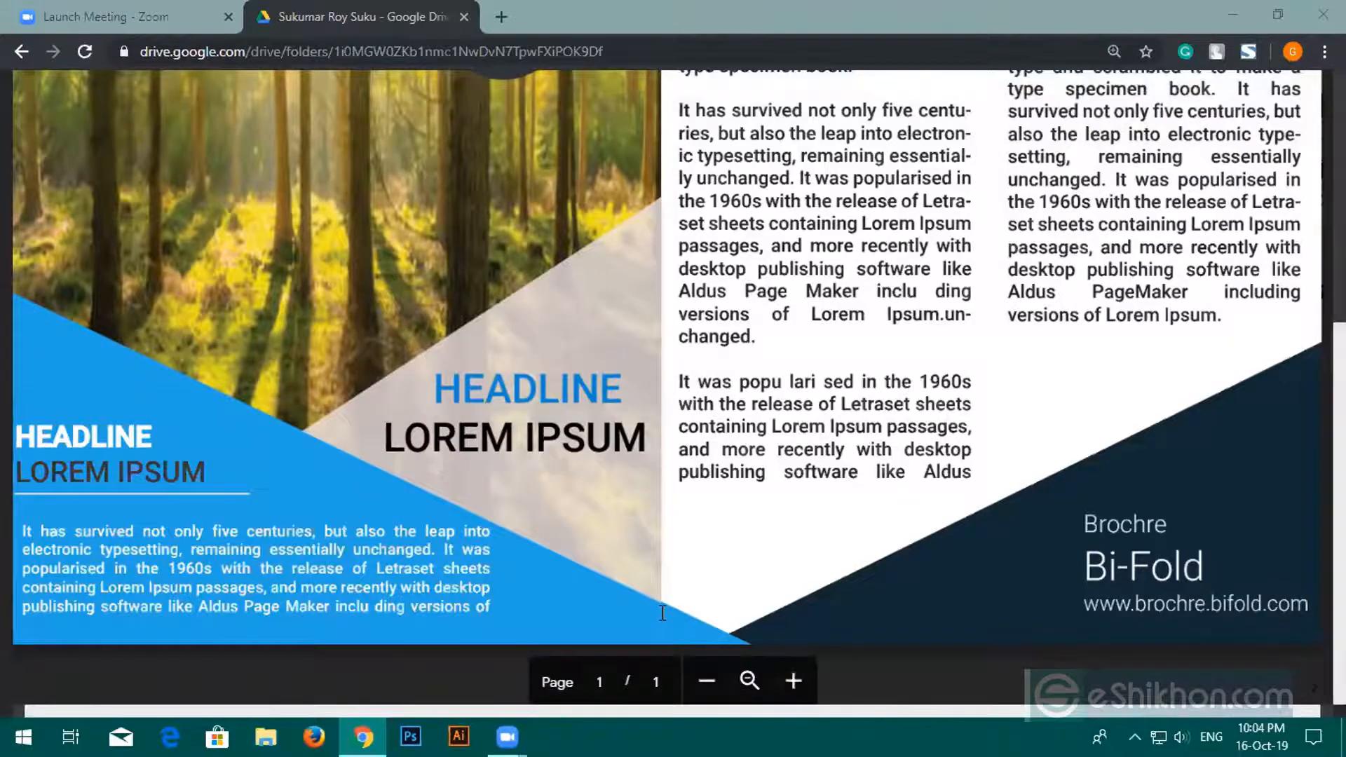
pyautogui.scroll(3, 662, 613)
pyautogui.scroll(-3, 662, 612)
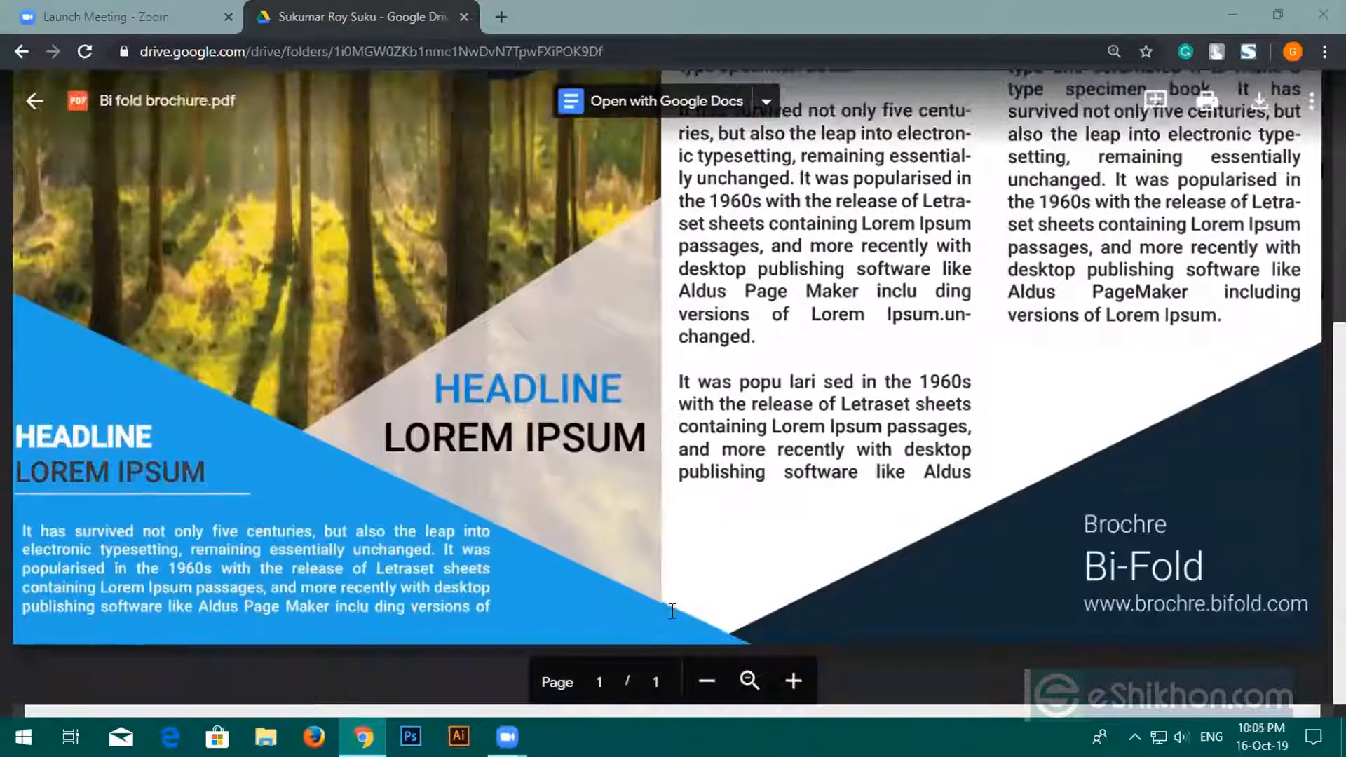
pyautogui.scroll(6, 561, 575)
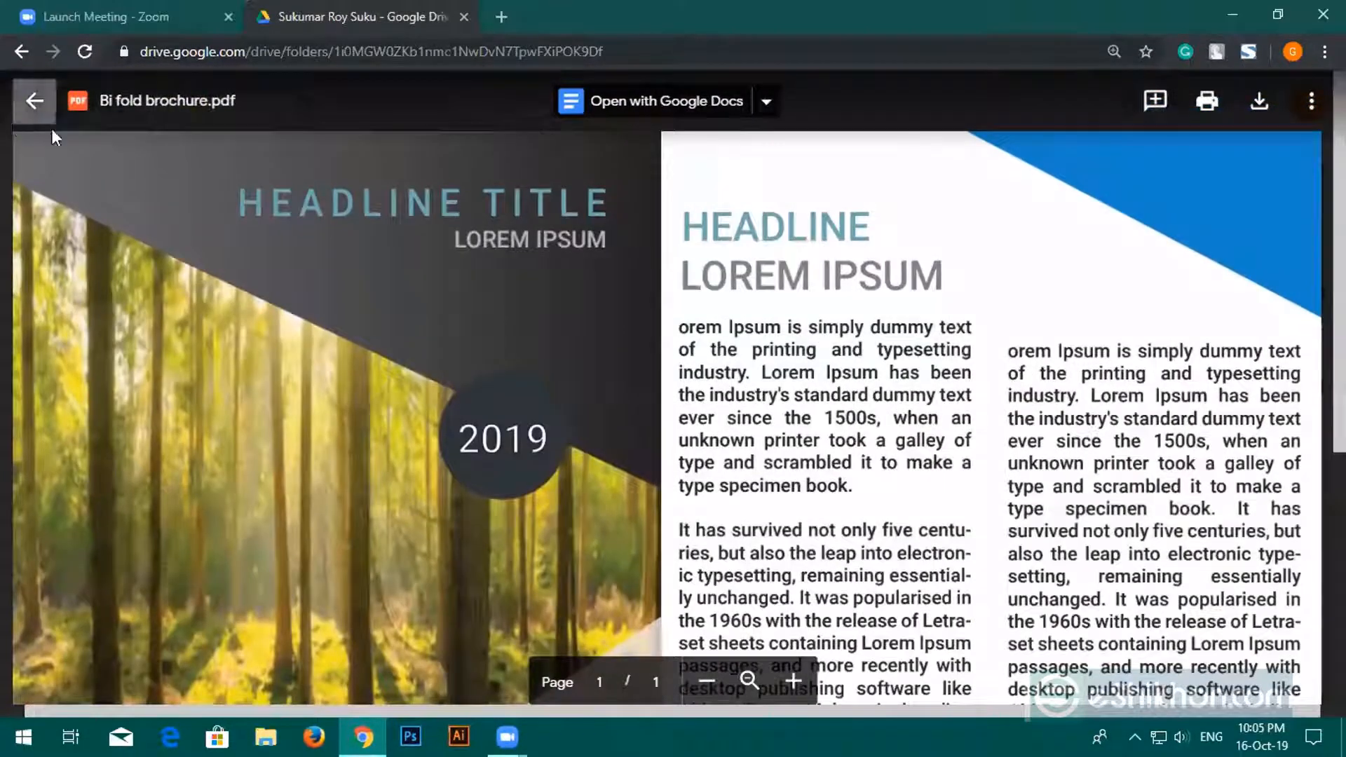
# Reopen Bi fold brochure.pdf at its default size and examine the overall layout of both halves.
pyautogui.click(35, 100)
pyautogui.doubleClick(600, 270)
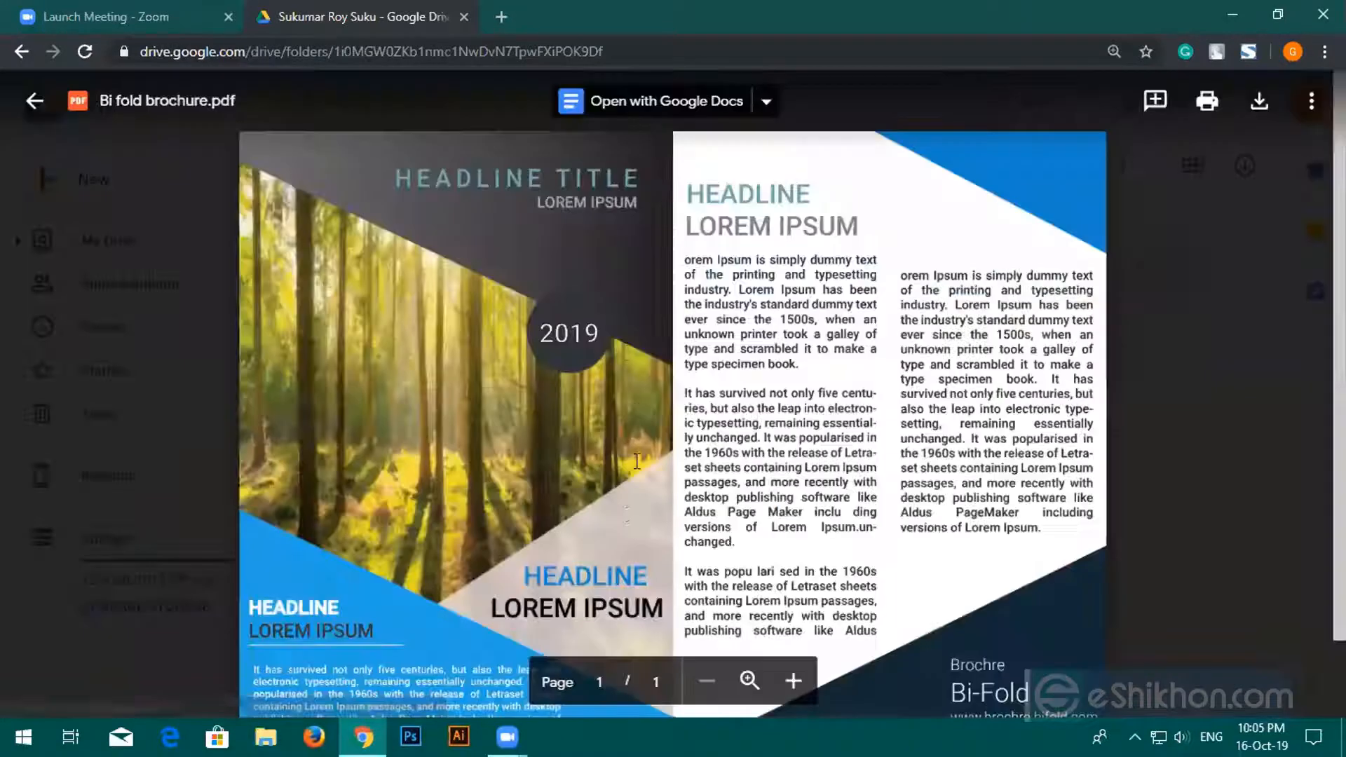
pyautogui.scroll(1, 621, 536)
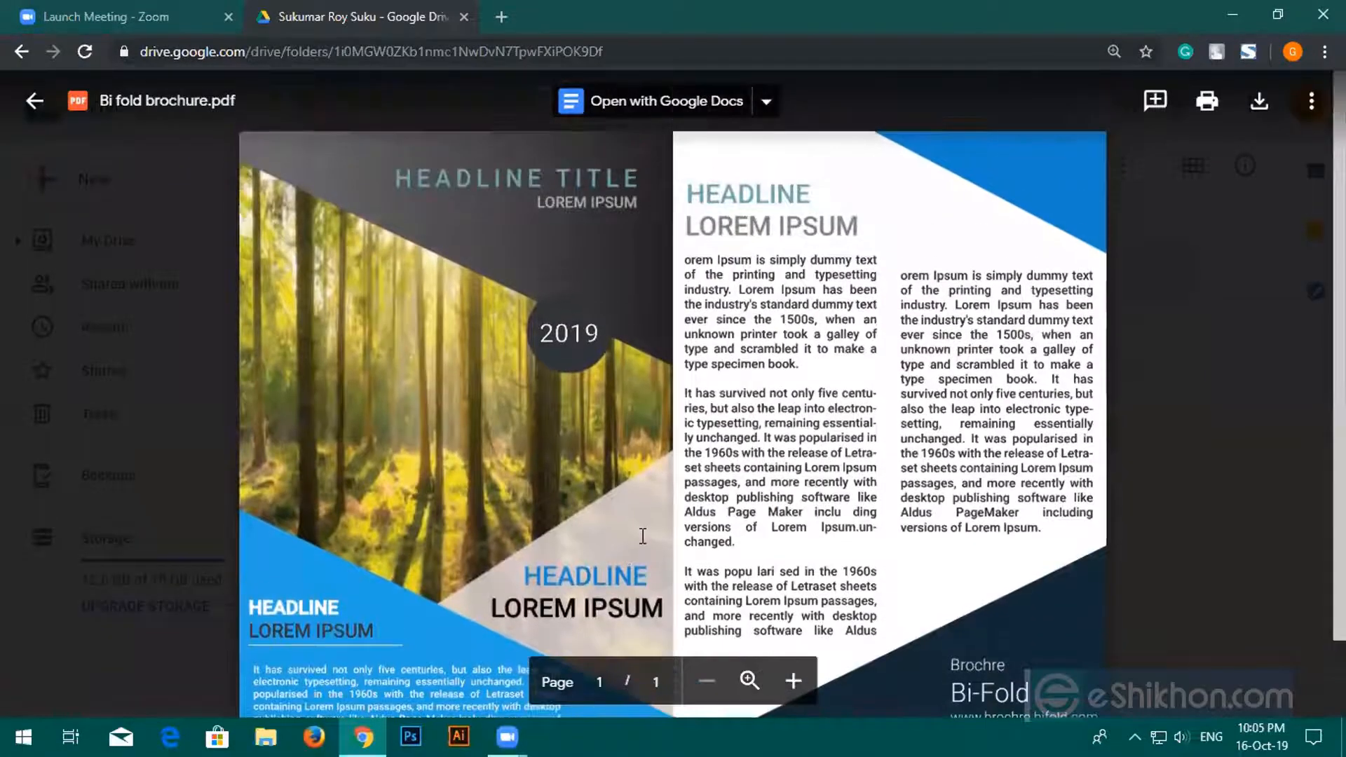
pyautogui.scroll(-1, 656, 504)
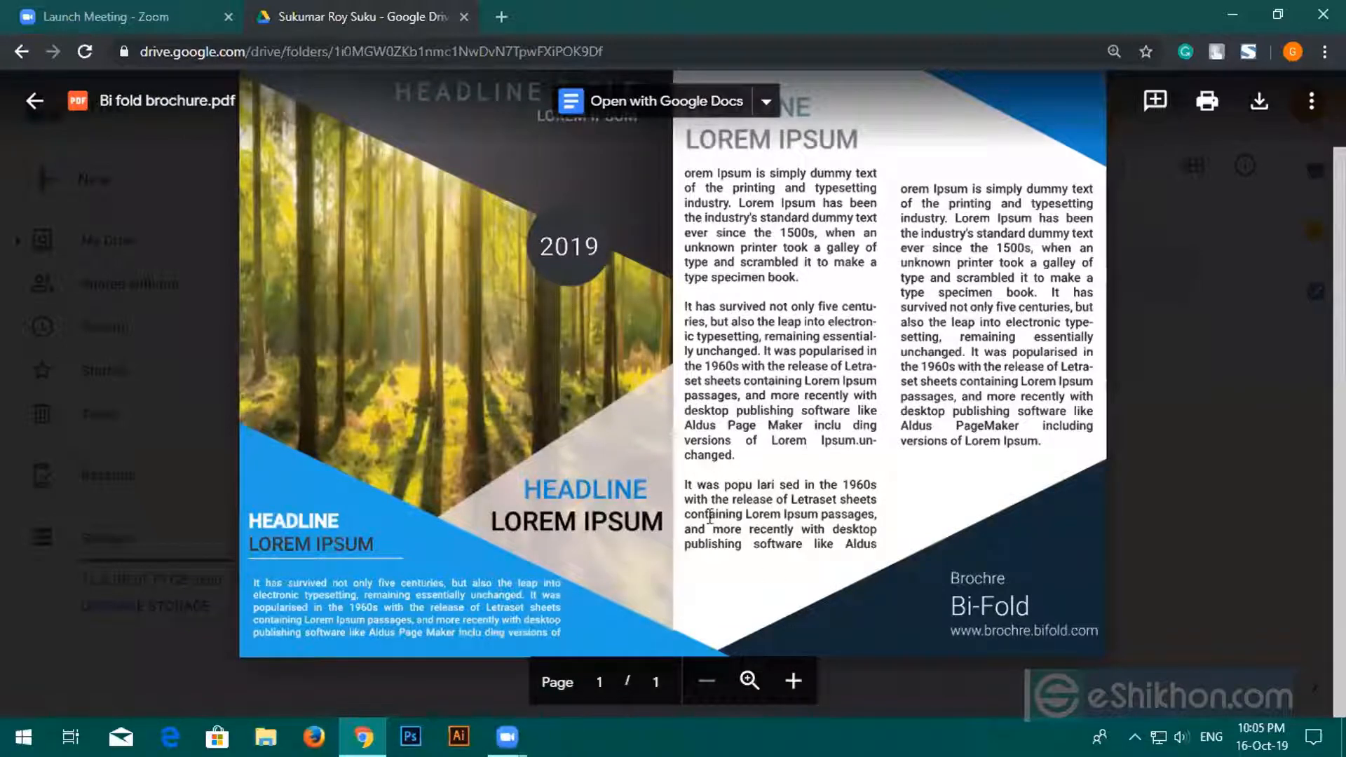
pyautogui.scroll(1, 548, 516)
pyautogui.scroll(-1, 571, 498)
pyautogui.scroll(1, 569, 504)
pyautogui.scroll(-1, 569, 496)
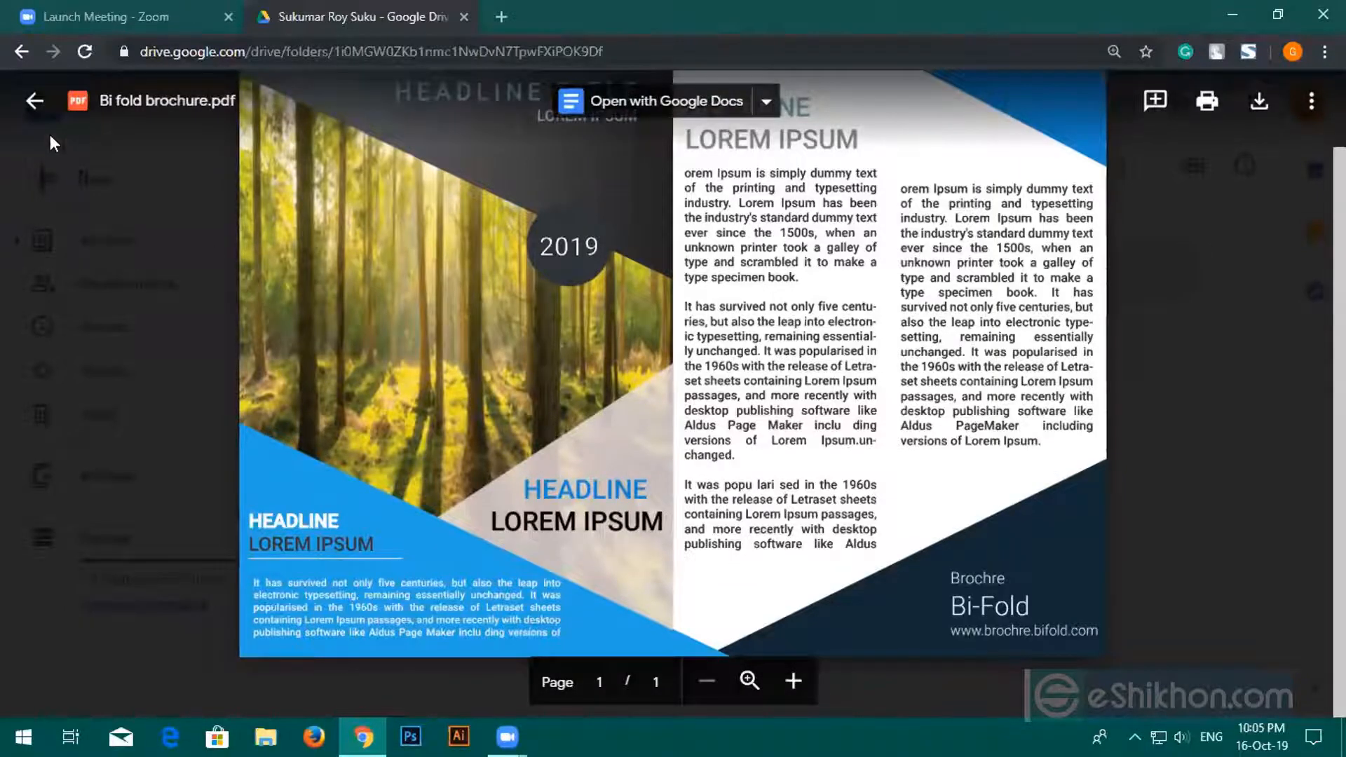
# Return to the Class 18 (Assignment) folder and open Untitled-1.ai from the third student's folder.
pyautogui.click(35, 102)
pyautogui.click(504, 172)
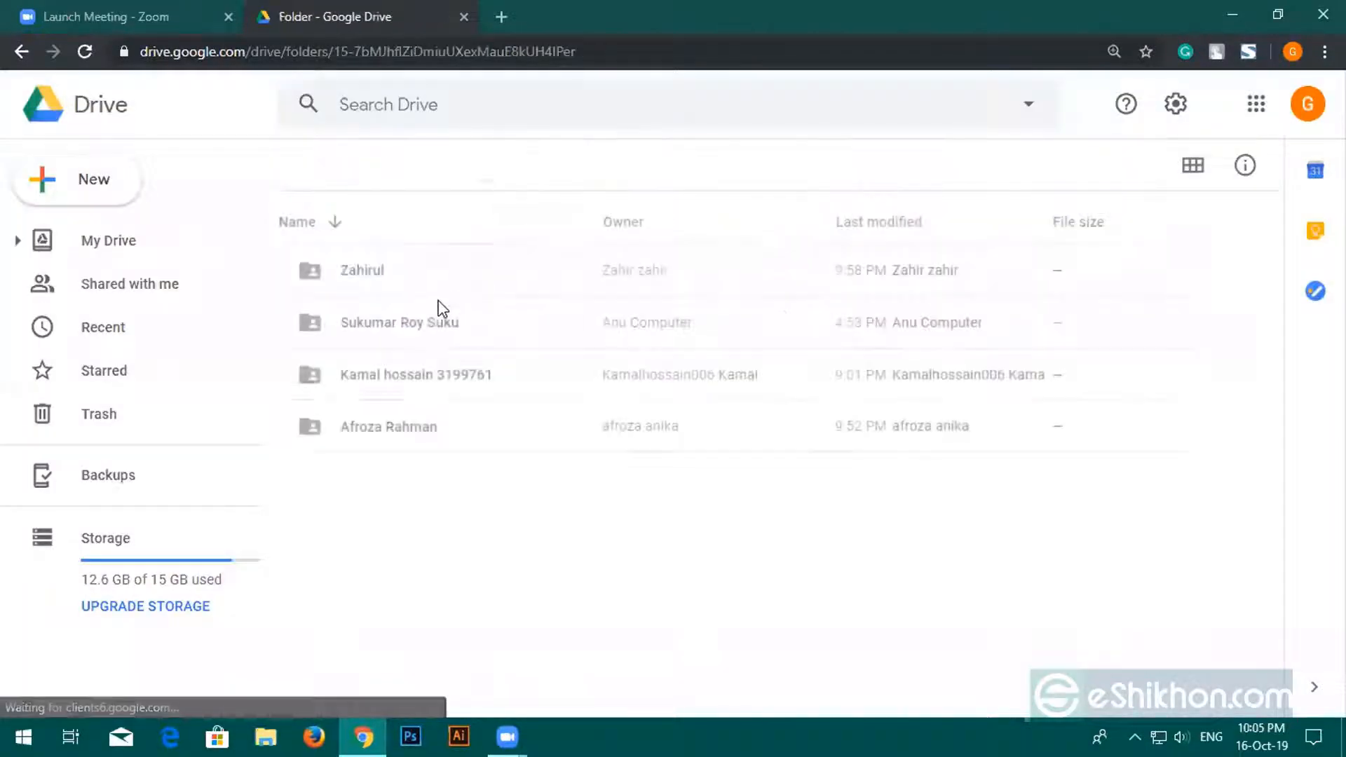
pyautogui.doubleClick(416, 382)
pyautogui.doubleClick(418, 274)
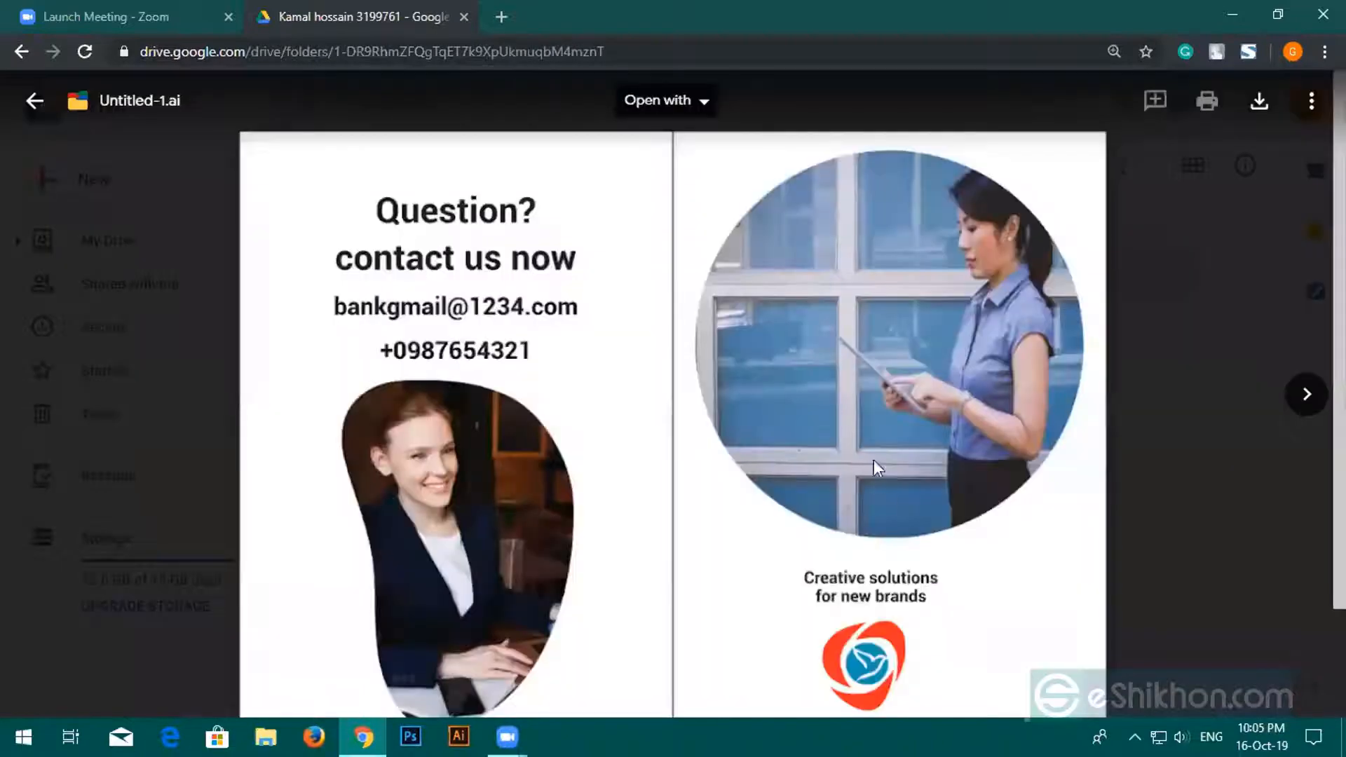
# Examine the contact half and the cover half of the Untitled-1.ai brochure from top to bottom.
pyautogui.scroll(-2, 887, 499)
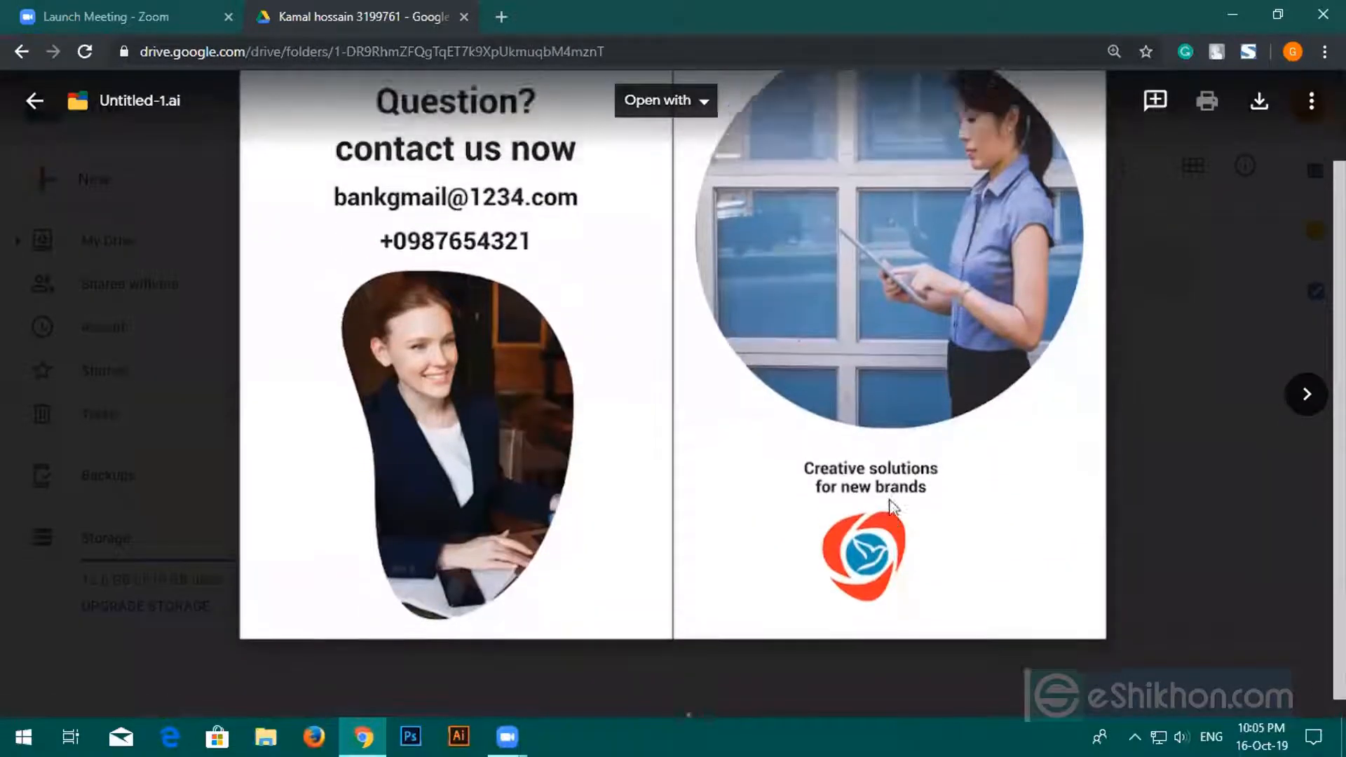
pyautogui.scroll(2, 889, 499)
pyautogui.scroll(-2, 881, 495)
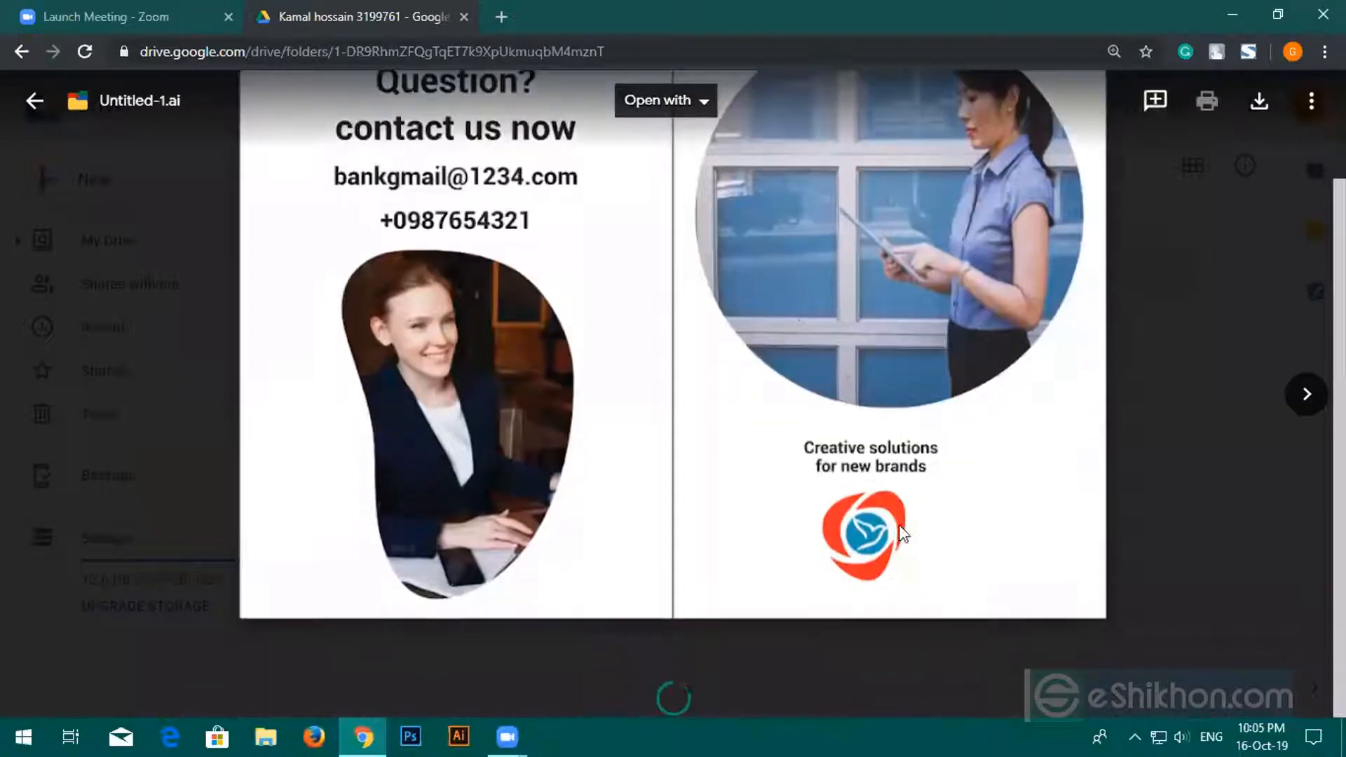
pyautogui.scroll(2, 870, 499)
pyautogui.scroll(-2, 877, 499)
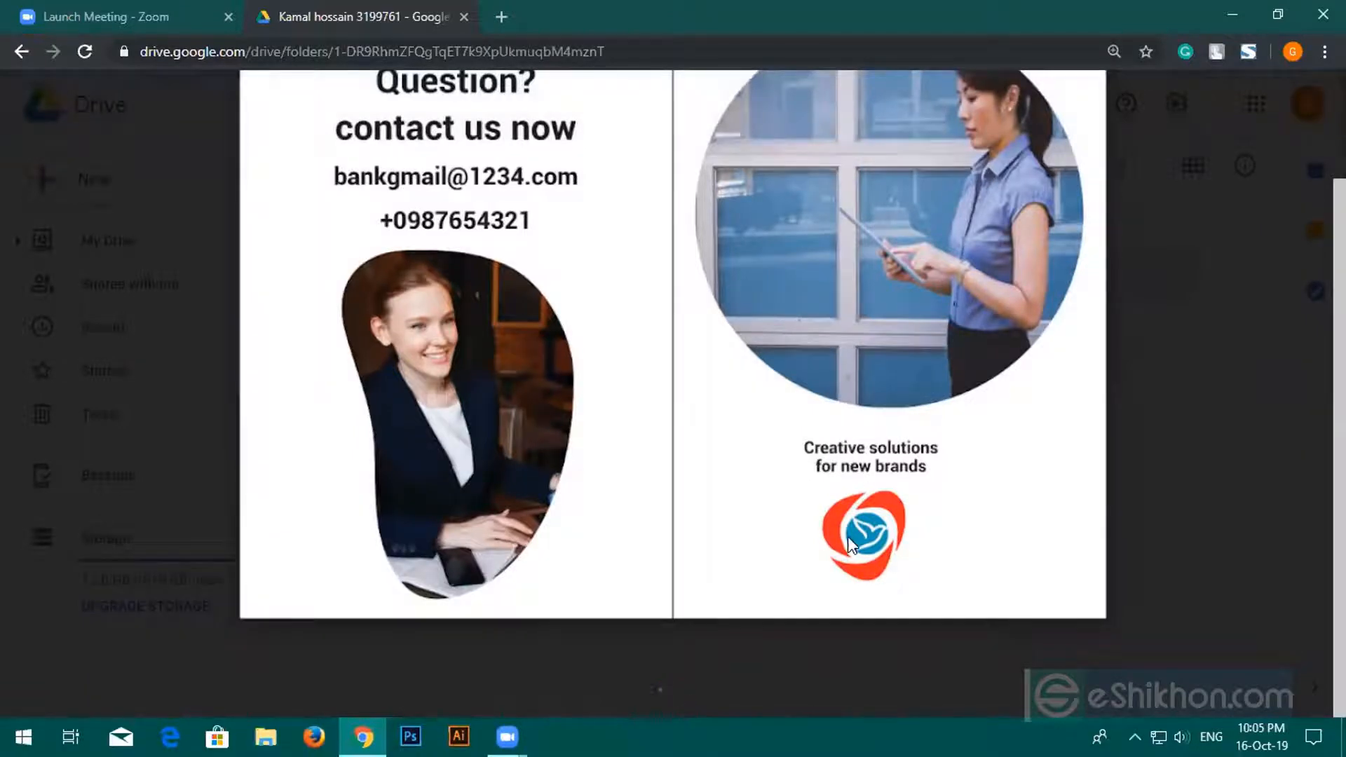
pyautogui.scroll(2, 848, 533)
pyautogui.scroll(-1, 532, 491)
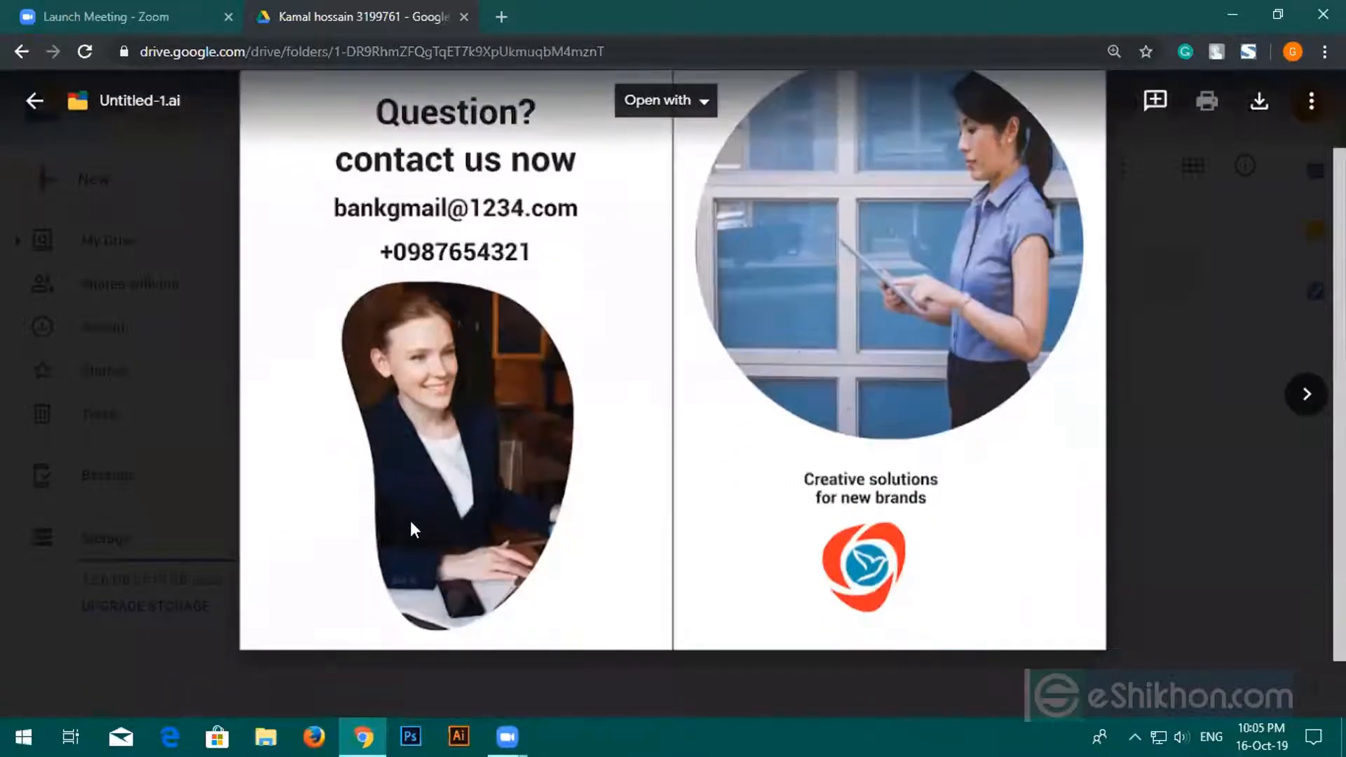
pyautogui.scroll(2, 446, 512)
pyautogui.scroll(-2, 460, 519)
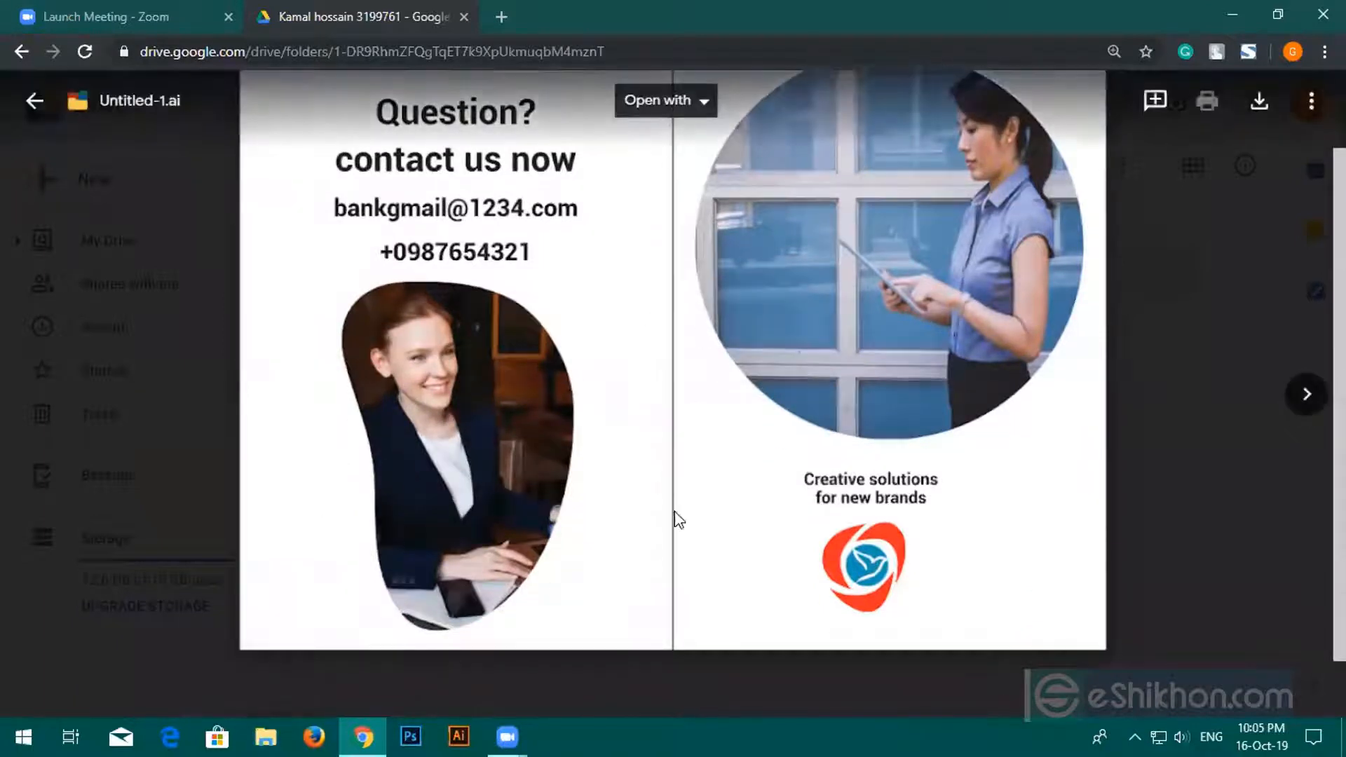
pyautogui.scroll(2, 483, 364)
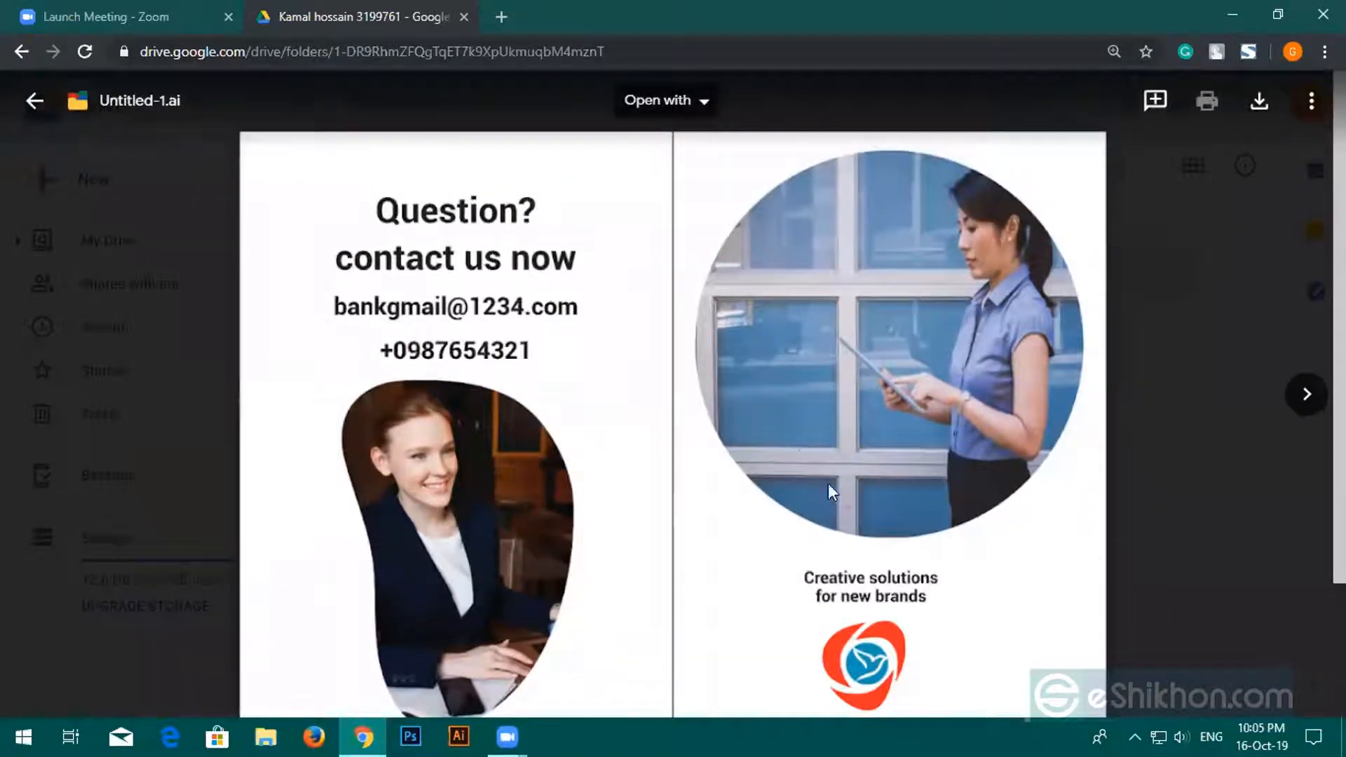
pyautogui.scroll(-2, 834, 463)
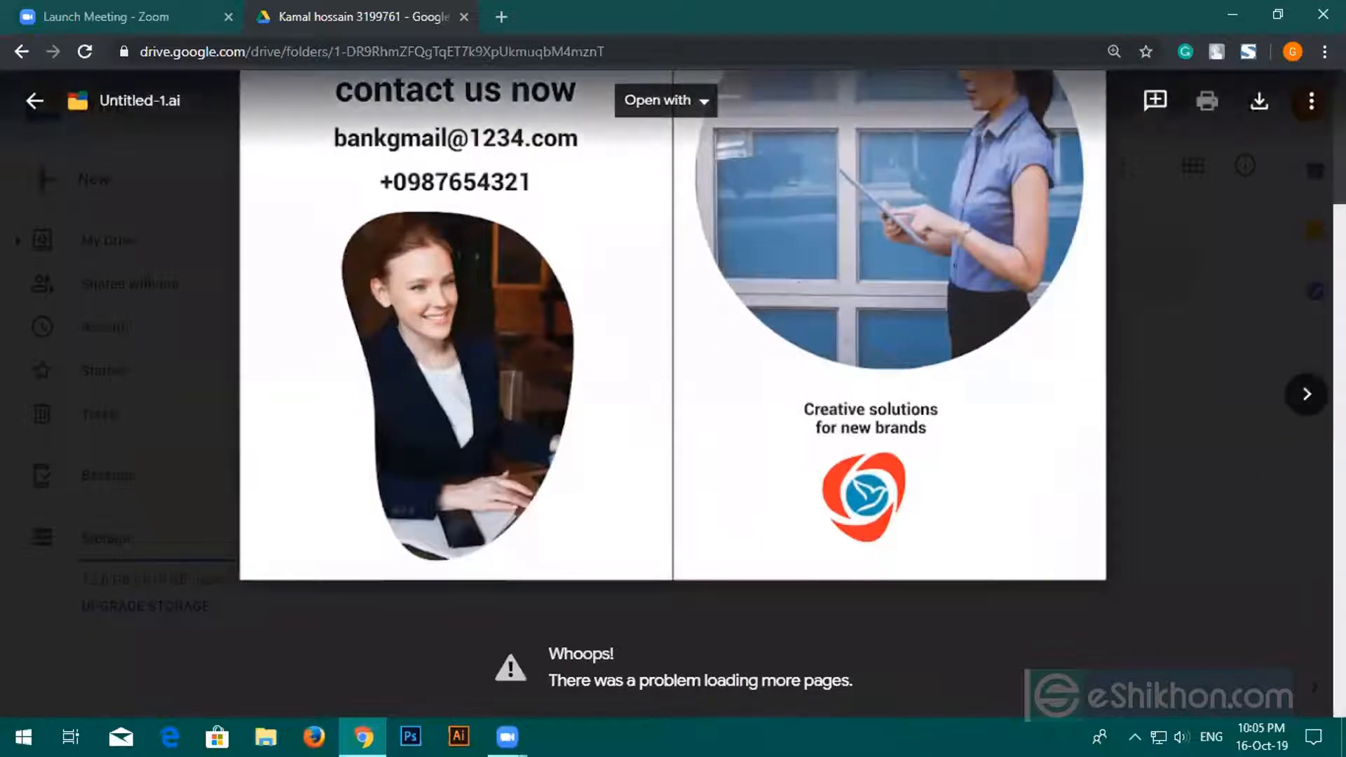
# Advance to 11111111-02.jpg and examine its middle and outer panels enlarged, ending with the whole image in view.
pyautogui.click(1307, 397)
pyautogui.click(1308, 396)
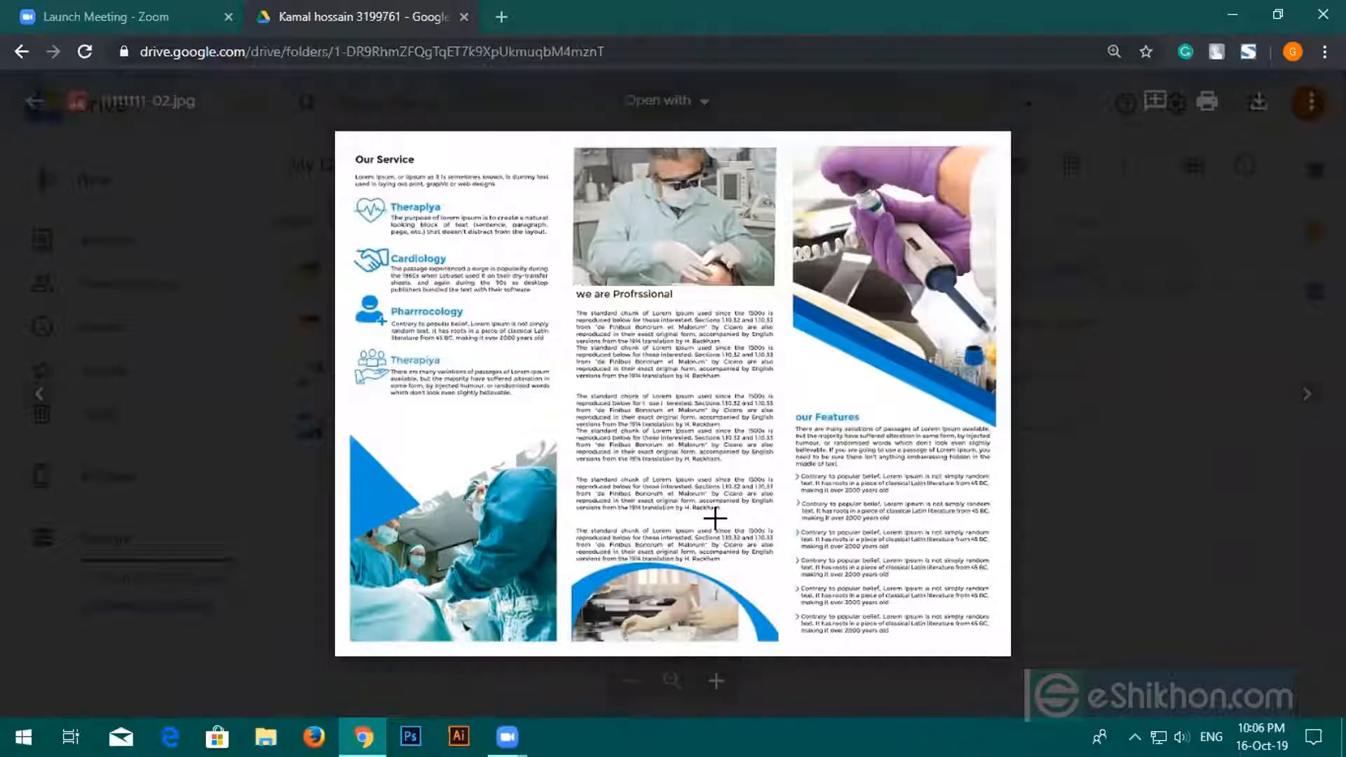
pyautogui.click(754, 266)
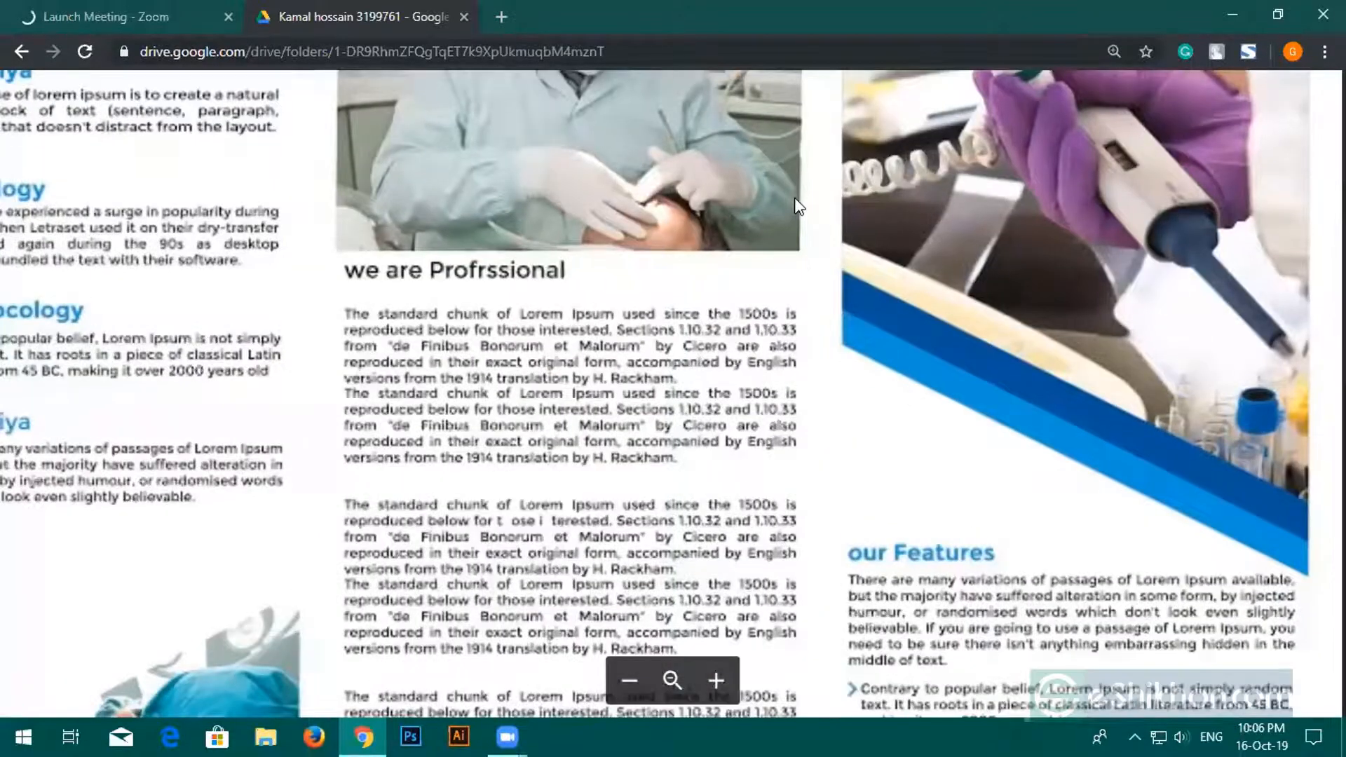
pyautogui.click(795, 200)
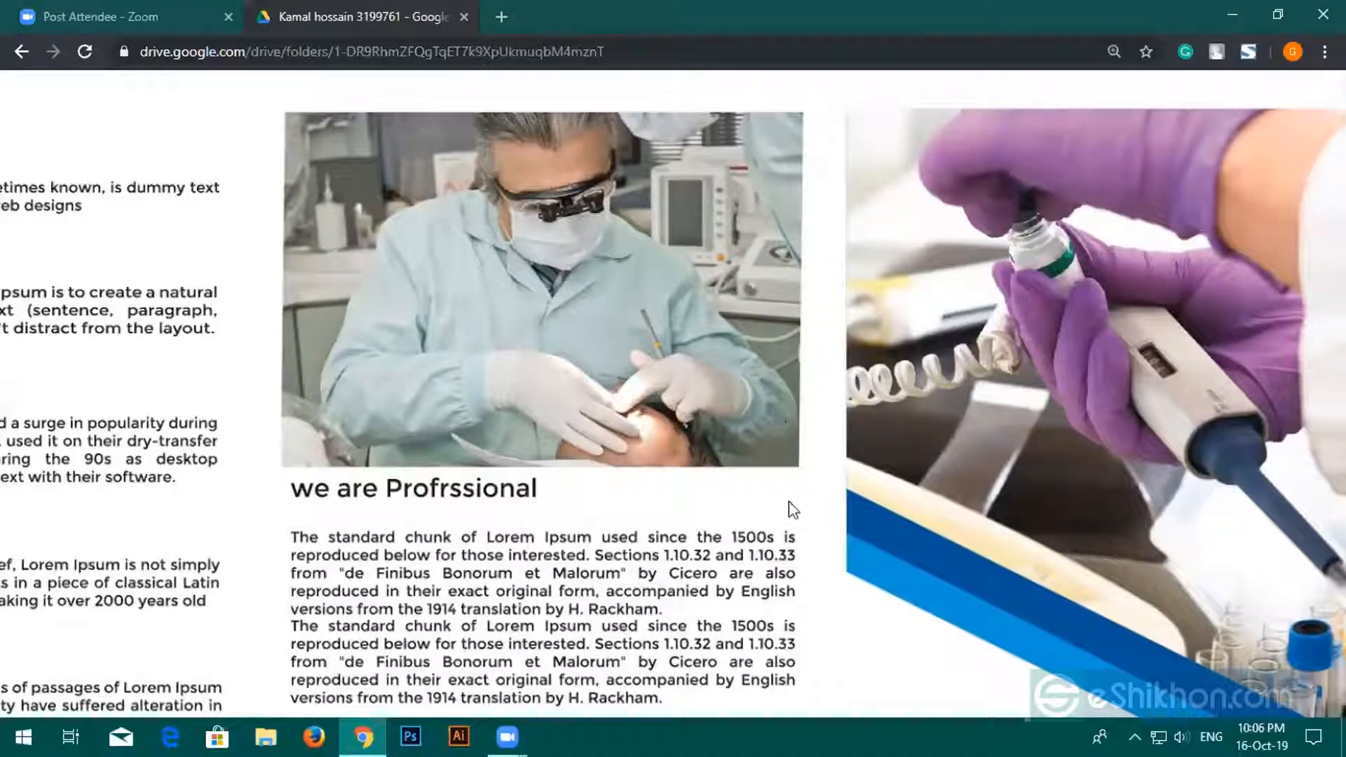
pyautogui.scroll(3, 775, 489)
pyautogui.scroll(-4, 777, 477)
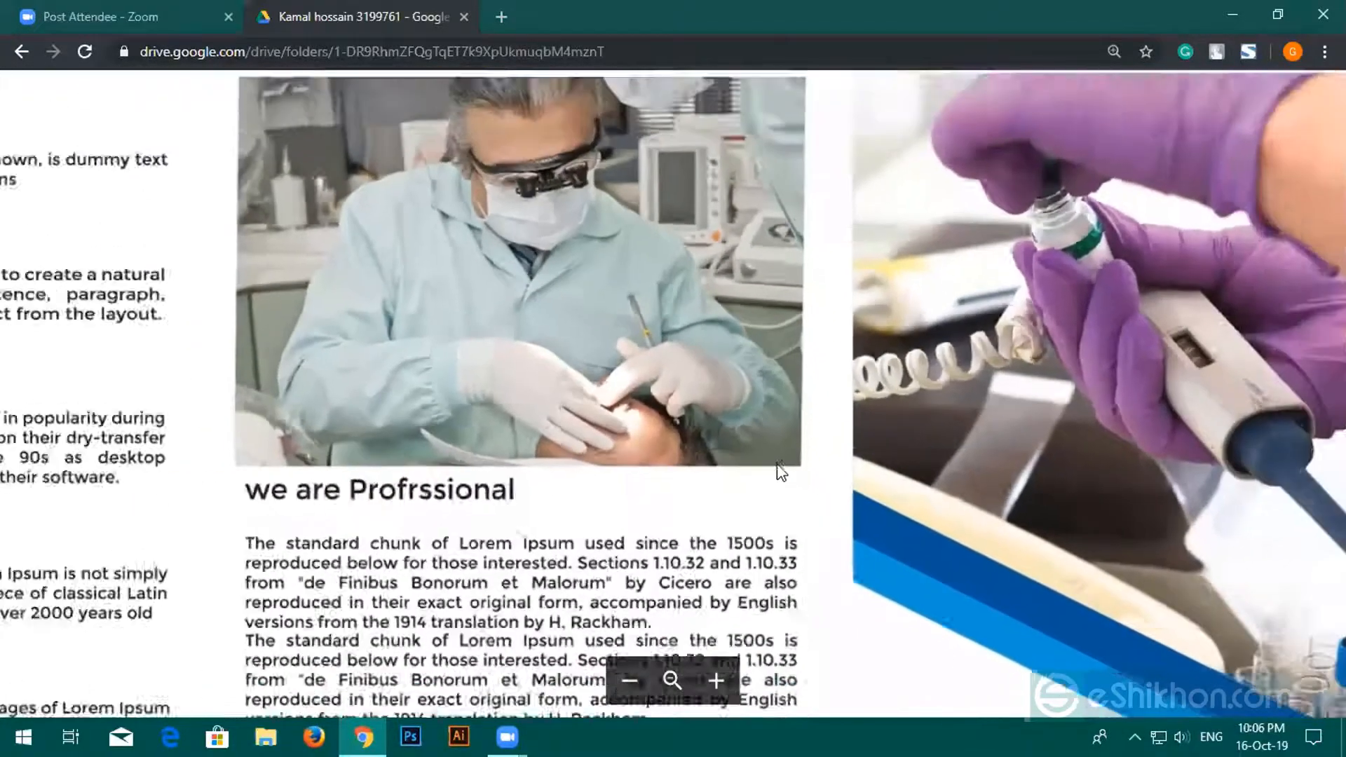
pyautogui.scroll(-5, 777, 457)
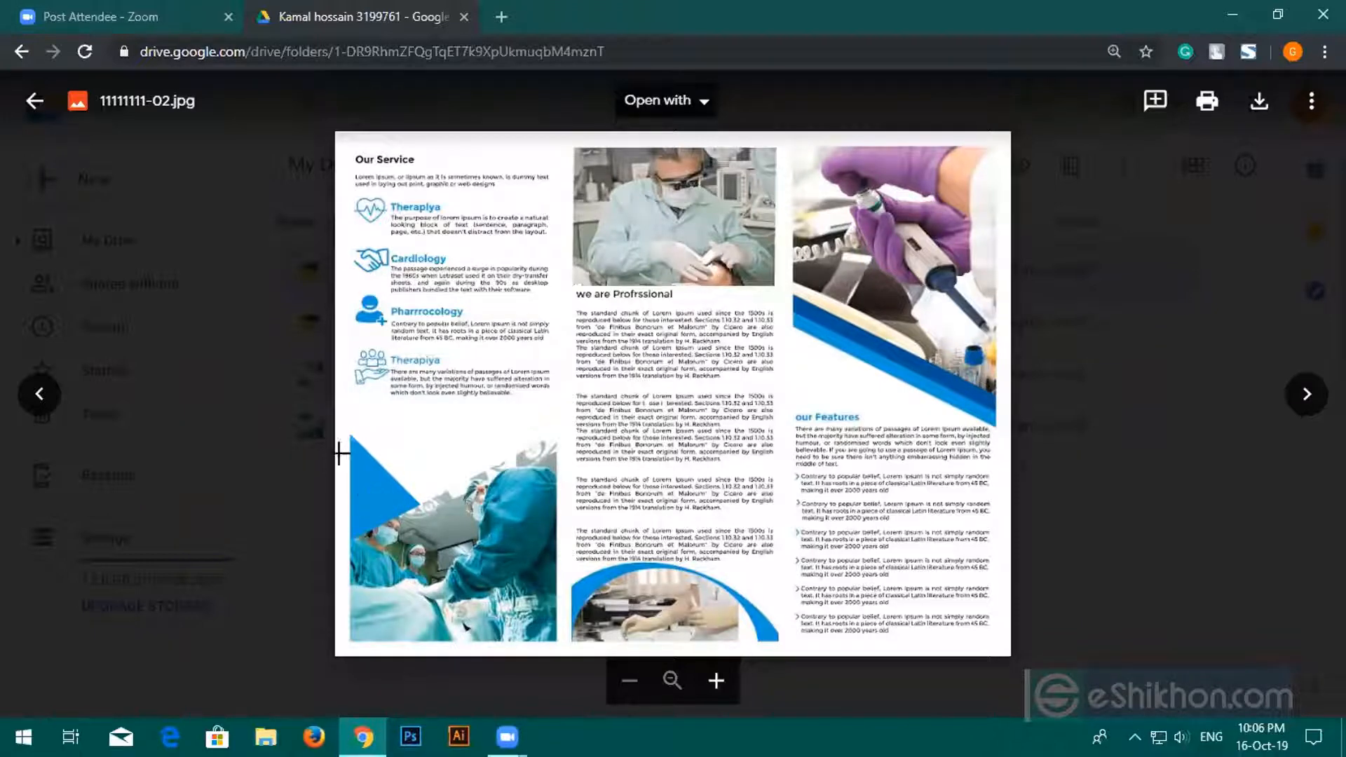
# Compare the outside of the medical brochure, 11111111-01.jpg, with its inside, 11111111-02.jpg.
pyautogui.click(1302, 394)
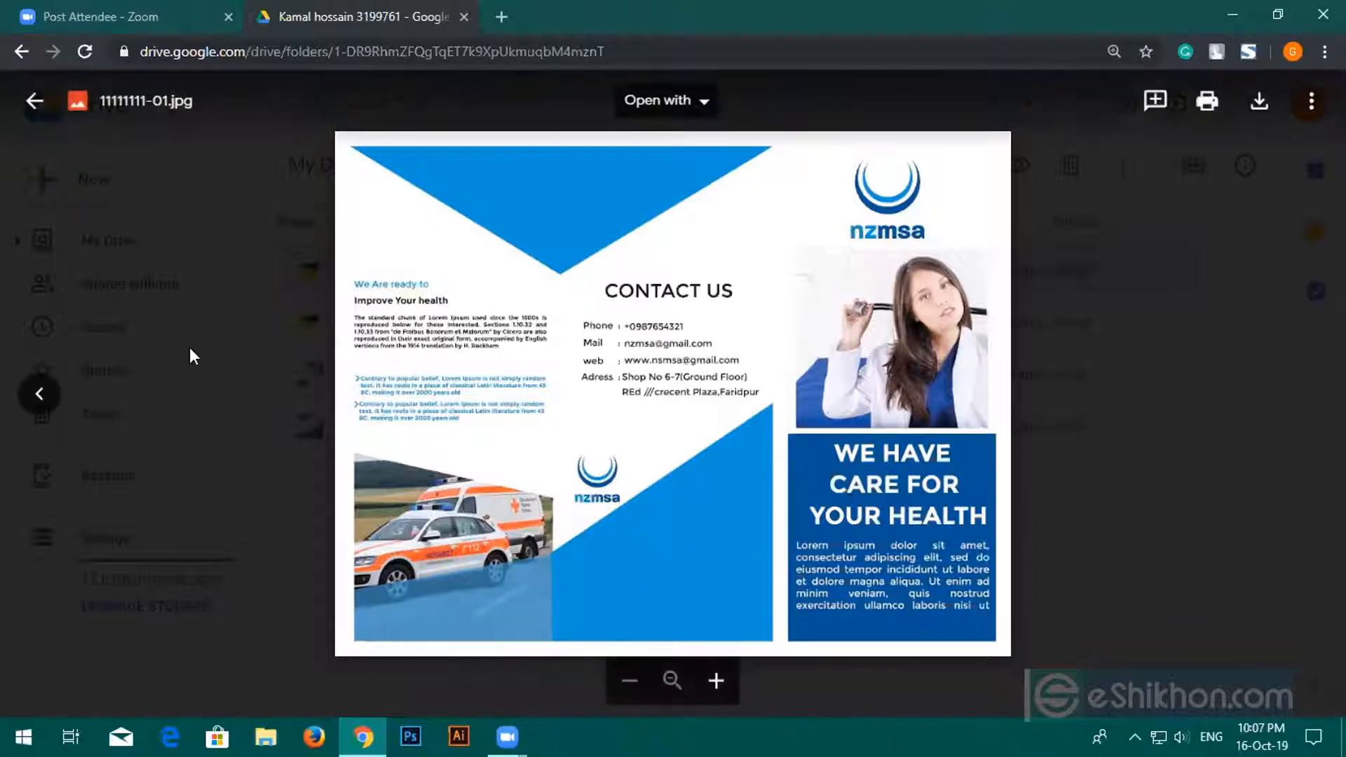
pyautogui.click(42, 407)
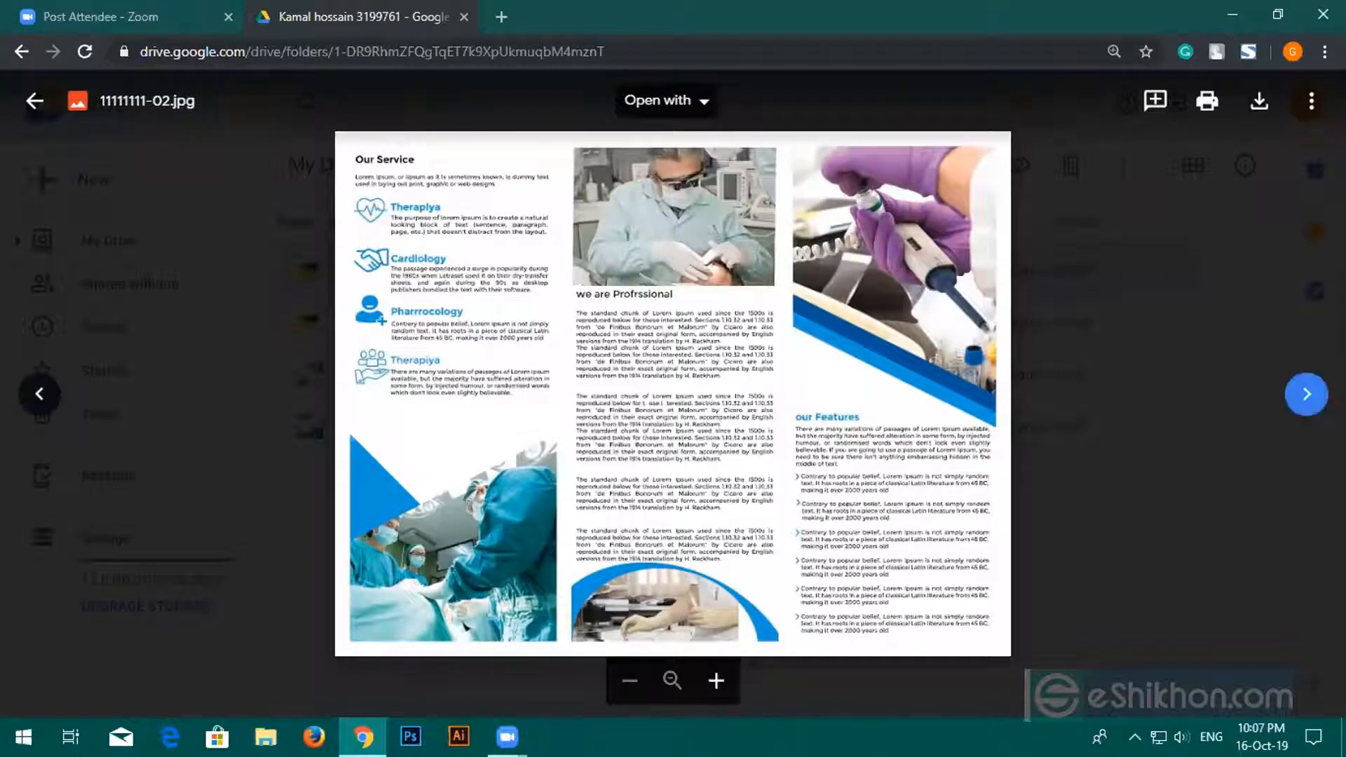
pyautogui.click(1306, 394)
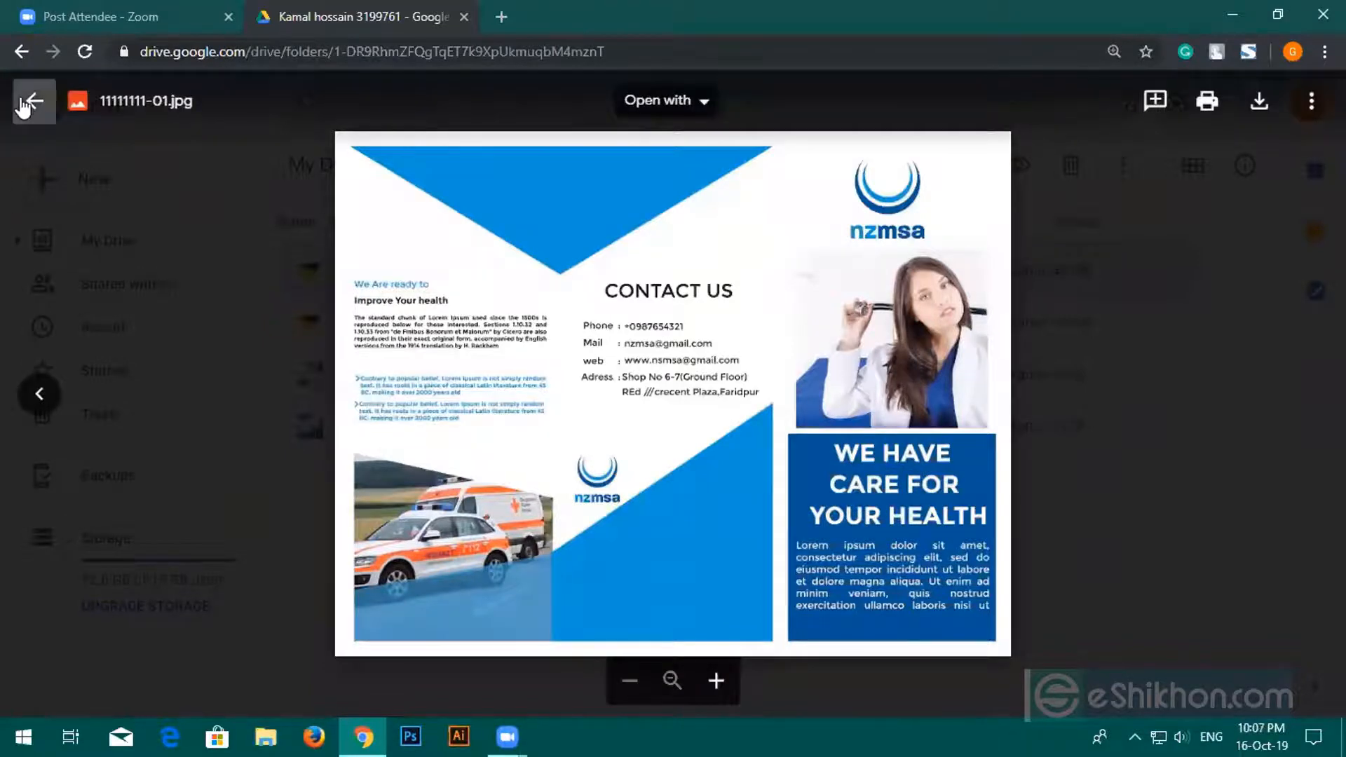
# Return to the Class 18 (Assignment) folder and open bi fold brochure-02.jpg from the fourth student's folder.
pyautogui.click(26, 105)
pyautogui.click(509, 168)
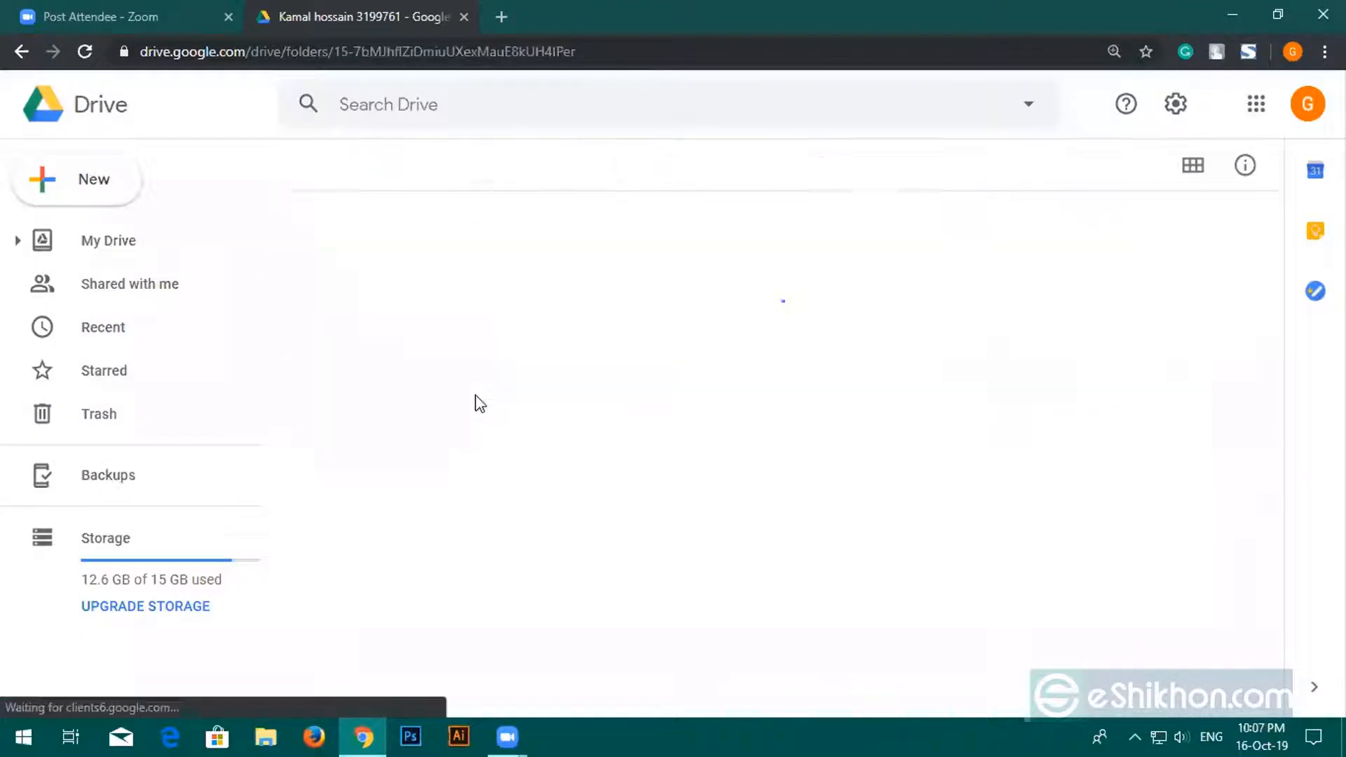
pyautogui.doubleClick(427, 428)
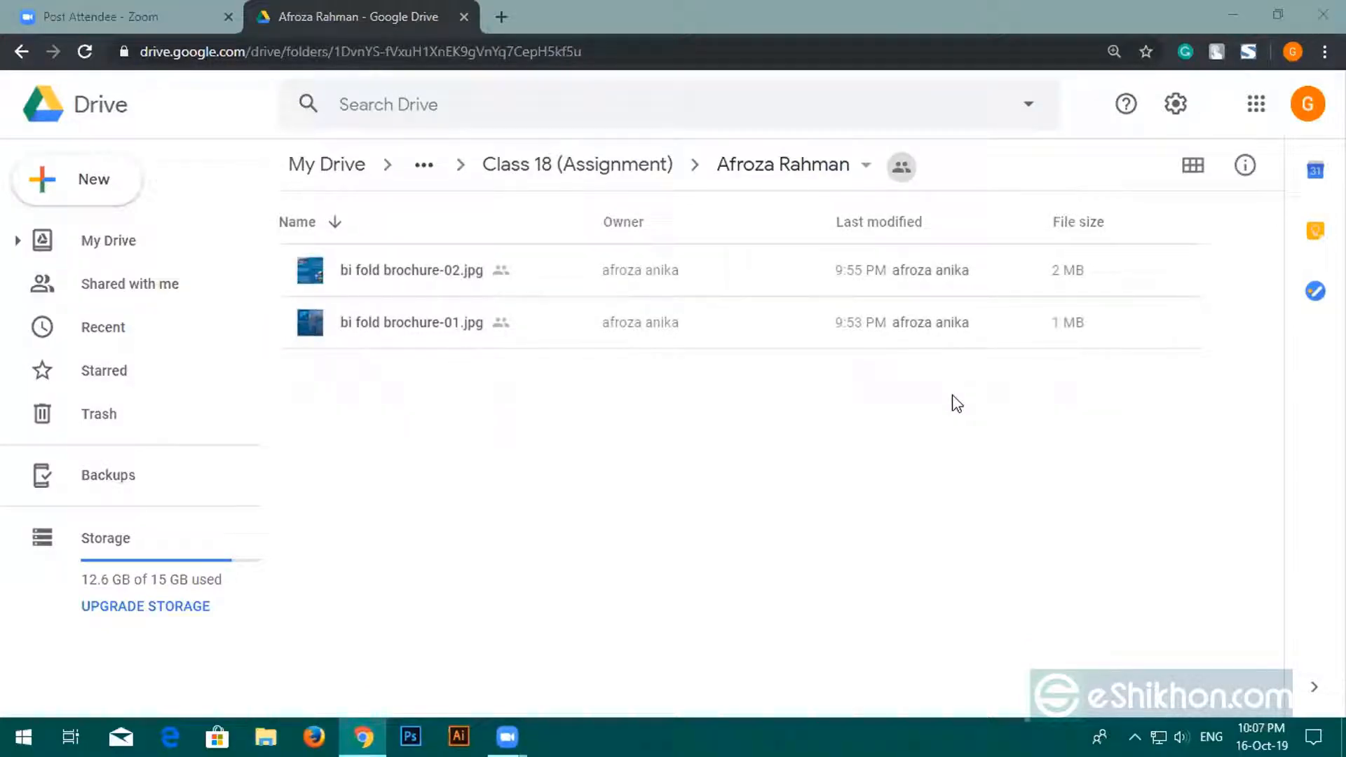
pyautogui.doubleClick(439, 281)
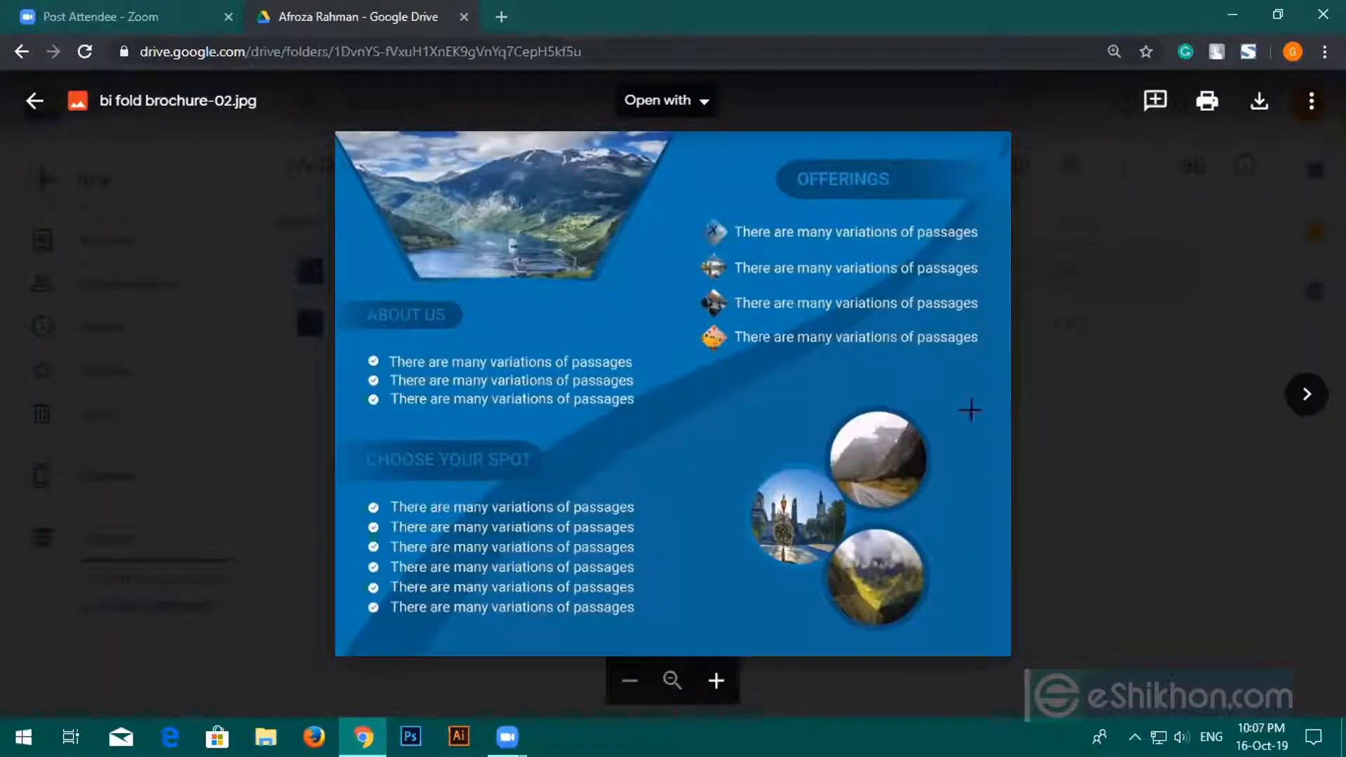
# Advance to bi fold brochure-01.jpg and examine its contact information area.
pyautogui.click(1306, 395)
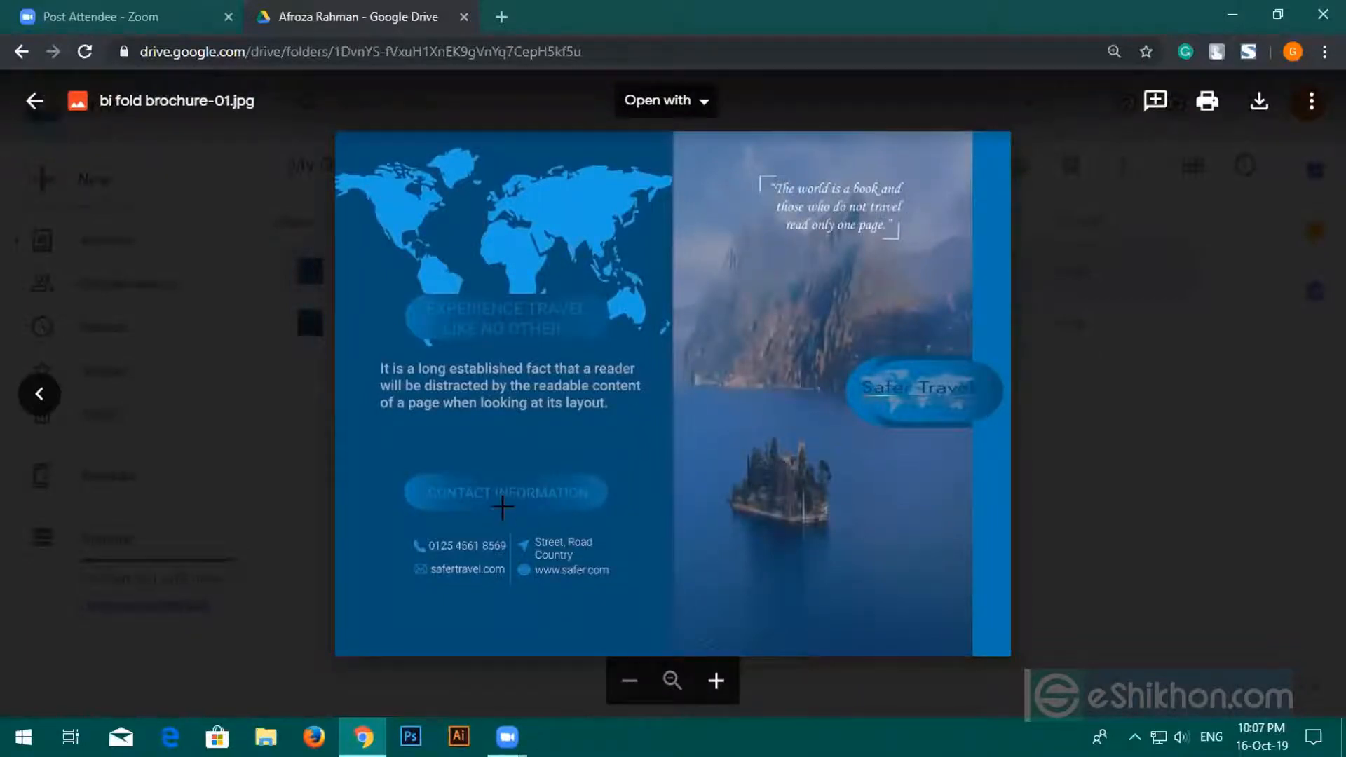
pyautogui.scroll(4, 503, 506)
pyautogui.scroll(-5, 545, 488)
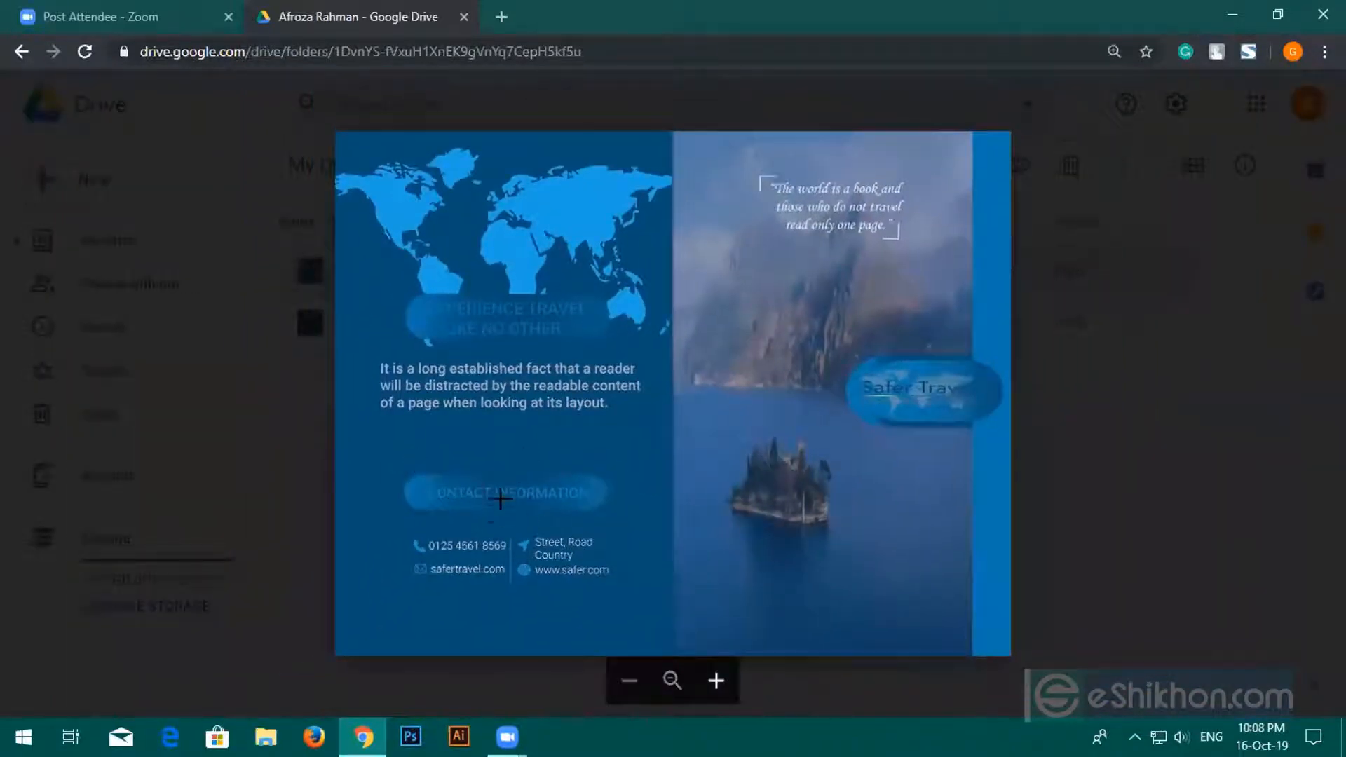
pyautogui.click(996, 727)
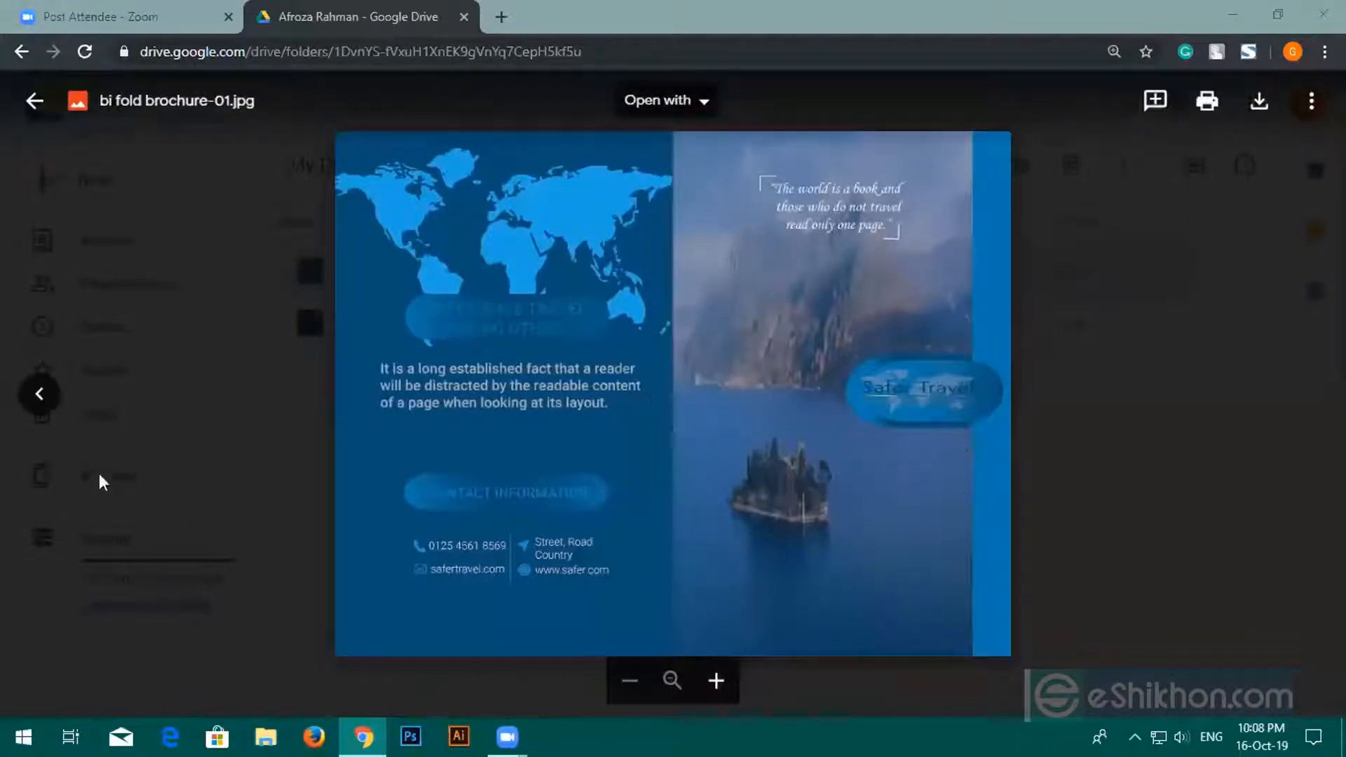
# Examine the offerings list of bi fold brochure-02.jpg enlarged and return to the Class 18 (Assignment) folder.
pyautogui.click(31, 393)
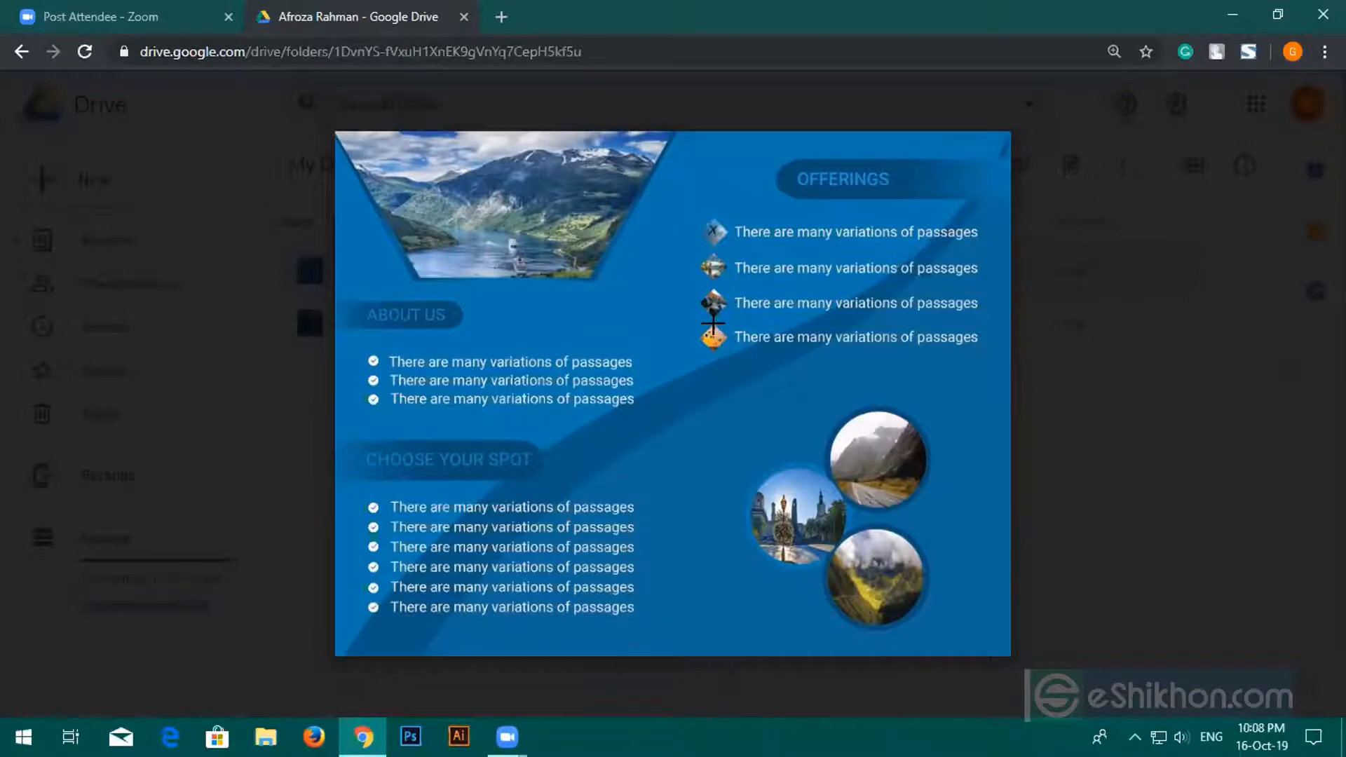
pyautogui.scroll(4, 724, 363)
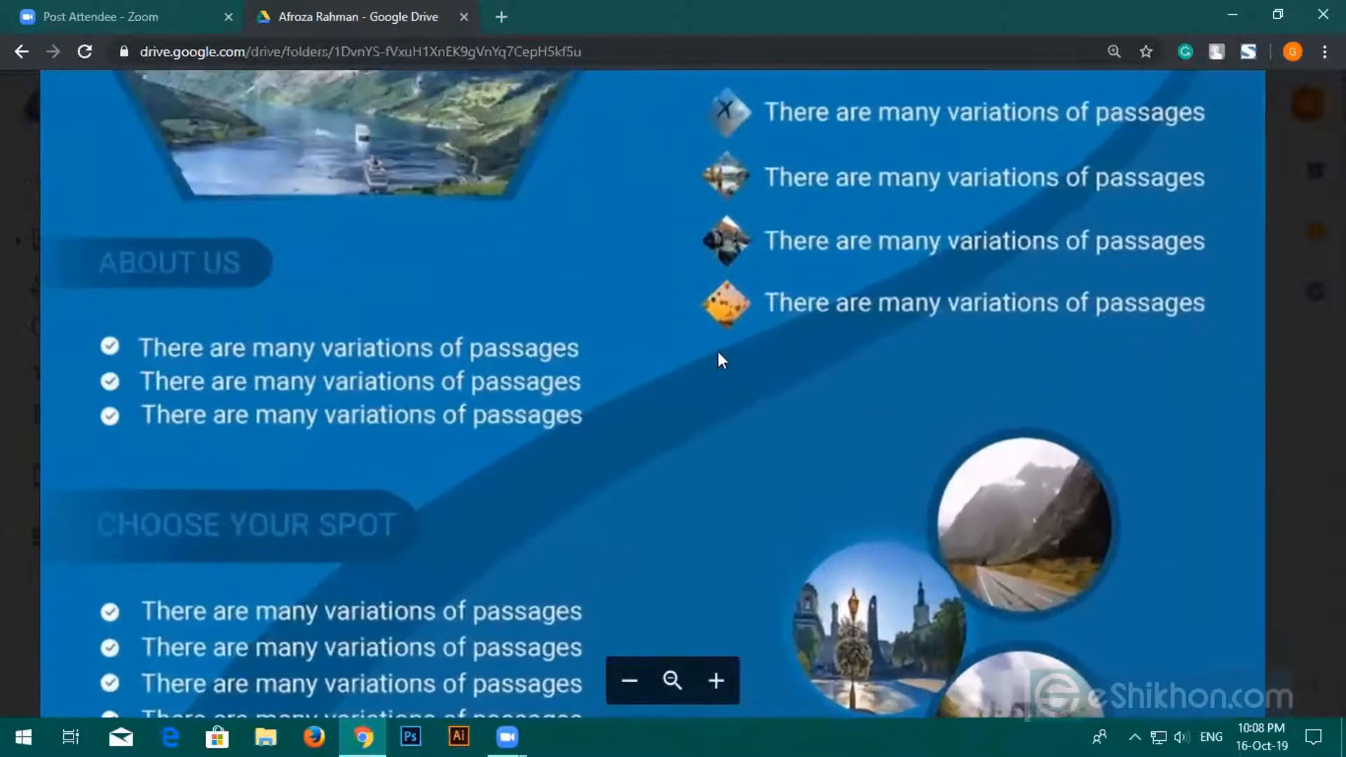
pyautogui.scroll(-1, 721, 350)
pyautogui.scroll(-3, 722, 349)
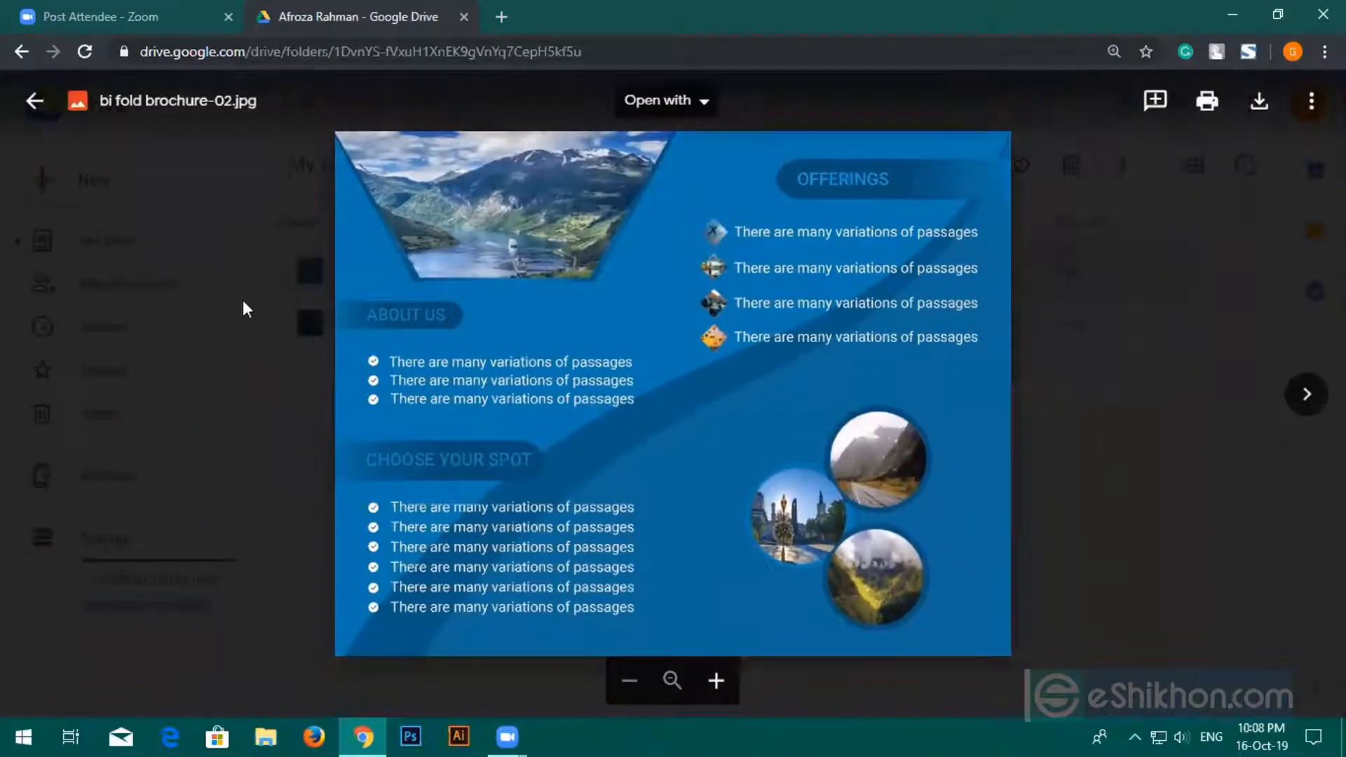
pyautogui.click(35, 102)
pyautogui.click(541, 170)
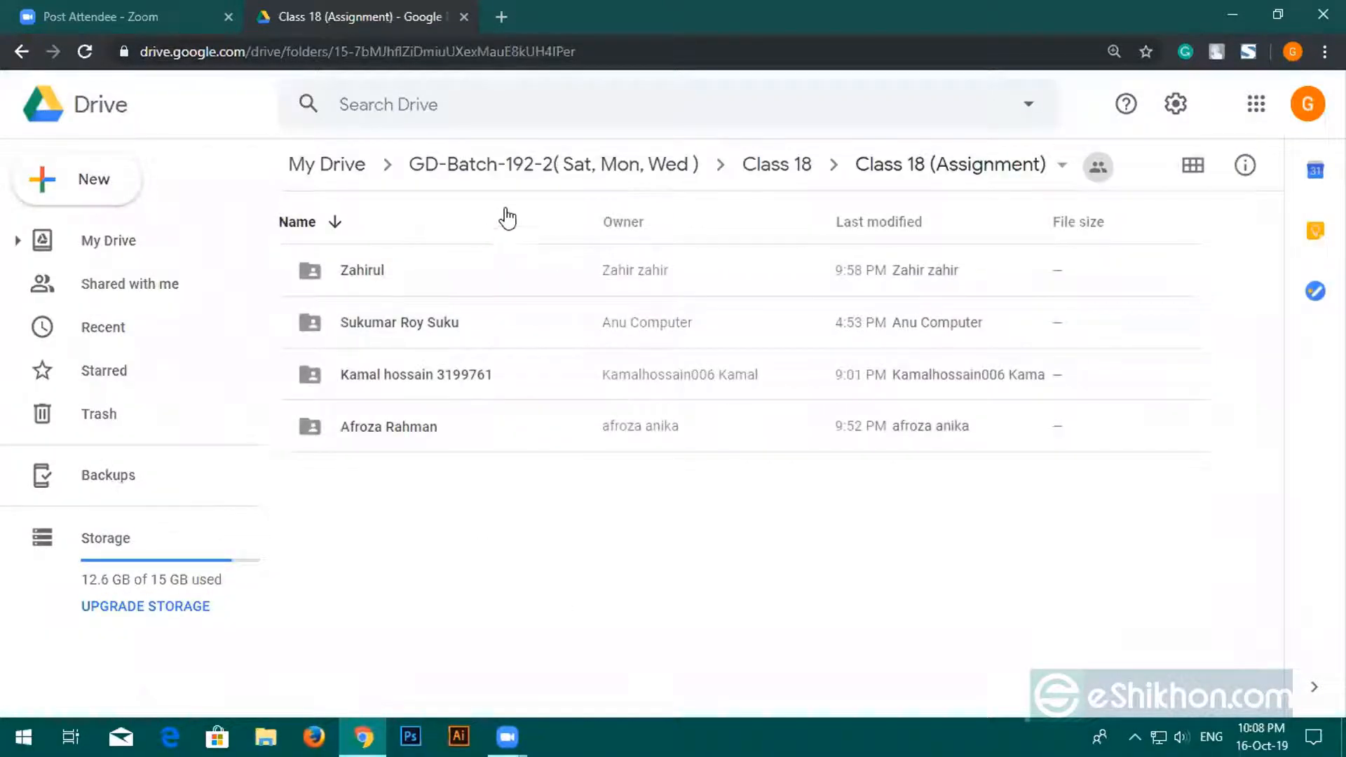
# Back out of the Class 18 (Assignment) folder to My Drive and replace the Drive tab with a new blank tab.
pyautogui.click(774, 169)
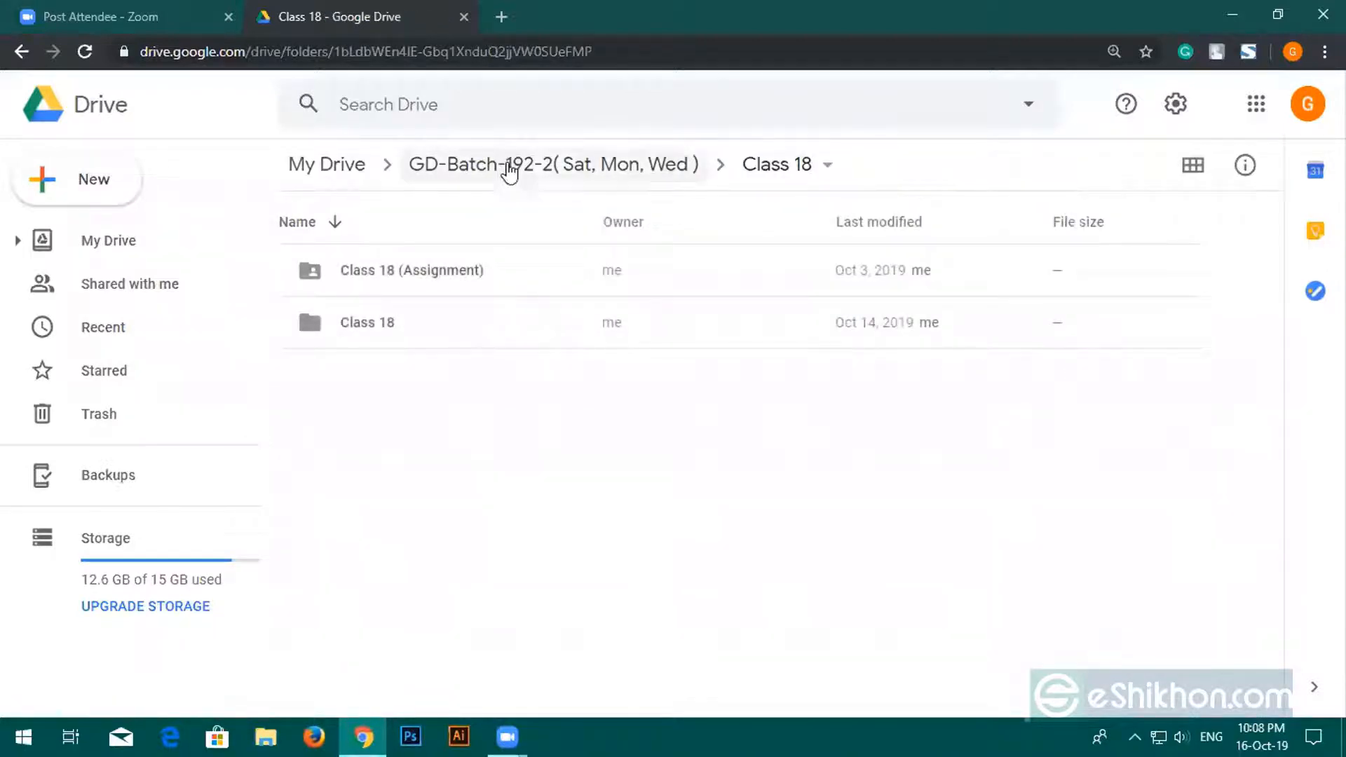
pyautogui.click(510, 172)
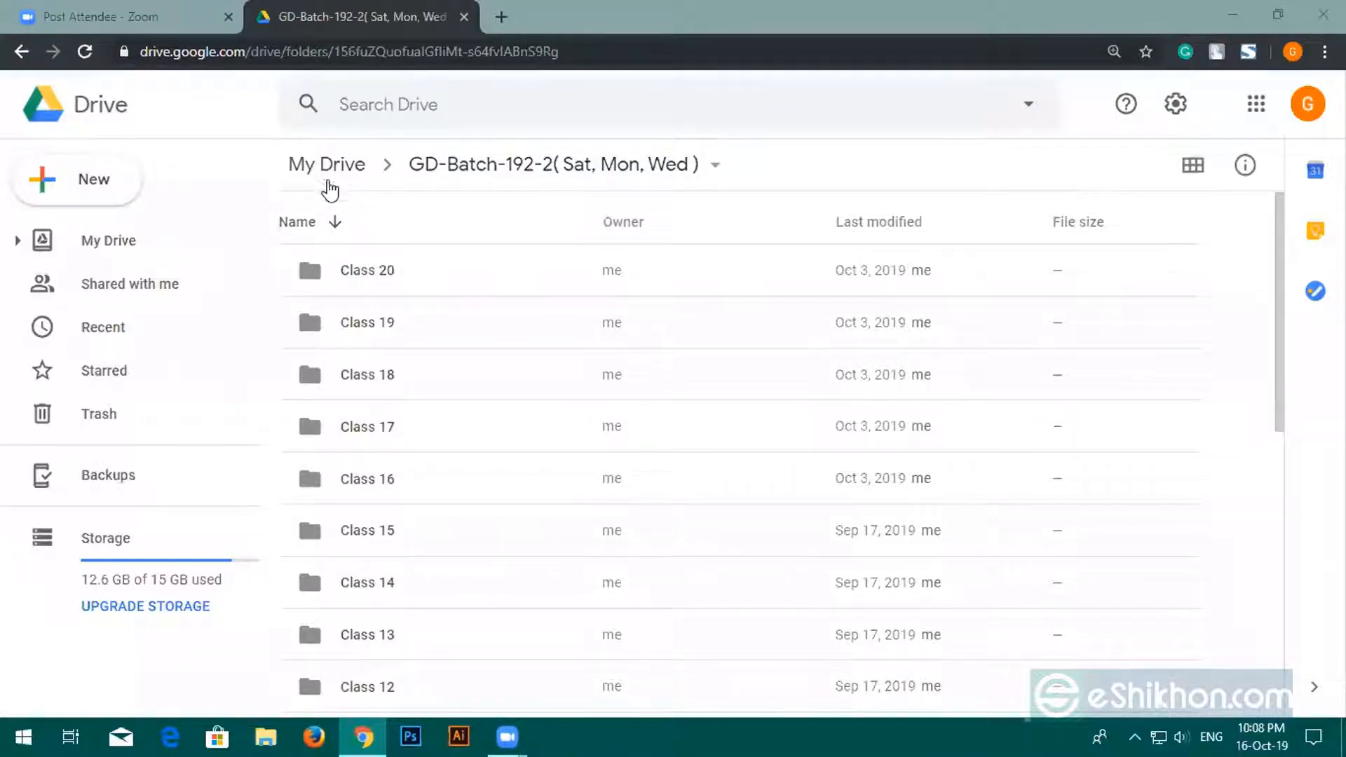
pyautogui.click(327, 167)
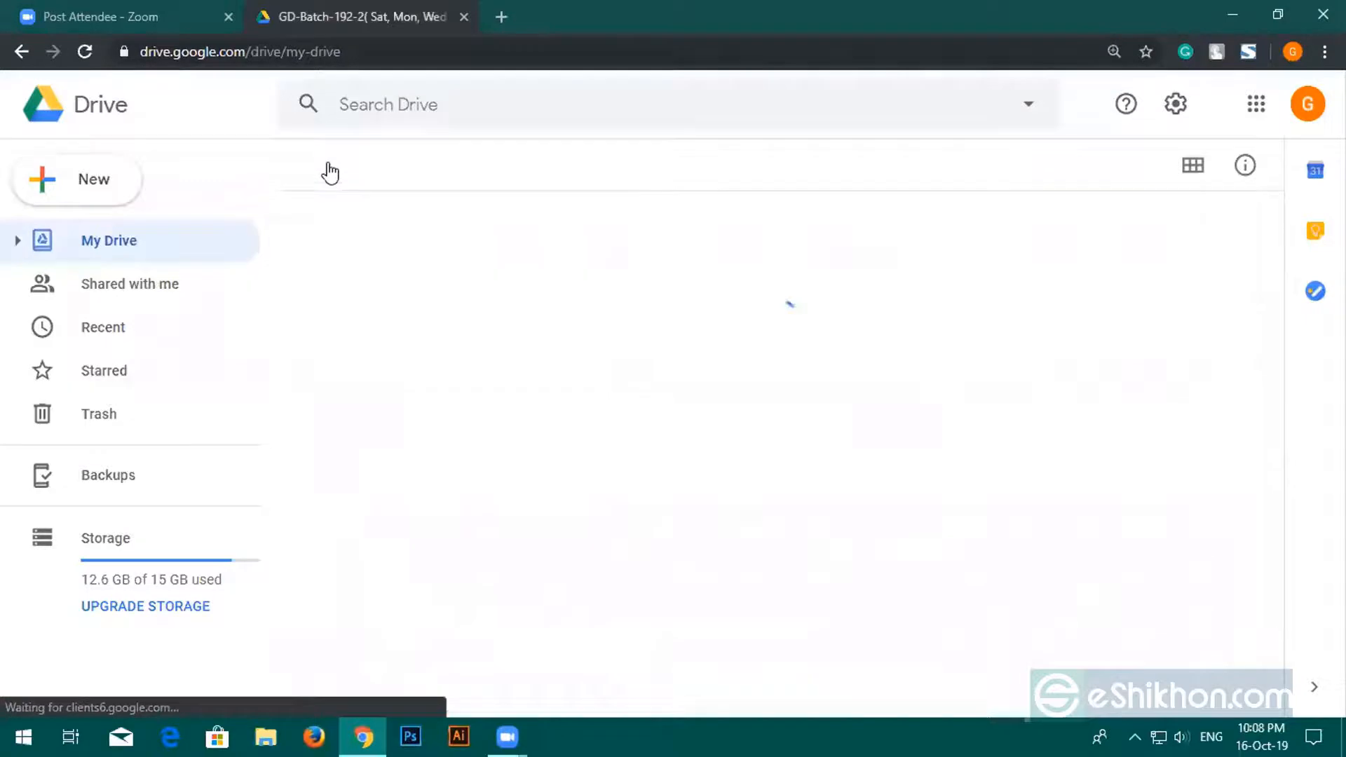
pyautogui.click(464, 18)
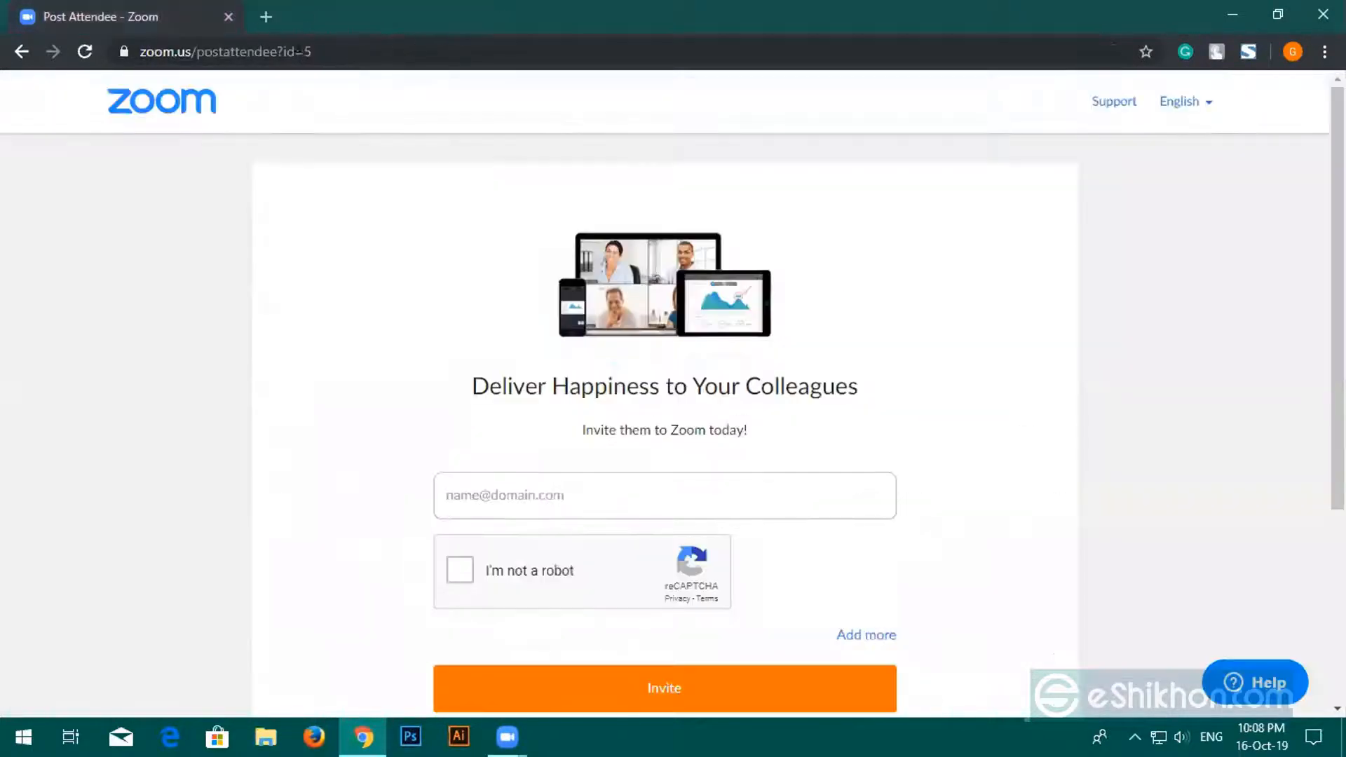
pyautogui.click(268, 15)
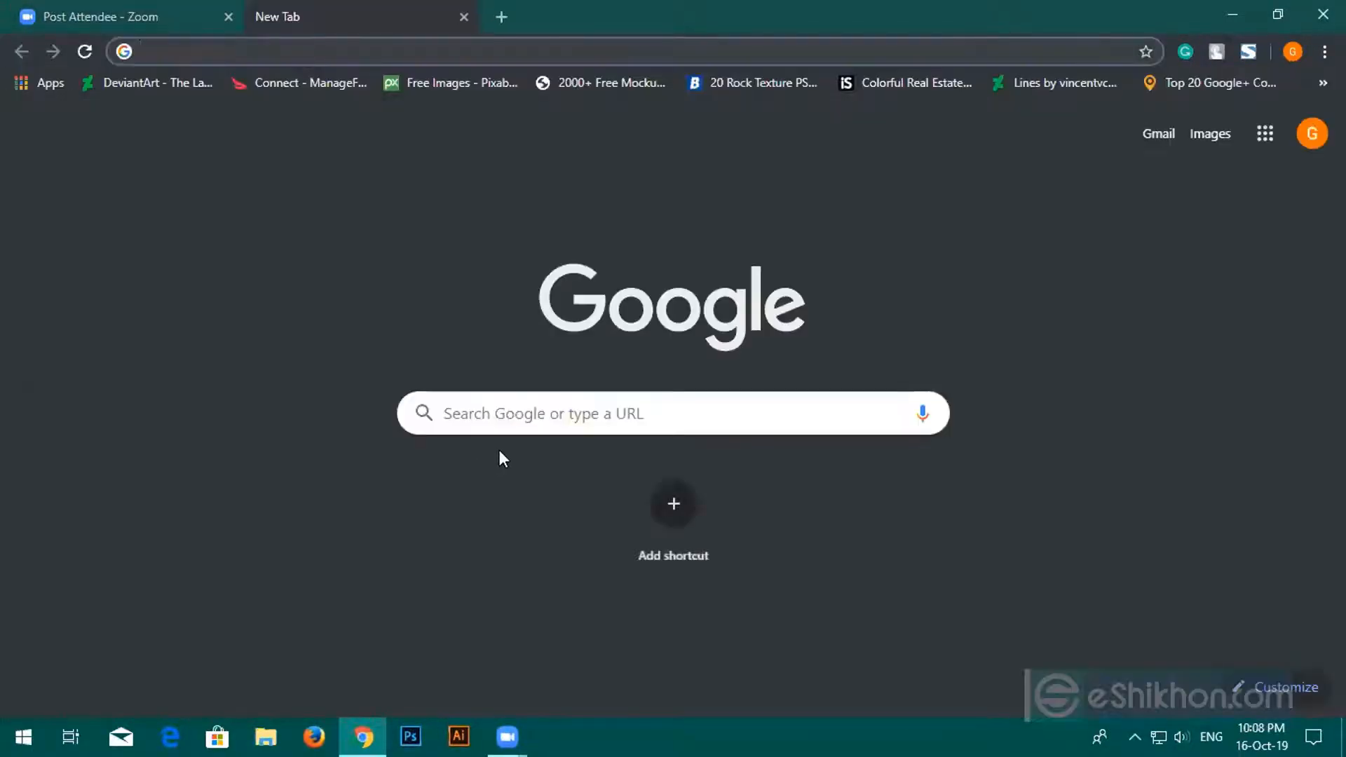
pyautogui.write('www.')
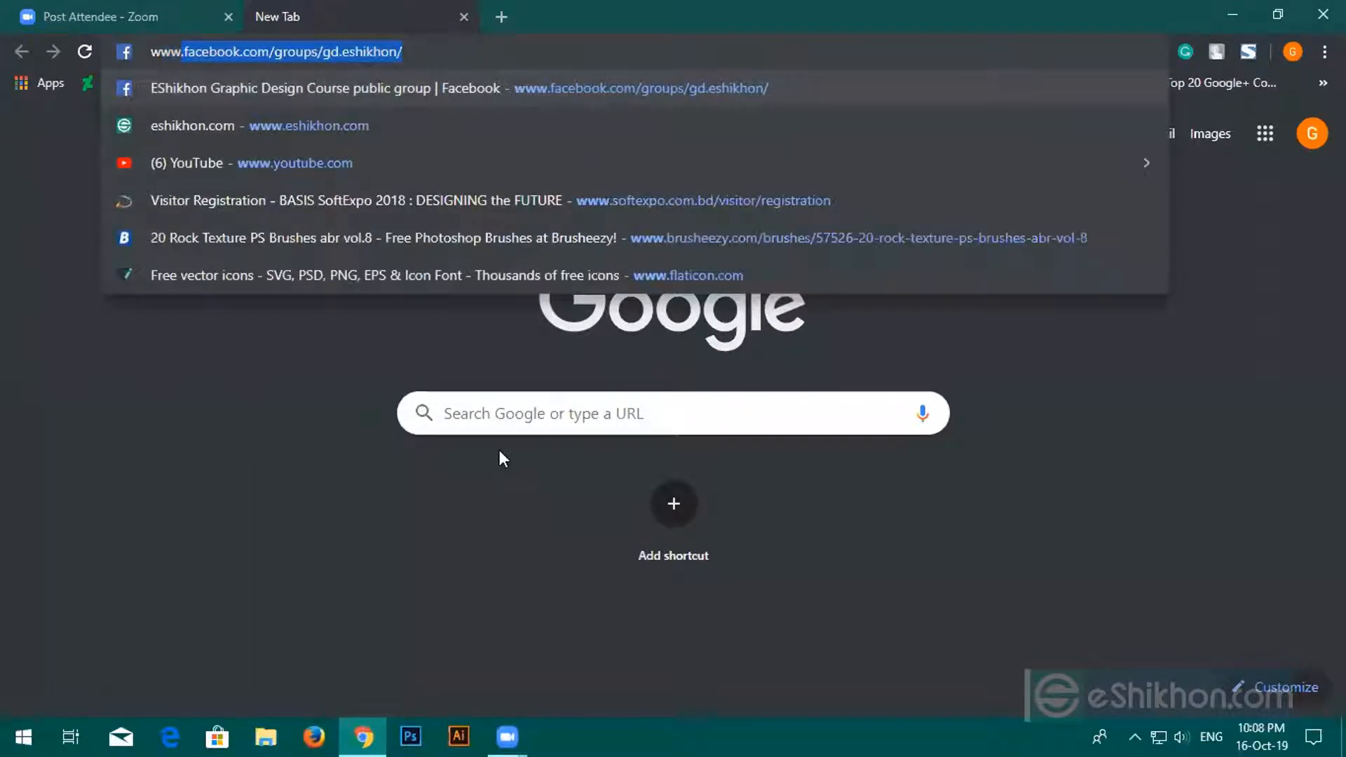
pyautogui.press('BackSpace')
pyautogui.press('BackSpace')
pyautogui.press('BackSpace')
pyautogui.press('BackSpace')
pyautogui.press('BackSpace')
# Search Google for "tri fold brochure" and show the image results.
pyautogui.write('tri f')
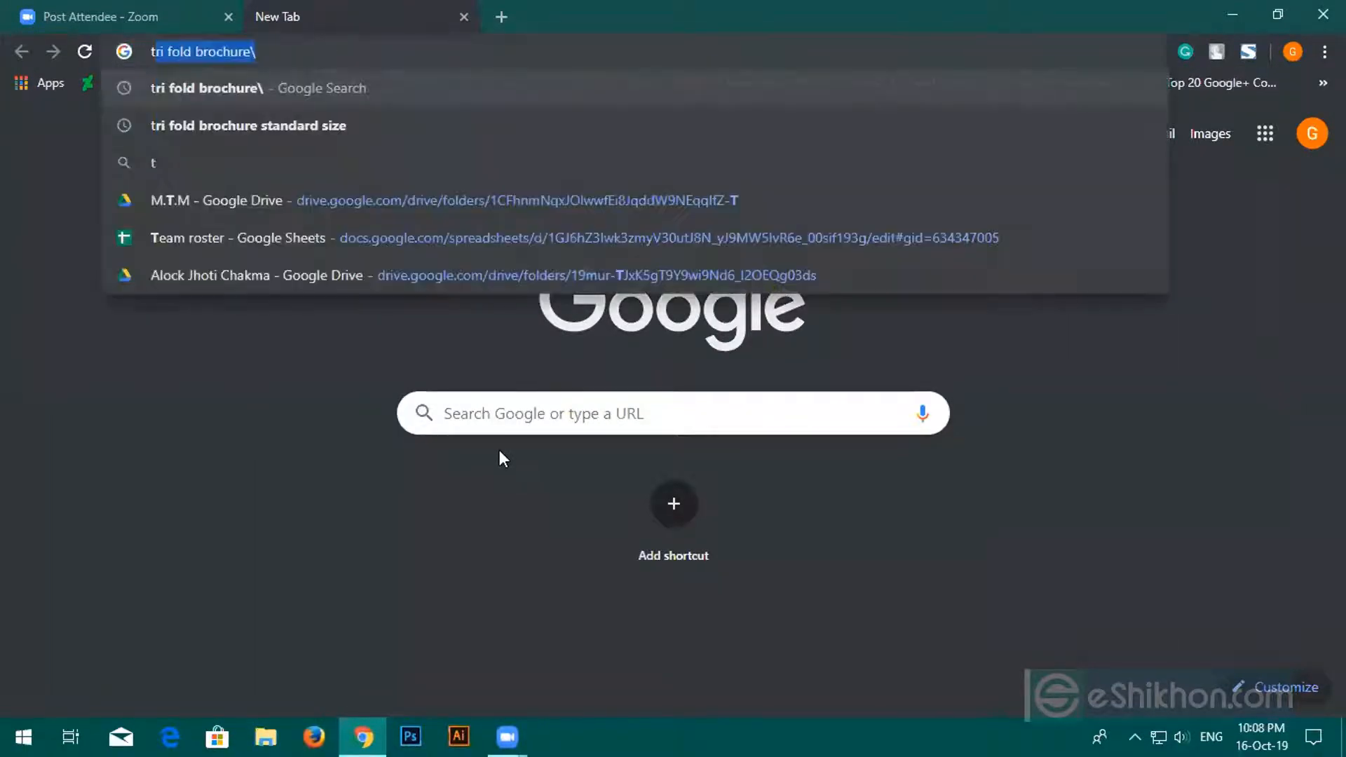
pyautogui.write('o;l')
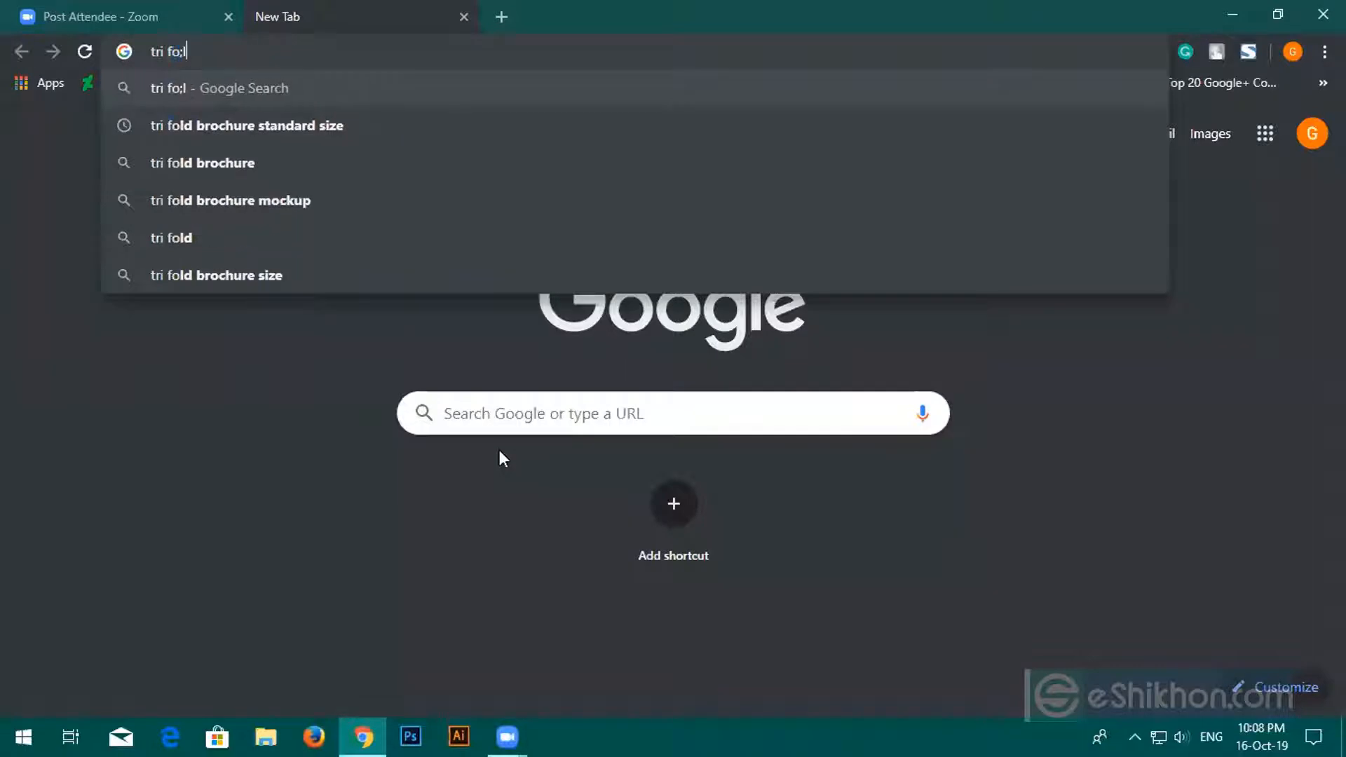
pyautogui.press('BackSpace')
pyautogui.press('BackSpace')
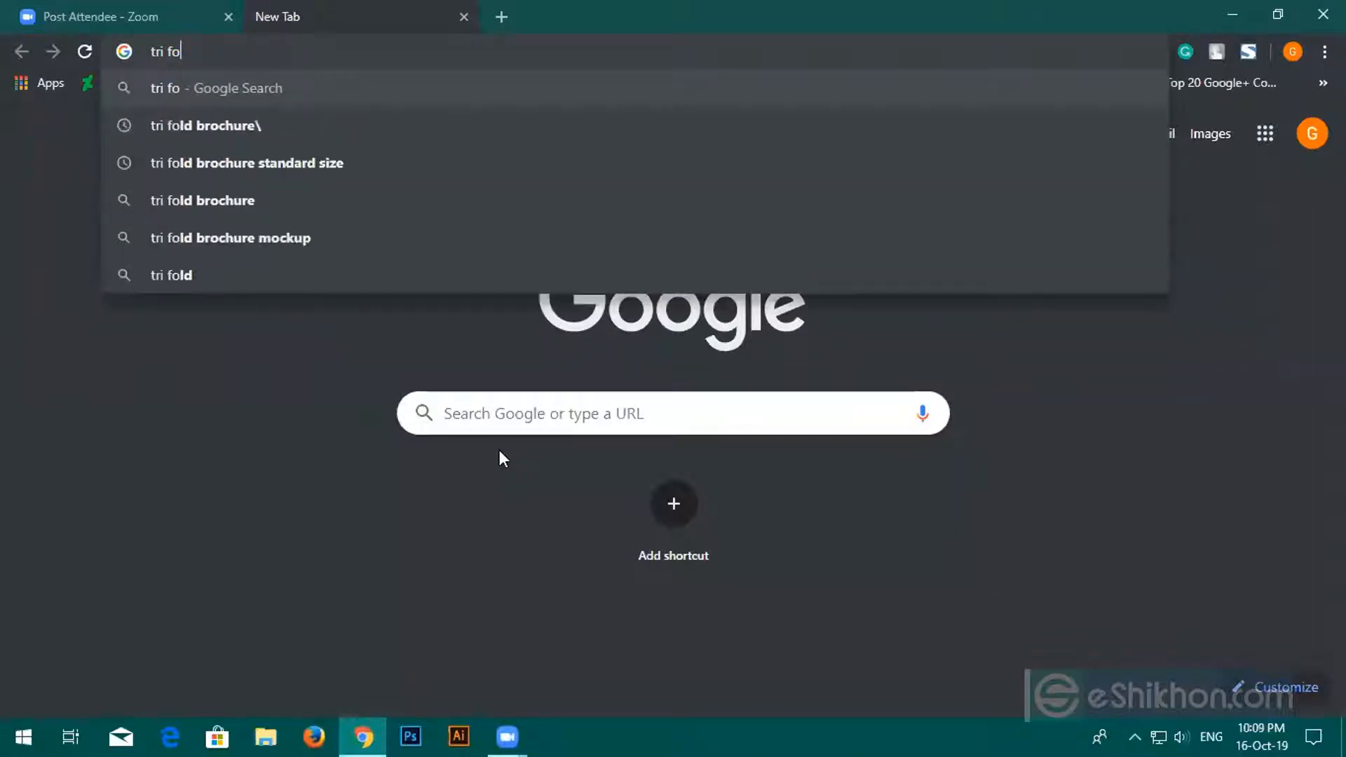
pyautogui.write('ld brochu')
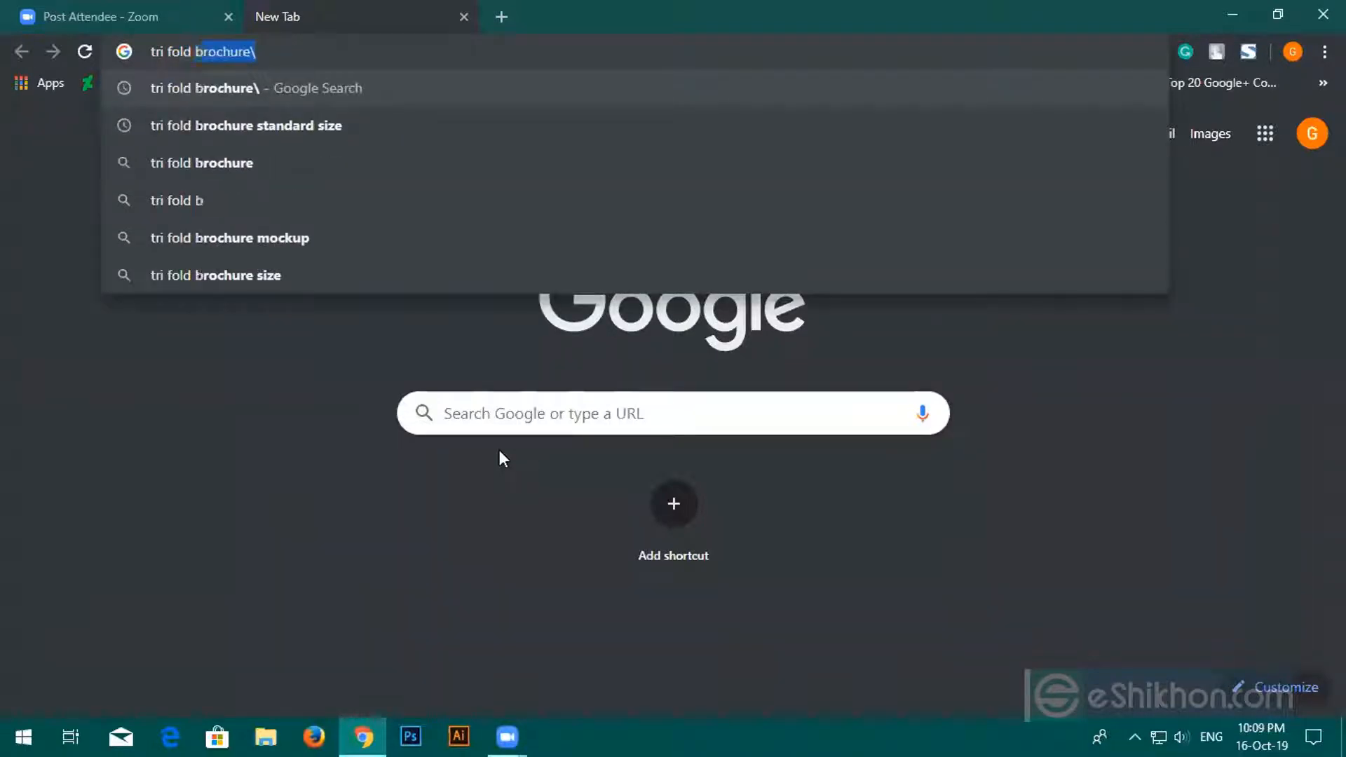
pyautogui.write('re')
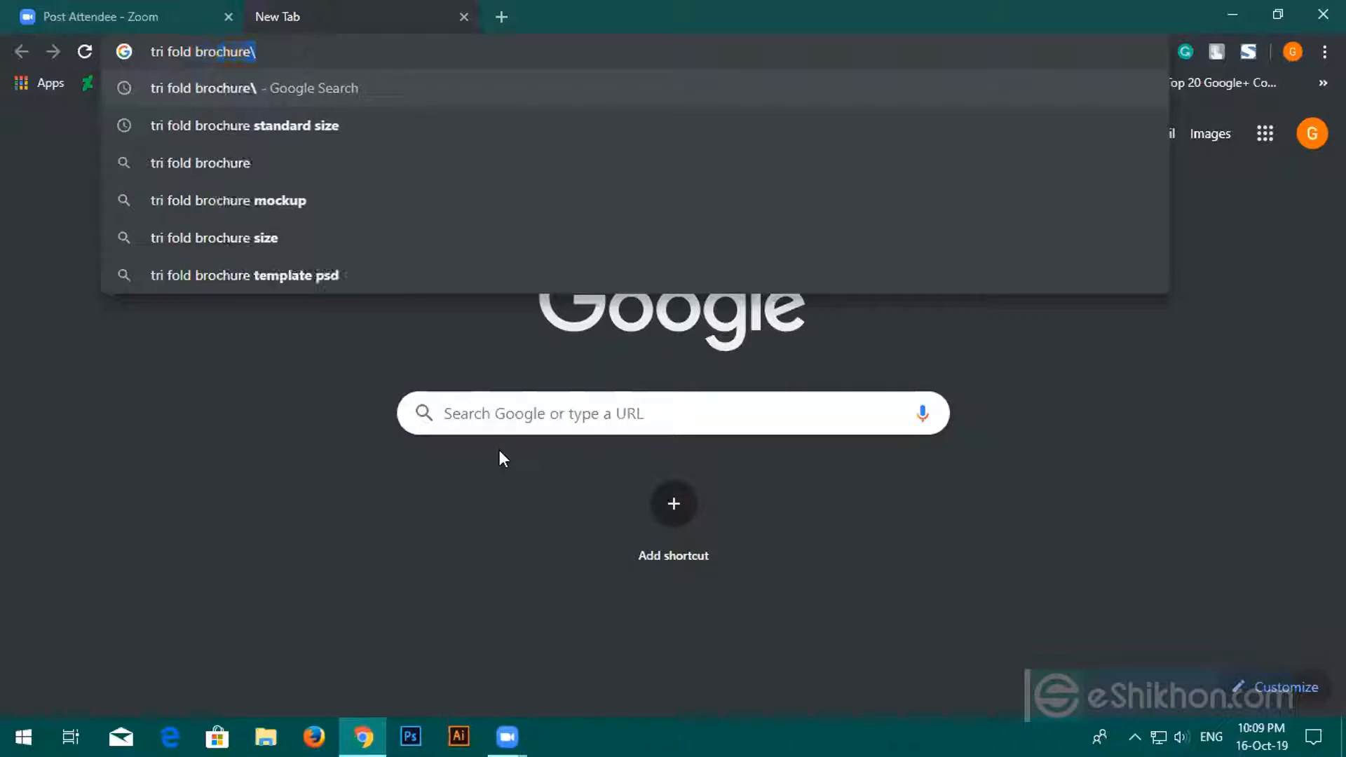
pyautogui.press('Return')
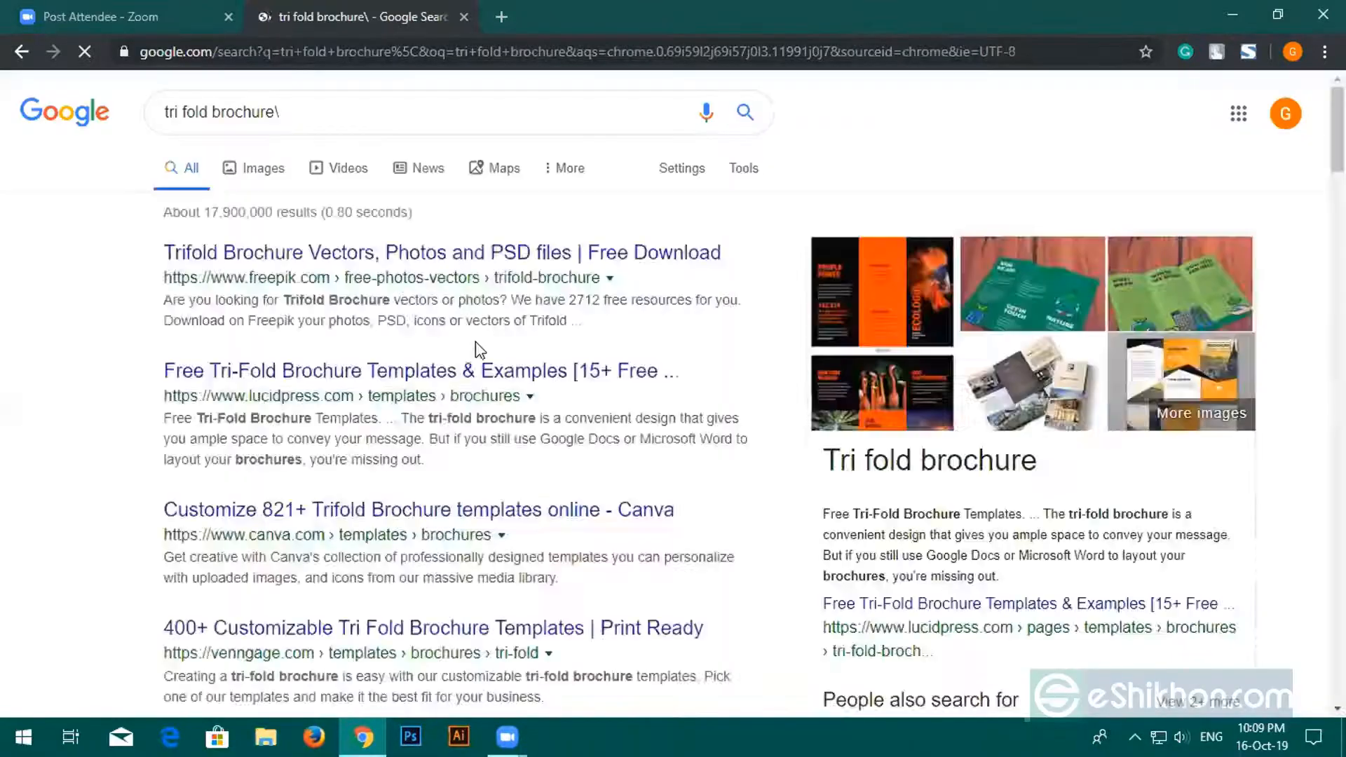
pyautogui.click(272, 170)
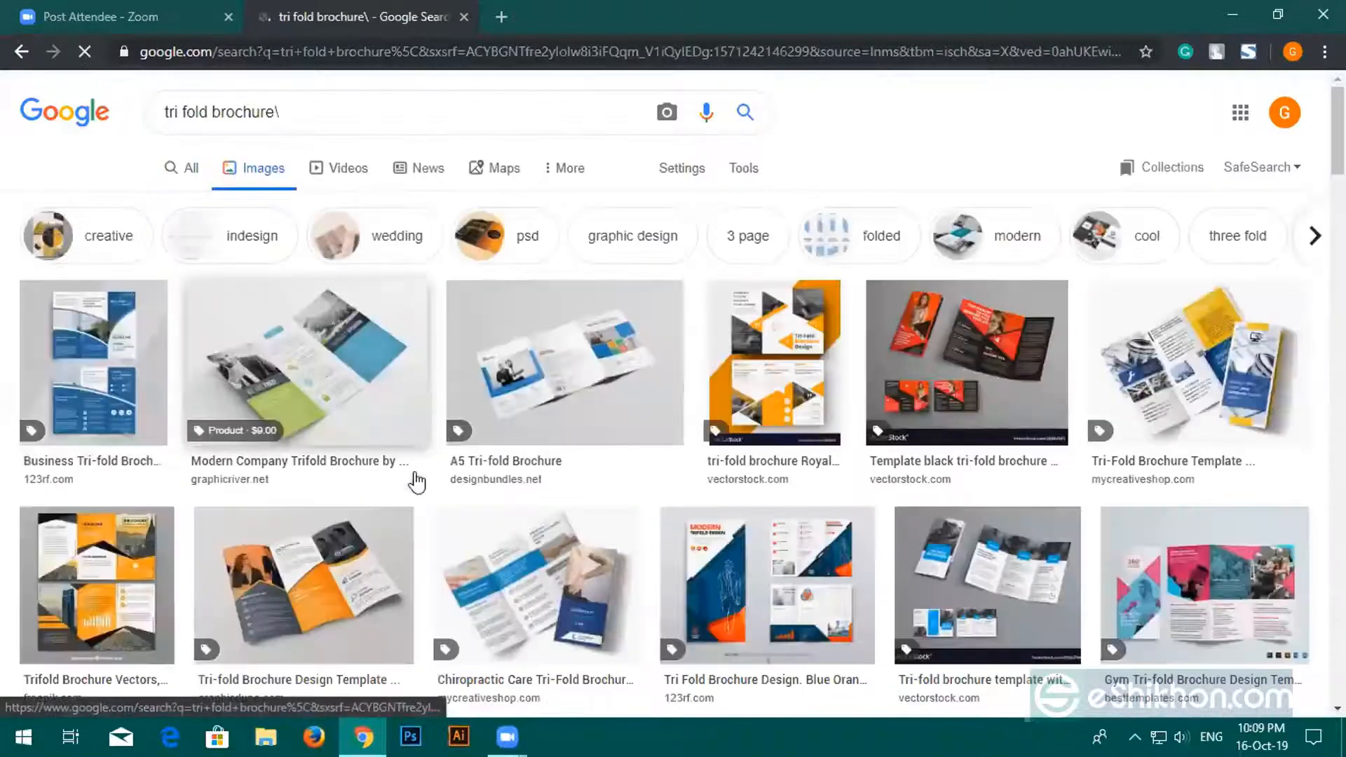
# Search for "bi fold brochure png" in a separate tab and browse the image results for bi-fold layouts.
pyautogui.click(502, 17)
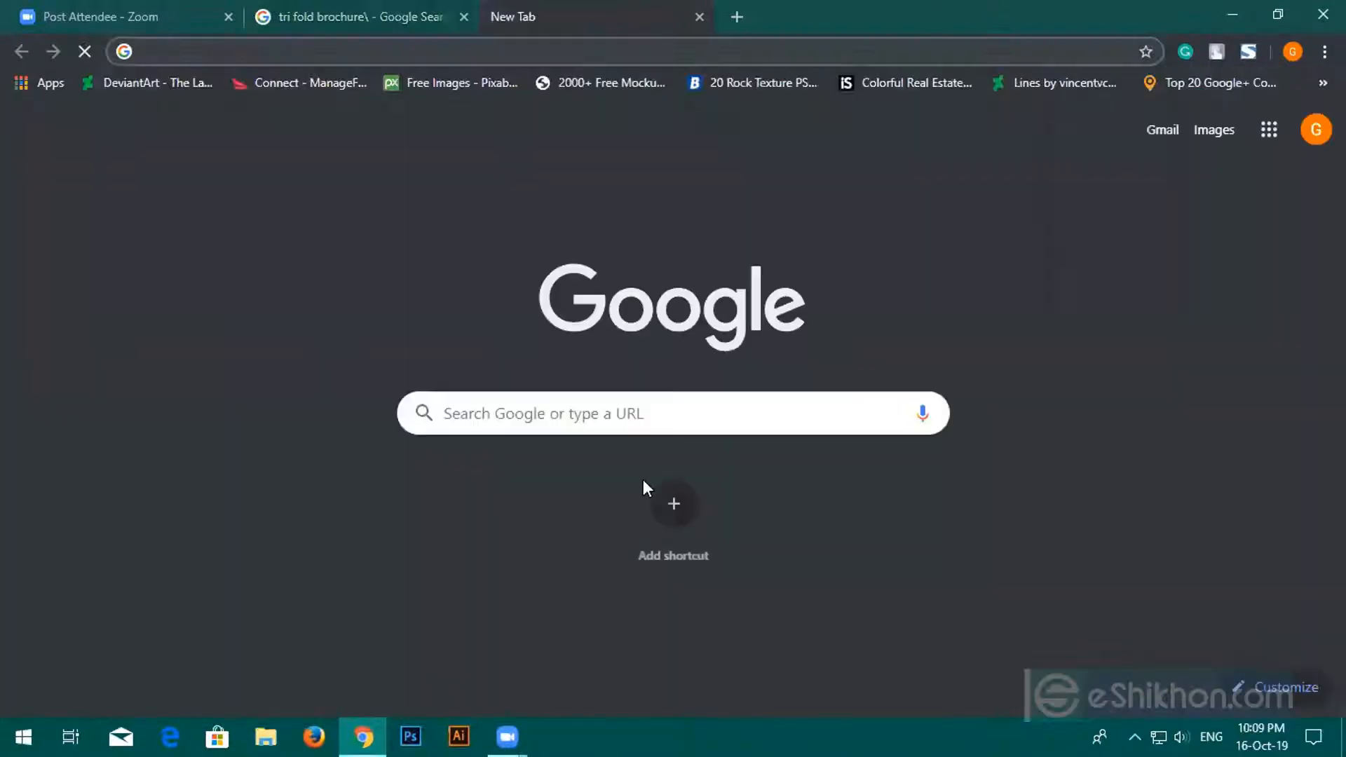
pyautogui.write('bi')
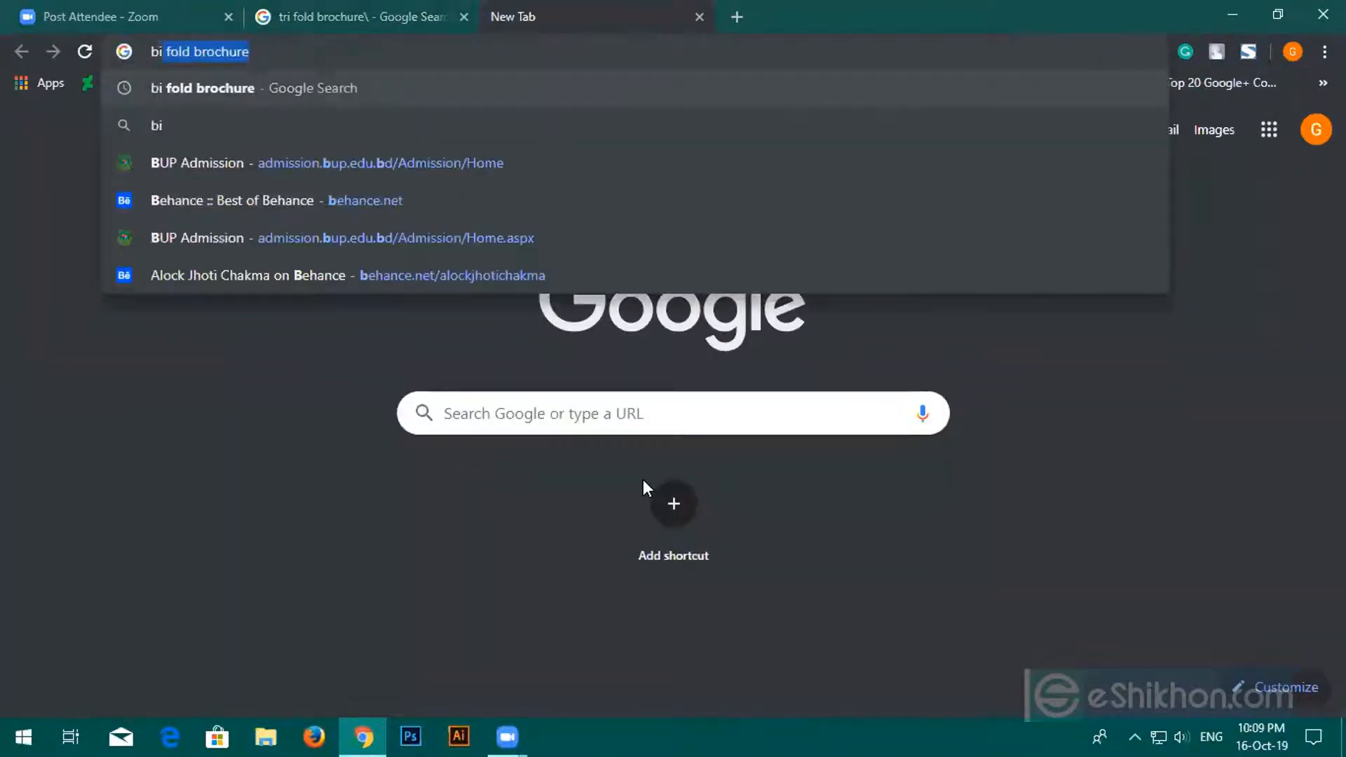
pyautogui.write(' fold')
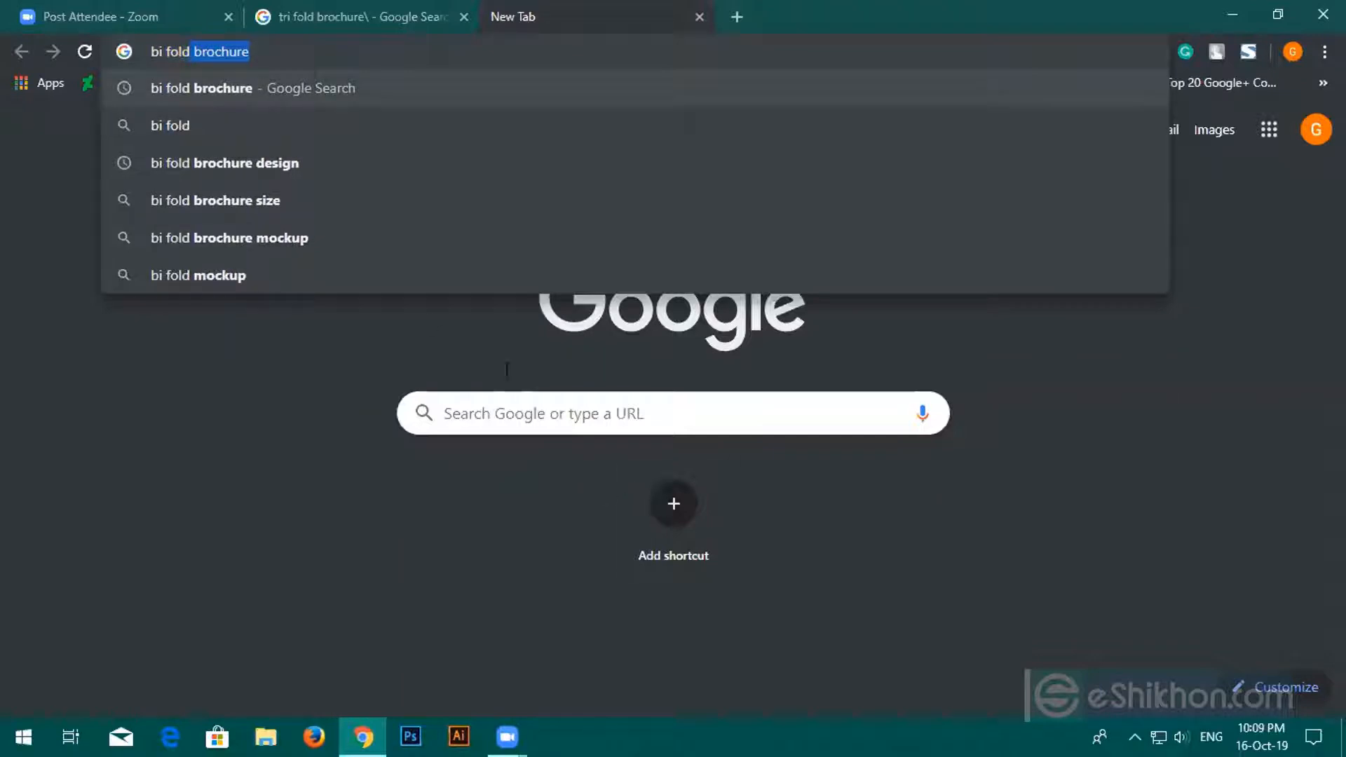
pyautogui.click(263, 53)
pyautogui.write('png')
pyautogui.press('Return')
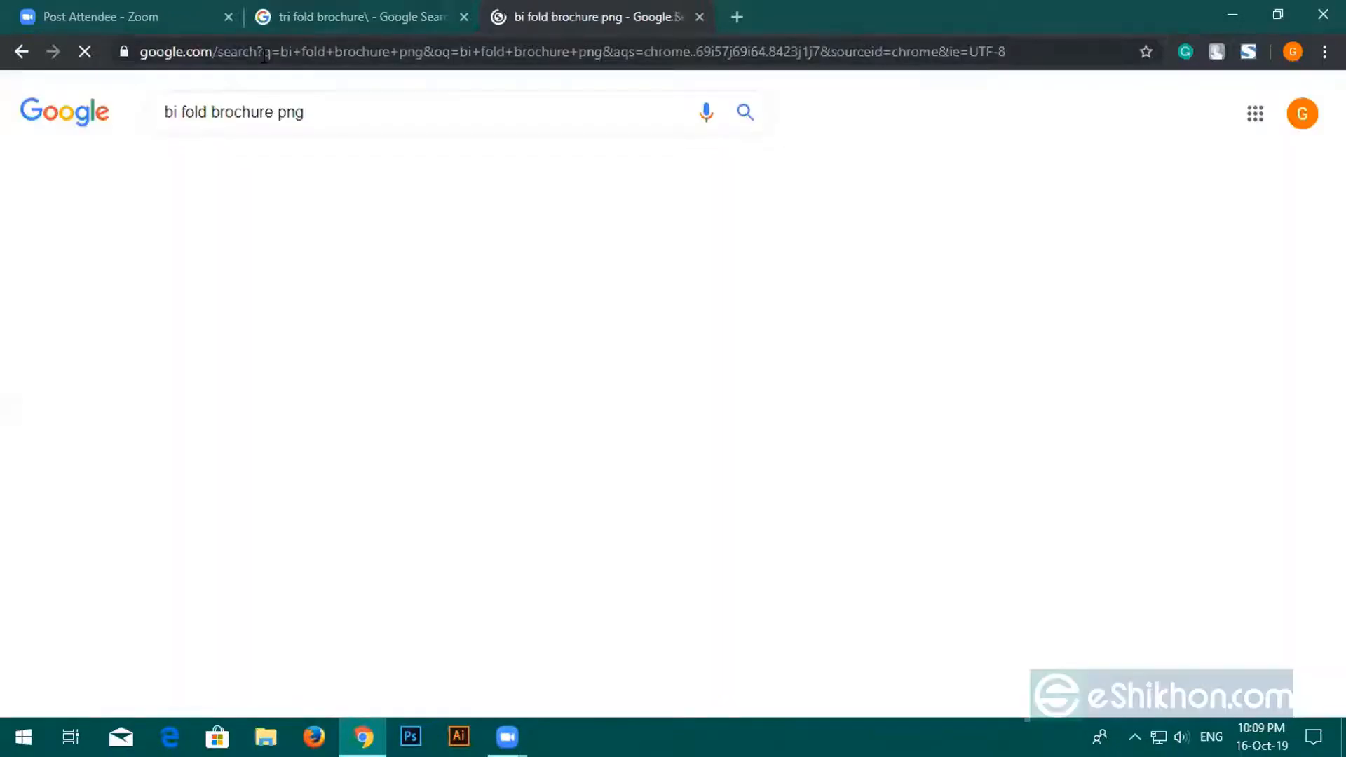
pyautogui.click(247, 172)
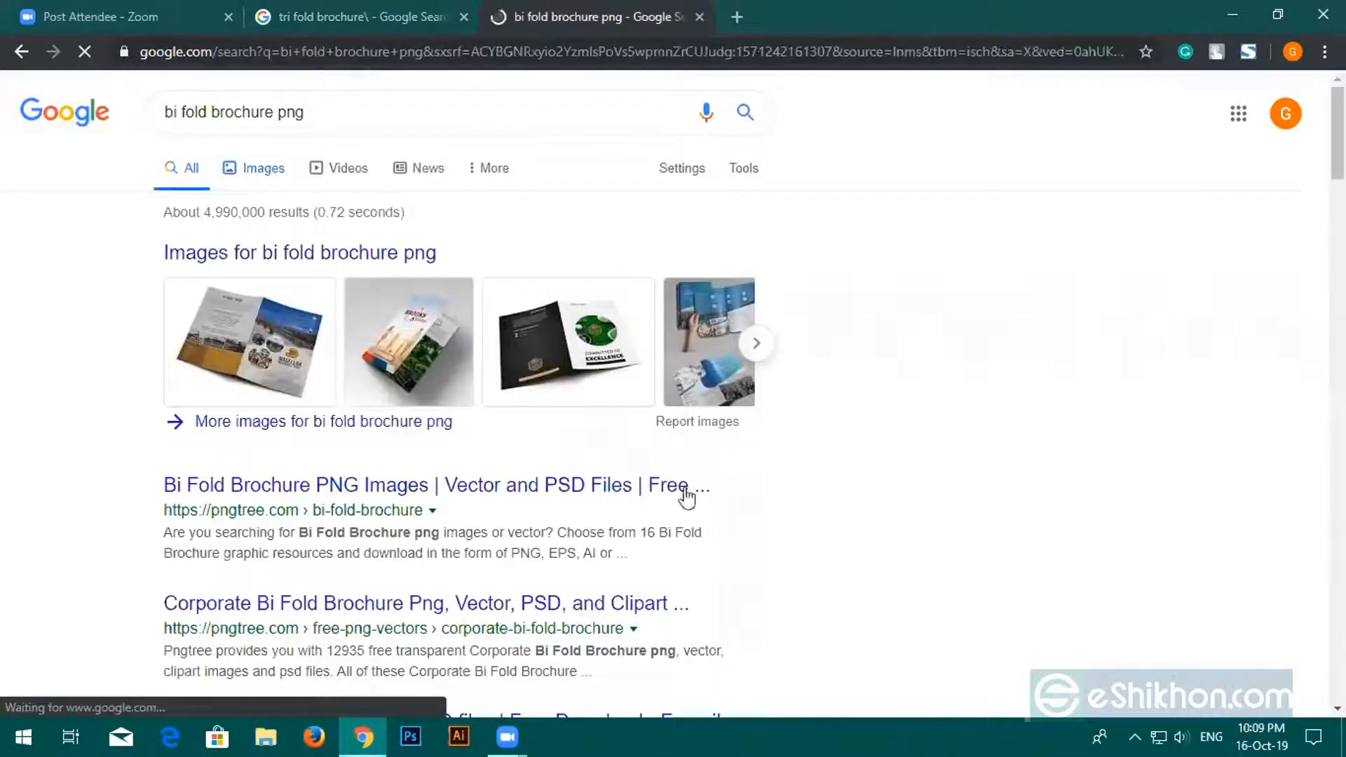
pyautogui.scroll(-3, 619, 433)
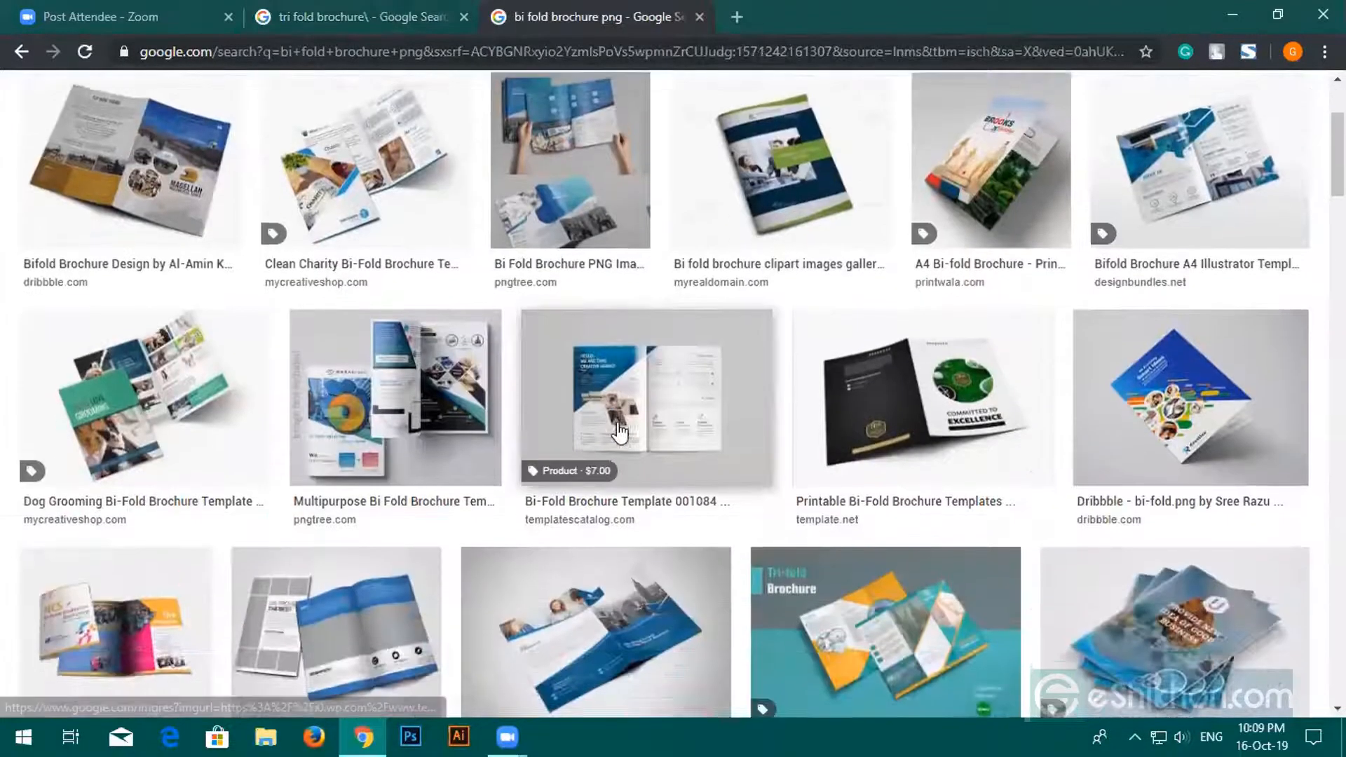
pyautogui.scroll(-4, 620, 433)
pyautogui.scroll(5, 602, 409)
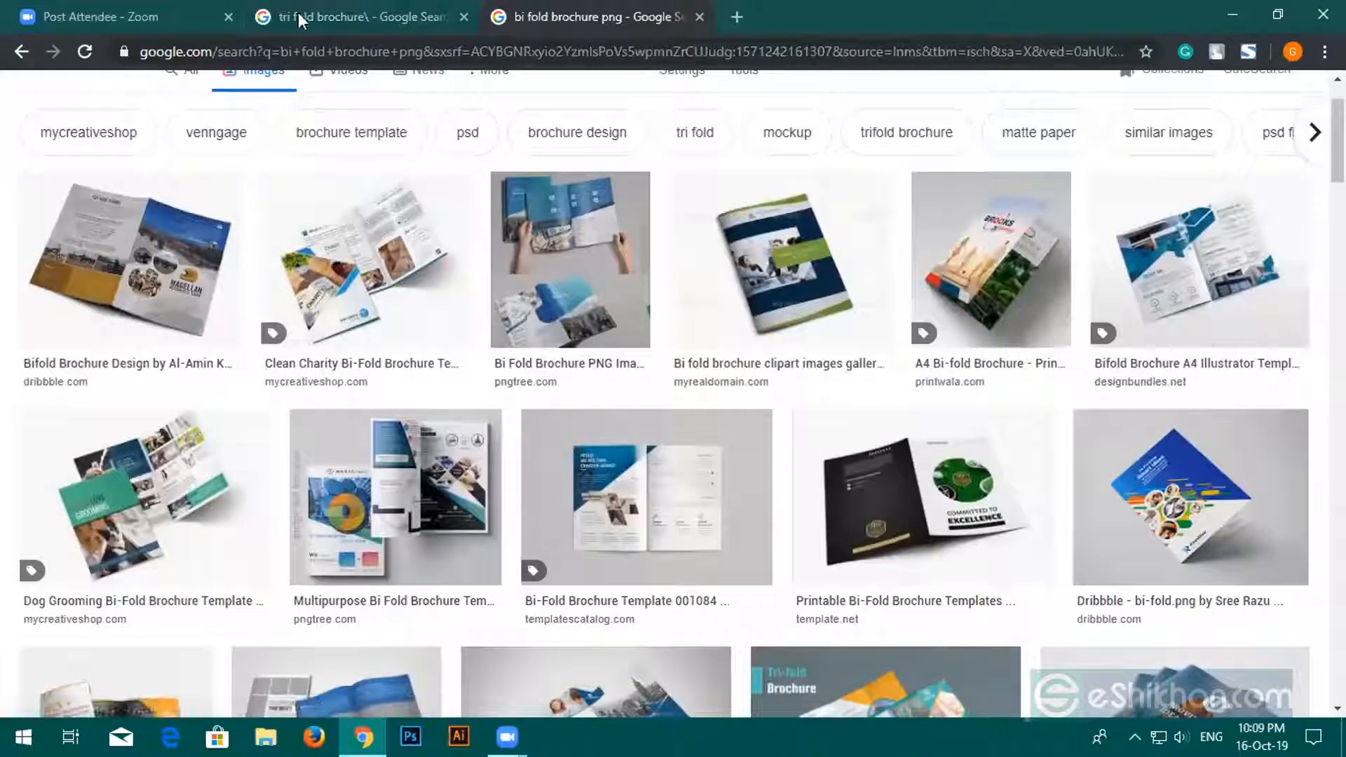
# Return to the tri fold brochure image results, remove the stray backslash from the query text and look over the designs.
pyautogui.click(297, 11)
pyautogui.click(287, 112)
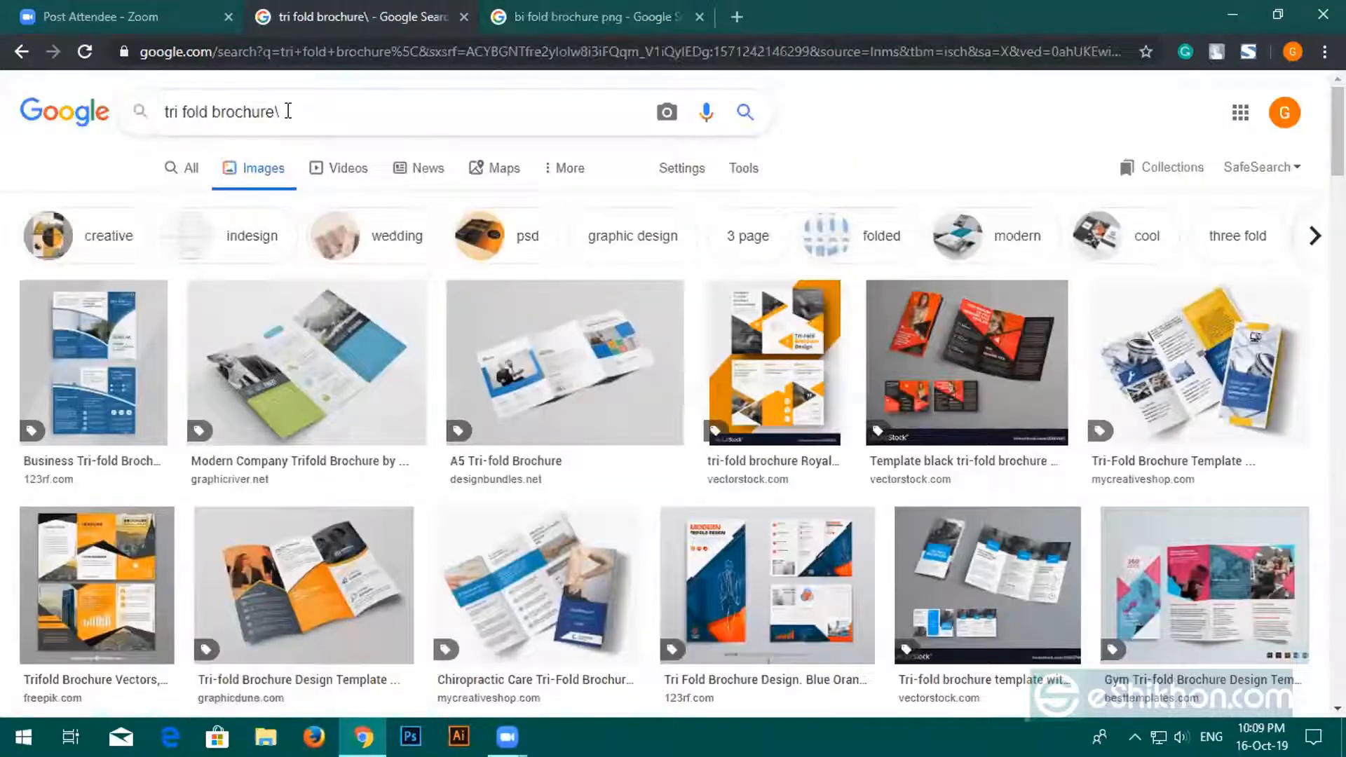
pyautogui.press('BackSpace')
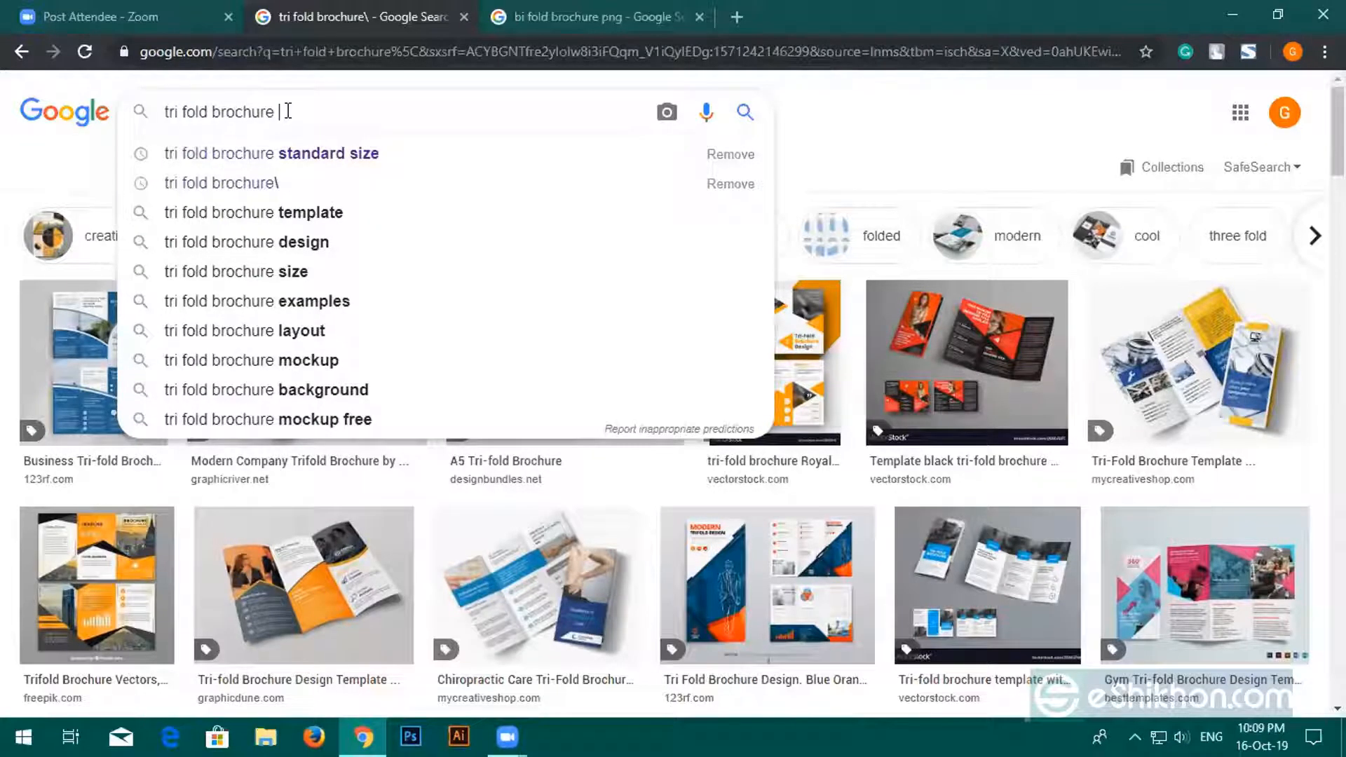
pyautogui.click(929, 163)
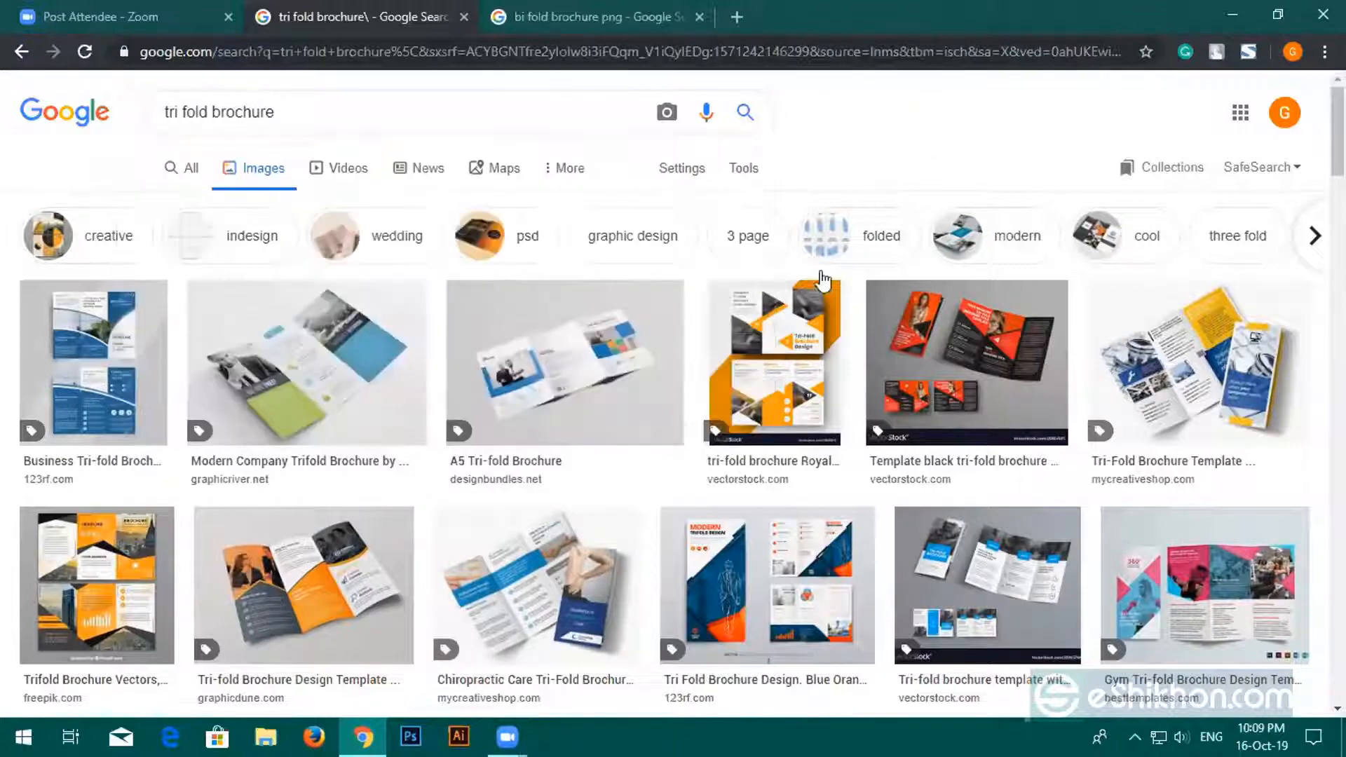
pyautogui.scroll(-7, 789, 525)
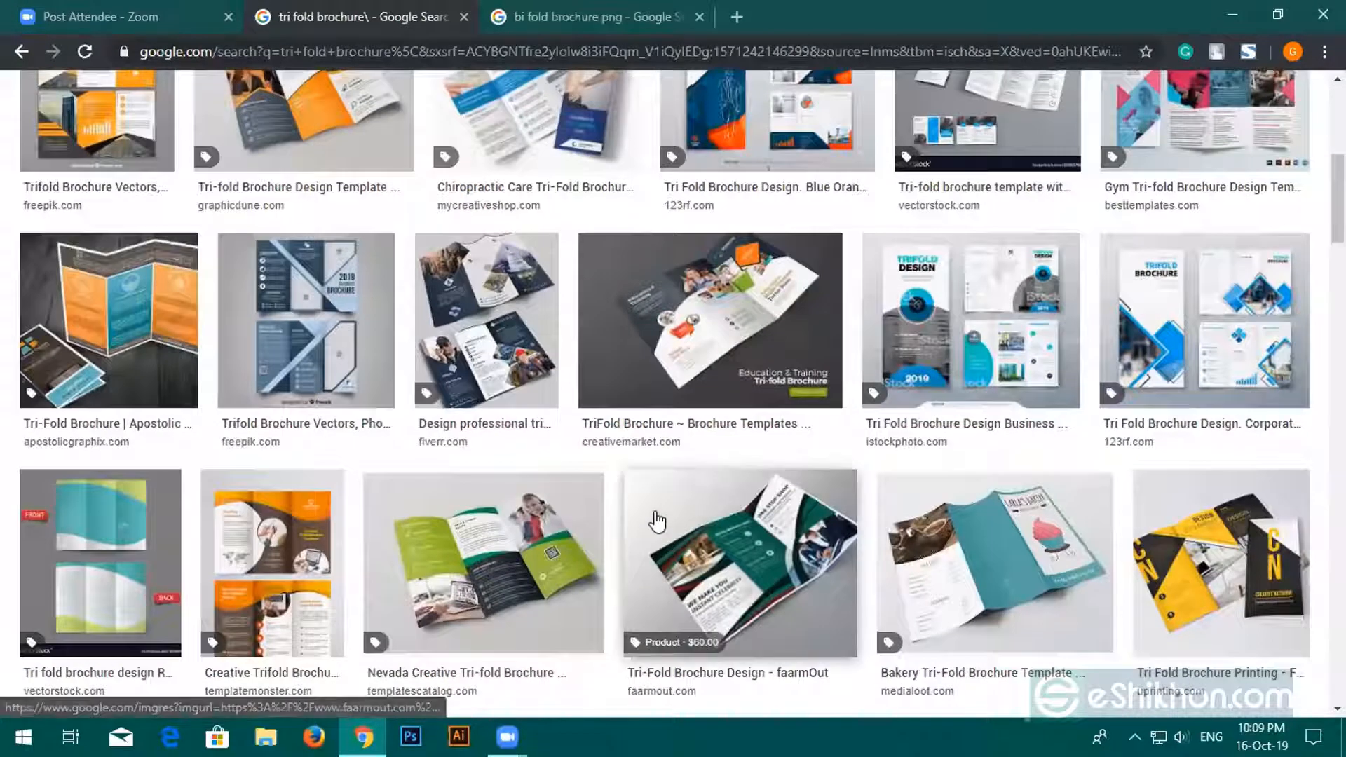
pyautogui.scroll(7, 789, 524)
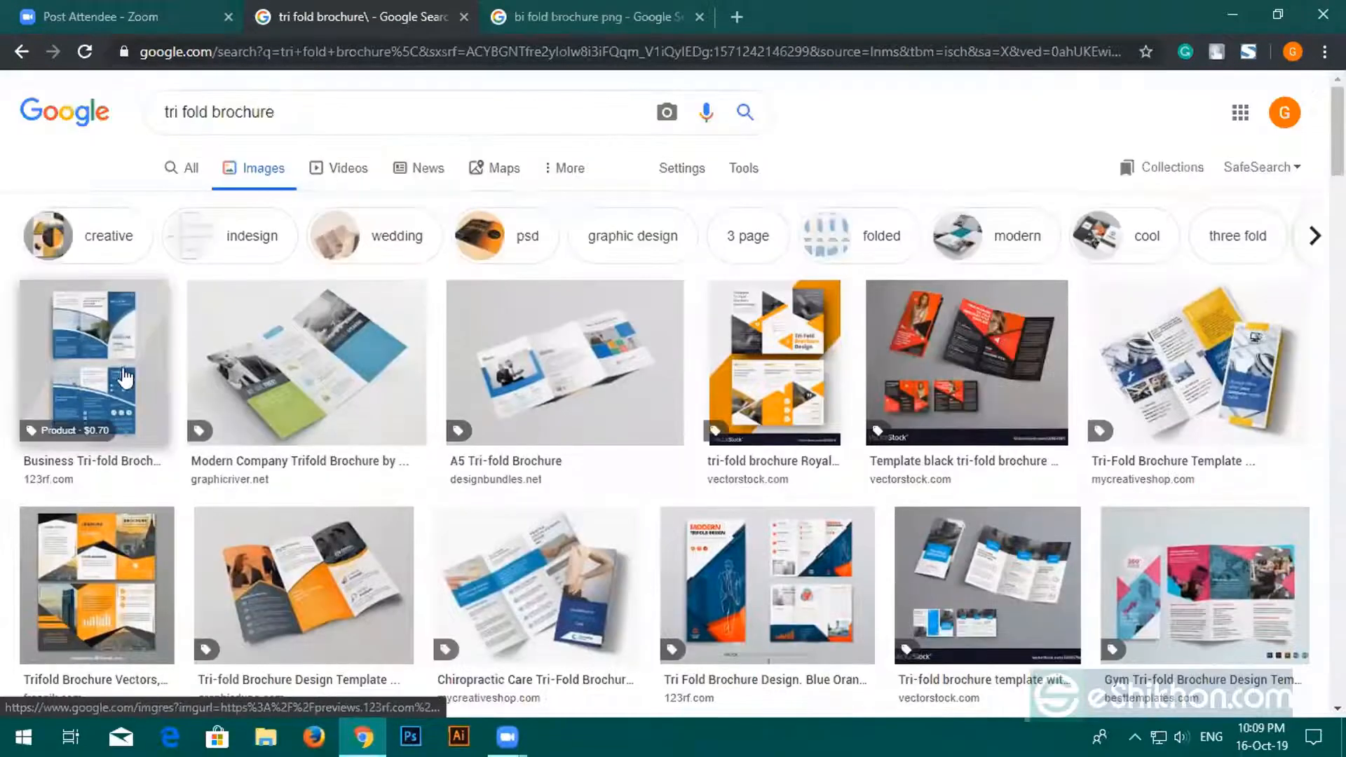
# Preview the blue Business Tri-fold Brochure from 123rf.com and the black tri-fold brochure template from vectorstock.com to examine their panel layouts.
pyautogui.click(125, 375)
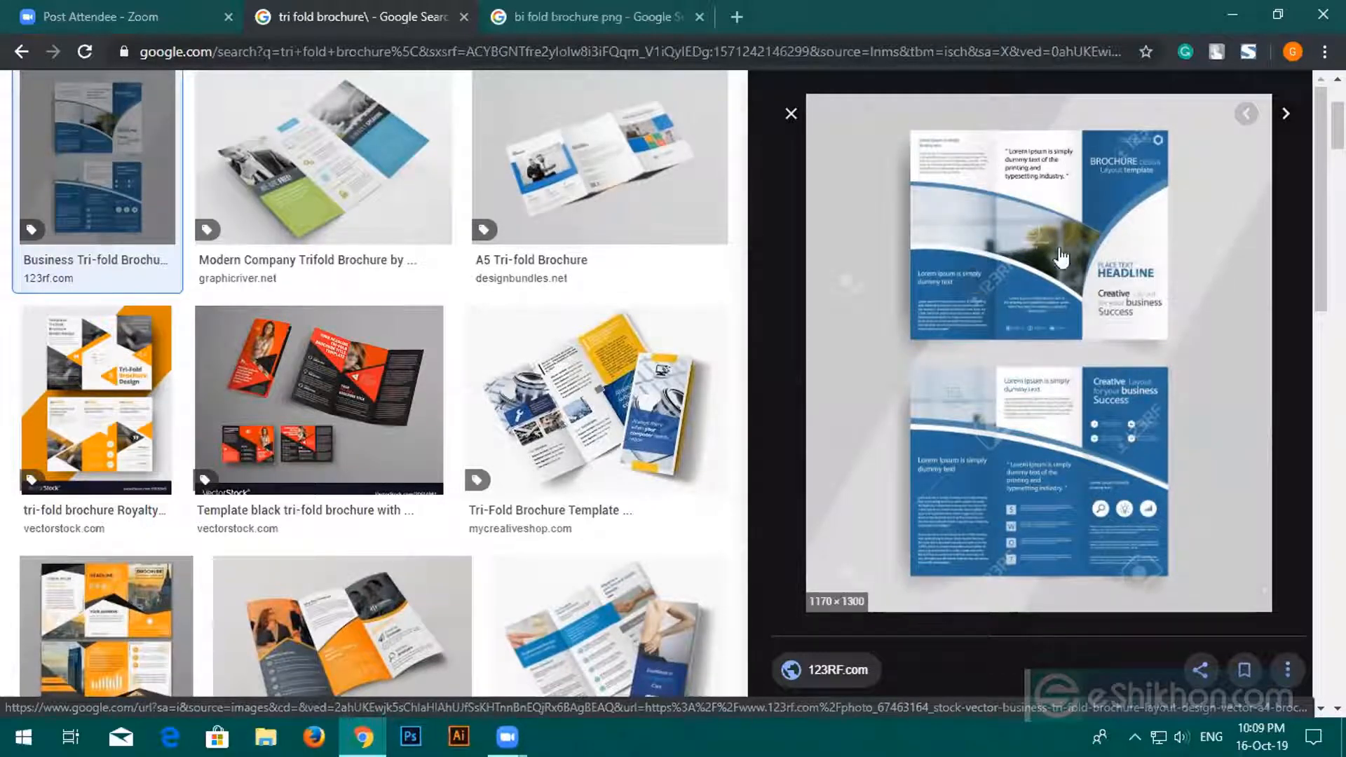
pyautogui.scroll(-3, 380, 516)
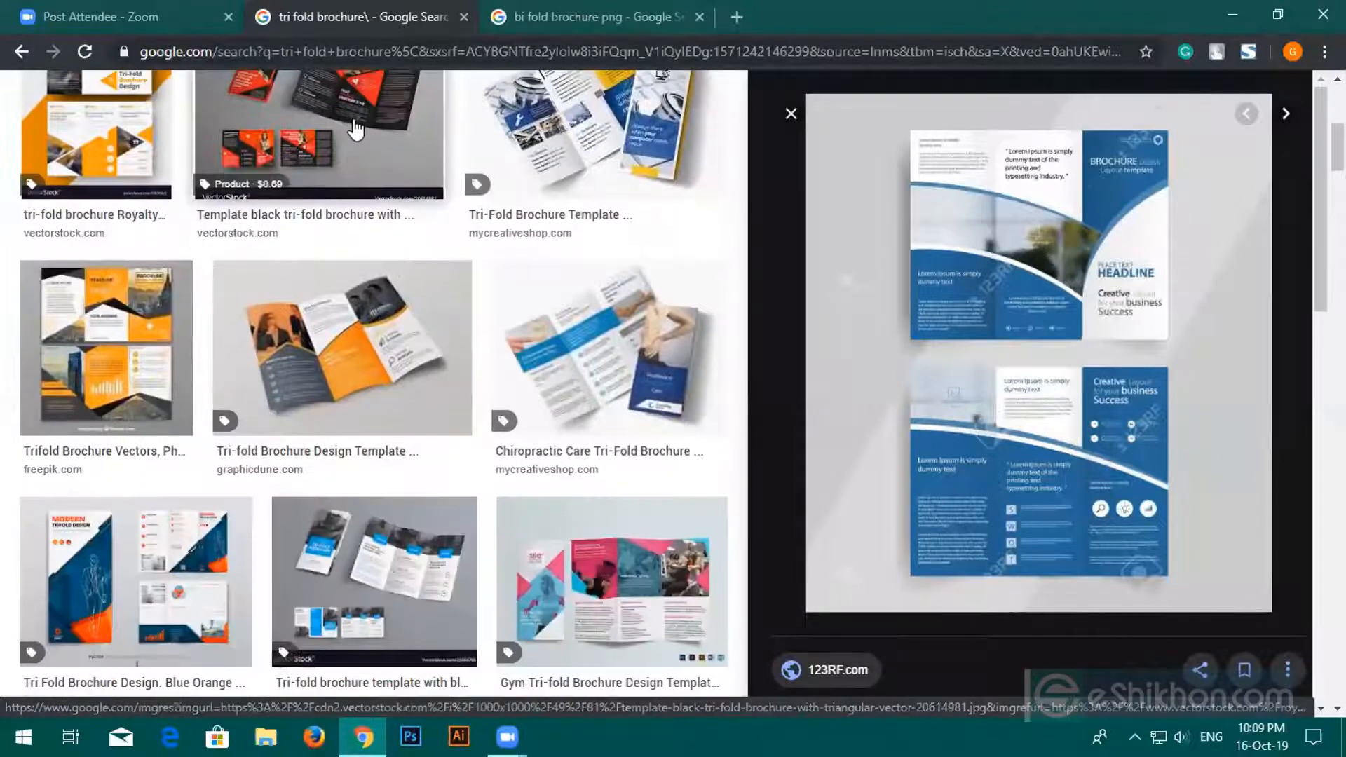
pyautogui.click(354, 124)
pyautogui.scroll(1, 488, 138)
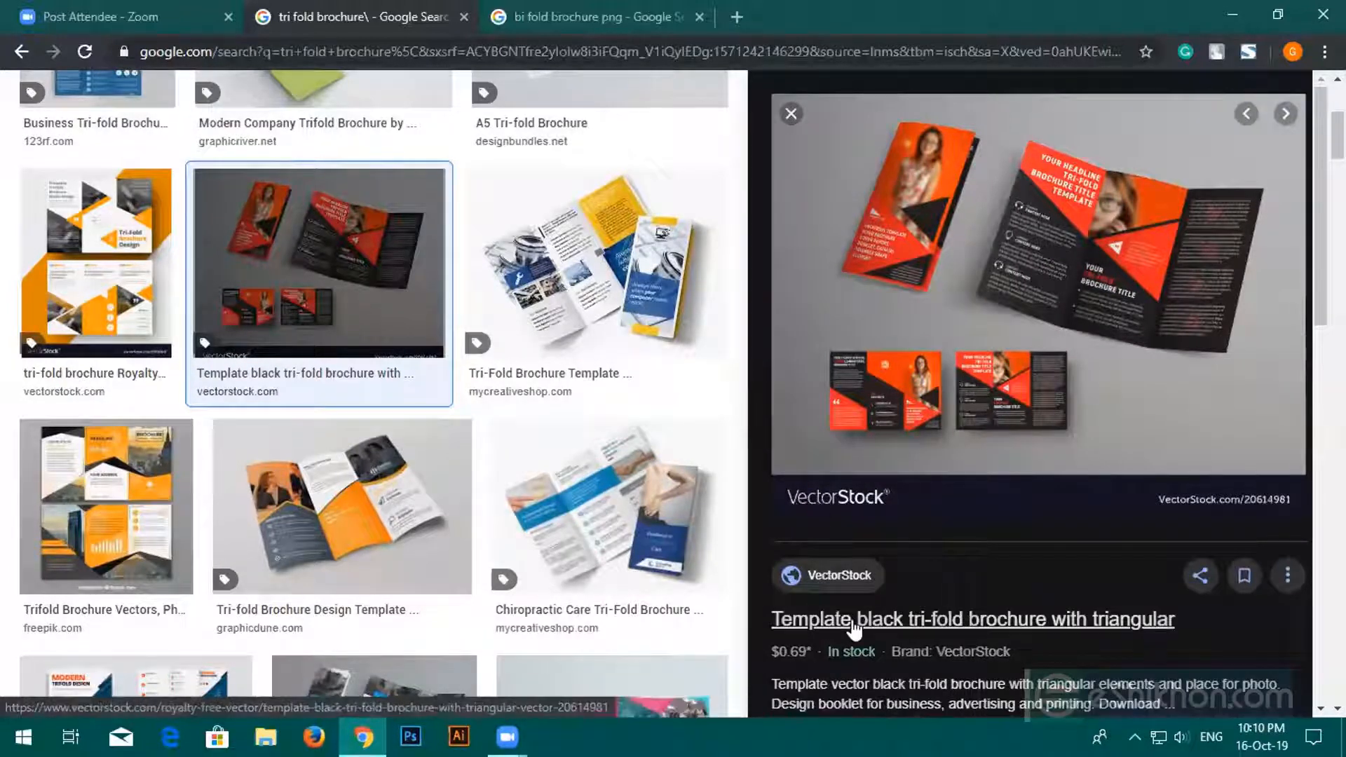
# Preview the FRONT/BACK tri fold design from vectorstock.com, the Nevada Creative Tri-fold Brochure and the orange Creative Trifold Brochure Template.
pyautogui.scroll(-4, 614, 537)
pyautogui.scroll(-9, 613, 536)
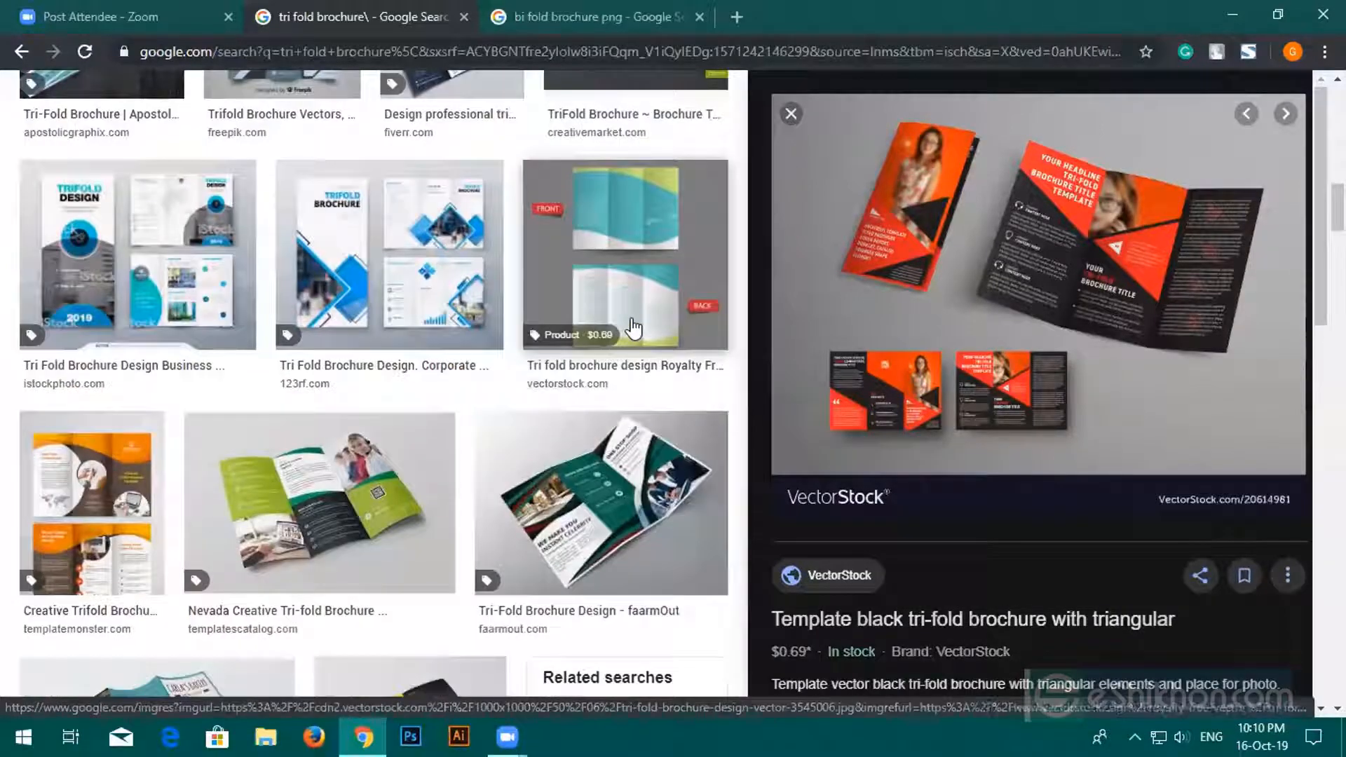
pyautogui.click(634, 327)
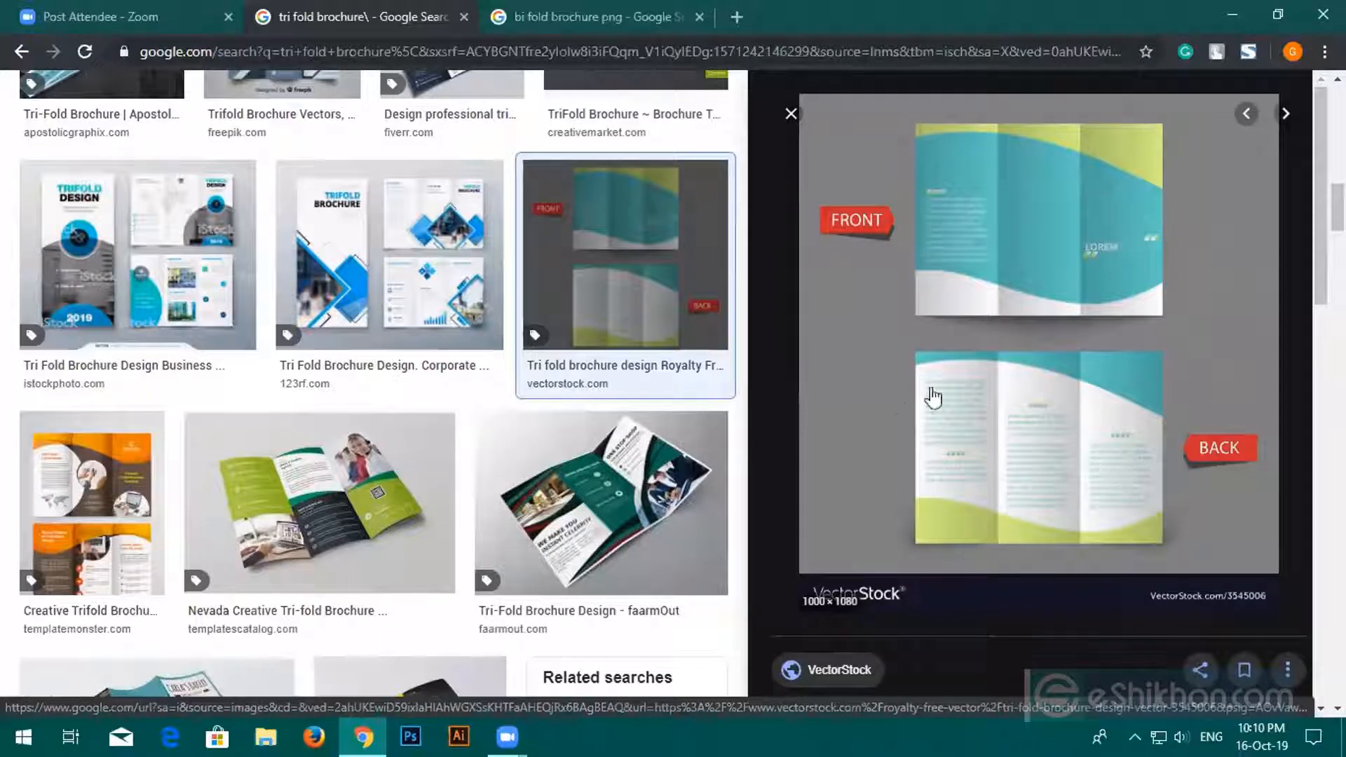
pyautogui.click(356, 518)
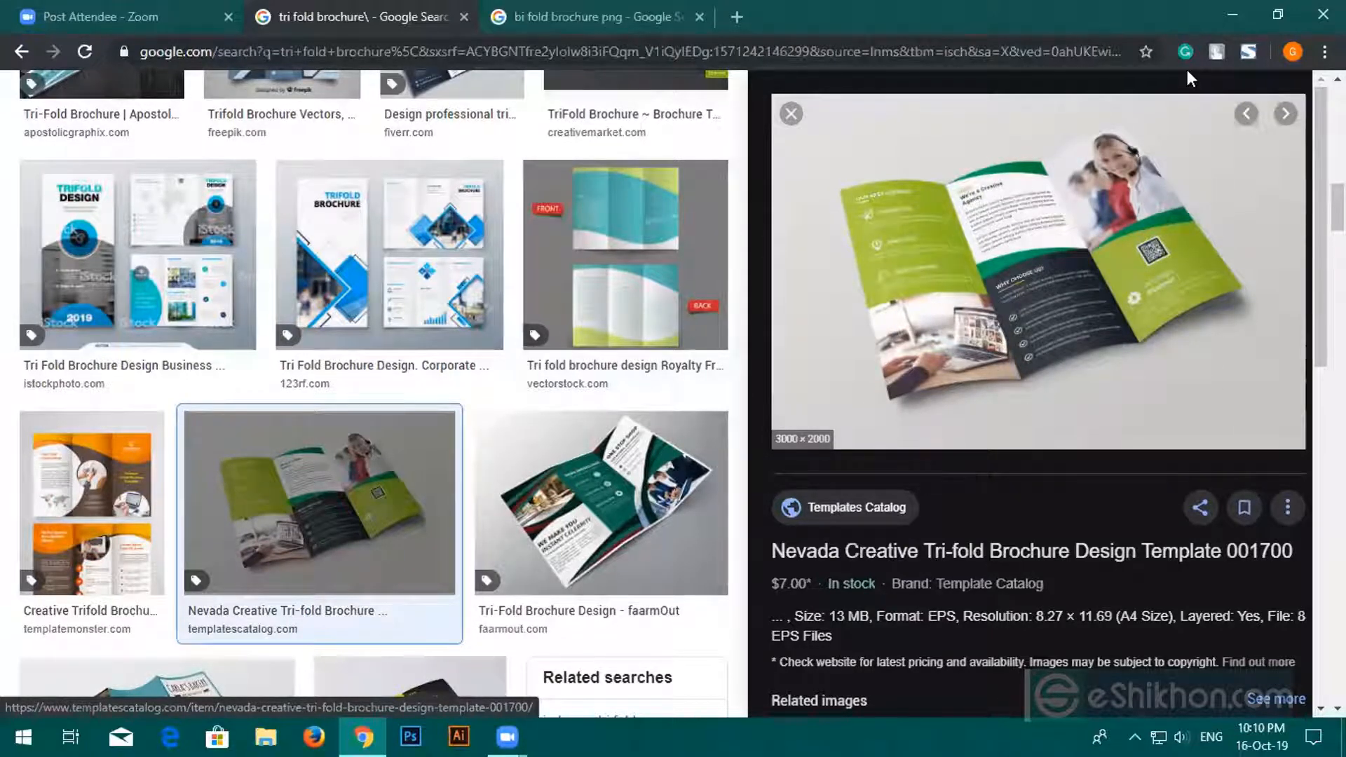
pyautogui.click(96, 500)
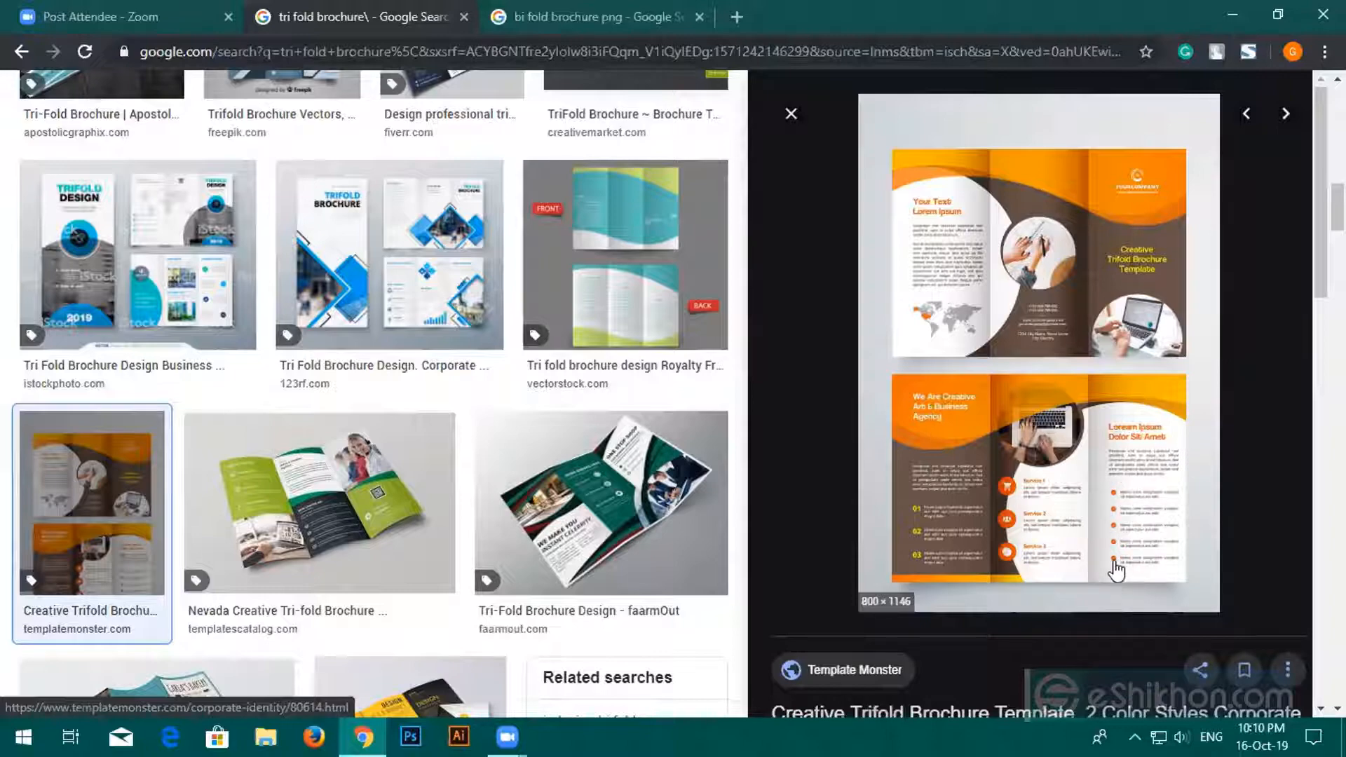
# Preview the Design Professional Trifold Brochure from fivesquid.com, examine its panels and browse the results below it.
pyautogui.scroll(-3, 1112, 565)
pyautogui.scroll(-8, 400, 517)
pyautogui.scroll(-4, 403, 516)
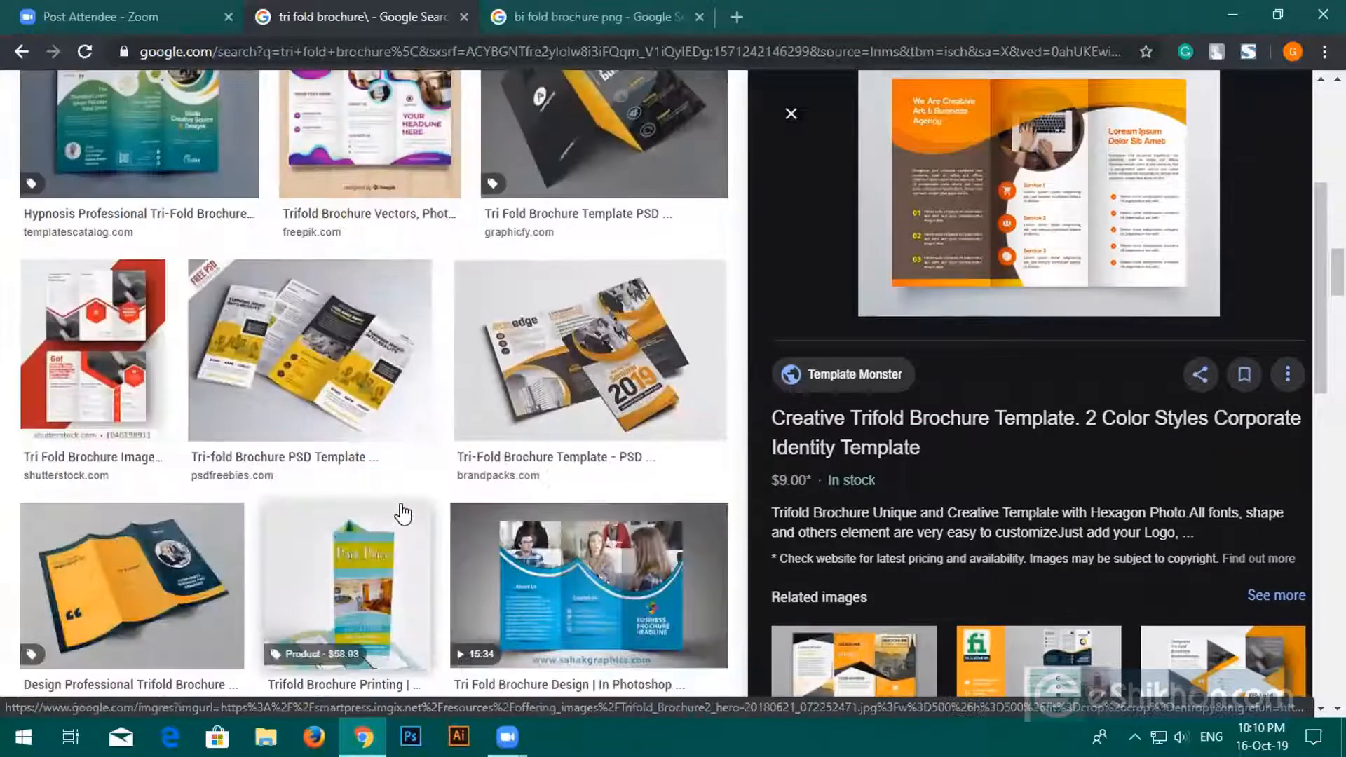
pyautogui.scroll(-3, 421, 490)
pyautogui.click(154, 393)
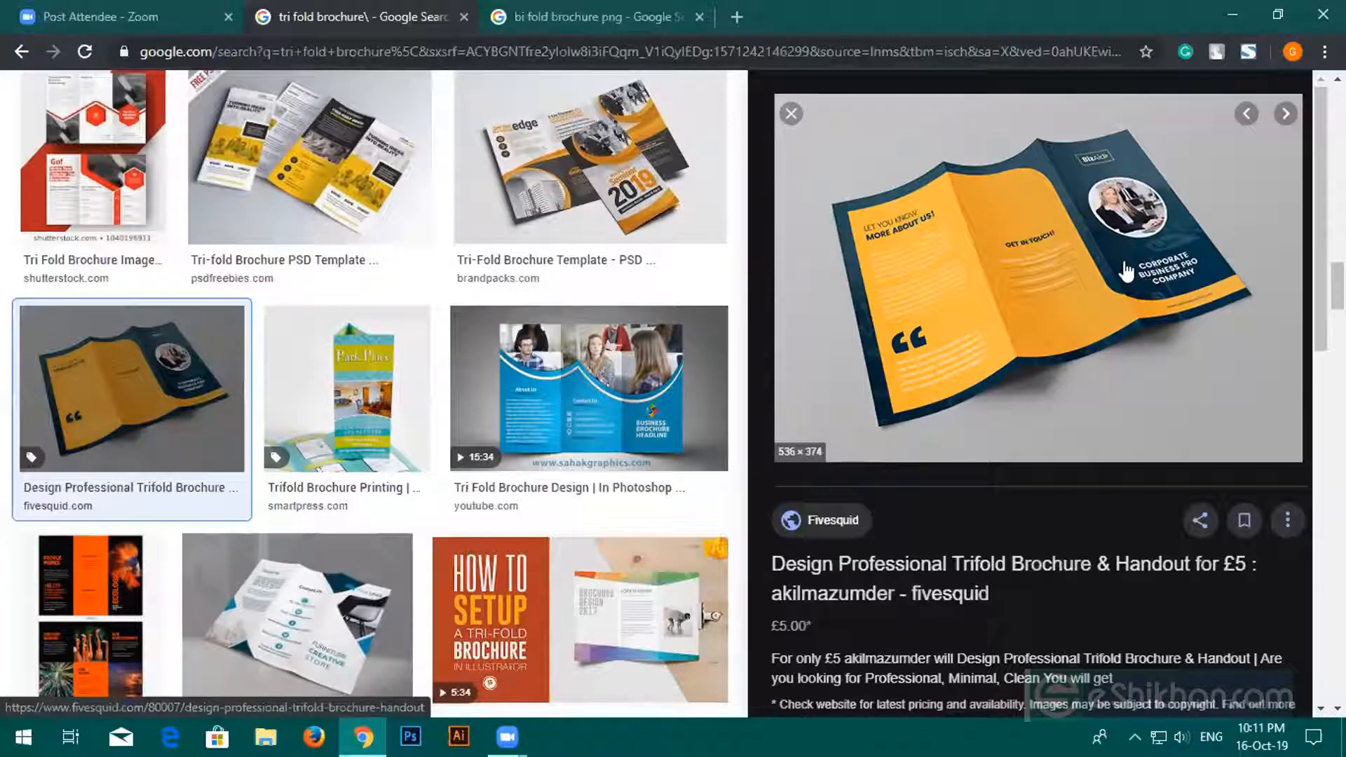
pyautogui.scroll(-2, 323, 471)
pyautogui.scroll(-1, 323, 471)
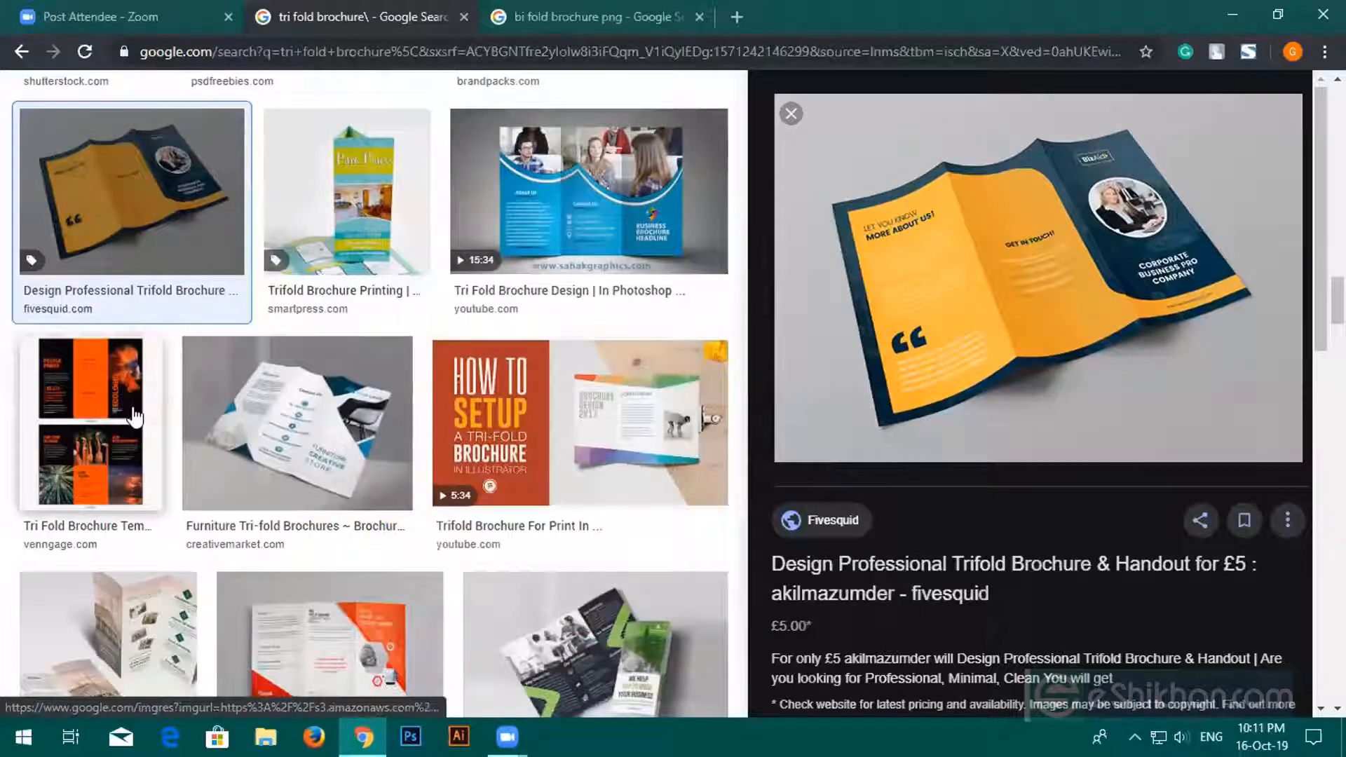
# Preview the black and orange Venngage tri fold template, the orange Tri-Fold Brochure Template 001159 and the Furniture Tri-fold Brochures from creativemarket.com.
pyautogui.click(144, 448)
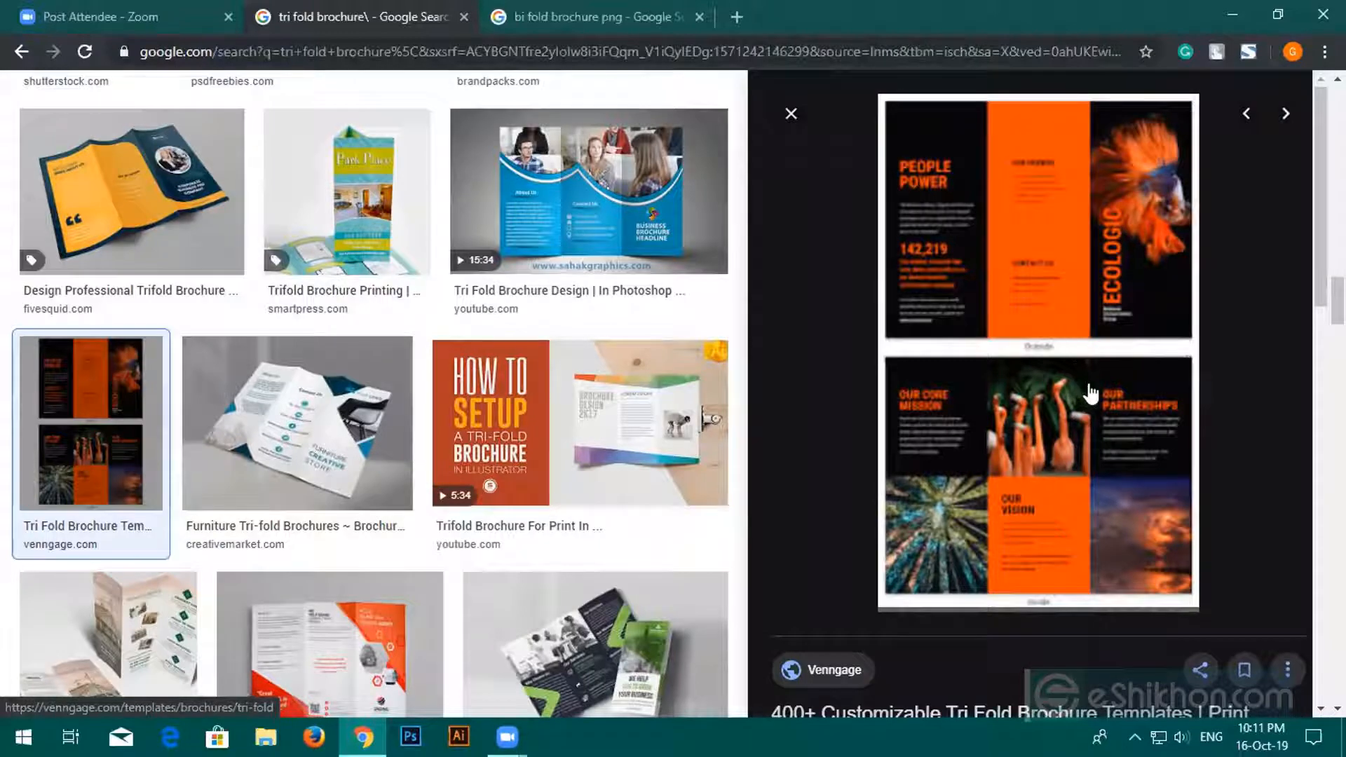
pyautogui.scroll(-4, 622, 490)
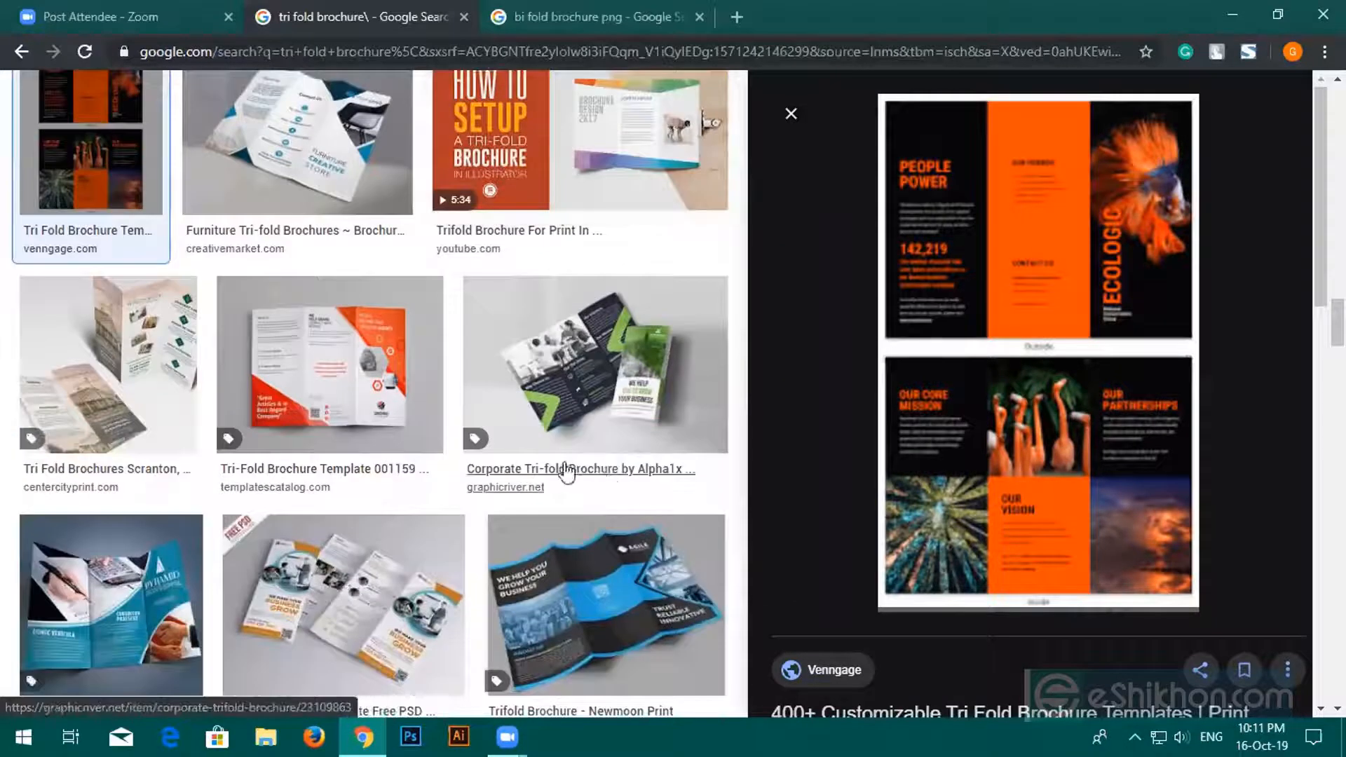
pyautogui.click(375, 395)
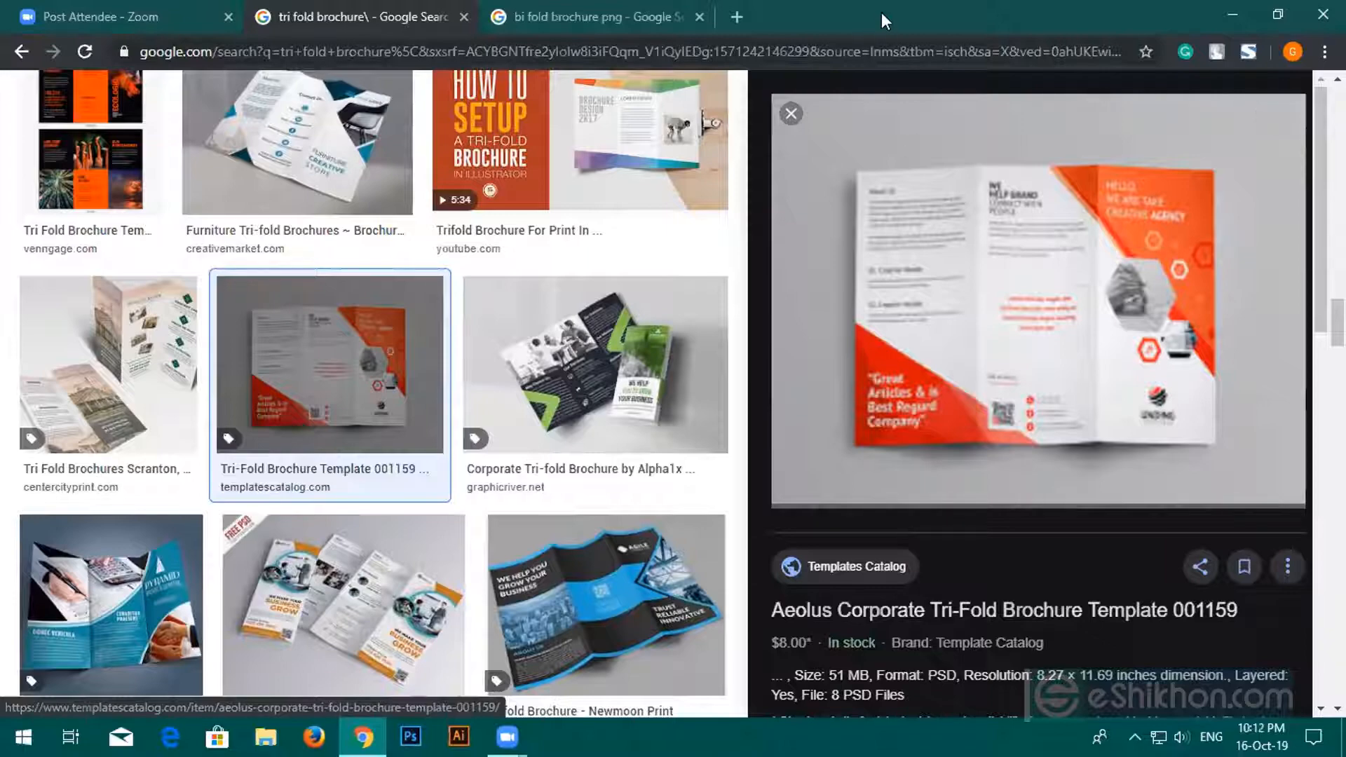
pyautogui.click(351, 140)
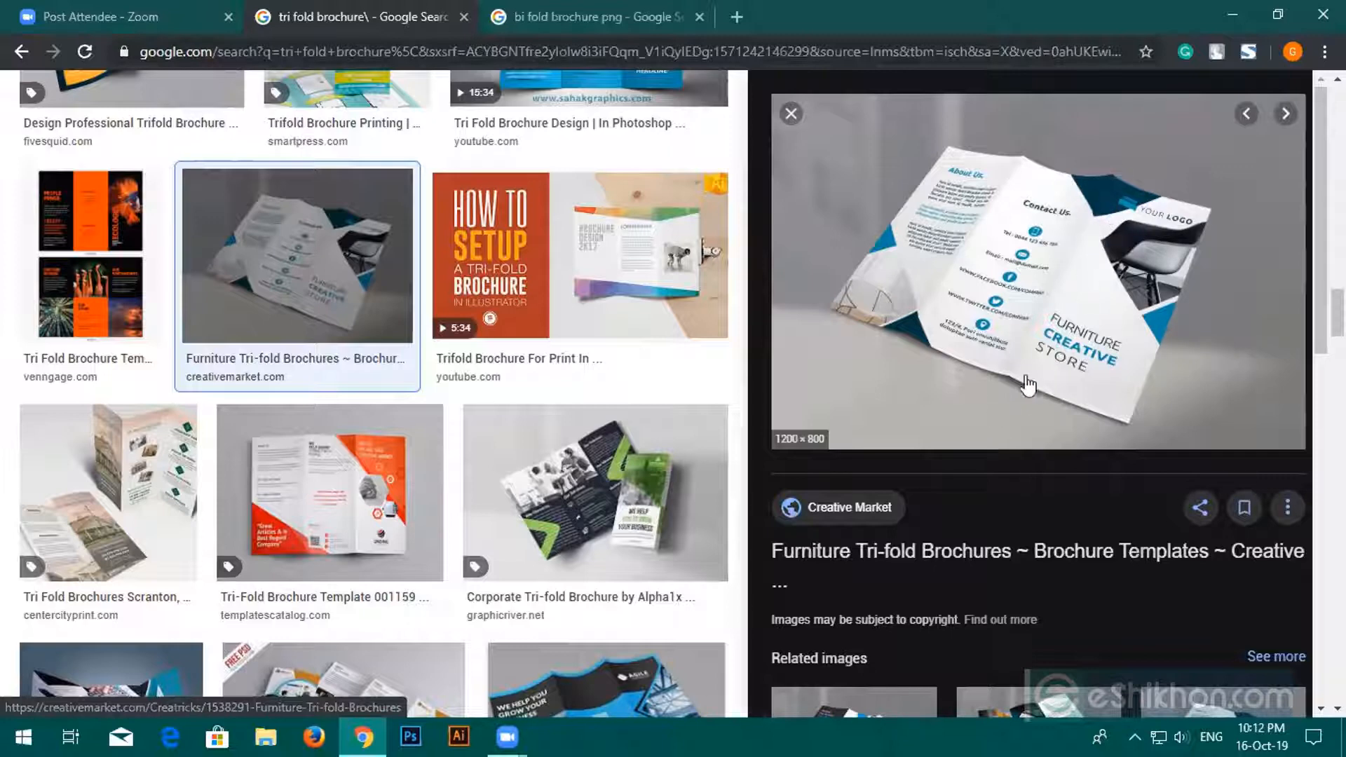
# Preview the Corporate Tri-fold Brochure from graphicriver.net and browse its related images and further tri fold results.
pyautogui.click(627, 486)
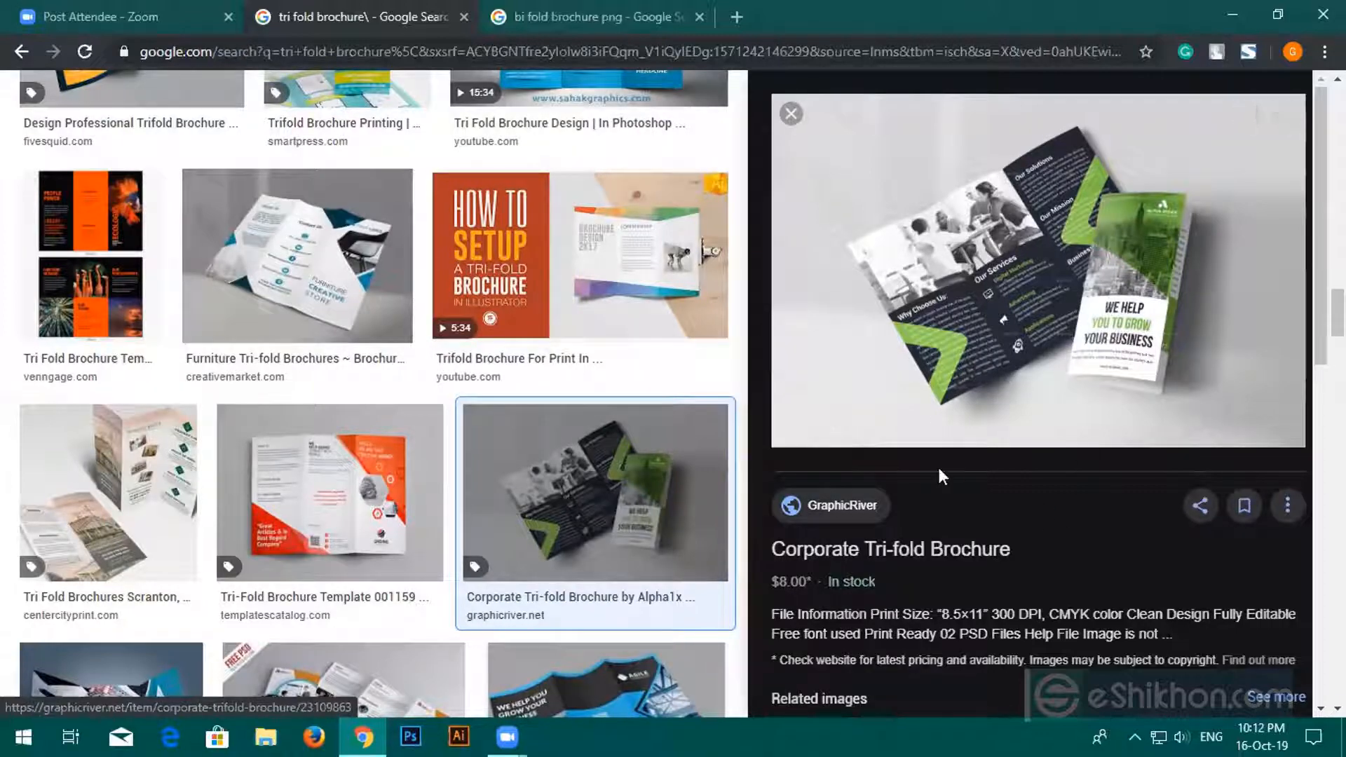
pyautogui.scroll(-10, 940, 477)
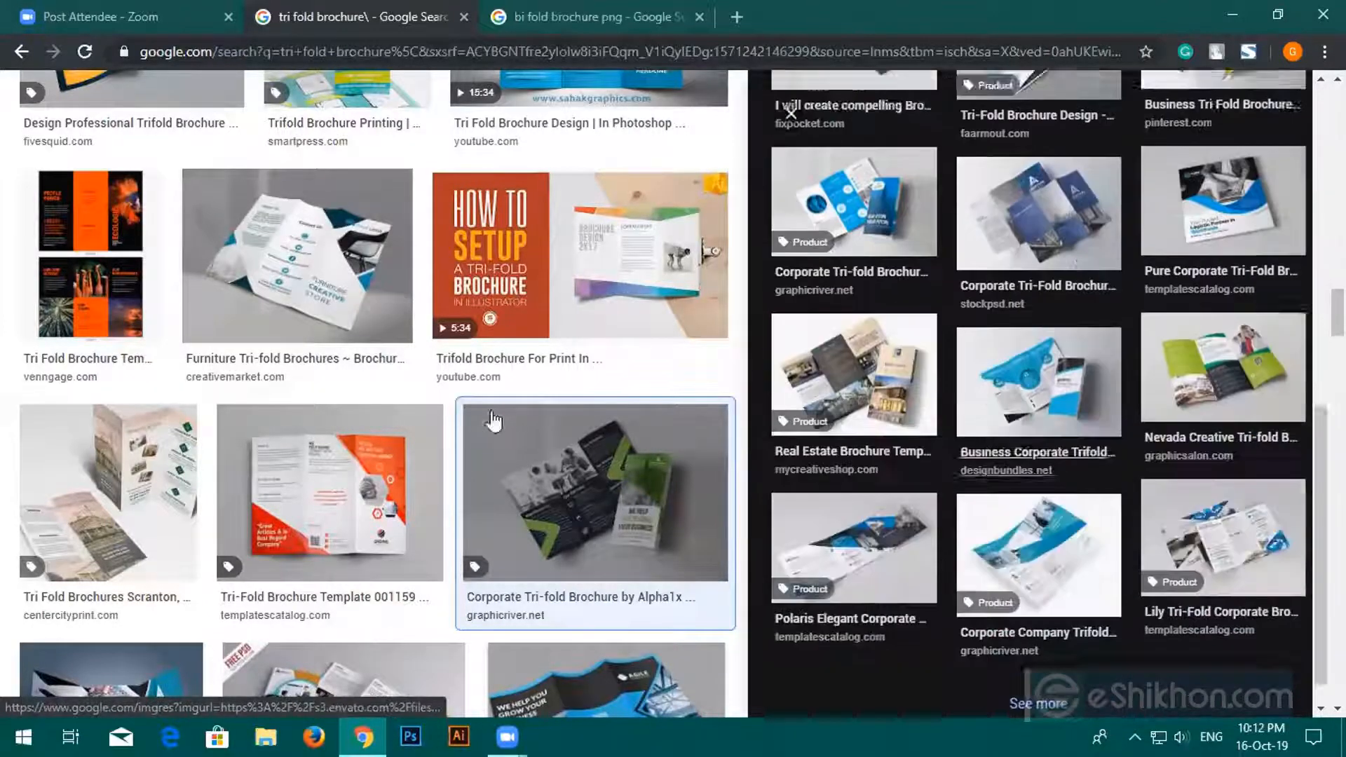
pyautogui.scroll(-12, 709, 456)
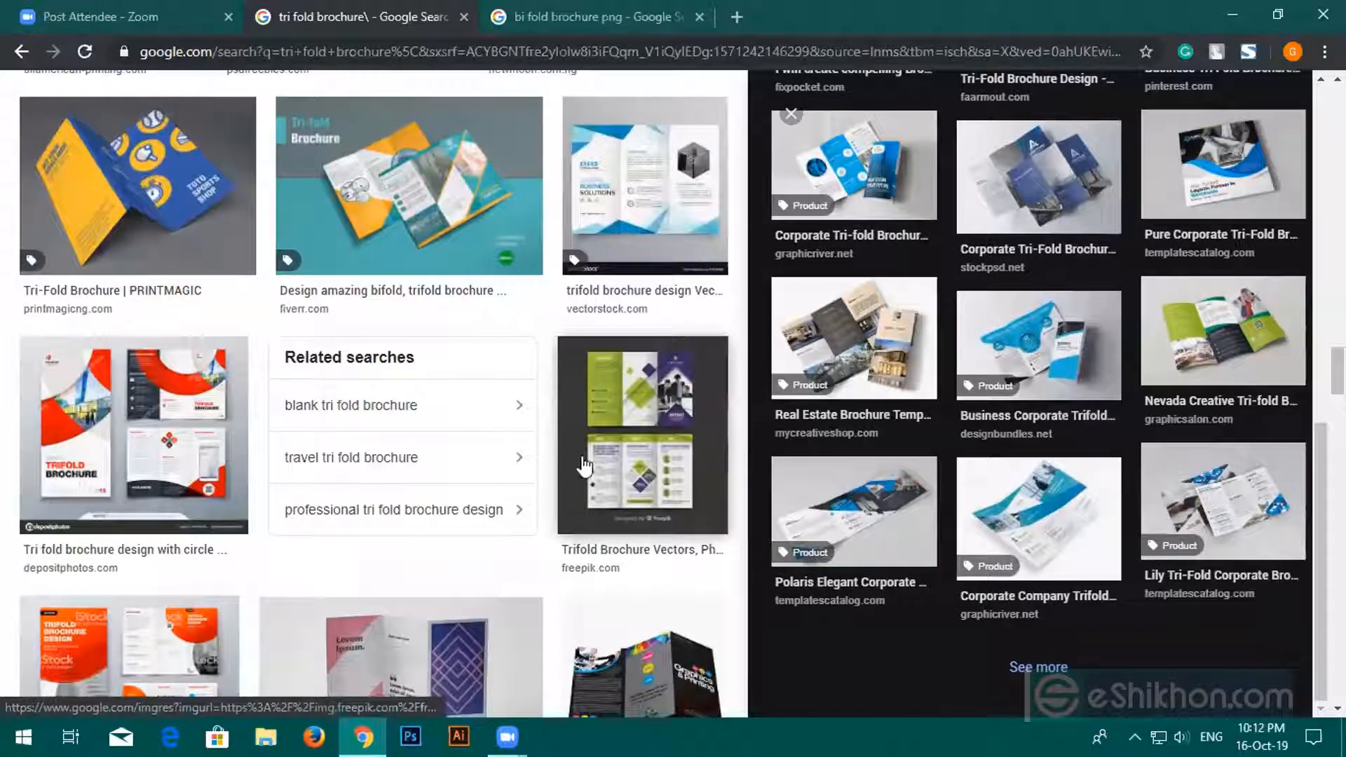
# Launch Illustrator, and in the browser's bi fold brochure image results preview the Magellan Motorcycle Tours bifold design from dribbble.com.
pyautogui.click(458, 736)
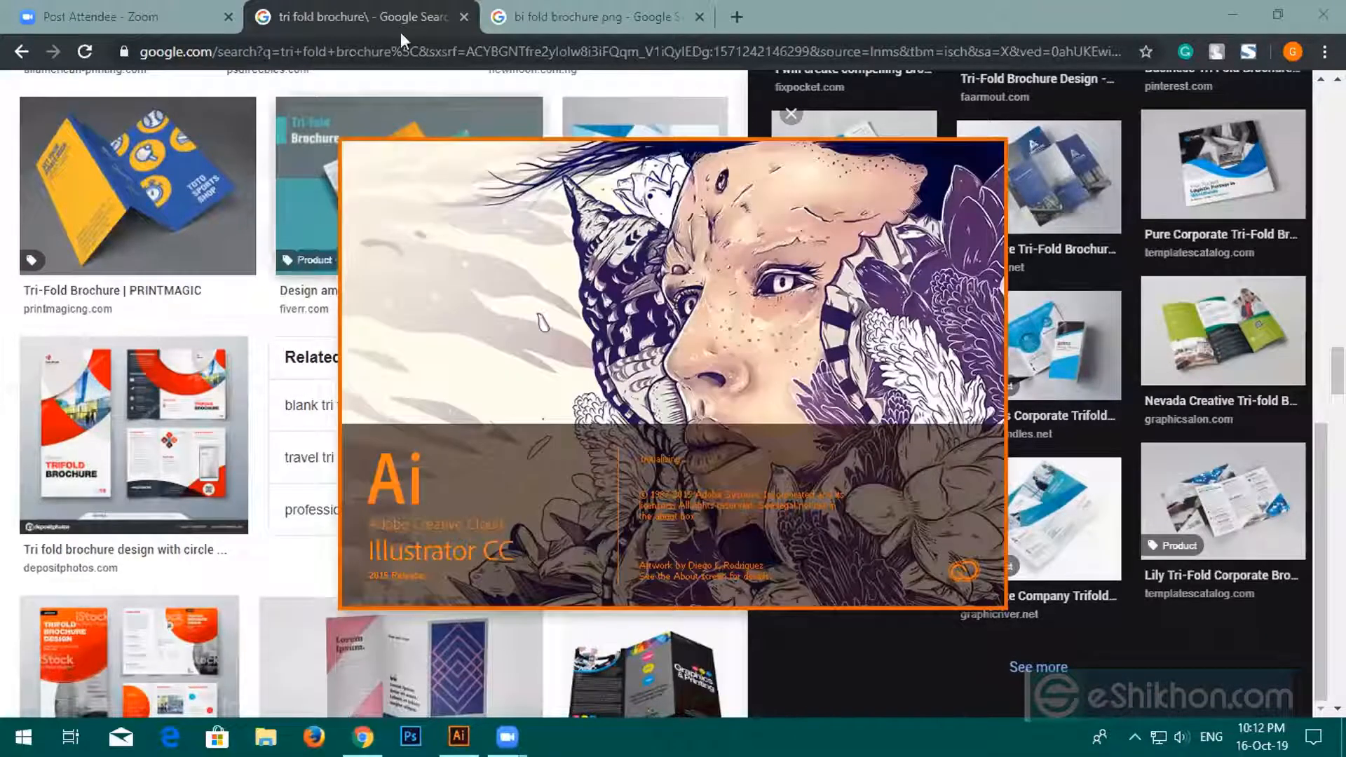
pyautogui.click(558, 16)
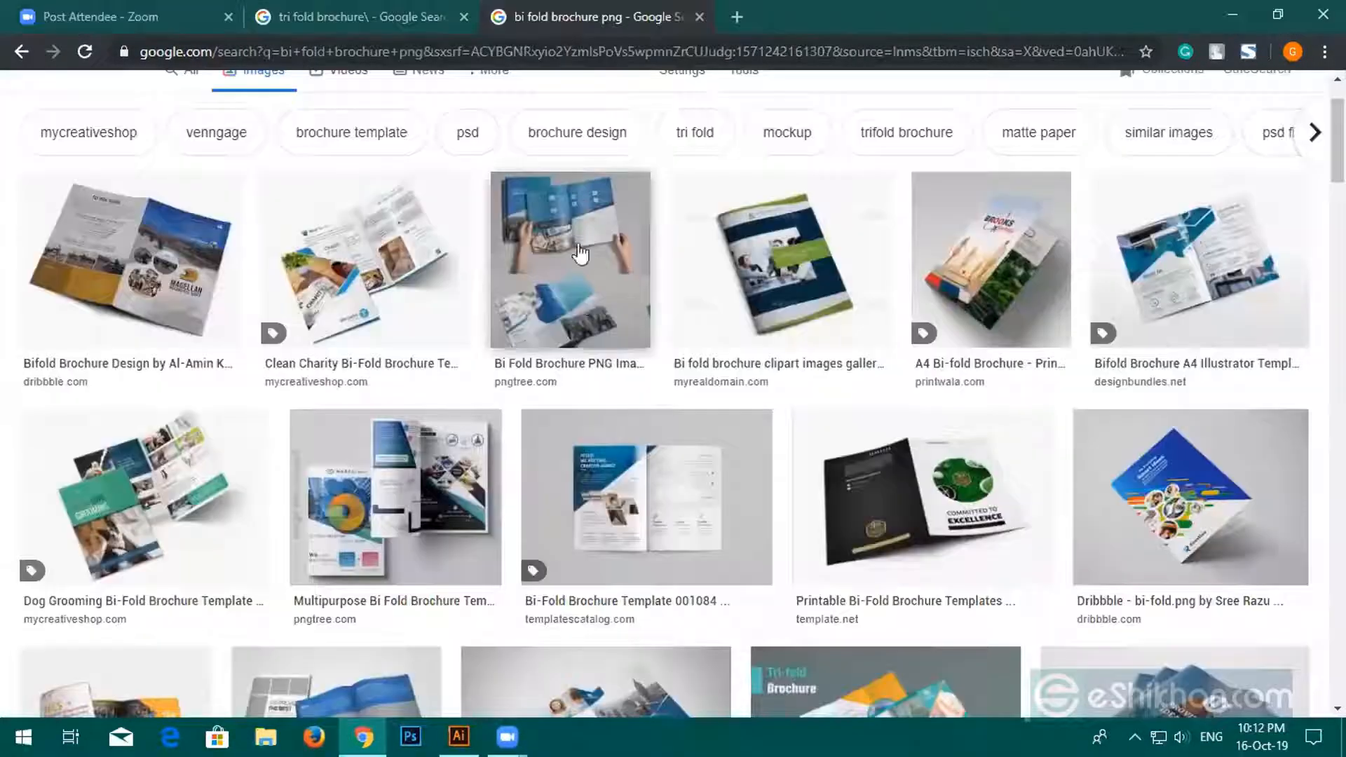
pyautogui.click(105, 270)
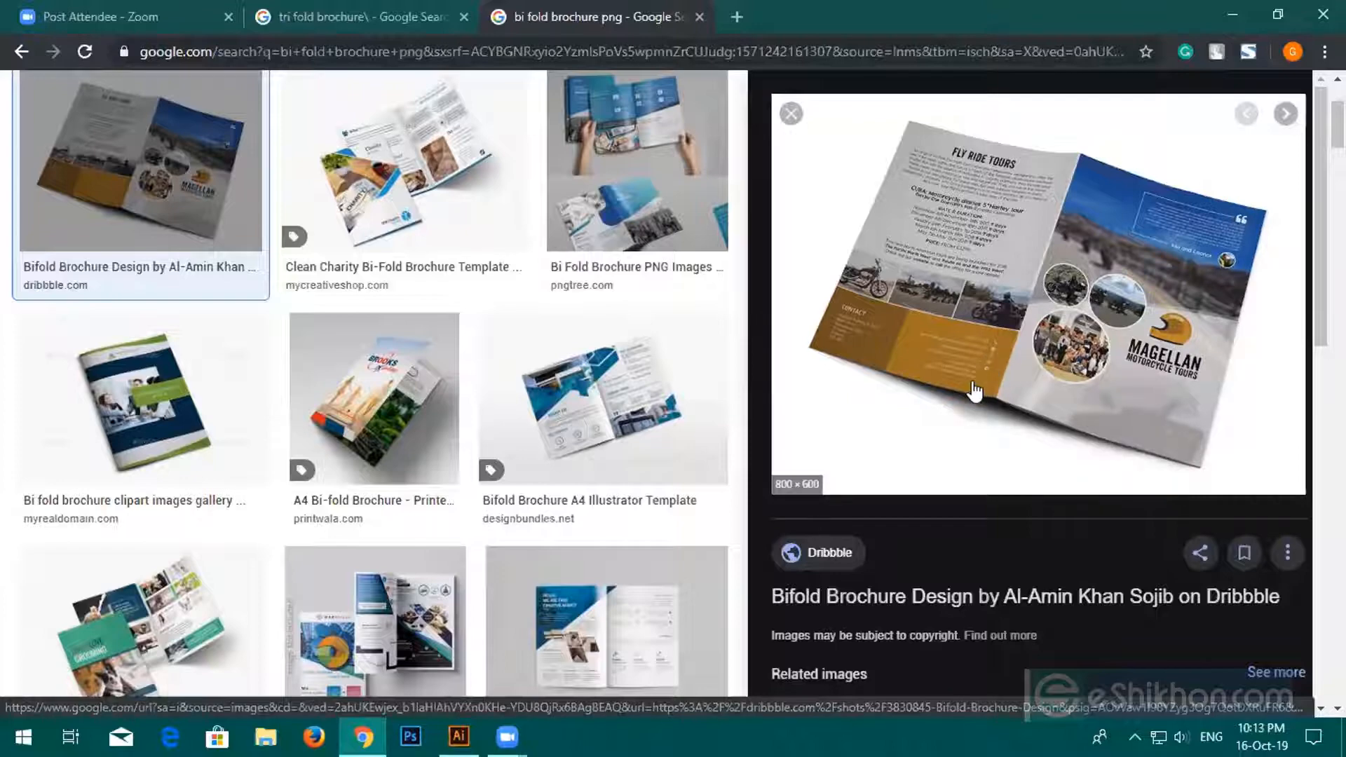
# Browse further bi fold brochure designs and preview the green Goals Brand bi-fold brochure from pinterest.com.
pyautogui.scroll(-5, 666, 503)
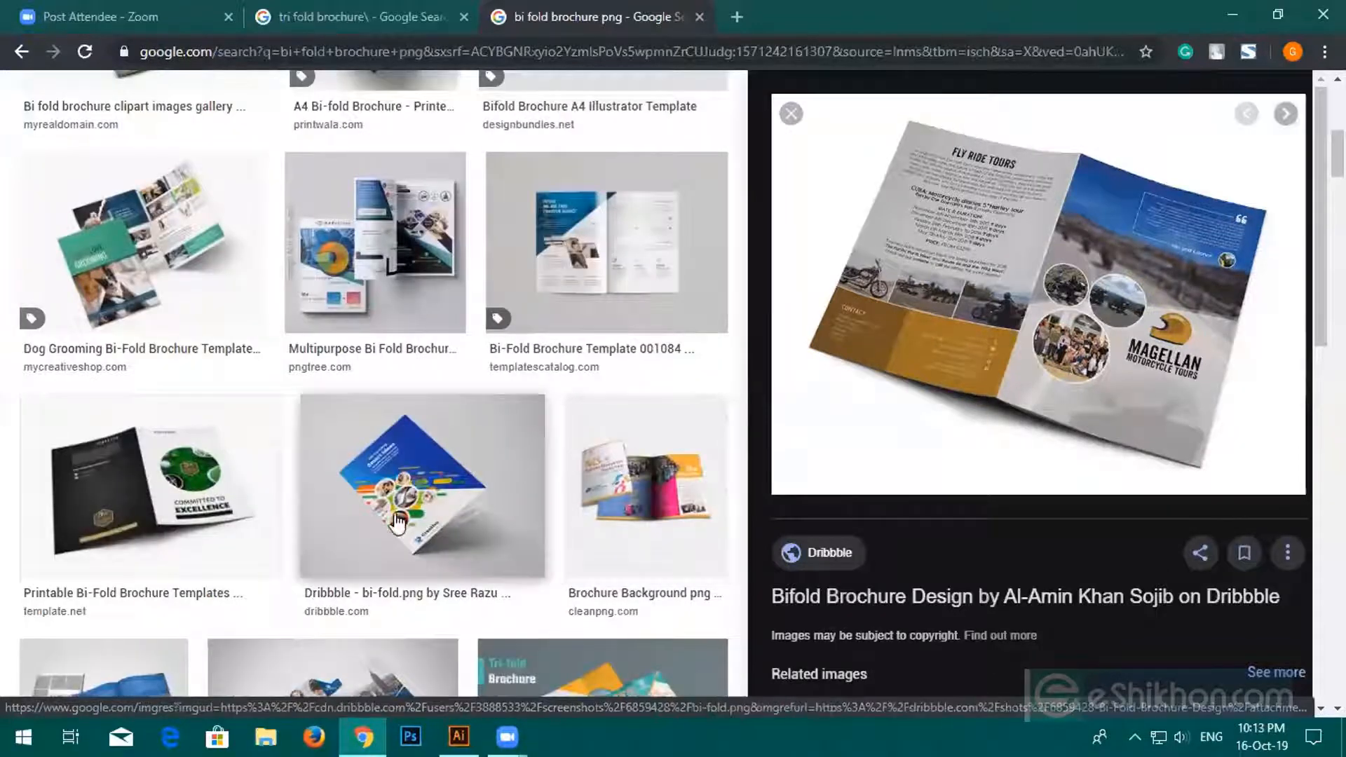
pyautogui.scroll(-4, 484, 493)
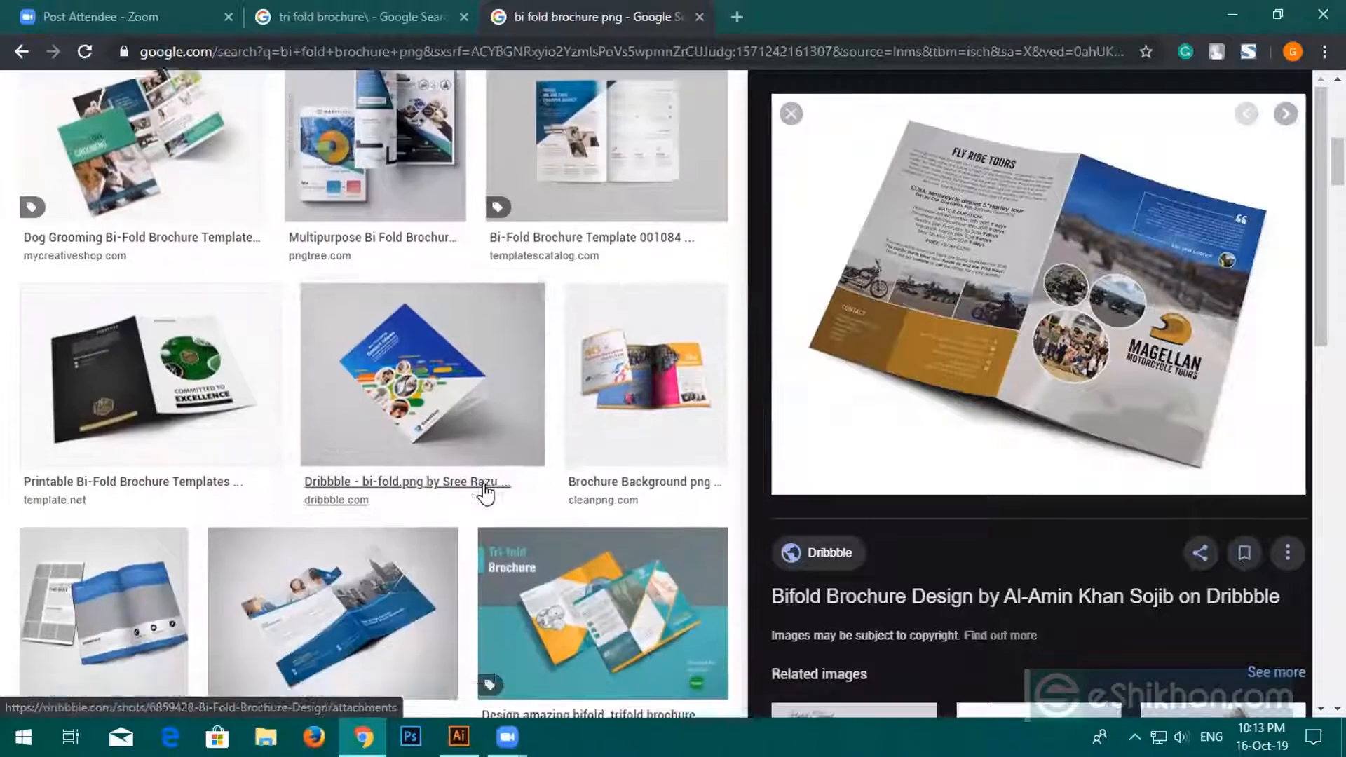
pyautogui.scroll(-5, 675, 459)
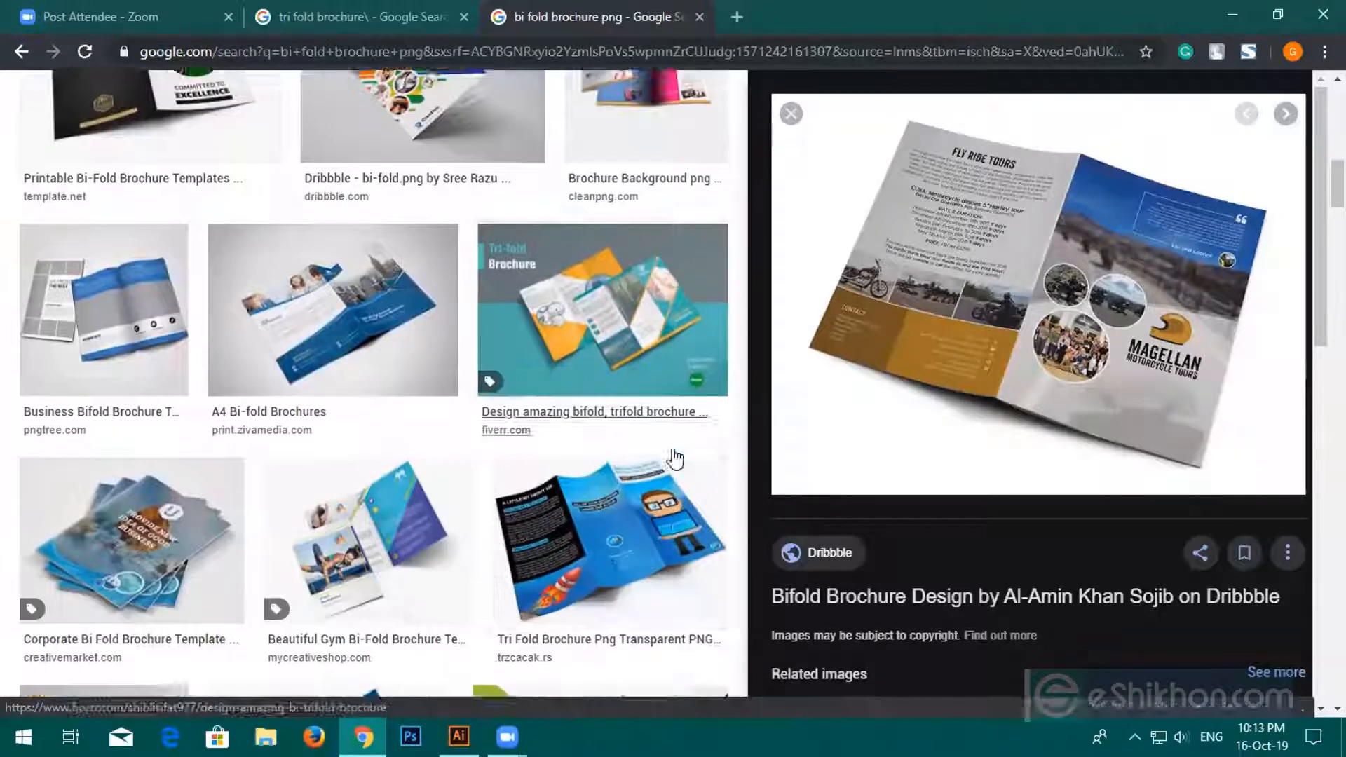
pyautogui.scroll(-1, 674, 457)
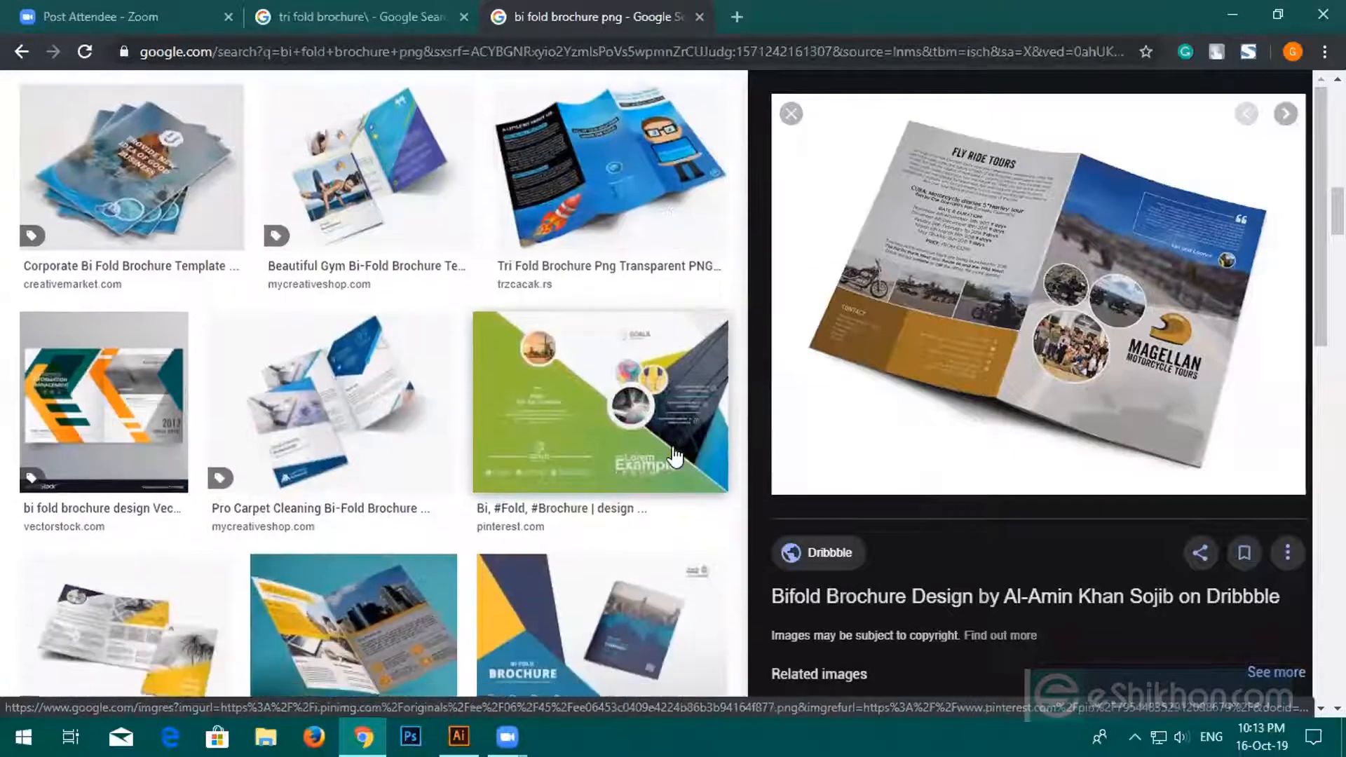
pyautogui.click(674, 457)
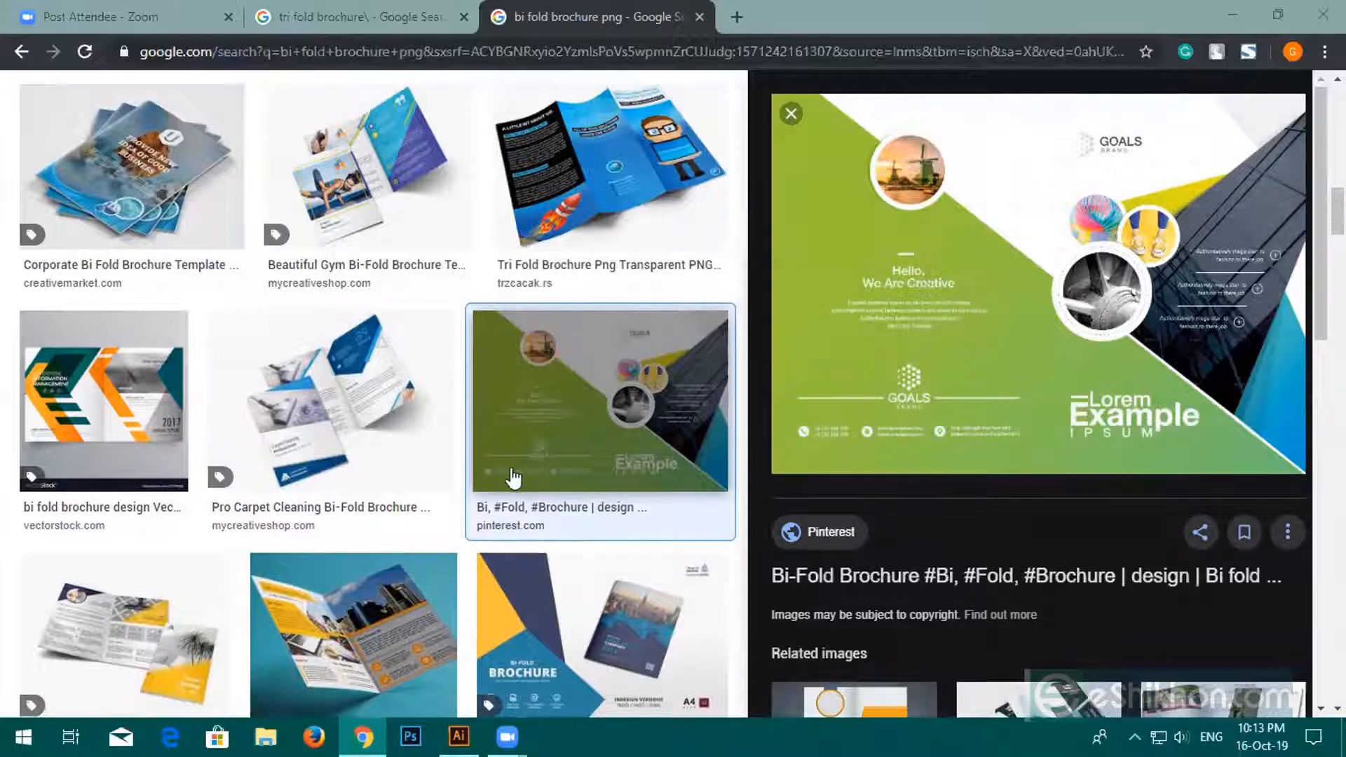
# Look through more bi fold results and preview the green and white Bi-Fold Brochure Template from graphicsalon.com.
pyautogui.scroll(-4, 514, 468)
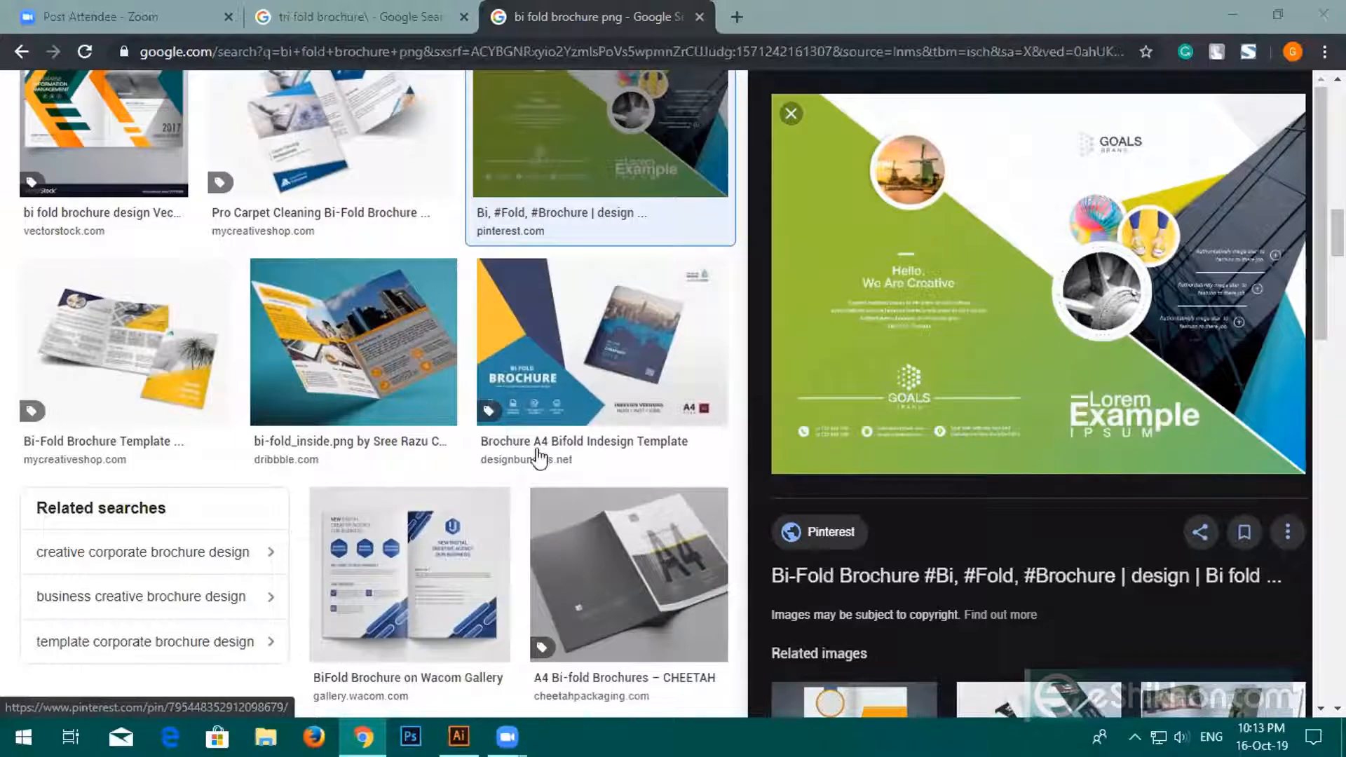
pyautogui.scroll(-3, 653, 456)
pyautogui.scroll(-15, 653, 456)
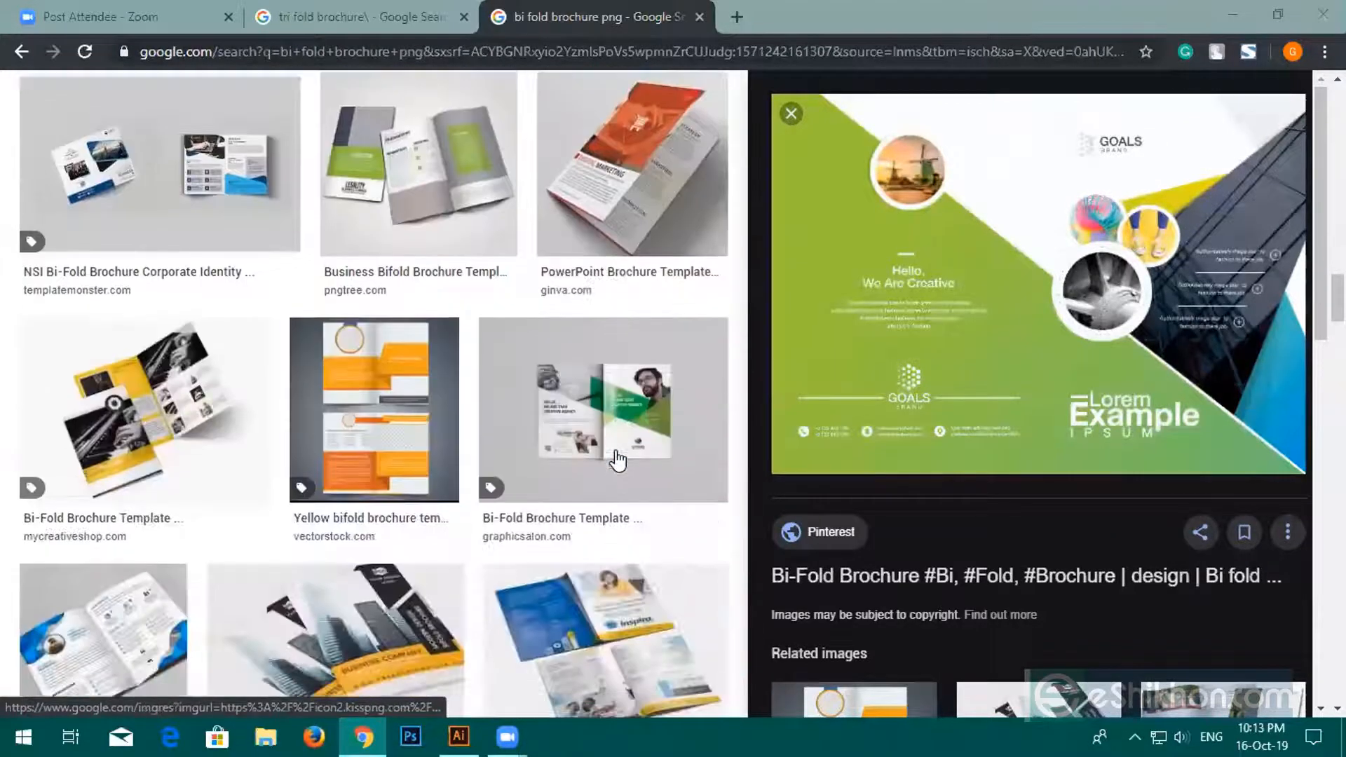
pyautogui.scroll(-4, 617, 460)
pyautogui.scroll(4, 250, 378)
pyautogui.click(586, 443)
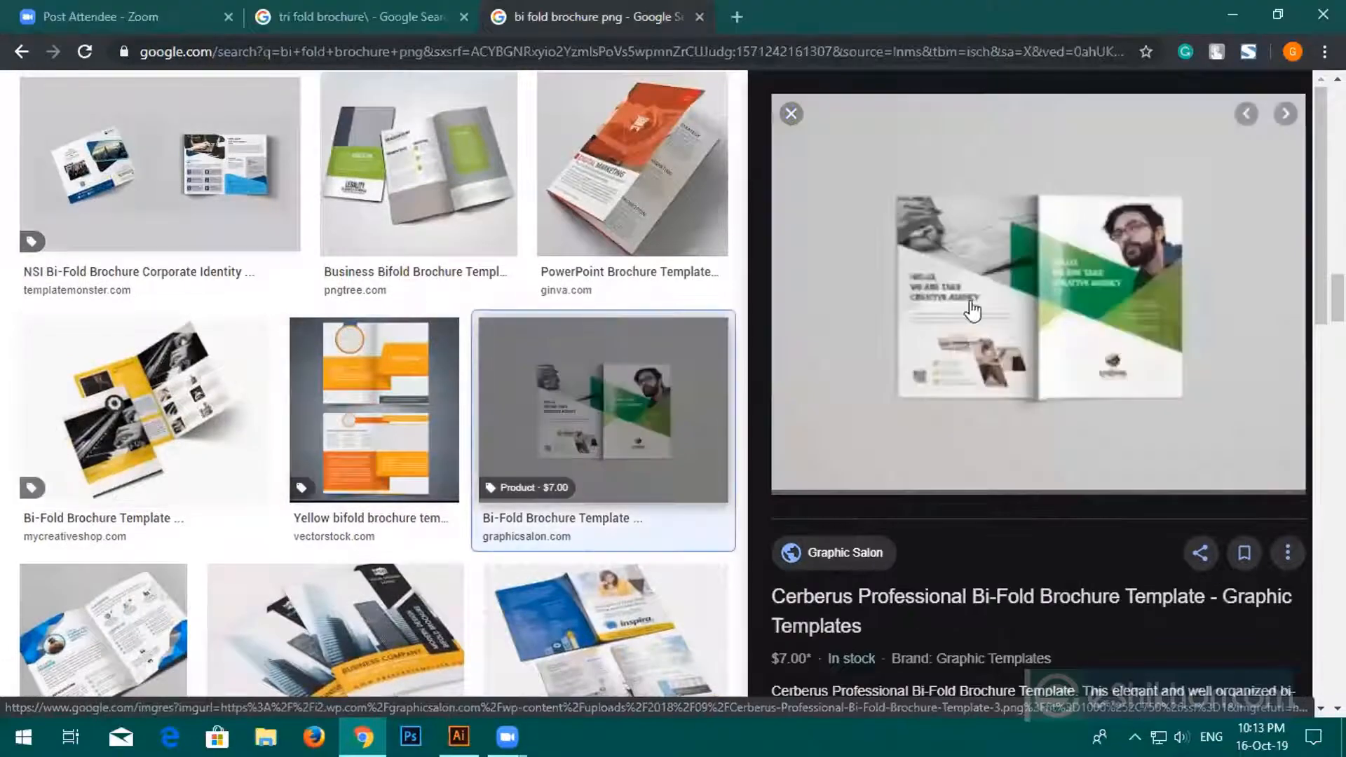
# Preview the Modern Business Brochure PSD Template from template.net to examine its front and back cover layout.
pyautogui.scroll(-7, 464, 378)
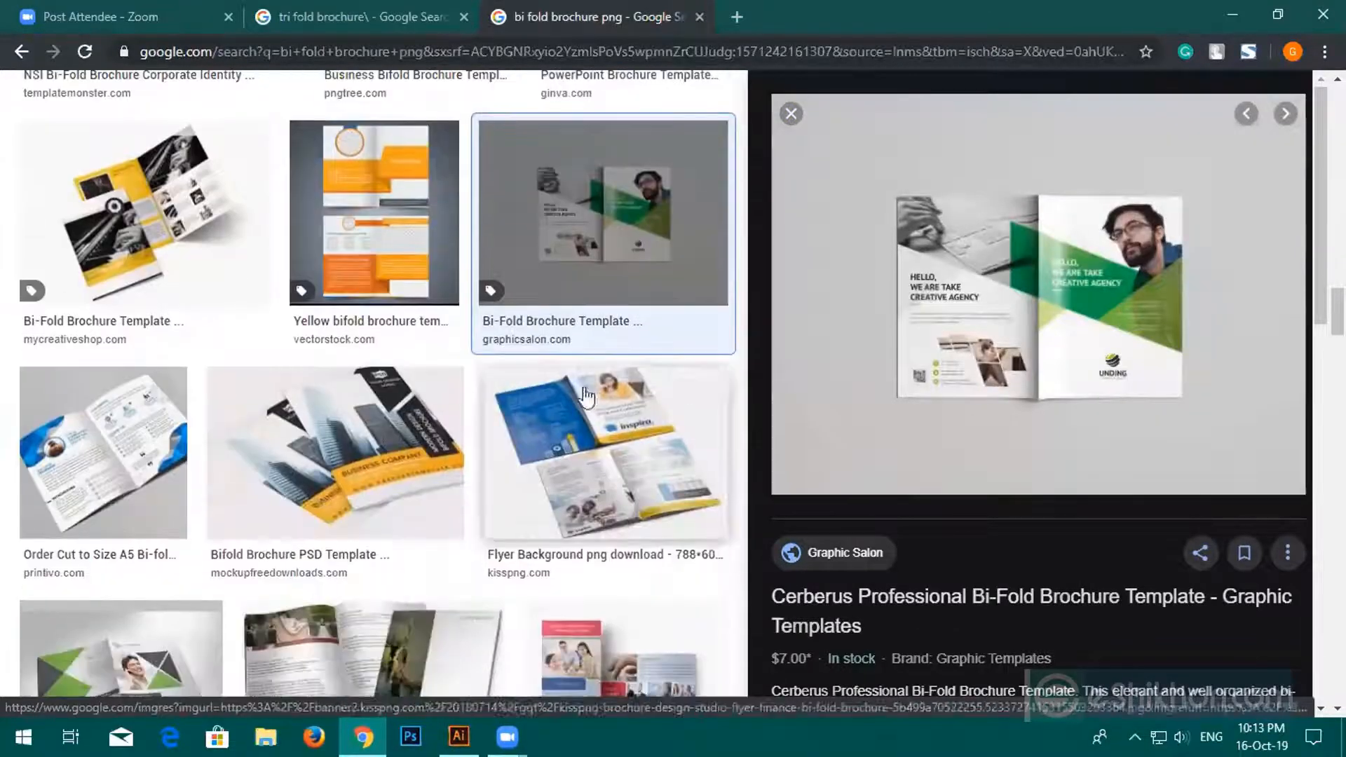
pyautogui.scroll(-3, 470, 383)
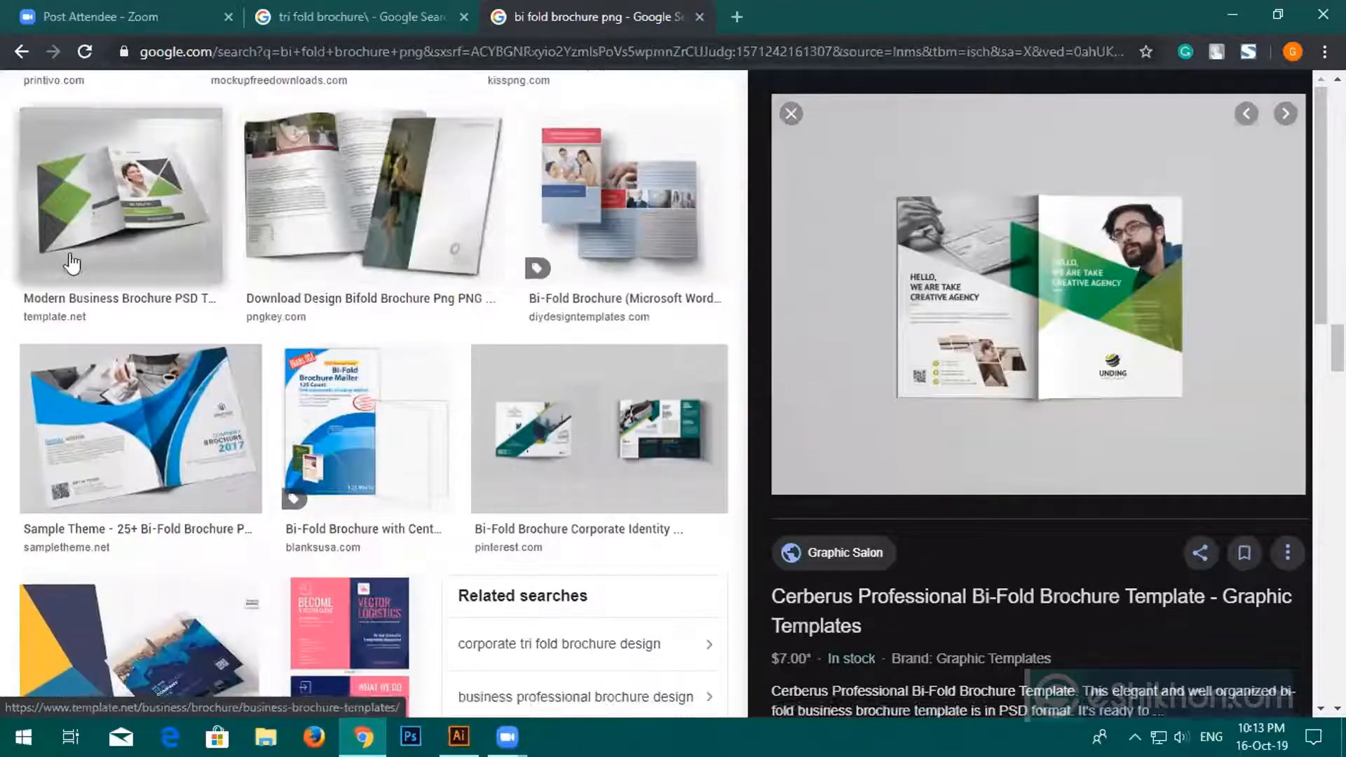
pyautogui.click(91, 225)
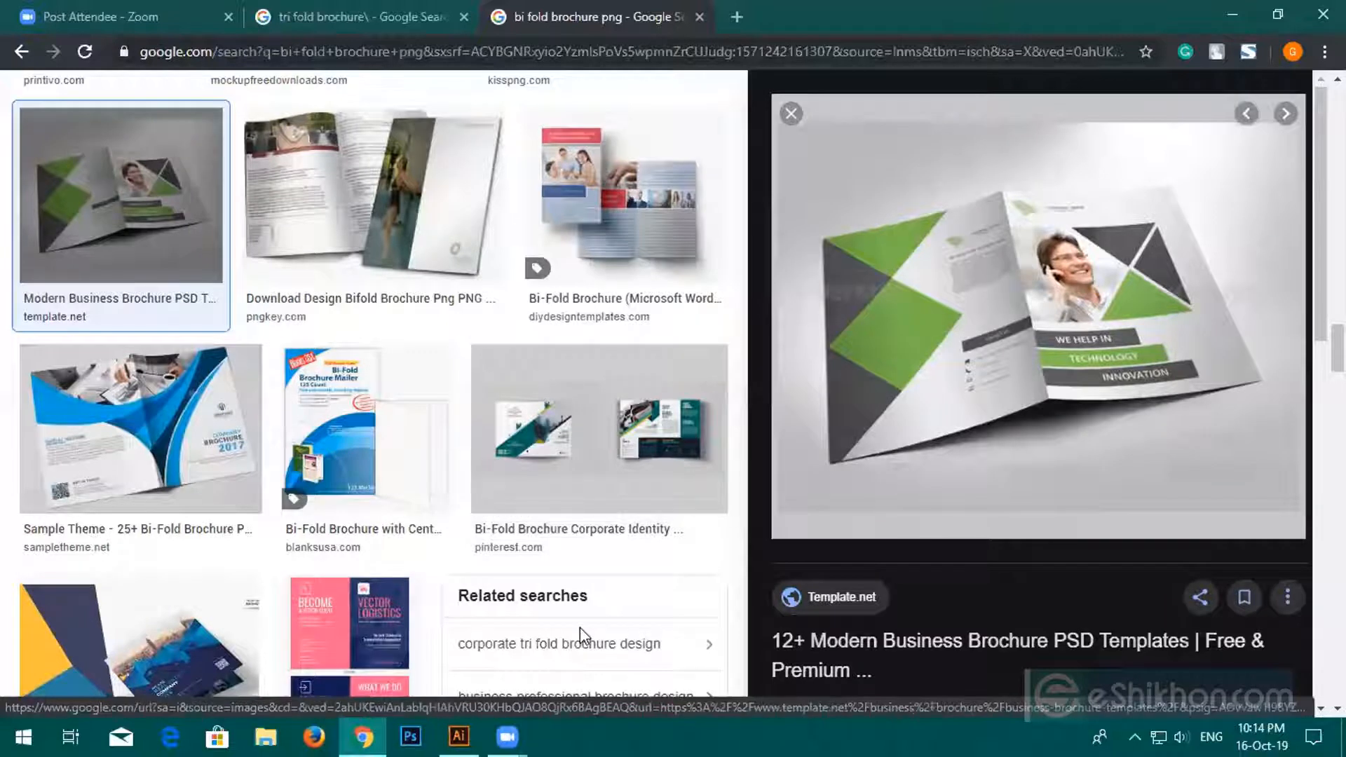
pyautogui.hotkey('alt', 'Tab')
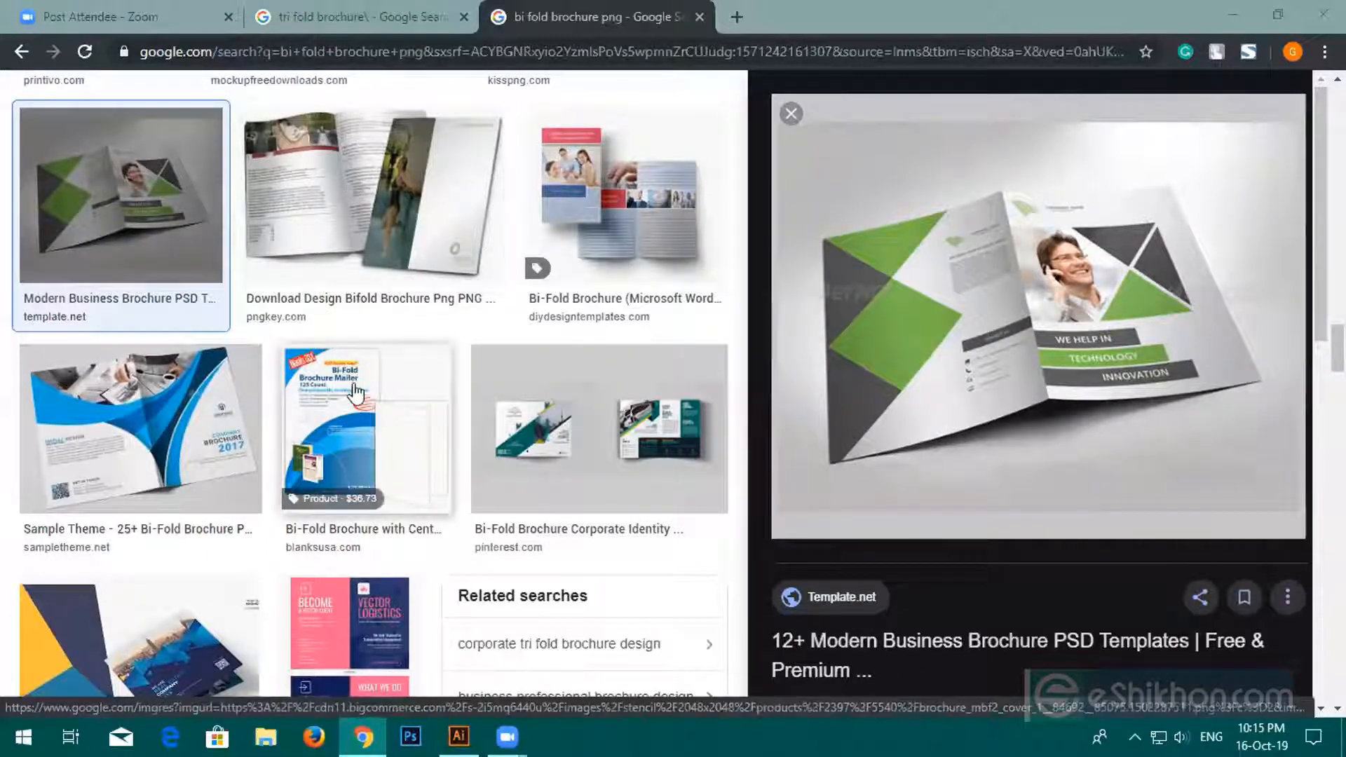
# Browse the remaining bi fold results and preview the Bi-fold Brochure from trzcacak.rs showing its separate pages and spreads.
pyautogui.scroll(-5, 357, 421)
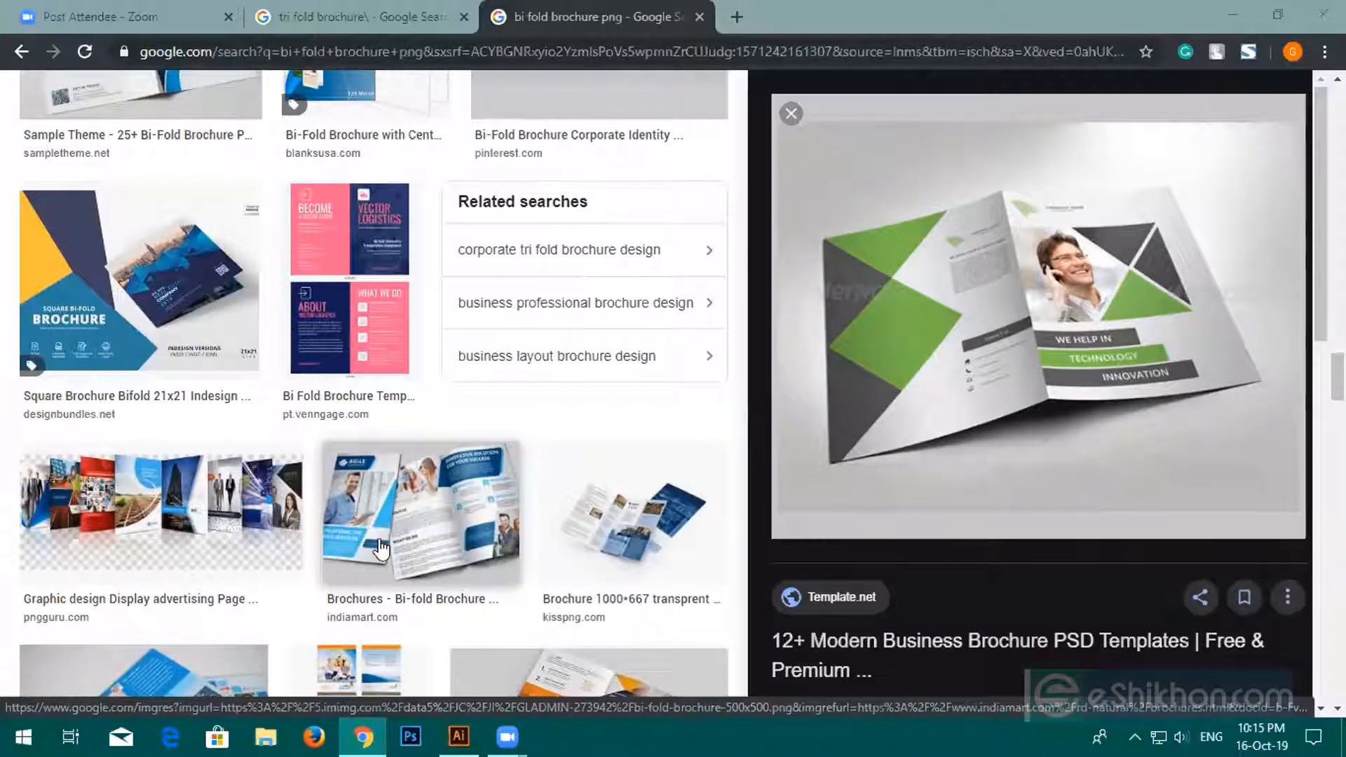
pyautogui.scroll(-2, 383, 547)
pyautogui.scroll(-1, 384, 547)
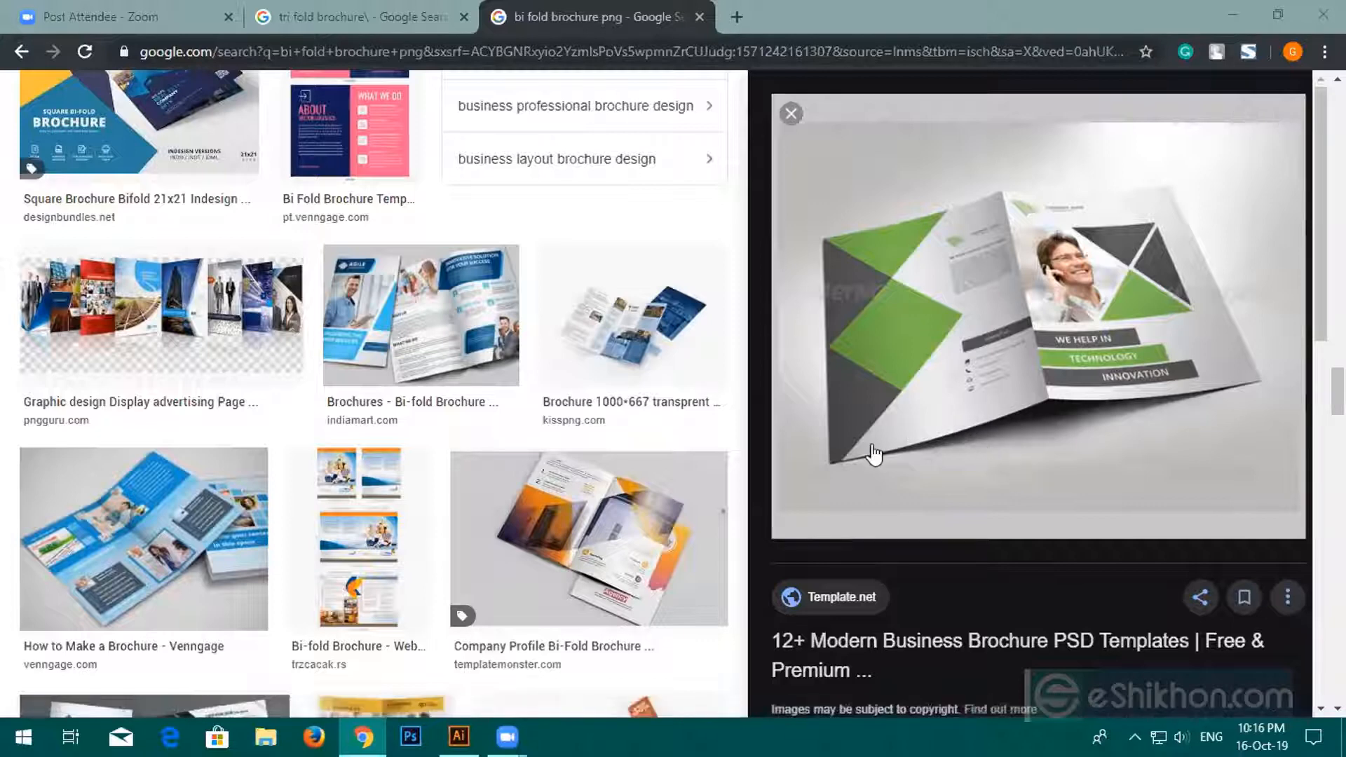
pyautogui.scroll(-4, 449, 365)
pyautogui.click(436, 211)
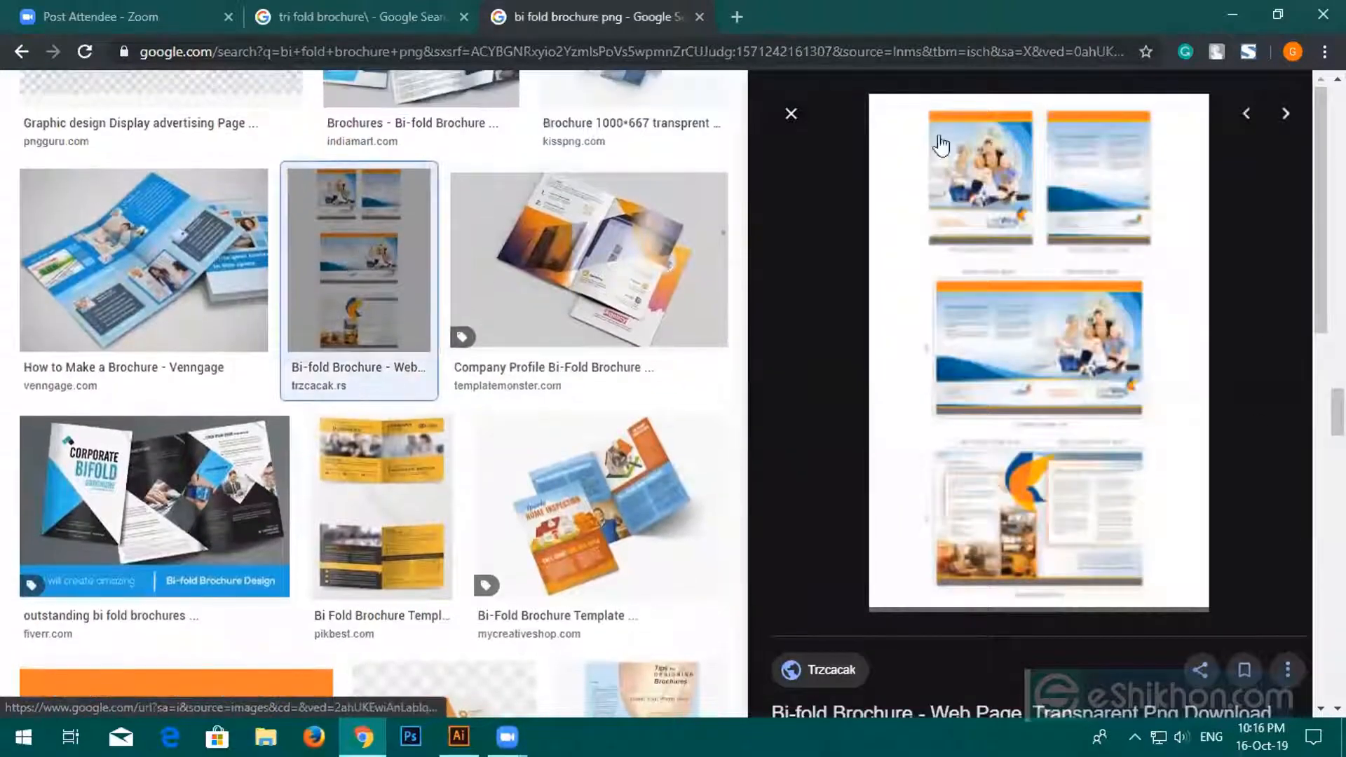
# Open new browser tabs and close the tri fold and bi fold brochure search results.
pyautogui.click(736, 17)
pyautogui.click(700, 16)
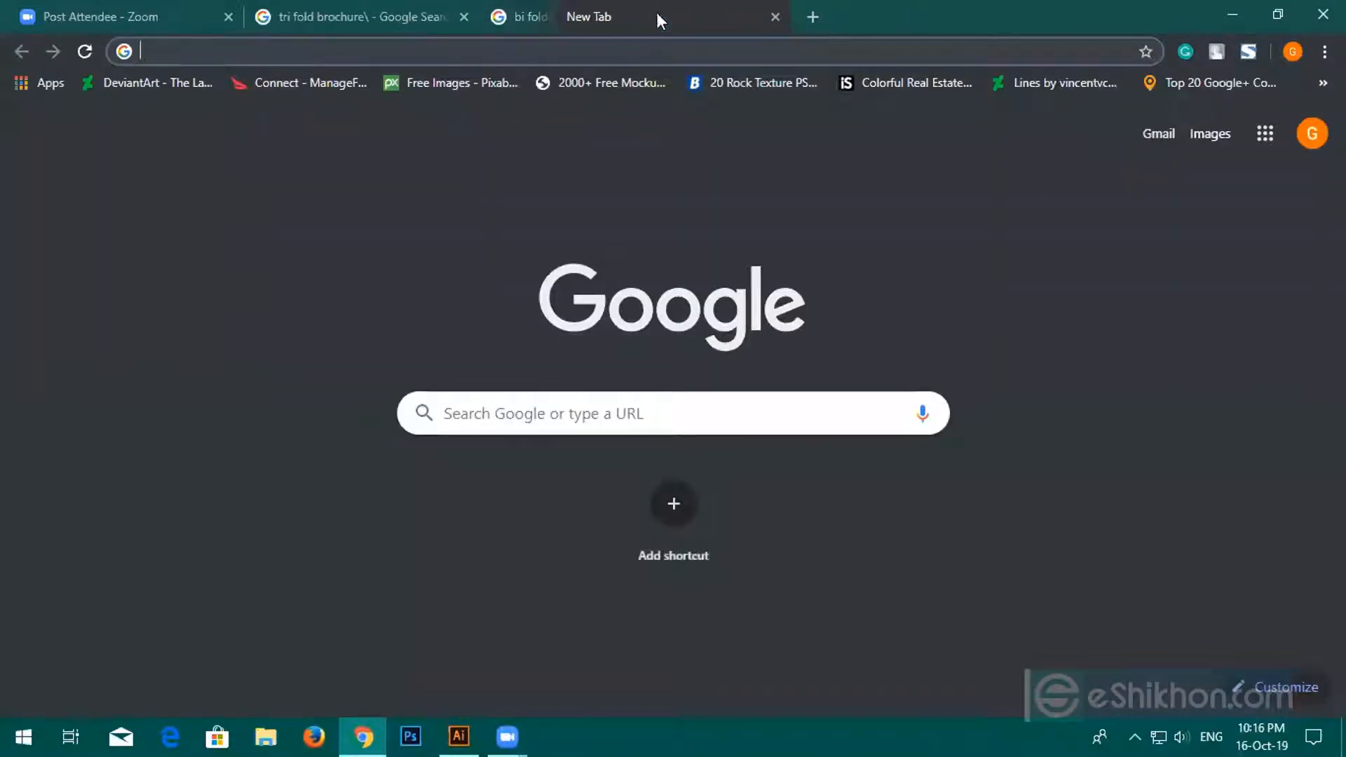
pyautogui.click(464, 17)
pyautogui.click(501, 23)
pyautogui.moveTo(515, 726)
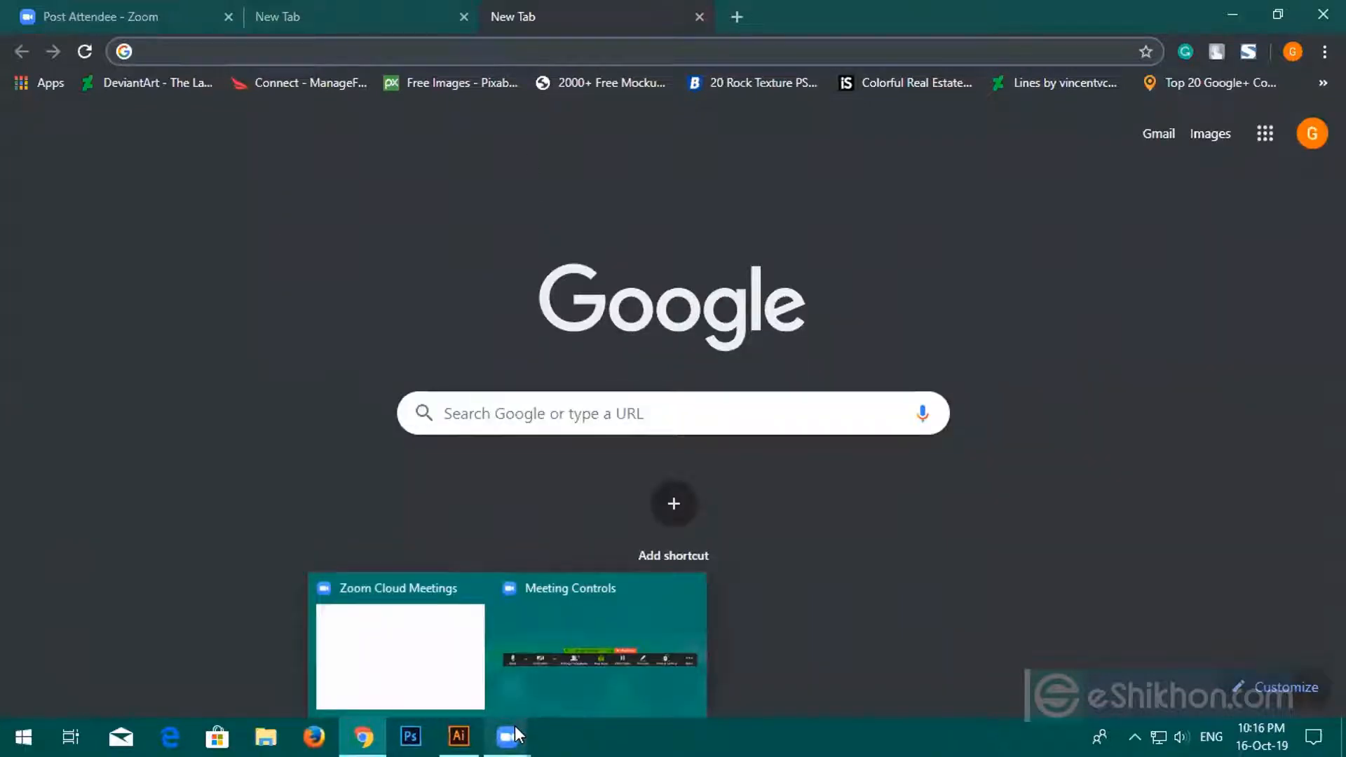
pyautogui.write('www.')
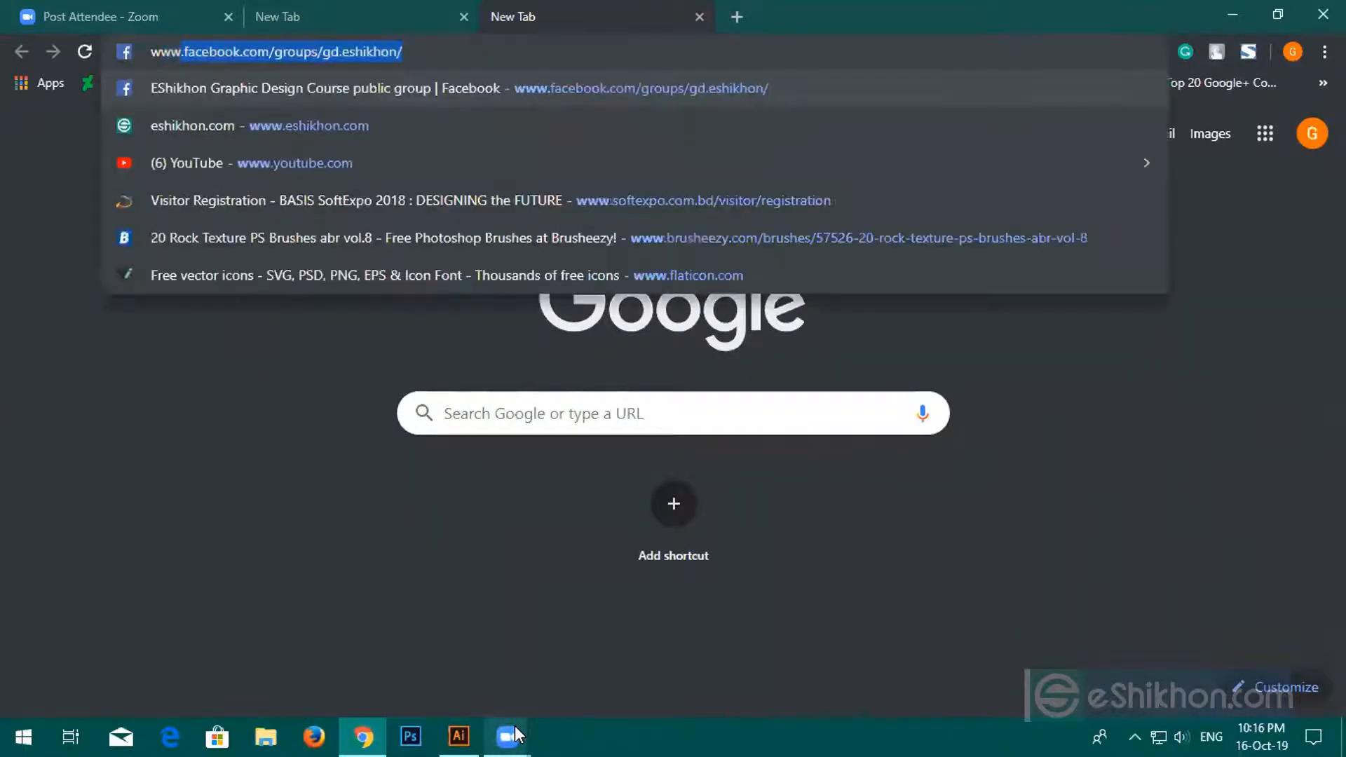
pyautogui.write('eshikhon.con')
pyautogui.press('BackSpace')
pyautogui.write('m')
pyautogui.press('Return')
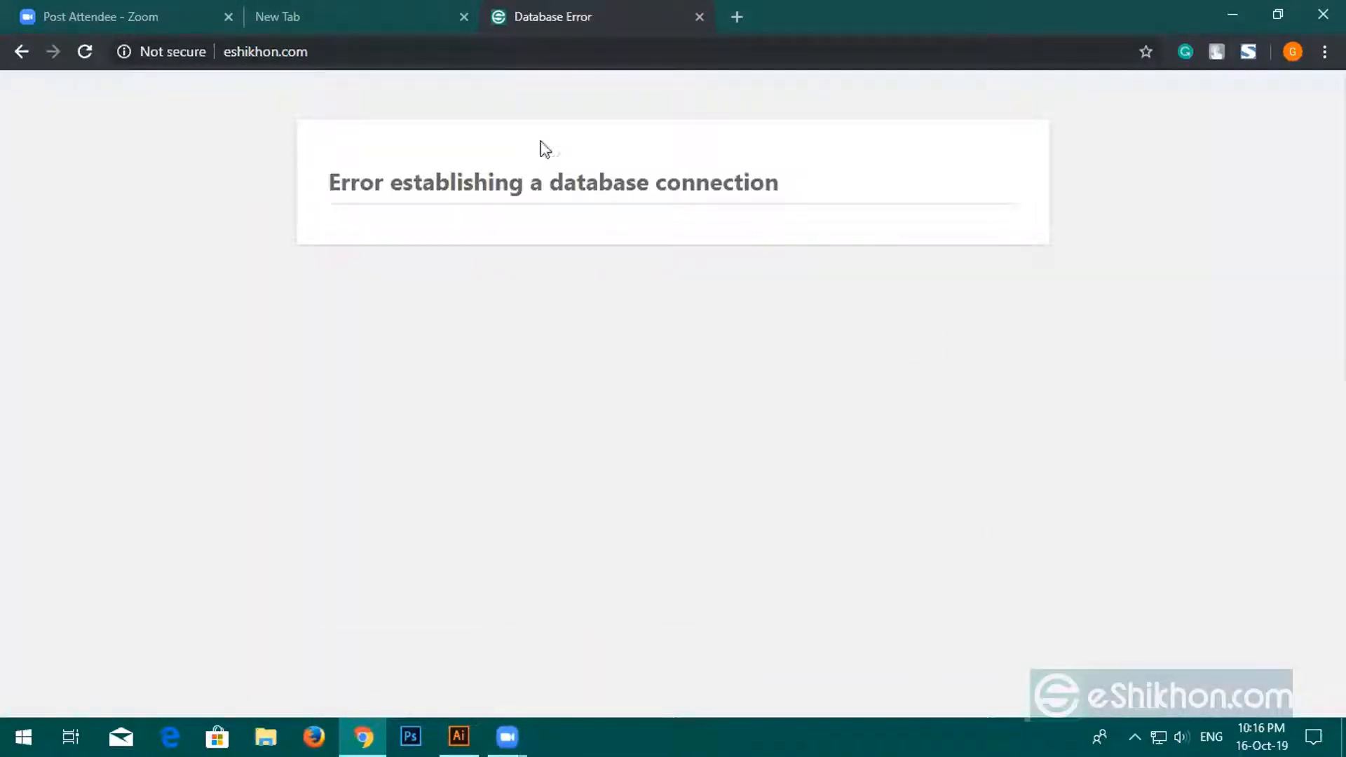
pyautogui.click(228, 53)
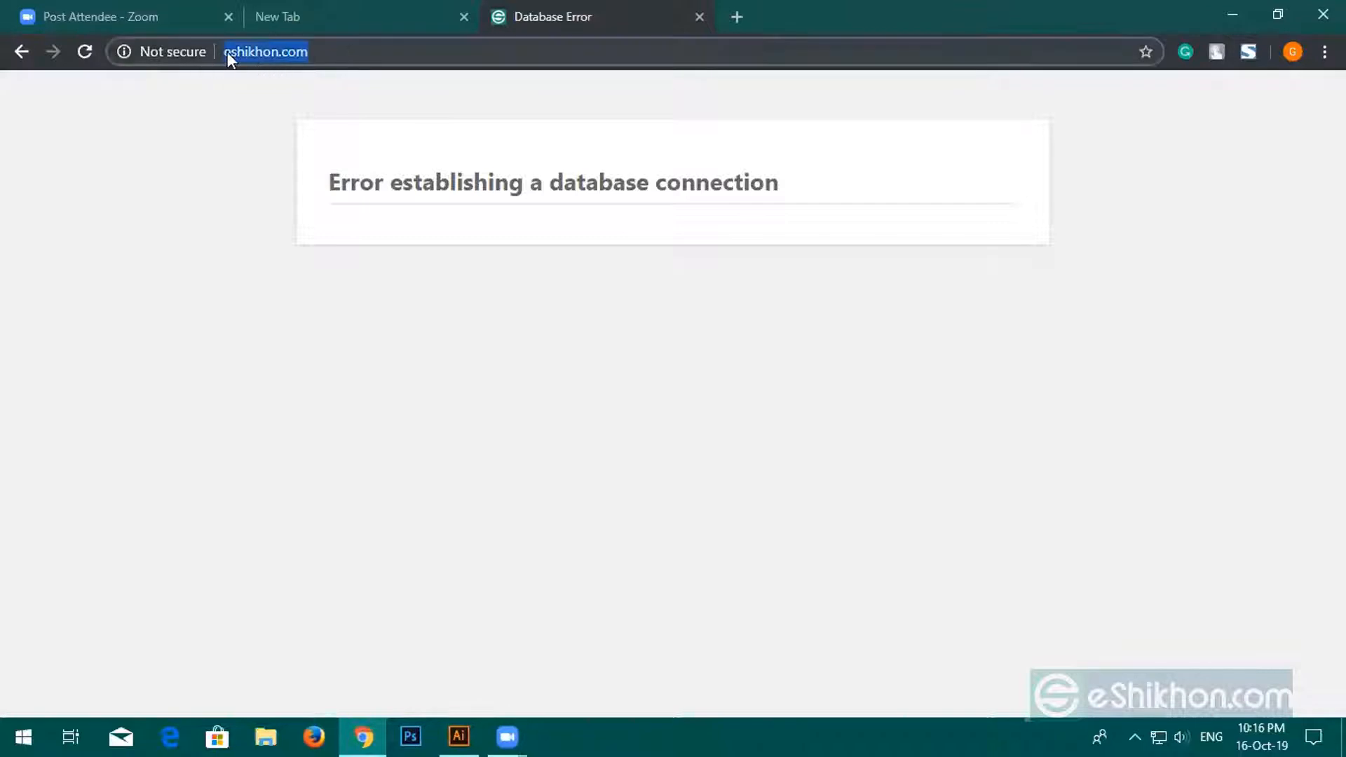
pyautogui.click(85, 52)
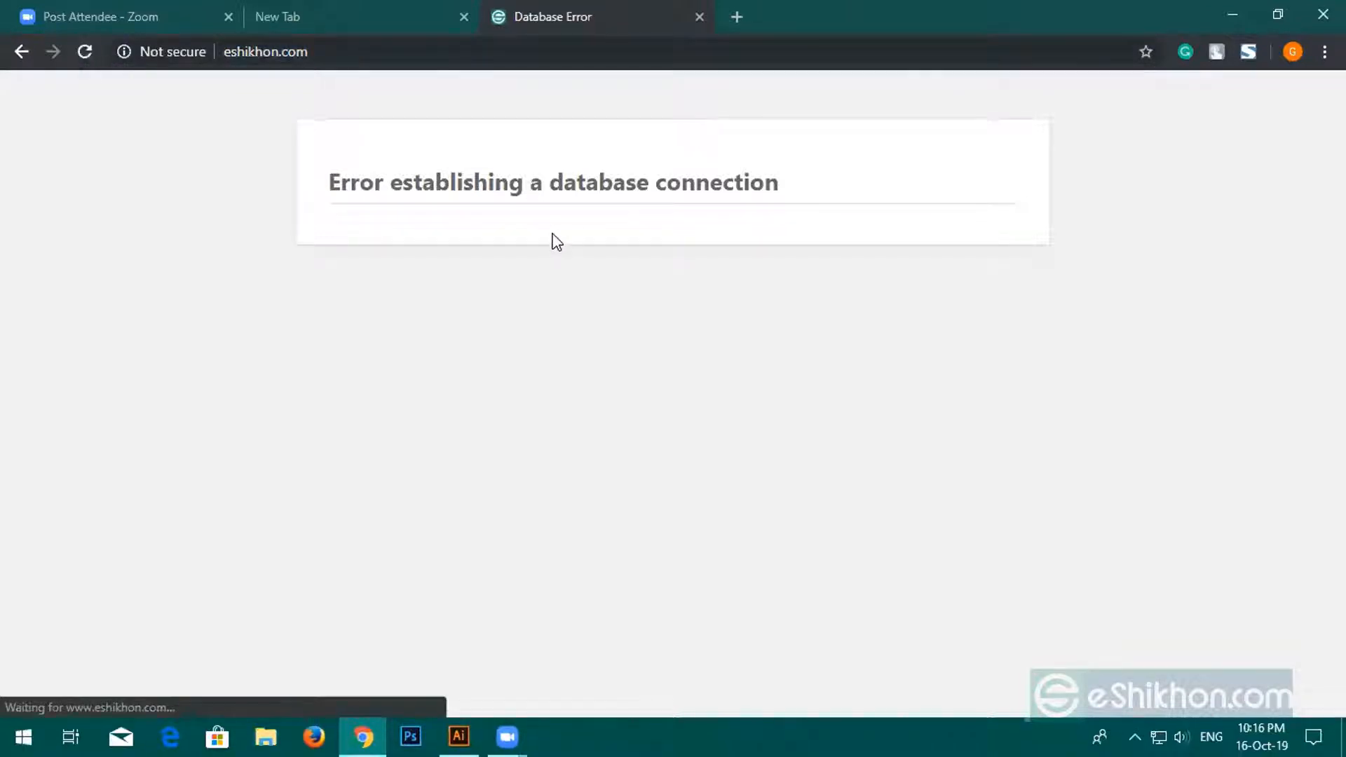
pyautogui.click(699, 17)
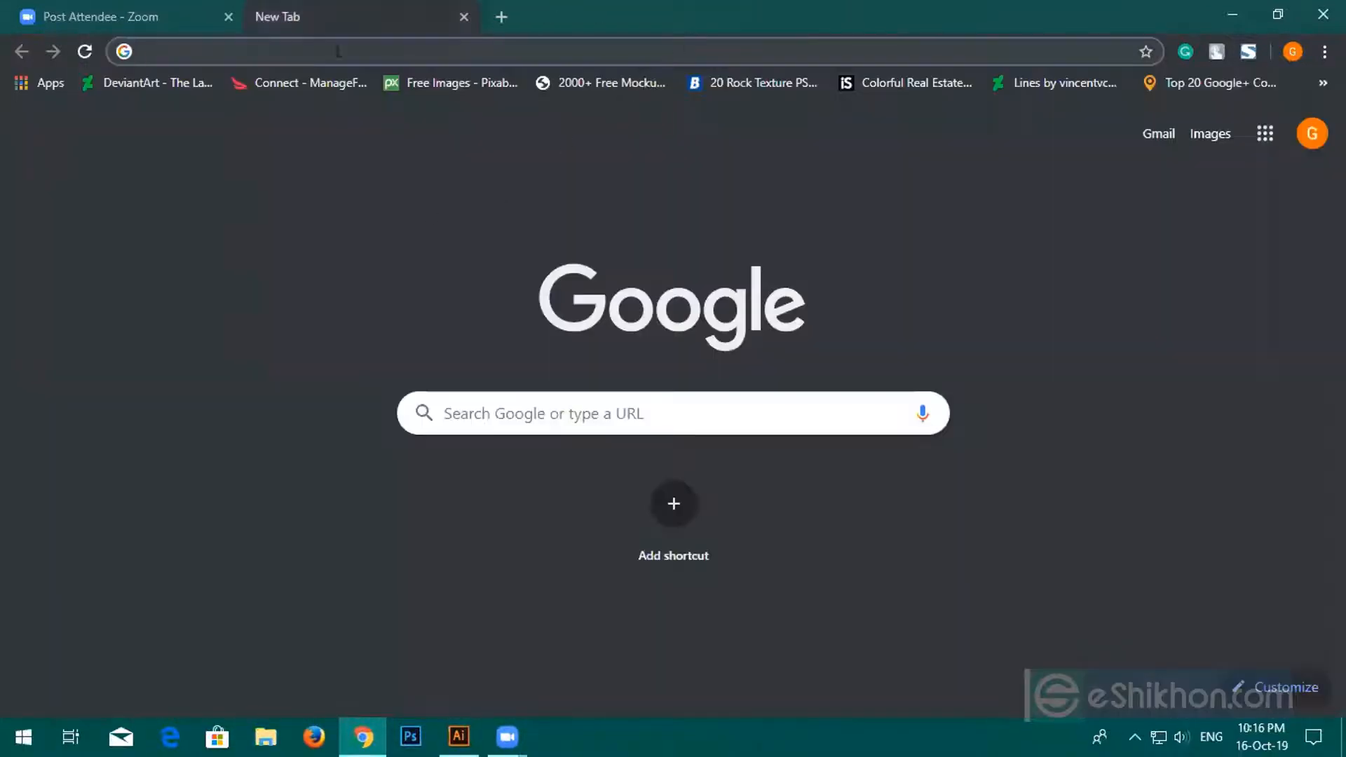
# Search Google for "logo types" from the new browser tab.
pyautogui.click(465, 17)
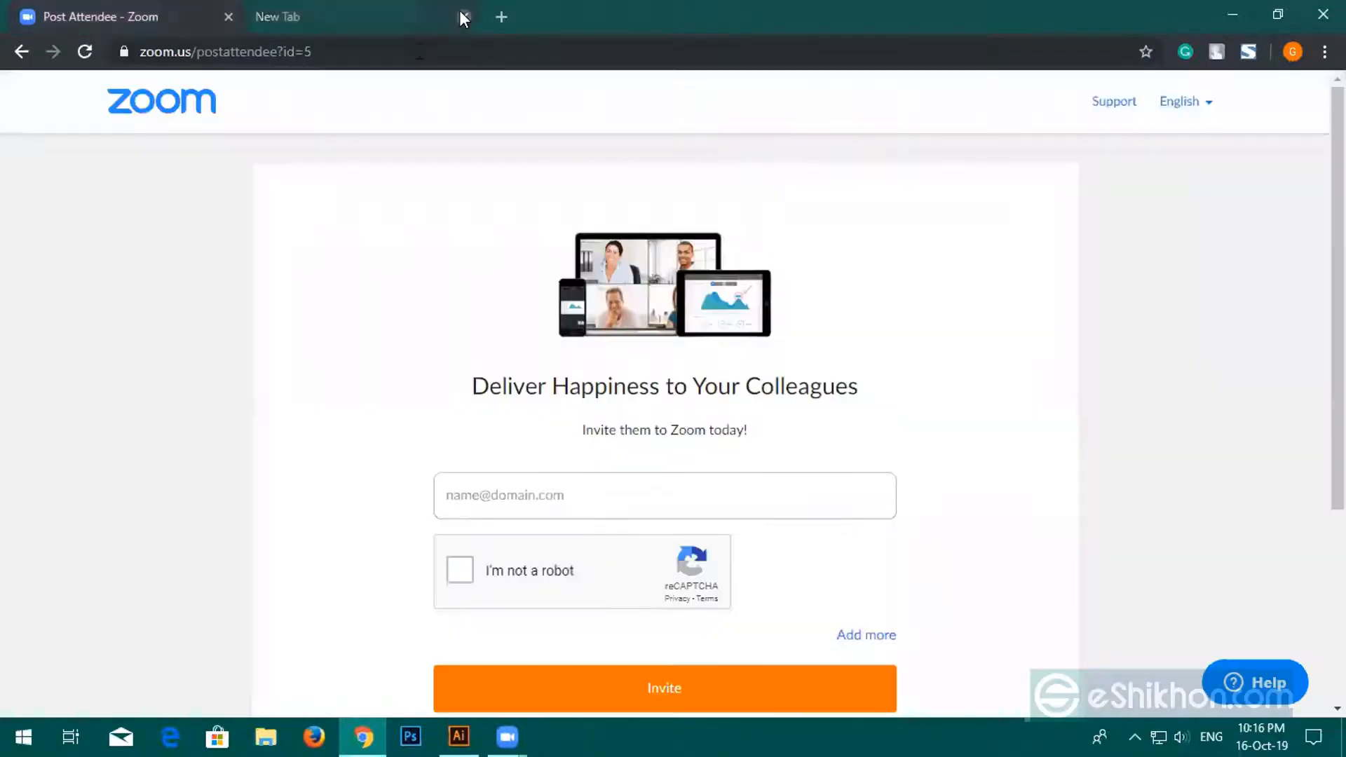
pyautogui.click(271, 18)
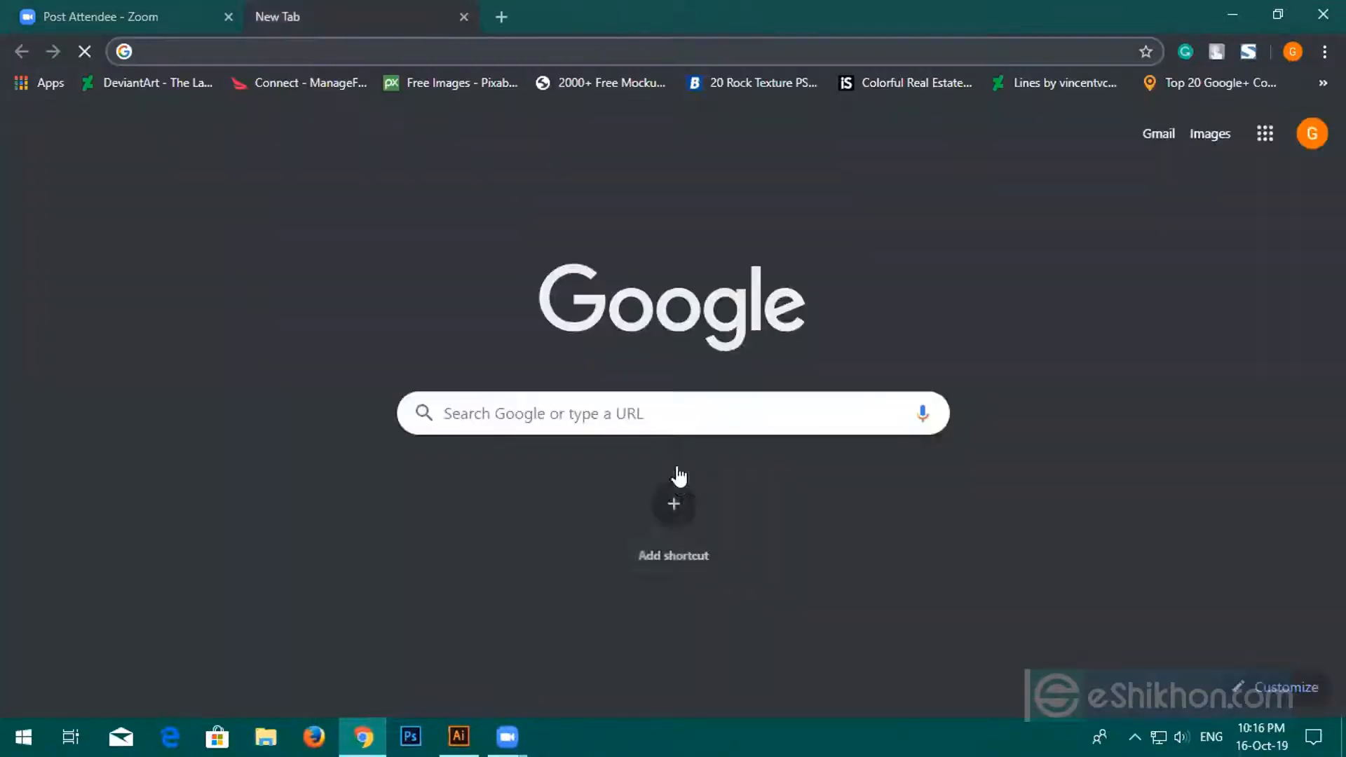
pyautogui.write('logo')
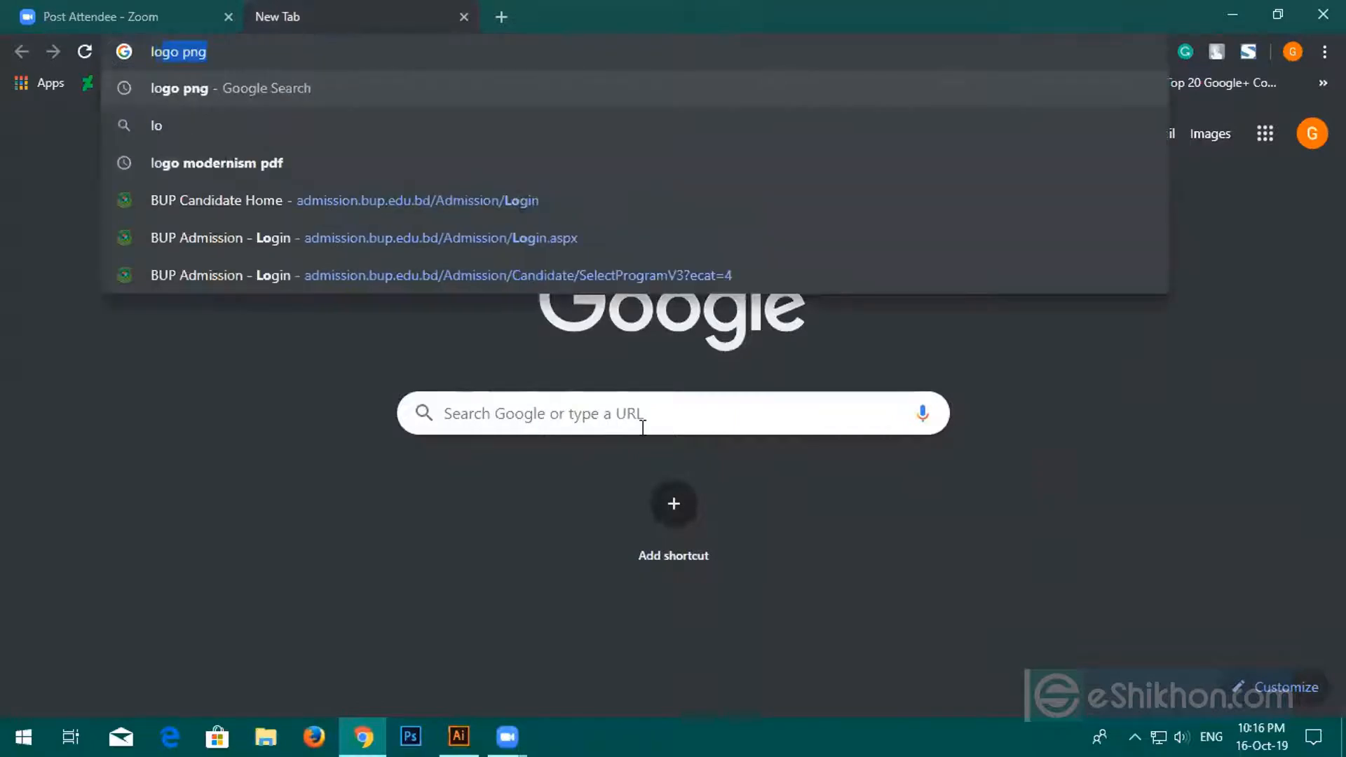
pyautogui.write(' types')
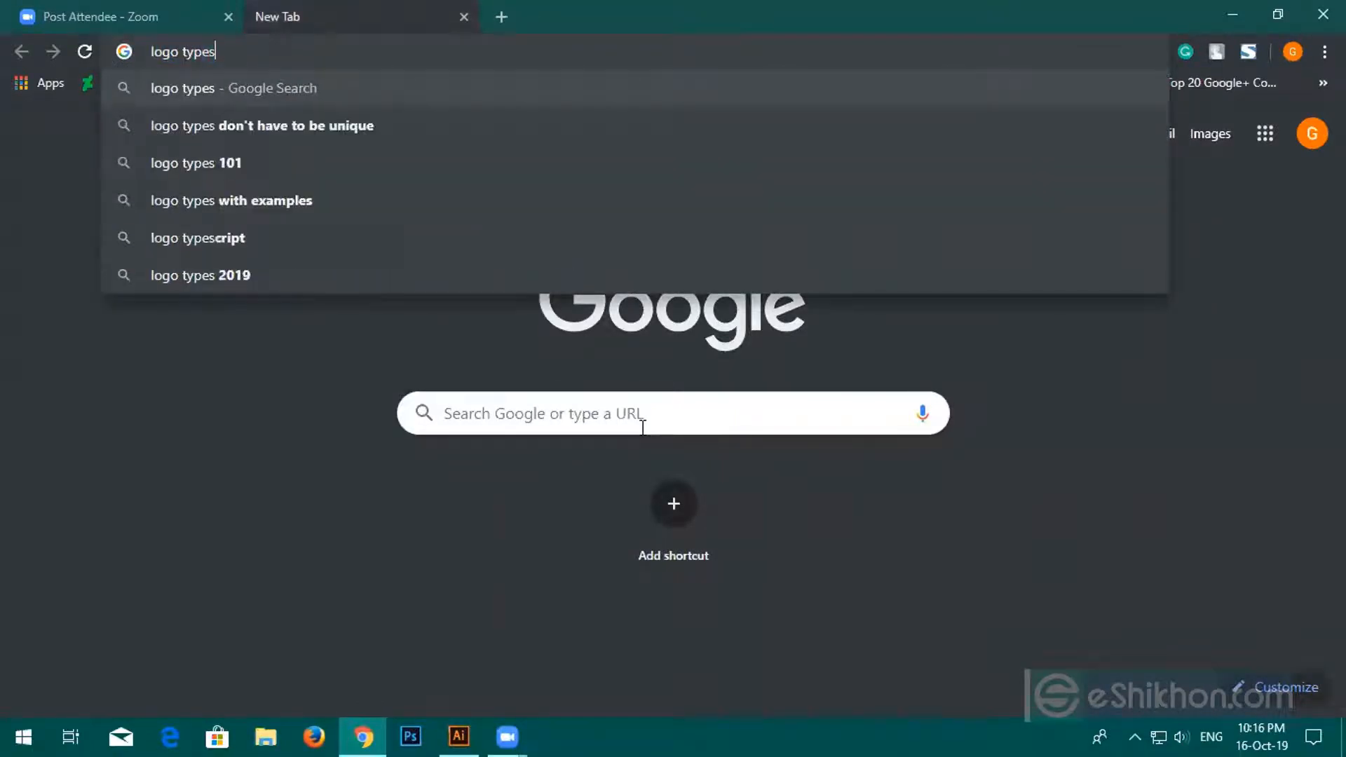
pyautogui.press('Return')
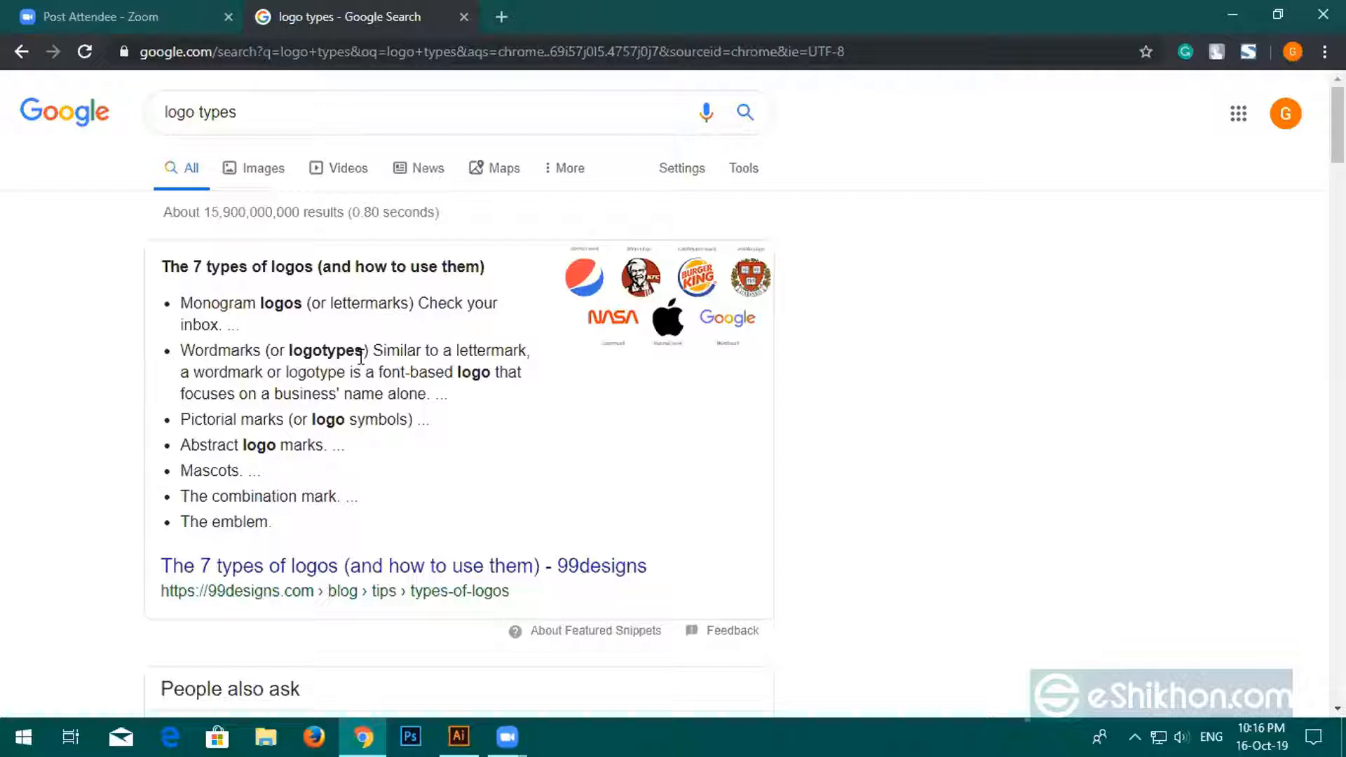
# Look through the logo types results and preview the 99designs and Ebaqdesign example images comparing the kinds of logos.
pyautogui.scroll(-3, 329, 547)
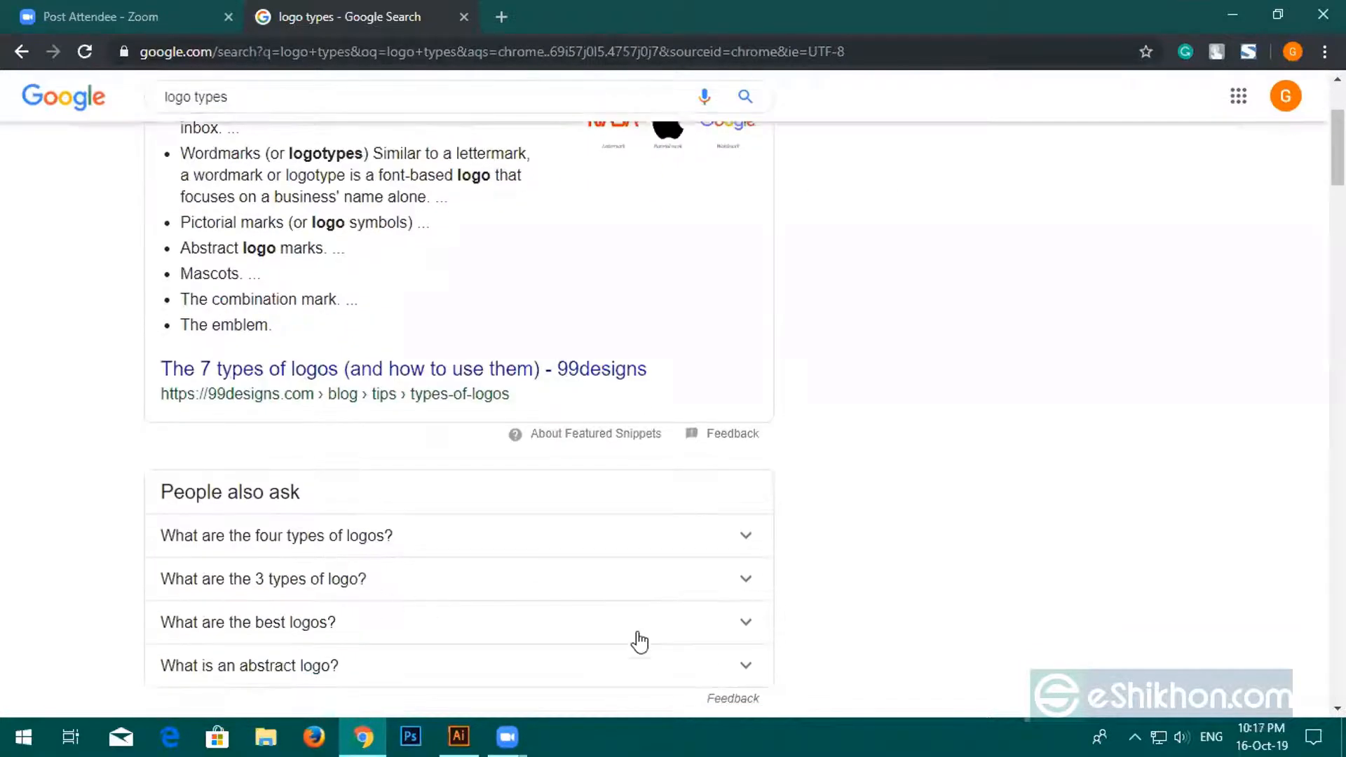
pyautogui.scroll(-3, 890, 561)
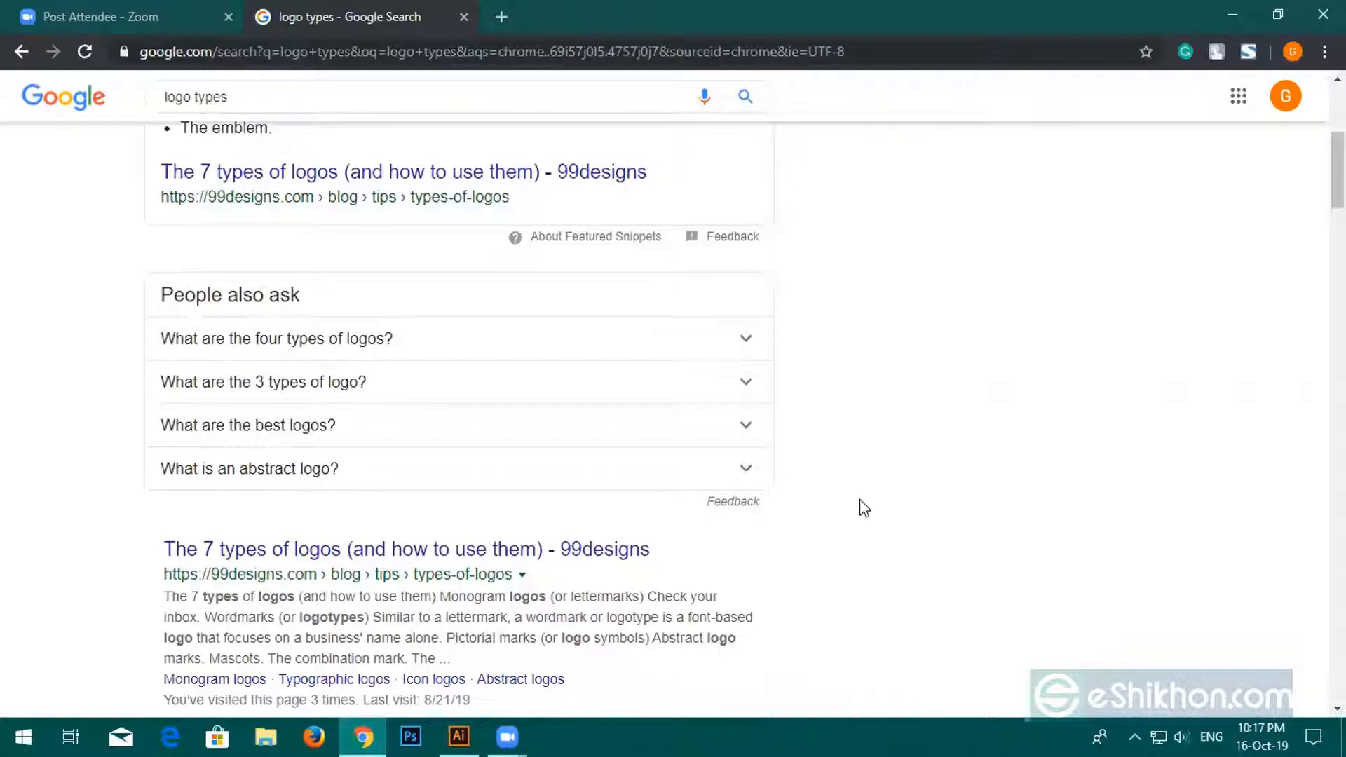
pyautogui.scroll(-4, 860, 500)
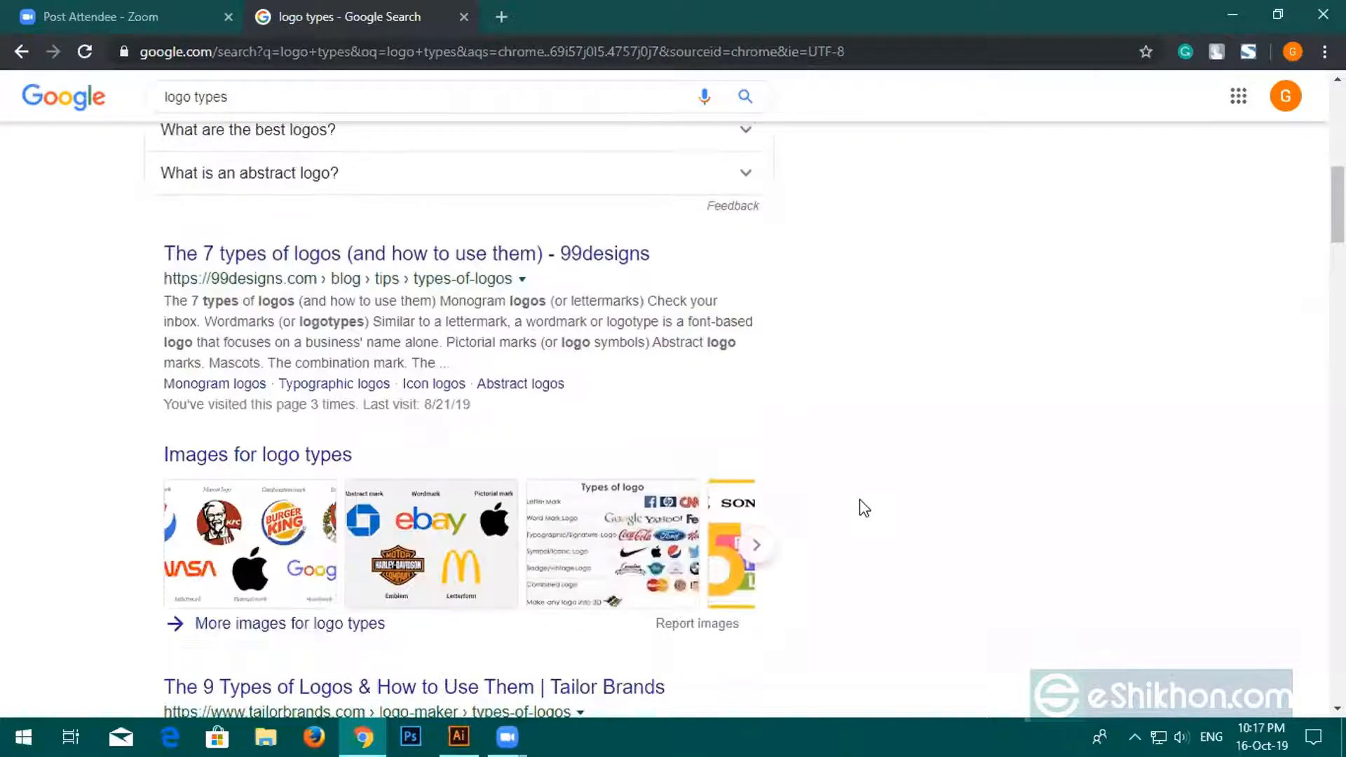
pyautogui.scroll(-3, 435, 431)
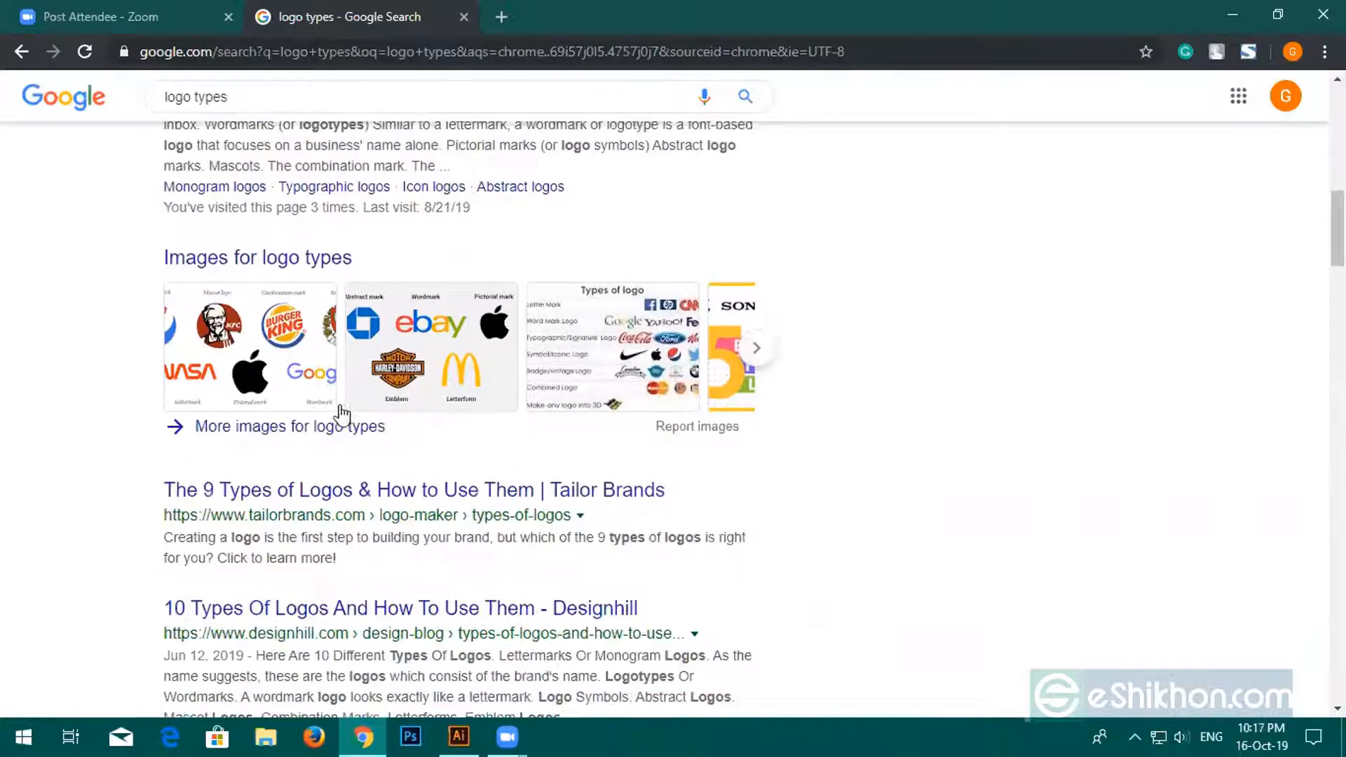
pyautogui.click(291, 382)
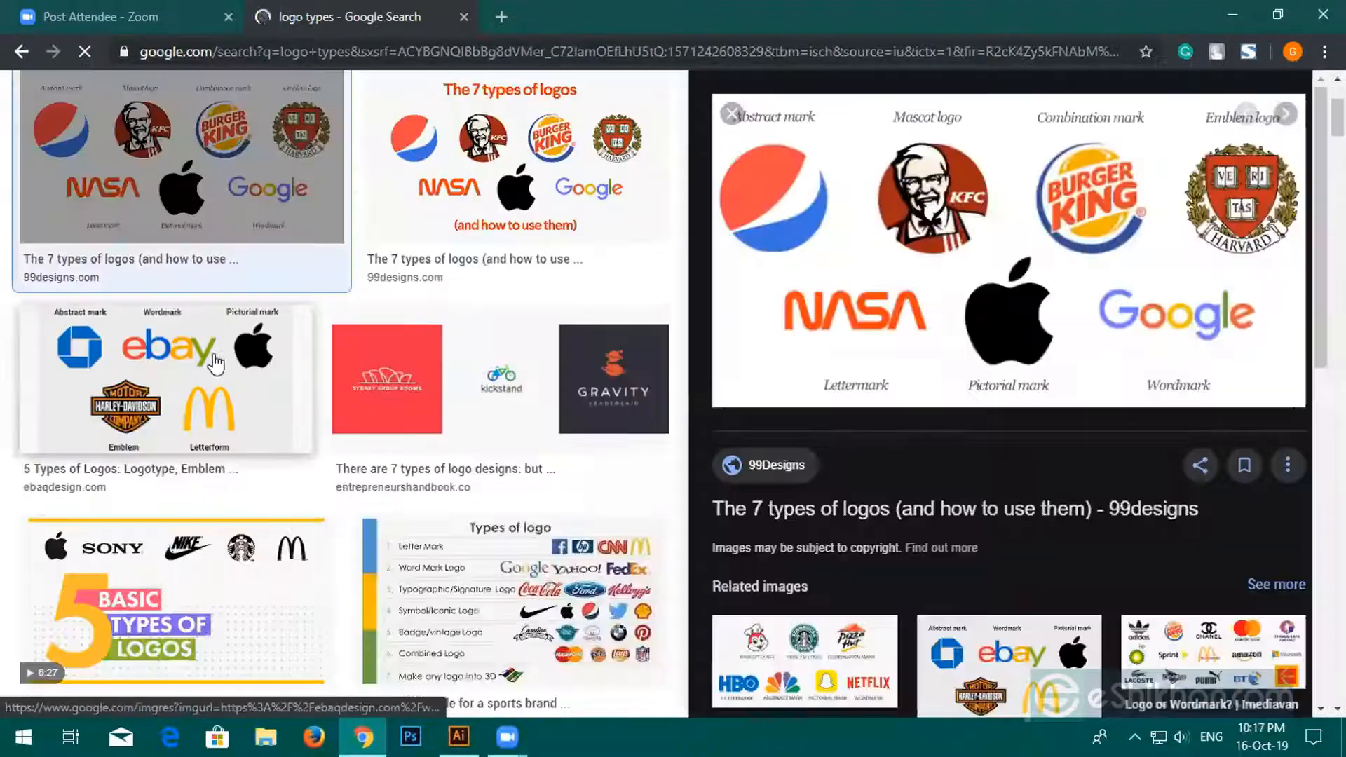
pyautogui.click(216, 364)
pyautogui.click(151, 203)
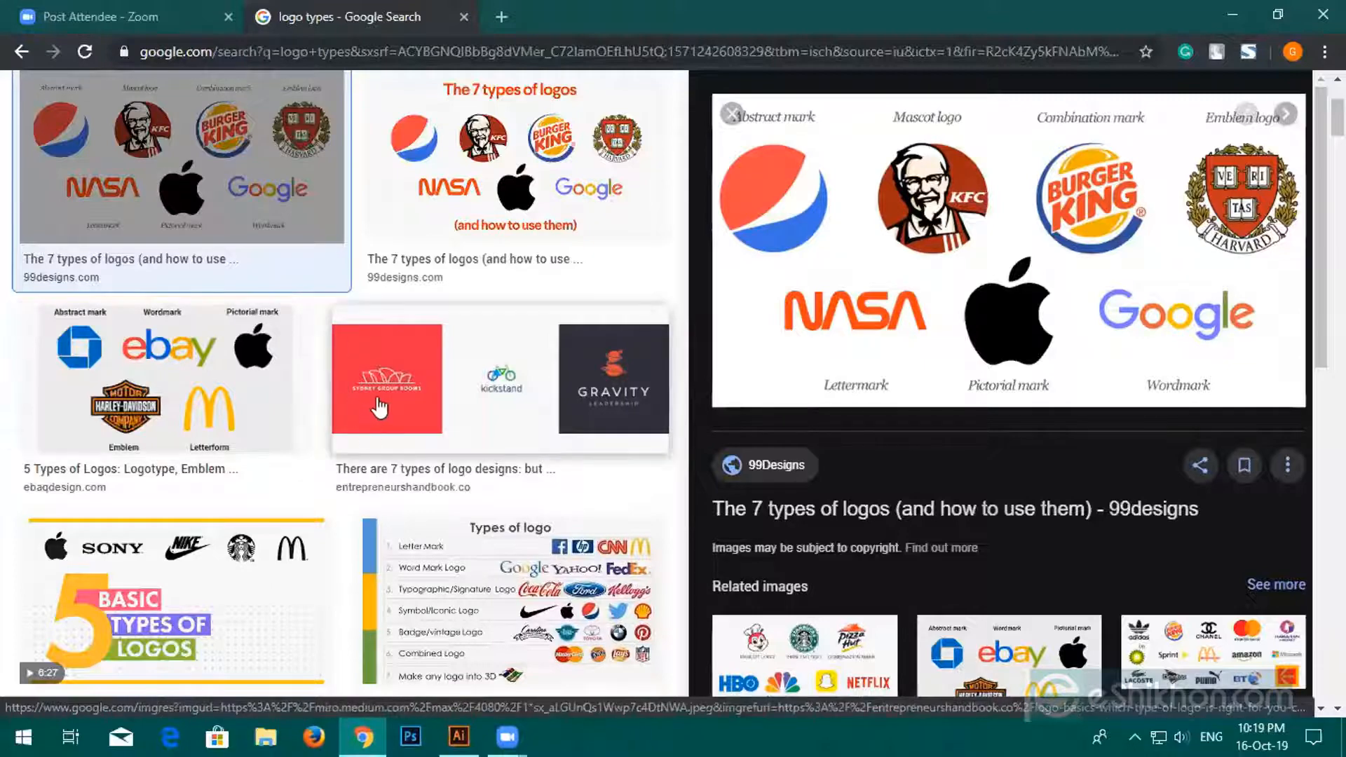
# Examine the other logo type images and the related images of the 99designs picture, and return to the web results.
pyautogui.scroll(-5, 485, 518)
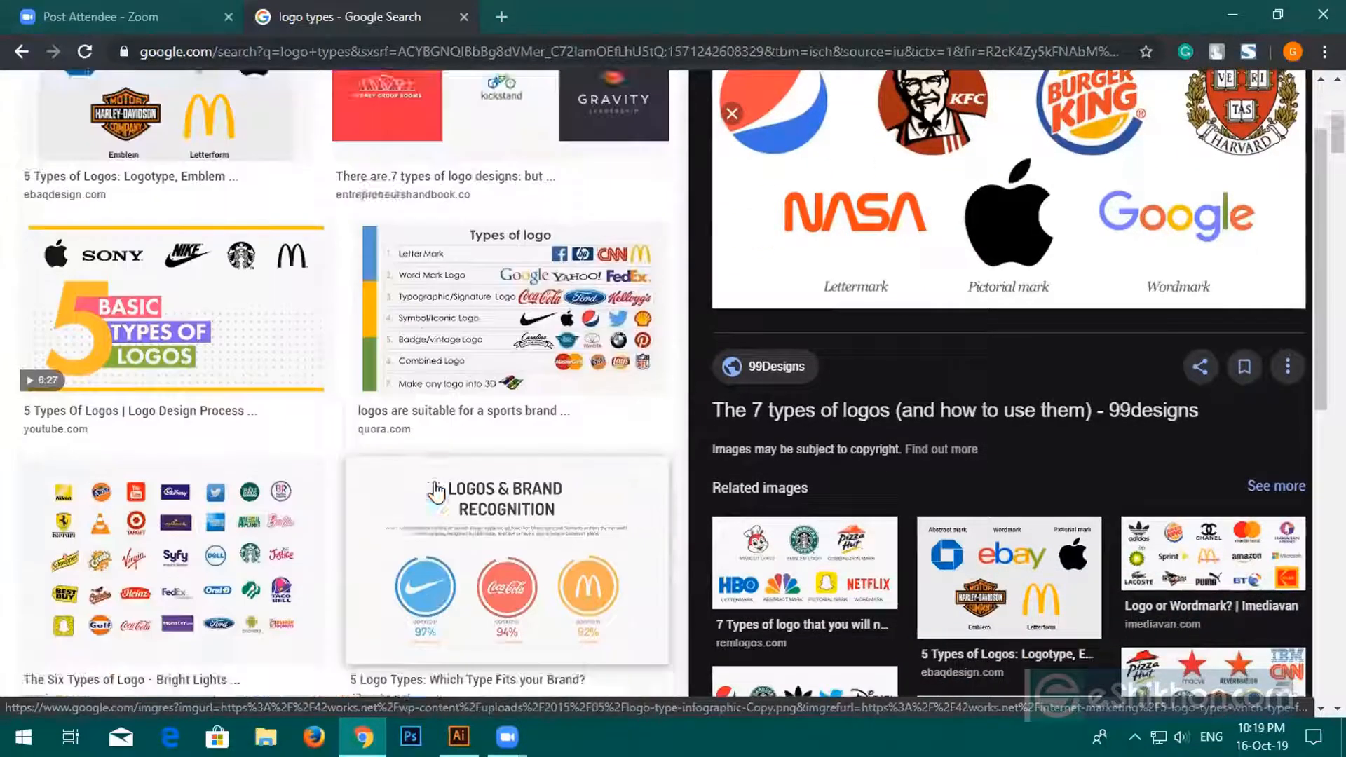
pyautogui.scroll(3, 462, 526)
pyautogui.scroll(3, 456, 536)
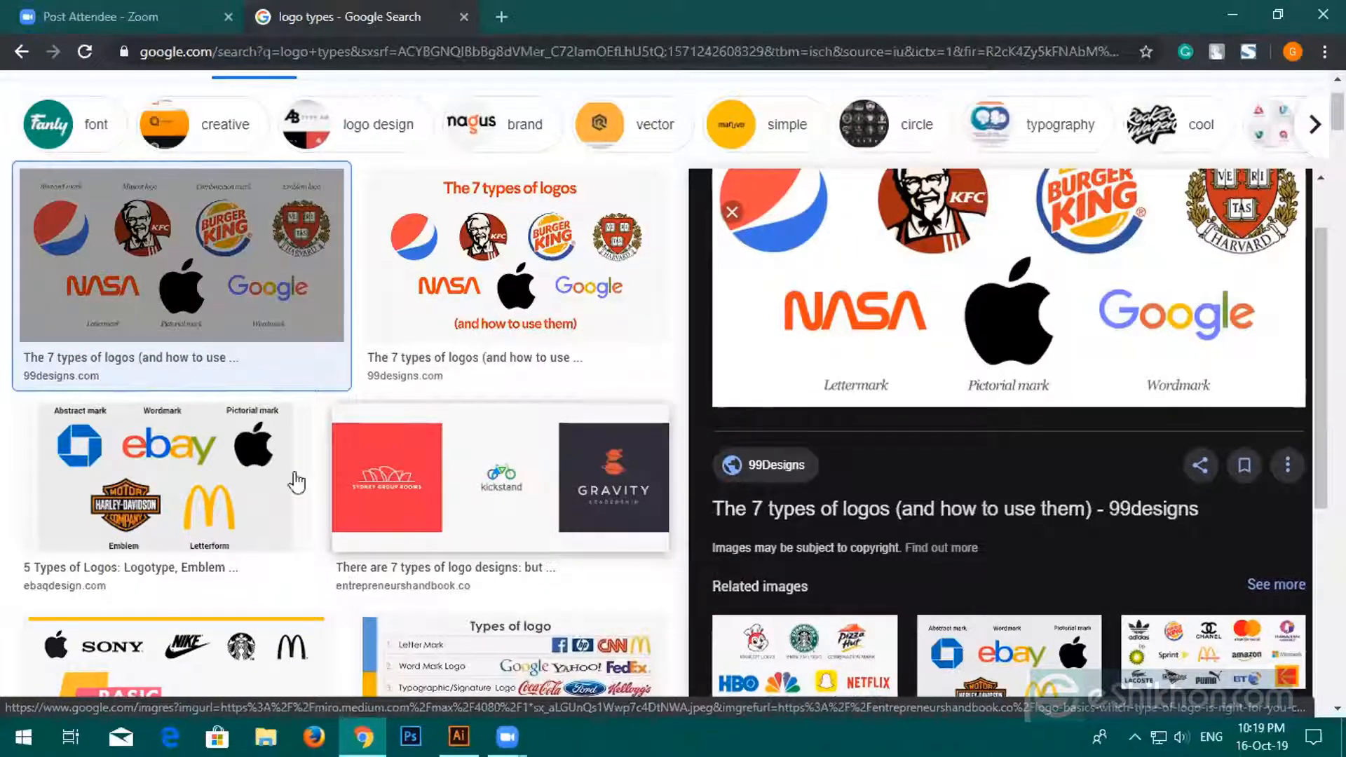
pyautogui.click(24, 59)
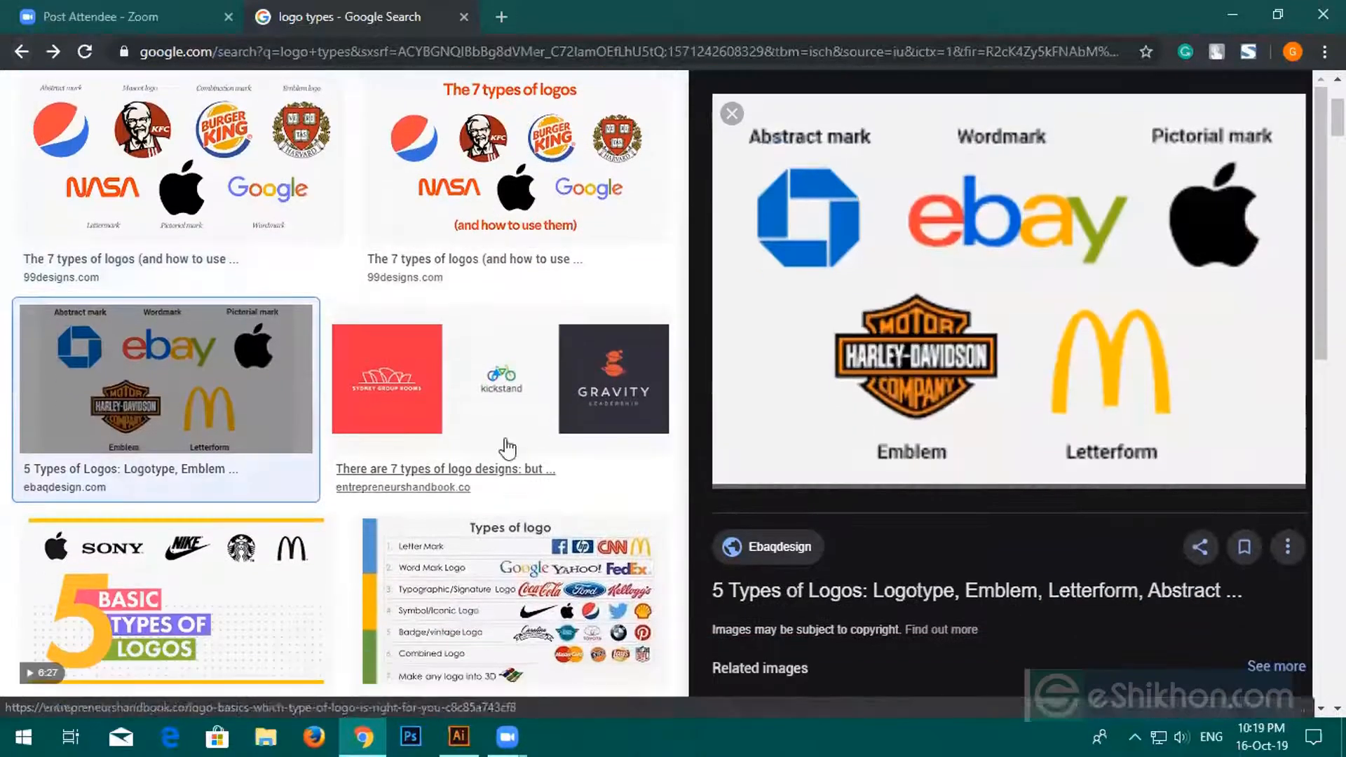
pyautogui.click(21, 58)
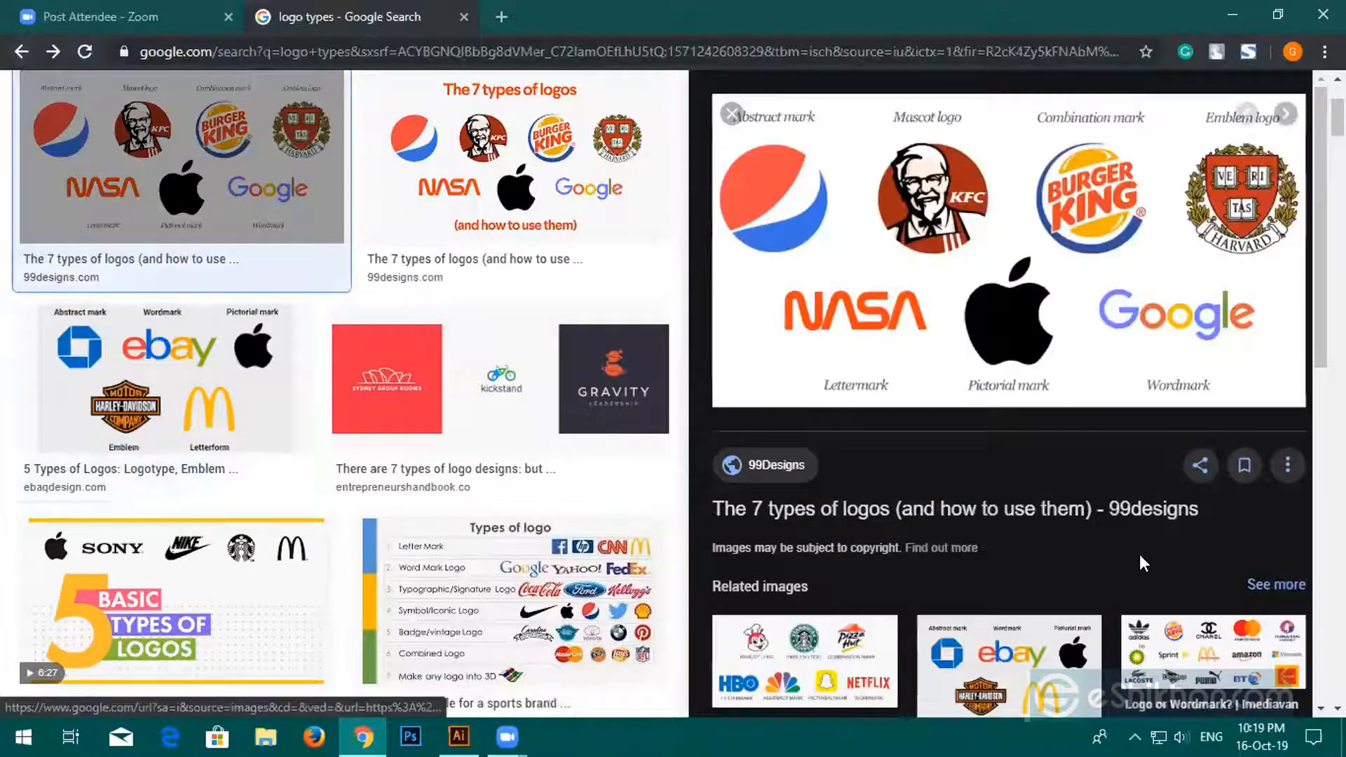
pyautogui.scroll(-5, 1122, 554)
pyautogui.scroll(-5, 1121, 564)
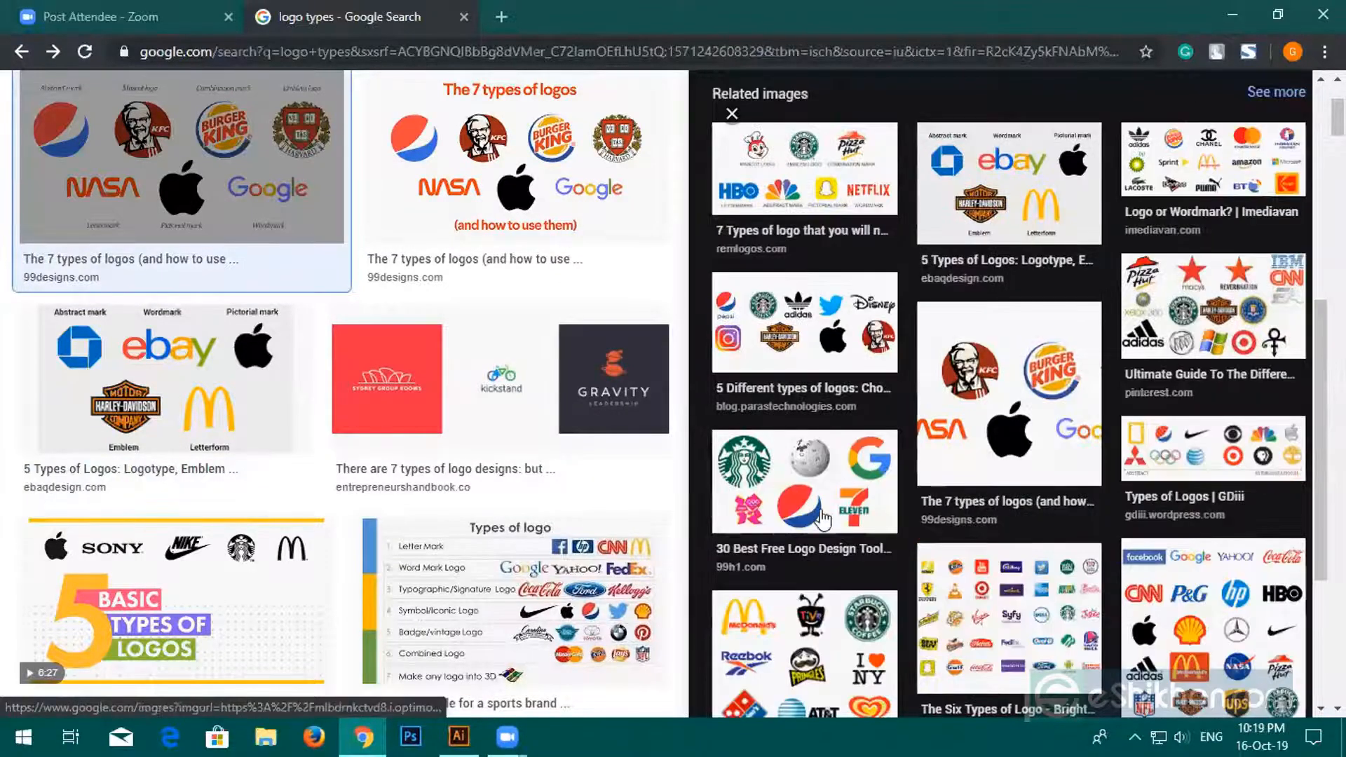
pyautogui.click(23, 56)
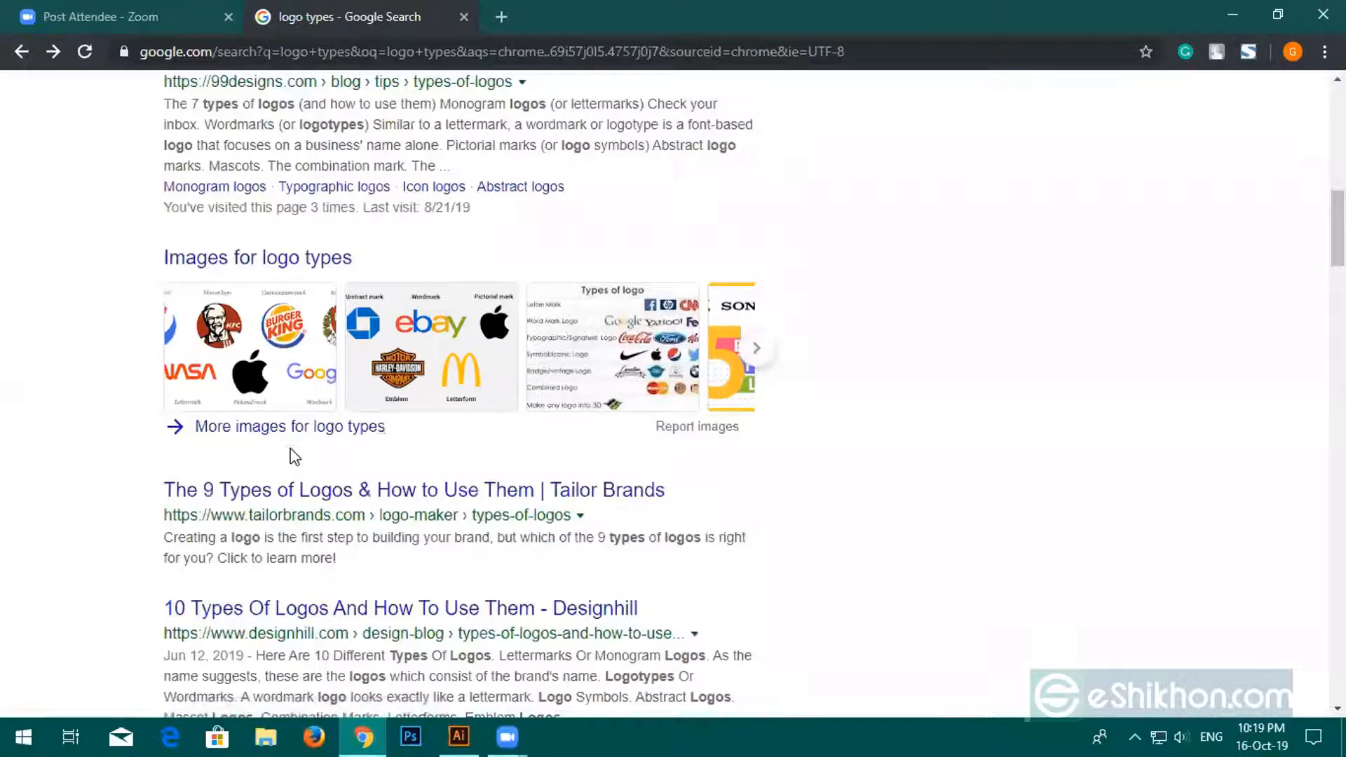
# Open the 99designs article "The 7 types of logos (and how to use them)" in two new background tabs.
pyautogui.scroll(10, 355, 409)
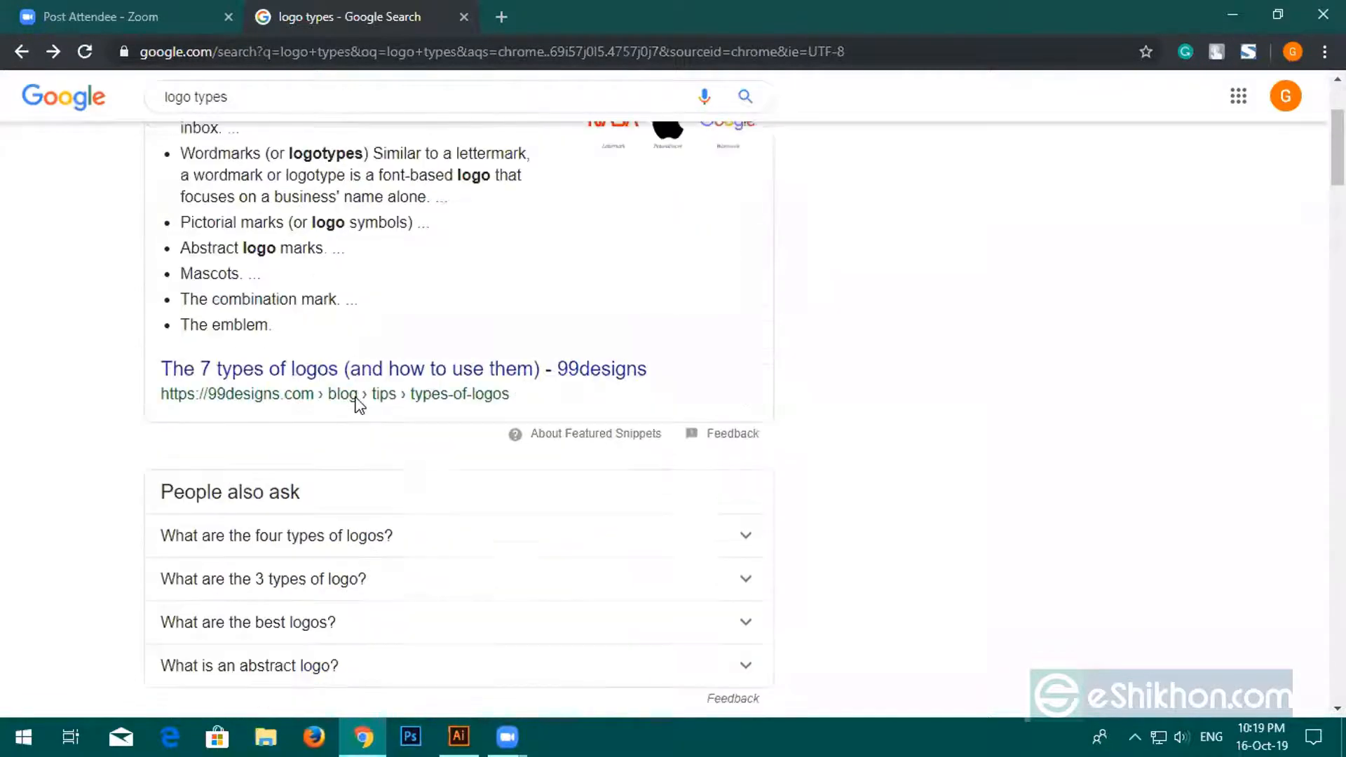
pyautogui.scroll(3, 355, 403)
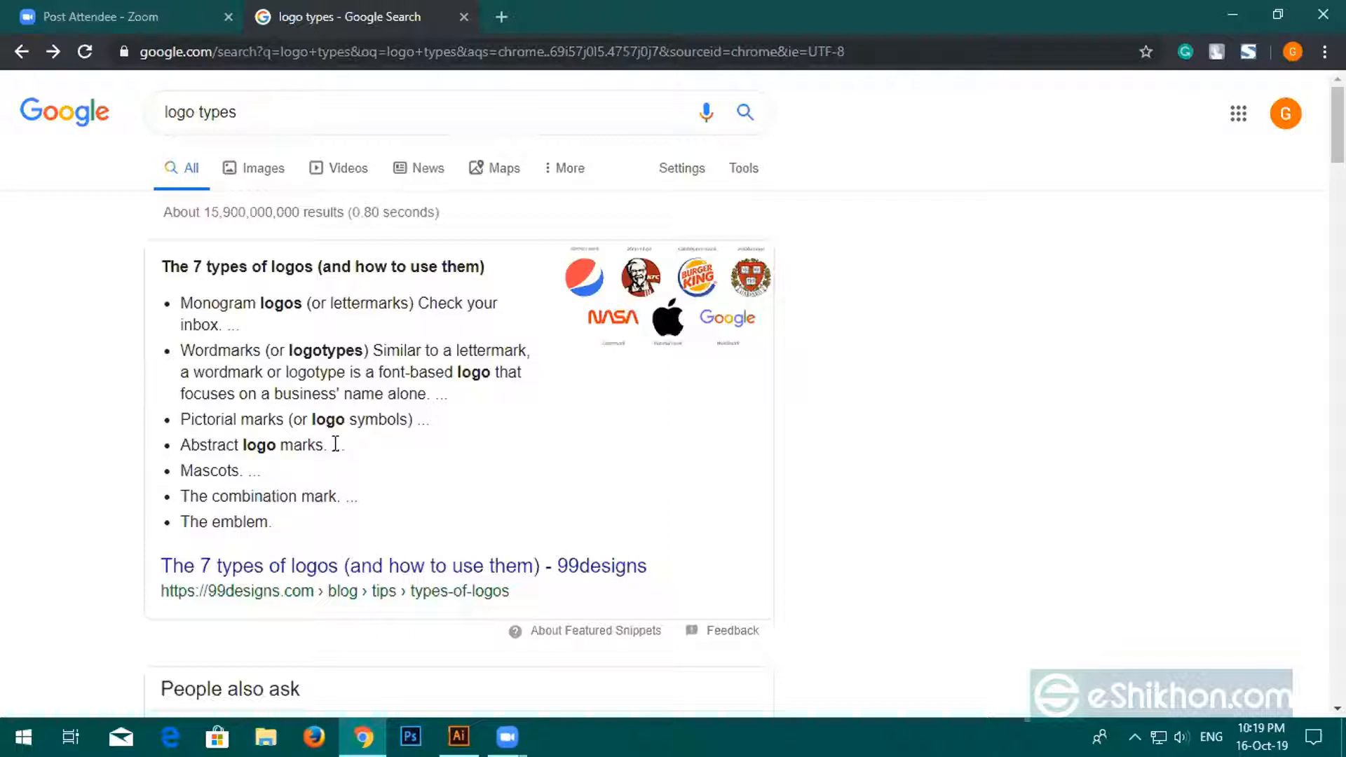
pyautogui.scroll(-4, 281, 501)
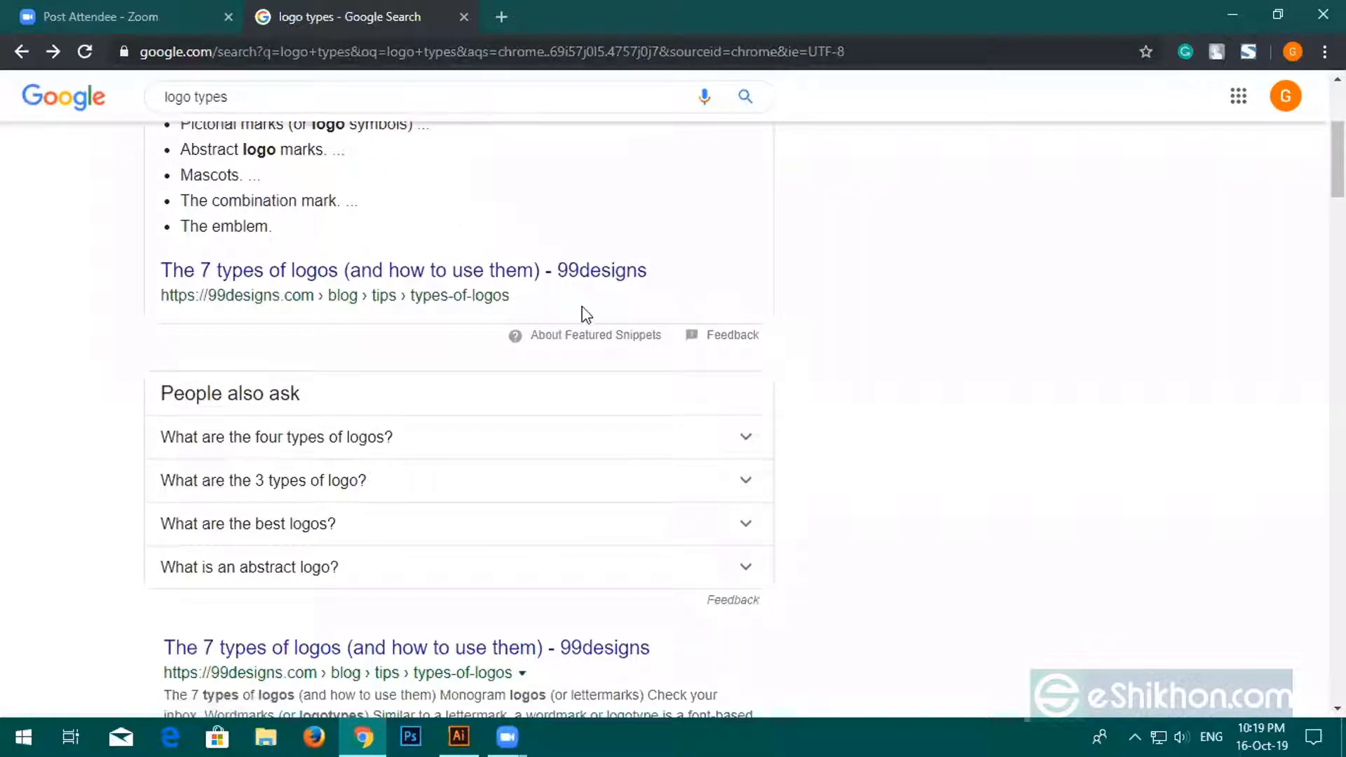
pyautogui.rightClick(578, 280)
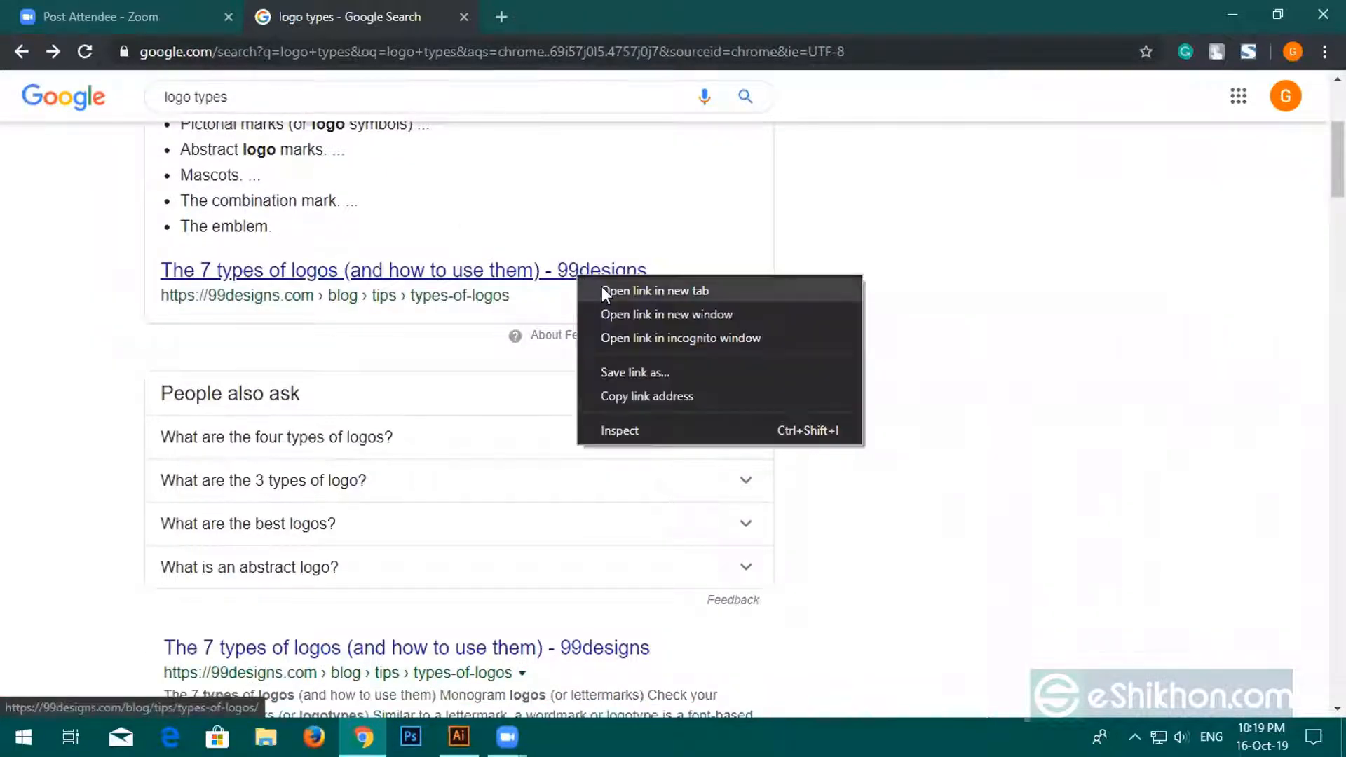
pyautogui.click(602, 287)
pyautogui.scroll(-3, 499, 467)
pyautogui.scroll(-1, 501, 468)
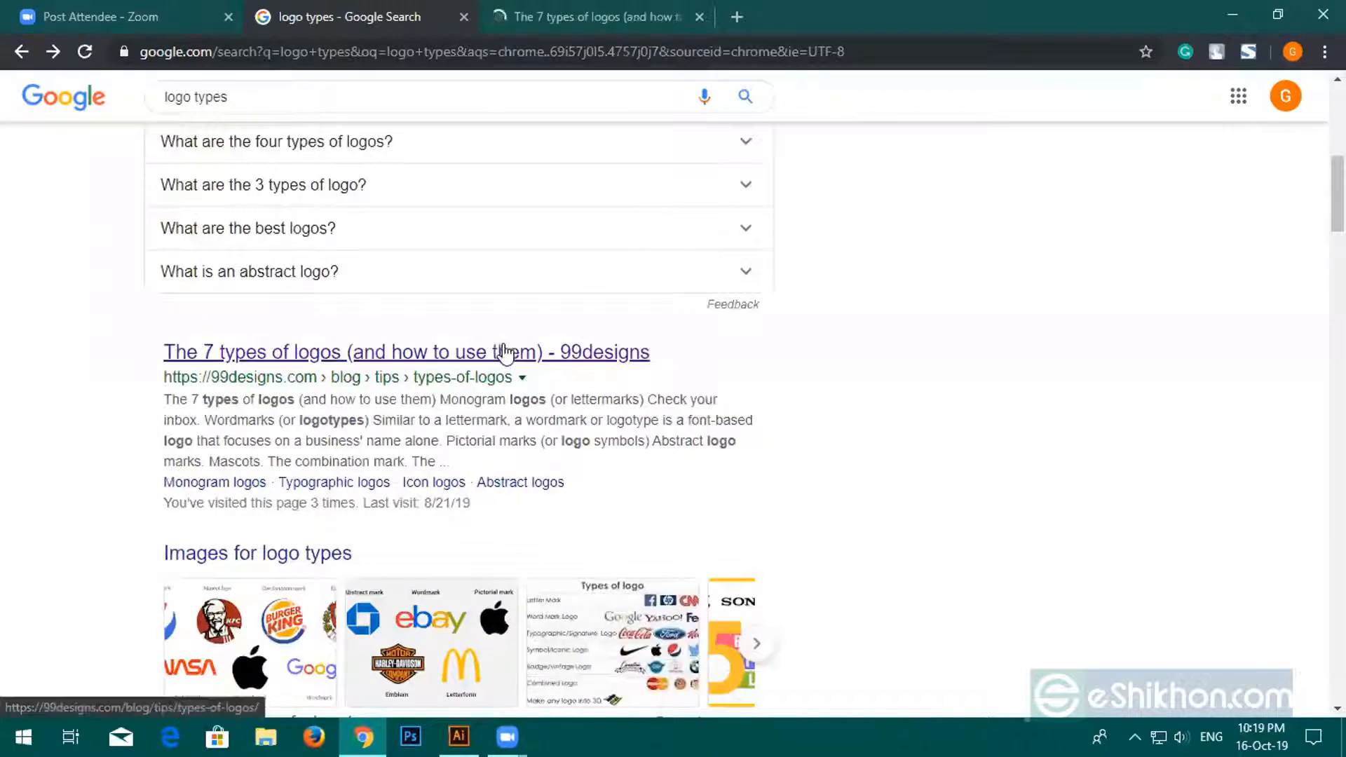
pyautogui.rightClick(503, 350)
pyautogui.click(529, 367)
# Open the logo type articles from Tailor Brands, Designhill, entrepreneurshandbook.co and ebaqdesign.com in separate new tabs.
pyautogui.scroll(-5, 434, 389)
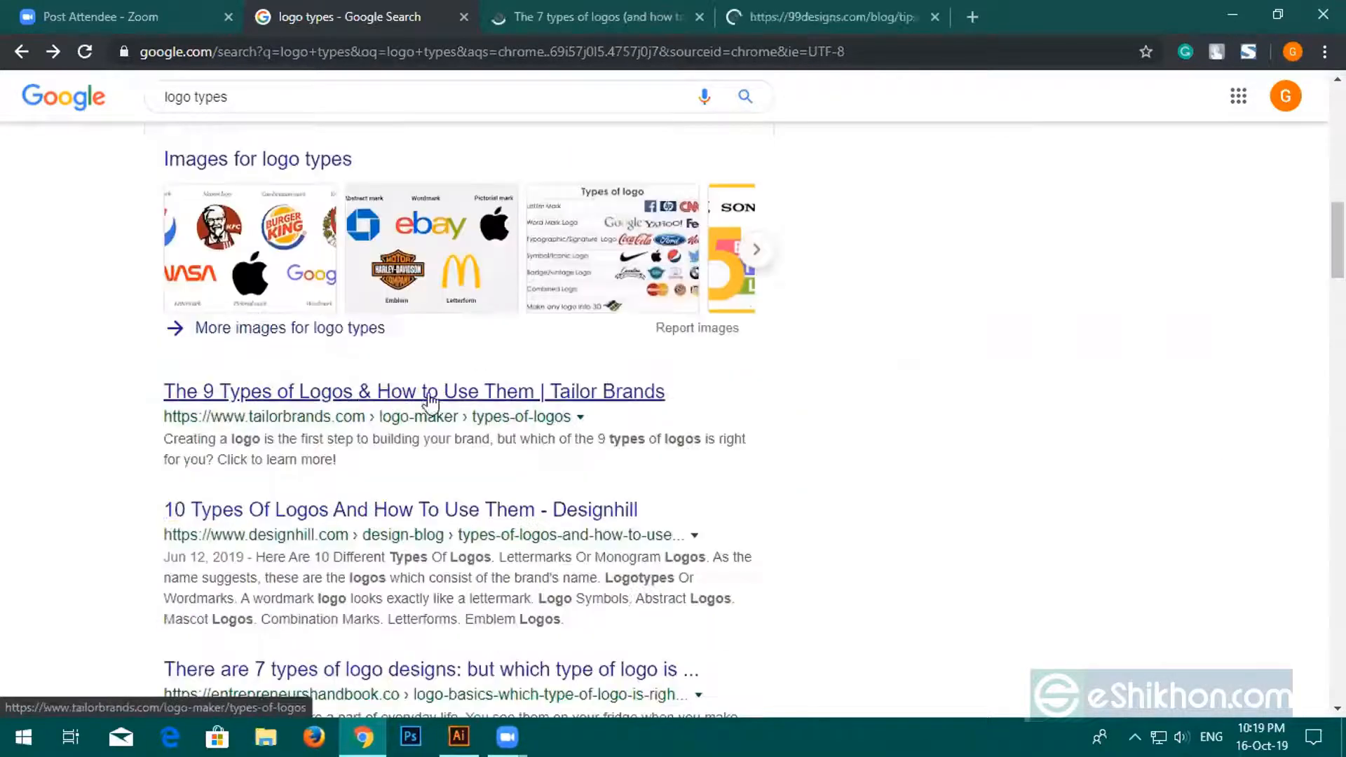
pyautogui.rightClick(432, 388)
pyautogui.click(449, 405)
pyautogui.scroll(-4, 449, 405)
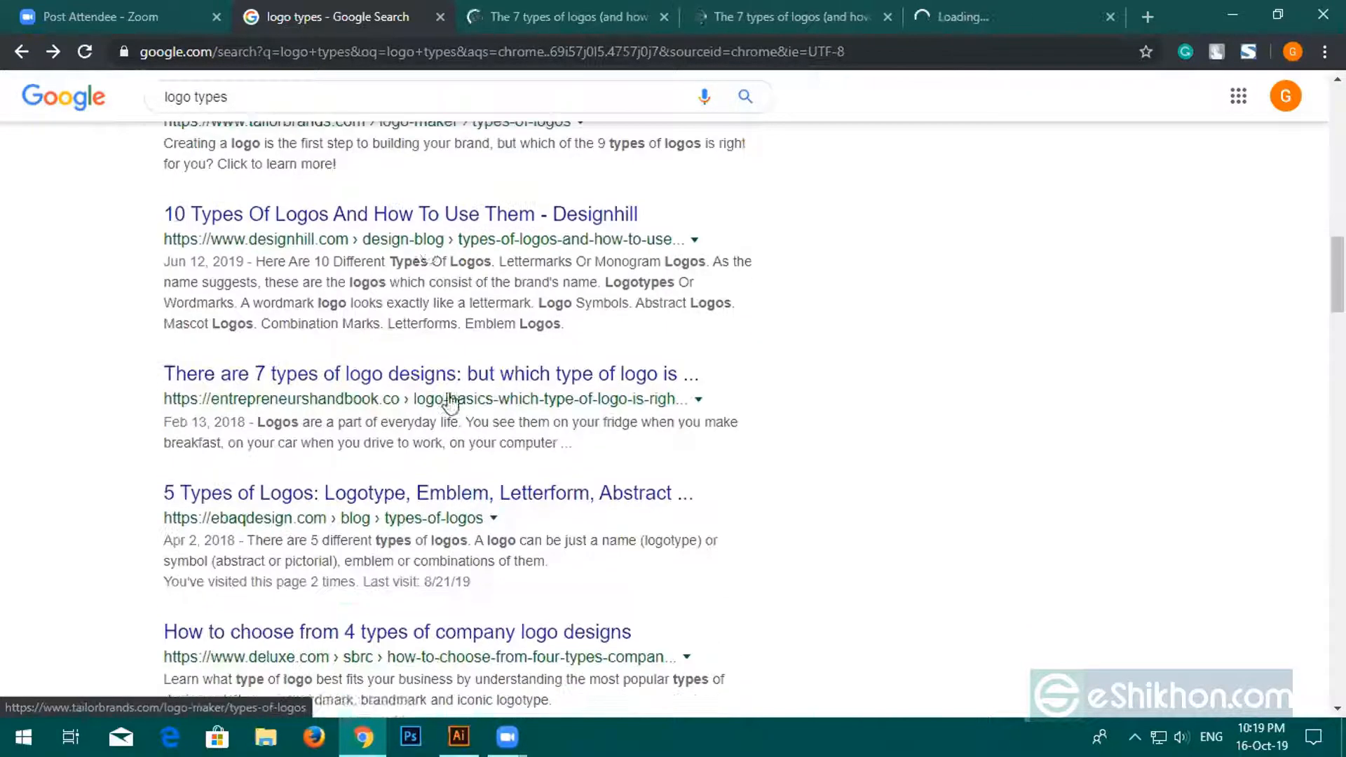
pyautogui.rightClick(432, 221)
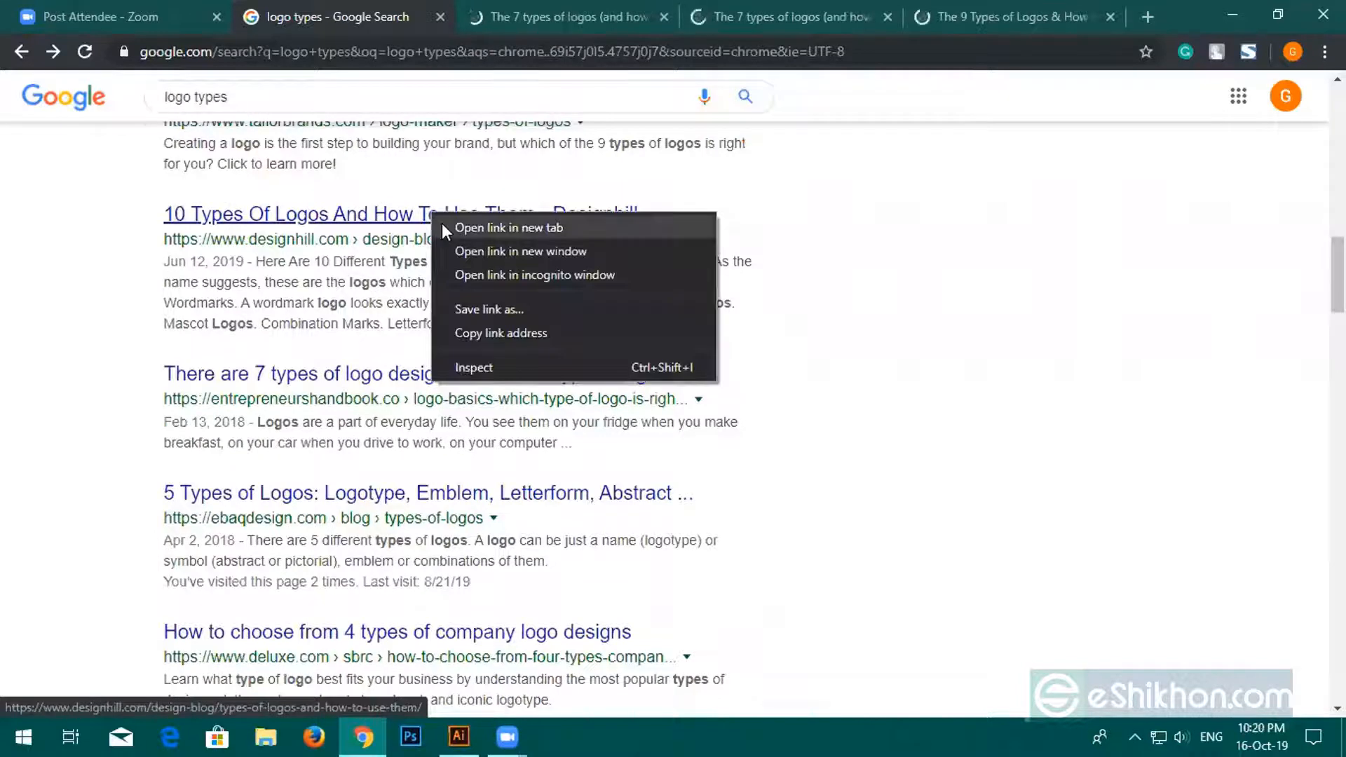
pyautogui.click(452, 225)
pyautogui.rightClick(401, 379)
pyautogui.click(424, 382)
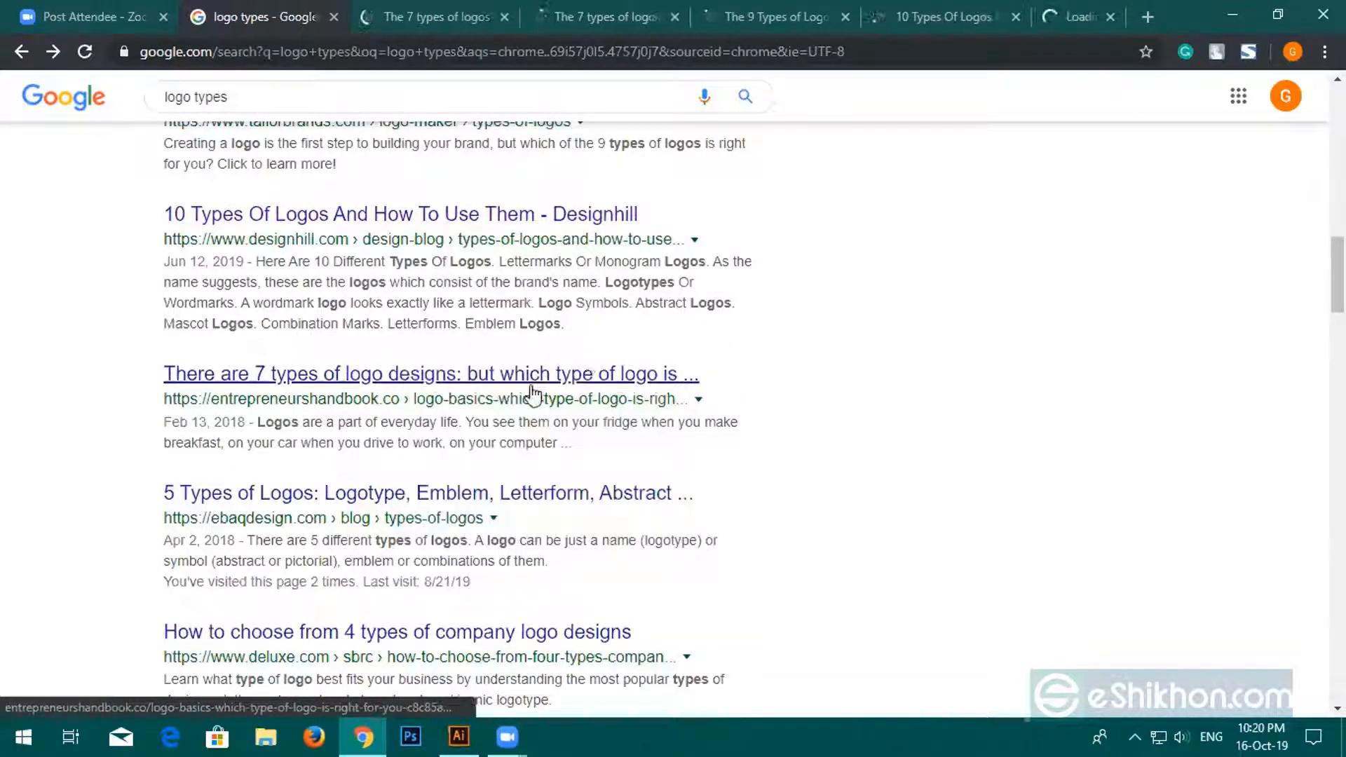
pyautogui.rightClick(522, 502)
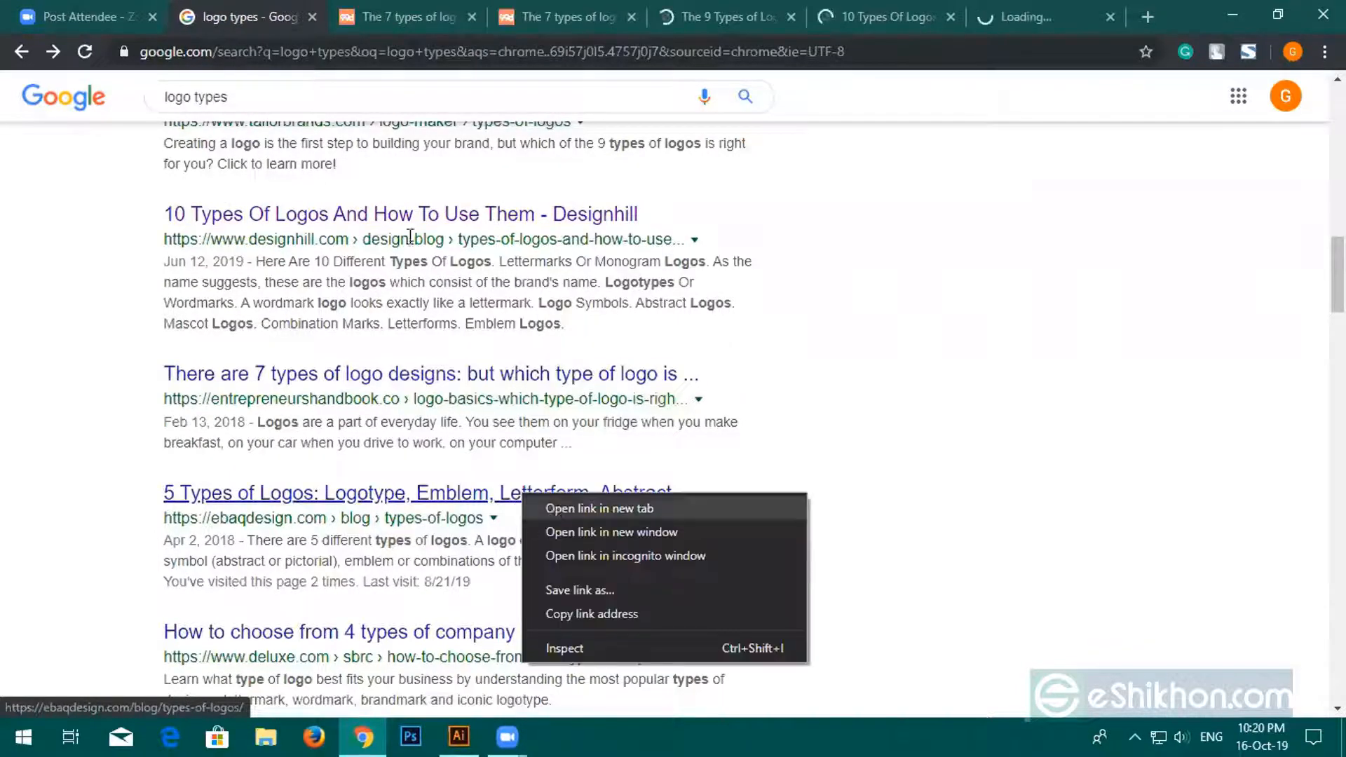
pyautogui.click(550, 505)
# View the opened 99designs article's overview of seven logo types and its section on monogram logos, including the HBO, IBM and NASA examples.
pyautogui.click(361, 19)
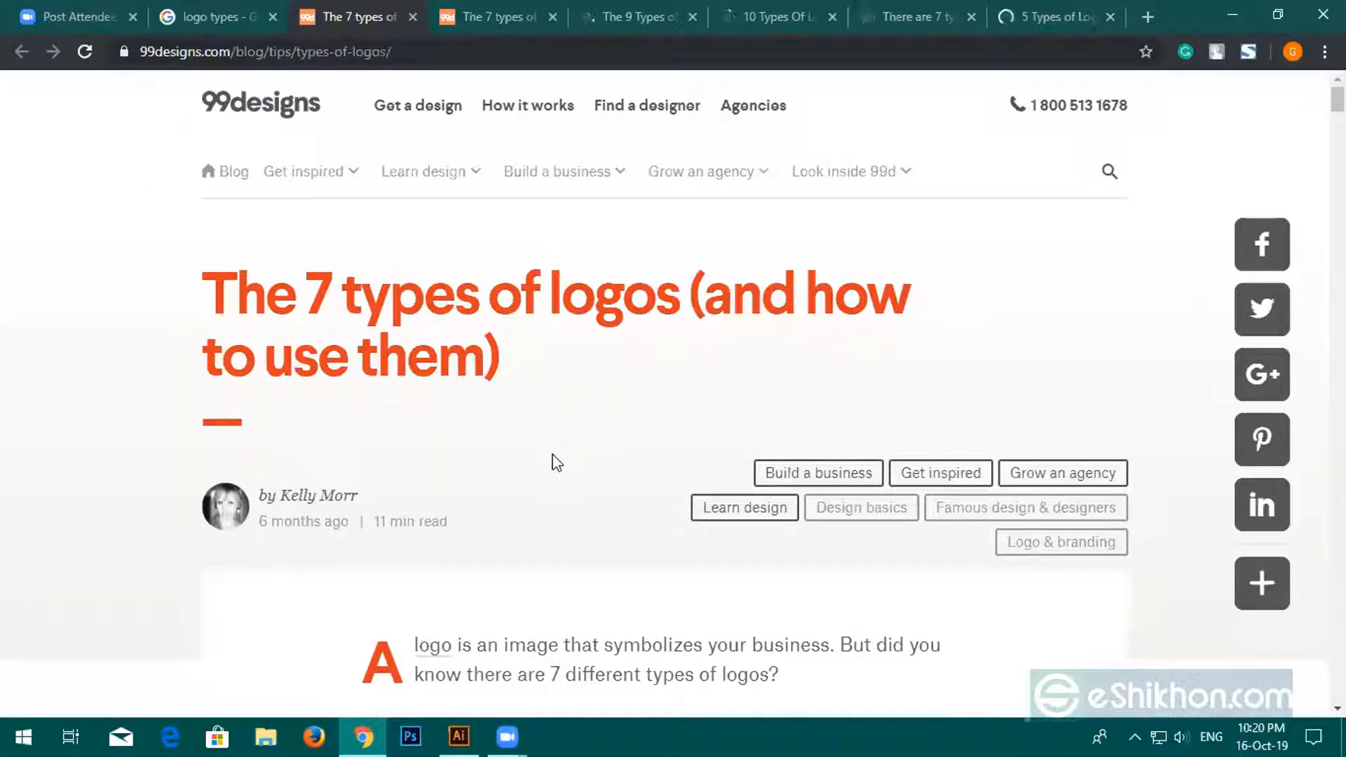
pyautogui.scroll(-5, 502, 439)
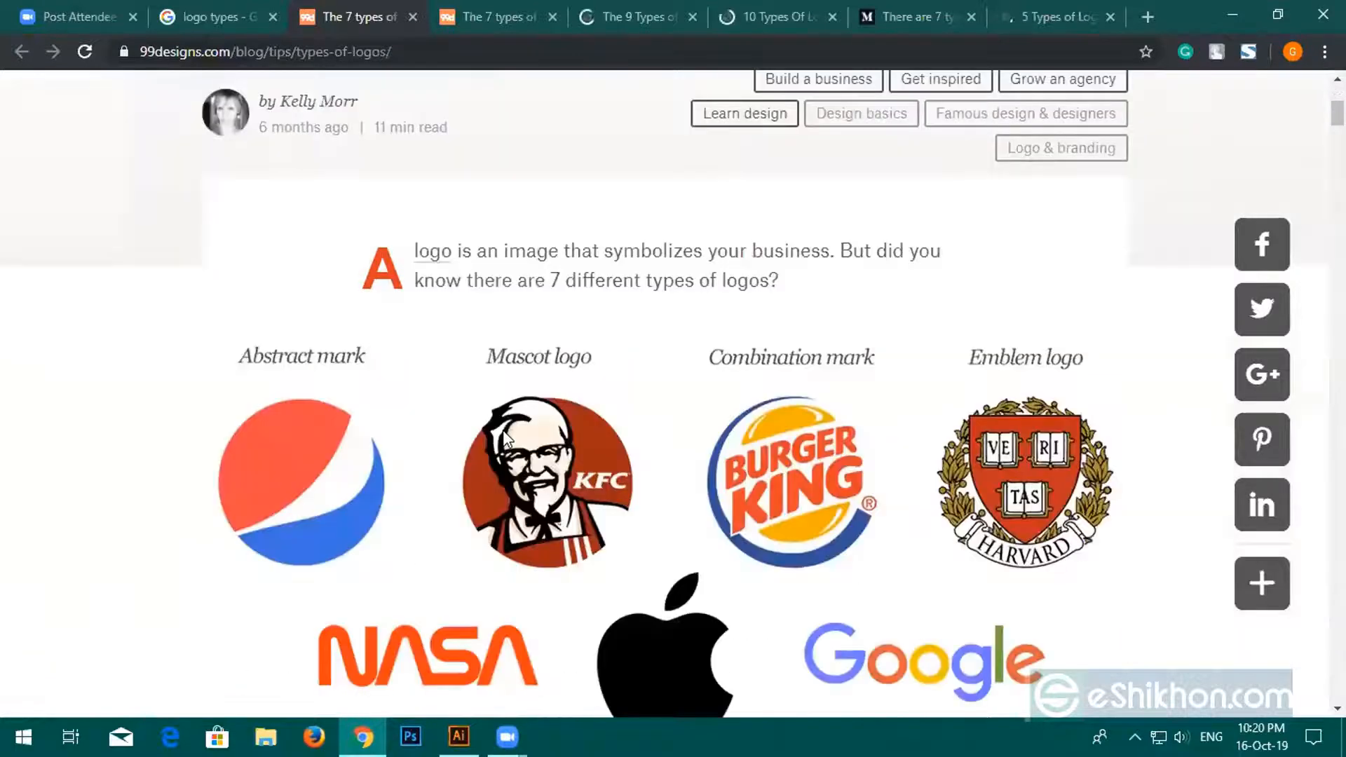
pyautogui.scroll(-3, 503, 430)
pyautogui.scroll(-4, 926, 541)
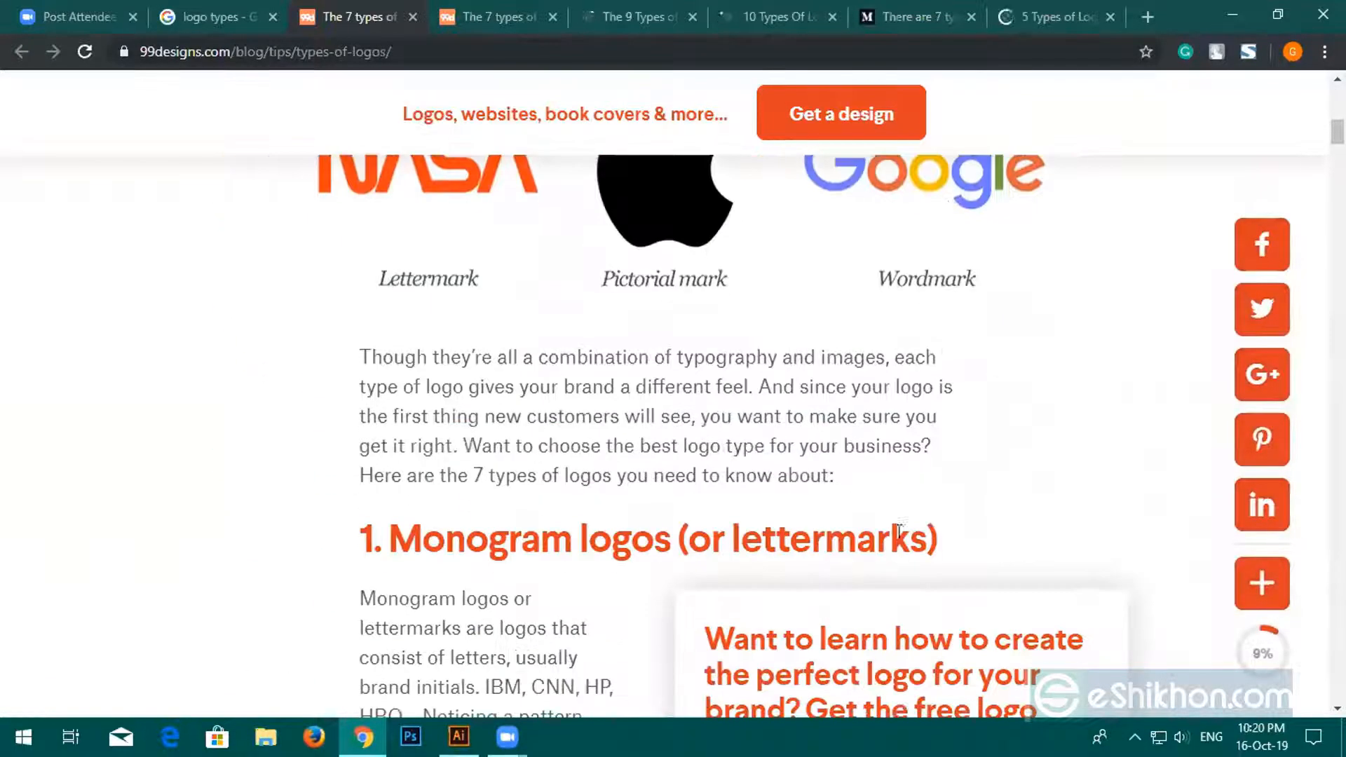
pyautogui.scroll(-1, 935, 393)
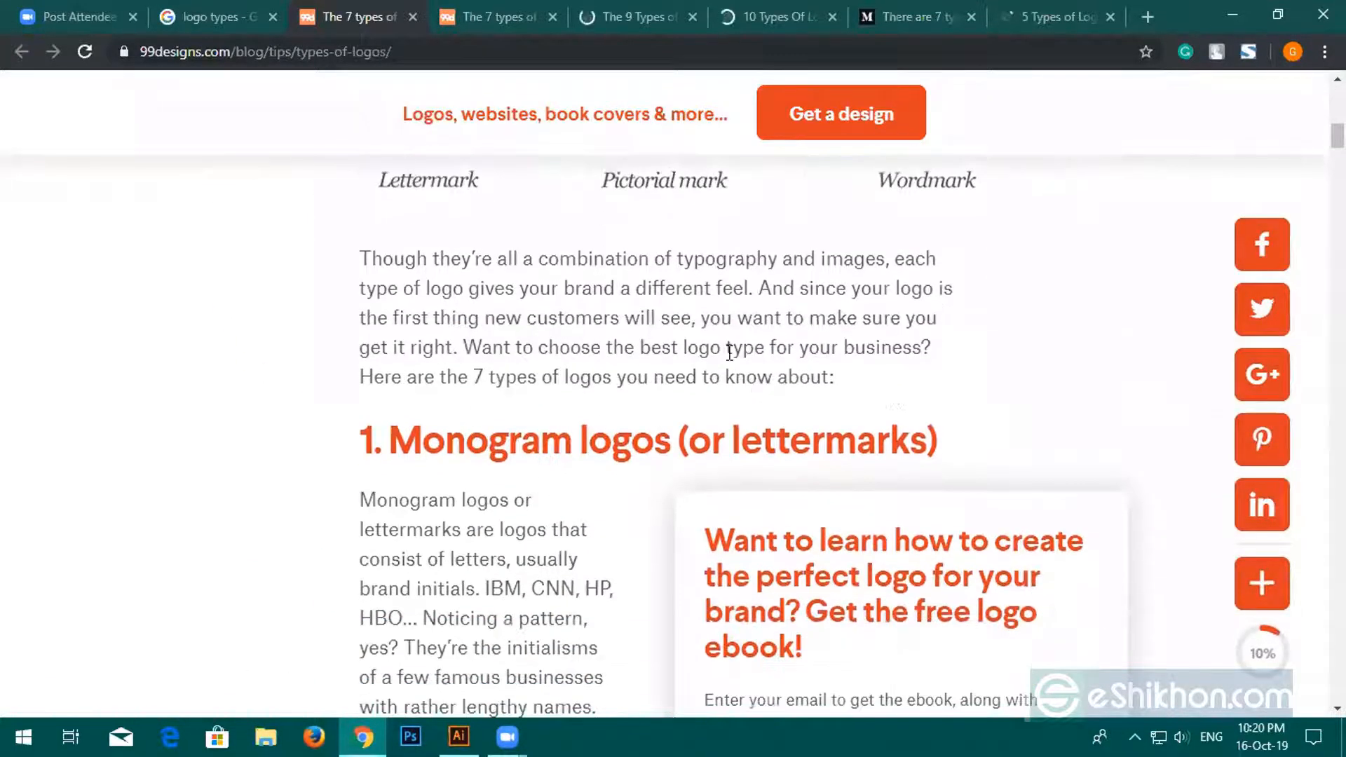
pyautogui.scroll(-1, 729, 352)
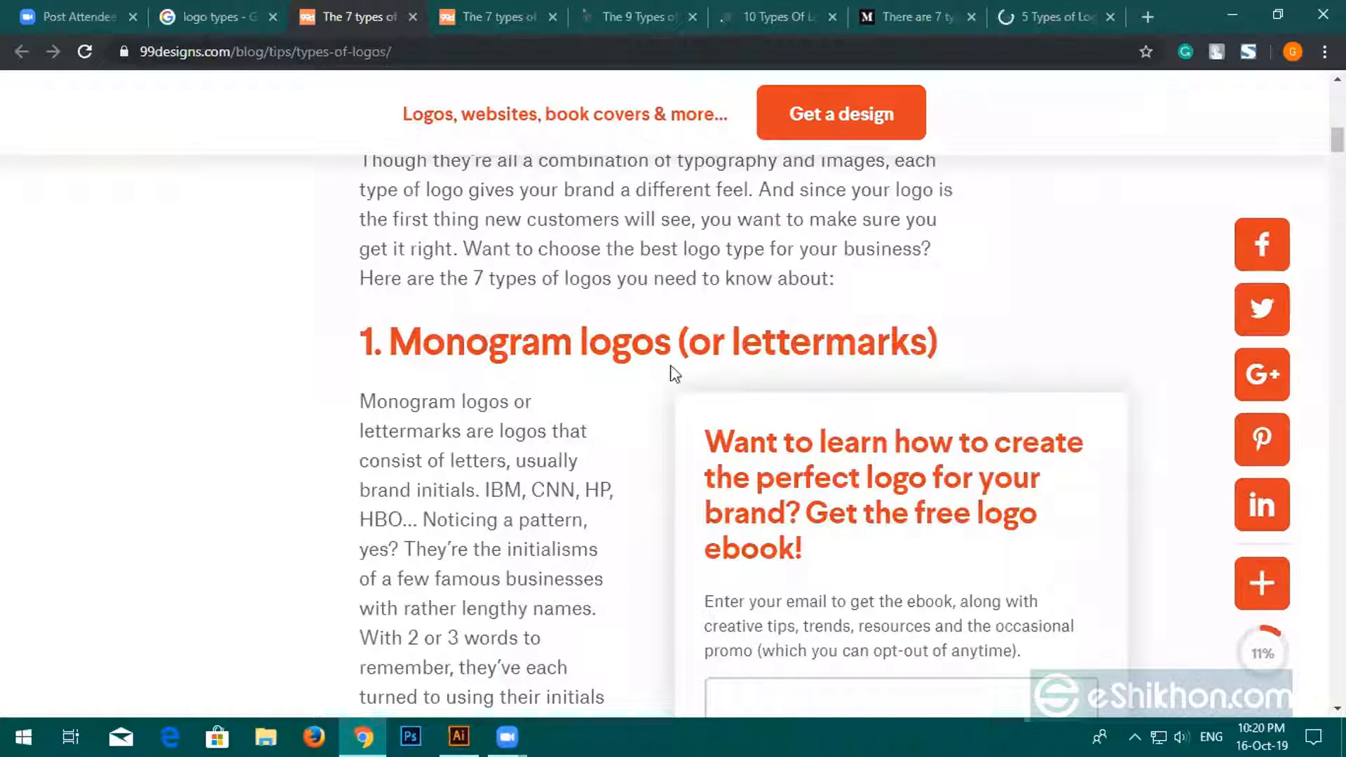
pyautogui.scroll(-1, 854, 342)
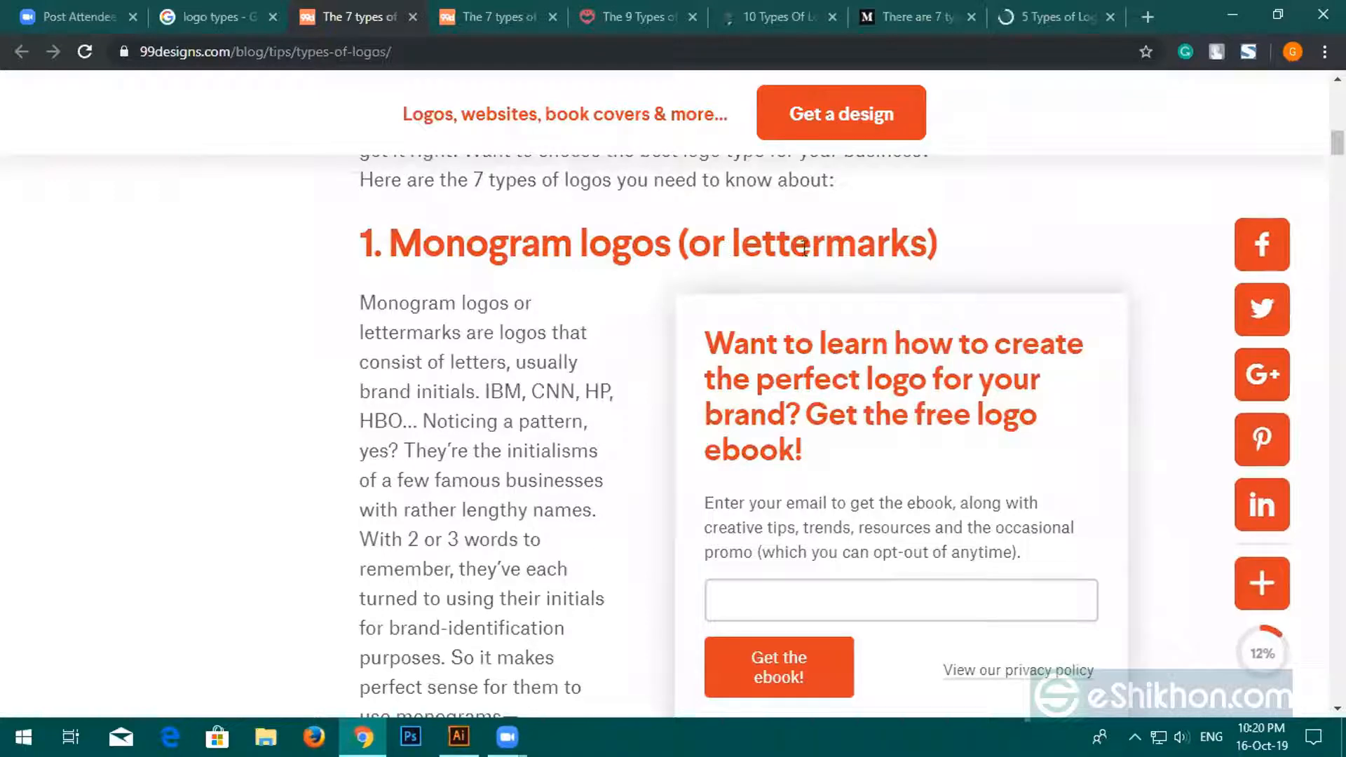
pyautogui.scroll(-1, 491, 344)
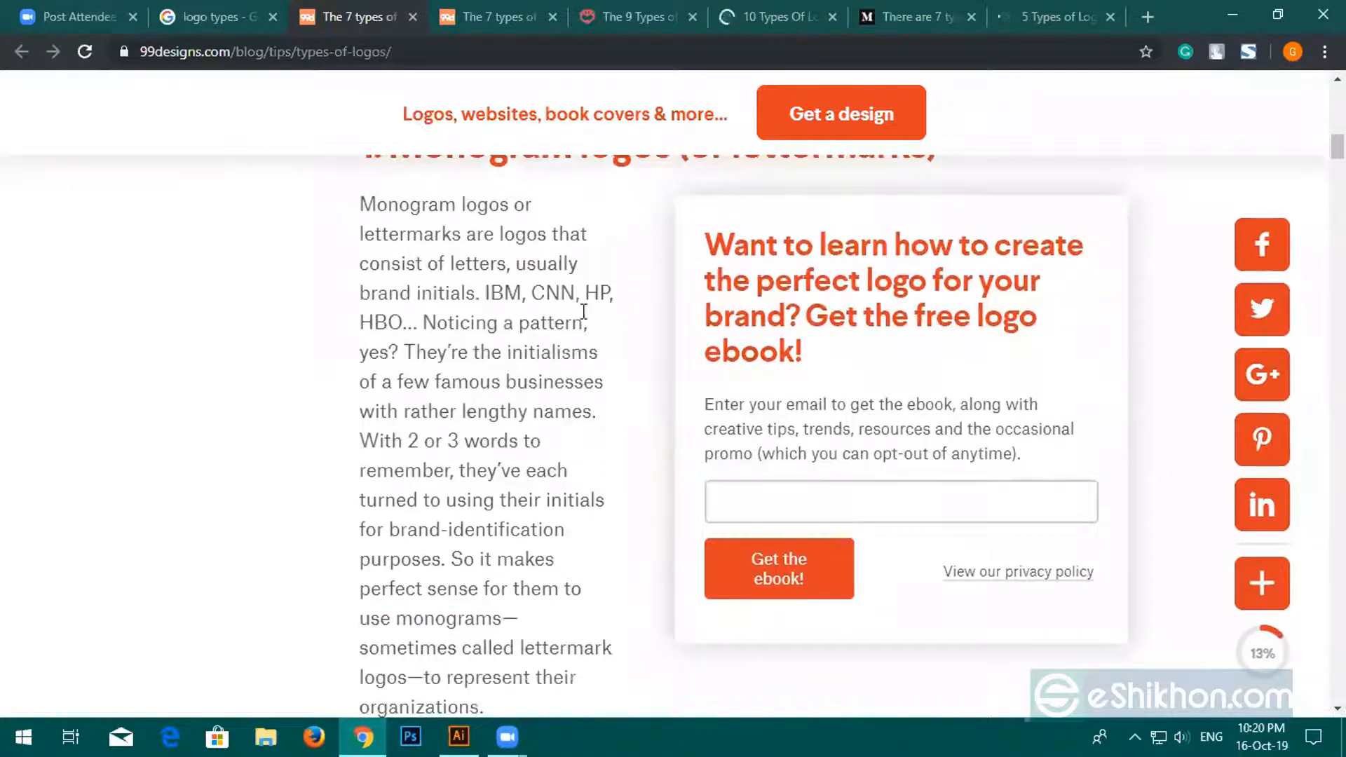
pyautogui.scroll(-4, 558, 422)
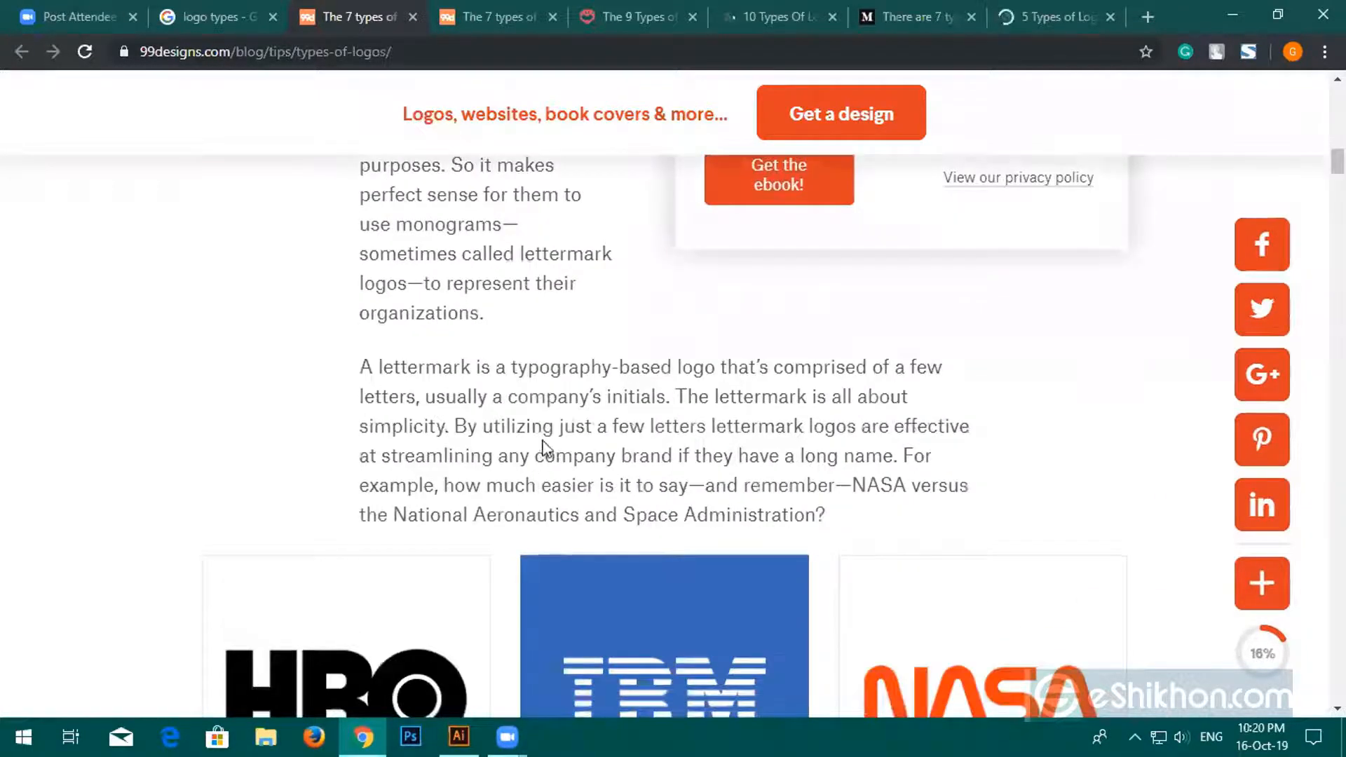
pyautogui.scroll(-5, 561, 451)
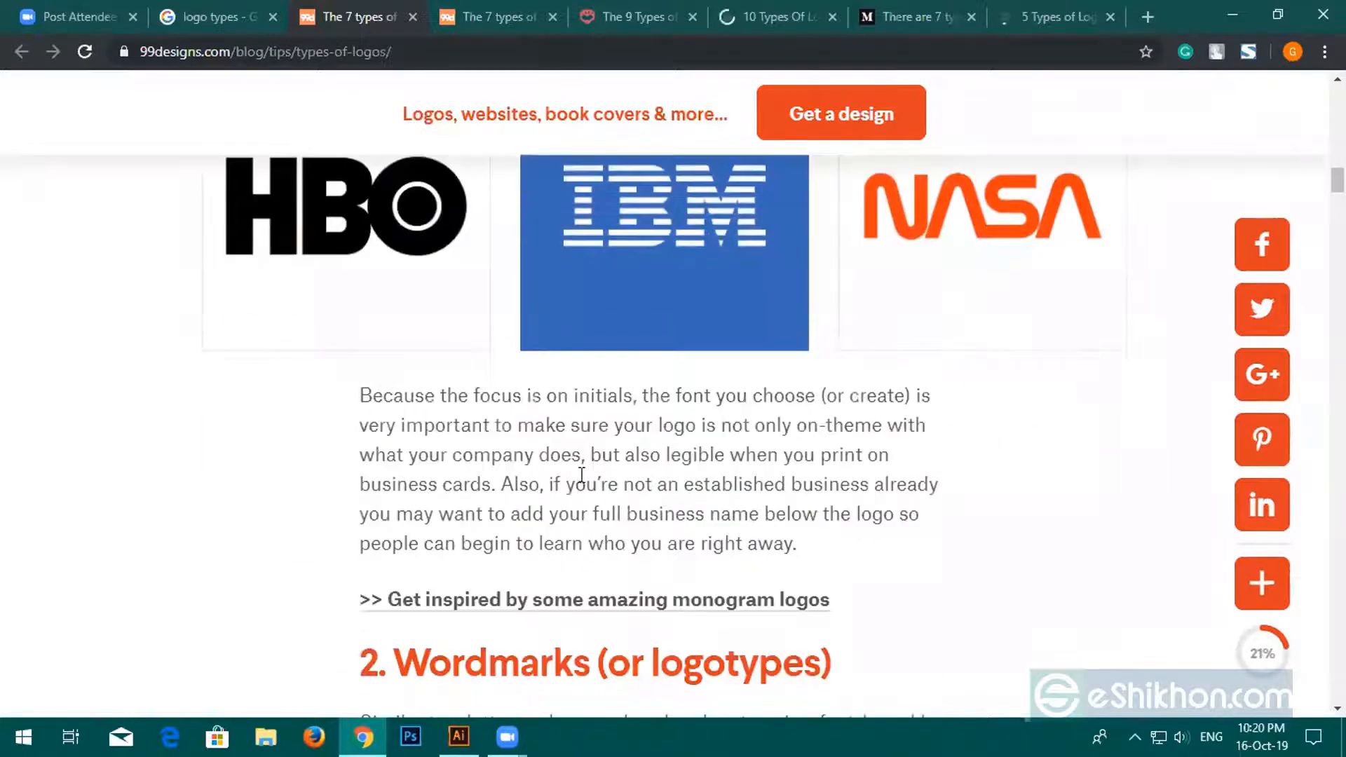
# Examine the wordmark section of the article with the Visa, Coca-Cola and Google logo examples.
pyautogui.scroll(-7, 580, 484)
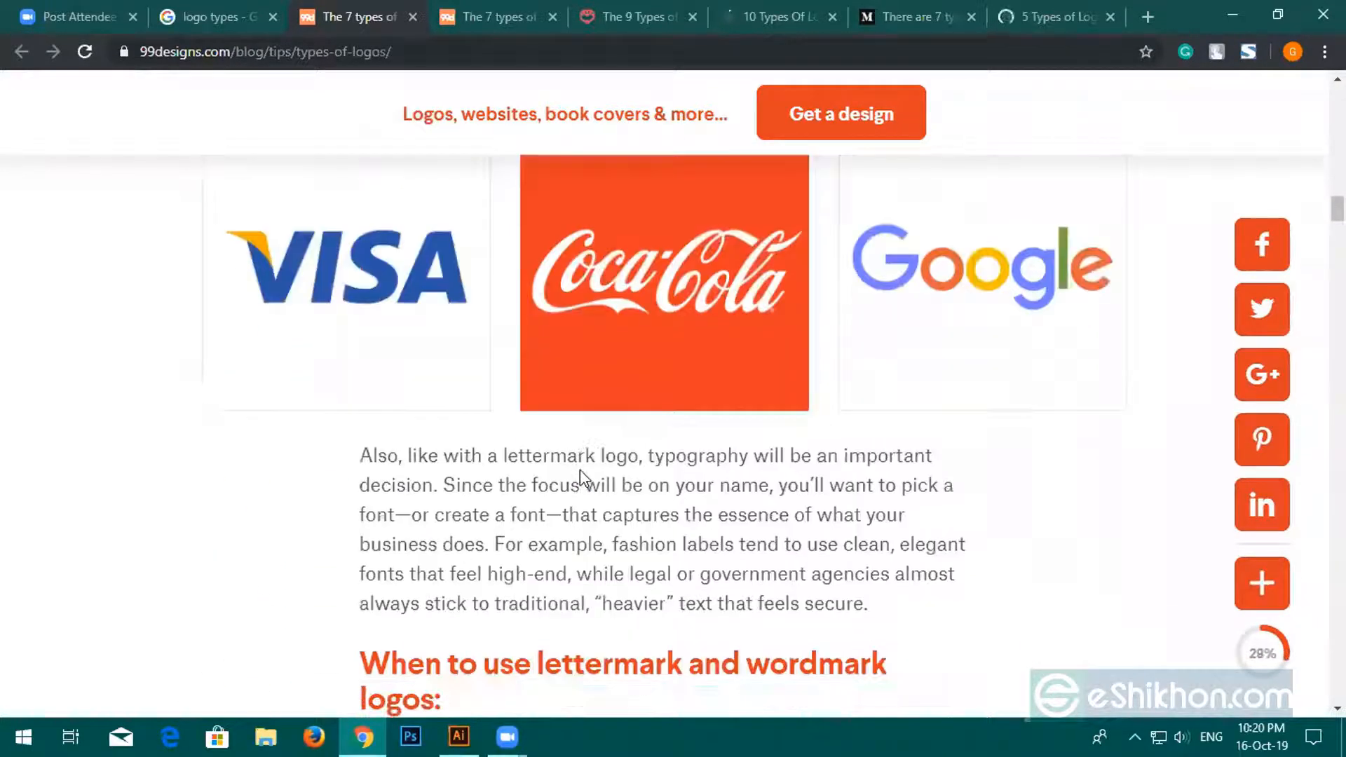
pyautogui.scroll(-3, 579, 469)
pyautogui.scroll(4, 631, 456)
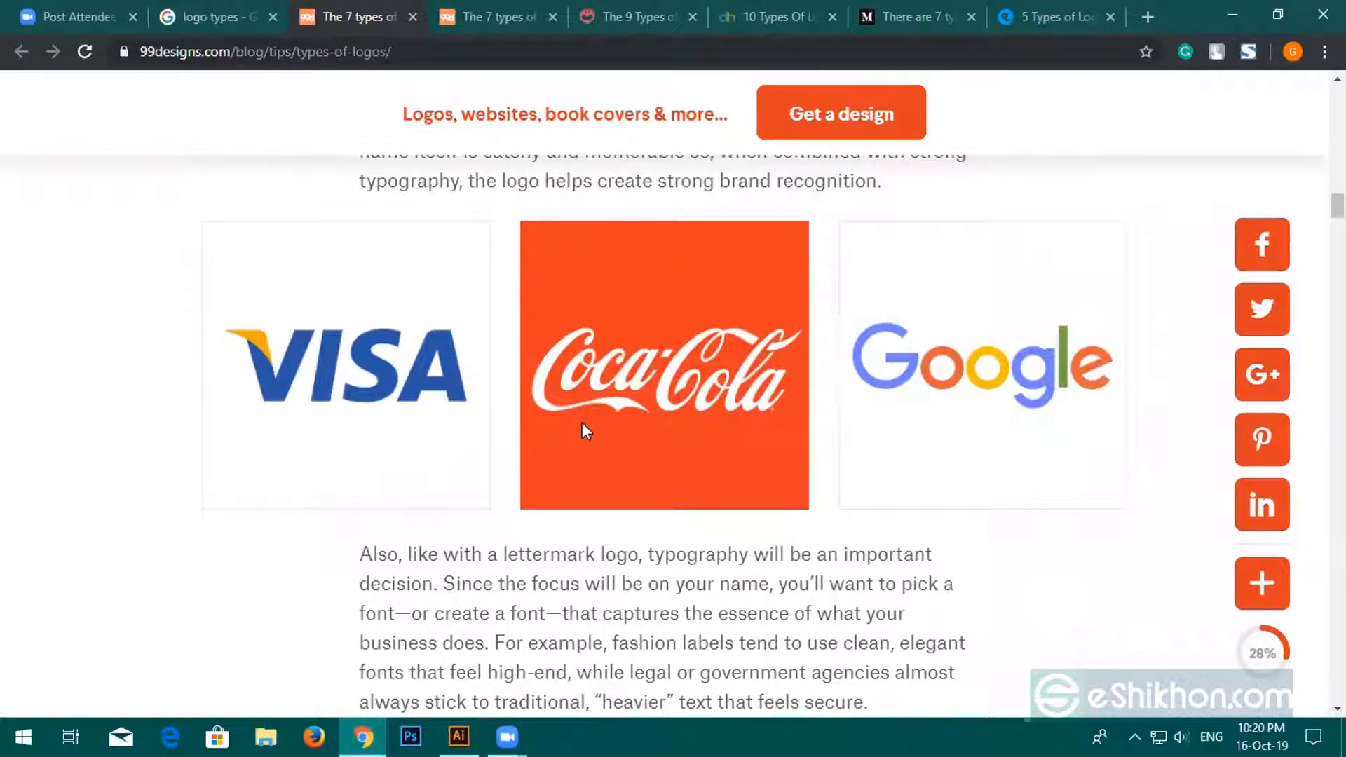
pyautogui.scroll(-3, 632, 414)
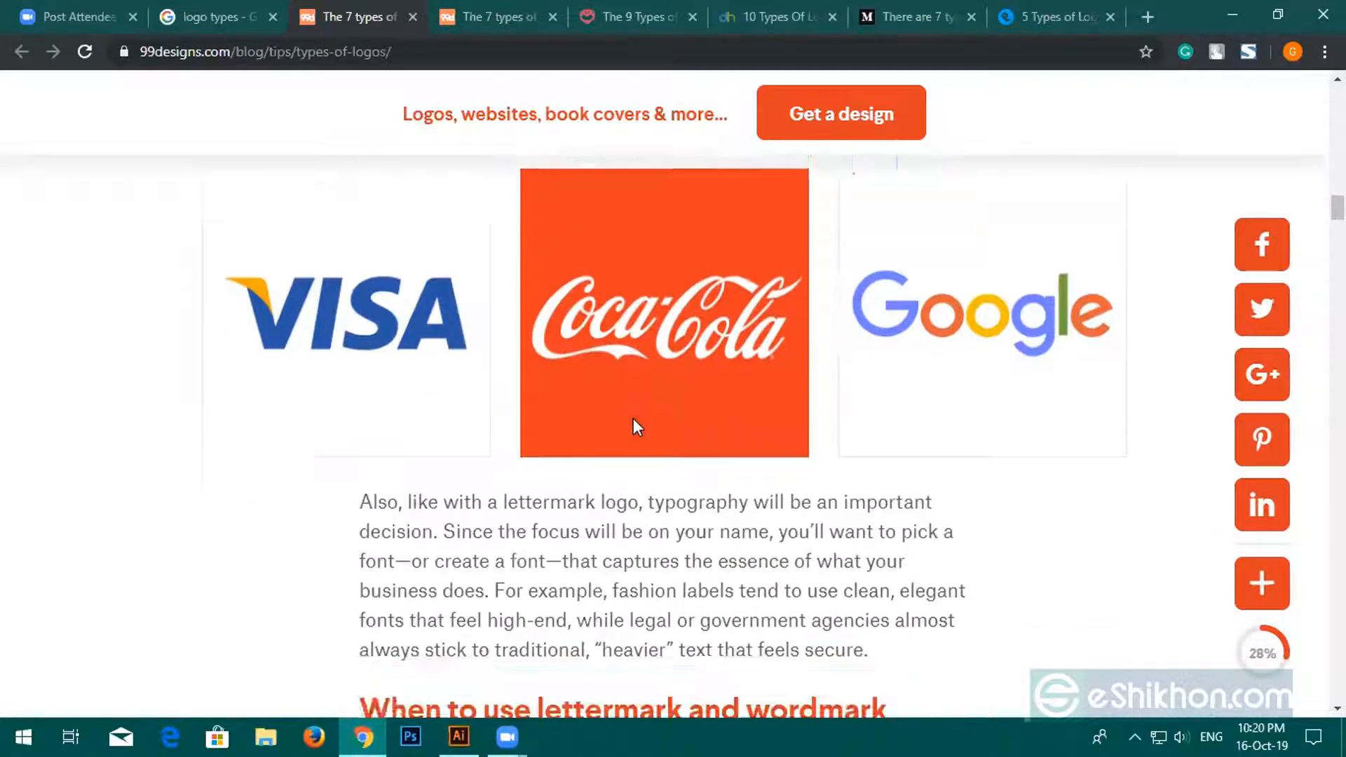
pyautogui.scroll(4, 769, 473)
pyautogui.scroll(-6, 769, 429)
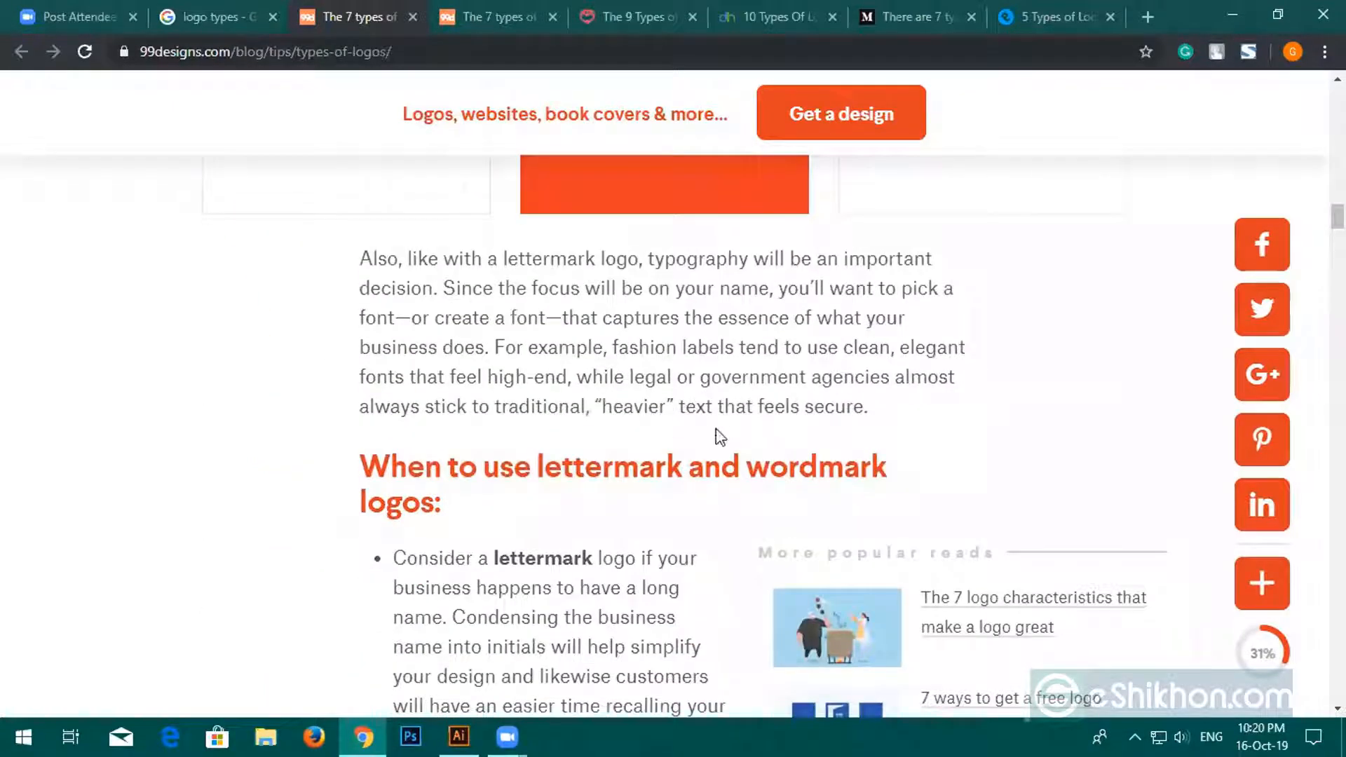
# Skim the article's guidance on when to use lettermarks and wordmarks and its sections on pictorial and abstract marks.
pyautogui.scroll(-2, 742, 426)
pyautogui.scroll(-6, 733, 459)
pyautogui.scroll(-6, 715, 469)
pyautogui.scroll(-18, 613, 484)
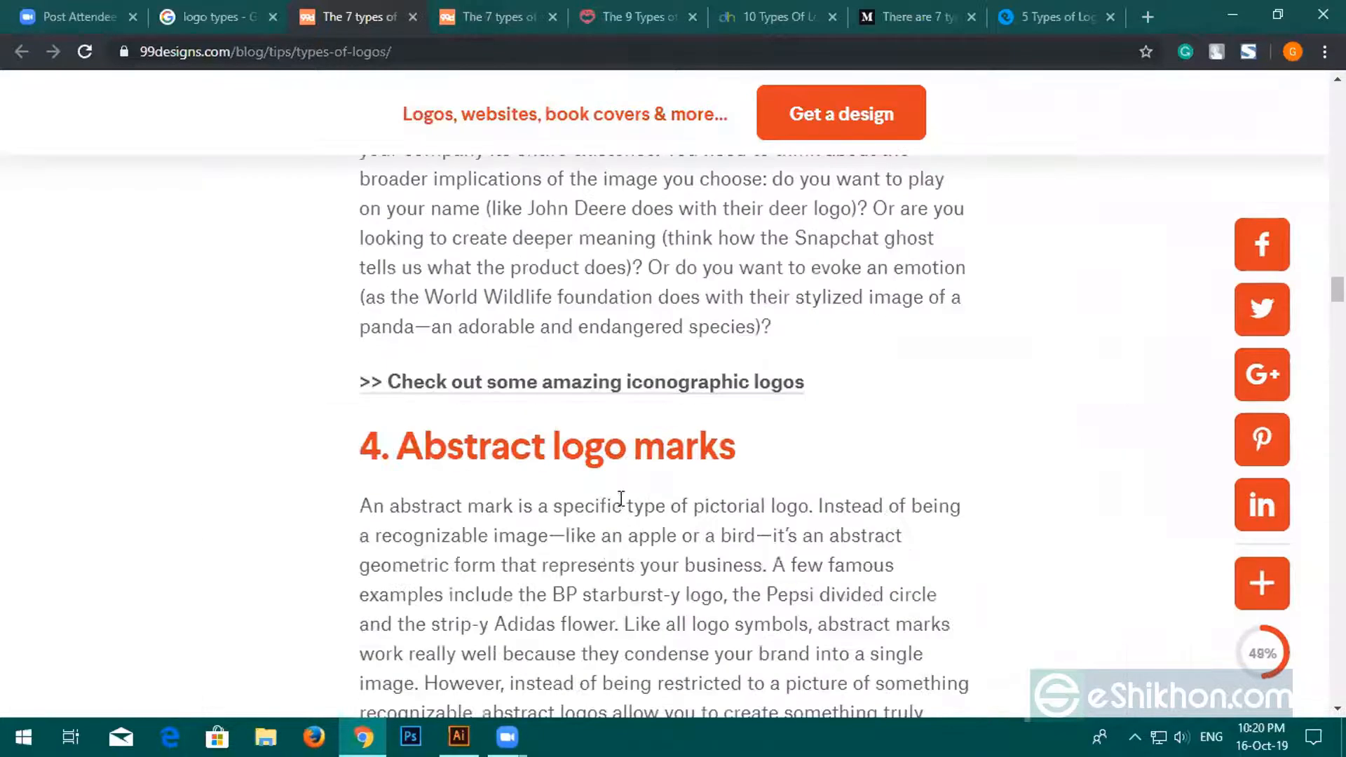
pyautogui.scroll(5, 607, 521)
pyautogui.scroll(-16, 606, 516)
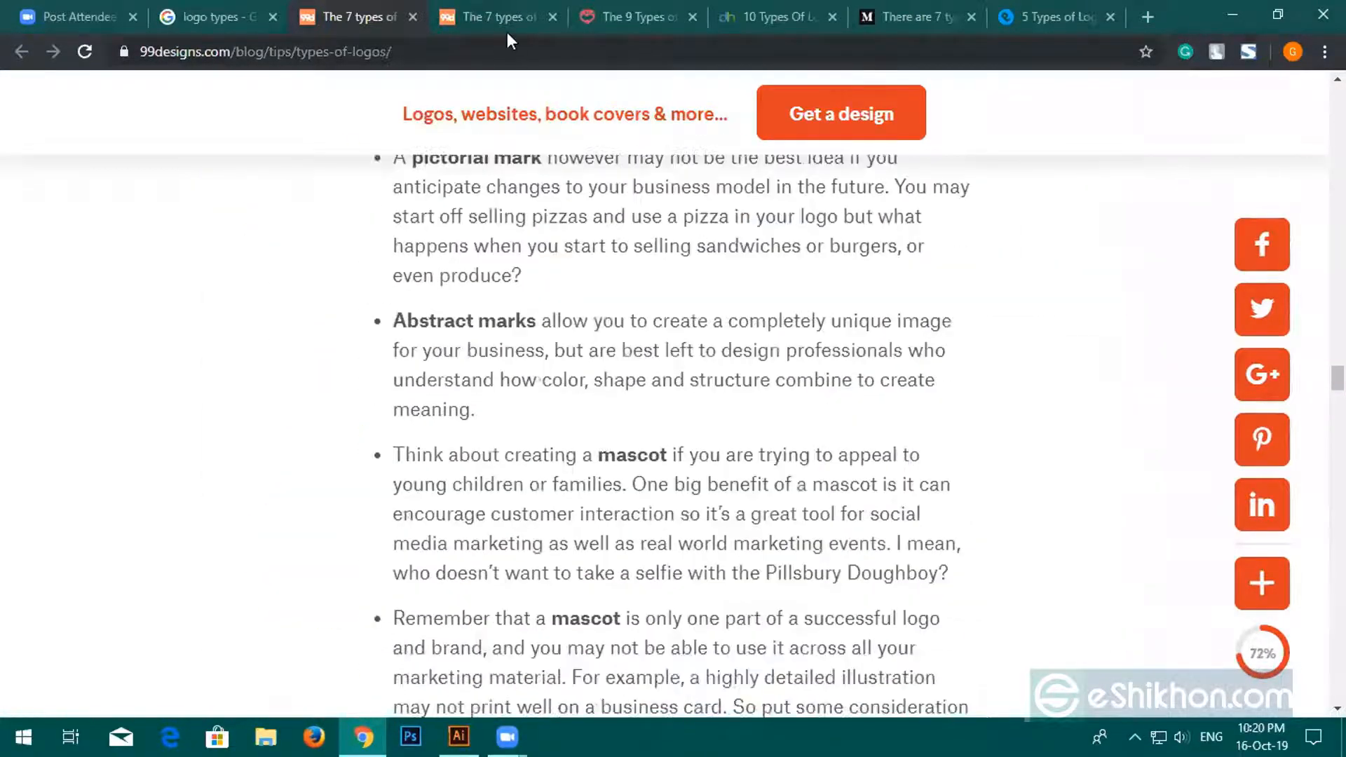
# Examine the mascot, combination mark and emblem examples, and skim the rest of the 99designs article.
pyautogui.scroll(12, 691, 491)
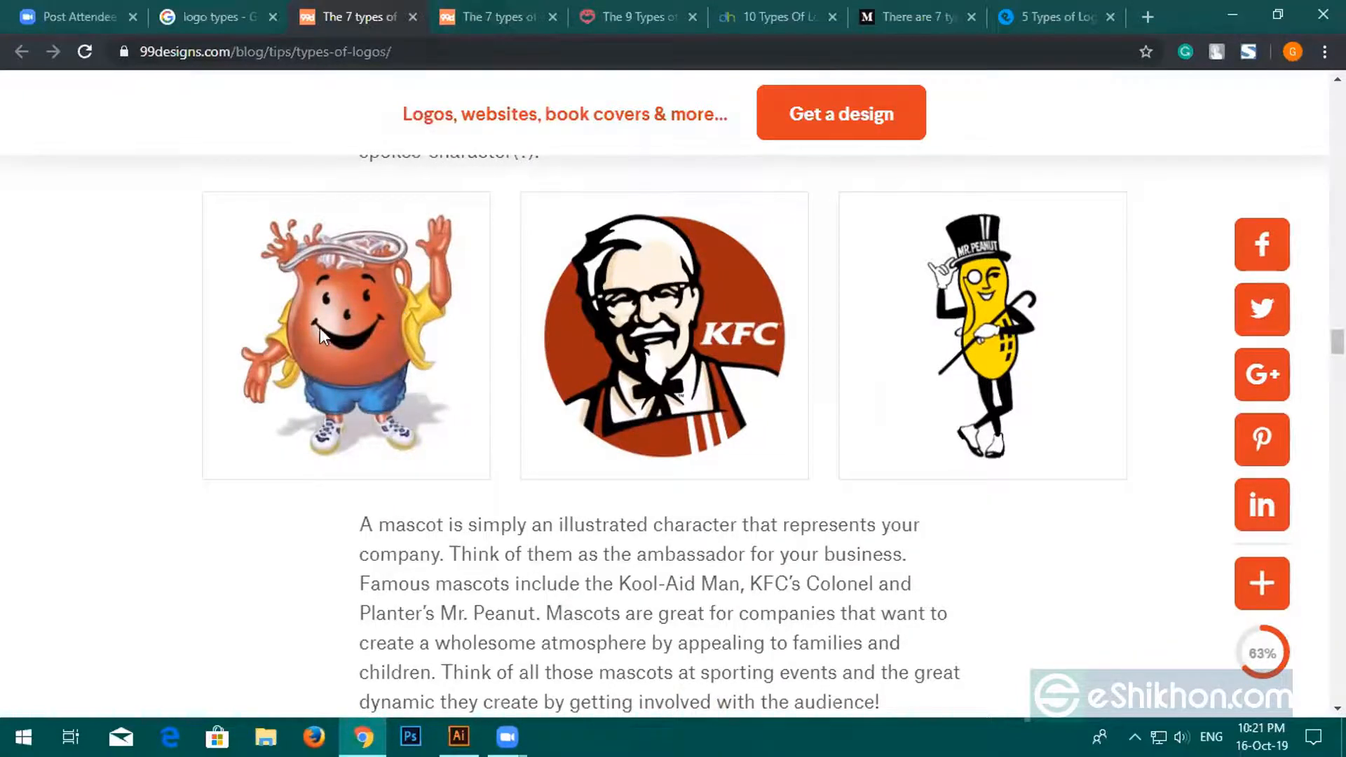
pyautogui.scroll(-20, 320, 331)
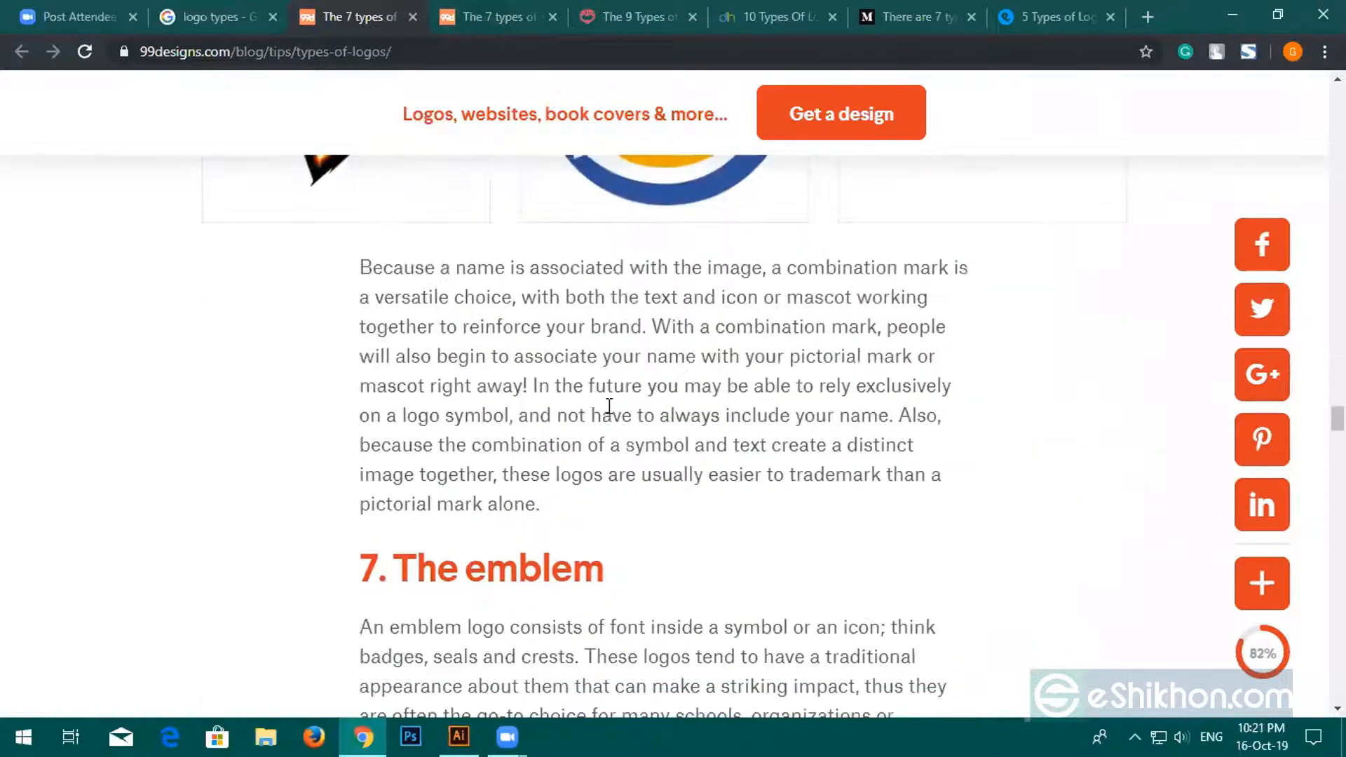
pyautogui.scroll(3, 609, 407)
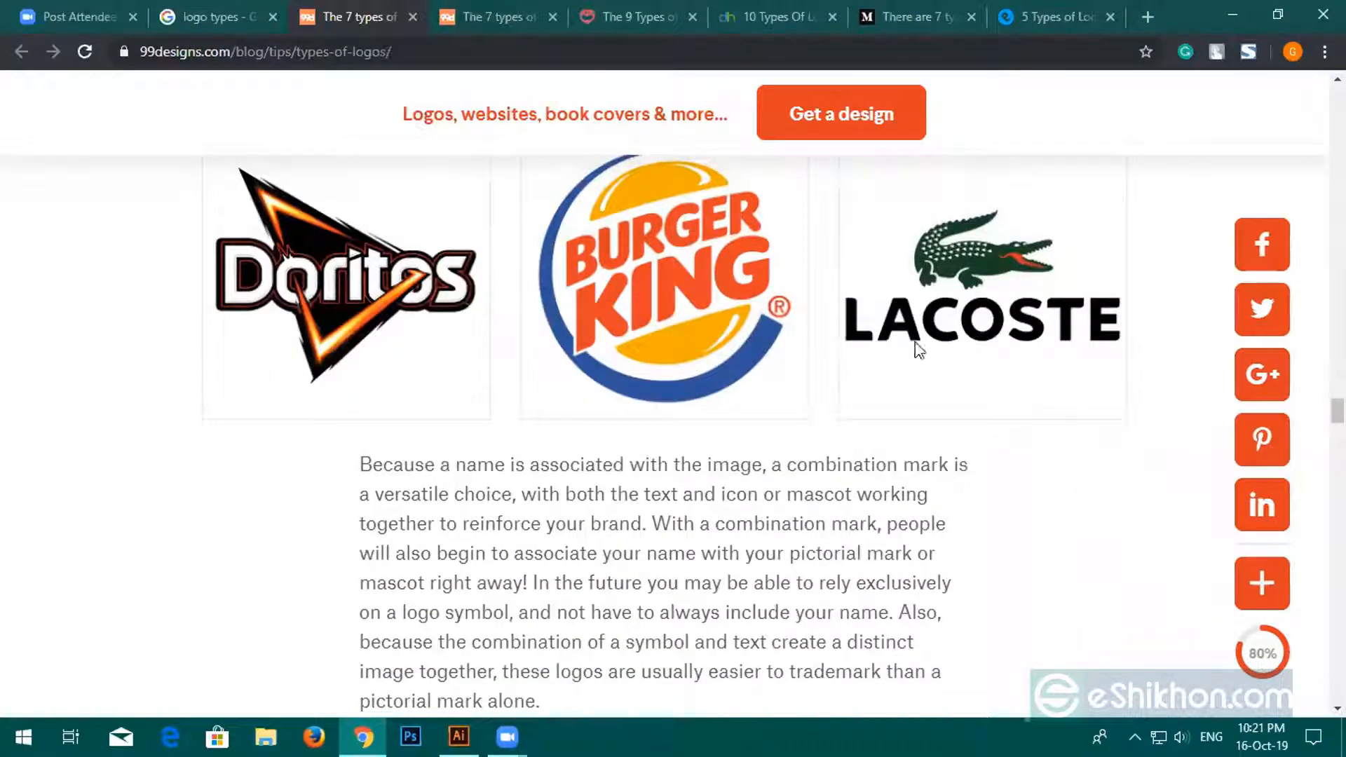
pyautogui.scroll(-8, 912, 421)
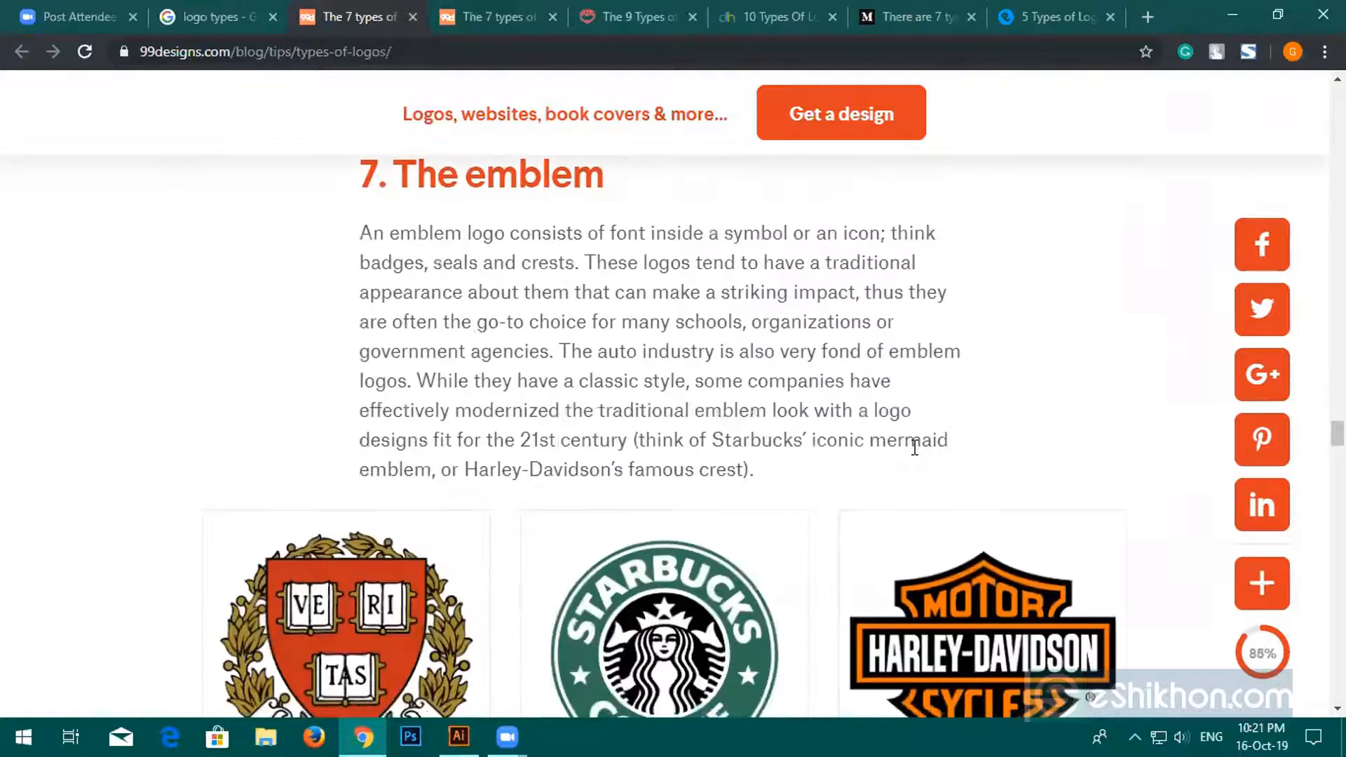
pyautogui.scroll(-5, 915, 447)
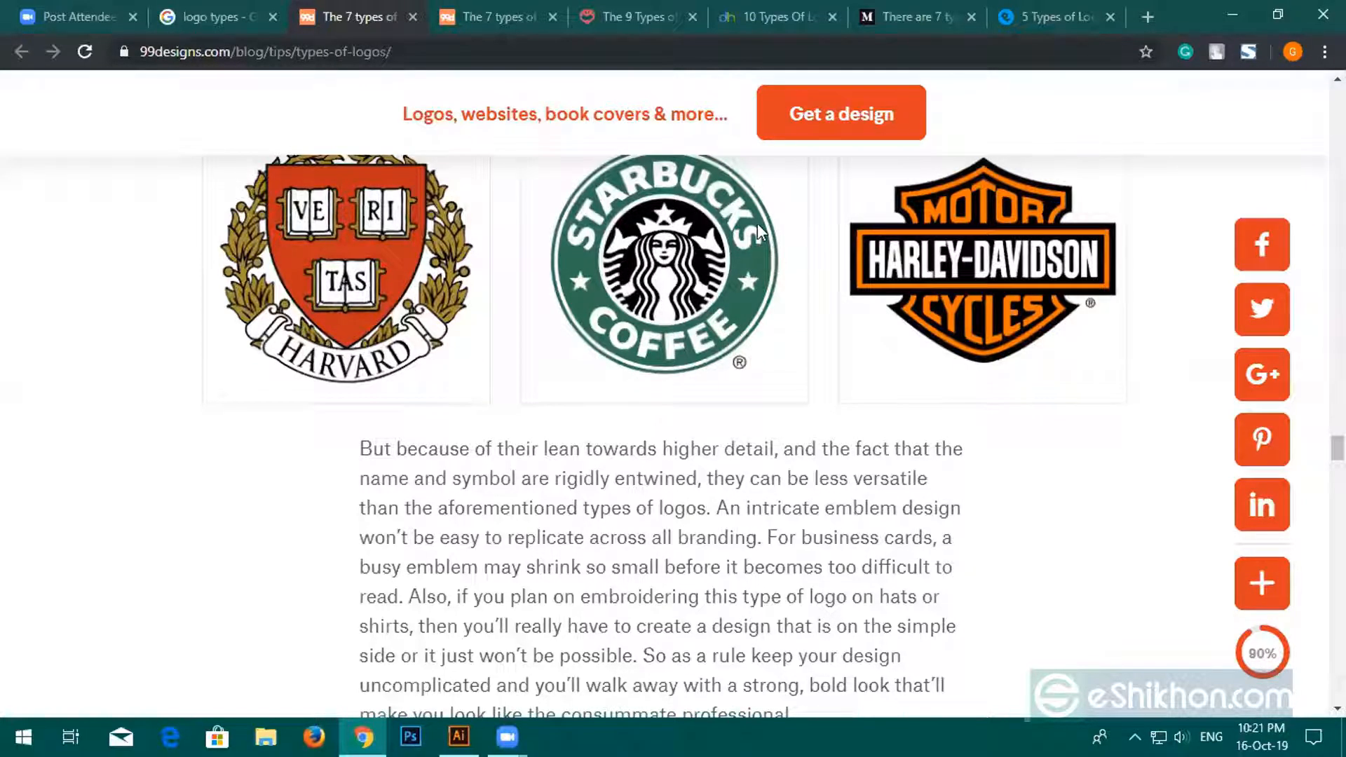
pyautogui.scroll(-20, 774, 284)
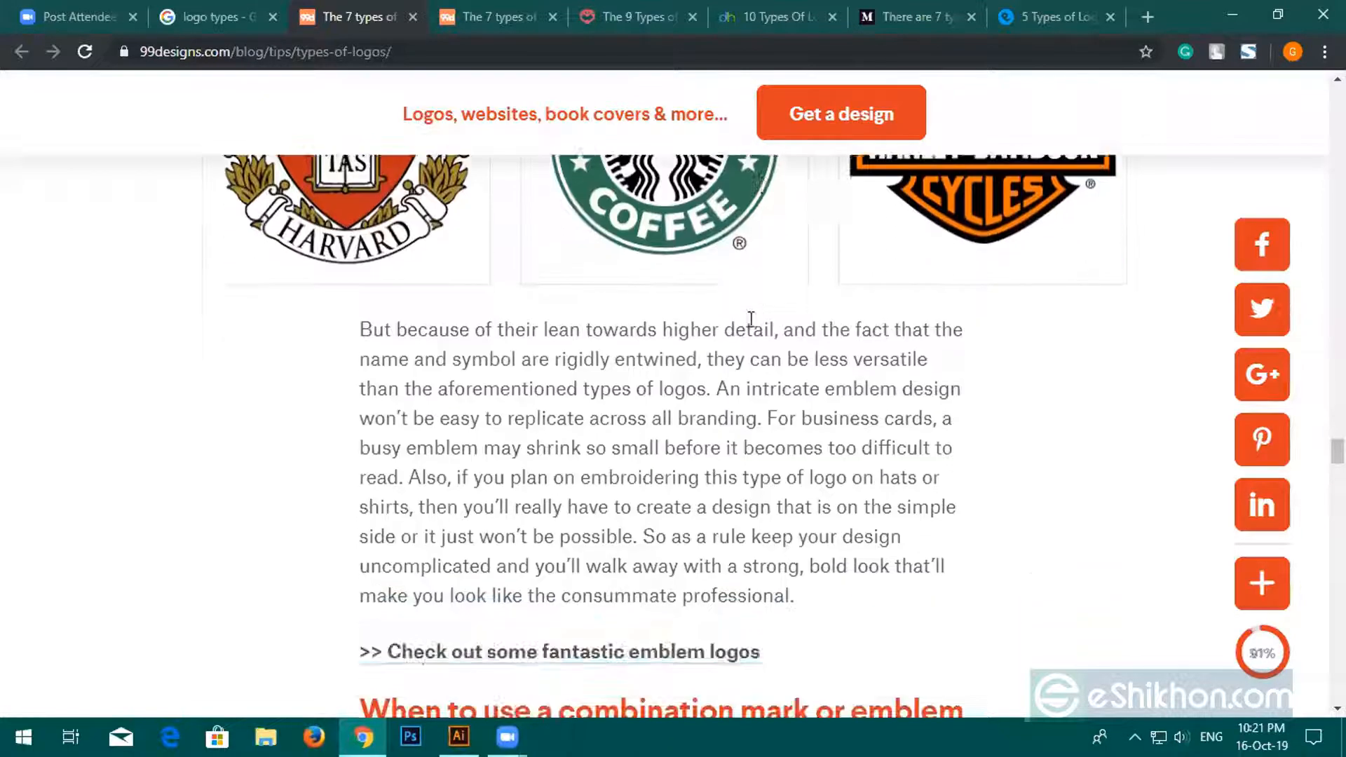
pyautogui.scroll(1, 607, 175)
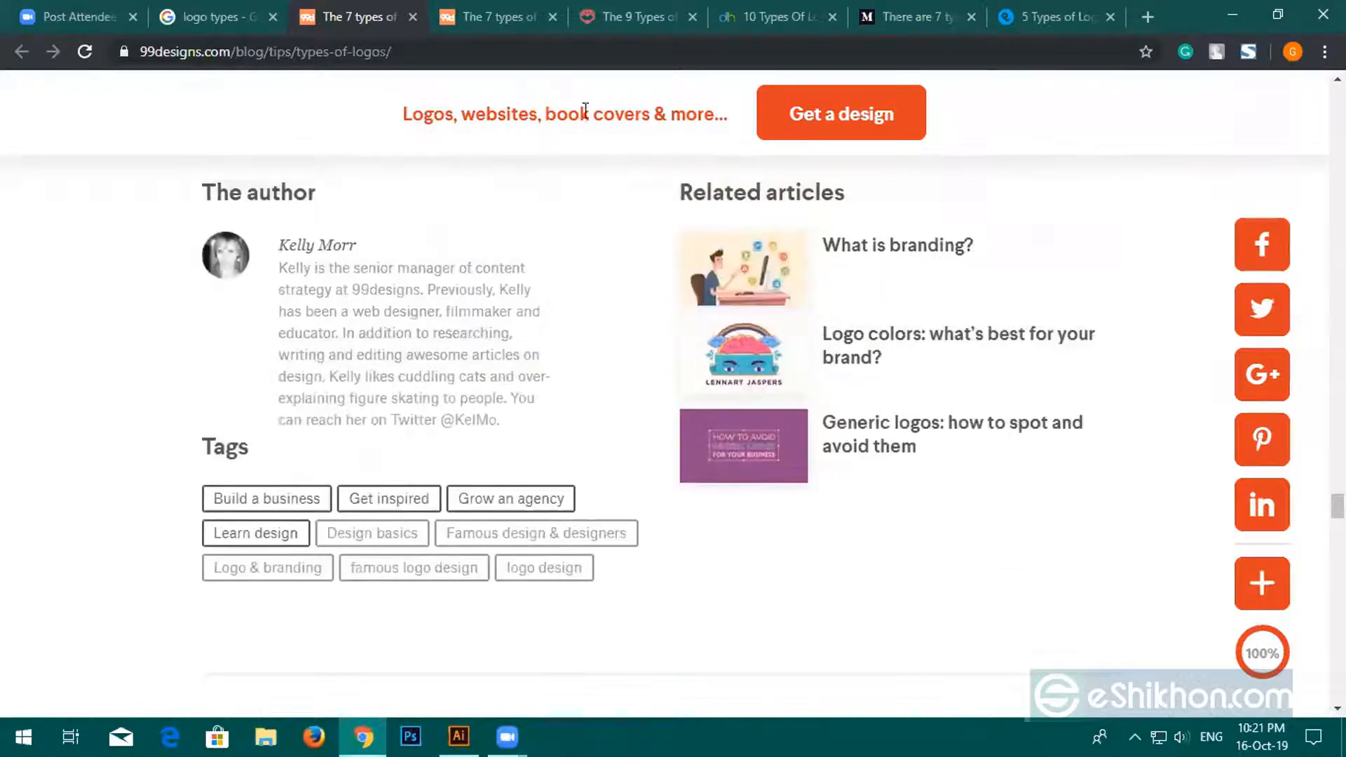
# Check the second tab holding the same 99designs article and close that duplicate.
pyautogui.click(494, 18)
pyautogui.scroll(-10, 616, 368)
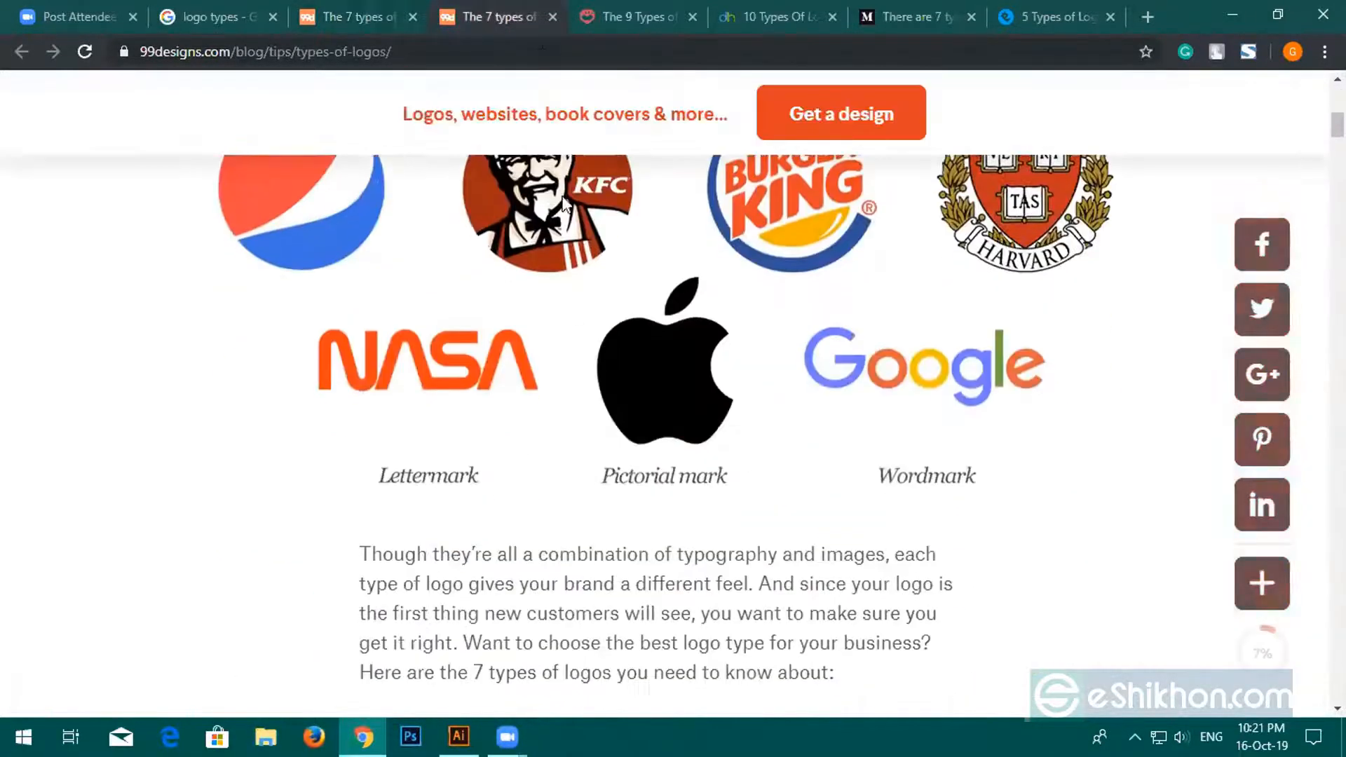
pyautogui.click(552, 17)
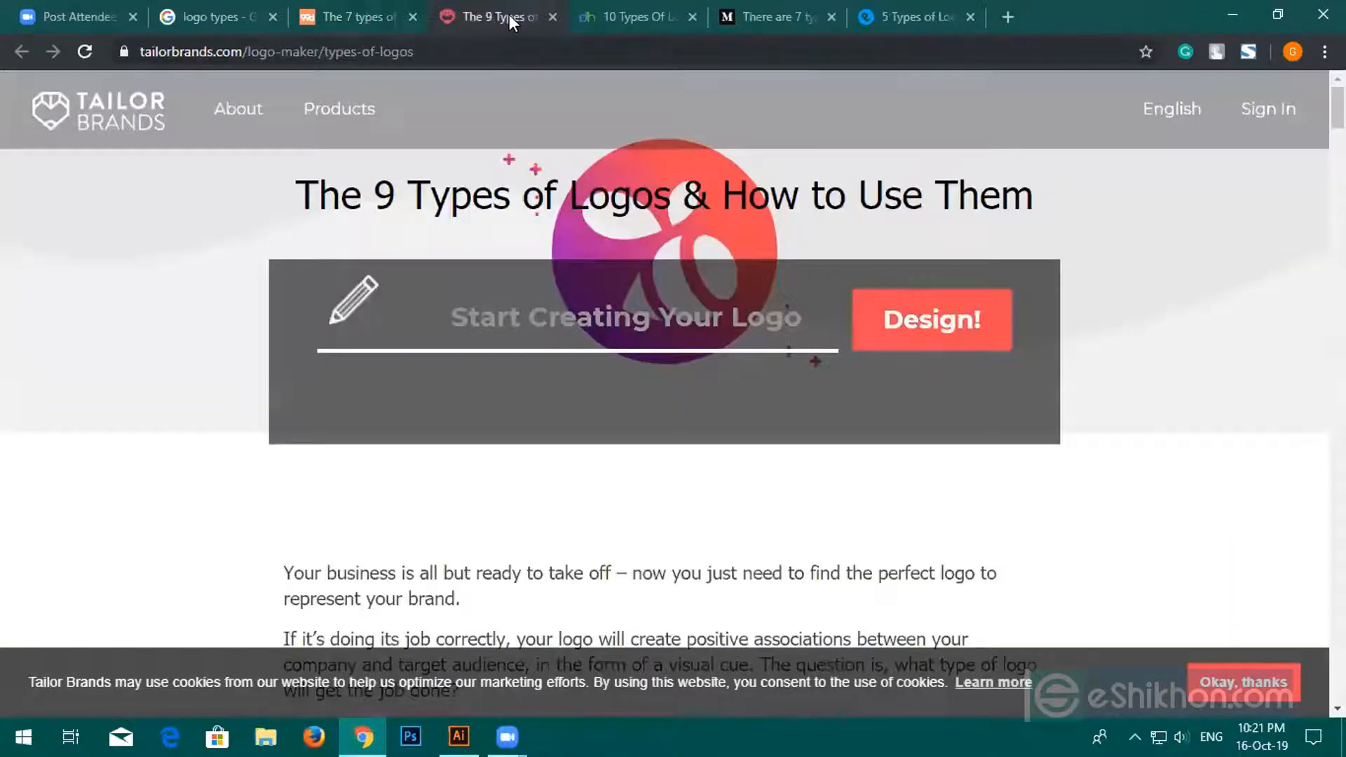
# Examine the brand mark and abstract logo mark sections of the Tailor Brands article, including their example logos.
pyautogui.scroll(-13, 635, 314)
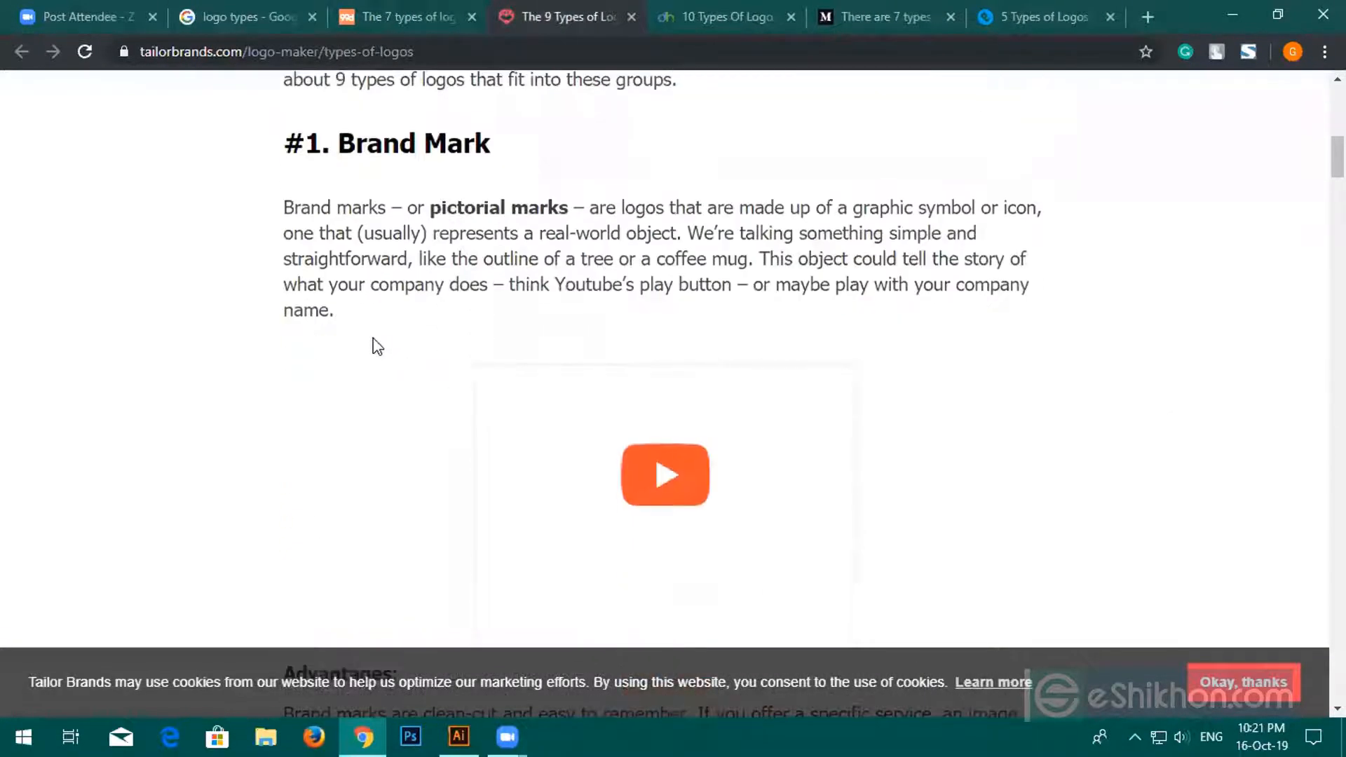
pyautogui.scroll(-10, 839, 413)
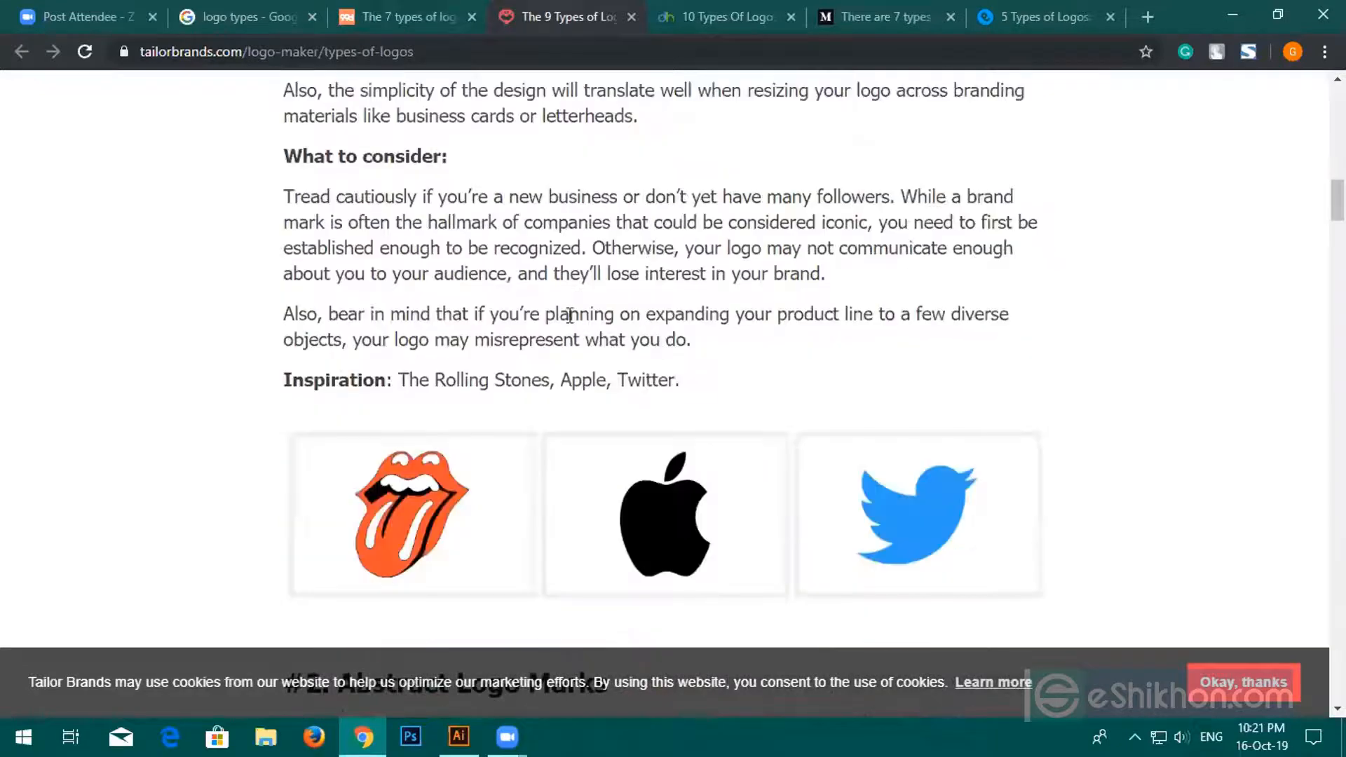
pyautogui.scroll(-3, 835, 427)
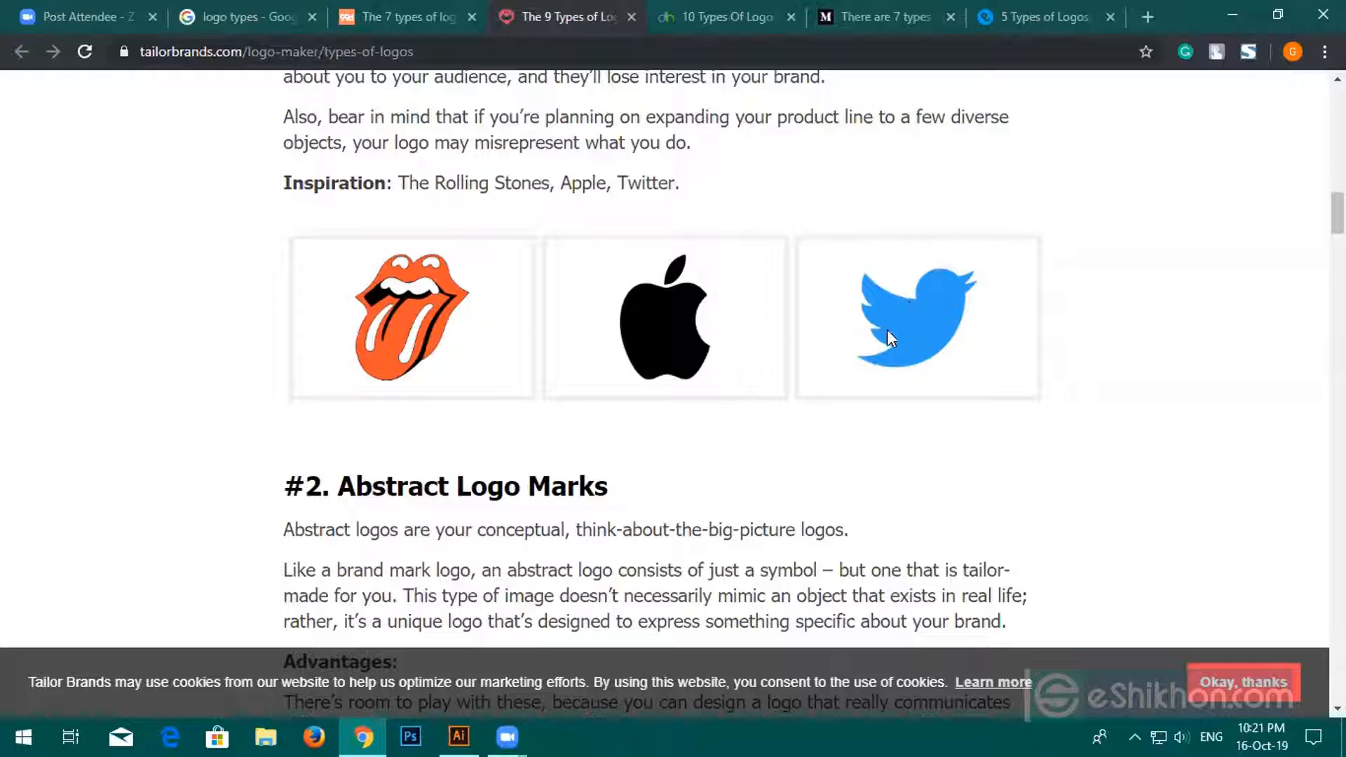
pyautogui.scroll(-7, 952, 372)
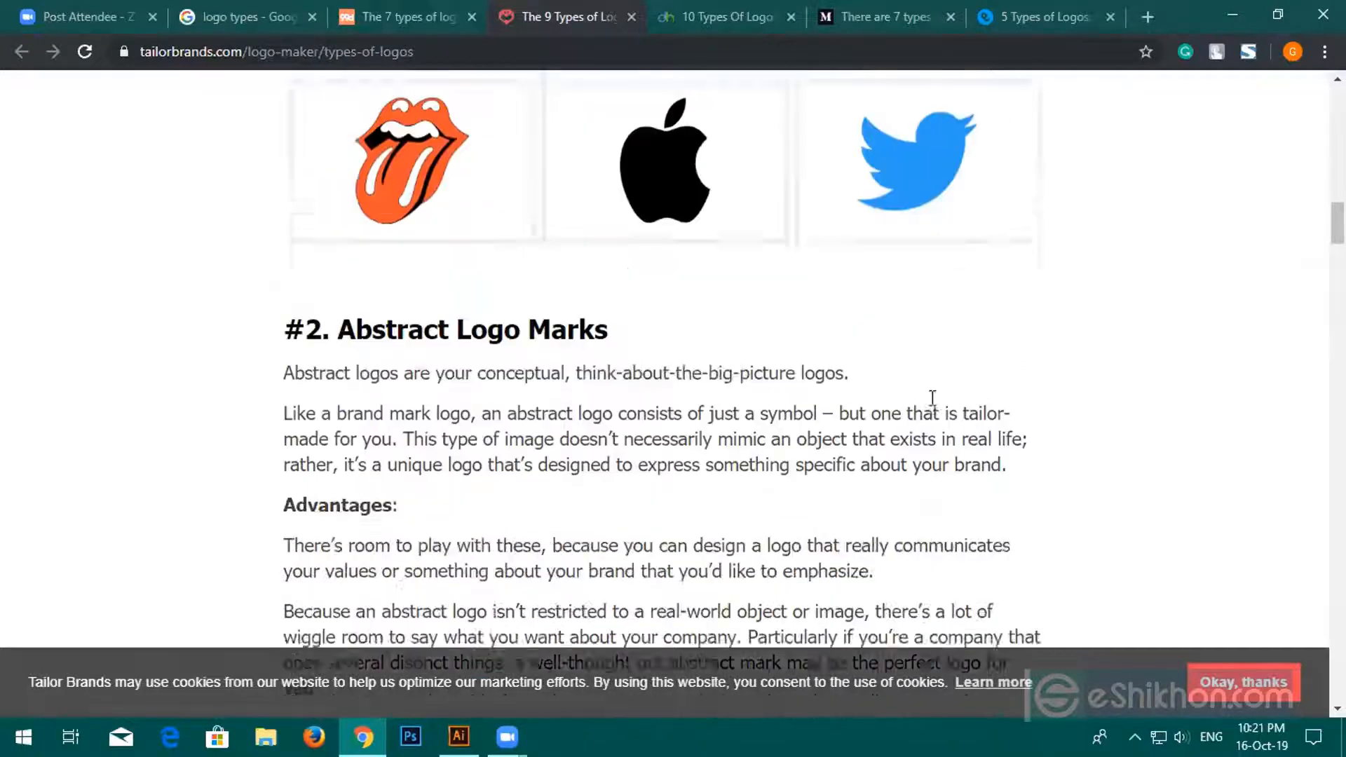
pyautogui.scroll(4, 553, 420)
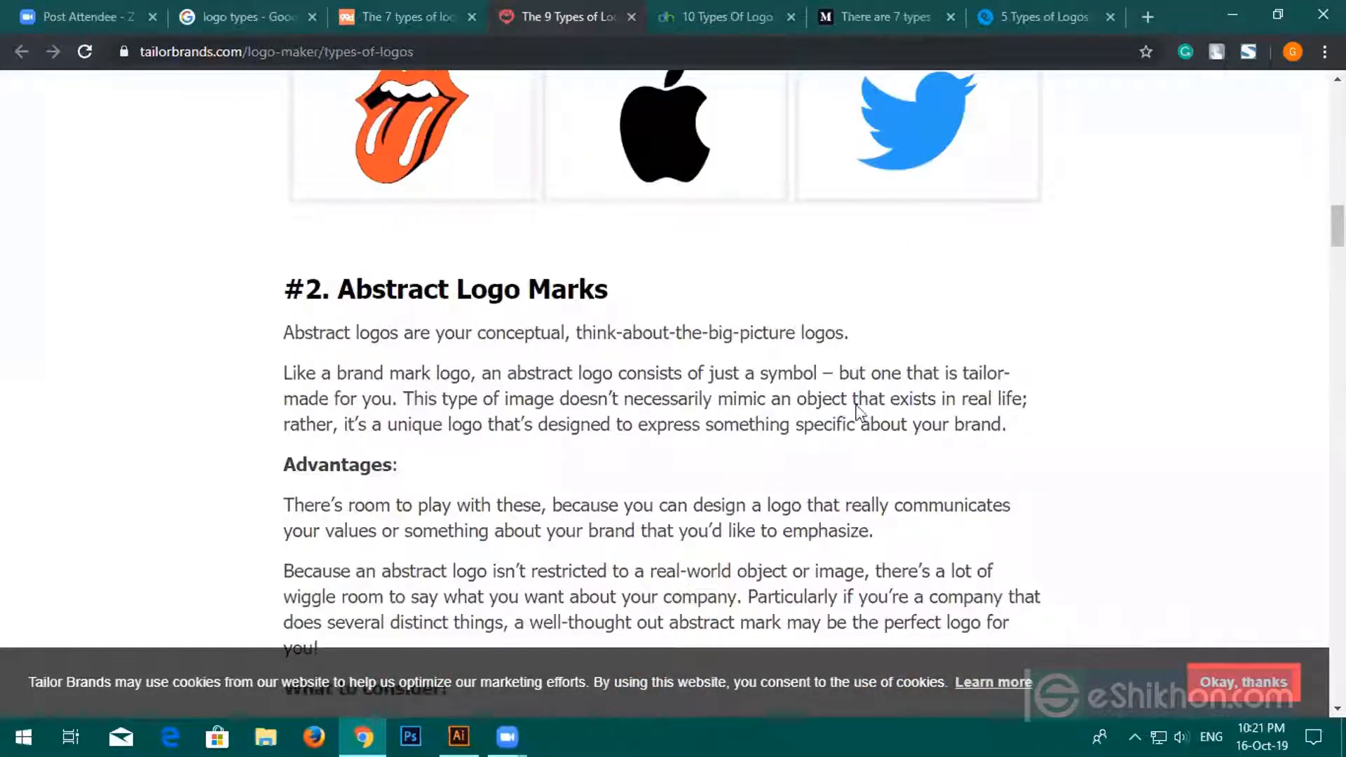
pyautogui.scroll(-8, 735, 363)
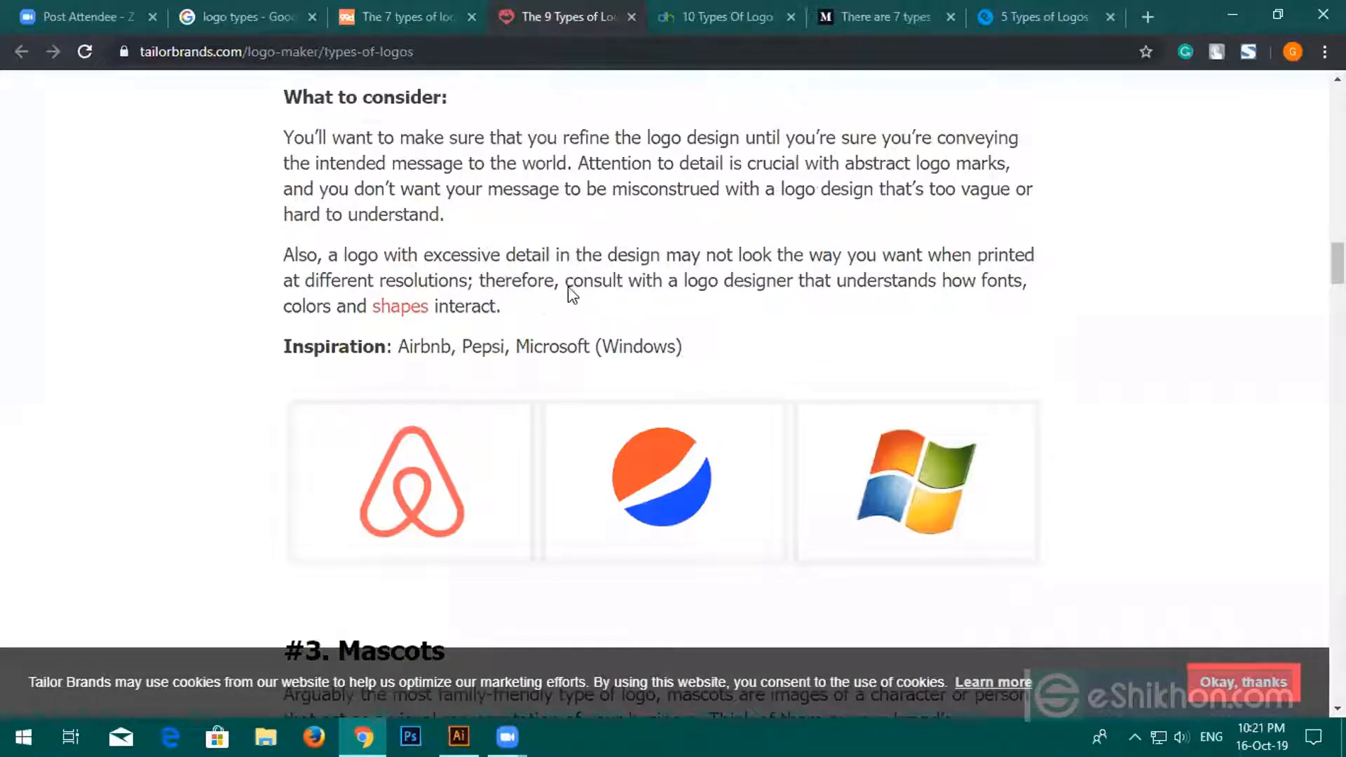
pyautogui.scroll(1, 743, 370)
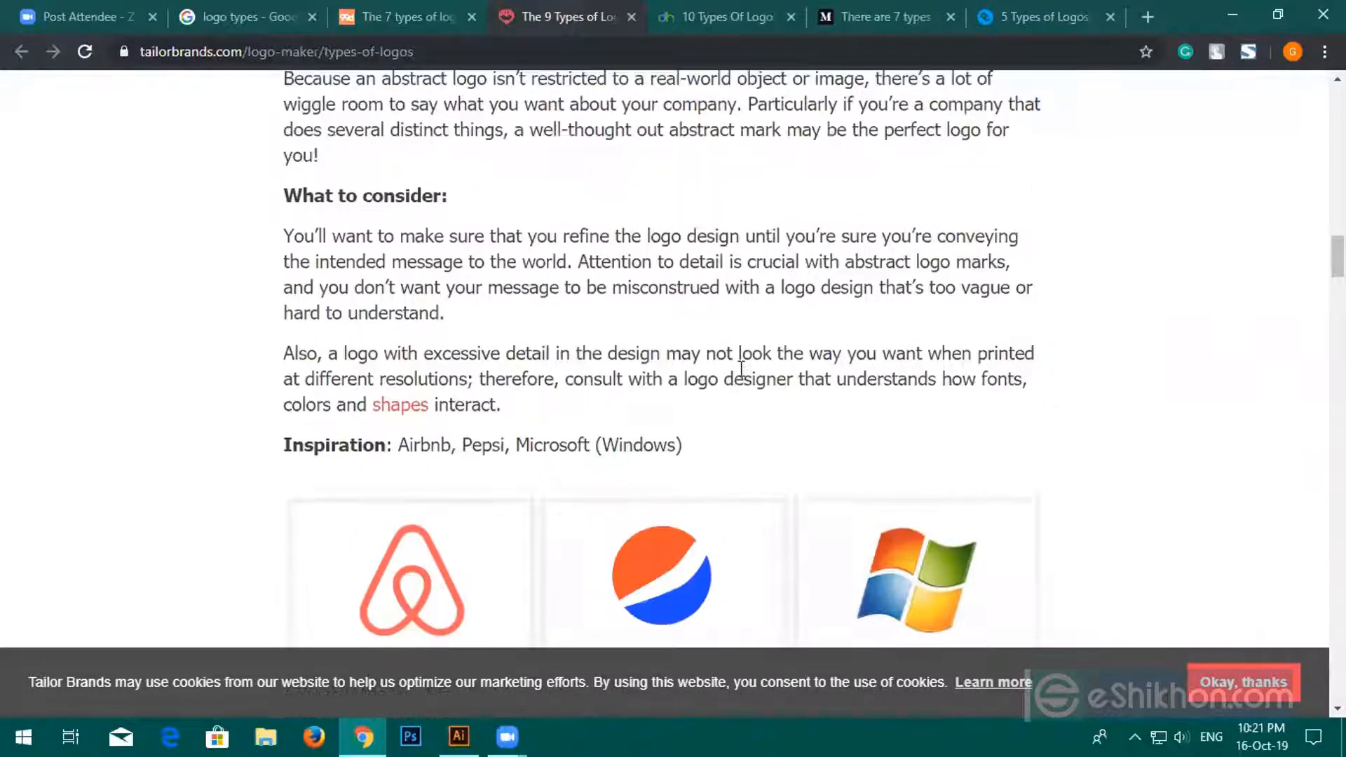
# Skim the Tailor Brands sections on mascots, wordmarks, lettermarks and letterforms, examining the example logos of each type.
pyautogui.scroll(-18, 654, 343)
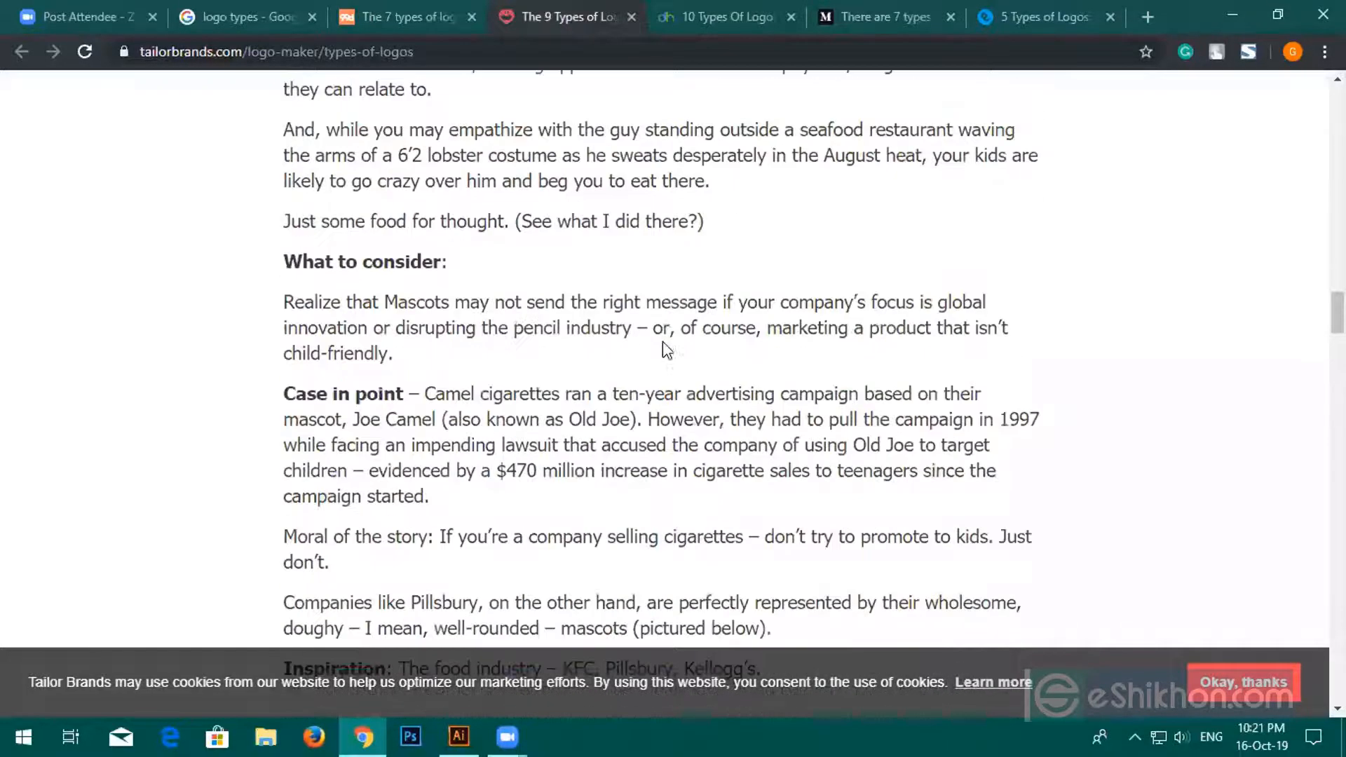
pyautogui.scroll(-11, 664, 336)
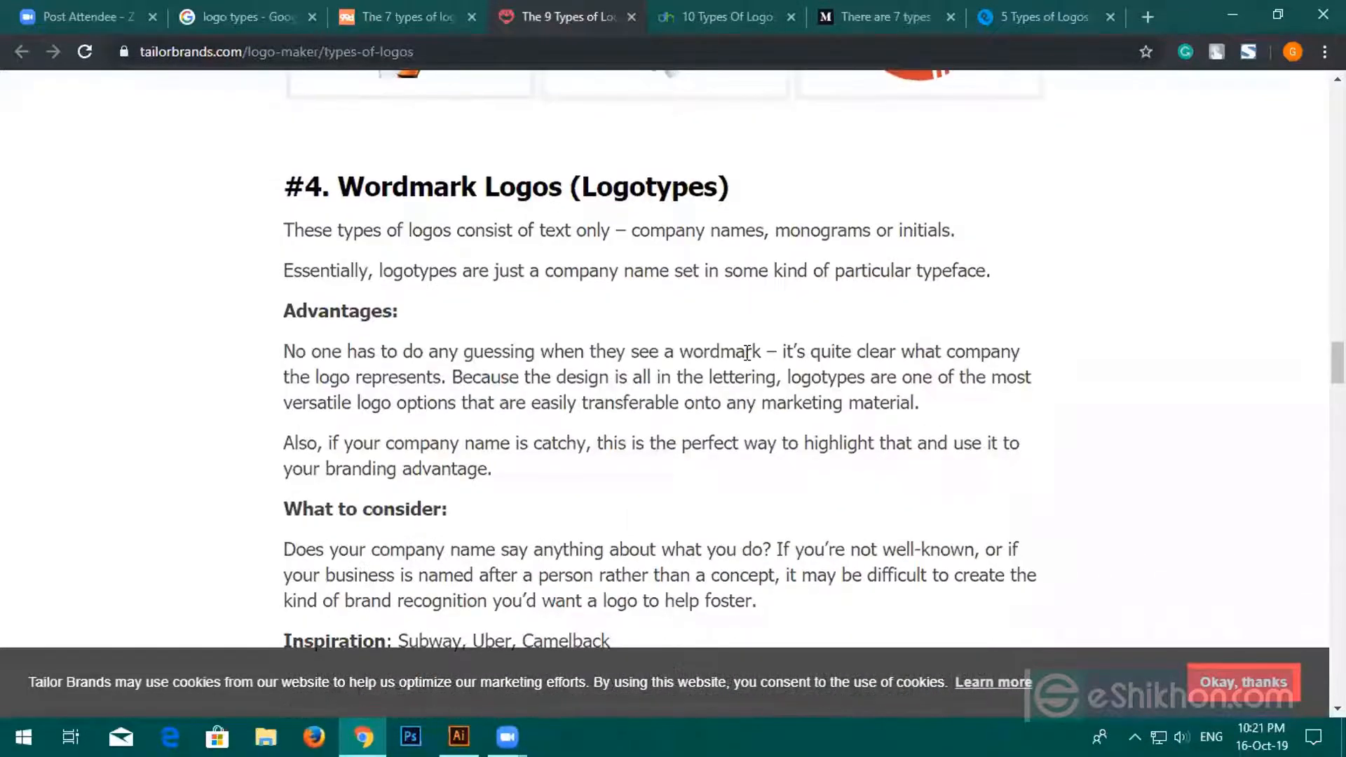
pyautogui.scroll(-3, 750, 344)
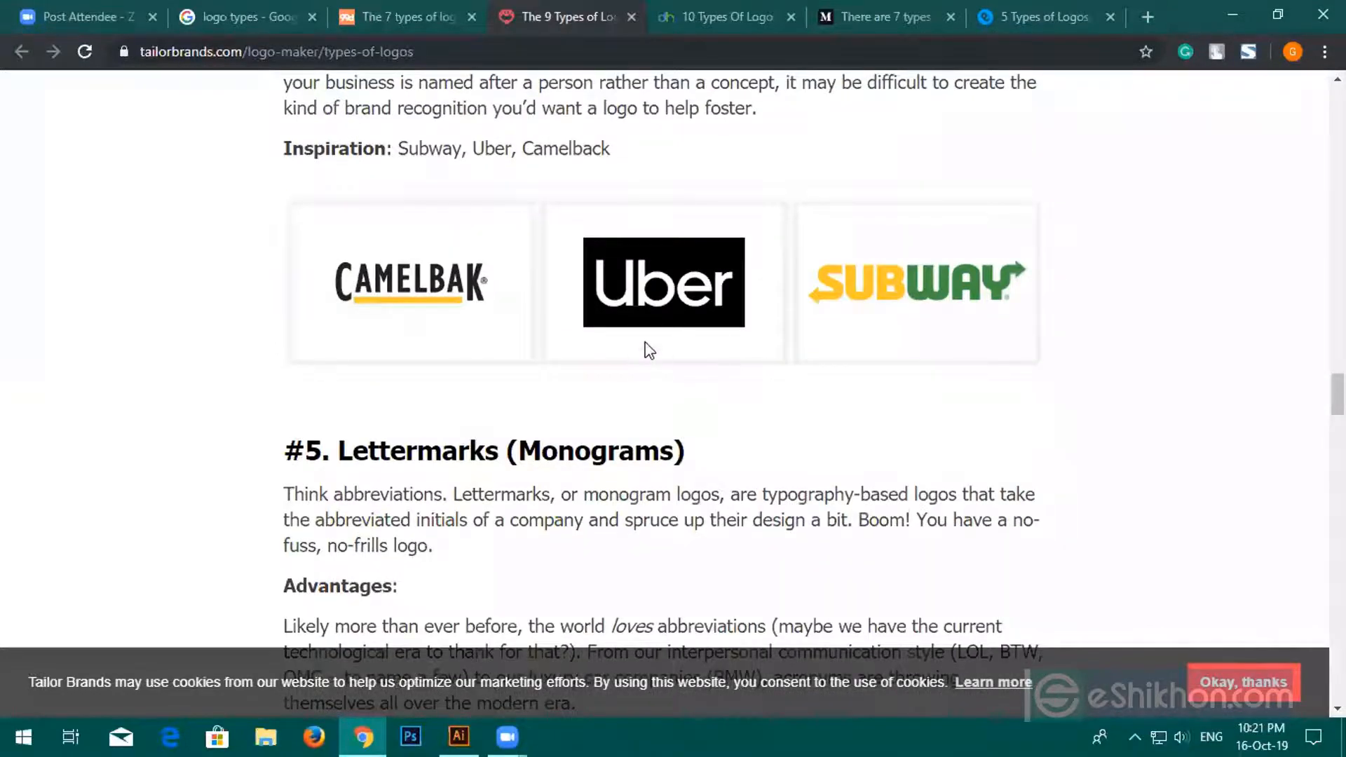
pyautogui.scroll(-4, 643, 354)
pyautogui.scroll(-2, 645, 368)
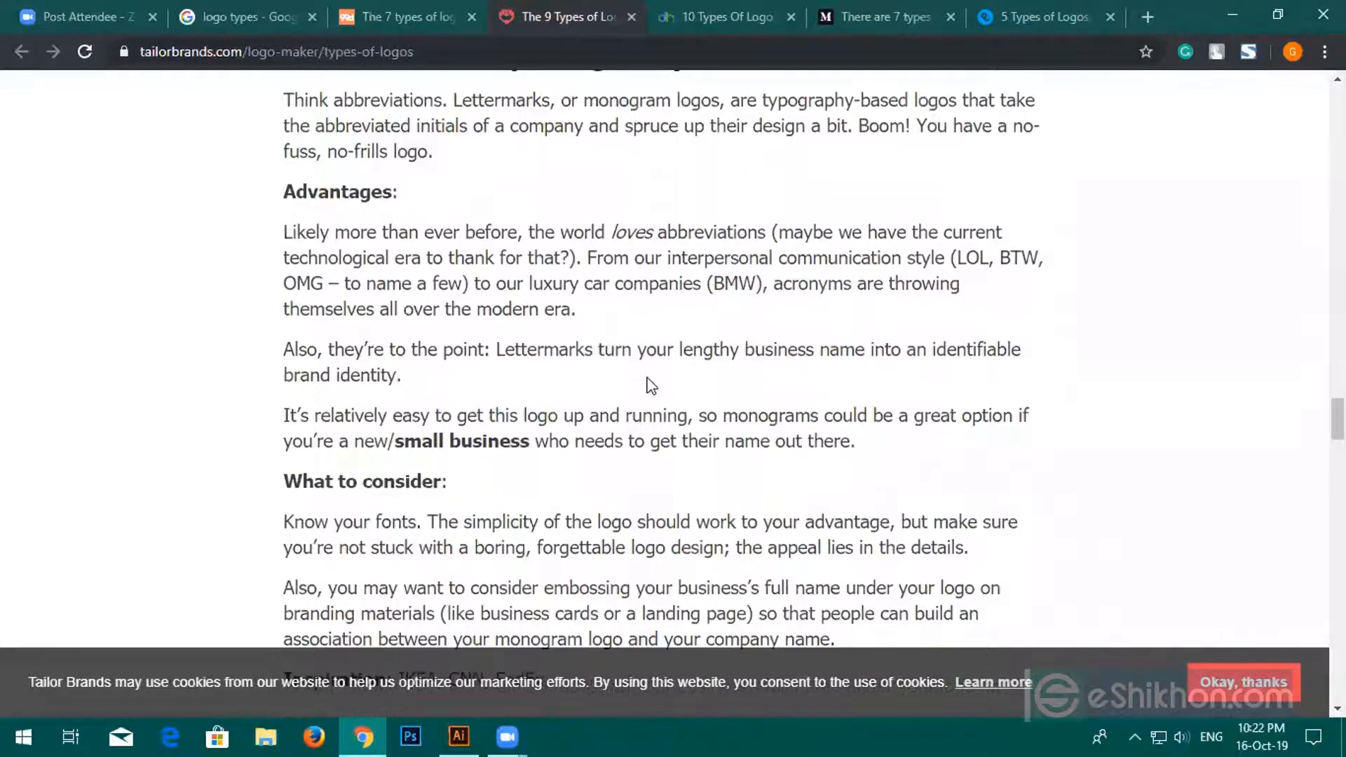
pyautogui.scroll(-6, 659, 364)
pyautogui.scroll(-3, 661, 382)
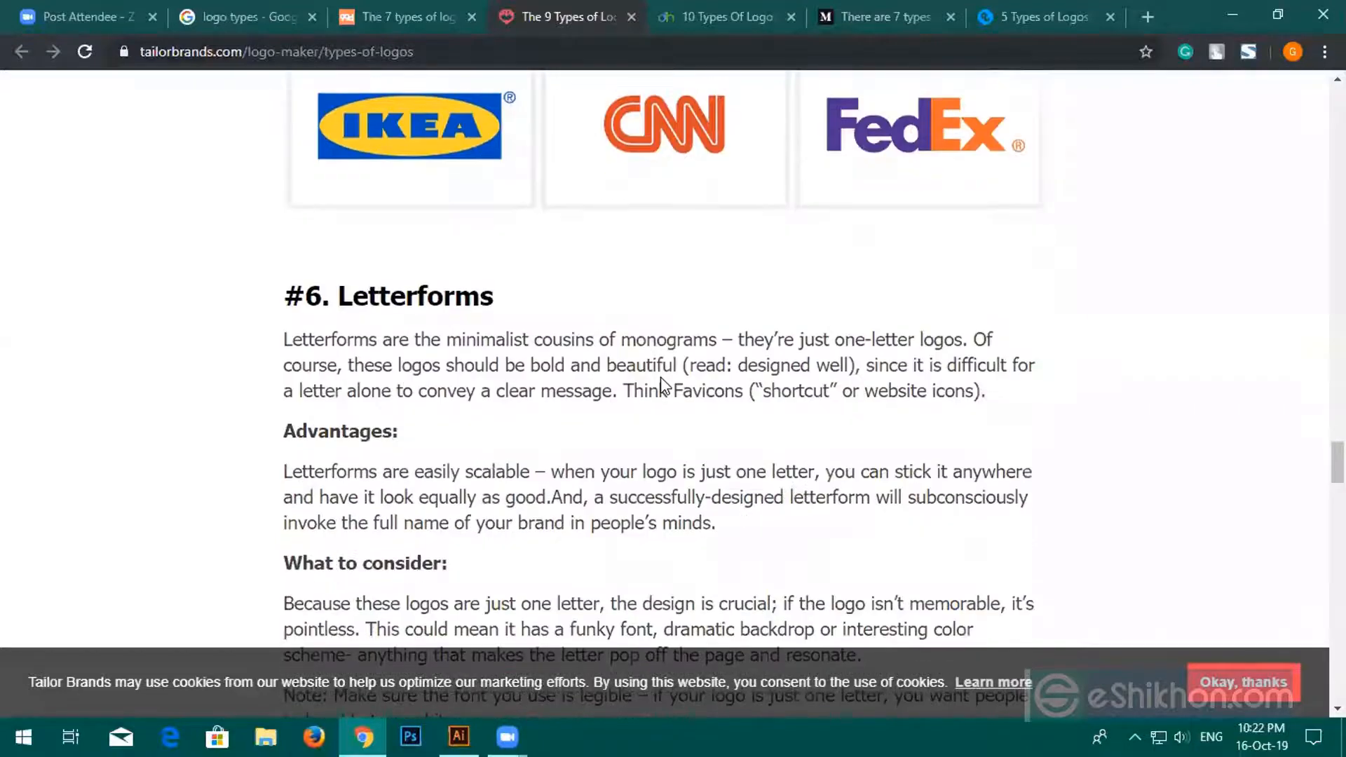
pyautogui.scroll(-7, 689, 340)
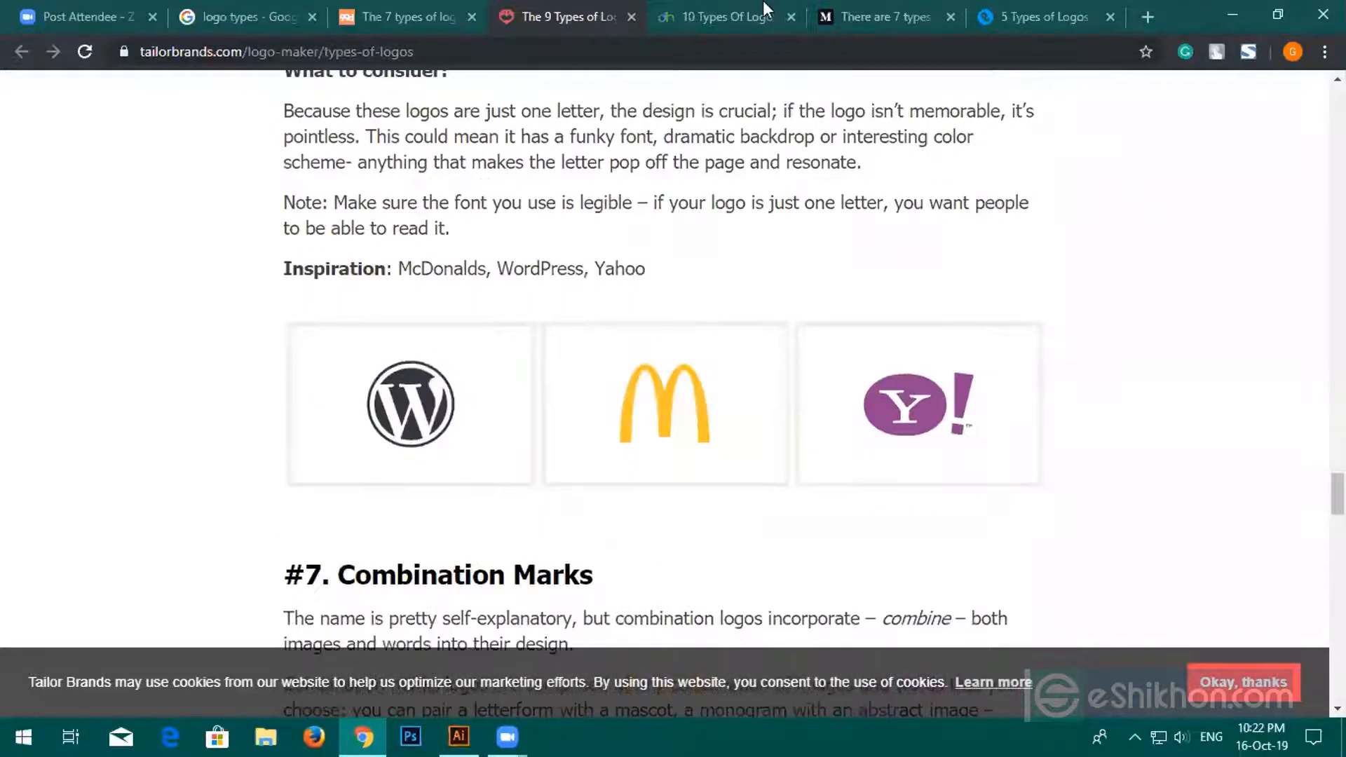
# Skim the Designhill article on 10 types of logos through its lettermark, wordmark and logo symbol sections.
pyautogui.click(733, 15)
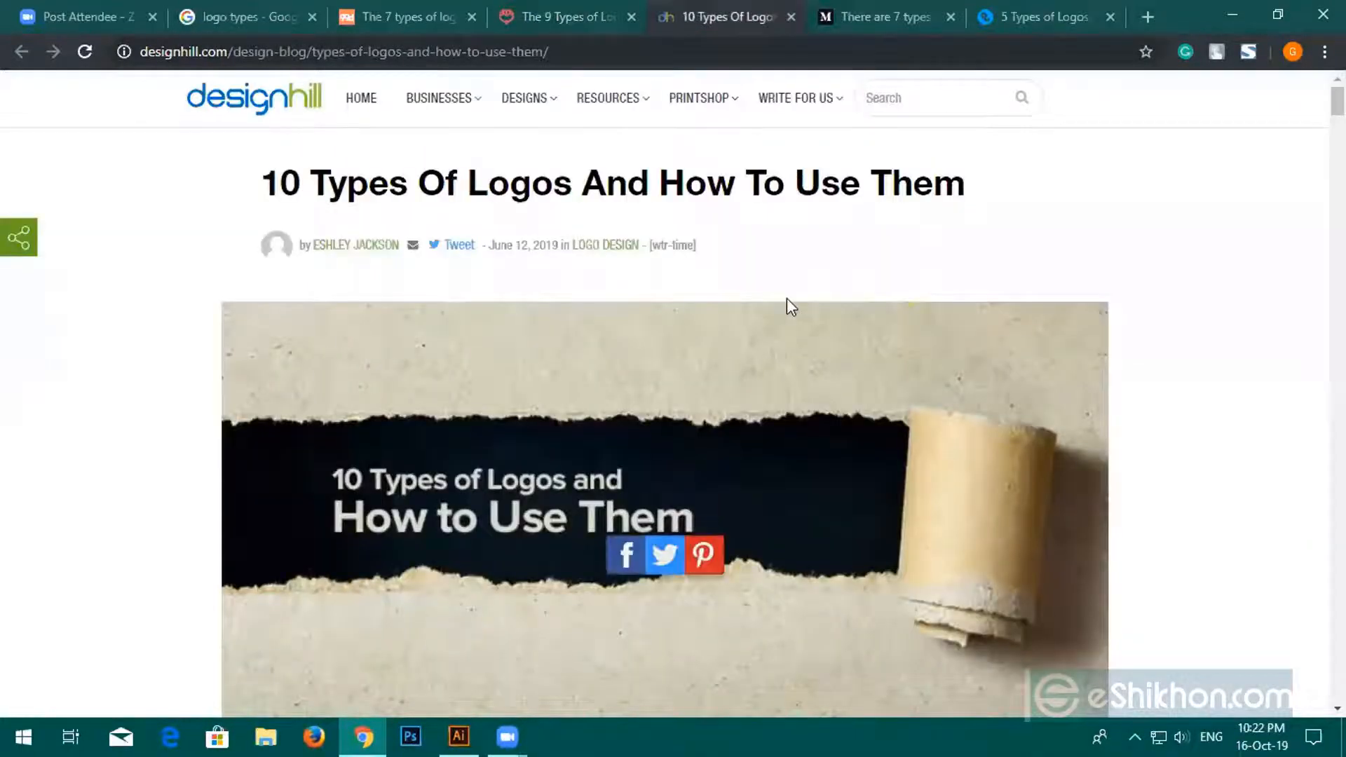
pyautogui.scroll(-5, 786, 297)
pyautogui.scroll(-16, 787, 298)
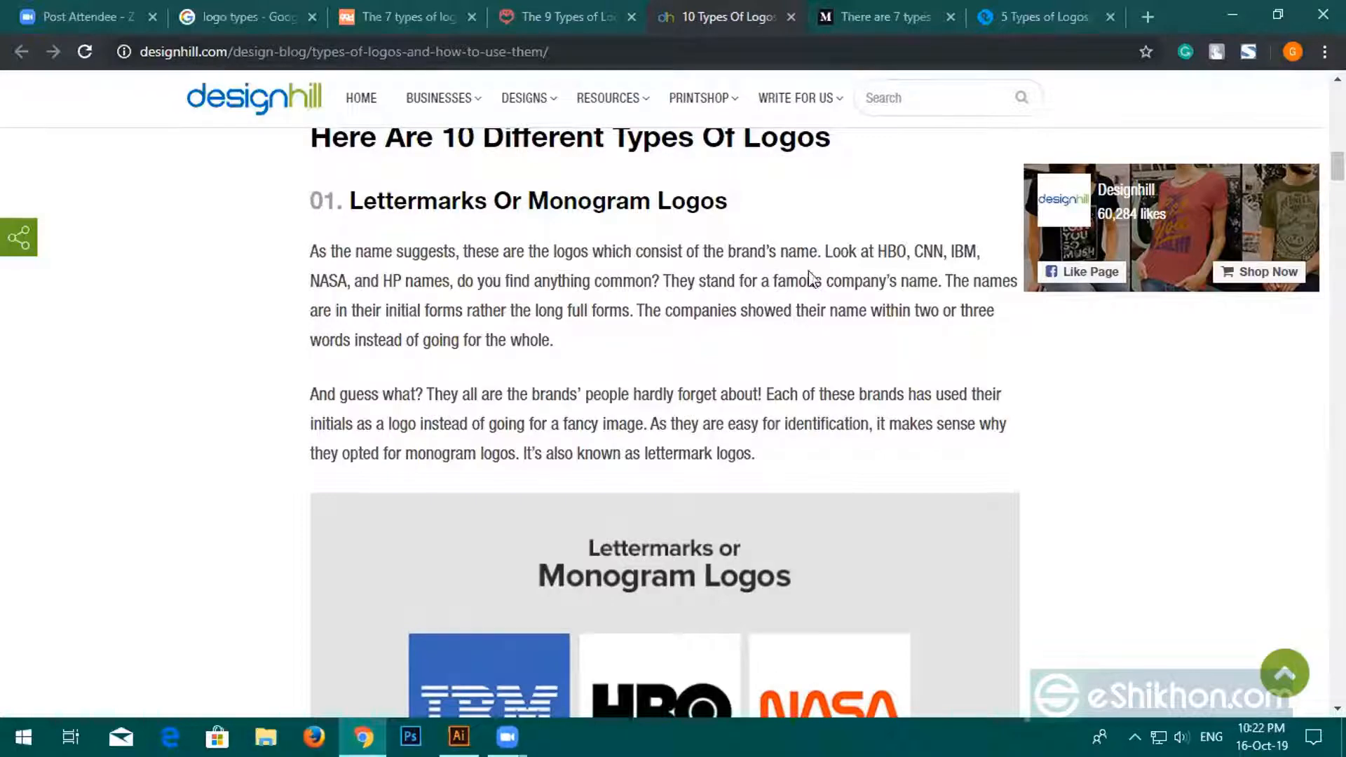
pyautogui.scroll(-15, 663, 361)
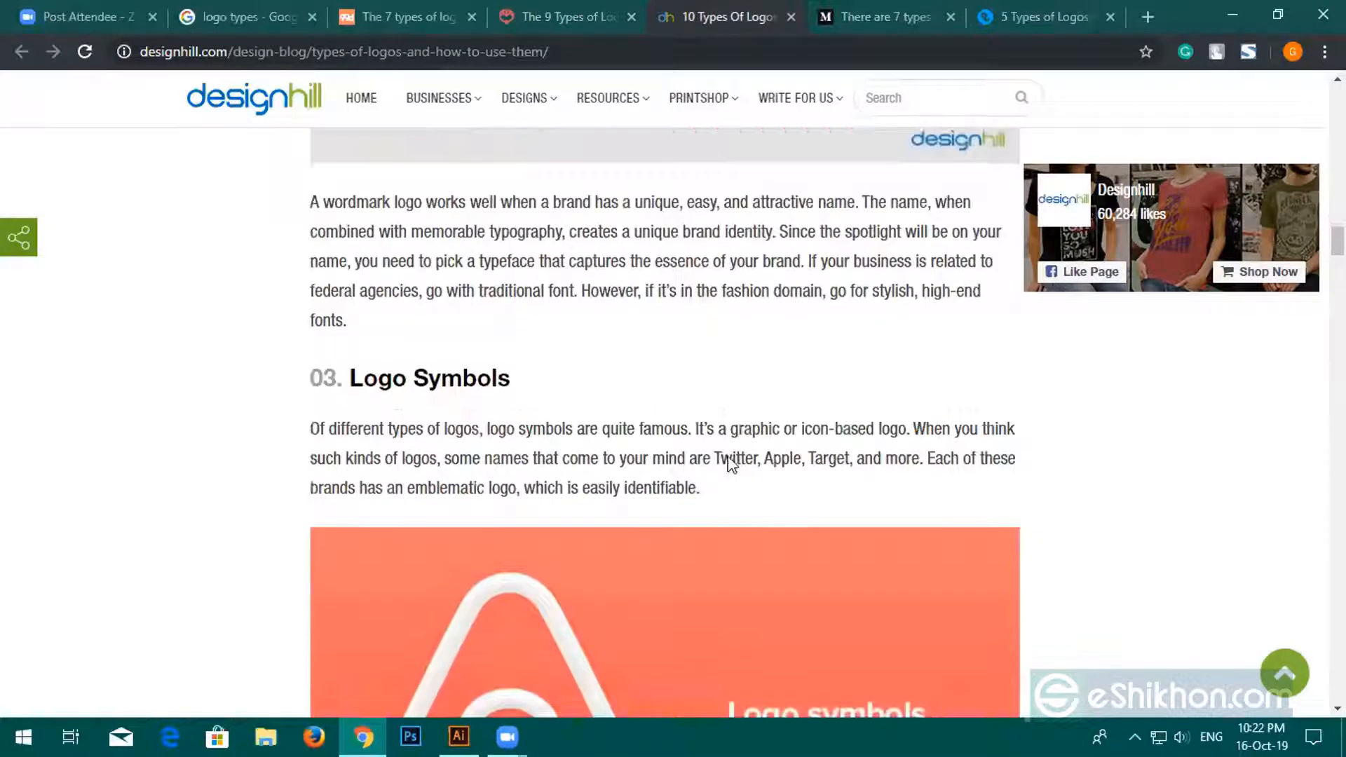
pyautogui.scroll(-5, 728, 463)
# Examine the emblem examples and logotype section of the Entrepreneur's Handbook article on seven logo types.
pyautogui.click(908, 15)
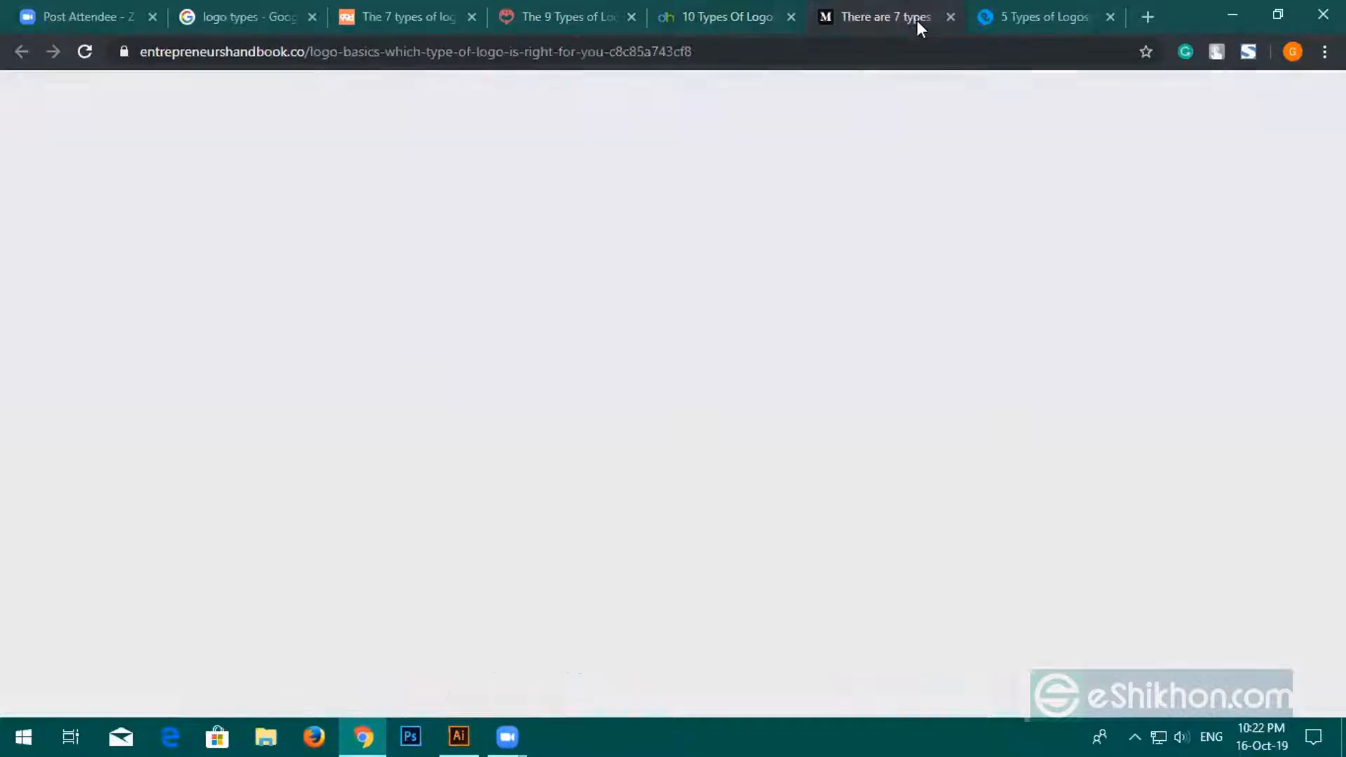
pyautogui.scroll(-12, 672, 417)
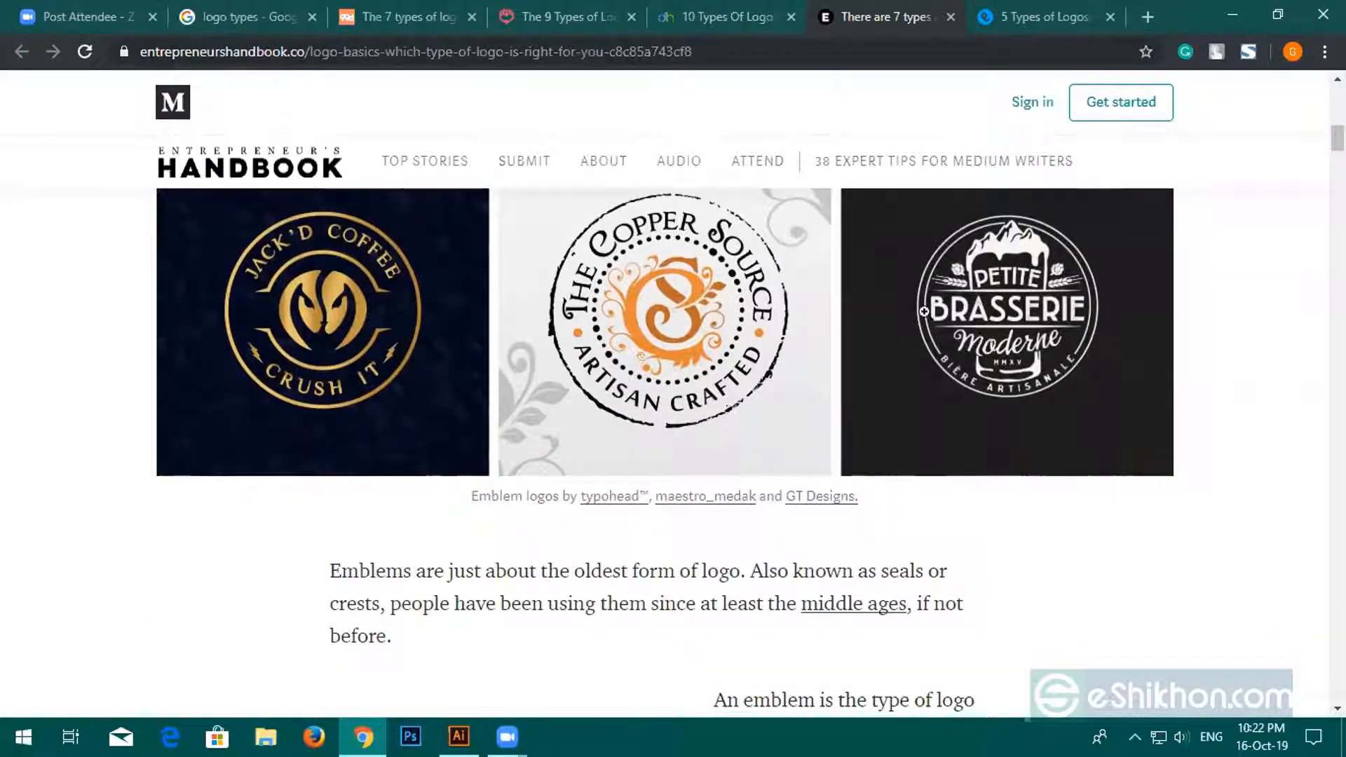
pyautogui.scroll(-4, 723, 390)
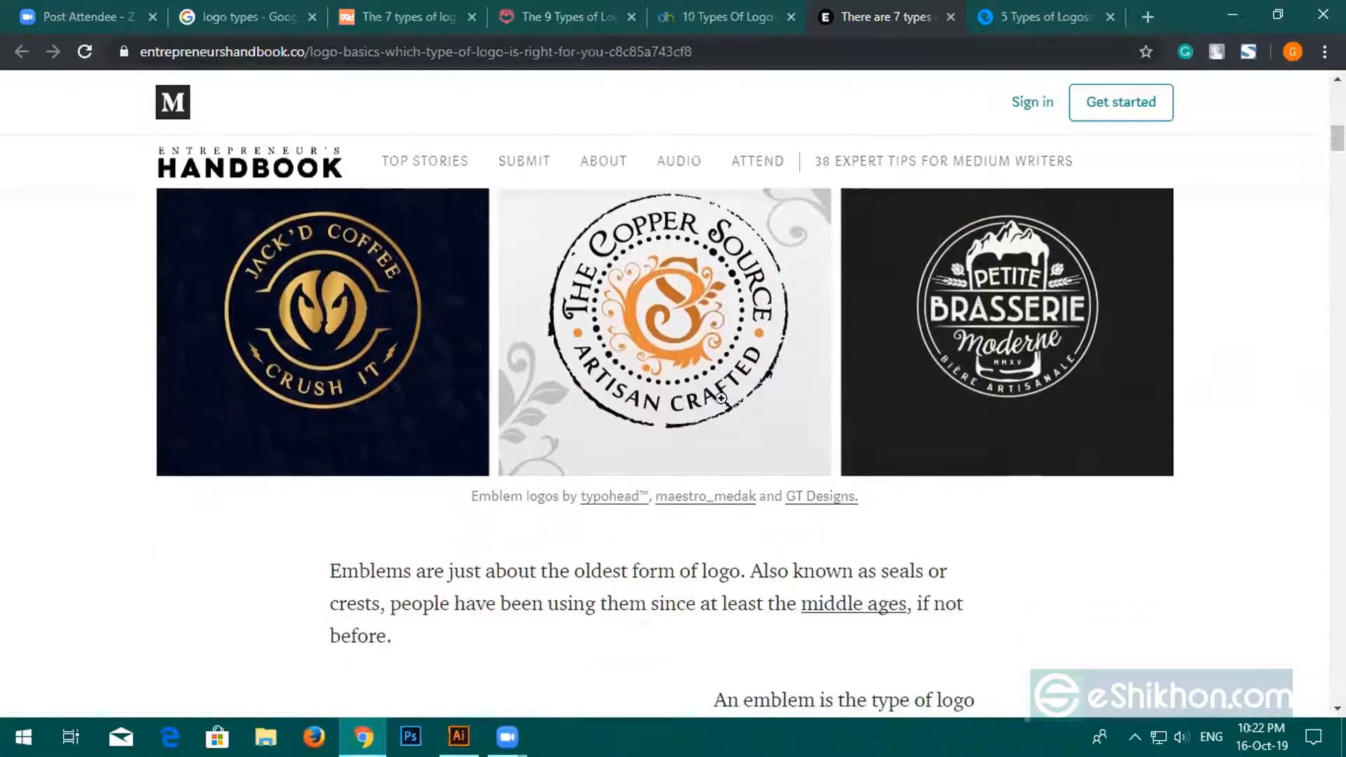
pyautogui.scroll(-7, 722, 397)
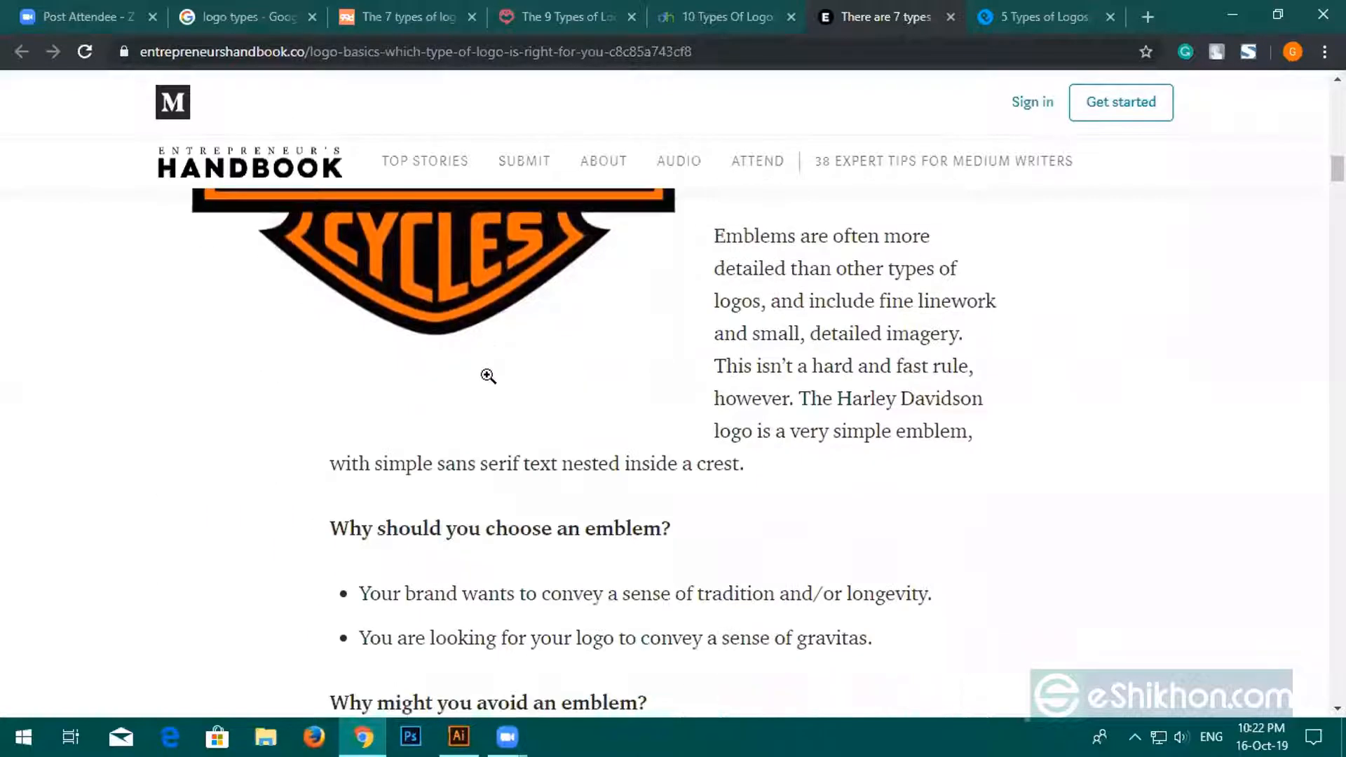
pyautogui.scroll(3, 239, 344)
pyautogui.scroll(-8, 603, 381)
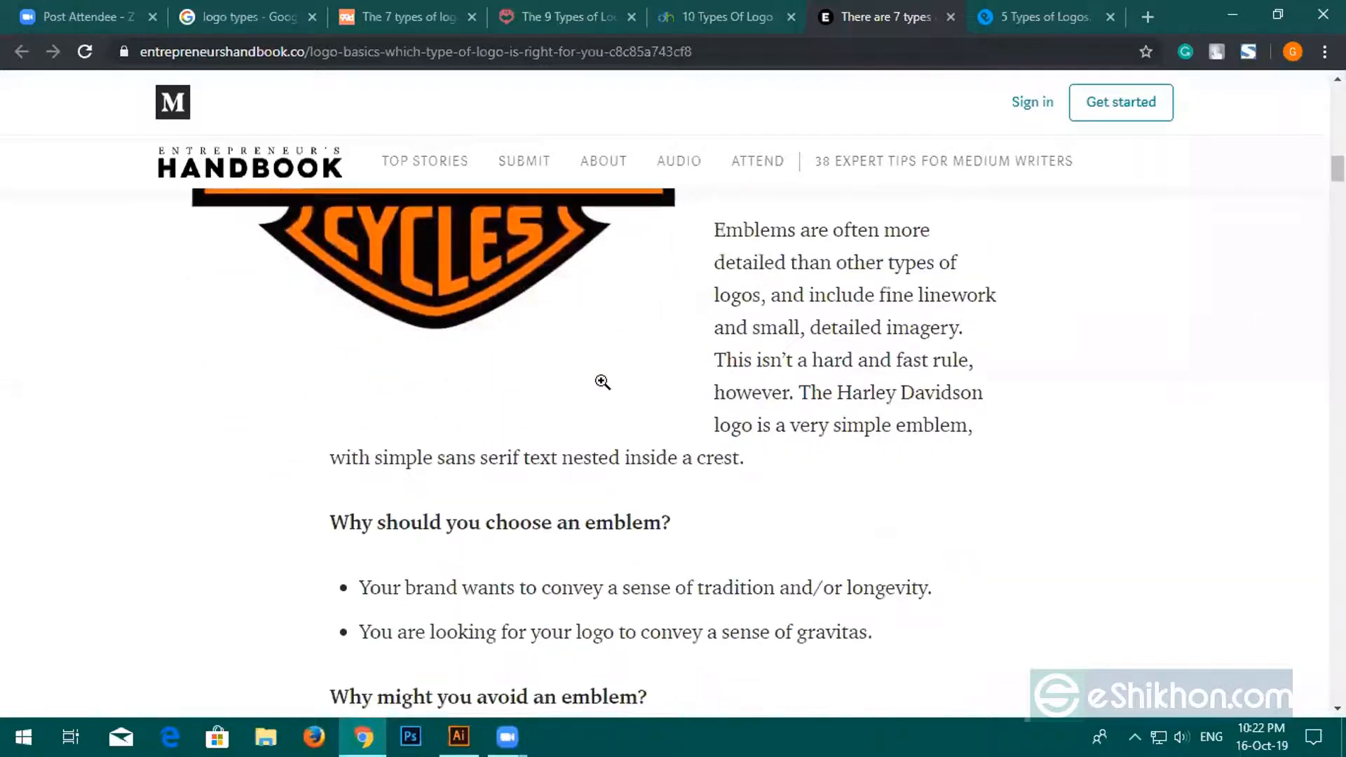
pyautogui.scroll(-10, 601, 379)
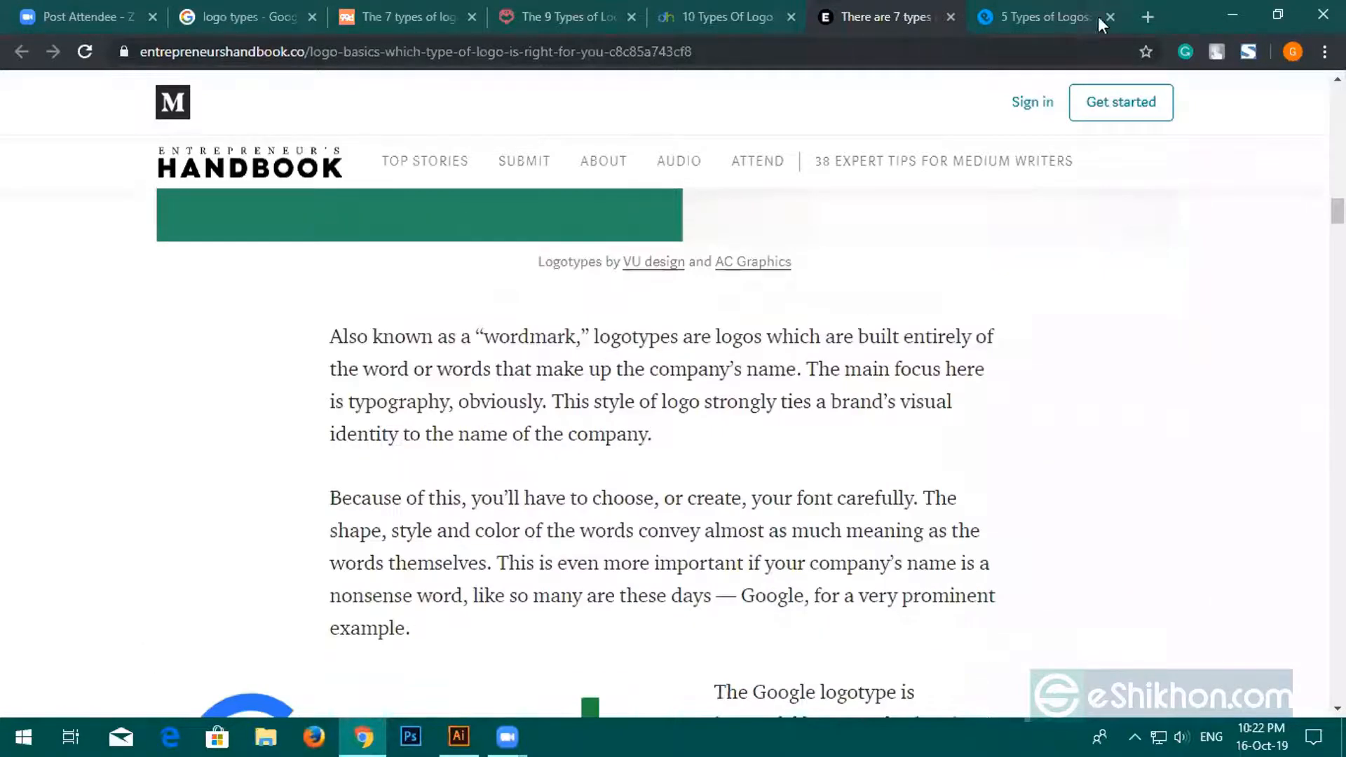
# Close all the open logo type articles and the logo types search results, keeping only the Zoom page.
pyautogui.click(1109, 17)
pyautogui.click(1105, 16)
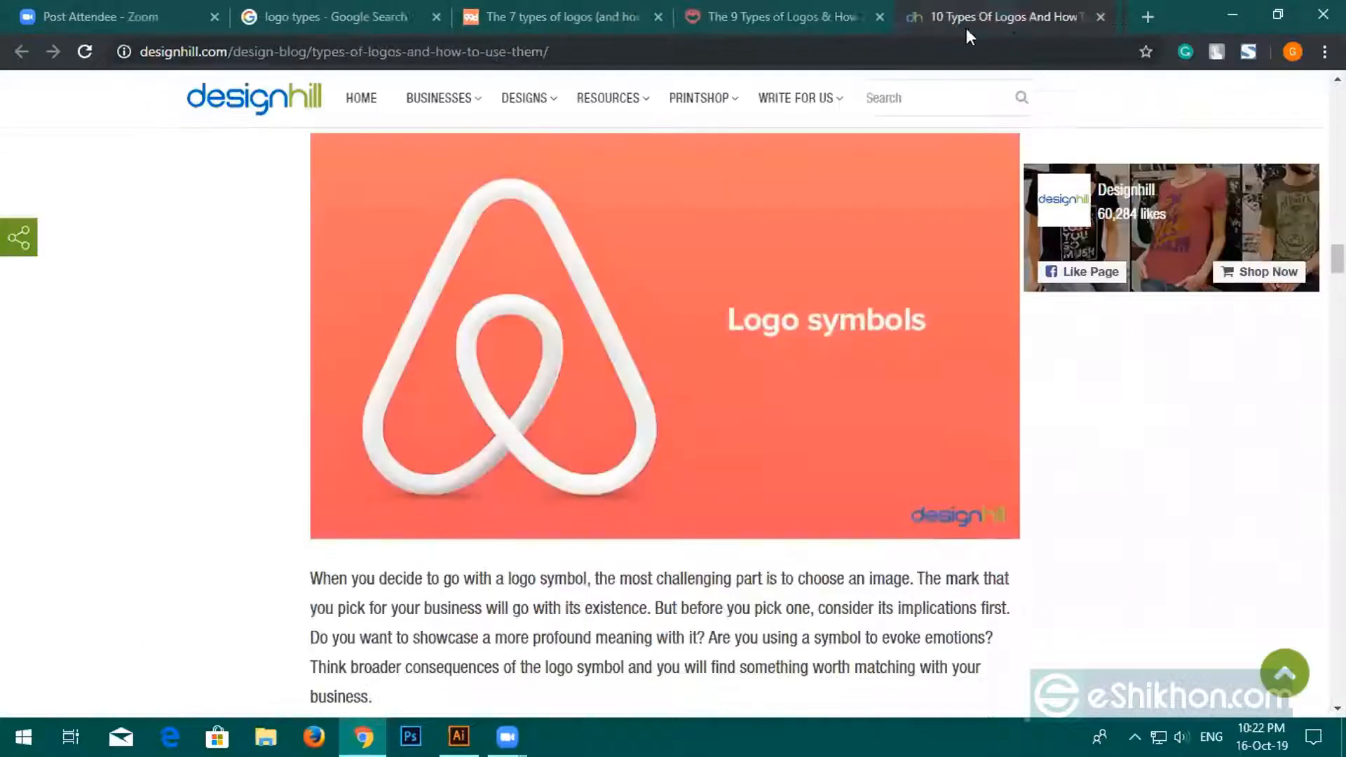
pyautogui.click(1109, 15)
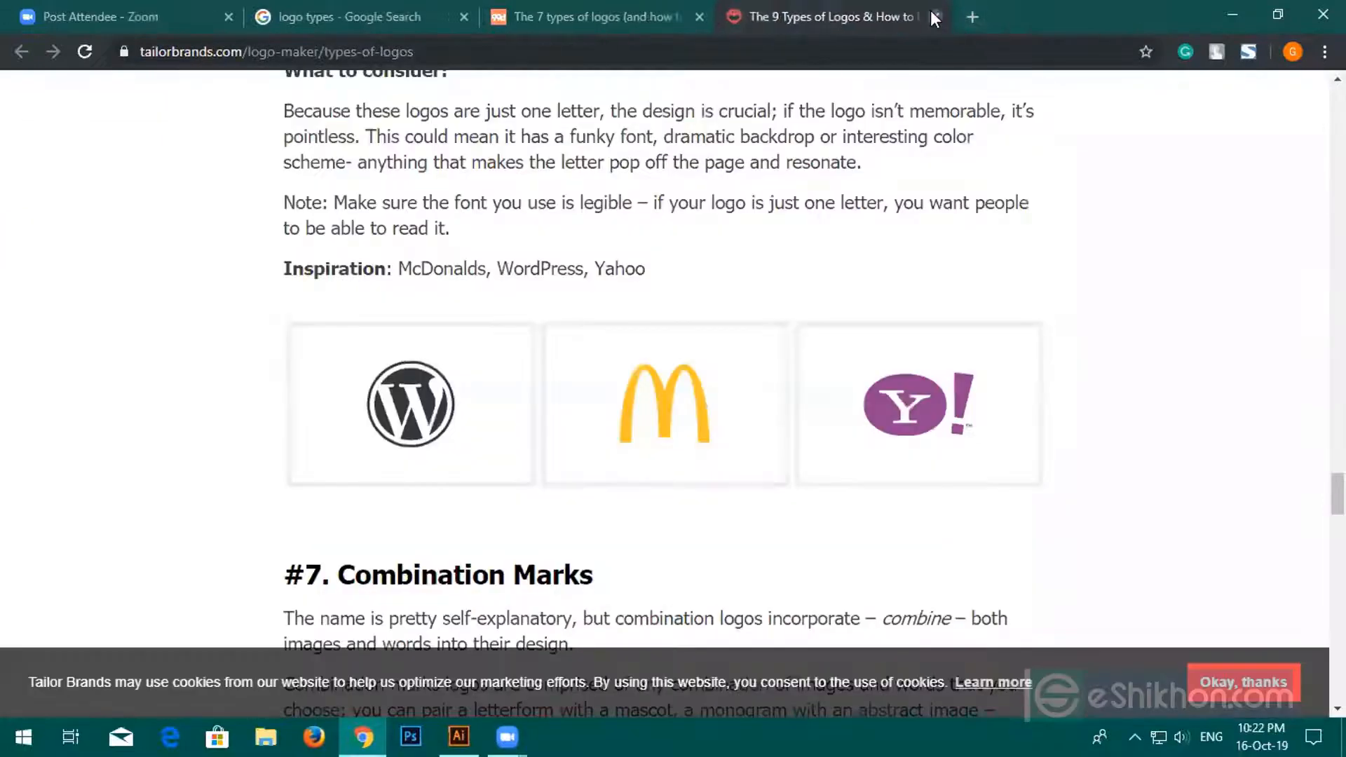
pyautogui.click(933, 13)
pyautogui.click(700, 17)
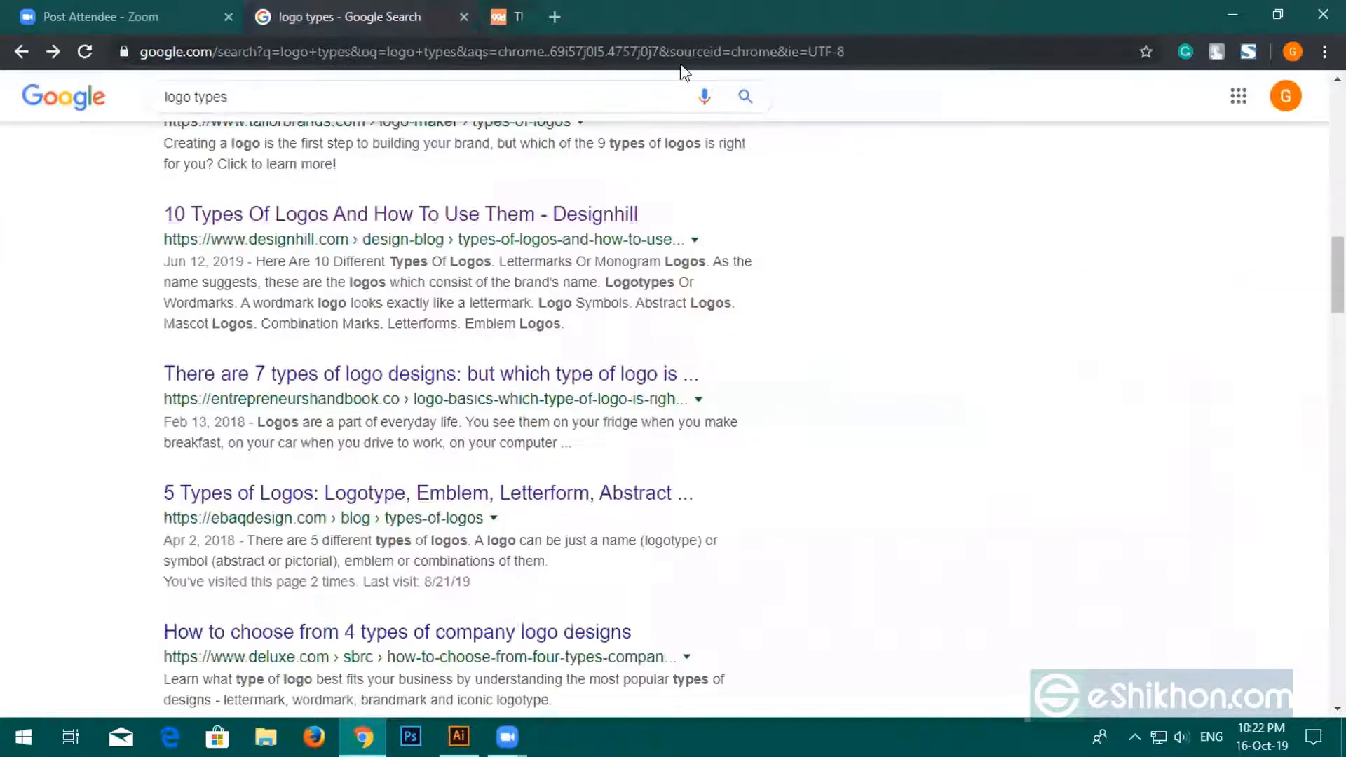
pyautogui.click(462, 14)
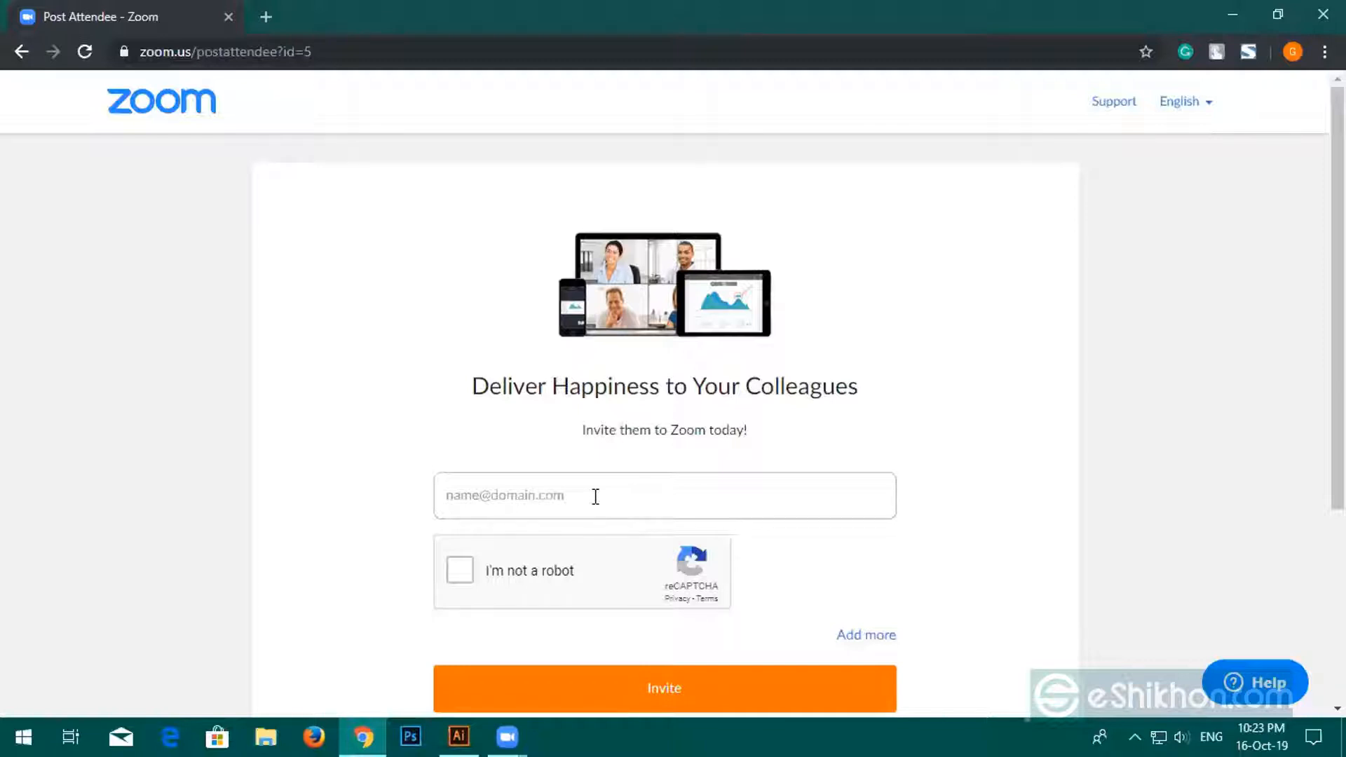
# Search Google for "coffee shop logo" in a new tab and show the image results.
pyautogui.click(269, 15)
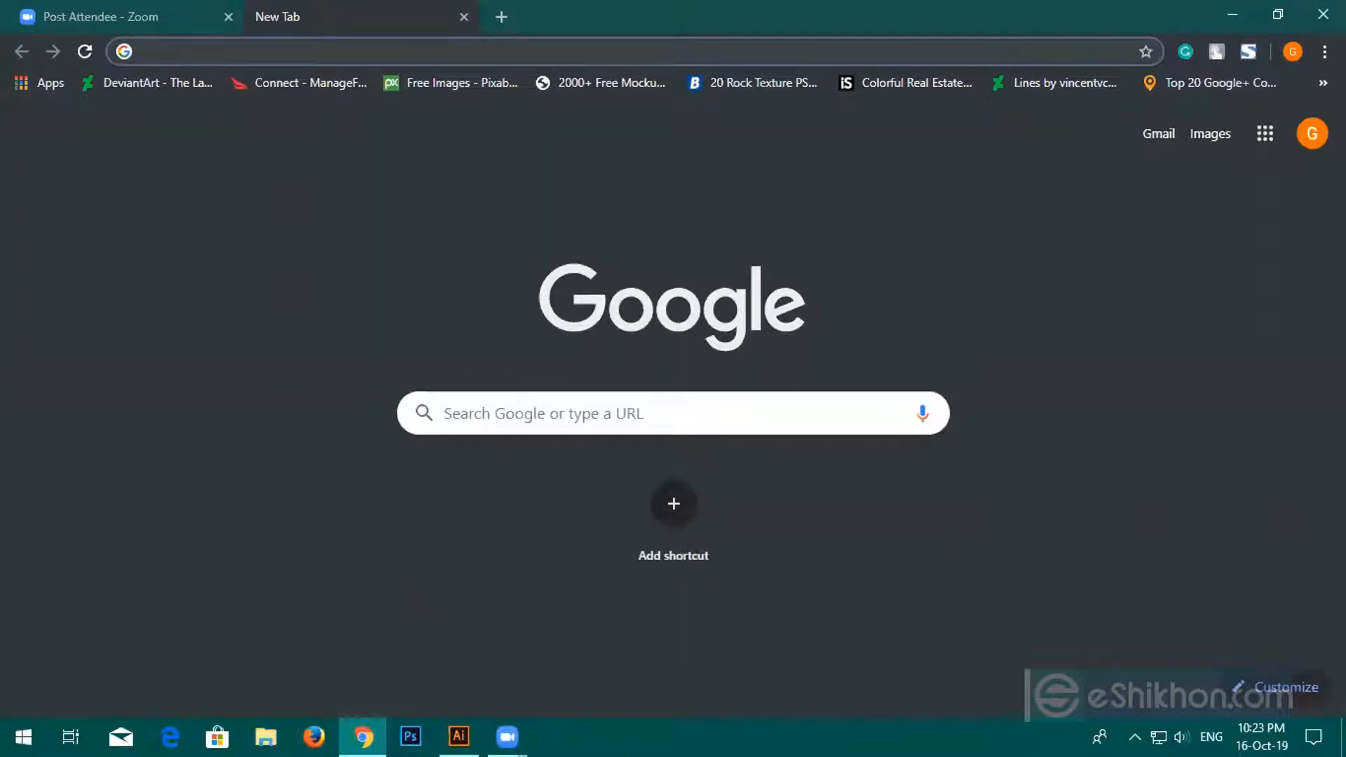
pyautogui.write('cof')
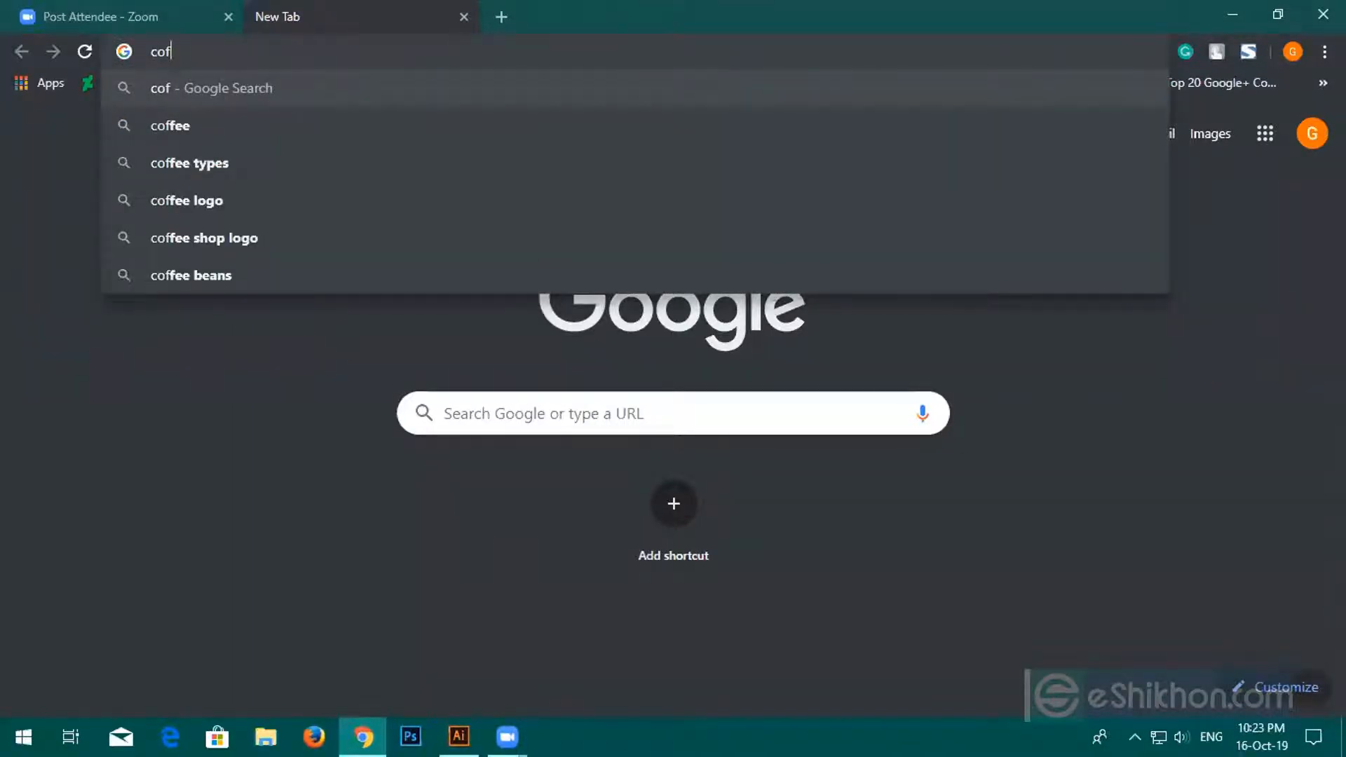
pyautogui.write('fee')
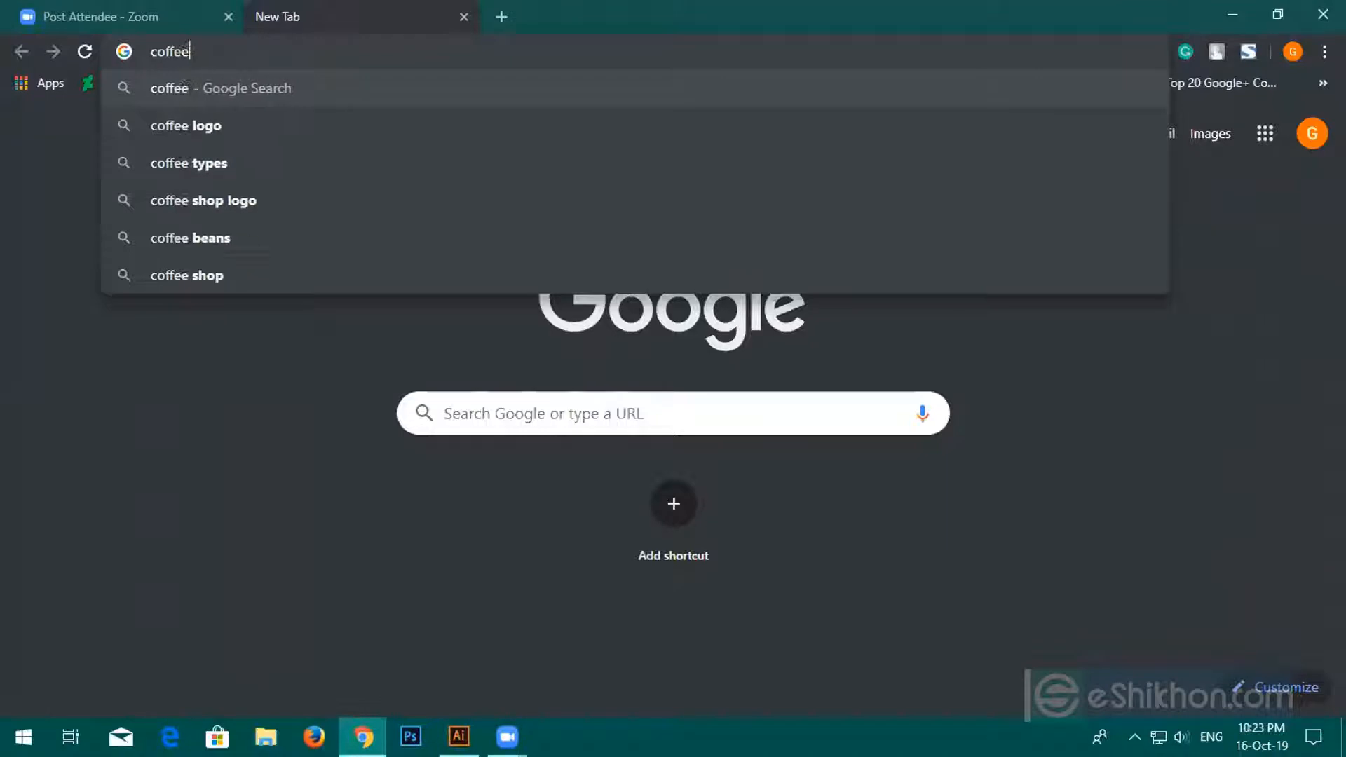
pyautogui.click(327, 199)
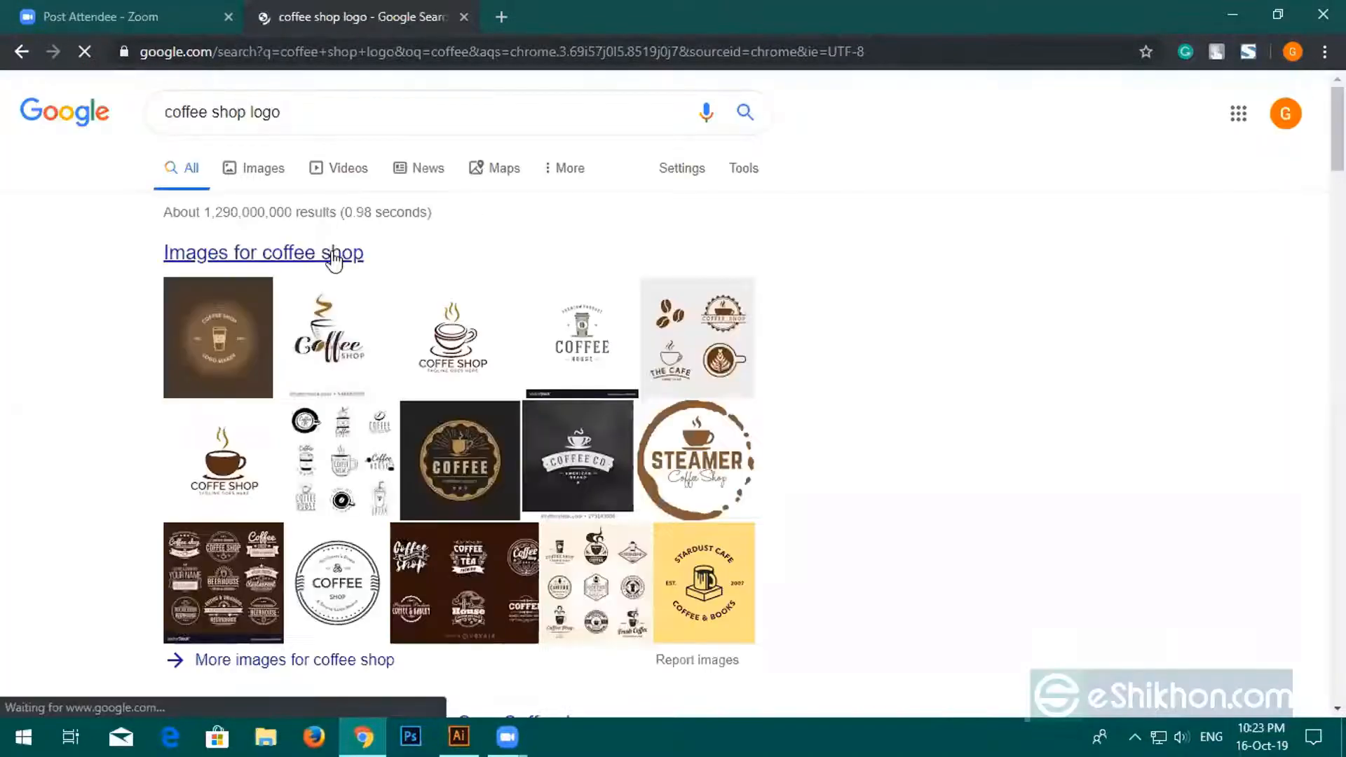
pyautogui.click(332, 257)
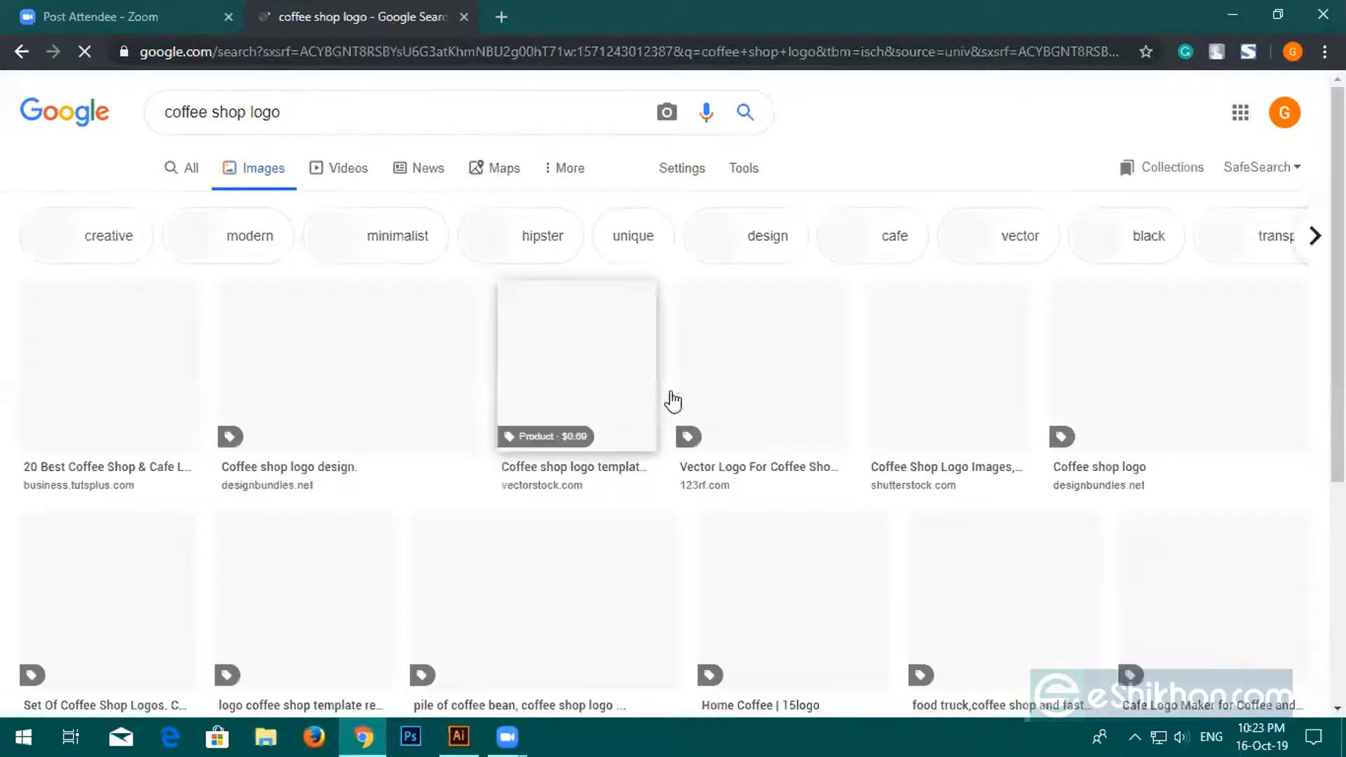
# Browse the coffee shop logo images, comparing cup icons, badges, emblems and text-based designs for inspiration.
pyautogui.scroll(-1, 558, 514)
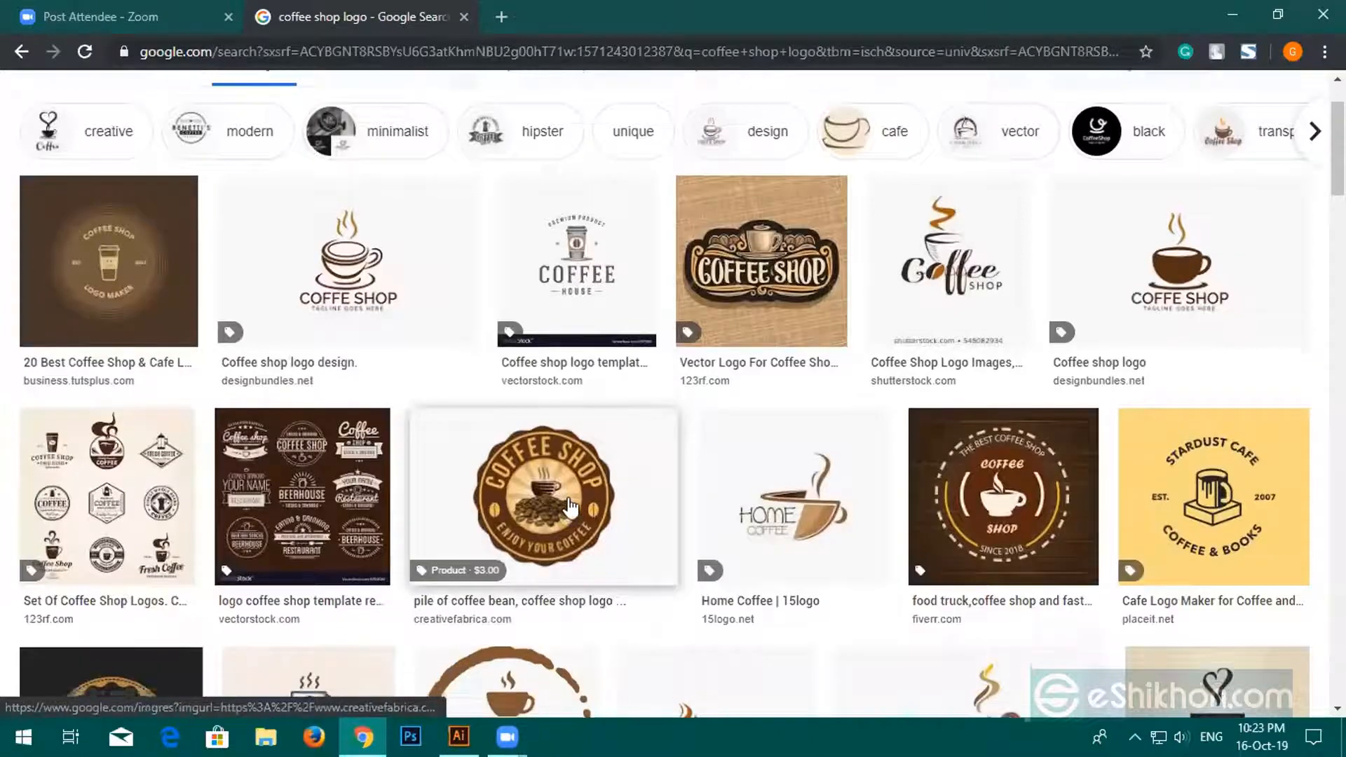
pyautogui.scroll(-4, 766, 403)
pyautogui.scroll(-5, 794, 446)
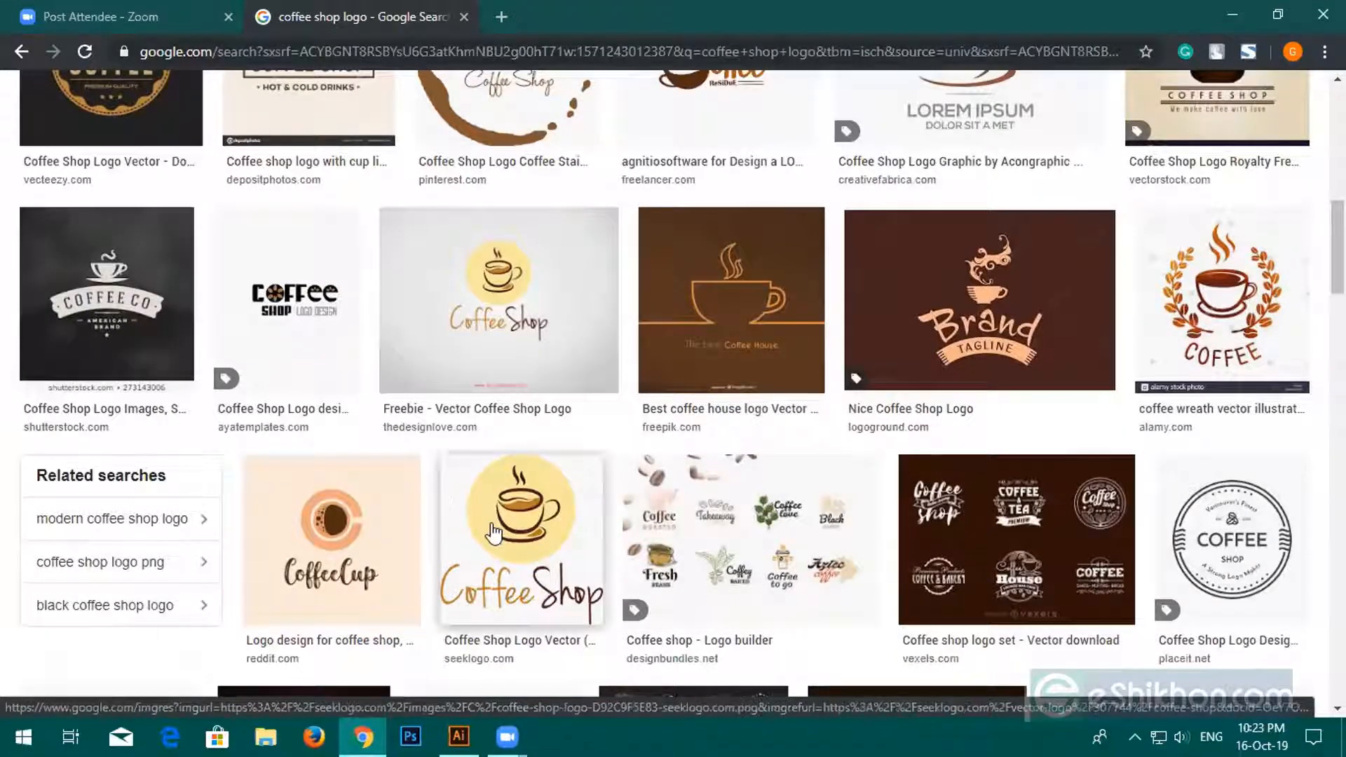
pyautogui.scroll(-1, 490, 523)
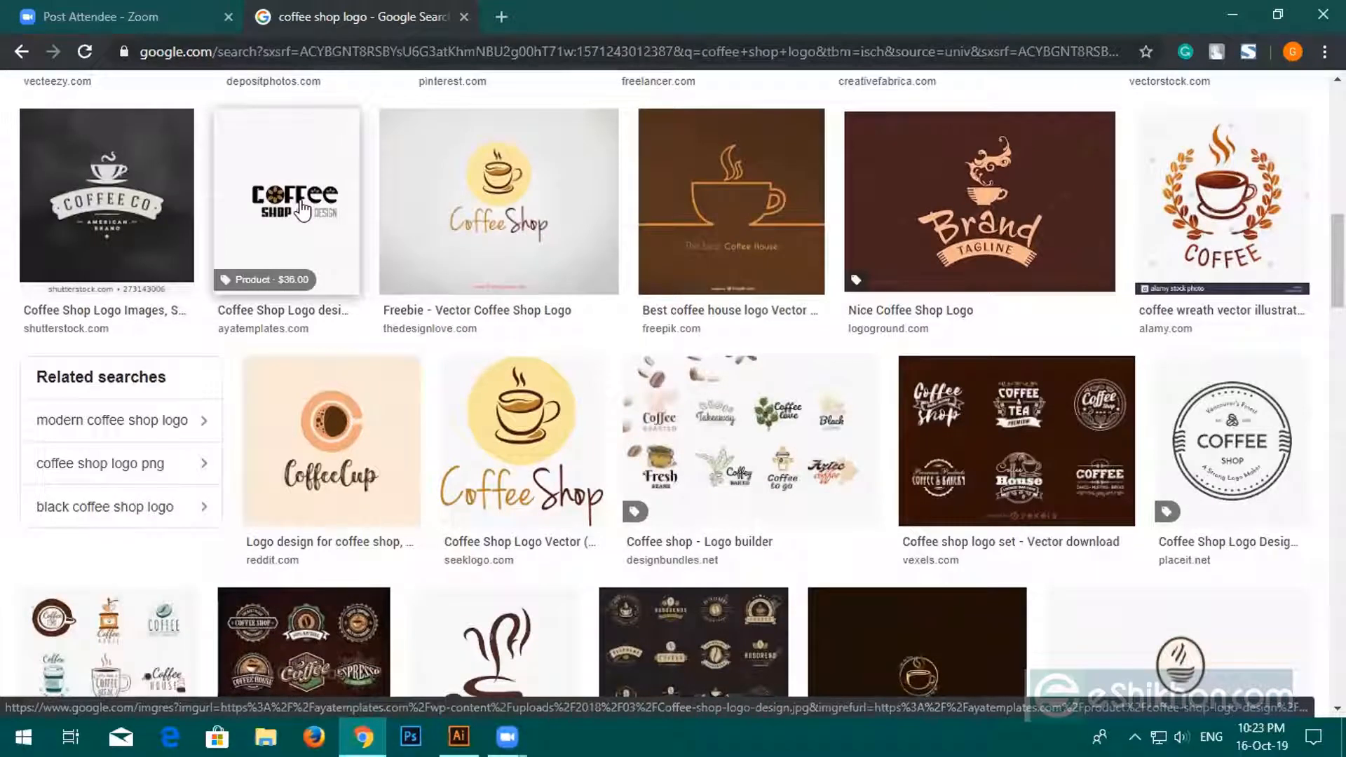
pyautogui.scroll(-5, 302, 209)
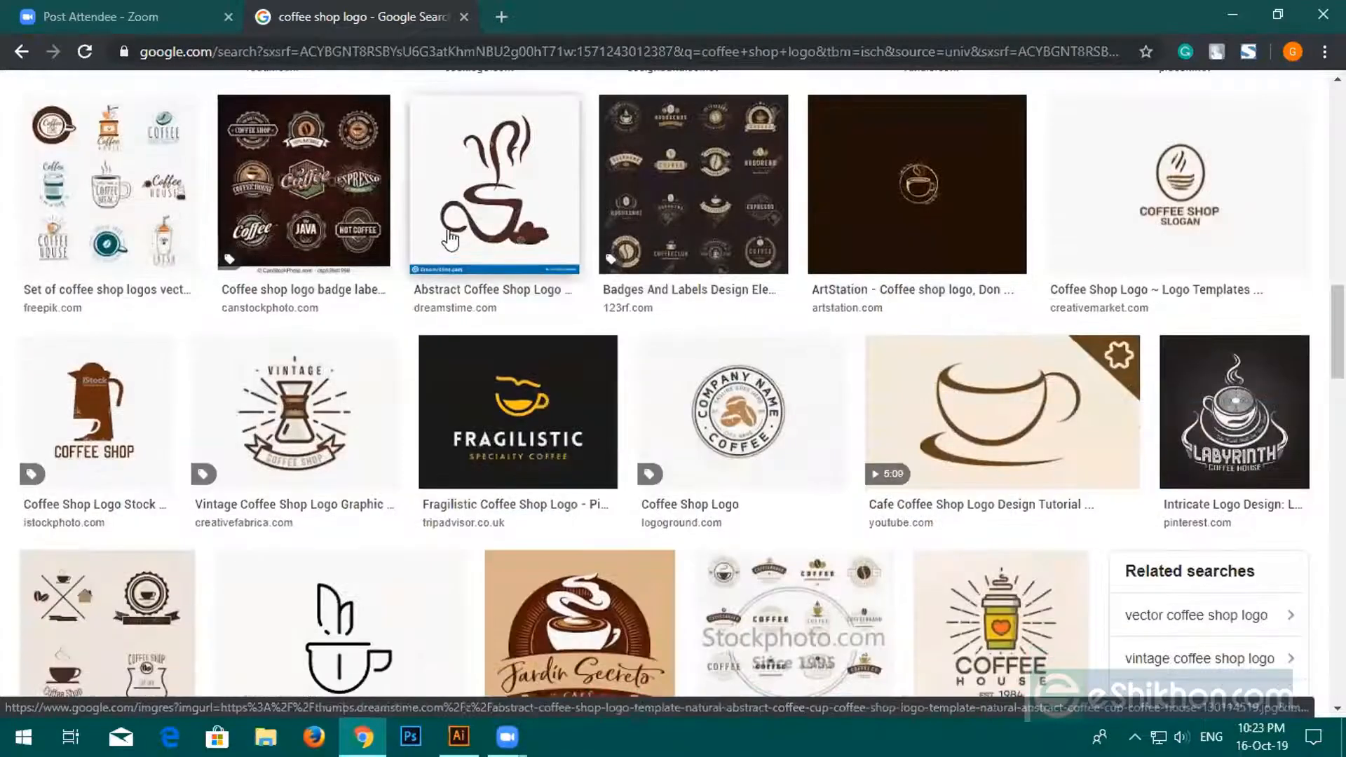
pyautogui.scroll(-7, 454, 222)
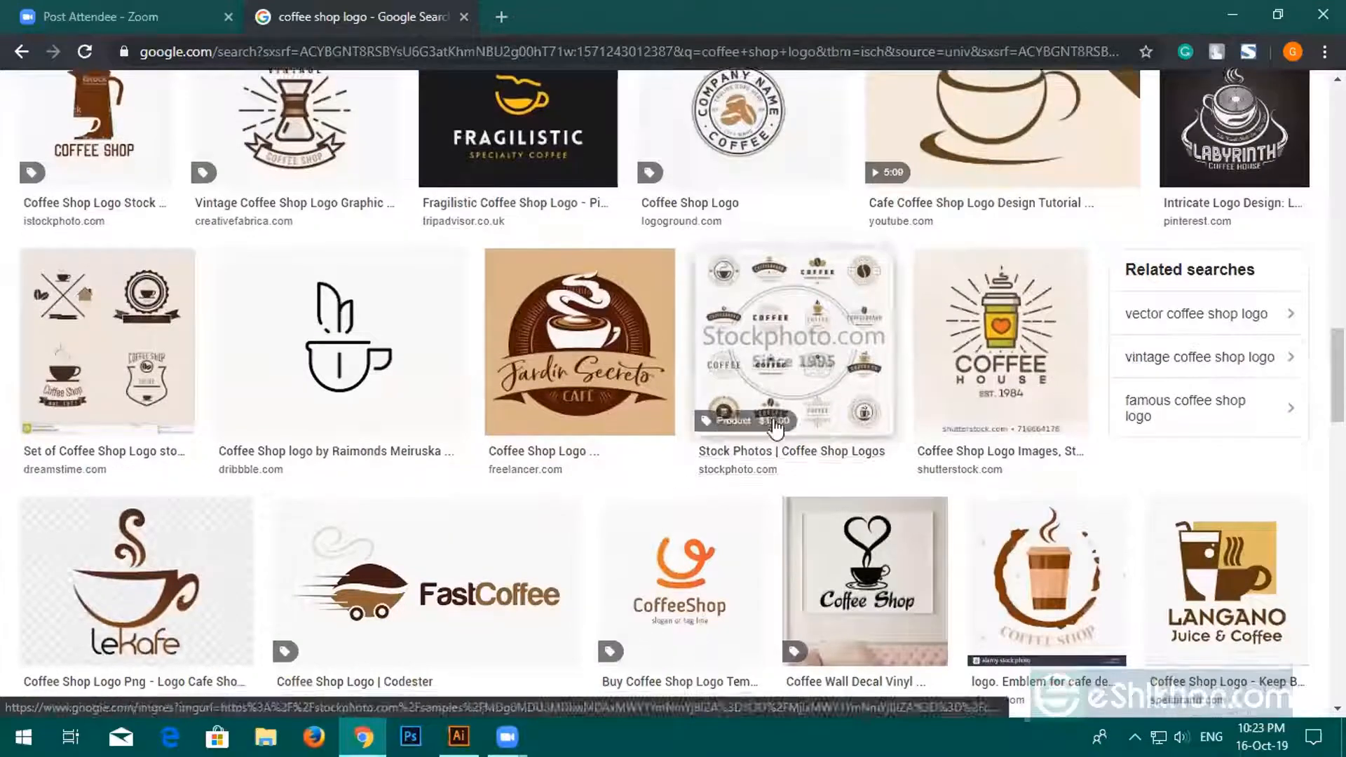
pyautogui.scroll(-7, 390, 460)
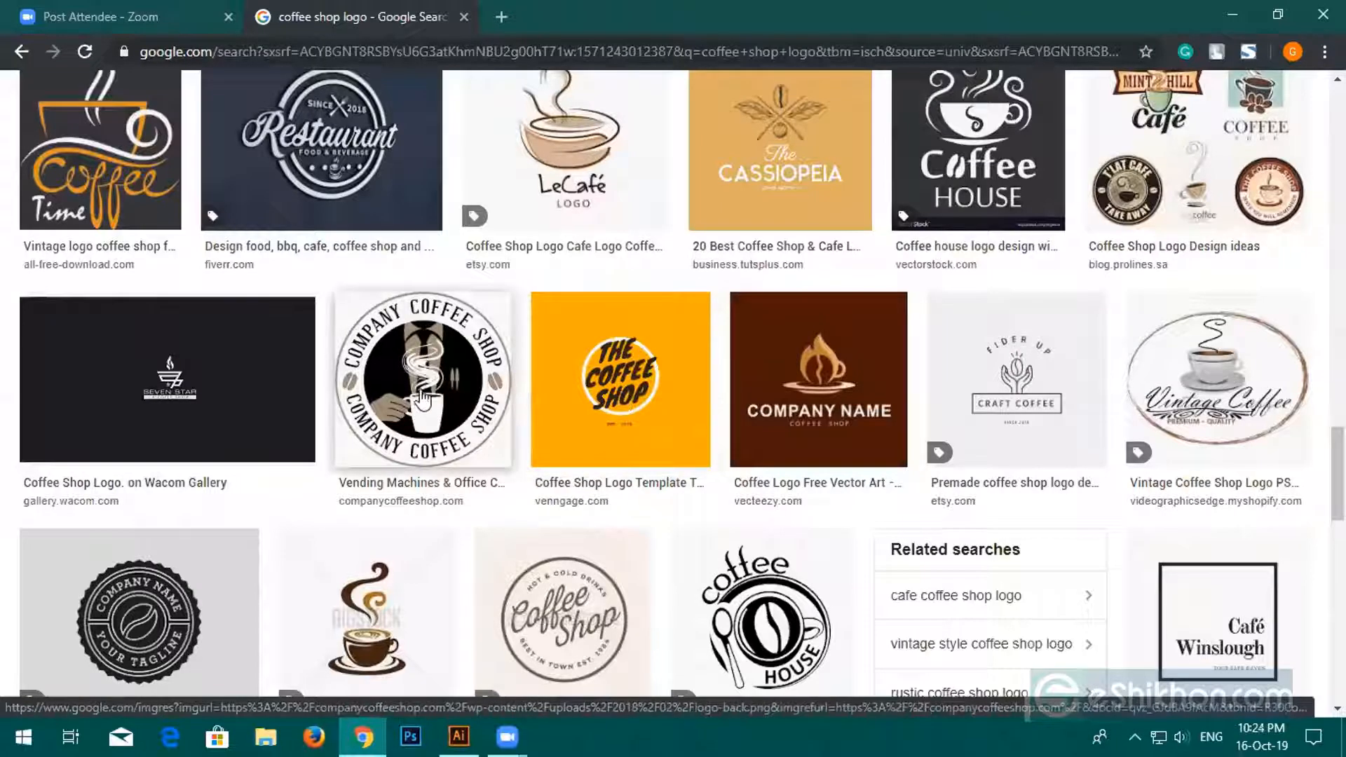
pyautogui.scroll(-7, 423, 396)
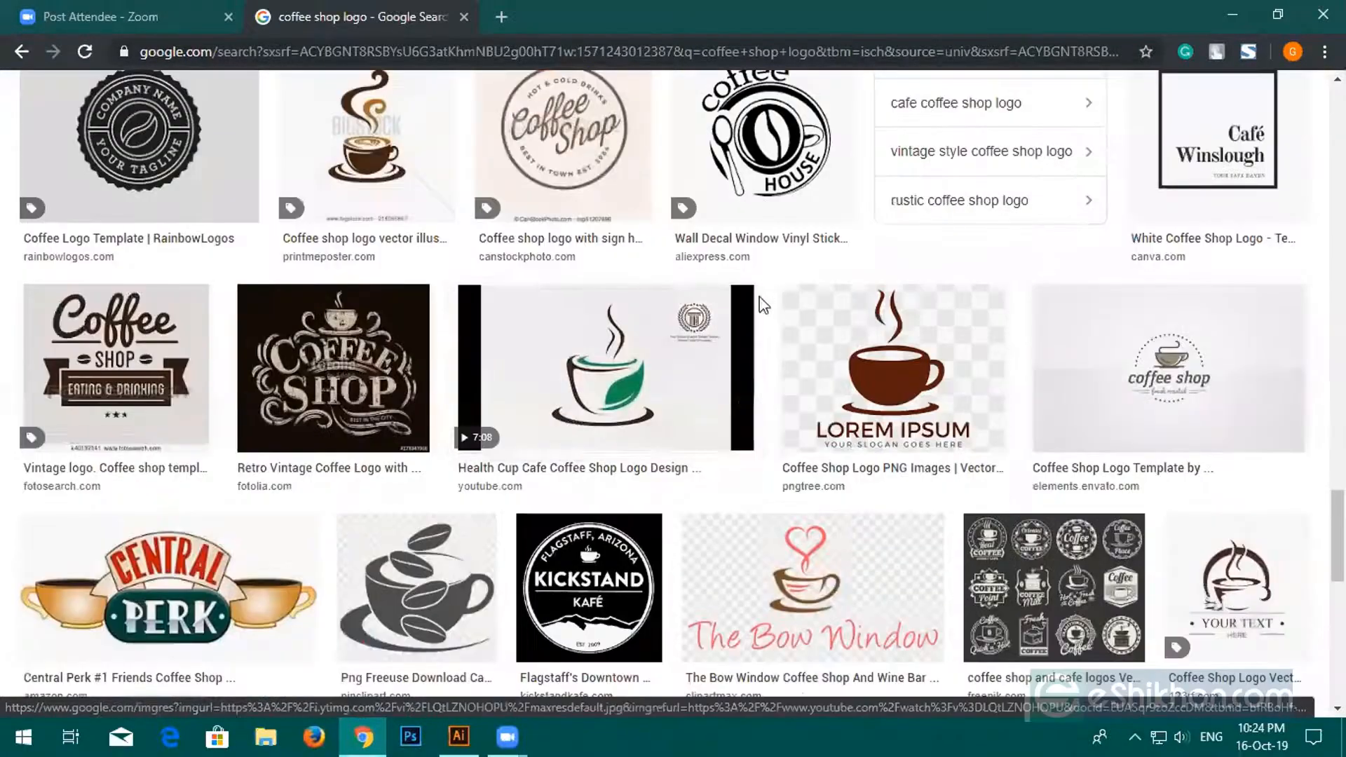
pyautogui.scroll(3, 749, 203)
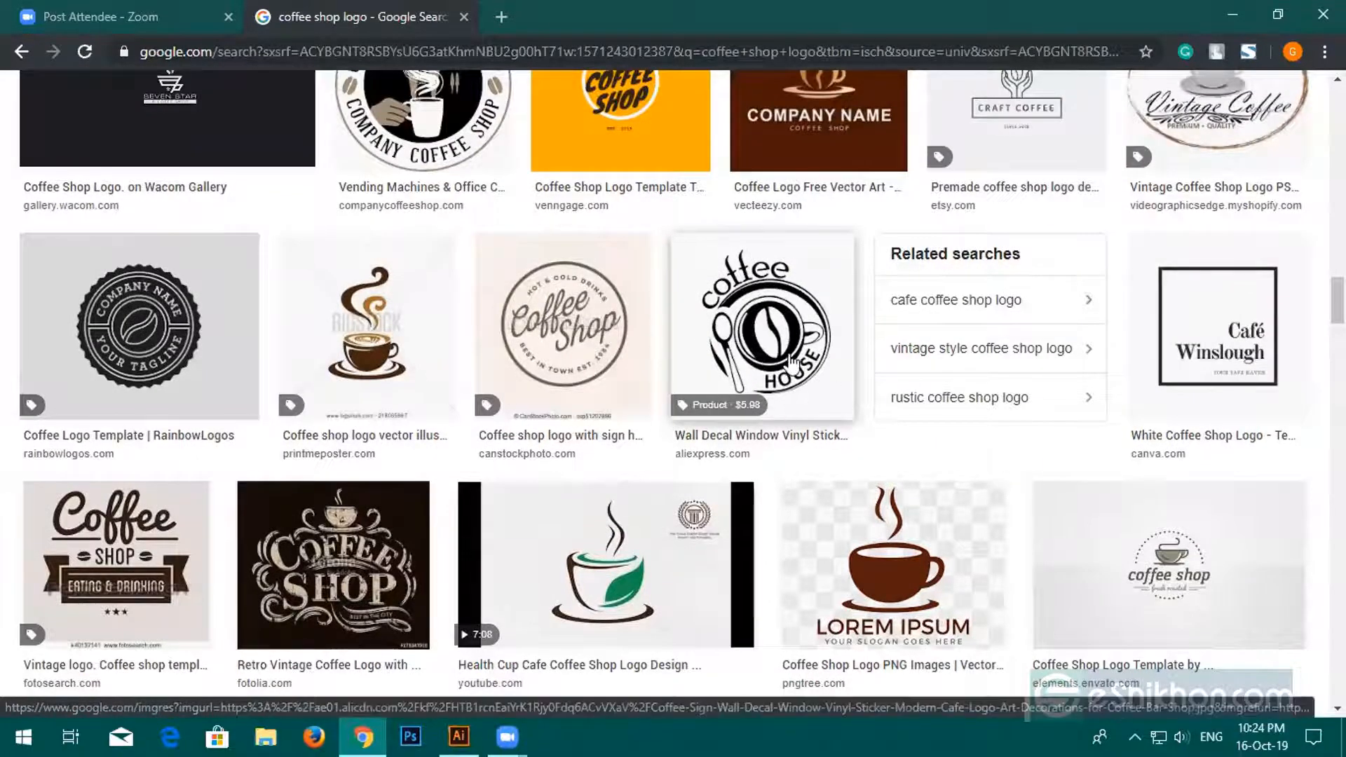
# Switch to Illustrator and start a new document named Logo with its units in pixels.
pyautogui.click(459, 736)
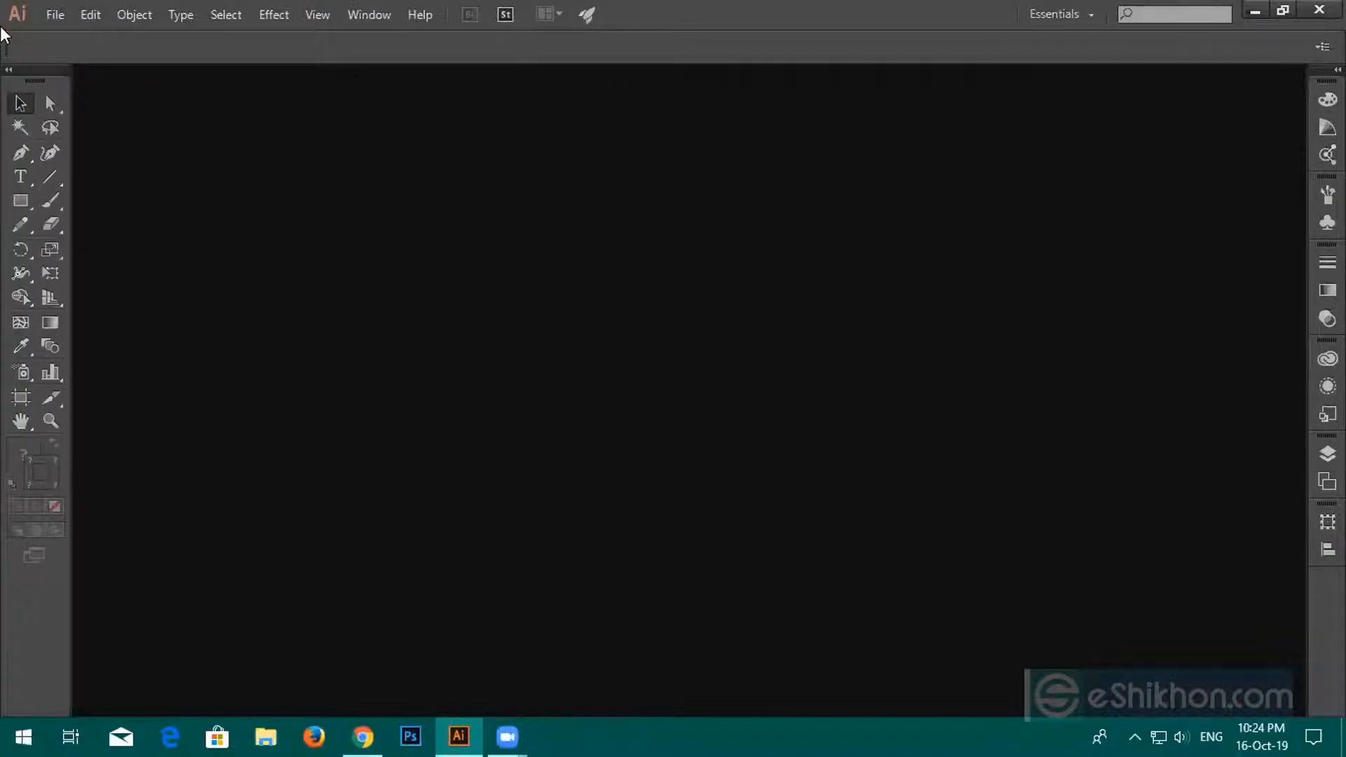
pyautogui.click(54, 14)
pyautogui.moveTo(58, 16)
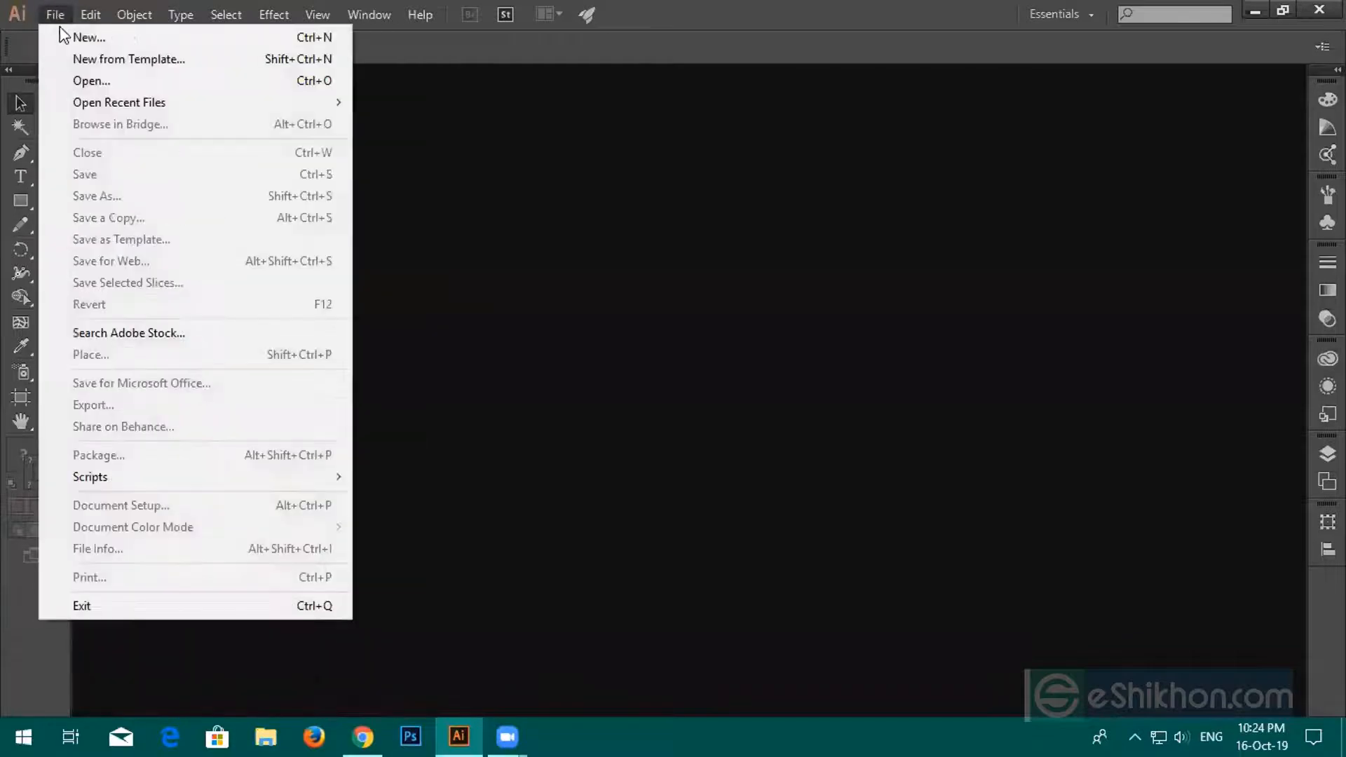
pyautogui.click(124, 38)
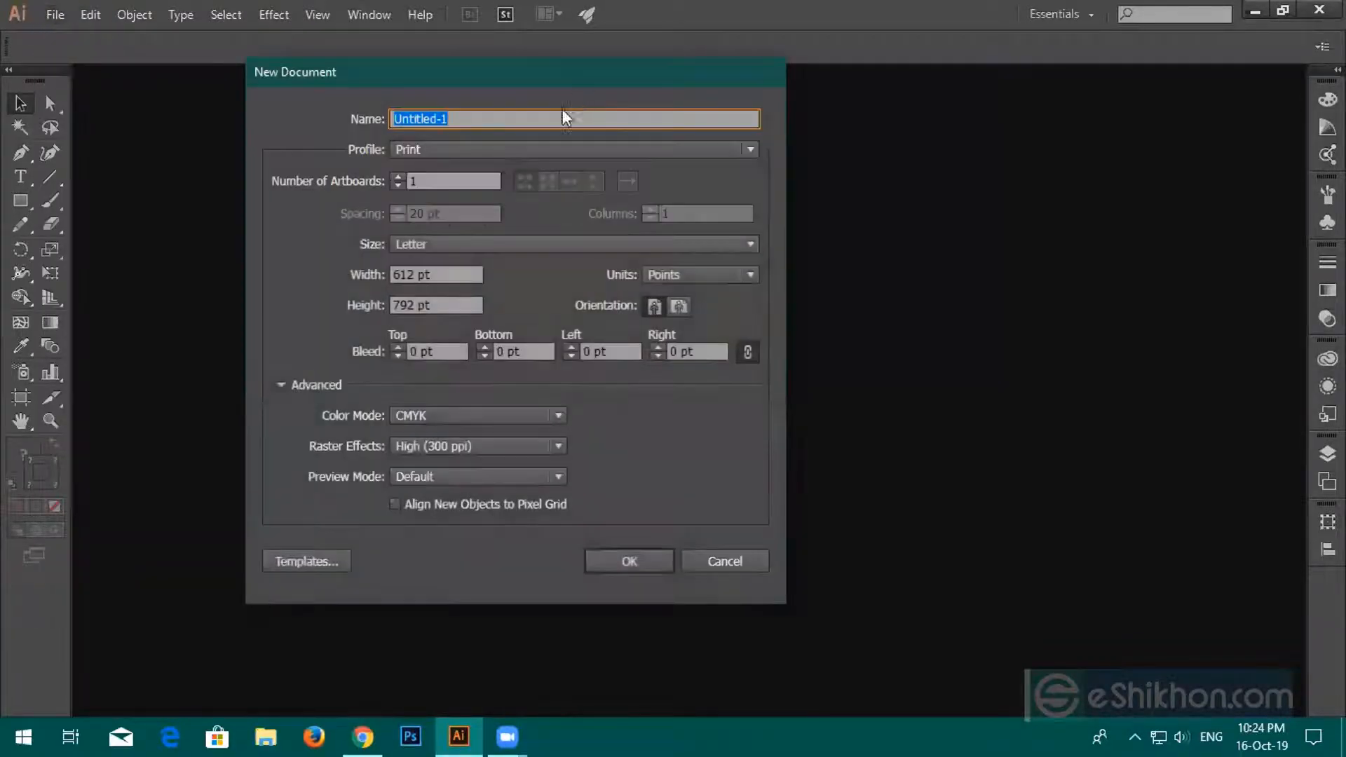
pyautogui.click(663, 275)
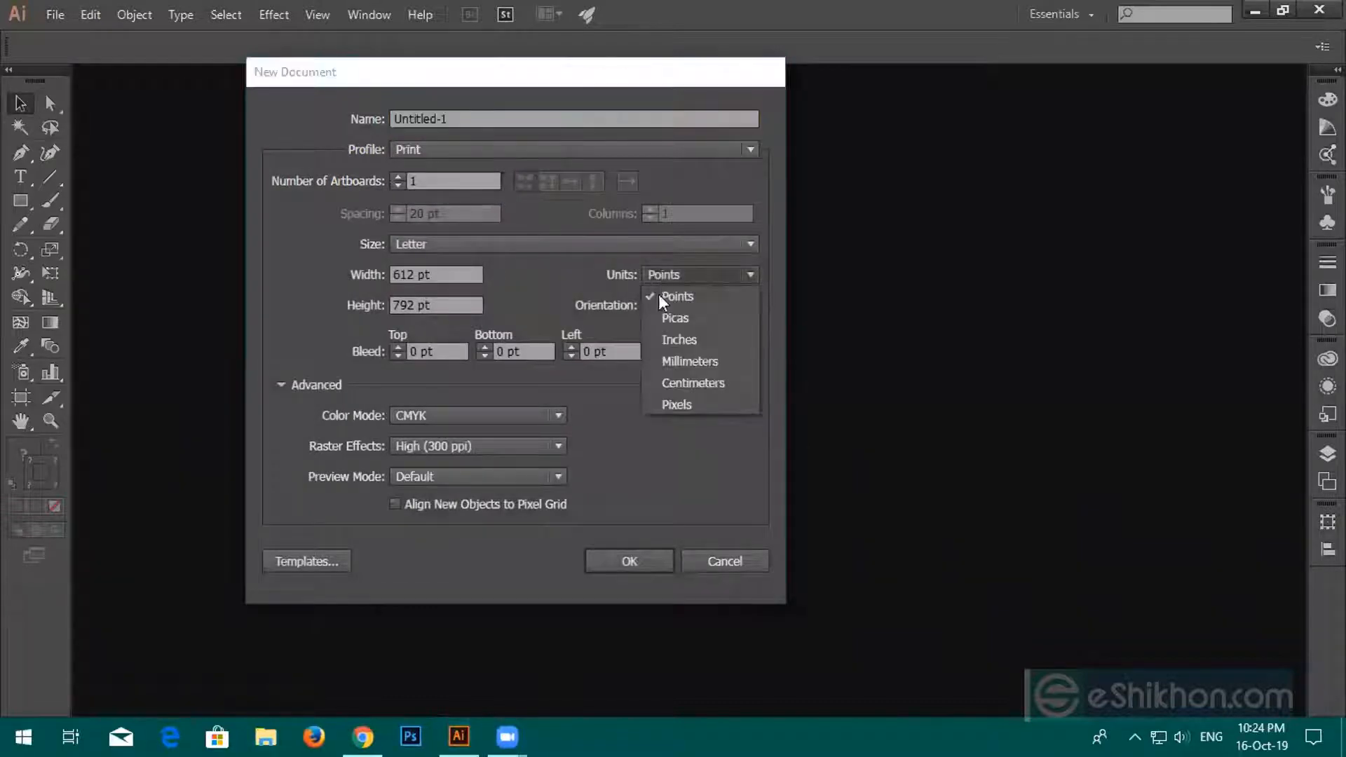
pyautogui.click(681, 400)
pyautogui.click(453, 274)
pyautogui.doubleClick(398, 118)
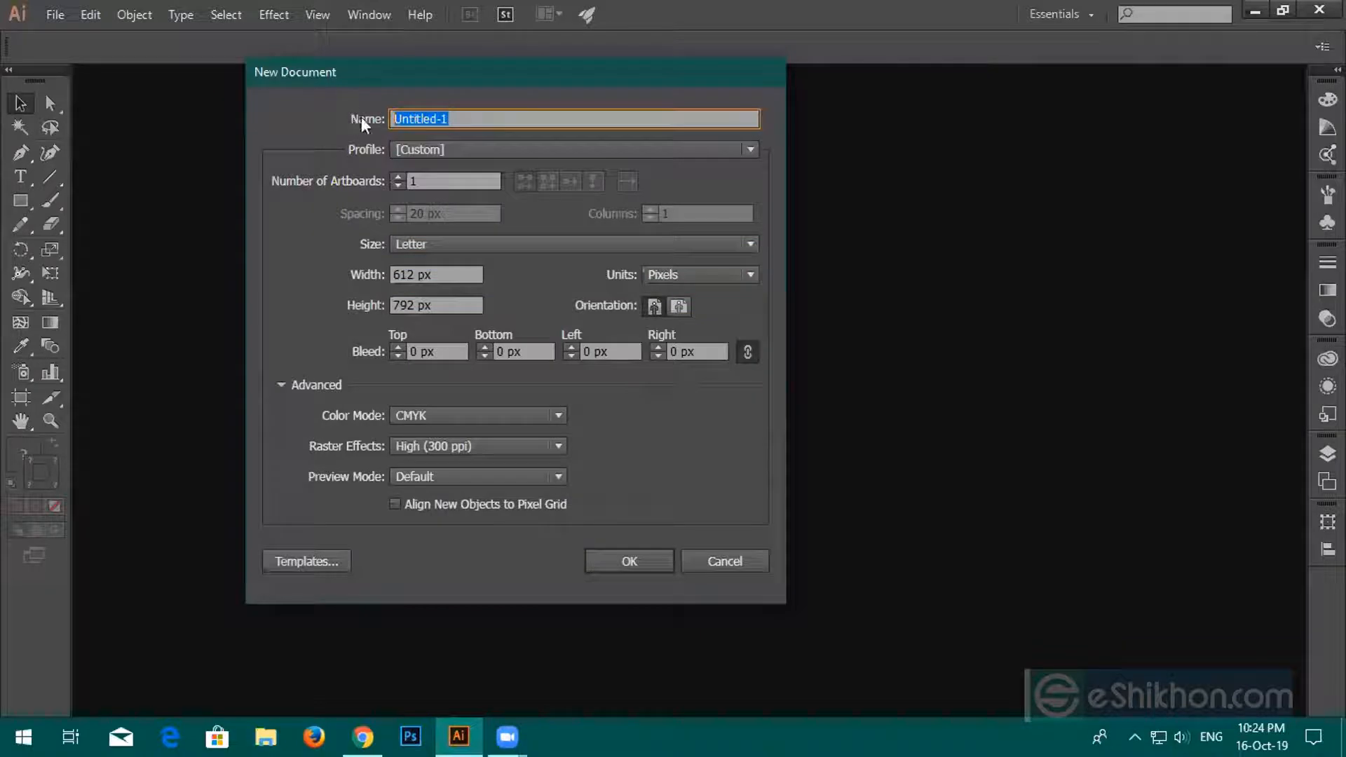
pyautogui.write('Logo')
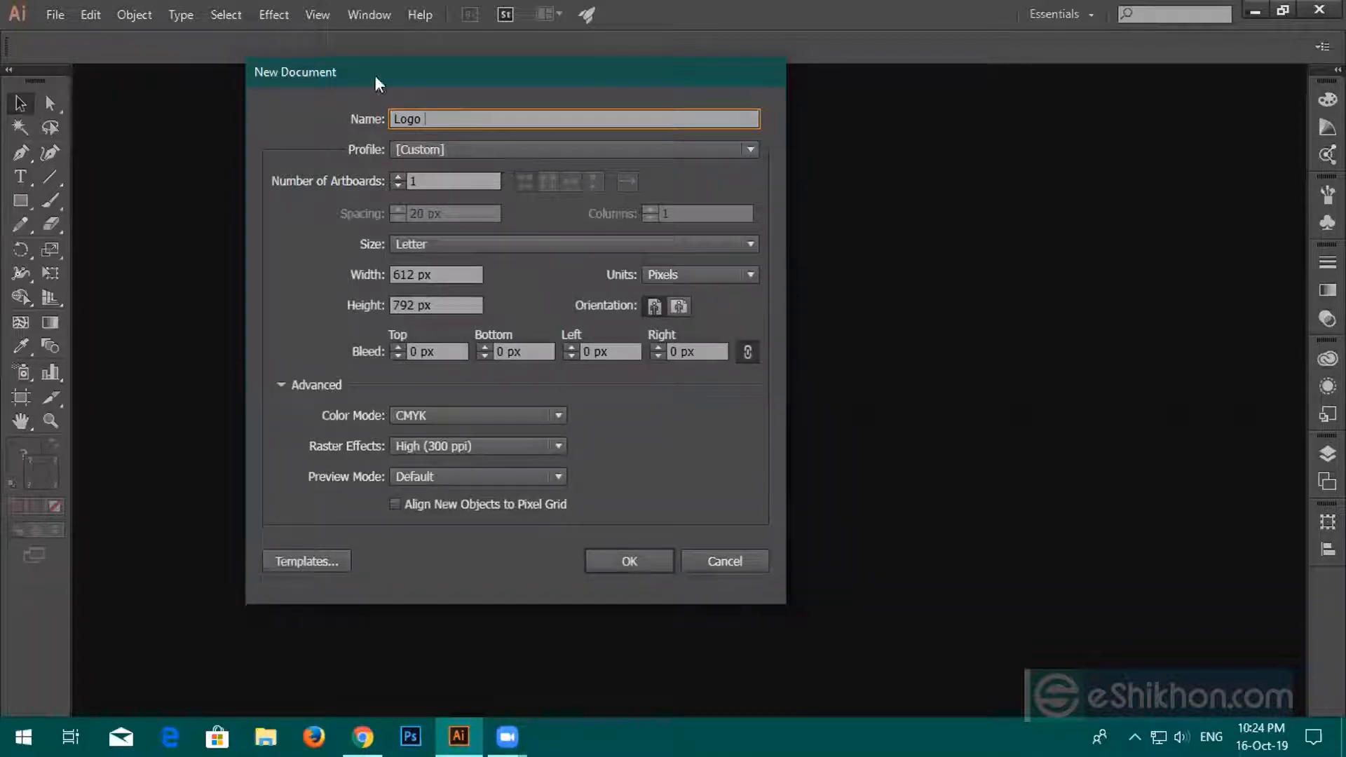
# Create the document at 2048 px wide by 1024 px high in RGB color mode.
pyautogui.click(463, 274)
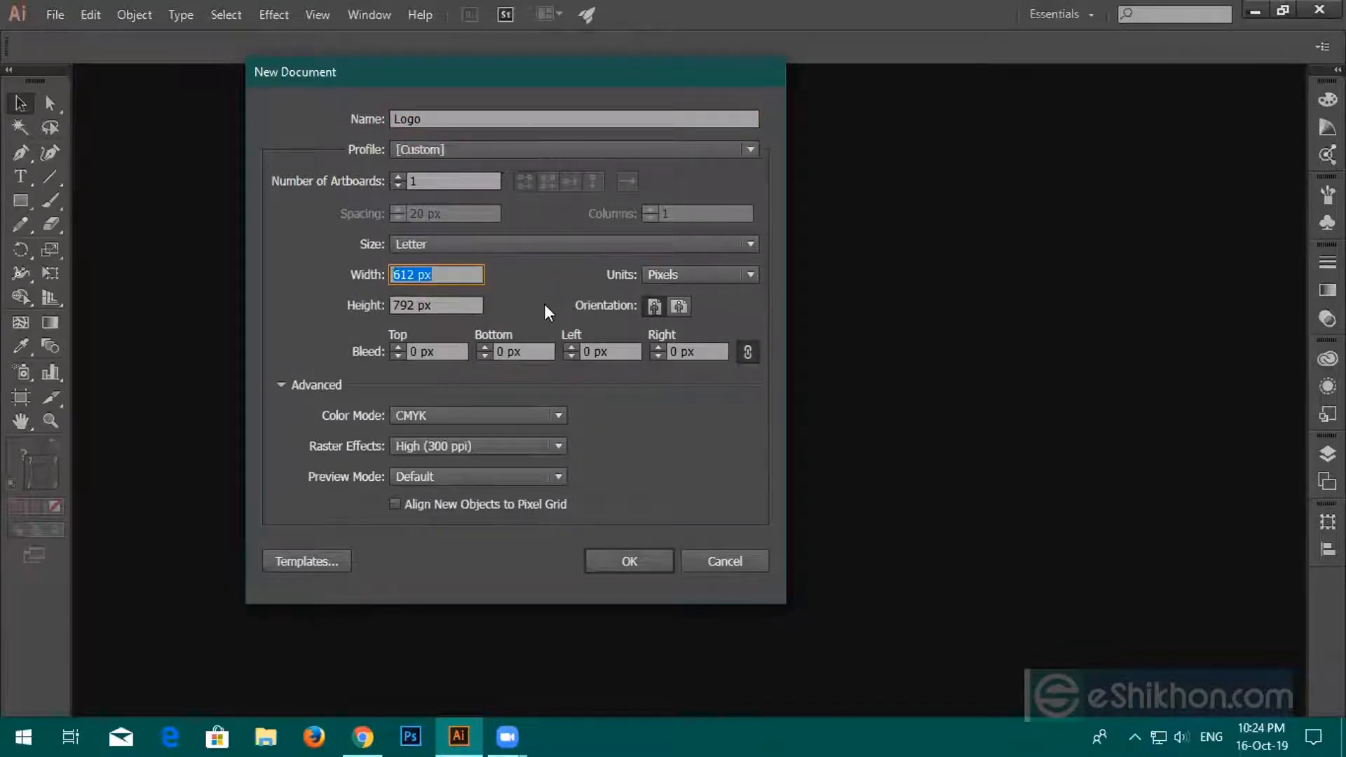
pyautogui.write('2')
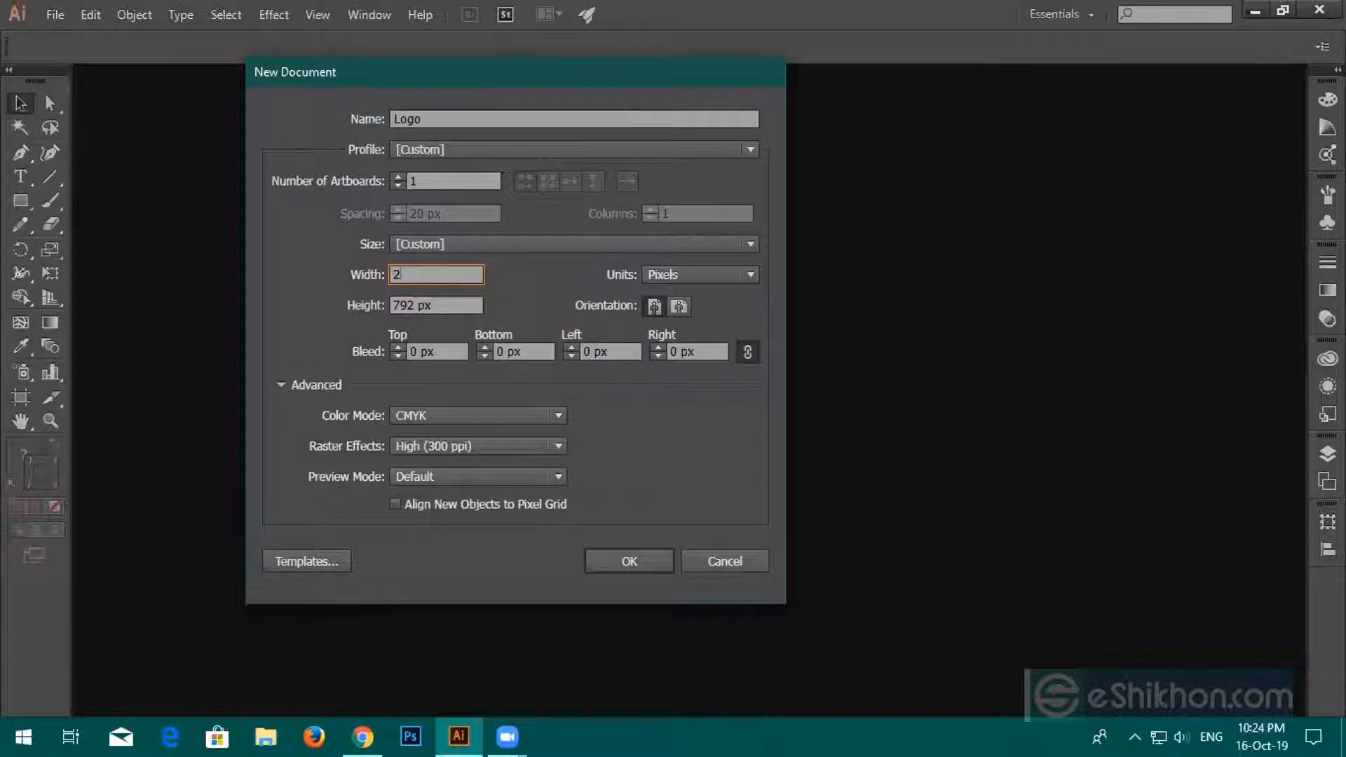
pyautogui.write('048')
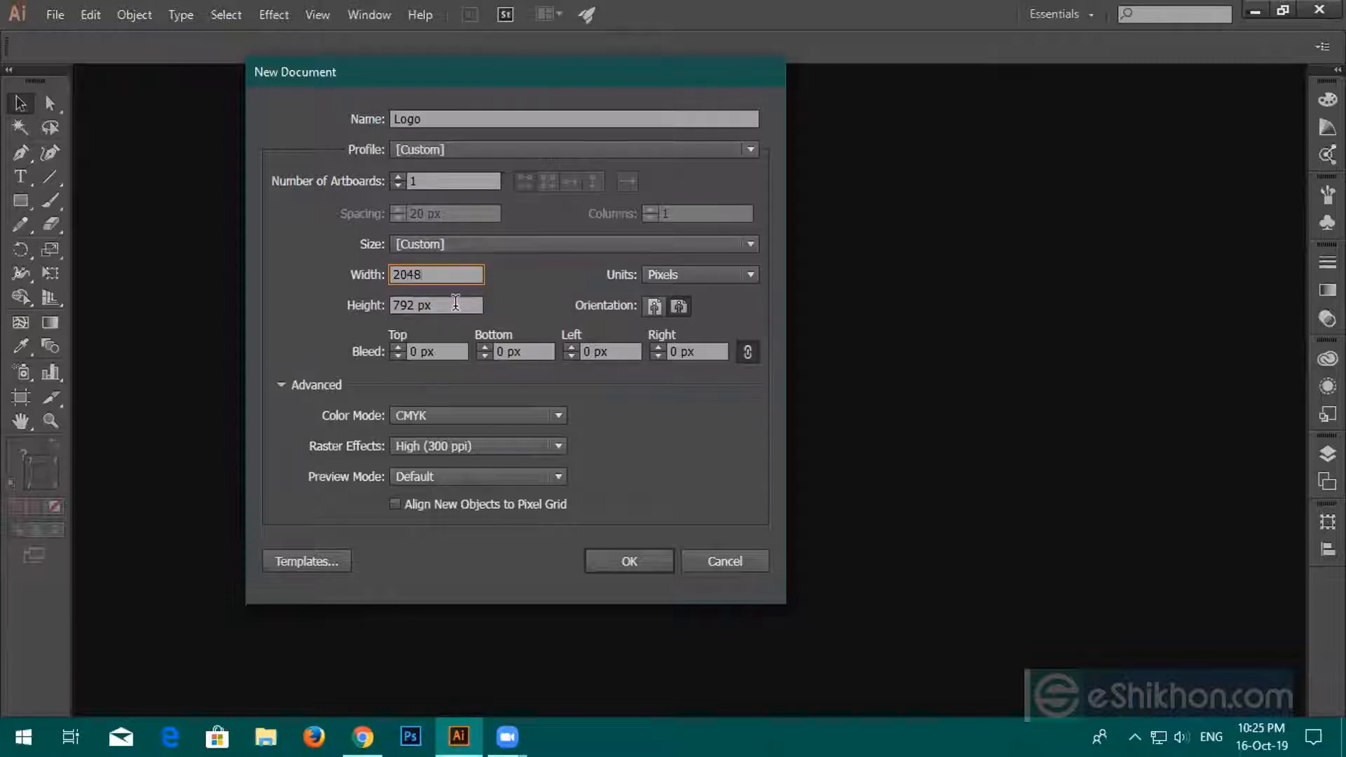
pyautogui.press('Tab')
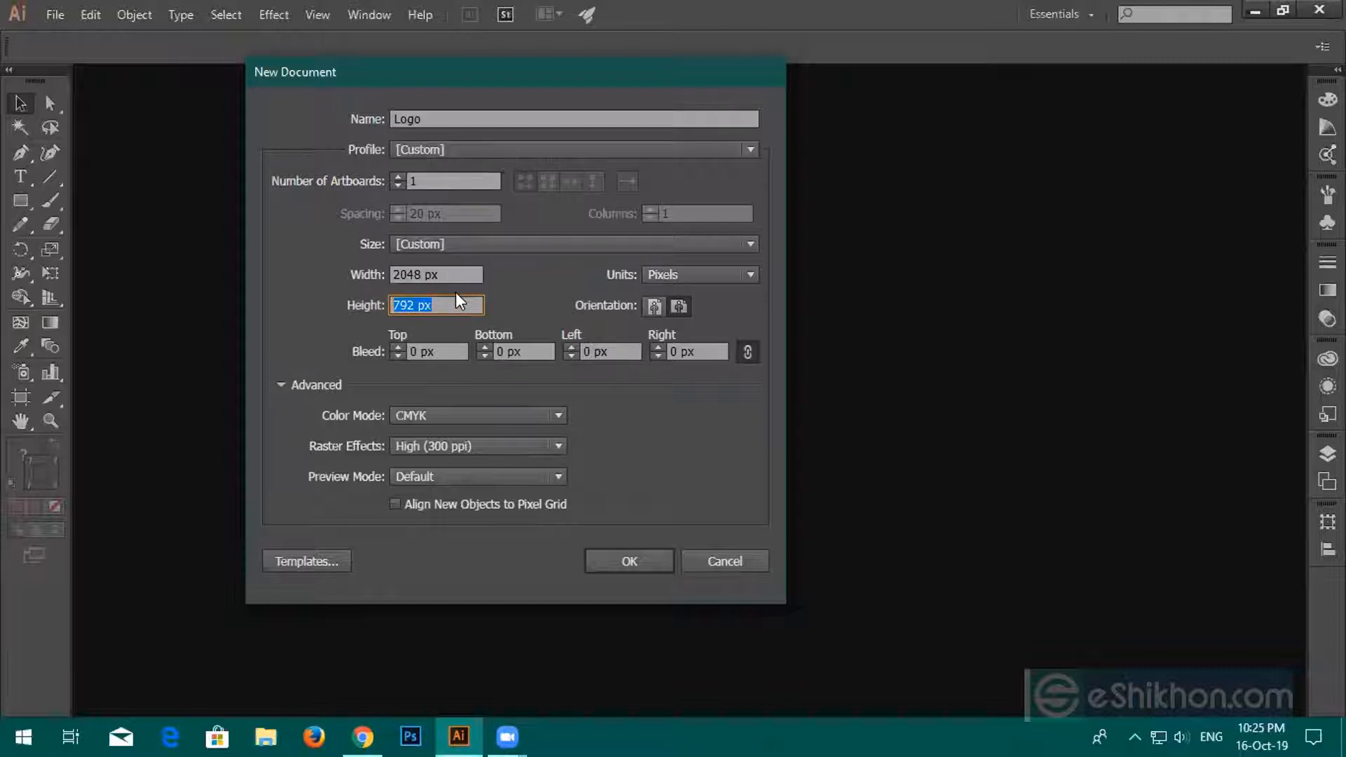
pyautogui.write('1024')
pyautogui.click(452, 275)
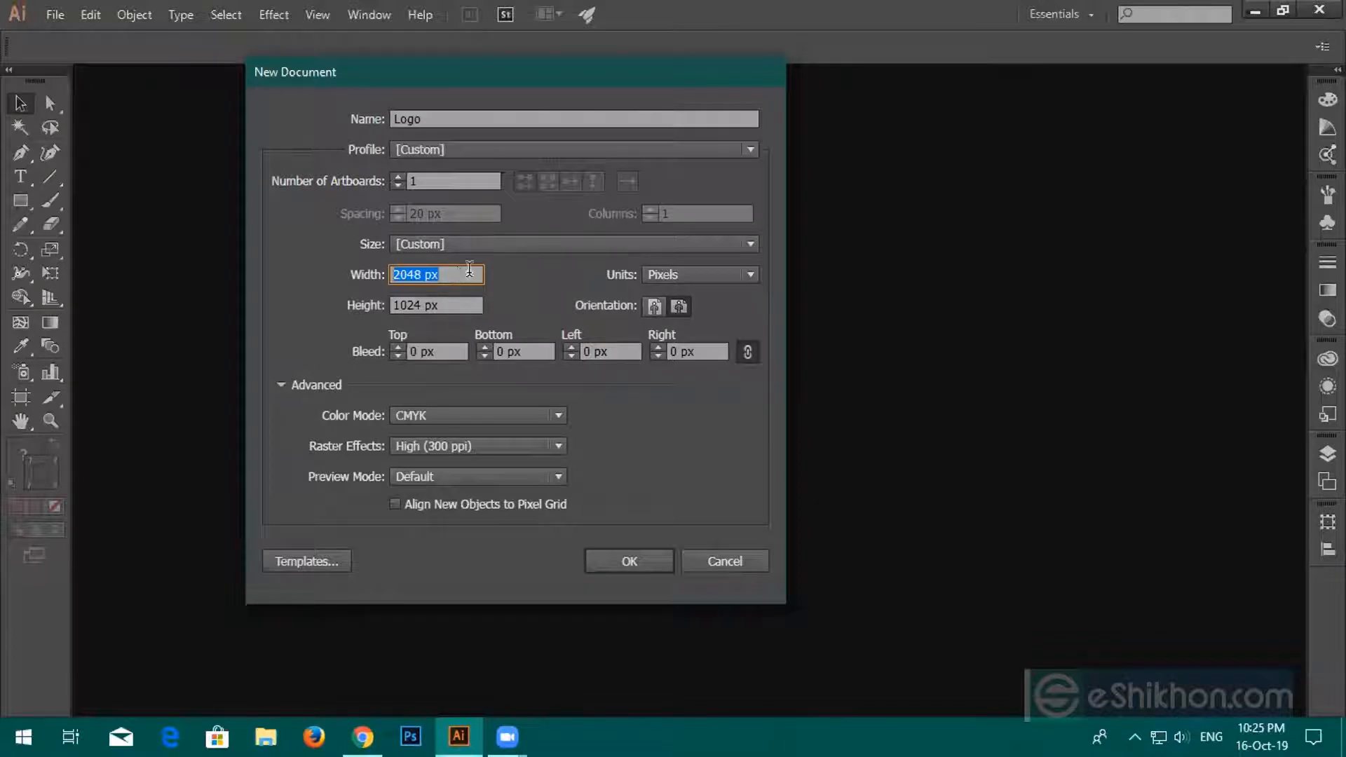
pyautogui.click(507, 414)
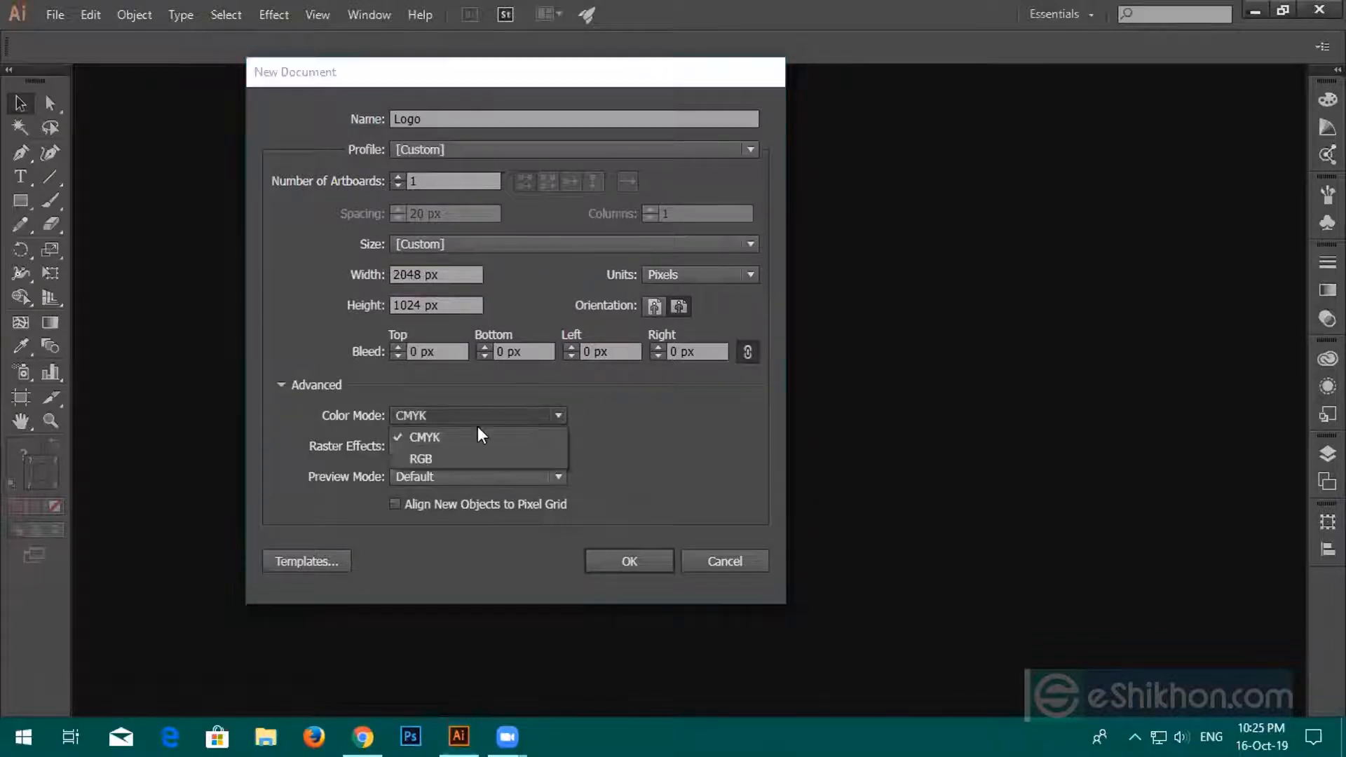
pyautogui.click(449, 460)
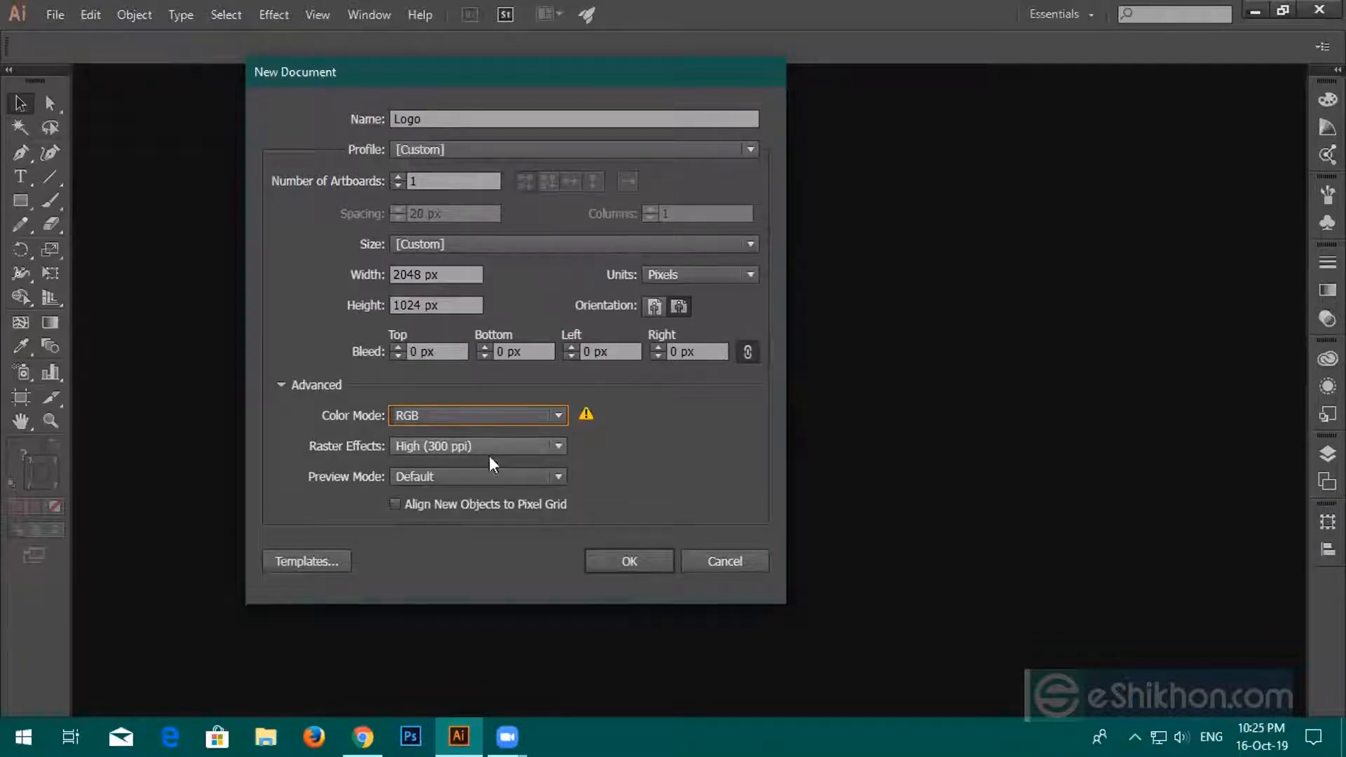
pyautogui.click(627, 561)
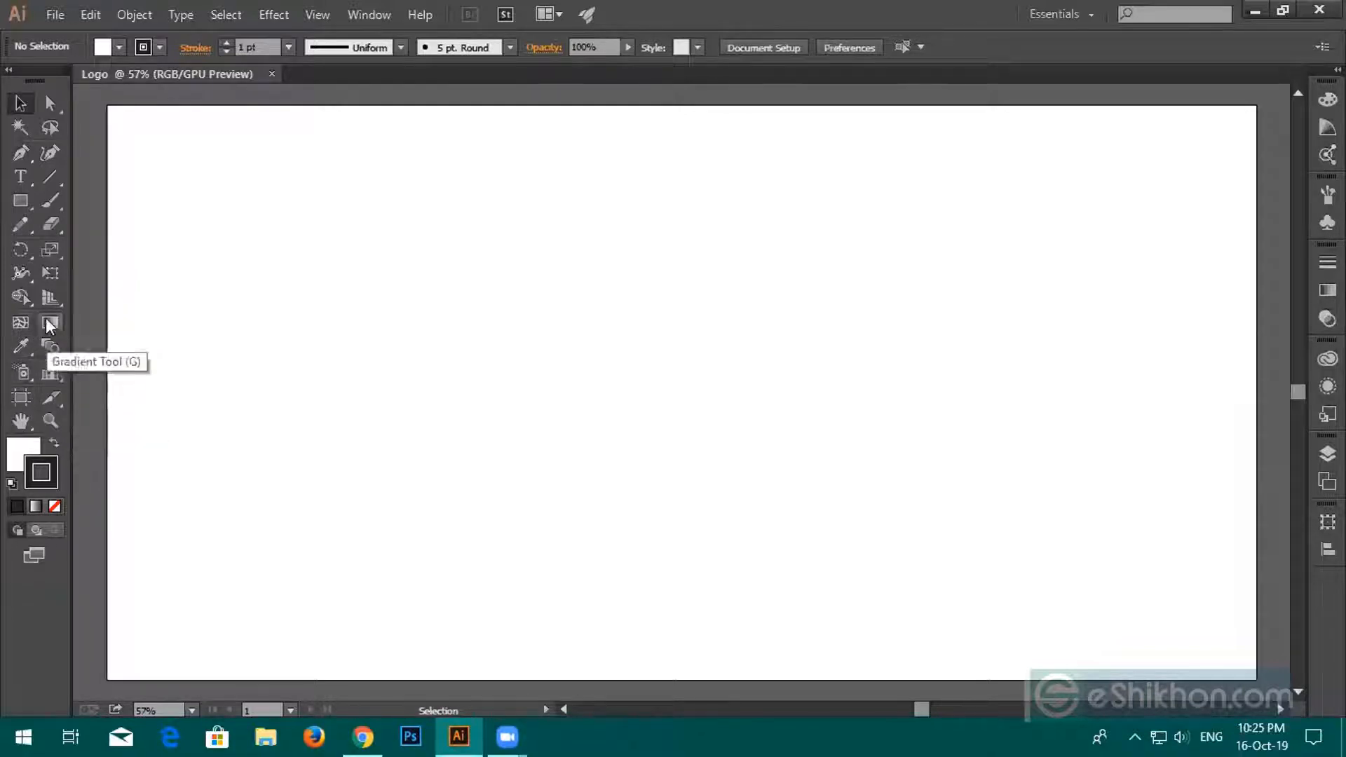
# Draw a large circle on the artboard with the Ellipse tool.
pyautogui.click(20, 201)
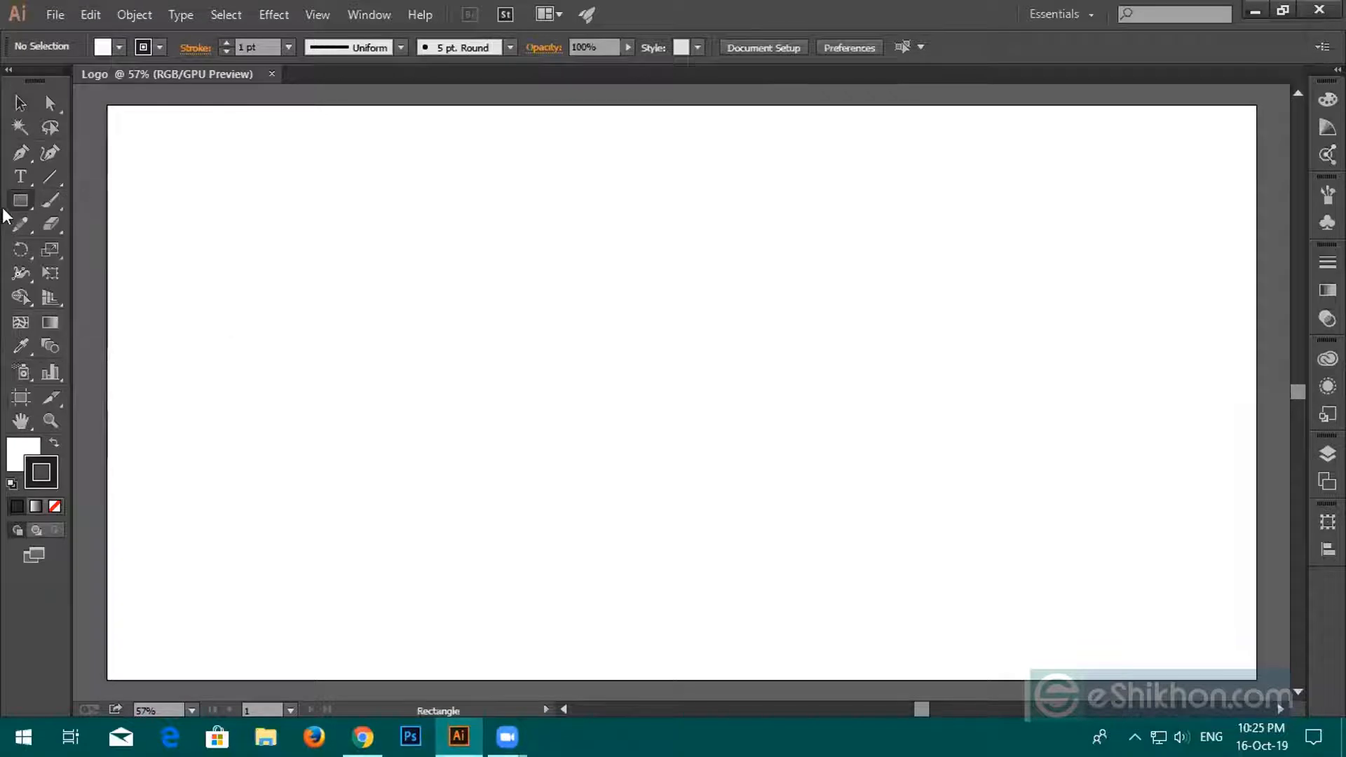
pyautogui.click(14, 201)
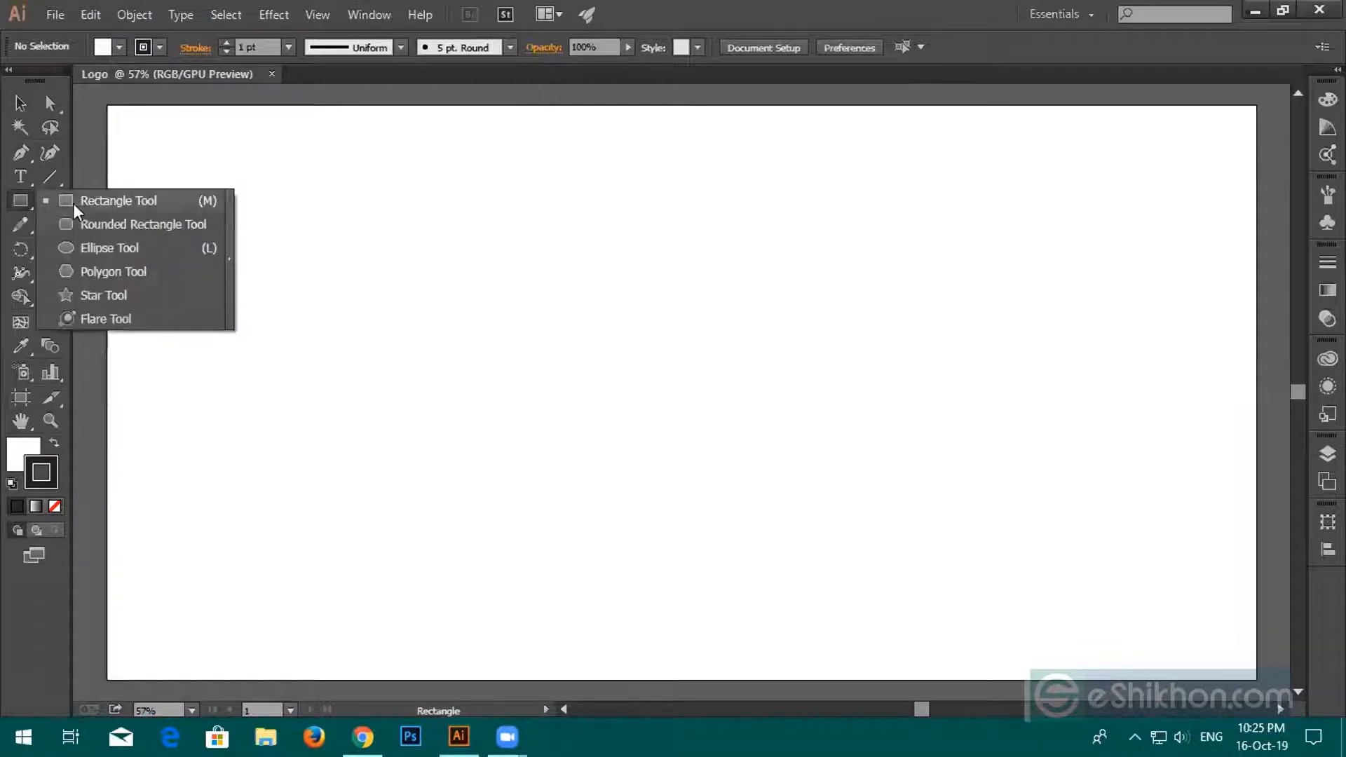
pyautogui.click(105, 248)
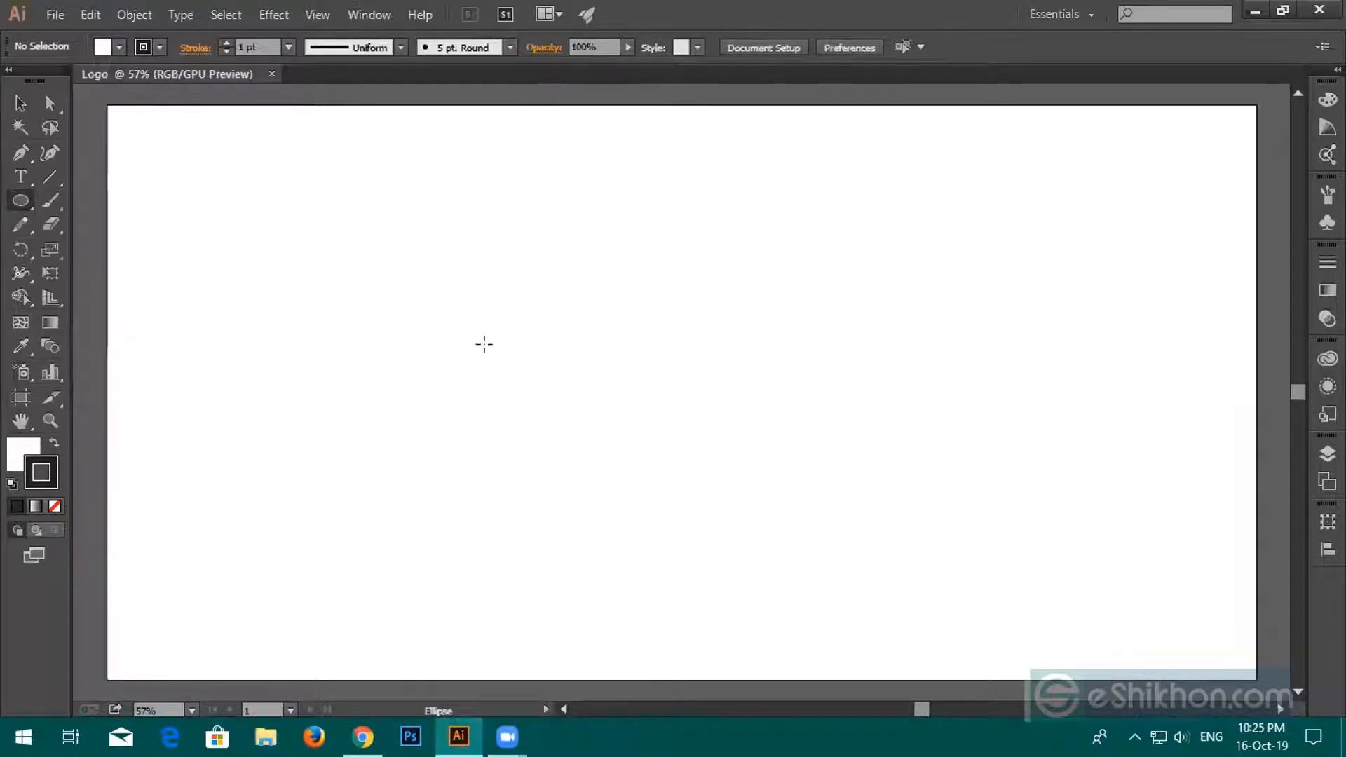
pyautogui.moveTo(464, 288); pyautogui.dragTo(575, 472)
pyautogui.click(21, 103)
pyautogui.moveTo(633, 344); pyautogui.dragTo(701, 425)
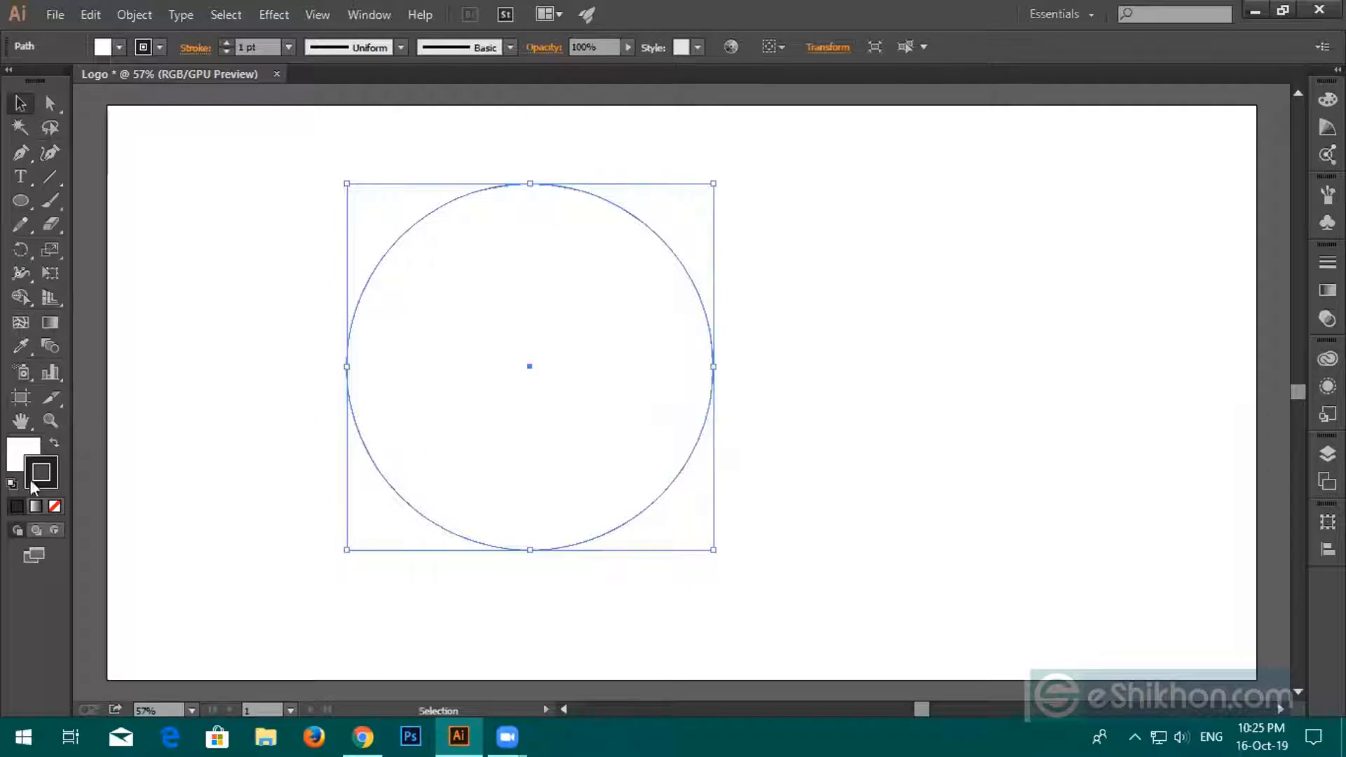
# Remove the circle's fill and thicken its outline to a 50 pt stroke.
pyautogui.click(20, 454)
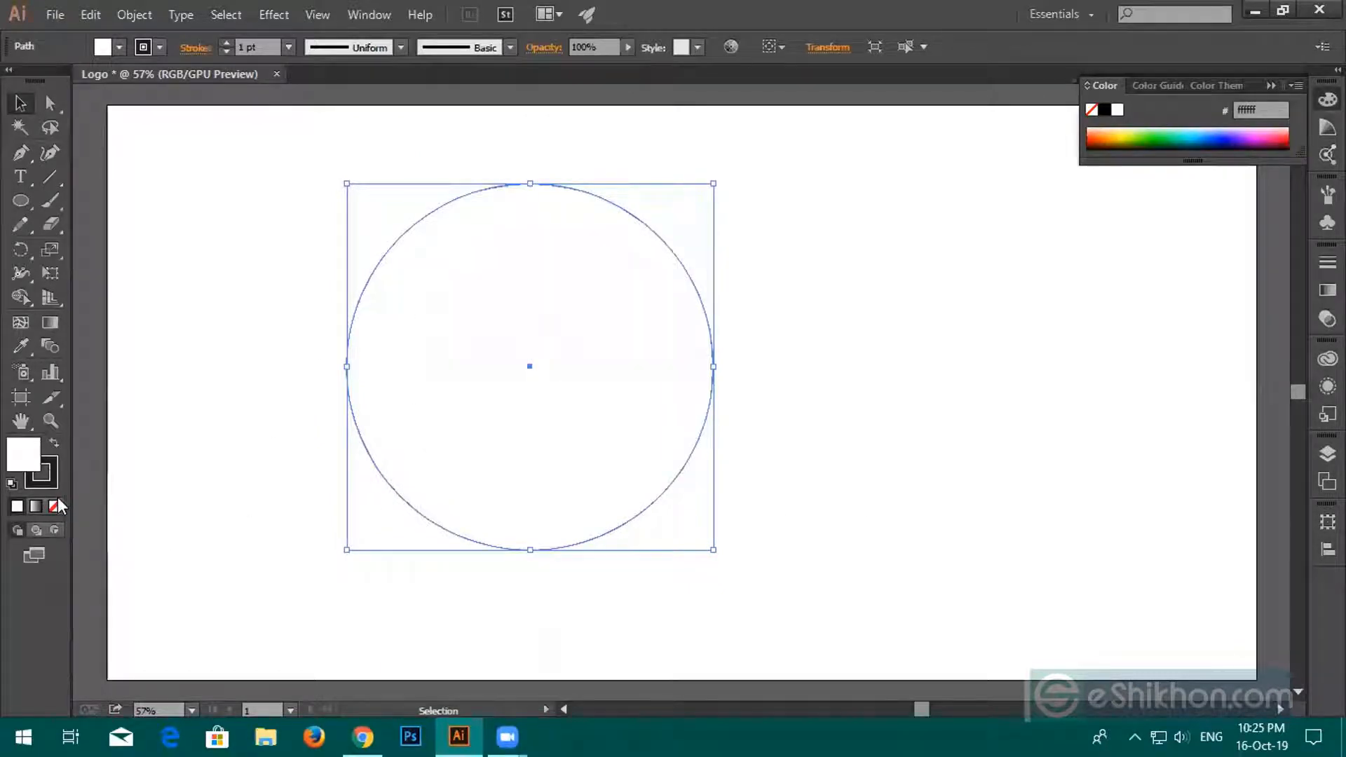
pyautogui.click(54, 482)
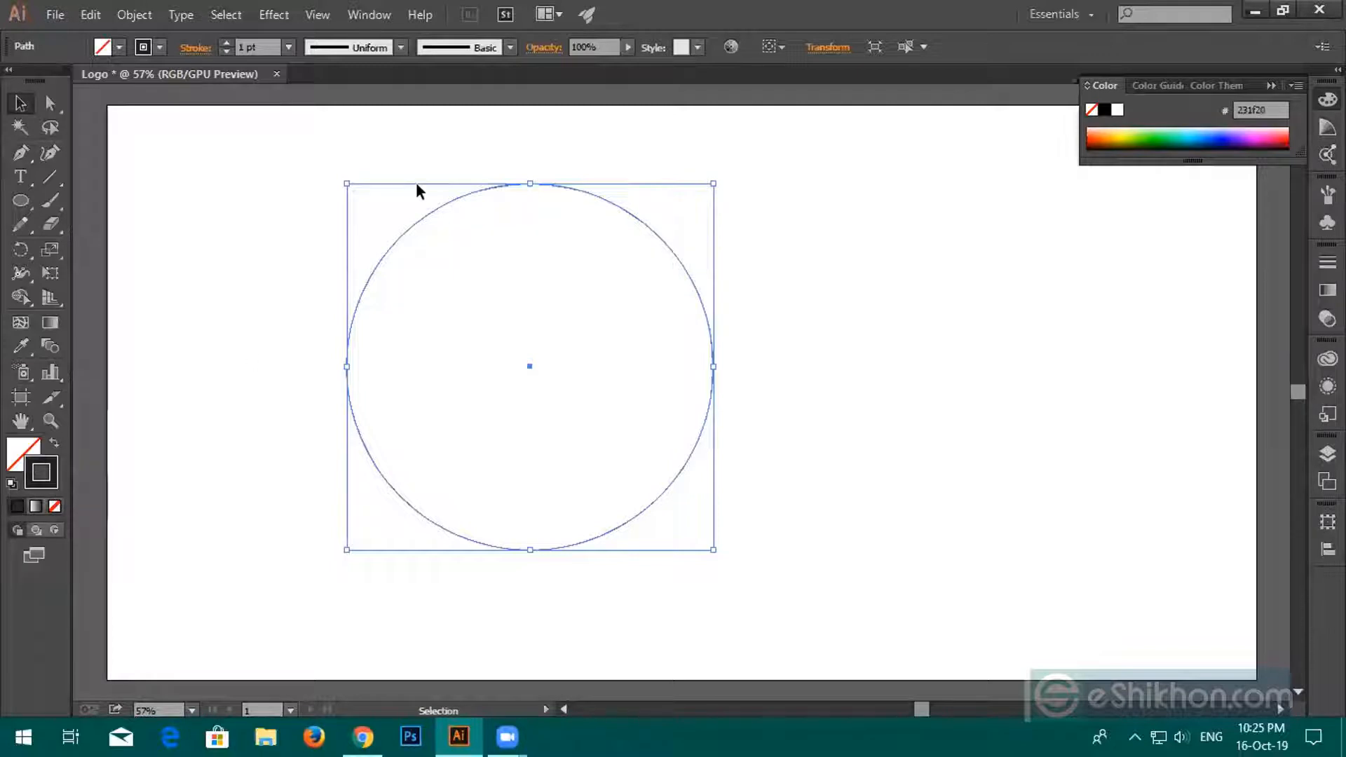
pyautogui.click(225, 44)
pyautogui.click(225, 44)
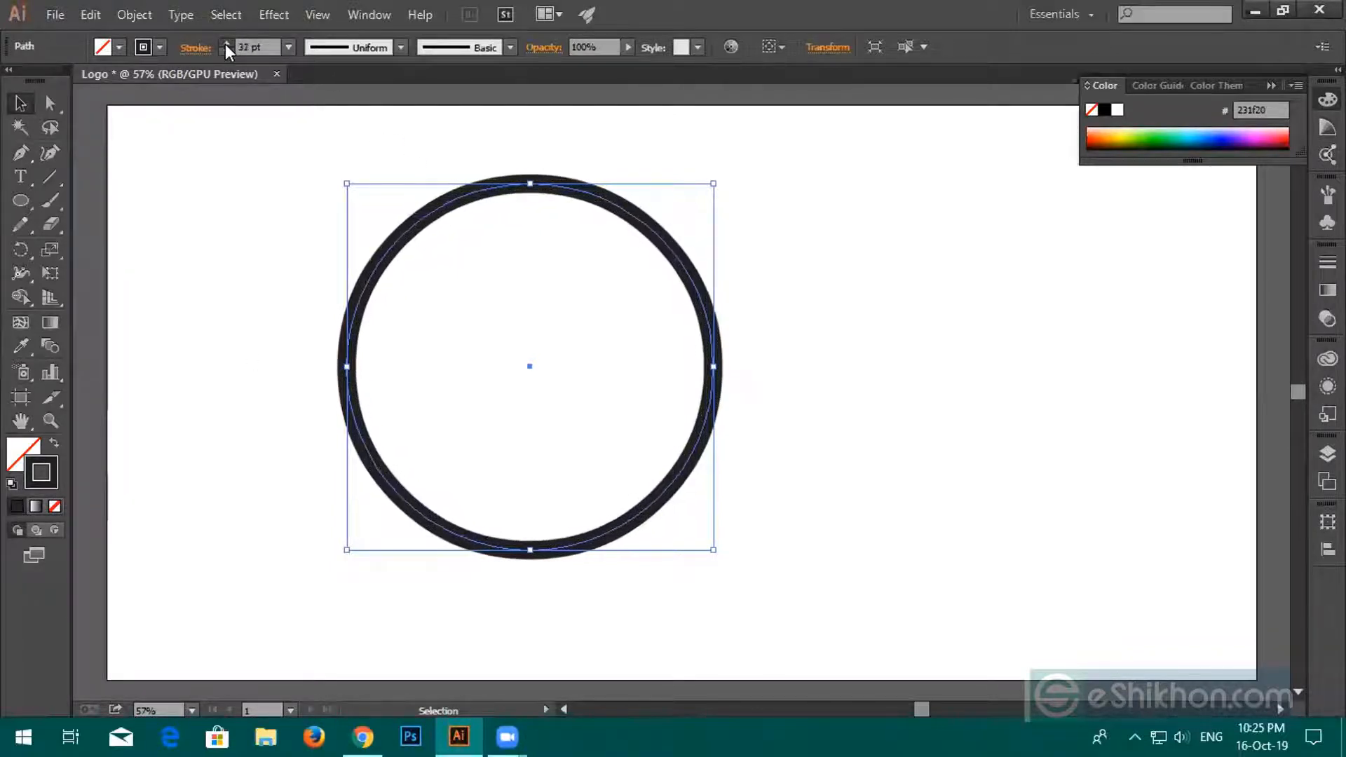
pyautogui.click(225, 43)
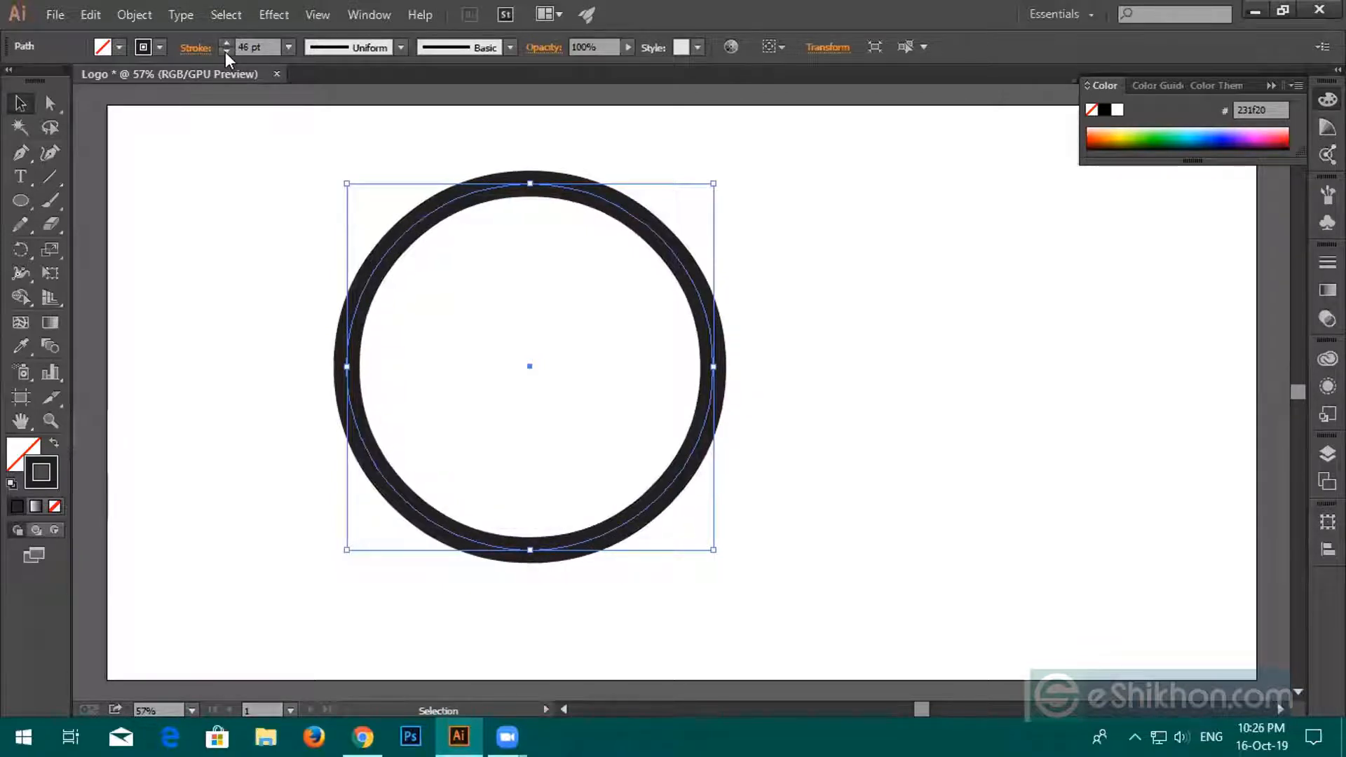
pyautogui.click(225, 43)
pyautogui.click(224, 43)
pyautogui.click(223, 41)
pyautogui.click(223, 40)
pyautogui.click(225, 50)
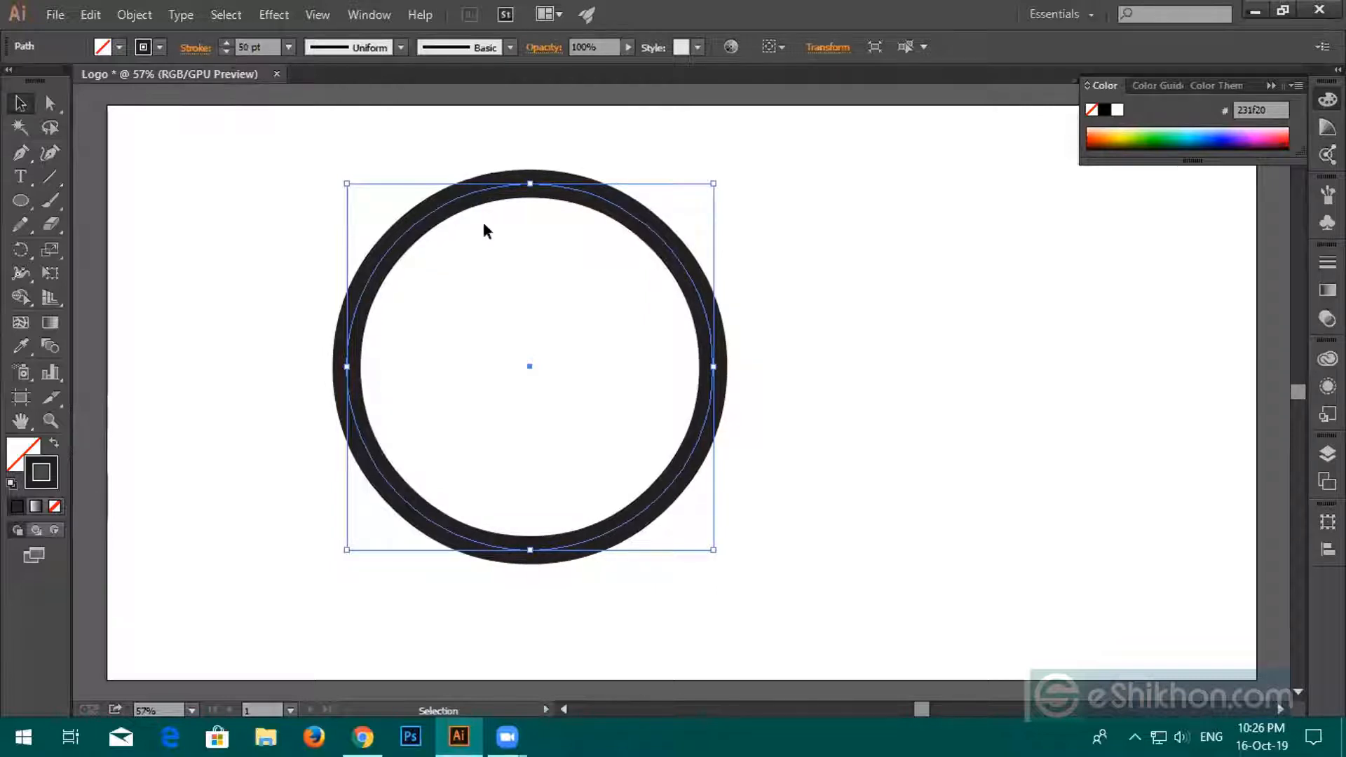
# Enlarge the circle proportionally and move it toward the middle of the artboard.
pyautogui.click(751, 252)
pyautogui.click(645, 491)
pyautogui.moveTo(722, 558); pyautogui.dragTo(772, 590)
pyautogui.moveTo(736, 466); pyautogui.dragTo(825, 493)
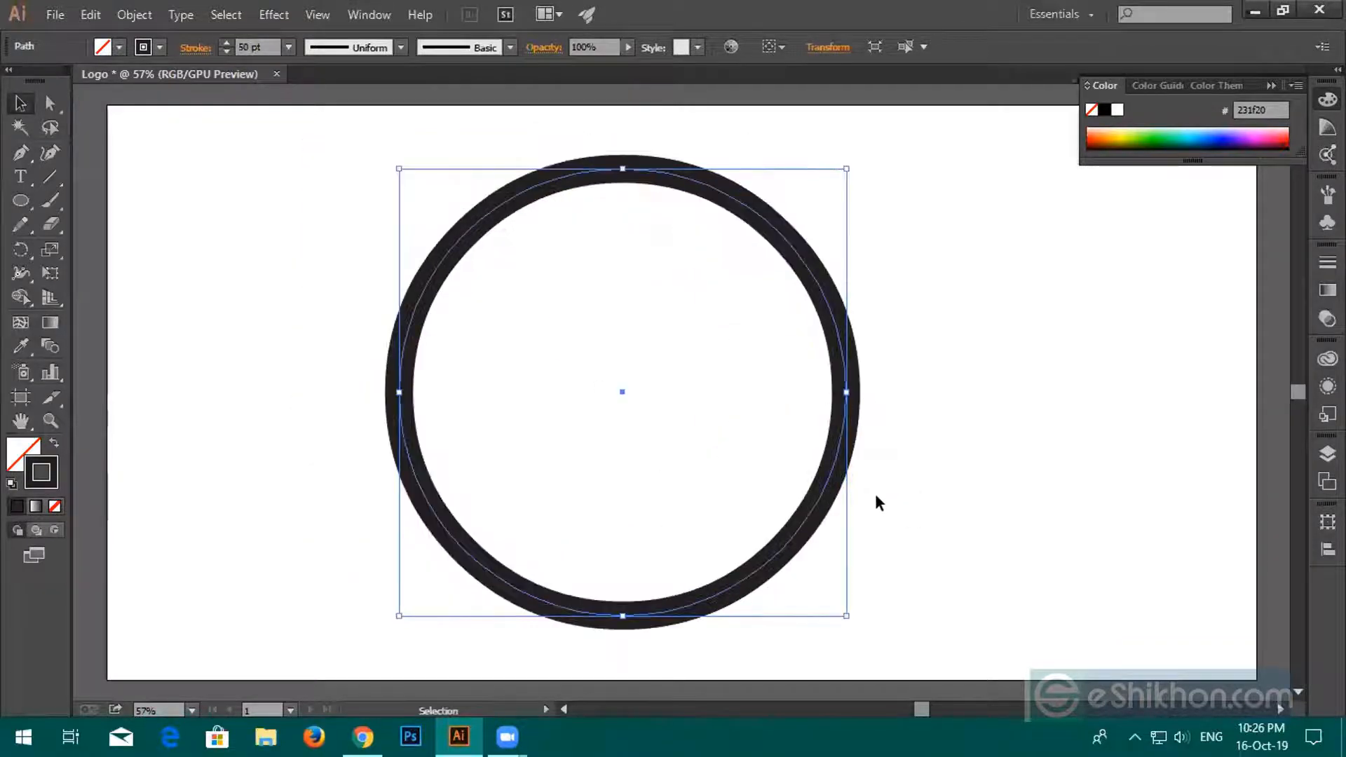
# Set the circle's stroke weight to 60 pt and deselect it.
pyautogui.scroll(-3, 752, 469)
pyautogui.click(226, 42)
pyautogui.click(288, 47)
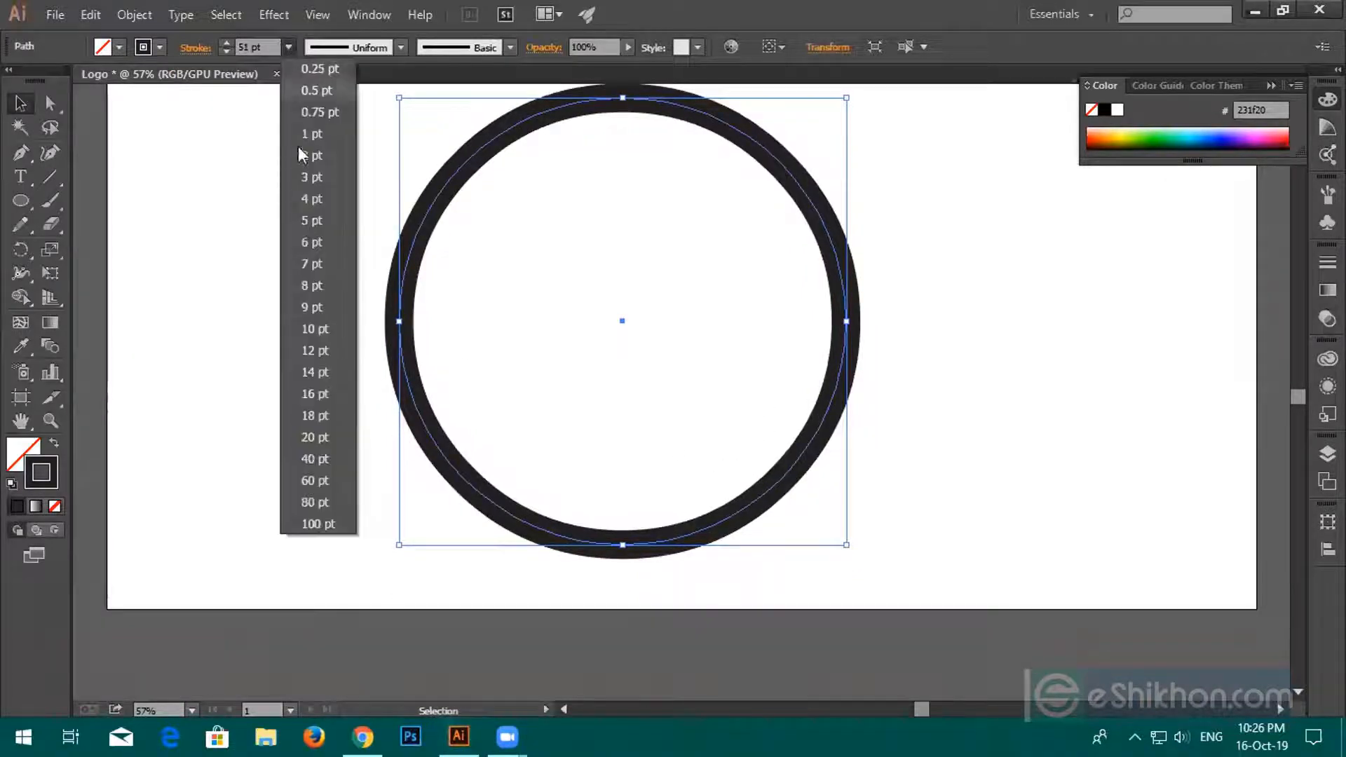
pyautogui.click(315, 481)
pyautogui.scroll(2, 764, 470)
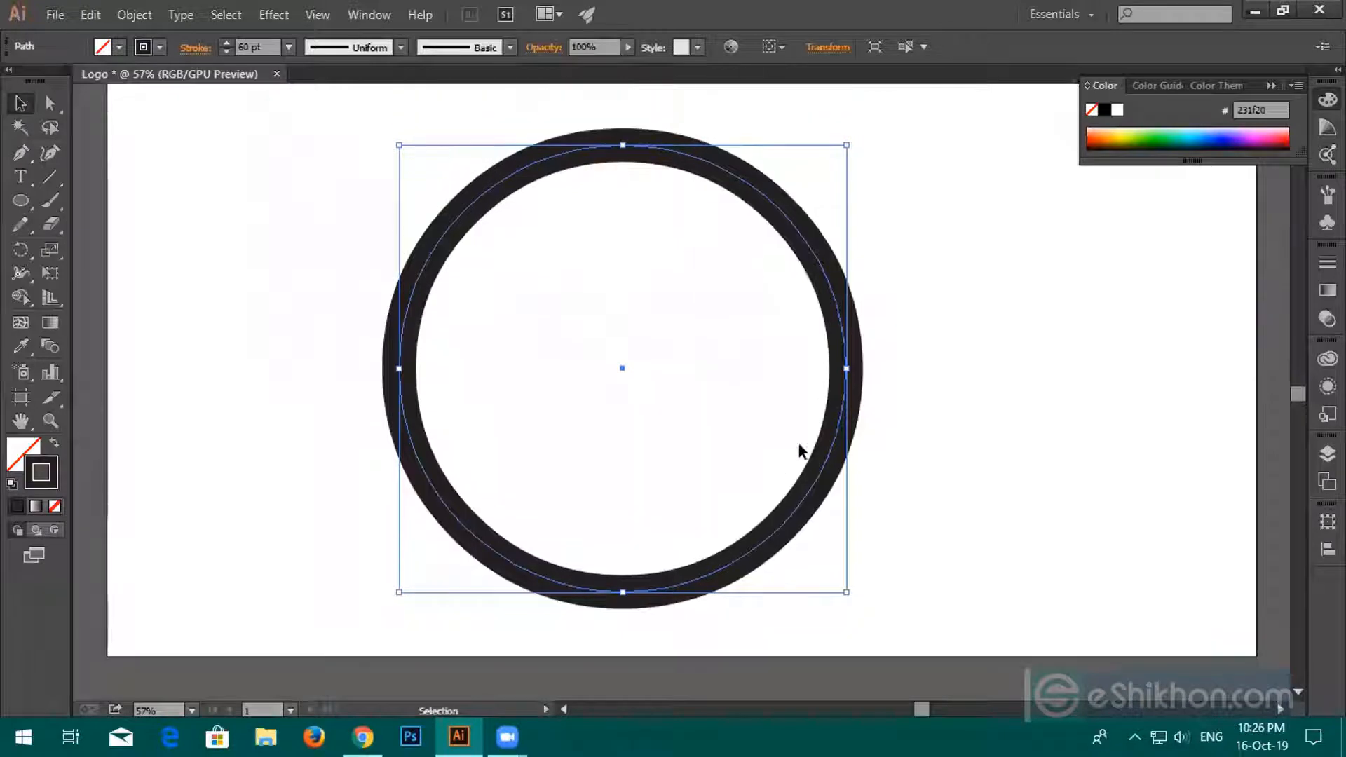
pyautogui.click(882, 393)
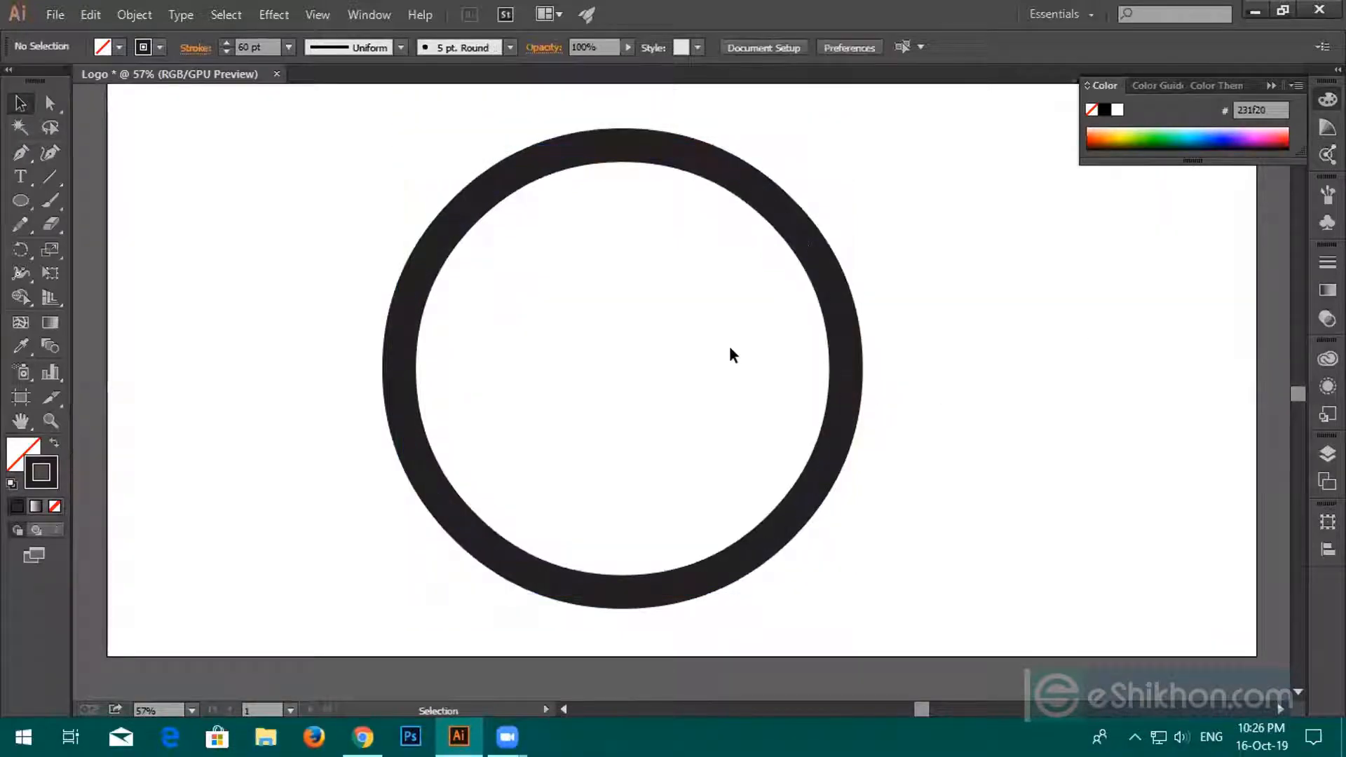
# Draw a vertical line through the middle of the circle, extending past its upper and lower edges.
pyautogui.click(45, 175)
pyautogui.scroll(4, 636, 298)
pyautogui.scroll(-3, 636, 297)
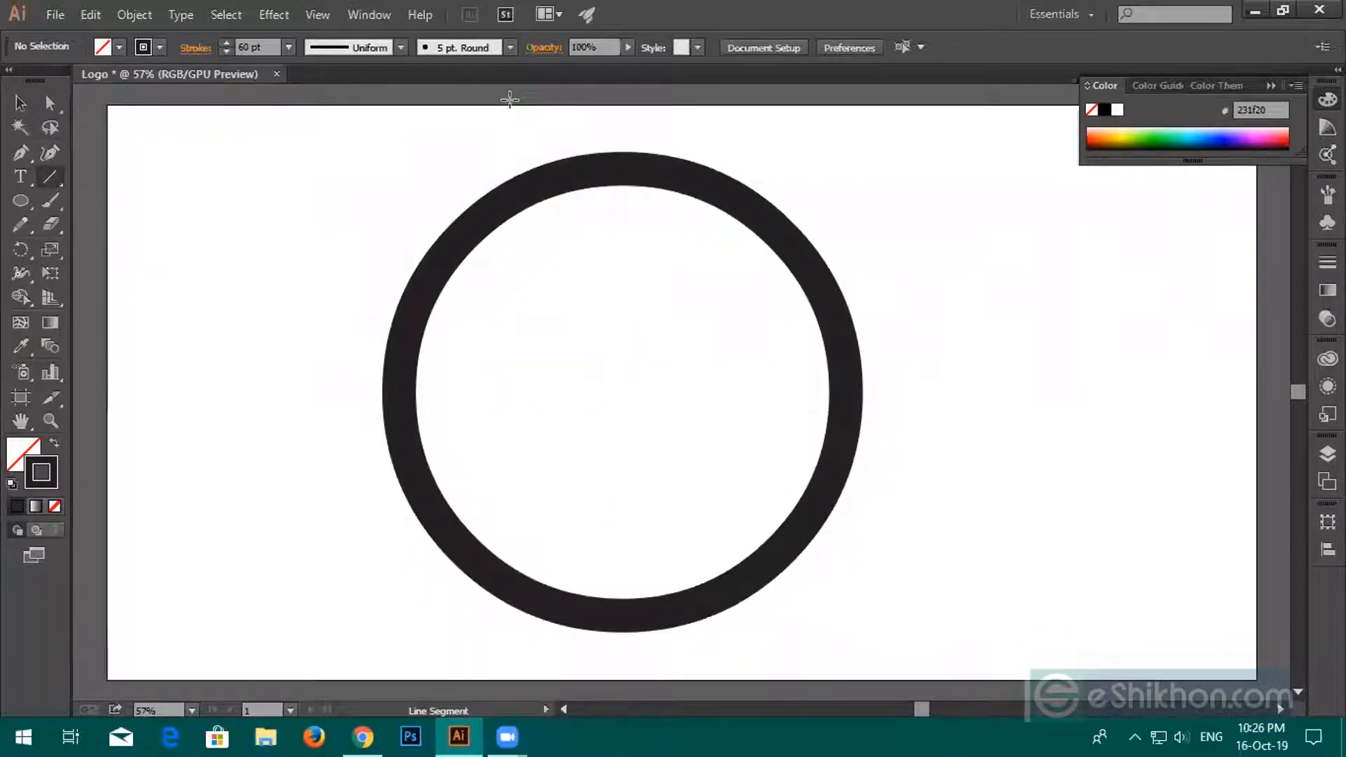
pyautogui.moveTo(612, 100); pyautogui.dragTo(627, 623)
pyautogui.scroll(-4, 631, 391)
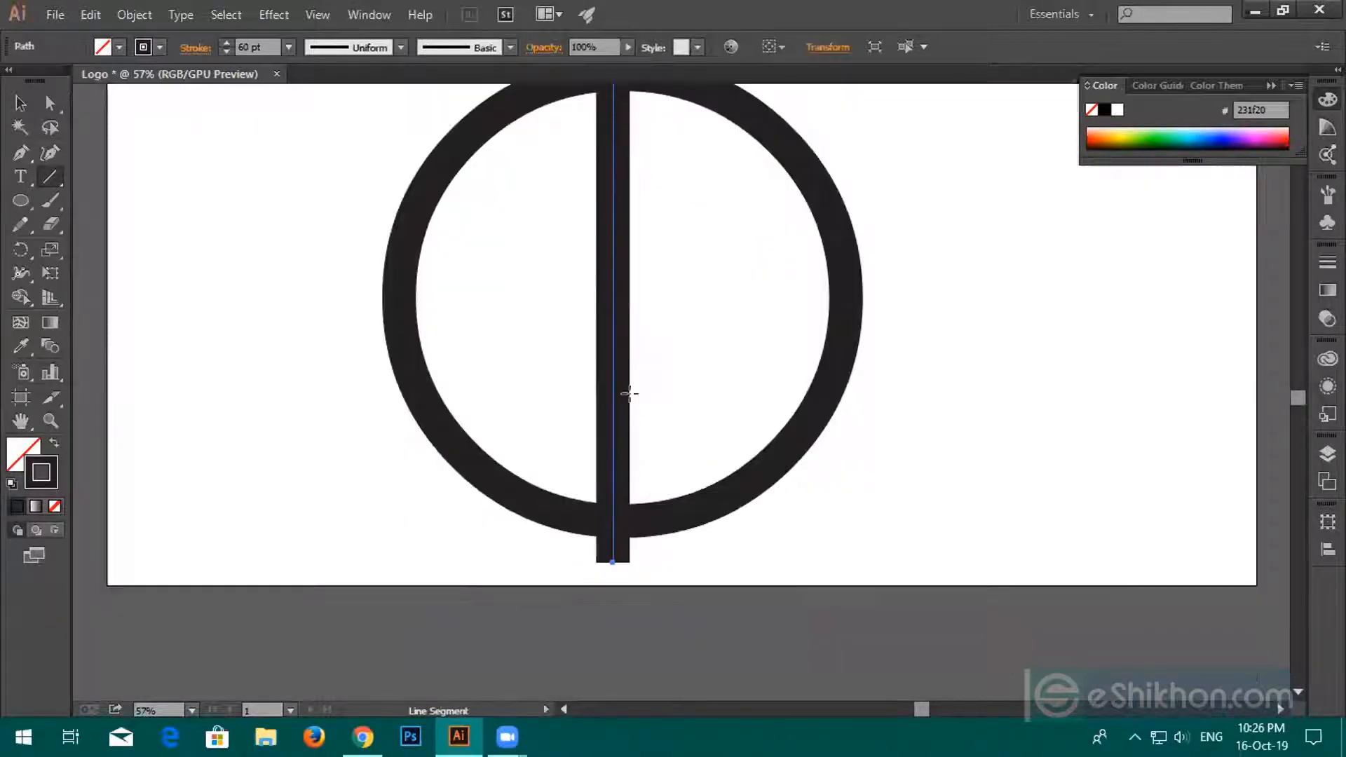
pyautogui.scroll(3, 626, 385)
pyautogui.scroll(2, 626, 385)
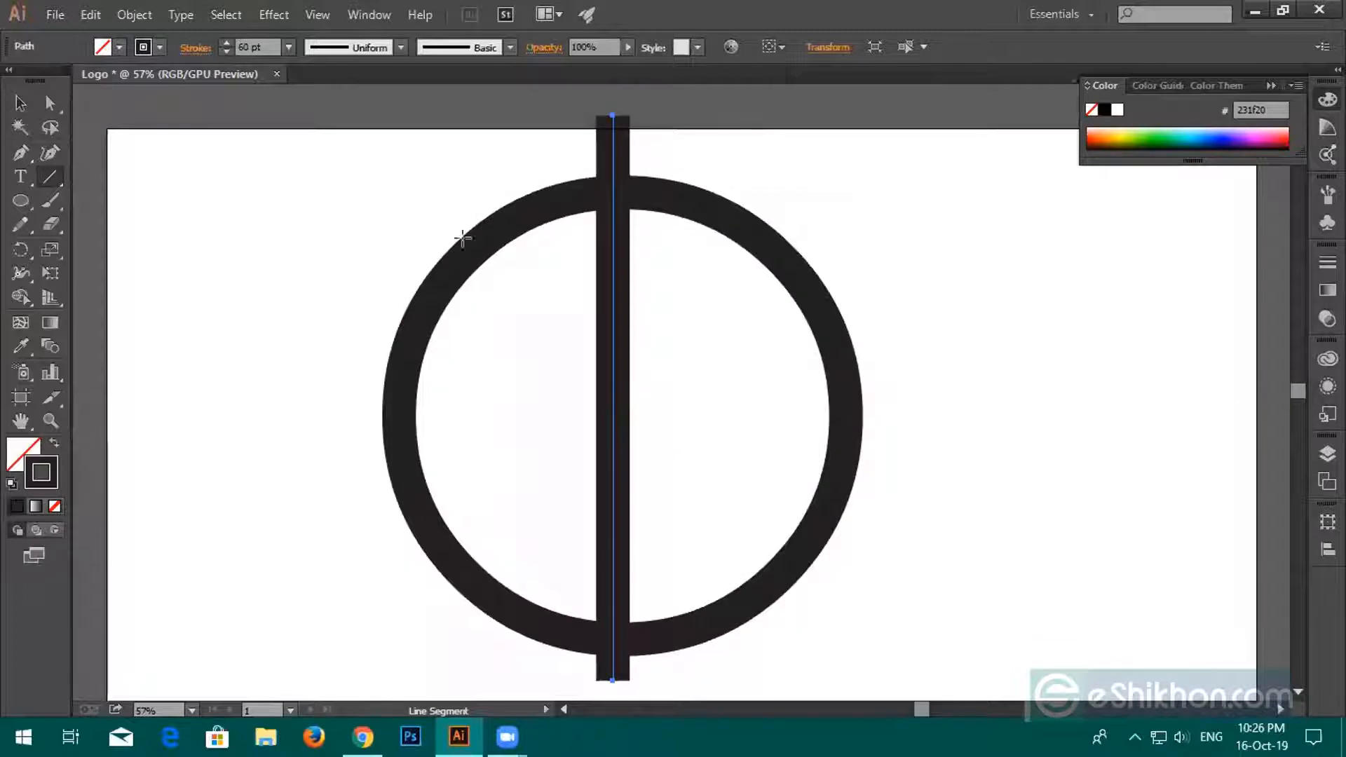
pyautogui.click(25, 103)
pyautogui.moveTo(614, 345); pyautogui.dragTo(405, 385)
pyautogui.hotkey('ctrl', 'z')
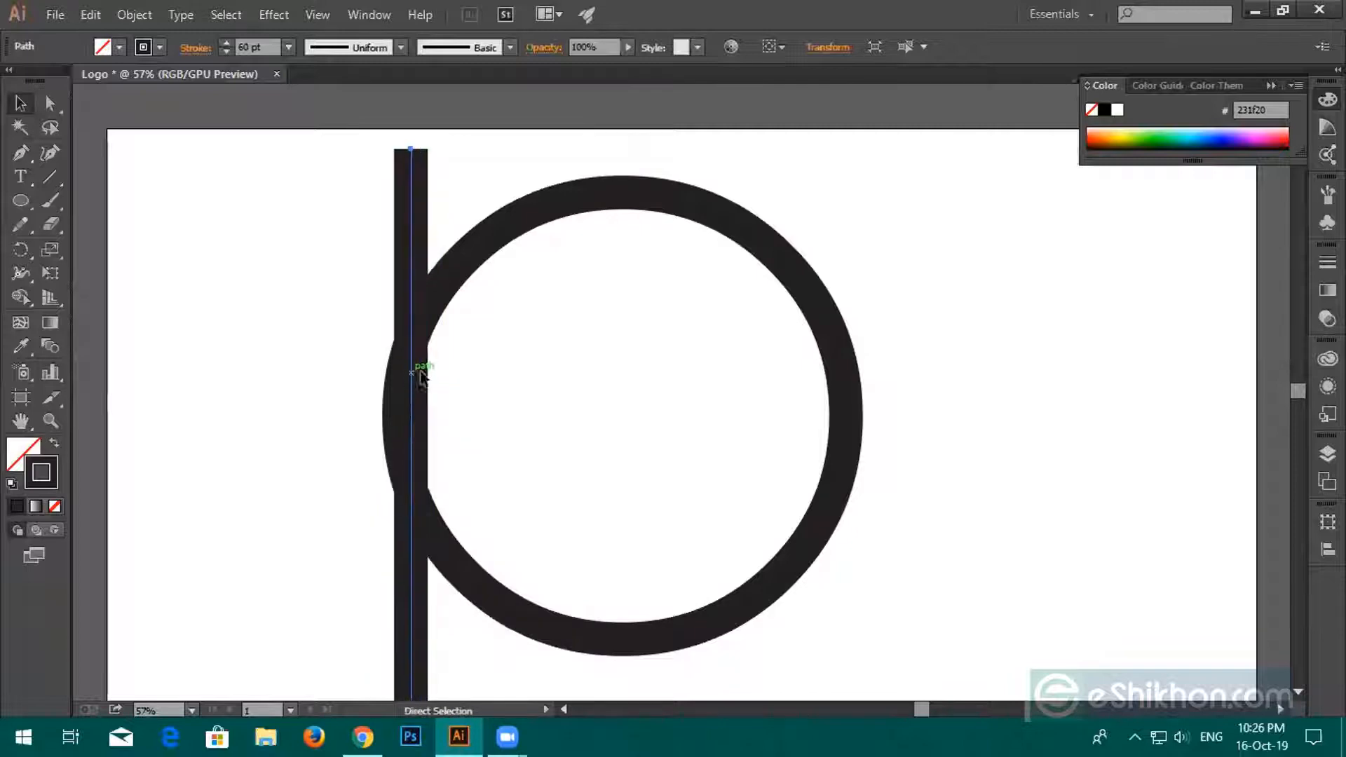
pyautogui.hotkey('ctrl', 'z')
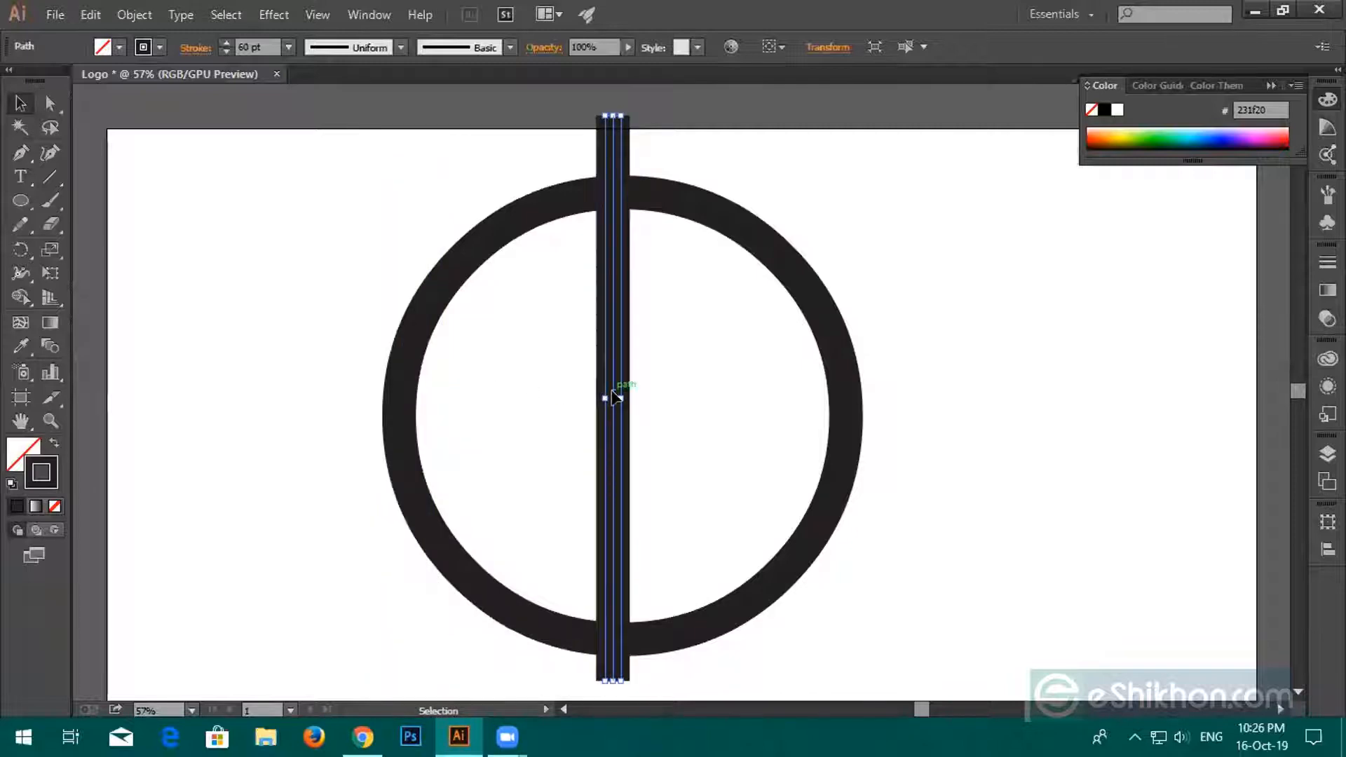
# Copy the vertical line to the circle's left side and left-align the copy with the circle.
pyautogui.moveTo(613, 390); pyautogui.dragTo(440, 402)
pyautogui.scroll(1, 393, 422)
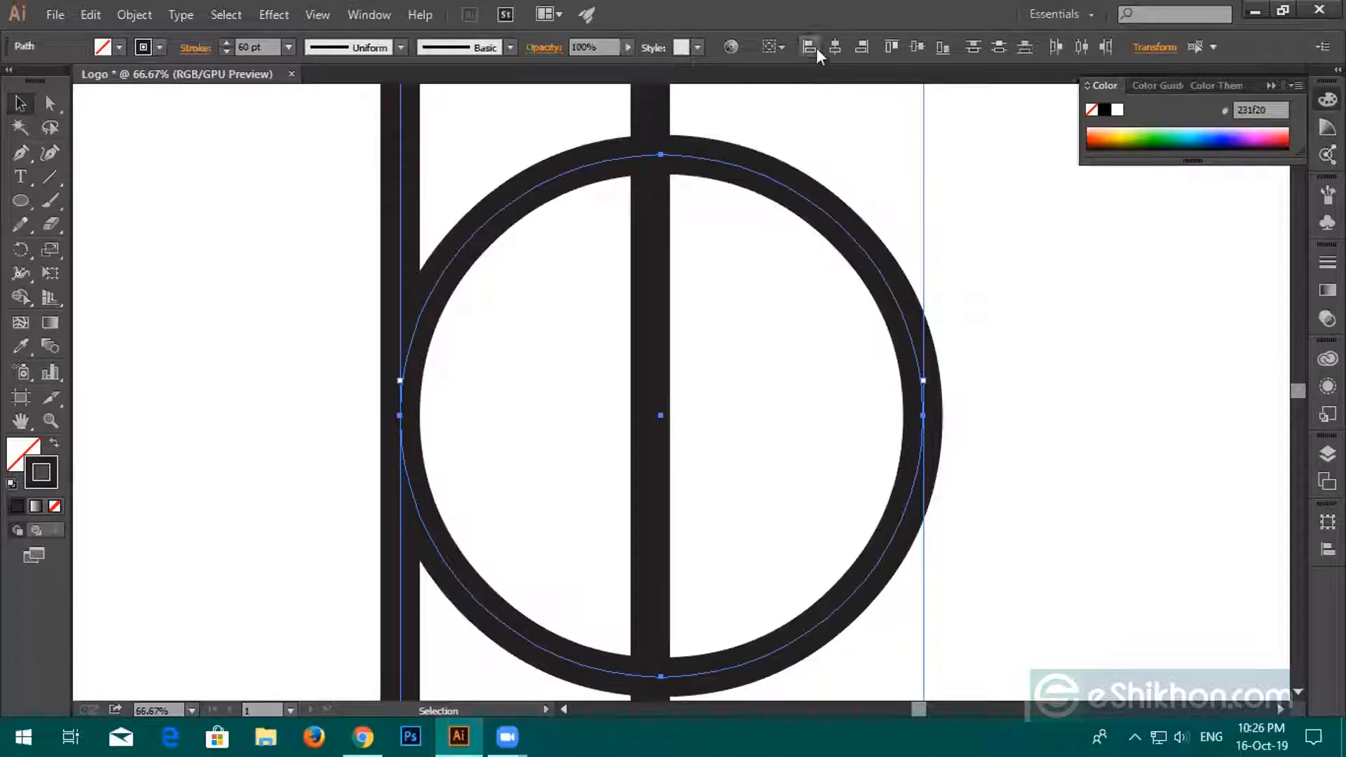
pyautogui.click(816, 48)
# Copy the middle vertical line to the circle's right side and right-align the copy with the circle.
pyautogui.click(481, 406)
pyautogui.click(650, 412)
pyautogui.moveTo(651, 416); pyautogui.dragTo(917, 405)
pyautogui.moveTo(979, 367); pyautogui.dragTo(881, 409)
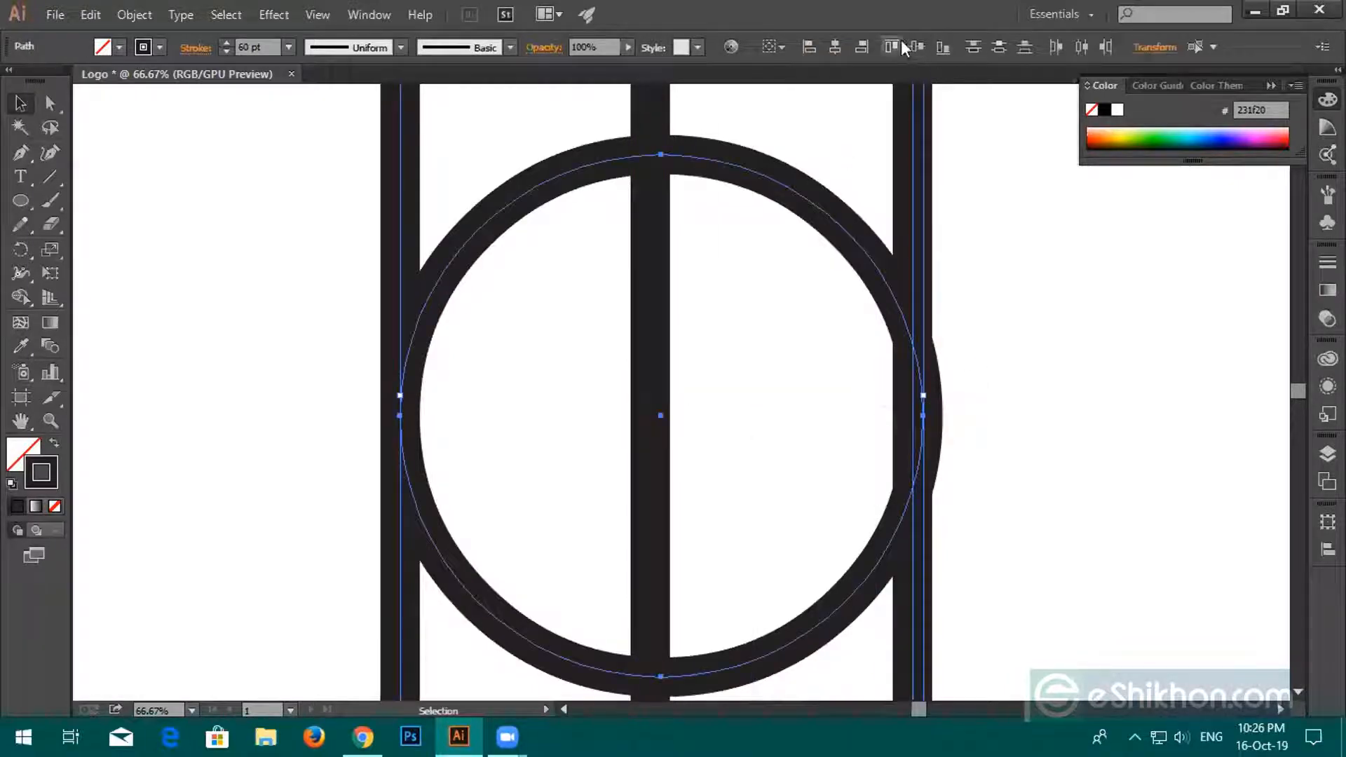
pyautogui.click(867, 49)
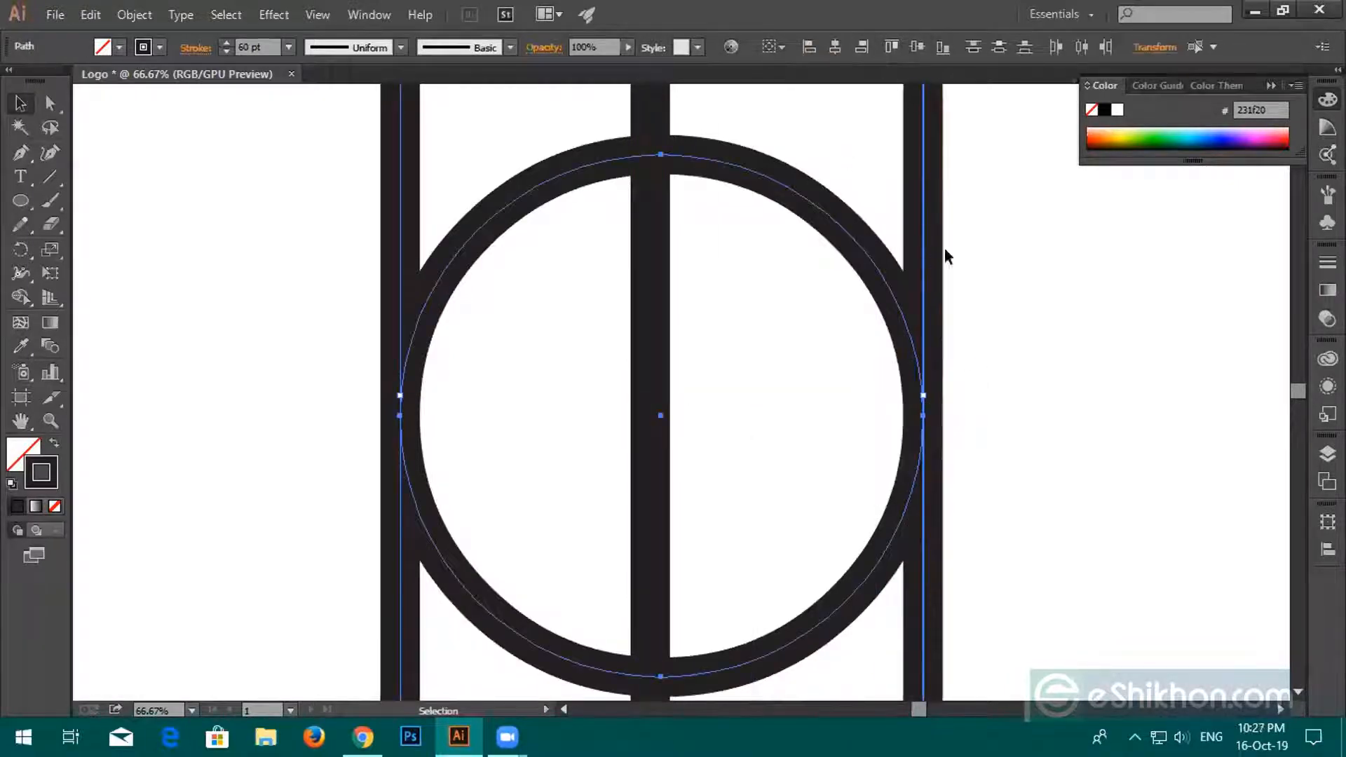
# Duplicate the circle's left vertical line twice into its left half as two closely spaced lines, and clear the selection.
pyautogui.click(1038, 321)
pyautogui.scroll(2, 700, 290)
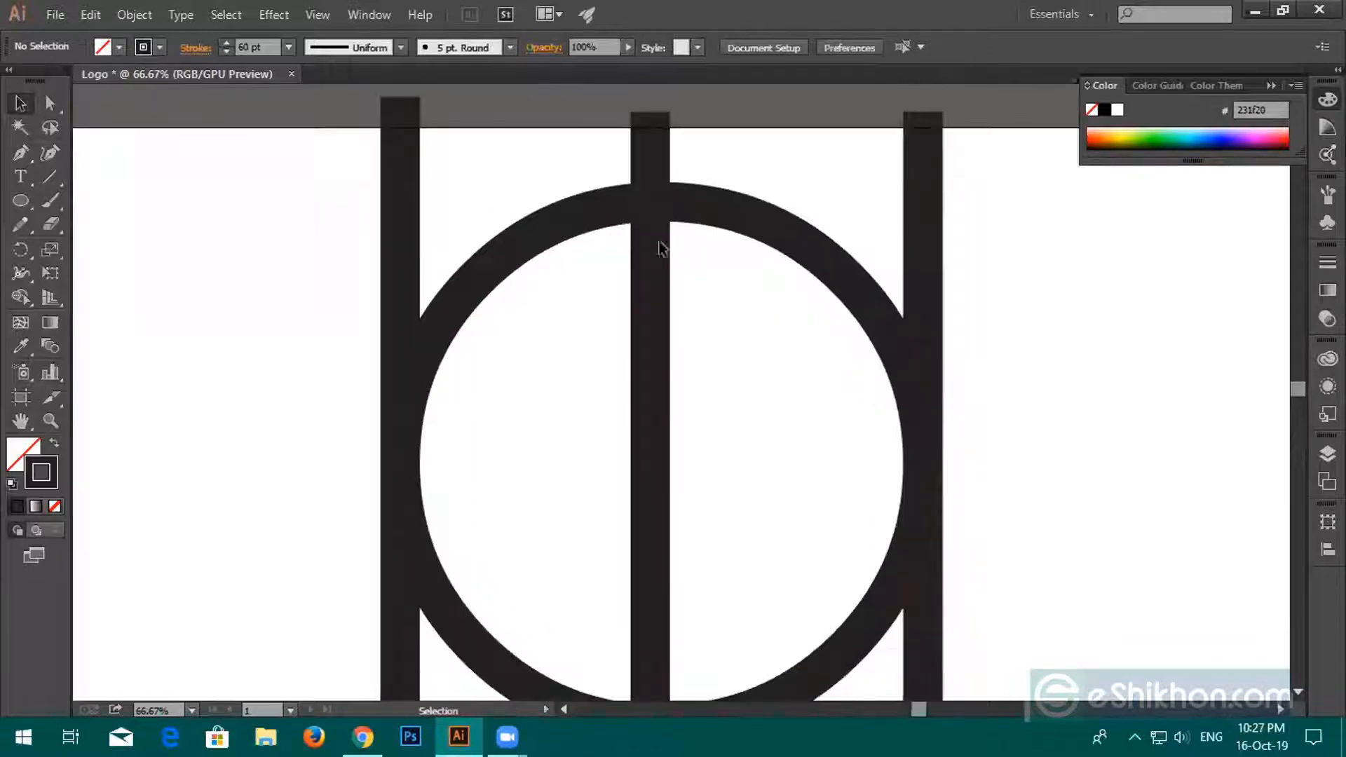
pyautogui.moveTo(401, 255); pyautogui.dragTo(570, 244)
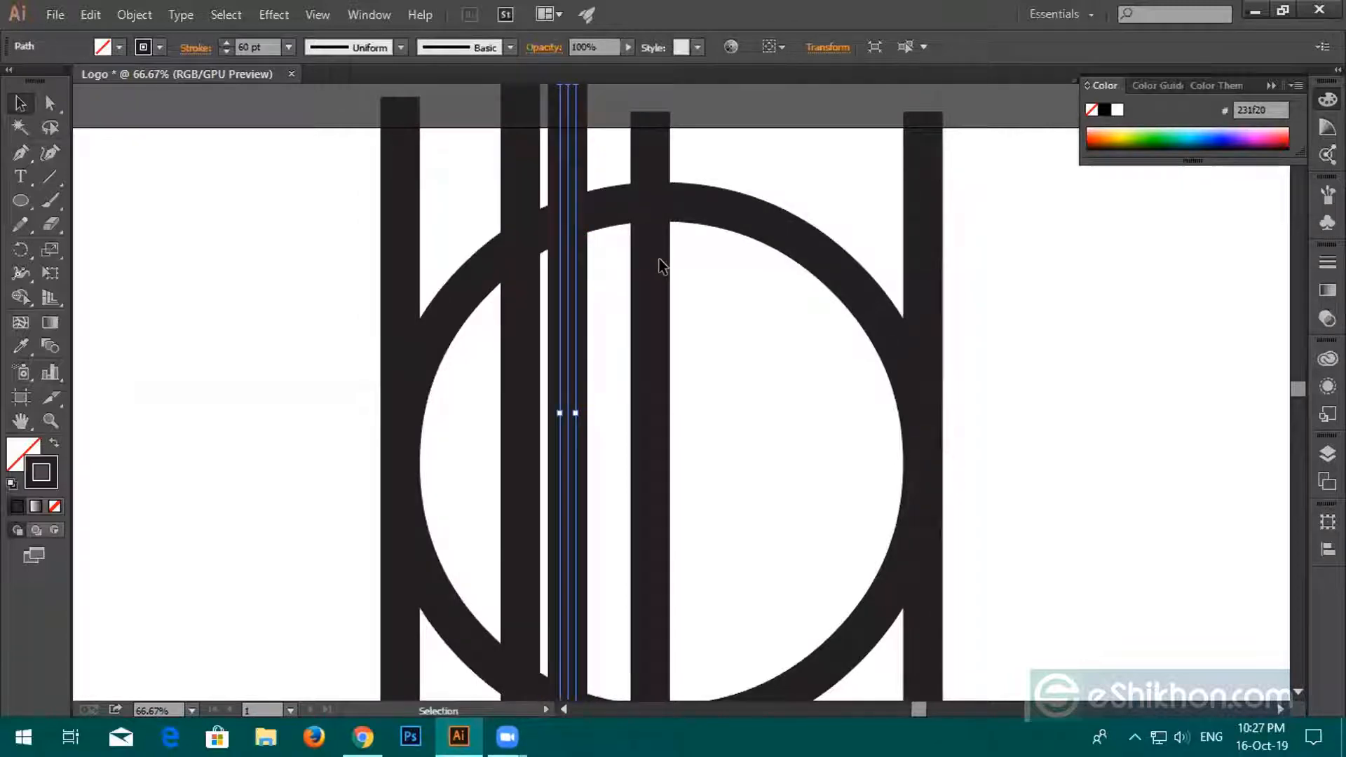
pyautogui.hotkey('ctrl', 'shift', 'a')
pyautogui.scroll(-2, 662, 284)
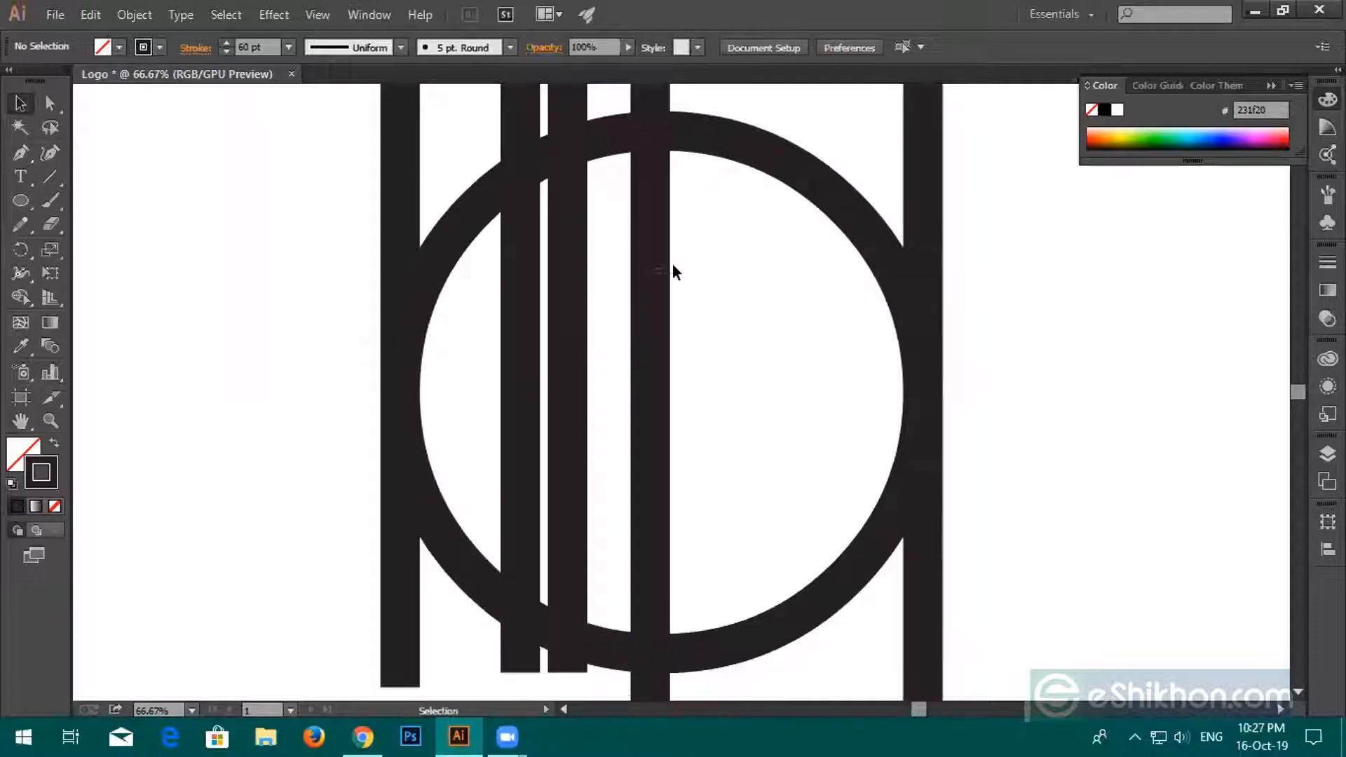
# Copy the middle vertical line beside itself right of centre, then delete both of these lines.
pyautogui.moveTo(655, 321); pyautogui.dragTo(759, 300)
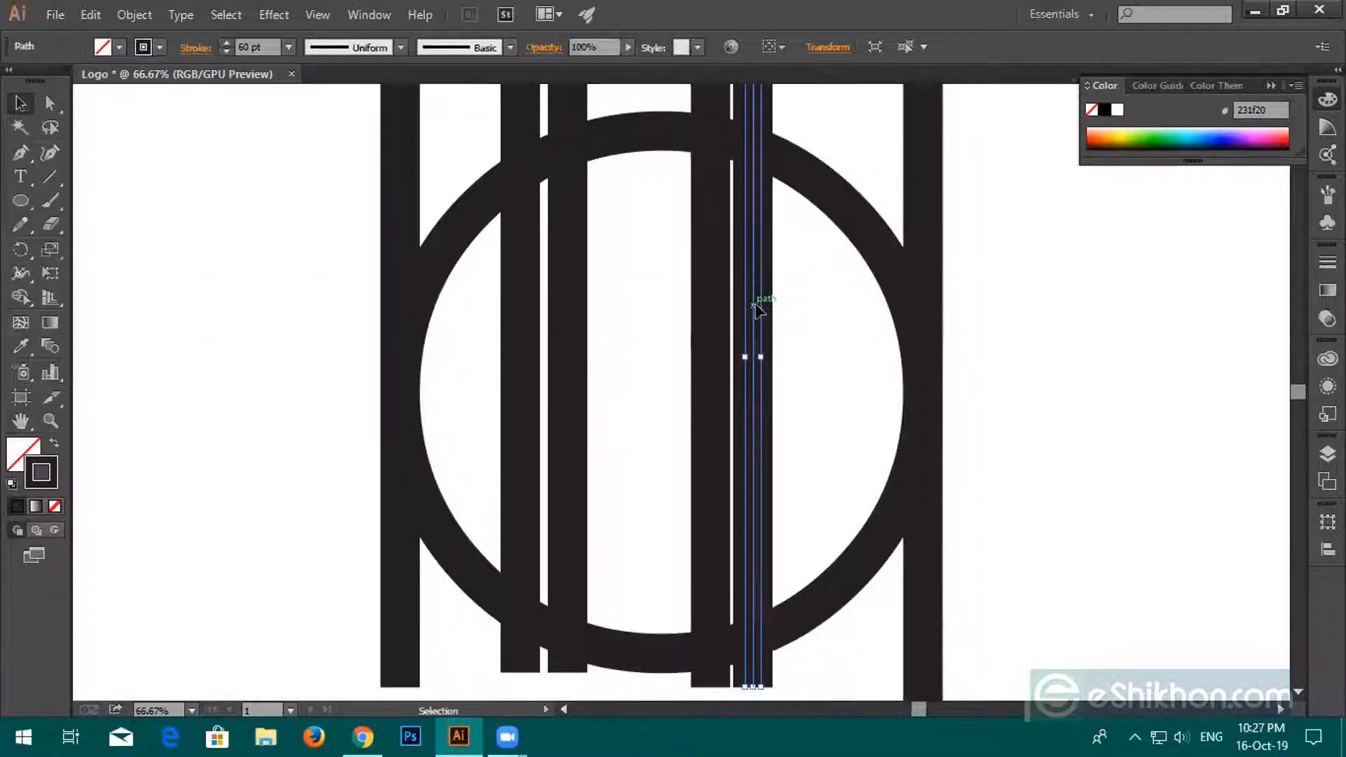
pyautogui.moveTo(654, 347); pyautogui.dragTo(783, 383)
pyautogui.press('Delete')
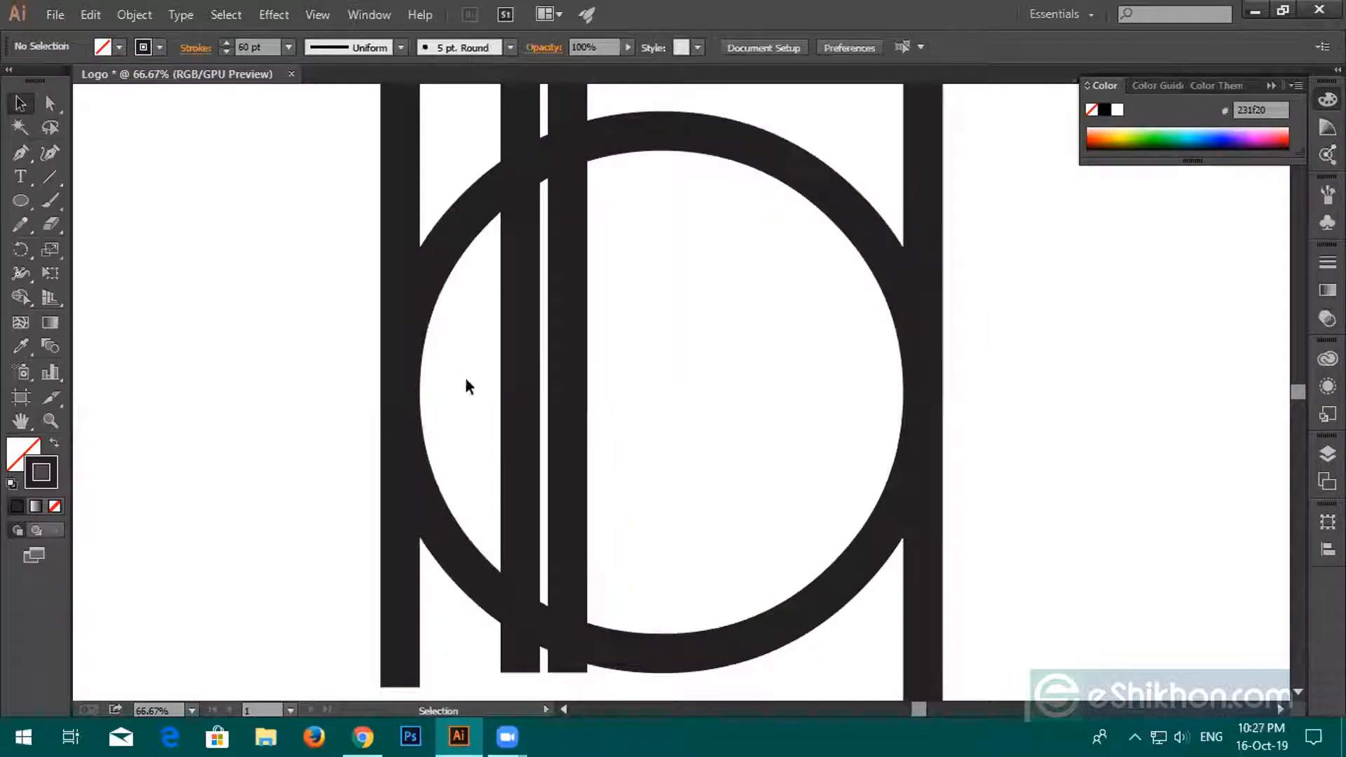
# Nudge the two lines in the circle's left half to leave a narrow gap between them.
pyautogui.scroll(1, 469, 385)
pyautogui.moveTo(553, 376); pyautogui.dragTo(463, 322)
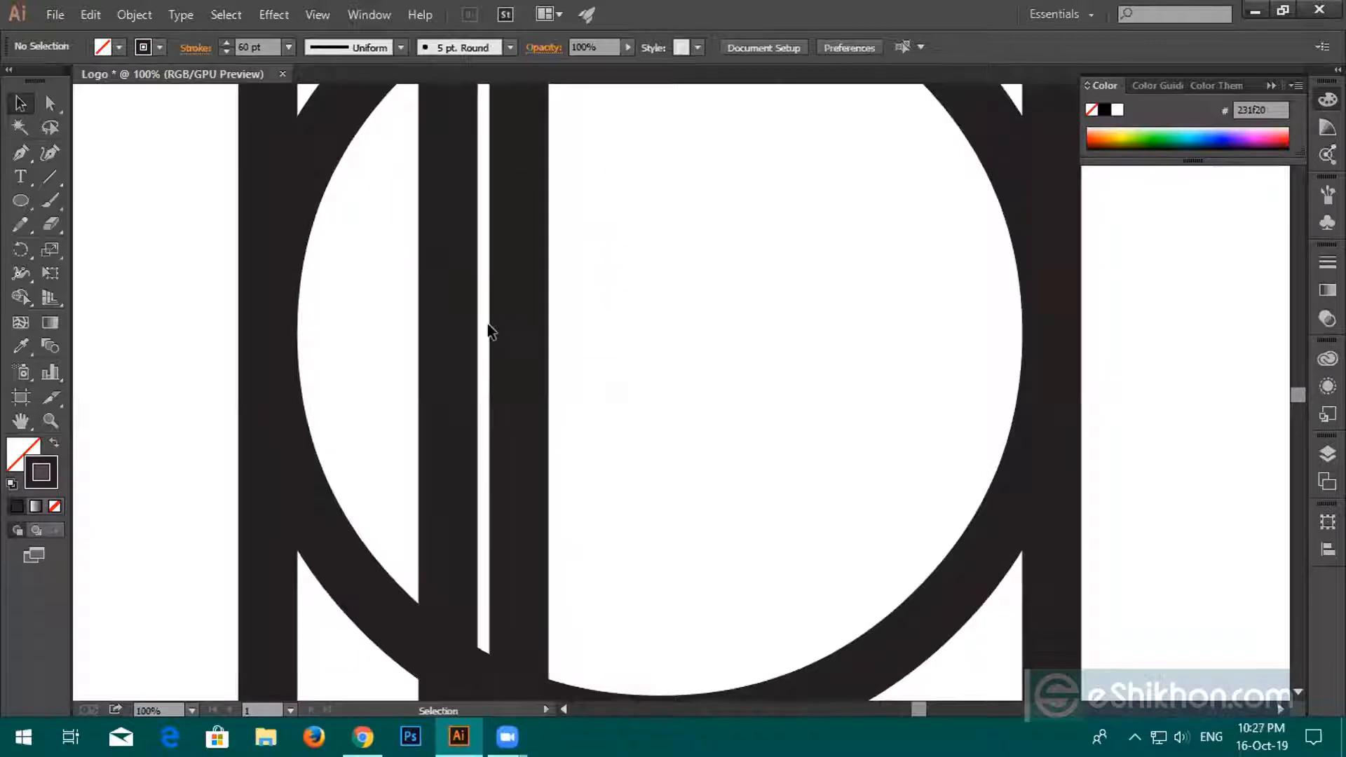
pyautogui.click(449, 325)
pyautogui.press('Right')
pyautogui.press('Right')
pyautogui.press('Right')
pyautogui.press('Right')
pyautogui.press('Right')
pyautogui.press('Right')
pyautogui.press('Right')
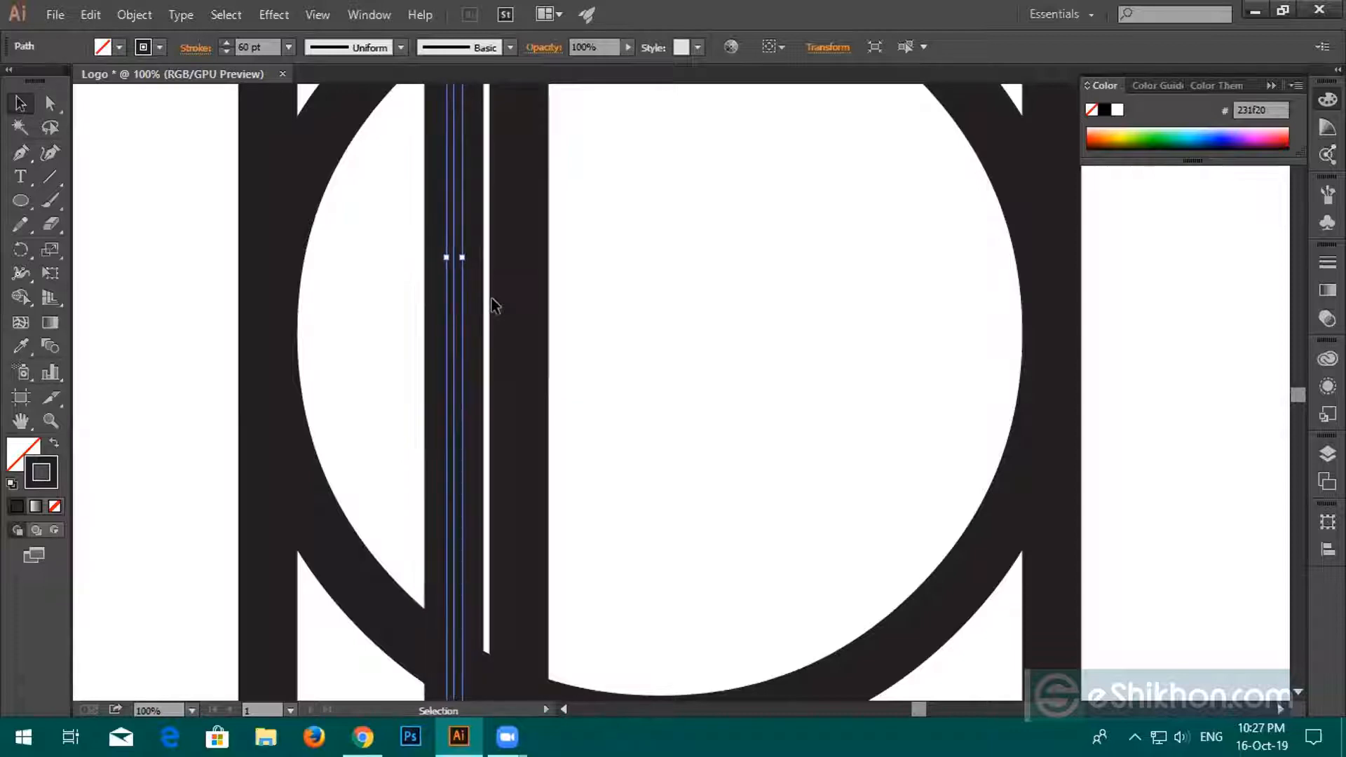
pyautogui.click(511, 314)
pyautogui.click(520, 310)
pyautogui.press('Right')
pyautogui.press('Right')
# Copy the line pair into the circle's right half, and shift the original pair slightly to the right.
pyautogui.moveTo(355, 306); pyautogui.dragTo(609, 339)
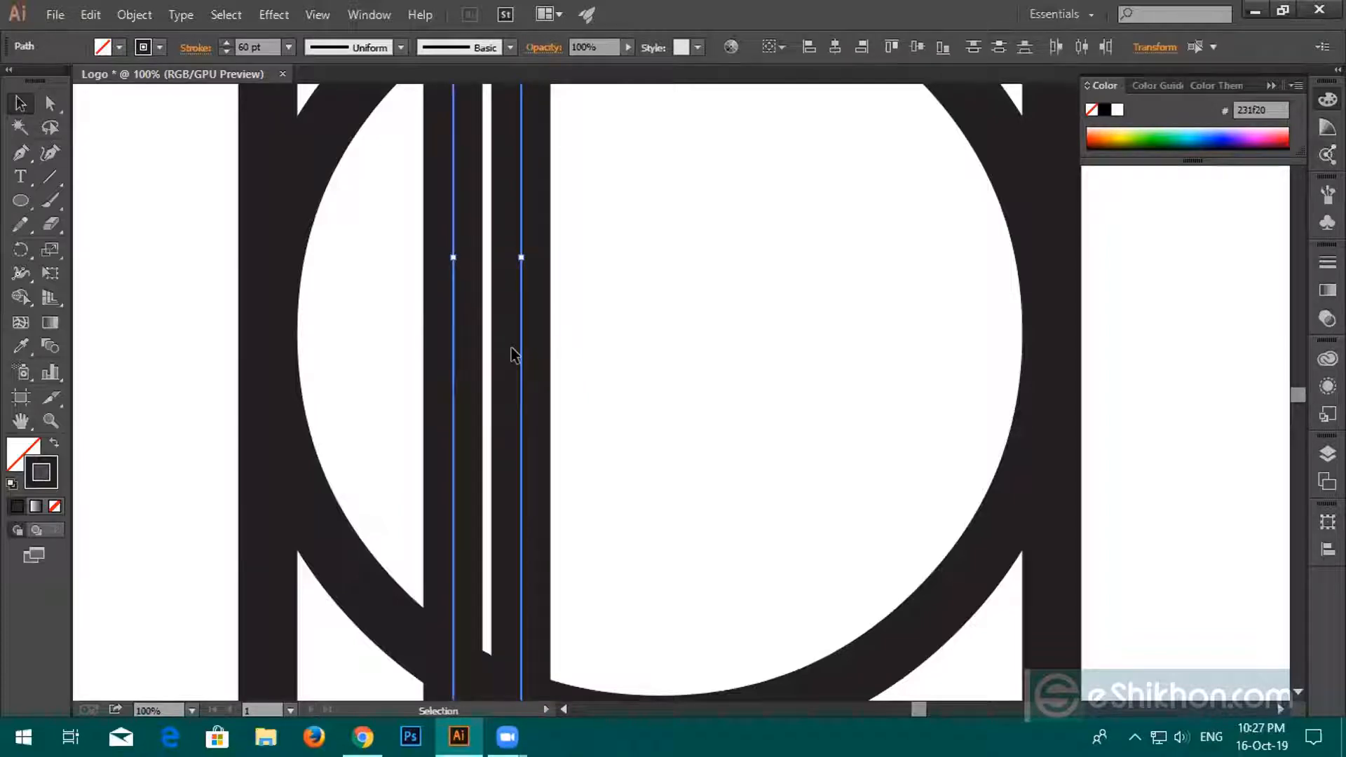
pyautogui.moveTo(511, 348); pyautogui.dragTo(657, 350)
pyautogui.moveTo(408, 323); pyautogui.dragTo(604, 343)
pyautogui.moveTo(520, 349); pyautogui.dragTo(805, 348)
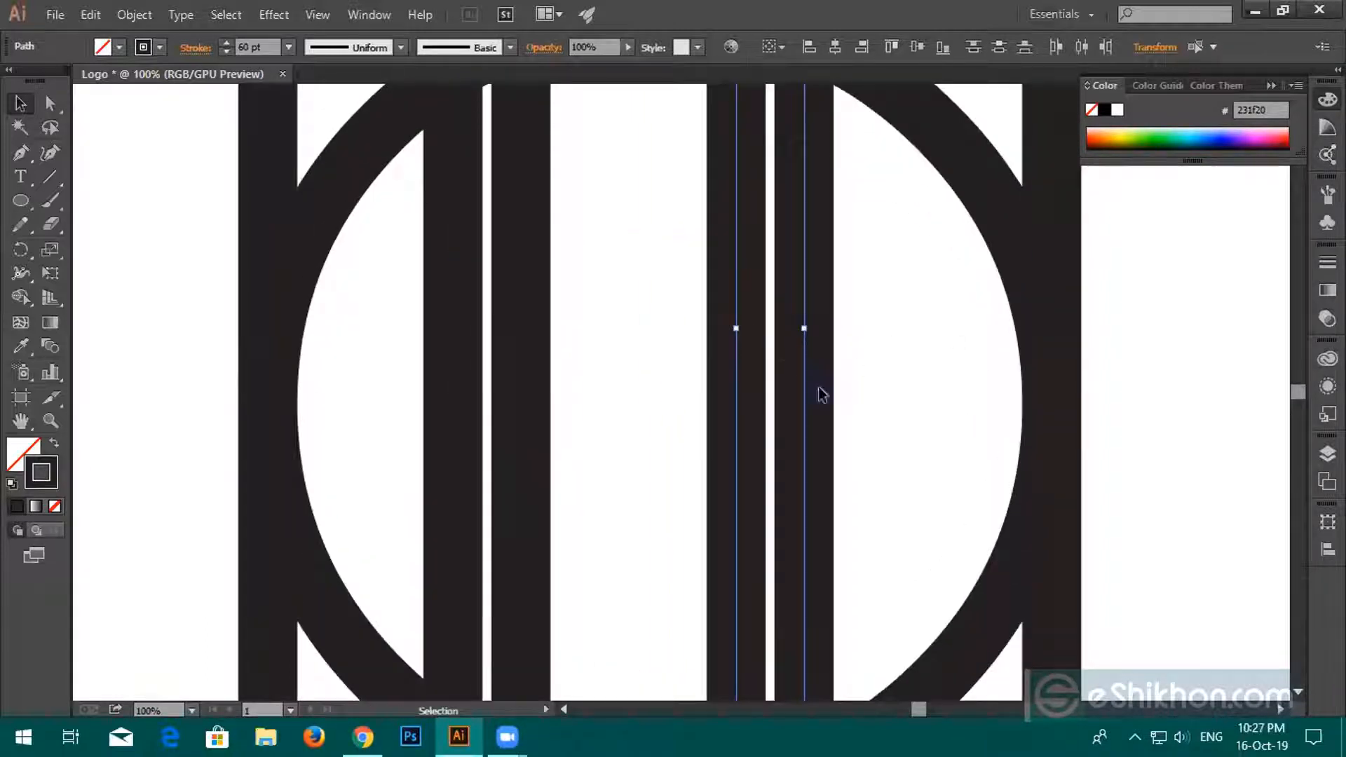
pyautogui.moveTo(401, 328); pyautogui.dragTo(541, 349)
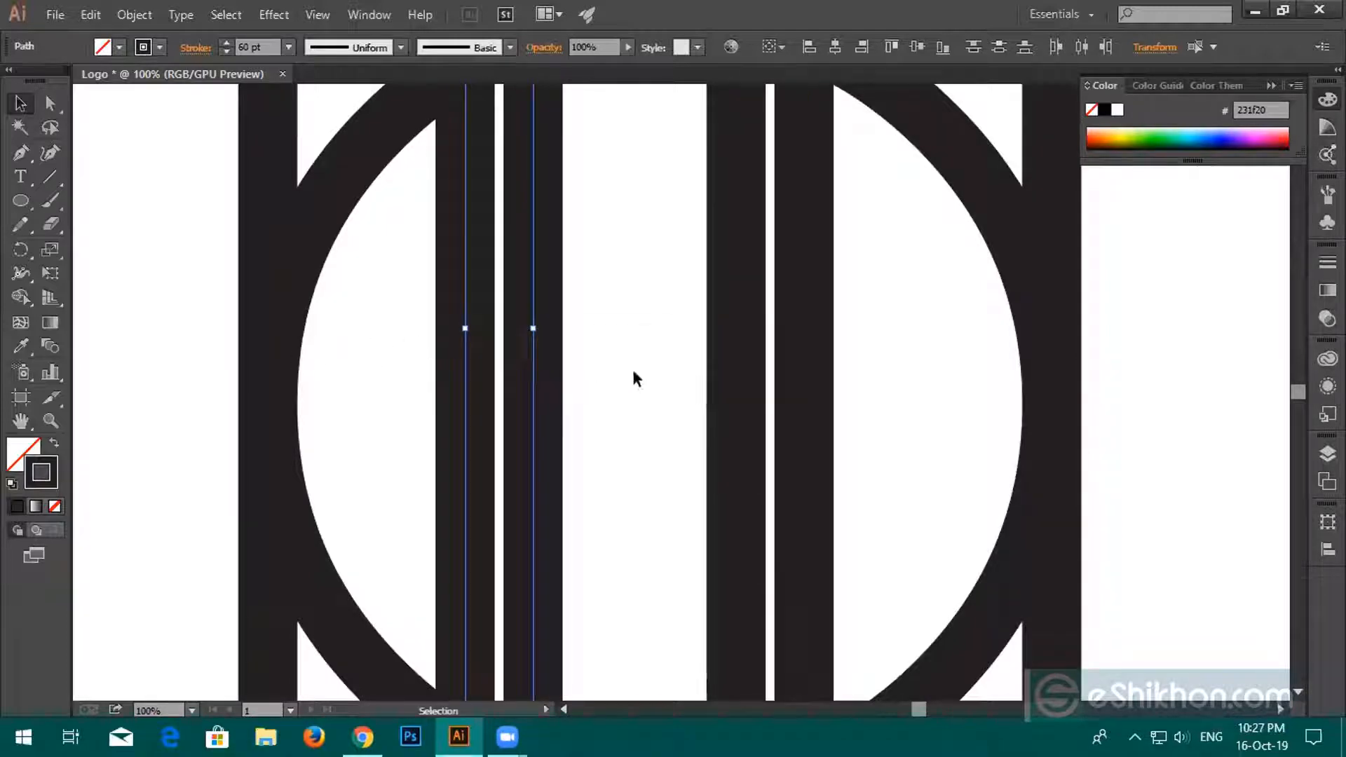
pyautogui.scroll(-3, 631, 358)
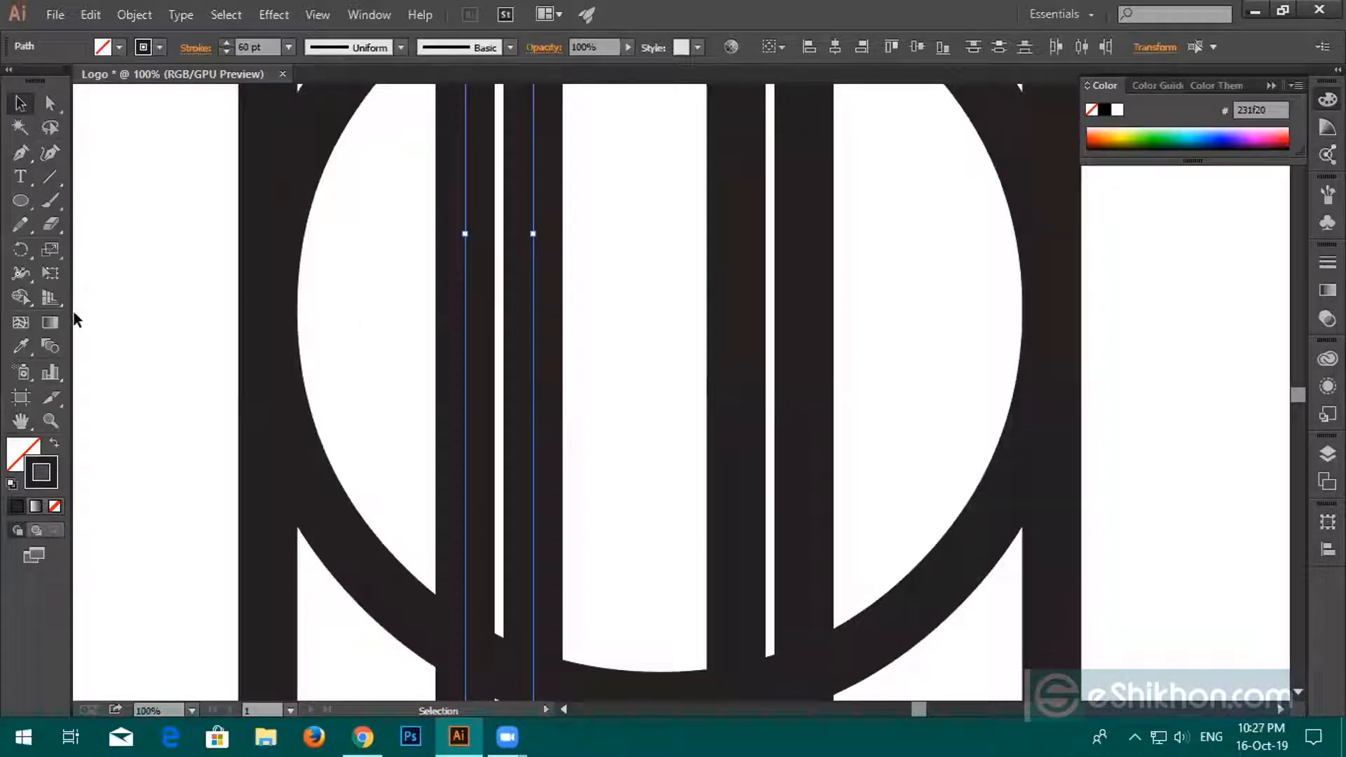
pyautogui.click(21, 201)
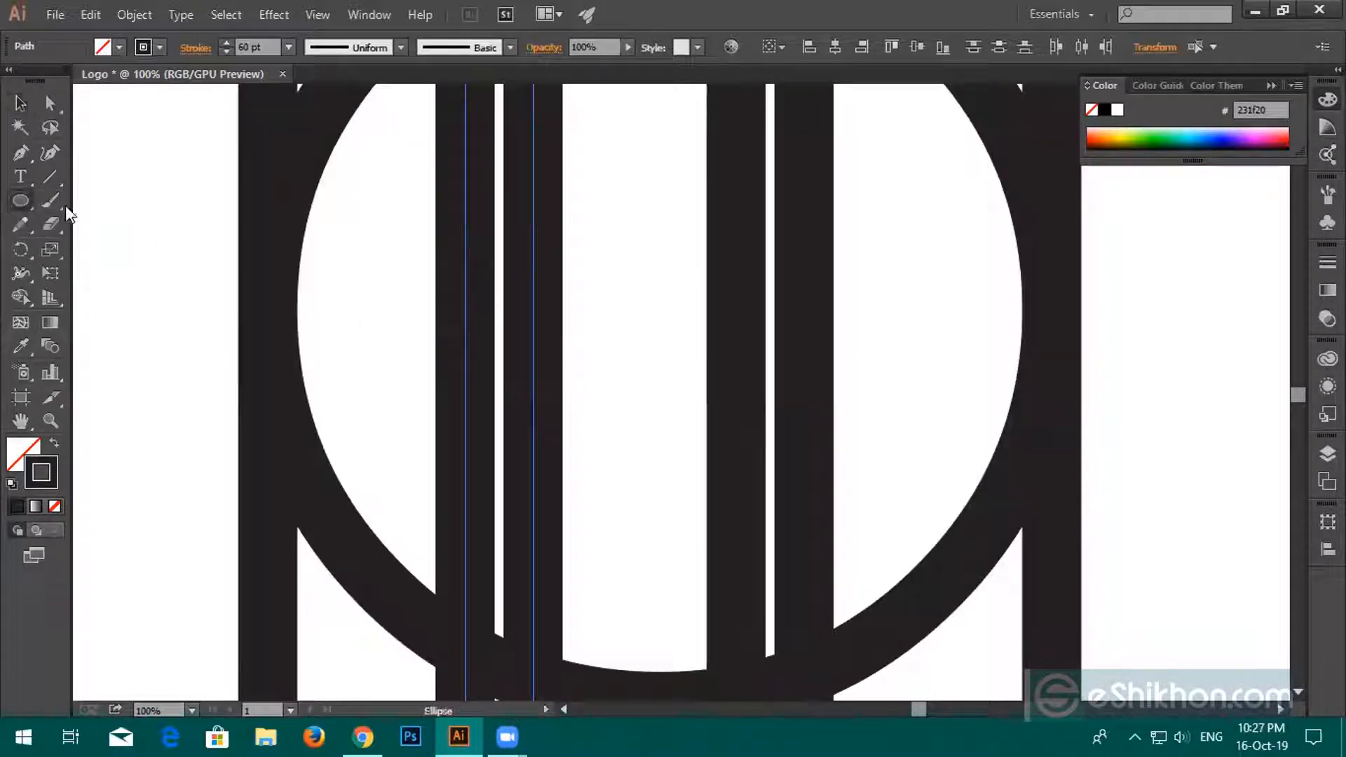
pyautogui.moveTo(20, 201); pyautogui.dragTo(84, 205)
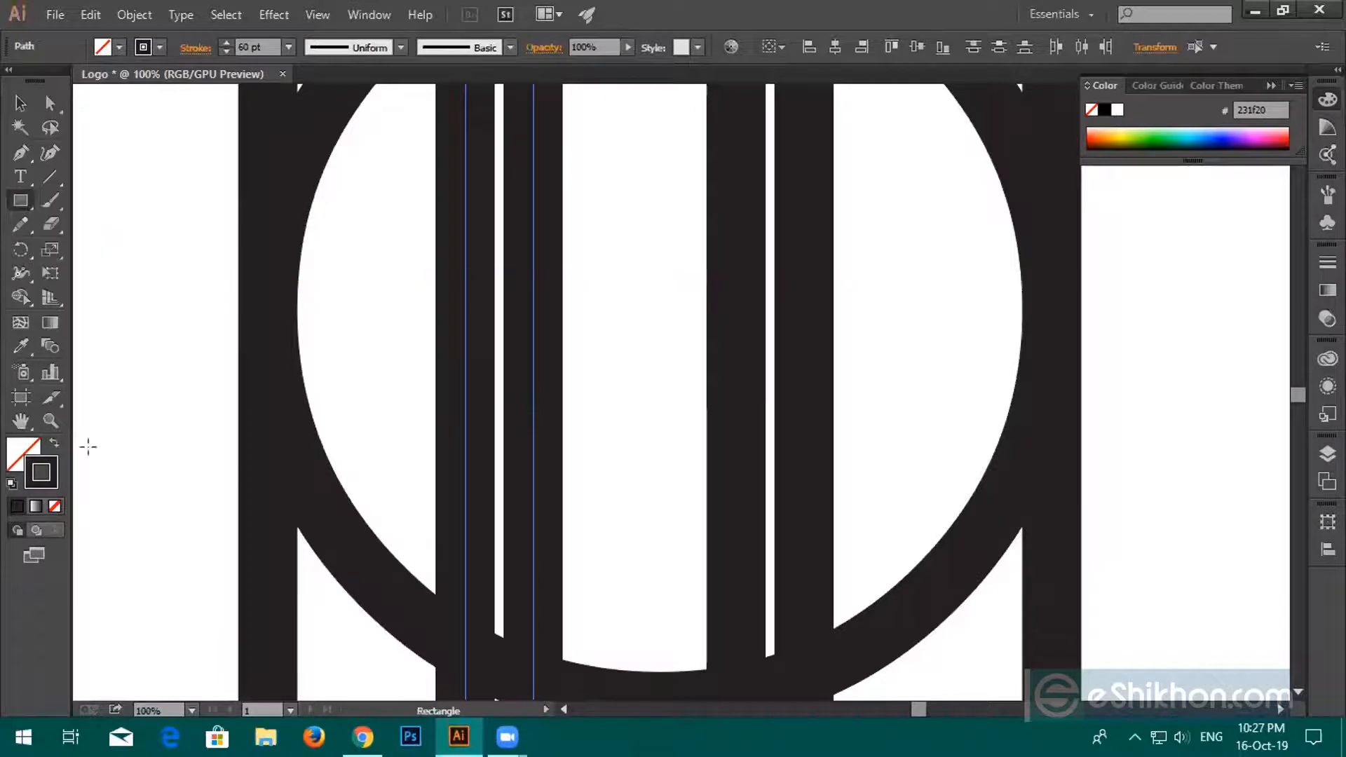
pyautogui.click(56, 449)
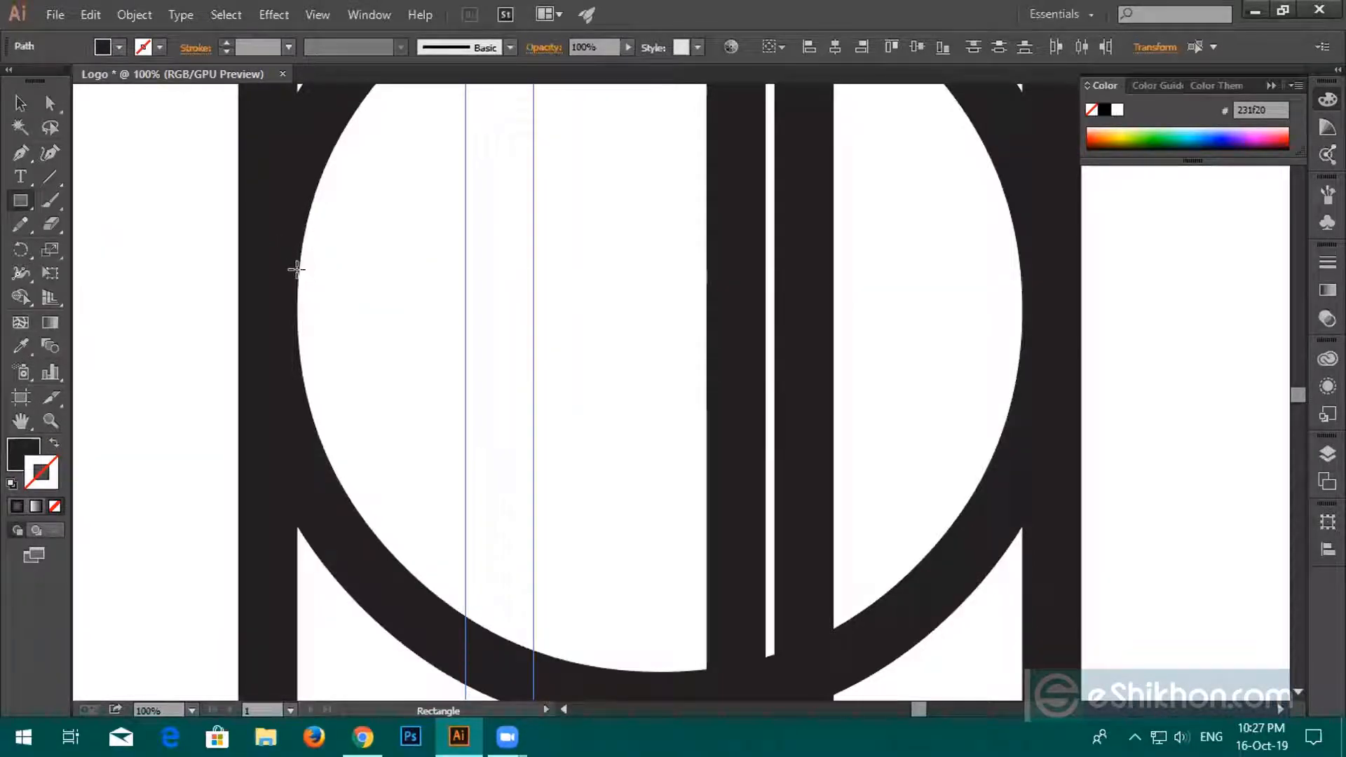
pyautogui.click(20, 103)
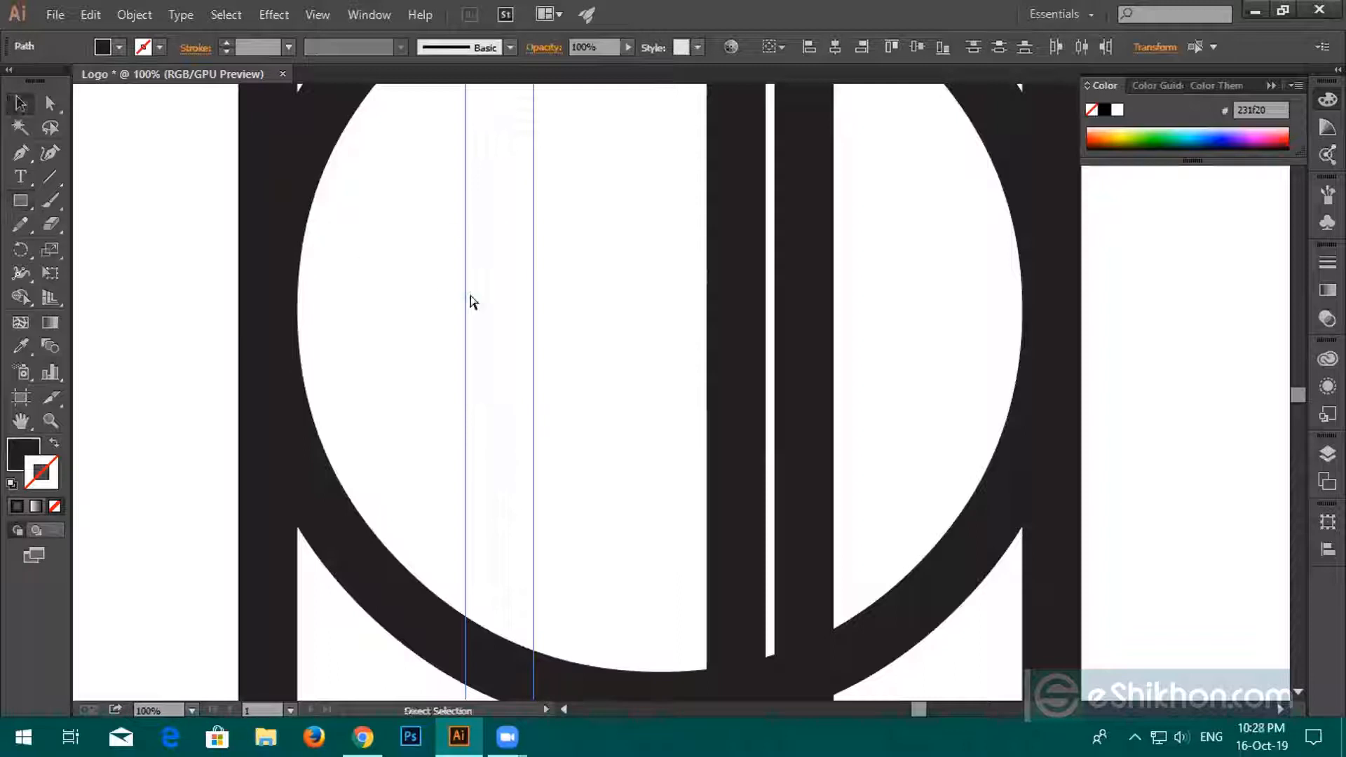
pyautogui.hotkey('shift', 'x')
pyautogui.click(153, 257)
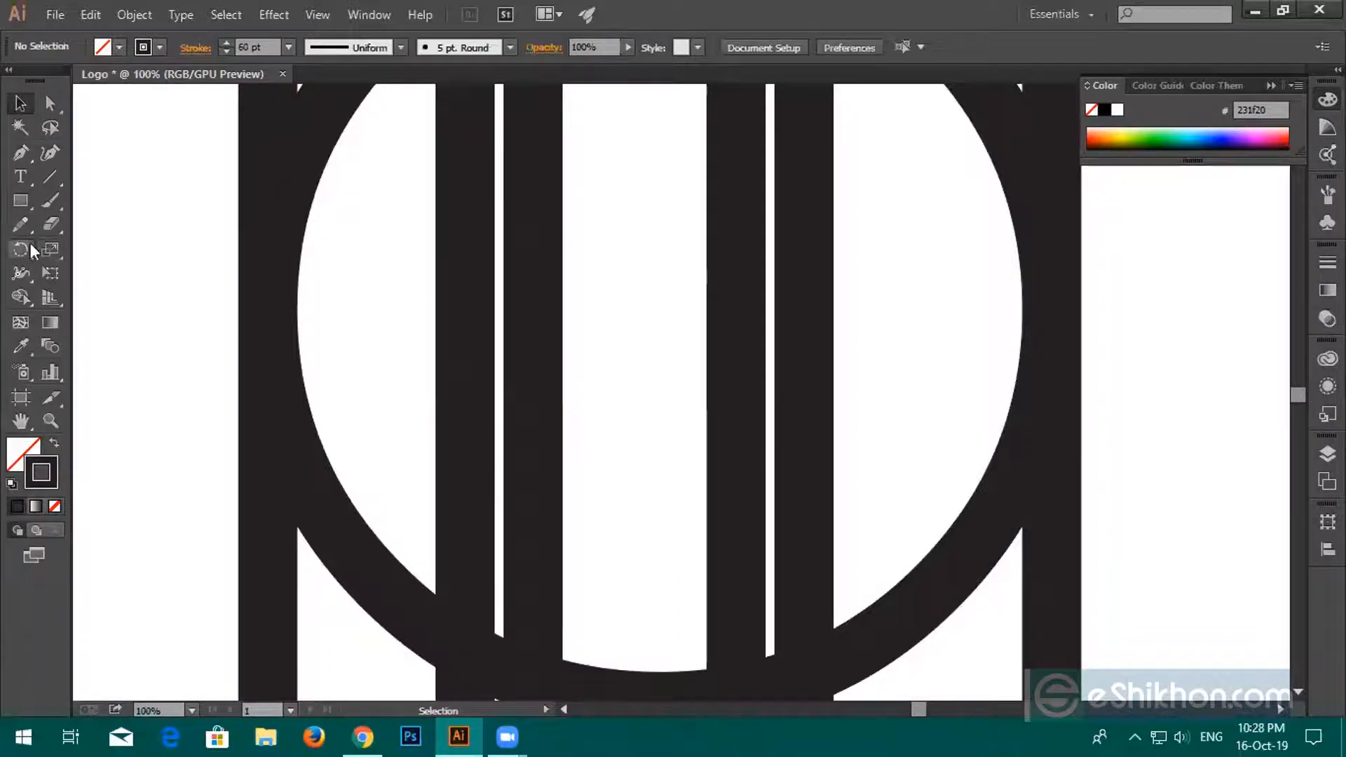
# Draw a flat blue ellipse without a stroke, spanning the gap between the circle's left inner edge and the left line pair.
pyautogui.click(21, 201)
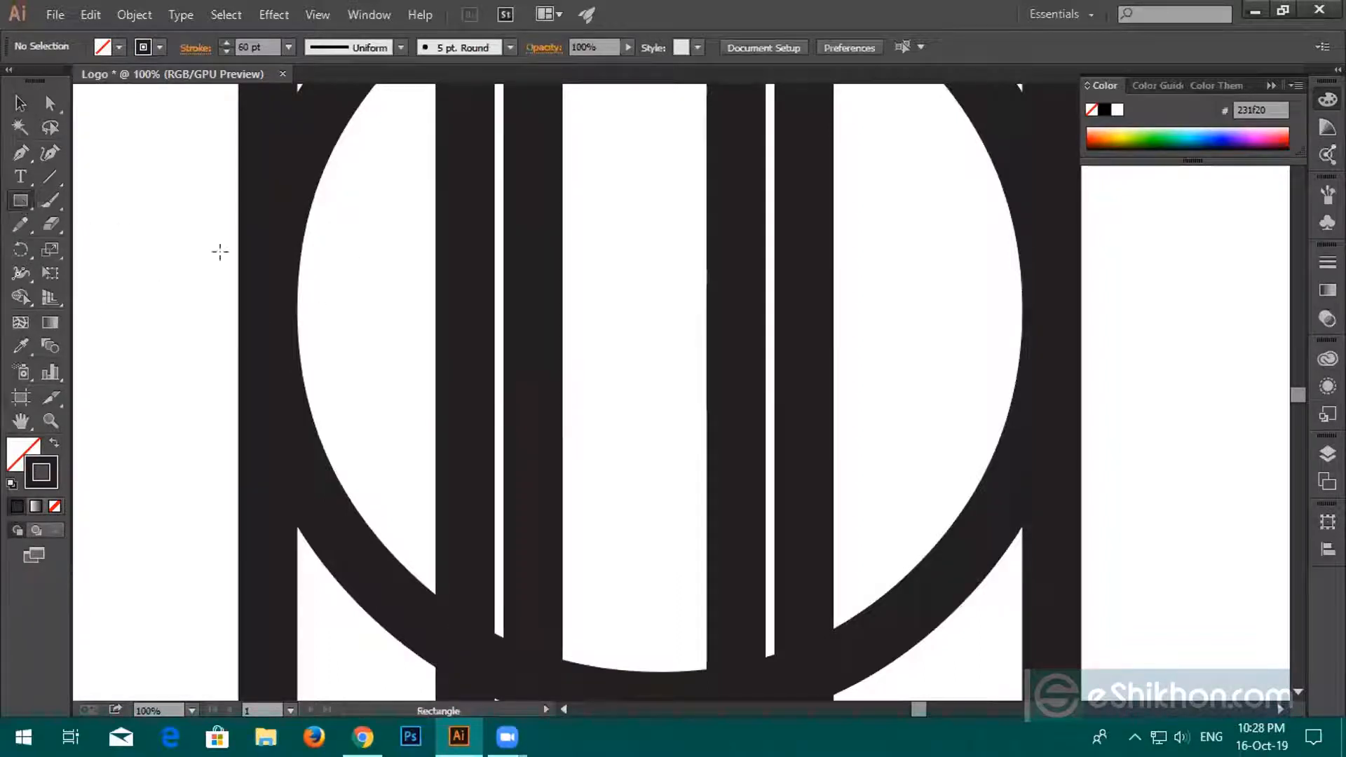
pyautogui.moveTo(20, 203); pyautogui.dragTo(87, 244)
pyautogui.click(117, 48)
pyautogui.click(110, 84)
pyautogui.moveTo(300, 256); pyautogui.dragTo(436, 303)
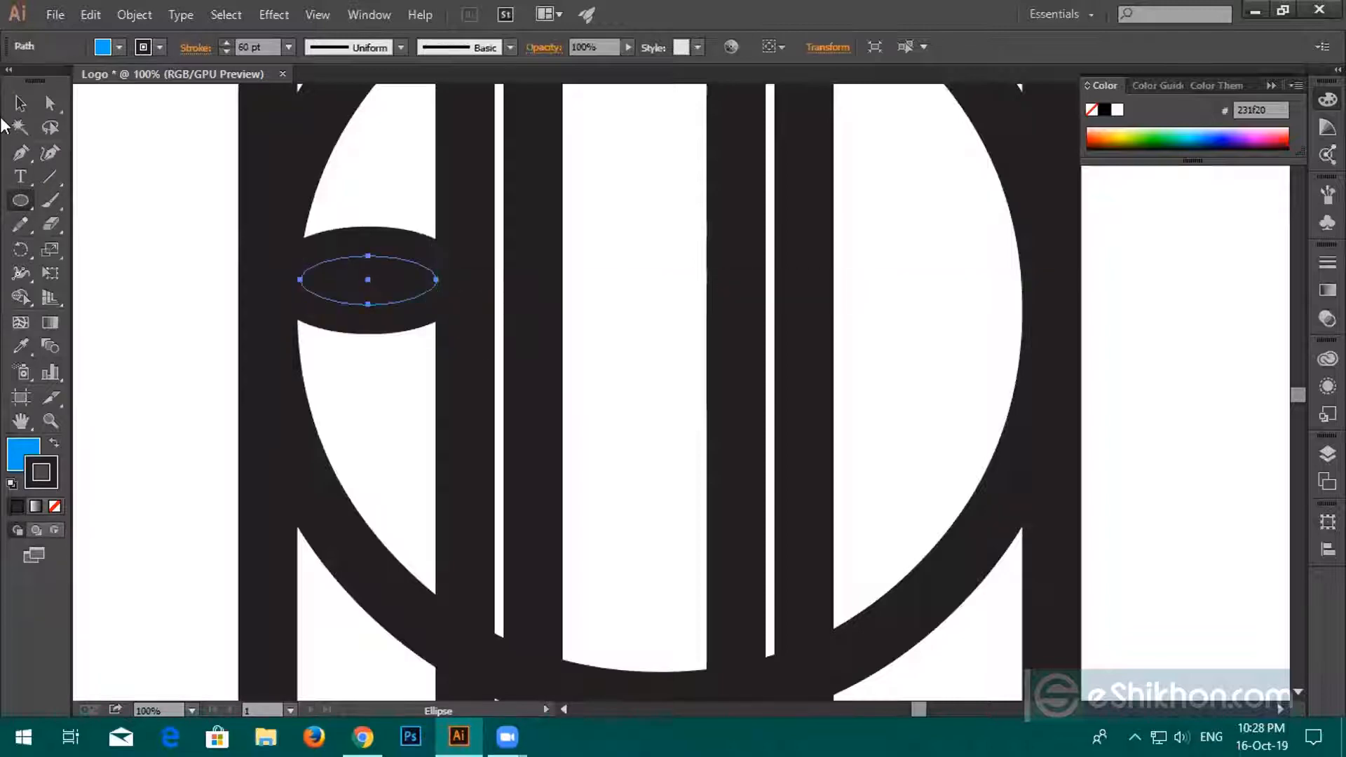
pyautogui.click(21, 104)
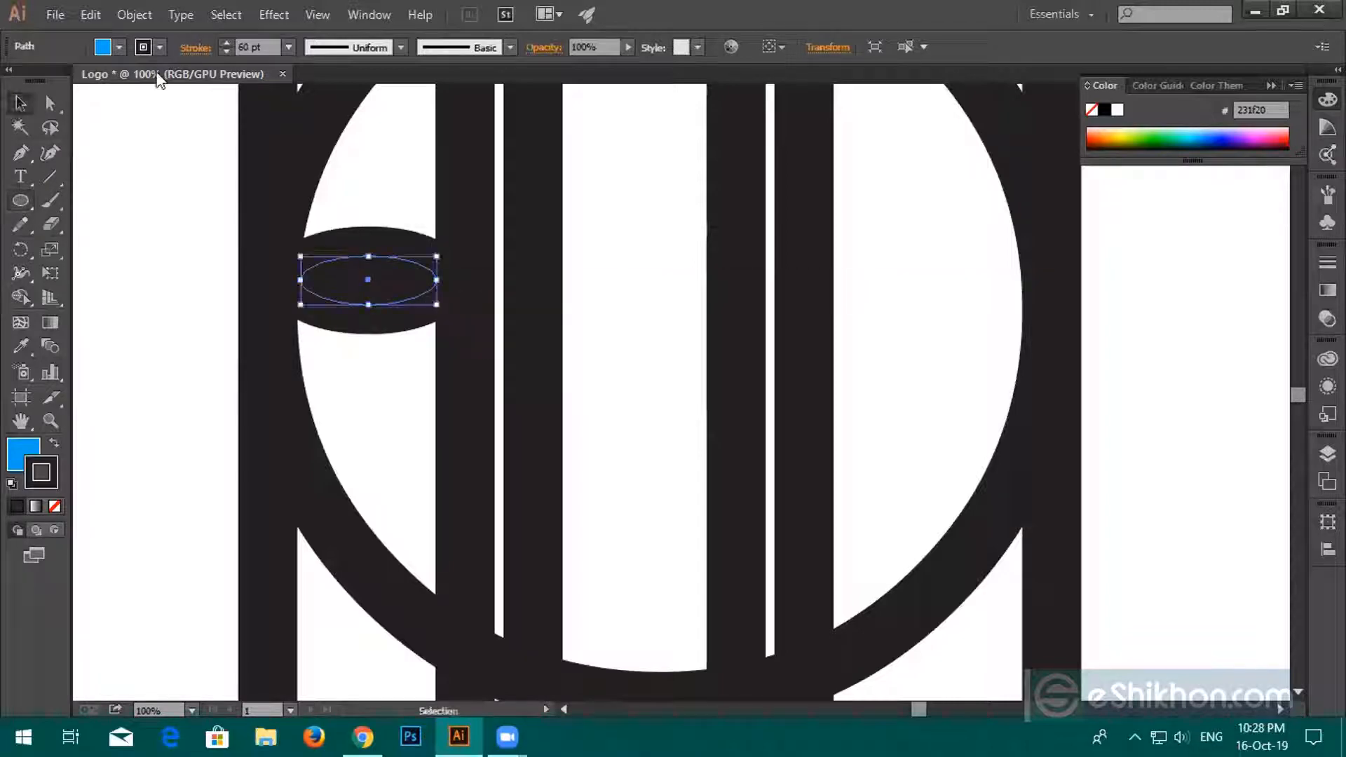
pyautogui.click(56, 505)
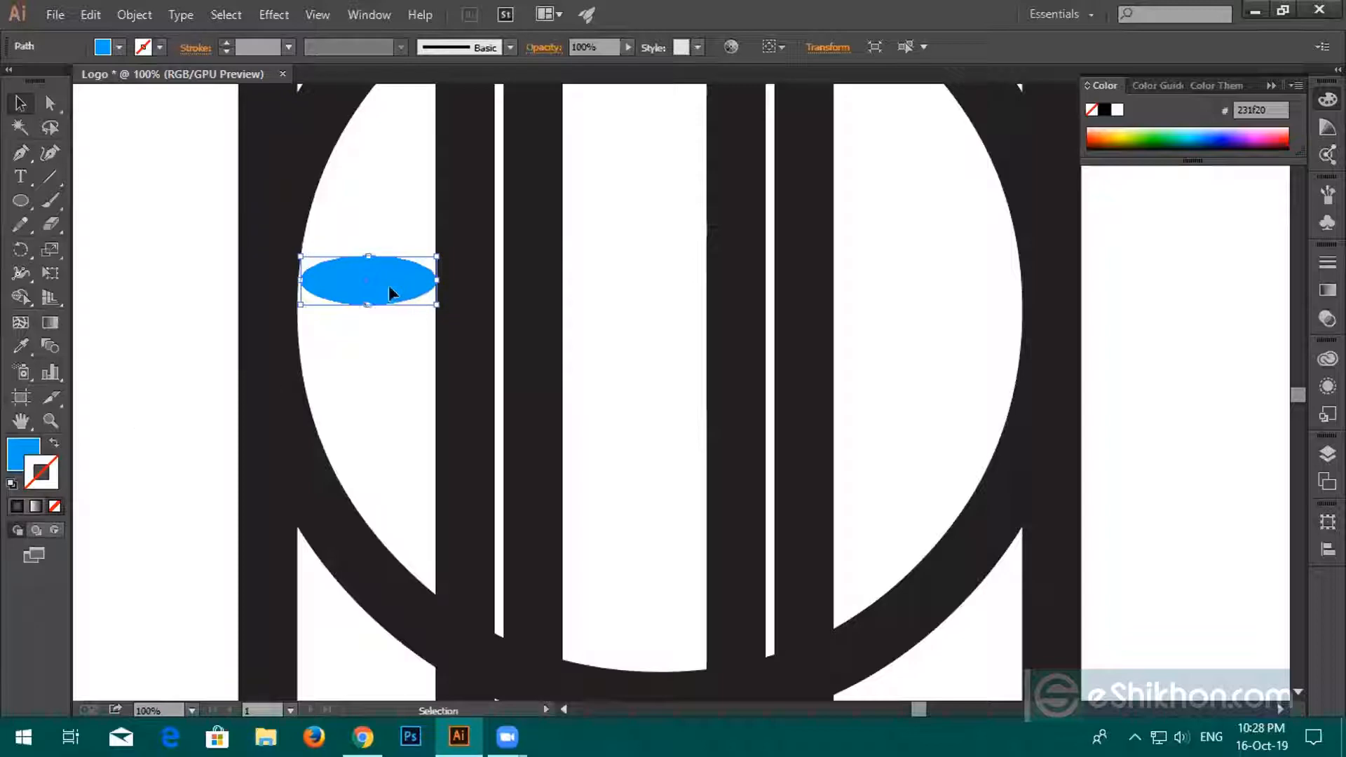
# Fine-tune the blue ellipse's position to fit between the circle's left inner edge and the left line pair.
pyautogui.scroll(2, 393, 293)
pyautogui.moveTo(347, 275); pyautogui.dragTo(342, 276)
pyautogui.click(344, 277)
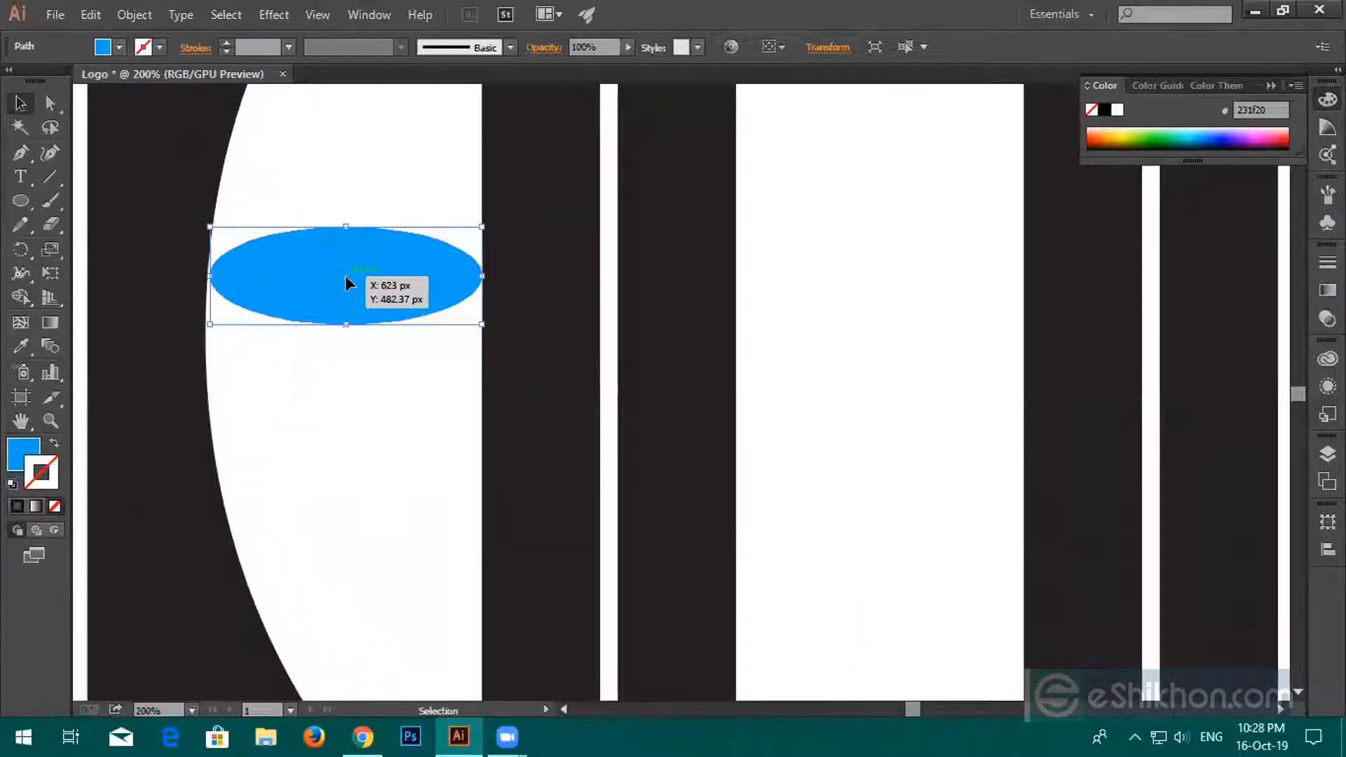
pyautogui.moveTo(204, 276); pyautogui.dragTo(173, 278)
pyautogui.scroll(2, 241, 283)
pyautogui.scroll(-1, 303, 280)
pyautogui.scroll(-4, 307, 279)
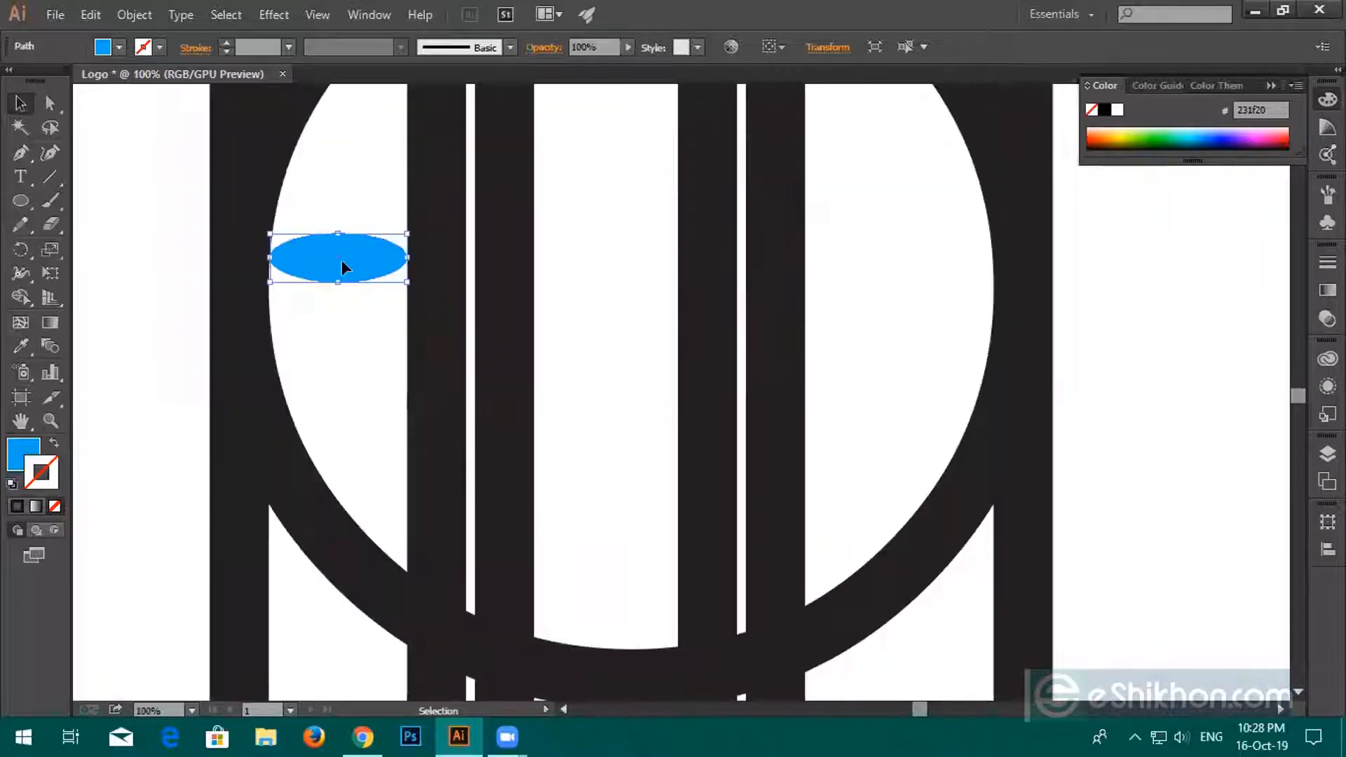
# Copy the blue ellipse into the gap between the two line pairs and into the gap at the circle's right inner edge.
pyautogui.scroll(1, 348, 270)
pyautogui.moveTo(369, 326); pyautogui.dragTo(668, 323)
pyautogui.moveTo(639, 322); pyautogui.dragTo(951, 334)
pyautogui.scroll(1, 817, 381)
pyautogui.moveTo(835, 380); pyautogui.dragTo(889, 355)
pyautogui.scroll(1, 897, 357)
pyautogui.scroll(-2, 898, 357)
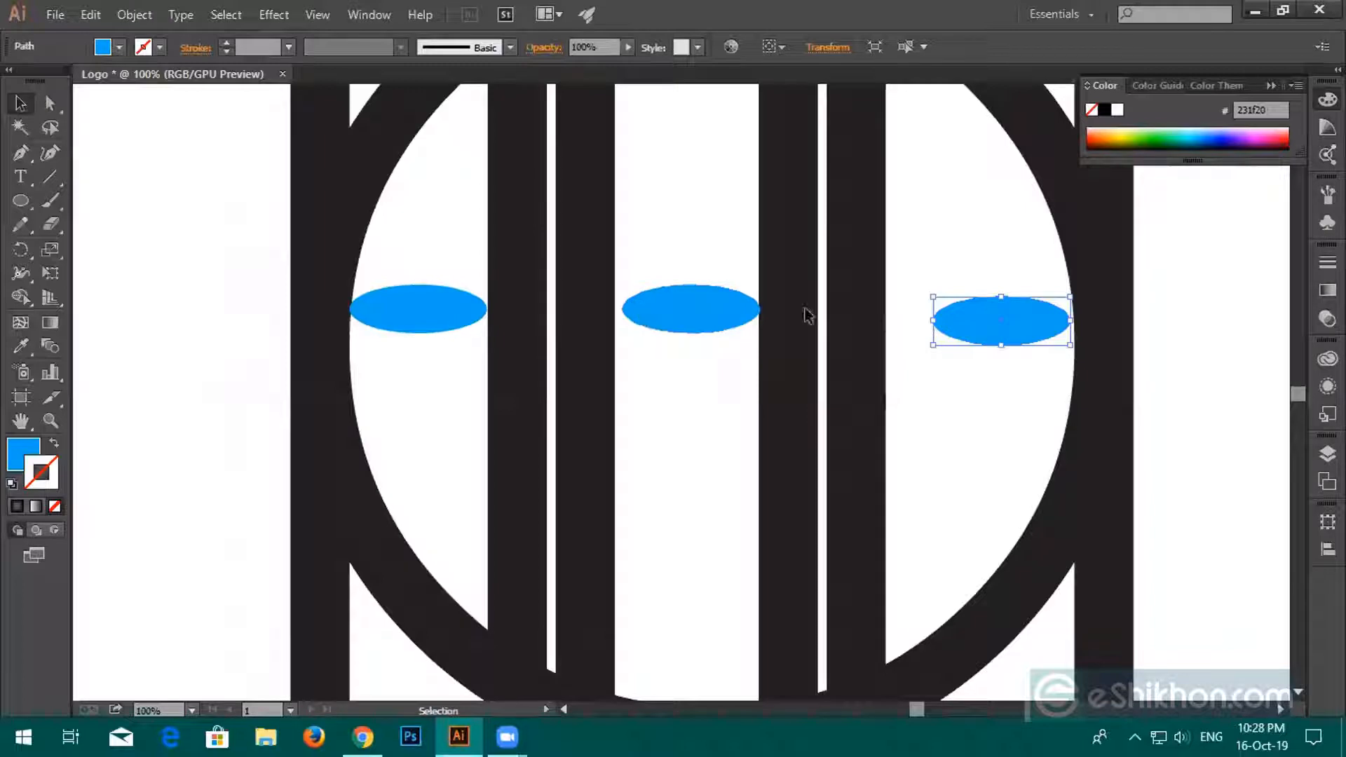
# Nudge the right line pair to the right, widening the middle gap and narrowing the right one.
pyautogui.moveTo(719, 382); pyautogui.dragTo(909, 365)
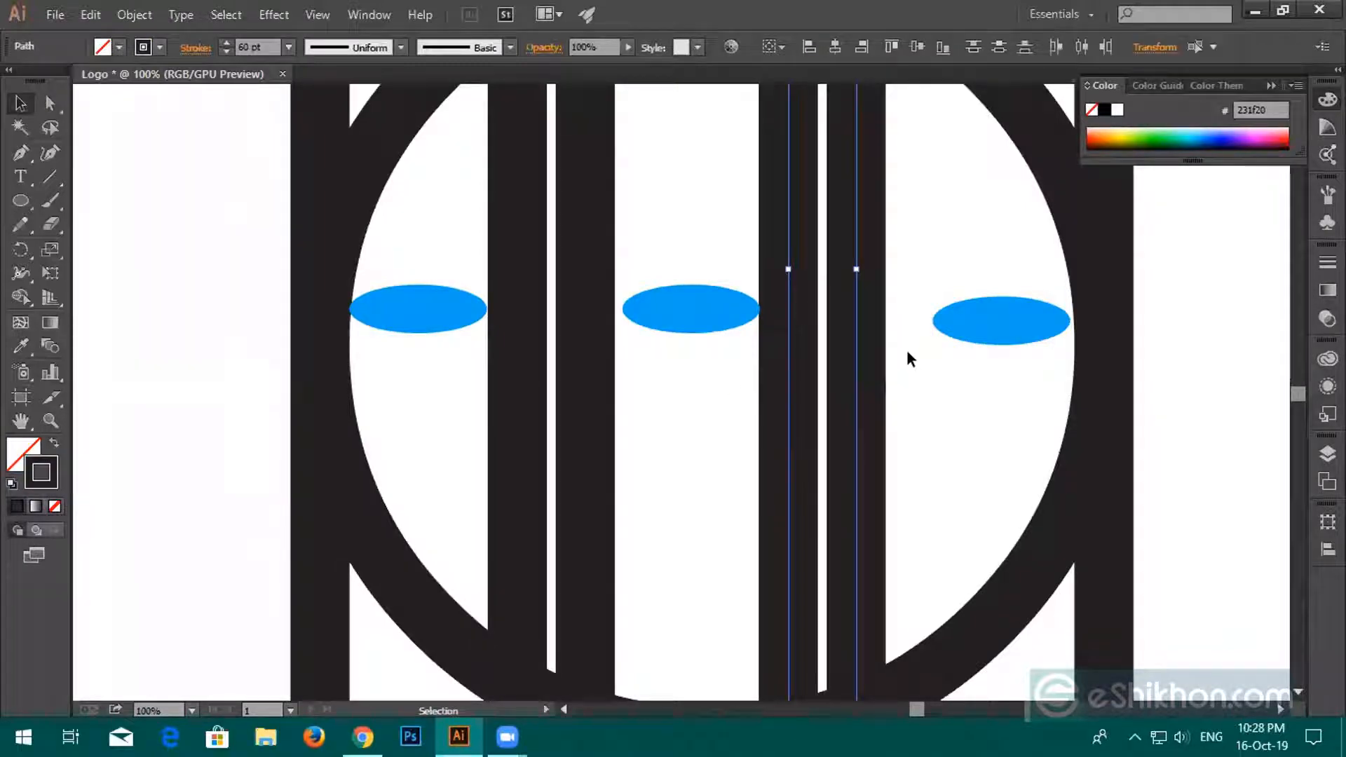
pyautogui.press('Right')
pyautogui.press('Right')
pyautogui.press('Right')
pyautogui.press('Right')
pyautogui.press('Right')
pyautogui.press('Right')
pyautogui.press('Right')
pyautogui.press('Right')
pyautogui.press('Right')
pyautogui.press('Right')
pyautogui.press('Right')
pyautogui.press('Right')
pyautogui.press('Right')
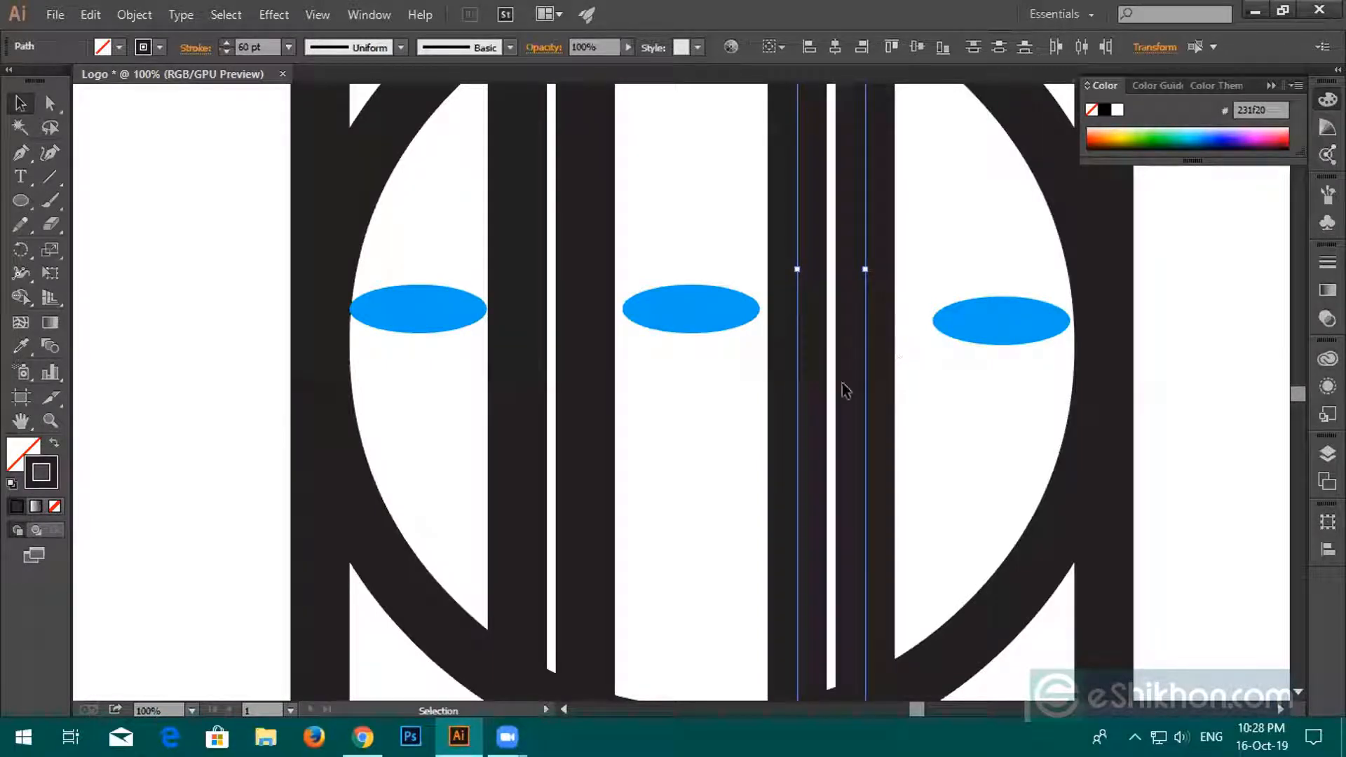
# Move all the vertical lines off the circle to the area on its right.
pyautogui.scroll(-5, 843, 381)
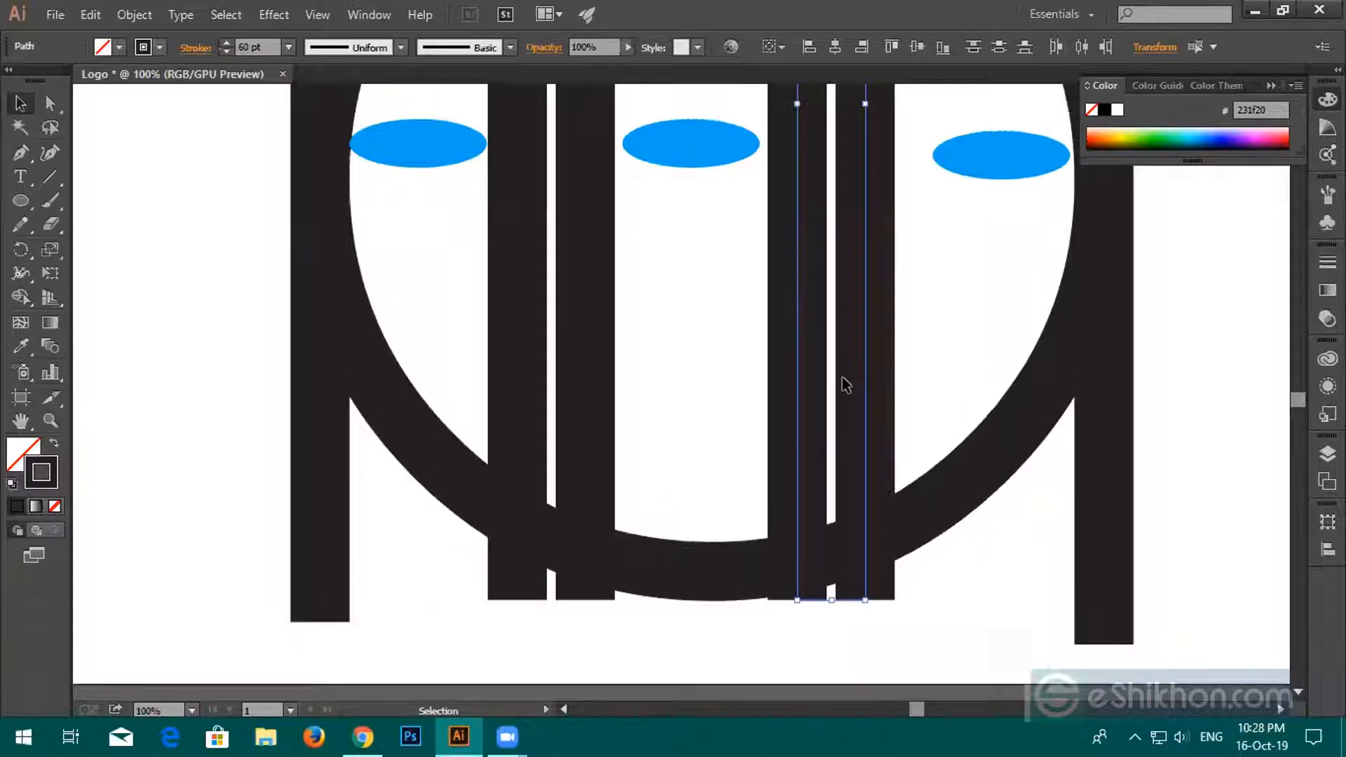
pyautogui.scroll(2, 843, 377)
pyautogui.scroll(-4, 845, 385)
pyautogui.moveTo(822, 347); pyautogui.dragTo(788, 391)
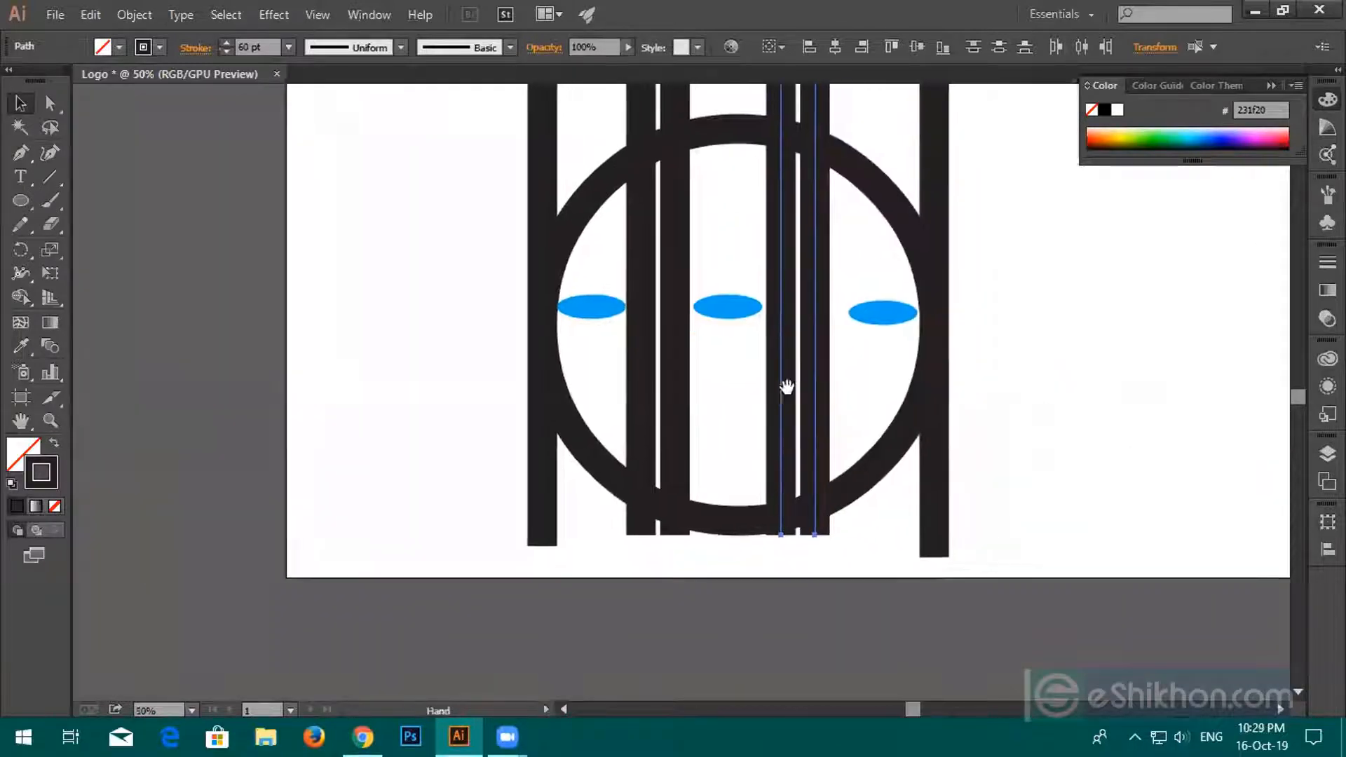
pyautogui.moveTo(703, 373); pyautogui.dragTo(638, 385)
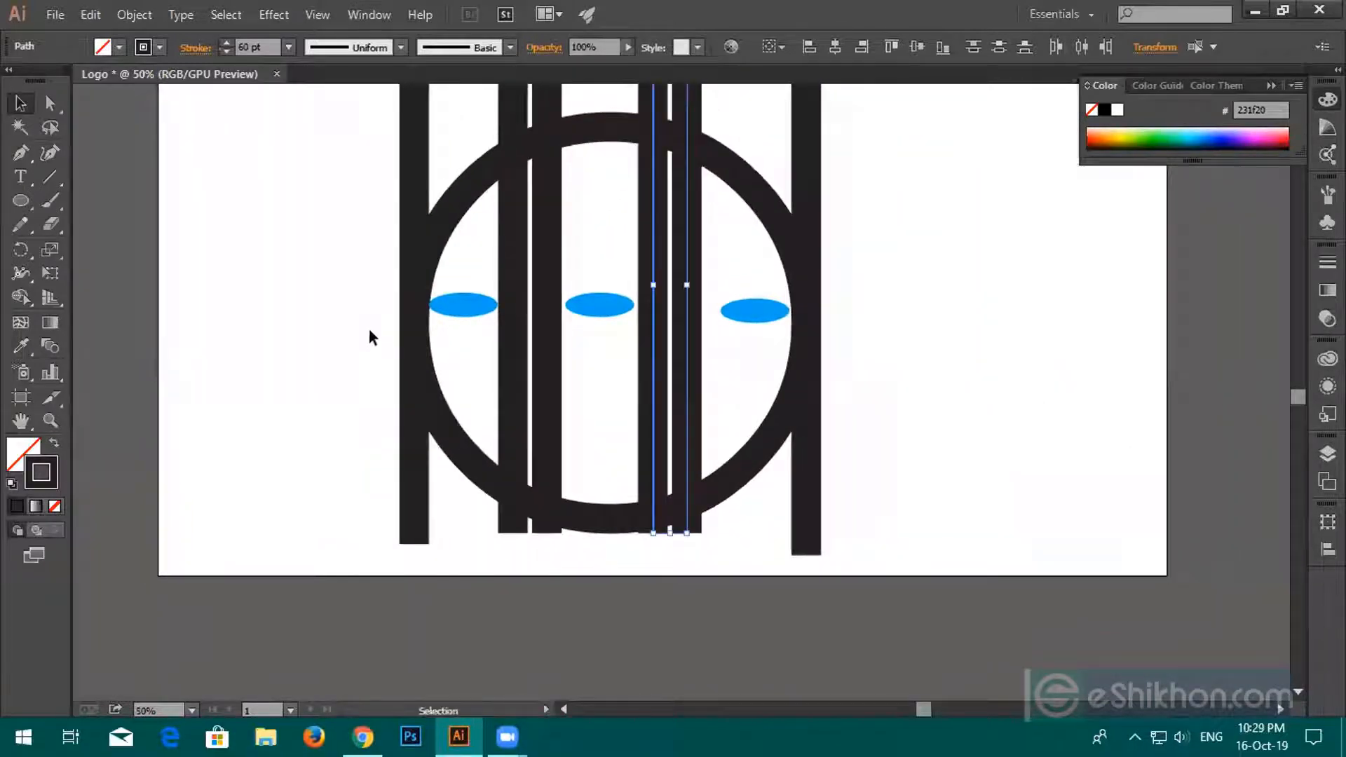
pyautogui.scroll(3, 399, 292)
pyautogui.moveTo(356, 194); pyautogui.dragTo(1284, 259)
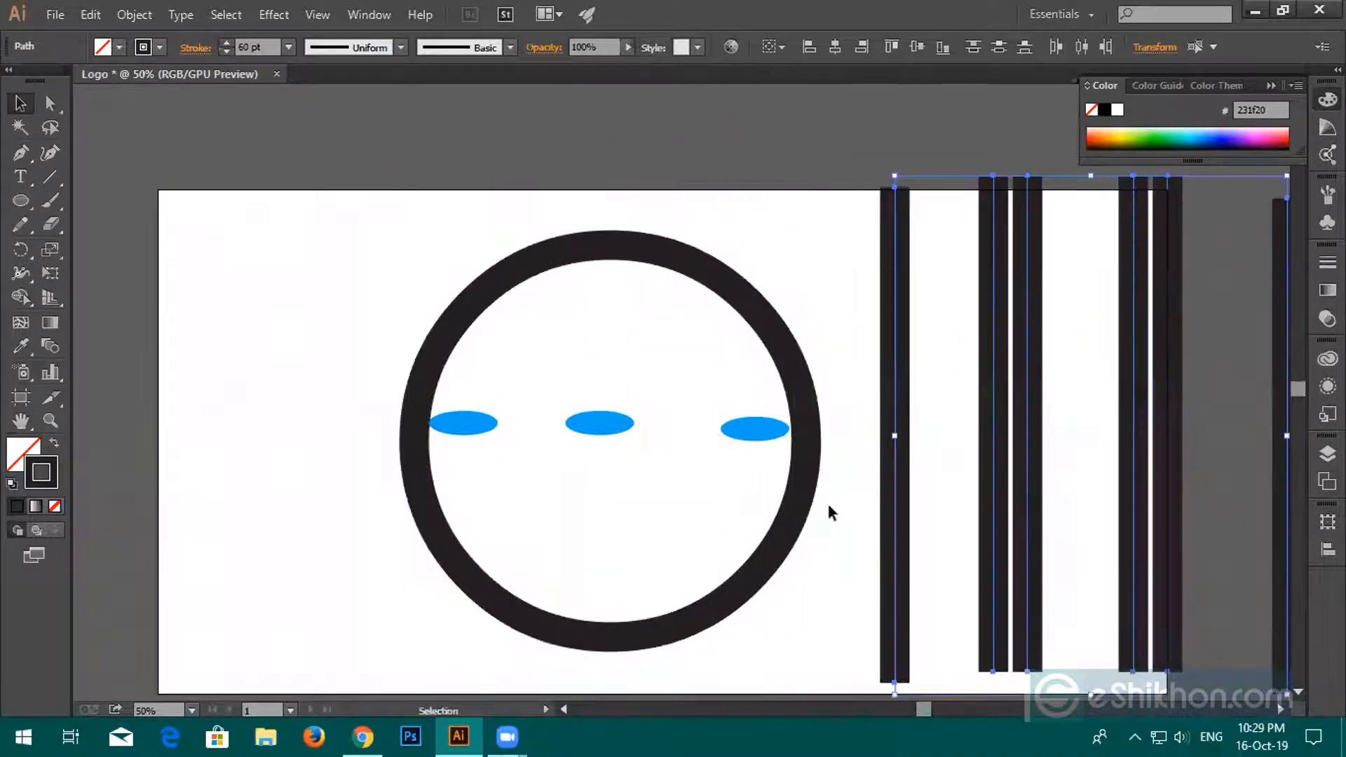
# Delete the right and middle blue ellipses, keeping only the one at the circle's left inner edge.
pyautogui.click(753, 429)
pyautogui.press('Delete')
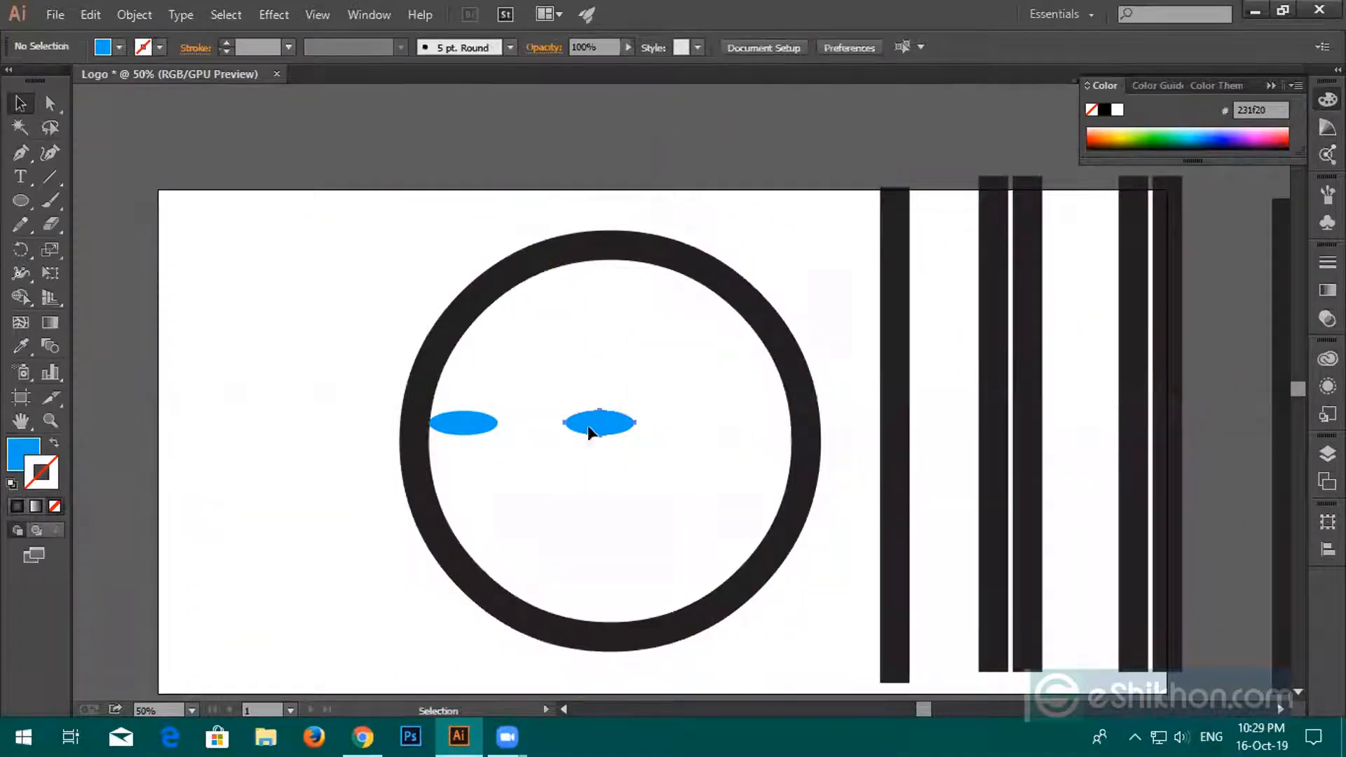
pyautogui.click(589, 424)
pyautogui.press('Delete')
# Duplicate the remaining ellipse twice to form a row of three ellipses touching end to end, and select the middle one.
pyautogui.click(471, 429)
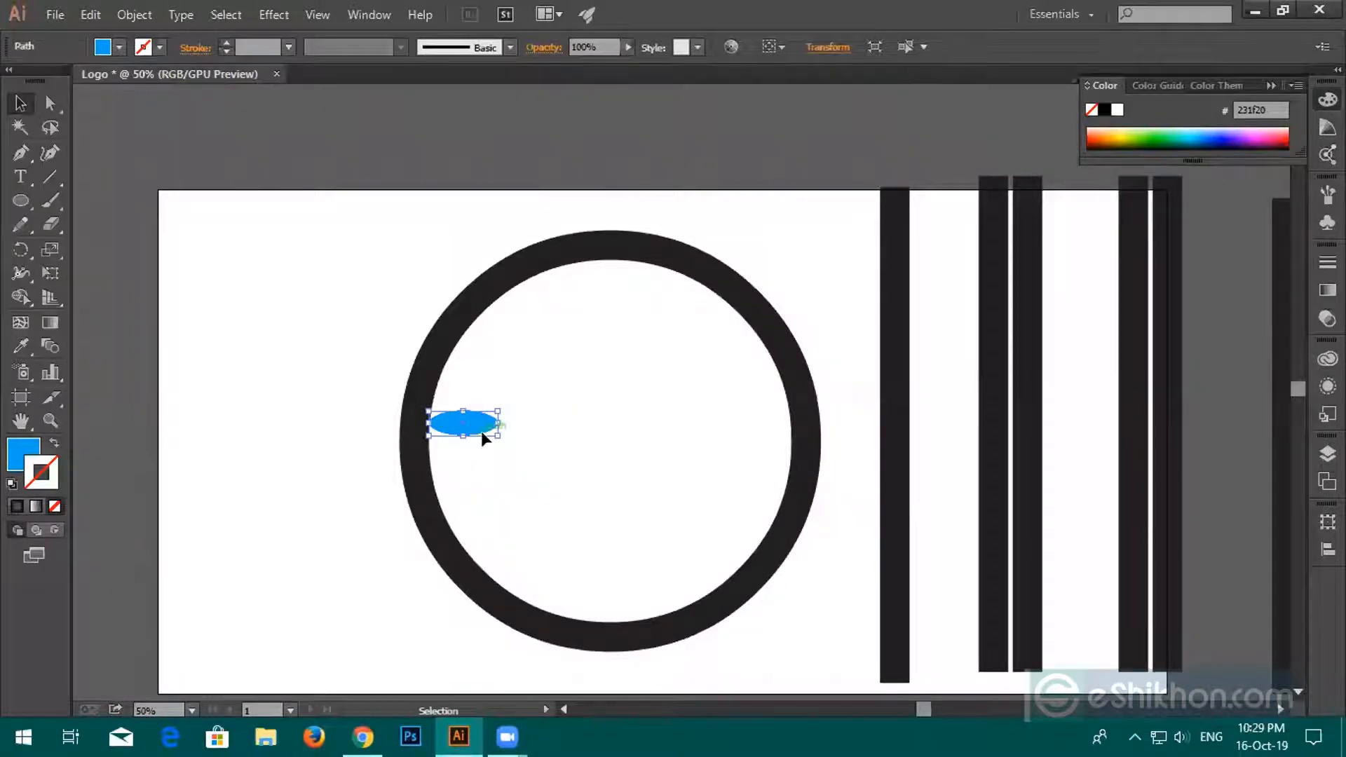
pyautogui.hotkey('ctrl', '+')
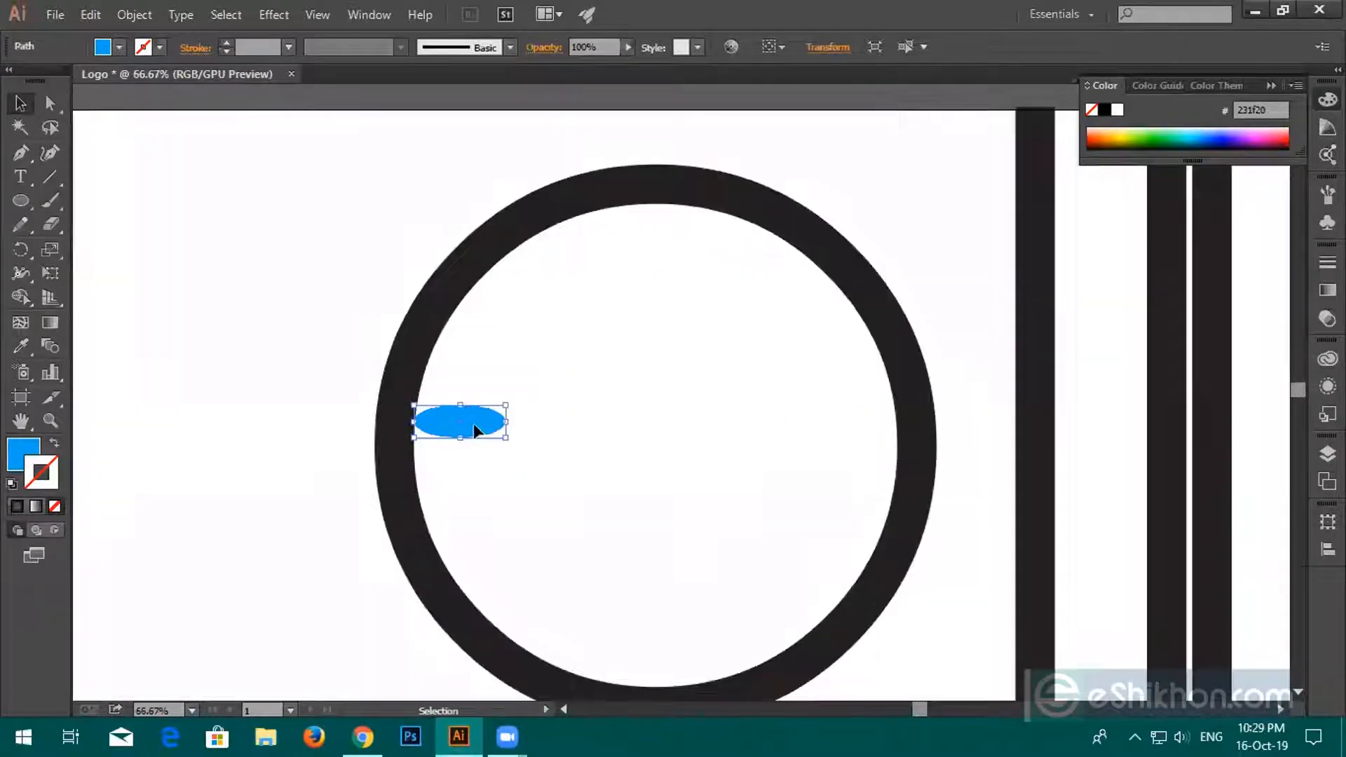
pyautogui.moveTo(476, 434); pyautogui.dragTo(659, 434)
pyautogui.moveTo(535, 443); pyautogui.dragTo(506, 418)
pyautogui.scroll(3, 540, 436)
pyautogui.moveTo(756, 401); pyautogui.dragTo(739, 400)
pyautogui.click(641, 403)
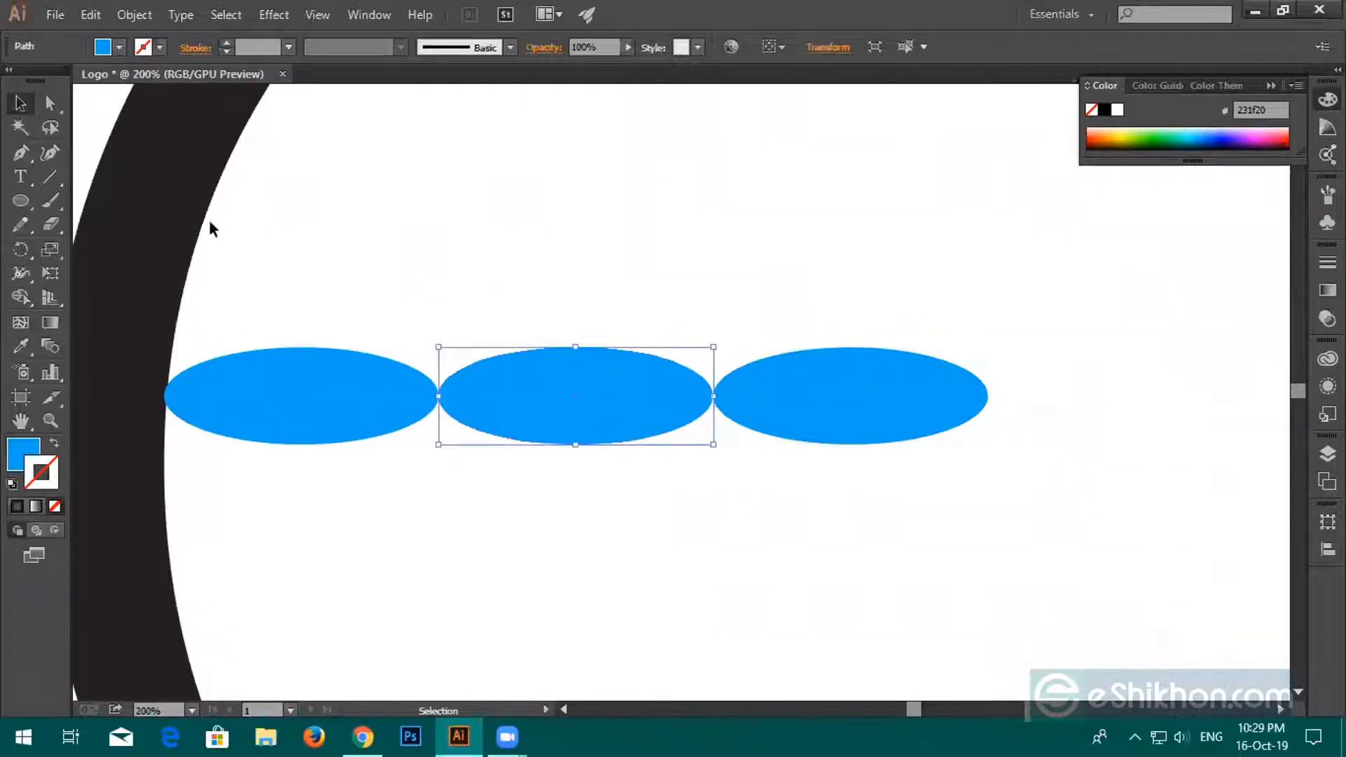
# Fill the middle ellipse of the row with dark blue, and select the left ellipse.
pyautogui.click(126, 50)
pyautogui.click(120, 48)
pyautogui.click(118, 84)
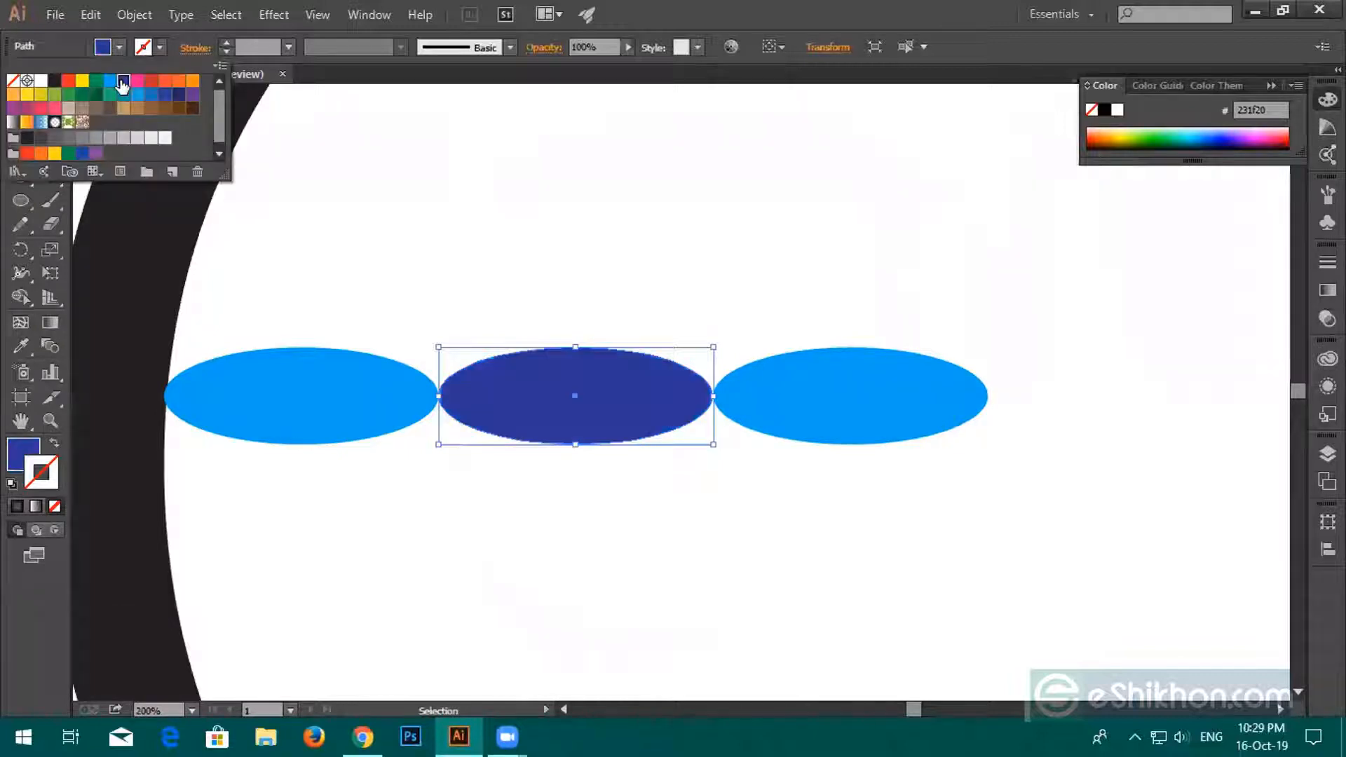
pyautogui.click(390, 394)
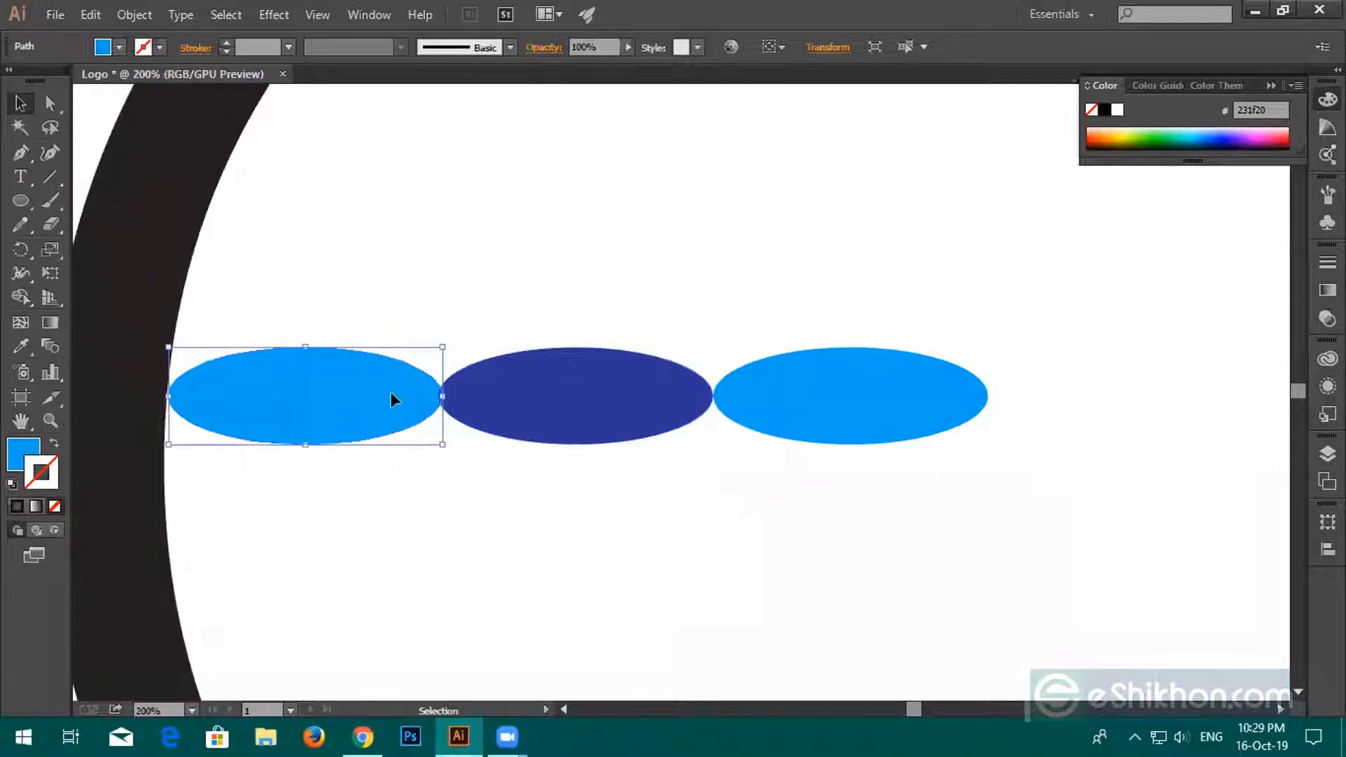
# Move the left ellipse so its left tip touches the circle's inner edge.
pyautogui.scroll(3, 348, 404)
pyautogui.moveTo(686, 339); pyautogui.dragTo(1097, 278)
pyautogui.click(541, 330)
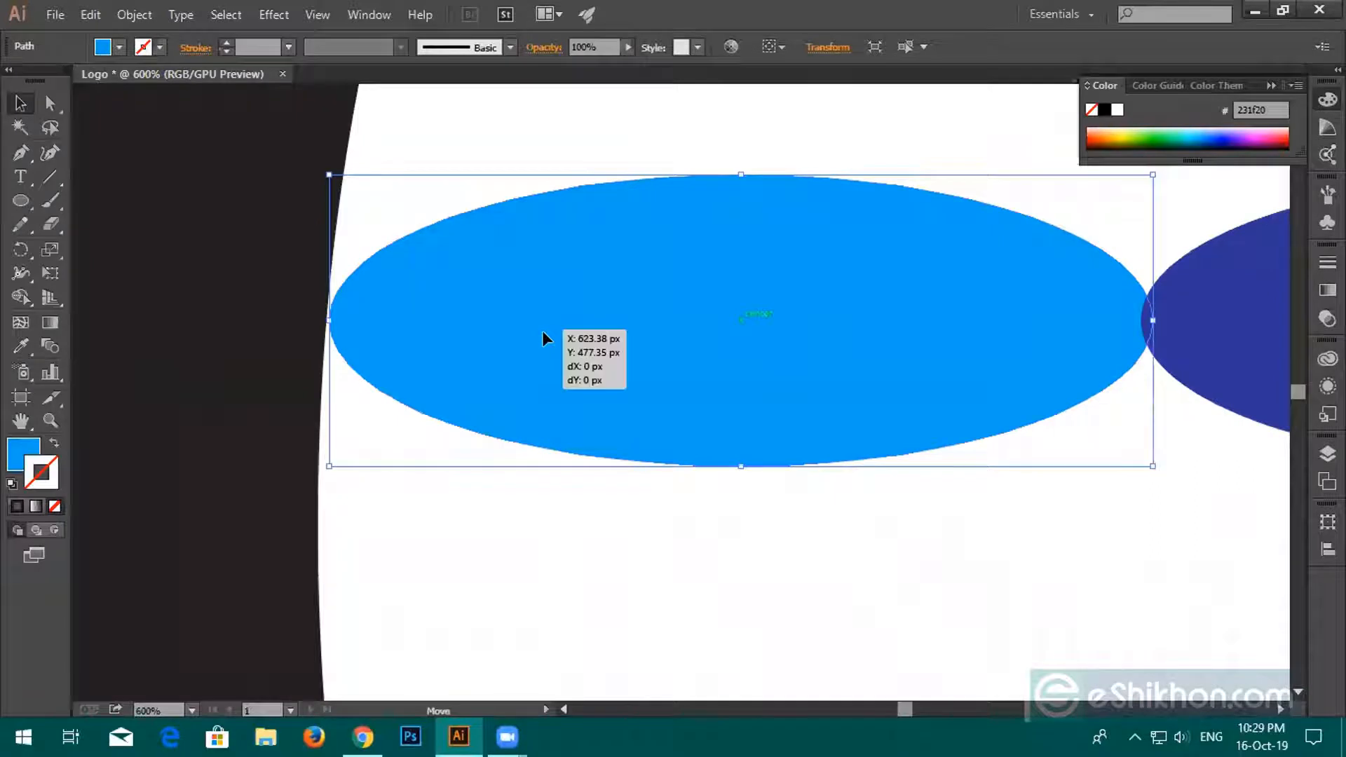
pyautogui.moveTo(537, 331); pyautogui.dragTo(532, 343)
pyautogui.scroll(-6, 547, 351)
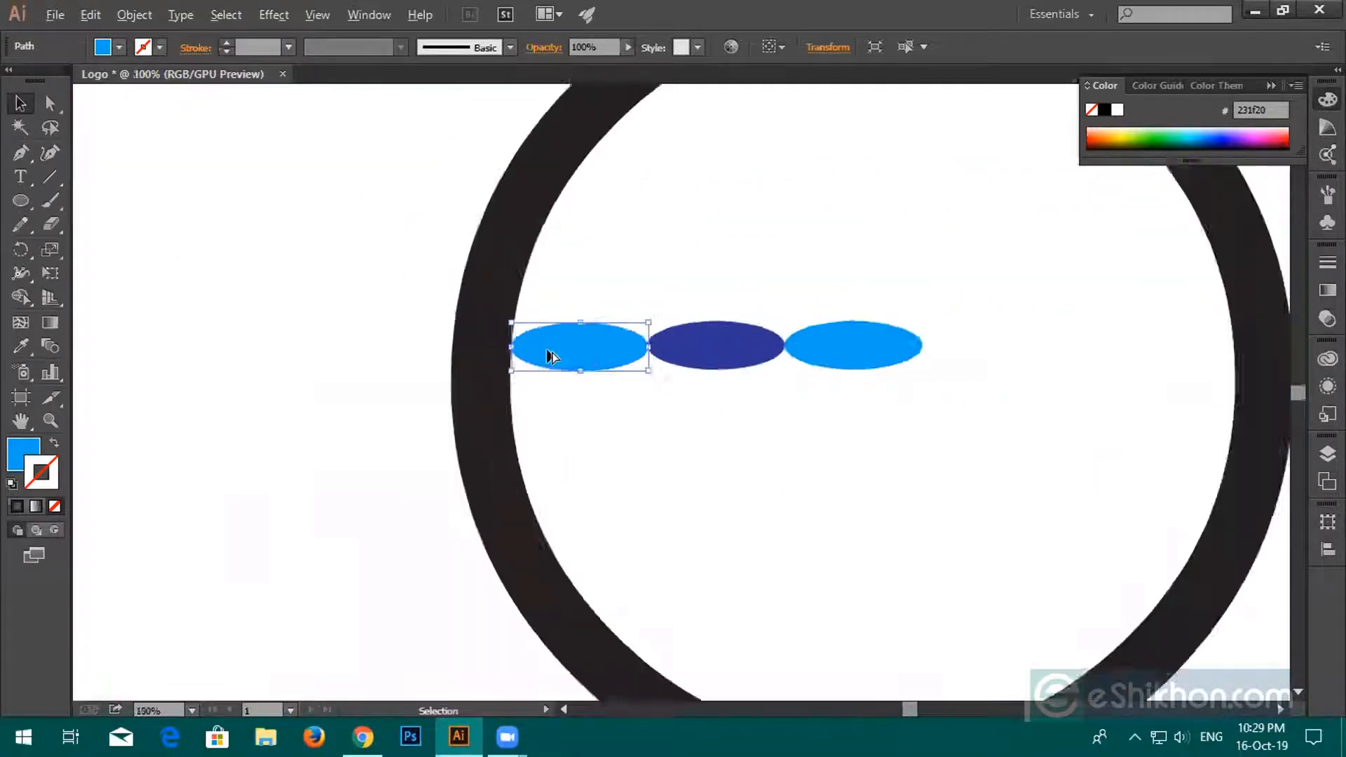
# Select the three ellipses in the row and group them.
pyautogui.click(574, 285)
pyautogui.scroll(3, 638, 357)
pyautogui.moveTo(528, 267); pyautogui.dragTo(907, 328)
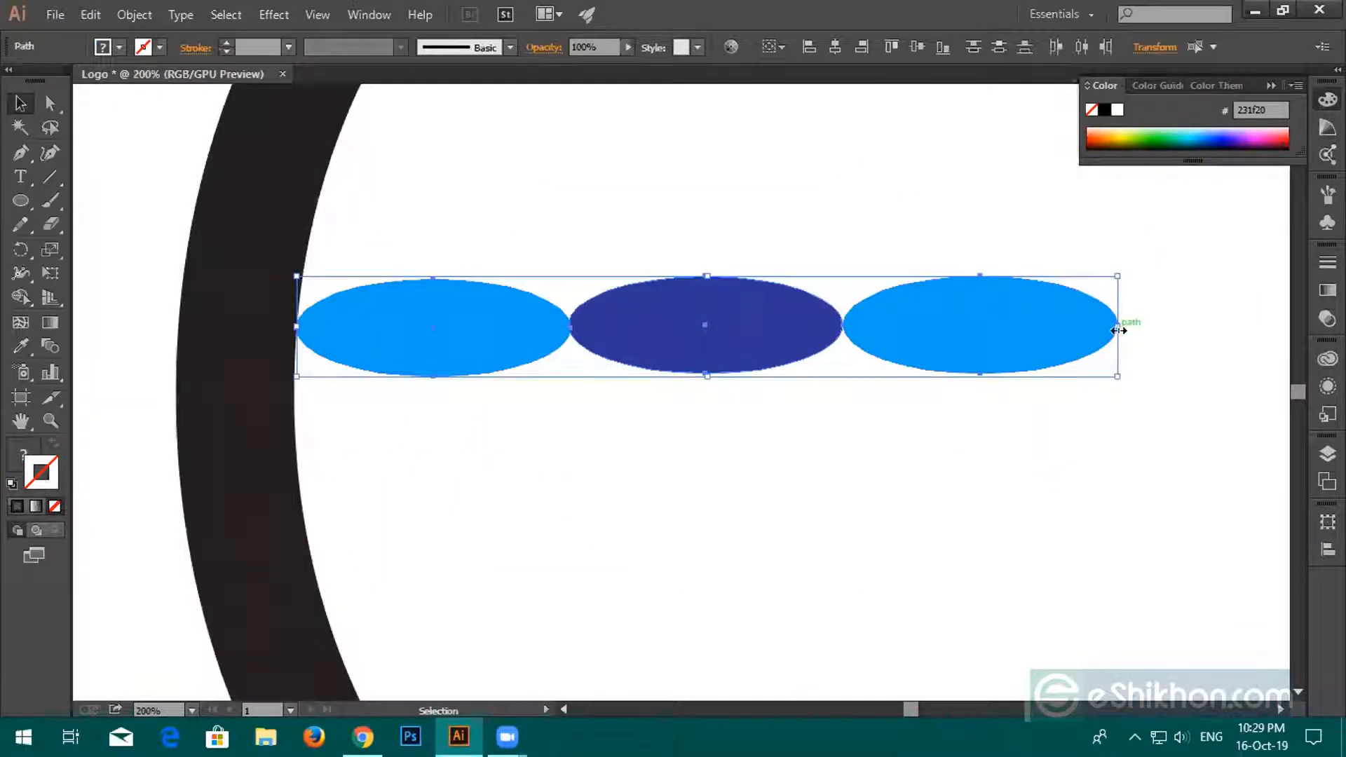
pyautogui.scroll(-2, 1119, 331)
pyautogui.moveTo(1091, 326); pyautogui.dragTo(580, 322)
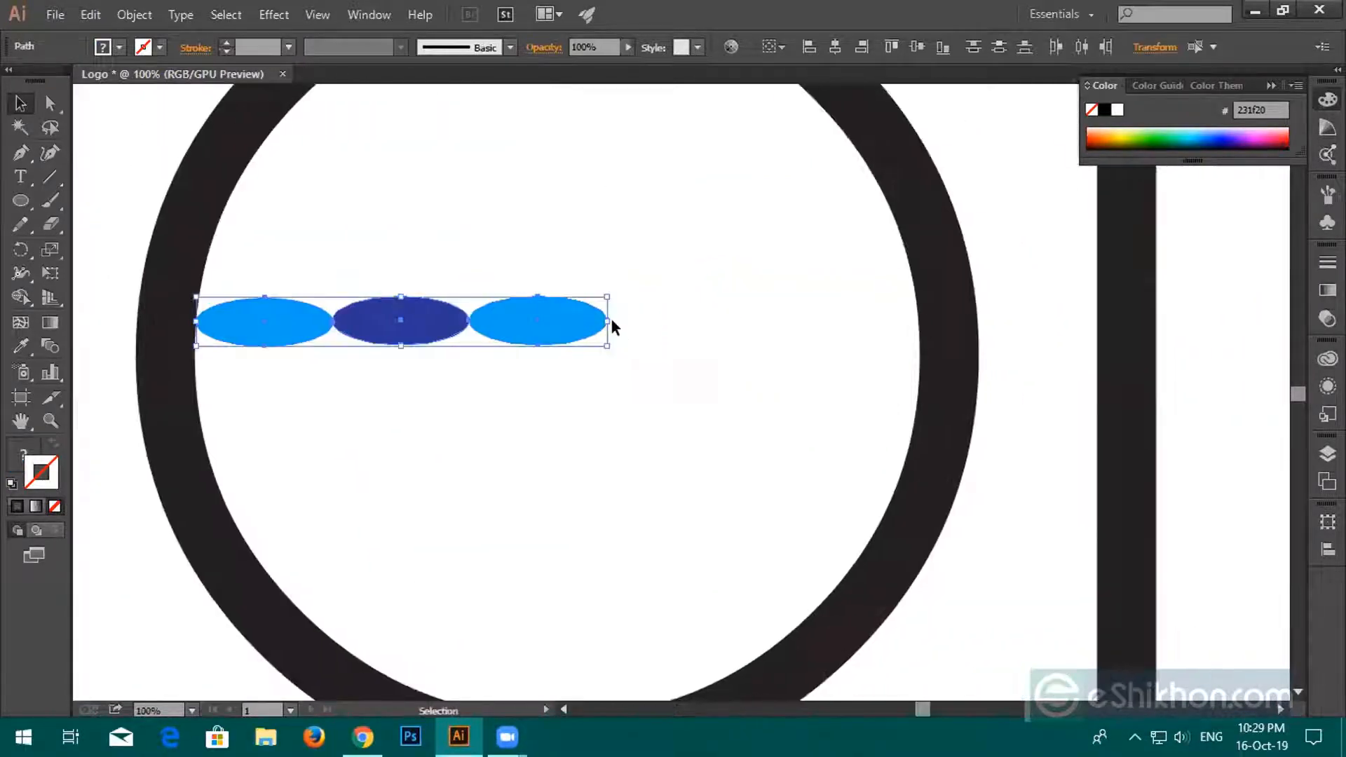
pyautogui.press('a')
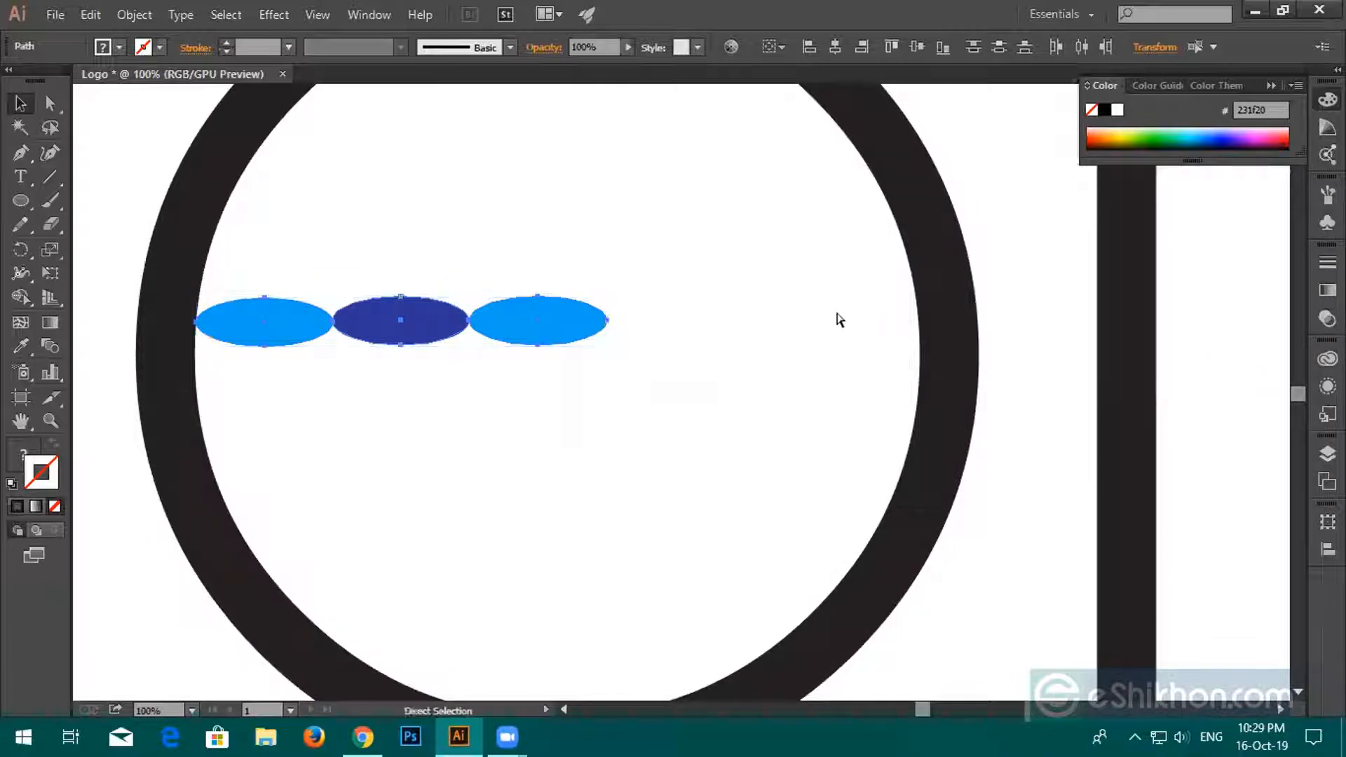
# Align the ellipse group and the circle to a common vertical centre.
pyautogui.press('v')
pyautogui.moveTo(122, 169); pyautogui.dragTo(305, 342)
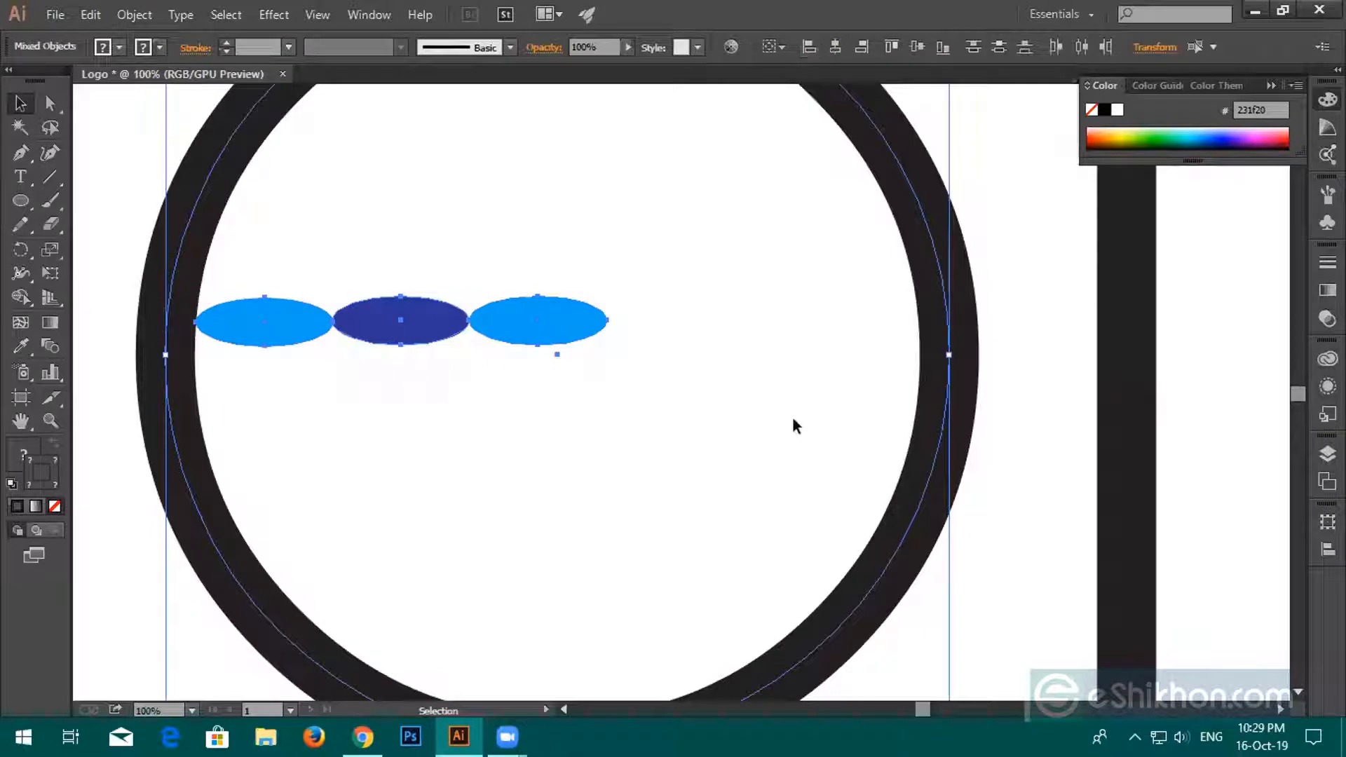
pyautogui.click(915, 48)
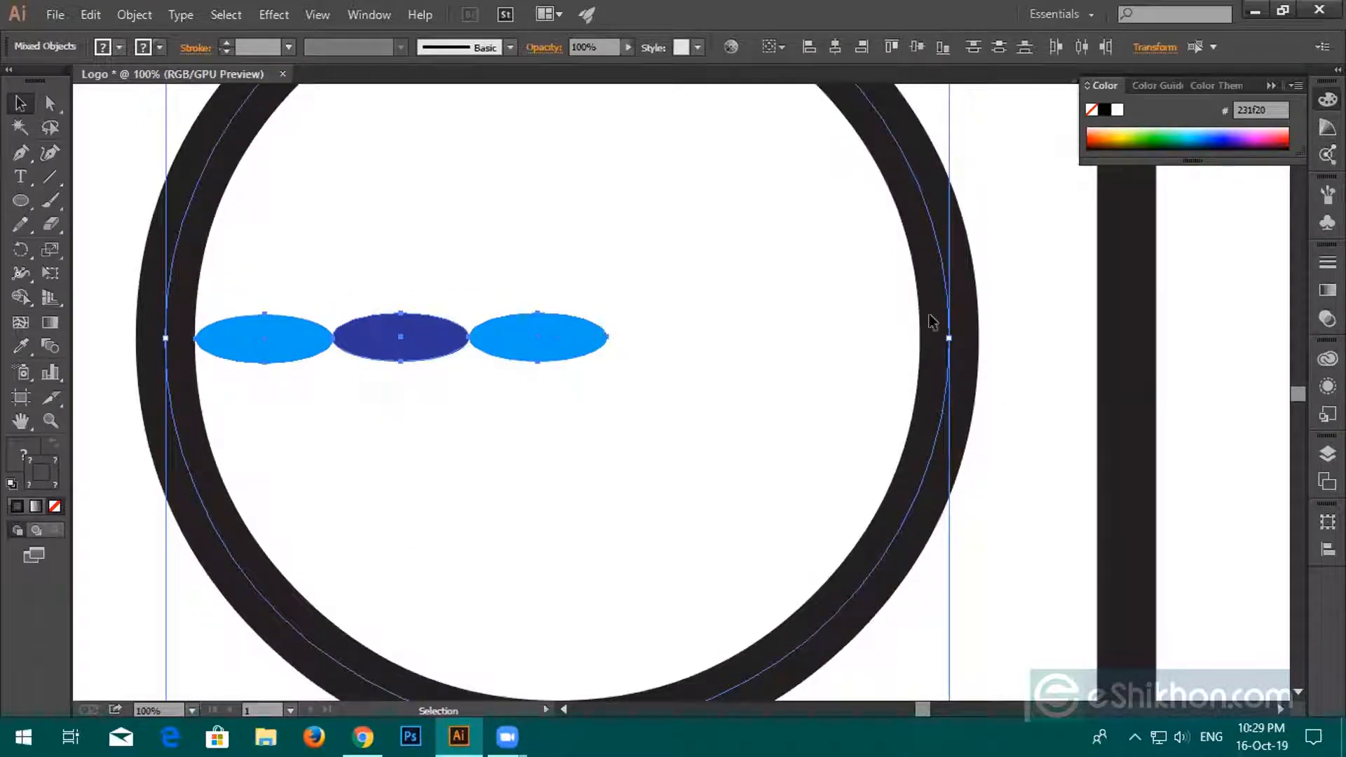
pyautogui.click(1020, 348)
# Stretch the ellipse group horizontally until its right end meets the circle's right inner edge.
pyautogui.click(583, 359)
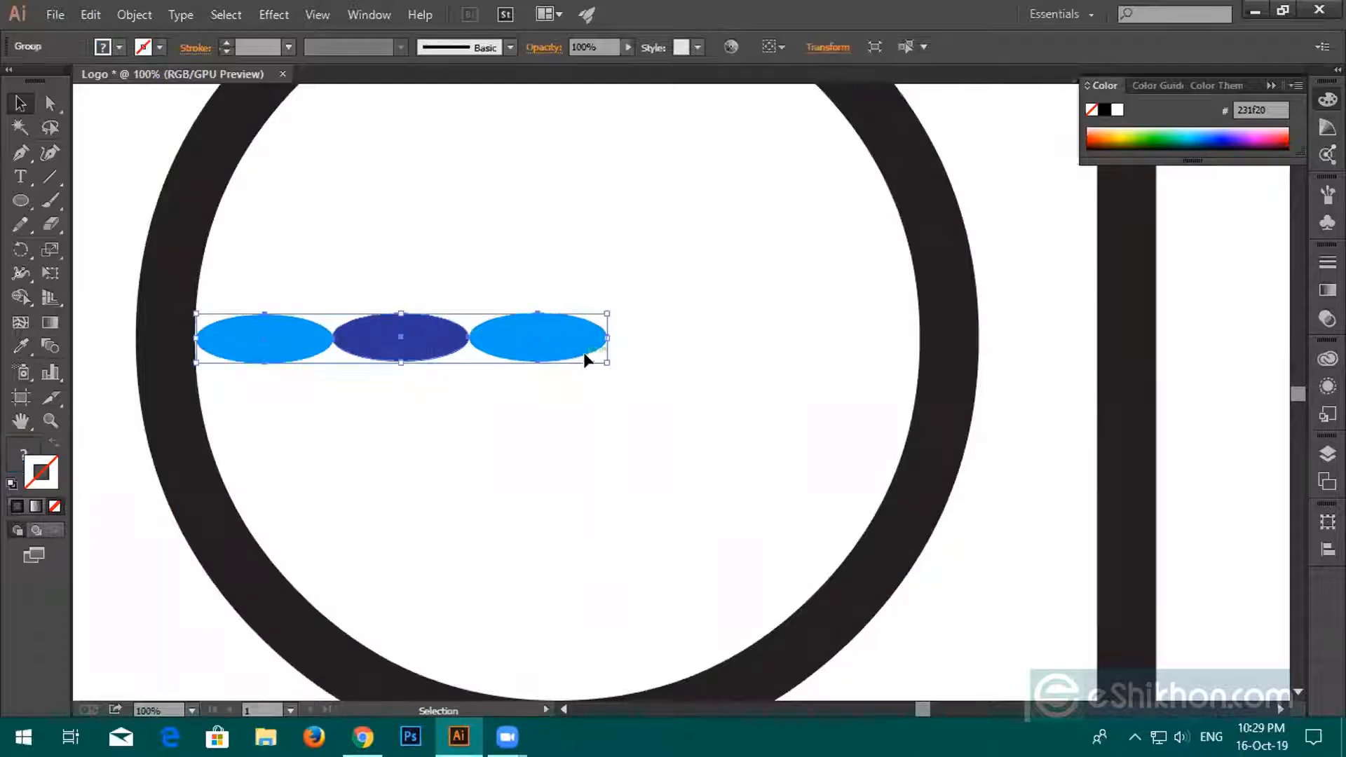
pyautogui.moveTo(608, 338); pyautogui.dragTo(920, 338)
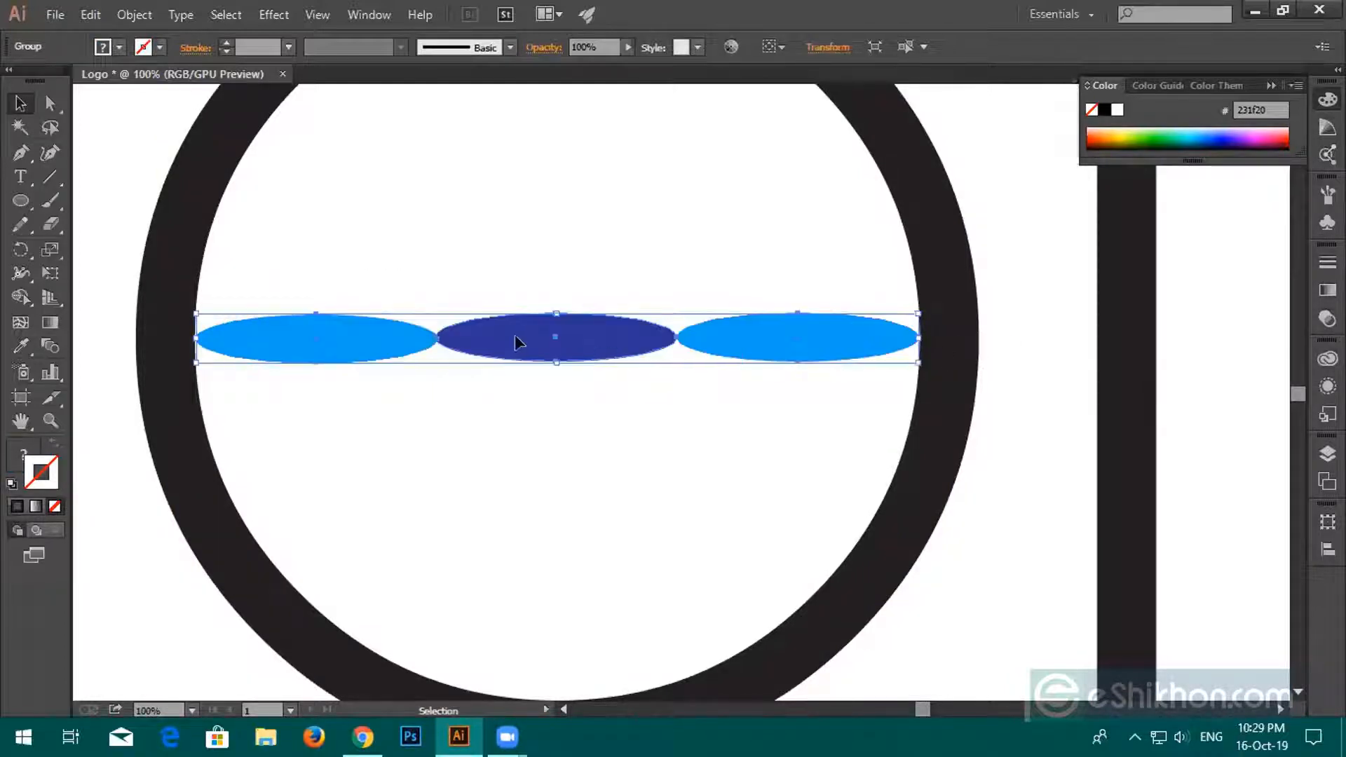
pyautogui.scroll(1, 600, 440)
pyautogui.click(589, 281)
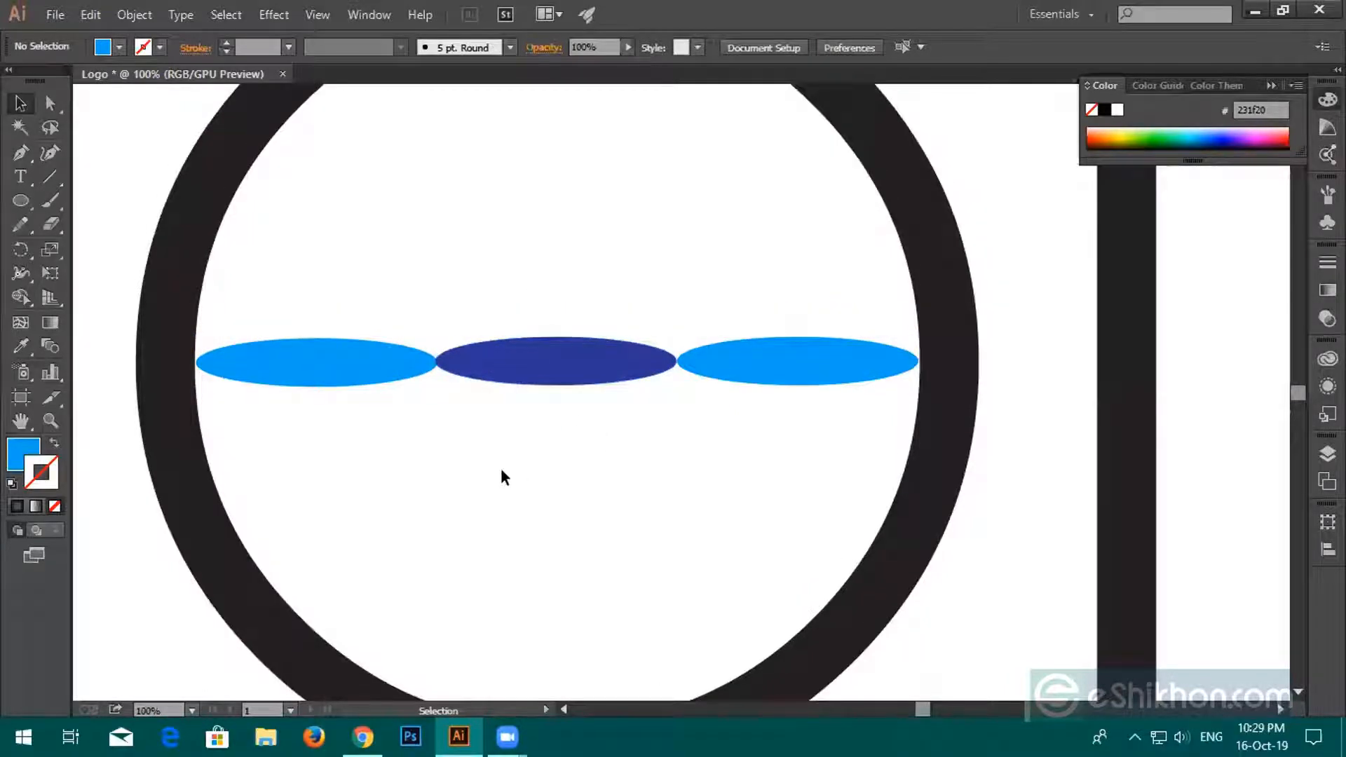
pyautogui.scroll(-1, 500, 468)
pyautogui.moveTo(622, 460); pyautogui.dragTo(487, 463)
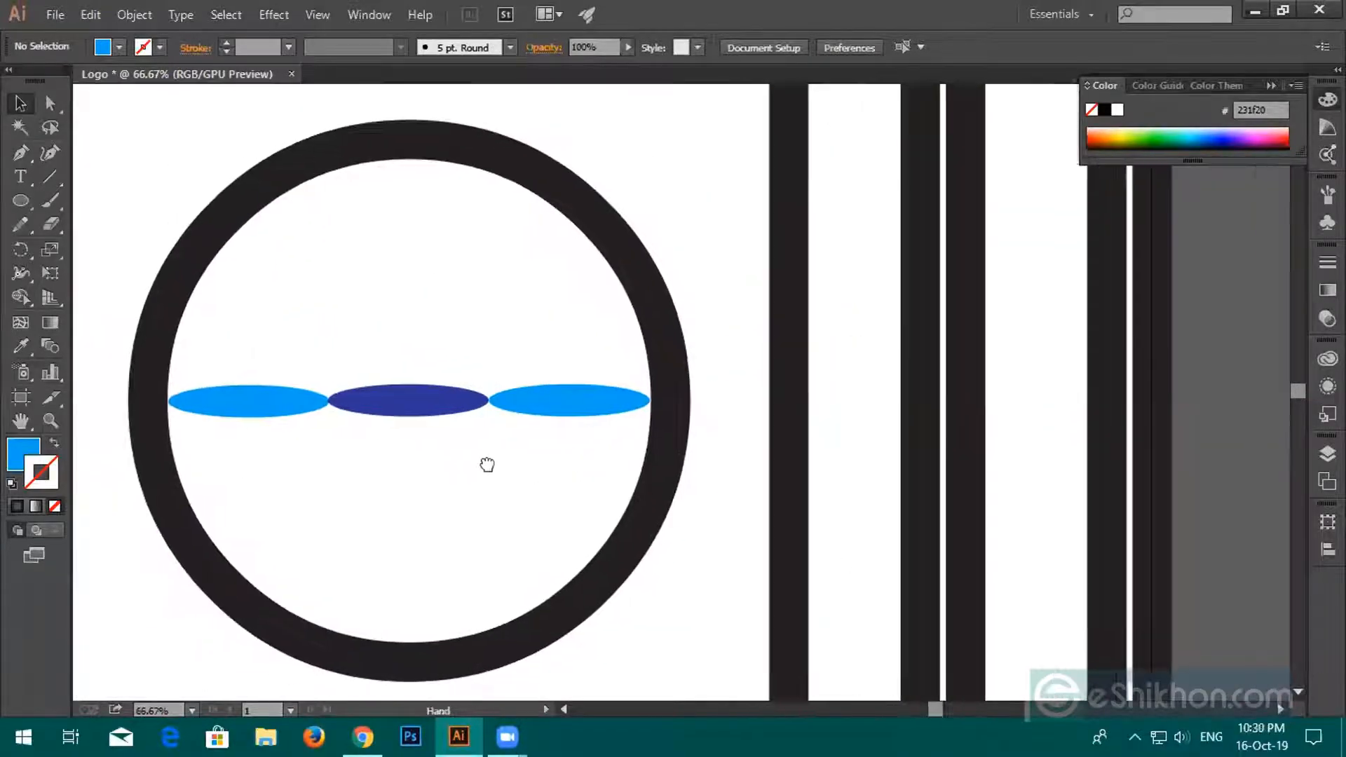
# Try to position a pair of vertical lines over the joint between the left and middle ellipses.
pyautogui.moveTo(981, 440); pyautogui.dragTo(343, 459)
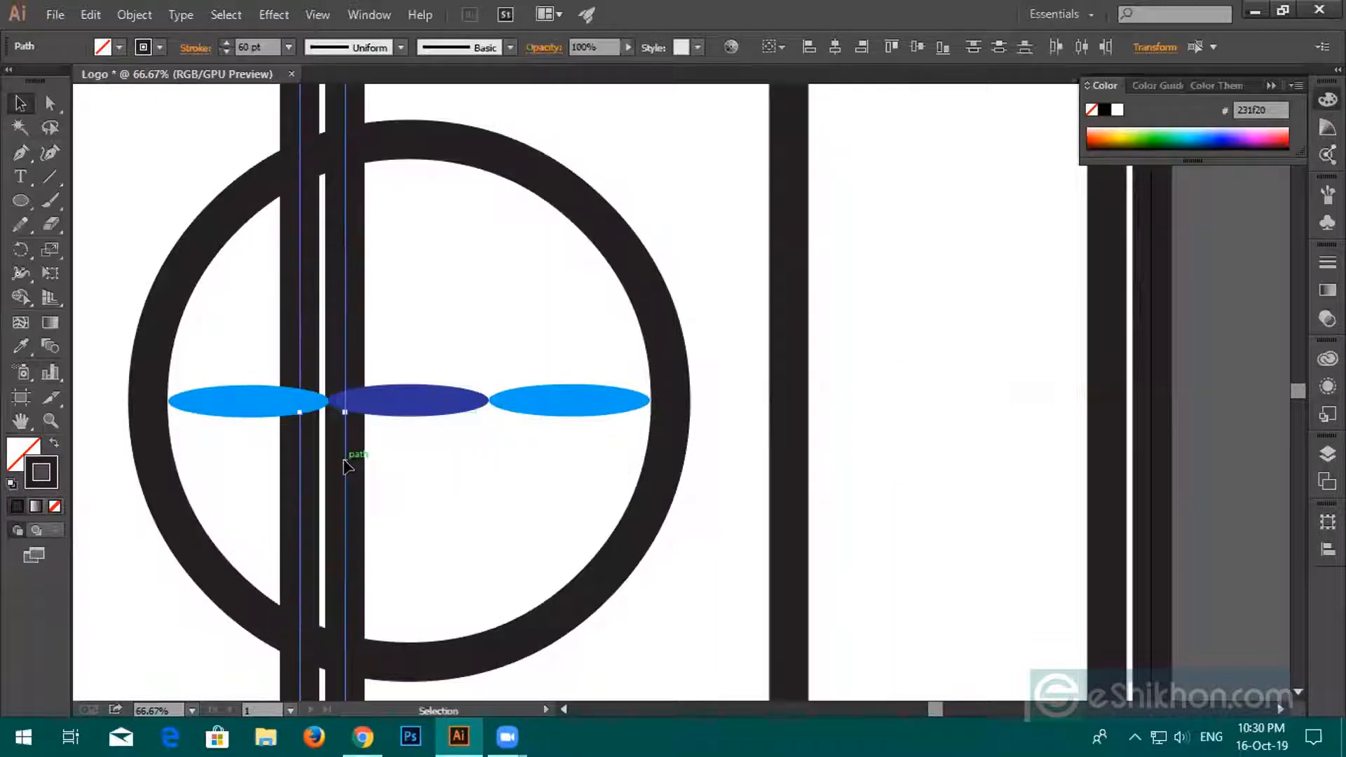
pyautogui.scroll(4, 337, 469)
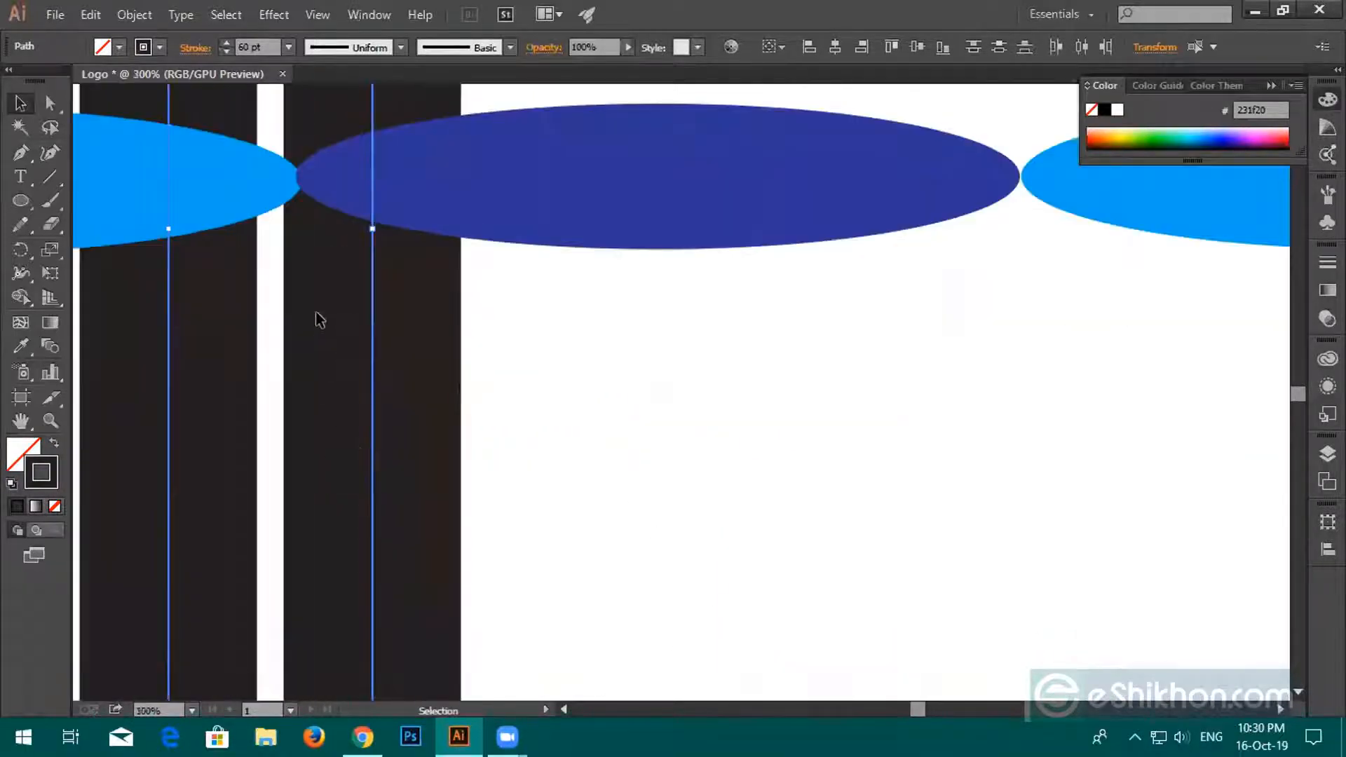
pyautogui.moveTo(301, 230); pyautogui.dragTo(540, 335)
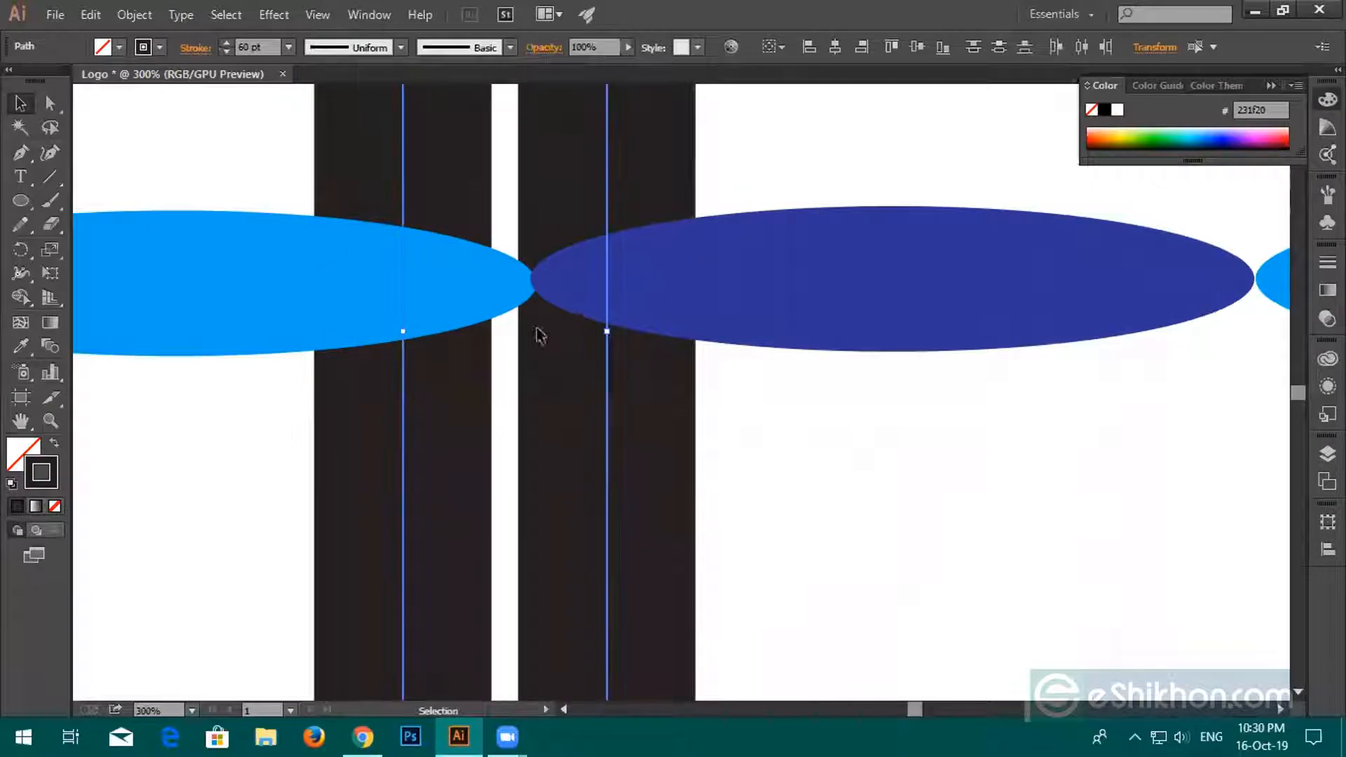
pyautogui.click(610, 379)
pyautogui.scroll(-6, 601, 450)
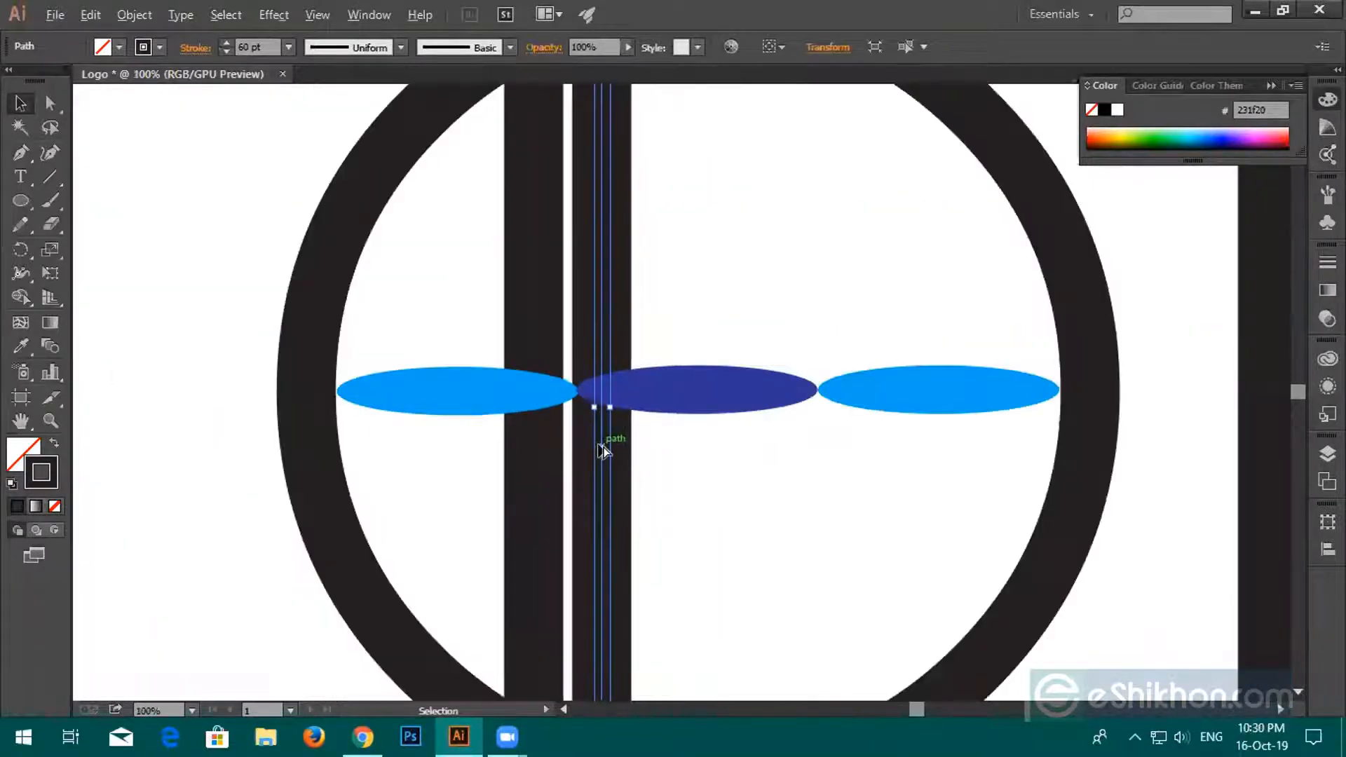
pyautogui.moveTo(596, 449); pyautogui.dragTo(835, 456)
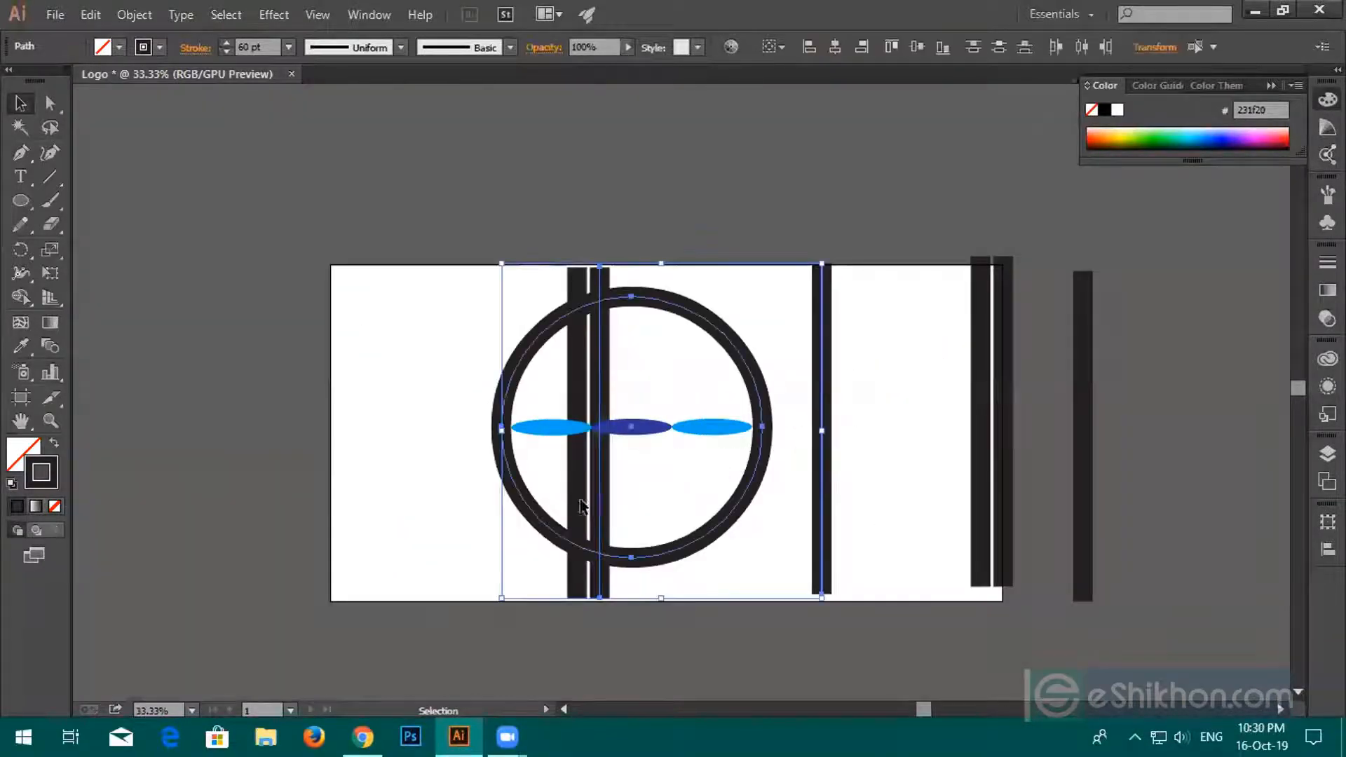
pyautogui.click(333, 482)
pyautogui.moveTo(601, 482); pyautogui.dragTo(406, 471)
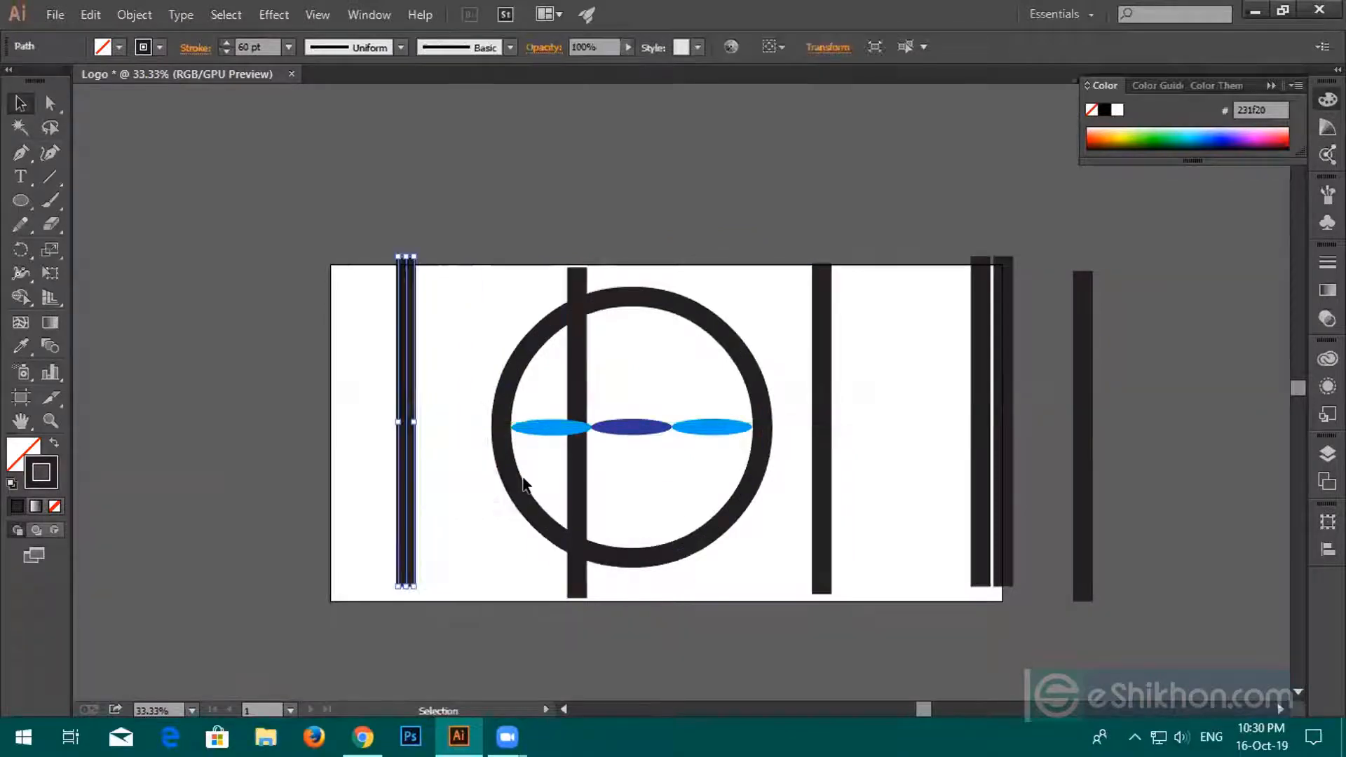
pyautogui.scroll(1, 525, 479)
pyautogui.hotkey('ctrl', 'z')
pyautogui.hotkey('ctrl', 'z')
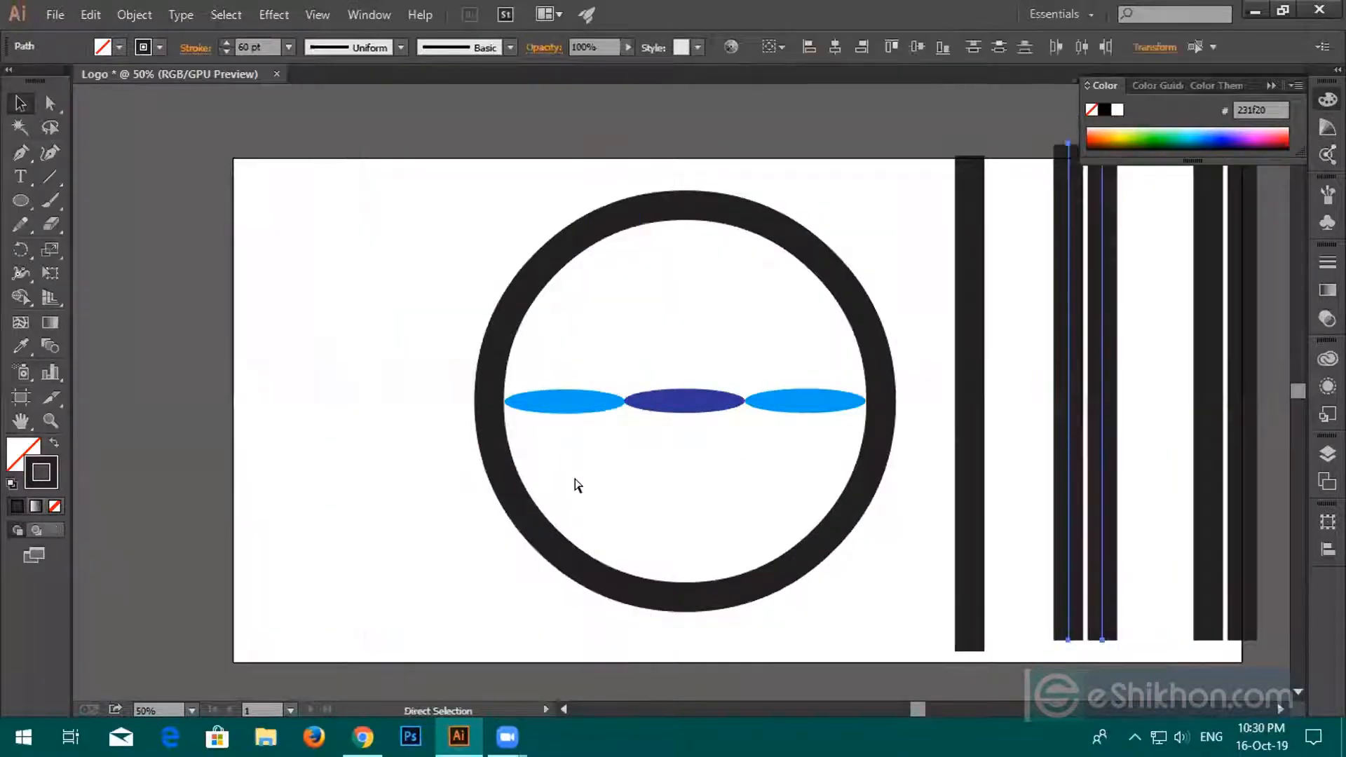
# Ungroup the row of three ellipses.
pyautogui.scroll(3, 709, 506)
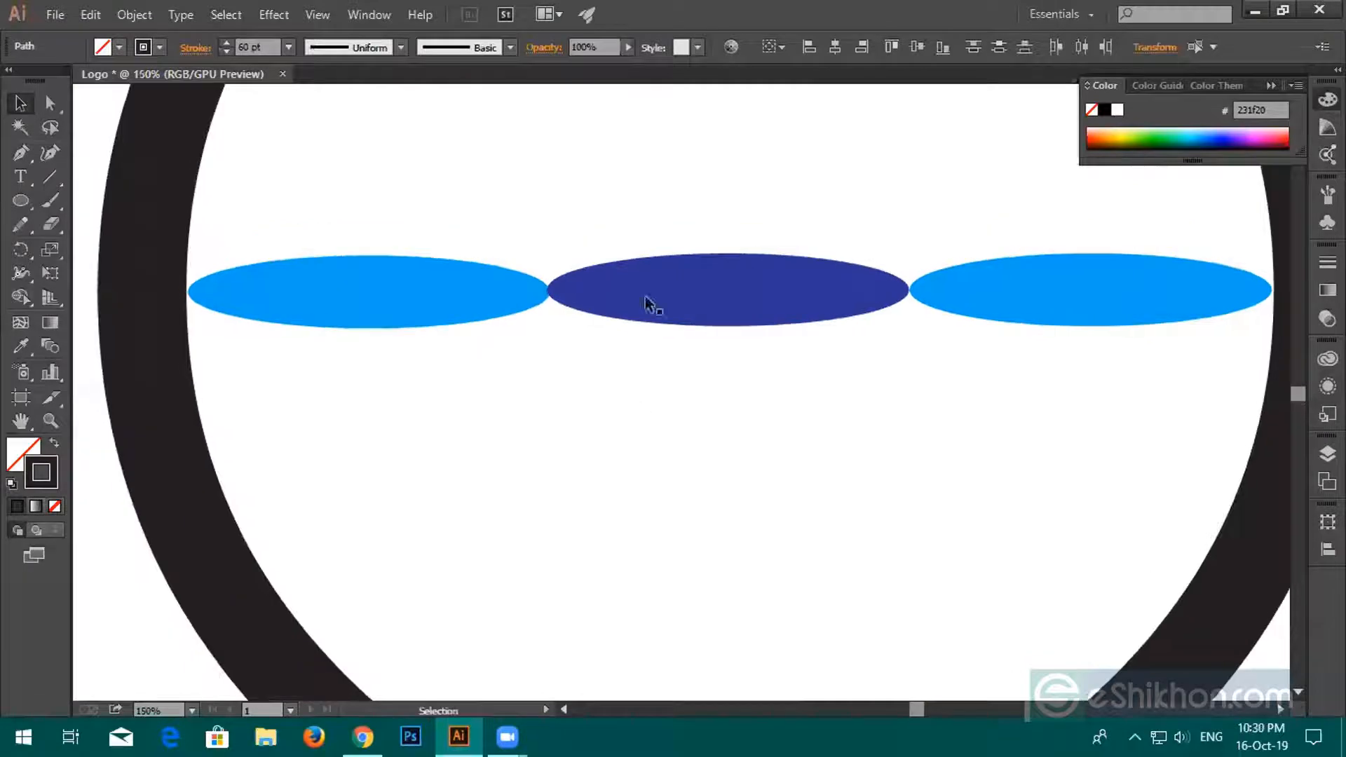
pyautogui.click(656, 305)
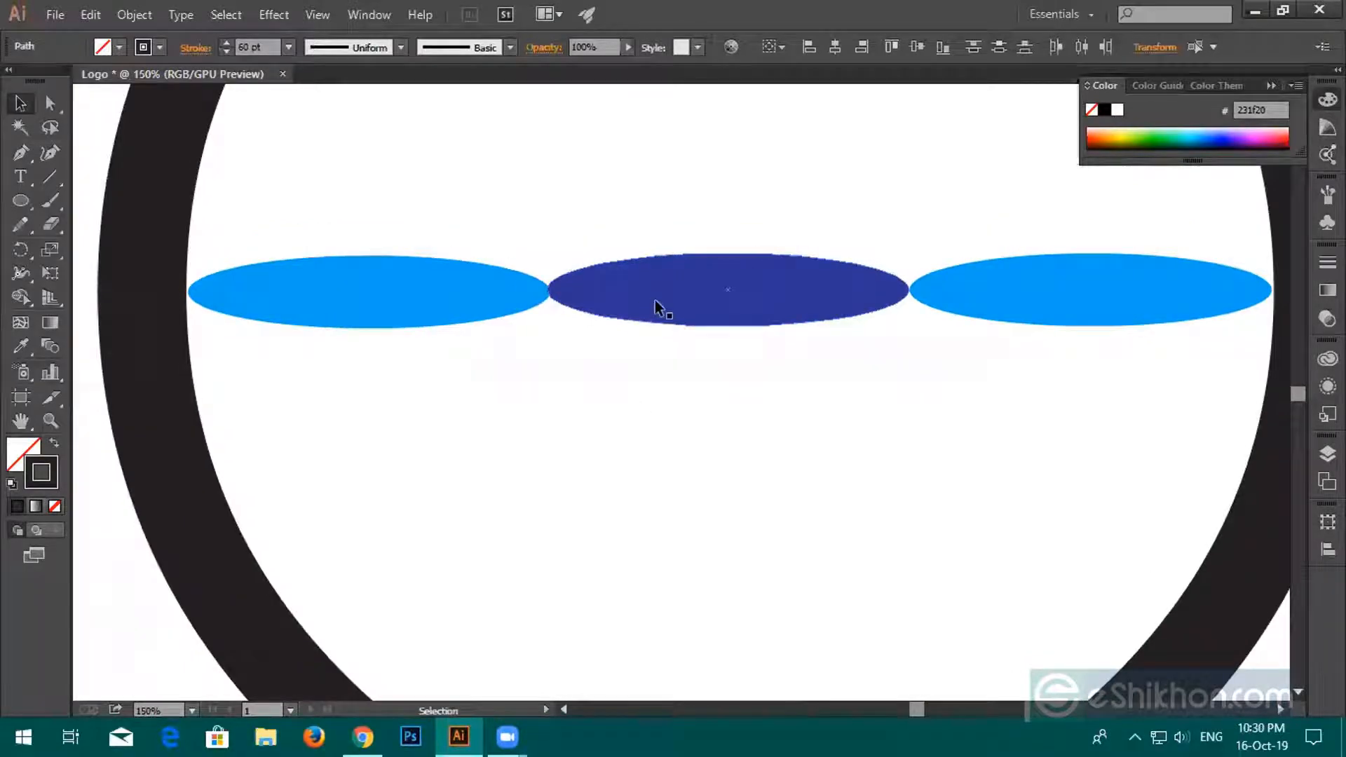
pyautogui.click(702, 311)
pyautogui.rightClick(703, 314)
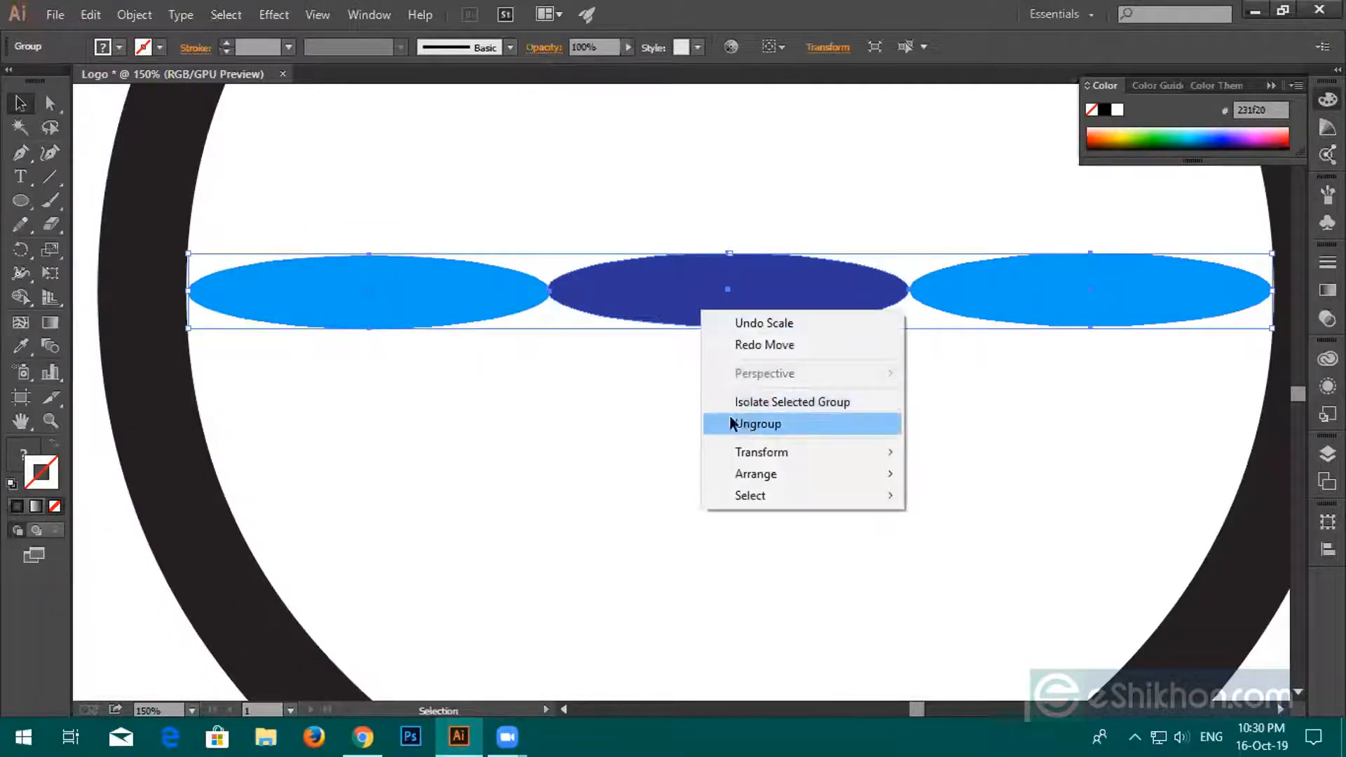
pyautogui.click(744, 421)
# Nudge the left ellipse so its left tip sits exactly against the circle's inner edge.
pyautogui.click(408, 350)
pyautogui.scroll(2, 408, 350)
pyautogui.moveTo(439, 340); pyautogui.dragTo(697, 399)
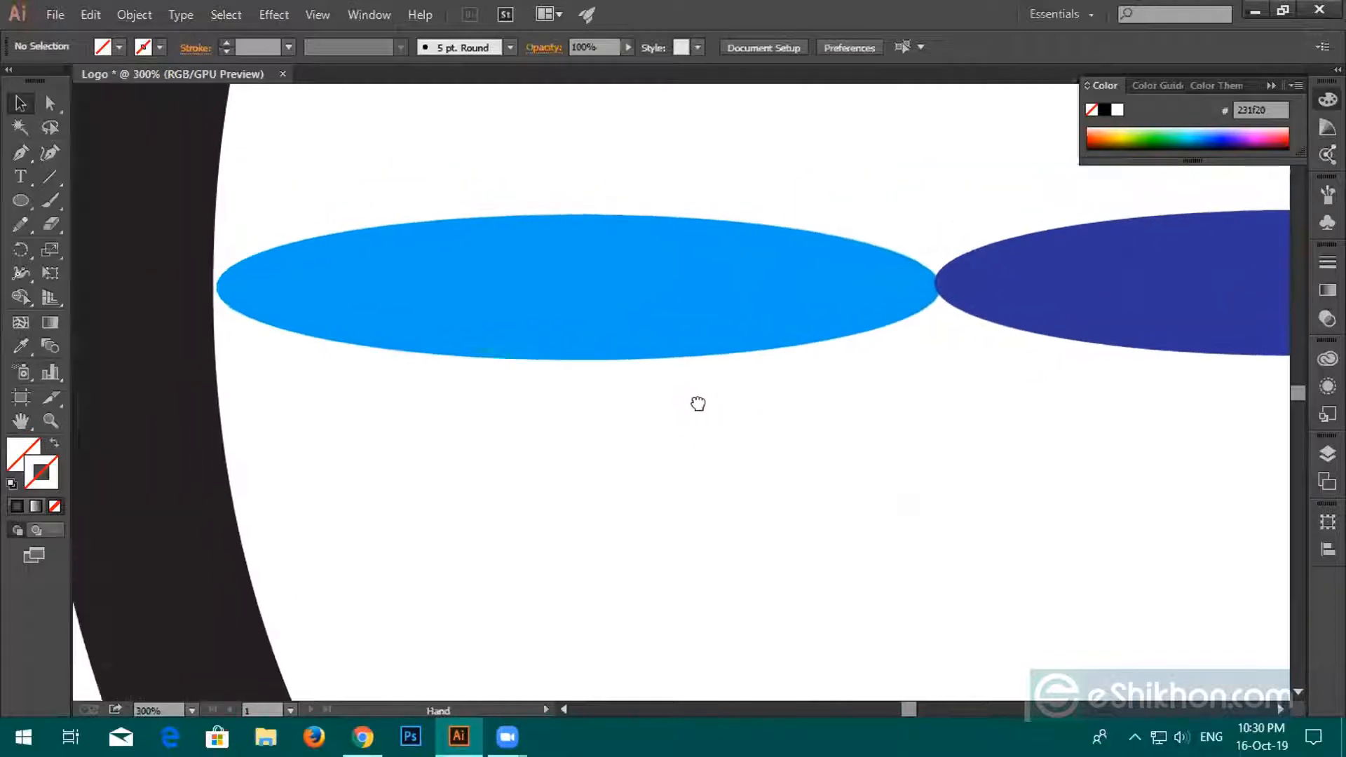
pyautogui.click(503, 313)
pyautogui.press('Left')
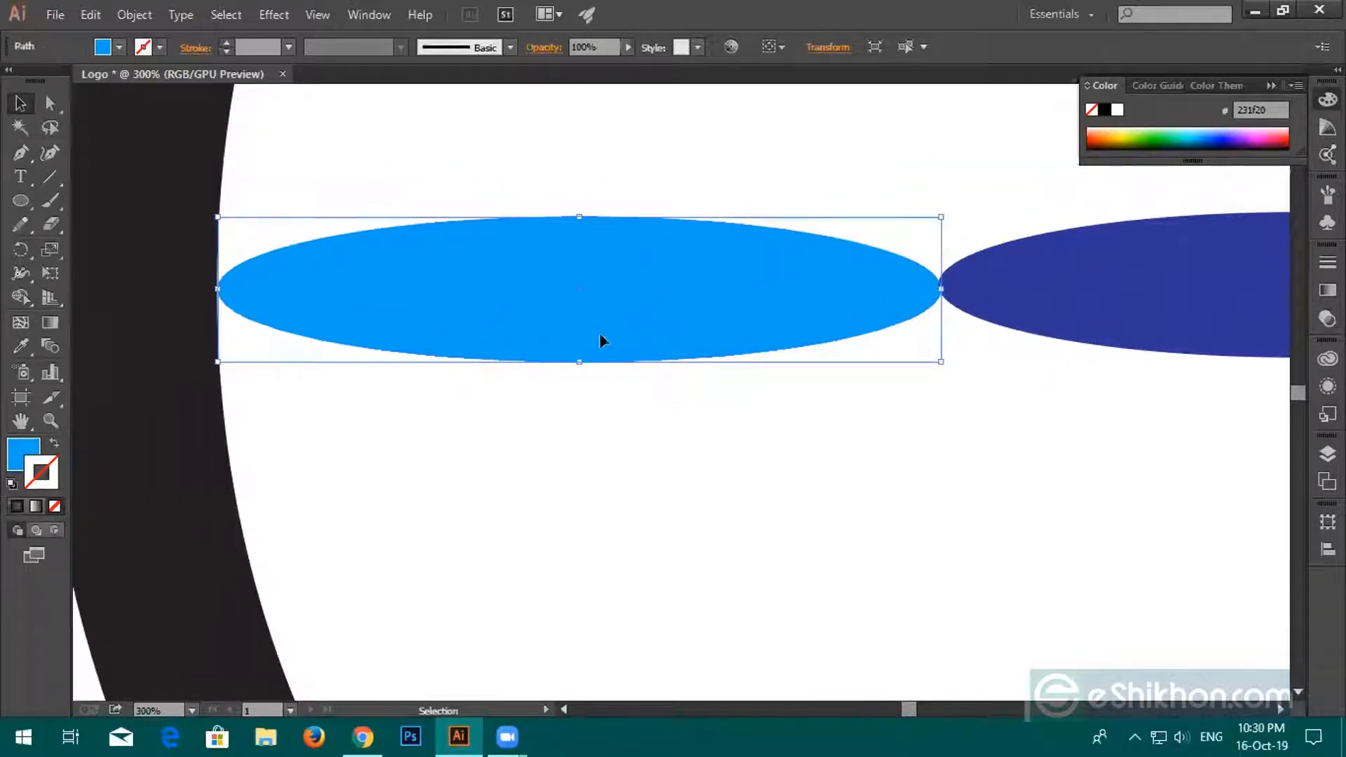
# Nudge the middle ellipse horizontally so its ends just meet the left and right ellipses.
pyautogui.click(883, 406)
pyautogui.moveTo(1022, 408); pyautogui.dragTo(737, 427)
pyautogui.moveTo(1097, 413); pyautogui.dragTo(616, 412)
pyautogui.click(714, 327)
pyautogui.press('Right')
pyautogui.click(119, 350)
pyautogui.moveTo(314, 491); pyautogui.dragTo(917, 477)
pyautogui.press('space')
pyautogui.press('Right')
pyautogui.click(866, 486)
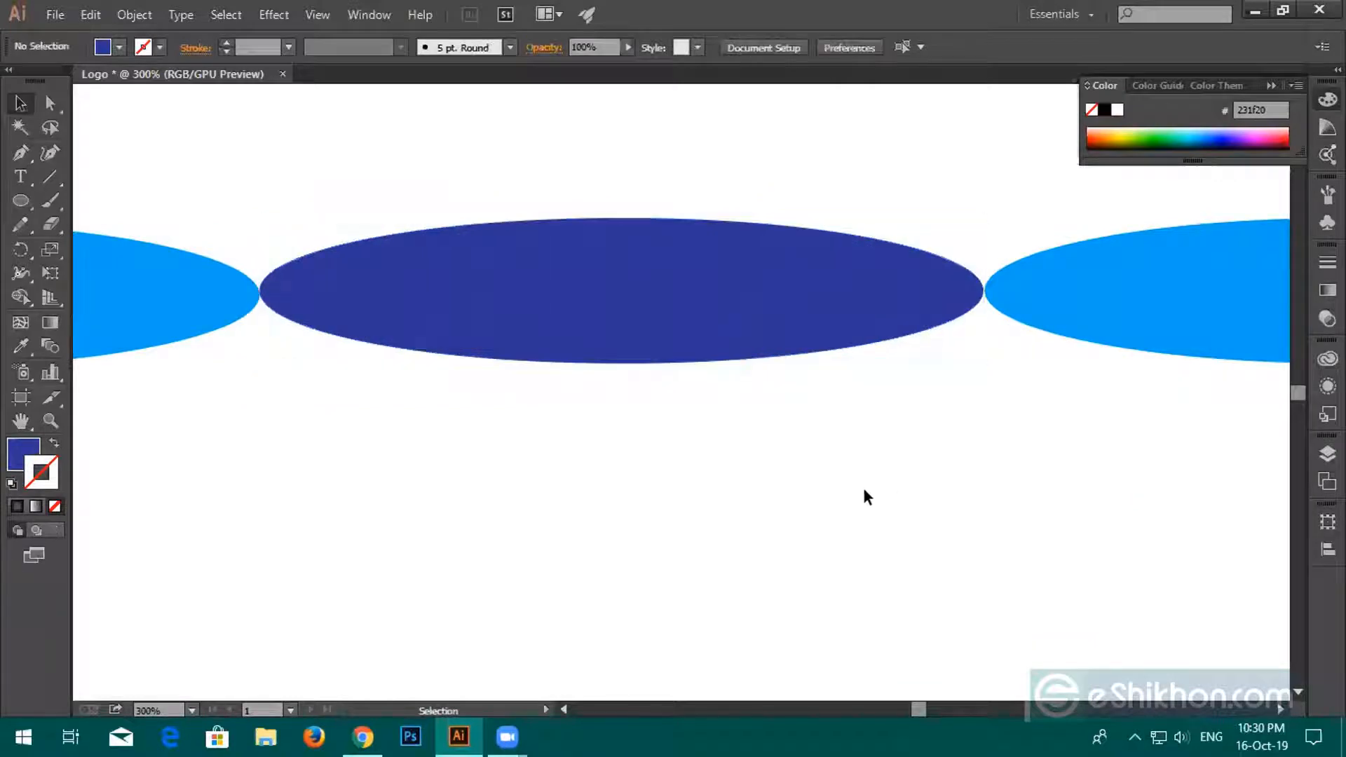
# Select the three ellipses together with the circle and align their vertical centres.
pyautogui.moveTo(649, 336); pyautogui.dragTo(648, 289)
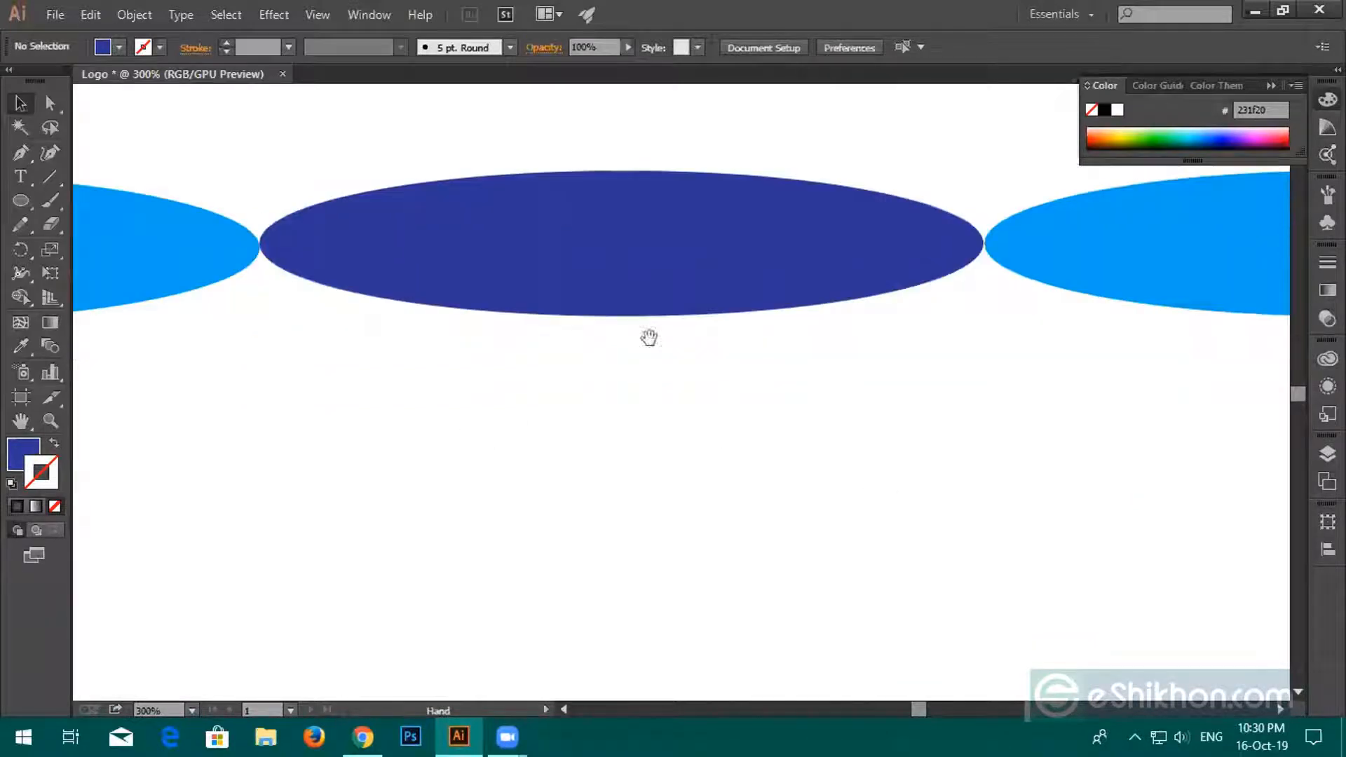
pyautogui.scroll(-2, 500, 309)
pyautogui.moveTo(315, 205); pyautogui.dragTo(683, 391)
pyautogui.click(918, 47)
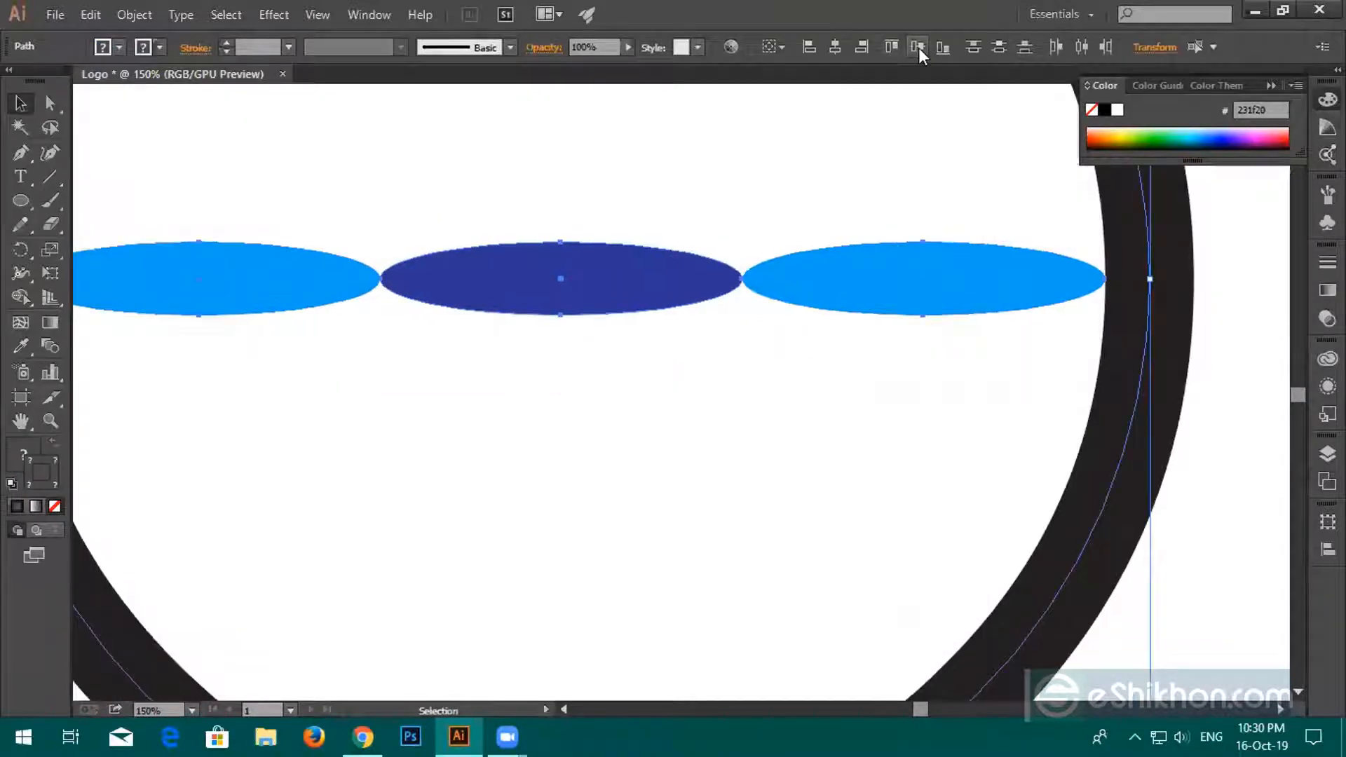
pyautogui.click(834, 339)
# Group the nearest pair of vertical lines and centre its gap on the joint between the left and middle ellipses.
pyautogui.scroll(-2, 1185, 398)
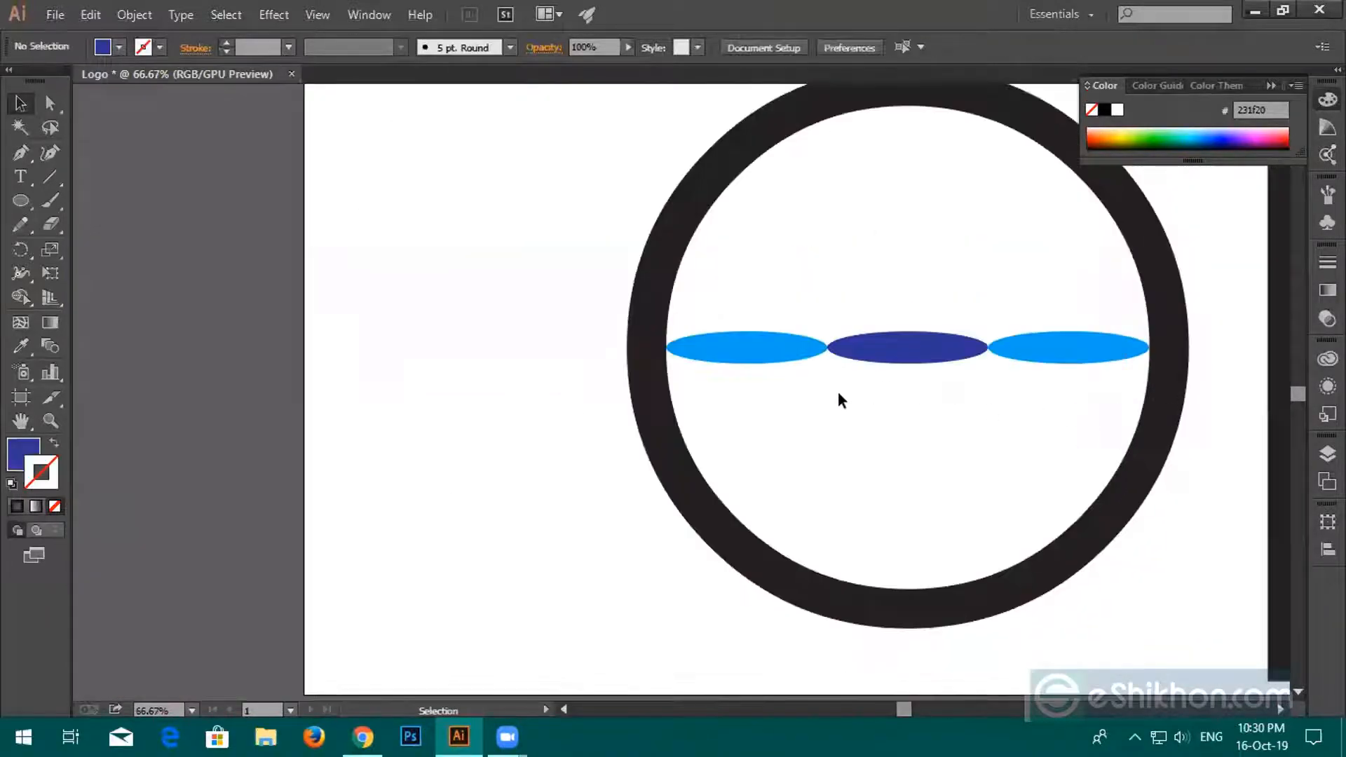
pyautogui.moveTo(643, 447); pyautogui.dragTo(514, 443)
pyautogui.scroll(-2, 535, 444)
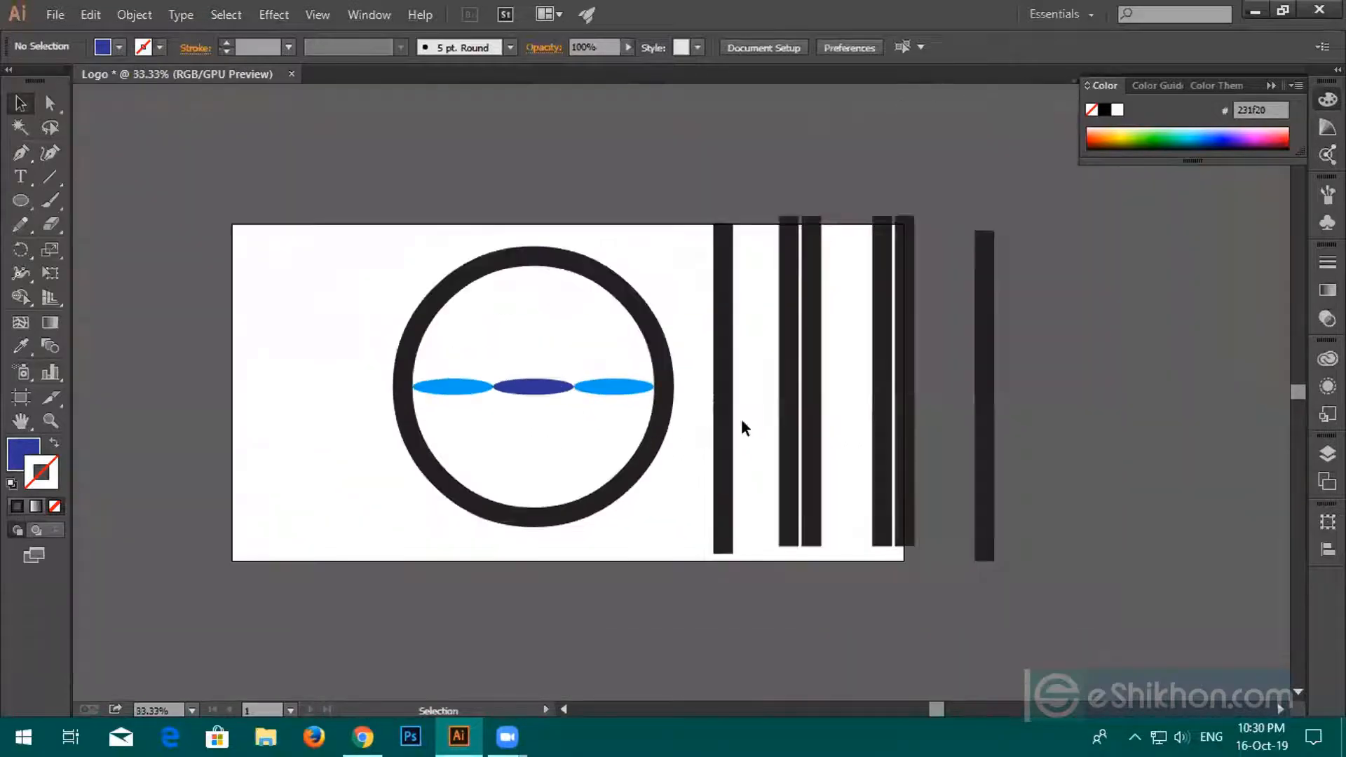
pyautogui.moveTo(755, 389); pyautogui.dragTo(484, 431)
pyautogui.scroll(4, 484, 431)
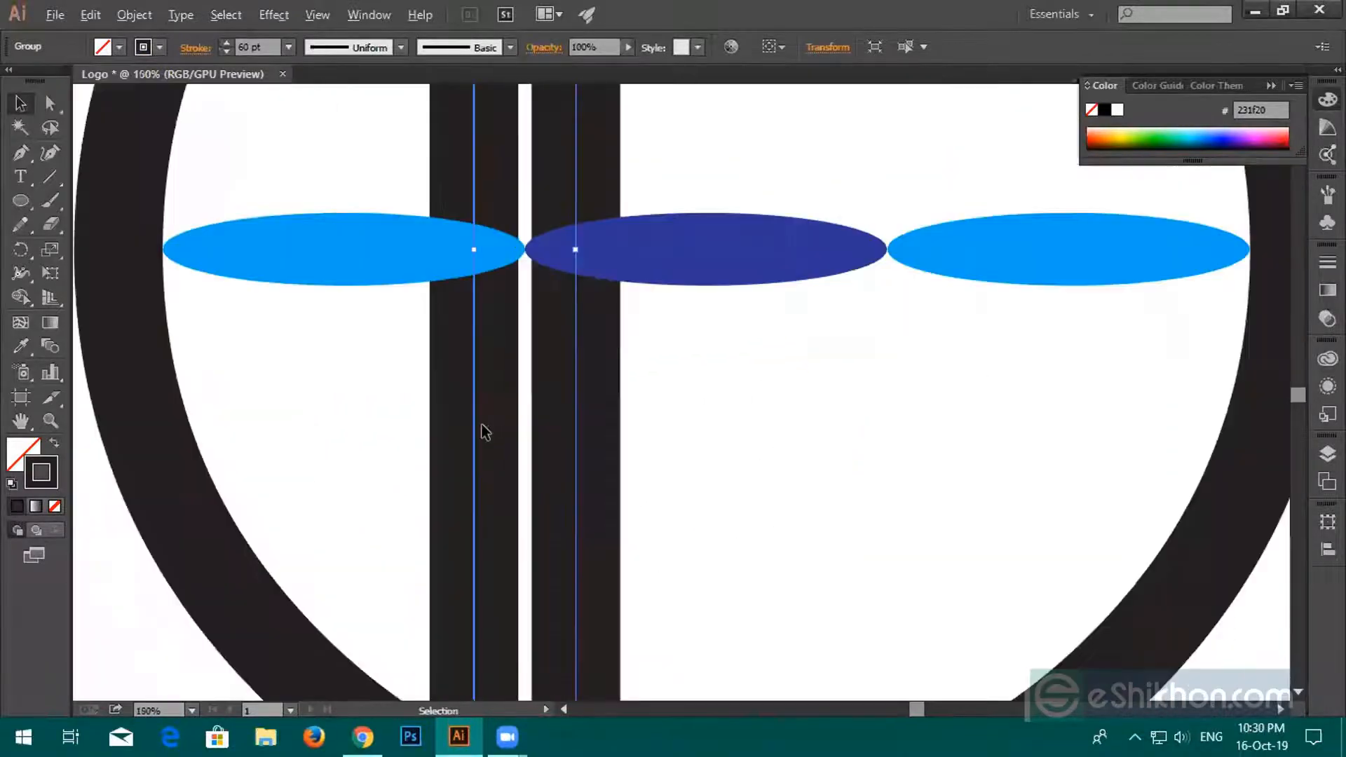
pyautogui.scroll(5, 488, 336)
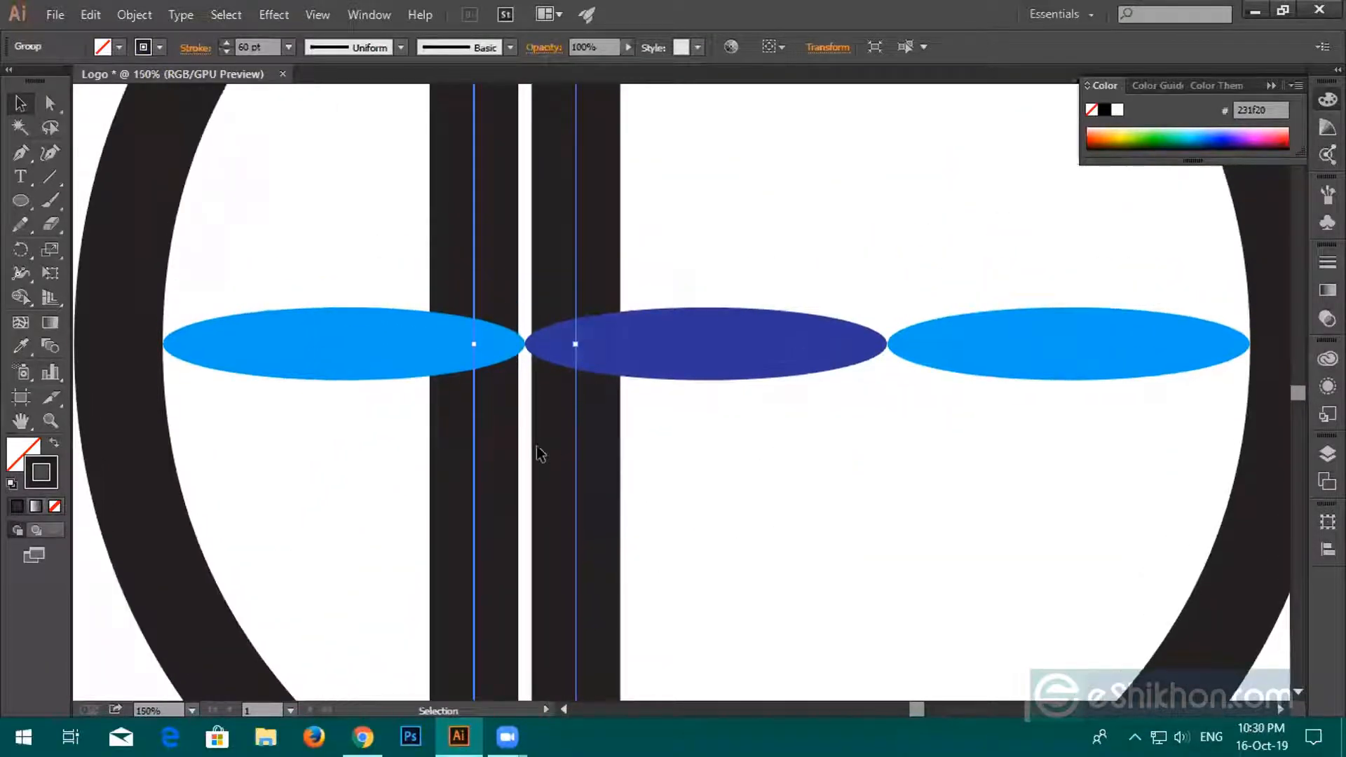
pyautogui.scroll(7, 540, 445)
pyautogui.scroll(-5, 540, 445)
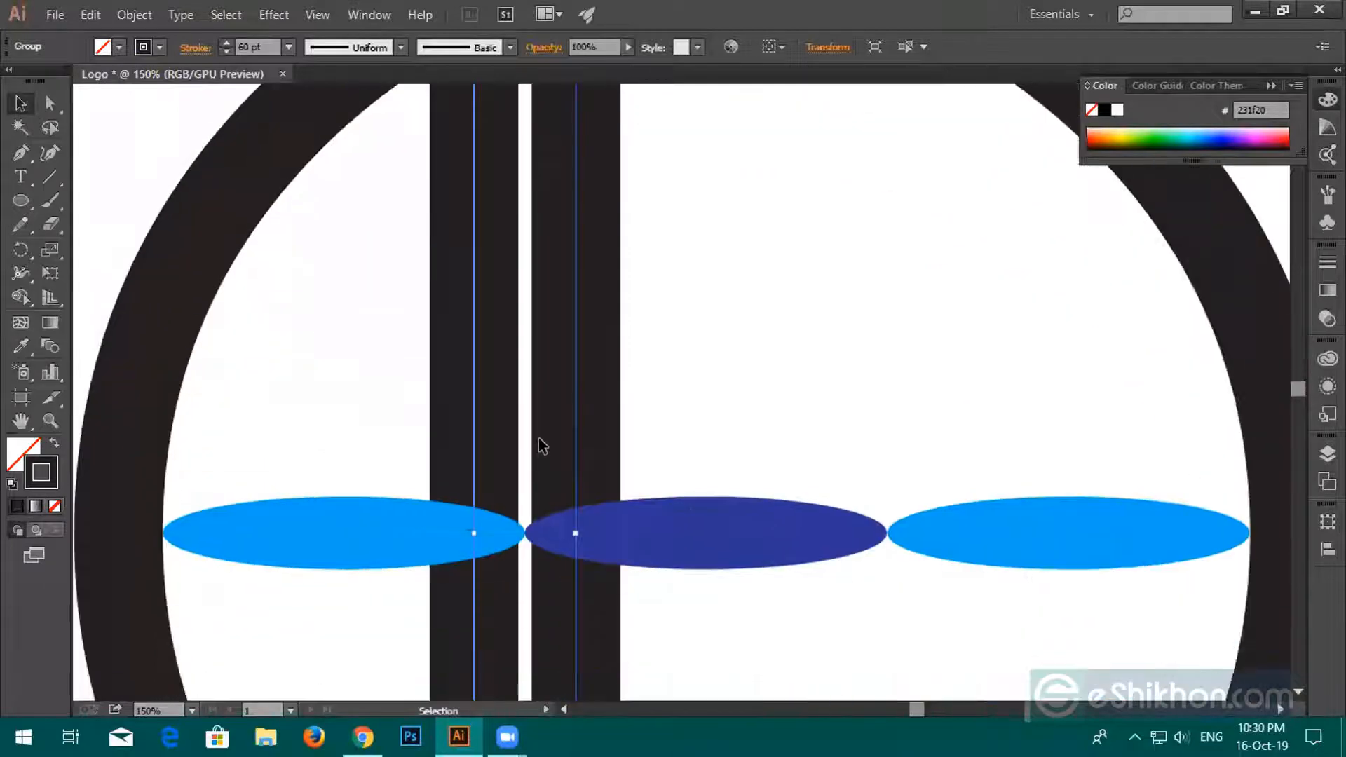
pyautogui.scroll(2, 531, 526)
pyautogui.scroll(3, 532, 523)
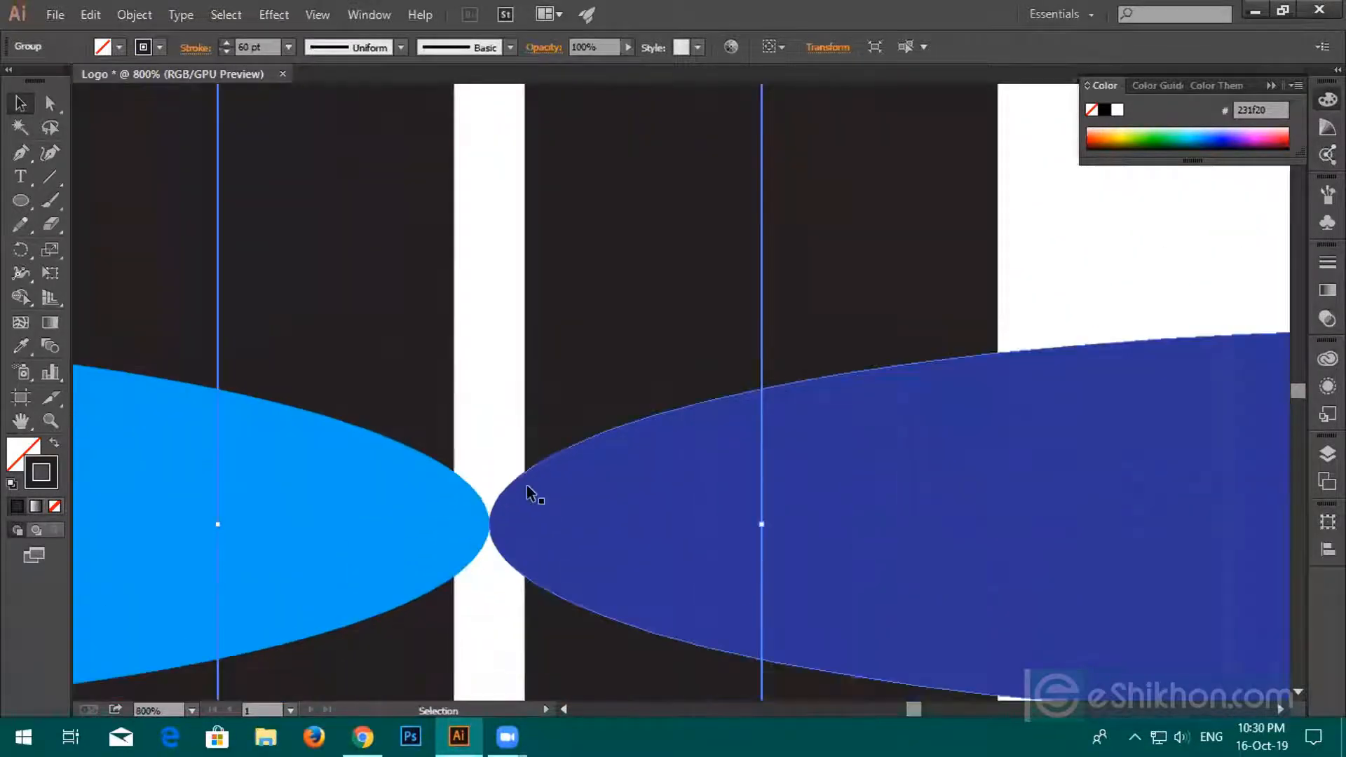
# Duplicate the placed pair of vertical lines onto the joint between the middle and right ellipses.
pyautogui.scroll(-9, 528, 489)
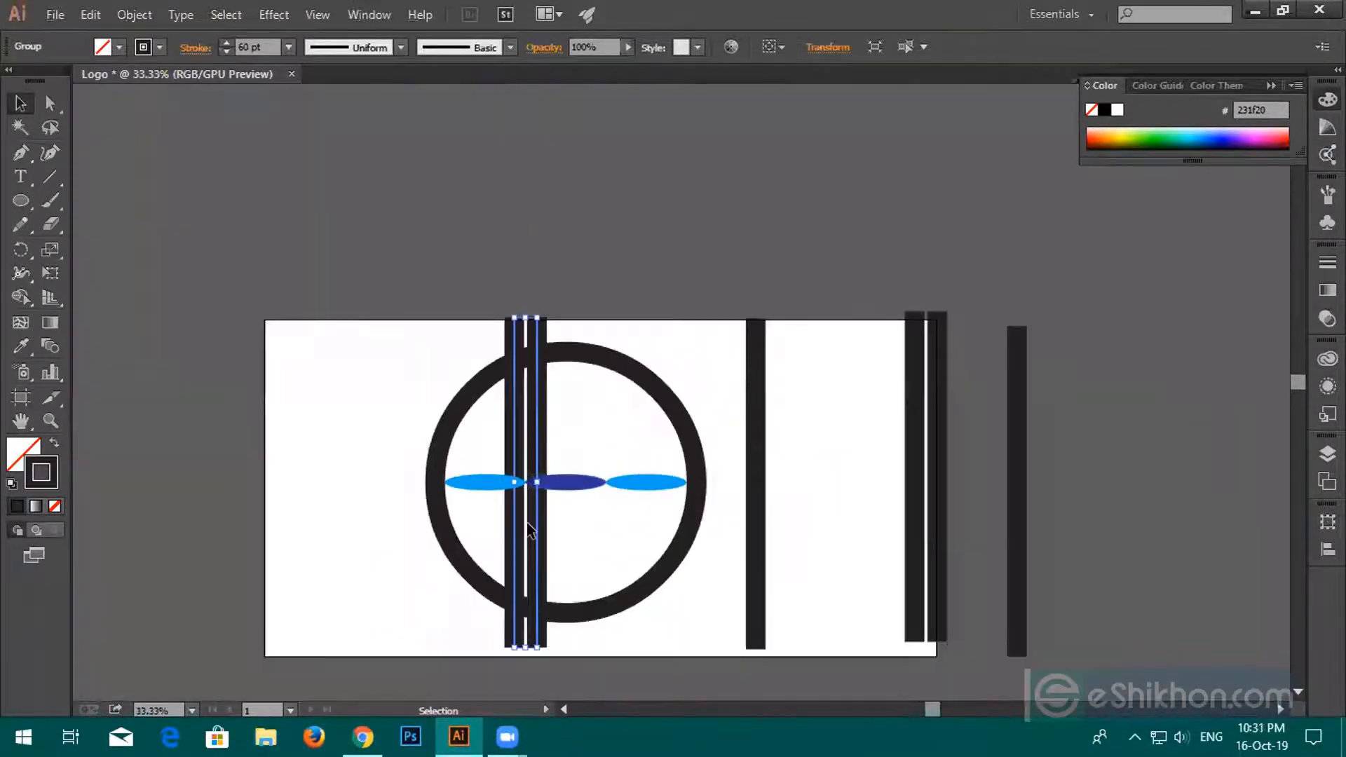
pyautogui.moveTo(535, 529); pyautogui.dragTo(616, 523)
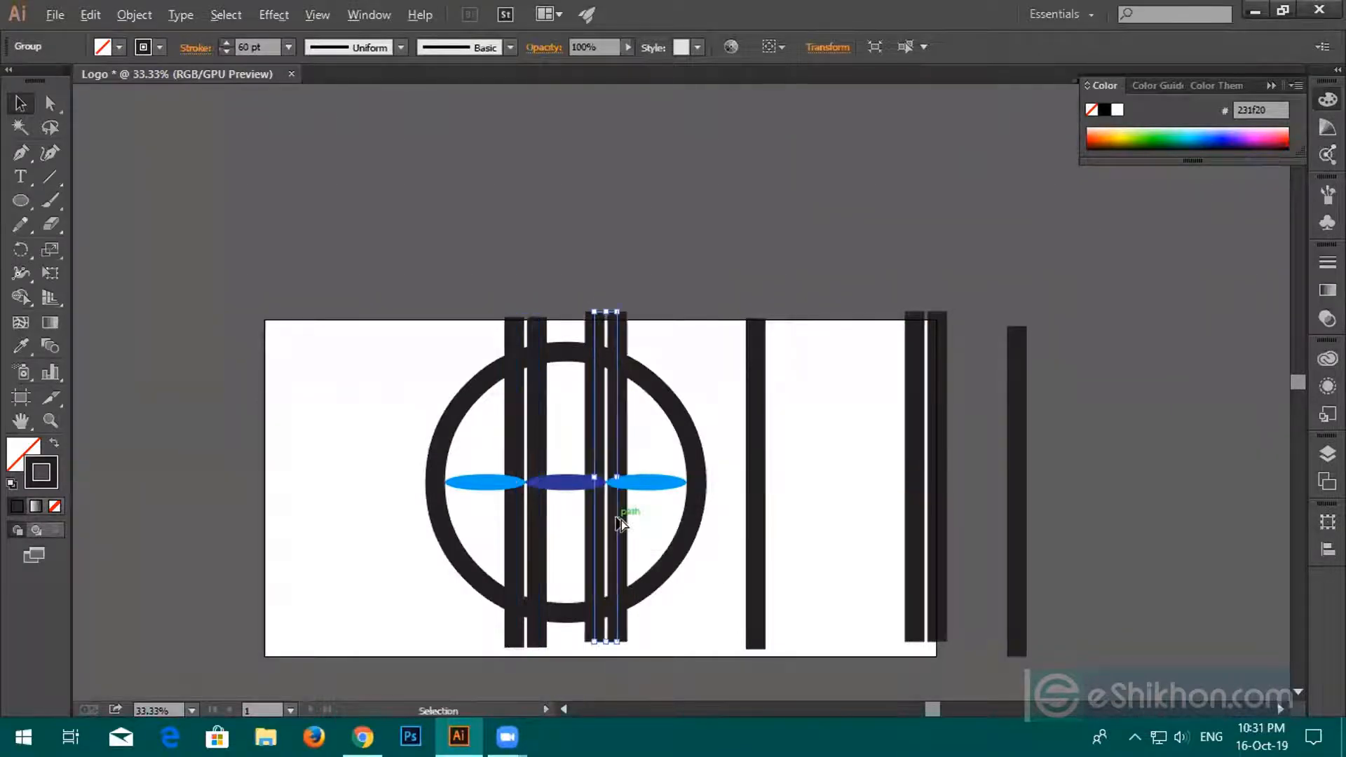
pyautogui.scroll(3, 616, 523)
pyautogui.scroll(1, 617, 522)
pyautogui.scroll(2, 629, 486)
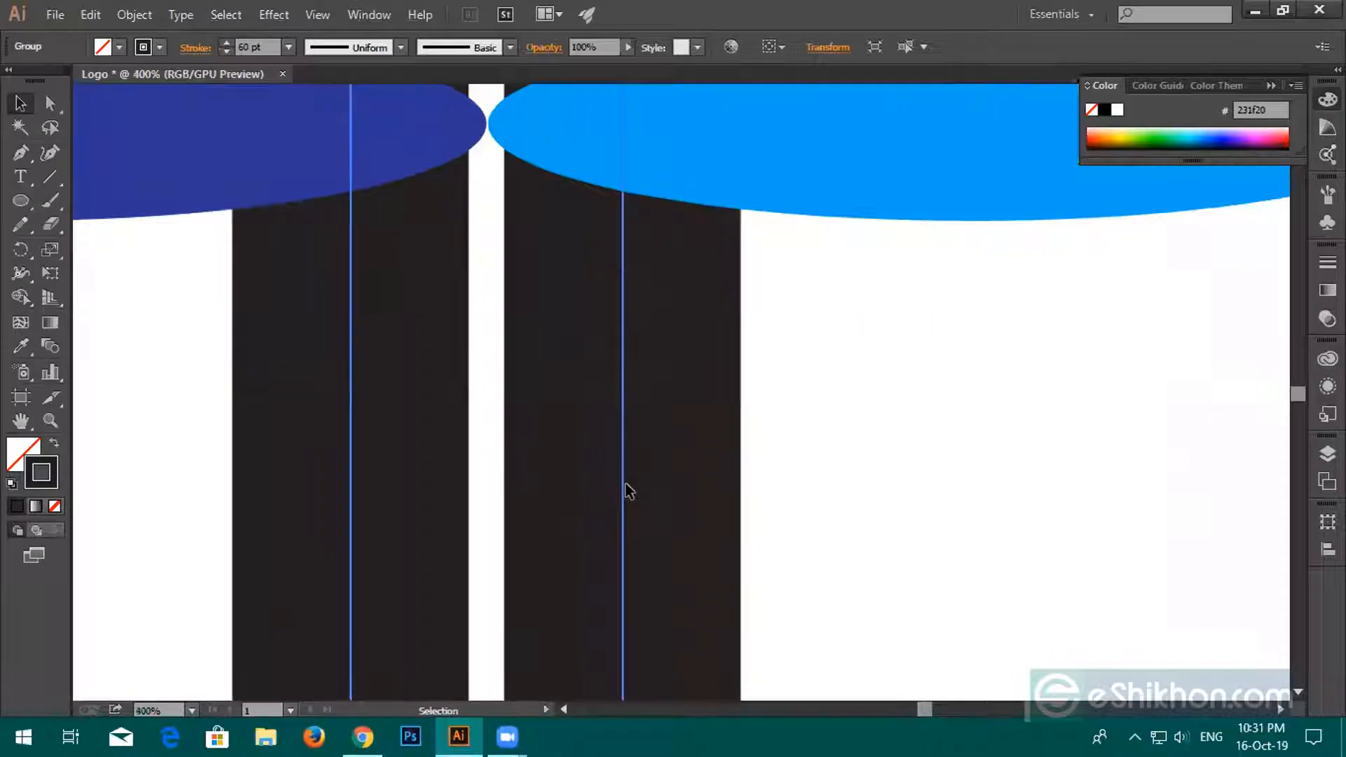
# Delete the spare pair of vertical lines beyond the artboard's right edge.
pyautogui.scroll(3, 625, 483)
pyautogui.scroll(-6, 629, 491)
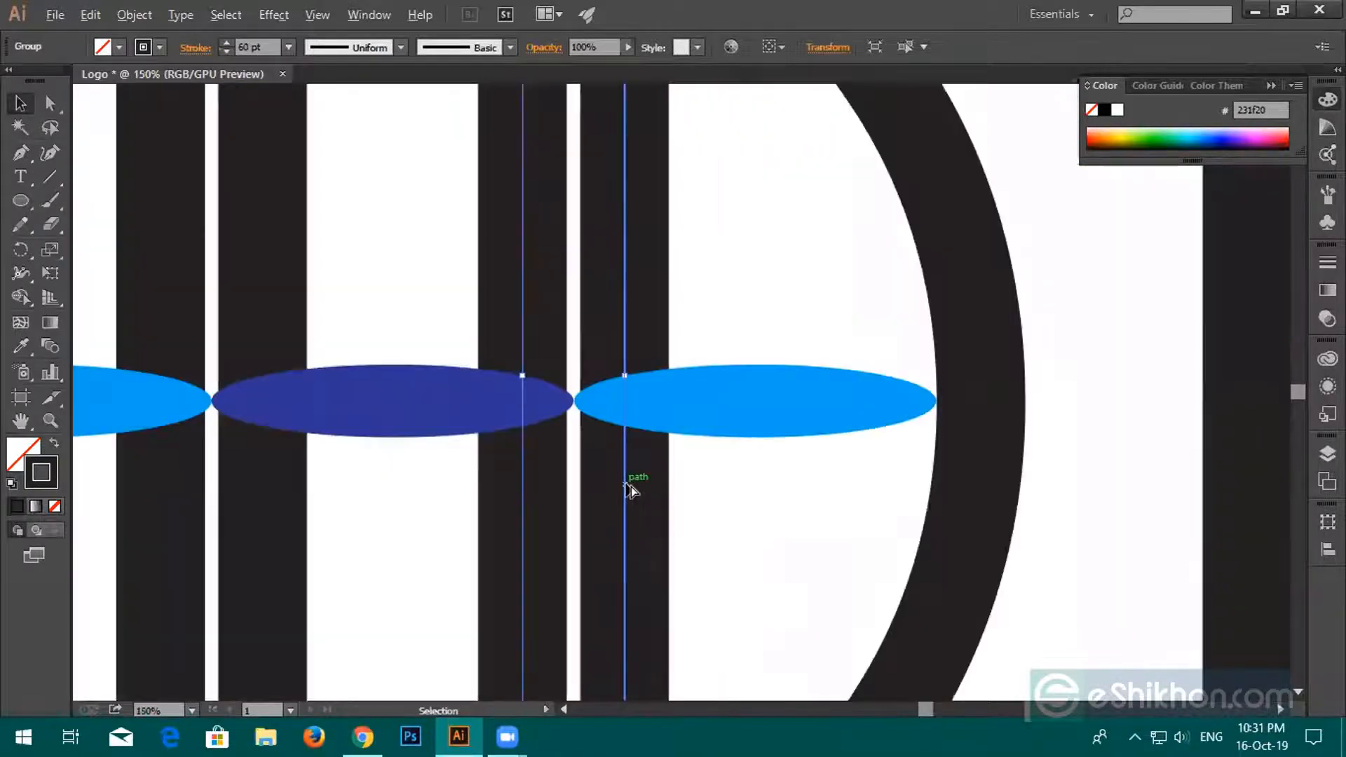
pyautogui.moveTo(830, 509); pyautogui.dragTo(772, 497)
pyautogui.moveTo(1227, 467); pyautogui.dragTo(358, 459)
pyautogui.click(1121, 469)
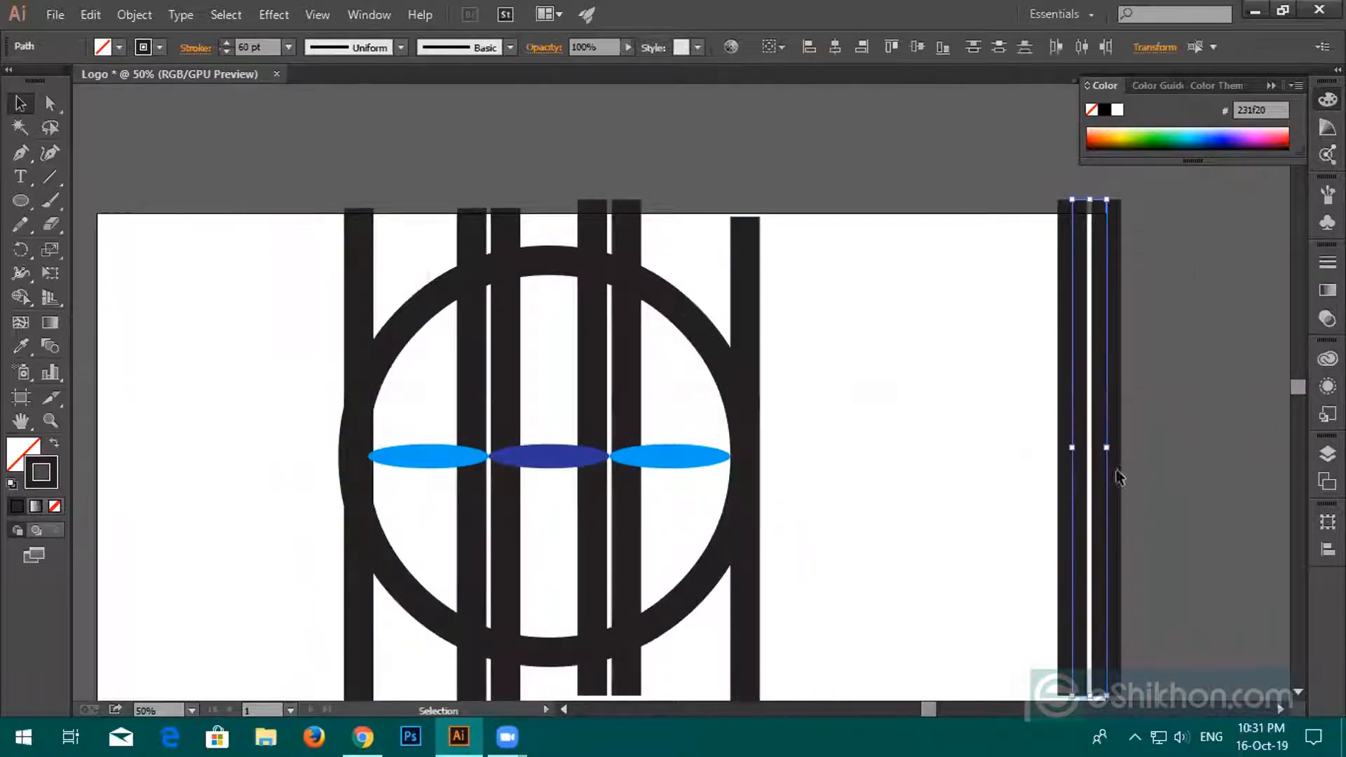
pyautogui.press('Delete')
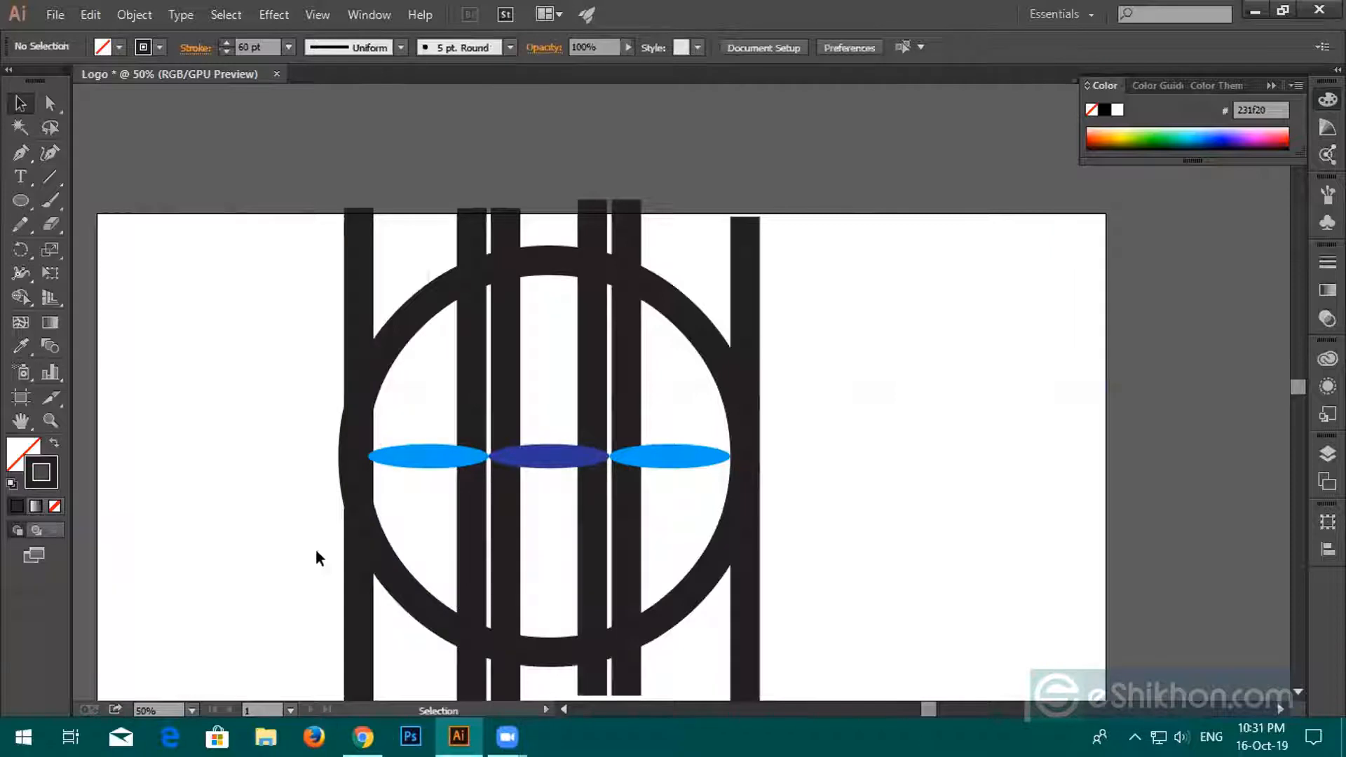
# Change the circle's stroke colour to the orange-red swatch (ef4136).
pyautogui.click(359, 514)
pyautogui.scroll(2, 357, 511)
pyautogui.moveTo(250, 474); pyautogui.dragTo(428, 471)
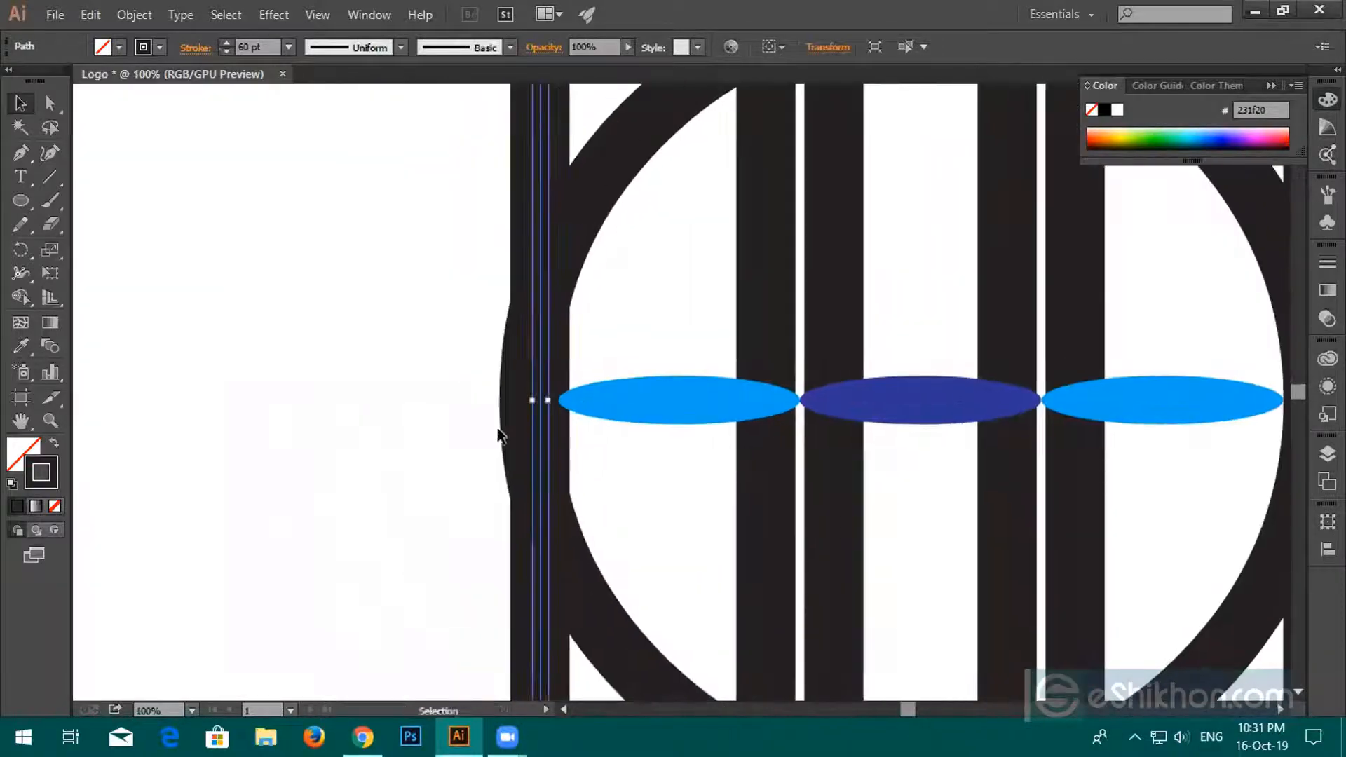
pyautogui.click(570, 577)
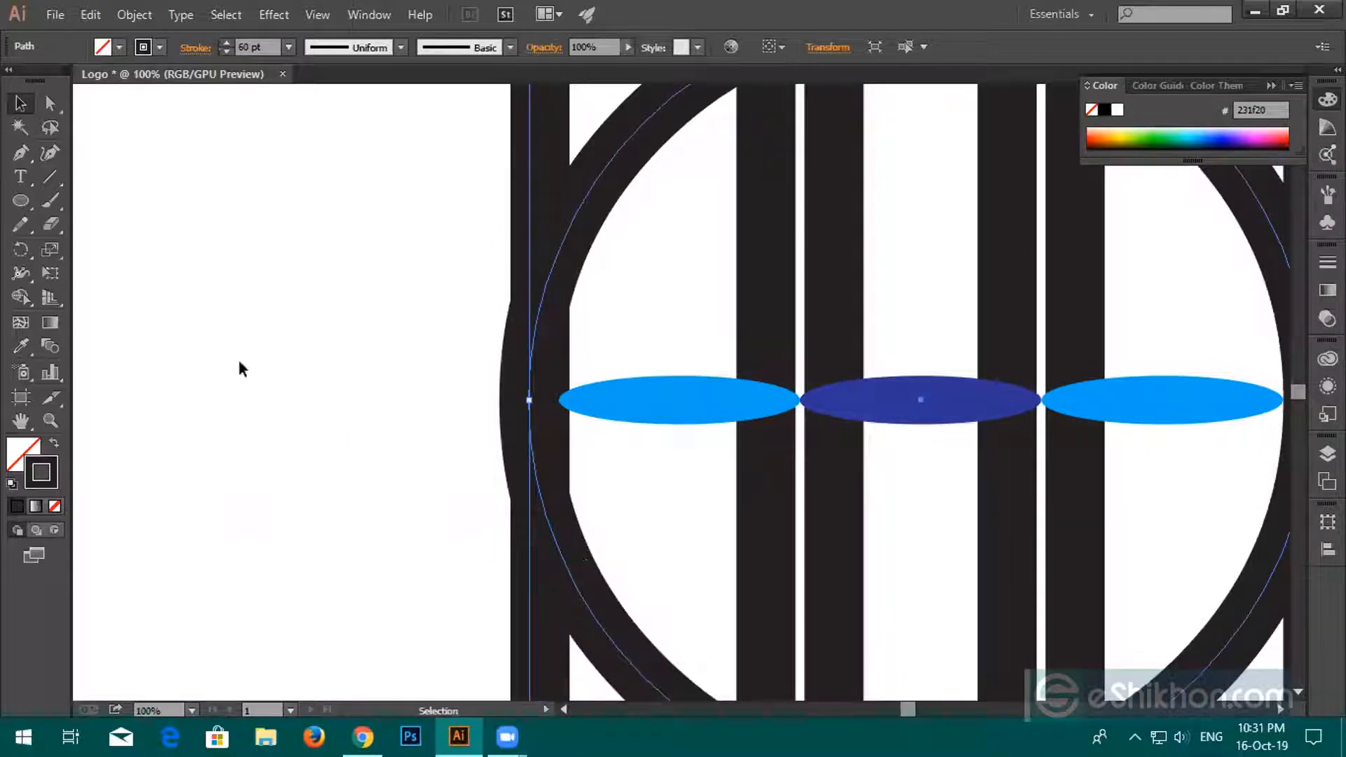
pyautogui.click(120, 46)
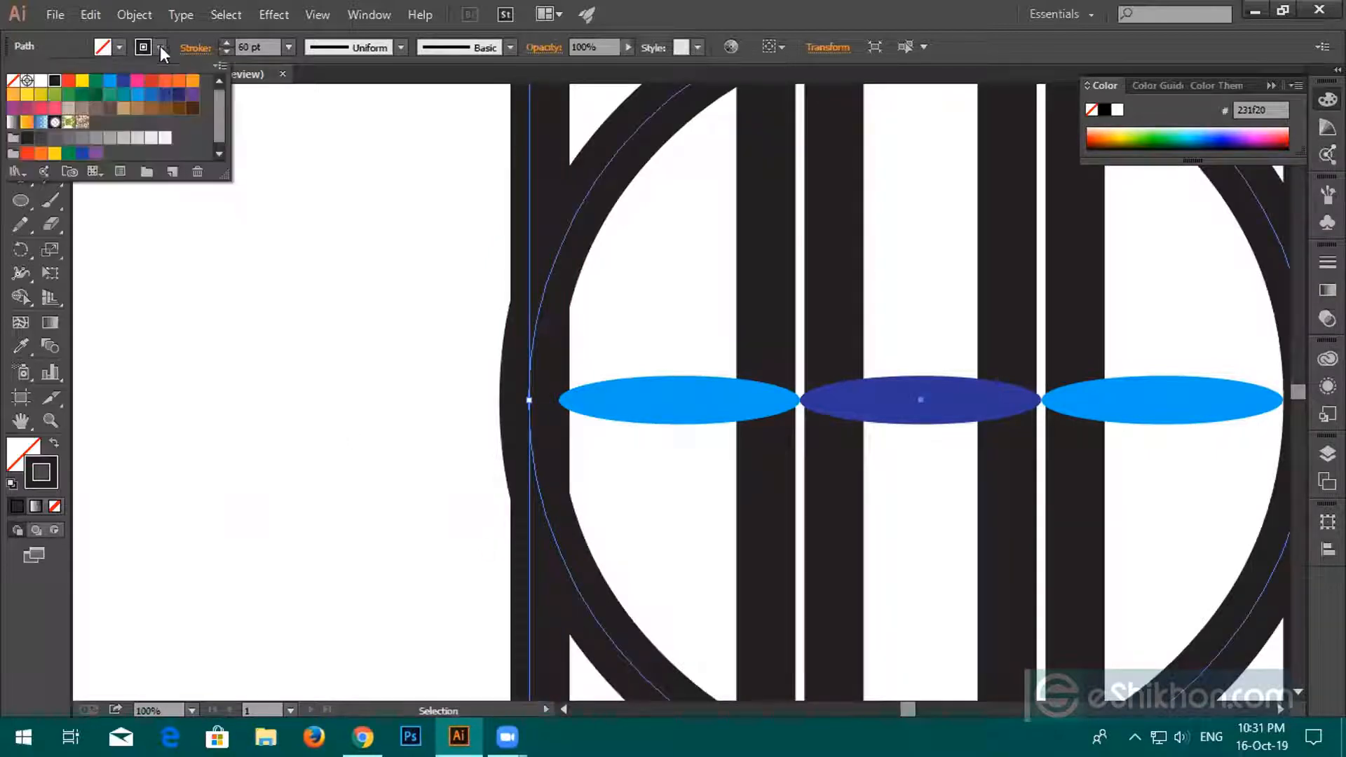
pyautogui.click(166, 82)
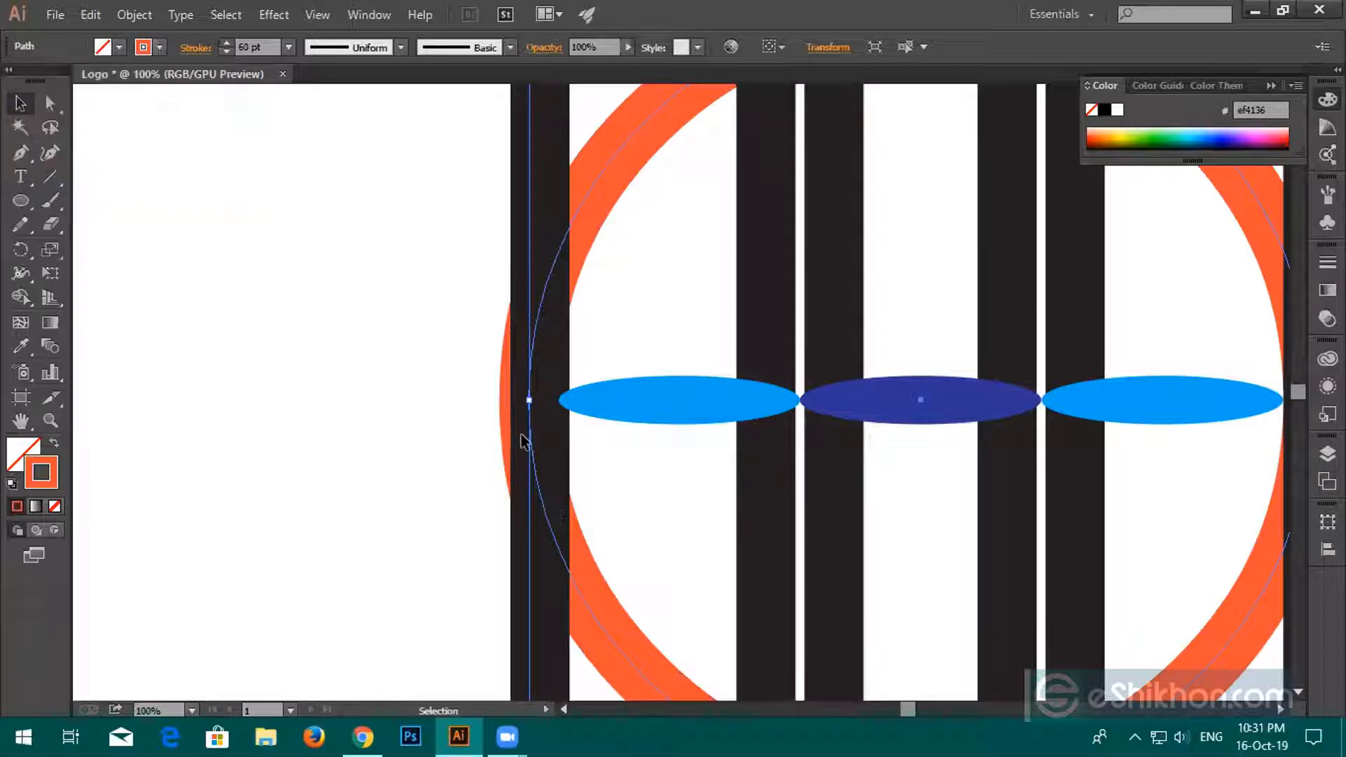
pyautogui.press('Left')
pyautogui.press('Left')
pyautogui.press('Left')
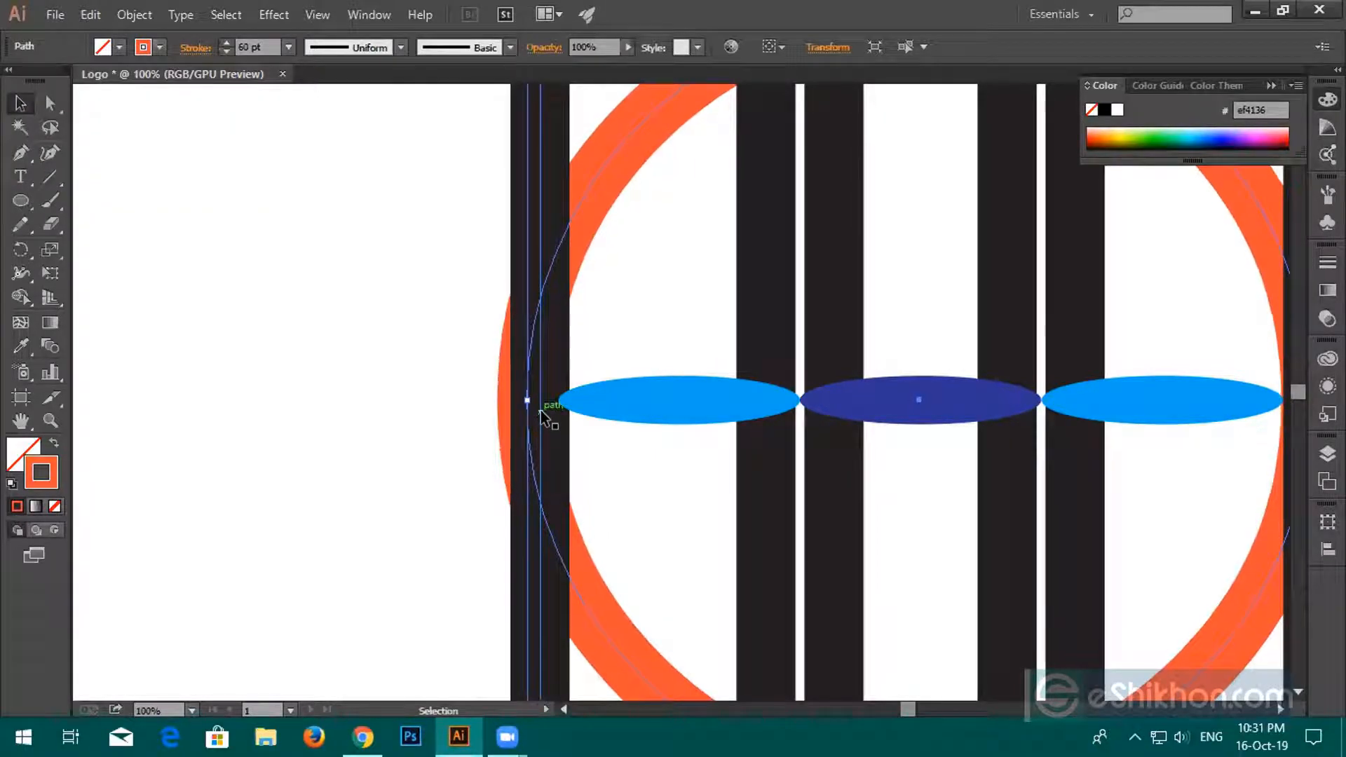
pyautogui.press('a')
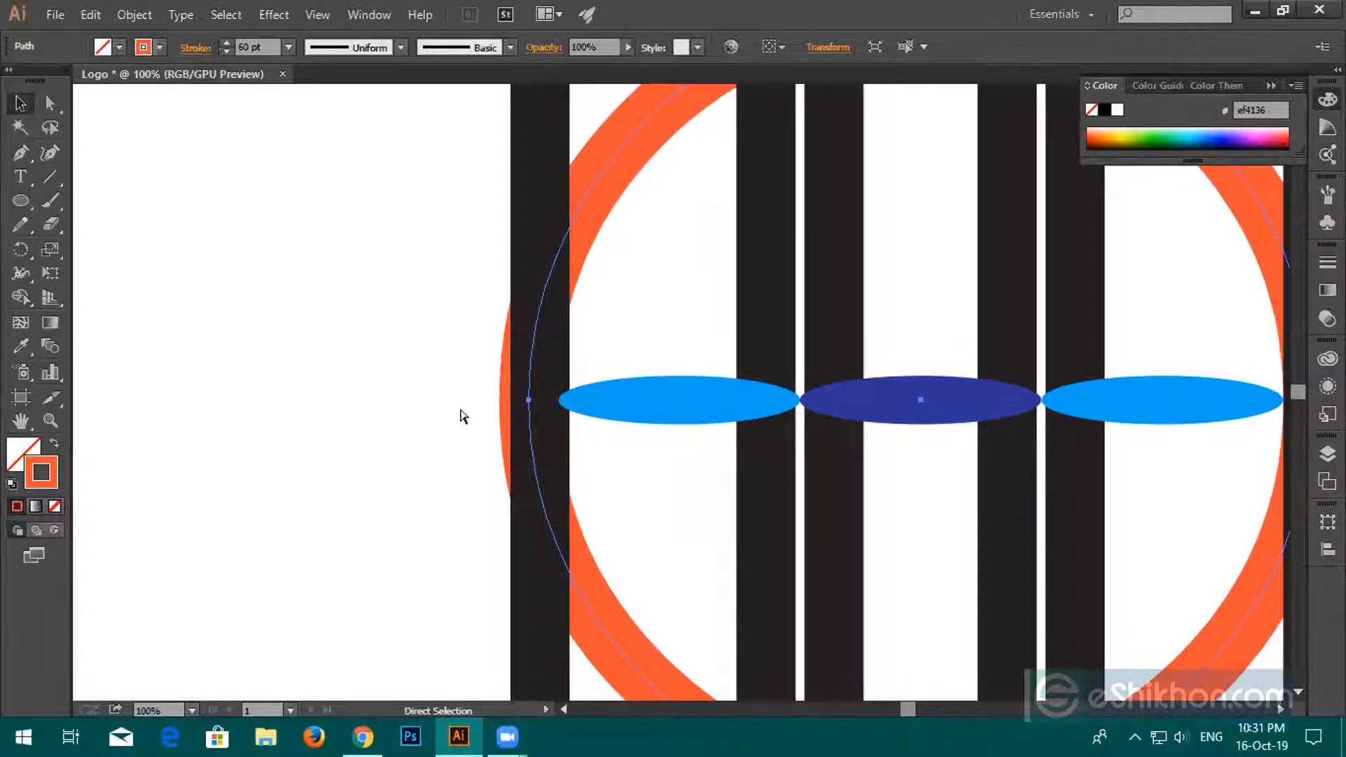
pyautogui.moveTo(466, 400); pyautogui.dragTo(530, 435)
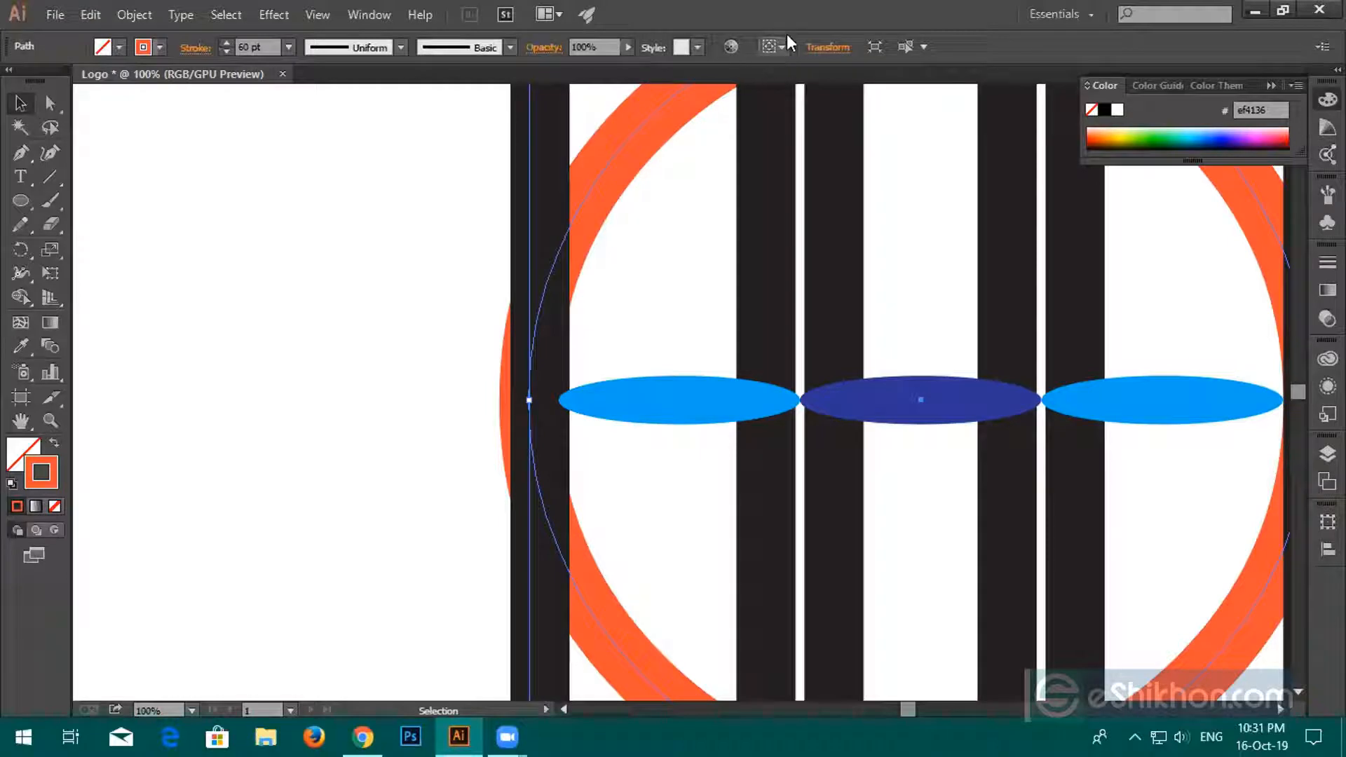
# Show the Align options, place them over the empty area beside the artwork, and close the Transform options.
pyautogui.click(828, 47)
pyautogui.click(829, 47)
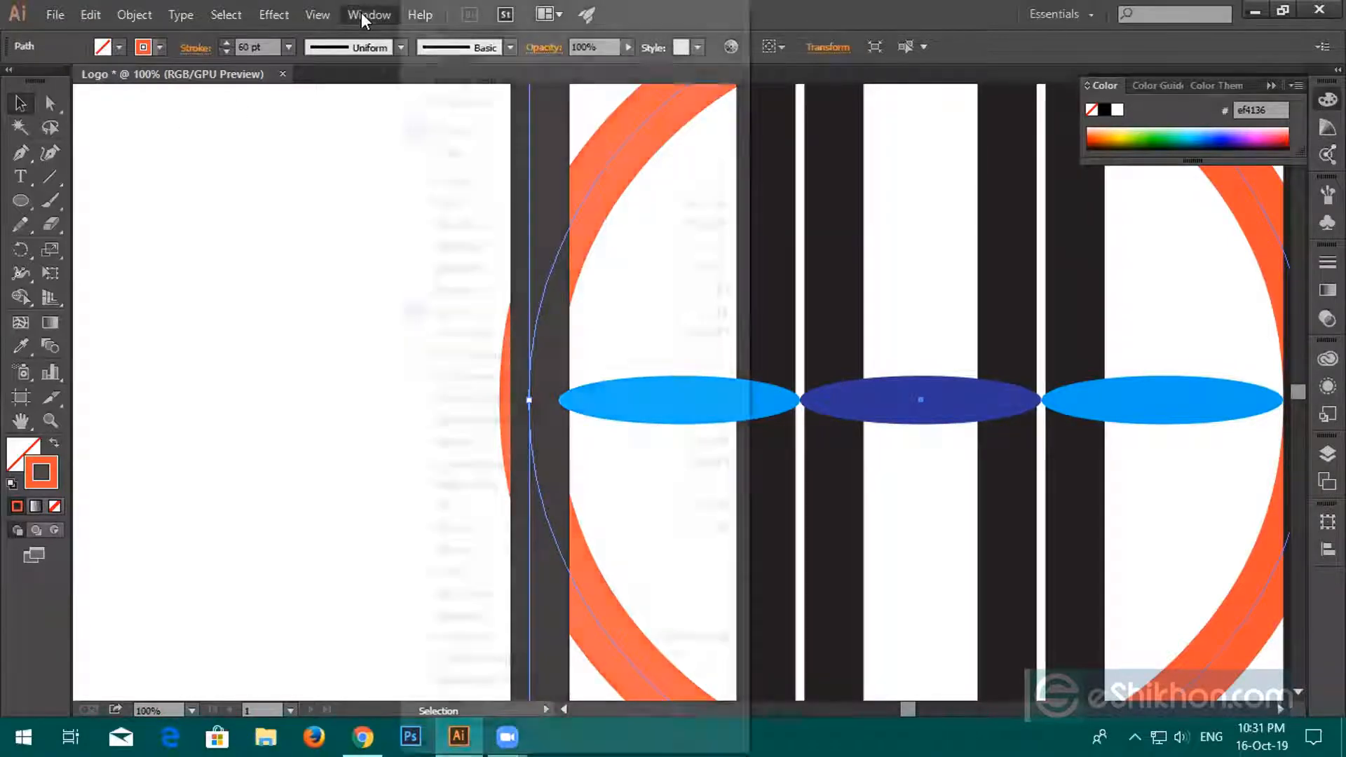
pyautogui.click(364, 15)
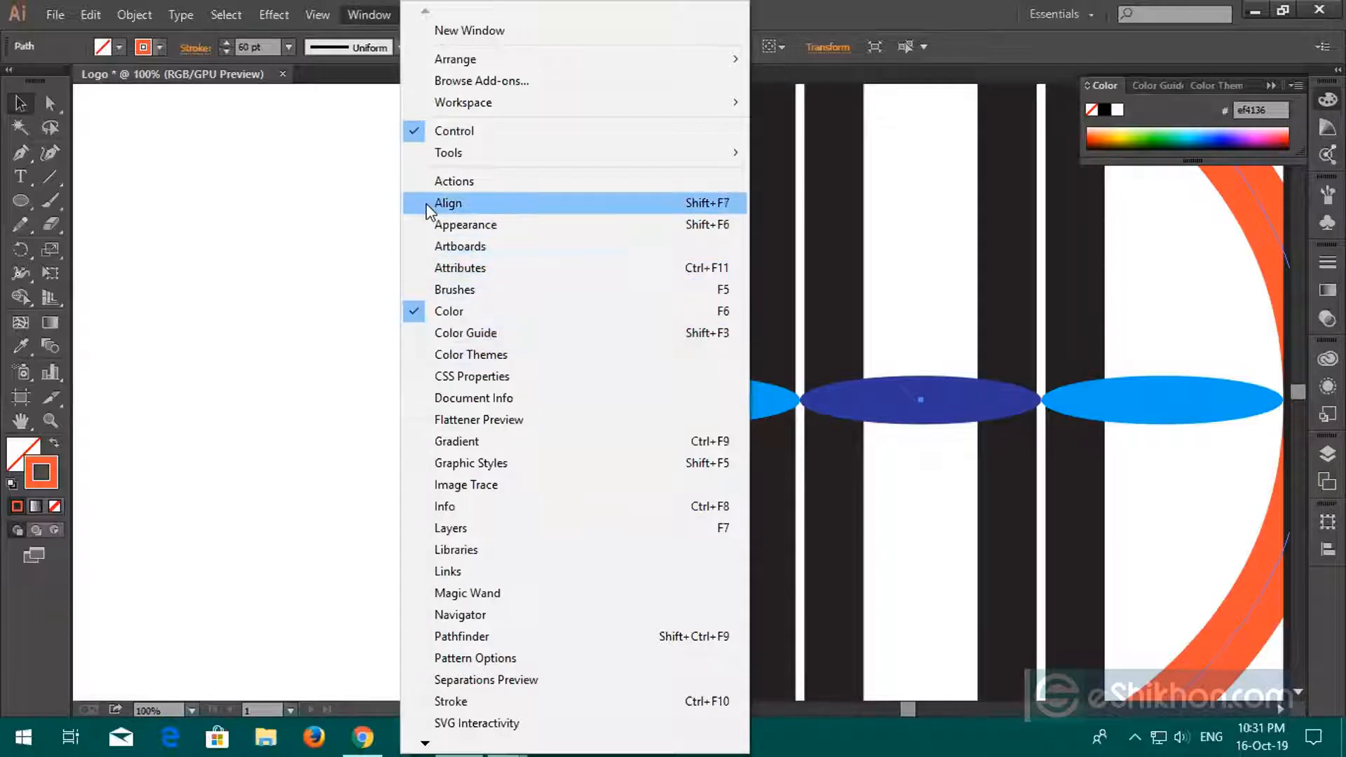
pyautogui.click(449, 203)
pyautogui.moveTo(1167, 507); pyautogui.dragTo(176, 144)
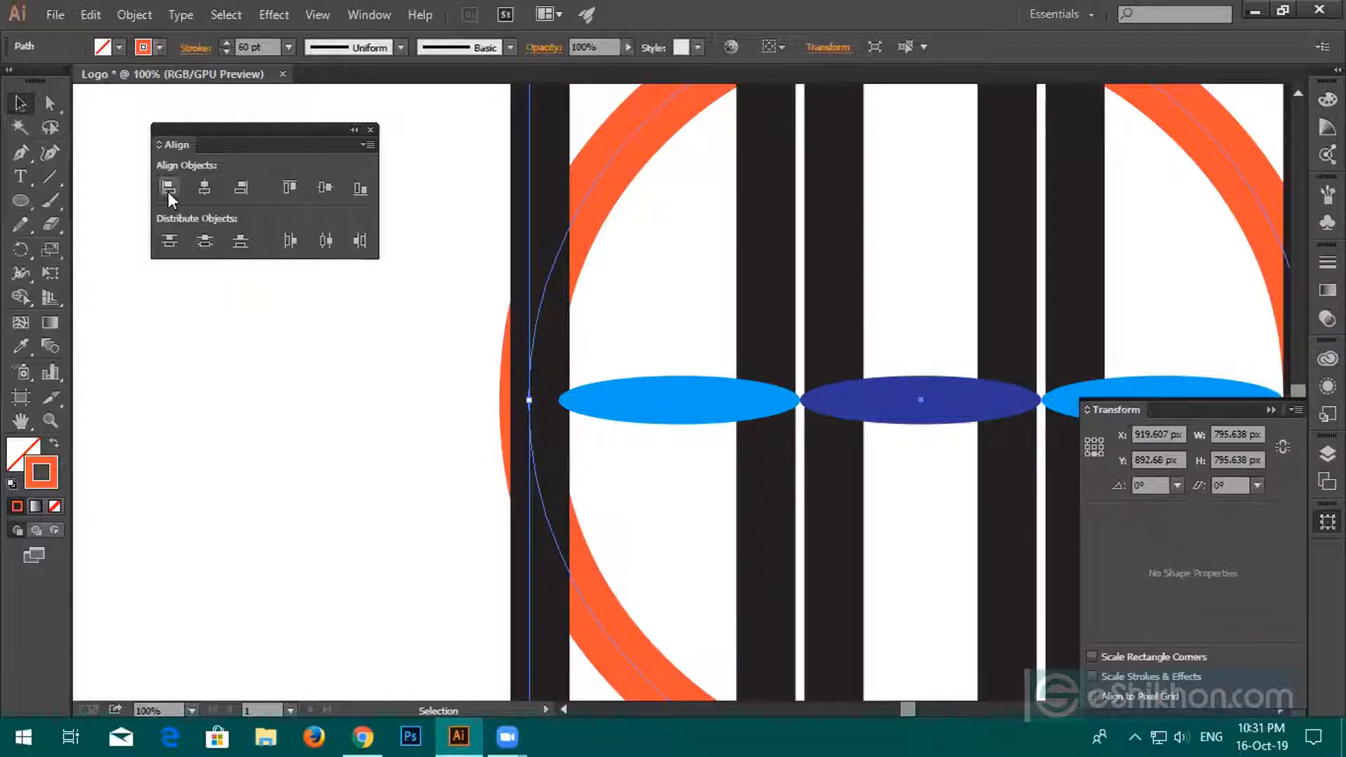
pyautogui.click(395, 454)
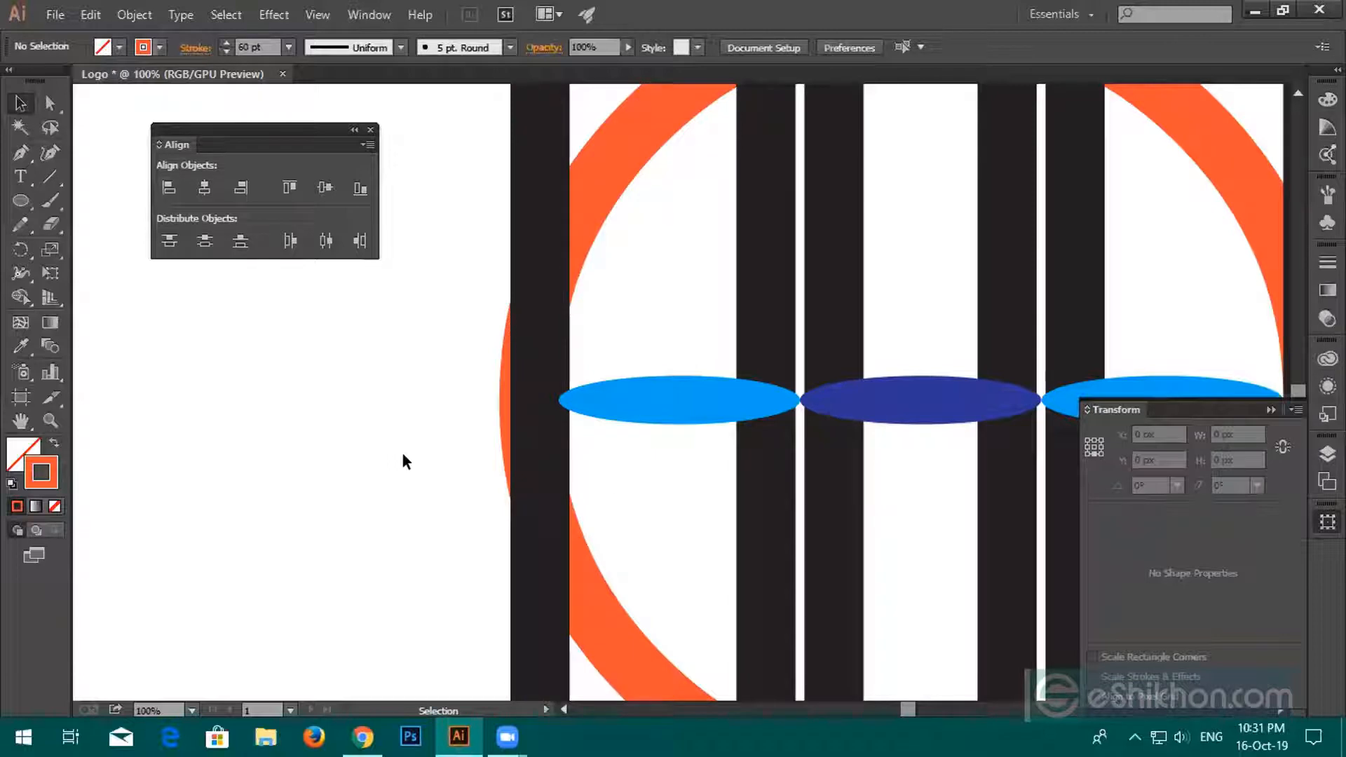
pyautogui.click(1271, 411)
pyautogui.moveTo(1090, 372); pyautogui.dragTo(1122, 319)
pyautogui.moveTo(464, 349); pyautogui.dragTo(535, 448)
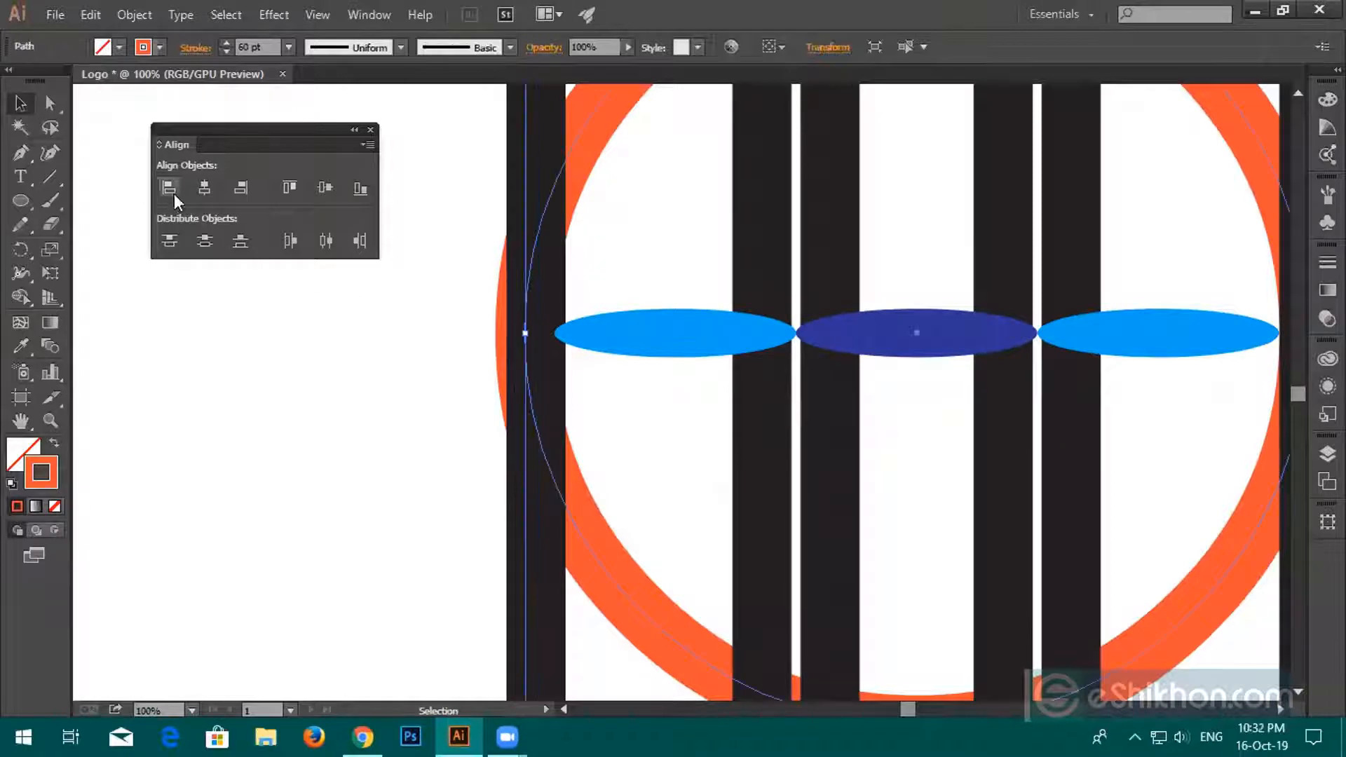
pyautogui.click(322, 465)
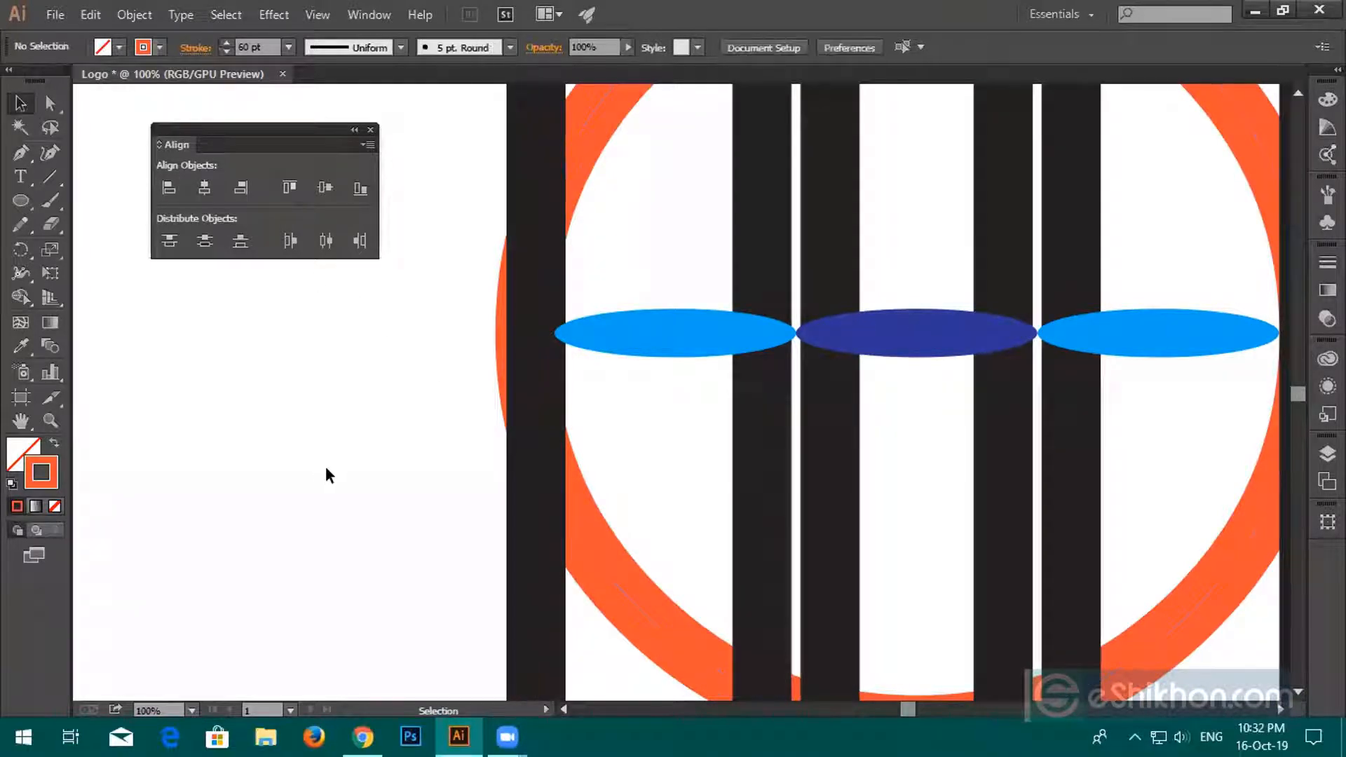
pyautogui.scroll(-3, 326, 465)
pyautogui.moveTo(729, 454); pyautogui.dragTo(633, 467)
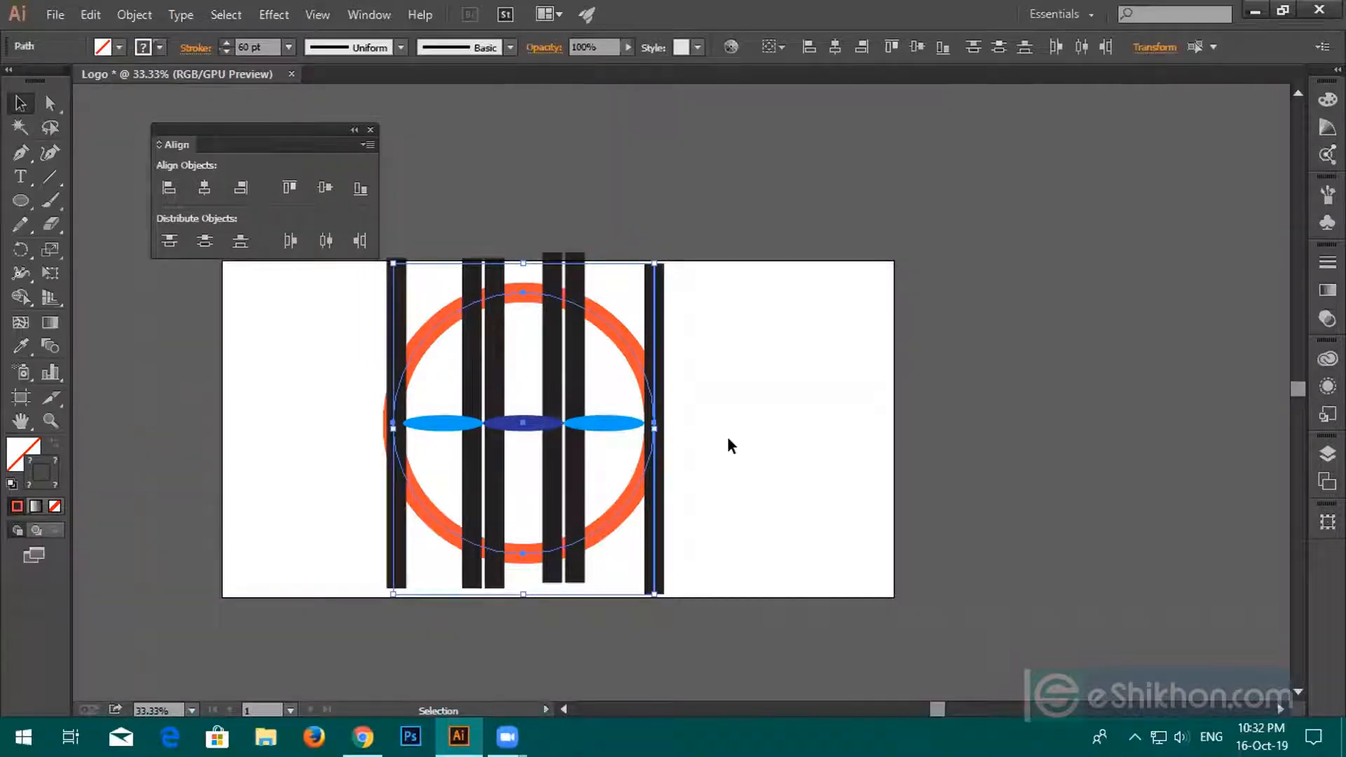
pyautogui.scroll(2, 722, 392)
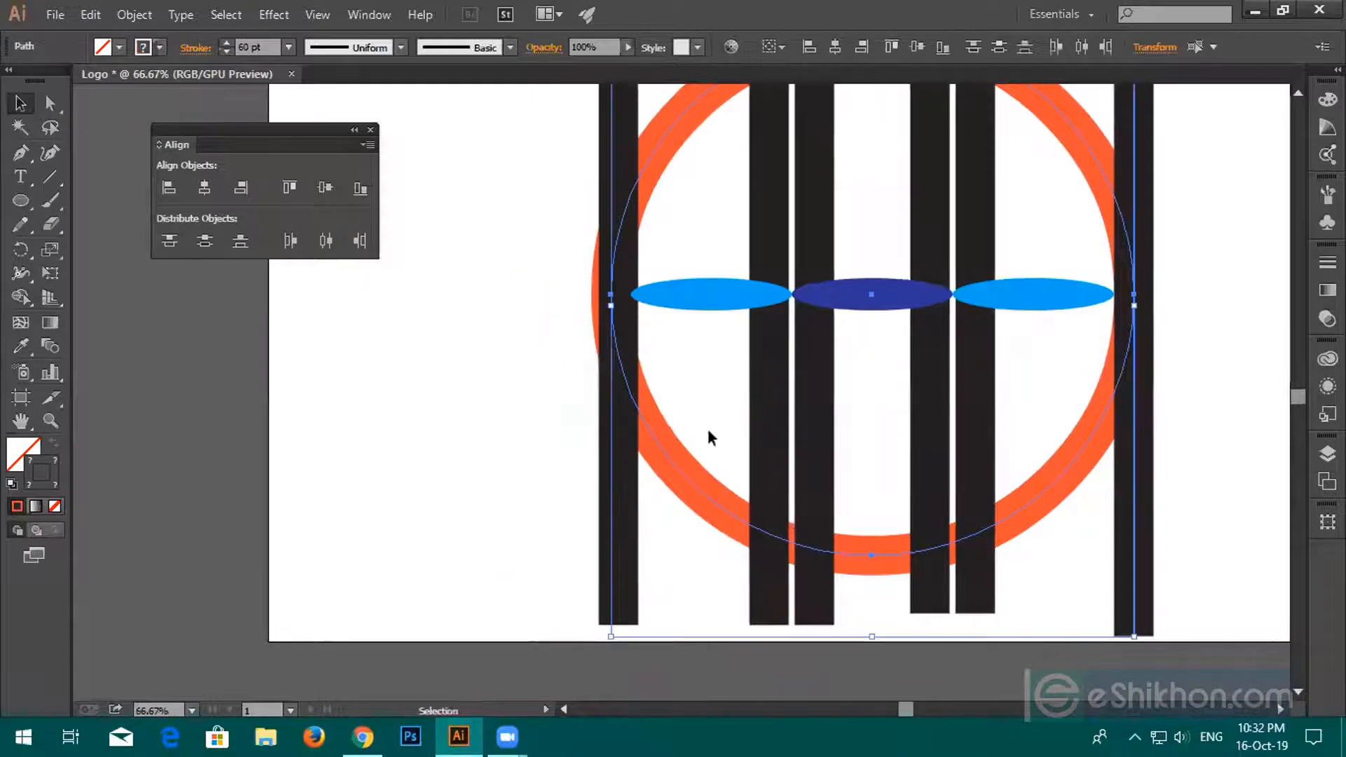
pyautogui.scroll(-1, 679, 431)
pyautogui.click(524, 441)
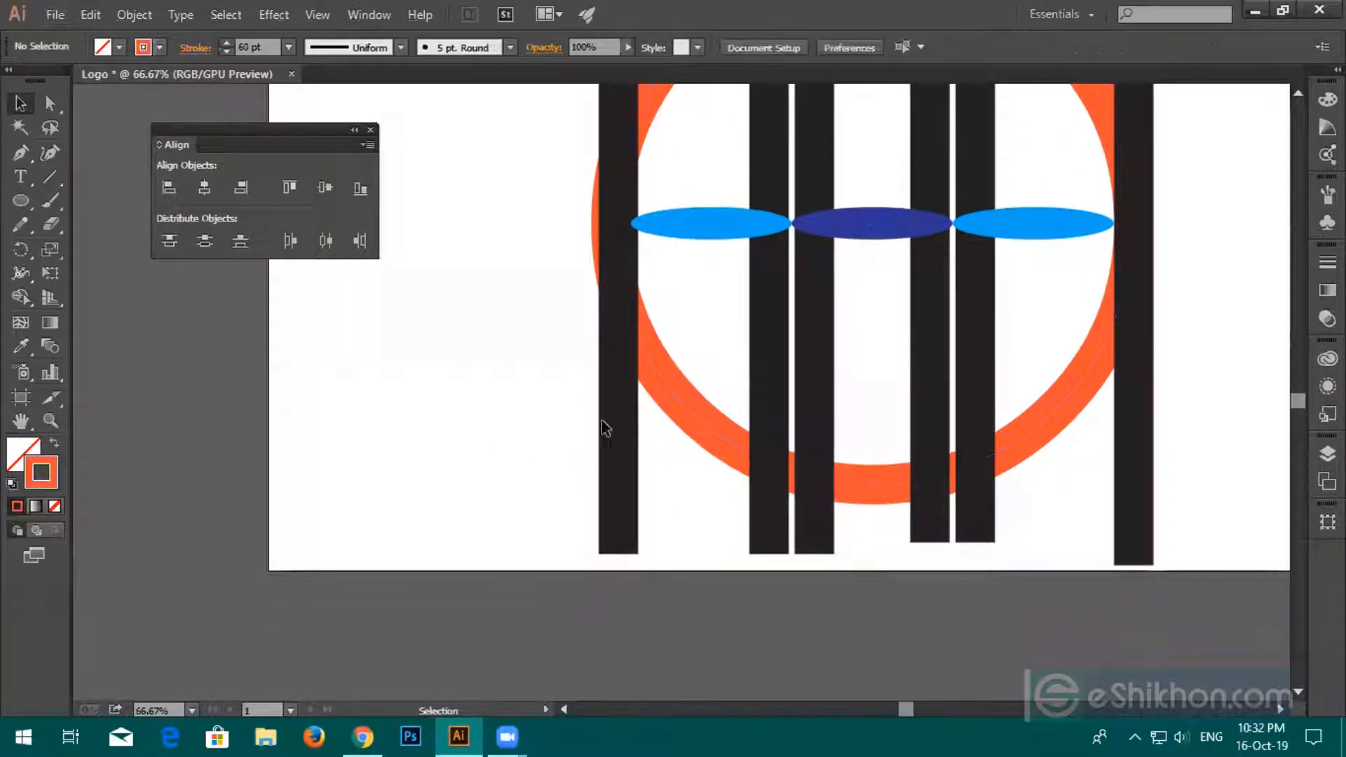
# Align the leftmost vertical line and the orange circle by their left edges.
pyautogui.click(620, 416)
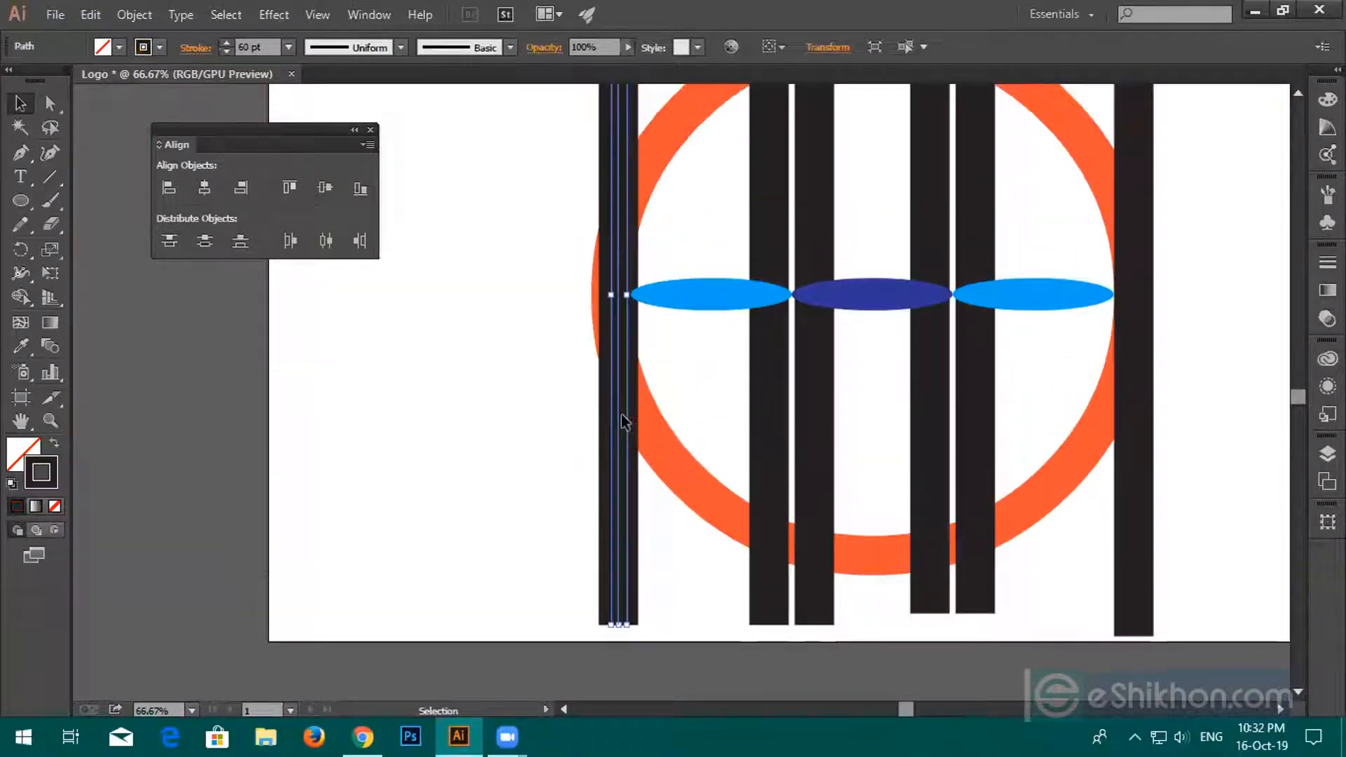
pyautogui.scroll(3, 621, 415)
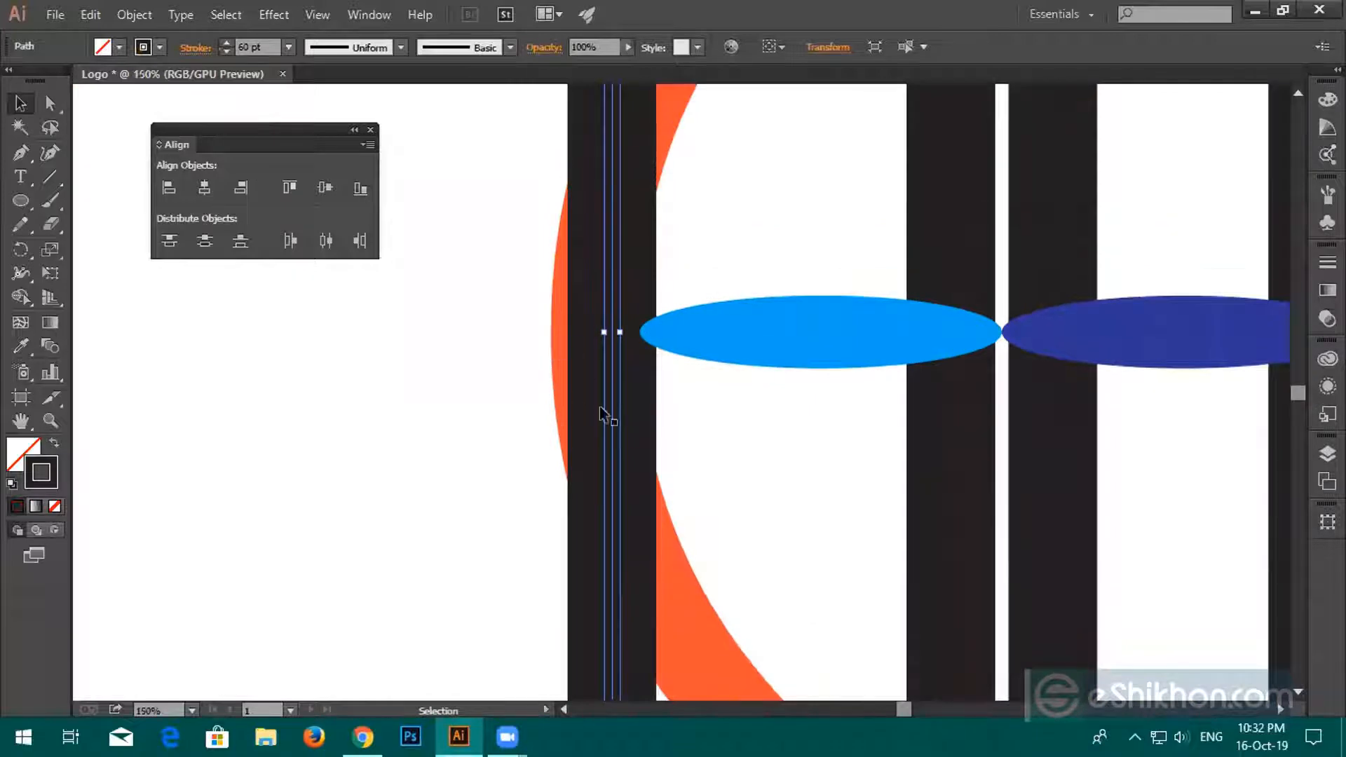
pyautogui.click(664, 607)
pyautogui.click(168, 191)
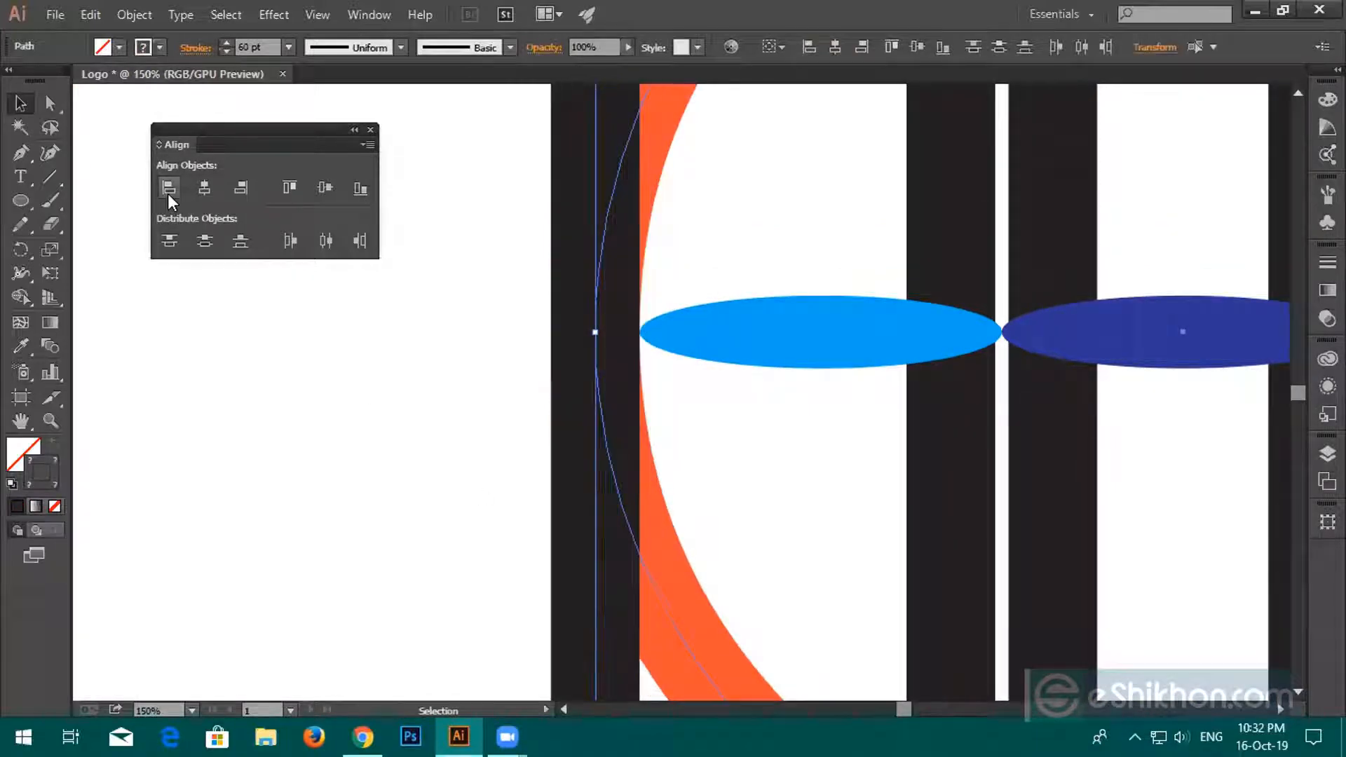
pyautogui.scroll(-2, 564, 383)
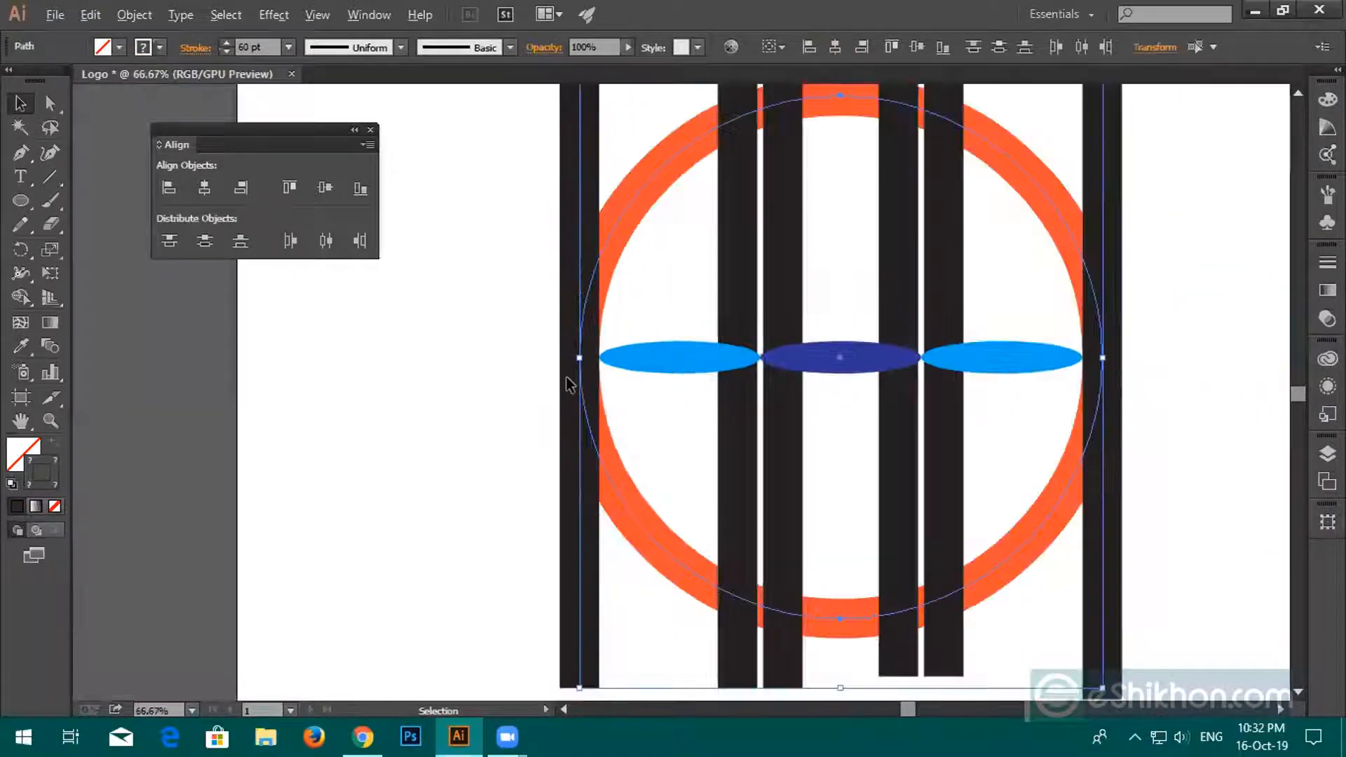
pyautogui.hscroll(3, 736, 427)
pyautogui.click(913, 390)
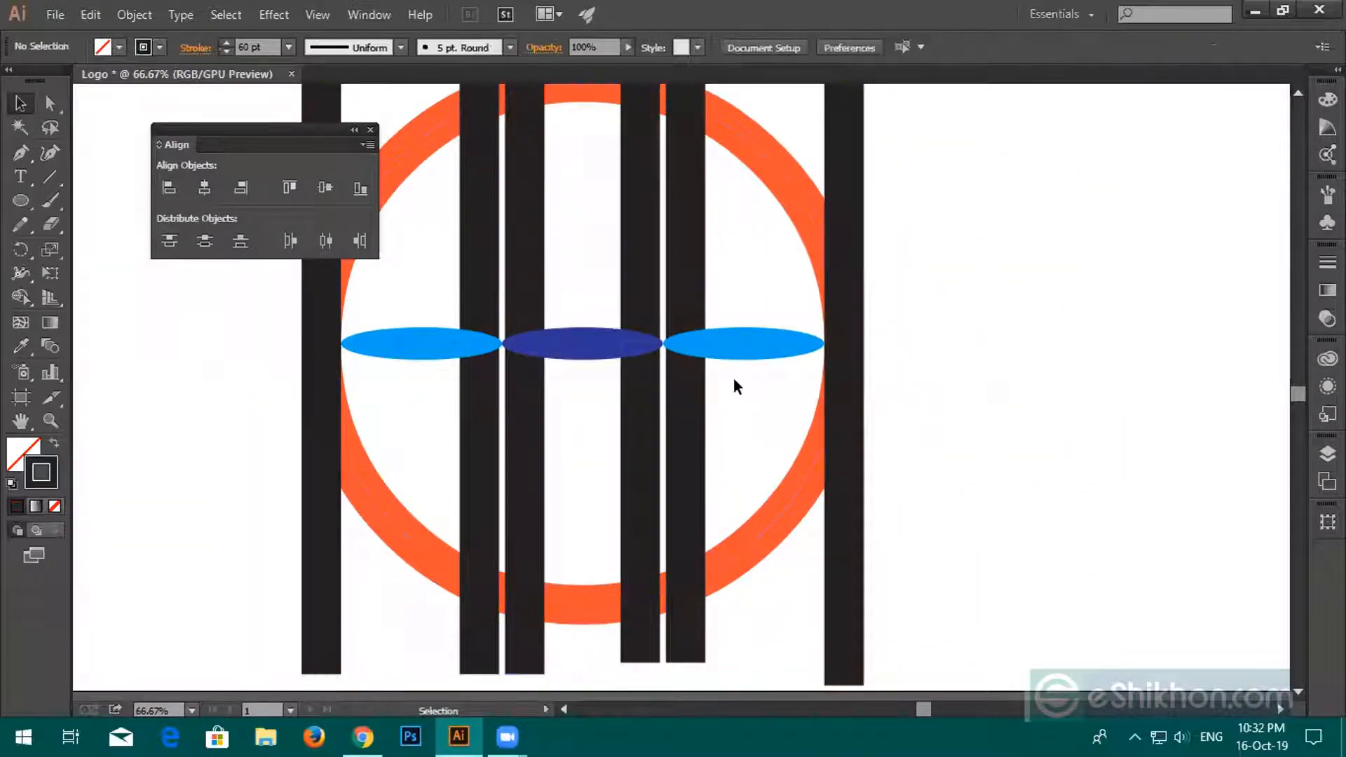
# Delete the three guide ellipses inside the circle.
pyautogui.scroll(-1, 733, 377)
pyautogui.click(731, 365)
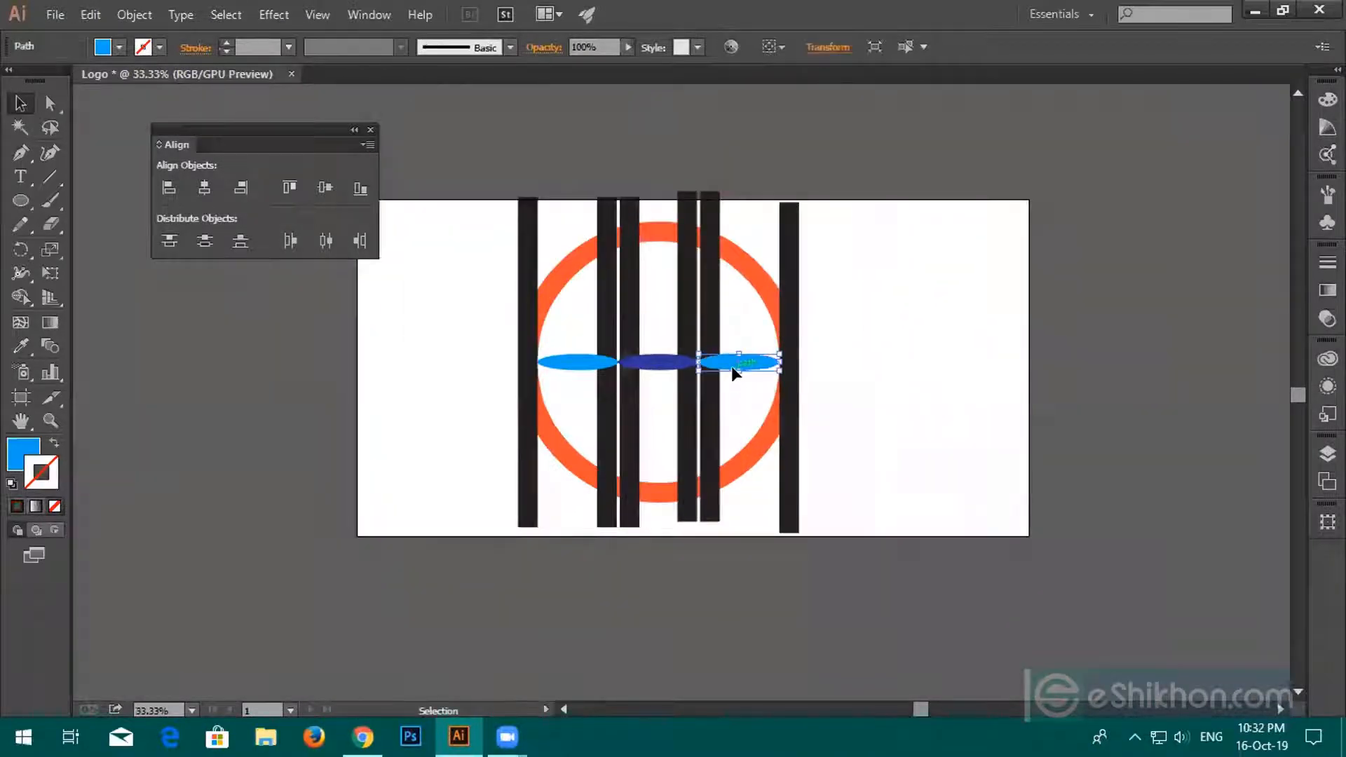
pyautogui.press('Delete')
pyautogui.click(649, 363)
pyautogui.press('Delete')
pyautogui.click(583, 364)
pyautogui.press('Delete')
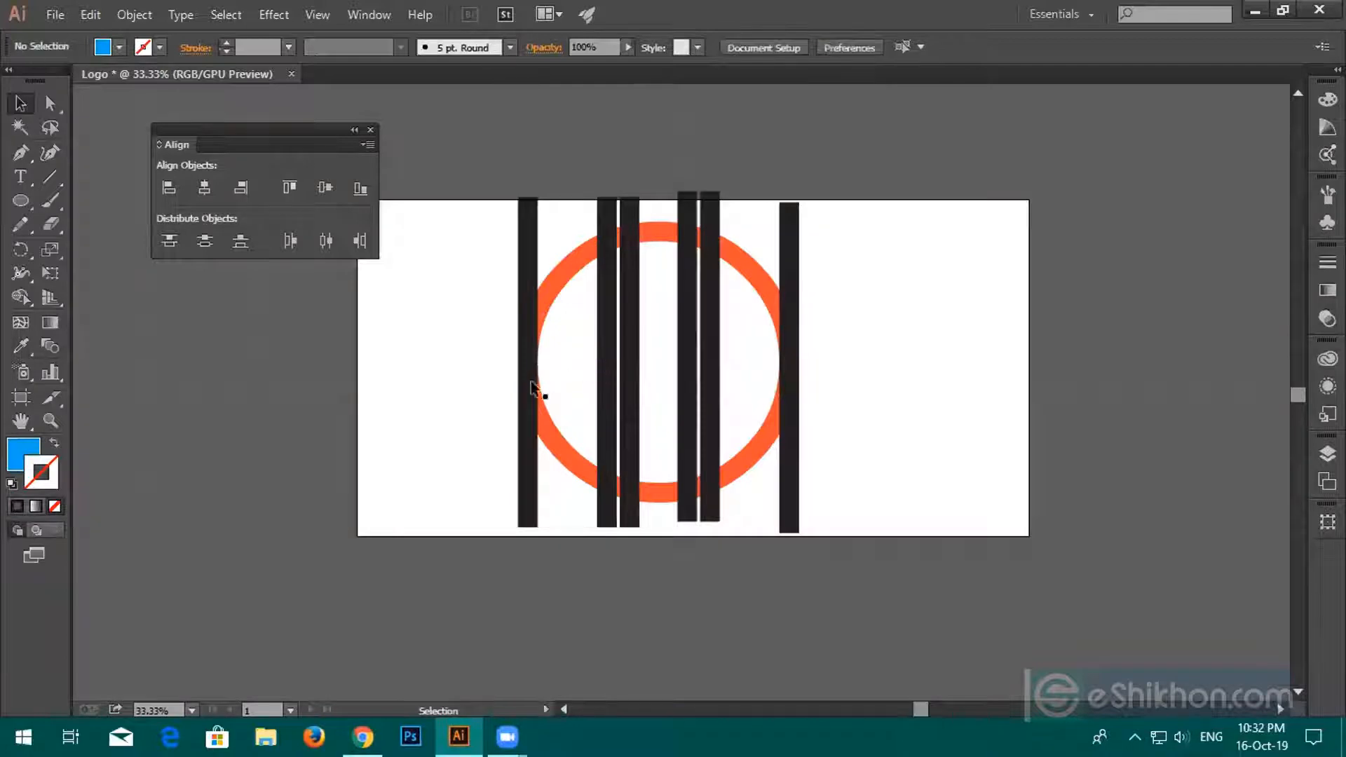
pyautogui.moveTo(433, 313); pyautogui.dragTo(561, 320)
pyautogui.click(949, 365)
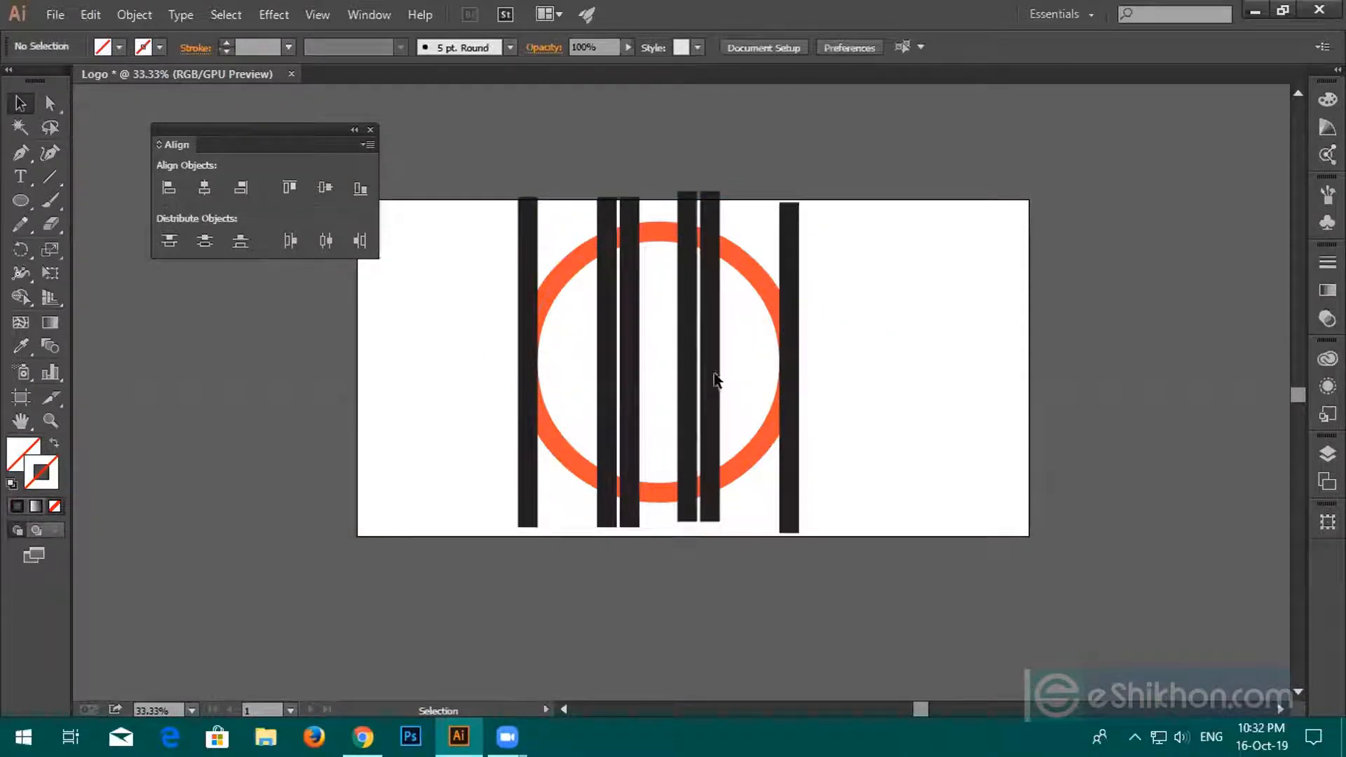
pyautogui.click(712, 373)
pyautogui.rightClick(710, 363)
pyautogui.click(826, 362)
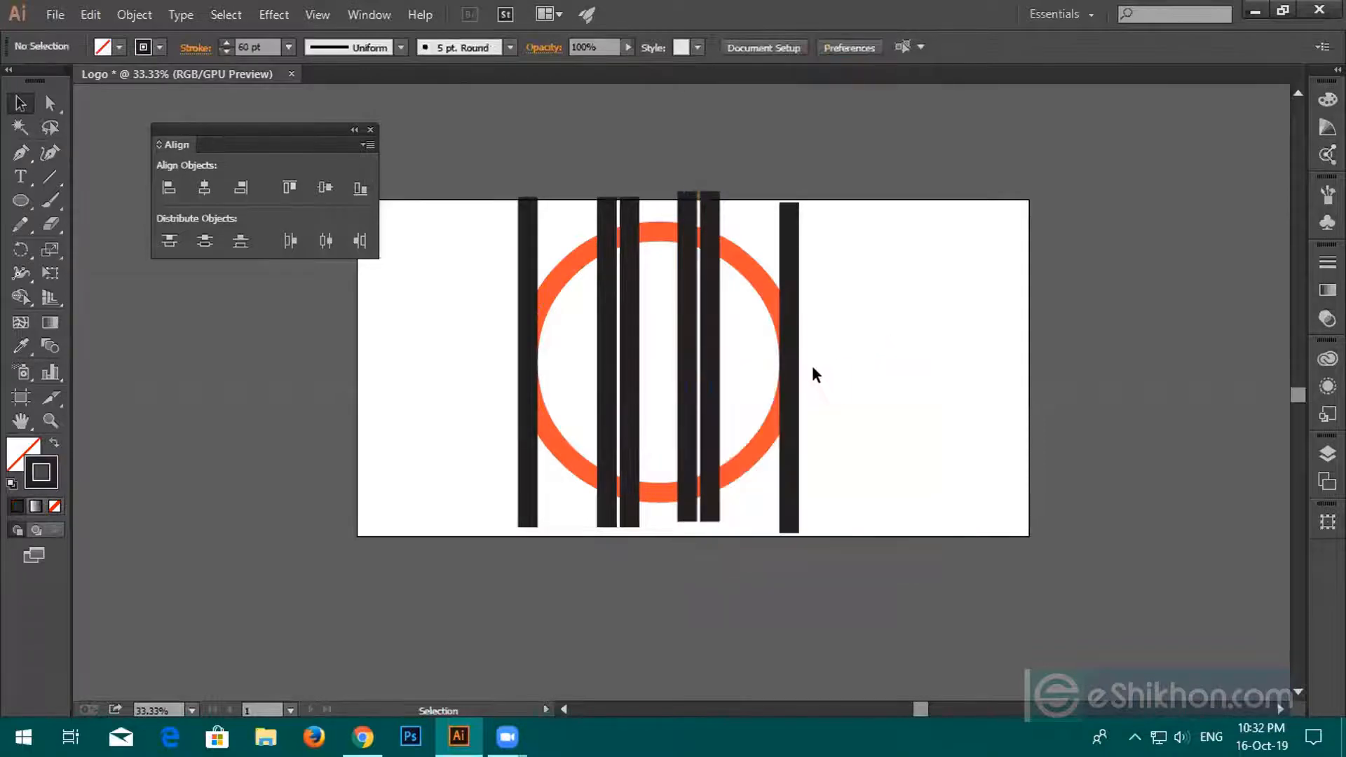
# Create a copy of the rightmost vertical line rotated by 90°.
pyautogui.click(792, 380)
pyautogui.rightClick(794, 377)
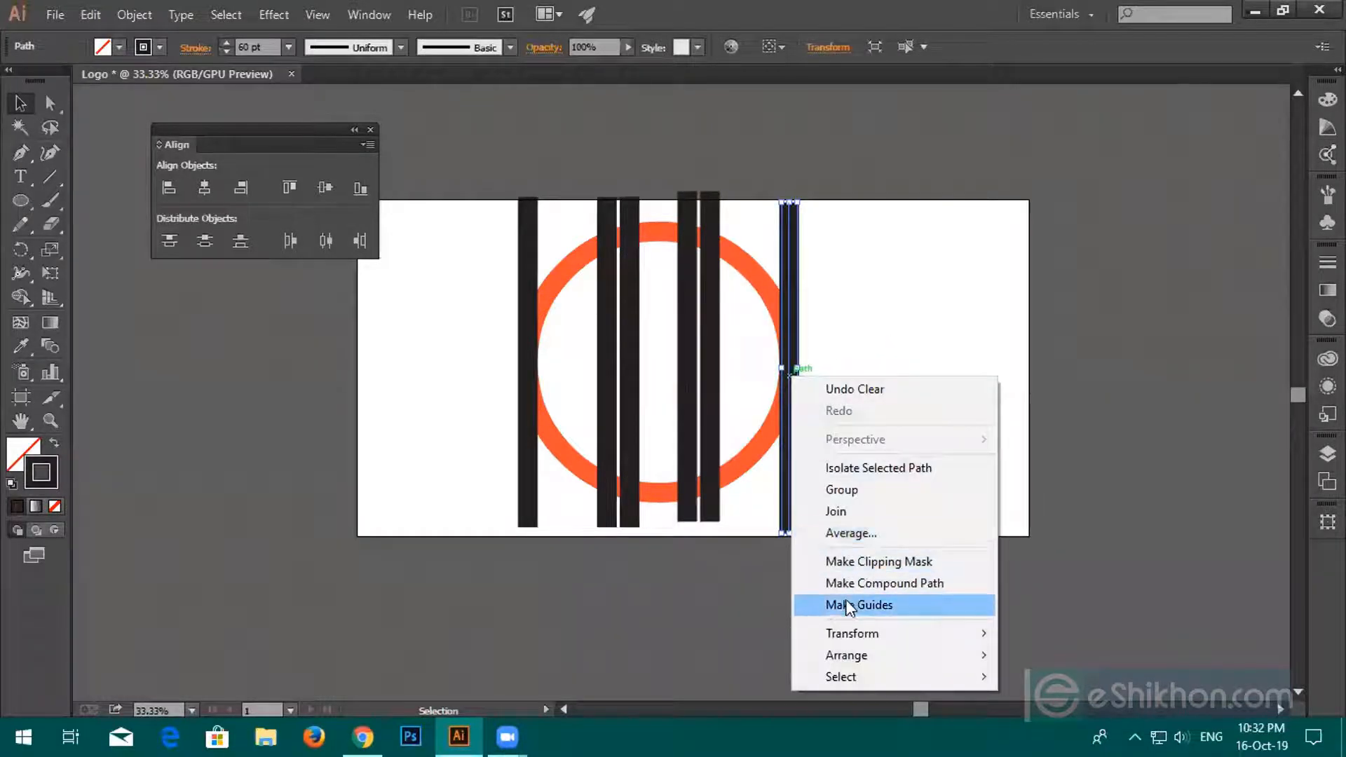
pyautogui.moveTo(853, 635)
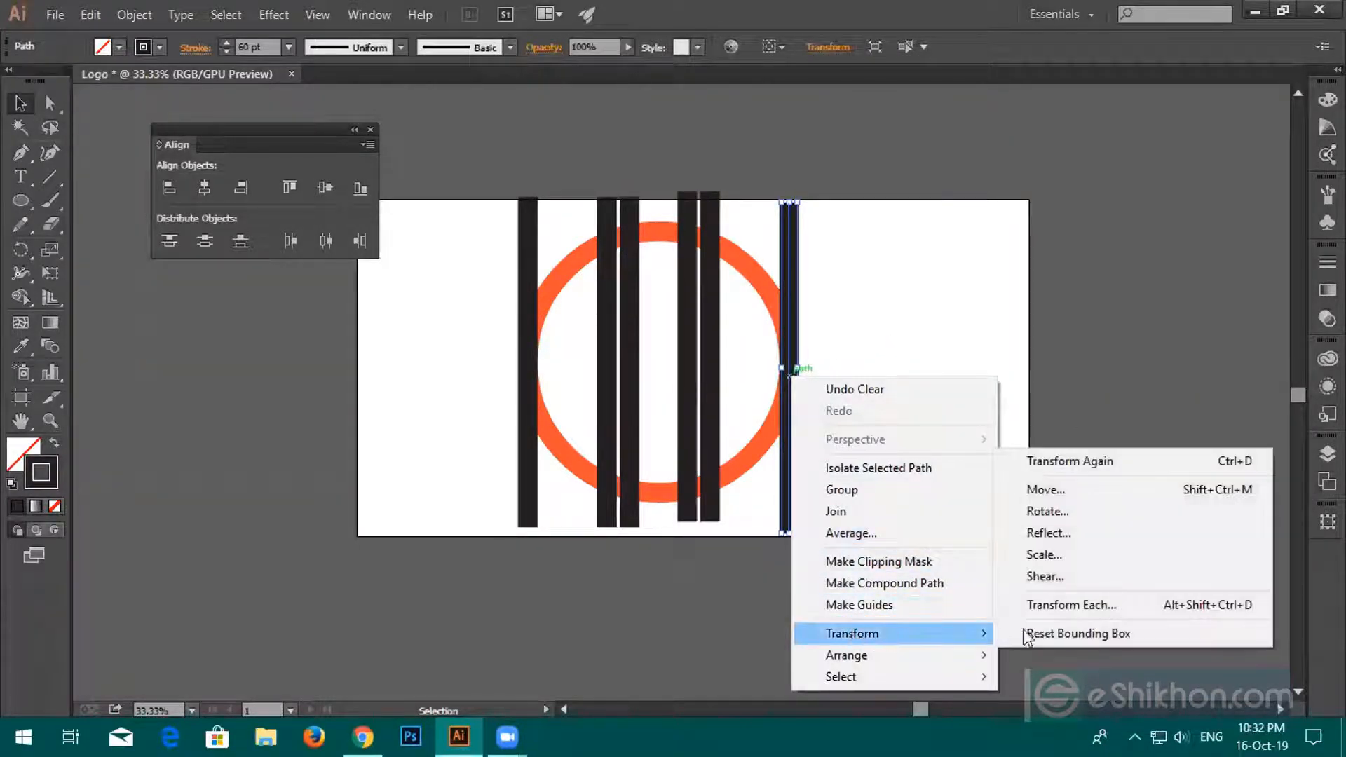
pyautogui.click(1035, 511)
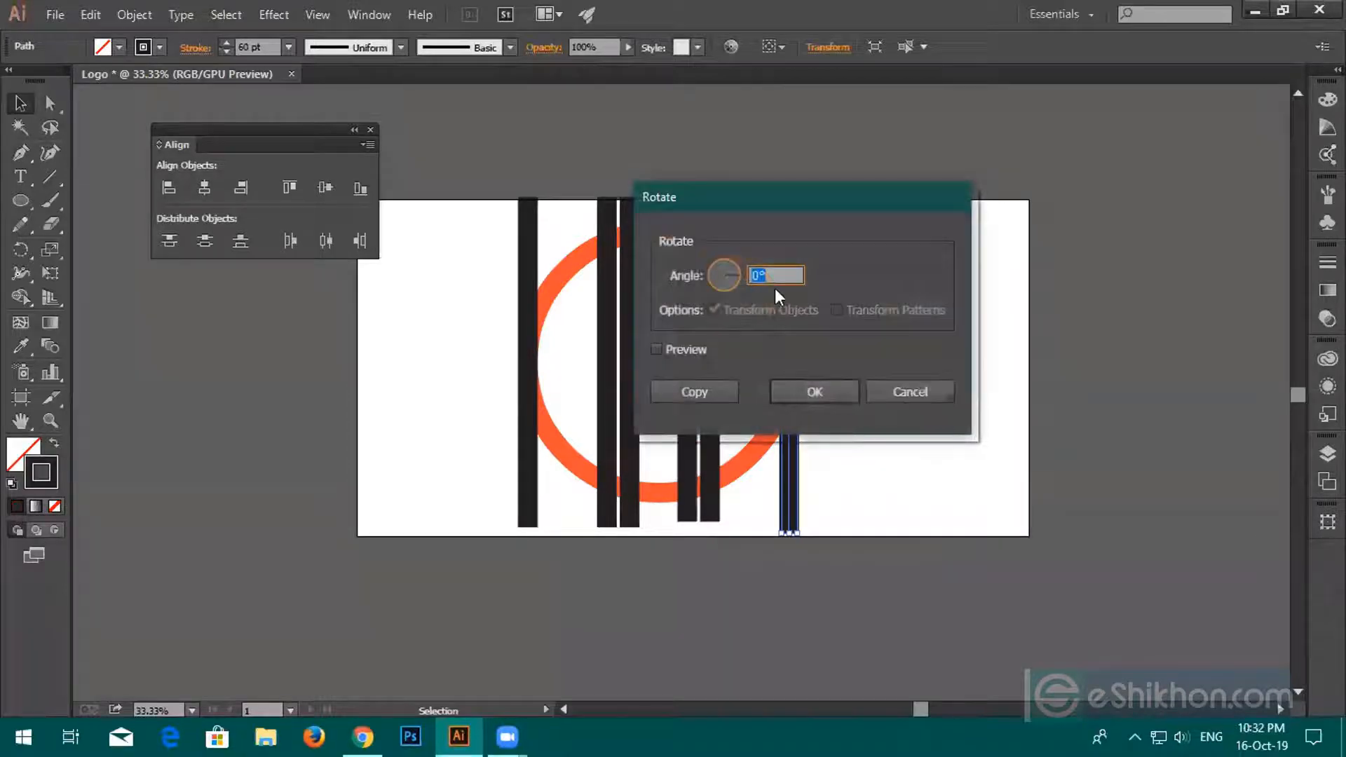
pyautogui.write('90')
pyautogui.click(659, 348)
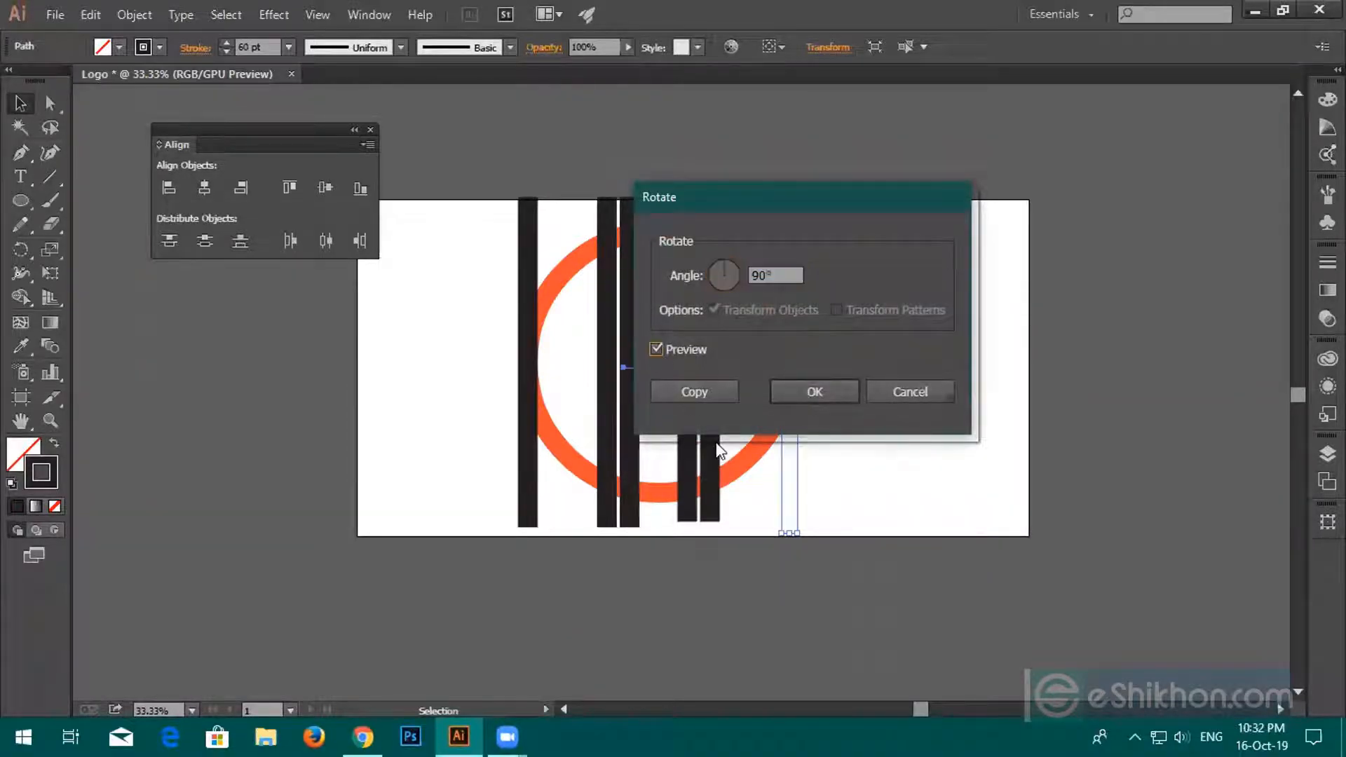
pyautogui.click(696, 391)
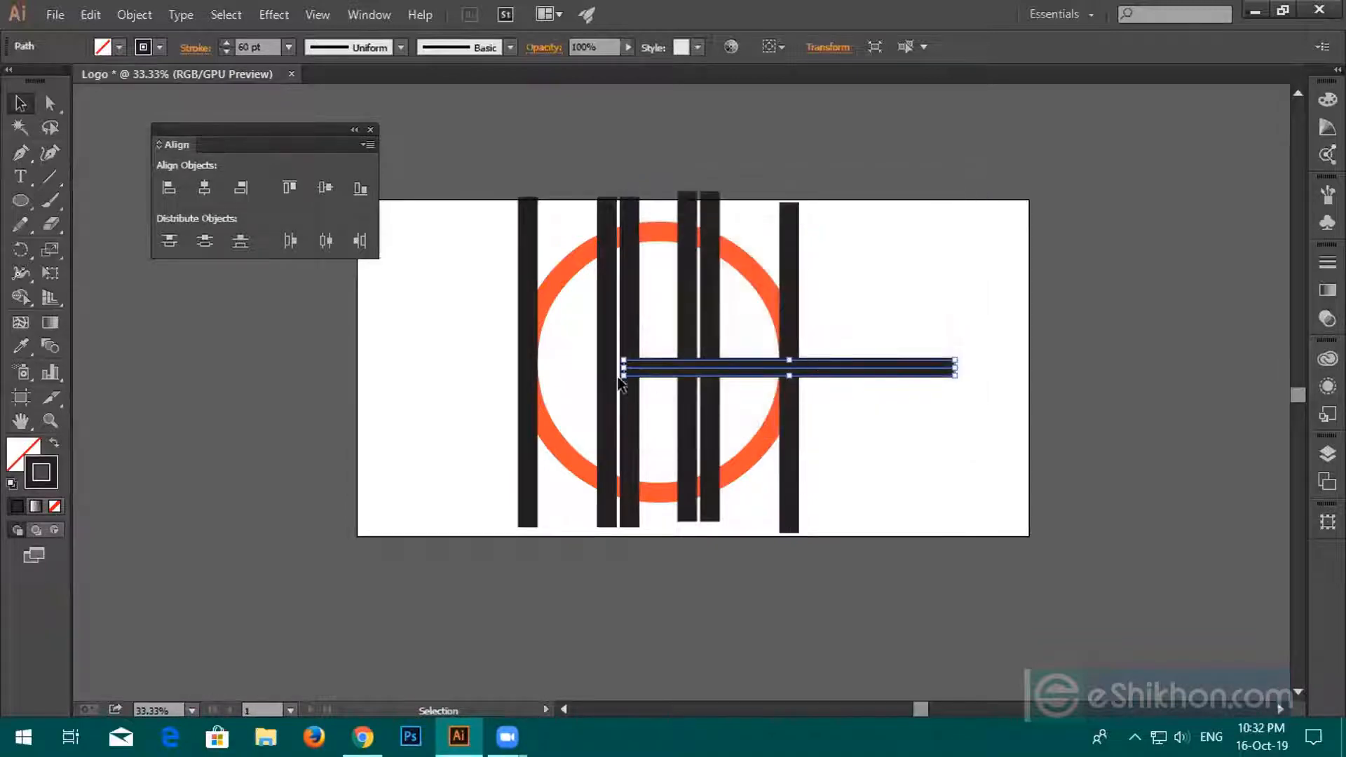
# Lengthen the horizontal line until it crosses the whole circle, and align it with the orange circle by their vertical centres.
pyautogui.moveTo(621, 368); pyautogui.dragTo(456, 368)
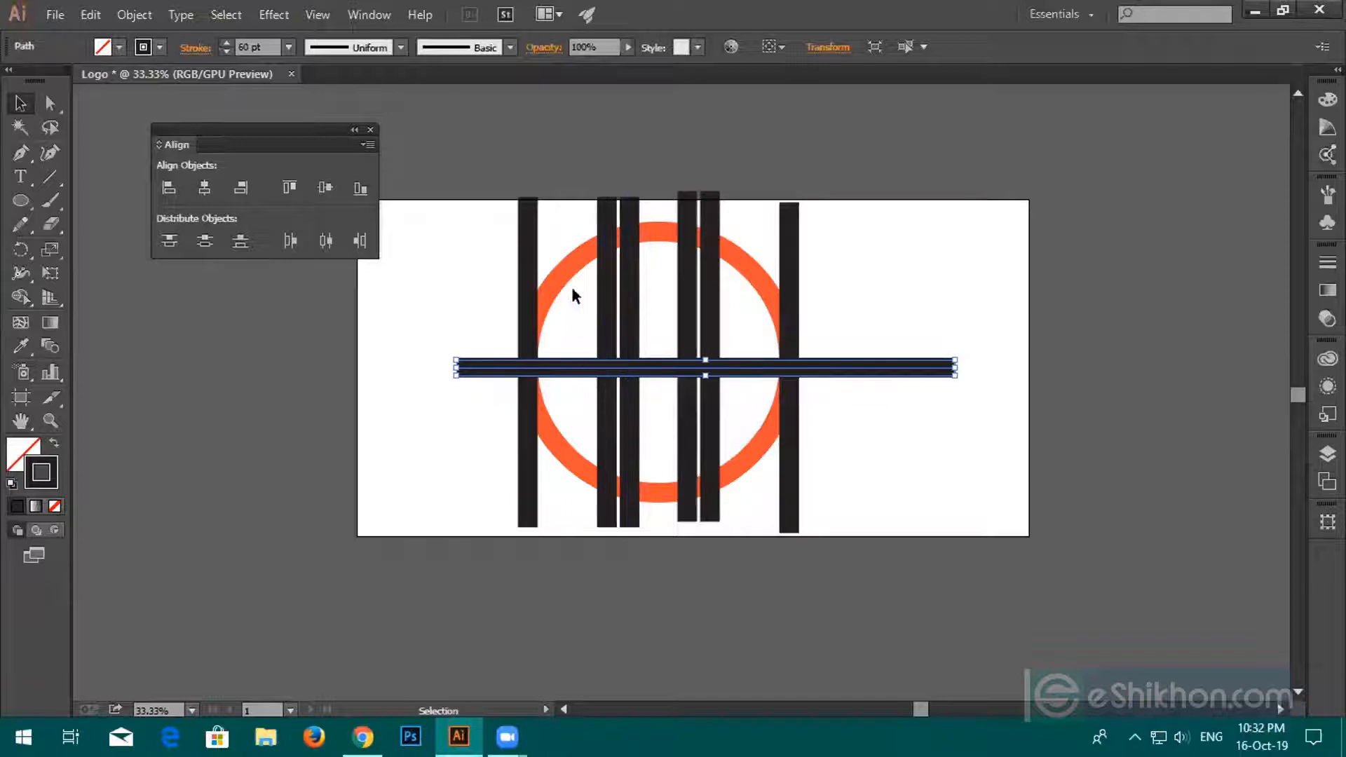
pyautogui.keyDown('shift'); pyautogui.click(579, 266); pyautogui.keyUp('shift')
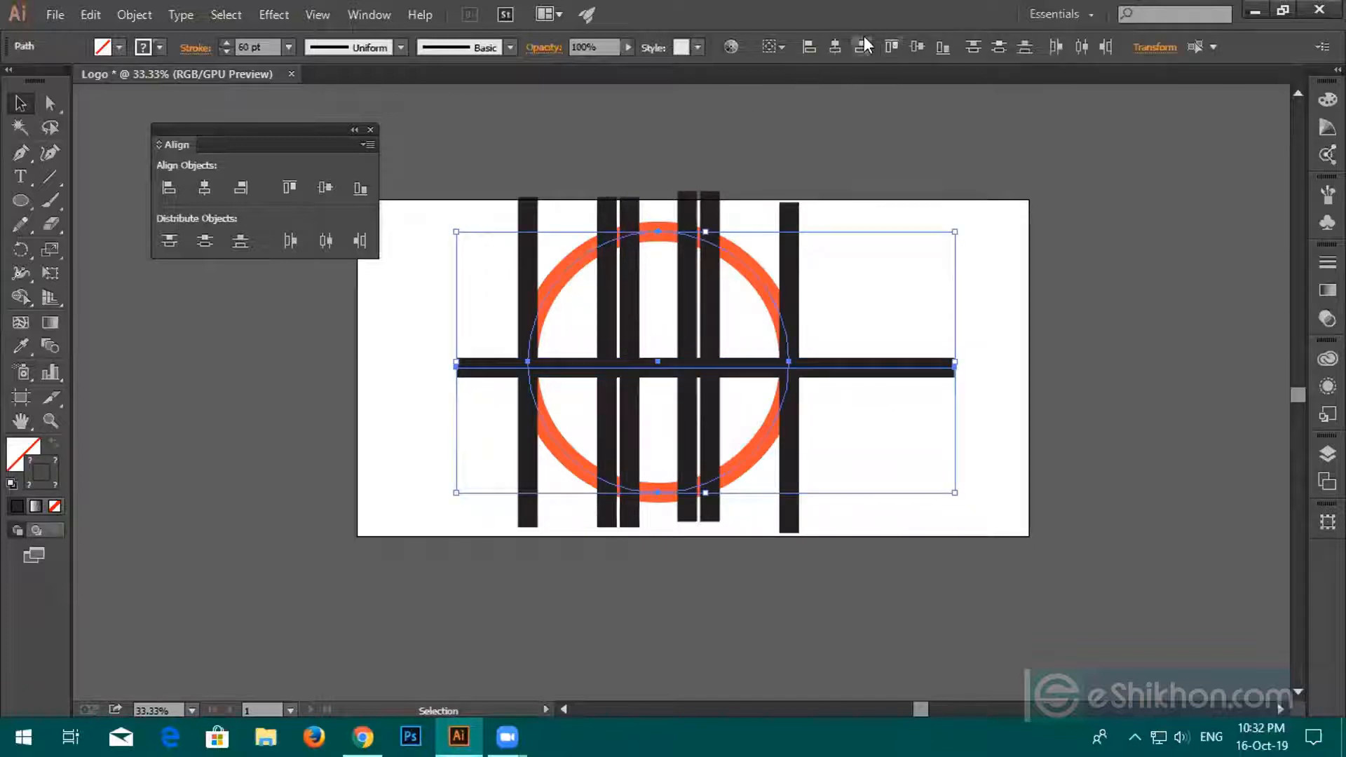
pyautogui.click(918, 48)
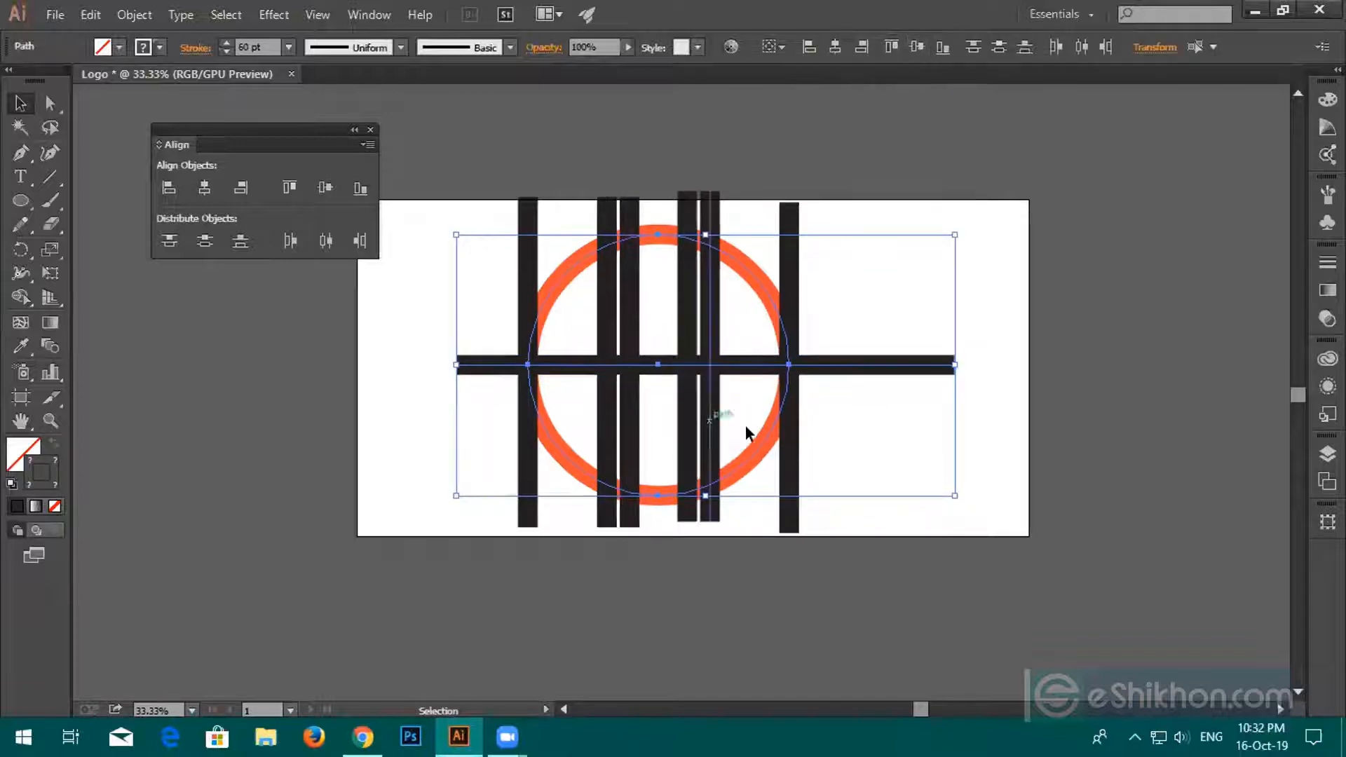
pyautogui.click(1092, 414)
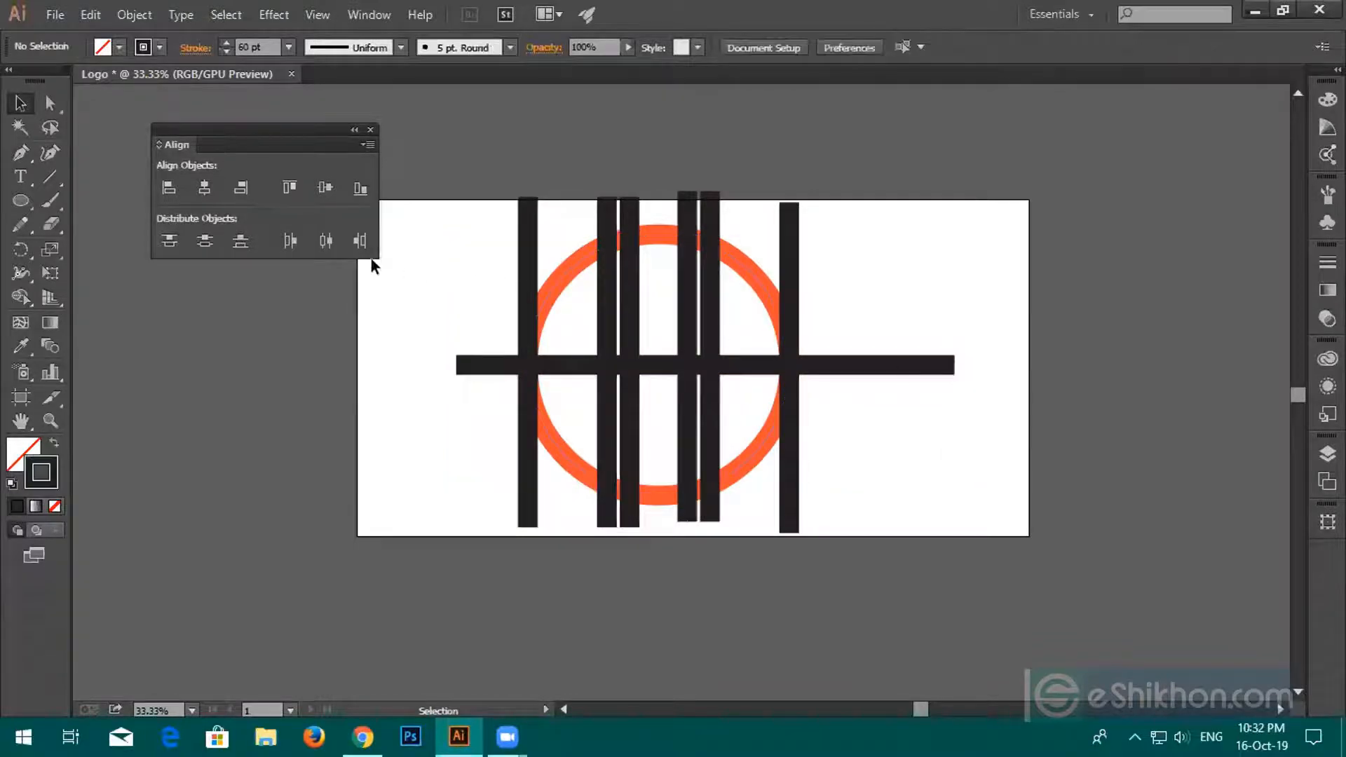
# Place a duplicate of the circle and all lines on the empty canvas above and to the right of the artboard.
pyautogui.moveTo(443, 270); pyautogui.dragTo(681, 440)
pyautogui.scroll(-3, 884, 477)
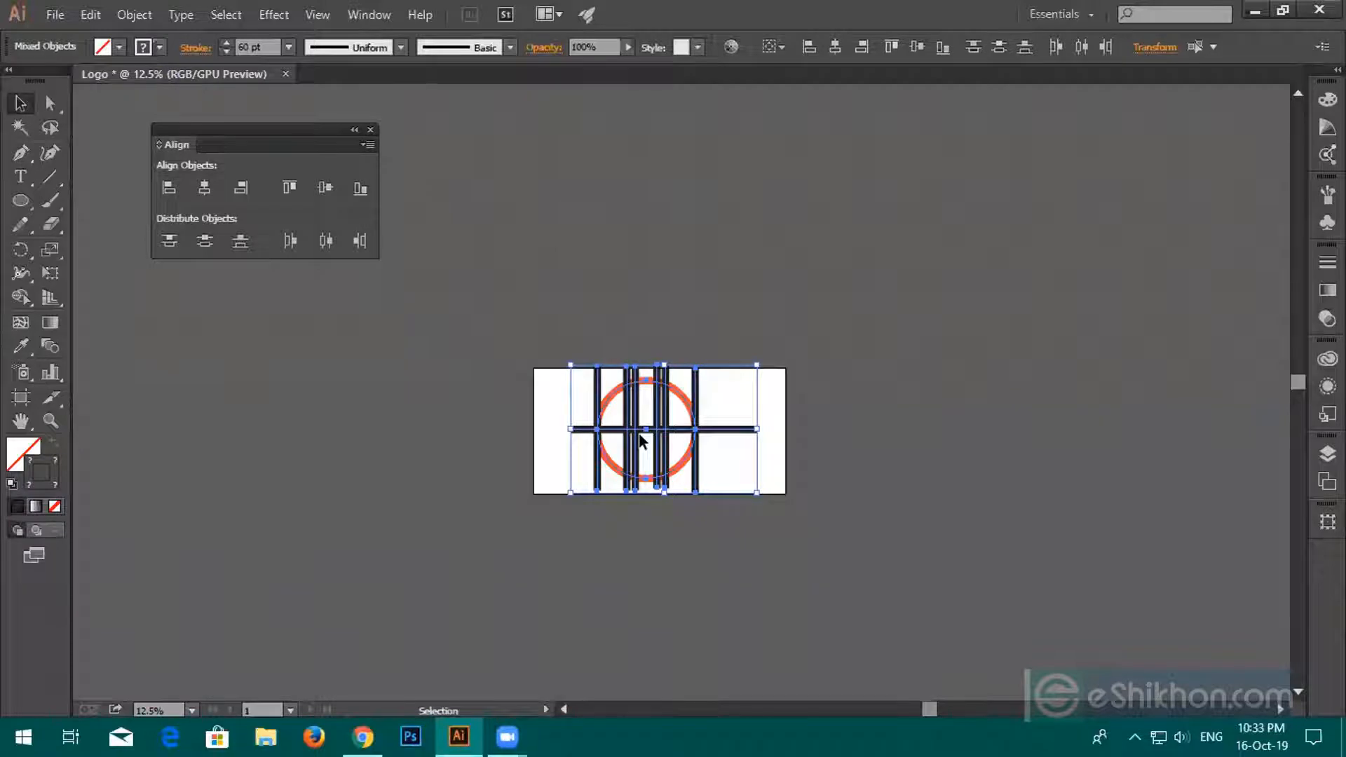
pyautogui.moveTo(640, 440); pyautogui.dragTo(948, 293)
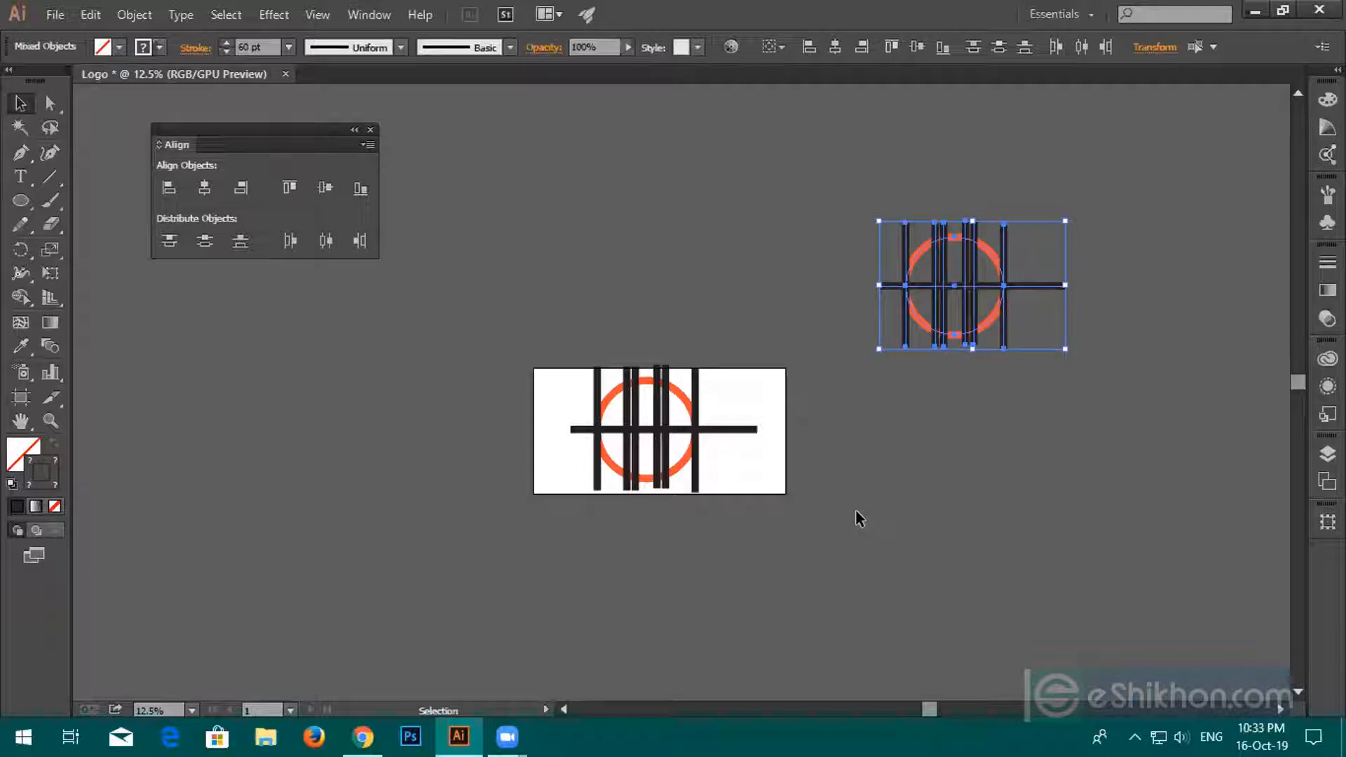
pyautogui.scroll(1, 679, 545)
pyautogui.press('space')
pyautogui.moveTo(640, 535); pyautogui.dragTo(732, 503)
pyautogui.moveTo(607, 294); pyautogui.dragTo(892, 457)
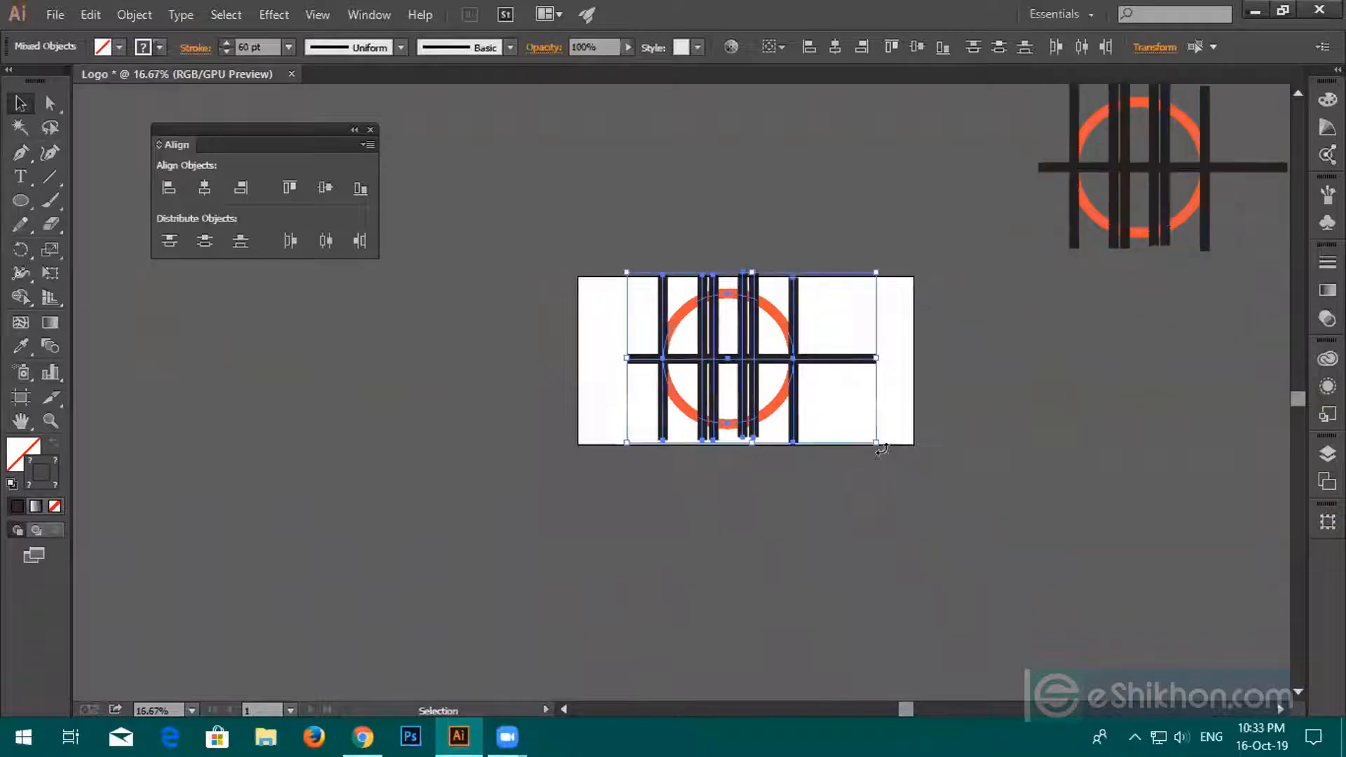
pyautogui.click(1031, 460)
pyautogui.moveTo(563, 285); pyautogui.dragTo(854, 490)
pyautogui.scroll(2, 741, 402)
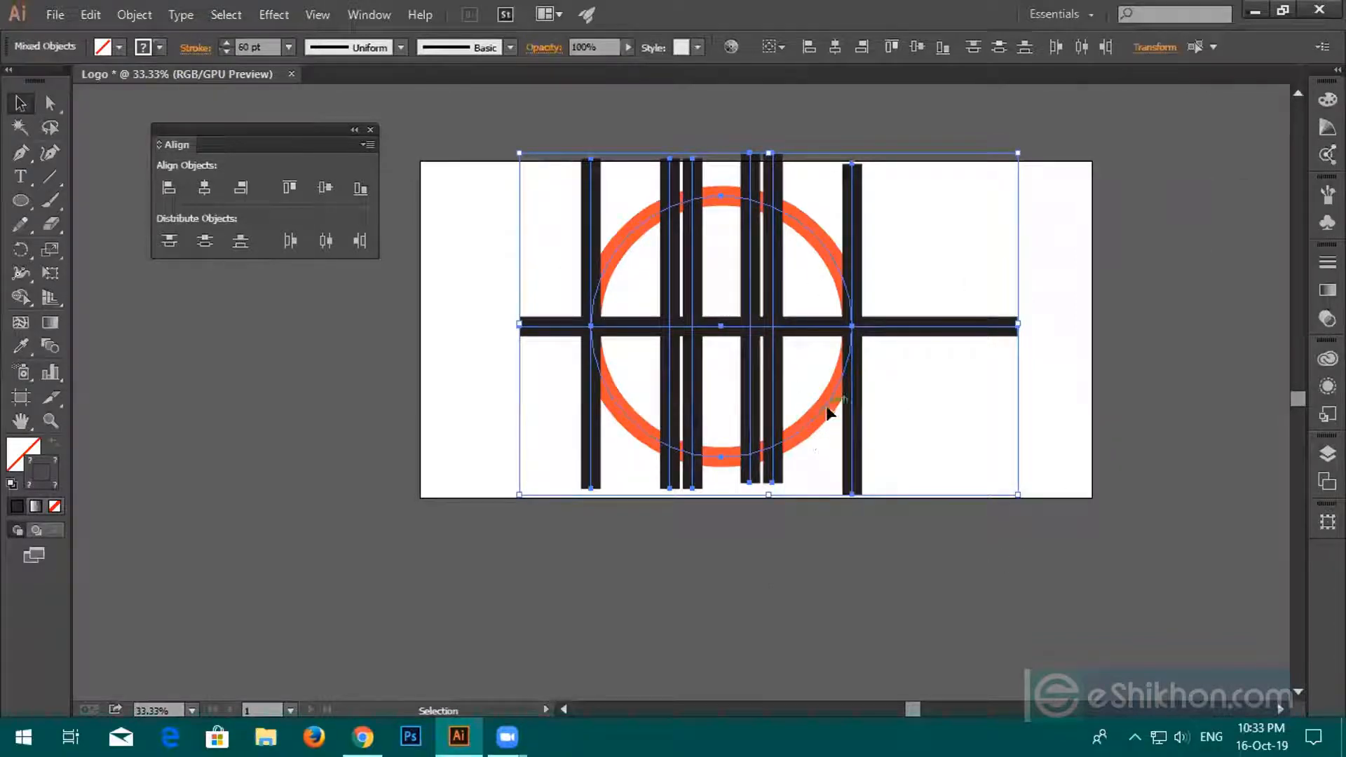
# Draw two overlapping ellipses with a 60 pt dark stroke on the empty canvas left of the artboard.
pyautogui.hscroll(-5, 586, 354)
pyautogui.click(21, 200)
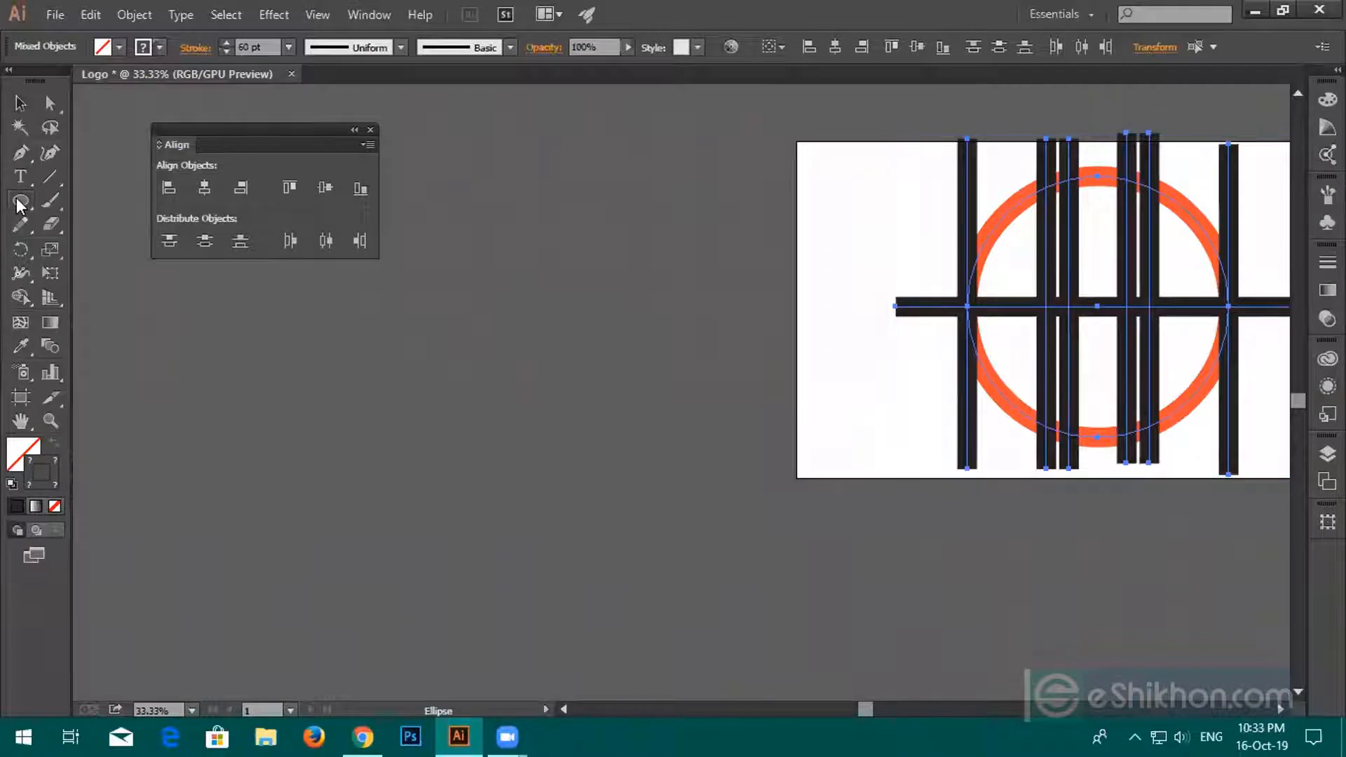
pyautogui.moveTo(294, 384); pyautogui.dragTo(444, 542)
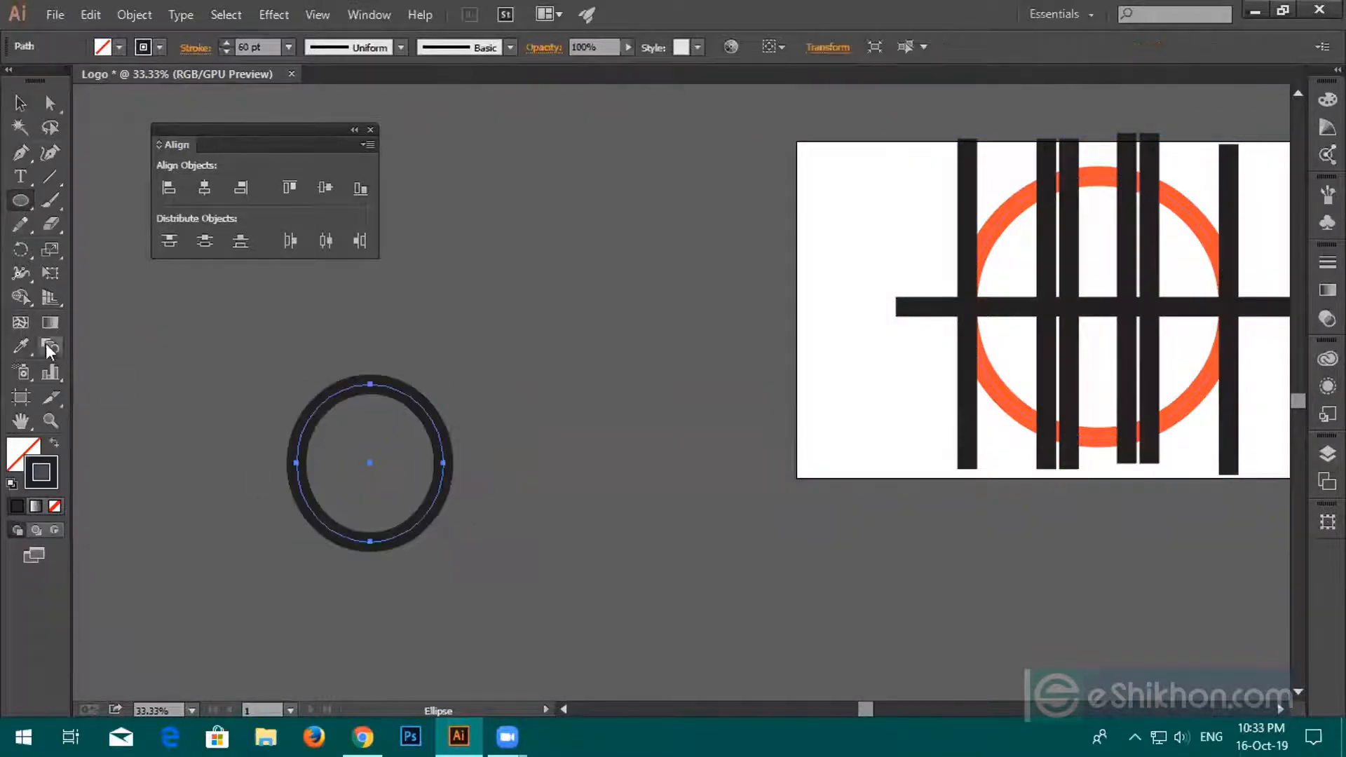
pyautogui.moveTo(319, 340); pyautogui.dragTo(483, 484)
# Show the Pathfinder options.
pyautogui.click(368, 15)
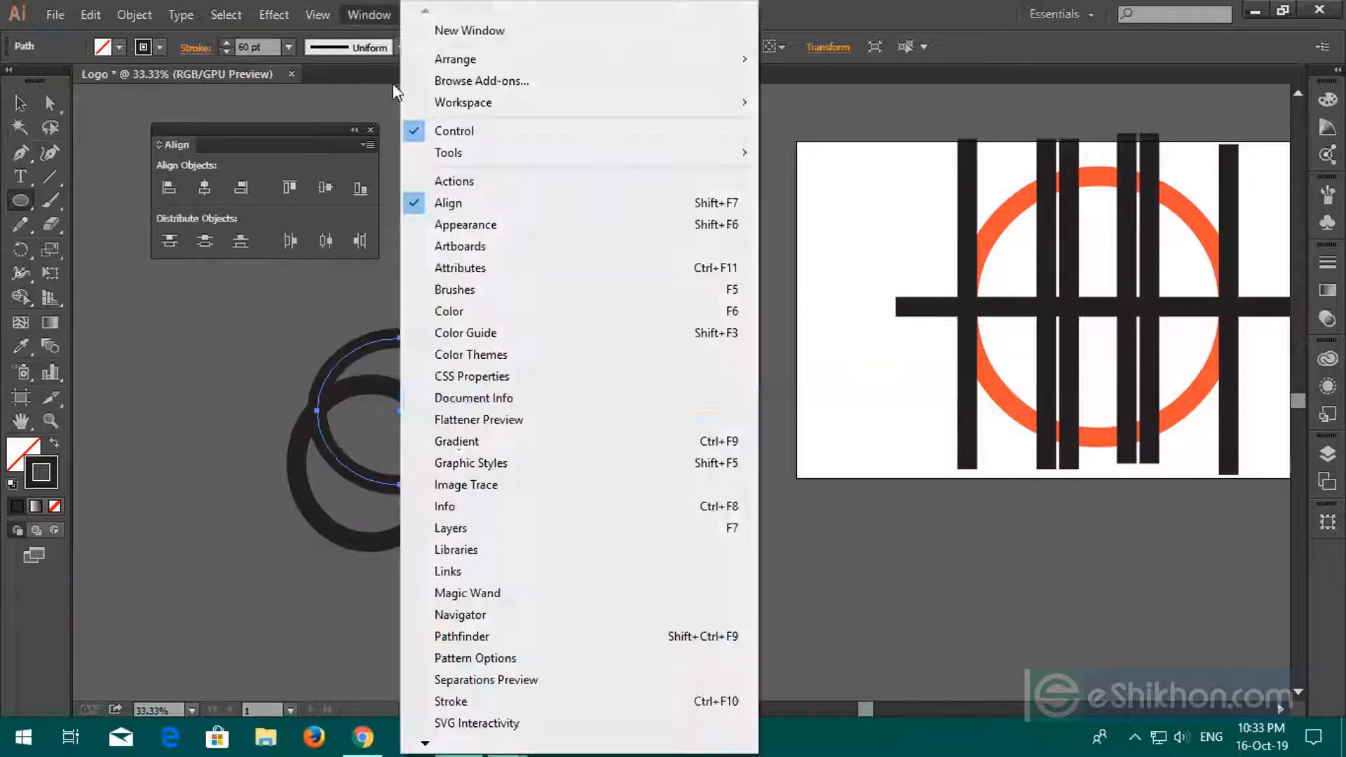
pyautogui.click(441, 637)
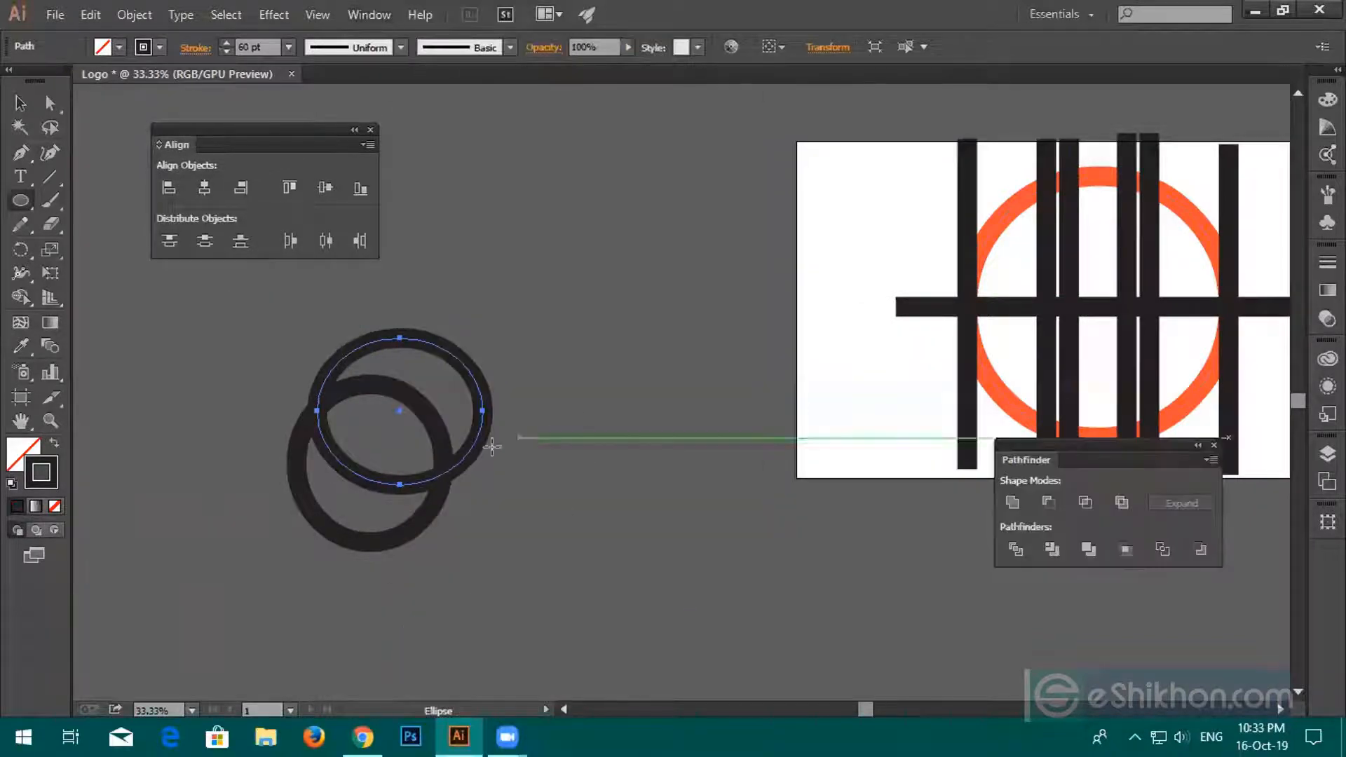
# Give the upper of the two overlapping ellipses a red stroke.
pyautogui.click(161, 47)
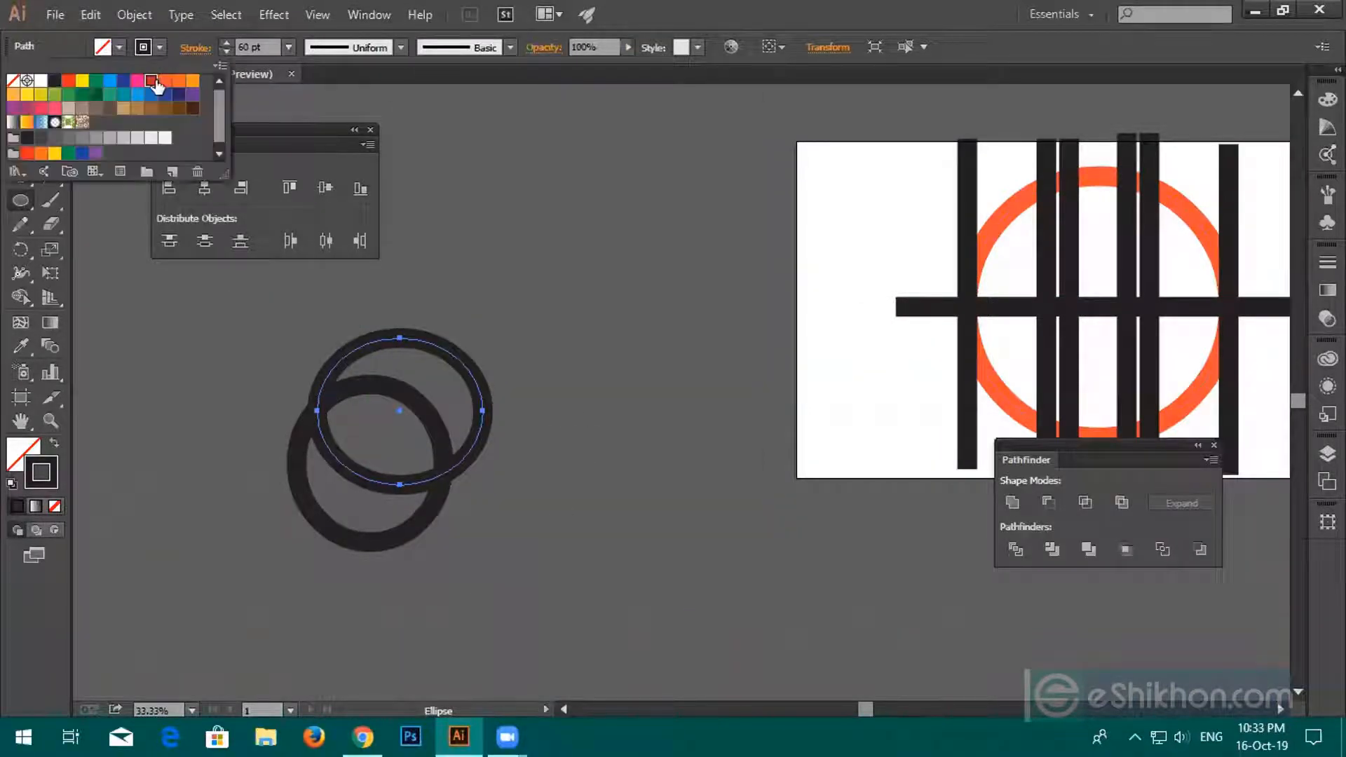
pyautogui.click(69, 81)
pyautogui.click(19, 105)
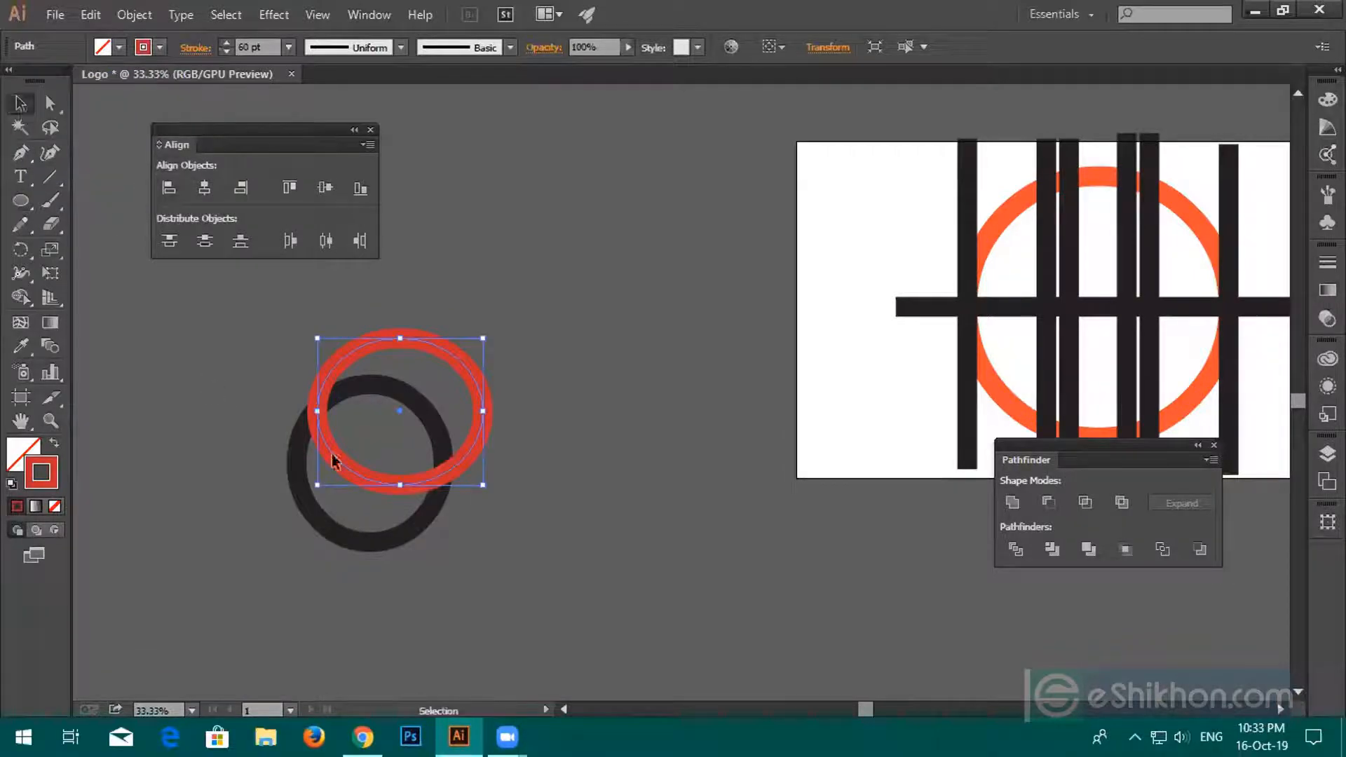
# Divide the two overlapping ellipses with Pathfinder and ungroup the pieces.
pyautogui.moveTo(213, 384); pyautogui.dragTo(519, 505)
pyautogui.click(1015, 549)
pyautogui.rightClick(377, 373)
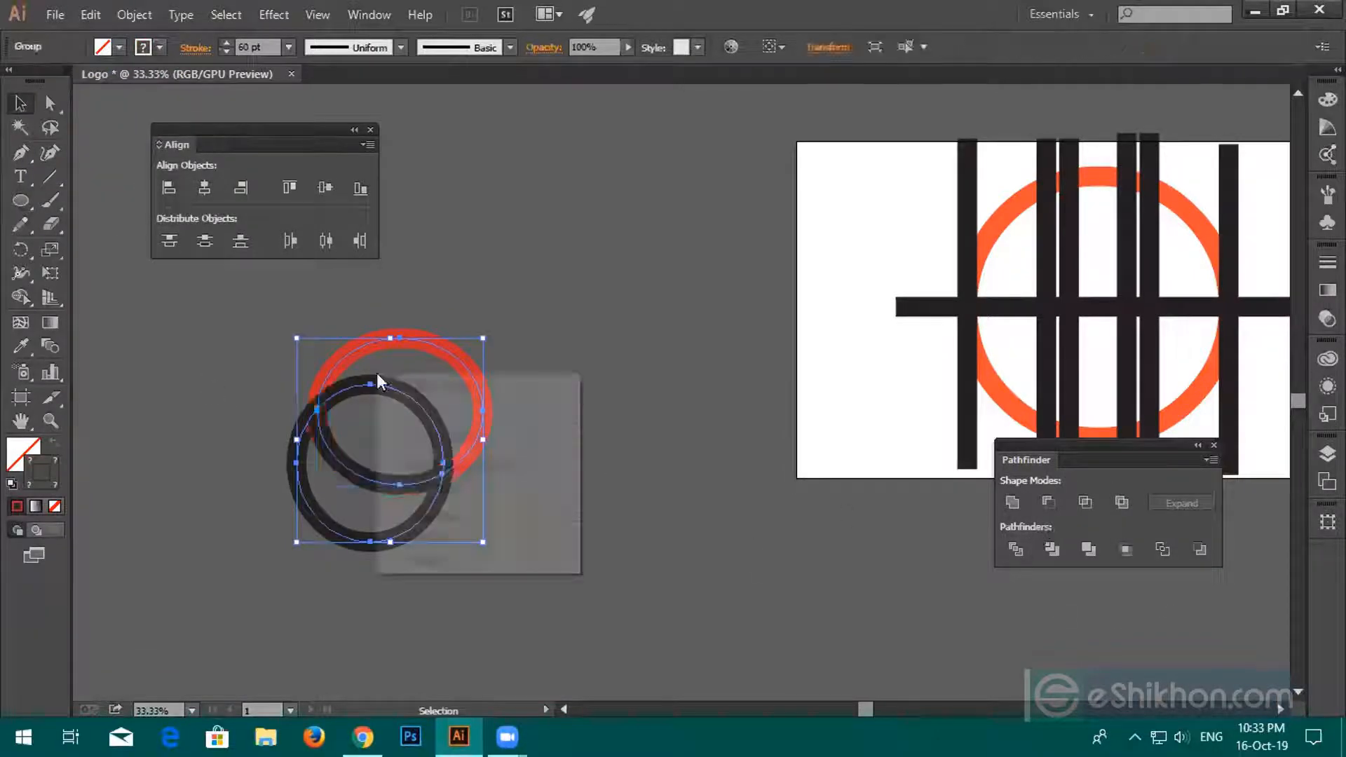
pyautogui.click(466, 491)
pyautogui.click(605, 416)
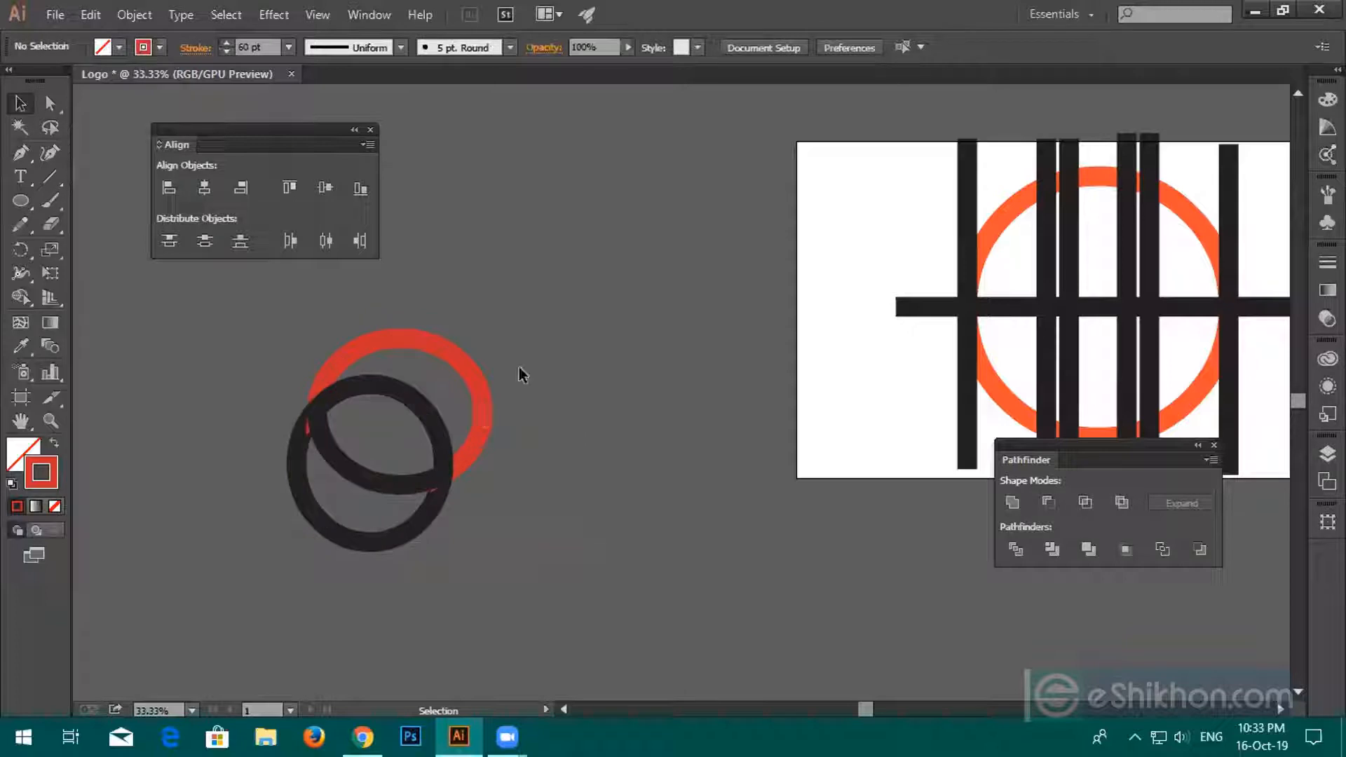
# Separate the divided pieces by moving the red crescent up and right and the lens-shaped overlap to the left.
pyautogui.click(484, 431)
pyautogui.click(531, 411)
pyautogui.moveTo(484, 413); pyautogui.dragTo(559, 370)
pyautogui.moveTo(392, 490); pyautogui.dragTo(205, 442)
# Draw another ellipse with a 60 pt dark stroke on the empty canvas below and left of the artboard.
pyautogui.press('space')
pyautogui.moveTo(586, 464); pyautogui.dragTo(616, 406)
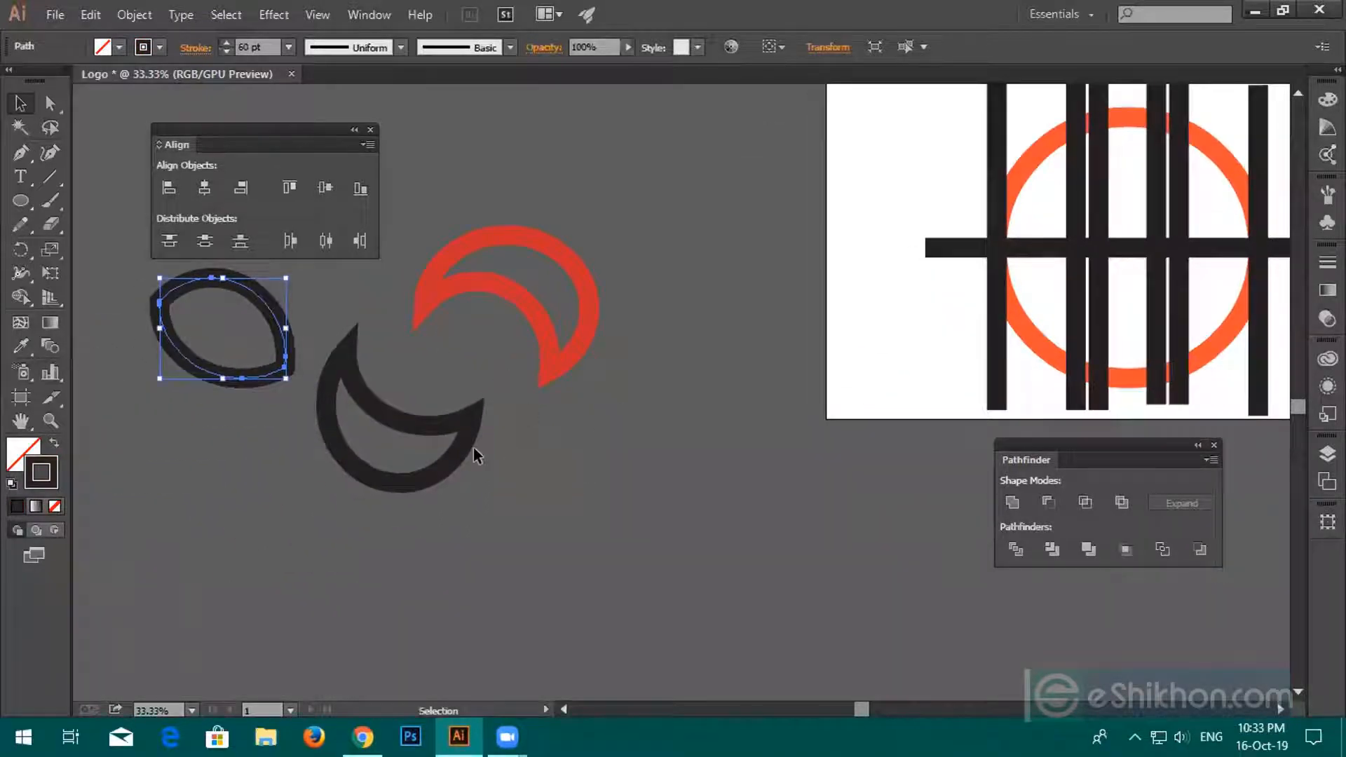
pyautogui.scroll(-1, 477, 455)
pyautogui.click(20, 200)
pyautogui.moveTo(634, 414); pyautogui.dragTo(826, 584)
pyautogui.click(21, 103)
# Try scaling the new stroked ellipse down about its centre, and undo the scaling.
pyautogui.press('space')
pyautogui.moveTo(581, 421); pyautogui.dragTo(387, 272)
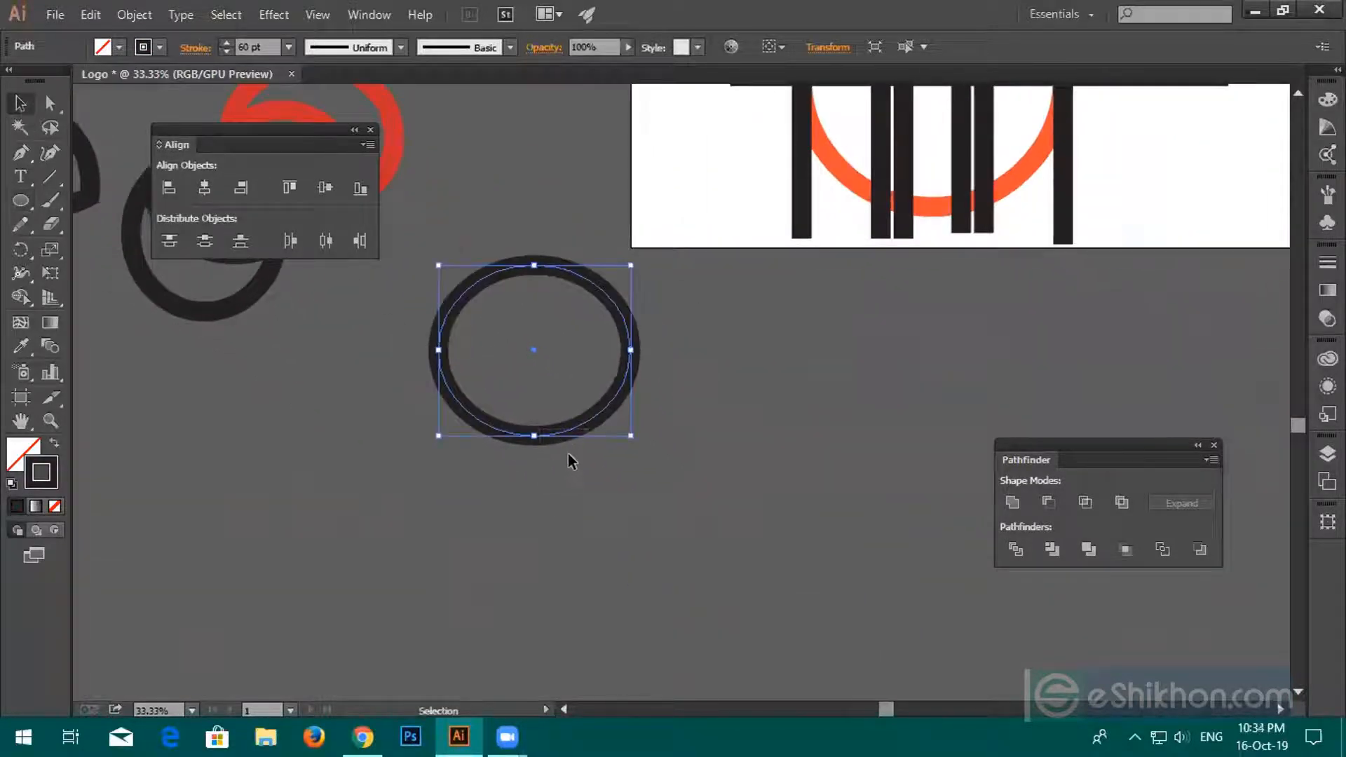
pyautogui.moveTo(629, 437); pyautogui.dragTo(558, 373)
pyautogui.scroll(2, 559, 374)
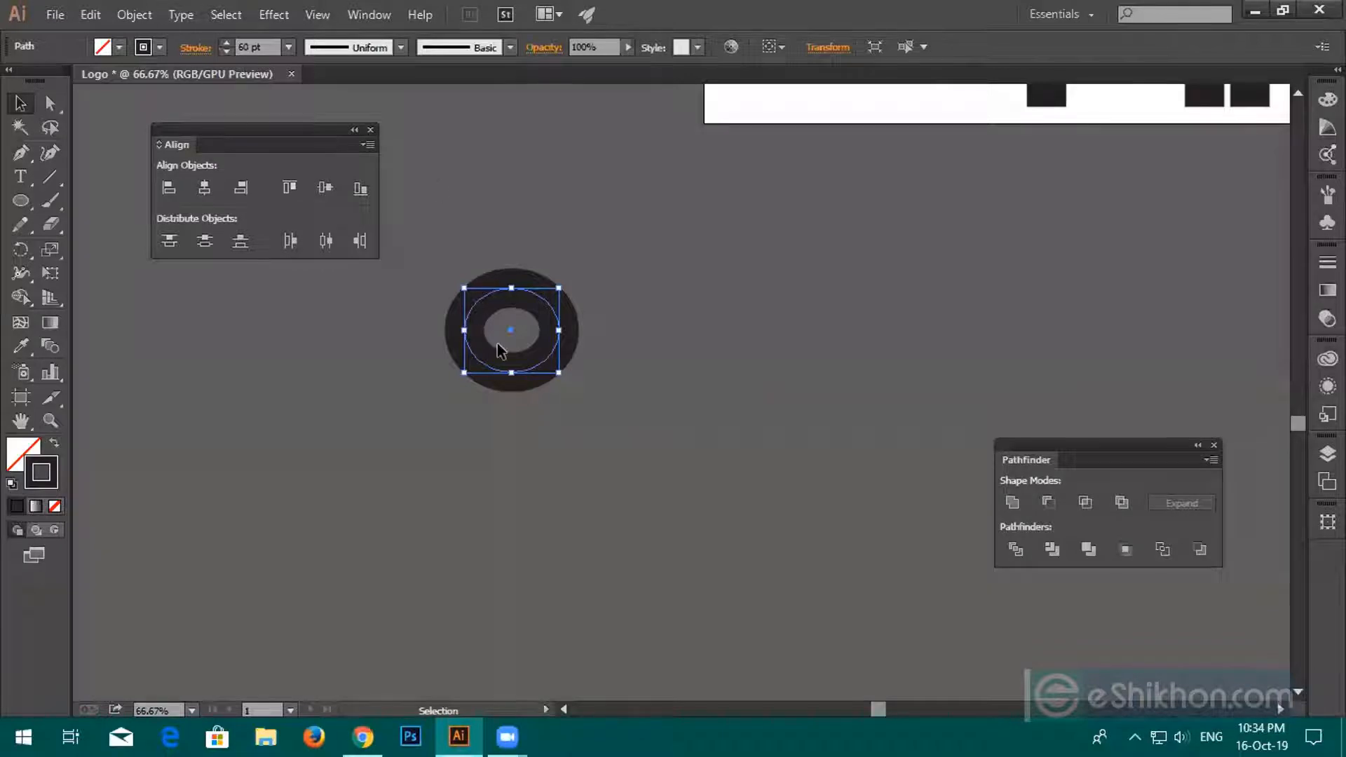
pyautogui.hotkey('ctrl', 'z')
pyautogui.hotkey('ctrl', 'z')
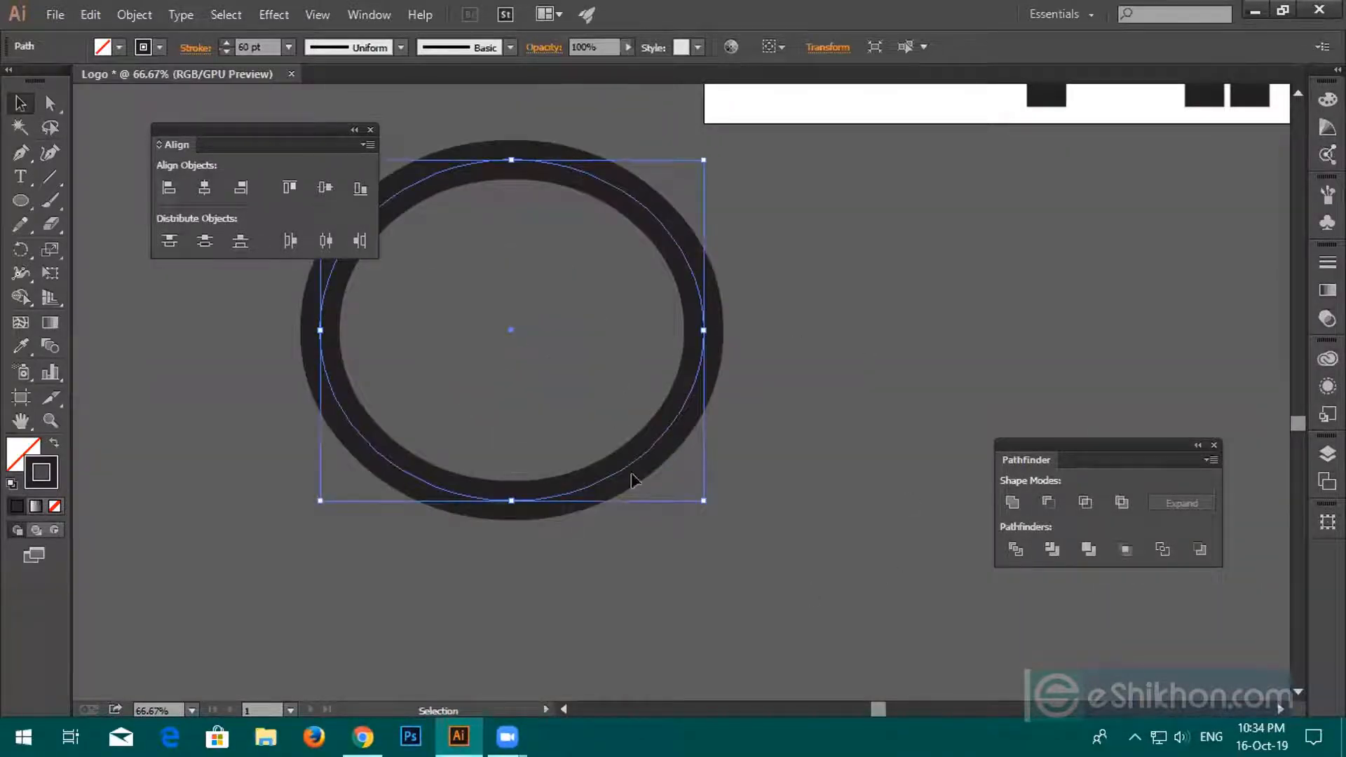
# Expand the ellipse's fill and stroke into an outlined shape.
pyautogui.click(144, 15)
pyautogui.click(170, 225)
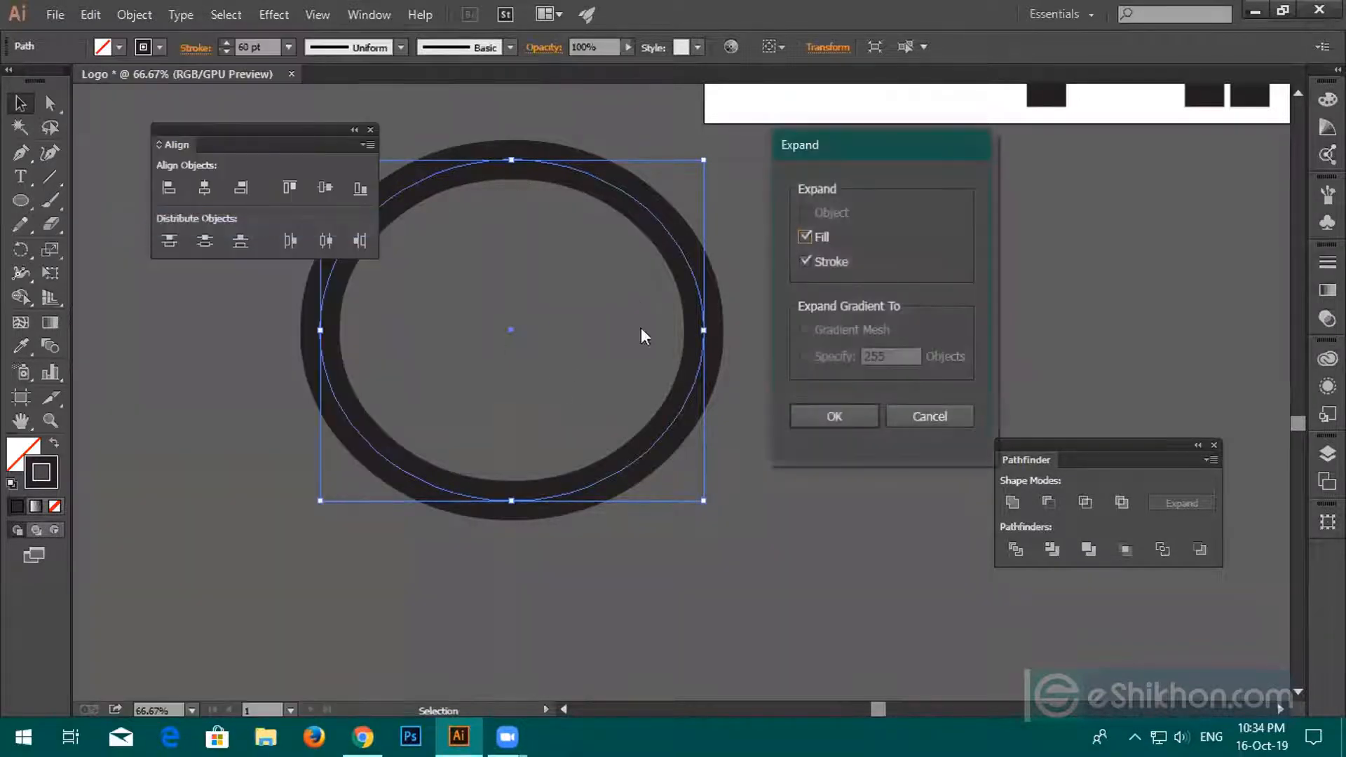
pyautogui.click(824, 418)
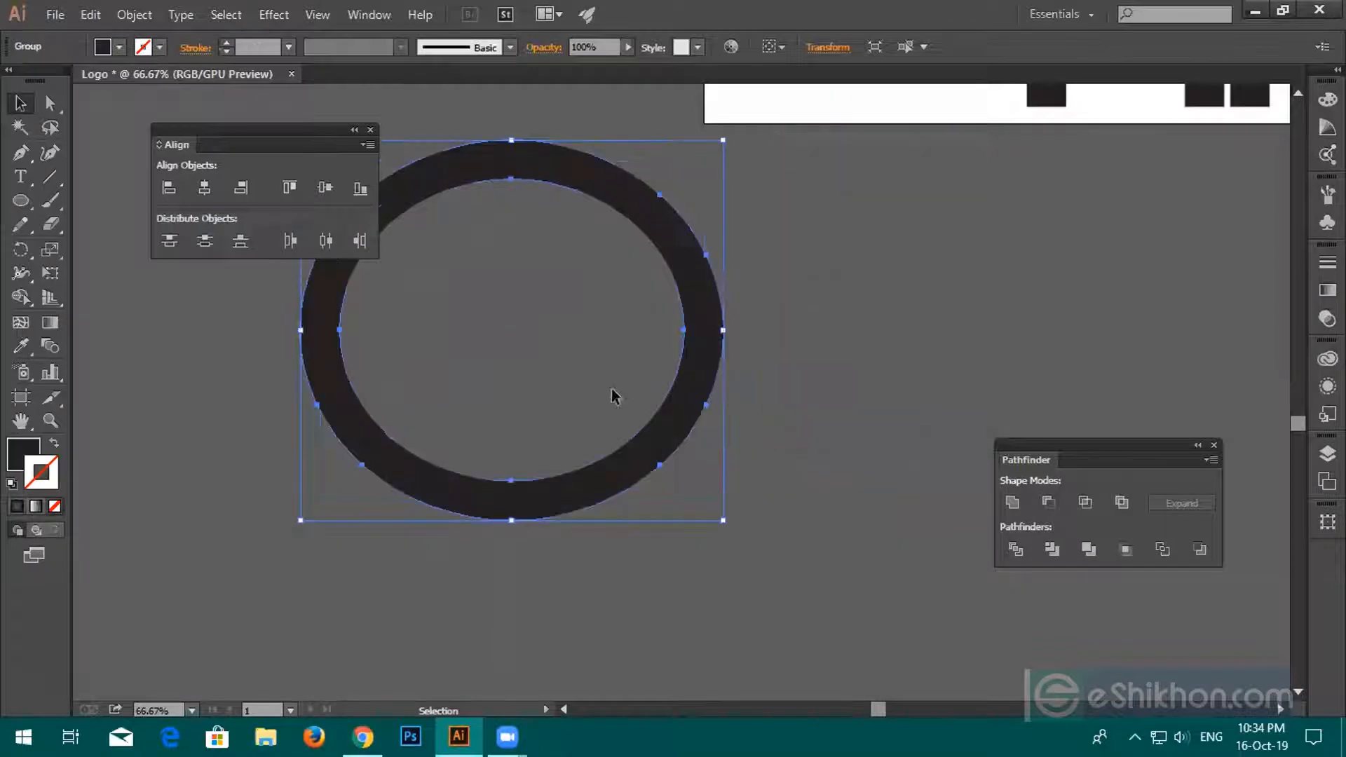
# Scale the expanded ring down about its centre to a small ring and deselect it.
pyautogui.moveTo(726, 522); pyautogui.dragTo(617, 361)
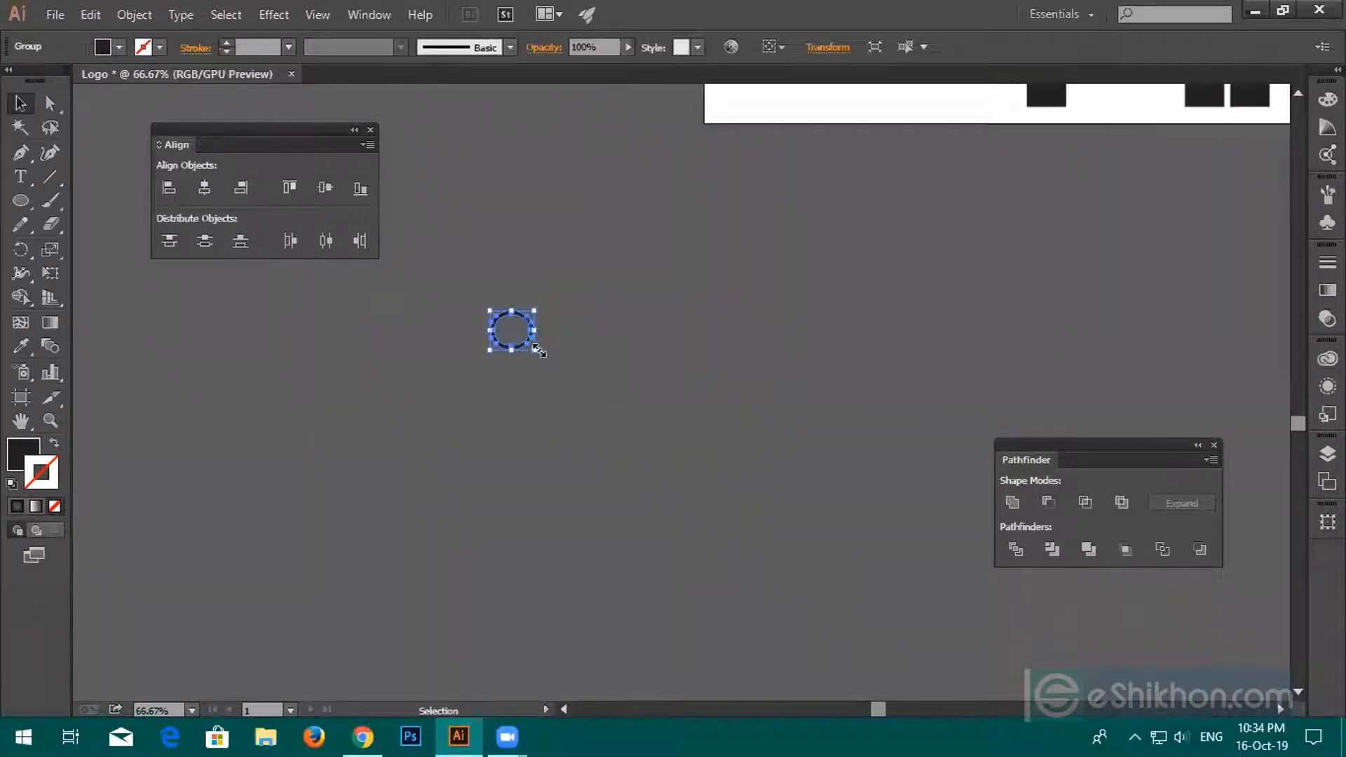
pyautogui.moveTo(527, 351); pyautogui.dragTo(525, 342)
pyautogui.scroll(2, 521, 363)
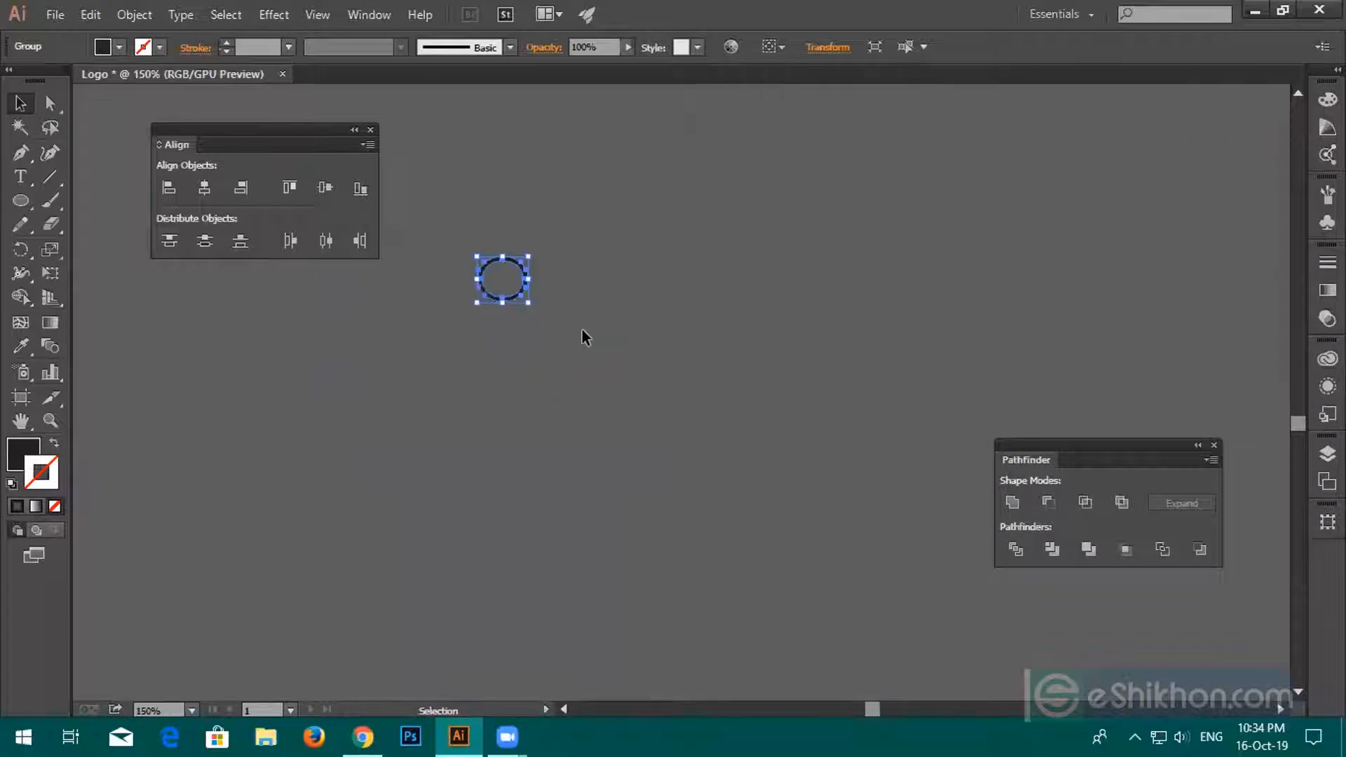
pyautogui.click(582, 333)
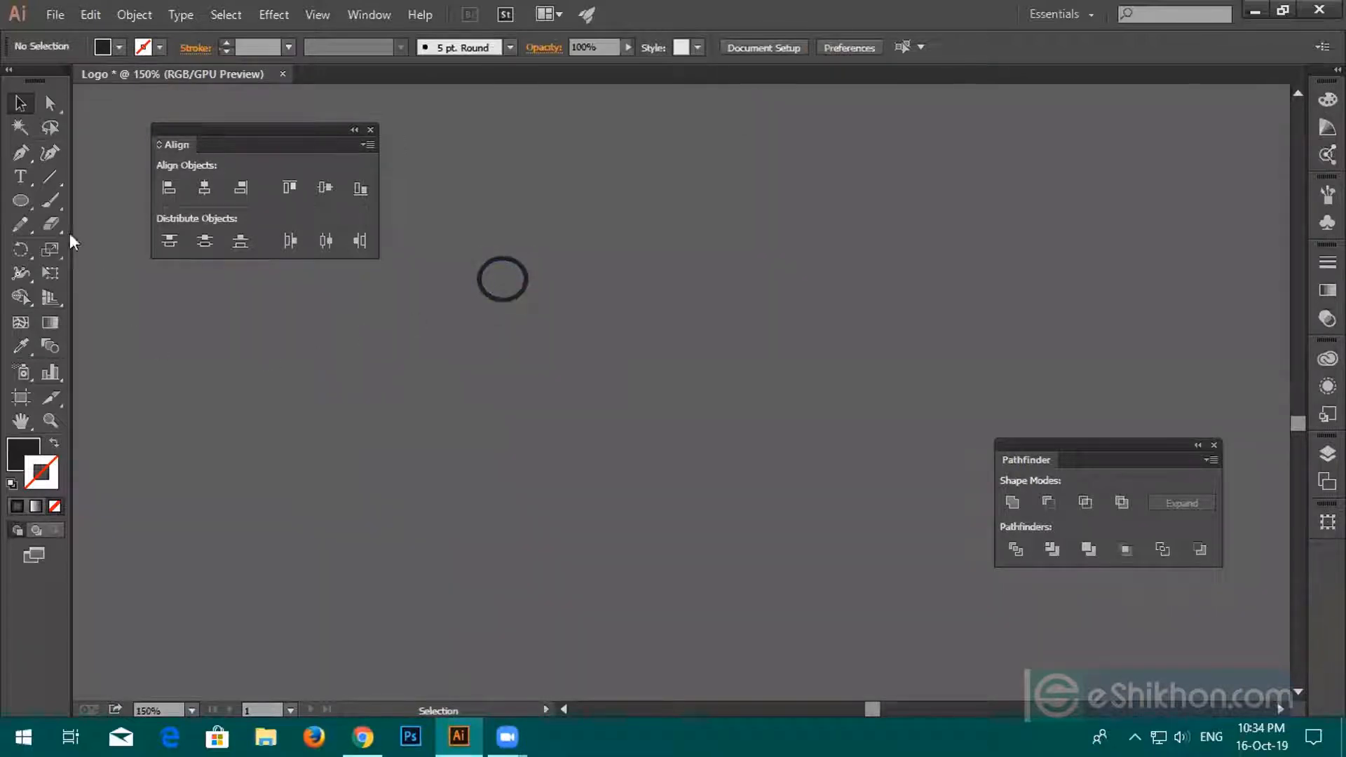
# Draw an ellipse below the small ring, swap its fill and stroke, and set its stroke weight to 19 pt.
pyautogui.click(22, 201)
pyautogui.moveTo(342, 386); pyautogui.dragTo(477, 544)
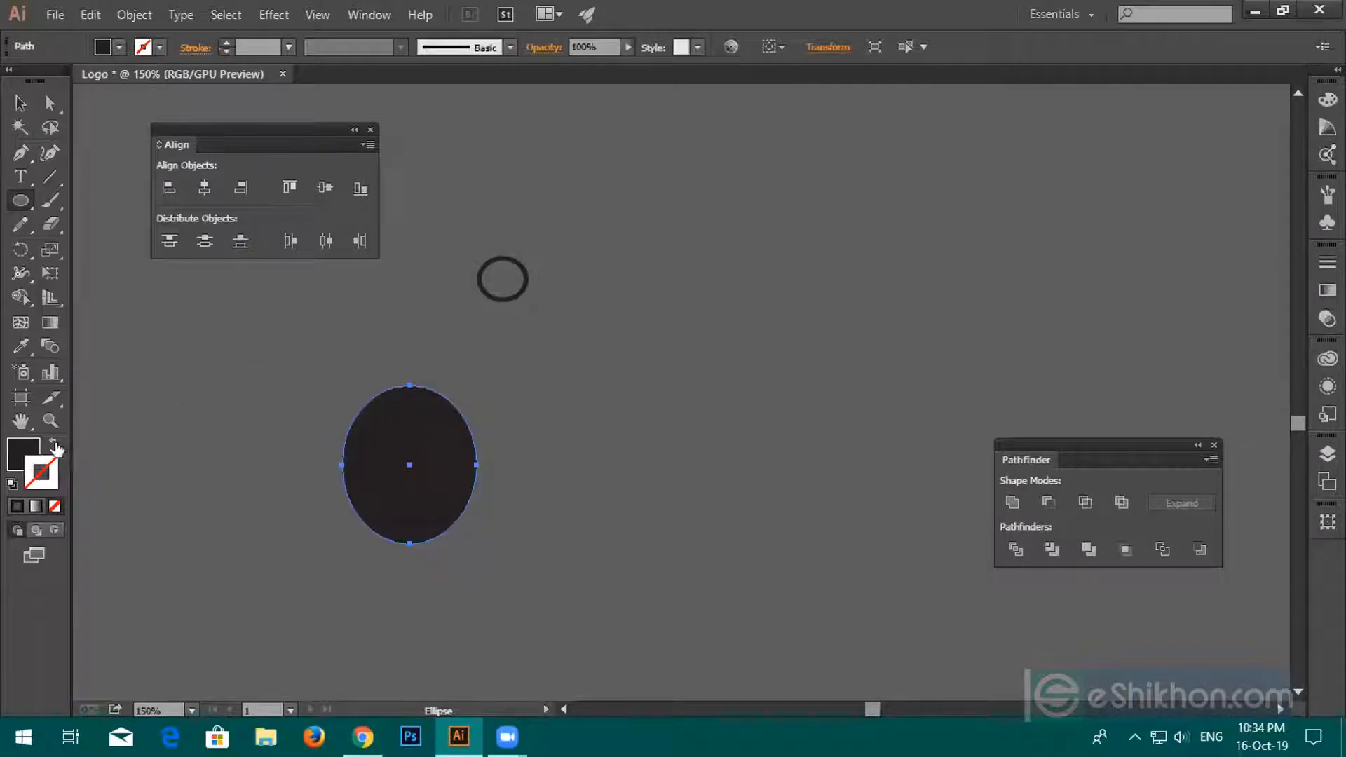
pyautogui.click(55, 443)
pyautogui.click(226, 42)
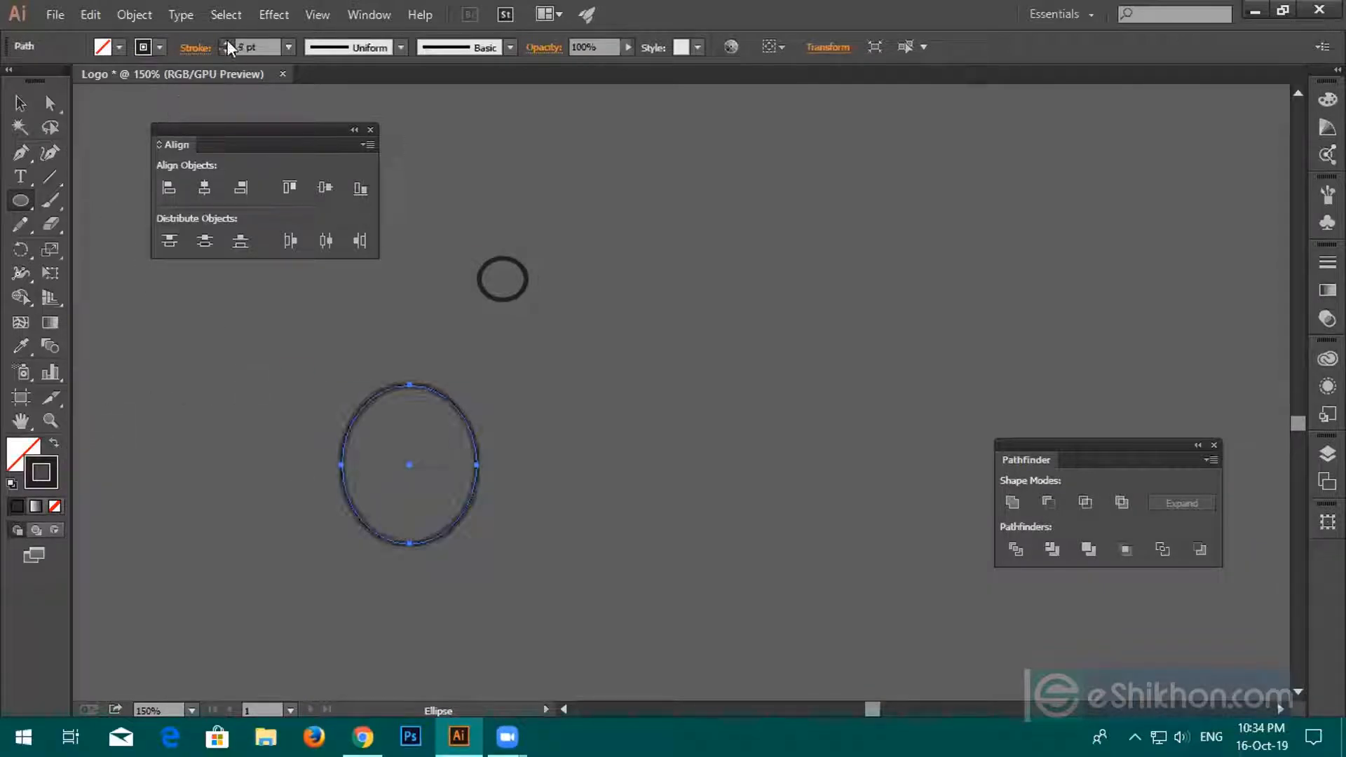
pyautogui.click(20, 103)
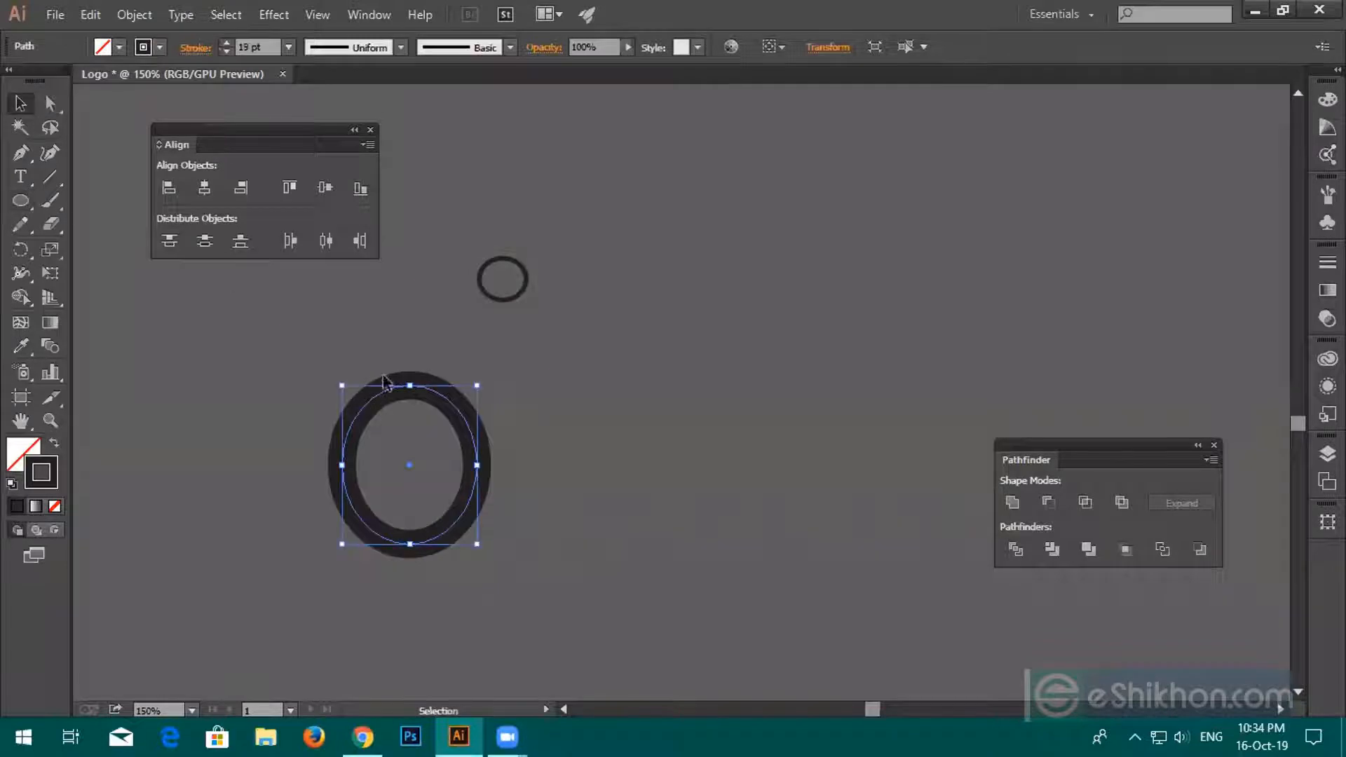
# Scale the unexpanded 19 pt ellipse down about its centre until its stroke fills the middle.
pyautogui.moveTo(483, 546); pyautogui.dragTo(439, 484)
pyautogui.scroll(2, 439, 484)
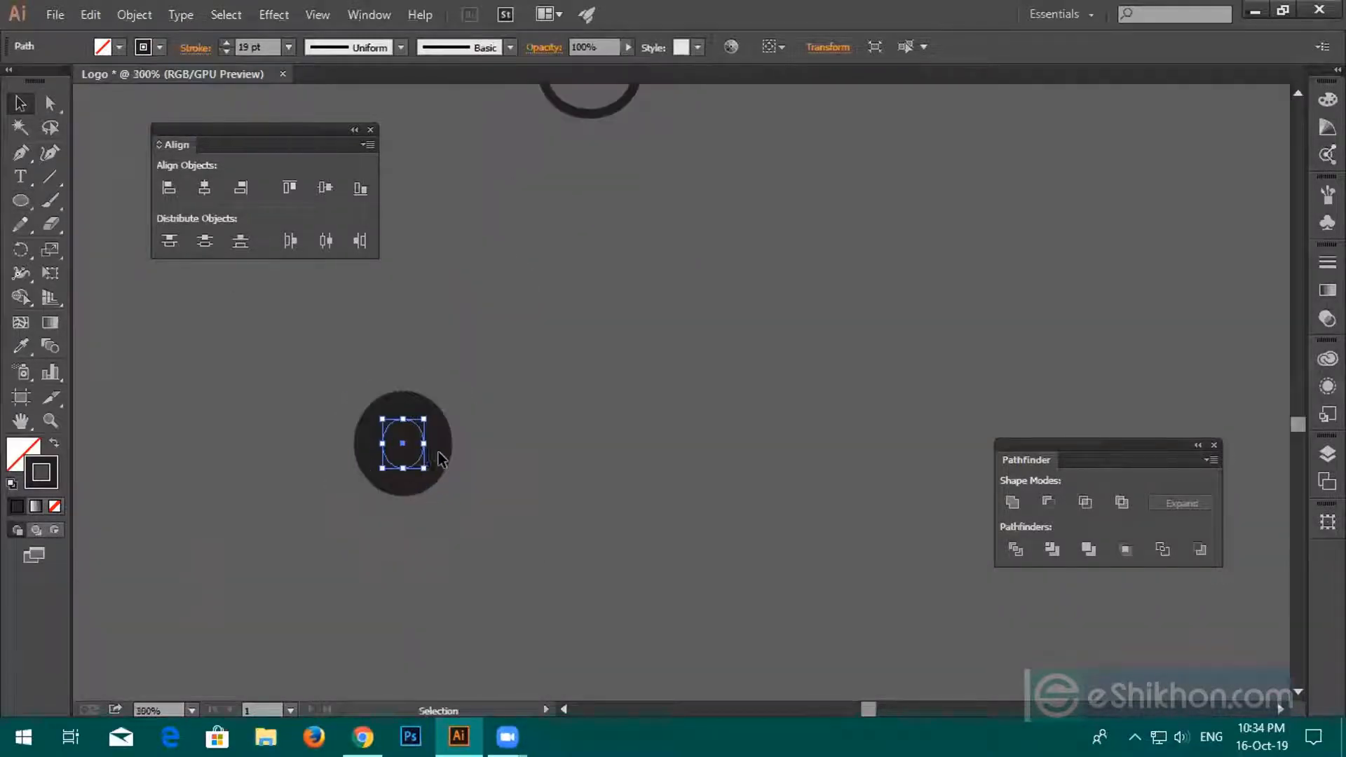
pyautogui.moveTo(715, 344); pyautogui.dragTo(715, 344)
pyautogui.moveTo(409, 445); pyautogui.dragTo(557, 319)
pyautogui.click(516, 393)
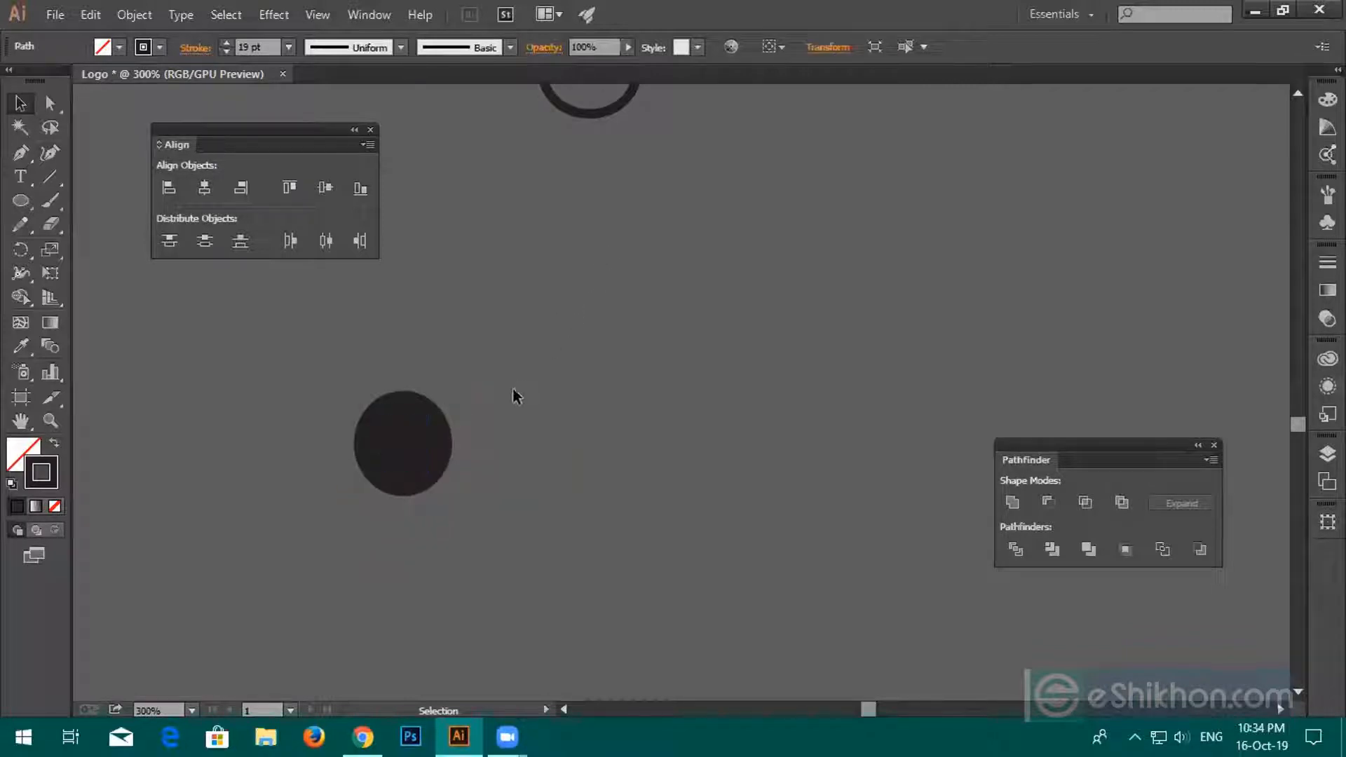
pyautogui.doubleClick(406, 444)
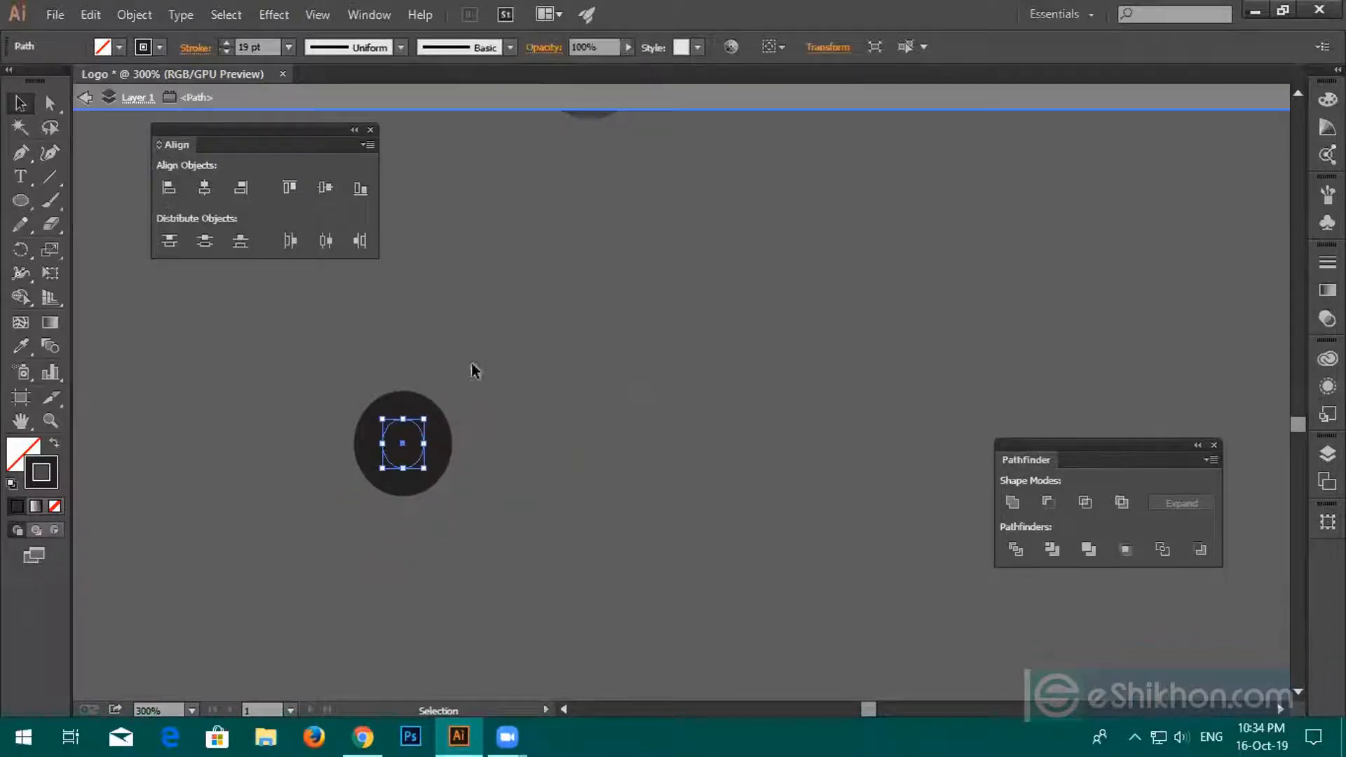
pyautogui.press('Escape')
# Delete the small ring, the shrunken ellipse and the divided pieces from the canvas beside the artboard.
pyautogui.hotkey('ctrl', '1')
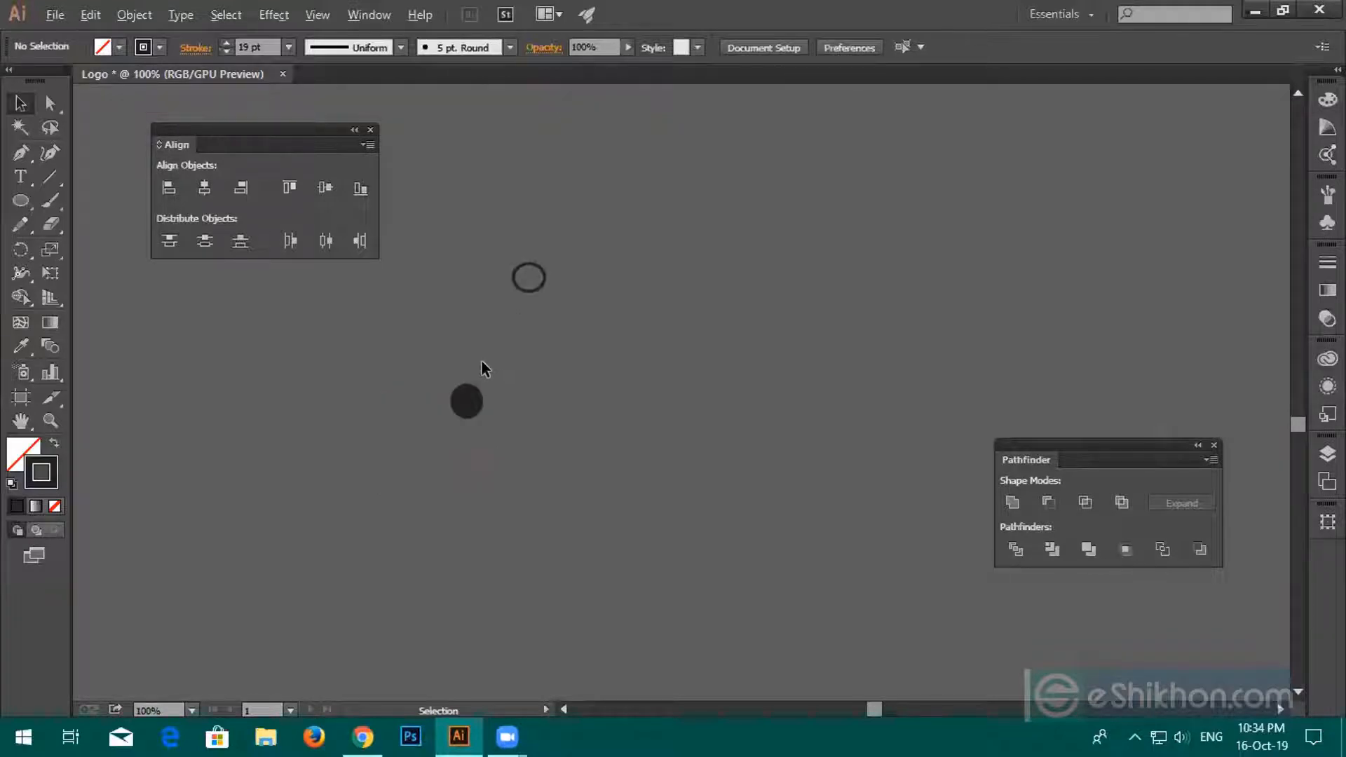
pyautogui.moveTo(443, 252); pyautogui.dragTo(672, 524)
pyautogui.press('Delete')
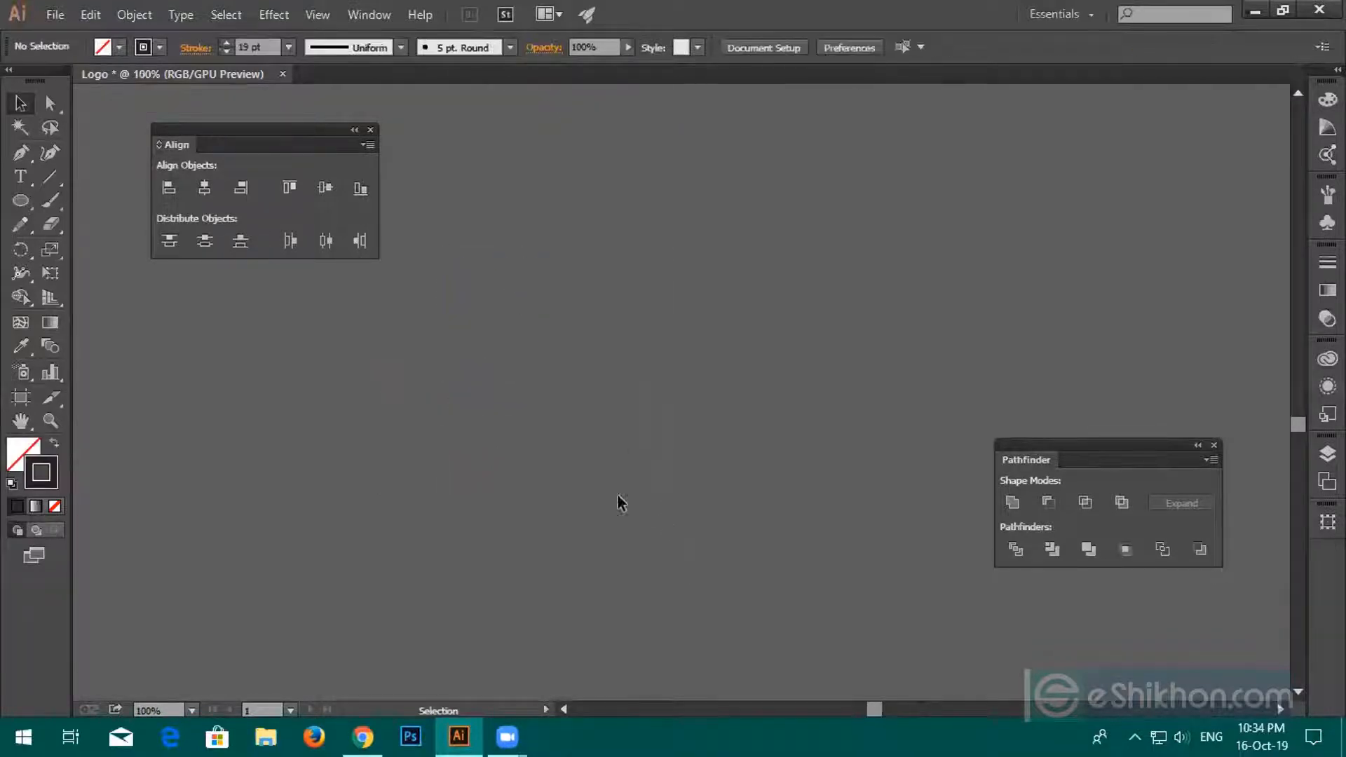
pyautogui.scroll(-3, 501, 460)
pyautogui.moveTo(425, 339); pyautogui.dragTo(747, 479)
pyautogui.hotkey('ctrl', 'a')
pyautogui.press('Delete')
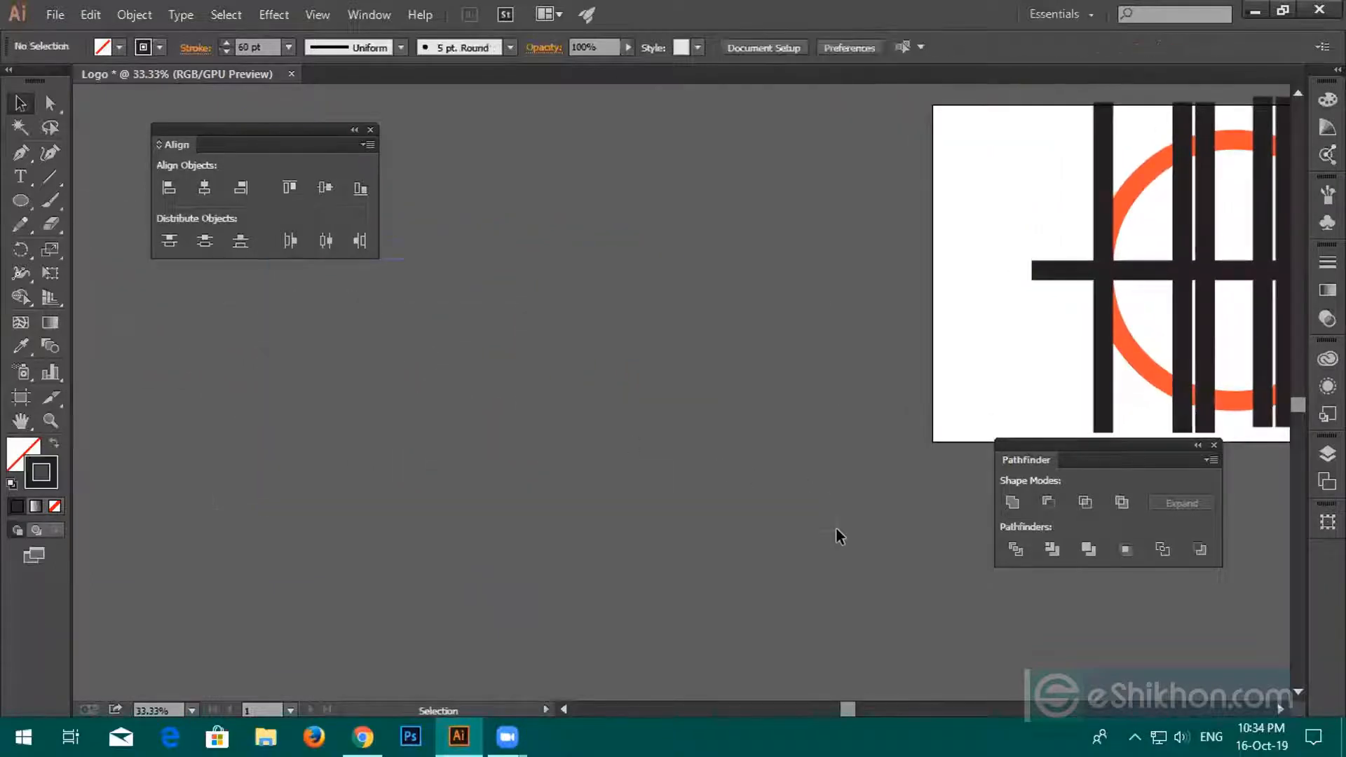
pyautogui.moveTo(913, 523); pyautogui.dragTo(495, 533)
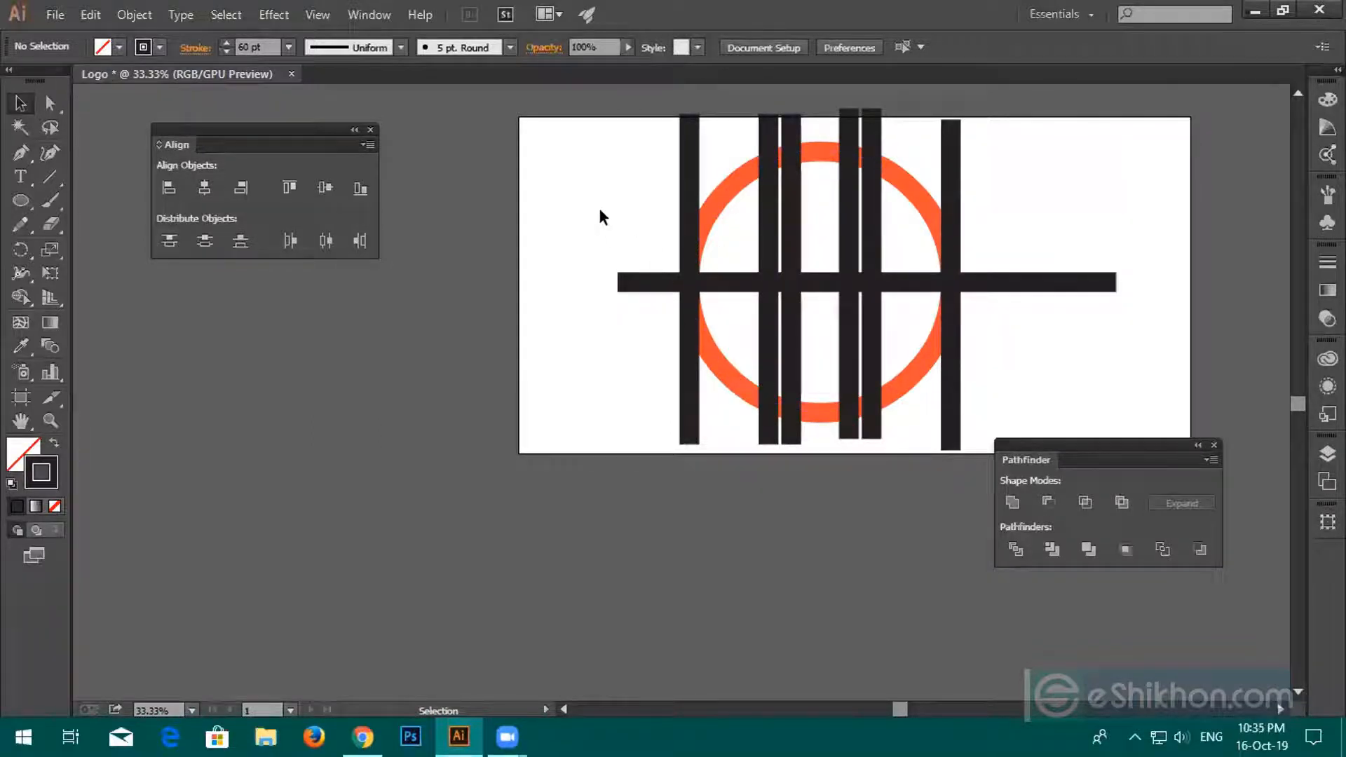
# Duplicate the orange circle and place the copy on the canvas beside the artboard.
pyautogui.click(723, 198)
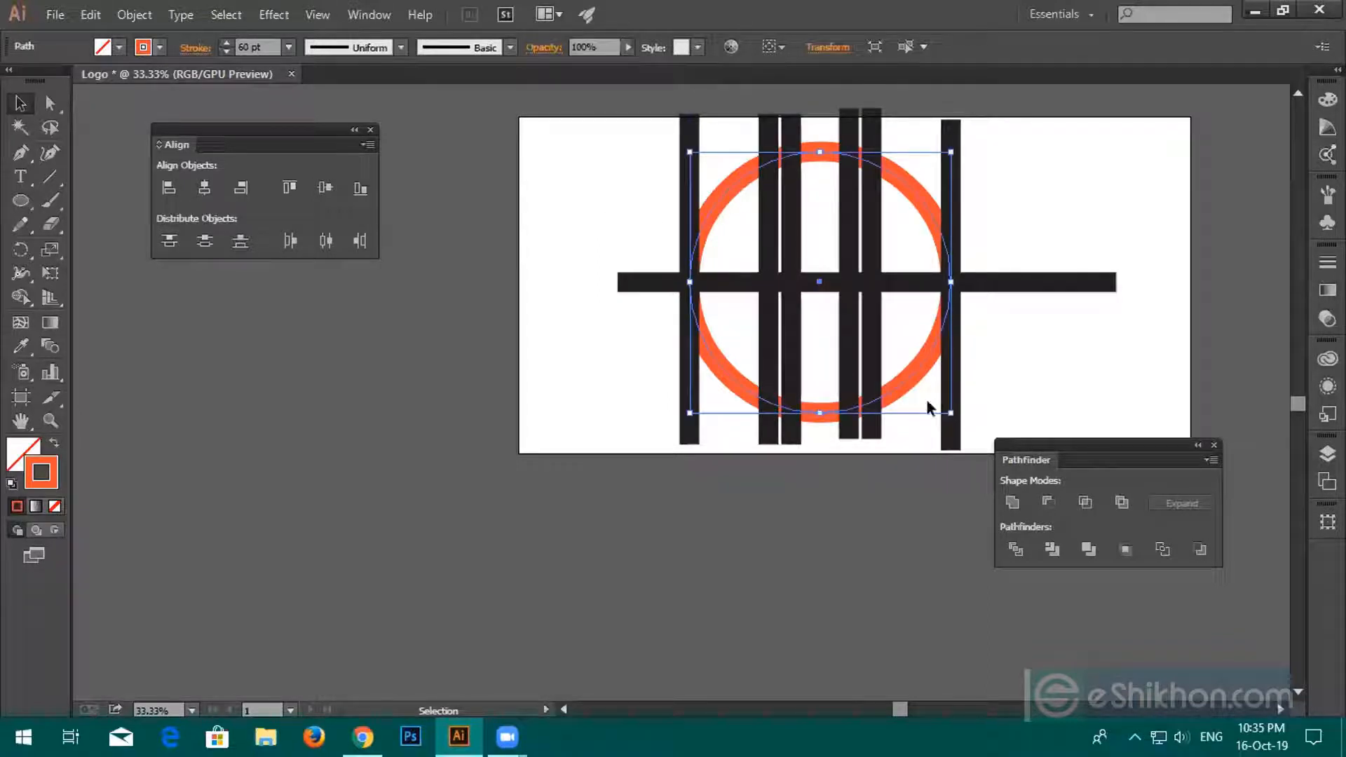
pyautogui.moveTo(909, 381); pyautogui.dragTo(375, 546)
pyautogui.moveTo(772, 481); pyautogui.dragTo(712, 550)
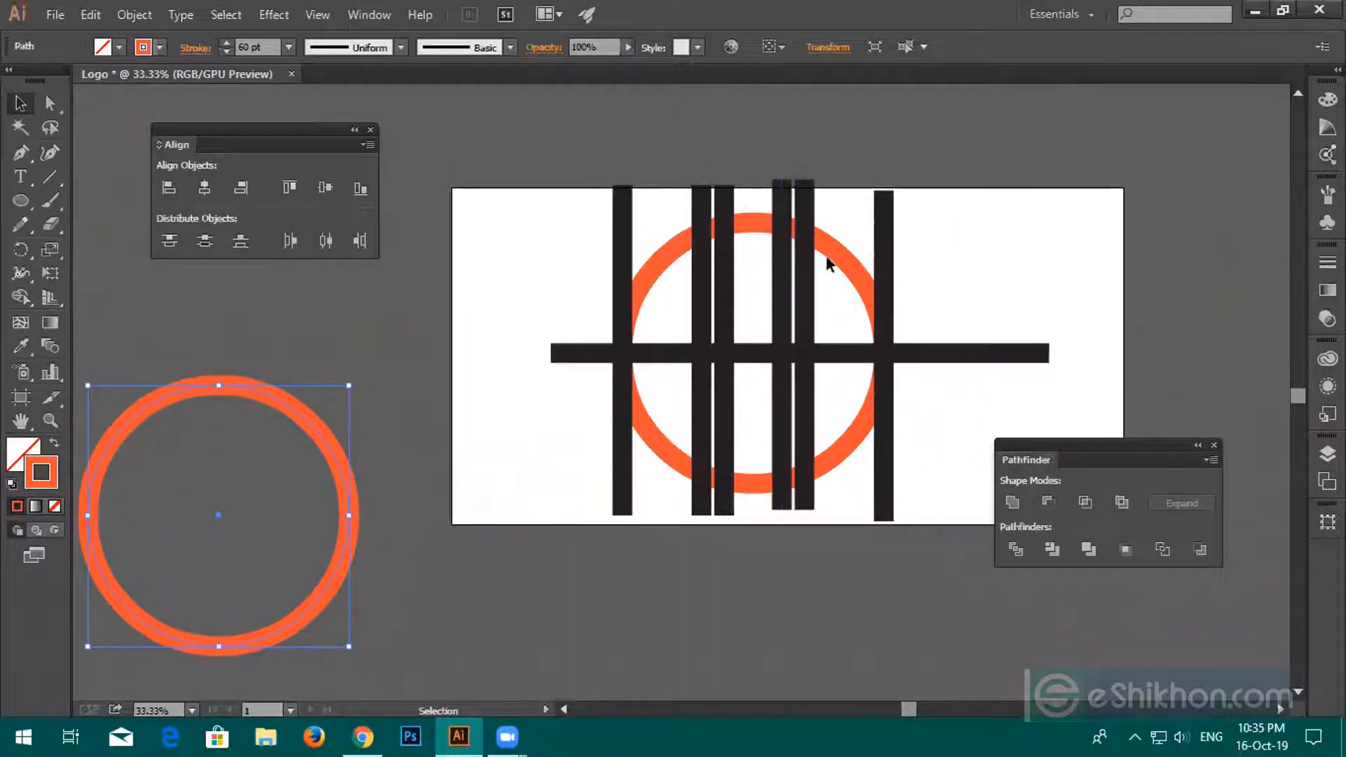
# Expand the fill and stroke of the circle and all crossing lines on the artboard.
pyautogui.moveTo(492, 253); pyautogui.dragTo(963, 582)
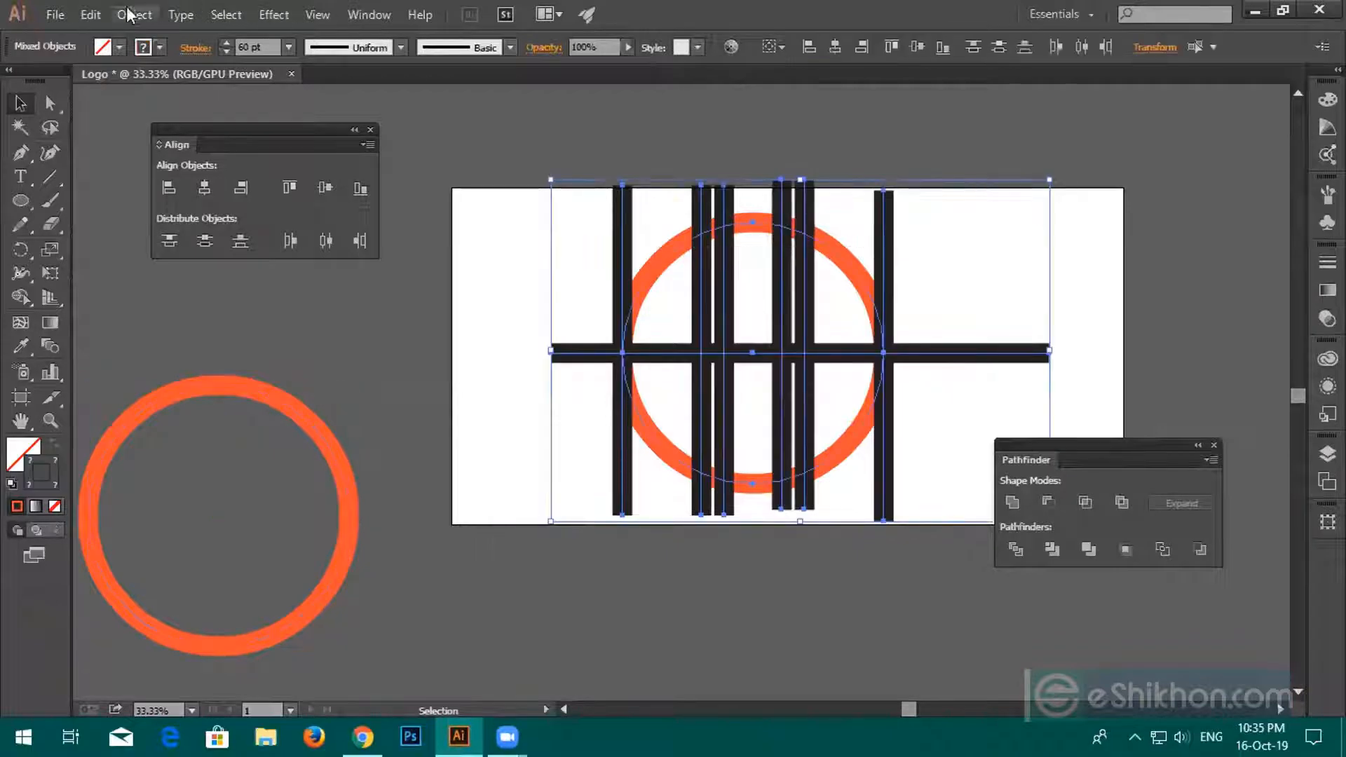
pyautogui.click(127, 15)
pyautogui.click(167, 226)
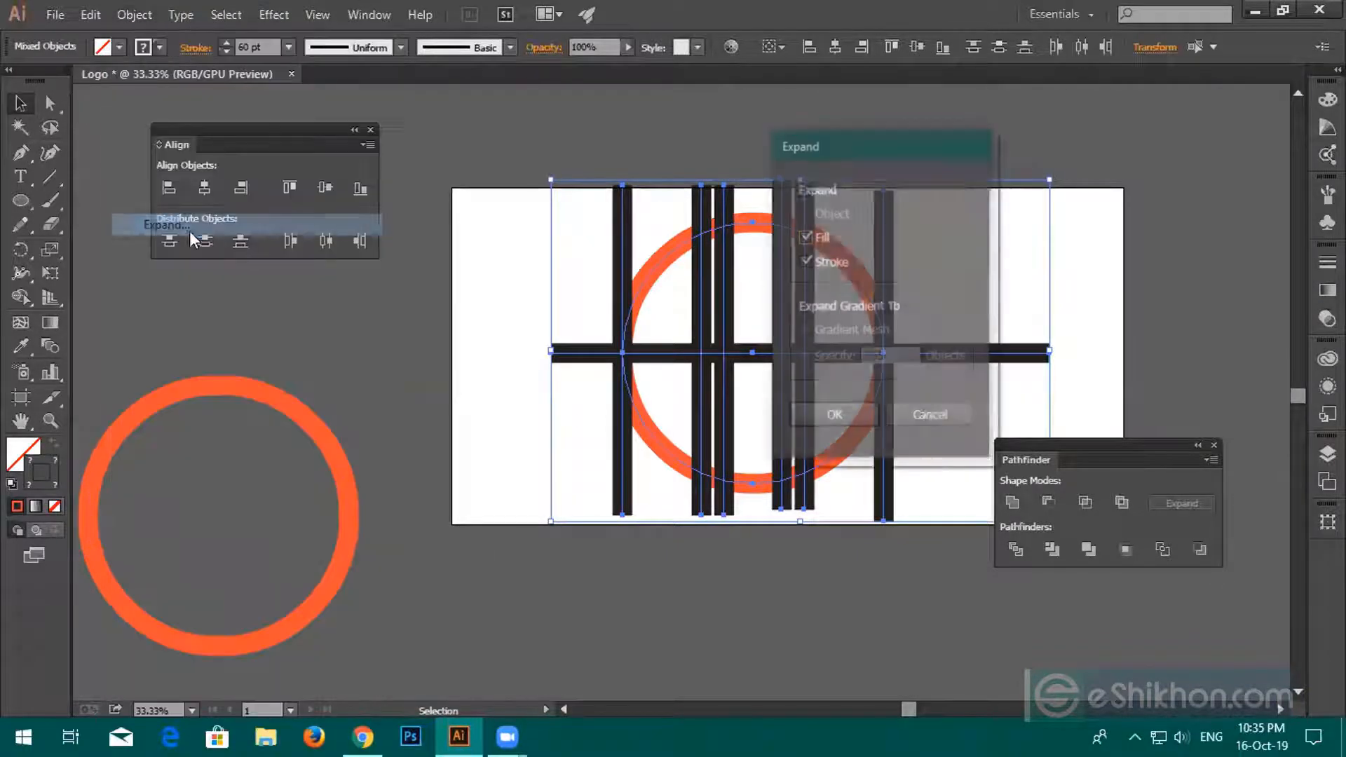
pyautogui.click(833, 415)
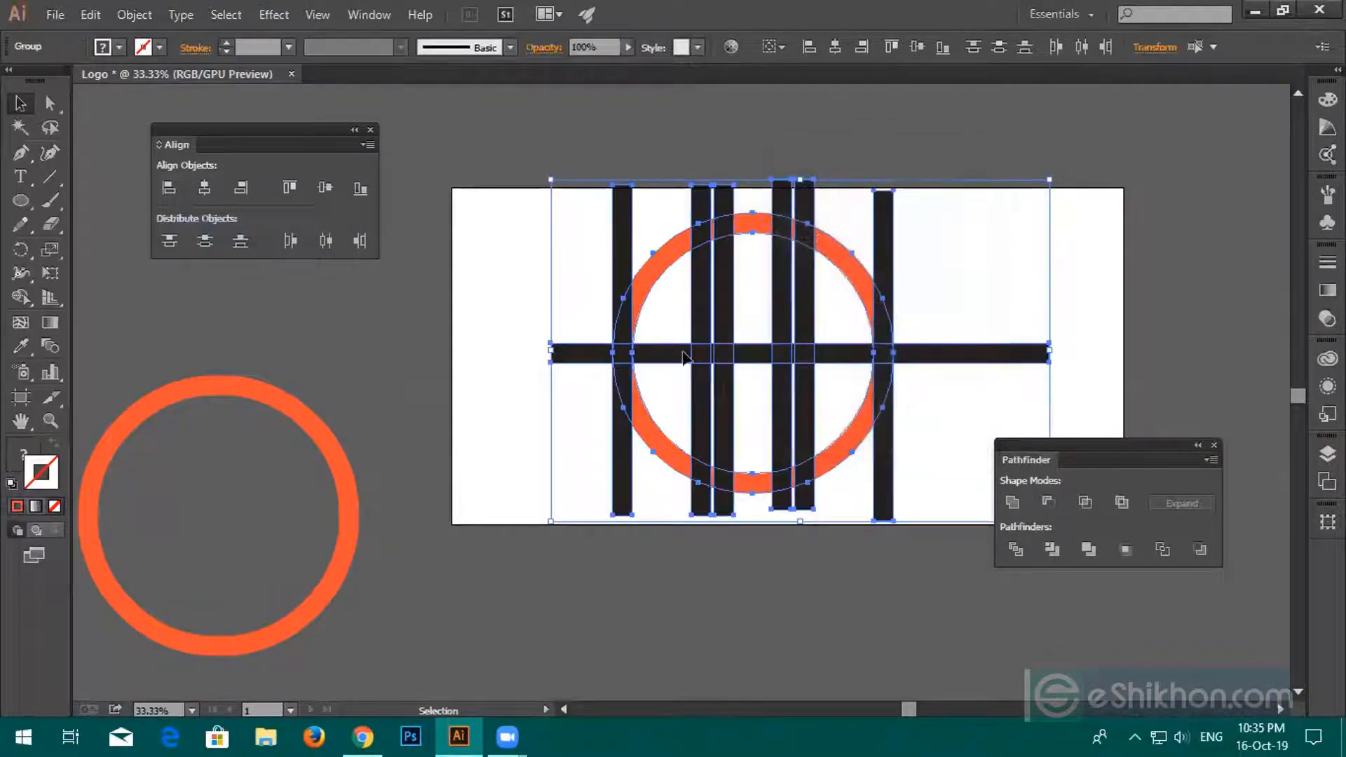
# Divide the expanded circle and lines with Pathfinder, ungroup the pieces and deselect them.
pyautogui.click(472, 337)
pyautogui.moveTo(500, 243); pyautogui.dragTo(906, 478)
pyautogui.moveTo(1092, 446); pyautogui.dragTo(1151, 112)
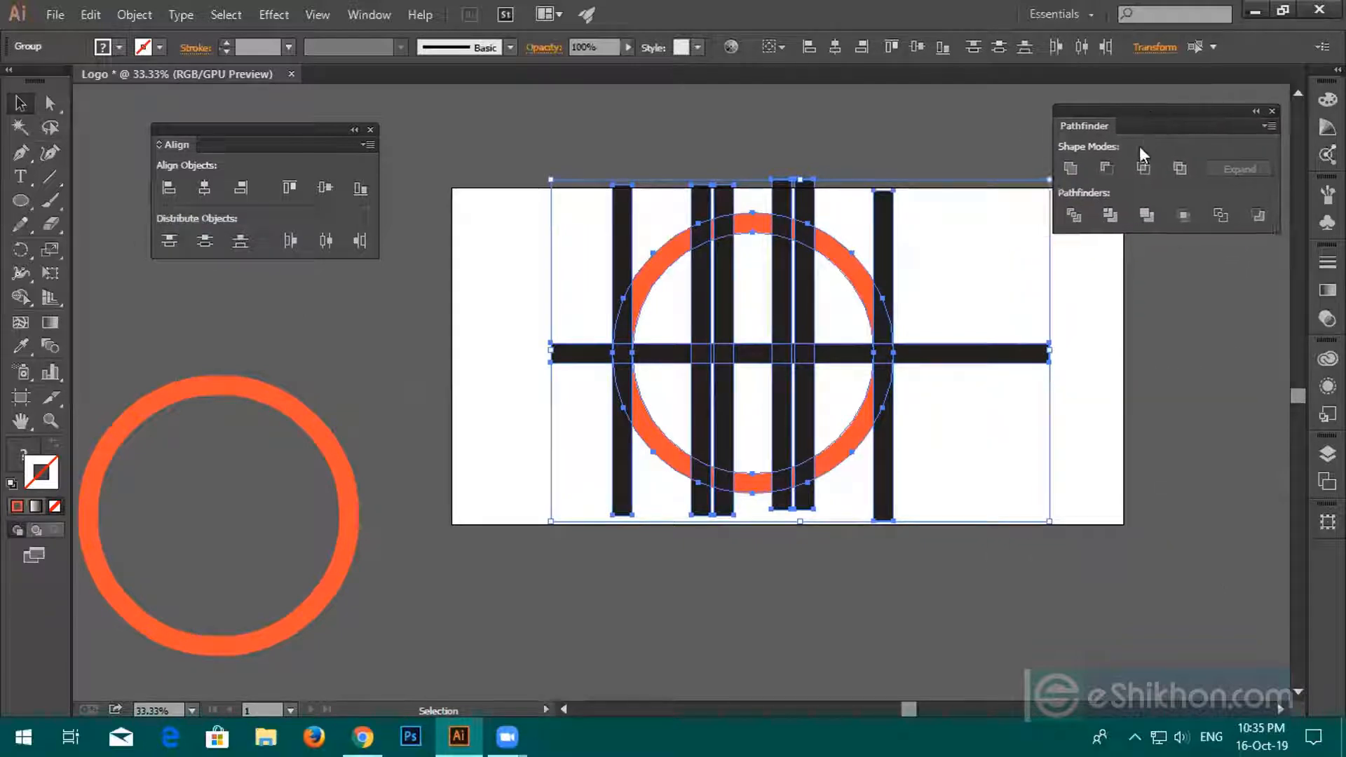
pyautogui.click(1074, 214)
pyautogui.rightClick(927, 286)
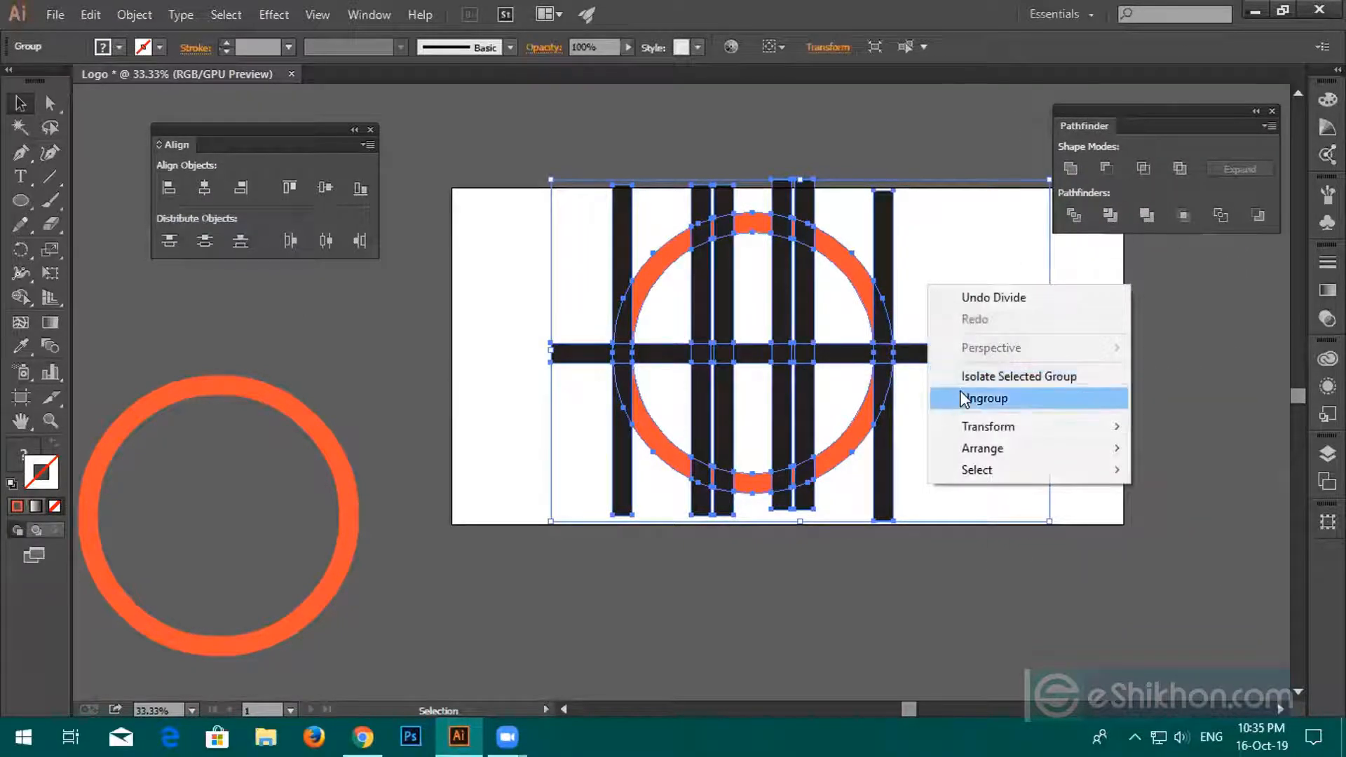
pyautogui.click(984, 398)
pyautogui.click(1142, 400)
# Delete the crossbar's right end, the rightmost bar's upper end and all the vertical bars' lower ends outside the ring.
pyautogui.click(983, 362)
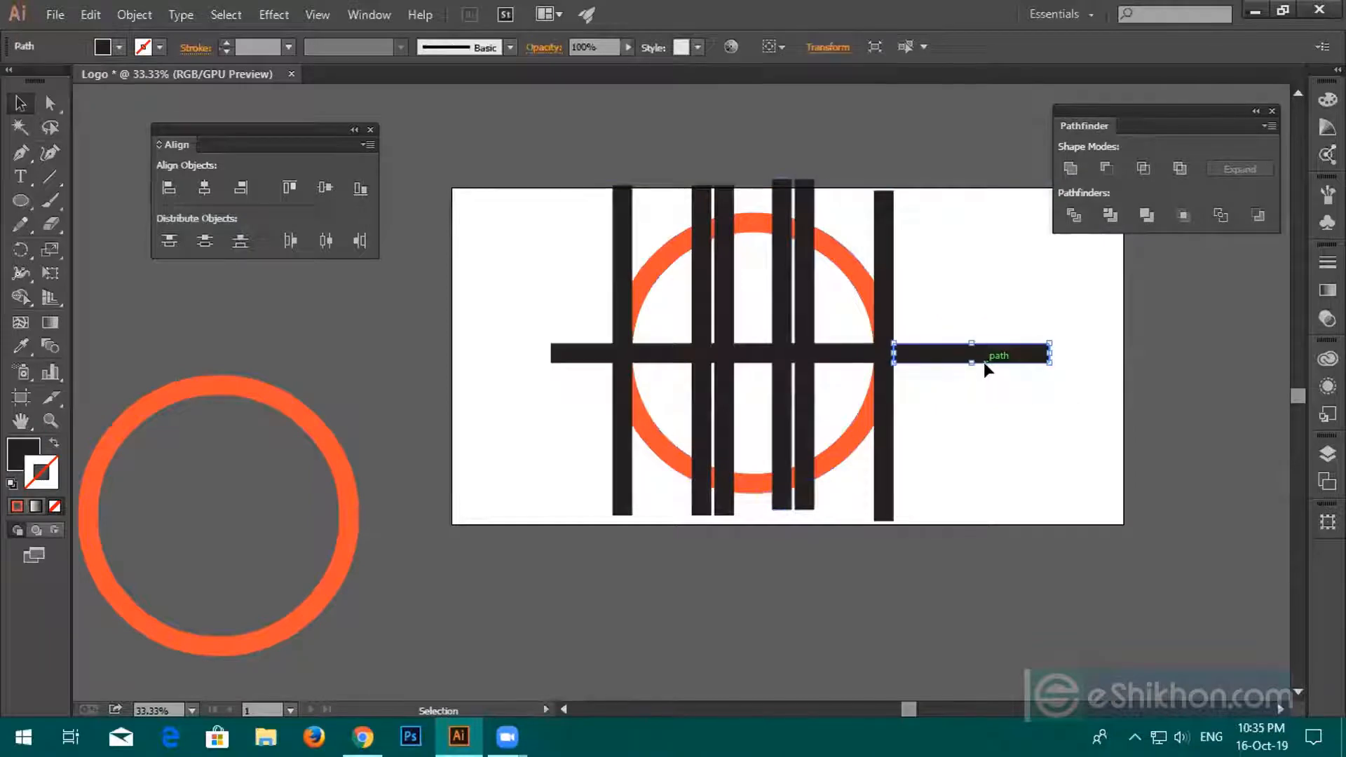
pyautogui.press('Delete')
pyautogui.click(888, 246)
pyautogui.press('Delete')
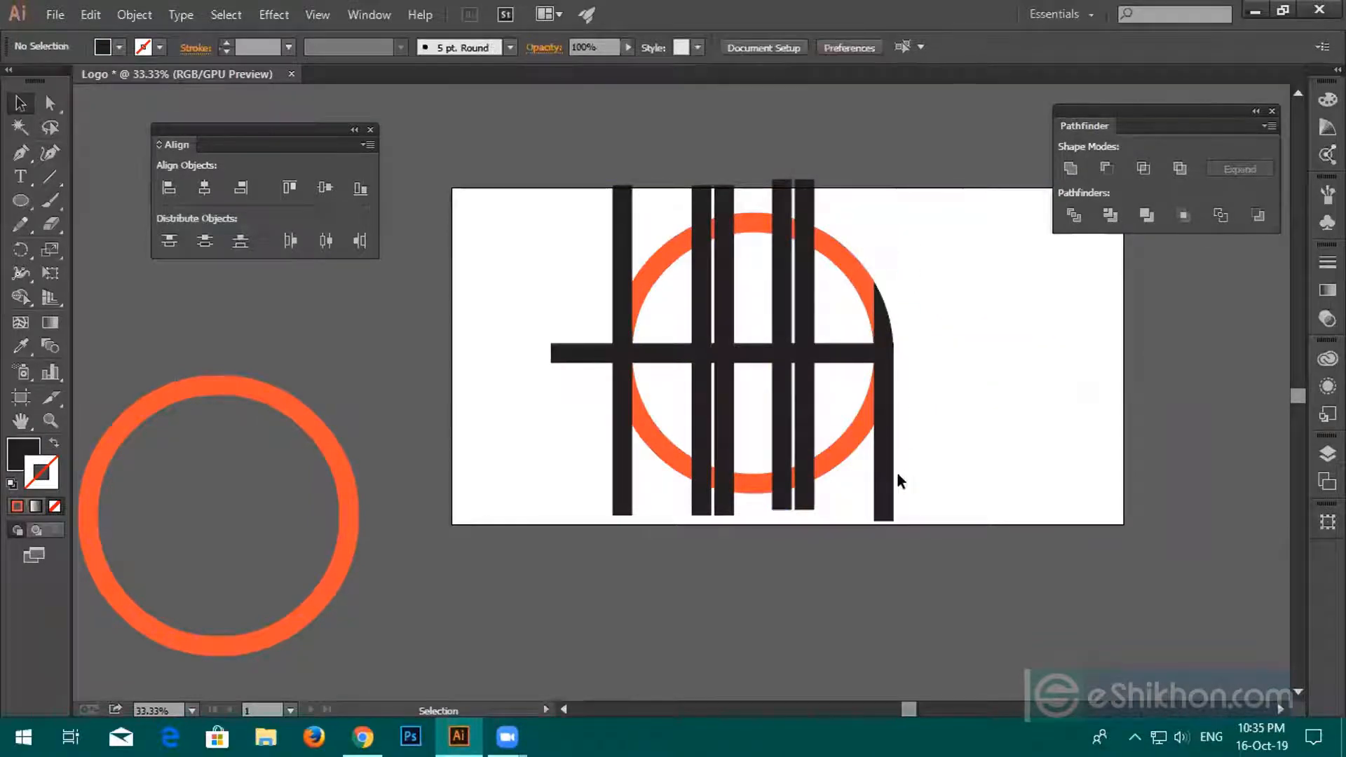
pyautogui.click(888, 495)
pyautogui.press('Delete')
pyautogui.moveTo(807, 514); pyautogui.dragTo(781, 496)
pyautogui.press('Delete')
pyautogui.click(725, 504)
pyautogui.press('Delete')
pyautogui.click(697, 500)
pyautogui.press('Delete')
pyautogui.click(618, 400)
pyautogui.press('Delete')
# Delete the crossbar's left end and the remaining upper ends of the vertical bars outside the ring.
pyautogui.click(570, 351)
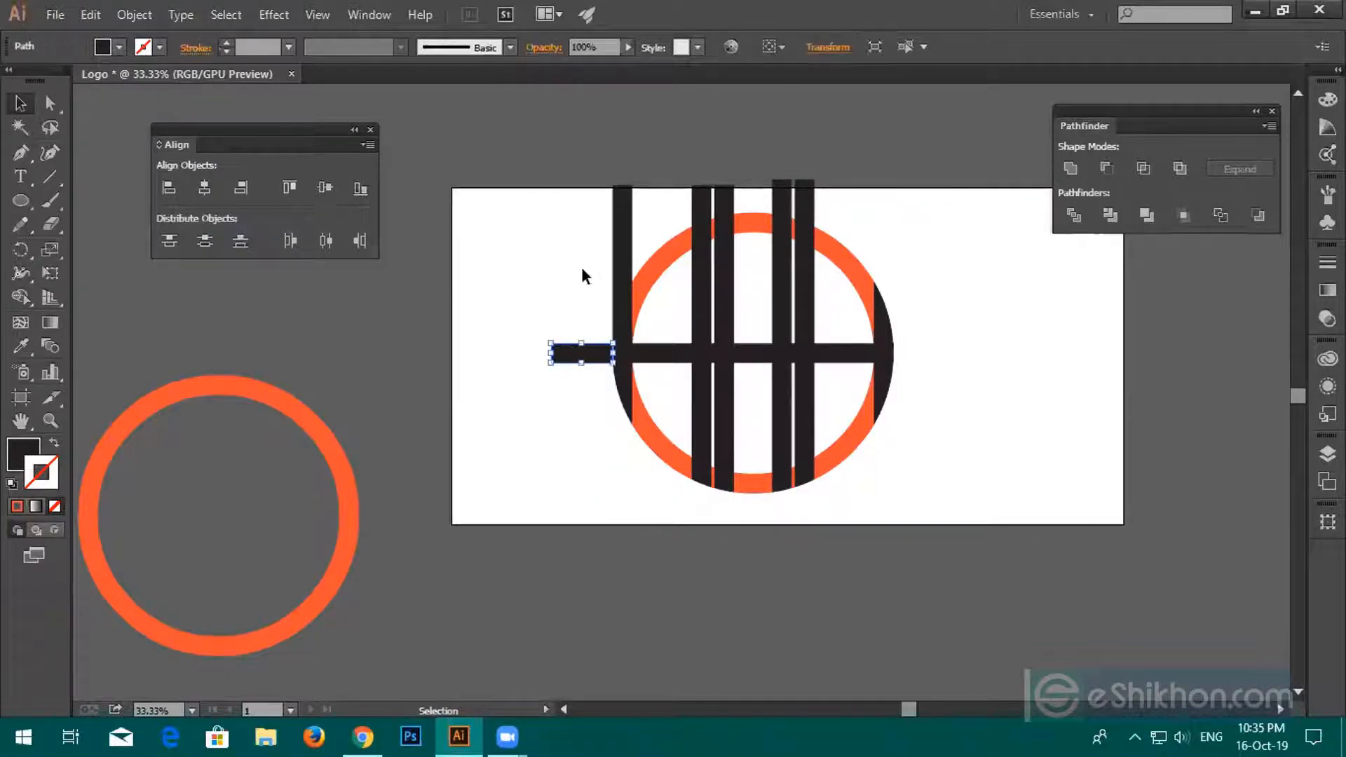
pyautogui.press('Delete')
pyautogui.click(622, 218)
pyautogui.press('Delete')
pyautogui.click(701, 204)
pyautogui.press('Delete')
pyautogui.click(723, 201)
pyautogui.press('Delete')
pyautogui.click(784, 200)
pyautogui.press('Delete')
pyautogui.click(810, 204)
pyautogui.press('Delete')
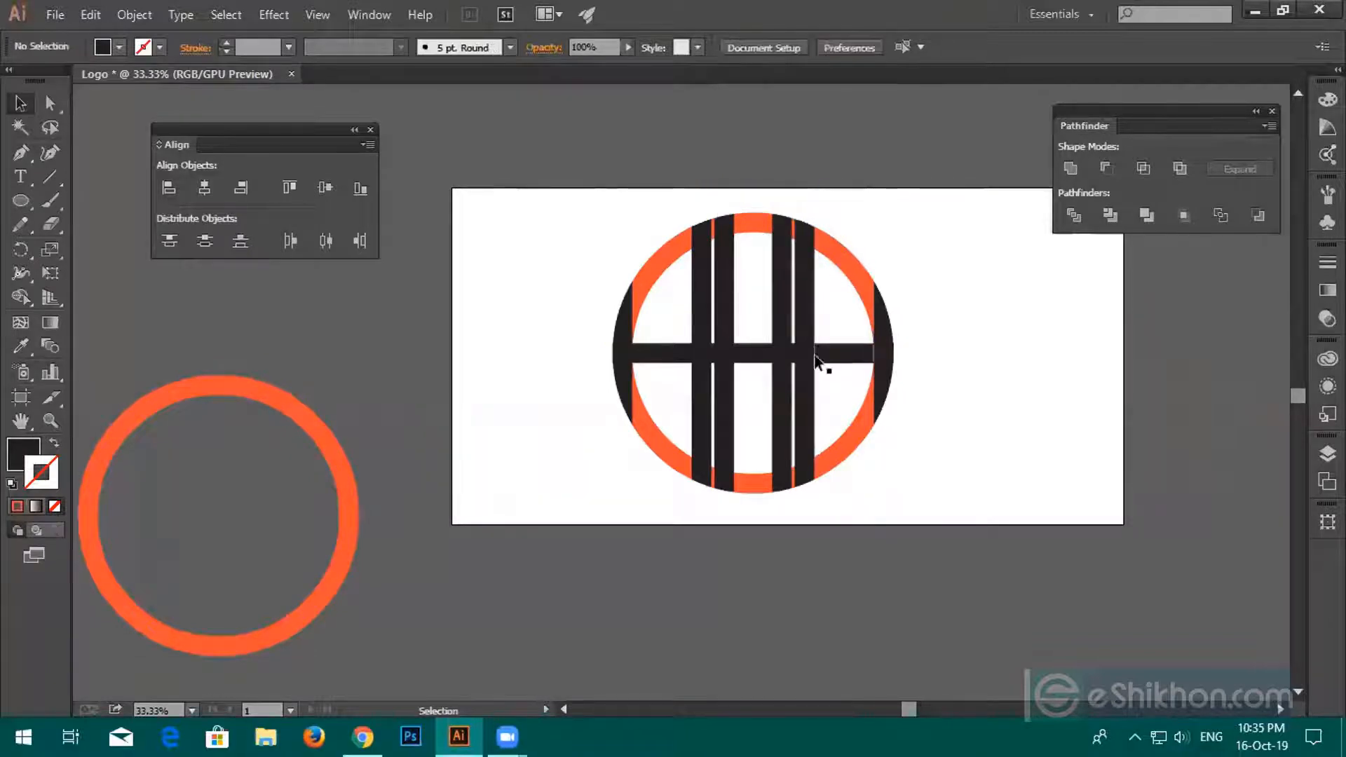
# Delete the two orange slivers and the crossbar piece between the left pair of vertical bars, and select the unfilled piece above the crossbar.
pyautogui.scroll(2, 699, 452)
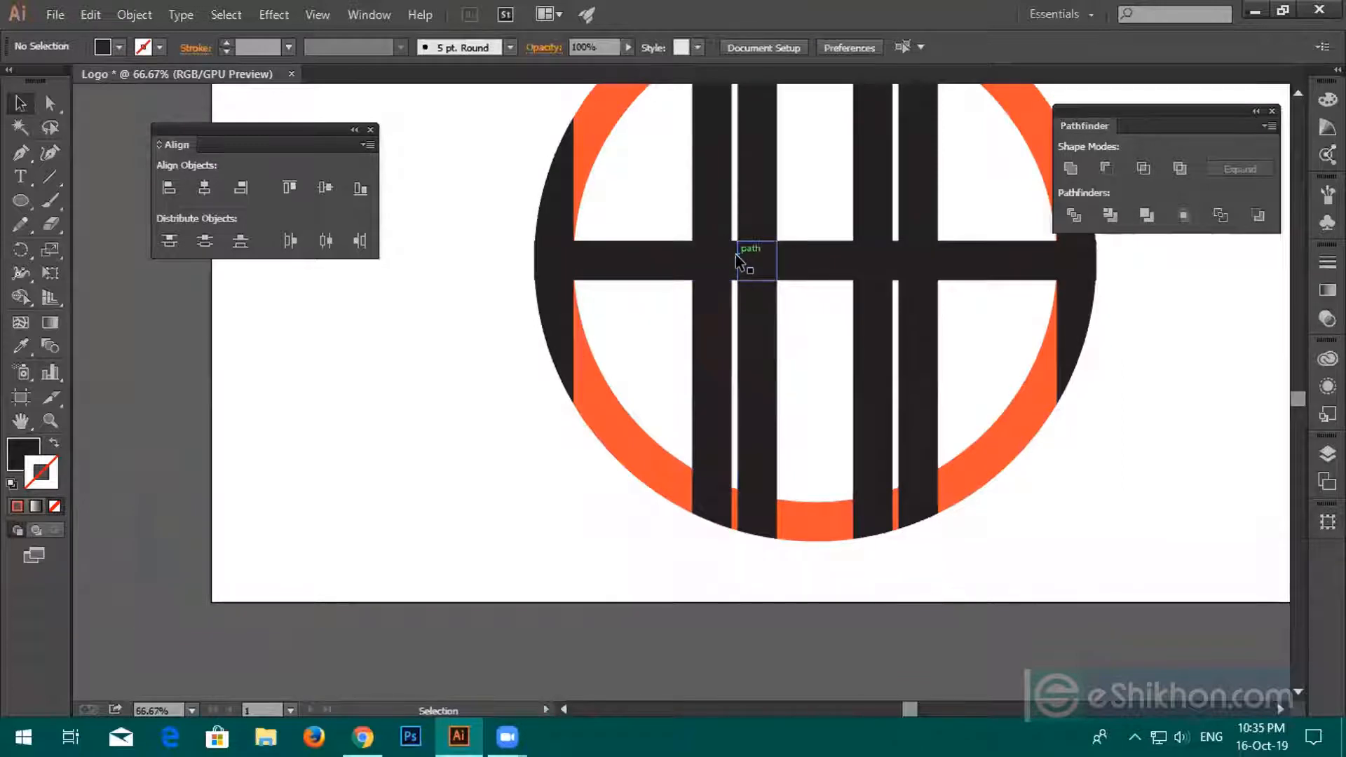
pyautogui.scroll(1, 752, 488)
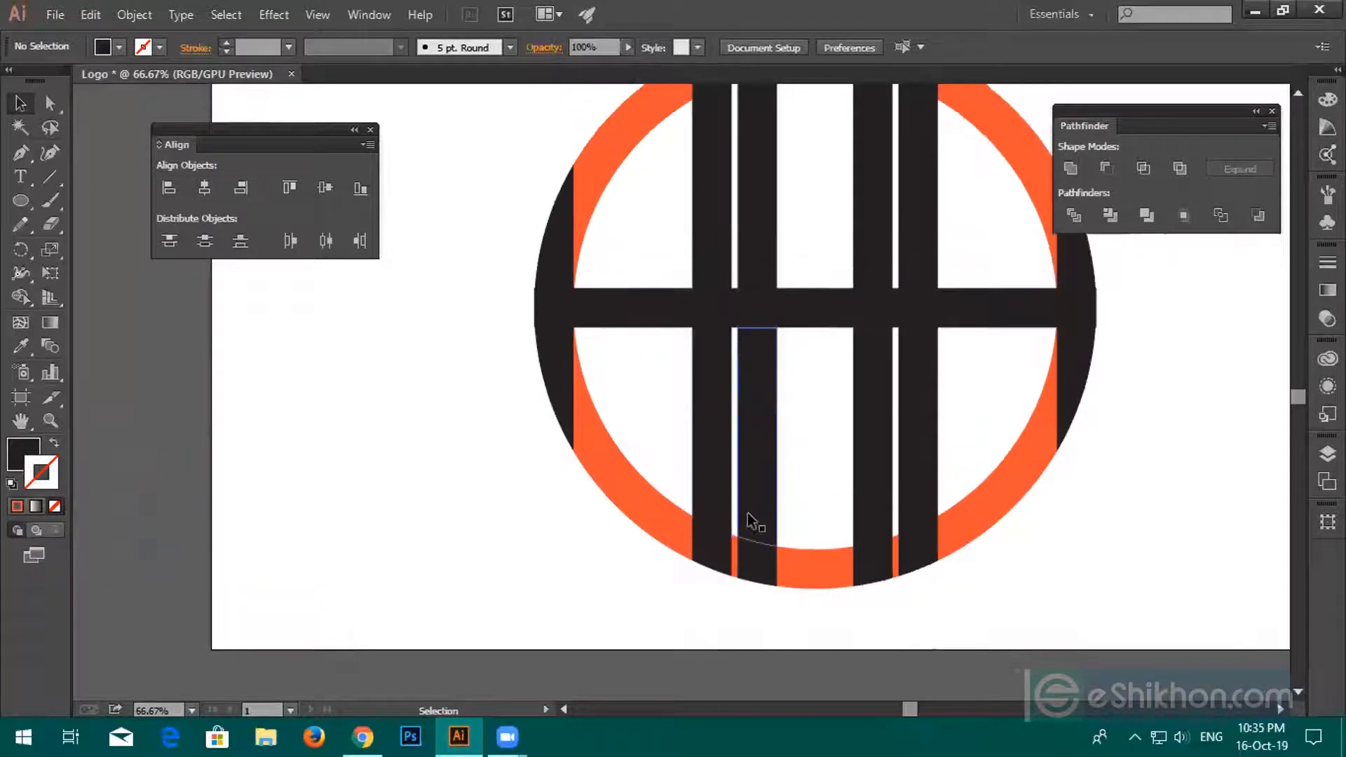
pyautogui.scroll(2, 731, 572)
pyautogui.click(732, 570)
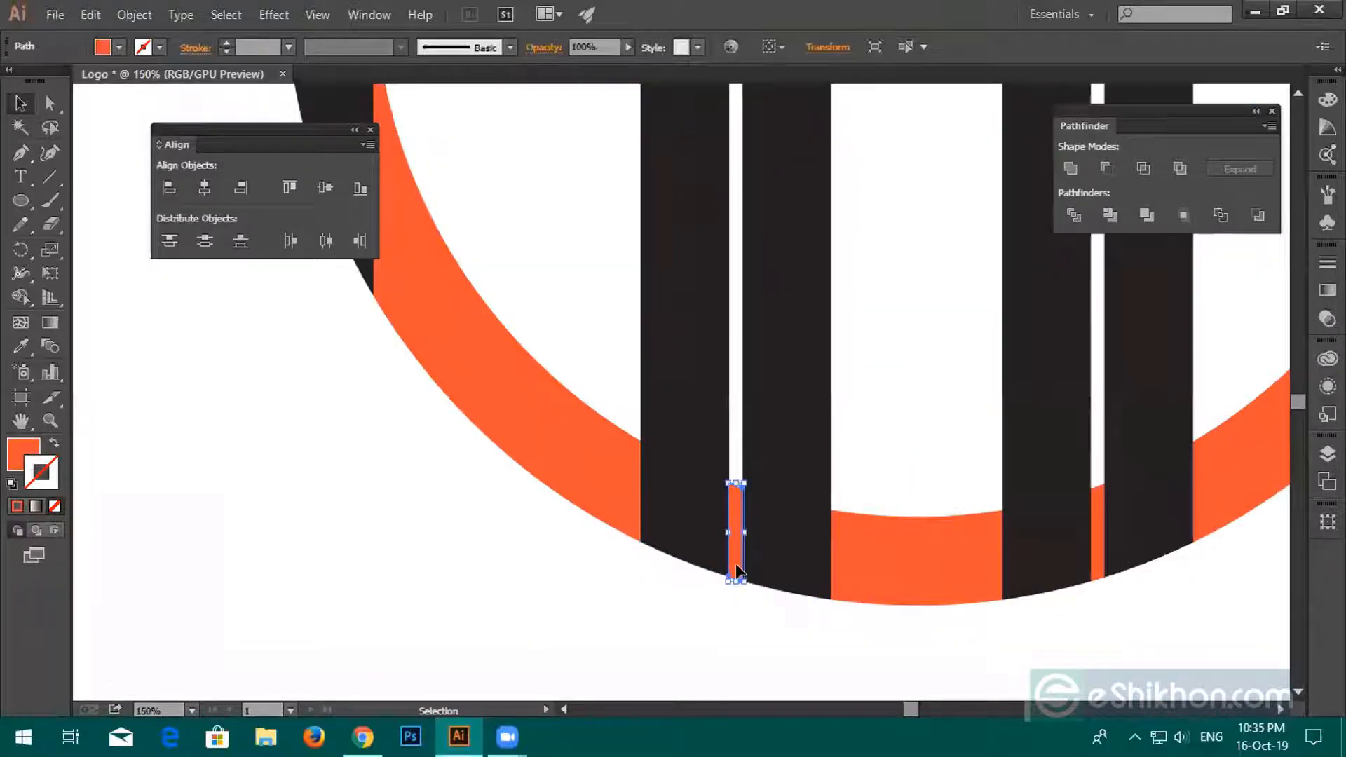
pyautogui.press('Delete')
pyautogui.scroll(2, 729, 498)
pyautogui.scroll(2, 730, 504)
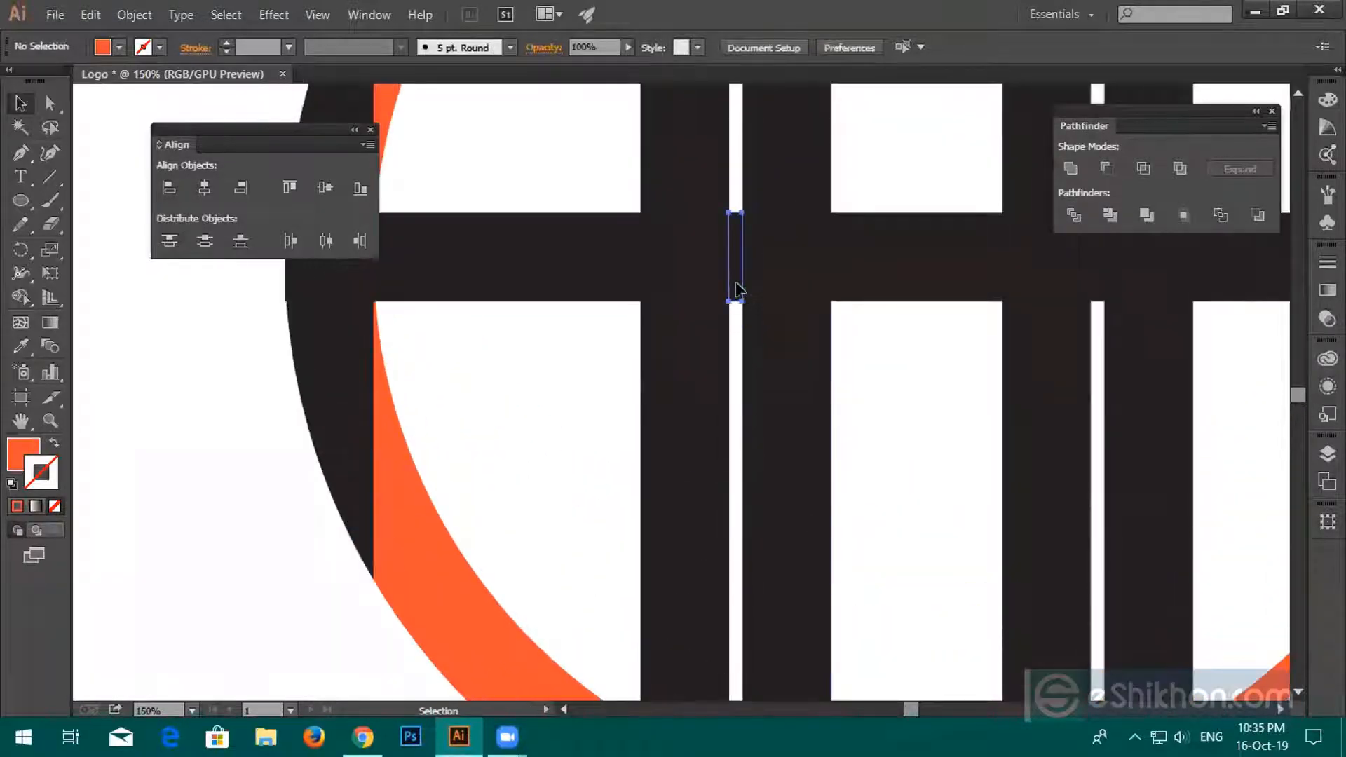
pyautogui.click(736, 284)
pyautogui.press('Delete')
pyautogui.scroll(8, 737, 286)
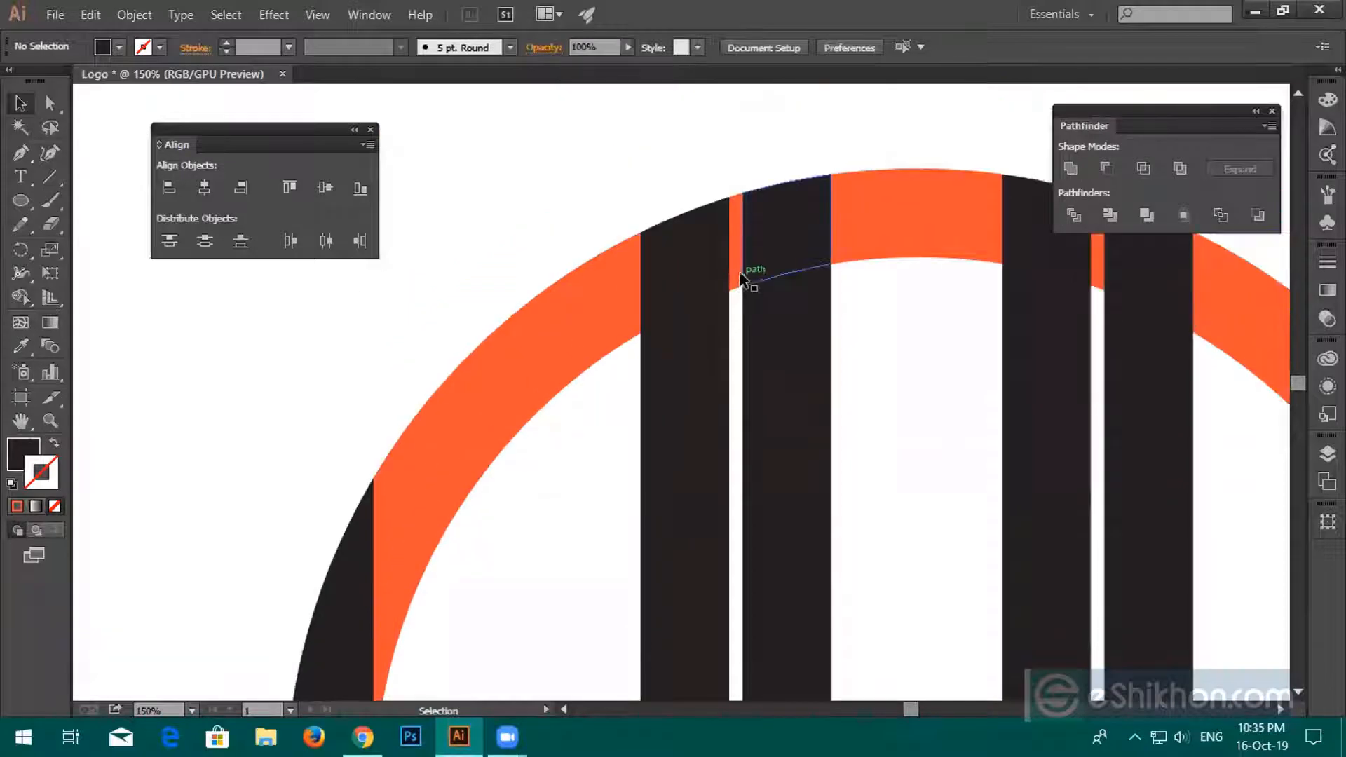
pyautogui.click(734, 276)
pyautogui.press('Delete')
pyautogui.scroll(-1, 778, 271)
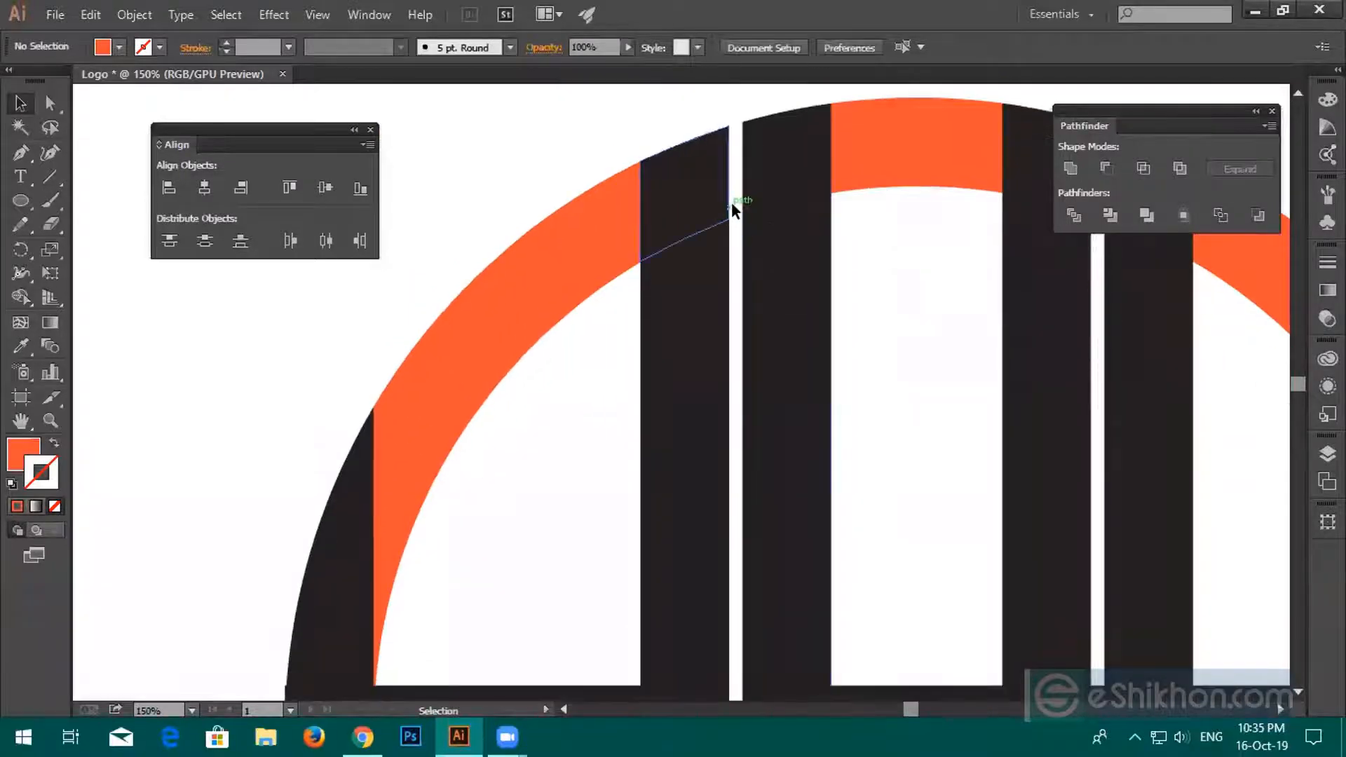
pyautogui.click(728, 275)
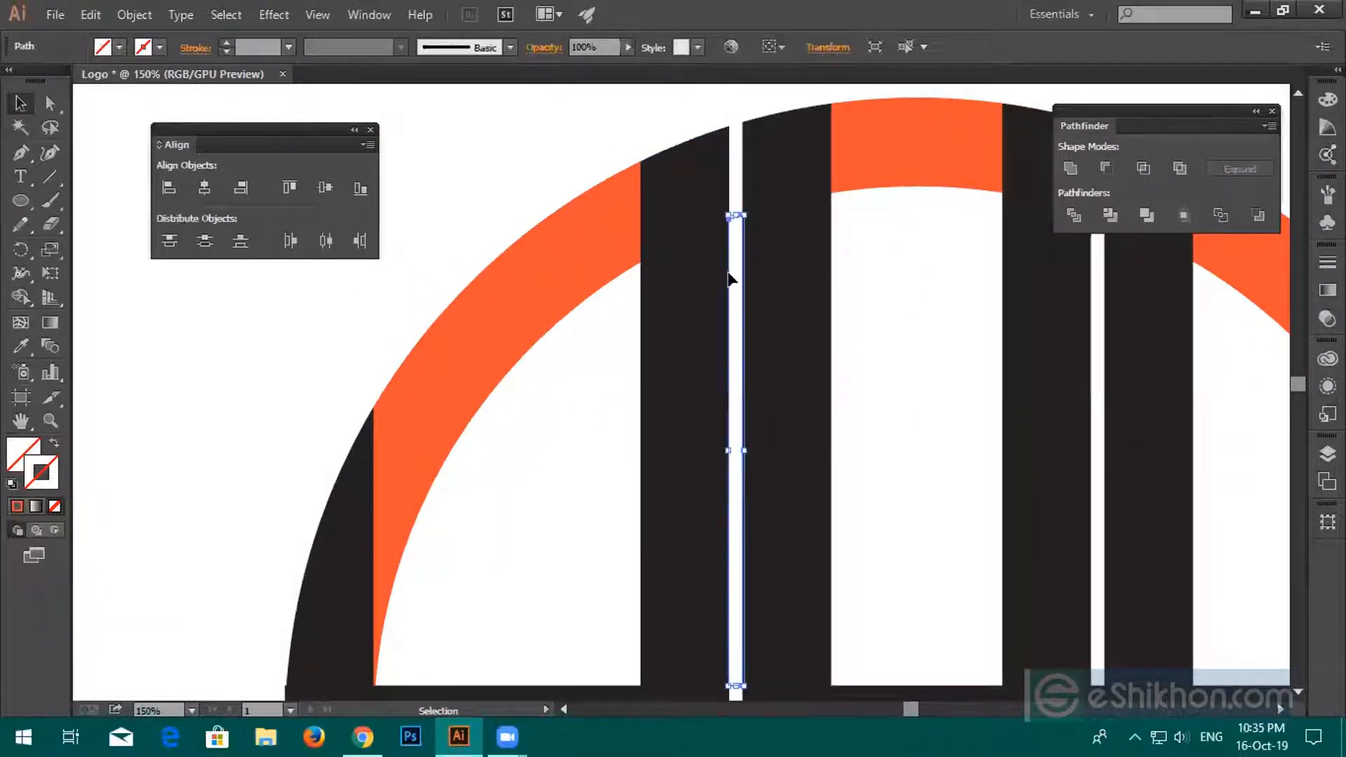
pyautogui.scroll(-3, 743, 447)
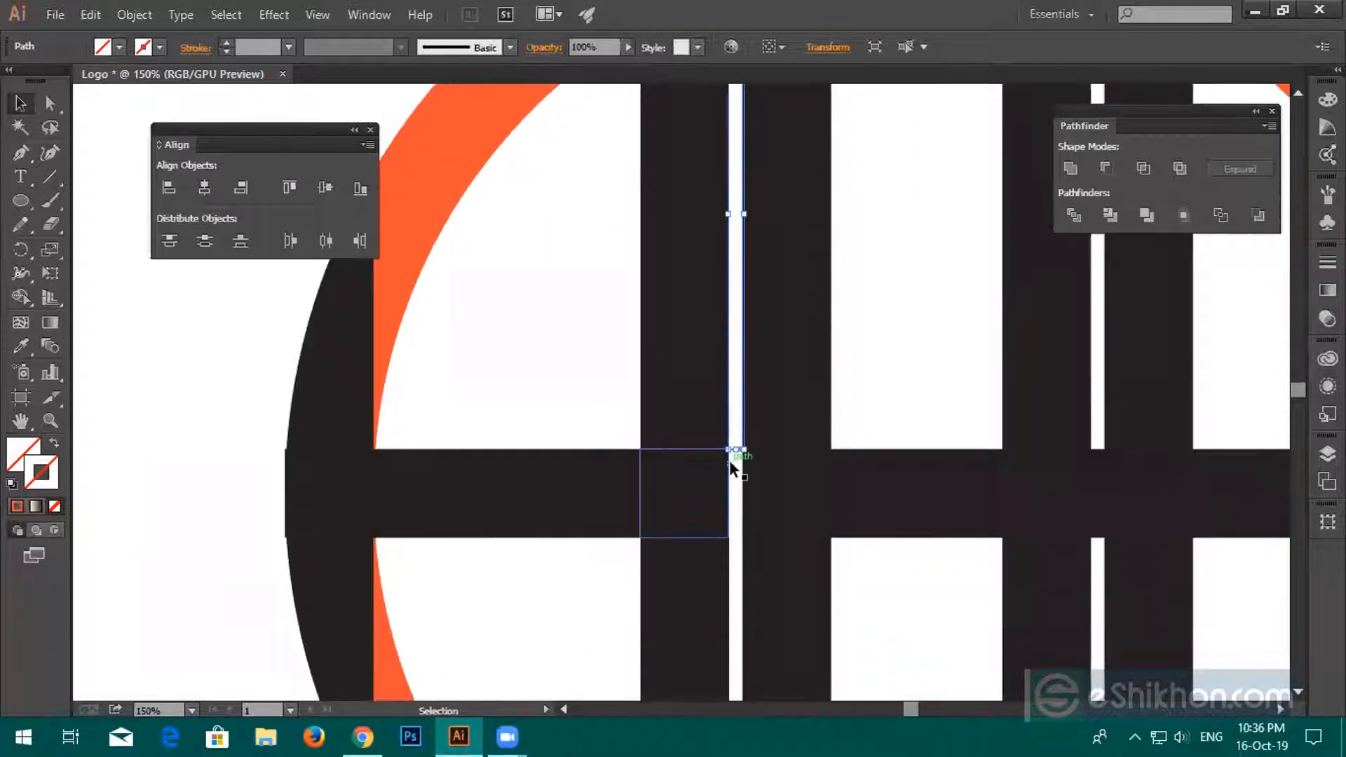
# Draw an ellipse on the empty area left of the logo and give it a 13 pt blue stroke.
pyautogui.moveTo(577, 376); pyautogui.dragTo(1332, 364)
pyautogui.click(21, 201)
pyautogui.moveTo(533, 206); pyautogui.dragTo(764, 466)
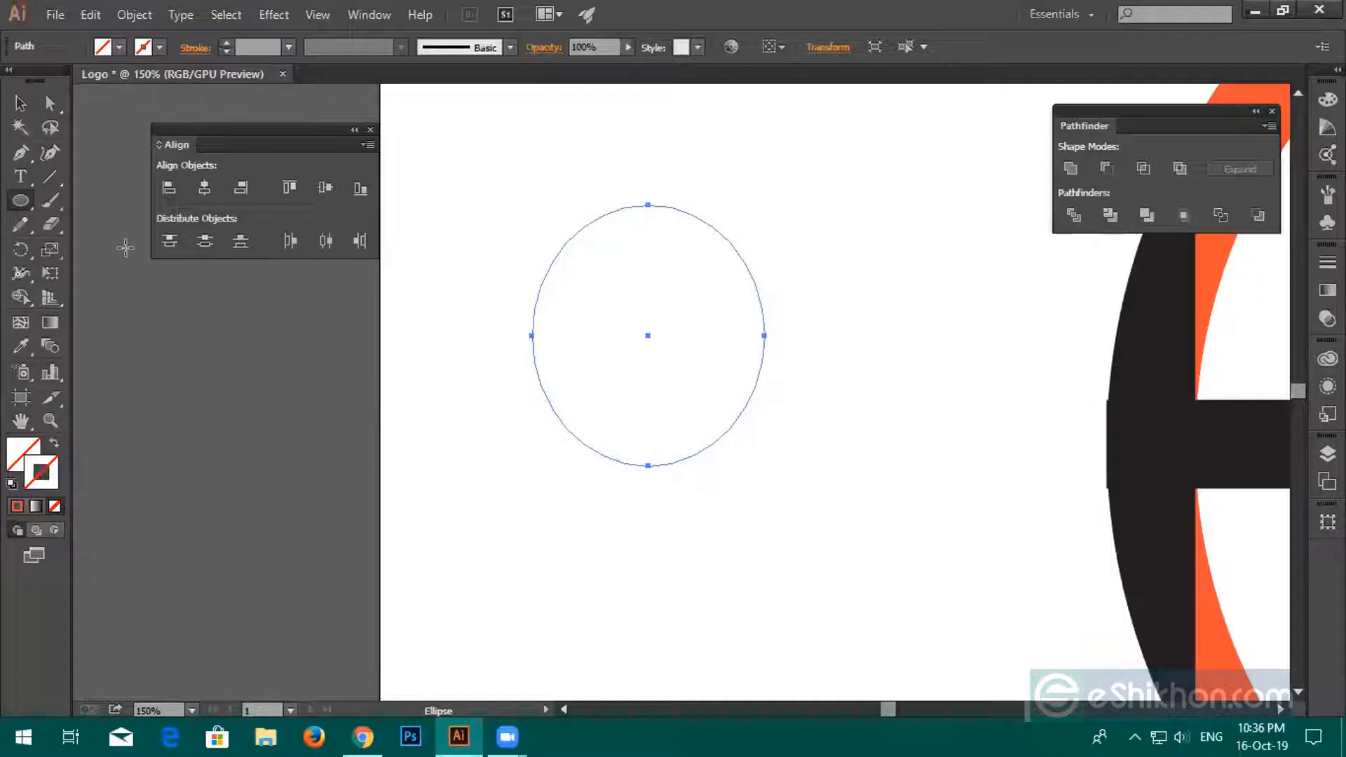
pyautogui.click(161, 48)
pyautogui.click(161, 97)
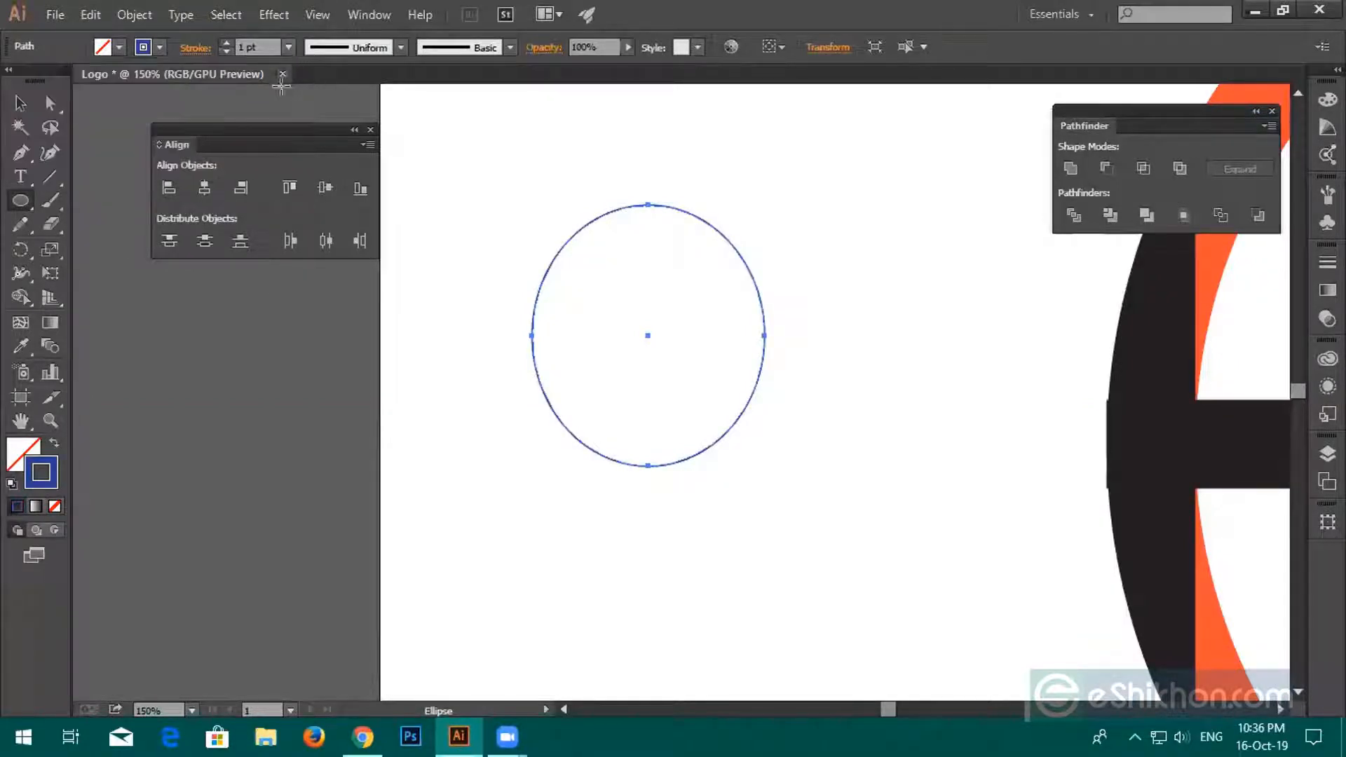
pyautogui.click(225, 42)
# Duplicate the blue ellipse so the copy overlaps it from below, and expand the fill and stroke of both.
pyautogui.press('v')
pyautogui.moveTo(614, 467); pyautogui.dragTo(583, 553)
pyautogui.moveTo(470, 209); pyautogui.dragTo(610, 431)
pyautogui.click(134, 14)
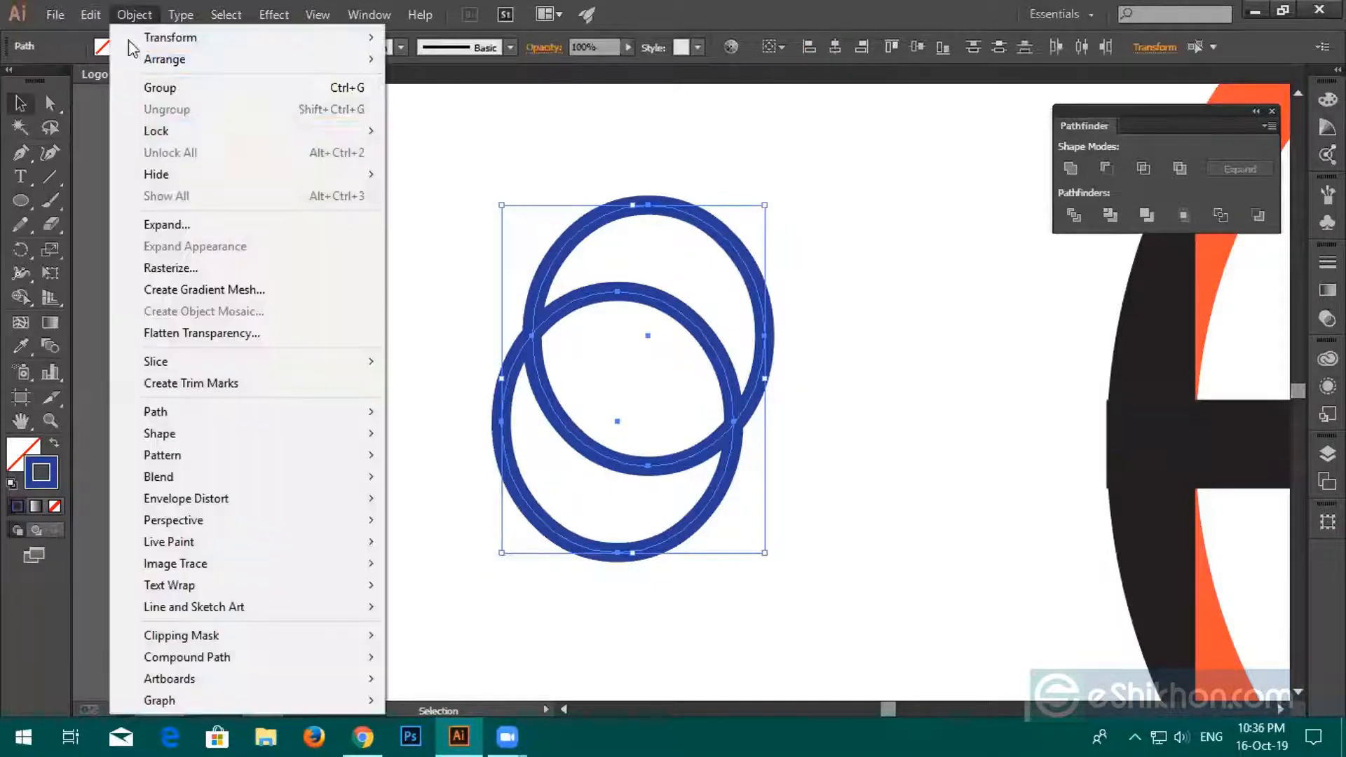
pyautogui.click(140, 223)
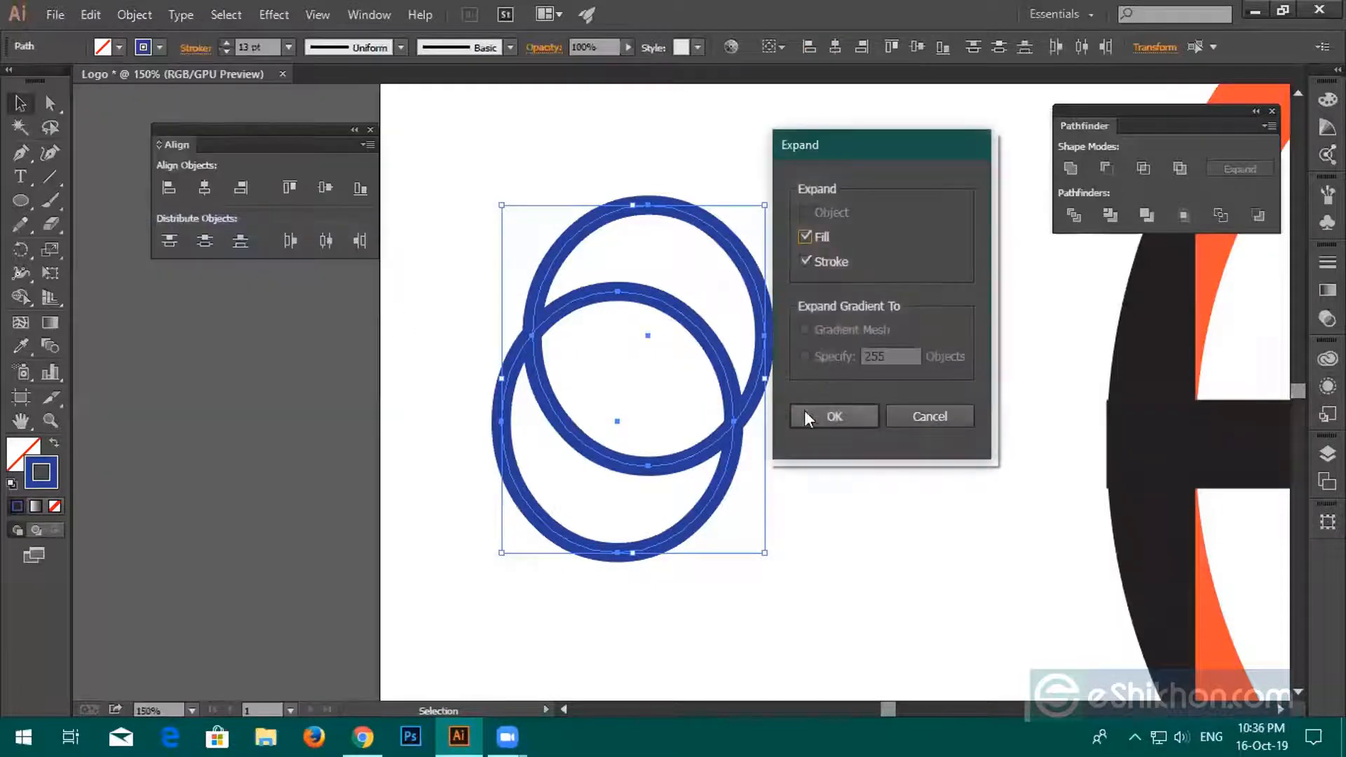
pyautogui.click(806, 414)
# Divide the two overlapping blue rings with Pathfinder, ungroup the pieces and deselect them.
pyautogui.click(1074, 215)
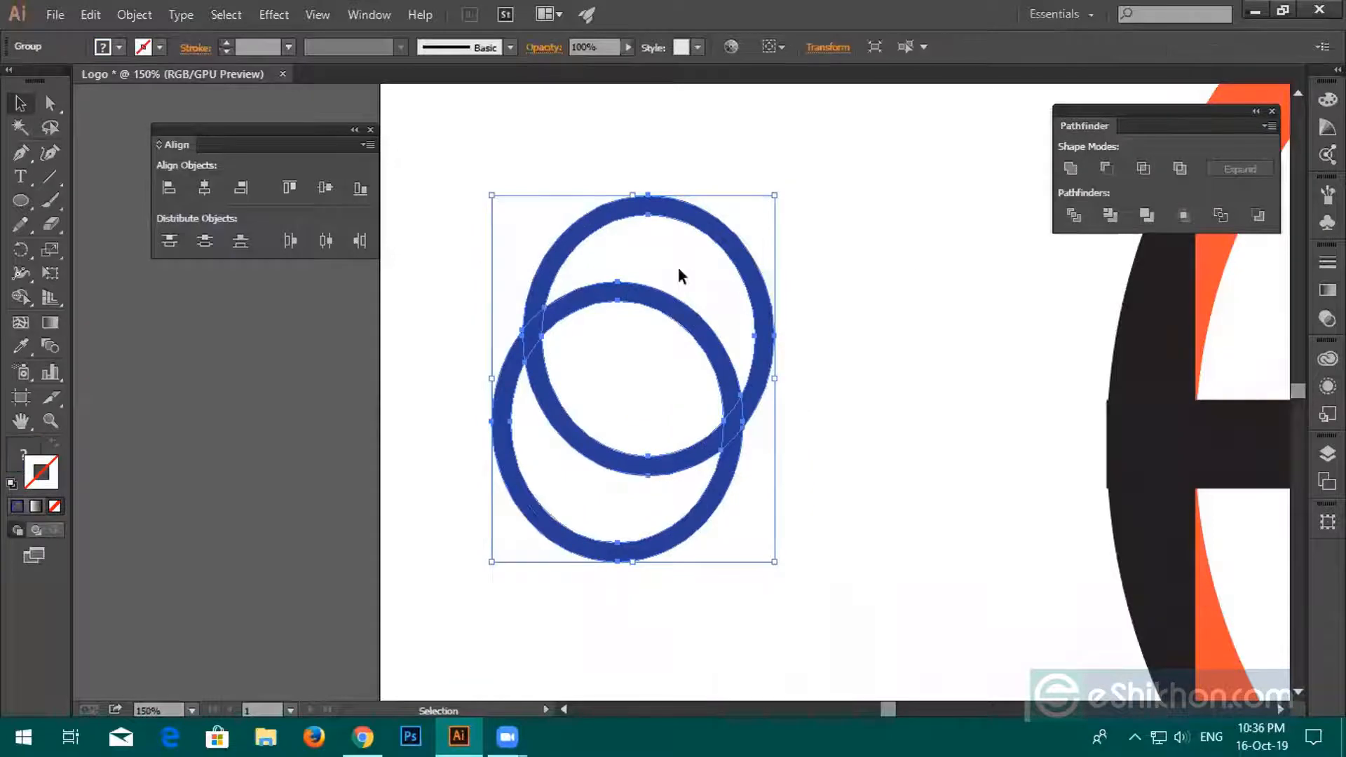
pyautogui.rightClick(675, 264)
pyautogui.click(731, 378)
pyautogui.click(839, 372)
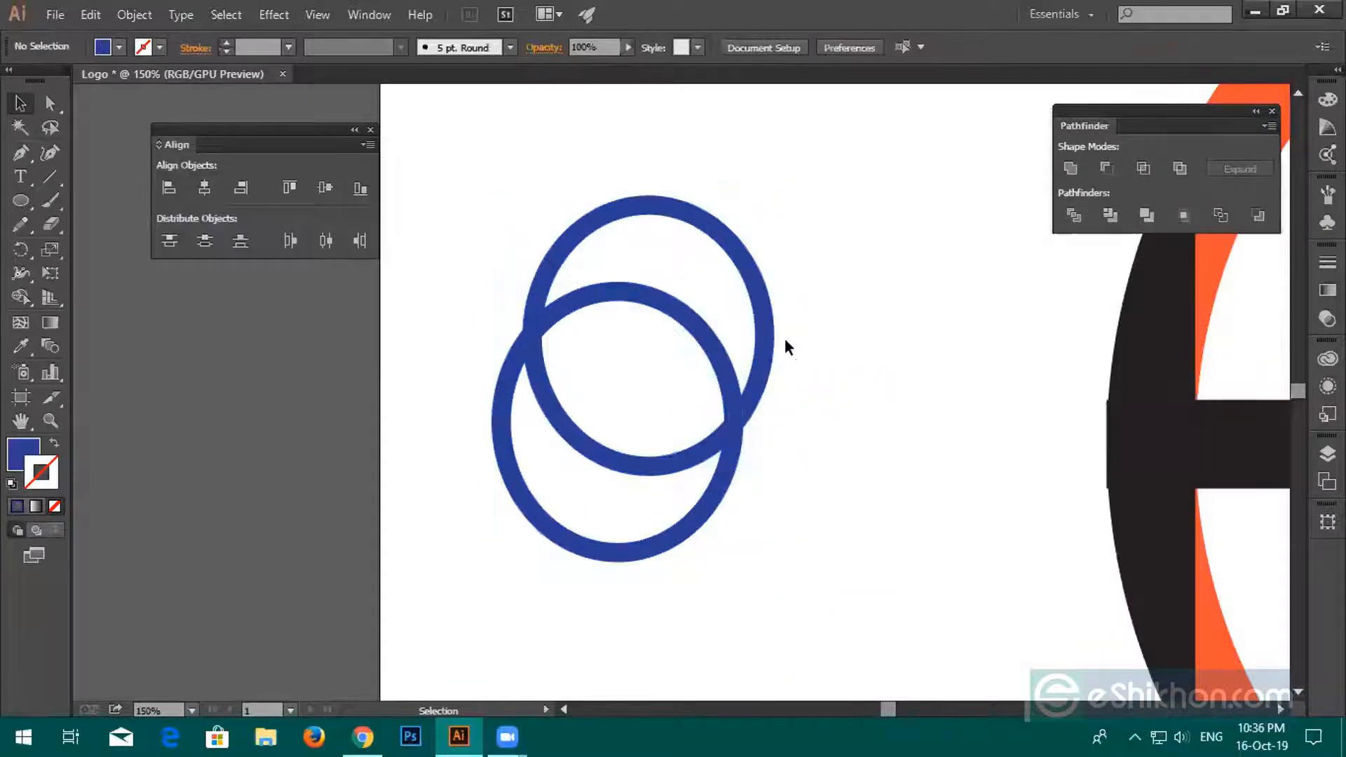
# Move the upper ring's outer arc up and to the left, and pull the unfilled crescent piece away from the rings.
pyautogui.doubleClick(770, 330)
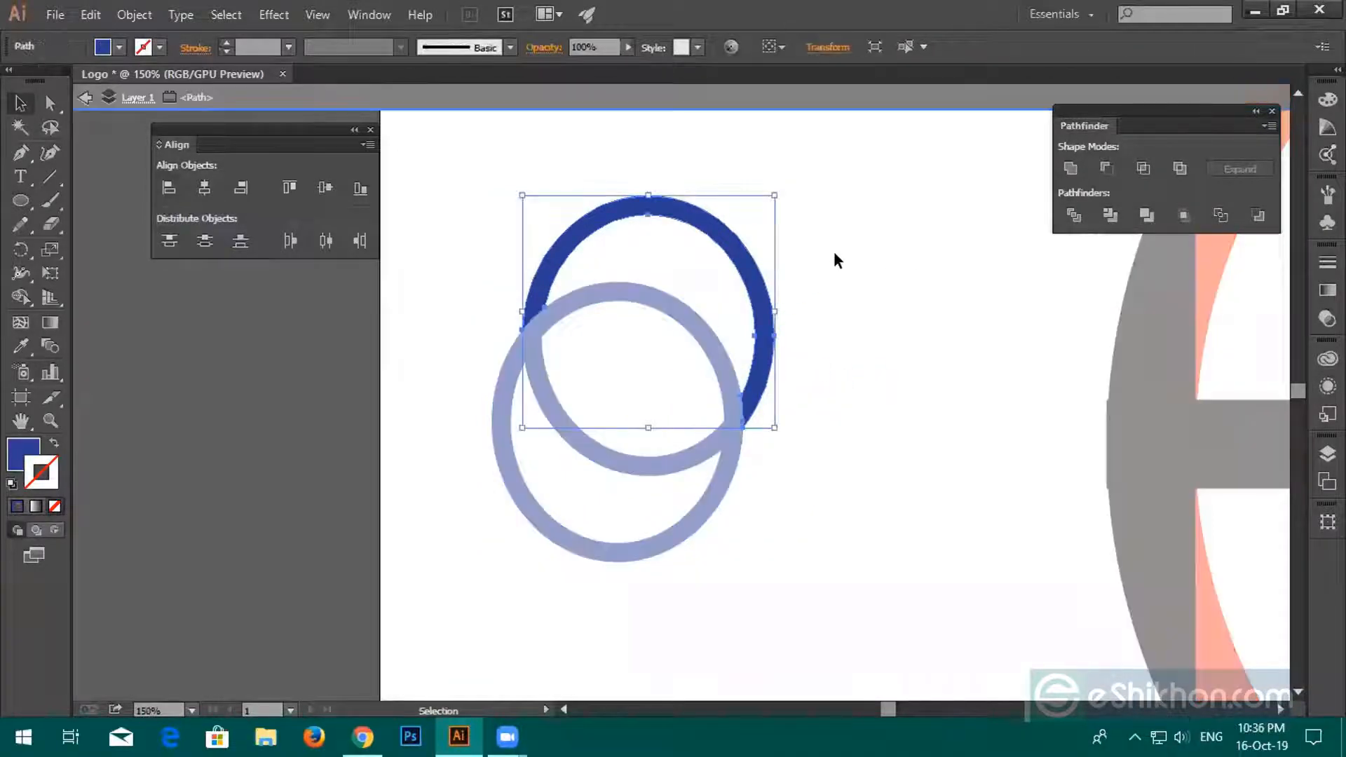
pyautogui.click(439, 325)
pyautogui.doubleClick(491, 265)
pyautogui.moveTo(548, 258); pyautogui.dragTo(469, 161)
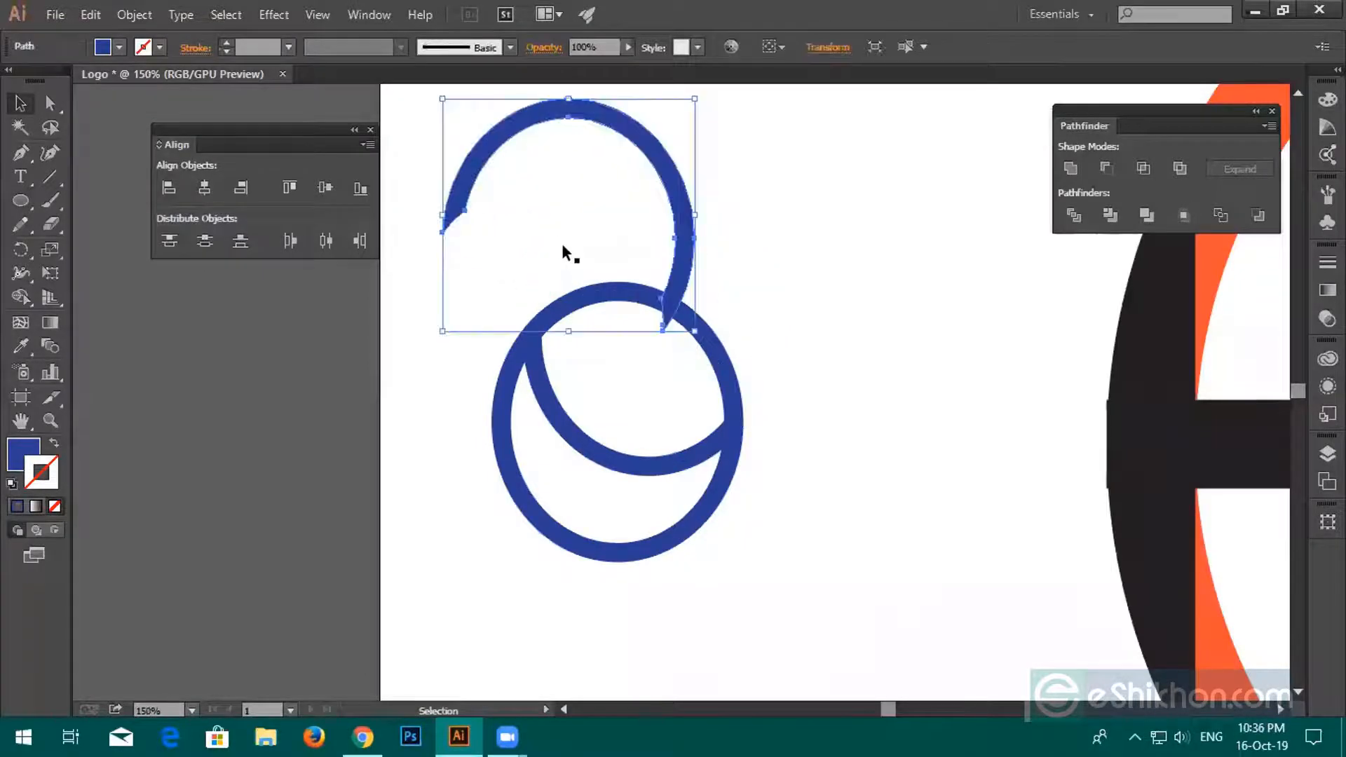
pyautogui.click(597, 229)
pyautogui.moveTo(618, 280); pyautogui.dragTo(528, 264)
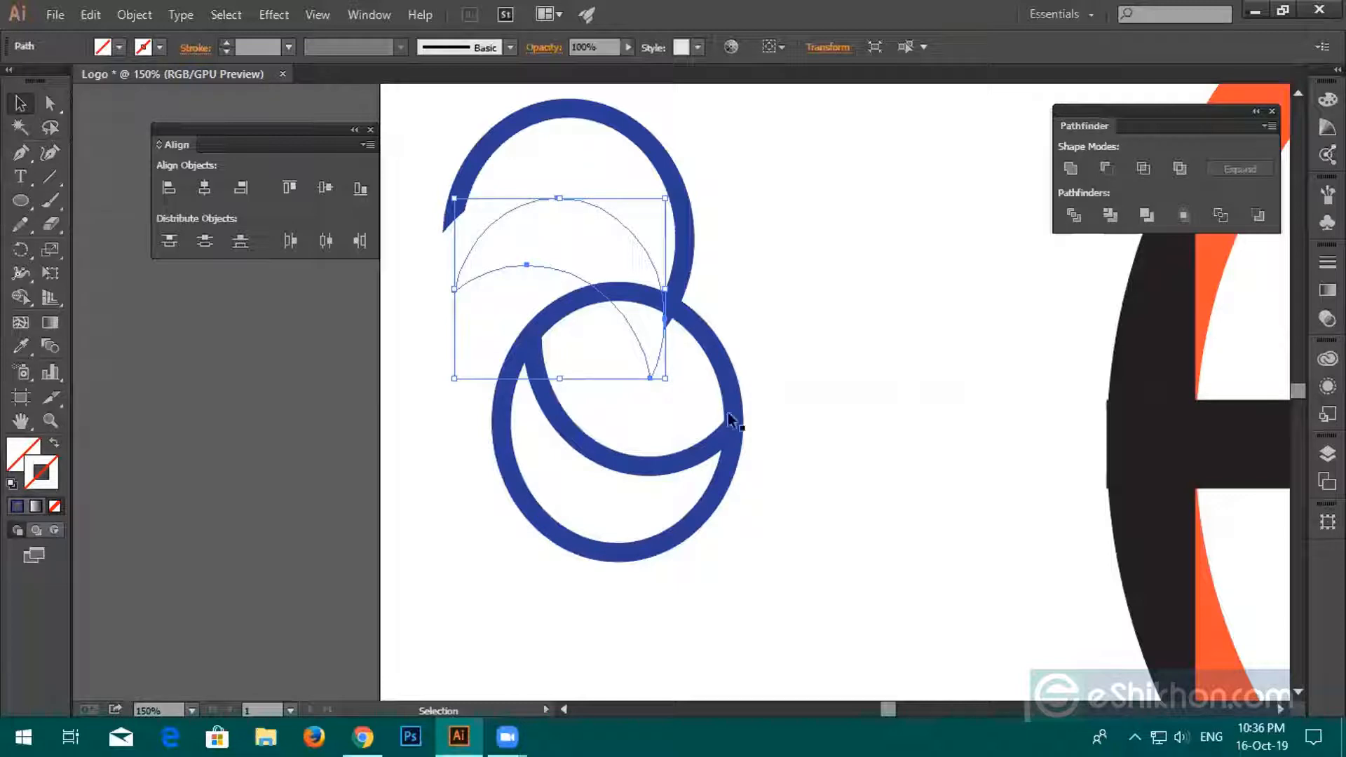
# Delete the unfilled crescent and all remaining pieces of the blue rings.
pyautogui.press('Delete')
pyautogui.moveTo(437, 126)
pyautogui.mouseDown()
pyautogui.moveTo(640, 411)
pyautogui.moveTo(676, 493)
pyautogui.mouseUp()
pyautogui.press('Delete')
pyautogui.moveTo(679, 376); pyautogui.dragTo(785, 491)
pyautogui.press('Delete')
# Delete the orange sliver at the top of the gap between the right pair of vertical bars.
pyautogui.moveTo(896, 472); pyautogui.dragTo(451, 411)
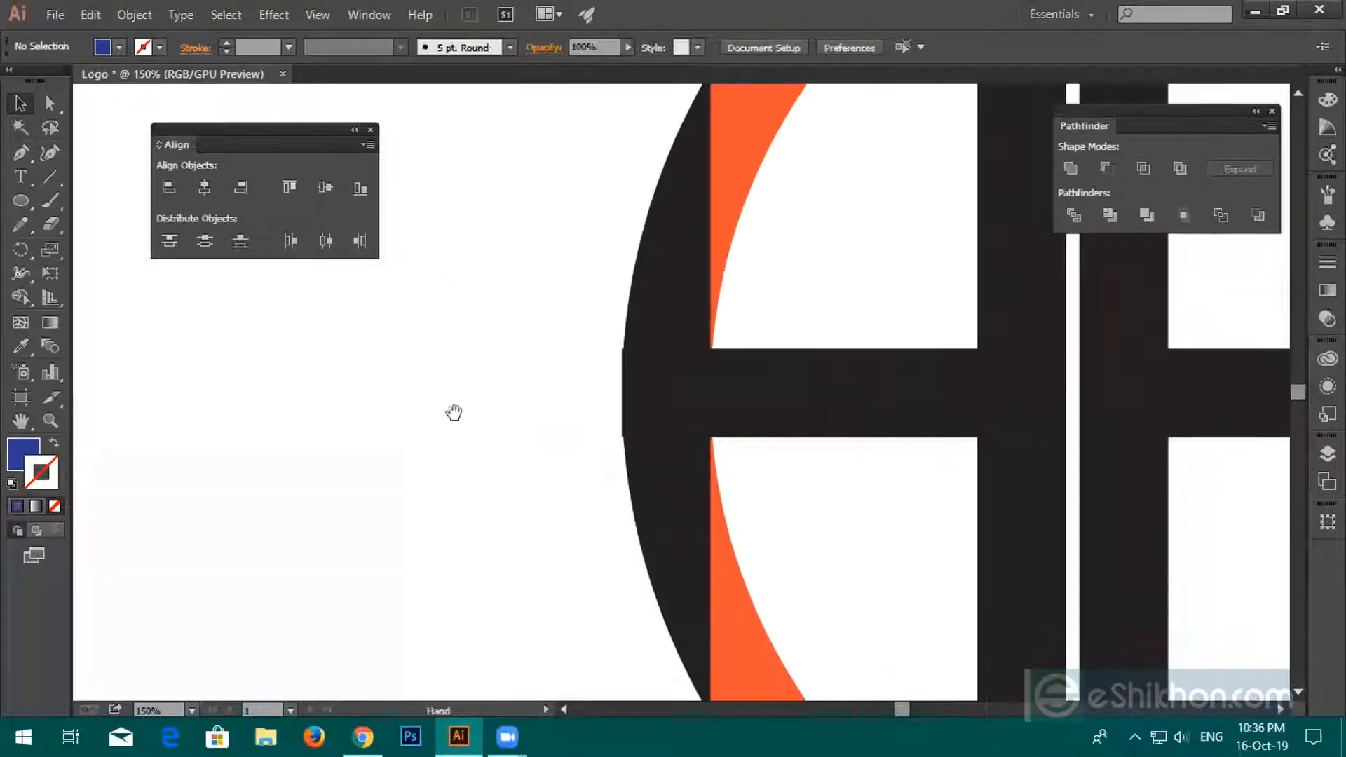
pyautogui.moveTo(933, 427); pyautogui.dragTo(553, 351)
pyautogui.moveTo(814, 361); pyautogui.dragTo(472, 367)
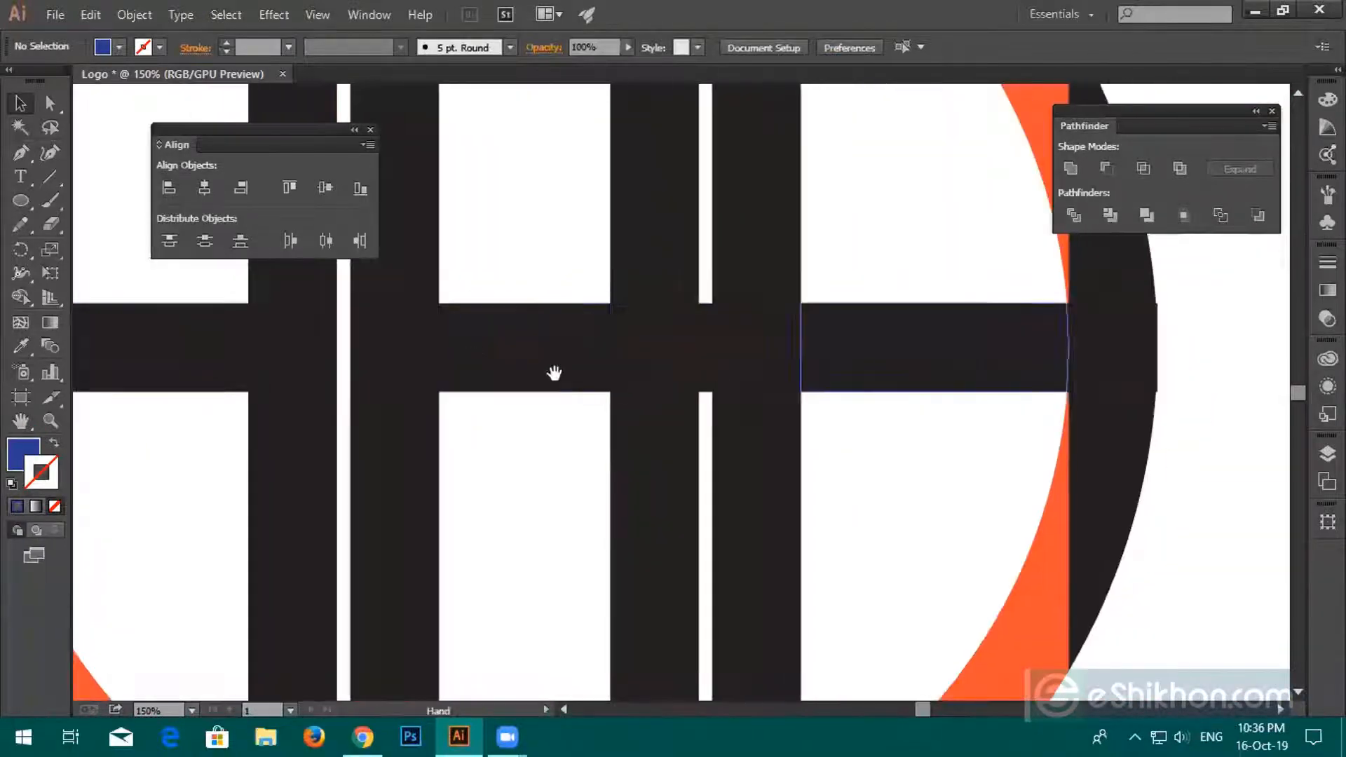
pyautogui.scroll(5, 604, 399)
pyautogui.scroll(3, 633, 344)
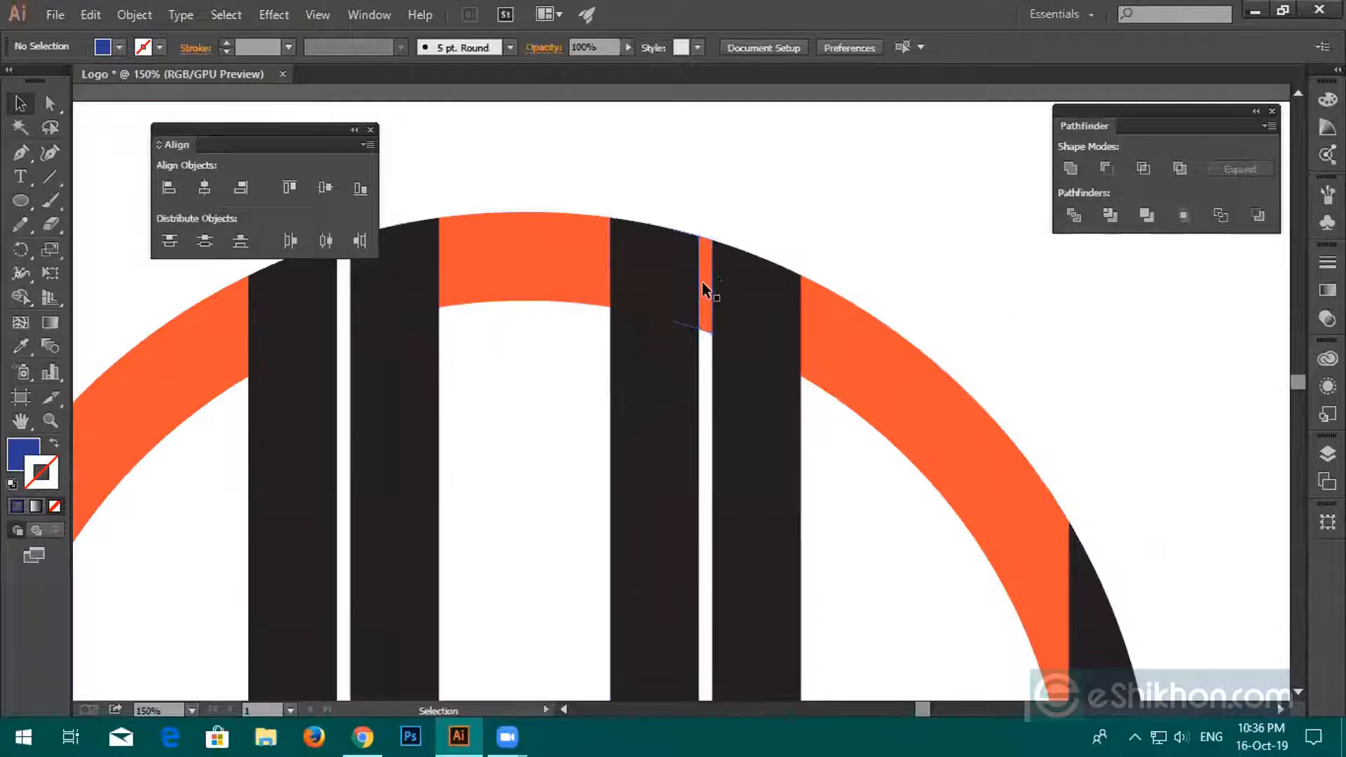
pyautogui.click(705, 288)
pyautogui.press('Delete')
pyautogui.scroll(-8, 704, 295)
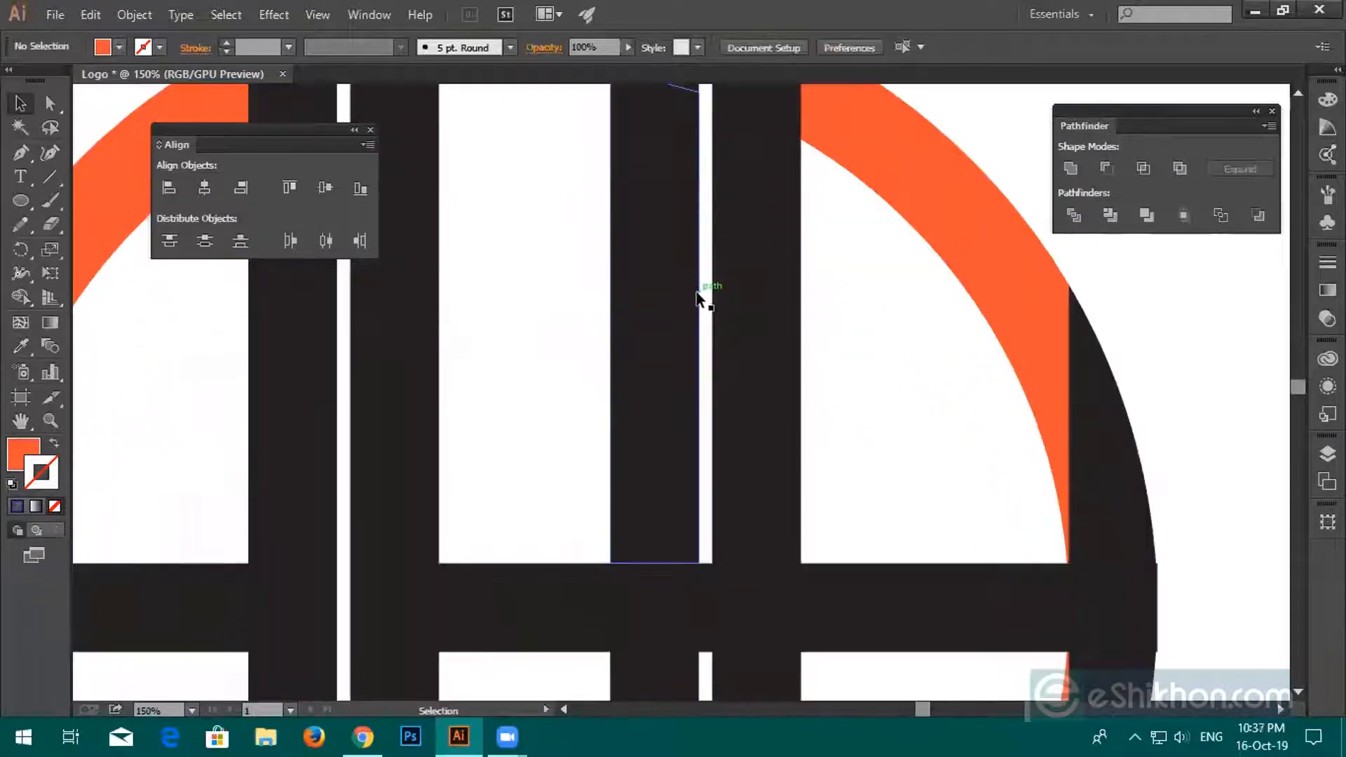
# Delete the crossbar piece and the orange ring piece that bridge the gap between the second and third letters.
pyautogui.click(705, 505)
pyautogui.press('Delete')
pyautogui.scroll(-8, 708, 510)
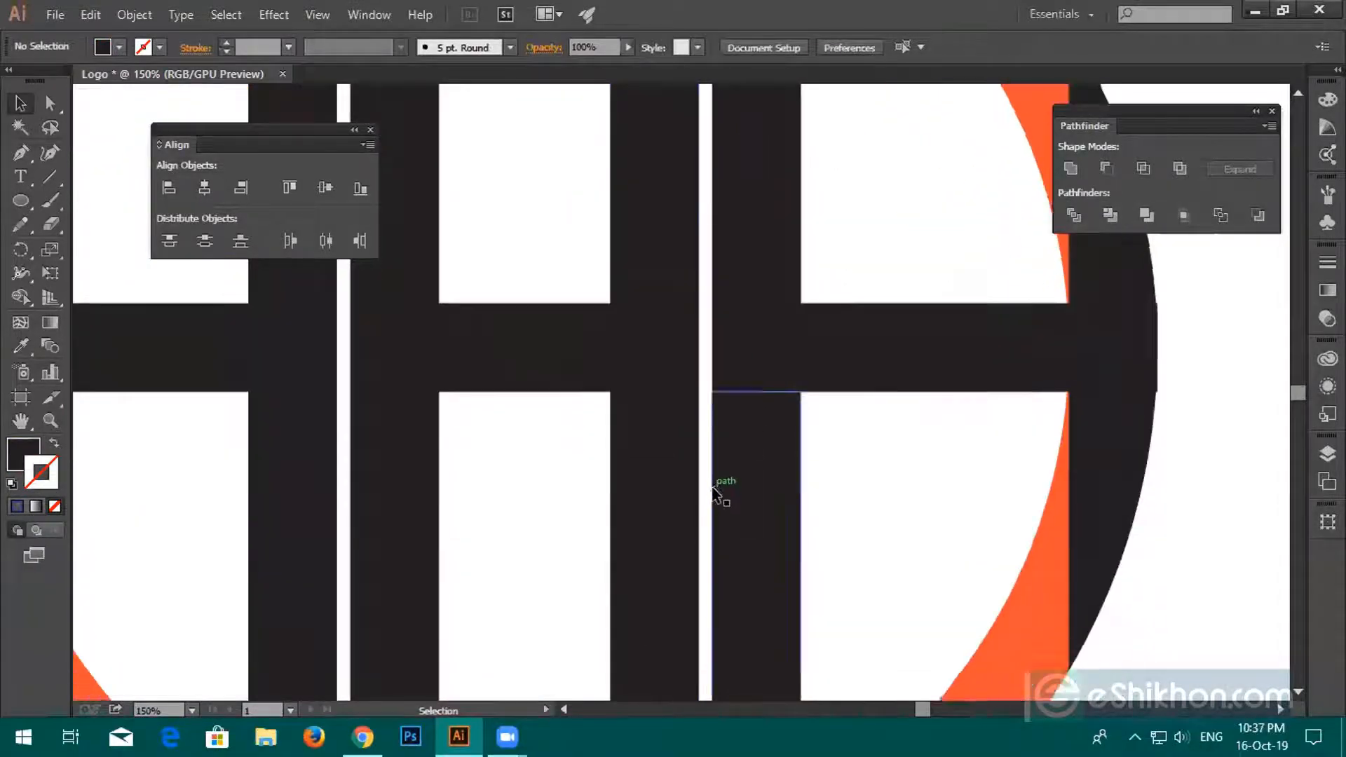
pyautogui.click(705, 522)
pyautogui.press('Delete')
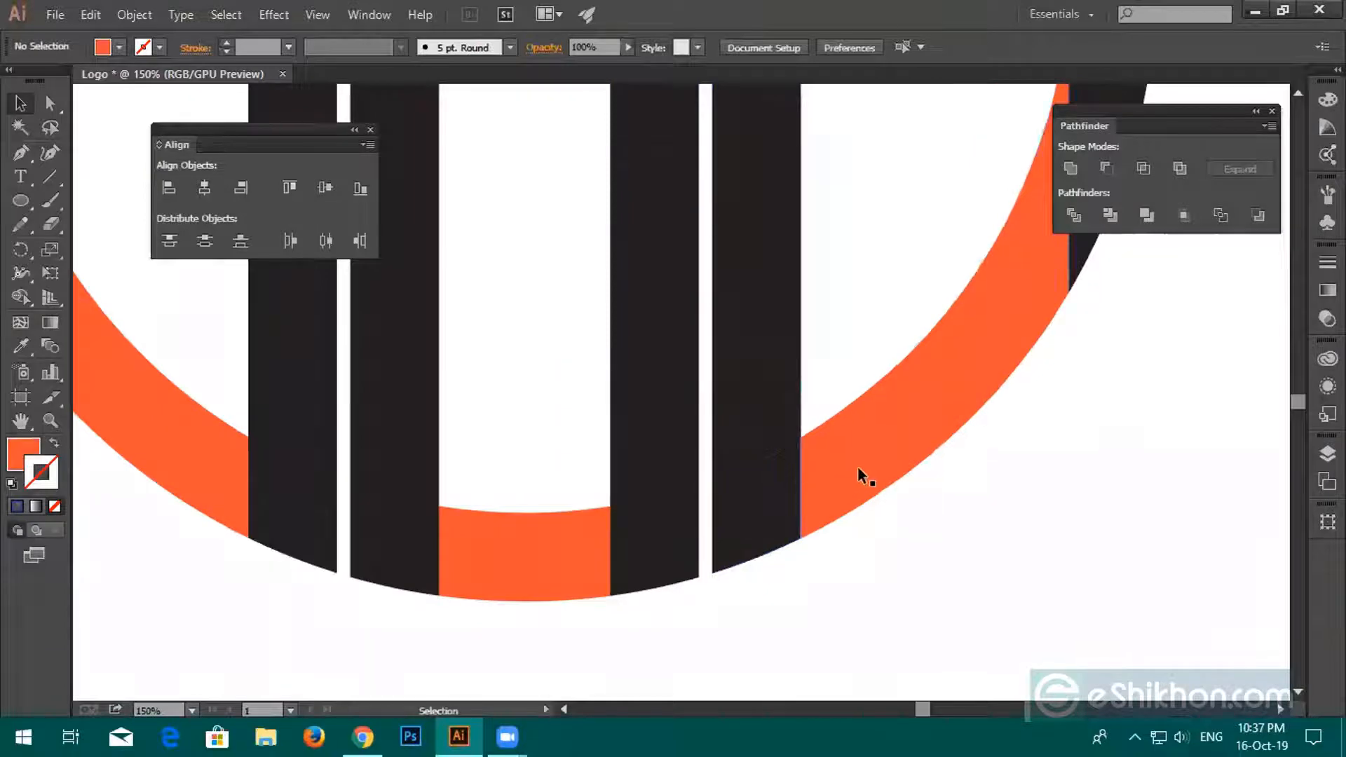
# Delete the crossbar segments and leftover sliver to the right of the third letter's stem, plus the unfilled path above them.
pyautogui.scroll(3, 856, 468)
pyautogui.scroll(-3, 880, 368)
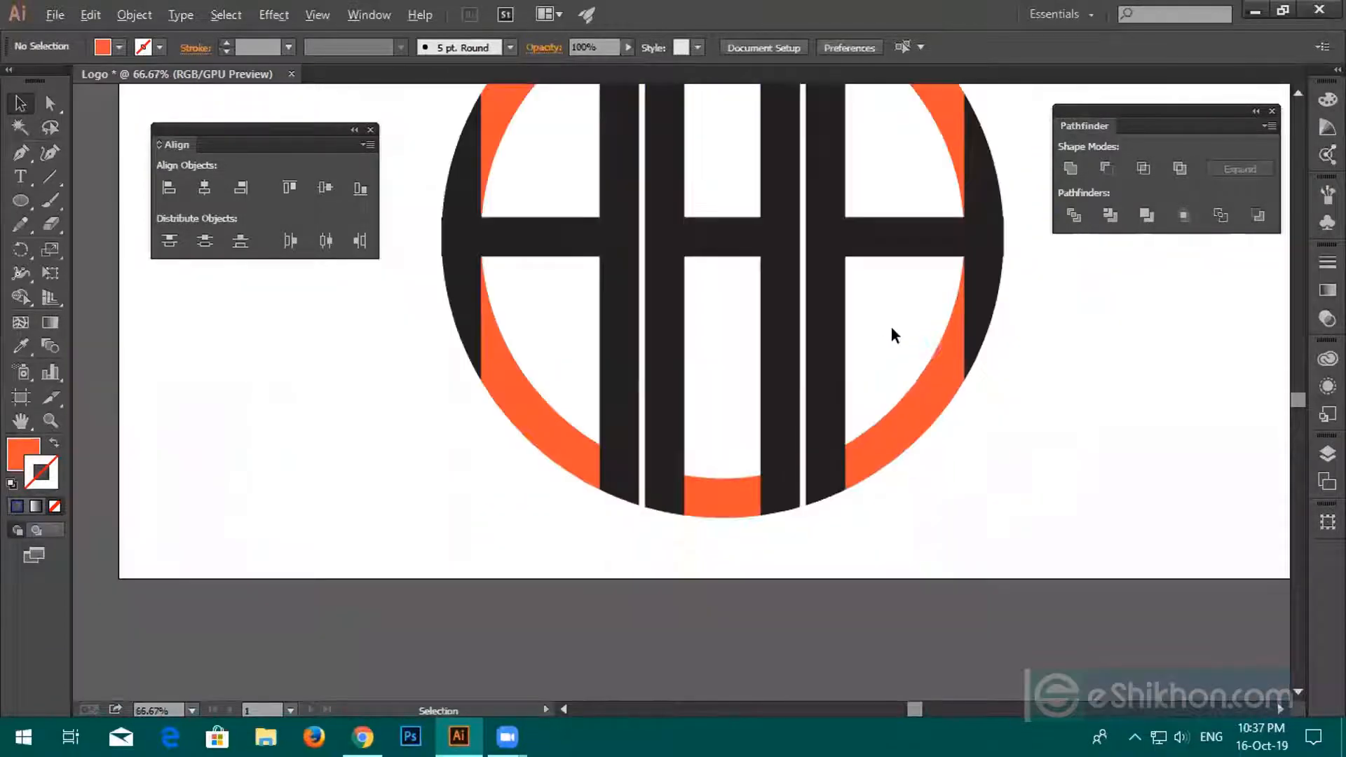
pyautogui.click(816, 367)
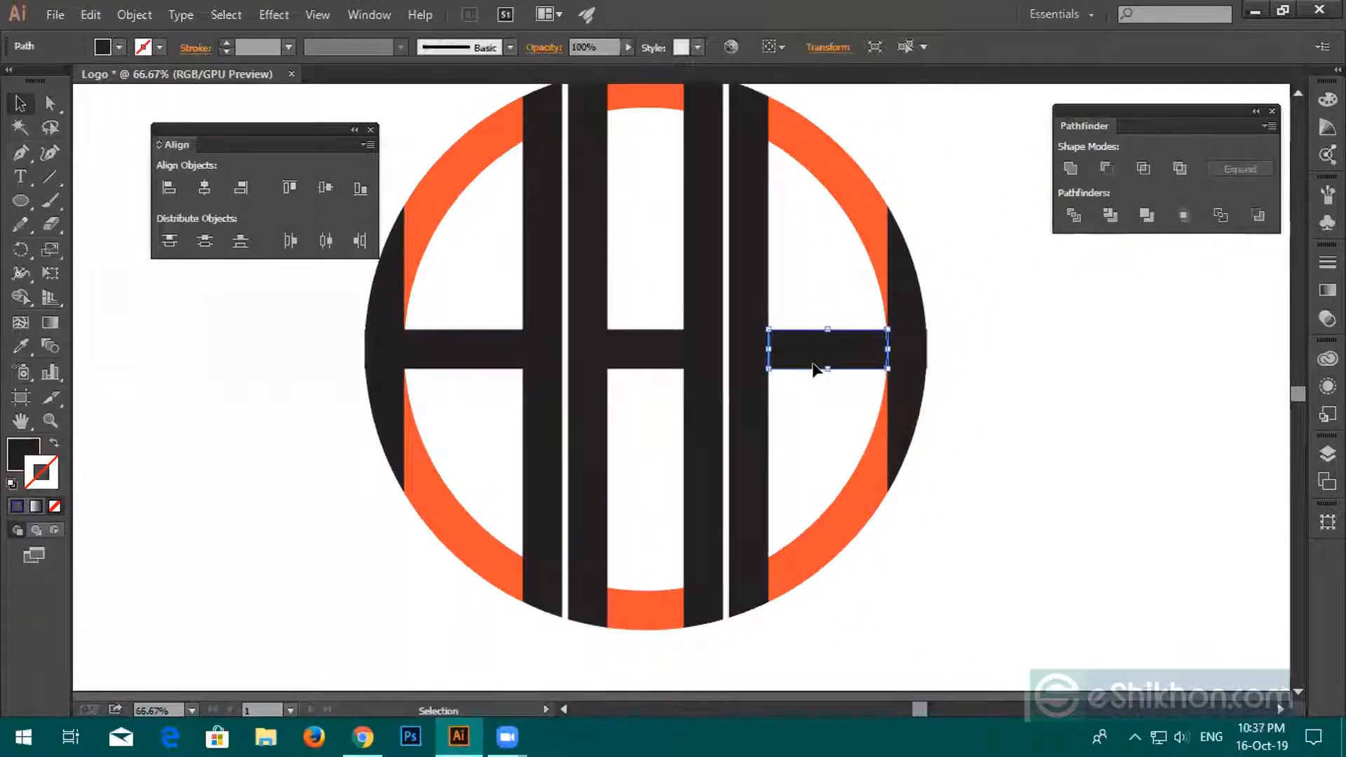
pyautogui.press('Delete')
pyautogui.click(903, 359)
pyautogui.press('Delete')
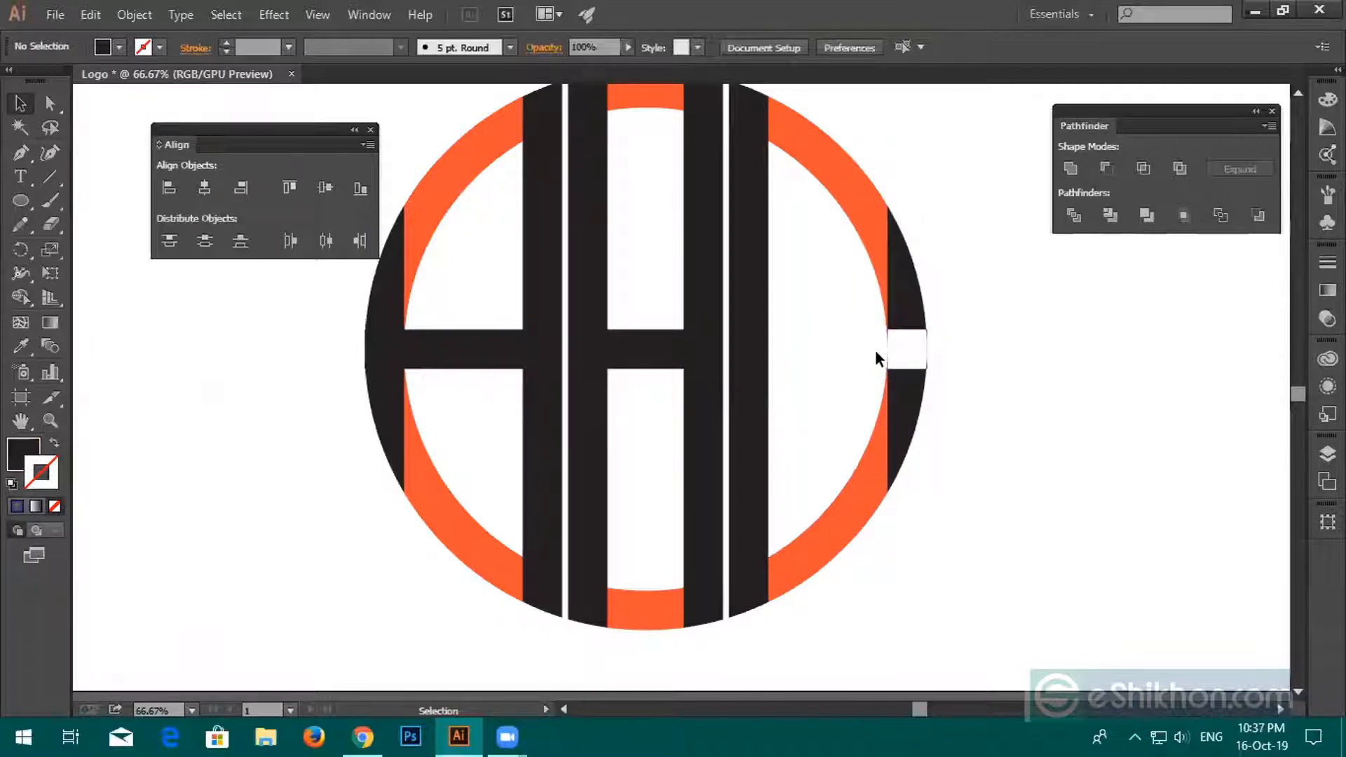
pyautogui.click(922, 350)
pyautogui.press('Delete')
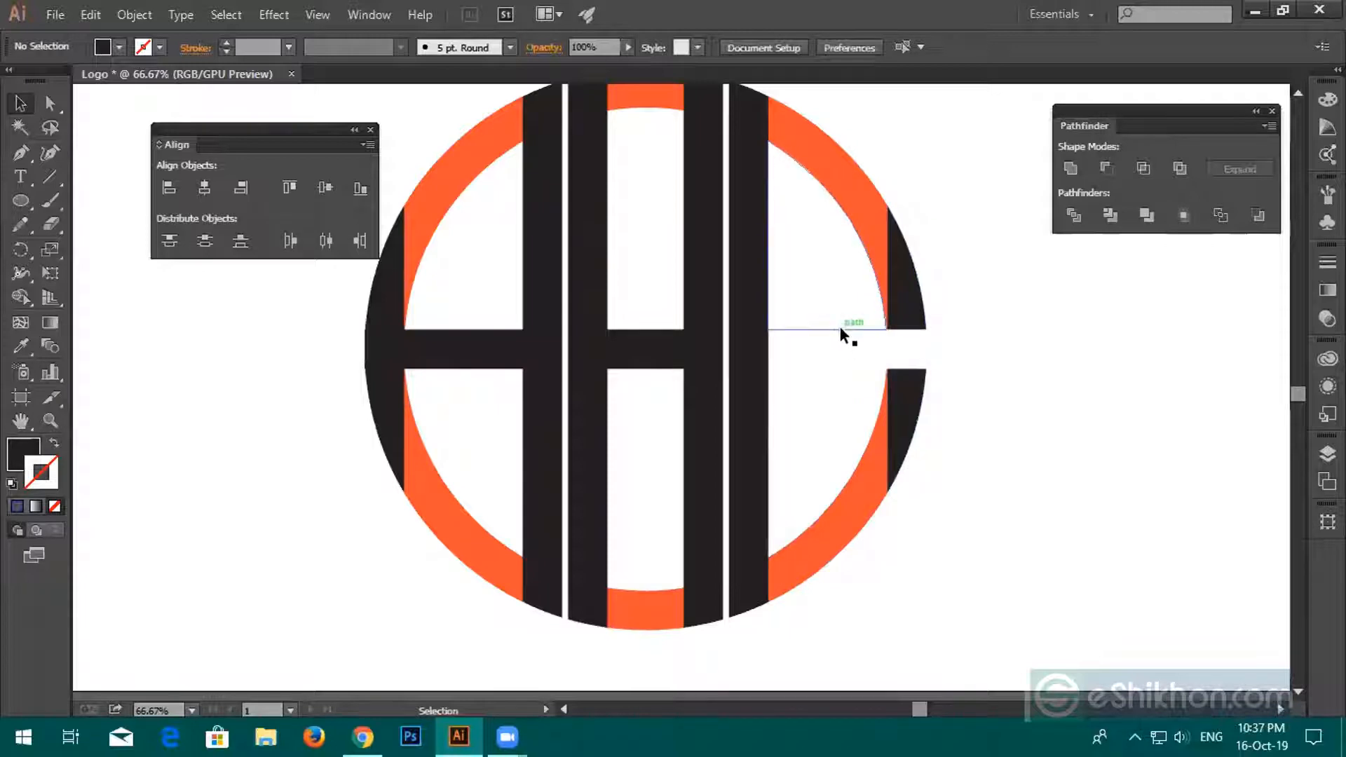
pyautogui.click(839, 327)
pyautogui.press('Delete')
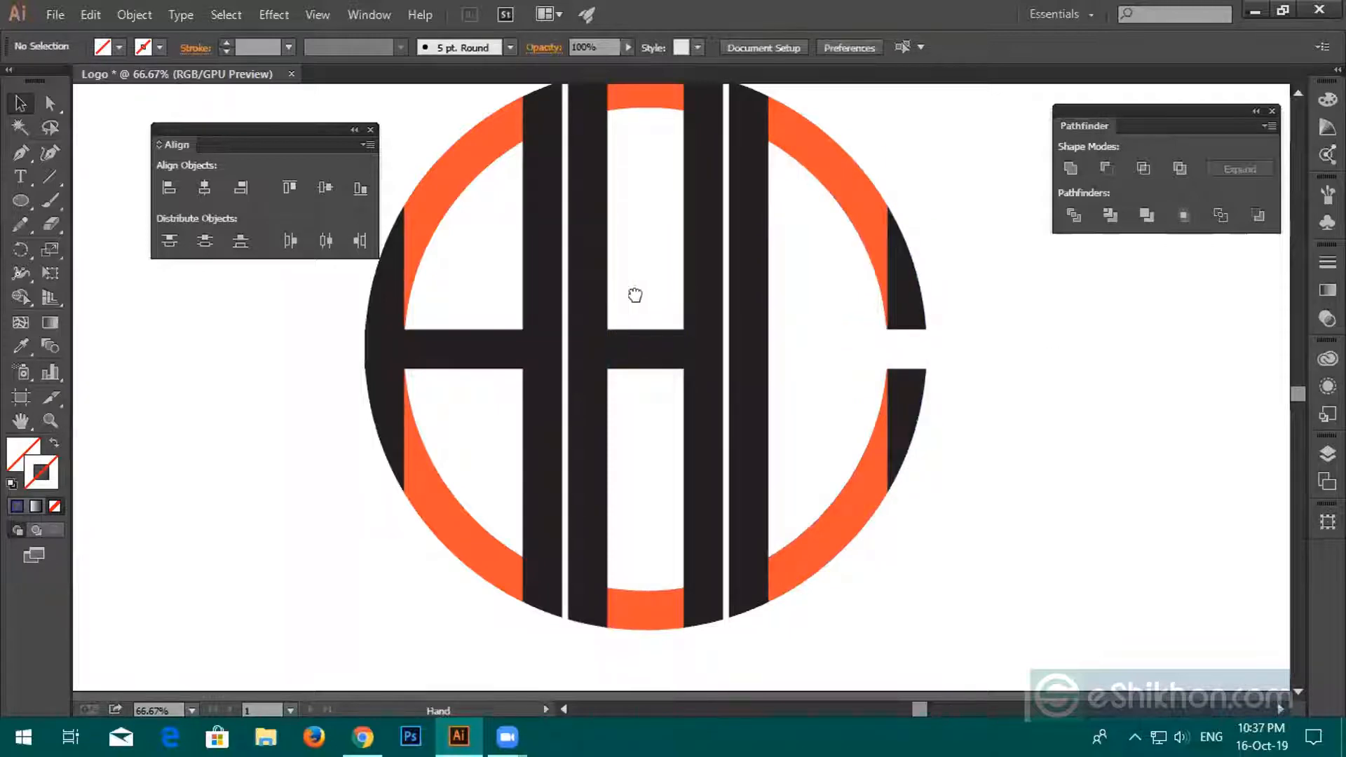
# Delete the lower-left orange arc of the ring, below the first letter's crossbar.
pyautogui.moveTo(616, 295); pyautogui.dragTo(852, 327)
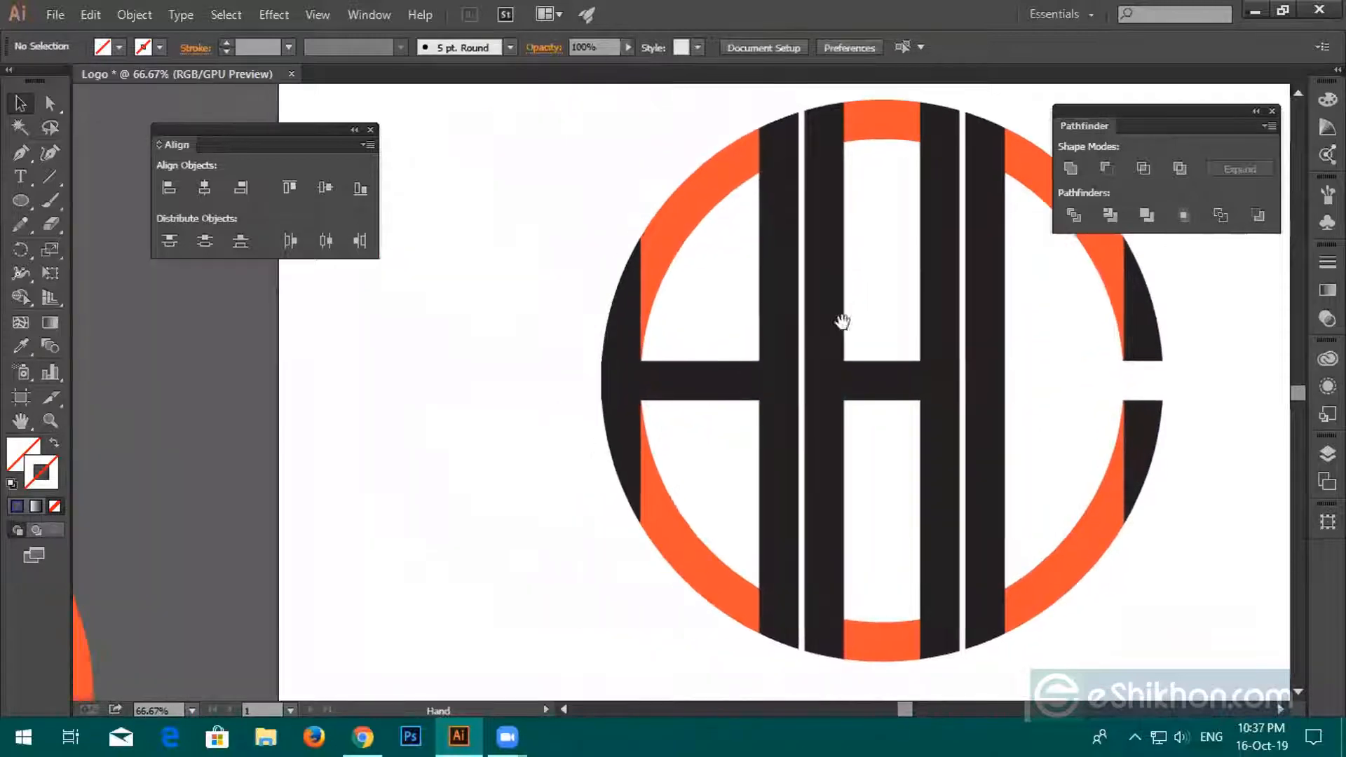
pyautogui.click(684, 540)
pyautogui.press('Delete')
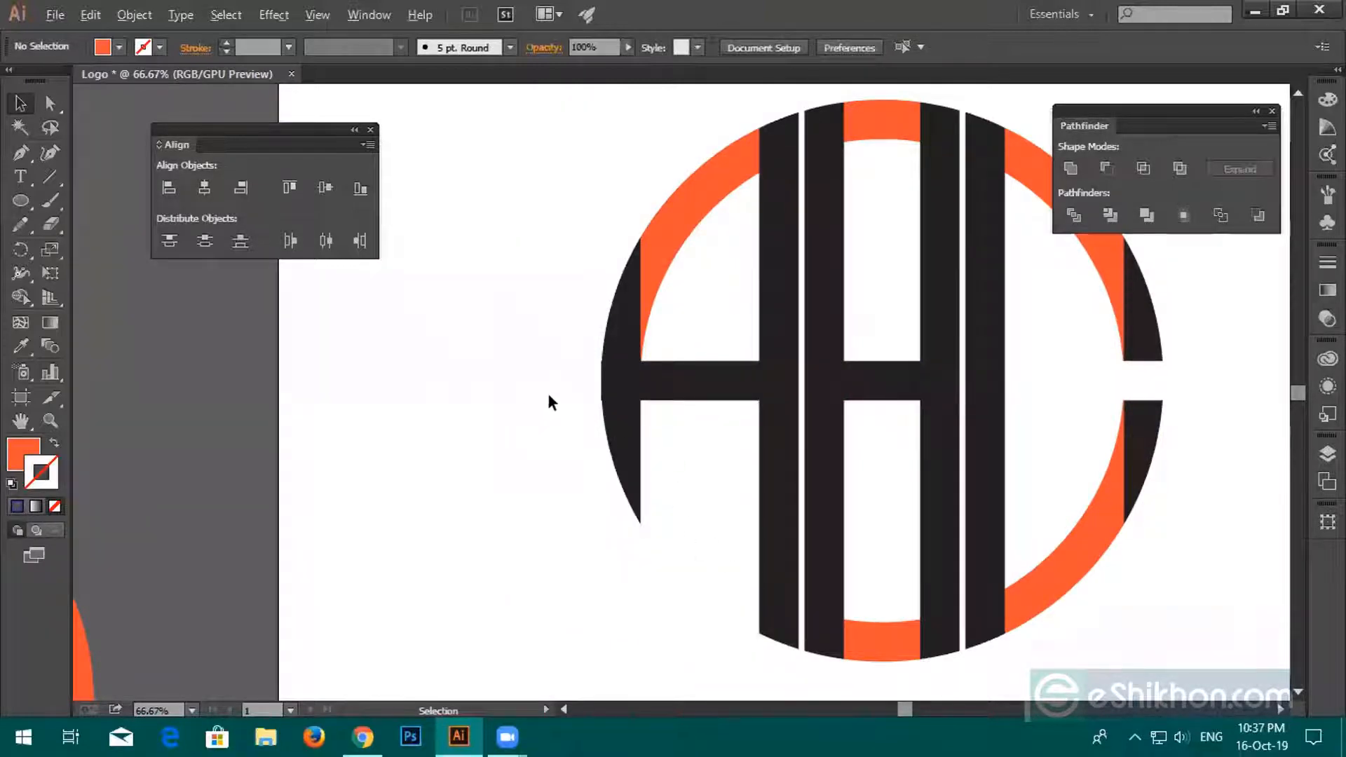
# Delete the thin black sliver that sticks out past the ring at the outer end of the first letter's crossbar.
pyautogui.scroll(5, 550, 396)
pyautogui.moveTo(586, 360); pyautogui.dragTo(380, 406)
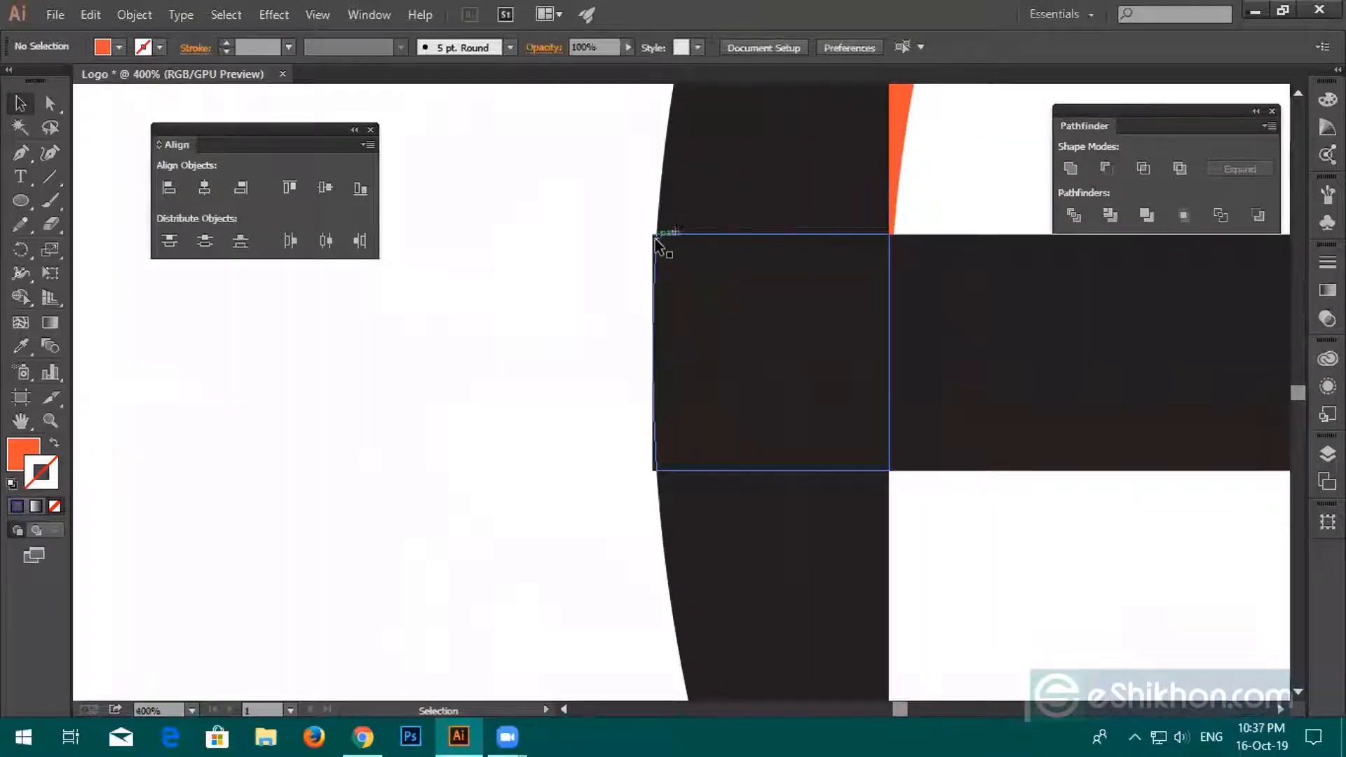
pyautogui.click(650, 239)
pyautogui.press('Delete')
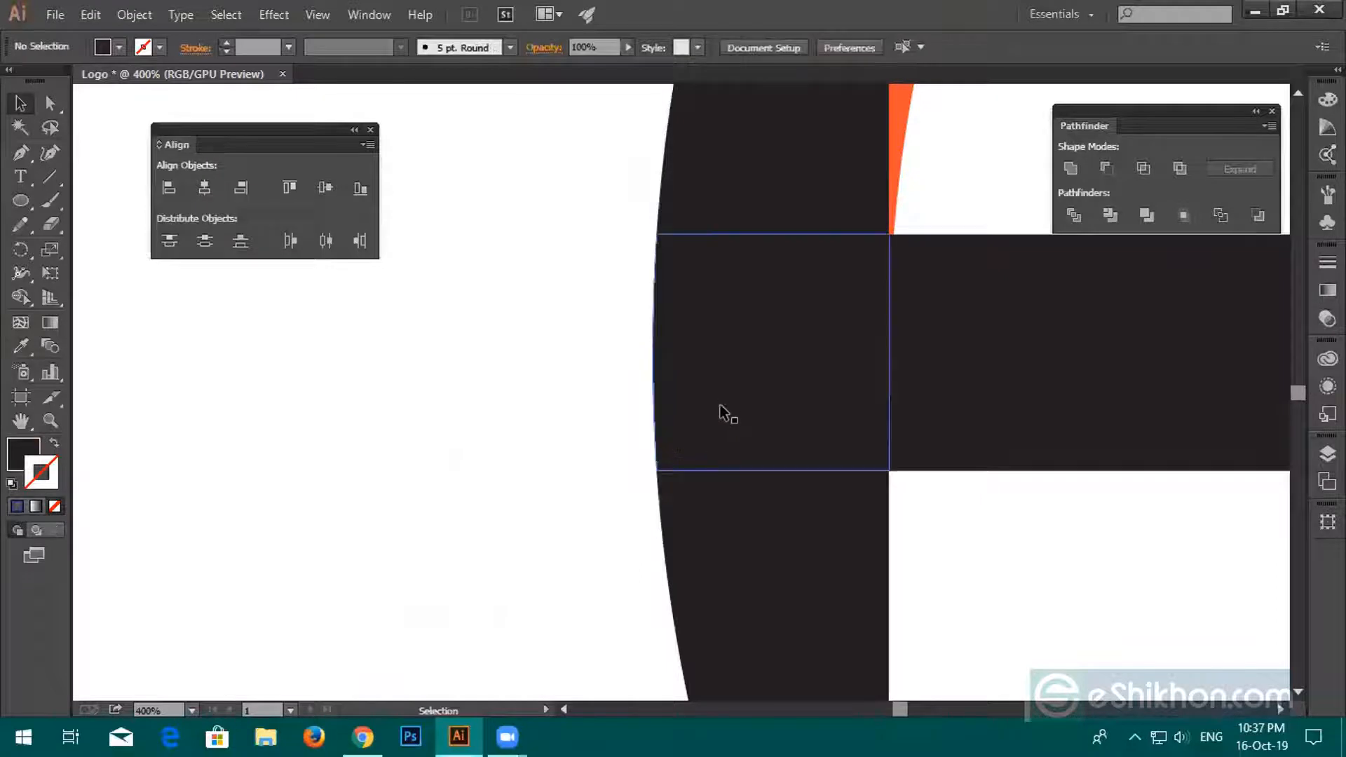
pyautogui.scroll(-5, 749, 410)
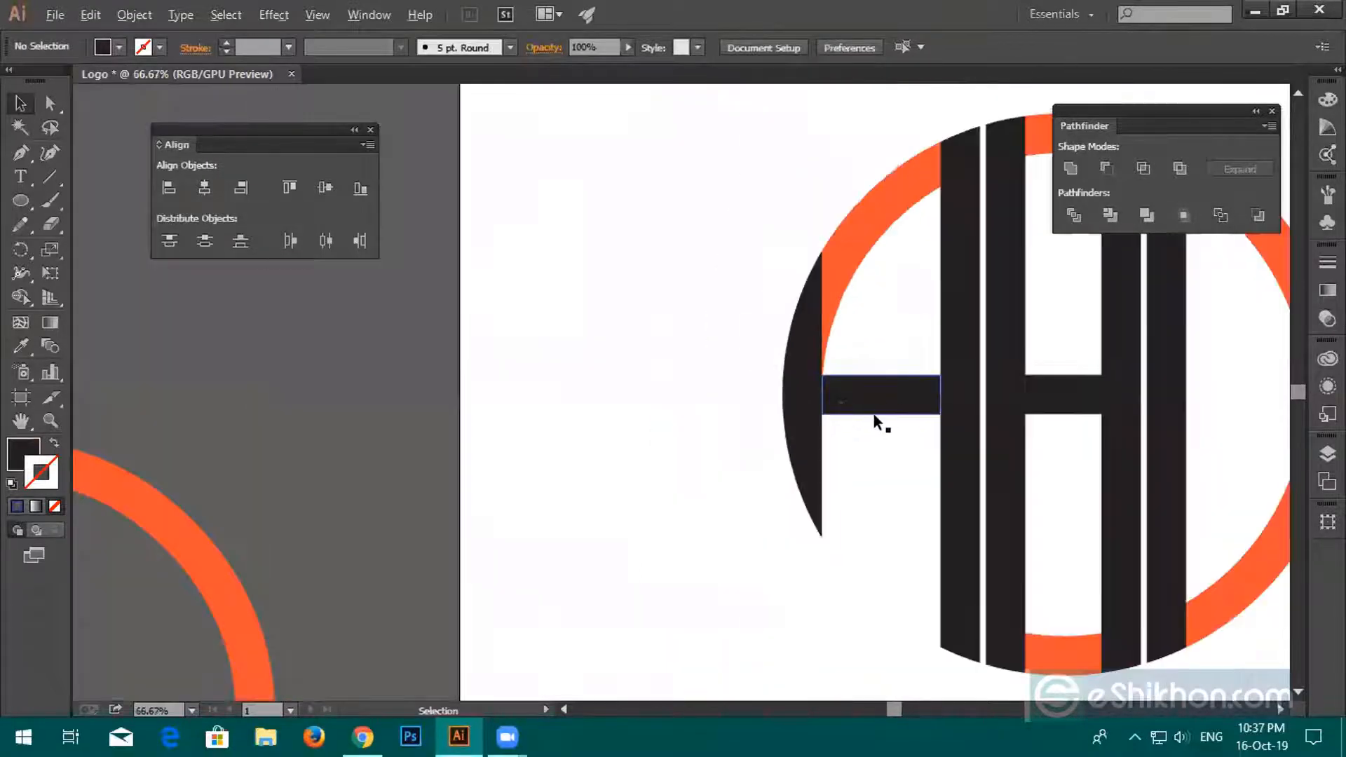
# Try pulling the black ring piece below the third letter's opening out to the right, and undo the move.
pyautogui.scroll(-2, 705, 347)
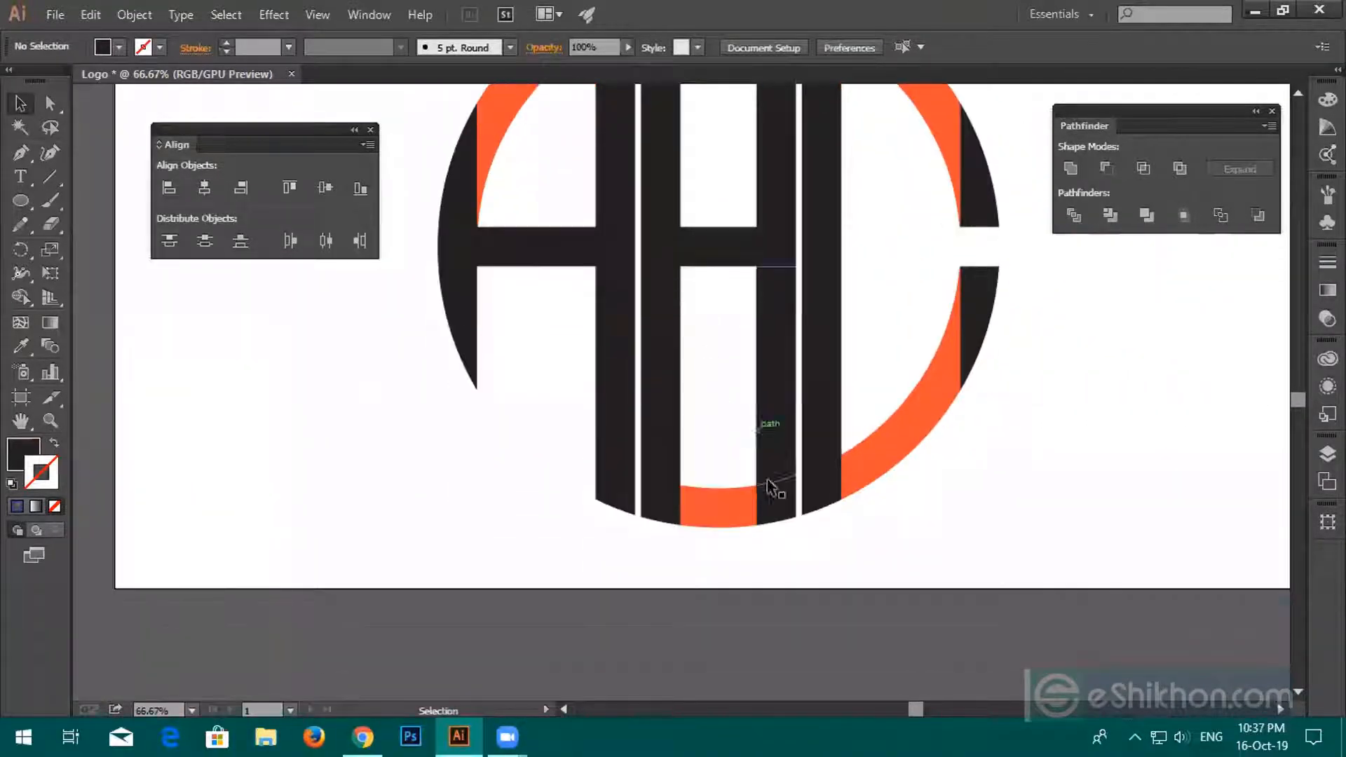
pyautogui.scroll(1, 680, 470)
pyautogui.scroll(2, 705, 494)
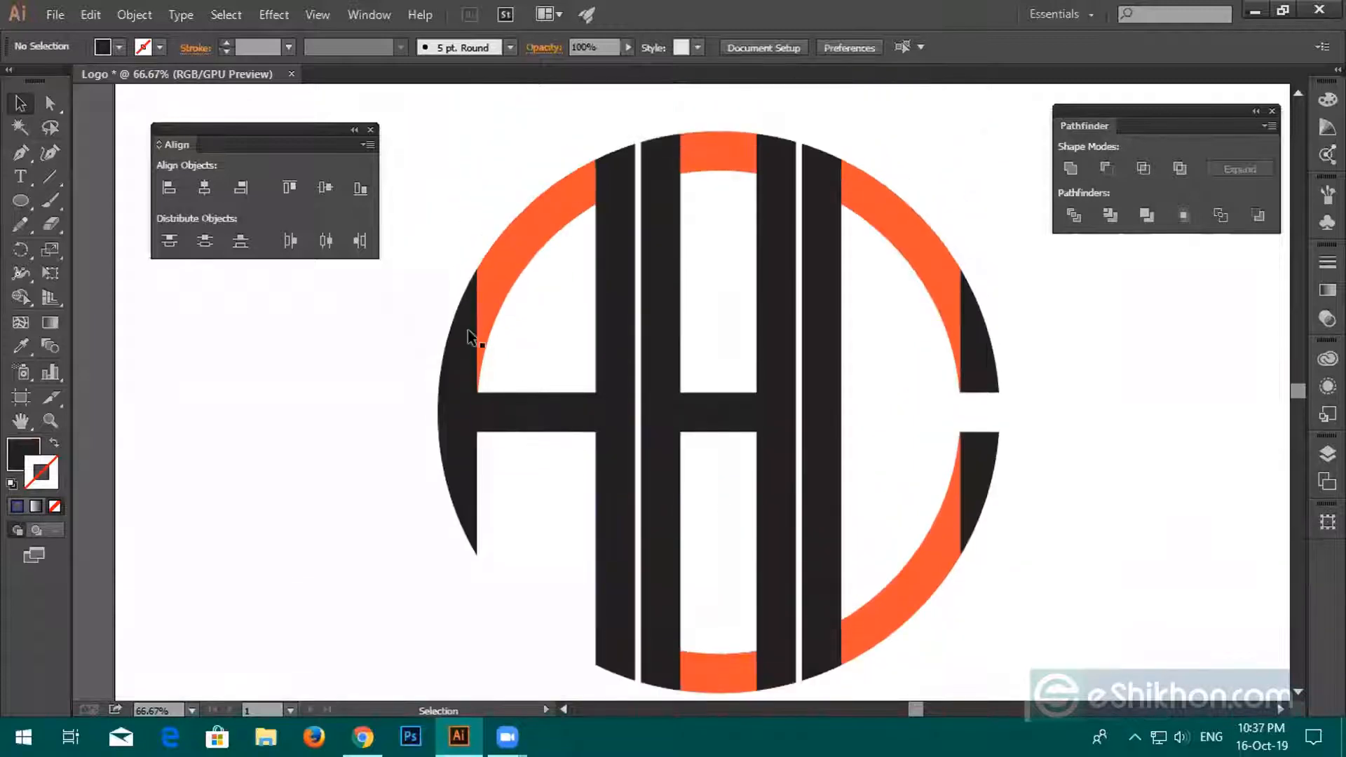
pyautogui.scroll(-2, 466, 310)
pyautogui.moveTo(421, 231); pyautogui.dragTo(836, 504)
pyautogui.click(836, 503)
pyautogui.moveTo(718, 411); pyautogui.dragTo(797, 420)
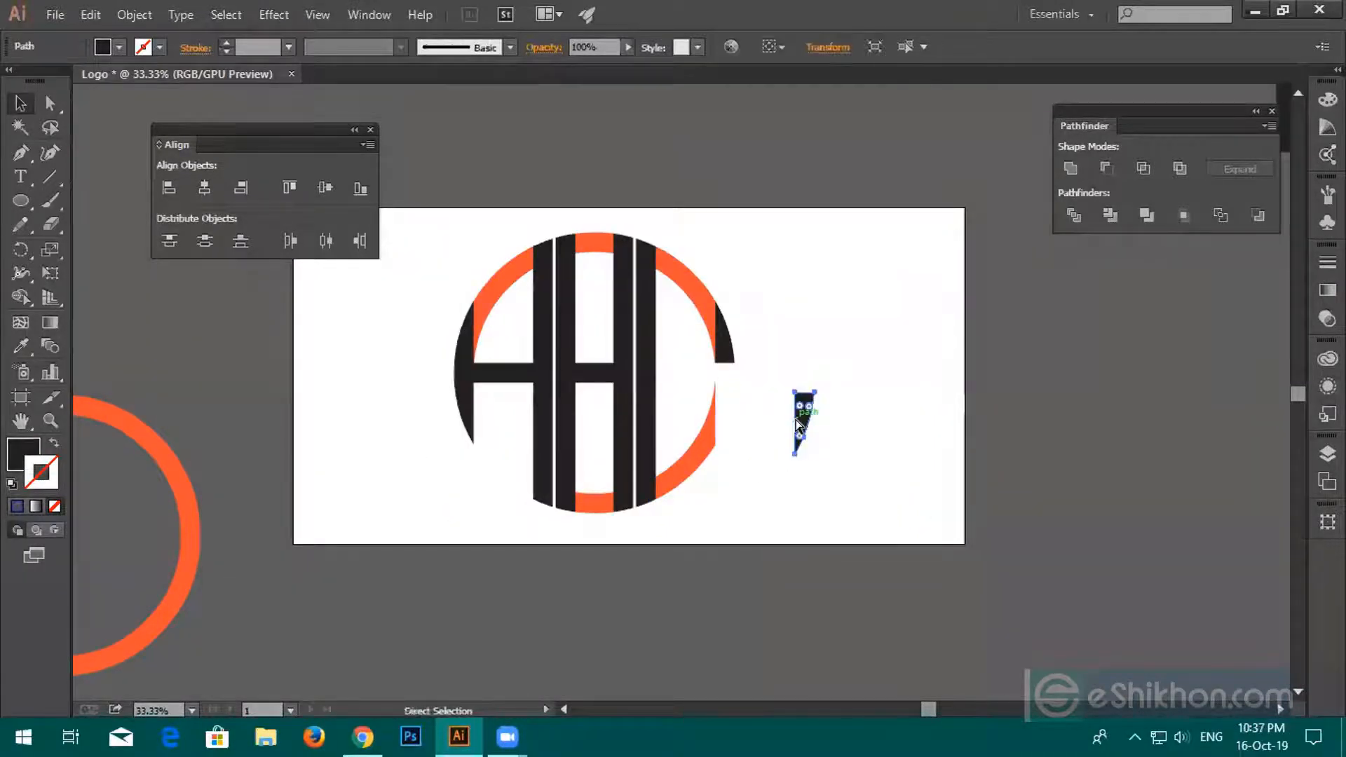
pyautogui.hotkey('ctrl', 'z')
# Select all the pieces of the monogram, try merging them with Unite, and undo the merge.
pyautogui.moveTo(607, 380); pyautogui.dragTo(579, 372)
pyautogui.moveTo(448, 212); pyautogui.dragTo(785, 496)
pyautogui.click(1071, 169)
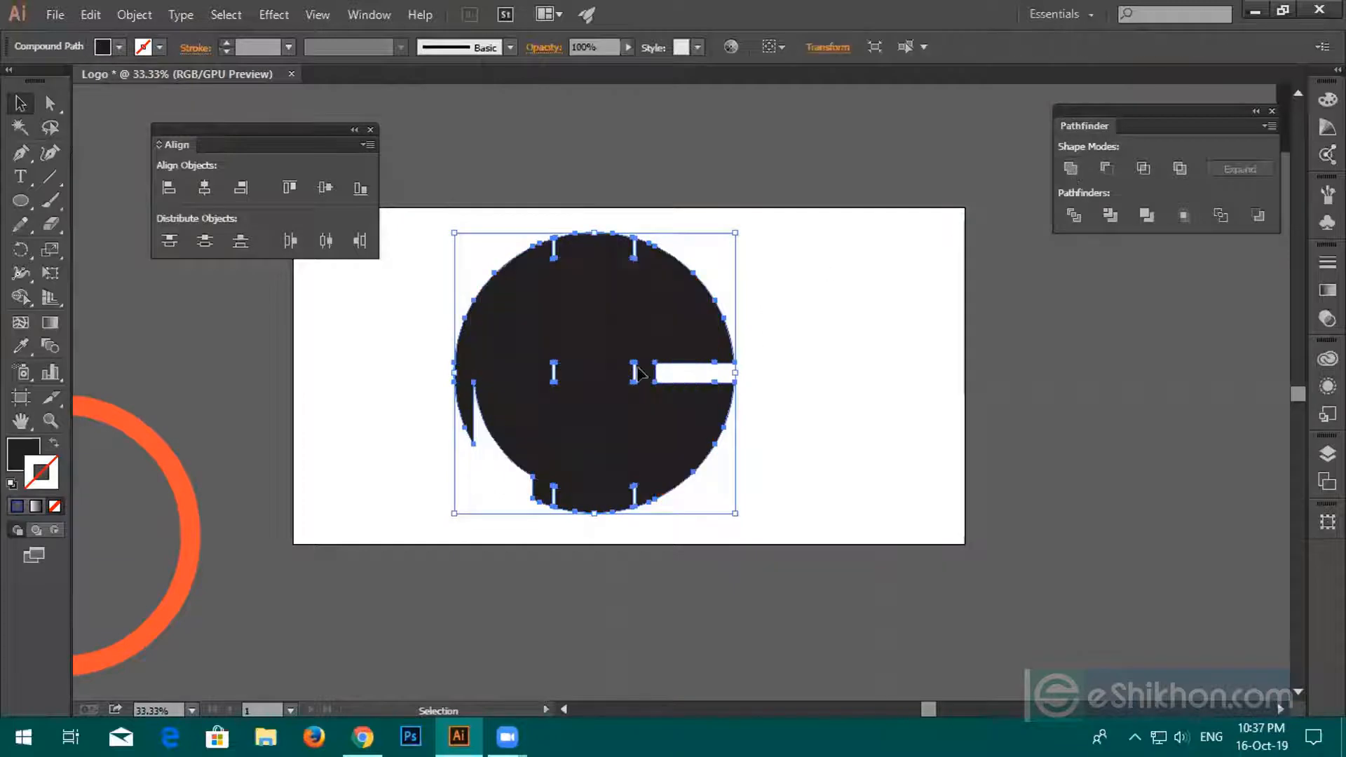
pyautogui.hotkey('ctrl', 'z')
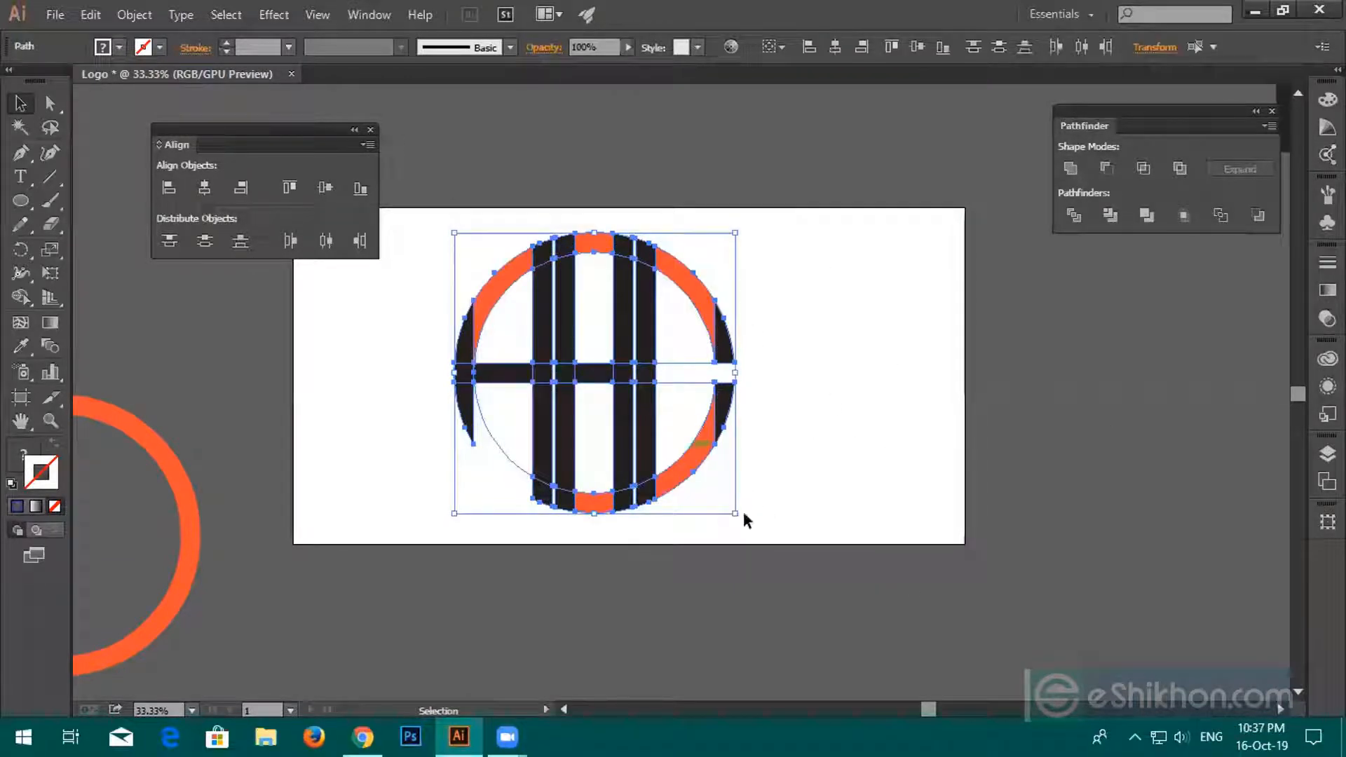
# Merge the ring arc, stem and crossbar pieces of the first letter into a black A with Shape Builder.
pyautogui.click(20, 300)
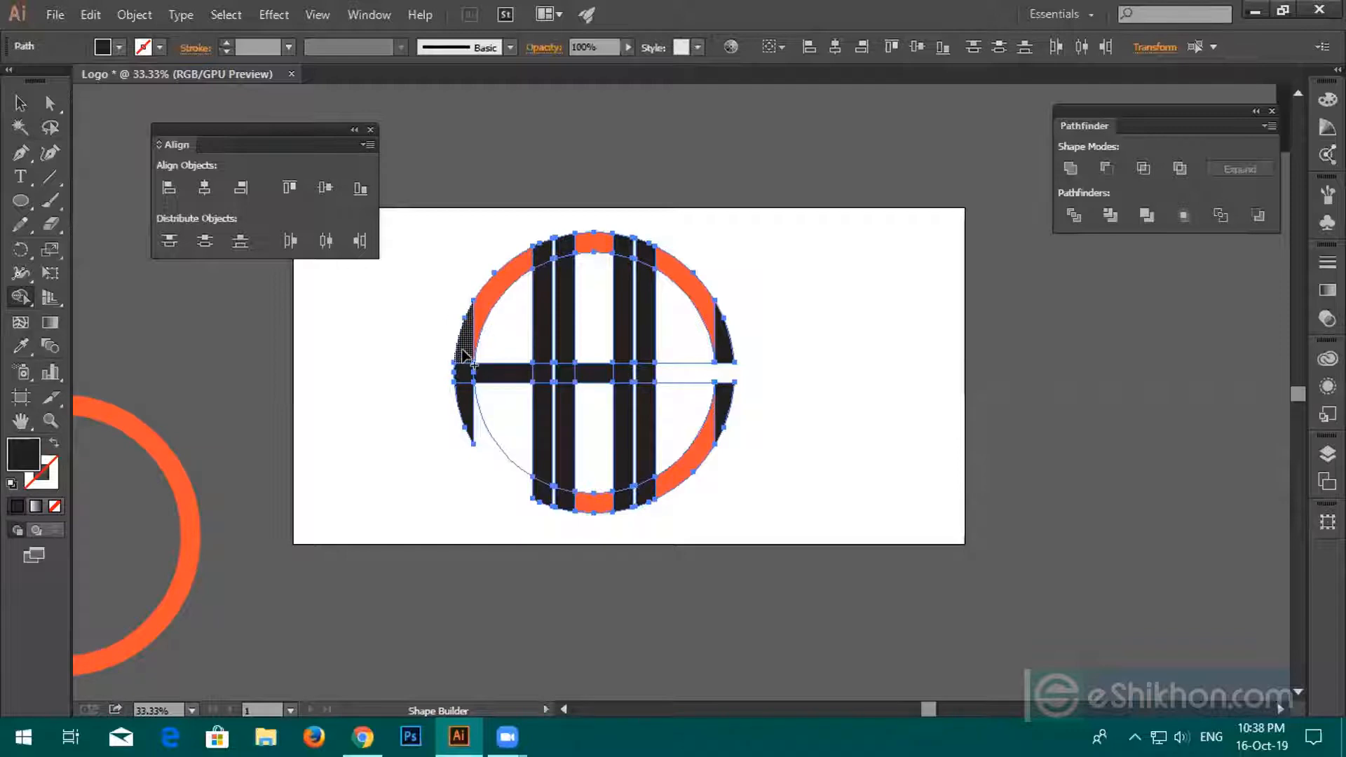
pyautogui.scroll(2, 460, 364)
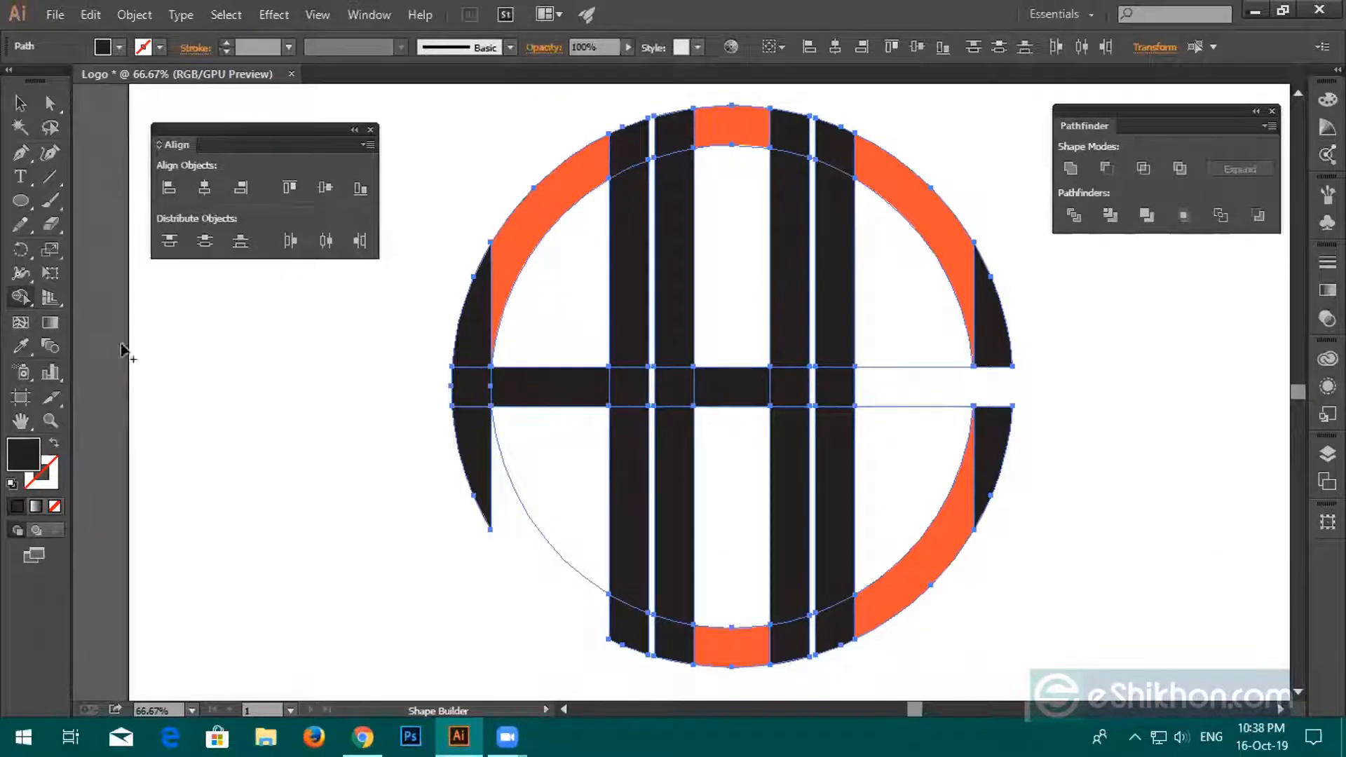
pyautogui.moveTo(465, 439)
pyautogui.mouseDown()
pyautogui.moveTo(466, 349)
pyautogui.moveTo(495, 265)
pyautogui.moveTo(569, 174)
pyautogui.moveTo(624, 156)
pyautogui.moveTo(623, 428)
pyautogui.moveTo(628, 391)
pyautogui.moveTo(601, 382)
pyautogui.mouseUp()
pyautogui.scroll(-5, 601, 355)
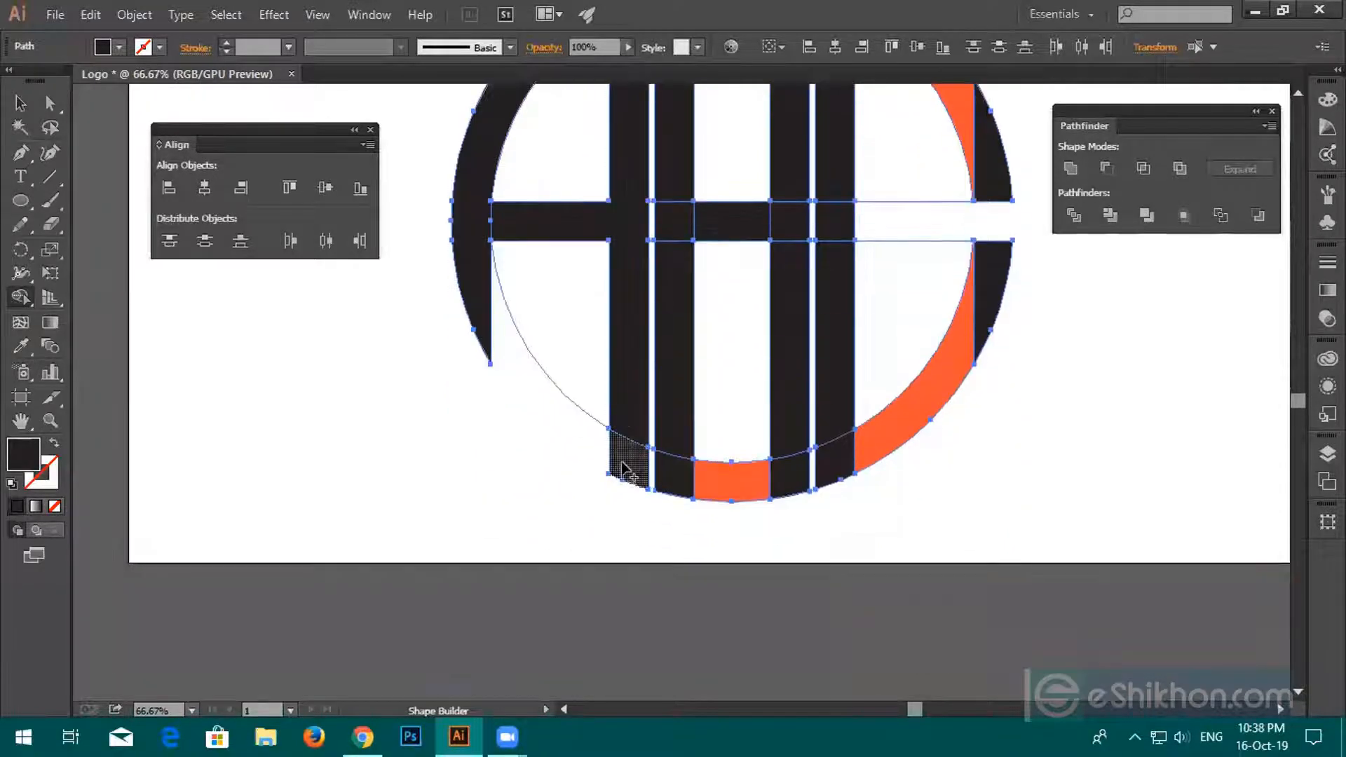
# Merge the foot of the A's stem, and combine the middle letter's stems, crossbar and arcs into a black B.
pyautogui.moveTo(626, 431)
pyautogui.mouseDown()
pyautogui.moveTo(644, 459)
pyautogui.moveTo(708, 484)
pyautogui.moveTo(794, 484)
pyautogui.moveTo(796, 465)
pyautogui.mouseUp()
pyautogui.scroll(1, 792, 461)
pyautogui.scroll(1, 796, 465)
pyautogui.moveTo(690, 289)
pyautogui.mouseDown()
pyautogui.moveTo(779, 287)
pyautogui.moveTo(797, 345)
pyautogui.mouseUp()
pyautogui.scroll(2, 794, 345)
pyautogui.scroll(2, 792, 347)
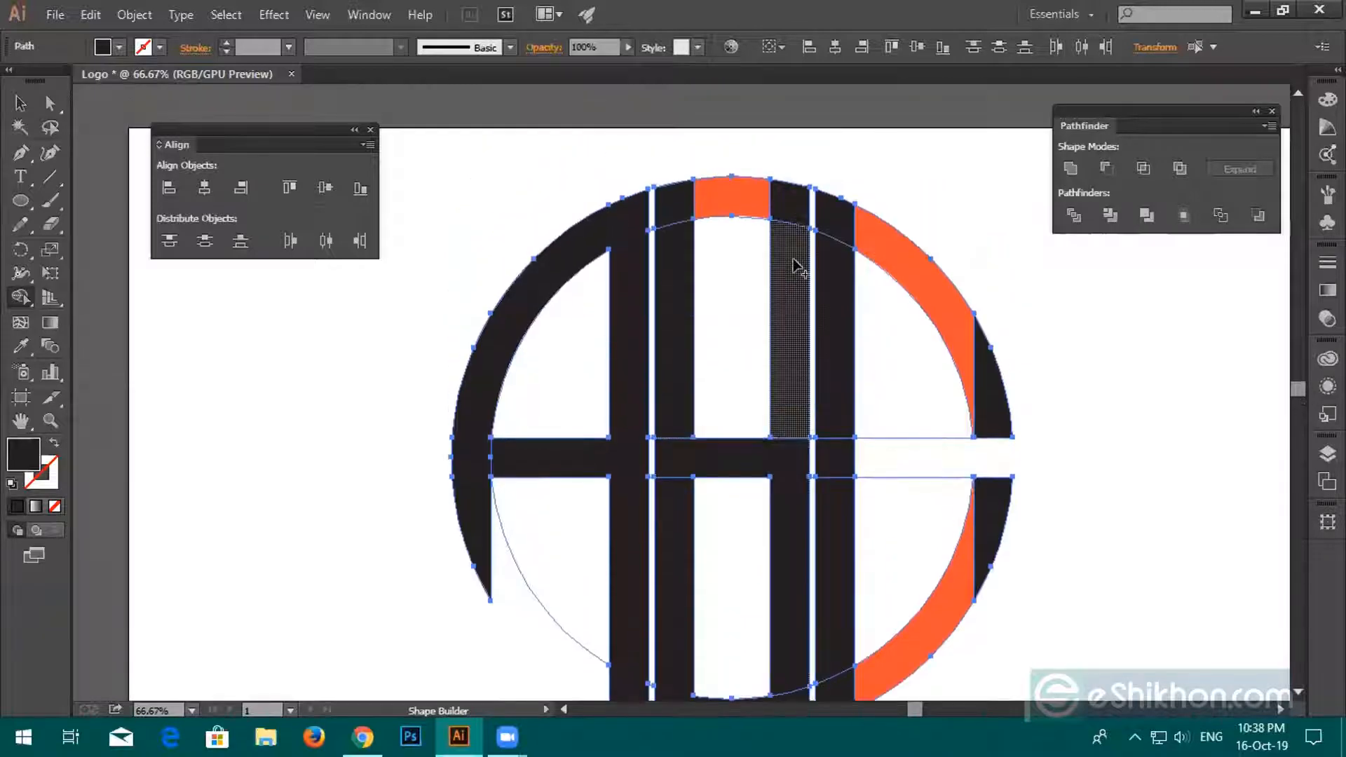
pyautogui.moveTo(788, 219)
pyautogui.mouseDown()
pyautogui.moveTo(685, 204)
pyautogui.moveTo(670, 225)
pyautogui.moveTo(685, 400)
pyautogui.moveTo(669, 457)
pyautogui.moveTo(727, 484)
pyautogui.moveTo(831, 410)
pyautogui.mouseUp()
# Merge the third letter's stem and ring arcs into a black C, and deselect the artwork.
pyautogui.moveTo(843, 235)
pyautogui.mouseDown()
pyautogui.moveTo(979, 349)
pyautogui.moveTo(965, 354)
pyautogui.moveTo(985, 375)
pyautogui.moveTo(978, 394)
pyautogui.moveTo(937, 398)
pyautogui.moveTo(832, 351)
pyautogui.moveTo(837, 508)
pyautogui.moveTo(923, 462)
pyautogui.moveTo(980, 364)
pyautogui.mouseUp()
pyautogui.scroll(-3, 911, 386)
pyautogui.click(14, 101)
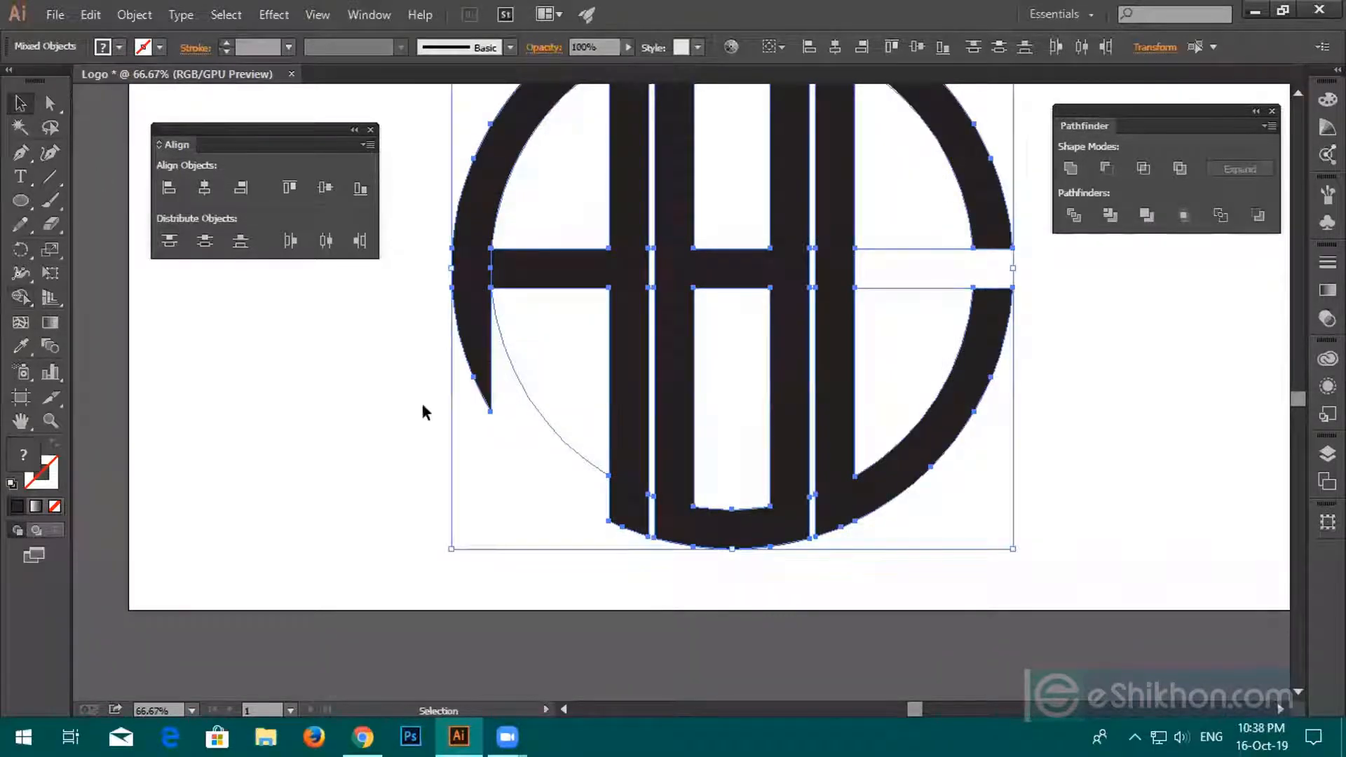
pyautogui.scroll(1, 820, 412)
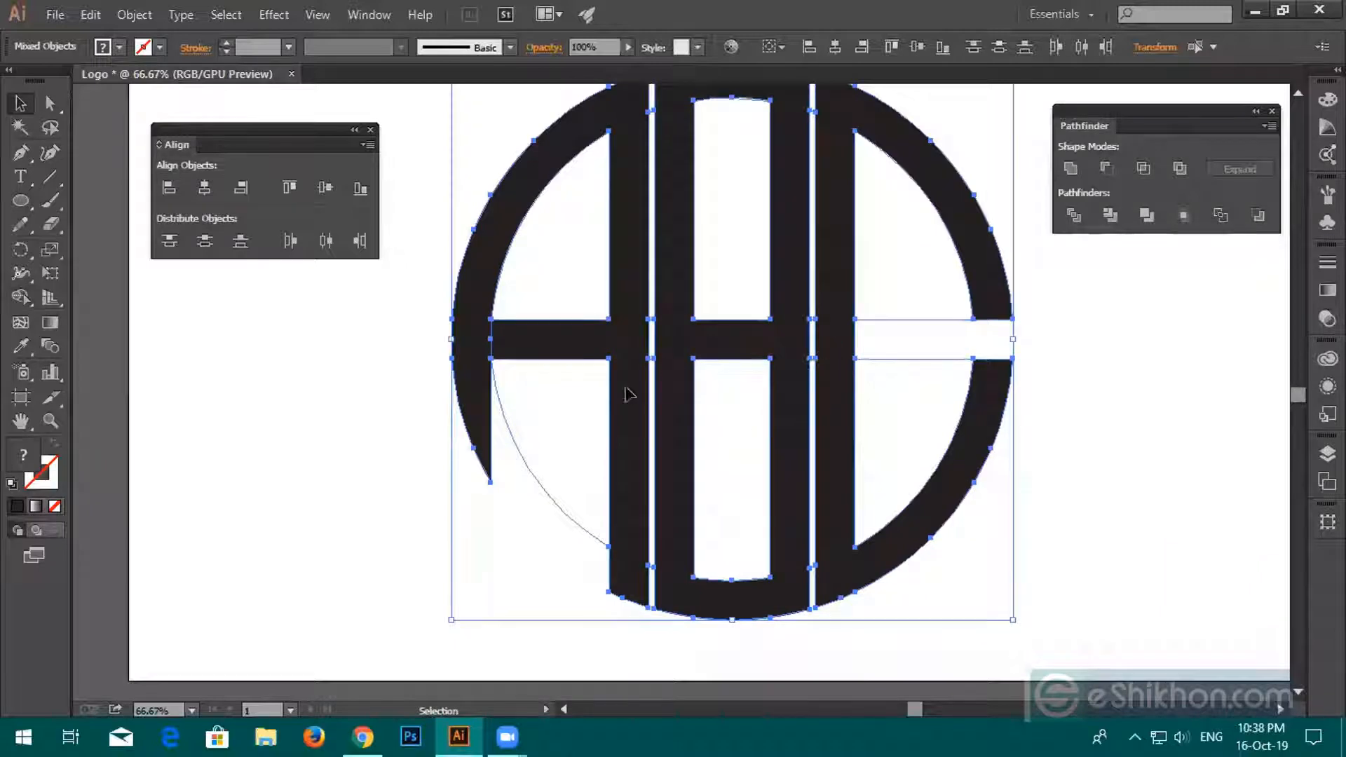
pyautogui.hotkey('ctrl', '-')
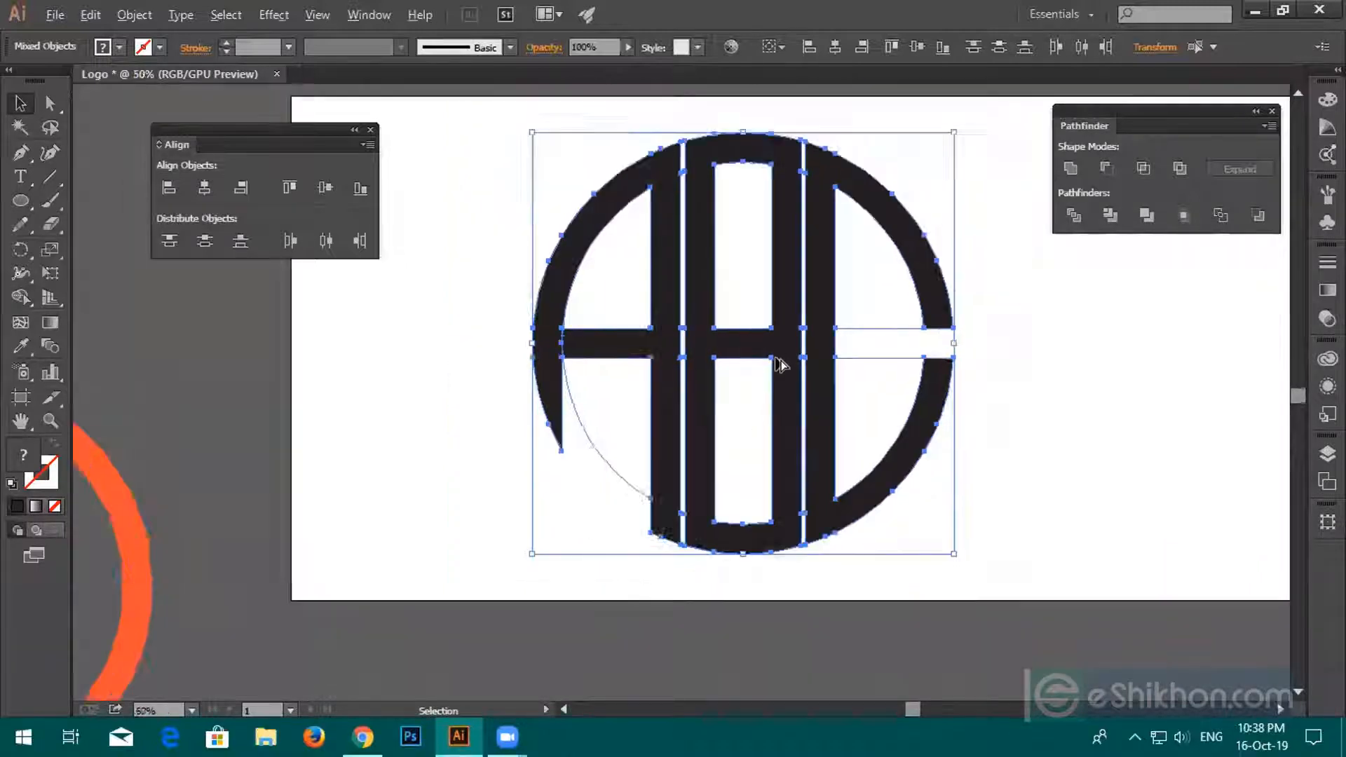
pyautogui.hotkey('ctrl', '-')
pyautogui.click(999, 387)
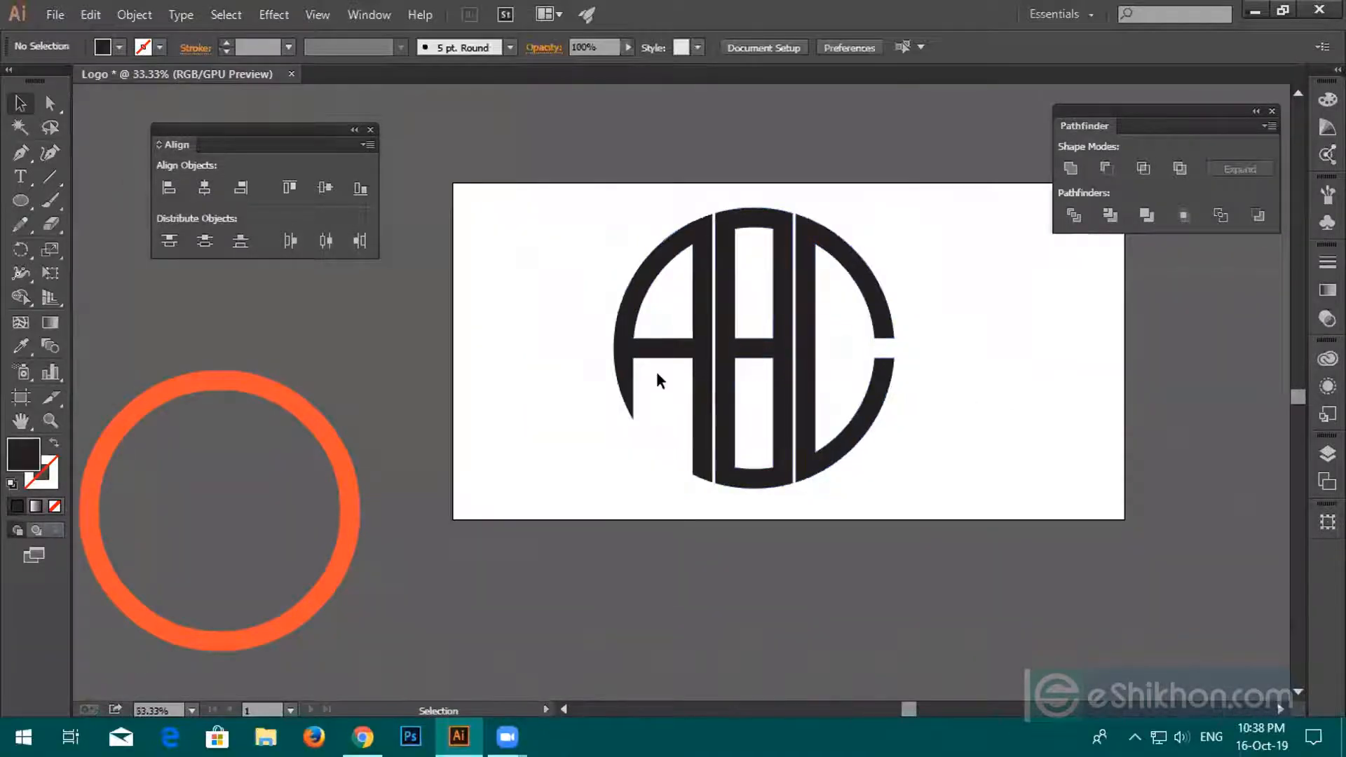
# Select the black letters by fill with the Magic Wand, and move the leftover unfilled paths off to the monogram's lower right.
pyautogui.click(658, 410)
pyautogui.click(580, 495)
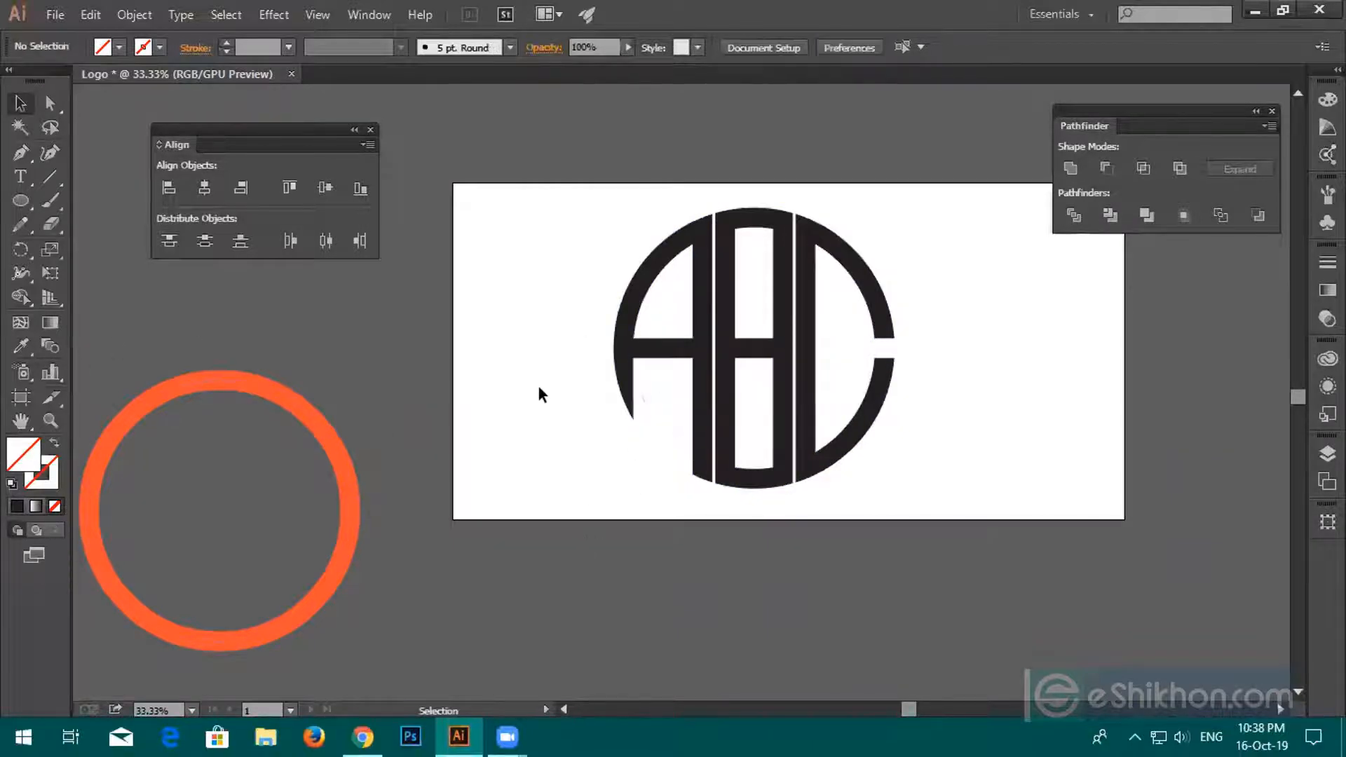
pyautogui.click(19, 126)
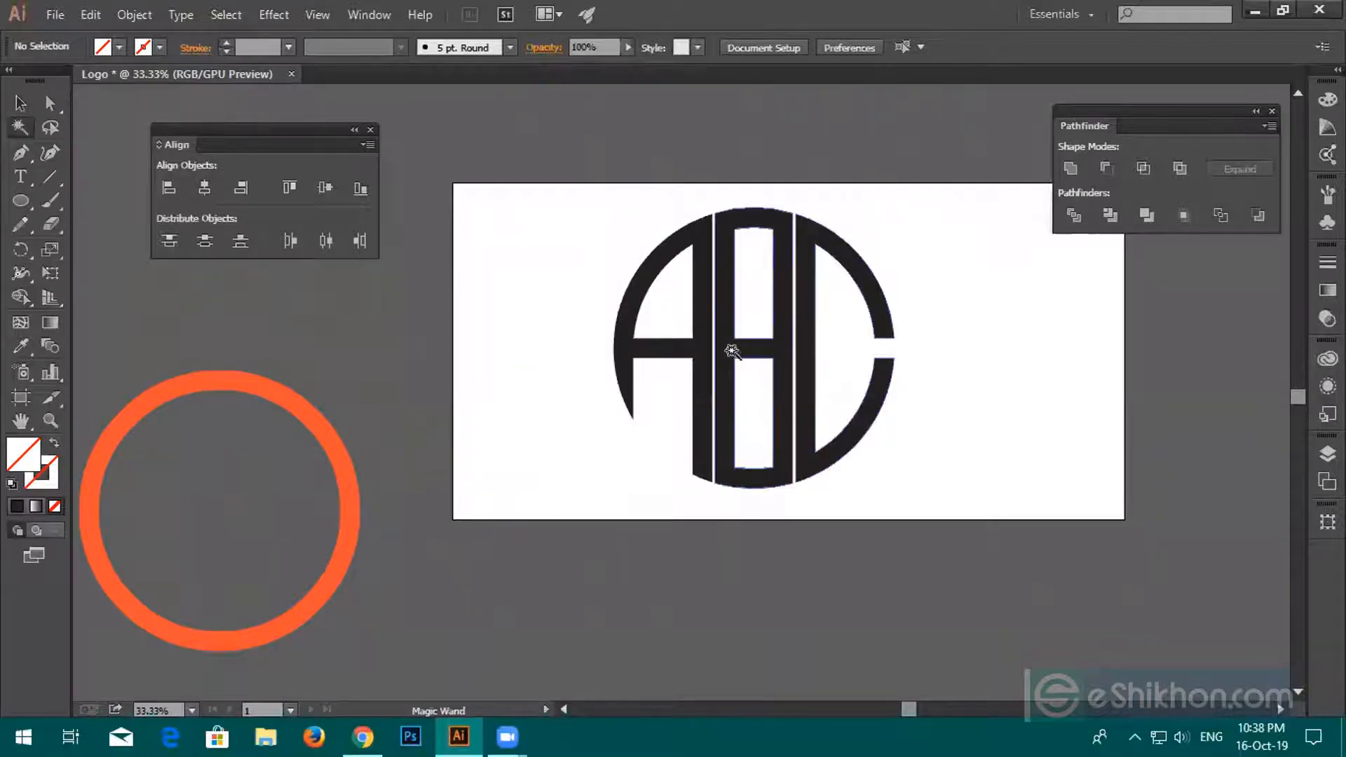
pyautogui.click(727, 346)
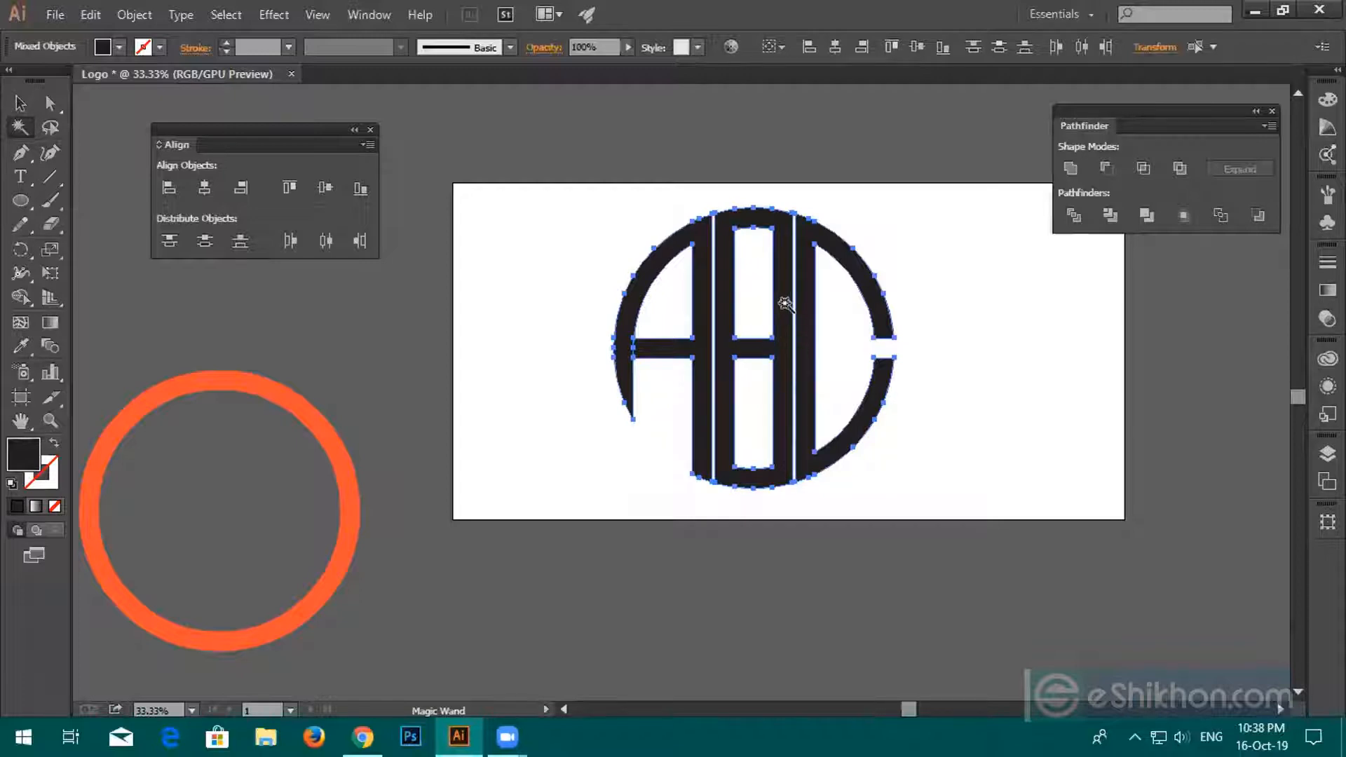
pyautogui.press('v')
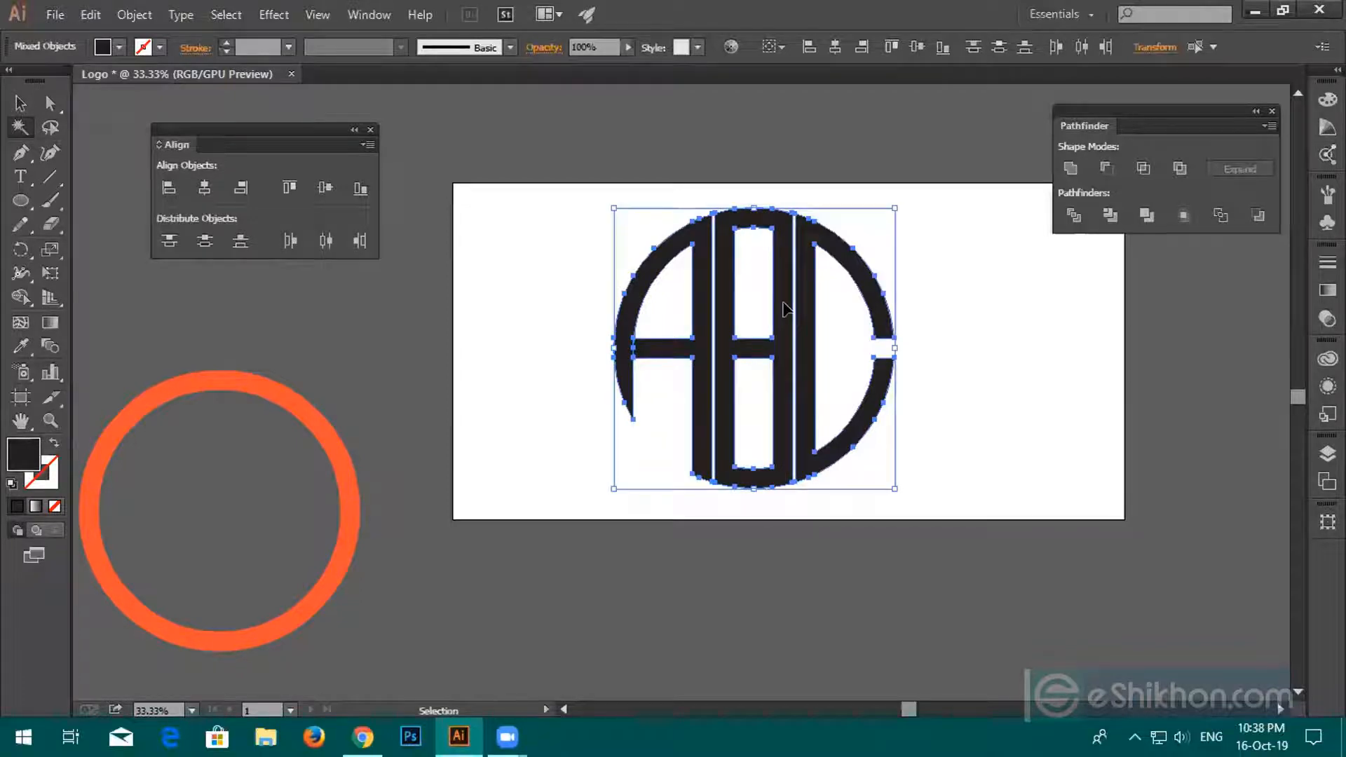
pyautogui.hotkey('ctrl', 'shift', 'a')
pyautogui.click(21, 103)
pyautogui.moveTo(518, 198); pyautogui.dragTo(832, 459)
pyautogui.moveTo(848, 335); pyautogui.dragTo(701, 272)
pyautogui.moveTo(559, 208); pyautogui.dragTo(1156, 491)
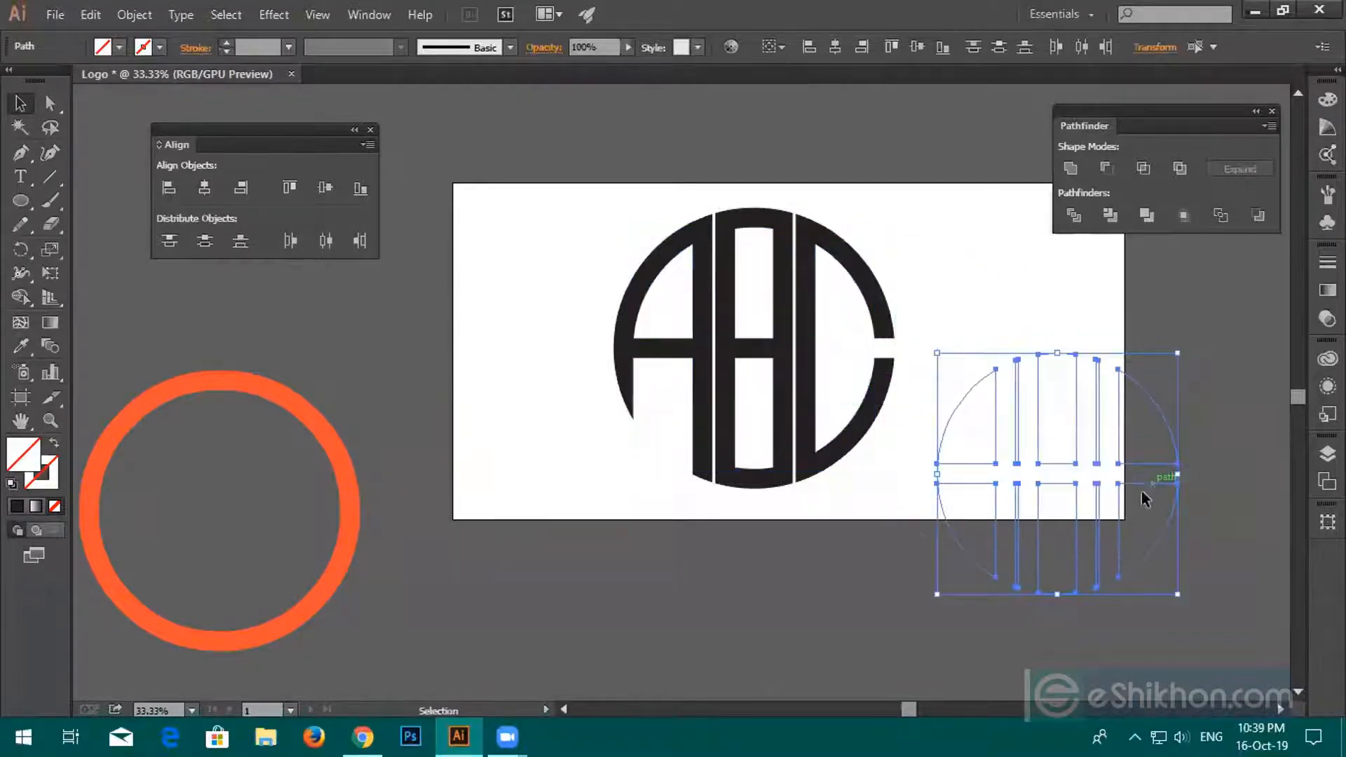
# Fill the separated leftover paths with bright blue and deselect them.
pyautogui.click(119, 48)
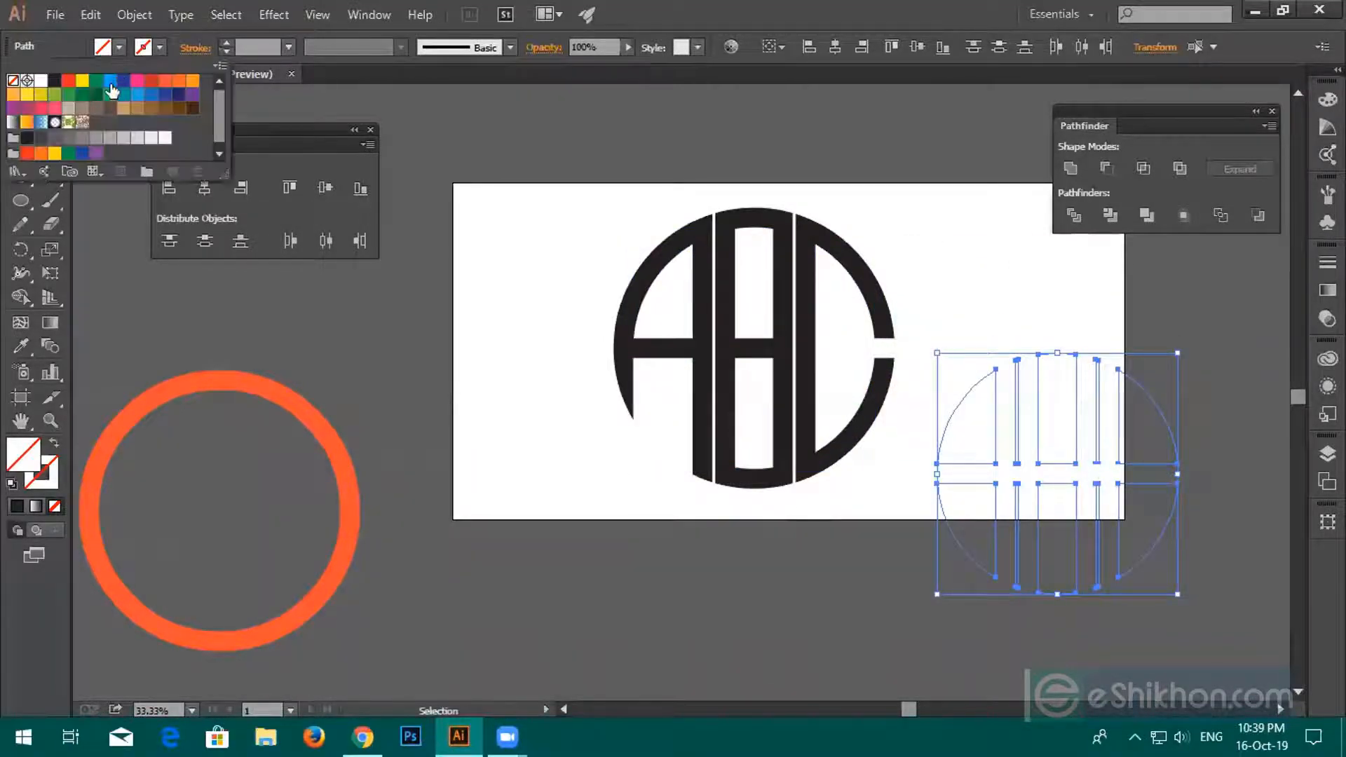
pyautogui.click(111, 81)
pyautogui.click(279, 297)
pyautogui.click(826, 525)
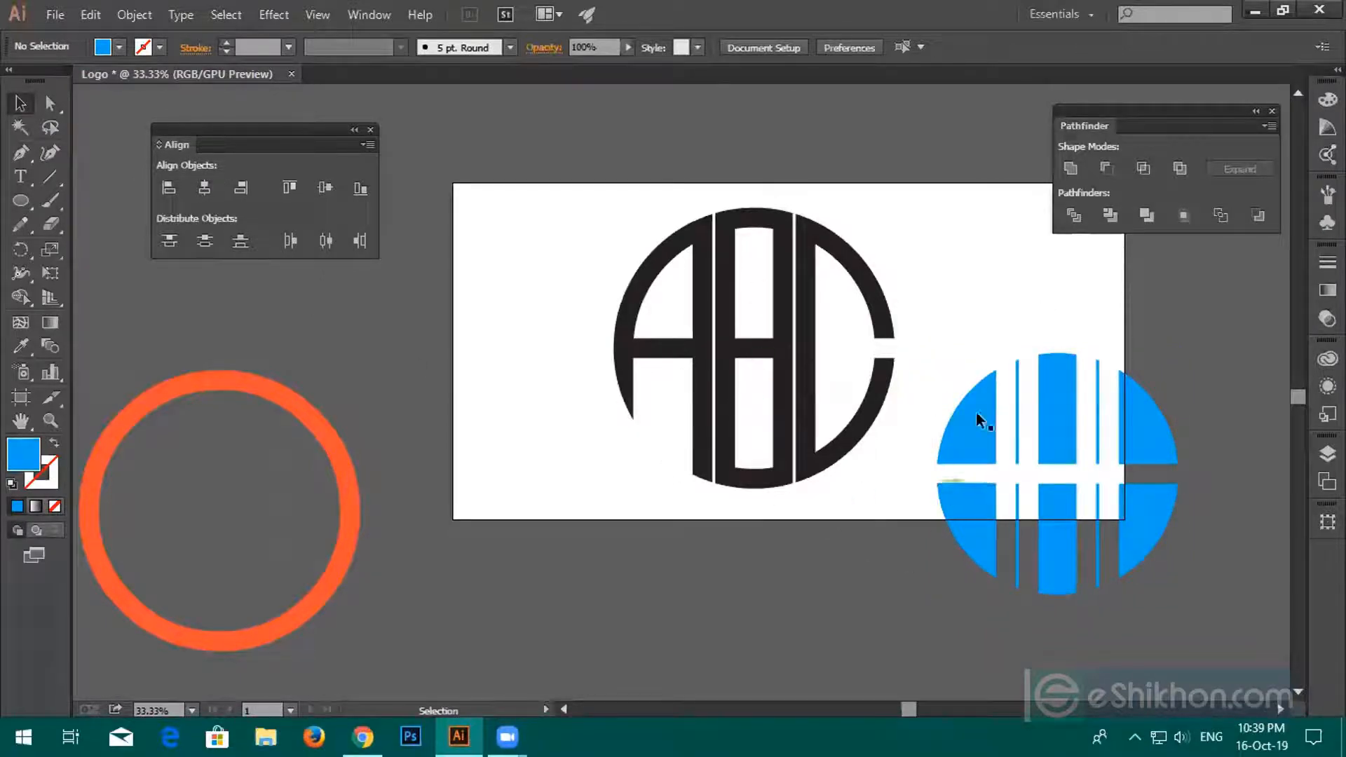
# Move the blue leftover pieces off the artboard to the empty canvas above it.
pyautogui.click(19, 129)
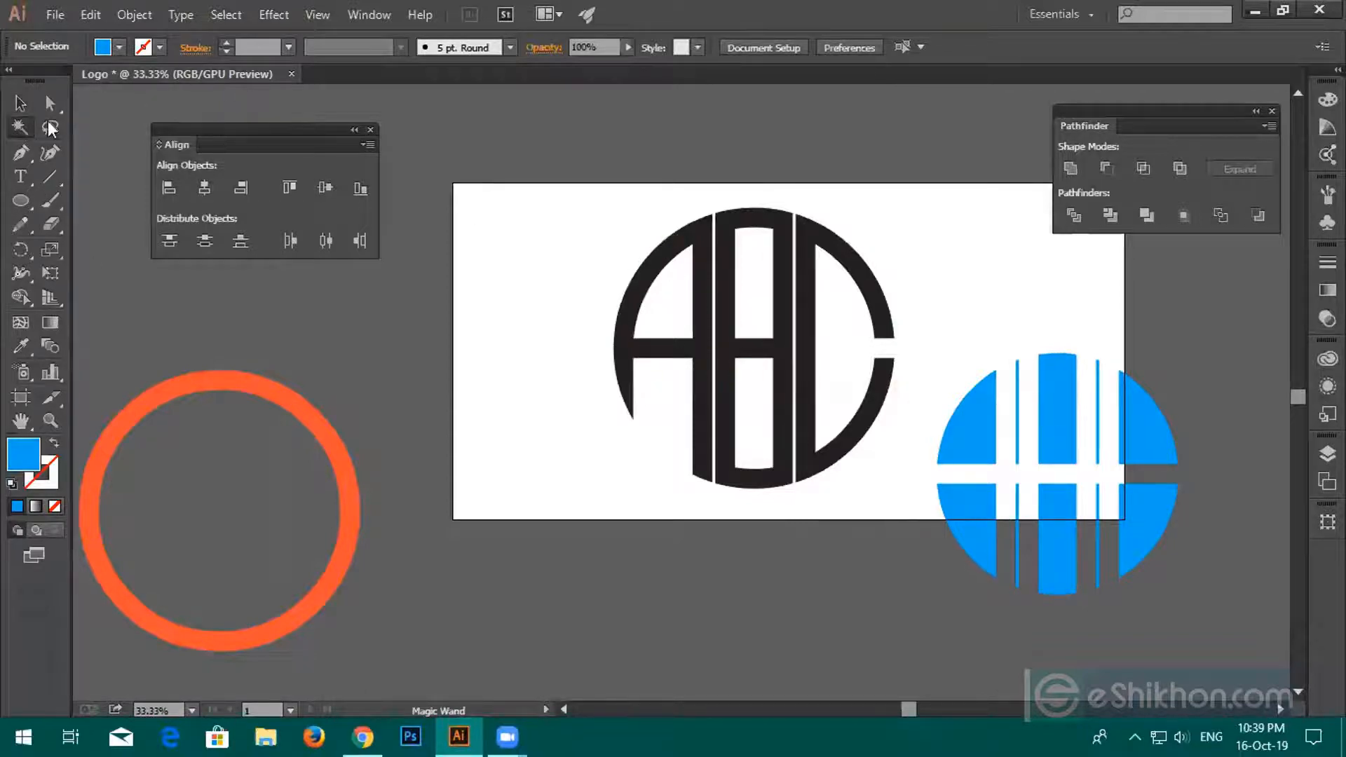
pyautogui.click(20, 103)
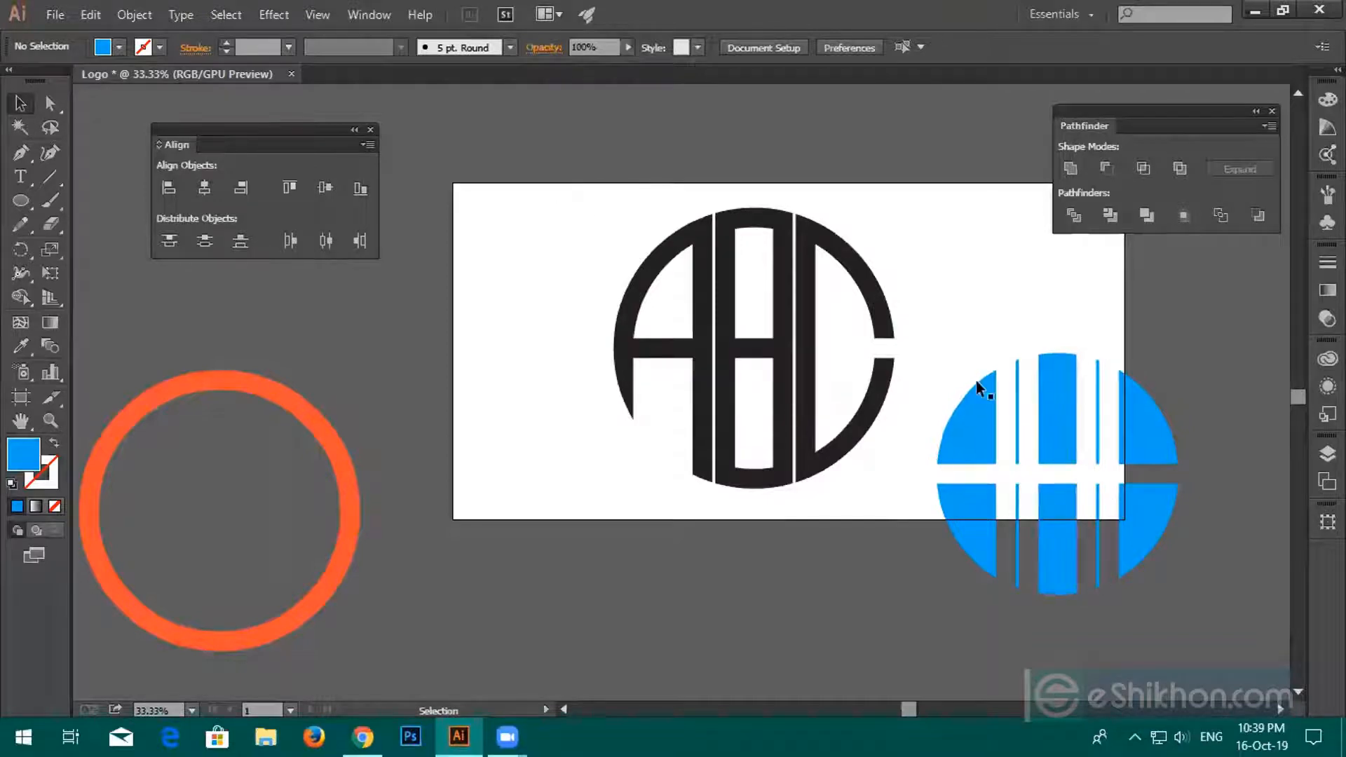
pyautogui.moveTo(972, 347); pyautogui.dragTo(740, 165)
pyautogui.scroll(5, 1125, 596)
pyautogui.click(904, 250)
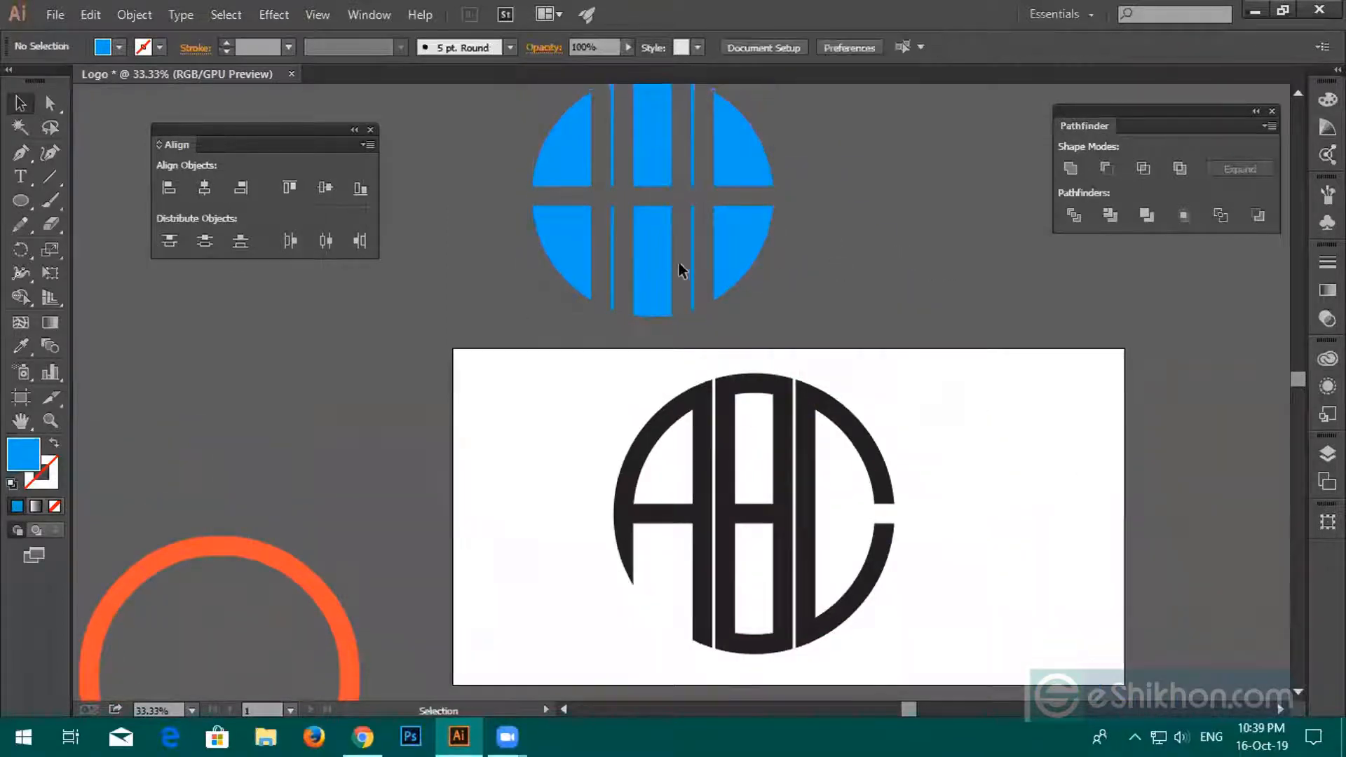
# Examine the blue leftover pieces above the artboard and the gaps between them up close.
pyautogui.scroll(2, 754, 337)
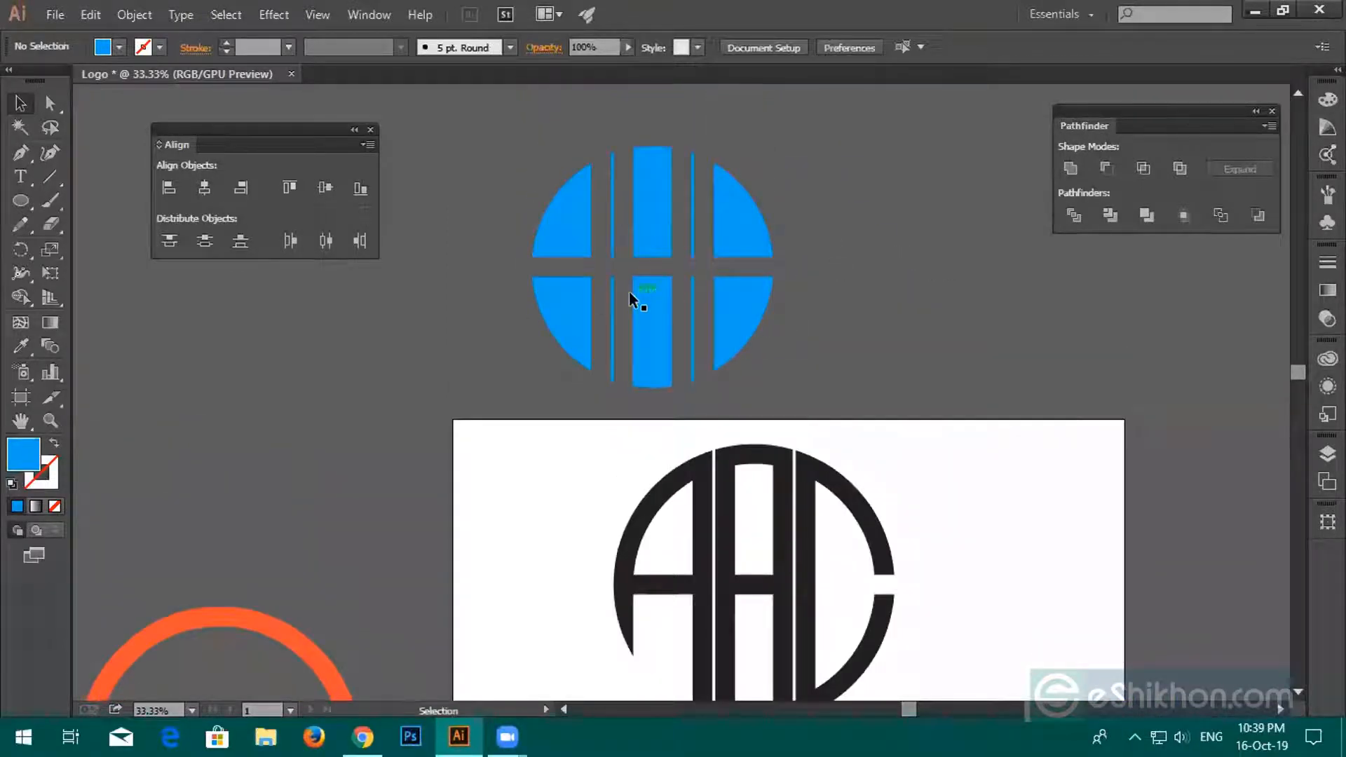
pyautogui.moveTo(601, 280); pyautogui.dragTo(715, 284)
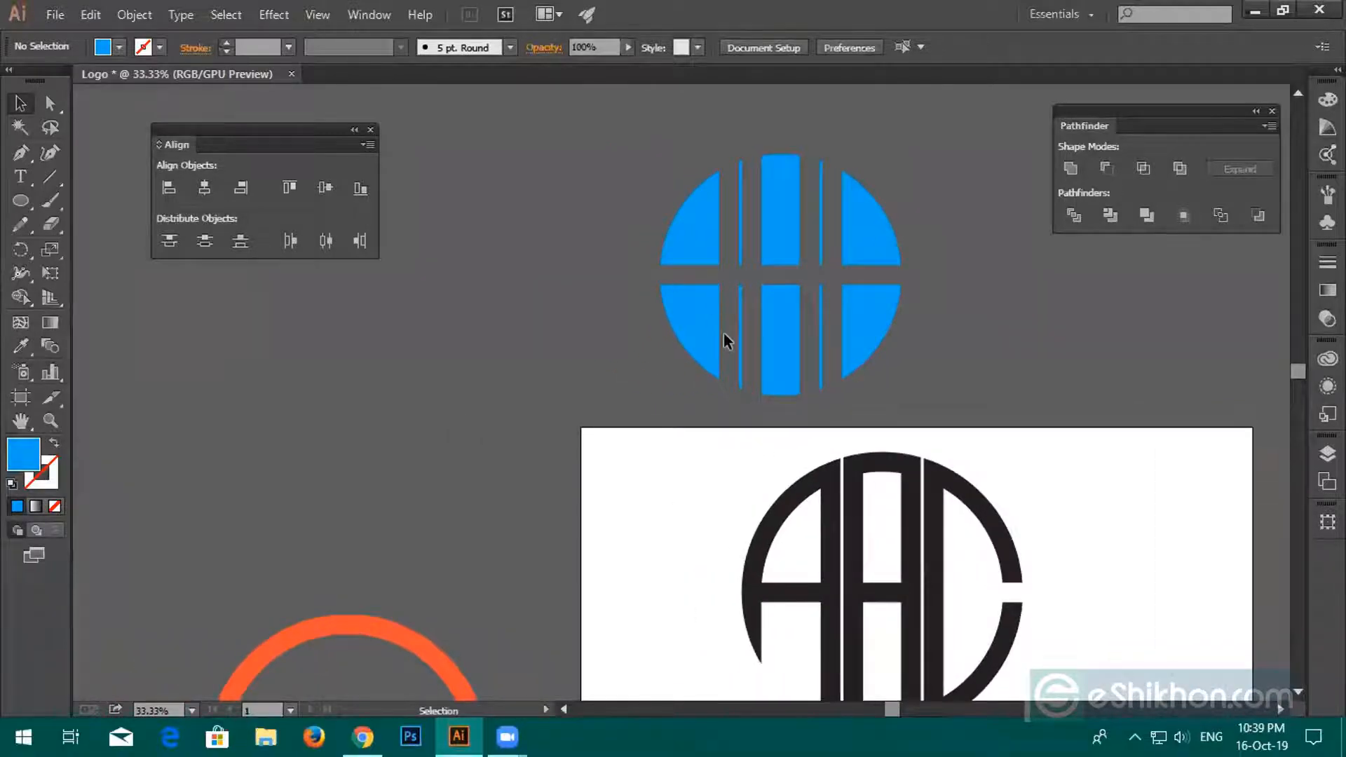
pyautogui.scroll(2, 767, 327)
pyautogui.moveTo(776, 326); pyautogui.dragTo(643, 379)
pyautogui.scroll(1, 722, 323)
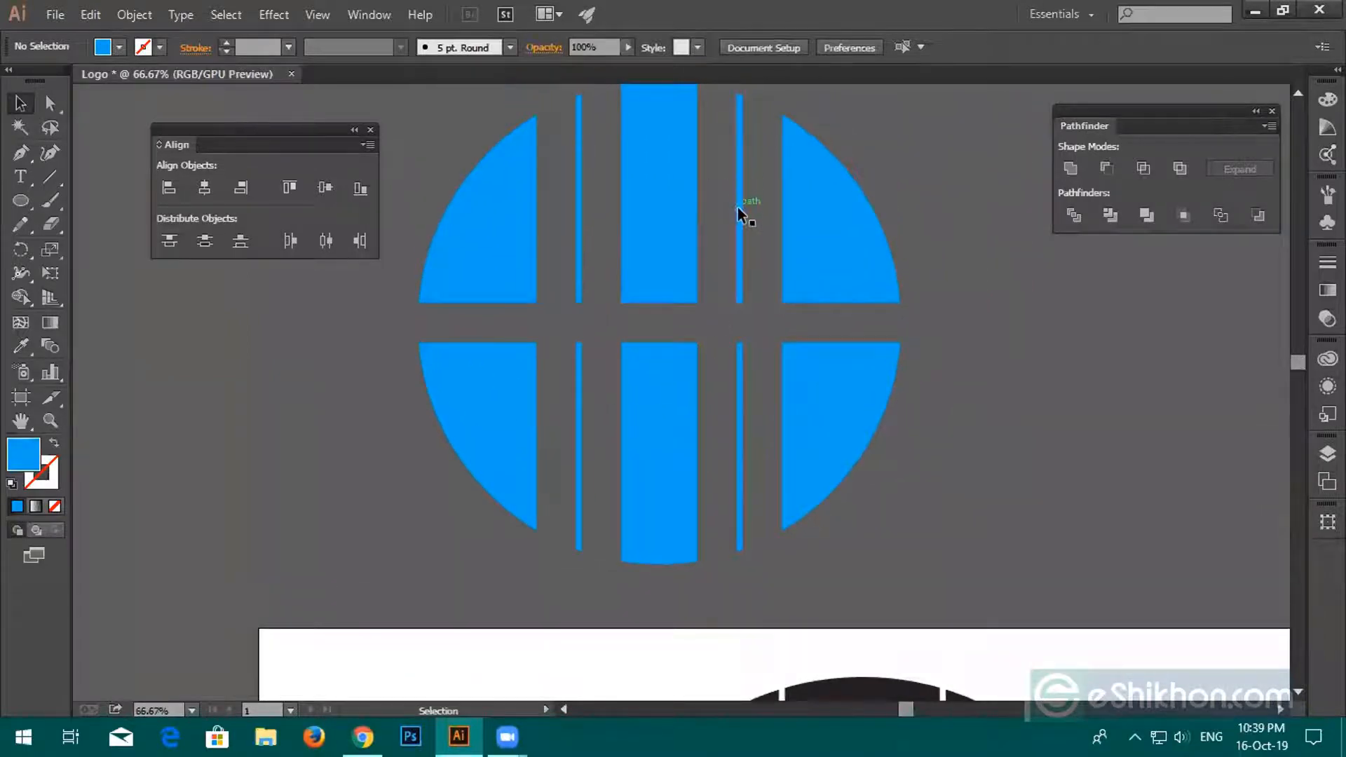
pyautogui.scroll(3, 737, 208)
pyautogui.moveTo(637, 216); pyautogui.dragTo(836, 288)
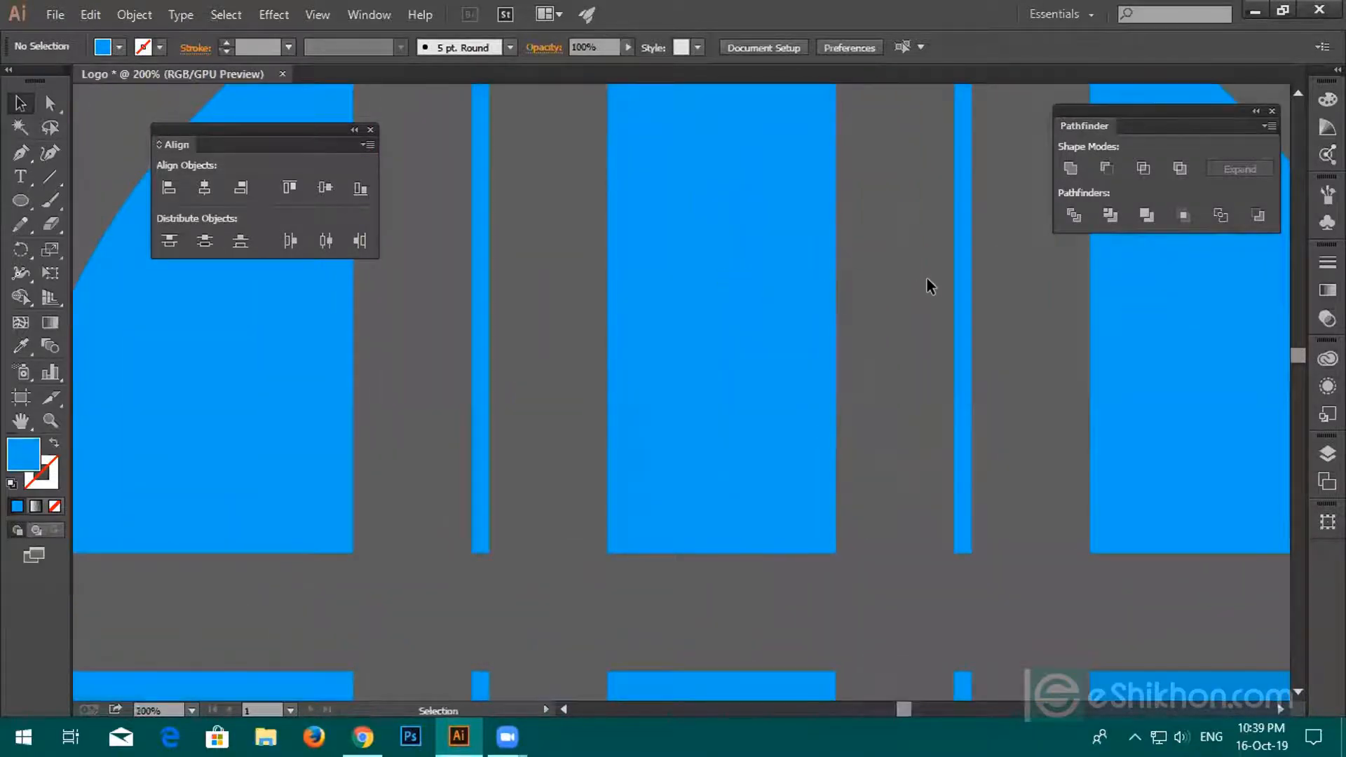
pyautogui.scroll(-5, 895, 393)
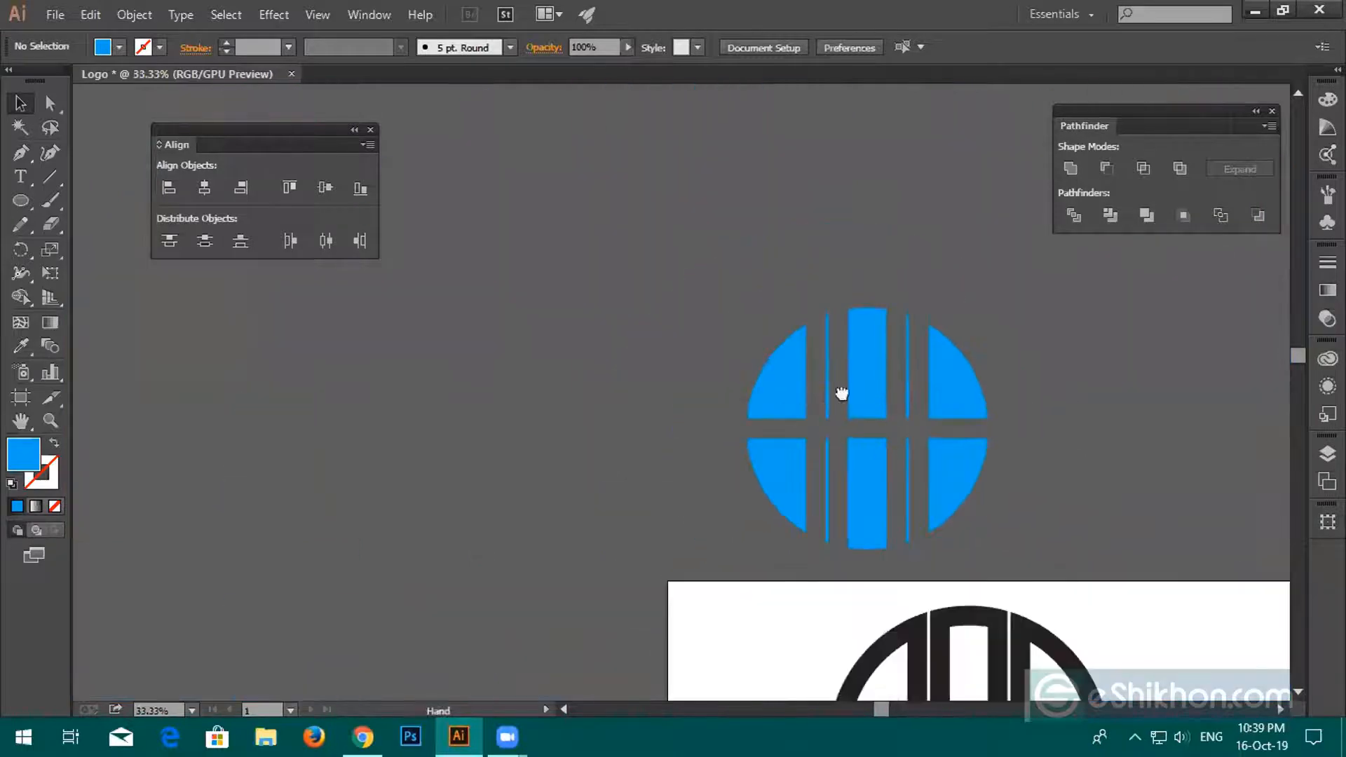
# Move the blue leftover pieces farther up and left, away from the artboard.
pyautogui.moveTo(877, 445); pyautogui.dragTo(786, 339)
pyautogui.click(864, 396)
pyautogui.moveTo(865, 376); pyautogui.dragTo(603, 264)
pyautogui.scroll(-3, 681, 397)
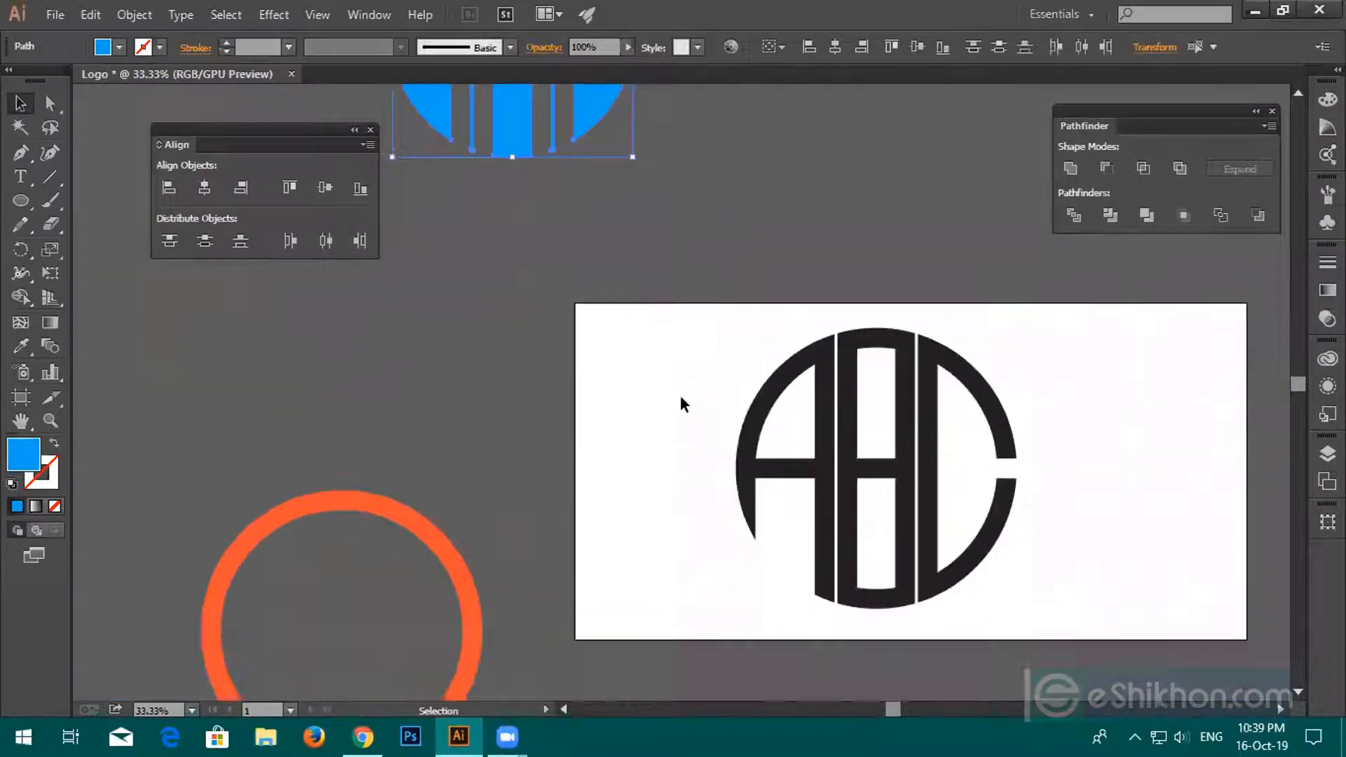
# Deselect the blue pieces and examine the monogram's middle letter around its crossbar.
pyautogui.scroll(2, 680, 398)
pyautogui.scroll(-4, 769, 414)
pyautogui.scroll(3, 769, 419)
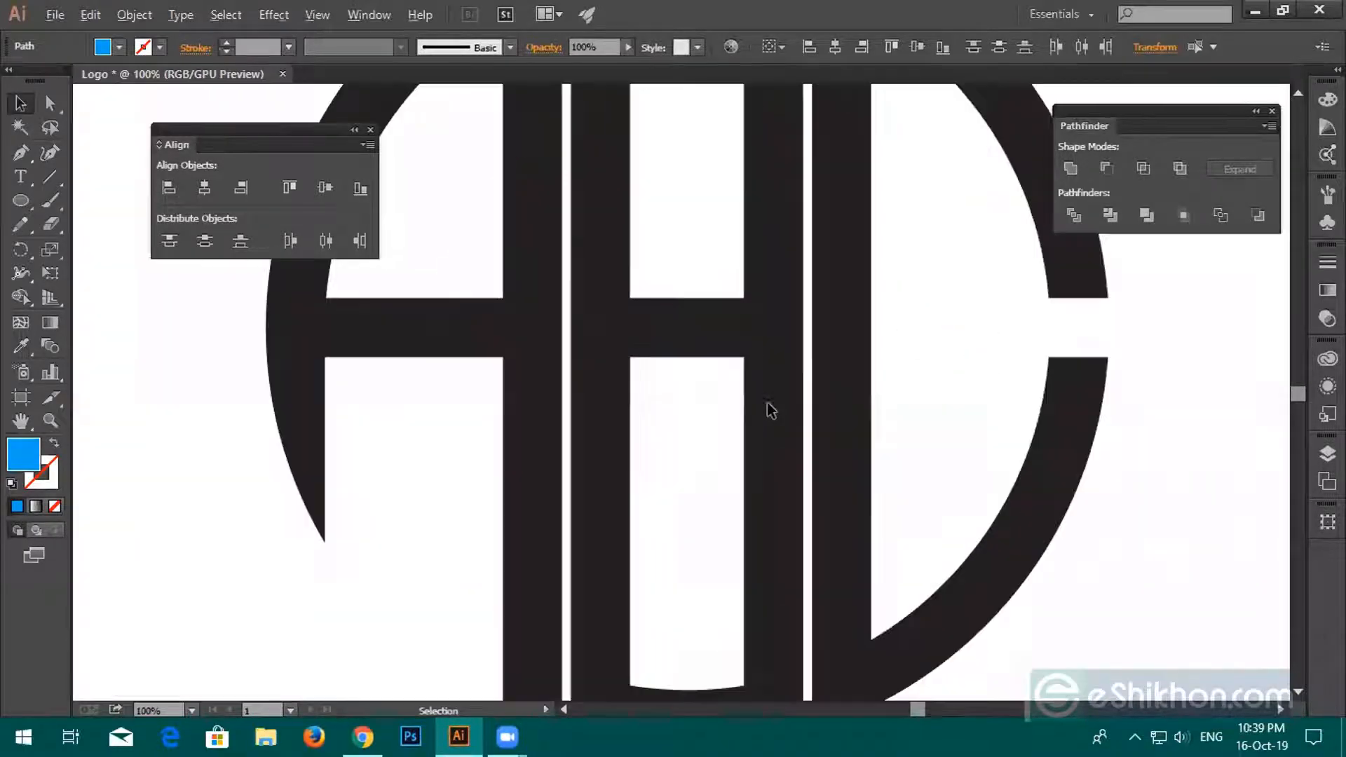
pyautogui.moveTo(769, 322); pyautogui.dragTo(684, 349)
pyautogui.click(683, 358)
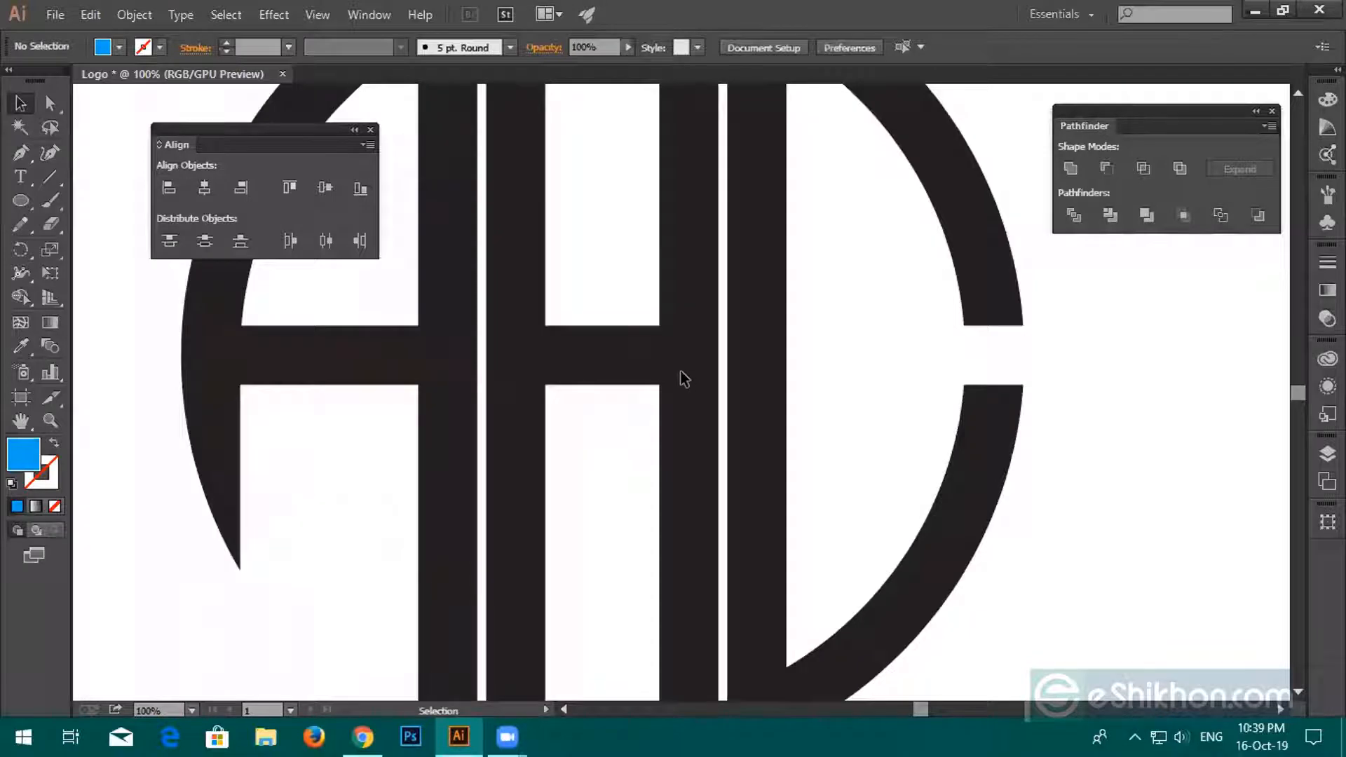
pyautogui.scroll(-1, 684, 380)
pyautogui.press('a')
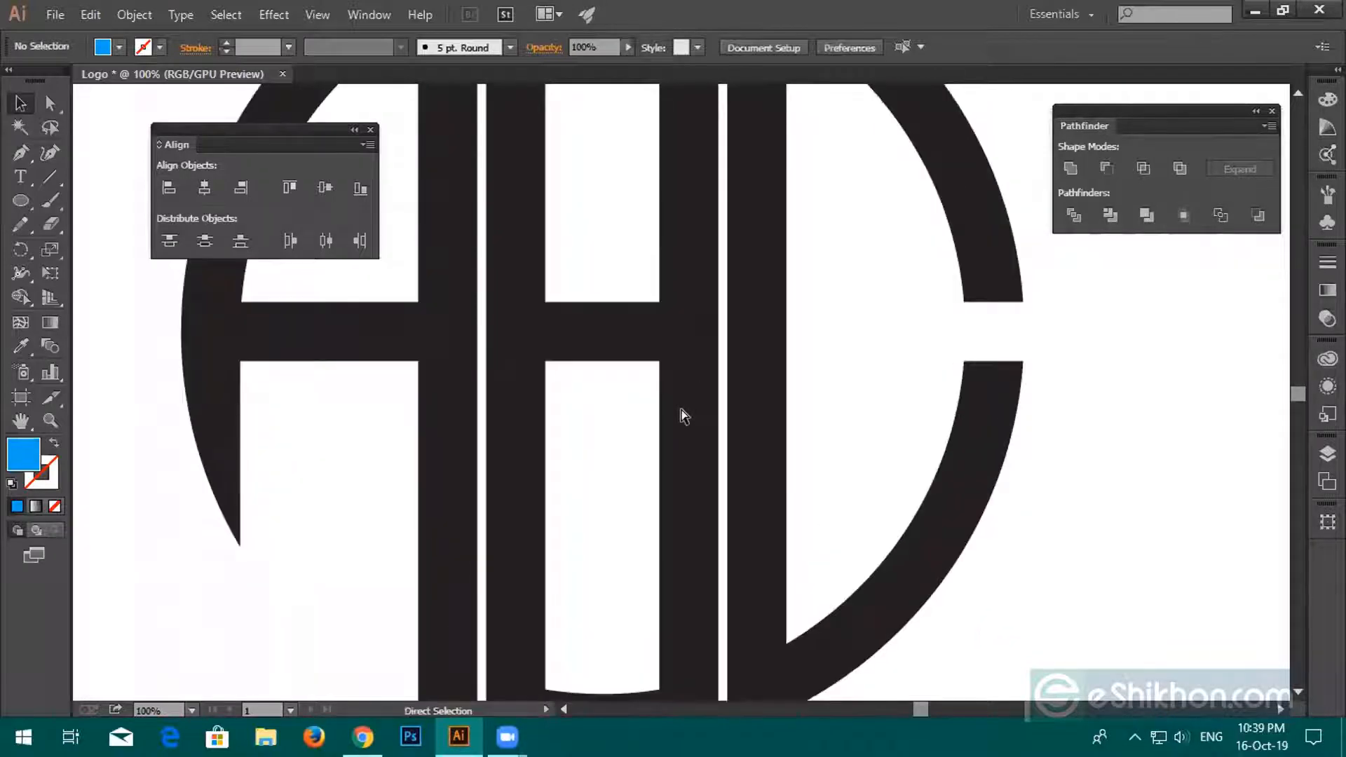
# Undo the leftover-path changes and the letter merges, back to separate black pieces with orange ring arcs on the third letter.
pyautogui.hotkey('ctrl', 'a')
pyautogui.hotkey('ctrl', 'z')
pyautogui.hotkey('ctrl', 'z')
pyautogui.hotkey('ctrl', 'z')
pyautogui.hotkey('ctrl', 'z')
pyautogui.hotkey('ctrl', 'z')
pyautogui.hotkey('ctrl', 'z')
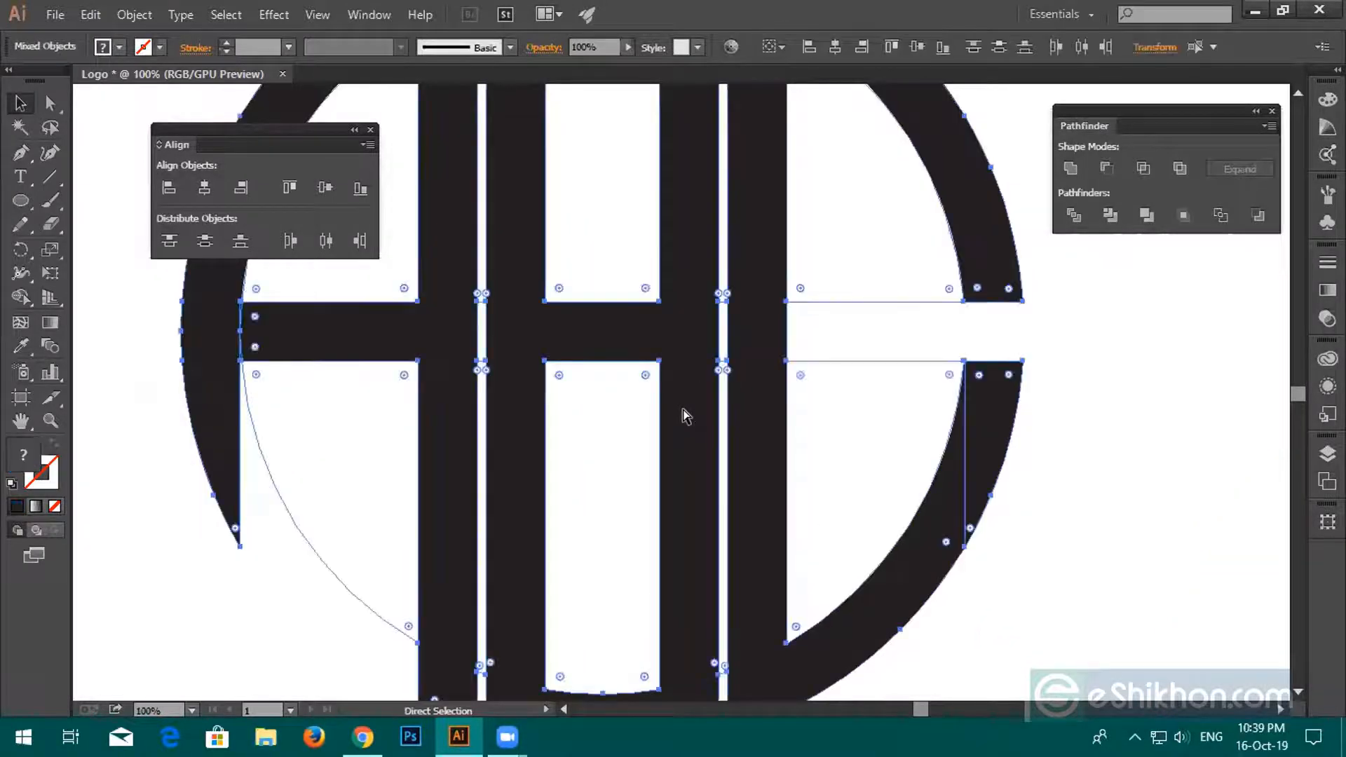
pyautogui.hotkey('ctrl', 'z')
pyautogui.hotkey('ctrl', 'z')
pyautogui.hotkey('ctrl', 'z')
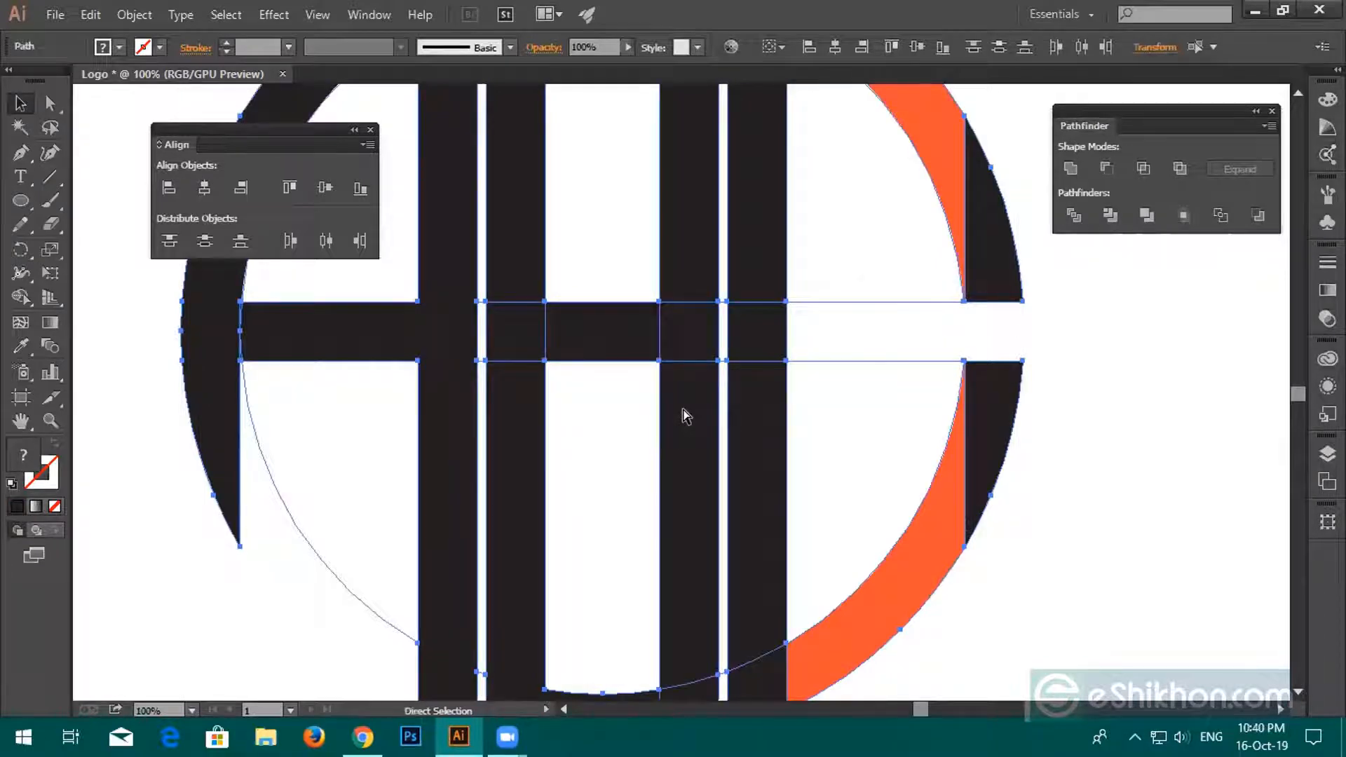
# Select the small black square where the middle letter's crossbar meets its right stem.
pyautogui.scroll(3, 743, 411)
pyautogui.press('v')
pyautogui.click(630, 331)
pyautogui.click(701, 449)
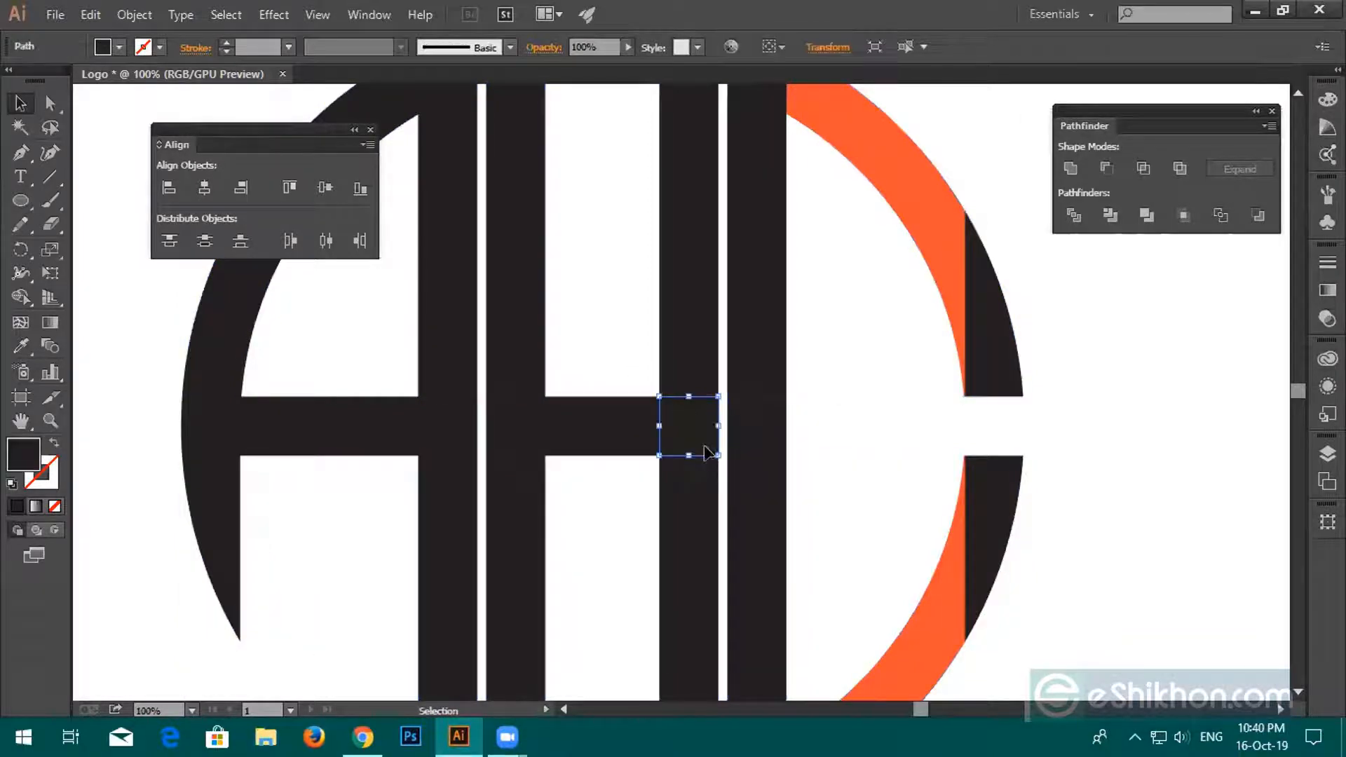
pyautogui.scroll(2, 663, 484)
pyautogui.scroll(-5, 663, 478)
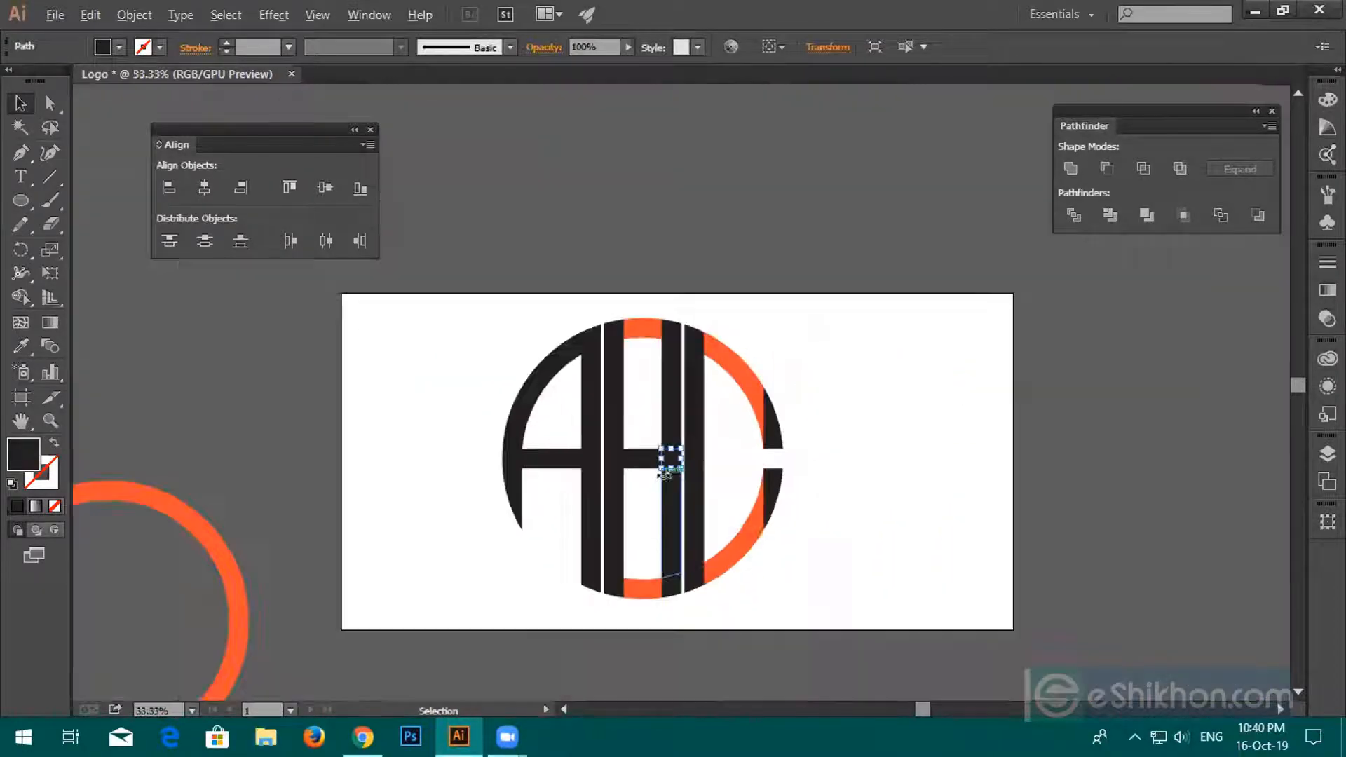
pyautogui.moveTo(723, 507); pyautogui.dragTo(731, 380)
pyautogui.scroll(5, 642, 369)
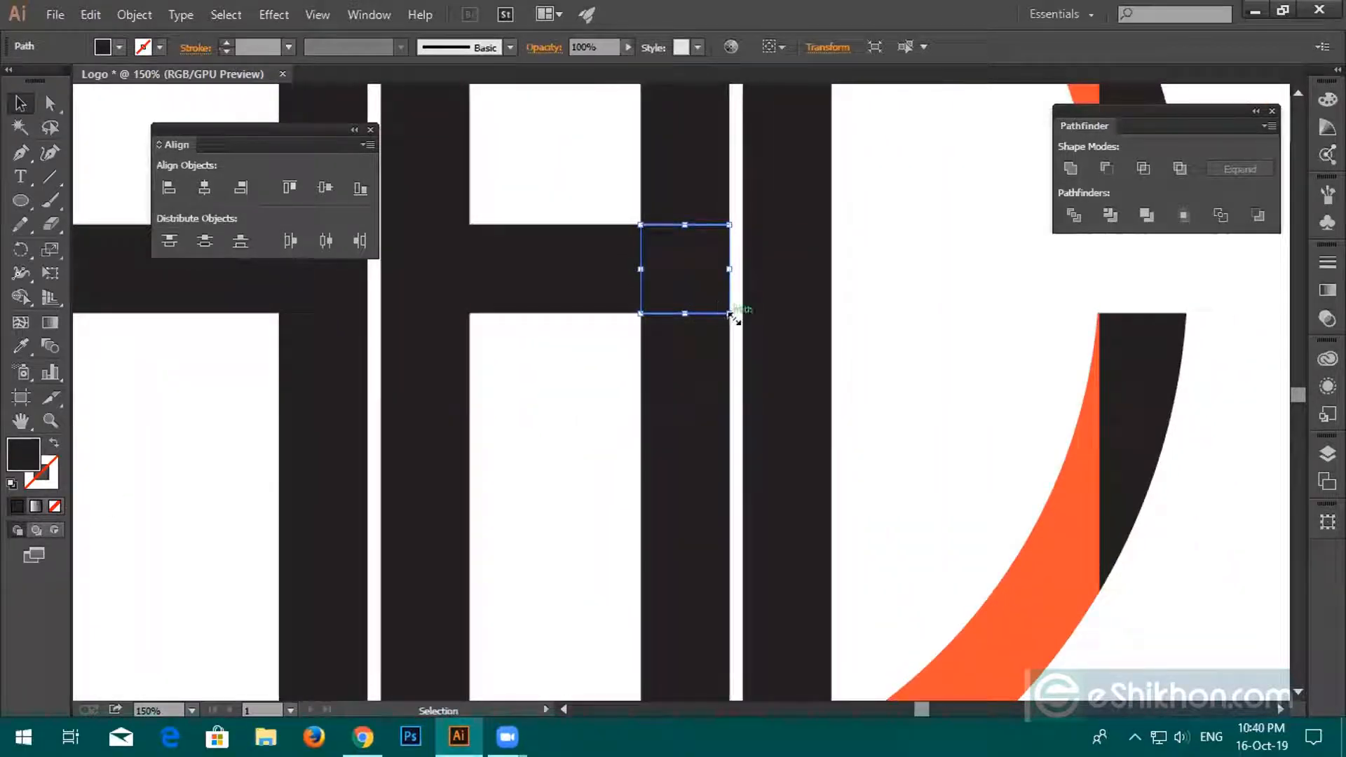
pyautogui.scroll(2, 726, 319)
pyautogui.scroll(1, 709, 354)
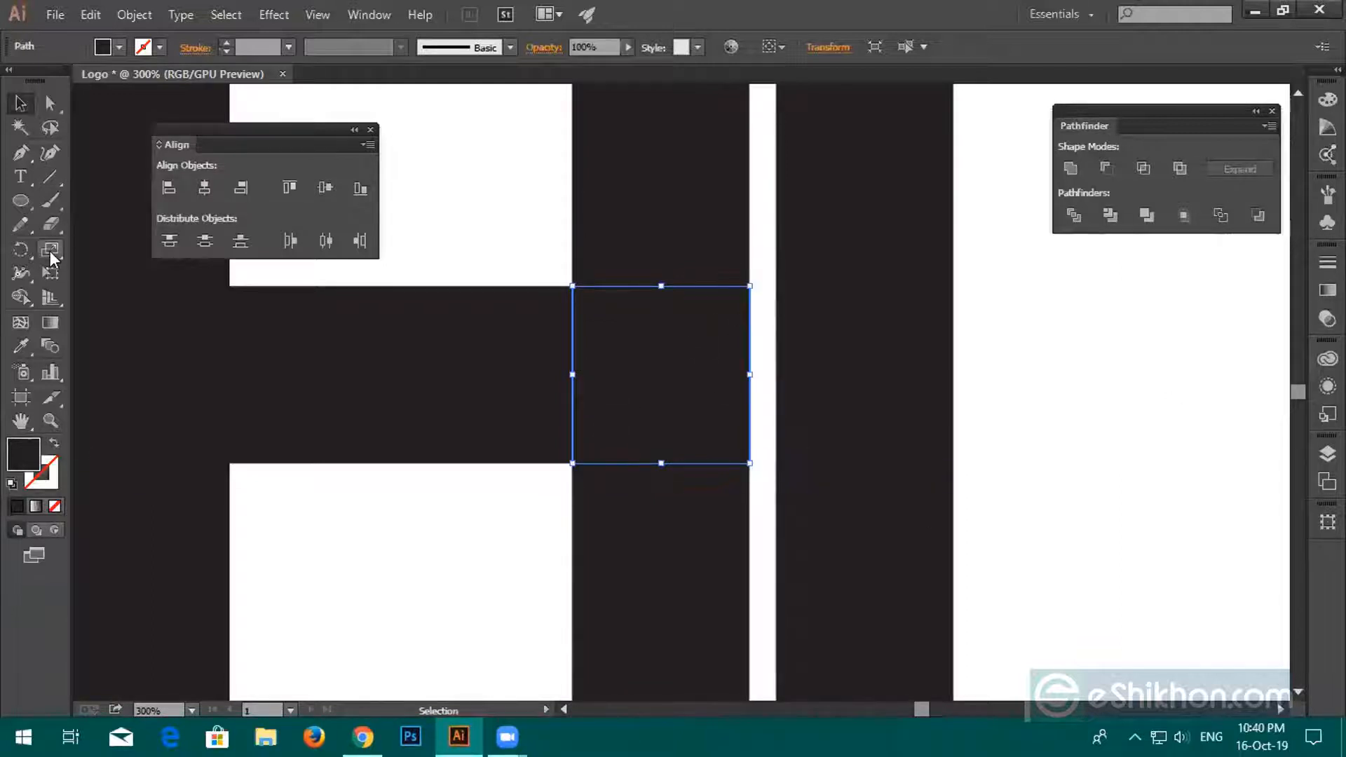
pyautogui.click(22, 202)
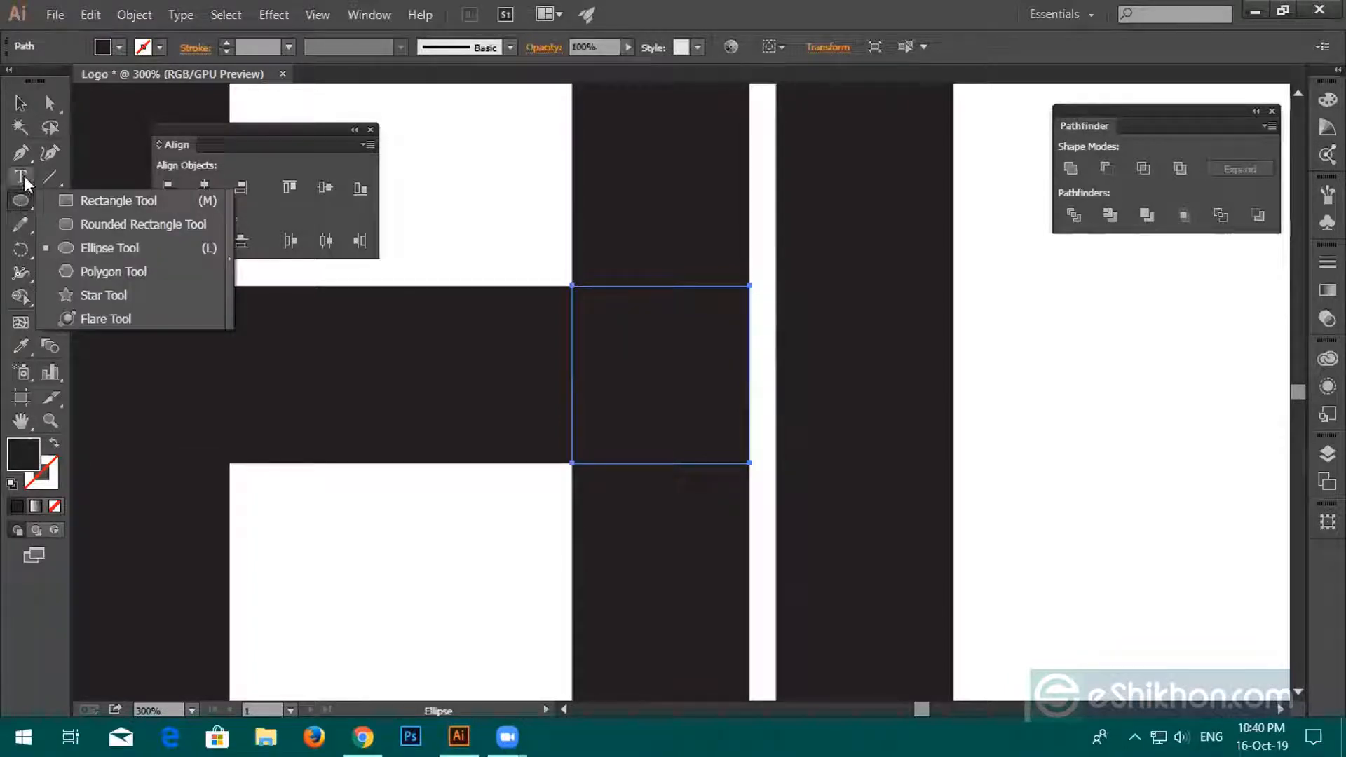
pyautogui.click(110, 117)
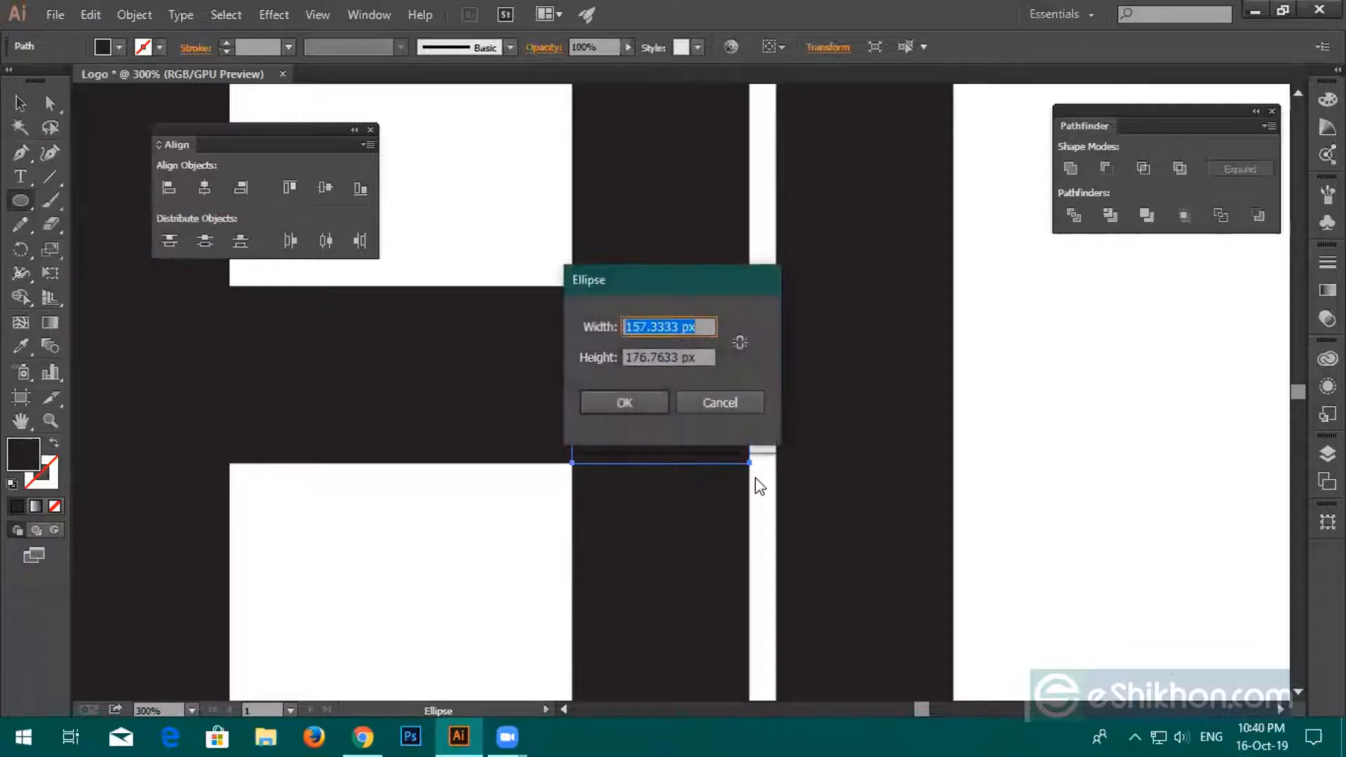
pyautogui.click(717, 400)
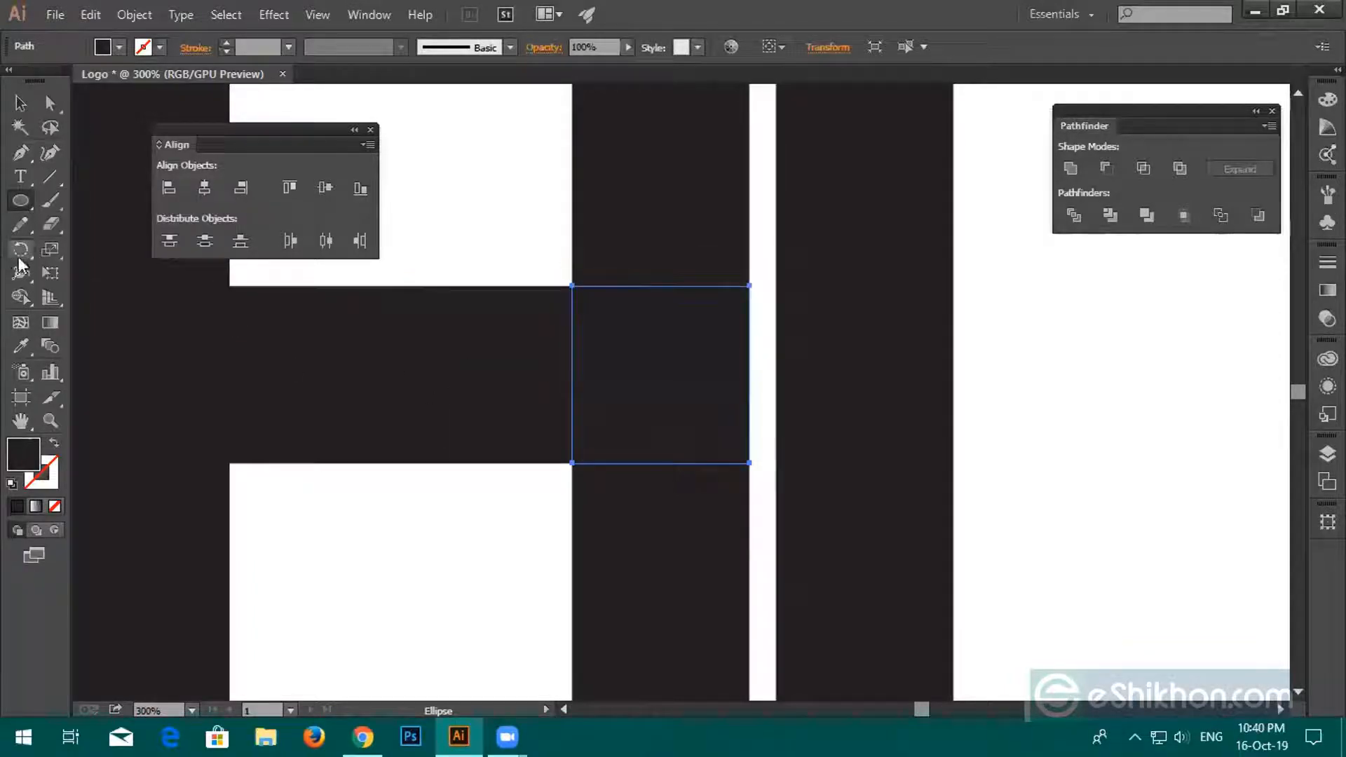
pyautogui.click(19, 155)
pyautogui.click(18, 154)
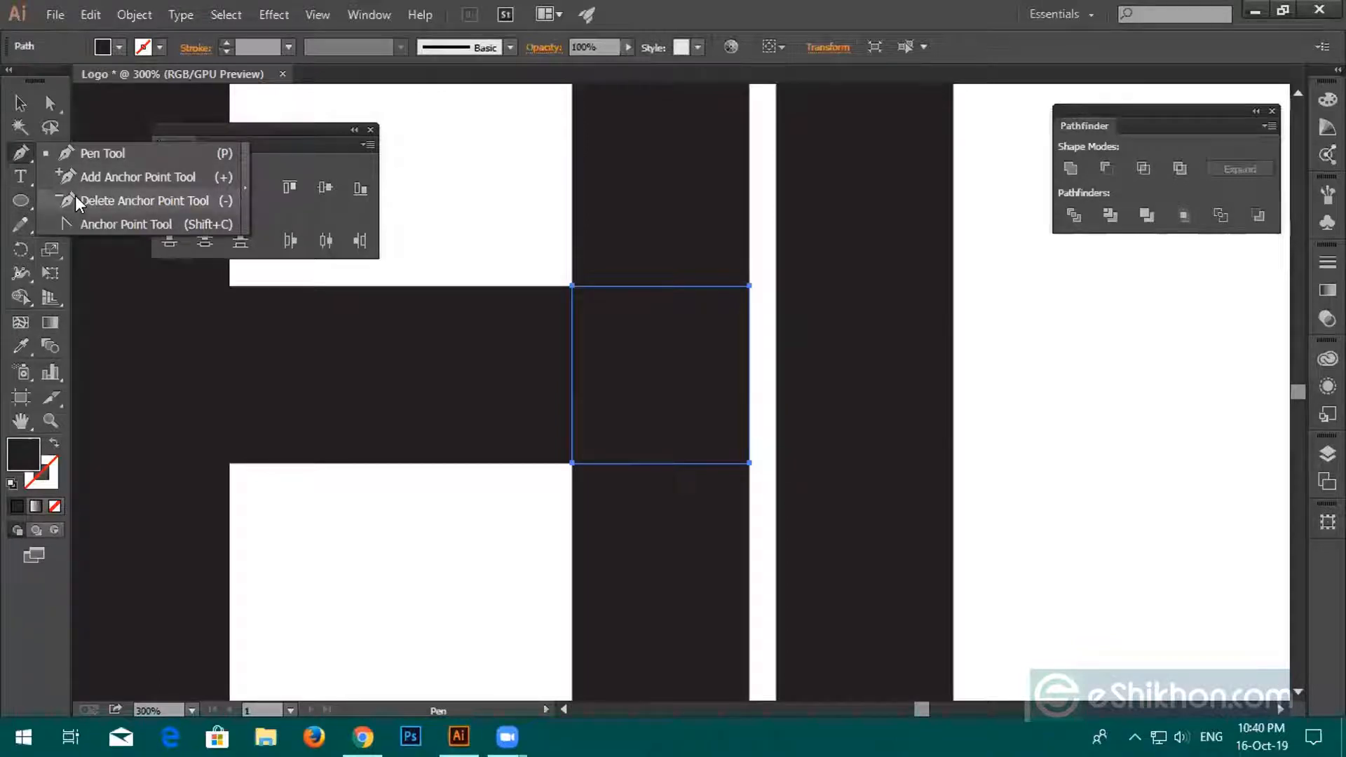
pyautogui.click(98, 178)
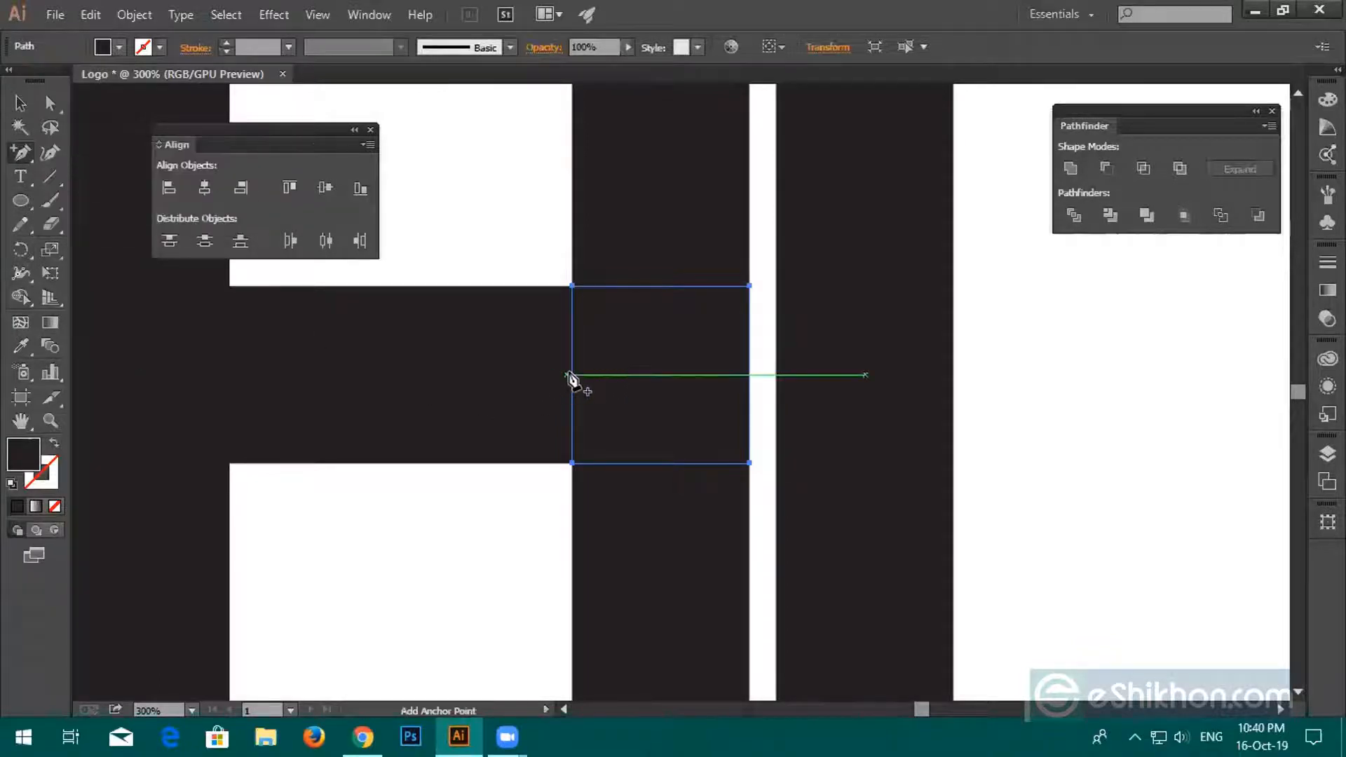
pyautogui.press('v')
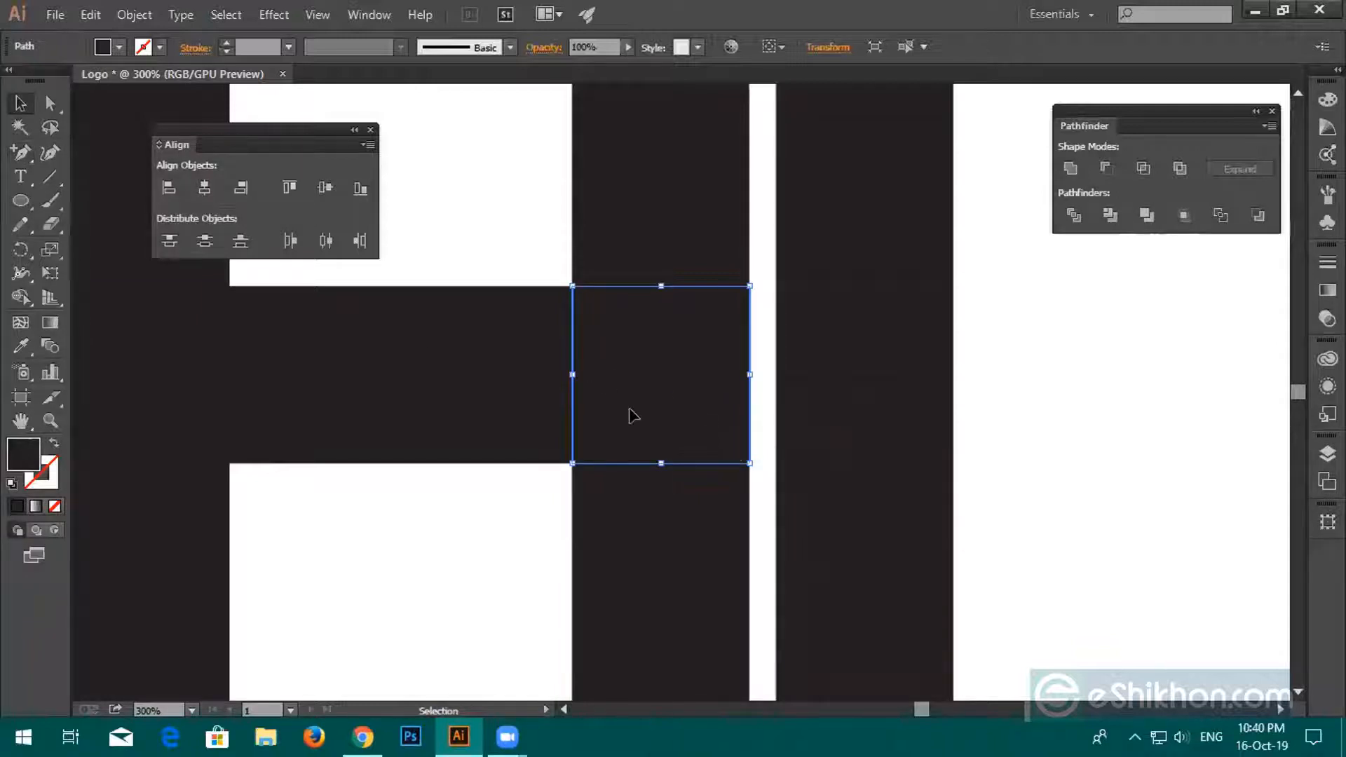
# Show the rulers and place a horizontal guide through the vertical middle of the selected square.
pyautogui.press('a')
pyautogui.hotkey('ctrl', 'r')
pyautogui.press('v')
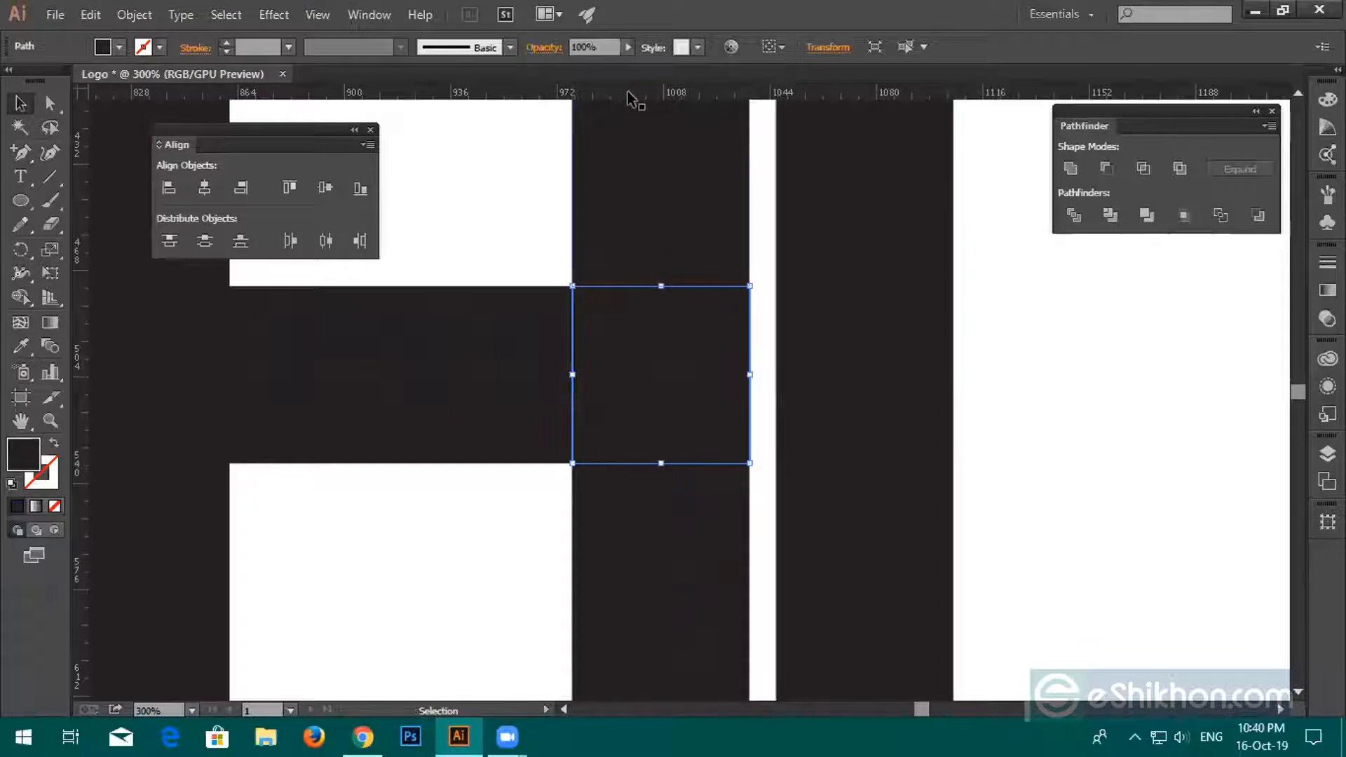
pyautogui.moveTo(633, 98); pyautogui.dragTo(633, 372)
pyautogui.click(633, 372)
pyautogui.click(633, 382)
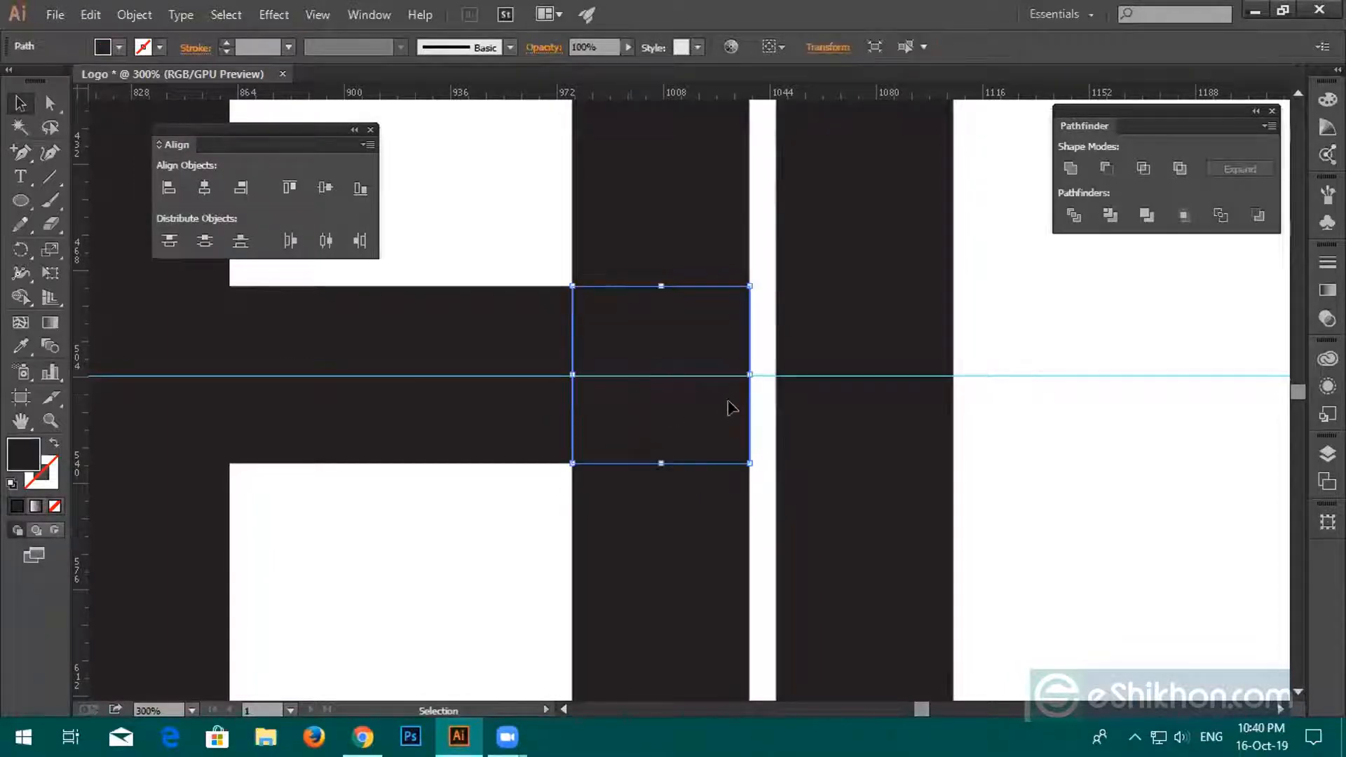
# Deselect the guide and fill the square at the middle letter's crossbar junction with dark blue.
pyautogui.scroll(2, 677, 421)
pyautogui.scroll(-2, 716, 404)
pyautogui.moveTo(1051, 301); pyautogui.dragTo(1089, 411)
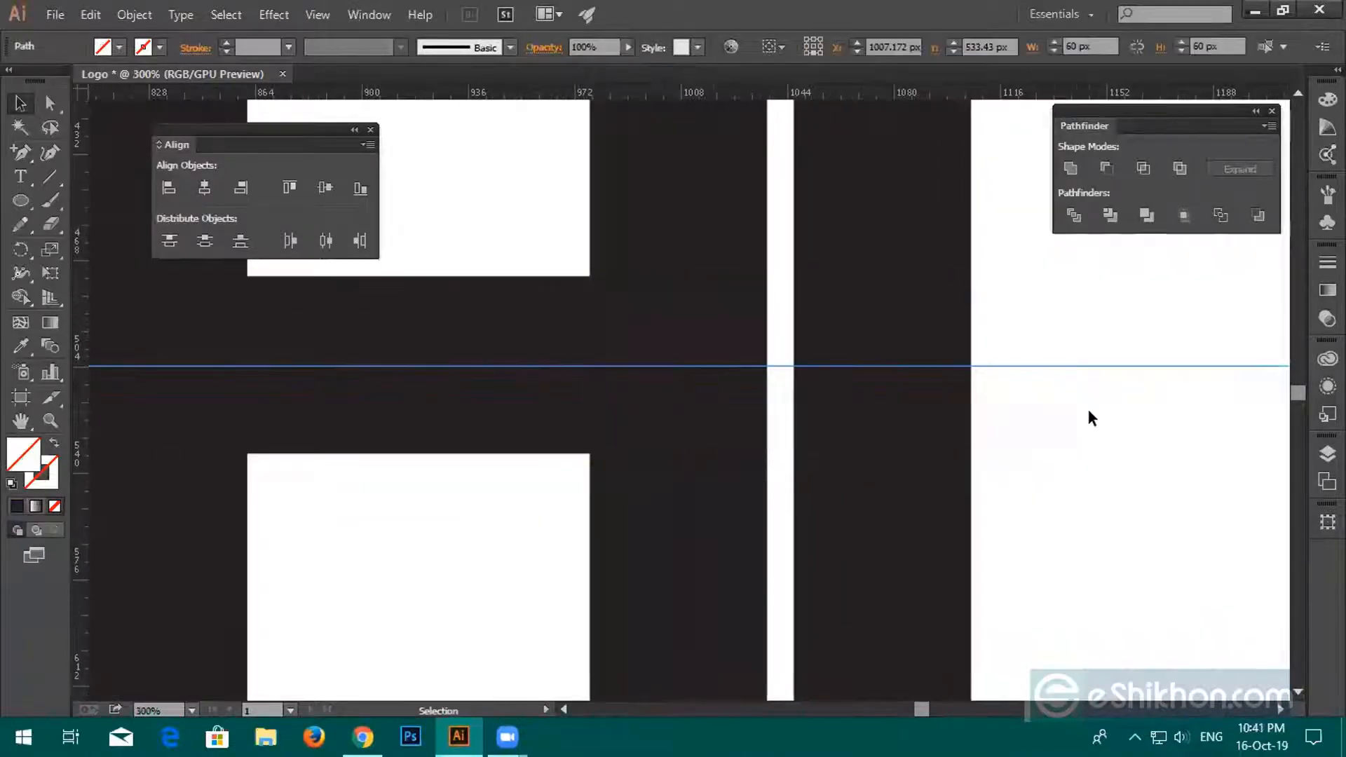
pyautogui.press('a')
pyautogui.click(1090, 413)
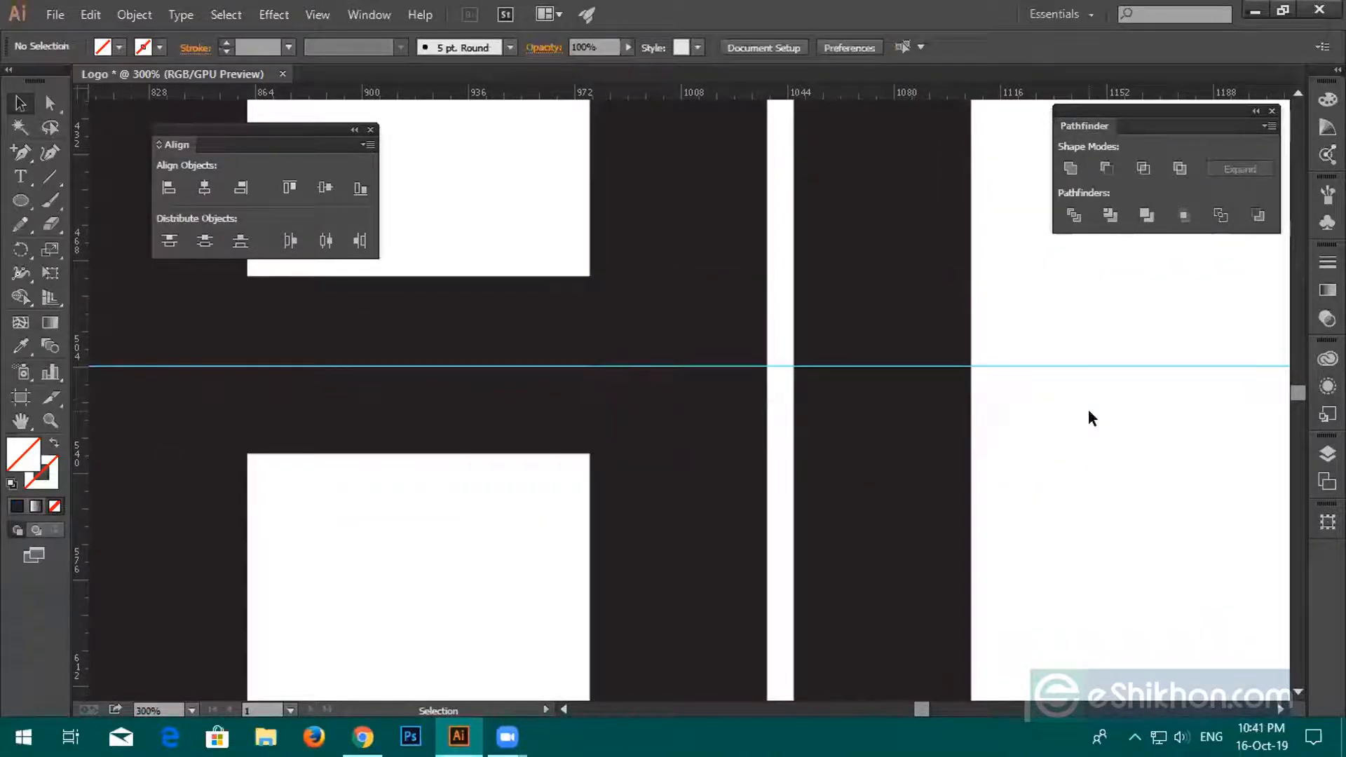
pyautogui.click(649, 415)
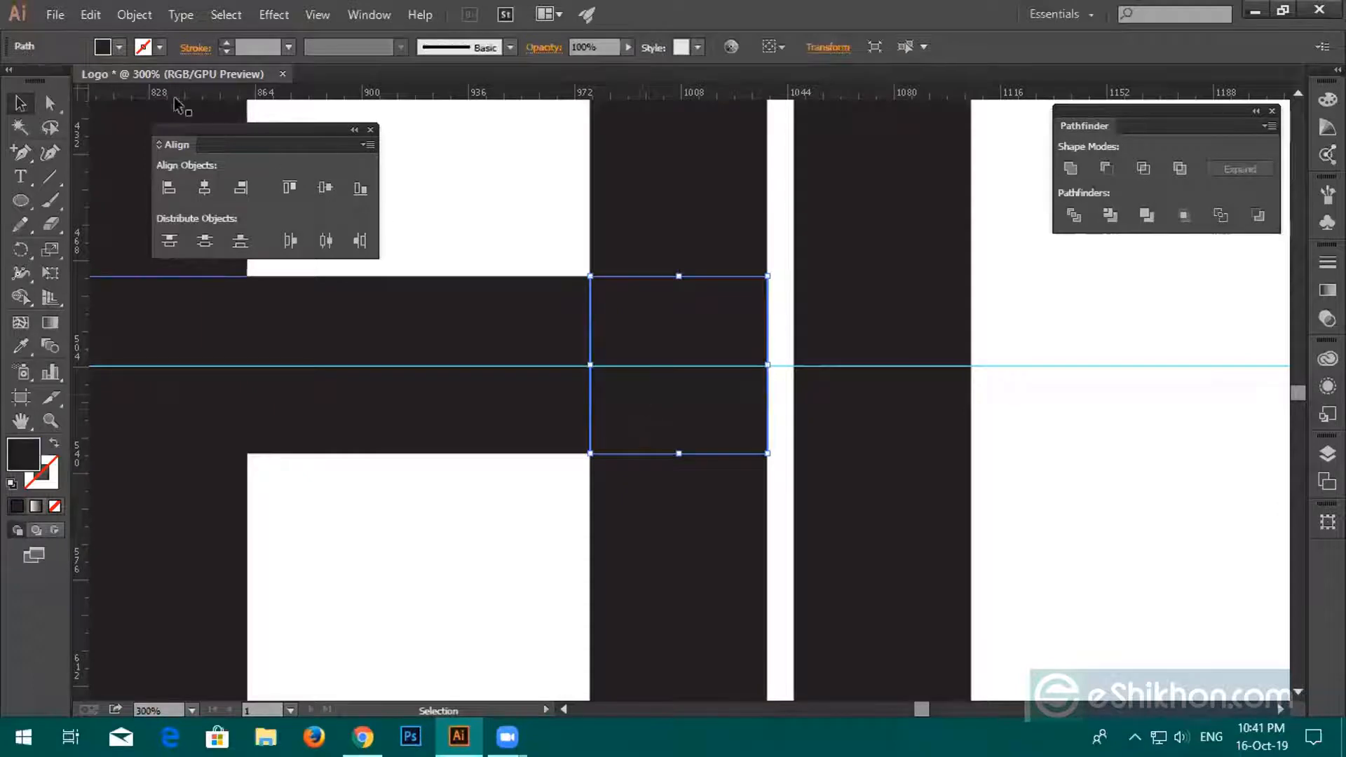
pyautogui.click(119, 48)
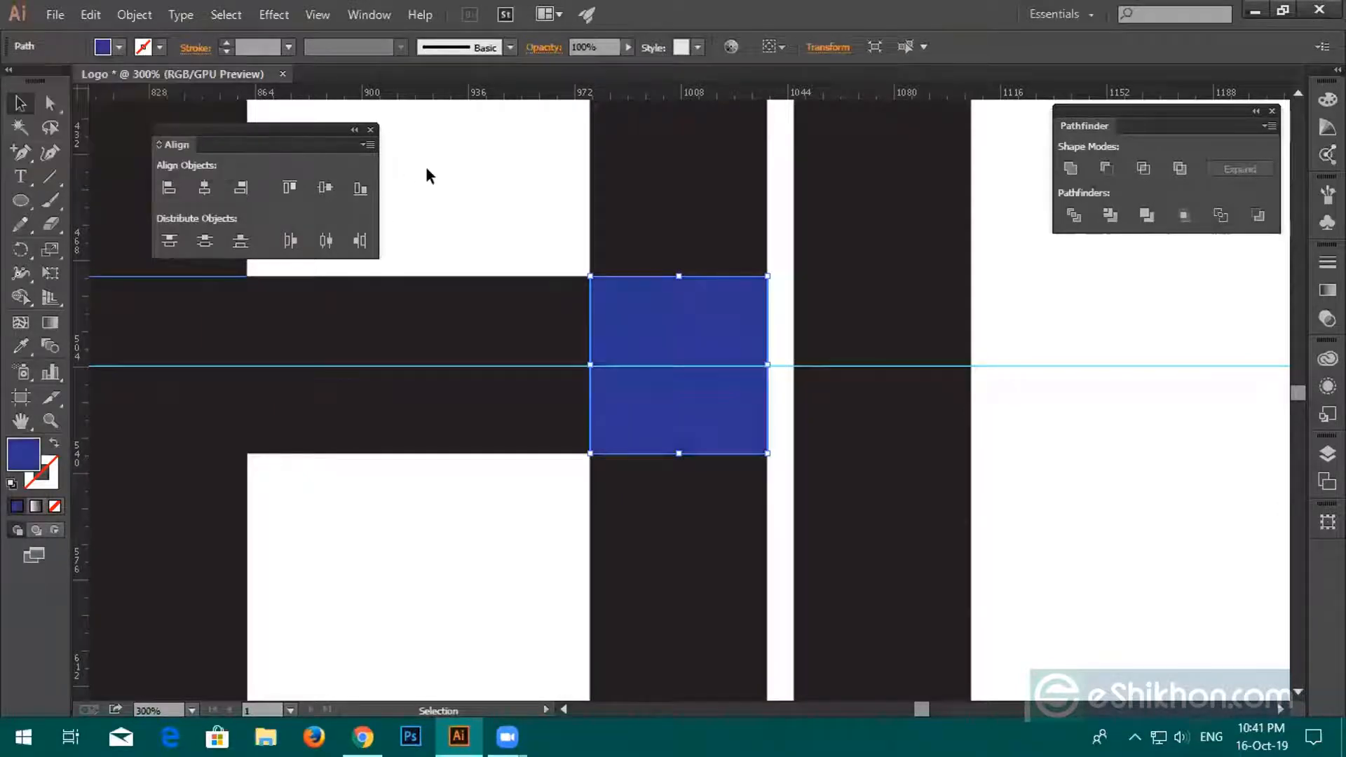
pyautogui.click(555, 245)
pyautogui.click(638, 372)
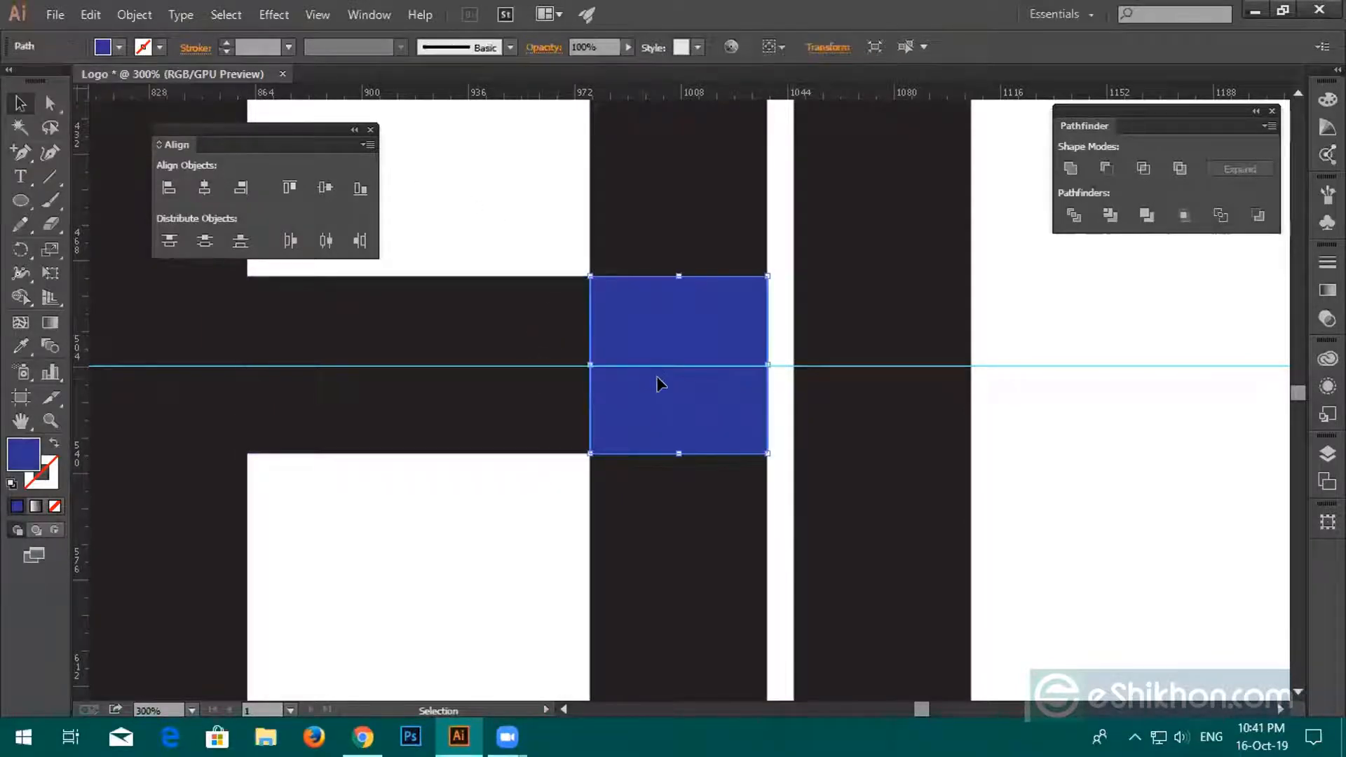
# Add an anchor point on the blue square's right edge where the guide crosses it, and keep the square selected.
pyautogui.click(15, 154)
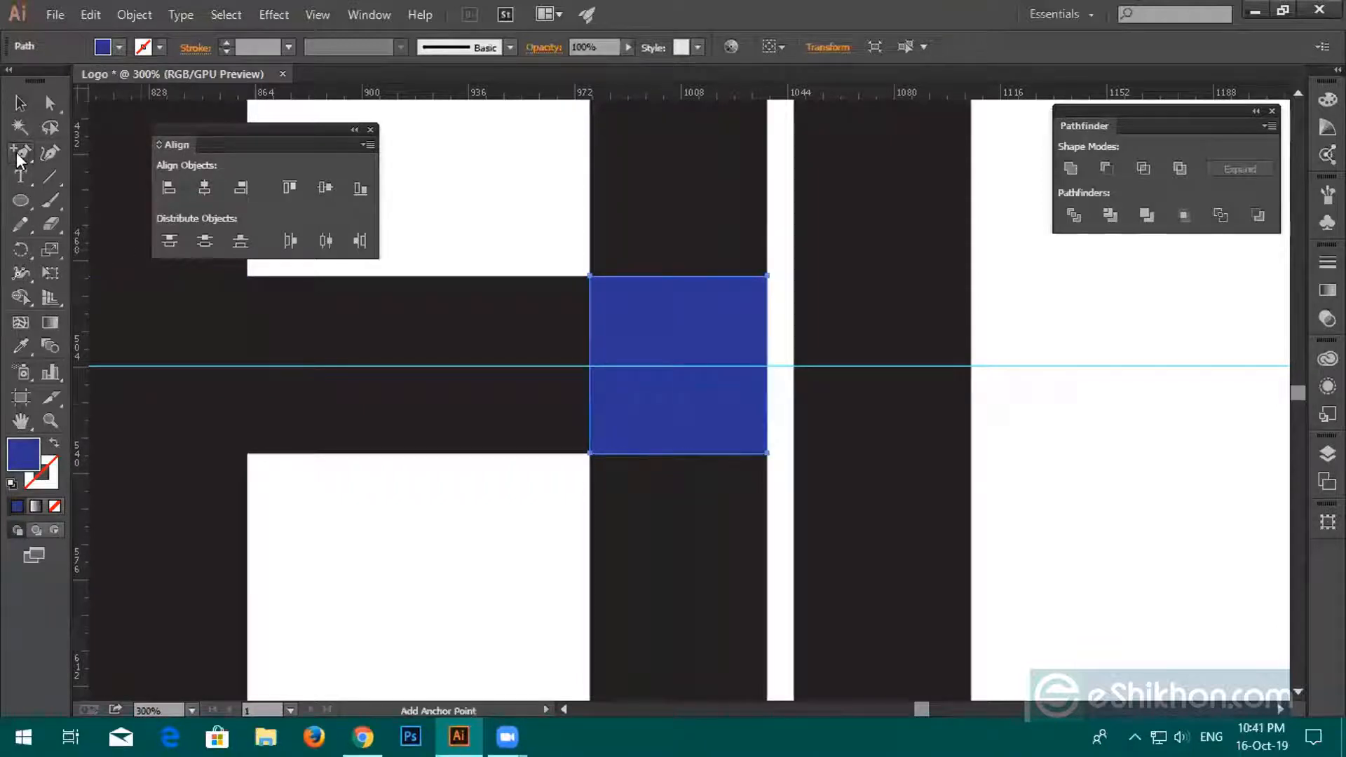
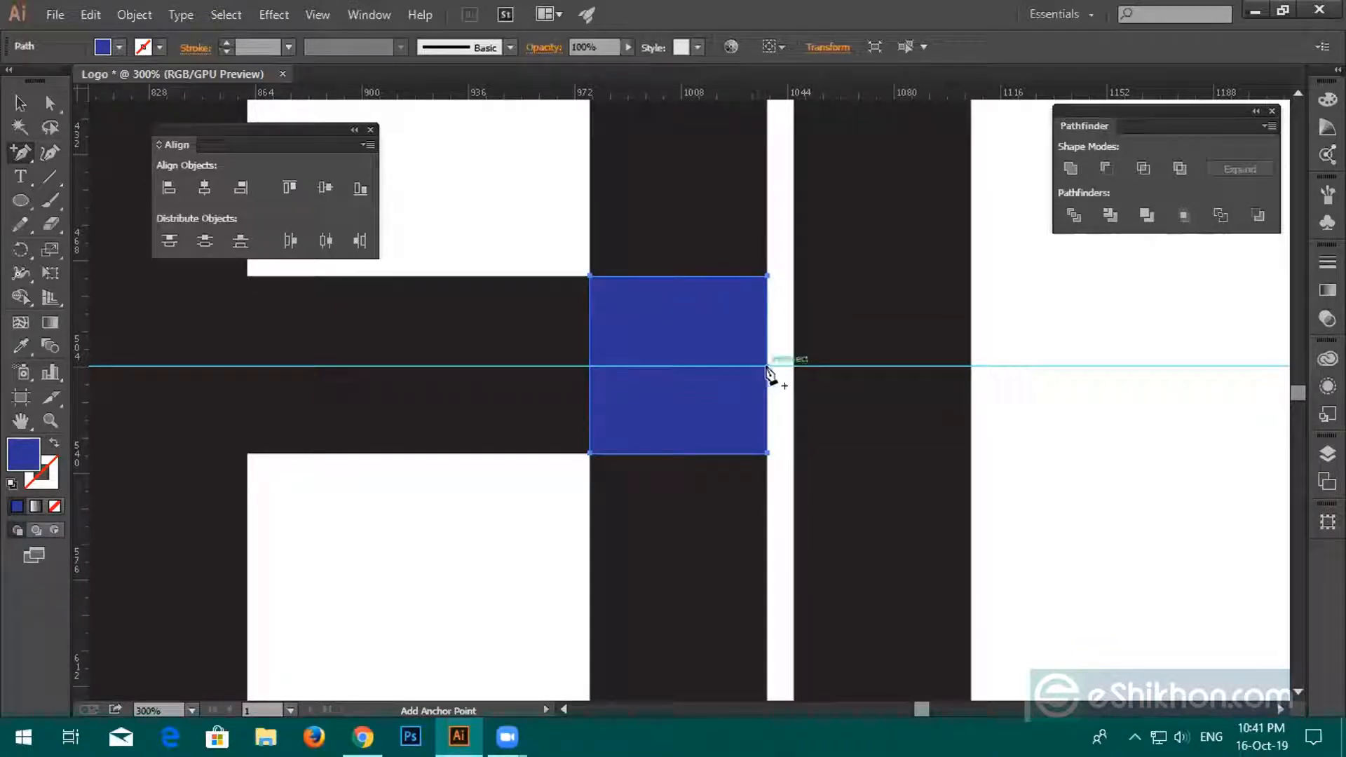
pyautogui.click(767, 366)
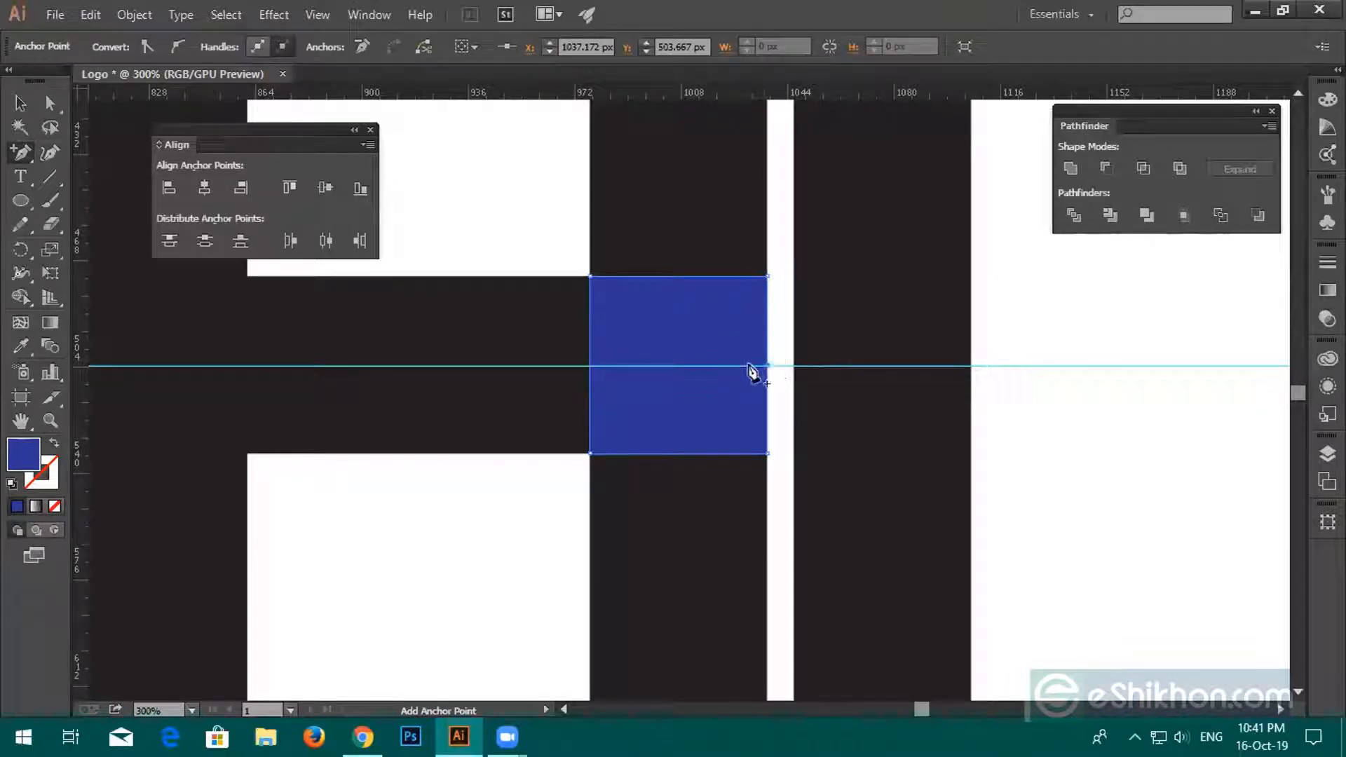
pyautogui.click(19, 104)
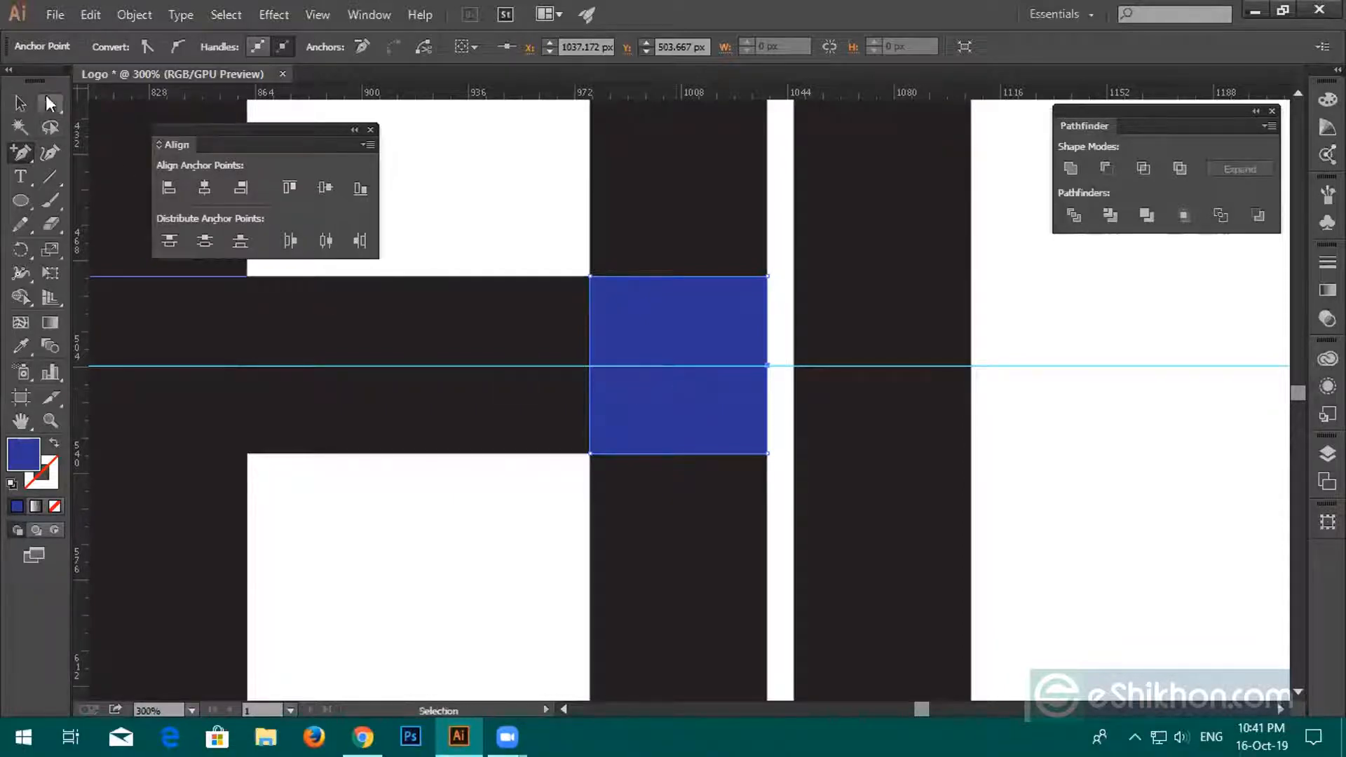
pyautogui.click(710, 412)
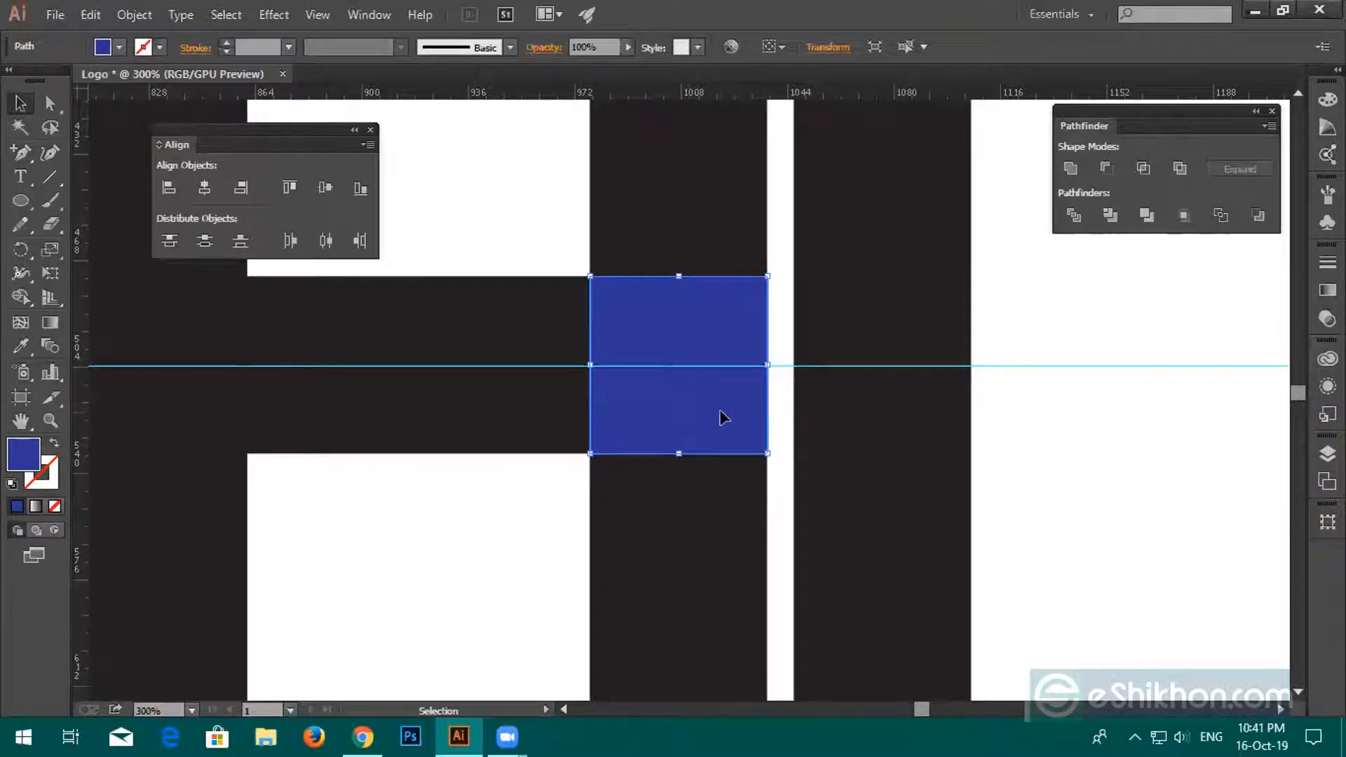
pyautogui.press('a')
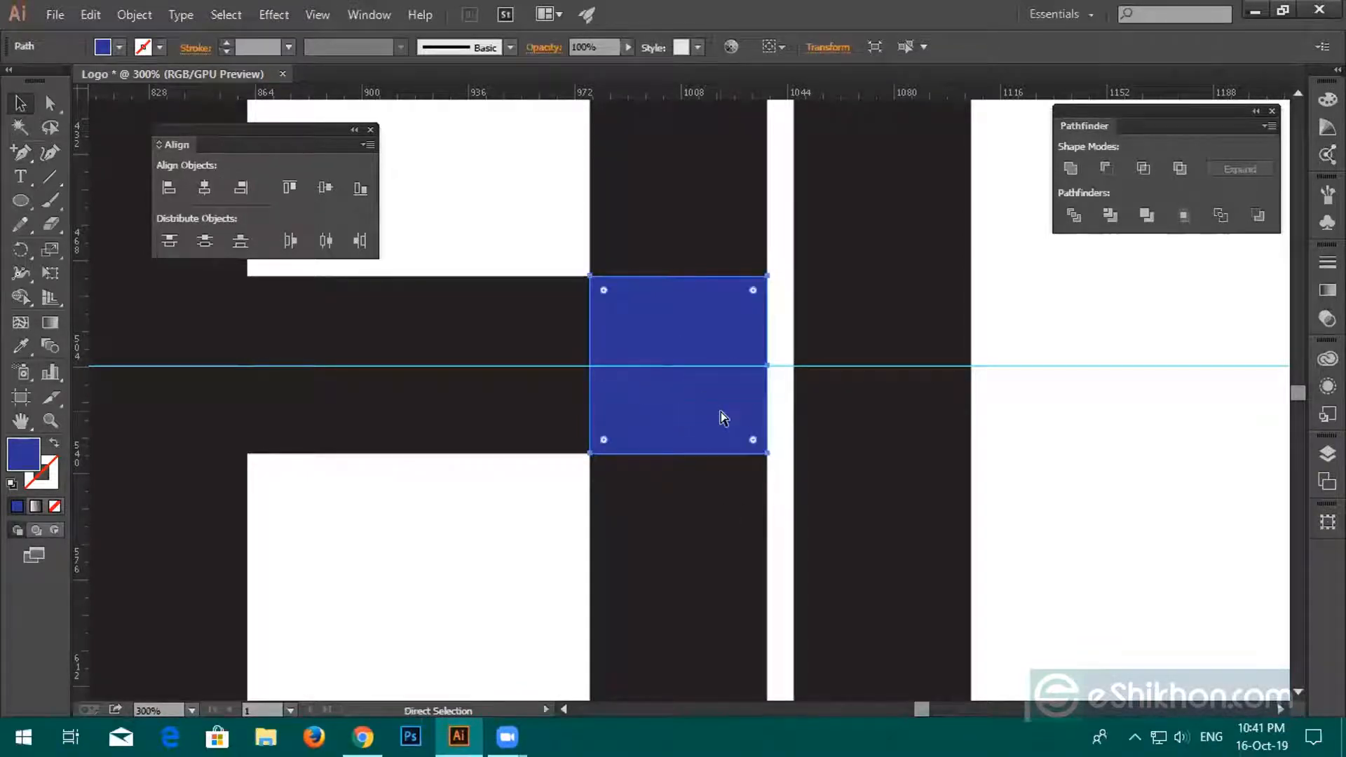
pyautogui.press('v')
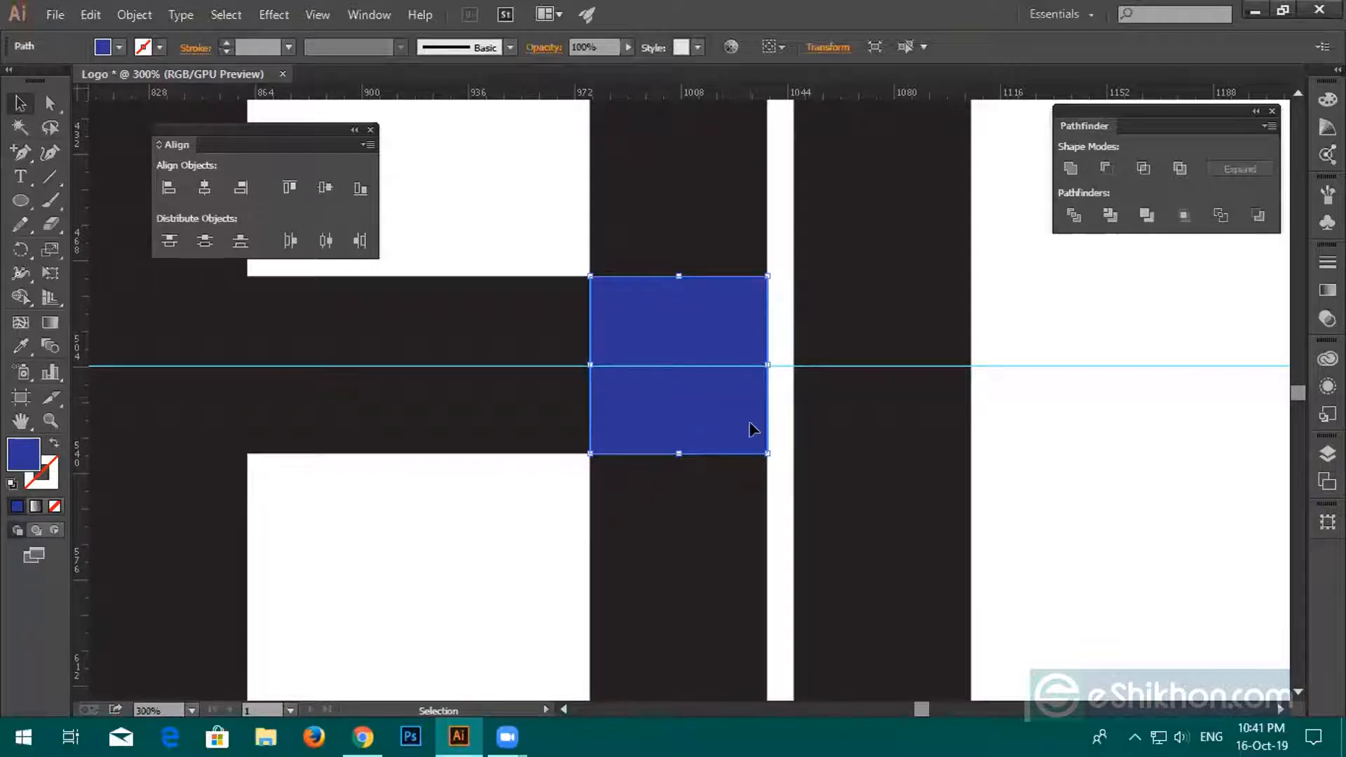
# Delete the two right corner anchor points of the selected blue square to turn it into a right-pointing triangle.
pyautogui.scroll(1, 750, 429)
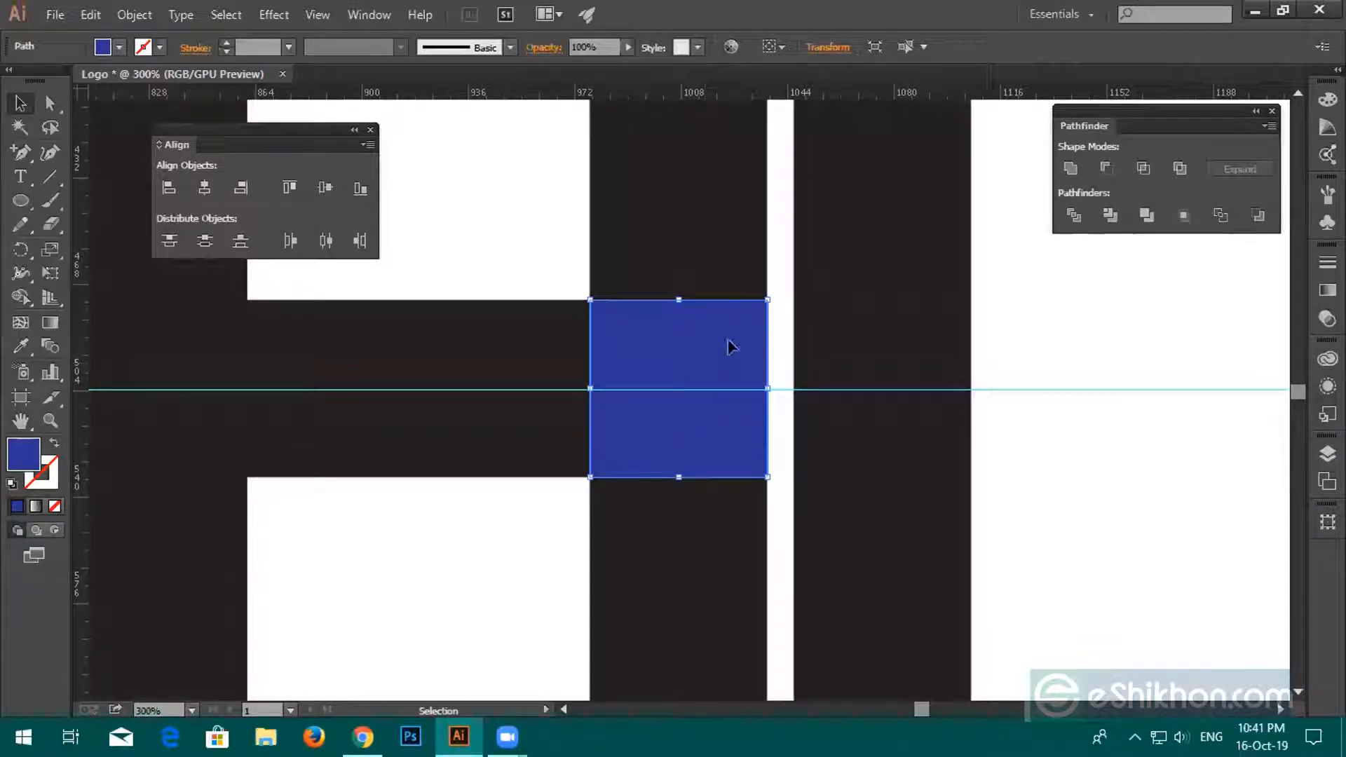
pyautogui.click(20, 154)
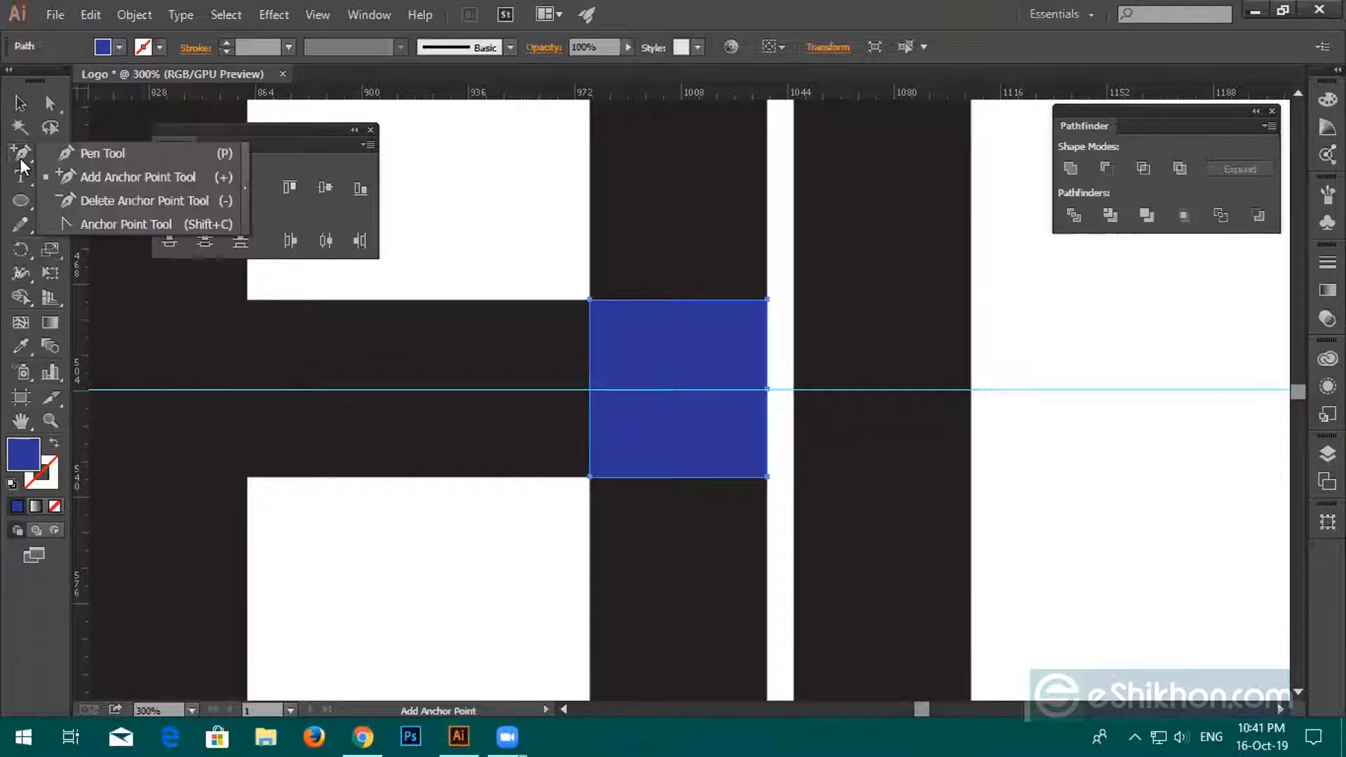
pyautogui.click(81, 200)
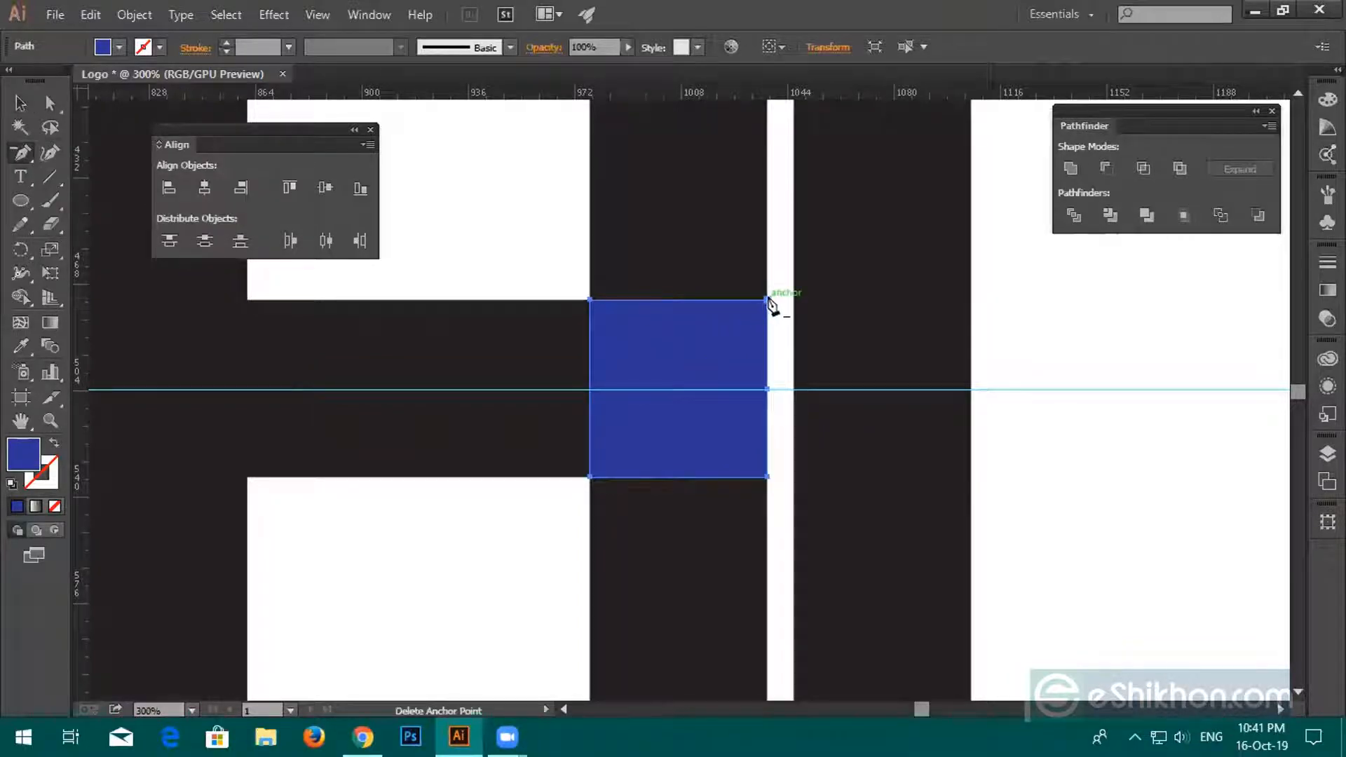
pyautogui.click(768, 301)
pyautogui.click(768, 478)
pyautogui.click(21, 103)
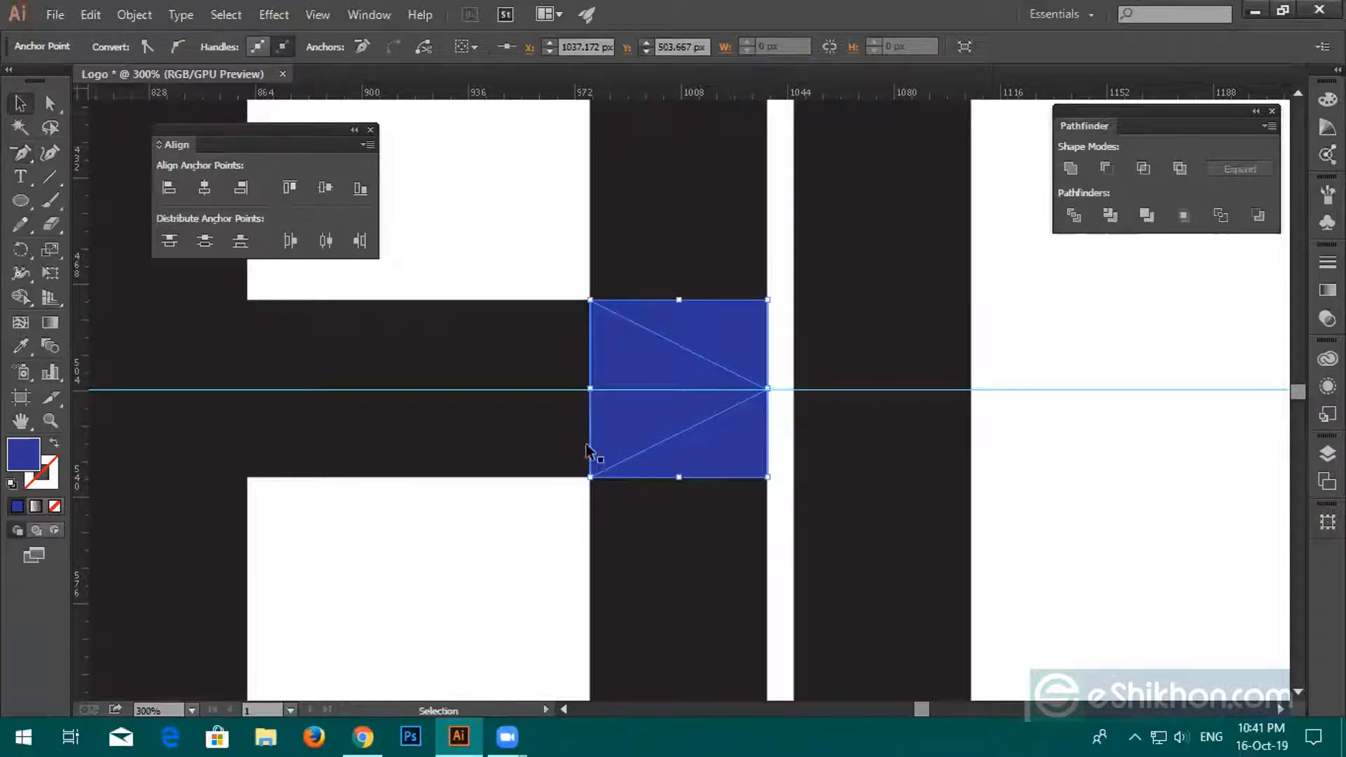
# Divide the blue square along the right-pointing triangle's edges, ungroup the result, and select the piece outside the triangle.
pyautogui.click(712, 385)
pyautogui.click(1073, 215)
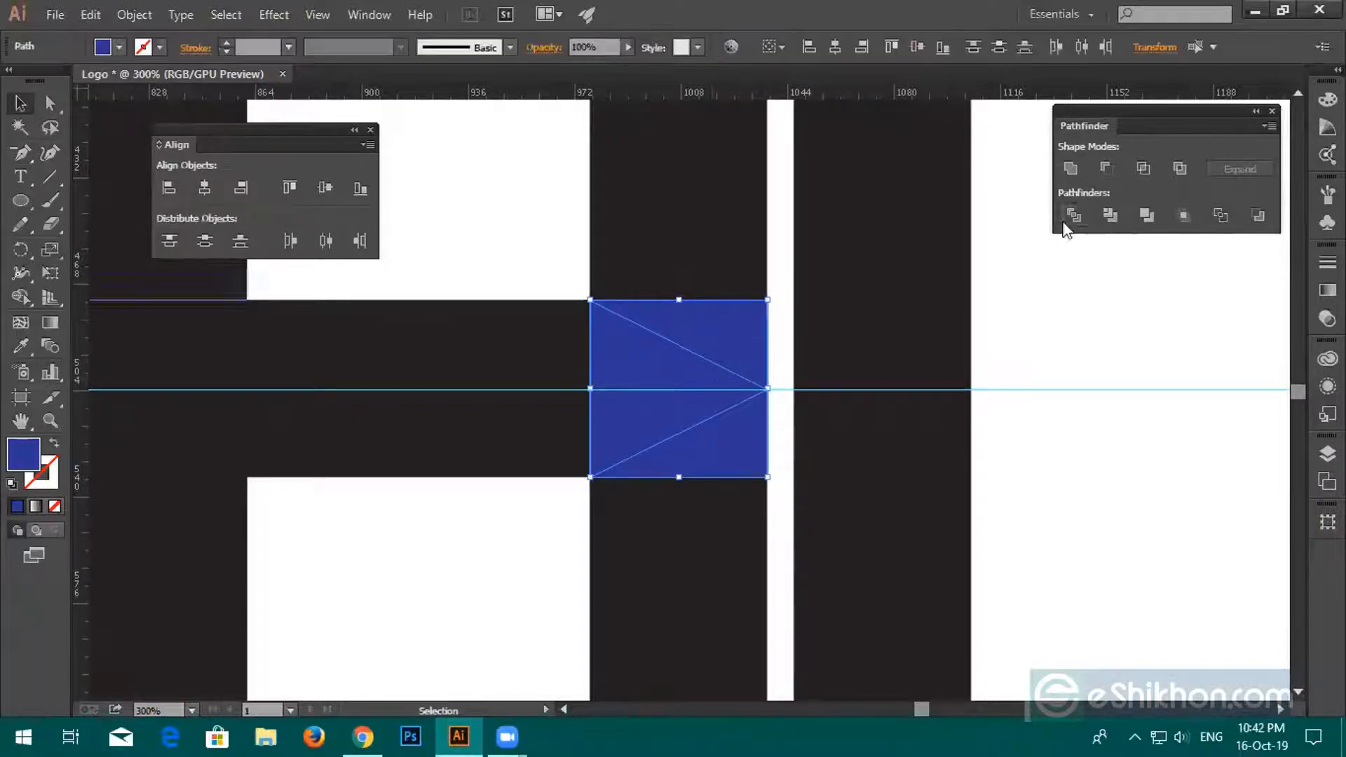
pyautogui.rightClick(735, 366)
pyautogui.click(773, 483)
pyautogui.click(1065, 308)
pyautogui.click(744, 337)
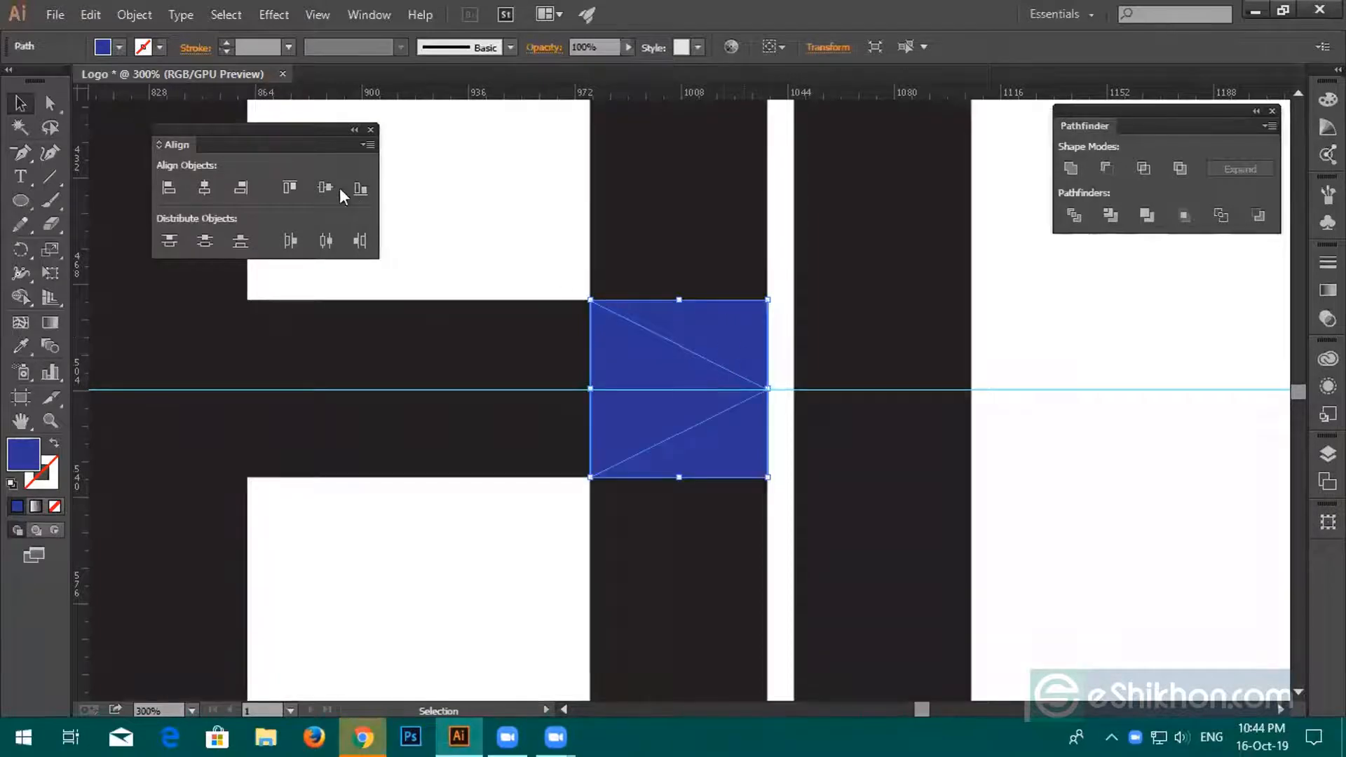
# Close the Align panel and undo the division and the triangle edits back to the plain blue square.
pyautogui.click(371, 130)
pyautogui.hotkey('ctrl', 'g')
pyautogui.hotkey('ctrl', 'z')
pyautogui.hotkey('ctrl', 'z')
pyautogui.hotkey('ctrl', 'z')
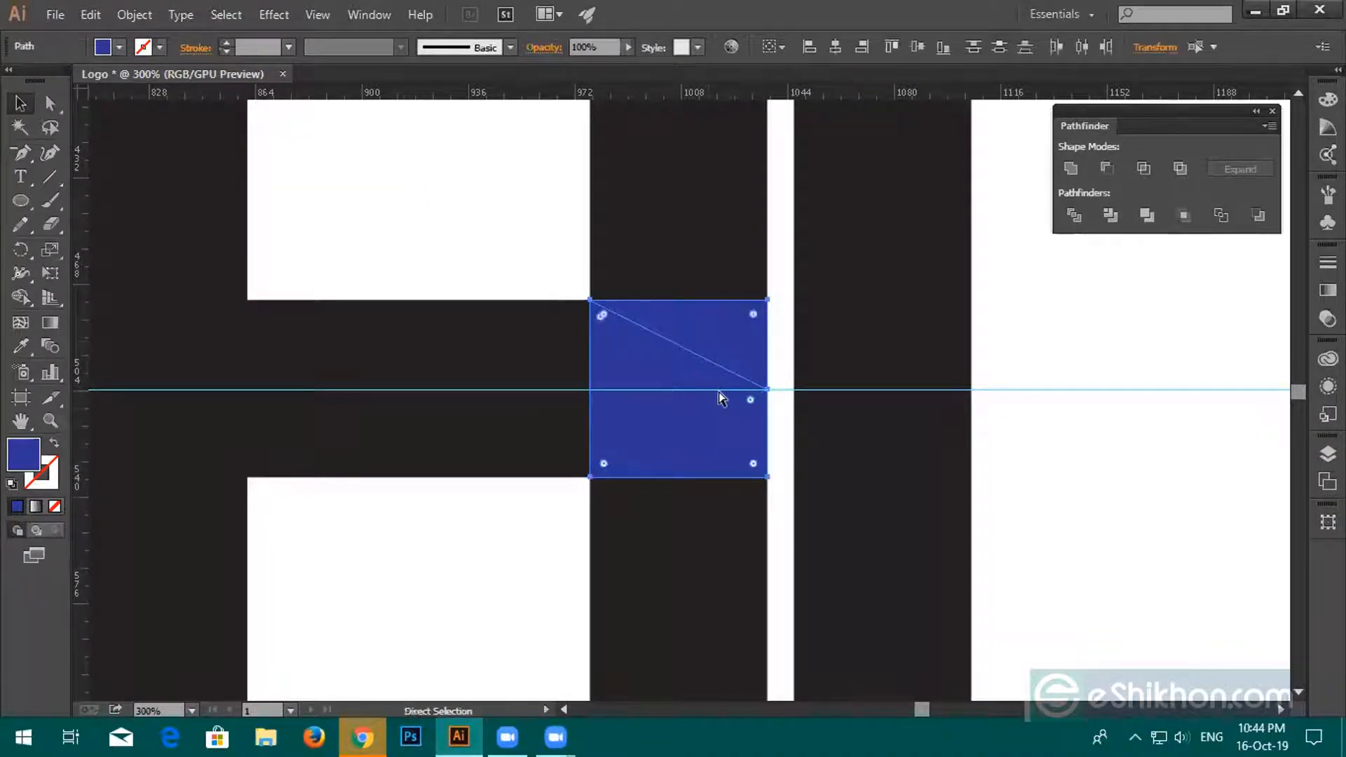
pyautogui.press('v')
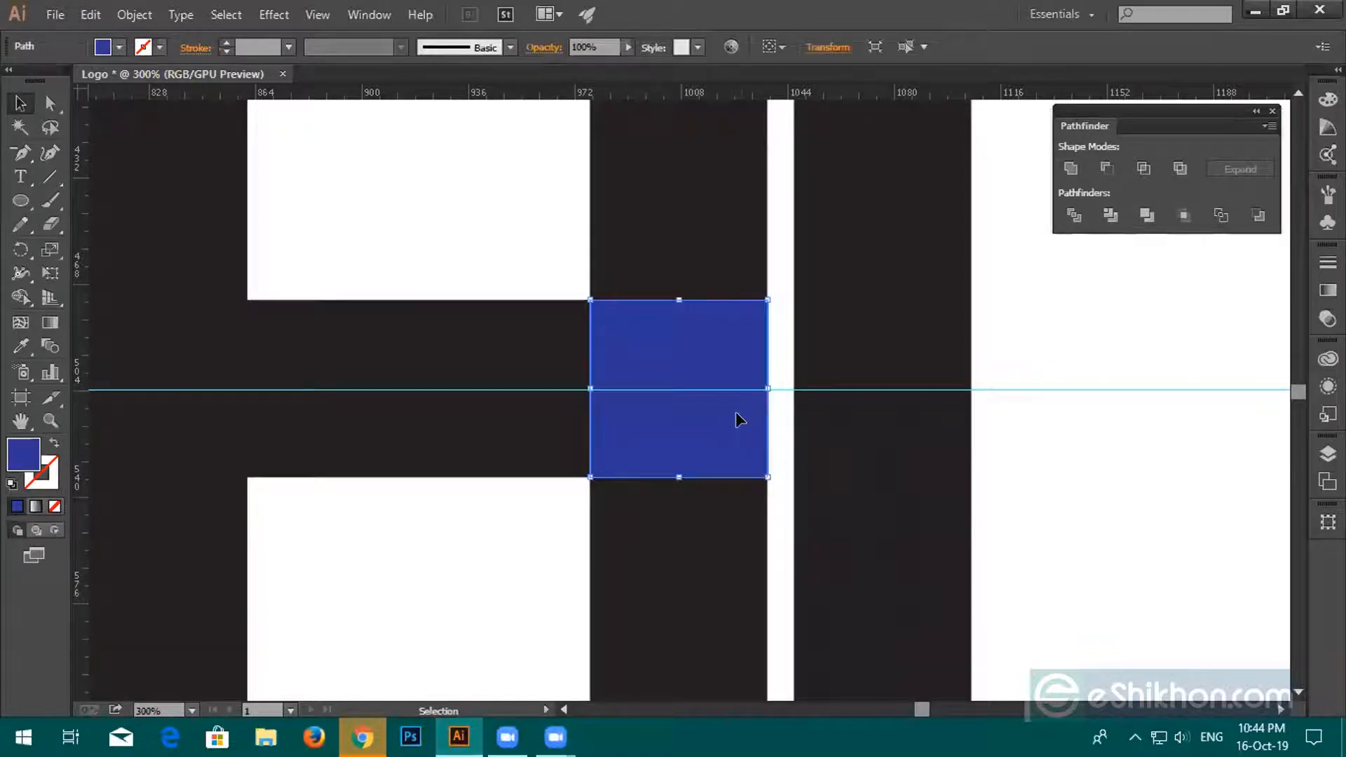
# Try moving the blue square away from the middle letter's crossbar junction, and undo the move.
pyautogui.scroll(1, 725, 420)
pyautogui.moveTo(705, 420); pyautogui.dragTo(751, 353)
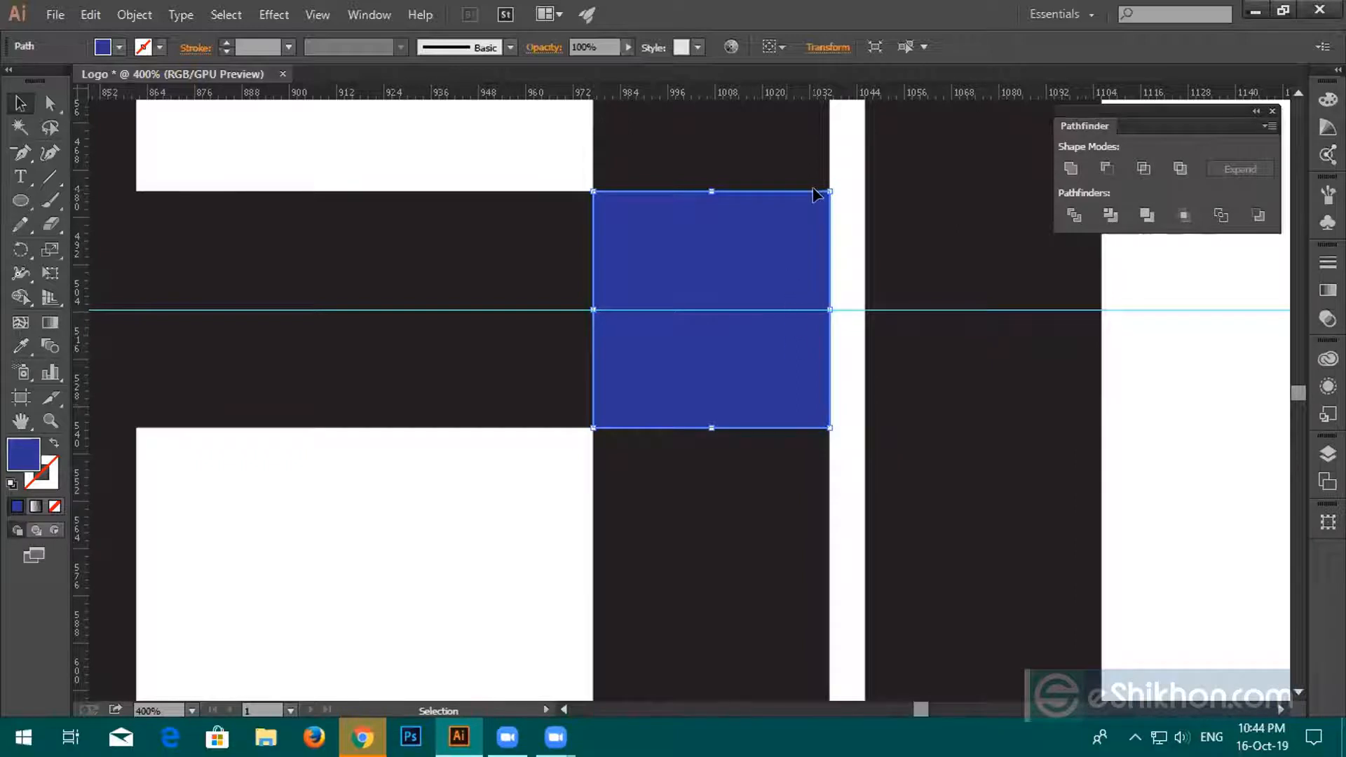
pyautogui.doubleClick(788, 273)
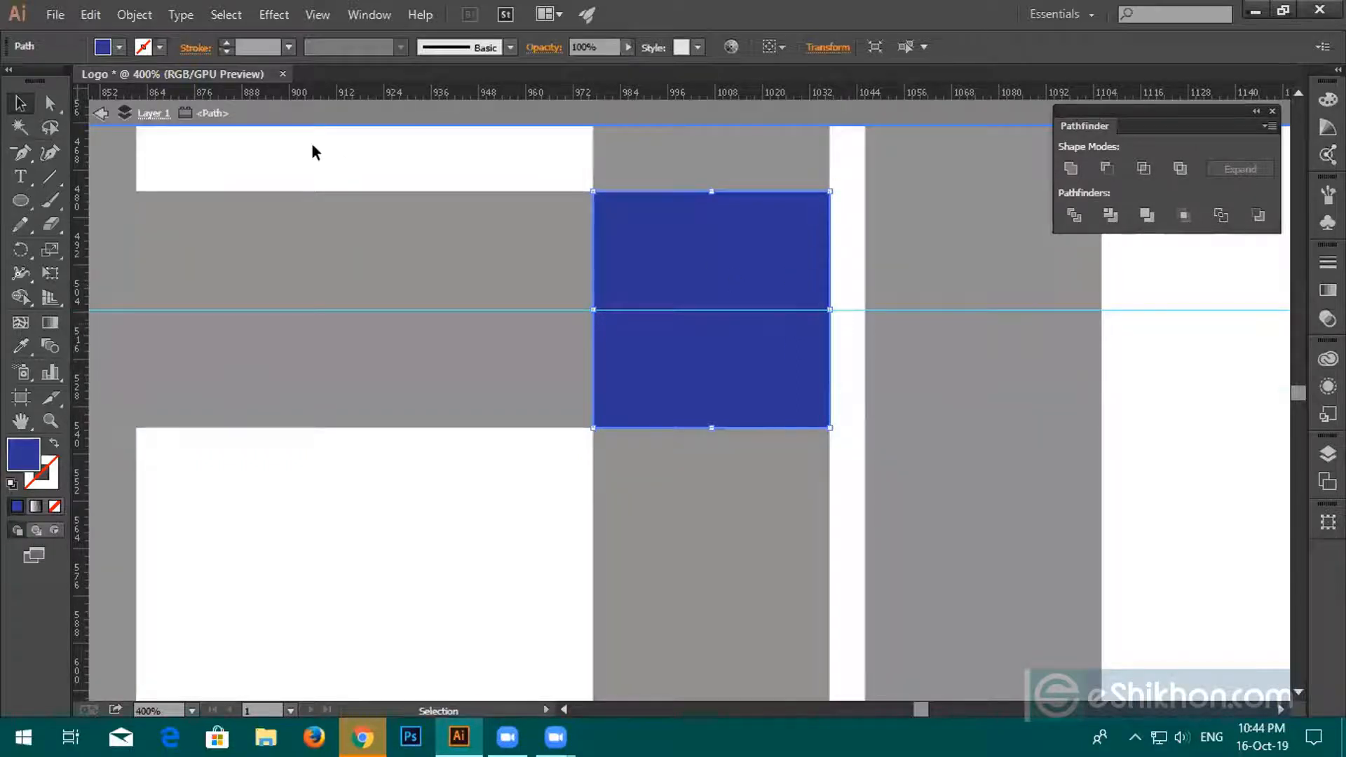
pyautogui.doubleClick(377, 145)
pyautogui.moveTo(735, 277); pyautogui.dragTo(830, 312)
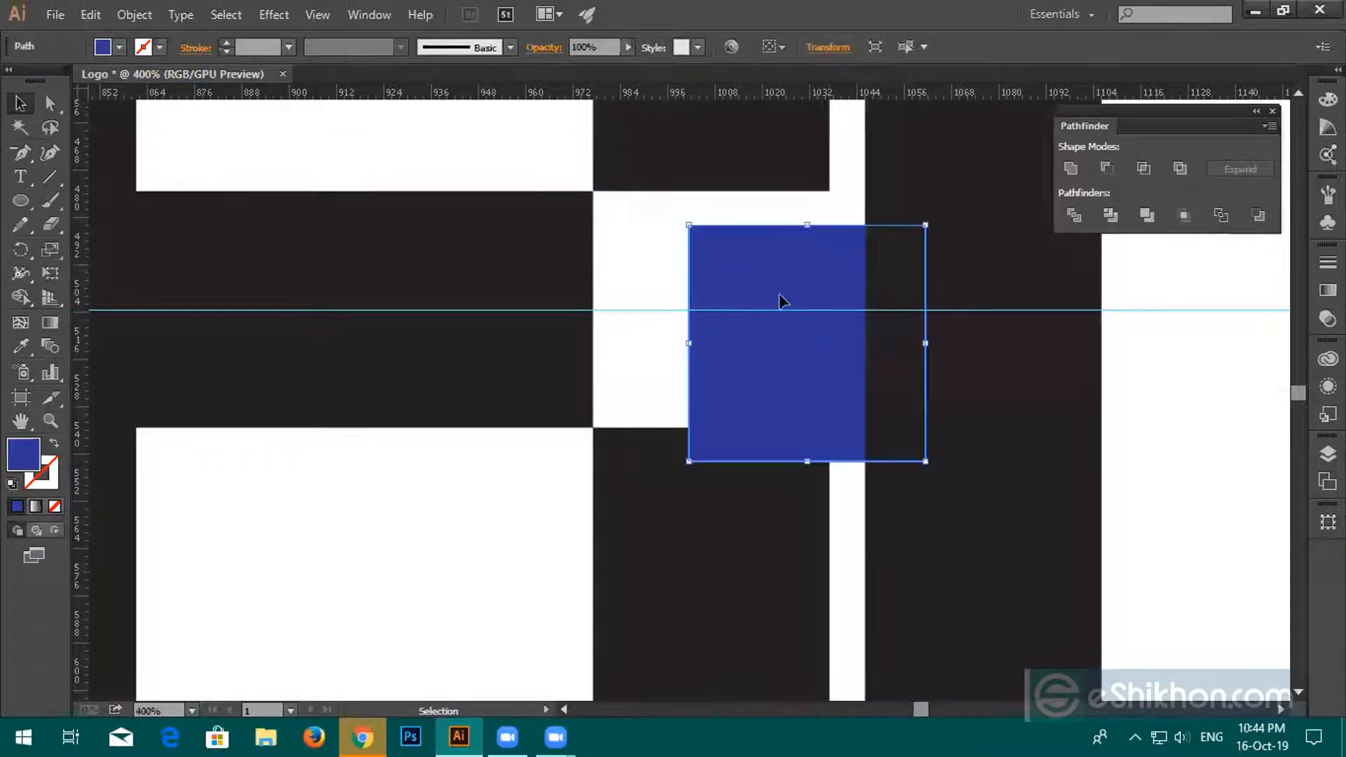
pyautogui.press('a')
pyautogui.hotkey('ctrl', 'z')
pyautogui.press('v')
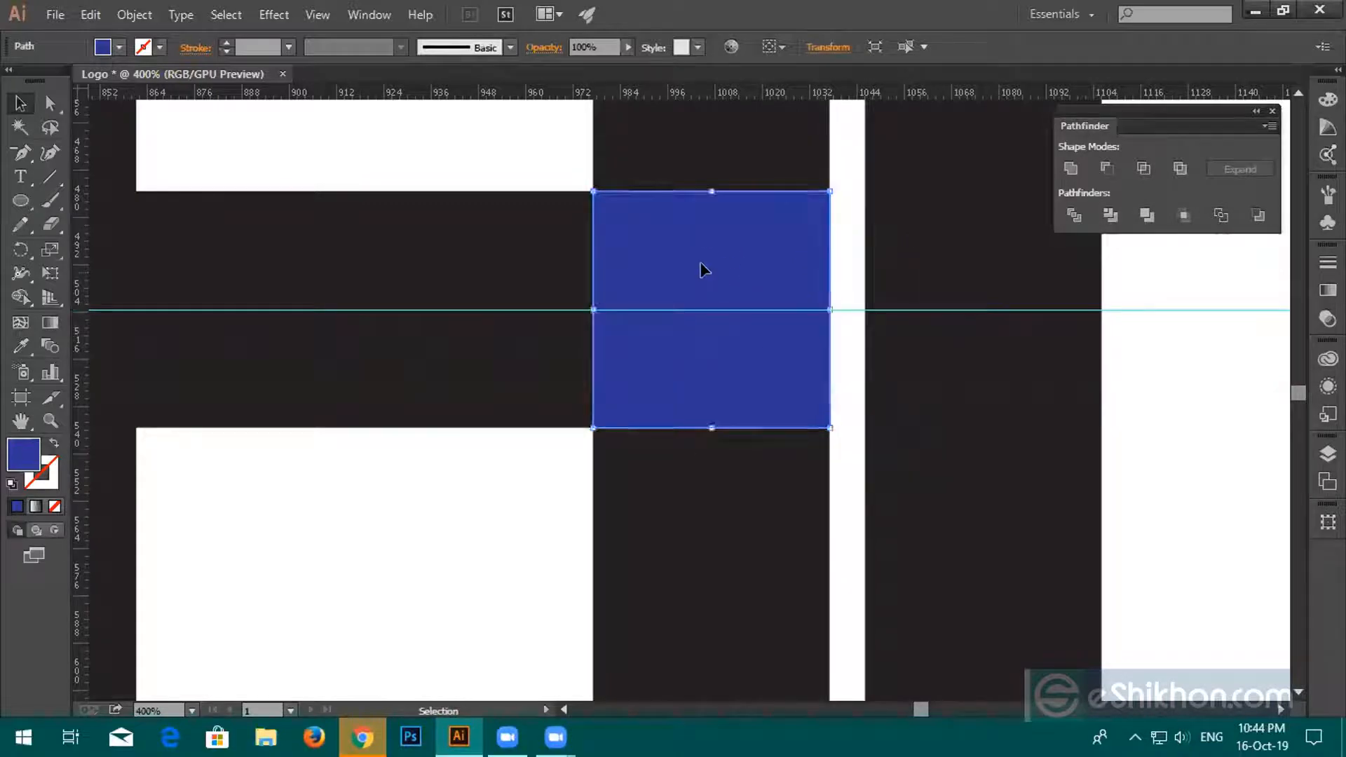
# Duplicate the blue square in place directly in front of the original, keeping the copy selected.
pyautogui.press('a')
pyautogui.press('v')
pyautogui.press('a')
pyautogui.hotkey('ctrl', 'v')
pyautogui.press('v')
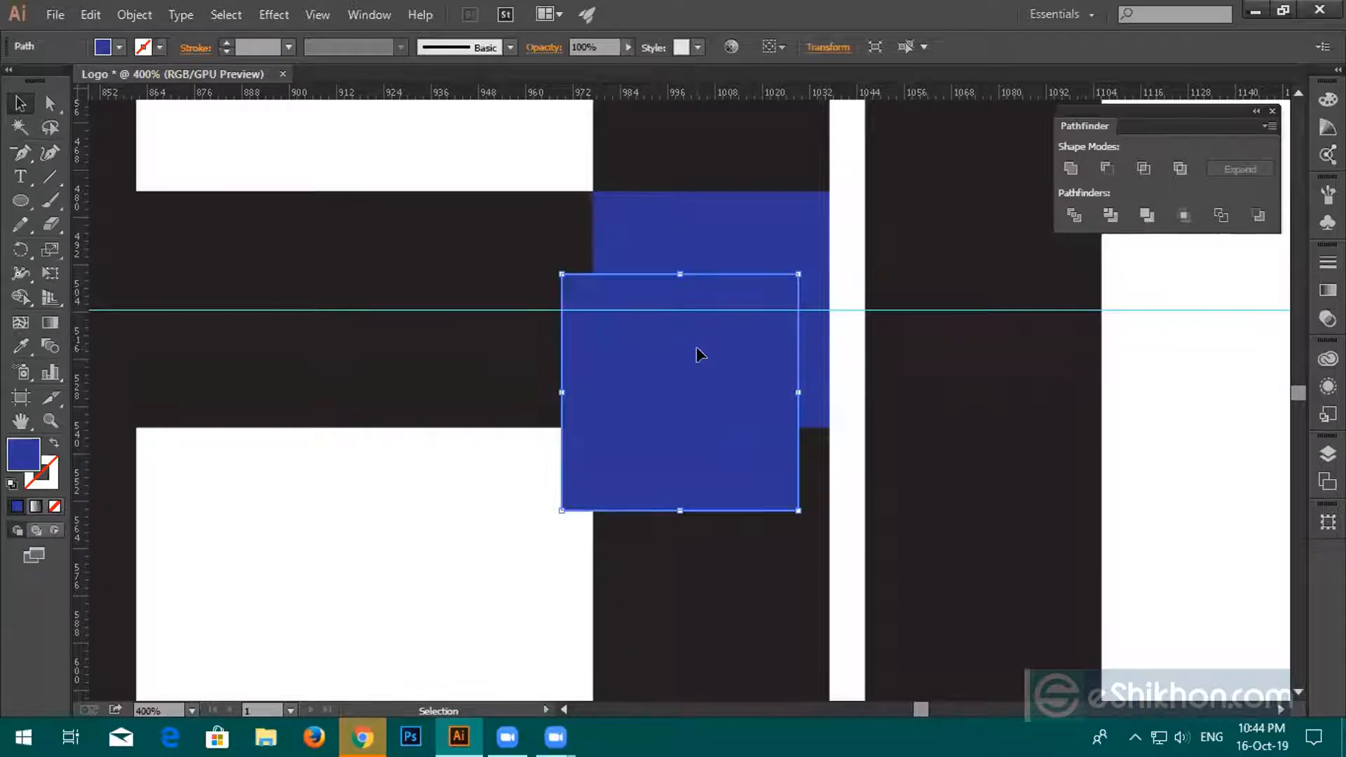
pyautogui.press('Delete')
pyautogui.click(699, 354)
pyautogui.press('a')
pyautogui.press('v')
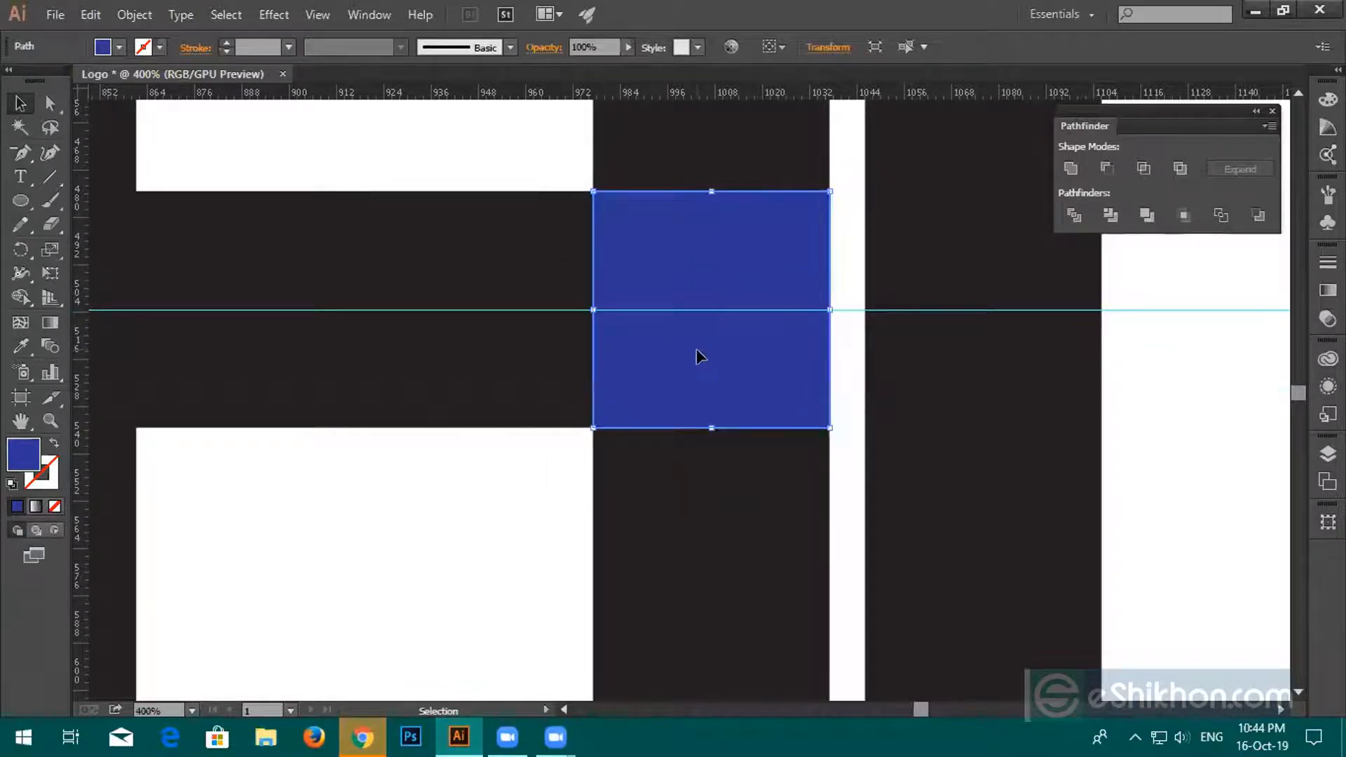
pyautogui.moveTo(697, 355); pyautogui.dragTo(661, 443)
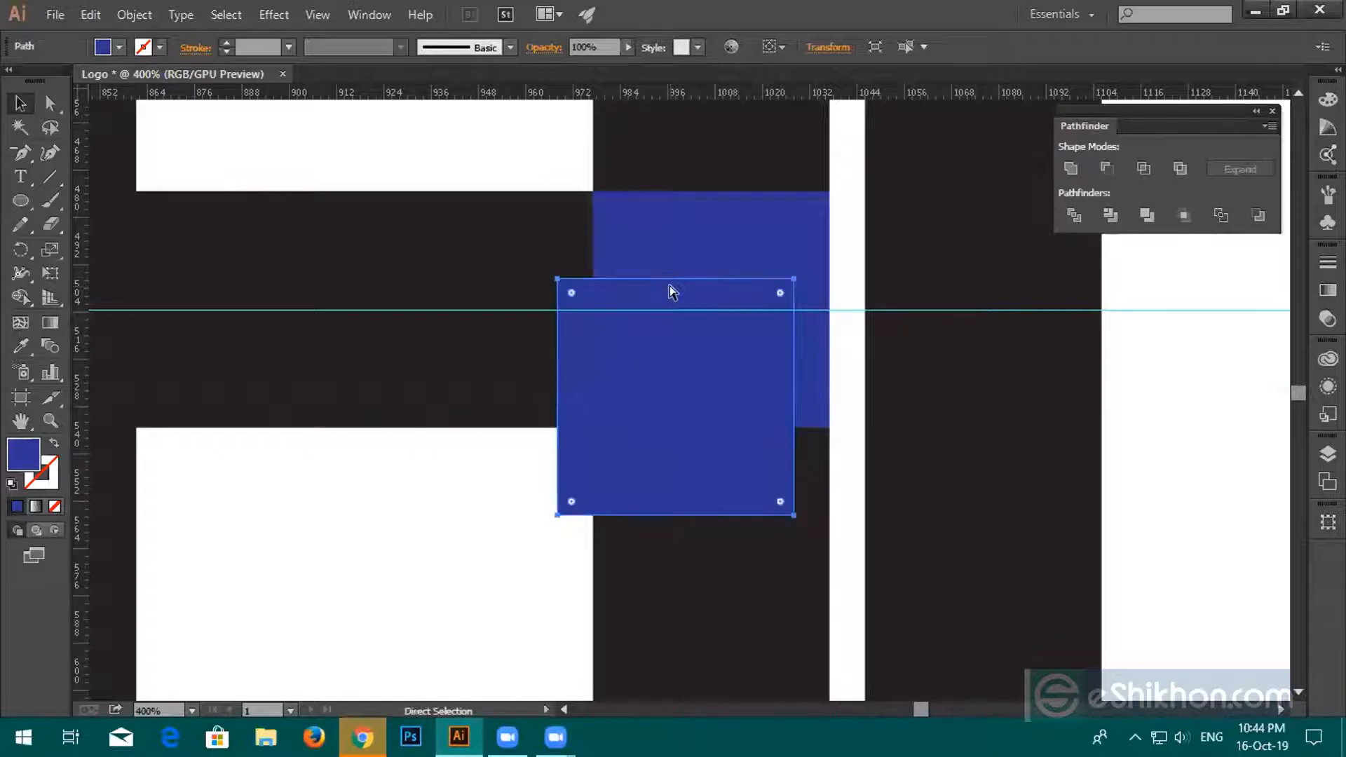
pyautogui.hotkey('ctrl', 'z')
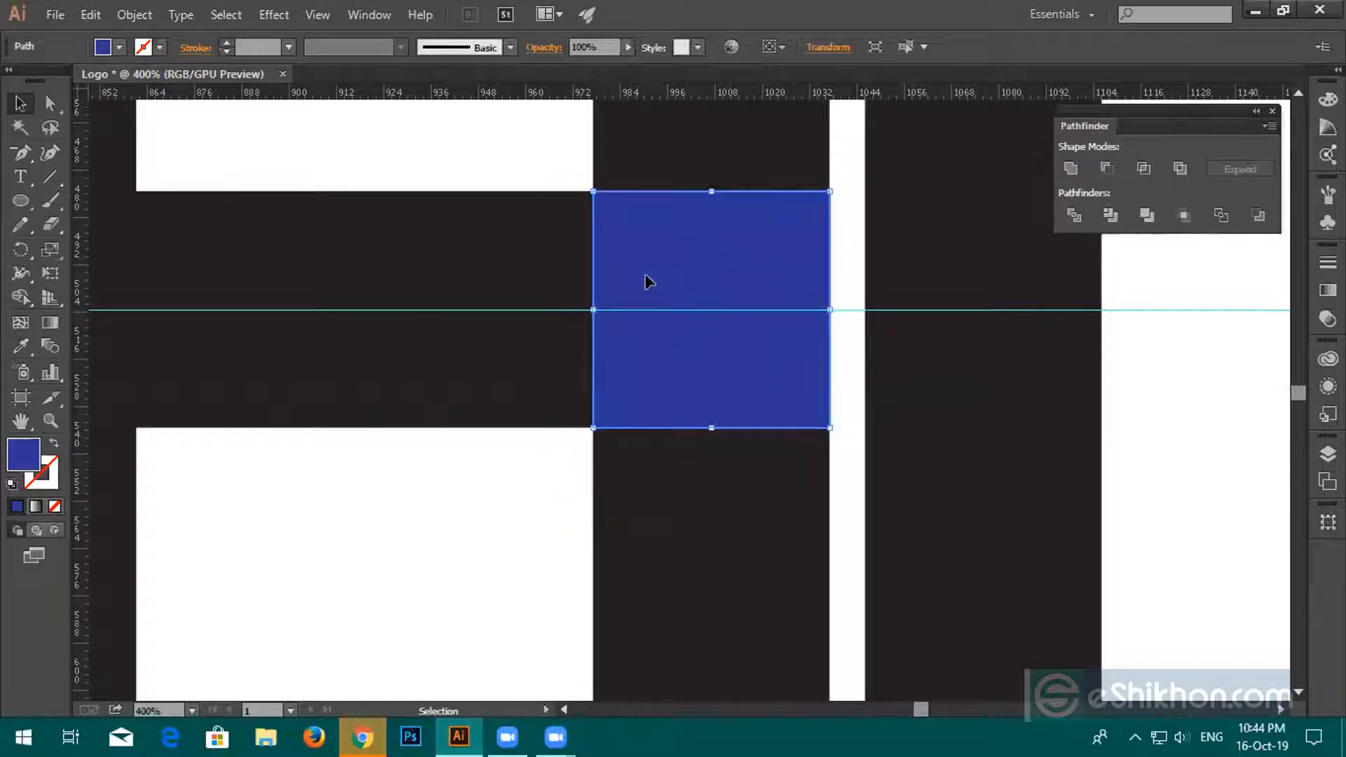
# Add an anchor point on the blue copy's left edge where the horizontal guide crosses it.
pyautogui.keyDown('shift'); pyautogui.click(172, 280); pyautogui.keyUp('shift')
pyautogui.moveTo(10, 146); pyautogui.dragTo(72, 172)
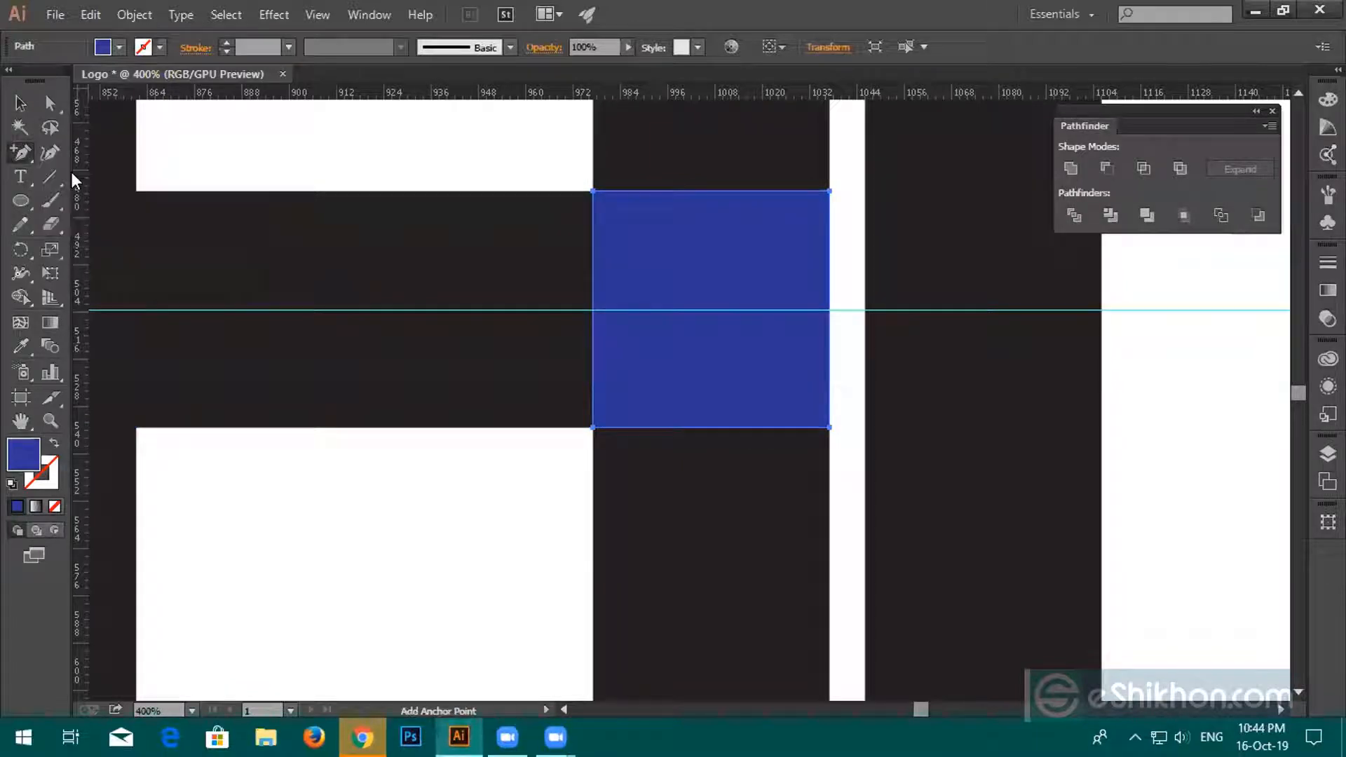
pyautogui.click(594, 310)
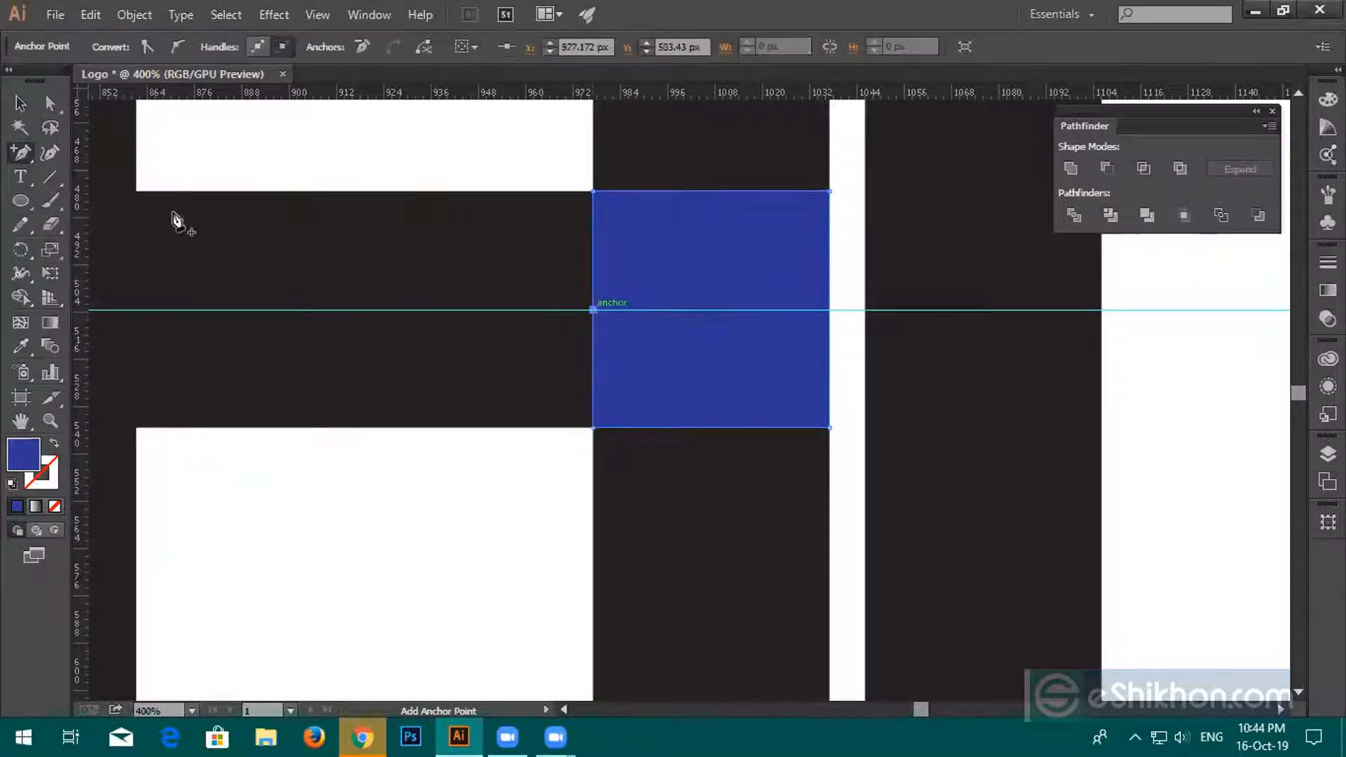
# Delete the blue copy's two left corner anchor points to form a left-pointing triangle.
pyautogui.moveTo(20, 152); pyautogui.dragTo(68, 199)
pyautogui.click(593, 191)
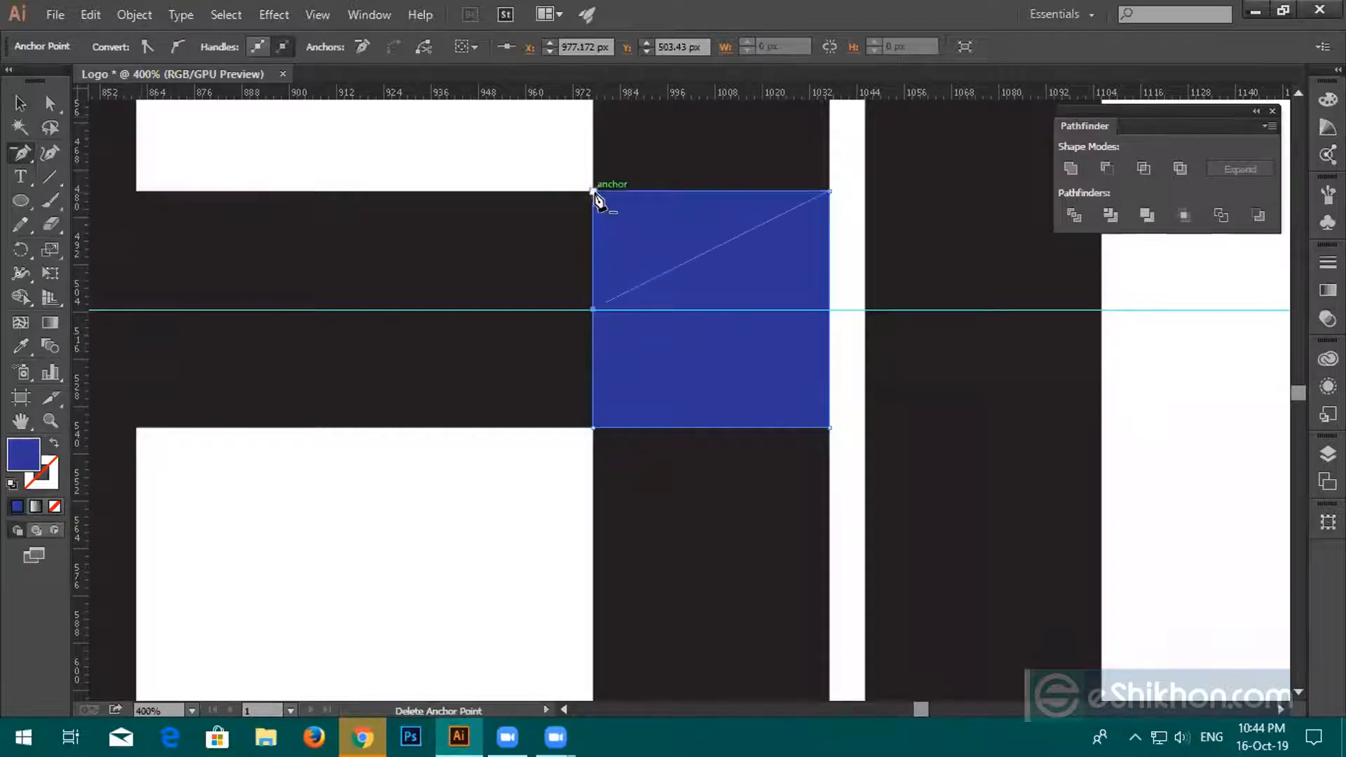
pyautogui.click(594, 427)
pyautogui.click(19, 103)
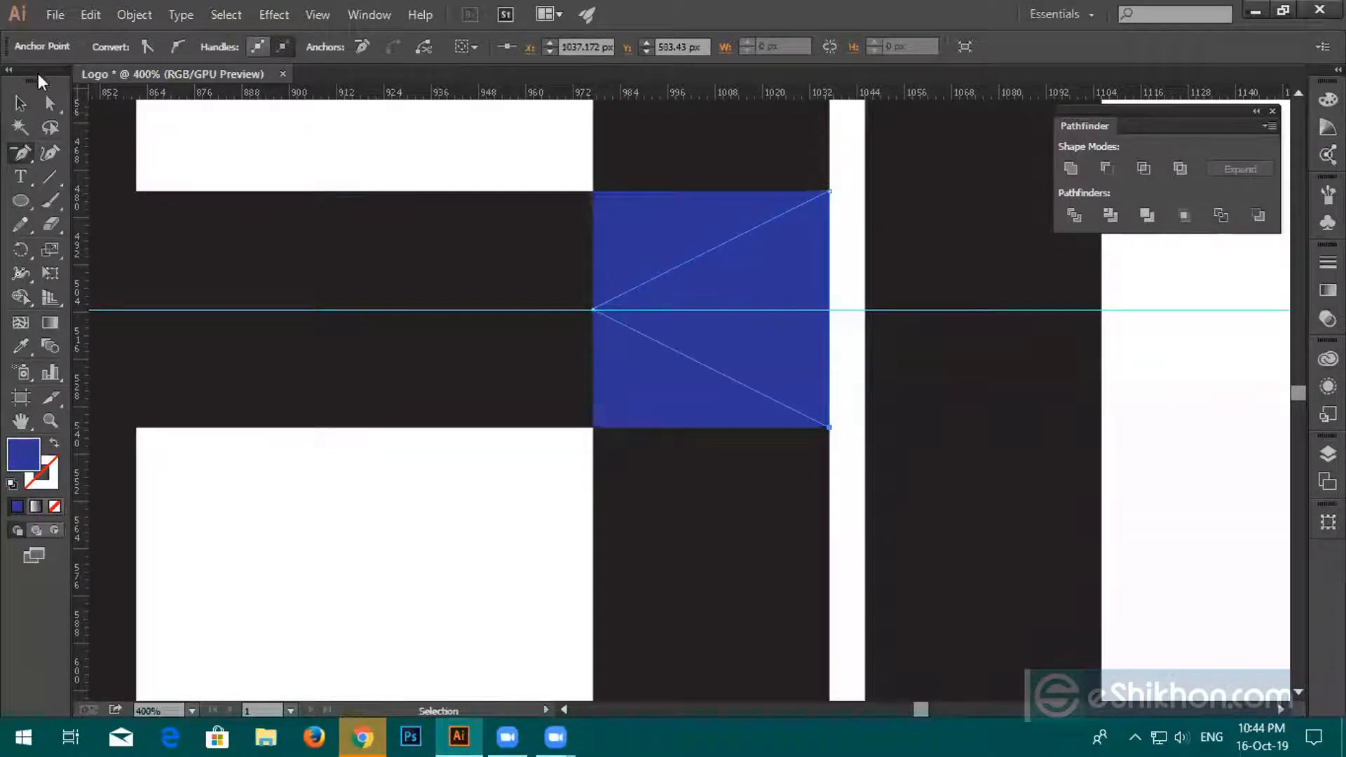
# Divide and ungroup the overlapping blue square and left-pointing triangle, and delete the triangular piece.
pyautogui.click(793, 258)
pyautogui.click(1073, 215)
pyautogui.rightClick(735, 262)
pyautogui.click(793, 377)
pyautogui.click(1066, 412)
pyautogui.click(802, 348)
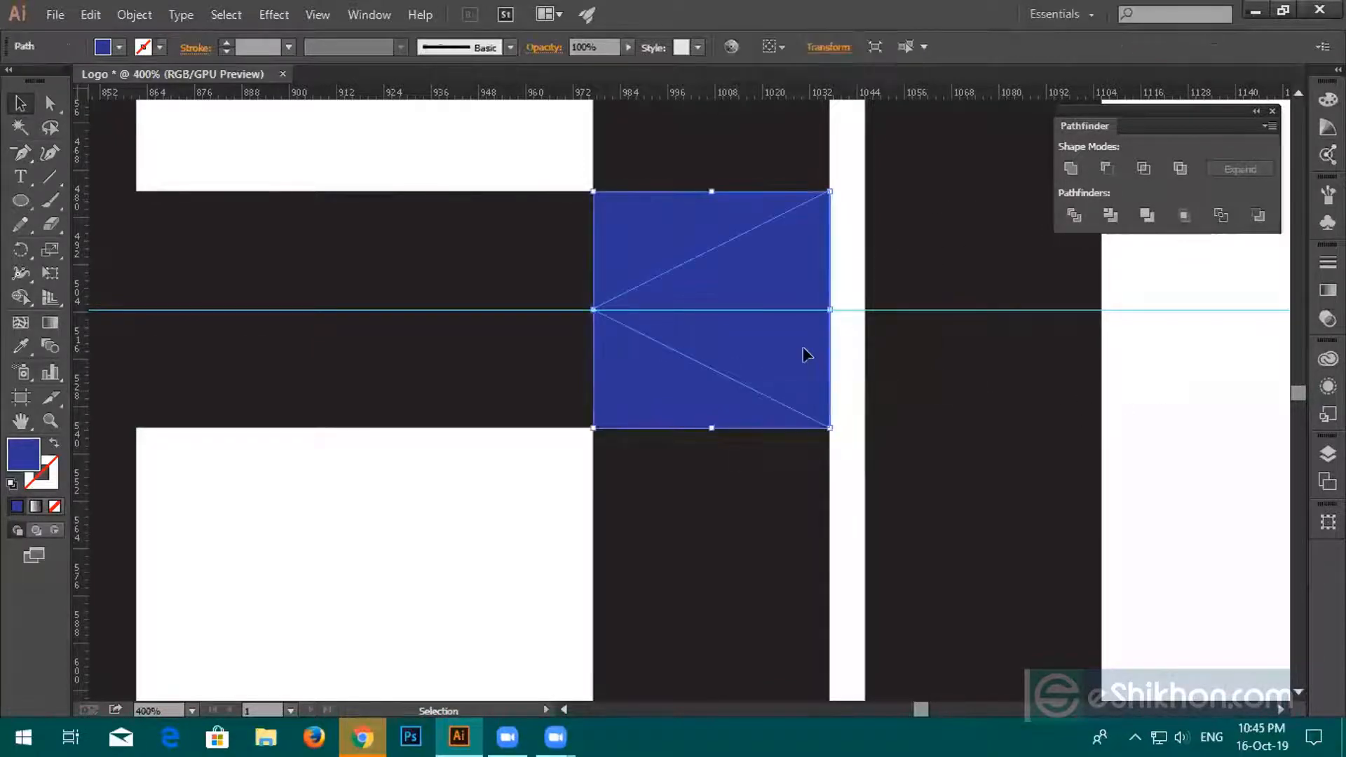
pyautogui.press('Delete')
# Release the horizontal guide crossing the logo and delete it.
pyautogui.scroll(-3, 798, 356)
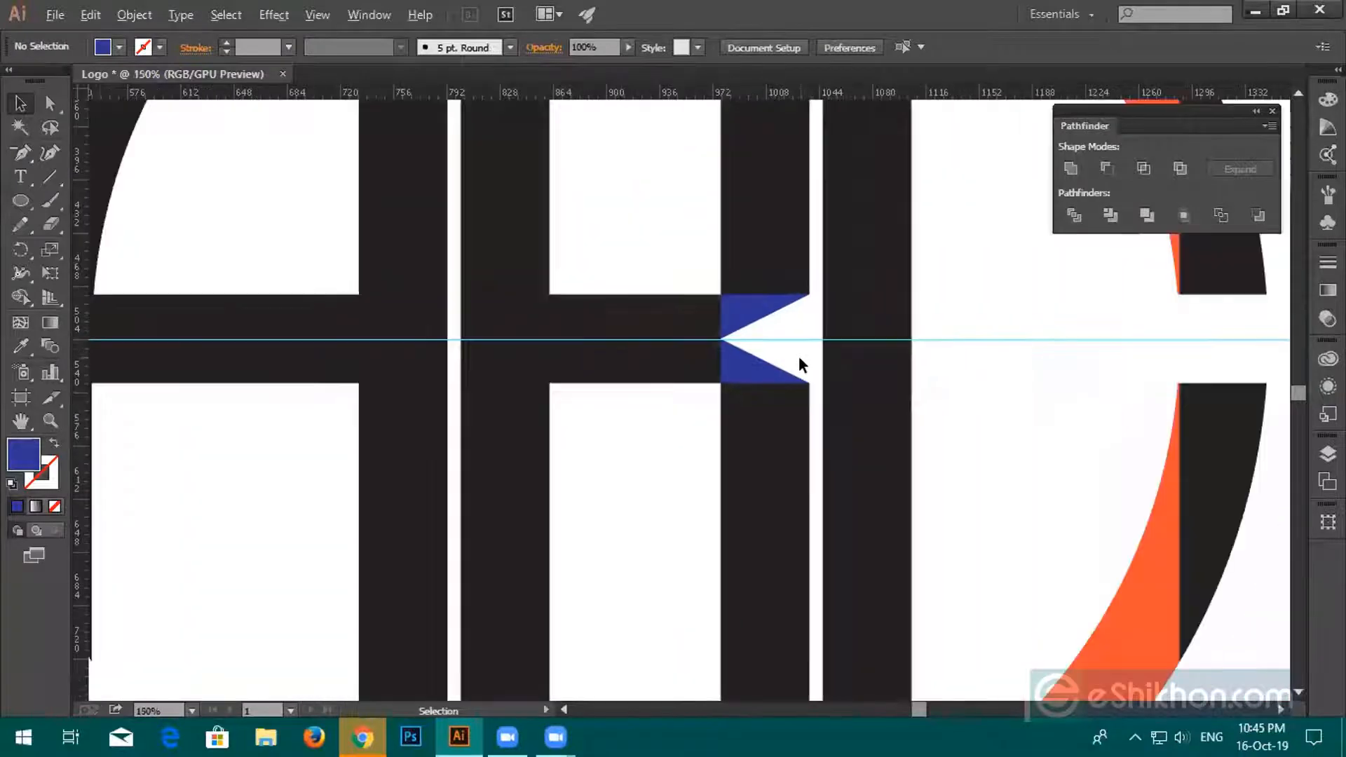
pyautogui.scroll(-4, 798, 355)
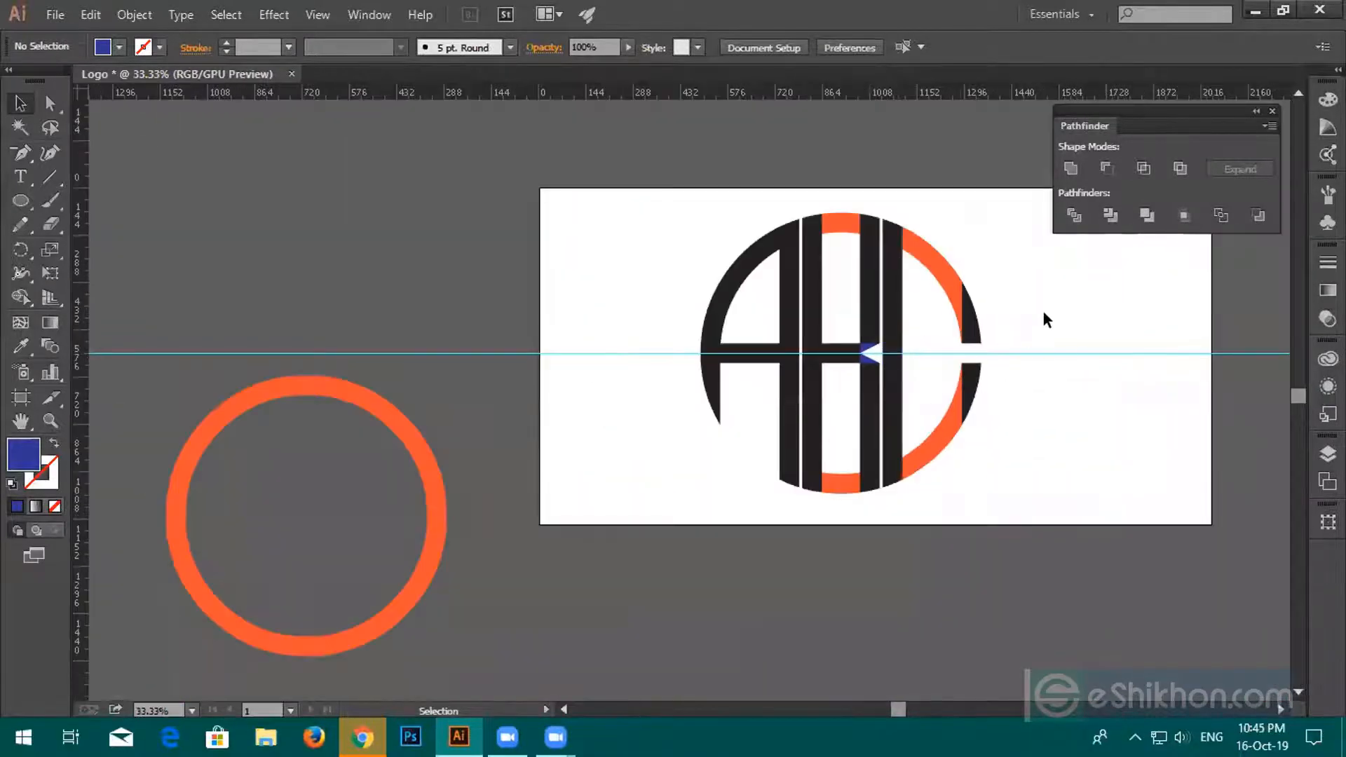
pyautogui.moveTo(1045, 313); pyautogui.dragTo(1066, 329)
pyautogui.hotkey('ctrl', 'alt', '5')
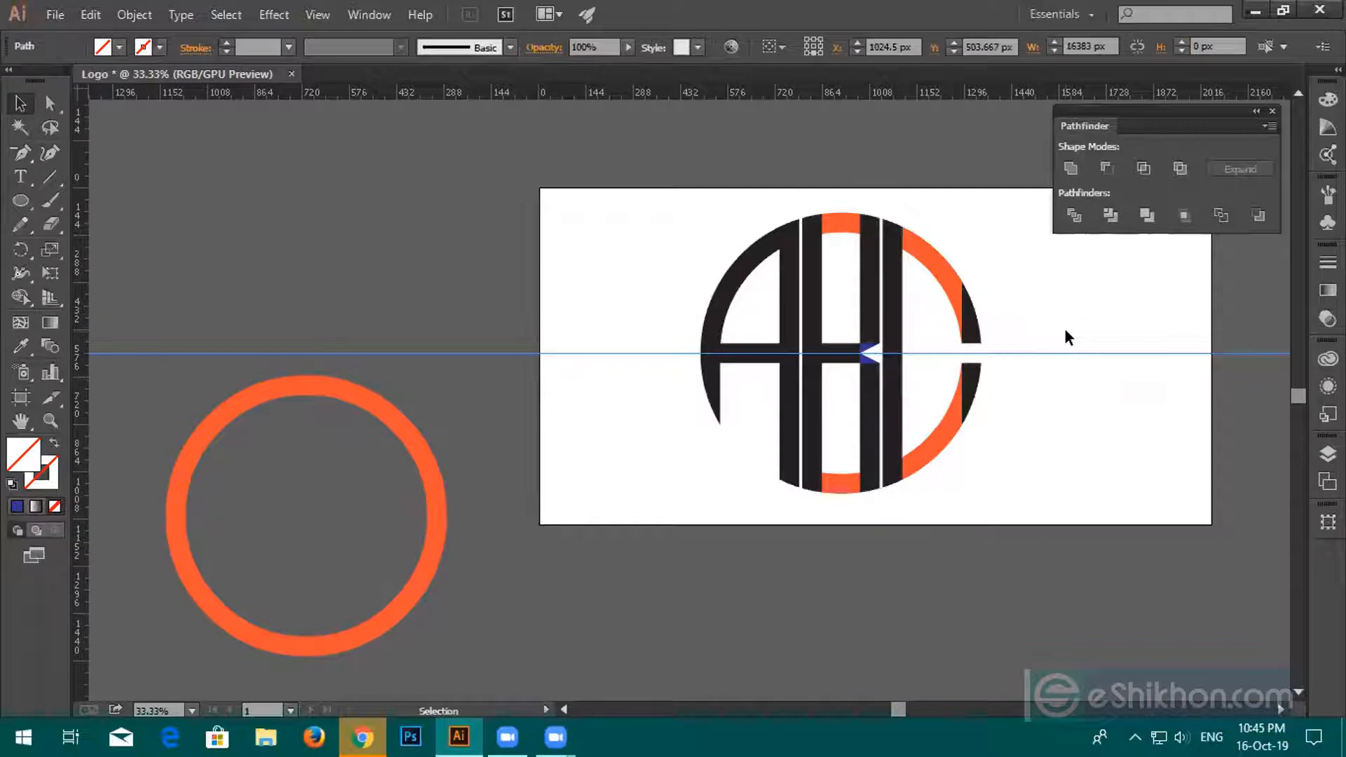
pyautogui.press('Delete')
# Select all the monogram's pieces and merge the top of the B's left stem with its orange top arc using Shape Builder.
pyautogui.moveTo(716, 218); pyautogui.dragTo(1105, 500)
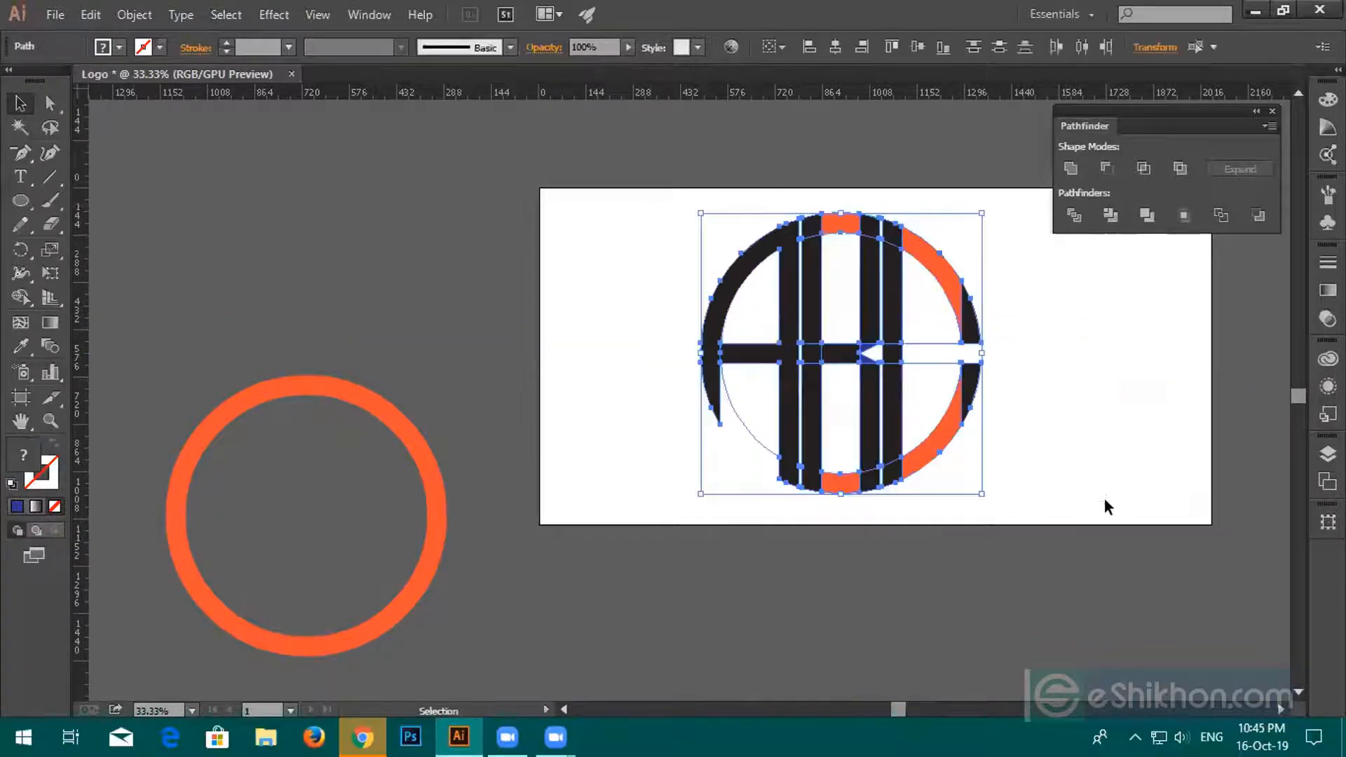
pyautogui.click(19, 299)
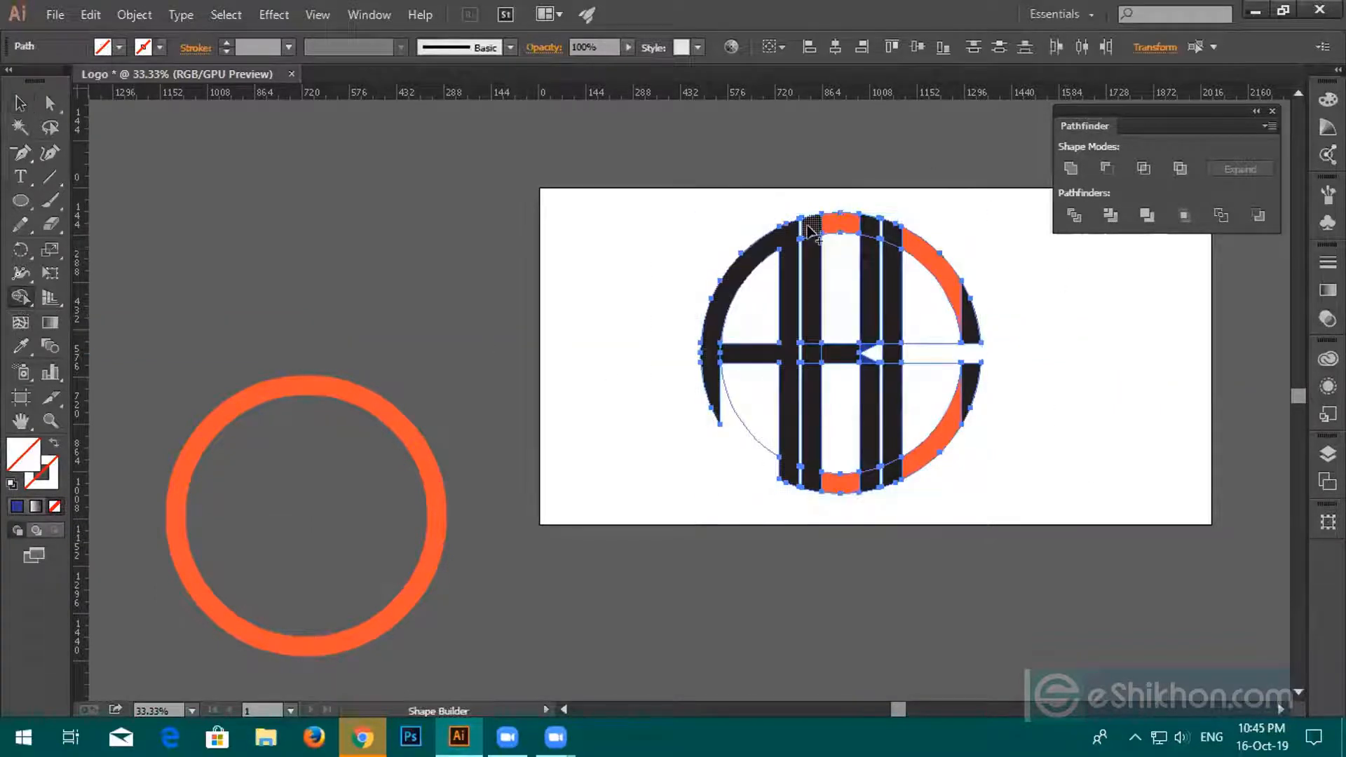
pyautogui.click(845, 229)
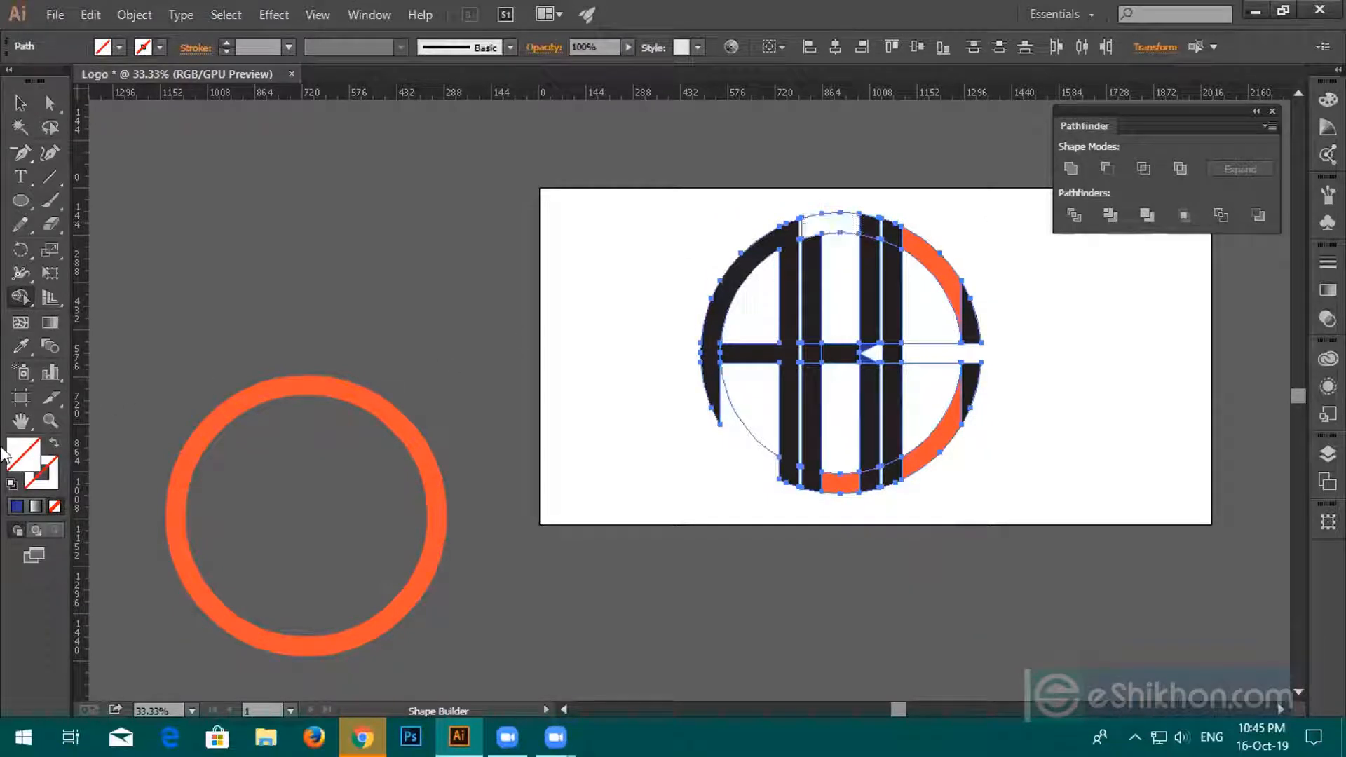
# Set the fill colour to black for the Shape Builder merges.
pyautogui.doubleClick(17, 459)
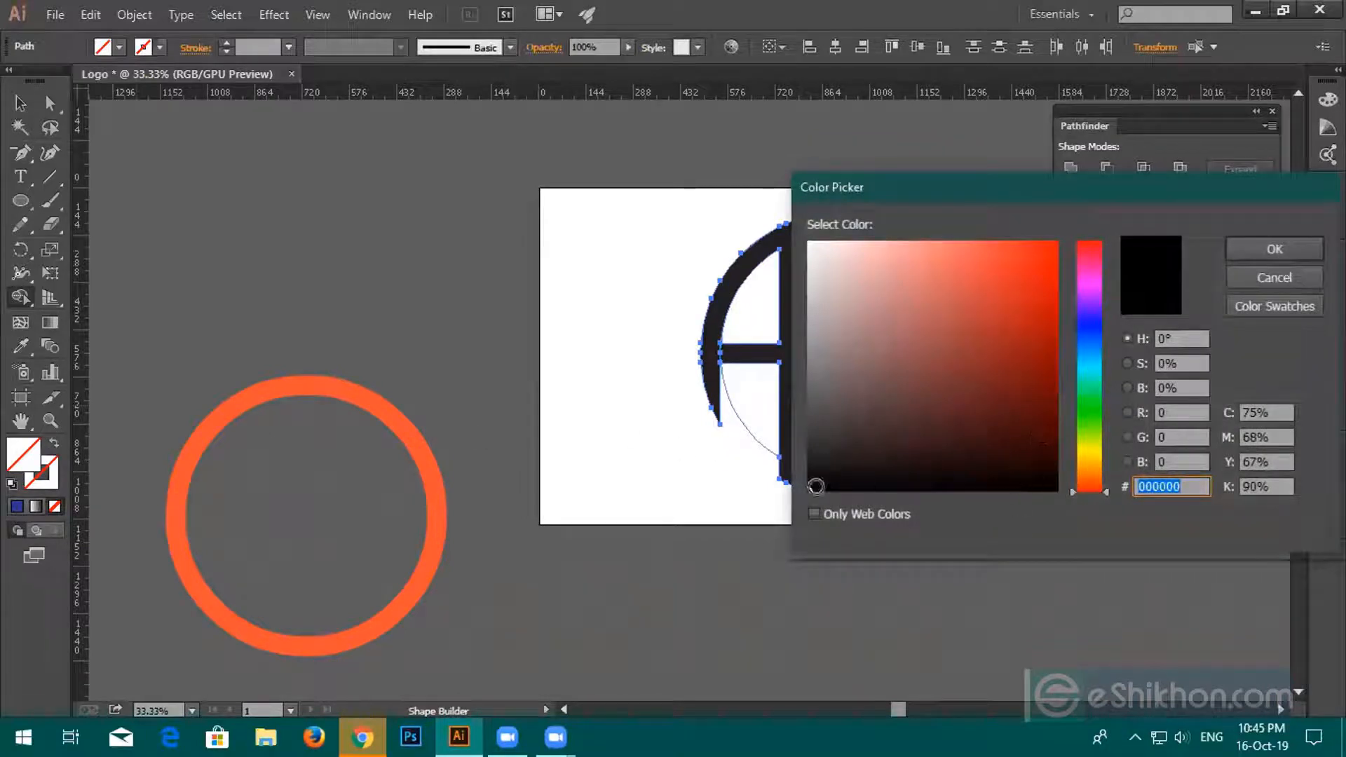
pyautogui.click(1269, 247)
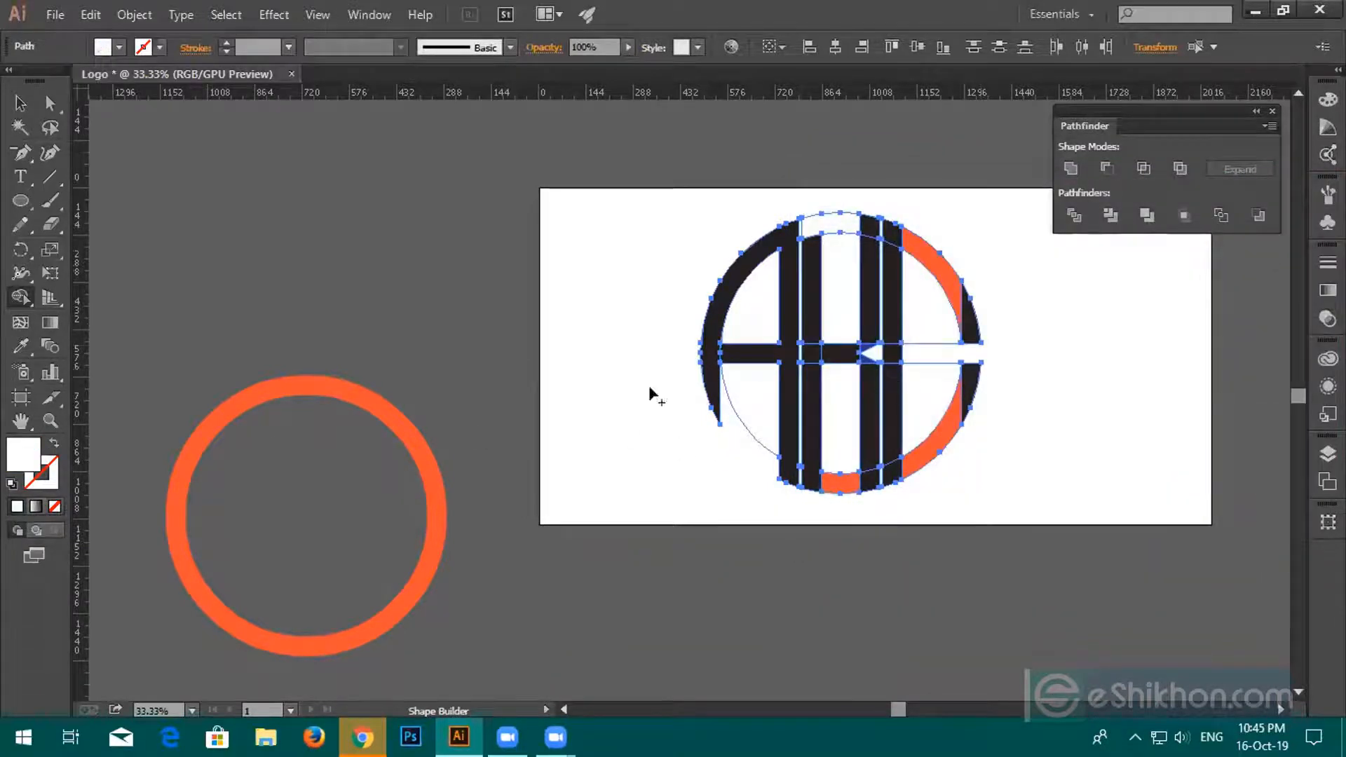
pyautogui.doubleClick(33, 460)
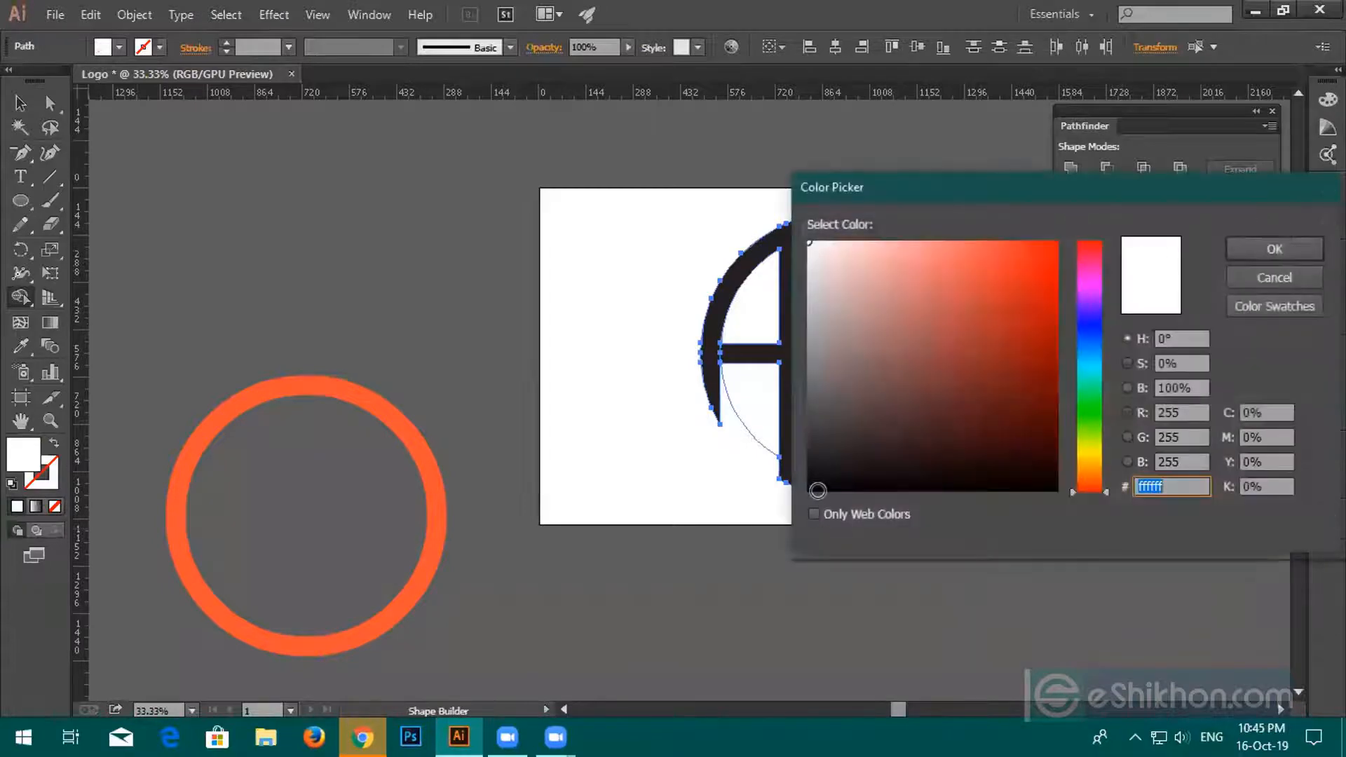
pyautogui.click(812, 485)
pyautogui.click(1274, 250)
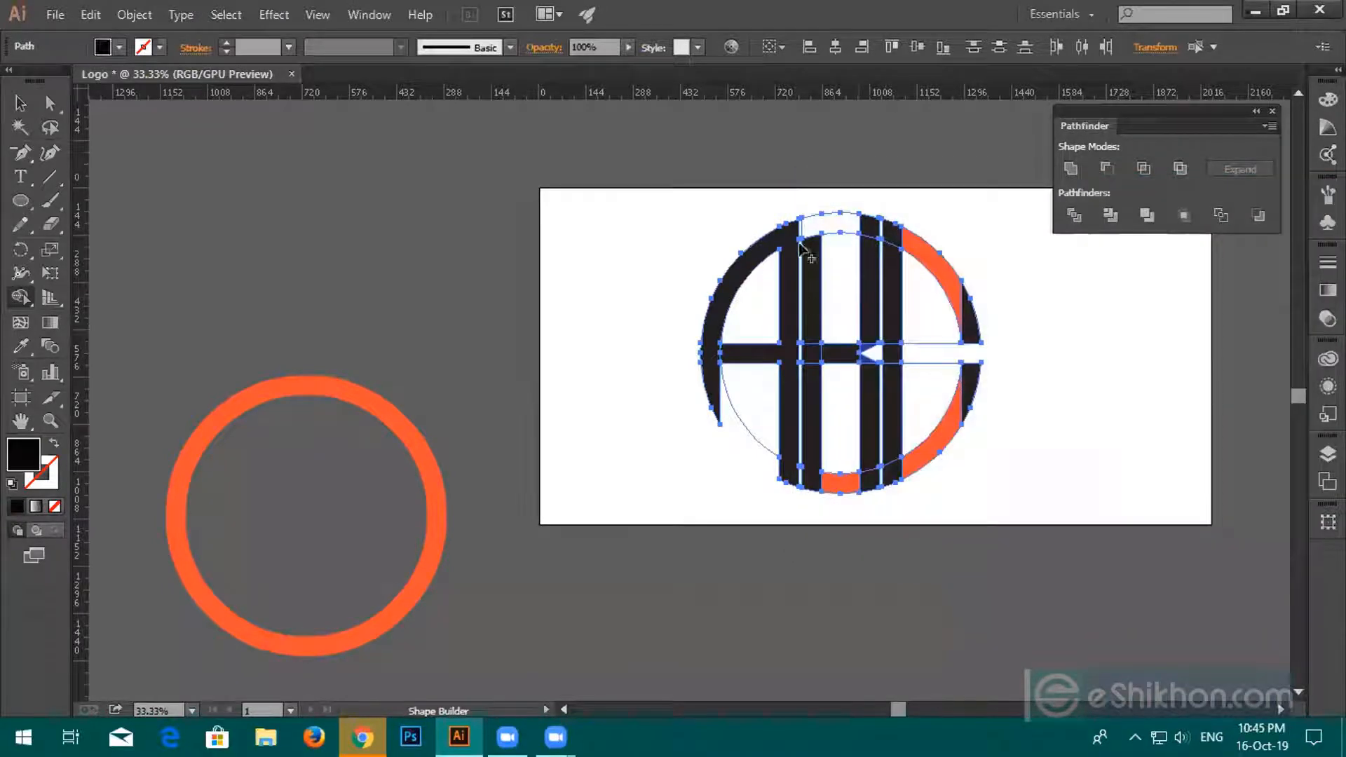
# Merge the B's top arc, both stems, crossbar and blue notch pieces into a black shape with Shape Builder.
pyautogui.moveTo(862, 226)
pyautogui.mouseDown()
pyautogui.moveTo(877, 242)
pyautogui.moveTo(868, 350)
pyautogui.mouseUp()
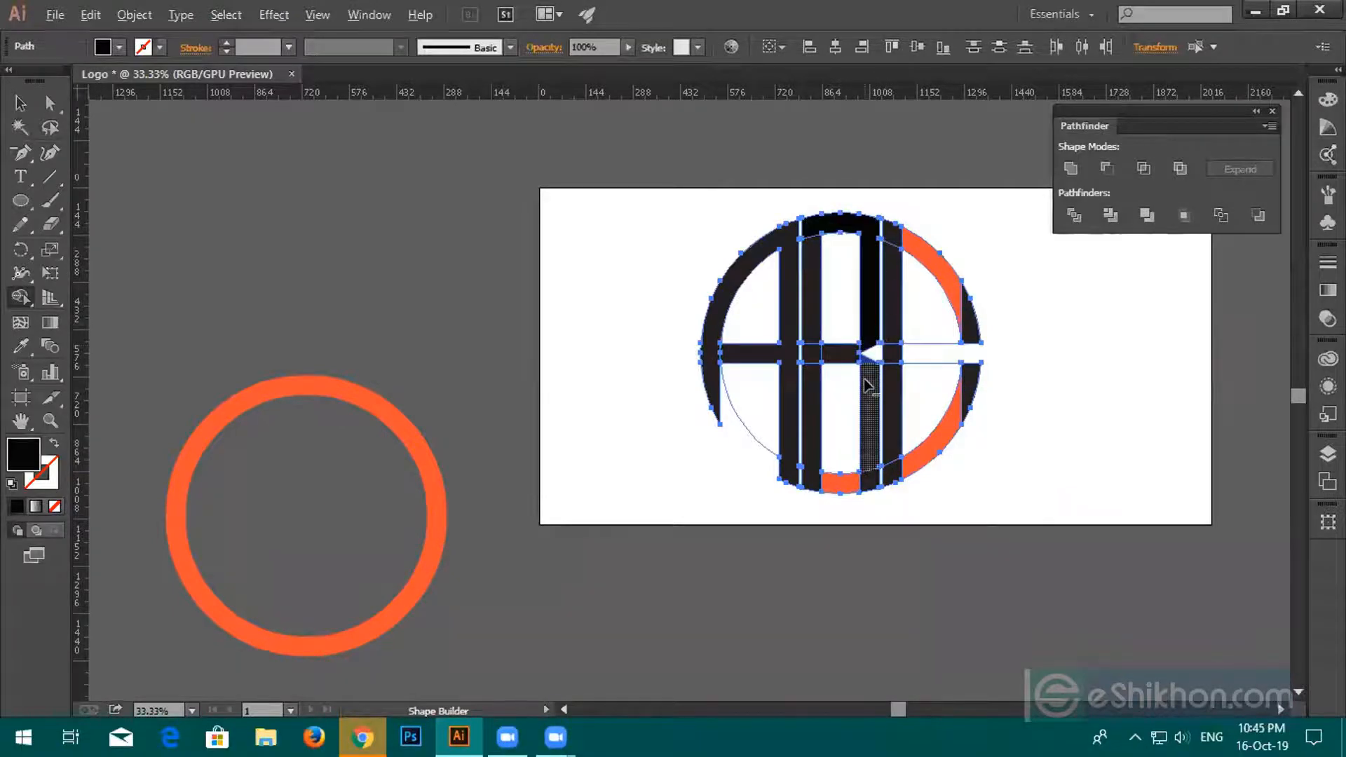
pyautogui.scroll(3, 868, 385)
pyautogui.moveTo(698, 379)
pyautogui.mouseDown()
pyautogui.moveTo(723, 303)
pyautogui.moveTo(826, 298)
pyautogui.moveTo(863, 274)
pyautogui.moveTo(837, 303)
pyautogui.moveTo(866, 327)
pyautogui.mouseUp()
pyautogui.moveTo(700, 280); pyautogui.dragTo(703, 246)
# Merge the A's pieces into one black shape, and join the bottom arc to the B's two stems.
pyautogui.moveTo(613, 345)
pyautogui.mouseDown()
pyautogui.moveTo(603, 293)
pyautogui.moveTo(468, 291)
pyautogui.mouseUp()
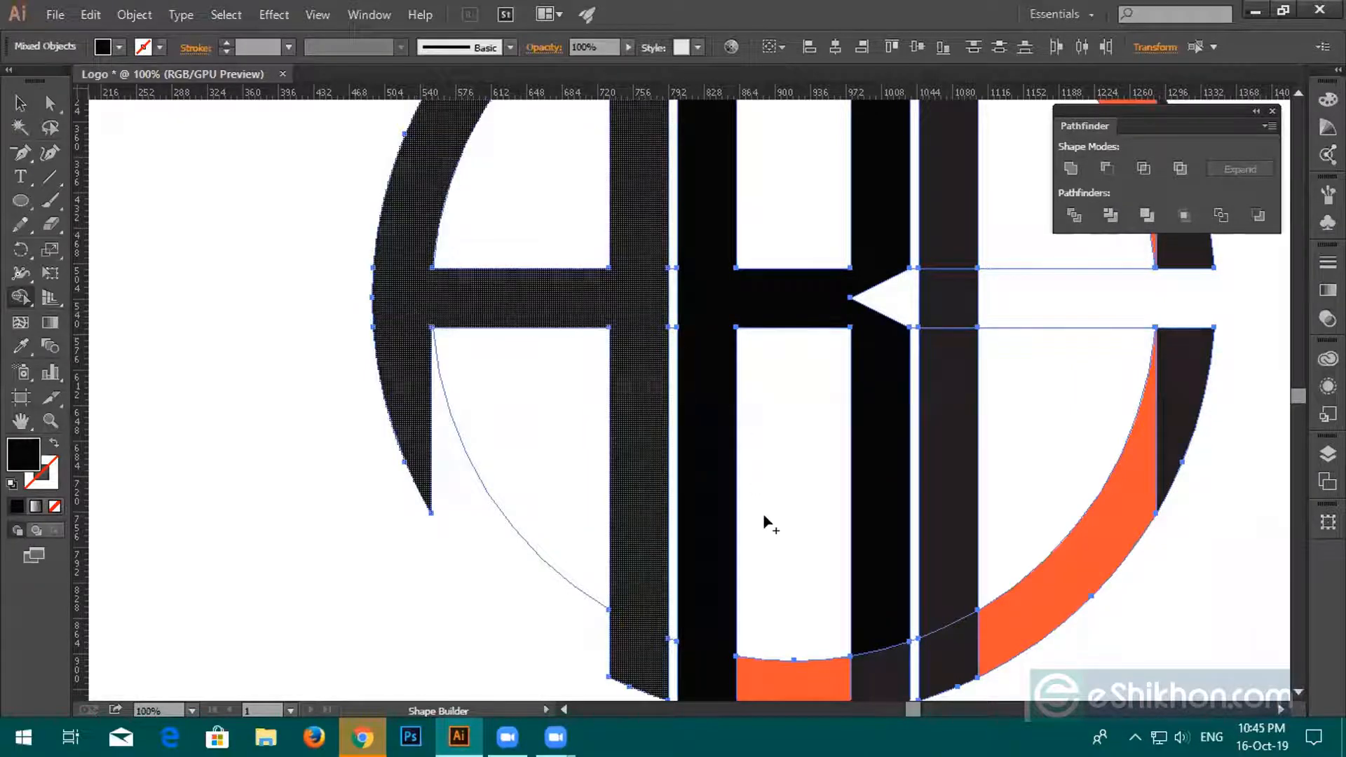
pyautogui.scroll(-2, 766, 481)
pyautogui.moveTo(685, 601)
pyautogui.mouseDown()
pyautogui.moveTo(715, 622)
pyautogui.moveTo(869, 635)
pyautogui.mouseUp()
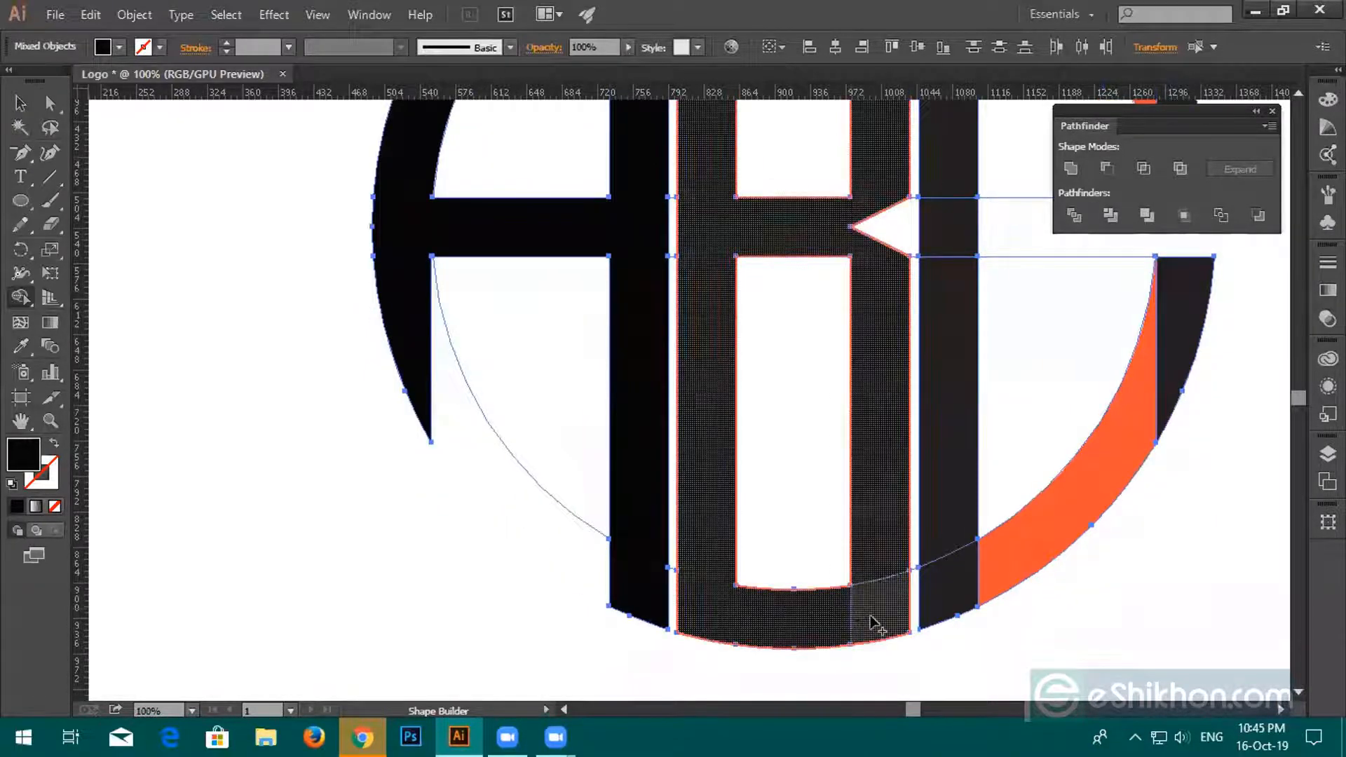
# Merge the C's stem, orange top and bottom arcs and dark arc ends into one black shape with Shape Builder.
pyautogui.moveTo(992, 575)
pyautogui.mouseDown()
pyautogui.moveTo(956, 559)
pyautogui.moveTo(956, 571)
pyautogui.mouseUp()
pyautogui.scroll(4, 1017, 540)
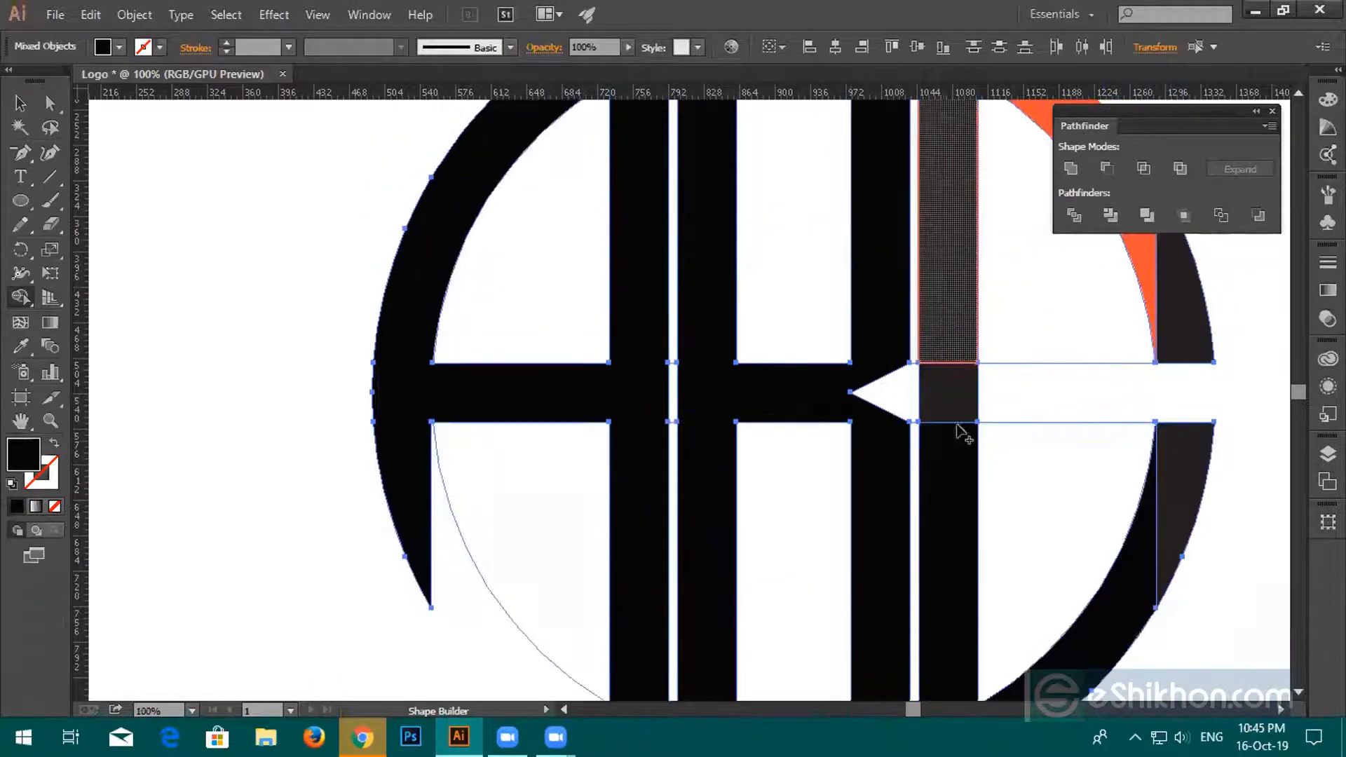
pyautogui.click(1173, 302)
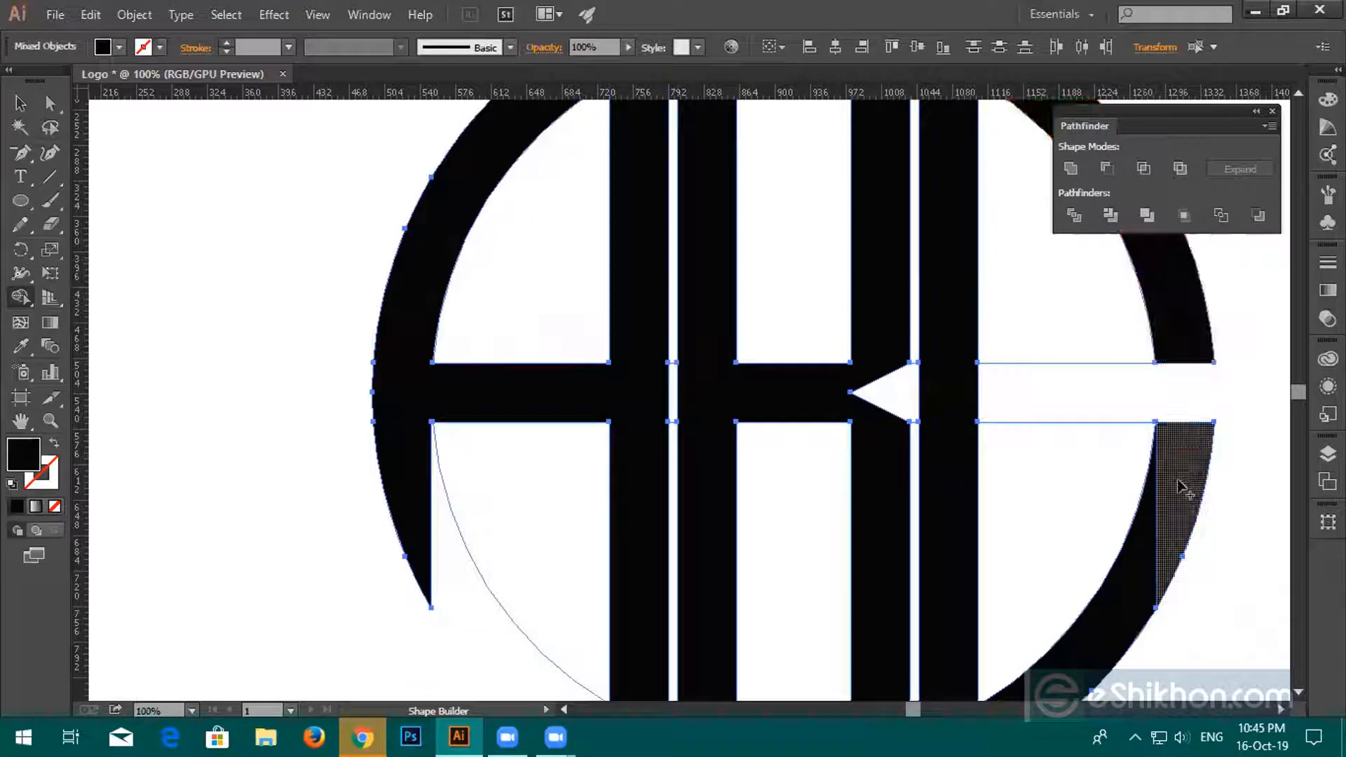
pyautogui.scroll(-3, 976, 506)
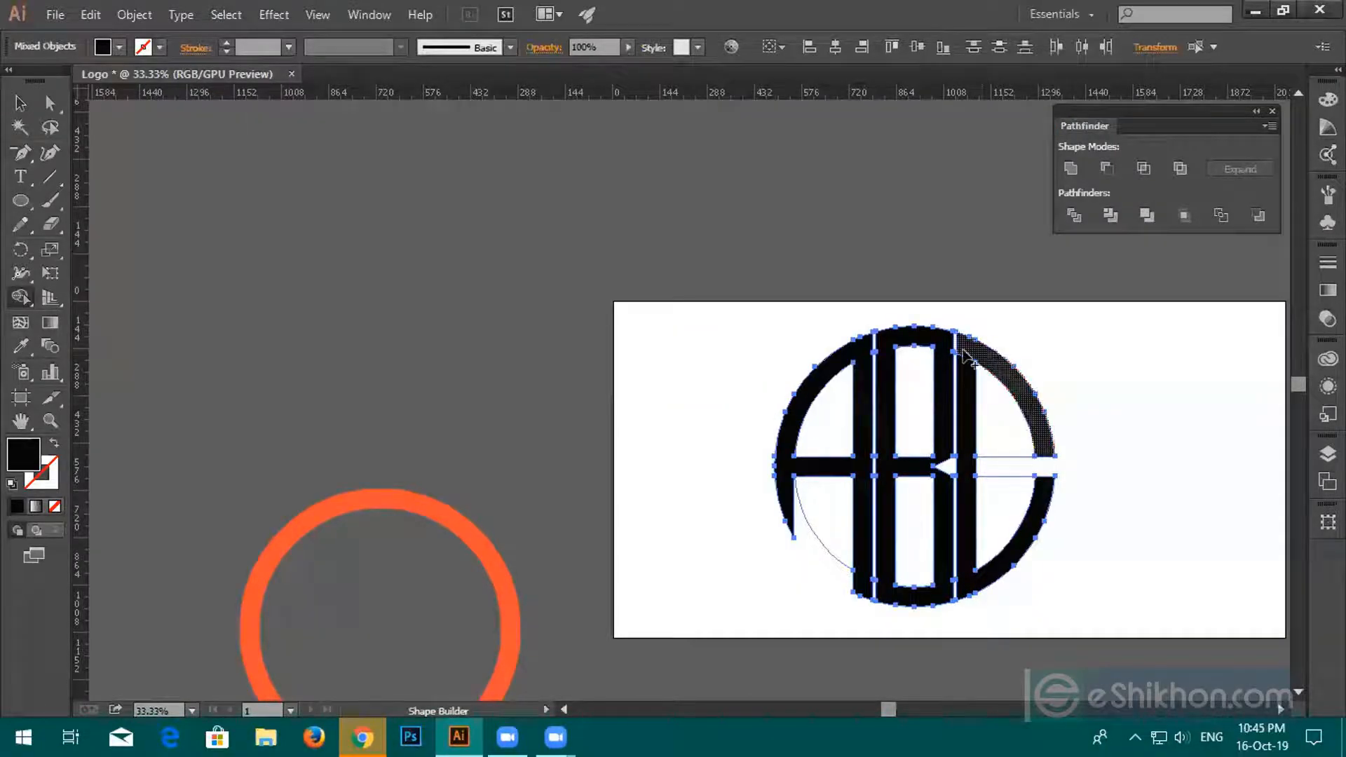
# Separate the unfilled leftover pieces from the black letters, move them off the artboard to its upper left and fill them with blue.
pyautogui.click(21, 103)
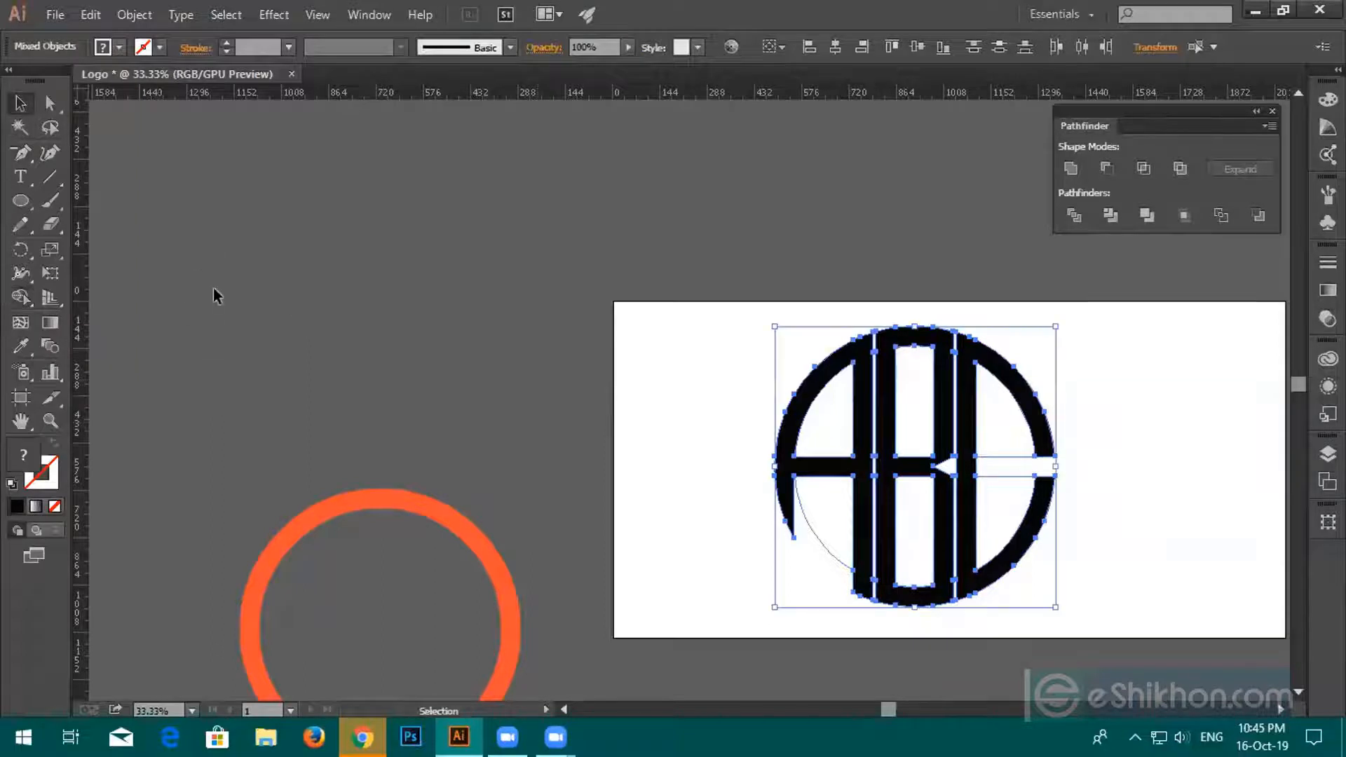
pyautogui.click(19, 128)
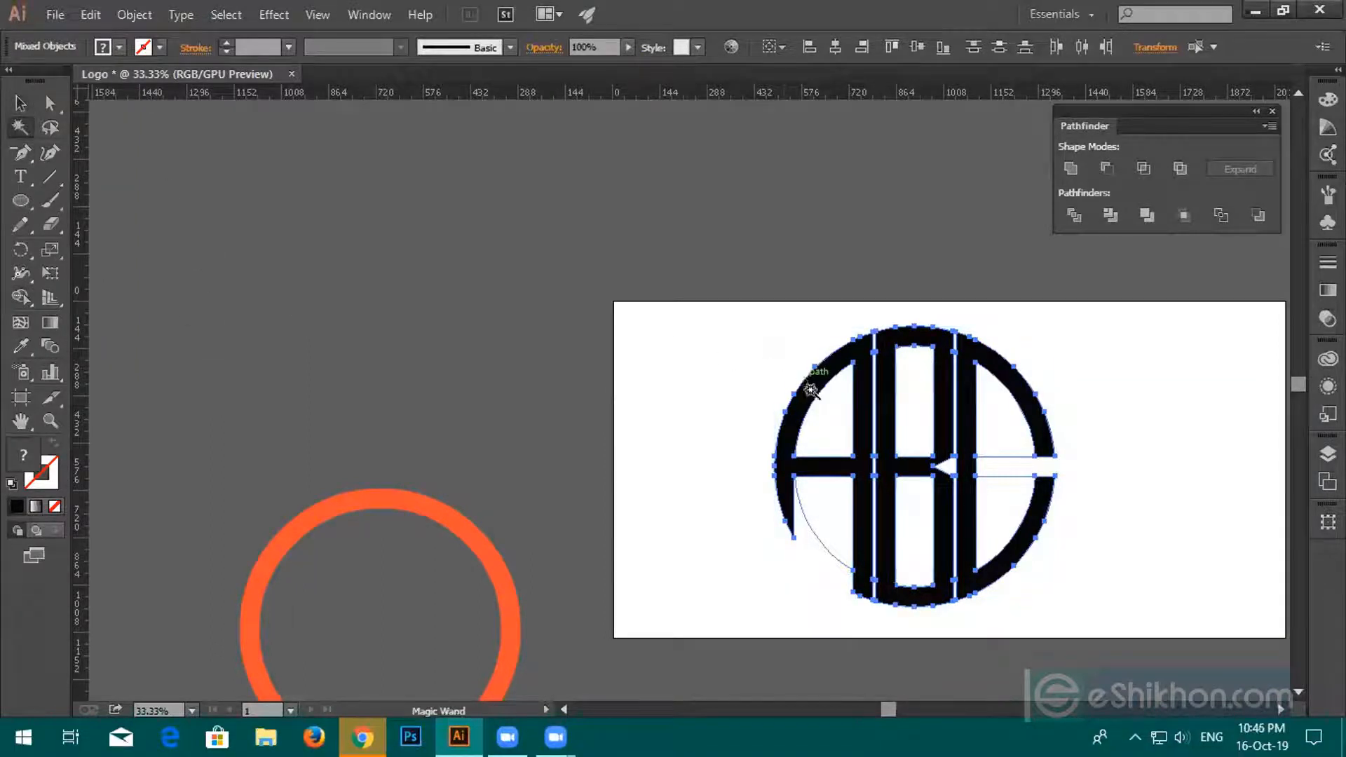
pyautogui.click(867, 382)
pyautogui.hotkey('ctrl', 'shift', 'a')
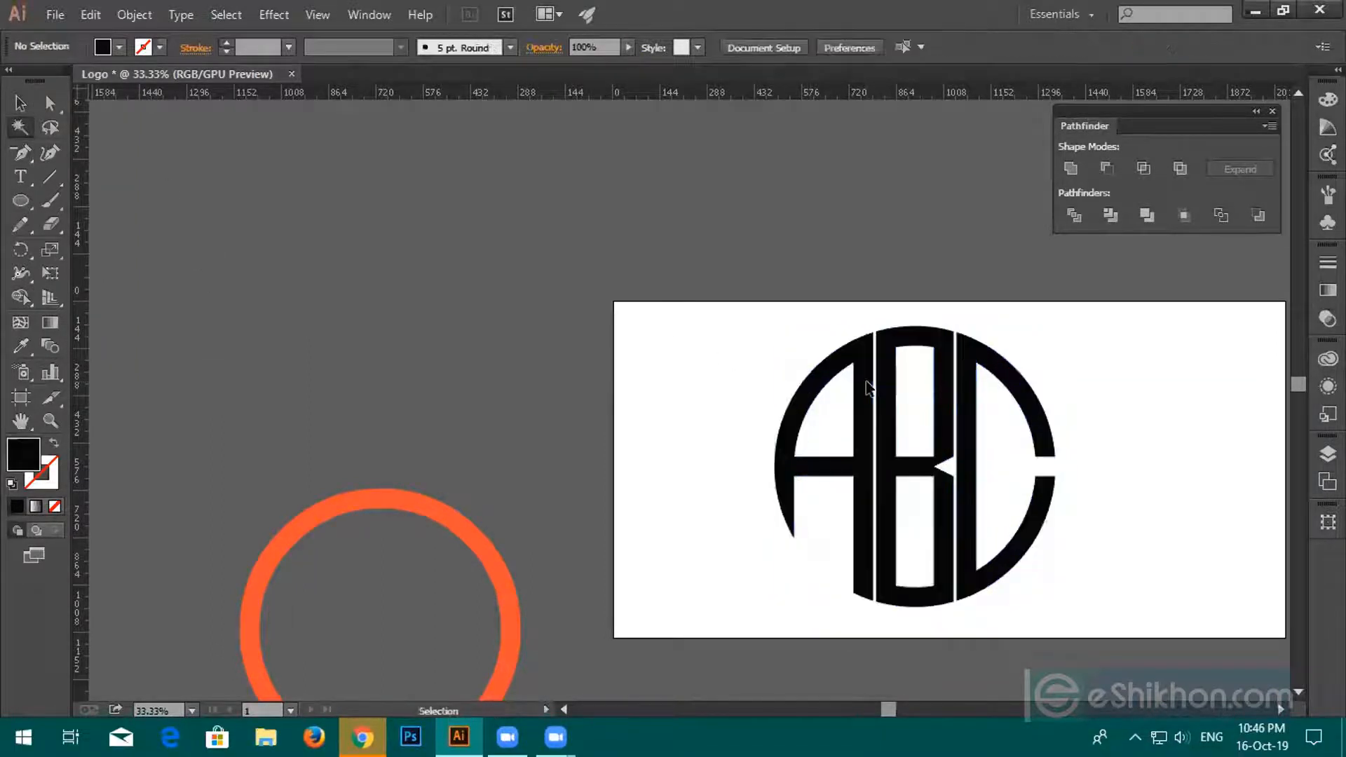
pyautogui.click(21, 104)
pyautogui.moveTo(646, 267); pyautogui.dragTo(1117, 631)
pyautogui.moveTo(998, 480); pyautogui.dragTo(440, 258)
pyautogui.click(120, 47)
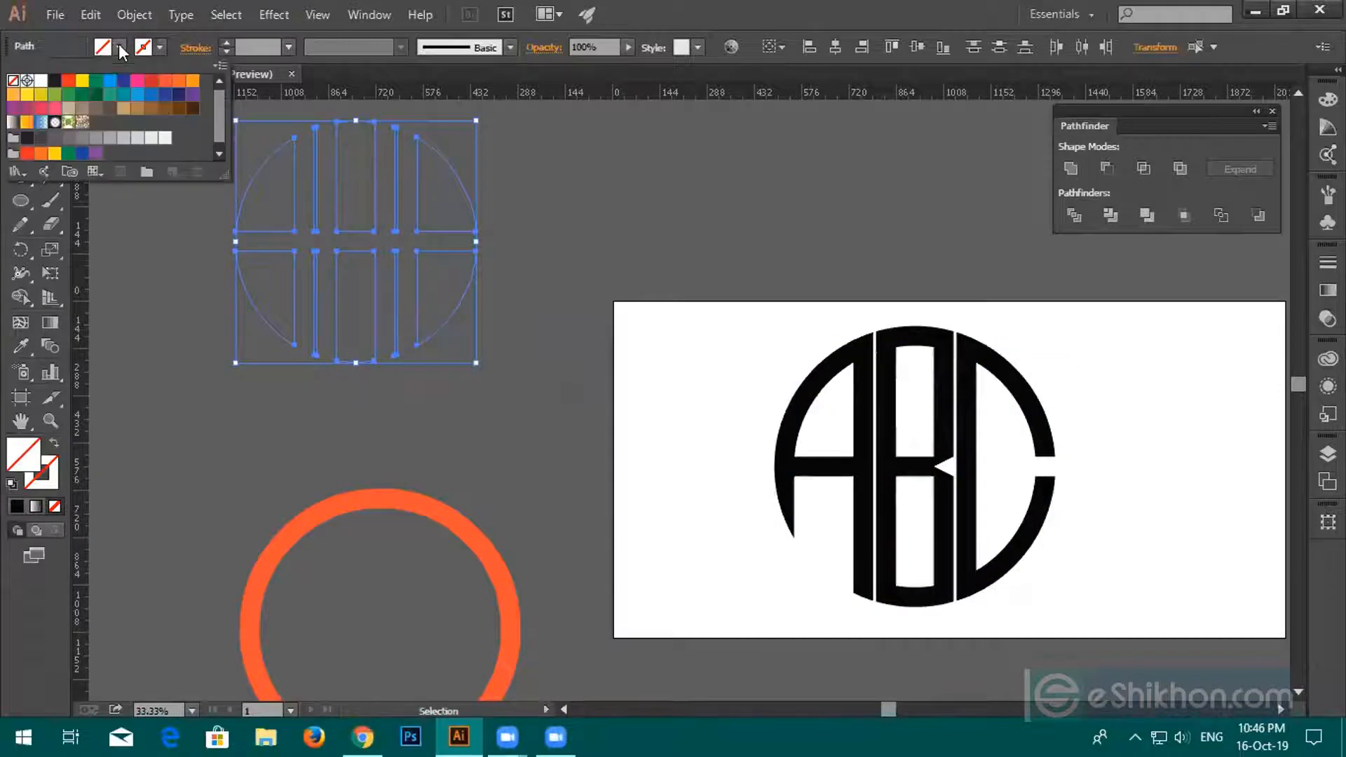
pyautogui.click(114, 90)
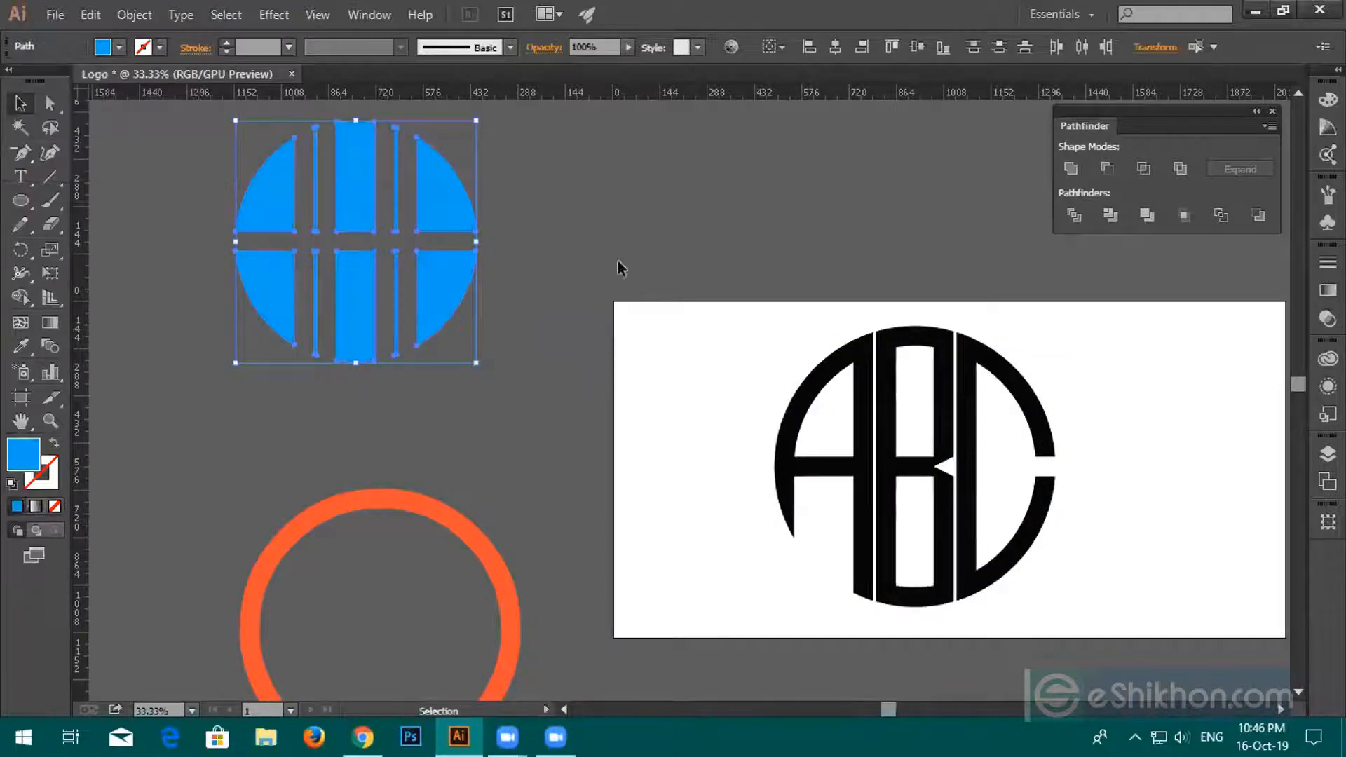
pyautogui.click(652, 243)
# Examine the black ABC monogram up close, checking how its merged letter shapes select together and individually.
pyautogui.scroll(-1, 1025, 464)
pyautogui.press('space')
pyautogui.moveTo(1028, 456); pyautogui.dragTo(825, 395)
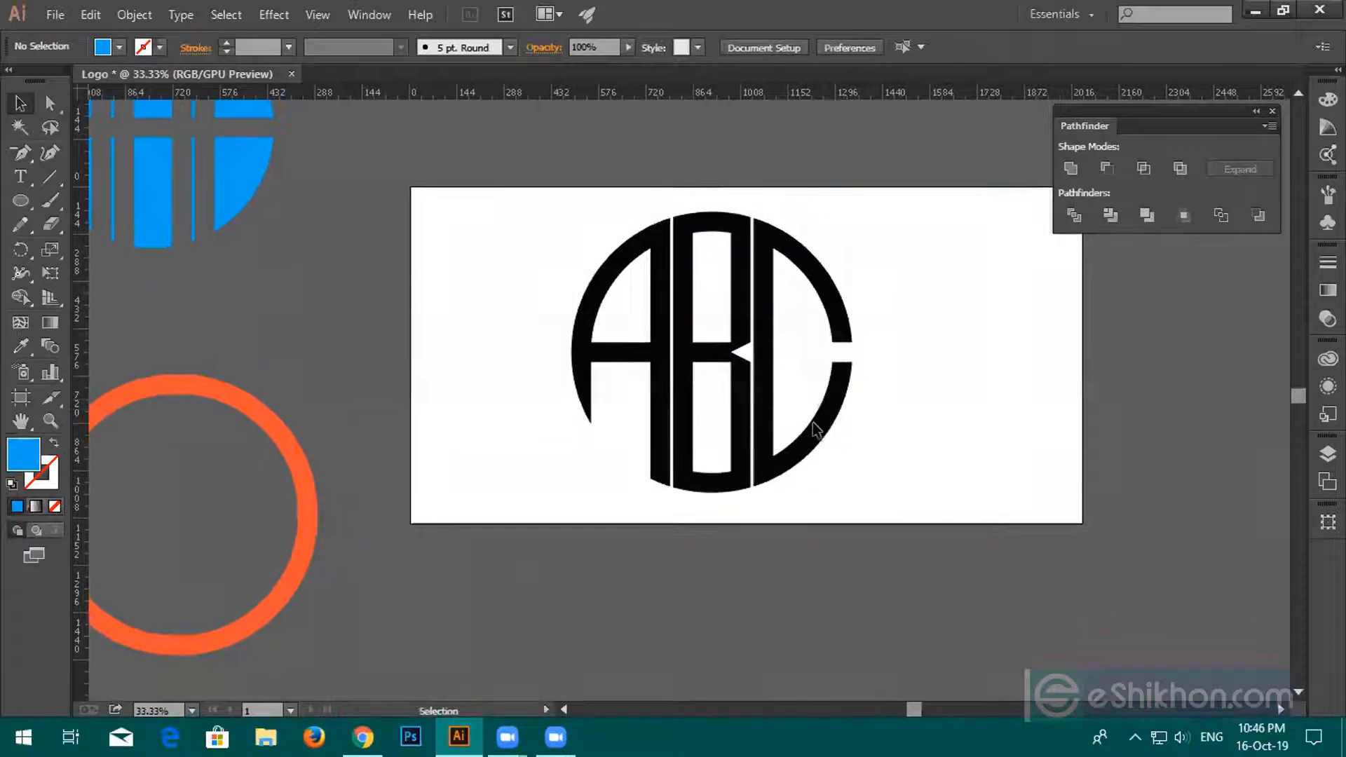
pyautogui.scroll(2, 768, 453)
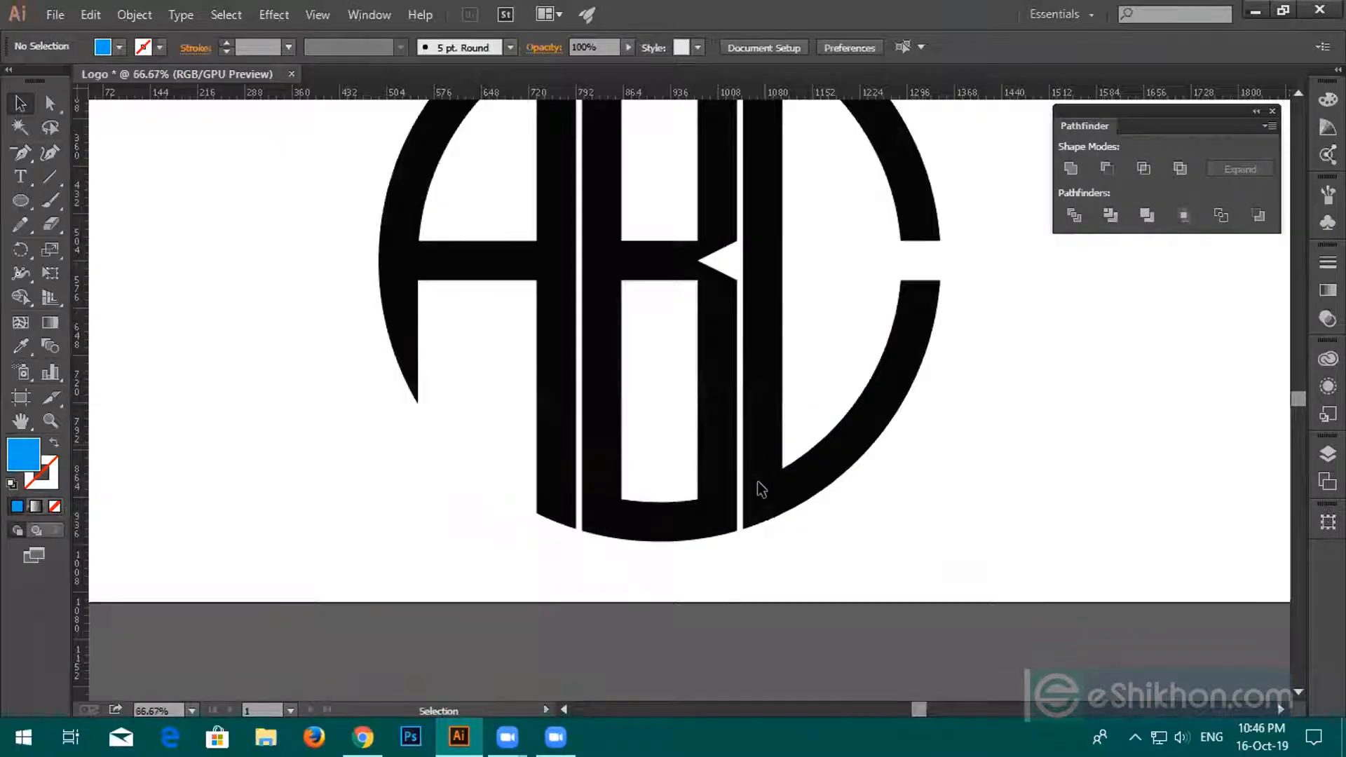
pyautogui.scroll(3, 759, 489)
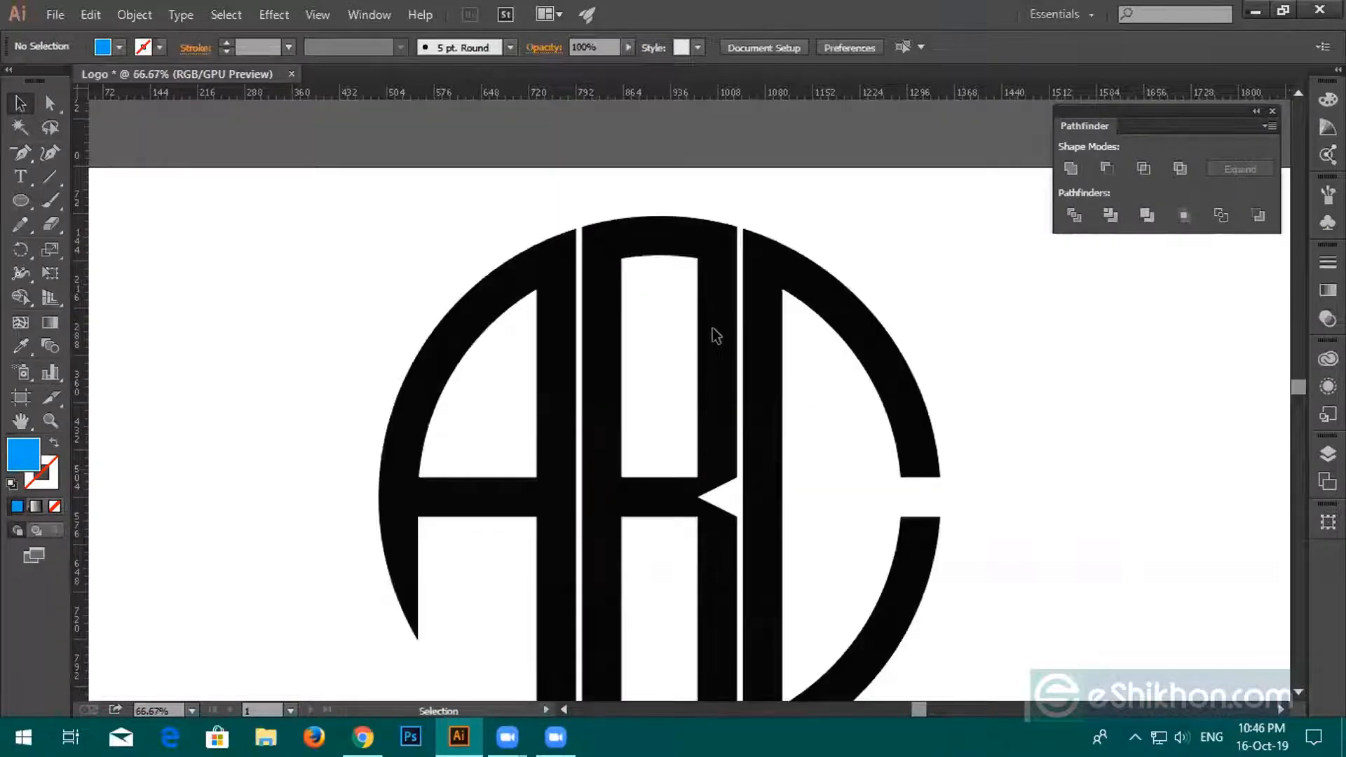
pyautogui.moveTo(598, 228); pyautogui.dragTo(715, 337)
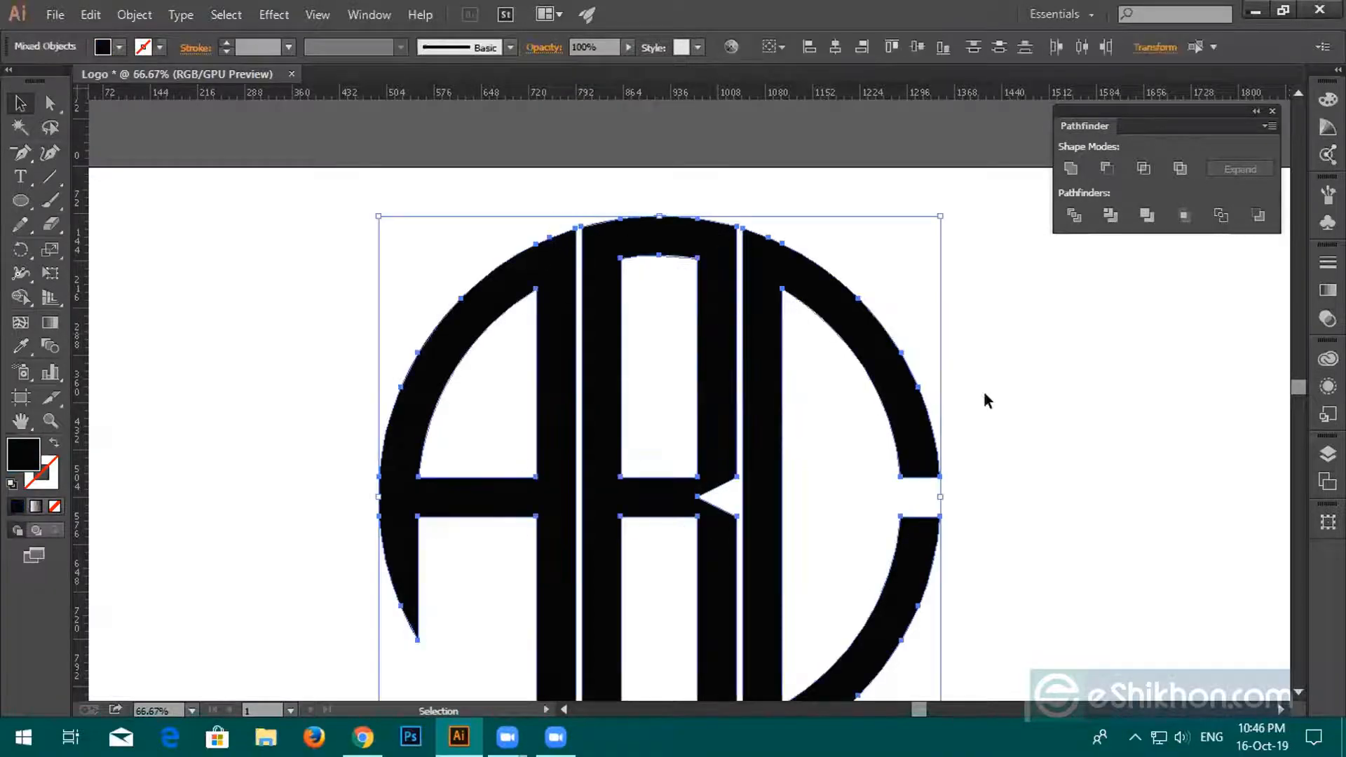
pyautogui.click(1017, 384)
pyautogui.click(763, 267)
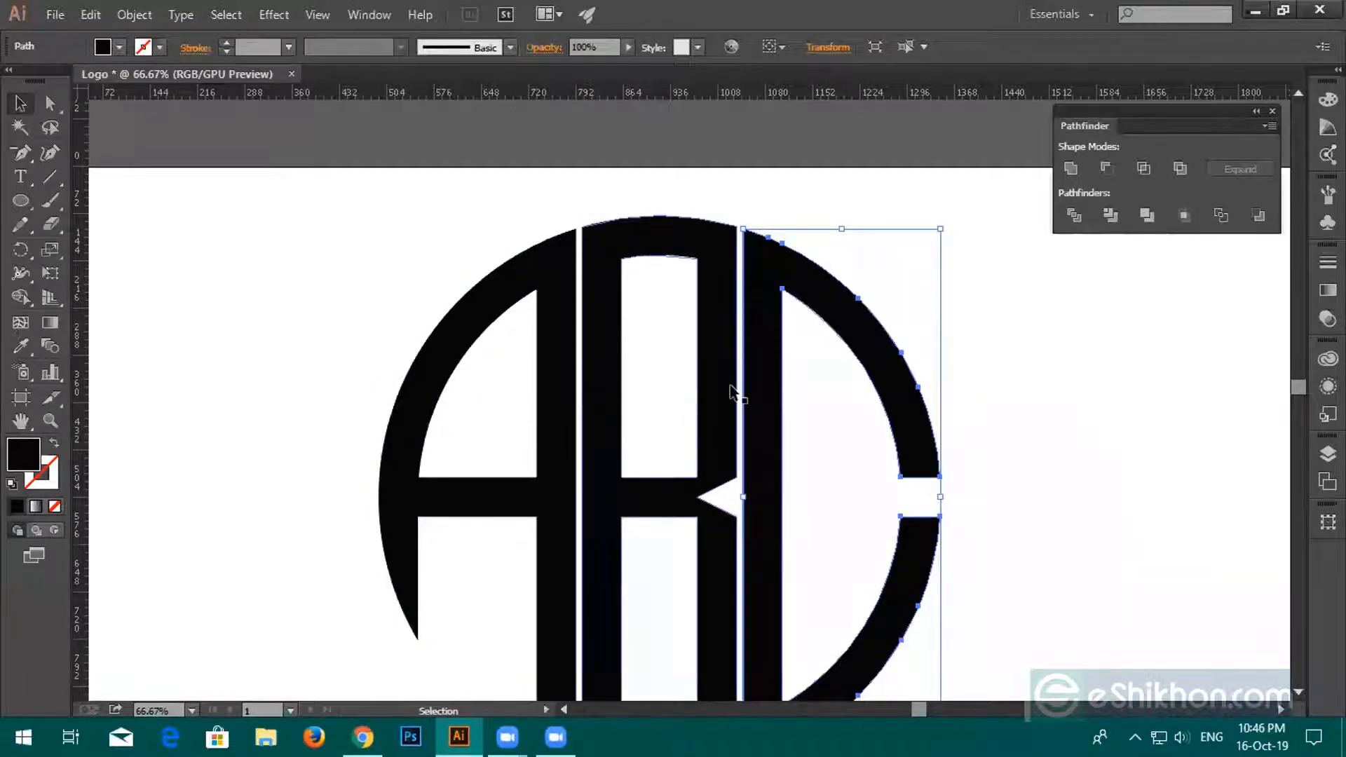
# Place a duplicate of the whole black ABC monogram outside the artboard, to its right.
pyautogui.scroll(-3, 736, 386)
pyautogui.scroll(-3, 736, 375)
pyautogui.moveTo(601, 254); pyautogui.dragTo(1231, 529)
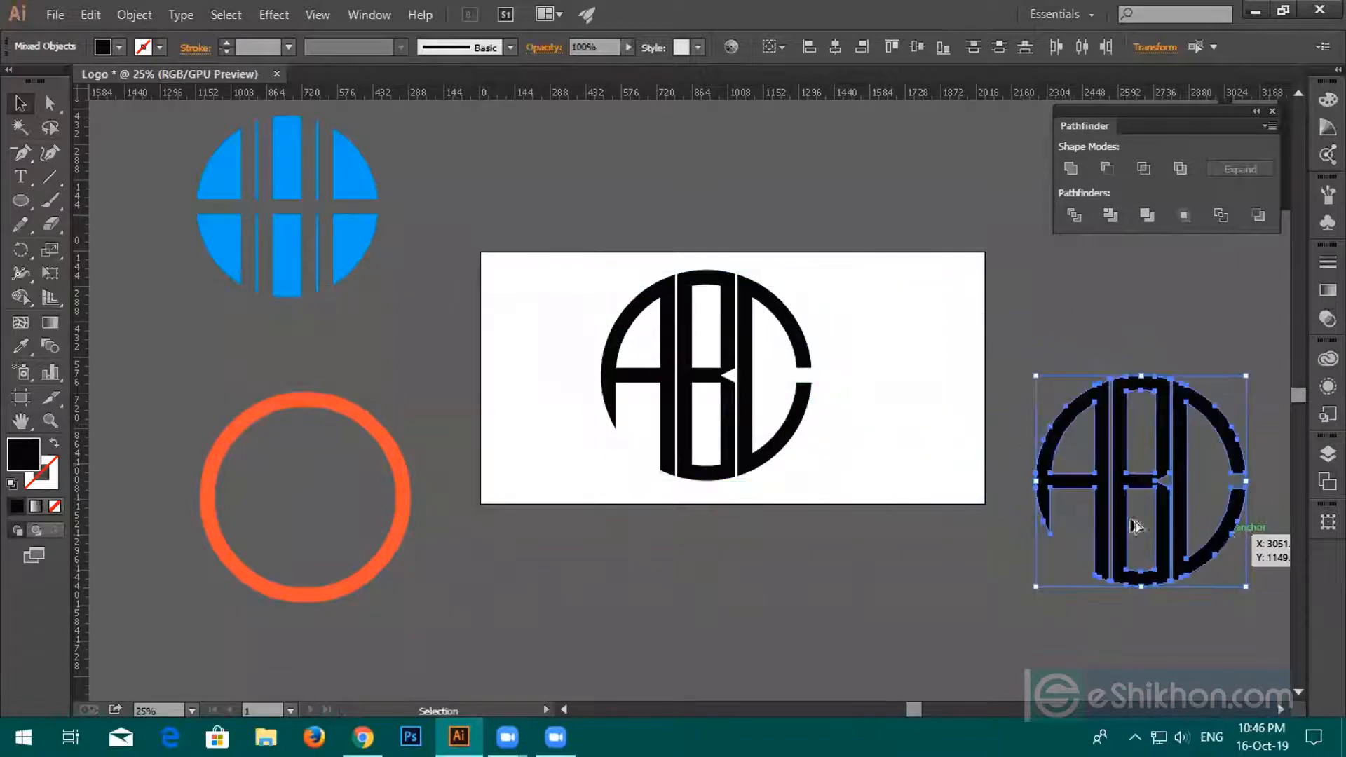
# Select the anchor at the A's top-right tip on the artboard and round that corner by about 14 px.
pyautogui.click(728, 431)
pyautogui.scroll(3, 736, 379)
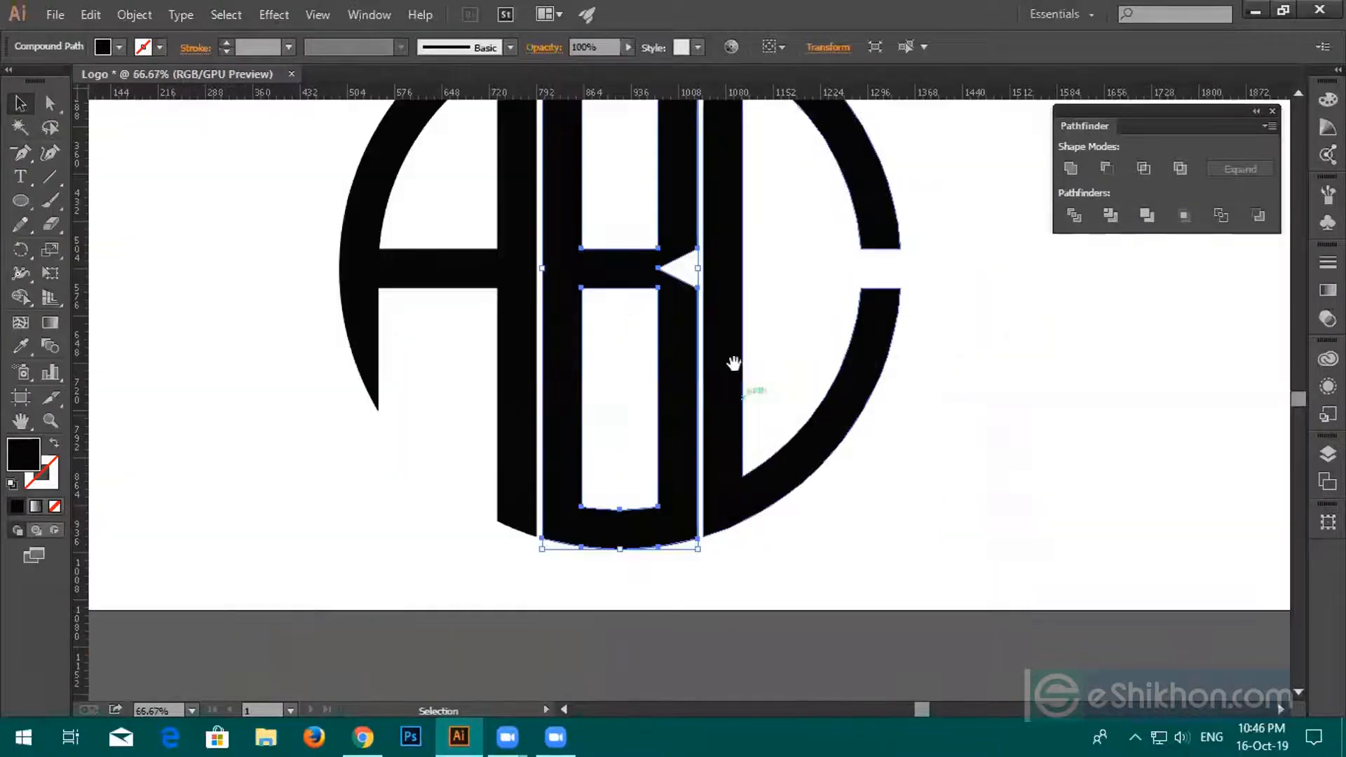
pyautogui.click(622, 282)
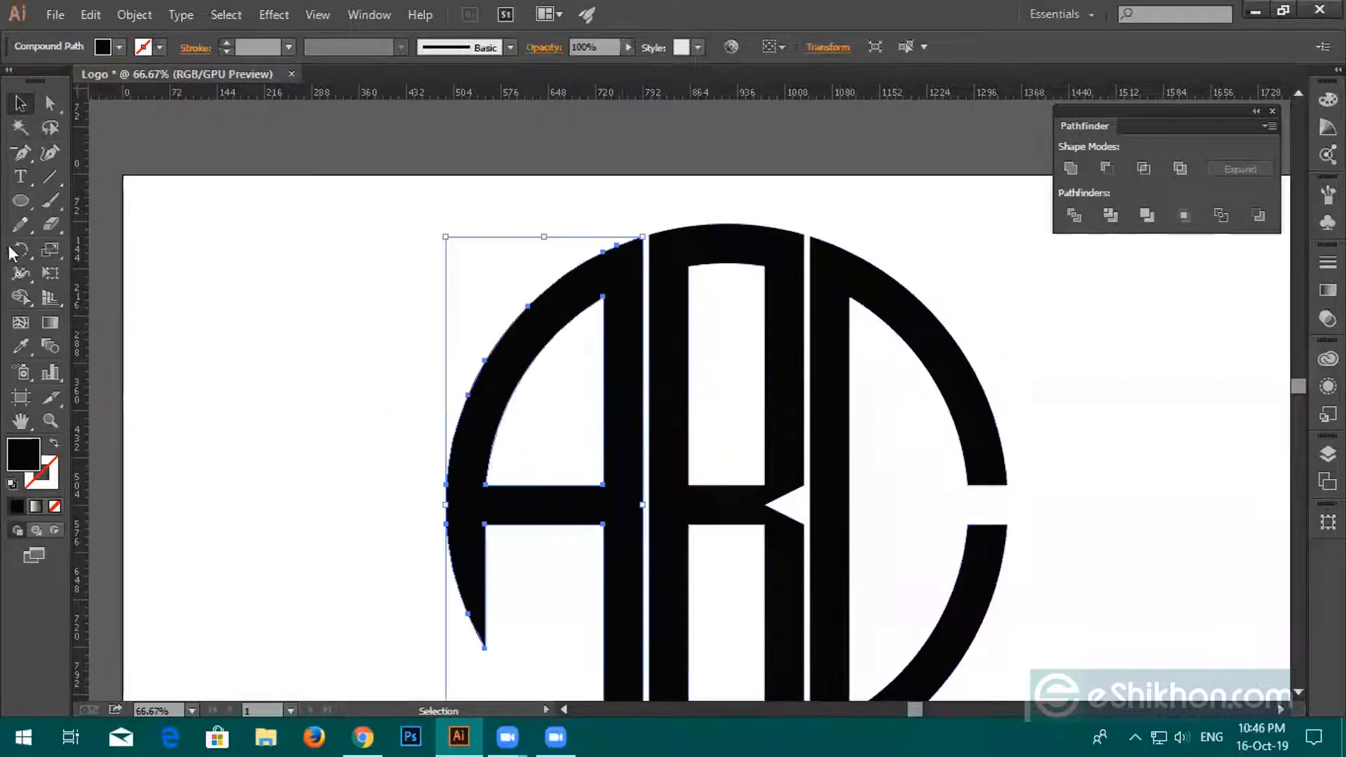
pyautogui.moveTo(50, 103); pyautogui.dragTo(128, 116)
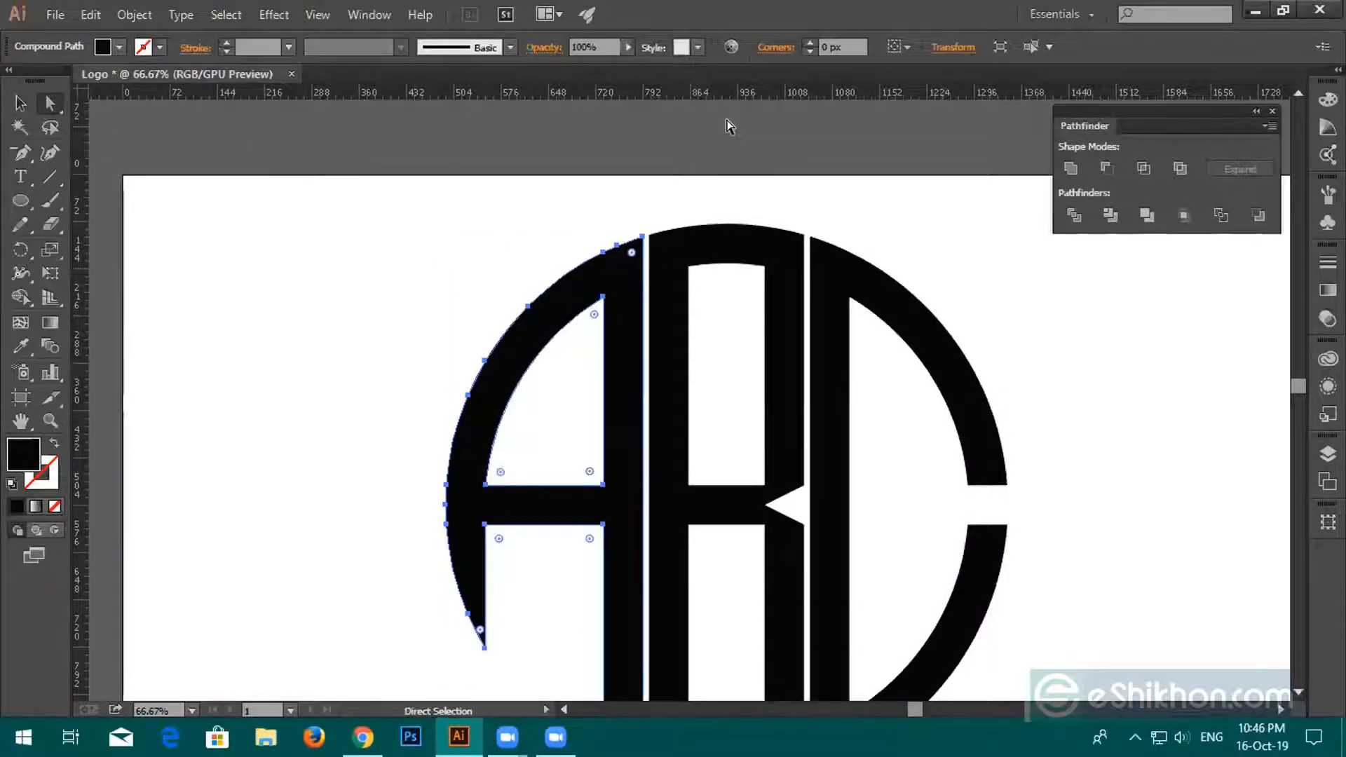
pyautogui.click(643, 238)
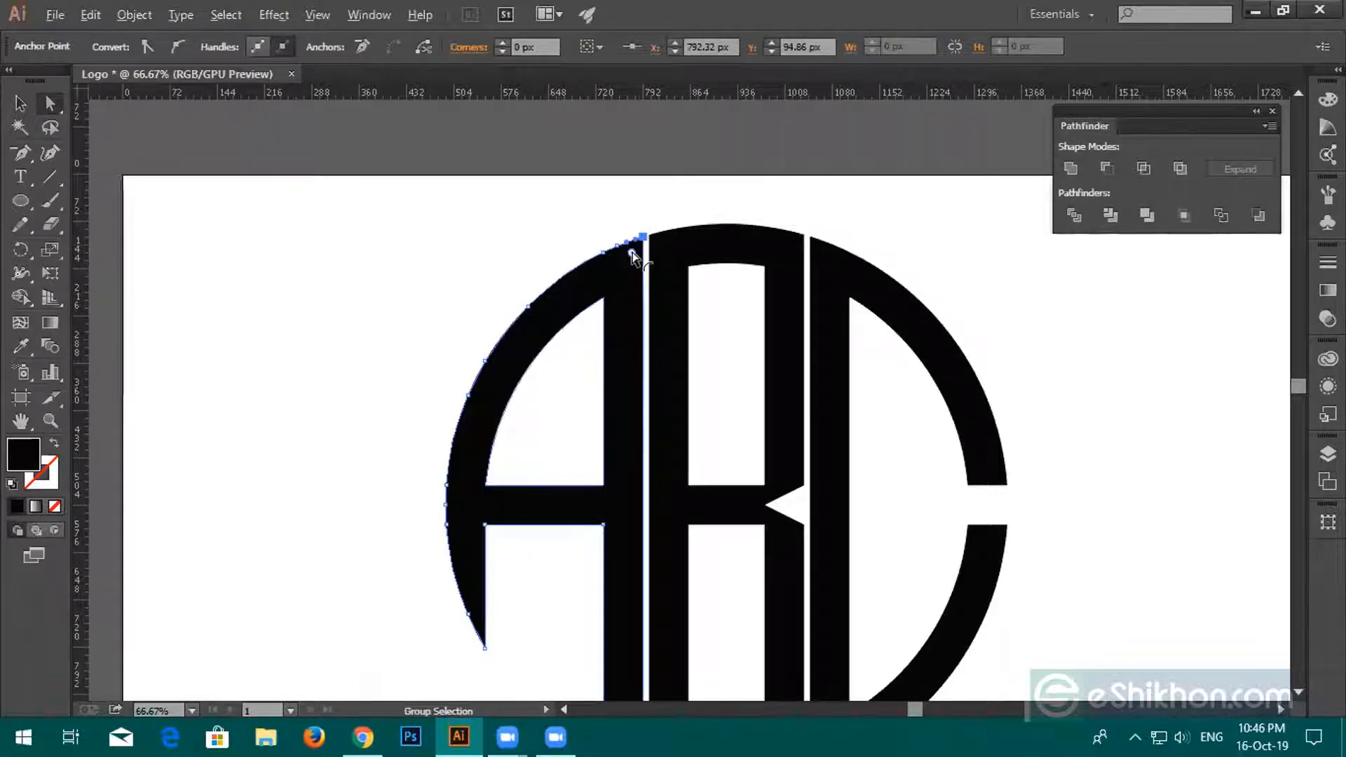
pyautogui.scroll(2, 635, 242)
pyautogui.moveTo(644, 238); pyautogui.dragTo(636, 250)
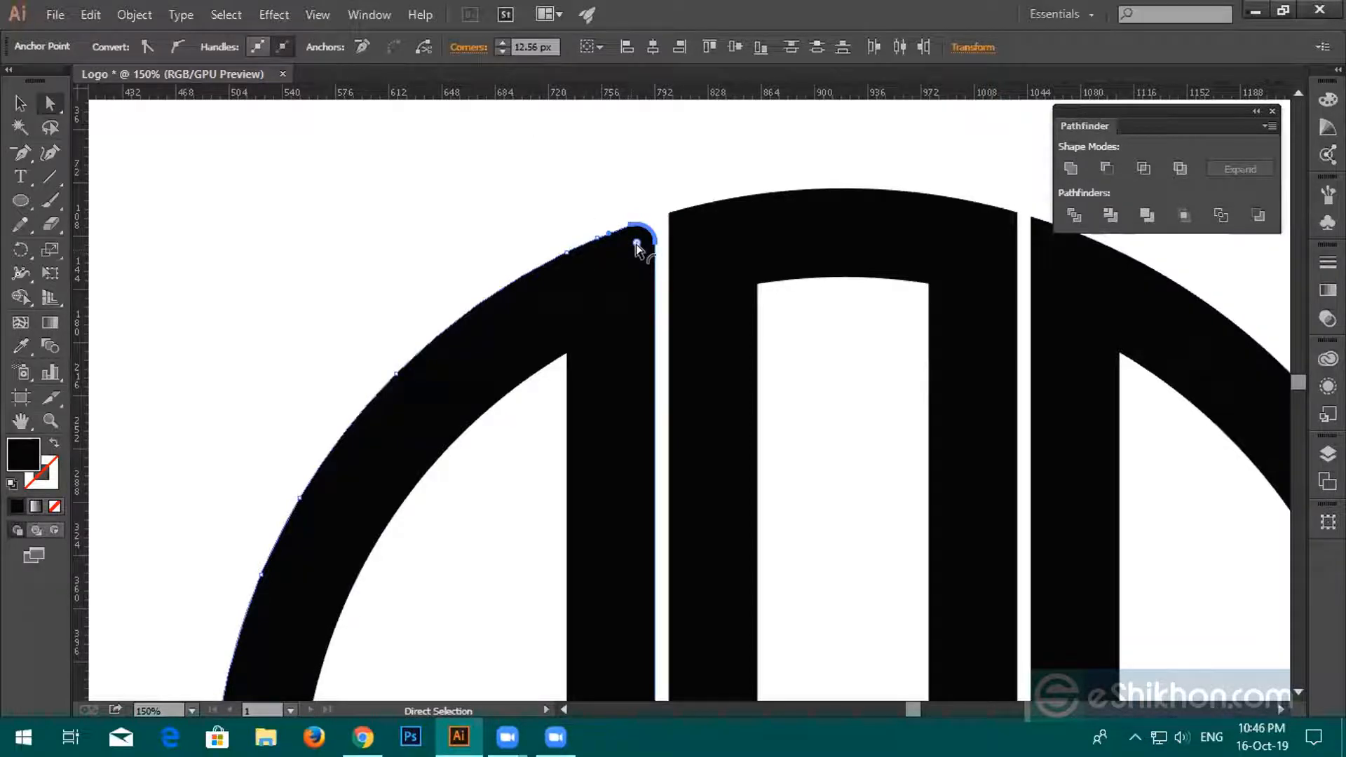
pyautogui.moveTo(636, 244); pyautogui.dragTo(636, 248)
# Set the corner radius of the A's rounded top-right tip to 12 px and deselect the letter.
pyautogui.click(533, 47)
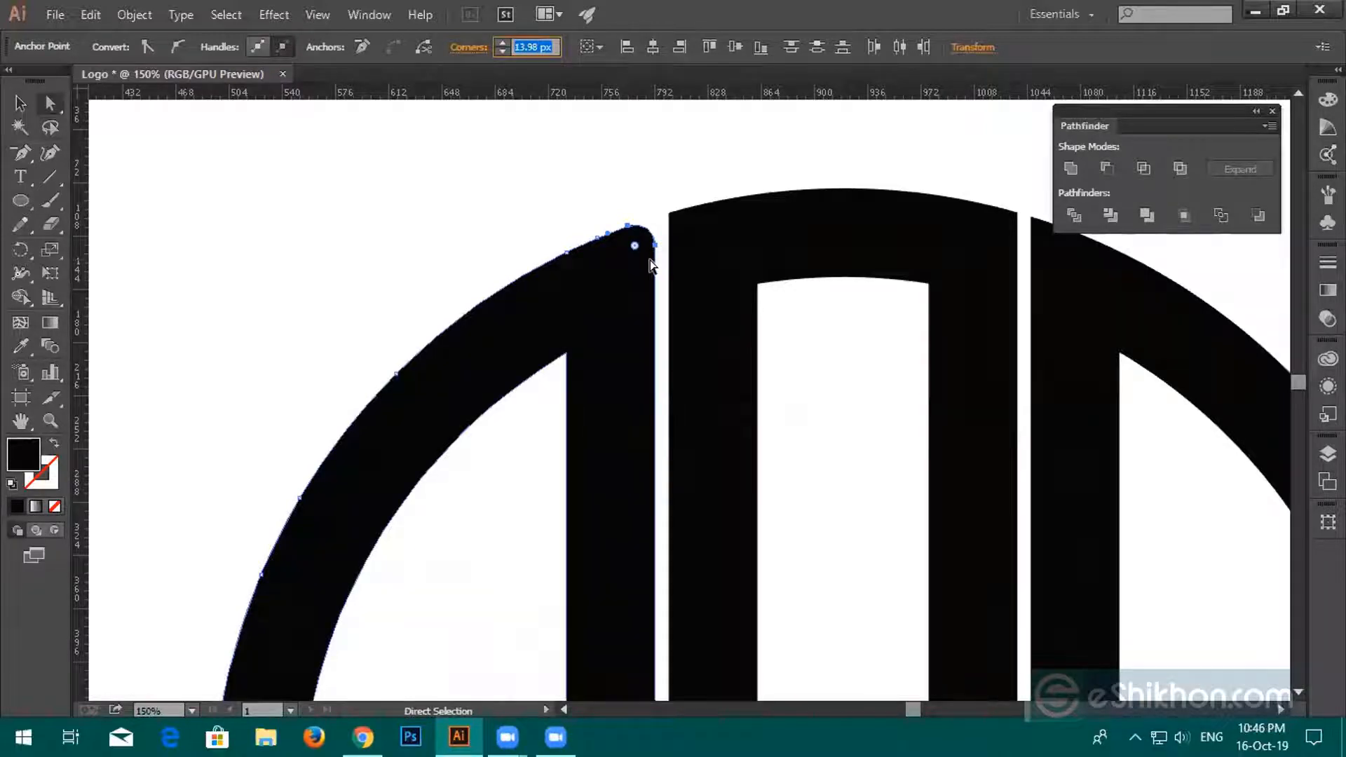
pyautogui.write('12')
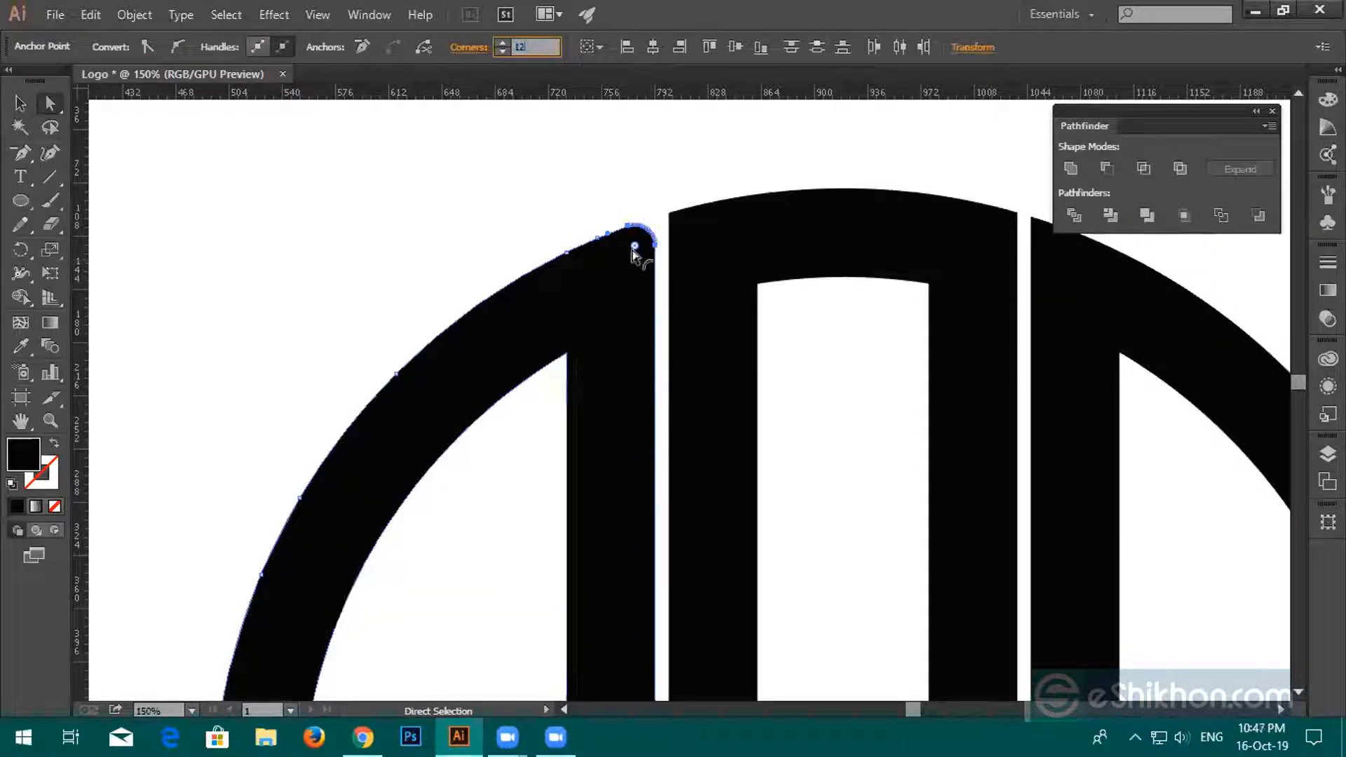
pyautogui.press('Return')
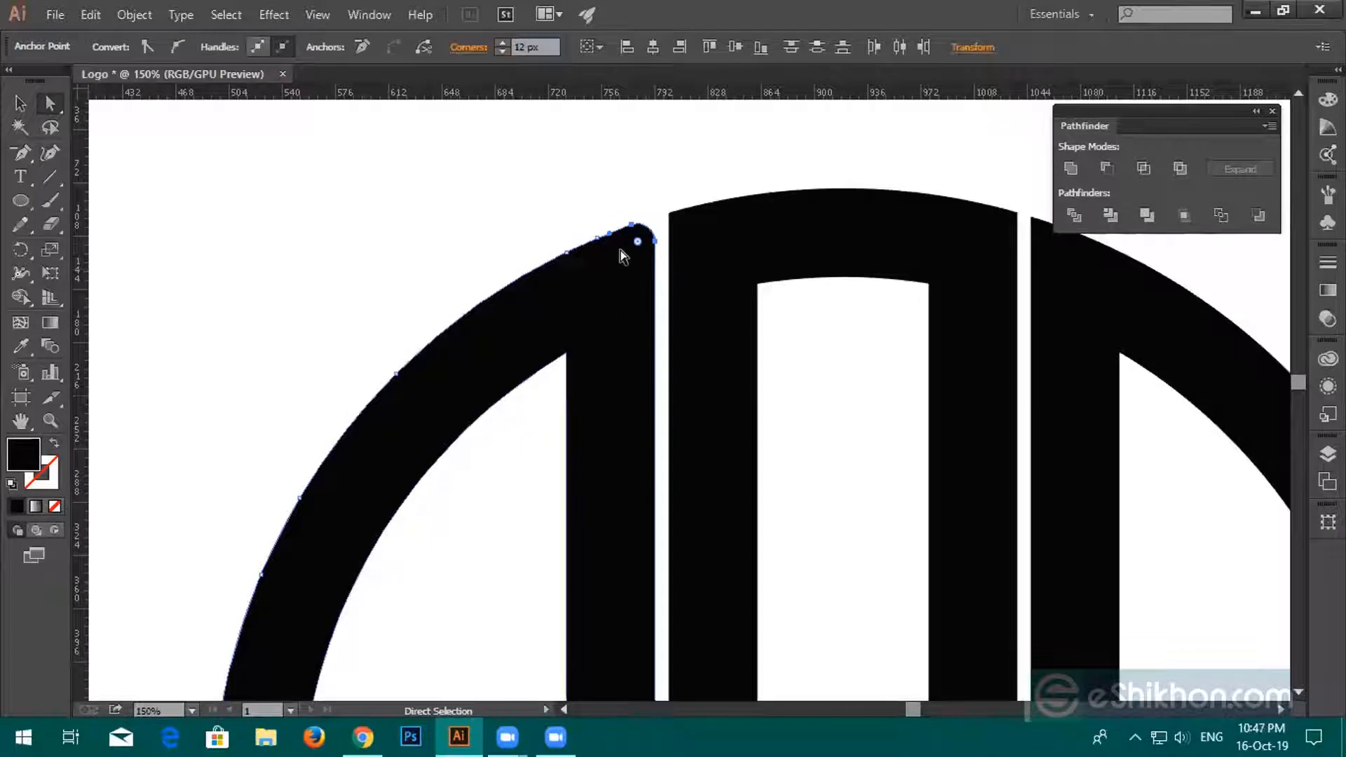
pyautogui.scroll(-5, 624, 250)
pyautogui.keyDown('alt'); pyautogui.scroll(-3, 623, 257); pyautogui.keyUp('alt')
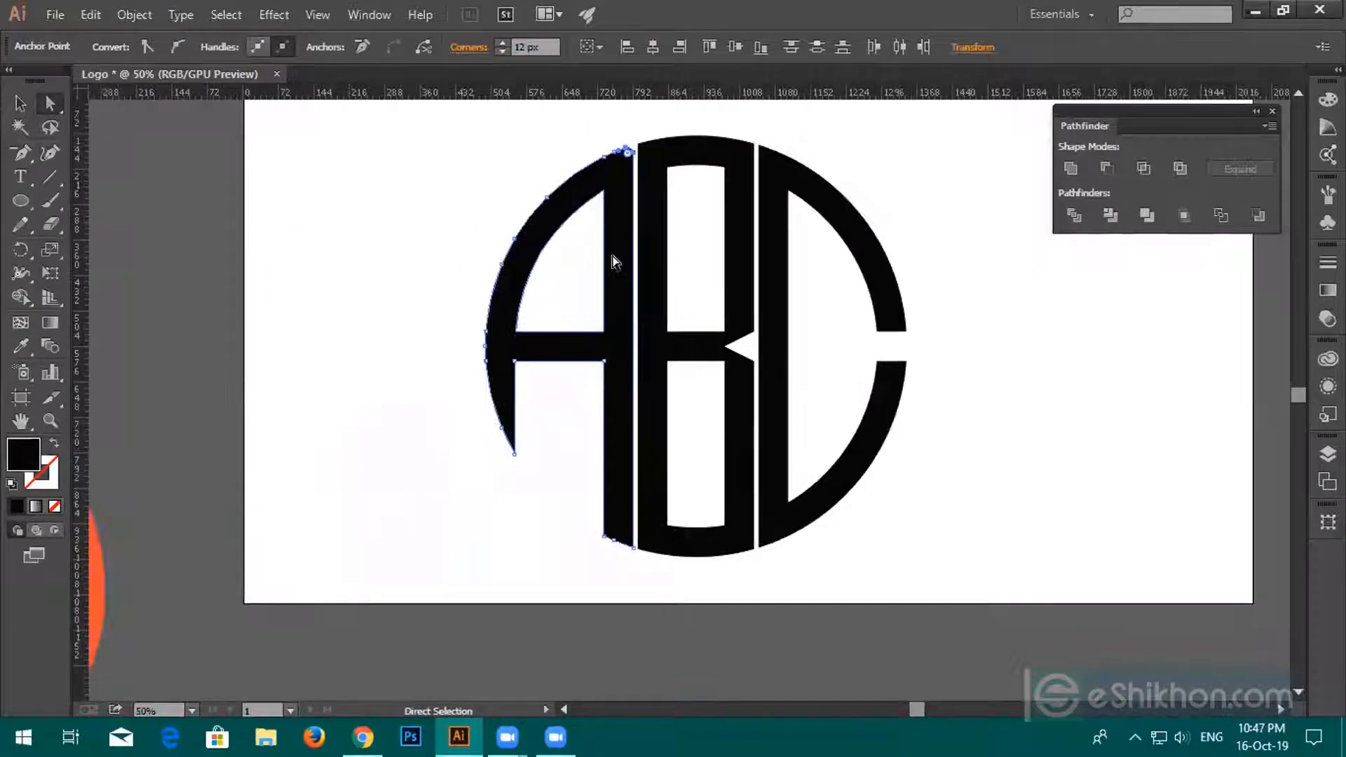
pyautogui.click(563, 146)
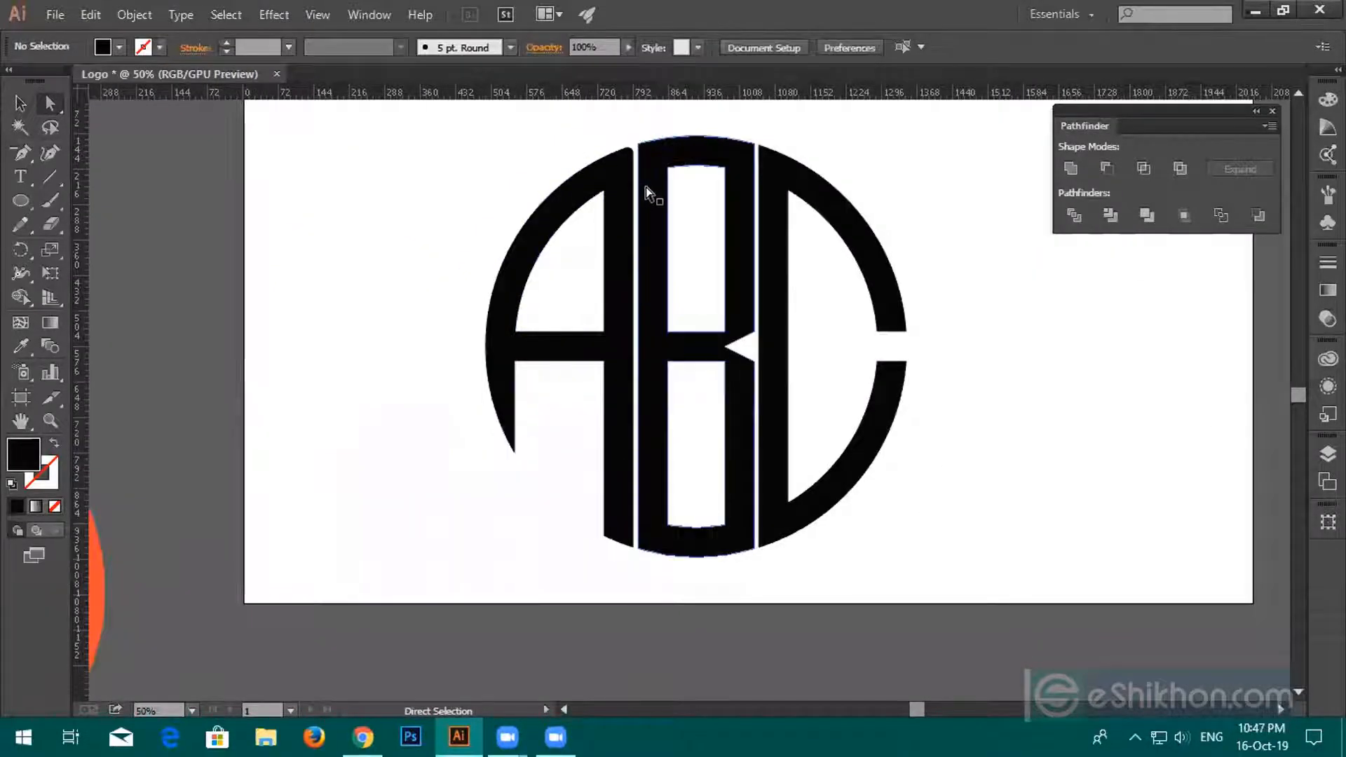
# Round the B's top-left and top-right outer corners with a 12 px radius each.
pyautogui.keyDown('alt'); pyautogui.scroll(2, 645, 186); pyautogui.keyUp('alt')
pyautogui.click(645, 226)
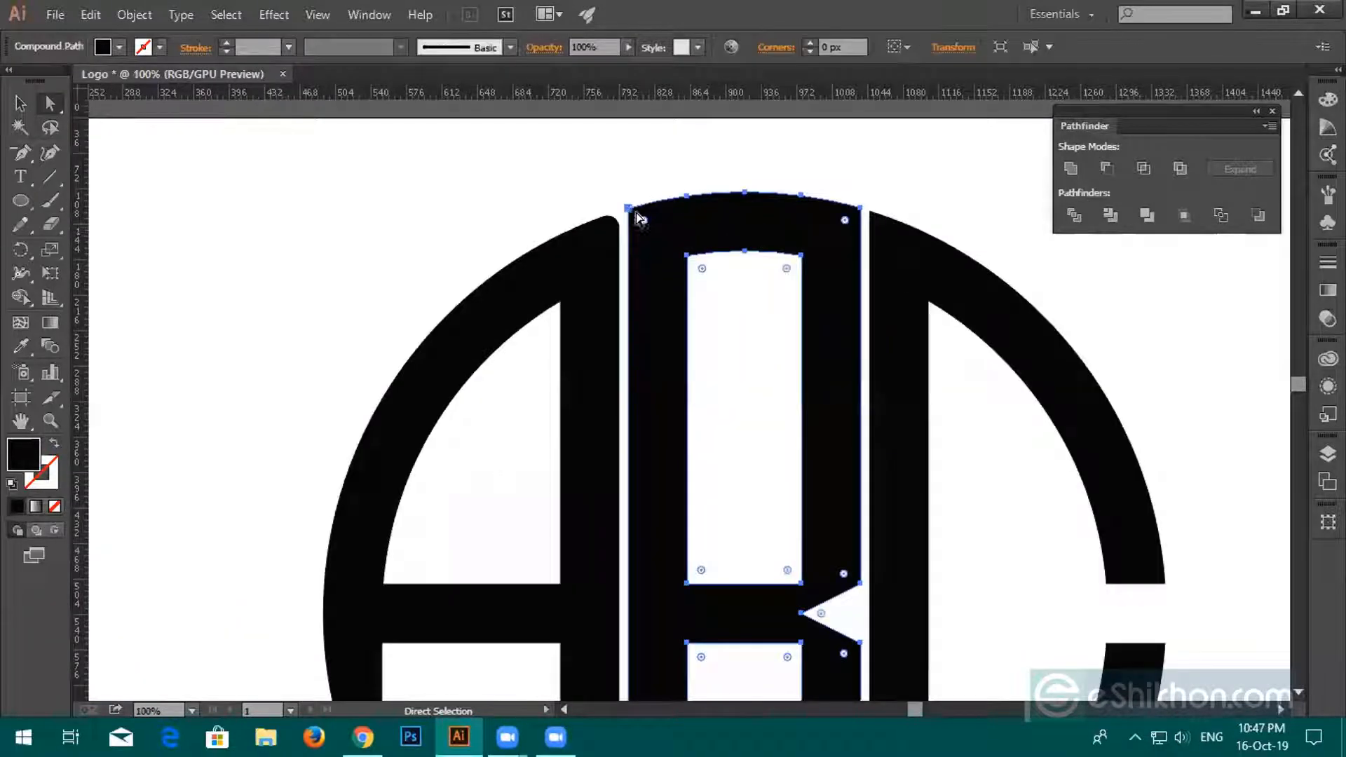
pyautogui.click(628, 209)
pyautogui.moveTo(544, 46); pyautogui.dragTo(495, 44)
pyautogui.write('12')
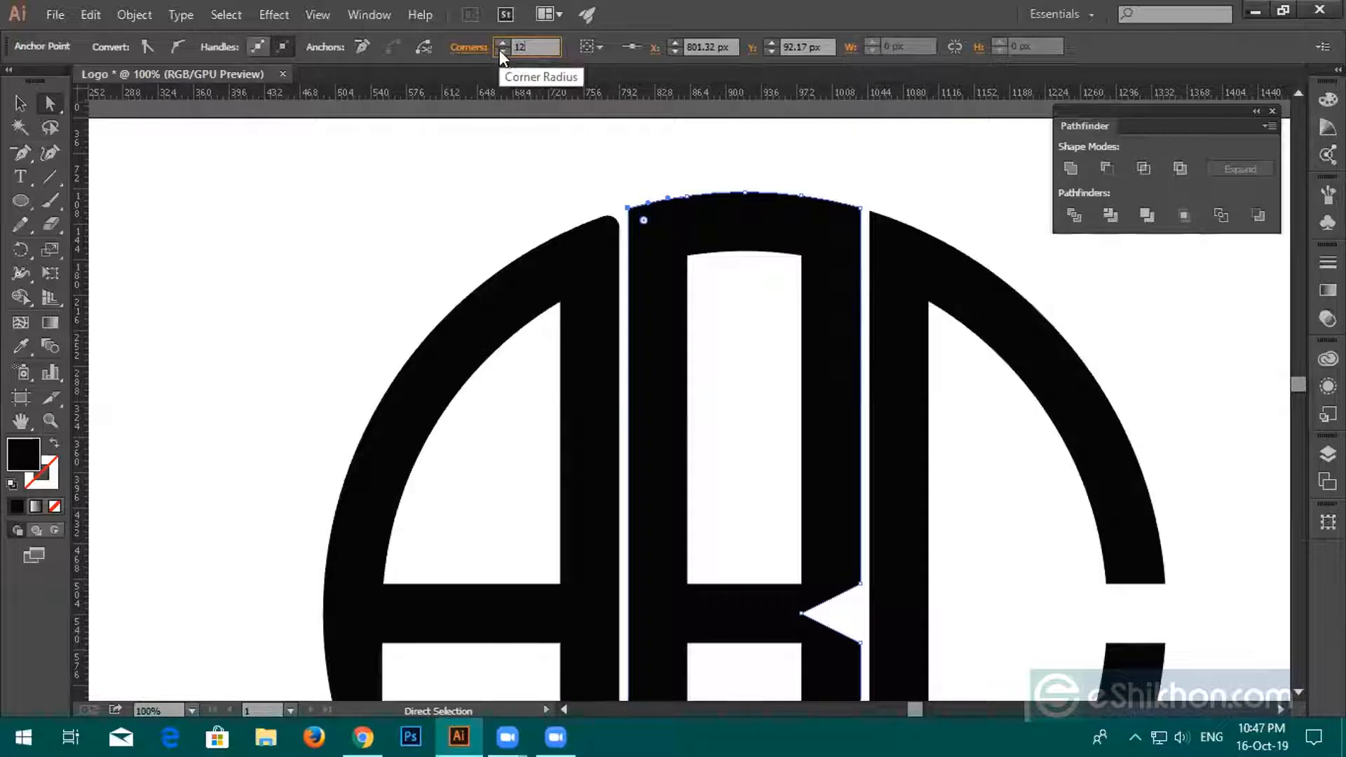
pyautogui.press('Return')
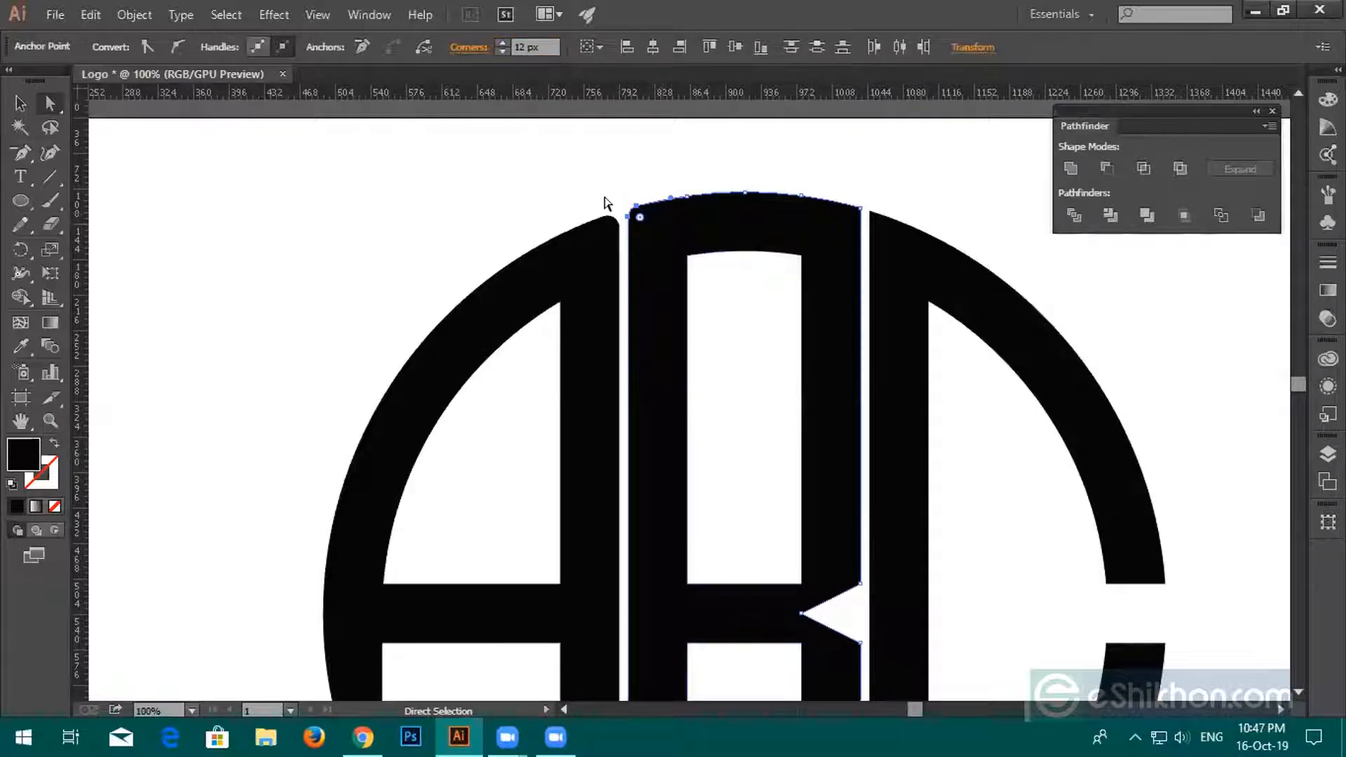
pyautogui.click(862, 209)
pyautogui.moveTo(539, 41); pyautogui.dragTo(497, 52)
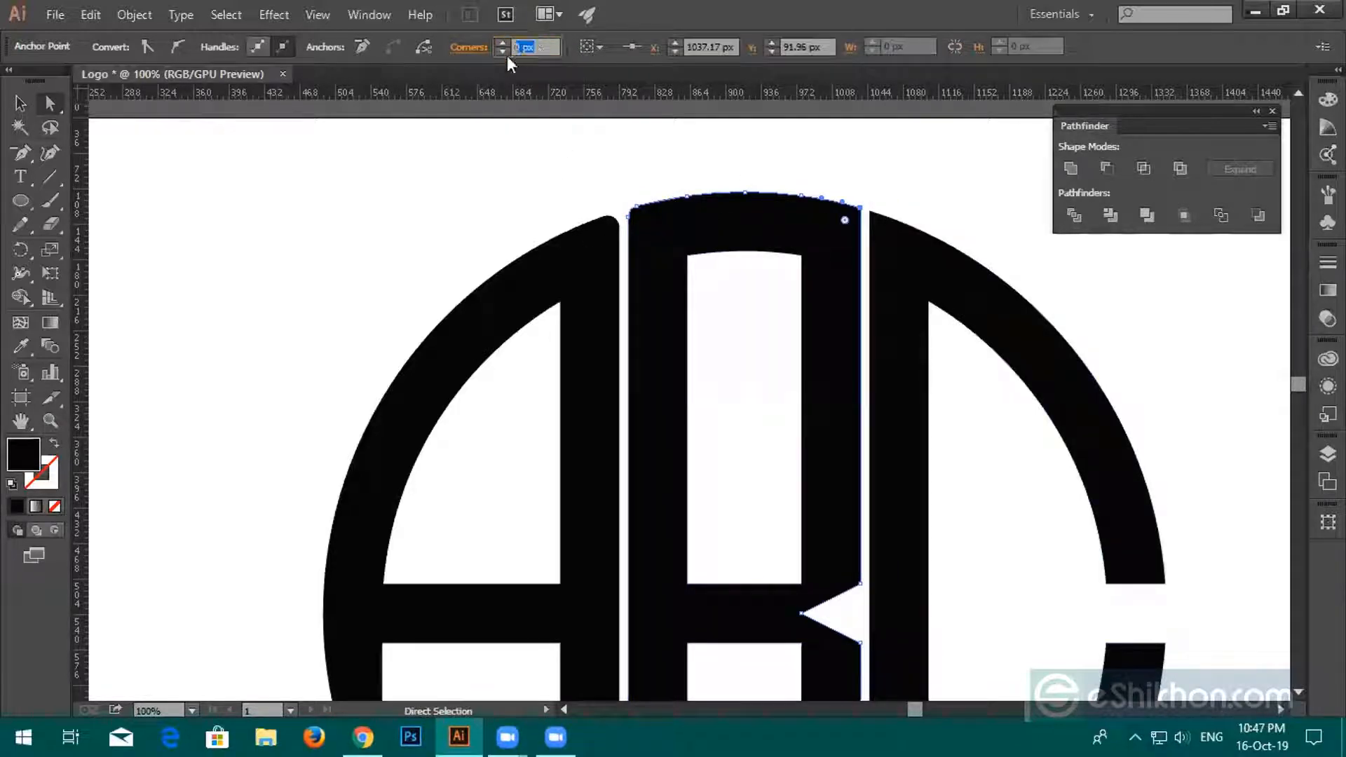
pyautogui.write('12')
pyautogui.press('Return')
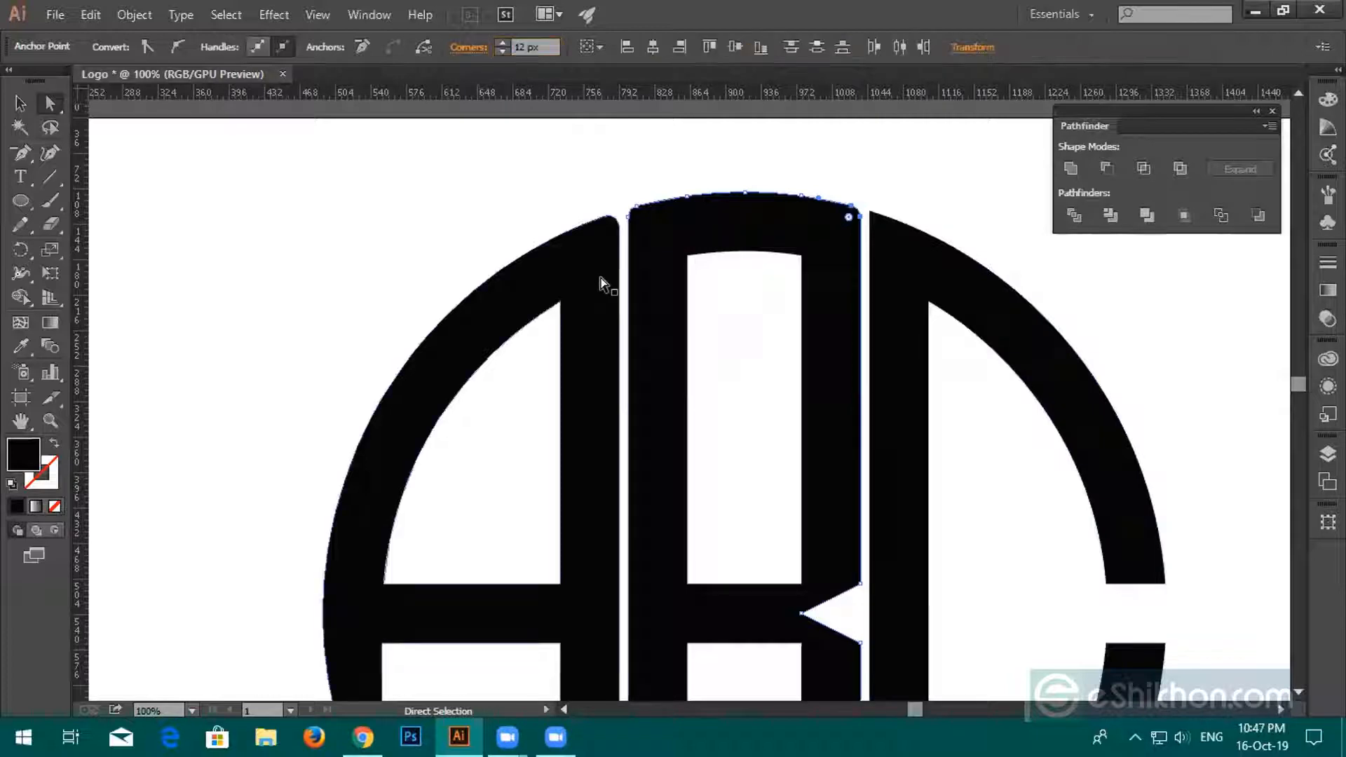
# Round the B's bottom-left and bottom-right outer corners with a 12 px radius each.
pyautogui.scroll(-5, 766, 262)
pyautogui.scroll(-1, 755, 535)
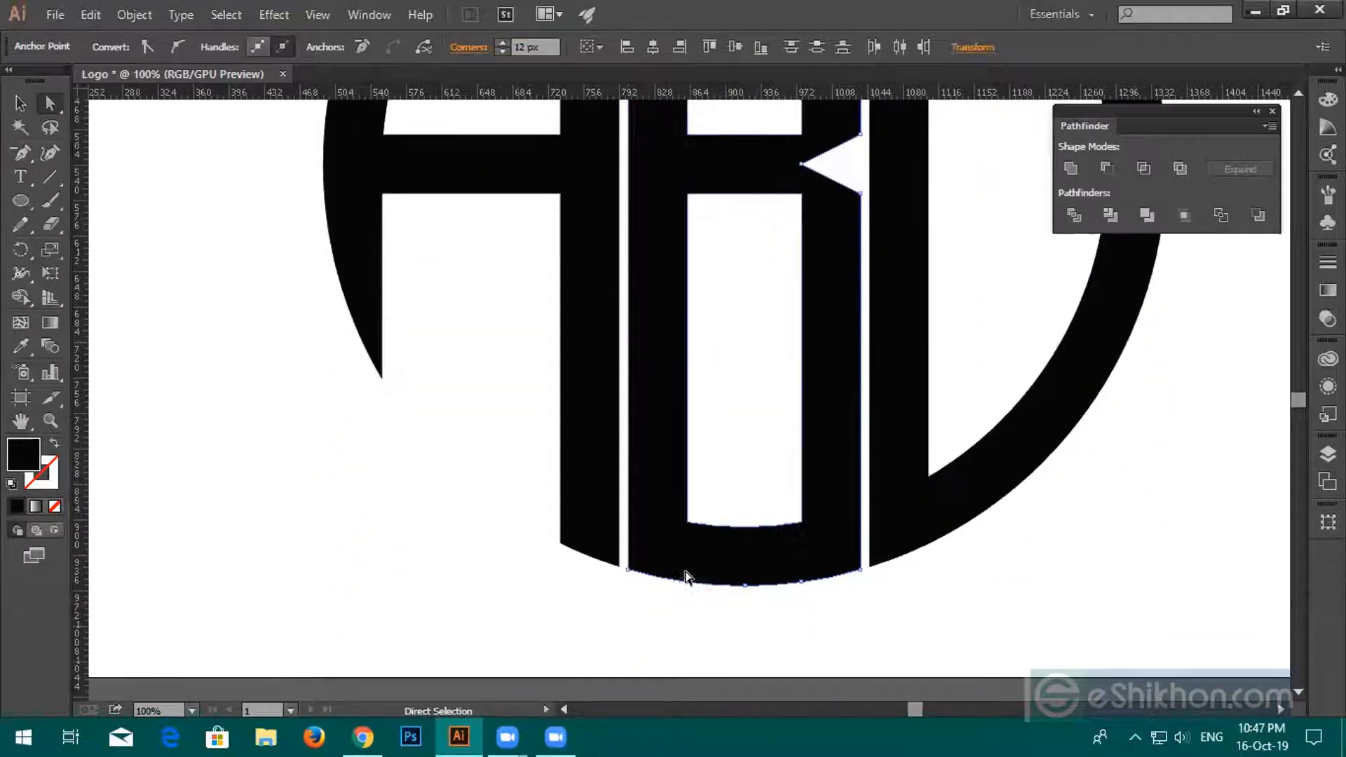
pyautogui.click(664, 570)
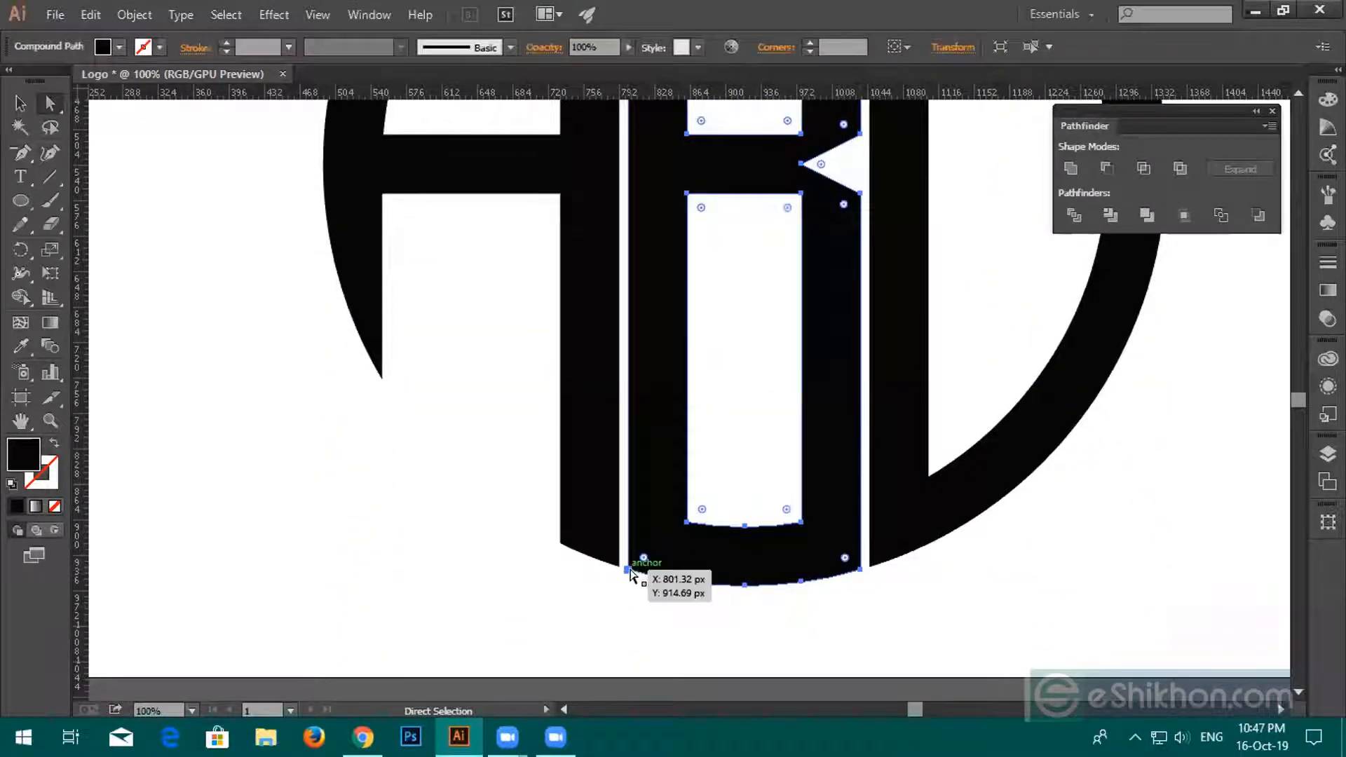
pyautogui.click(627, 569)
pyautogui.click(629, 570)
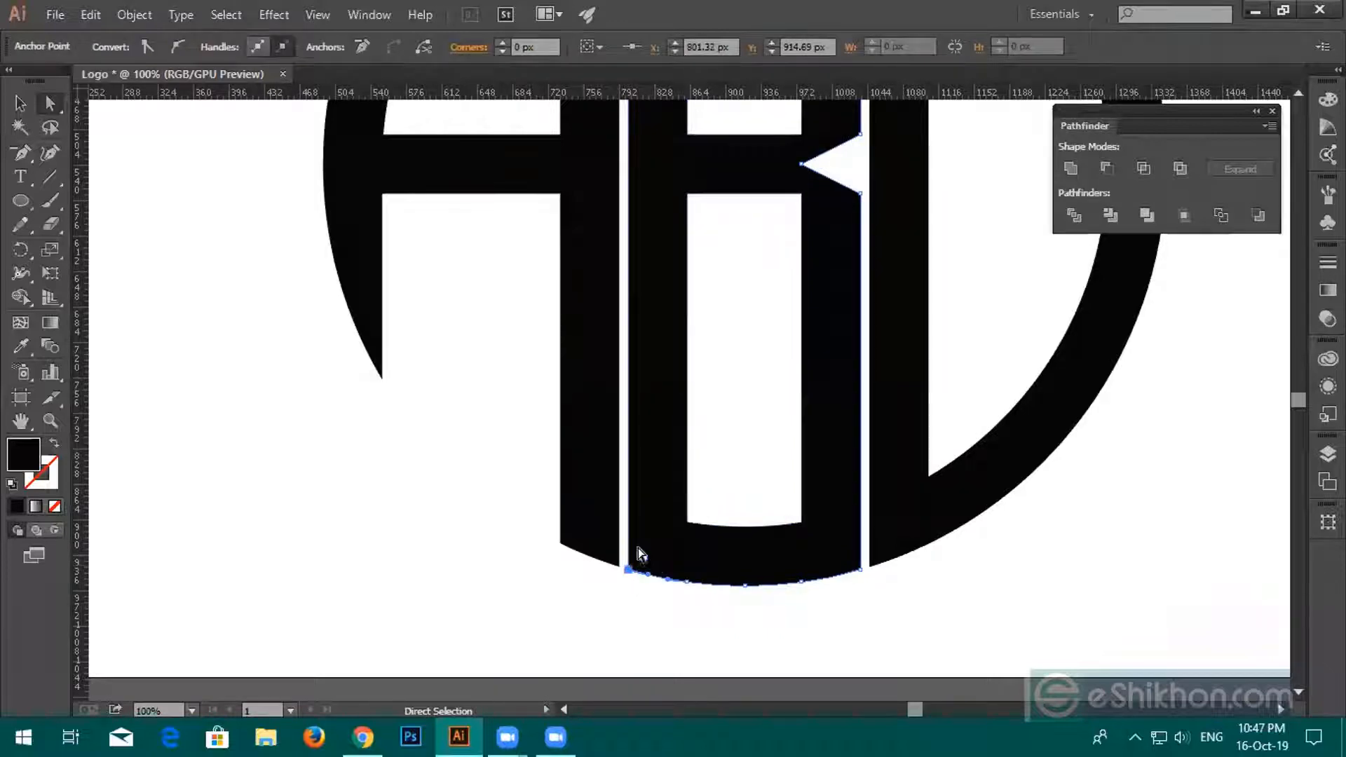
pyautogui.click(537, 47)
pyautogui.write('12')
pyautogui.press('Return')
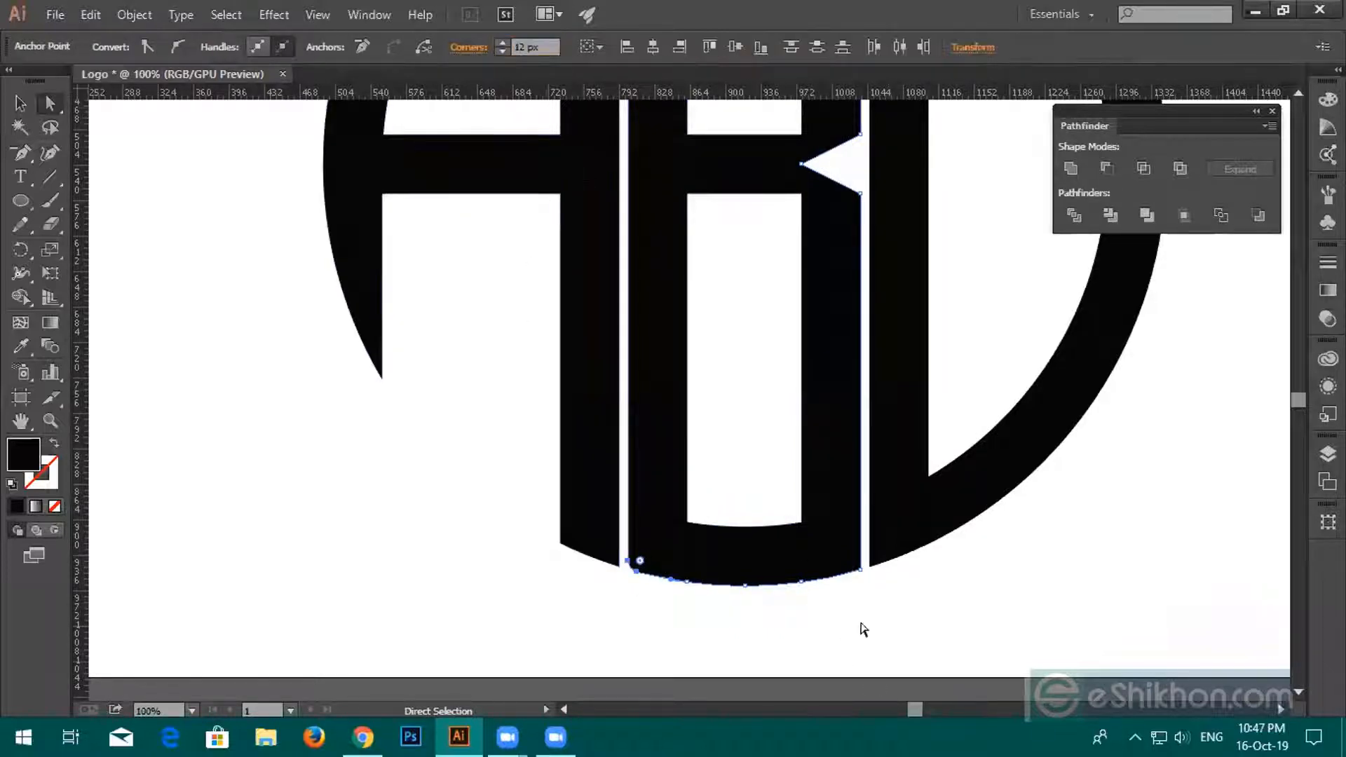
pyautogui.click(860, 570)
pyautogui.write('12')
pyautogui.press('Return')
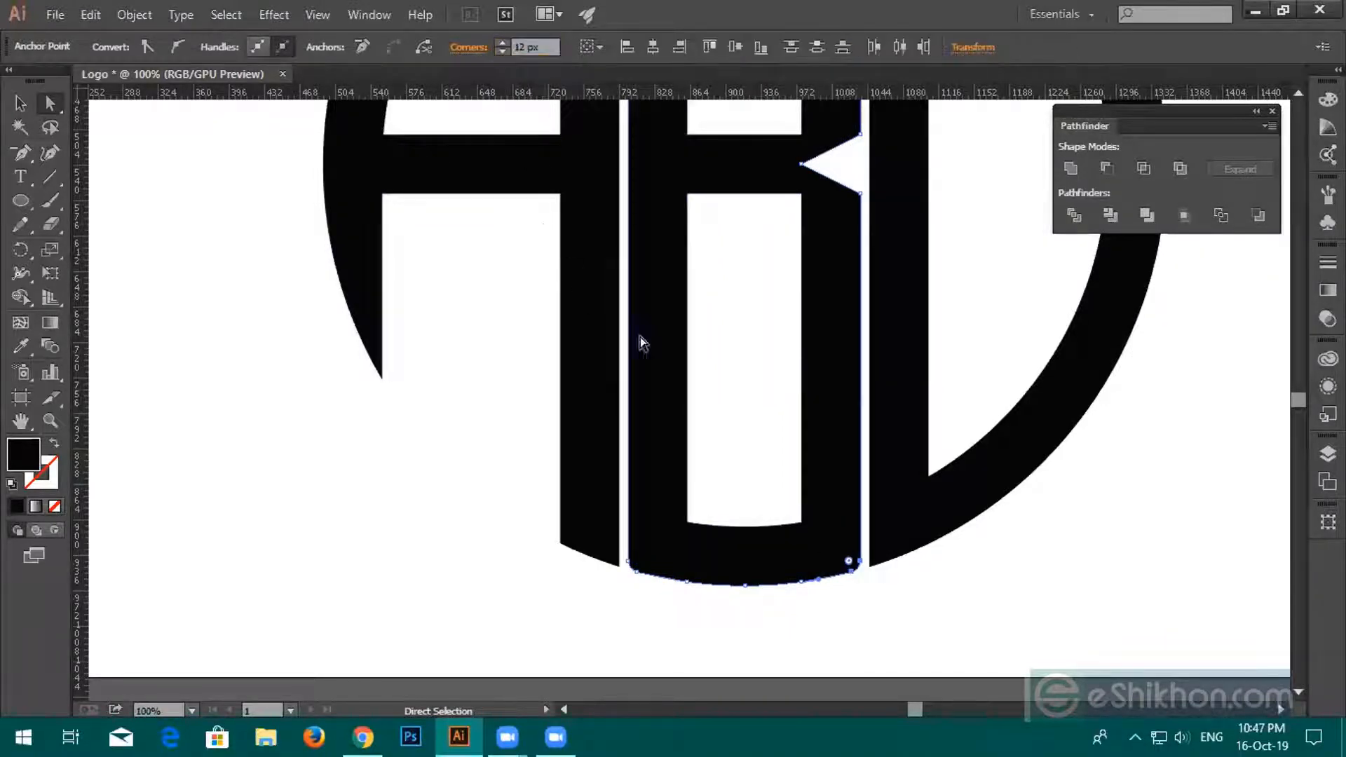
pyautogui.scroll(8, 900, 513)
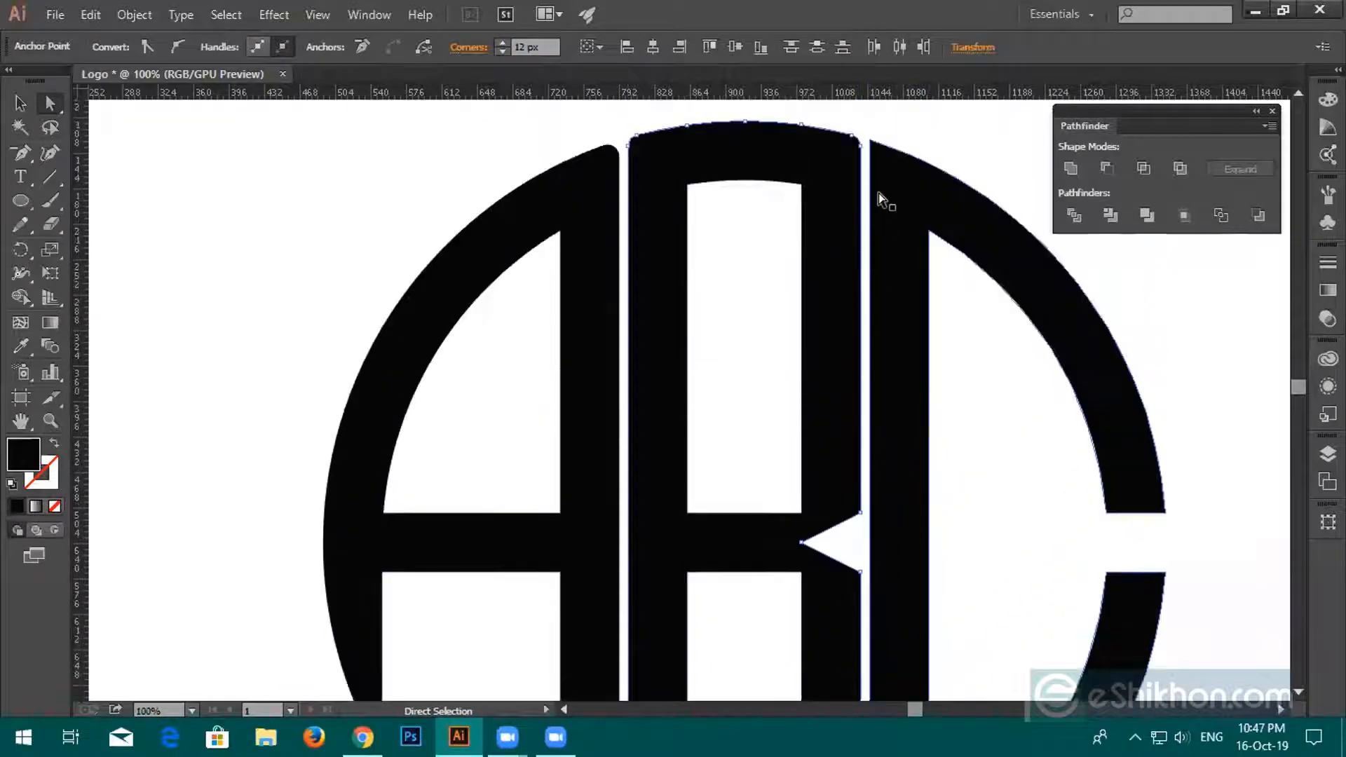
# Round the C's top-left and bottom-left outer corners with a 12 px radius each and deselect the letter.
pyautogui.click(871, 141)
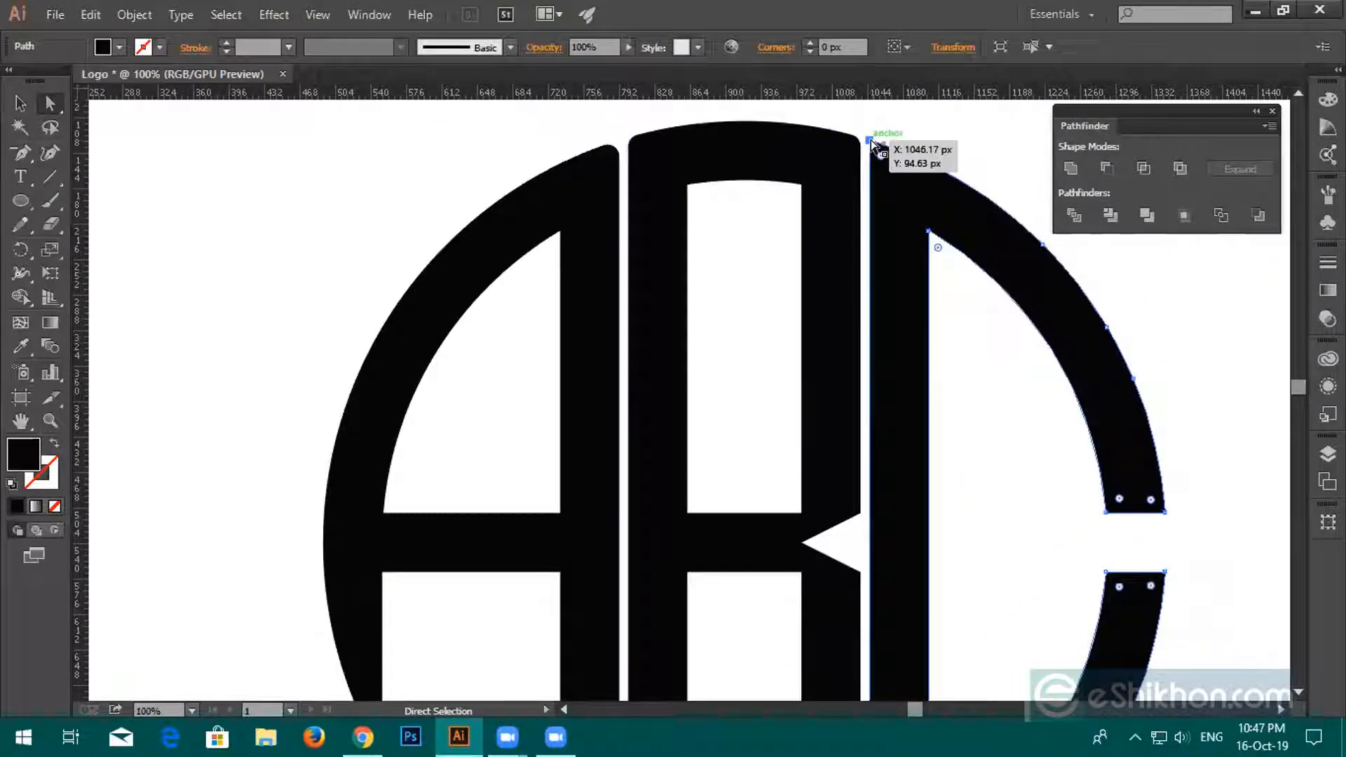
pyautogui.click(550, 44)
pyautogui.write('12')
pyautogui.scroll(-5, 645, 315)
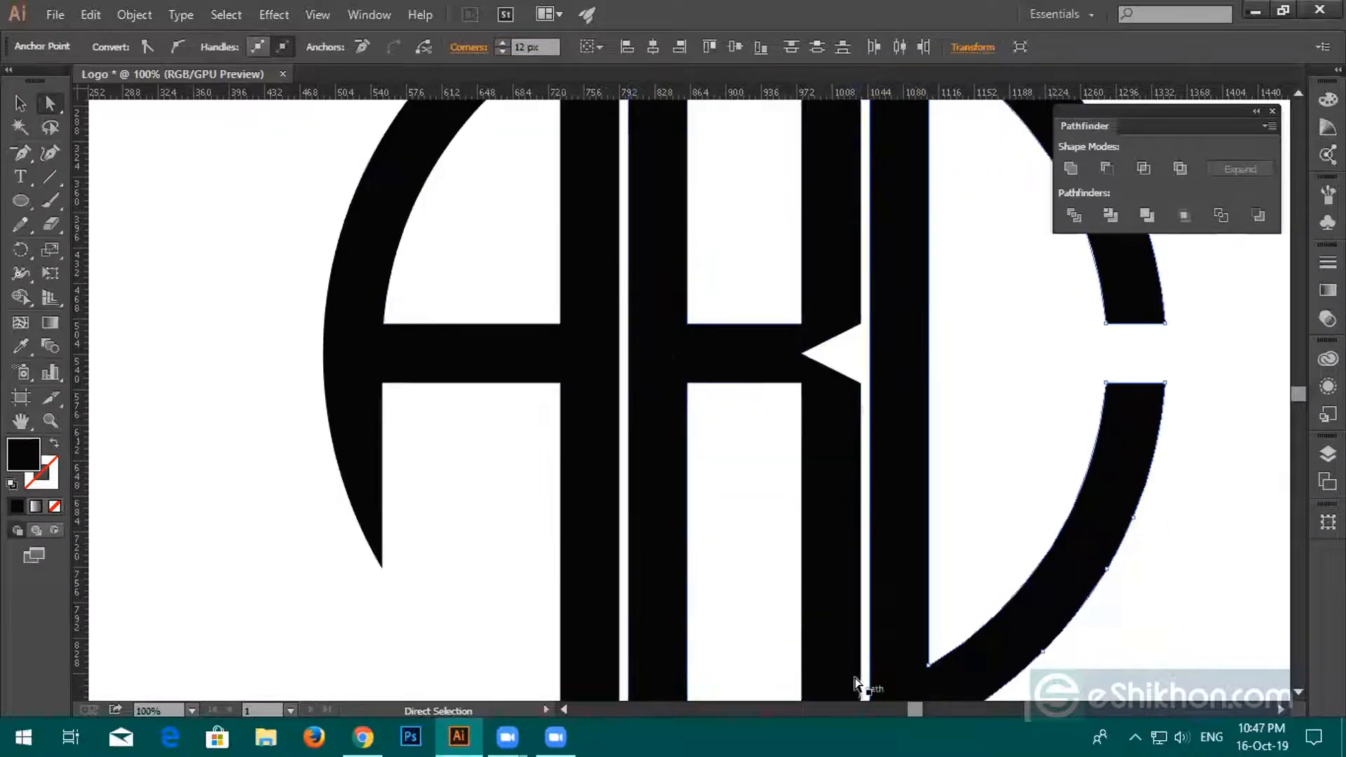
pyautogui.click(870, 660)
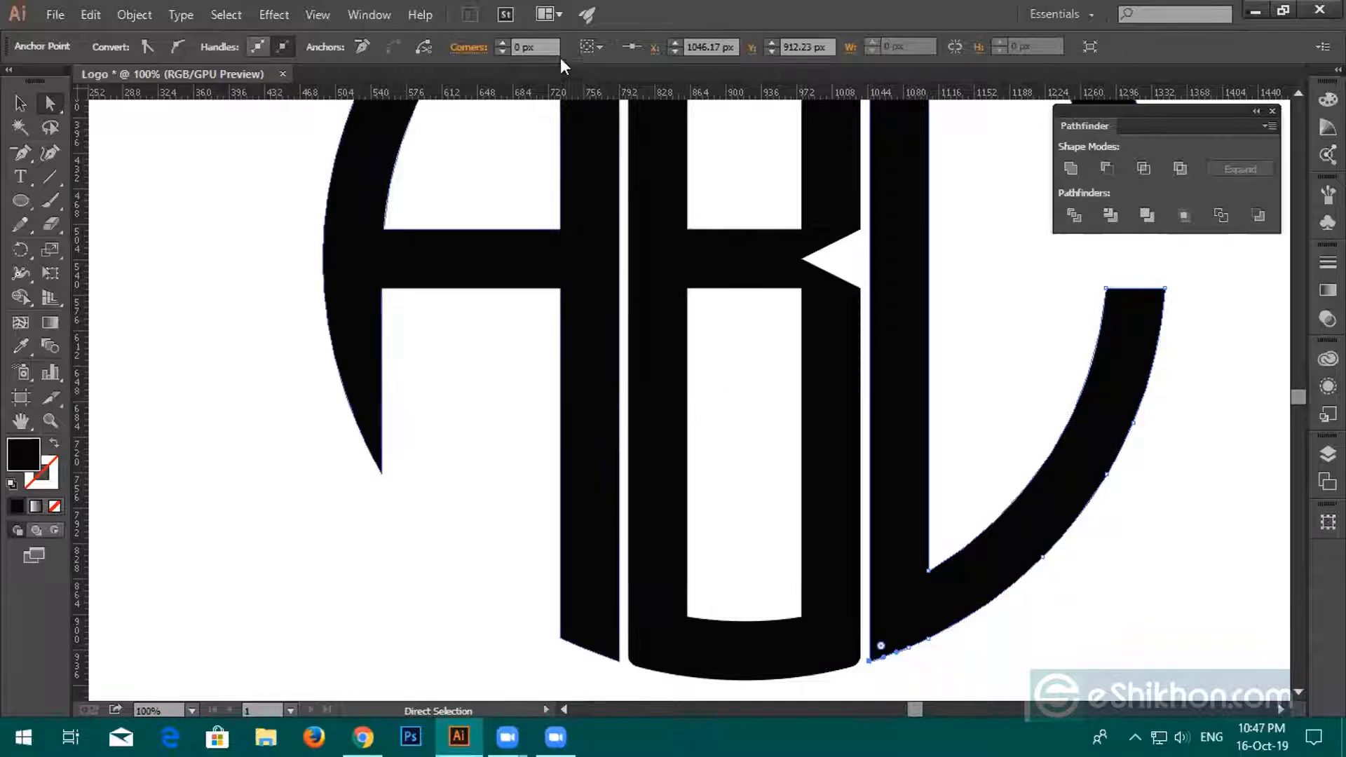
pyautogui.click(519, 47)
pyautogui.press('Return')
pyautogui.scroll(-3, 871, 553)
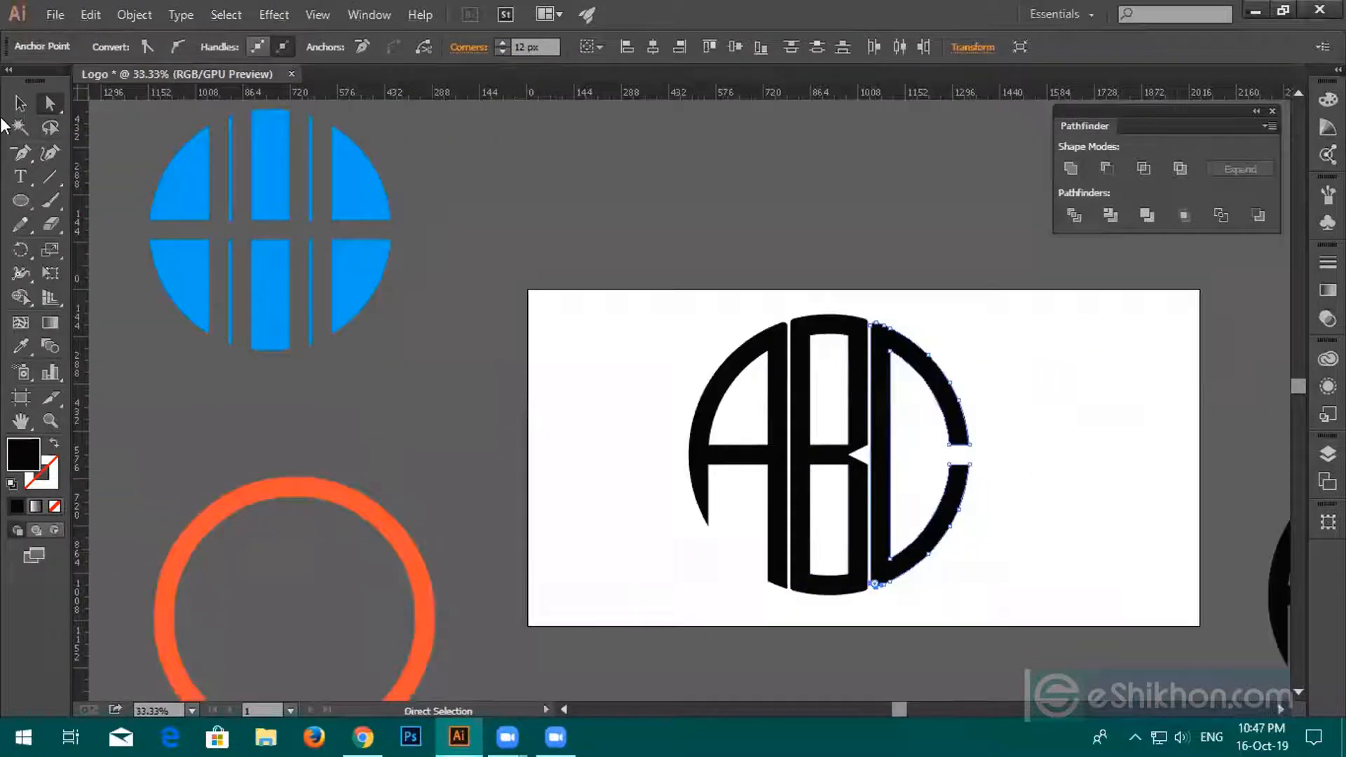
pyautogui.click(21, 105)
pyautogui.click(822, 527)
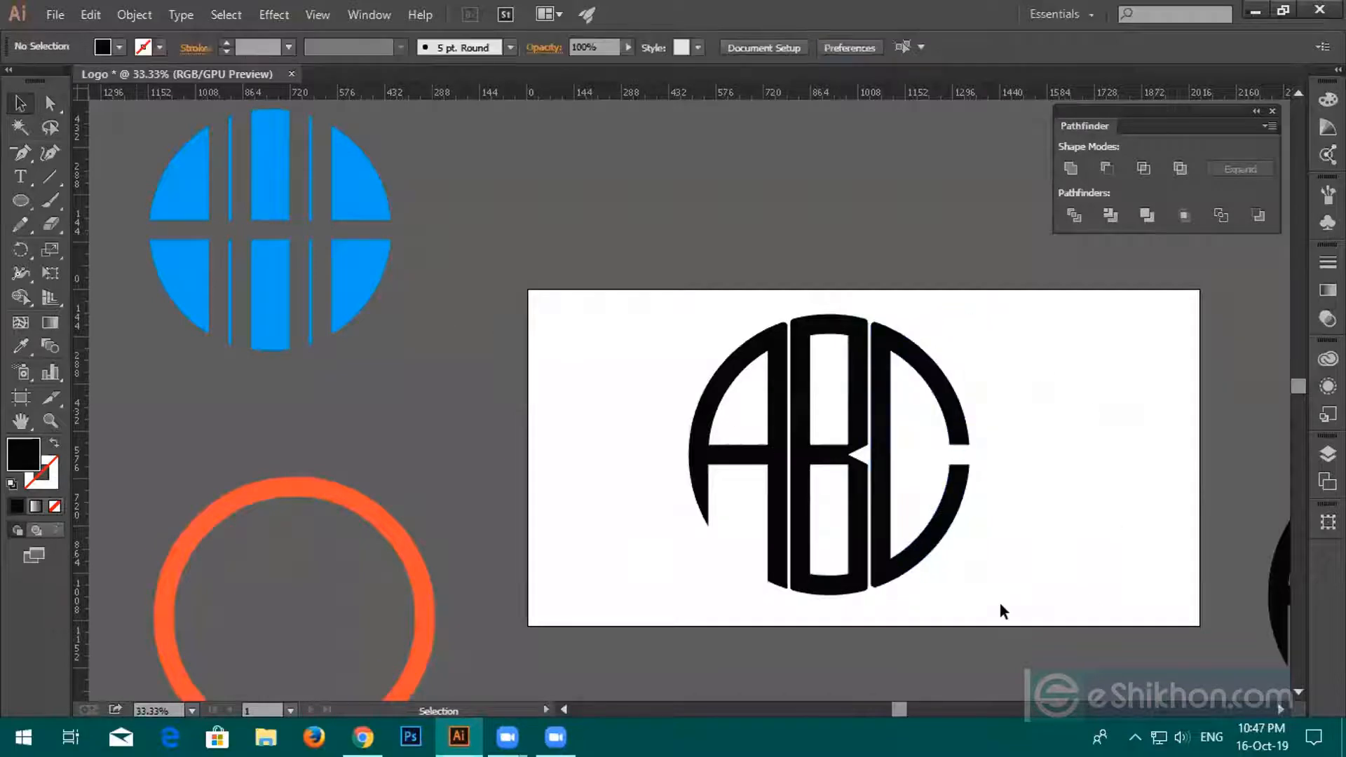
# Select the B on the artboard and release its compound path.
pyautogui.moveTo(944, 590); pyautogui.dragTo(735, 554)
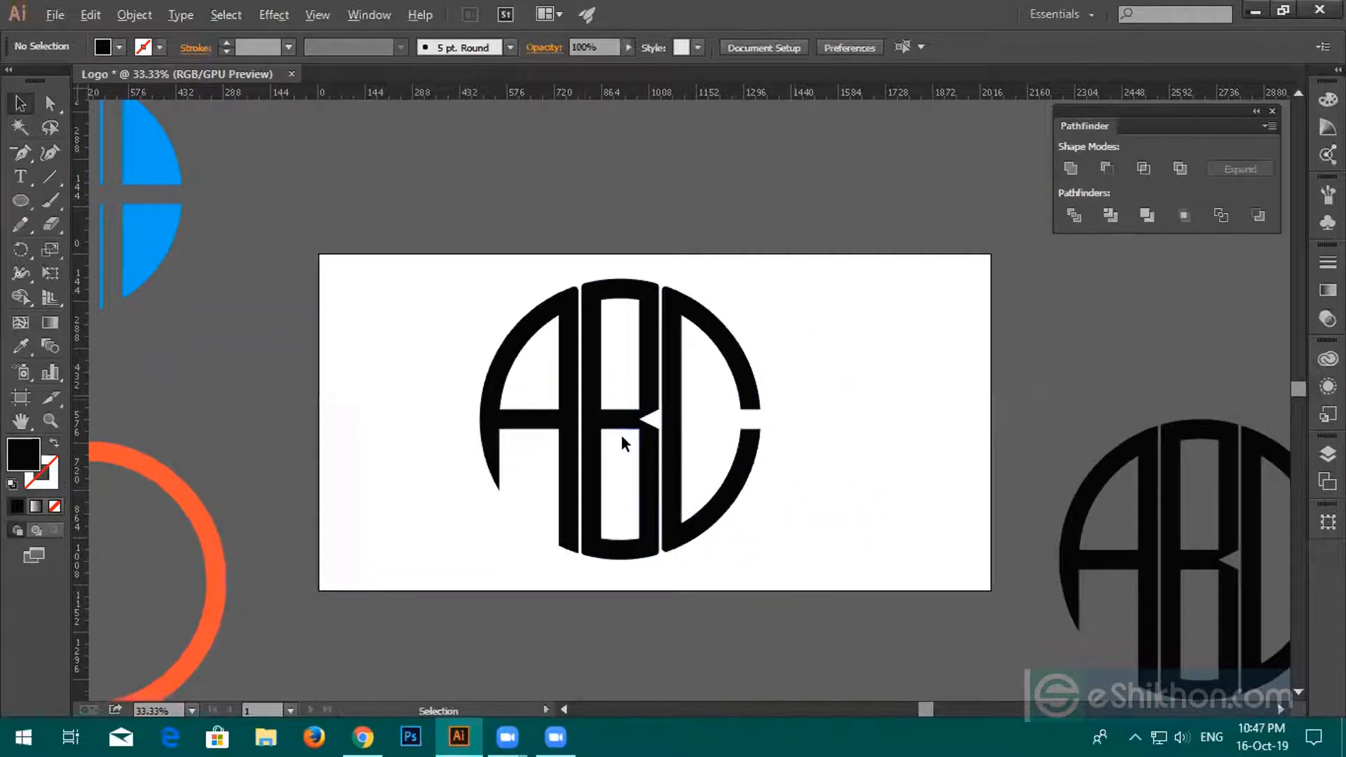
pyautogui.scroll(4, 621, 434)
pyautogui.click(782, 658)
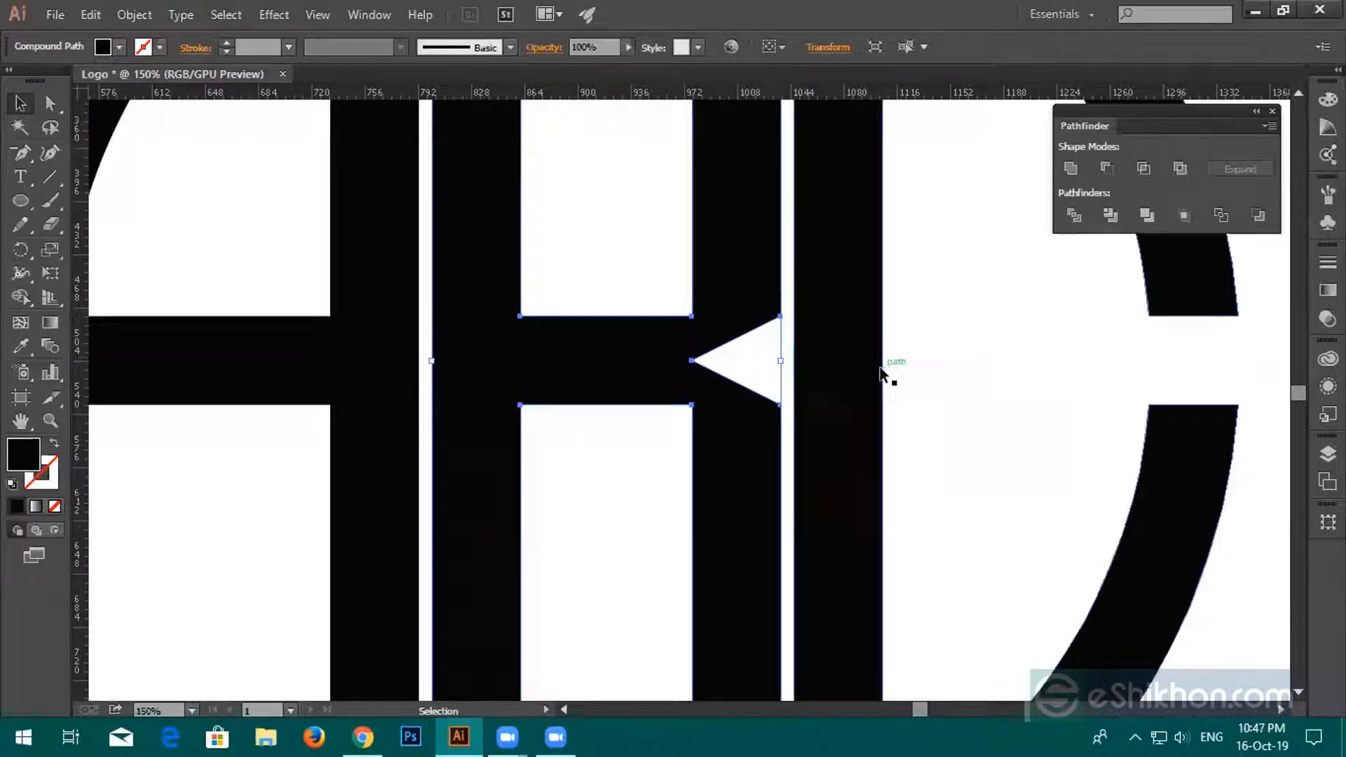
pyautogui.click(766, 356)
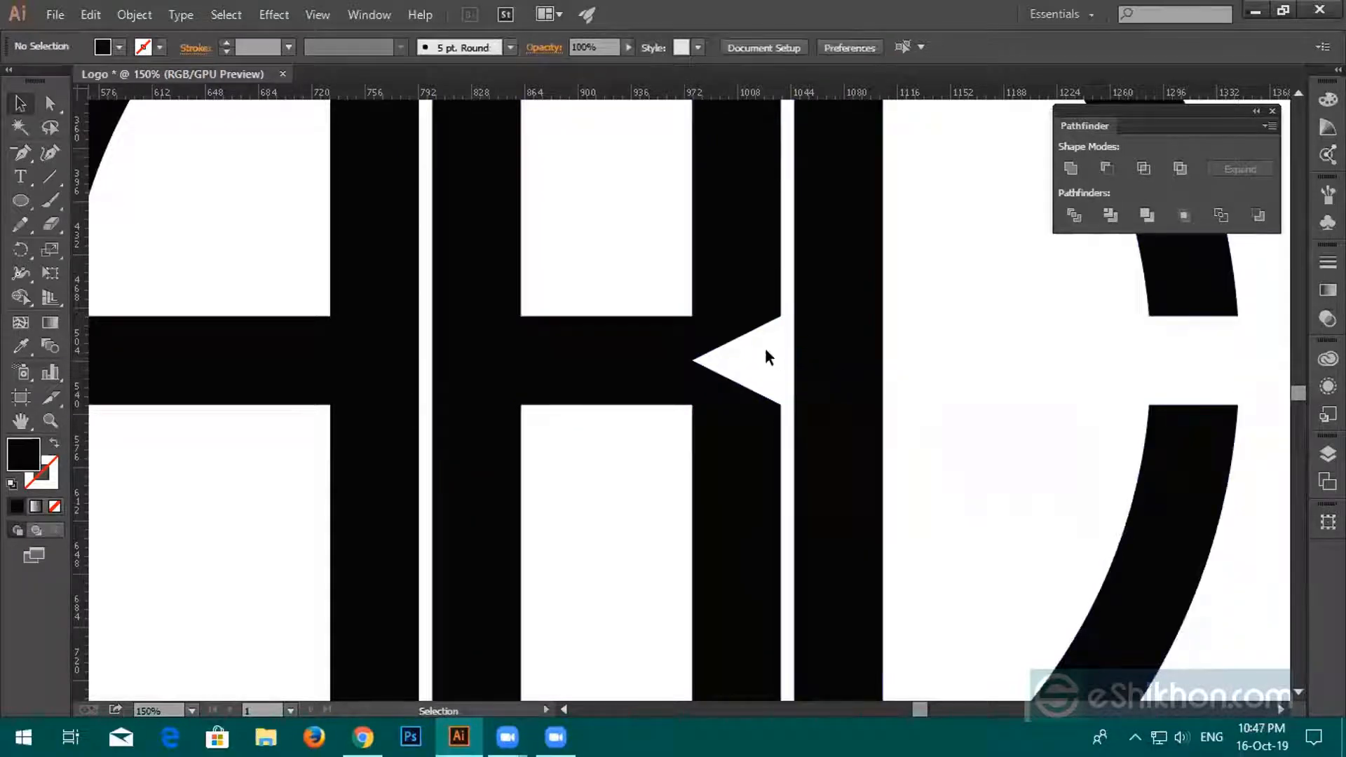
pyautogui.click(761, 311)
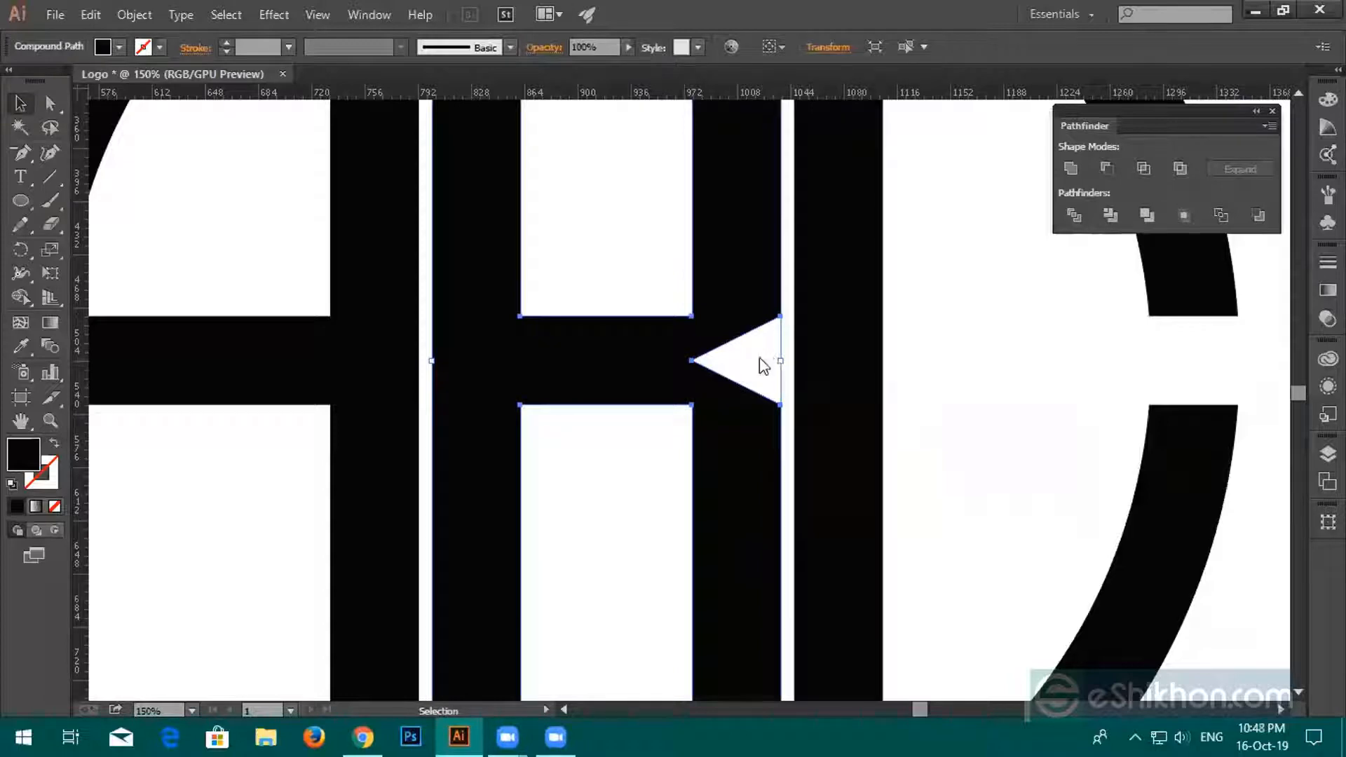
pyautogui.rightClick(760, 360)
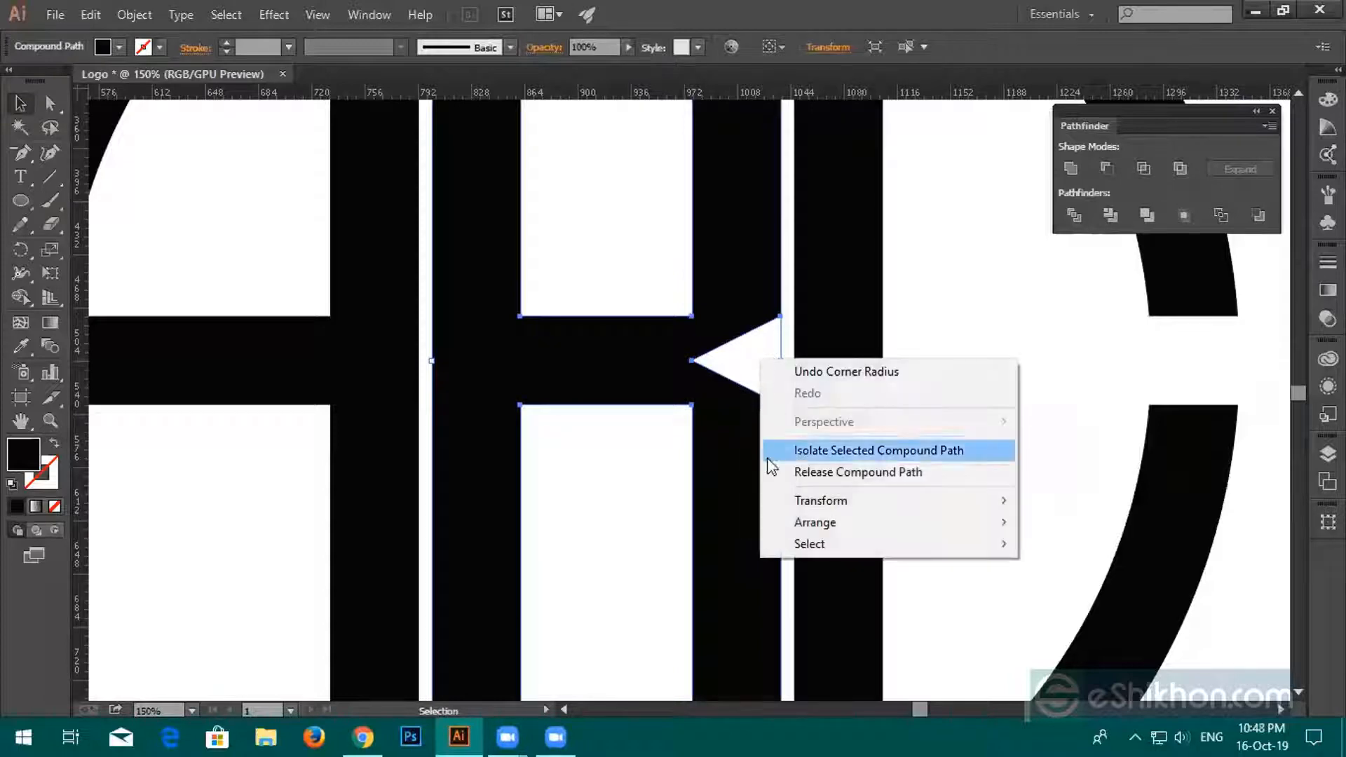
pyautogui.click(875, 472)
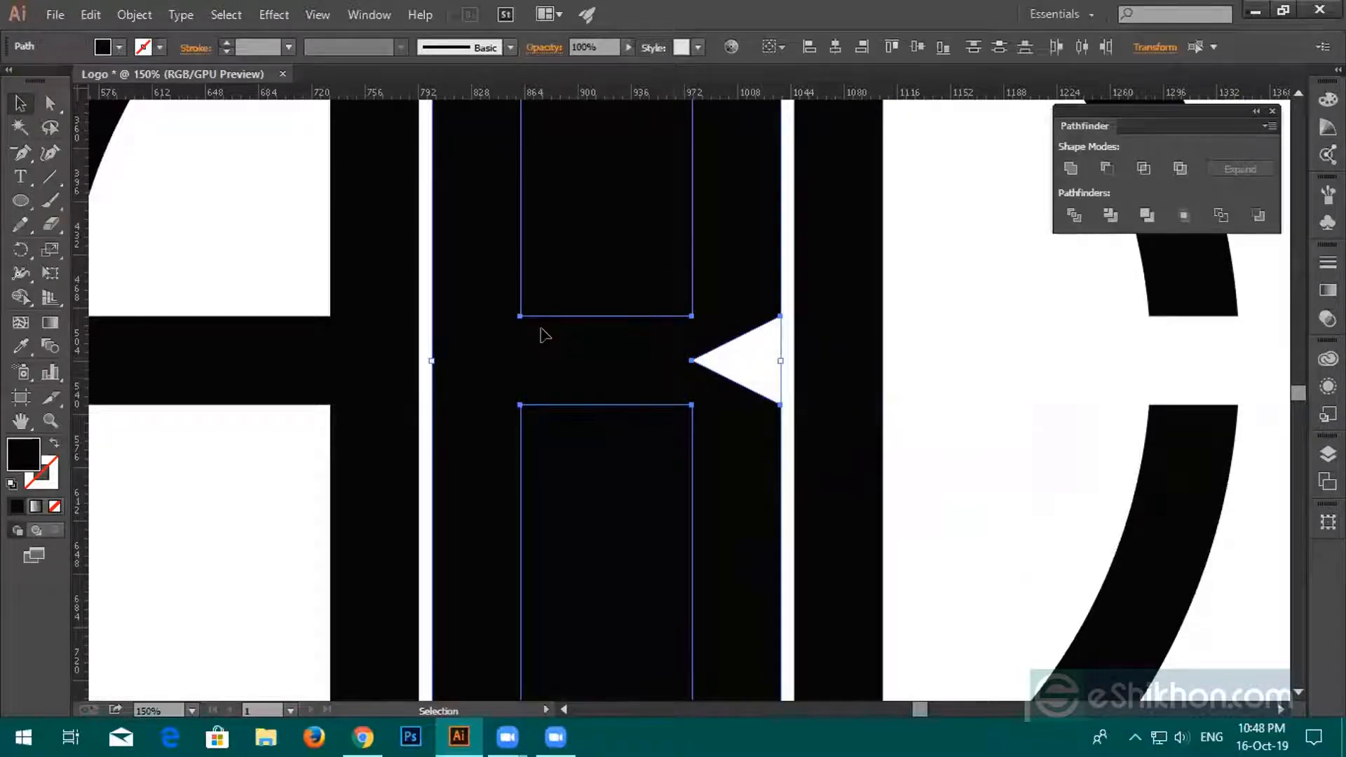
# Divide the B's overlapping shapes with the Pathfinder and ungroup the resulting pieces.
pyautogui.scroll(5, 581, 394)
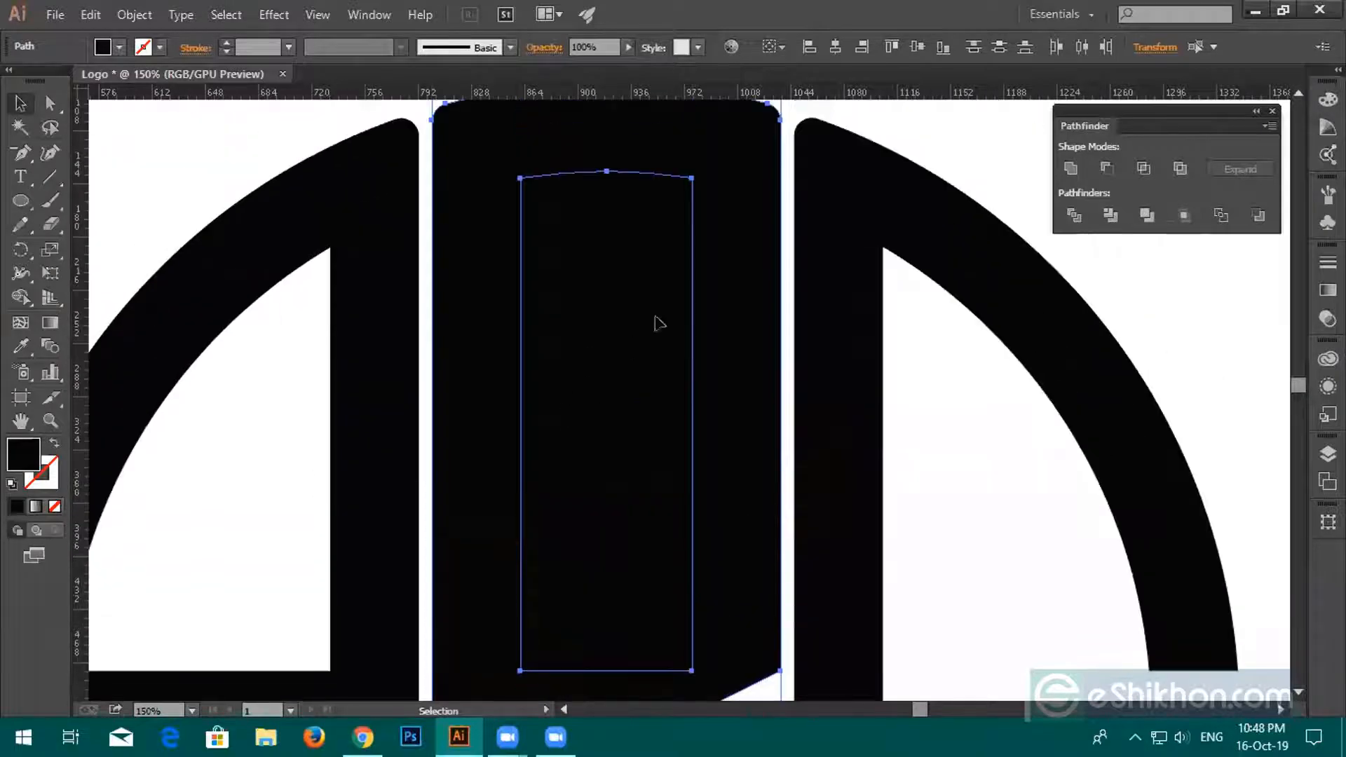
pyautogui.scroll(3, 627, 302)
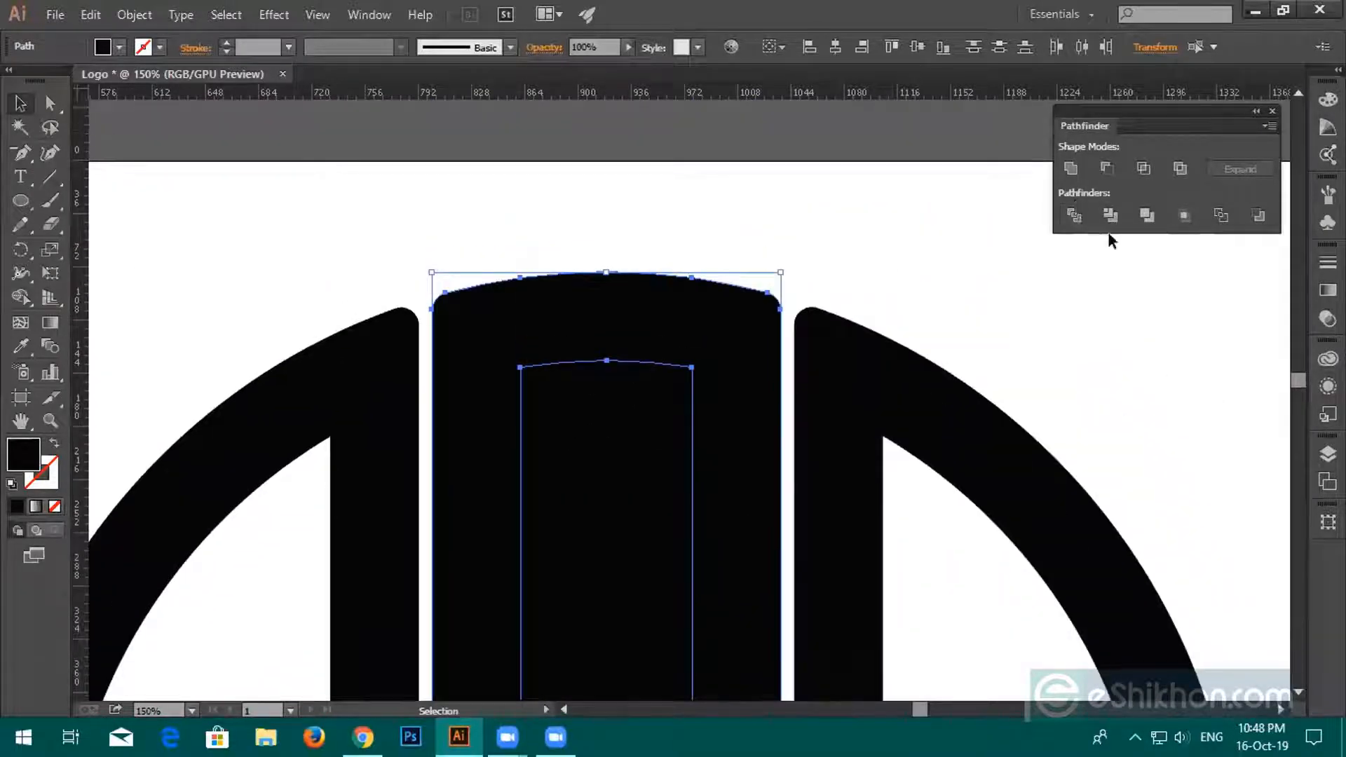
pyautogui.click(1075, 211)
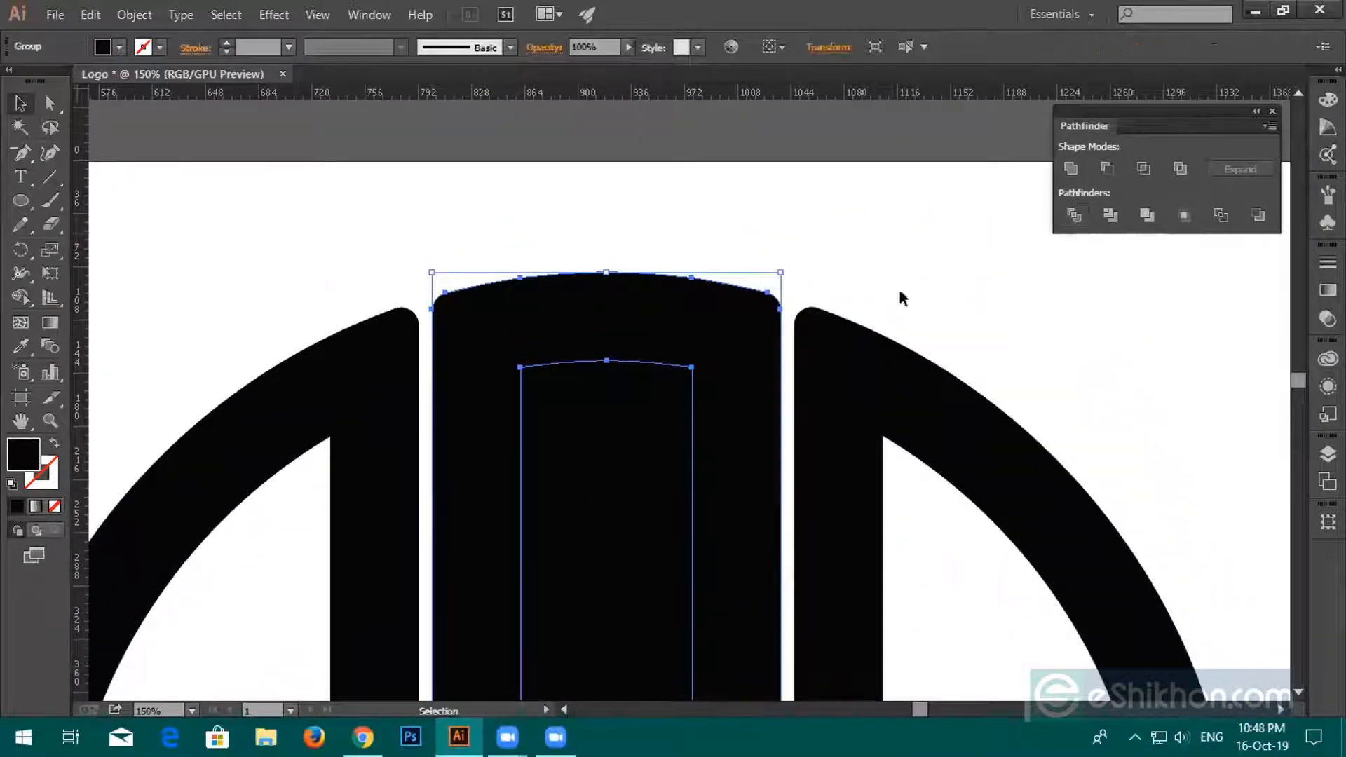
pyautogui.rightClick(626, 425)
pyautogui.click(662, 530)
# Delete the filled pieces inside the B's upper and lower counters.
pyautogui.click(916, 247)
pyautogui.click(606, 444)
pyautogui.press('Delete')
pyautogui.scroll(-8, 607, 432)
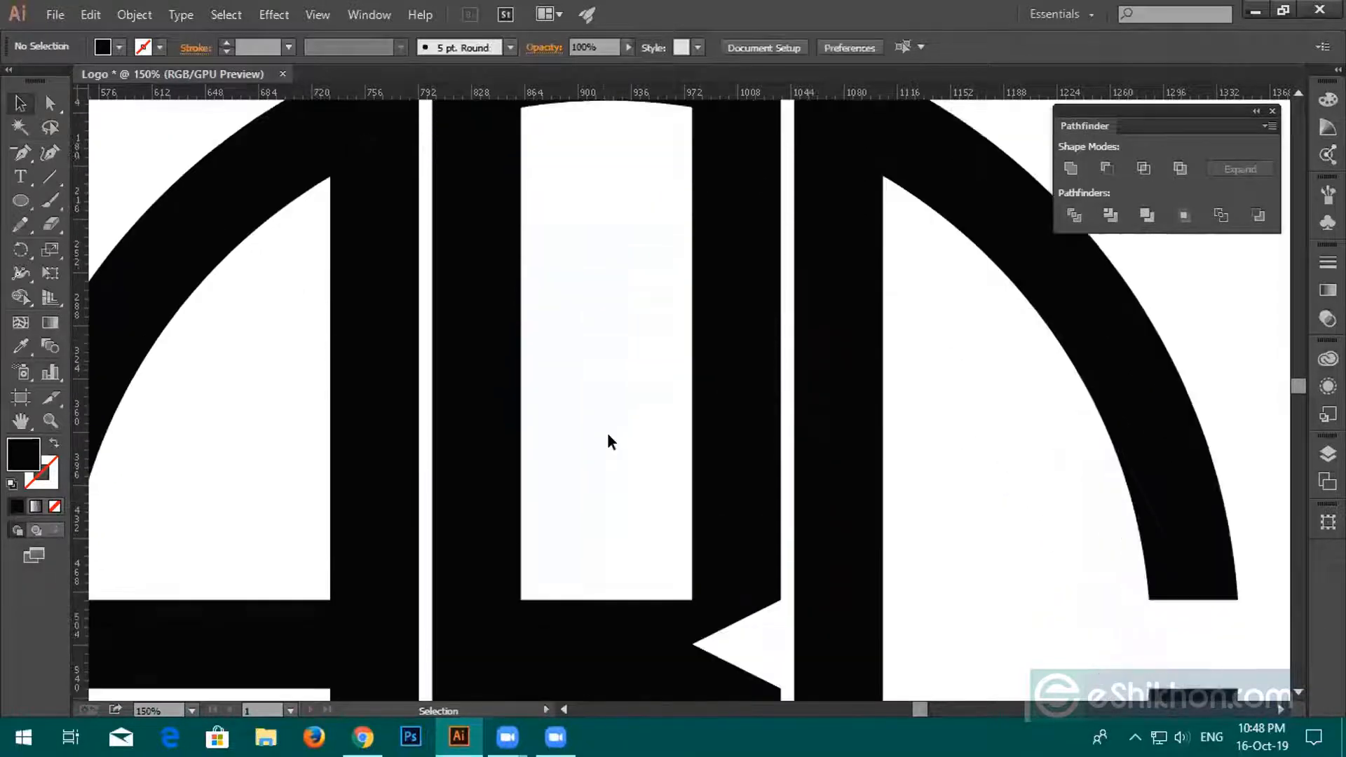
pyautogui.scroll(-2, 608, 435)
pyautogui.click(622, 580)
pyautogui.press('Delete')
# Try to stretch the B's right edge out to the C's stem and undo the change.
pyautogui.click(683, 456)
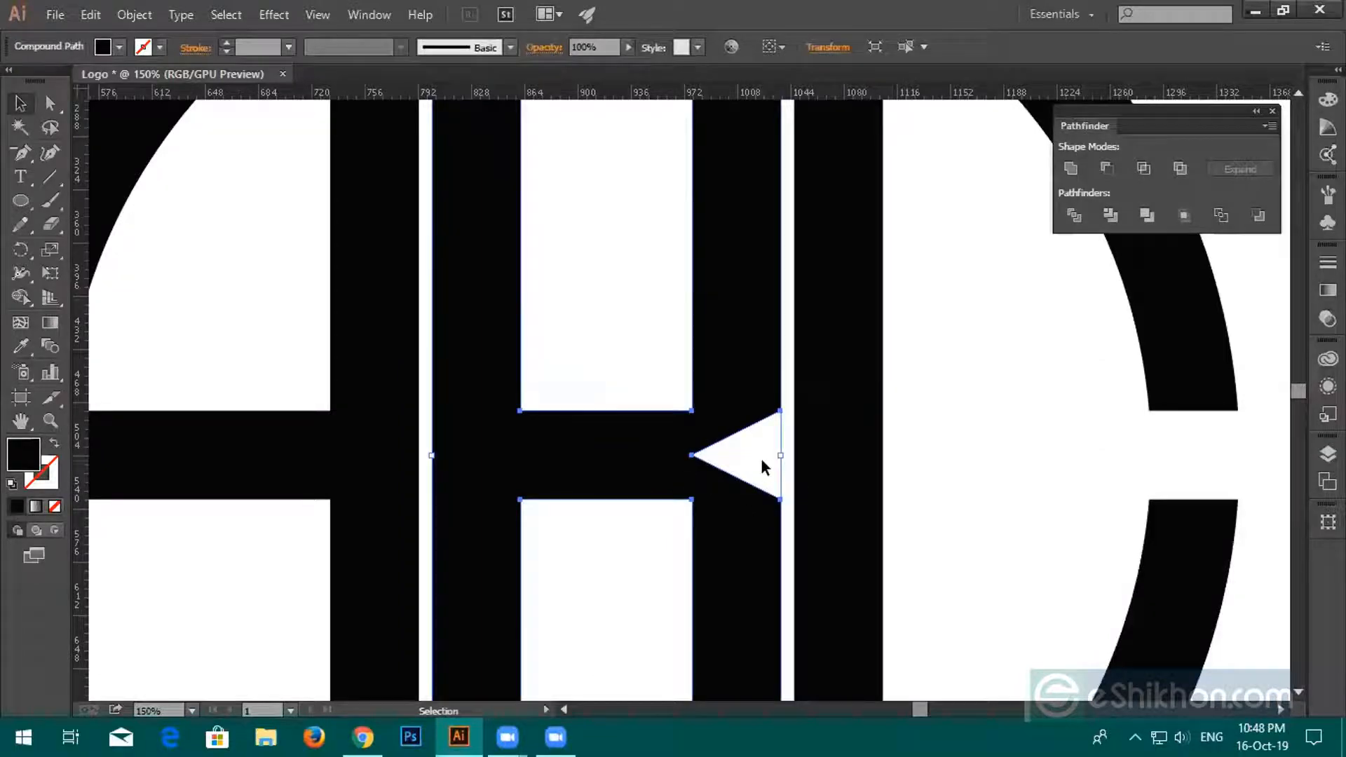
pyautogui.rightClick(699, 457)
pyautogui.click(687, 434)
pyautogui.moveTo(780, 455); pyautogui.dragTo(796, 455)
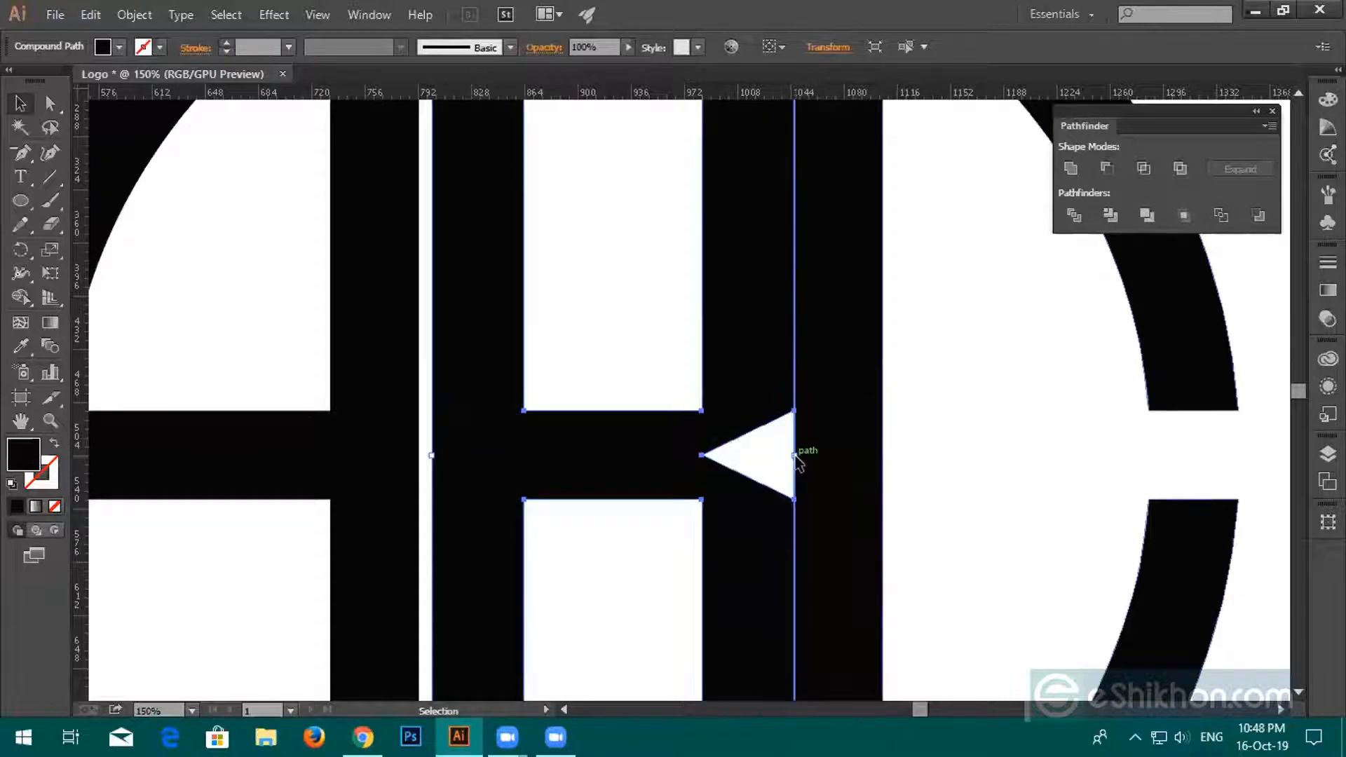
pyautogui.hotkey('ctrl', 'z')
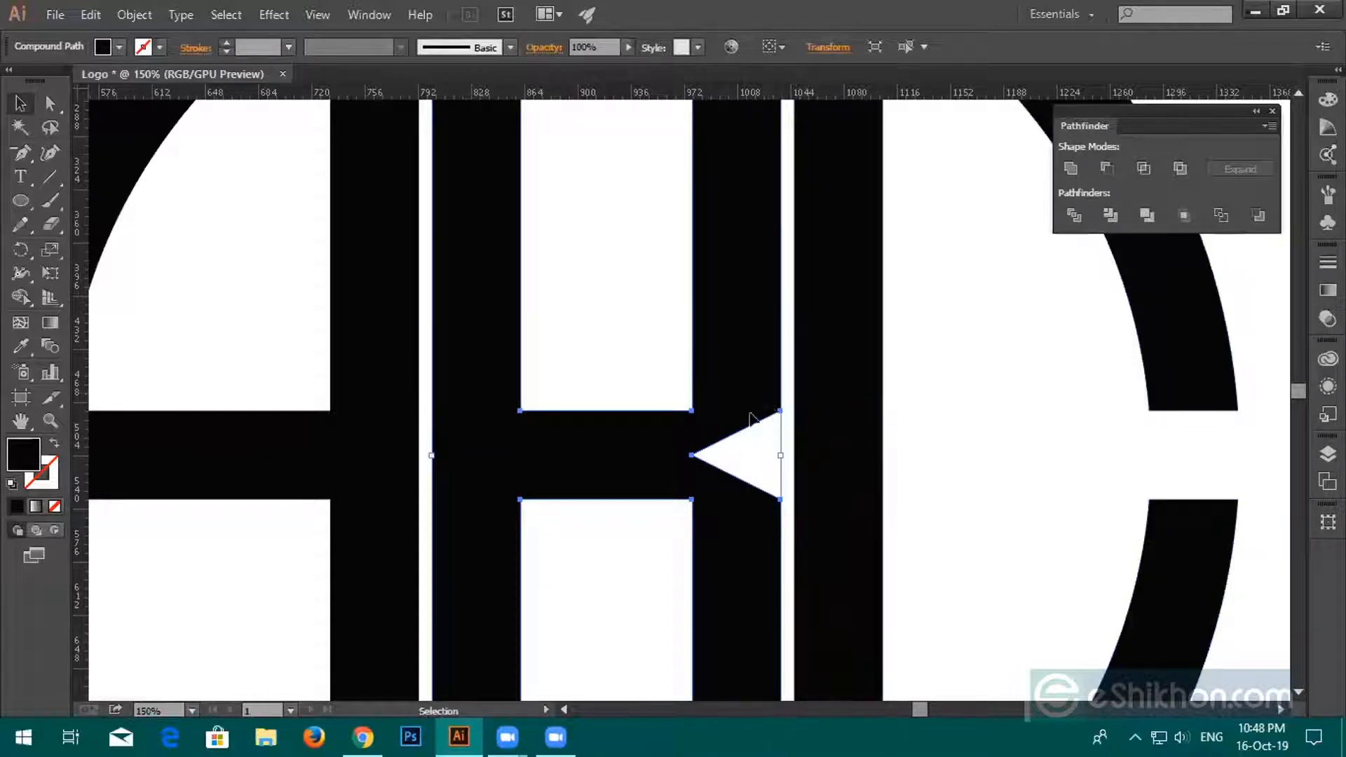
# Round the upper corner of the B's right-side notch to about 14 px.
pyautogui.click(50, 104)
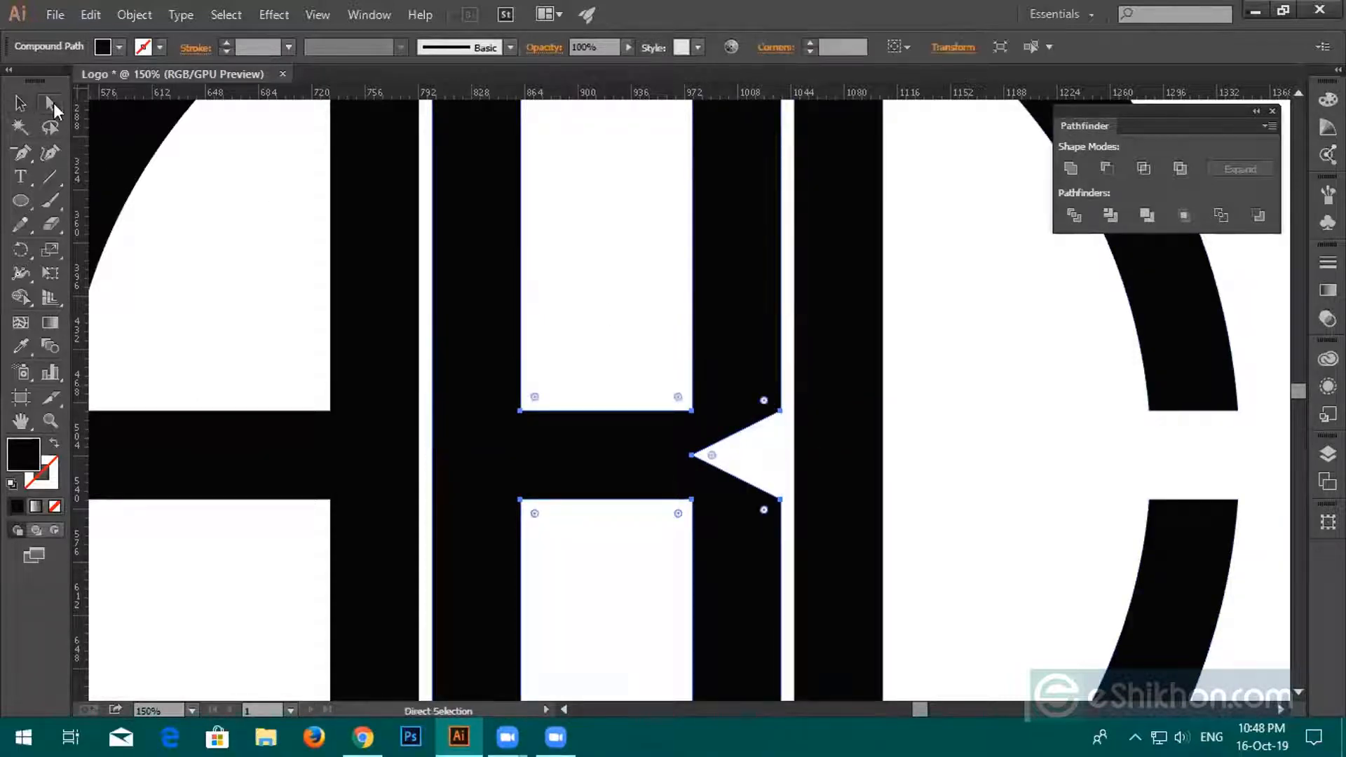
pyautogui.click(780, 412)
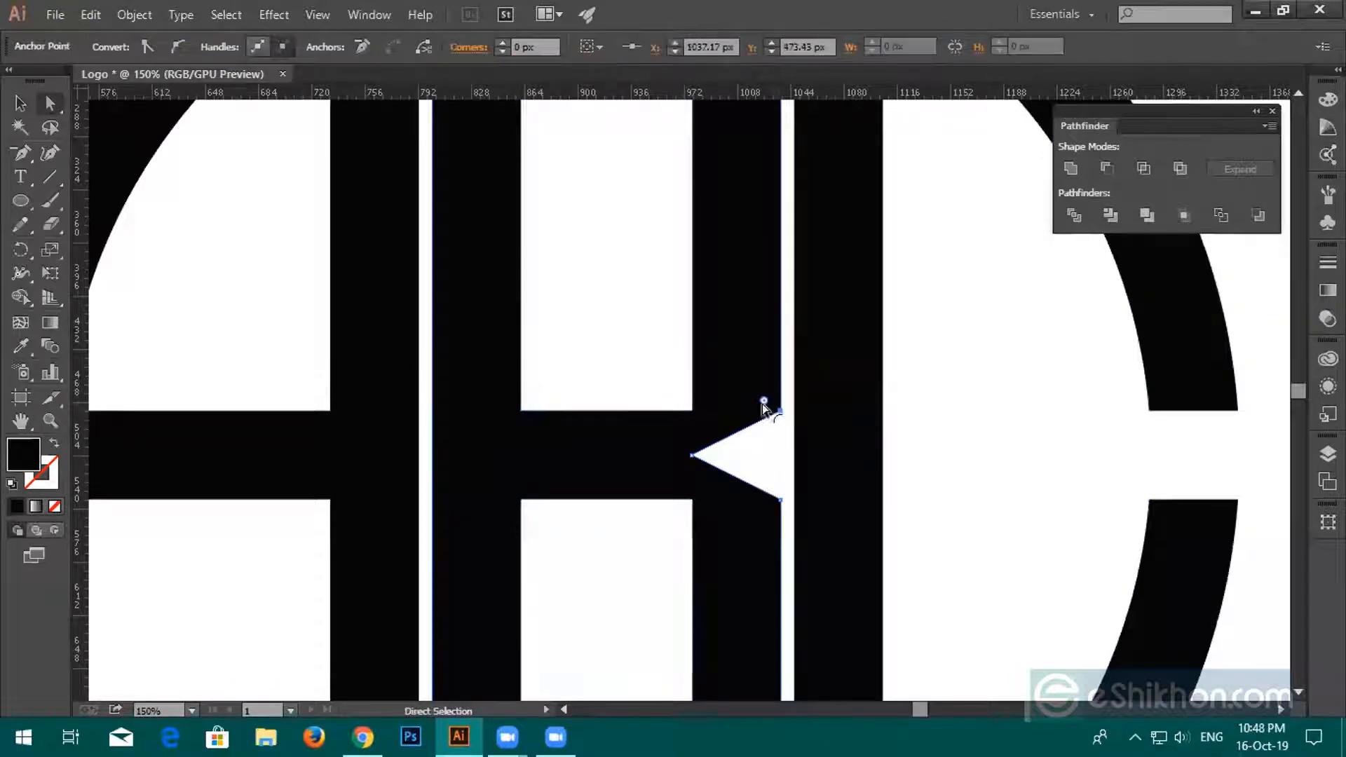
pyautogui.moveTo(762, 401); pyautogui.dragTo(757, 399)
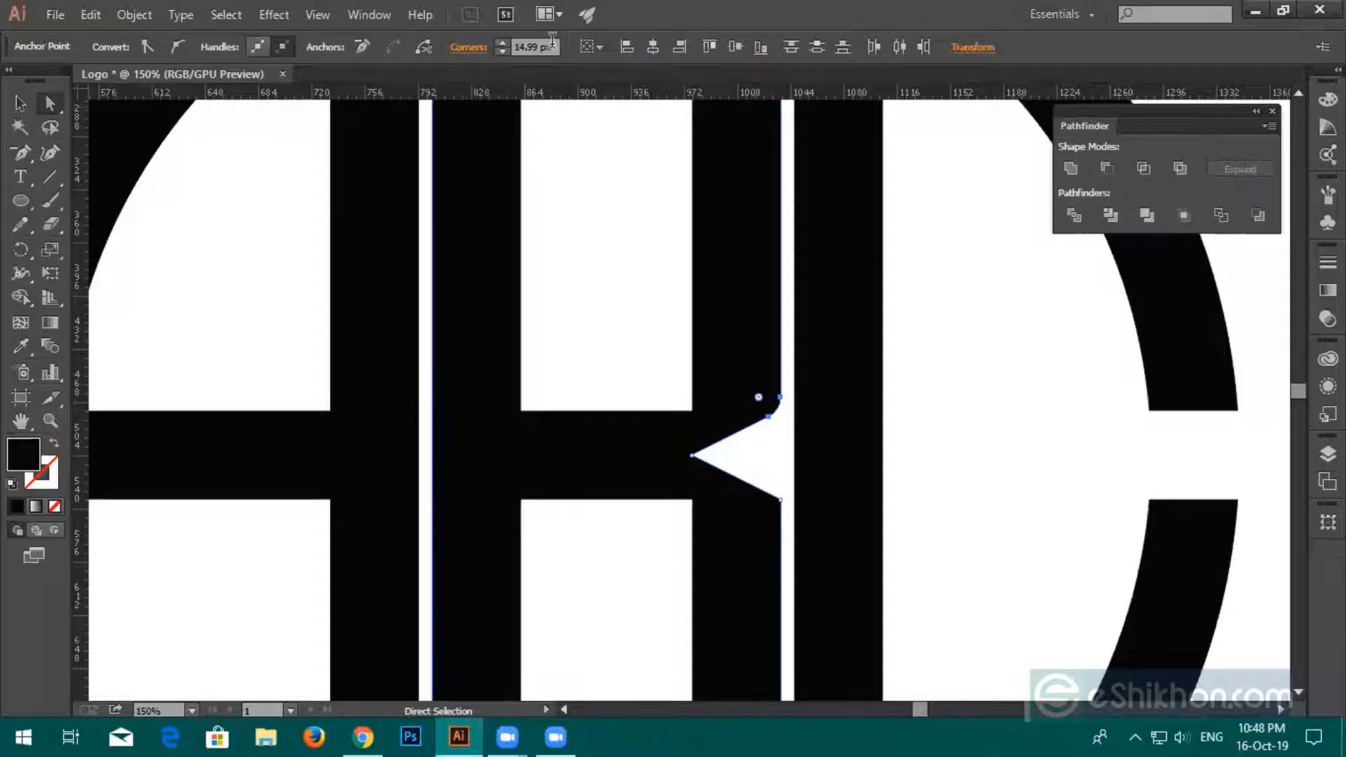
pyautogui.click(503, 52)
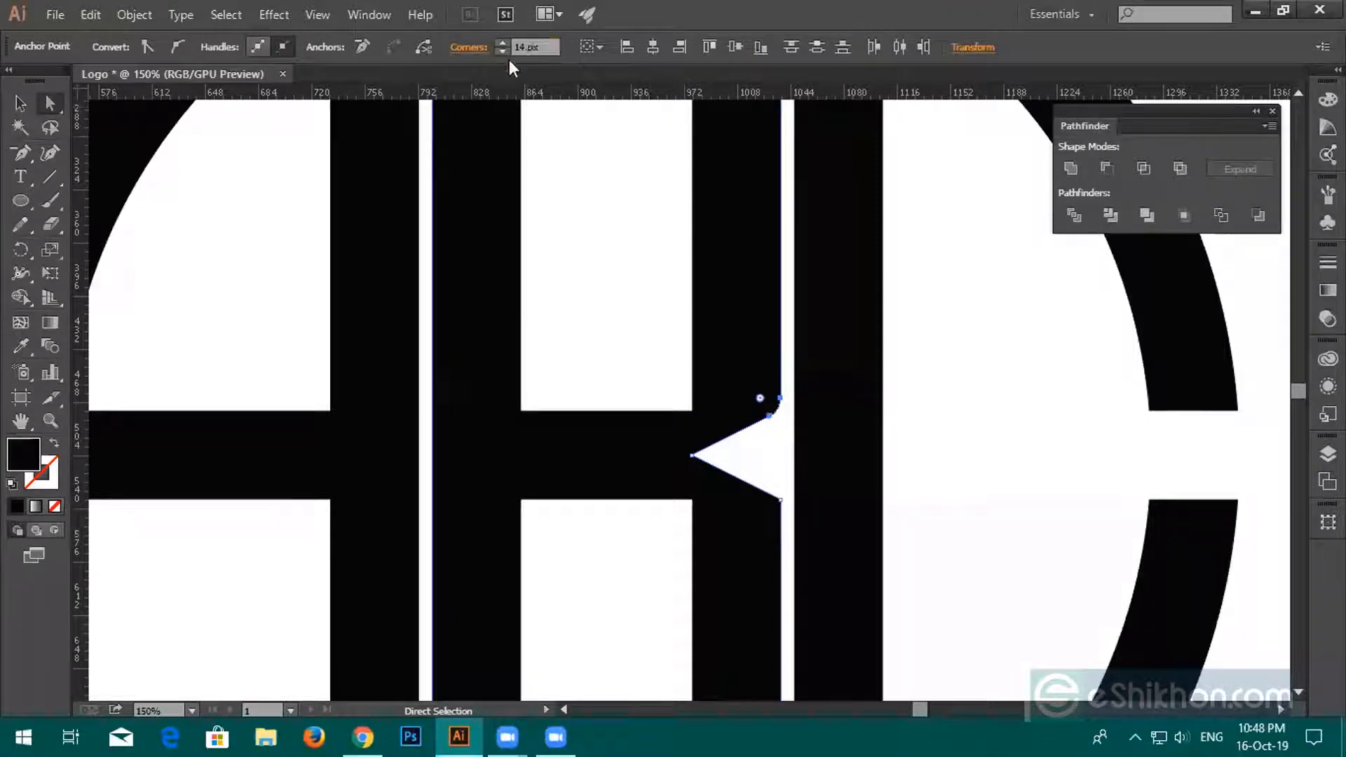
# Round the lower corner of the B's right-side notch with a 12 px radius and deselect the letter.
pyautogui.click(781, 501)
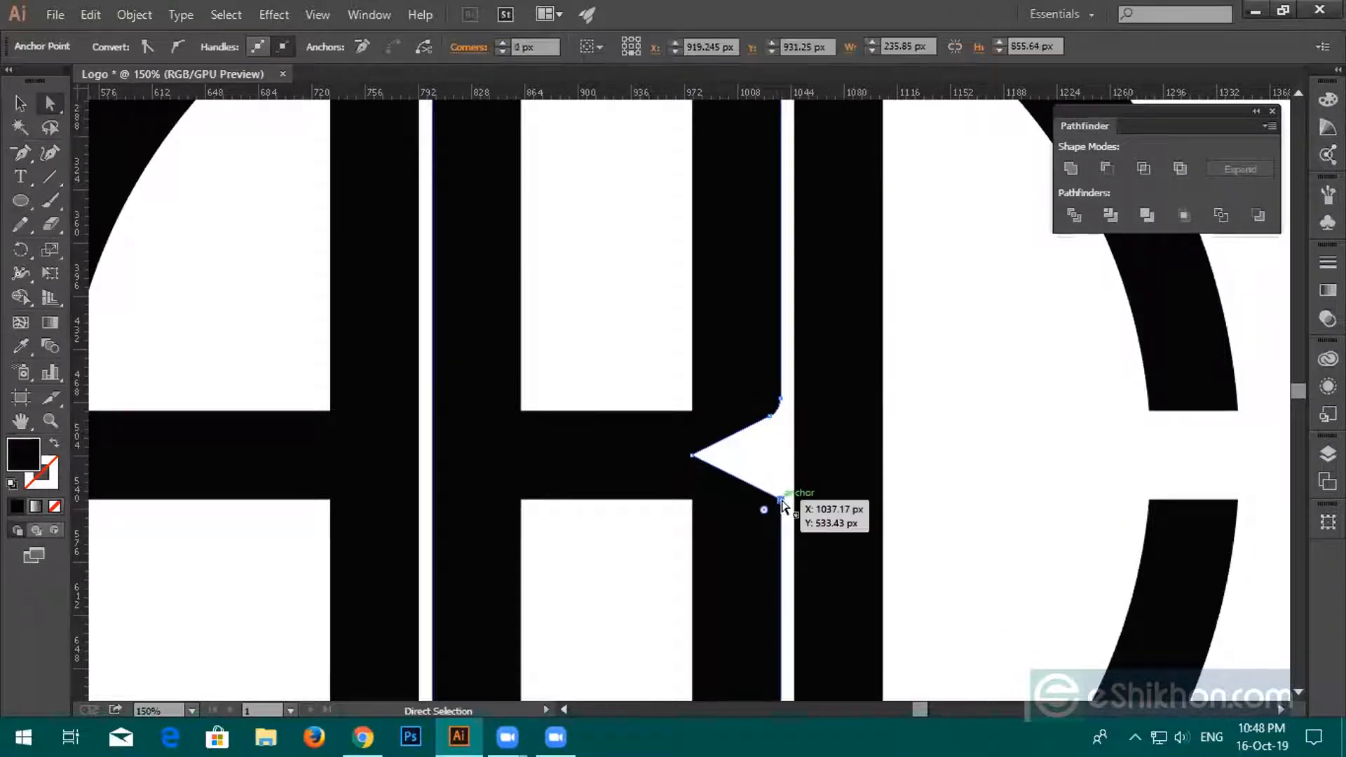
pyautogui.write('12')
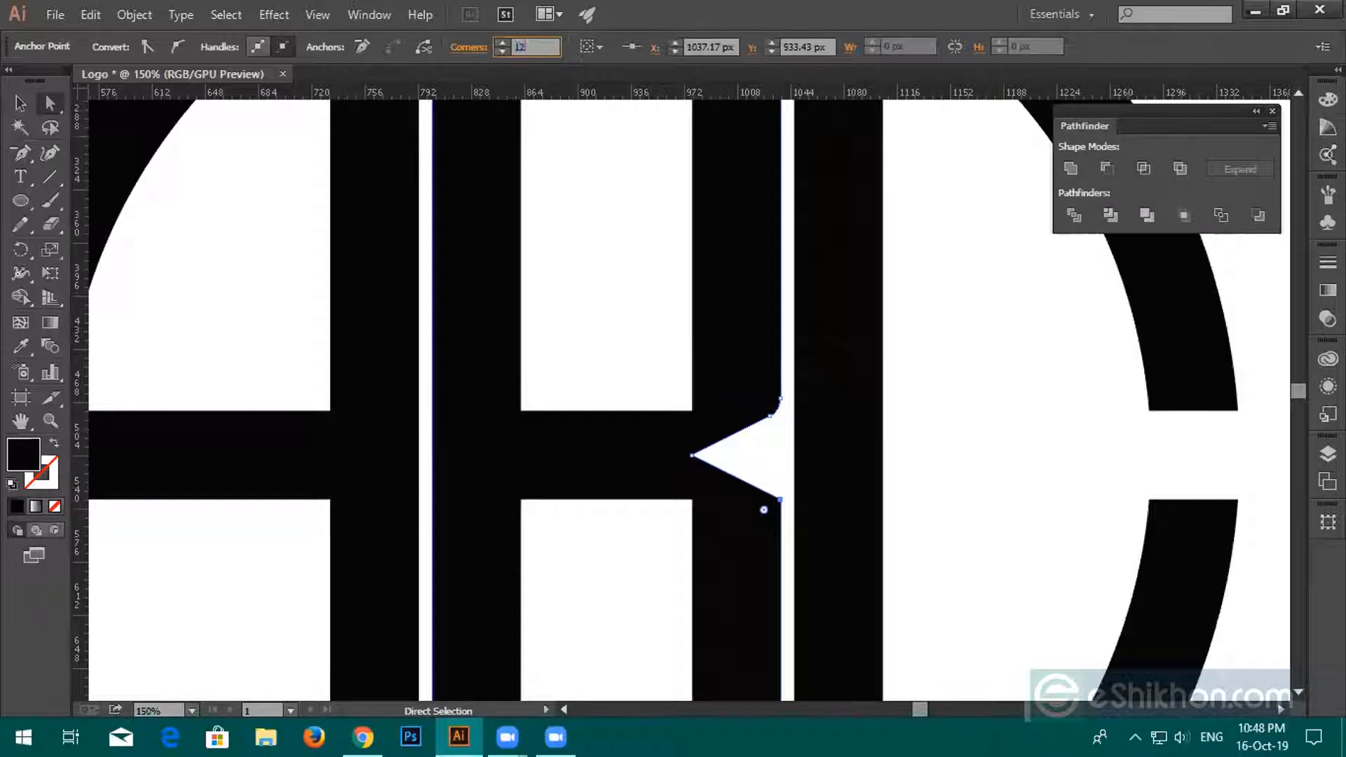
pyautogui.press('Return')
pyautogui.click(17, 104)
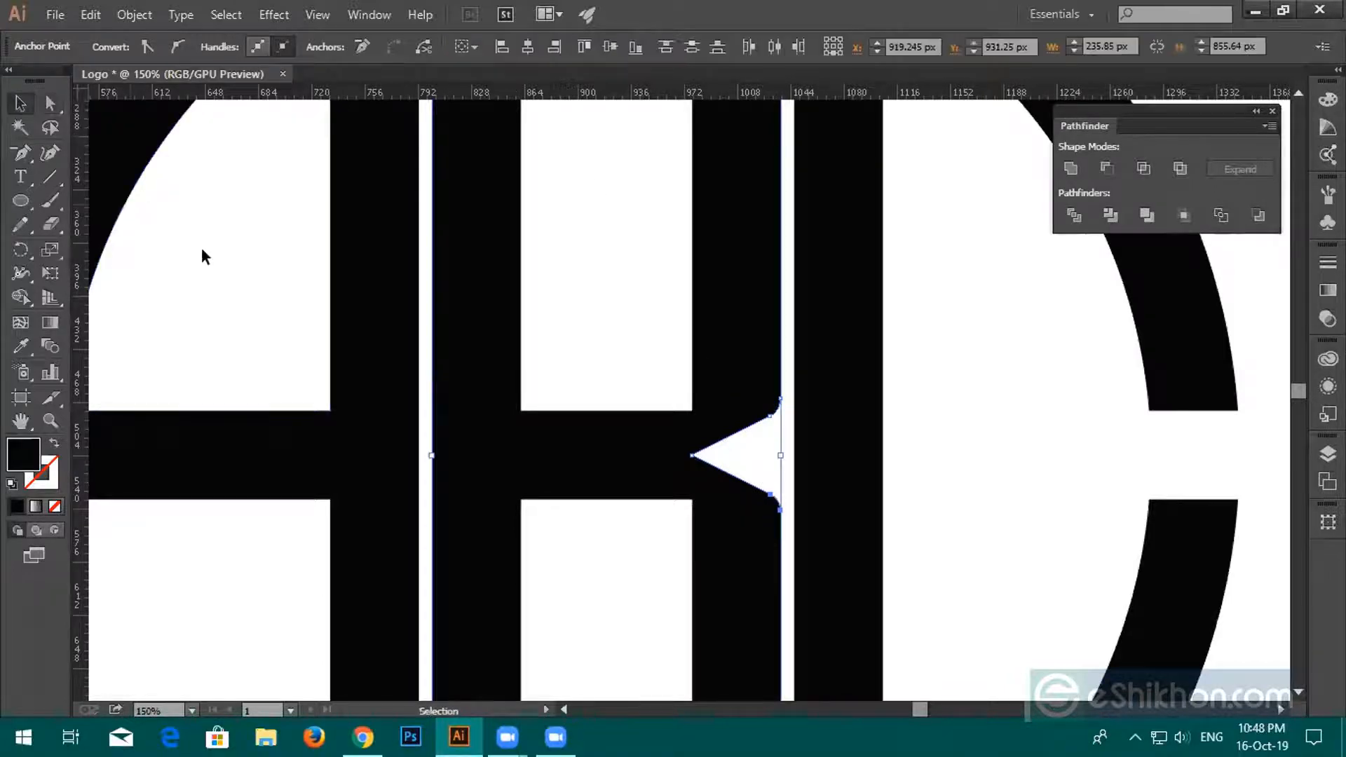
pyautogui.click(201, 255)
pyautogui.scroll(-3, 472, 504)
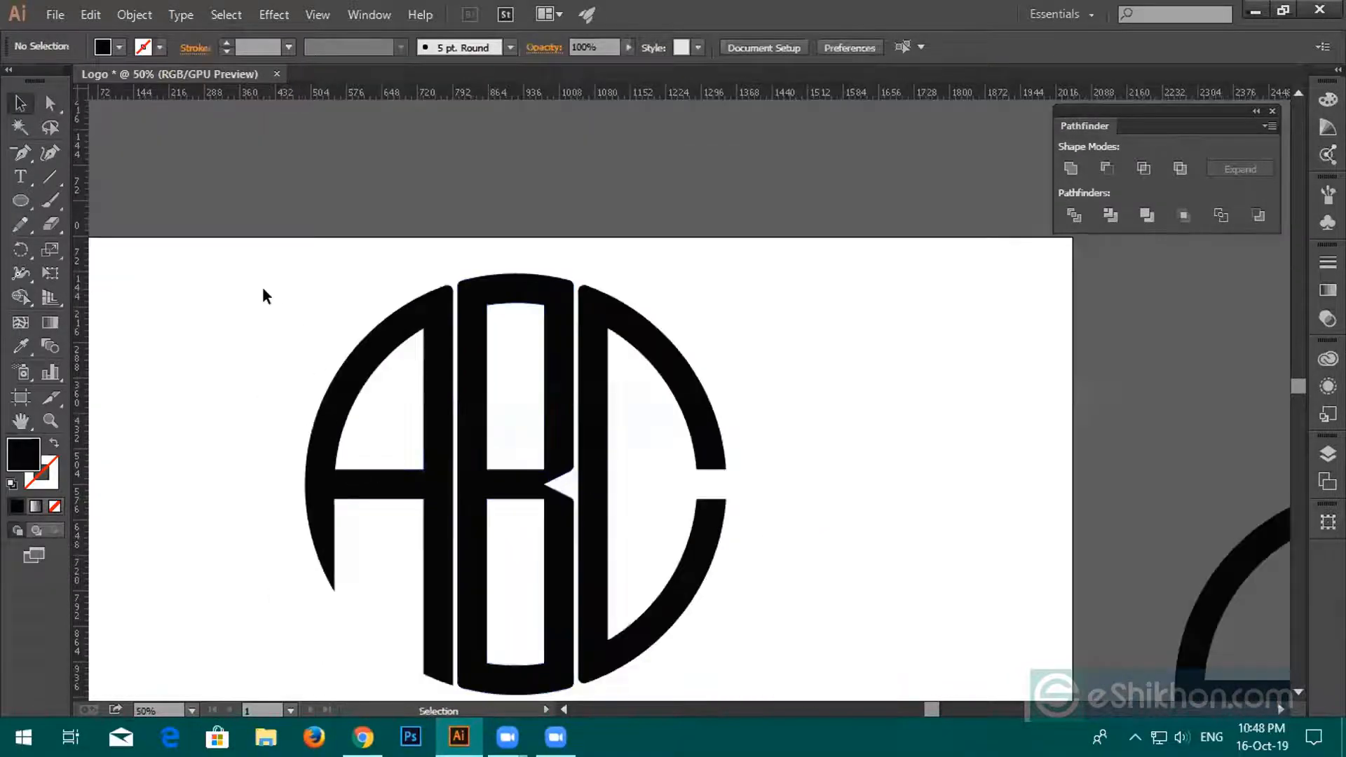
# Place a duplicate of the rounded ABC monogram beside the earlier spare copy, right of the artboard.
pyautogui.scroll(-2, 338, 326)
pyautogui.moveTo(272, 293); pyautogui.dragTo(1188, 589)
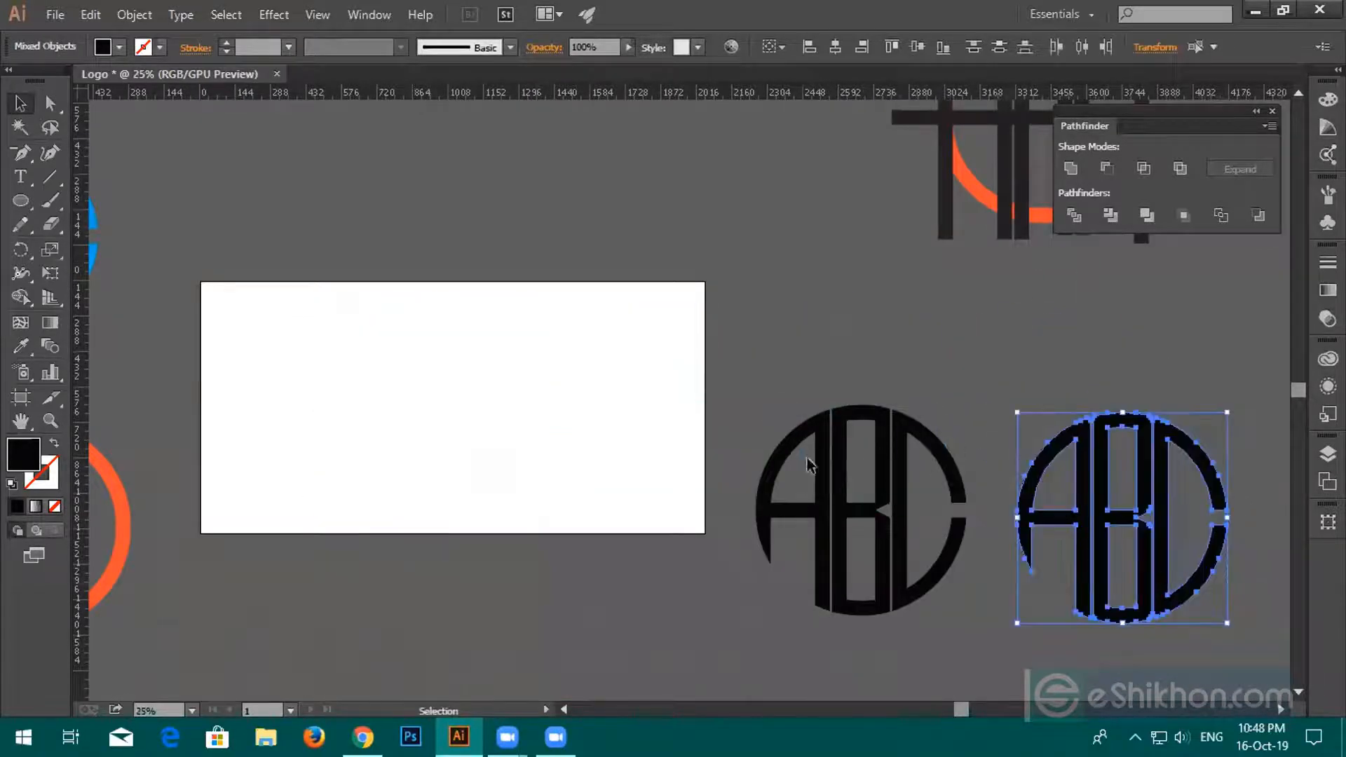
pyautogui.hotkey('ctrl', 'z')
pyautogui.moveTo(511, 471); pyautogui.dragTo(1184, 570)
pyautogui.click(973, 561)
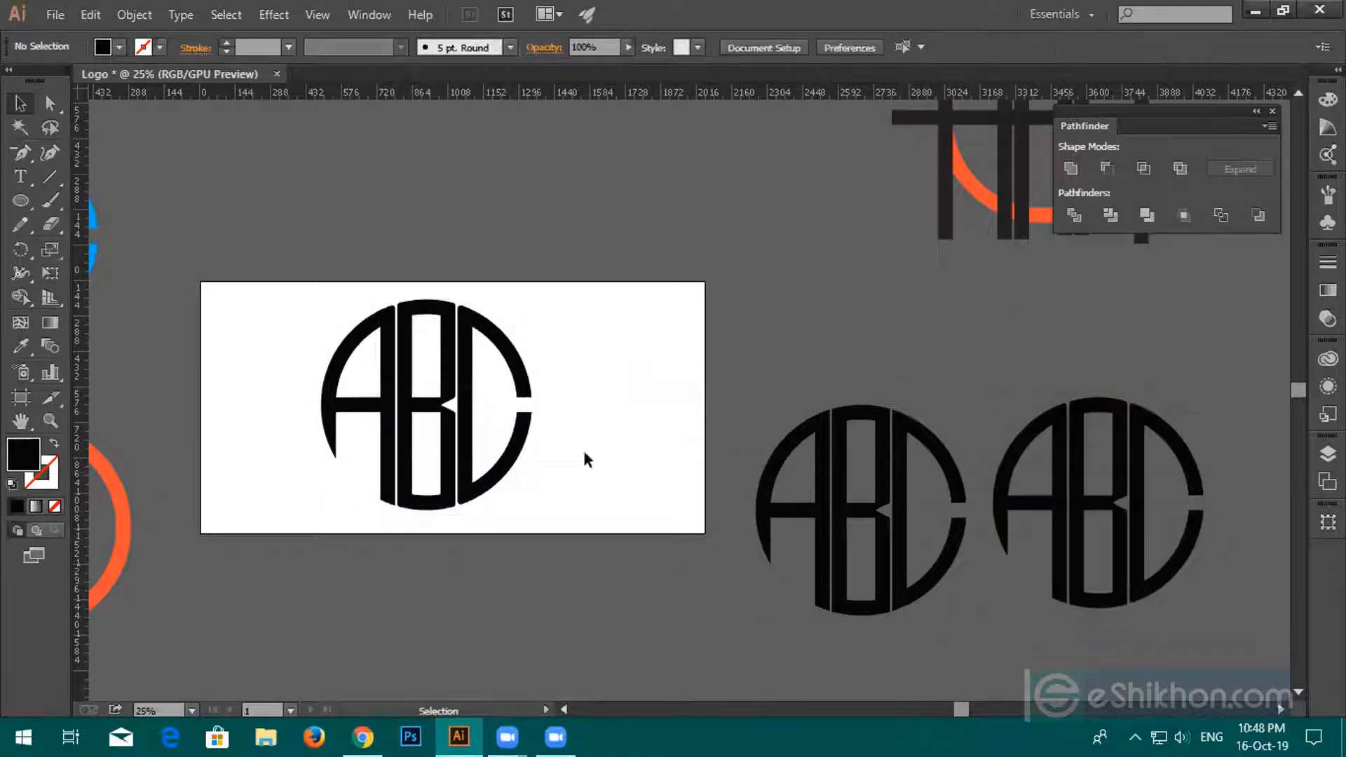
# Move the orange ring onto the artboard's ABC monogram and enlarge it from its center until it encircles the letters.
pyautogui.moveTo(616, 489); pyautogui.dragTo(890, 456)
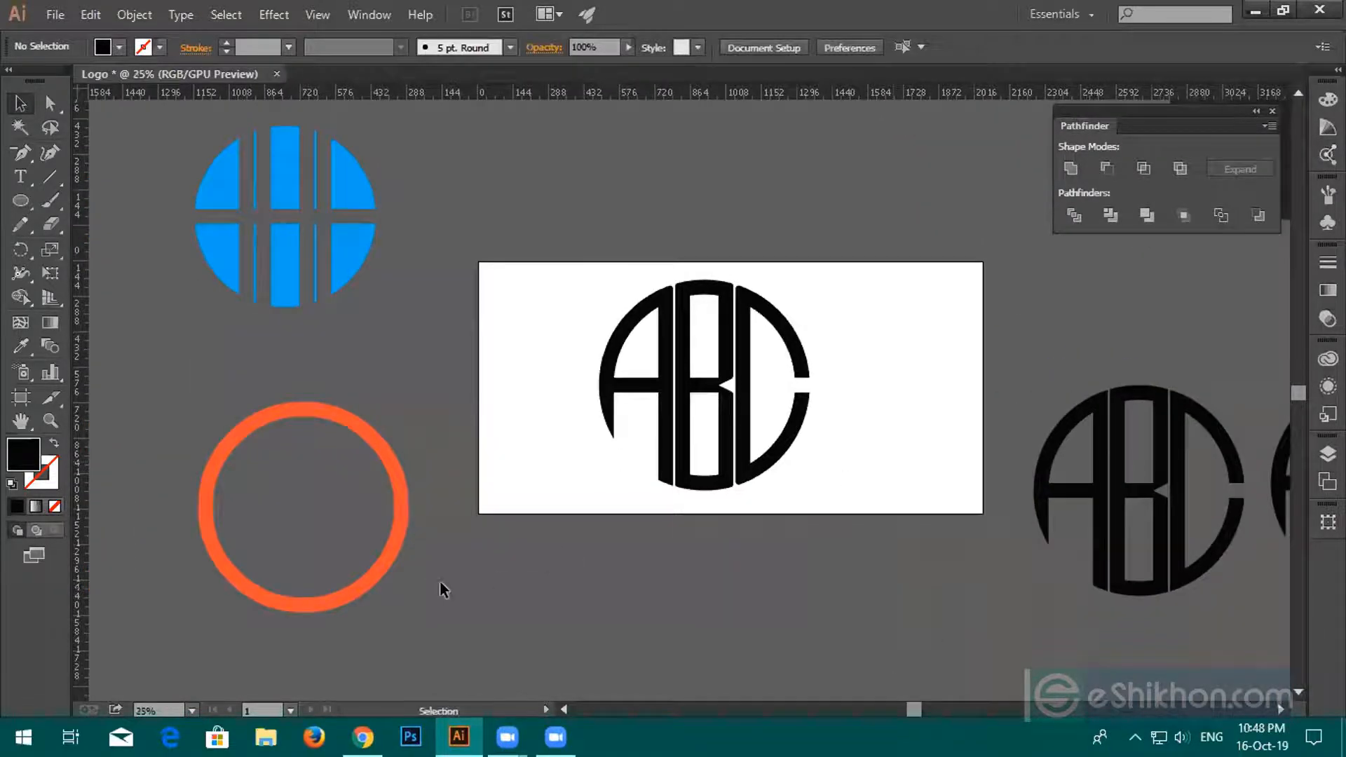
pyautogui.moveTo(394, 509); pyautogui.dragTo(805, 387)
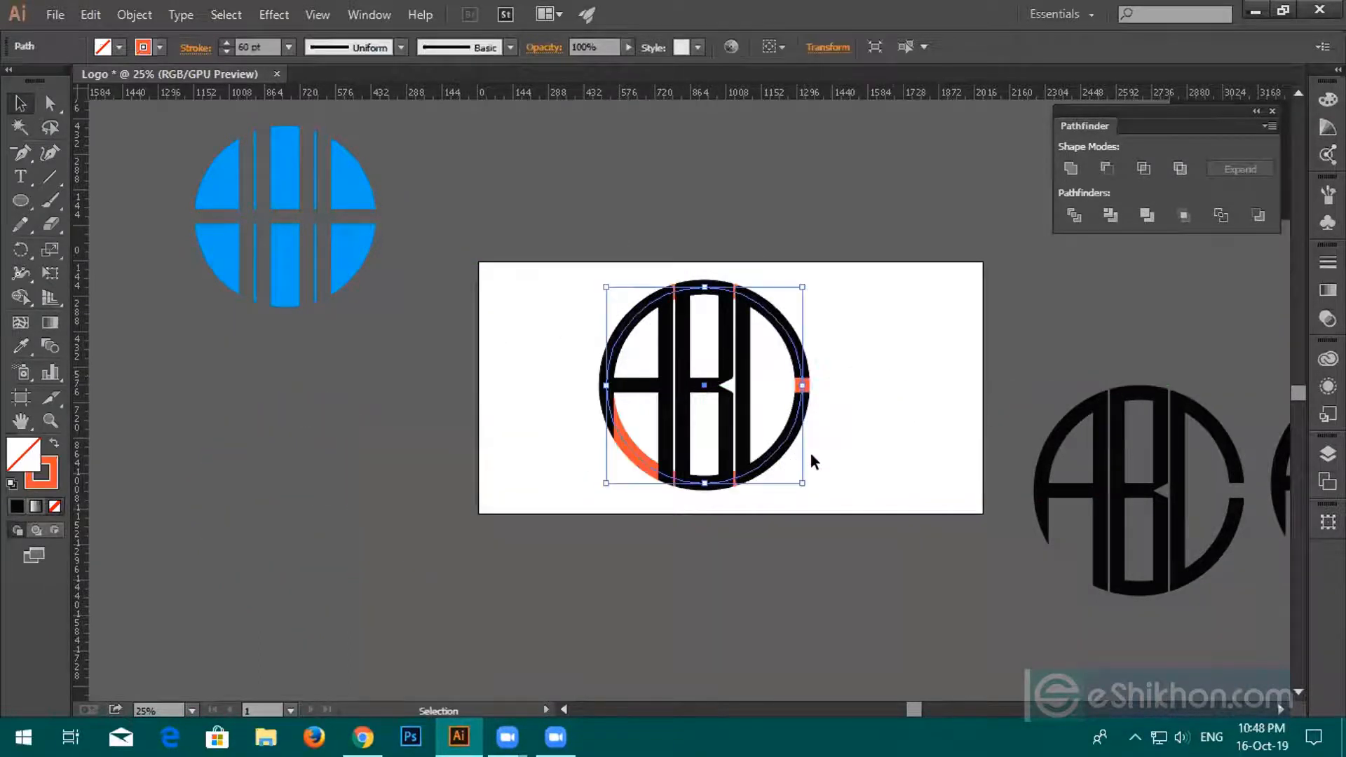
pyautogui.moveTo(803, 486); pyautogui.dragTo(824, 504)
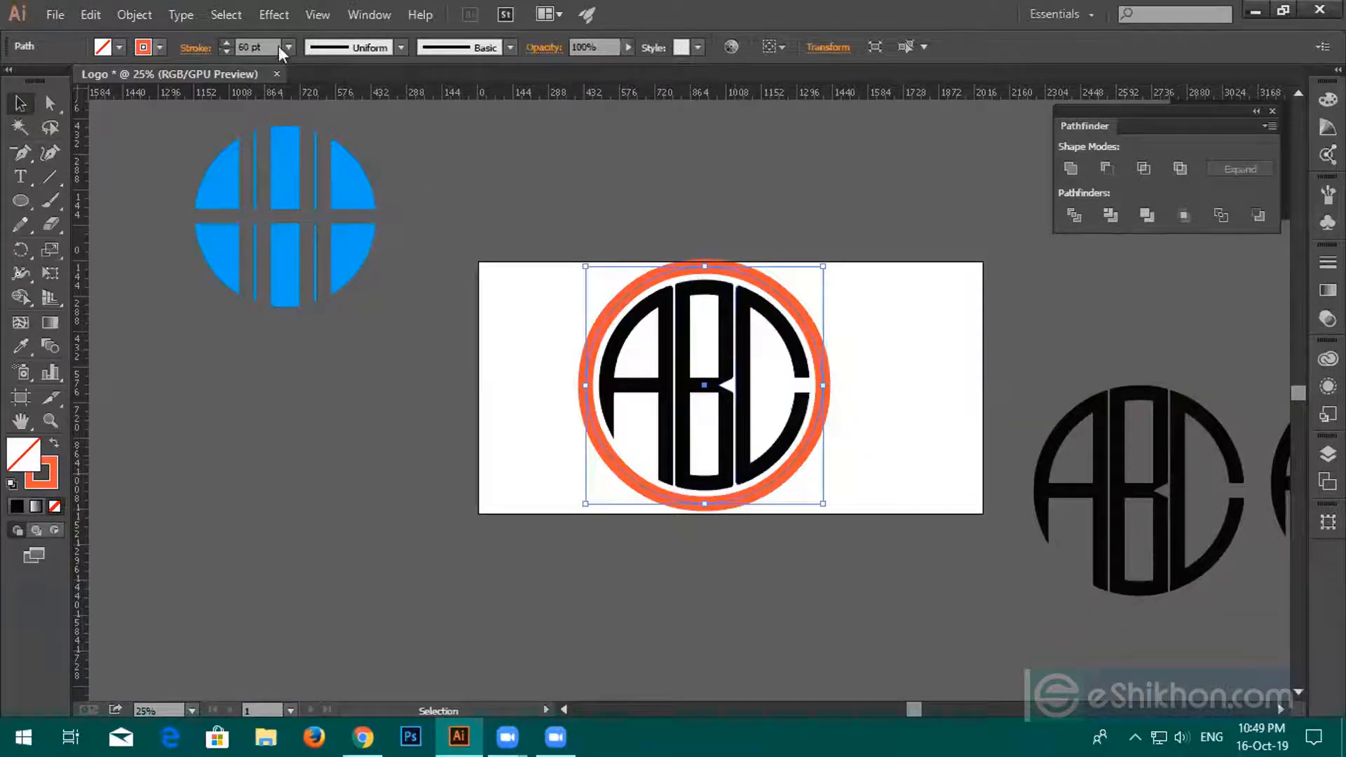
# Set the orange ring's stroke weight to 47 pt and deselect it.
pyautogui.click(225, 51)
pyautogui.click(224, 51)
pyautogui.click(224, 51)
pyautogui.click(225, 51)
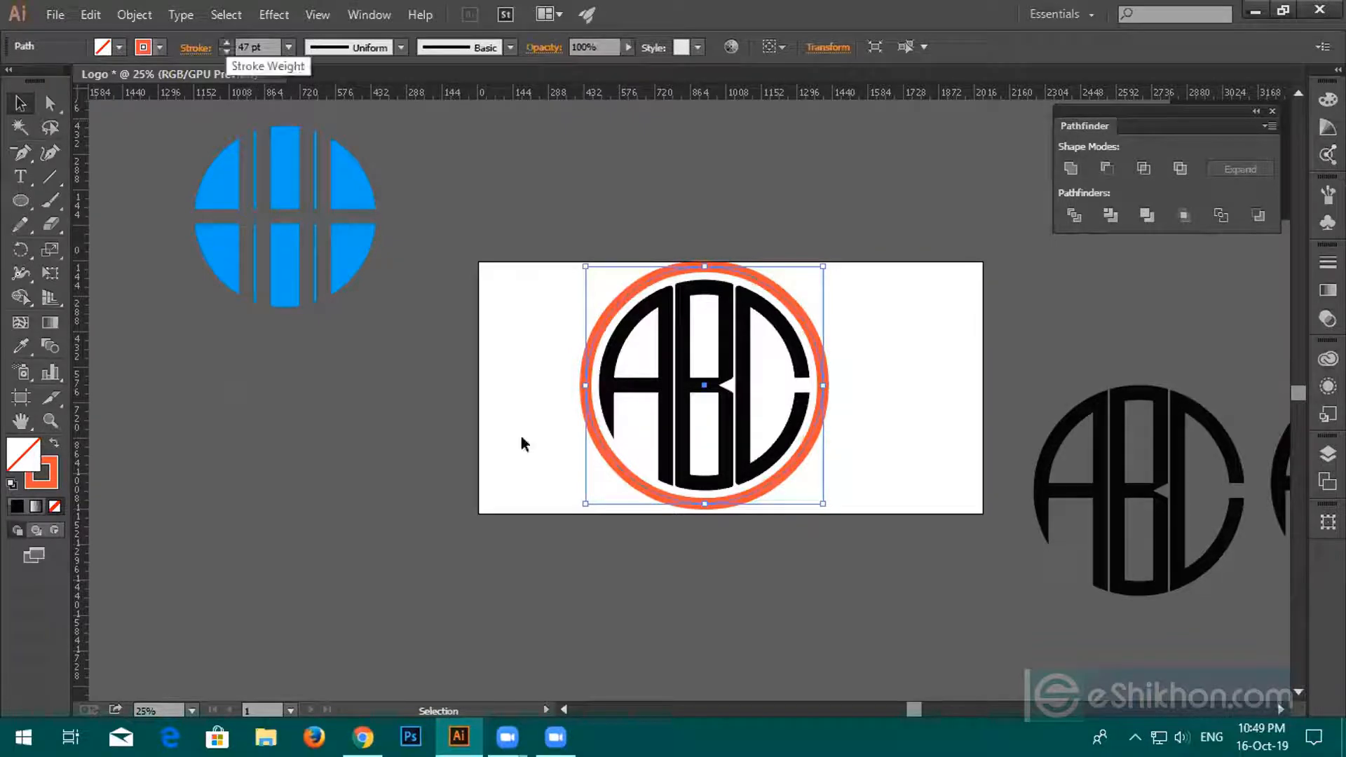
pyautogui.click(537, 398)
pyautogui.click(661, 393)
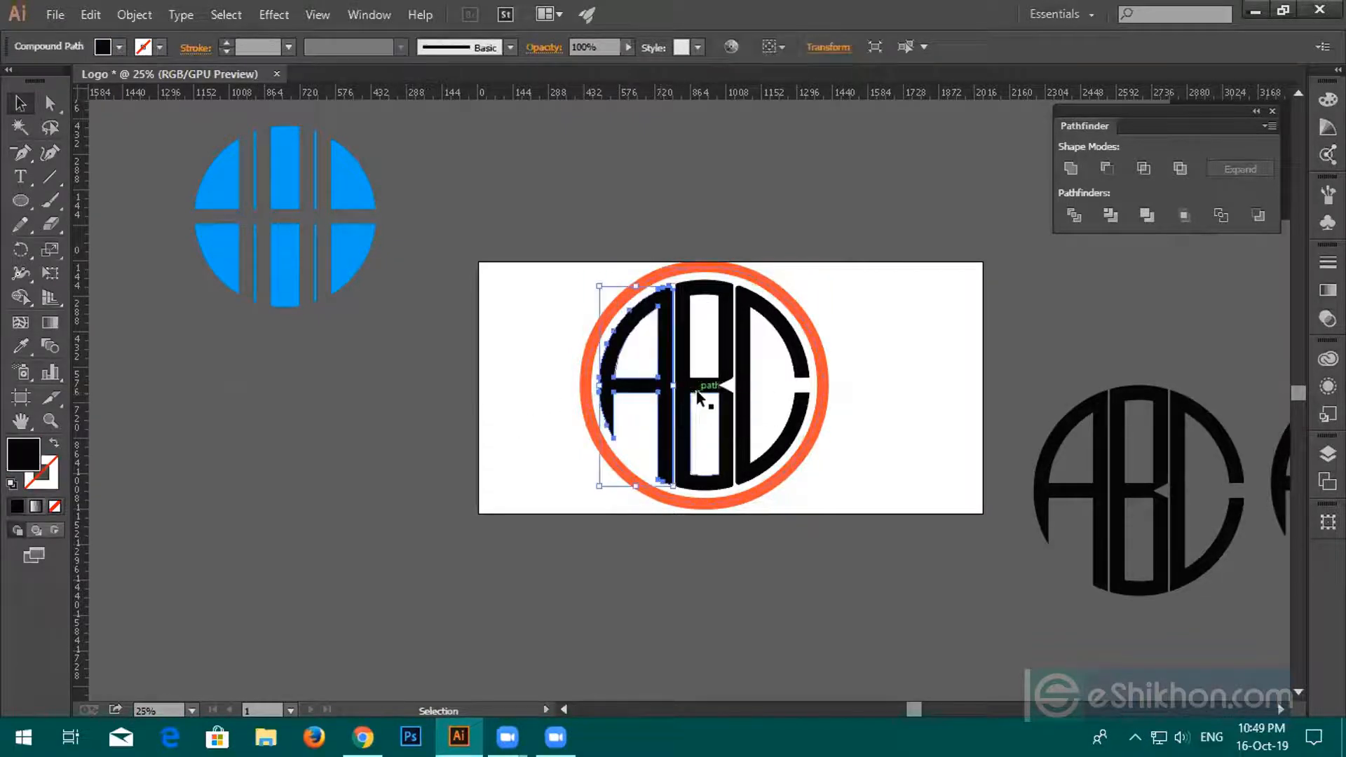
pyautogui.keyDown('shift'); pyautogui.click(701, 398); pyautogui.keyUp('shift')
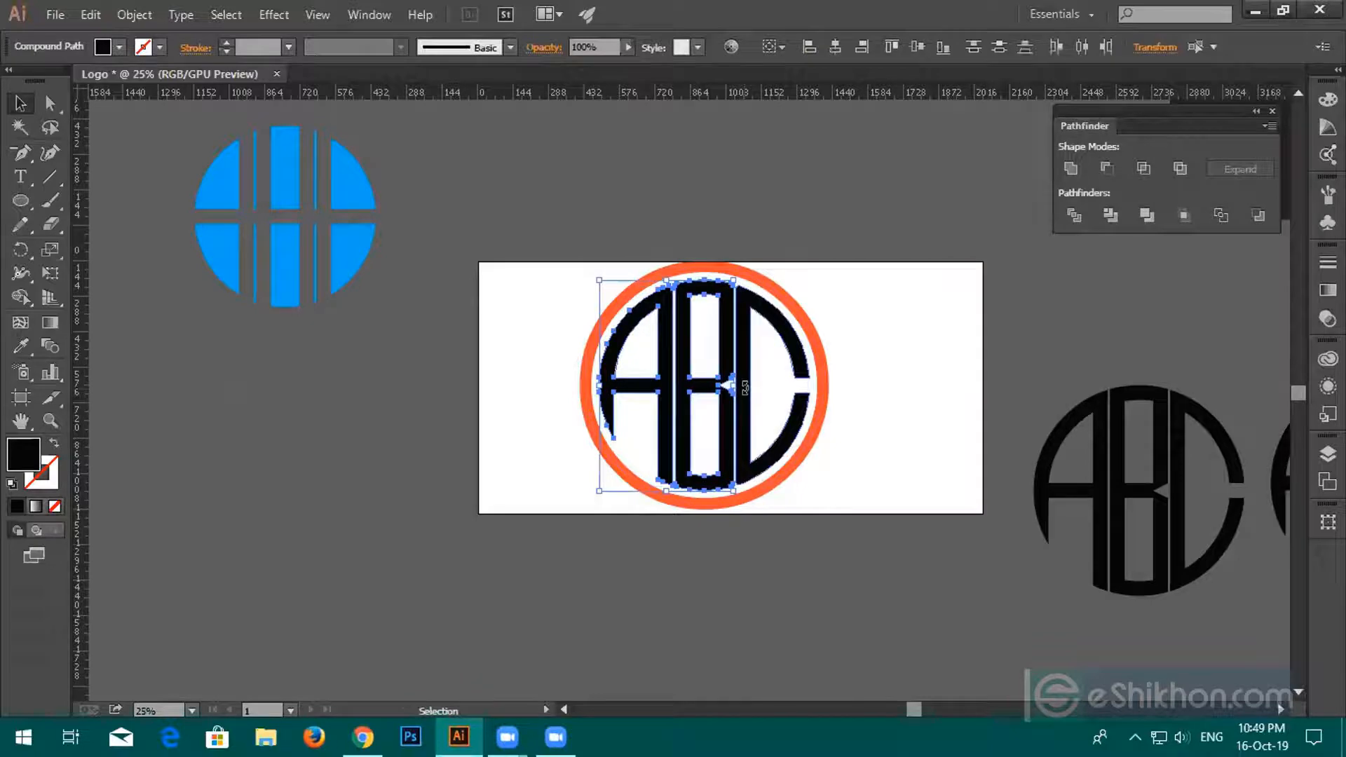
pyautogui.hotkey('ctrl', 'g')
pyautogui.moveTo(636, 359); pyautogui.dragTo(636, 354)
pyautogui.click(840, 49)
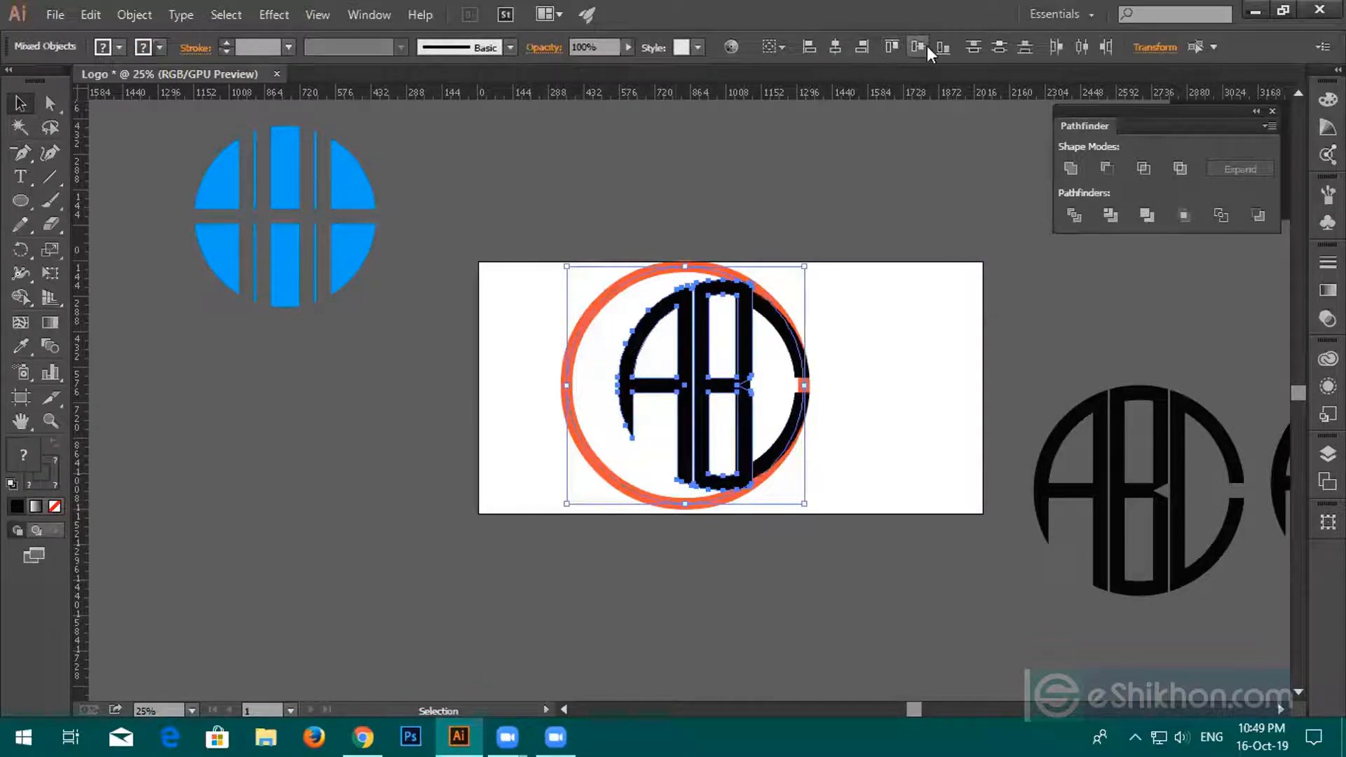
pyautogui.press('a')
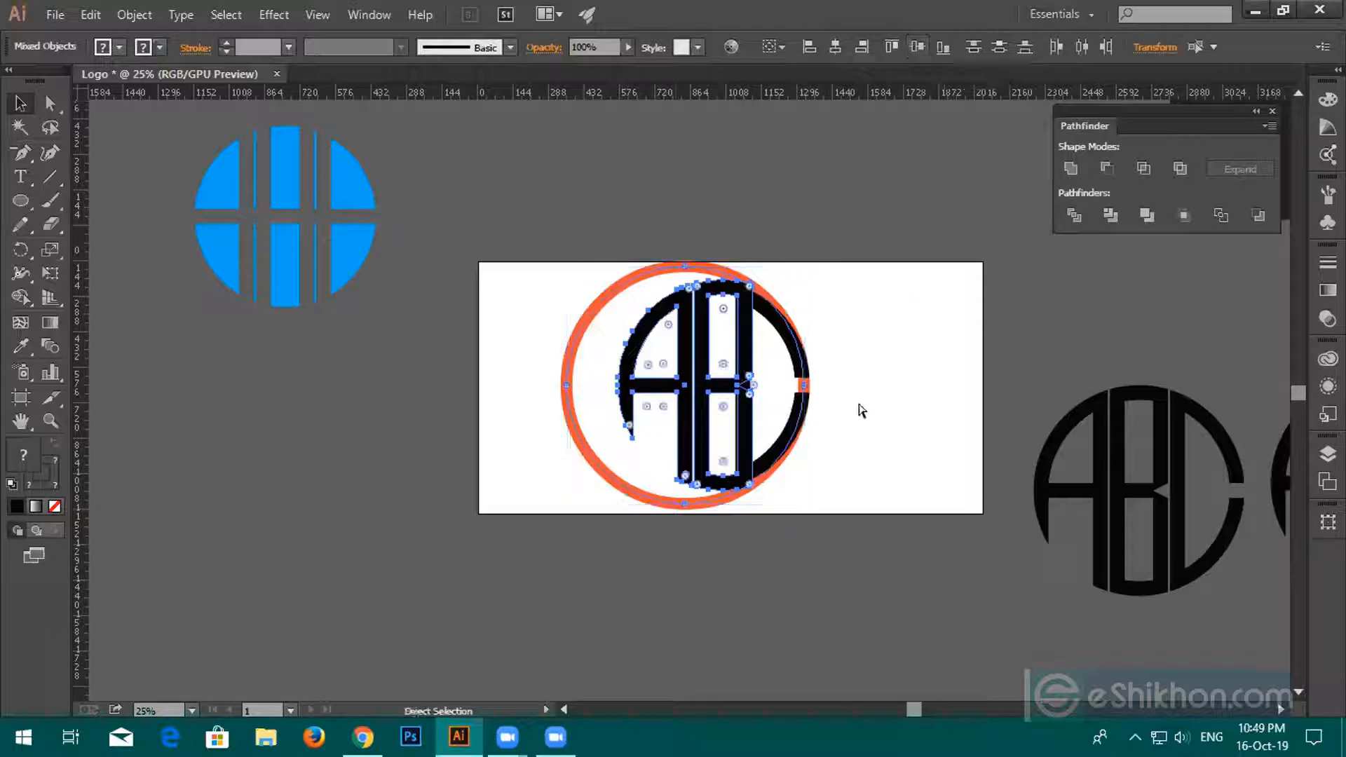
pyautogui.hotkey('ctrl', 'z')
# Group the three ABC letters on the artboard, align the group to the center of the orange ring, and deselect.
pyautogui.click(913, 423)
pyautogui.click(744, 431)
pyautogui.keyDown('shift'); pyautogui.click(728, 431); pyautogui.keyUp('shift')
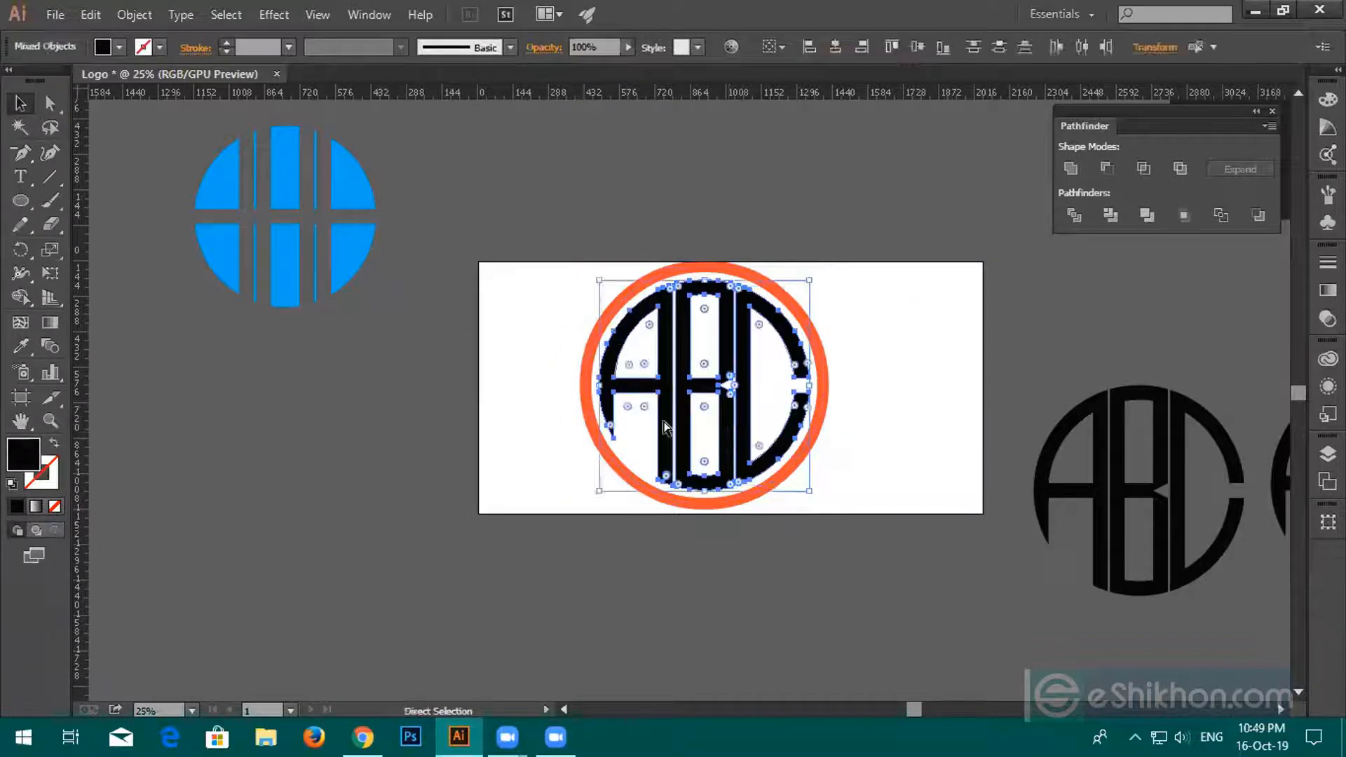
pyautogui.hotkey('ctrl', 'g')
pyautogui.keyDown('shift'); pyautogui.click(583, 366); pyautogui.keyUp('shift')
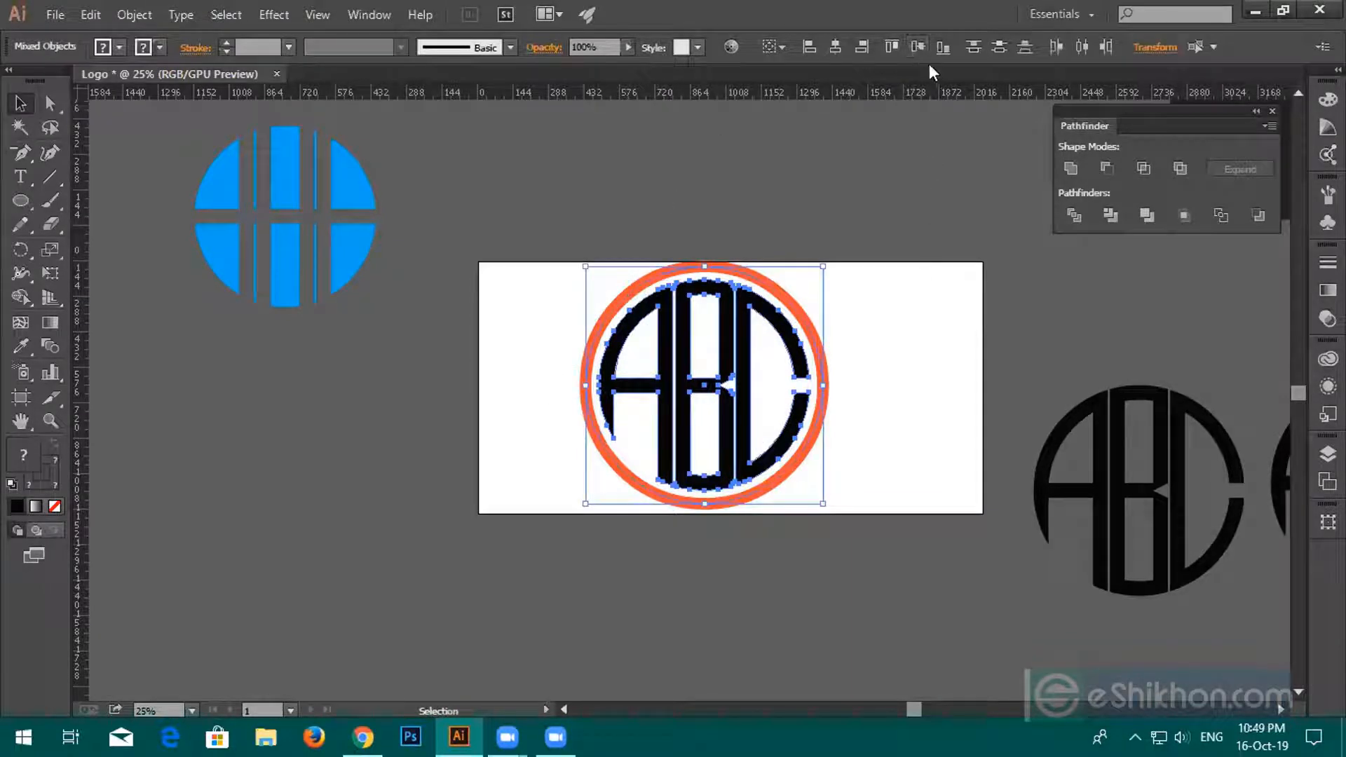
pyautogui.click(861, 420)
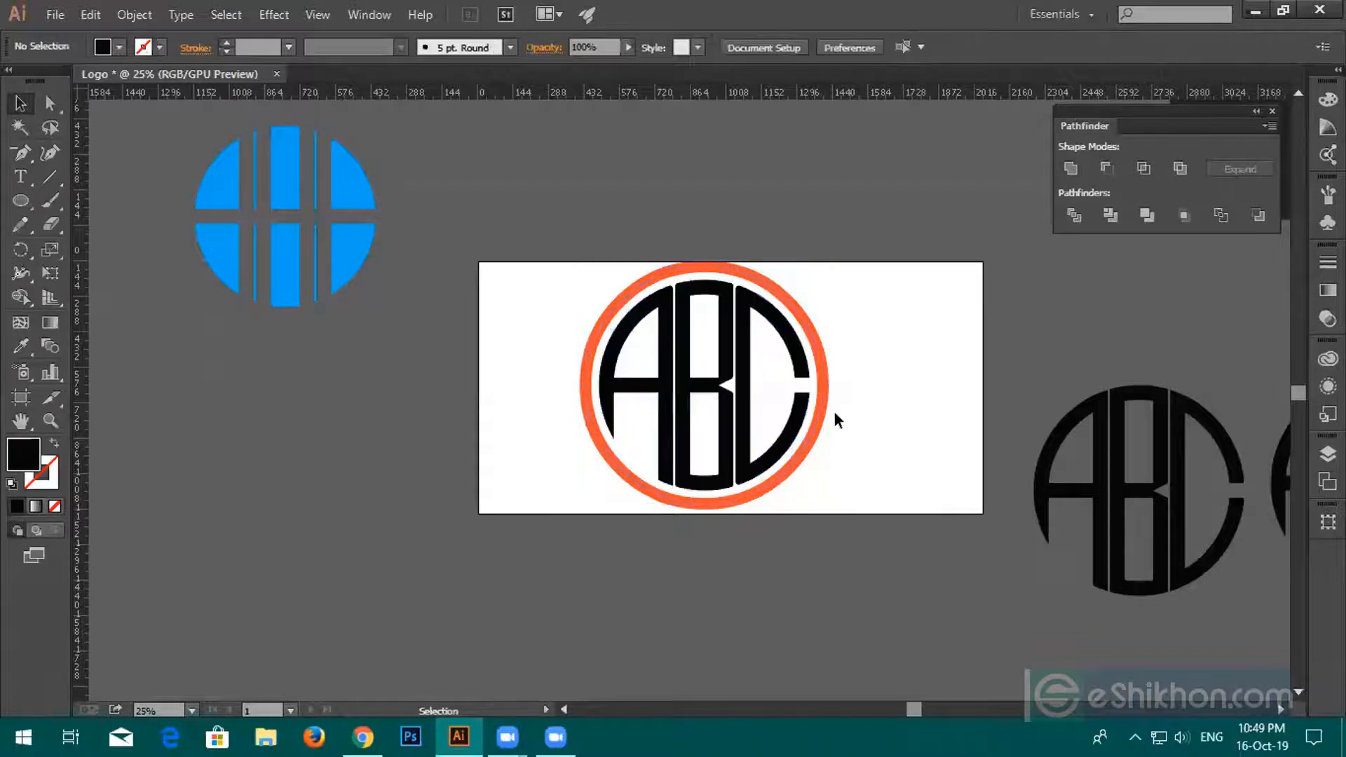
# Ungroup the ABC letters, including the nested A and B group, and deselect them.
pyautogui.click(791, 418)
pyautogui.rightClick(791, 418)
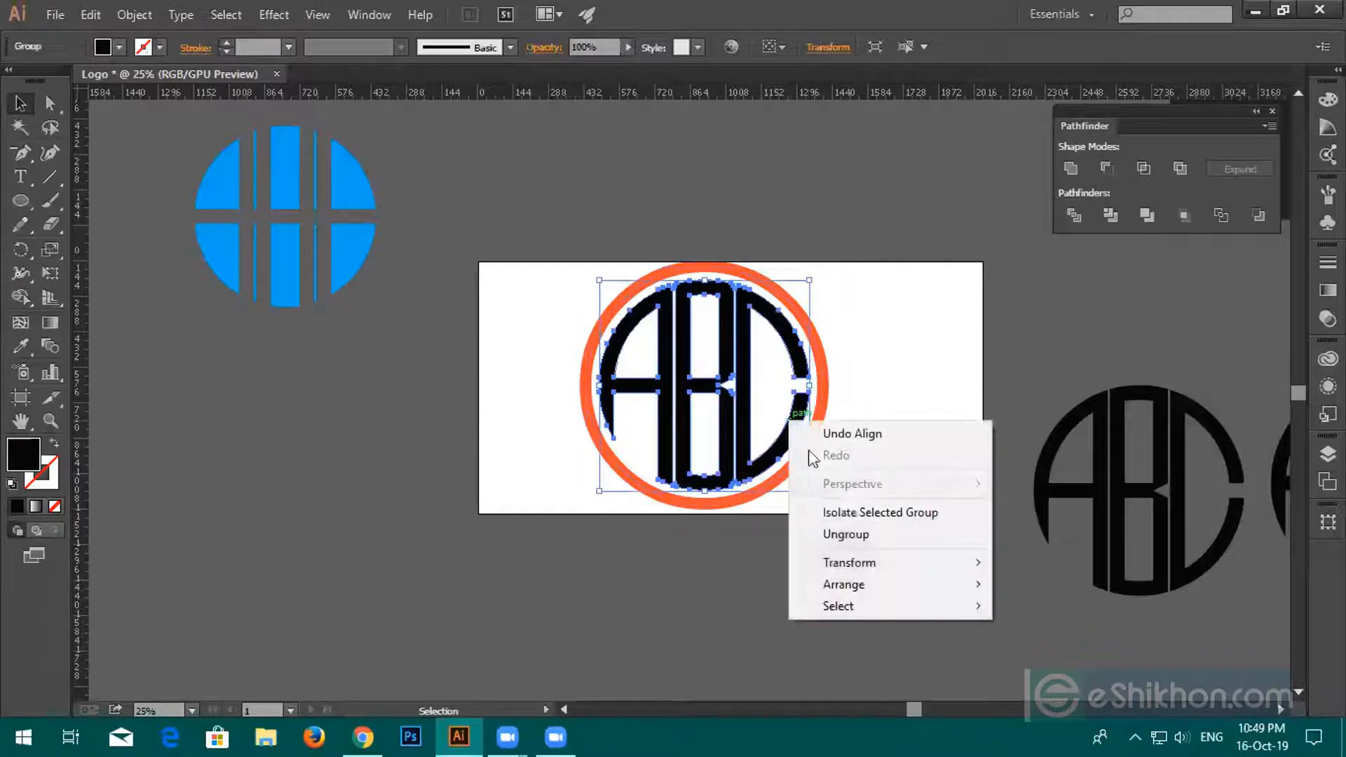
pyautogui.click(848, 535)
pyautogui.click(753, 414)
pyautogui.click(729, 403)
pyautogui.rightClick(730, 401)
pyautogui.click(779, 517)
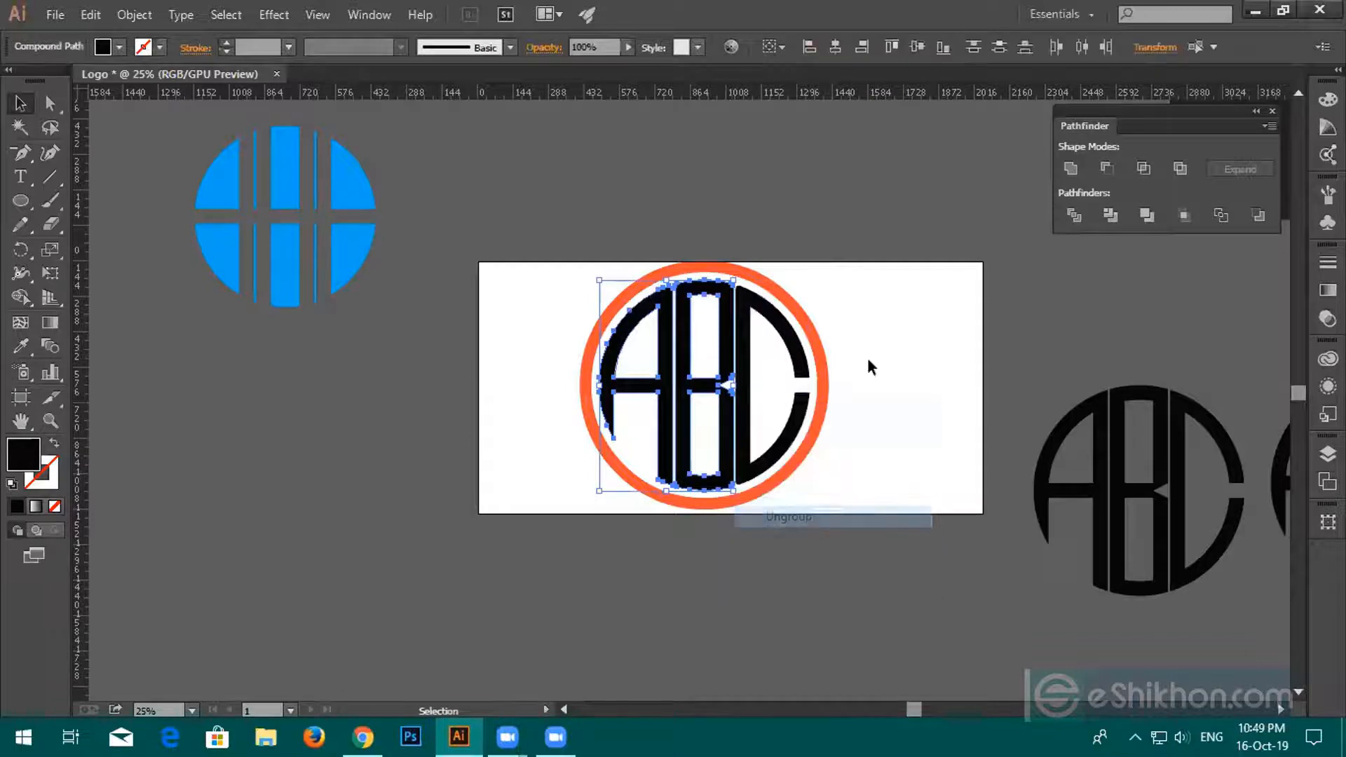
pyautogui.click(925, 382)
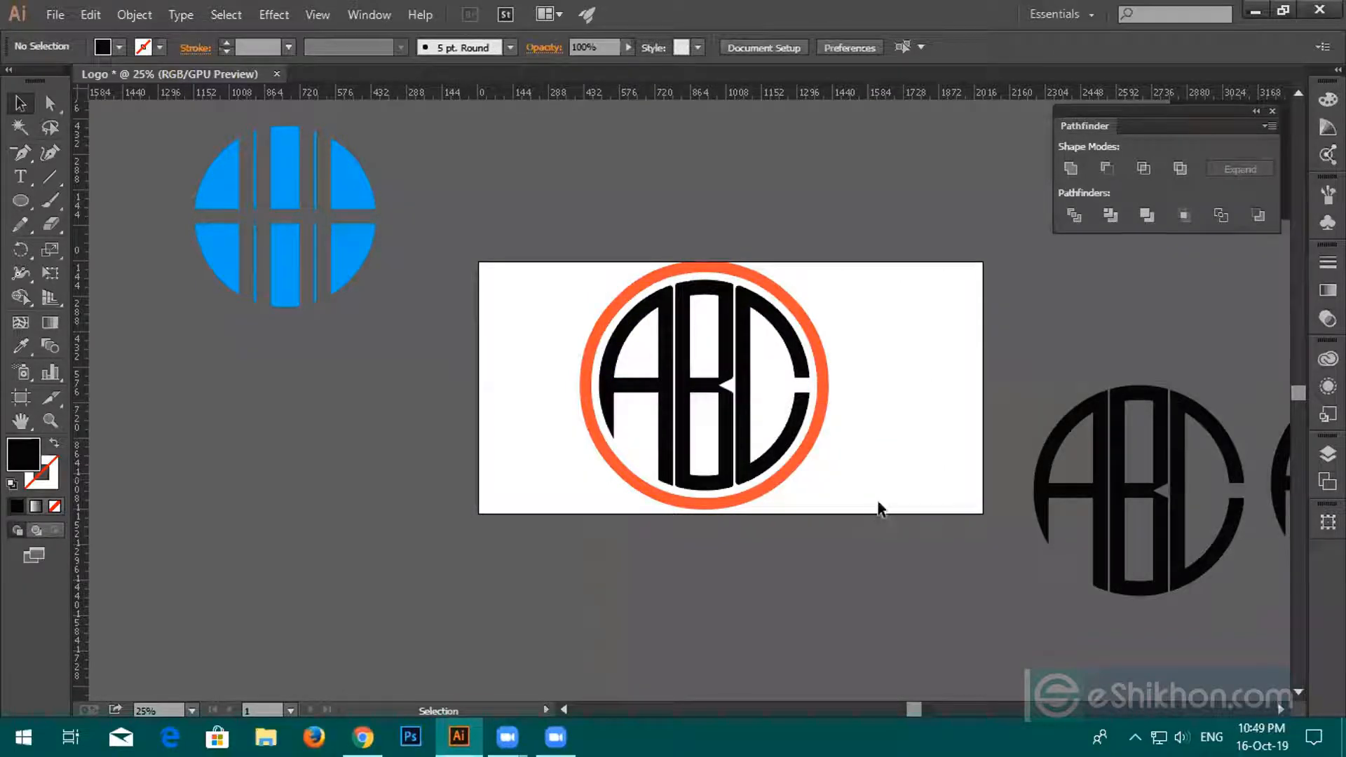
# Switch to Chrome, search Google for "3 colors logo" in a new tab, and show the image results.
pyautogui.click(362, 737)
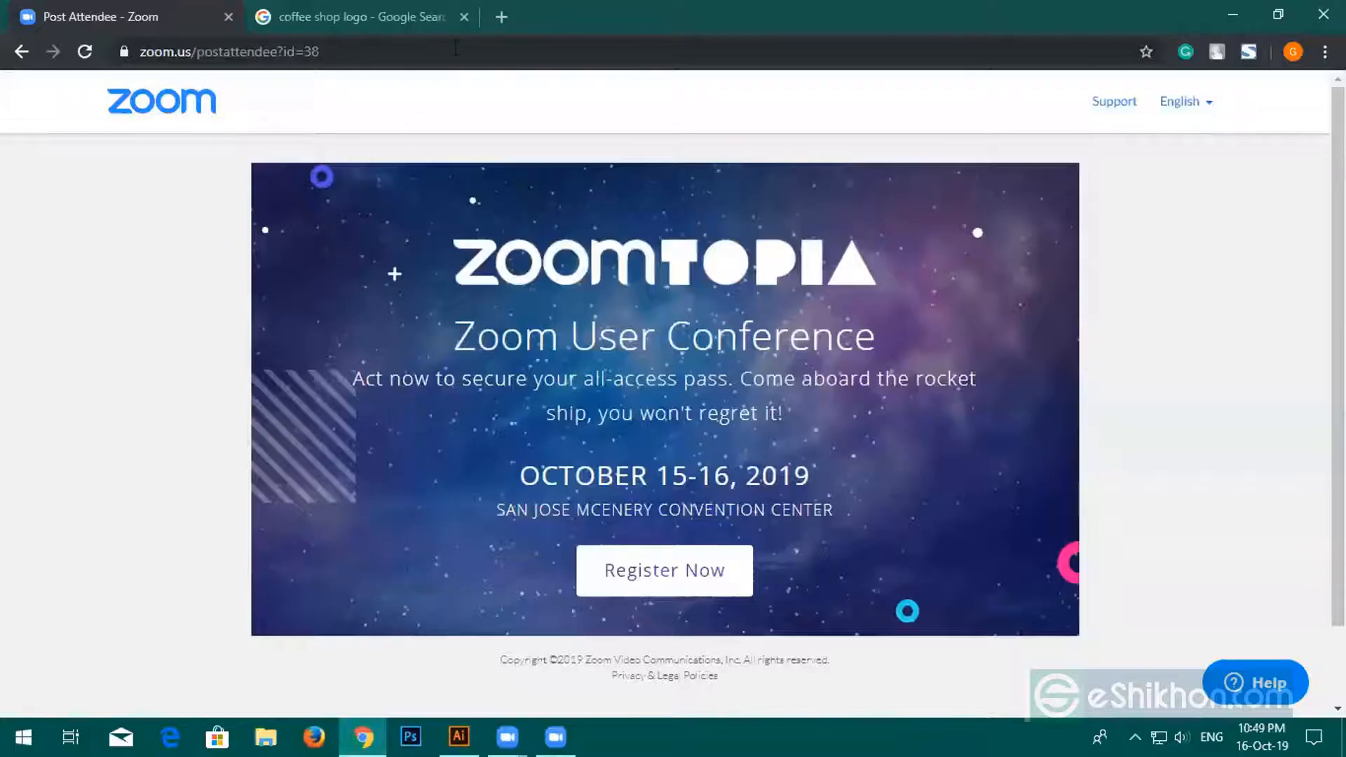
pyautogui.click(503, 17)
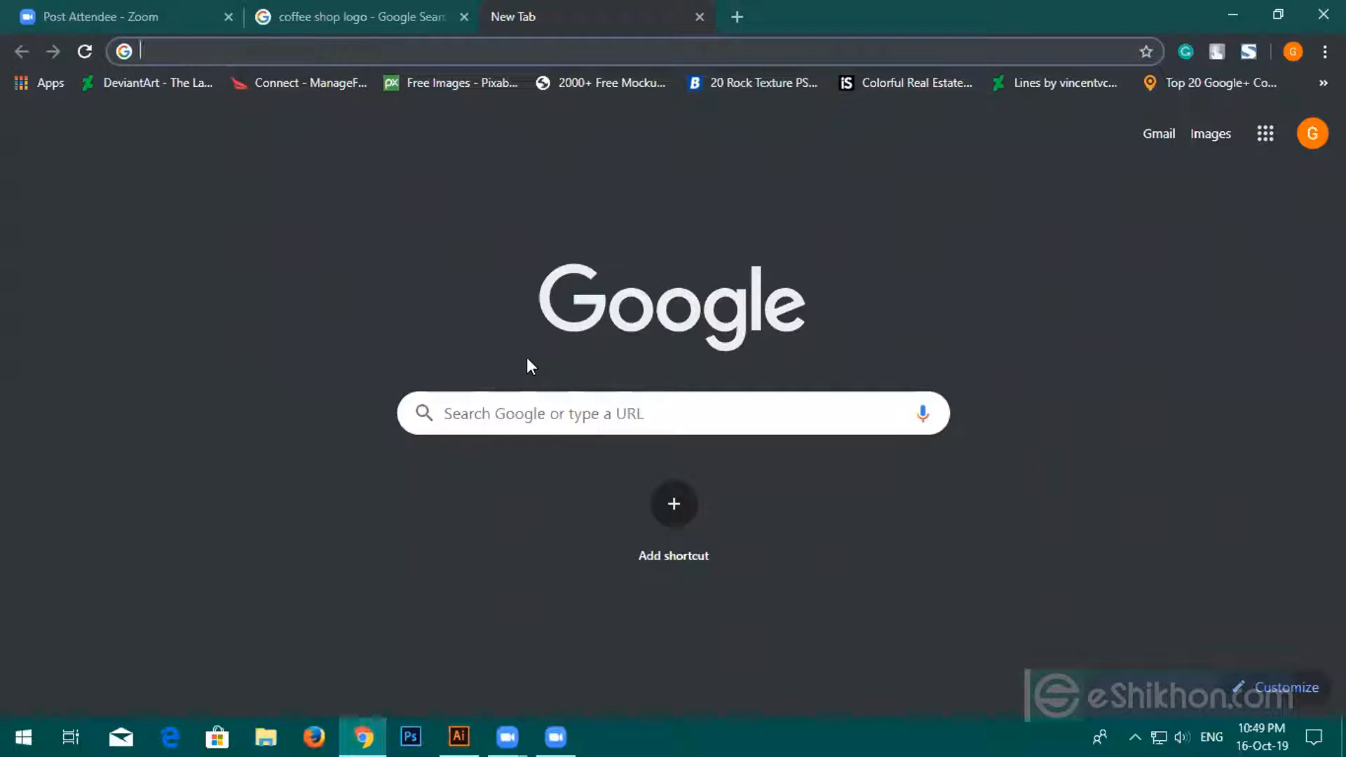
pyautogui.write('3')
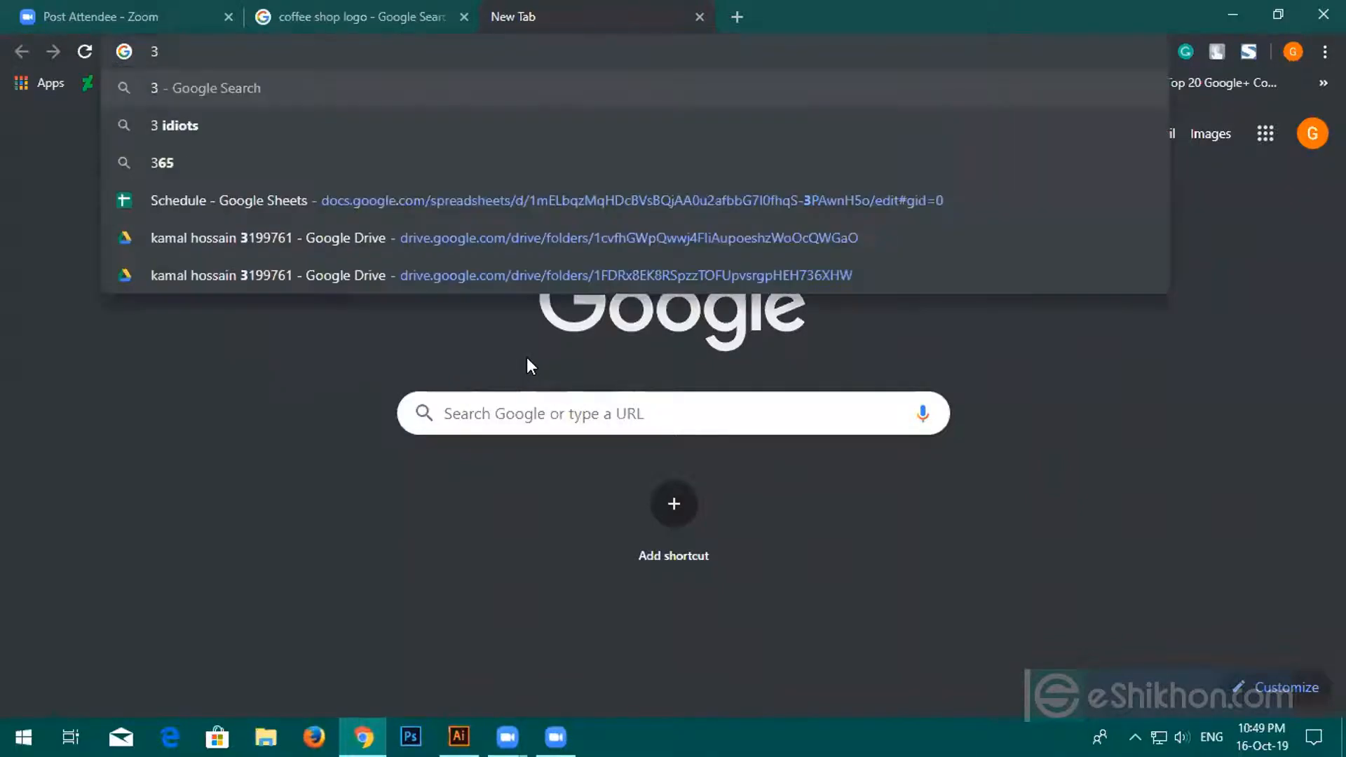
pyautogui.write(' colors logo')
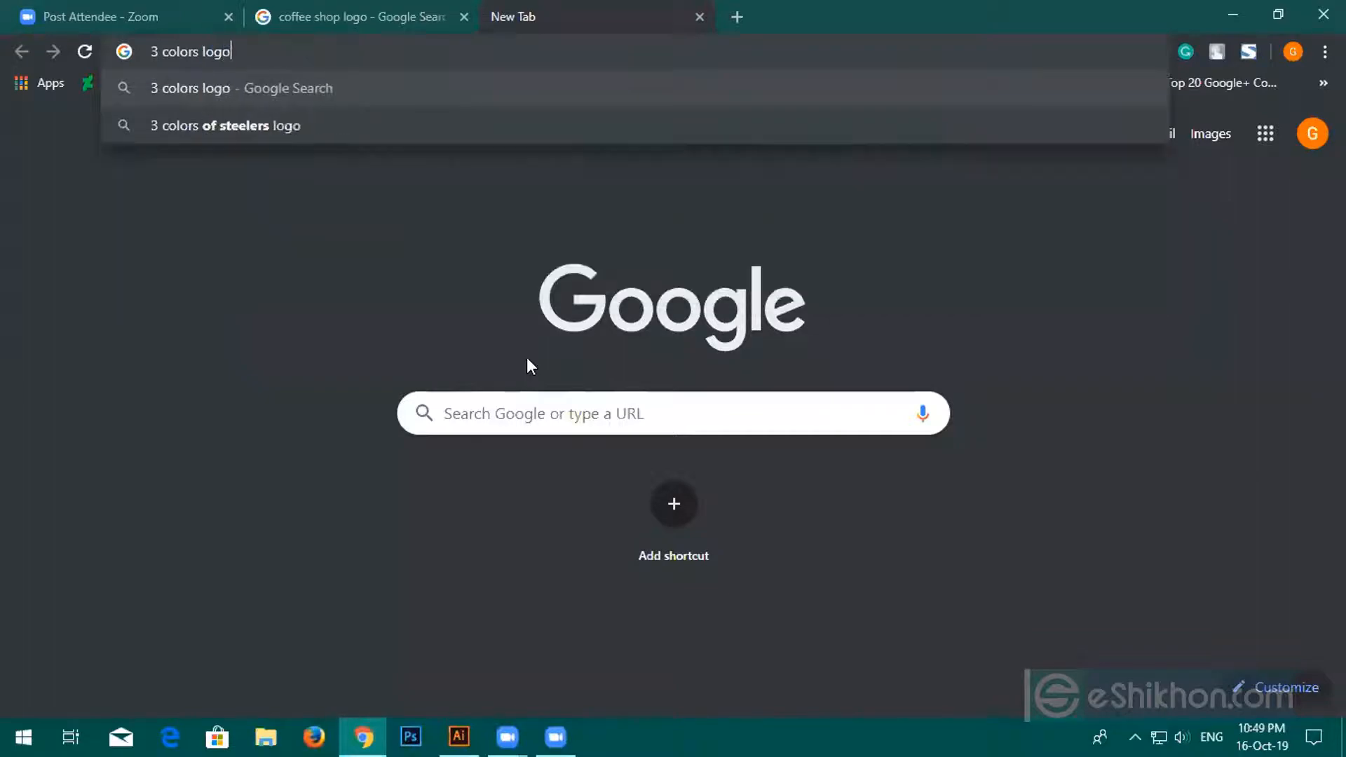
pyautogui.press('Return')
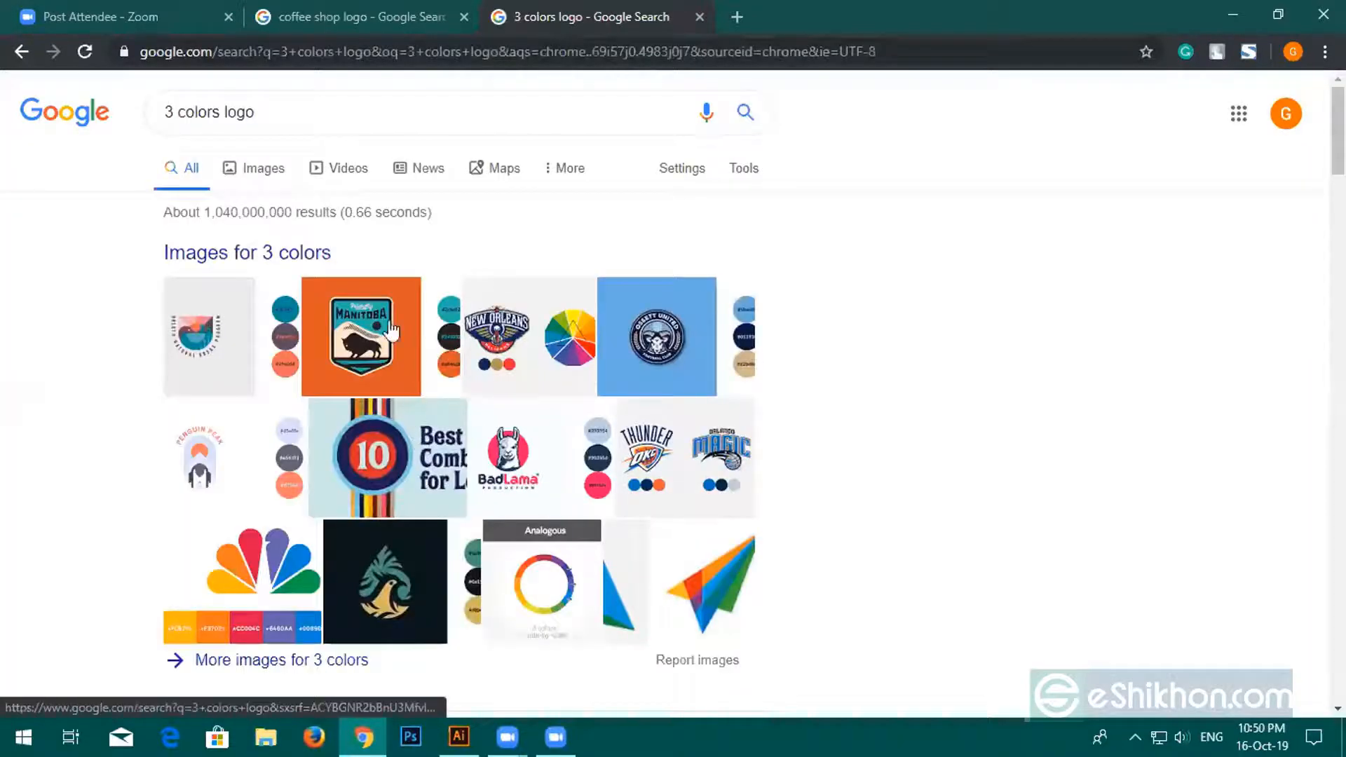
pyautogui.scroll(-3, 442, 399)
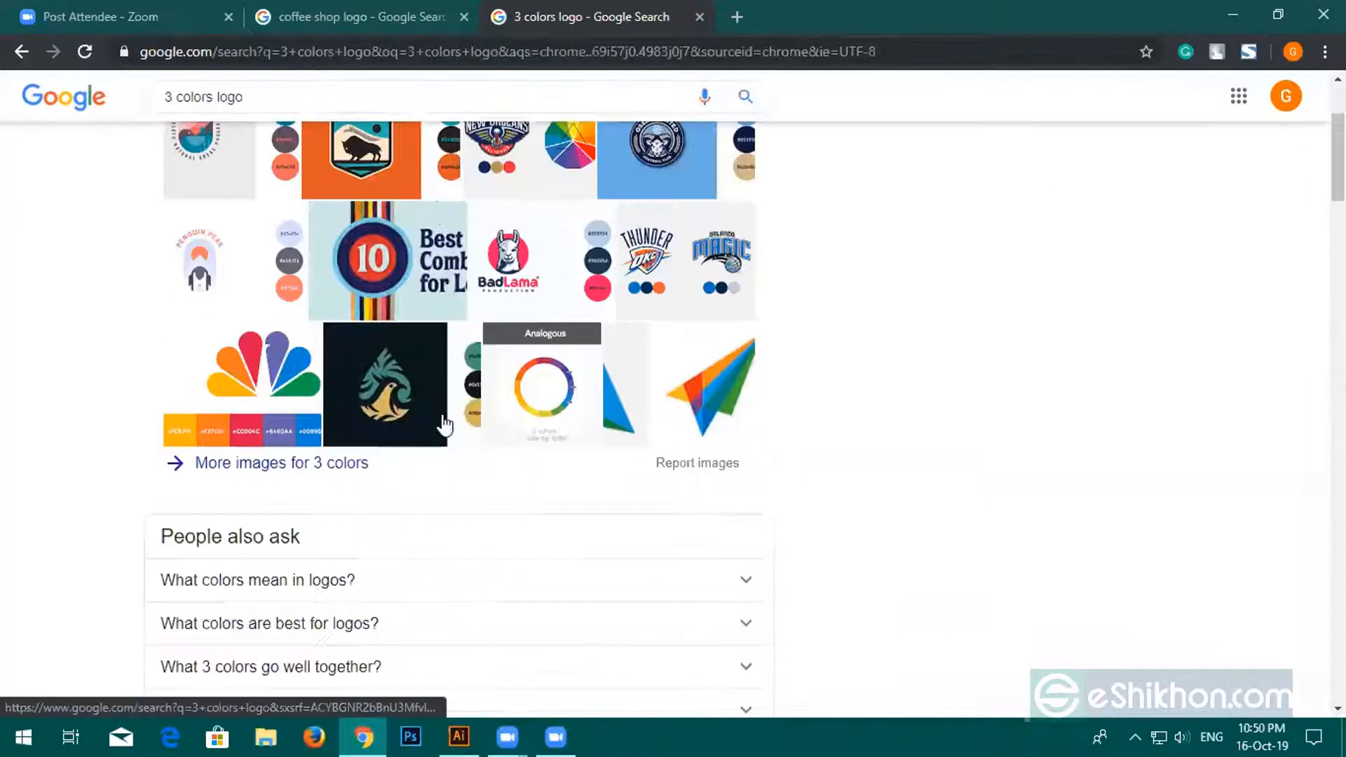
pyautogui.scroll(3, 460, 389)
pyautogui.click(542, 502)
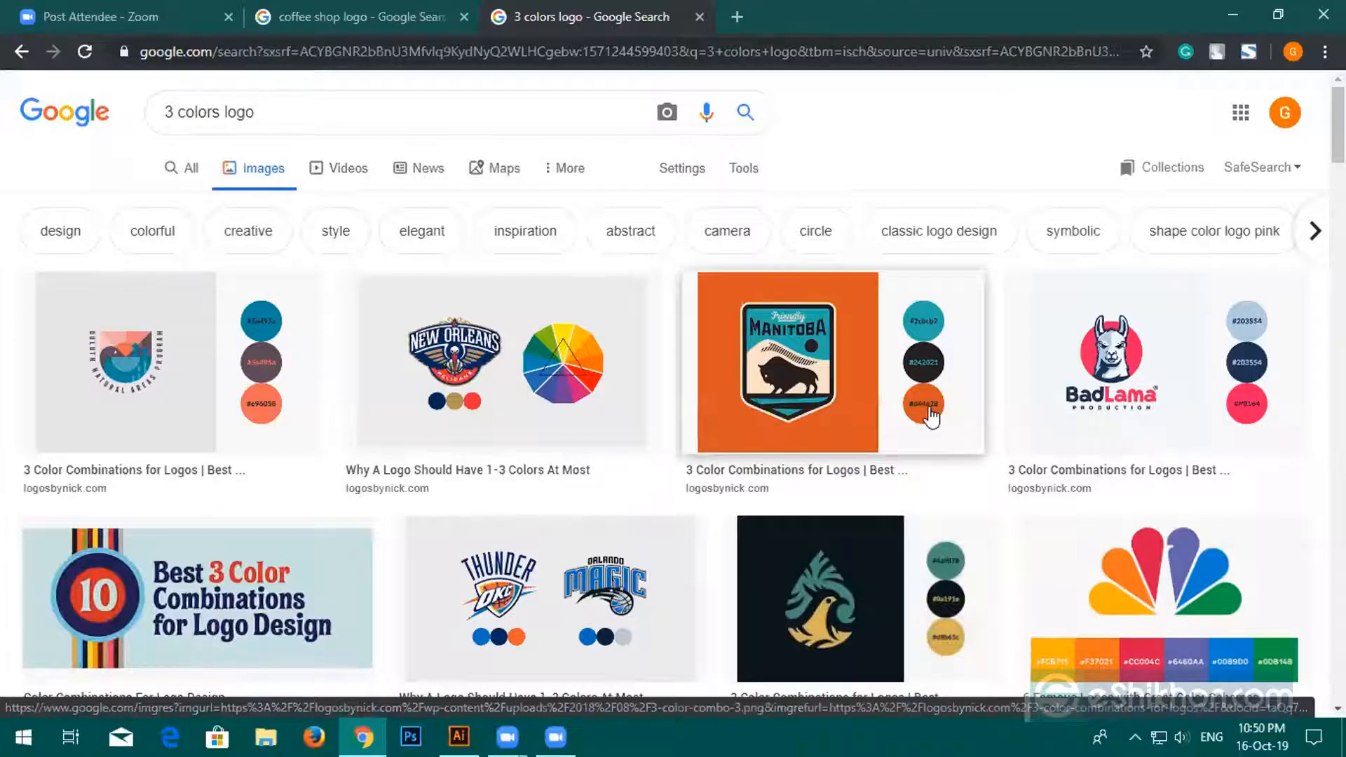
# Open the BadLama three-color combination result and copy its image.
pyautogui.scroll(-3, 1106, 430)
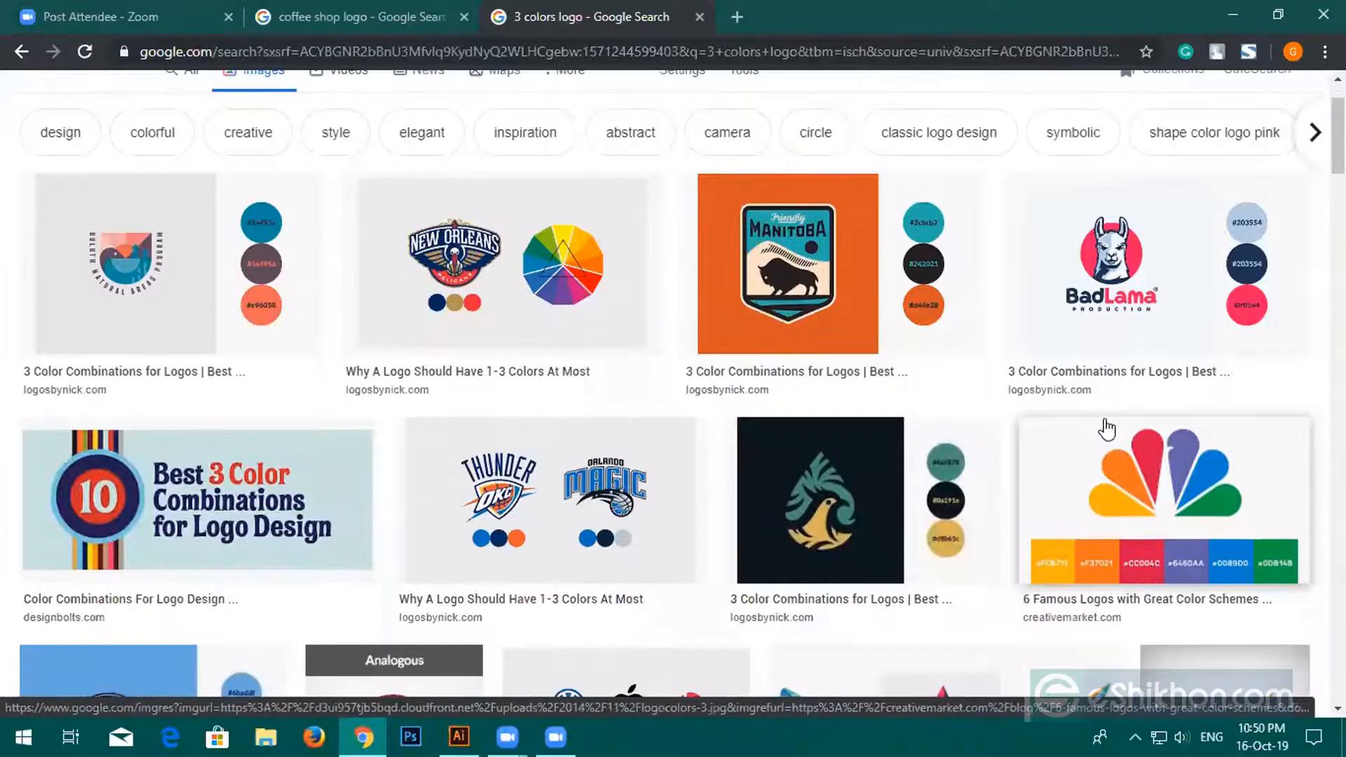
pyautogui.click(1143, 182)
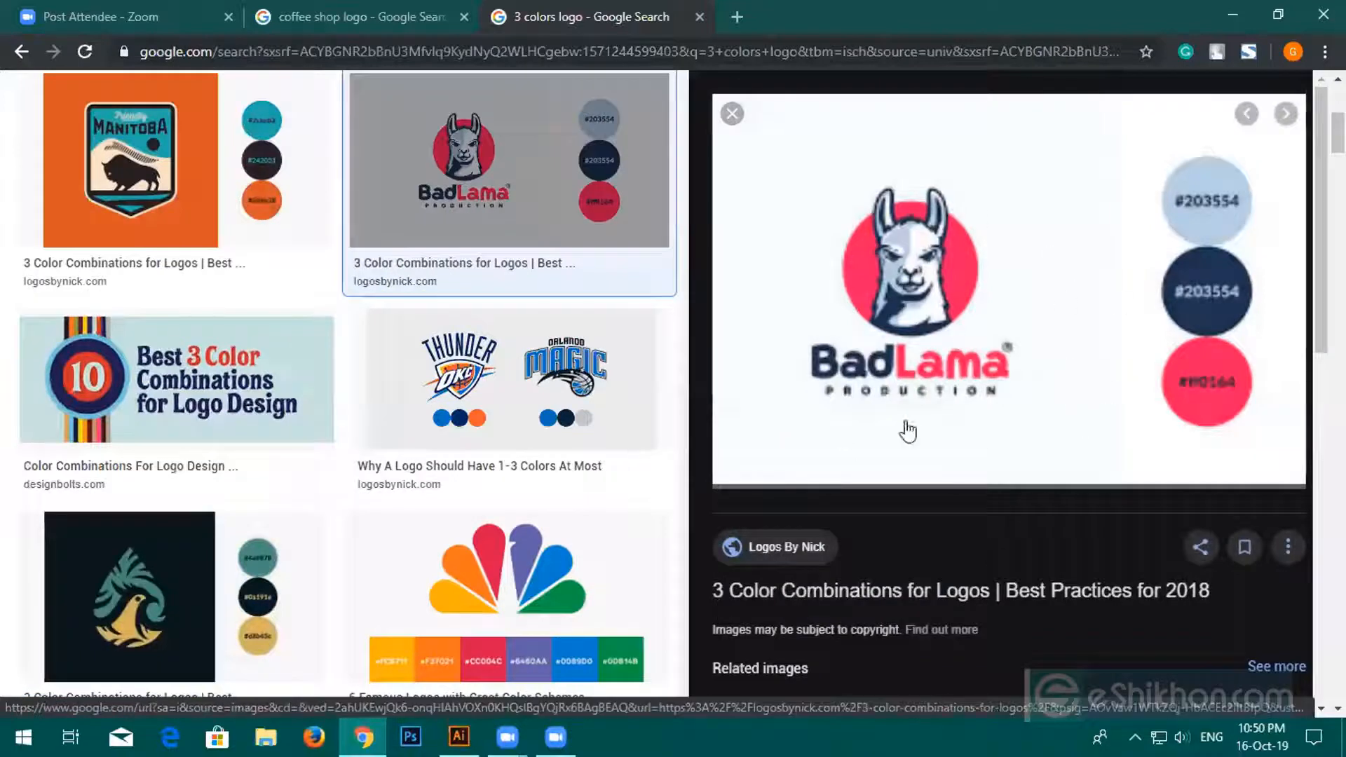
pyautogui.rightClick(962, 293)
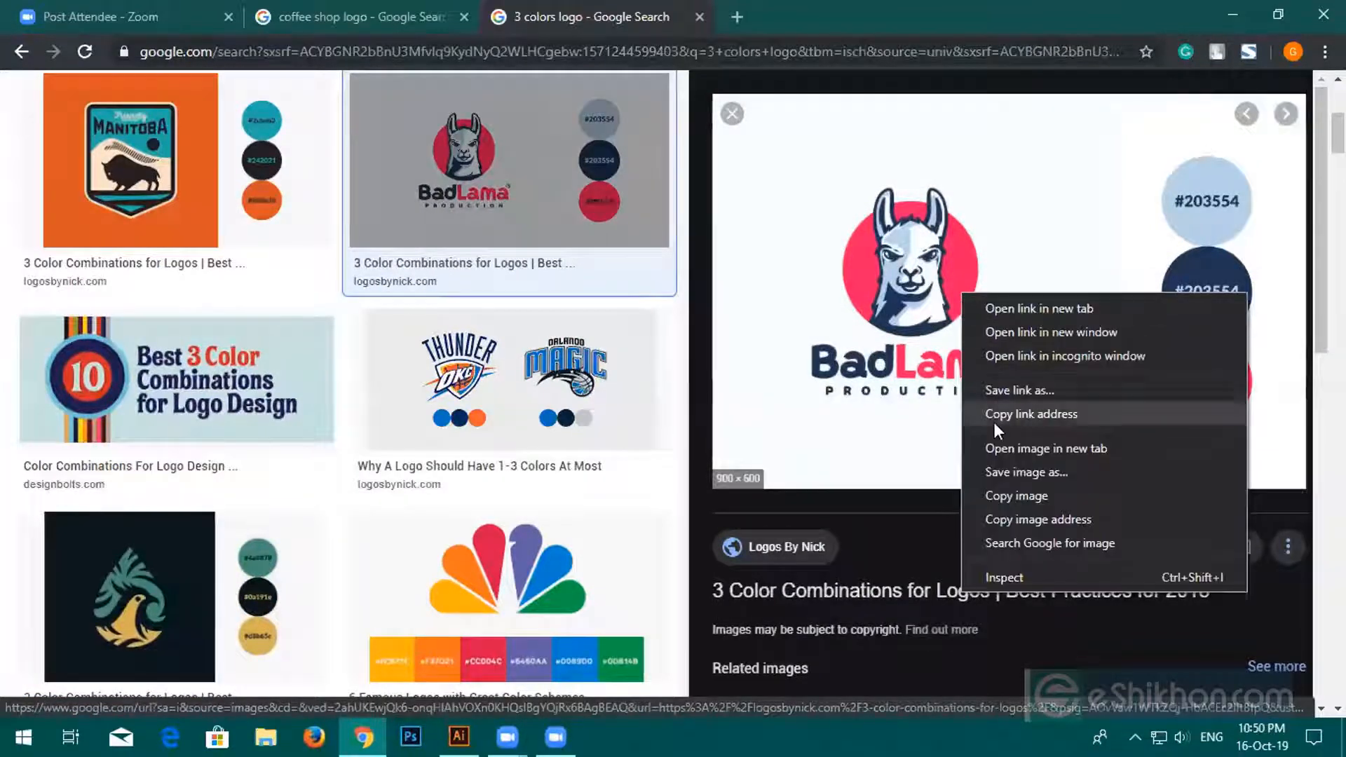
pyautogui.click(996, 496)
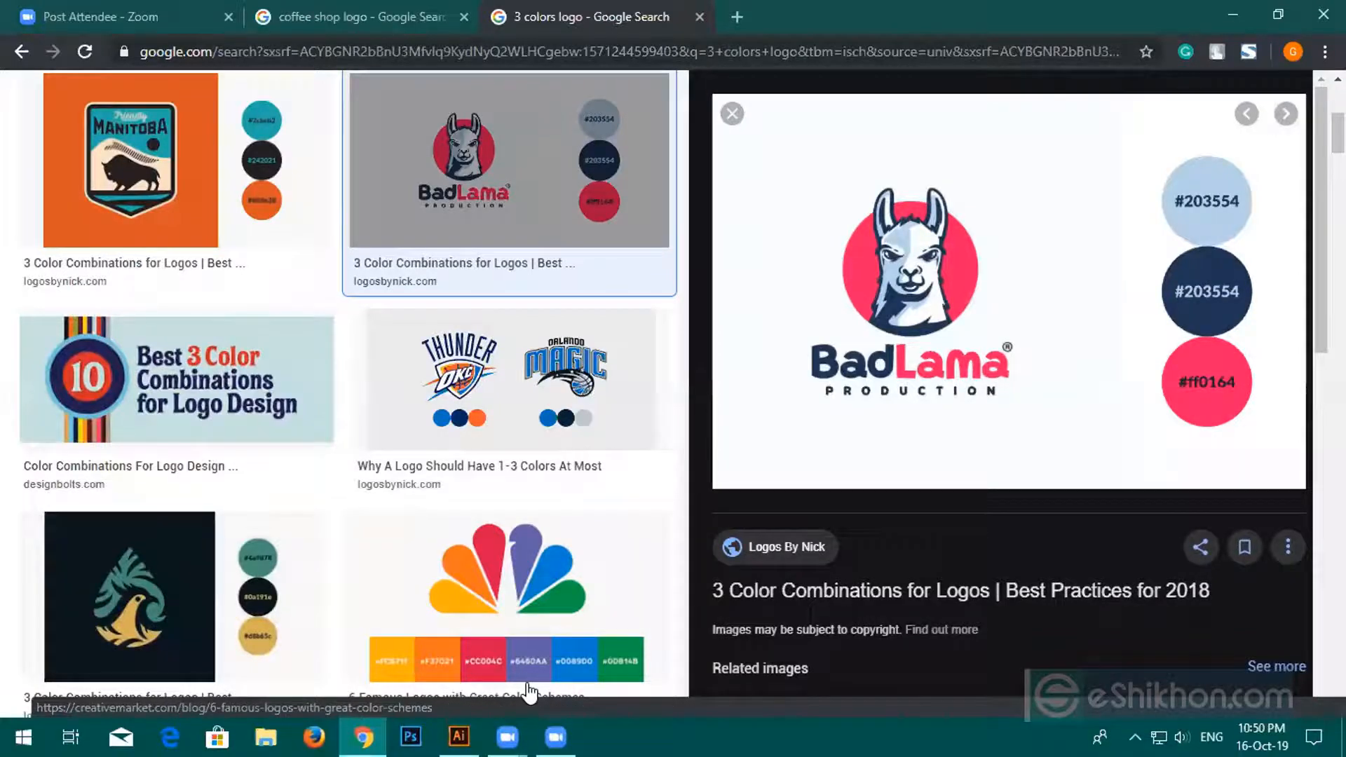
# Switch to Illustrator, paste the BadLama palette image, and place it over the artboard's left edge beside the monogram.
pyautogui.click(459, 737)
pyautogui.hotkey('ctrl', 'v')
pyautogui.moveTo(674, 327); pyautogui.dragTo(424, 373)
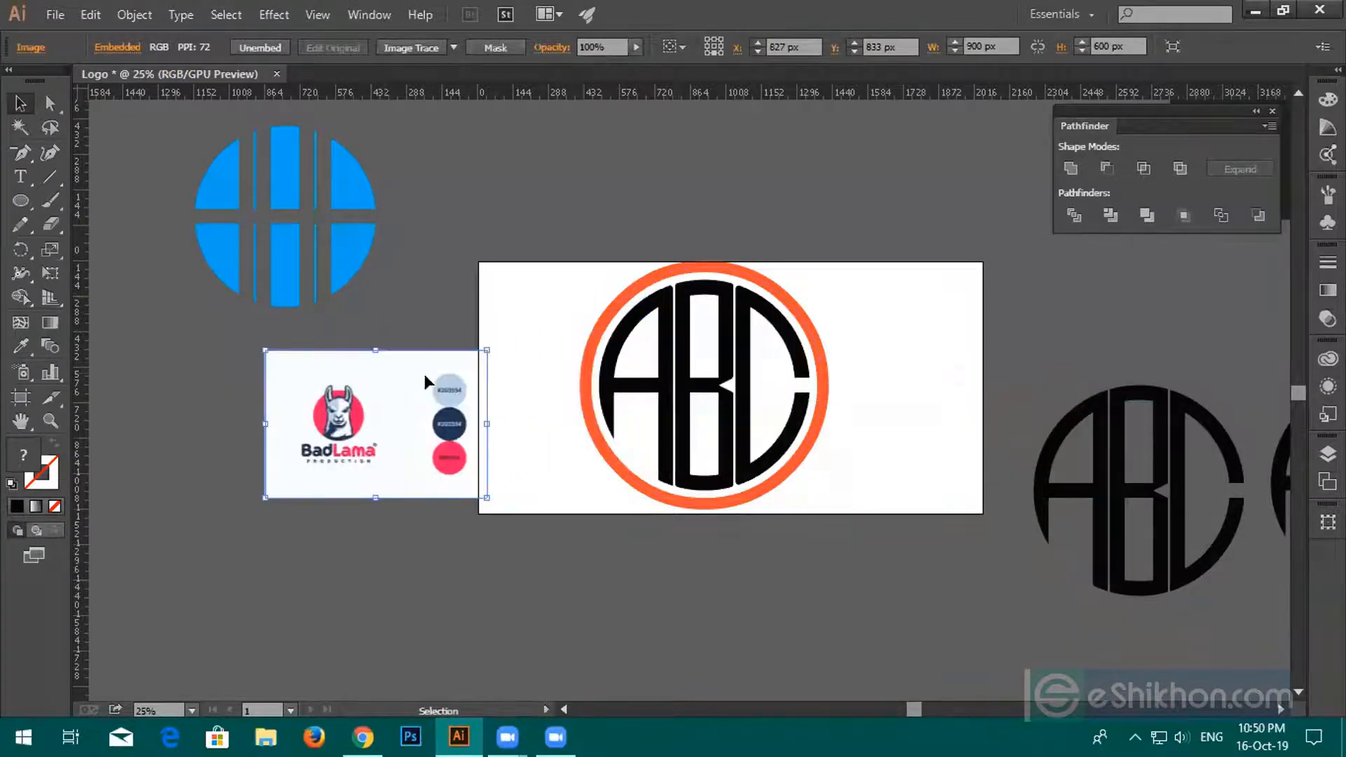
# Fill the letter A with the palette's light blue and the letter B with its navy, sampled with the Eyedropper.
pyautogui.click(593, 362)
pyautogui.click(20, 346)
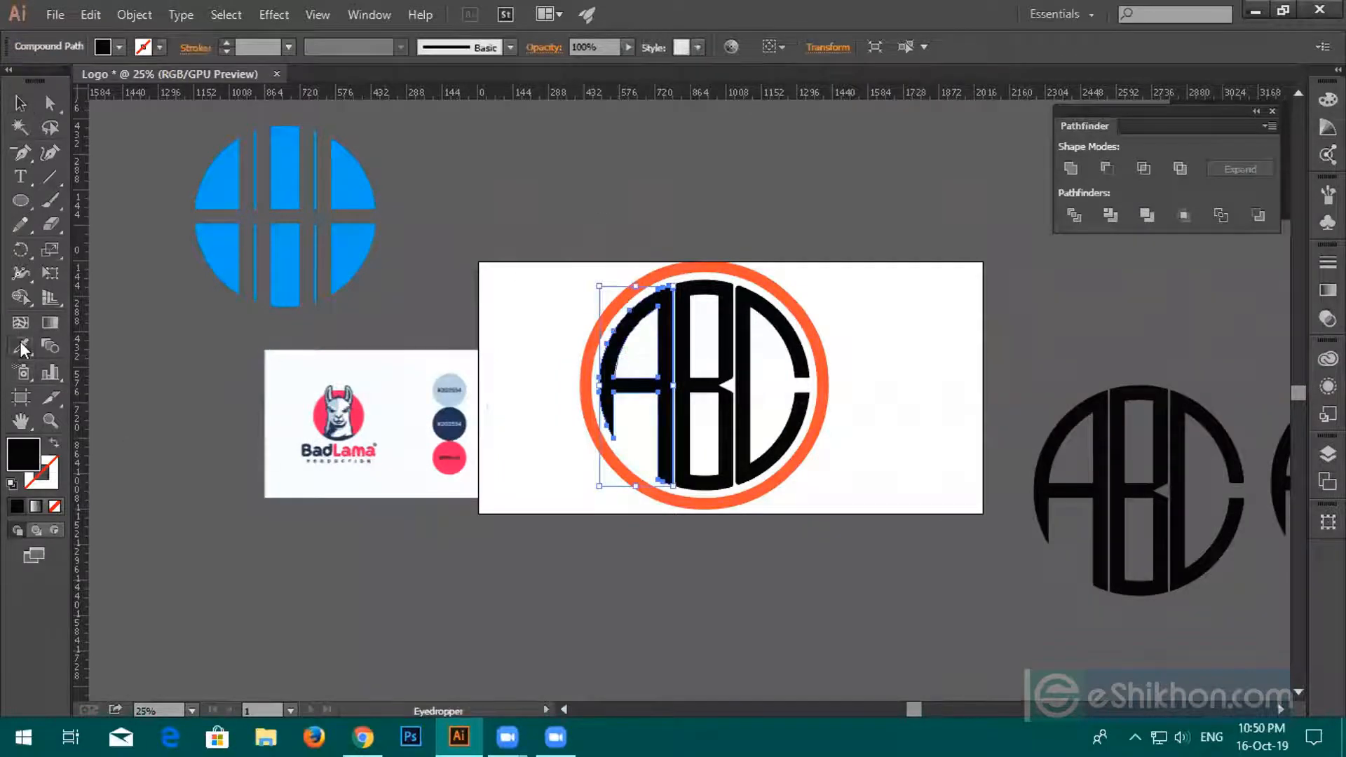
pyautogui.click(449, 387)
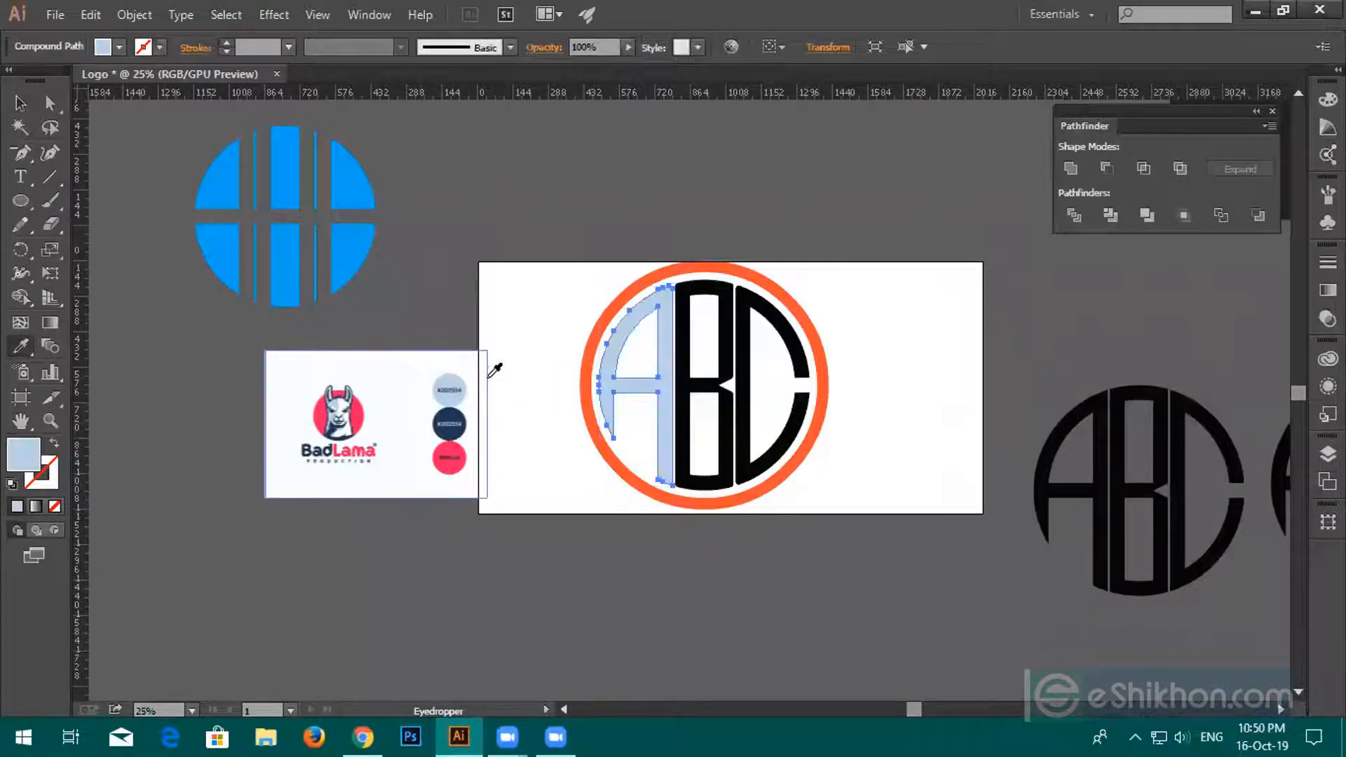
pyautogui.keyDown('ctrl'); pyautogui.click(688, 396); pyautogui.keyUp('ctrl')
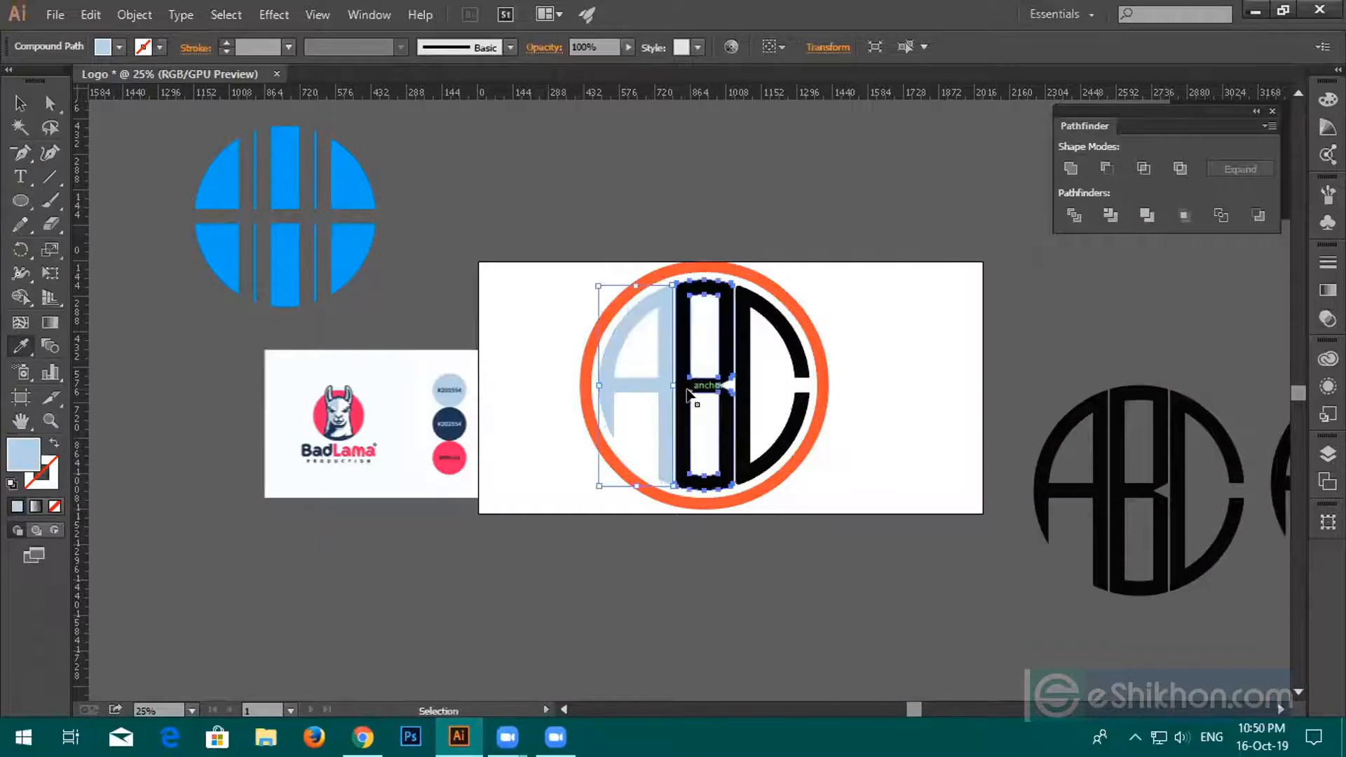
pyautogui.click(448, 423)
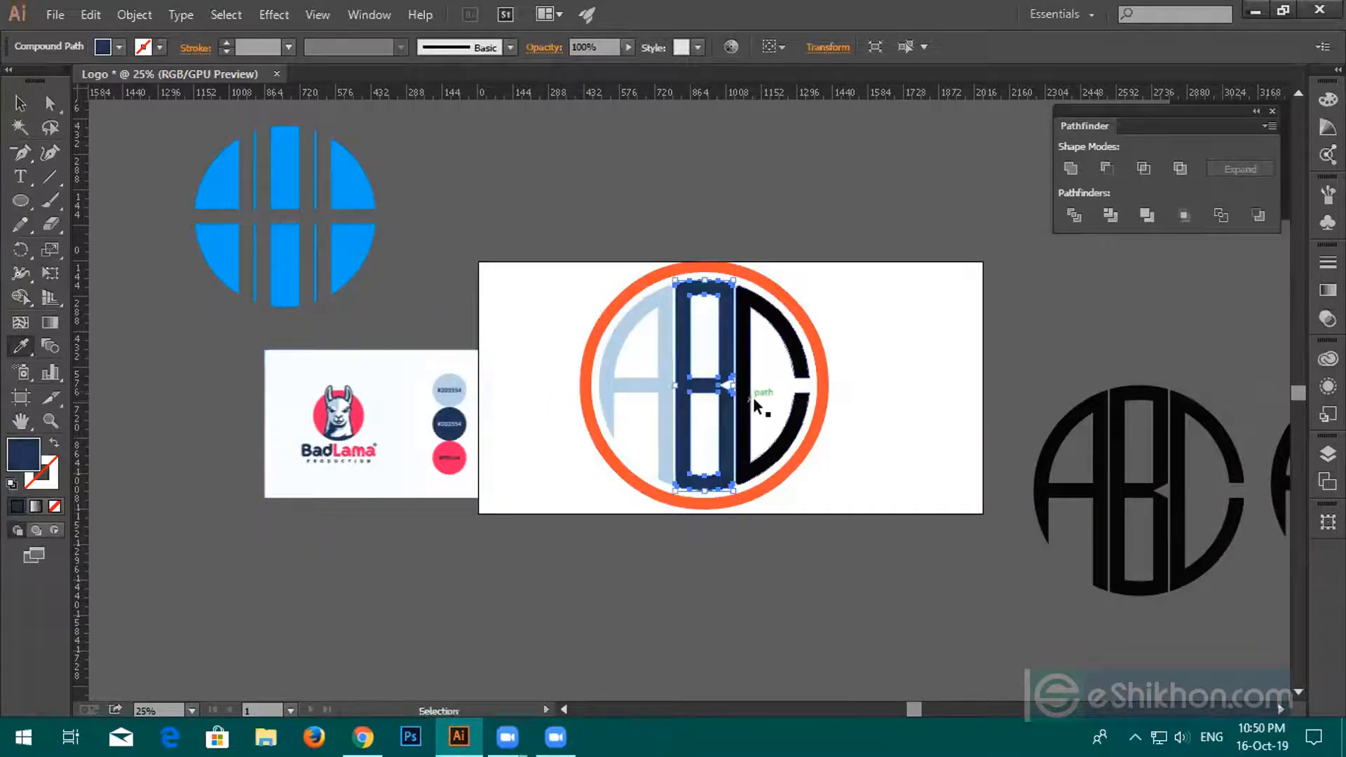
# Fill the letter C with the palette's pink, sampled from its swatch, and deselect it.
pyautogui.keyDown('ctrl'); pyautogui.click(743, 393); pyautogui.keyUp('ctrl')
pyautogui.click(447, 449)
pyautogui.click(21, 103)
pyautogui.click(477, 170)
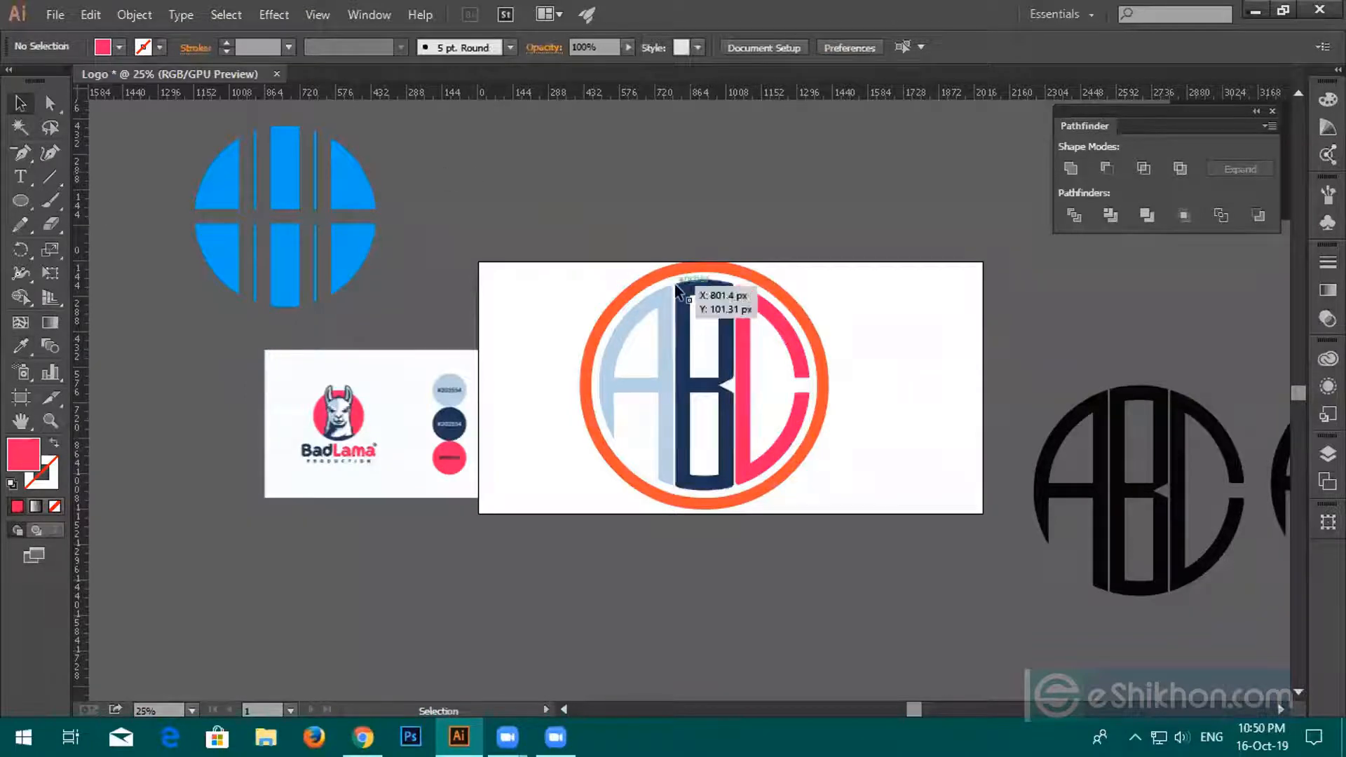
# Delete the pasted BadLama palette image.
pyautogui.click(684, 278)
pyautogui.click(415, 424)
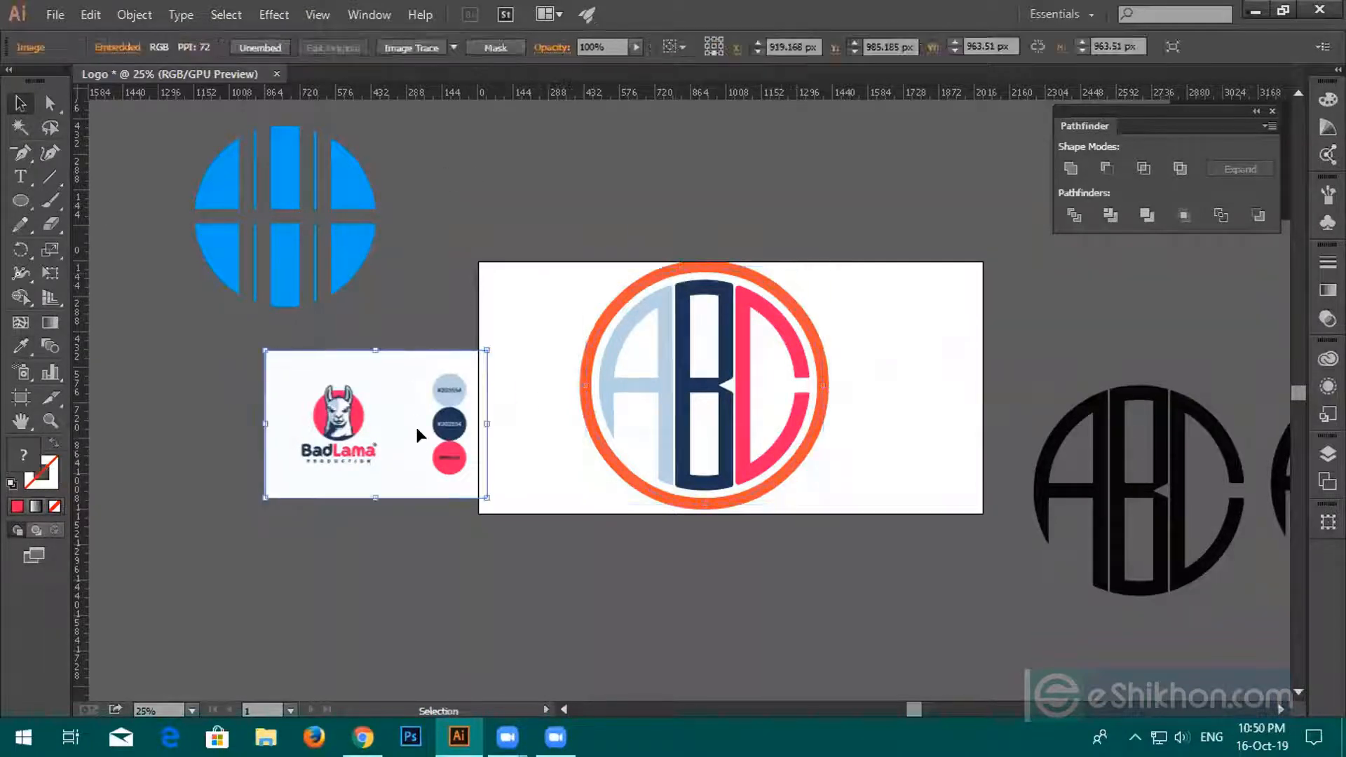
pyautogui.press('Delete')
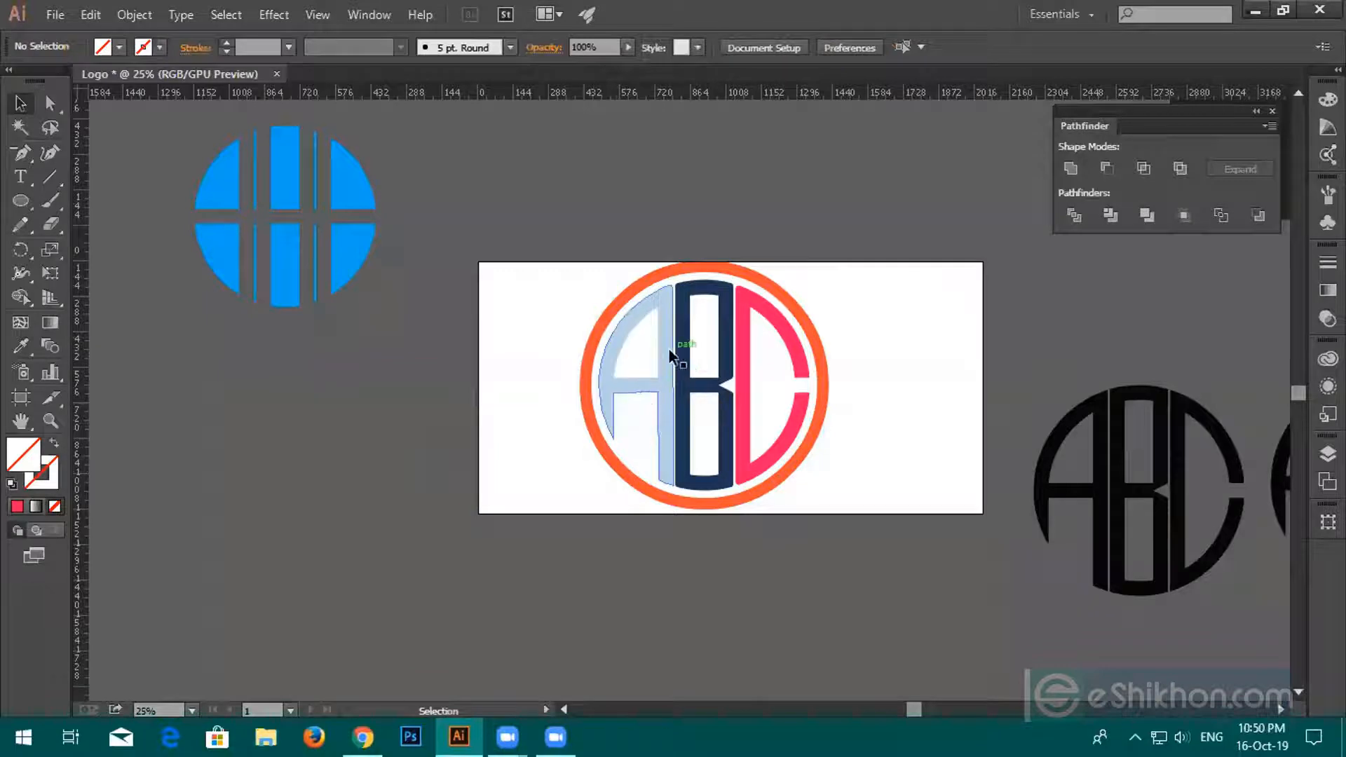
# Expand the orange ring with Fill and Stroke enabled, and deselect it.
pyautogui.click(641, 282)
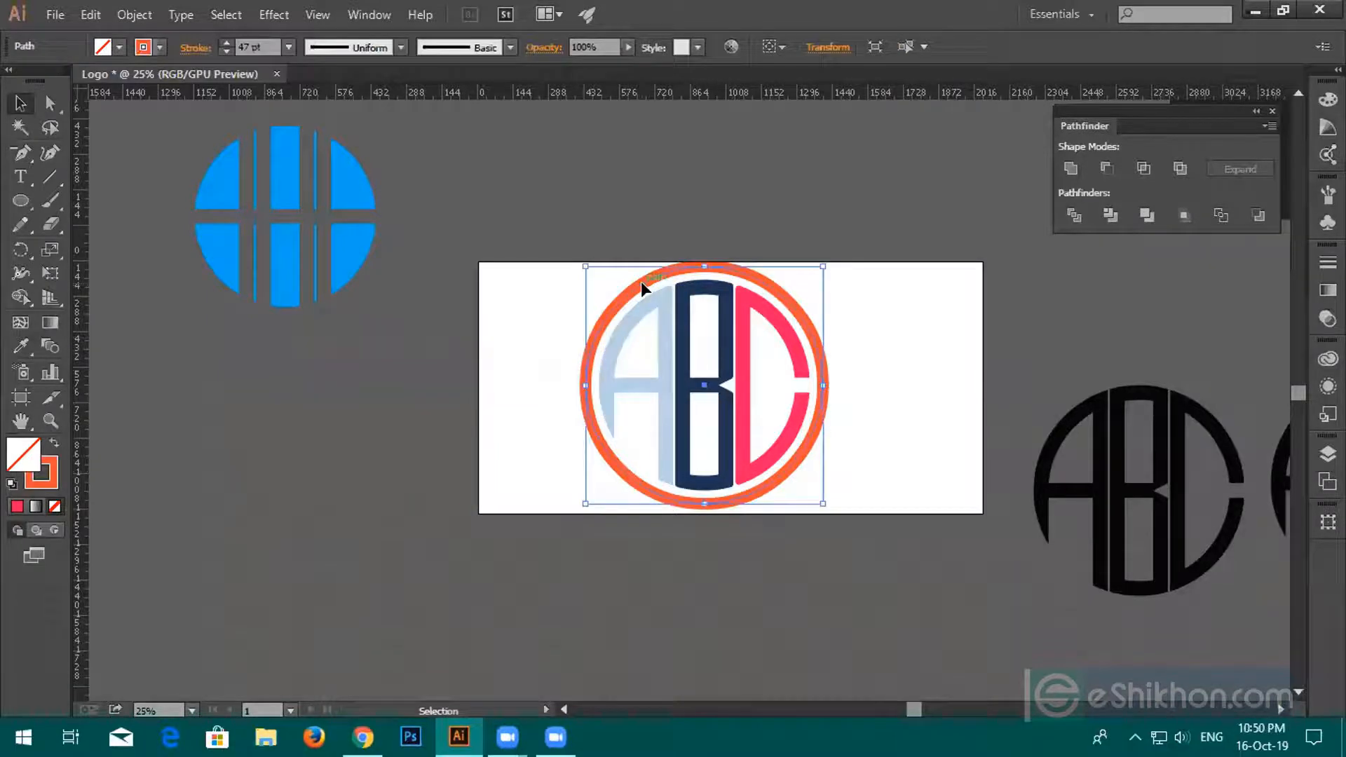
pyautogui.click(134, 14)
pyautogui.click(168, 226)
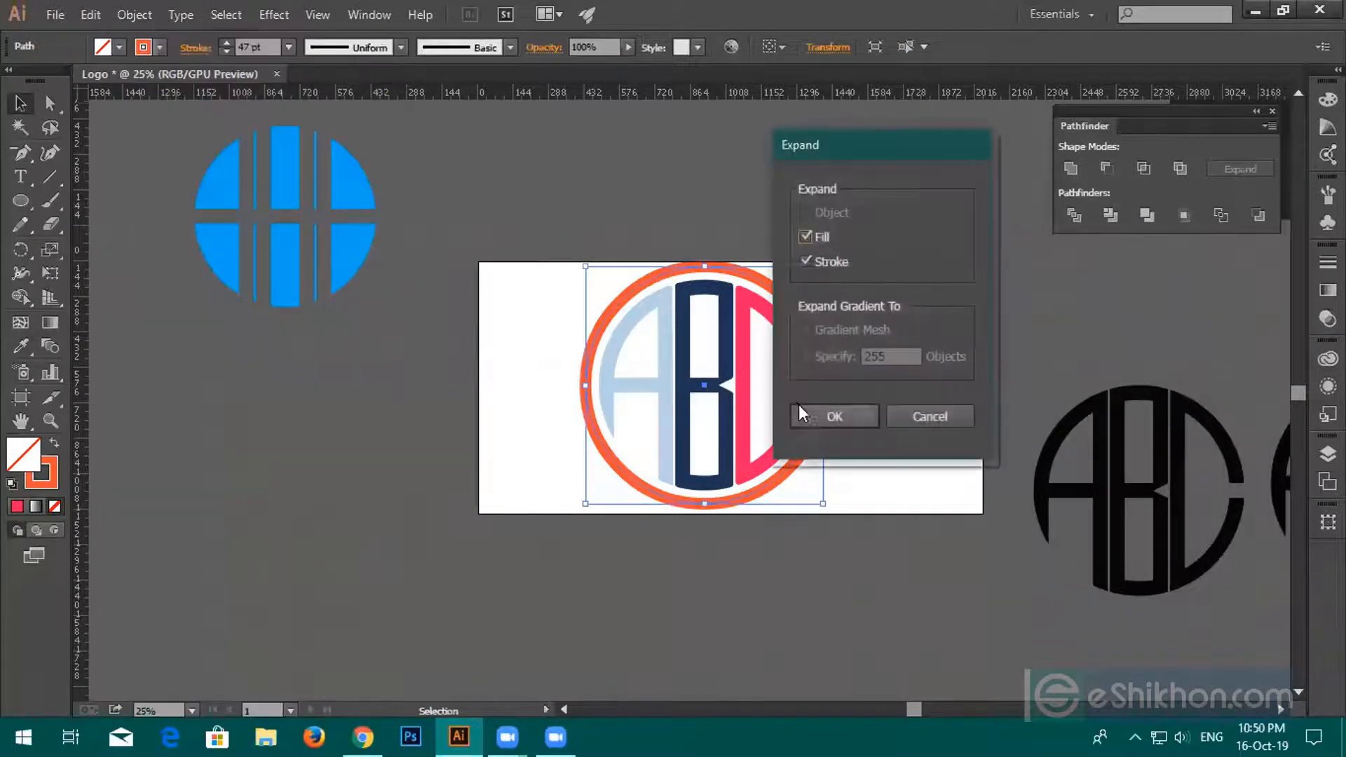
pyautogui.click(845, 412)
pyautogui.click(836, 390)
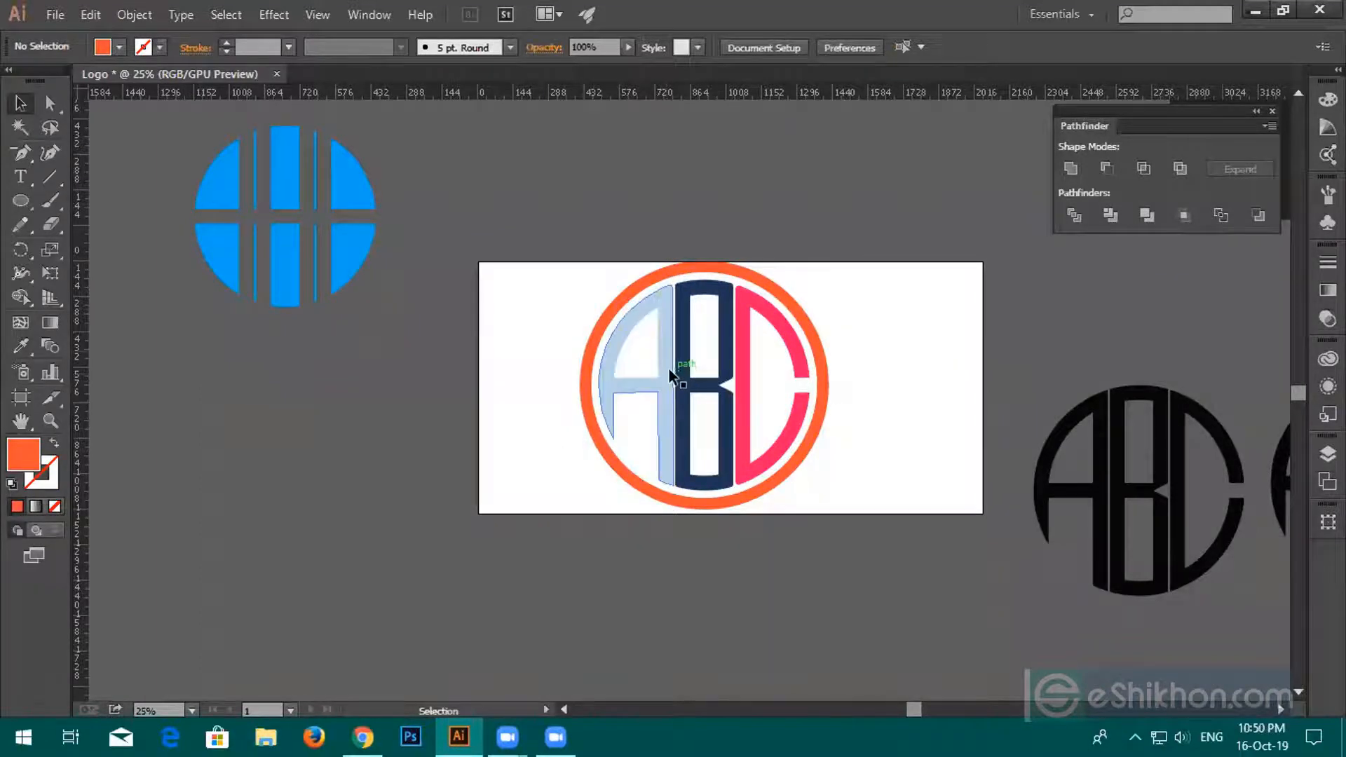
# Recolor the letter C with the light blue sampled from the letter A, and deselect it.
pyautogui.click(799, 372)
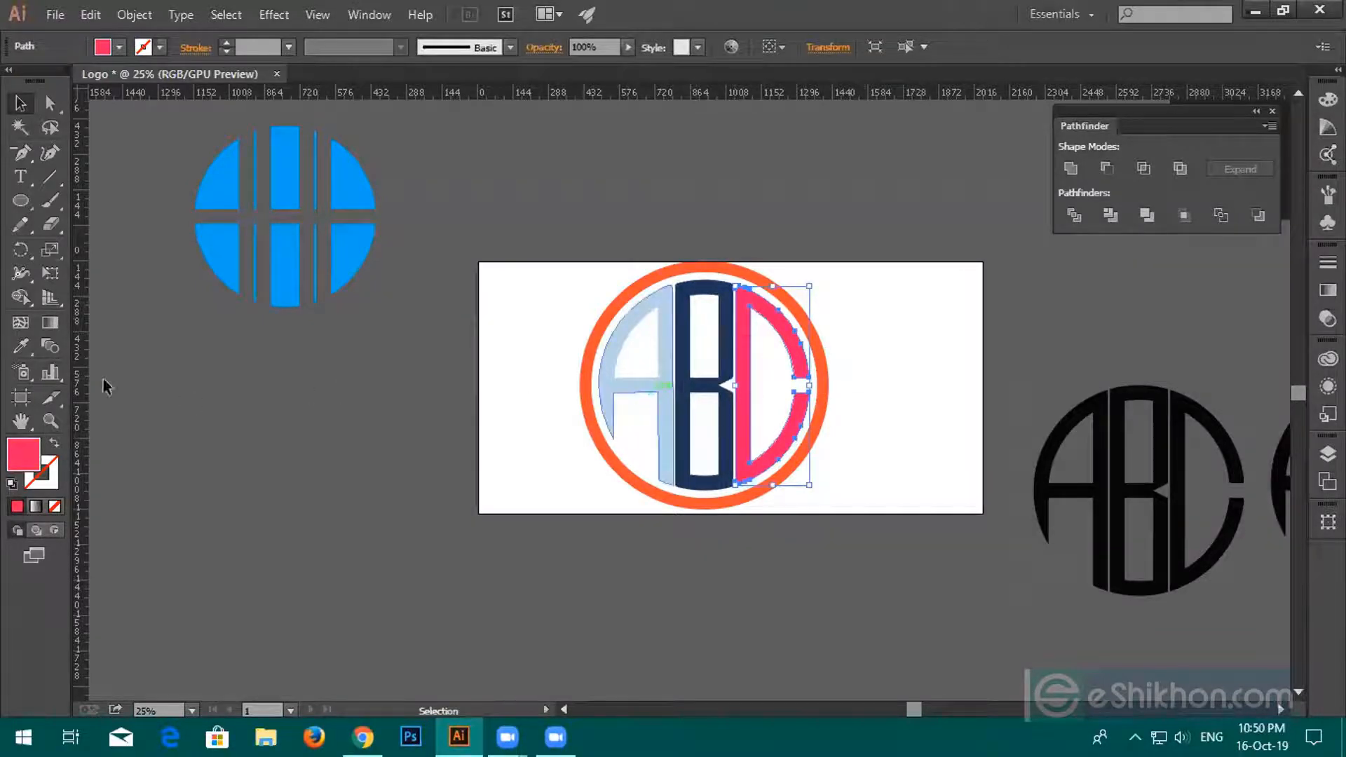
pyautogui.click(22, 347)
pyautogui.click(604, 387)
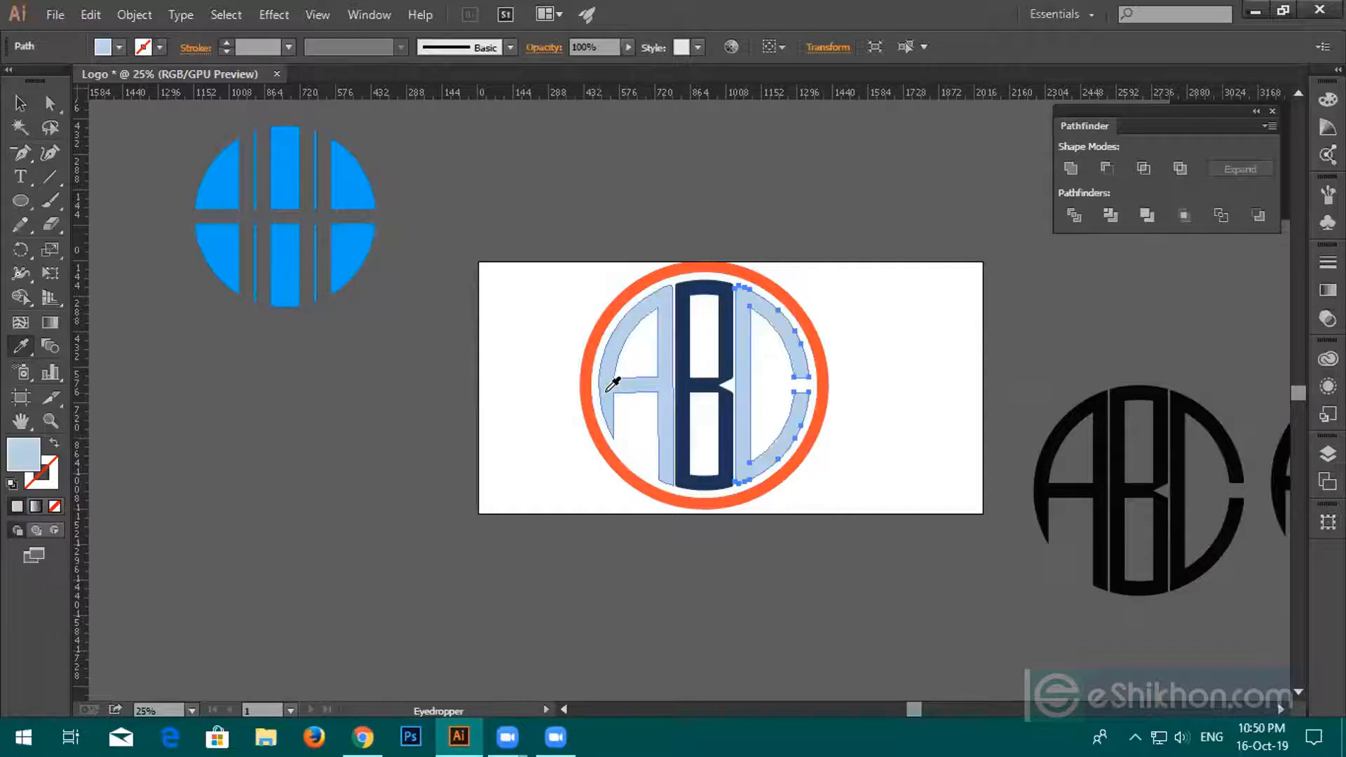
pyautogui.click(20, 103)
pyautogui.click(453, 192)
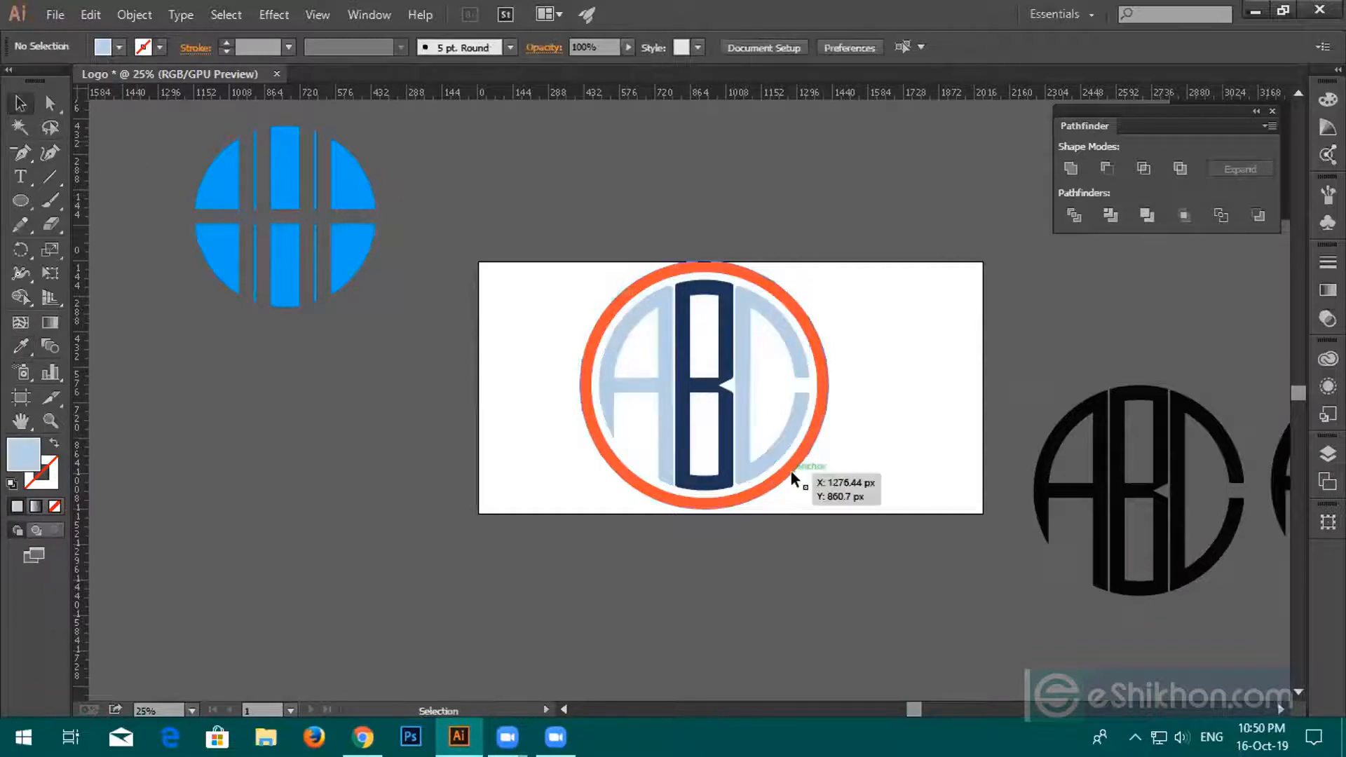
# Save the fill colors of the letters B and C as a new swatch color group named Color Group 1, and deselect them.
pyautogui.click(789, 475)
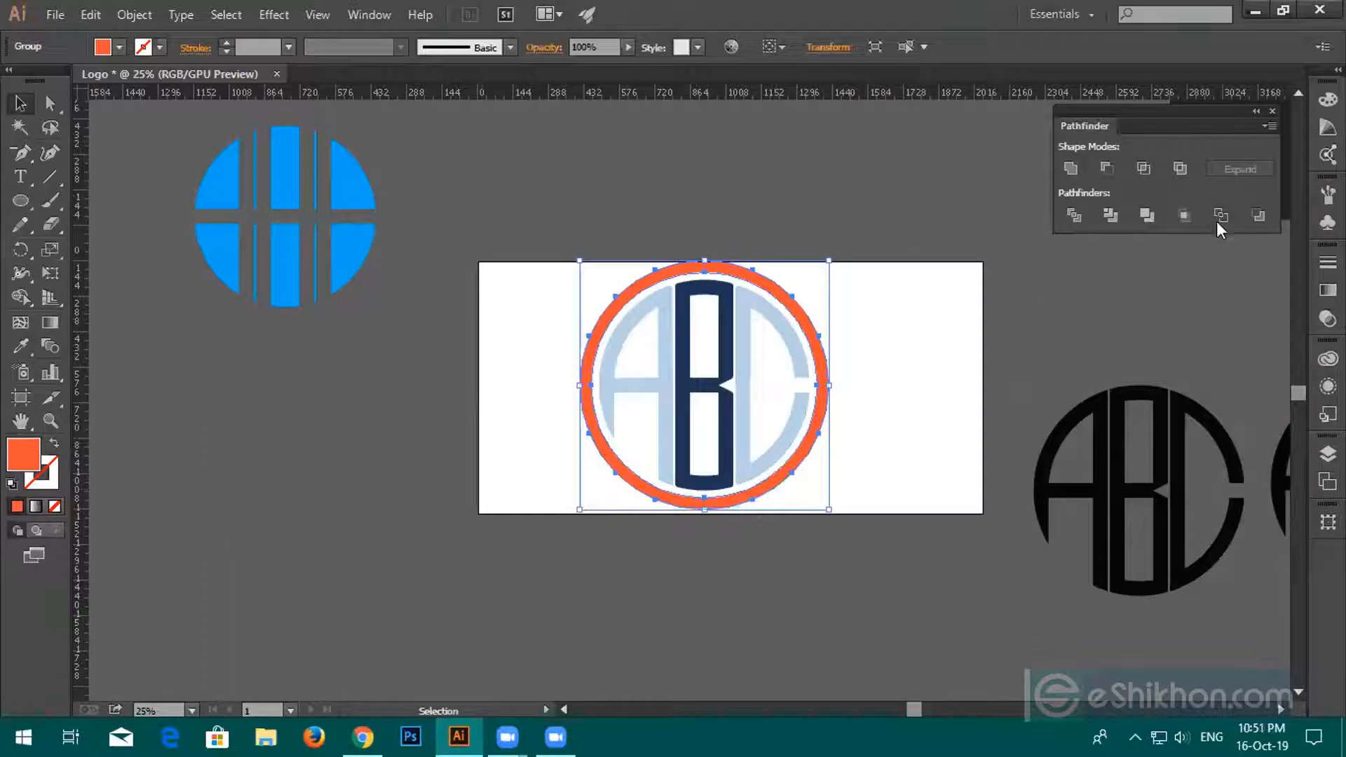
pyautogui.click(745, 354)
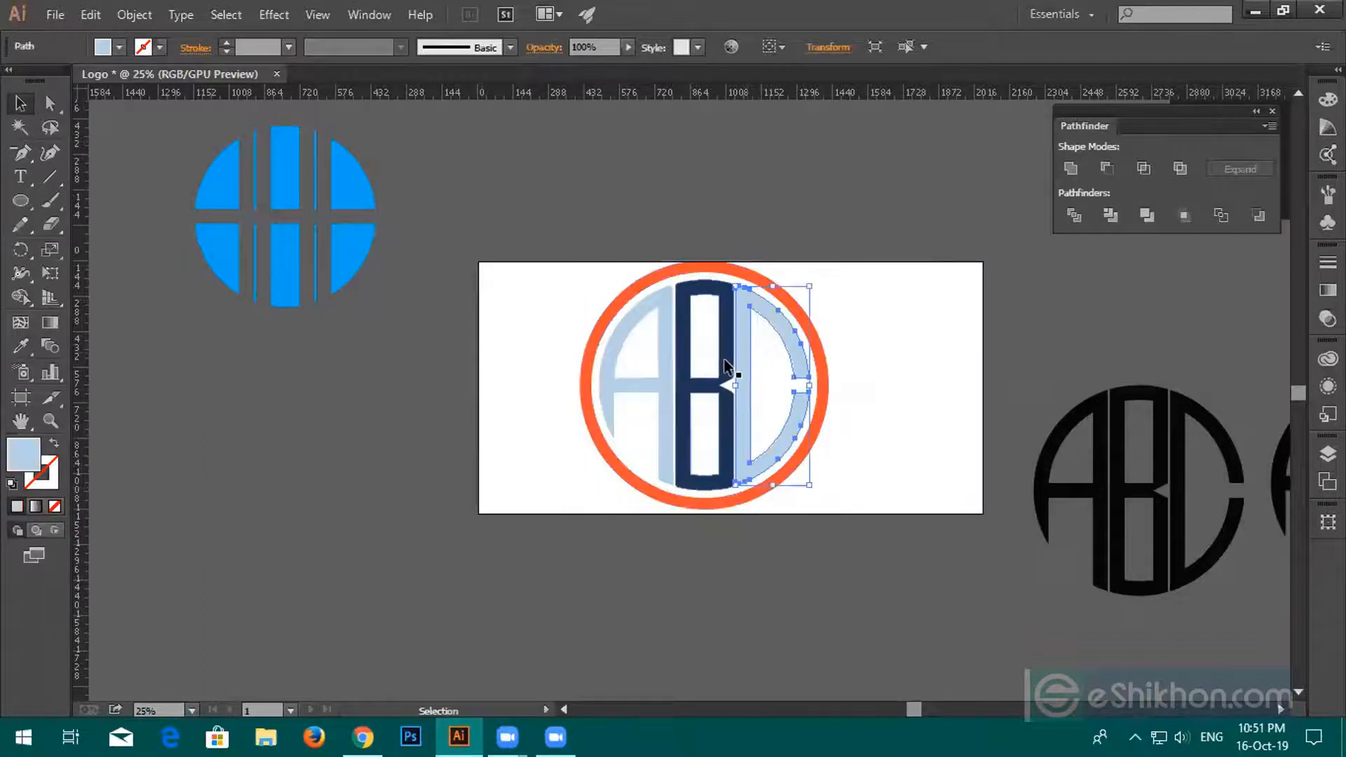
pyautogui.keyDown('shift'); pyautogui.click(727, 366); pyautogui.keyUp('shift')
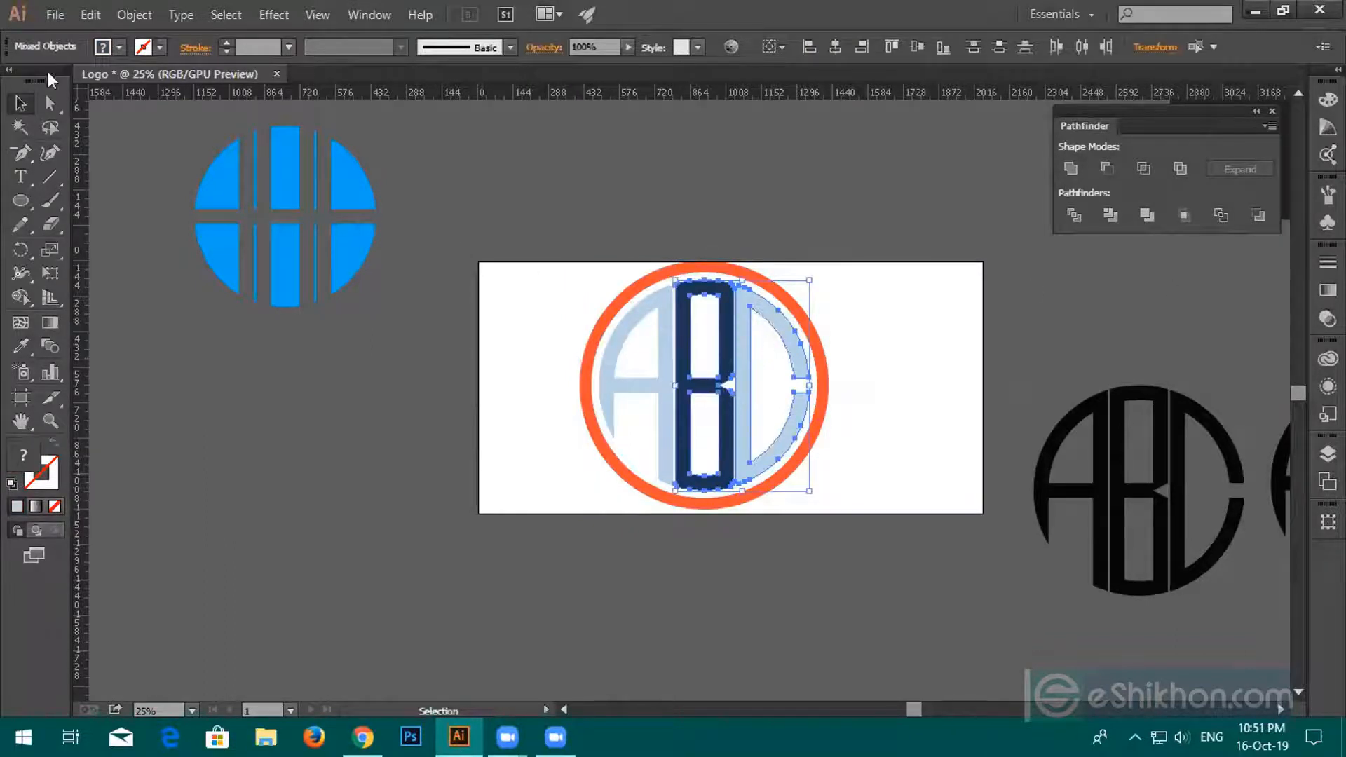
pyautogui.click(120, 47)
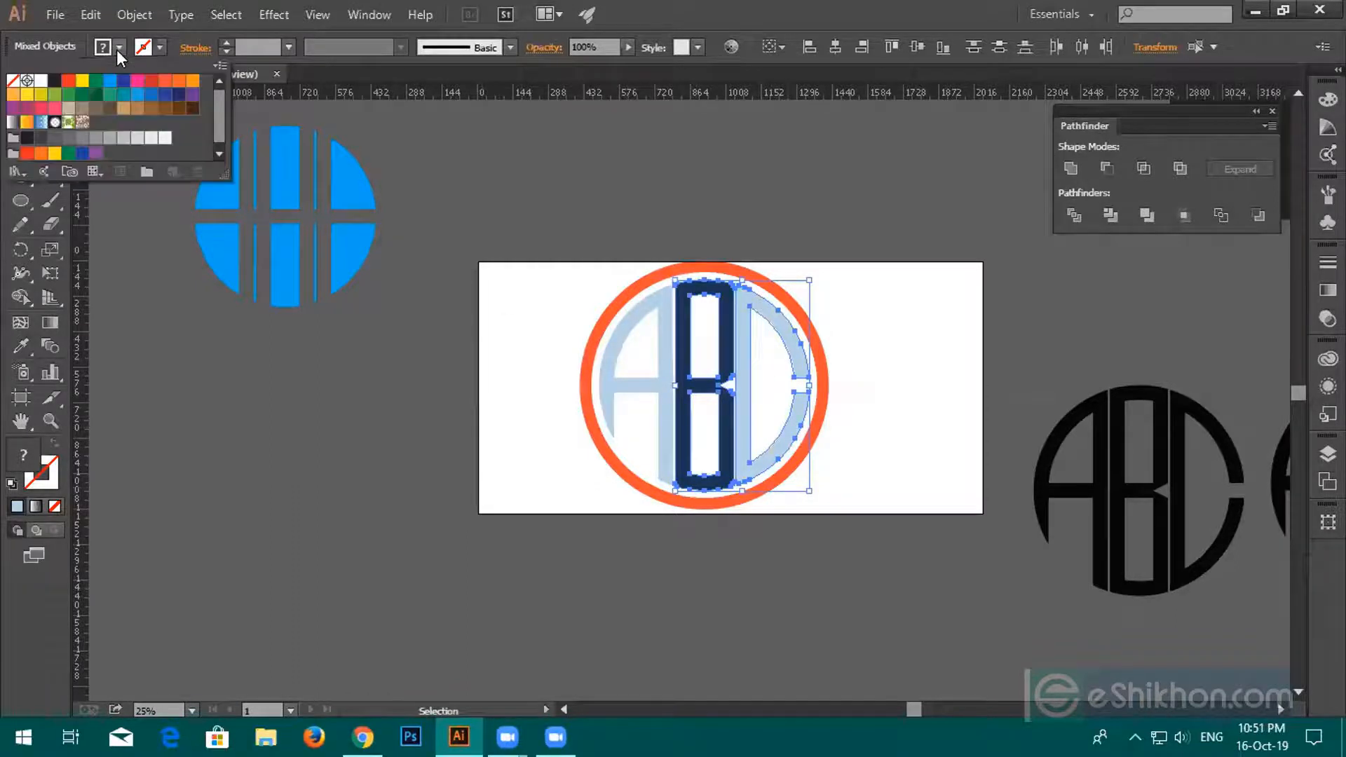
pyautogui.click(147, 171)
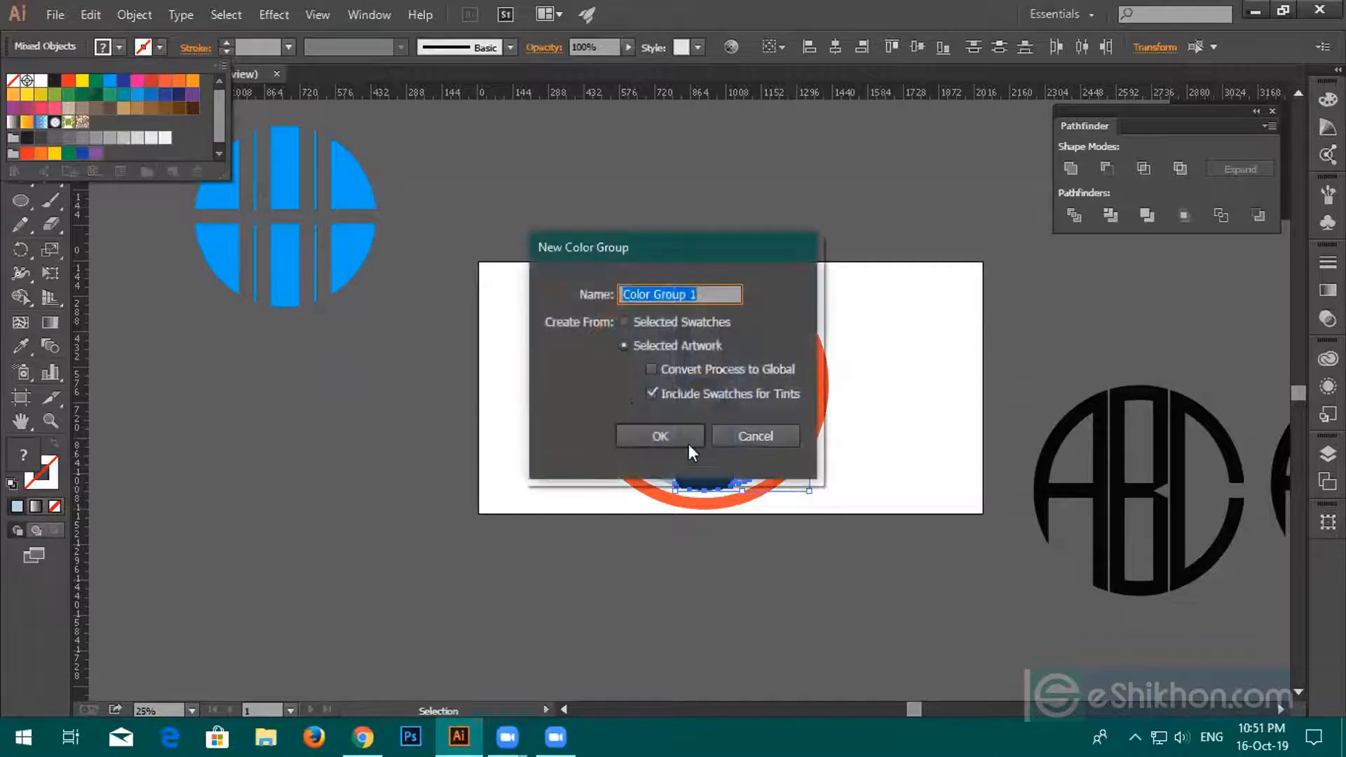
pyautogui.click(661, 436)
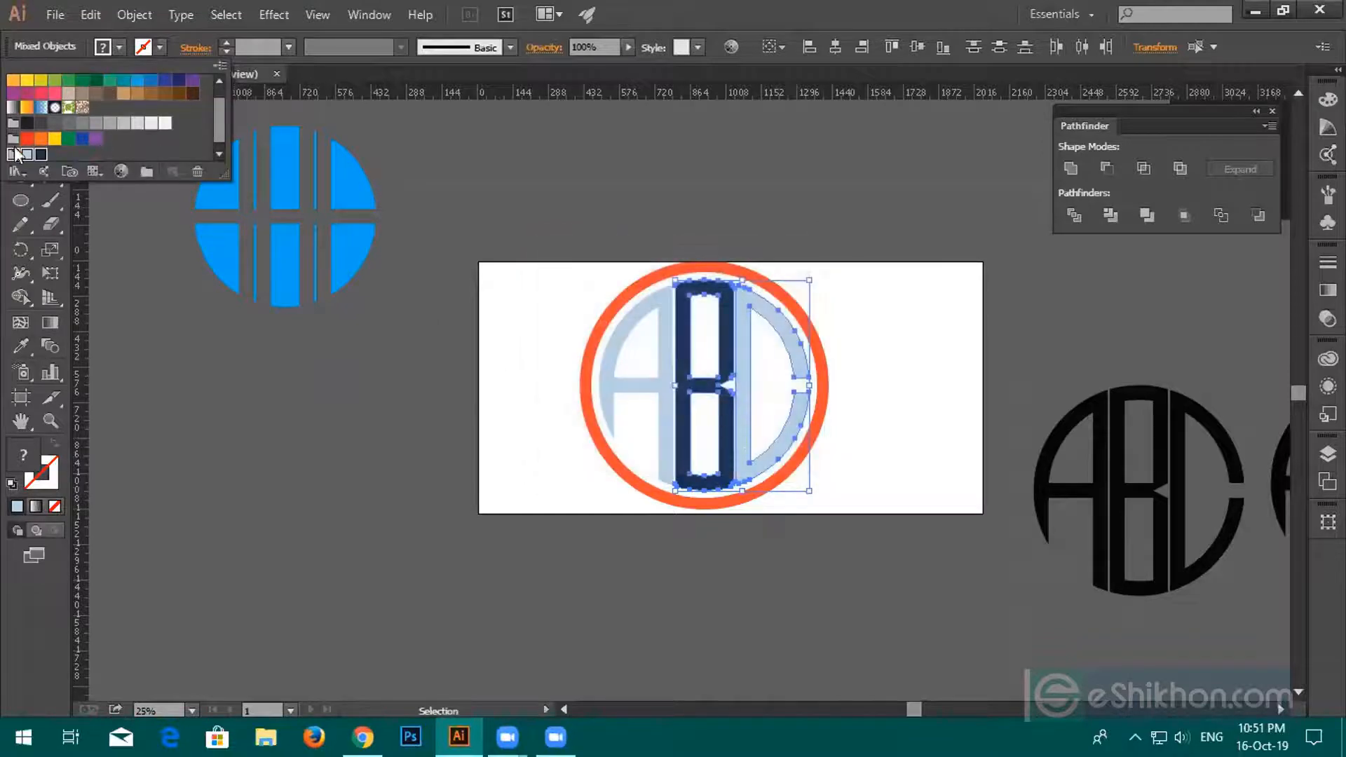
pyautogui.click(344, 430)
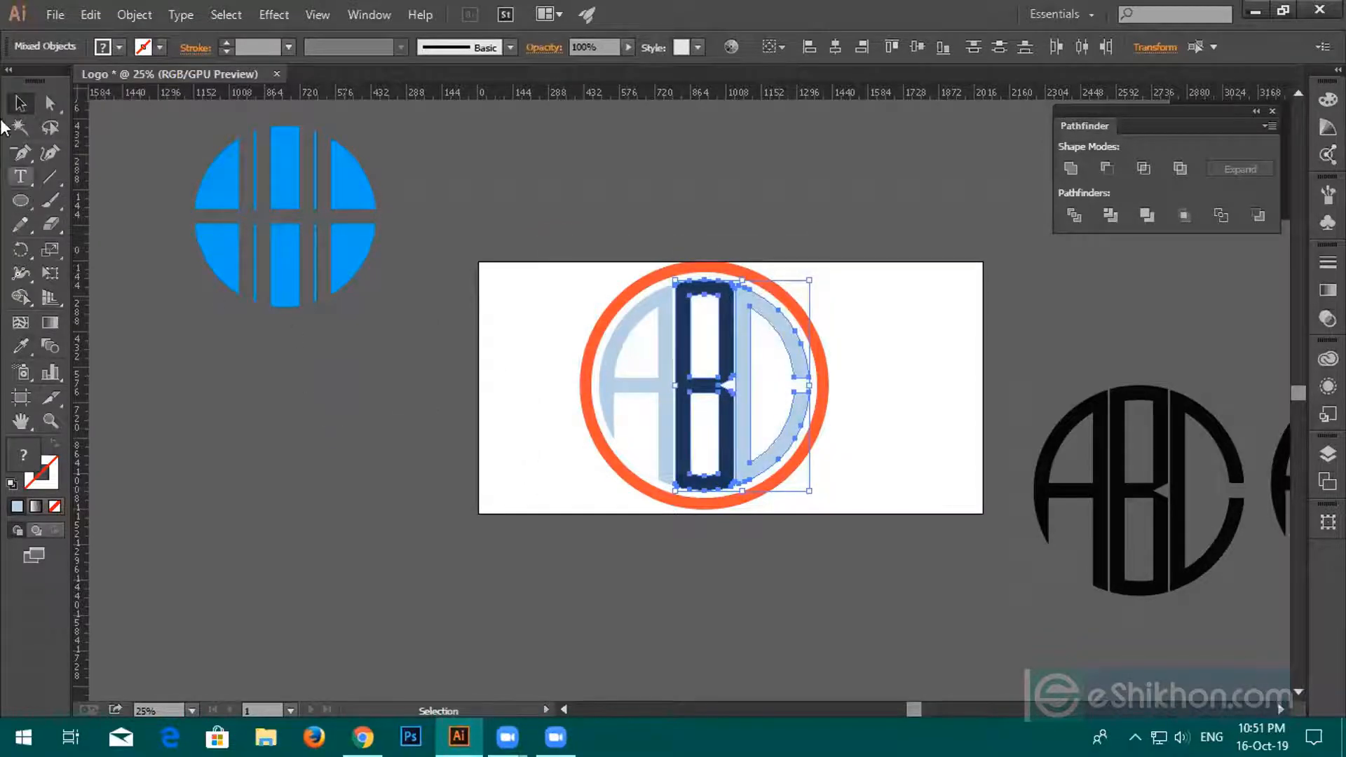
pyautogui.click(119, 51)
pyautogui.click(698, 180)
pyautogui.click(734, 201)
# Fill the ring with a linear gradient from the saved light blue to the saved dark navy, and deselect it.
pyautogui.click(720, 274)
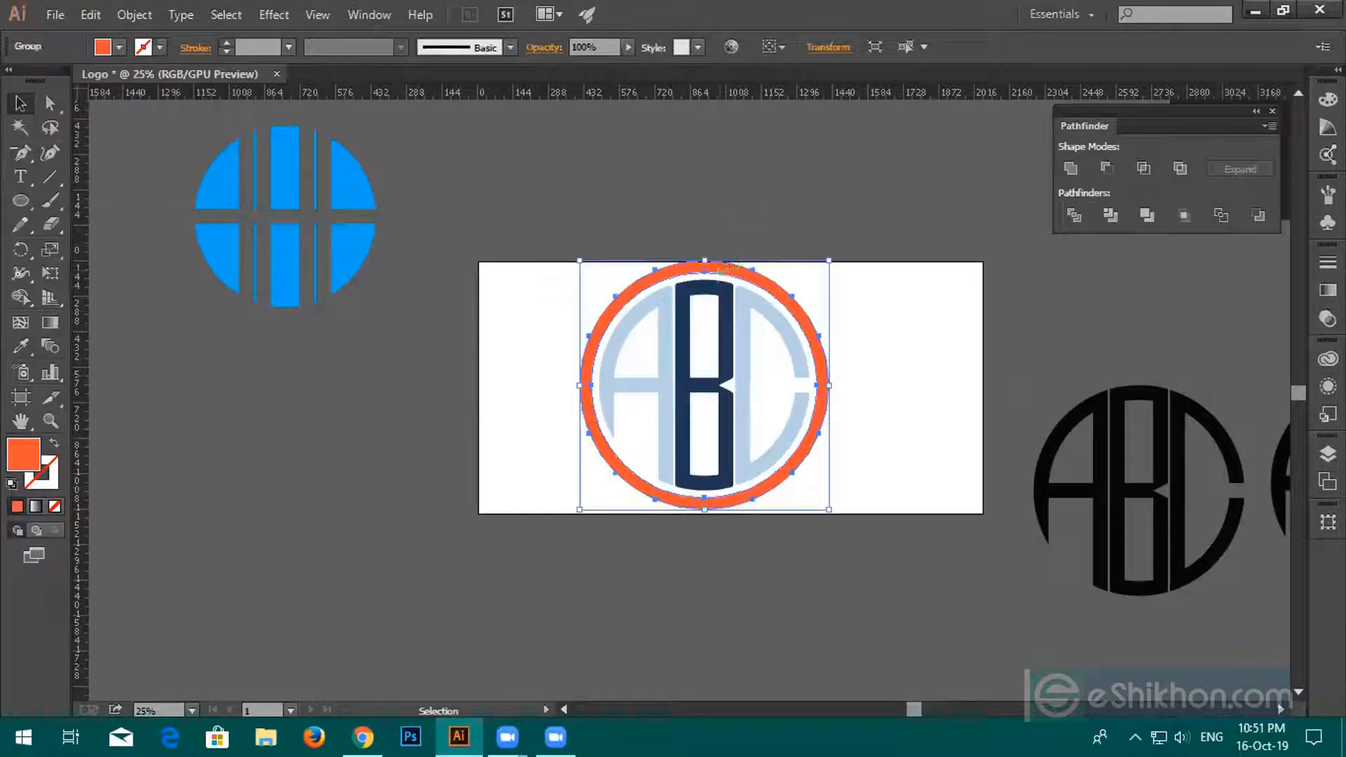
pyautogui.click(1326, 290)
pyautogui.click(1122, 381)
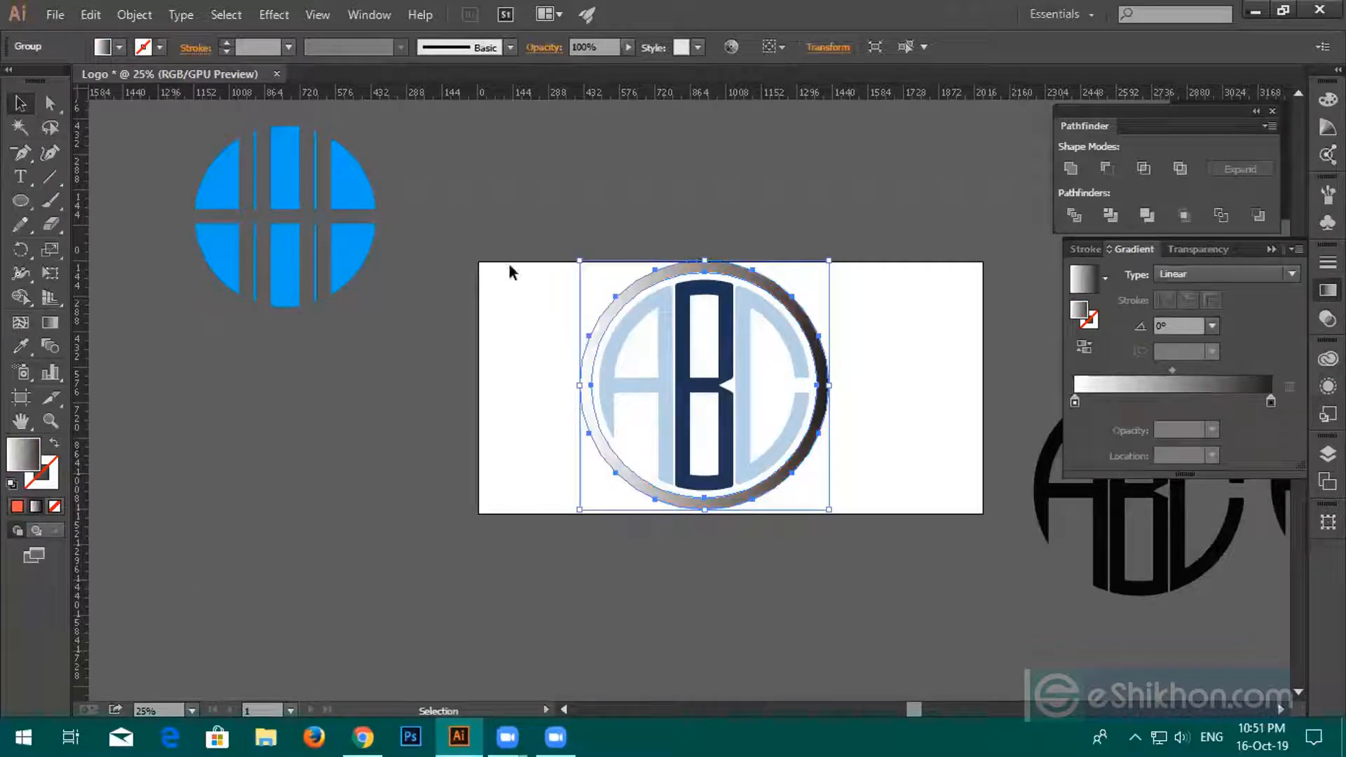
pyautogui.click(120, 48)
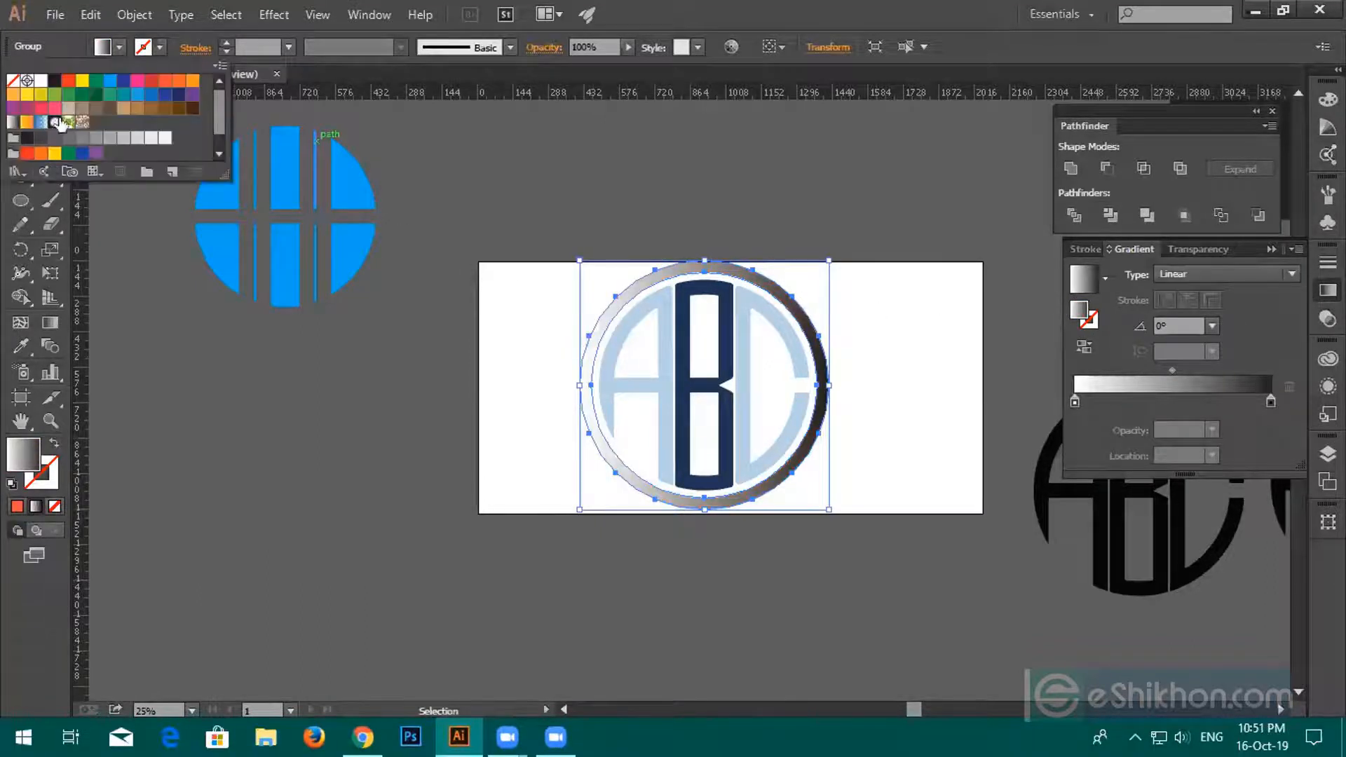
pyautogui.moveTo(26, 153); pyautogui.dragTo(1076, 403)
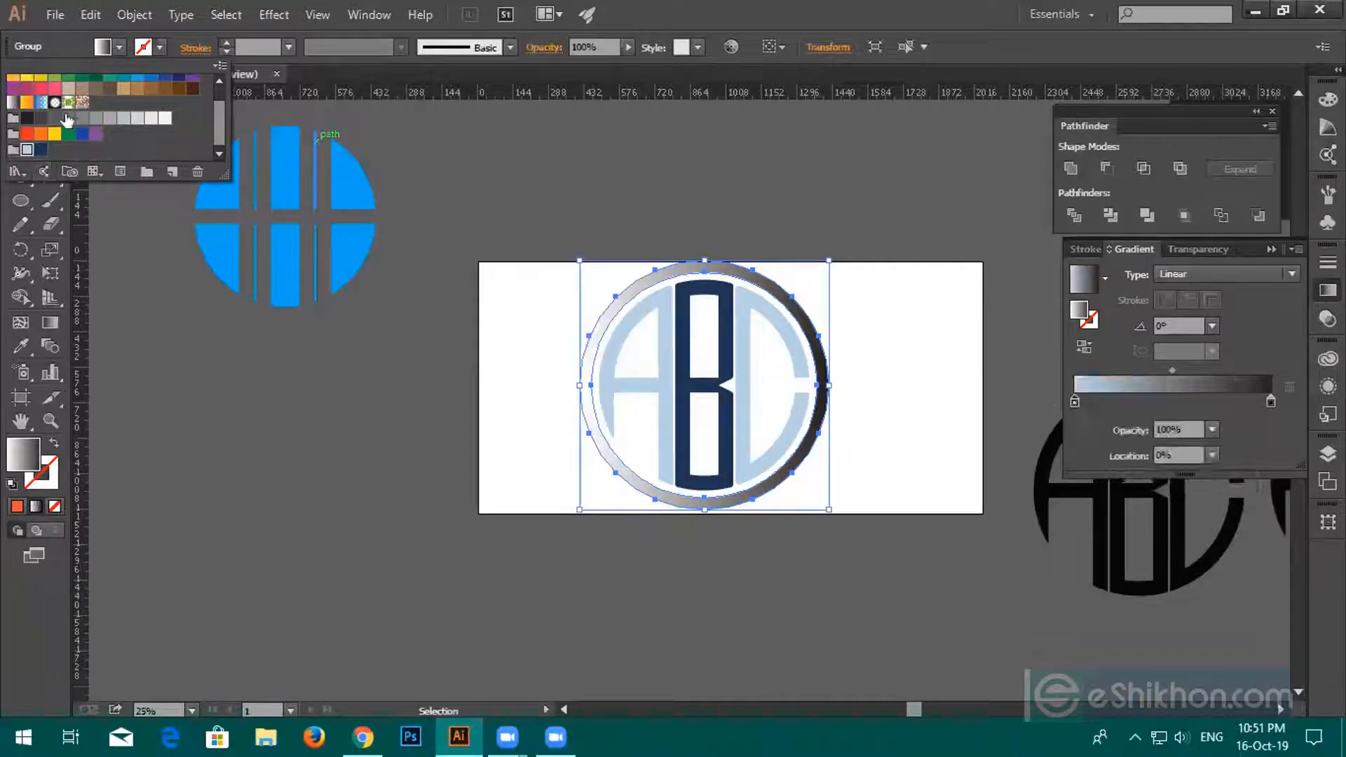
pyautogui.moveTo(43, 153); pyautogui.dragTo(1275, 411)
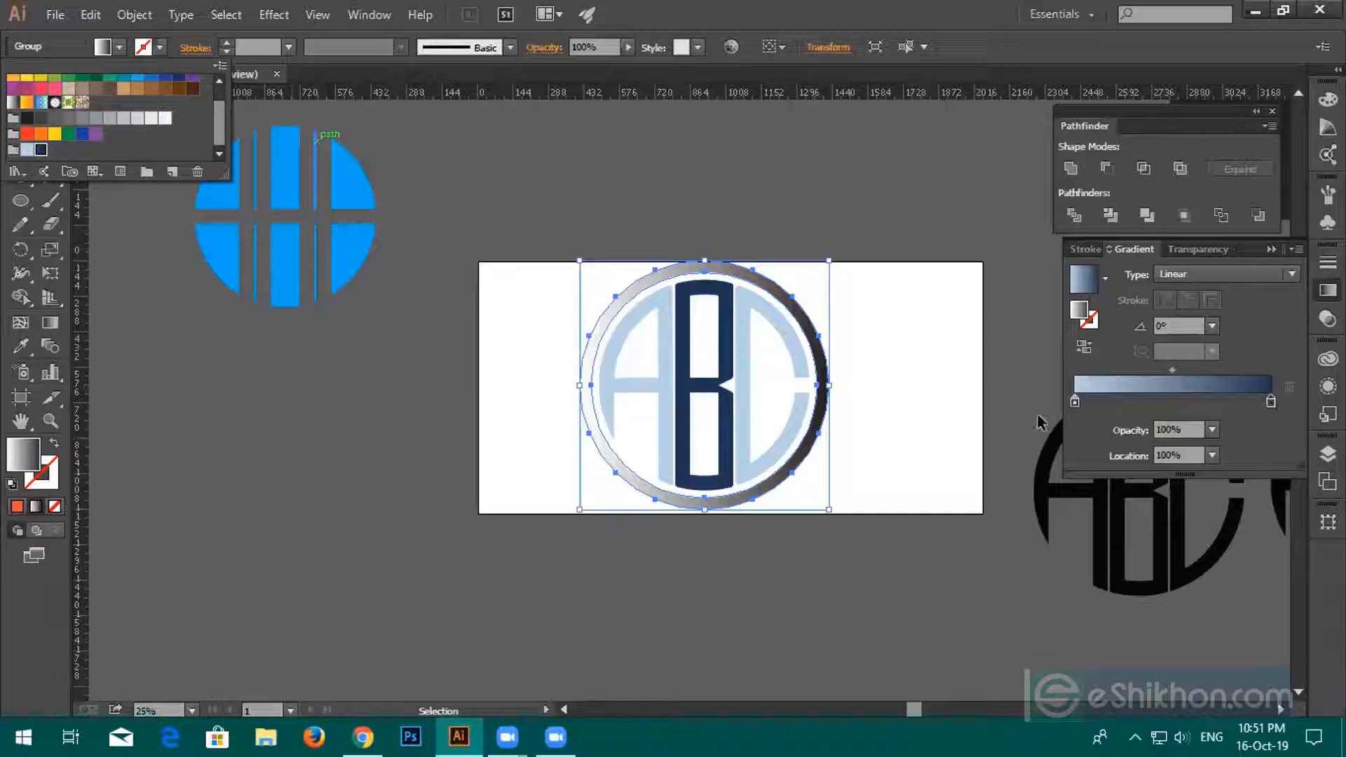
pyautogui.click(941, 452)
pyautogui.click(902, 398)
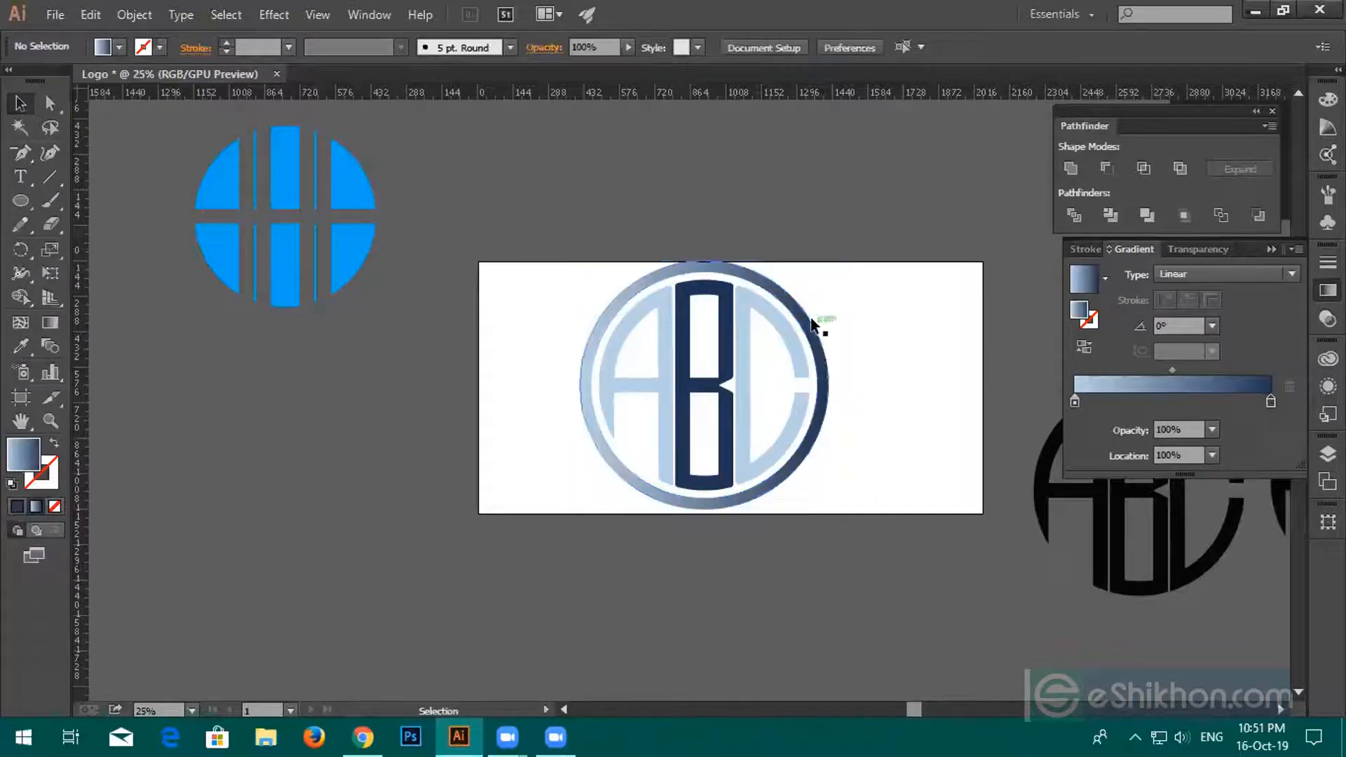
# Redraw the ring's gradient diagonally from its upper left toward its lower right, at about -43°.
pyautogui.click(822, 366)
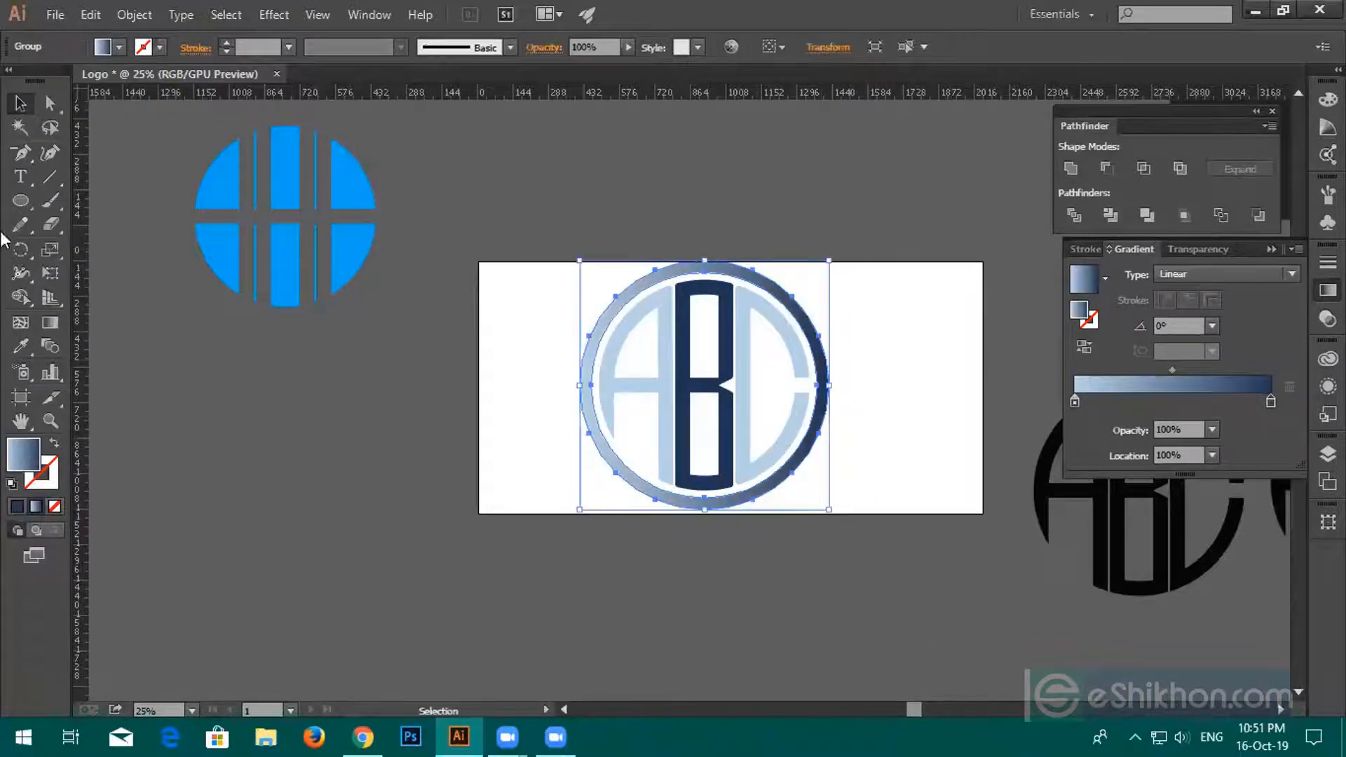
pyautogui.click(49, 321)
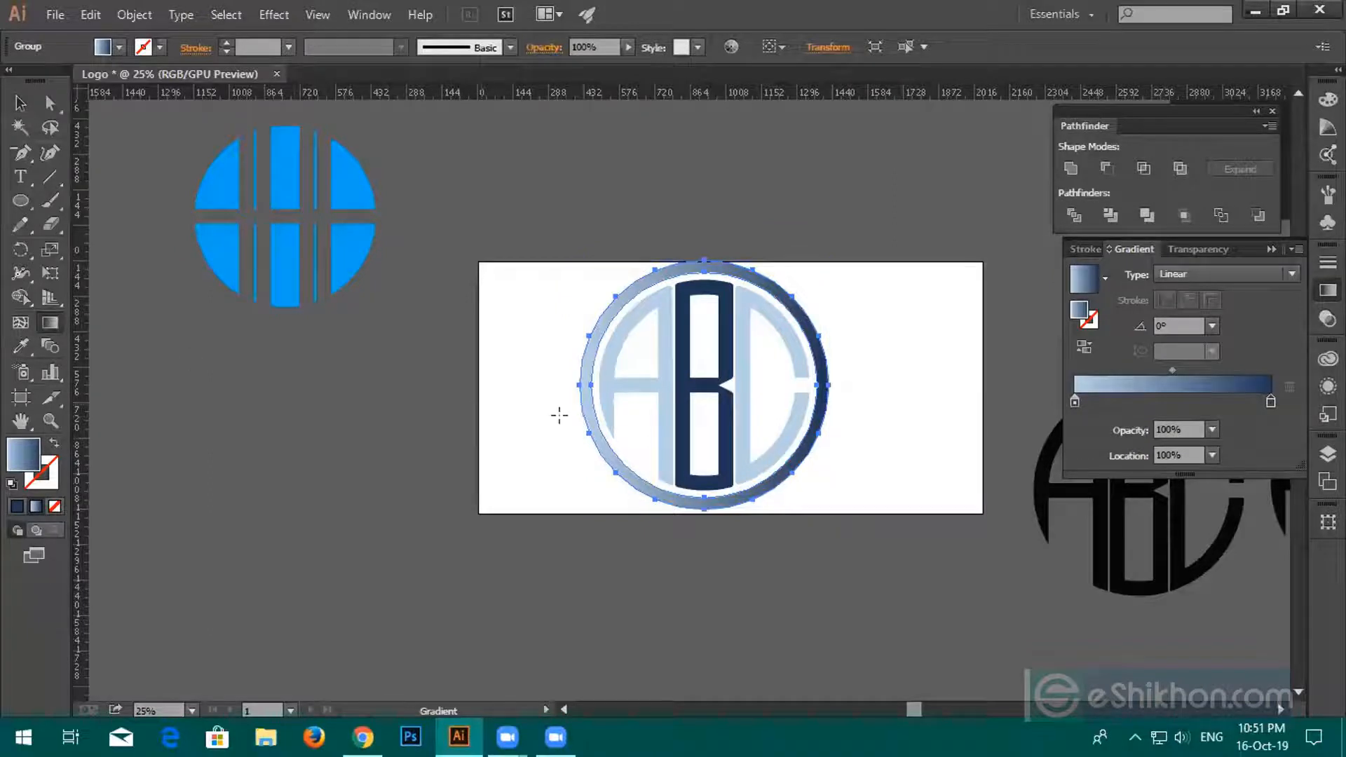
pyautogui.moveTo(600, 420); pyautogui.dragTo(805, 314)
pyautogui.moveTo(671, 485)
pyautogui.mouseDown()
pyautogui.moveTo(709, 396)
pyautogui.moveTo(723, 284)
pyautogui.mouseUp()
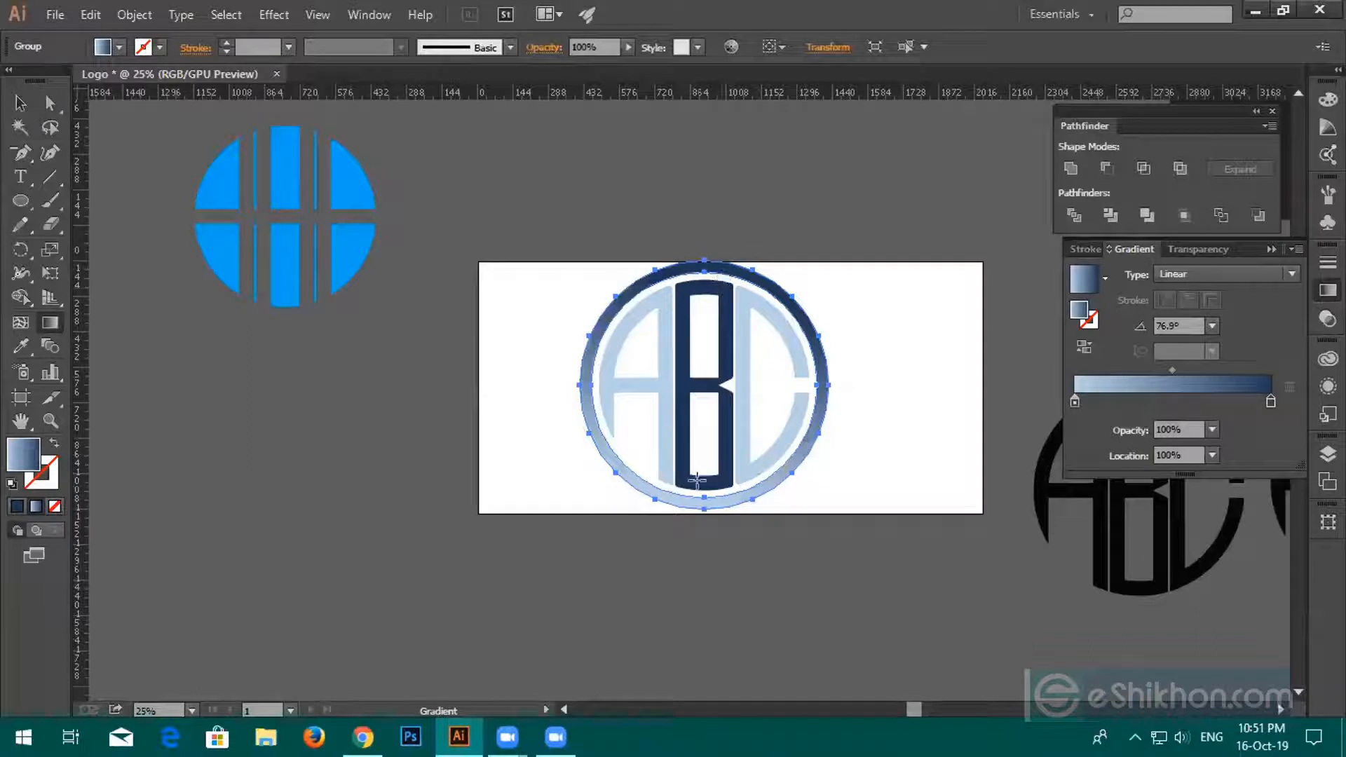
pyautogui.moveTo(726, 429)
pyautogui.mouseDown()
pyautogui.moveTo(531, 357)
pyautogui.moveTo(852, 396)
pyautogui.mouseUp()
pyautogui.moveTo(606, 275); pyautogui.dragTo(724, 389)
pyautogui.click(21, 104)
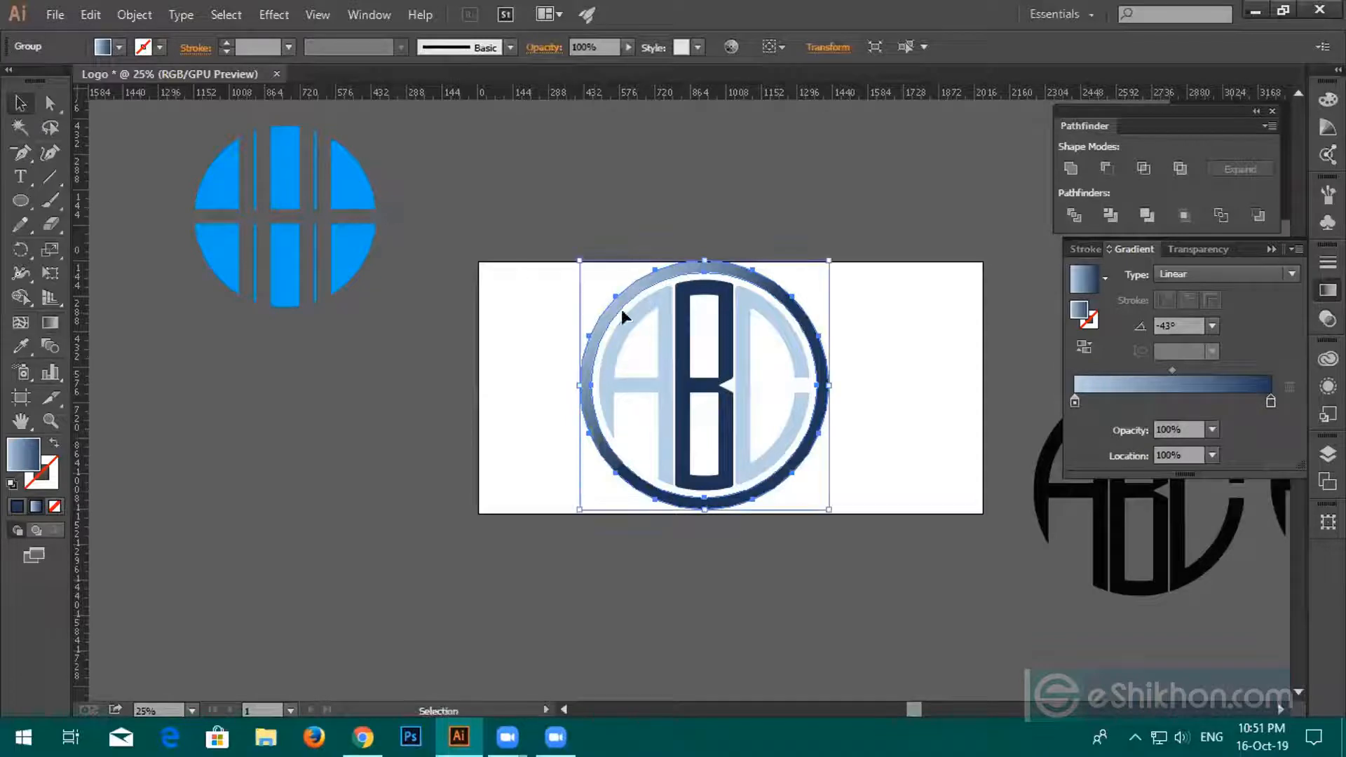
# Apply the ring's blue gradient to the letters A, B and C by sampling it, and deselect them.
pyautogui.click(660, 354)
pyautogui.keyDown('shift'); pyautogui.click(689, 366); pyautogui.keyUp('shift')
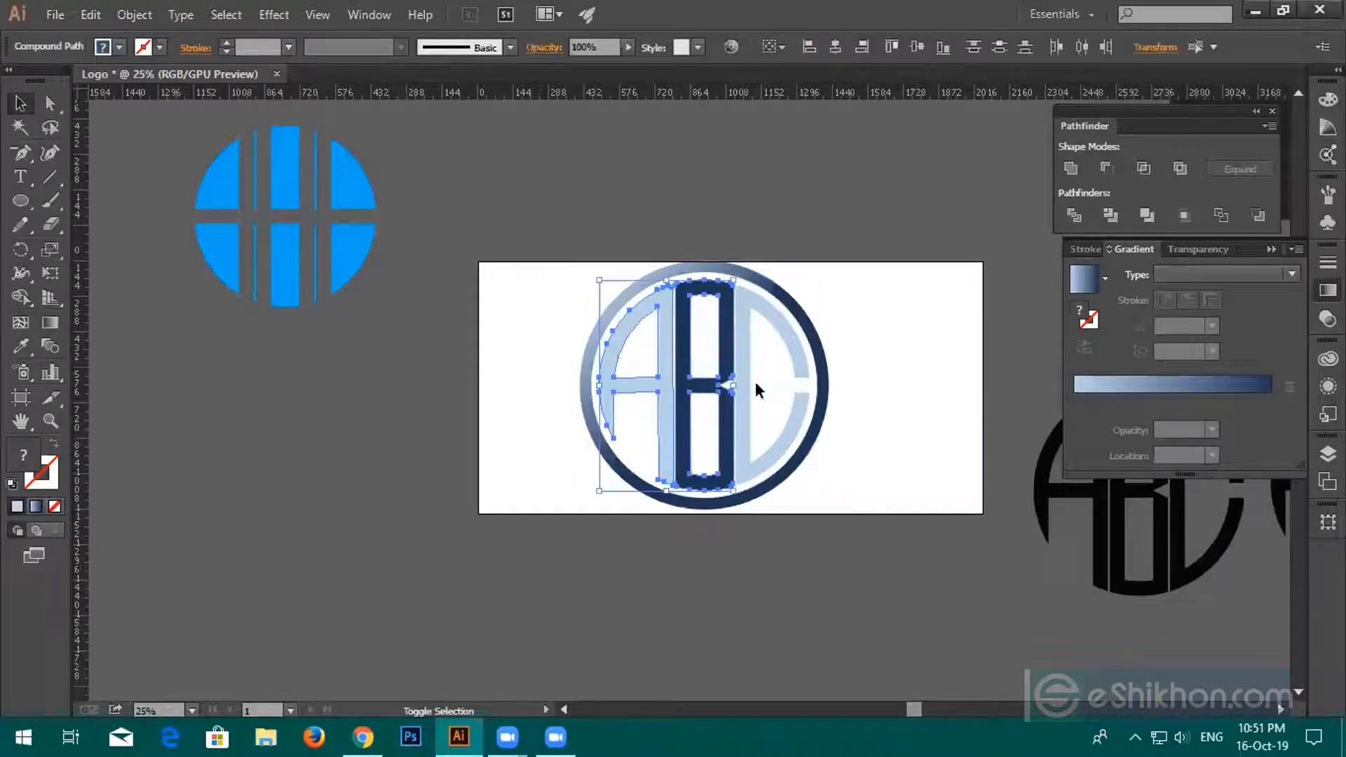
pyautogui.keyDown('shift'); pyautogui.click(731, 391); pyautogui.keyUp('shift')
pyautogui.keyDown('shift'); pyautogui.click(745, 387); pyautogui.keyUp('shift')
pyautogui.keyDown('shift'); pyautogui.click(724, 392); pyautogui.keyUp('shift')
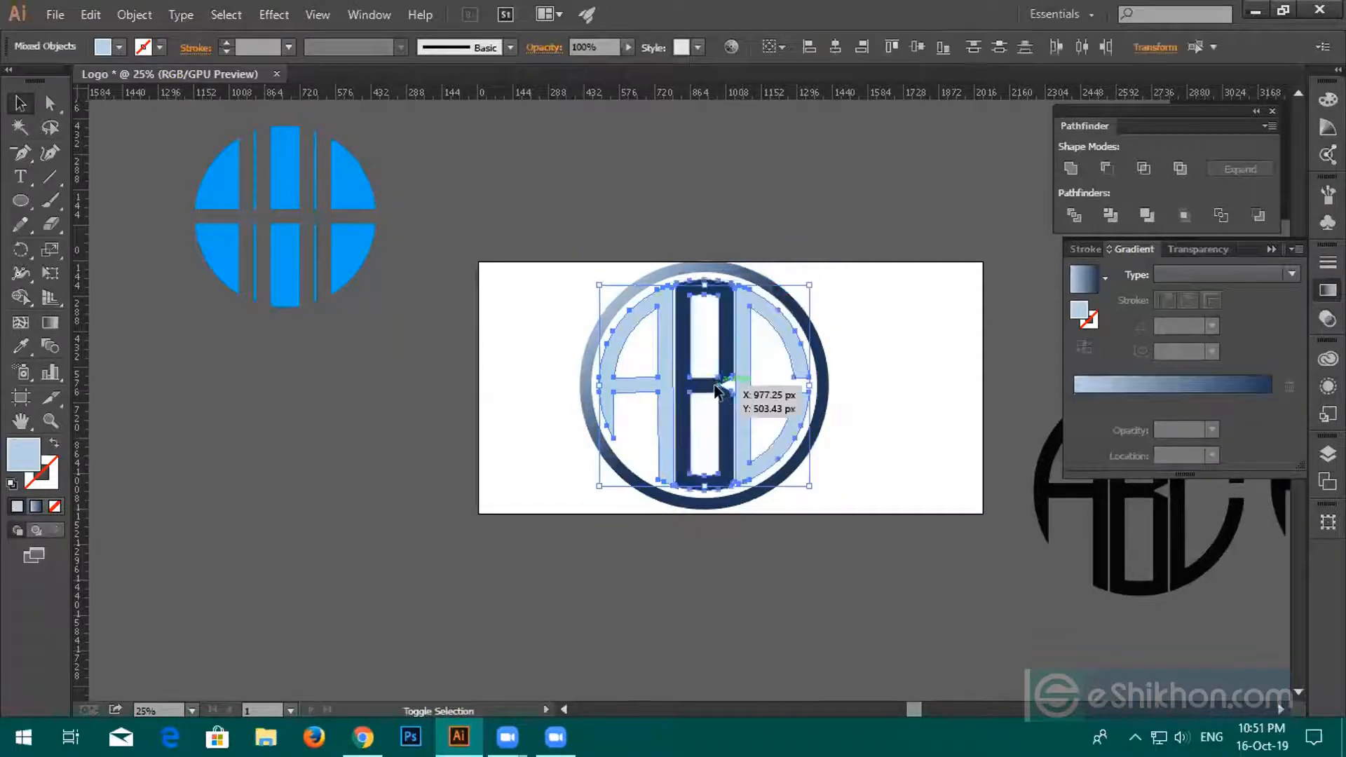
pyautogui.click(21, 345)
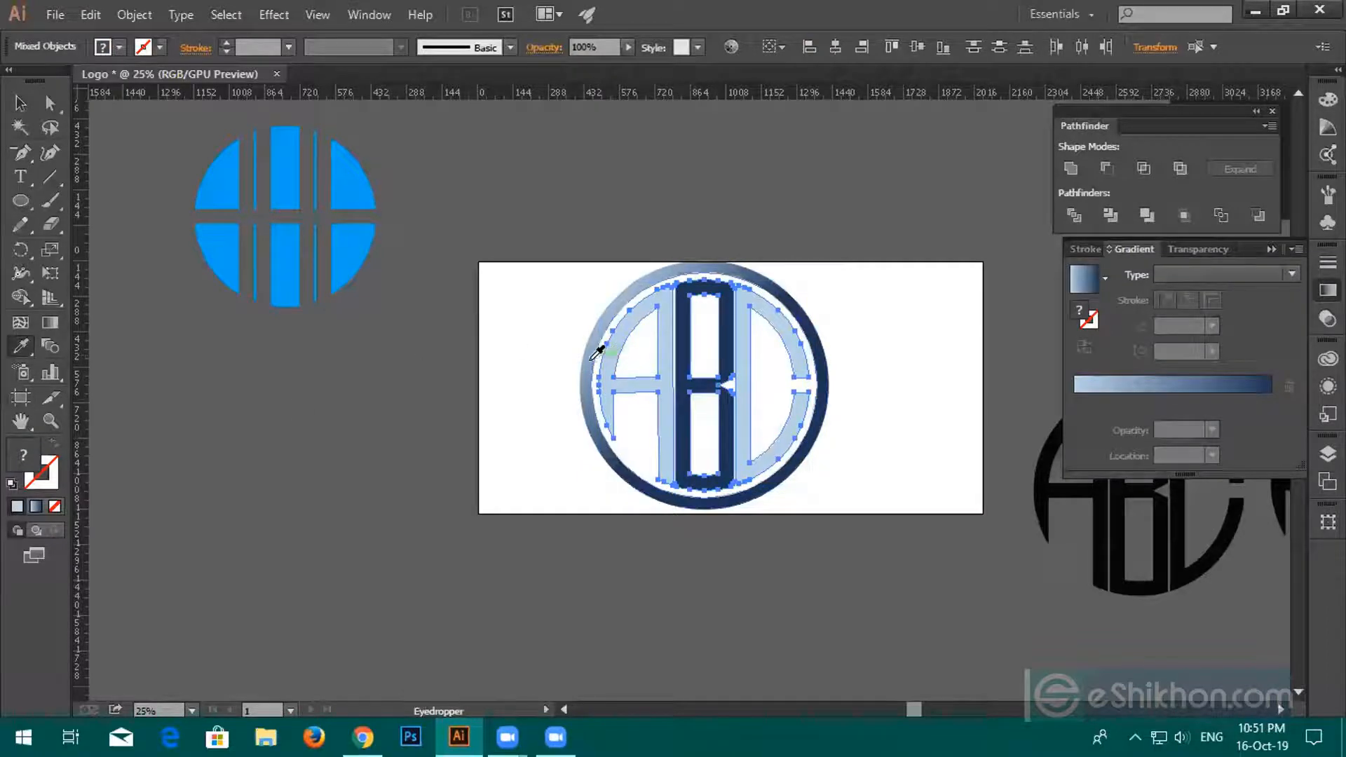
pyautogui.click(597, 352)
pyautogui.click(17, 104)
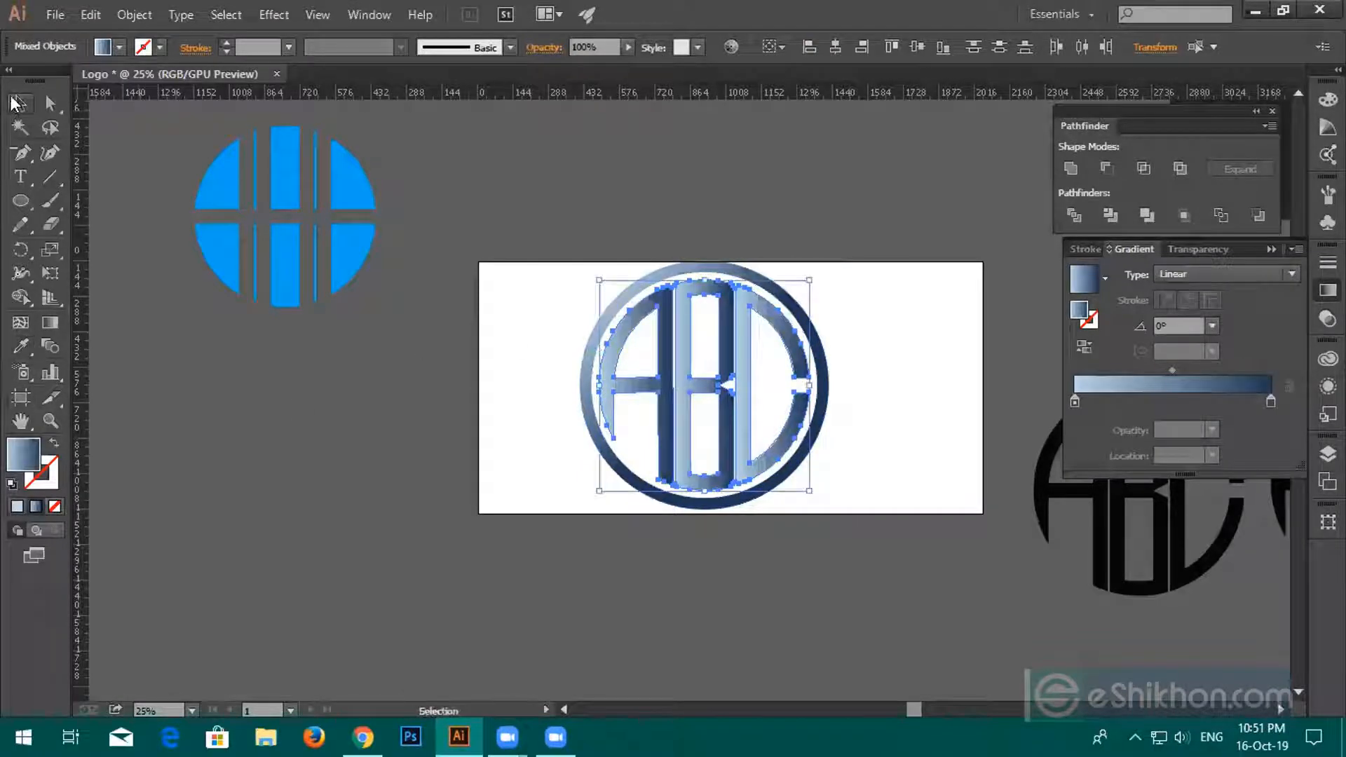
pyautogui.click(742, 414)
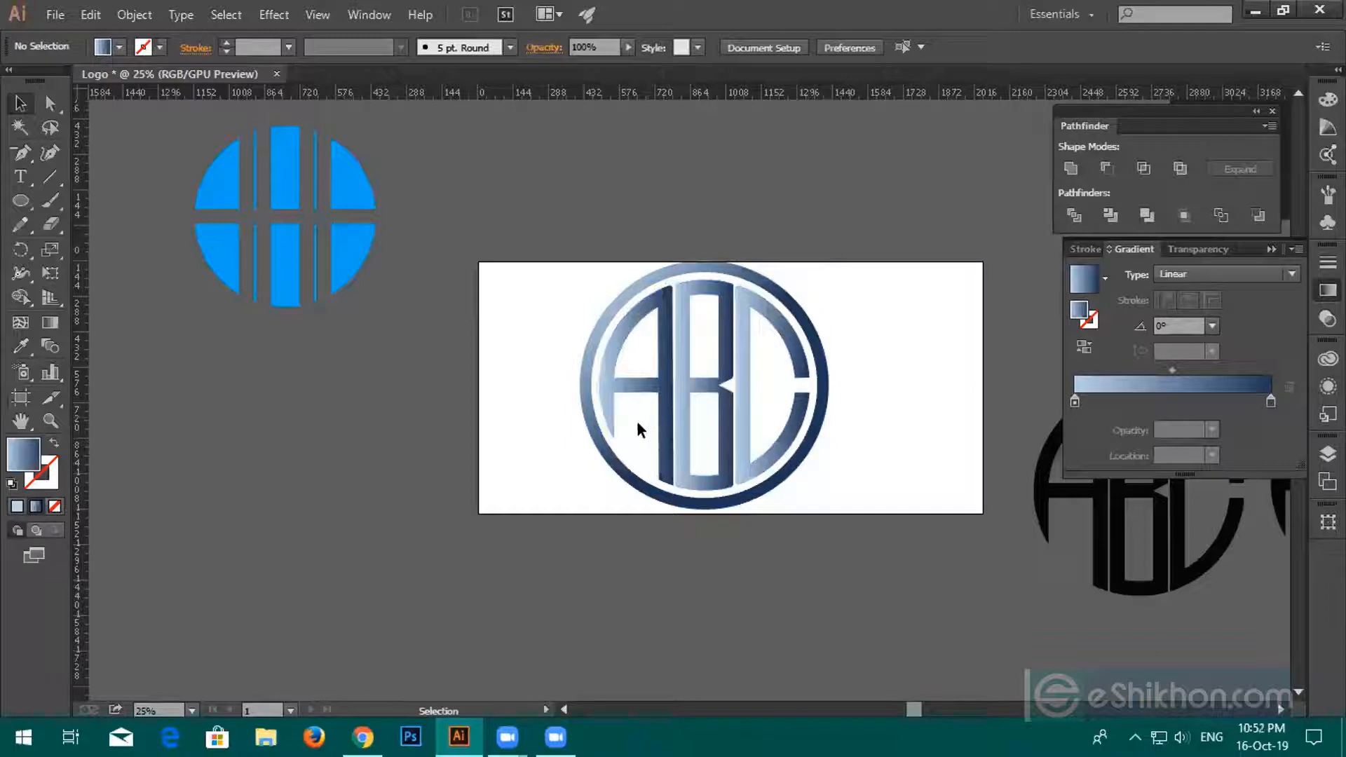
# Draw one continuous gradient across all three letters from lower left to upper right at about 27°, and deselect them.
pyautogui.click(748, 403)
pyautogui.click(50, 323)
pyautogui.moveTo(651, 431); pyautogui.dragTo(795, 372)
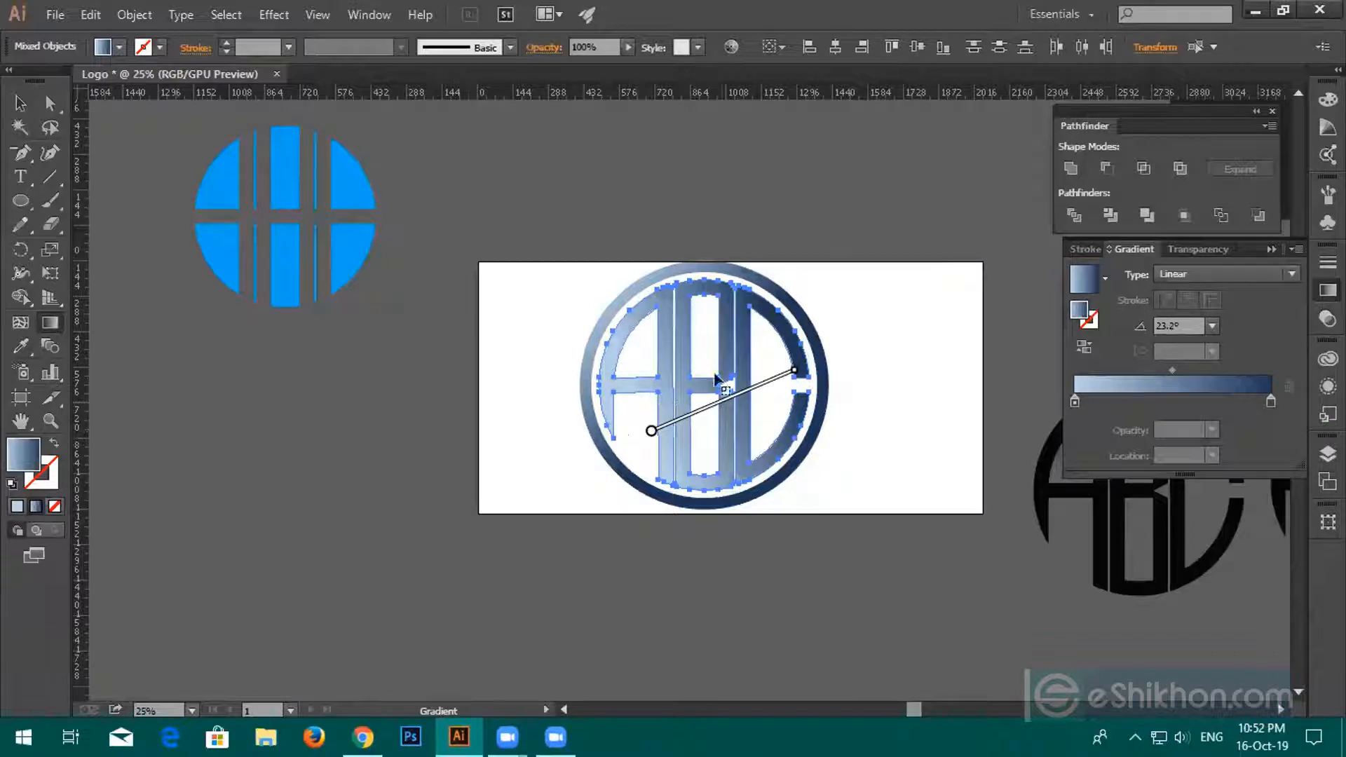
pyautogui.moveTo(620, 437); pyautogui.dragTo(776, 326)
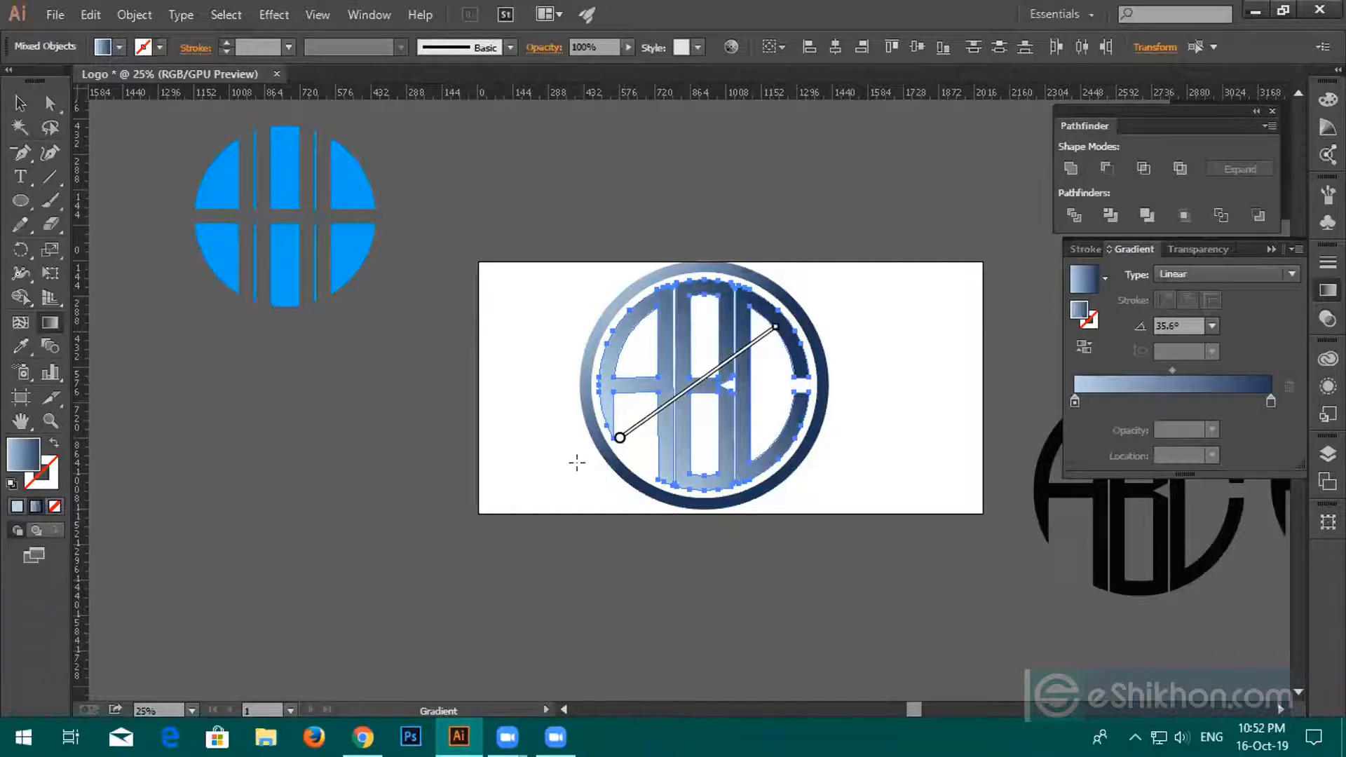
pyautogui.moveTo(577, 462); pyautogui.dragTo(767, 366)
pyautogui.click(19, 103)
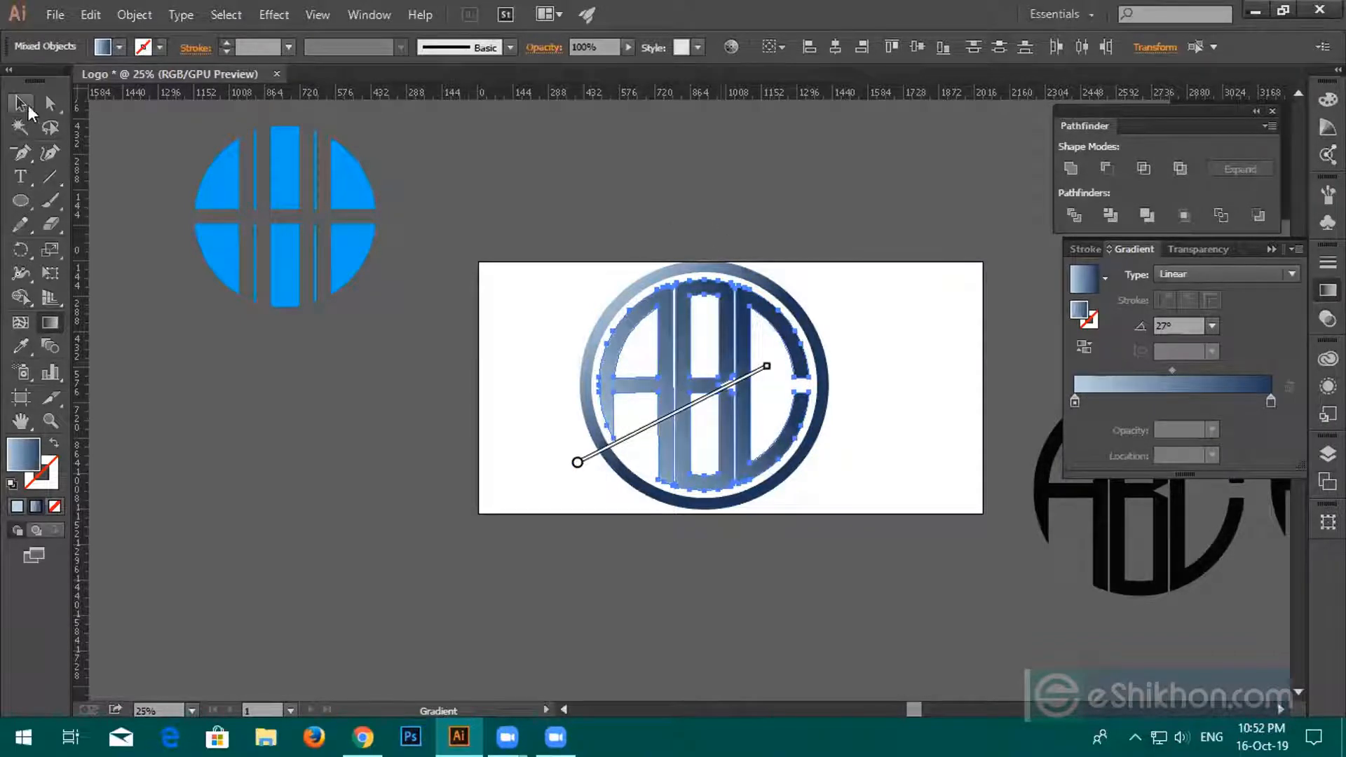
pyautogui.click(382, 241)
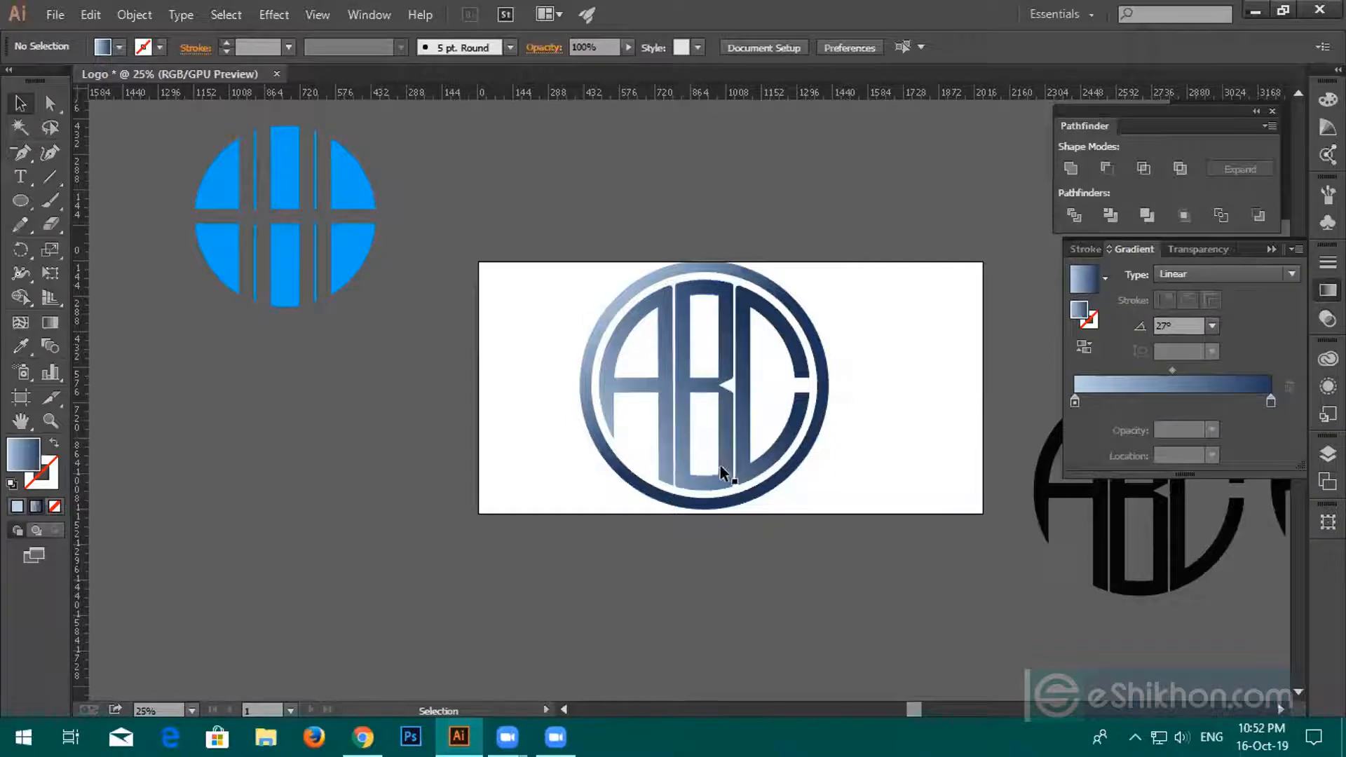
# Scale the ring and letters down together about their center, leaving white margins above and below on the artboard.
pyautogui.scroll(1, 701, 421)
pyautogui.scroll(-1, 853, 453)
pyautogui.moveTo(523, 276); pyautogui.dragTo(783, 466)
pyautogui.click(833, 418)
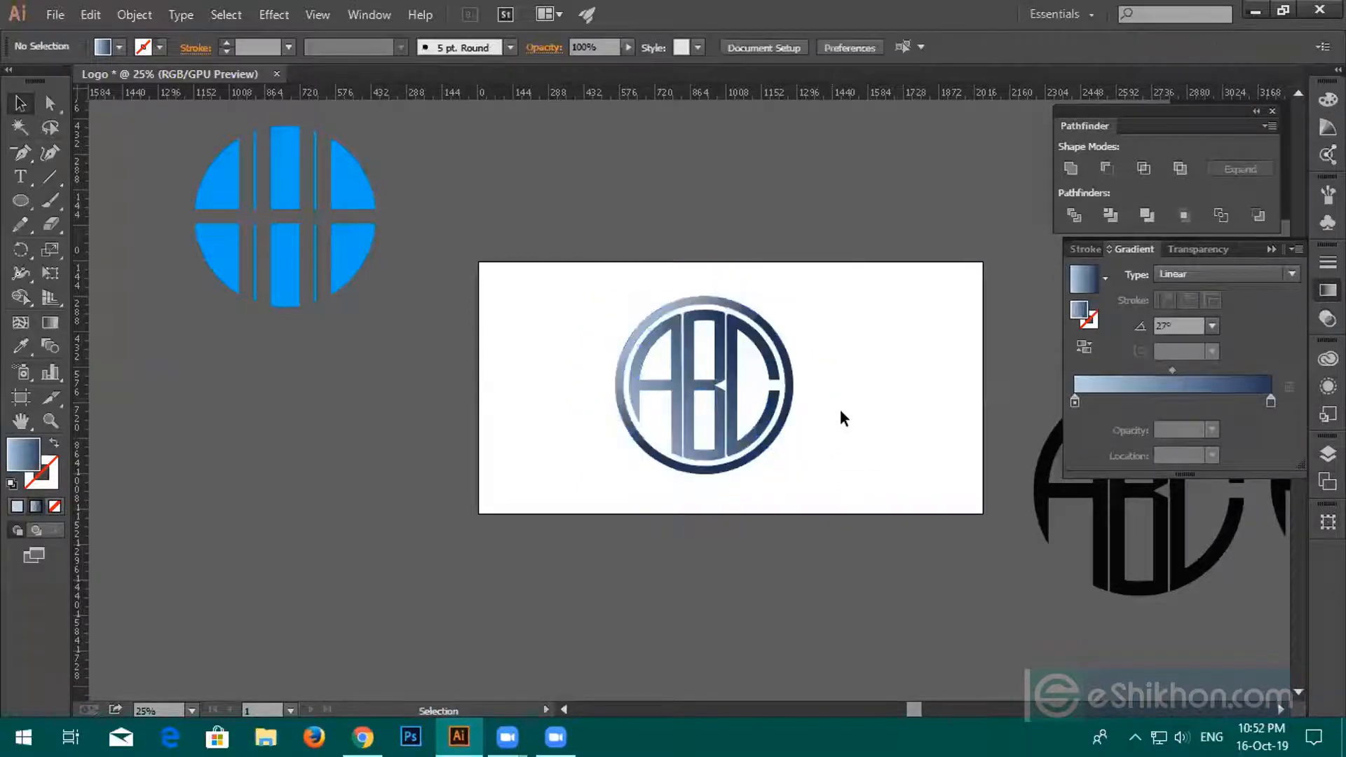
pyautogui.scroll(2, 634, 443)
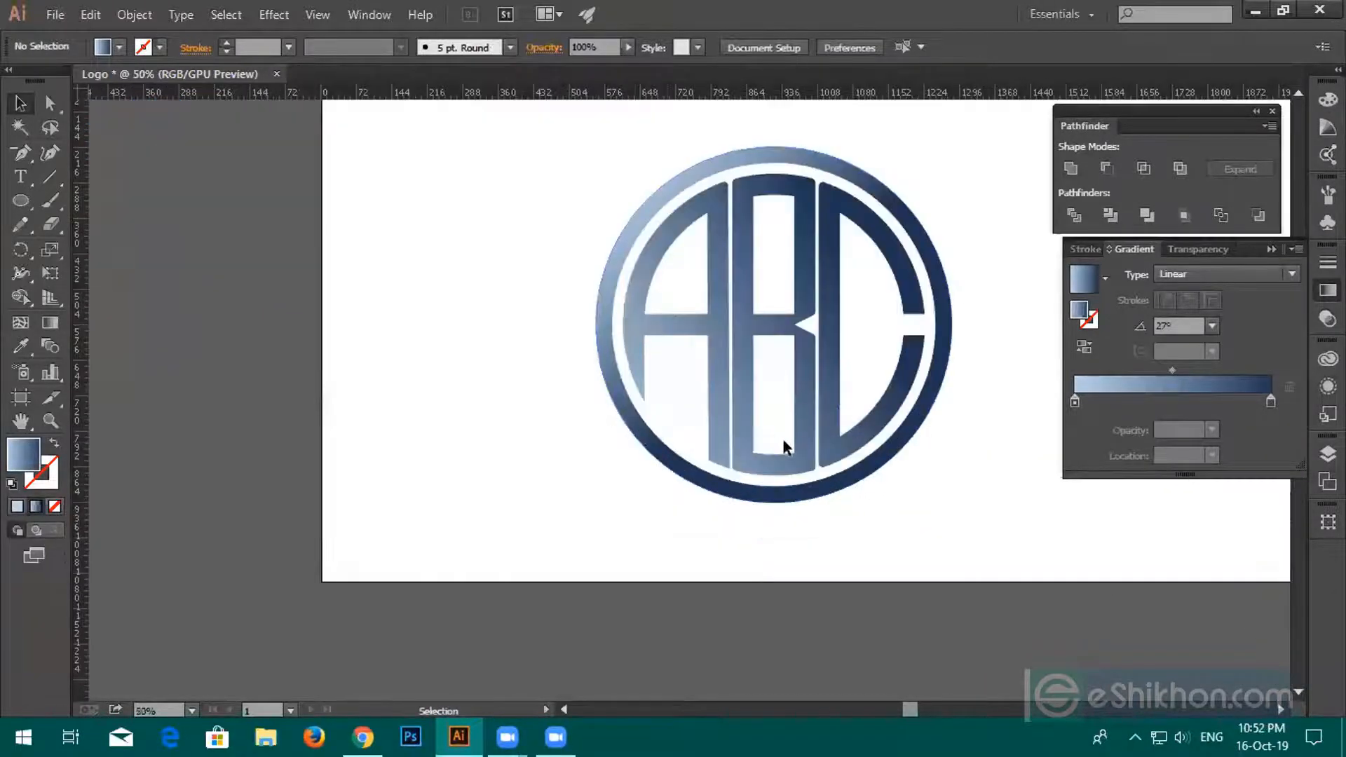
pyautogui.scroll(-2, 784, 462)
# Cut the whole ABC logo and paste it back in the middle of the artboard.
pyautogui.moveTo(629, 304); pyautogui.dragTo(881, 494)
pyautogui.hotkey('ctrl', 'x')
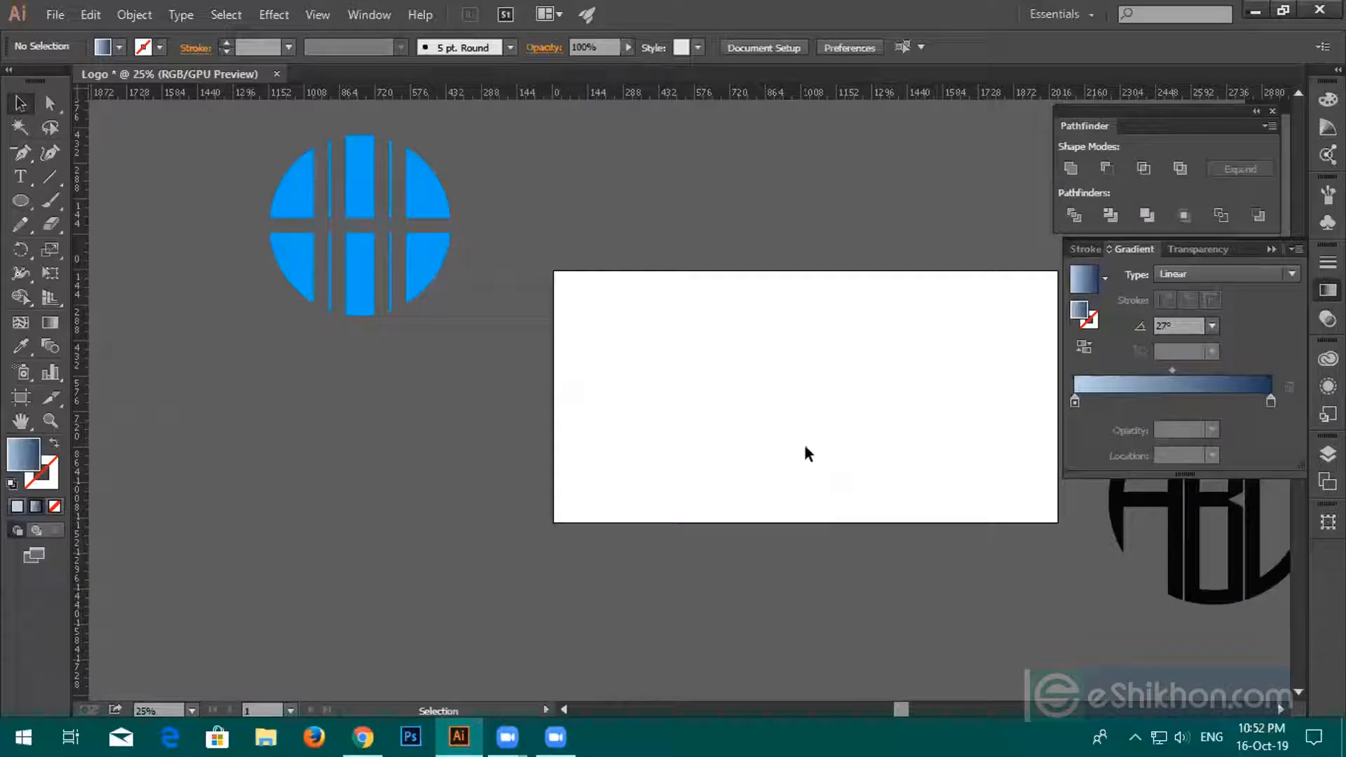
pyautogui.hotkey('ctrl', '1')
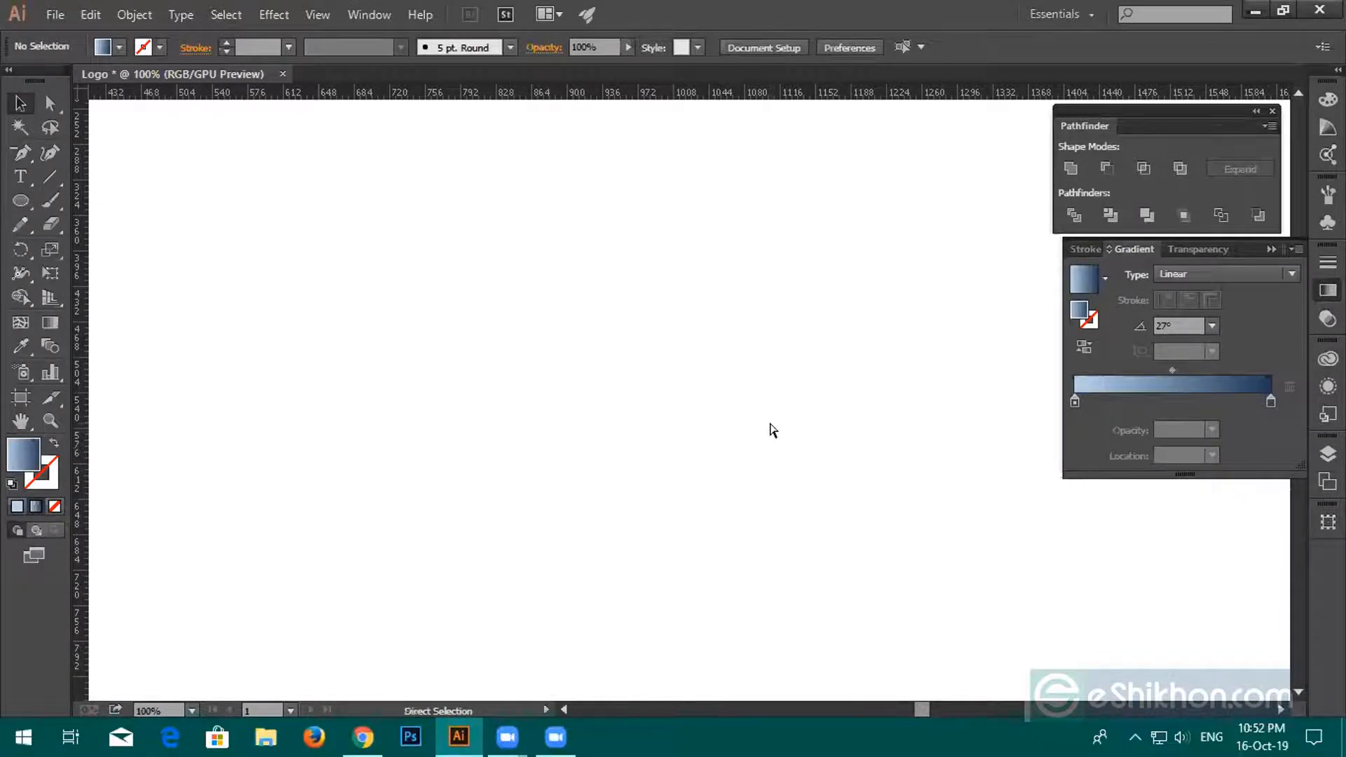
pyautogui.hotkey('ctrl', 'v')
pyautogui.click(1176, 631)
pyautogui.scroll(-2, 1112, 547)
pyautogui.moveTo(1112, 547); pyautogui.dragTo(778, 526)
pyautogui.scroll(-3, 726, 438)
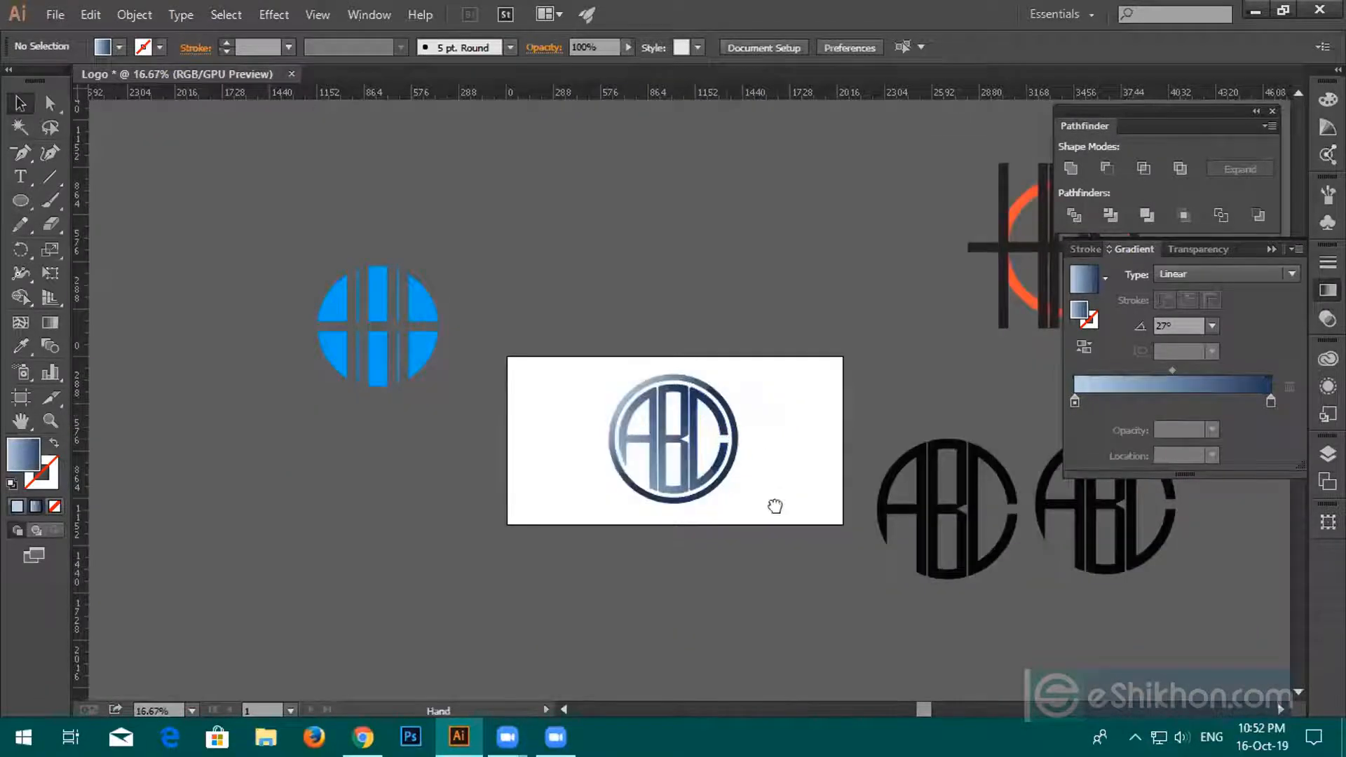
pyautogui.scroll(-1, 772, 505)
pyautogui.scroll(1, 739, 456)
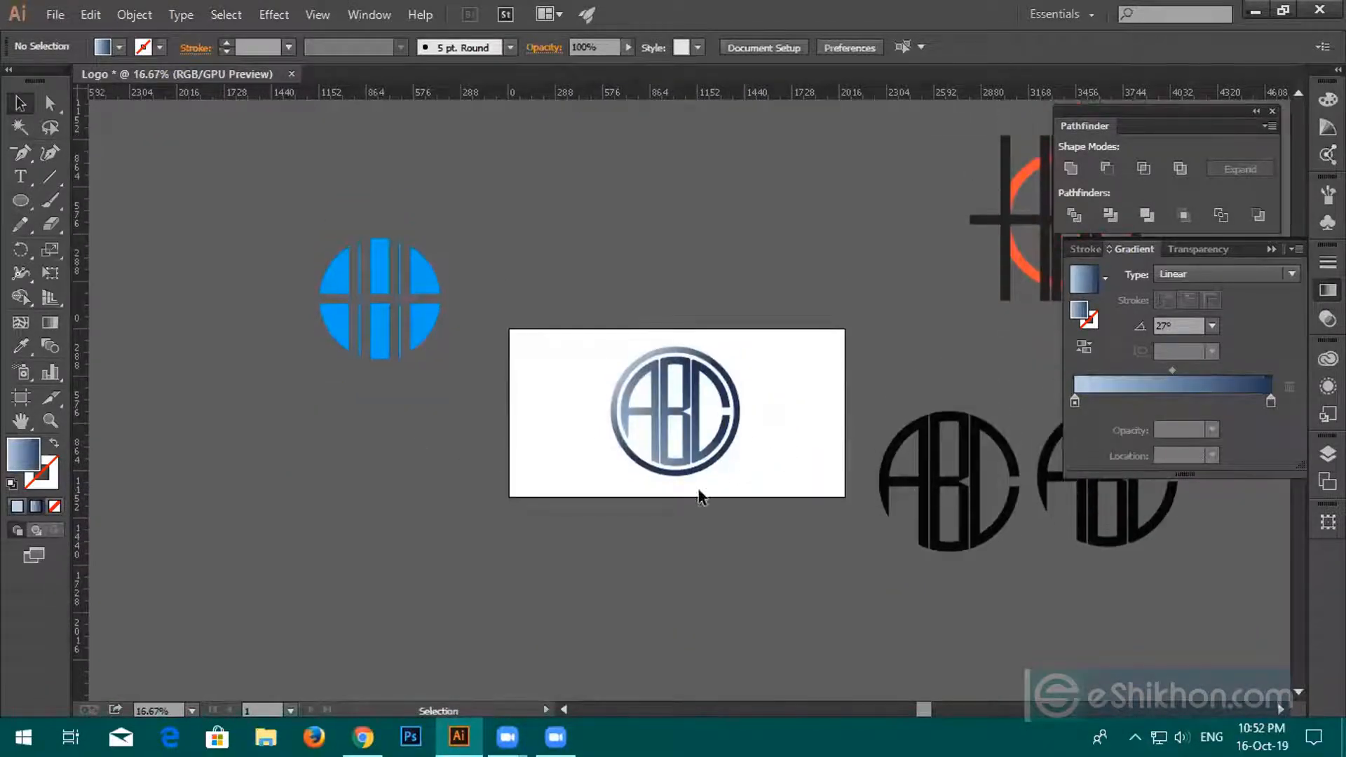
pyautogui.click(54, 14)
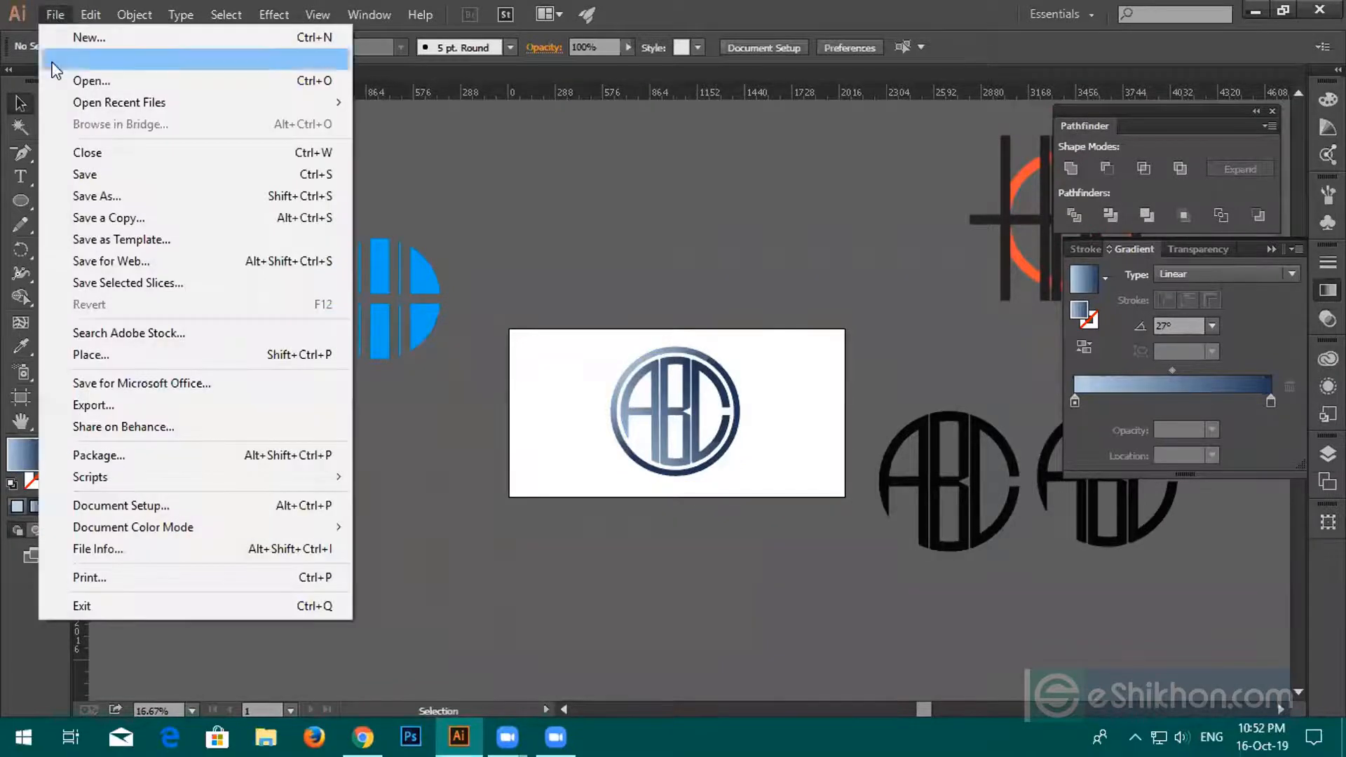
pyautogui.click(87, 219)
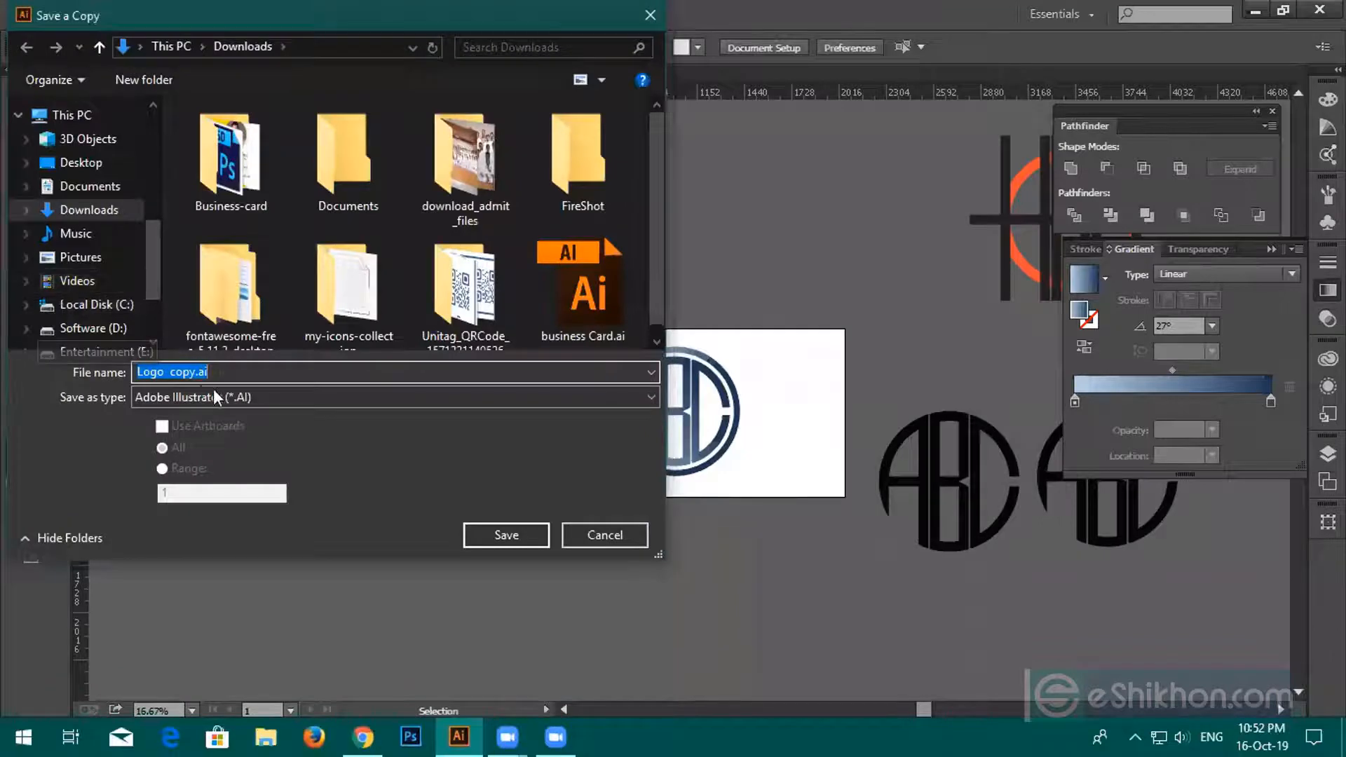
pyautogui.click(605, 535)
# Start exporting the document as a JPEG with Use Artboards enabled, and cancel it at the JPEG options.
pyautogui.click(52, 13)
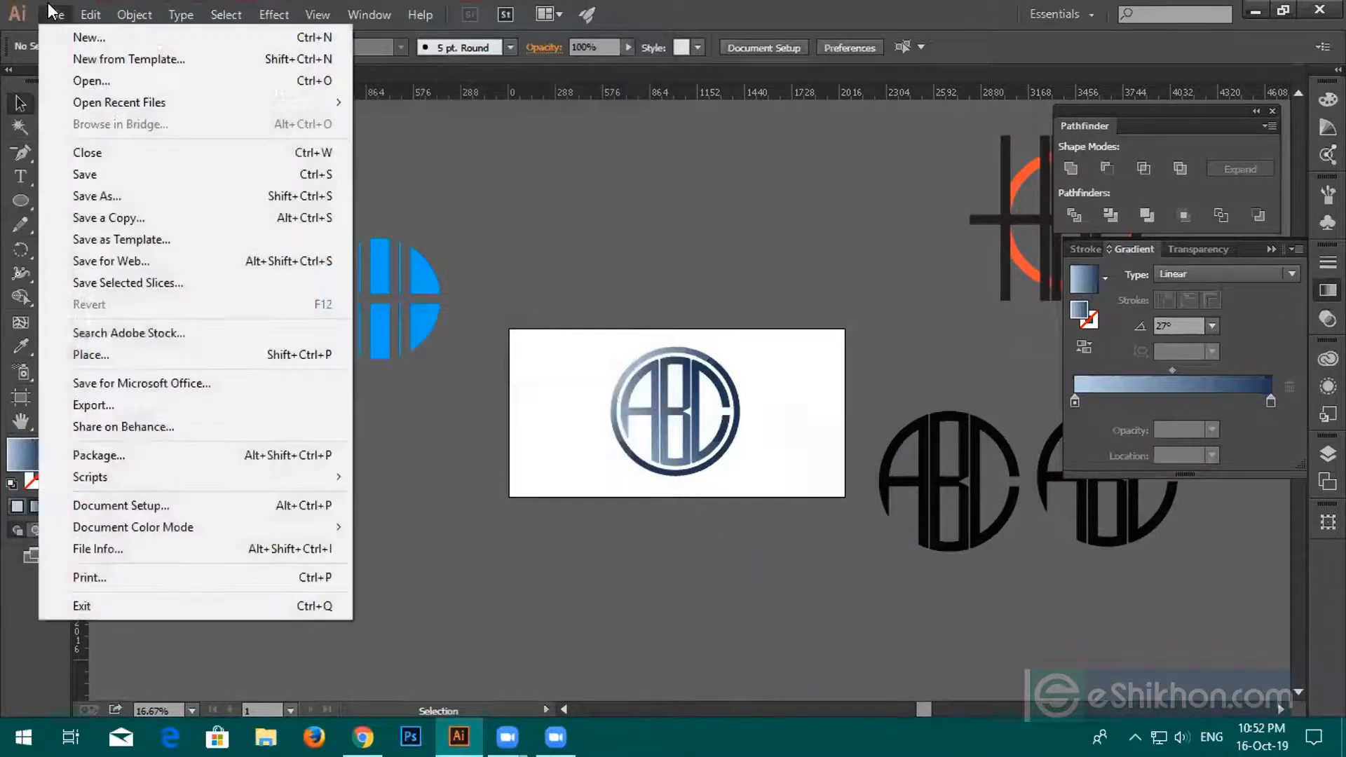
pyautogui.click(69, 405)
pyautogui.click(316, 397)
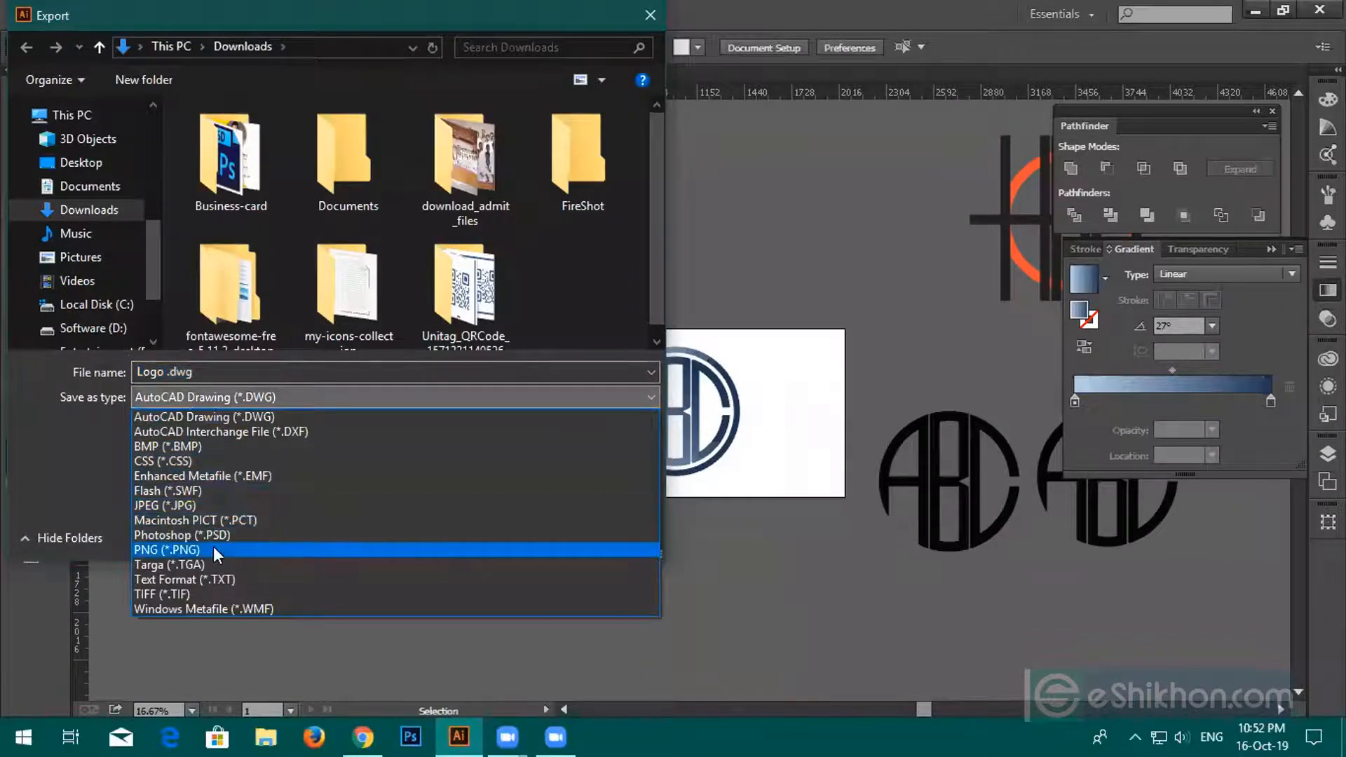
pyautogui.click(188, 502)
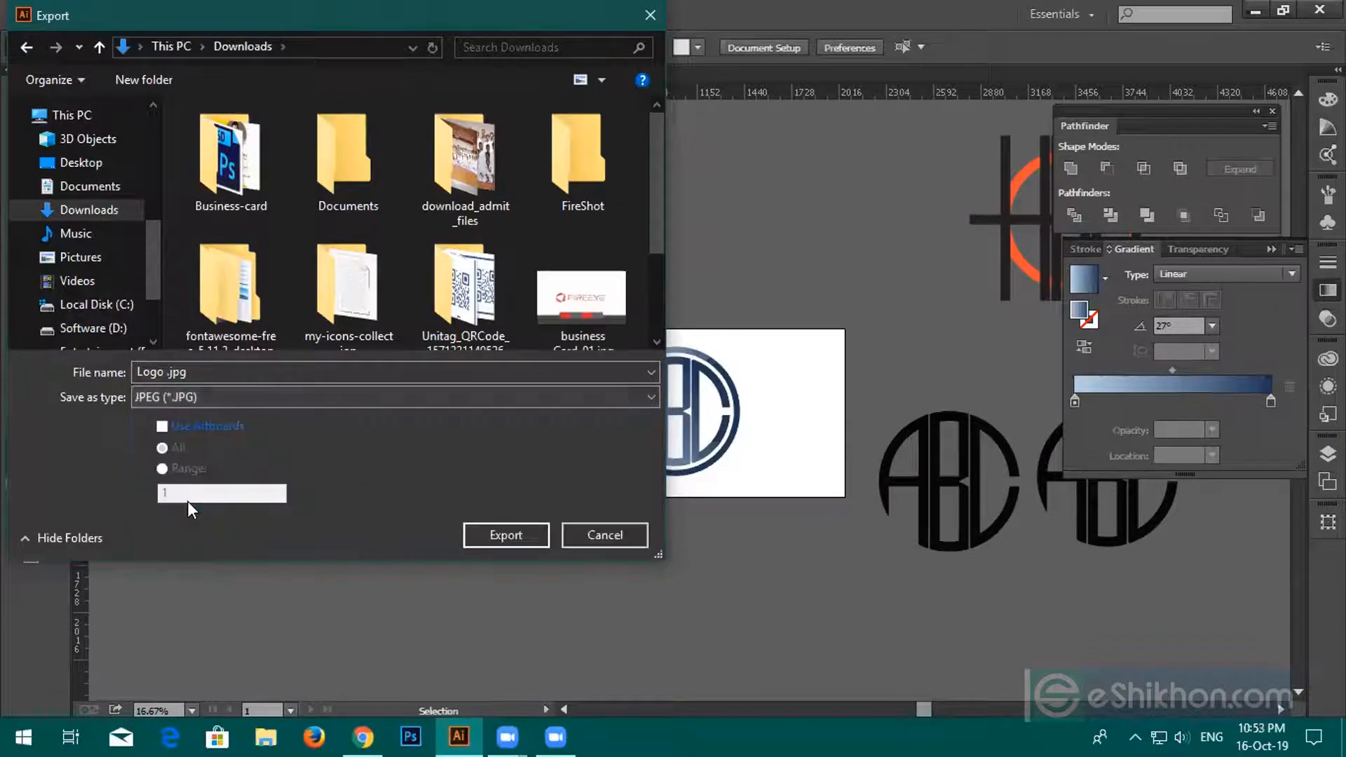
pyautogui.scroll(-2, 358, 273)
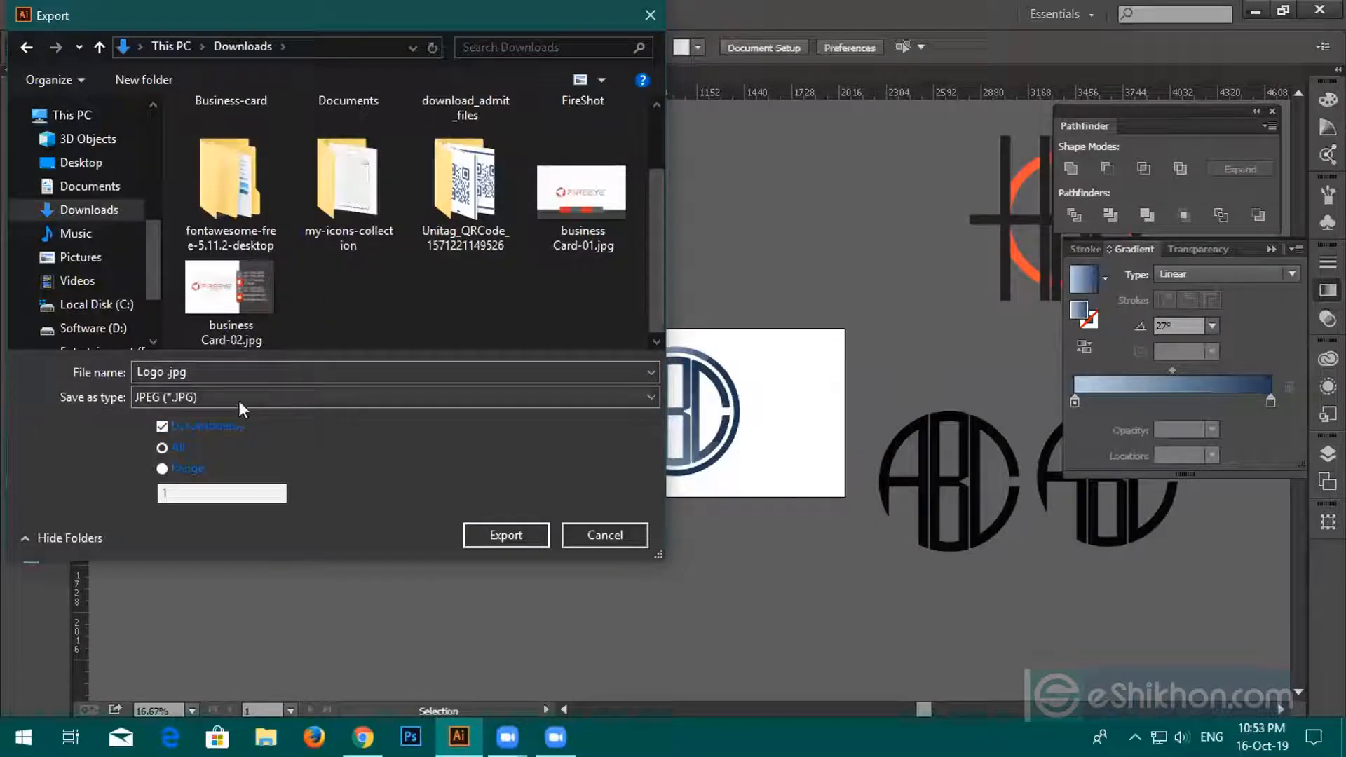
pyautogui.click(480, 539)
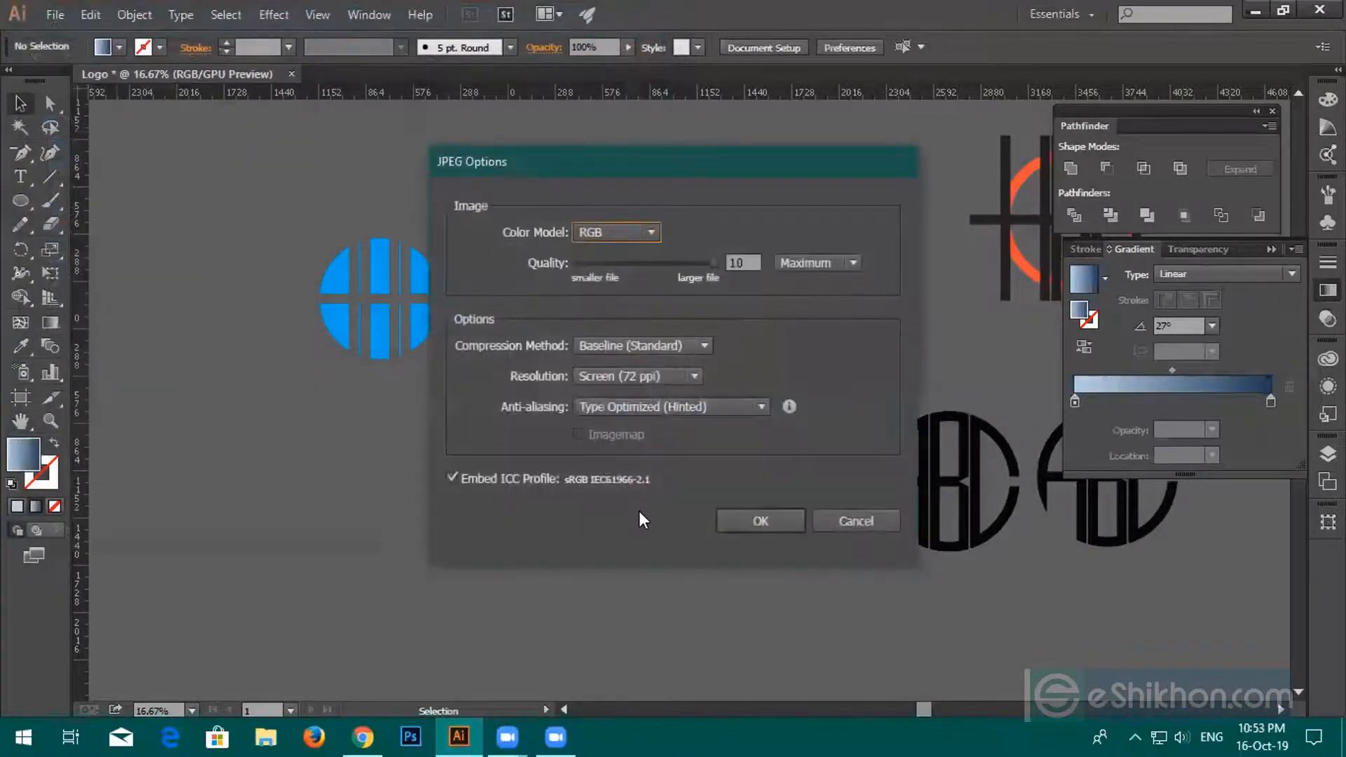
pyautogui.click(836, 519)
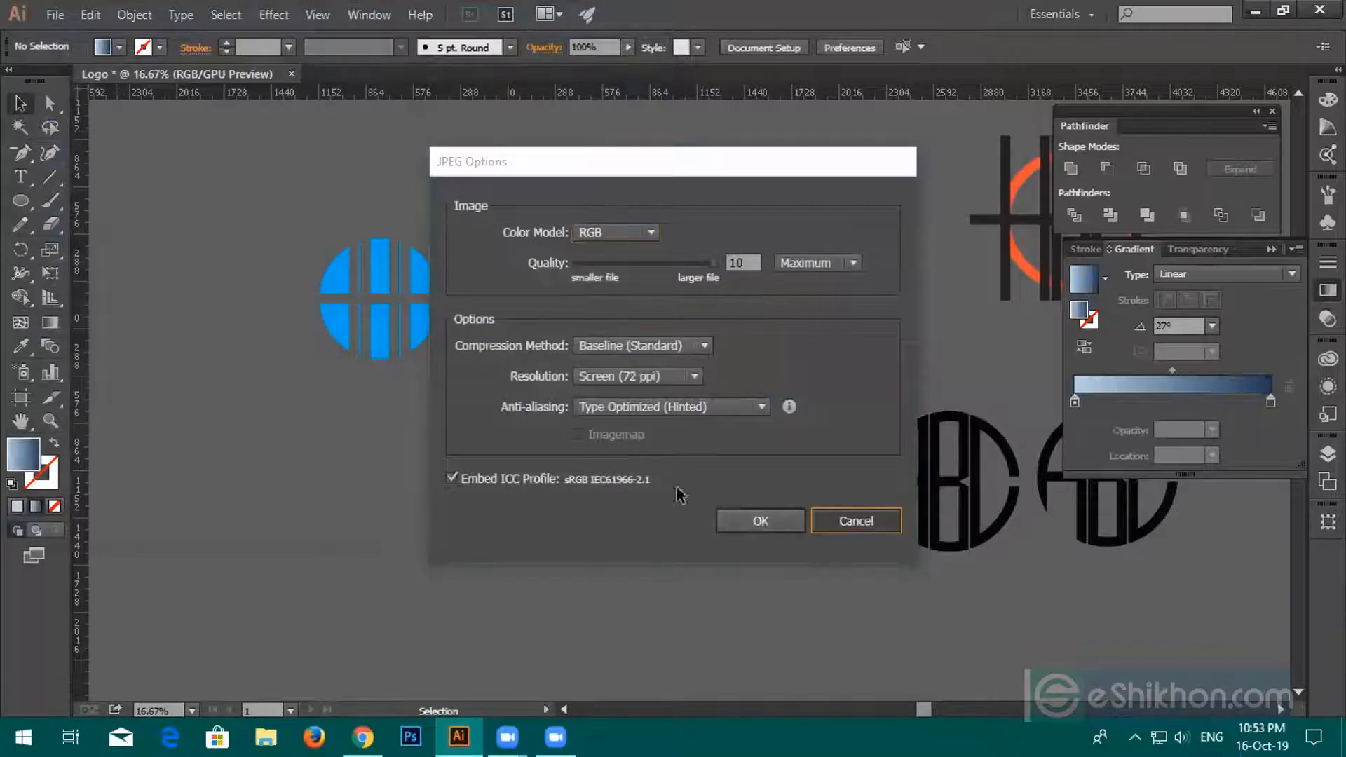
# Export the document to Downloads as the JPEG file Logo .jpg without Use Artboards, accepting the current JPEG options.
pyautogui.click(52, 14)
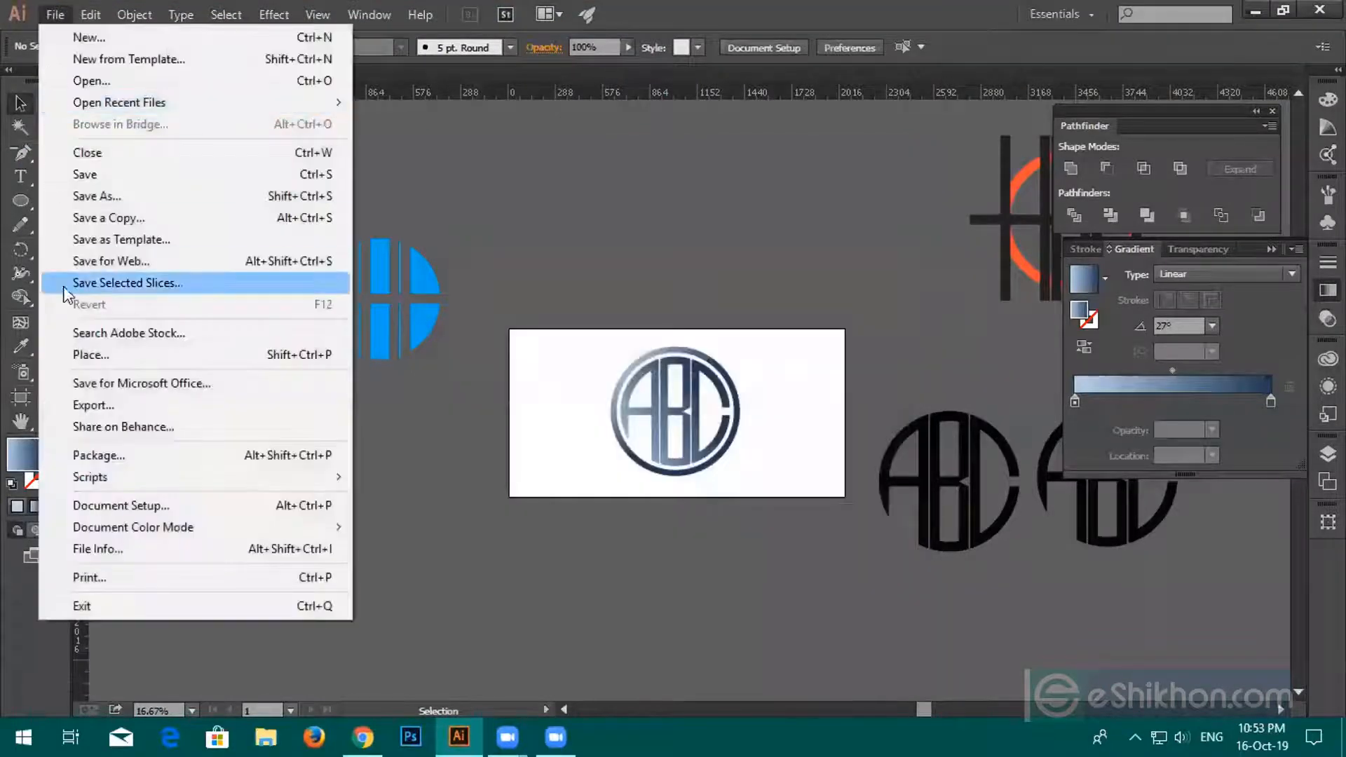
pyautogui.click(104, 401)
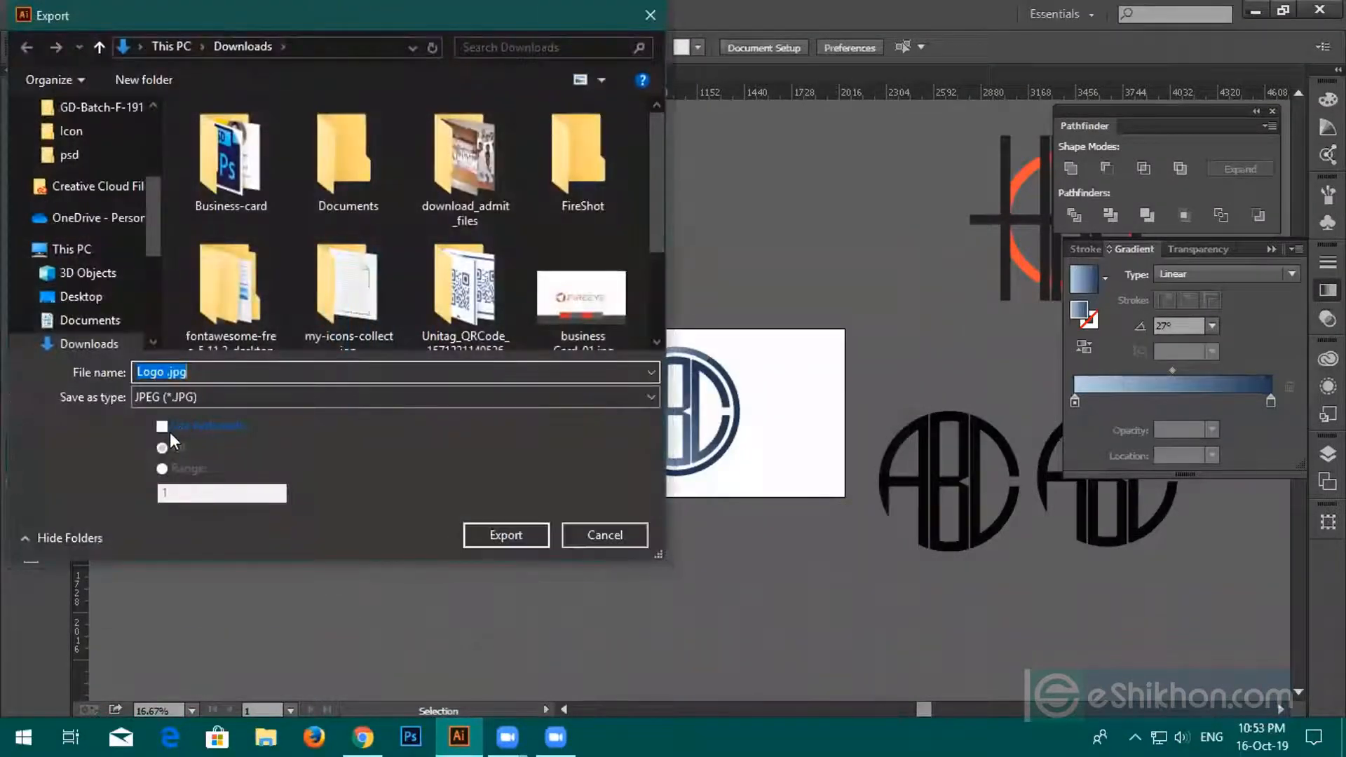
pyautogui.click(505, 535)
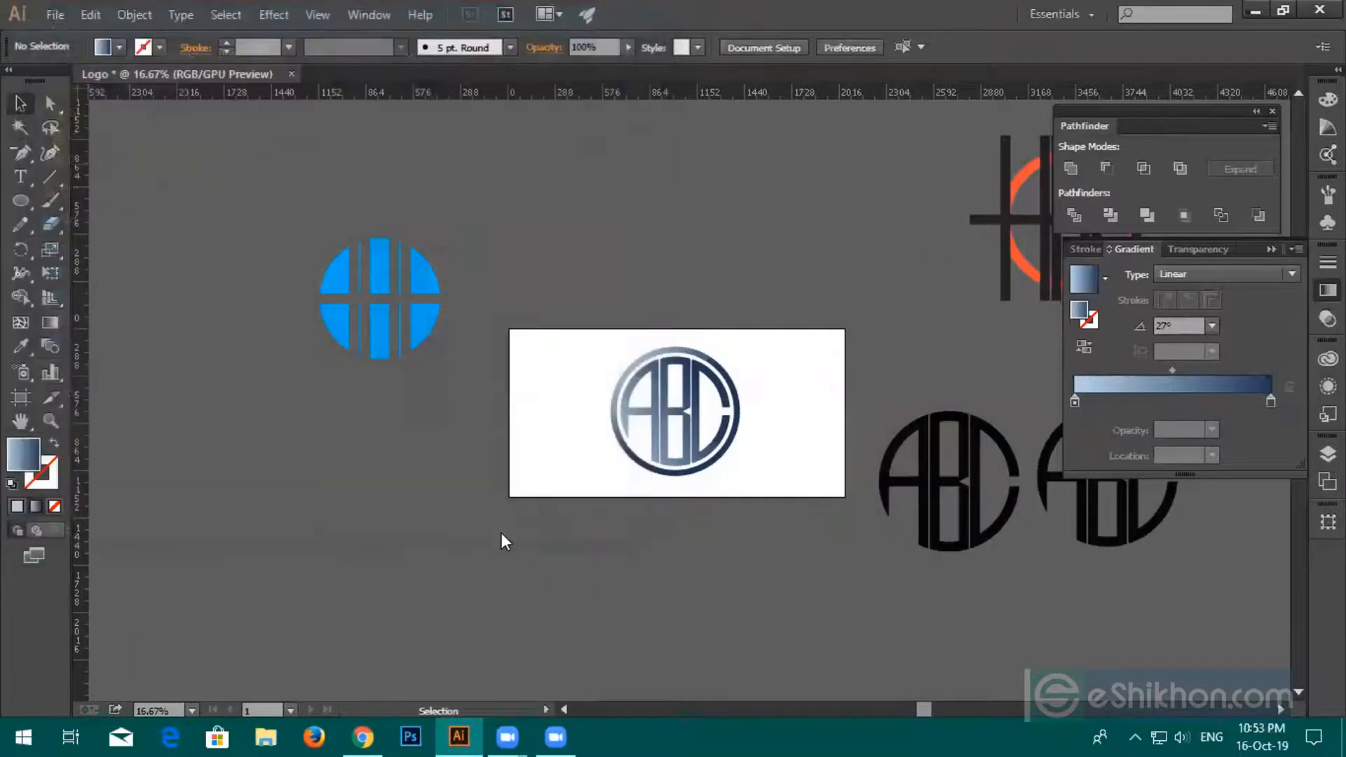
pyautogui.click(760, 520)
# Minimize the open windows and set the recording's save folder to Part 01 in Desktop > GD-Batch N-191-2 > Class 19.
pyautogui.click(1255, 12)
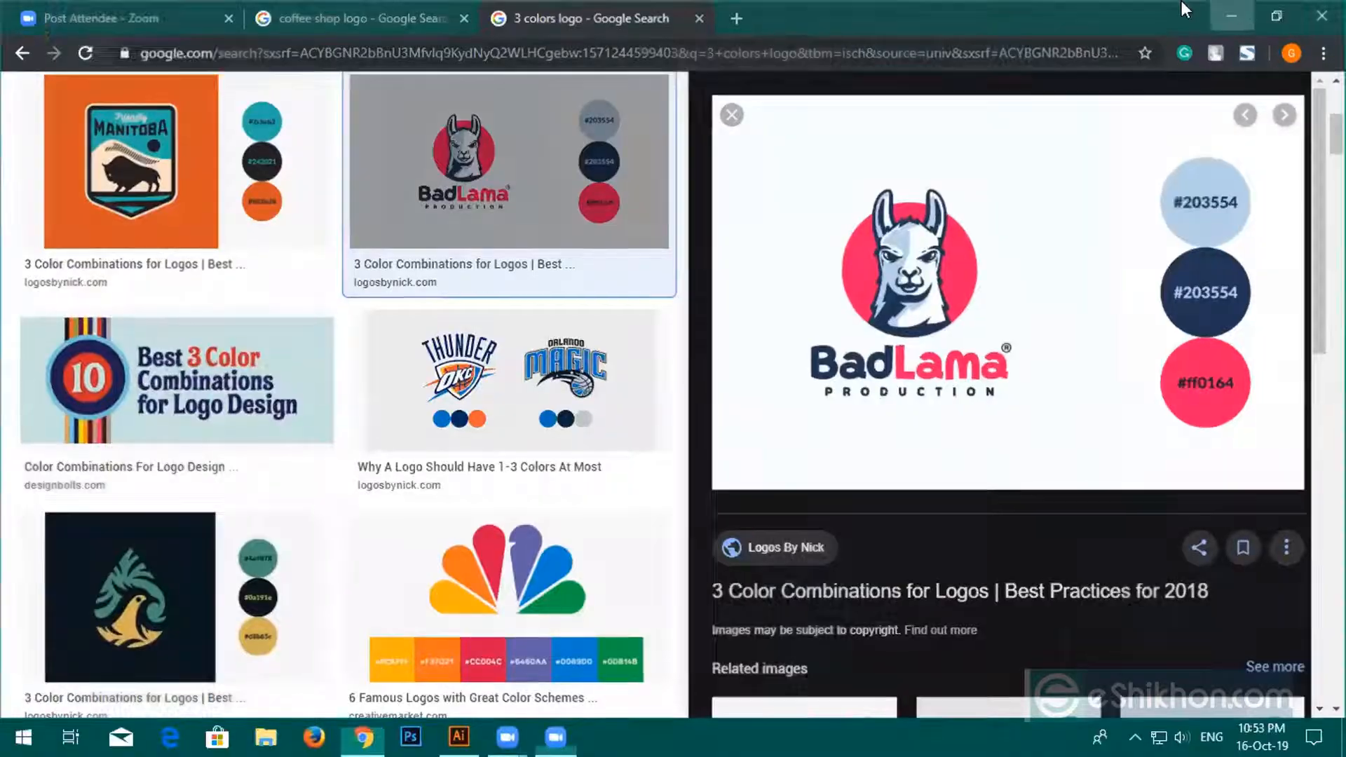
pyautogui.click(1232, 14)
pyautogui.scroll(3, 631, 364)
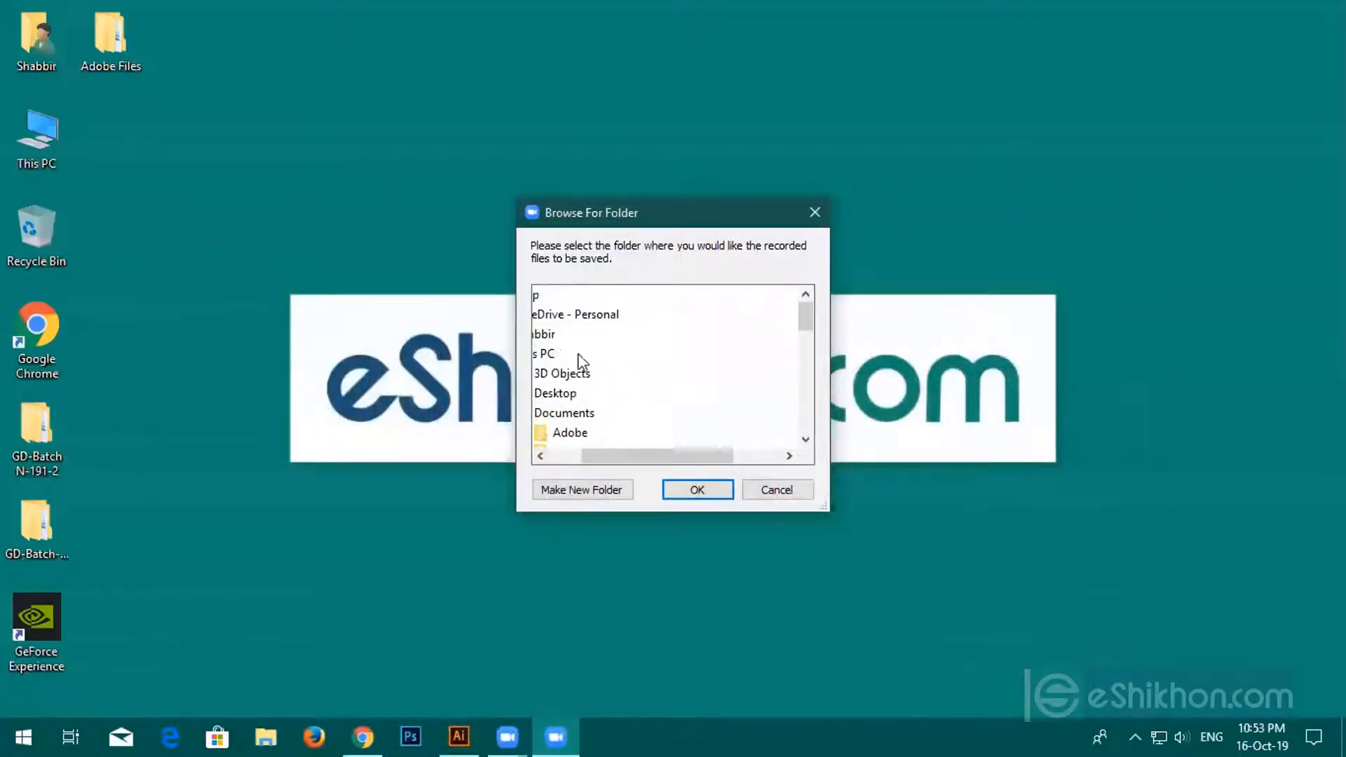
pyautogui.doubleClick(557, 393)
pyautogui.scroll(-1, 591, 386)
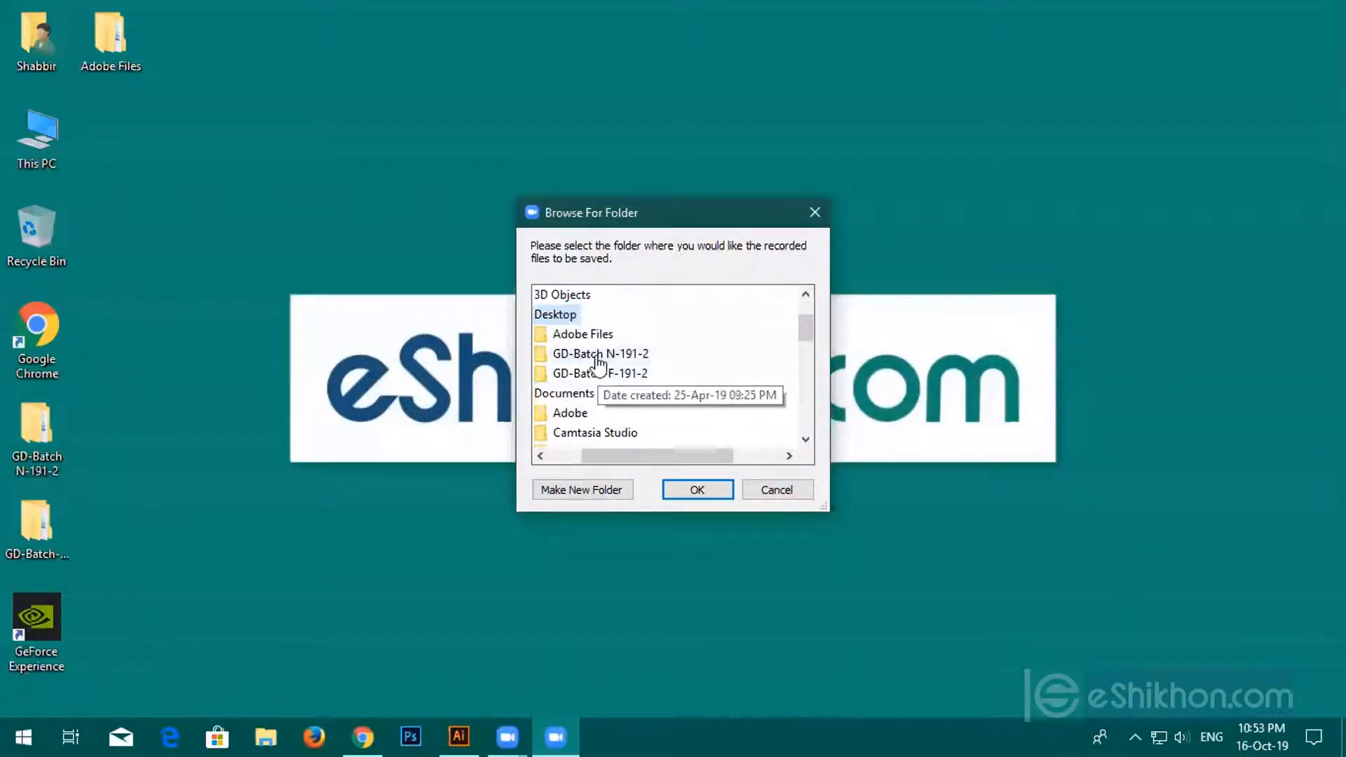
pyautogui.doubleClick(597, 354)
pyautogui.doubleClick(592, 394)
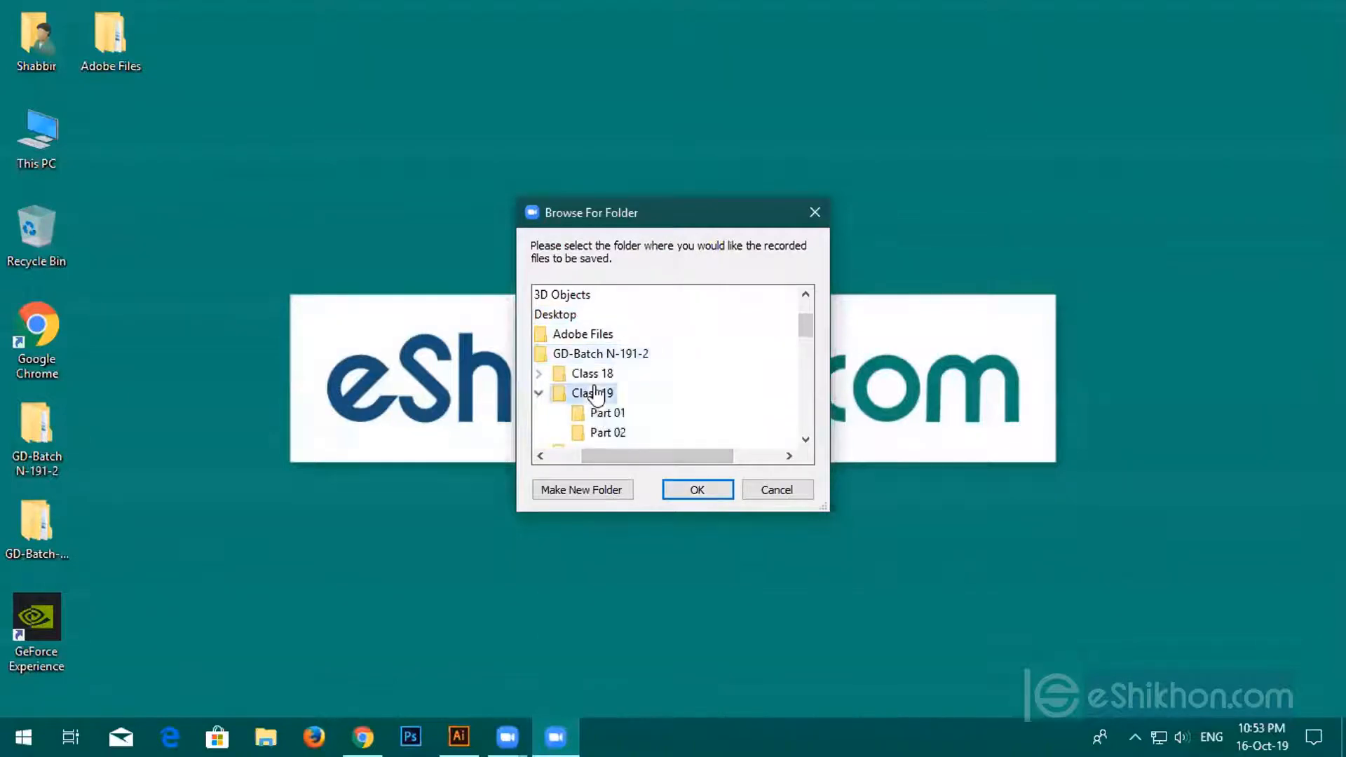
pyautogui.click(608, 413)
pyautogui.click(697, 491)
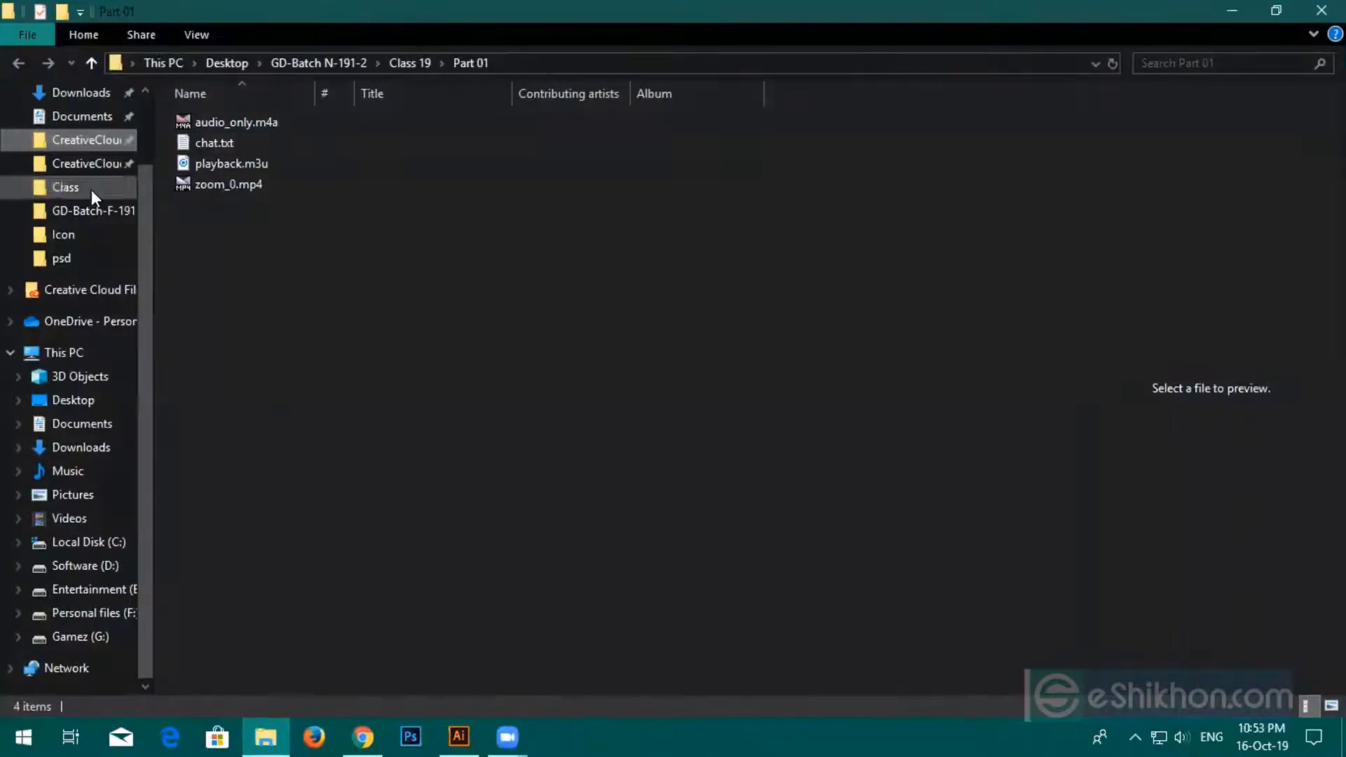
# View the exported Logo .jpg from the Downloads folder and close the image viewer.
pyautogui.click(78, 449)
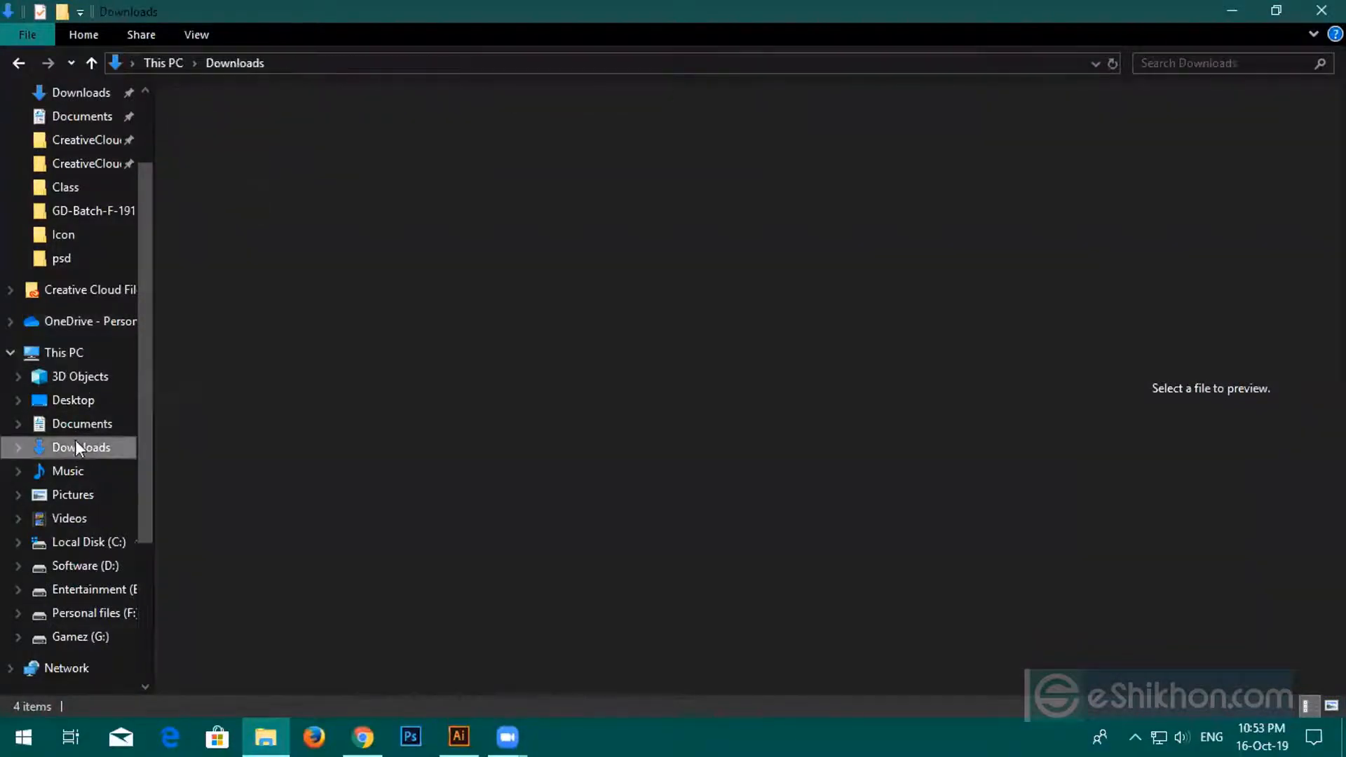
pyautogui.click(731, 303)
pyautogui.doubleClick(730, 297)
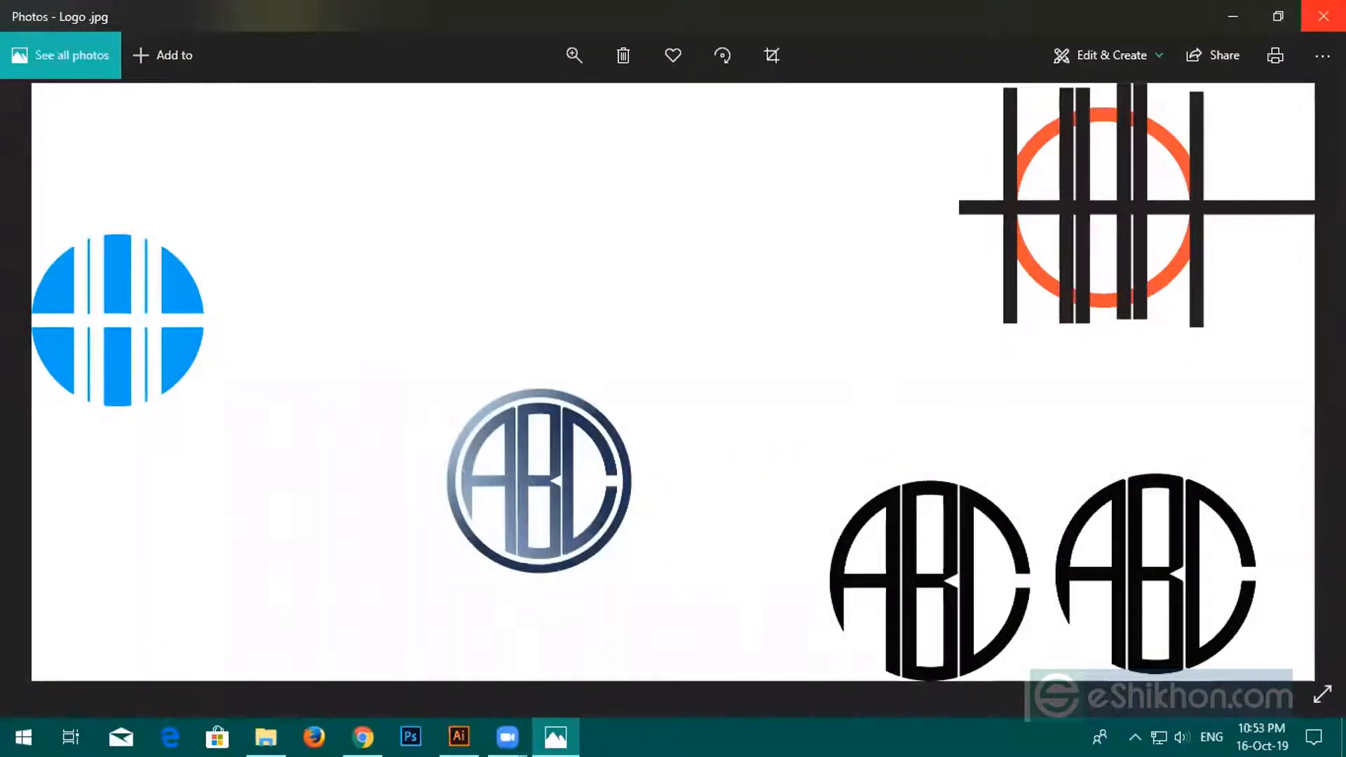
pyautogui.click(1322, 16)
# Switch back to Illustrator and export the logo as a JPEG with Use Artboards enabled and the current JPEG options.
pyautogui.click(459, 736)
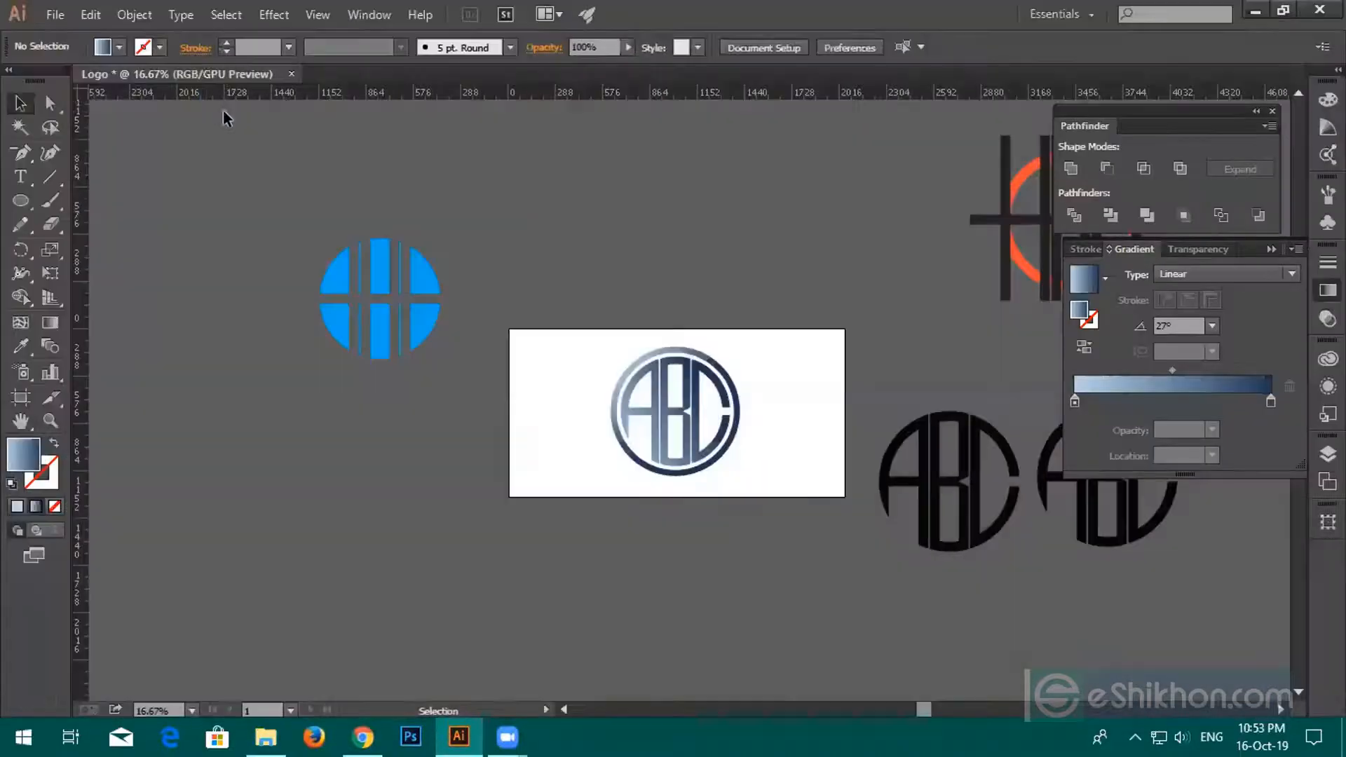
pyautogui.click(60, 15)
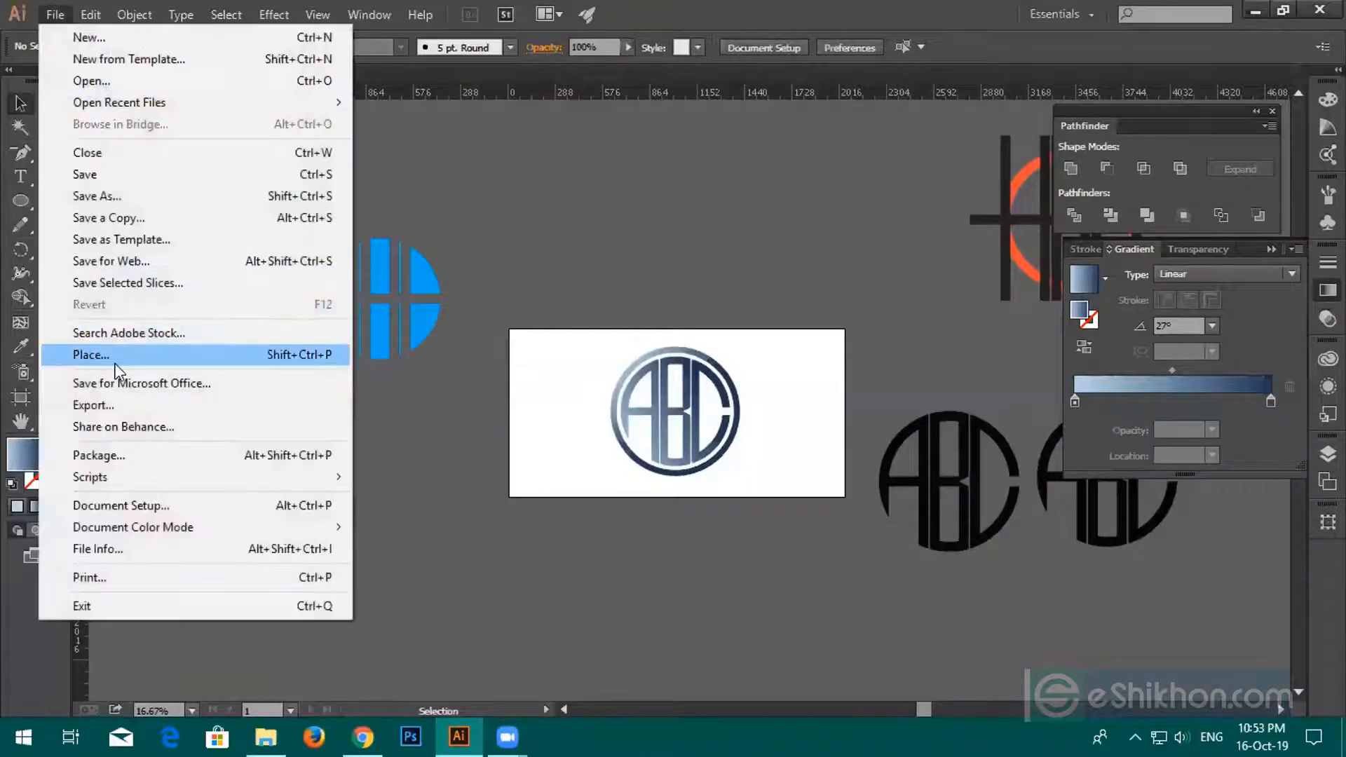
pyautogui.click(111, 409)
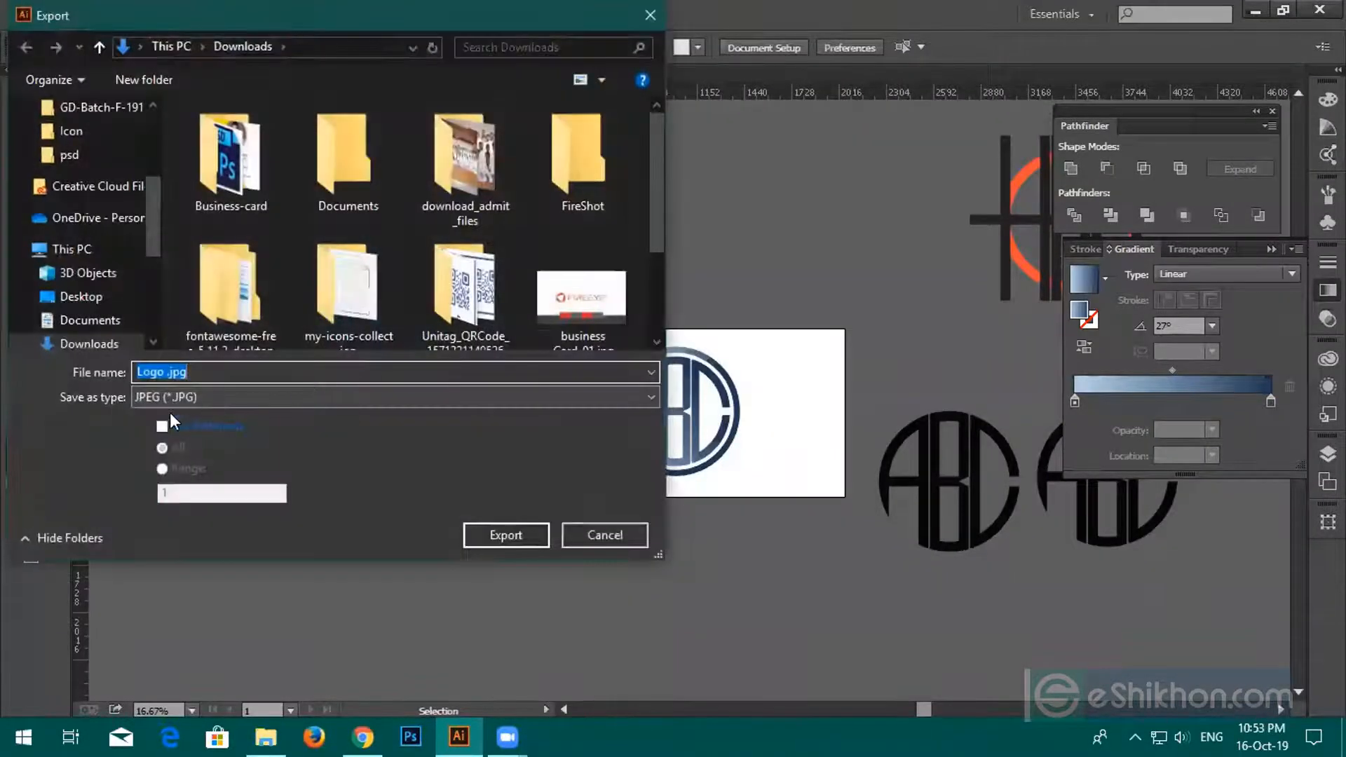
pyautogui.click(163, 425)
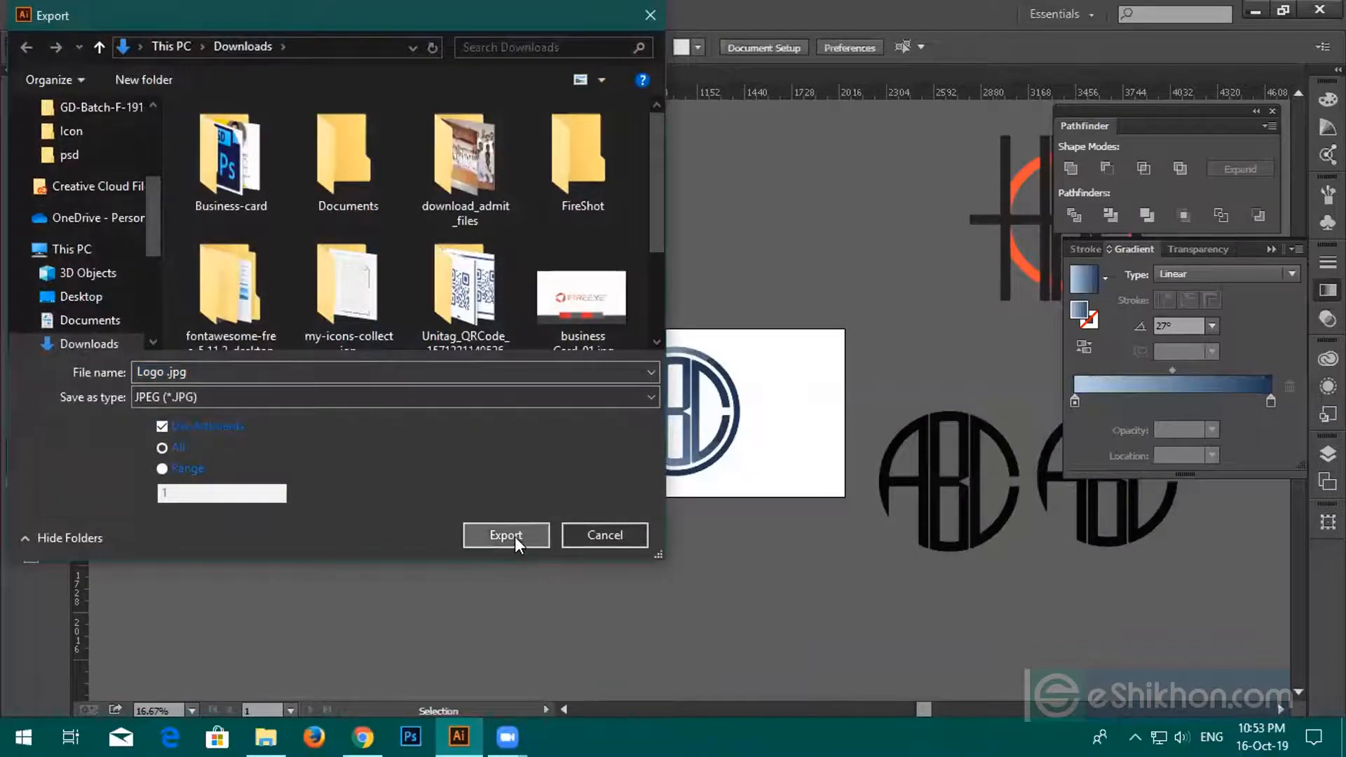
pyautogui.click(515, 537)
pyautogui.click(729, 516)
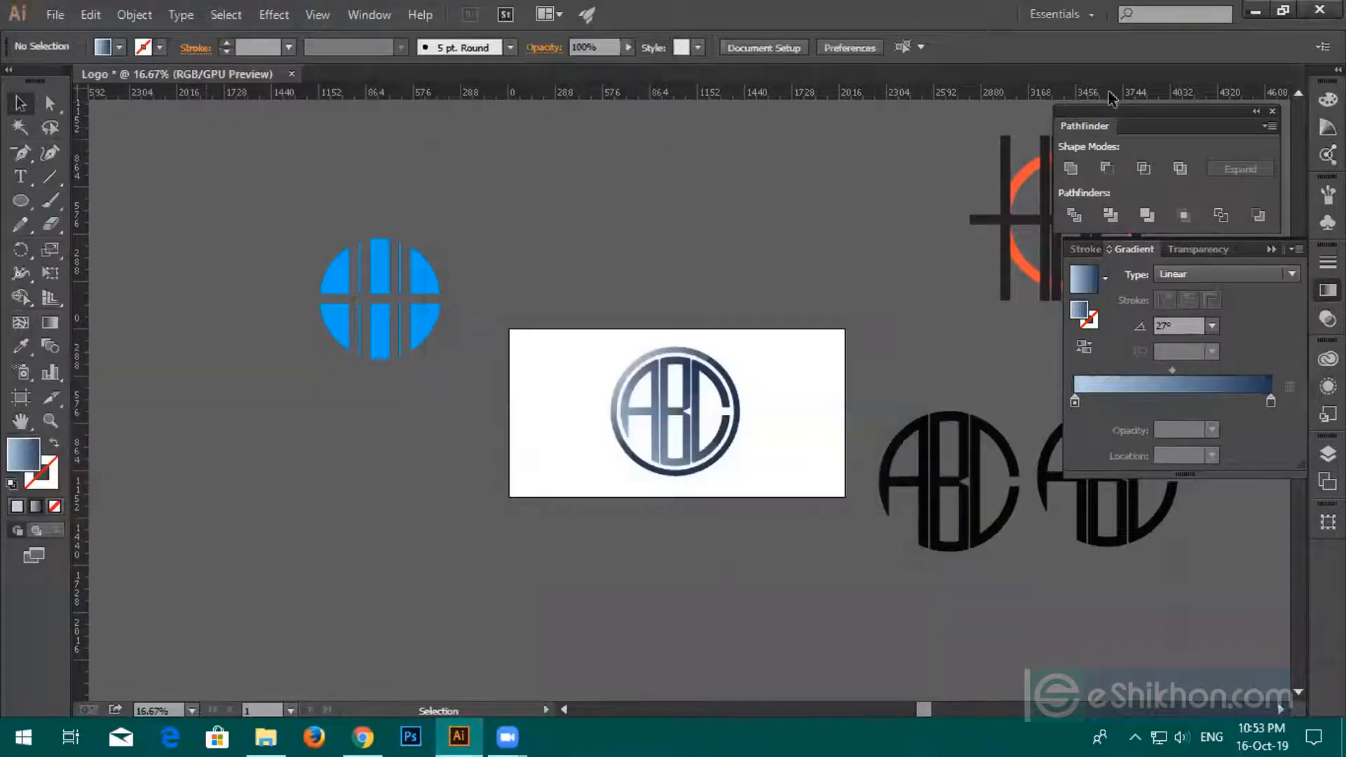
pyautogui.click(55, 14)
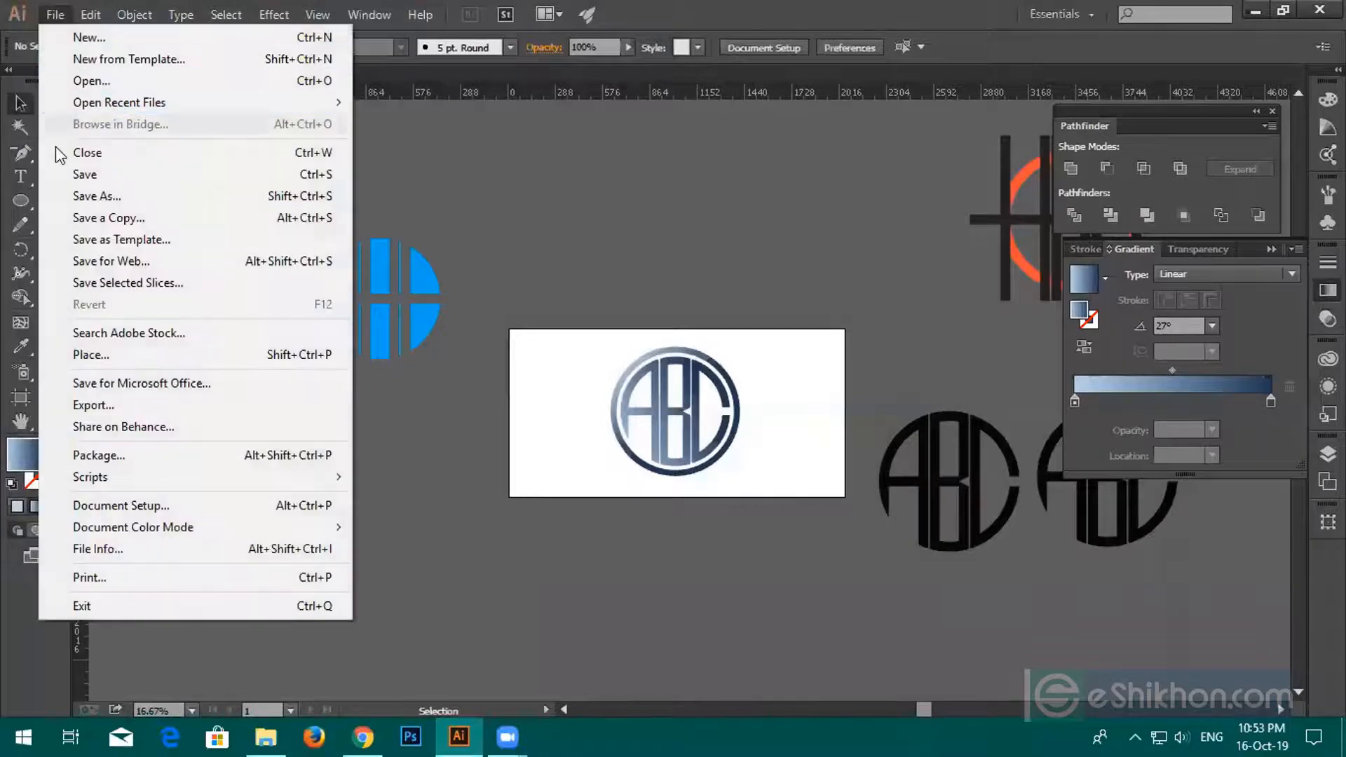
pyautogui.click(73, 187)
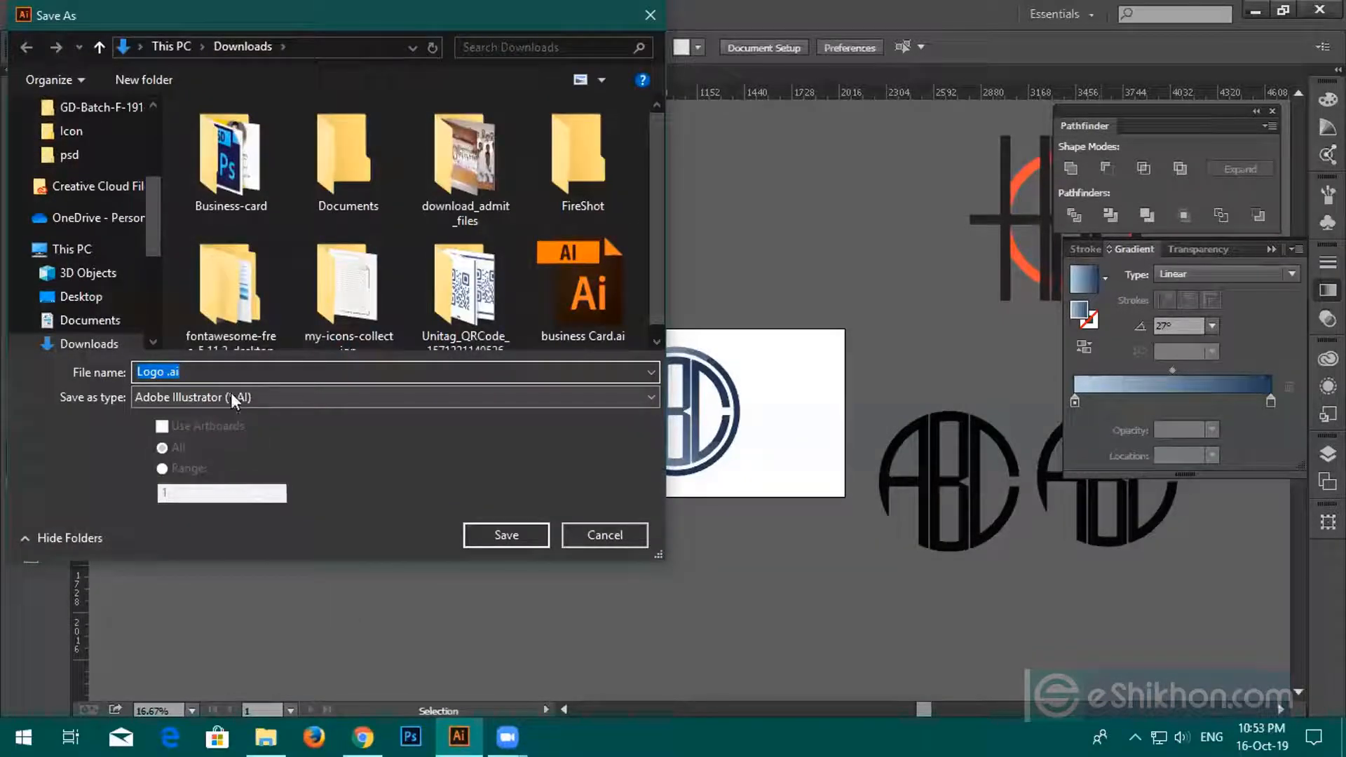
pyautogui.click(604, 535)
# Export the artboard as a JPEG with the RGB color model and High (300 ppi) resolution, replacing Logo -01.jpg.
pyautogui.click(56, 14)
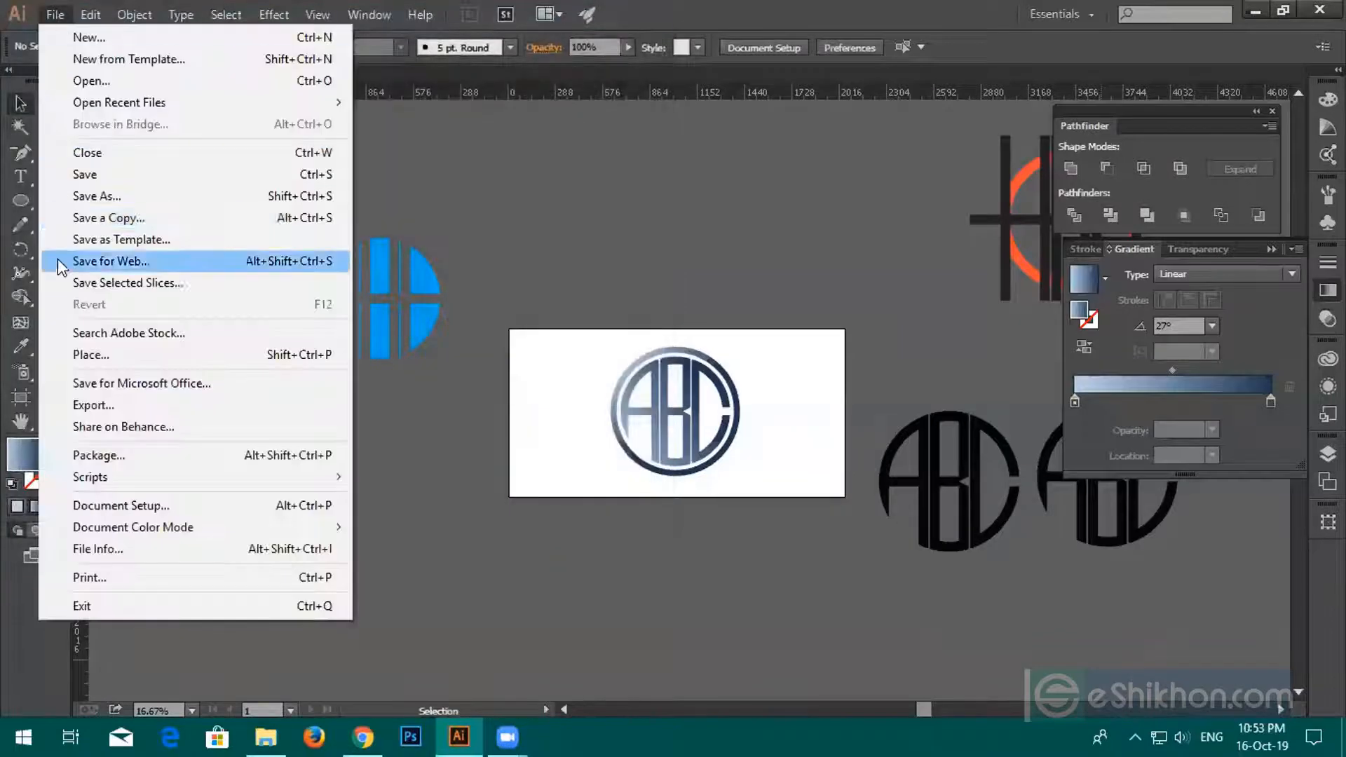
pyautogui.click(86, 405)
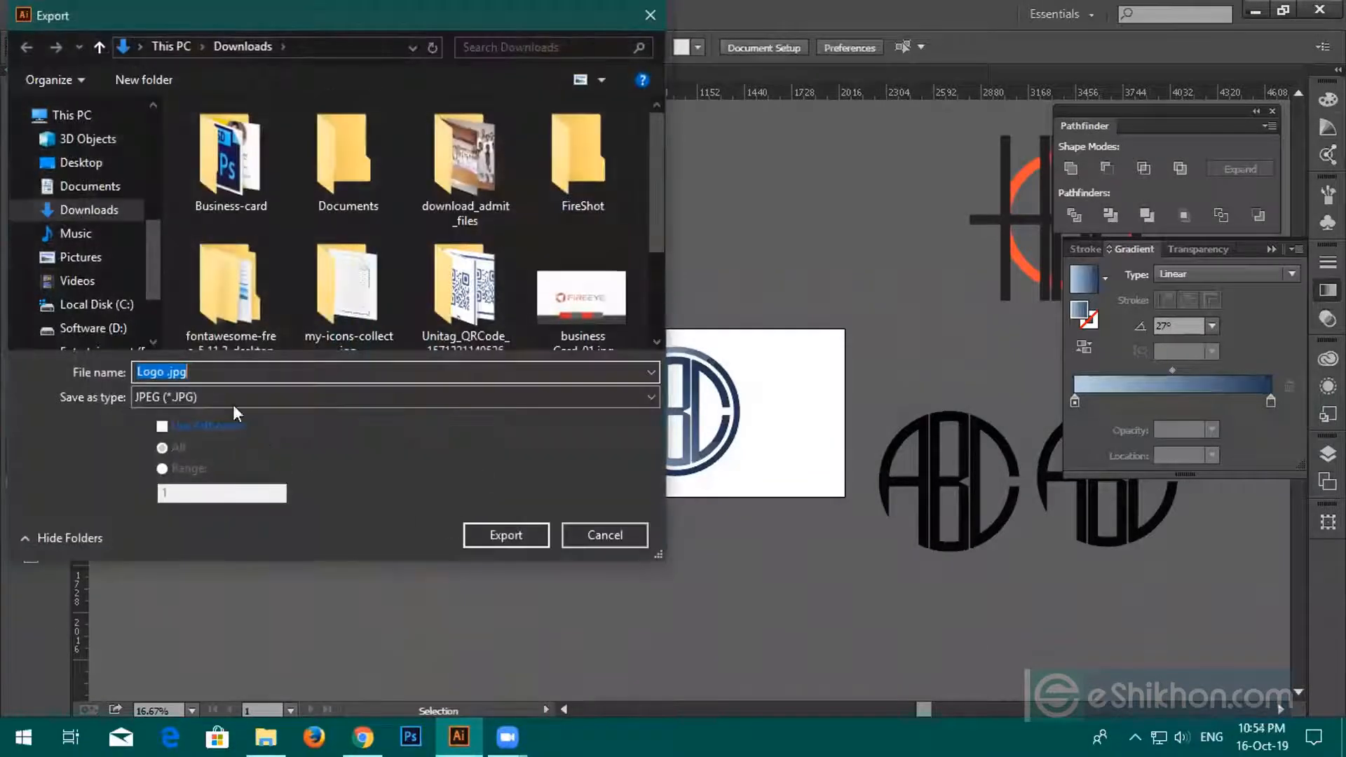
pyautogui.click(499, 534)
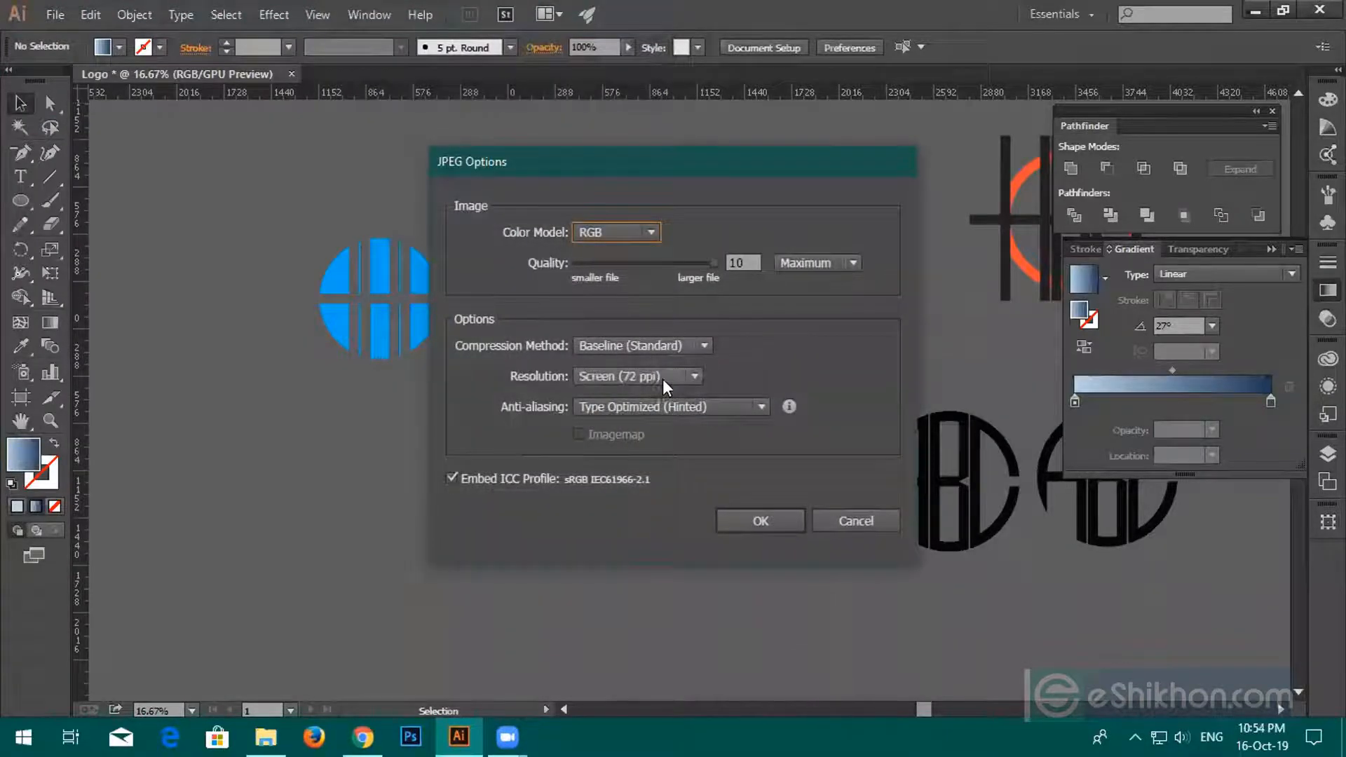
pyautogui.click(692, 377)
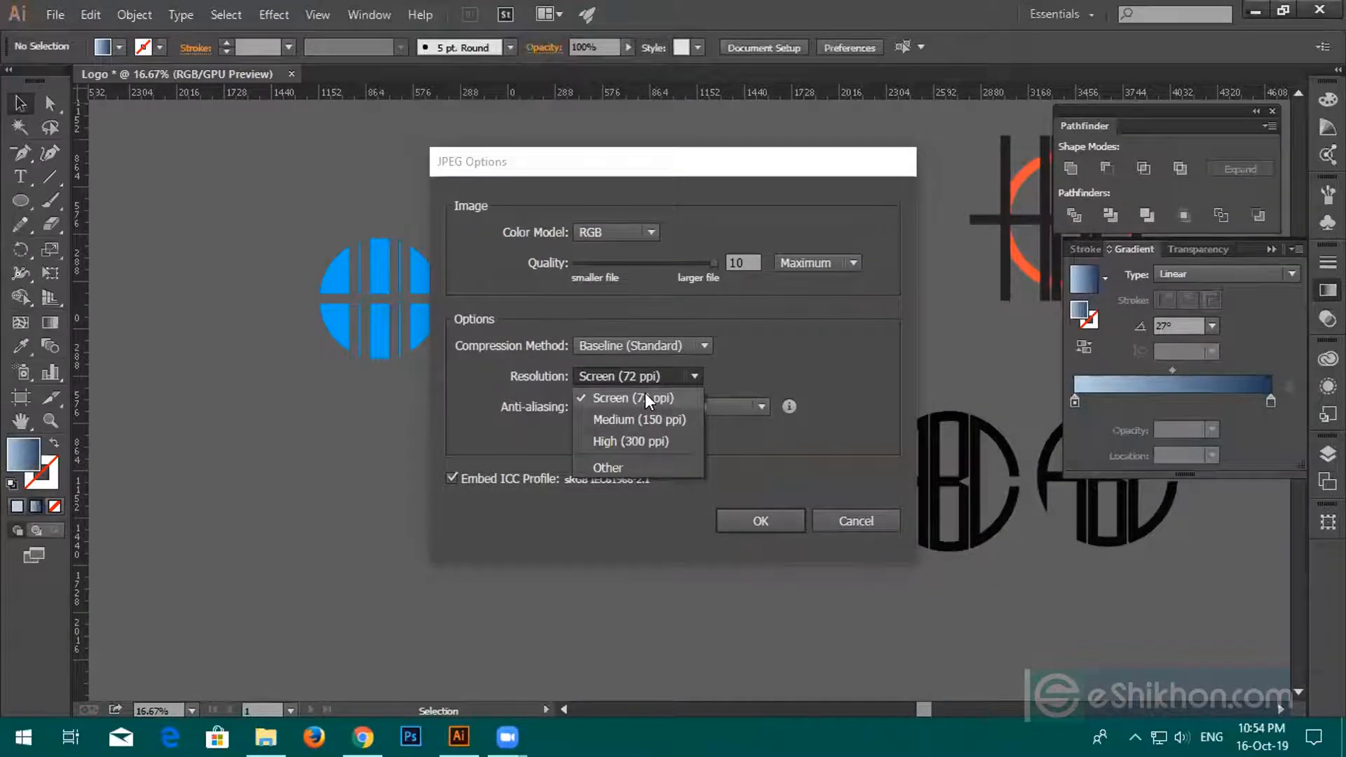
pyautogui.click(624, 439)
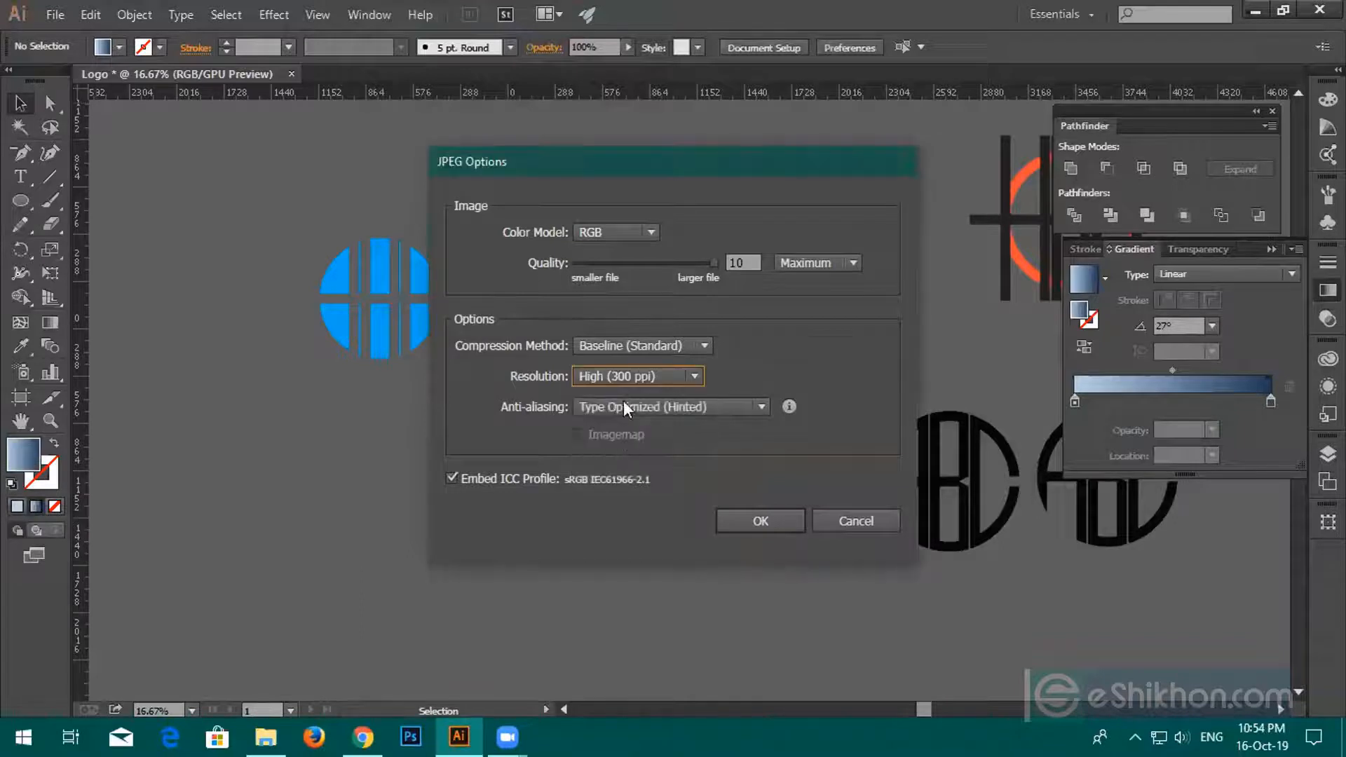
pyautogui.click(645, 232)
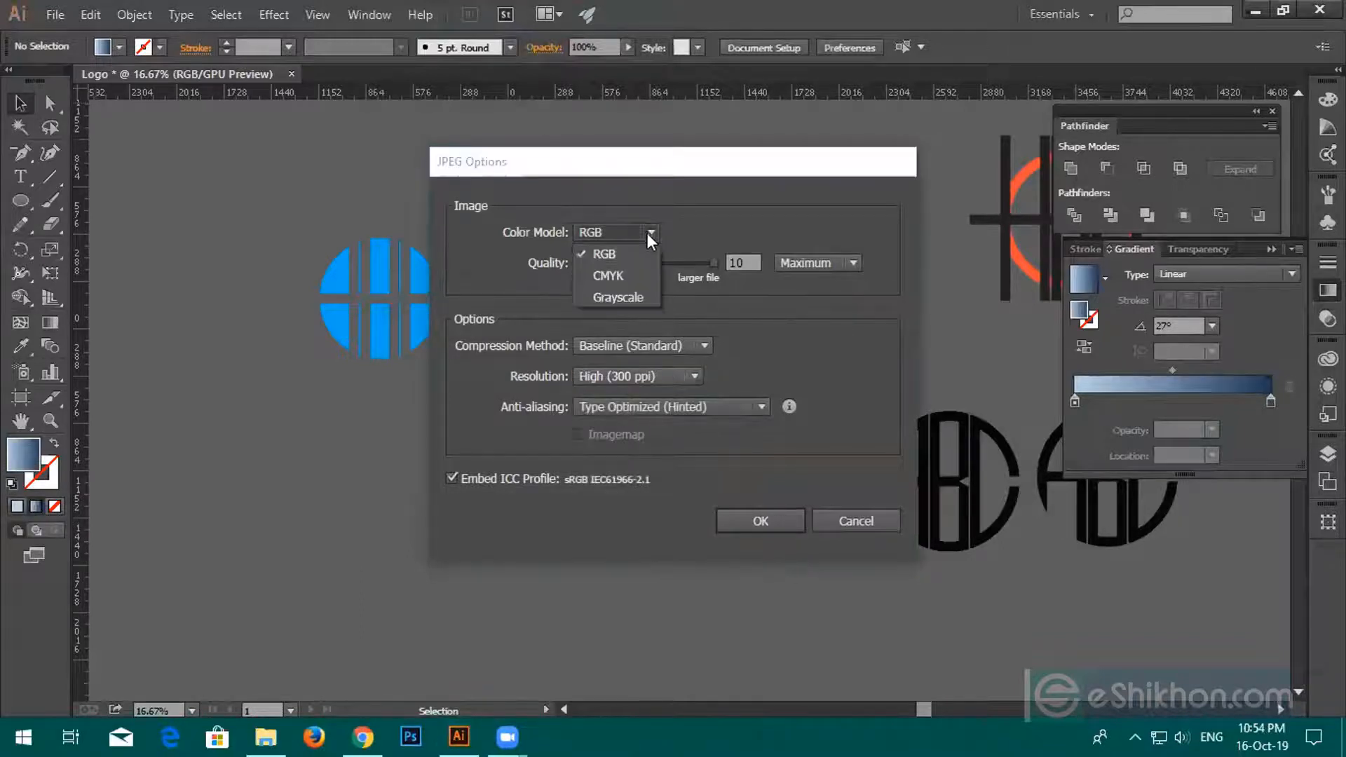
pyautogui.click(616, 255)
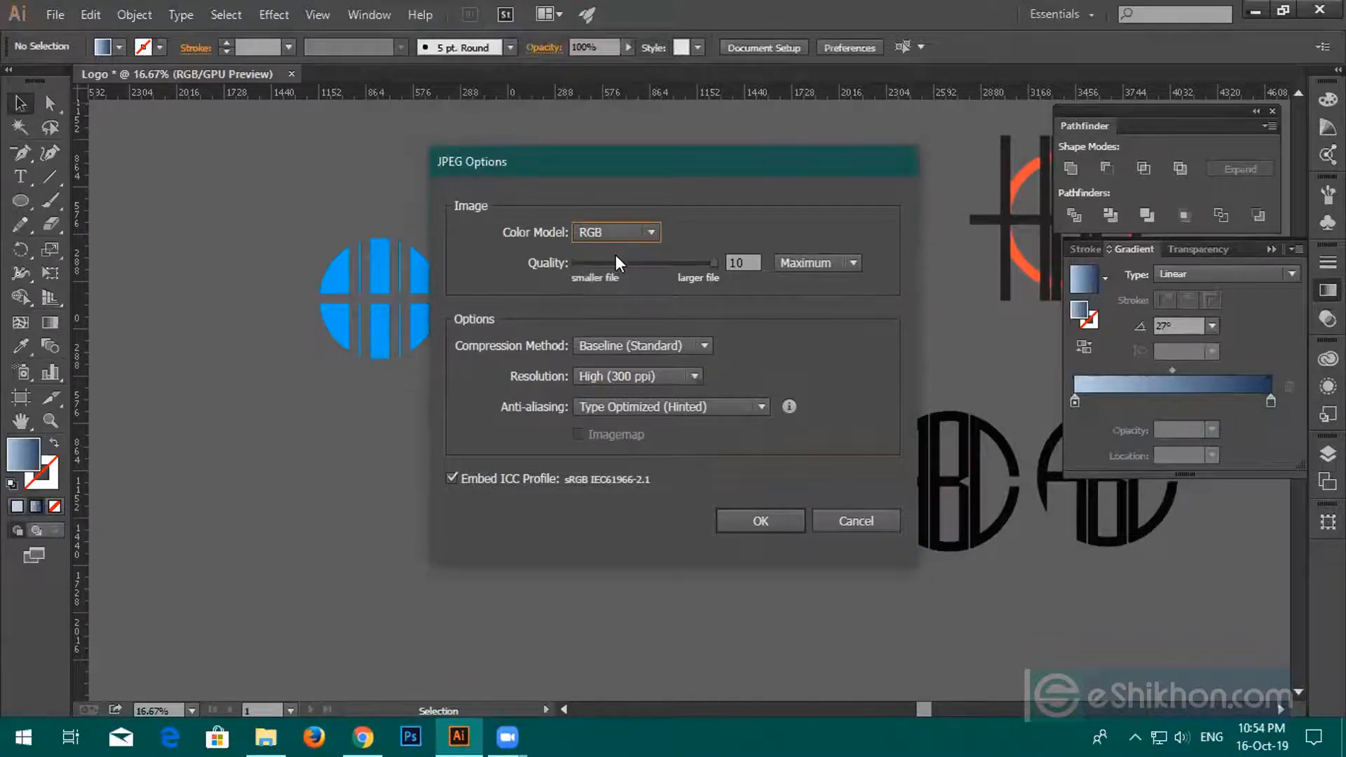
pyautogui.click(739, 519)
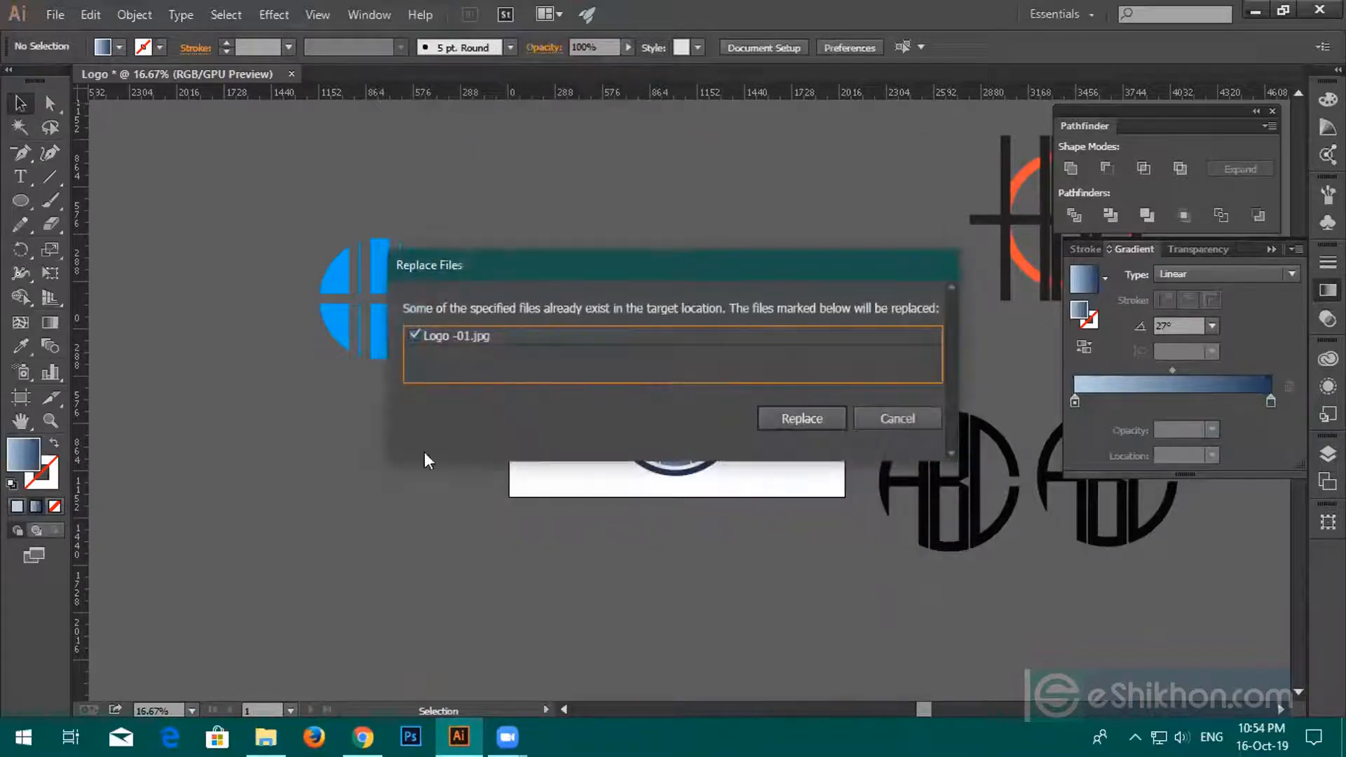
pyautogui.click(781, 418)
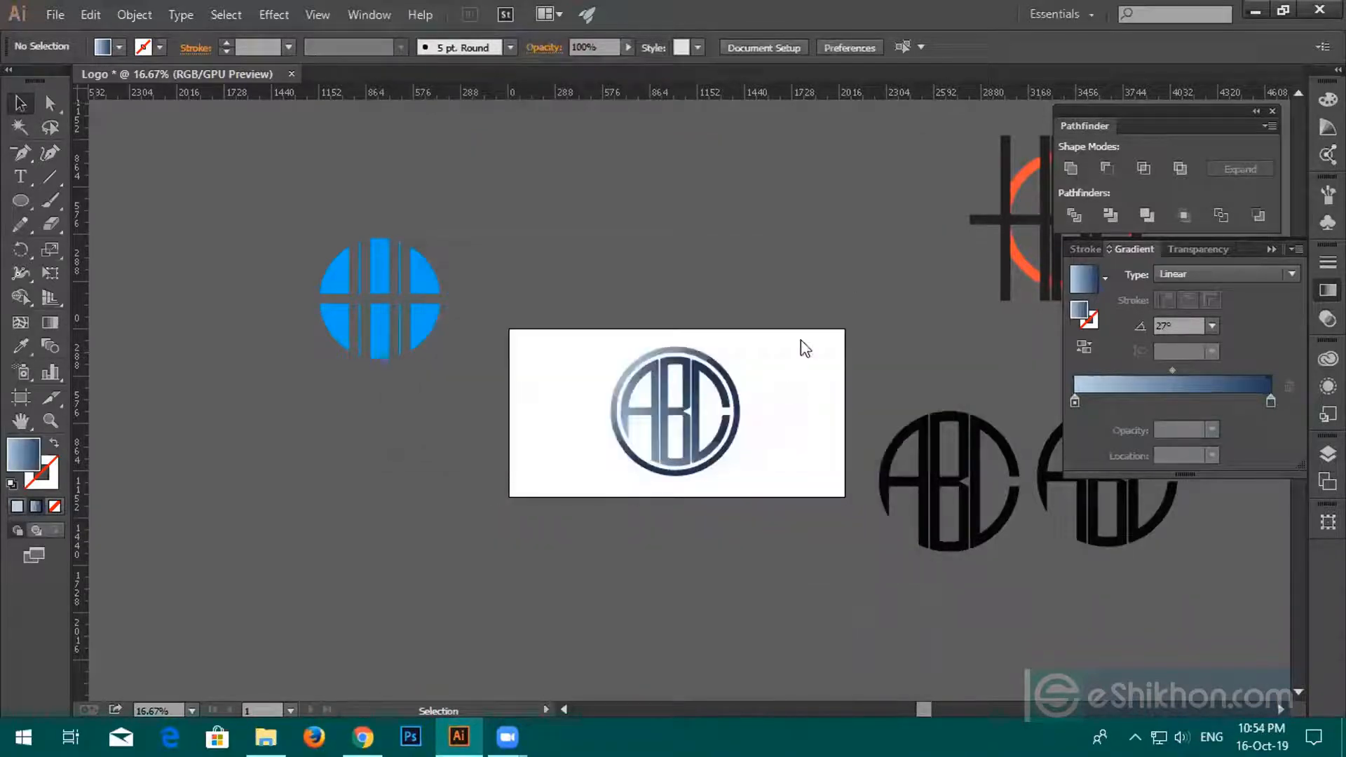
# Minimize Illustrator and view the exported Logo -01.jpg from the Downloads folder.
pyautogui.click(1256, 10)
pyautogui.doubleClick(419, 439)
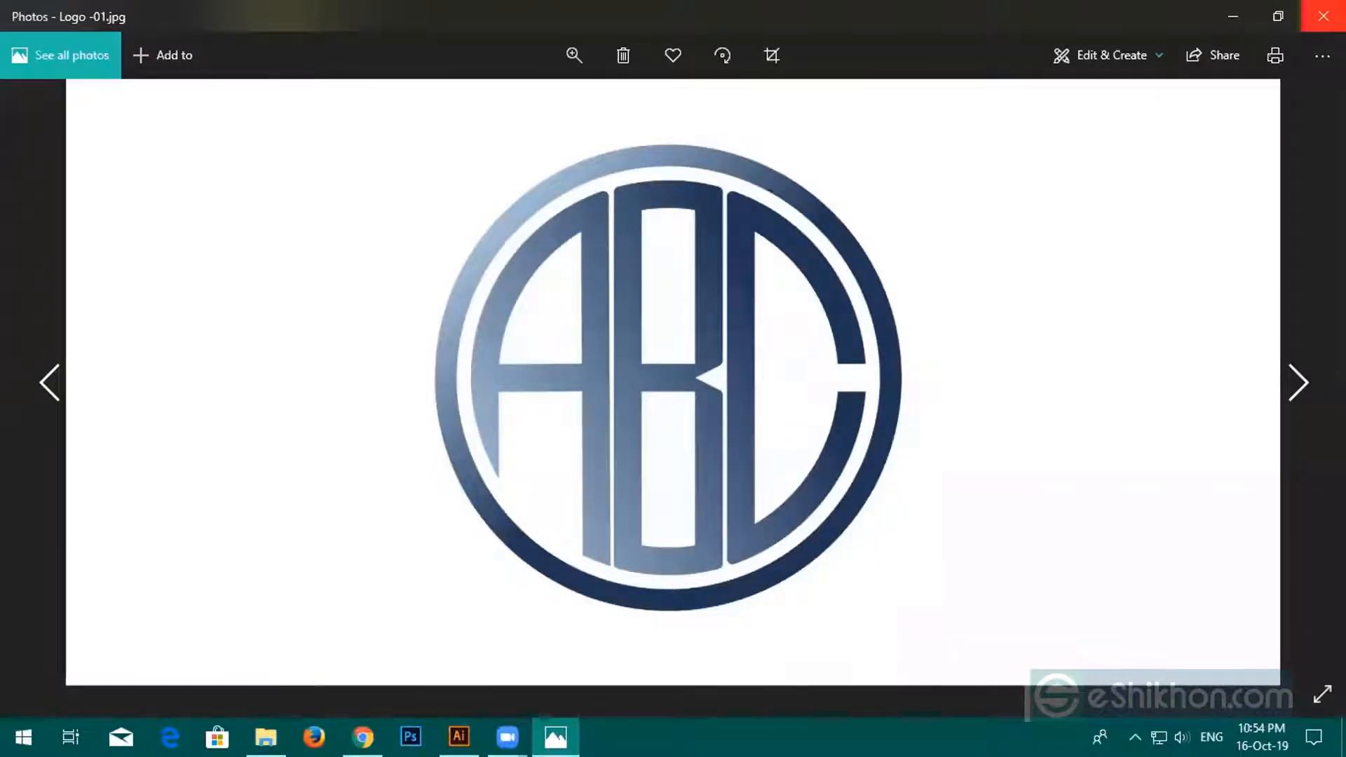
# Close the image viewer and delete Logo .jpg from the Downloads folder.
pyautogui.click(1324, 15)
pyautogui.click(715, 308)
pyautogui.rightClick(710, 295)
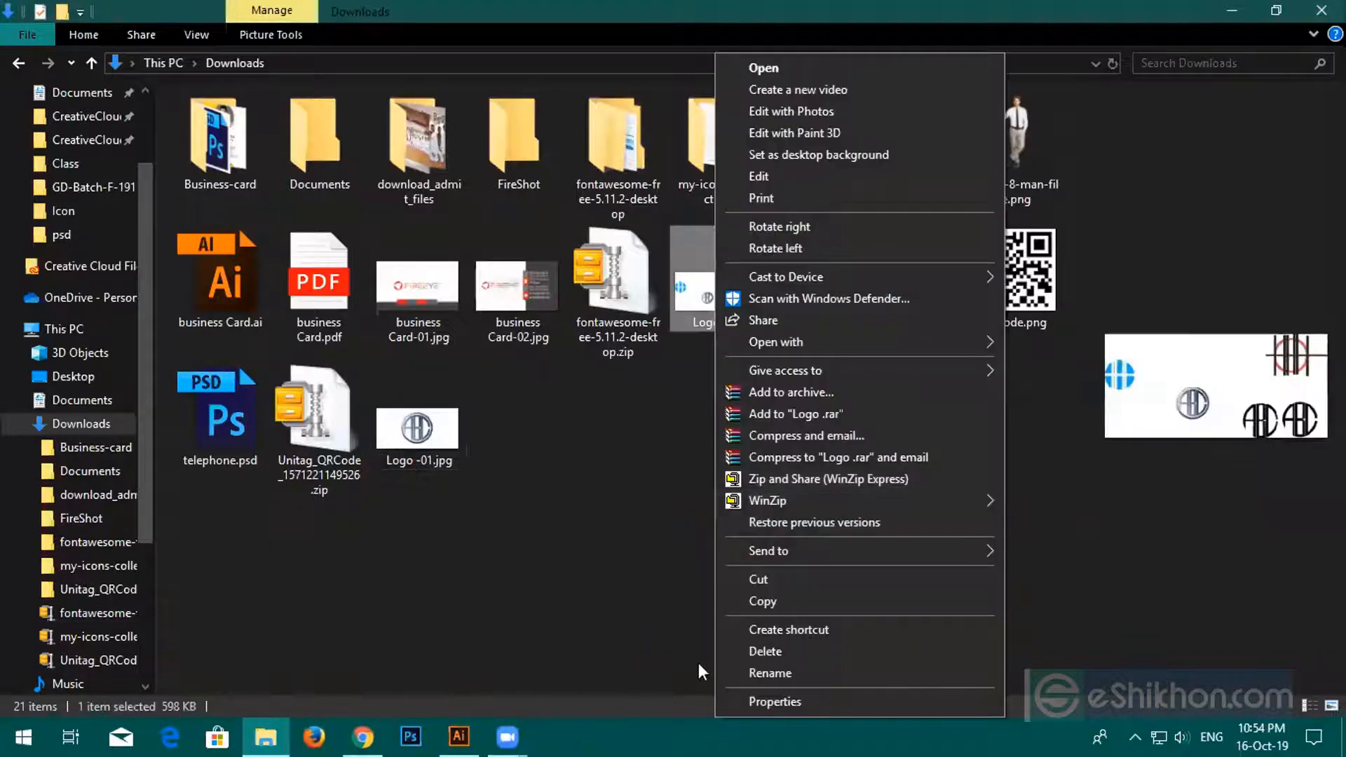
pyautogui.click(751, 649)
# View the Sprint logo PNG and Logo -01.jpg from the Downloads folder, closing each image after viewing.
pyautogui.doubleClick(910, 167)
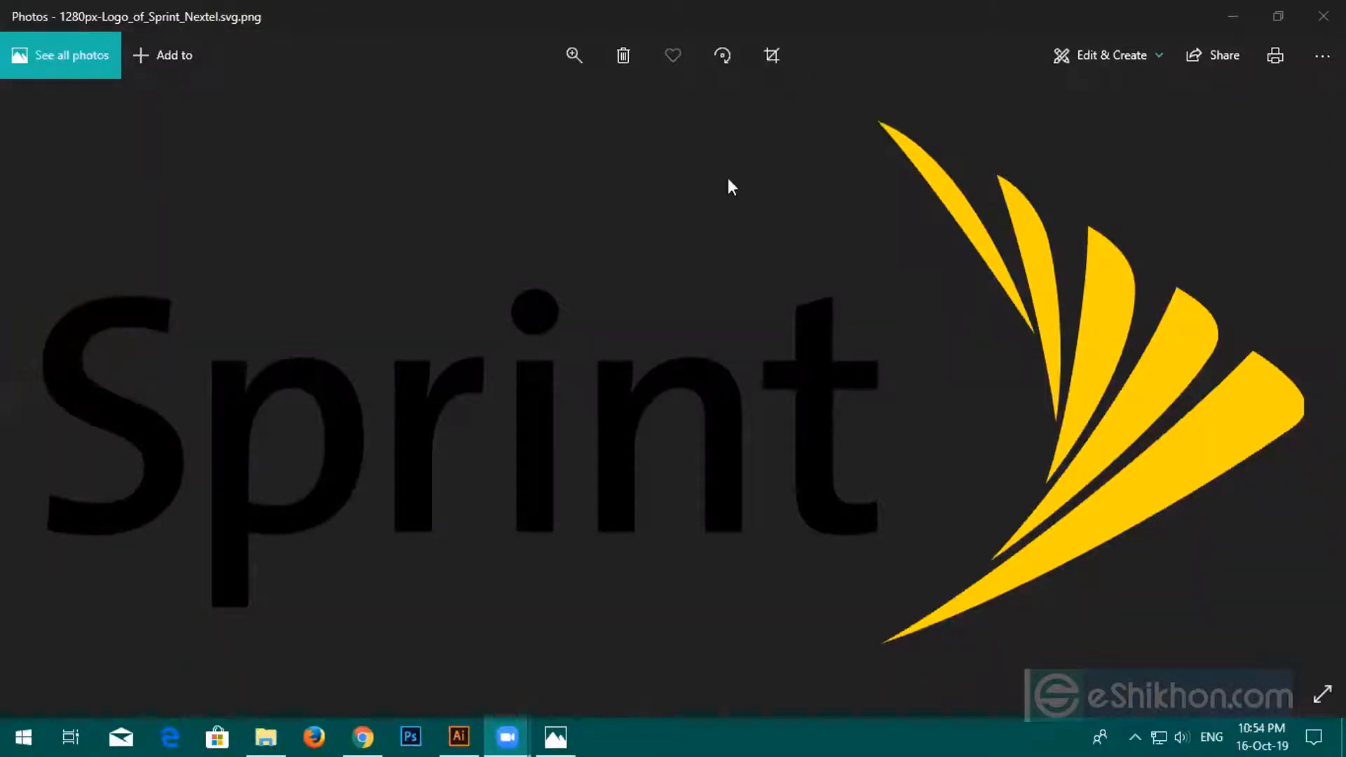
pyautogui.click(1324, 16)
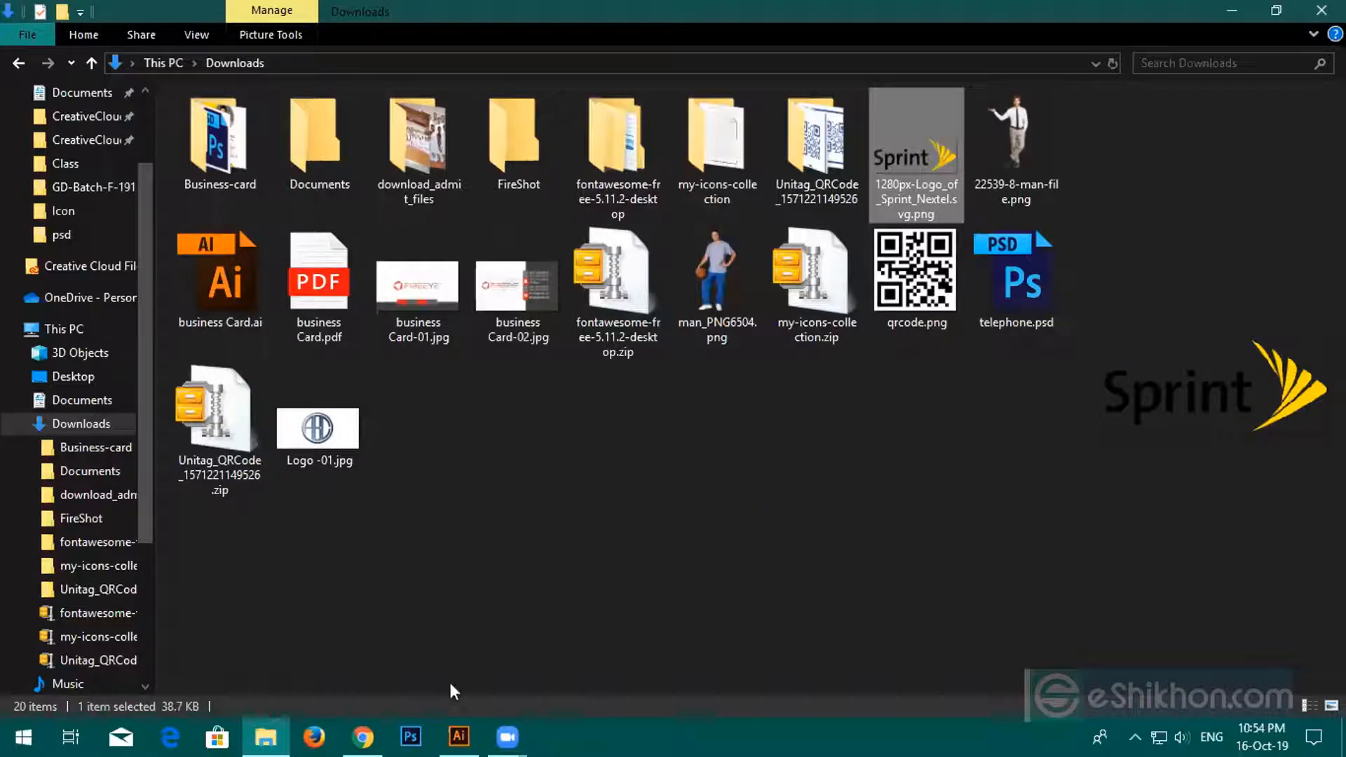
pyautogui.moveTo(443, 730)
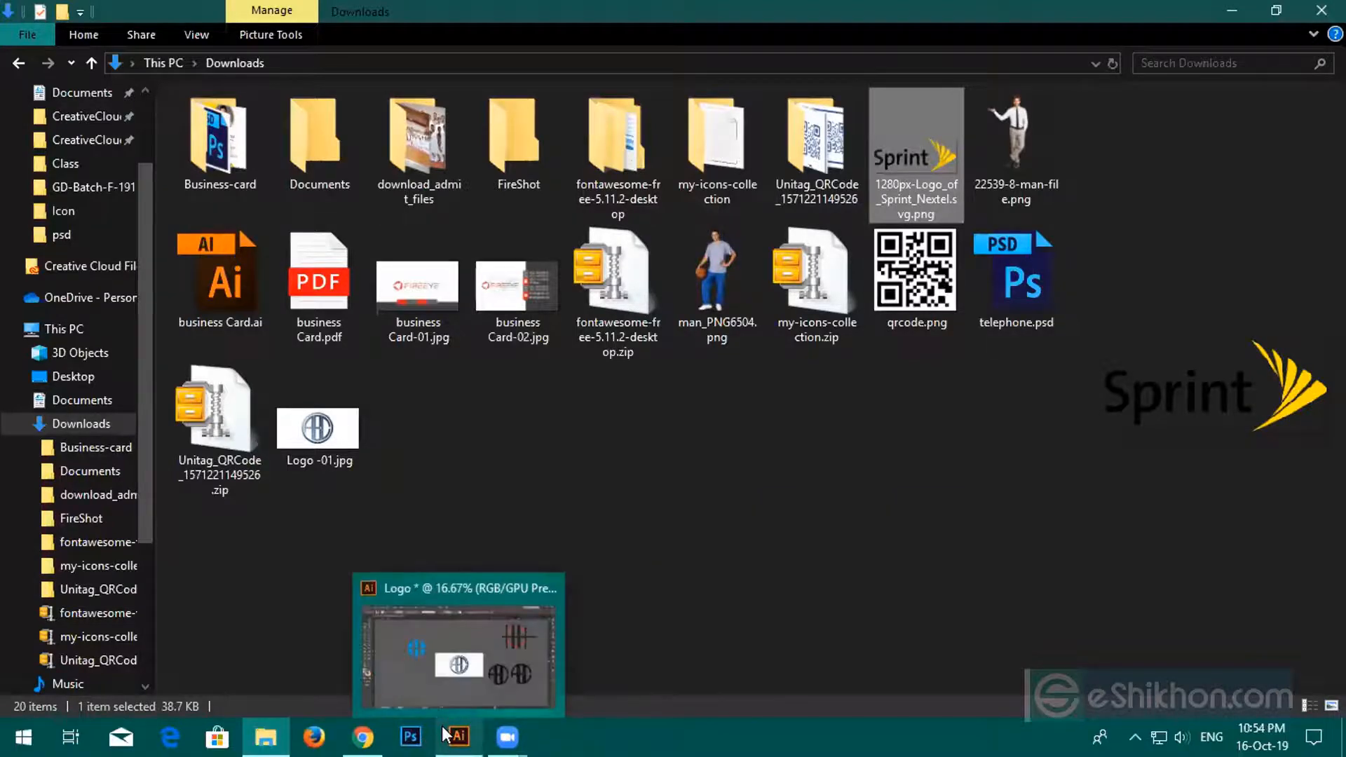
pyautogui.doubleClick(318, 429)
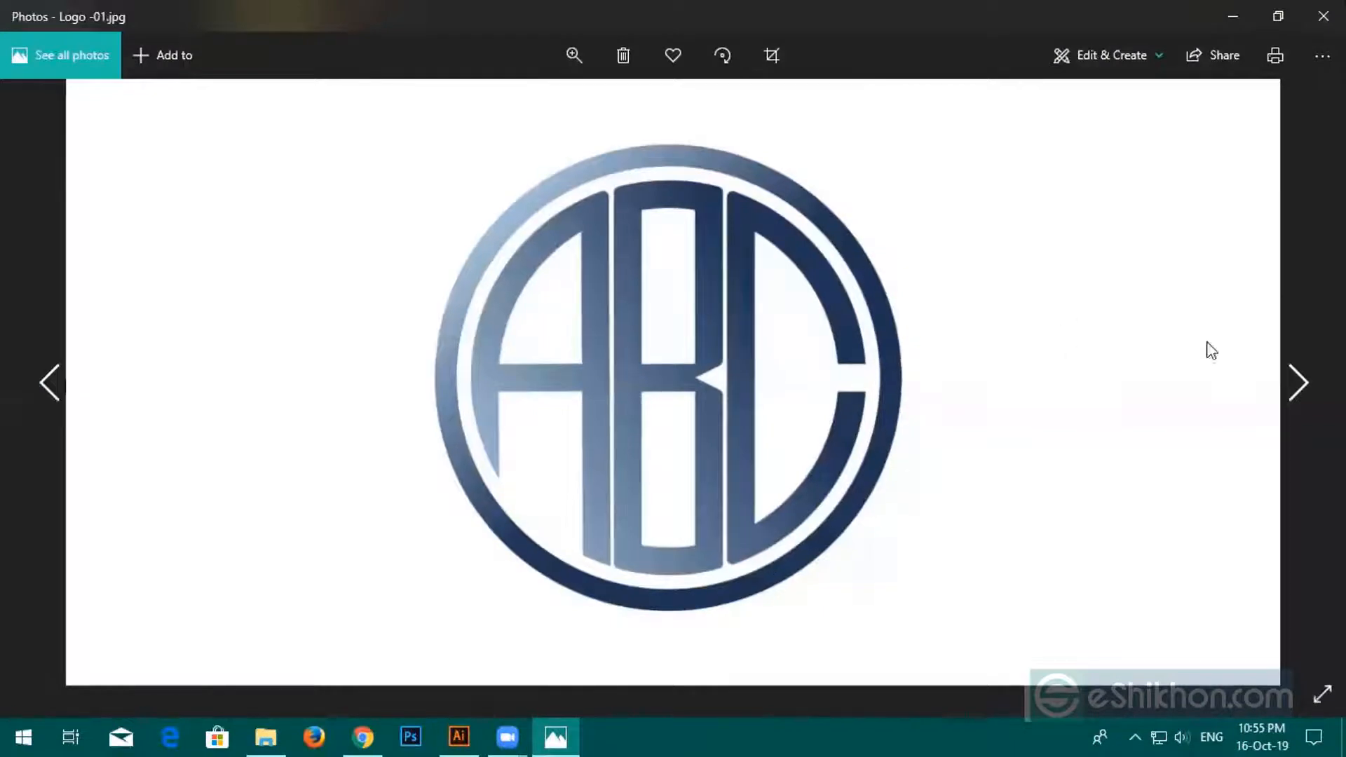
pyautogui.click(1323, 15)
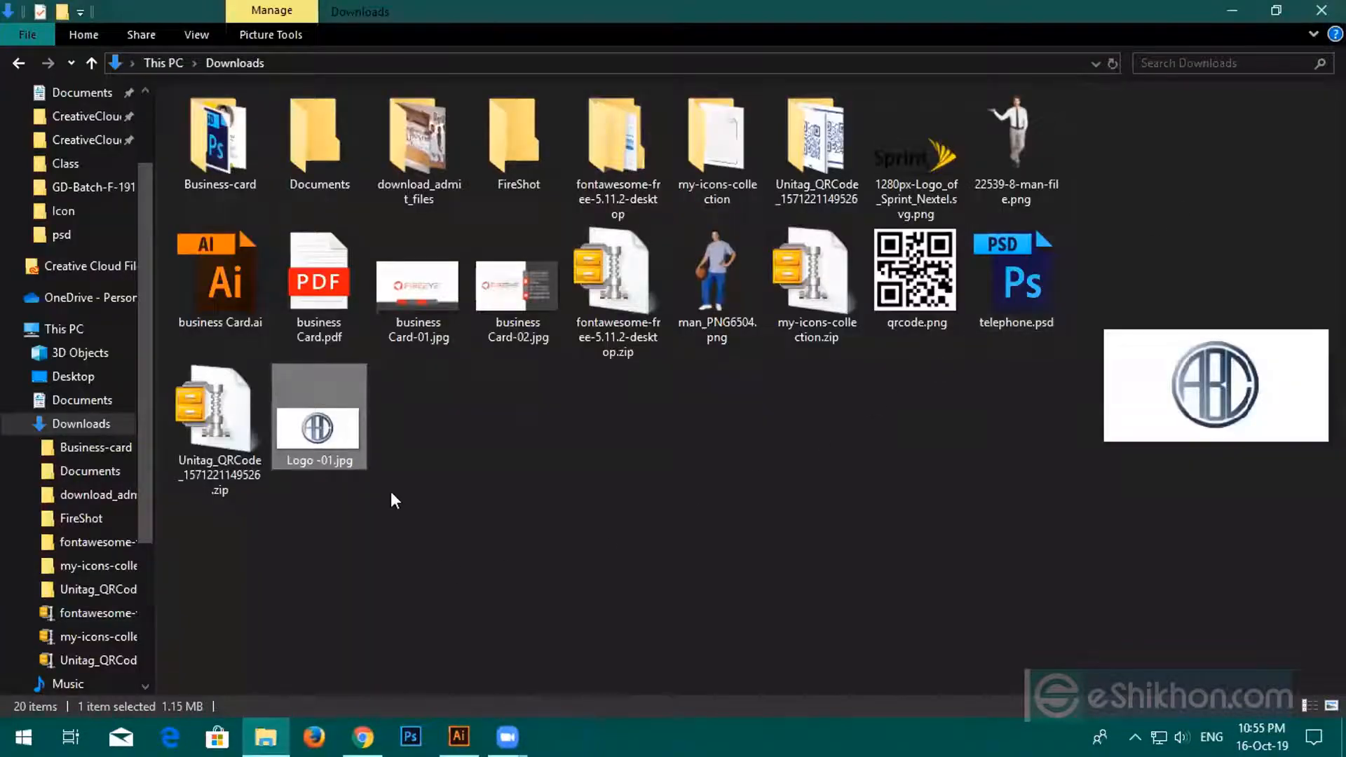
pyautogui.rightClick(343, 436)
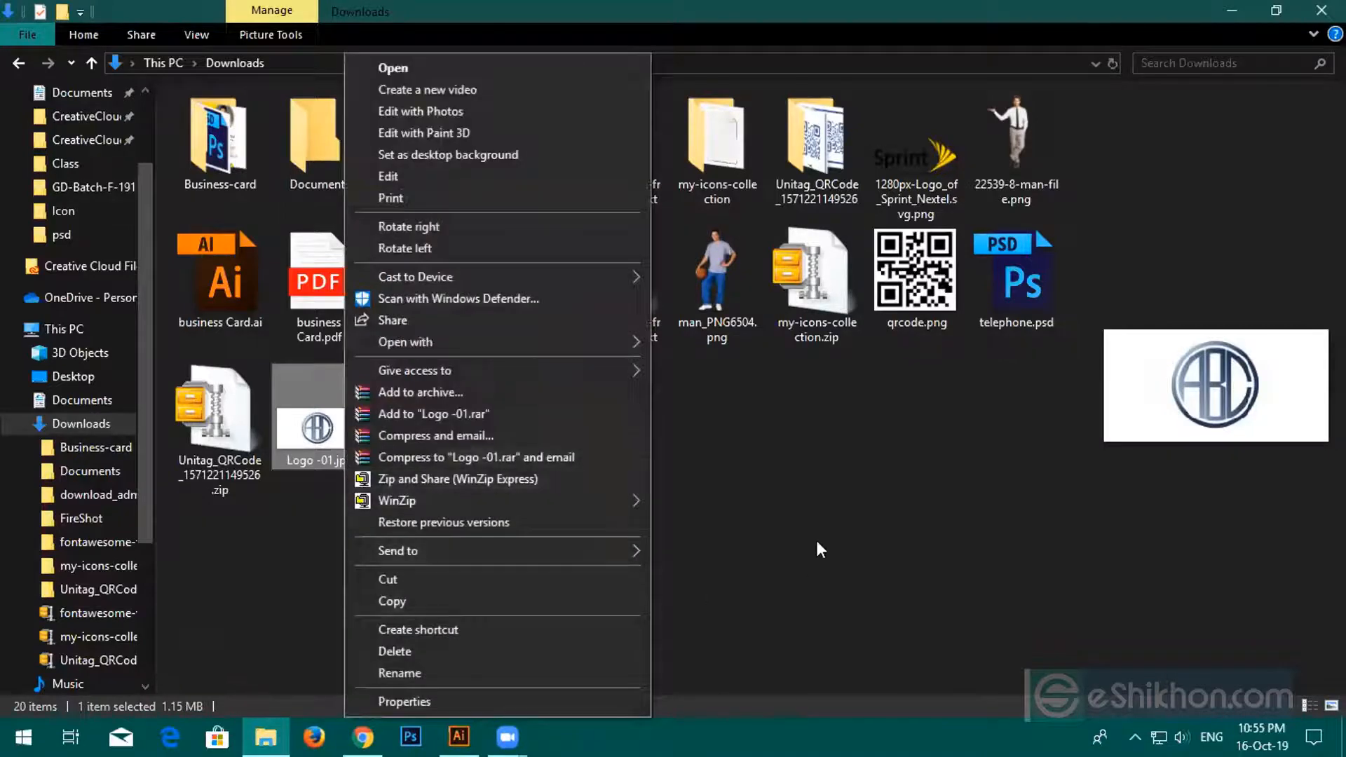
# Switch back to Illustrator, move the gradient ABC logo off the artboard and place the blue striped circle on it.
pyautogui.click(608, 671)
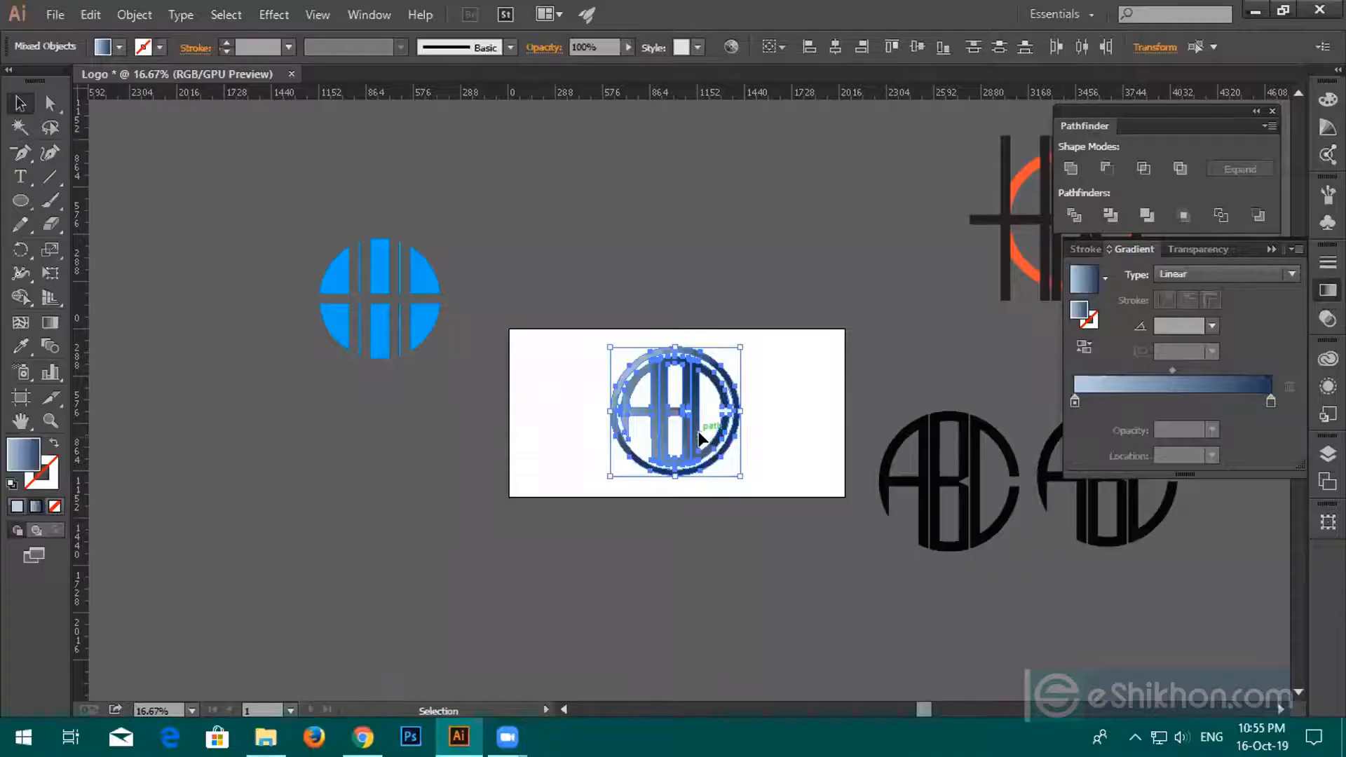
pyautogui.moveTo(700, 429); pyautogui.dragTo(262, 561)
pyautogui.moveTo(246, 240); pyautogui.dragTo(704, 435)
pyautogui.click(684, 265)
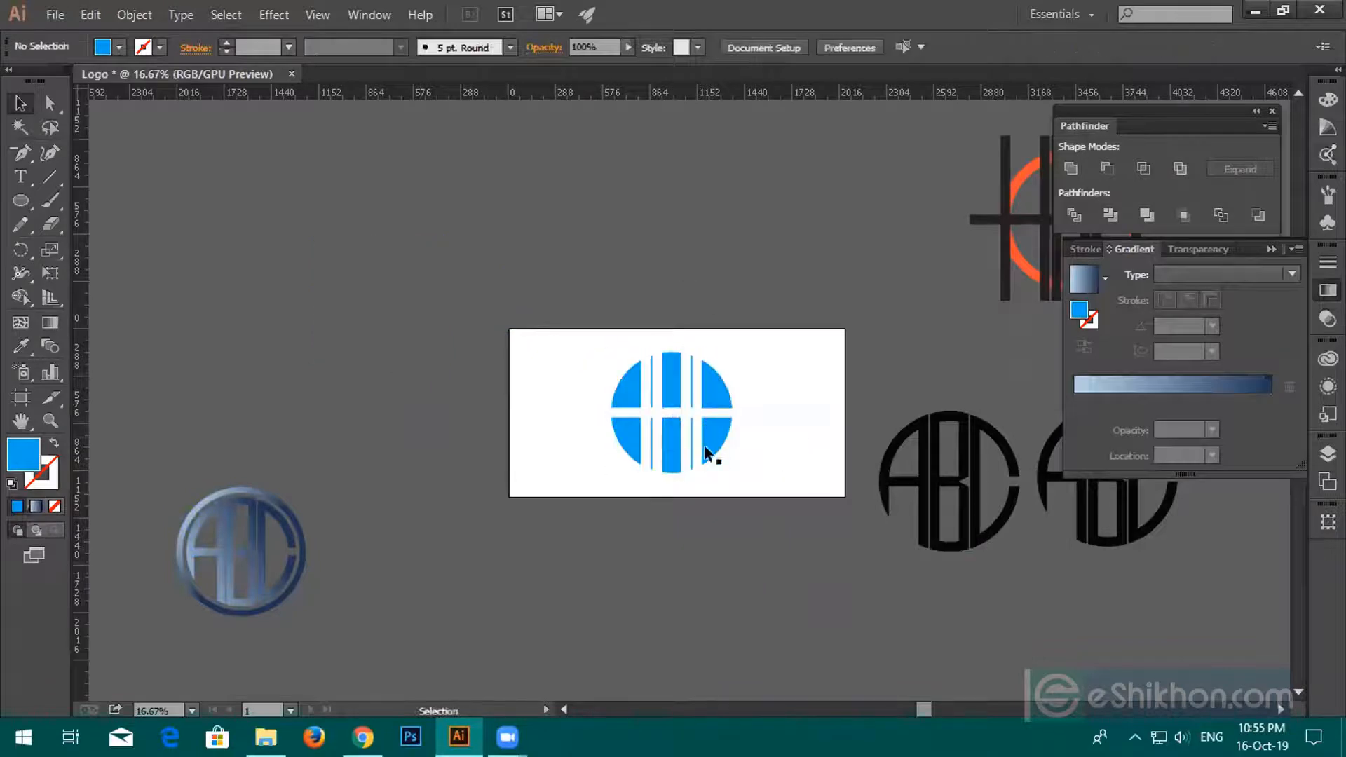
# Unite the lower pieces of the blue striped circle and delete them.
pyautogui.scroll(2, 667, 496)
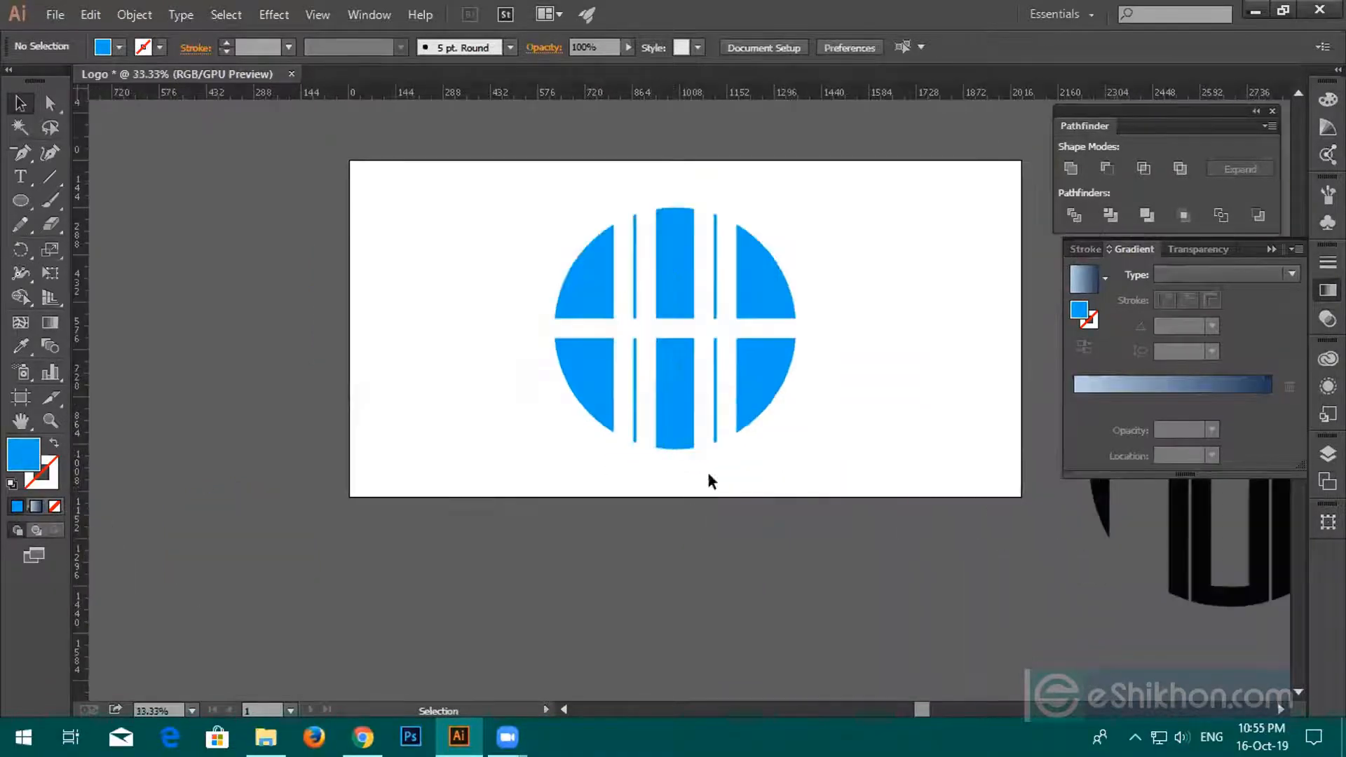
pyautogui.moveTo(726, 467); pyautogui.dragTo(503, 533)
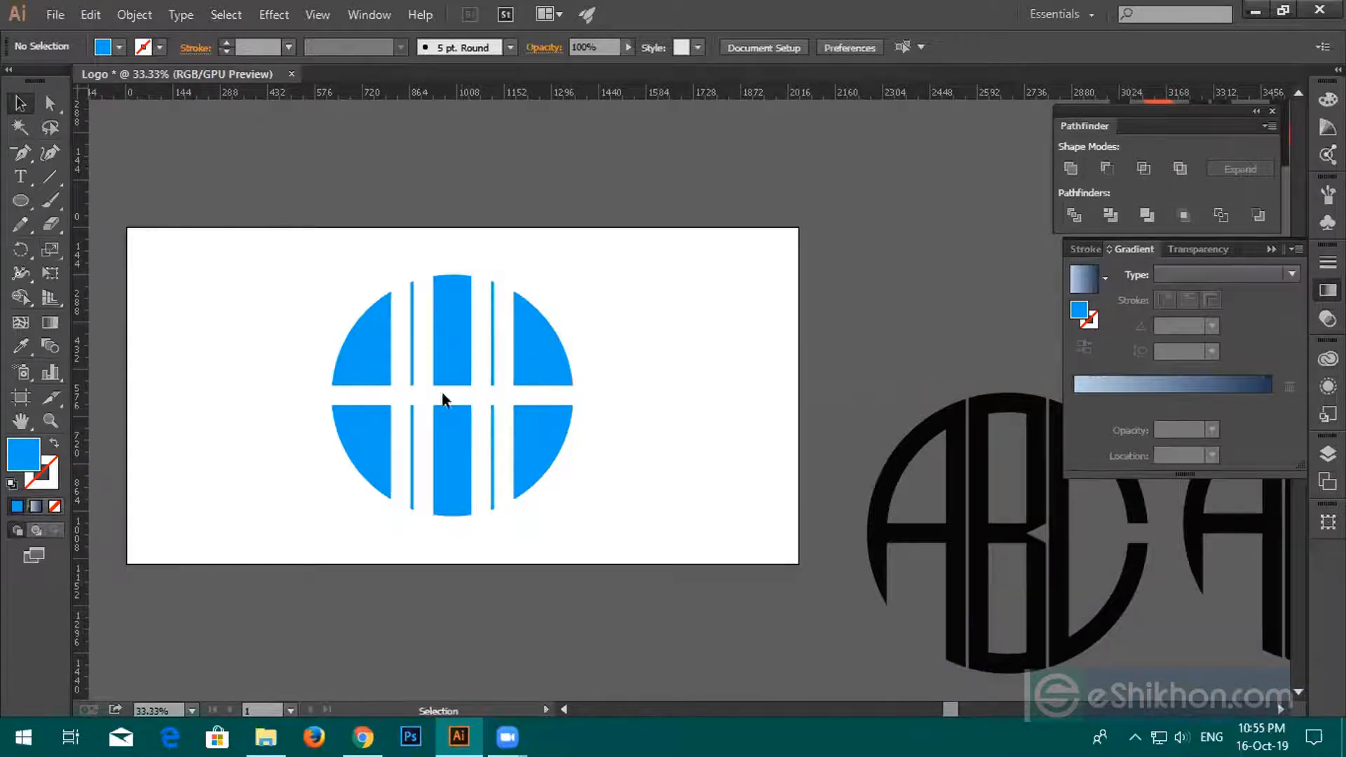
pyautogui.click(487, 449)
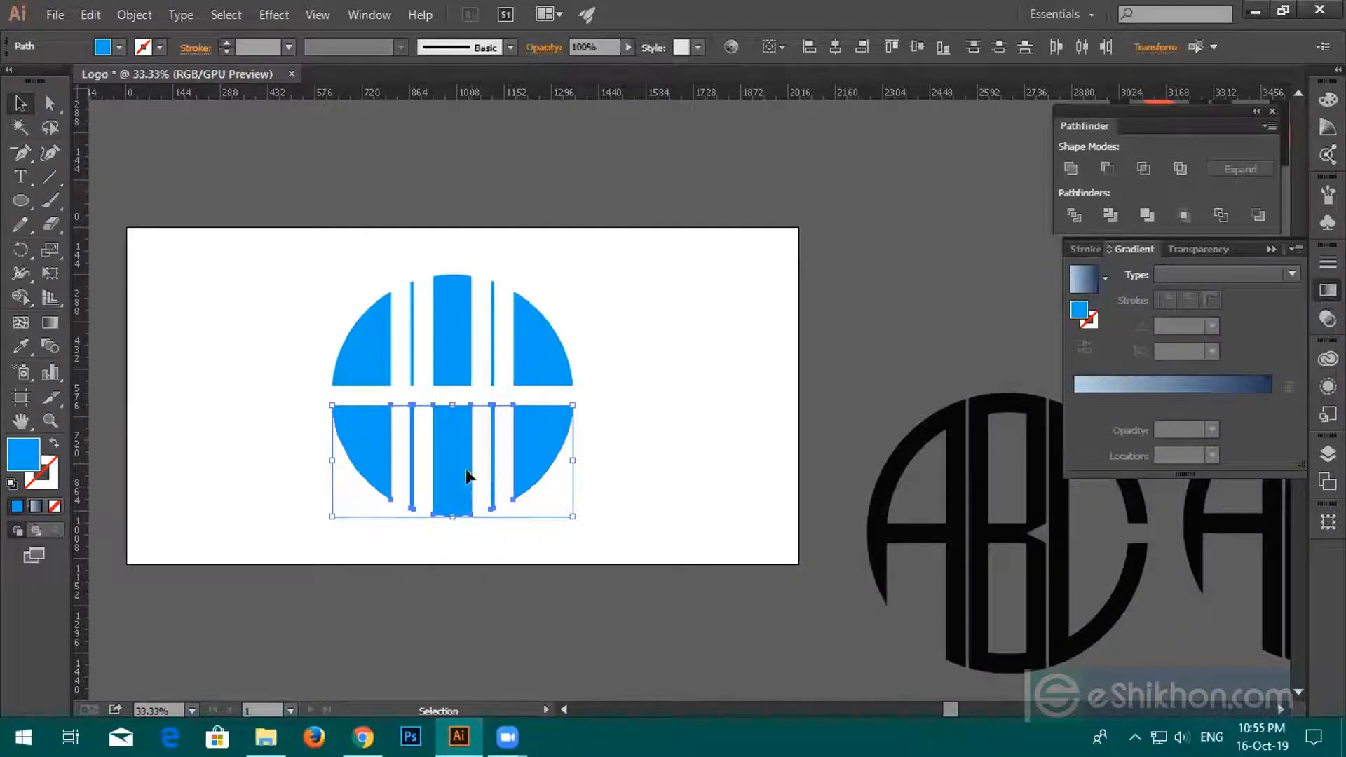
pyautogui.press('Delete')
pyautogui.hotkey('ctrl', 'z')
pyautogui.click(1083, 178)
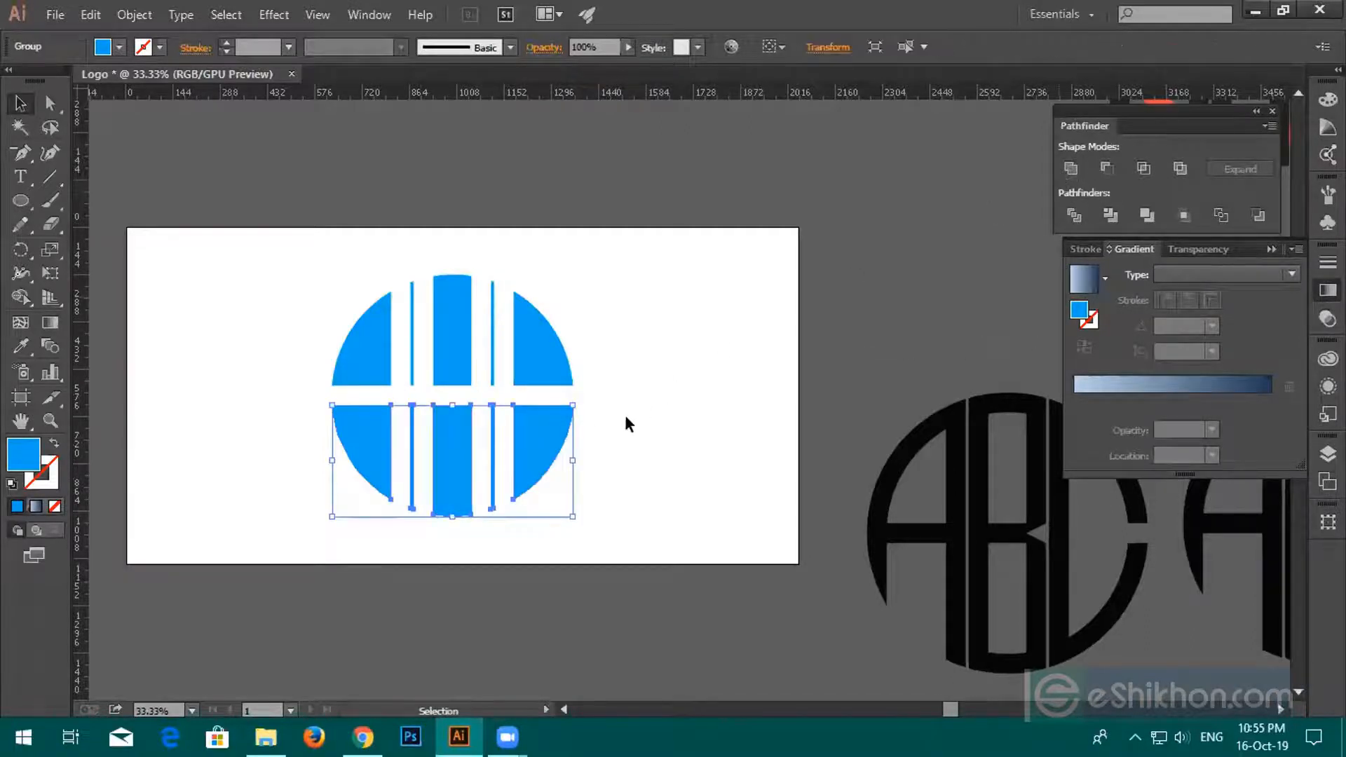
pyautogui.click(683, 419)
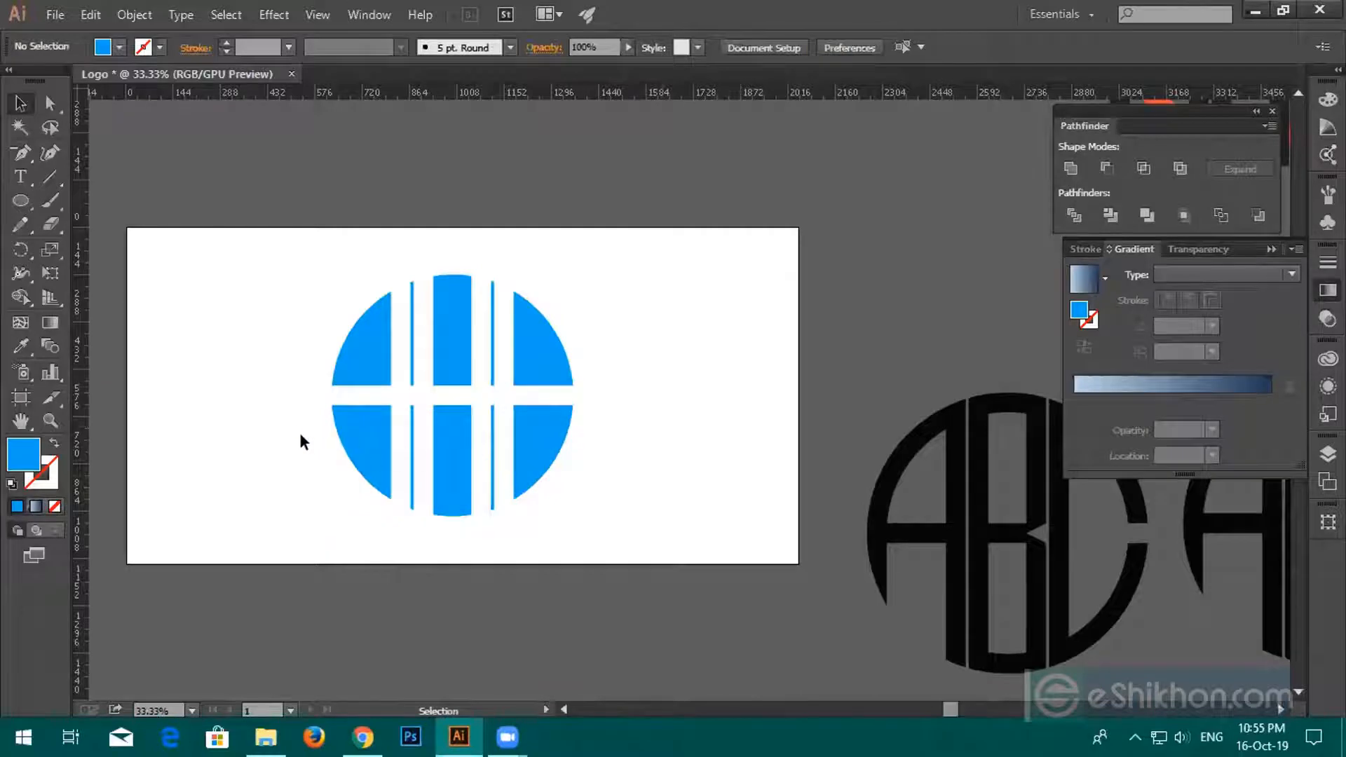
pyautogui.moveTo(559, 465); pyautogui.dragTo(559, 466)
pyautogui.press('Delete')
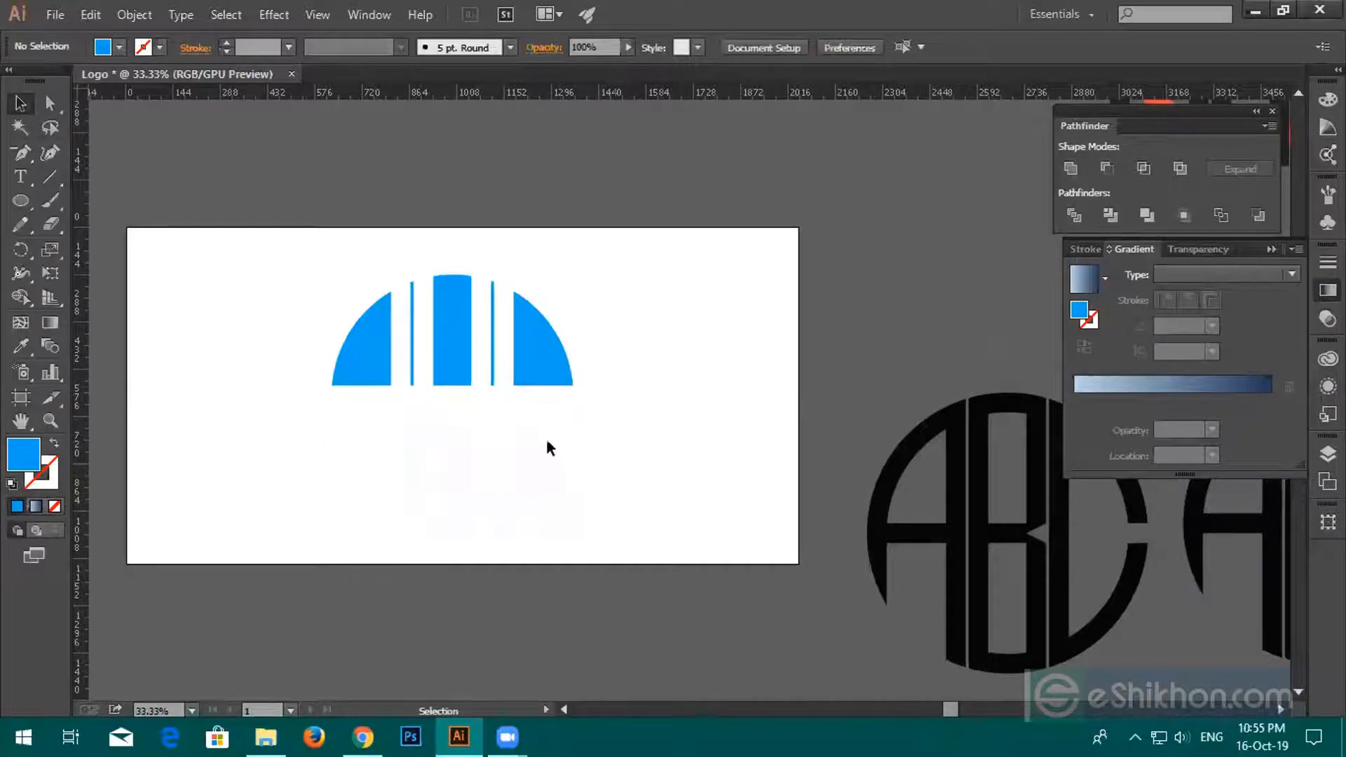
# Start a 54 pt text line below the blue half-circle and briefly check the logo image results in Chrome.
pyautogui.press('t')
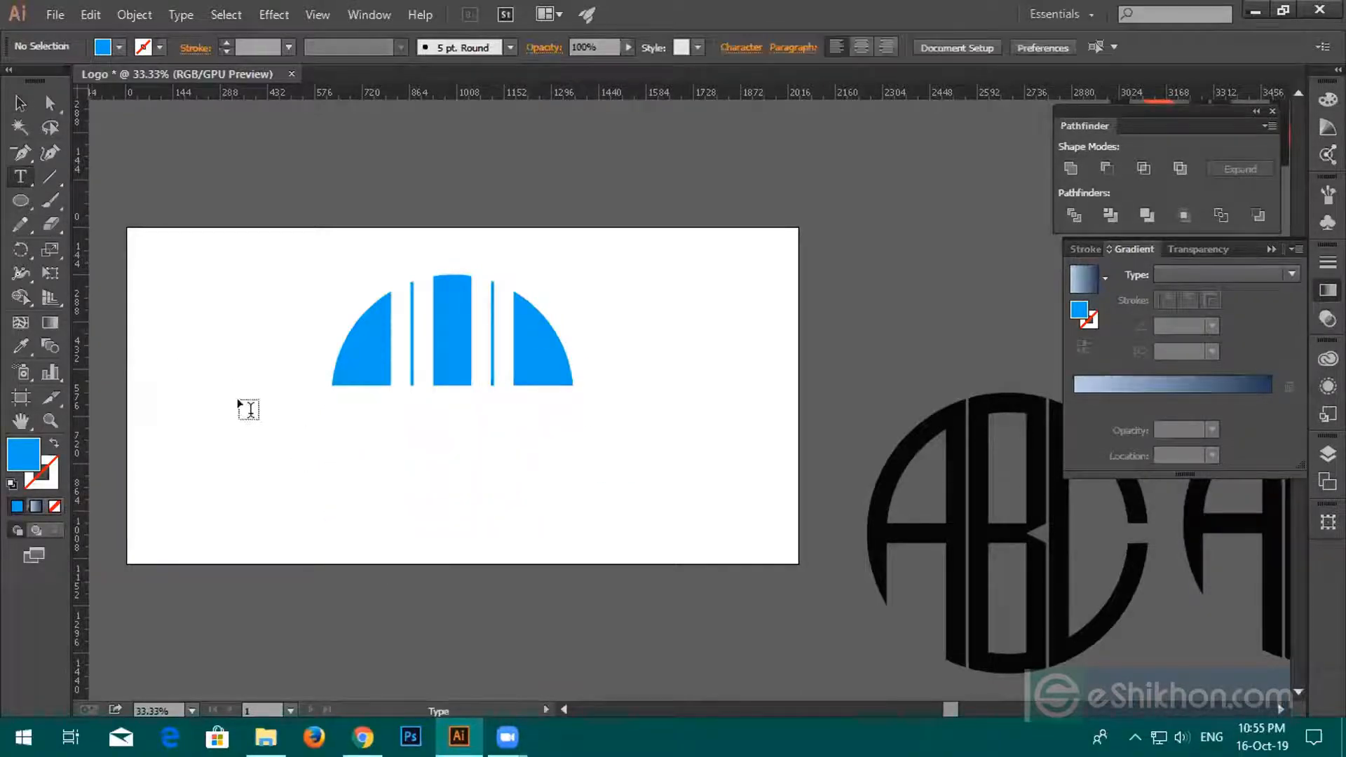
pyautogui.click(335, 441)
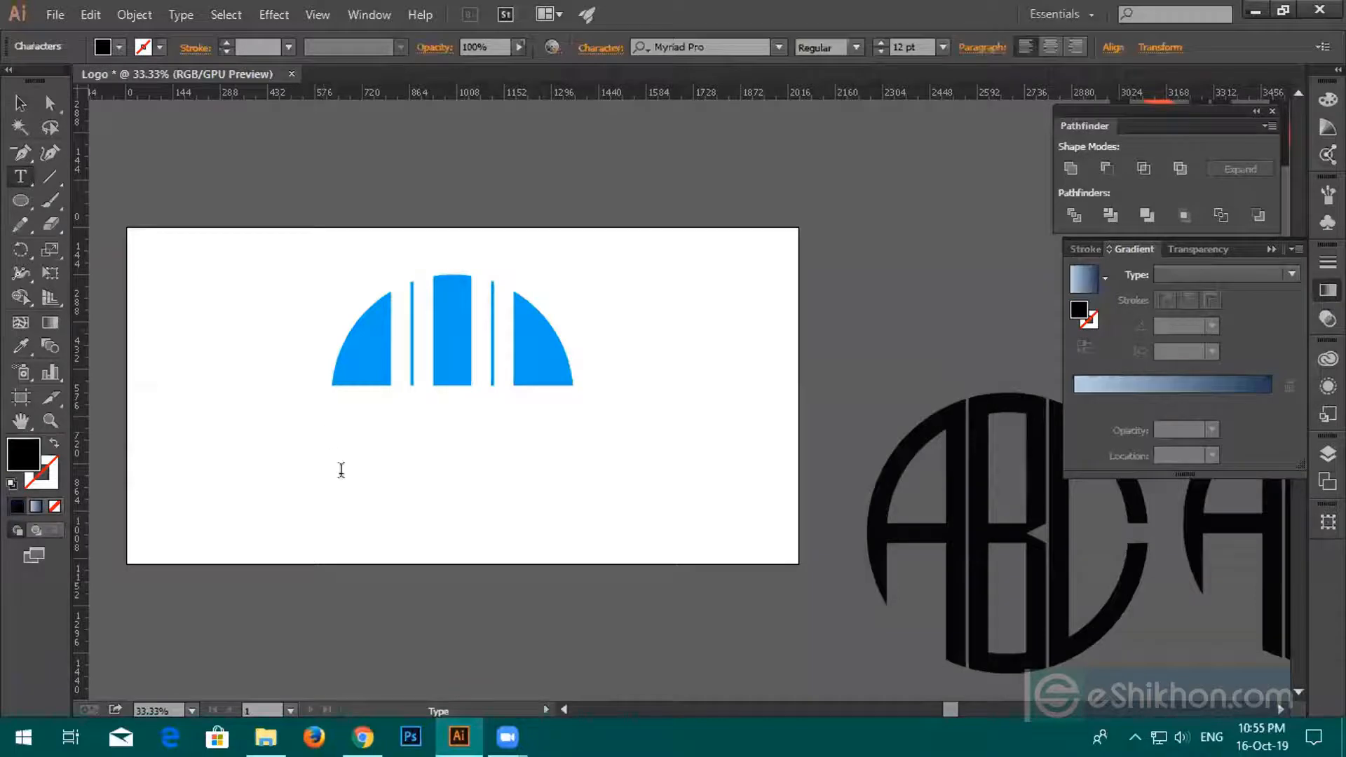
pyautogui.click(364, 736)
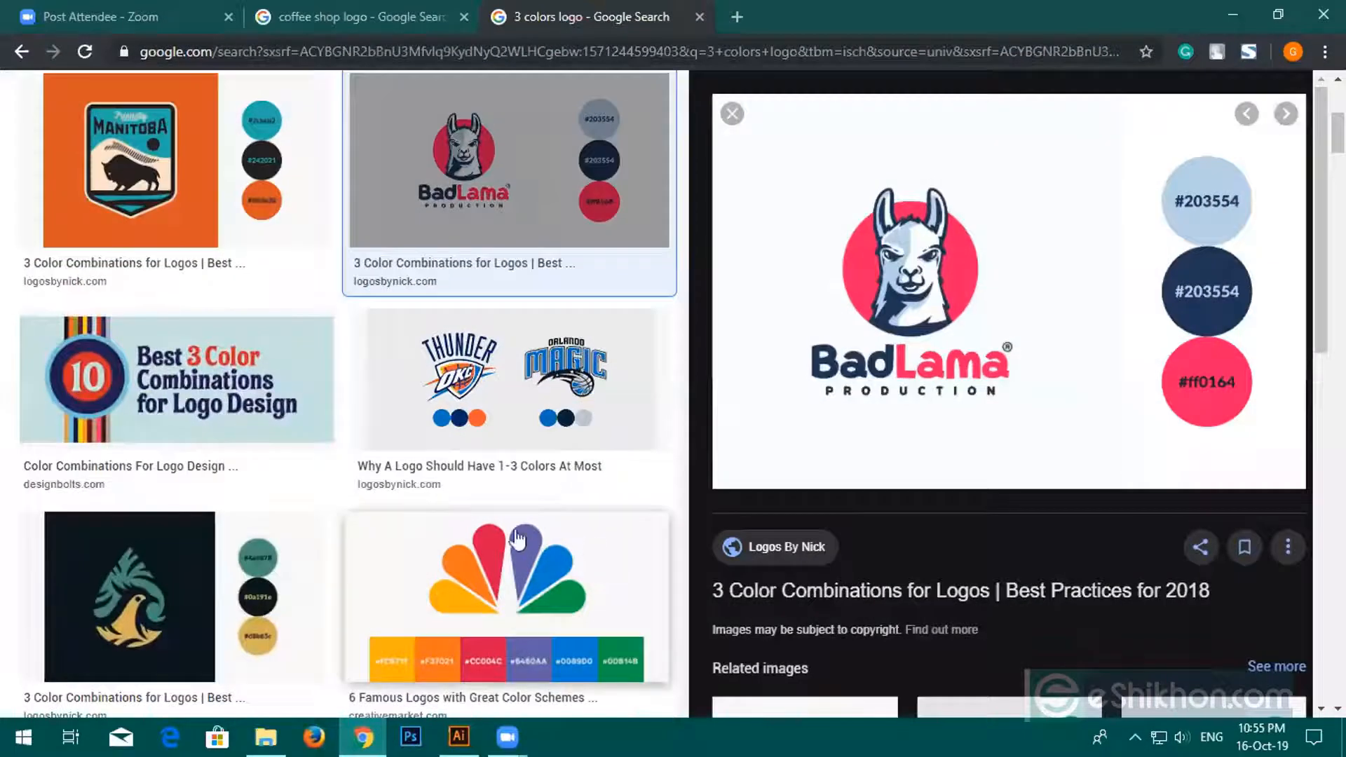
pyautogui.click(460, 736)
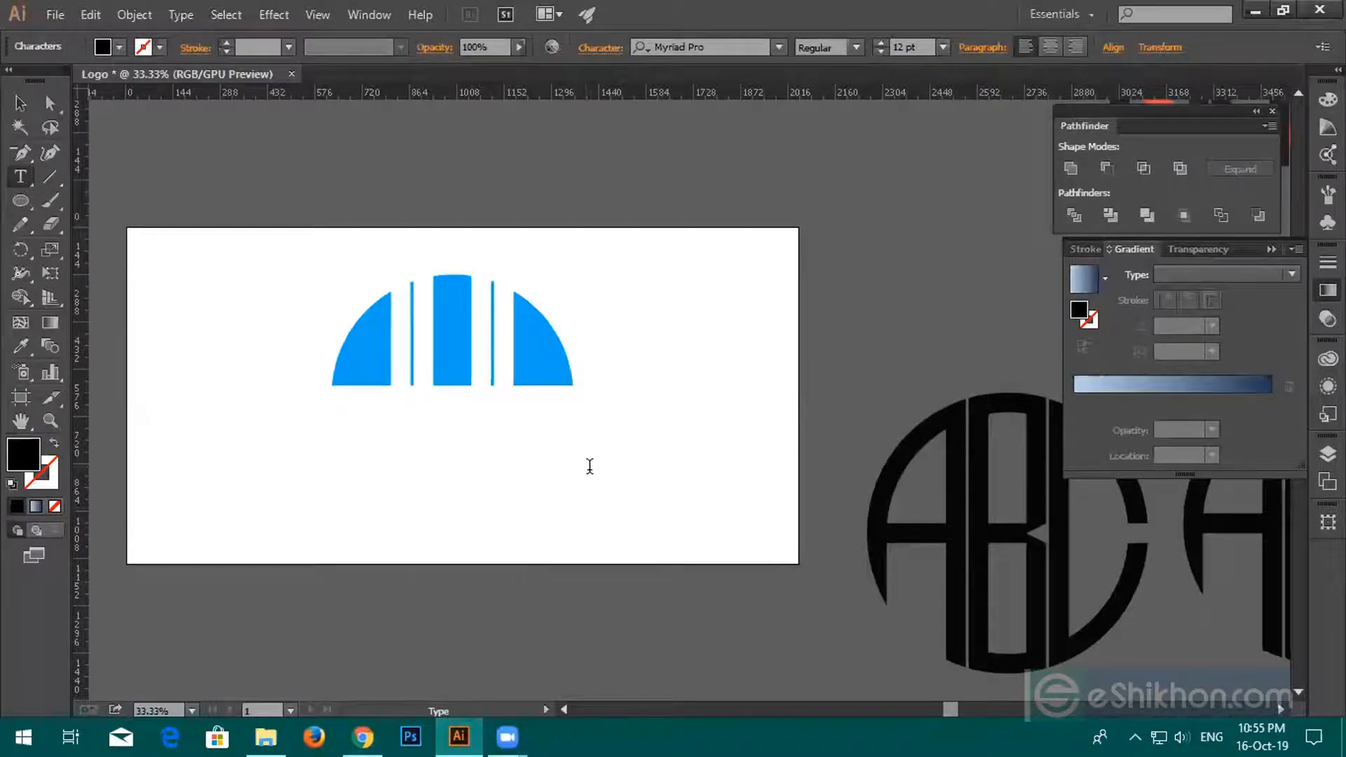
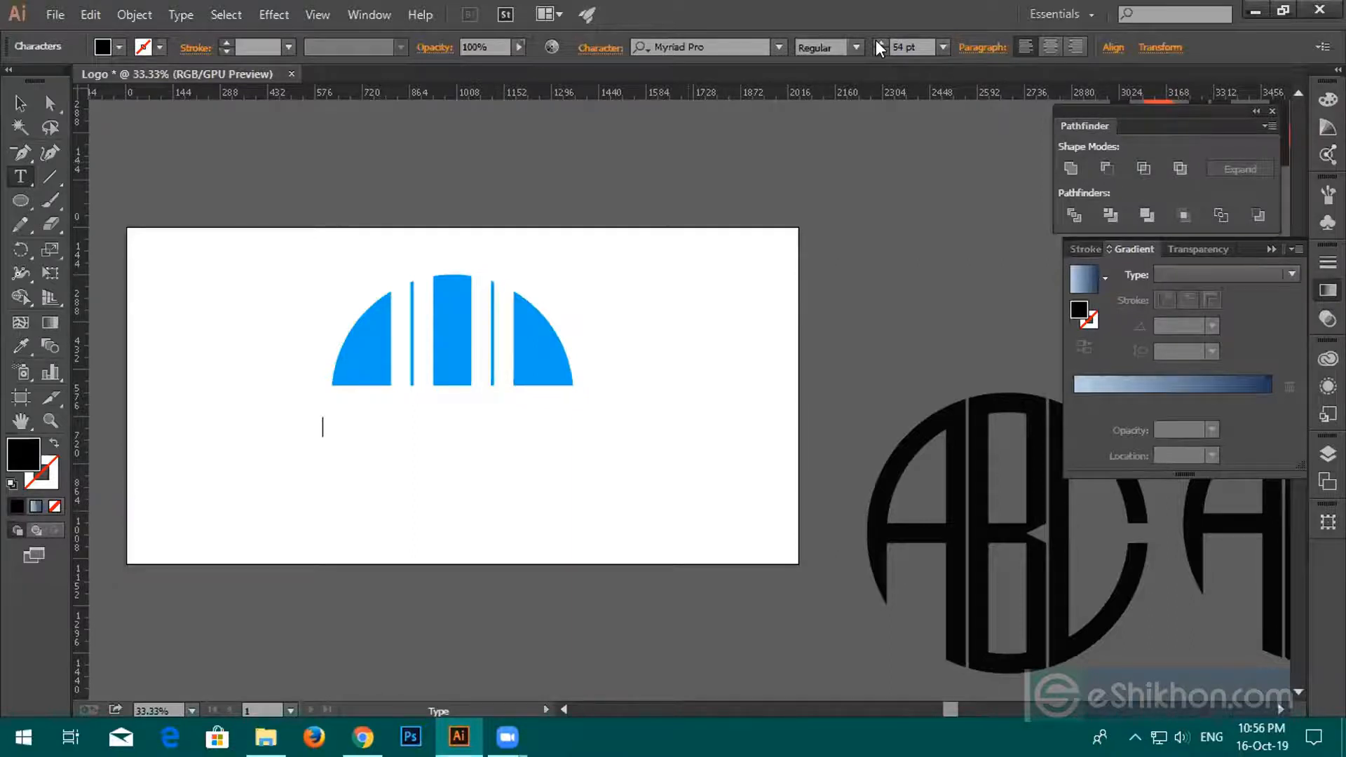
pyautogui.write('BLOom')
pyautogui.press('BackSpace')
pyautogui.press('BackSpace')
pyautogui.press('BackSpace')
pyautogui.press('BackSpace')
pyautogui.press('BackSpace')
pyautogui.press('BackSpace')
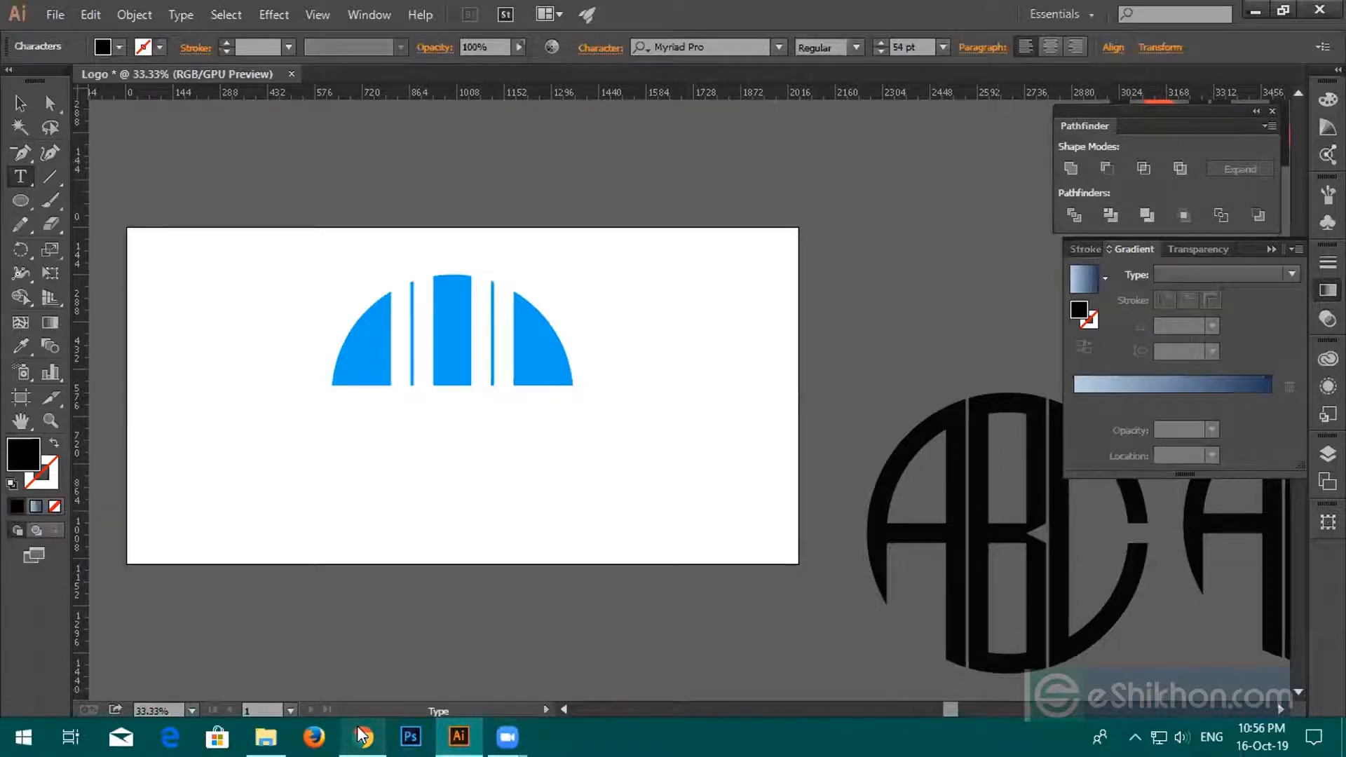
# Enter the text LOGO DESIGN, then enlarge it to about 145 pt and position it just below the blue half-circle.
pyautogui.write('Lo')
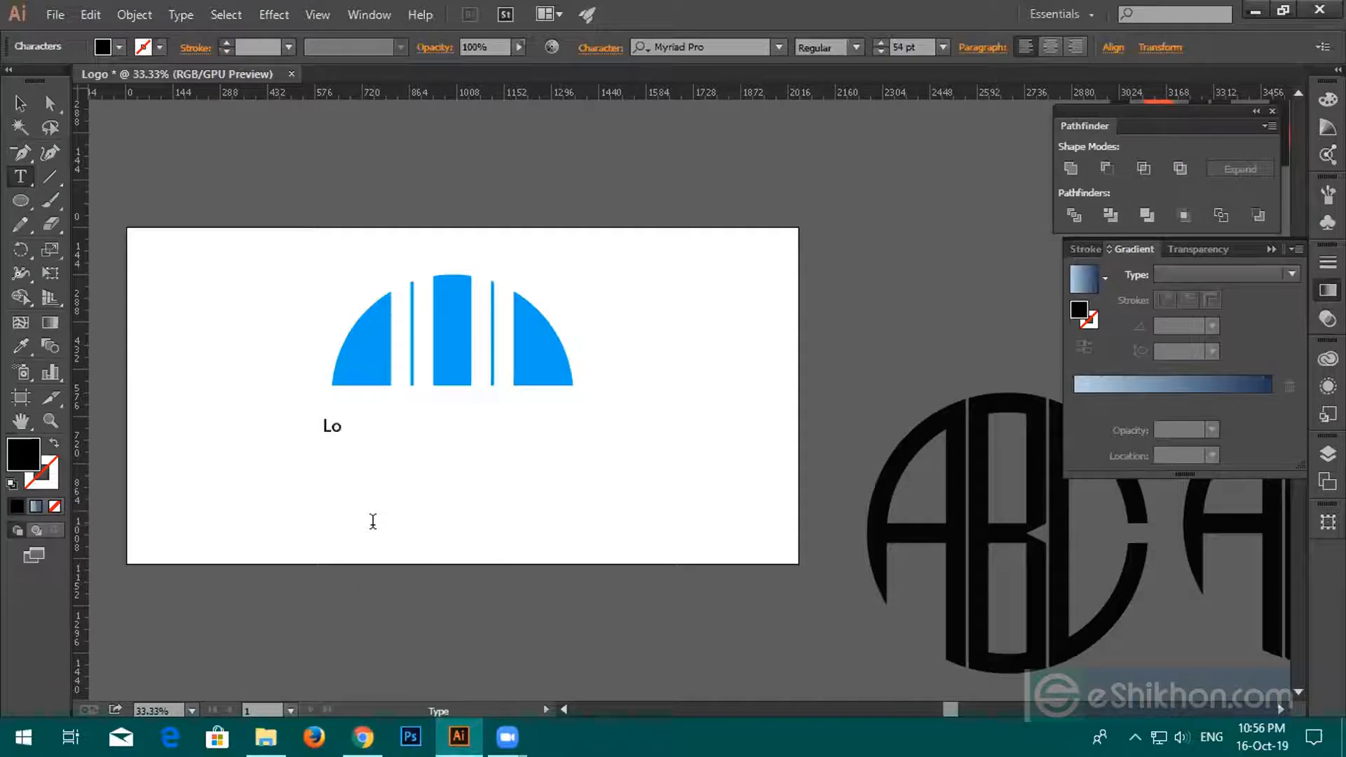
pyautogui.write('OGO DESIGN')
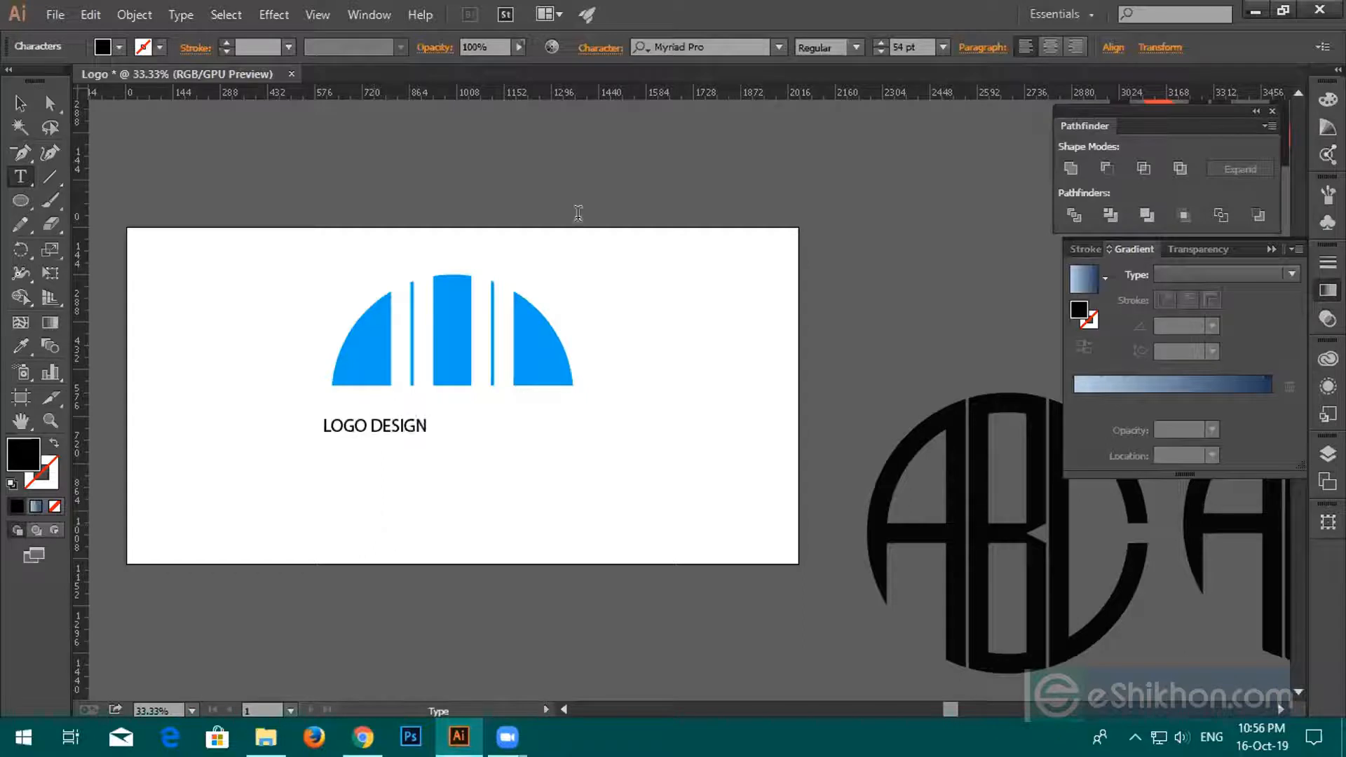
pyautogui.click(27, 105)
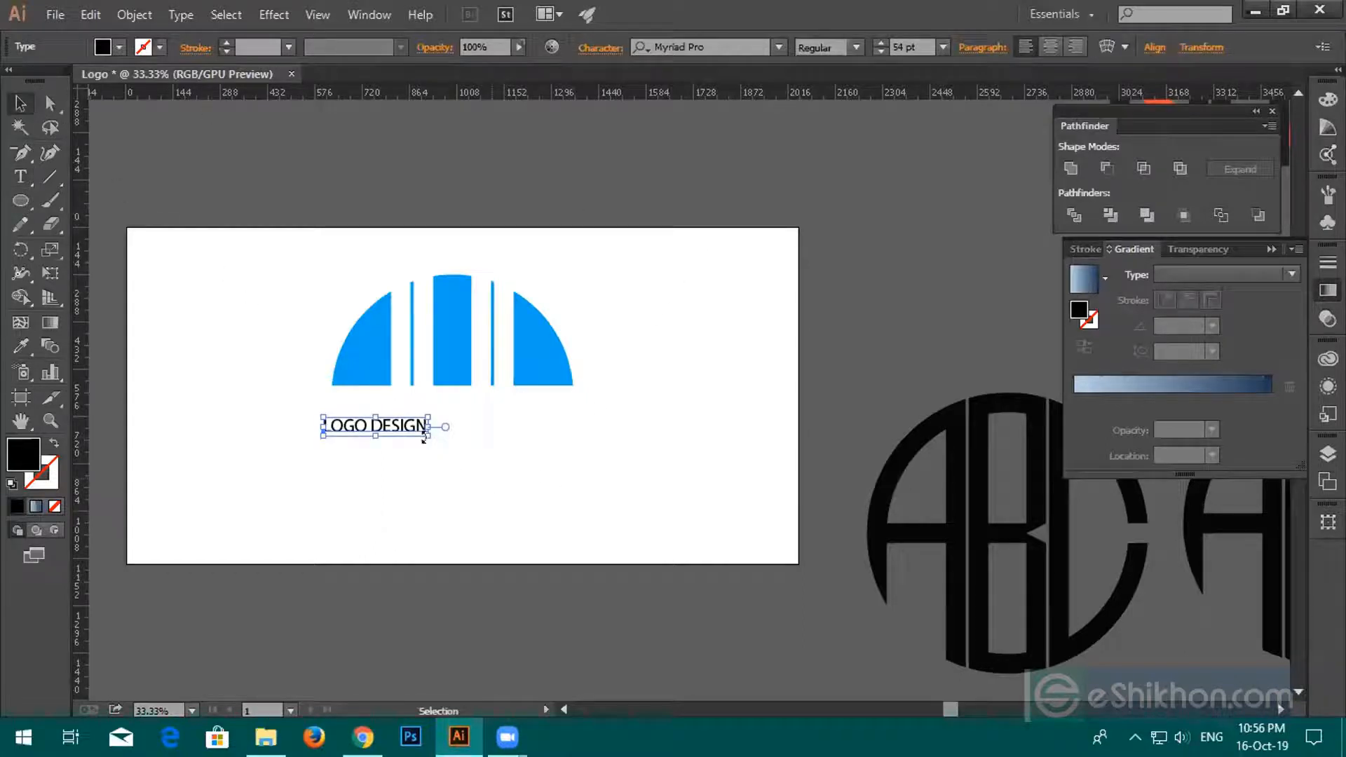
pyautogui.moveTo(429, 436); pyautogui.dragTo(603, 580)
pyautogui.moveTo(558, 457); pyautogui.dragTo(531, 447)
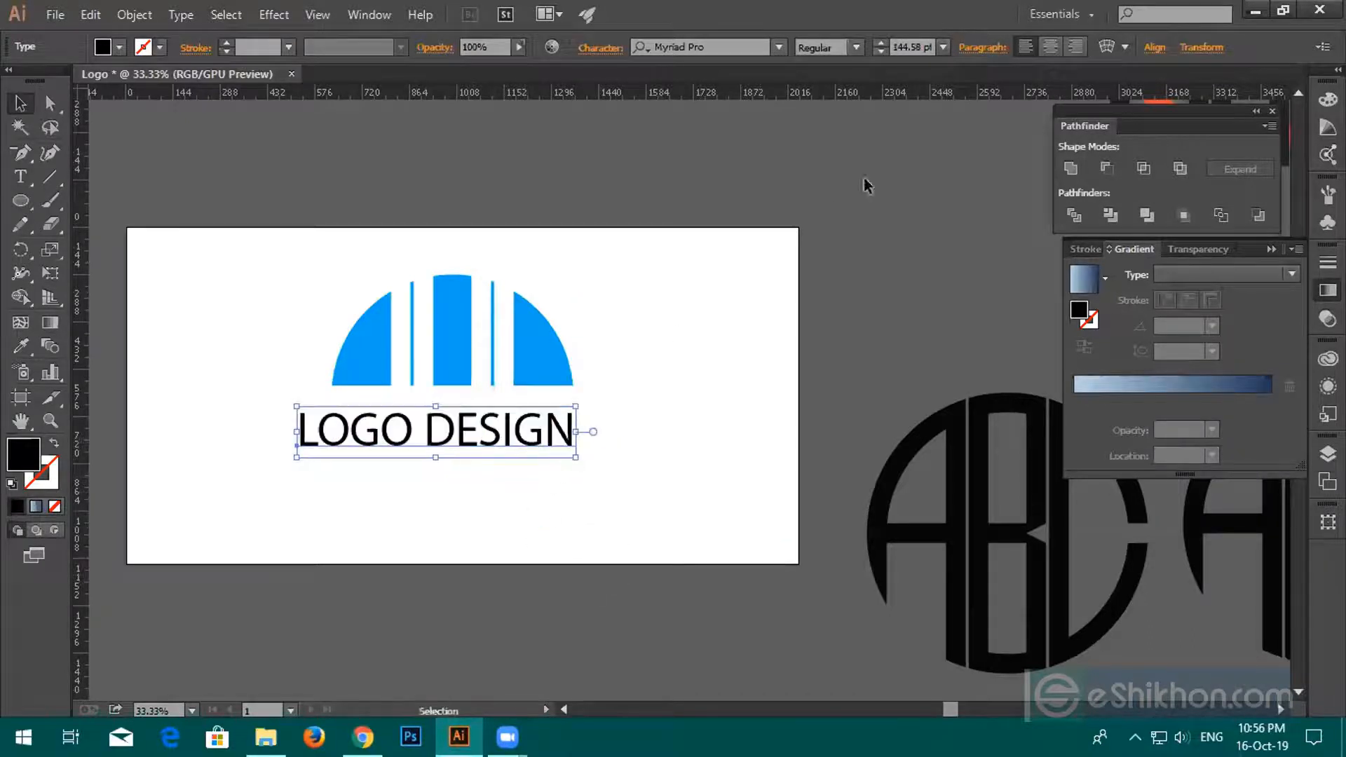
# Search the fonts for Orbitron and choose Orbitron-Light for the LOGO DESIGN text.
pyautogui.click(647, 48)
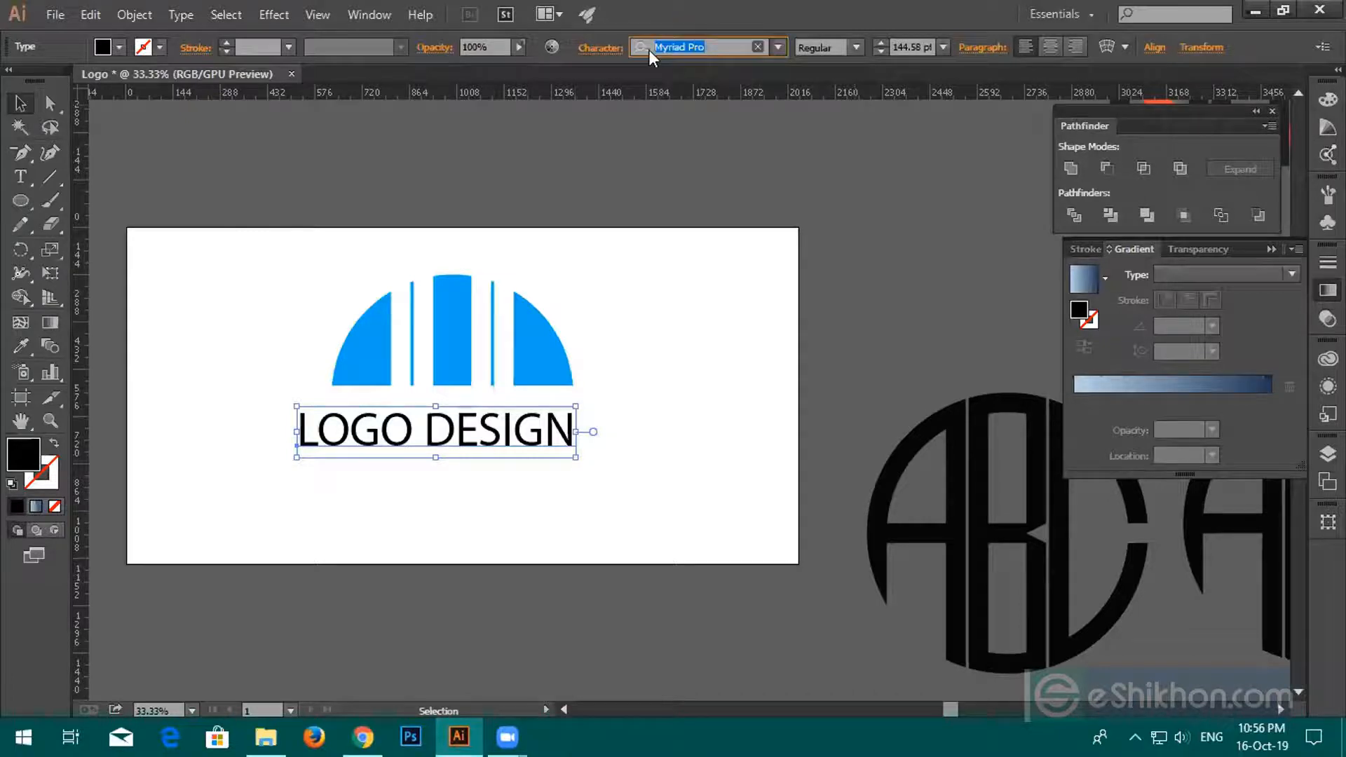
pyautogui.press('BackSpace')
pyautogui.write('oti')
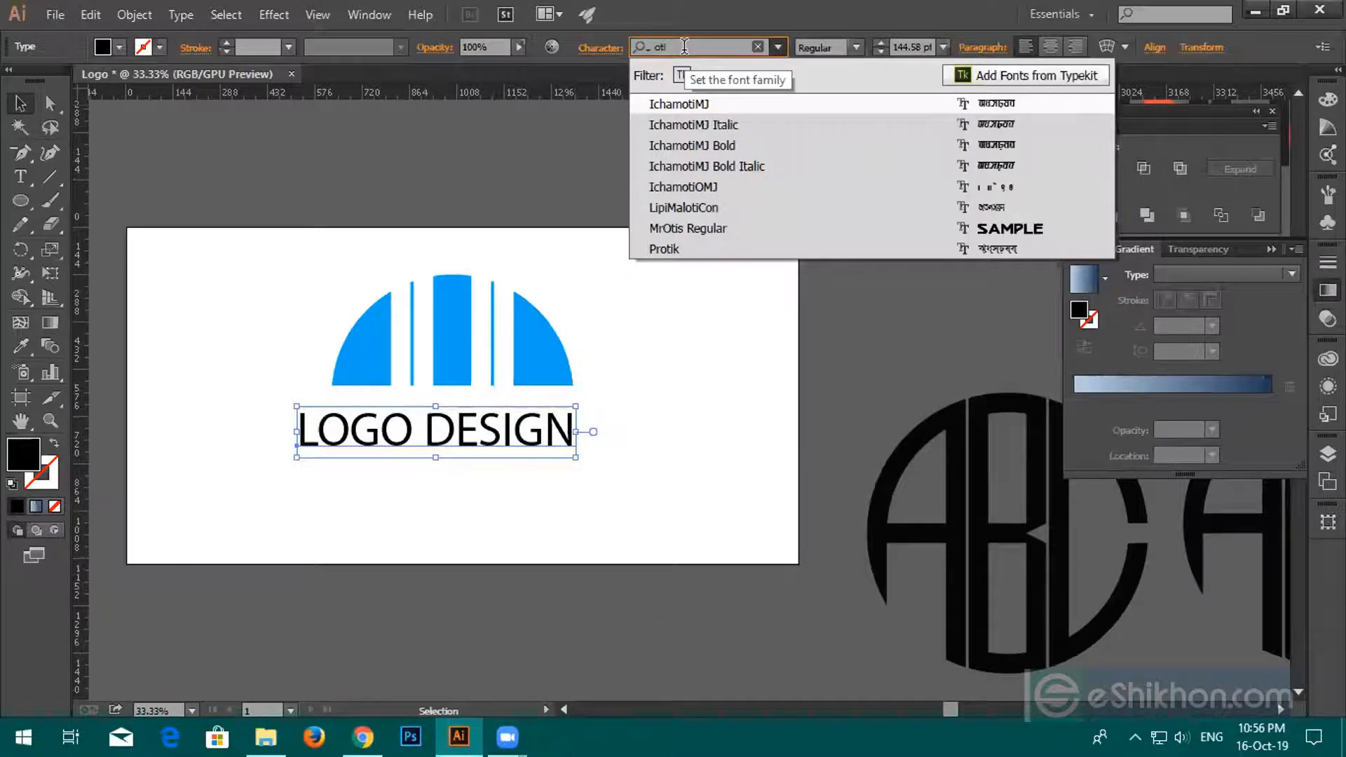
pyautogui.press('BackSpace')
pyautogui.press('BackSpace')
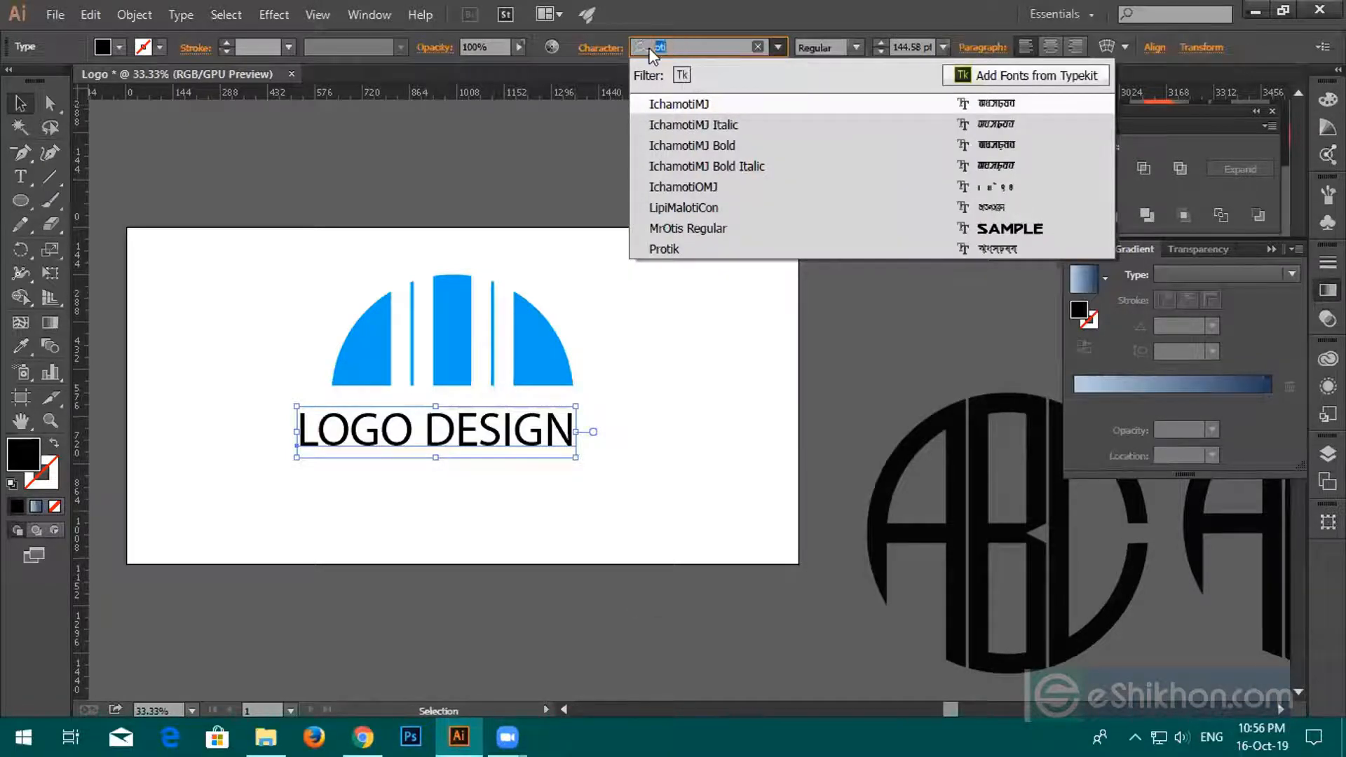
pyautogui.write('rbitron')
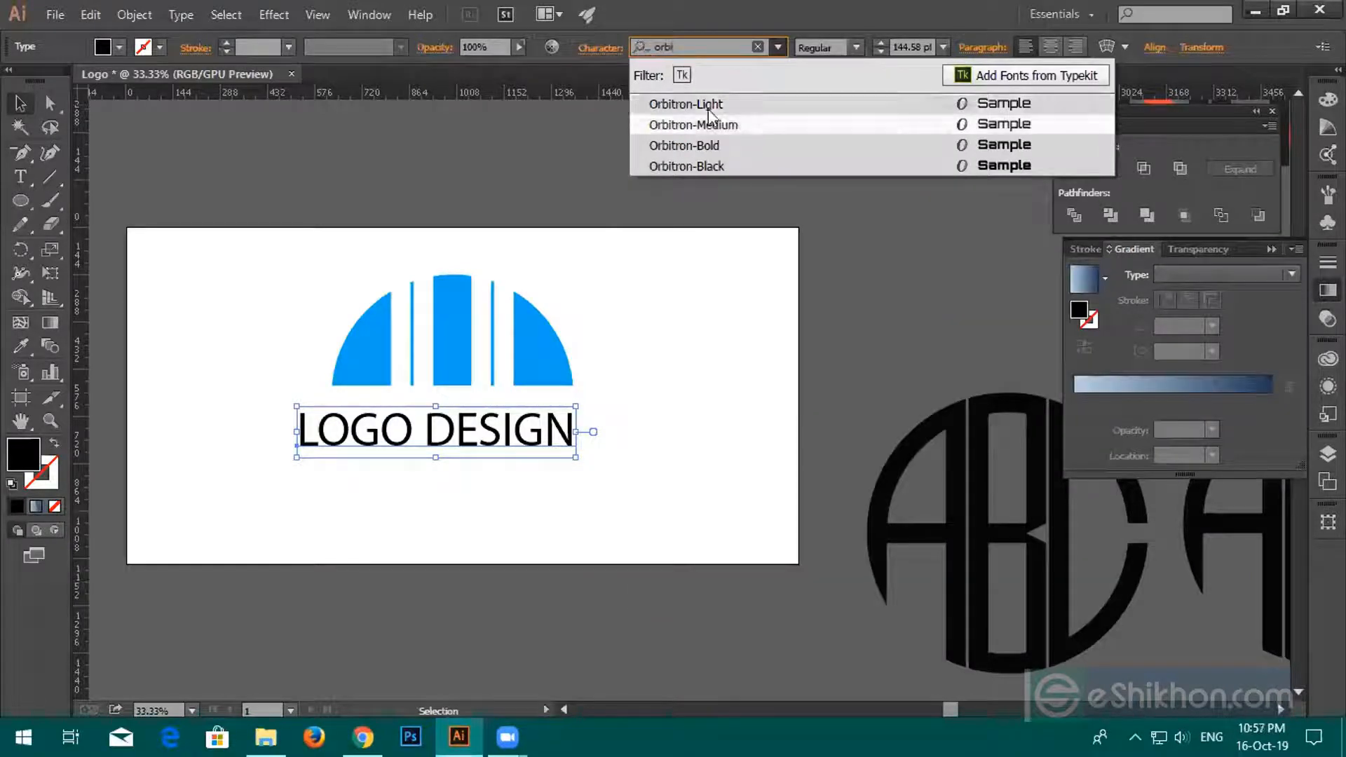
pyautogui.click(706, 104)
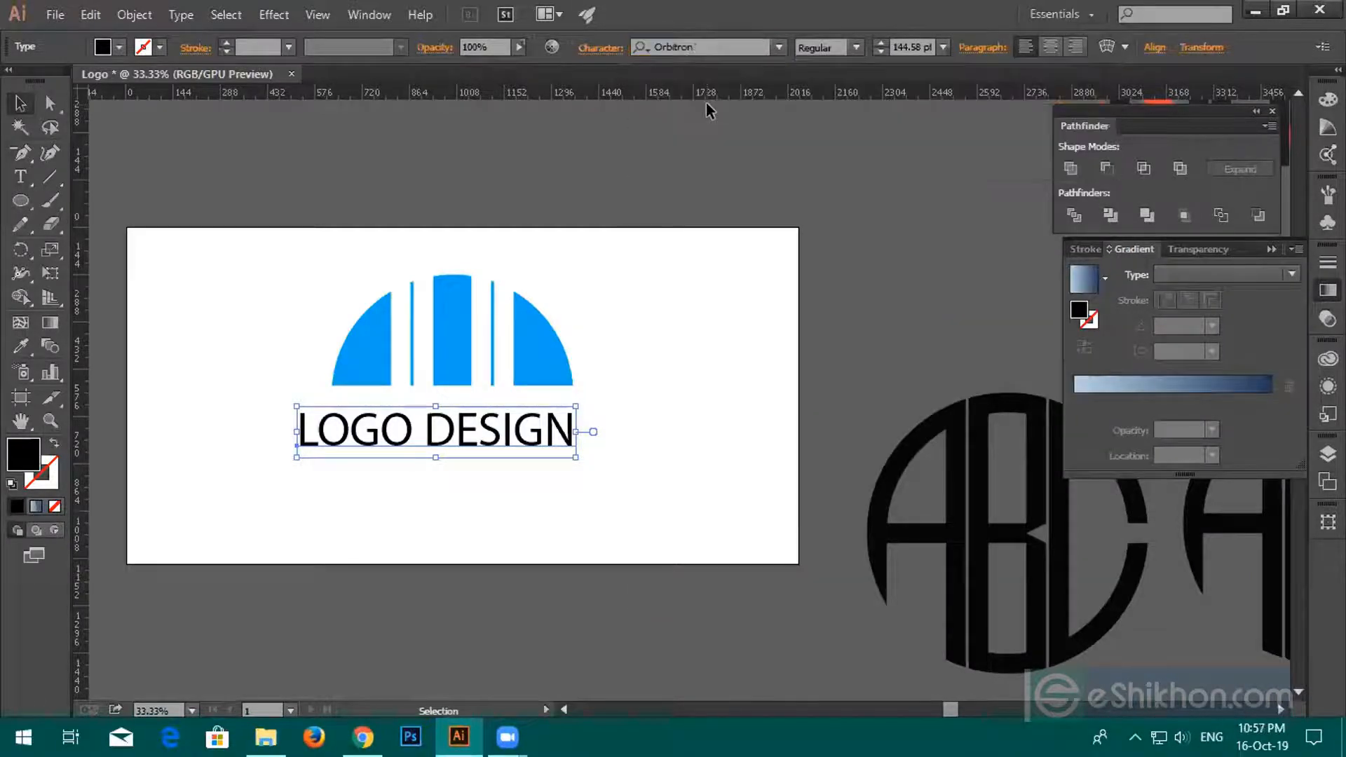
# Try the neighbouring fonts, including Oswald, on the LOGO DESIGN text.
pyautogui.click(702, 45)
pyautogui.press('Down')
pyautogui.press('Down')
pyautogui.press('Up')
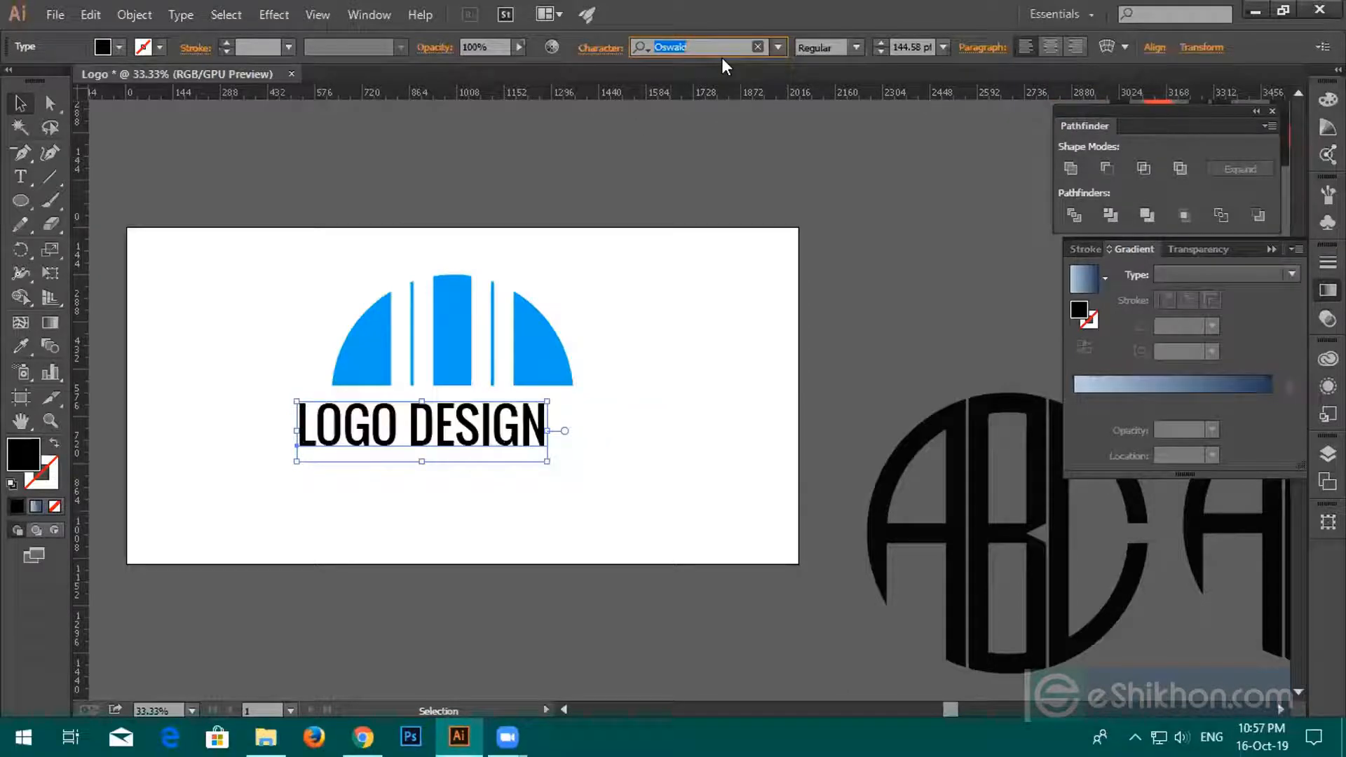
# Set the LOGO DESIGN text to the Orbitron font in Bold style.
pyautogui.click(778, 47)
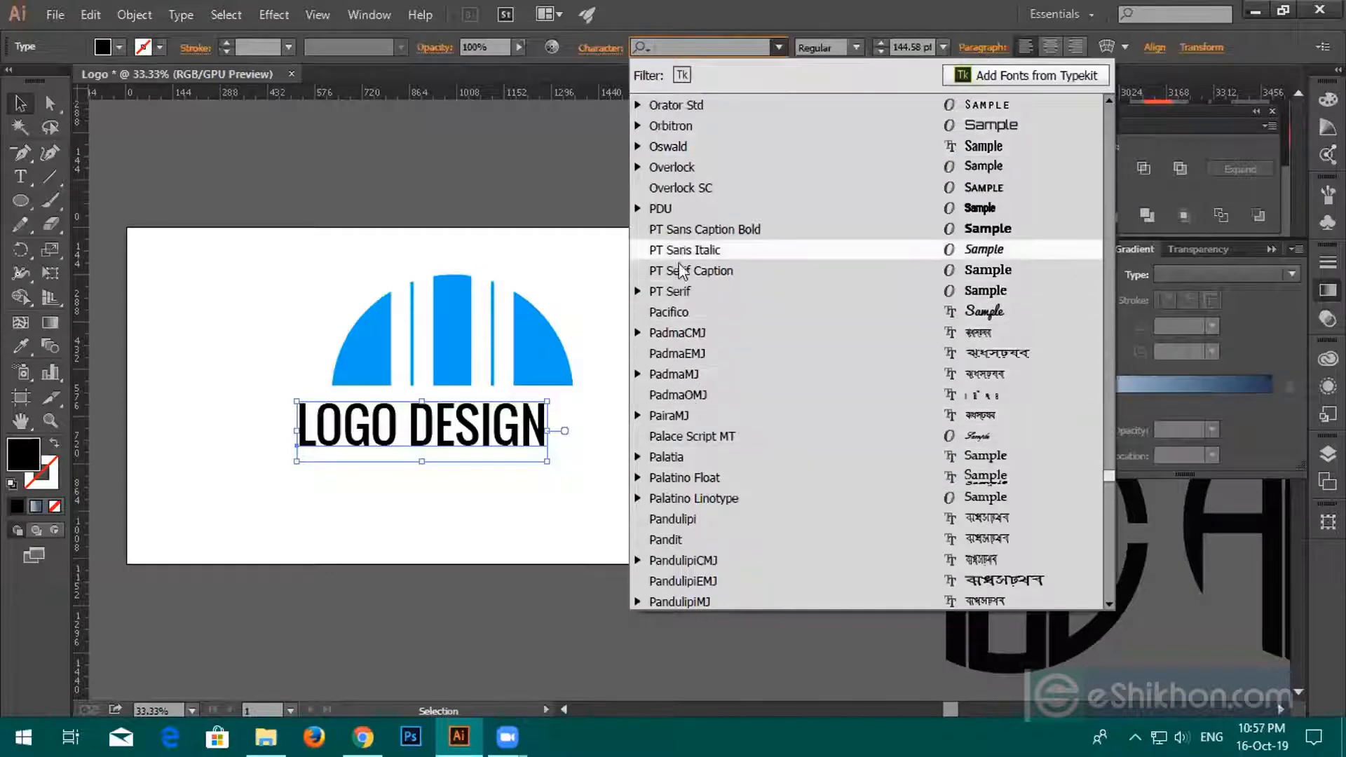
pyautogui.click(689, 127)
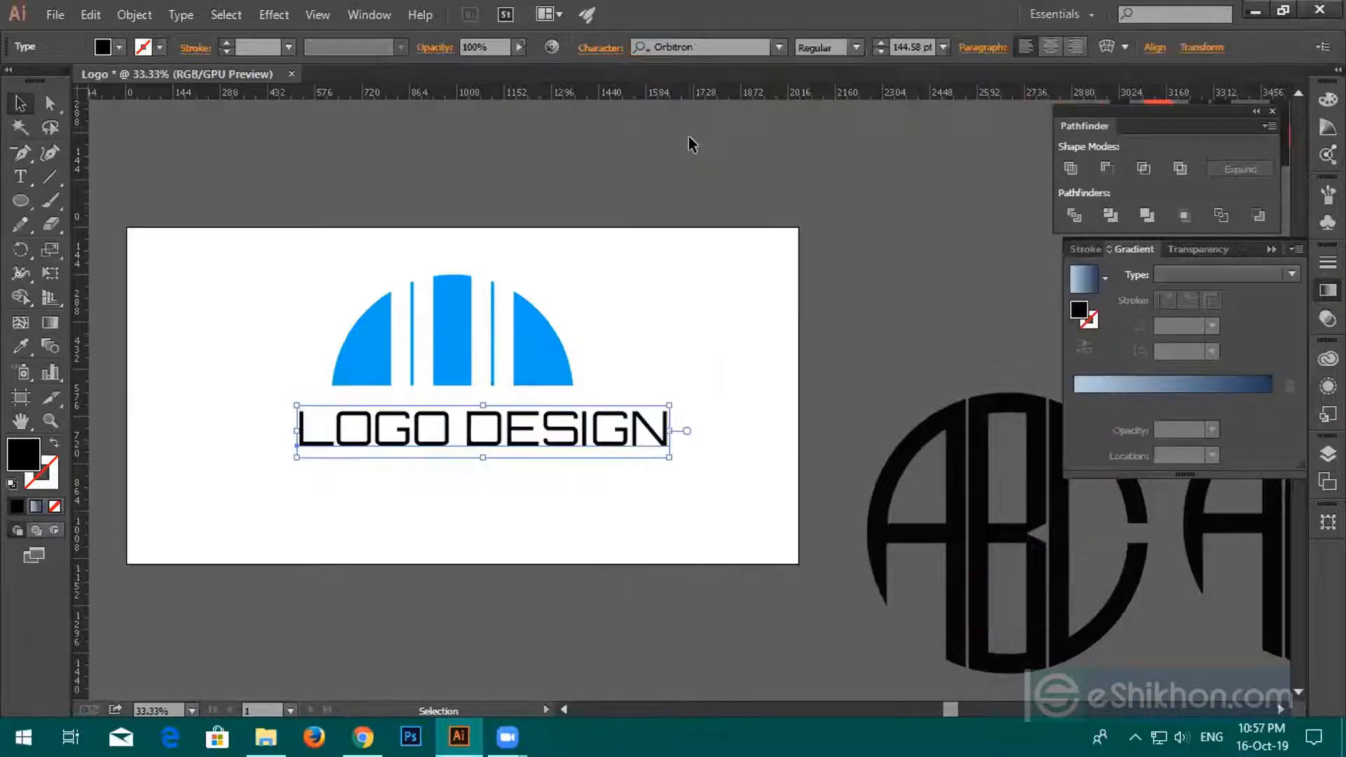
pyautogui.click(850, 49)
pyautogui.click(832, 114)
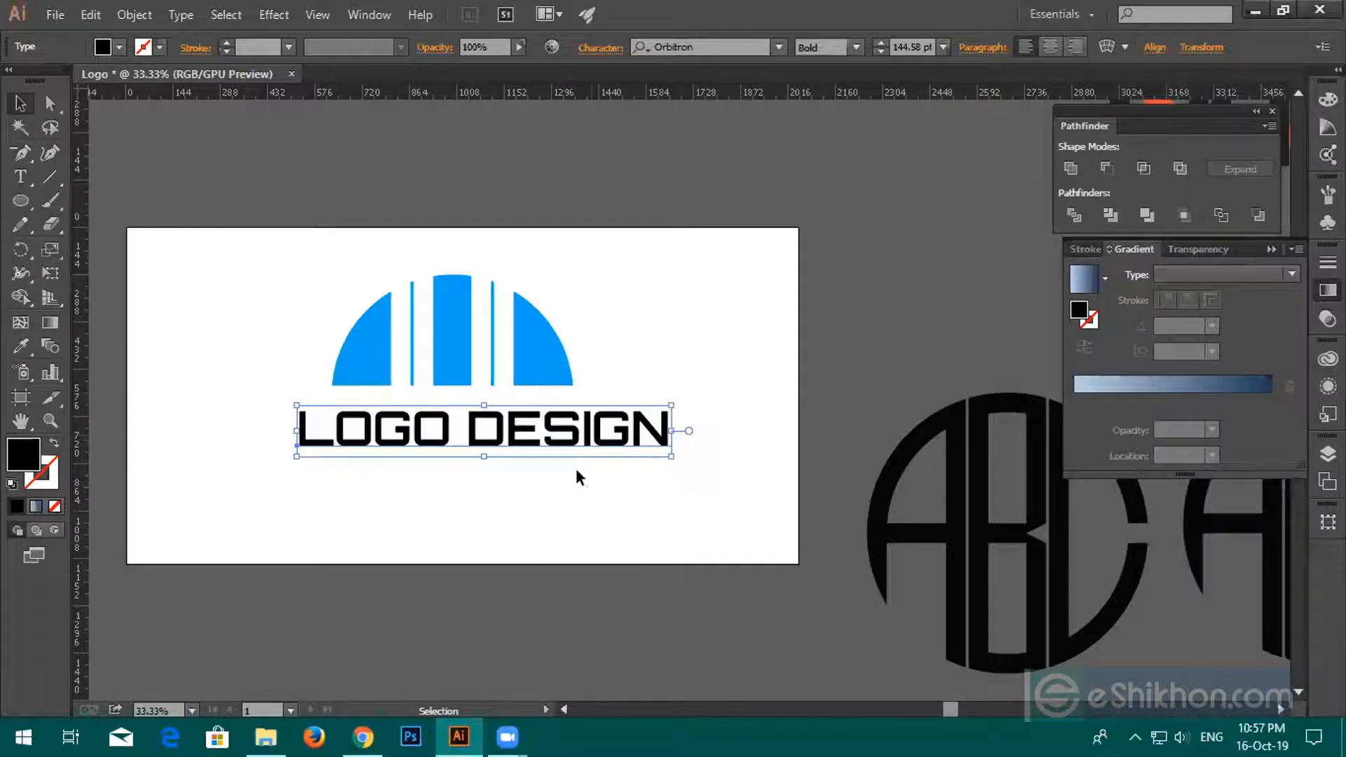
# Search the fonts by the letter o and set the LOGO DESIGN text to Optima in Bold style.
pyautogui.click(705, 47)
pyautogui.moveTo(703, 47); pyautogui.dragTo(622, 50)
pyautogui.write('o')
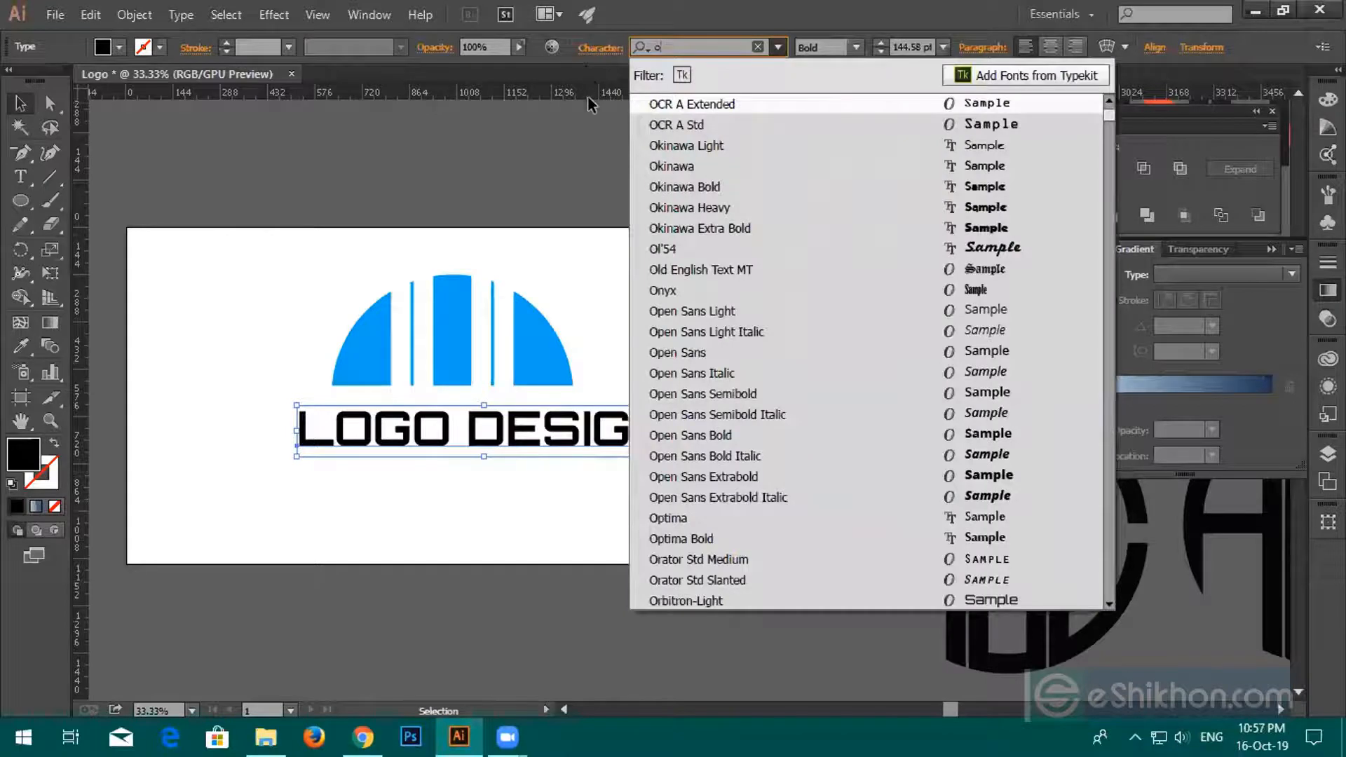
pyautogui.click(668, 518)
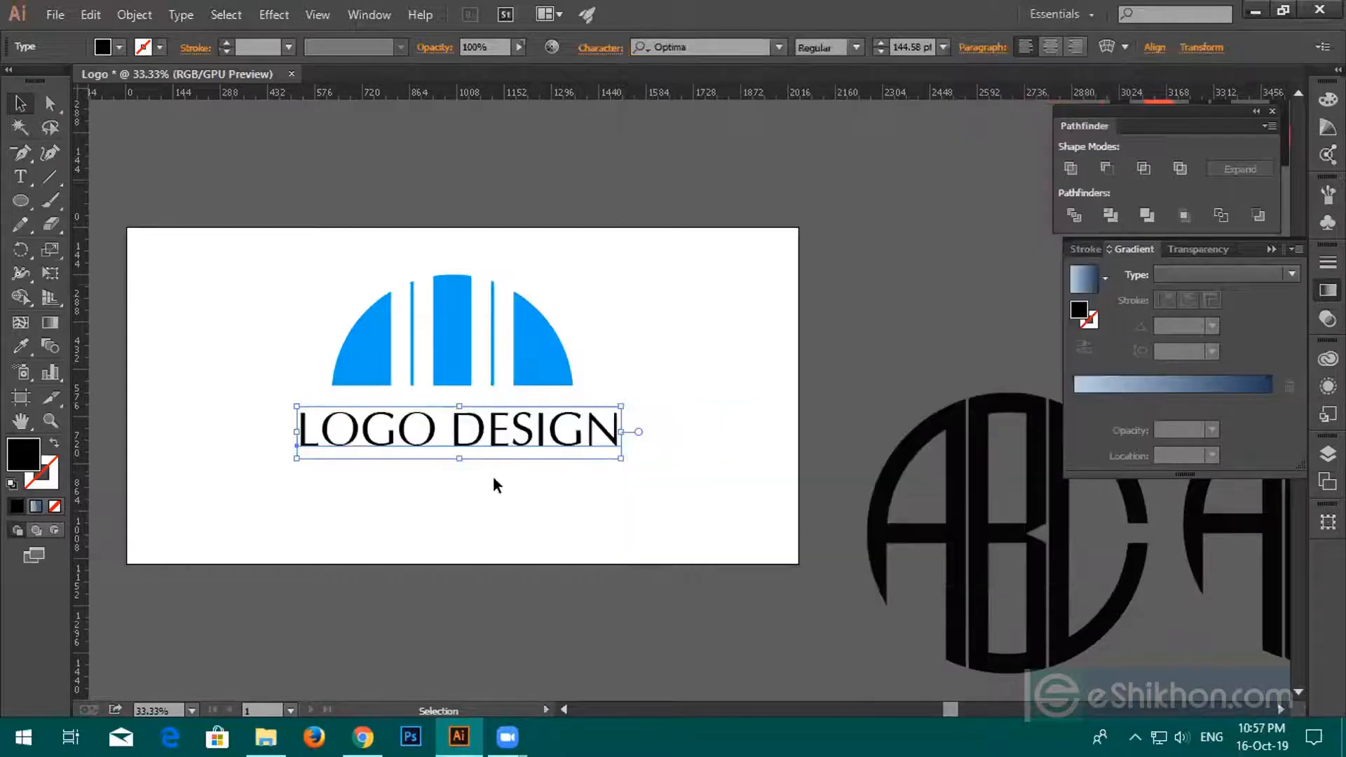
pyautogui.click(856, 47)
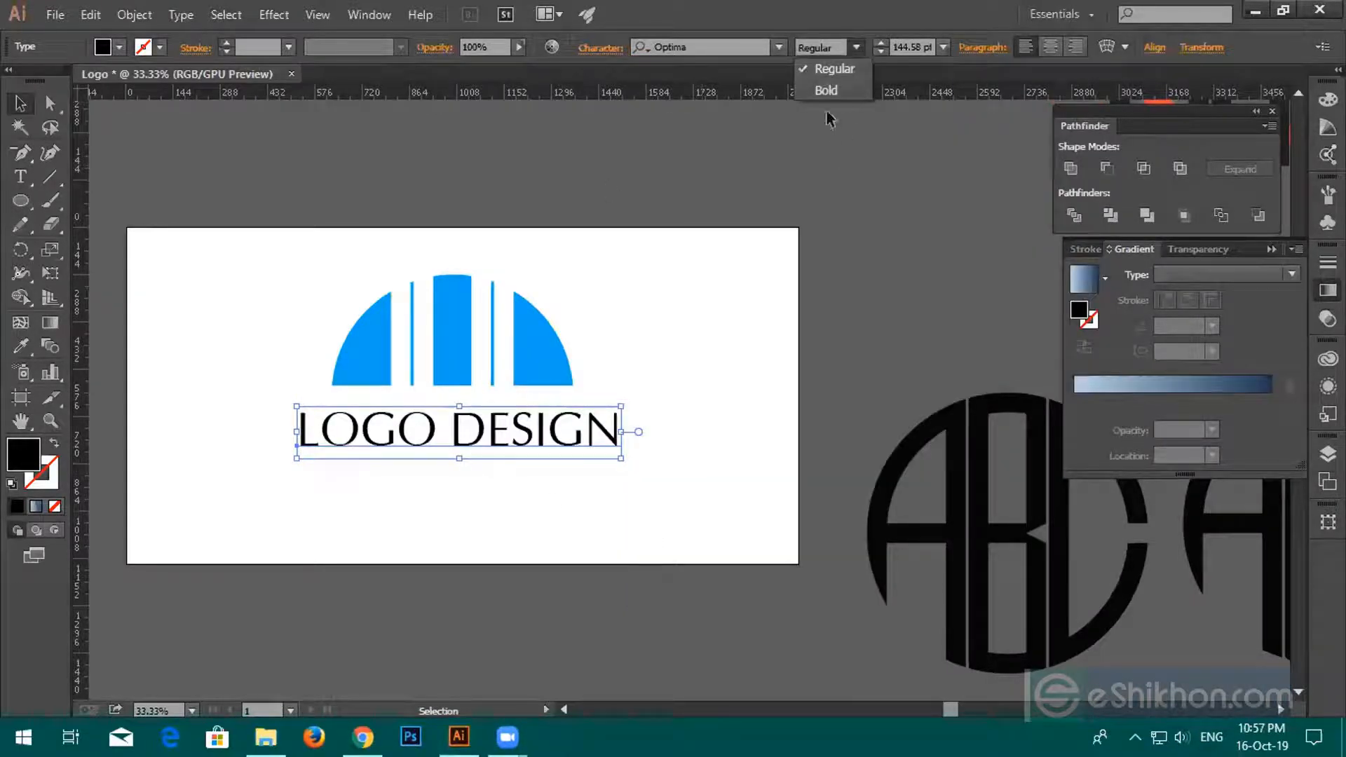
pyautogui.click(826, 89)
pyautogui.click(457, 476)
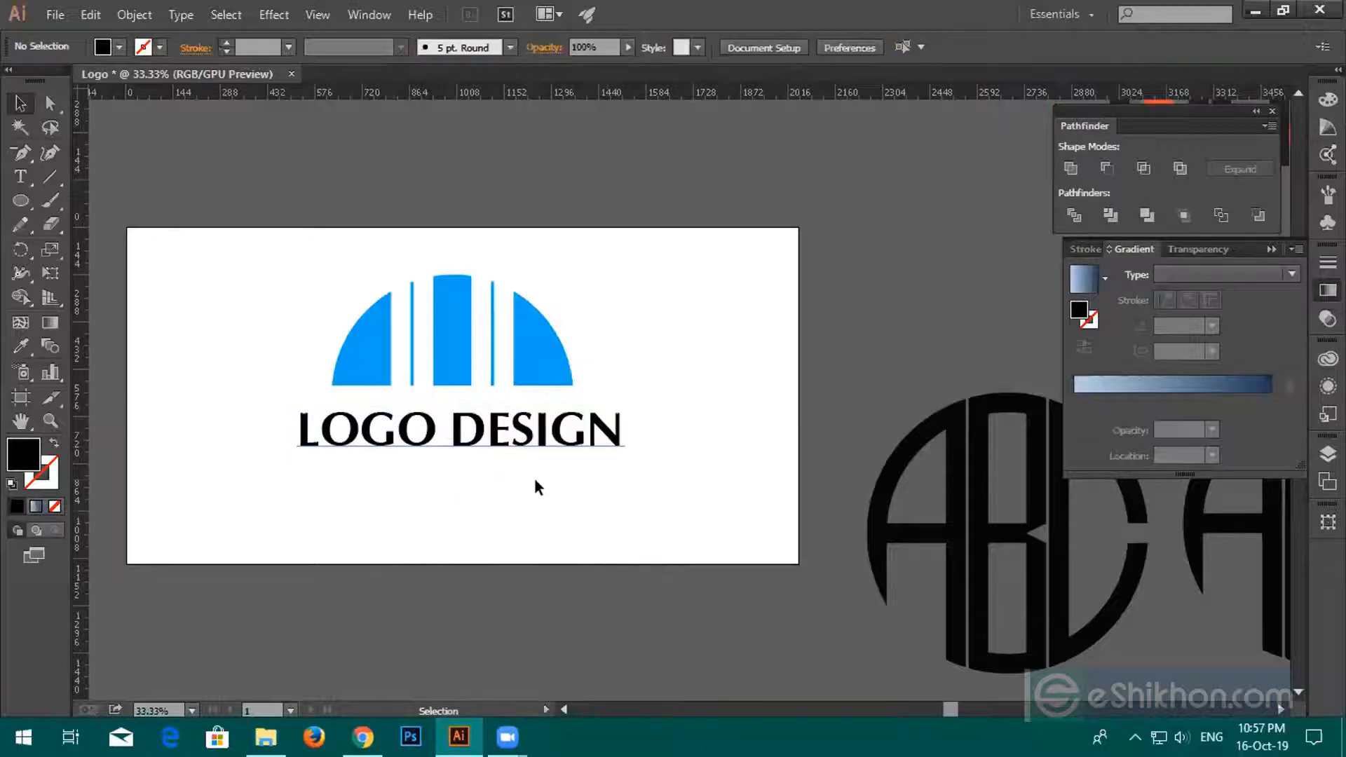
# Move the LOGO DESIGN text up against the half-circle's base and set its font to Playfair Display.
pyautogui.moveTo(425, 436); pyautogui.dragTo(440, 415)
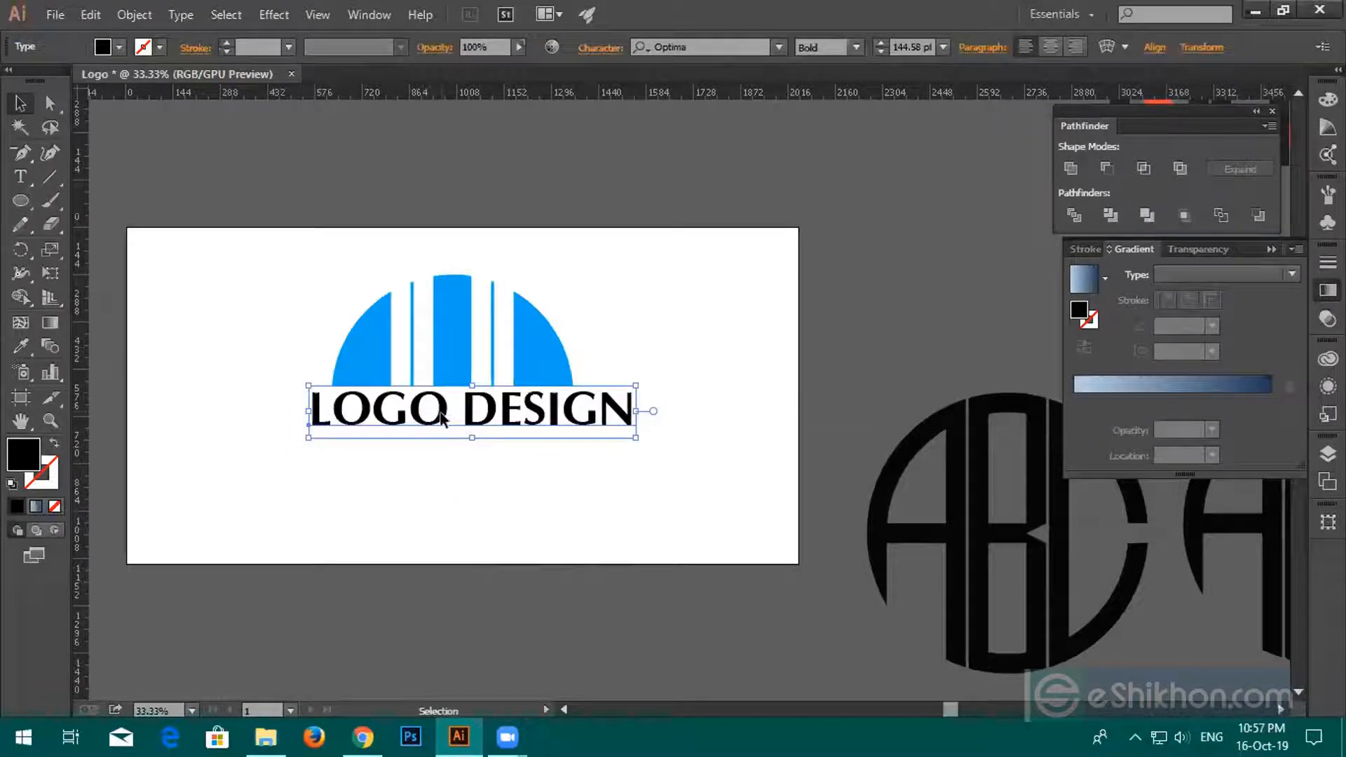
pyautogui.click(635, 50)
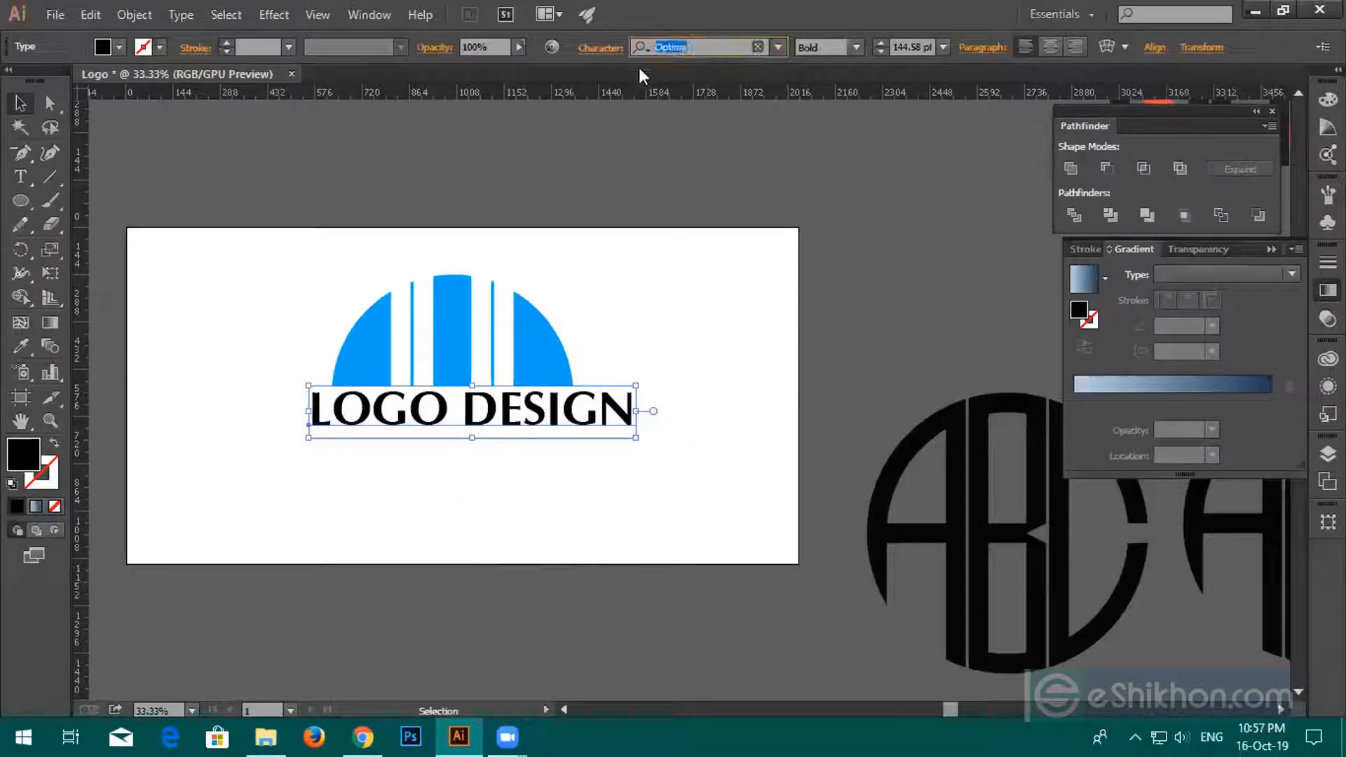
pyautogui.write('pl')
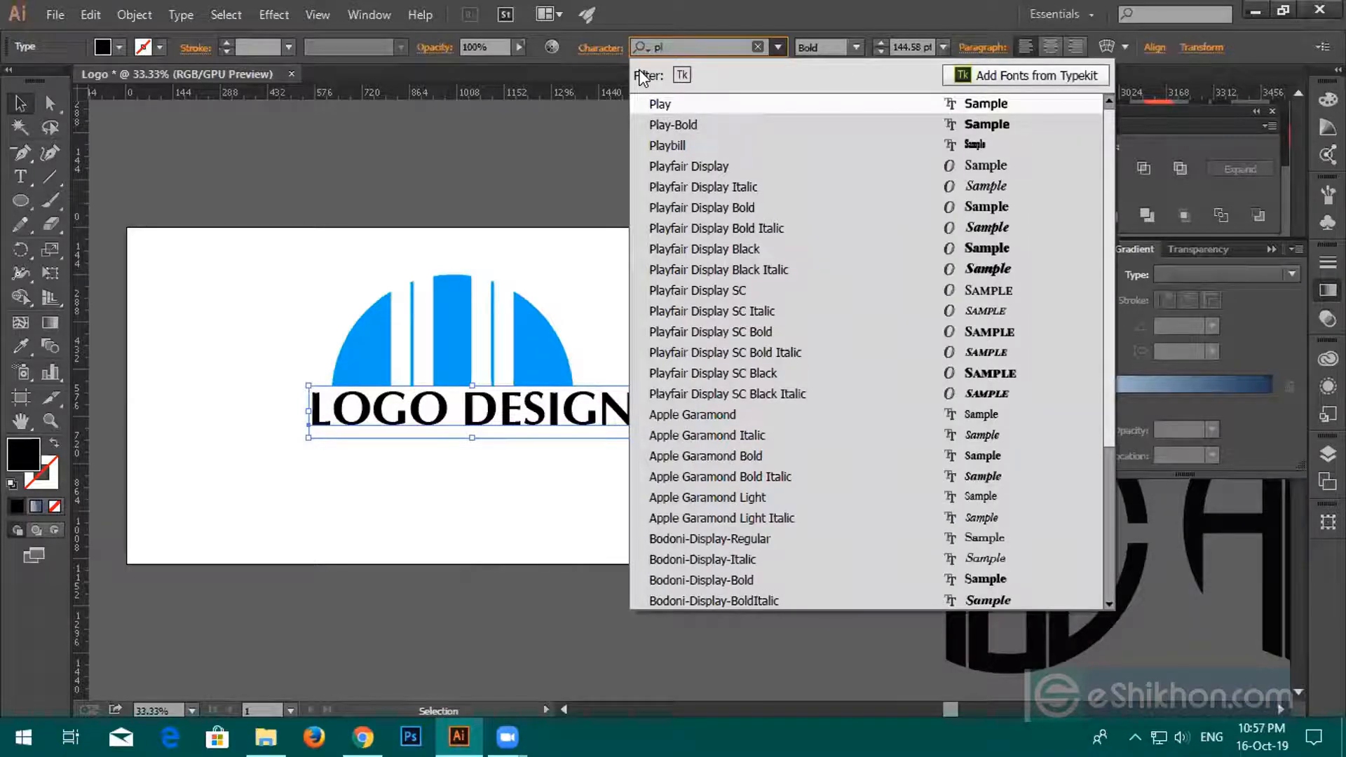
pyautogui.click(666, 168)
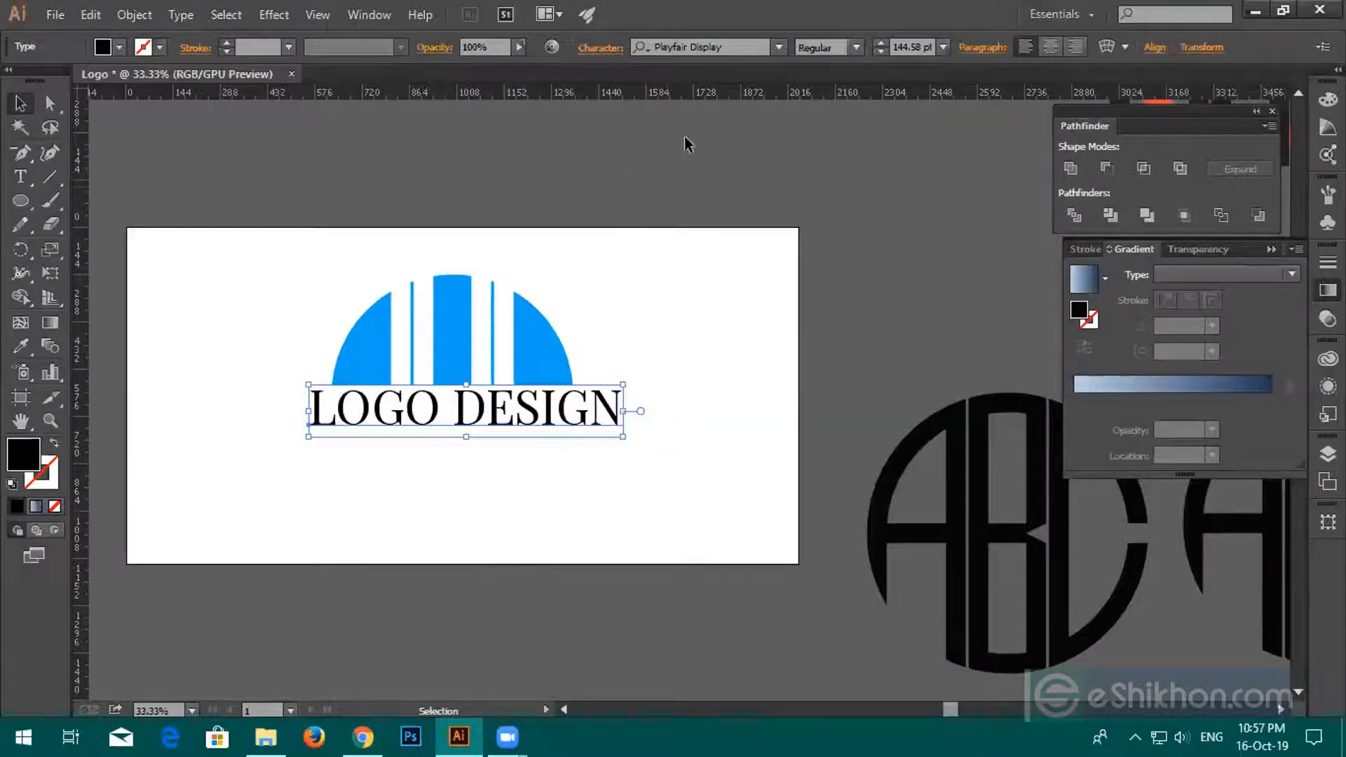
# Search the fonts for nexa and apply Nexa Black to the LOGO DESIGN text.
pyautogui.click(734, 47)
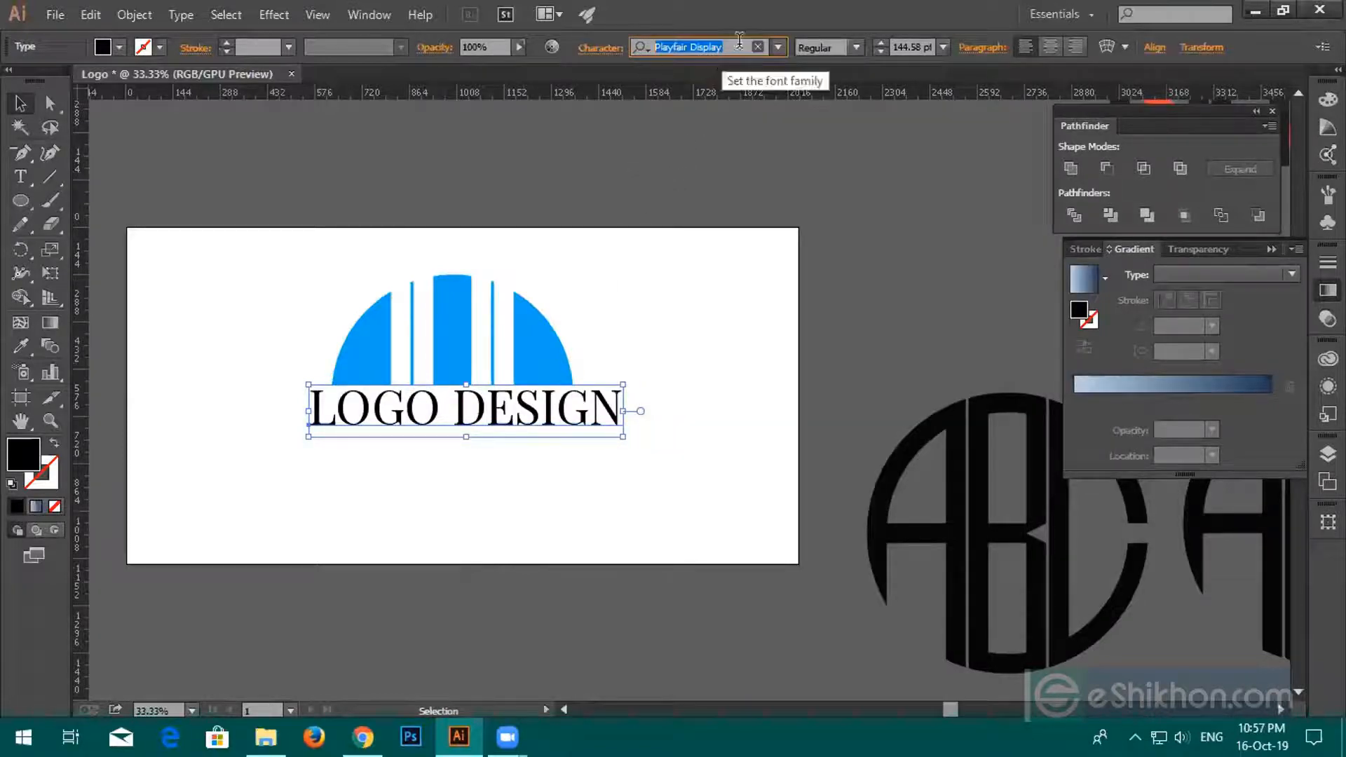
pyautogui.write('nexa')
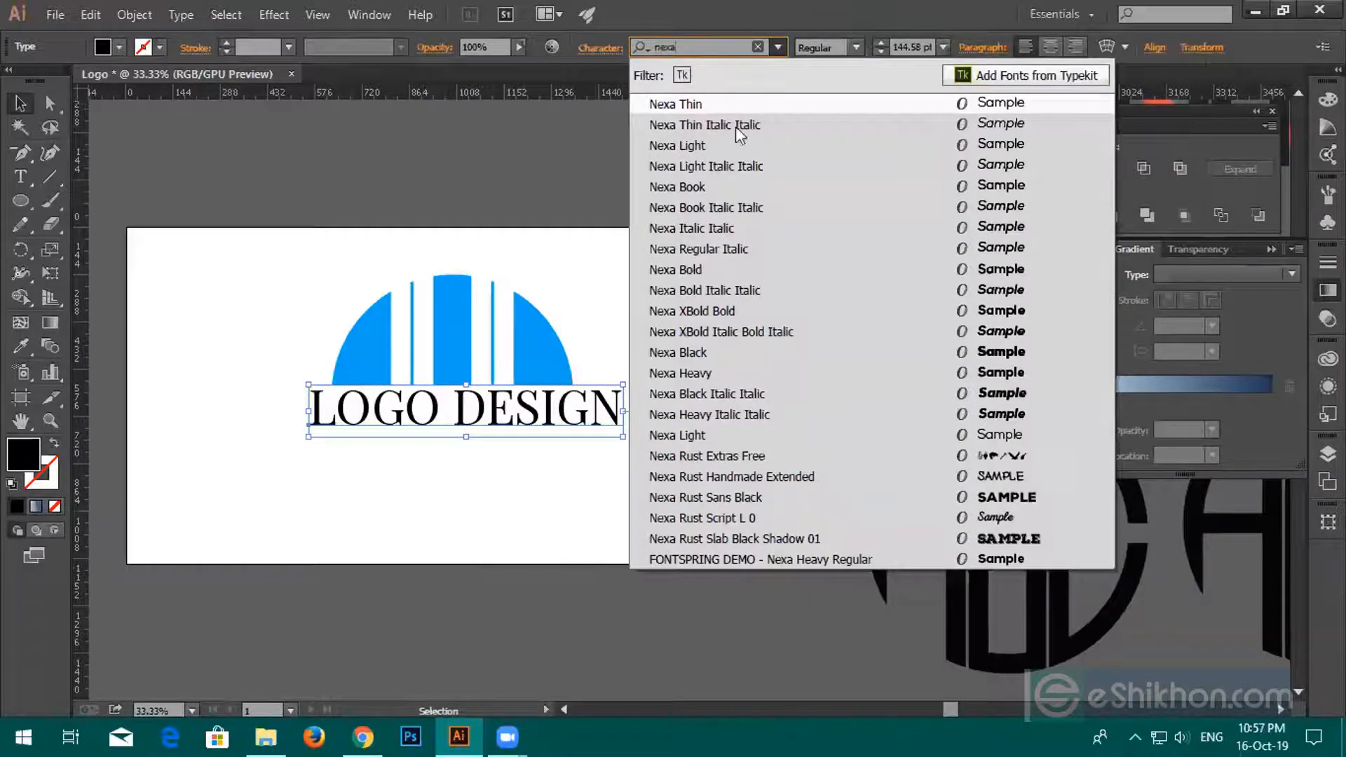
pyautogui.click(699, 355)
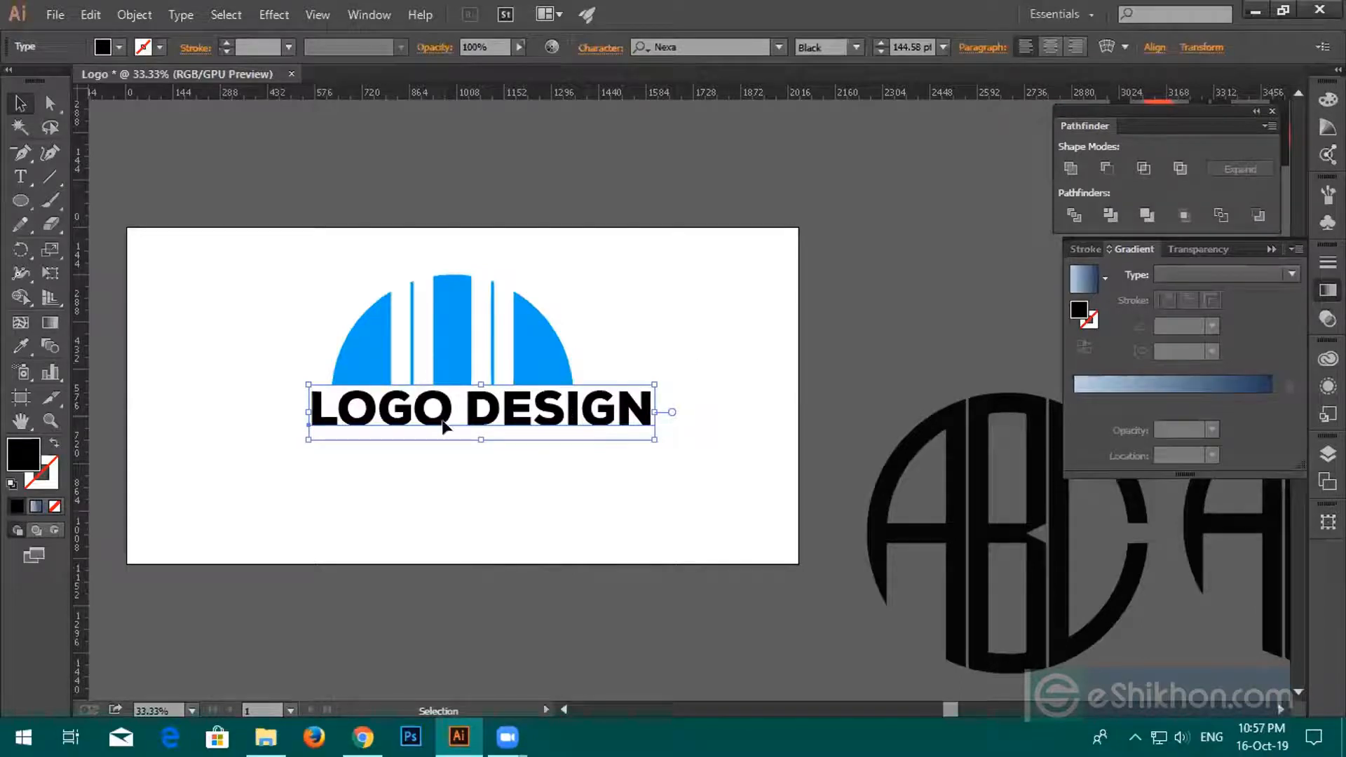
# Try the fonts that follow Nexa on the LOGO DESIGN text, as far as NobogongaMJ.
pyautogui.click(739, 50)
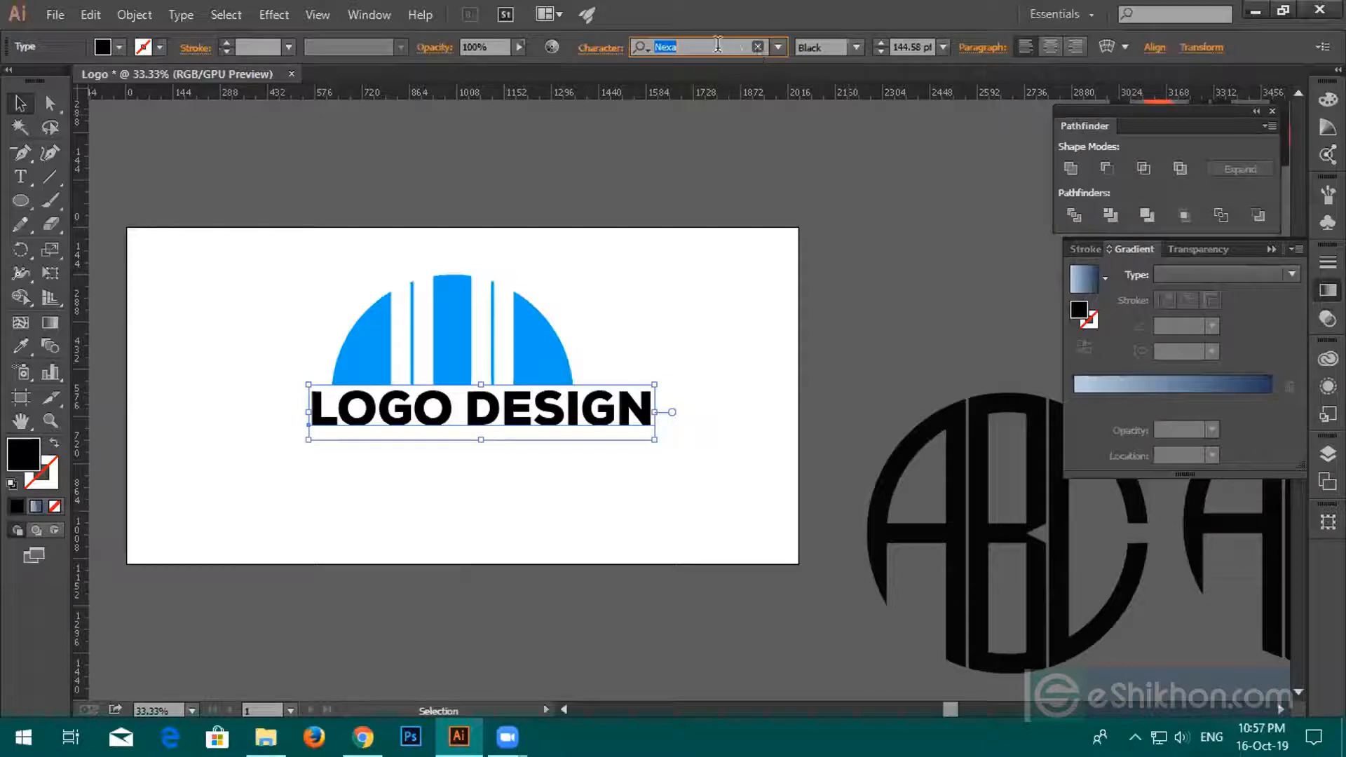
pyautogui.press('Down')
pyautogui.press('Down')
pyautogui.press('Down')
pyautogui.press('Down')
pyautogui.press('Down')
pyautogui.press('Down')
pyautogui.press('Down')
pyautogui.press('Down')
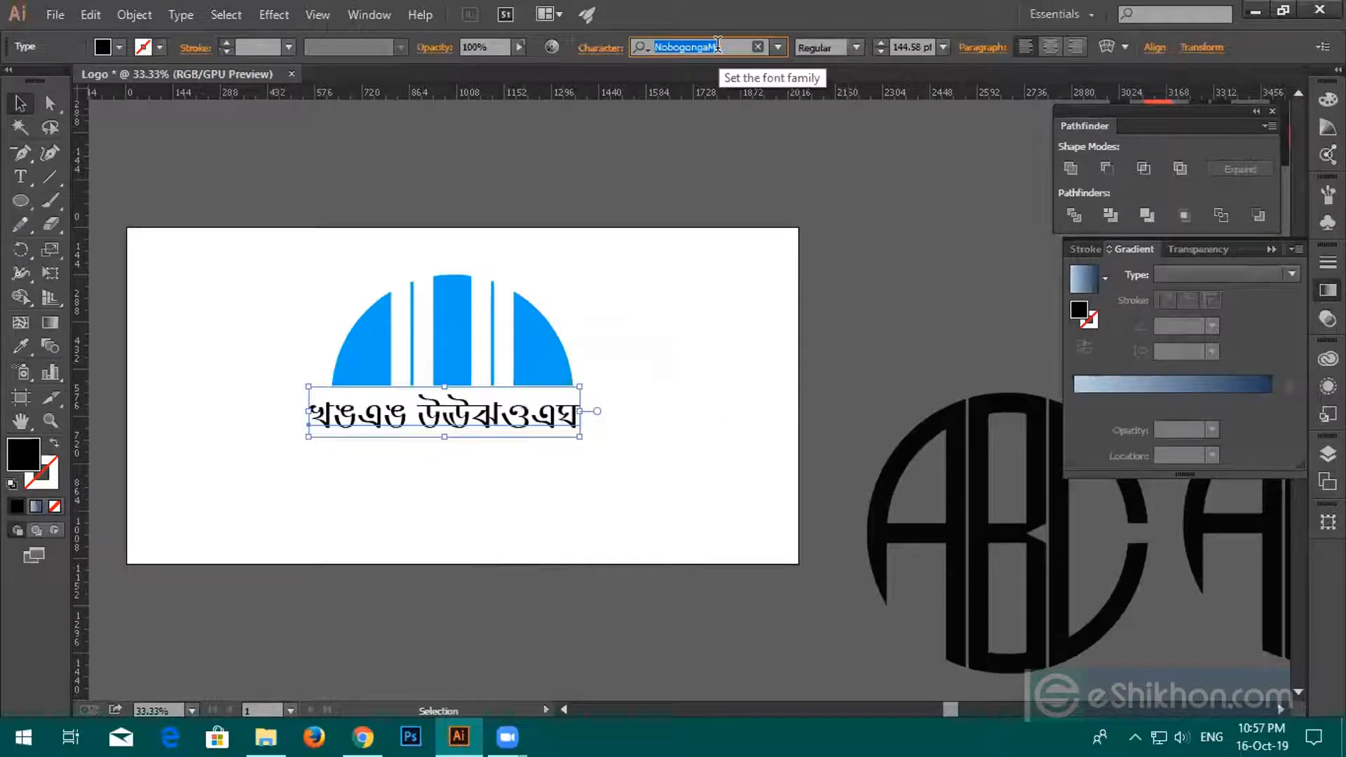
# Browse back through the font list and apply the Hero font to the LOGO DESIGN text.
pyautogui.click(781, 45)
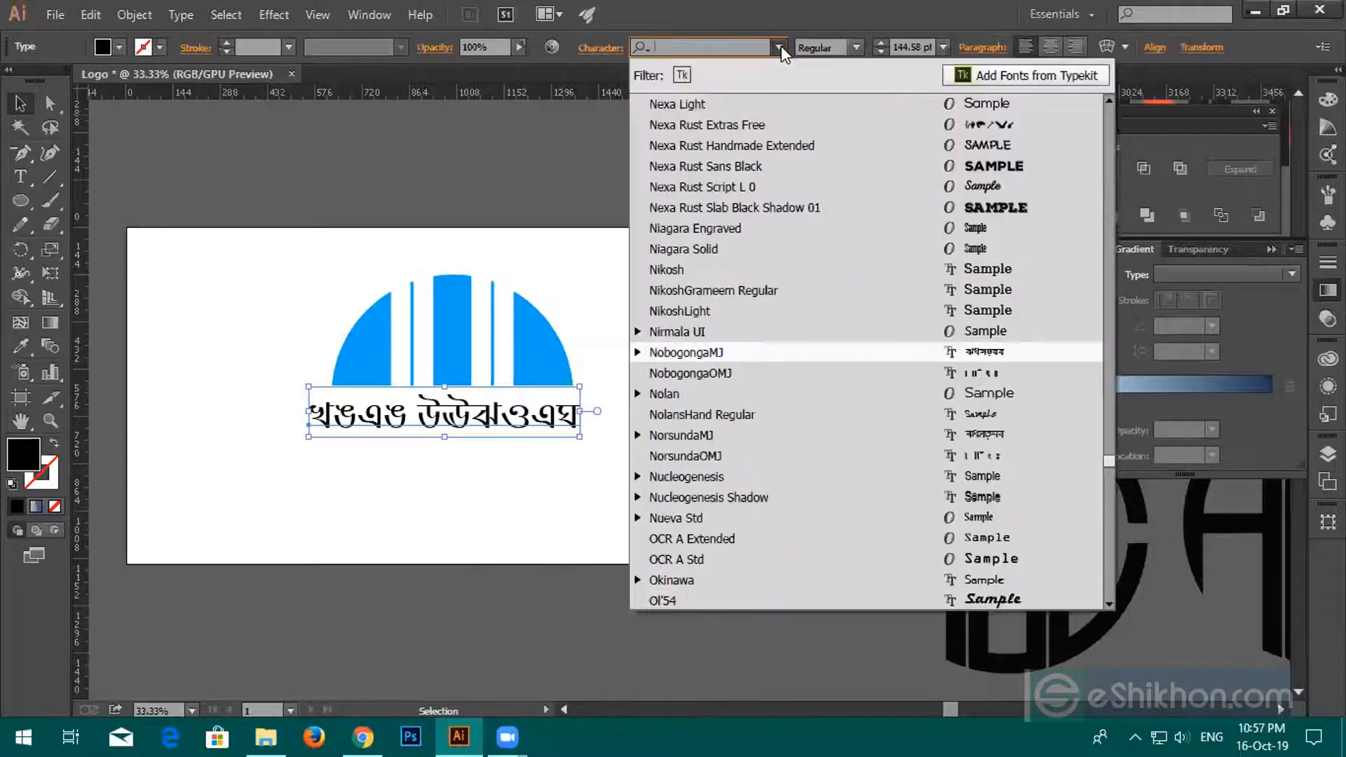
pyautogui.scroll(-1, 786, 573)
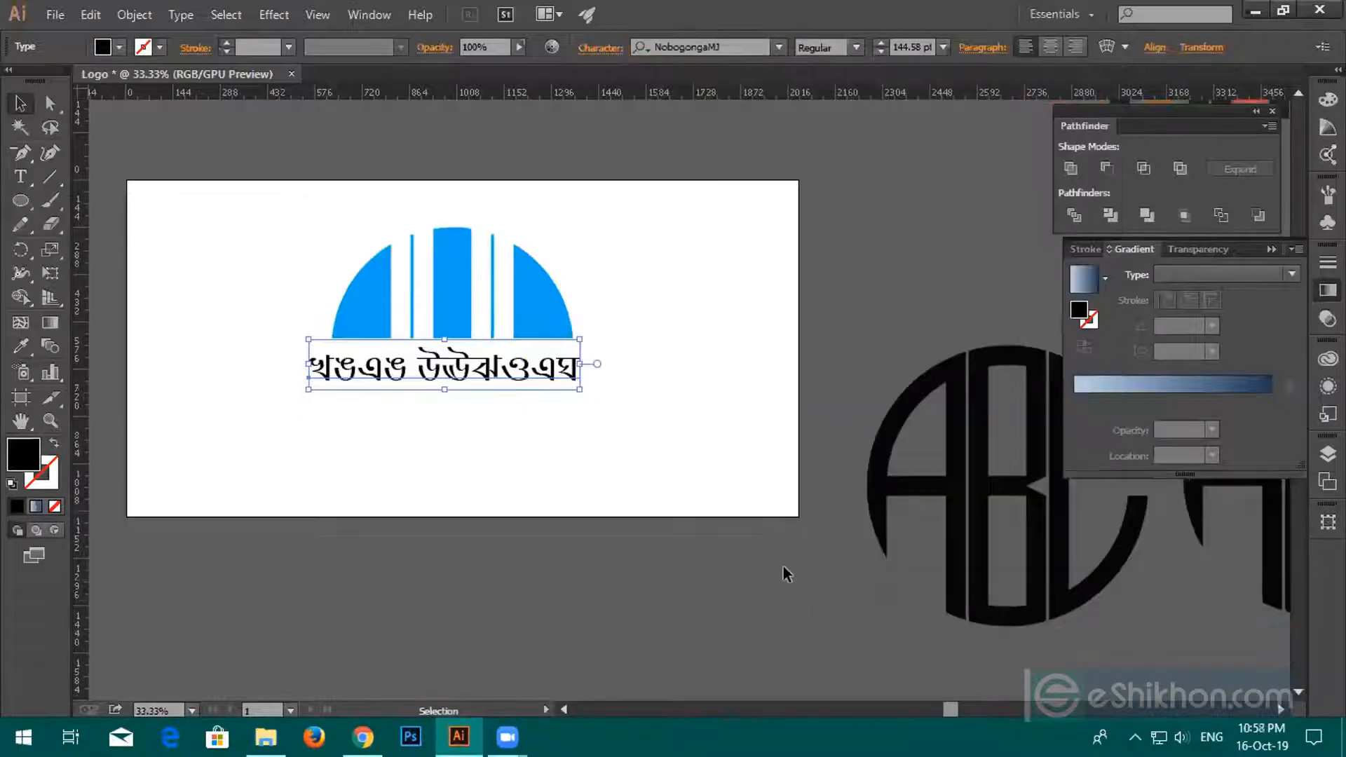
pyautogui.click(779, 46)
pyautogui.scroll(3, 760, 166)
pyautogui.scroll(20, 761, 170)
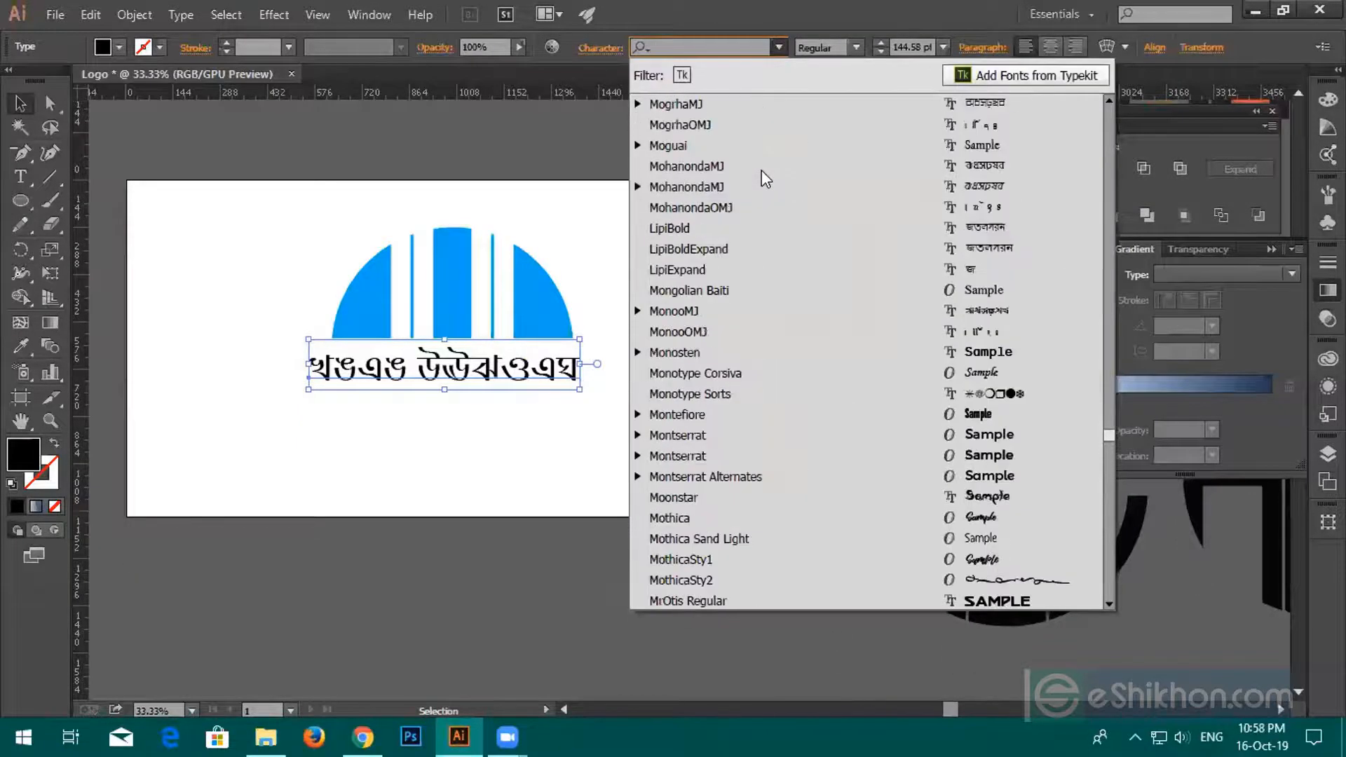
pyautogui.scroll(10, 762, 170)
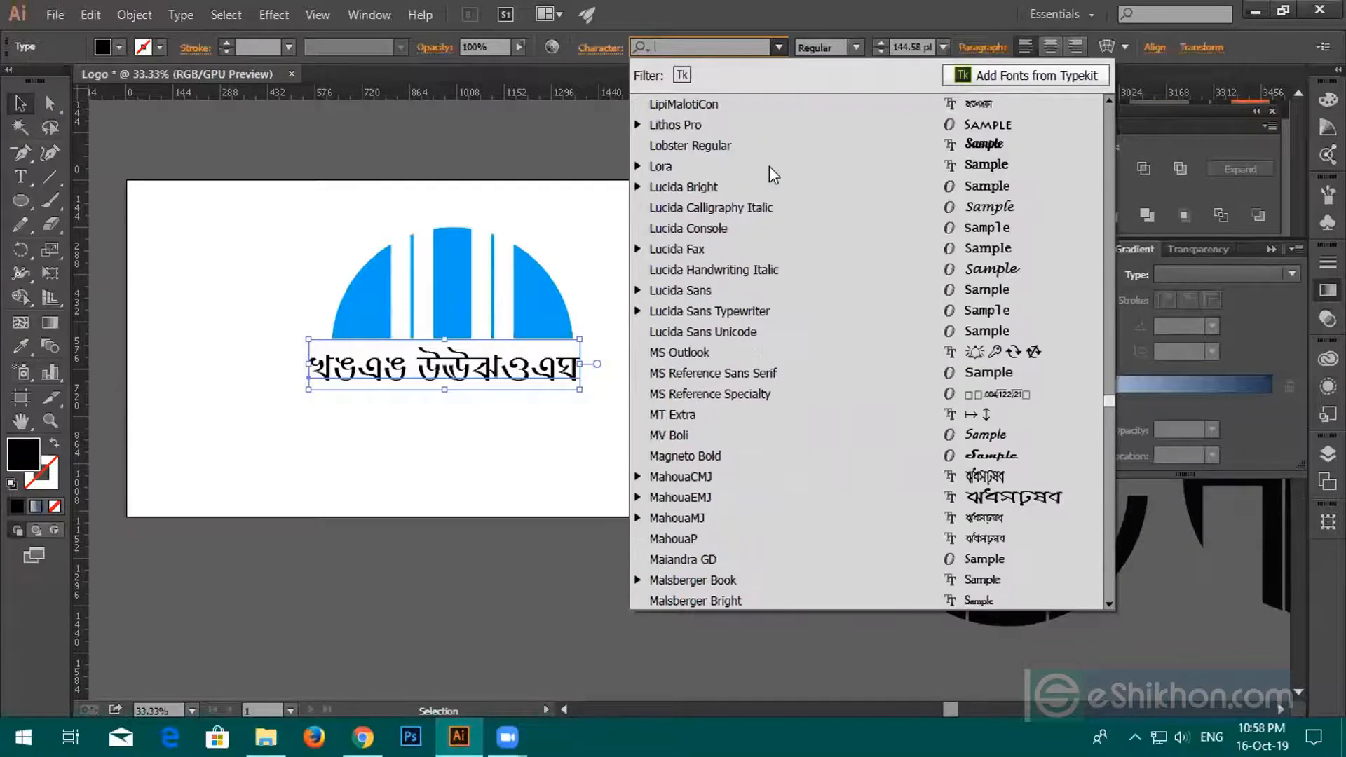
pyautogui.scroll(20, 769, 165)
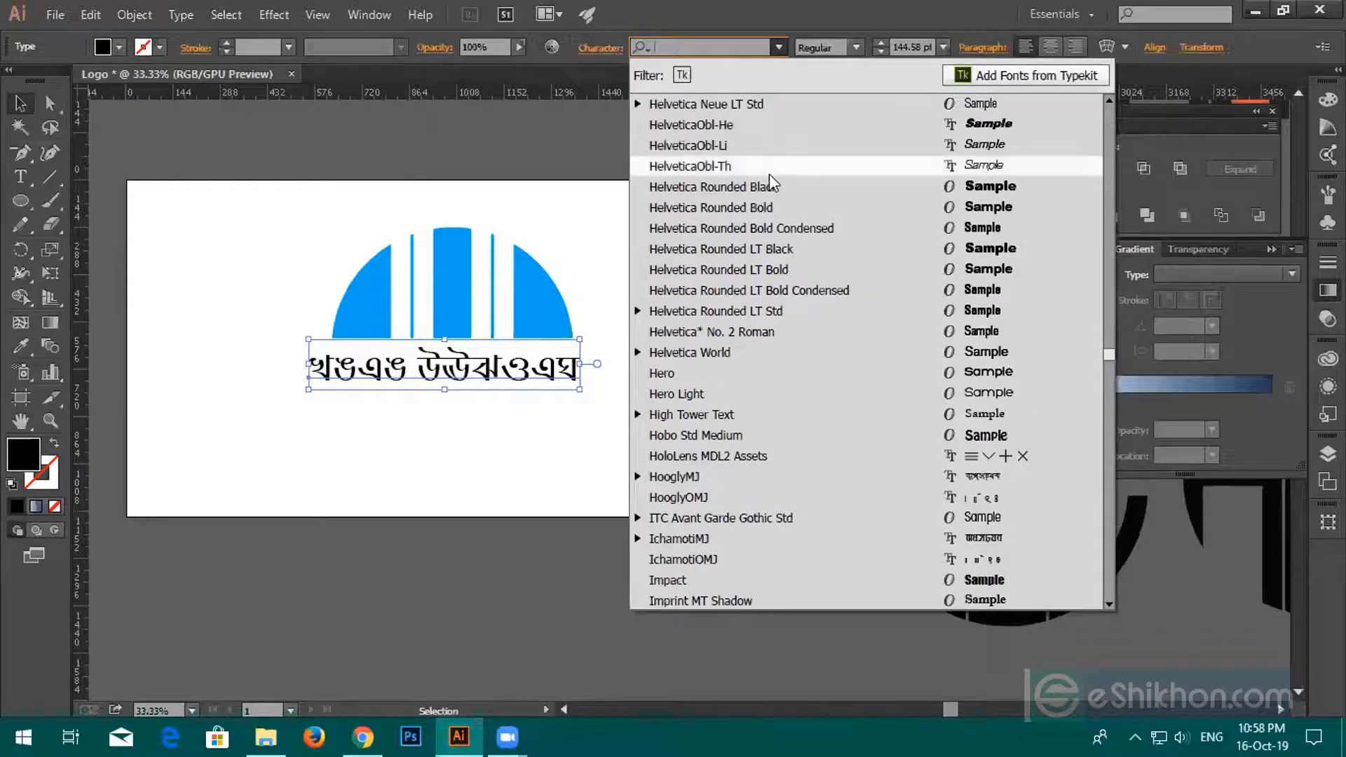
pyautogui.click(704, 373)
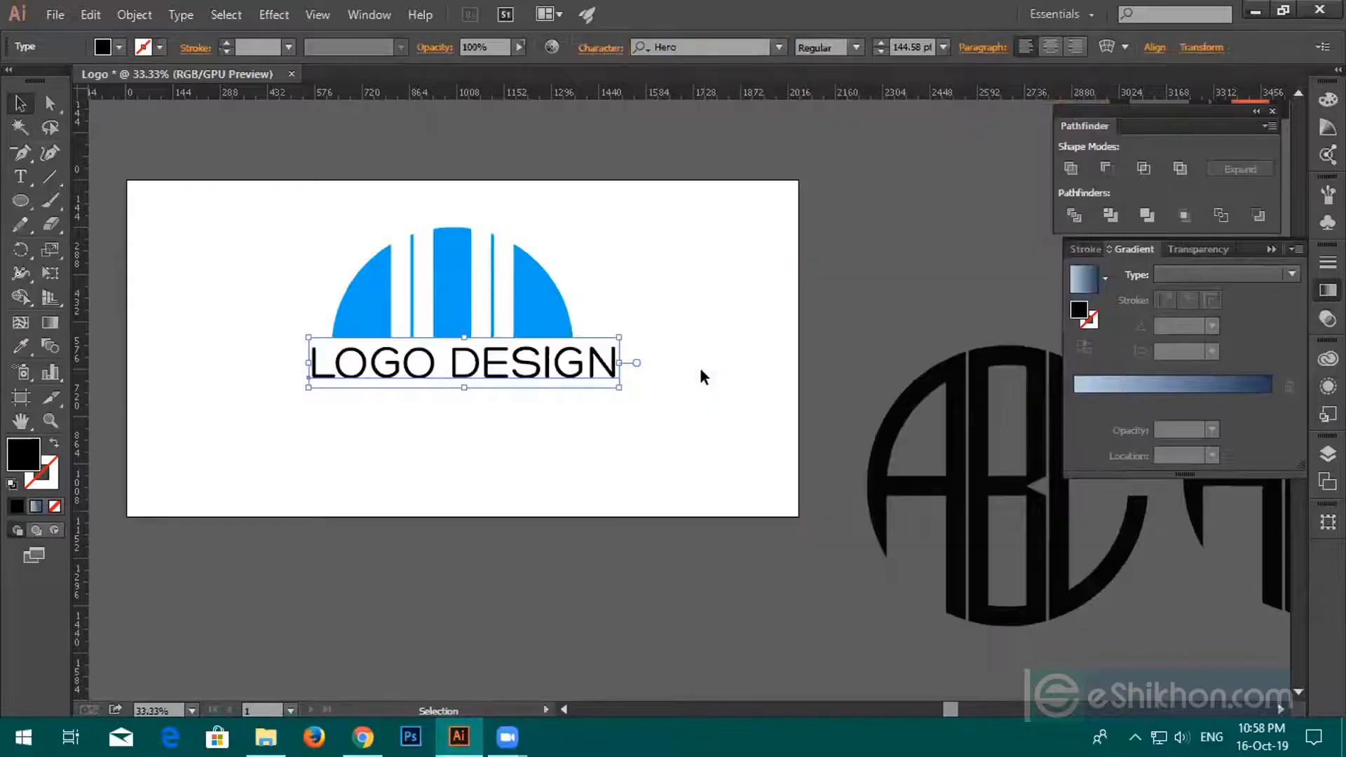
# Look further up the font list and apply GoodTimesRg-Regular to the LOGO DESIGN text.
pyautogui.click(775, 47)
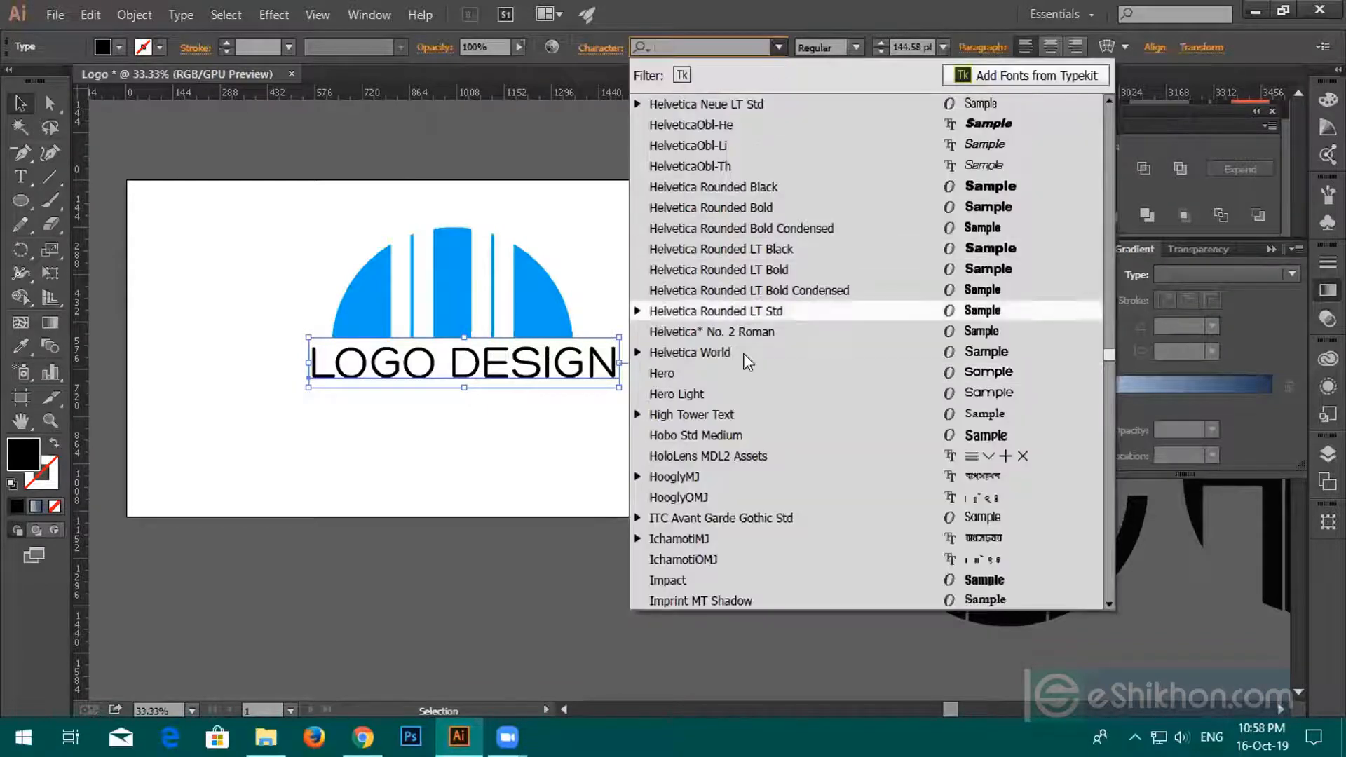
pyautogui.scroll(15, 766, 420)
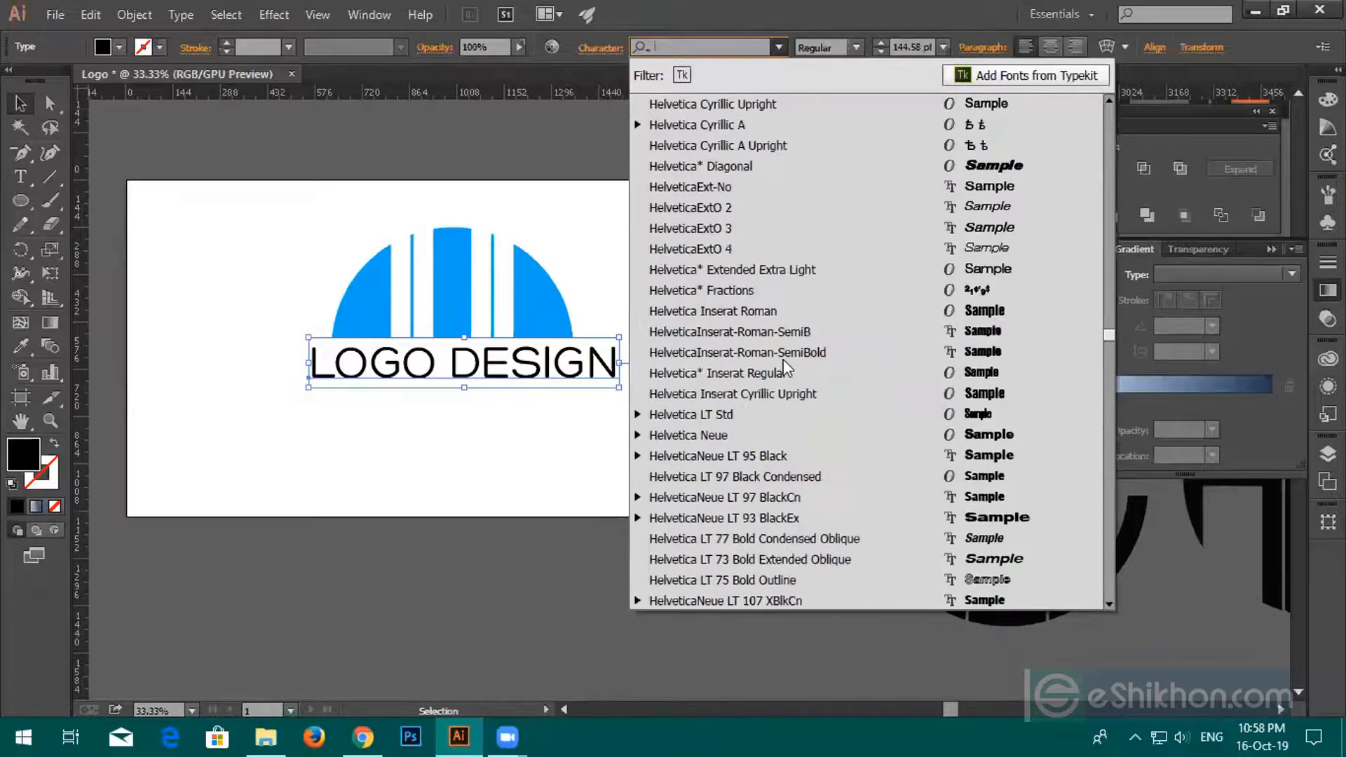
pyautogui.scroll(3, 787, 356)
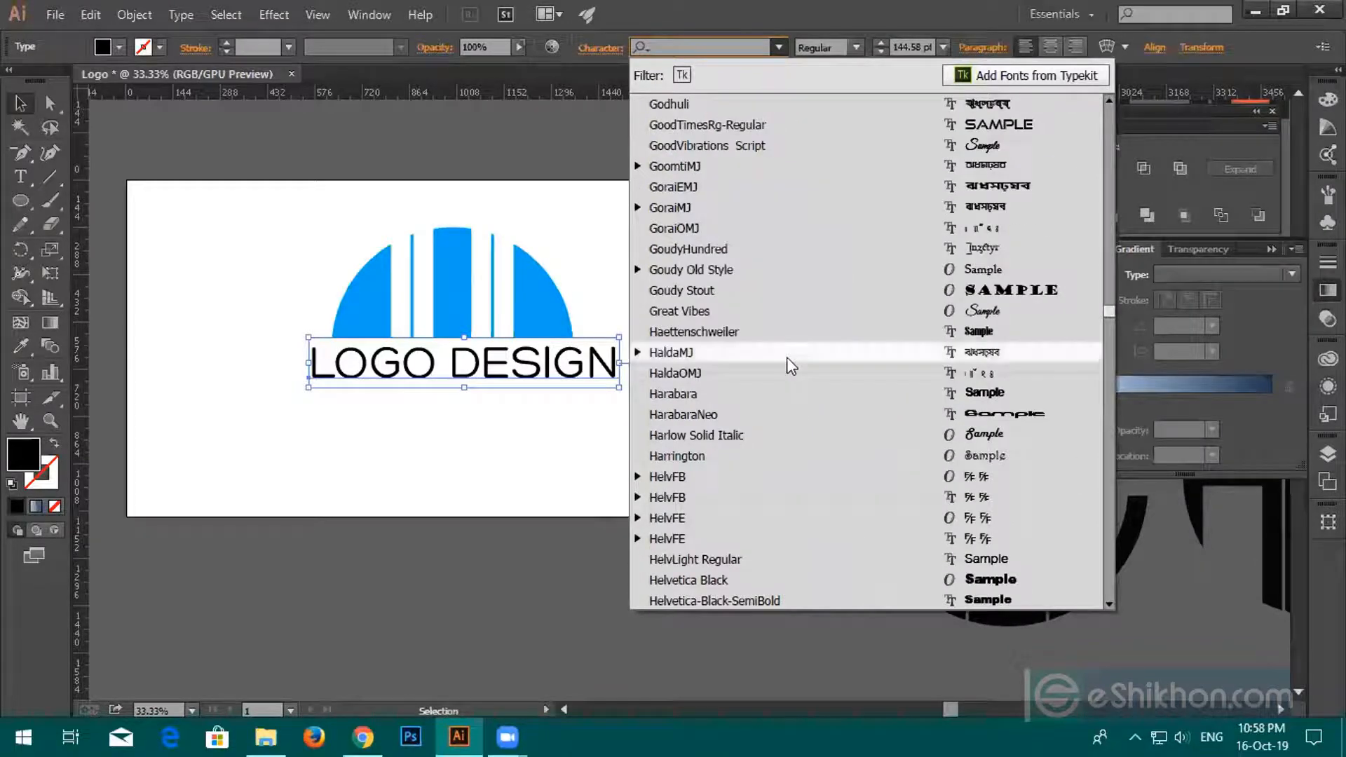
pyautogui.scroll(1, 786, 358)
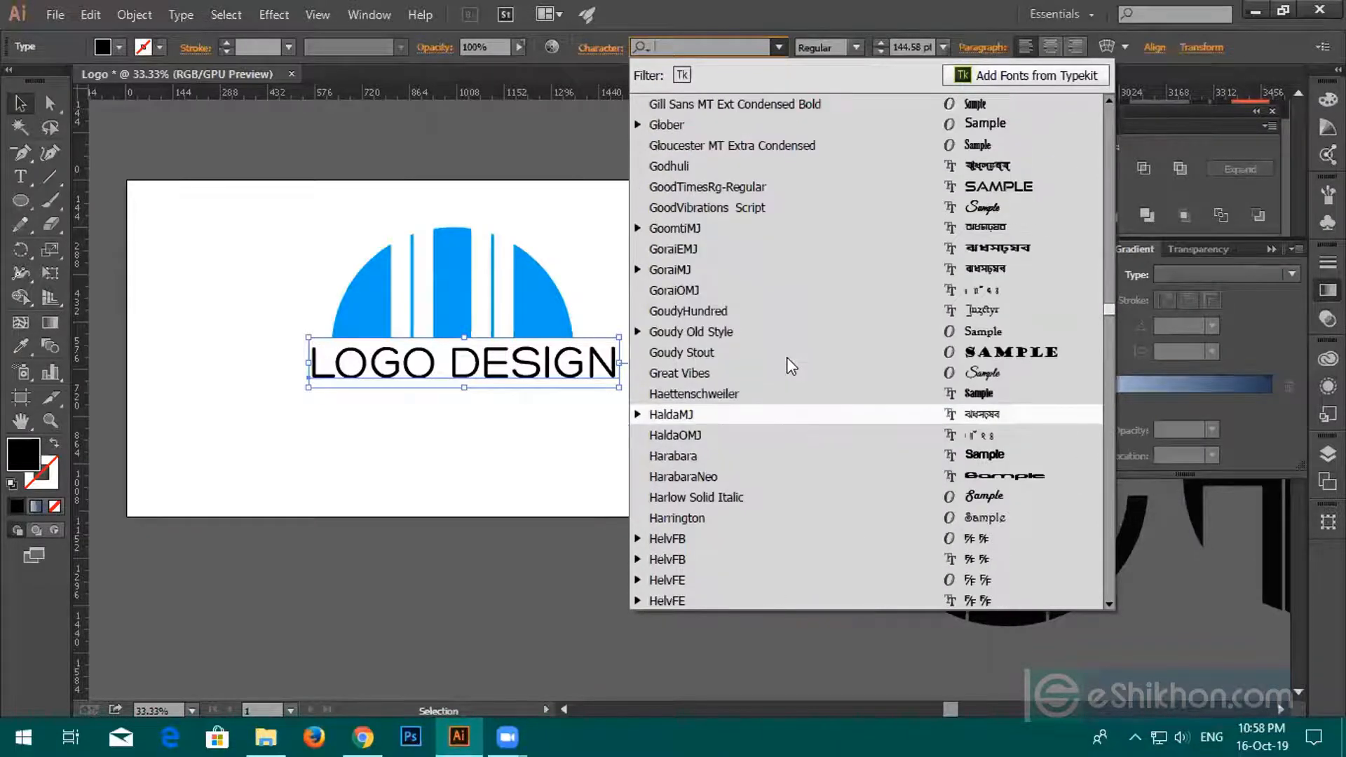
pyautogui.scroll(2, 787, 361)
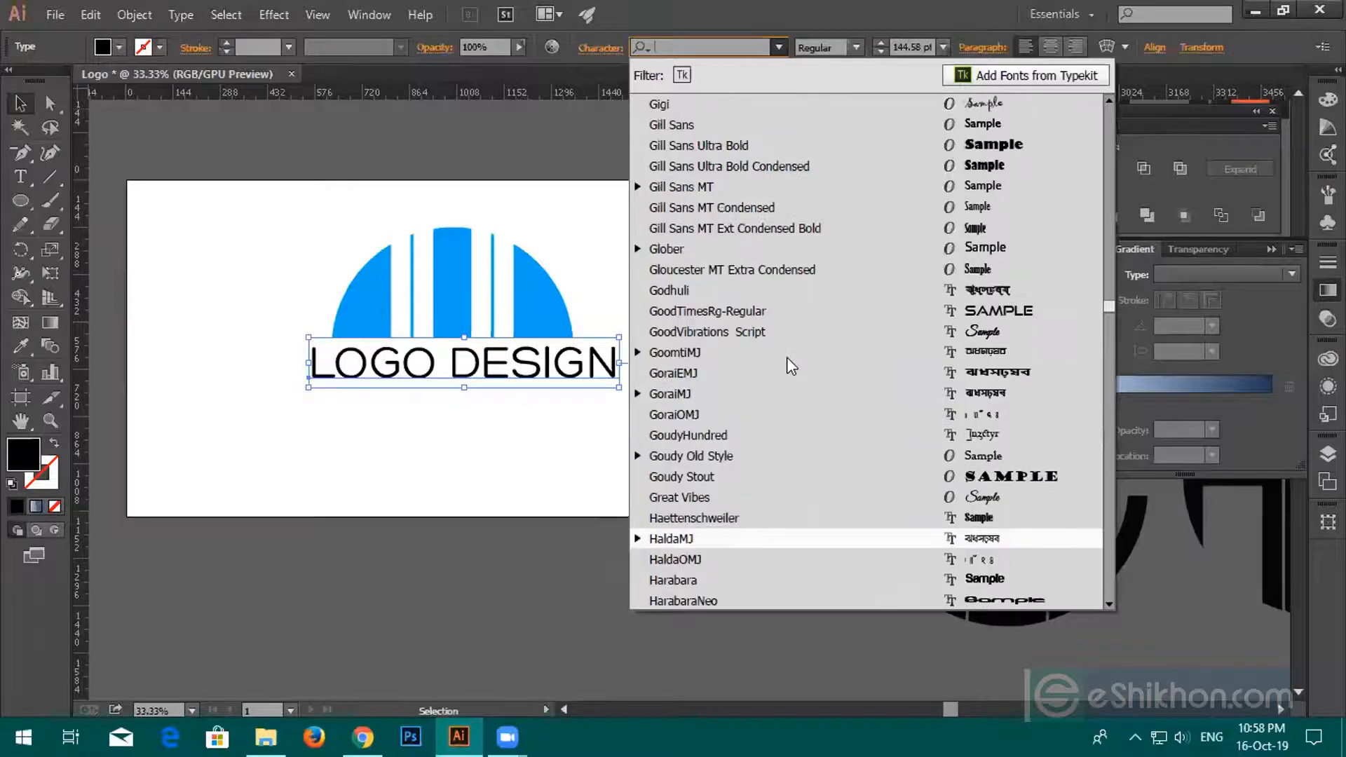
pyautogui.click(742, 316)
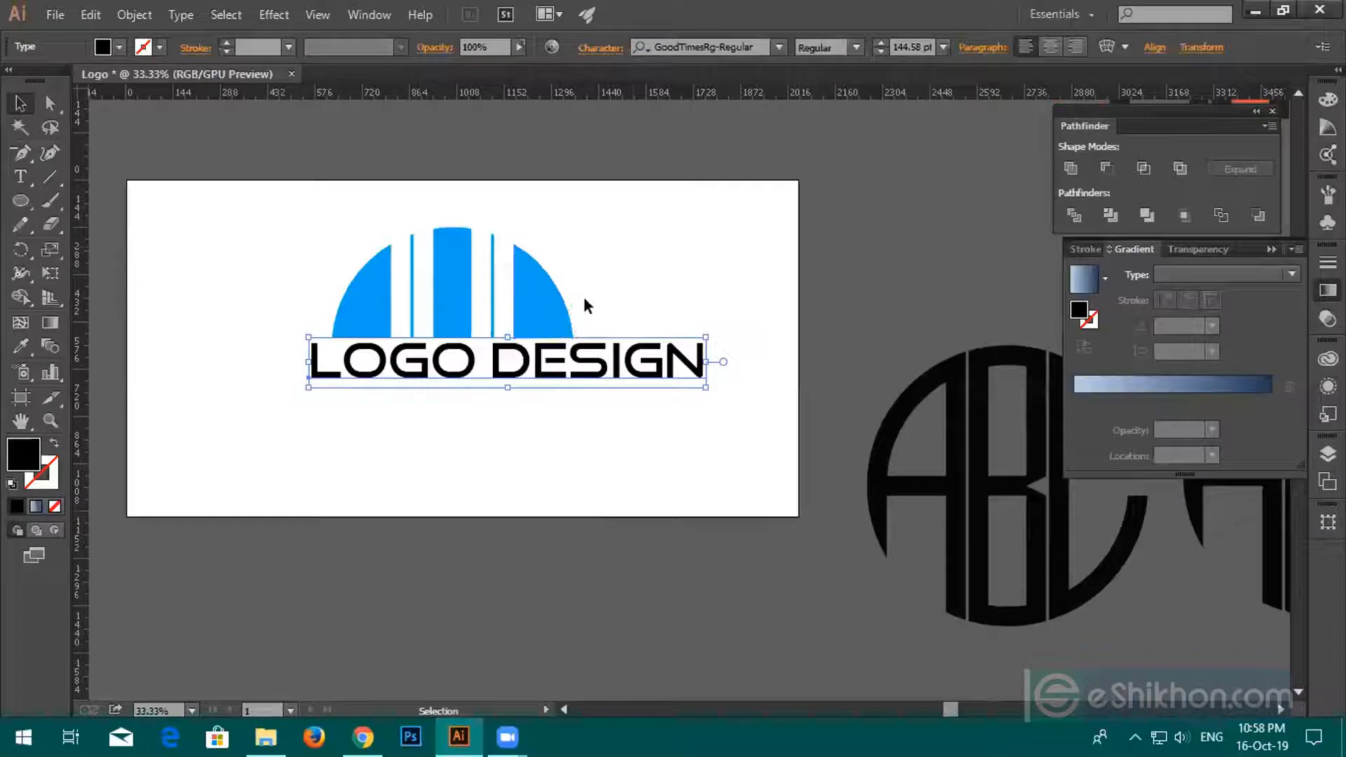
# Search the fonts for eth and set the LOGO DESIGN text to EthnocentricRg-Regular.
pyautogui.click(762, 40)
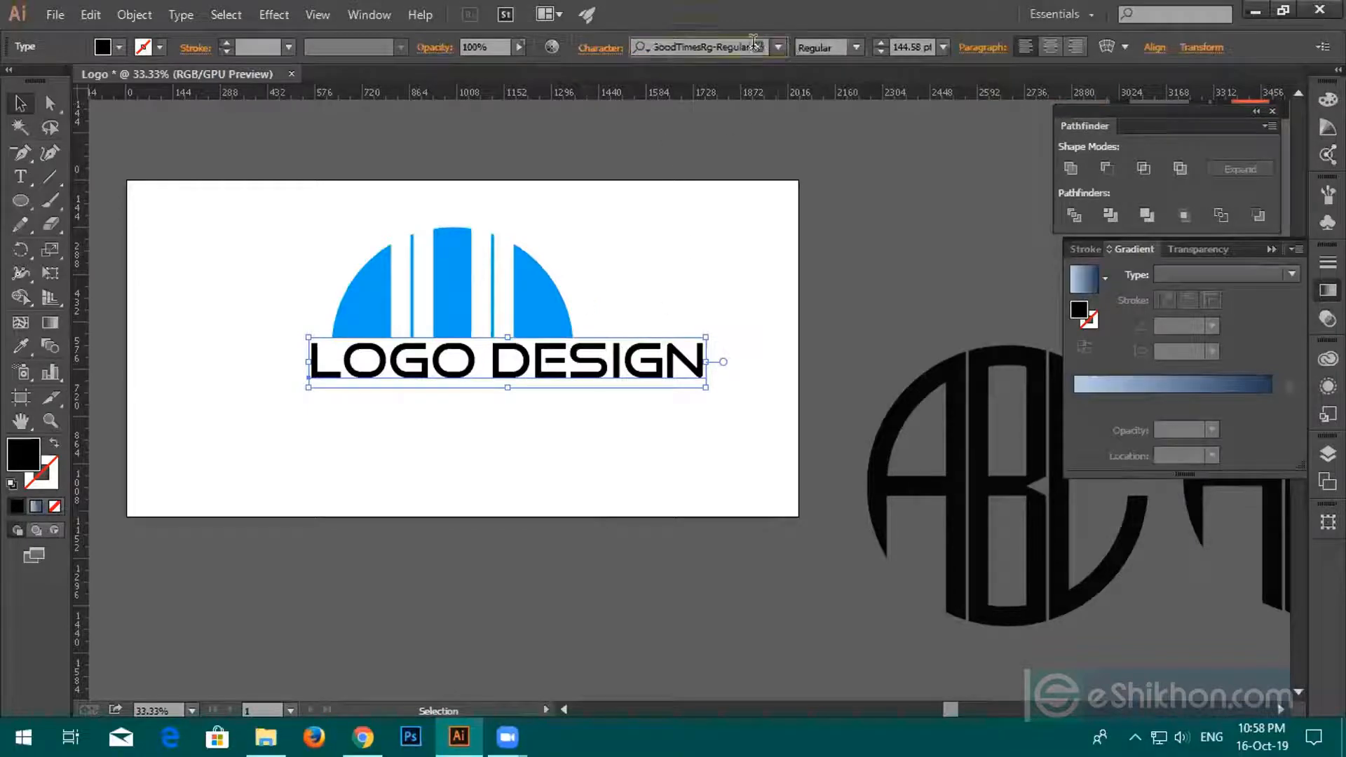
pyautogui.write('e')
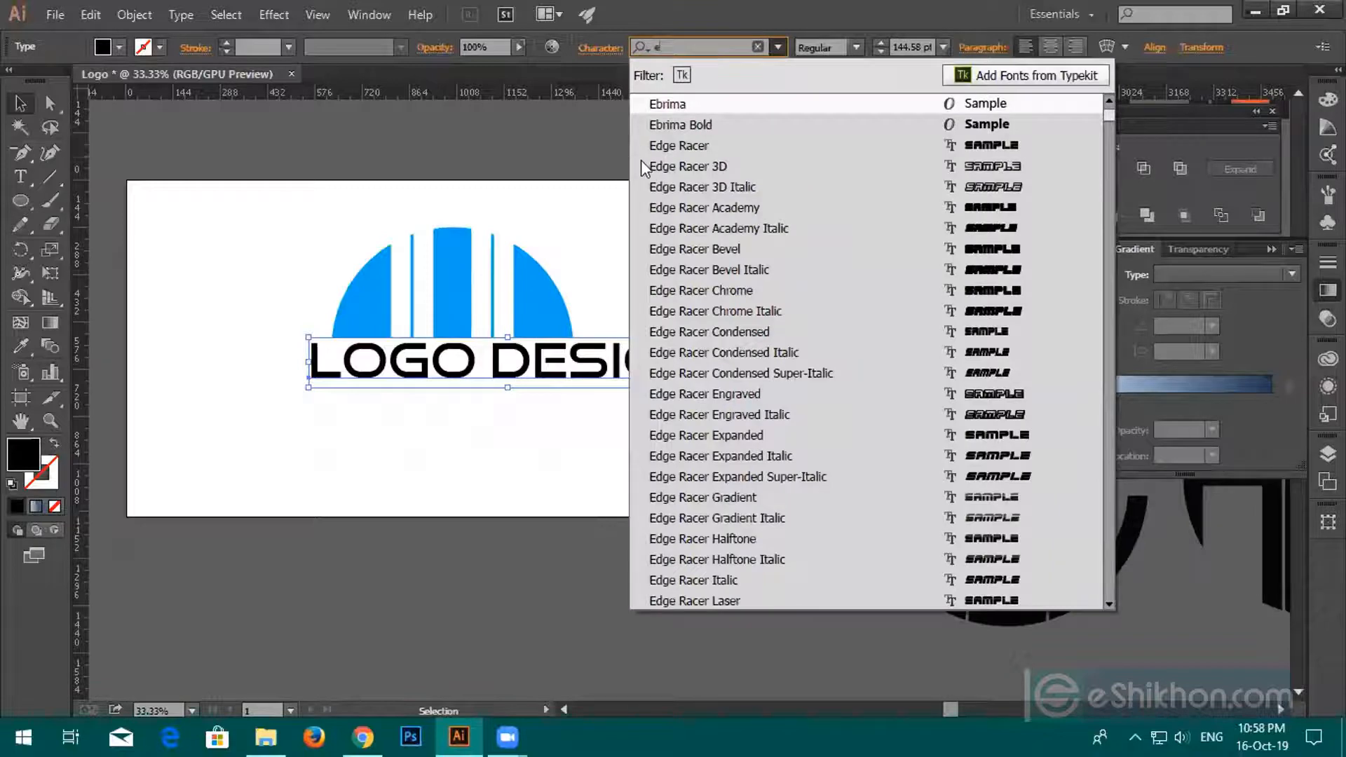
pyautogui.write('th')
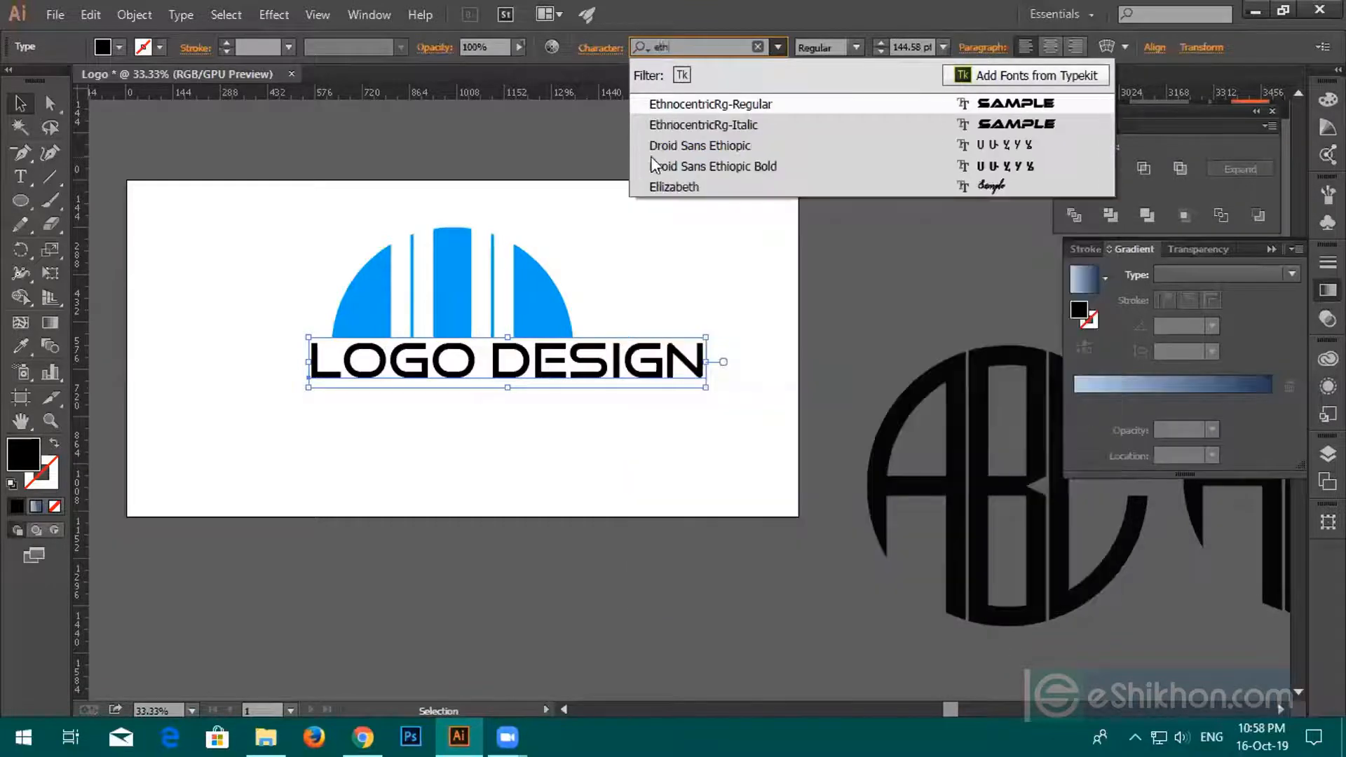
pyautogui.click(692, 105)
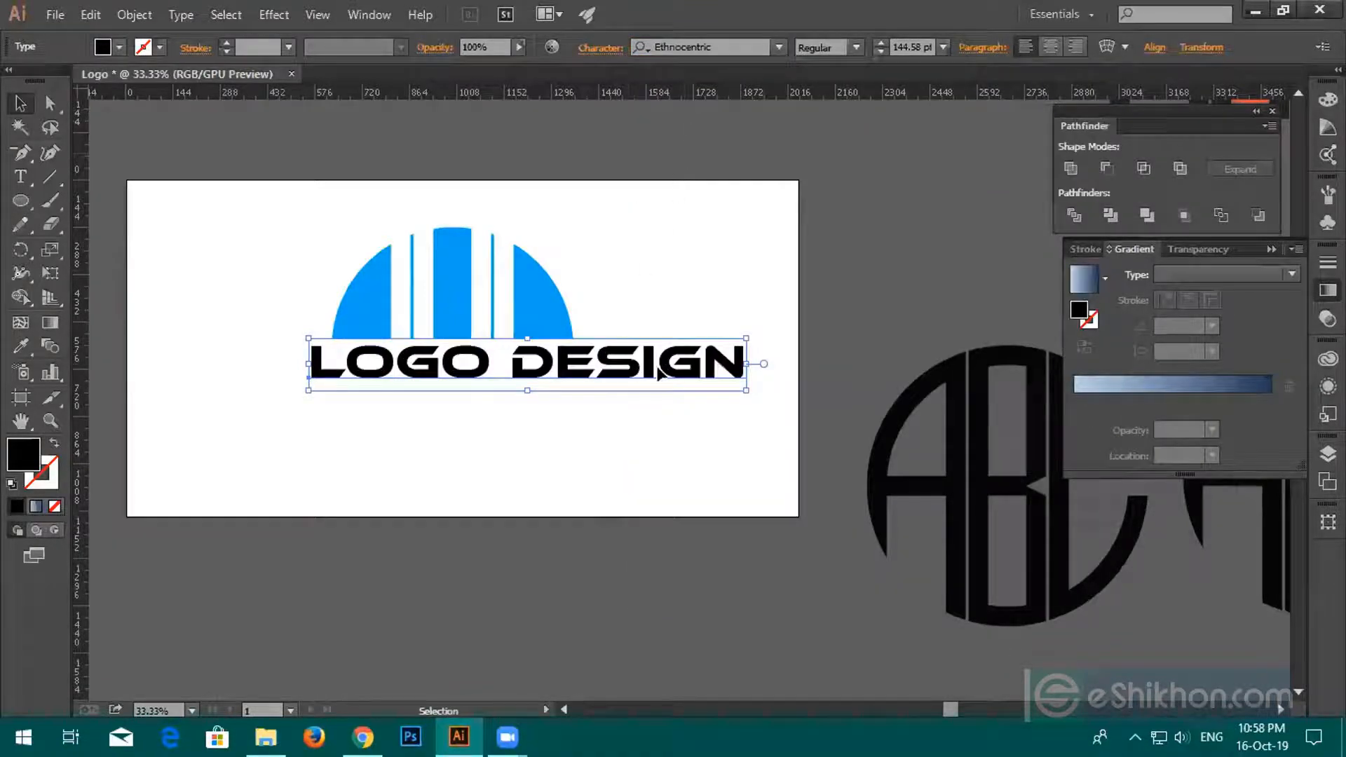
# Move the LOGO DESIGN text so it sits roughly centred just below the blue half-circle, then deselect it.
pyautogui.moveTo(679, 376); pyautogui.dragTo(658, 378)
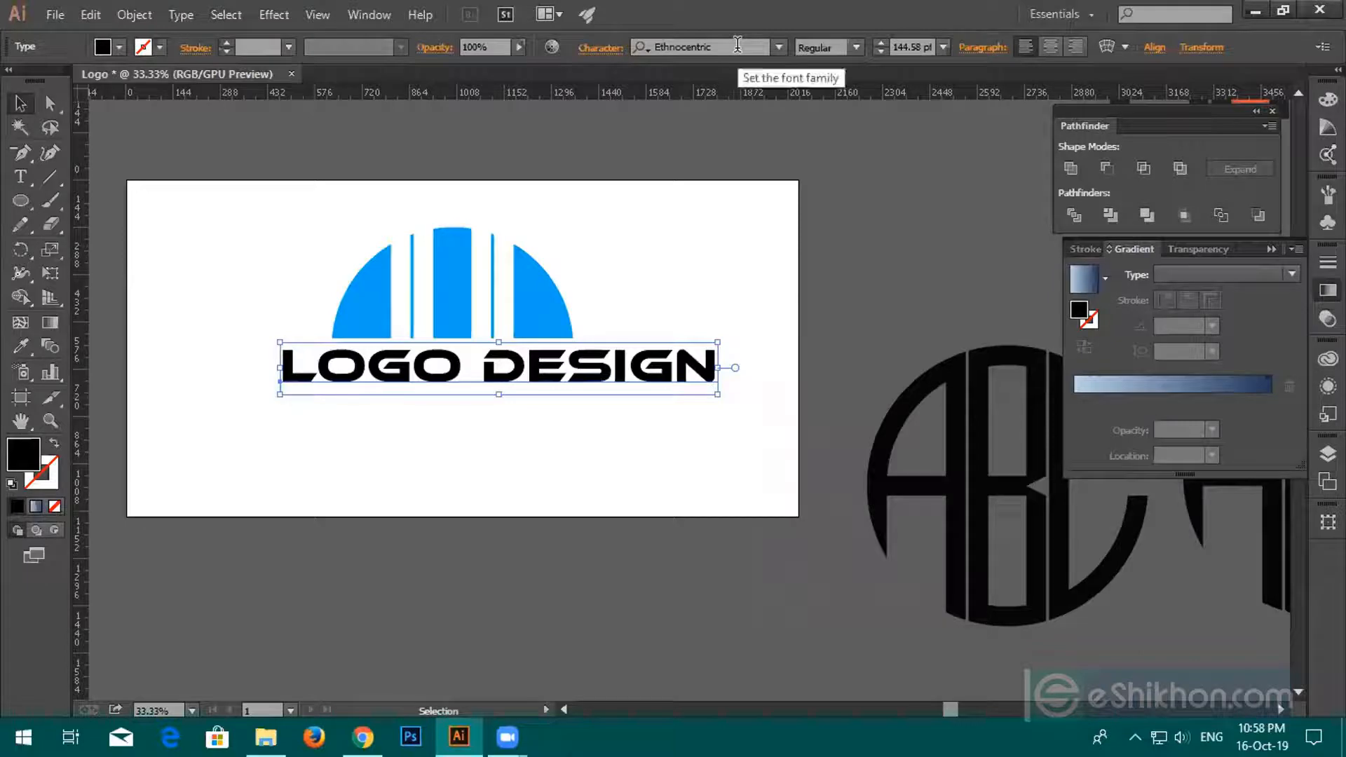
pyautogui.click(729, 46)
pyautogui.press('Return')
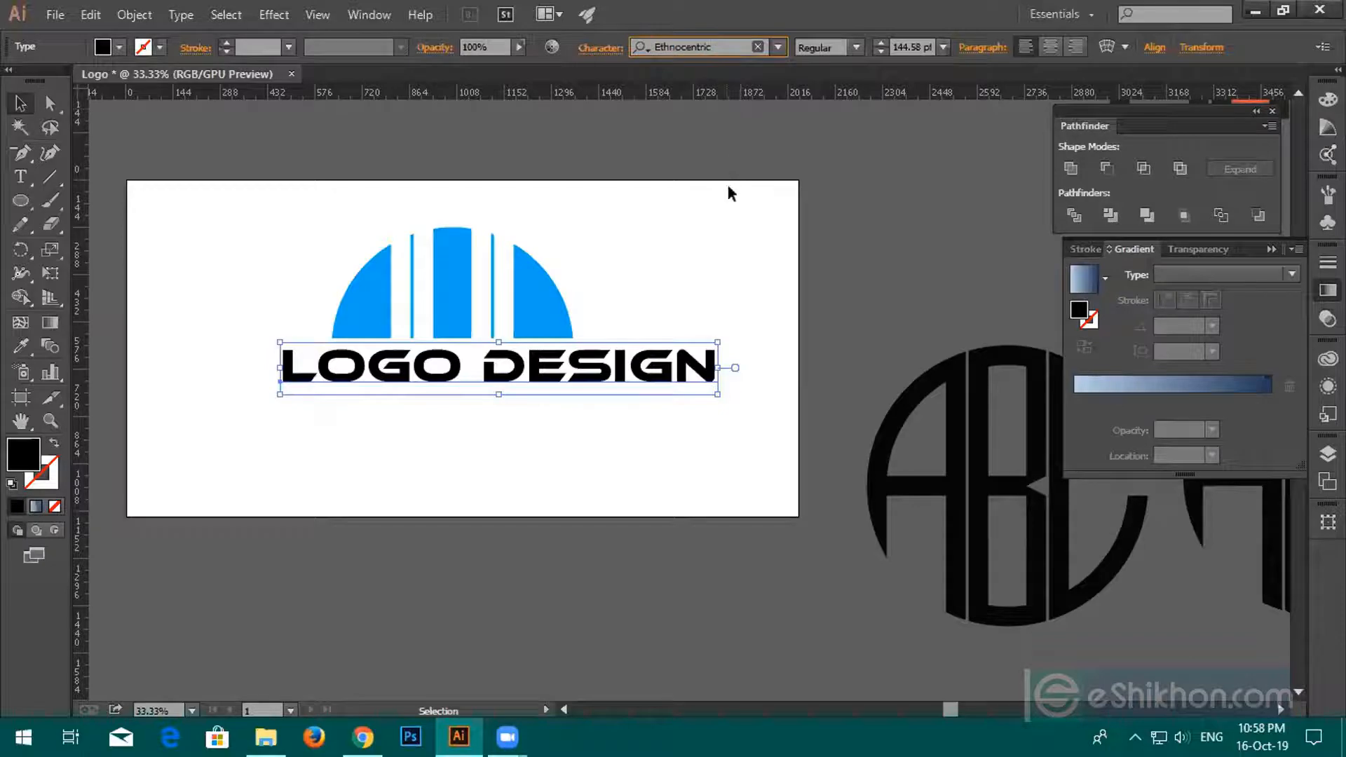
pyautogui.moveTo(660, 388); pyautogui.dragTo(637, 386)
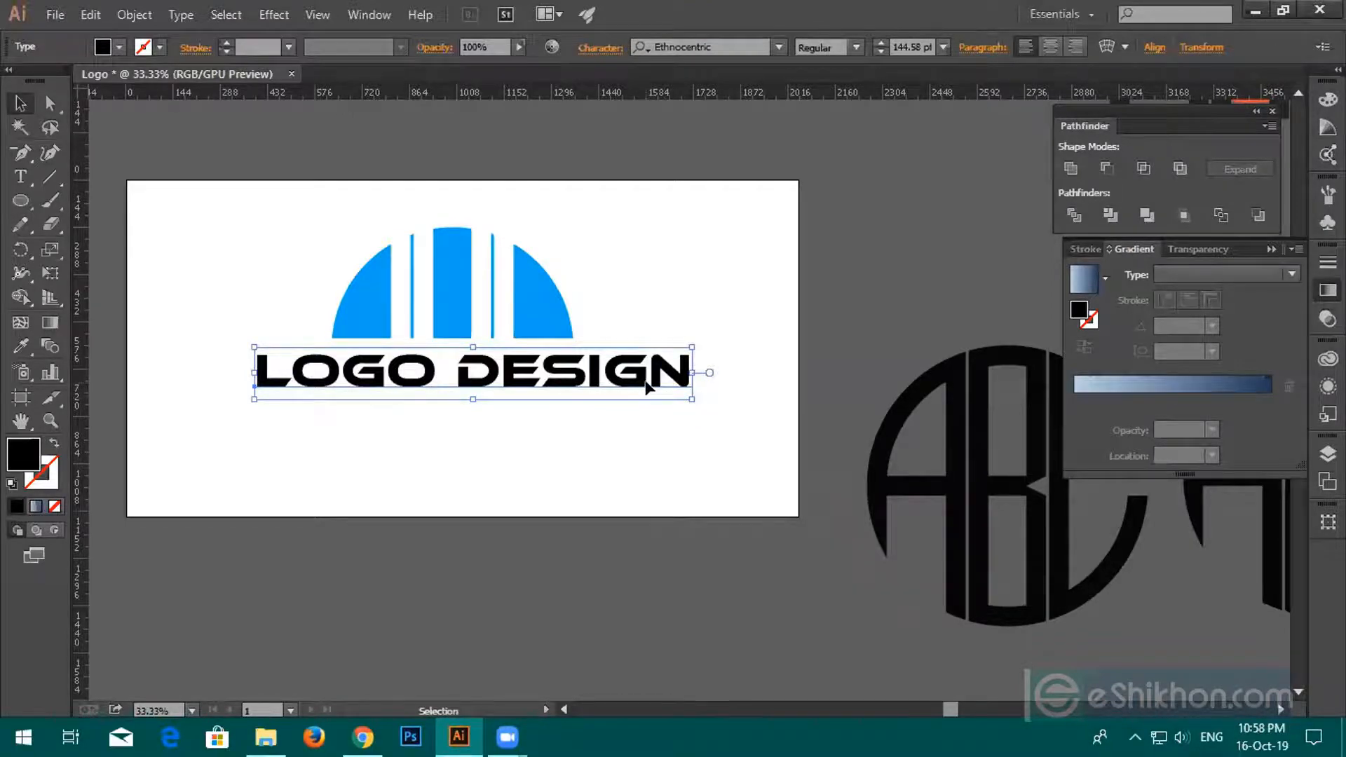
pyautogui.click(624, 477)
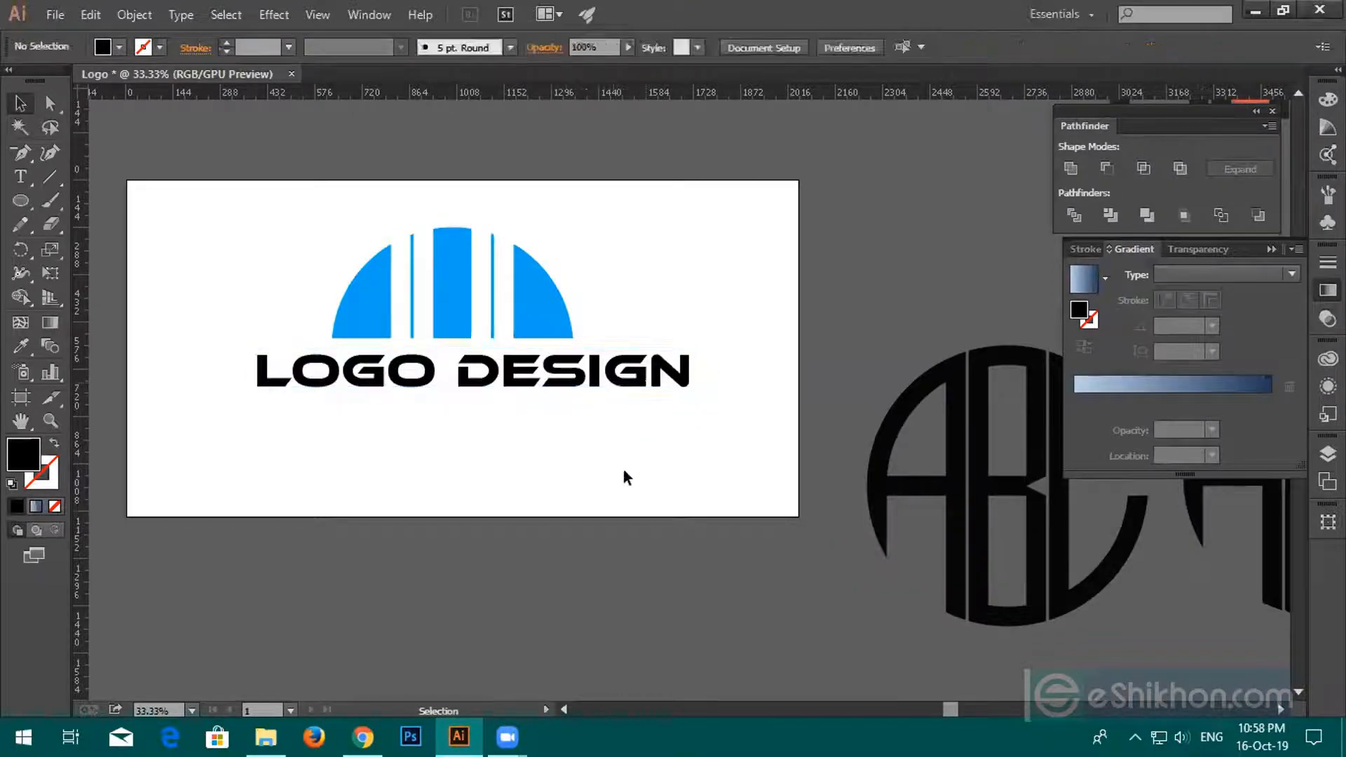
# Duplicate the LOGO DESIGN text straight below the original line.
pyautogui.click(592, 387)
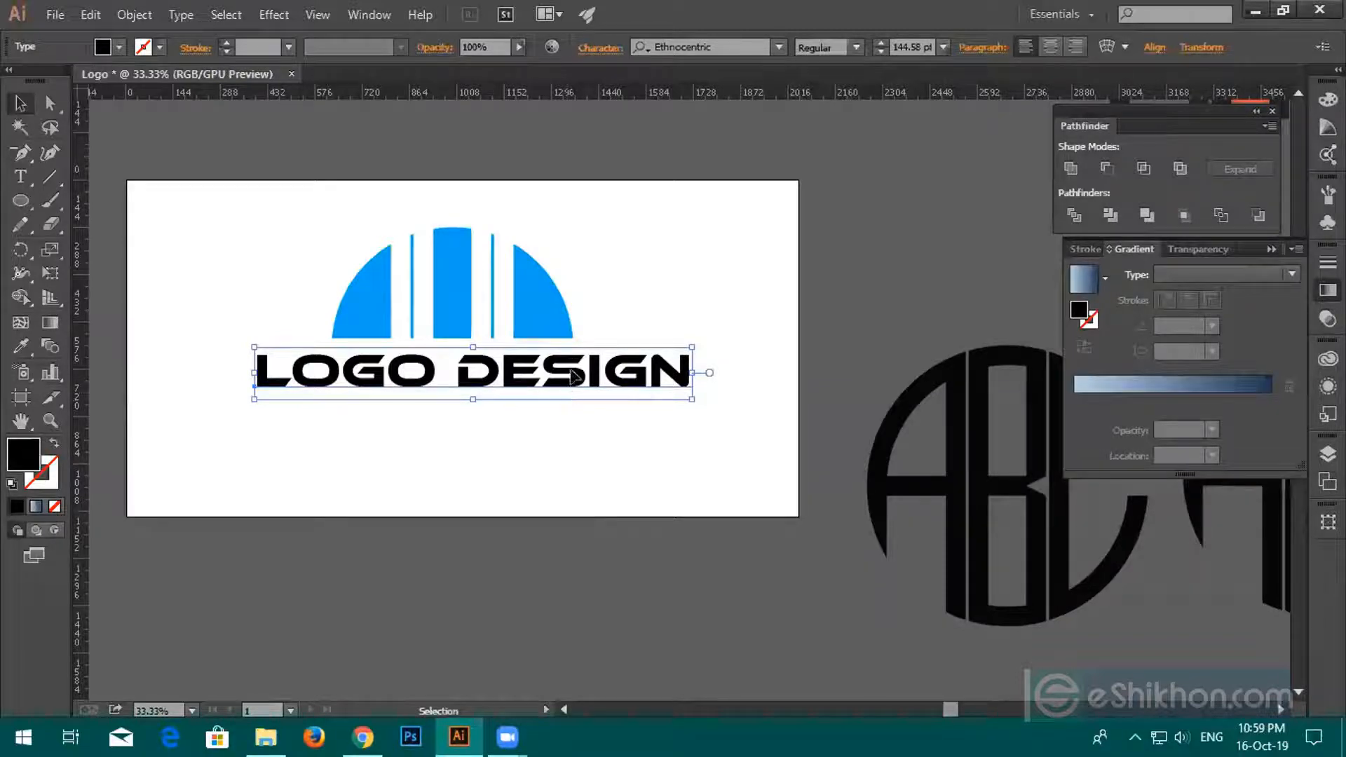
pyautogui.moveTo(573, 377); pyautogui.dragTo(566, 442)
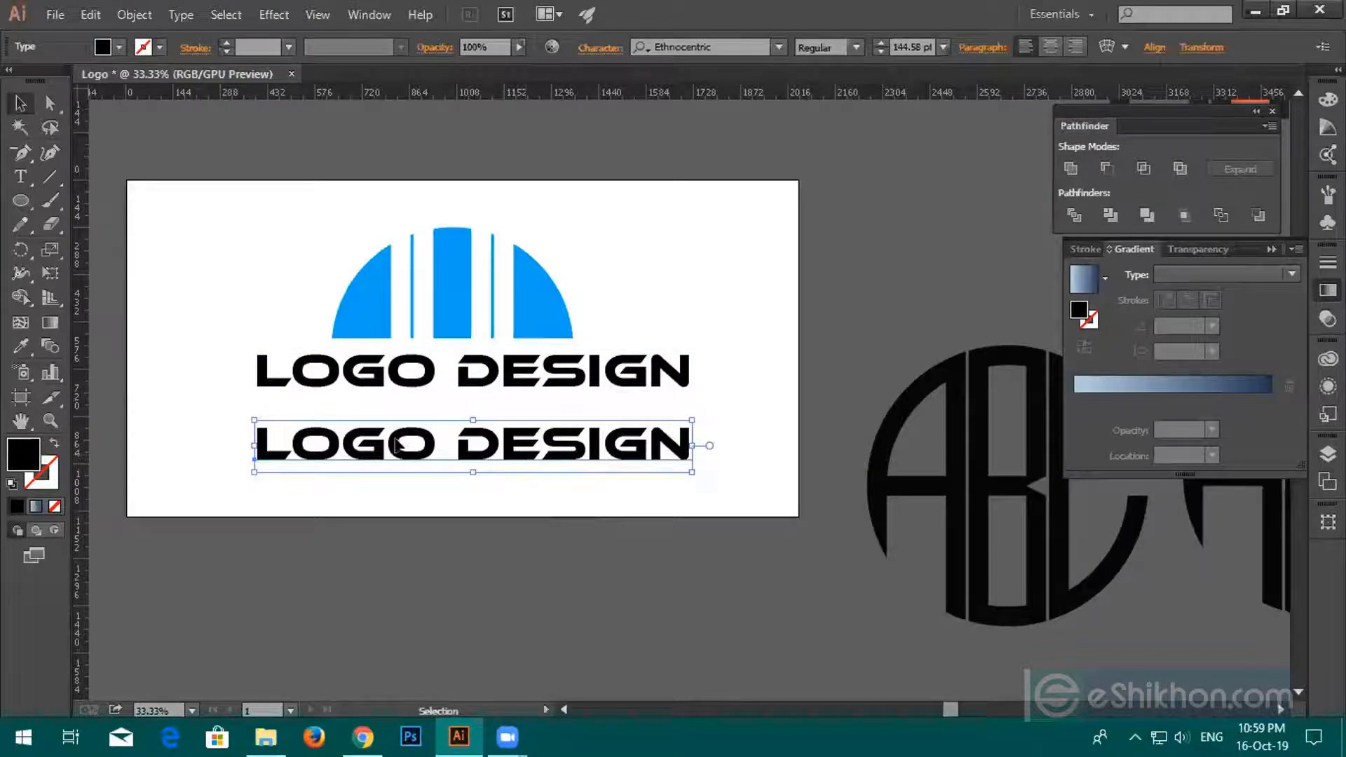
# Set the letters LOGO DE in the lower LOGO DESIGN line to the Nexa font in the Heavy style.
pyautogui.click(20, 177)
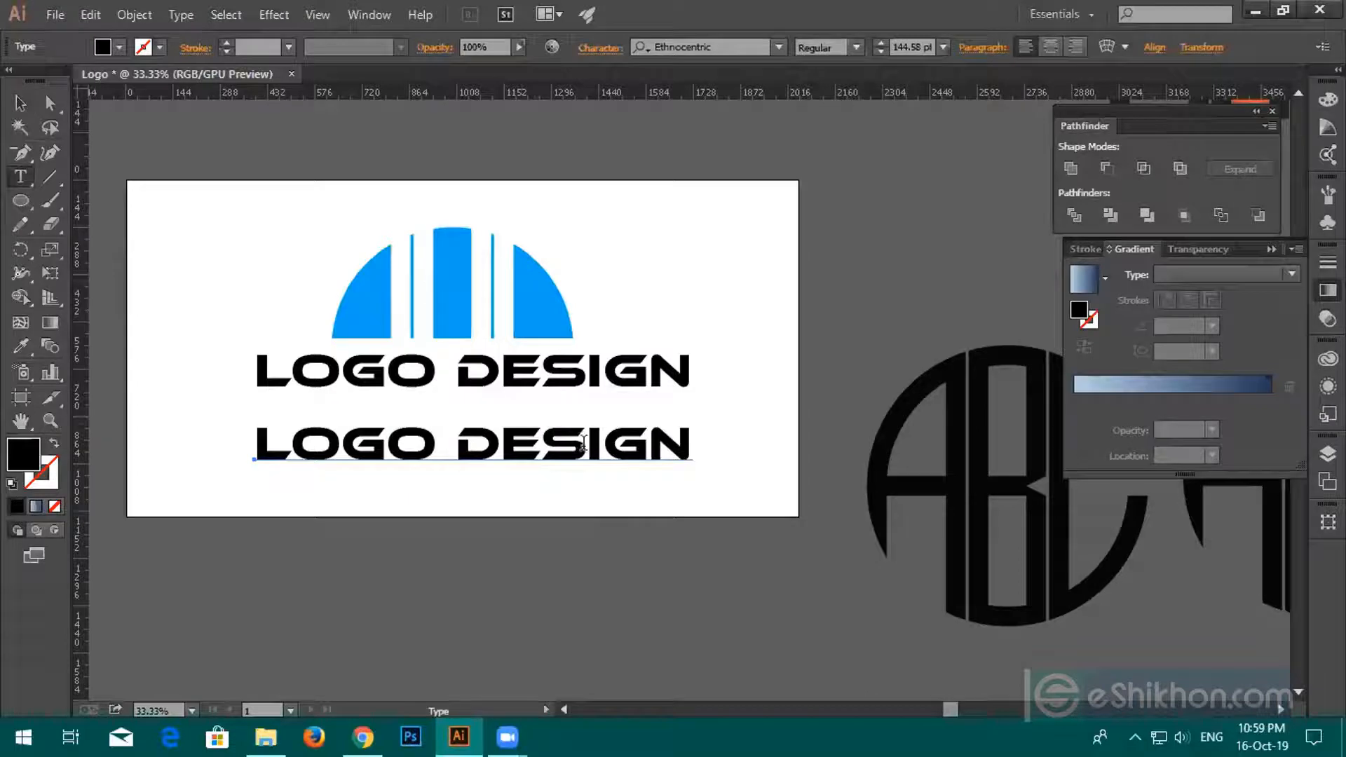
pyautogui.moveTo(540, 448); pyautogui.dragTo(244, 423)
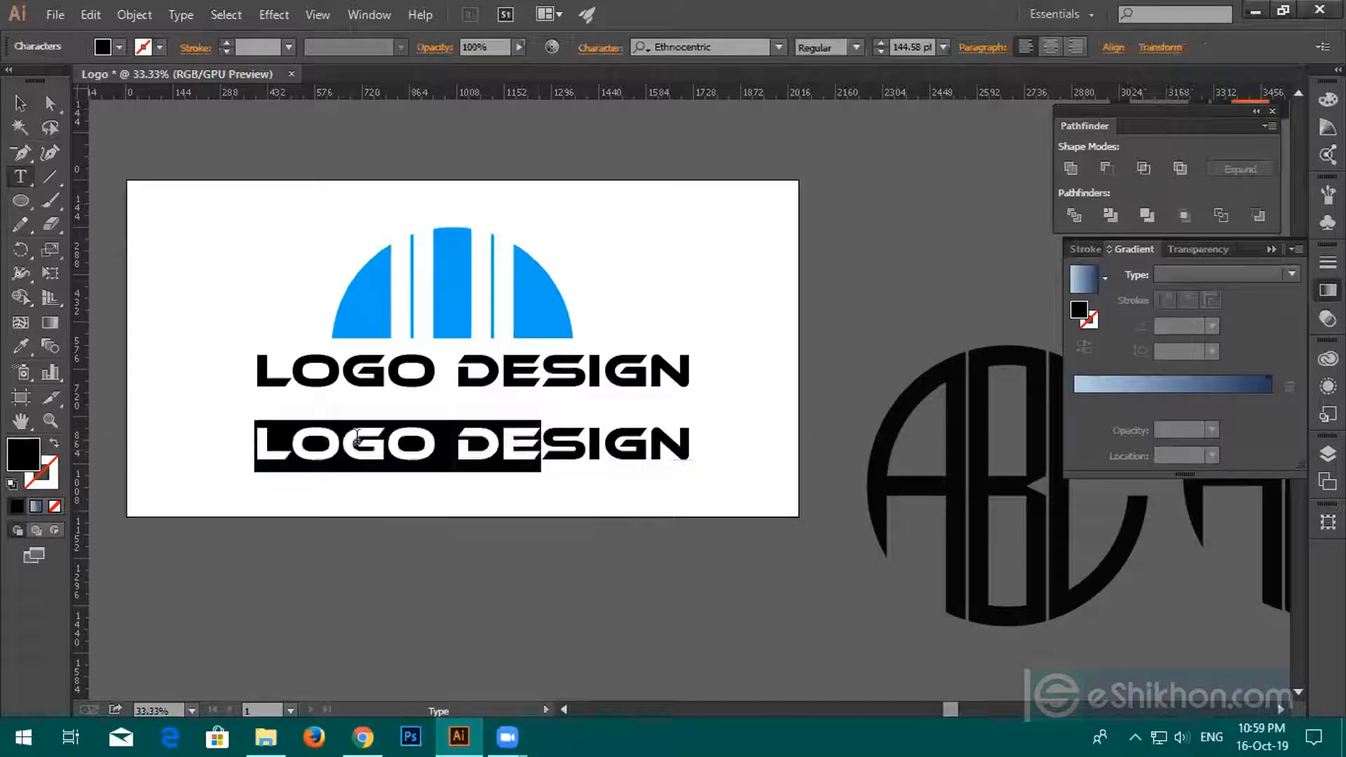
pyautogui.click(729, 47)
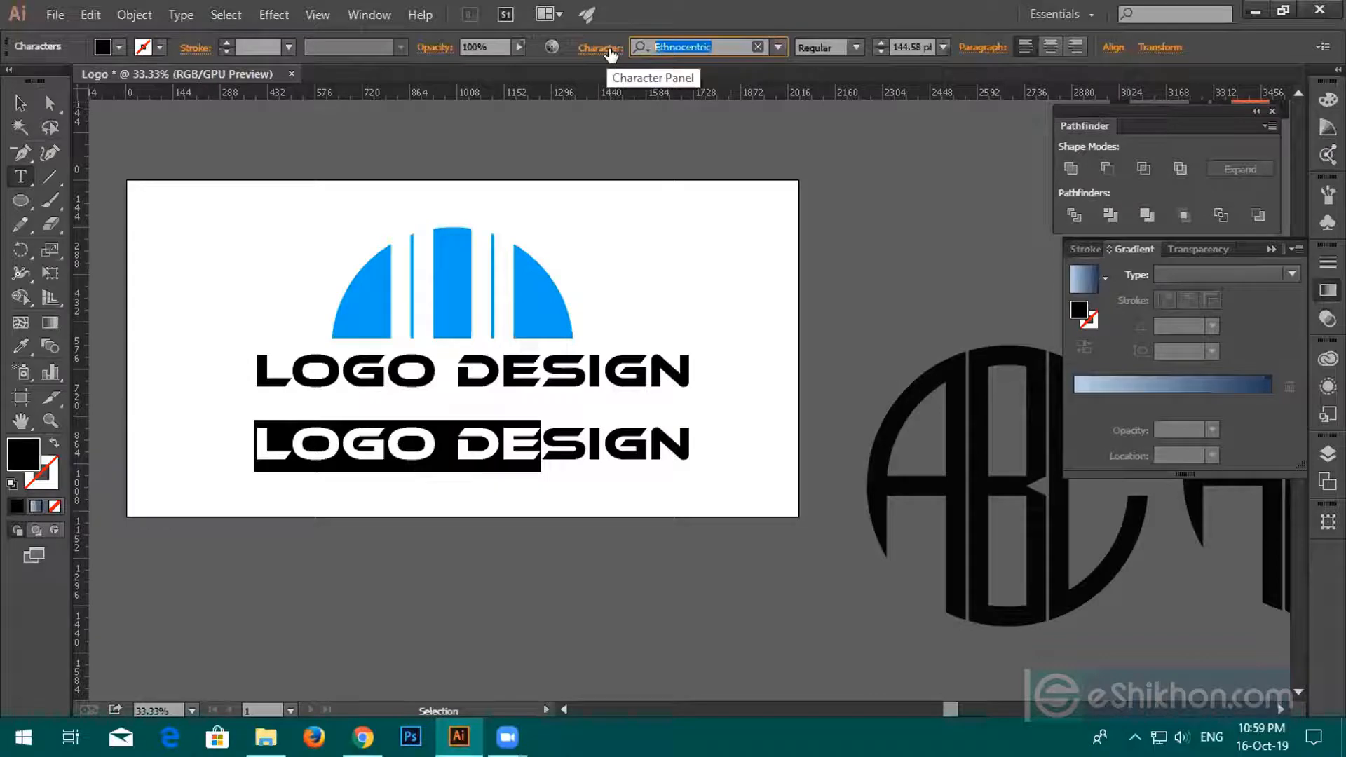
pyautogui.write('Nexa')
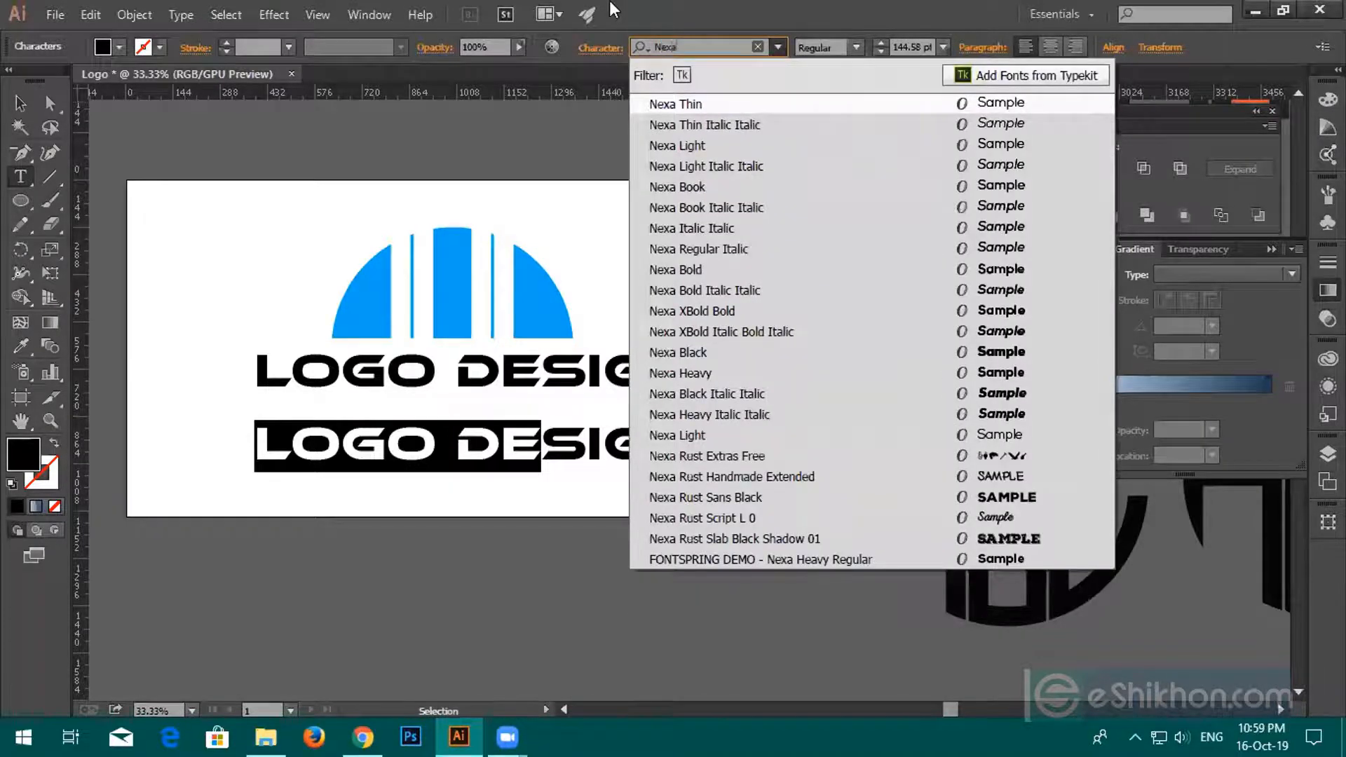
pyautogui.click(679, 269)
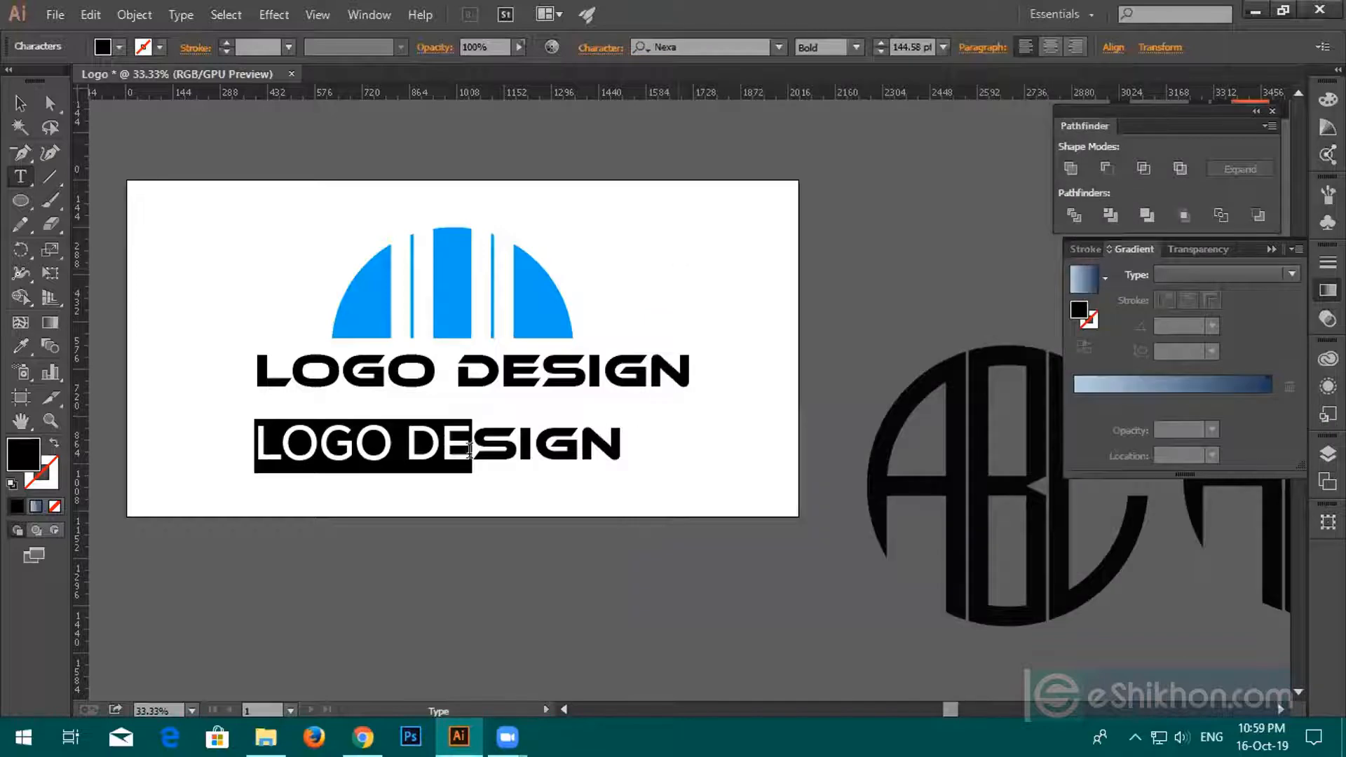
pyautogui.click(855, 47)
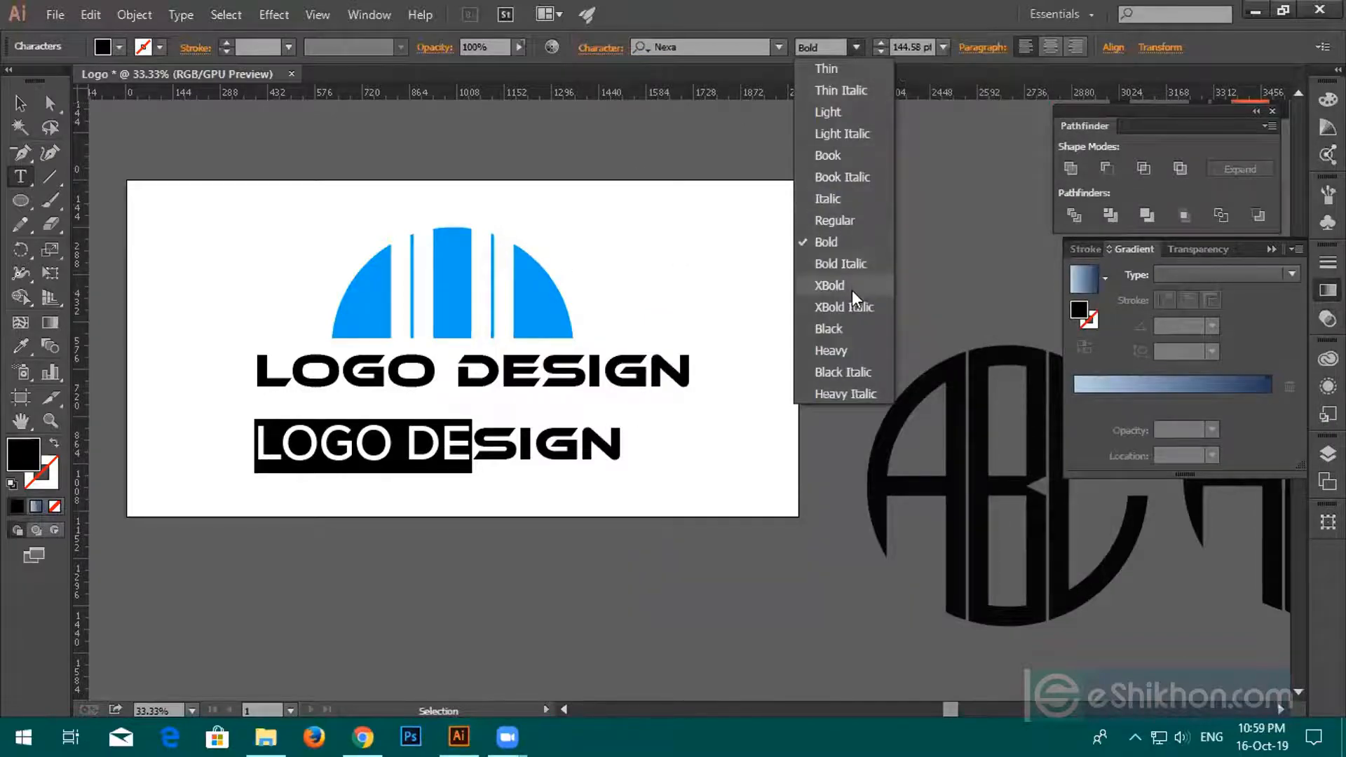
pyautogui.click(846, 348)
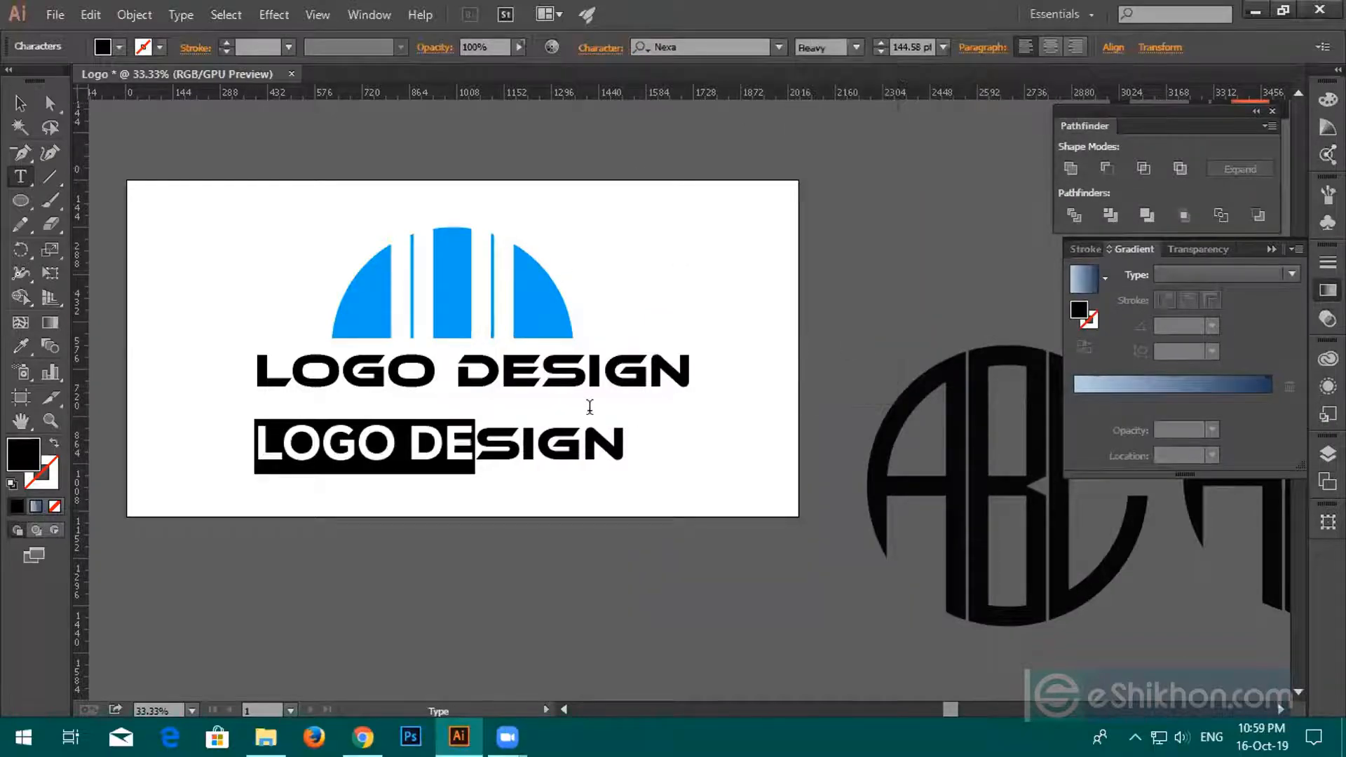
# Match the letters IGN in the lower line to the Nexa Heavy letters by sampling the L with the Eyedropper.
pyautogui.click(692, 448)
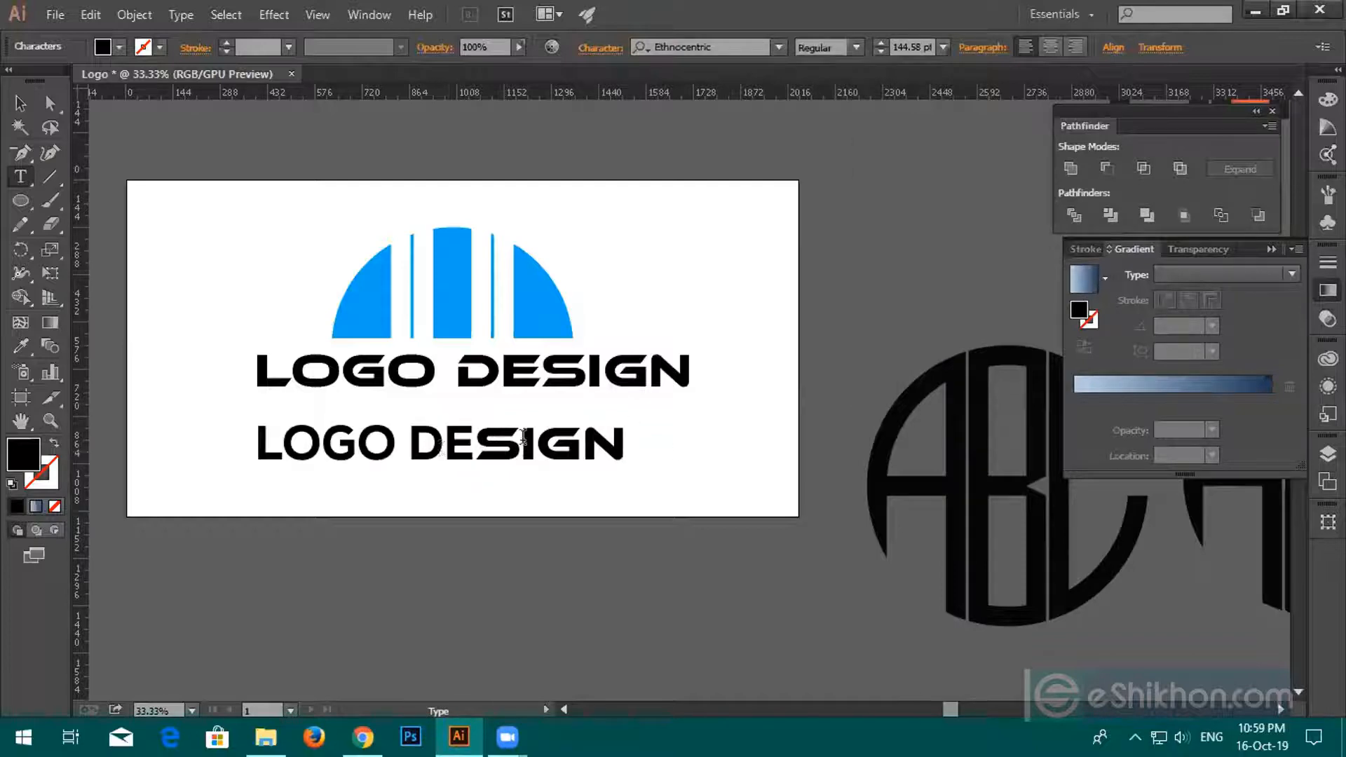
pyautogui.moveTo(523, 436); pyautogui.dragTo(661, 436)
pyautogui.click(23, 347)
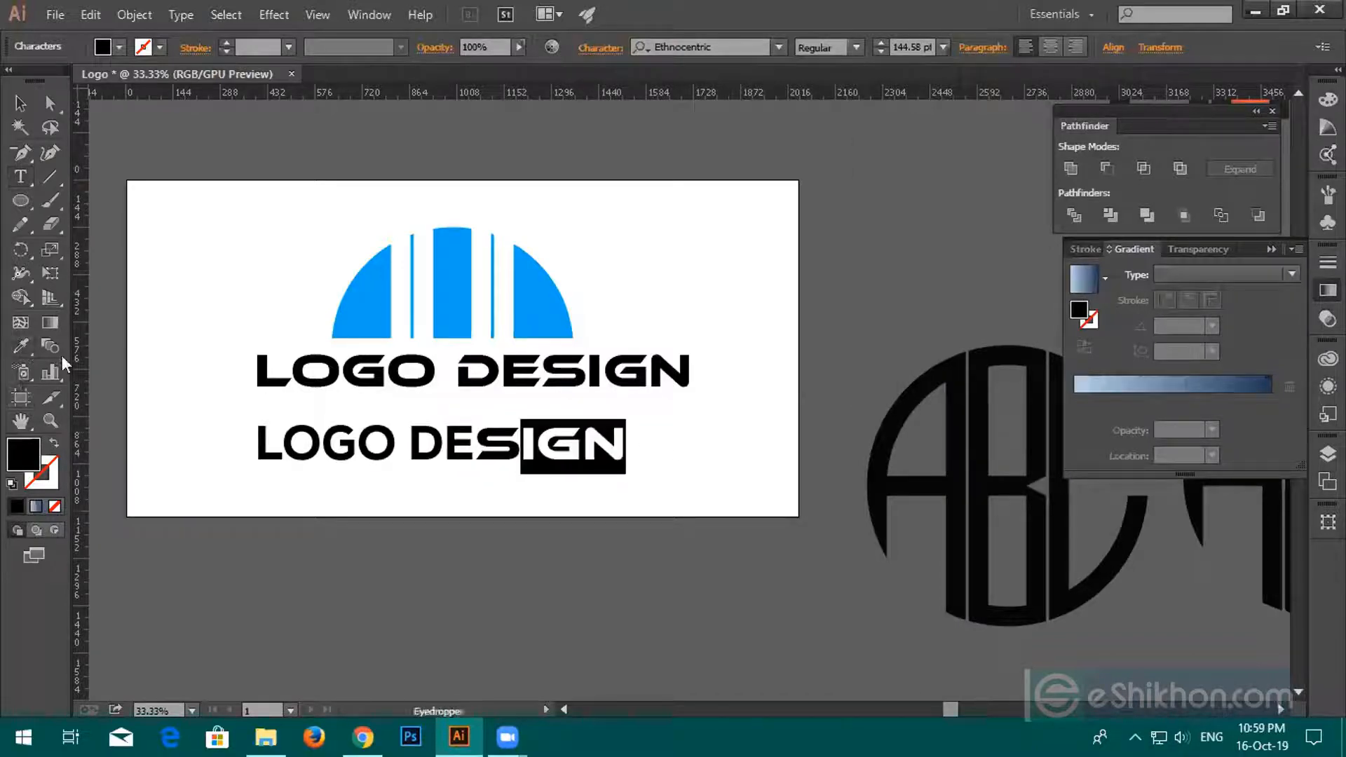
pyautogui.click(260, 433)
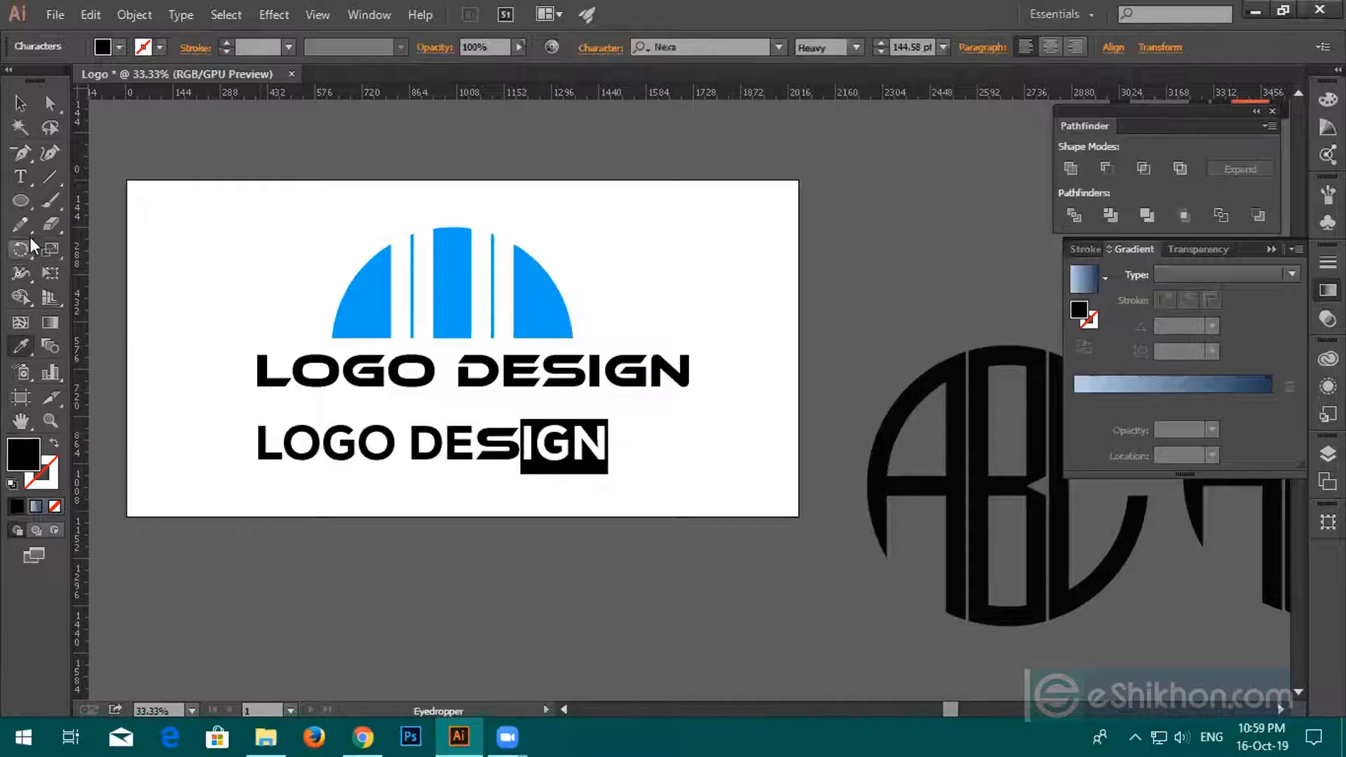
pyautogui.click(20, 103)
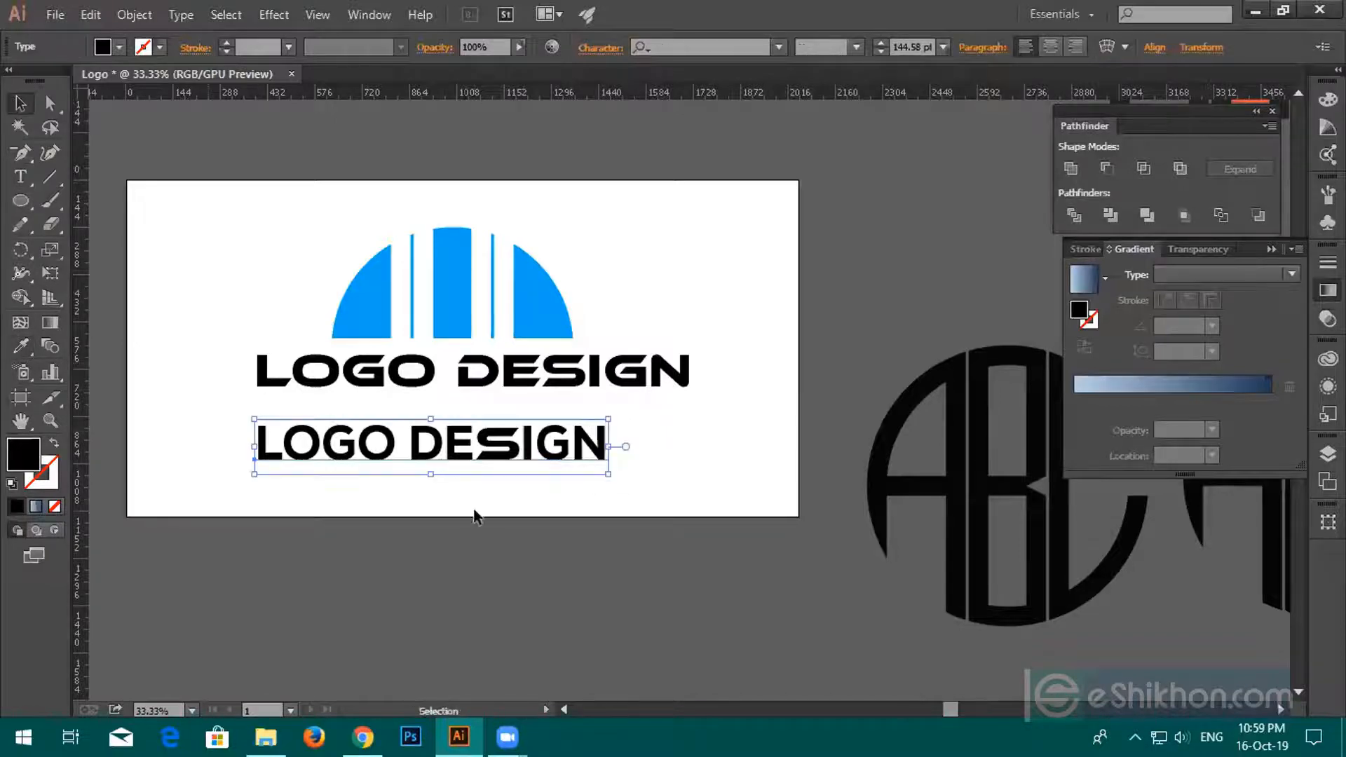
# Delete the lower LOGO DESIGN line and select the remaining one beneath the half-circle.
pyautogui.click(518, 451)
pyautogui.press('space')
pyautogui.moveTo(385, 442); pyautogui.dragTo(414, 409)
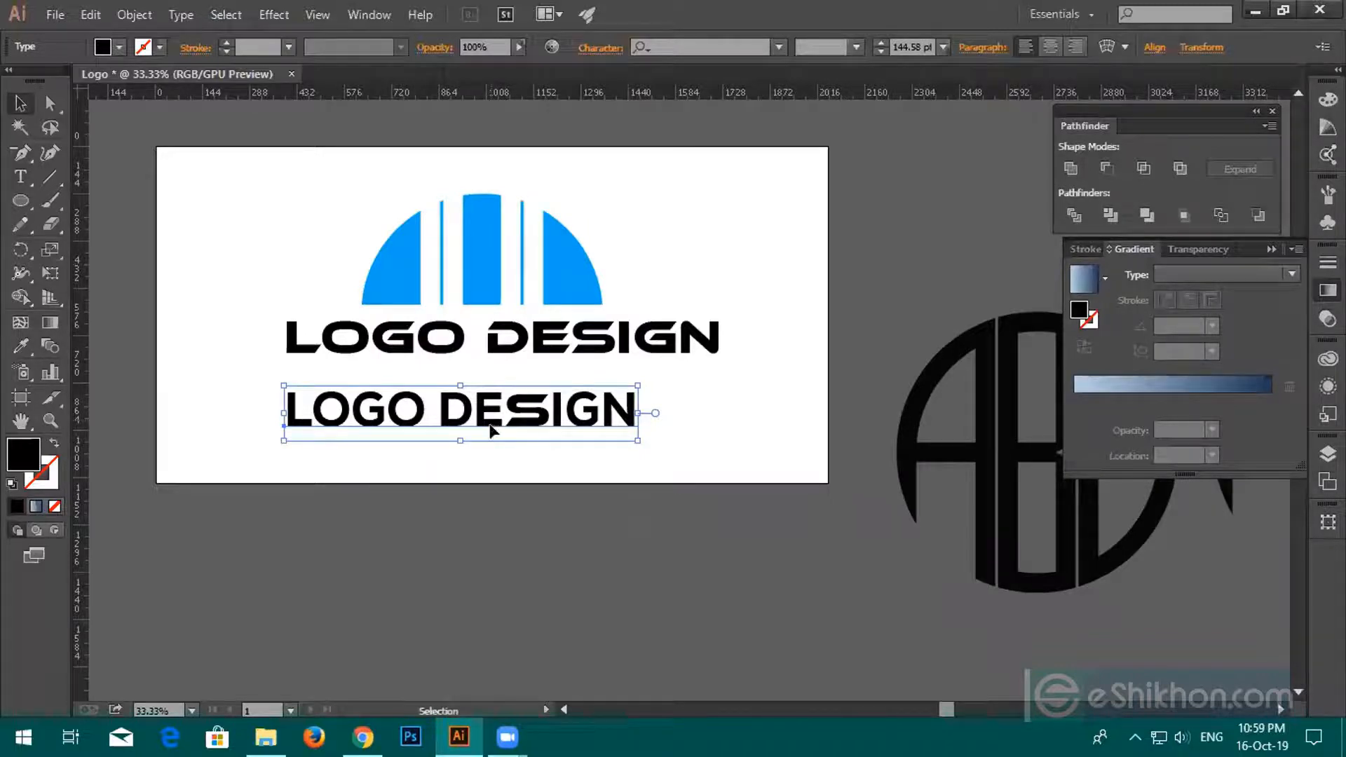
pyautogui.moveTo(507, 424); pyautogui.dragTo(518, 484)
pyautogui.press('Delete')
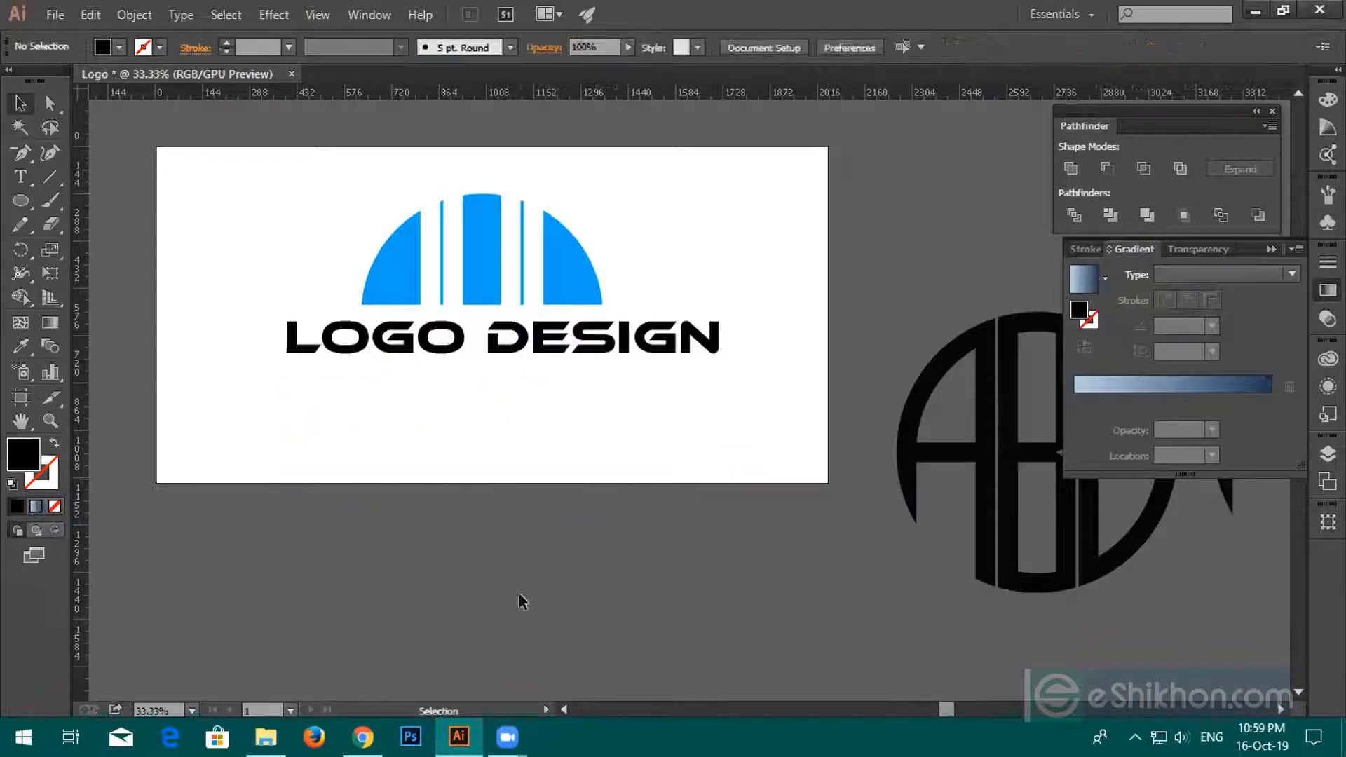
pyautogui.click(536, 359)
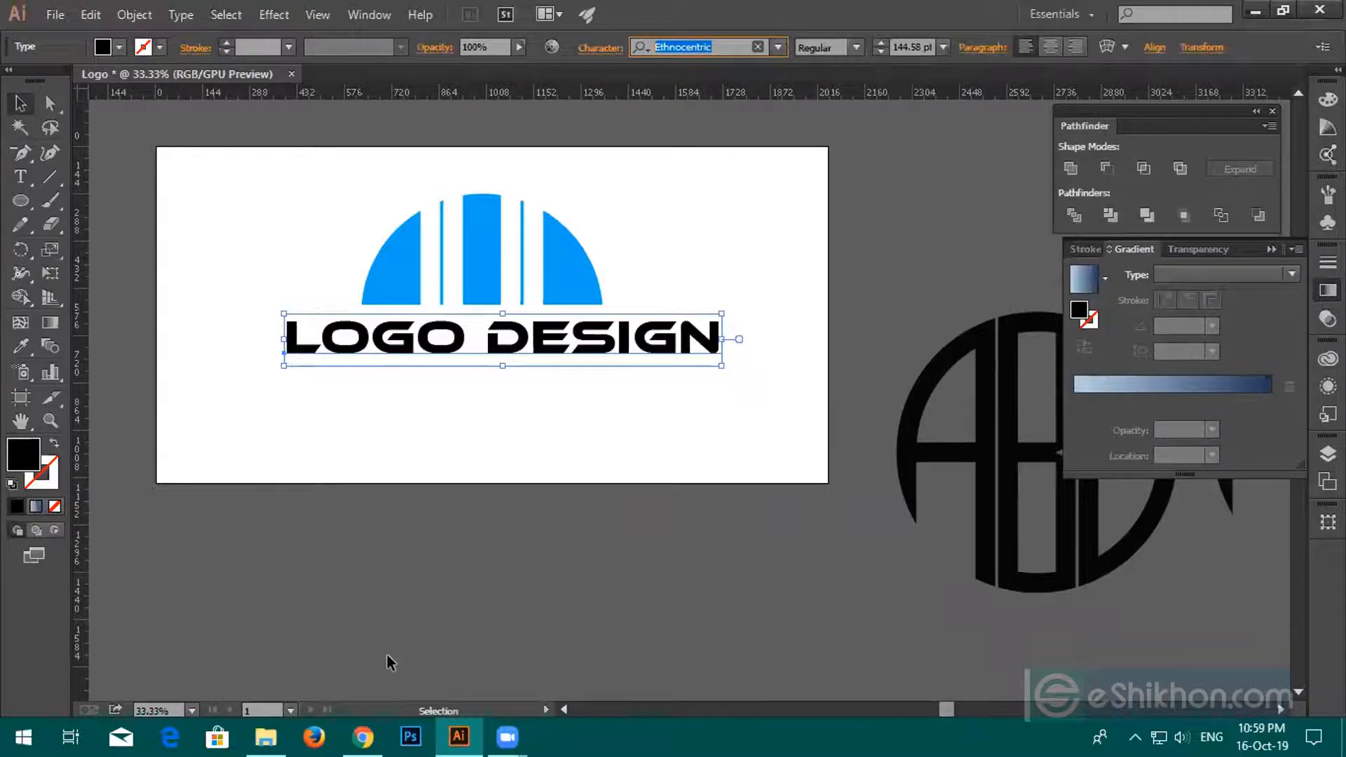
# Switch to Chrome and search Google for "logo font name" in a new tab.
pyautogui.click(363, 736)
pyautogui.click(734, 20)
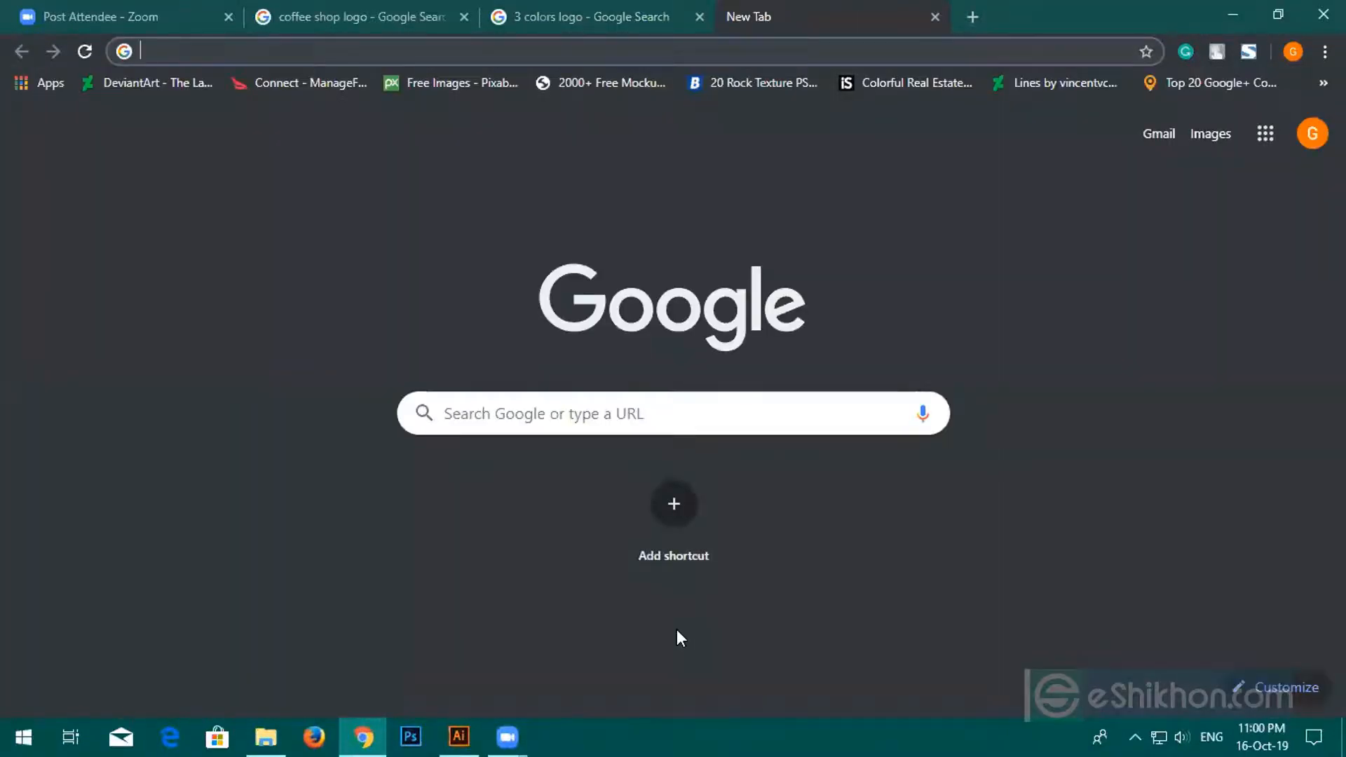
pyautogui.write('logo font n')
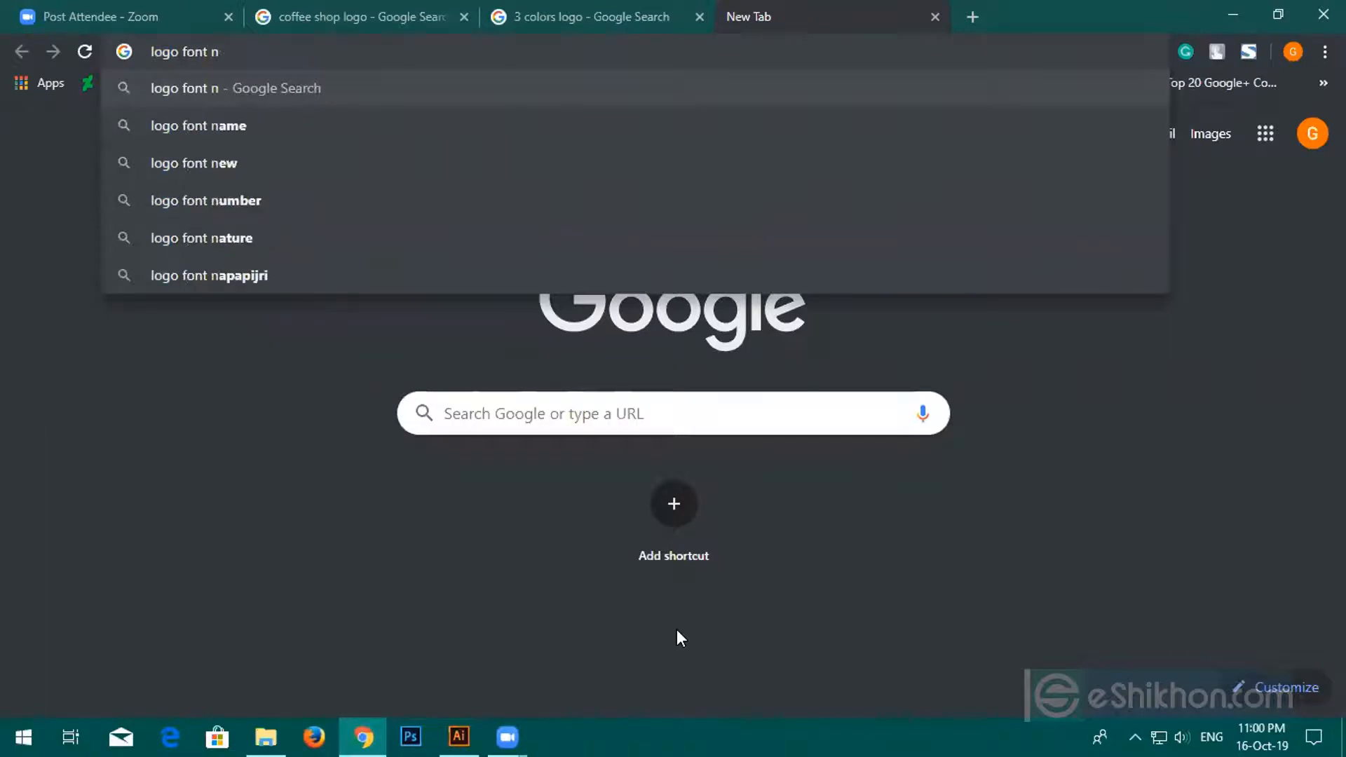
pyautogui.press('BackSpace')
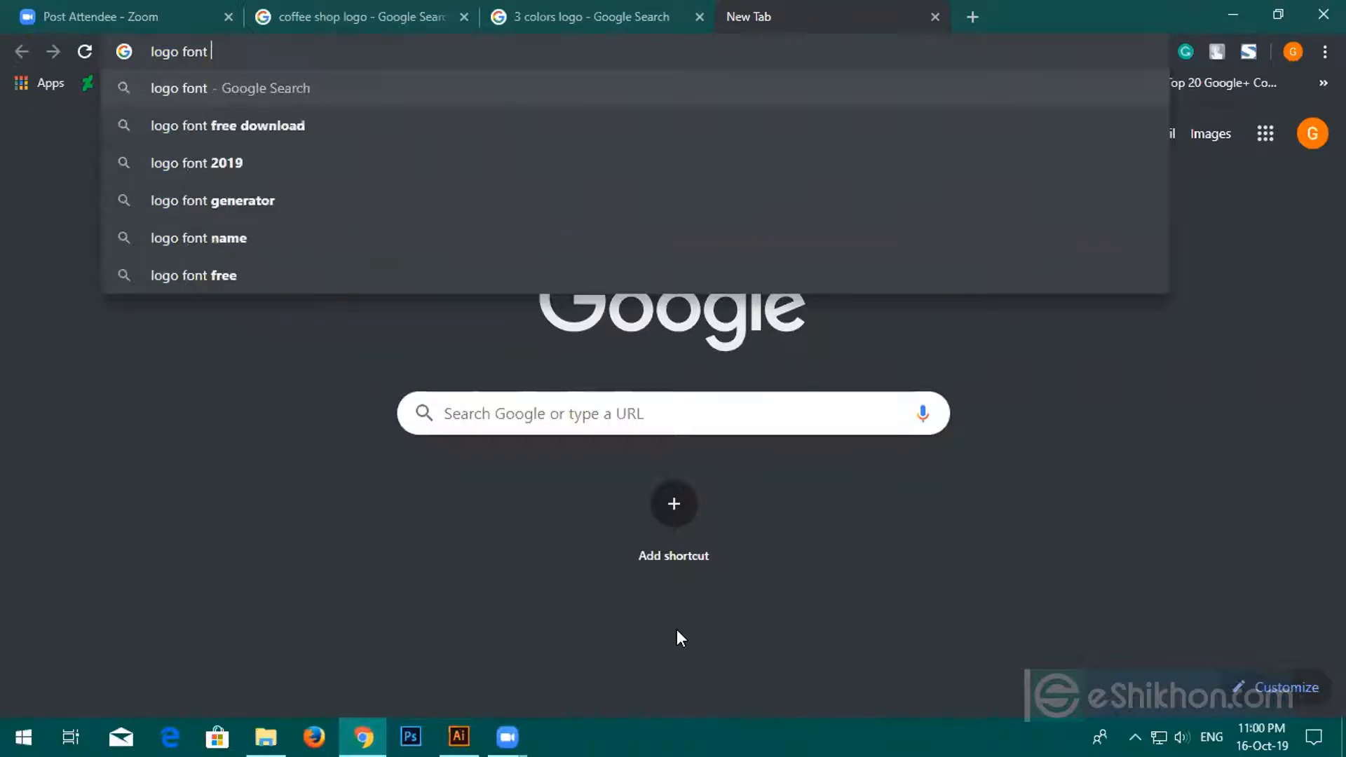
pyautogui.write('nam,e')
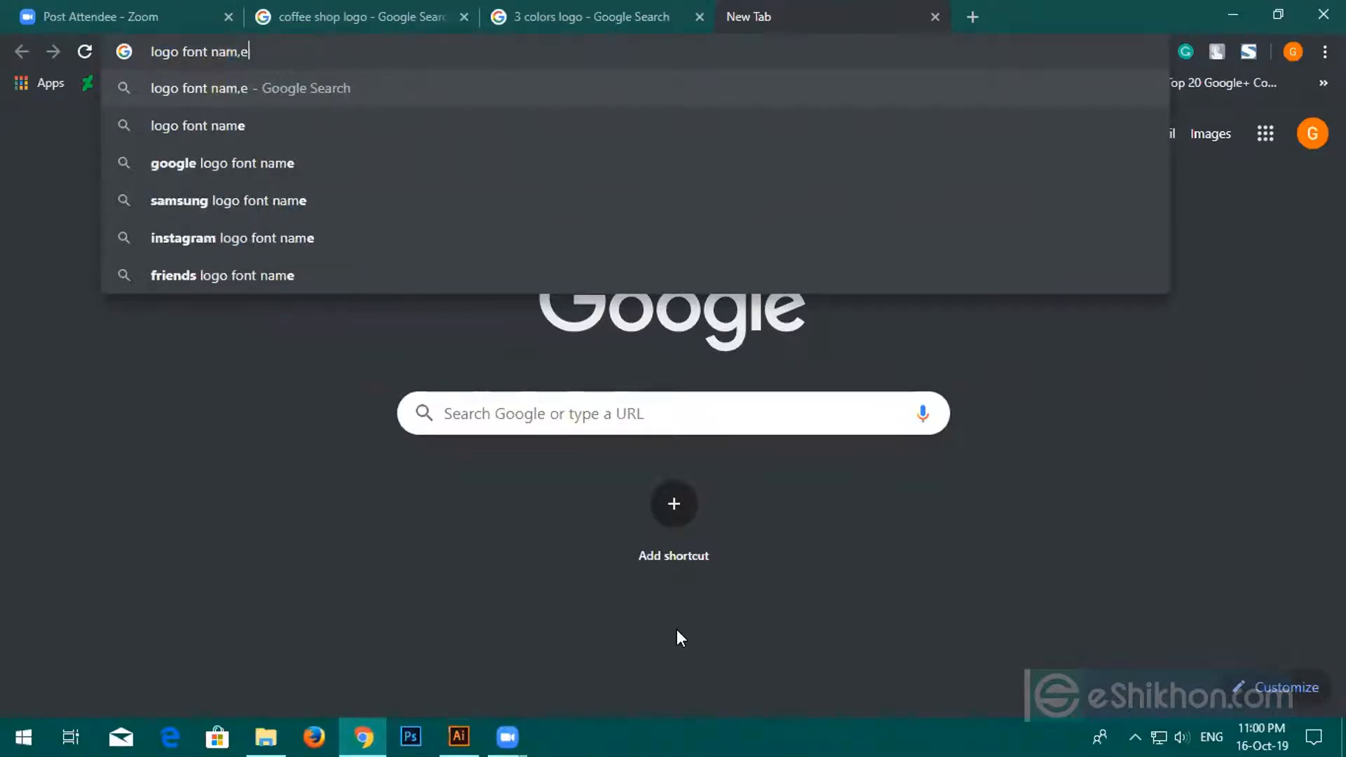
pyautogui.press('BackSpace')
pyautogui.press('BackSpace')
pyautogui.write('e')
pyautogui.press('Return')
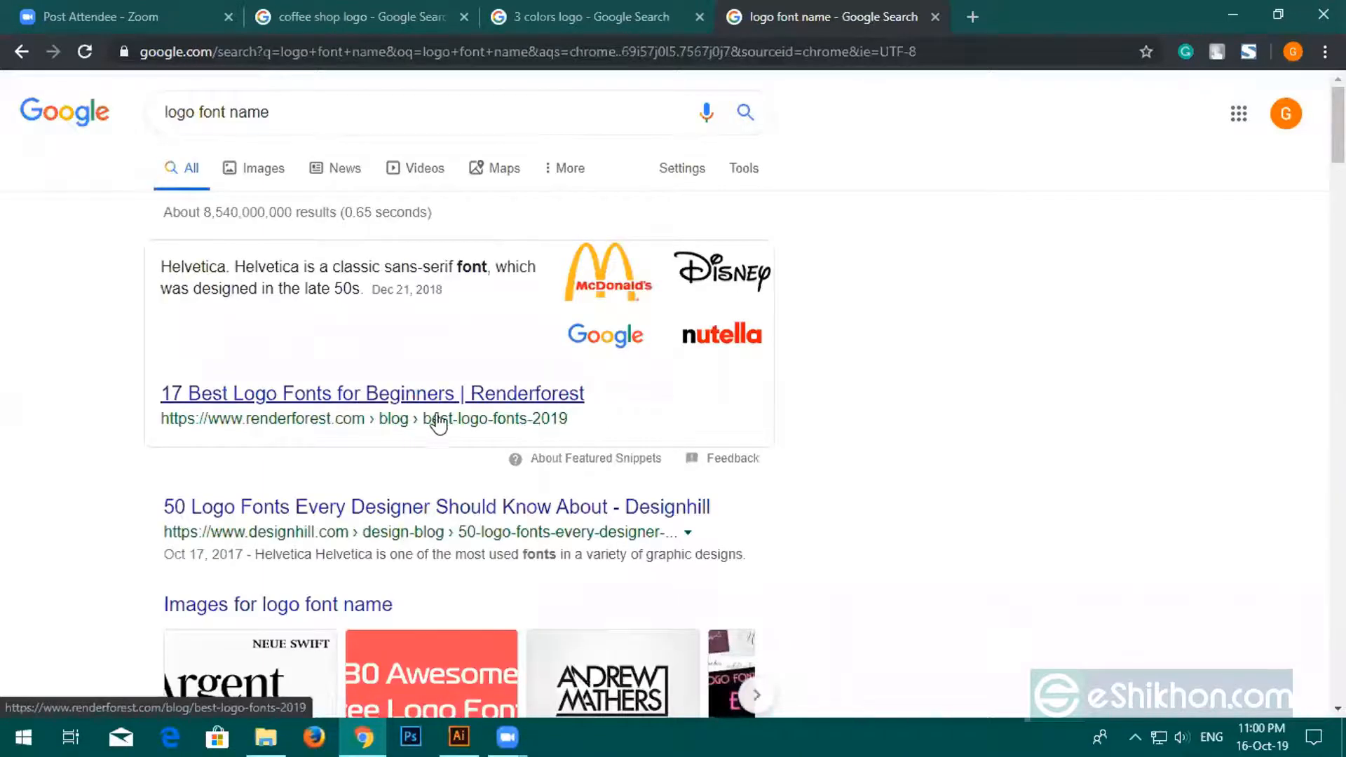
# Open the FontSpace and 1001 Fonts logo font results in separate new tabs.
pyautogui.scroll(-4, 413, 425)
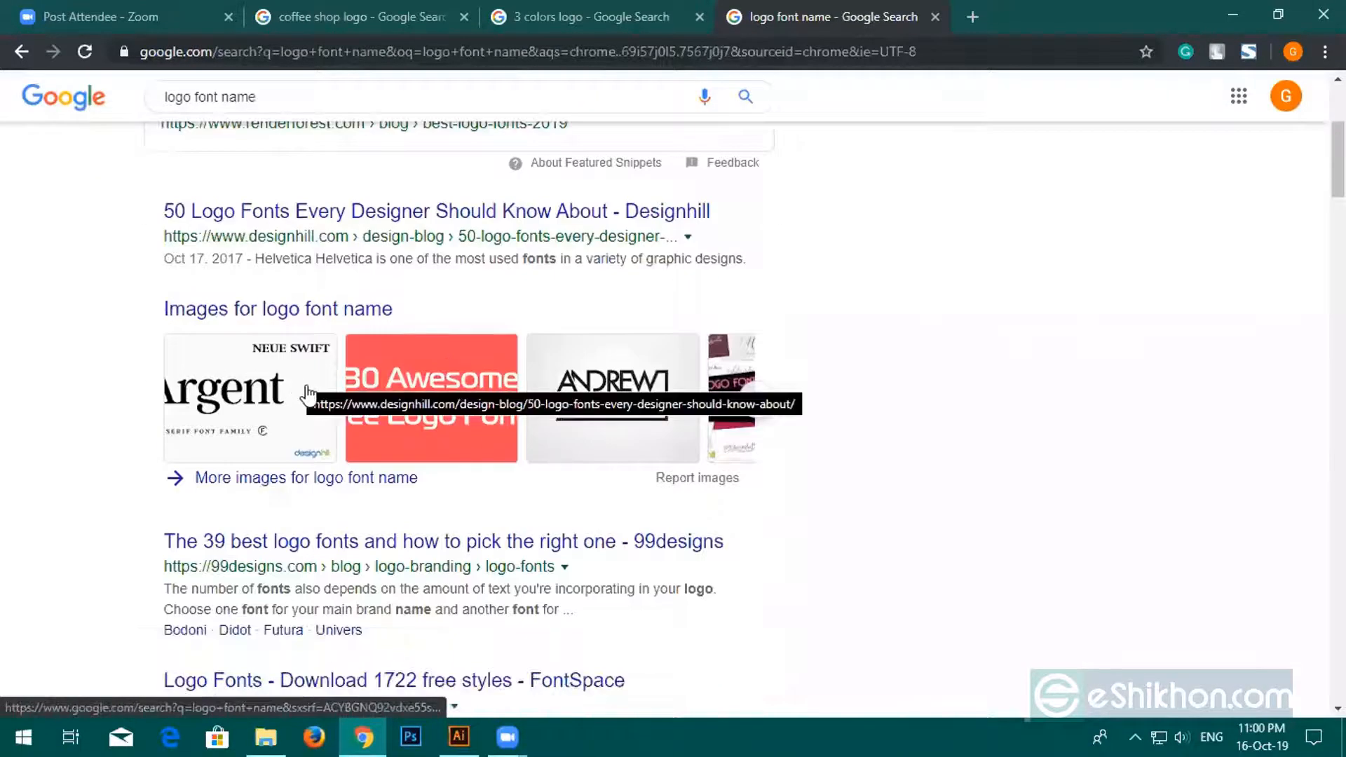
pyautogui.scroll(-3, 428, 386)
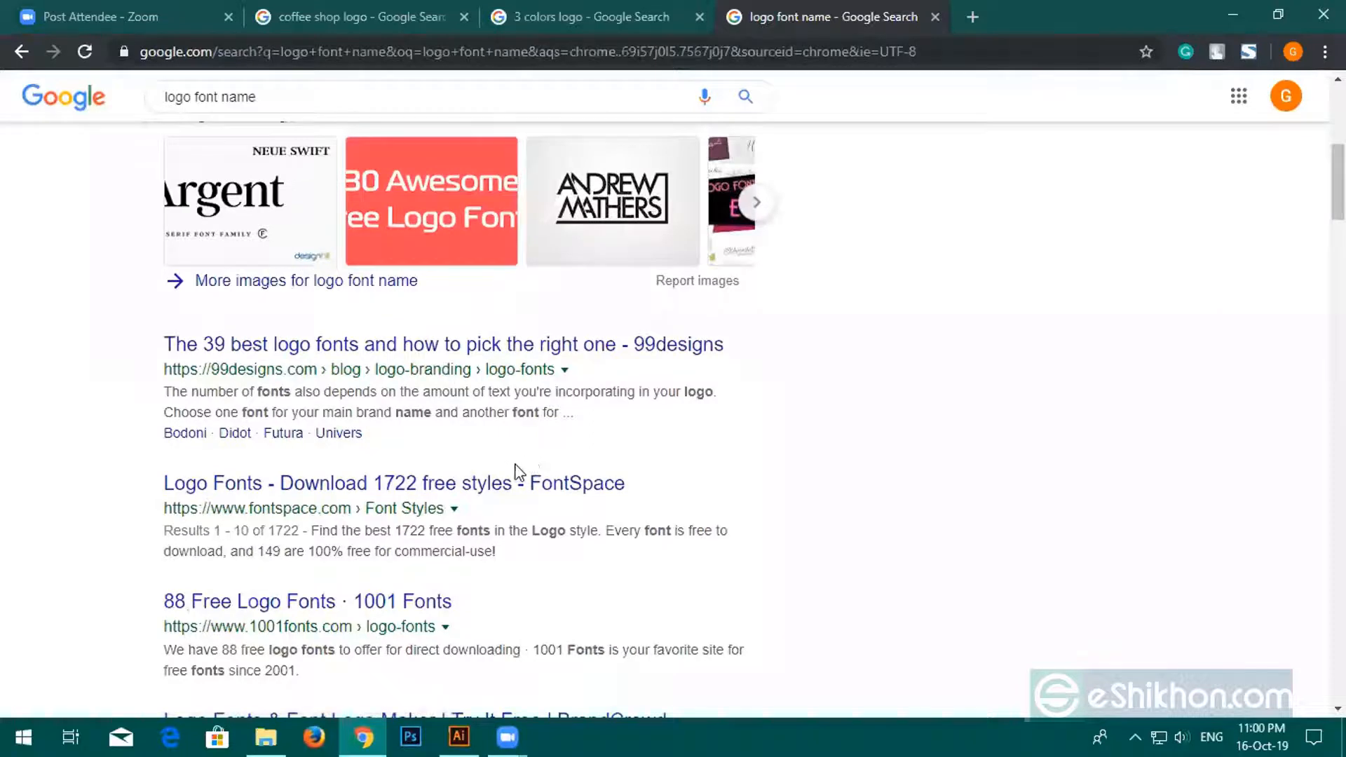
pyautogui.middleClick(481, 501)
pyautogui.middleClick(403, 601)
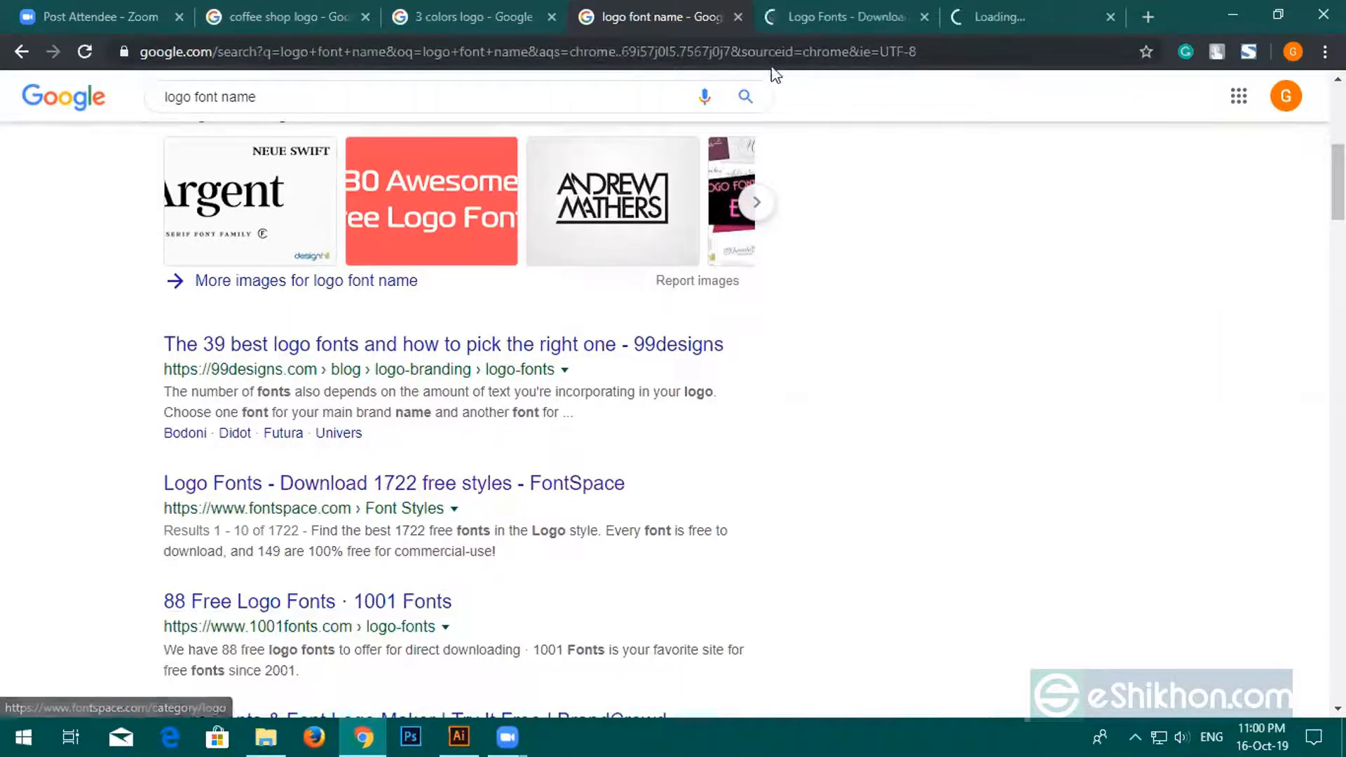
# Look through the logo fonts offered on the first FontSpace results page.
pyautogui.click(829, 19)
pyautogui.scroll(-3, 388, 498)
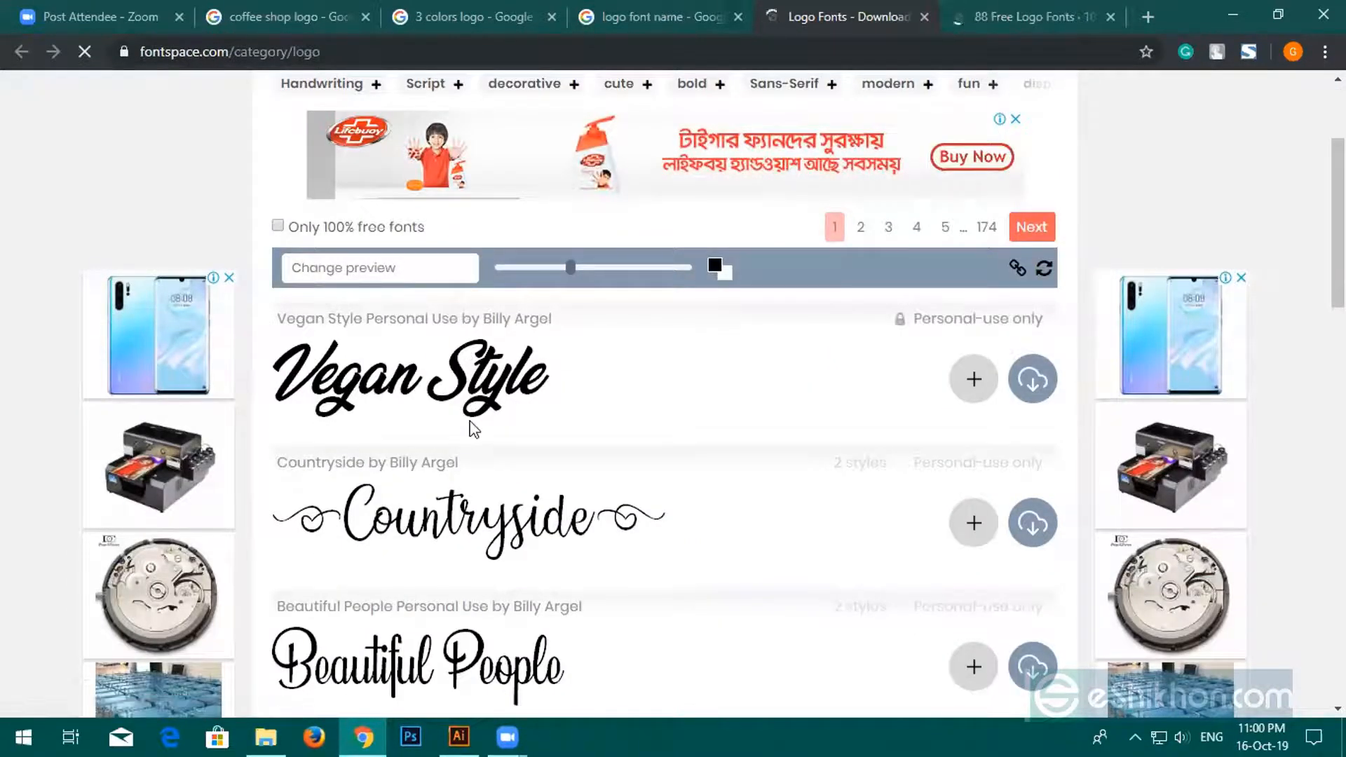
pyautogui.scroll(-3, 472, 426)
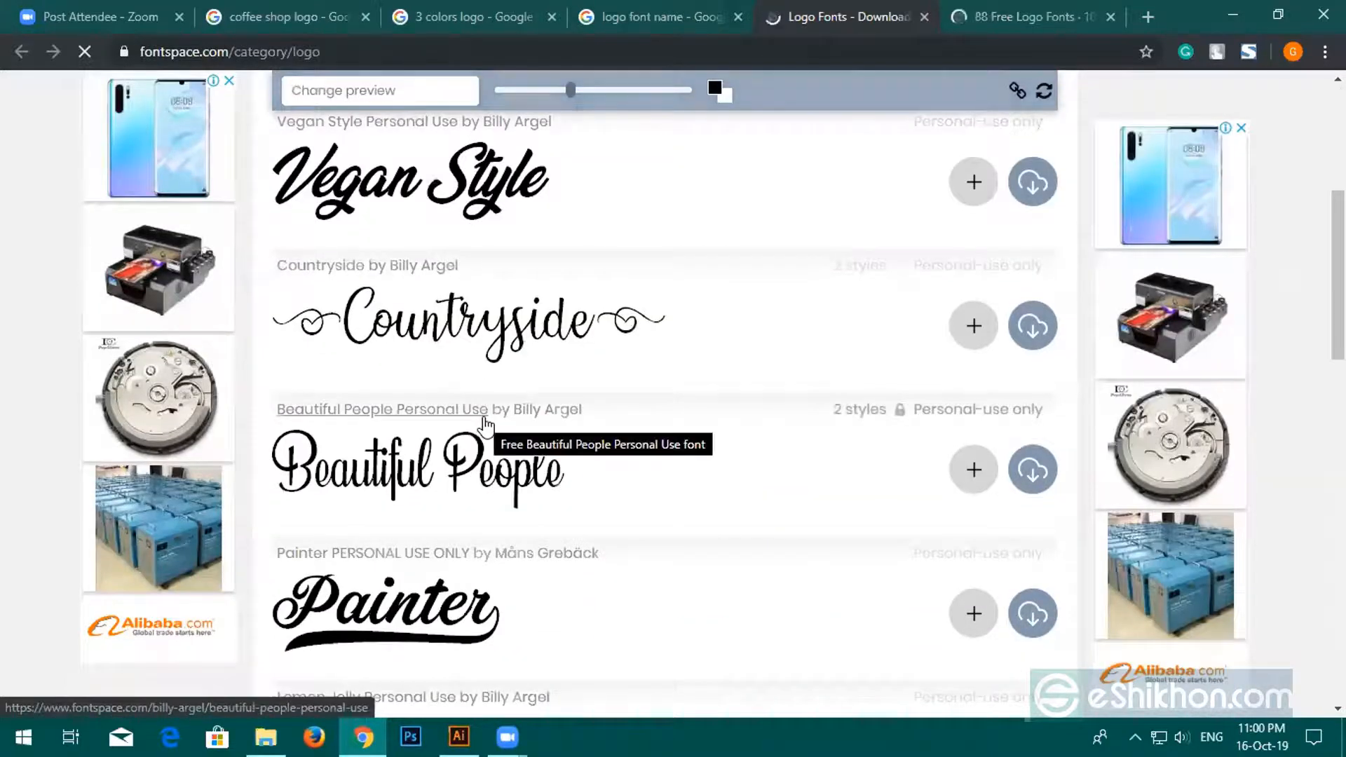
pyautogui.scroll(-4, 425, 413)
pyautogui.scroll(-8, 425, 414)
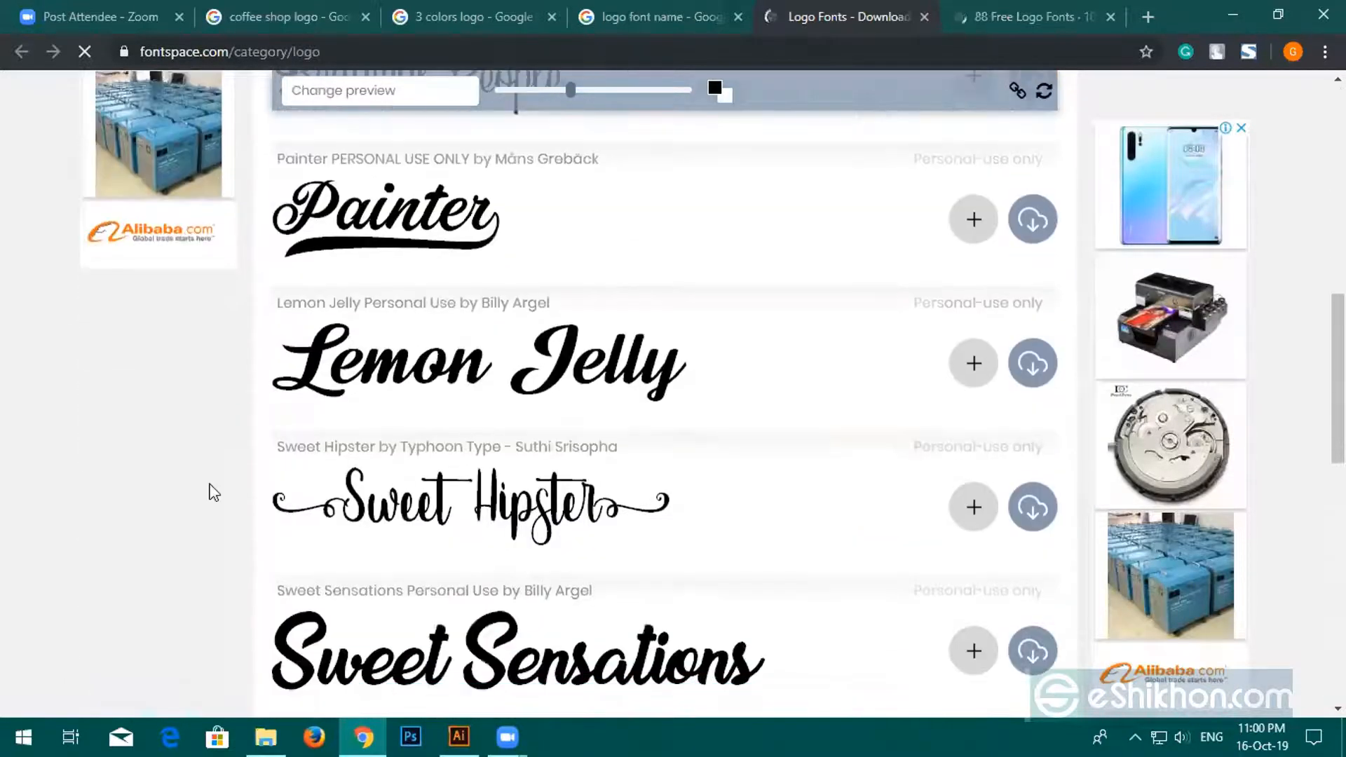
pyautogui.scroll(-5, 443, 468)
pyautogui.scroll(5, 444, 472)
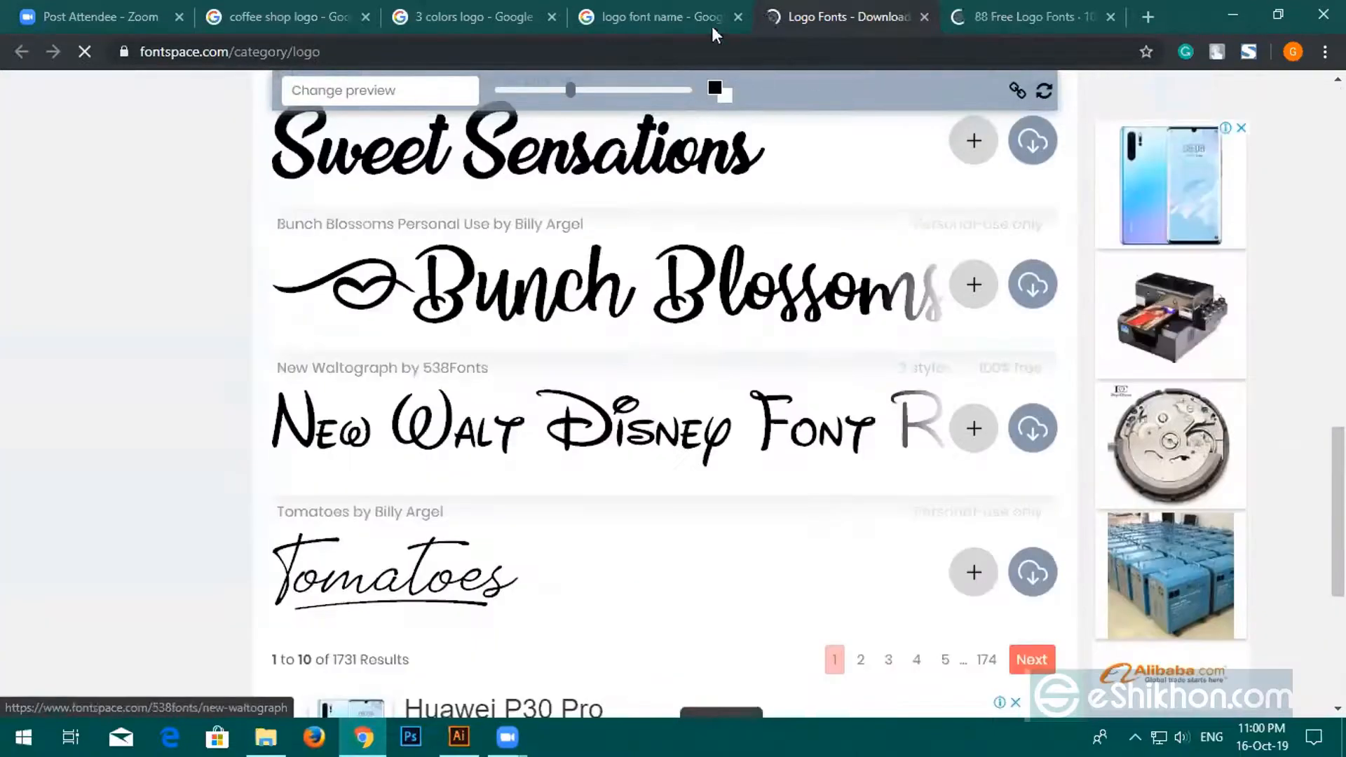
# Look through the first page of logo fonts on 1001 Fonts.
pyautogui.click(1049, 10)
pyautogui.scroll(-9, 614, 459)
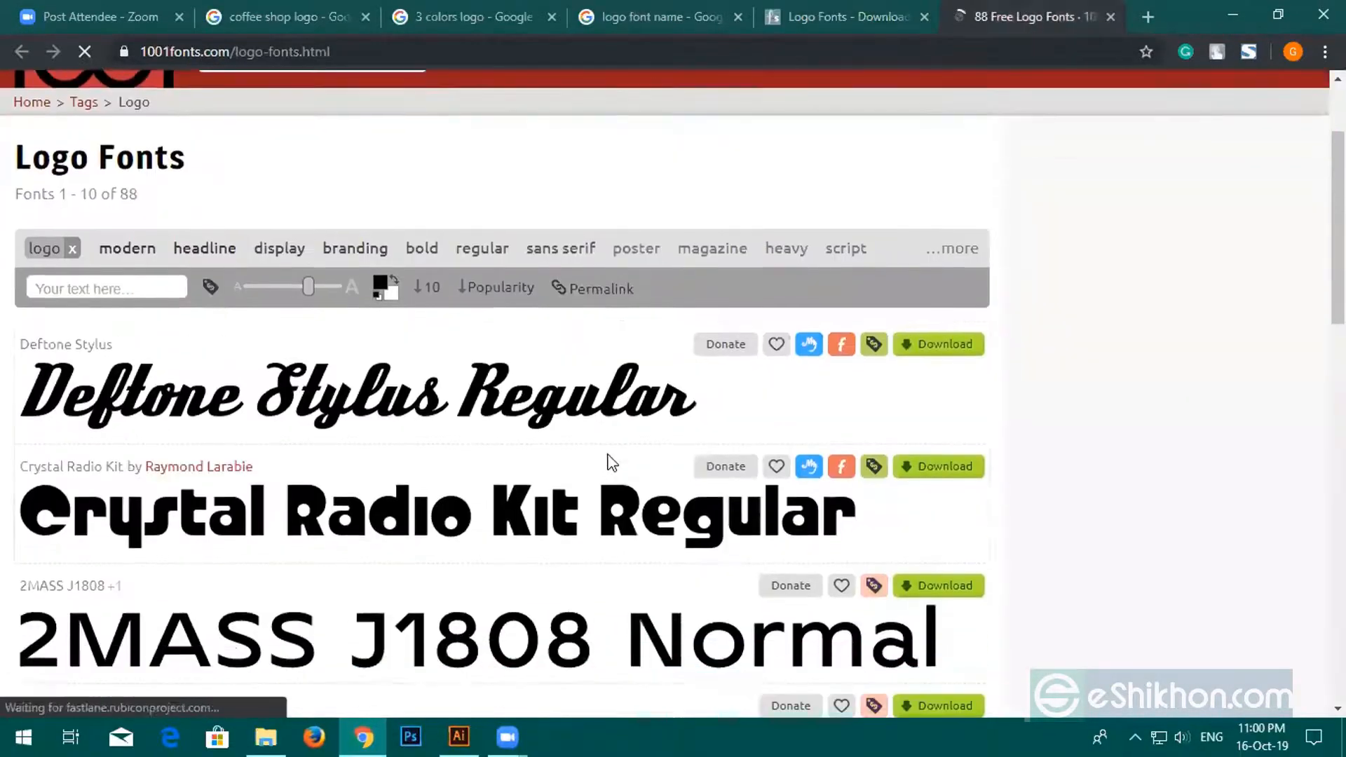
pyautogui.scroll(-8, 462, 484)
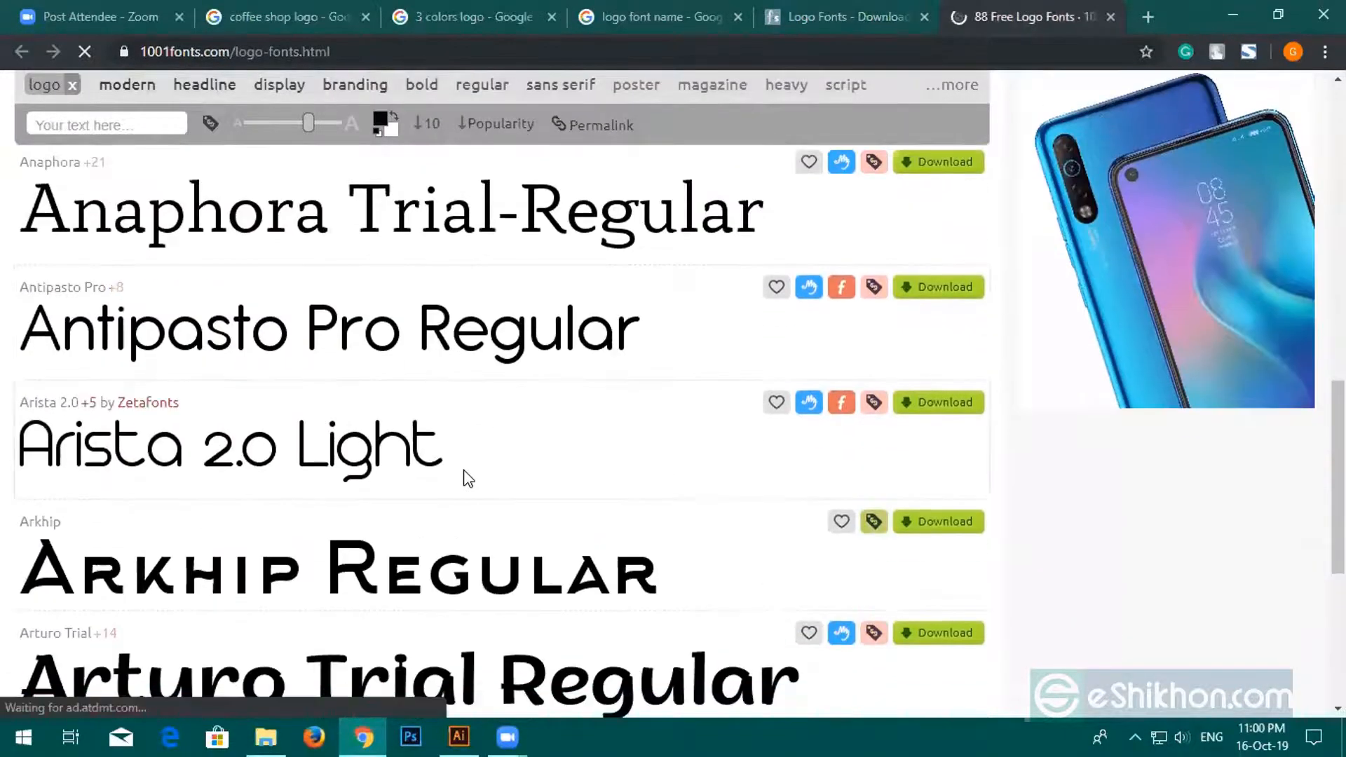
pyautogui.scroll(-3, 467, 481)
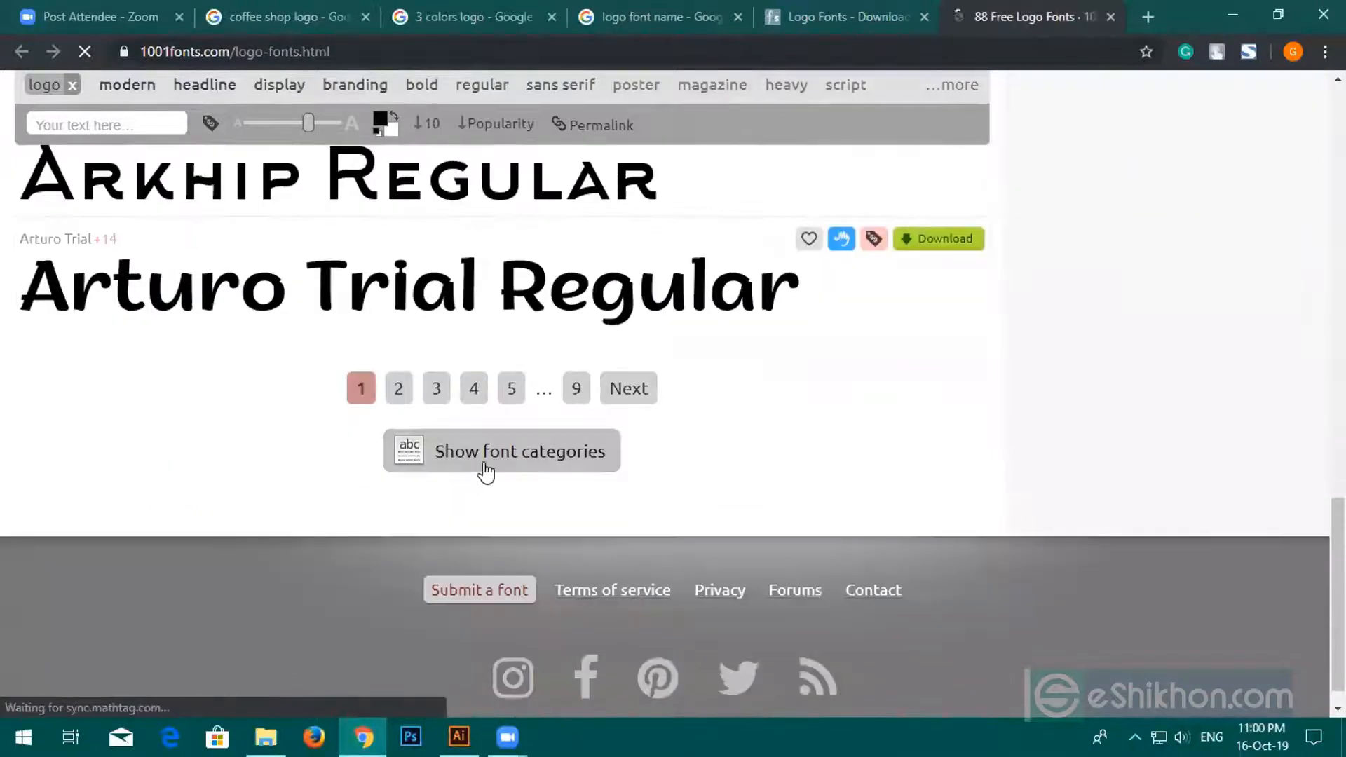
pyautogui.scroll(5, 466, 477)
# Return to the "logo font name" search, show its image results and browse them for logo lettering examples.
pyautogui.click(624, 25)
pyautogui.scroll(5, 311, 353)
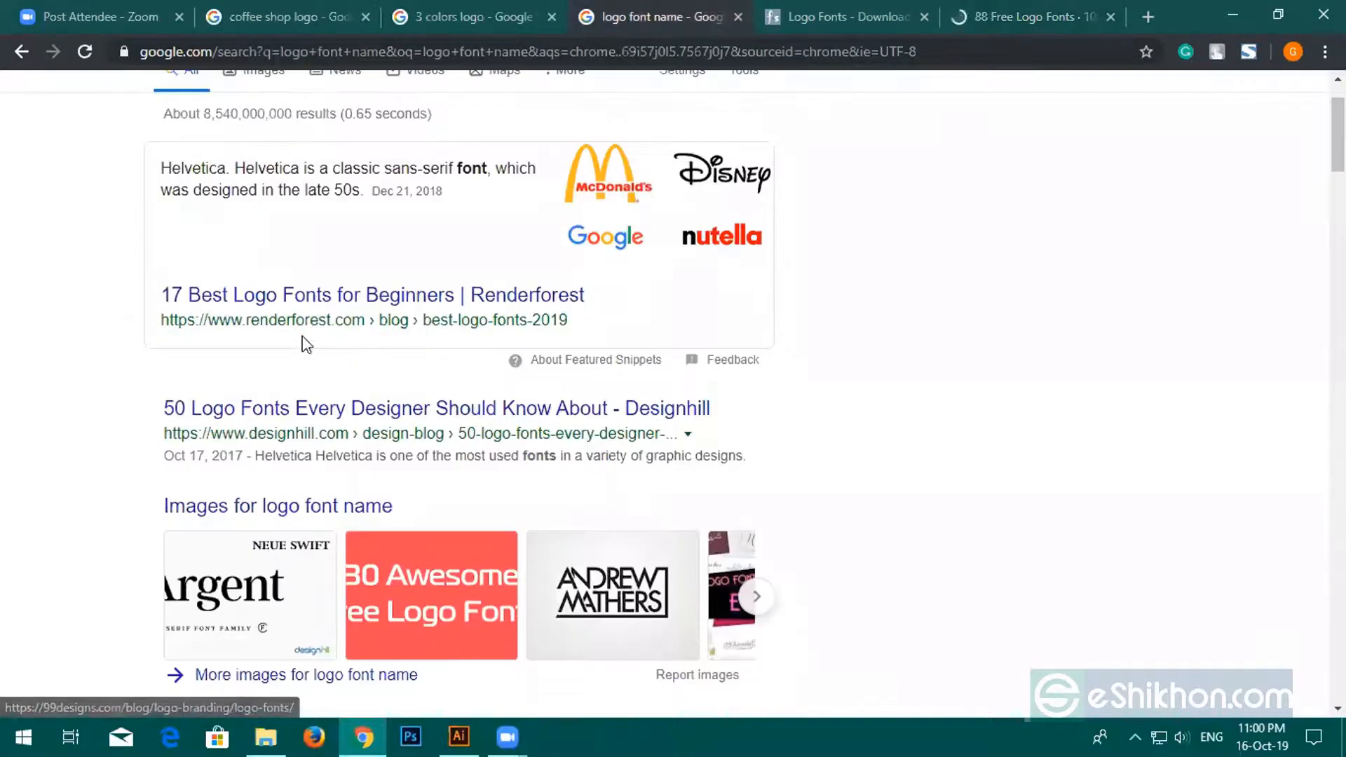
pyautogui.scroll(2, 288, 231)
pyautogui.click(273, 179)
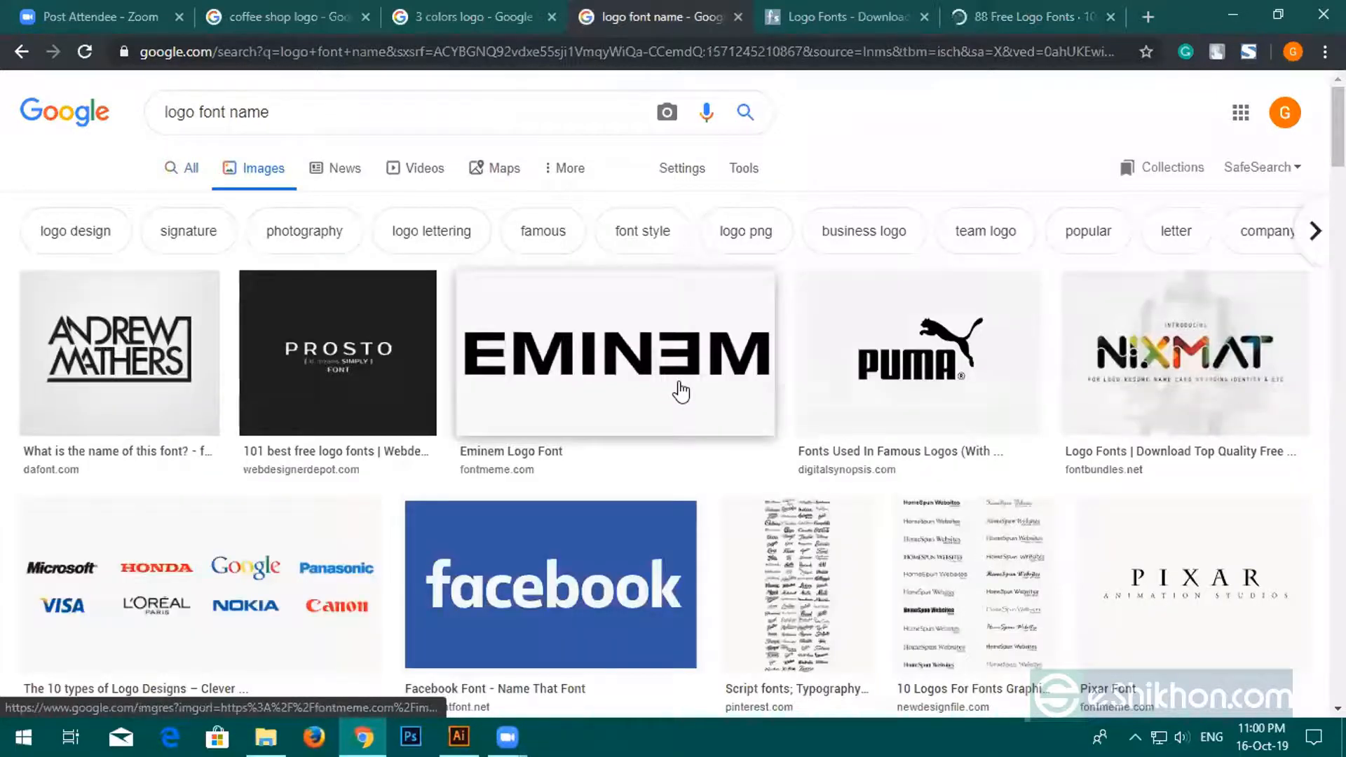
pyautogui.scroll(-2, 681, 391)
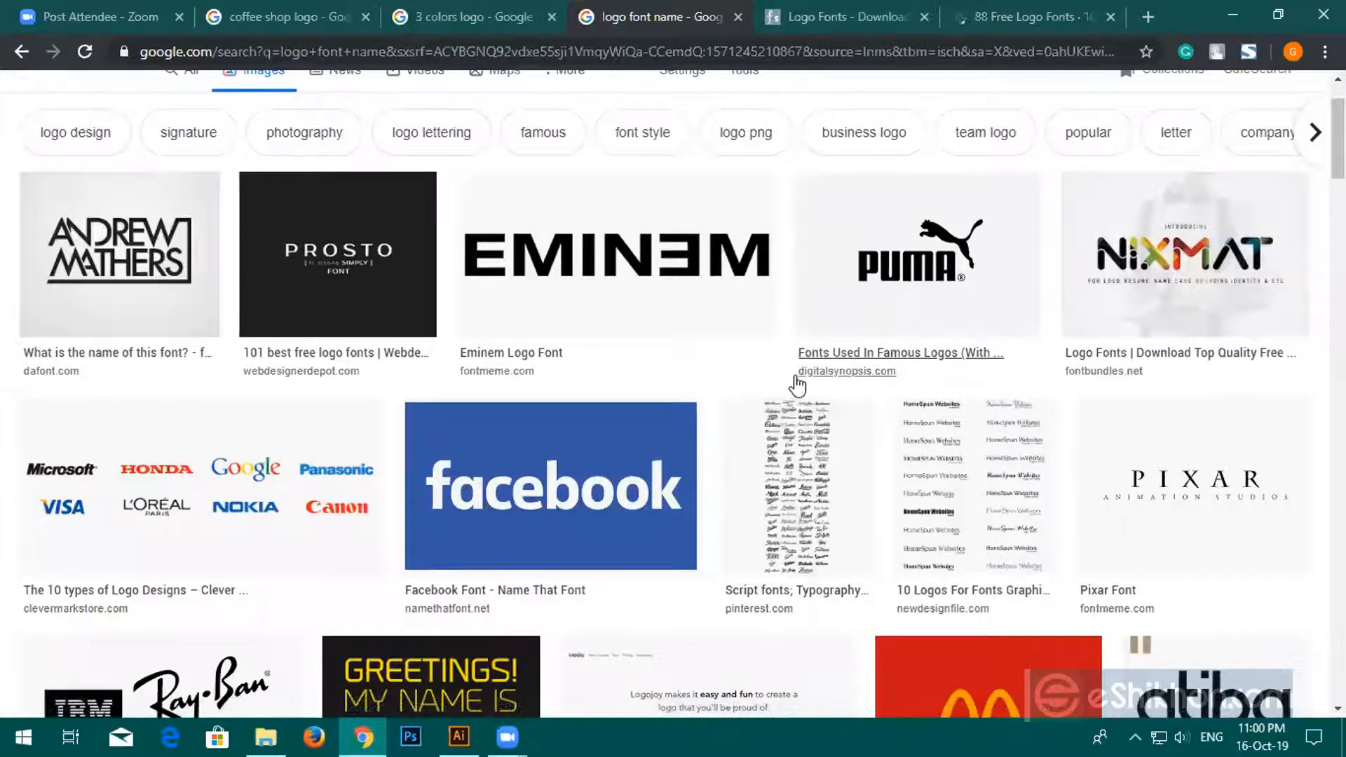
pyautogui.scroll(-2, 857, 402)
pyautogui.scroll(-3, 851, 405)
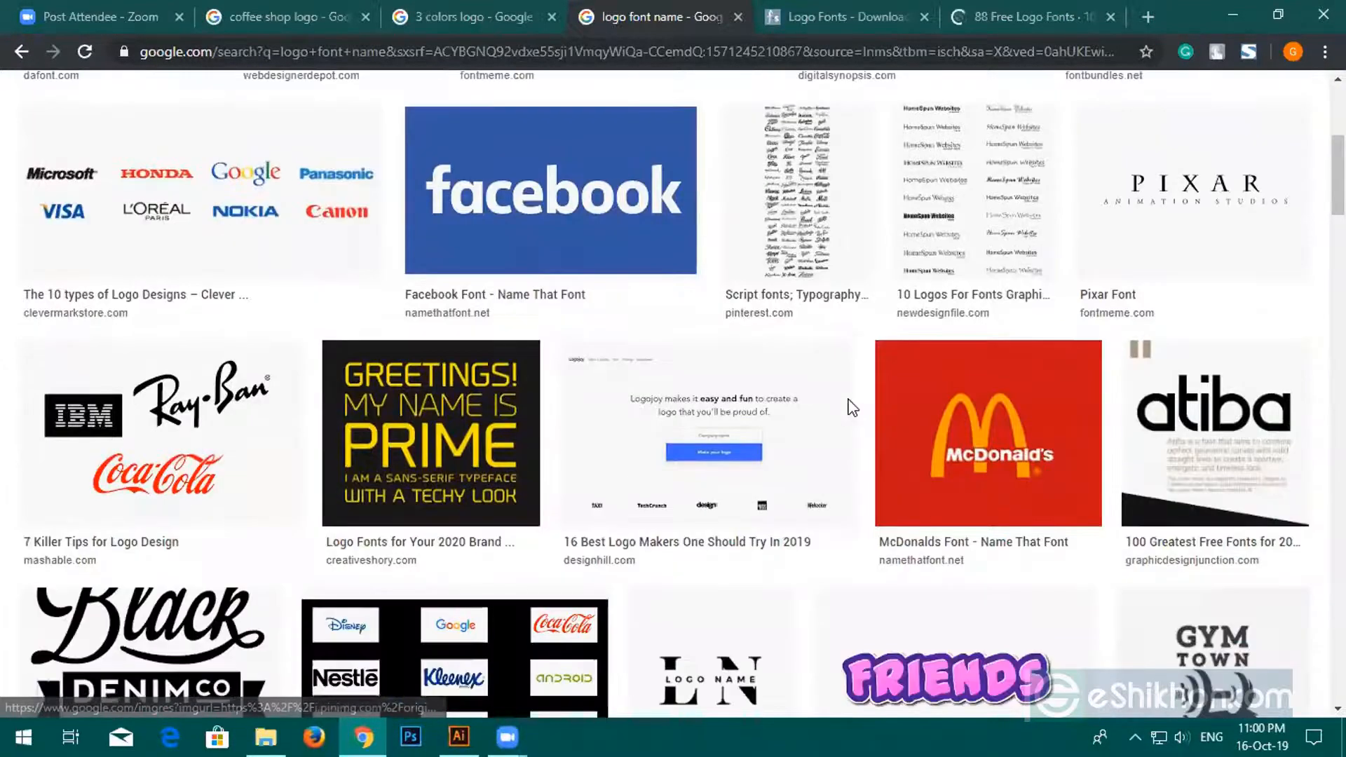
pyautogui.scroll(-9, 851, 408)
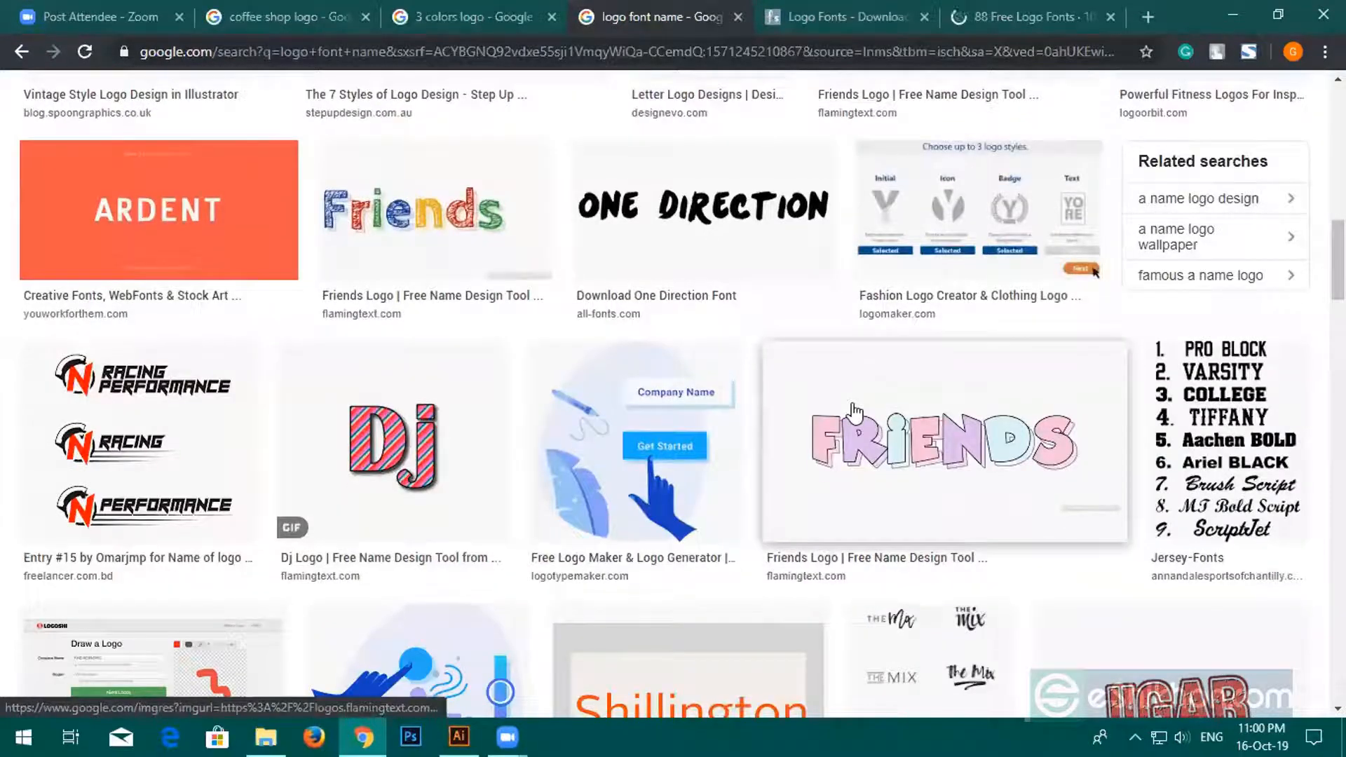
pyautogui.scroll(-2, 855, 412)
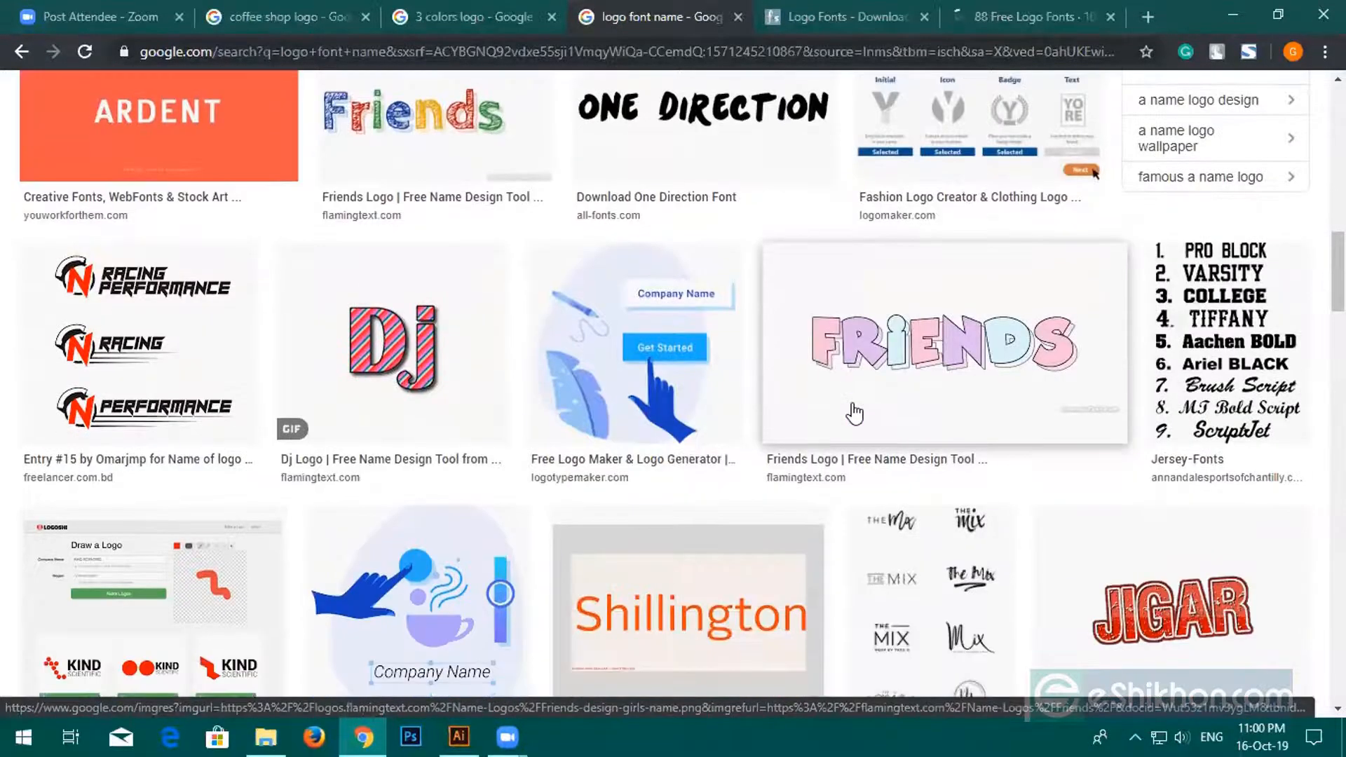
# Look further through the "logo font name" image results for examples of logo lettering.
pyautogui.scroll(-3, 854, 413)
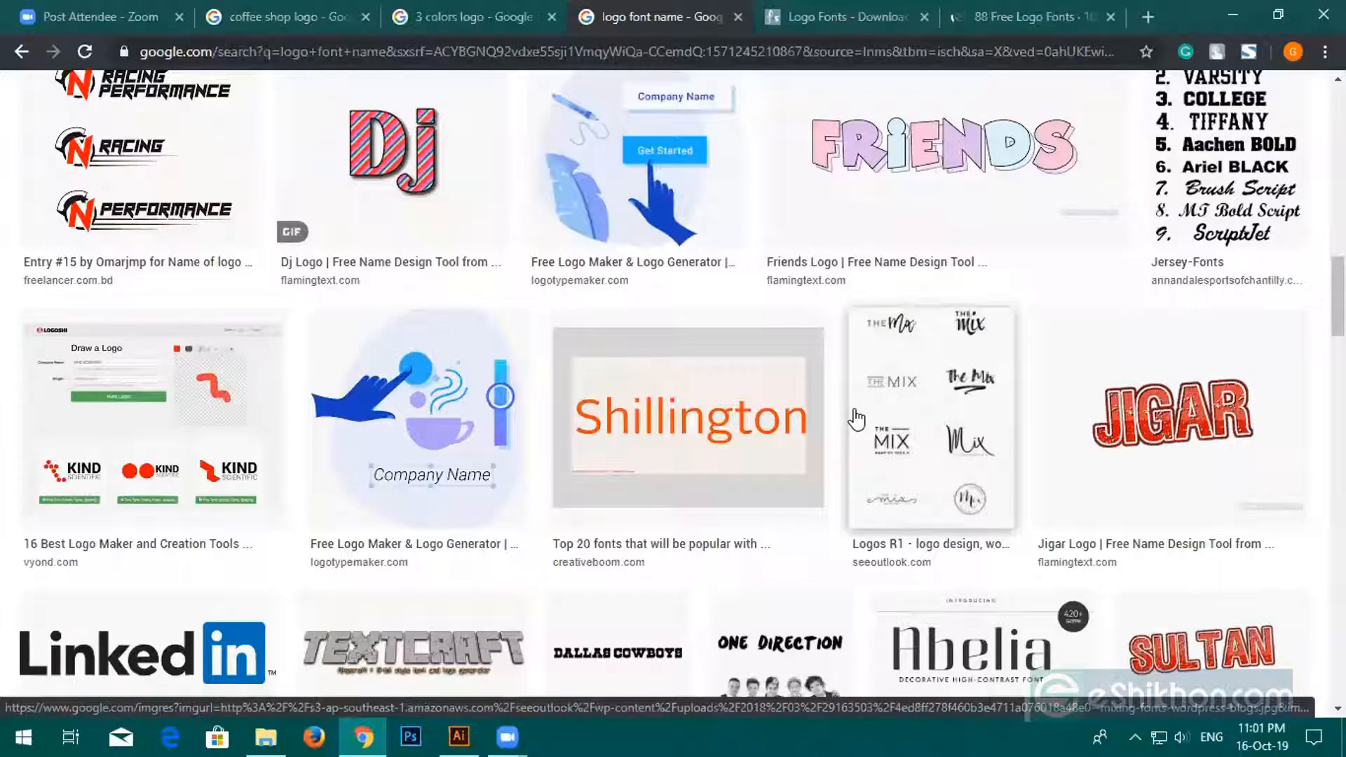
pyautogui.scroll(-4, 856, 420)
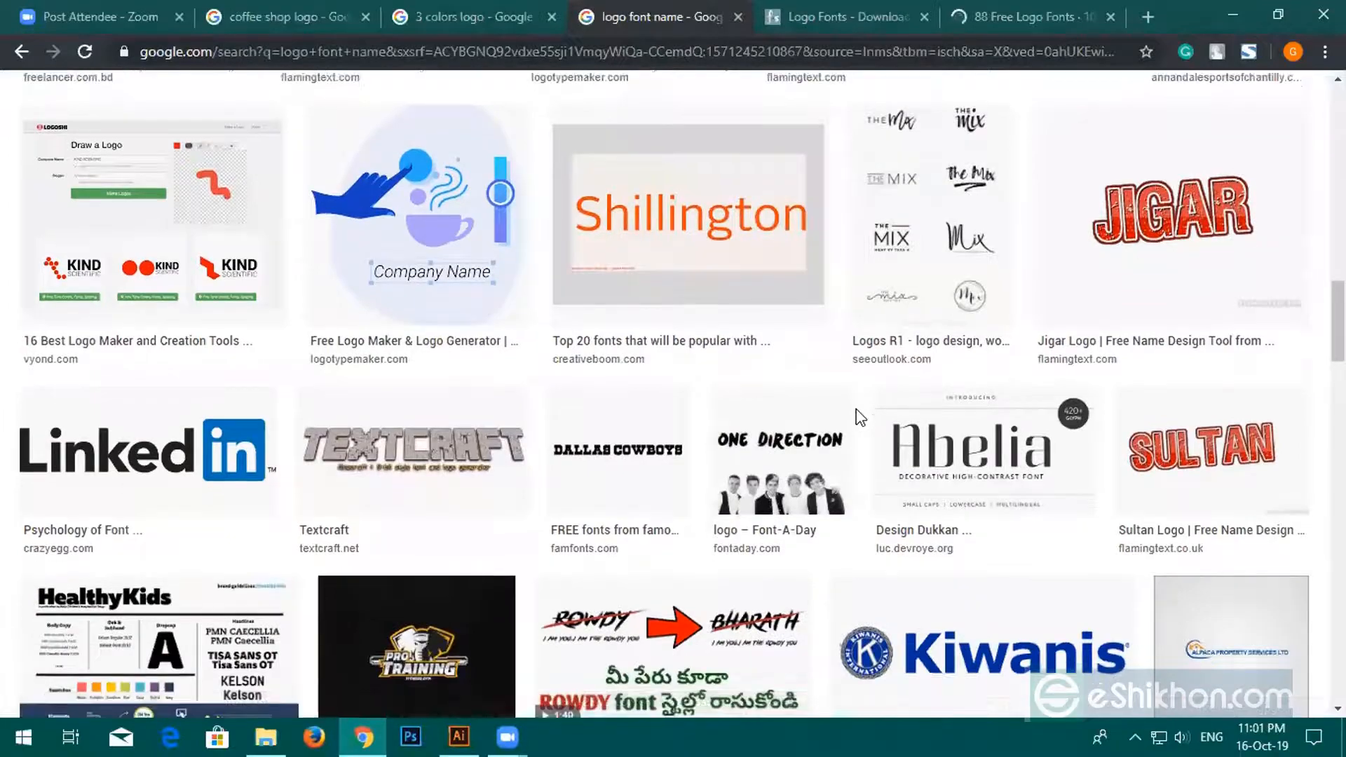
pyautogui.scroll(-2, 856, 412)
pyautogui.scroll(-2, 856, 414)
pyautogui.scroll(-4, 859, 423)
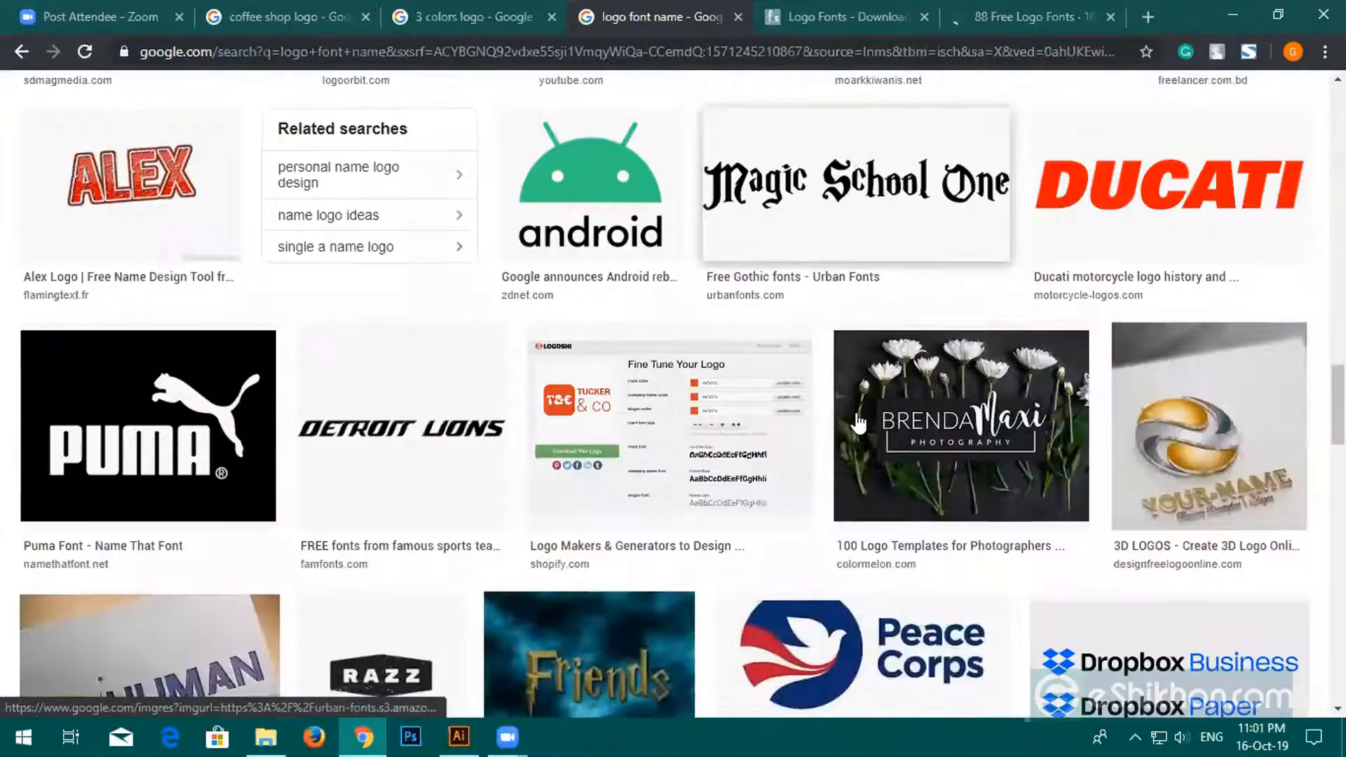
pyautogui.scroll(-4, 858, 423)
pyautogui.scroll(-8, 859, 423)
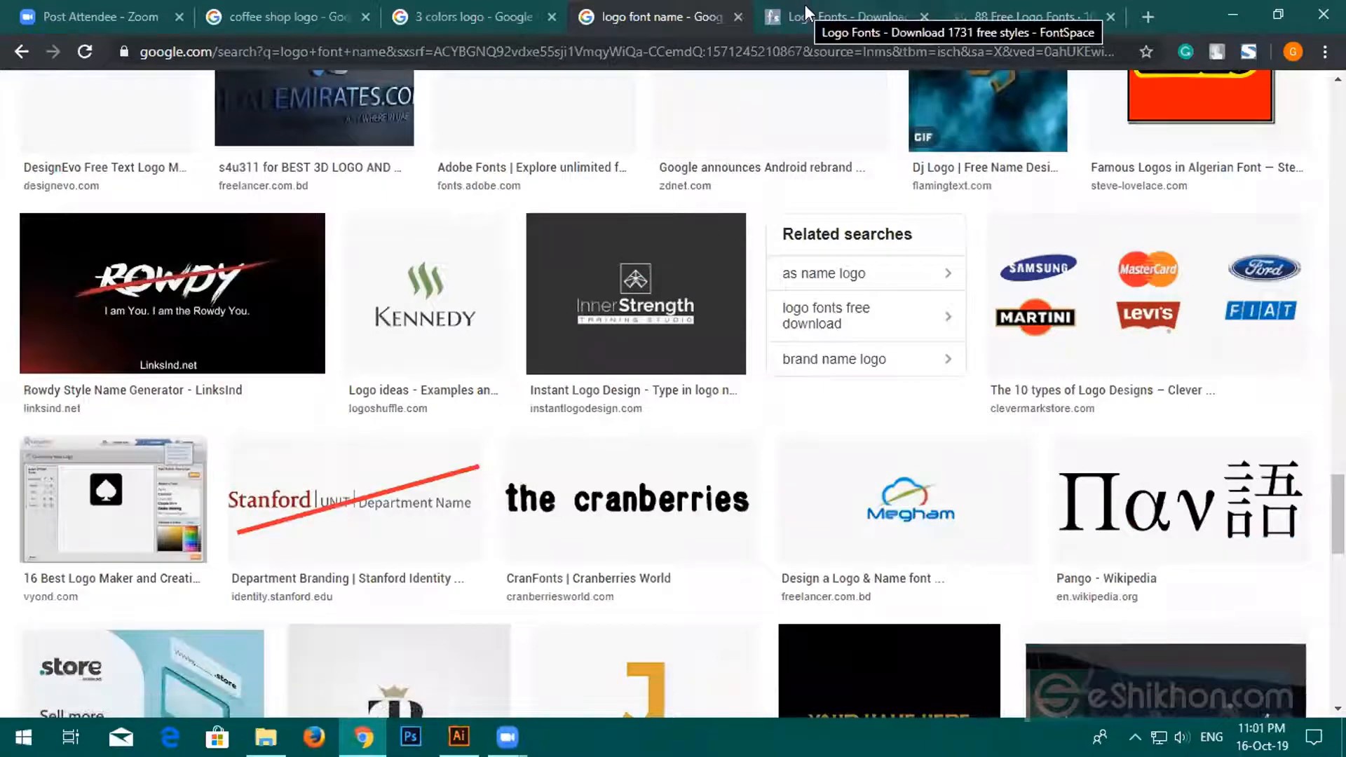
# Close the "logo font name" search and look through page 2 of the logo fonts on 1001 Fonts.
pyautogui.click(805, 4)
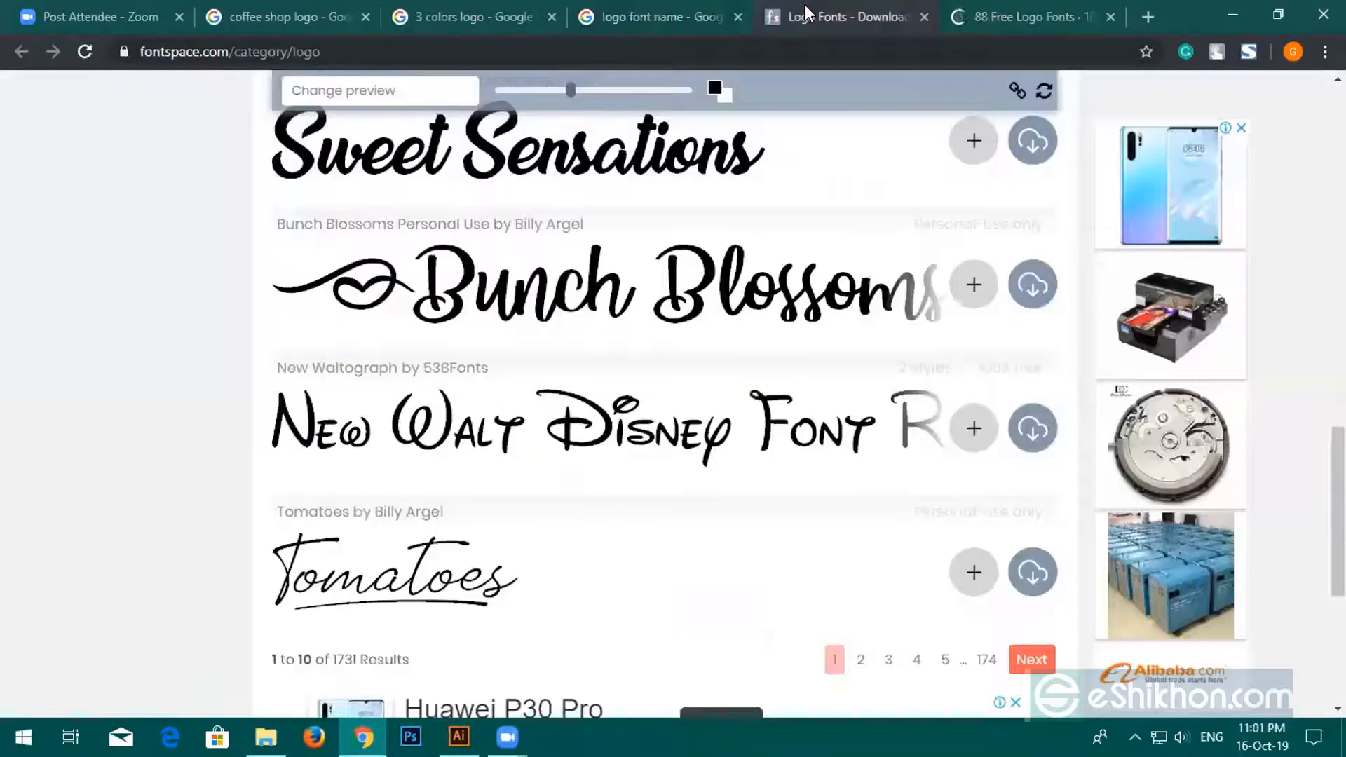
pyautogui.click(739, 16)
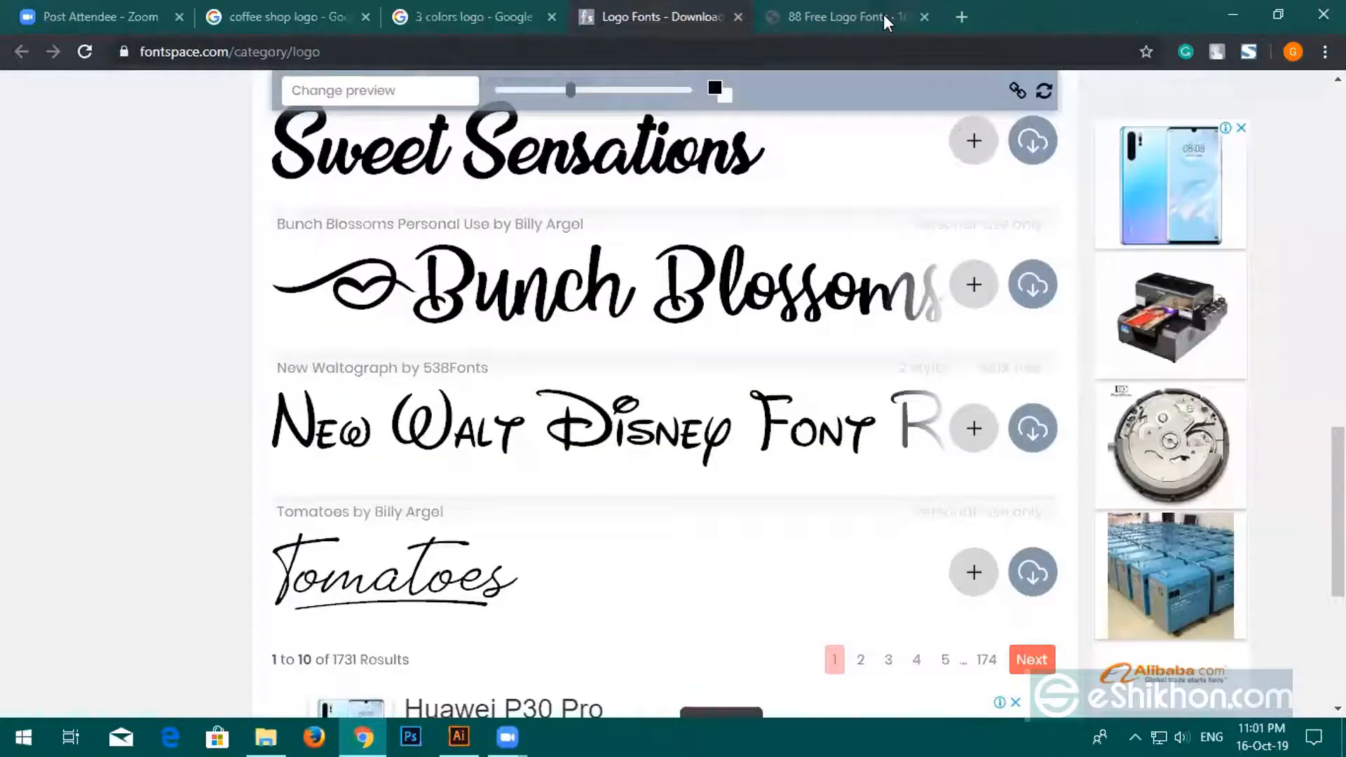
pyautogui.click(883, 14)
pyautogui.scroll(-1, 263, 526)
pyautogui.scroll(-4, 263, 525)
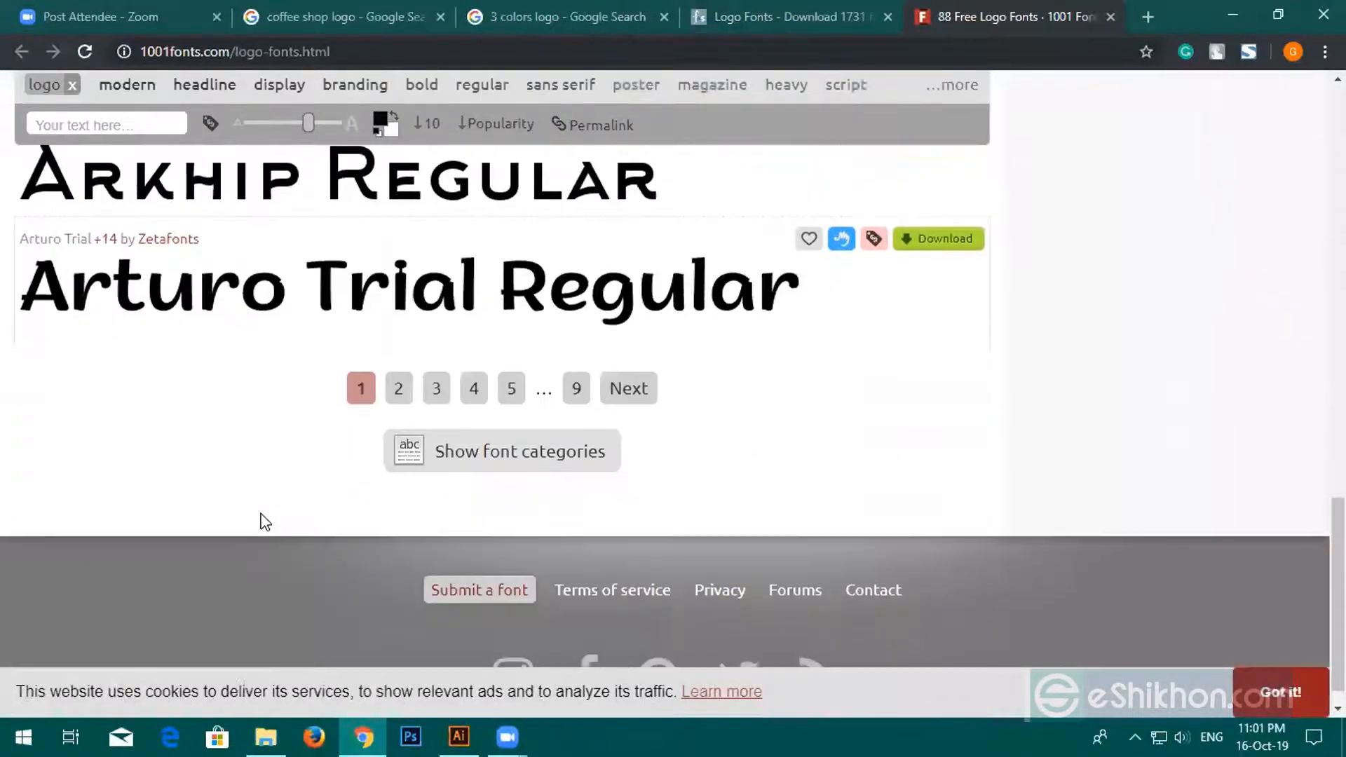
pyautogui.click(406, 392)
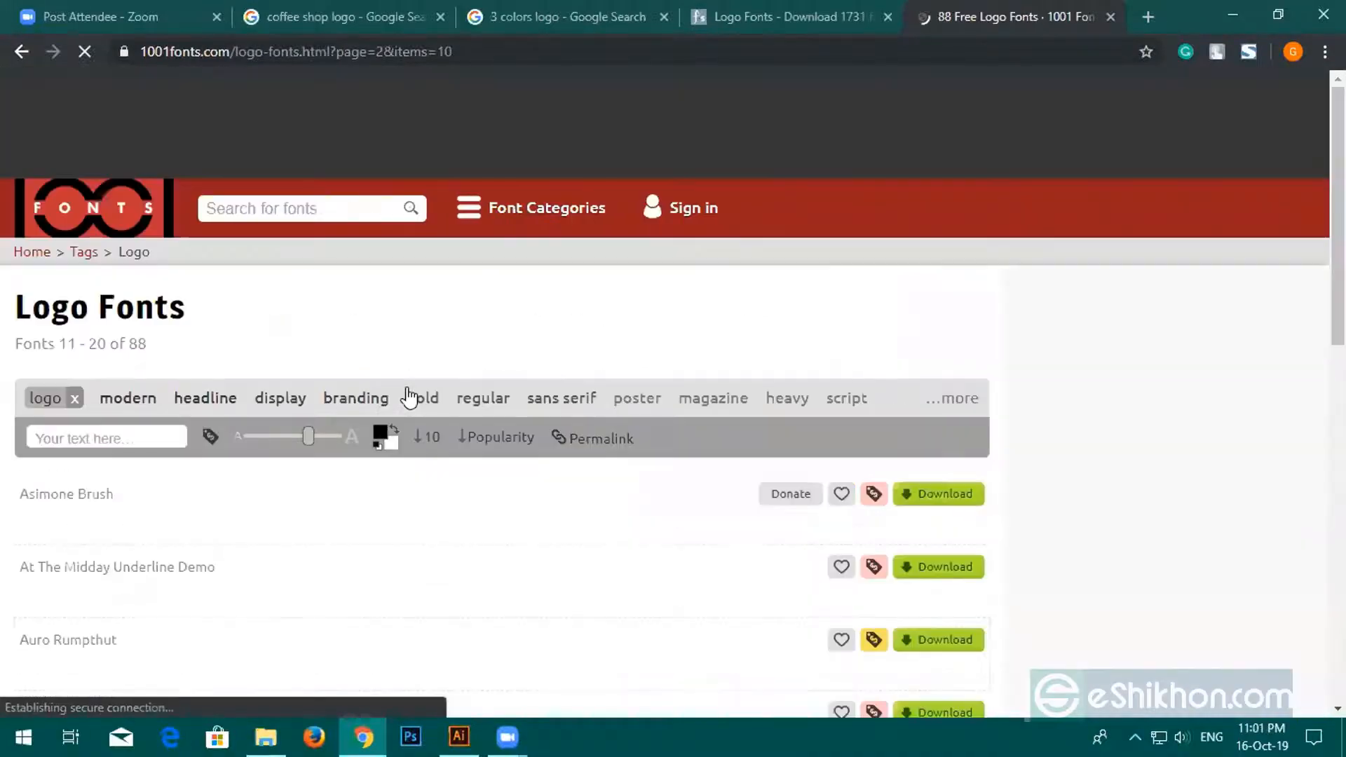
pyautogui.scroll(-10, 447, 546)
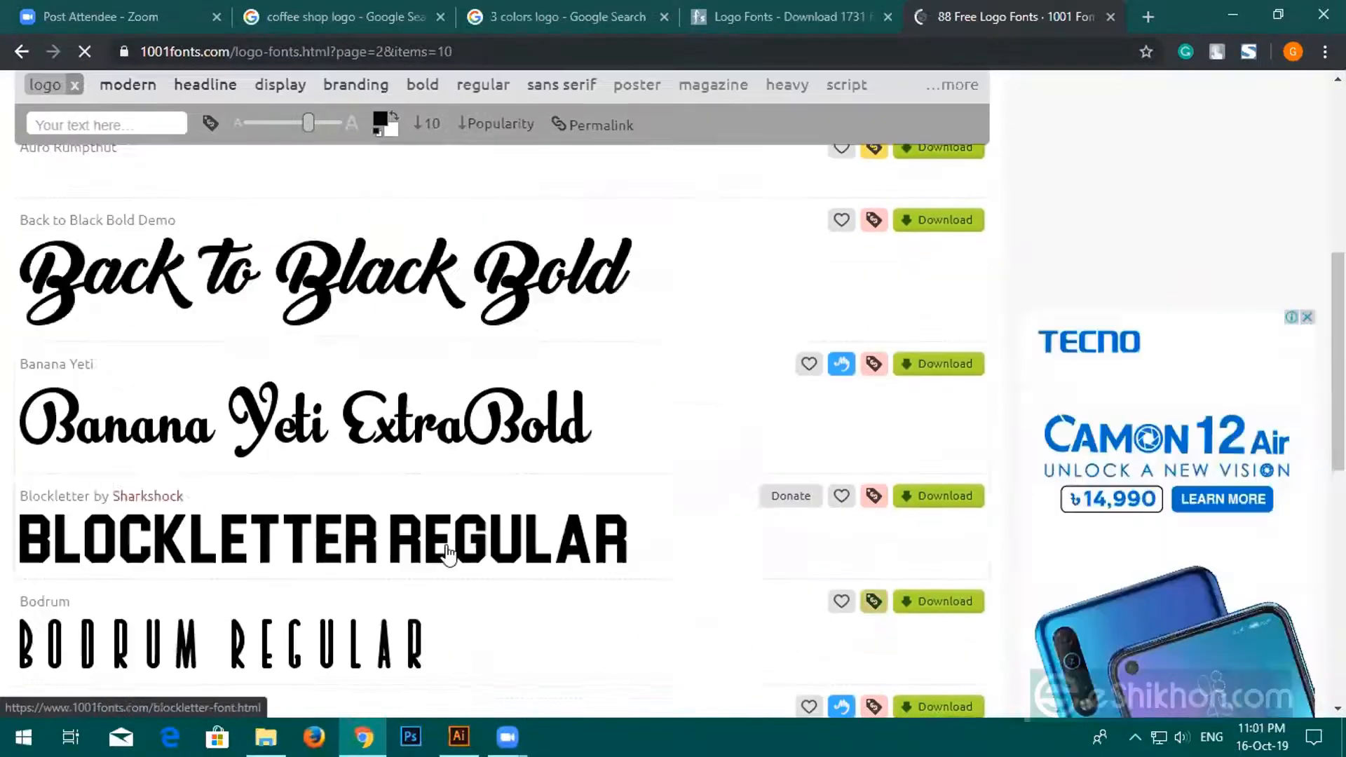
pyautogui.scroll(10, 447, 546)
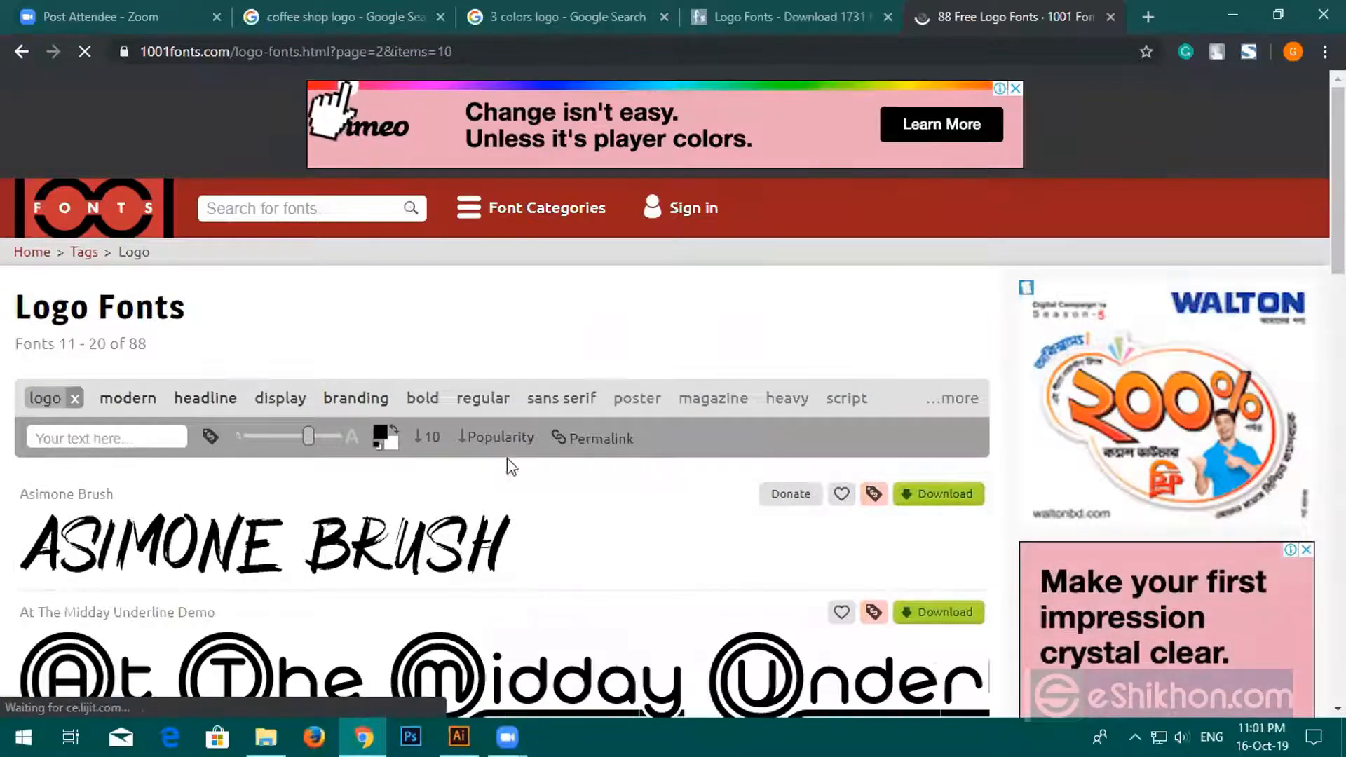
# Narrow the logo fonts to those also tagged branding and look through the first page of them.
pyautogui.click(374, 405)
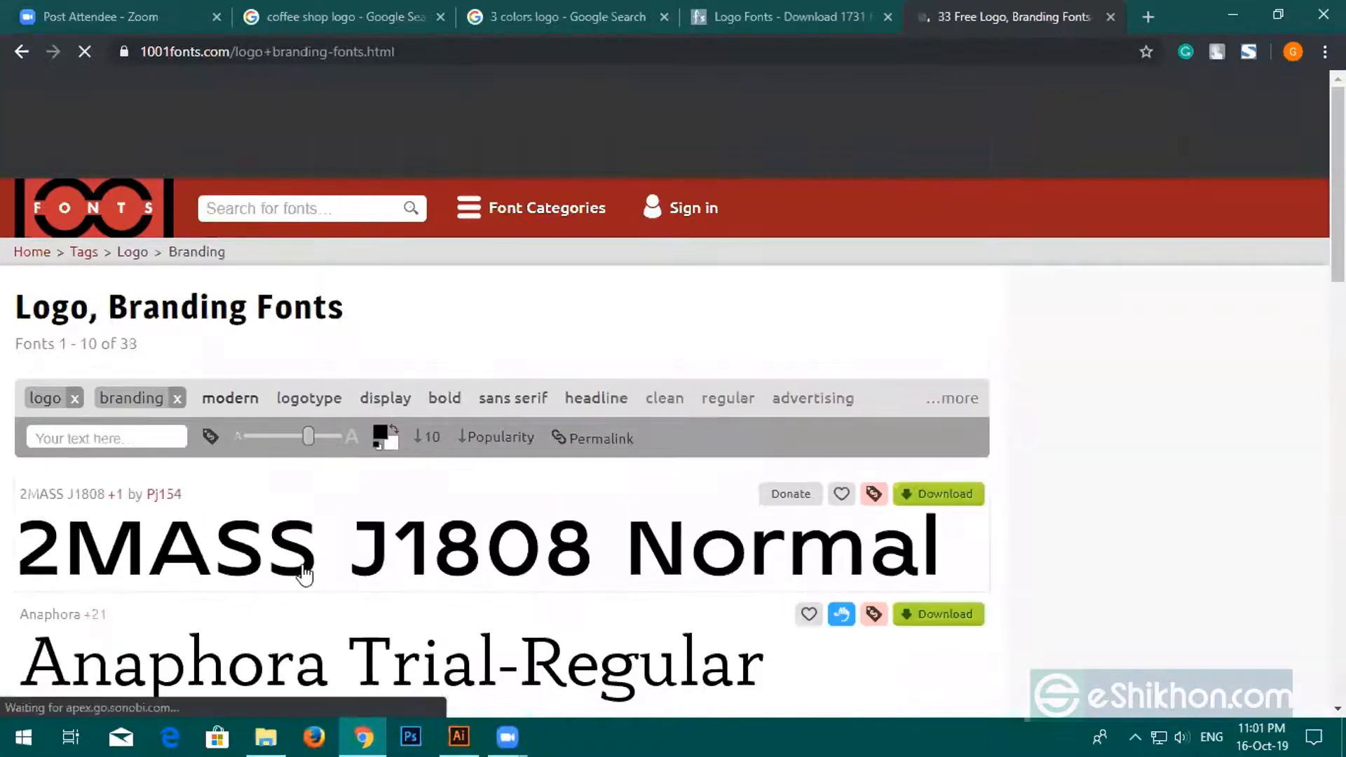
pyautogui.scroll(-10, 301, 558)
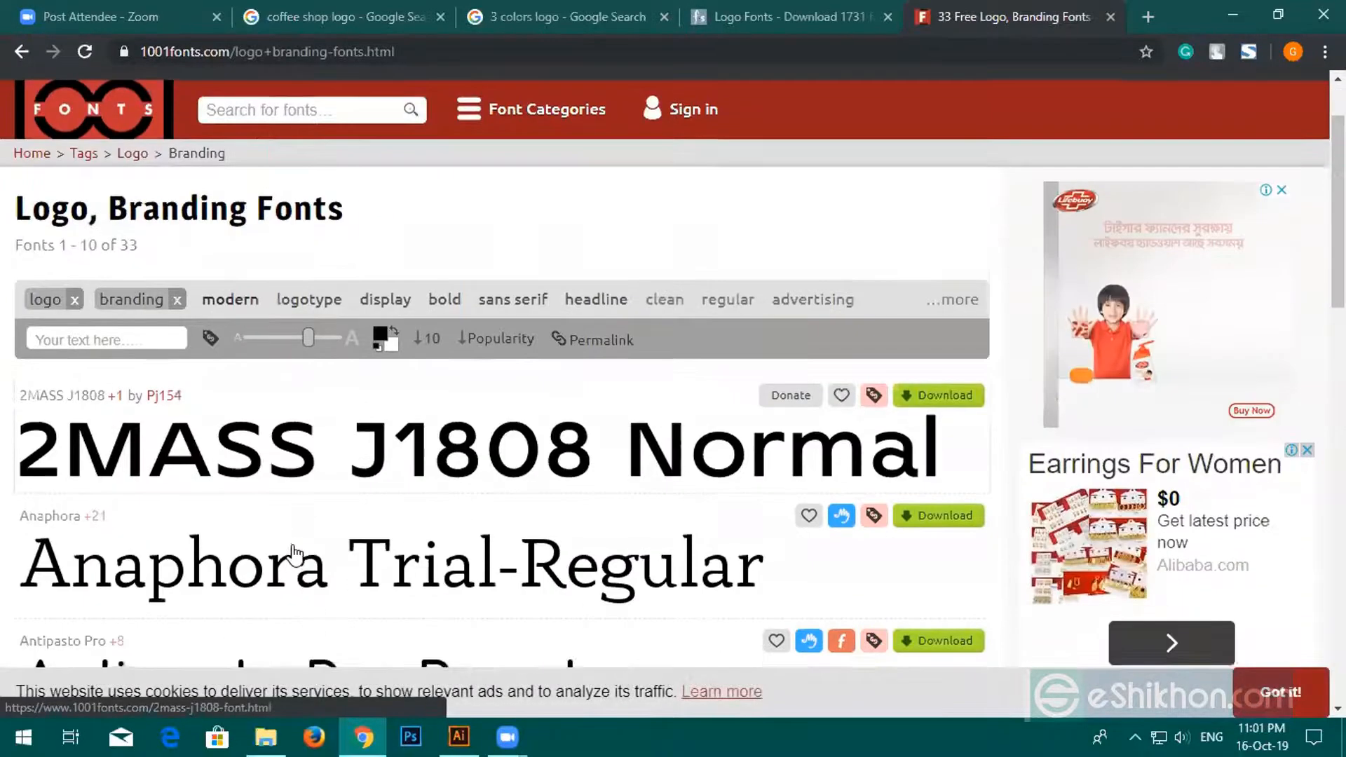
pyautogui.scroll(-4, 298, 556)
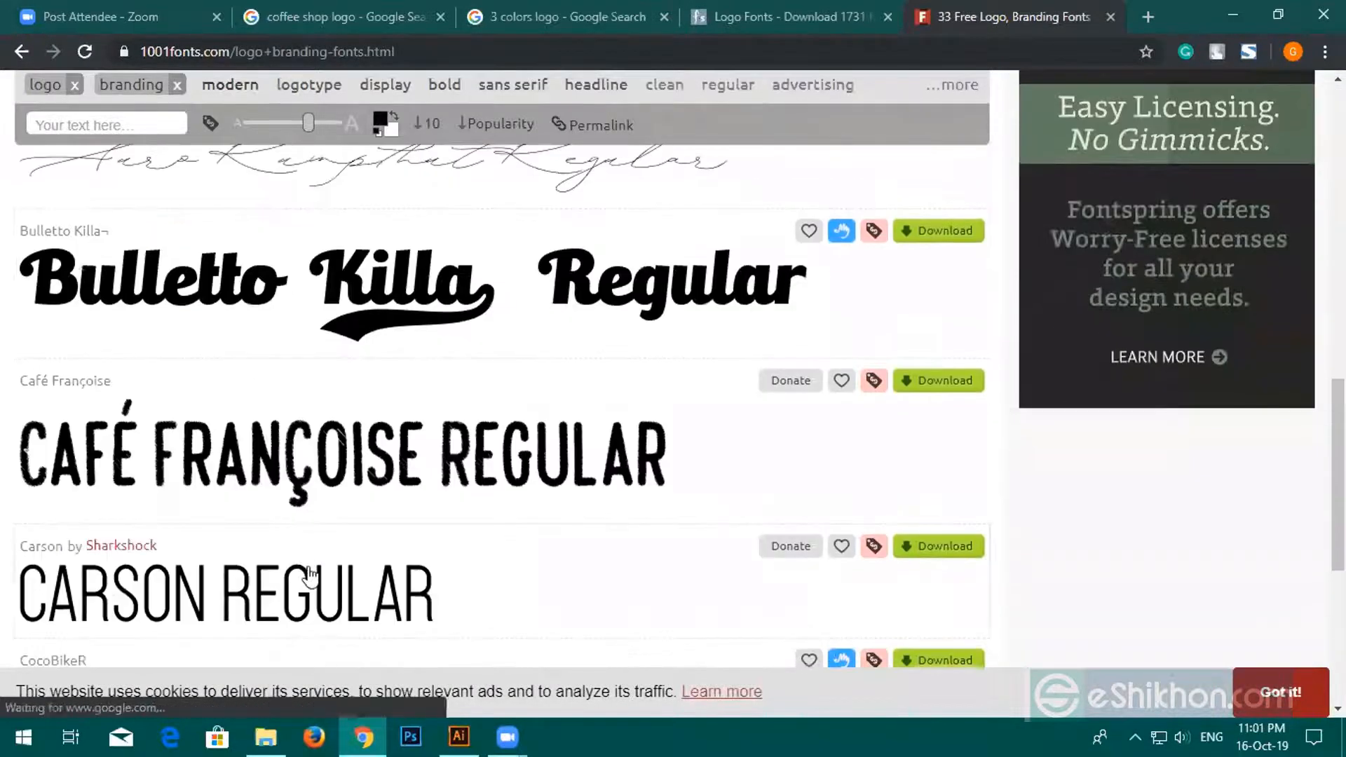
pyautogui.scroll(-1, 308, 572)
pyautogui.scroll(-3, 376, 571)
pyautogui.scroll(4, 666, 617)
pyautogui.scroll(18, 673, 595)
pyautogui.scroll(-18, 683, 586)
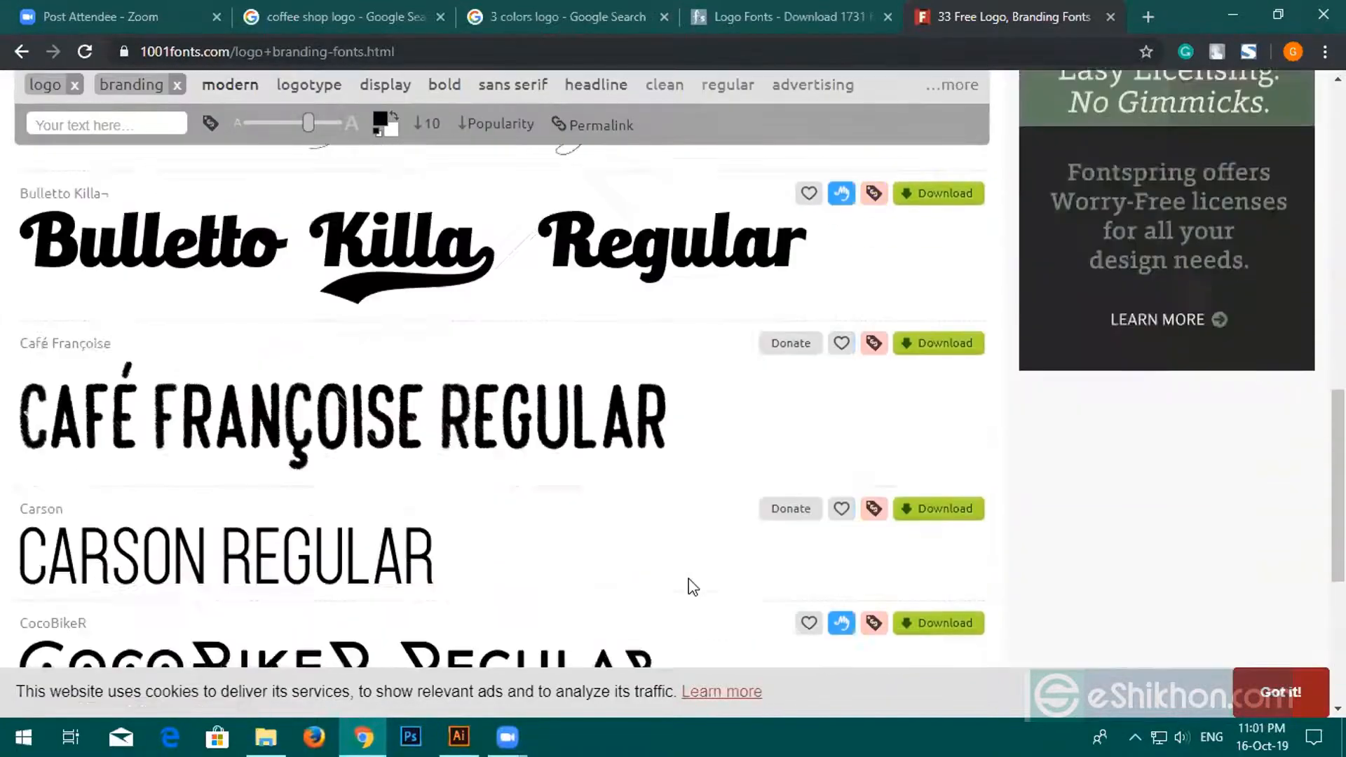
pyautogui.scroll(-1, 643, 584)
# Look through page 2 of the logo and branding fonts and open page 4.
pyautogui.click(576, 358)
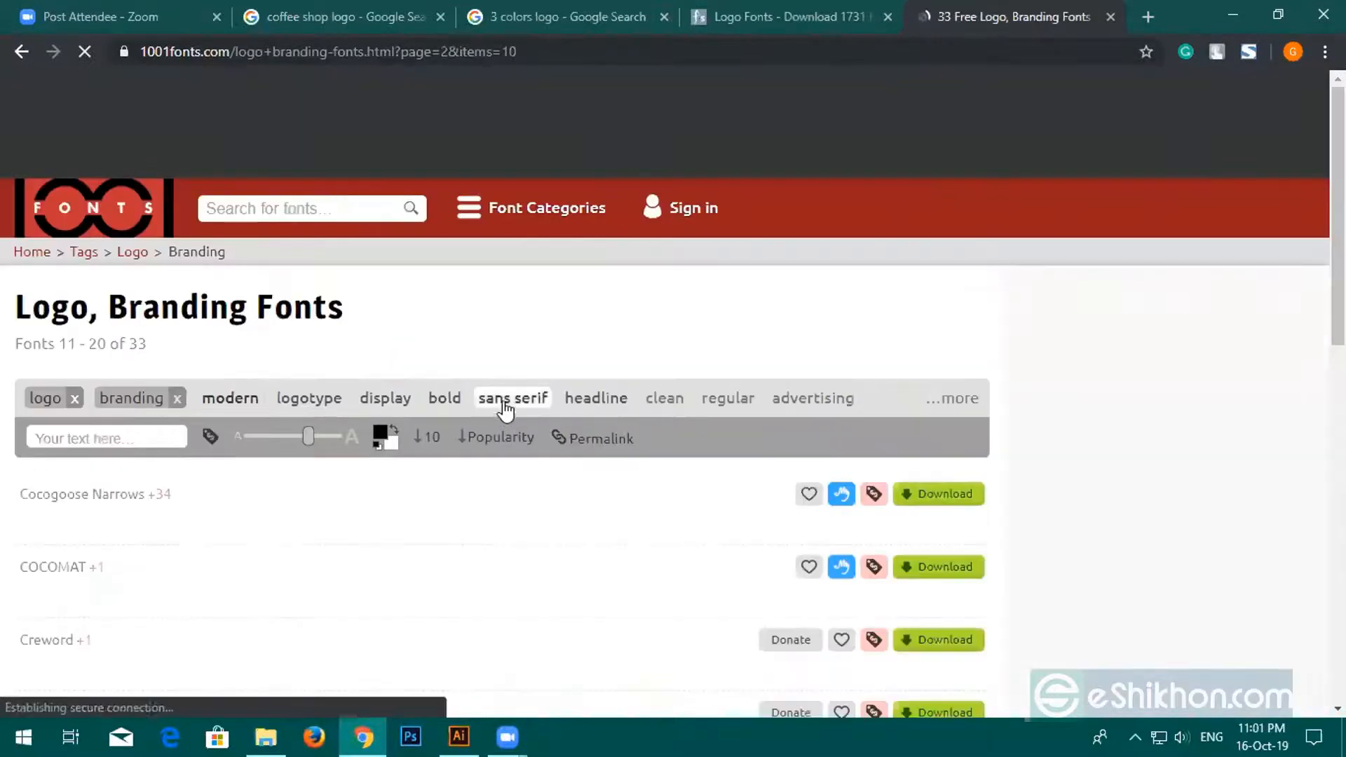
pyautogui.scroll(-10, 526, 427)
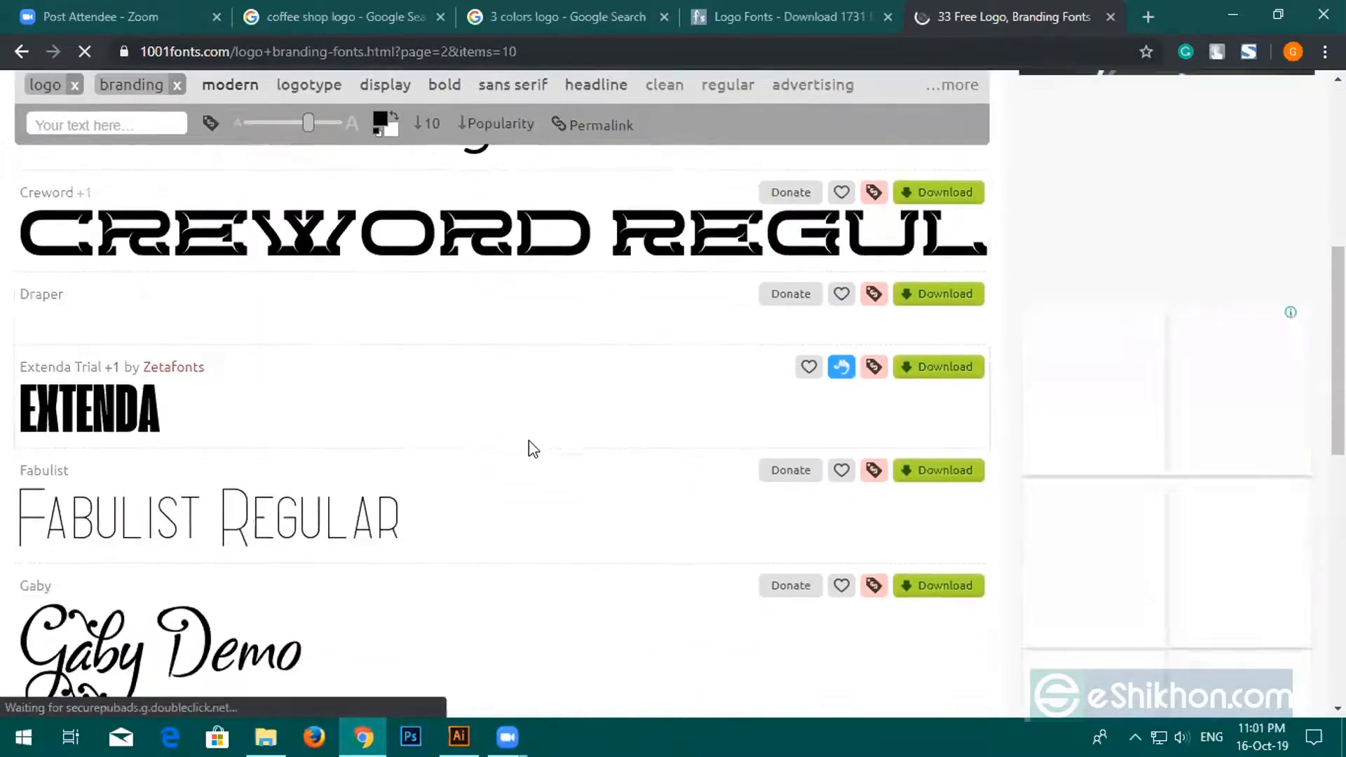
pyautogui.scroll(-3, 532, 454)
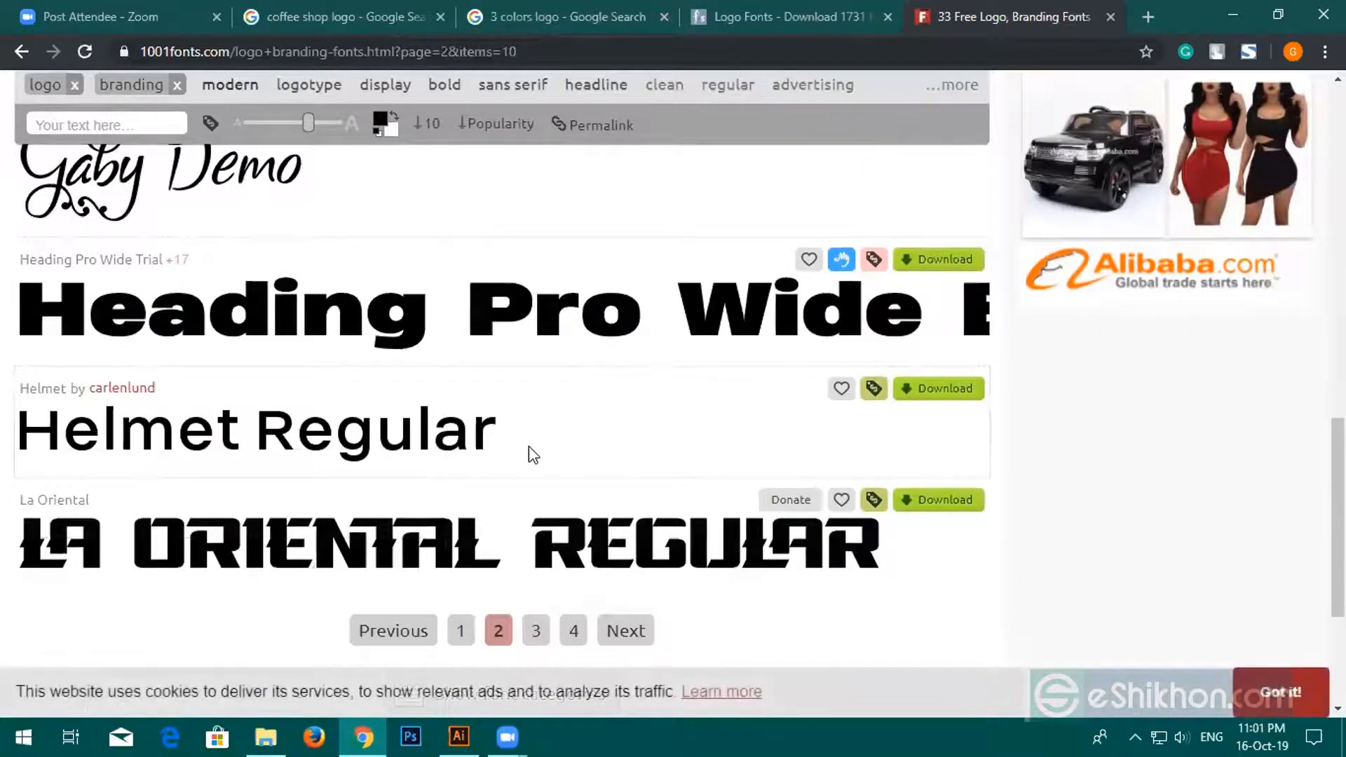
pyautogui.scroll(-4, 533, 453)
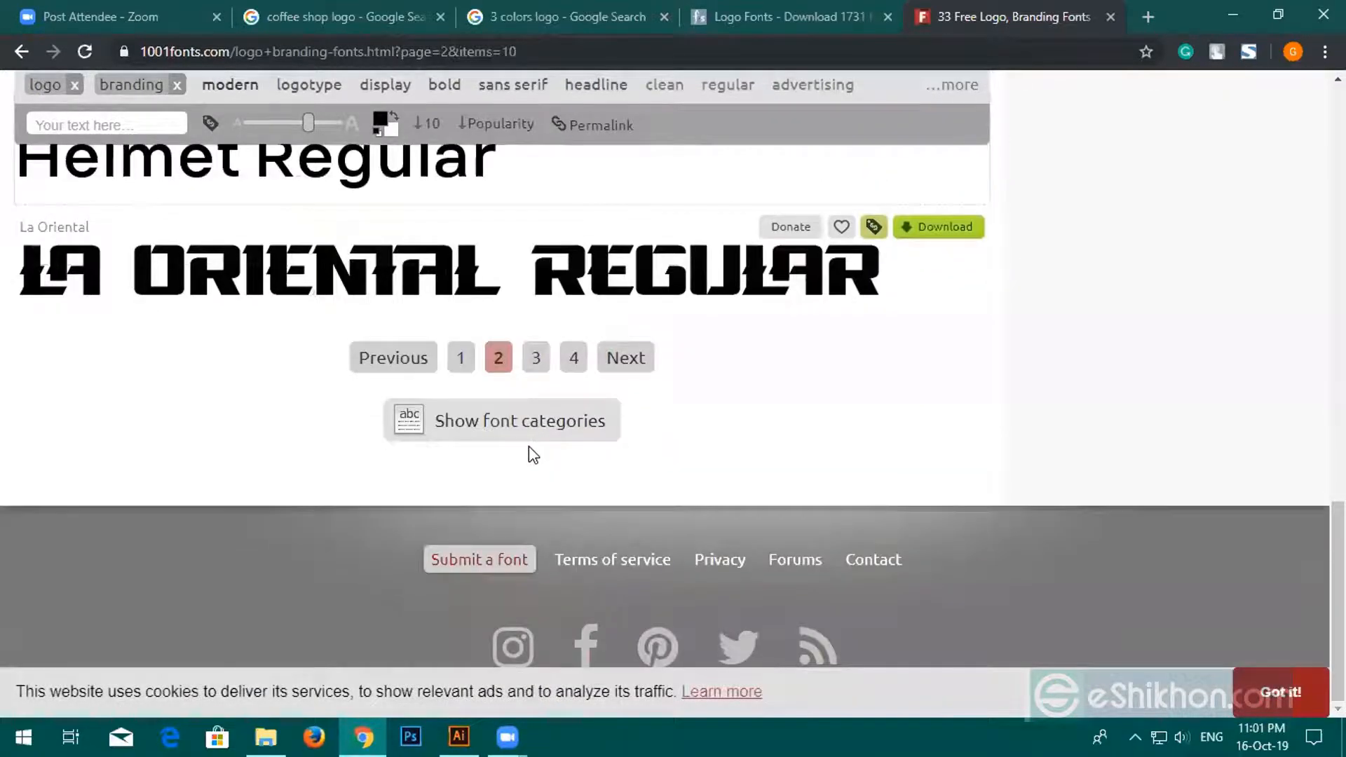
pyautogui.click(569, 361)
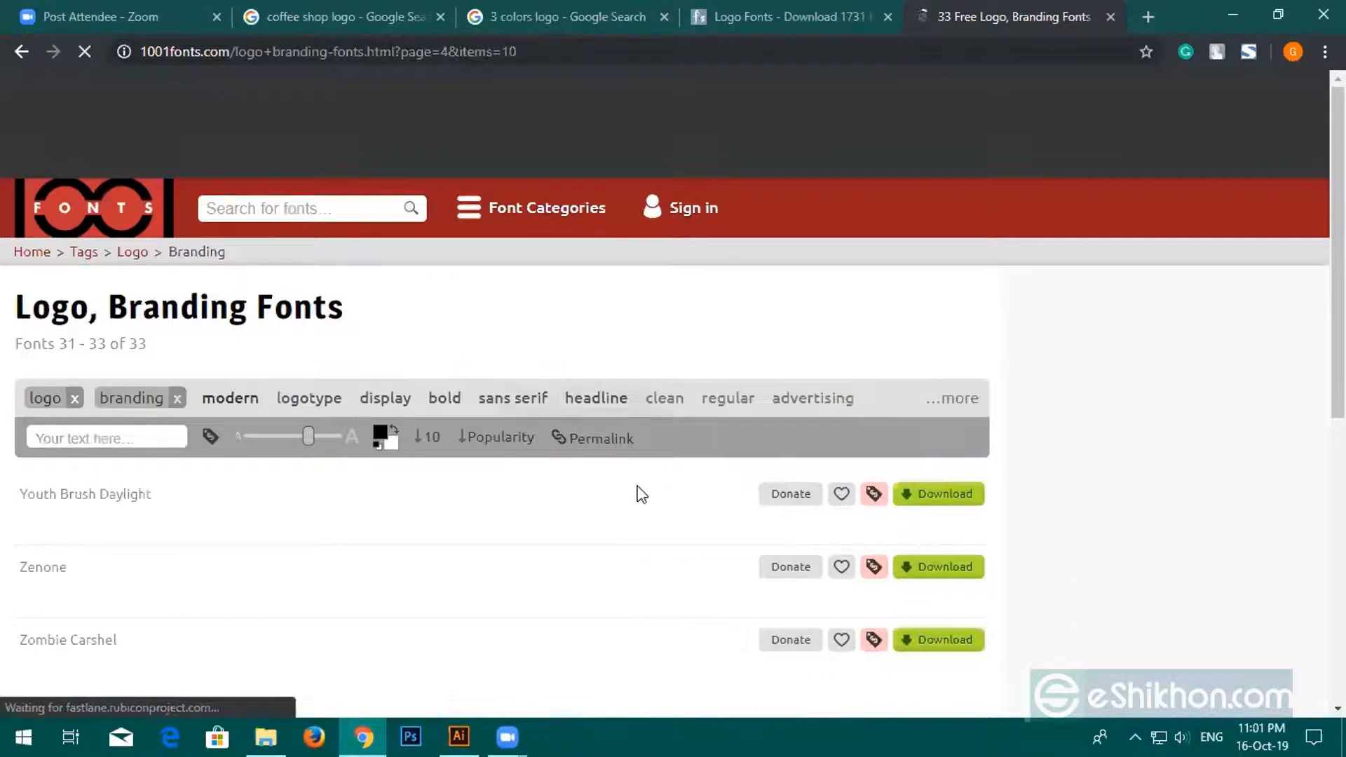
# Look through the last page of logo branding fonts on 1001fonts and close its tab.
pyautogui.scroll(-8, 642, 498)
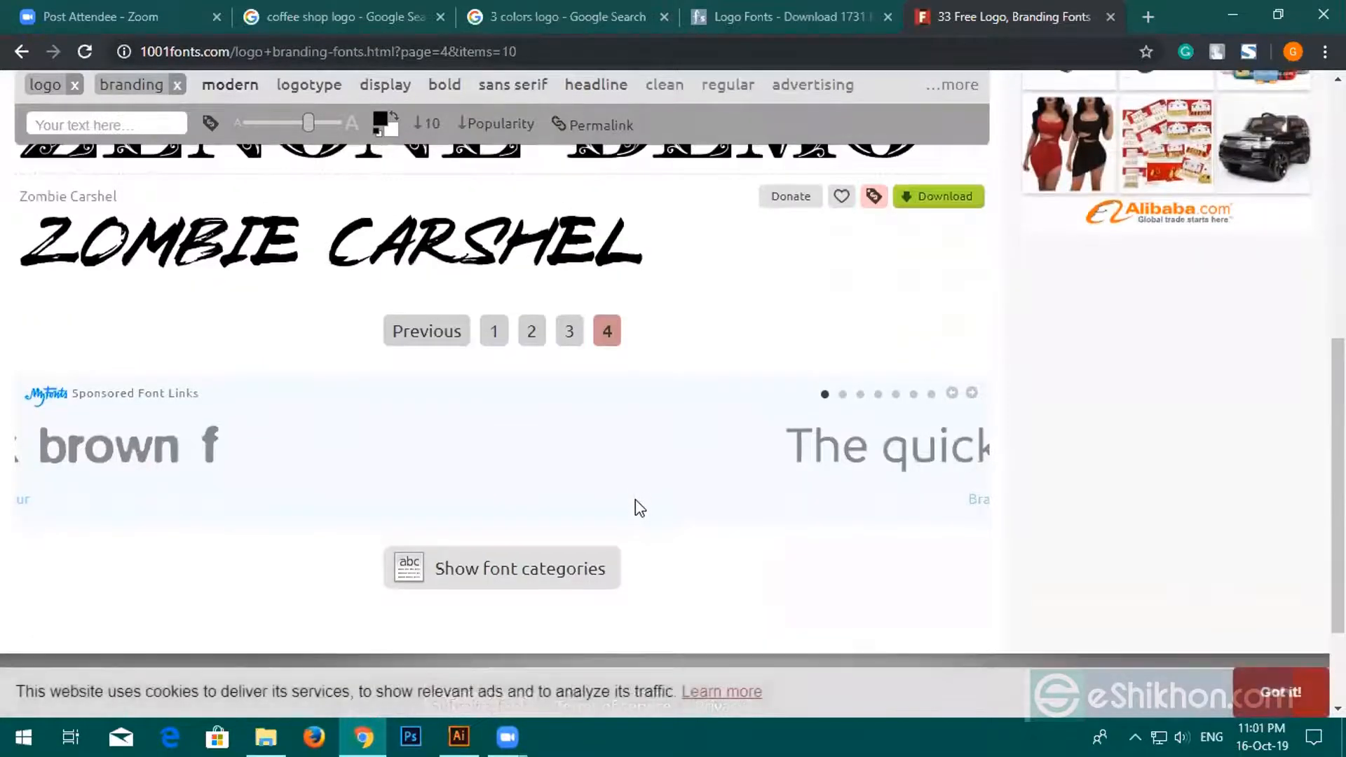
pyautogui.scroll(9, 637, 502)
pyautogui.click(1111, 17)
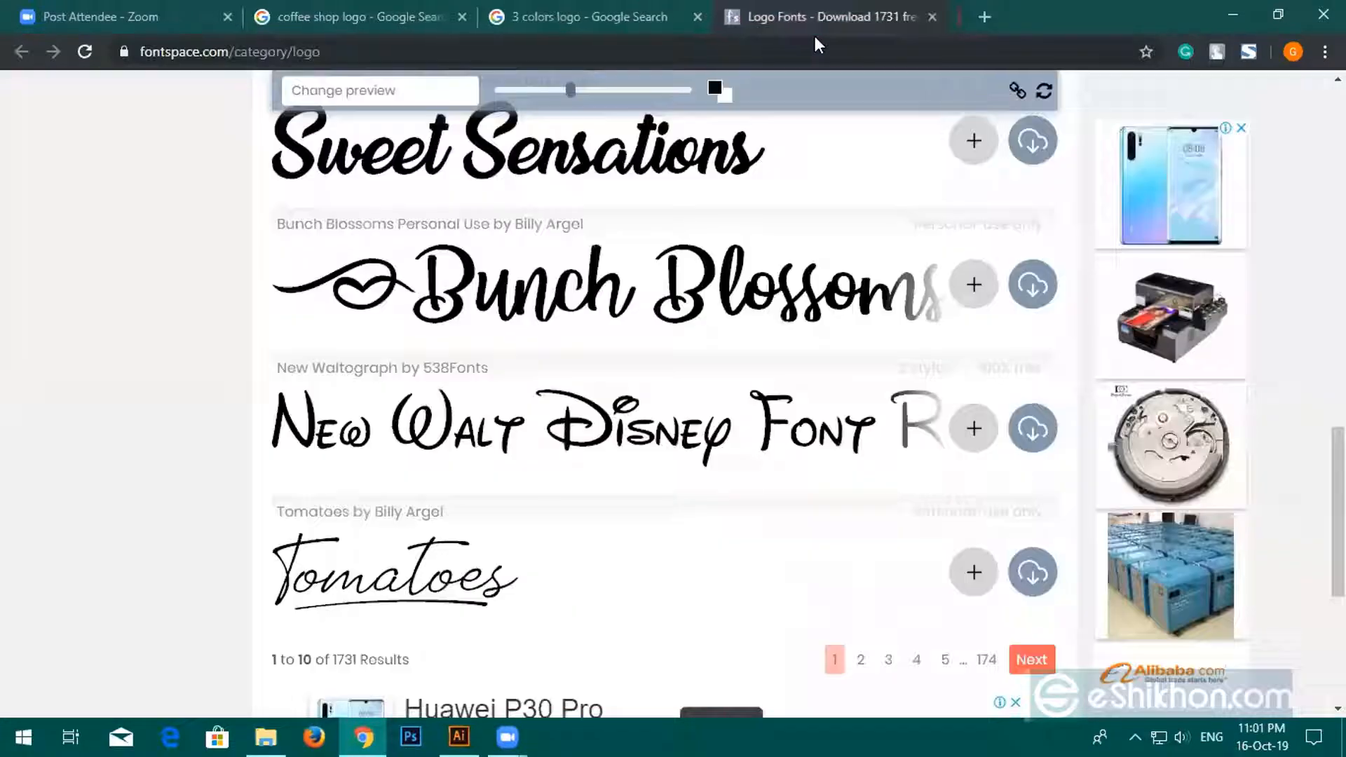
# Open page 3 of the FontSpace logo fonts and look through the first fonts listed.
pyautogui.scroll(-5, 557, 586)
pyautogui.scroll(3, 558, 586)
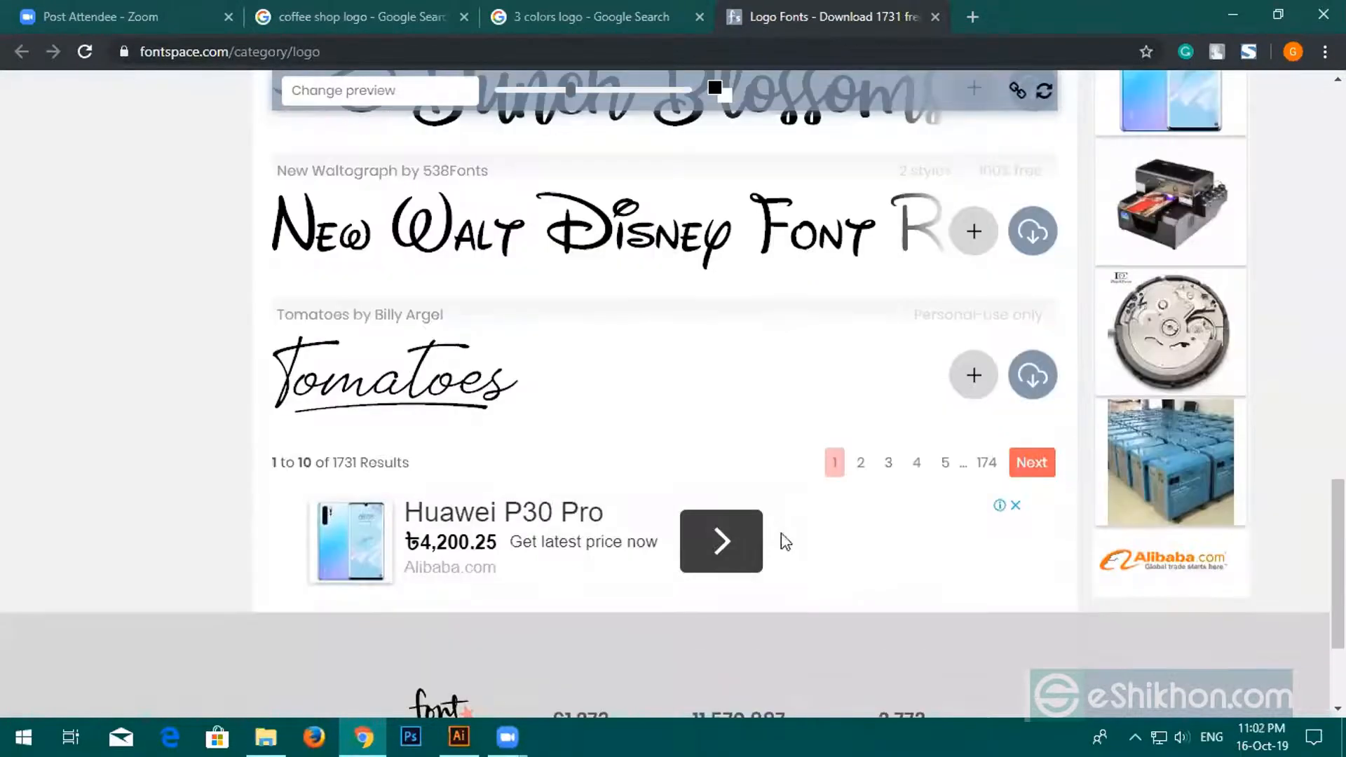
pyautogui.click(887, 464)
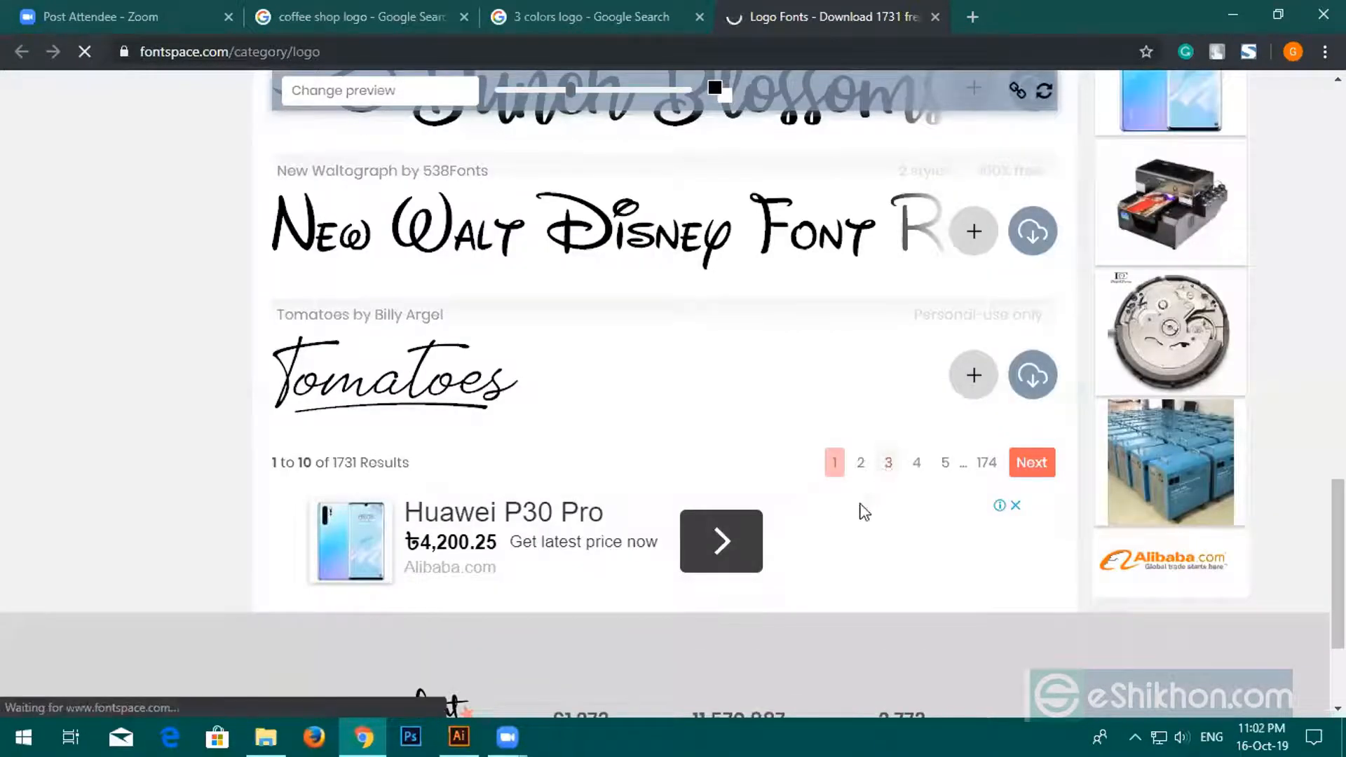
pyautogui.scroll(-4, 643, 451)
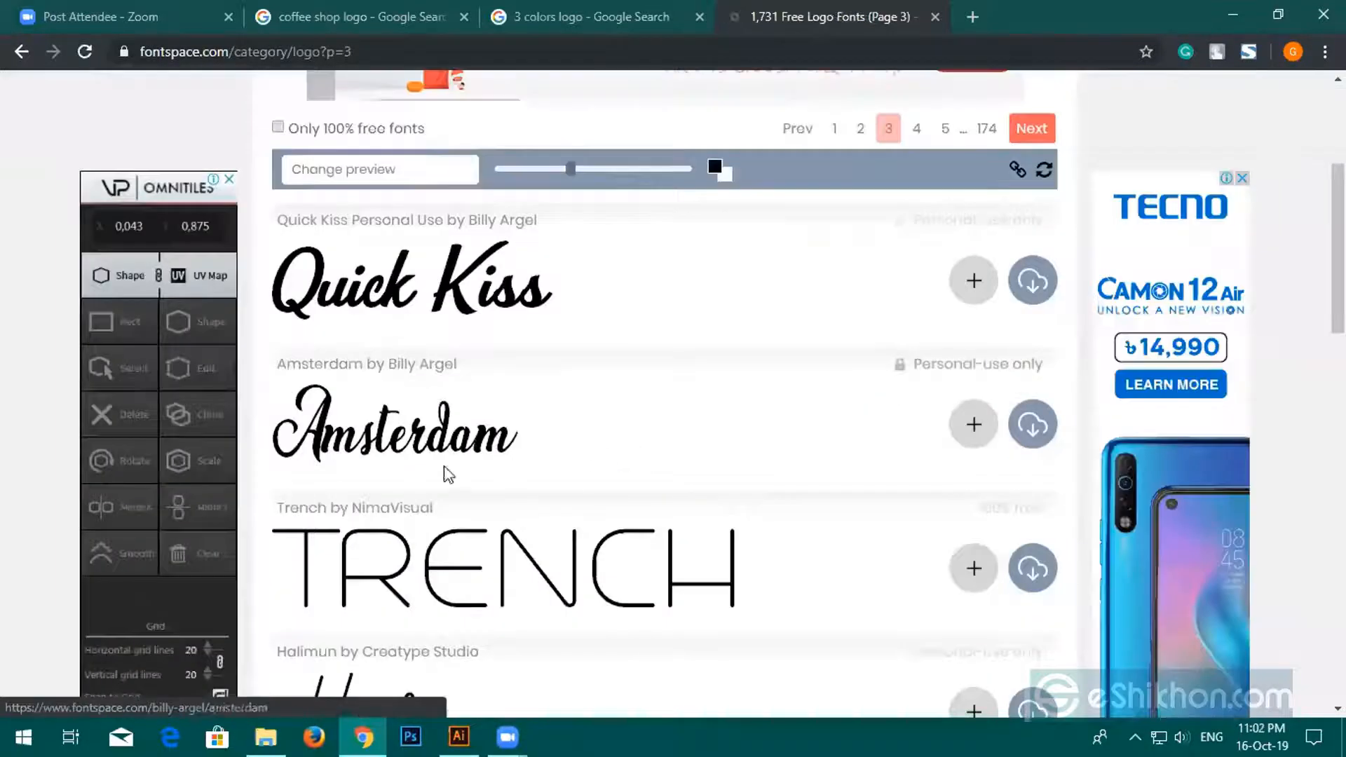
pyautogui.scroll(-5, 507, 307)
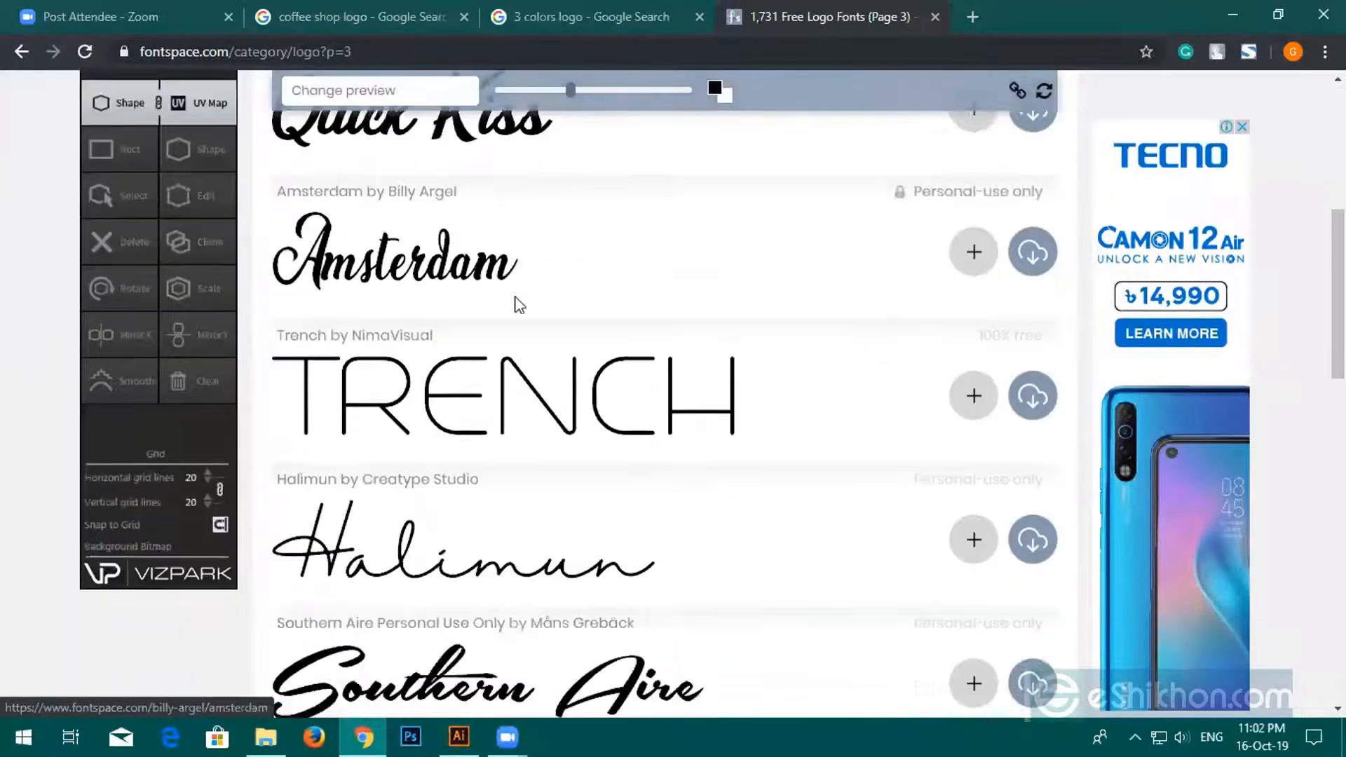
pyautogui.scroll(1, 558, 207)
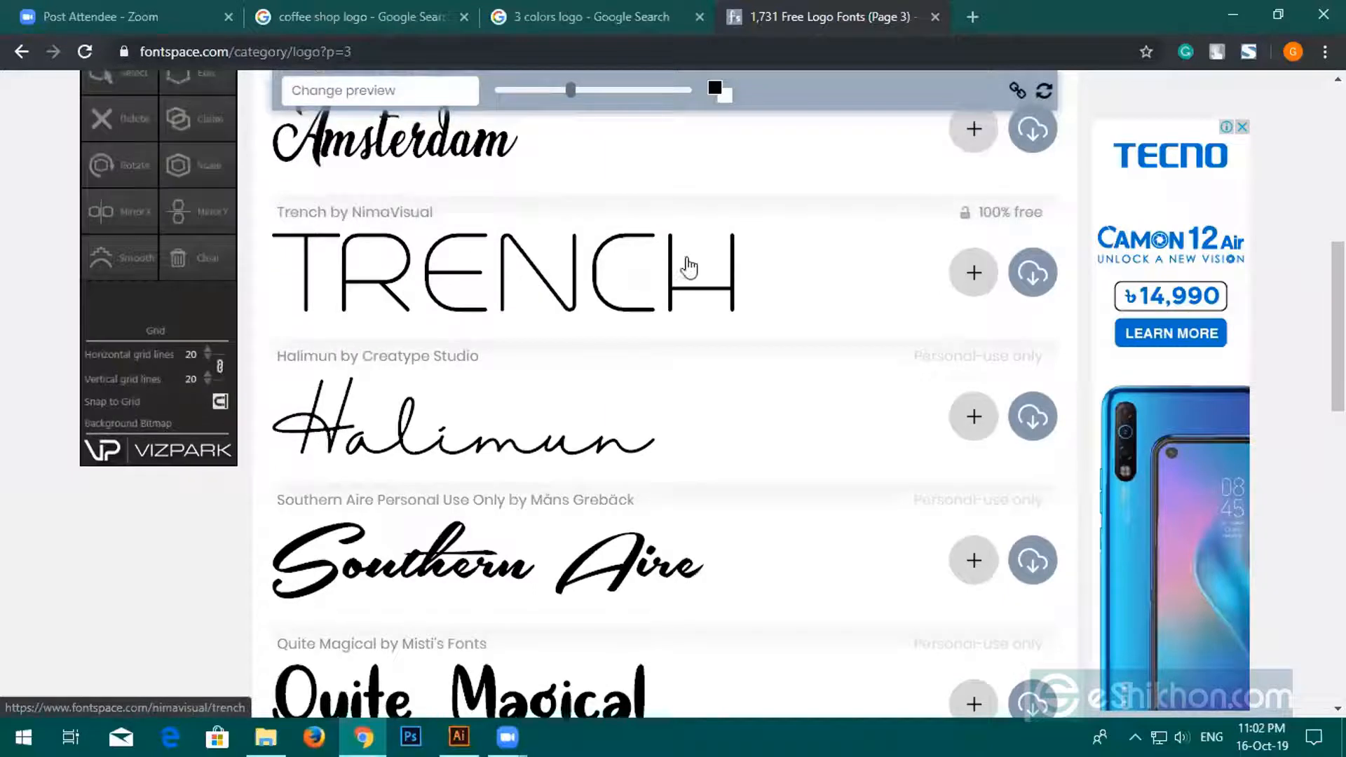
# Download the 100% free Trench font as nimavisual_trench.zip and decline the browser integration help.
pyautogui.click(976, 273)
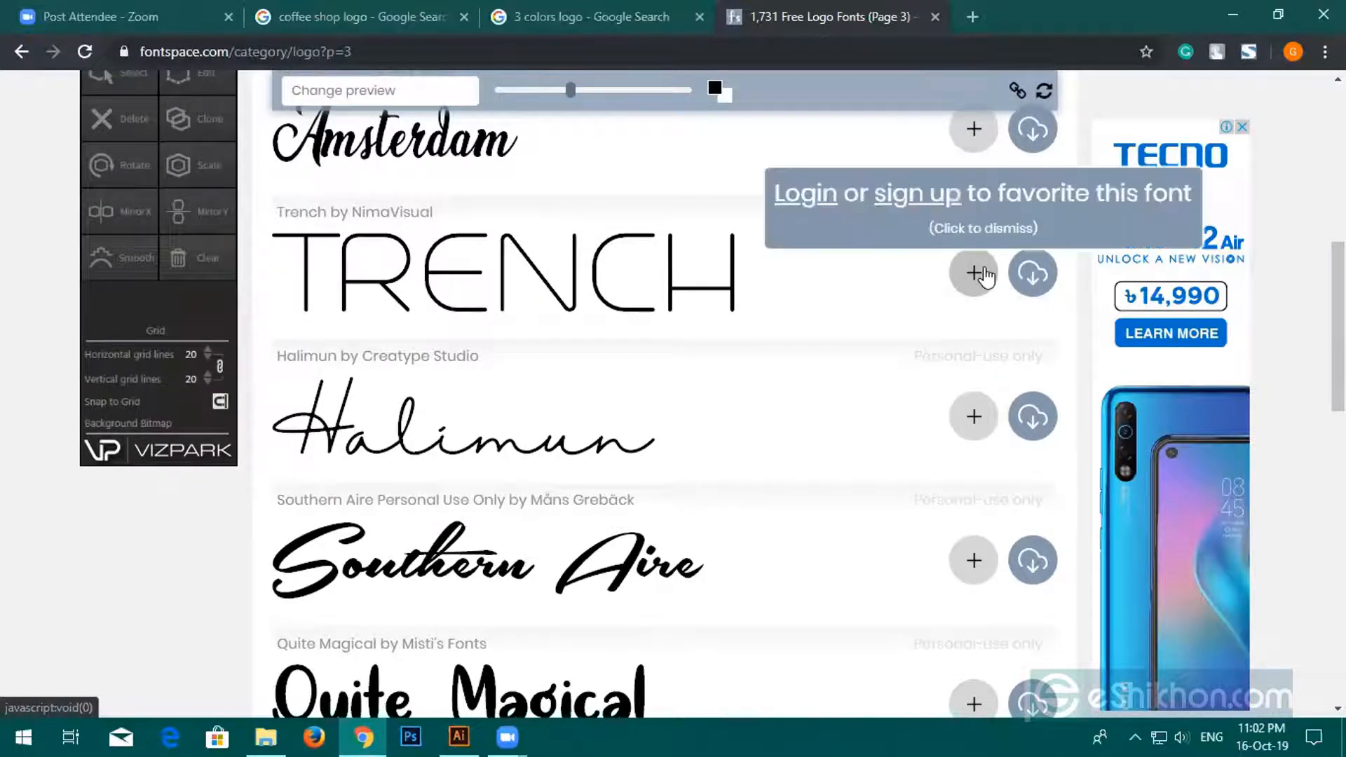
pyautogui.click(1029, 279)
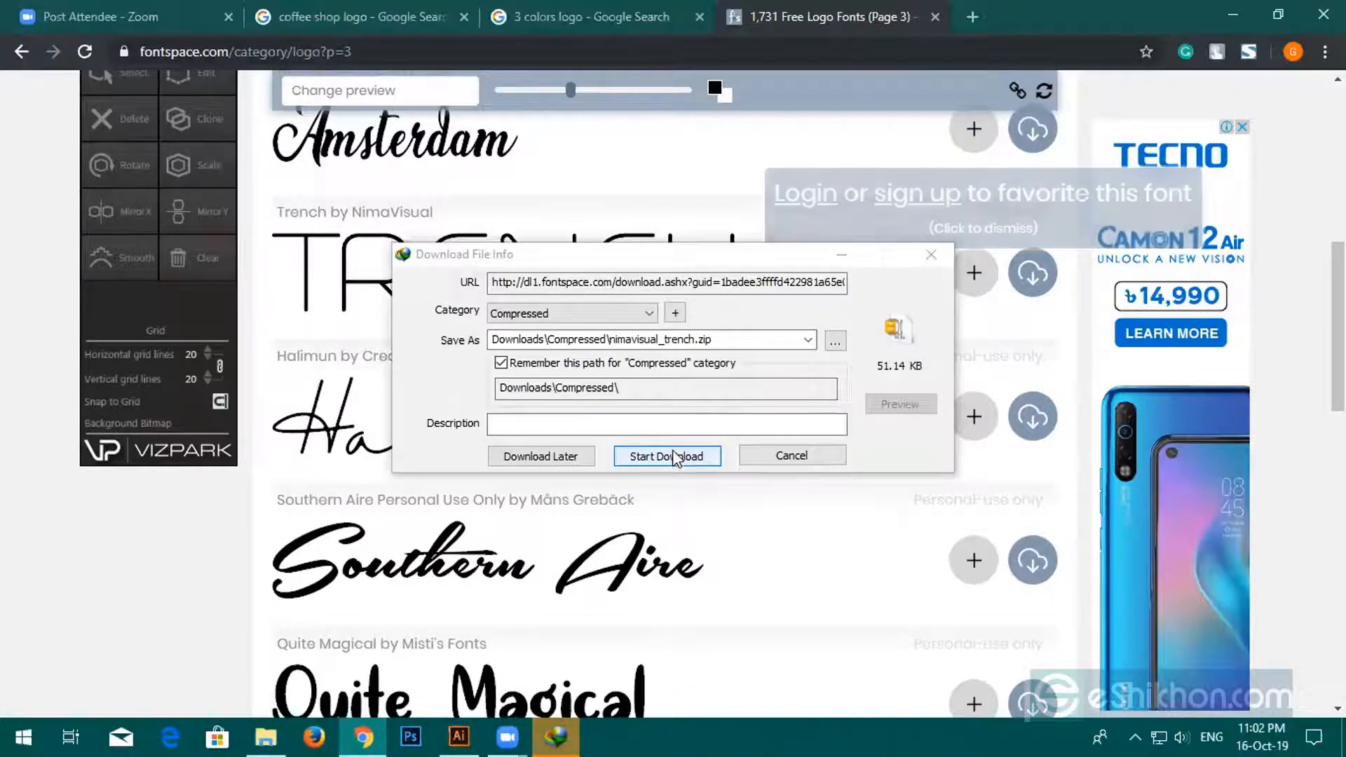
pyautogui.click(923, 259)
pyautogui.click(666, 456)
pyautogui.scroll(-4, 721, 566)
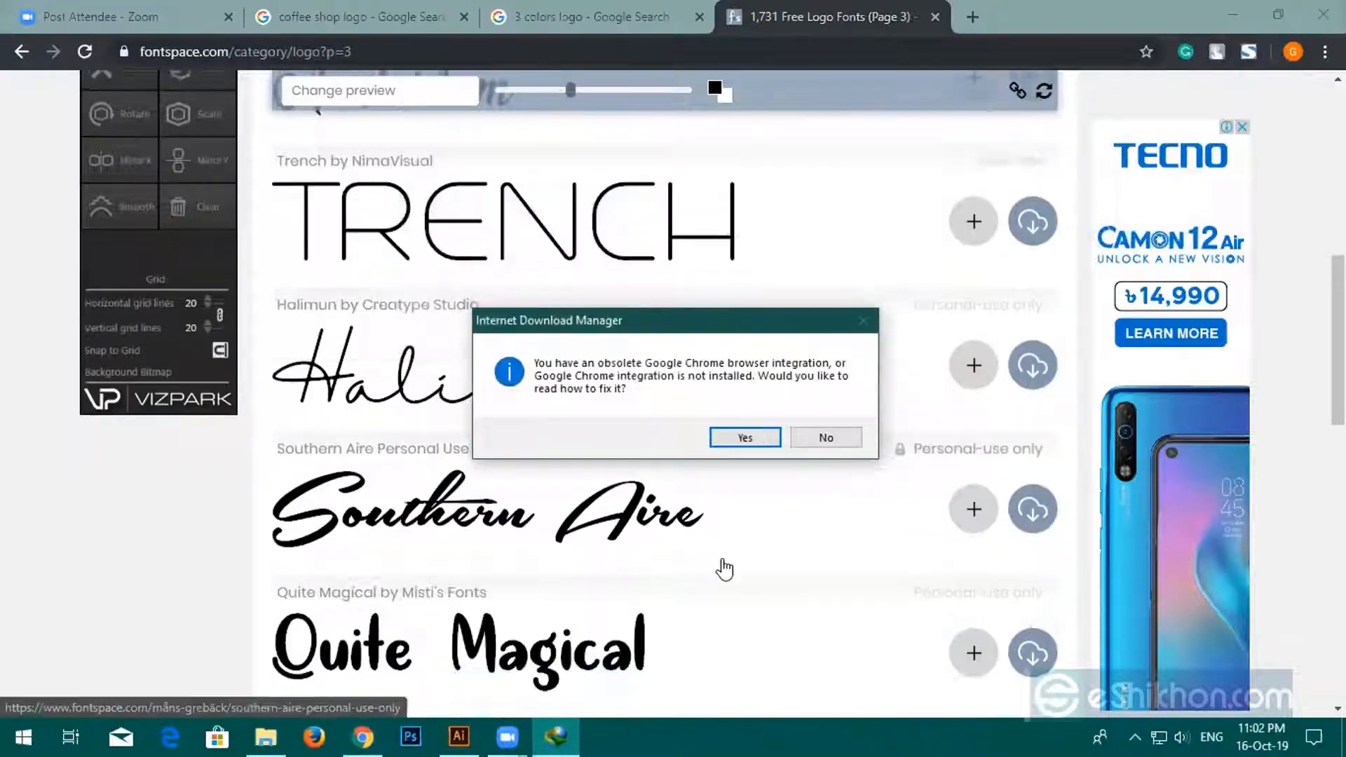
pyautogui.click(821, 436)
# Browse the rest of page 3 and page 5 of the FontSpace logo fonts, and close the site's tab.
pyautogui.scroll(-10, 558, 475)
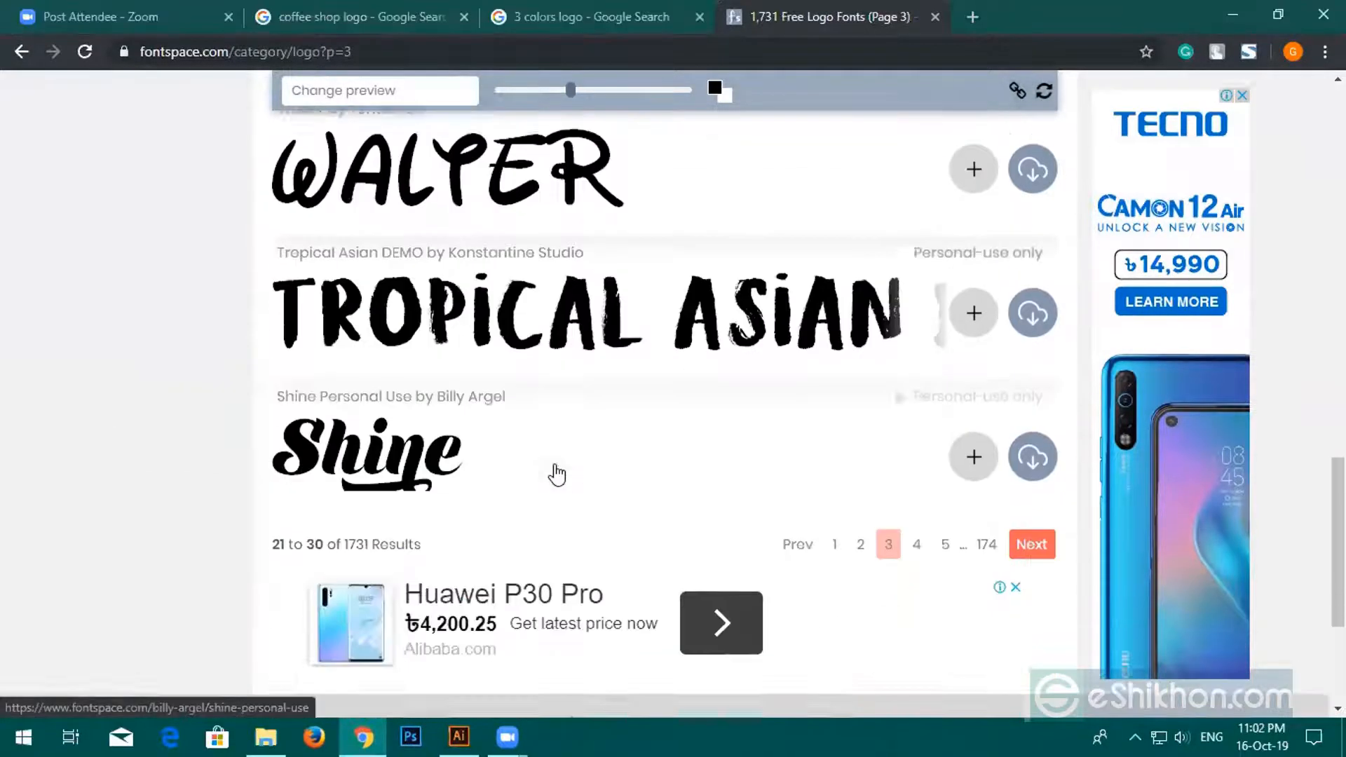
pyautogui.scroll(3, 617, 460)
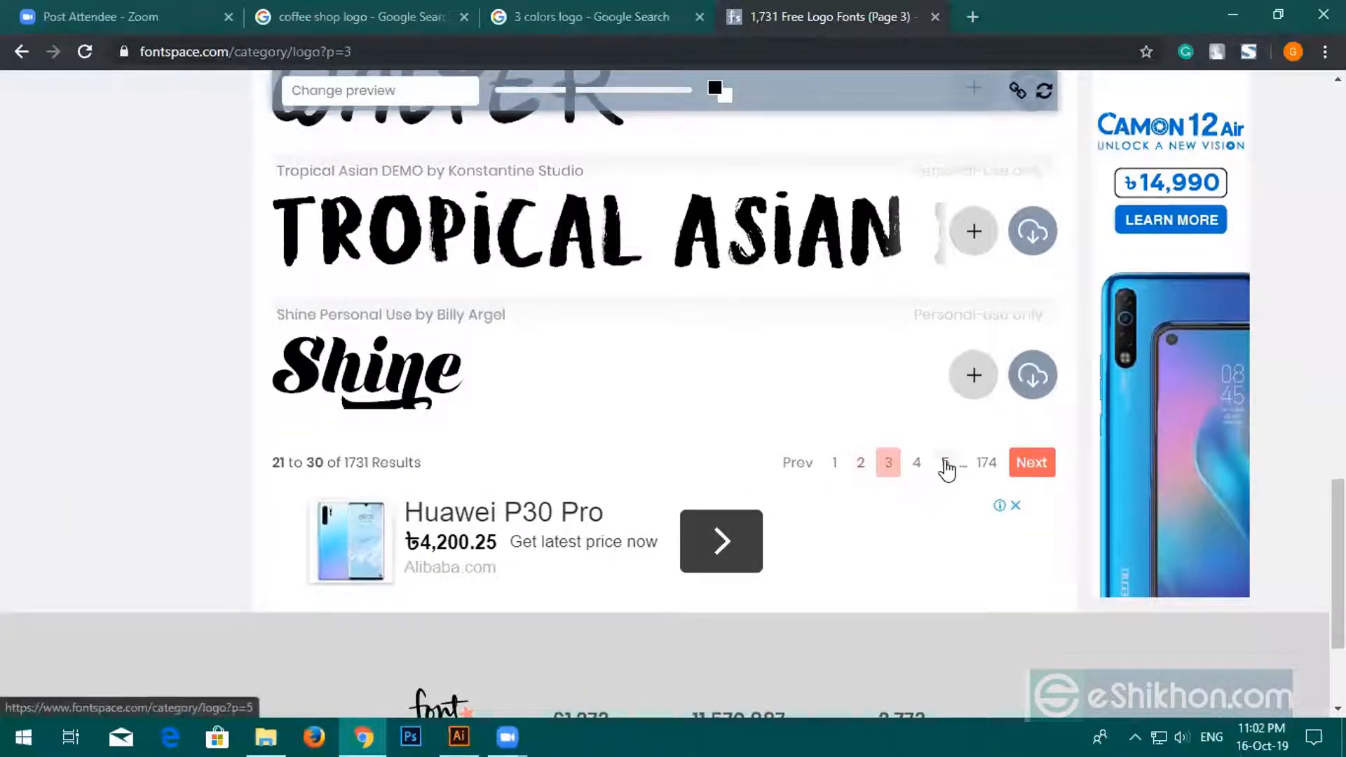
pyautogui.click(946, 463)
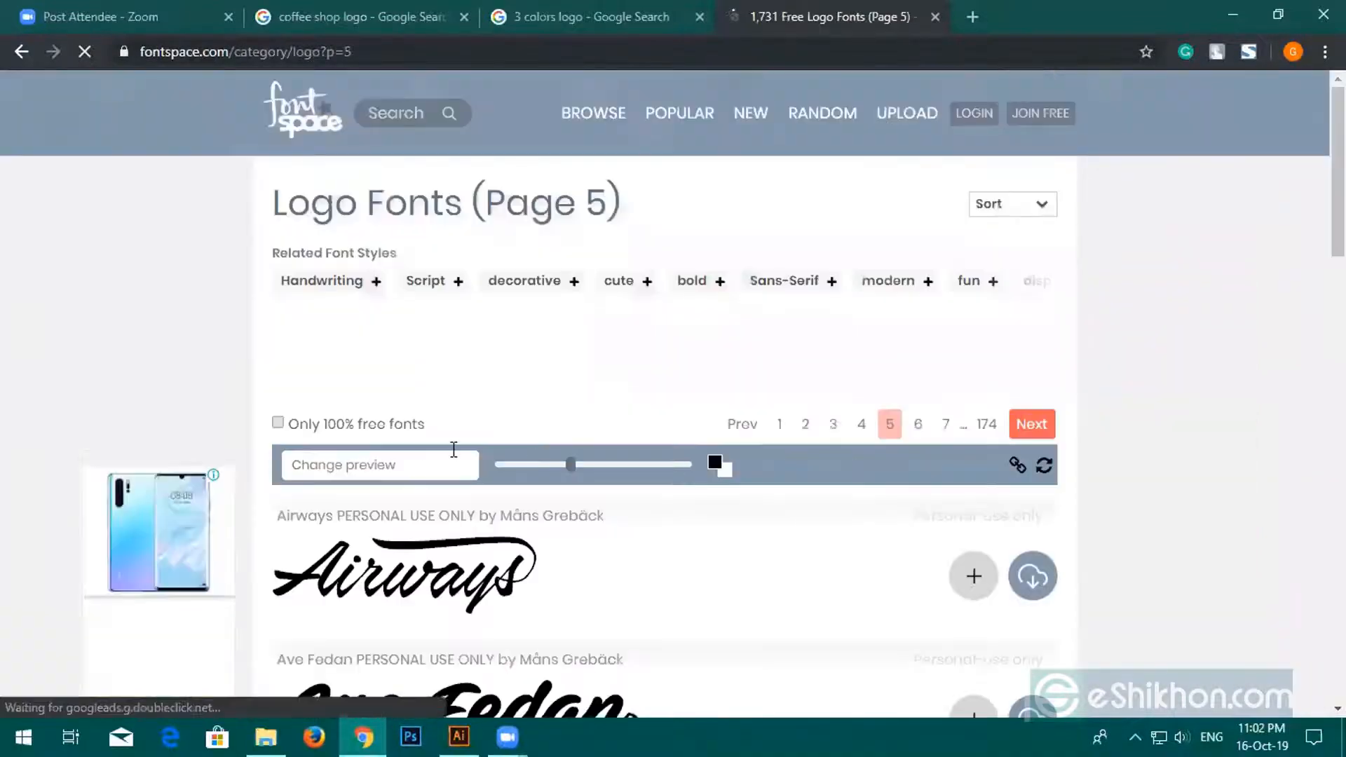
pyautogui.scroll(-7, 514, 444)
pyautogui.scroll(11, 517, 465)
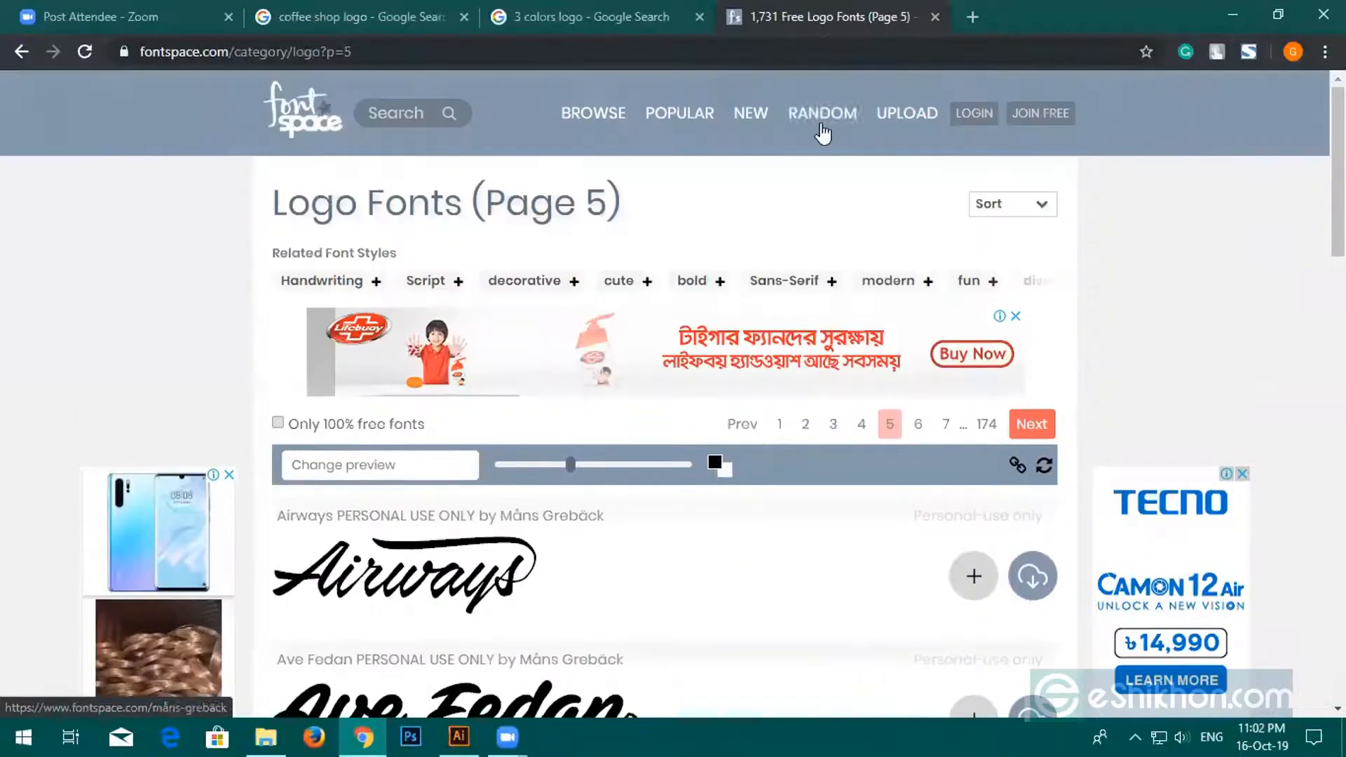
pyautogui.click(936, 16)
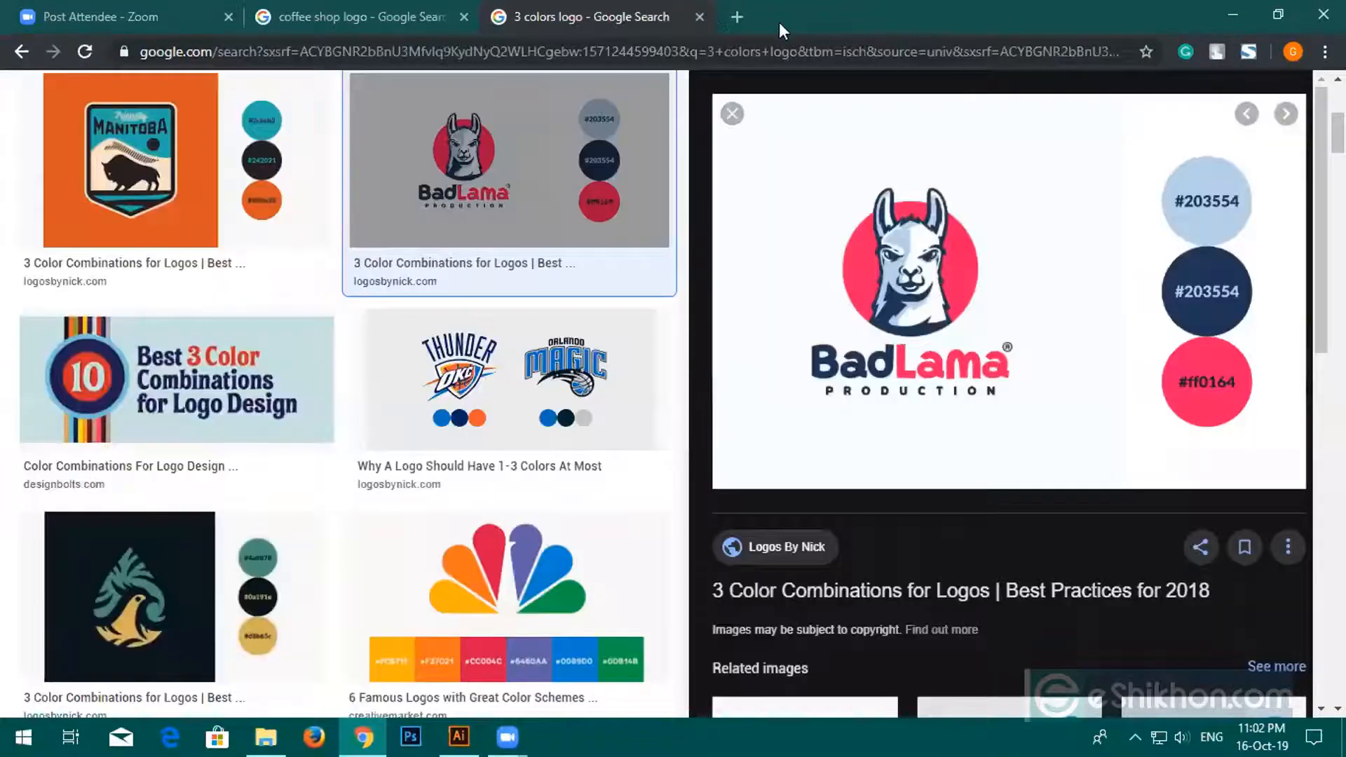
# Search Google for "logo maker free" in a new tab.
pyautogui.click(743, 19)
pyautogui.write('lo')
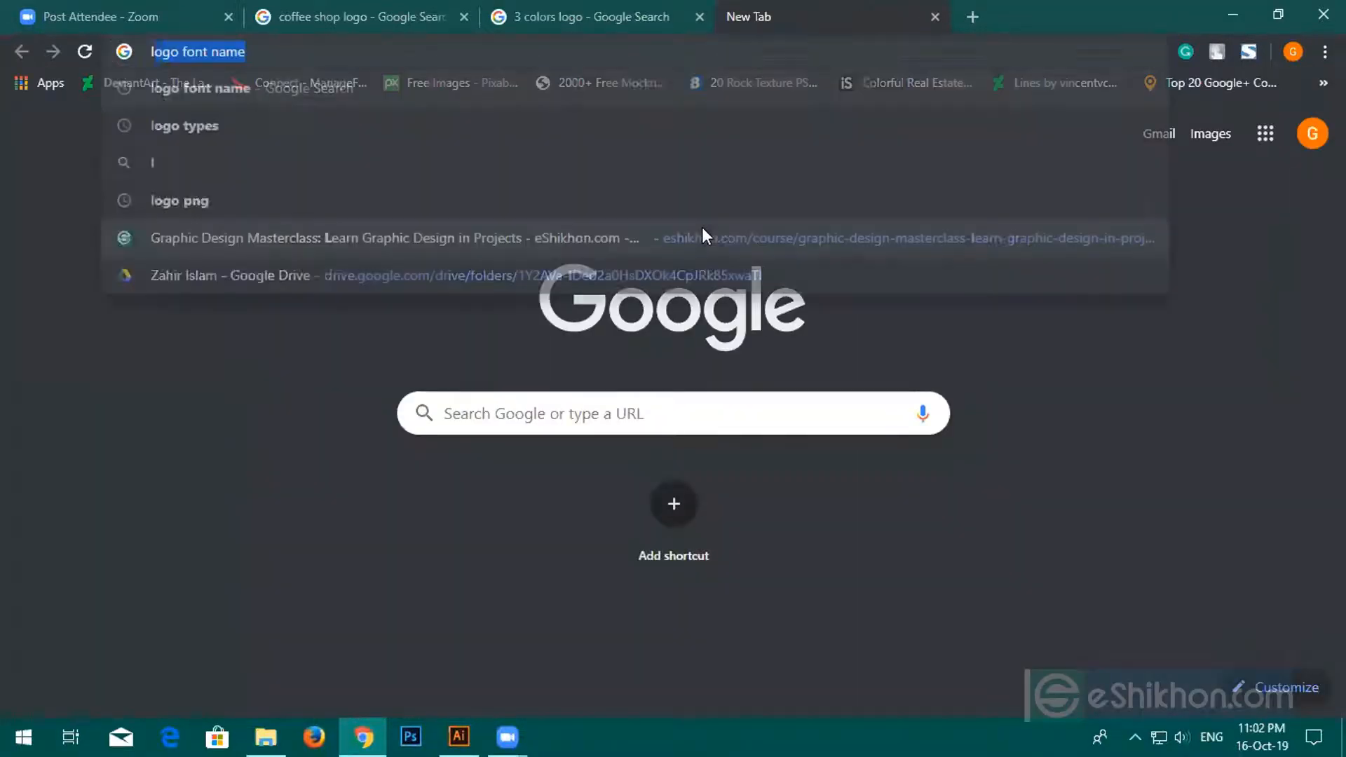
pyautogui.write('go')
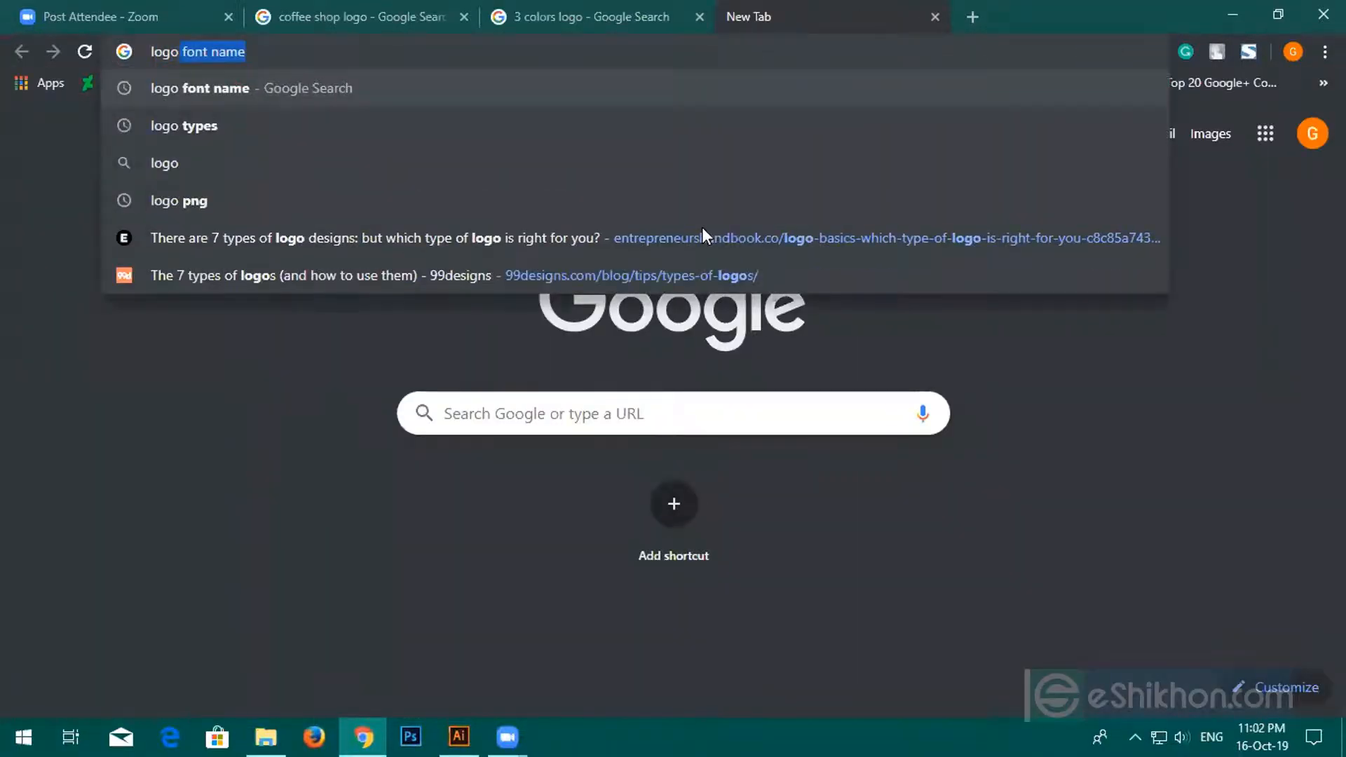
pyautogui.press('BackSpace')
pyautogui.press('BackSpace')
pyautogui.write('maker')
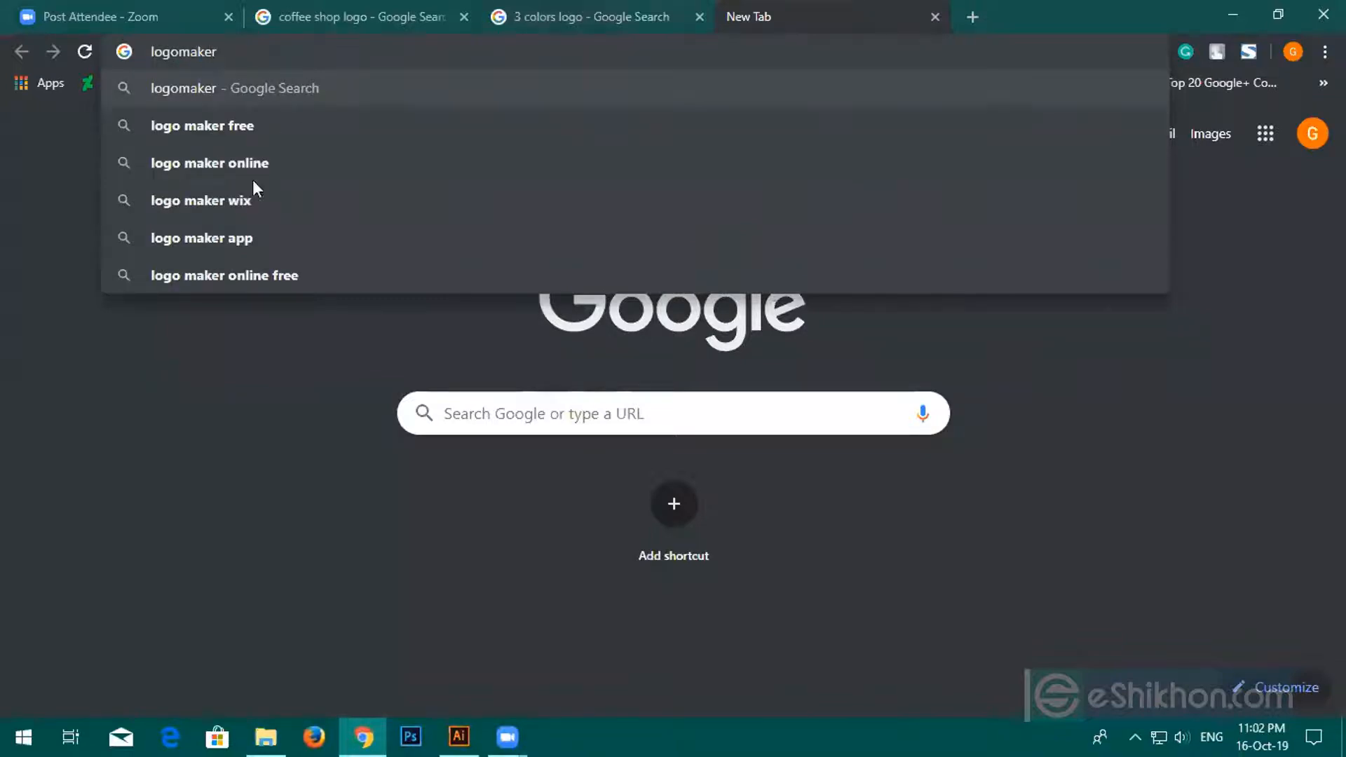
pyautogui.click(216, 125)
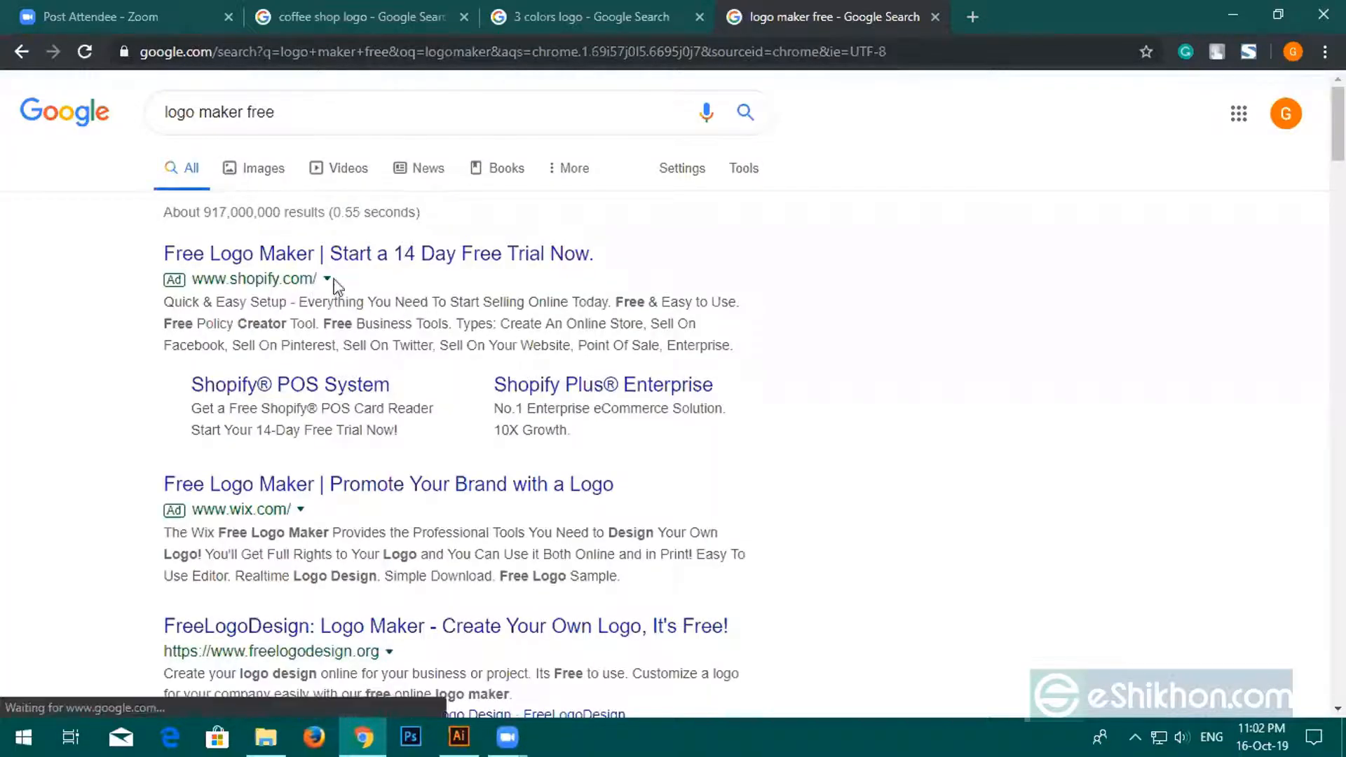
# Open Shopify's free logo maker result, look through the Hatchful page's templates and testimonials, and return to the search results.
pyautogui.click(338, 260)
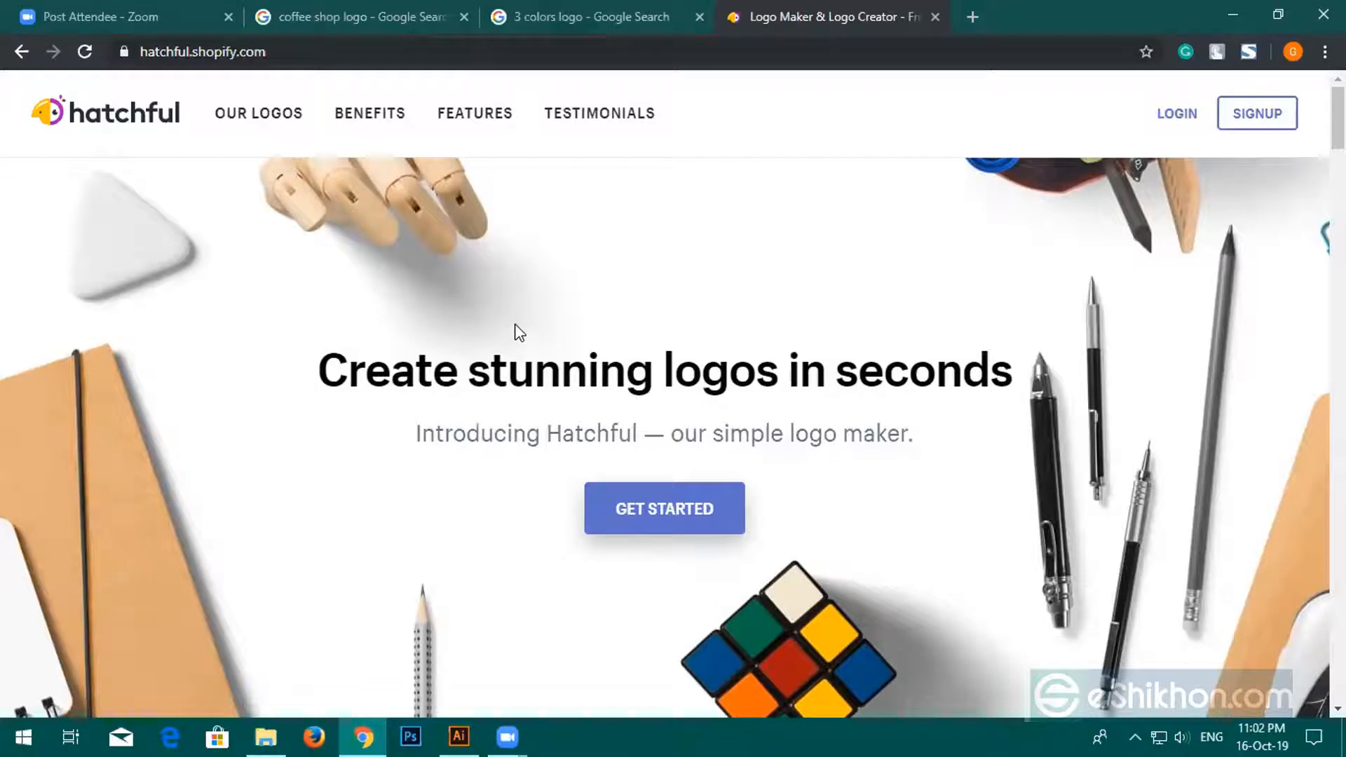
pyautogui.scroll(-8, 507, 316)
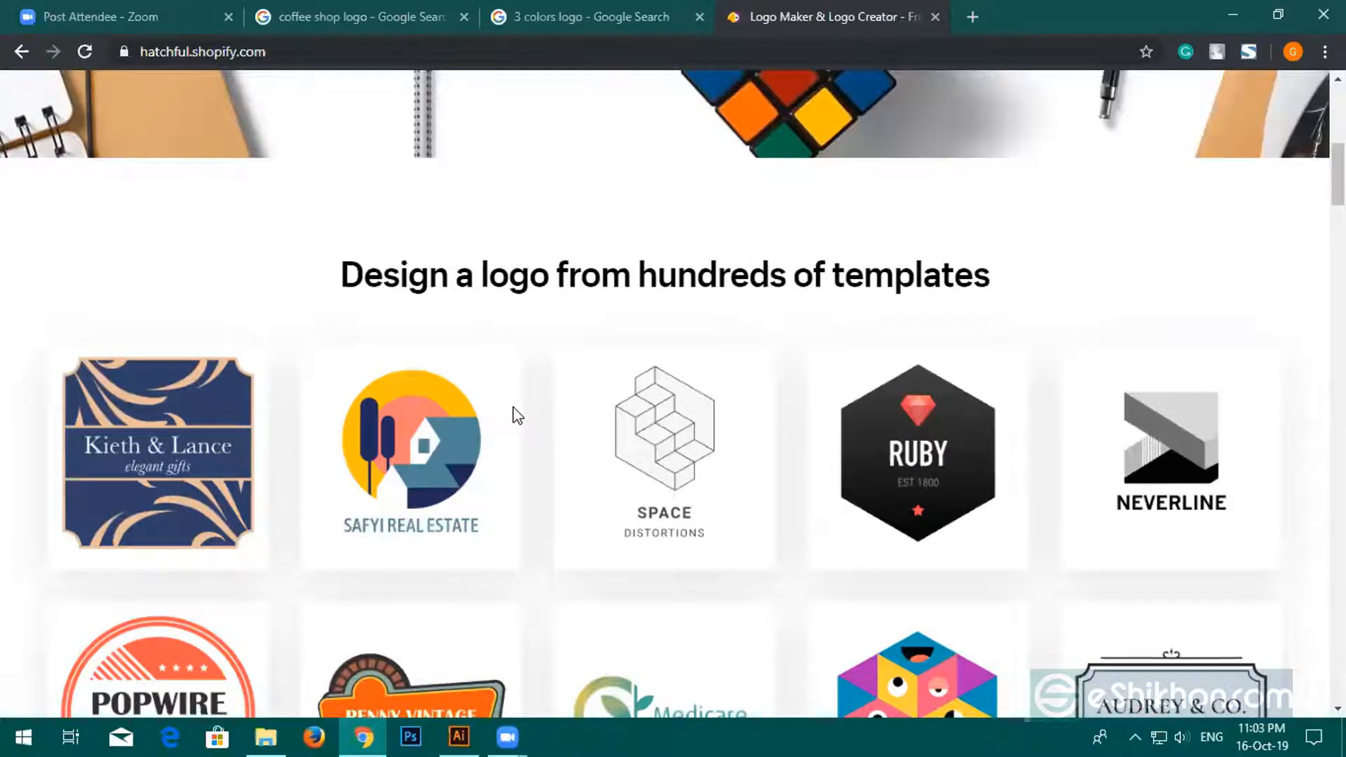
pyautogui.scroll(8, 659, 441)
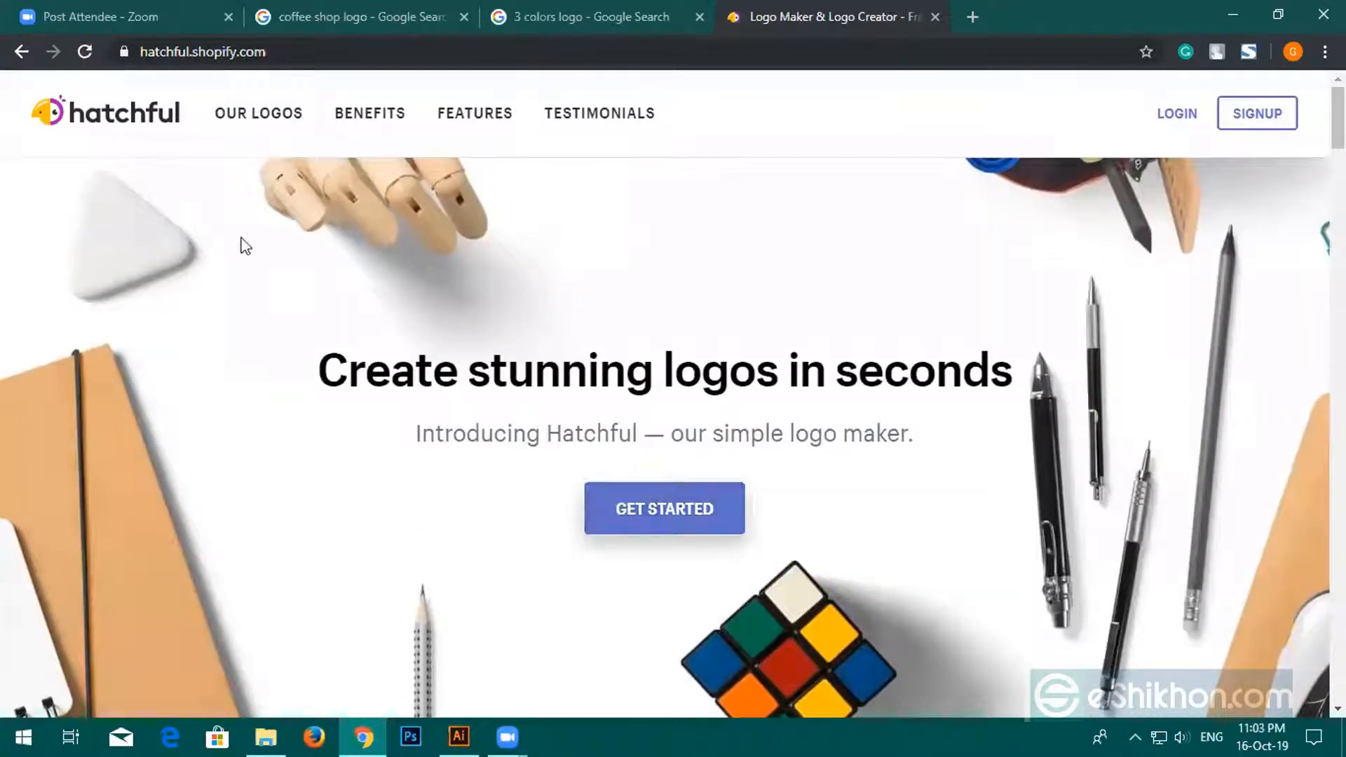
pyautogui.scroll(-3, 594, 128)
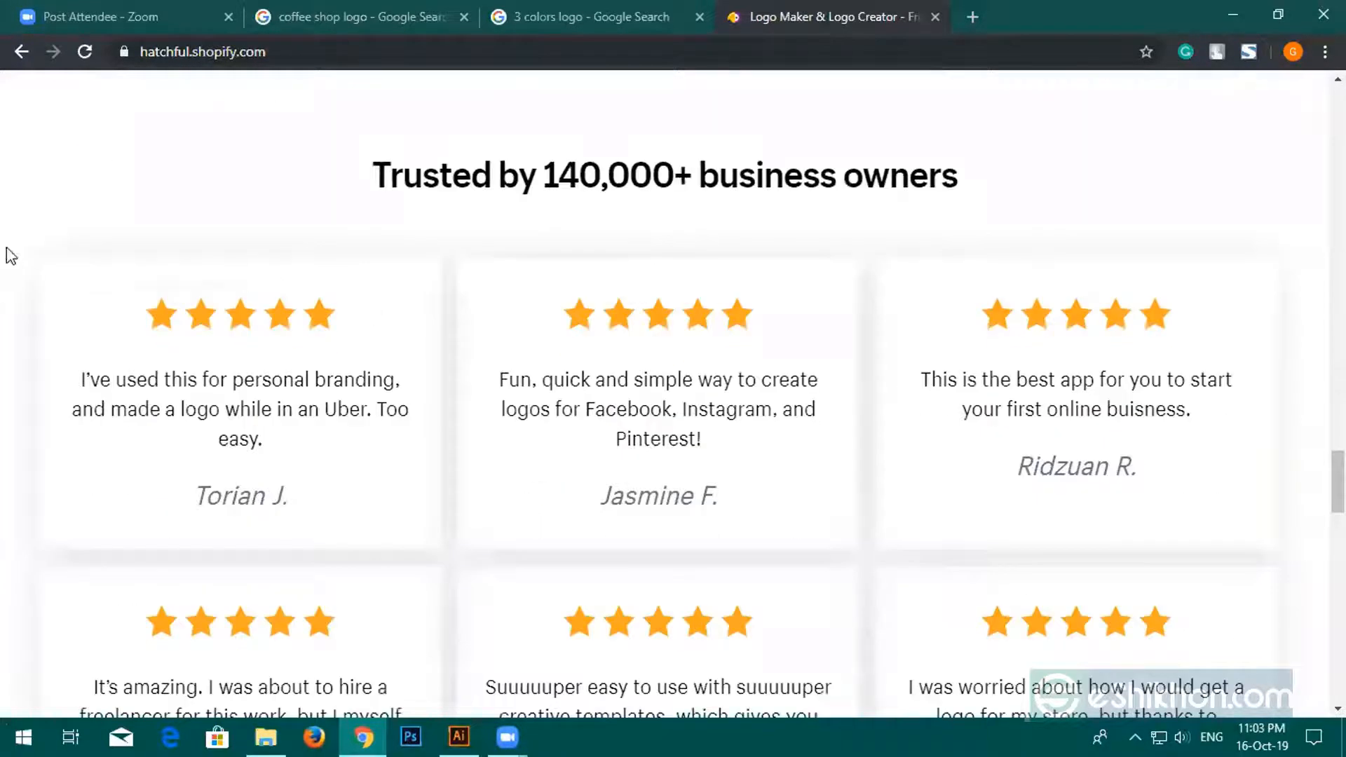
pyautogui.click(33, 55)
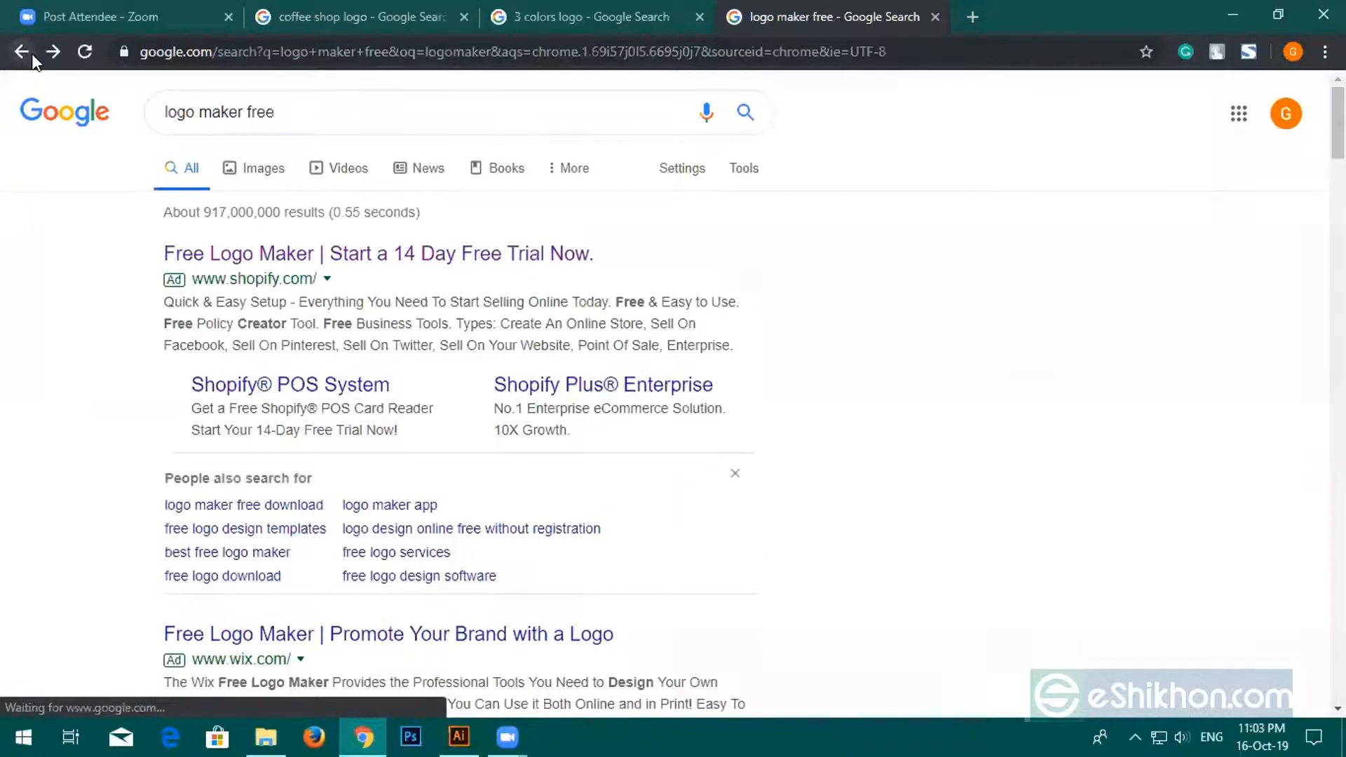
# Open the Wix and FreeLogoDesign logo maker results in separate new tabs and switch to the Wix one.
pyautogui.scroll(-4, 61, 244)
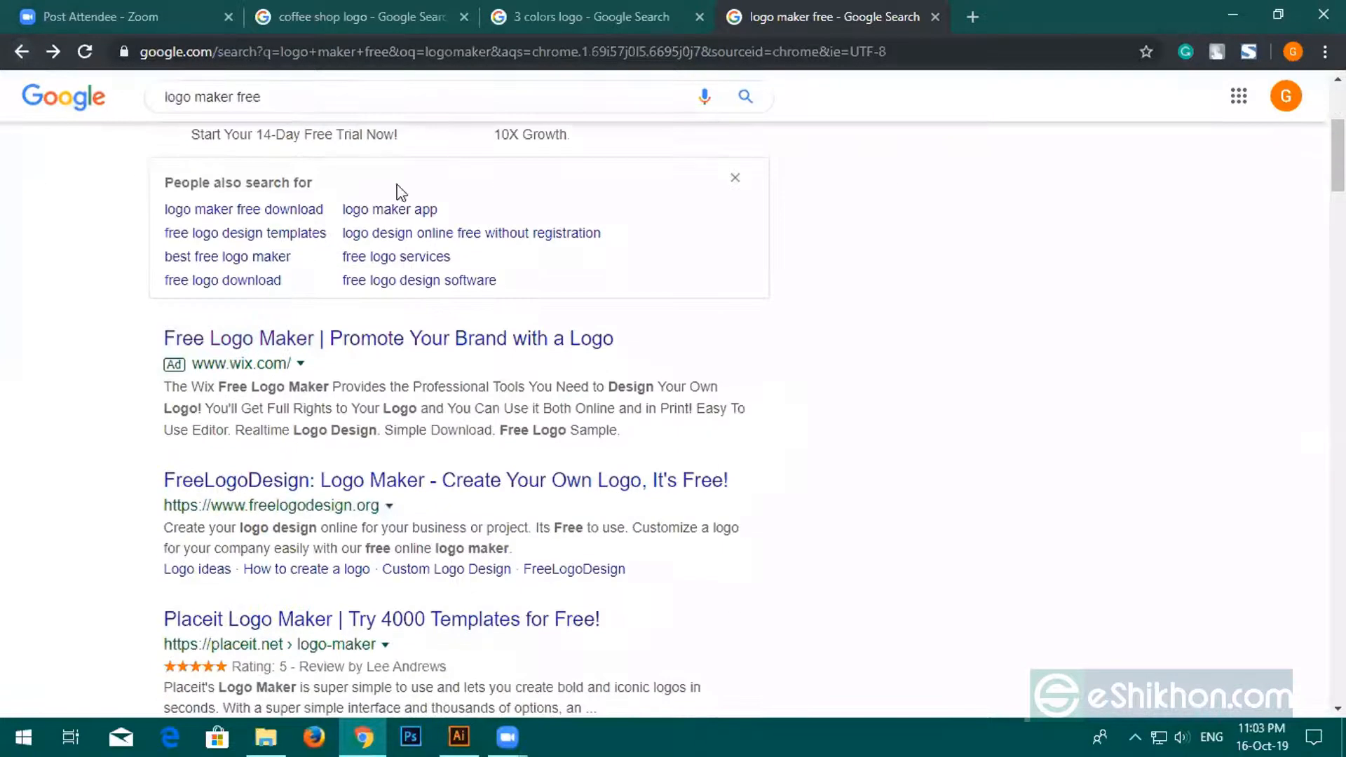
pyautogui.middleClick(426, 338)
pyautogui.middleClick(435, 484)
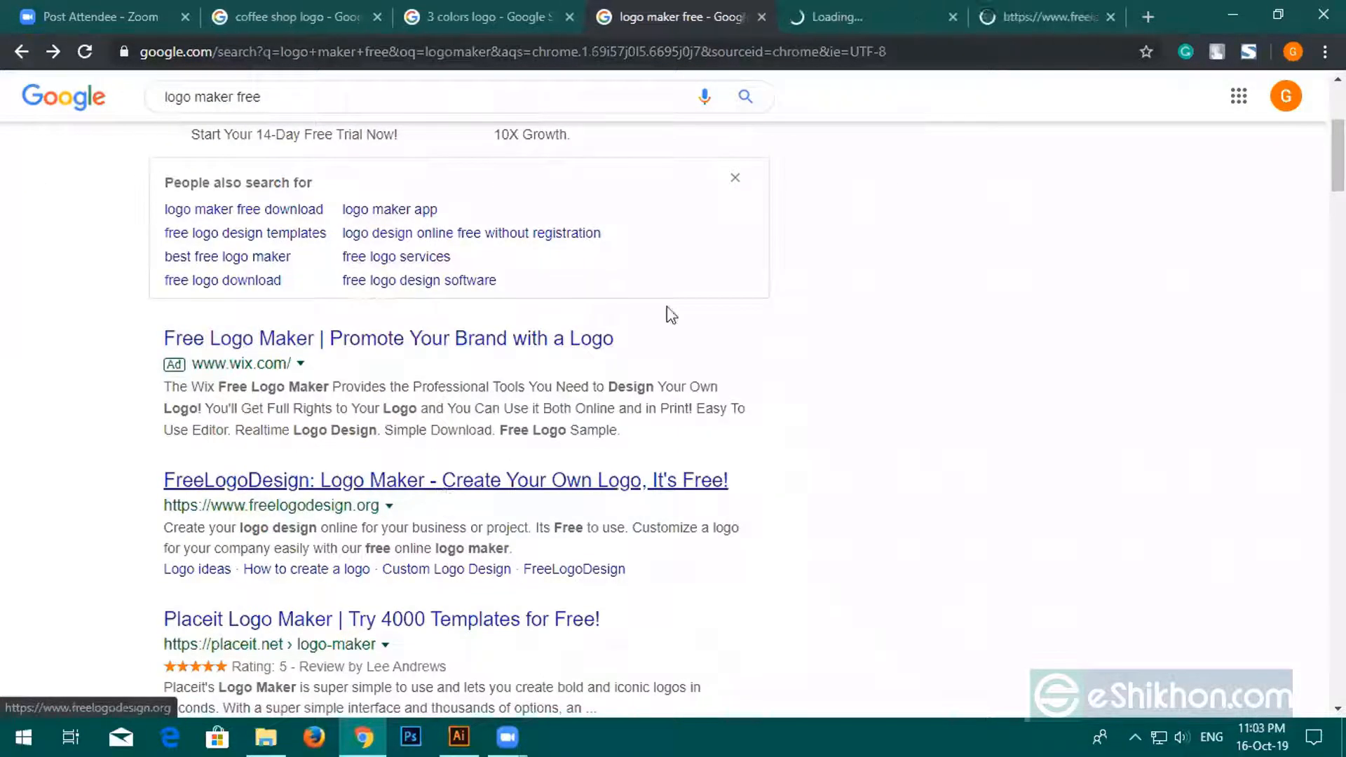
pyautogui.click(813, 19)
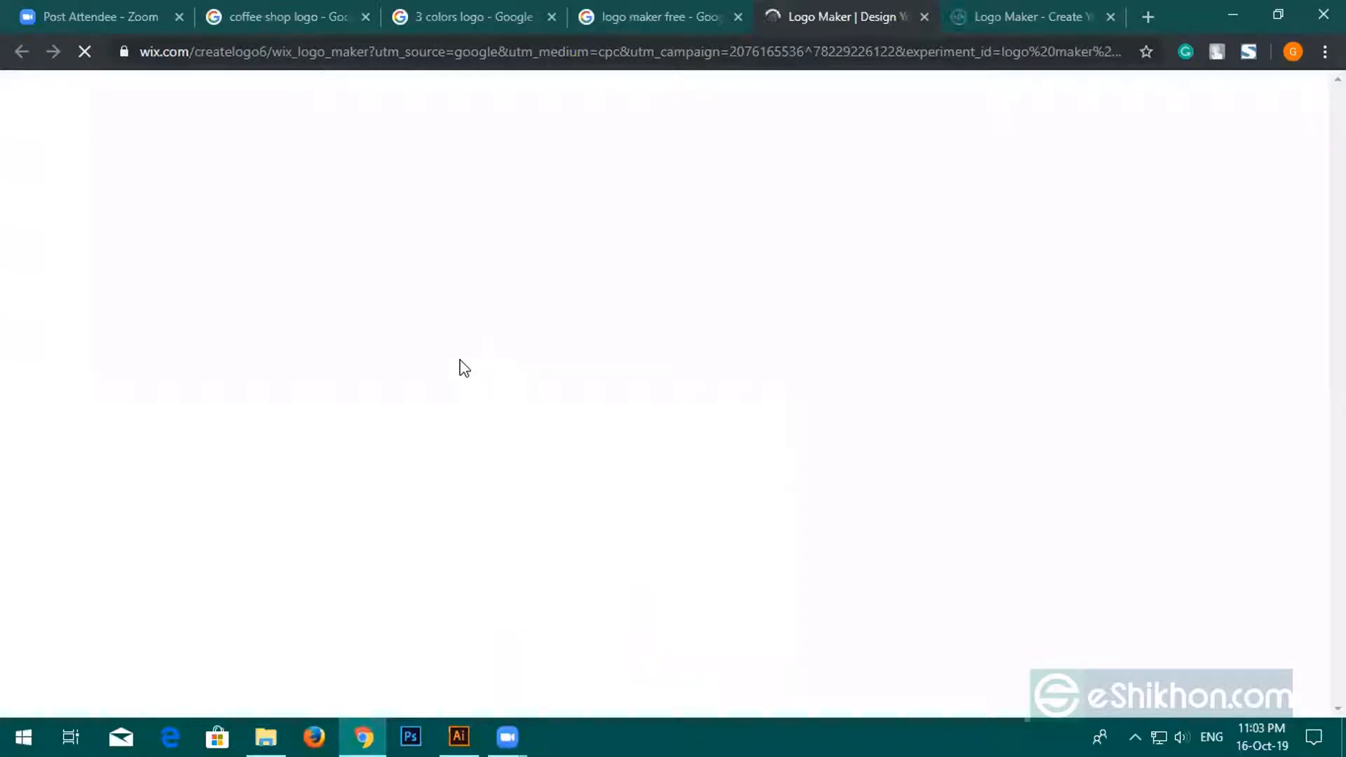
# Return to the "3 colors logo" image results and preview DesignEvo's "Color Combination Ideas for Logos" image.
pyautogui.click(460, 1)
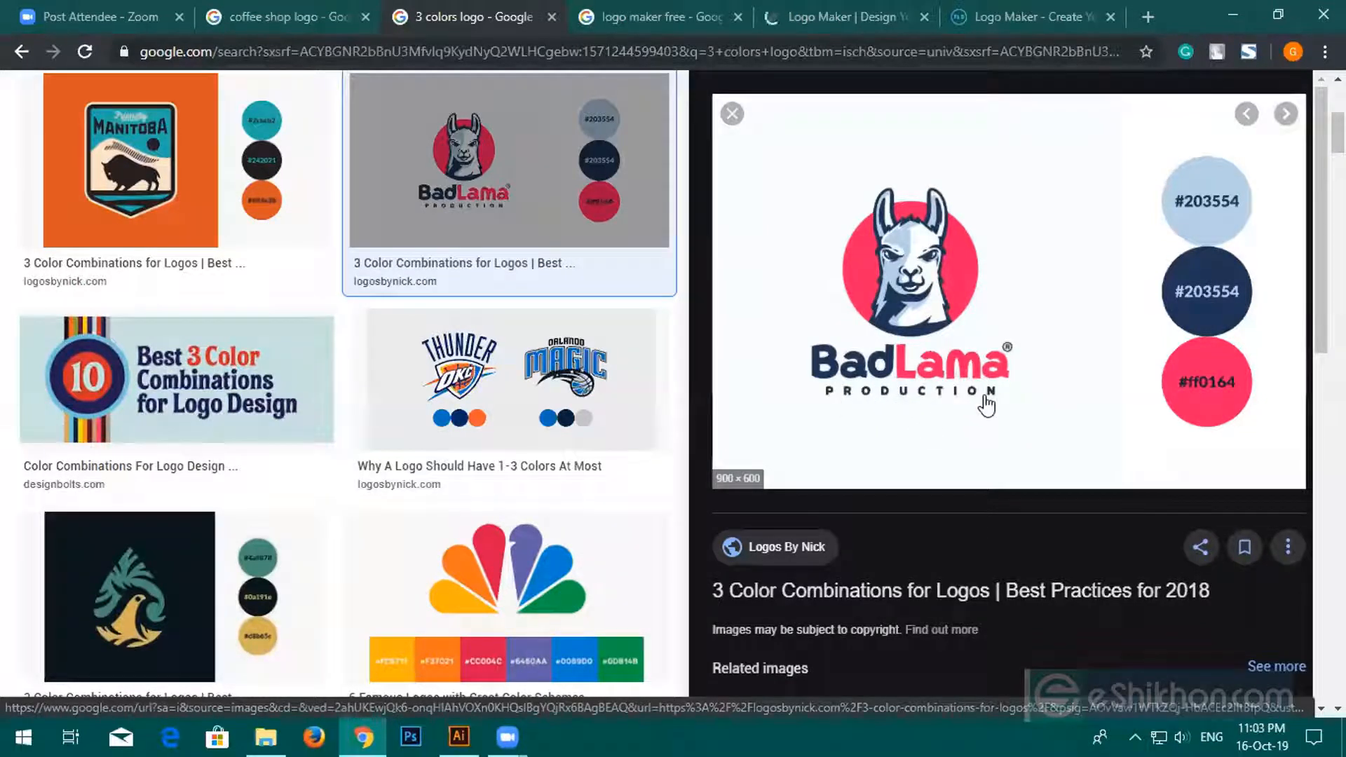
pyautogui.scroll(-7, 326, 426)
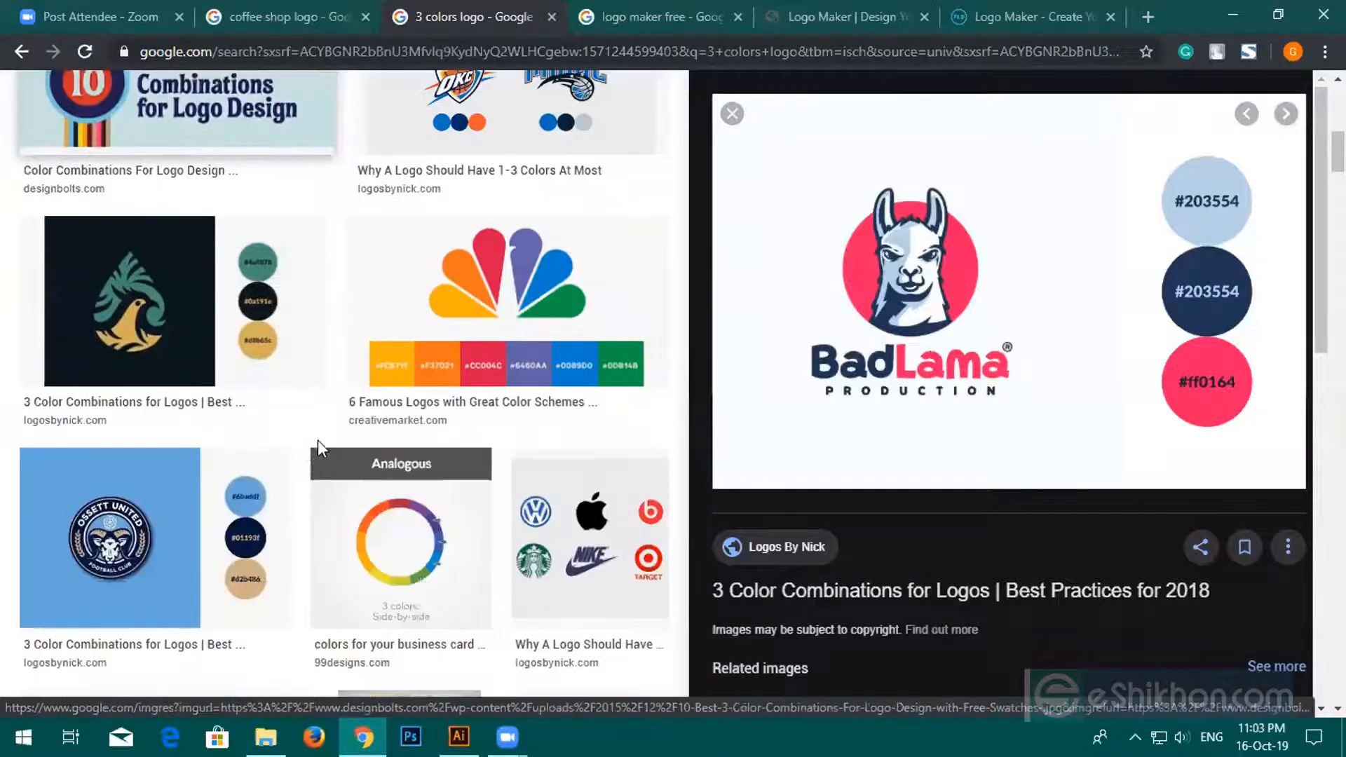
pyautogui.scroll(-4, 351, 418)
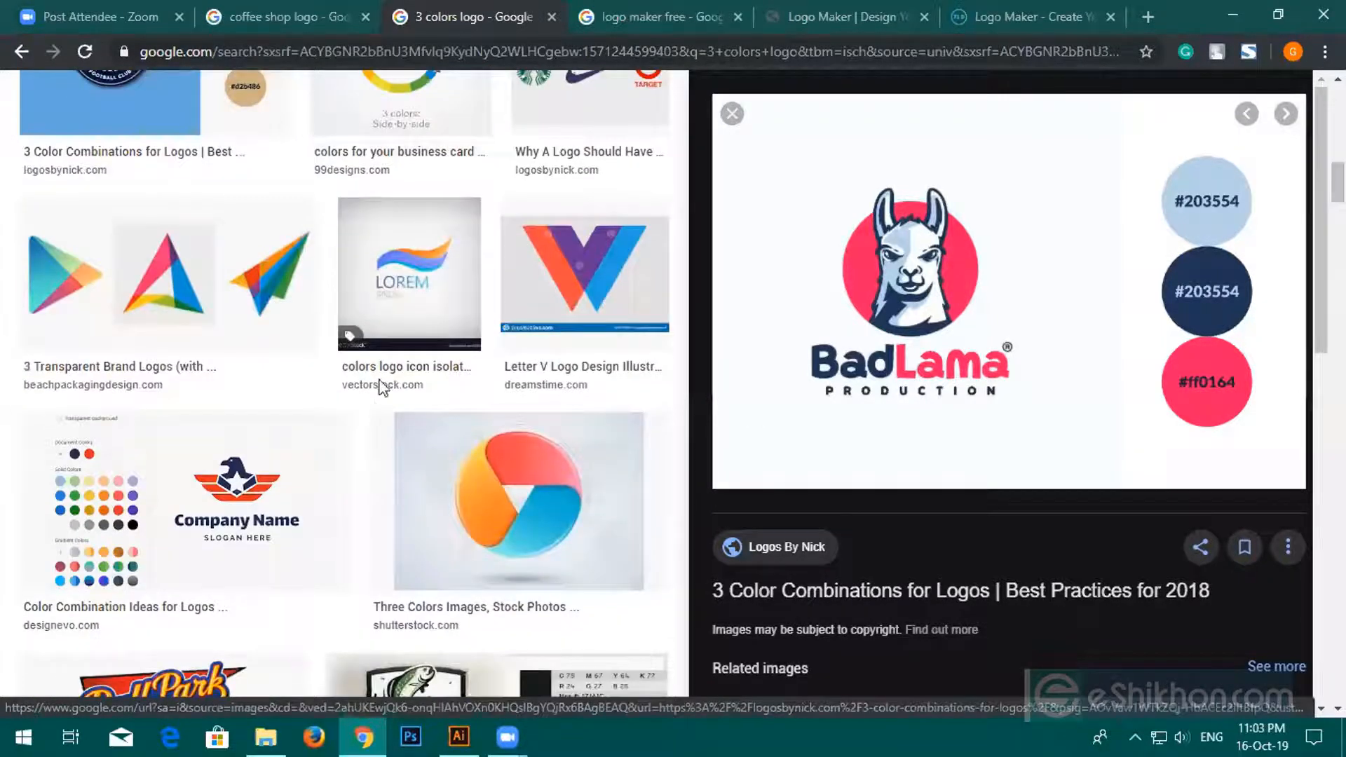
pyautogui.scroll(-3, 247, 349)
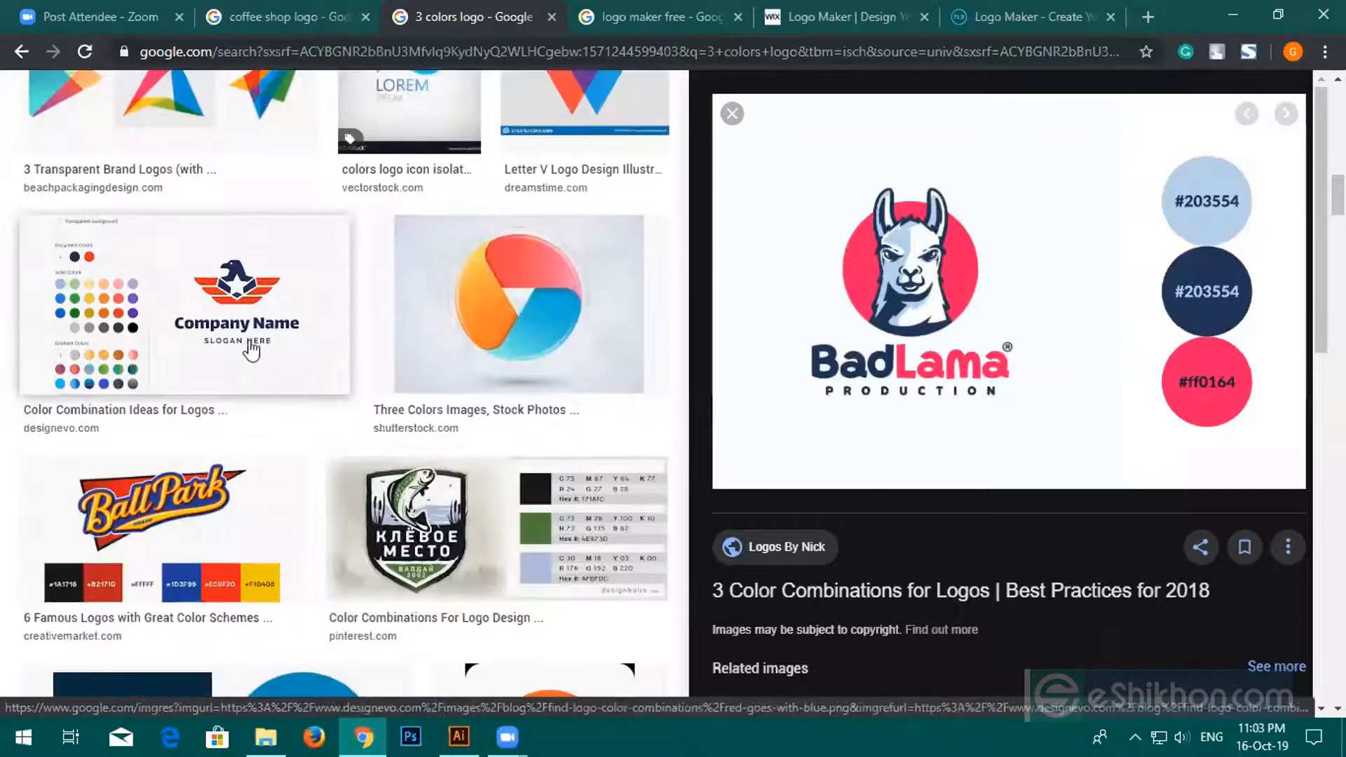
pyautogui.click(247, 348)
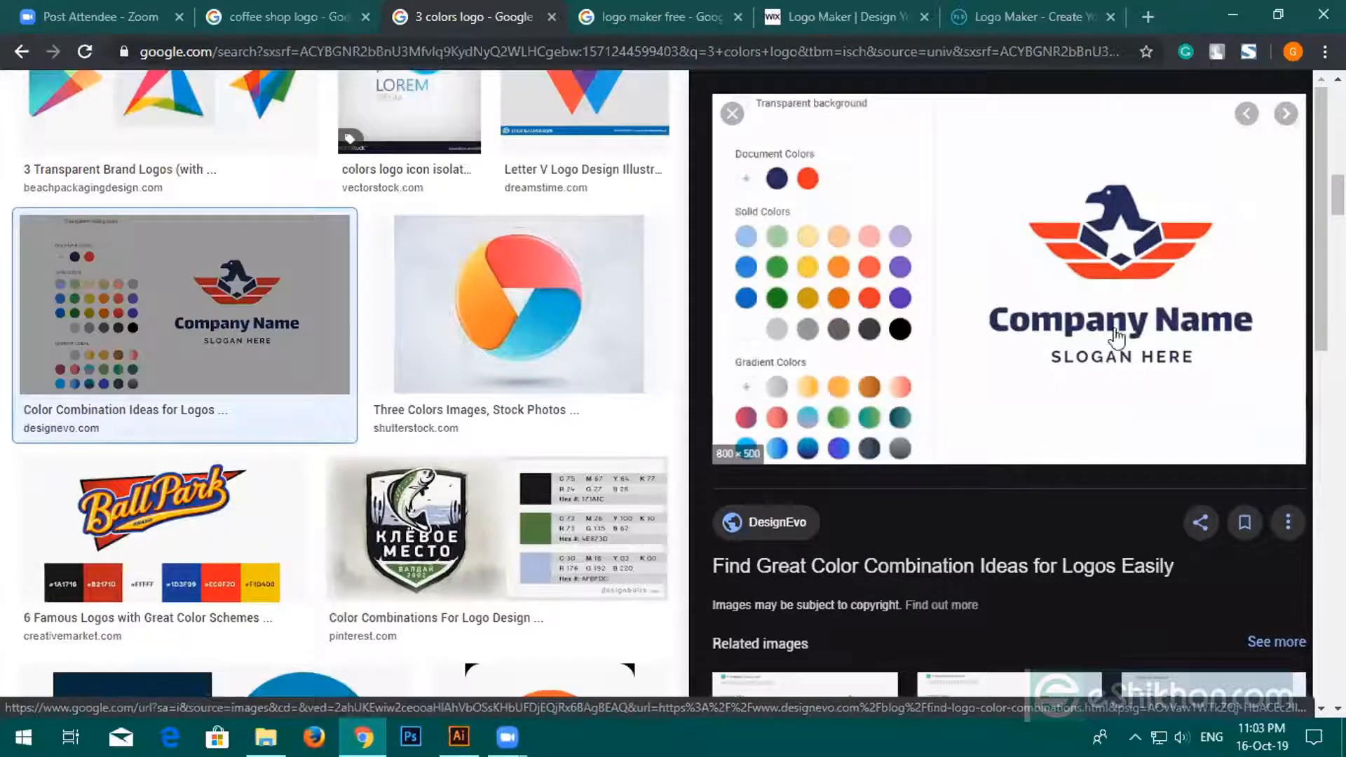
# Look further down the three-color logo images and preview VectorStock's "Logo 3 colors" globe image.
pyautogui.scroll(-3, 570, 365)
pyautogui.scroll(-12, 566, 379)
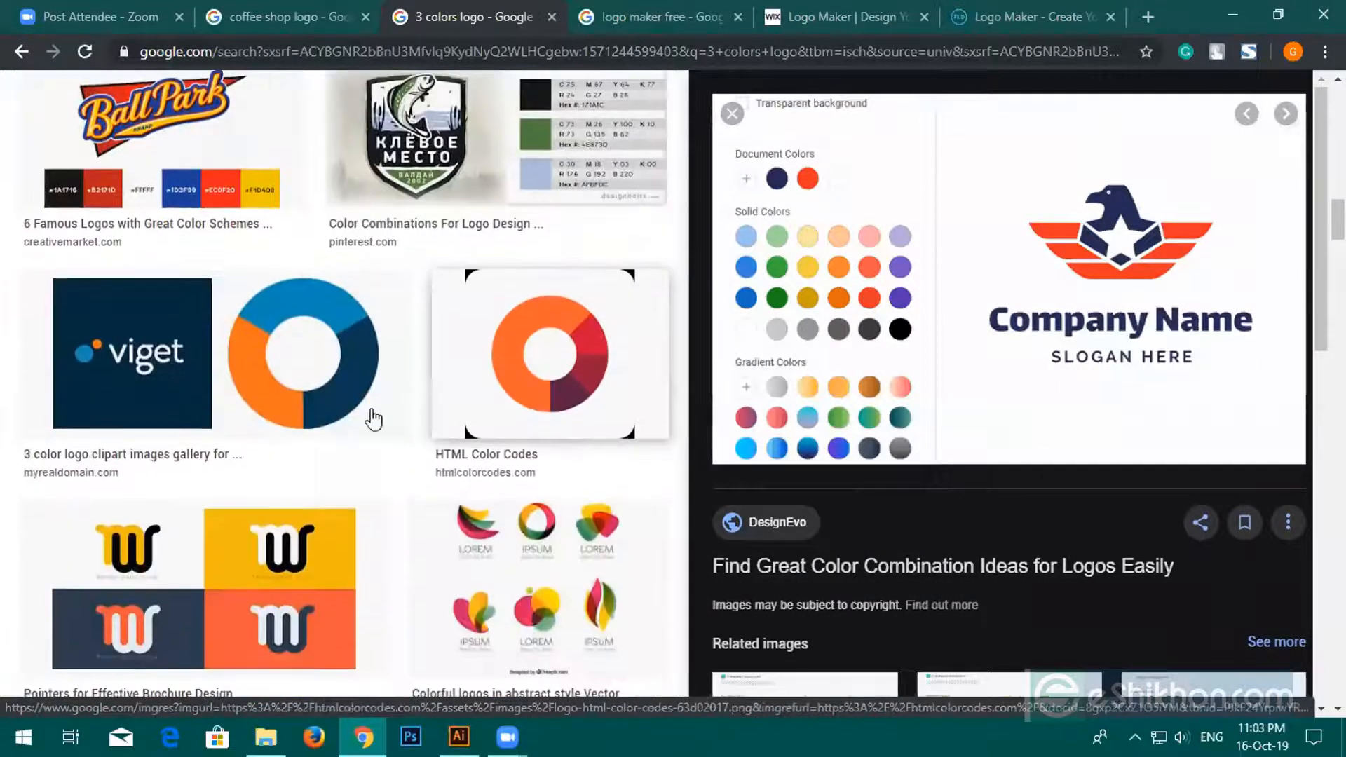
pyautogui.scroll(-5, 520, 419)
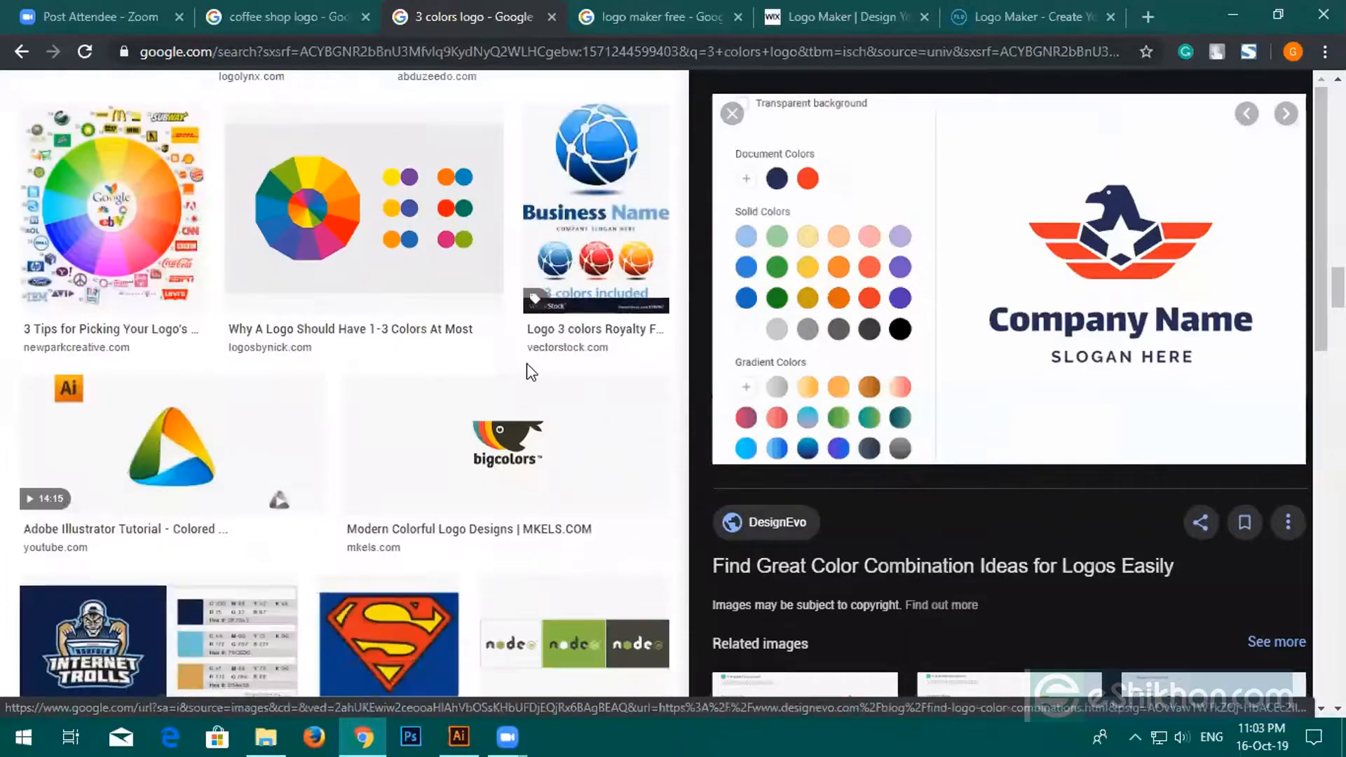
pyautogui.click(589, 267)
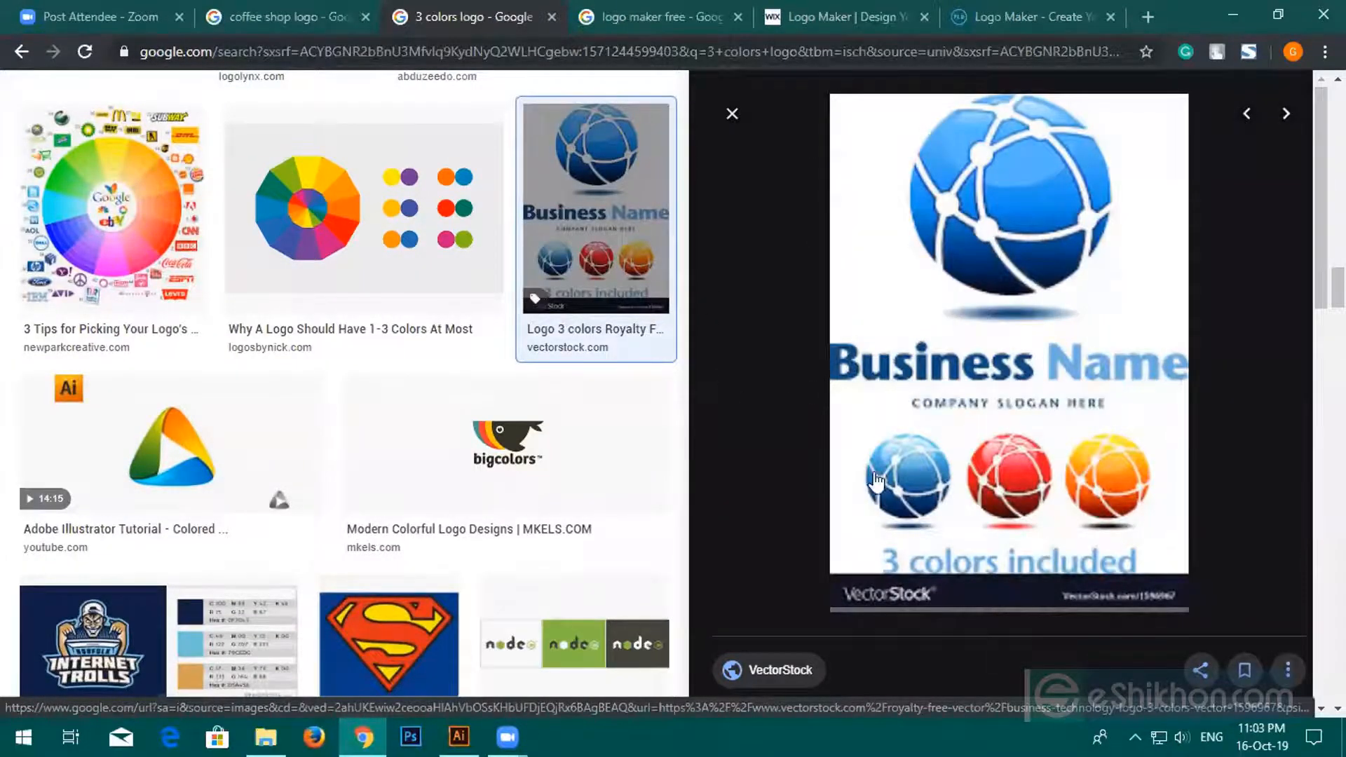
# Look through more three-color logo images and the Wix Logo Maker page's list of features.
pyautogui.scroll(-3, 446, 397)
pyautogui.scroll(-4, 446, 396)
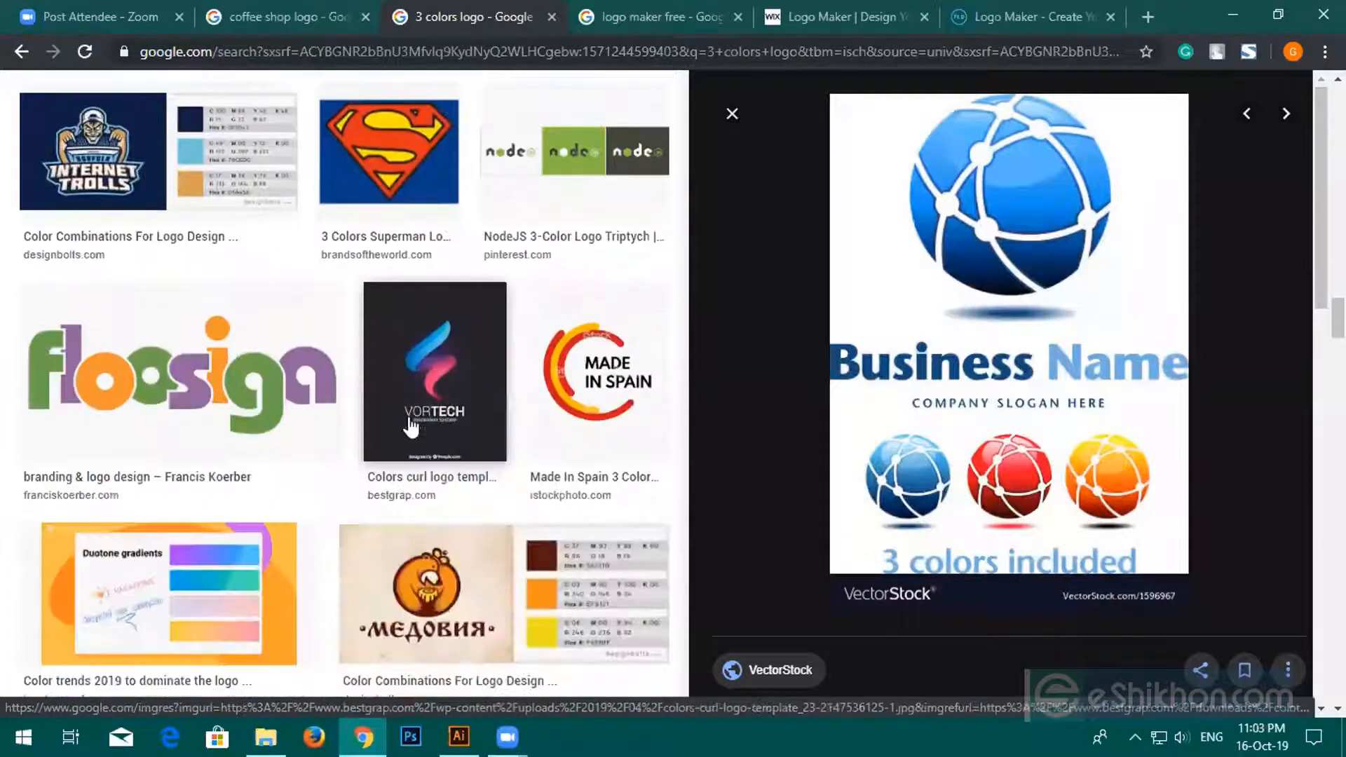
pyautogui.click(851, 15)
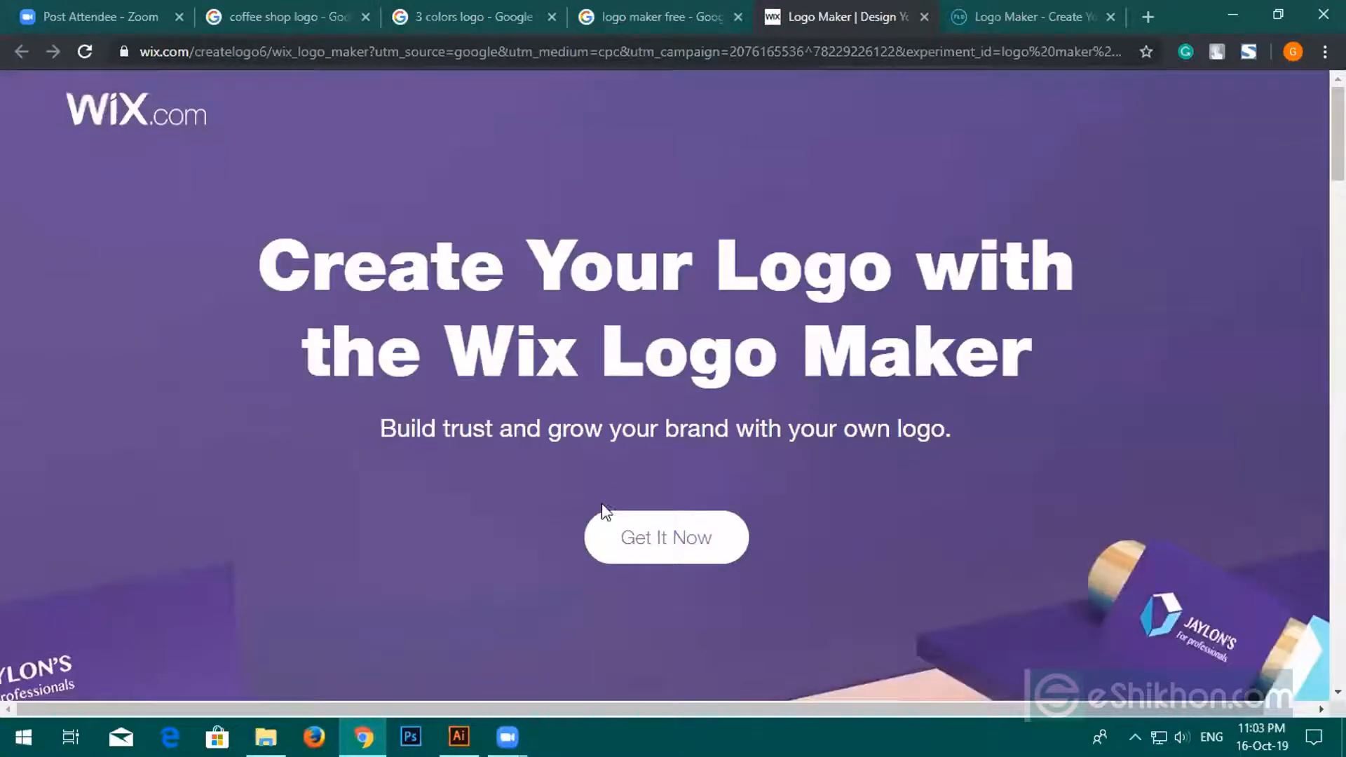
pyautogui.scroll(-10, 610, 499)
pyautogui.scroll(-5, 617, 484)
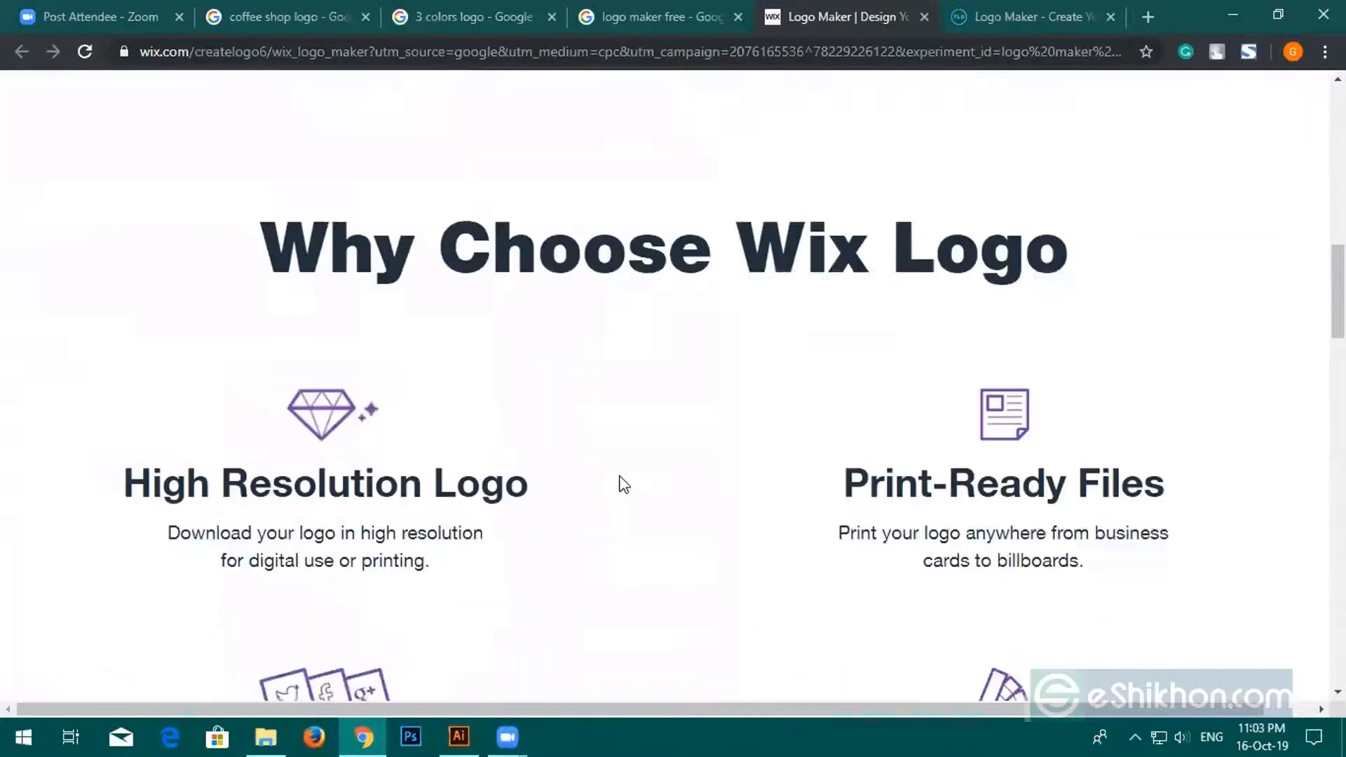
pyautogui.scroll(15, 631, 477)
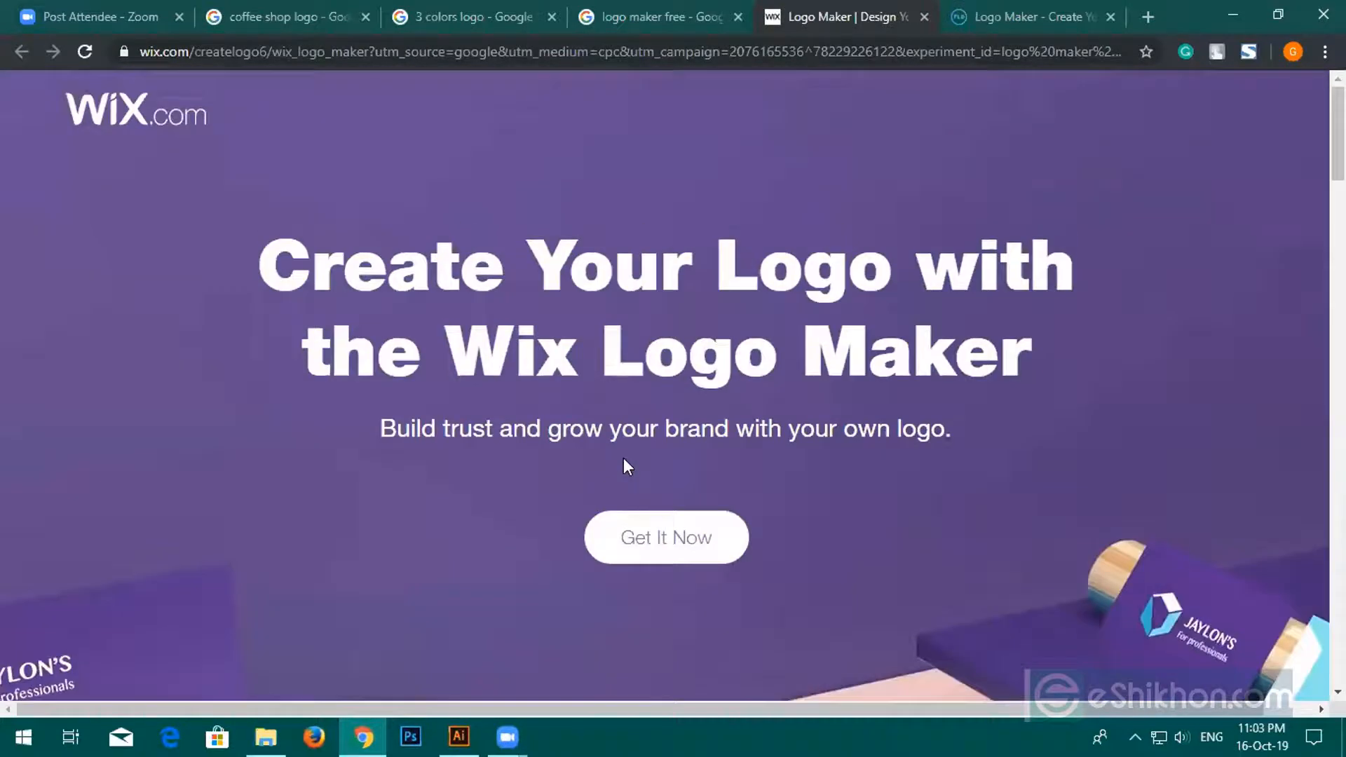
# Close the Wix page and start a FreeLogoDesign logo with company name "Logo" in the Business & Consulting category.
pyautogui.click(1009, 14)
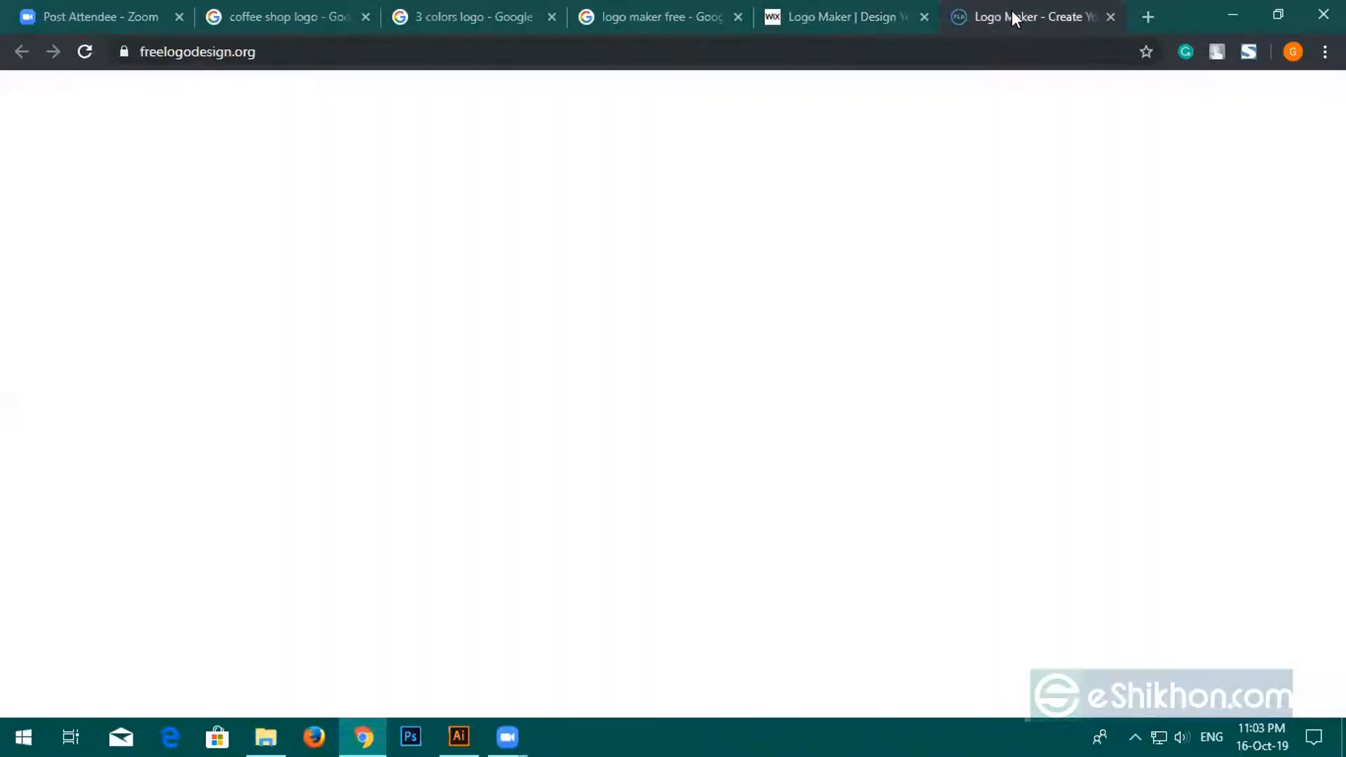
pyautogui.click(923, 15)
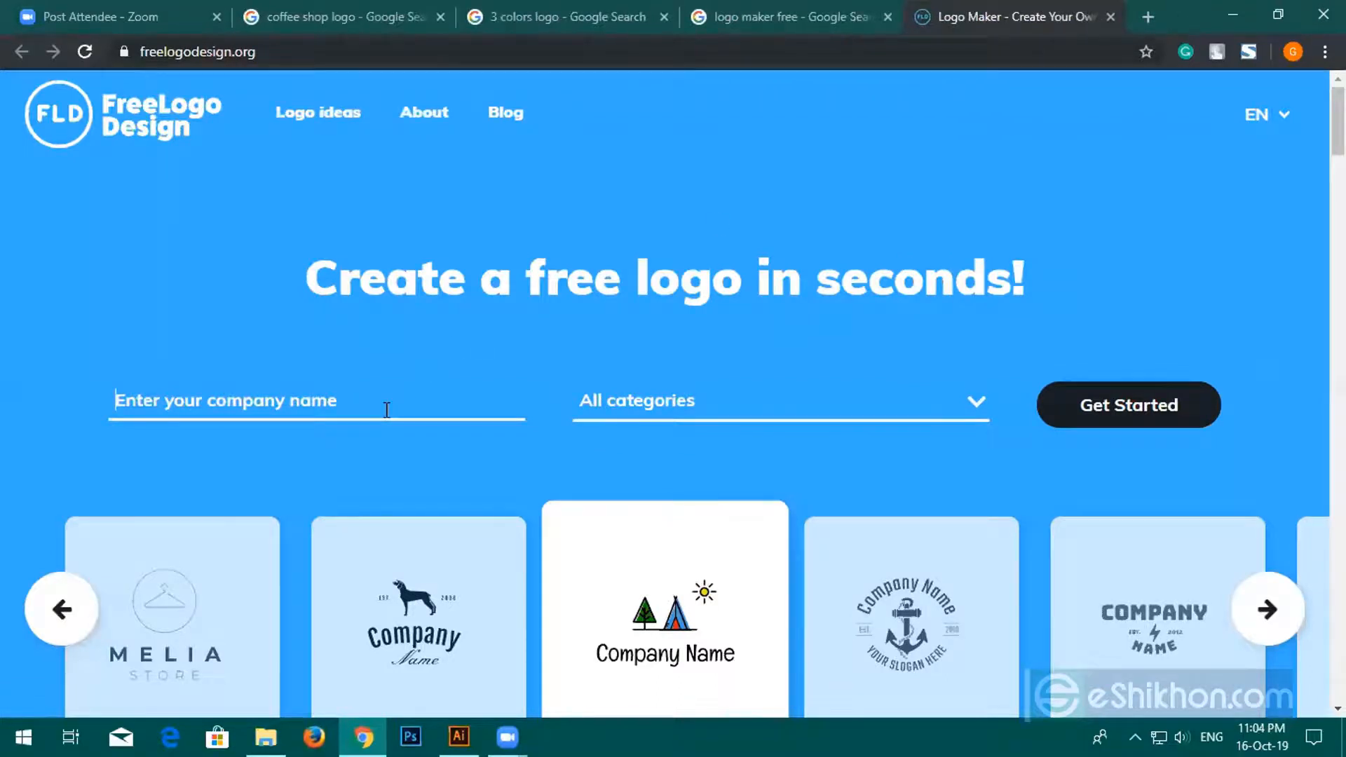
pyautogui.write('Logo')
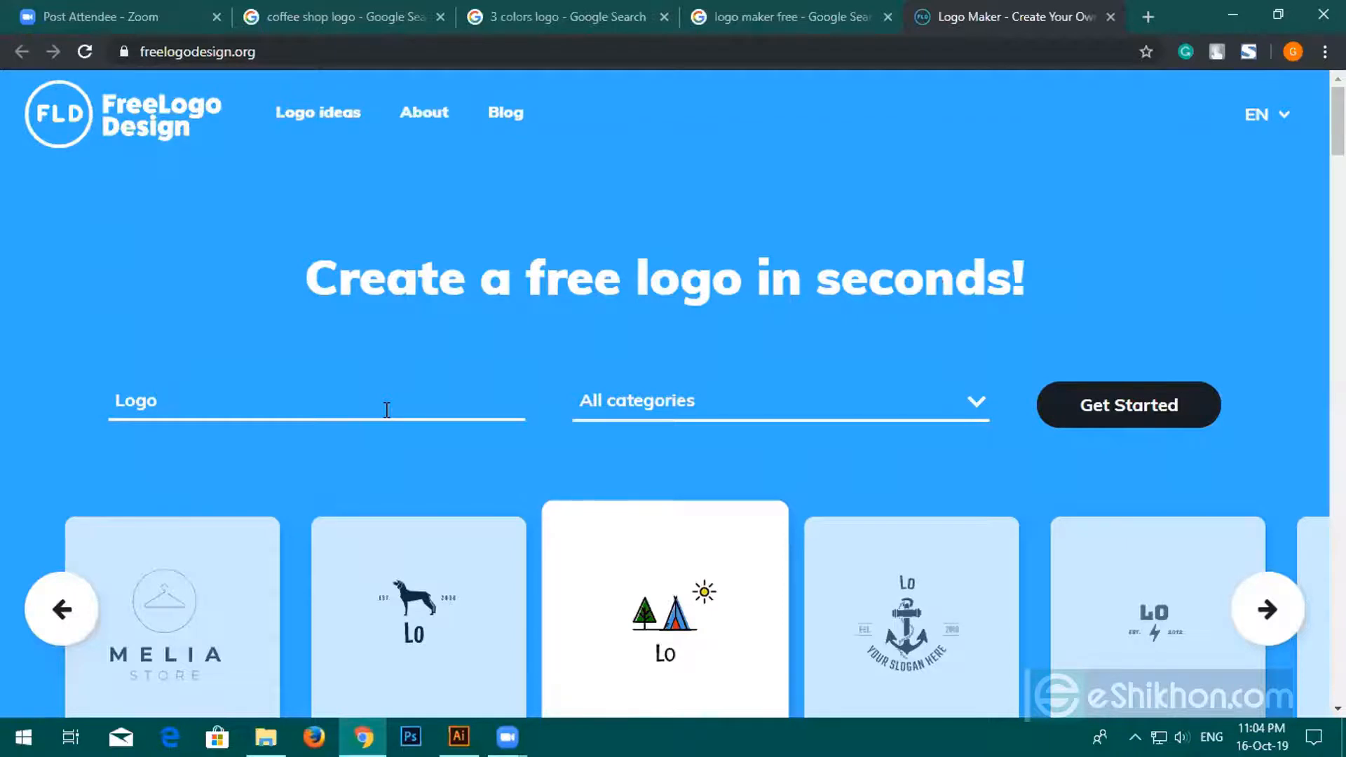
pyautogui.click(623, 411)
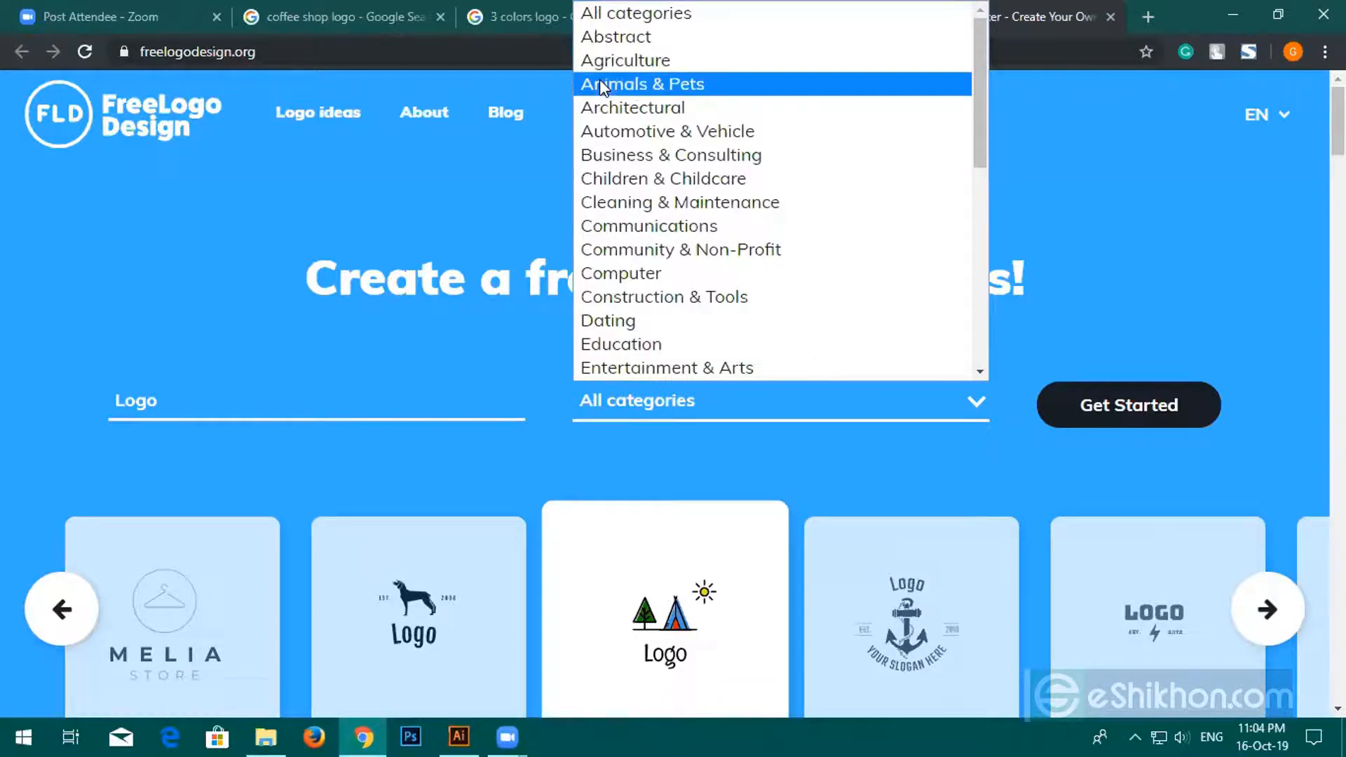
pyautogui.click(608, 155)
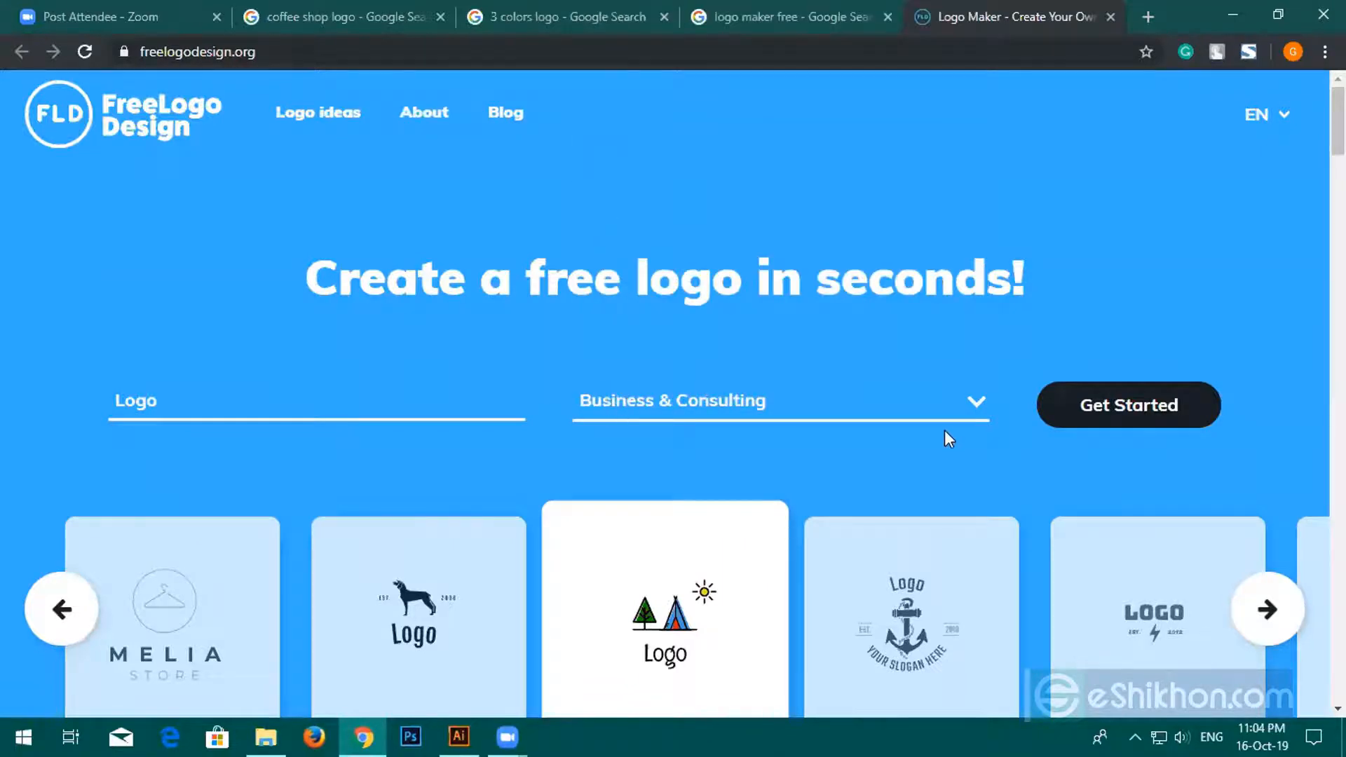
pyautogui.scroll(-4, 945, 431)
pyautogui.scroll(4, 700, 394)
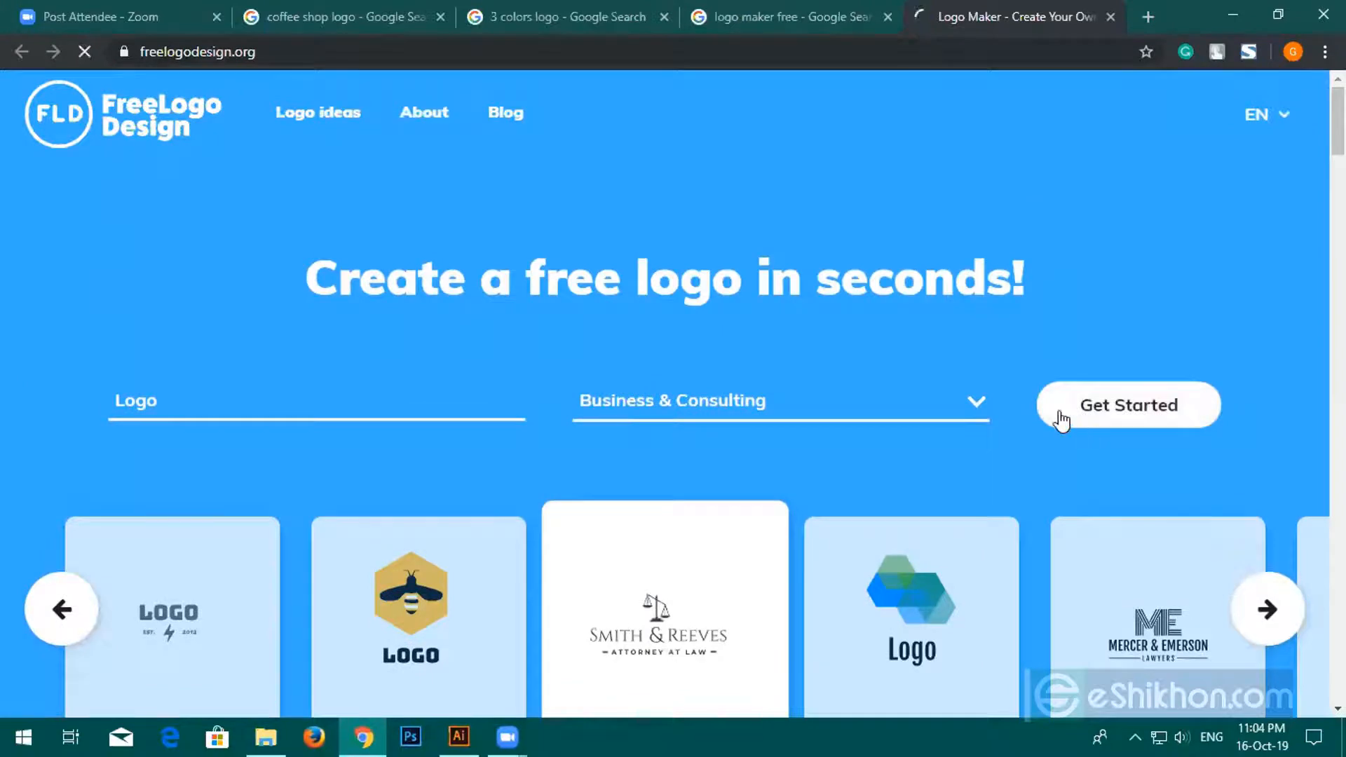
pyautogui.click(1078, 413)
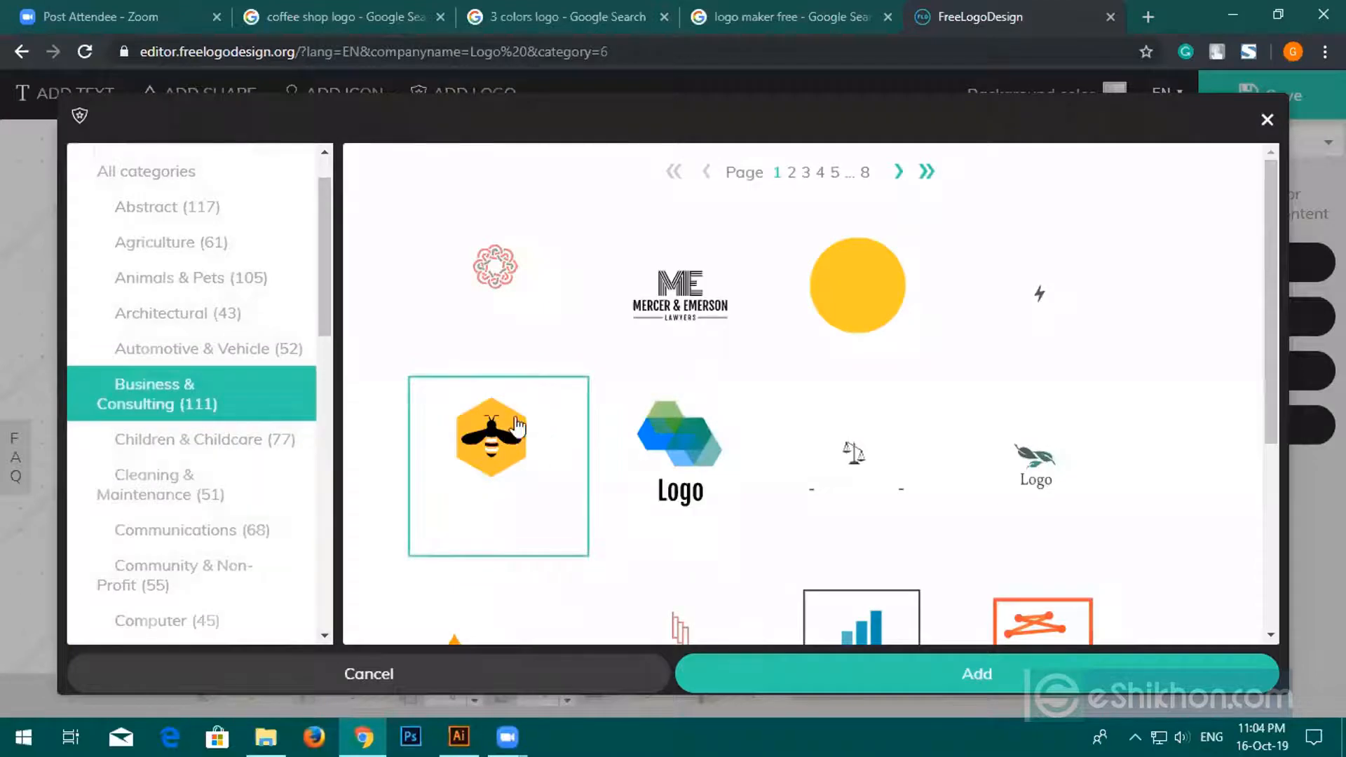
# Add the framed blue bar-chart logo template to the canvas, preview the logo's download options and return to the editor.
pyautogui.scroll(-3, 703, 540)
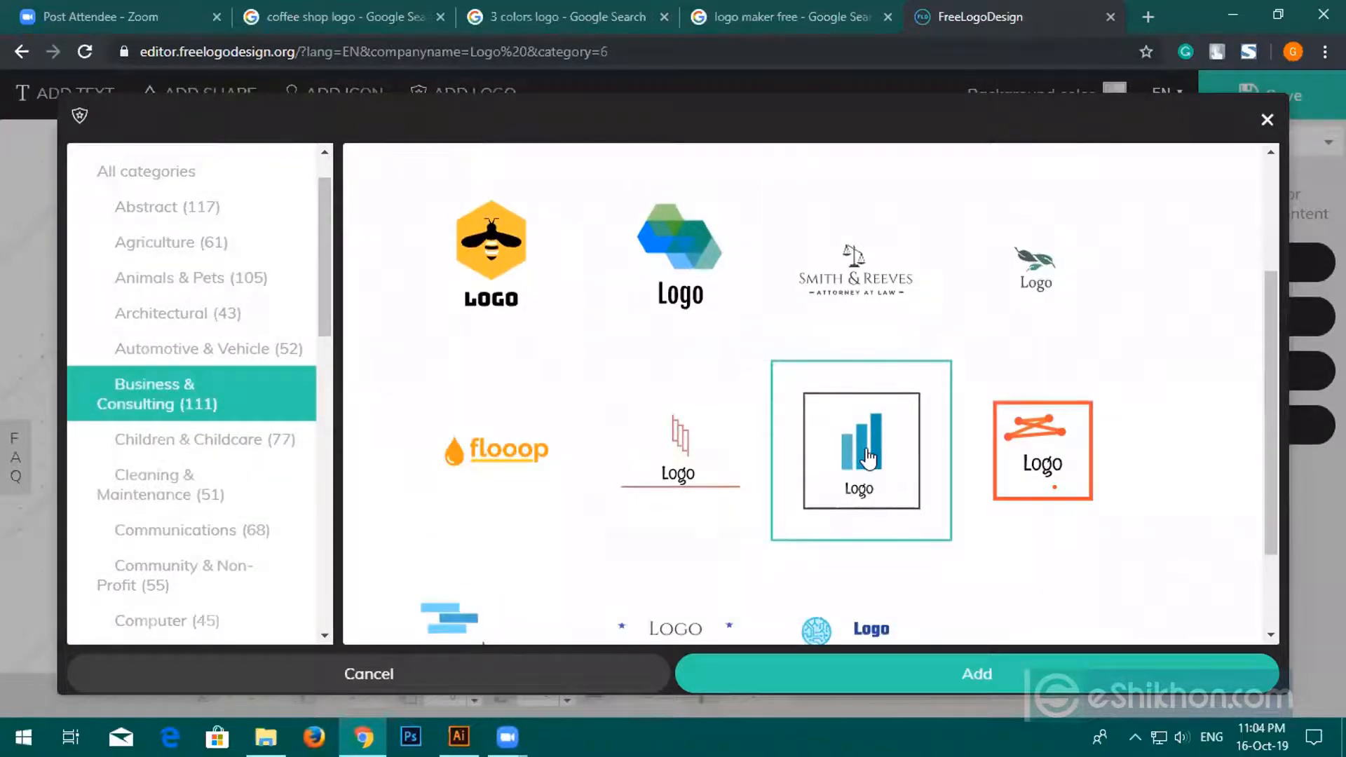
pyautogui.click(902, 679)
pyautogui.click(613, 549)
pyautogui.click(530, 451)
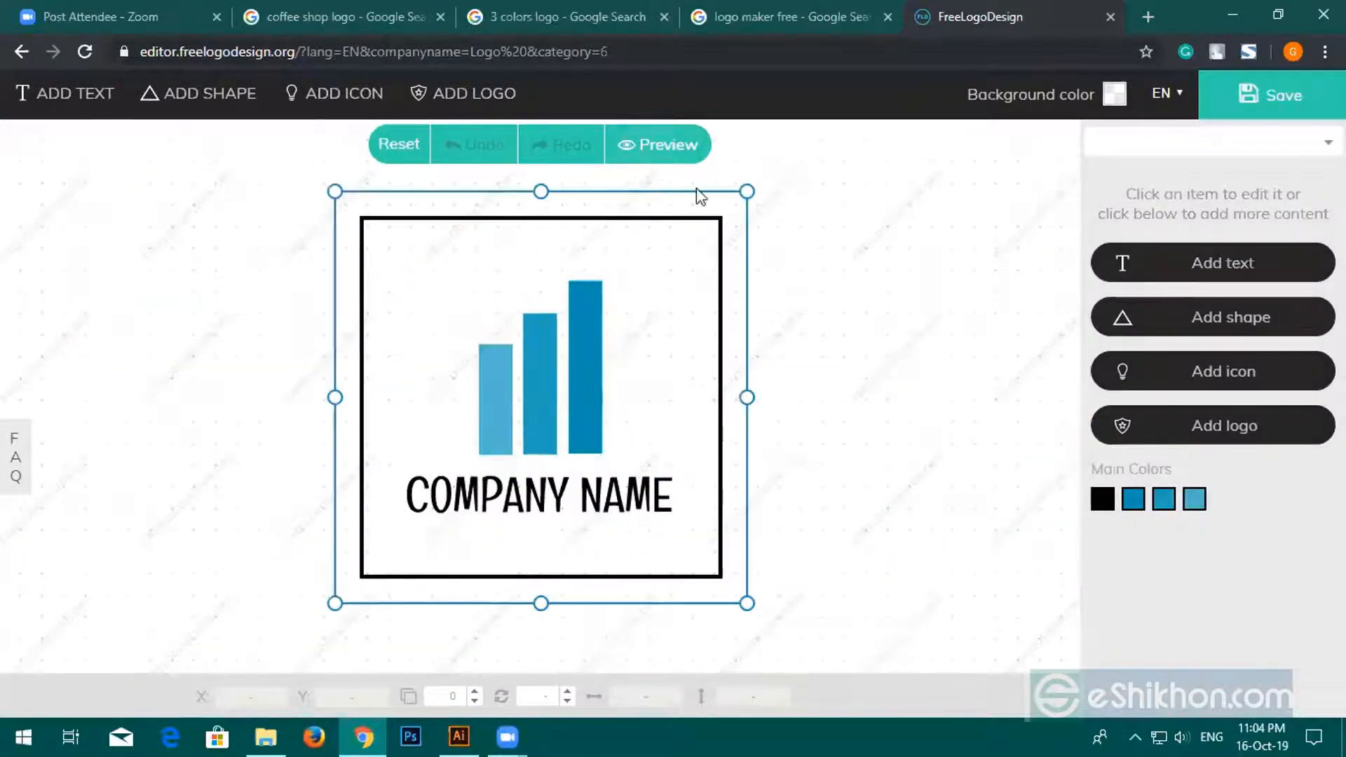
pyautogui.click(667, 148)
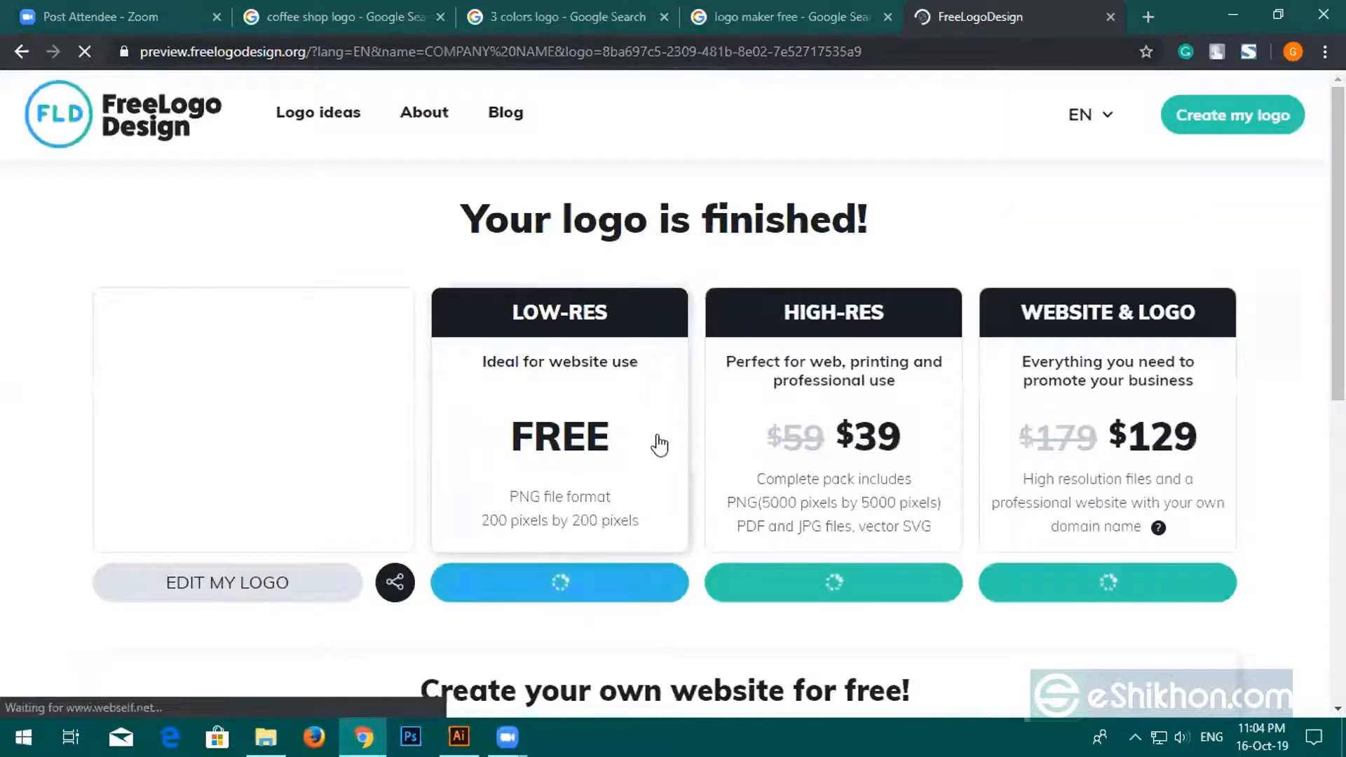
pyautogui.click(21, 52)
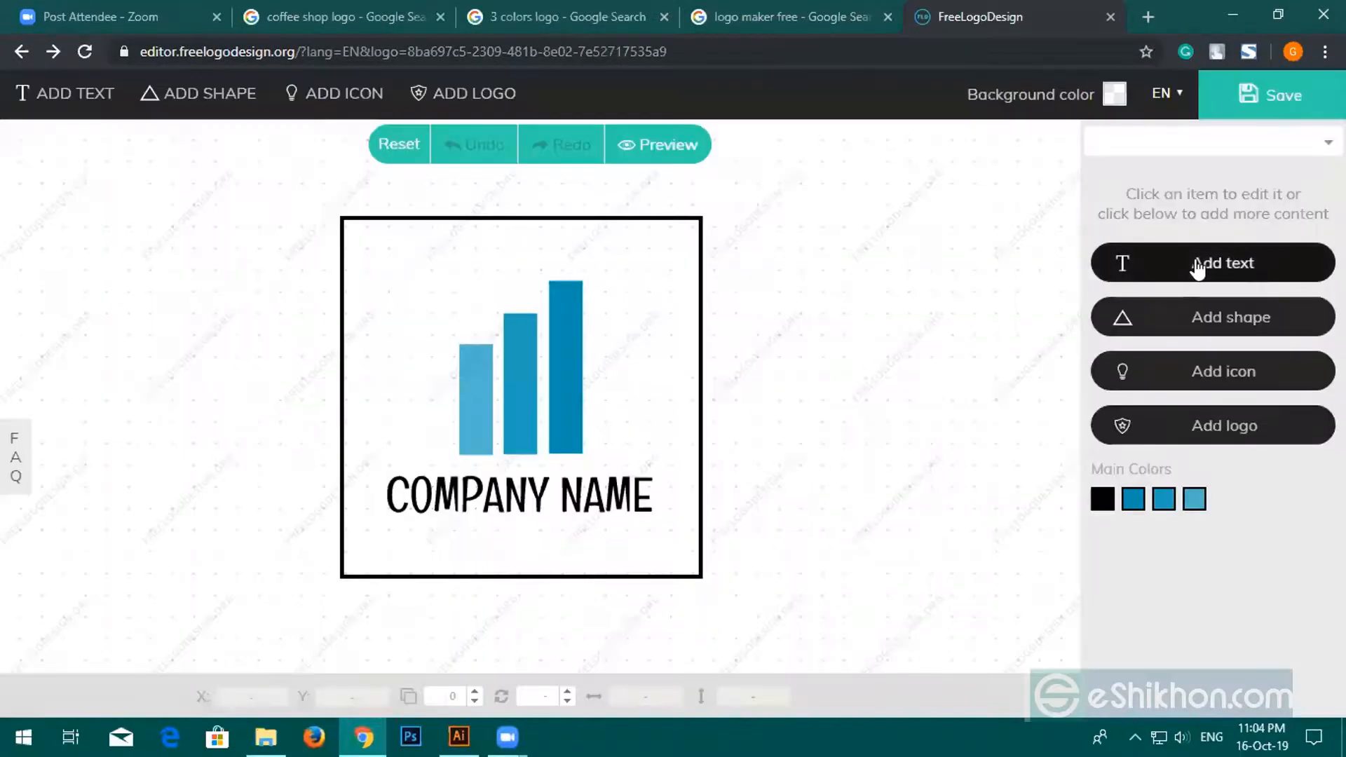
# Add a text element reading "Logo" and try the Exo and Fascinate Inline fonts on it.
pyautogui.click(1198, 265)
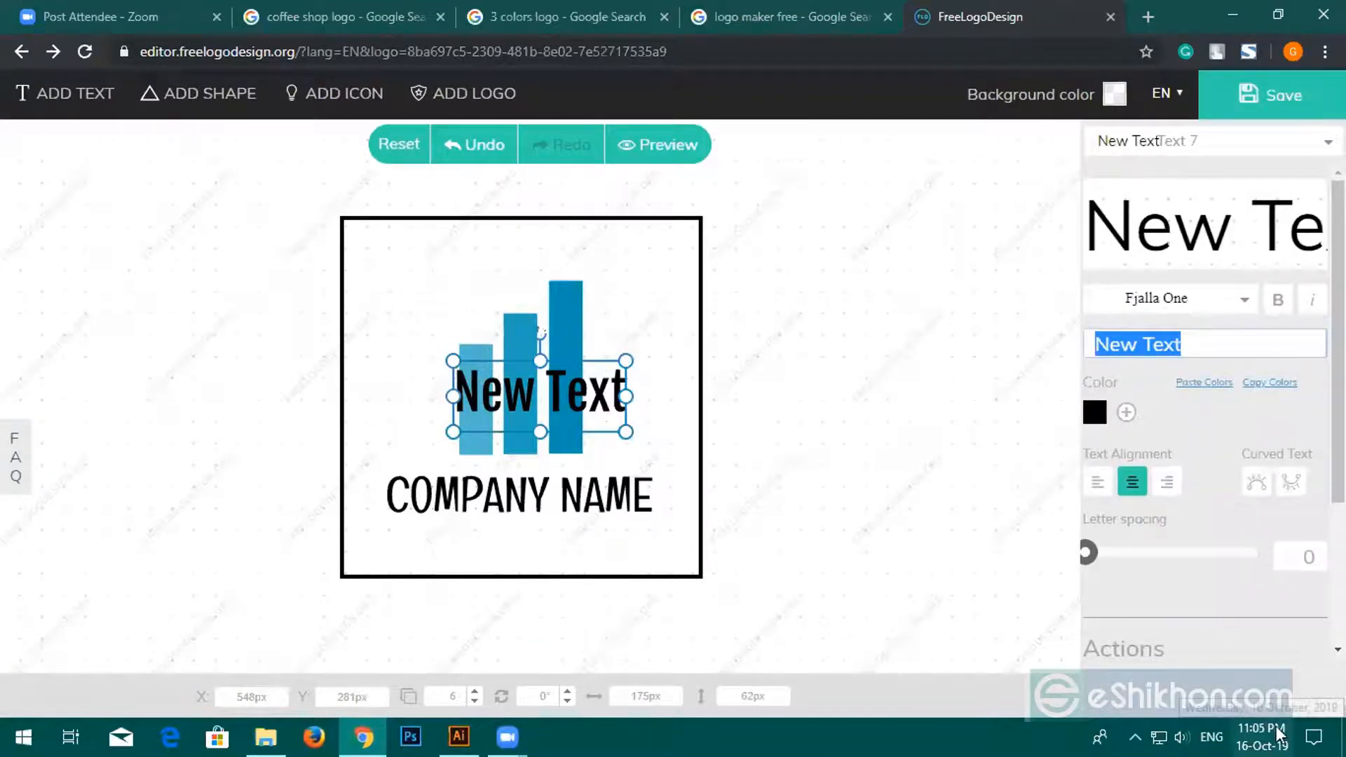
pyautogui.write('Logo')
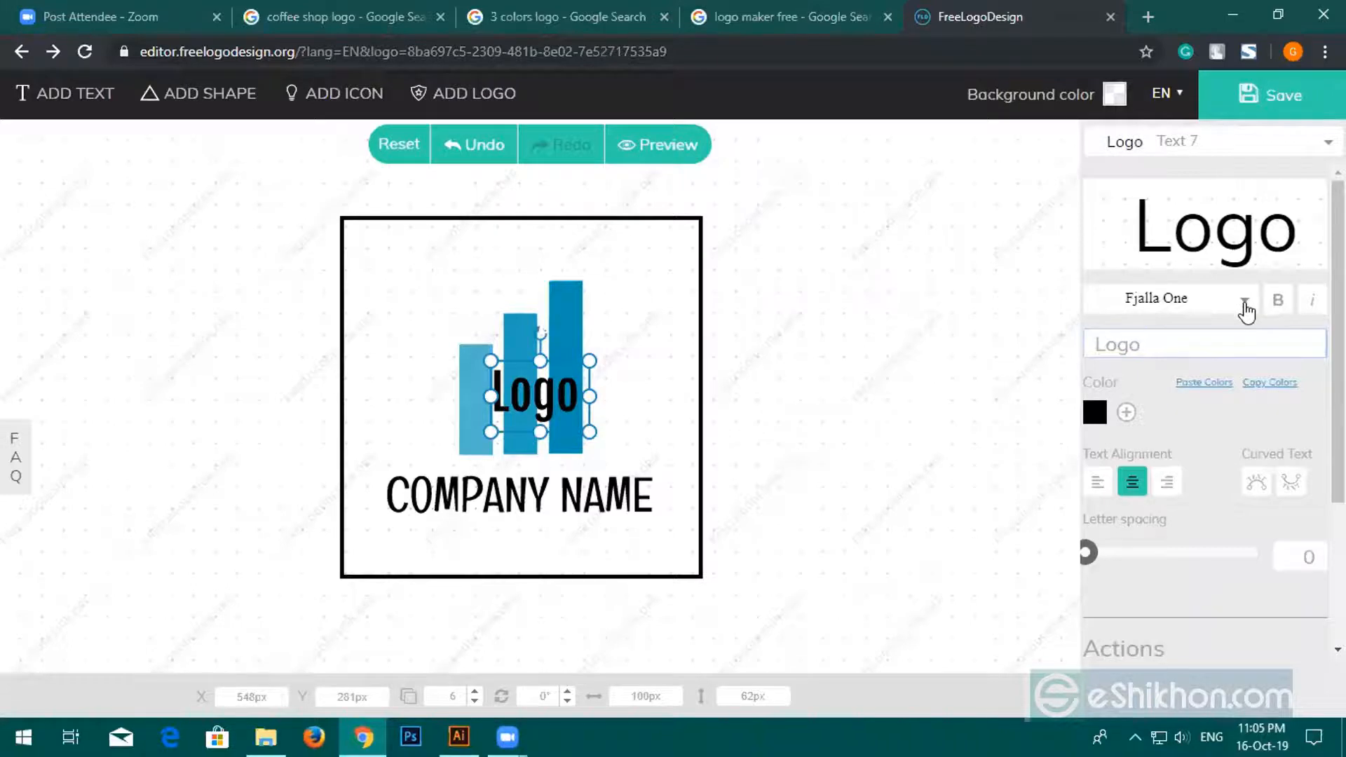
pyautogui.click(1183, 312)
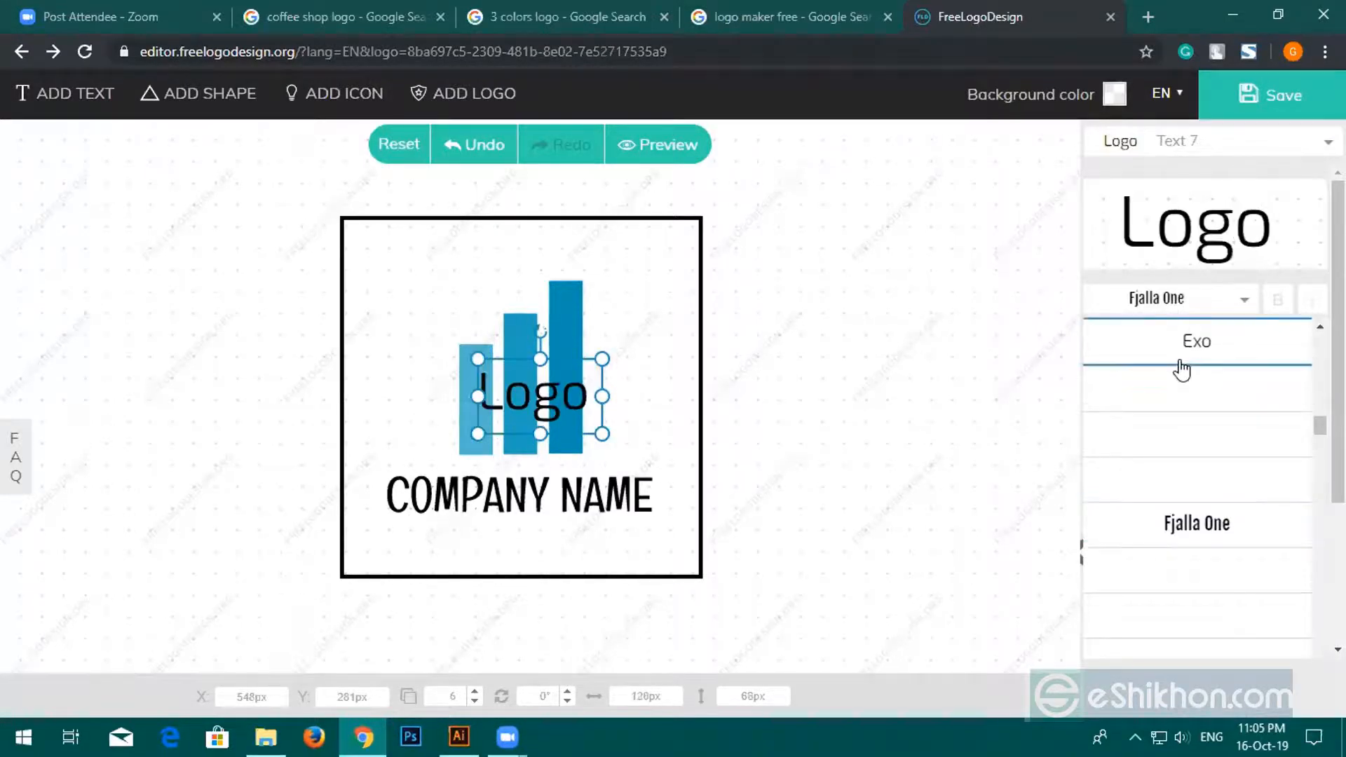
pyautogui.click(1195, 348)
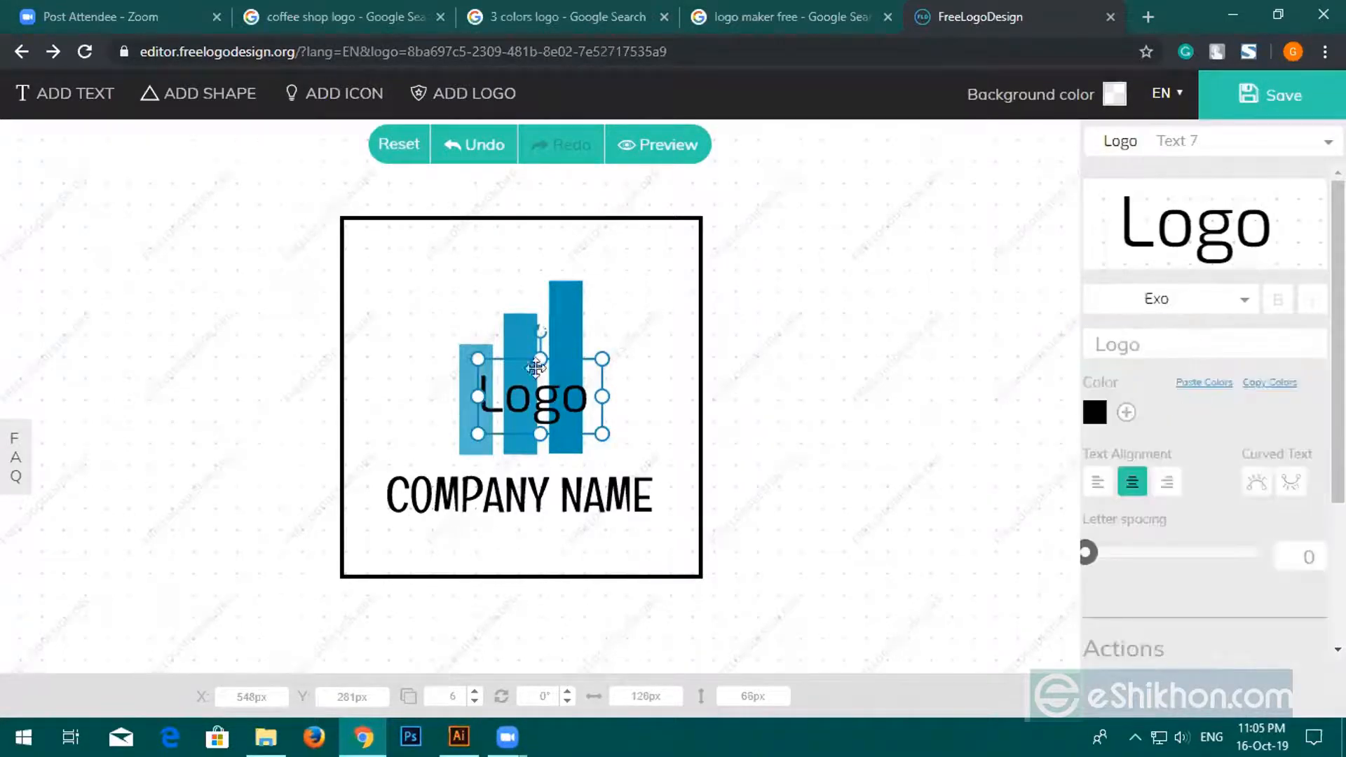
pyautogui.click(1229, 296)
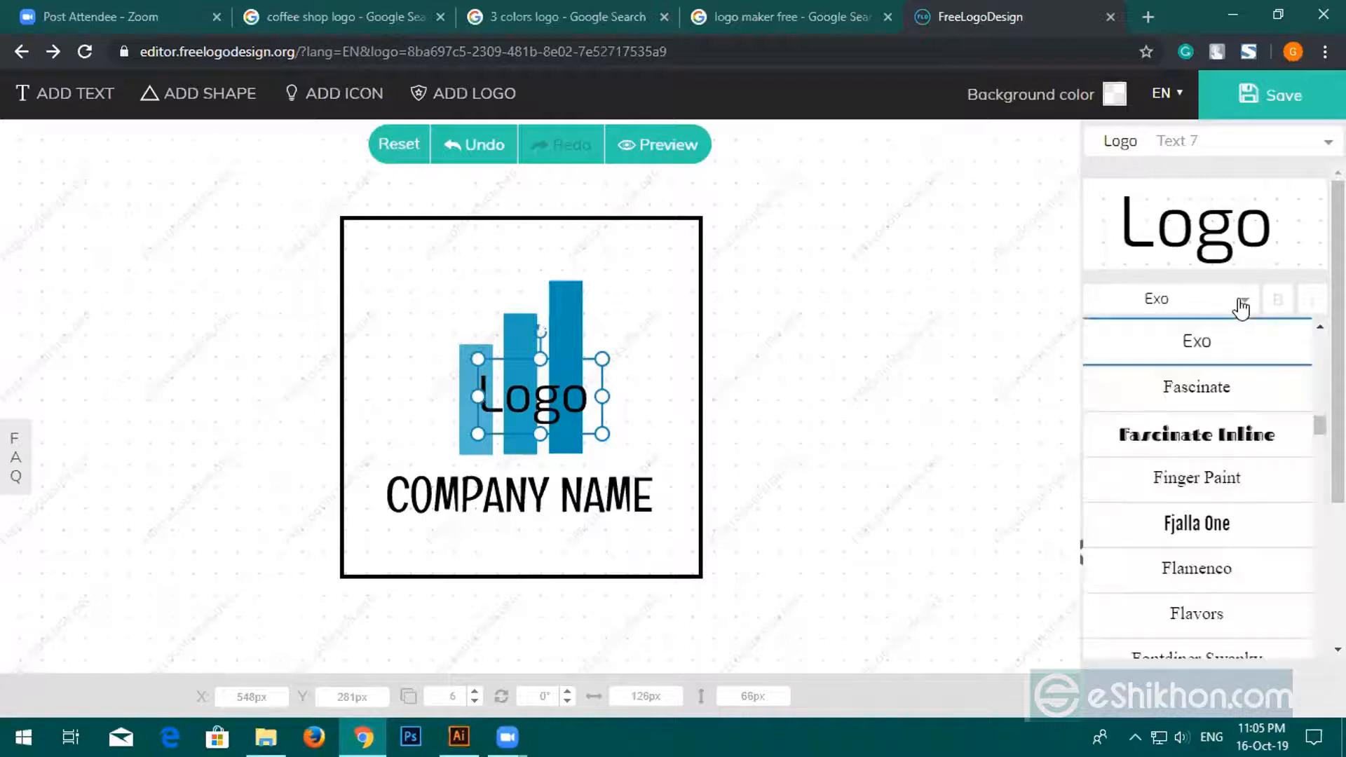
pyautogui.click(1182, 446)
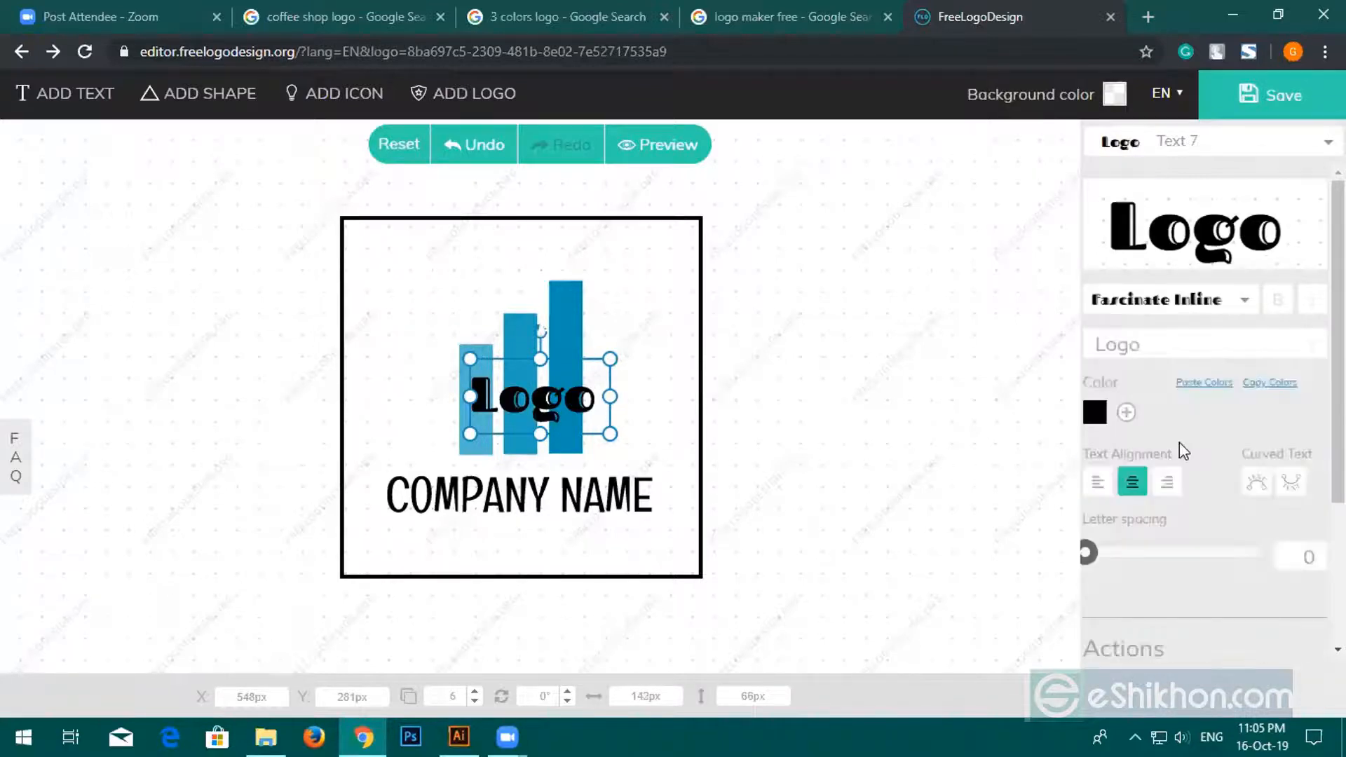
# Look further through the font list and set the "Logo" text to Lobster.
pyautogui.click(1235, 308)
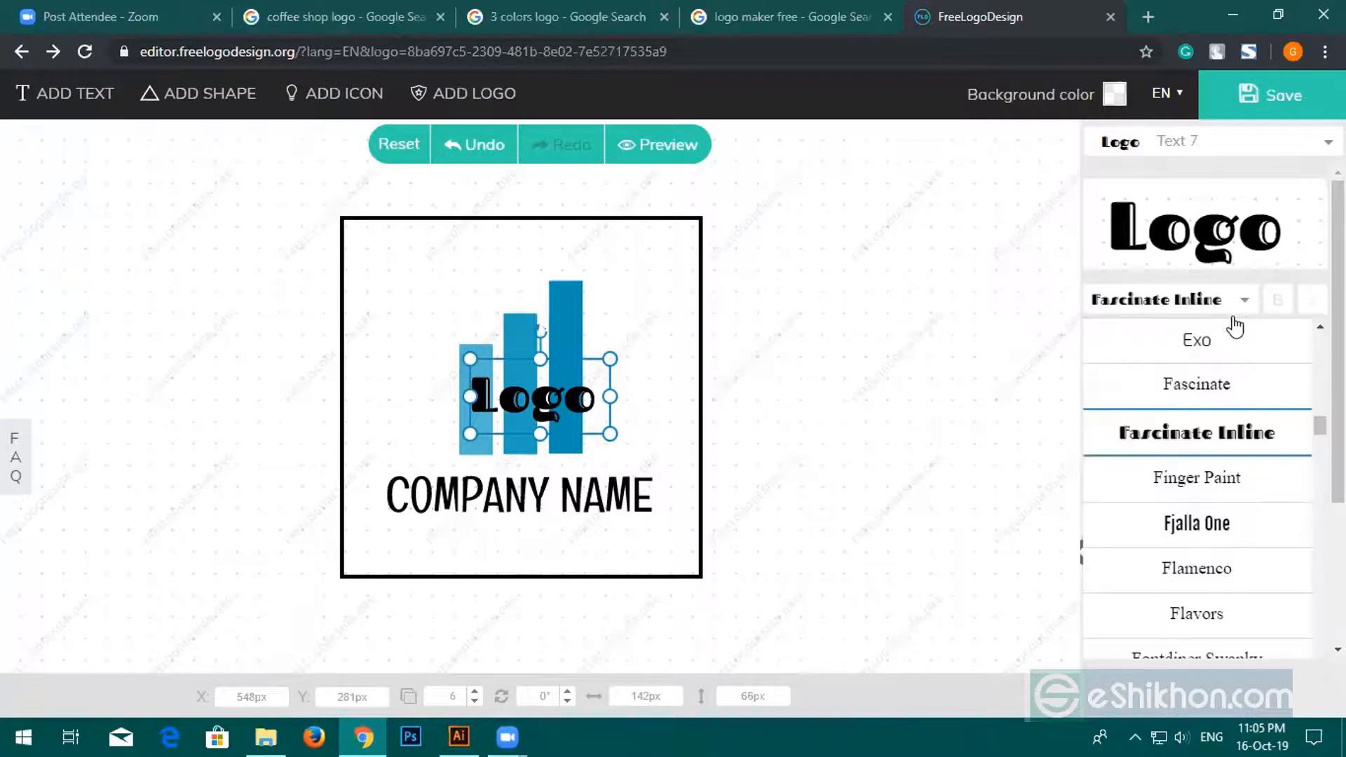
pyautogui.scroll(-6, 1201, 598)
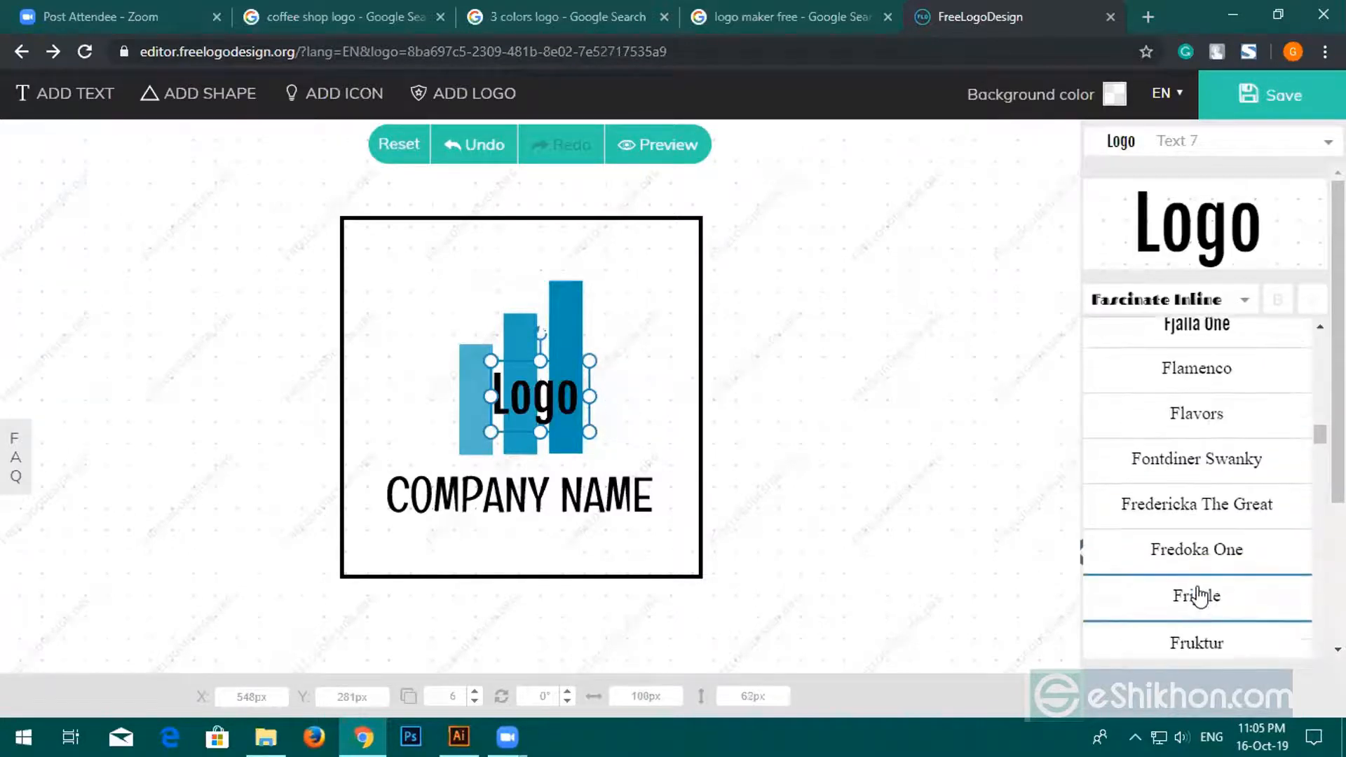
pyautogui.scroll(-6, 1205, 595)
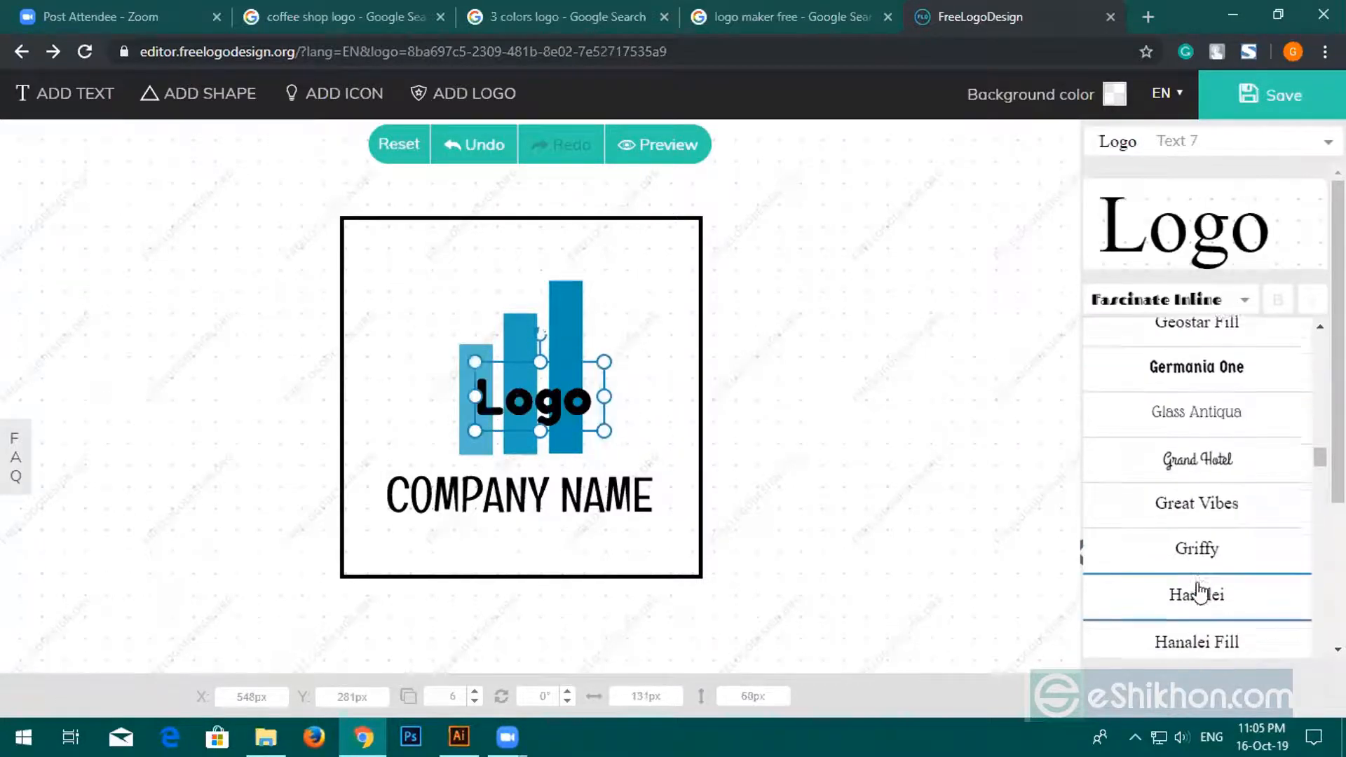
pyautogui.scroll(-6, 1200, 593)
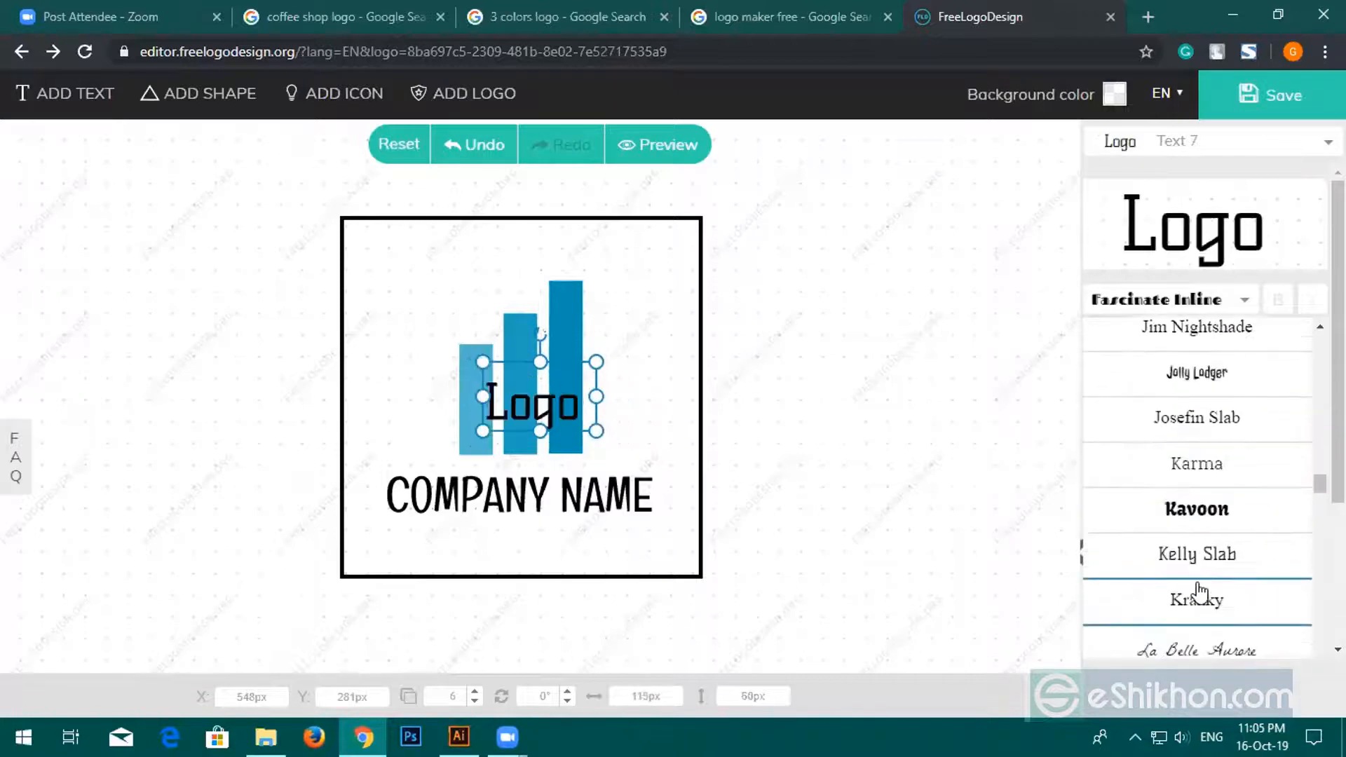
pyautogui.scroll(-2, 1201, 593)
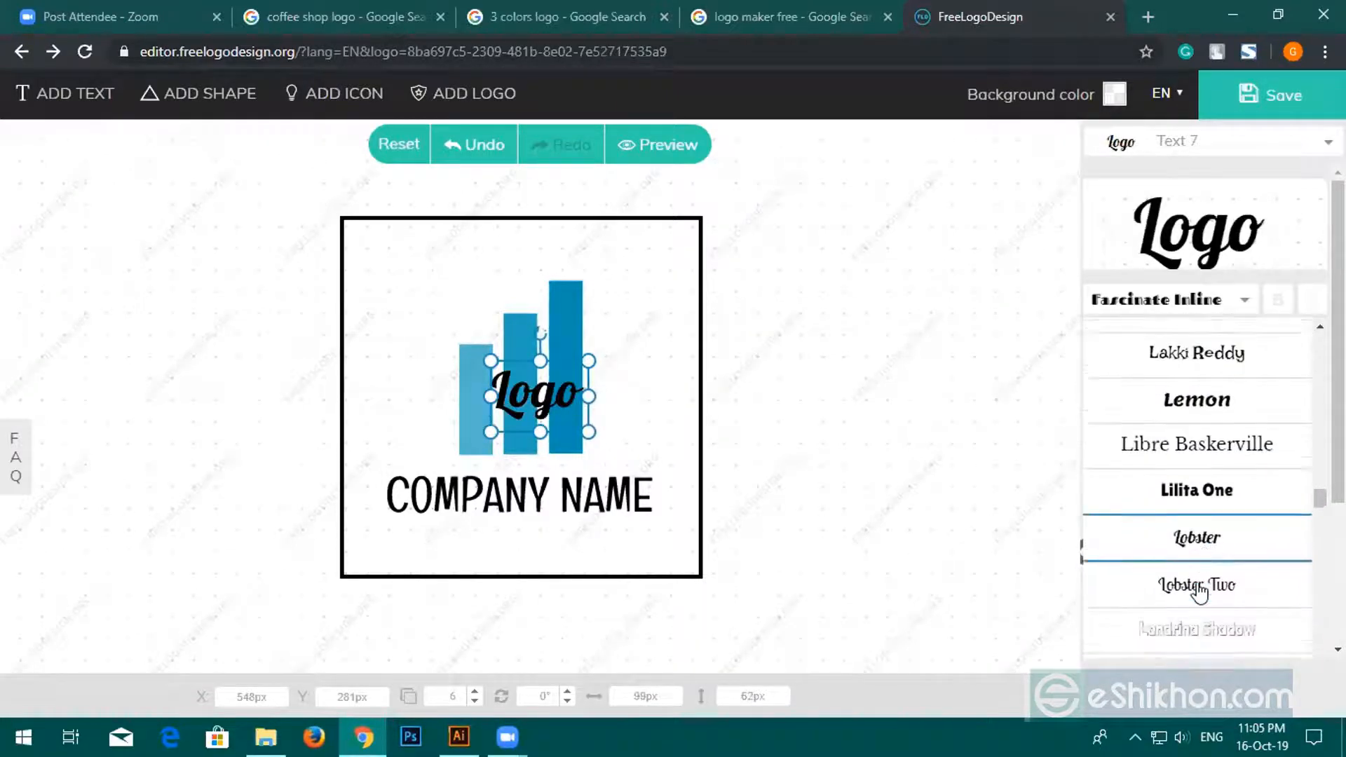
pyautogui.scroll(-2, 1199, 594)
pyautogui.click(1189, 481)
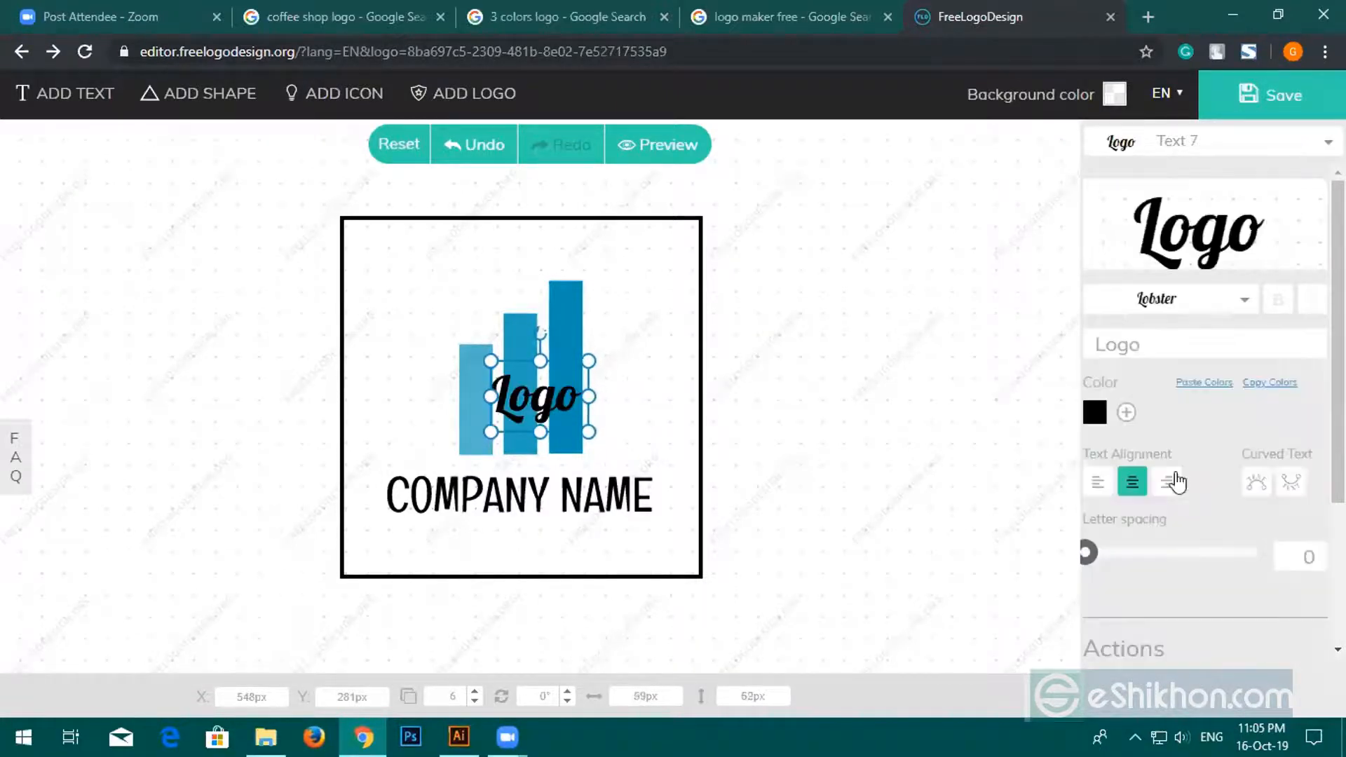
# Try the Lobster Two font on the "Logo" text, switch back to Lobster and look over the remaining text options.
pyautogui.click(1239, 307)
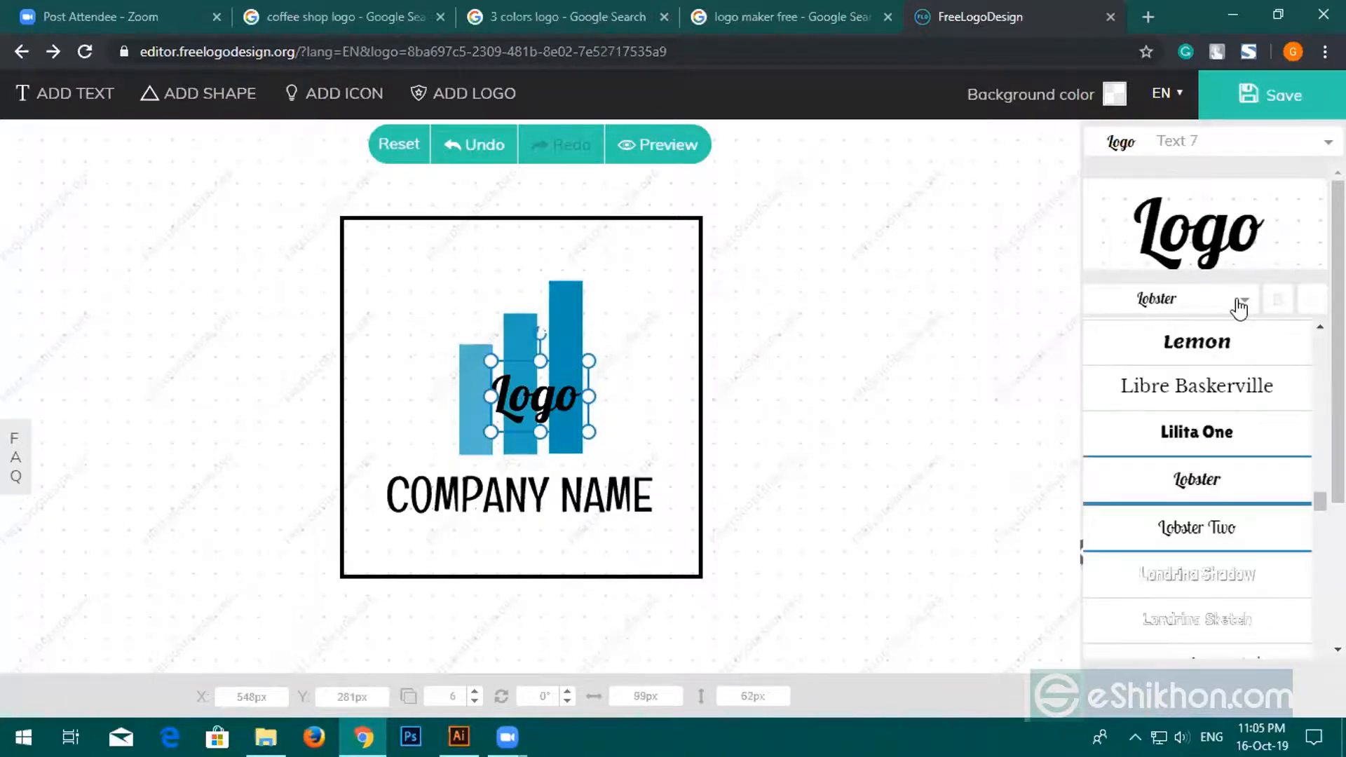
pyautogui.click(1164, 524)
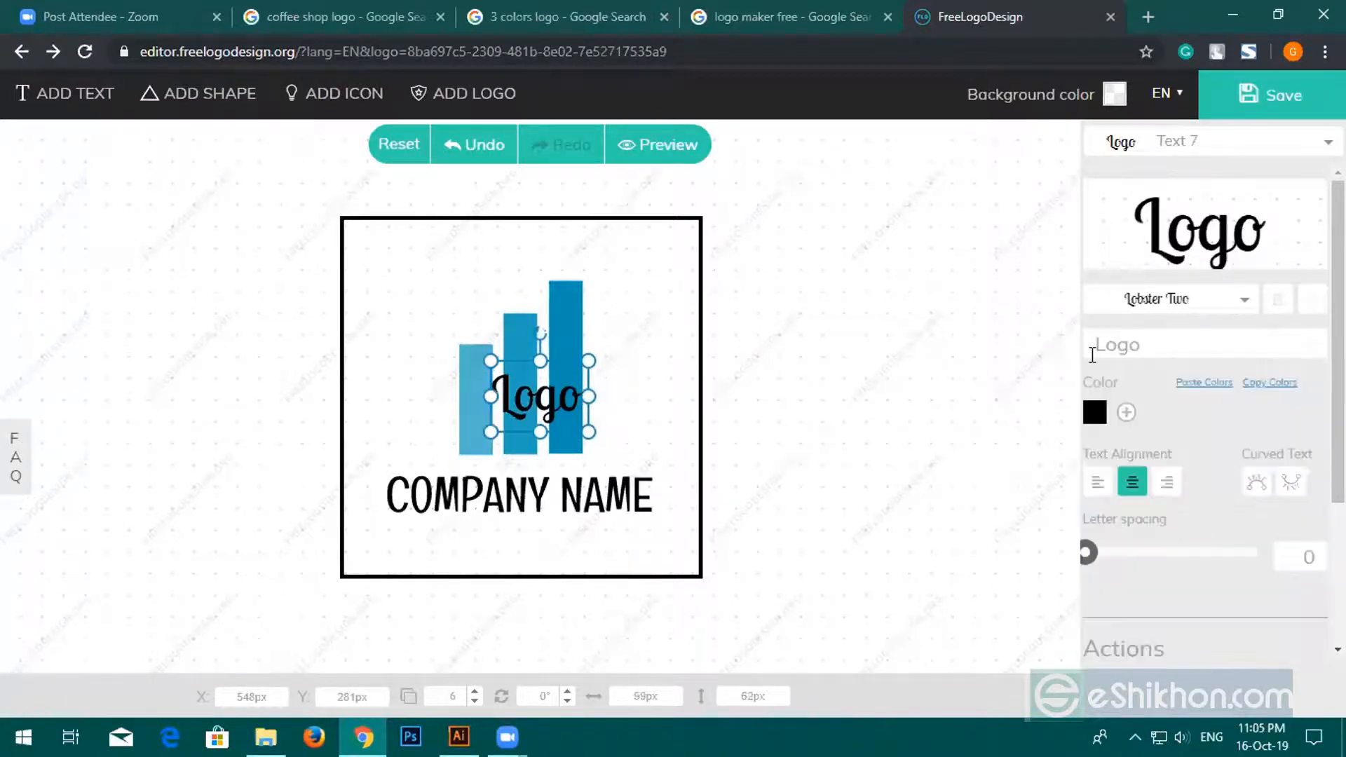
pyautogui.click(1208, 303)
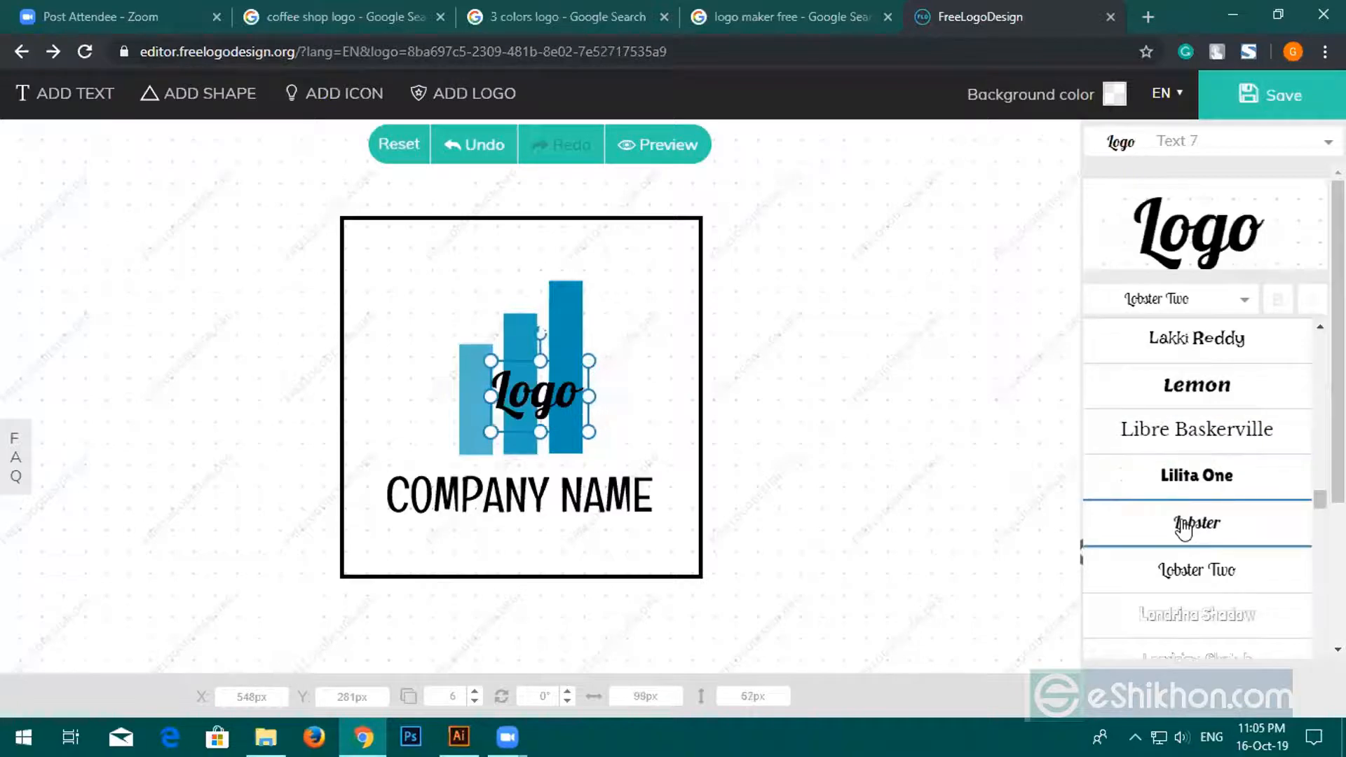
pyautogui.click(1194, 525)
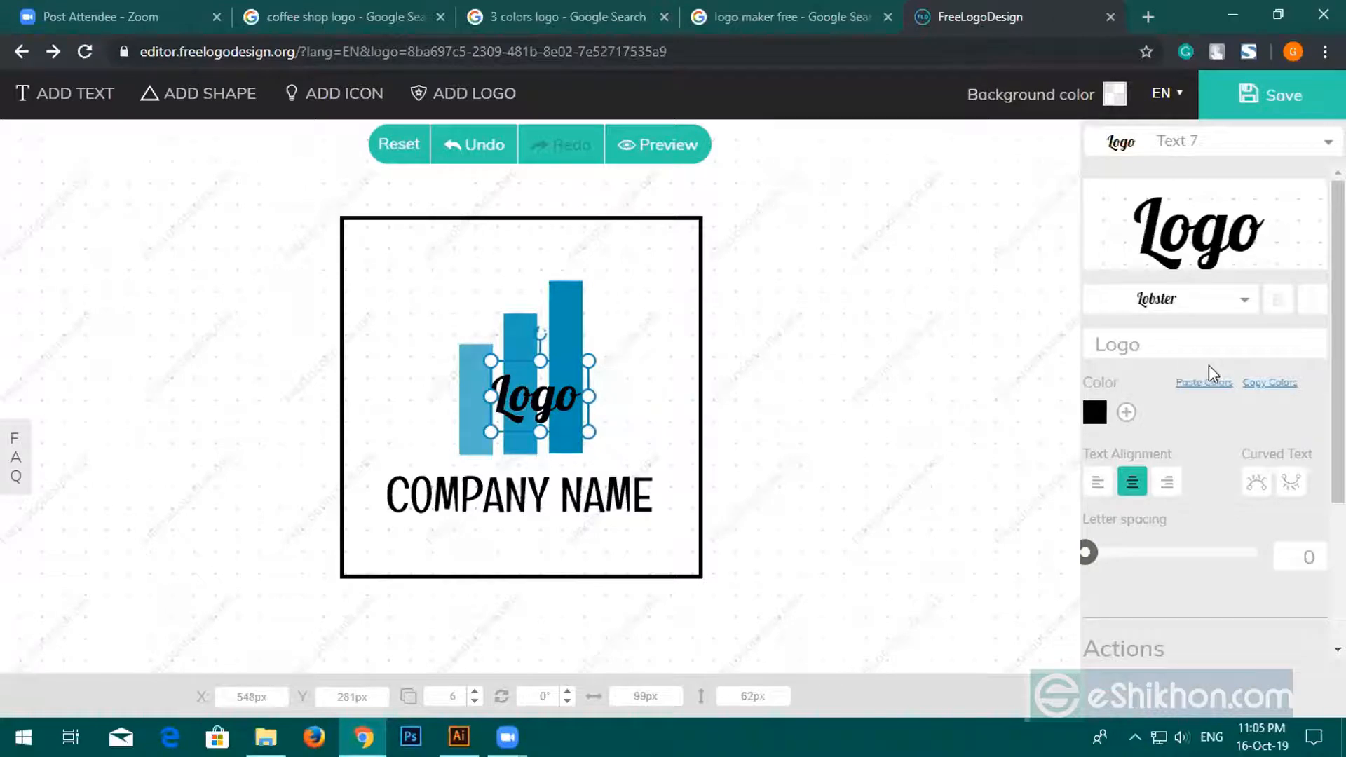
pyautogui.scroll(-2, 1209, 370)
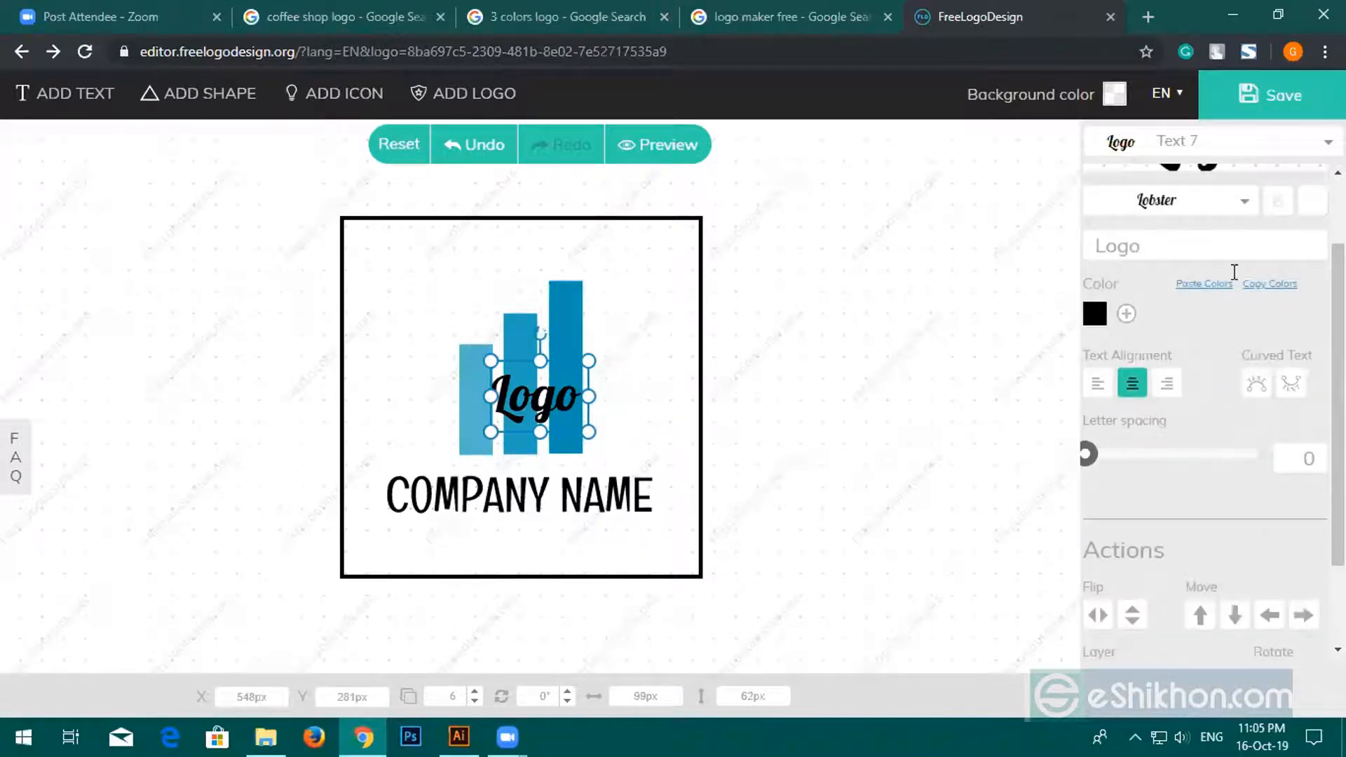
pyautogui.scroll(2, 1169, 350)
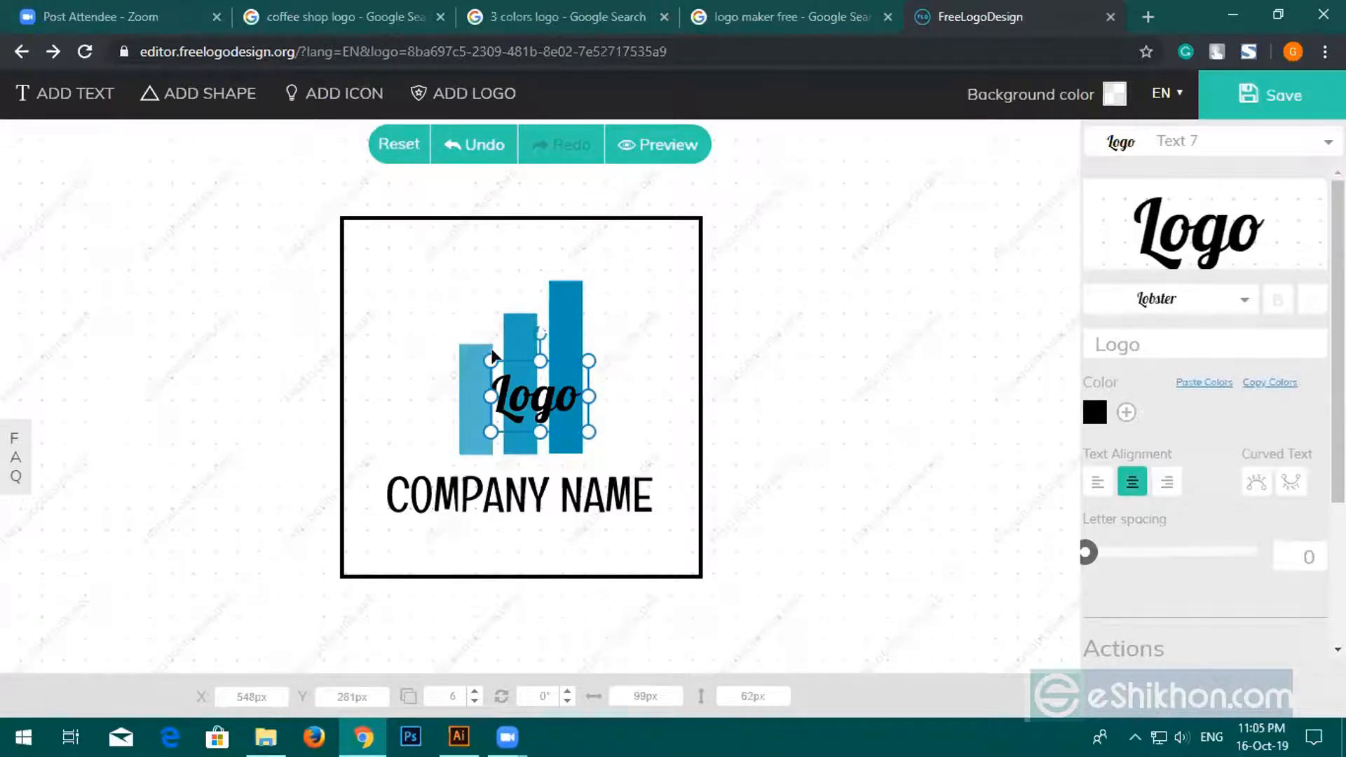
# Switch to Illustrator and duplicate the LOGO DESIGN text so two copies are stacked beneath the blue striped half-circle.
pyautogui.hotkey('alt', 'Tab')
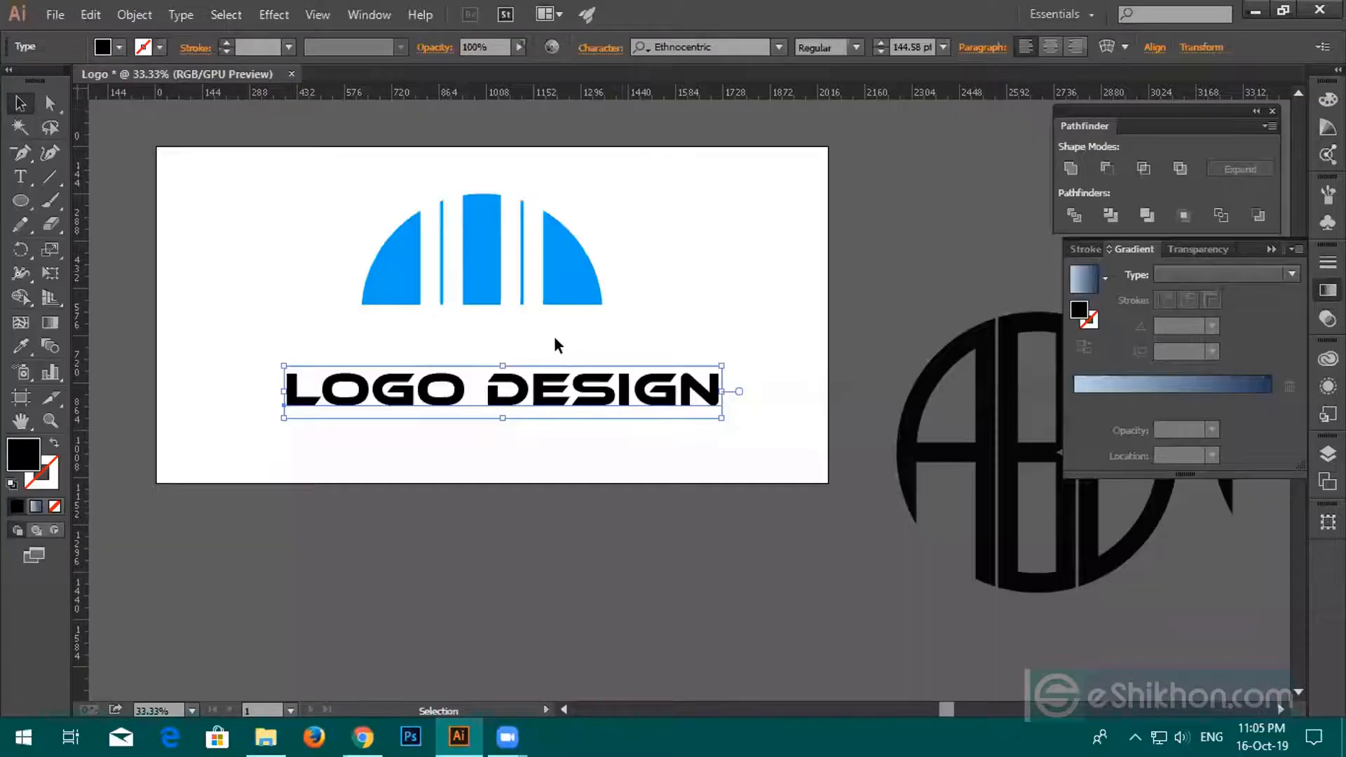
pyautogui.moveTo(543, 389)
pyautogui.mouseDown()
pyautogui.moveTo(542, 311)
pyautogui.moveTo(558, 346)
pyautogui.moveTo(557, 399)
pyautogui.mouseUp()
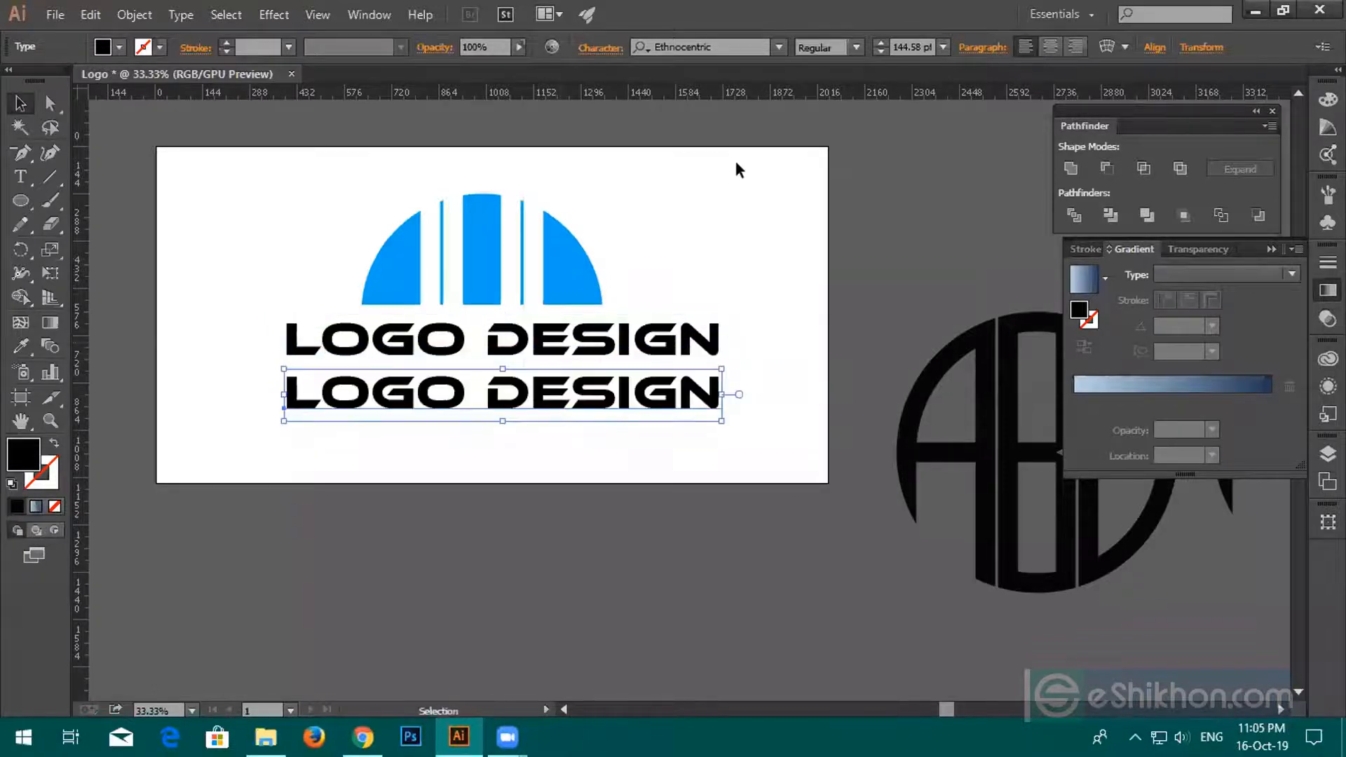
# Set the lower LOGO DESIGN text to the Exo Regular font.
pyautogui.click(650, 43)
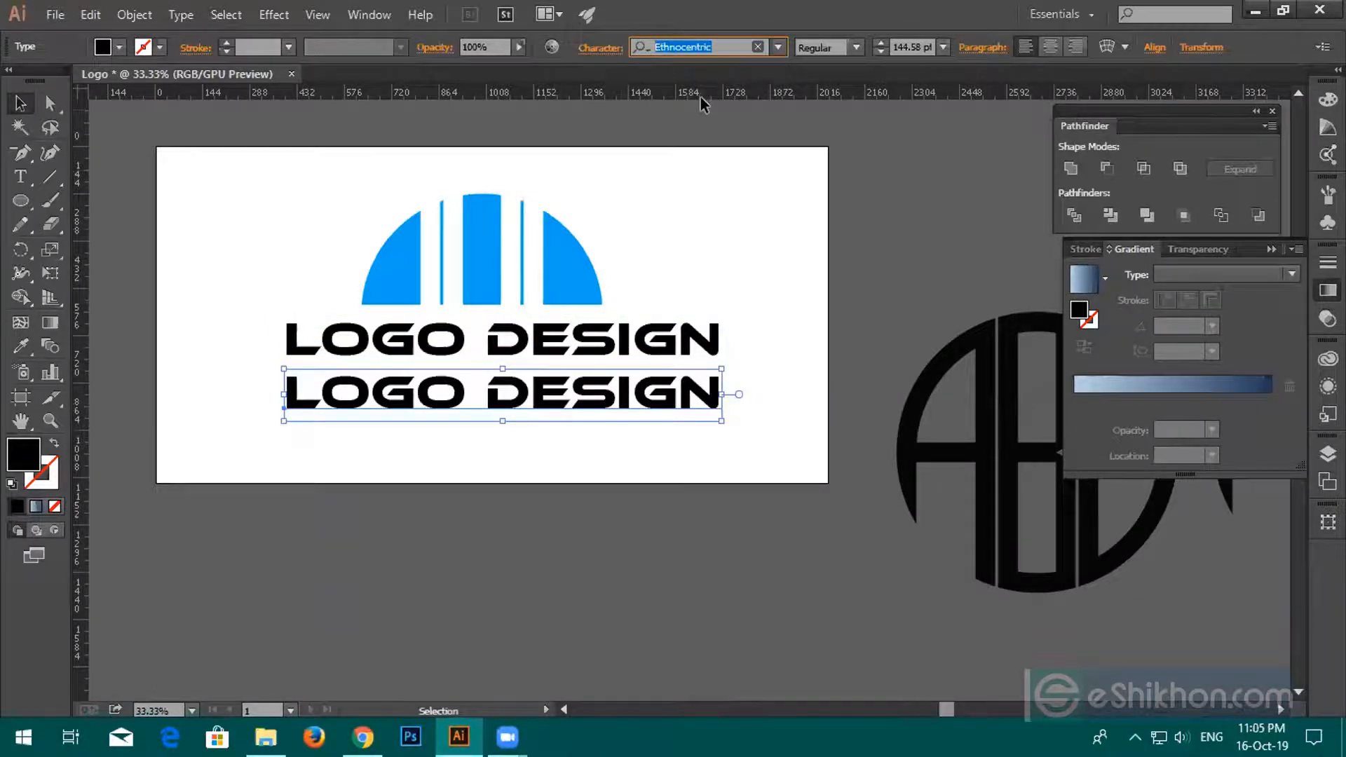
pyautogui.write('exo')
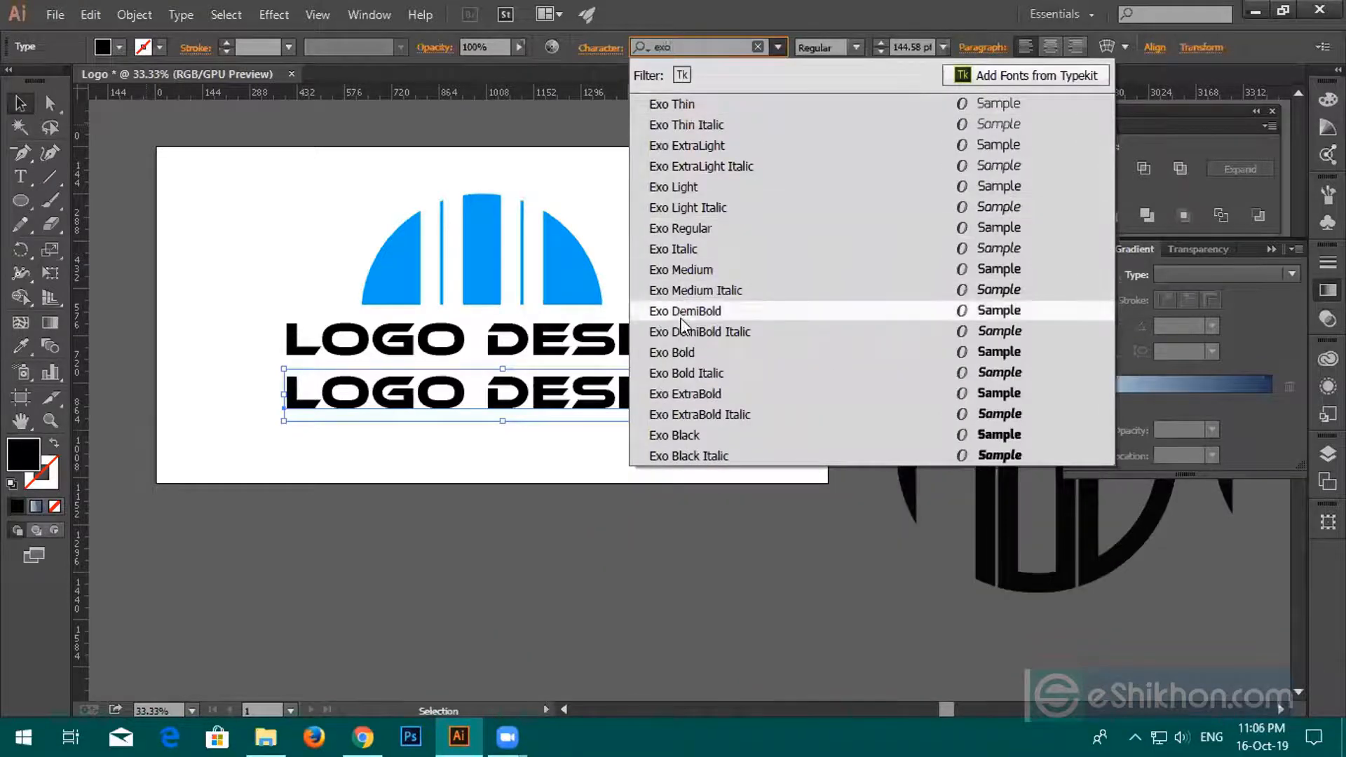
pyautogui.click(679, 230)
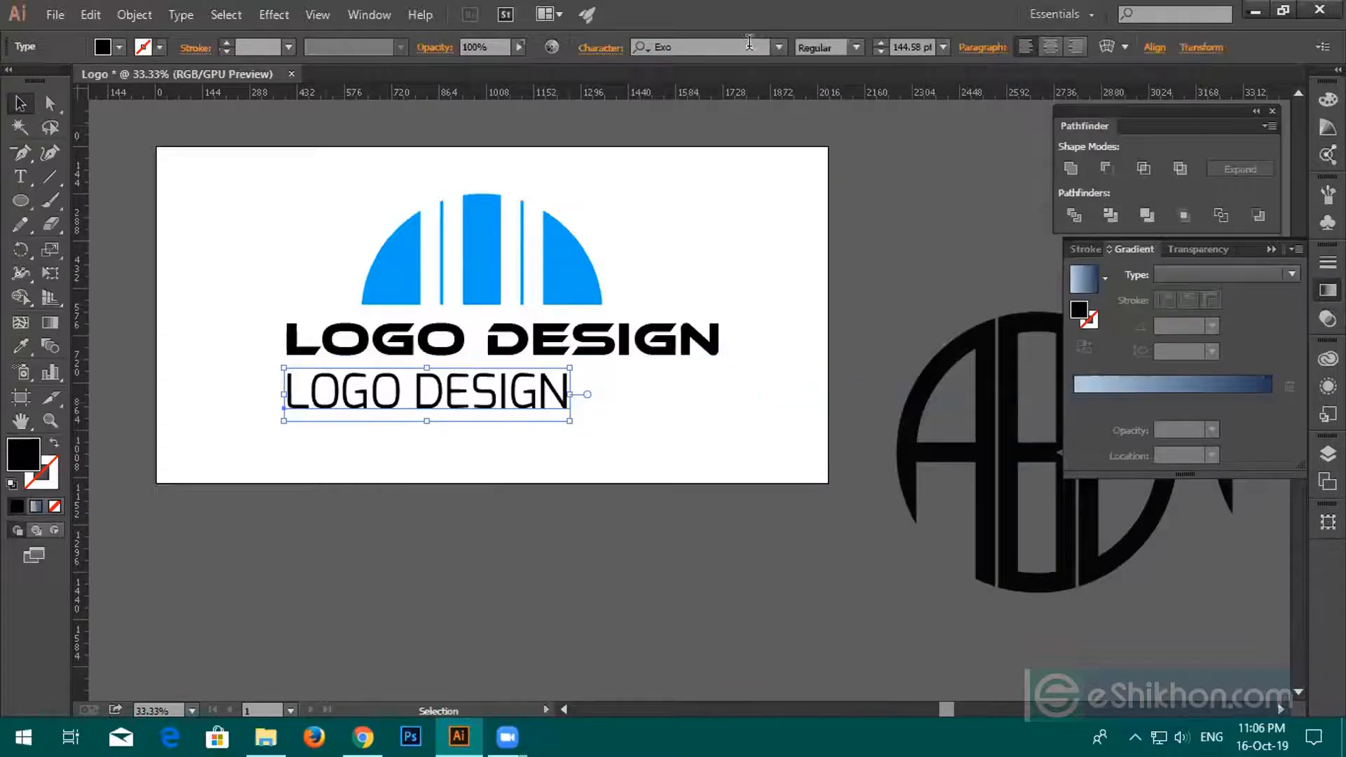
# Reduce the lower LOGO DESIGN text to 101 pt and move it roughly to the middle beneath the bold title.
pyautogui.click(880, 42)
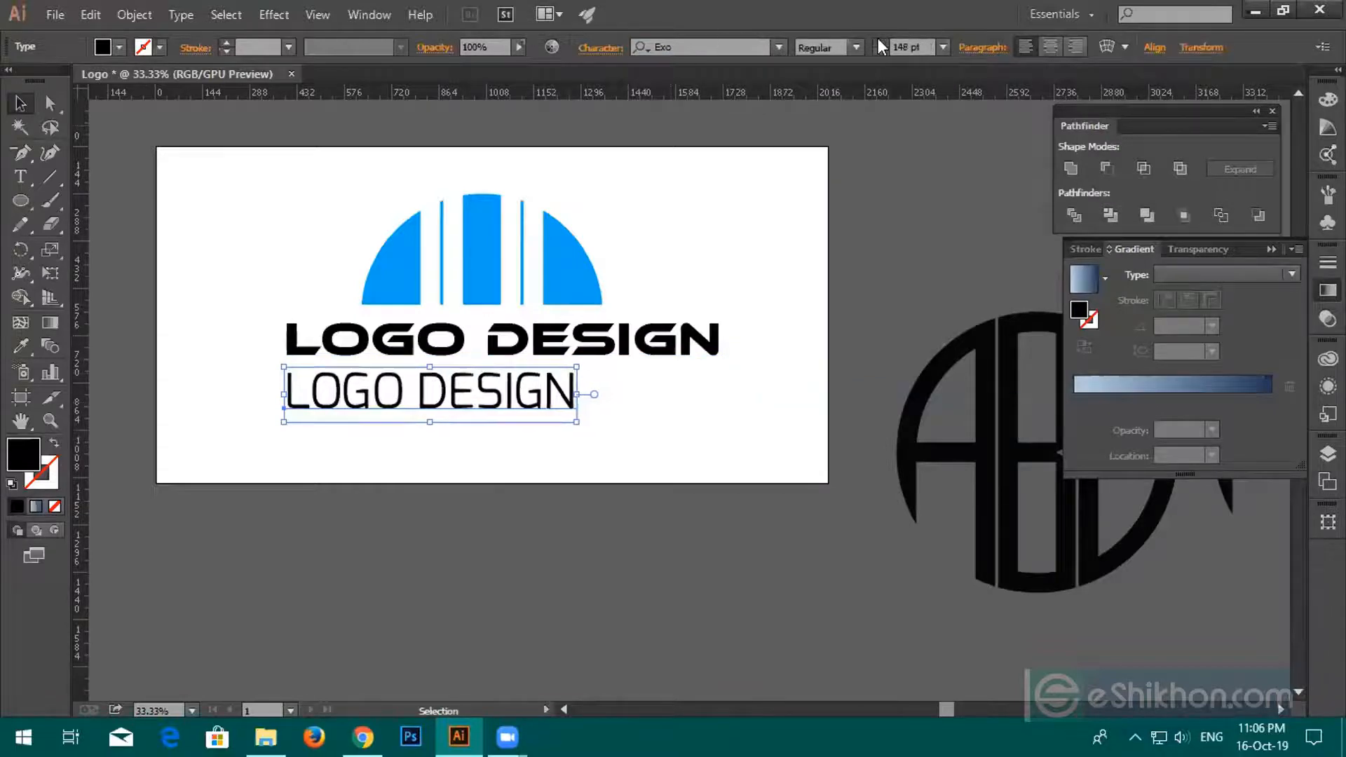
pyautogui.click(882, 52)
pyautogui.moveTo(882, 52); pyautogui.dragTo(881, 52)
pyautogui.scroll(2, 550, 317)
pyautogui.moveTo(545, 314); pyautogui.dragTo(783, 271)
pyautogui.moveTo(486, 419); pyautogui.dragTo(486, 387)
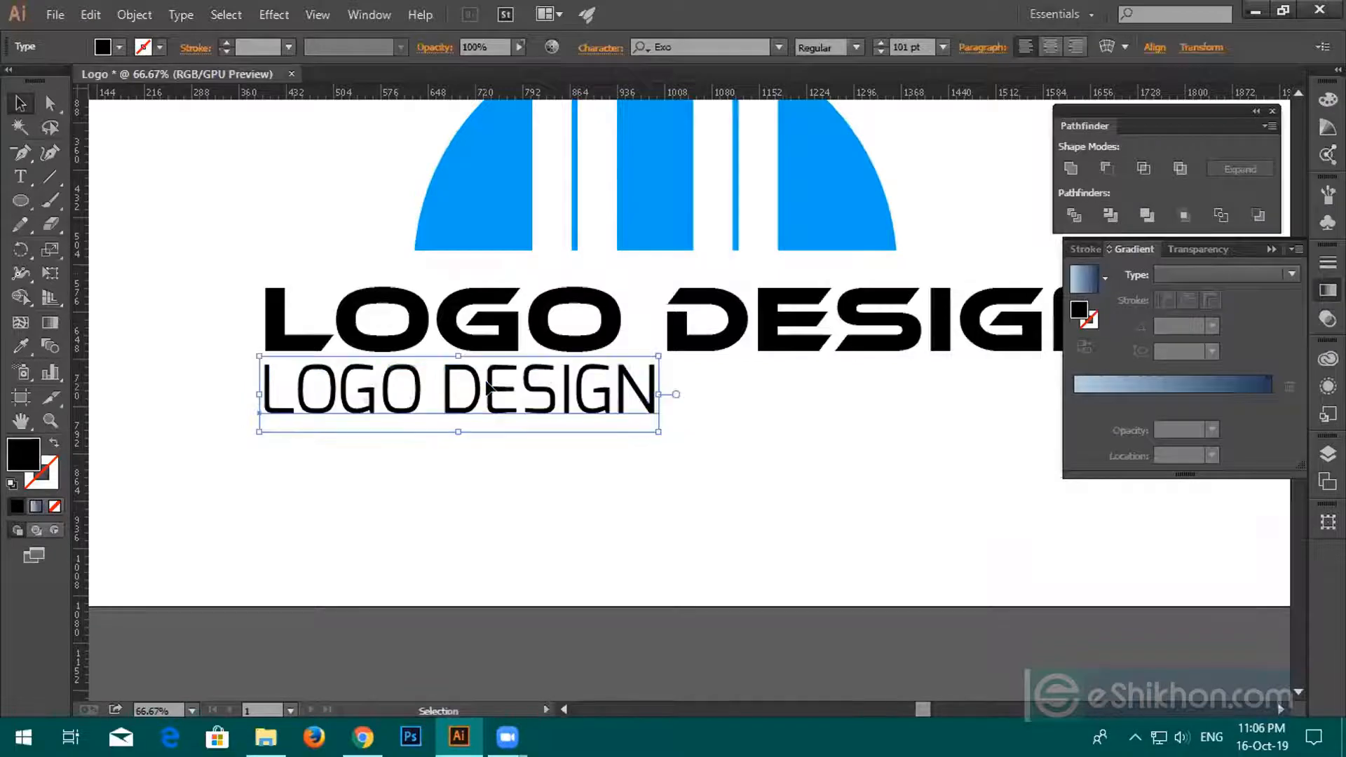
pyautogui.scroll(-2, 571, 396)
pyautogui.moveTo(688, 430); pyautogui.dragTo(692, 381)
pyautogui.moveTo(570, 381); pyautogui.dragTo(449, 392)
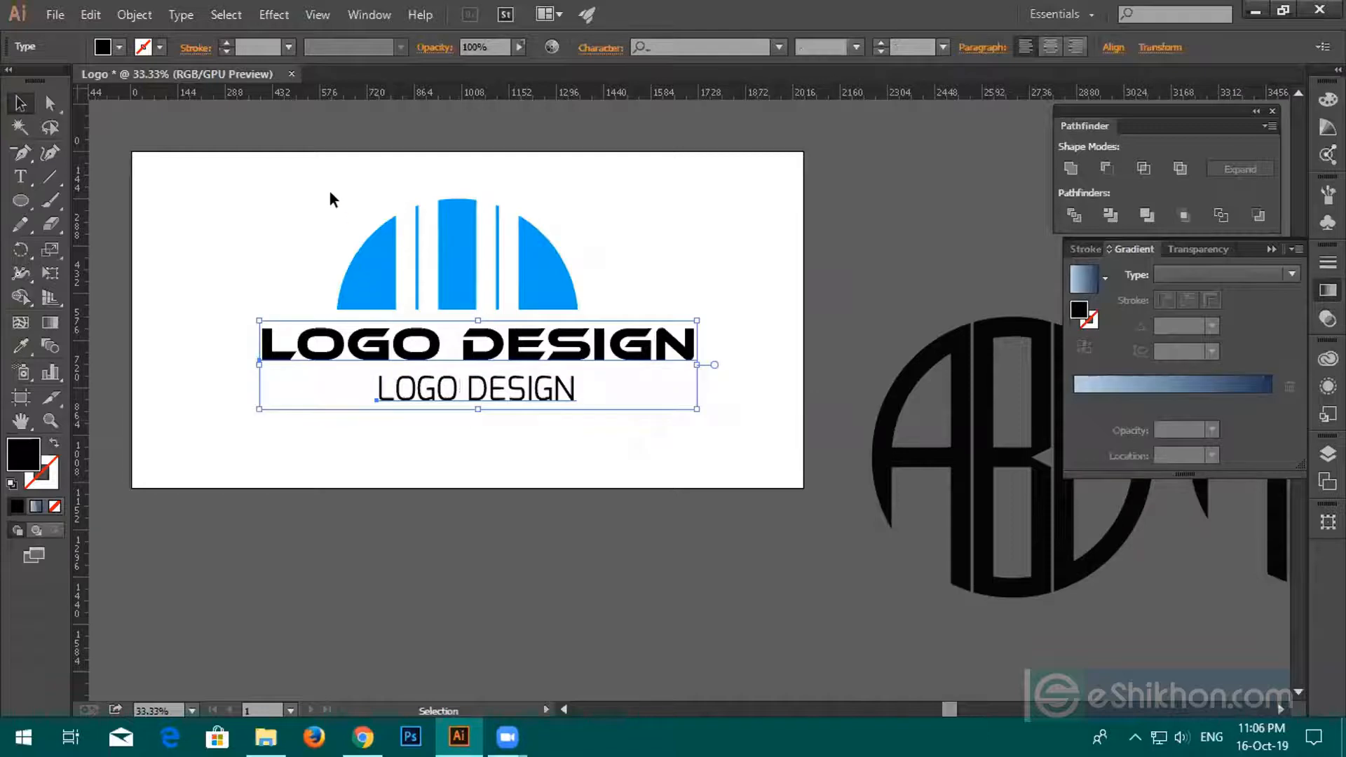
# Centre-align the blue half-circle and both LOGO DESIGN text lines horizontally.
pyautogui.moveTo(333, 199); pyautogui.dragTo(433, 246)
pyautogui.moveTo(277, 170); pyautogui.dragTo(584, 314)
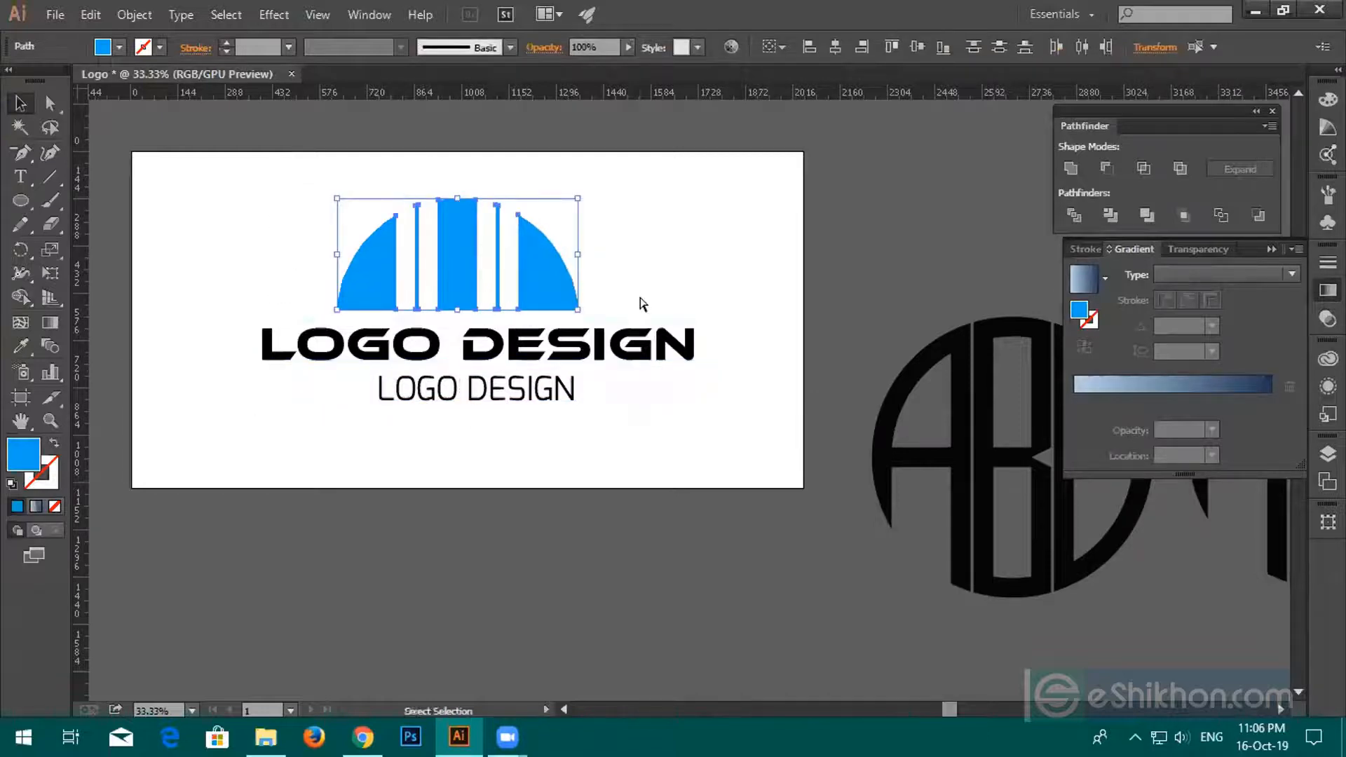
pyautogui.moveTo(649, 490); pyautogui.dragTo(642, 125)
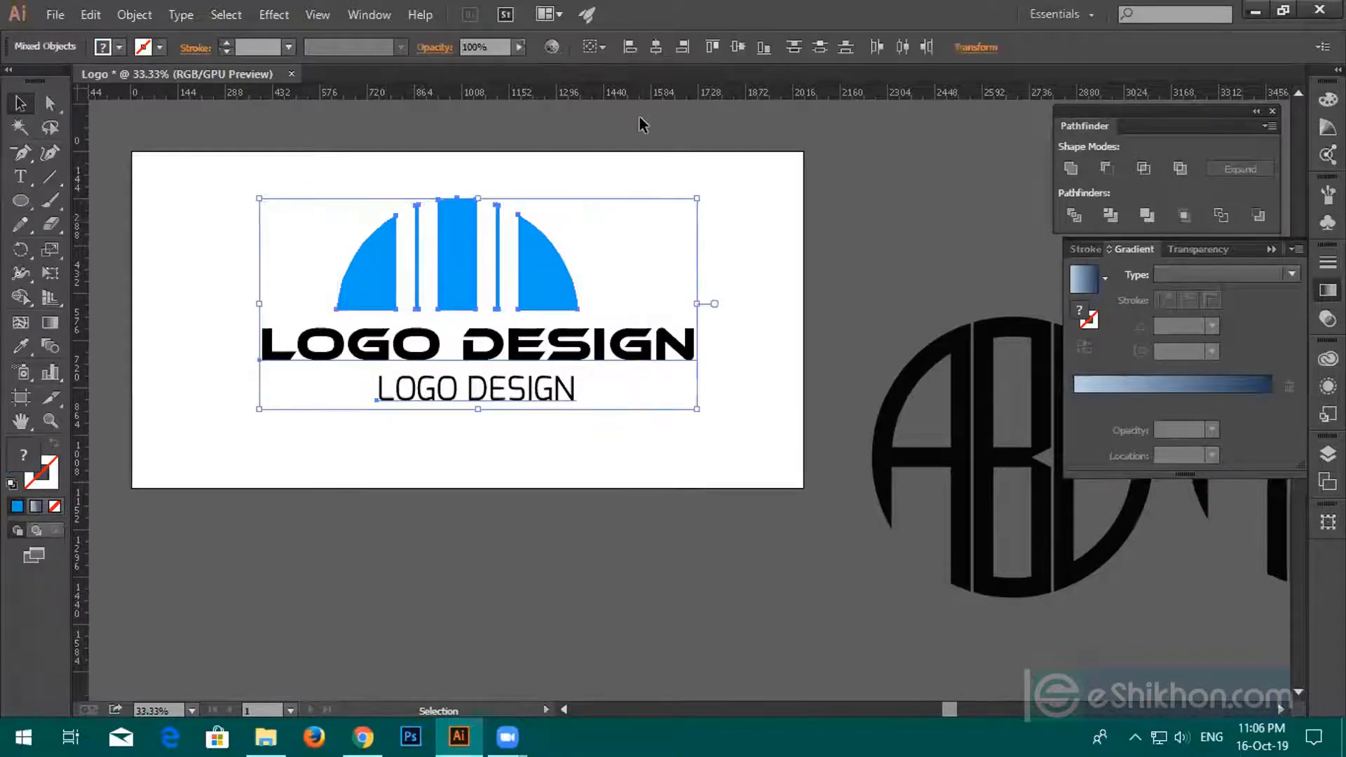
pyautogui.click(660, 46)
pyautogui.click(719, 280)
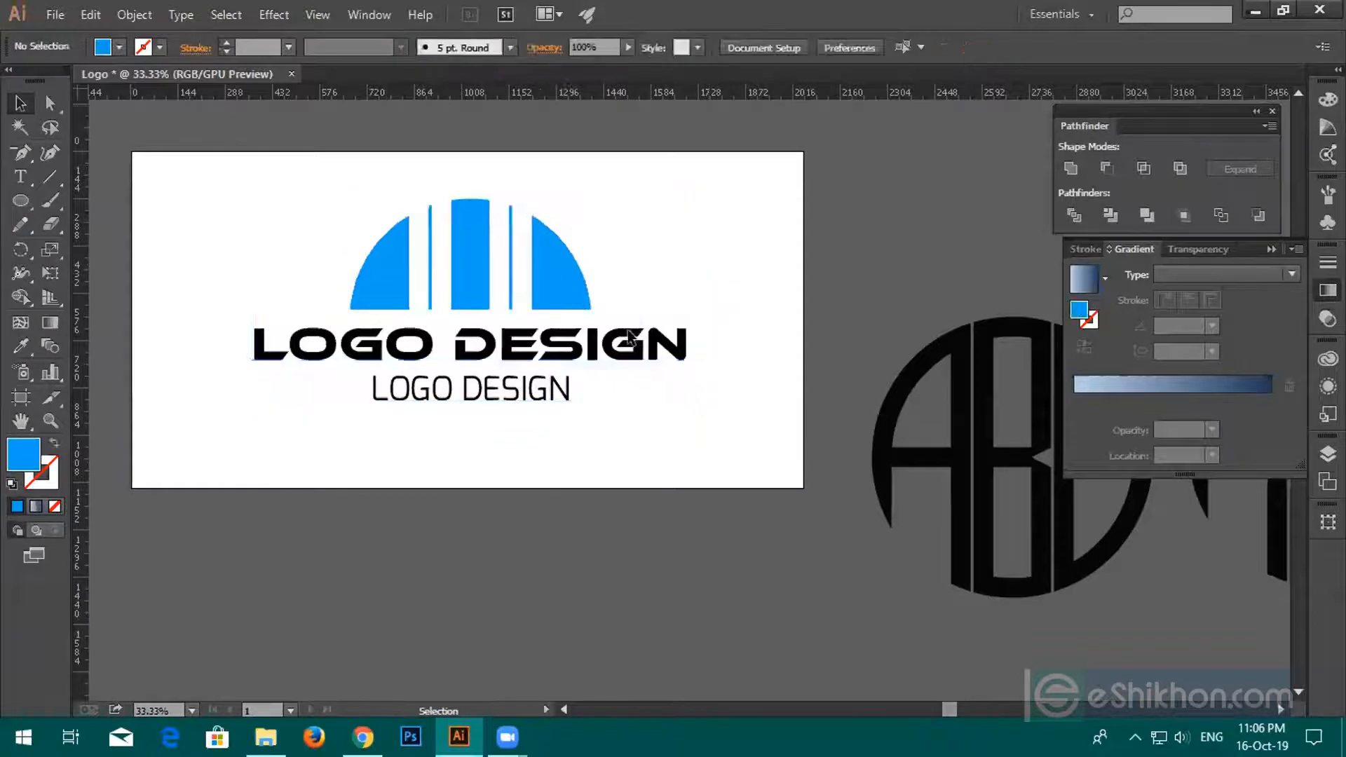
# Move the lower text flush with the bold title's left edge and reduce its size to 87 pt.
pyautogui.click(489, 406)
pyautogui.moveTo(482, 401); pyautogui.dragTo(368, 394)
pyautogui.moveTo(882, 50); pyautogui.dragTo(881, 51)
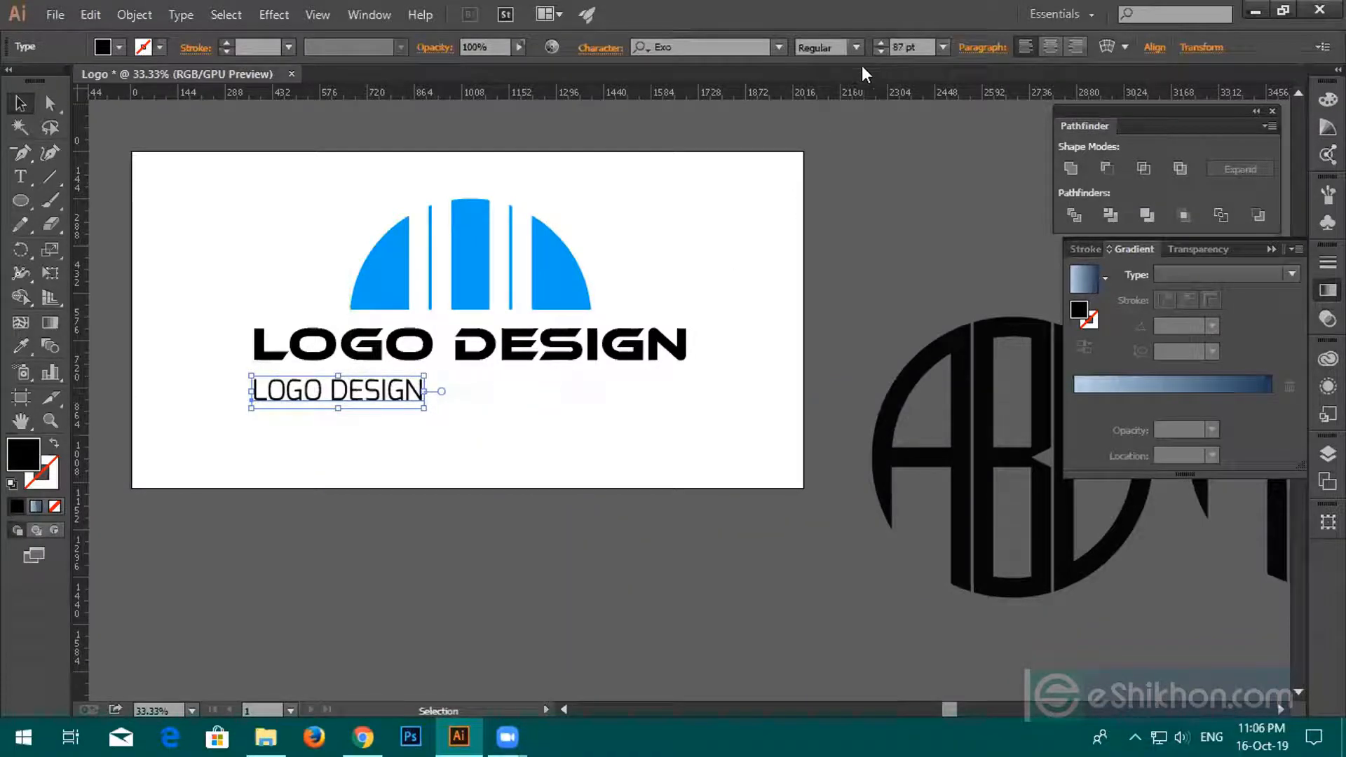
# Try wider letter spacing on the lower text, starting with a tracking of 200 and nudging it slightly.
pyautogui.click(602, 49)
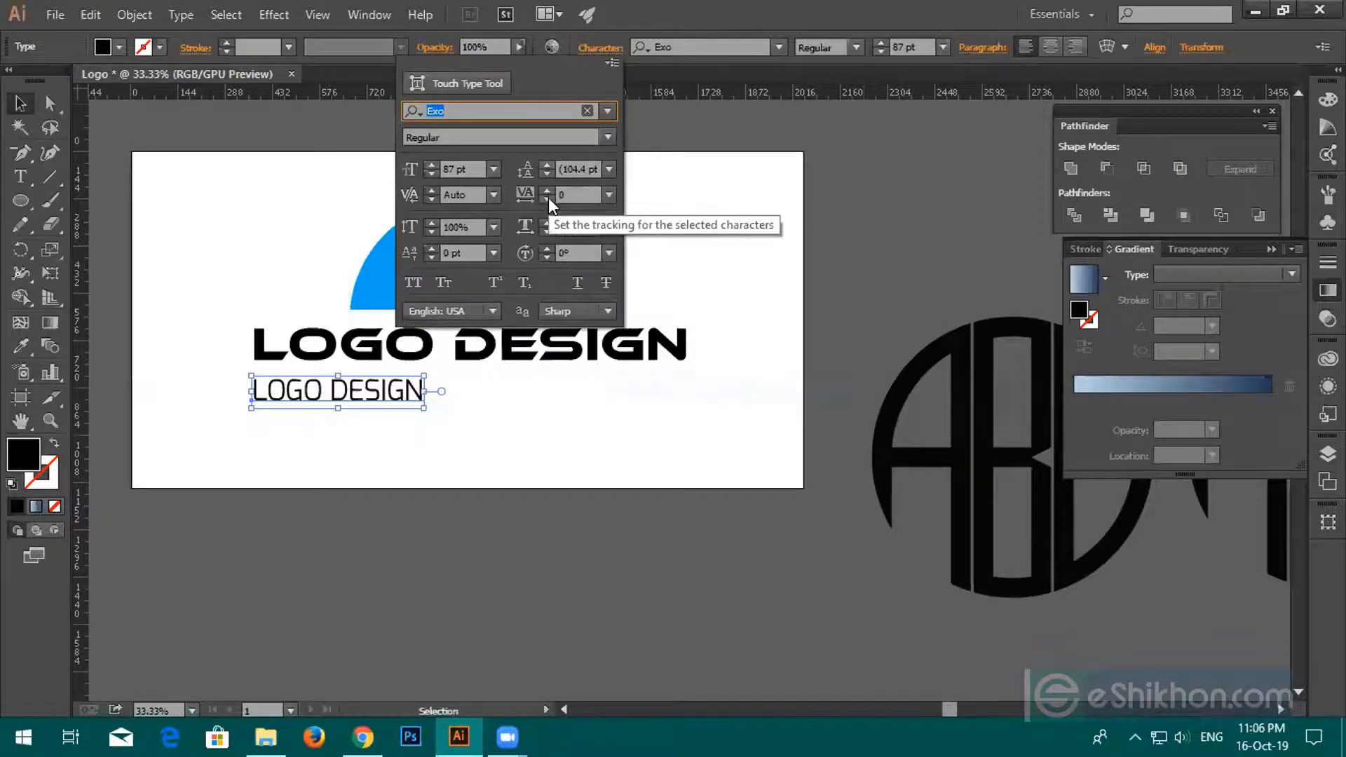
pyautogui.click(609, 195)
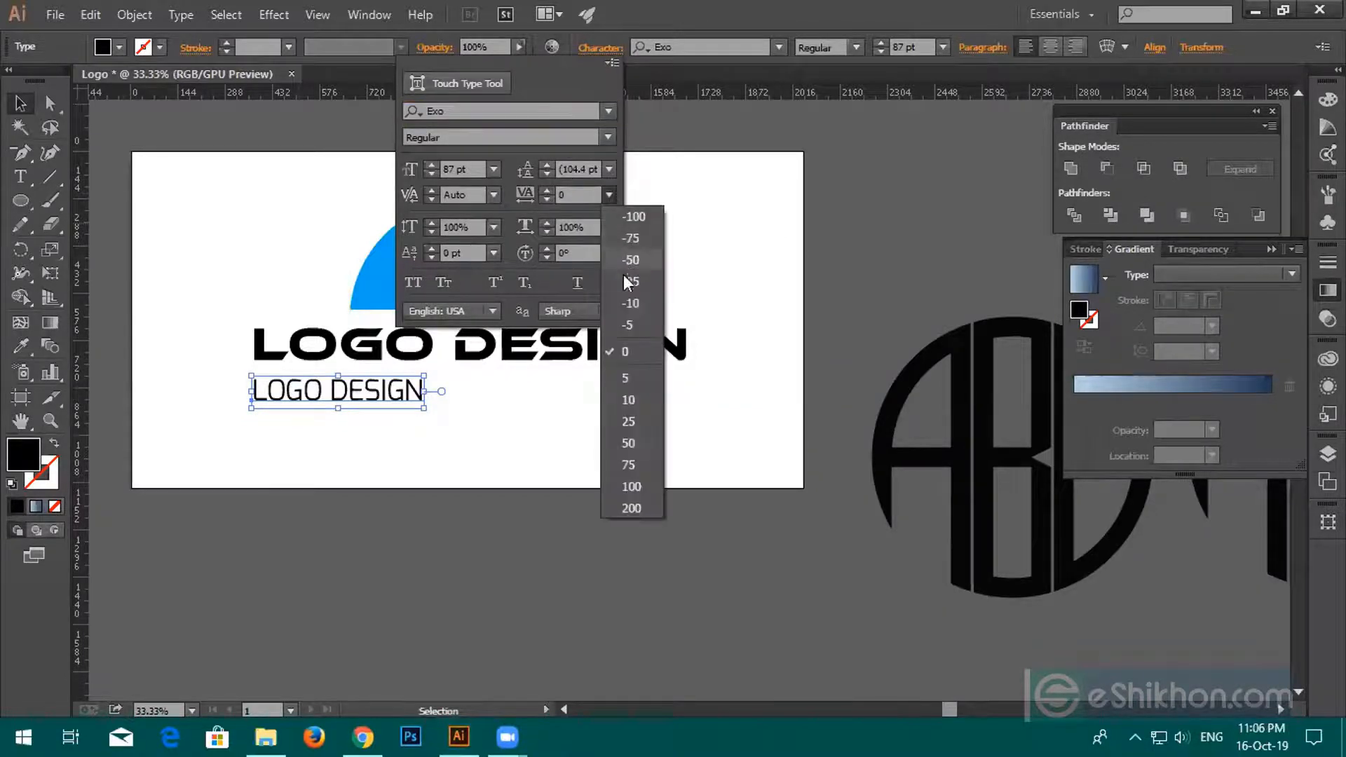
pyautogui.click(632, 509)
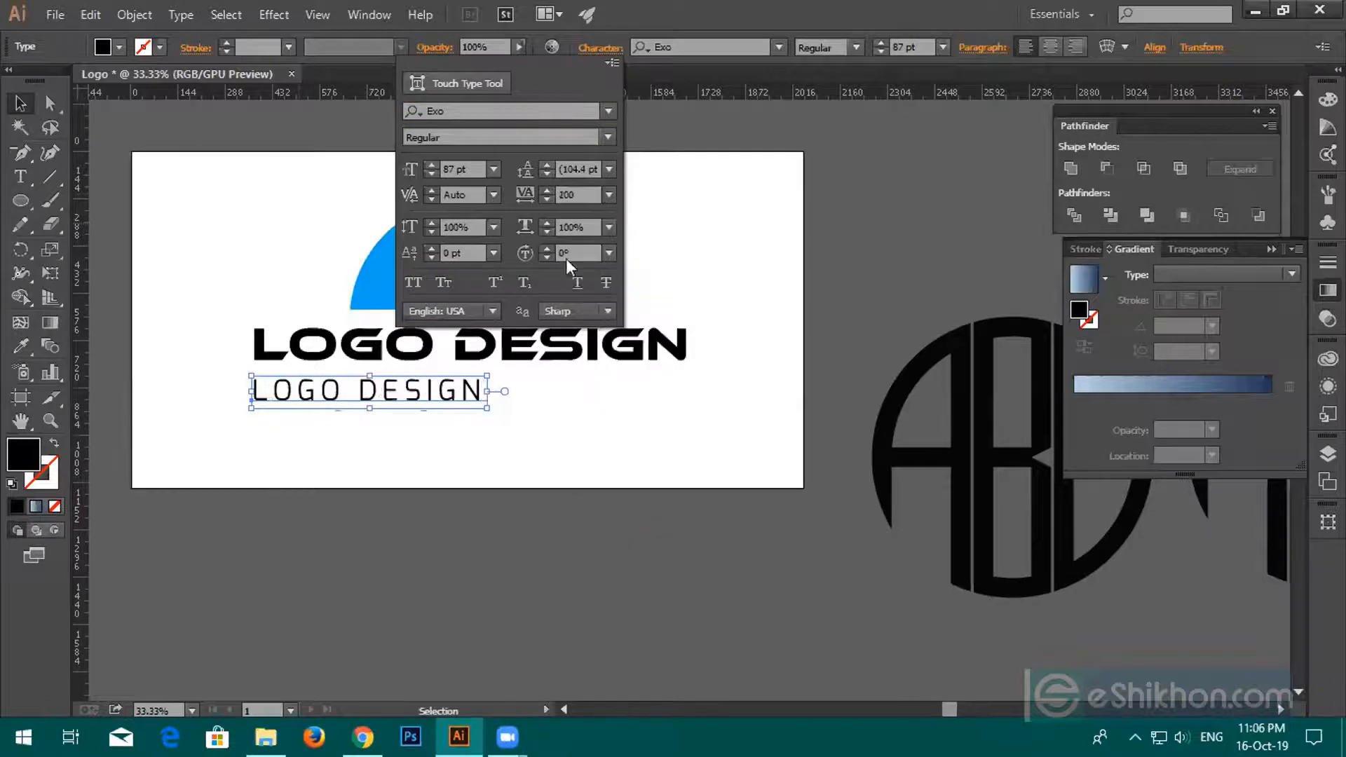
pyautogui.click(545, 197)
pyautogui.click(546, 197)
pyautogui.click(545, 197)
pyautogui.click(547, 190)
pyautogui.click(549, 189)
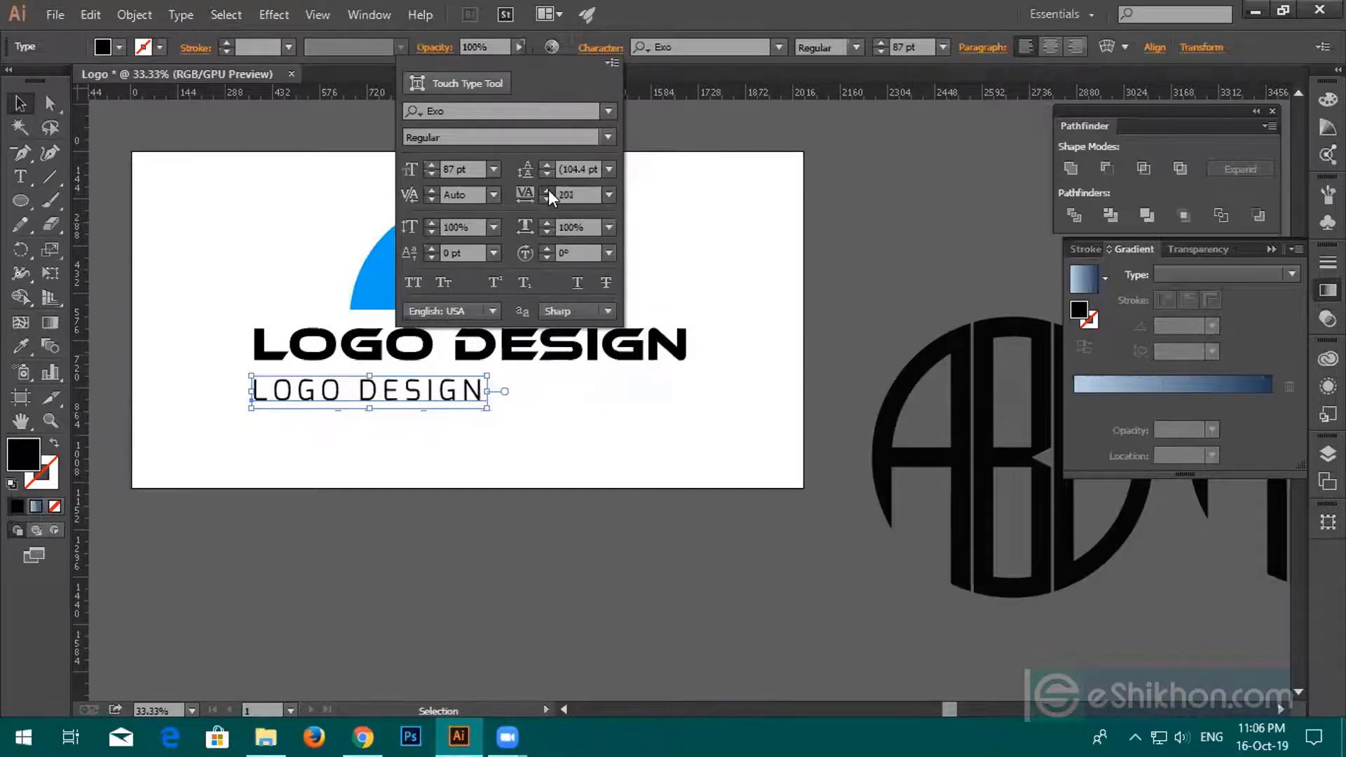
# Try tracking values of 500 and 800 on the lower LOGO DESIGN text.
pyautogui.click(568, 193)
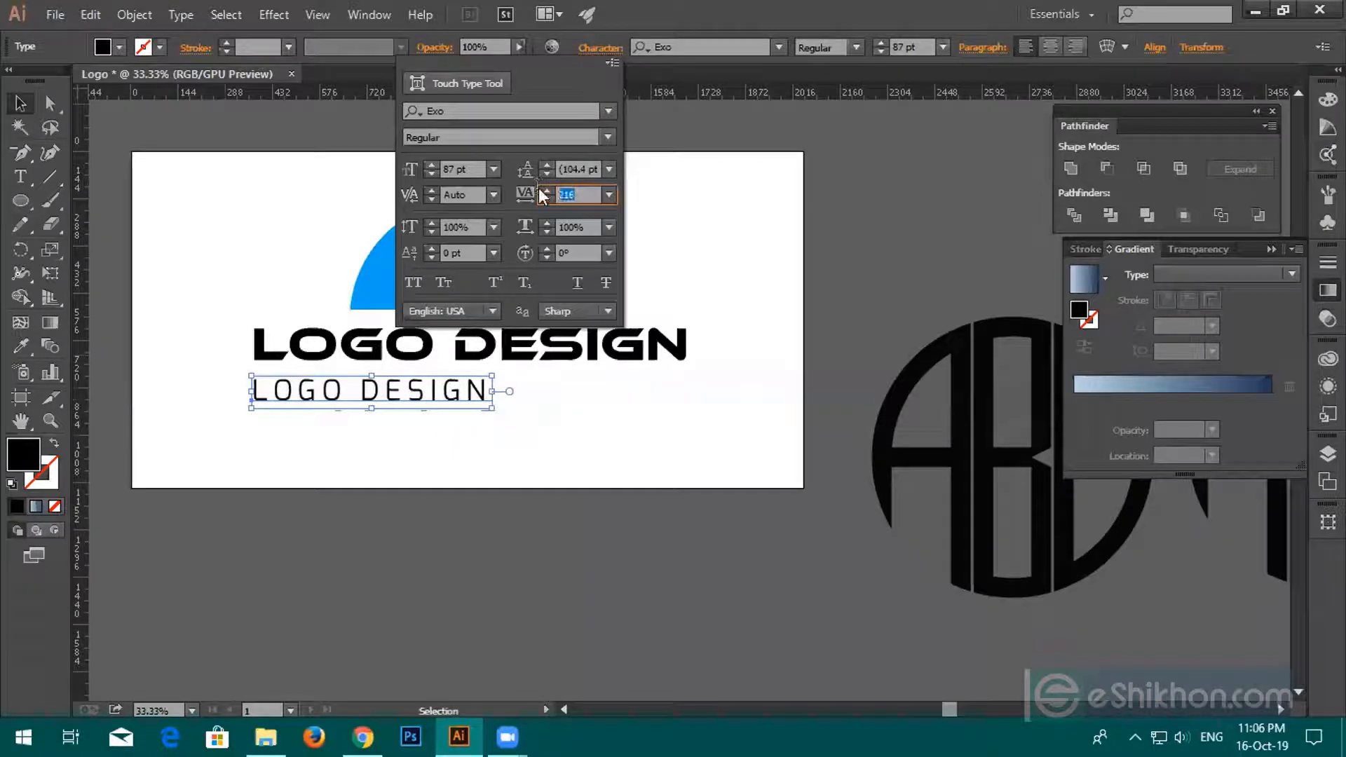
pyautogui.write('500')
pyautogui.press('Return')
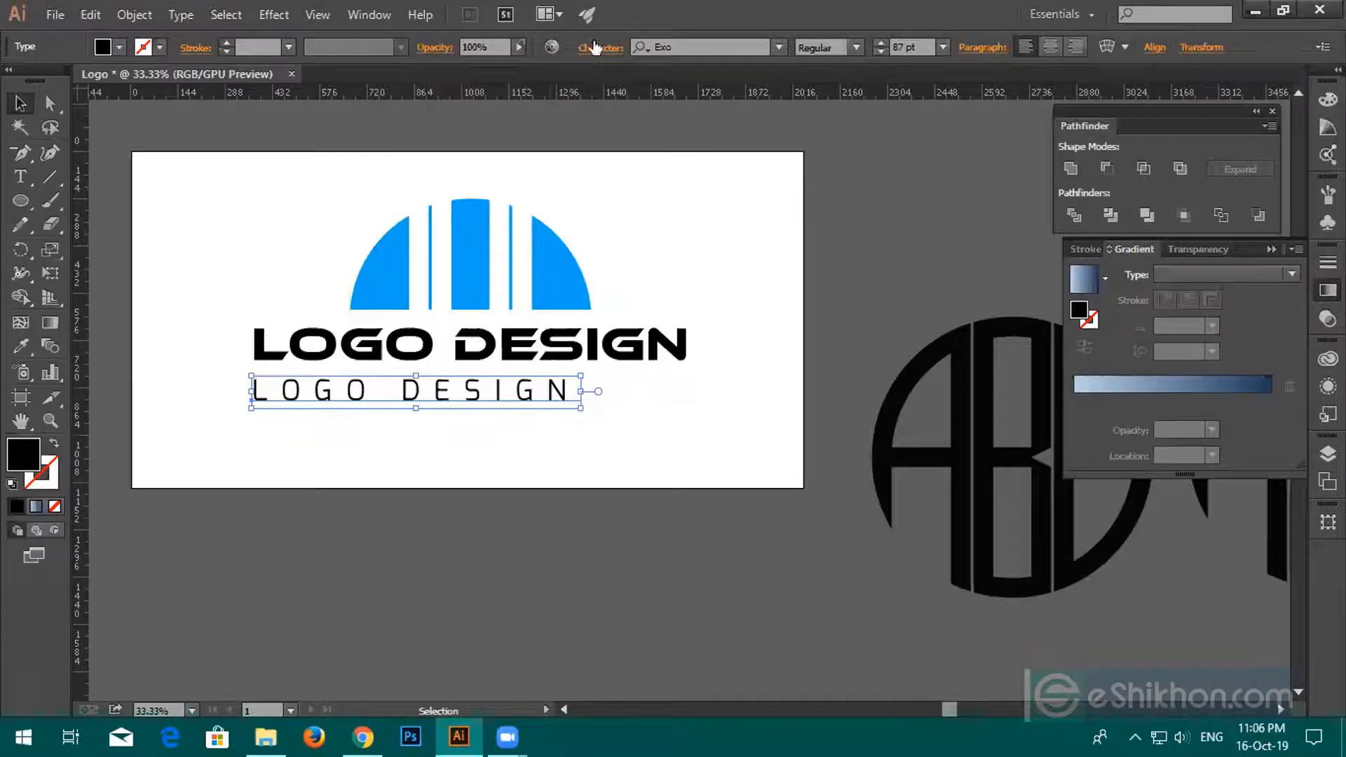
pyautogui.click(595, 47)
pyautogui.click(559, 193)
pyautogui.write('800')
pyautogui.press('Return')
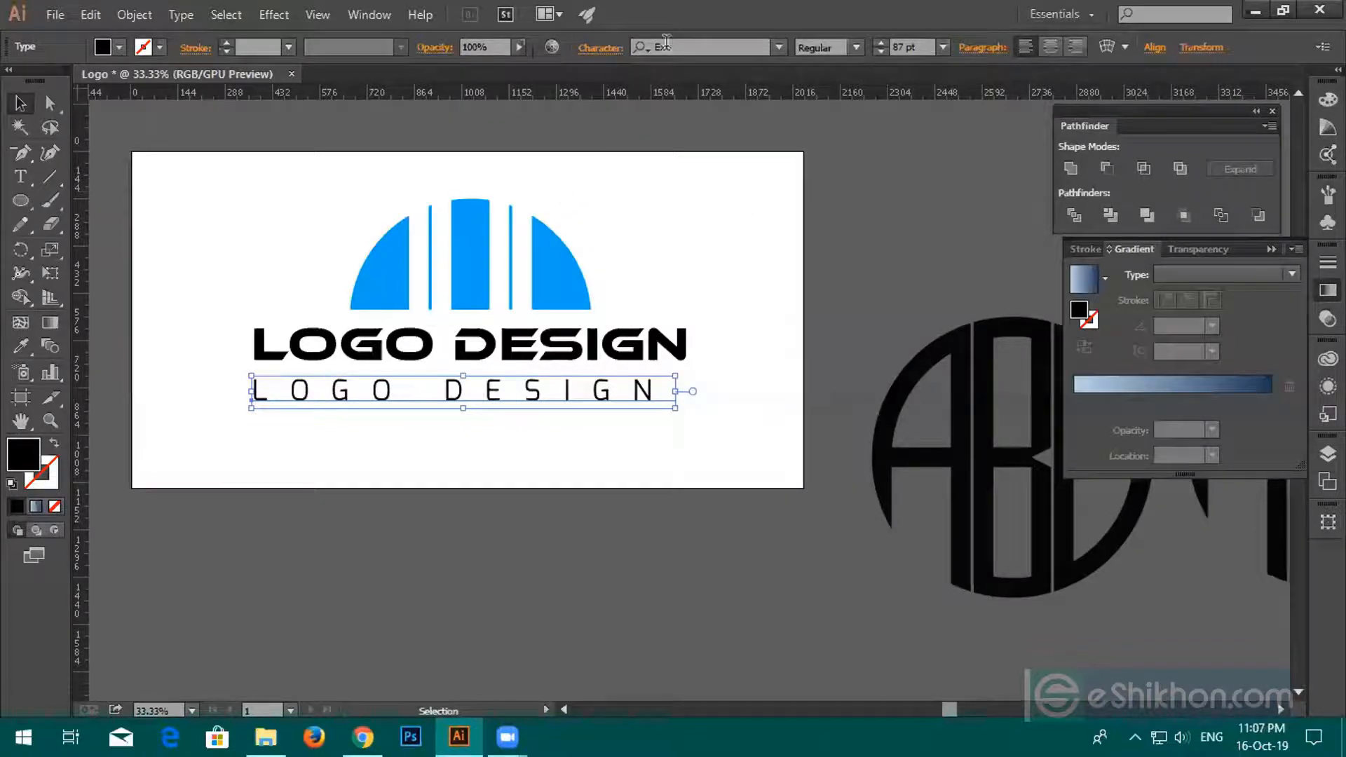
# Increase the lower text's tracking to 918 so that it spans the bold title's width, and deselect it.
pyautogui.click(614, 49)
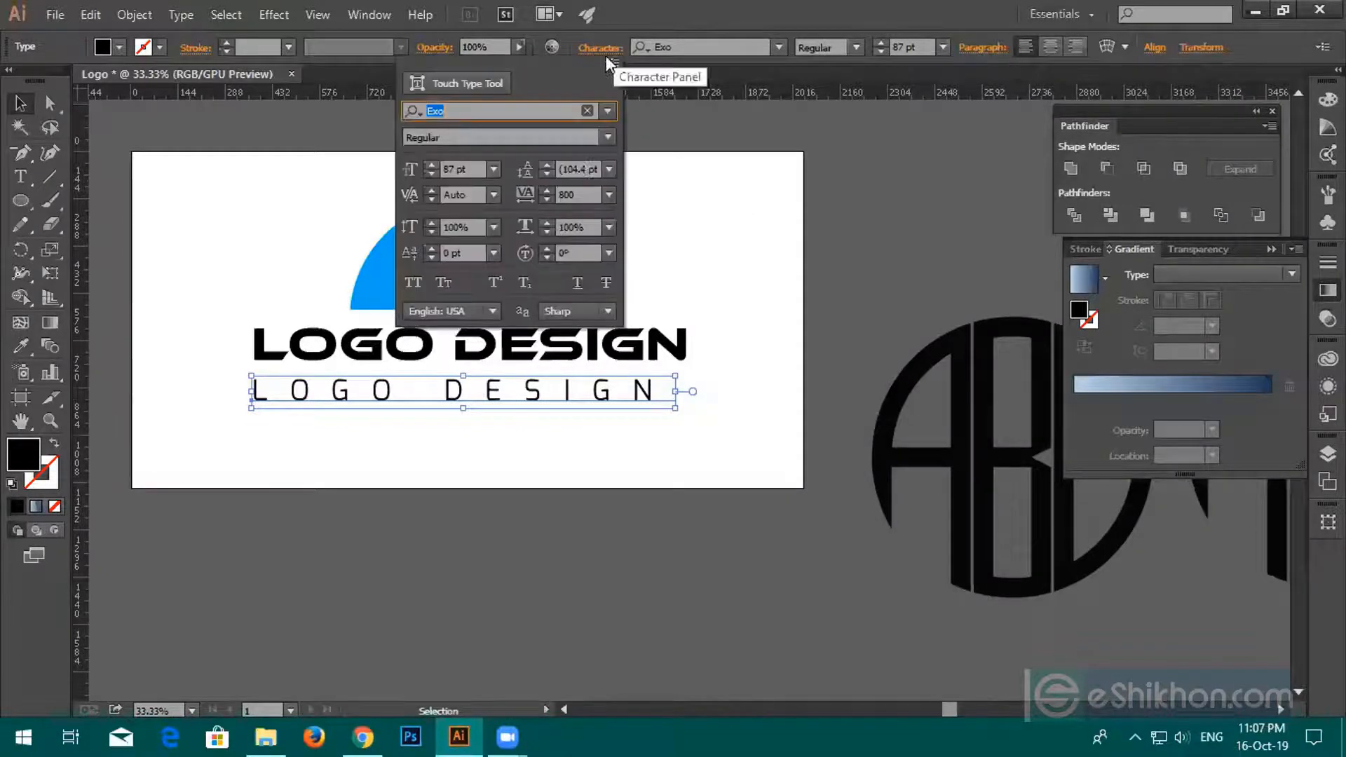
pyautogui.click(546, 191)
pyautogui.moveTo(546, 190); pyautogui.dragTo(546, 188)
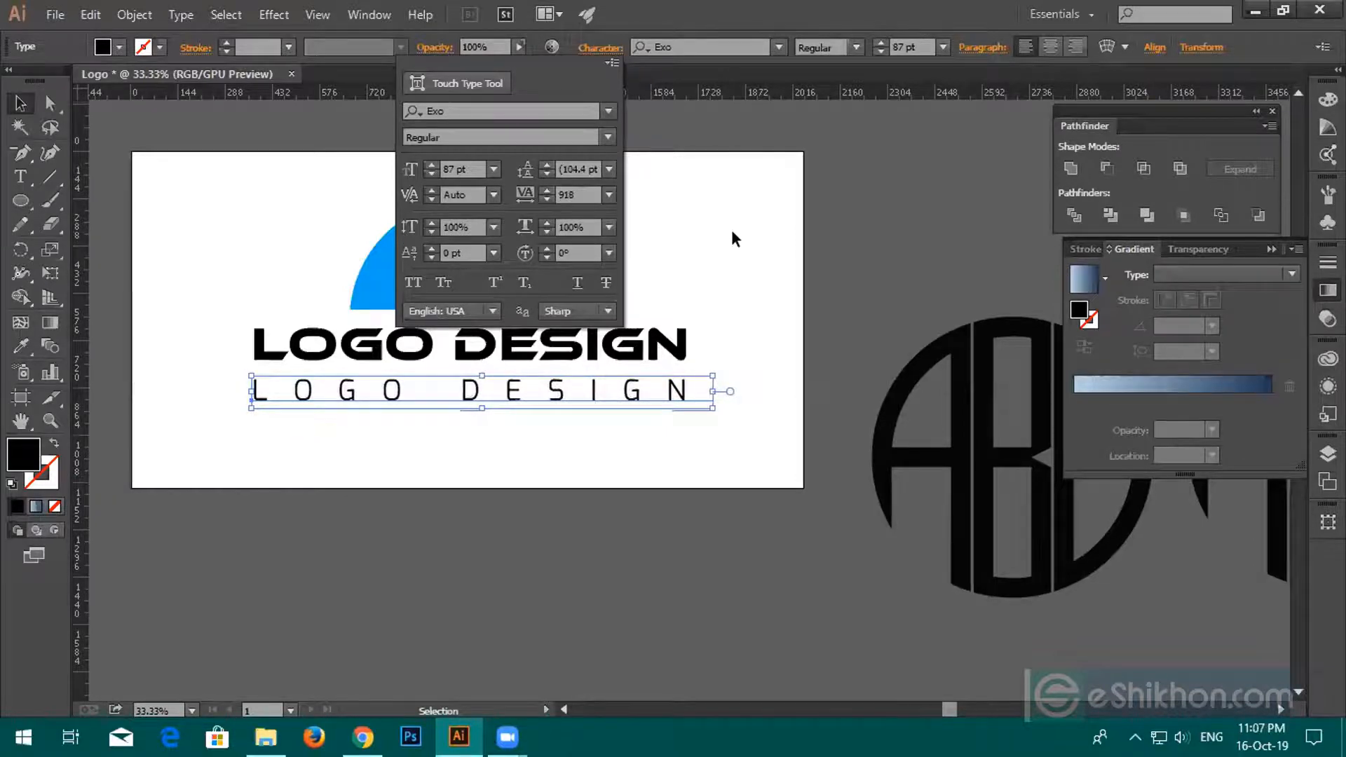
pyautogui.click(731, 229)
pyautogui.click(562, 472)
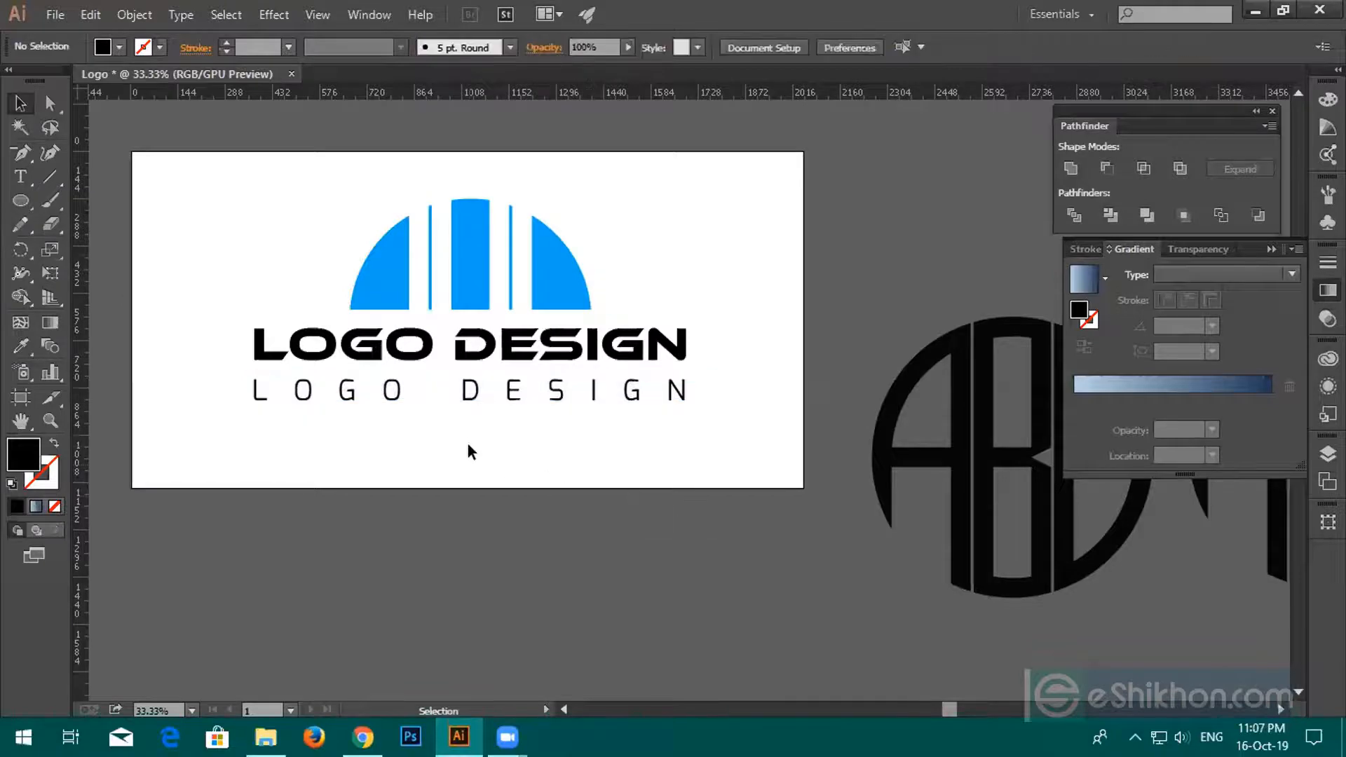
# Place vertical guides at both ends of the bold title and check the lower text's edges against them.
pyautogui.scroll(1, 465, 440)
pyautogui.moveTo(473, 444); pyautogui.dragTo(617, 434)
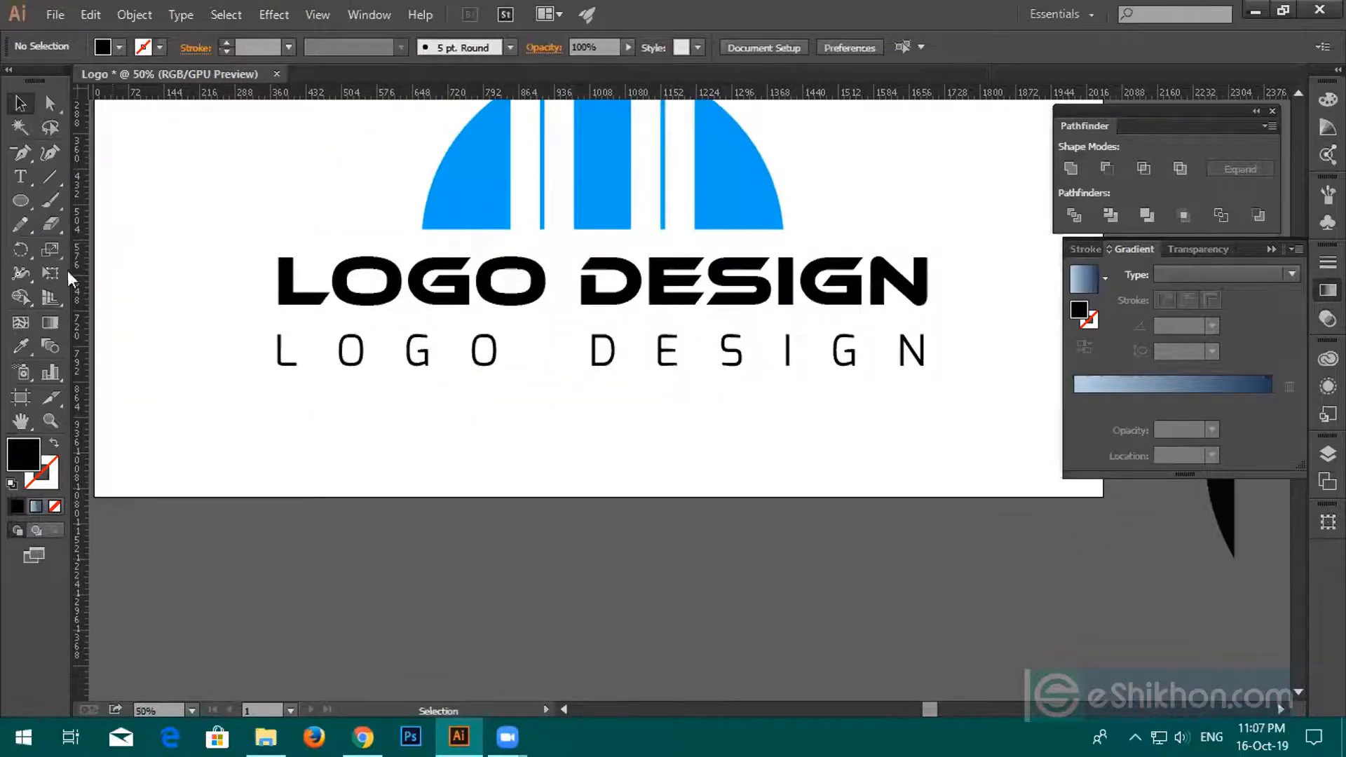
pyautogui.moveTo(78, 311); pyautogui.dragTo(279, 266)
pyautogui.moveTo(81, 377); pyautogui.dragTo(926, 368)
pyautogui.click(918, 364)
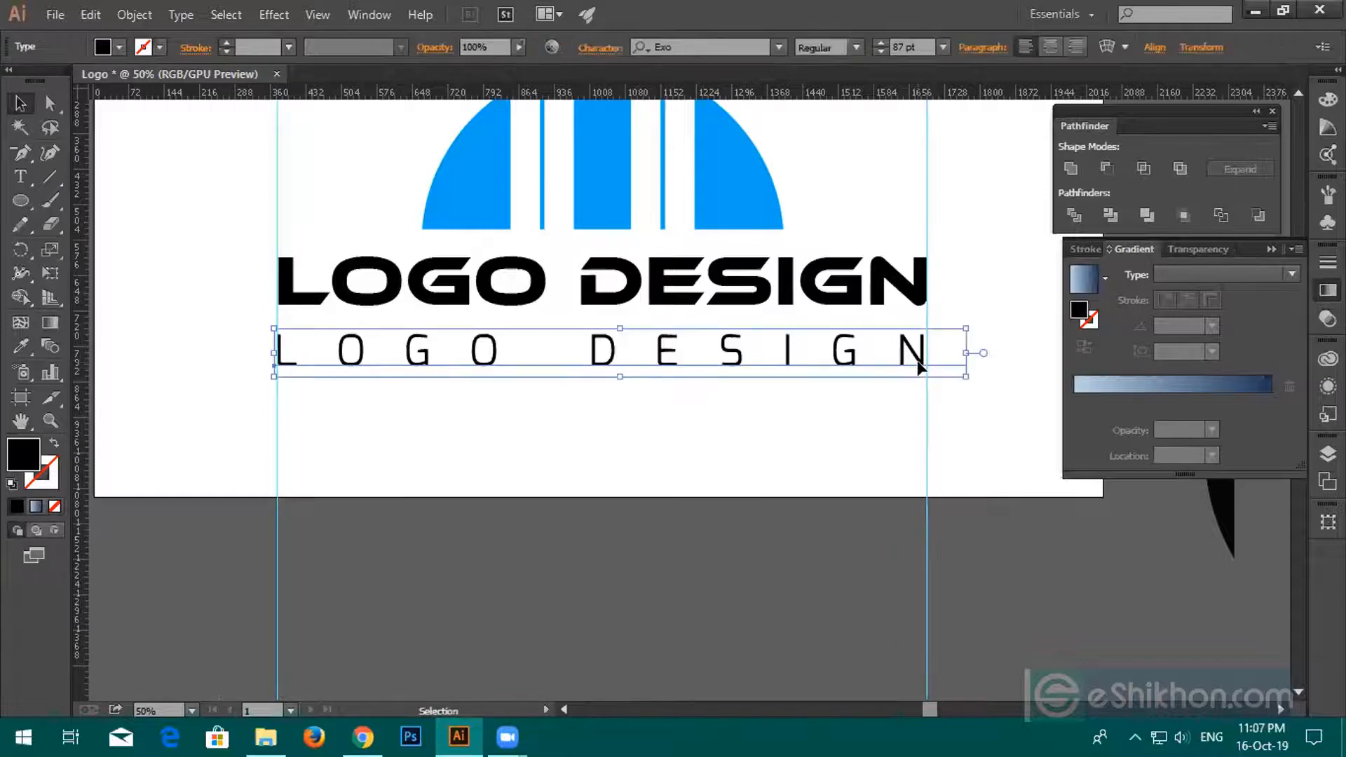
pyautogui.scroll(2, 924, 386)
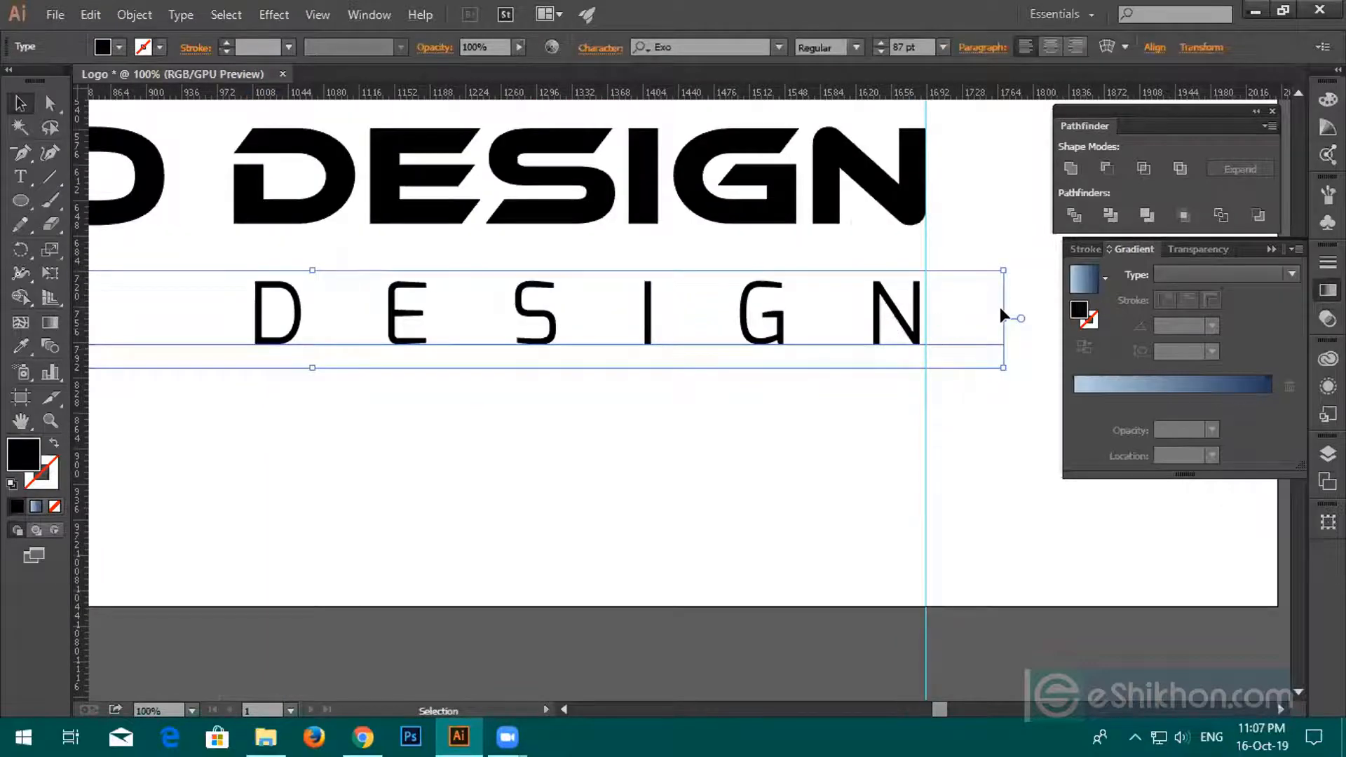
pyautogui.moveTo(1007, 322); pyautogui.dragTo(1011, 322)
pyautogui.click(704, 443)
pyautogui.scroll(-5, 704, 441)
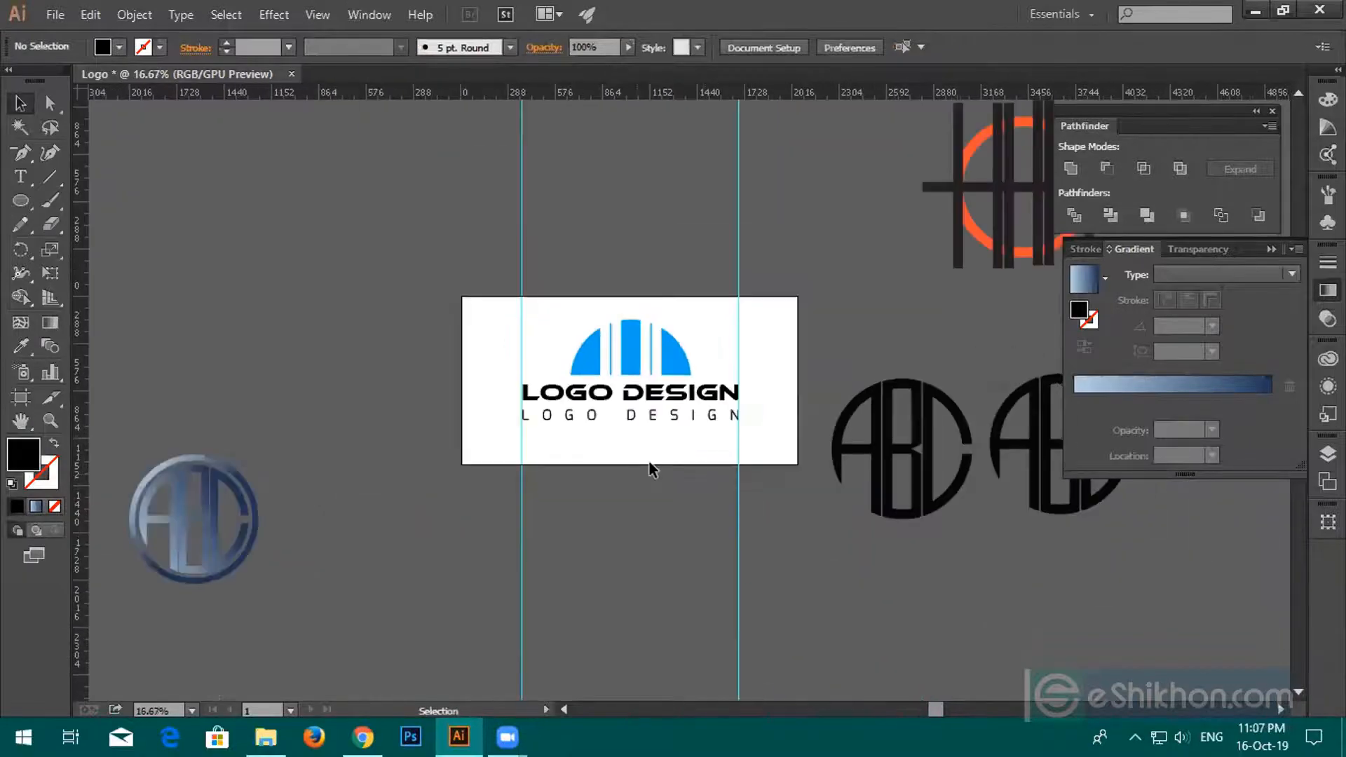
# Scale both LOGO DESIGN text lines down together to slightly wider than the blue half-circle.
pyautogui.scroll(2, 651, 455)
pyautogui.moveTo(432, 409); pyautogui.dragTo(789, 483)
pyautogui.scroll(2, 715, 479)
pyautogui.moveTo(418, 308); pyautogui.dragTo(595, 346)
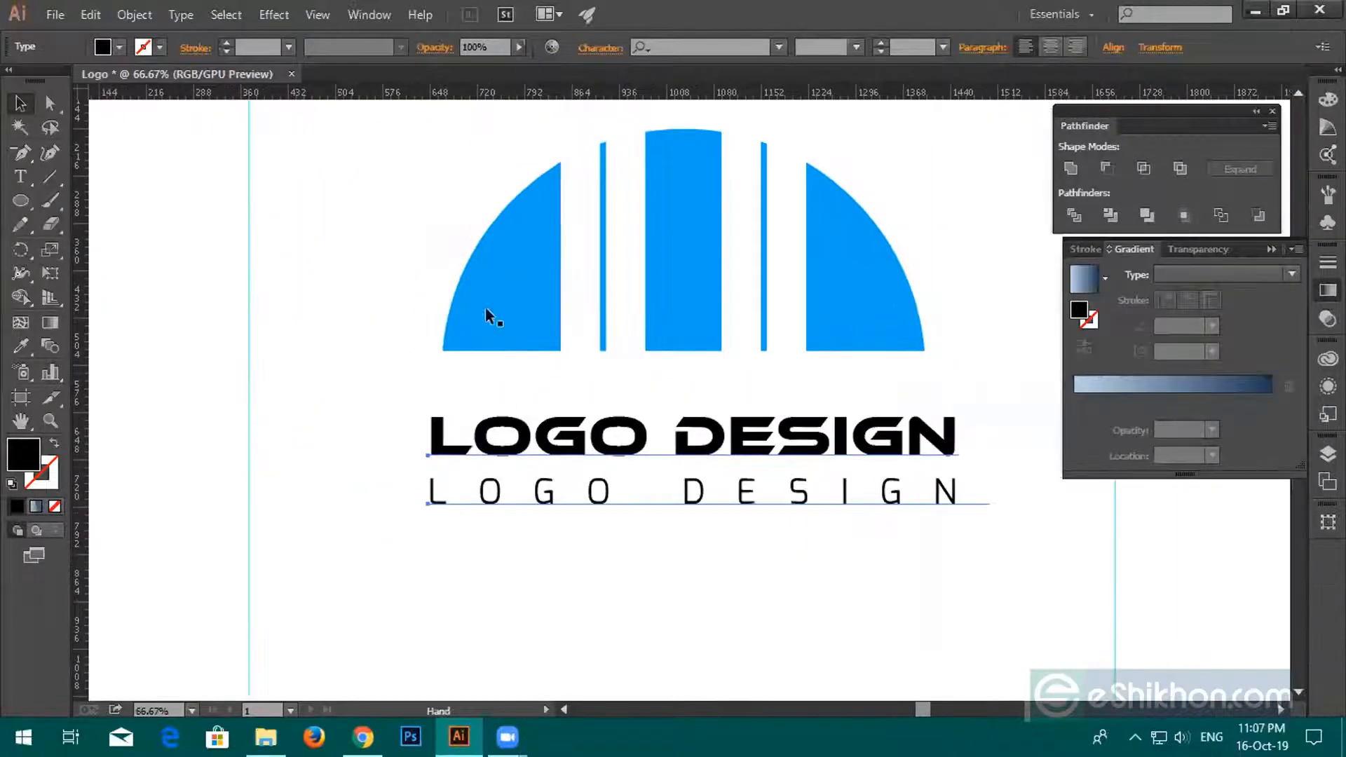
# Horizontally centre the half-circle and the two resized text lines on each other.
pyautogui.moveTo(431, 261); pyautogui.dragTo(705, 511)
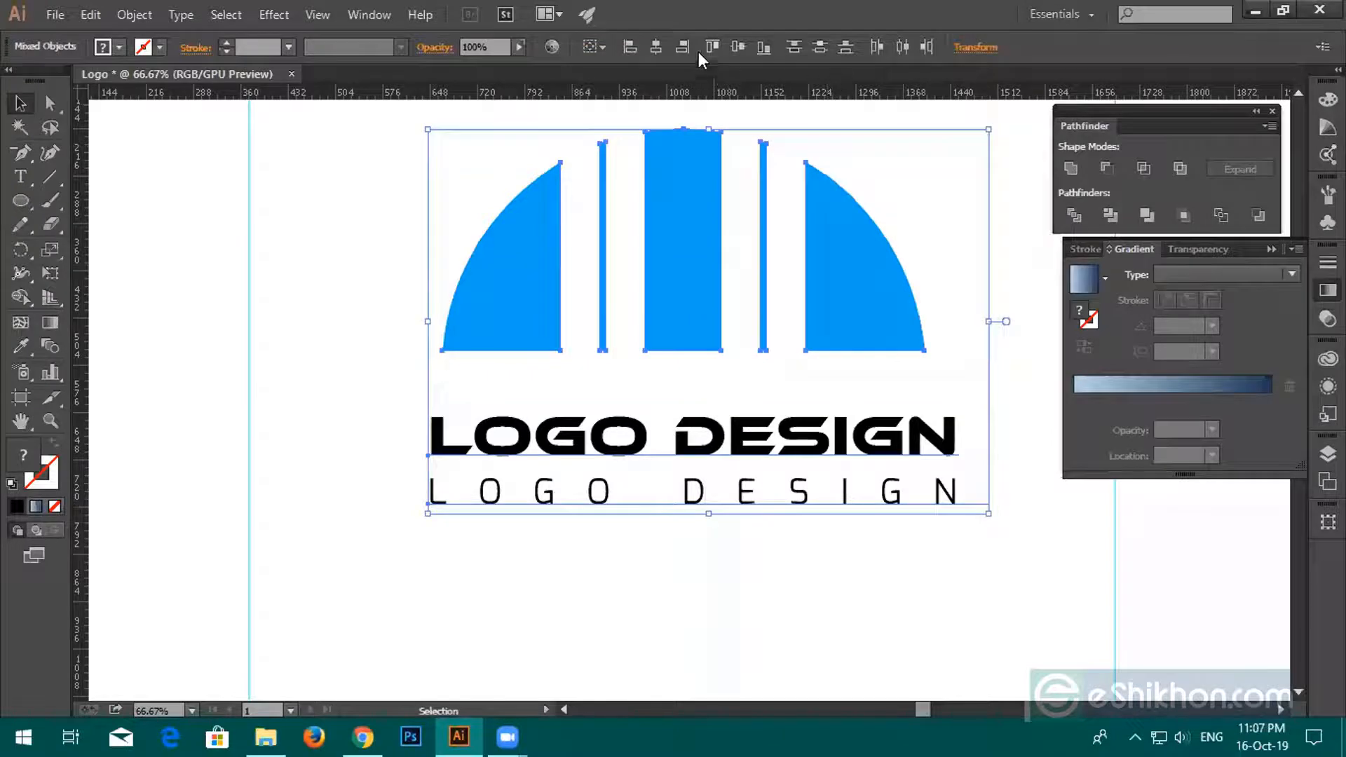
pyautogui.click(657, 47)
pyautogui.click(802, 365)
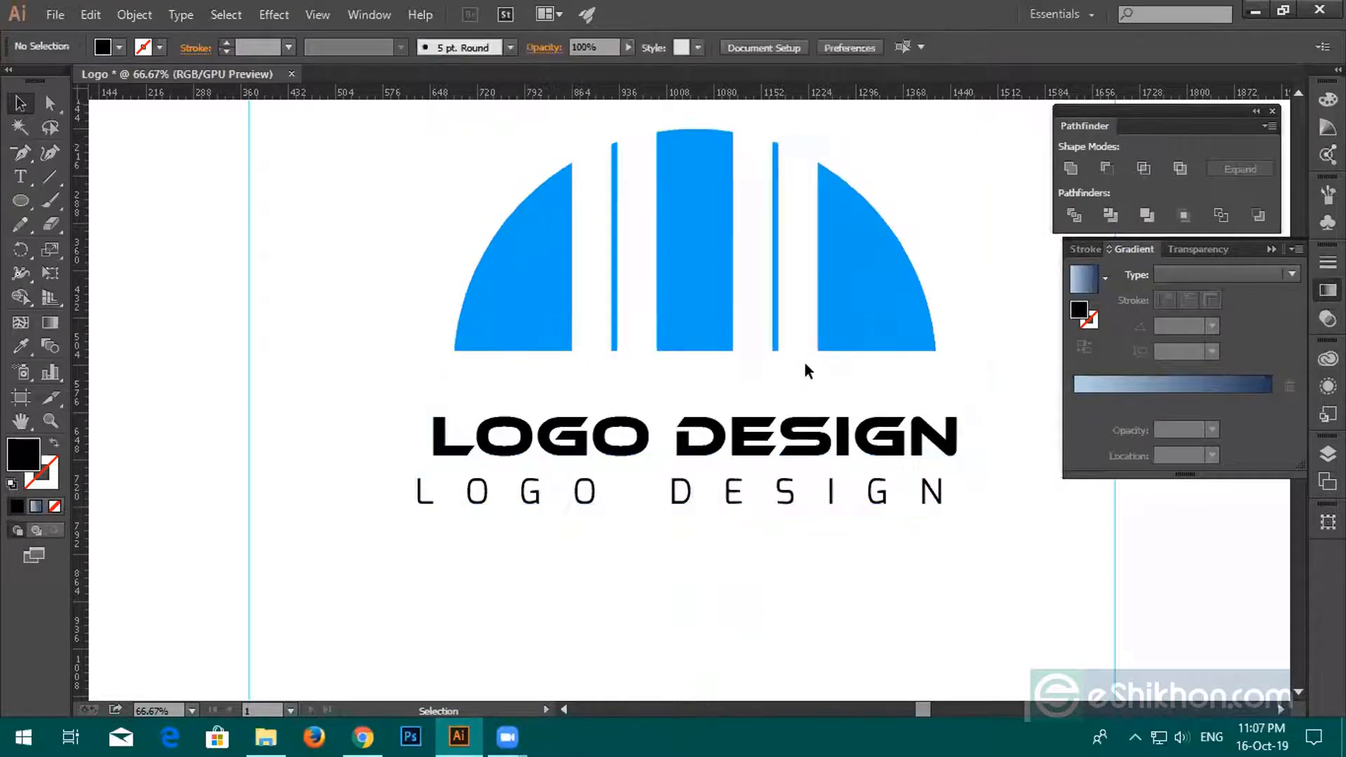
# Convert both LOGO DESIGN text lines to outlines.
pyautogui.click(817, 459)
pyautogui.moveTo(562, 379); pyautogui.dragTo(687, 533)
pyautogui.rightClick(764, 427)
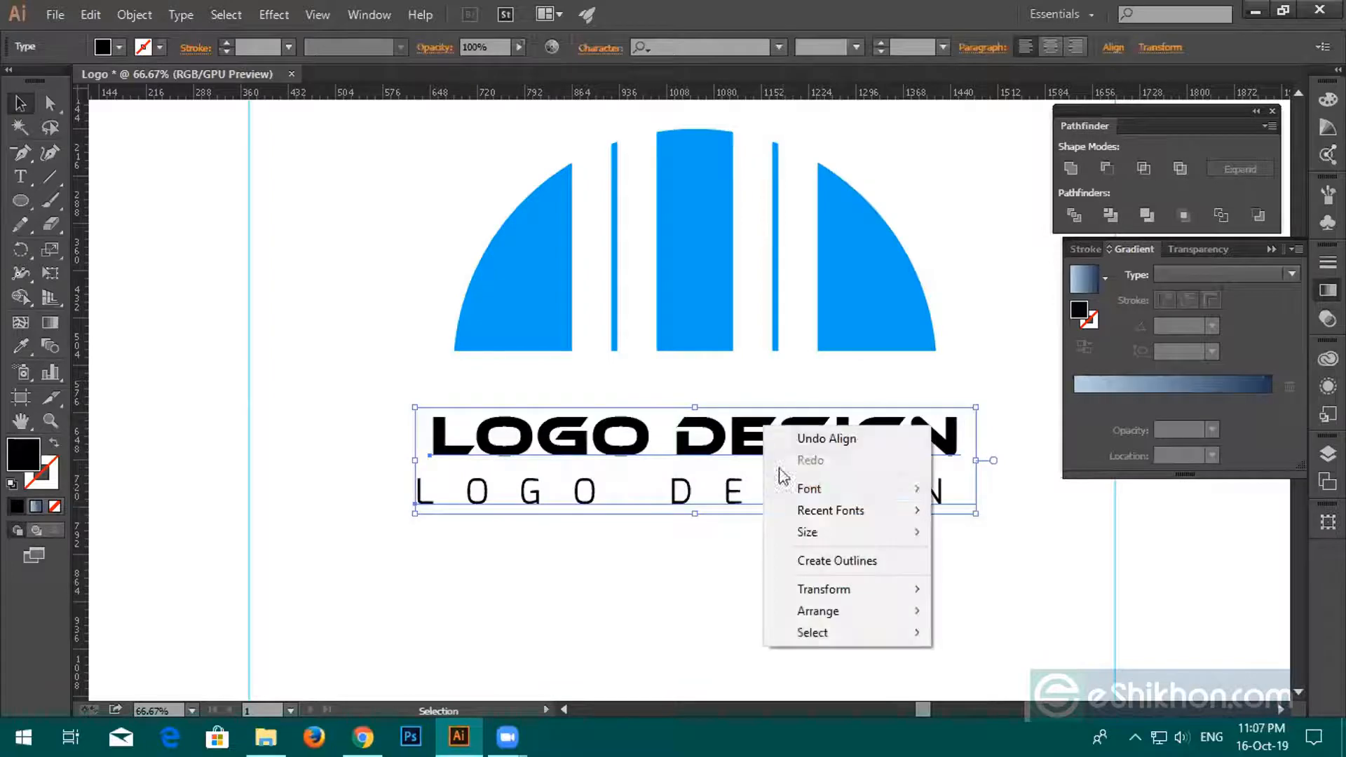
pyautogui.click(793, 561)
pyautogui.click(756, 561)
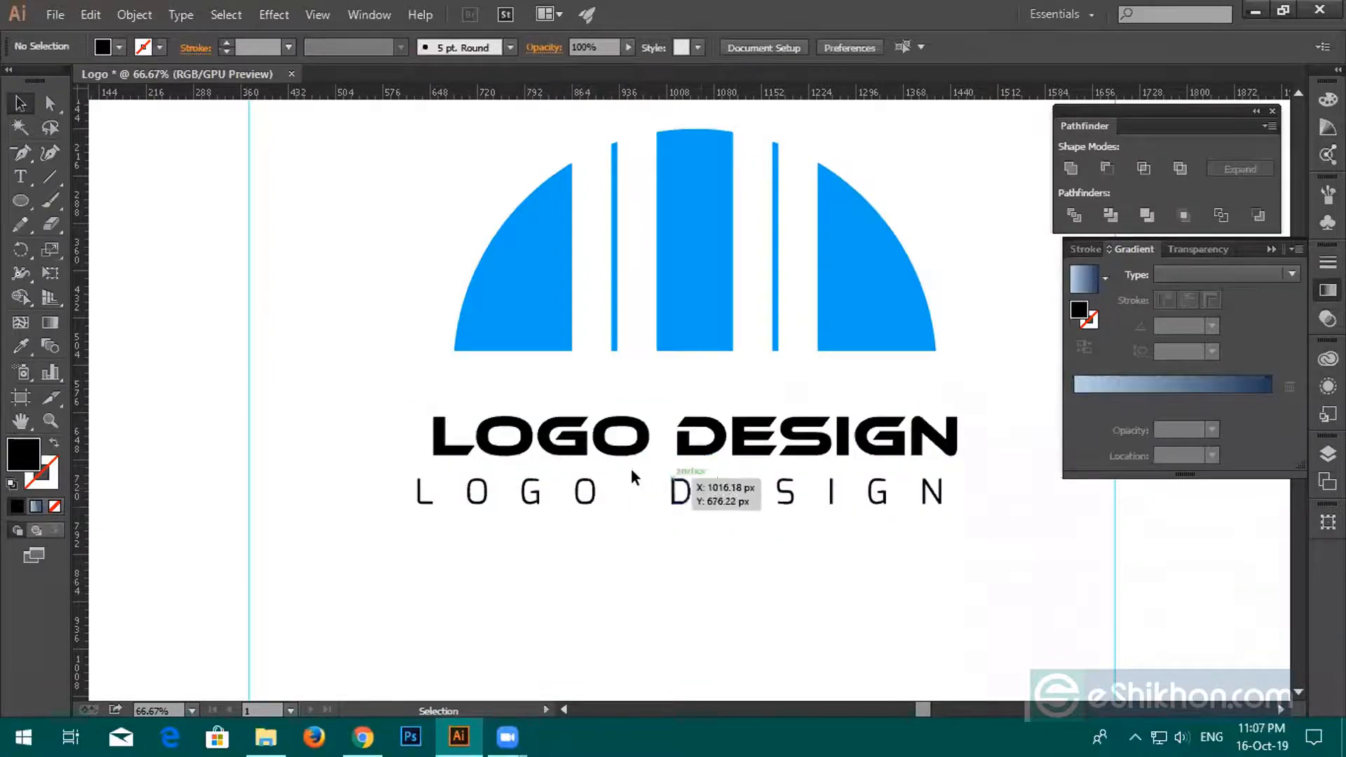
# Ungroup the outlined letters of the bold LOGO DESIGN title.
pyautogui.scroll(2, 610, 462)
pyautogui.press('space')
pyautogui.moveTo(561, 416); pyautogui.dragTo(517, 342)
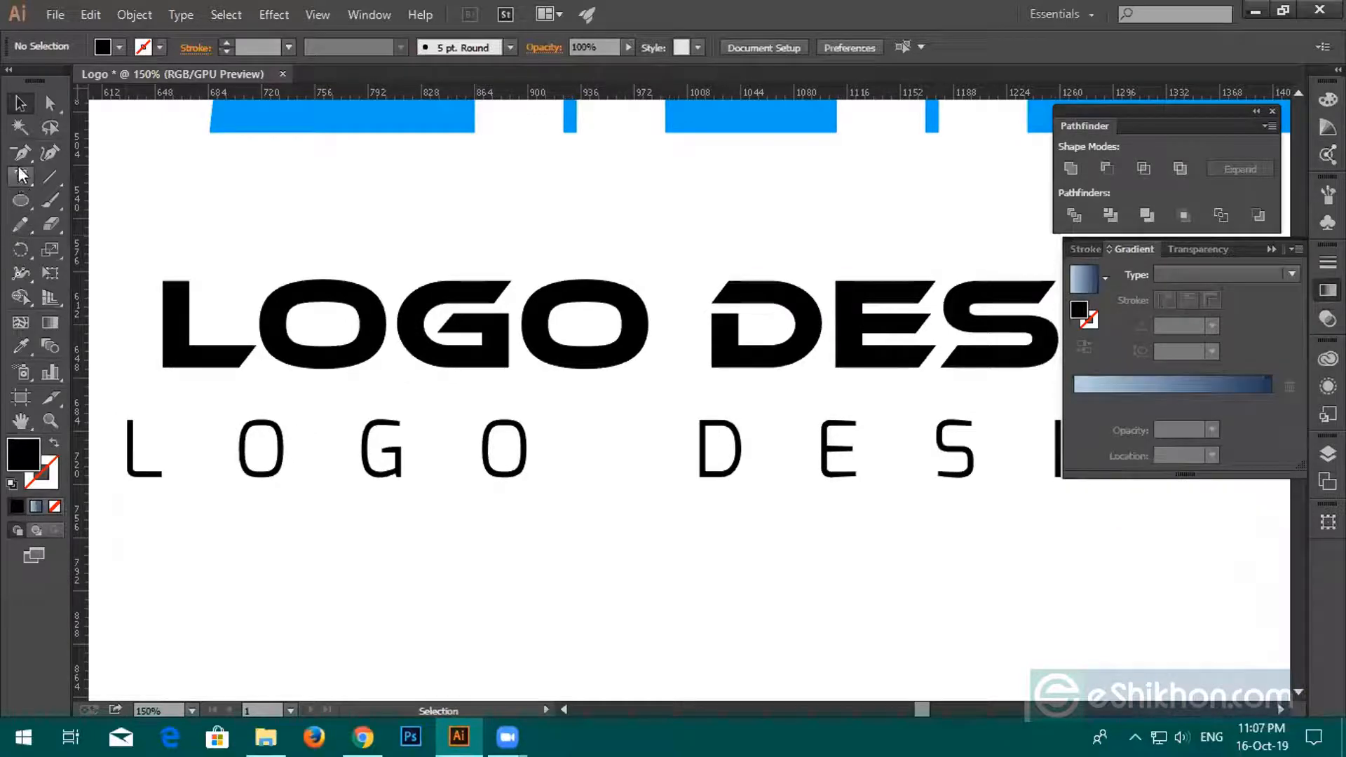
pyautogui.click(188, 347)
pyautogui.rightClick(189, 348)
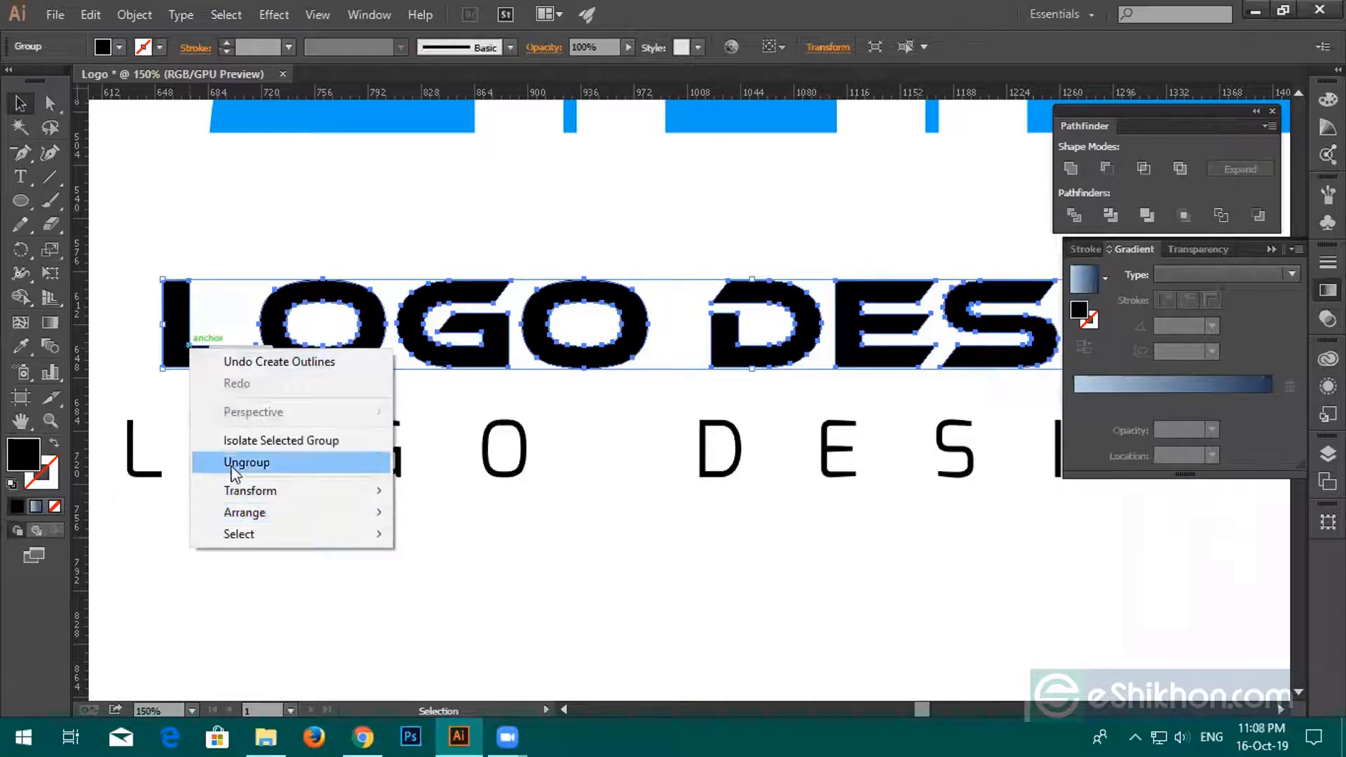
pyautogui.click(233, 468)
pyautogui.click(245, 395)
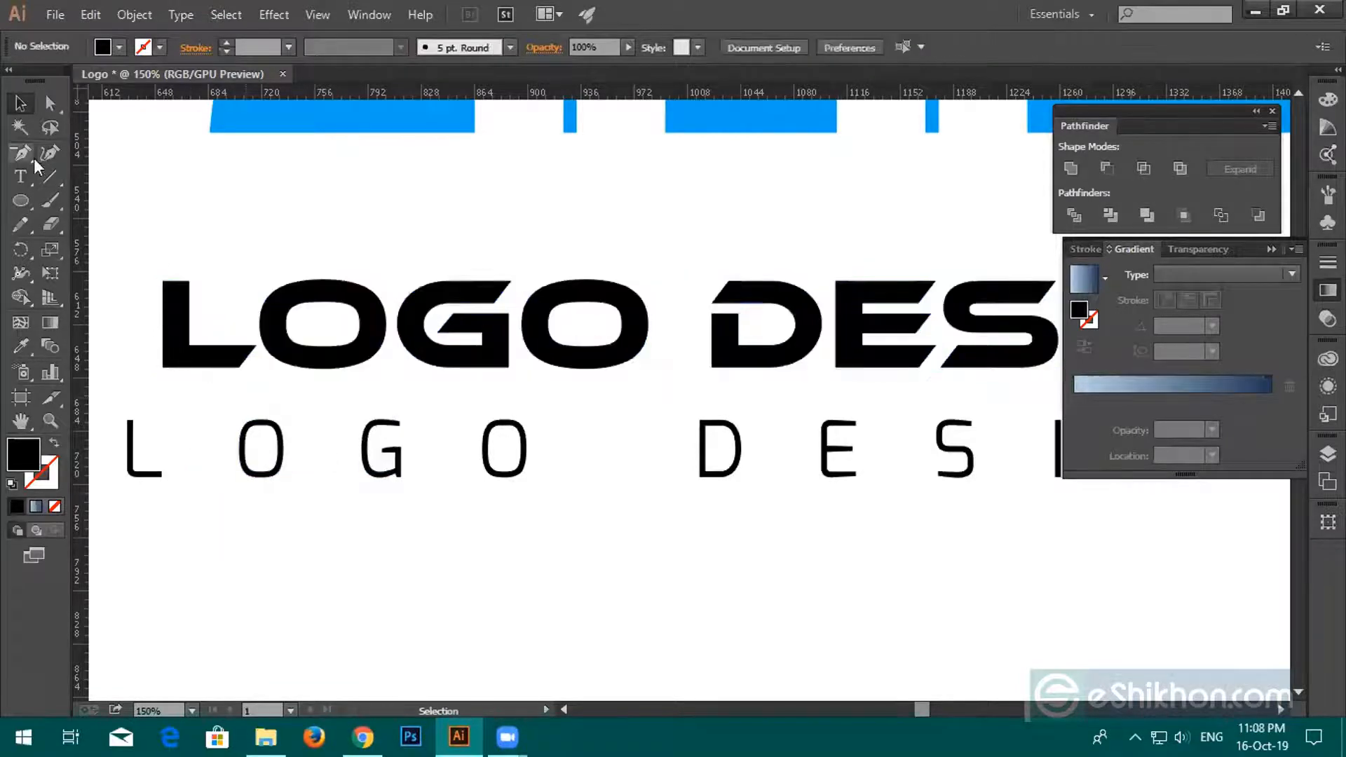
# Extend the foot of the bold title's L with the Direct Selection tool until it joins the first O.
pyautogui.click(50, 103)
pyautogui.moveTo(226, 325); pyautogui.dragTo(253, 379)
pyautogui.moveTo(226, 315); pyautogui.dragTo(351, 400)
pyautogui.click(412, 390)
# Move the second O of the bold word LOGO so that it overlaps the G, and deselect it.
pyautogui.scroll(1, 412, 393)
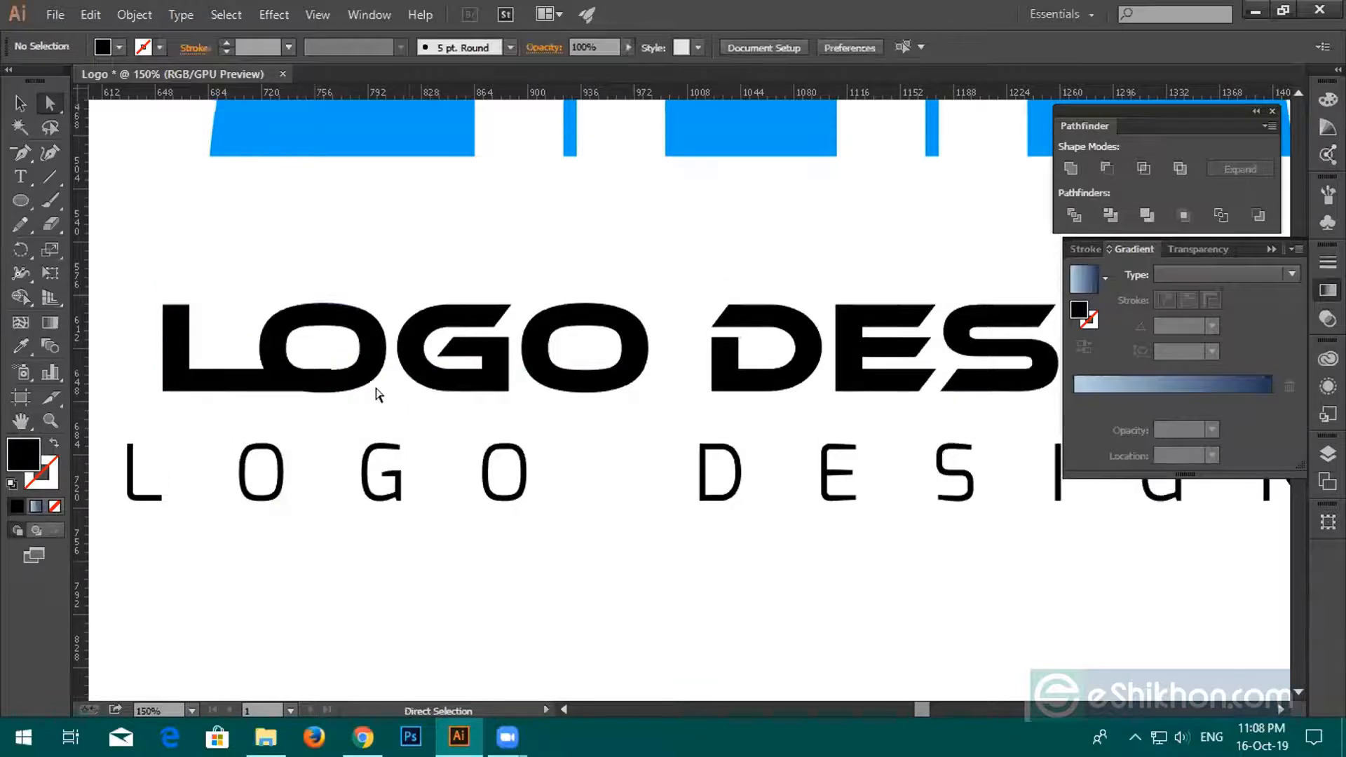
pyautogui.scroll(1, 322, 393)
pyautogui.click(325, 405)
pyautogui.click(353, 364)
pyautogui.moveTo(596, 387); pyautogui.dragTo(553, 390)
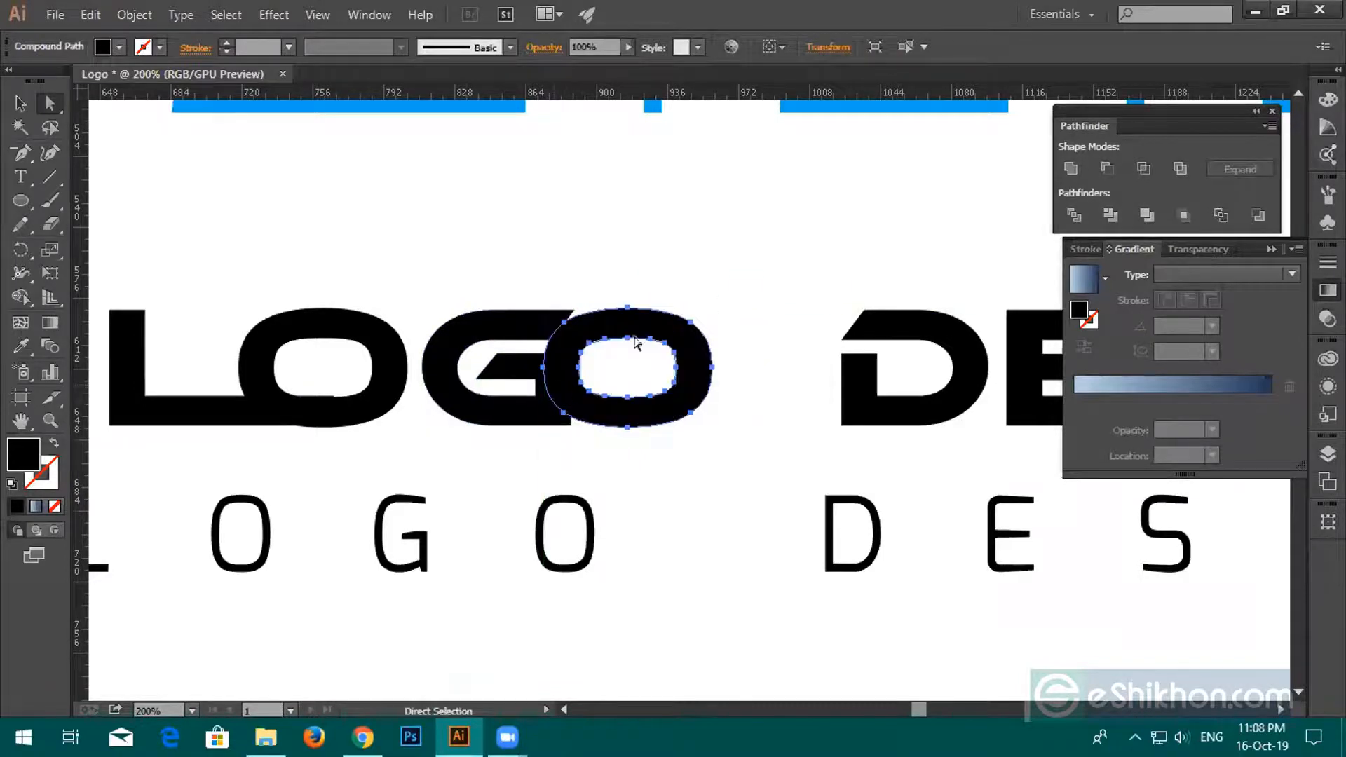
pyautogui.click(628, 293)
pyautogui.hotkey('ctrl', '-')
pyautogui.hotkey('ctrl', '-')
pyautogui.hotkey('ctrl', '-')
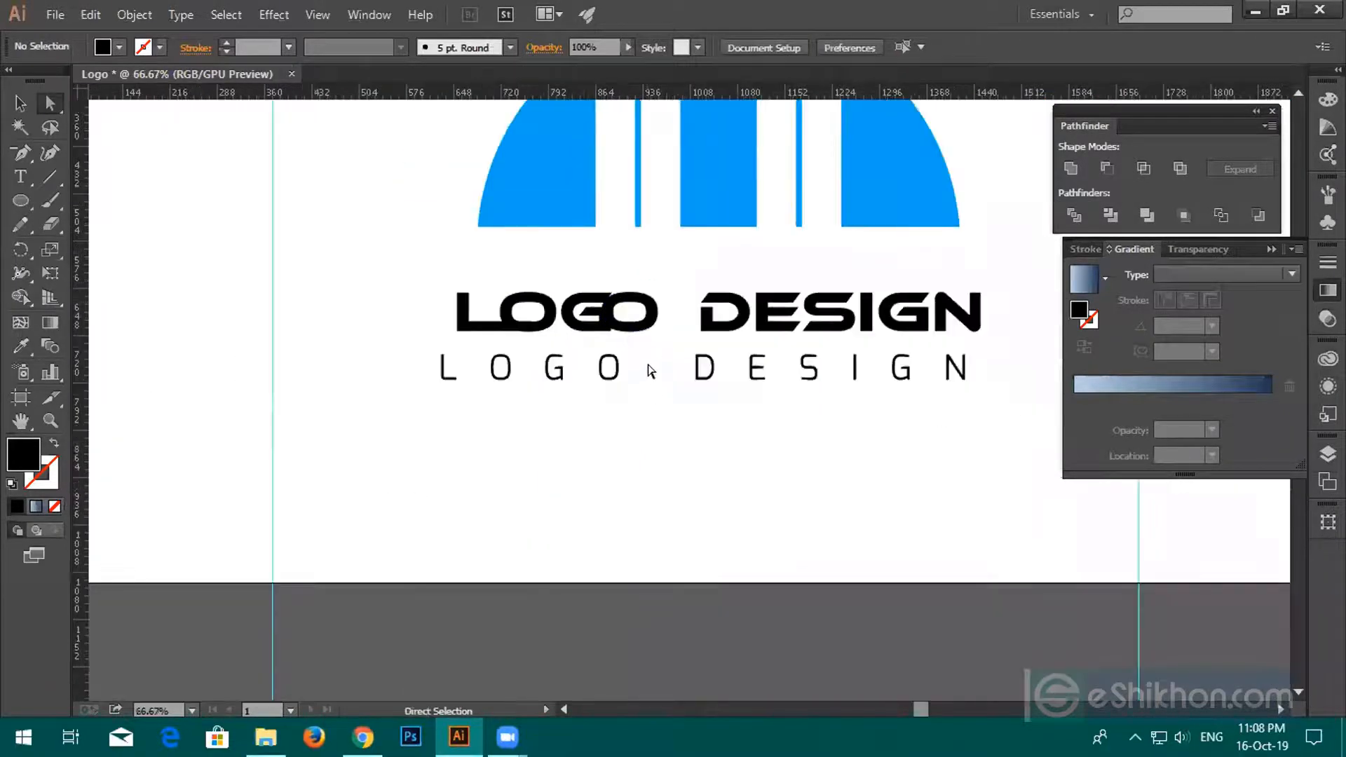
# Undo the last move of the second O in the bold word LOGO.
pyautogui.keyDown('alt'); pyautogui.scroll(1, 648, 365); pyautogui.keyUp('alt')
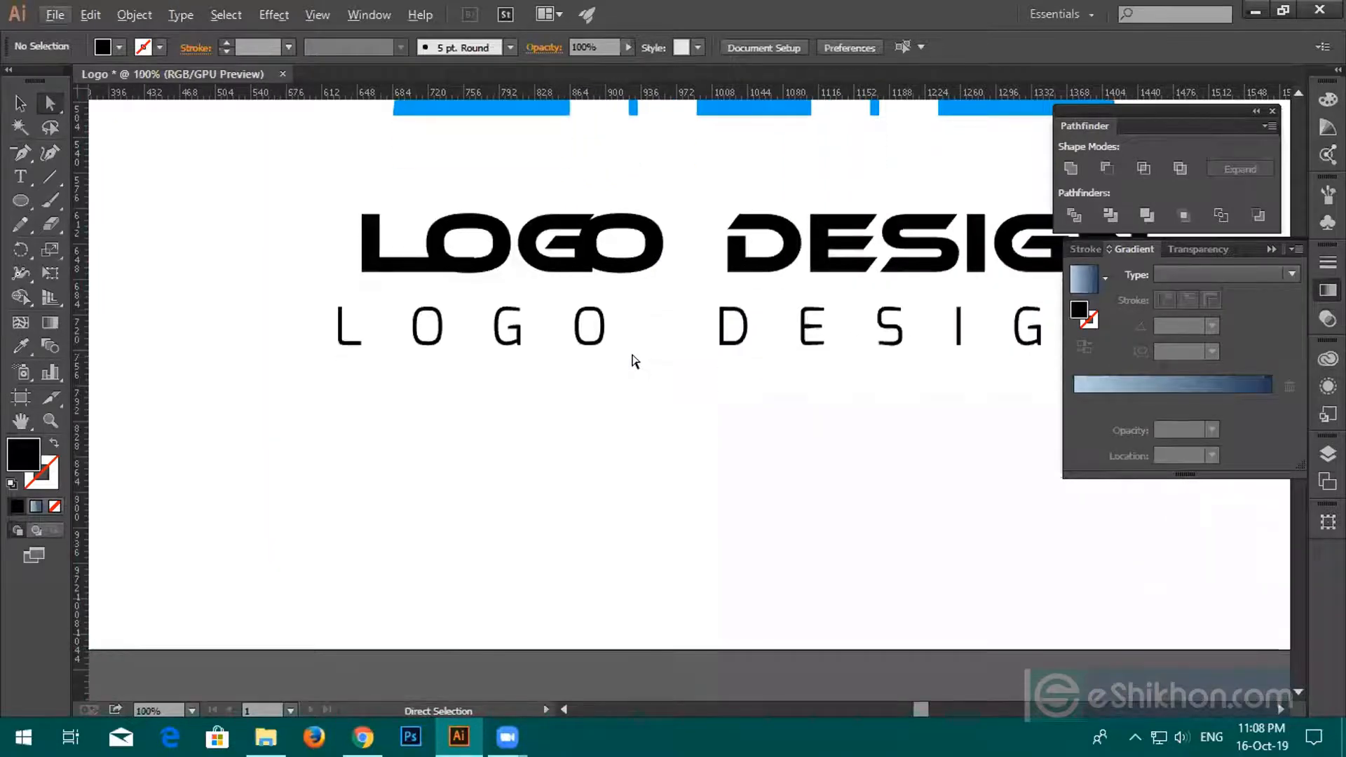
pyautogui.hotkey('ctrl', 'z')
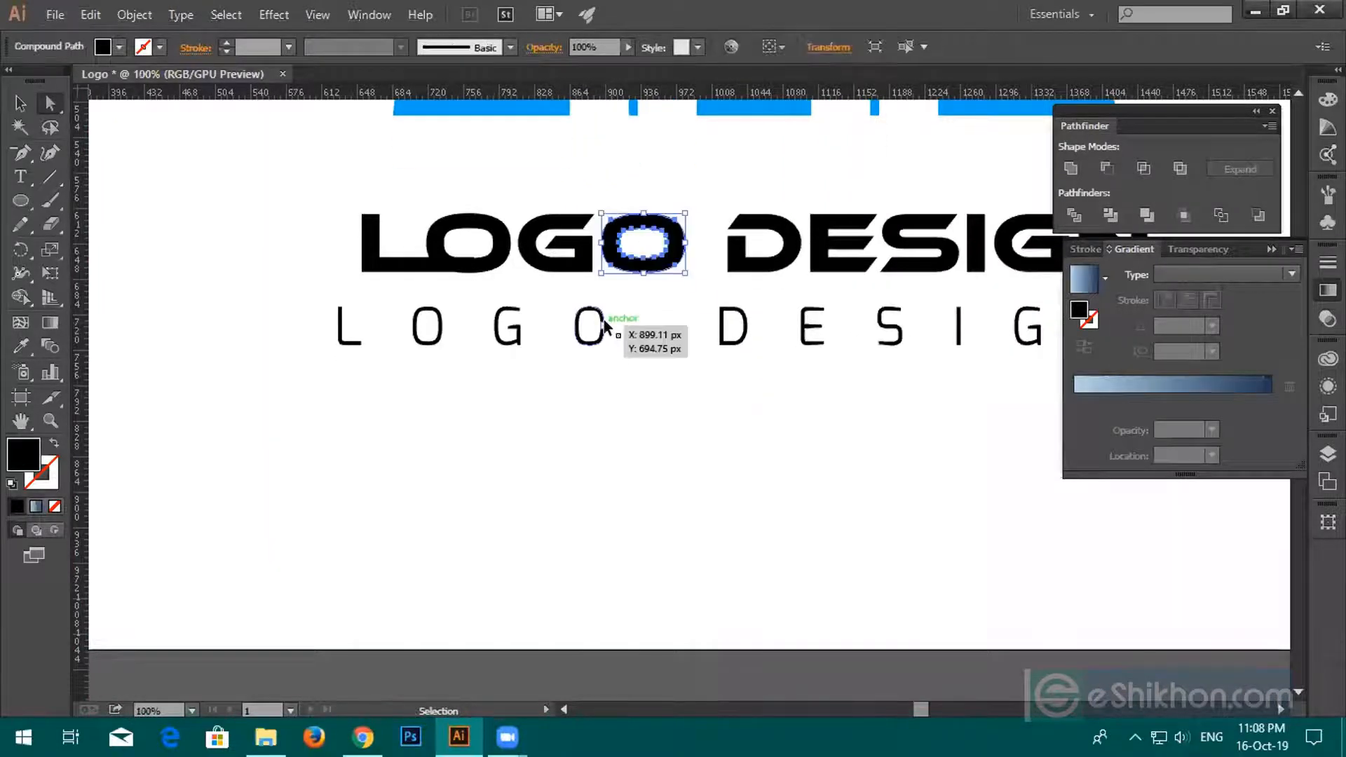
pyautogui.click(446, 294)
pyautogui.moveTo(298, 219); pyautogui.dragTo(475, 287)
# Join the upper arm of the E to the S in the bold word DESIGN using the Direct Selection tool, and deselect.
pyautogui.hscroll(5, 743, 361)
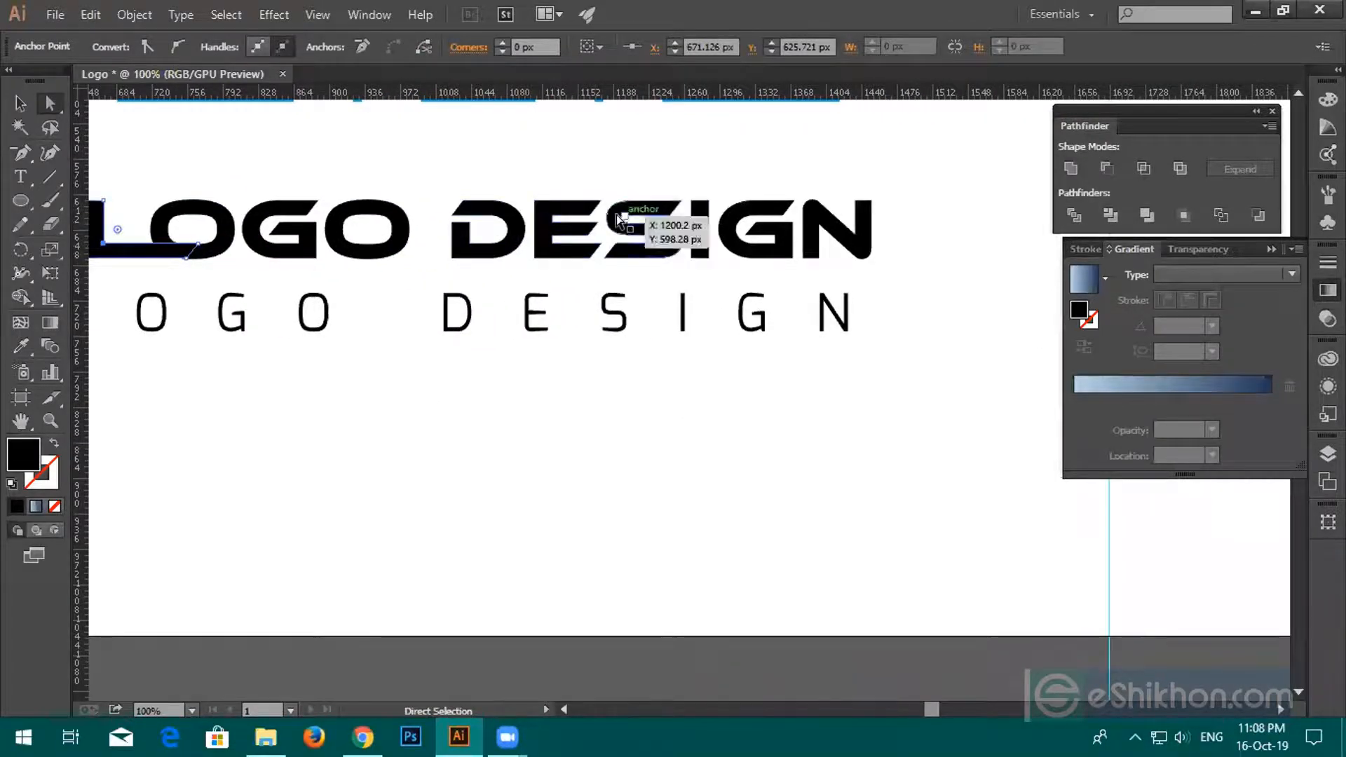
pyautogui.scroll(2, 580, 226)
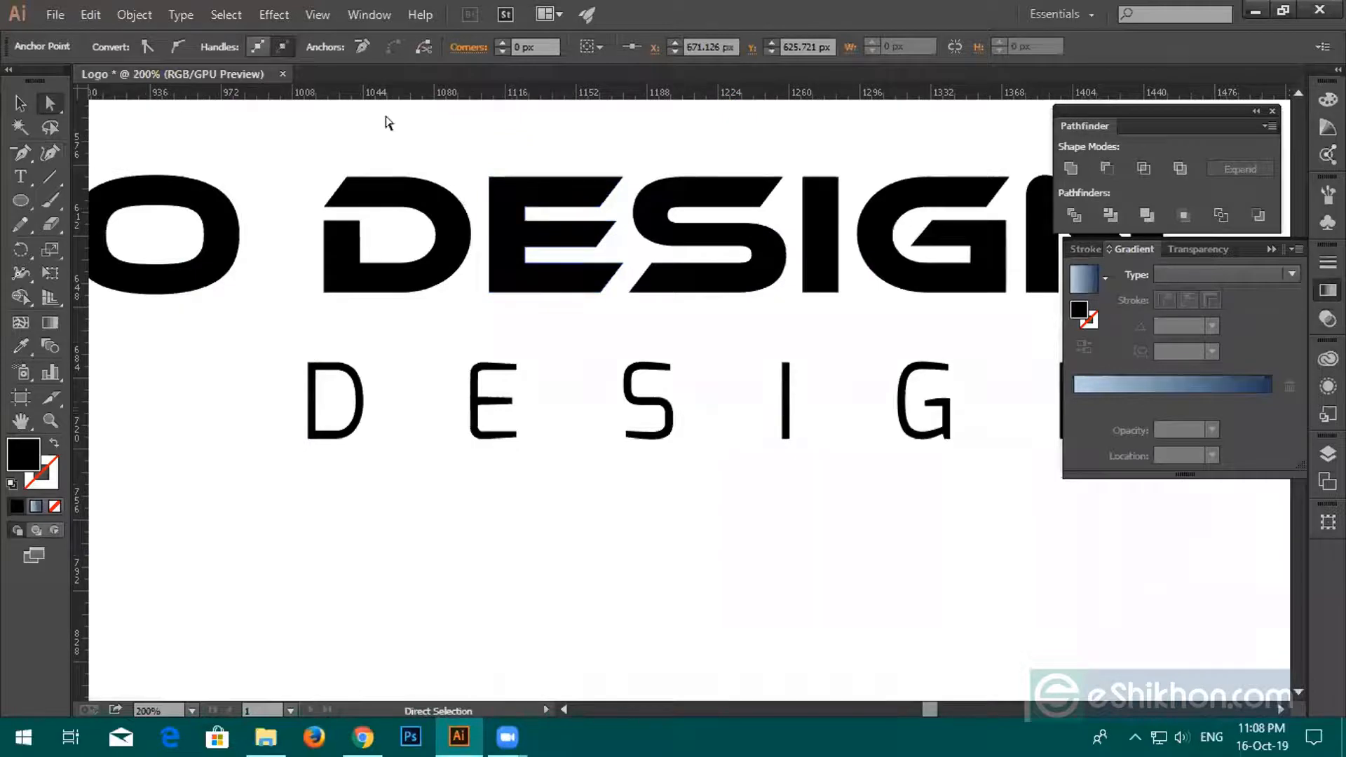
pyautogui.moveTo(570, 134); pyautogui.dragTo(767, 202)
pyautogui.click(634, 320)
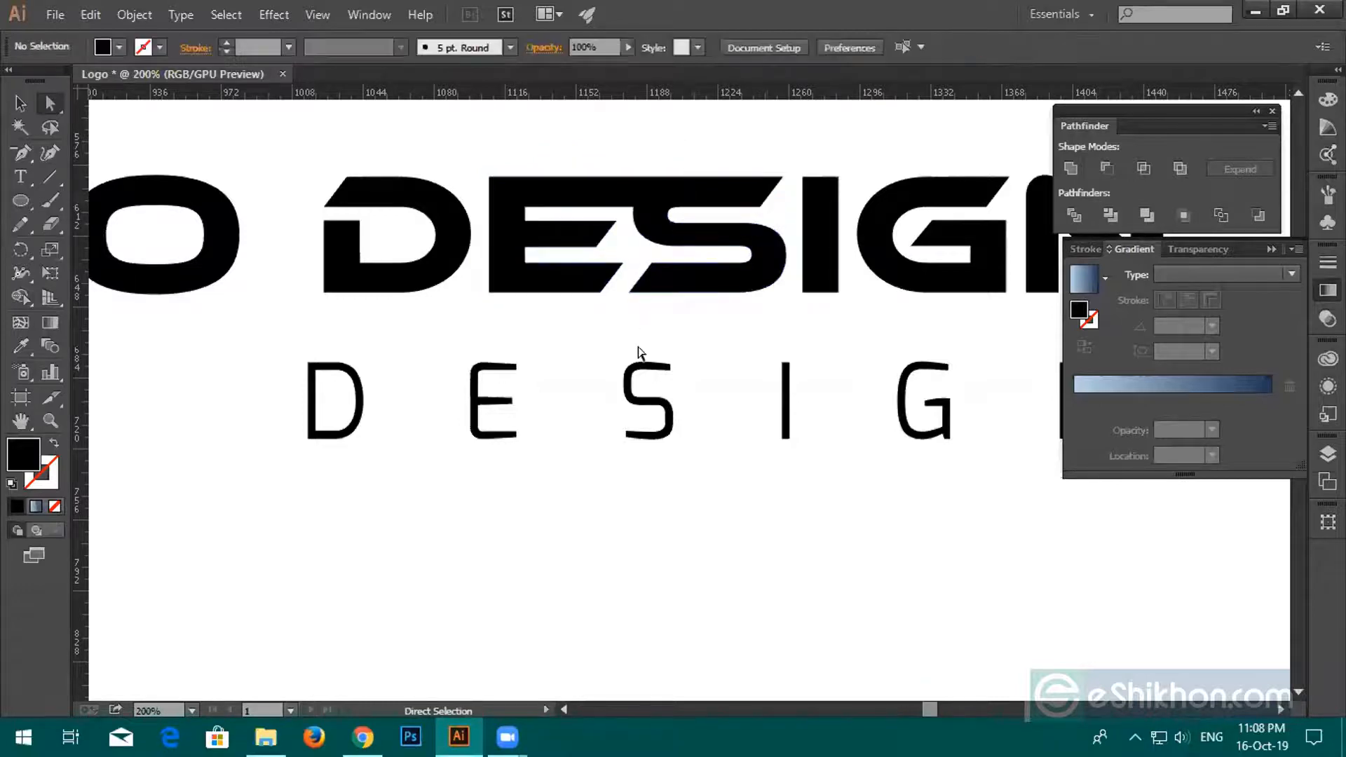
pyautogui.scroll(-2, 646, 338)
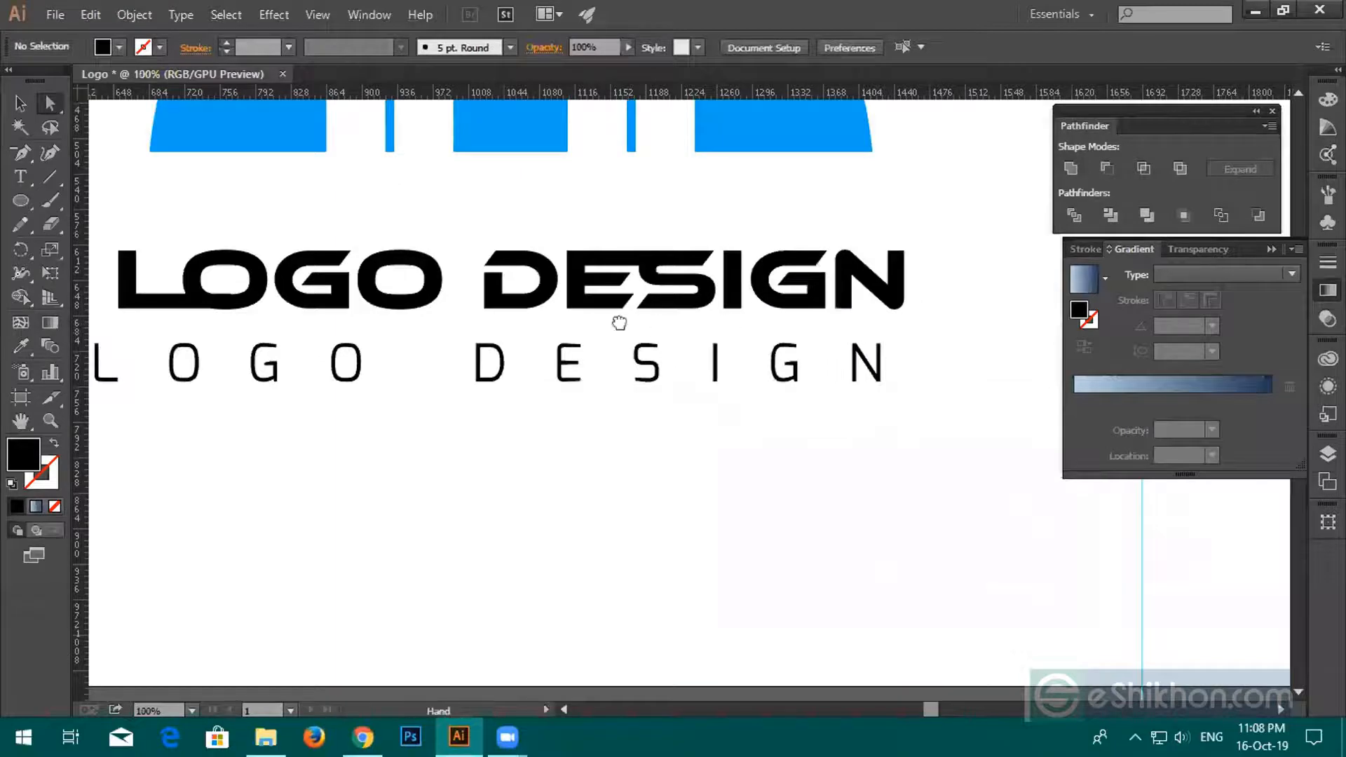
pyautogui.hscroll(2, 652, 319)
pyautogui.scroll(-2, 615, 331)
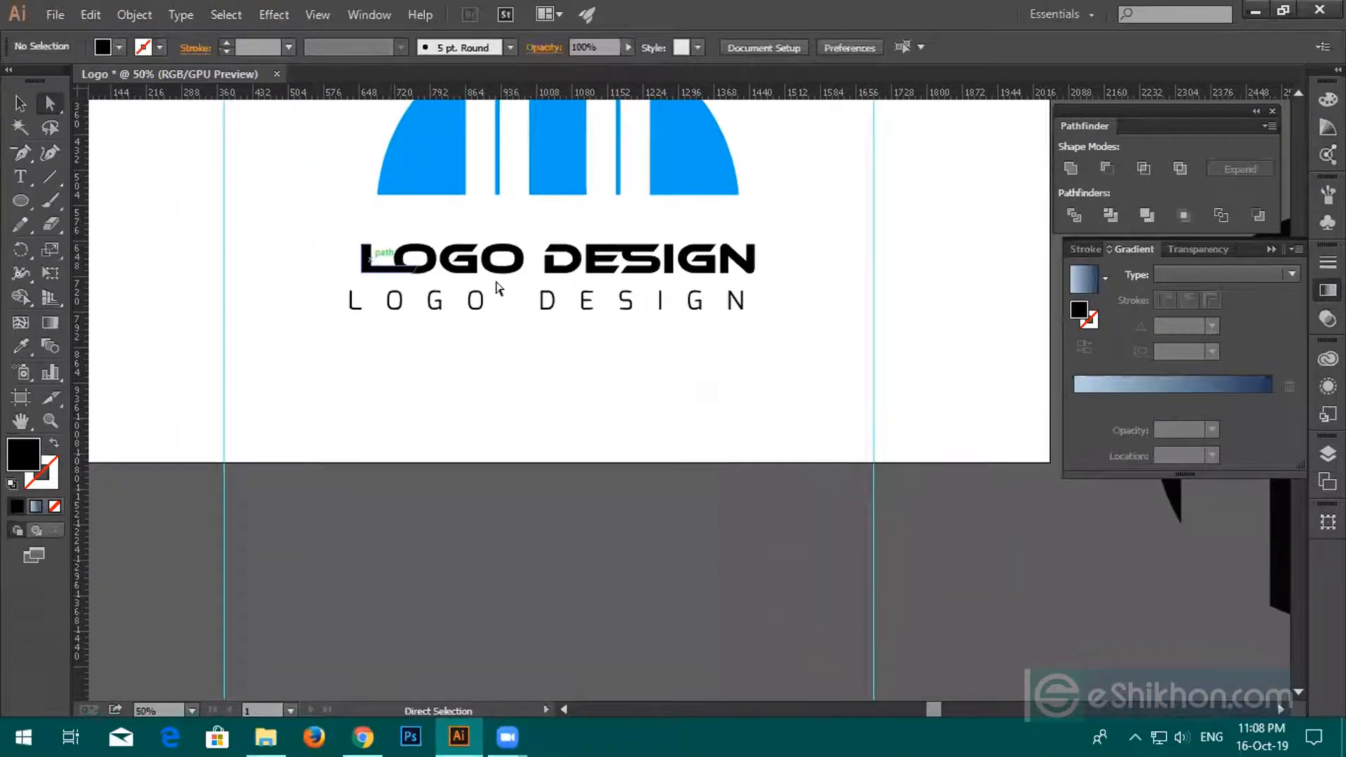
# Square off the slanted upper-left corner of the bold D by moving its anchor to about X 1024 px, and deselect.
pyautogui.scroll(-1, 532, 264)
pyautogui.scroll(1, 533, 264)
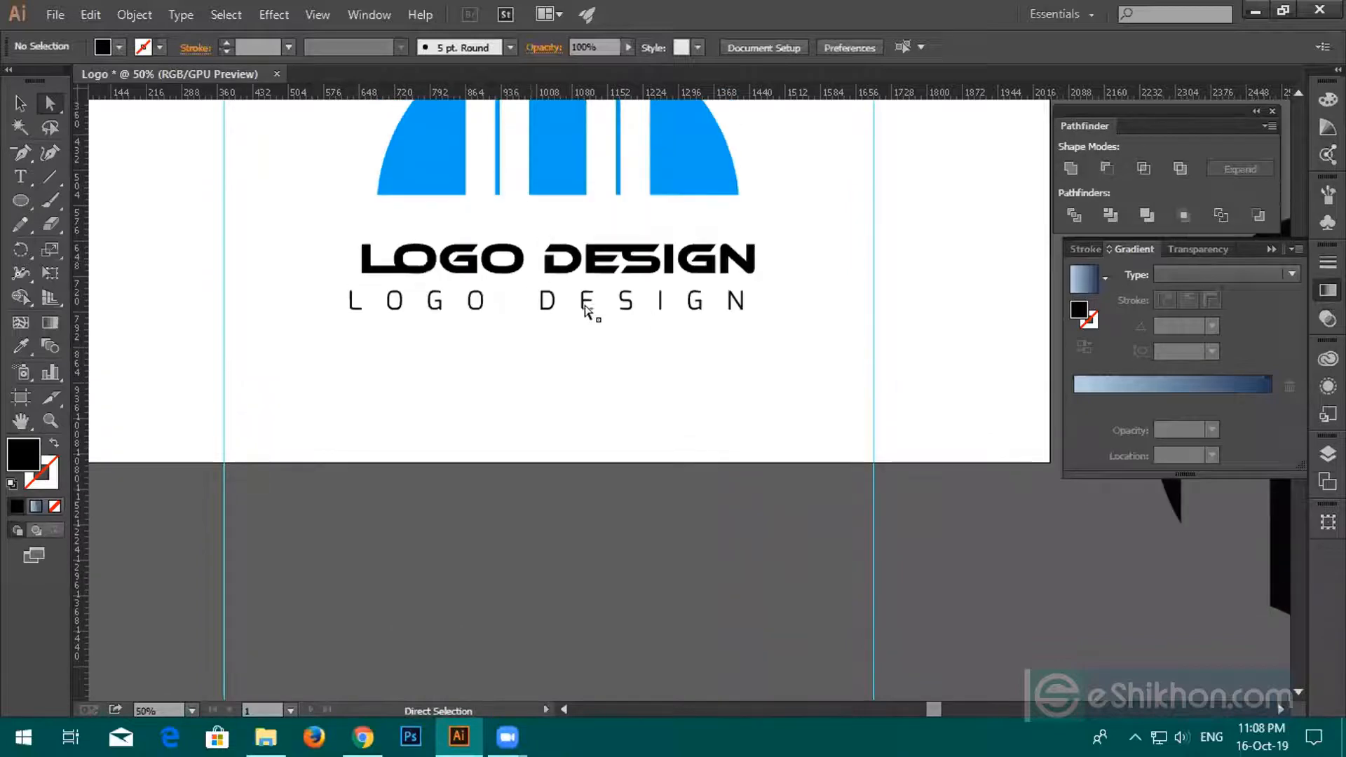
pyautogui.scroll(2, 552, 274)
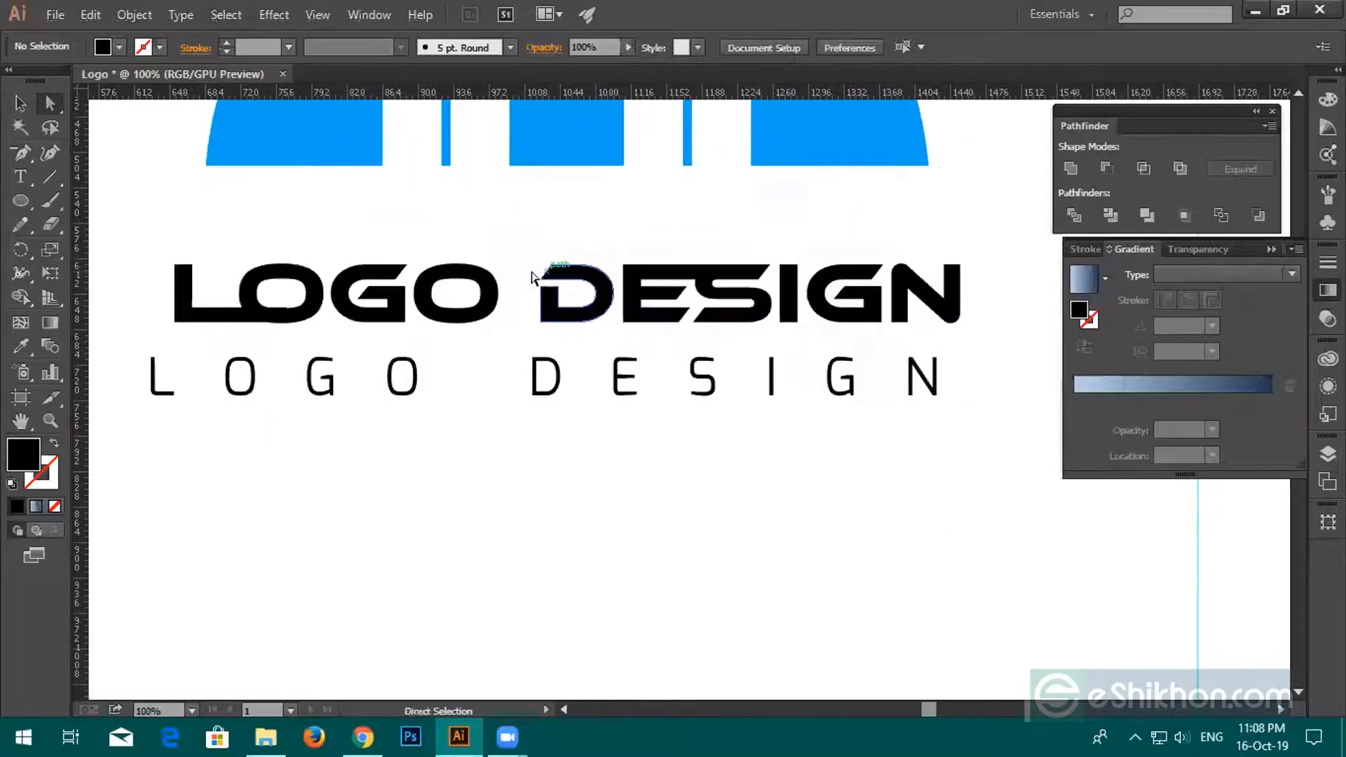
pyautogui.scroll(2, 533, 277)
pyautogui.click(574, 259)
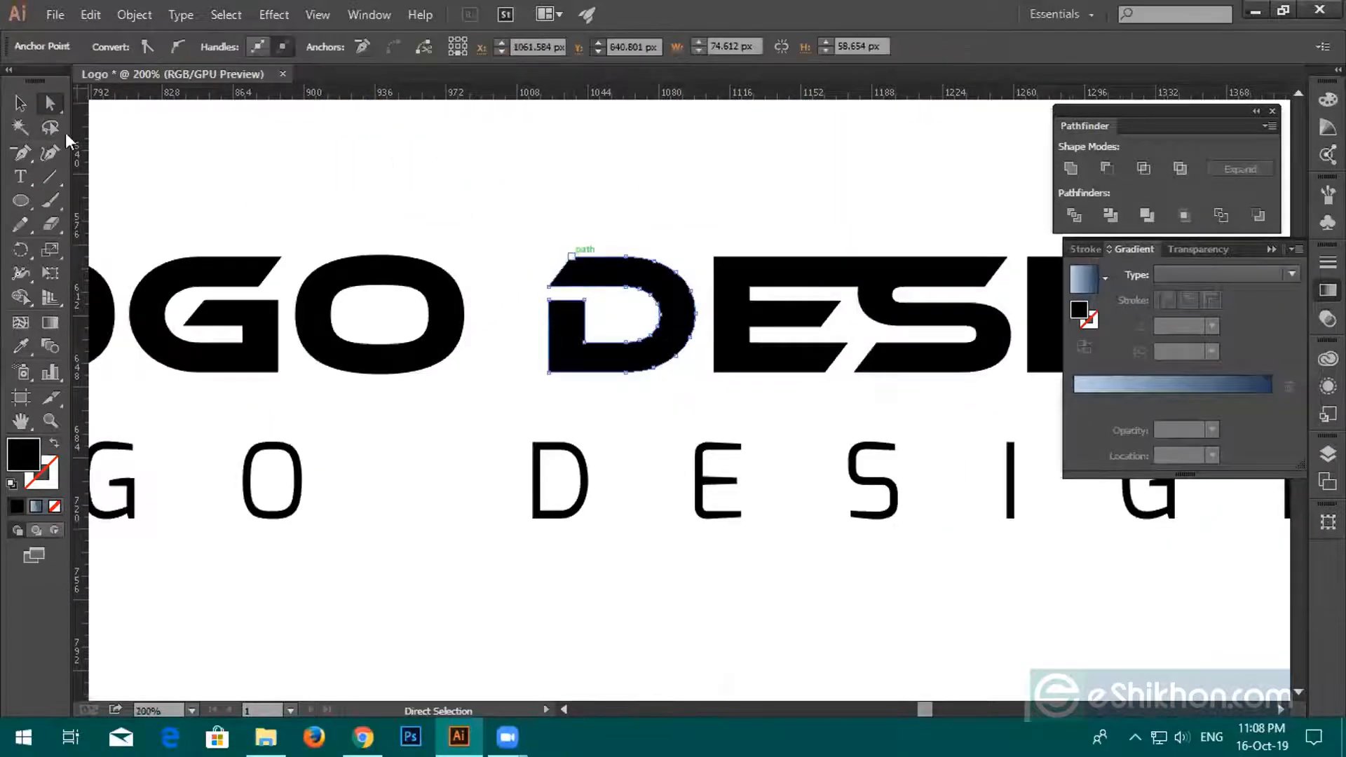
pyautogui.click(570, 256)
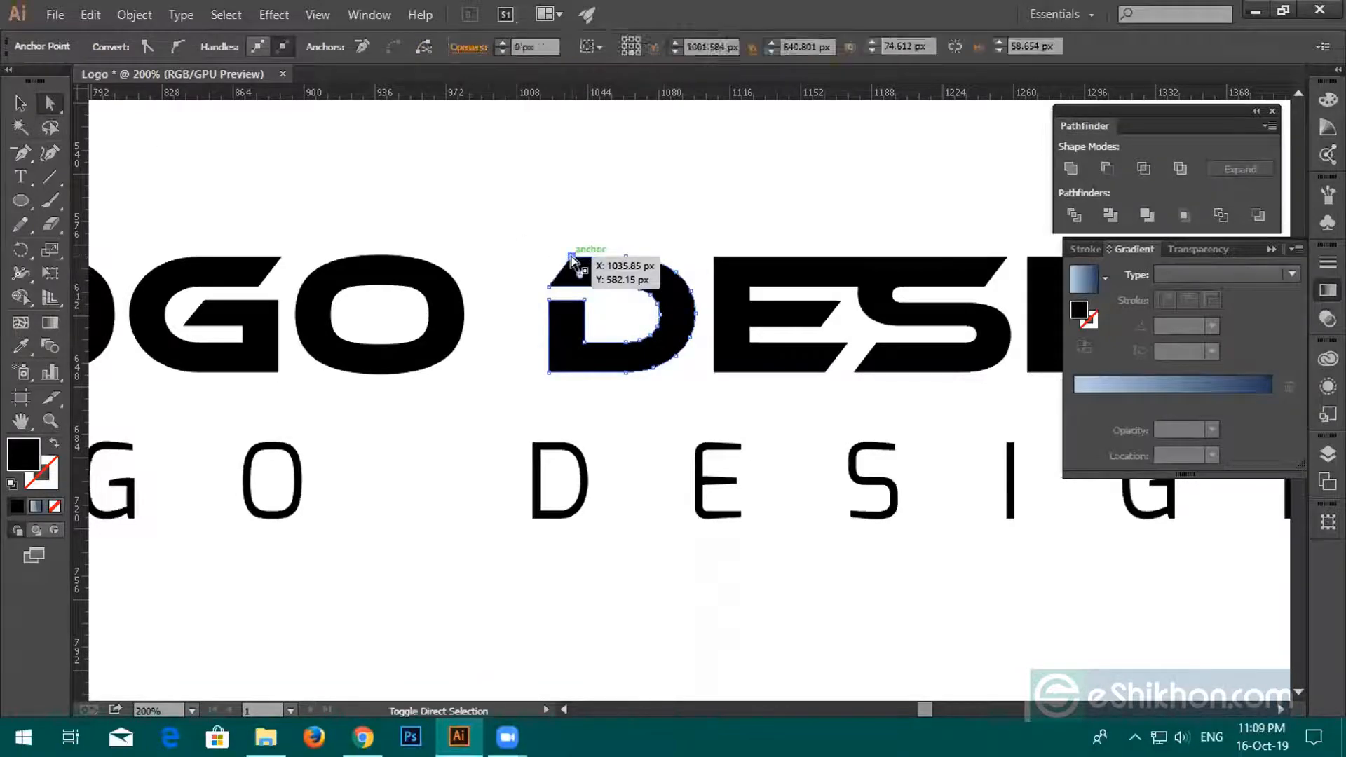
pyautogui.click(554, 256)
pyautogui.click(573, 259)
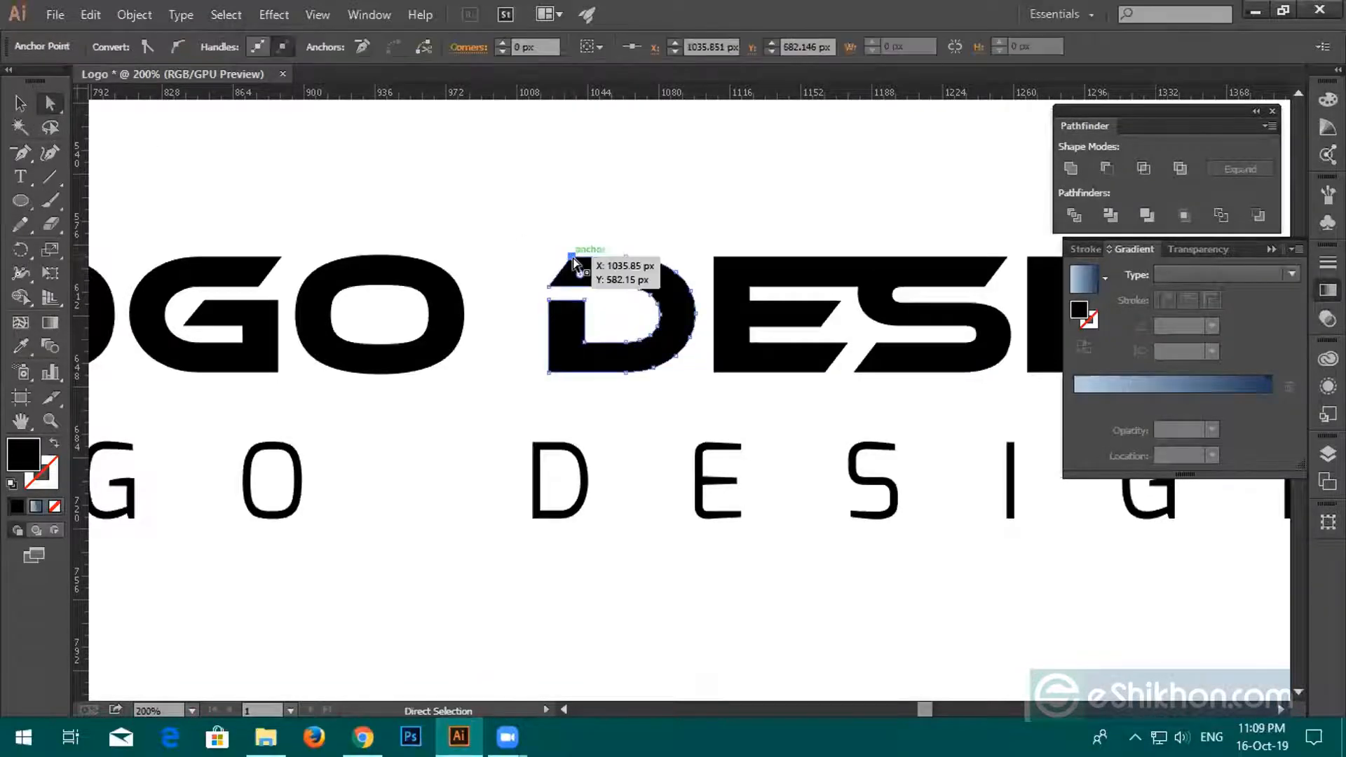
pyautogui.click(543, 256)
pyautogui.click(572, 259)
pyautogui.moveTo(559, 256); pyautogui.dragTo(549, 256)
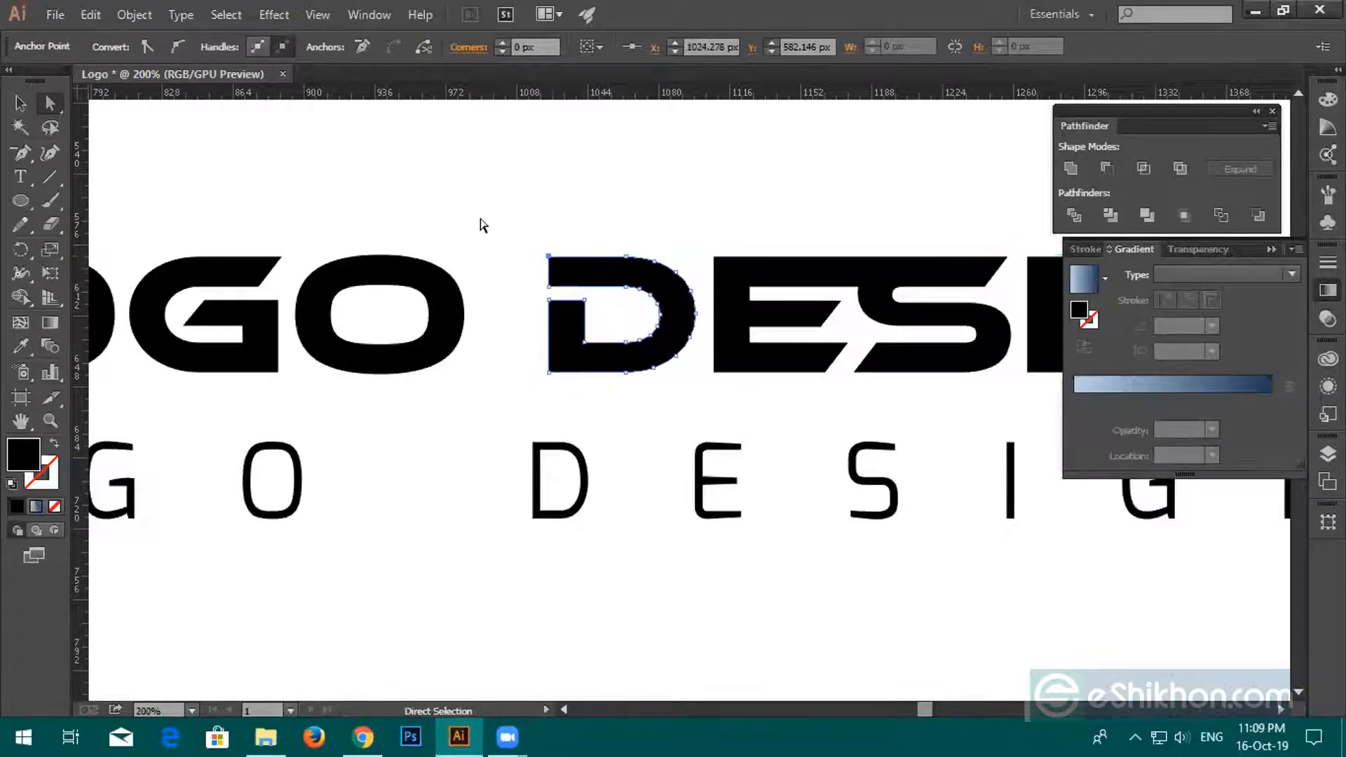
pyautogui.click(481, 220)
# Add the point text LOGO in Exo Regular at 105 pt on the empty canvas beside the artboard.
pyautogui.keyDown('alt'); pyautogui.scroll(-2, 554, 360); pyautogui.keyUp('alt')
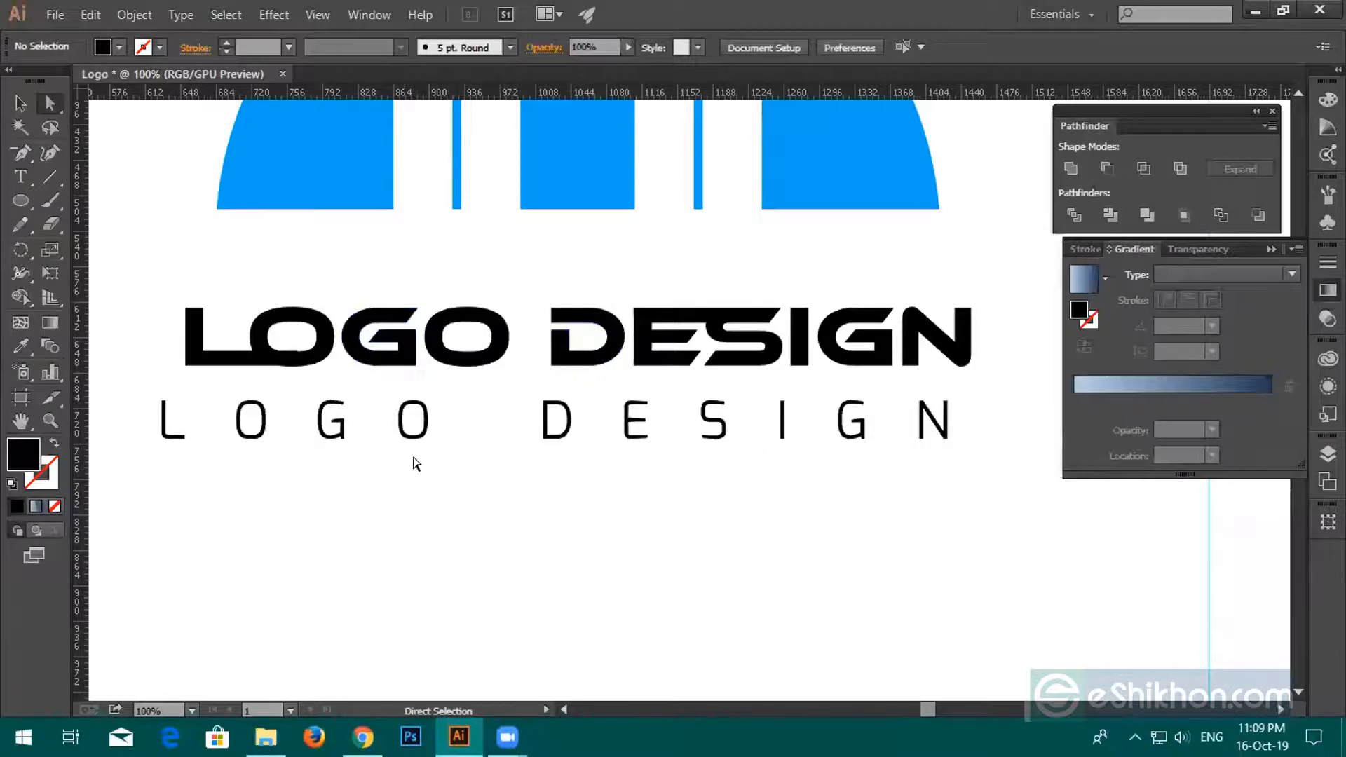
pyautogui.scroll(-4, 511, 511)
pyautogui.keyDown('alt'); pyautogui.scroll(-3, 445, 475); pyautogui.keyUp('alt')
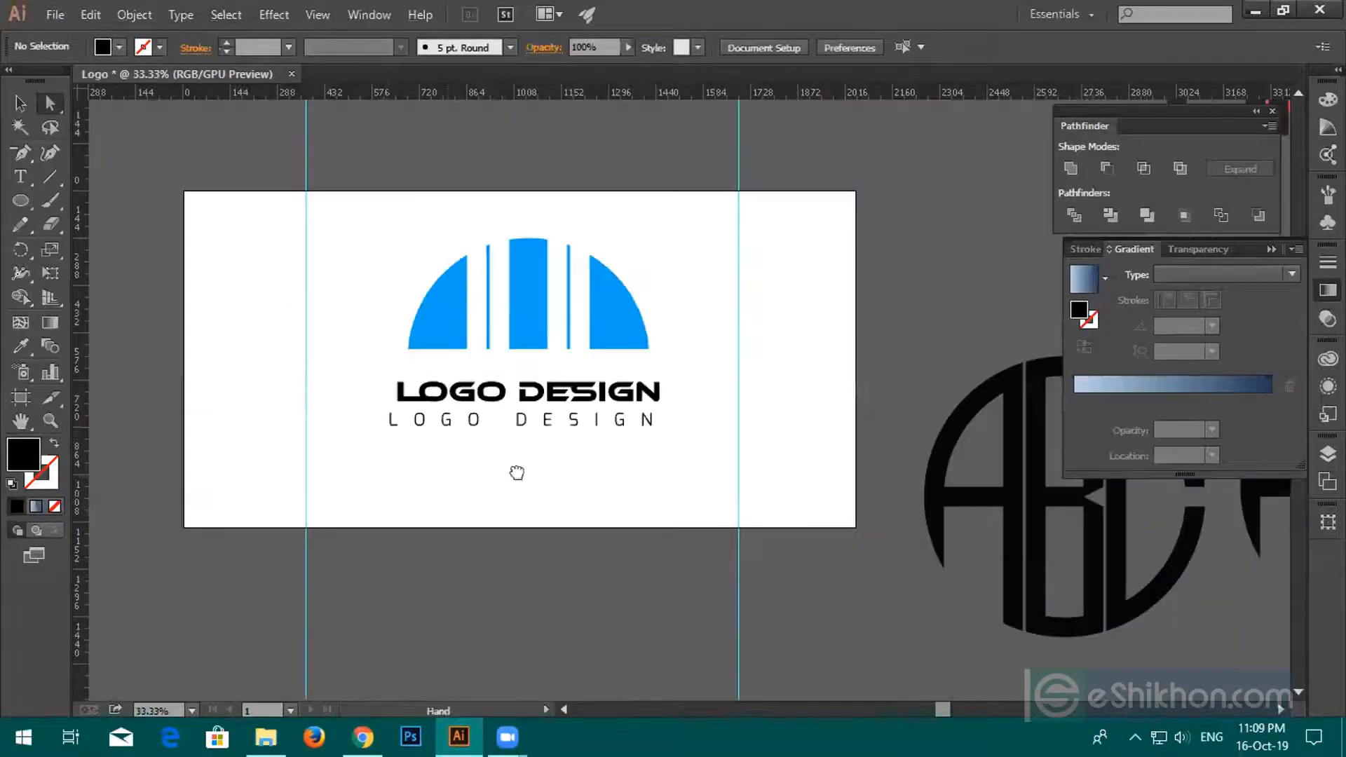
pyautogui.moveTo(445, 474); pyautogui.dragTo(951, 465)
pyautogui.click(20, 176)
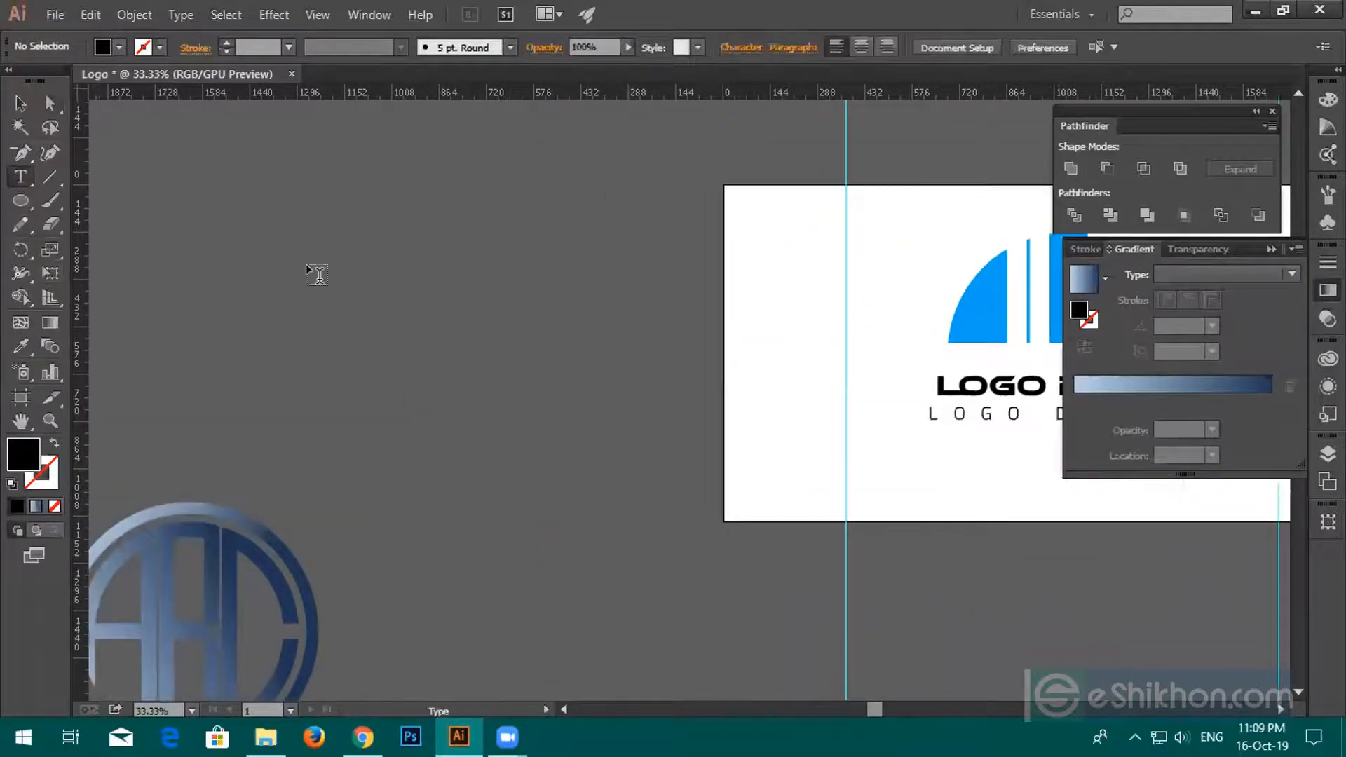
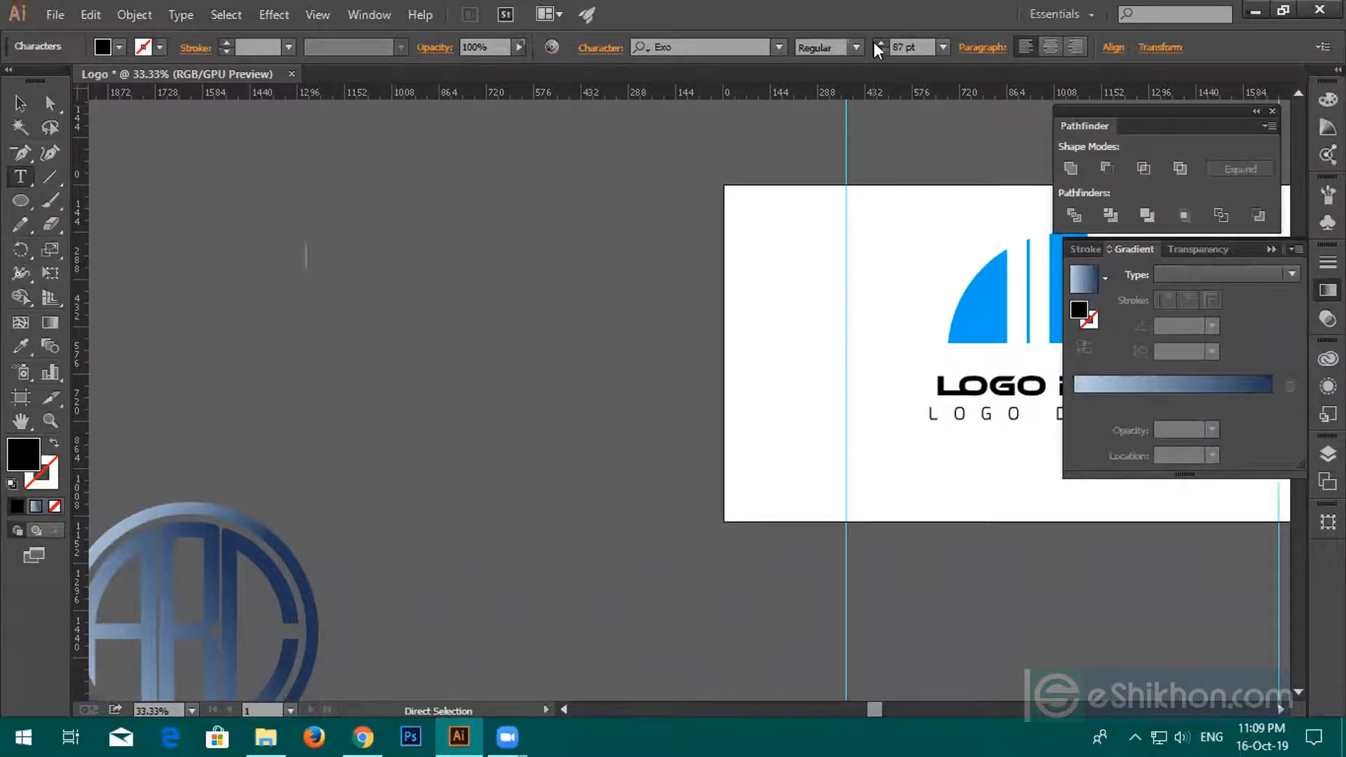
pyautogui.click(876, 42)
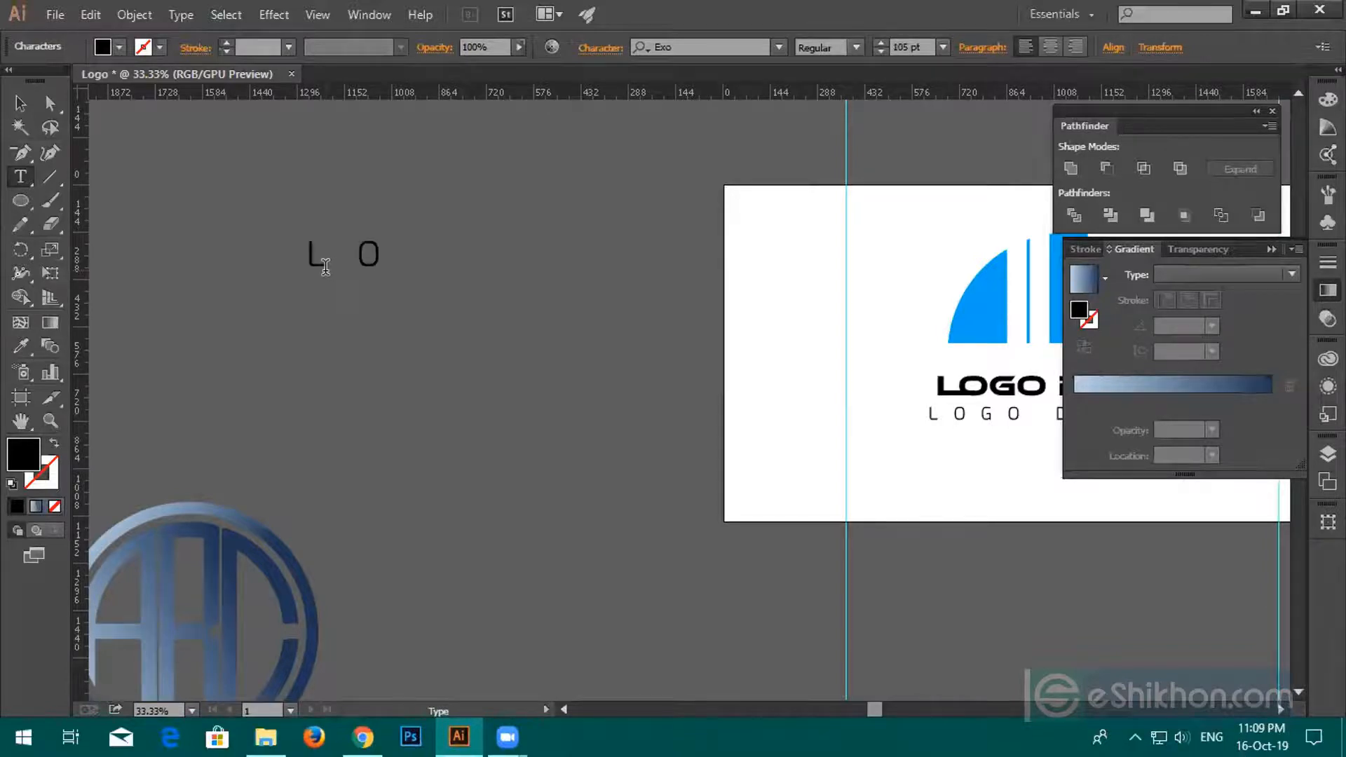
pyautogui.press('Escape')
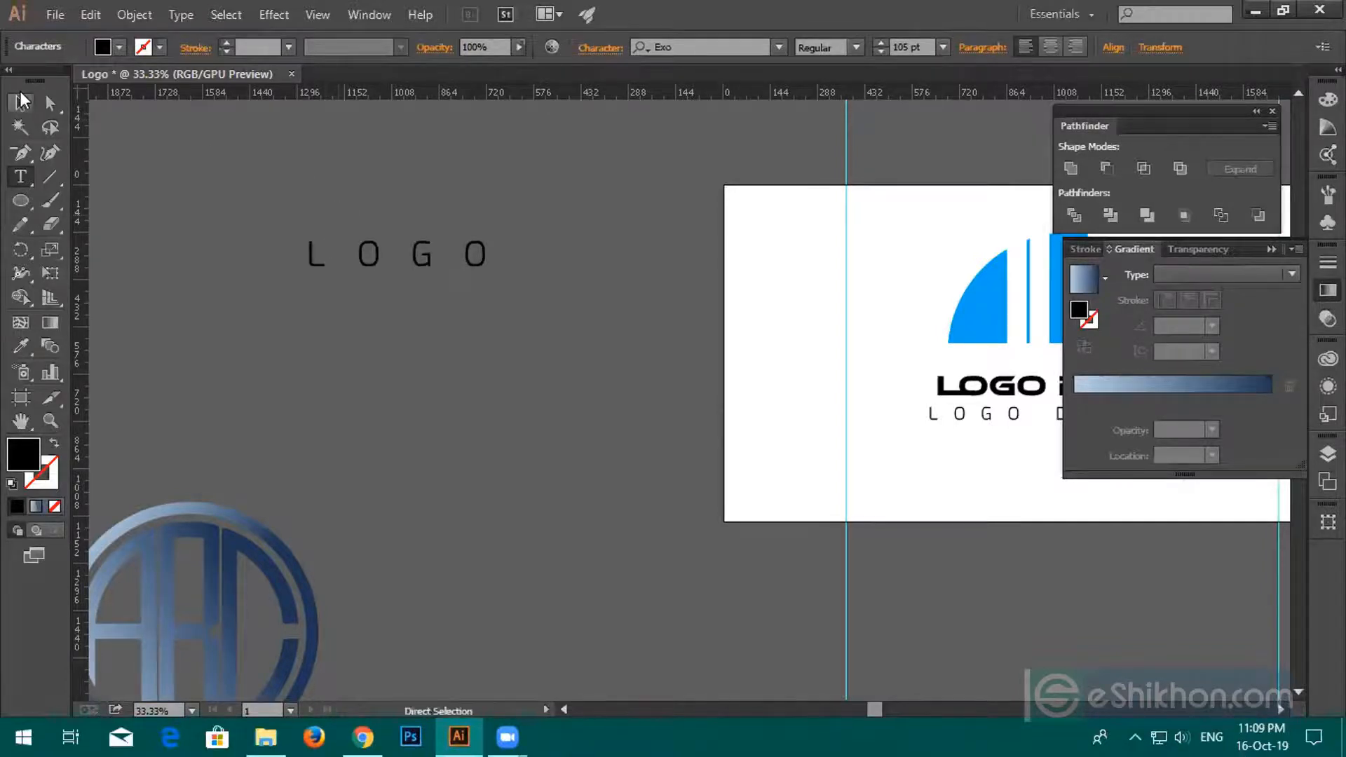
# Set the new LOGO text's tracking to 0 and change its font to Lobster Regular.
pyautogui.click(587, 51)
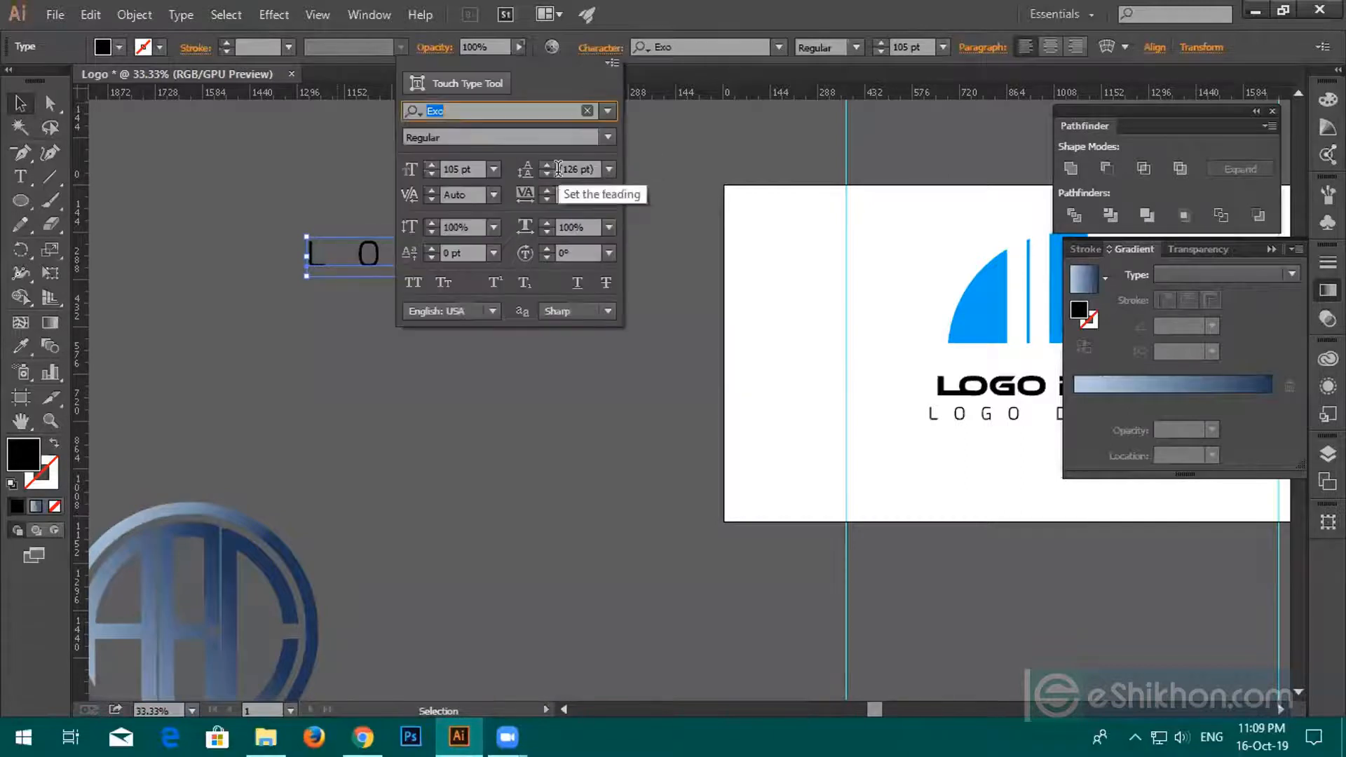
pyautogui.click(569, 194)
pyautogui.write('0')
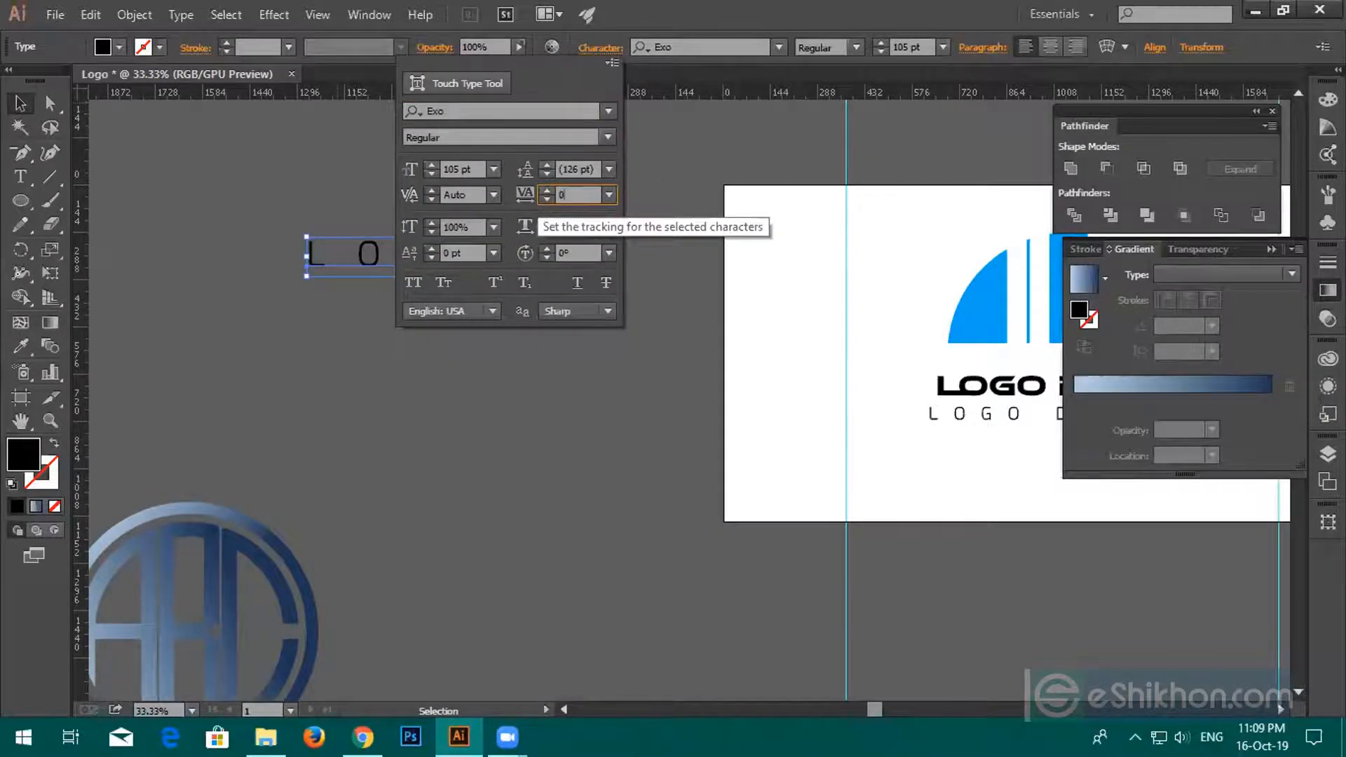
pyautogui.press('Return')
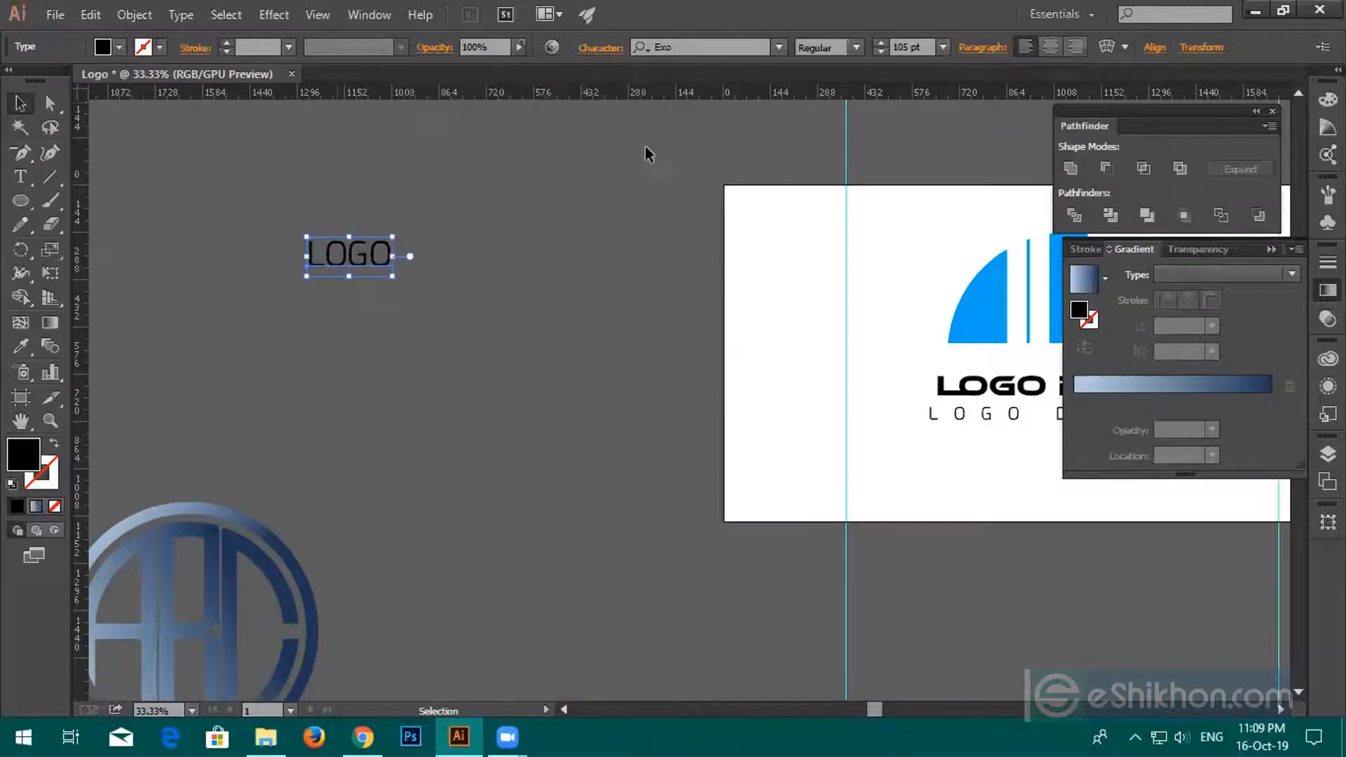
pyautogui.click(698, 47)
pyautogui.write('lob')
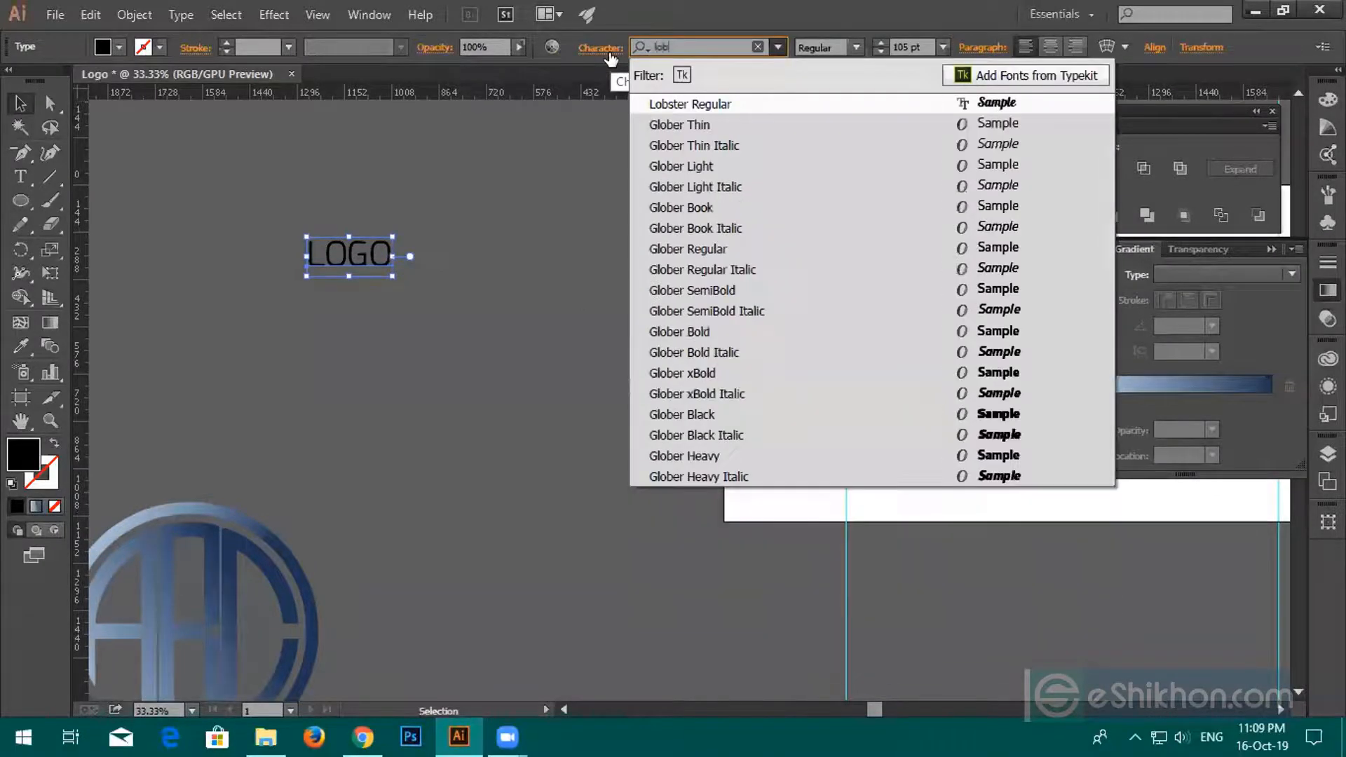
pyautogui.click(677, 104)
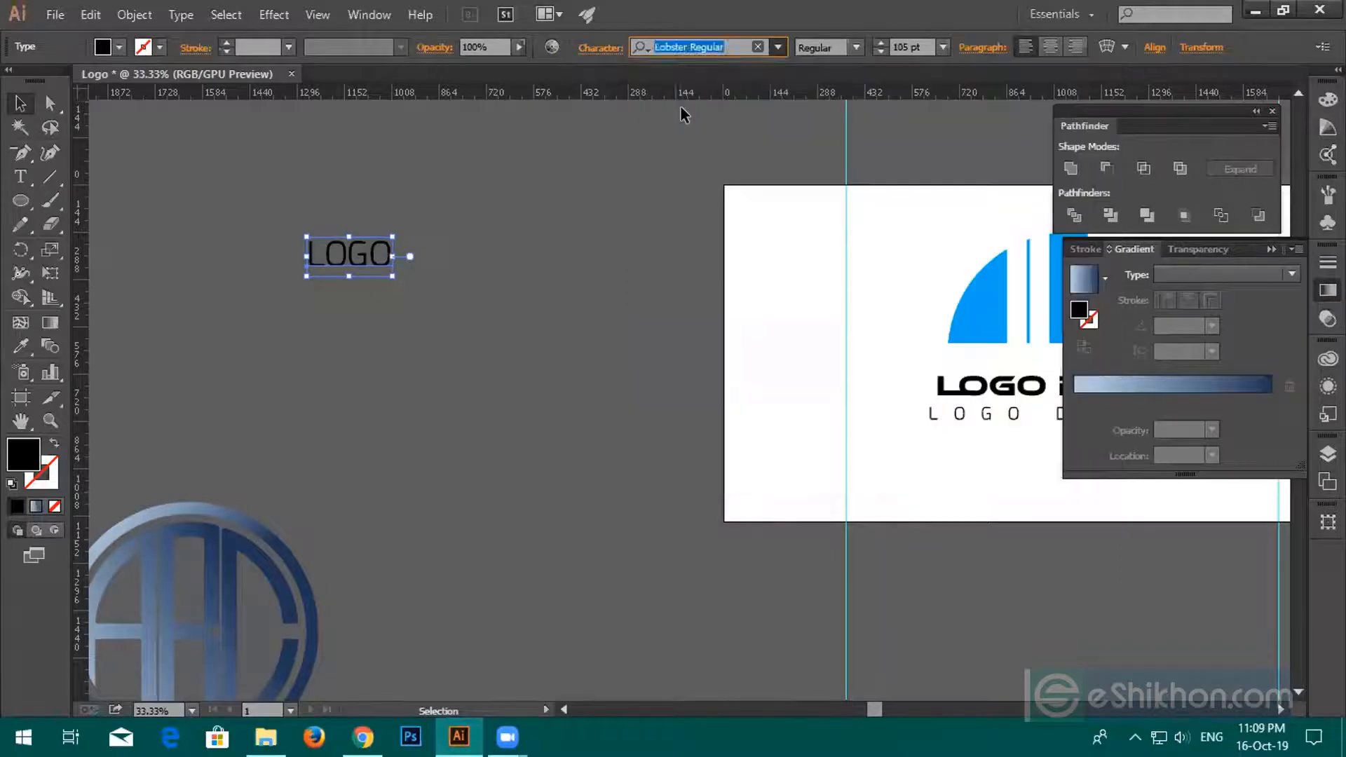
# Scale the Lobster LOGO text up to about 562 pt and position it in the space beside the artboard.
pyautogui.moveTo(383, 284); pyautogui.dragTo(510, 357)
pyautogui.moveTo(438, 264); pyautogui.dragTo(583, 321)
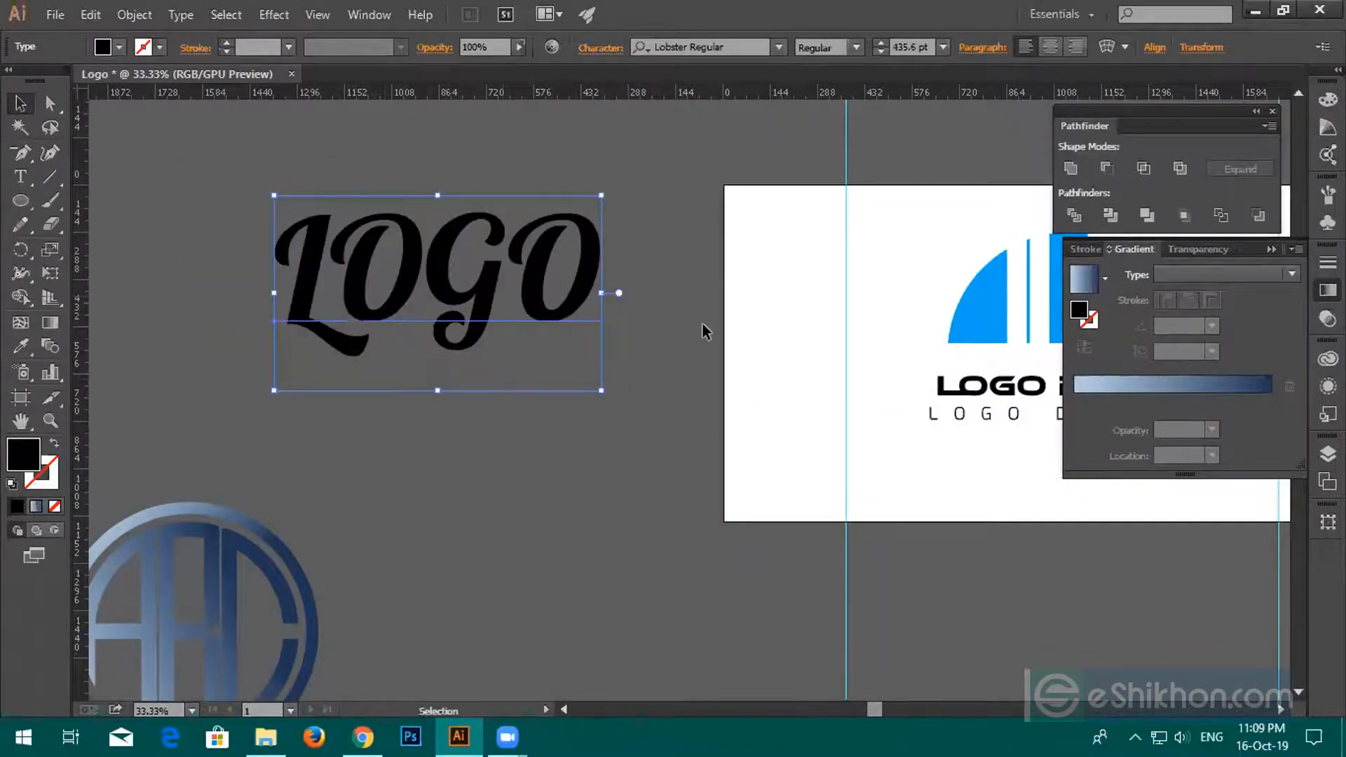
pyautogui.click(703, 327)
pyautogui.click(498, 290)
pyautogui.moveTo(602, 393); pyautogui.dragTo(649, 432)
pyautogui.moveTo(614, 316); pyautogui.dragTo(615, 329)
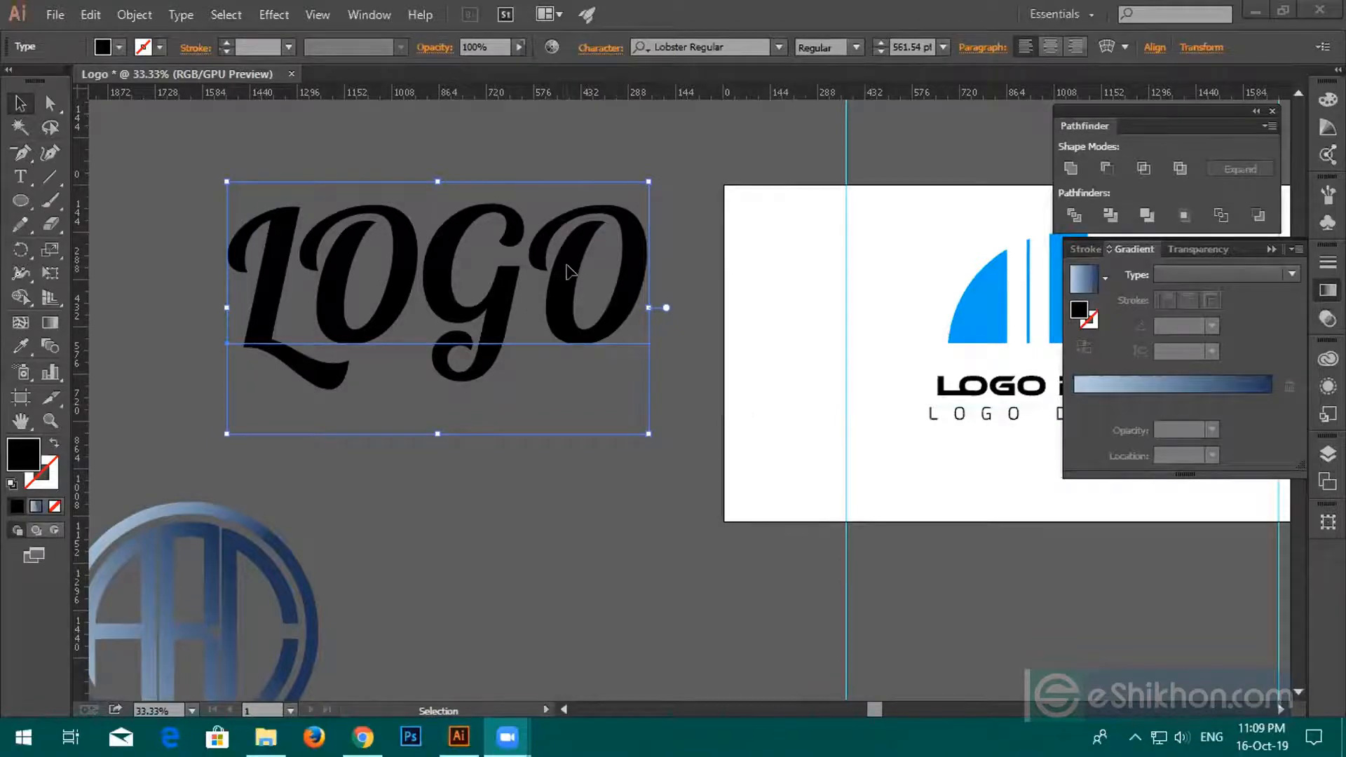
# Convert the Lobster LOGO text to outlines and ungroup it into separate letters.
pyautogui.click(587, 342)
pyautogui.rightClick(565, 298)
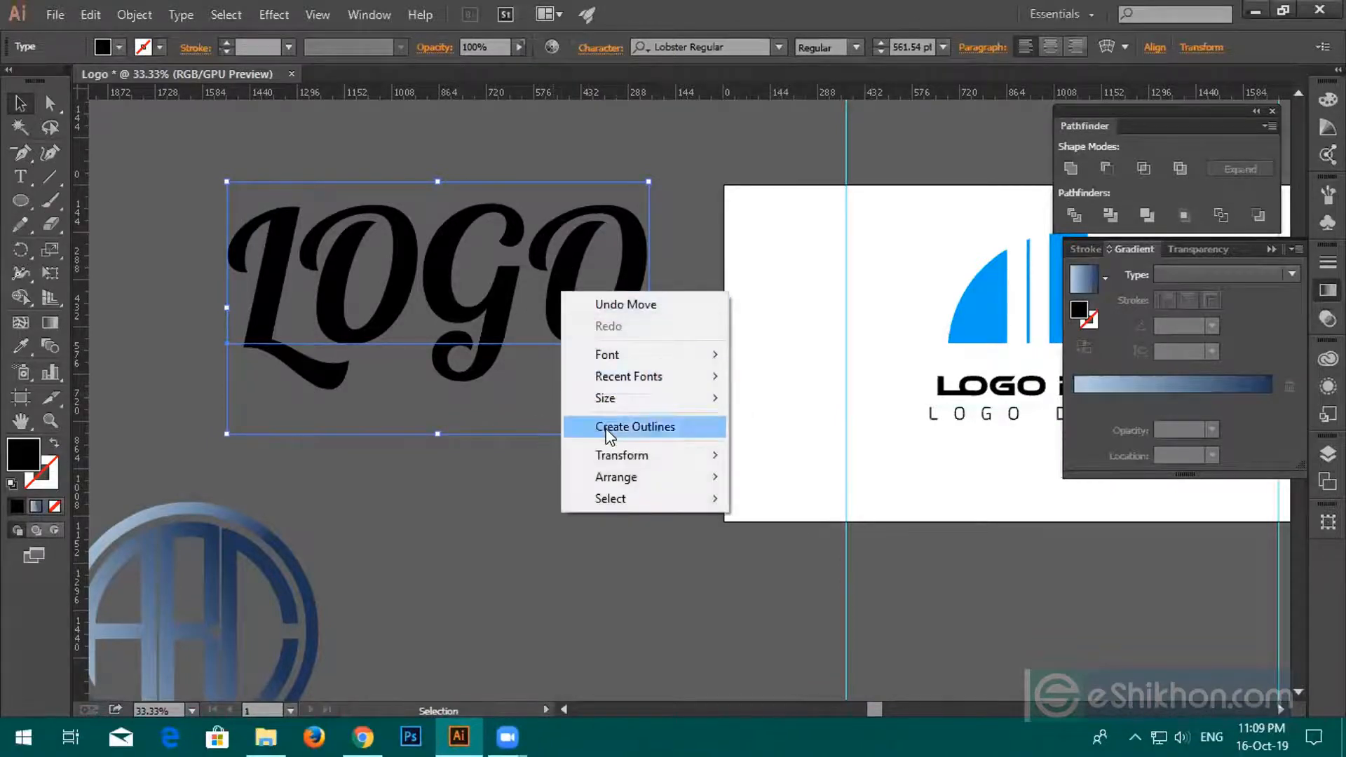
pyautogui.click(614, 427)
pyautogui.click(595, 360)
pyautogui.click(582, 326)
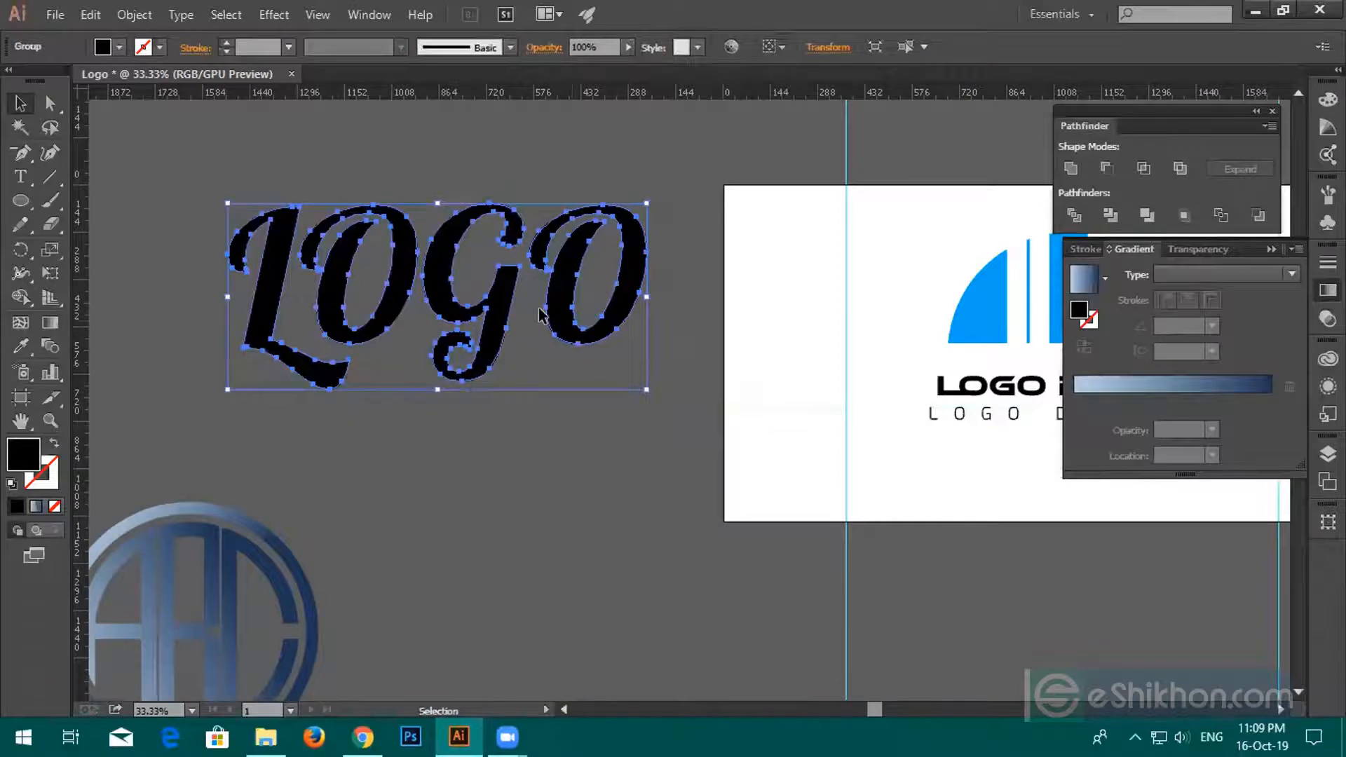
pyautogui.rightClick(575, 310)
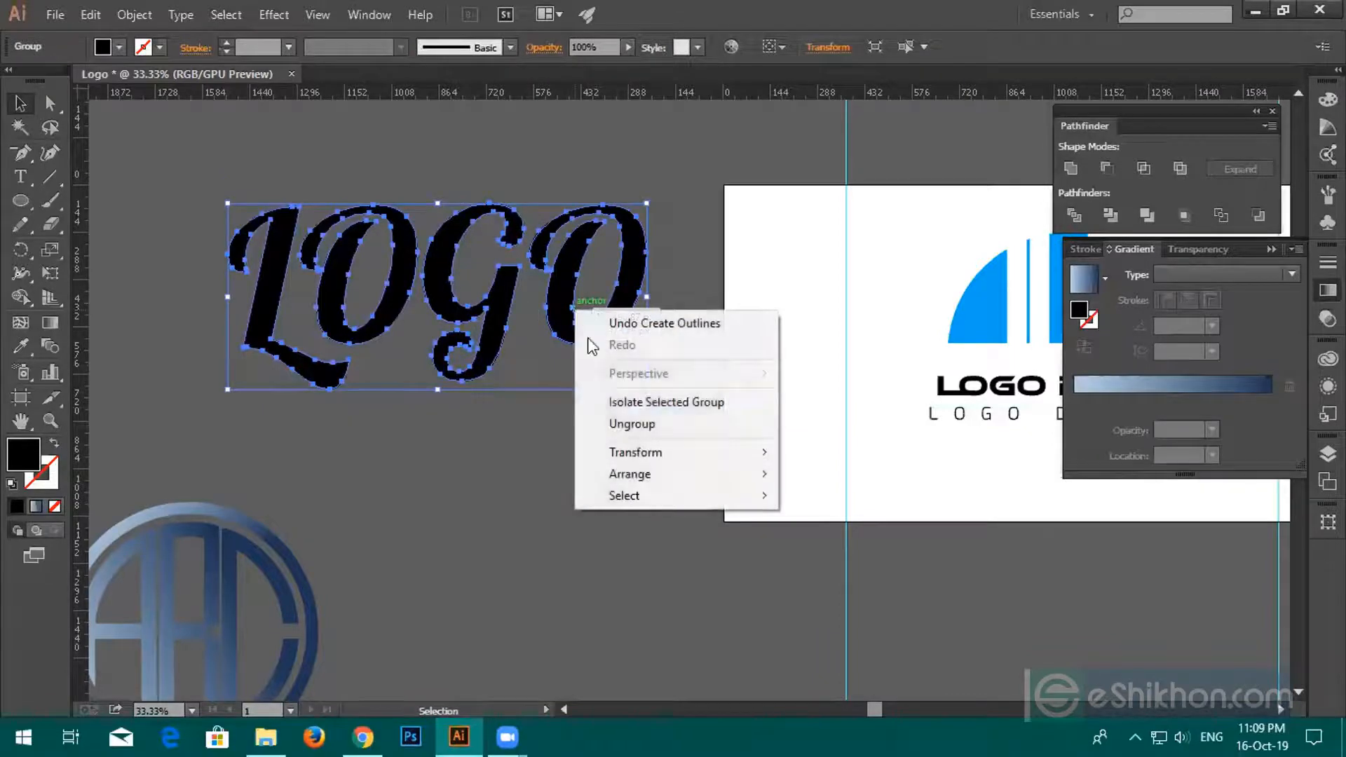
pyautogui.click(611, 425)
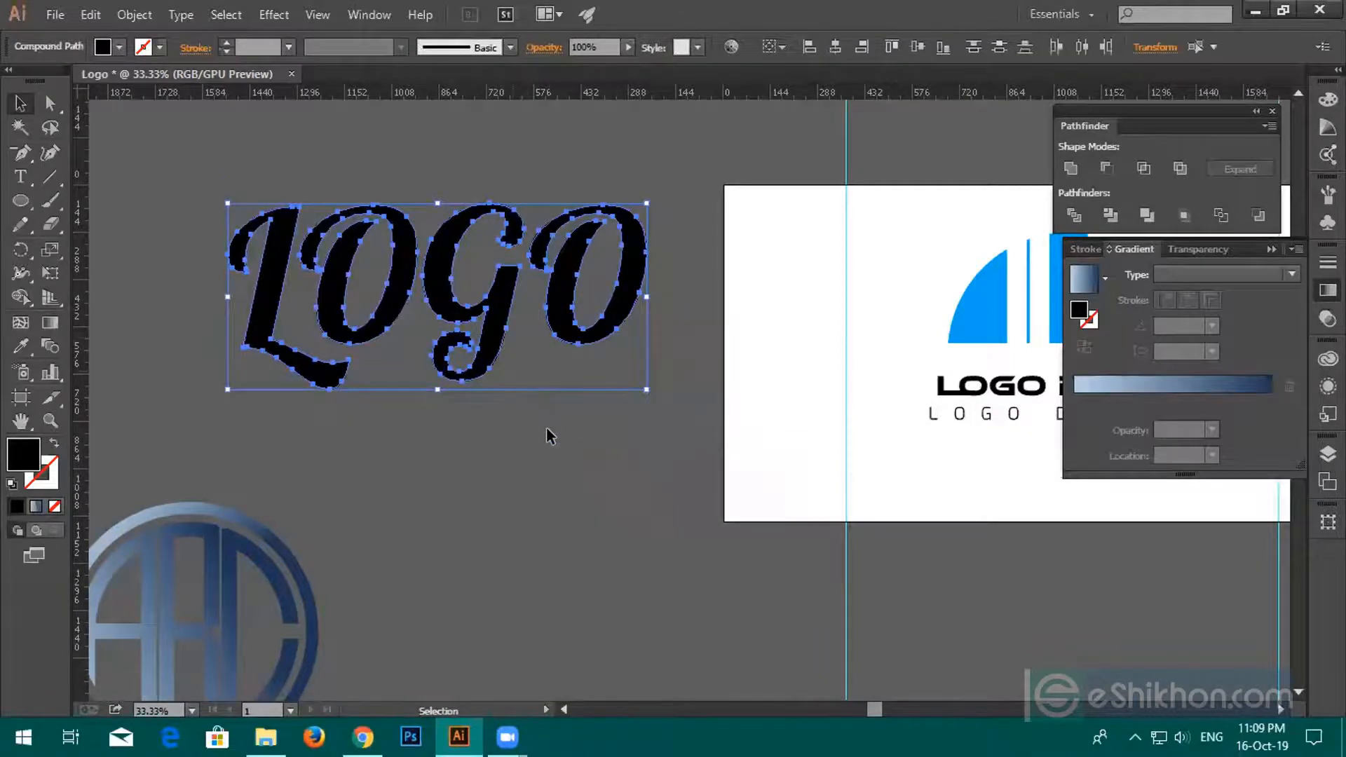
pyautogui.click(547, 379)
pyautogui.click(563, 328)
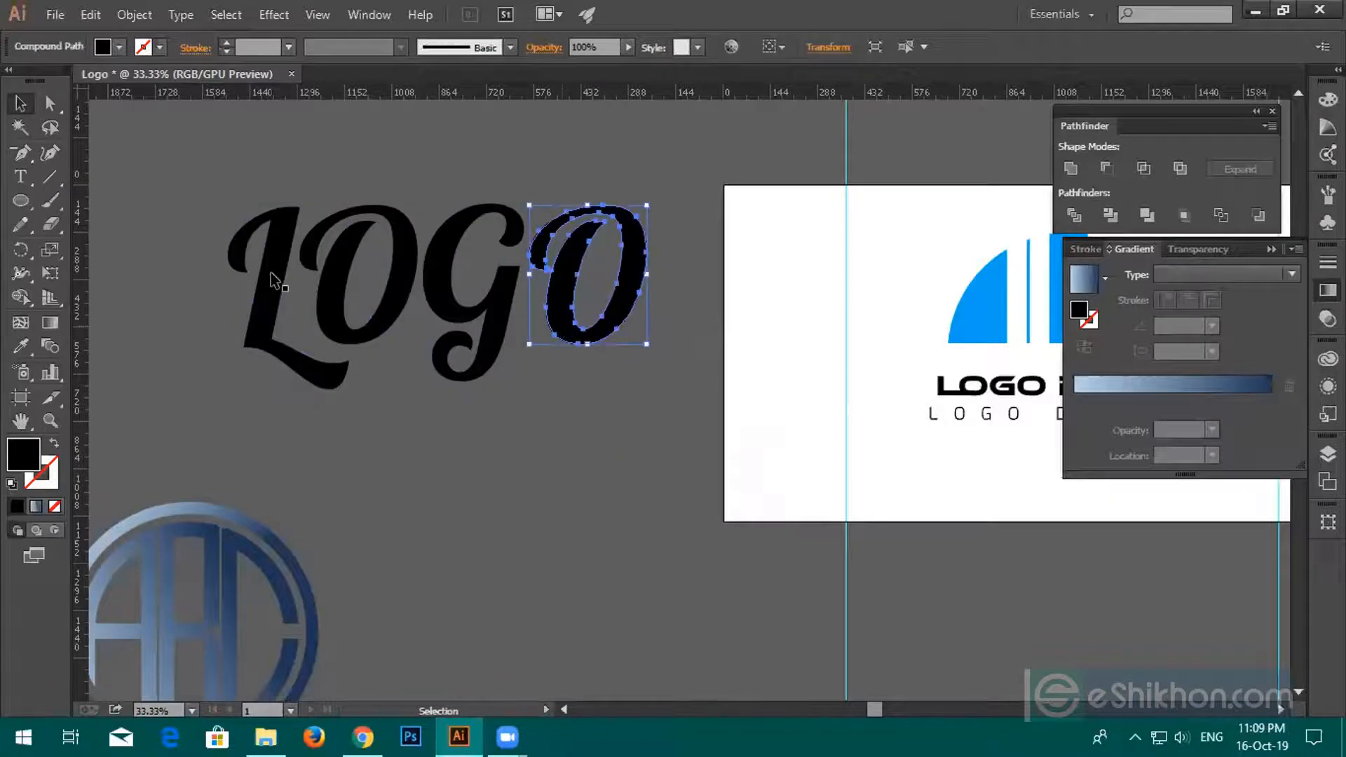
# Duplicate the outlined Lobster LOGO letters, leaving one set farther up and away from the artboard and the other near it.
pyautogui.moveTo(192, 276); pyautogui.dragTo(608, 363)
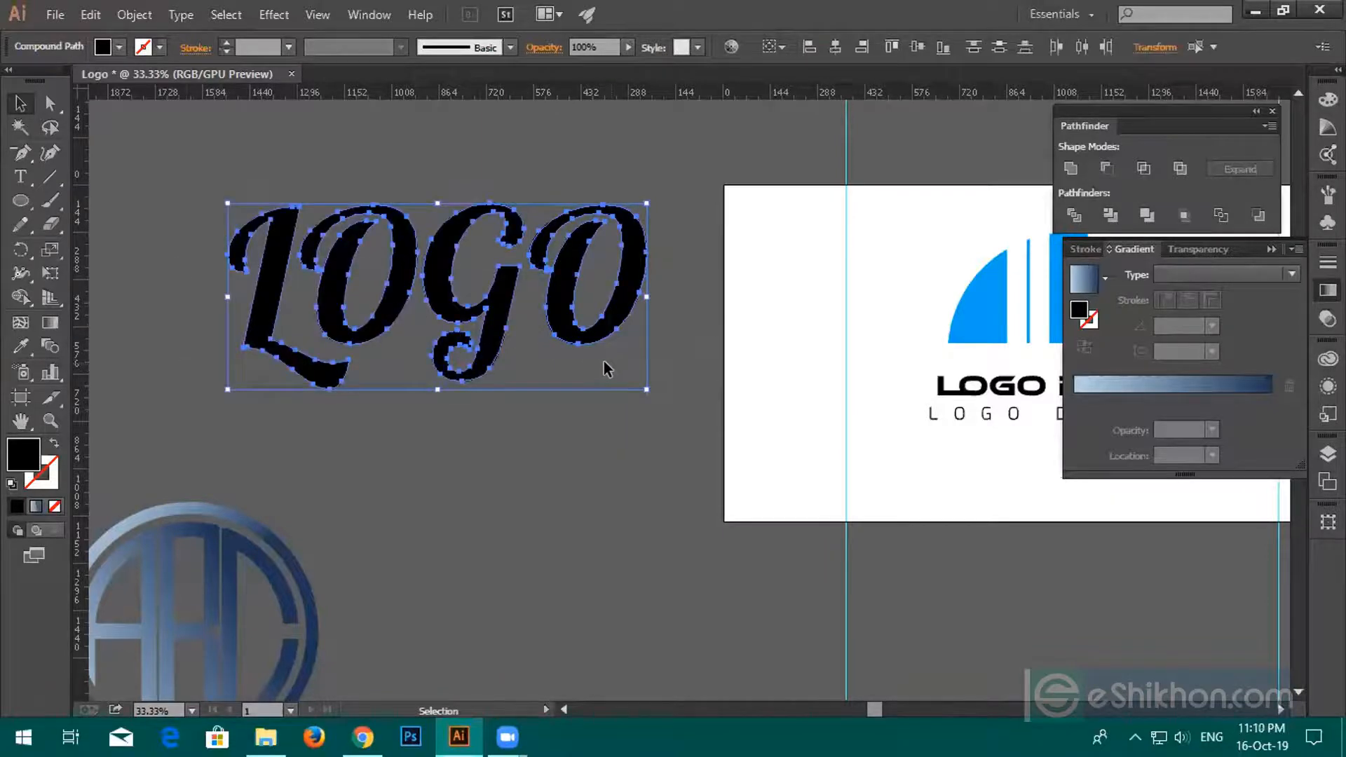
pyautogui.scroll(-2, 604, 361)
pyautogui.moveTo(547, 331); pyautogui.dragTo(271, 147)
pyautogui.moveTo(341, 184); pyautogui.dragTo(562, 355)
# Offset the paths of the Lobster LOGO letters near the artboard by 10 px with miter joins and a miter limit of 4.
pyautogui.scroll(1, 453, 350)
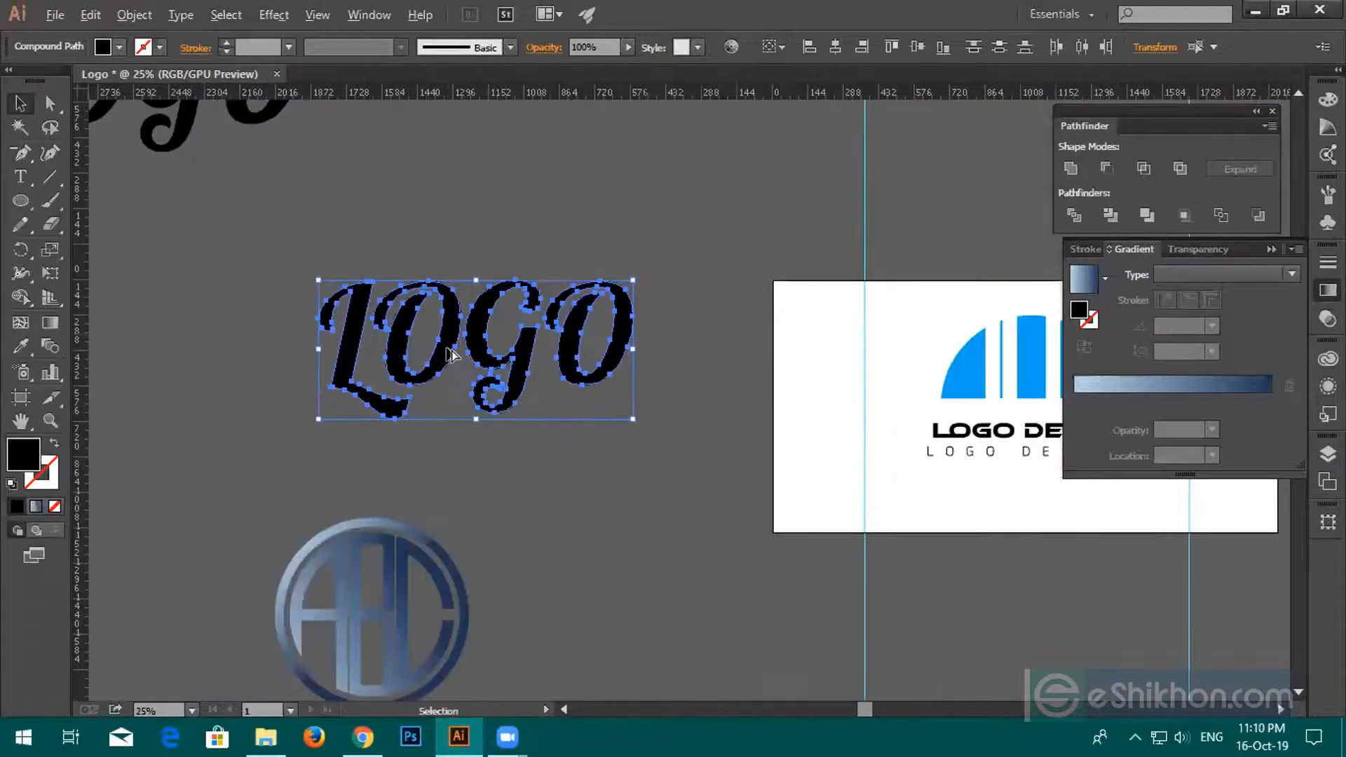
pyautogui.scroll(1, 453, 354)
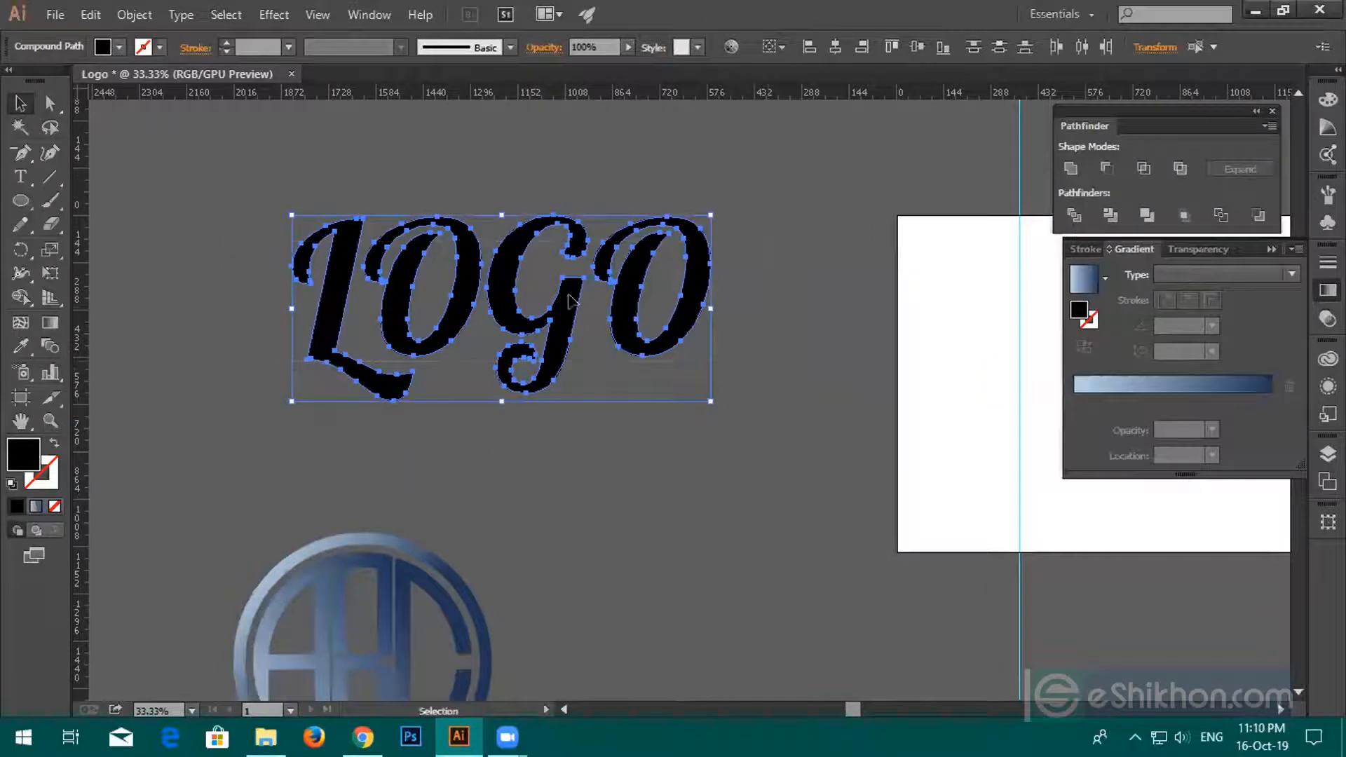
pyautogui.click(116, 16)
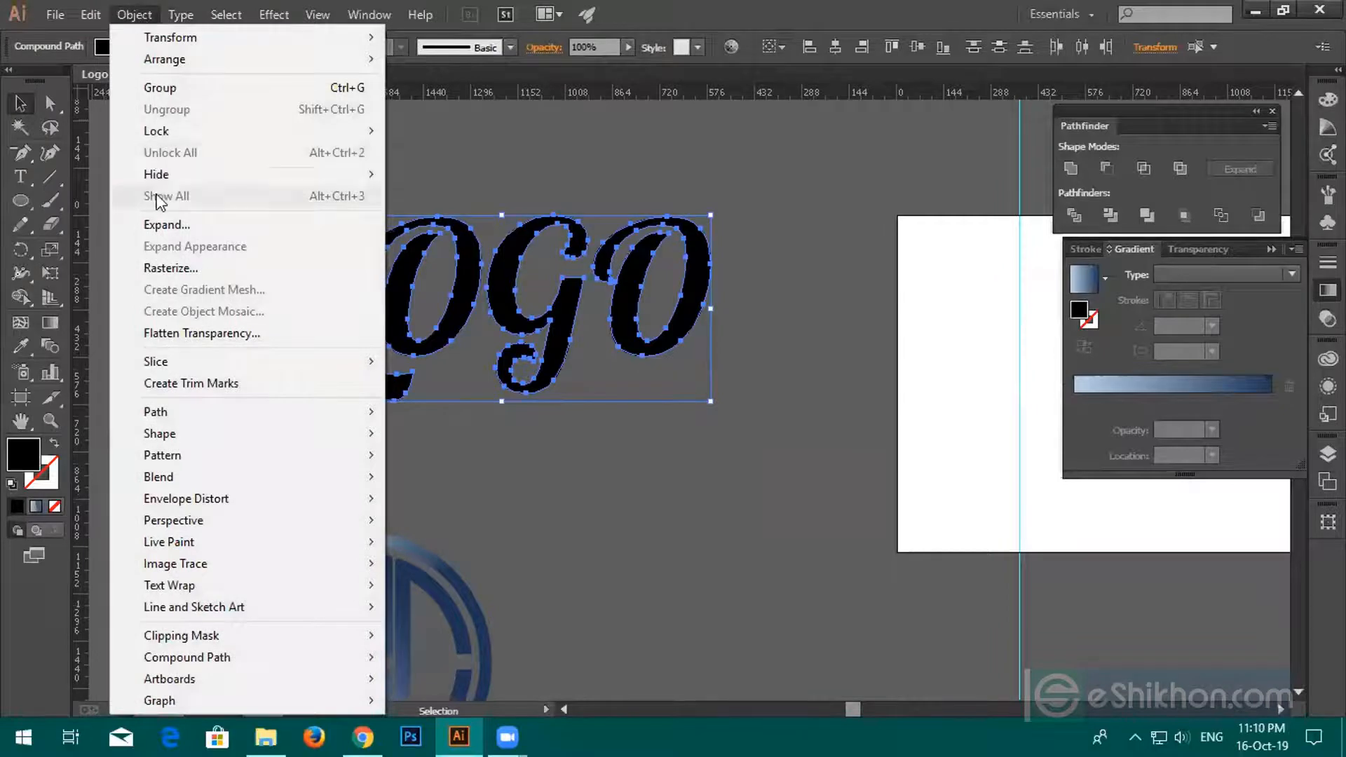
pyautogui.moveTo(179, 413)
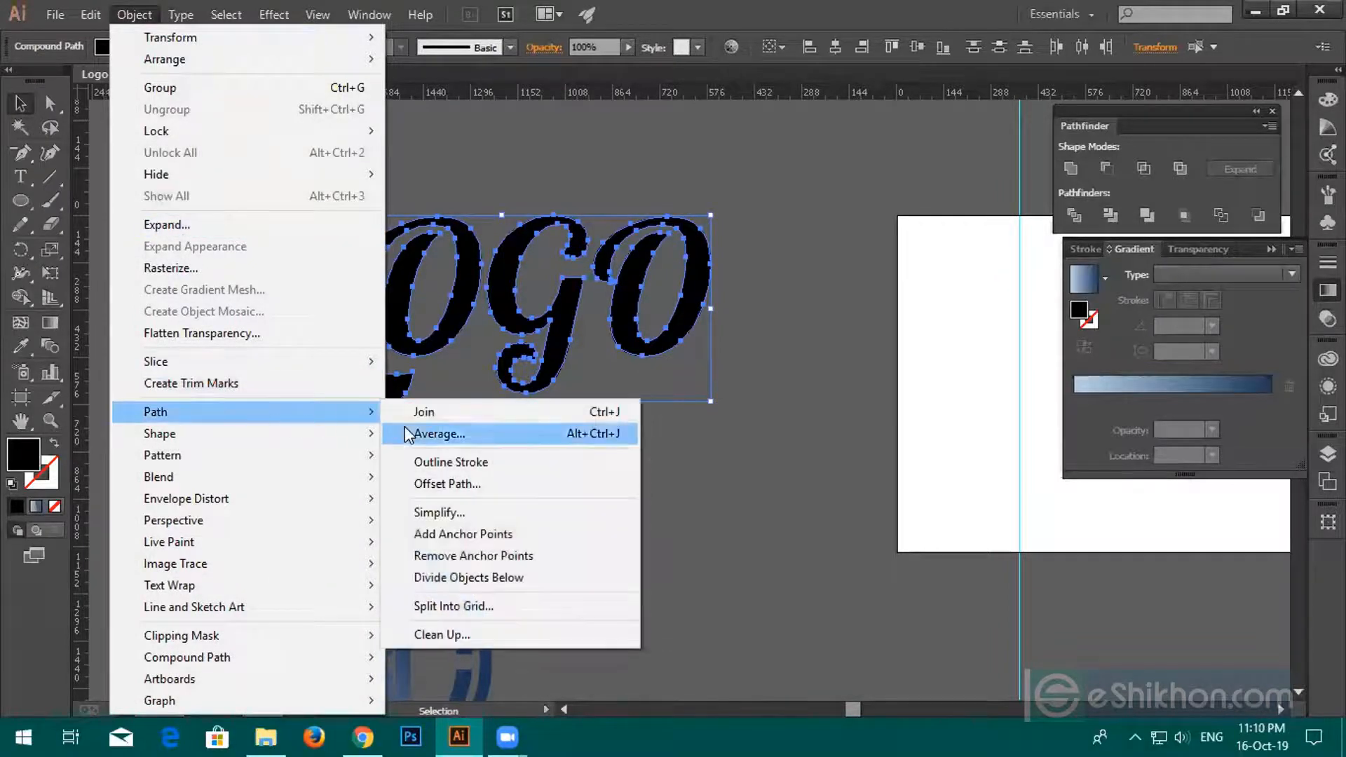
pyautogui.click(434, 482)
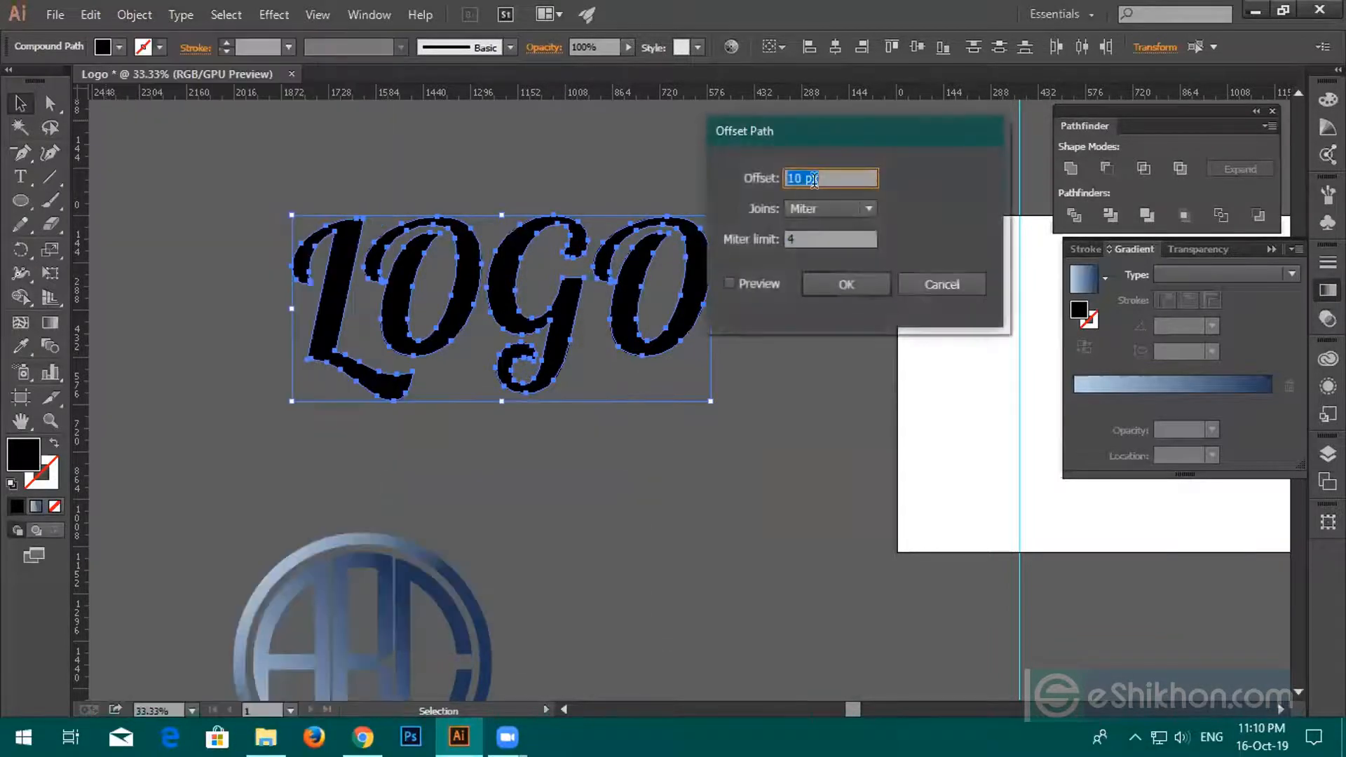
pyautogui.click(736, 283)
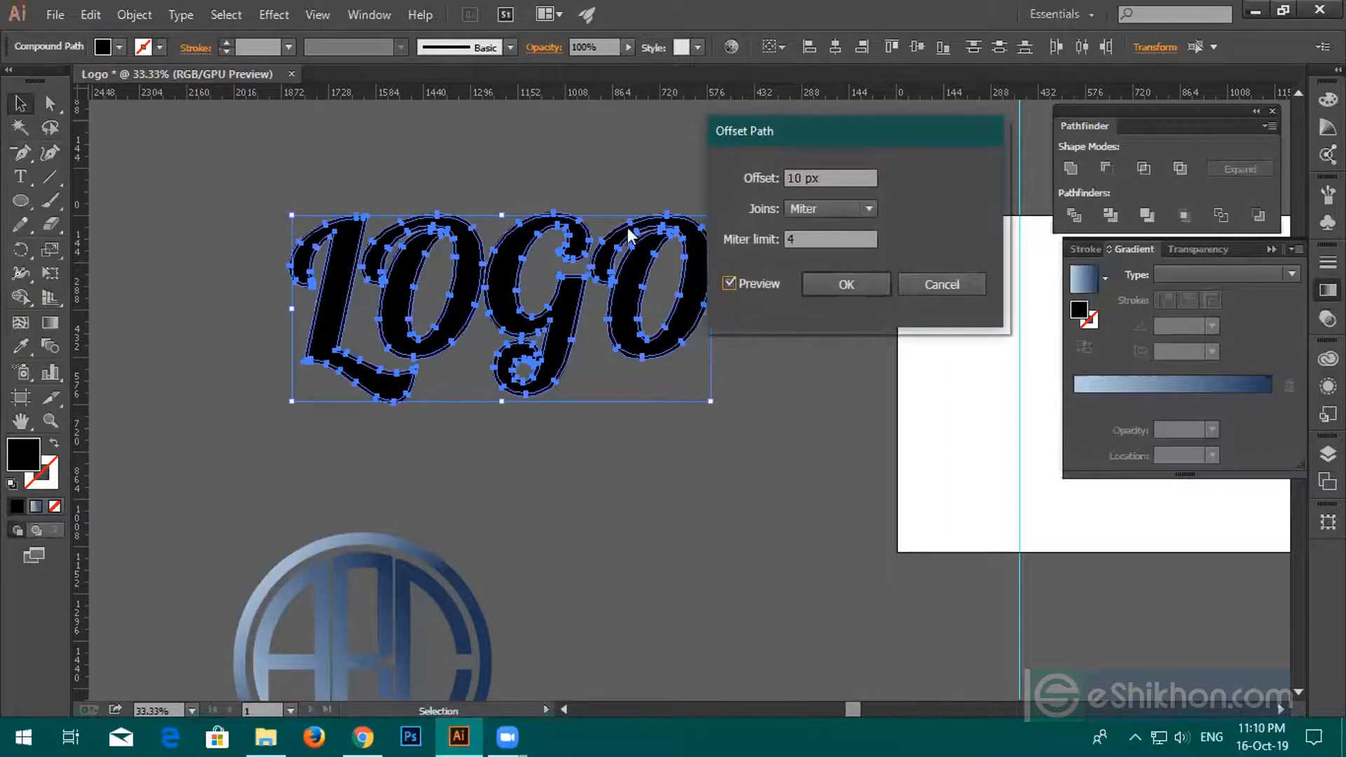
pyautogui.click(814, 276)
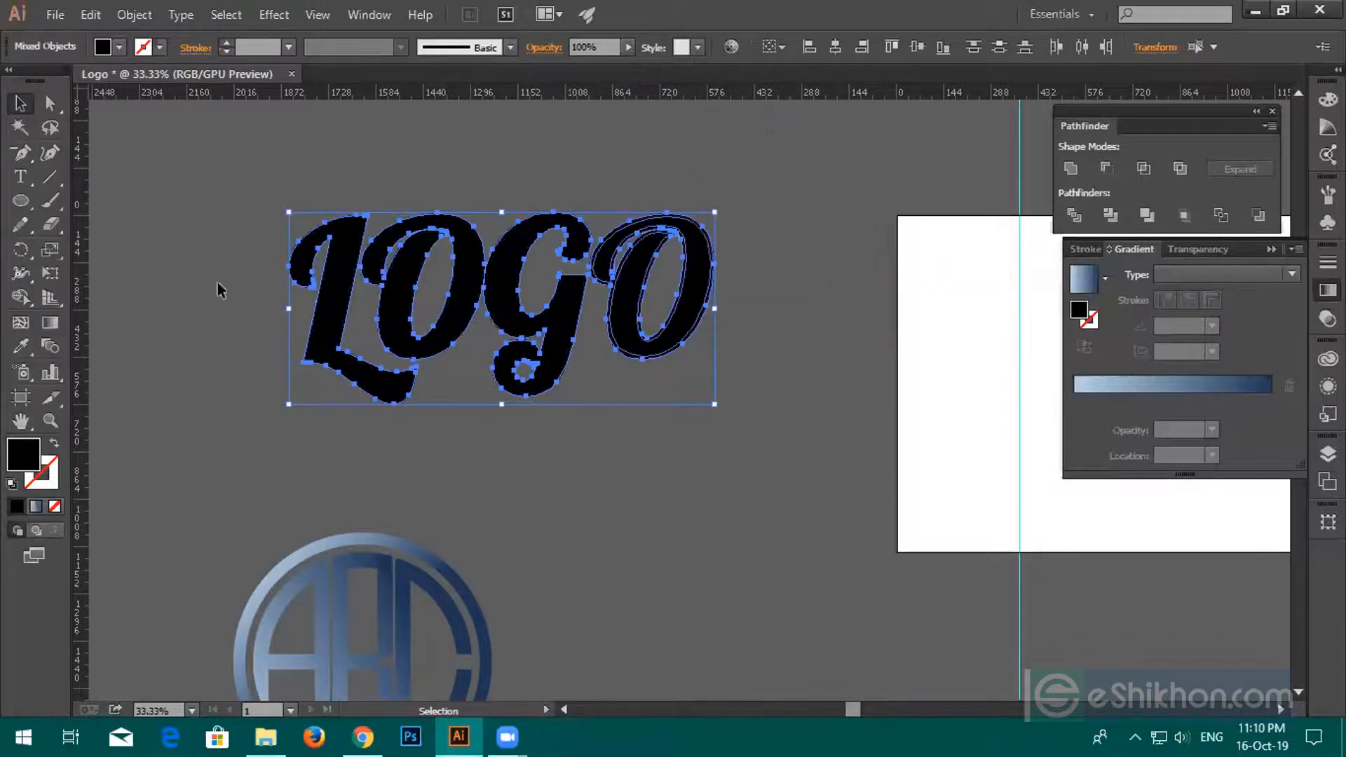
# Fill the offset outlines around the Lobster LOGO letters with light grey eae8e8.
pyautogui.doubleClick(27, 460)
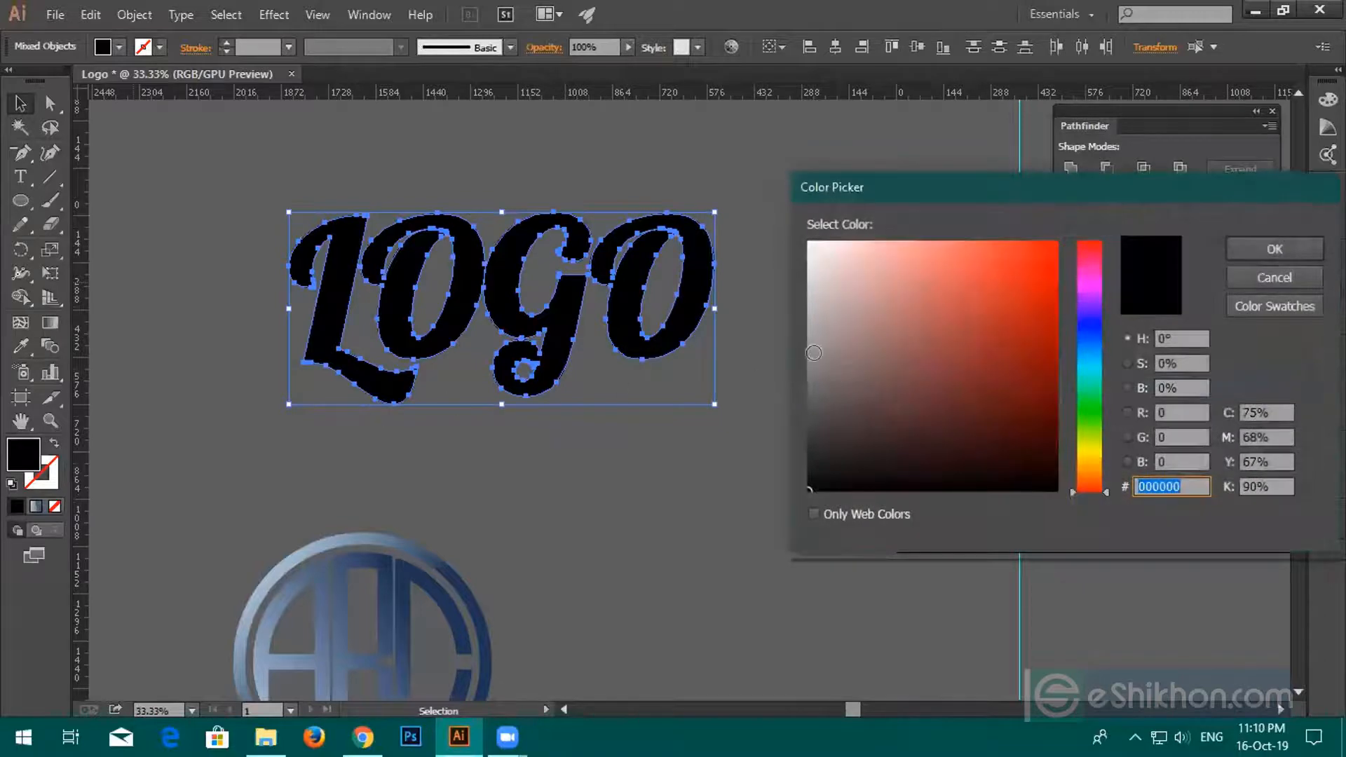
pyautogui.click(811, 258)
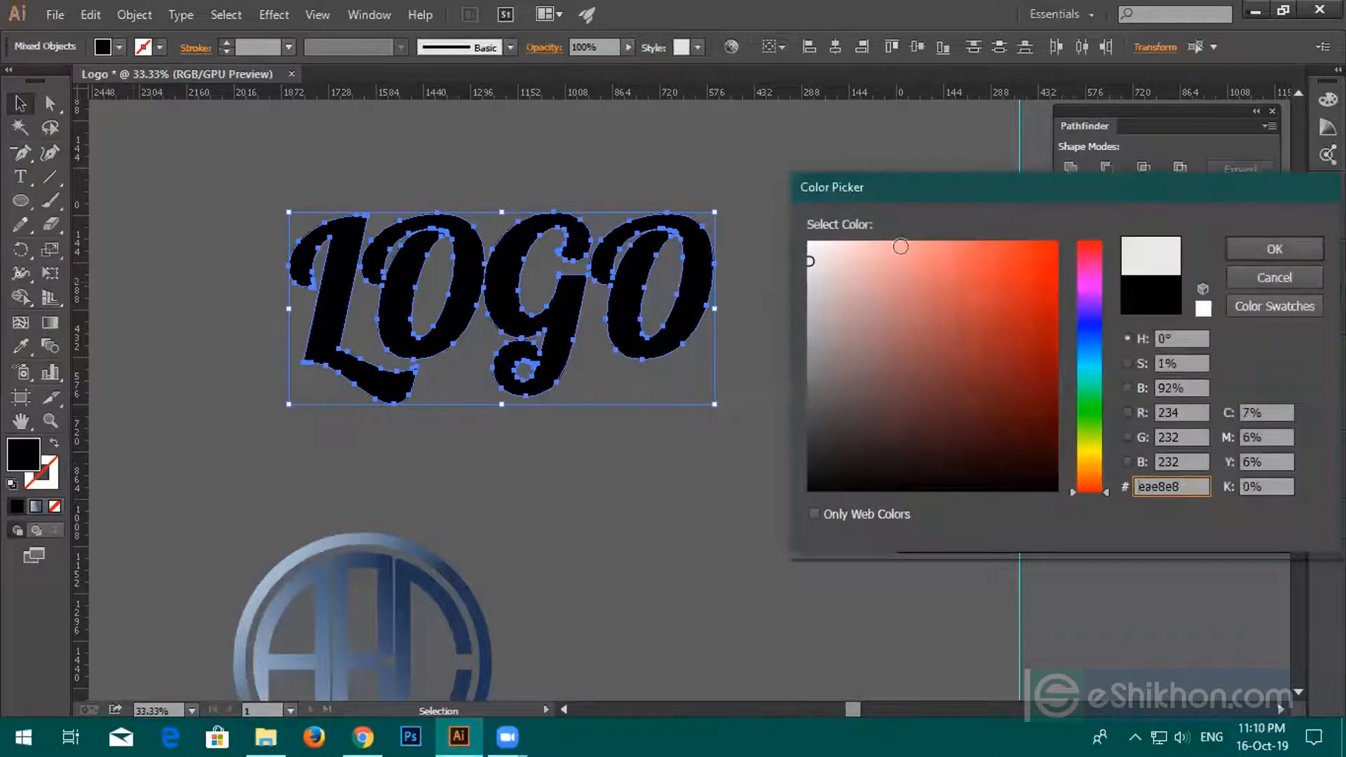
pyautogui.click(1262, 249)
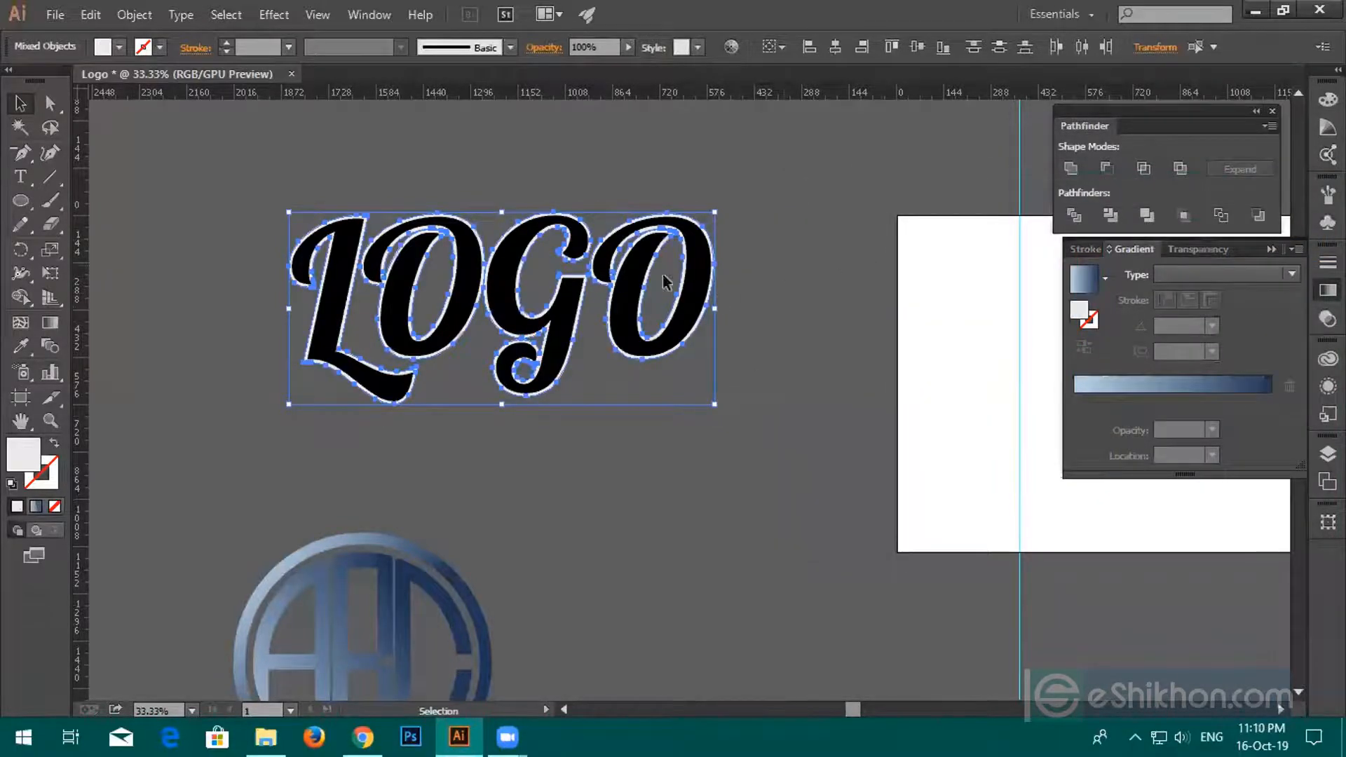
# Offset the light grey outlines by another 10 px with miter joins to create an outer contour.
pyautogui.click(129, 15)
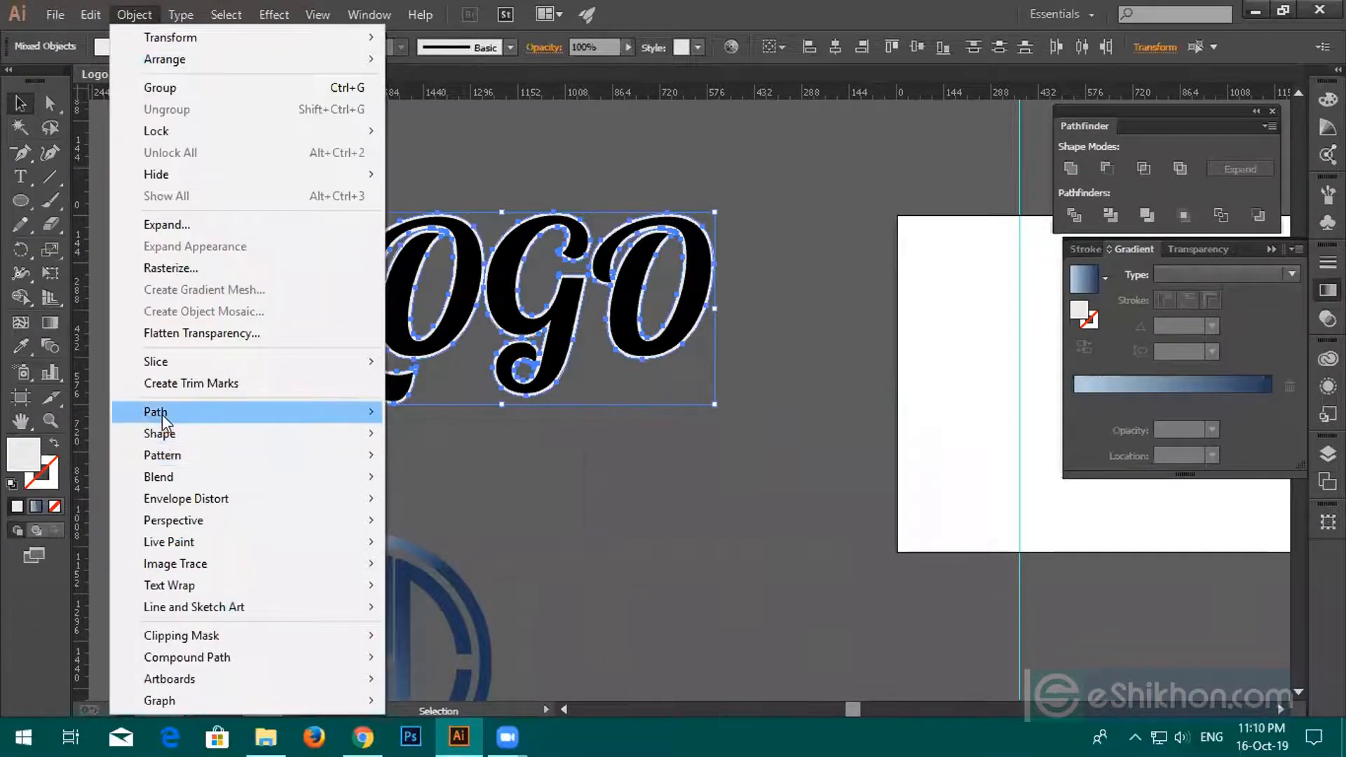
pyautogui.moveTo(162, 414)
pyautogui.click(444, 484)
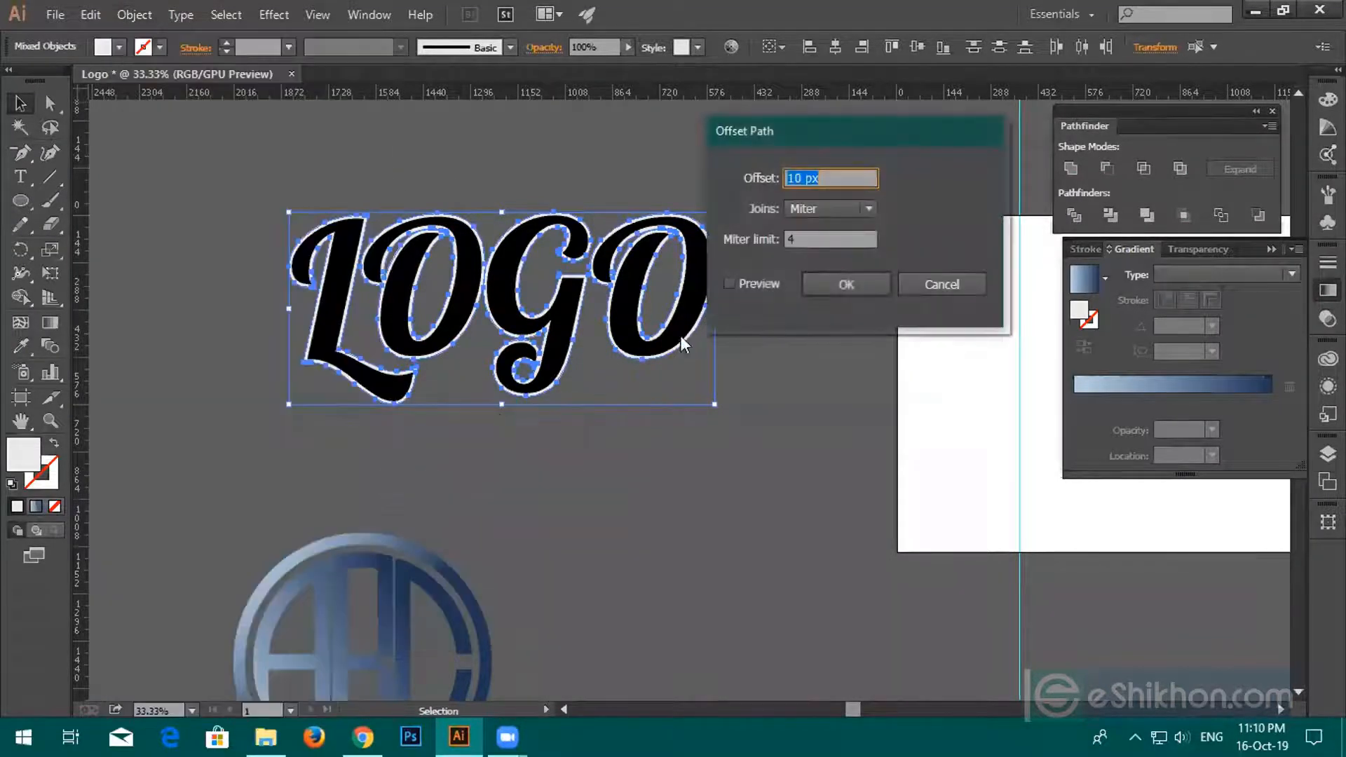
pyautogui.click(731, 284)
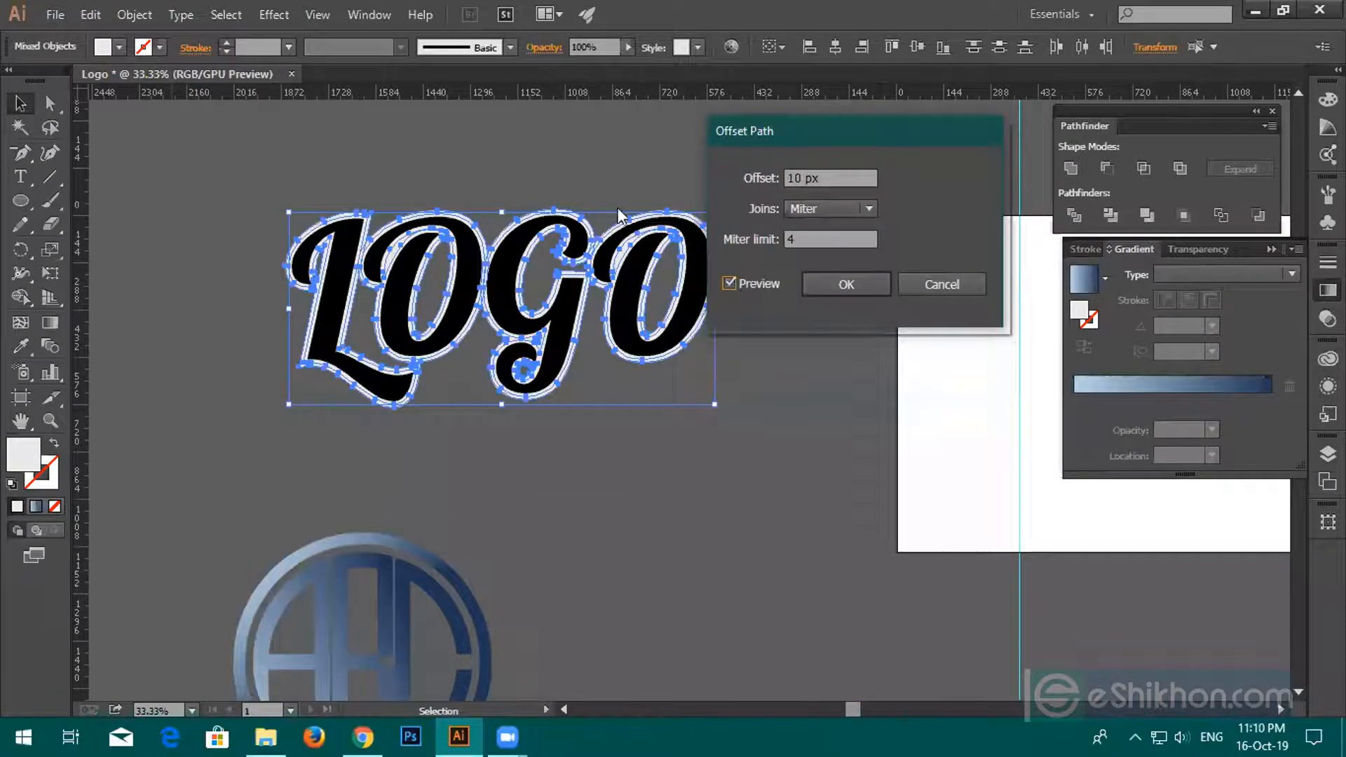
pyautogui.click(827, 285)
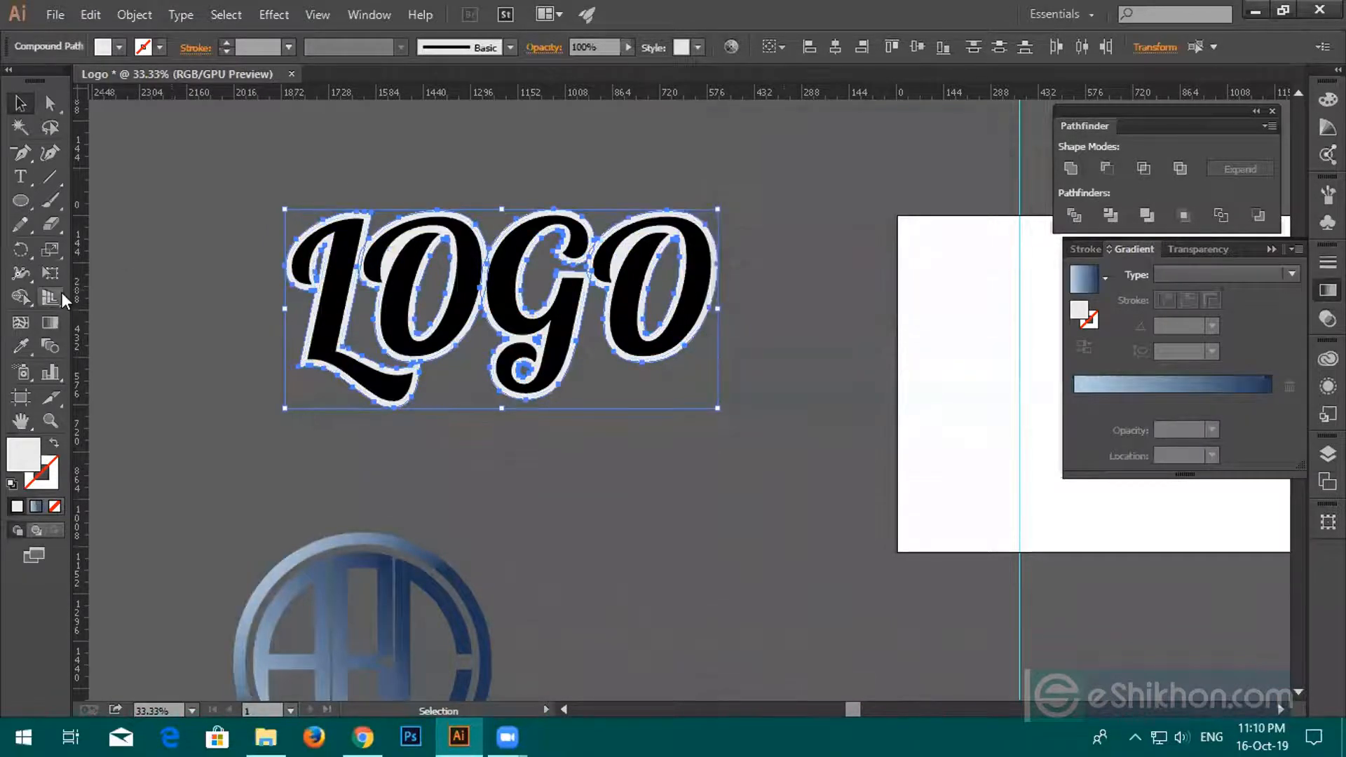
pyautogui.doubleClick(14, 449)
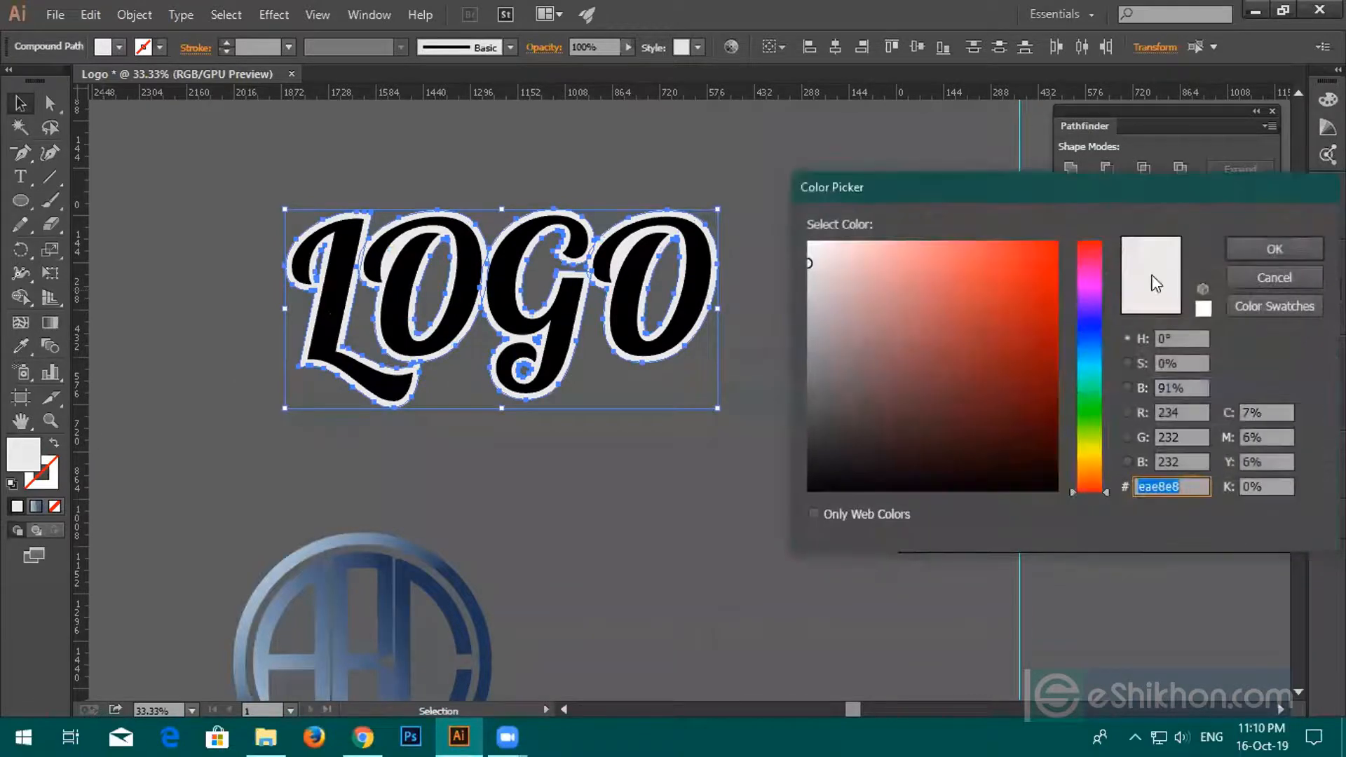
pyautogui.click(1267, 276)
pyautogui.click(118, 47)
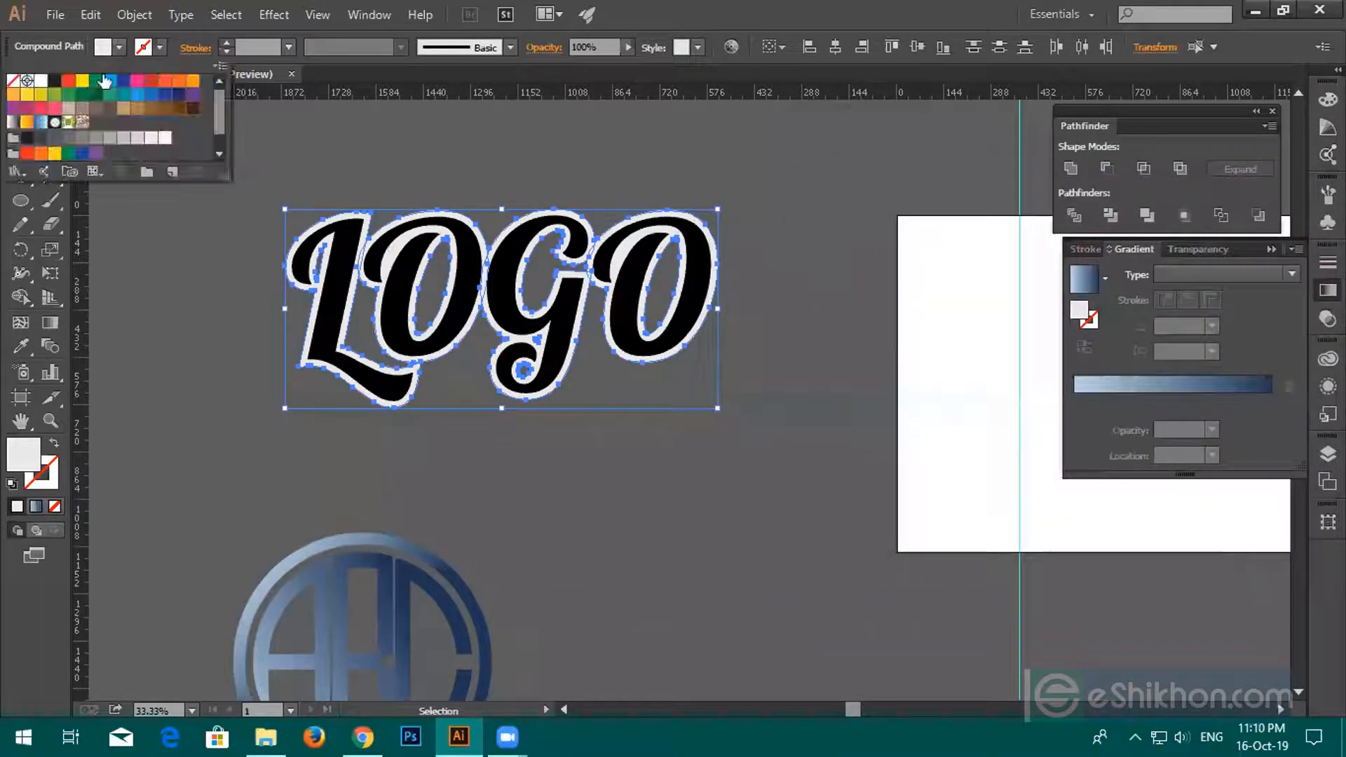
pyautogui.click(134, 349)
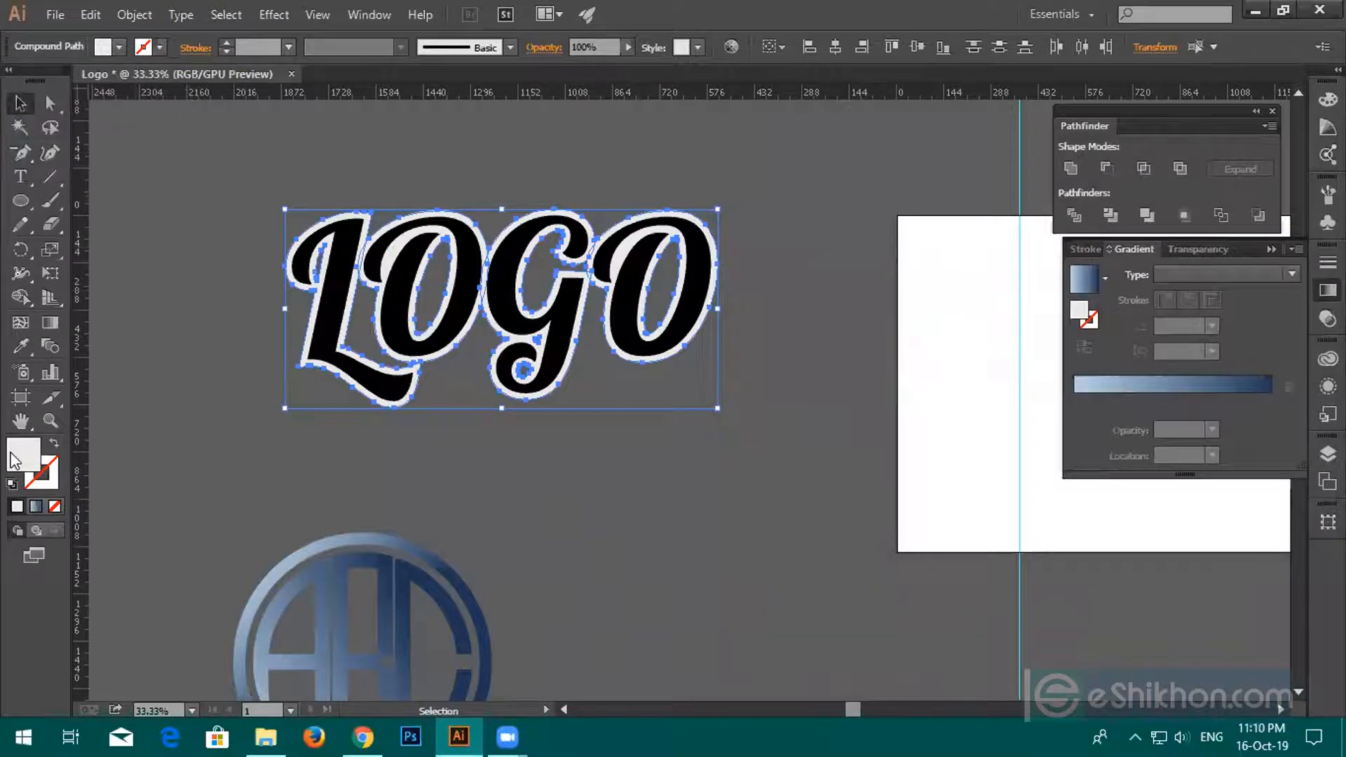
# Fill the outermost offset outlines with near-black 070707 and deselect the artwork.
pyautogui.doubleClick(17, 452)
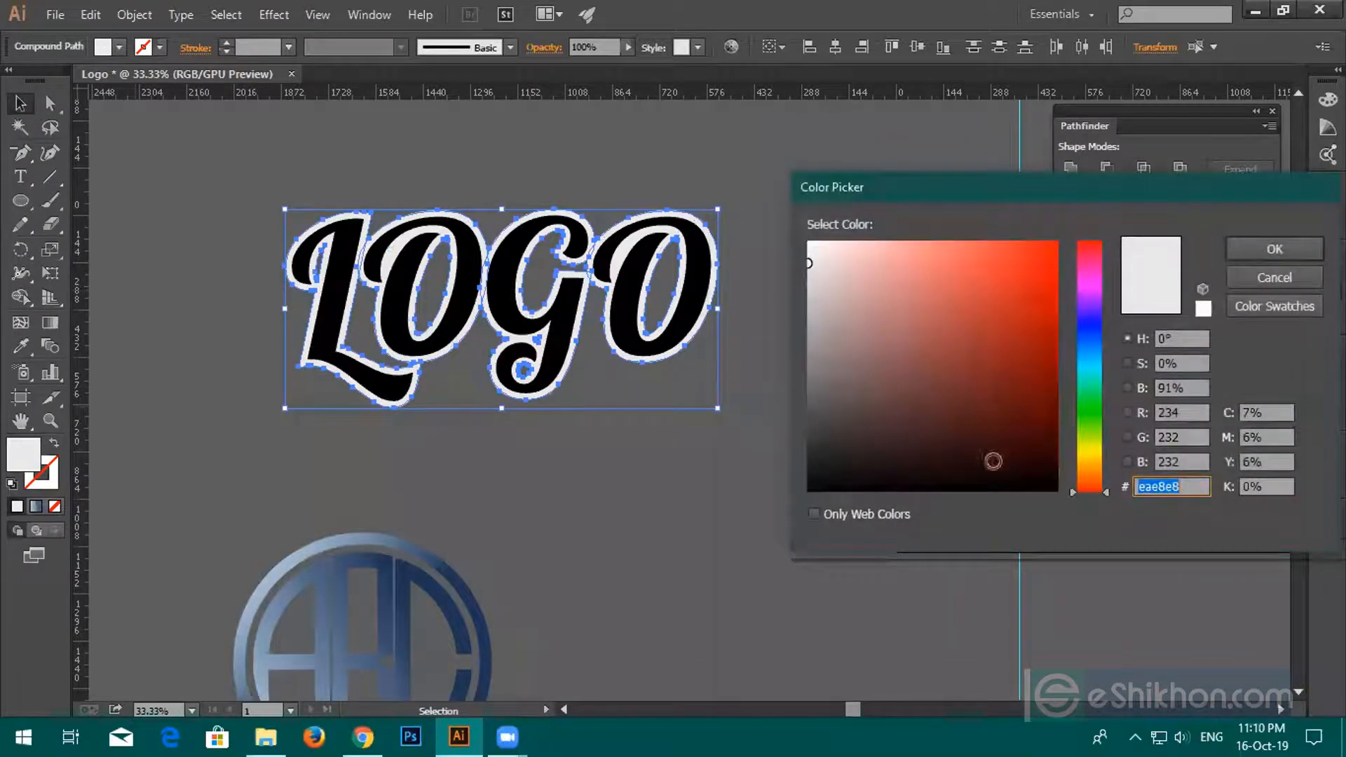
pyautogui.click(818, 485)
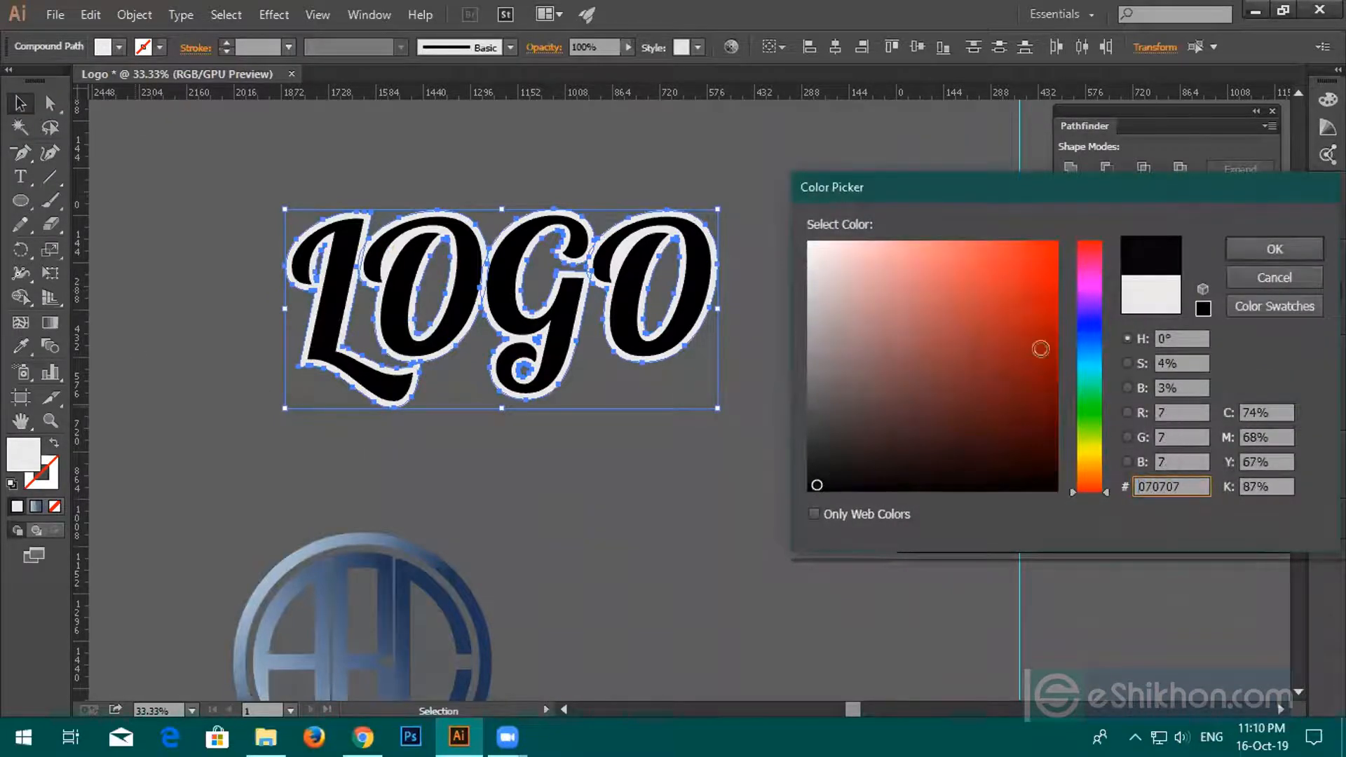
pyautogui.click(1274, 250)
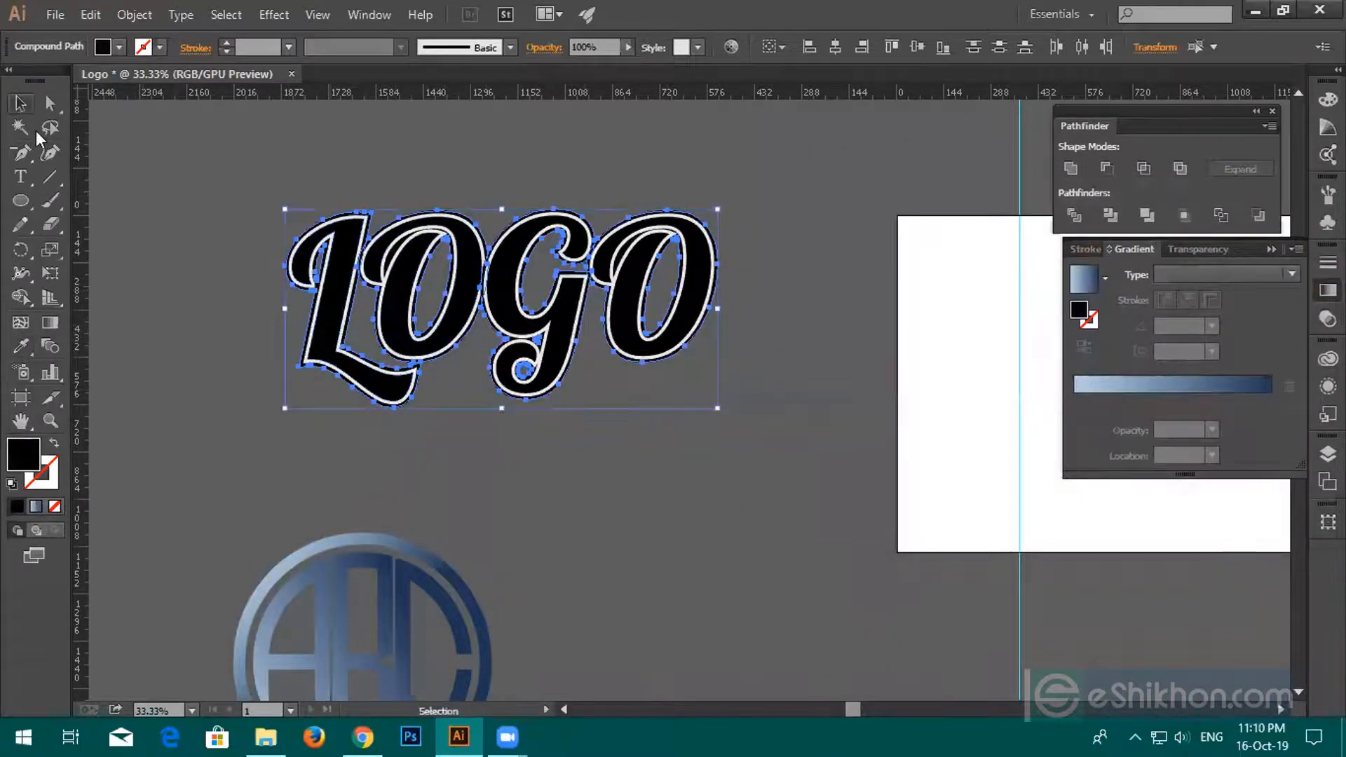
pyautogui.click(481, 390)
# Group each of the letters L, O, G and O separately with its own two offset outlines.
pyautogui.scroll(3, 363, 340)
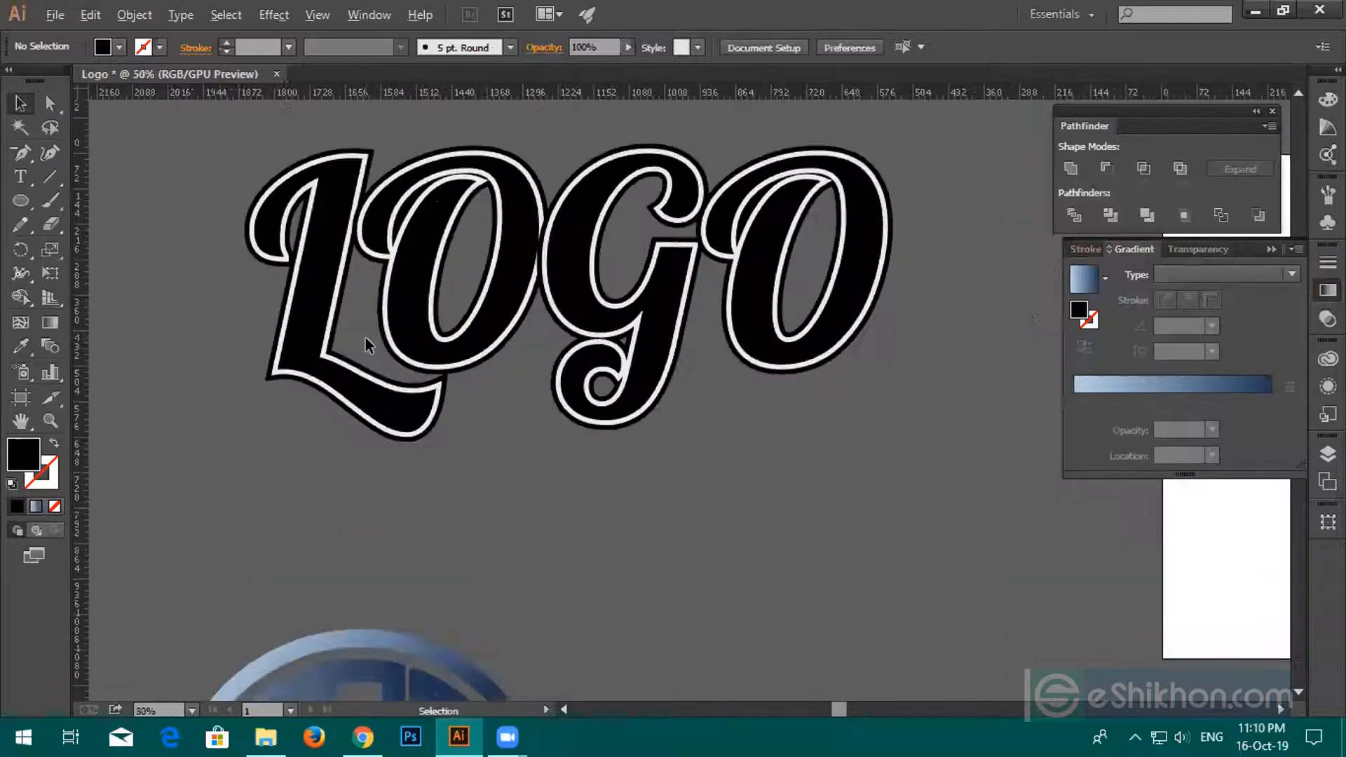
pyautogui.moveTo(551, 397); pyautogui.dragTo(396, 401)
pyautogui.scroll(1, 661, 363)
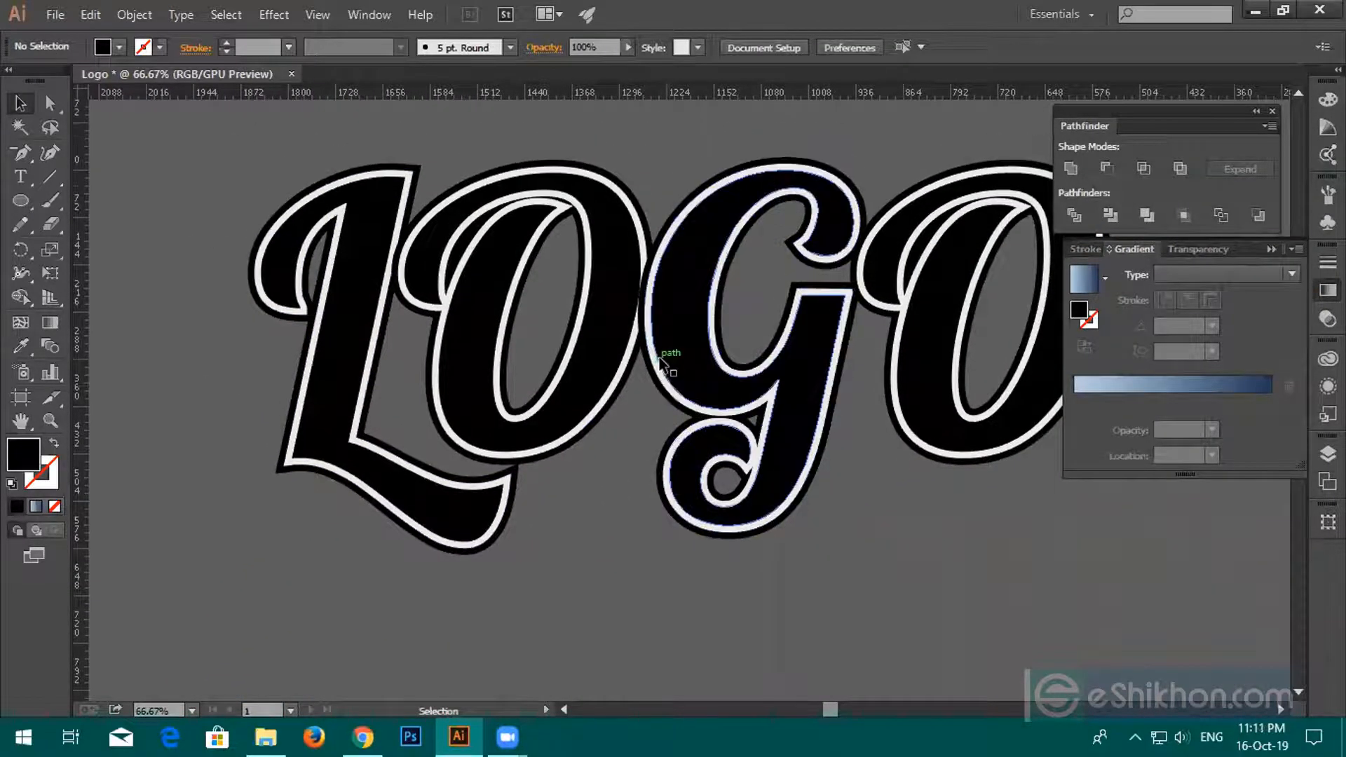
pyautogui.click(532, 293)
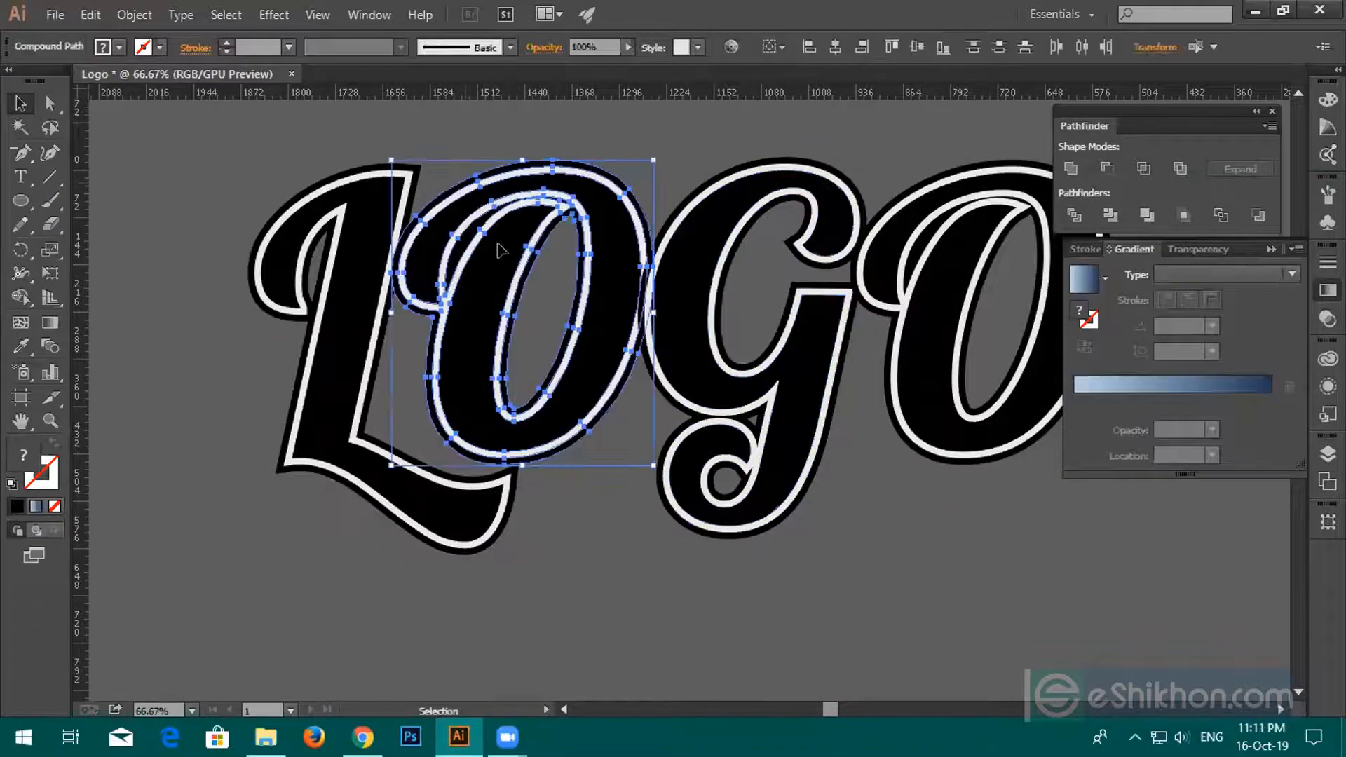
pyautogui.click(322, 153)
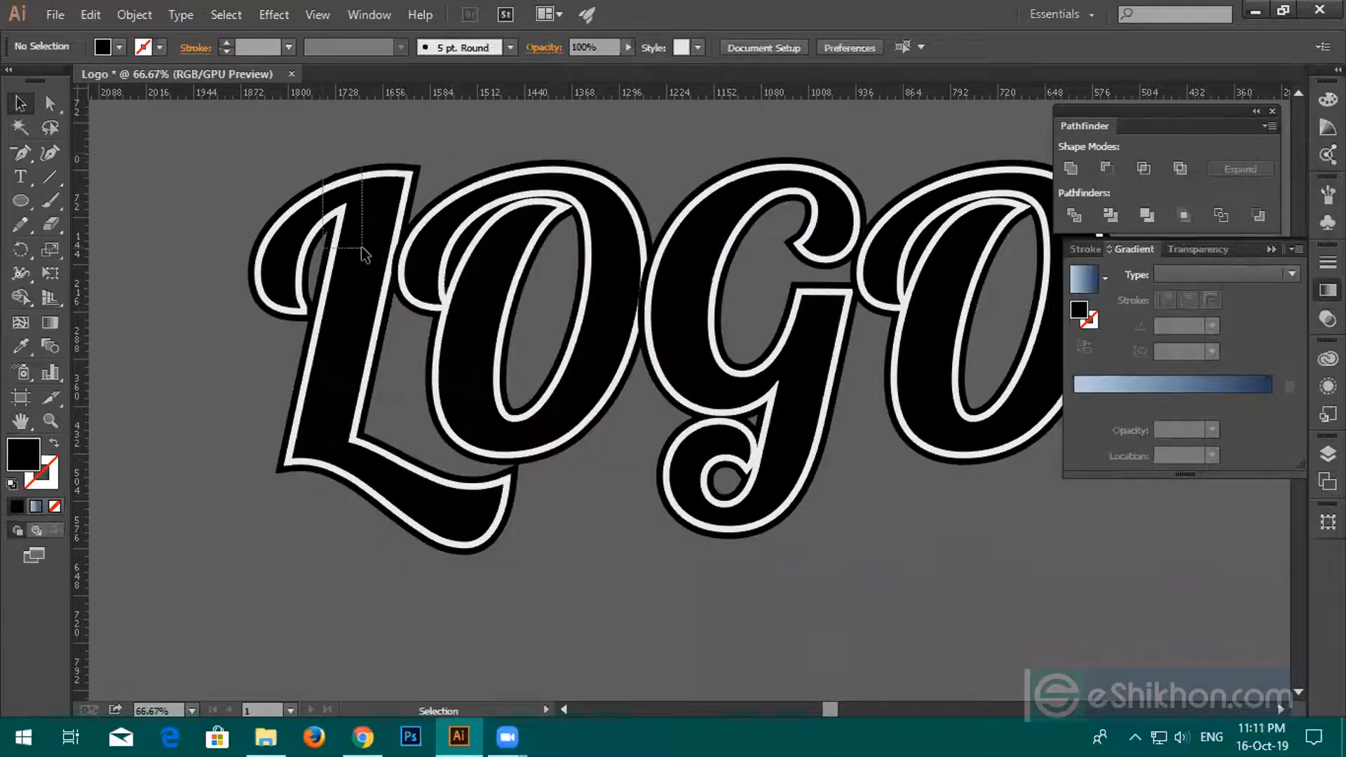
pyautogui.moveTo(361, 246); pyautogui.dragTo(364, 254)
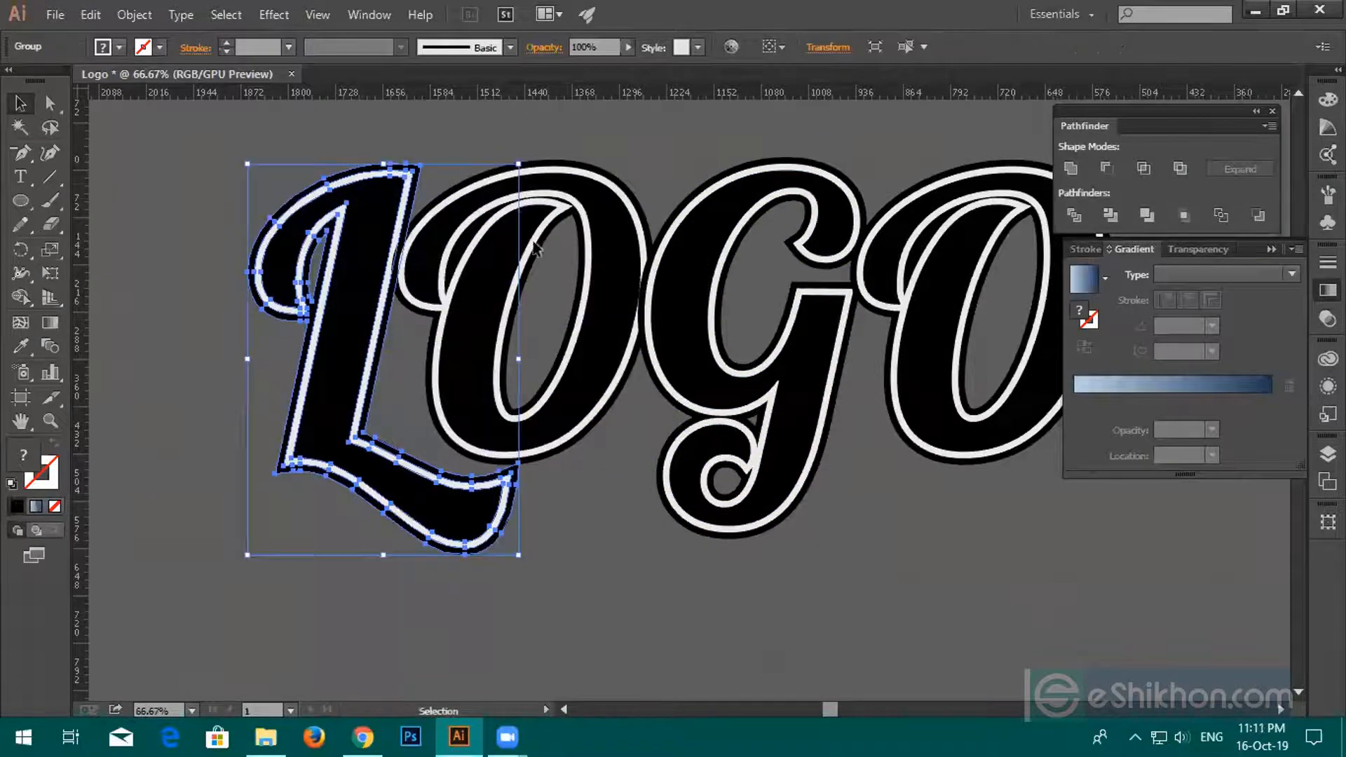
pyautogui.click(535, 251)
pyautogui.press('a')
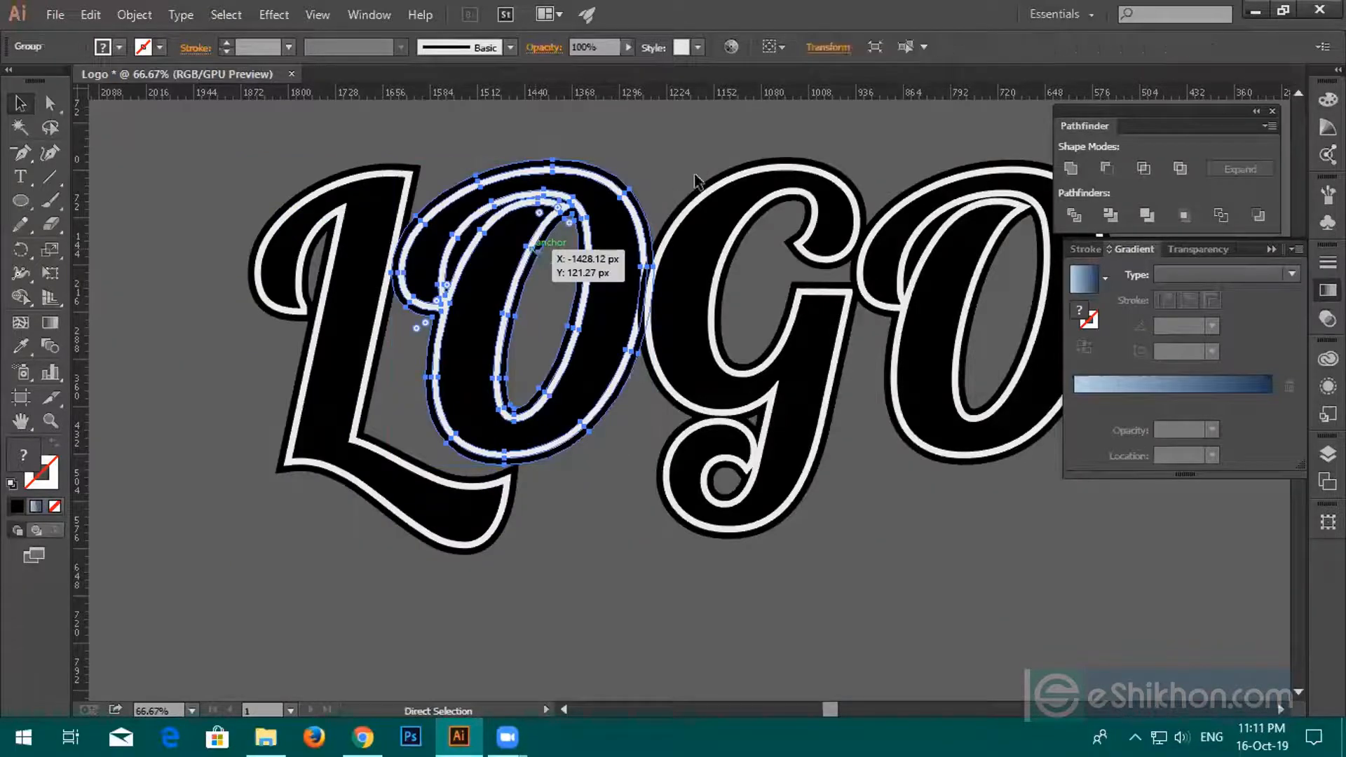
pyautogui.keyDown('ctrl'); pyautogui.click(751, 251); pyautogui.keyUp('ctrl')
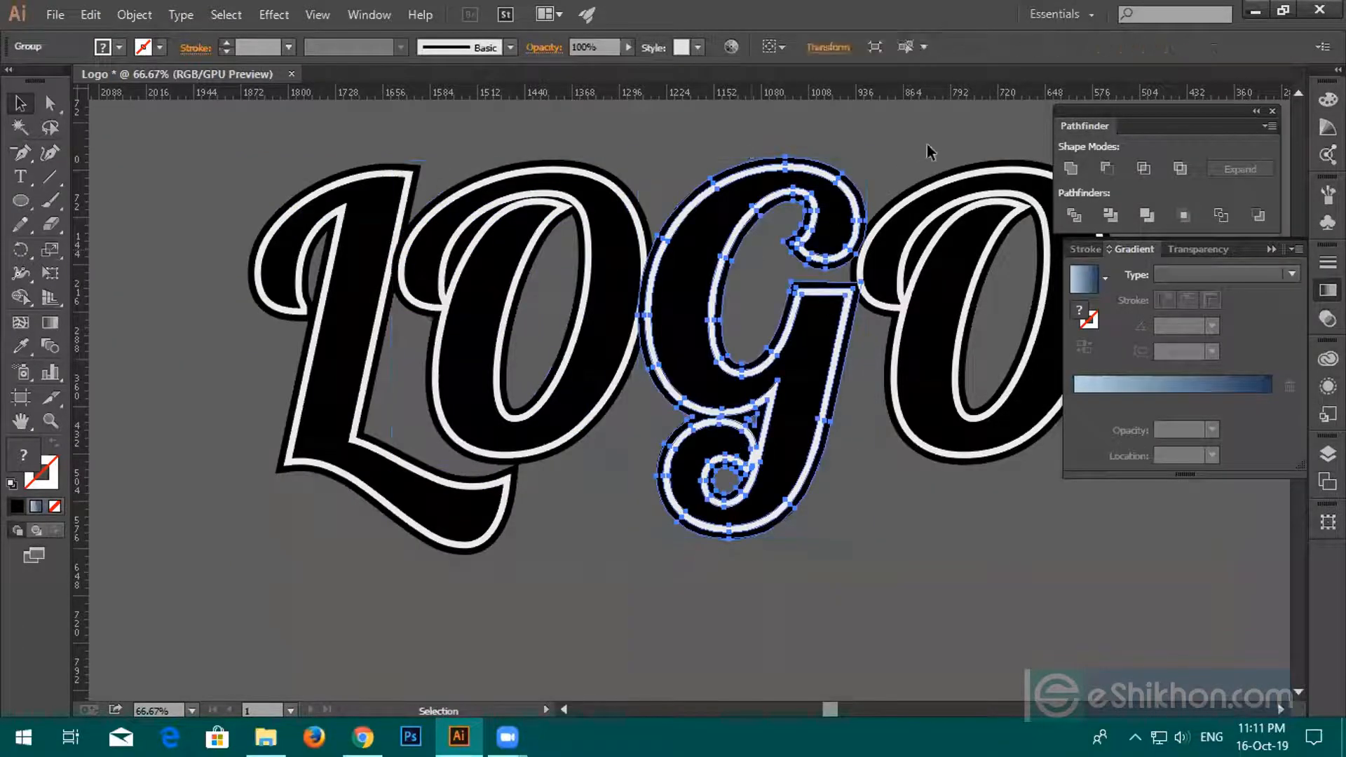
pyautogui.keyDown('ctrl'); pyautogui.click(979, 239); pyautogui.keyUp('ctrl')
pyautogui.press('v')
pyautogui.click(899, 486)
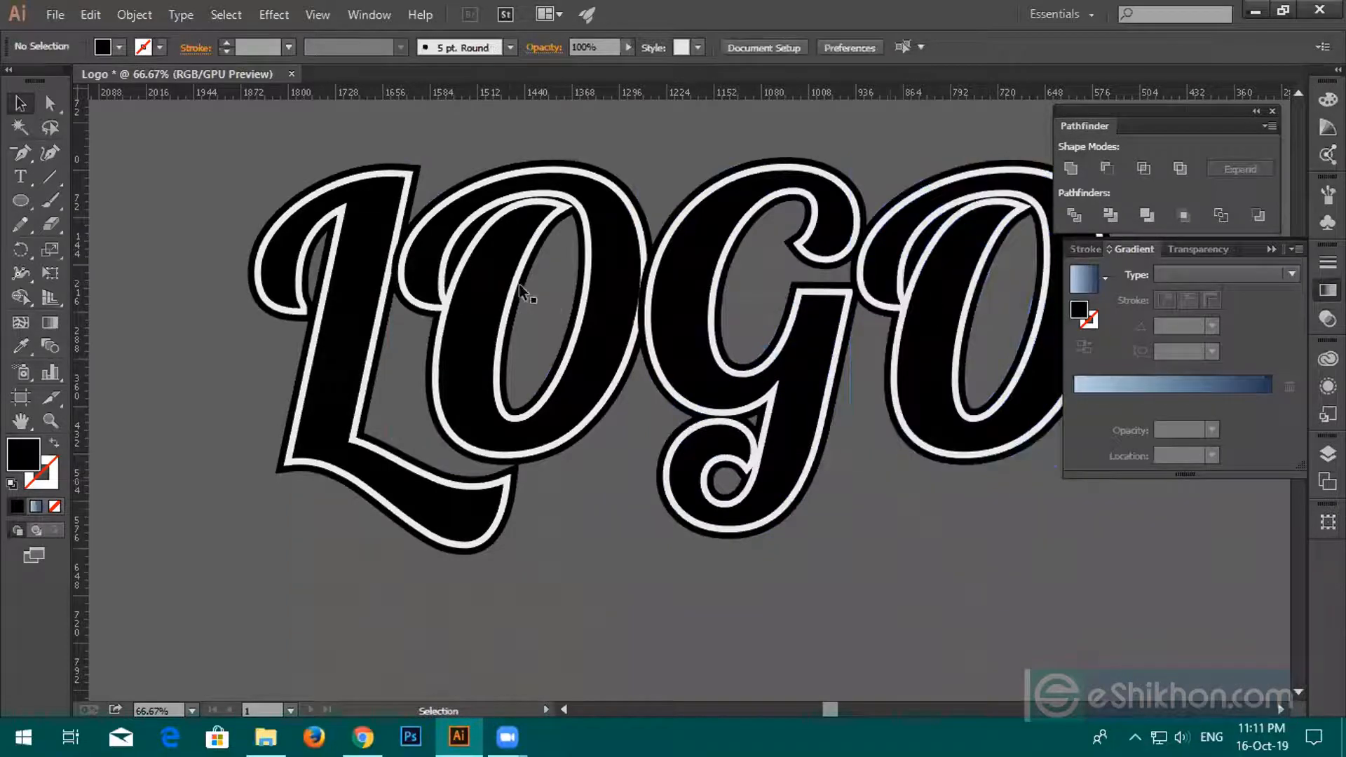
# Start a Multiply Drop Shadow effect on the grouped letter L with the preview enabled.
pyautogui.click(370, 241)
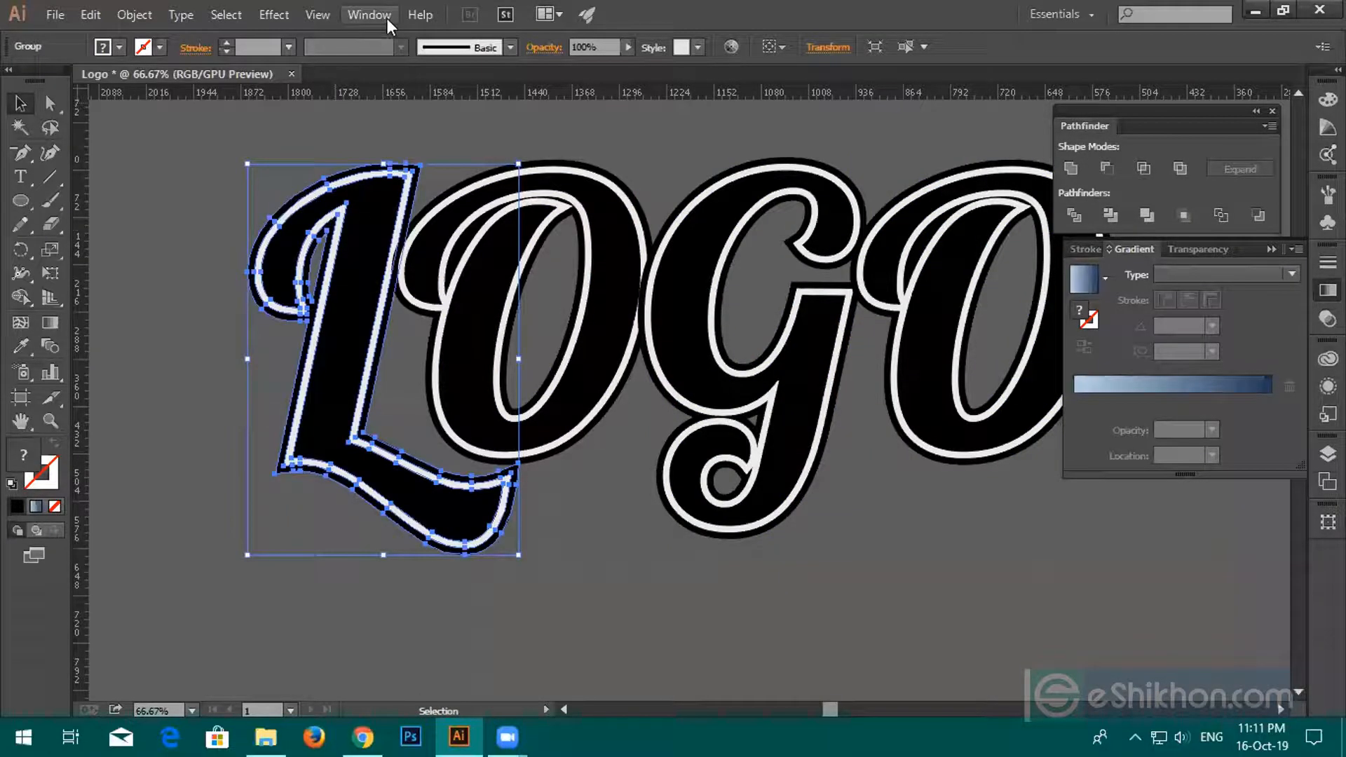
pyautogui.click(284, 13)
pyautogui.moveTo(300, 242)
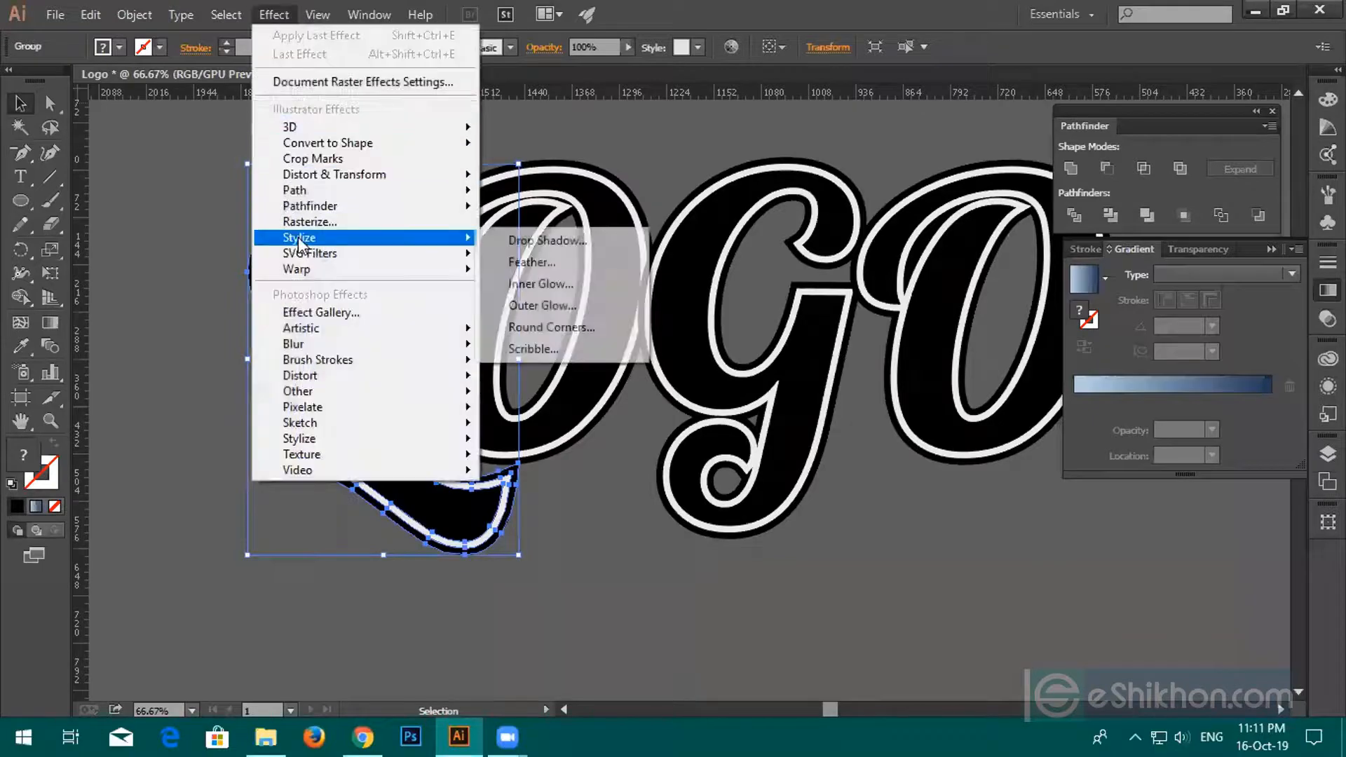
pyautogui.click(539, 240)
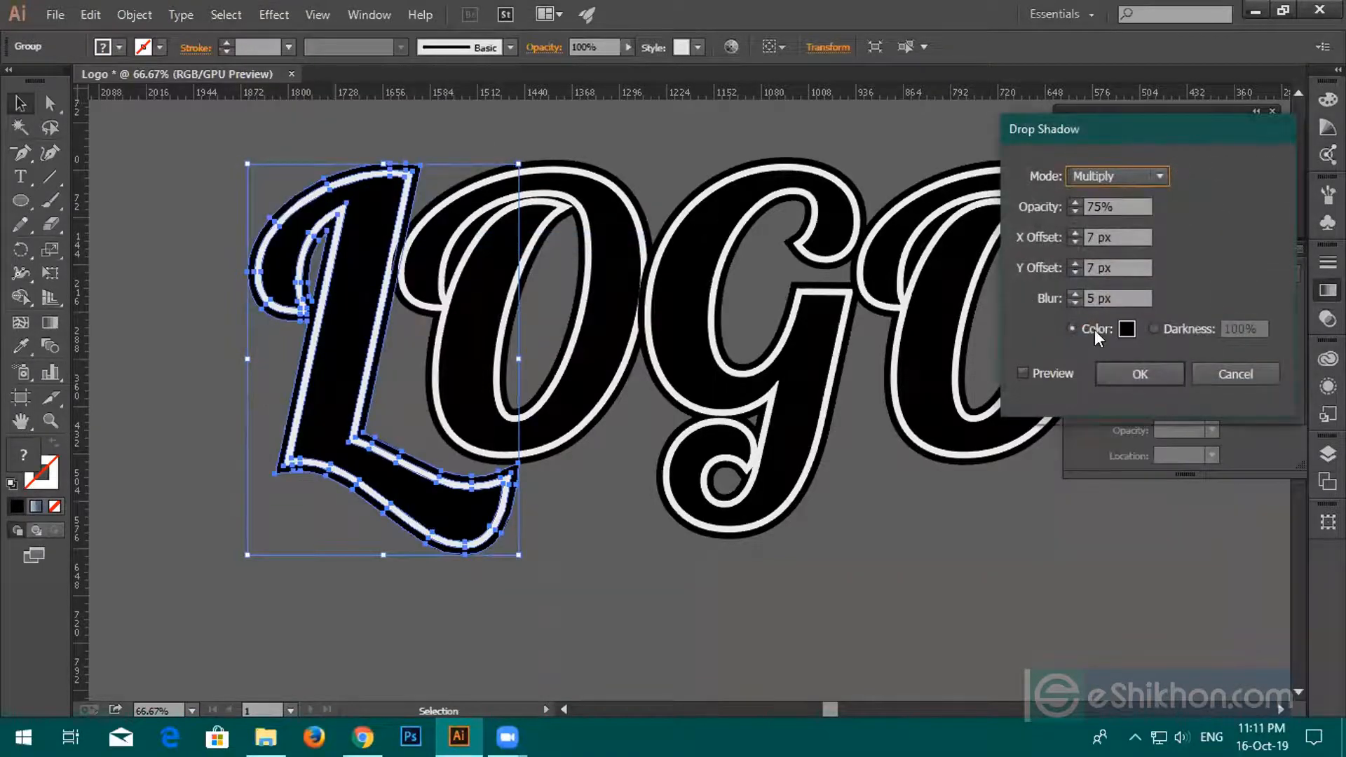
pyautogui.click(1021, 371)
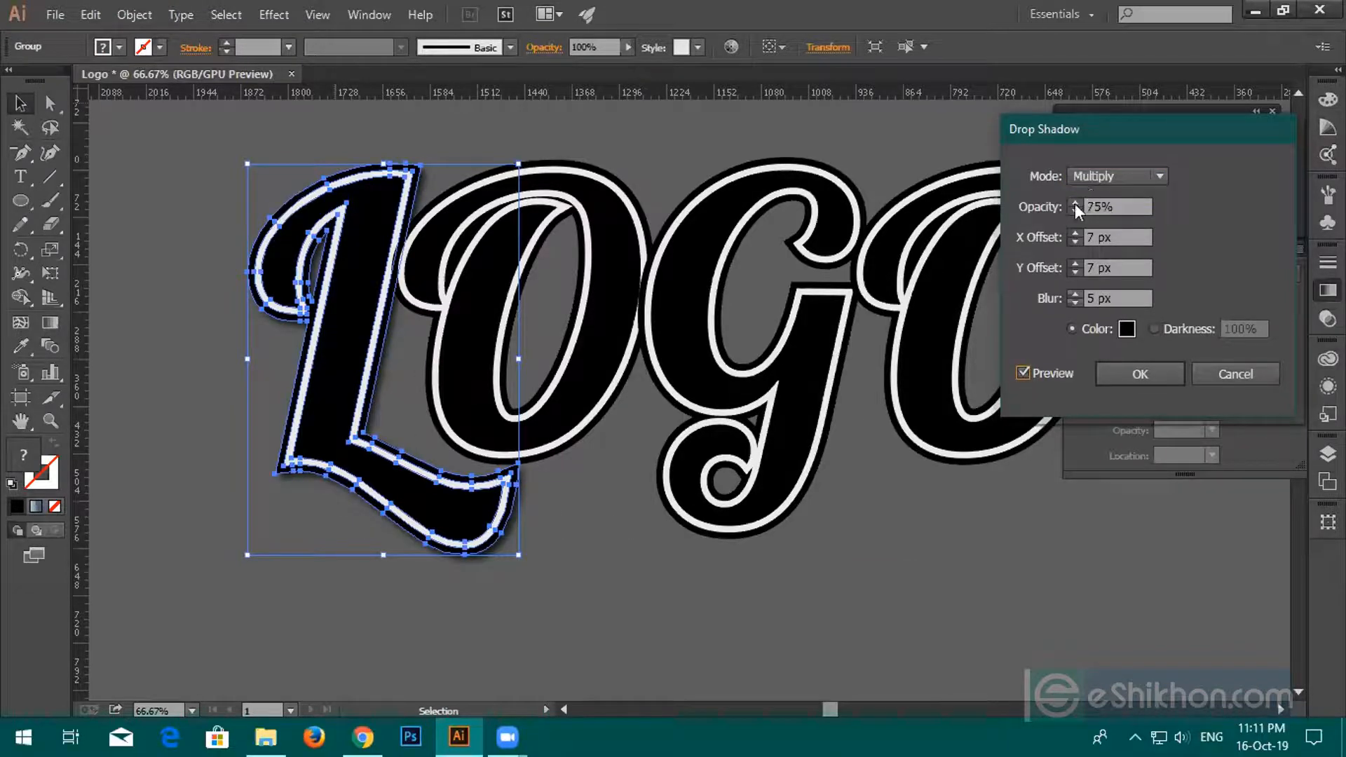
# Set the X offset of the L's drop shadow to 26 px.
pyautogui.click(1075, 232)
pyautogui.click(1075, 231)
pyautogui.click(1075, 231)
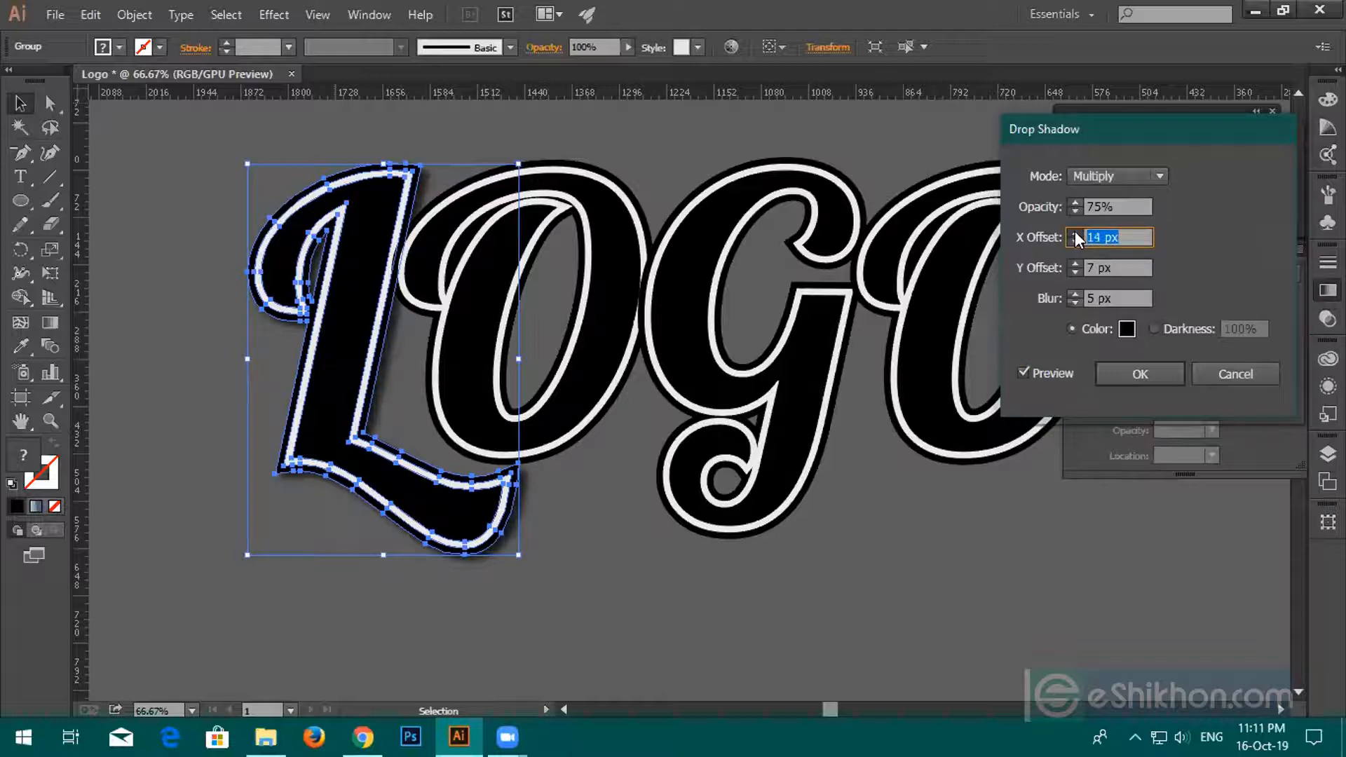
pyautogui.click(1075, 231)
pyautogui.click(1075, 232)
pyautogui.click(1075, 232)
pyautogui.click(1075, 232)
pyautogui.press('Up')
pyautogui.press('Up')
# Set the opacity of the L's drop shadow to 50% and its Y offset to -15 px.
pyautogui.hotkey('shift', 'Tab')
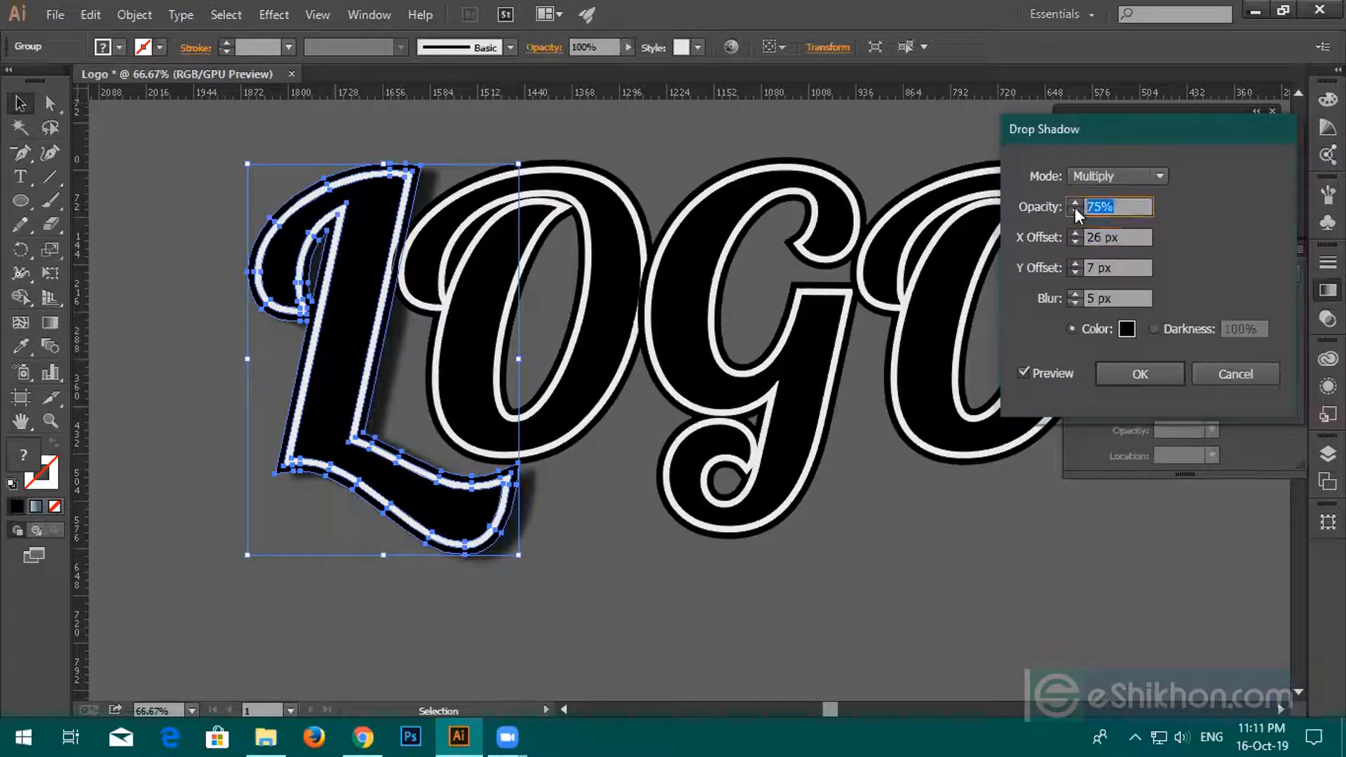
pyautogui.press('Down')
pyautogui.write('50')
pyautogui.click(1074, 264)
pyautogui.click(1074, 264)
pyautogui.click(1074, 263)
pyautogui.click(1074, 264)
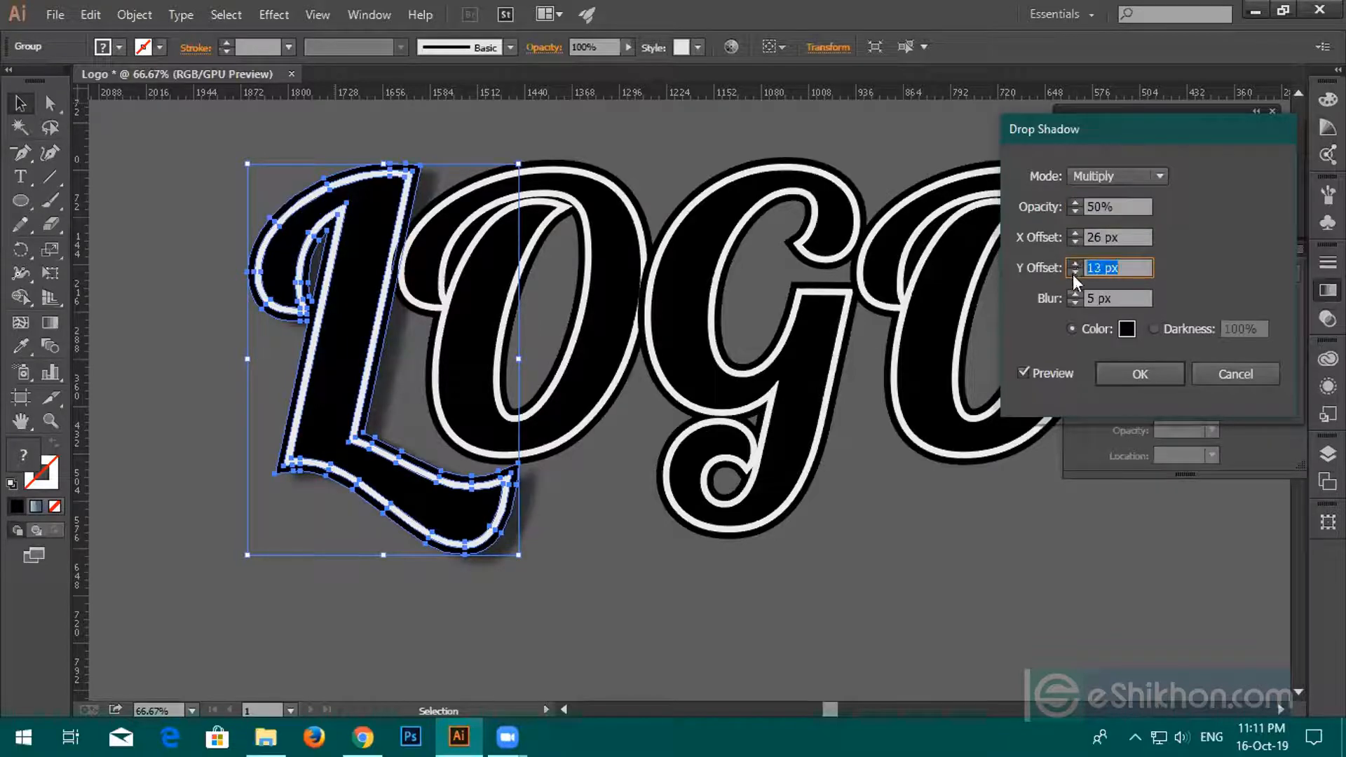
pyautogui.click(1072, 273)
pyautogui.click(1075, 273)
pyautogui.click(1074, 274)
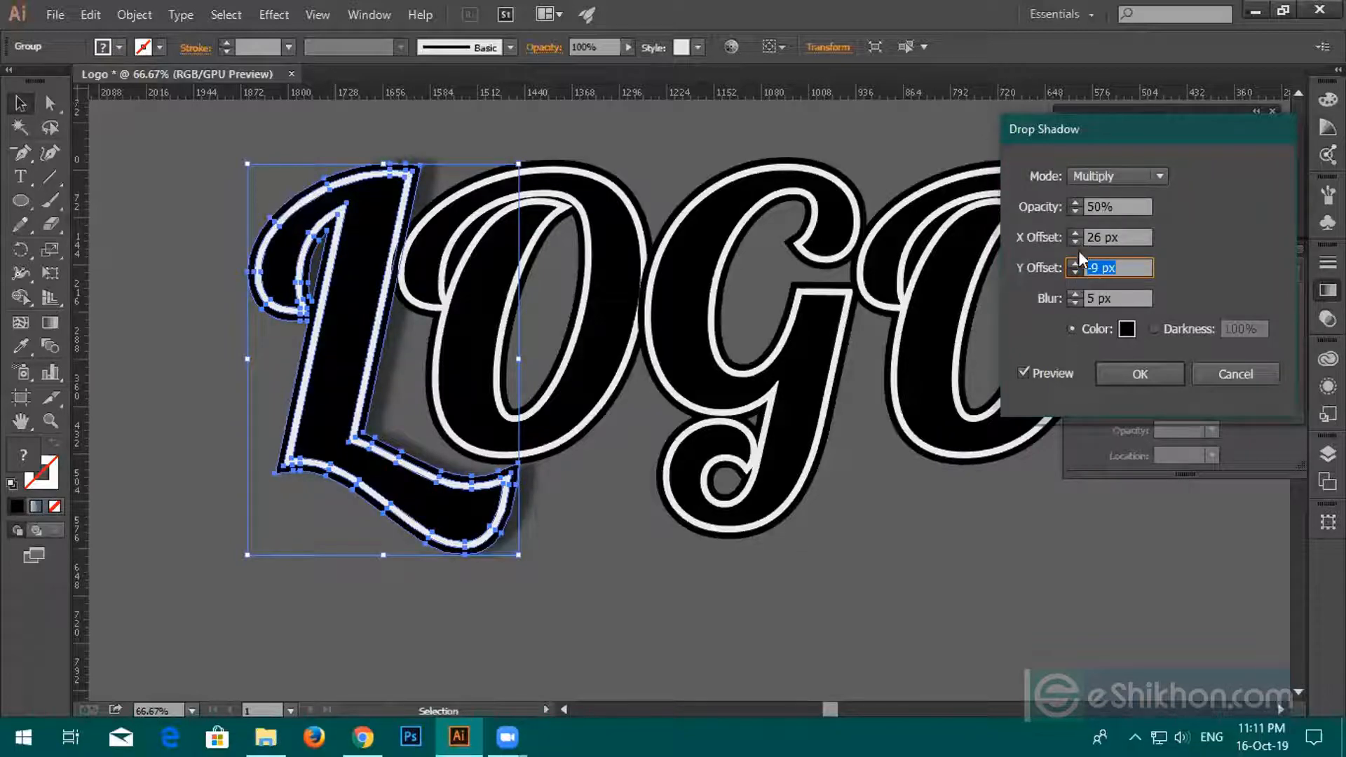
# Set the L's shadow blur to 10 px and opacity to 40%, apply the effect, and deselect the letter.
pyautogui.click(1075, 294)
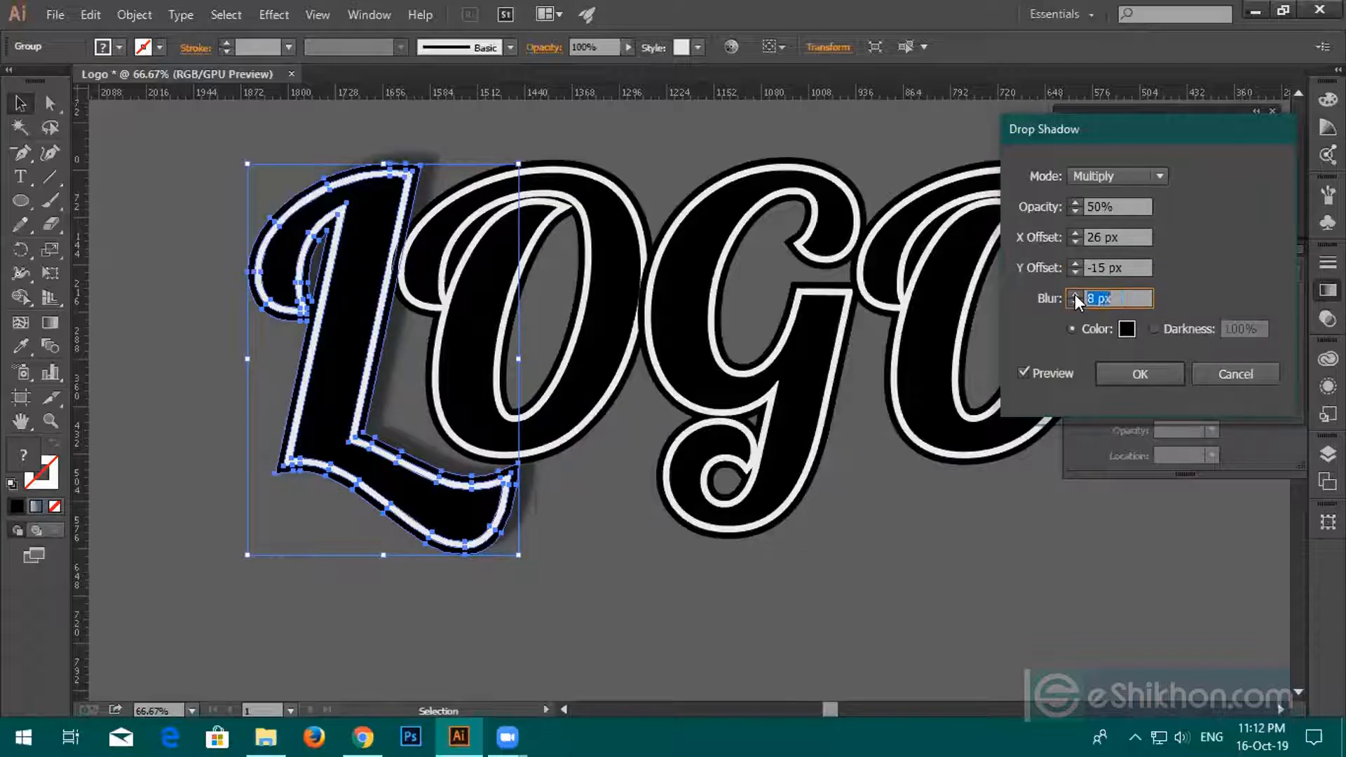
pyautogui.click(1075, 293)
pyautogui.click(1106, 204)
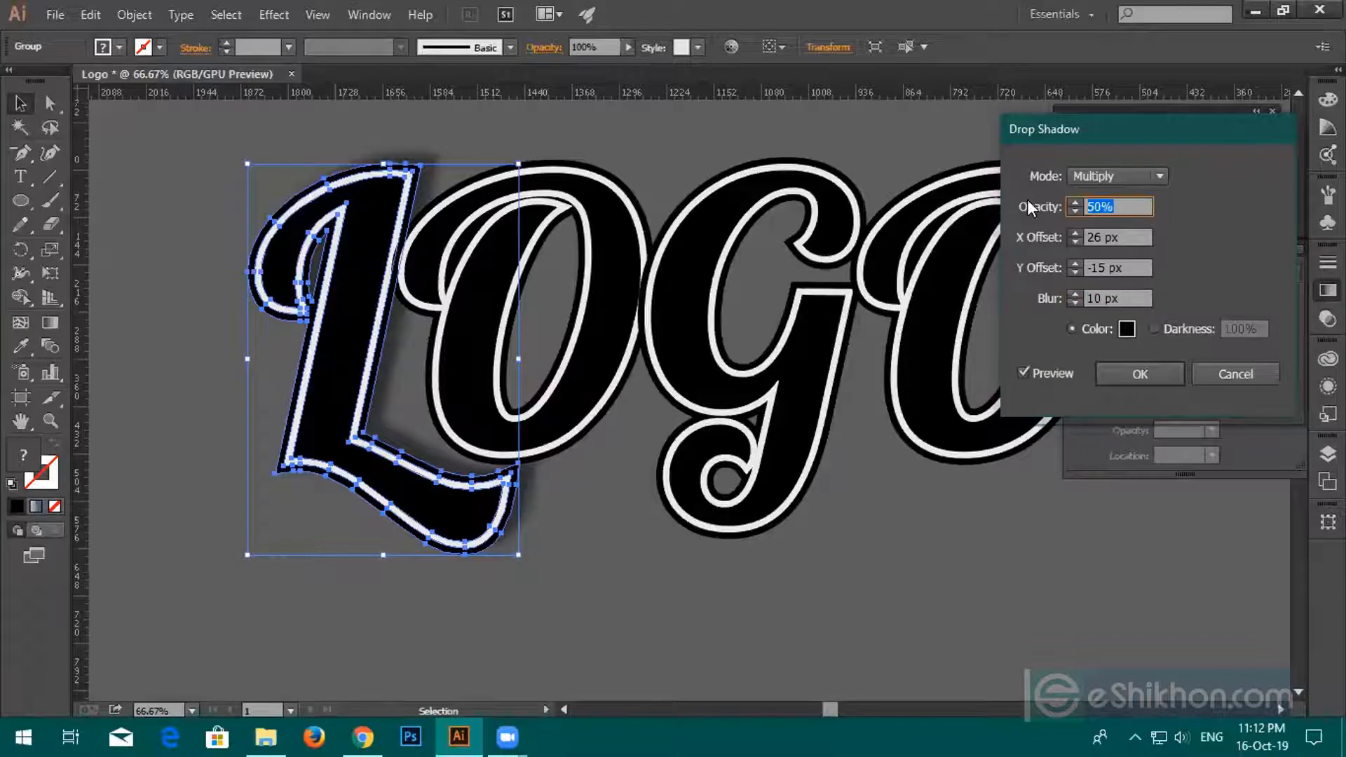
pyautogui.write('40')
pyautogui.click(1141, 383)
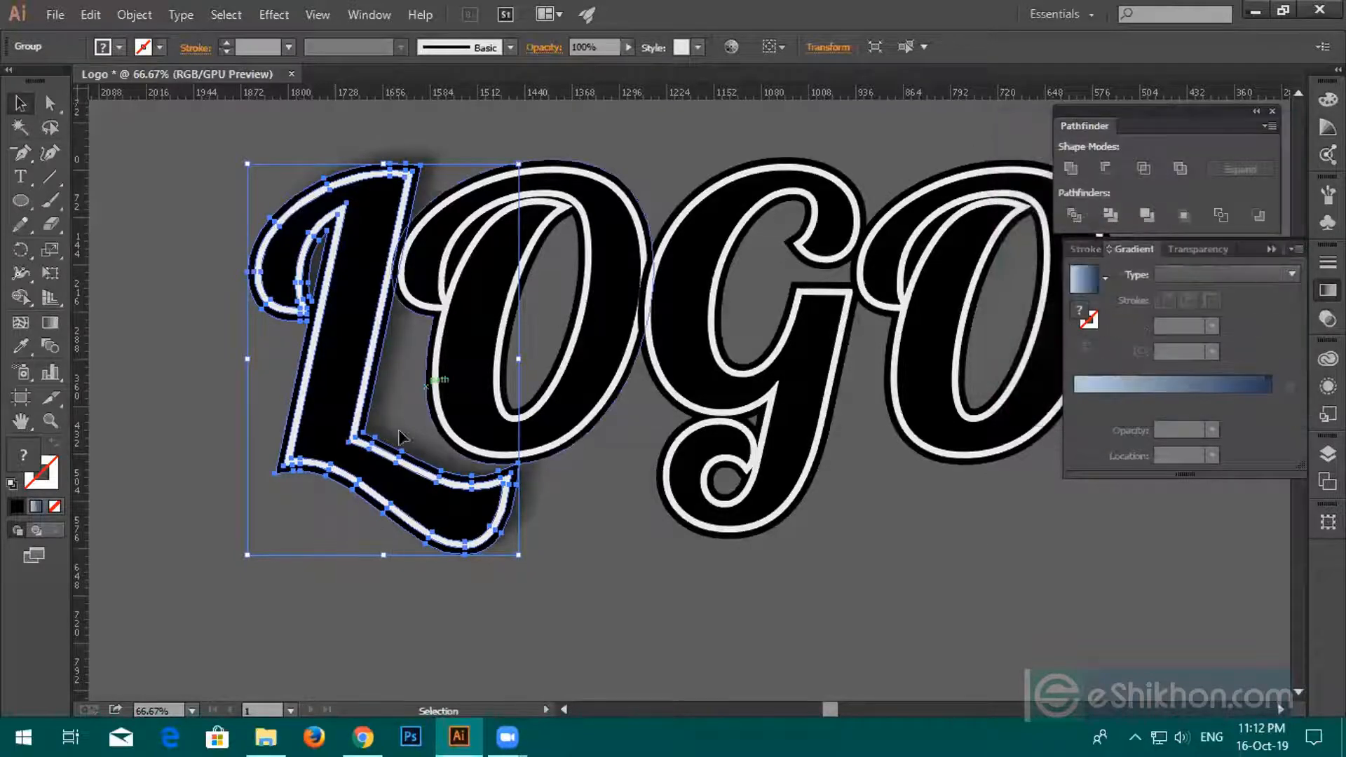
pyautogui.click(618, 551)
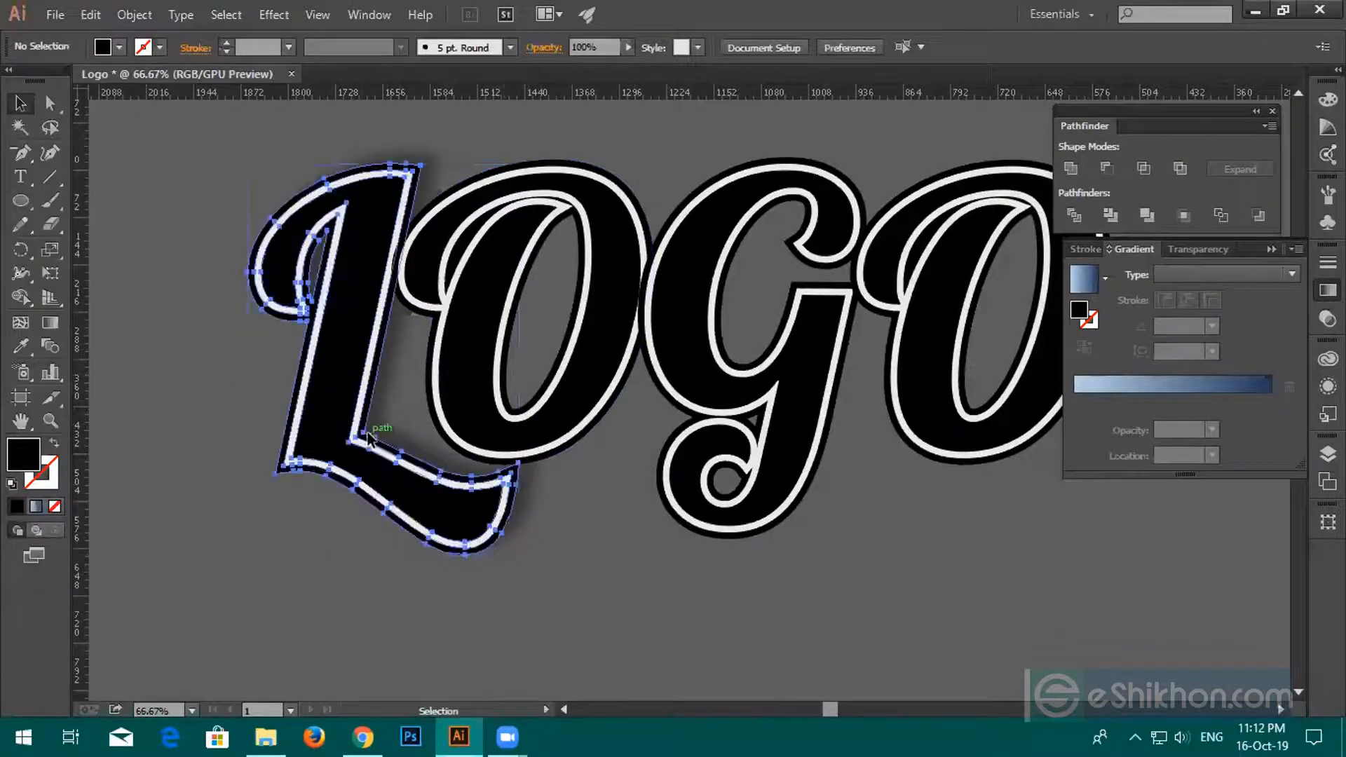
# Apply the same Multiply drop shadow to the first O group: 40% opacity, 26 px X, -15 px Y and 10 px blur.
pyautogui.click(368, 435)
pyautogui.click(464, 412)
pyautogui.click(273, 14)
pyautogui.moveTo(303, 240)
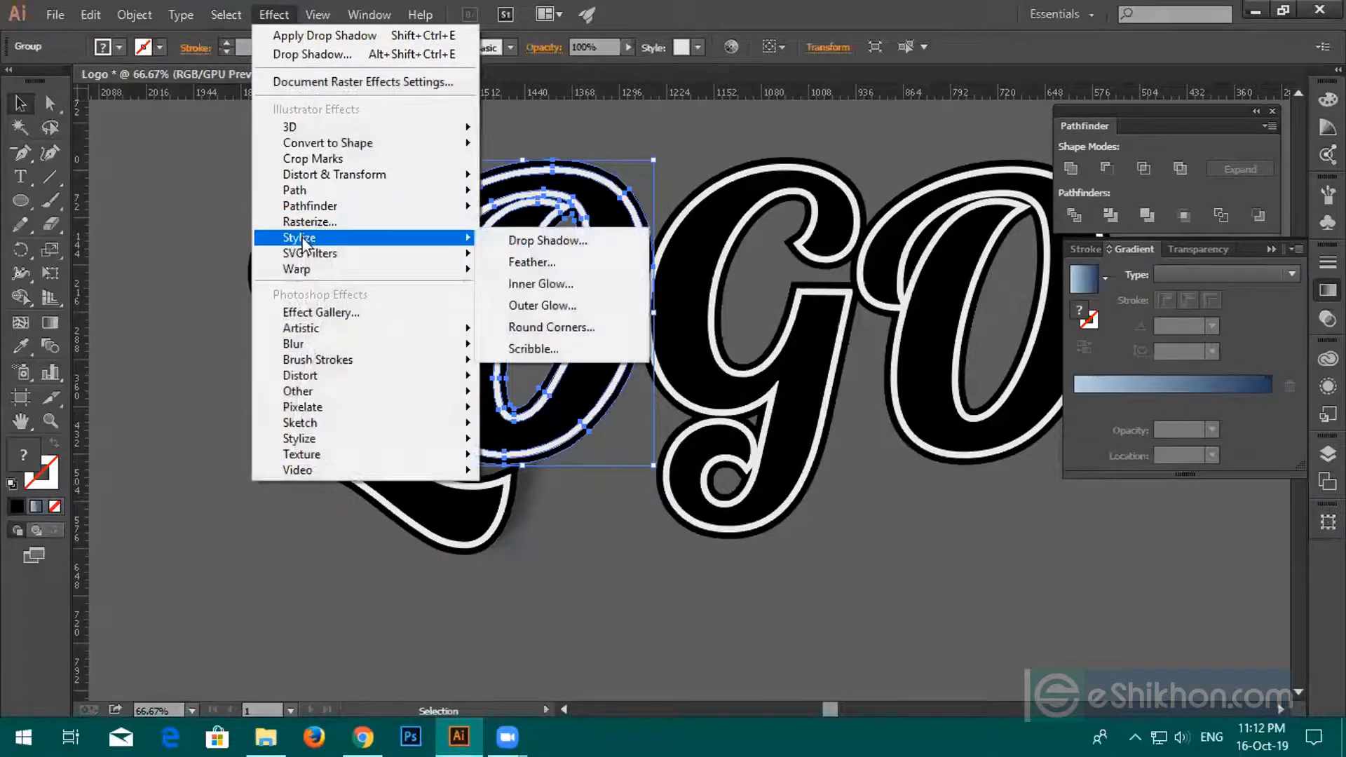
pyautogui.click(499, 242)
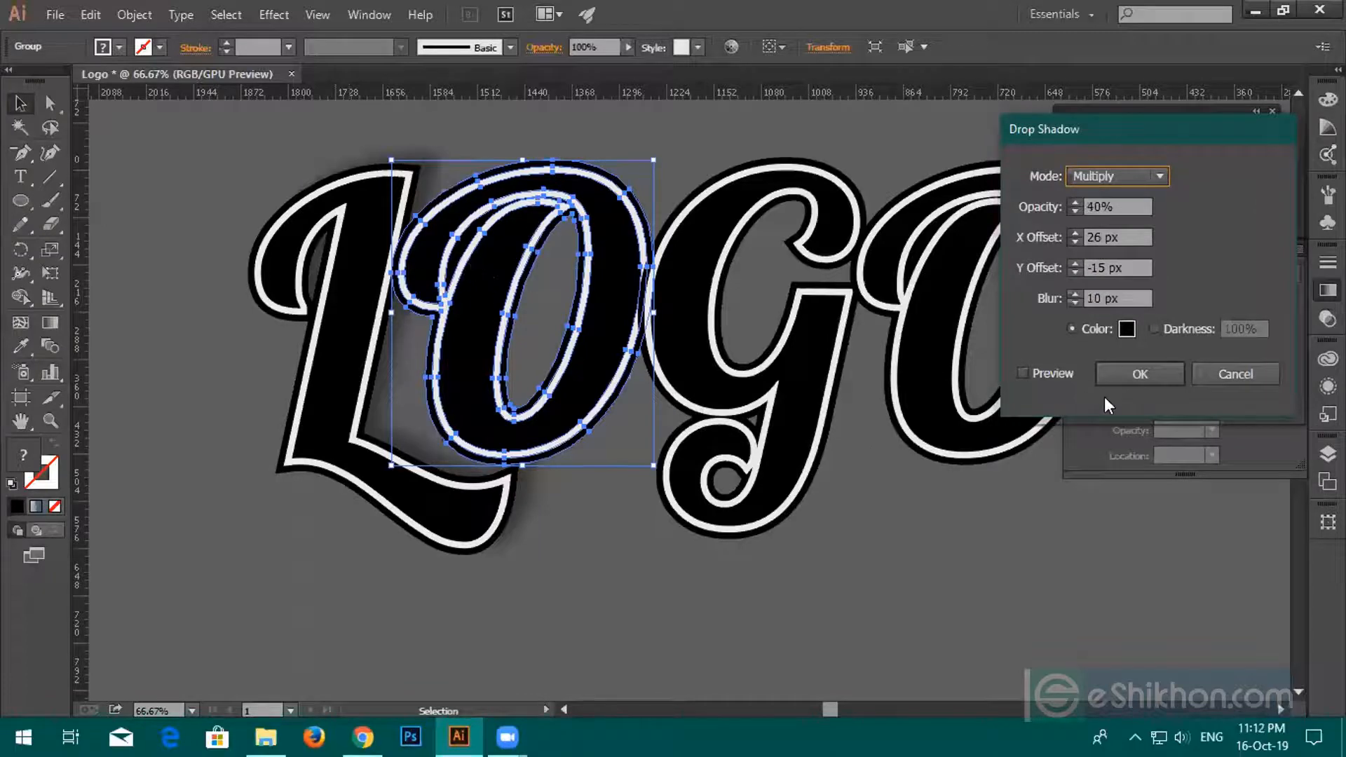
pyautogui.click(1140, 374)
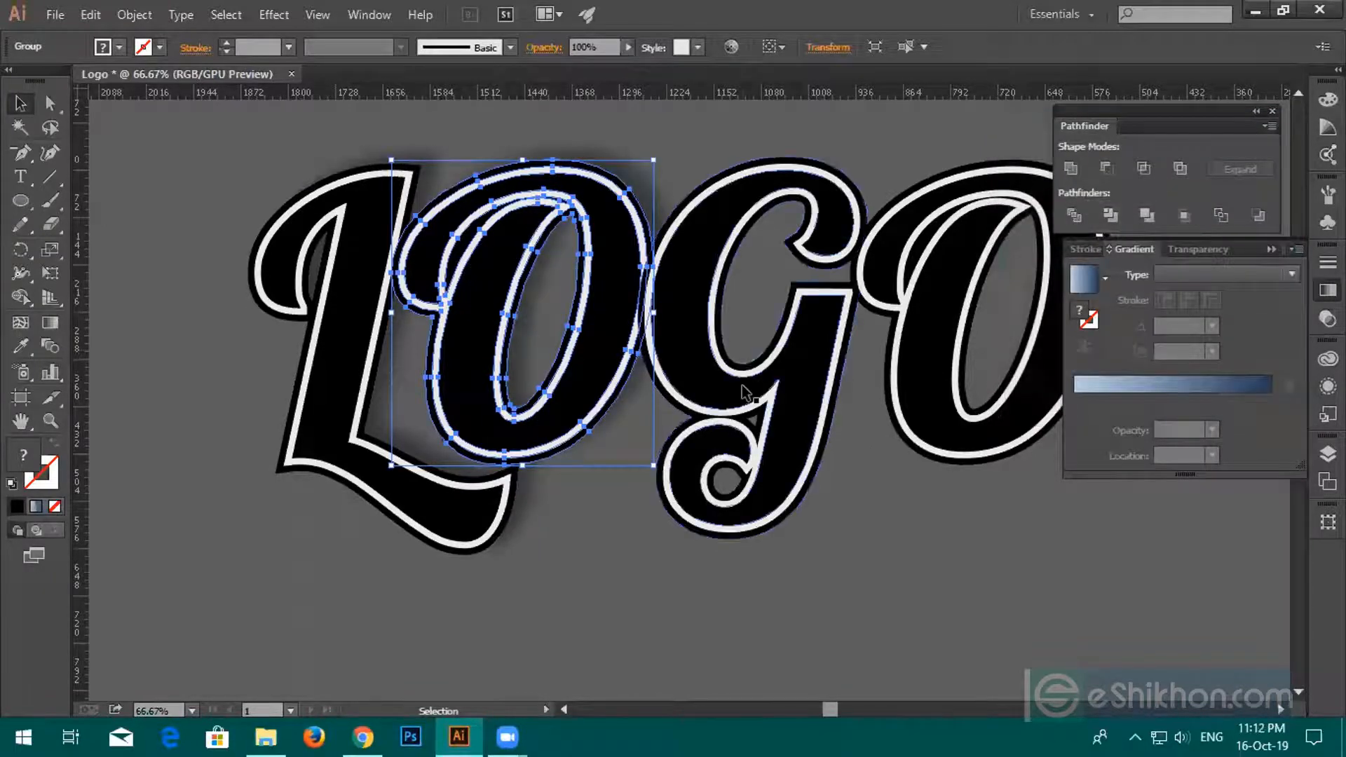
# Apply the G group's drop shadow with the settings already used for the first O.
pyautogui.click(742, 384)
pyautogui.click(287, 15)
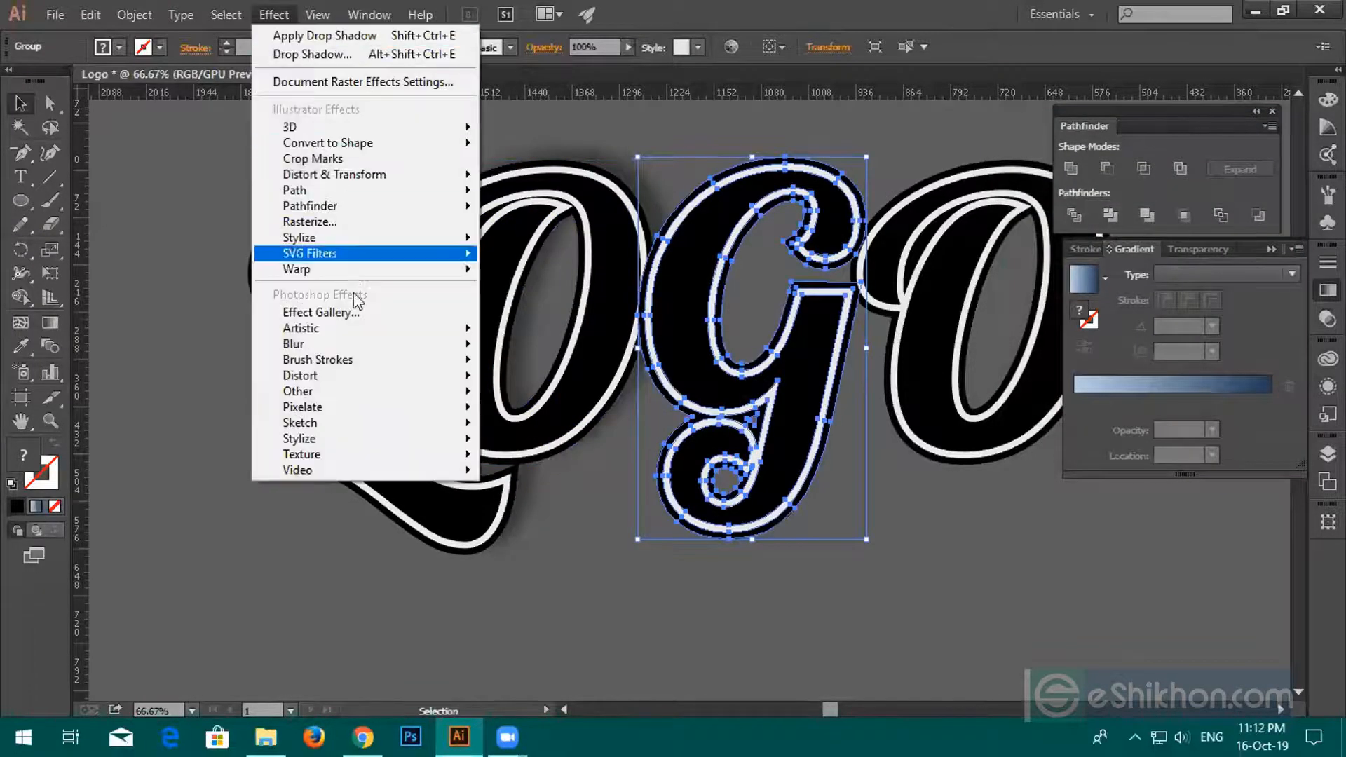
pyautogui.moveTo(420, 239)
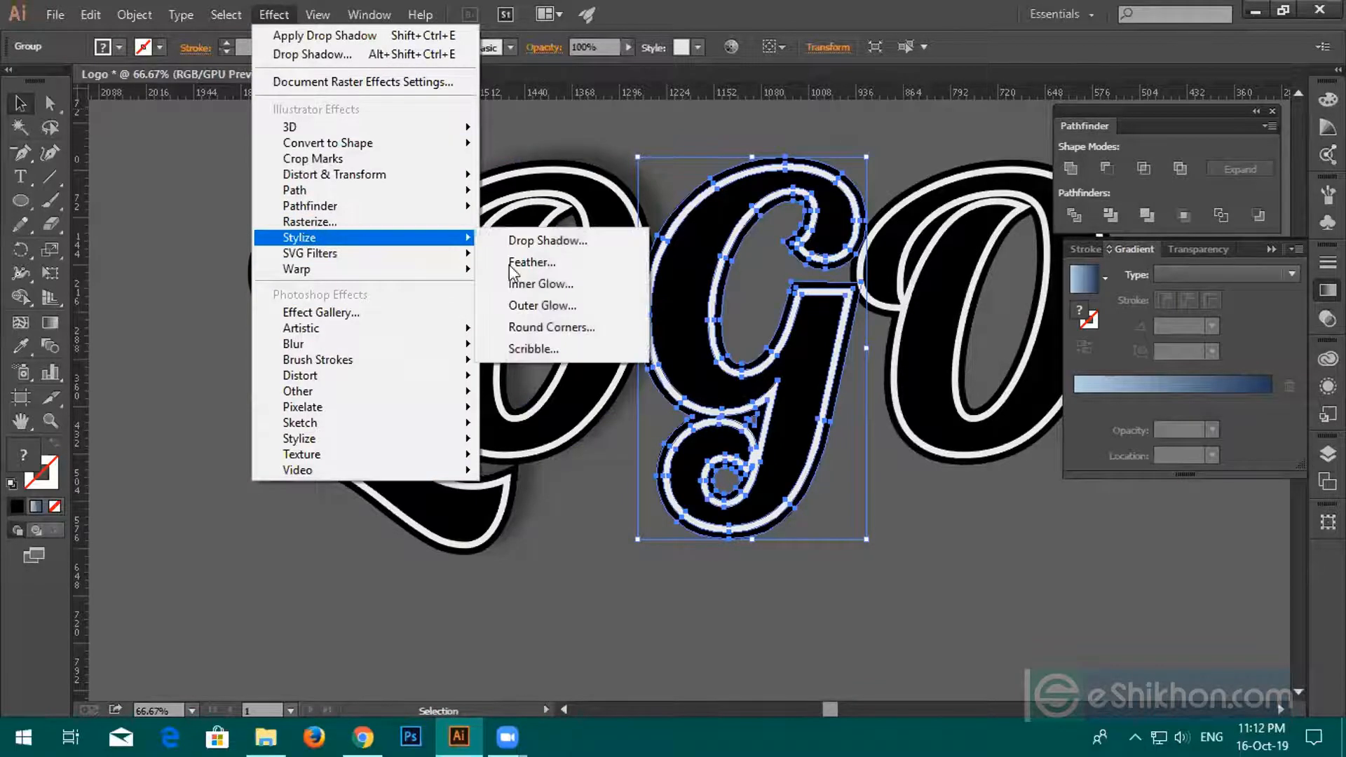
pyautogui.click(532, 240)
pyautogui.click(1132, 370)
# Apply the matching 40% Multiply drop shadow to the last O group and deselect the artwork.
pyautogui.click(906, 327)
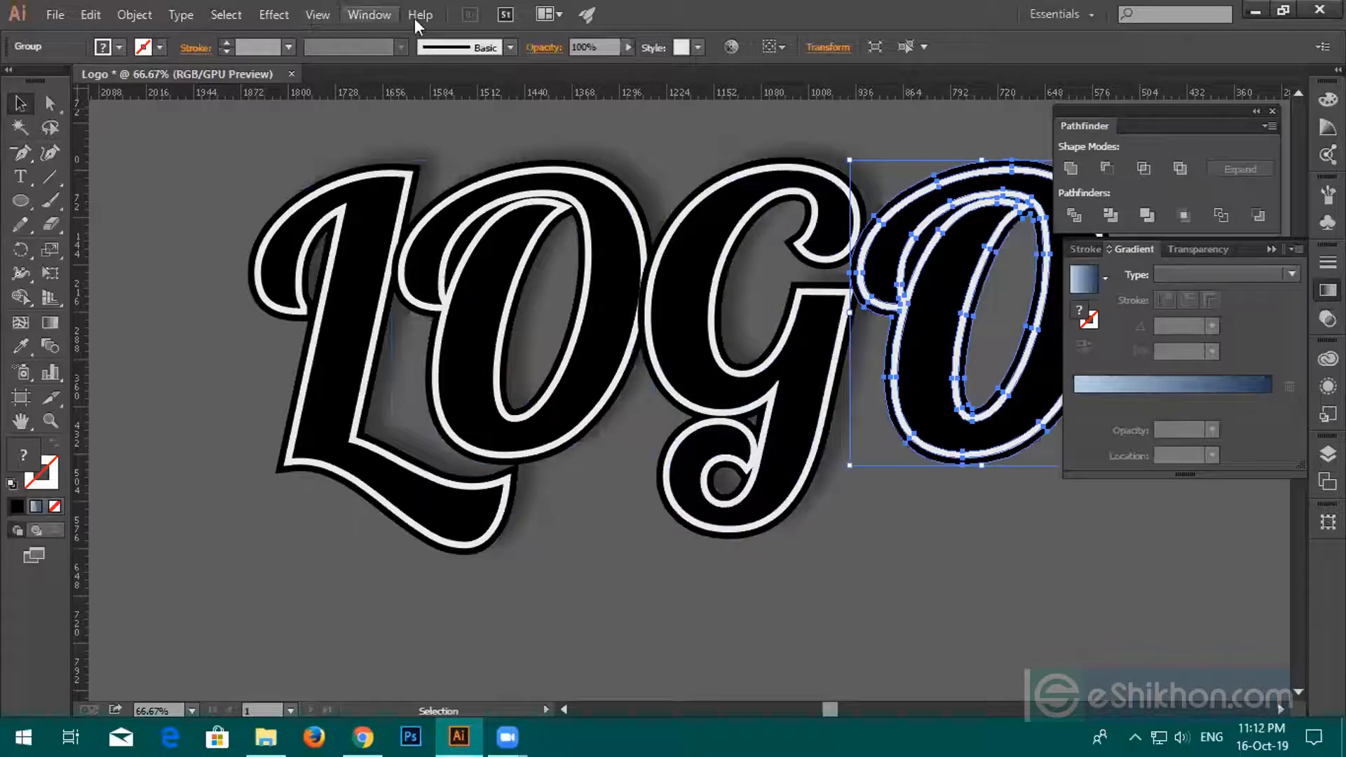
pyautogui.click(272, 15)
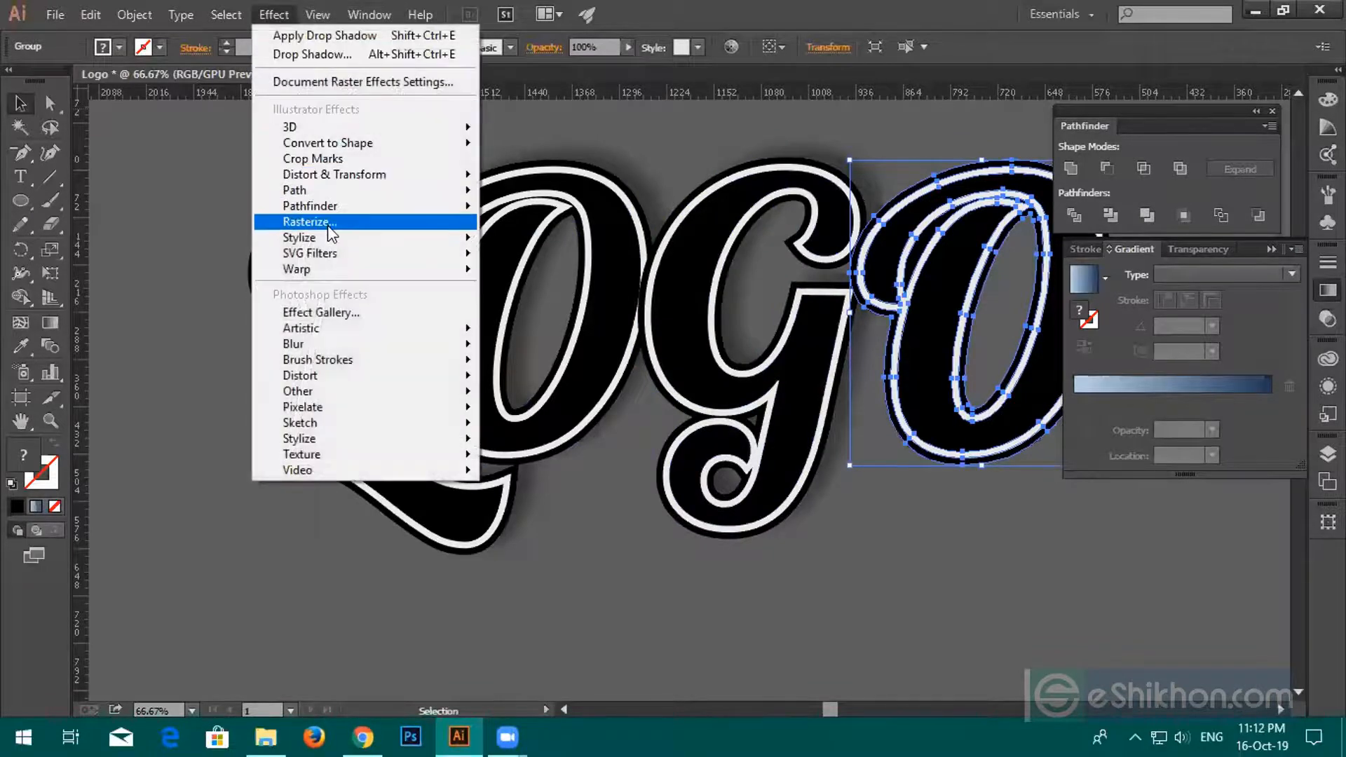
pyautogui.moveTo(471, 238)
pyautogui.click(518, 242)
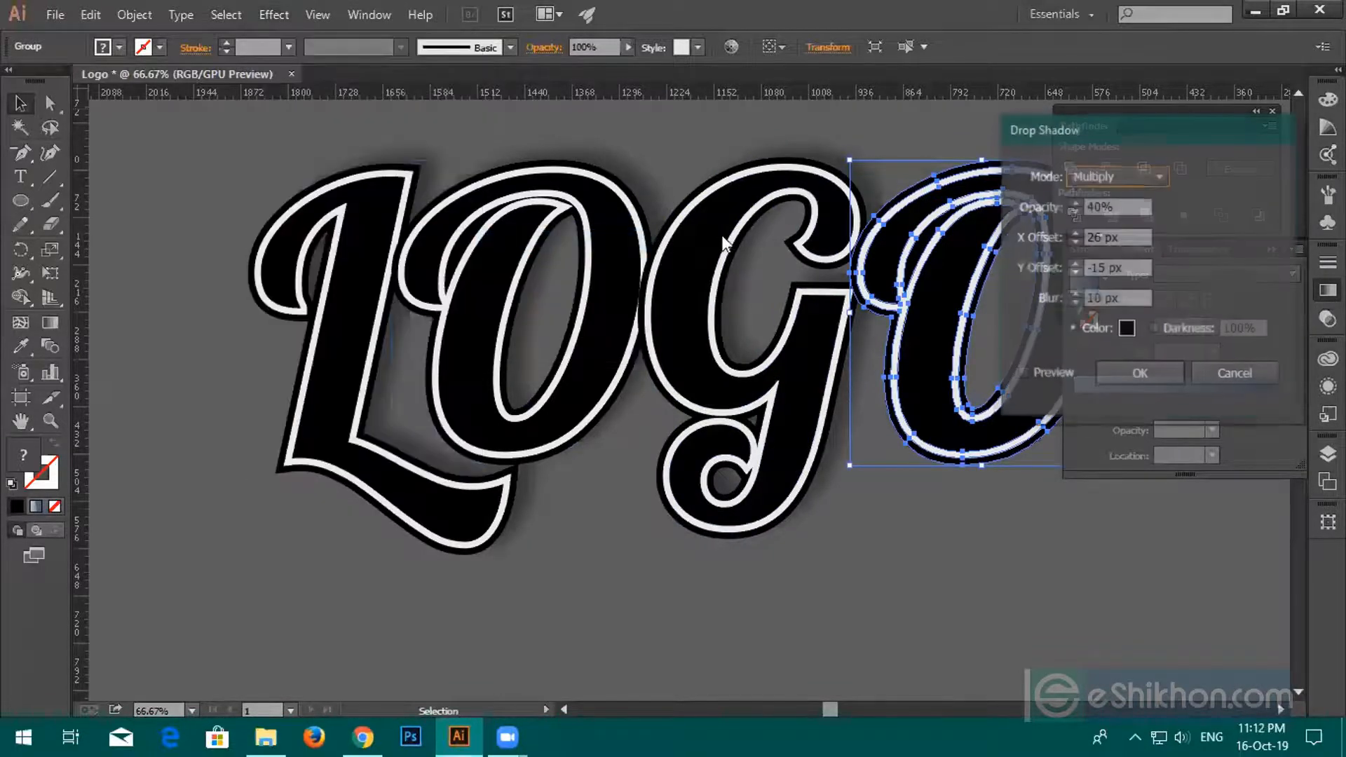
pyautogui.click(1140, 373)
pyautogui.click(905, 538)
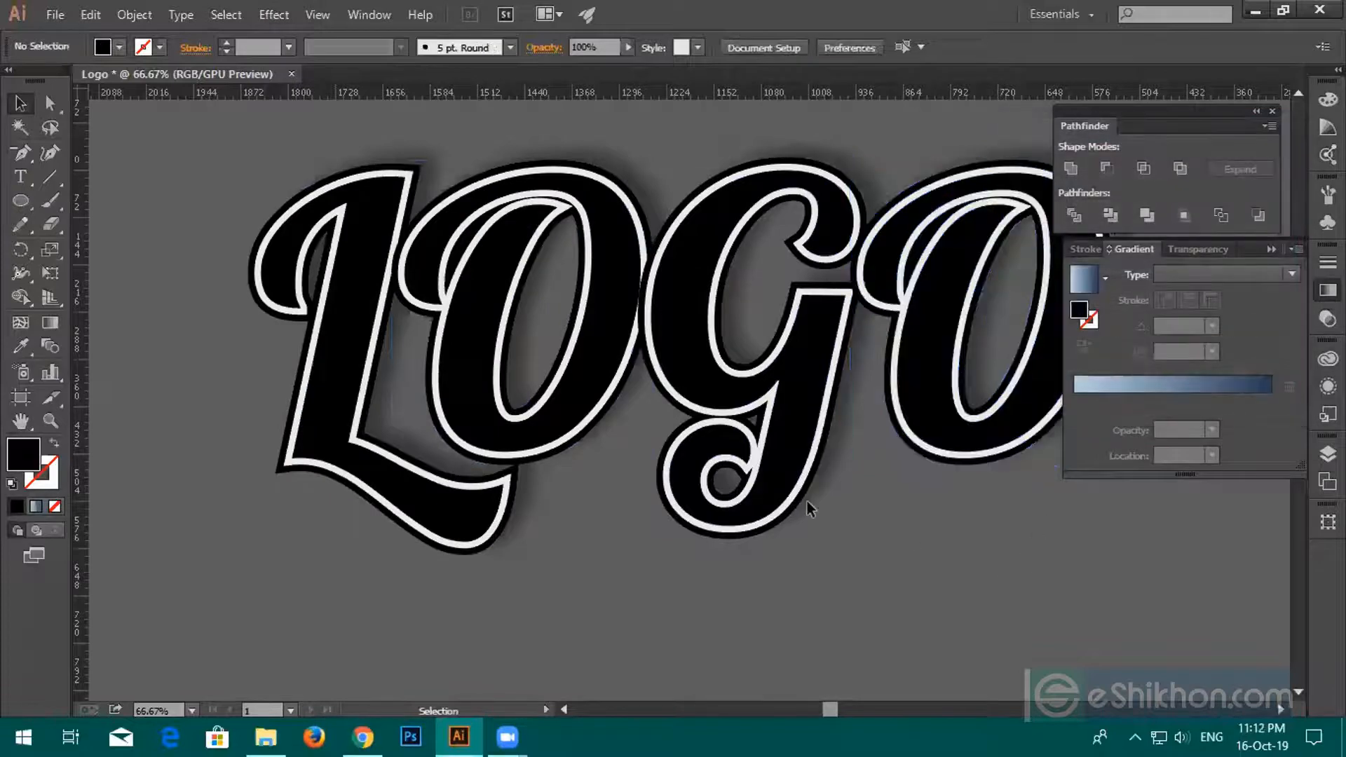
# Shift the G group toward the last O so the letters overlap, and bring the G to the front.
pyautogui.moveTo(476, 378); pyautogui.dragTo(454, 374)
pyautogui.hotkey('ctrl', 'z')
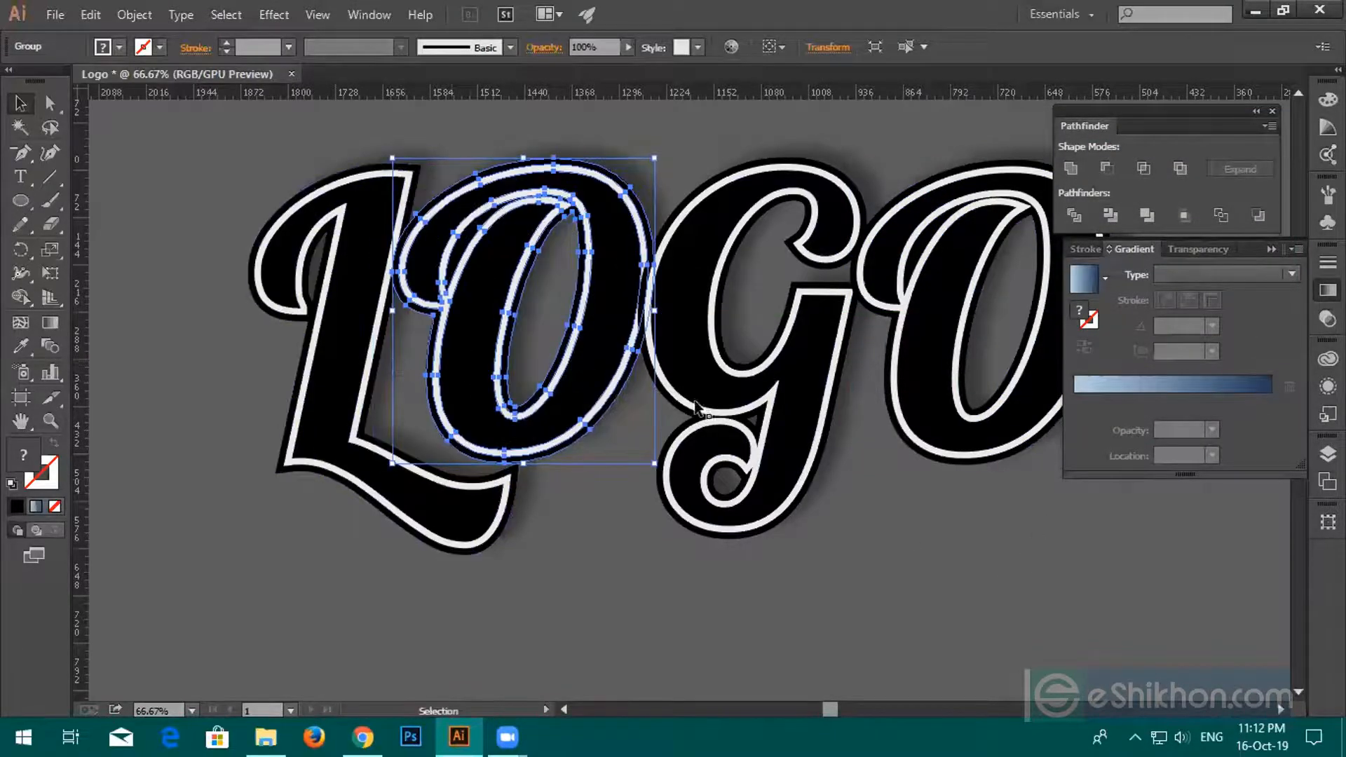
pyautogui.moveTo(736, 451); pyautogui.dragTo(362, 427)
pyautogui.click(565, 400)
pyautogui.moveTo(467, 378); pyautogui.dragTo(504, 370)
pyautogui.rightClick(471, 380)
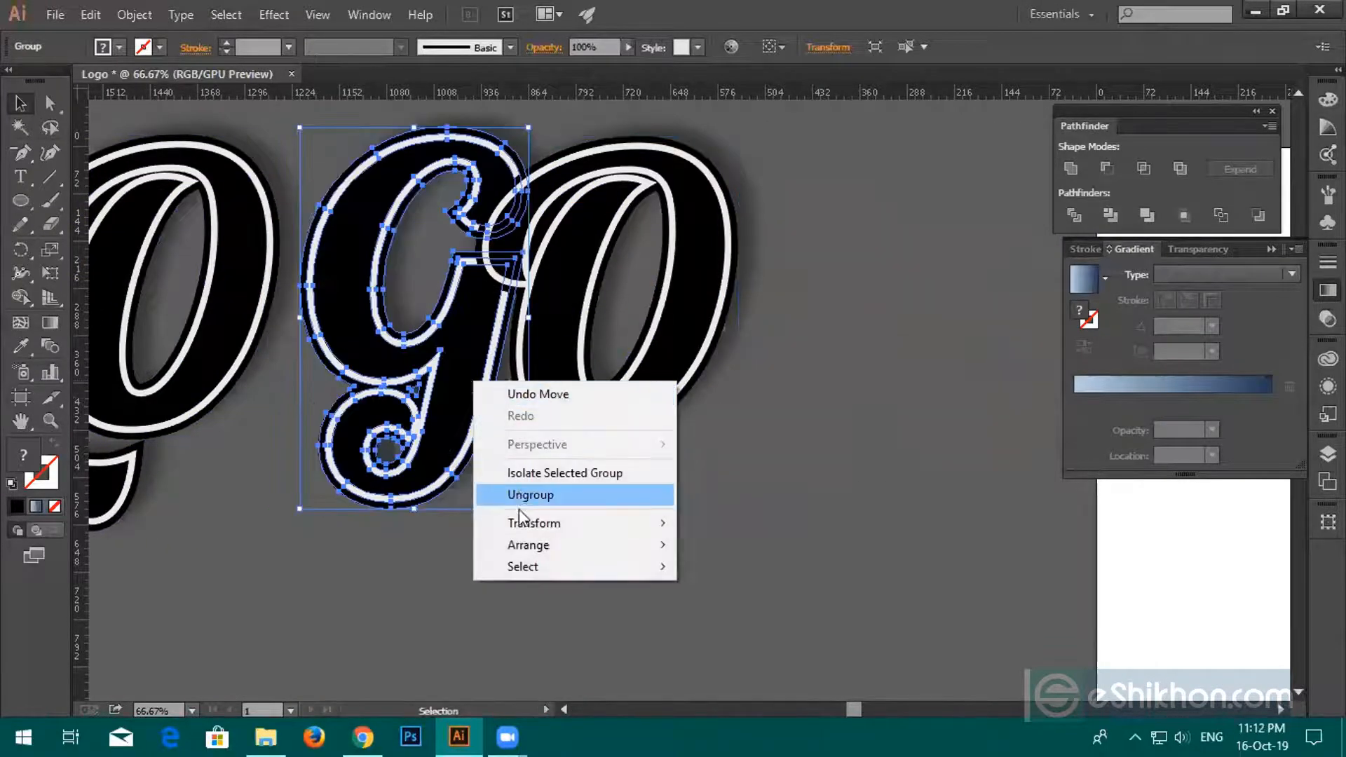
pyautogui.moveTo(521, 546)
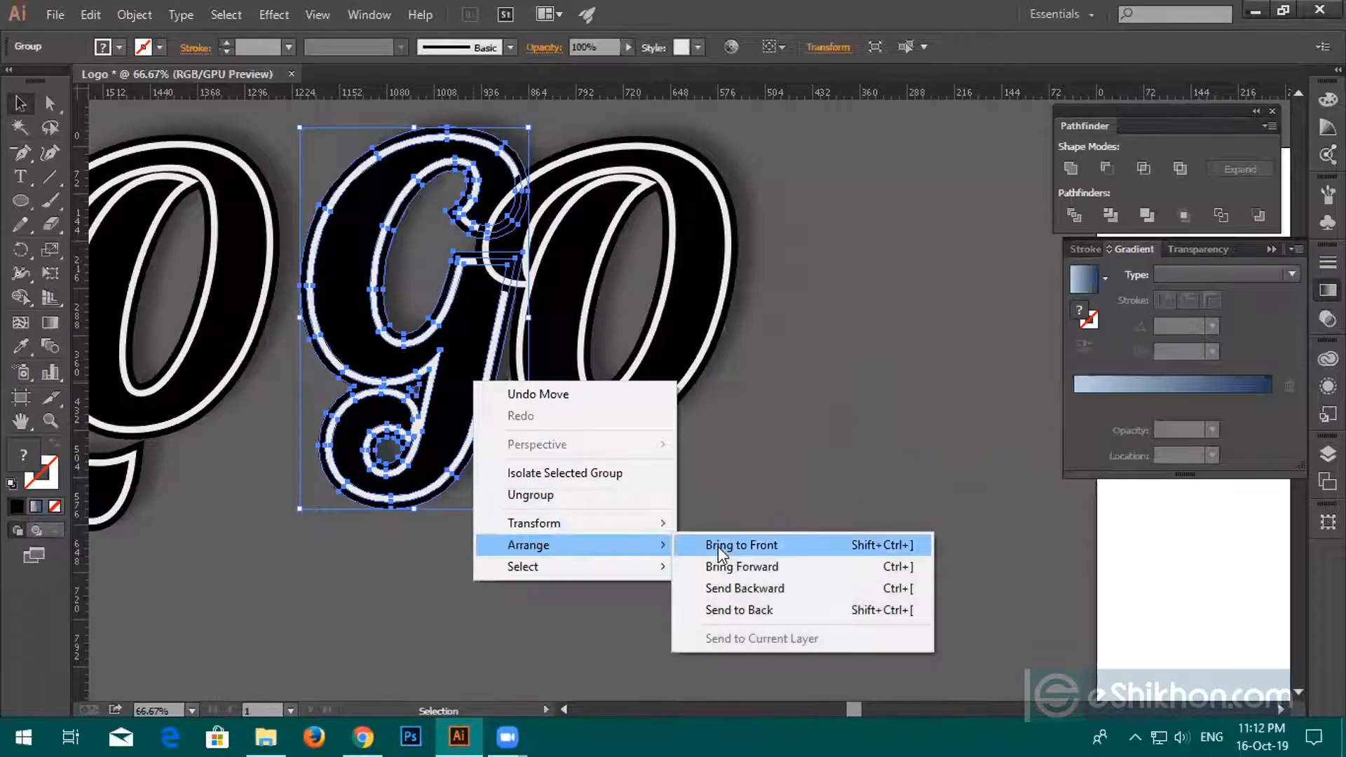
pyautogui.click(709, 546)
# Shift the first O group toward the G so they overlap, and arrange the O in front of the G.
pyautogui.moveTo(219, 354); pyautogui.dragTo(418, 379)
pyautogui.doubleClick(417, 379)
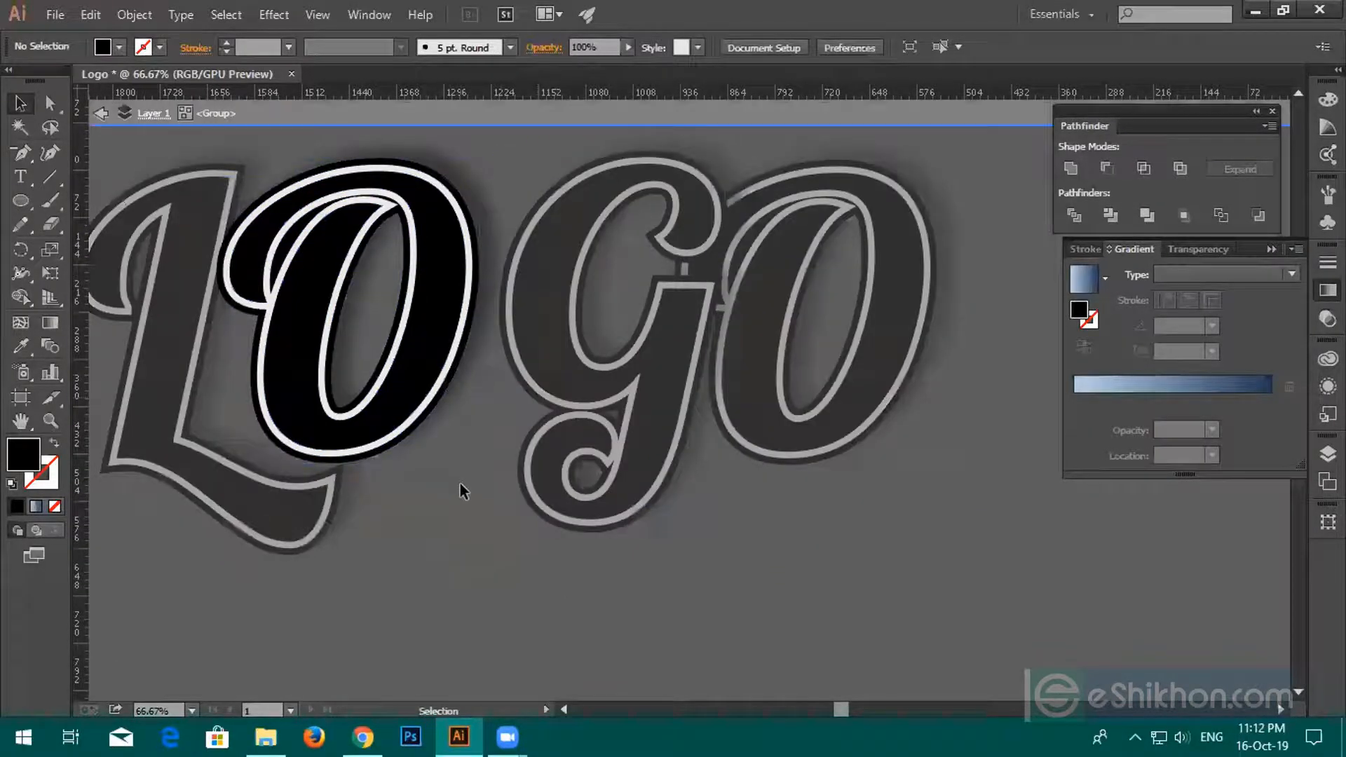
pyautogui.doubleClick(792, 519)
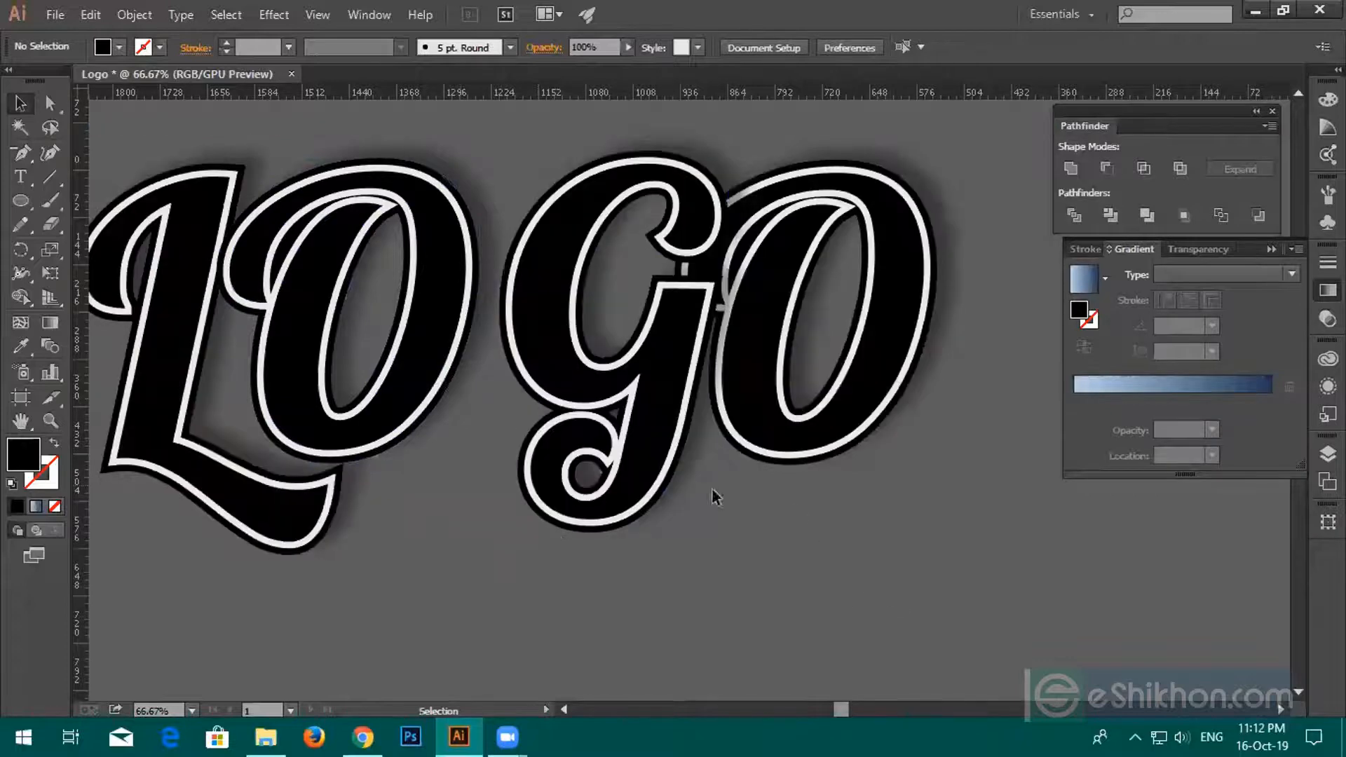
pyautogui.moveTo(460, 380); pyautogui.dragTo(503, 381)
pyautogui.rightClick(484, 365)
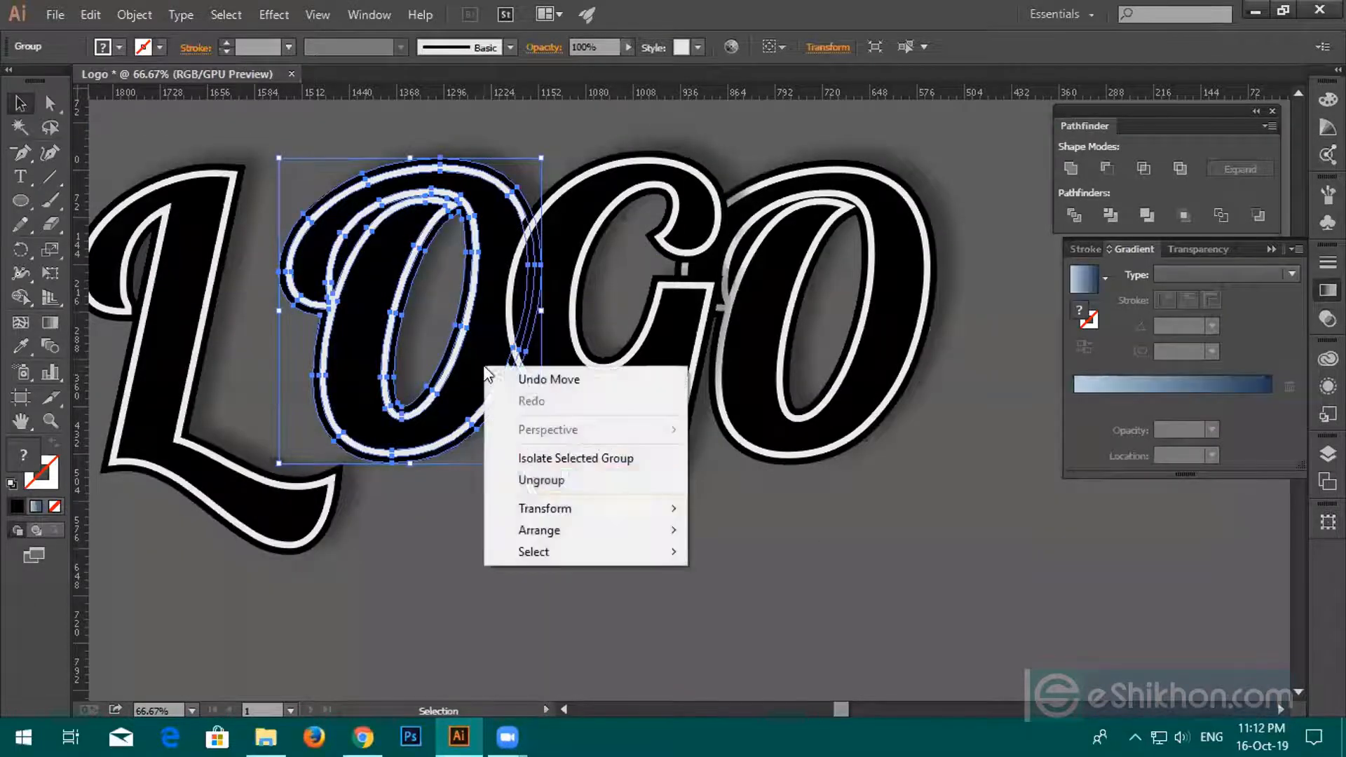
pyautogui.moveTo(595, 538)
pyautogui.click(751, 596)
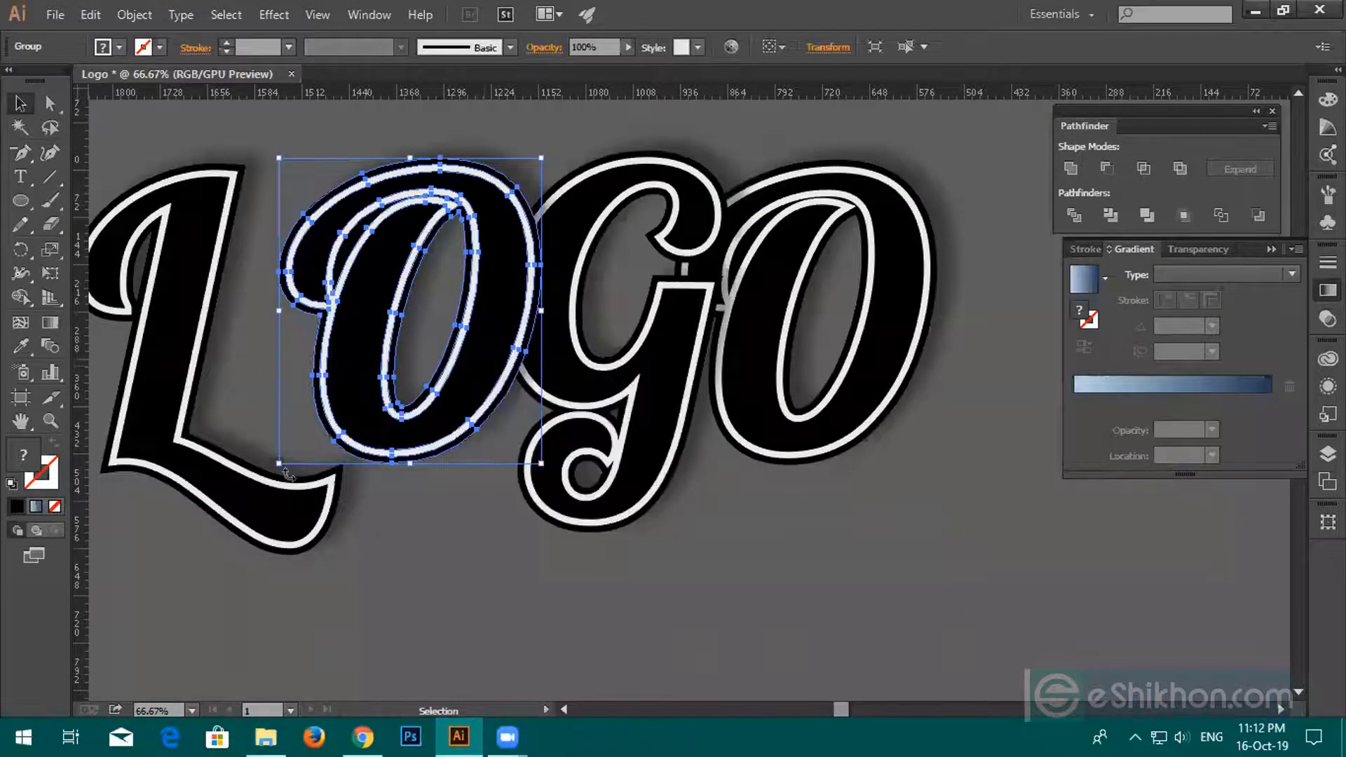
# Shift the L group to overlap the first O, bring it to the front, and deselect it.
pyautogui.moveTo(186, 453); pyautogui.dragTo(251, 448)
pyautogui.rightClick(251, 448)
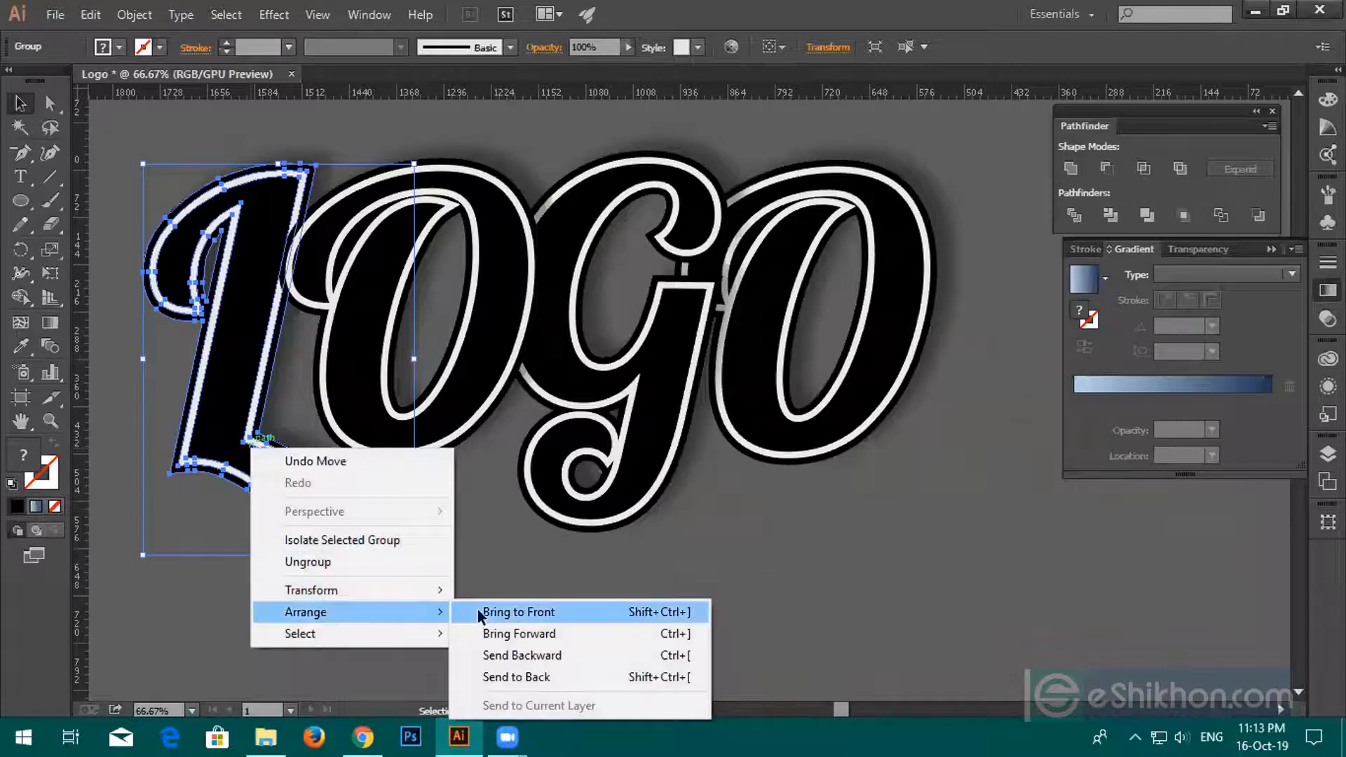
pyautogui.click(491, 619)
pyautogui.click(580, 565)
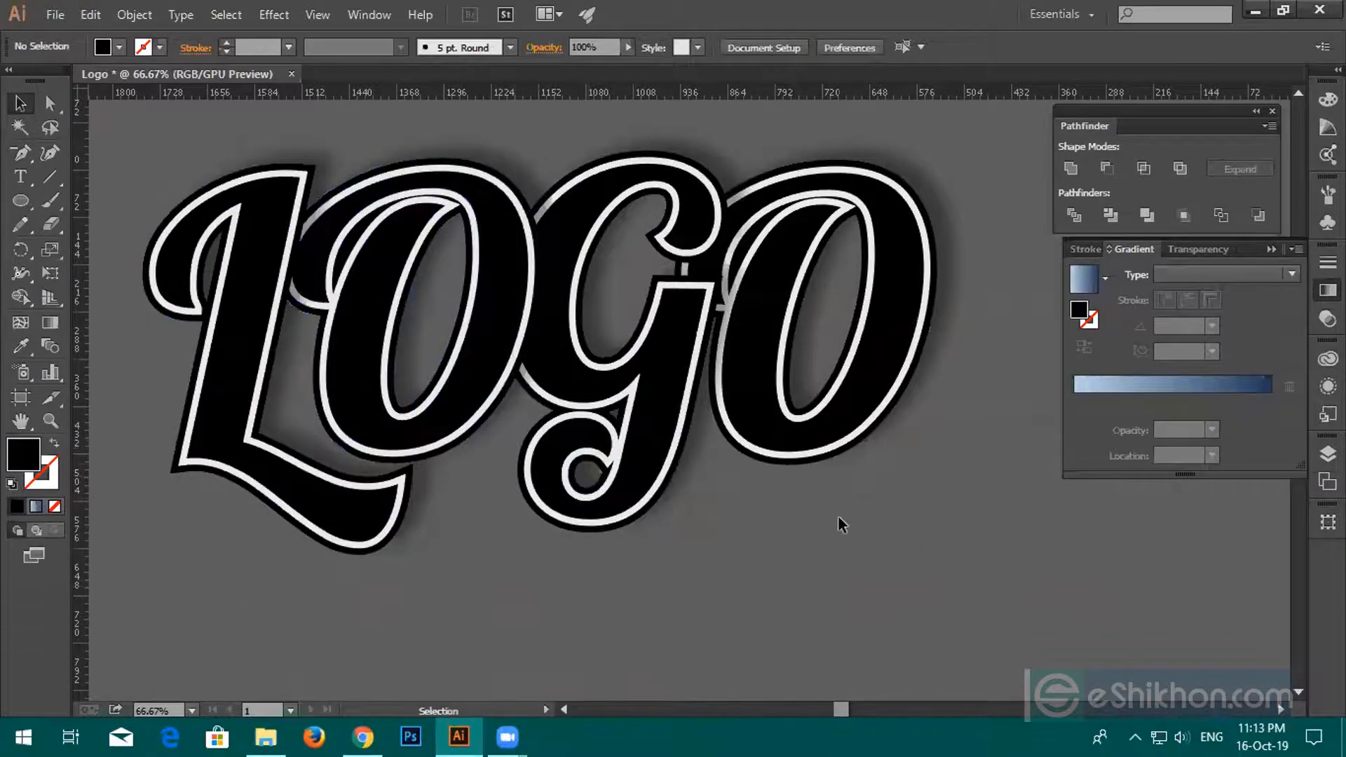
# Move the blue LOGO DESIGN artwork off the artboard to below the script LOGO, and delete the vertical guide moved with it.
pyautogui.scroll(-1, 839, 516)
pyautogui.moveTo(905, 532); pyautogui.dragTo(568, 451)
pyautogui.scroll(-2, 611, 460)
pyautogui.moveTo(626, 301); pyautogui.dragTo(1016, 481)
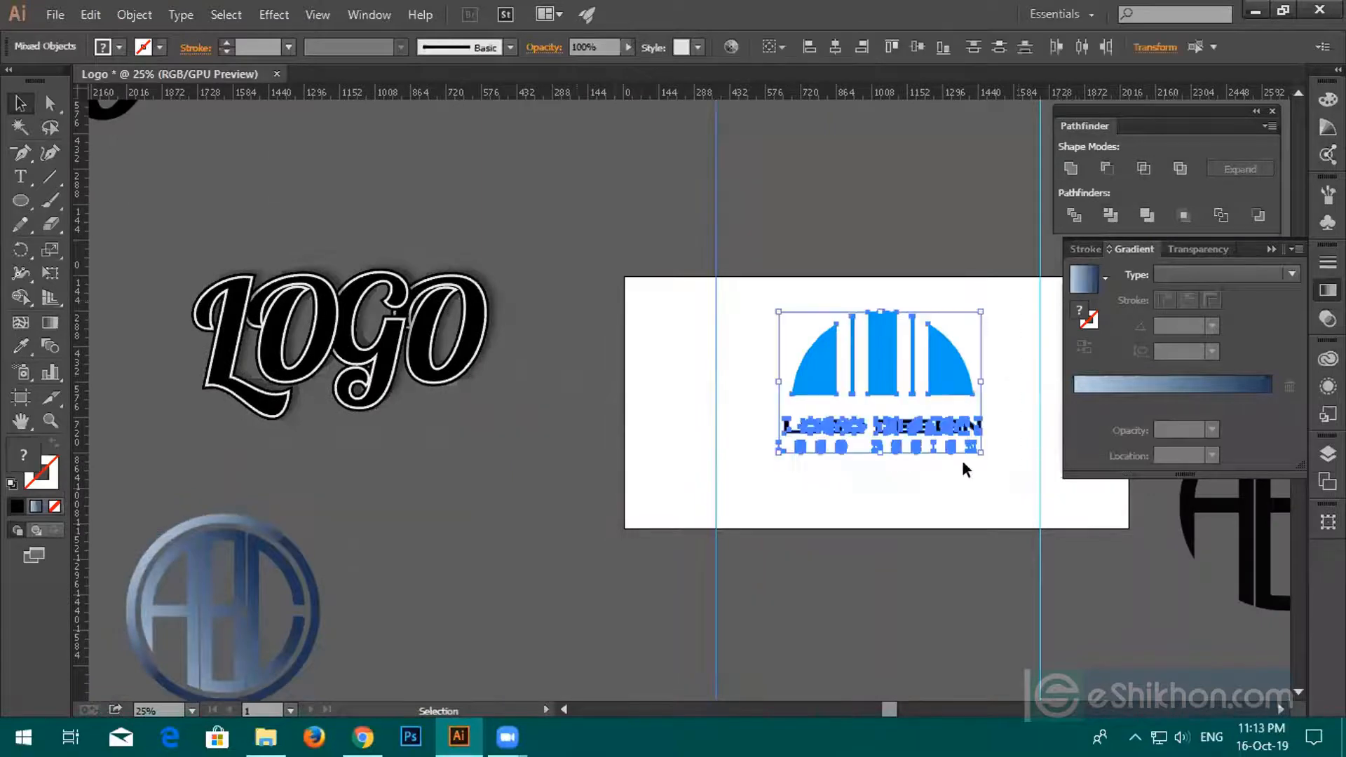
pyautogui.moveTo(882, 372); pyautogui.dragTo(481, 499)
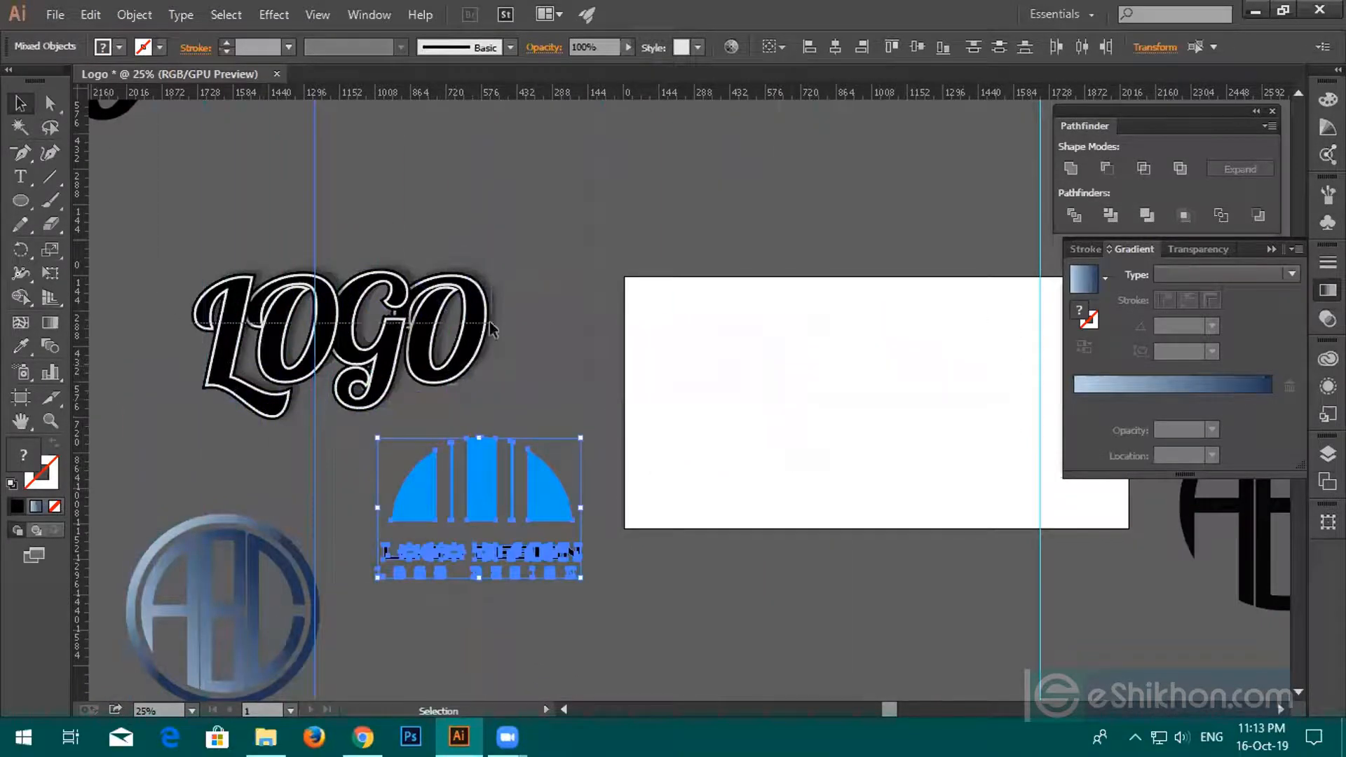
pyautogui.click(314, 185)
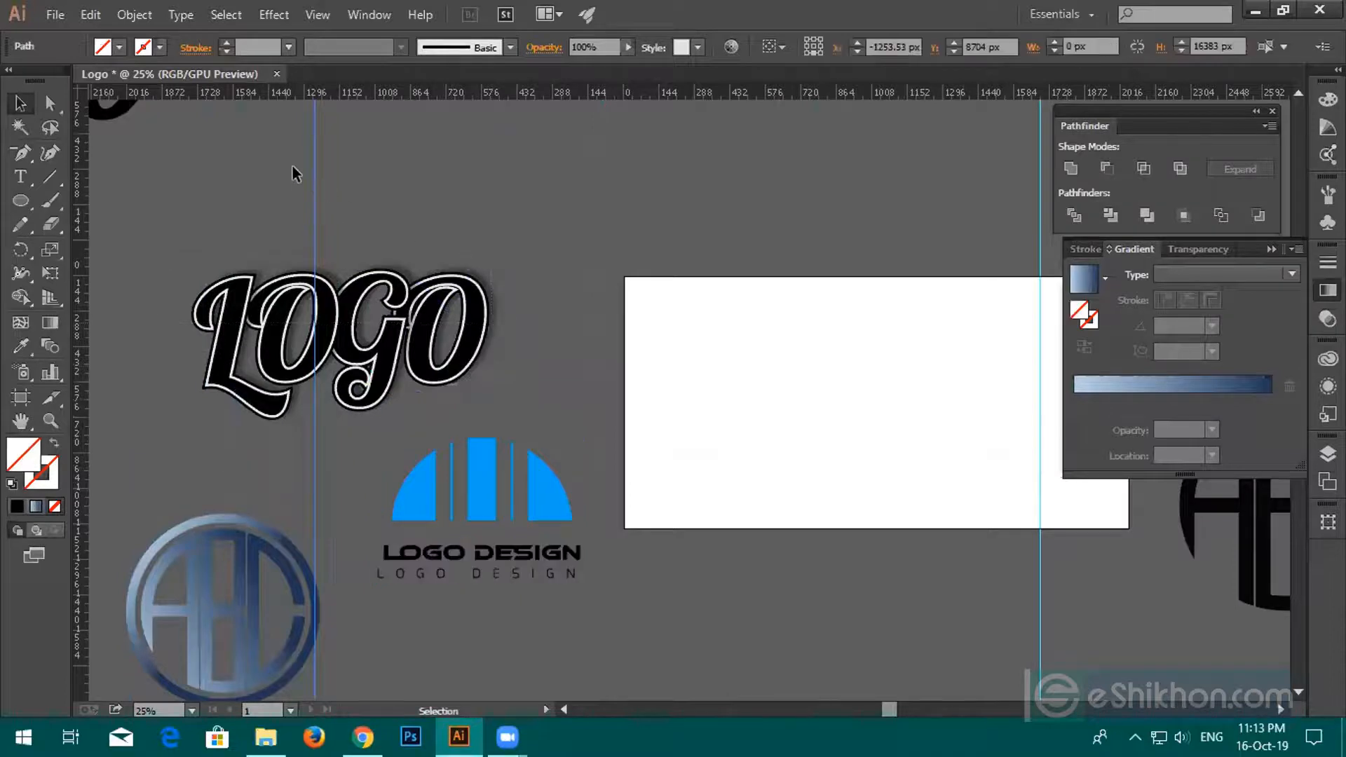
pyautogui.click(423, 193)
# Move all the shadowed LOGO letters together onto the middle of the artboard and deselect them.
pyautogui.moveTo(160, 269); pyautogui.dragTo(1016, 392)
pyautogui.moveTo(958, 509); pyautogui.dragTo(797, 481)
pyautogui.click(801, 586)
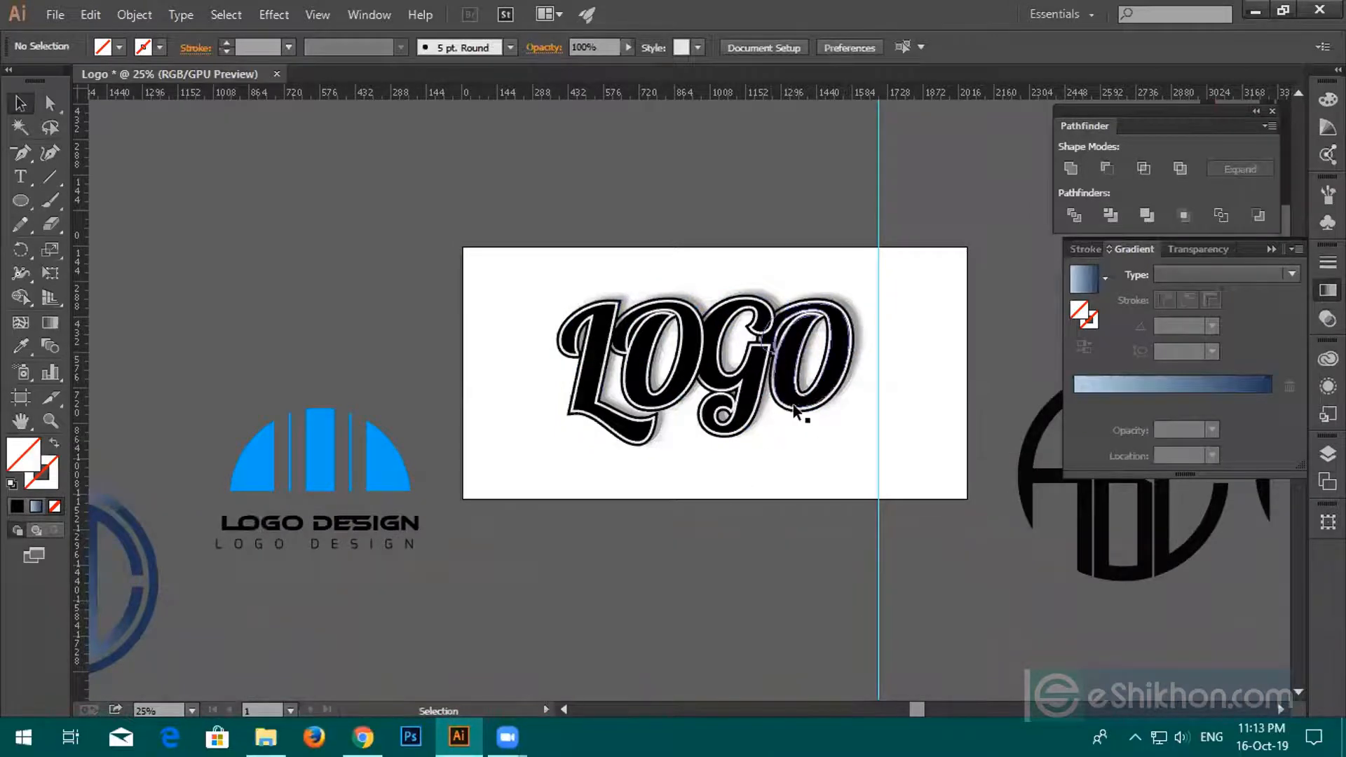
# Examine the overlapping letters and their drop shadows against the white artboard.
pyautogui.scroll(1, 799, 413)
pyautogui.click(884, 337)
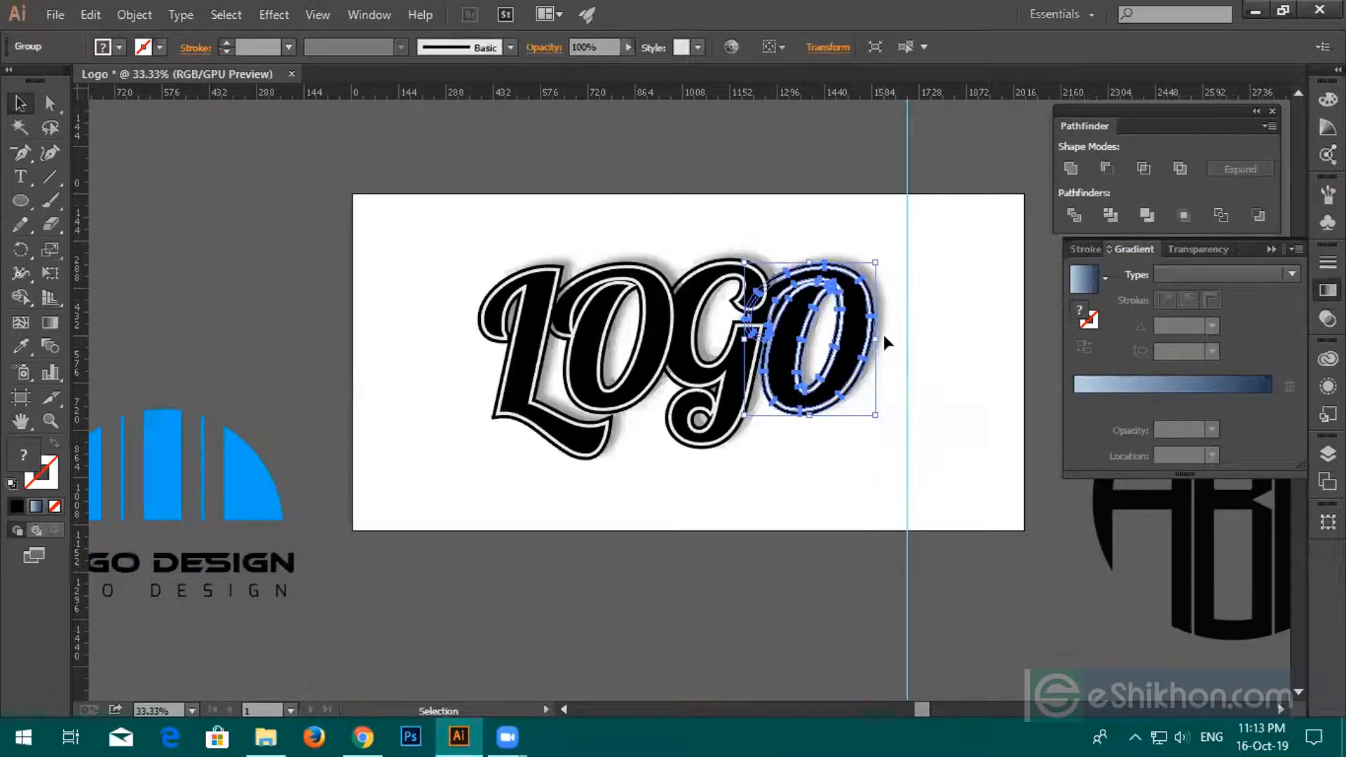
pyautogui.click(893, 448)
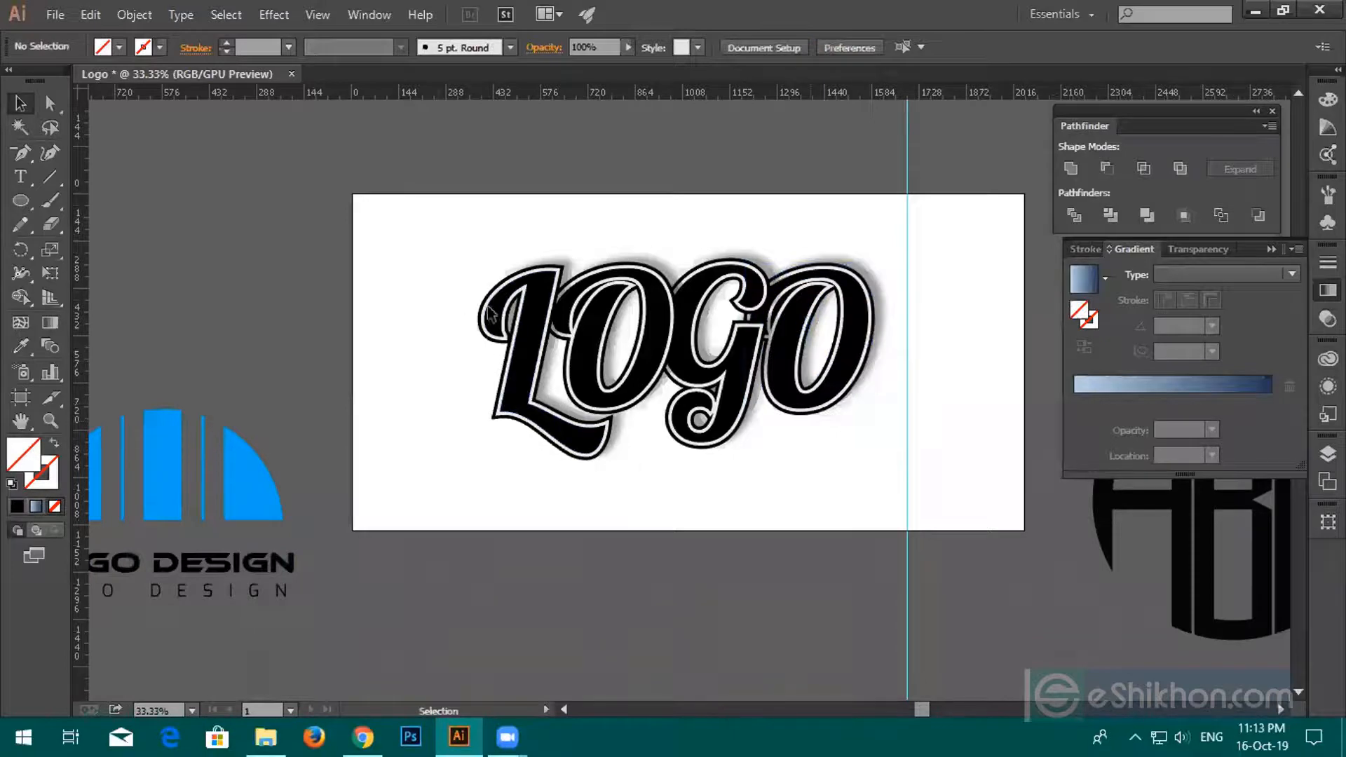
pyautogui.moveTo(436, 287); pyautogui.dragTo(796, 449)
pyautogui.click(805, 491)
pyautogui.scroll(1, 661, 482)
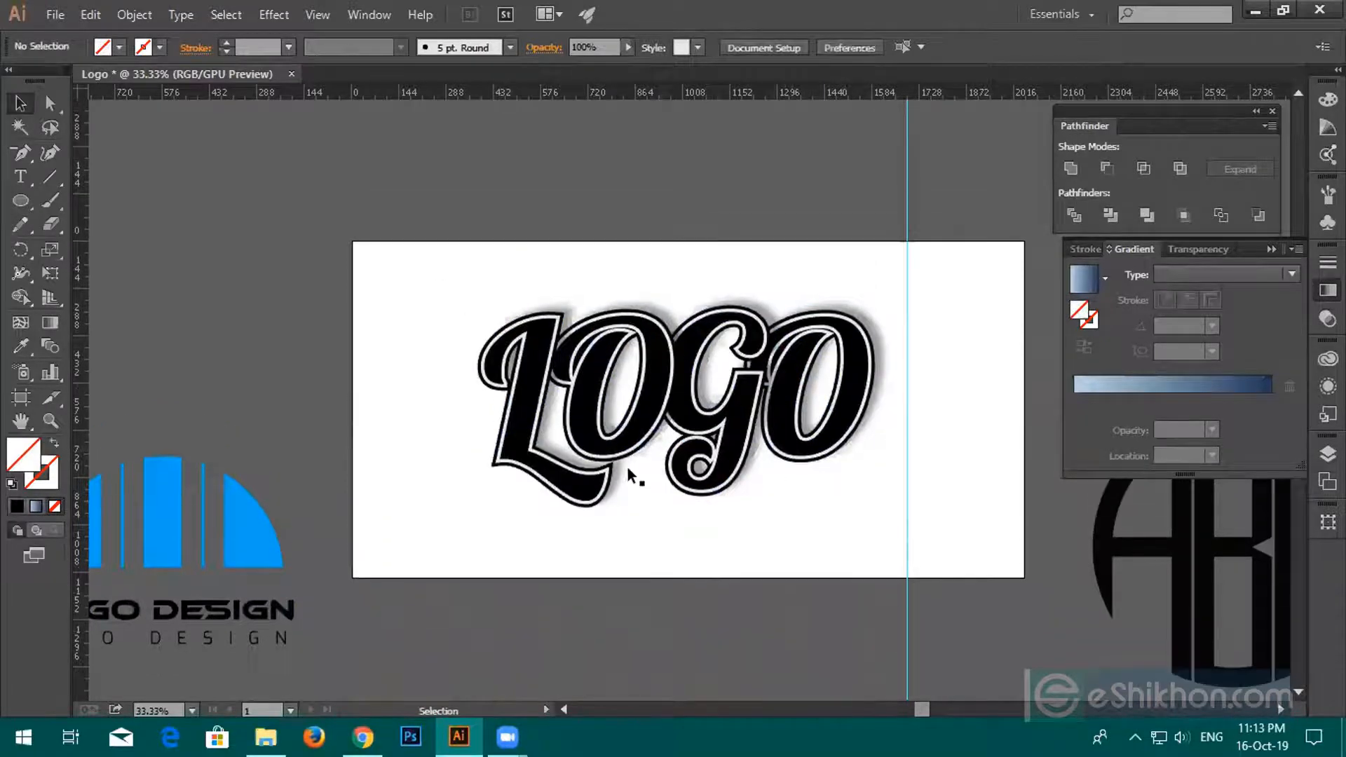
pyautogui.scroll(2, 609, 457)
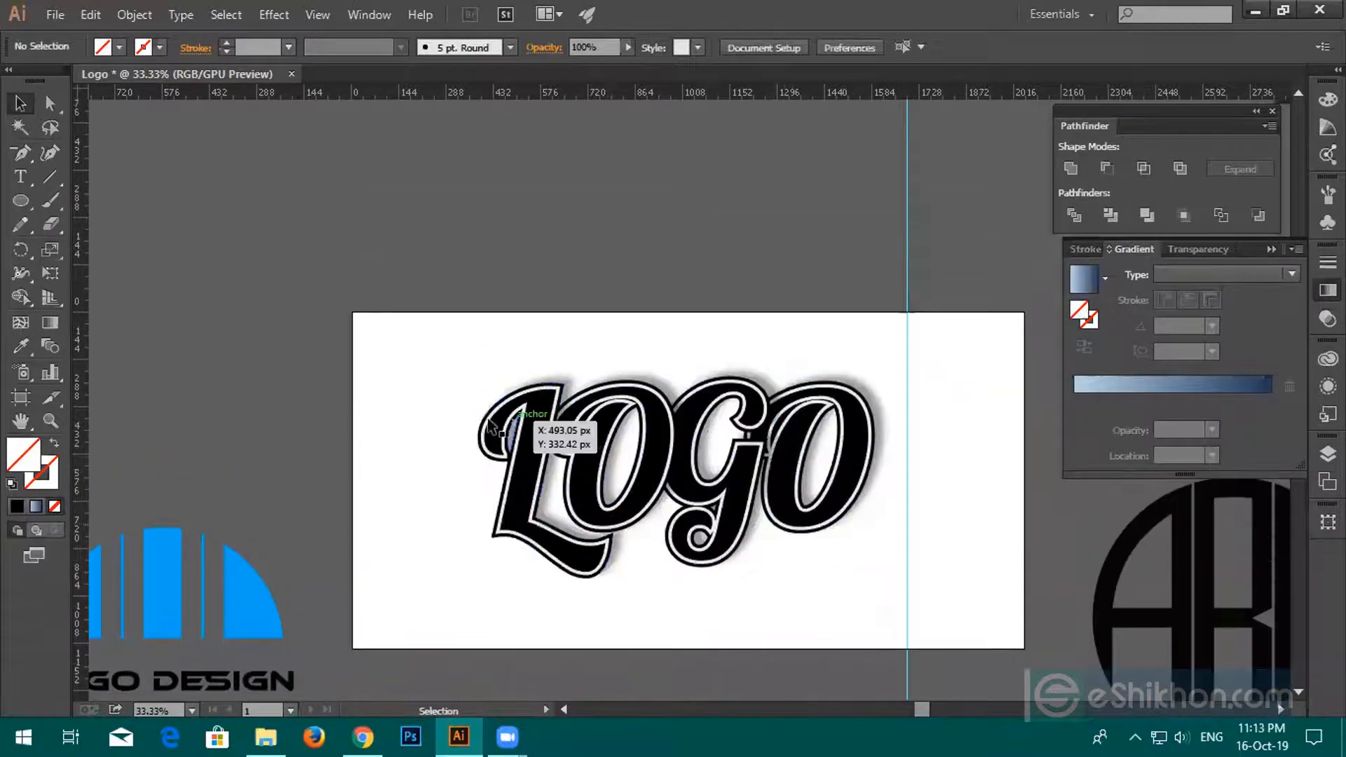
pyautogui.scroll(-1, 482, 420)
# Move the shadowed LOGO off the artboard to its upper left, and place the plain black LOGO lettering on the artboard.
pyautogui.moveTo(459, 394); pyautogui.dragTo(680, 524)
pyautogui.moveTo(654, 456); pyautogui.dragTo(434, 266)
pyautogui.moveTo(604, 388); pyautogui.dragTo(776, 439)
pyautogui.moveTo(231, 272); pyautogui.dragTo(721, 472)
pyautogui.hotkey('ctrl', 'z')
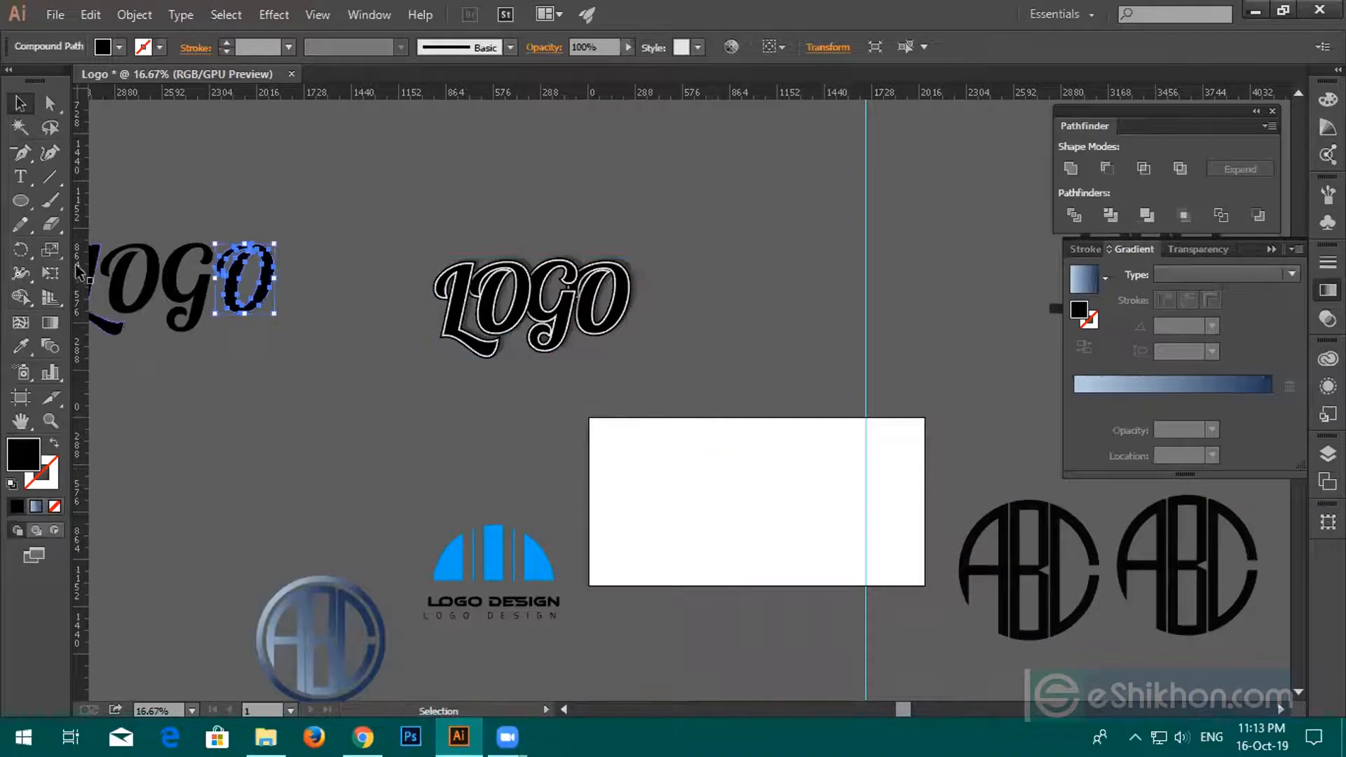
pyautogui.moveTo(211, 418); pyautogui.dragTo(346, 411)
pyautogui.moveTo(181, 238); pyautogui.dragTo(931, 486)
pyautogui.moveTo(904, 538); pyautogui.dragTo(444, 409)
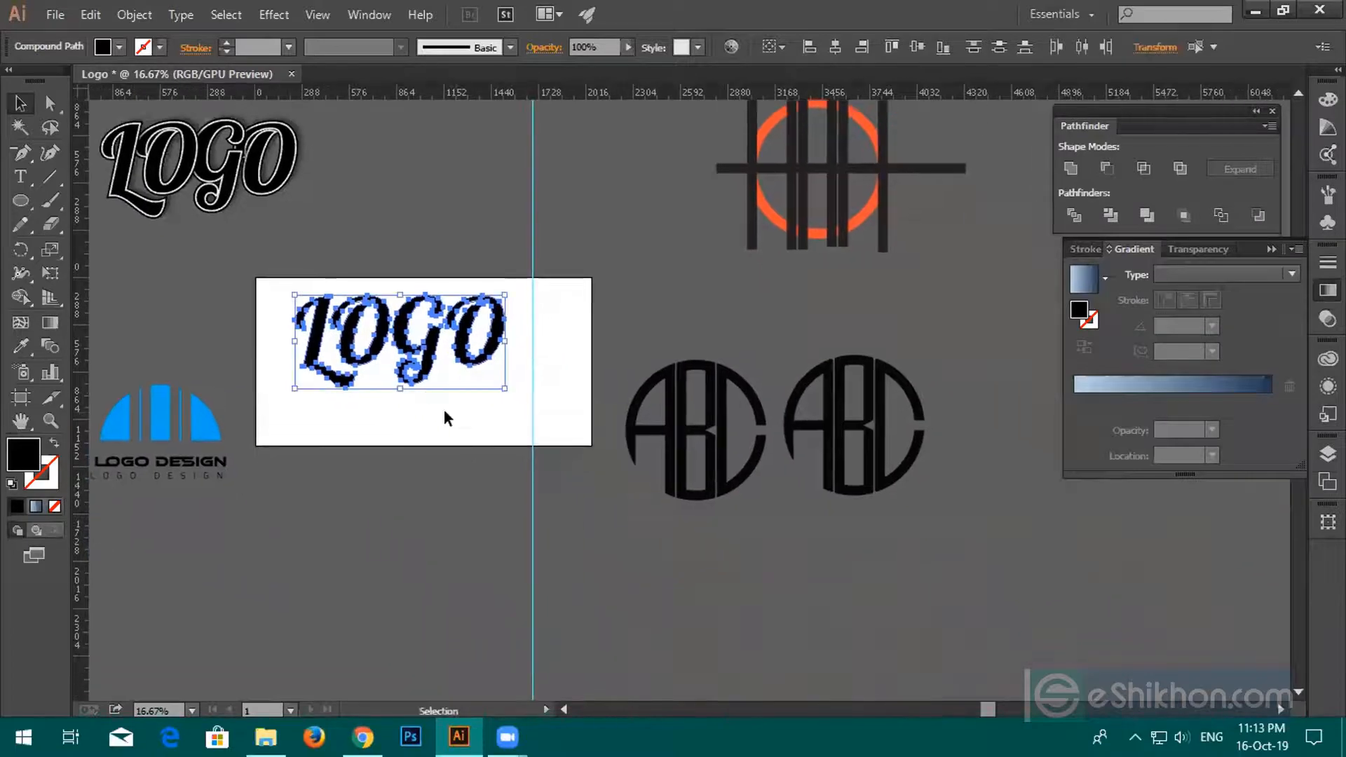
# Duplicate the black LOGO lettering with a small offset down and to the right of the original.
pyautogui.scroll(1, 444, 409)
pyautogui.moveTo(540, 391); pyautogui.dragTo(673, 420)
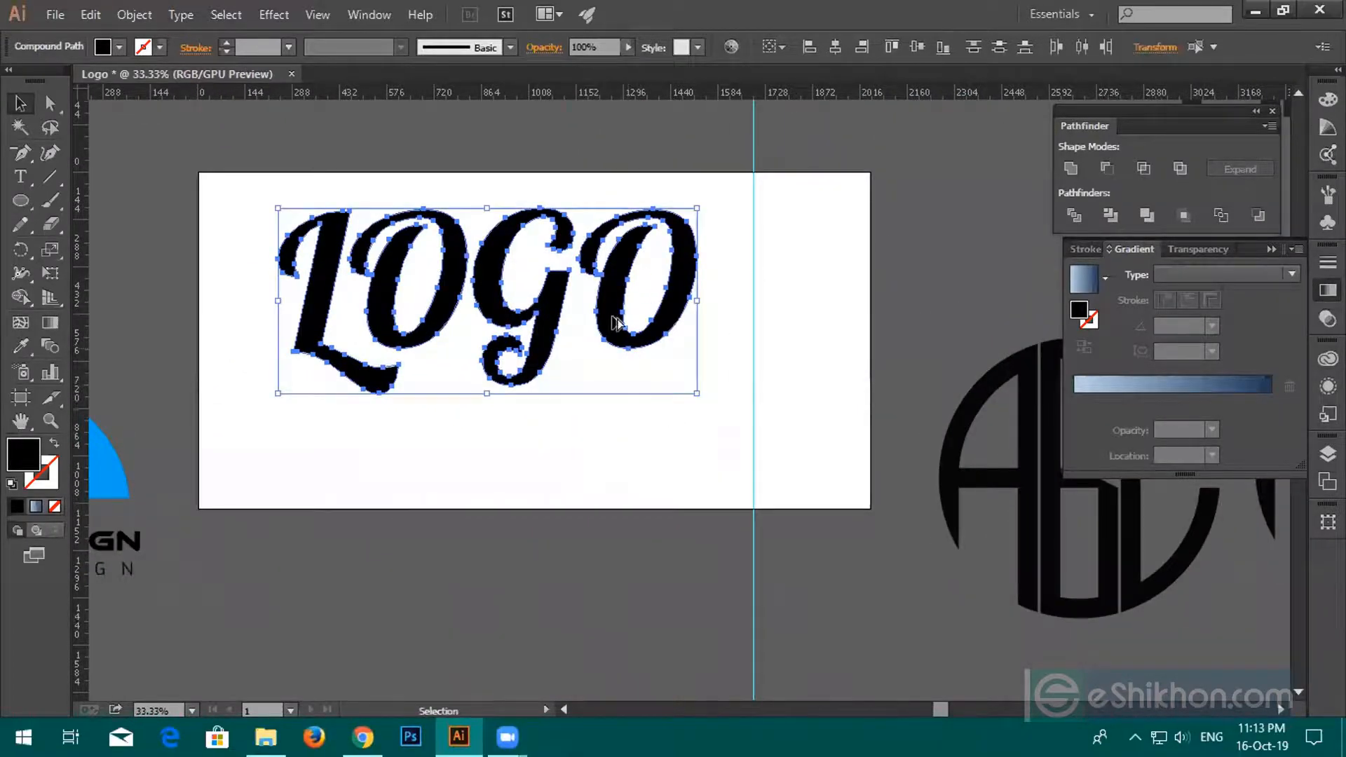
pyautogui.moveTo(615, 322)
pyautogui.mouseDown()
pyautogui.moveTo(628, 355)
pyautogui.moveTo(627, 342)
pyautogui.mouseUp()
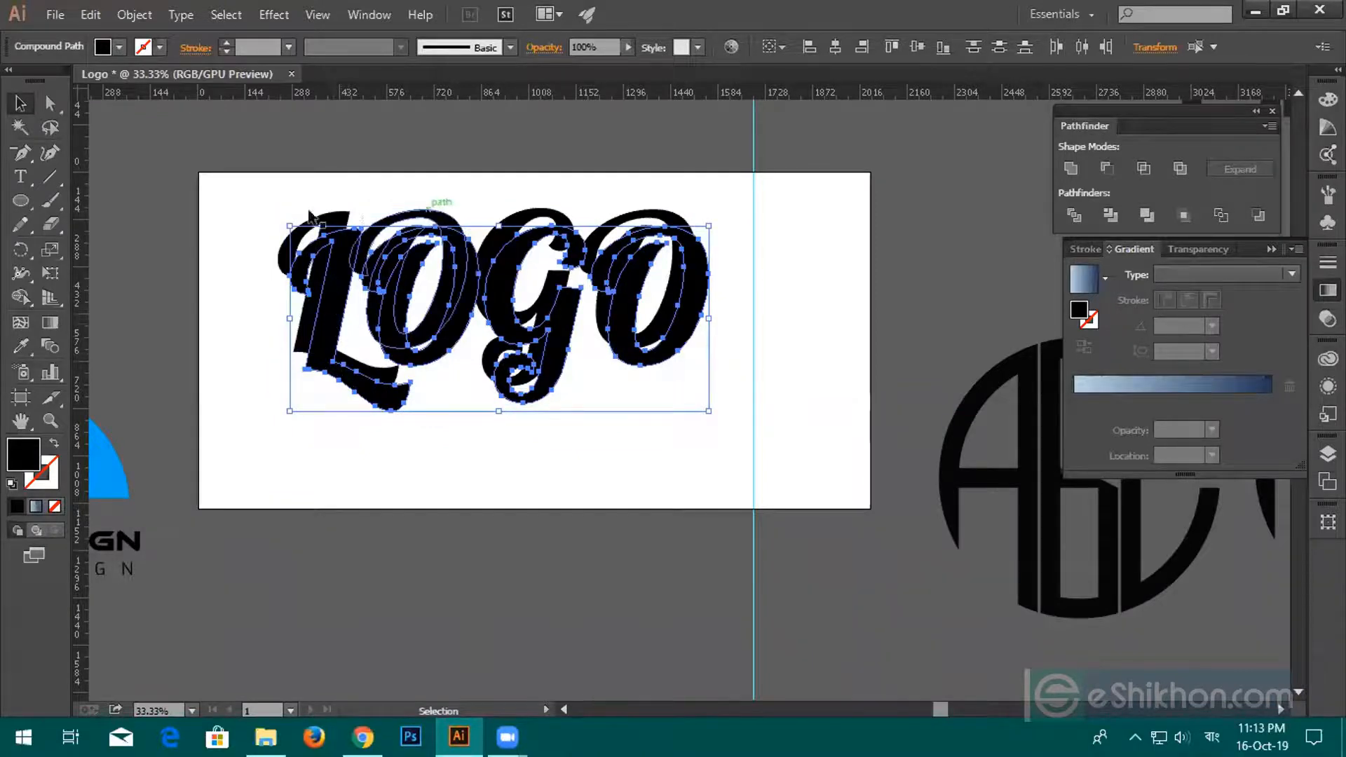
# Fill the offset LOGO copy with the light gray C=0 M=0 Y=0 K=30 swatch.
pyautogui.click(120, 47)
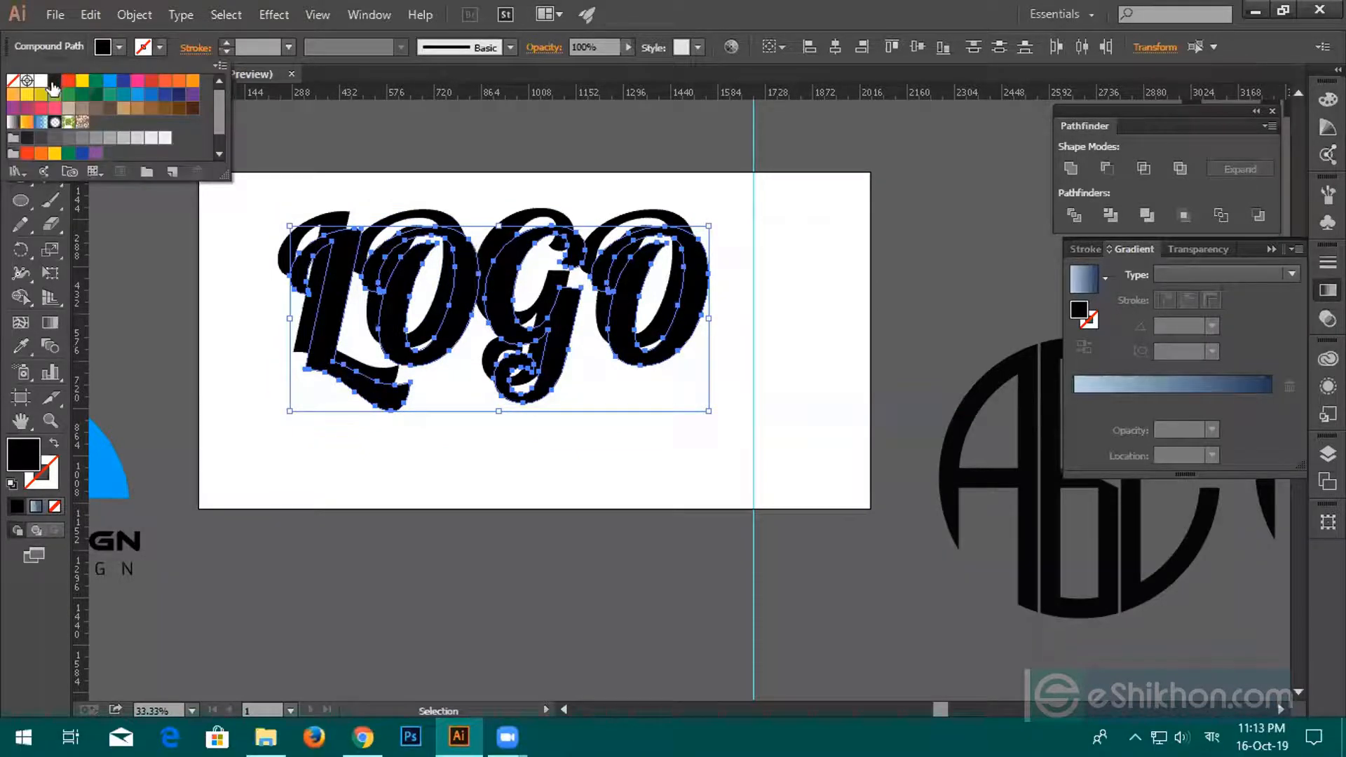
pyautogui.click(82, 139)
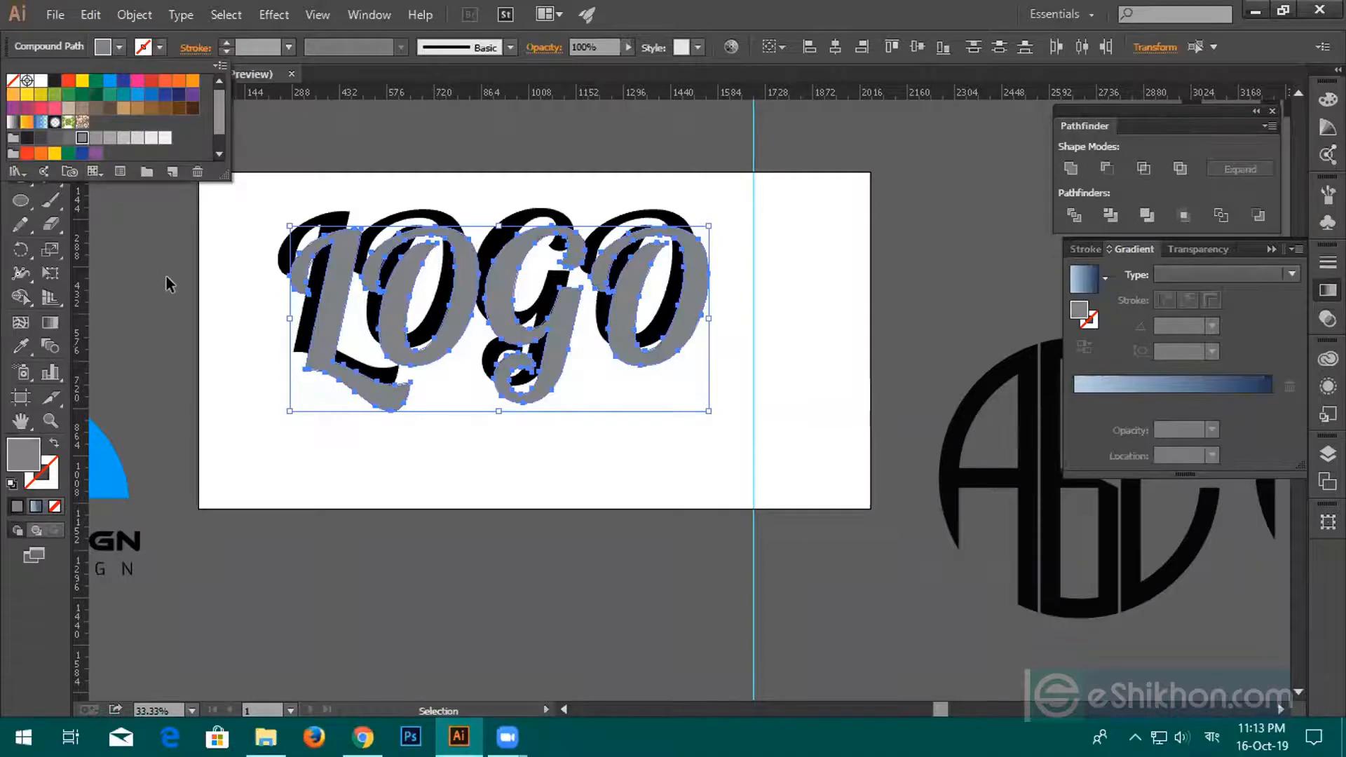
pyautogui.click(111, 140)
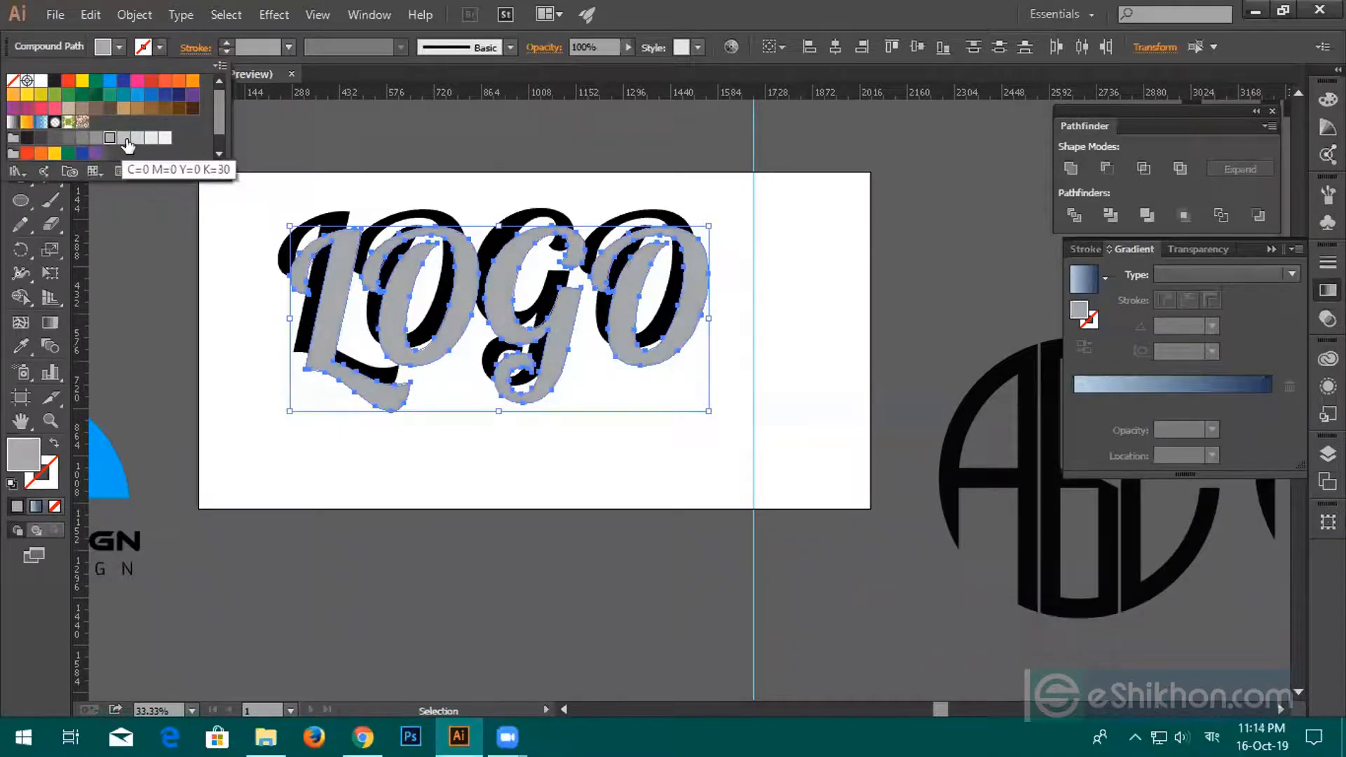
pyautogui.click(126, 143)
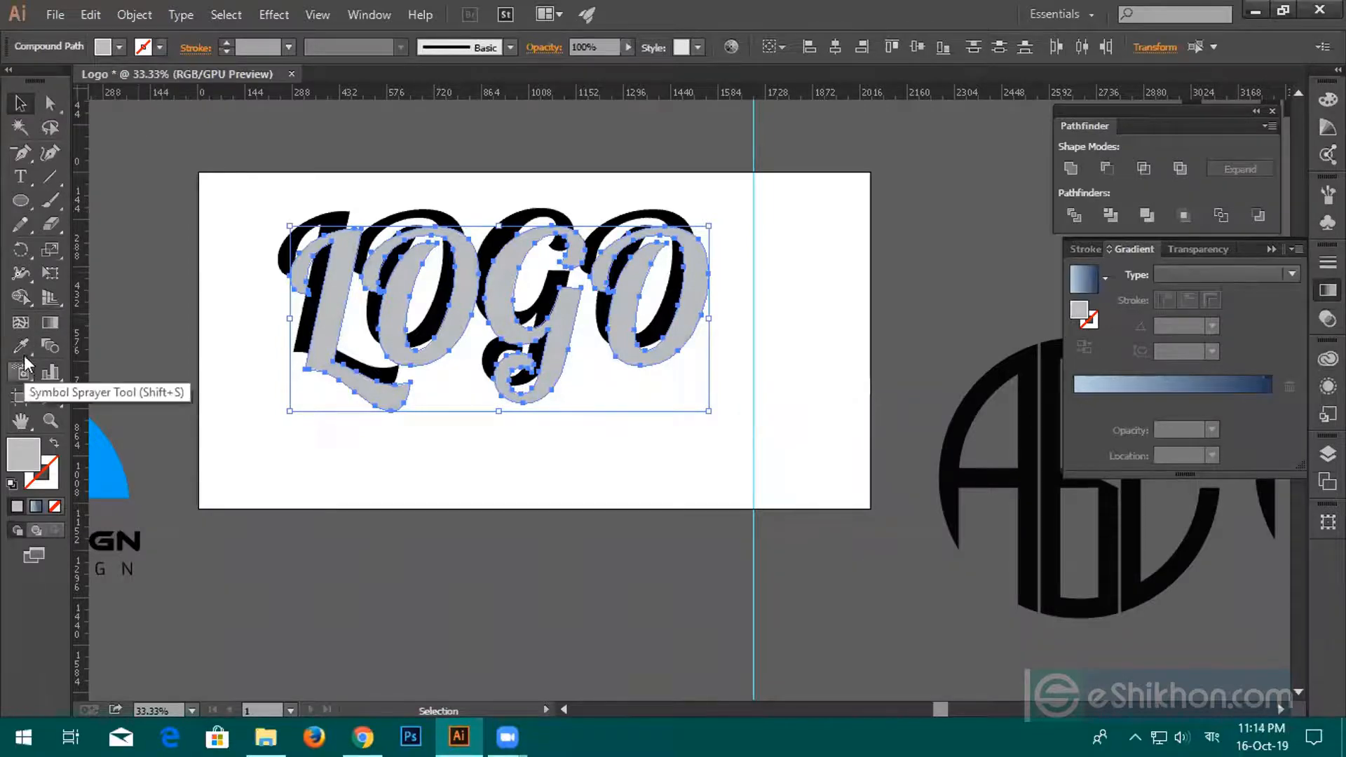
# Configure the Blend tool's spacing to Specified Steps with 20 steps.
pyautogui.click(55, 350)
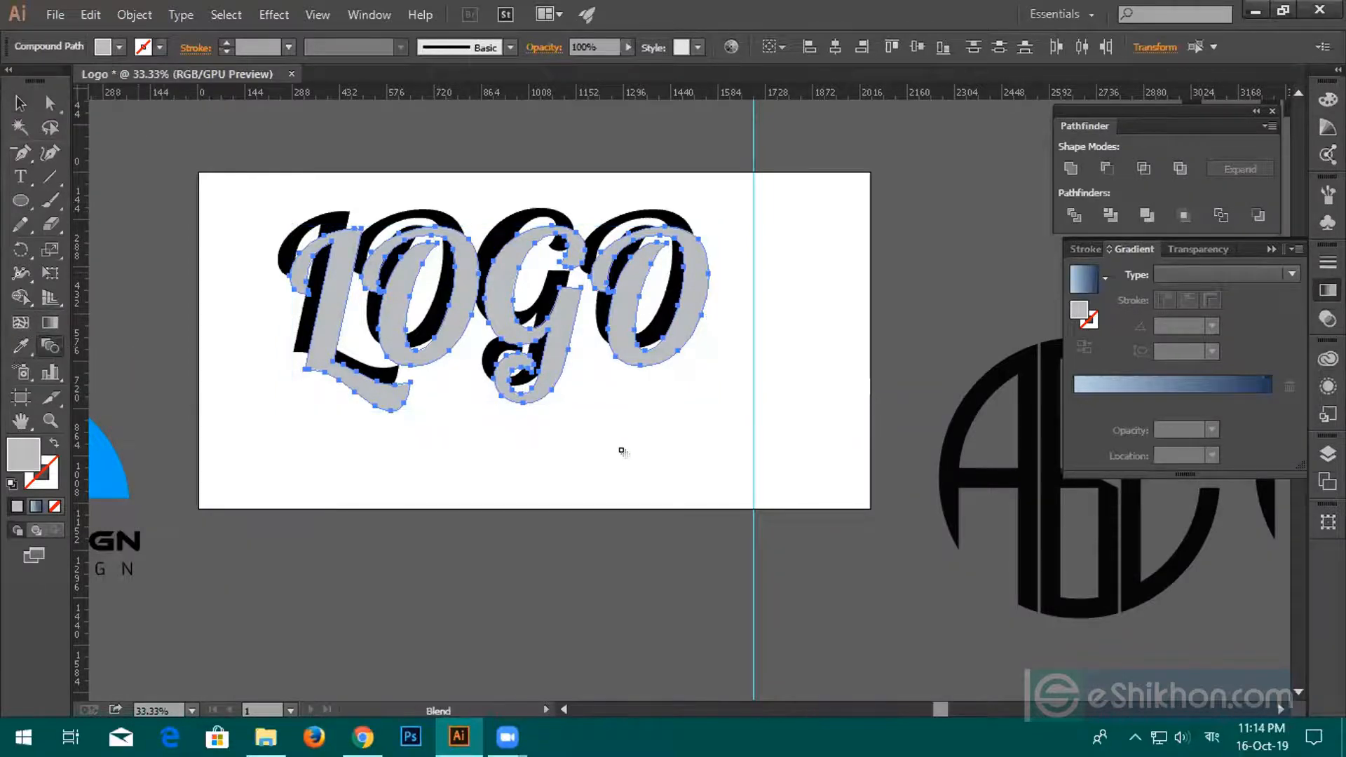
pyautogui.doubleClick(53, 343)
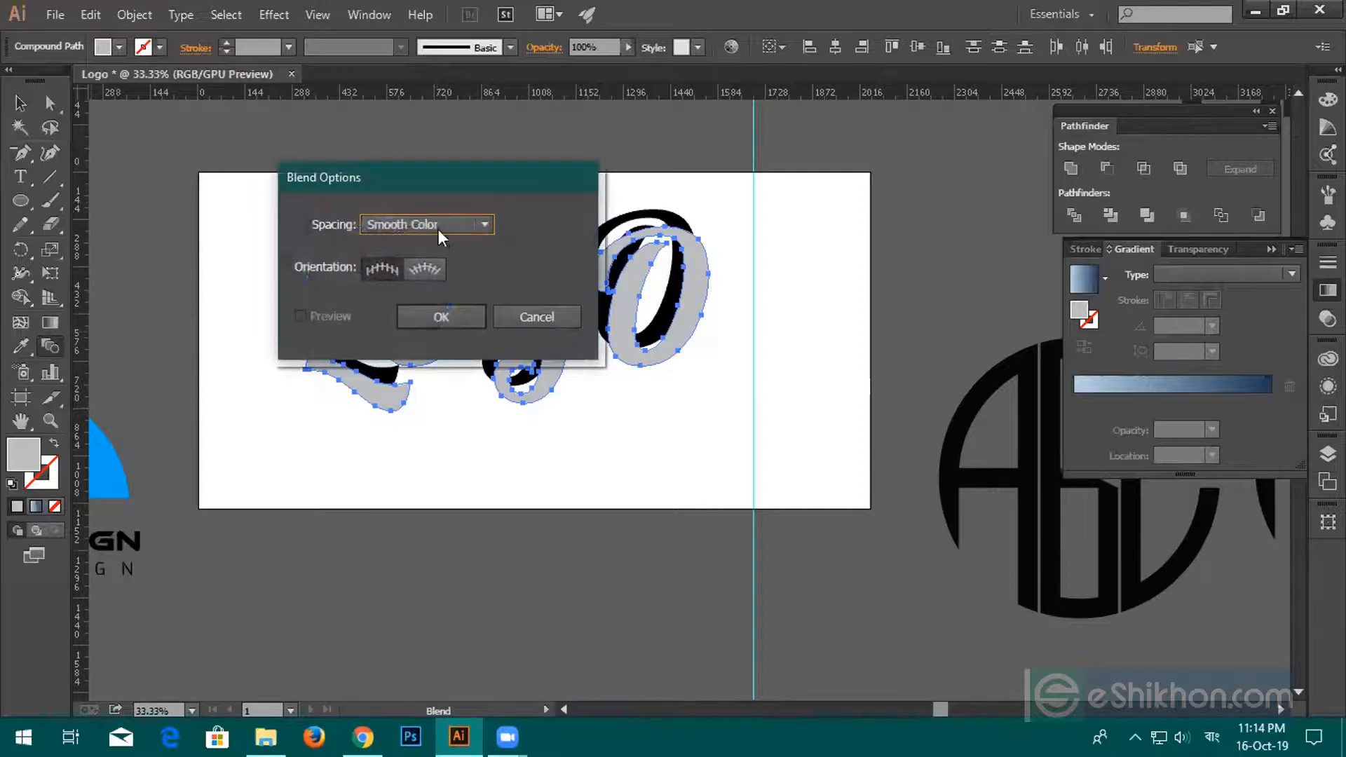
pyautogui.click(485, 224)
pyautogui.click(448, 265)
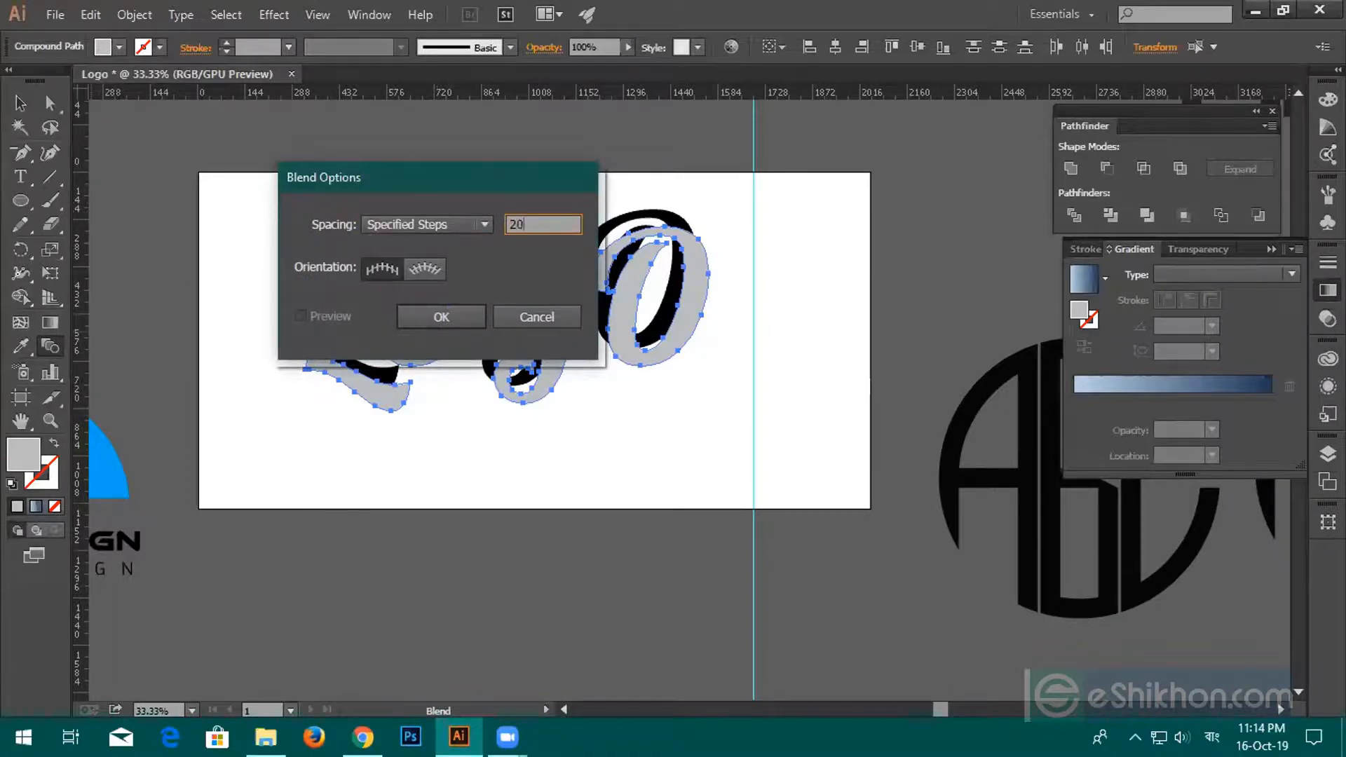
pyautogui.click(466, 317)
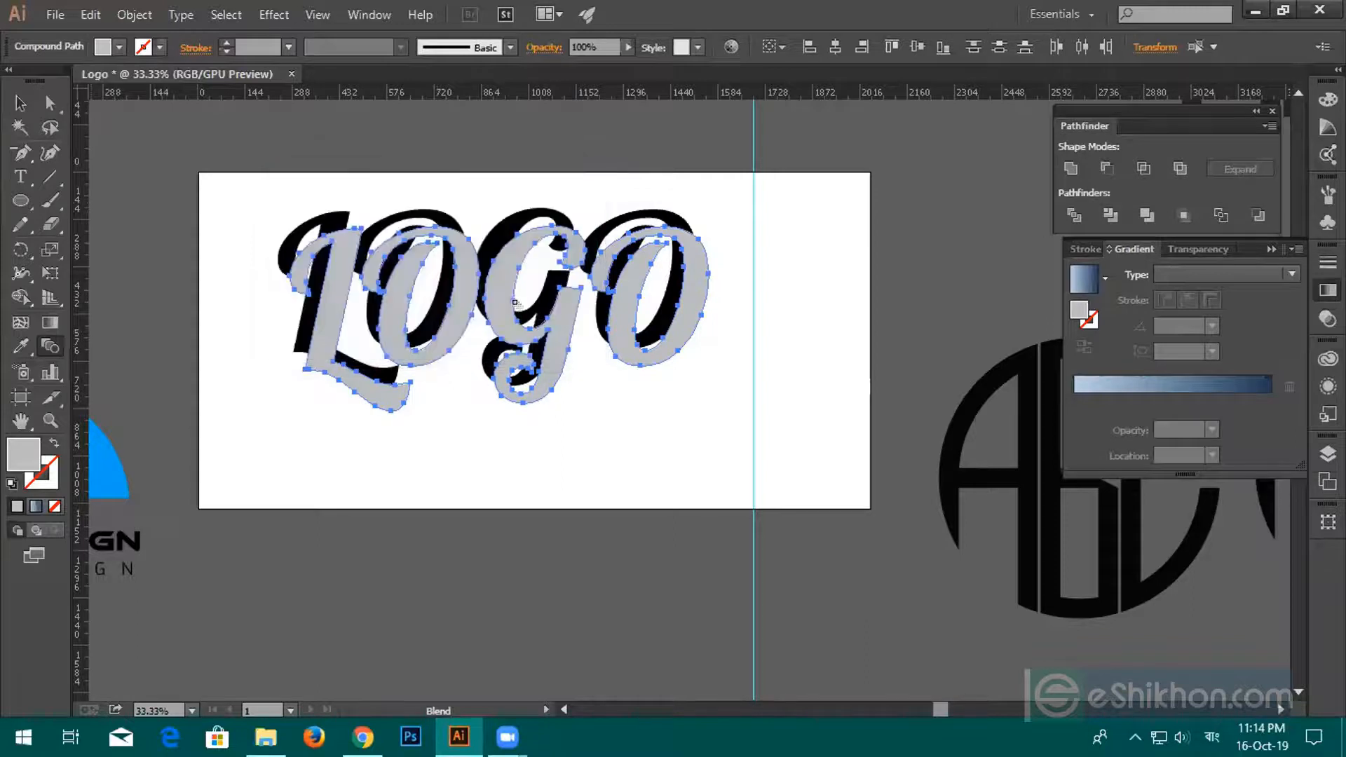
# Try blending the gray lettering with the black G, then undo that blend.
pyautogui.click(496, 248)
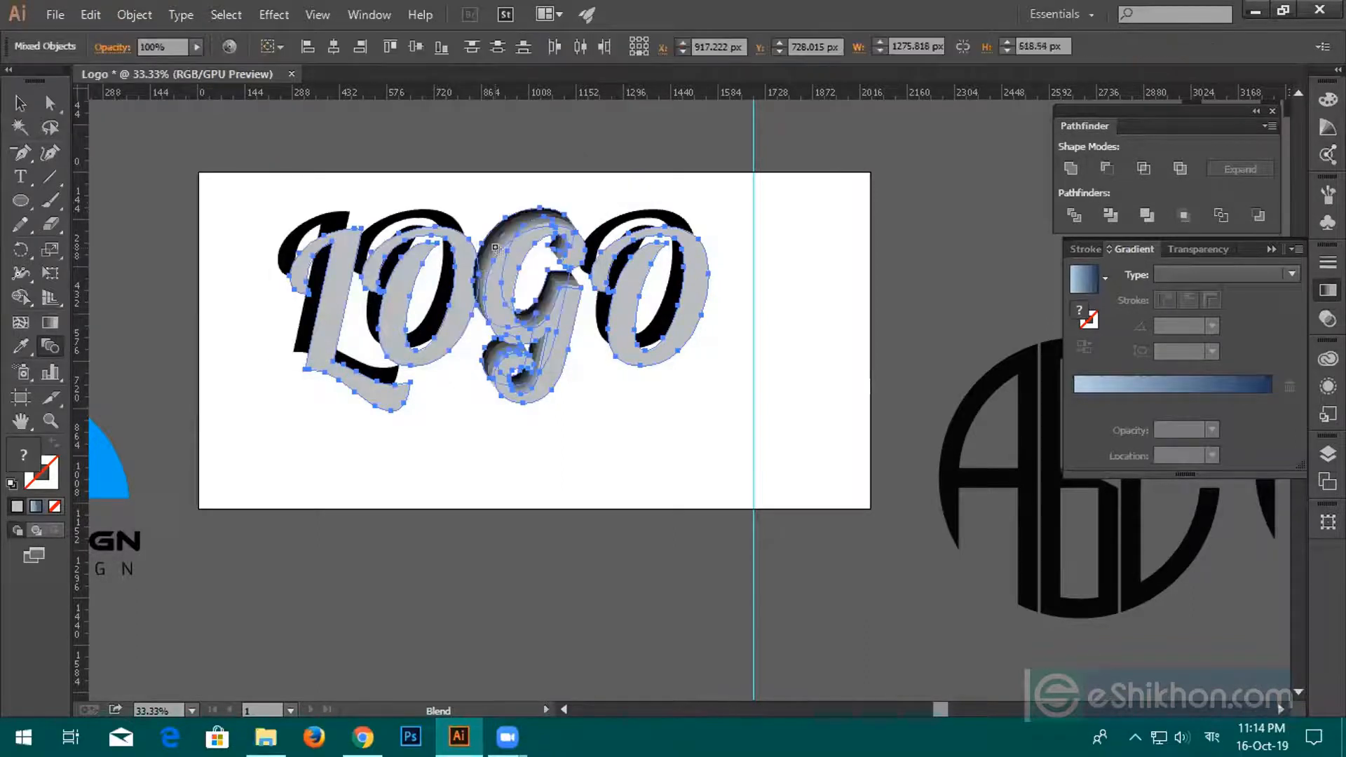
pyautogui.hotkey('ctrl', 'z')
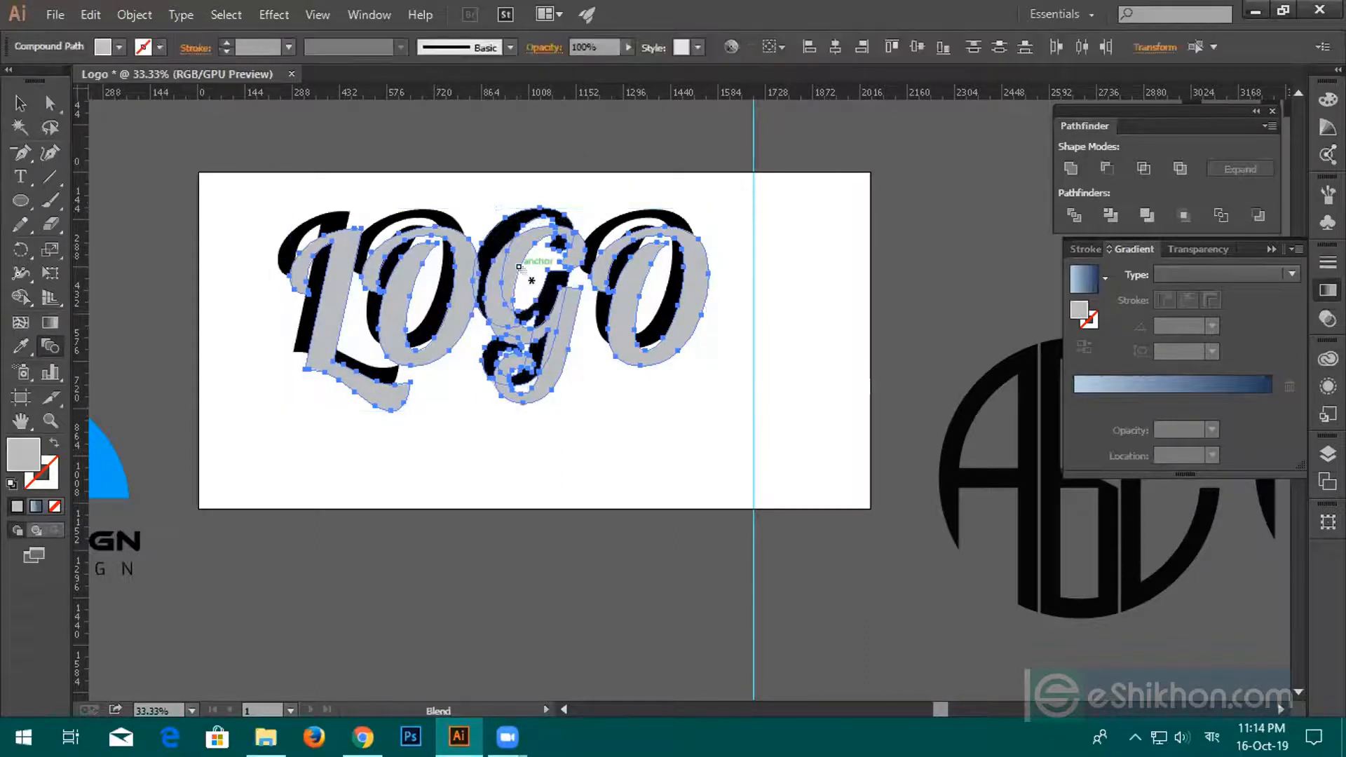
pyautogui.click(20, 103)
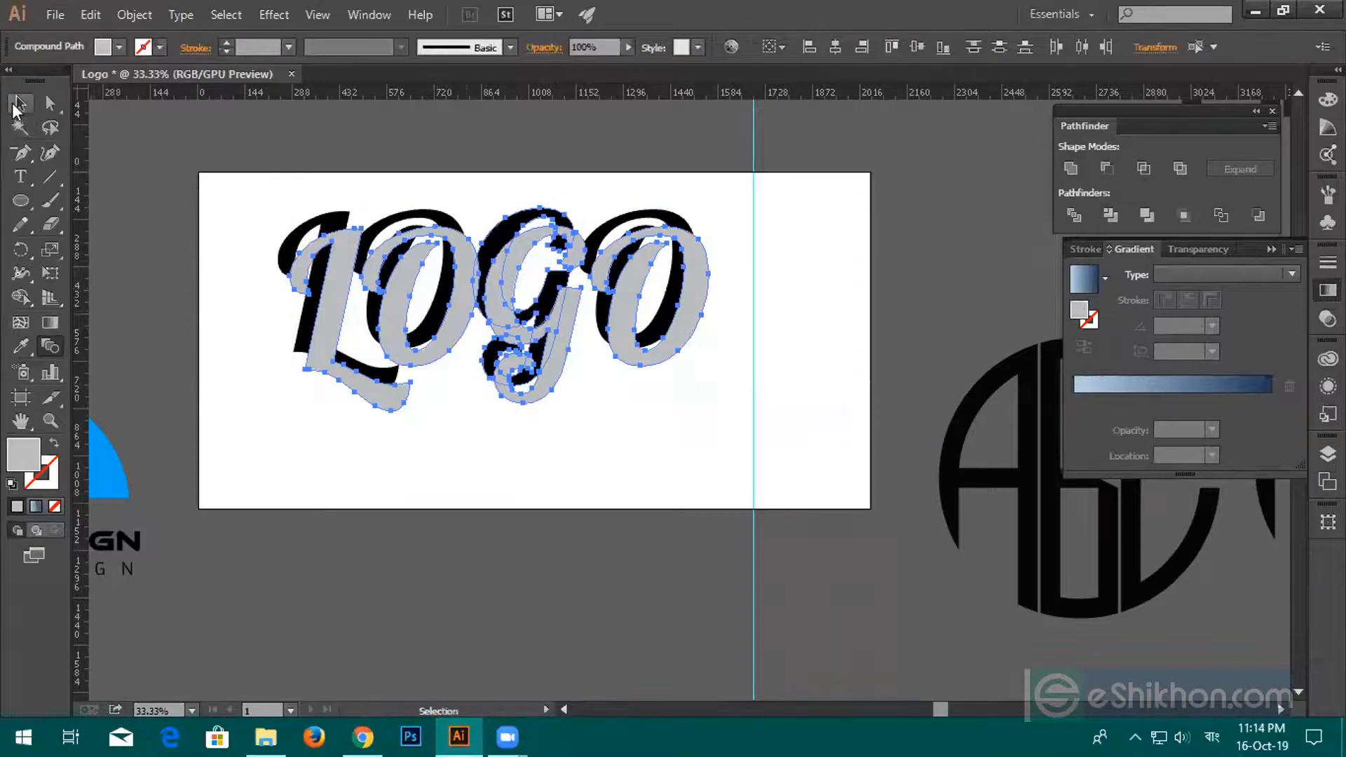
# Try to select all the gray letters by color with the Magic Wand and group them.
pyautogui.click(314, 325)
pyautogui.click(327, 327)
pyautogui.click(384, 336)
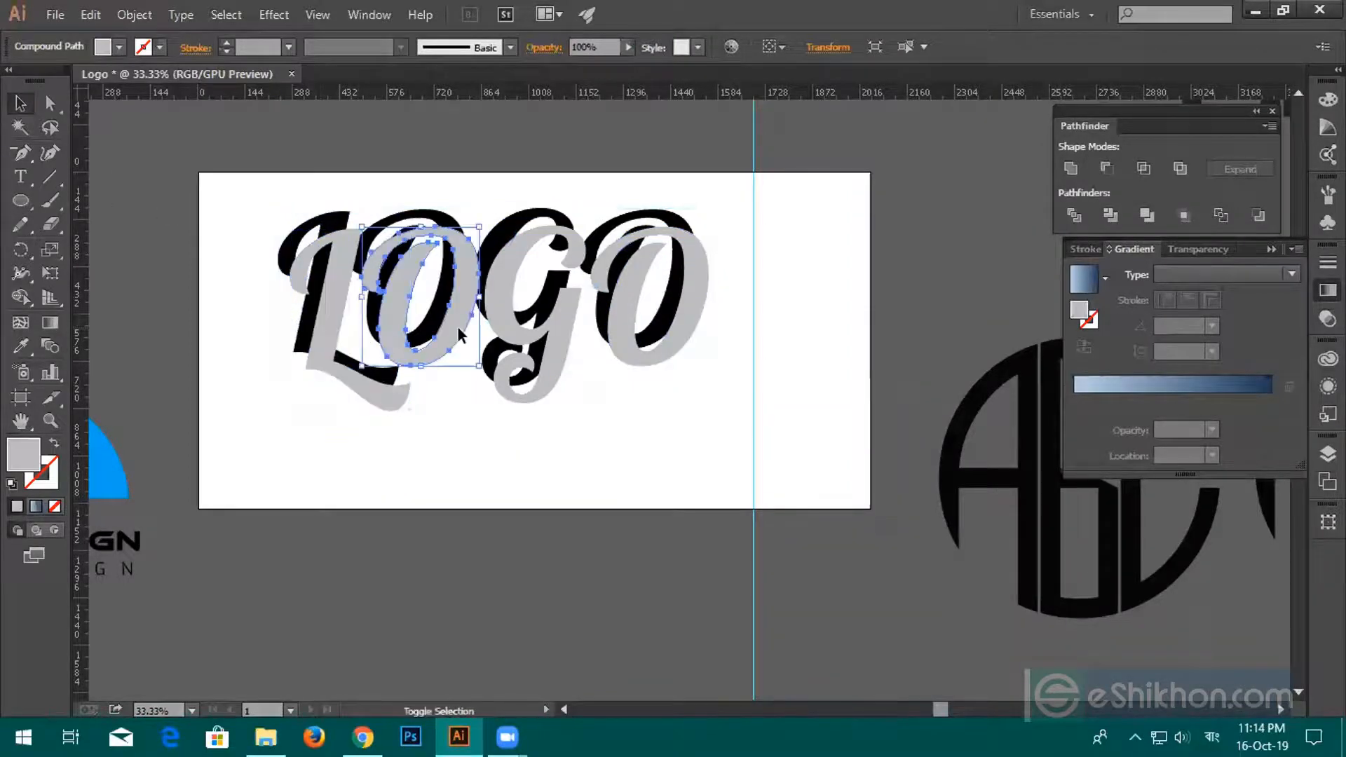
pyautogui.click(20, 128)
pyautogui.click(333, 312)
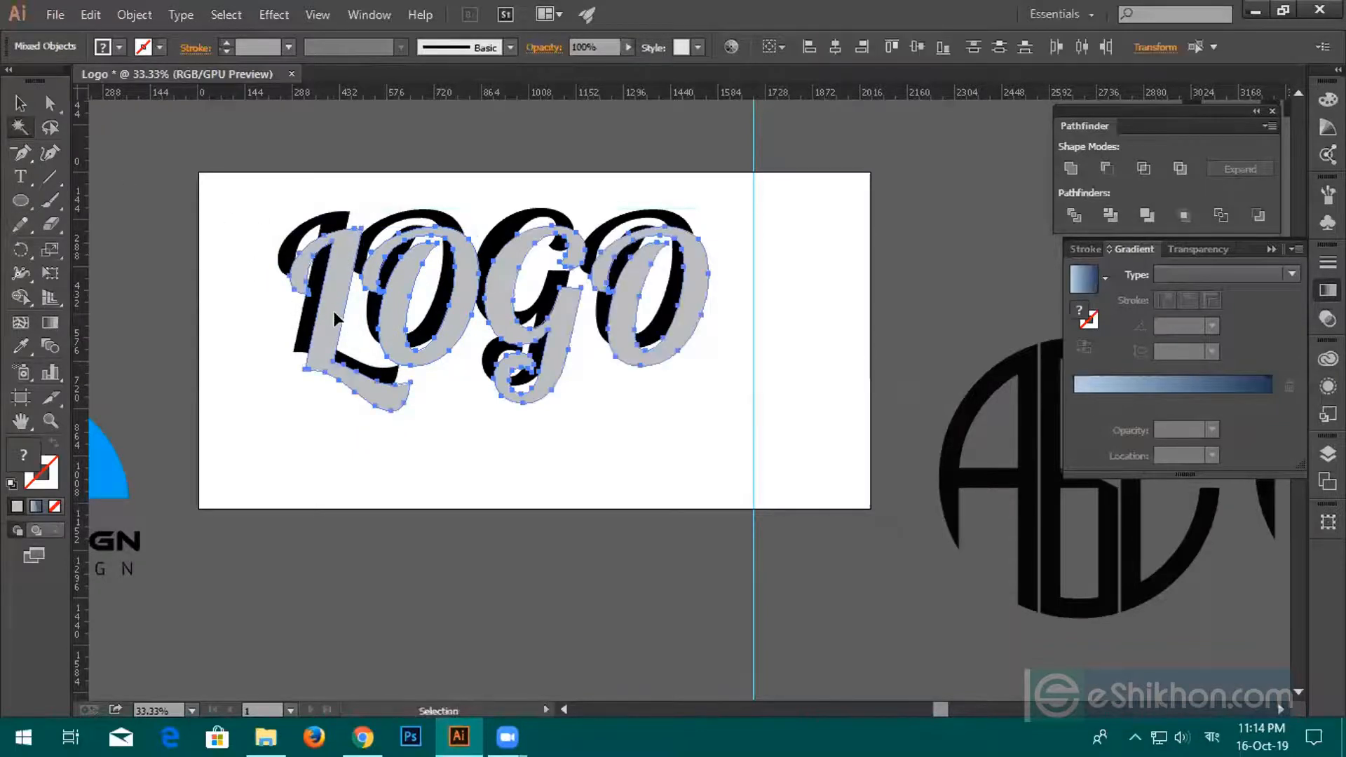
pyautogui.hotkey('ctrl', 'g')
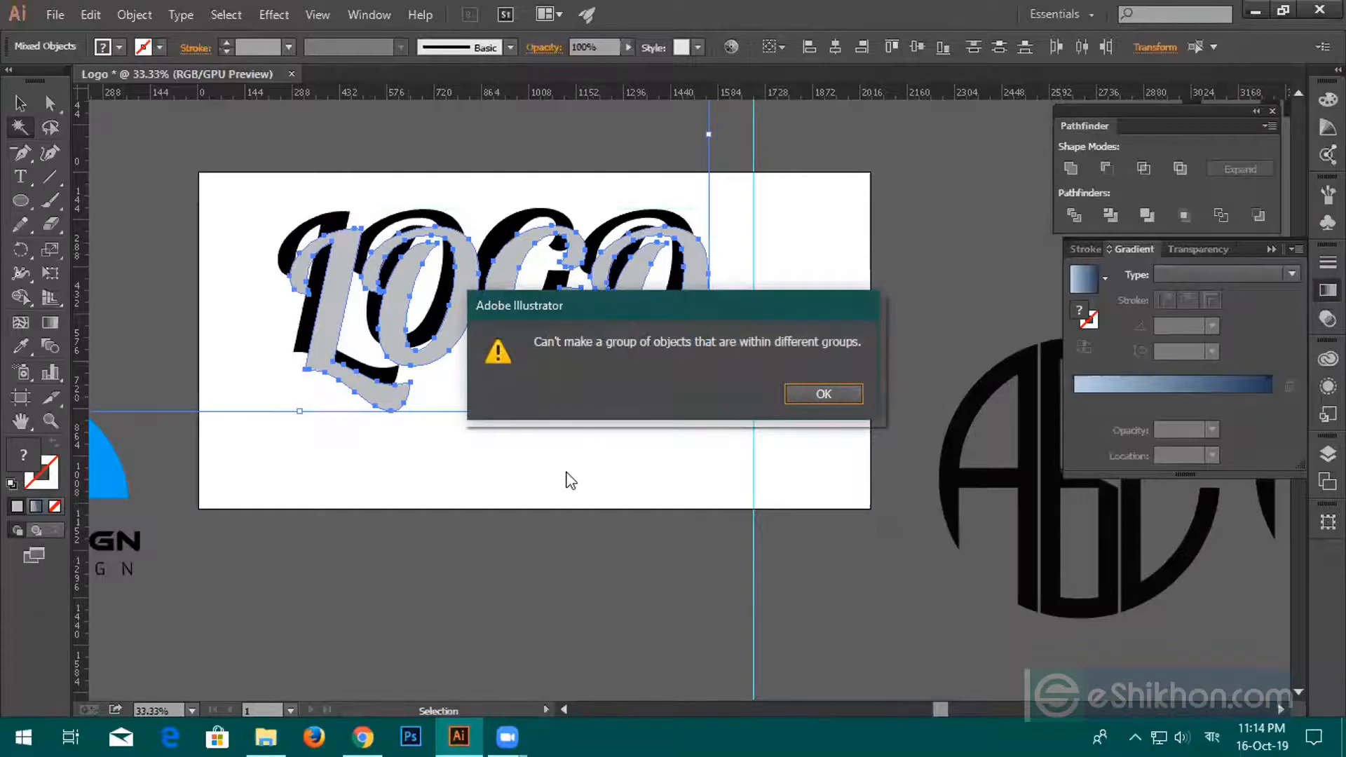
pyautogui.click(819, 393)
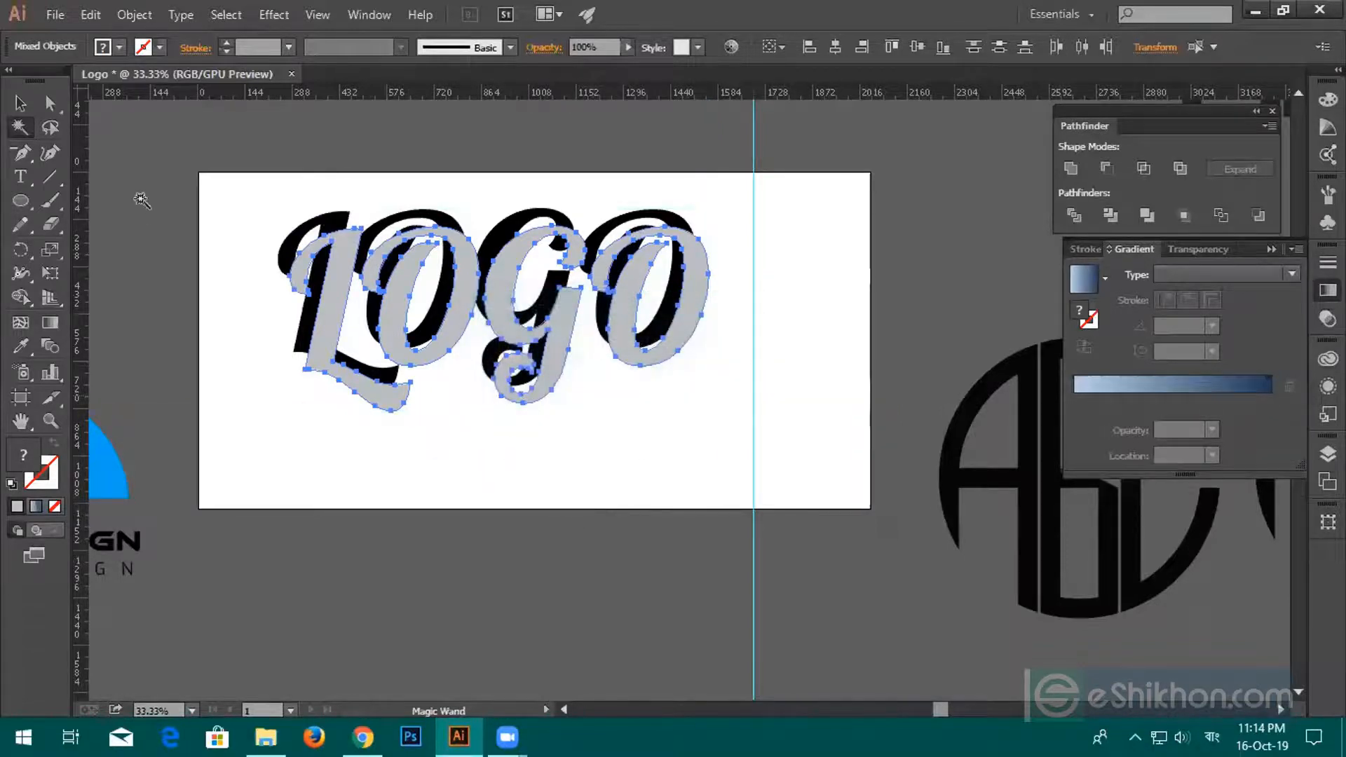
# Select only the four gray LOGO letters on the artboard and group them.
pyautogui.press('v')
pyautogui.click(330, 465)
pyautogui.click(327, 367)
pyautogui.keyDown('shift'); pyautogui.click(504, 319); pyautogui.keyUp('shift')
pyautogui.keyDown('shift'); pyautogui.click(617, 321); pyautogui.keyUp('shift')
pyautogui.press('a')
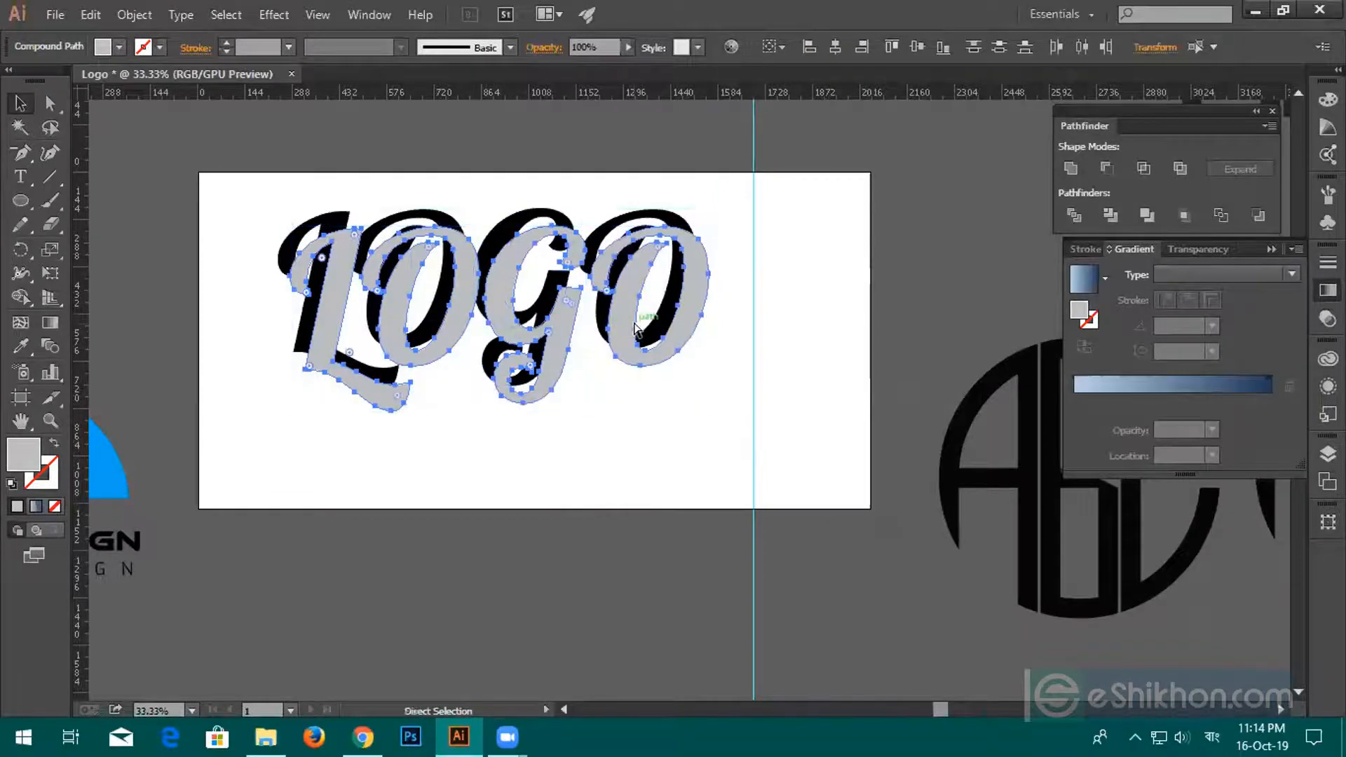
# Group the four black LOGO letters behind the gray ones, then close the Character settings and deselect.
pyautogui.press('v')
pyautogui.click(347, 232)
pyautogui.keyDown('shift'); pyautogui.click(515, 221); pyautogui.keyUp('shift')
pyautogui.keyDown('shift'); pyautogui.click(617, 223); pyautogui.keyUp('shift')
pyautogui.press('a')
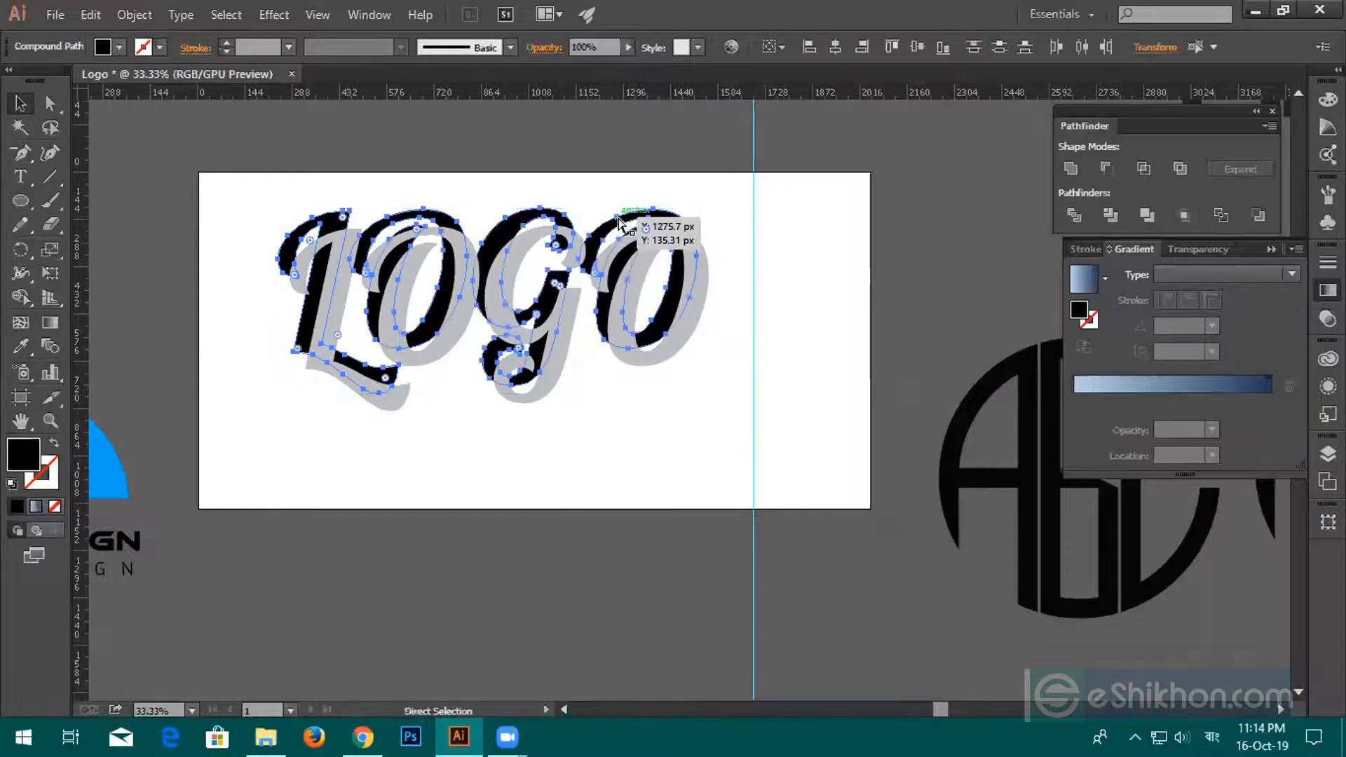
pyautogui.hotkey('ctrl', 't')
pyautogui.hotkey('ctrl', 'g')
pyautogui.press('v')
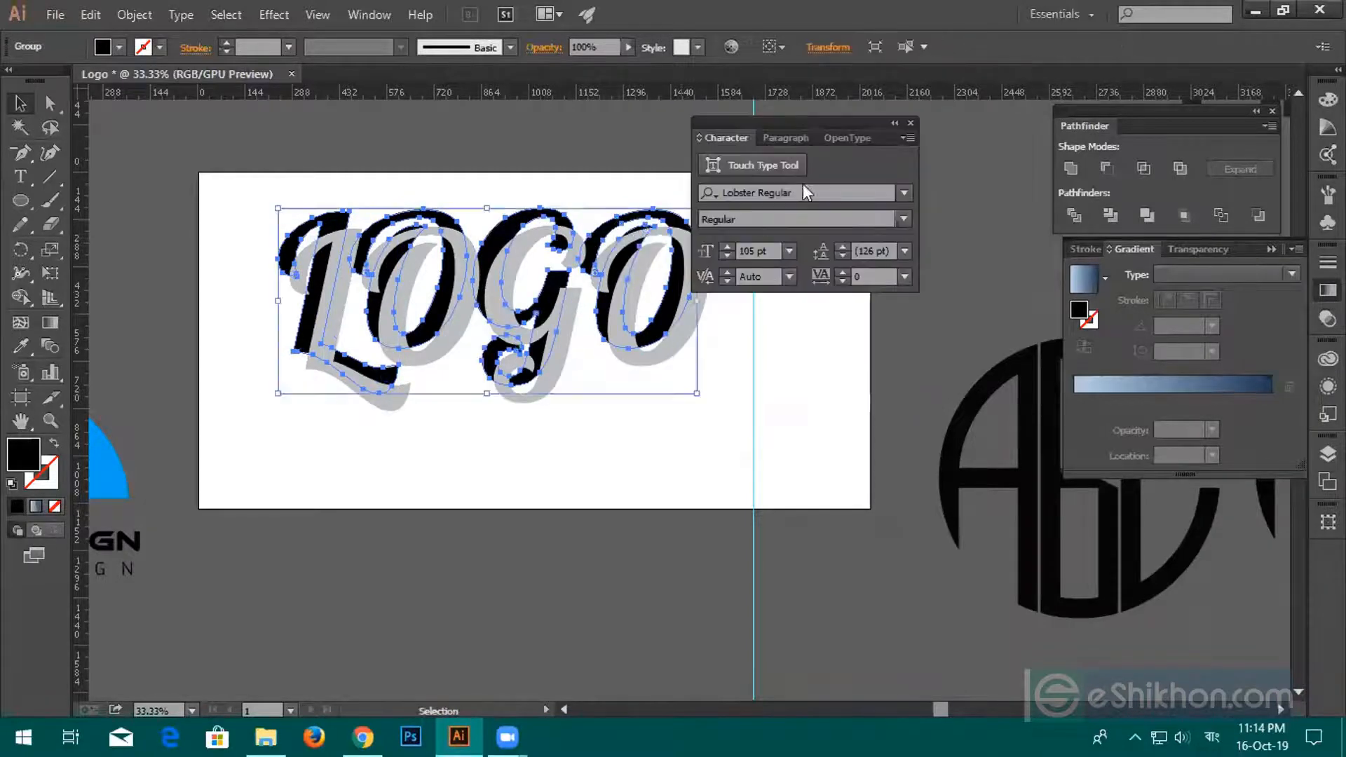
pyautogui.click(911, 125)
pyautogui.click(382, 502)
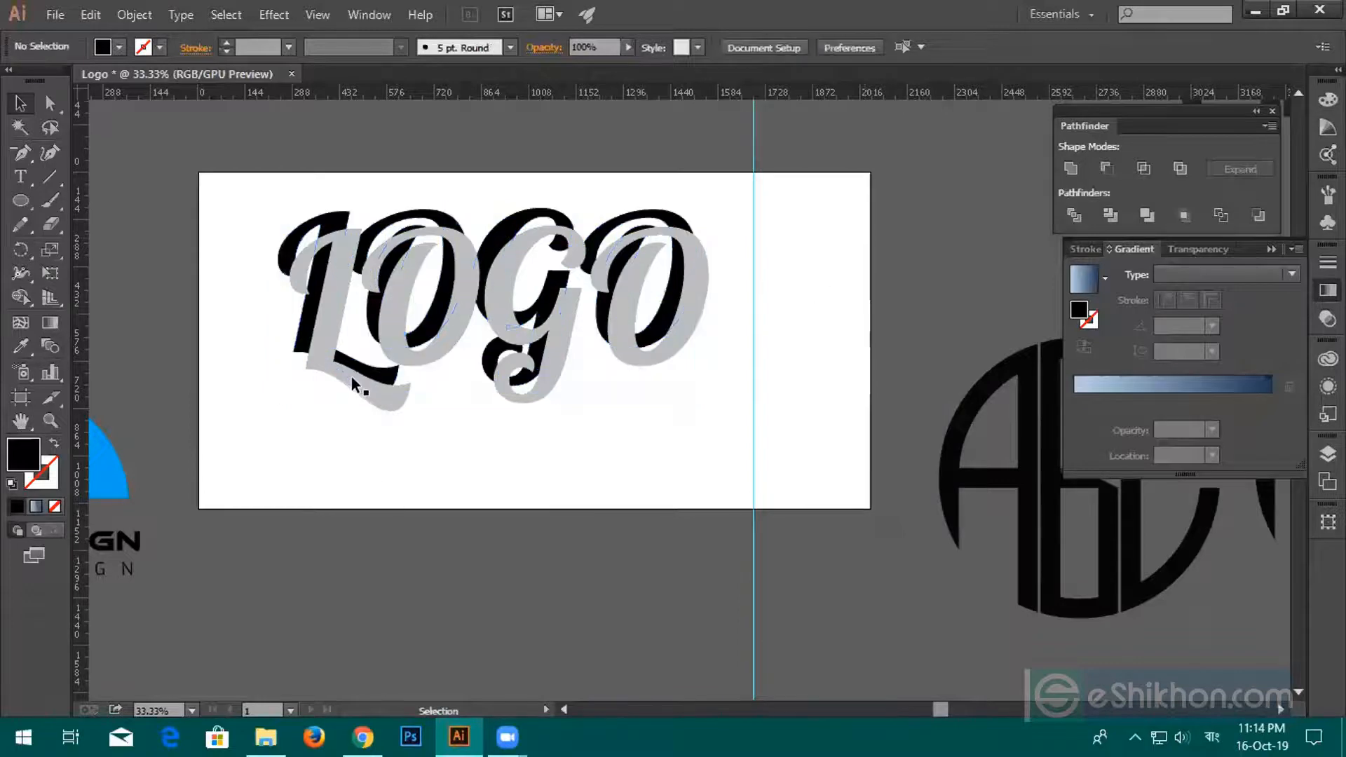
# Blend the gray LOGO group with the black LOGO group using 20 specified steps, then deselect the result.
pyautogui.click(352, 382)
pyautogui.click(51, 346)
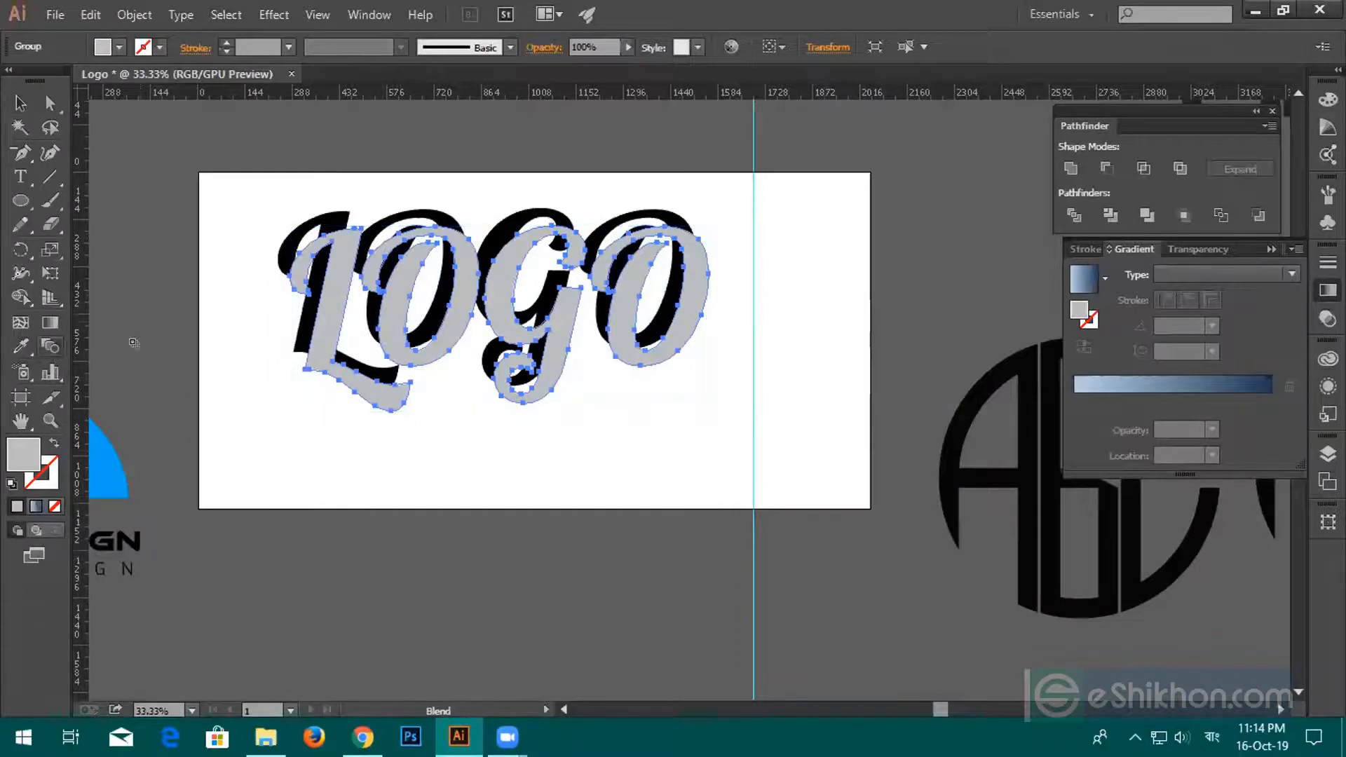
pyautogui.doubleClick(50, 346)
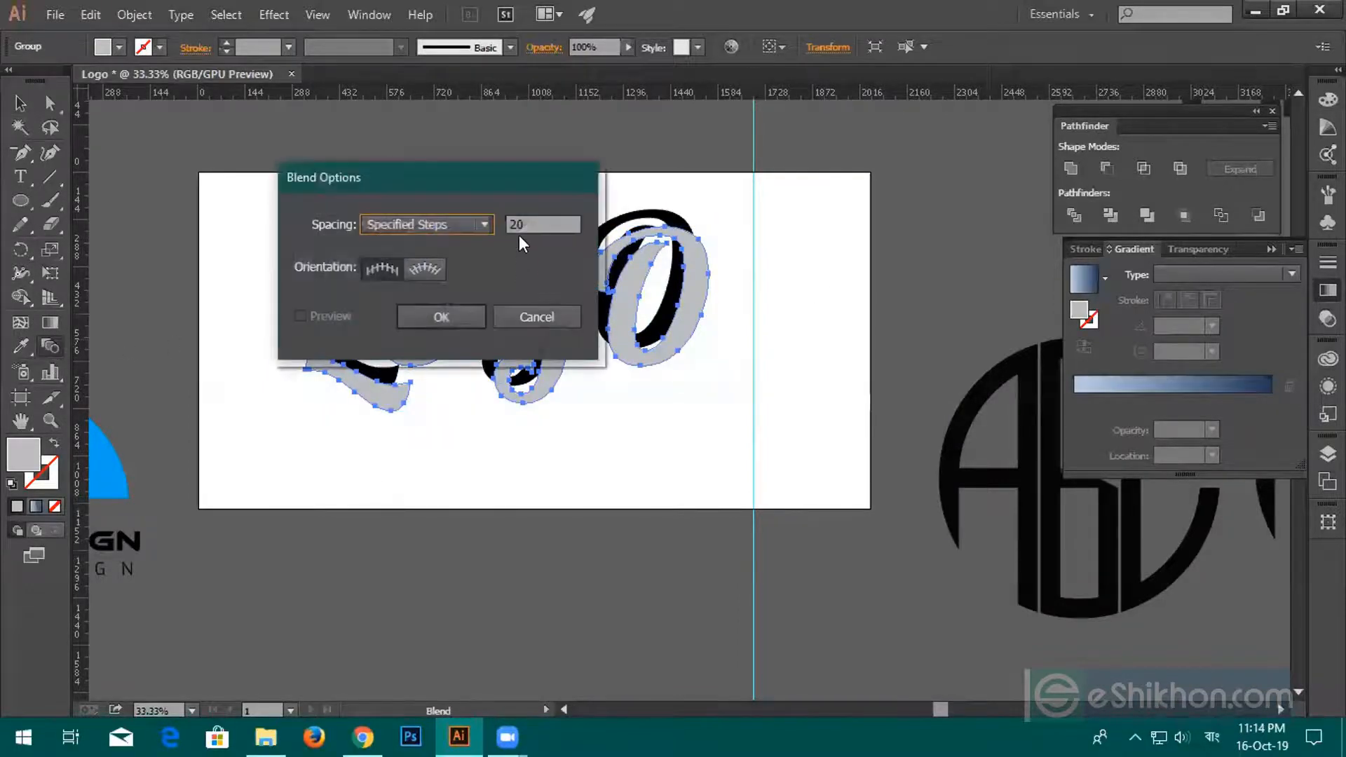
pyautogui.click(441, 317)
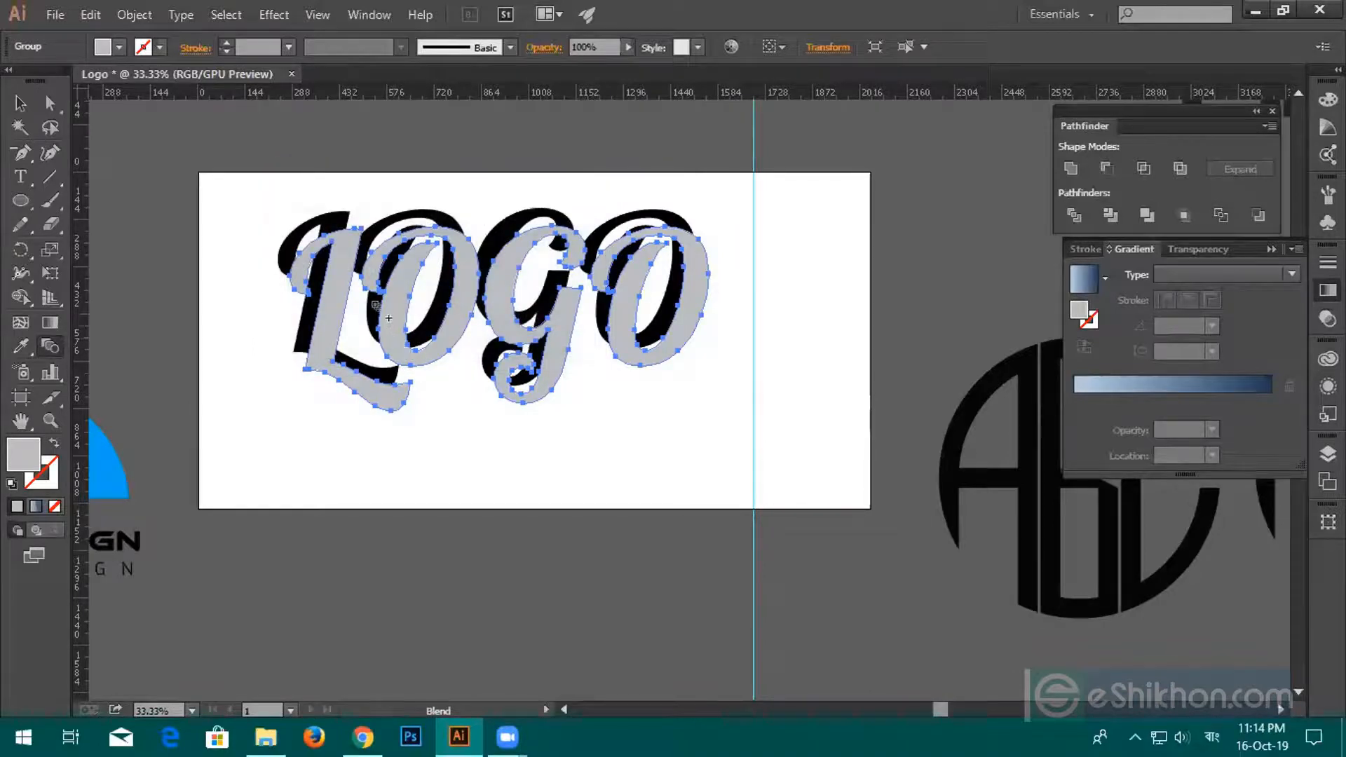
pyautogui.click(388, 319)
pyautogui.press('v')
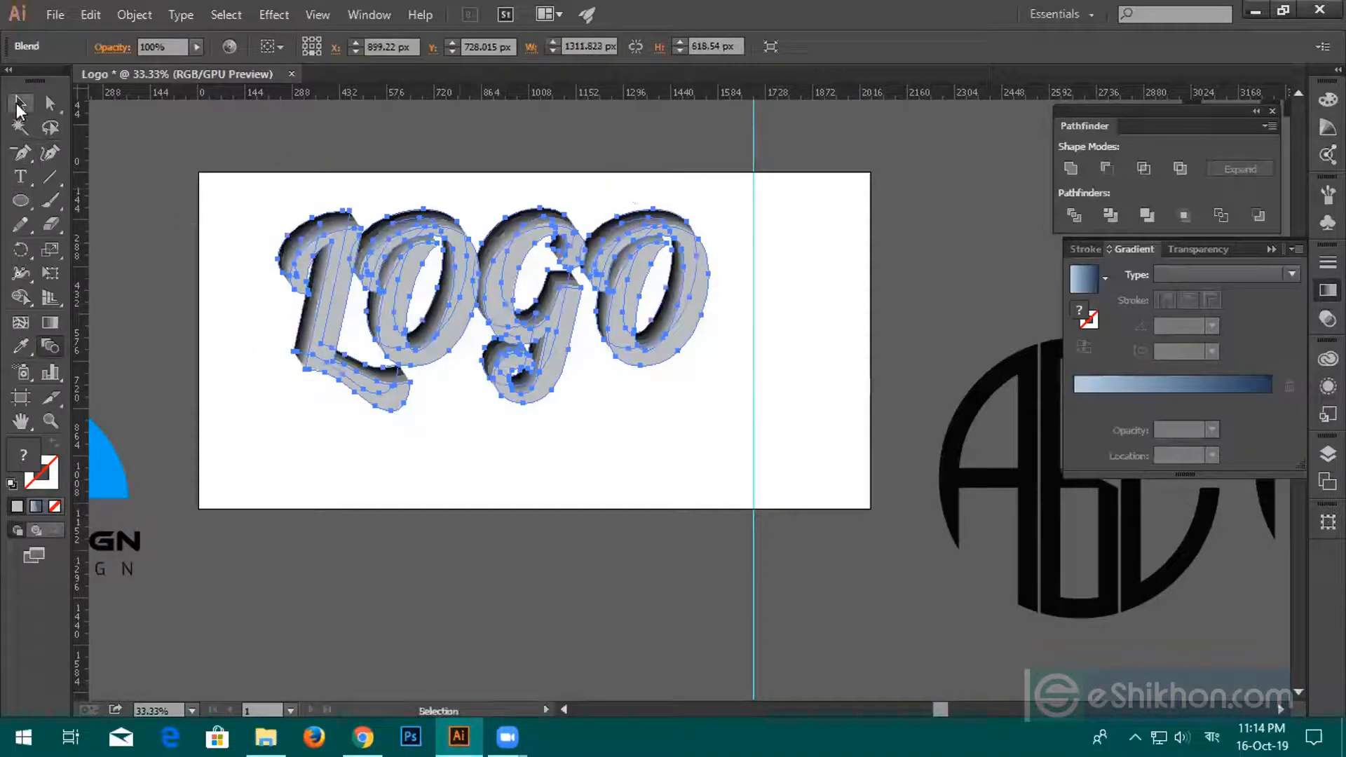
pyautogui.click(313, 397)
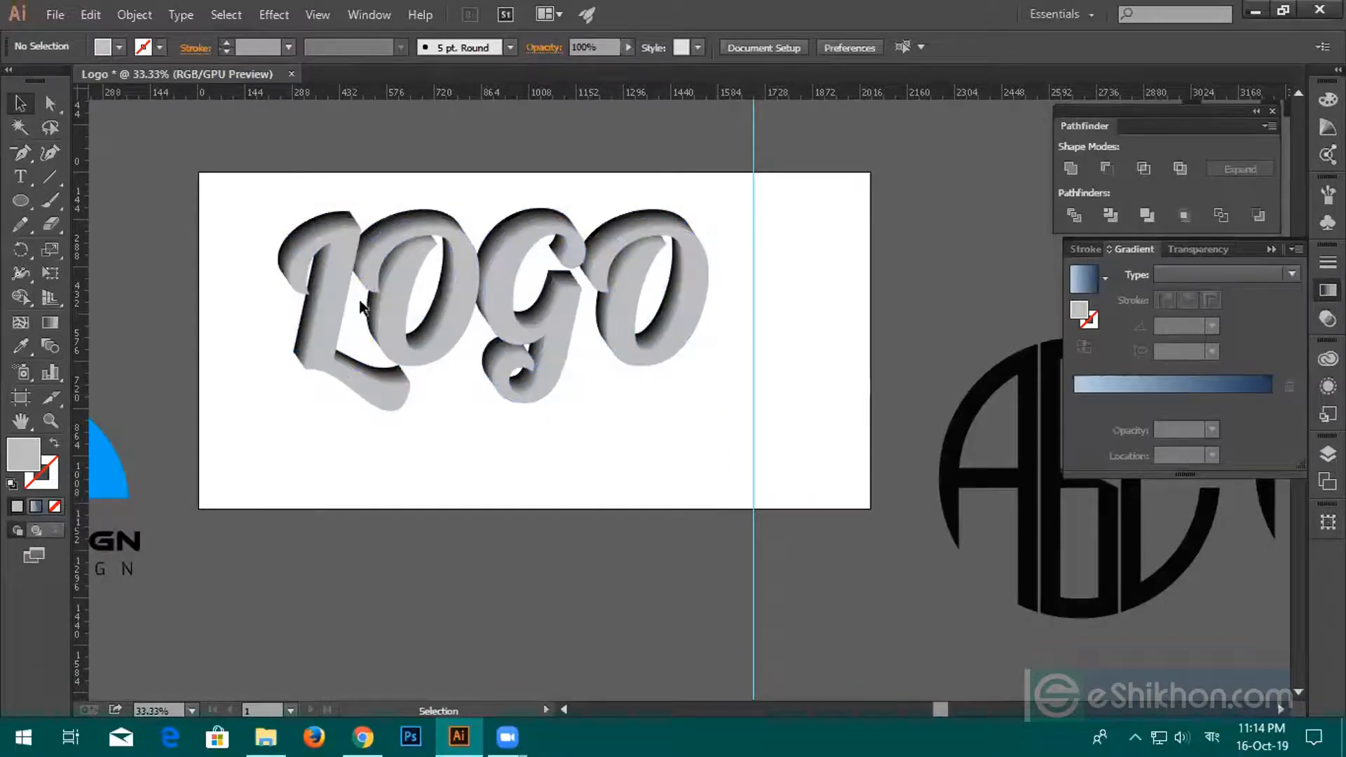
# Move the blended LOGO down toward the middle of the artboard and deselect it.
pyautogui.scroll(2, 390, 408)
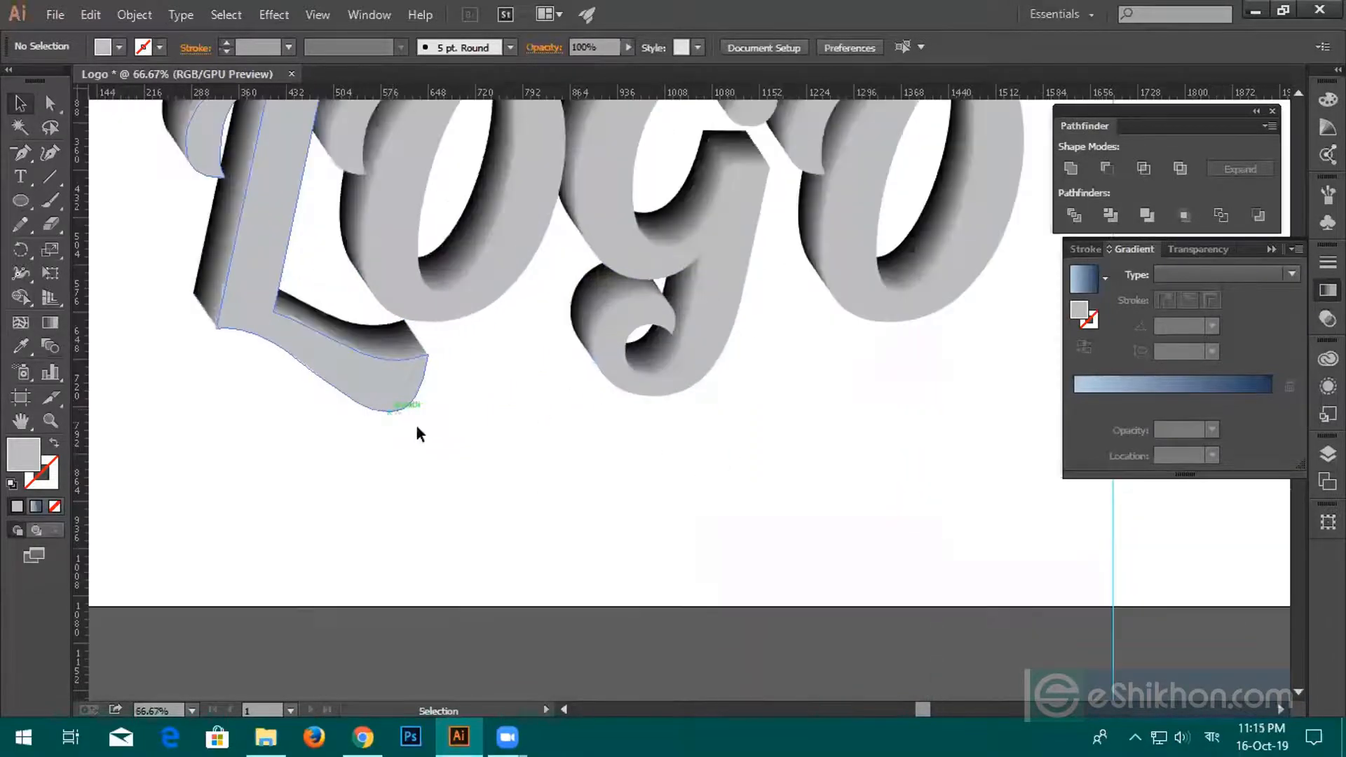
pyautogui.moveTo(432, 424); pyautogui.dragTo(586, 488)
pyautogui.scroll(-2, 637, 439)
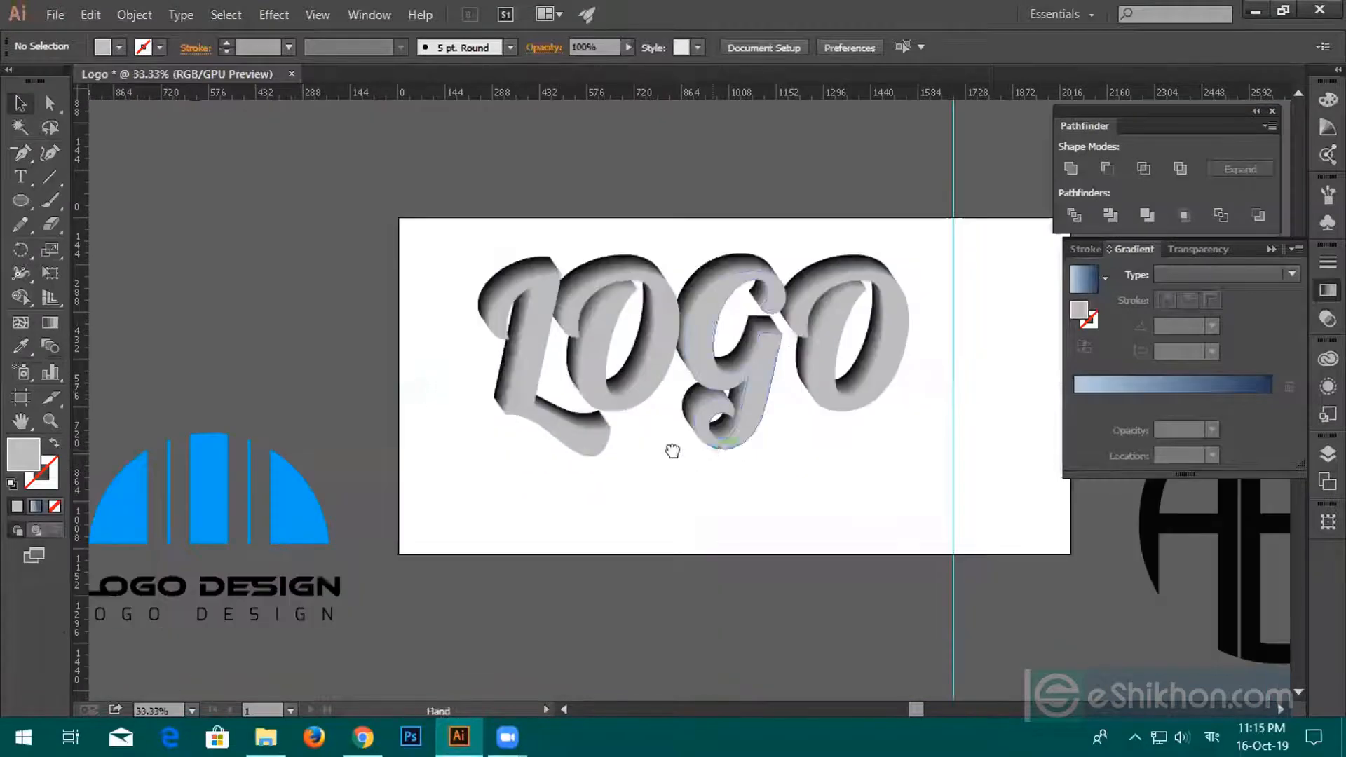
pyautogui.moveTo(713, 448); pyautogui.dragTo(551, 452)
pyautogui.moveTo(314, 255); pyautogui.dragTo(690, 389)
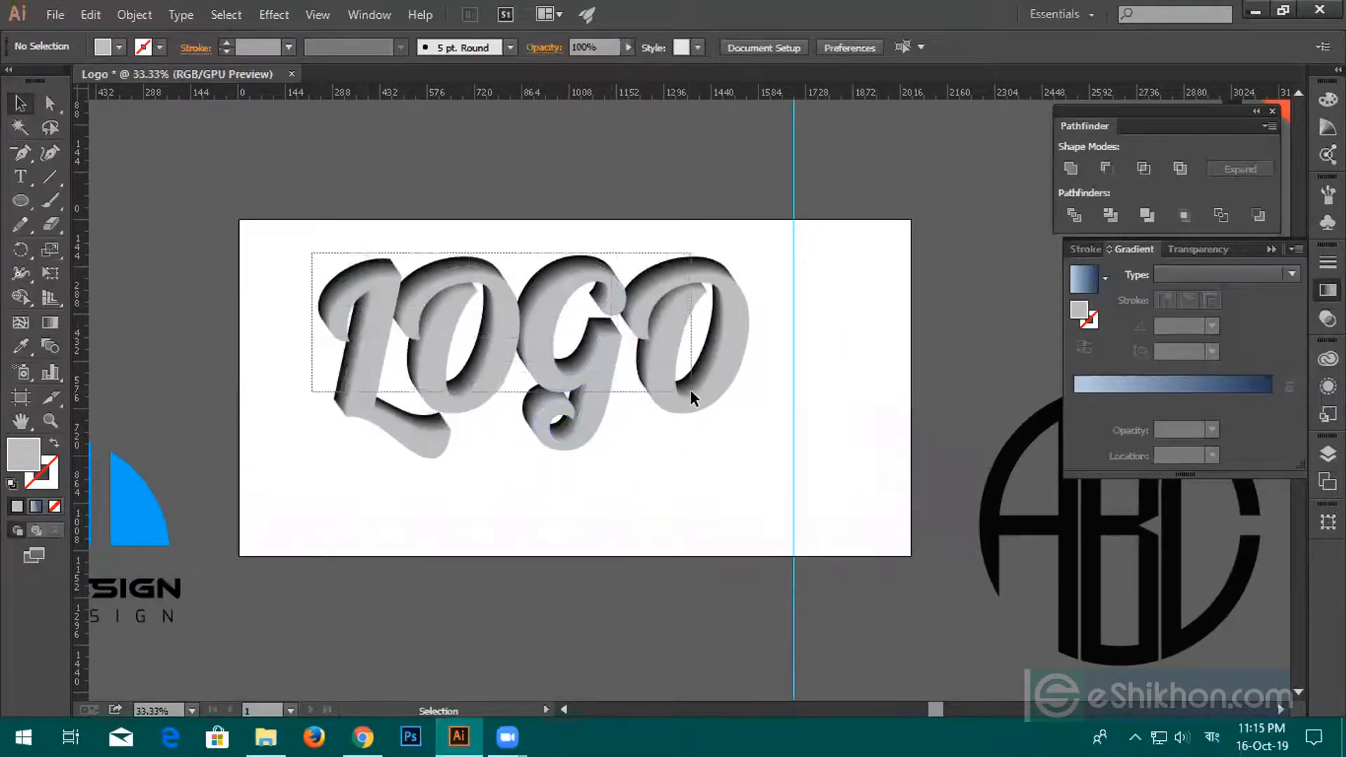
pyautogui.click(666, 484)
pyautogui.scroll(3, 620, 440)
pyautogui.moveTo(237, 343); pyautogui.dragTo(658, 479)
pyautogui.moveTo(499, 429); pyautogui.dragTo(503, 470)
pyautogui.click(541, 264)
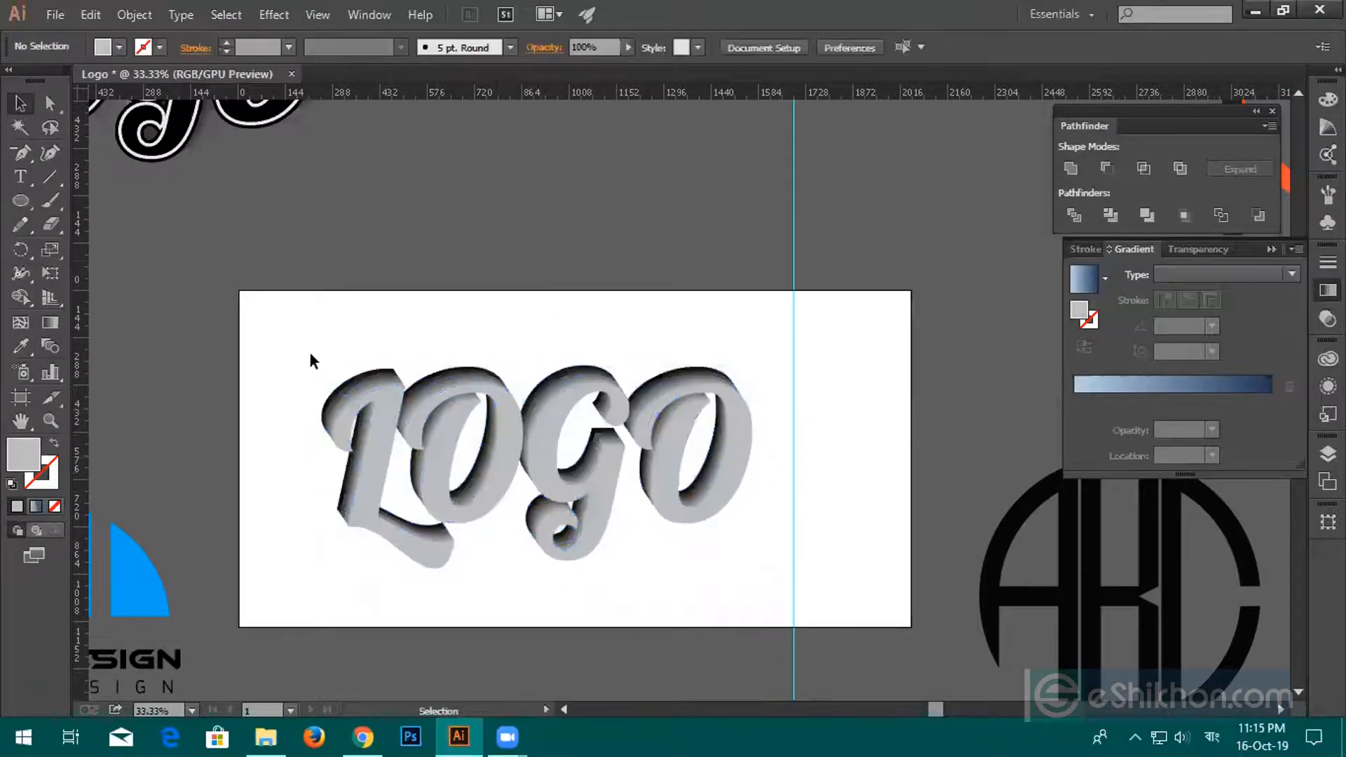
# Reposition the blended LOGO at the horizontal and vertical center of the artboard and deselect it.
pyautogui.scroll(-3, 610, 516)
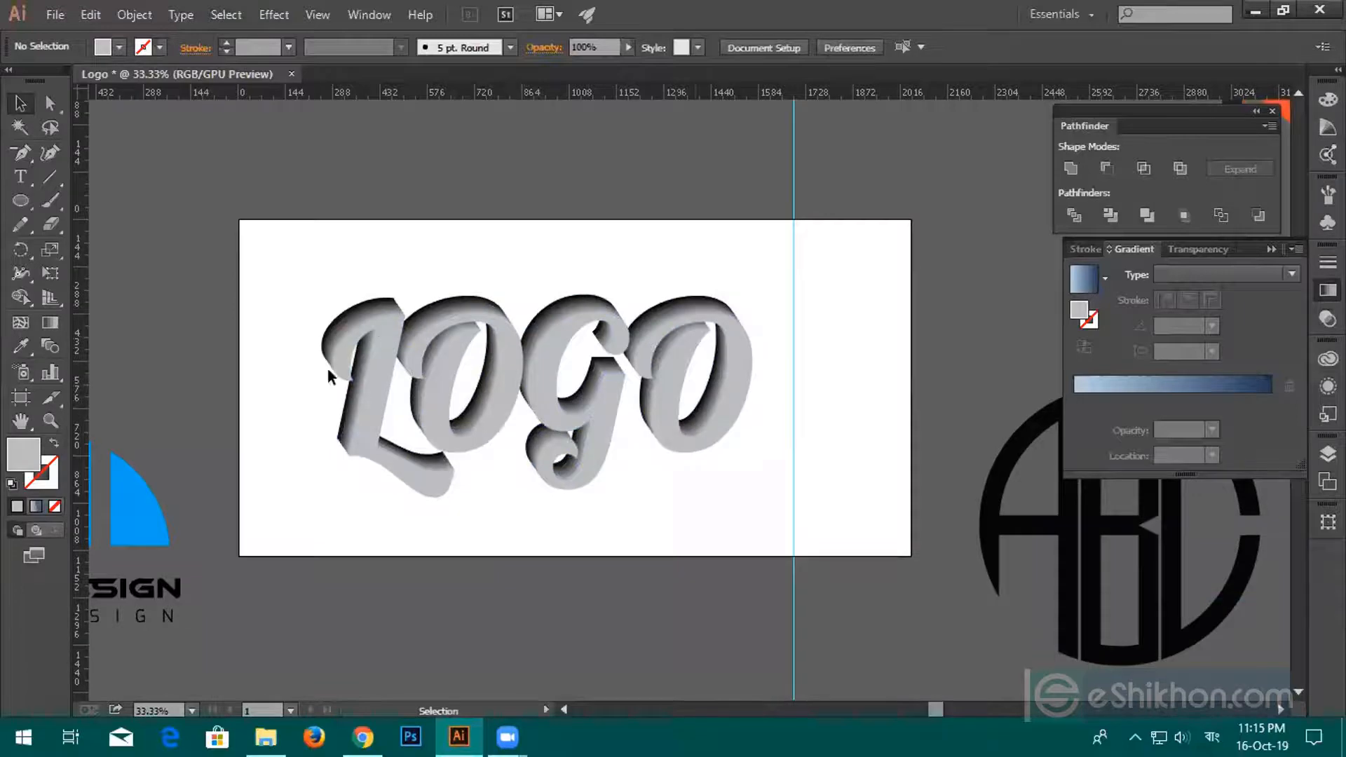
pyautogui.scroll(3, 649, 457)
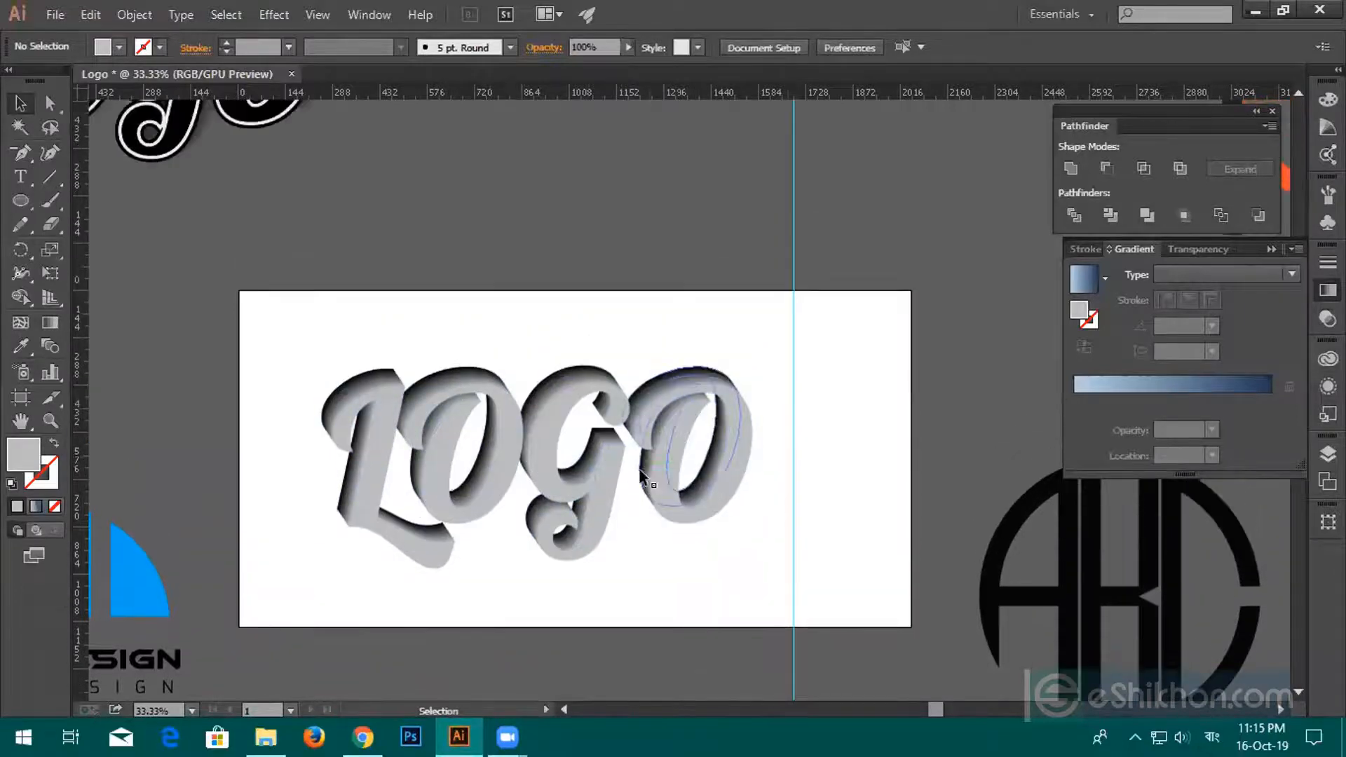
pyautogui.moveTo(310, 352); pyautogui.dragTo(653, 474)
pyautogui.press('a')
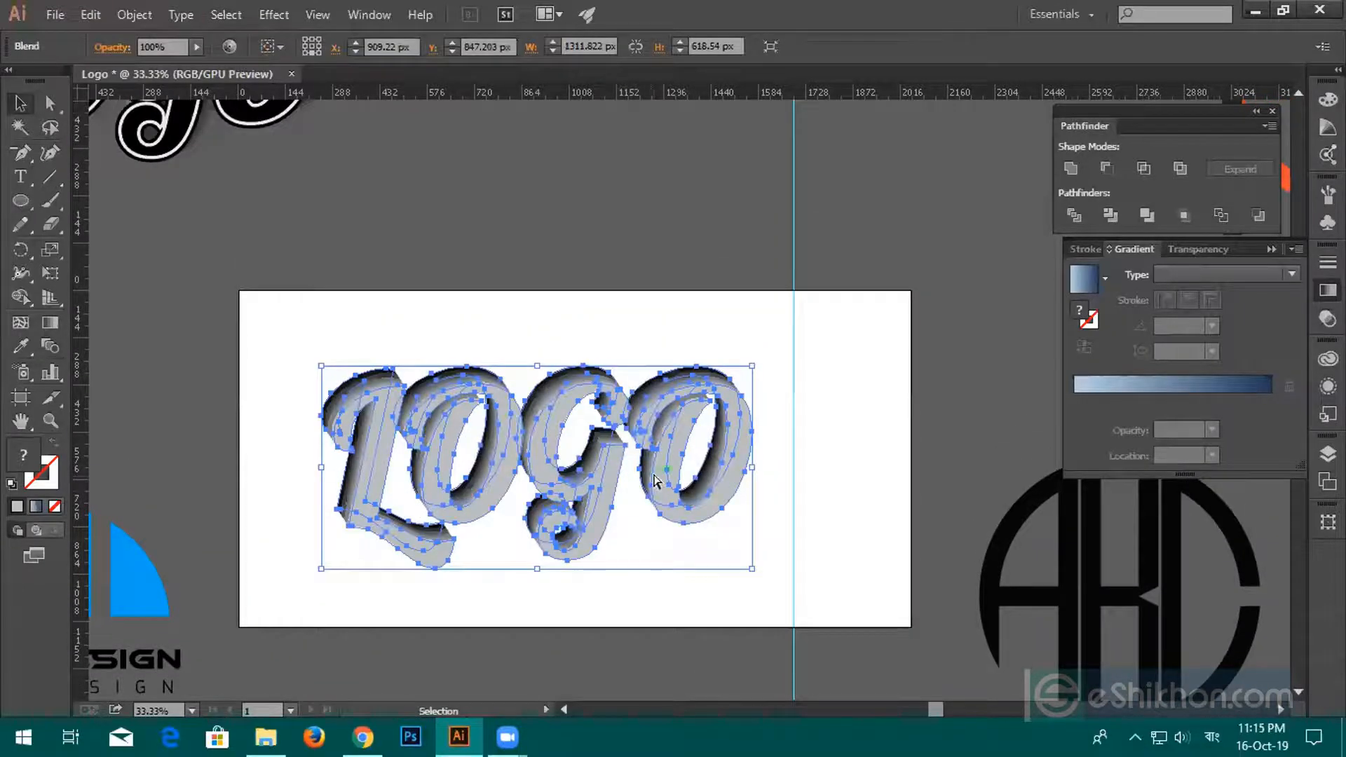
pyautogui.press('Delete')
pyautogui.hotkey('ctrl', '1')
pyautogui.hotkey('ctrl', 'z')
pyautogui.press('v')
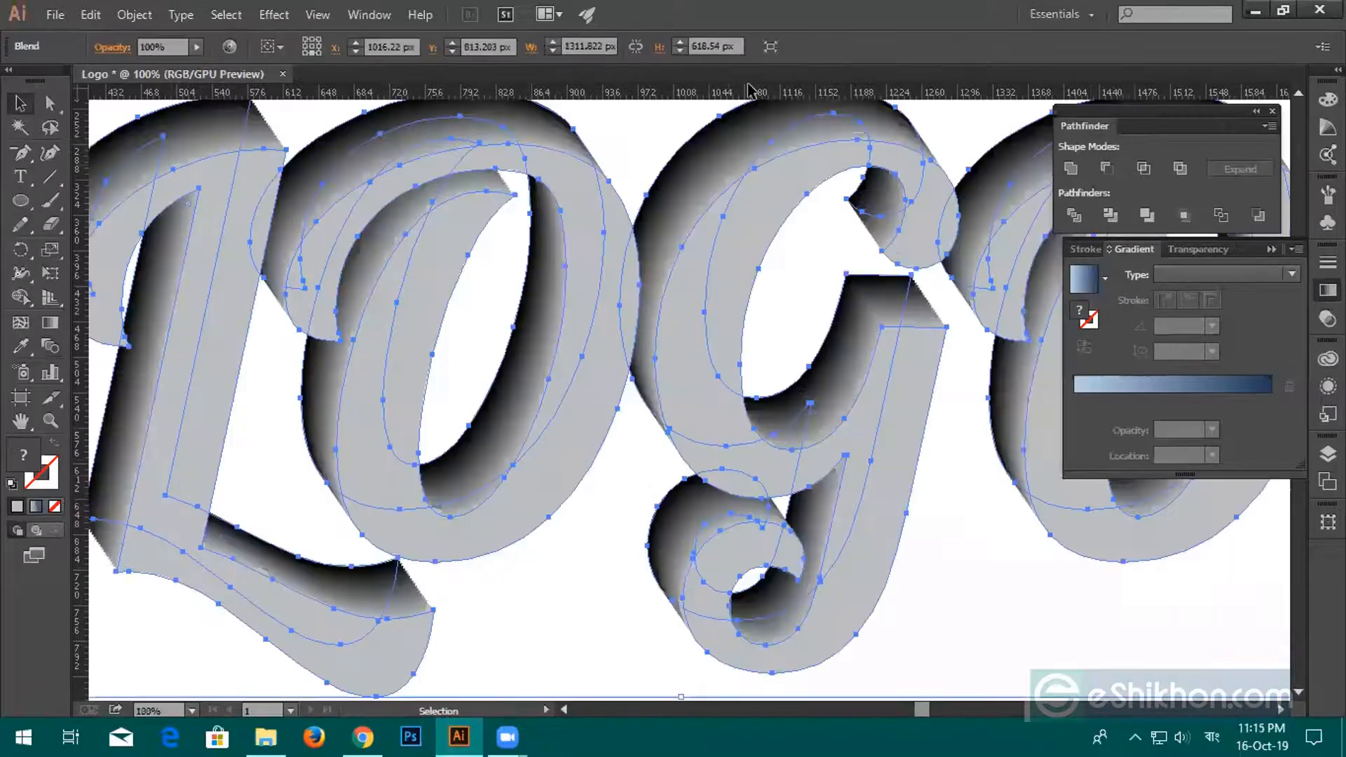
pyautogui.click(975, 574)
pyautogui.scroll(-3, 975, 574)
pyautogui.moveTo(1079, 610); pyautogui.dragTo(814, 566)
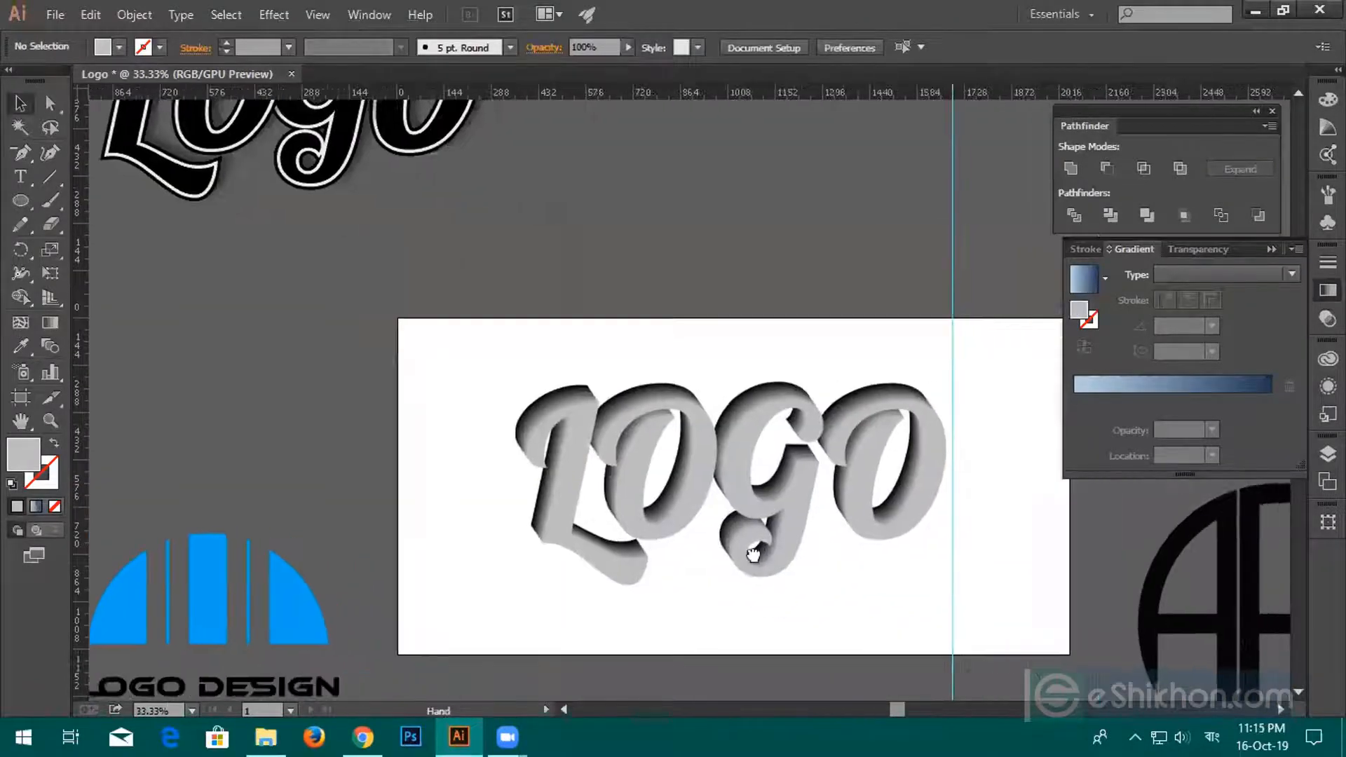
# Delete the vertical guide line that crosses the artboard.
pyautogui.click(834, 582)
pyautogui.press('Delete')
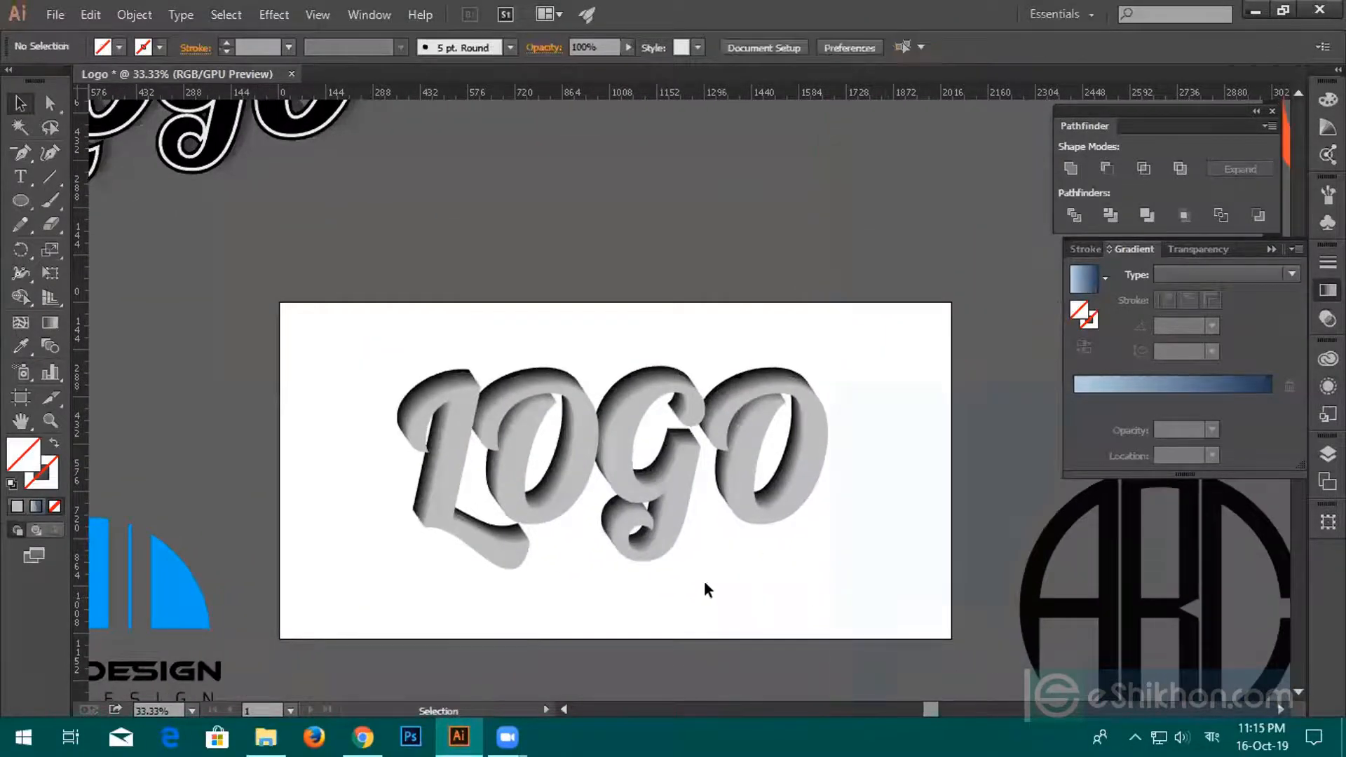
# Start a new point text in the empty canvas area beside the drop-shadowed black LOGO.
pyautogui.moveTo(701, 595); pyautogui.dragTo(863, 637)
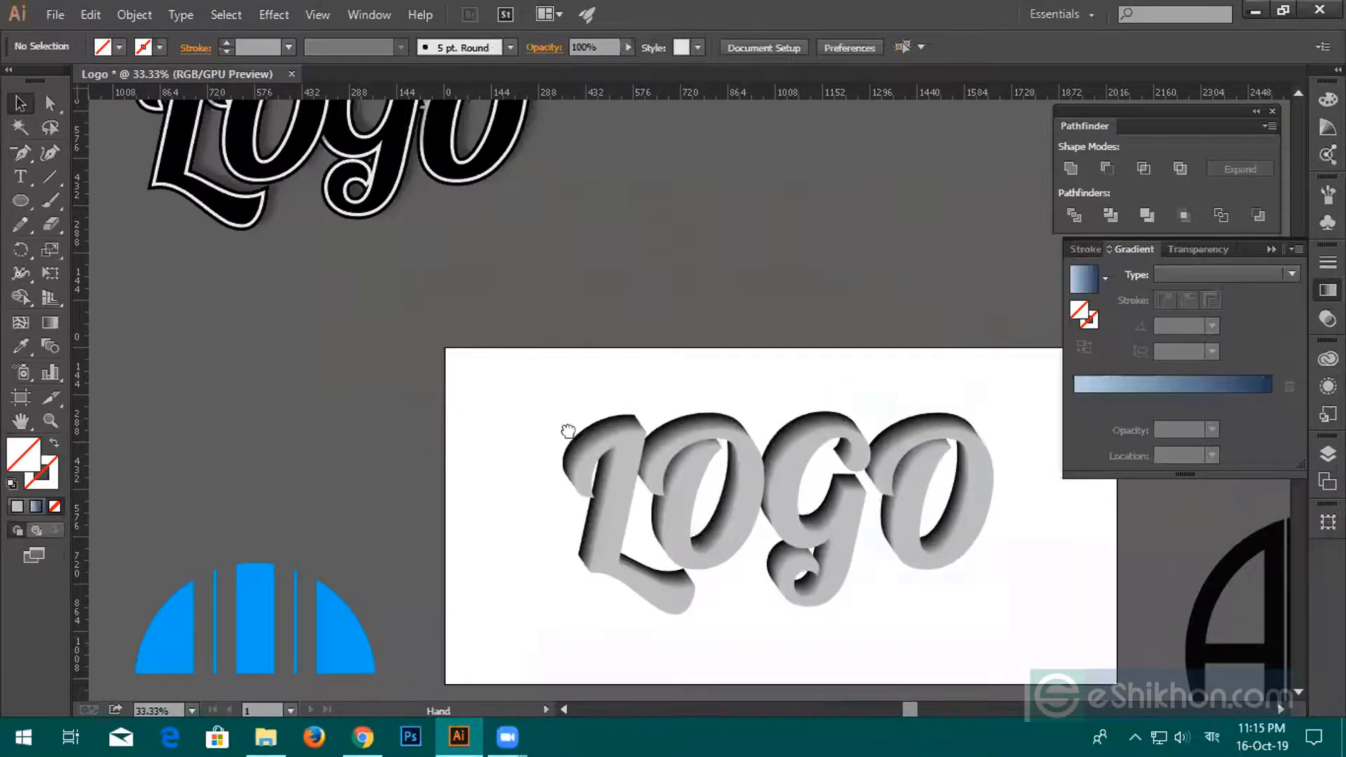
pyautogui.moveTo(401, 377); pyautogui.dragTo(737, 494)
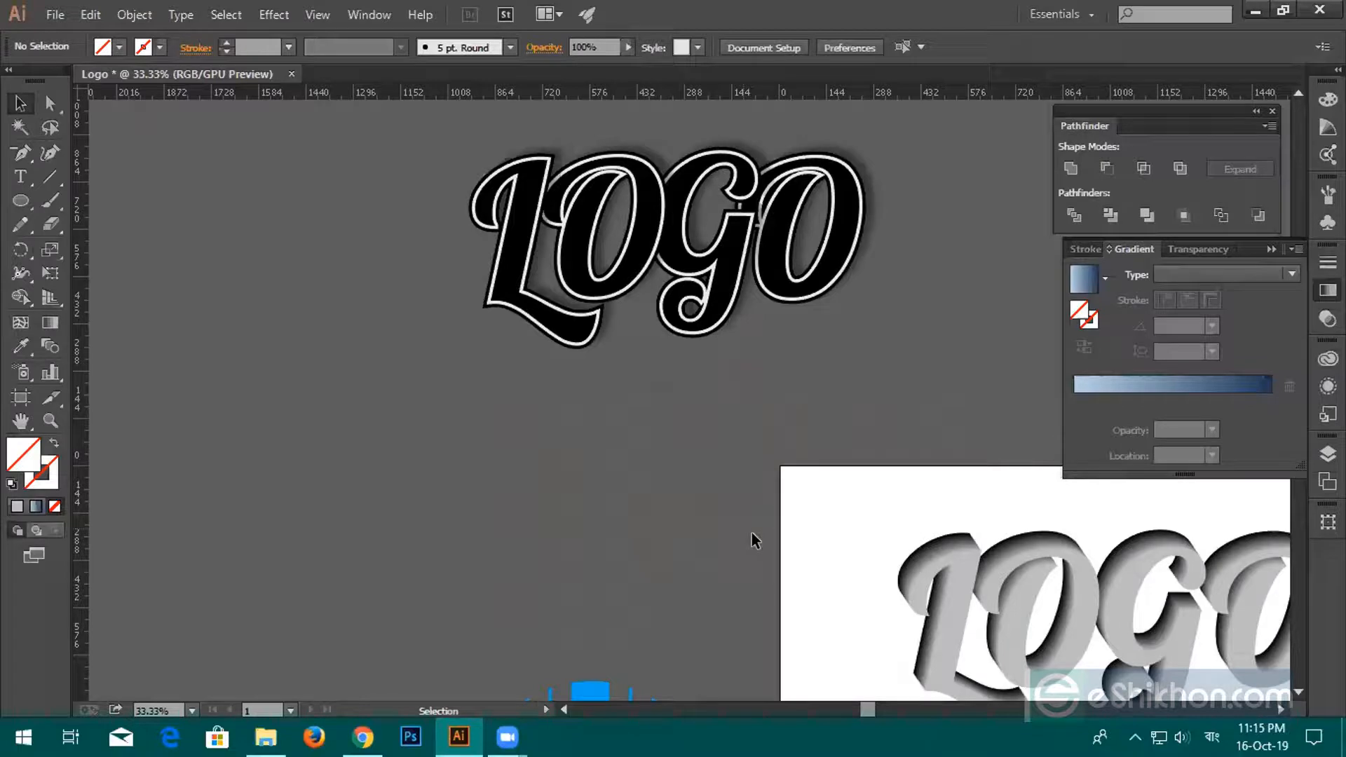
pyautogui.hotkey('alt', 'Tab')
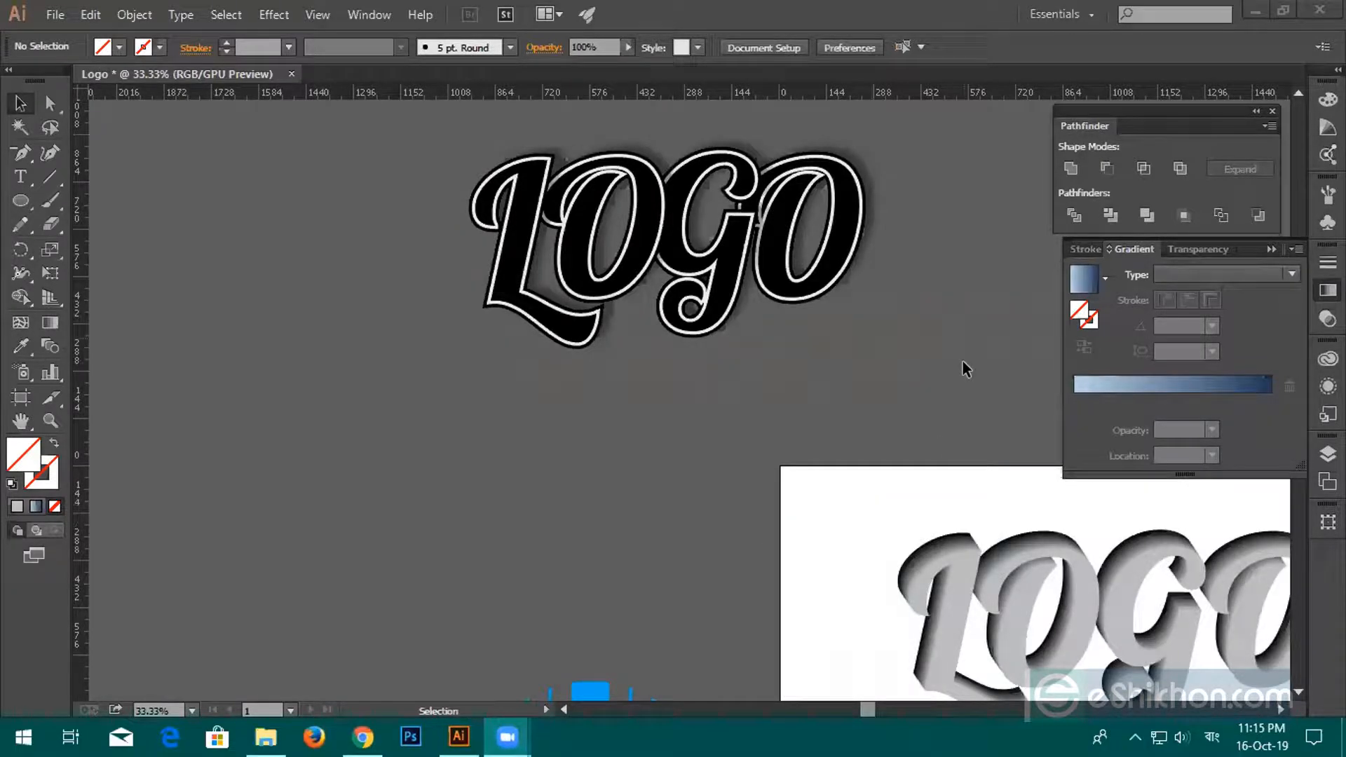
pyautogui.click(561, 449)
pyautogui.press('space')
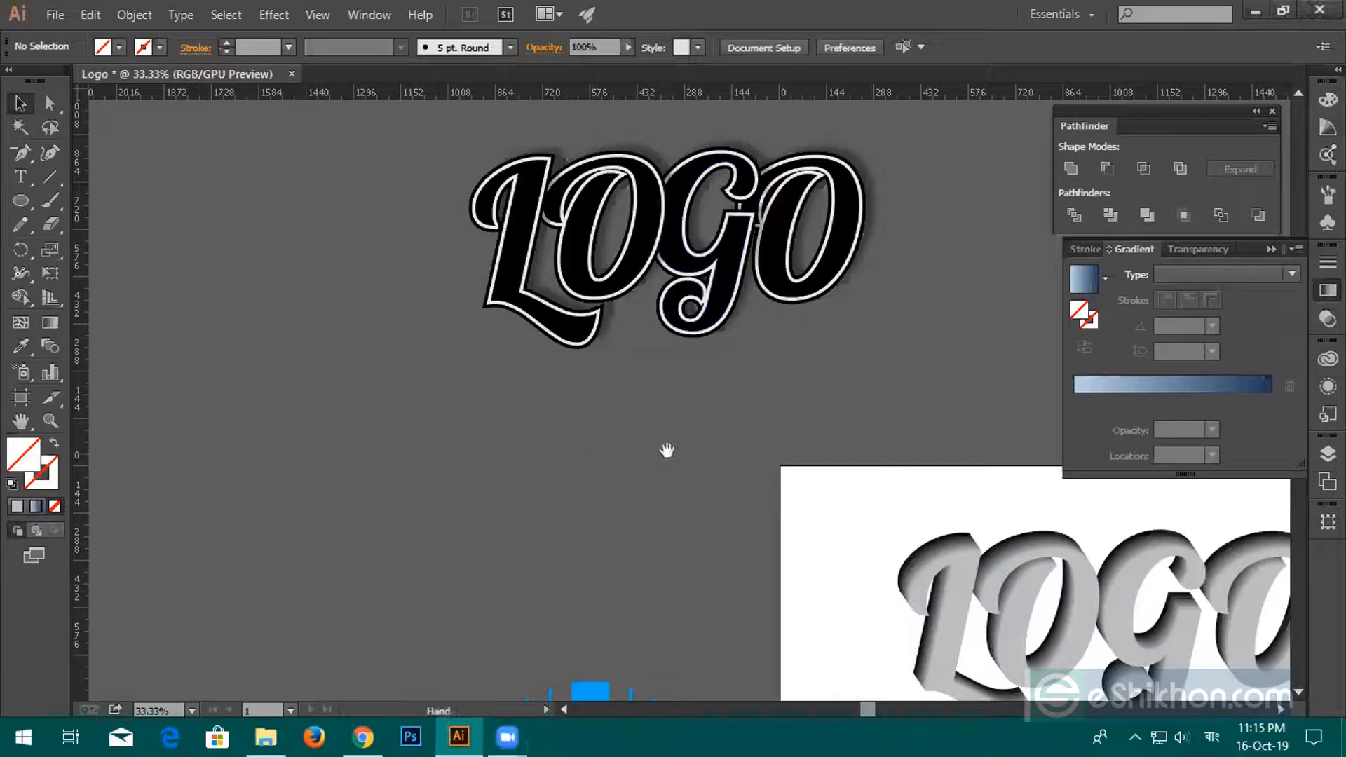
pyautogui.moveTo(666, 450); pyautogui.dragTo(940, 461)
pyautogui.click(20, 177)
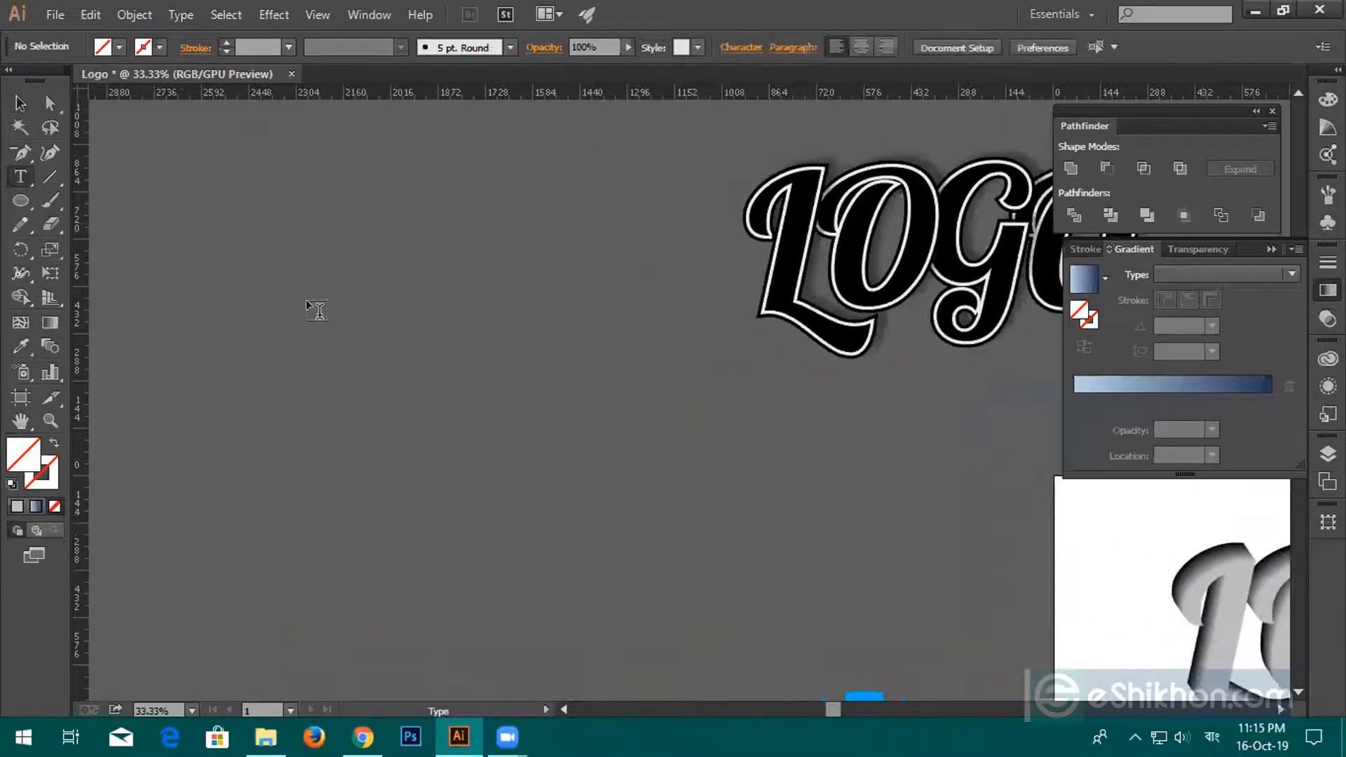
pyautogui.click(337, 336)
pyautogui.write('থধউধ')
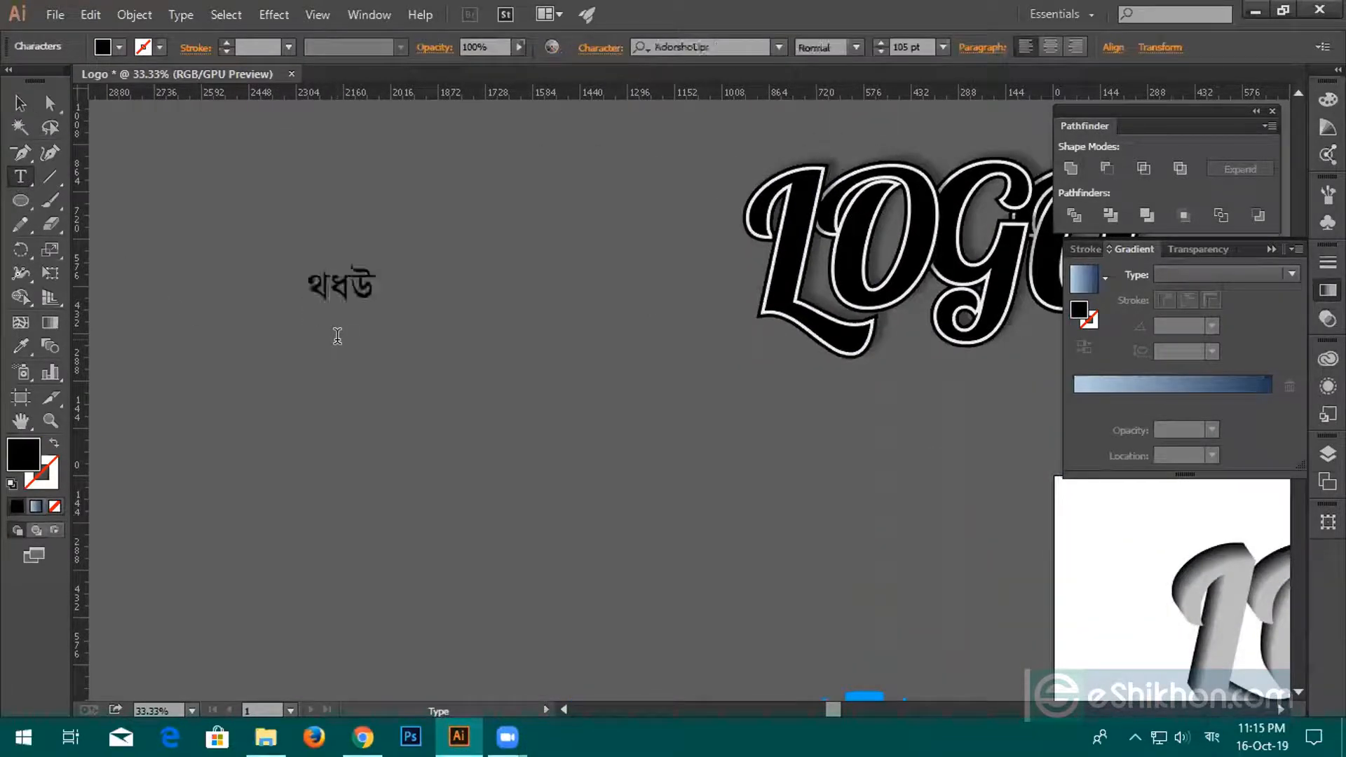
pyautogui.press('BackSpace')
pyautogui.press('BackSpace')
pyautogui.press('BackSpace')
pyautogui.press('BackSpace')
# Switch the input language to English (United States) and enter LOGO as the new text.
pyautogui.press('super+space')
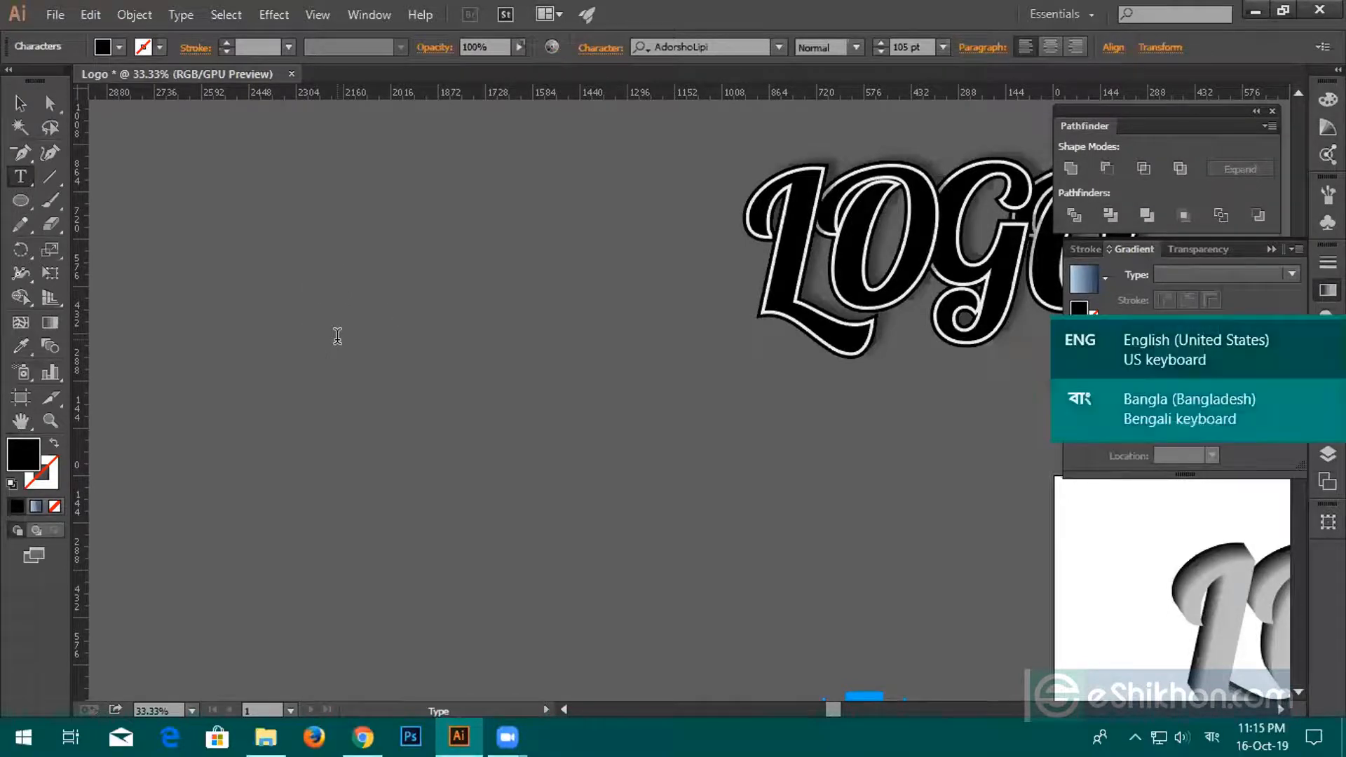
pyautogui.write('LOGO')
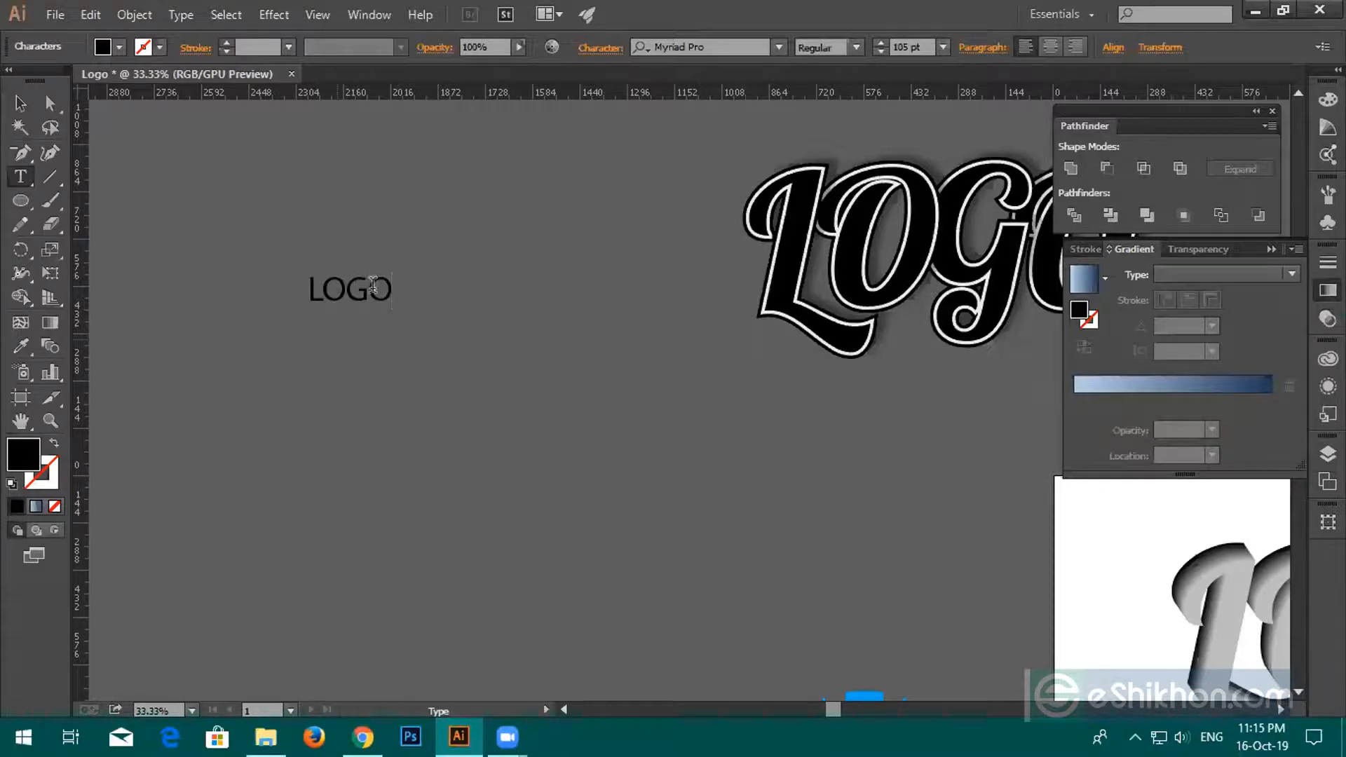
pyautogui.click(20, 103)
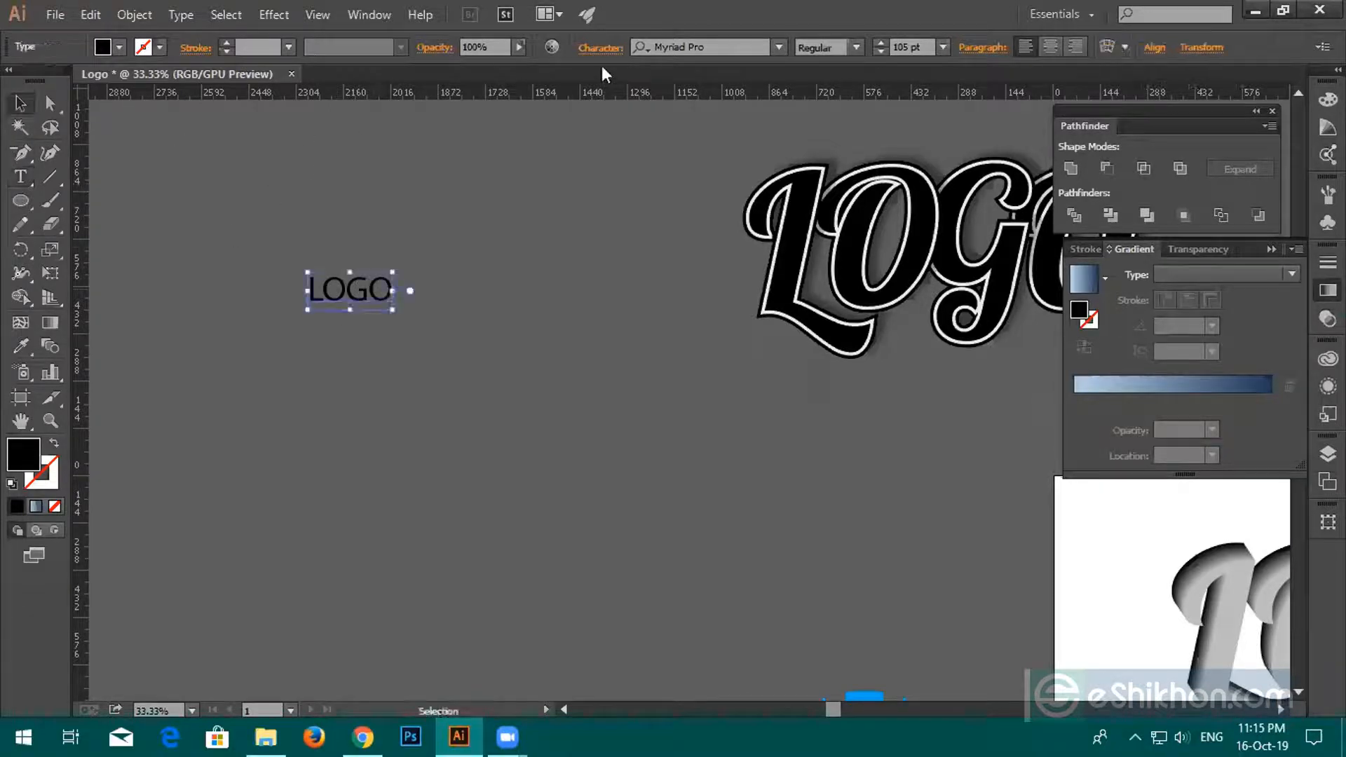
# Set the new LOGO text in Lobster Regular and enlarge it to about 546 pt beside the drop-shadowed version.
pyautogui.click(706, 47)
pyautogui.write('lob')
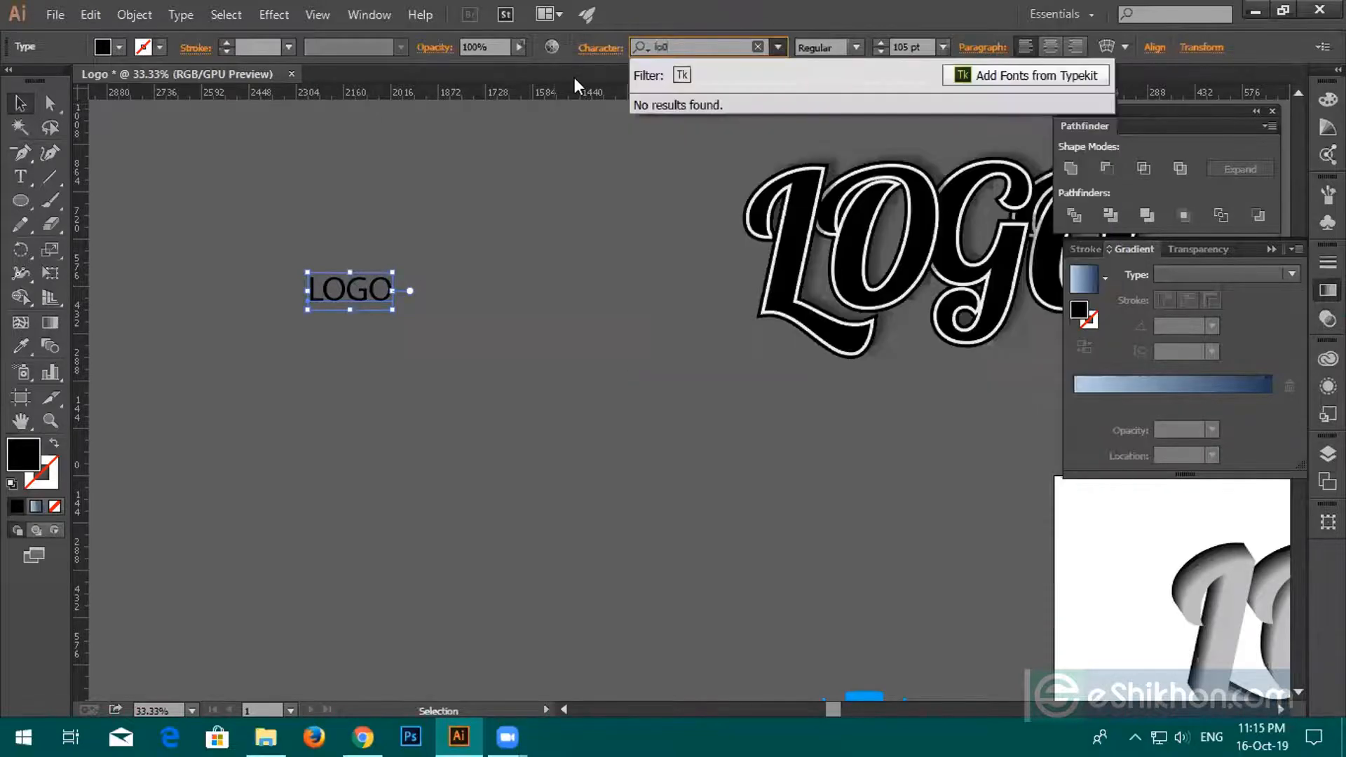
pyautogui.press('BackSpace')
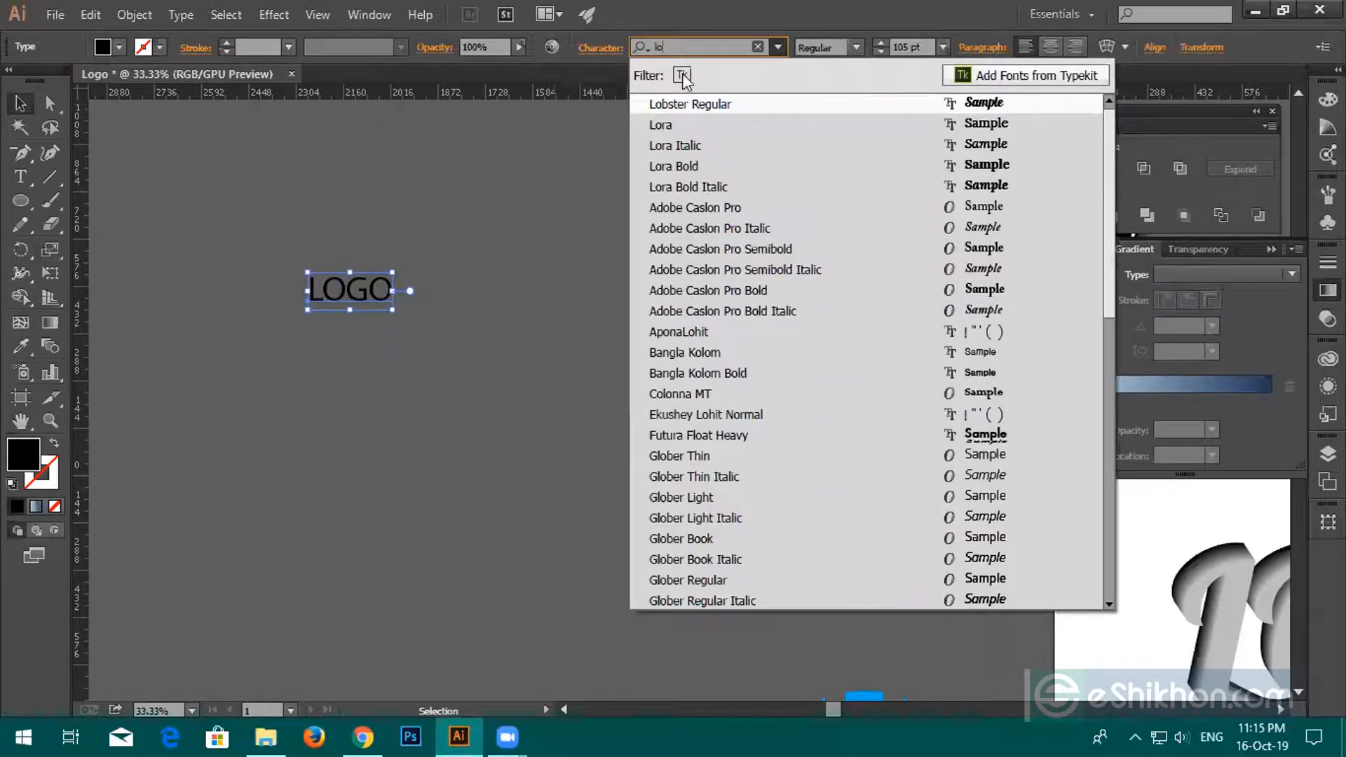
pyautogui.click(684, 105)
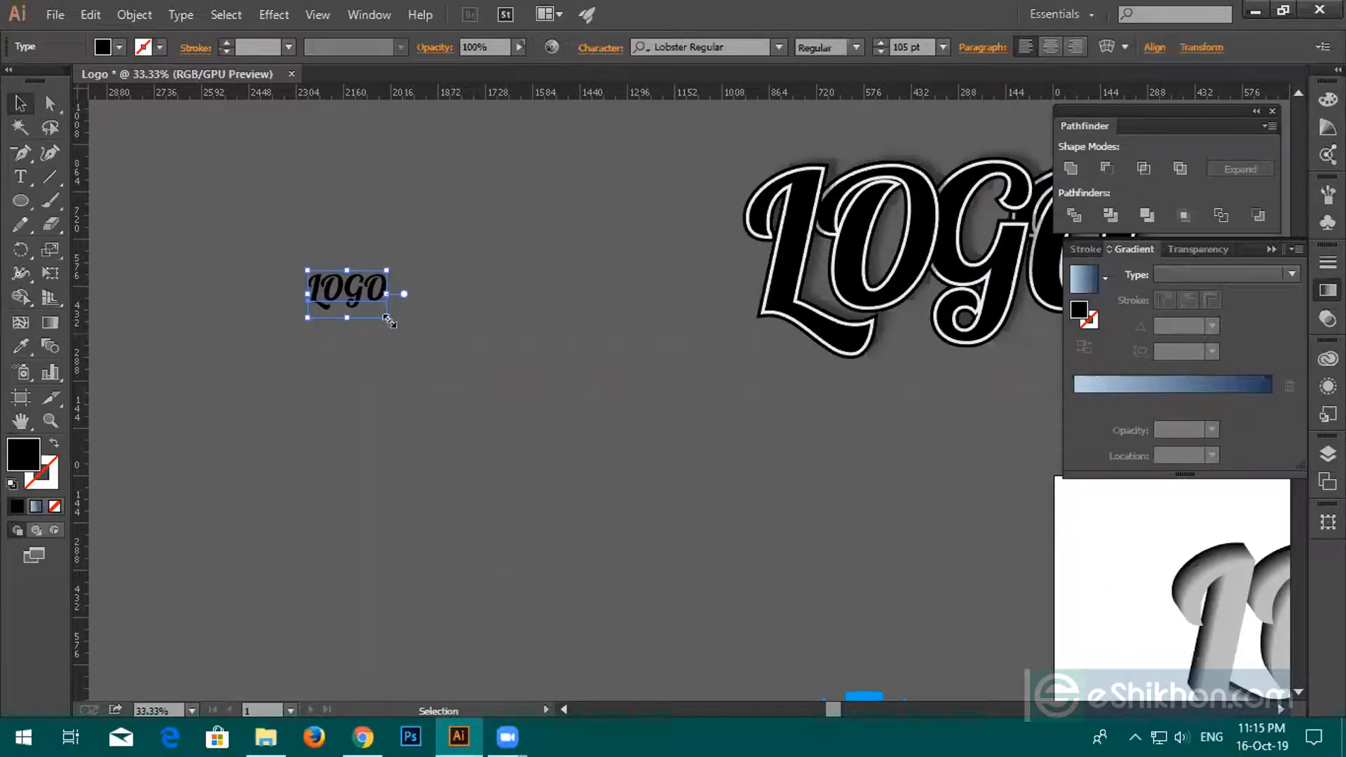
pyautogui.moveTo(390, 322); pyautogui.dragTo(550, 421)
pyautogui.moveTo(470, 330); pyautogui.dragTo(552, 371)
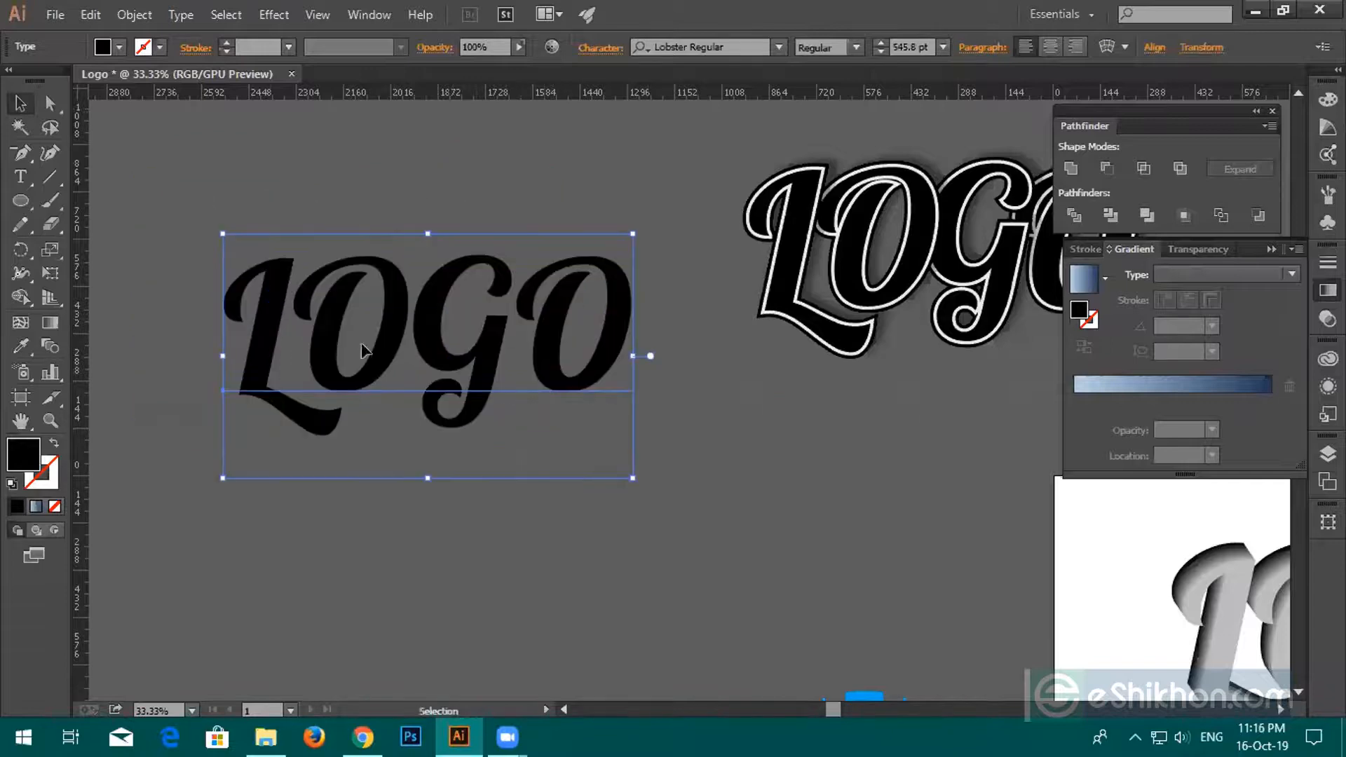
# Convert the new LOGO text to outlines and place a duplicate in front, offset slightly down and to the right.
pyautogui.rightClick(323, 342)
pyautogui.click(392, 473)
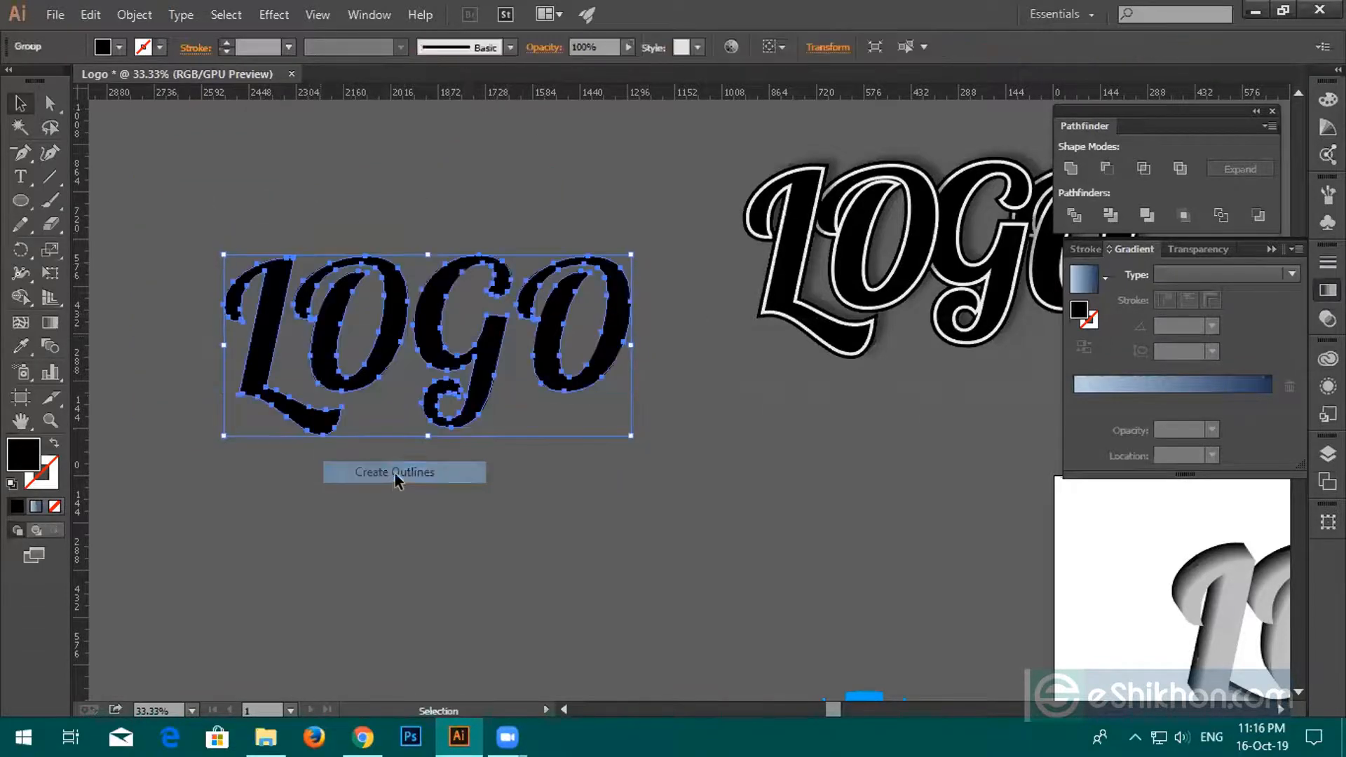
pyautogui.rightClick(401, 387)
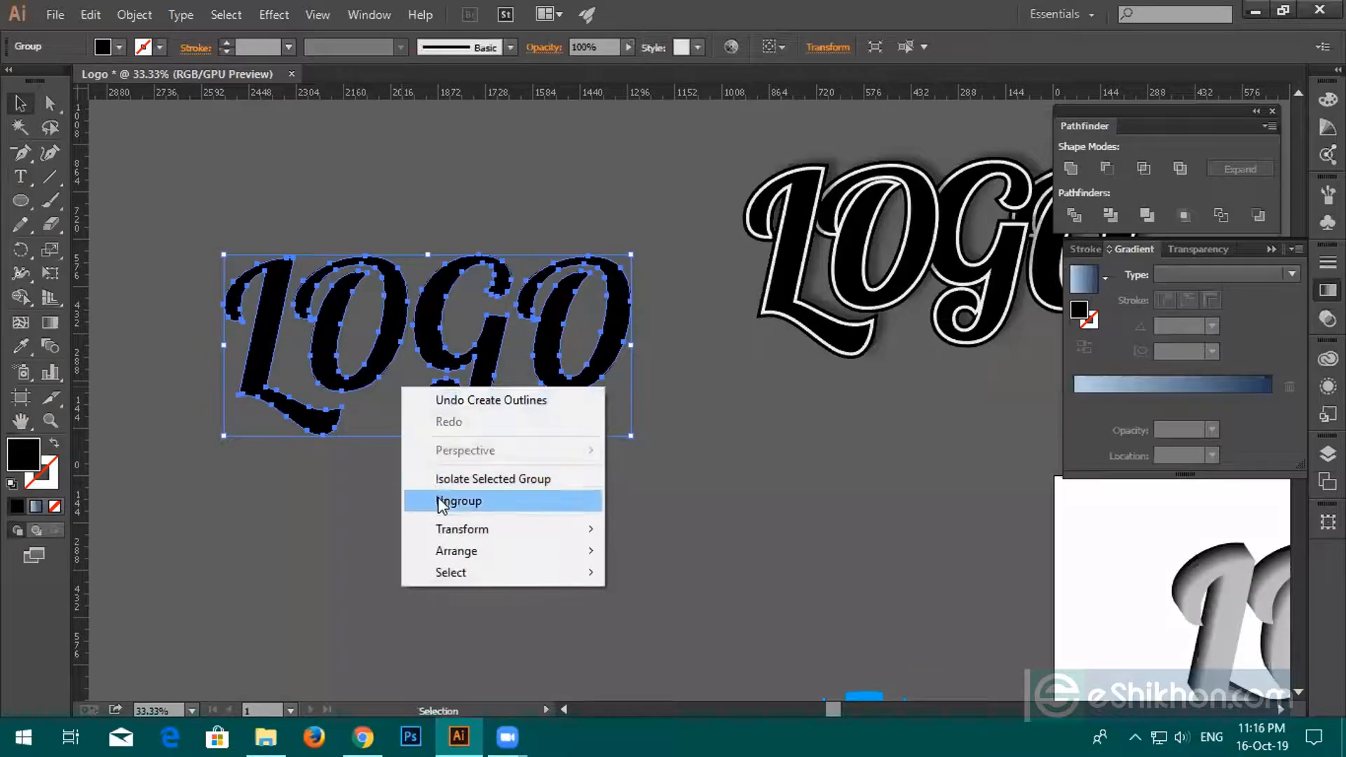
pyautogui.click(388, 420)
pyautogui.click(343, 391)
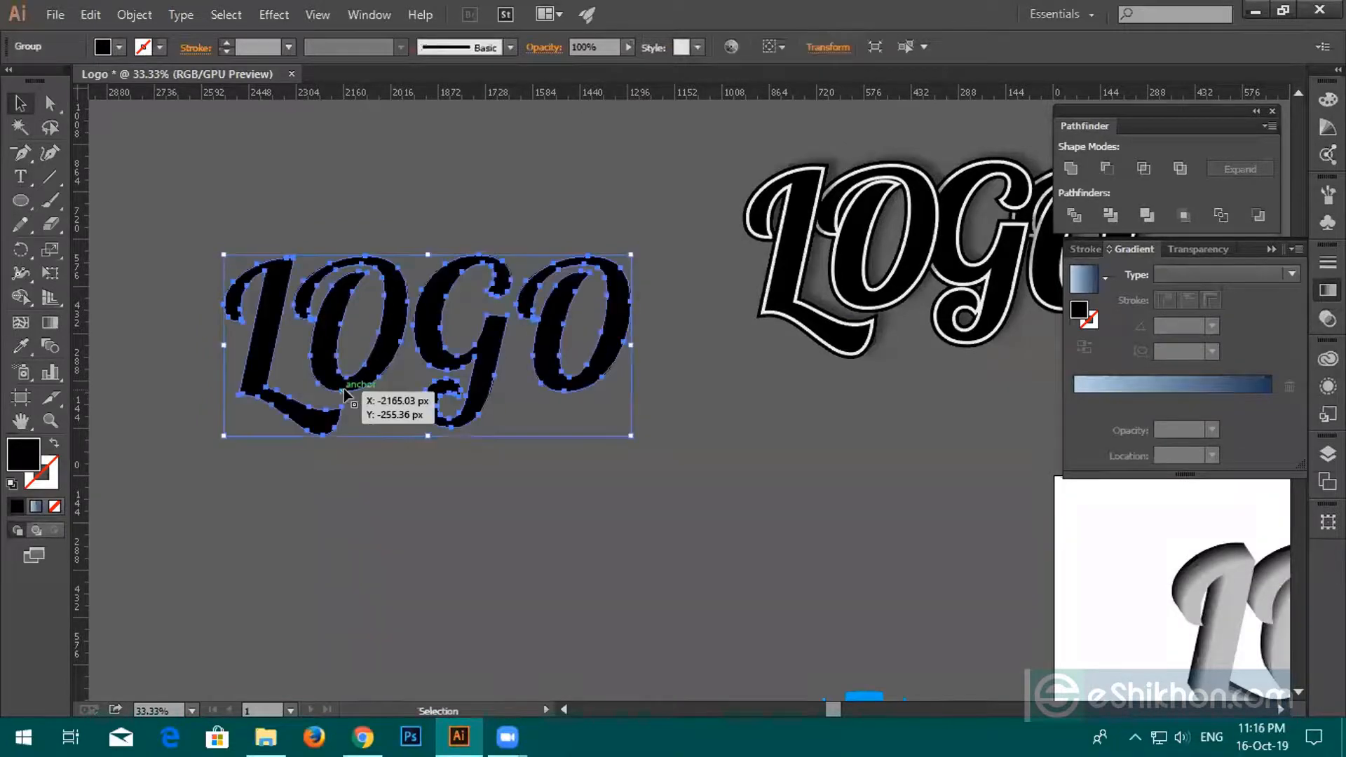
pyautogui.moveTo(350, 397); pyautogui.dragTo(363, 420)
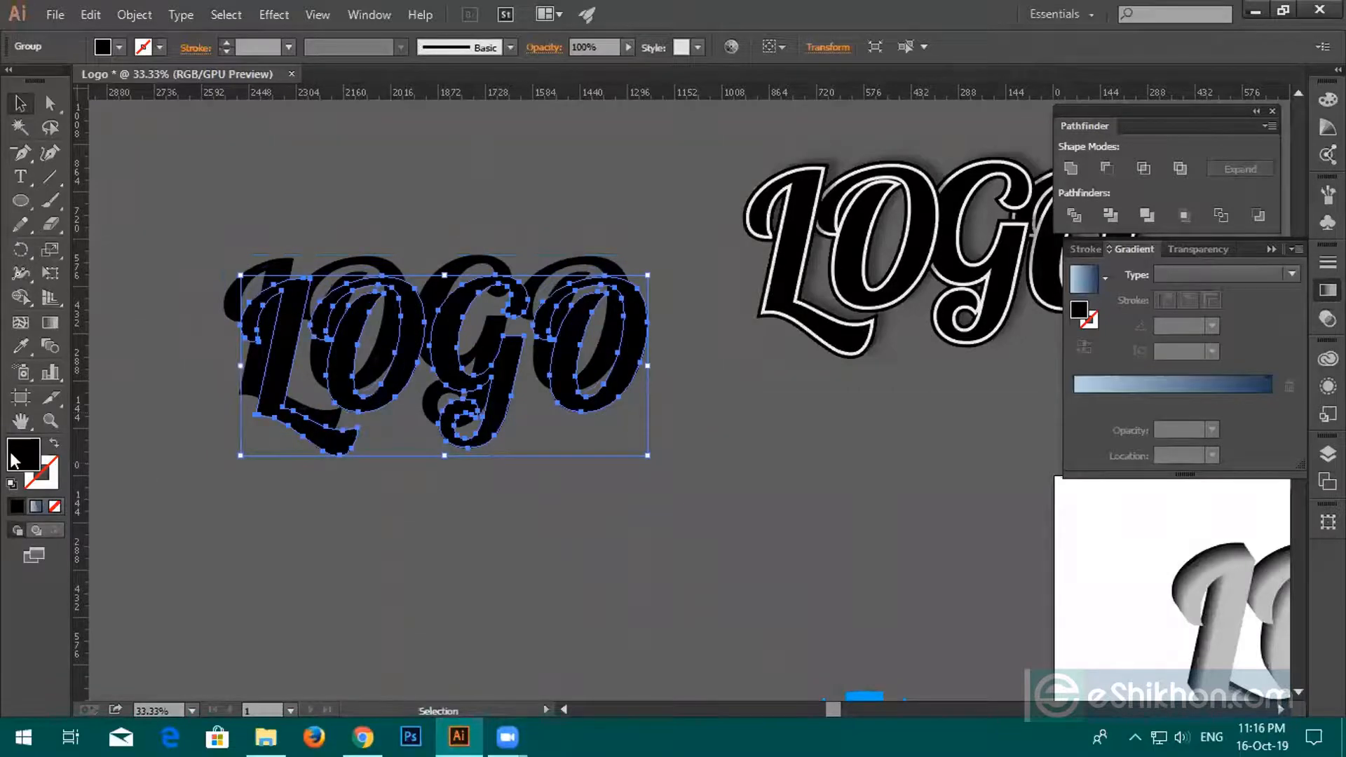
# Fill the front LOGO copy with a bright red.
pyautogui.click(197, 366)
pyautogui.click(290, 315)
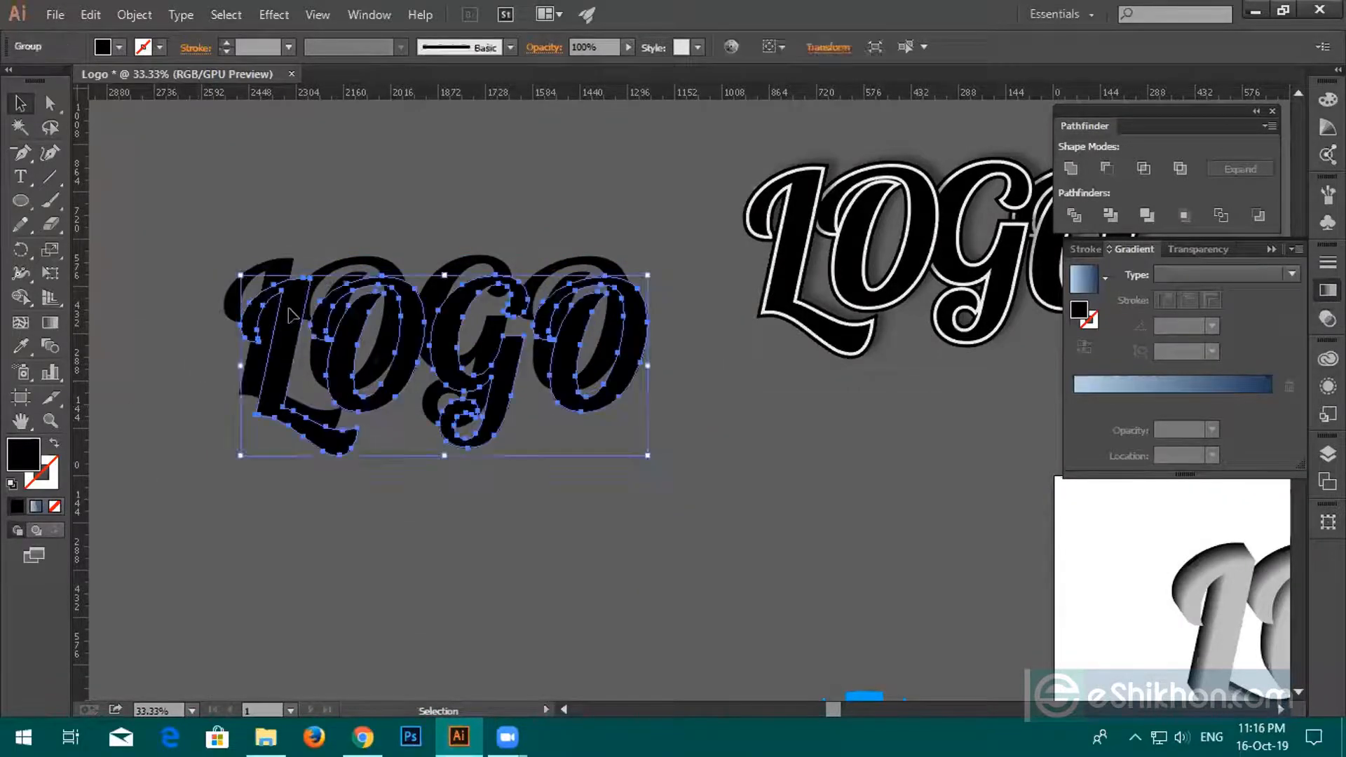
pyautogui.click(120, 47)
pyautogui.click(152, 87)
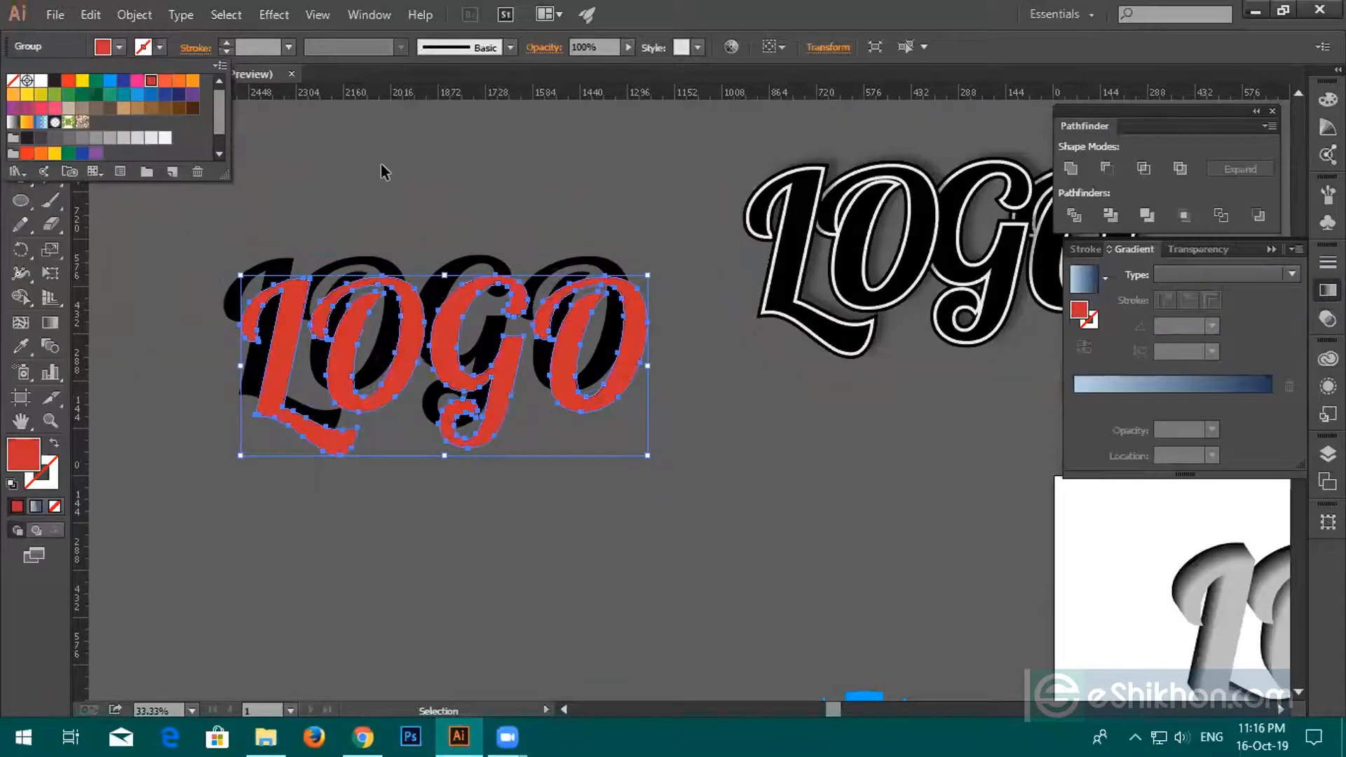
pyautogui.doubleClick(28, 468)
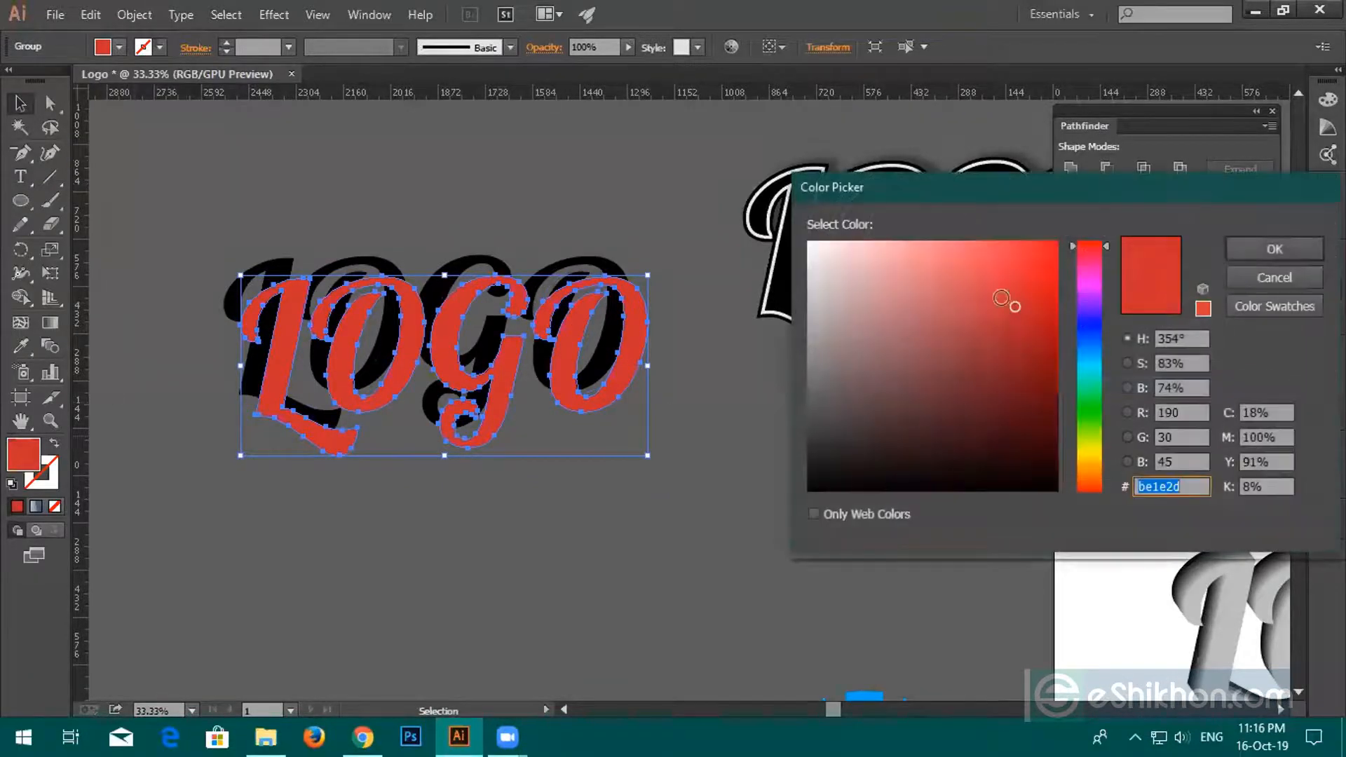
pyautogui.press('Return')
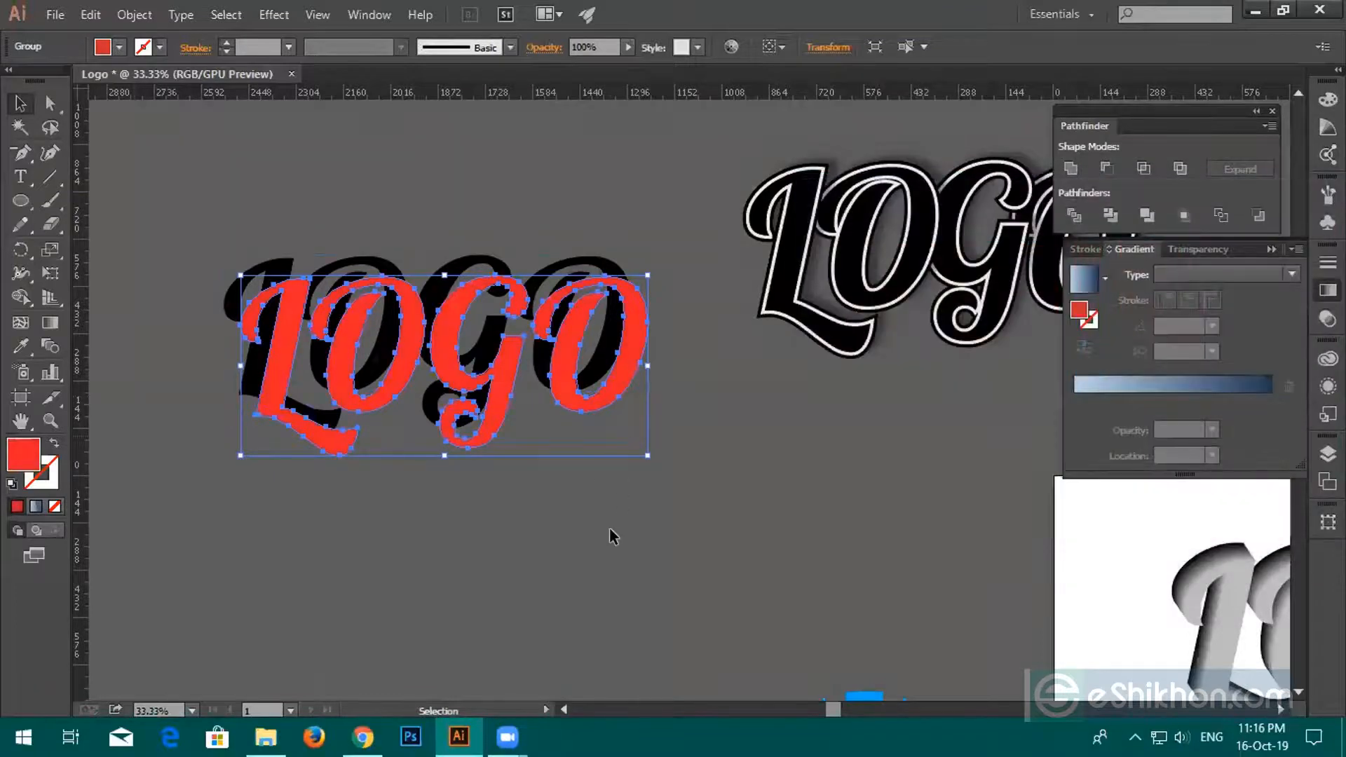
# Fill the LOGO copy behind the red one with light gray and deselect it.
pyautogui.click(118, 48)
pyautogui.click(109, 137)
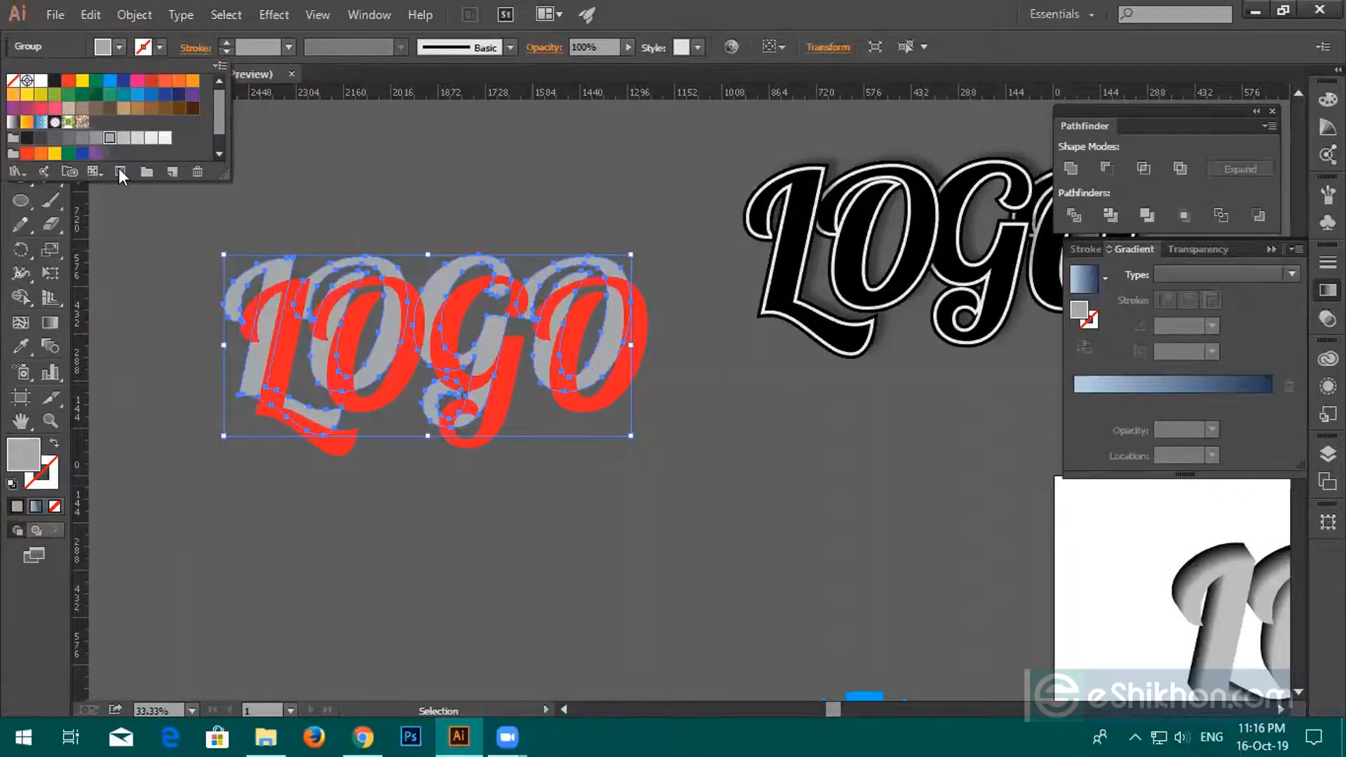
pyautogui.click(385, 222)
pyautogui.click(231, 456)
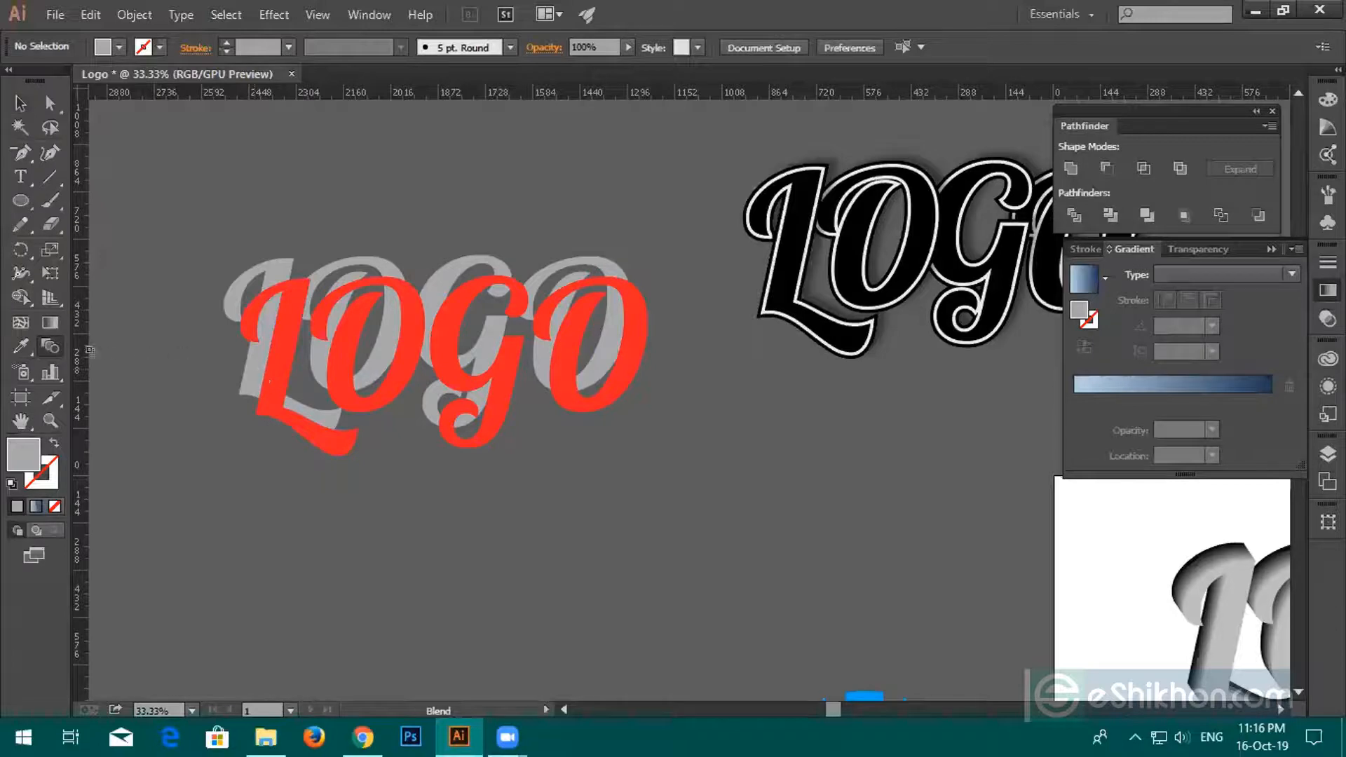
# Blend the red front LOGO with the gray LOGO behind it, then deselect the result.
pyautogui.doubleClick(56, 343)
pyautogui.click(442, 316)
pyautogui.click(277, 341)
pyautogui.click(275, 271)
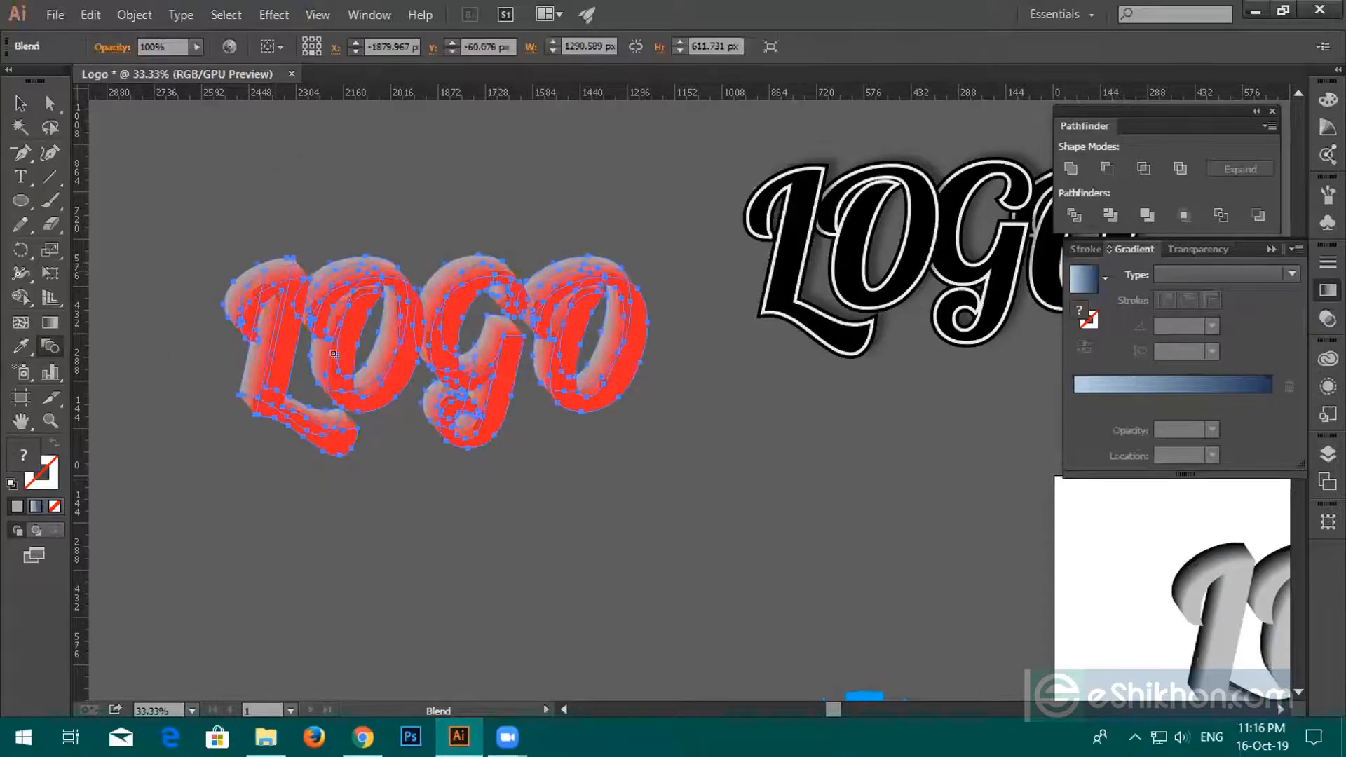
pyautogui.click(20, 103)
pyautogui.click(448, 481)
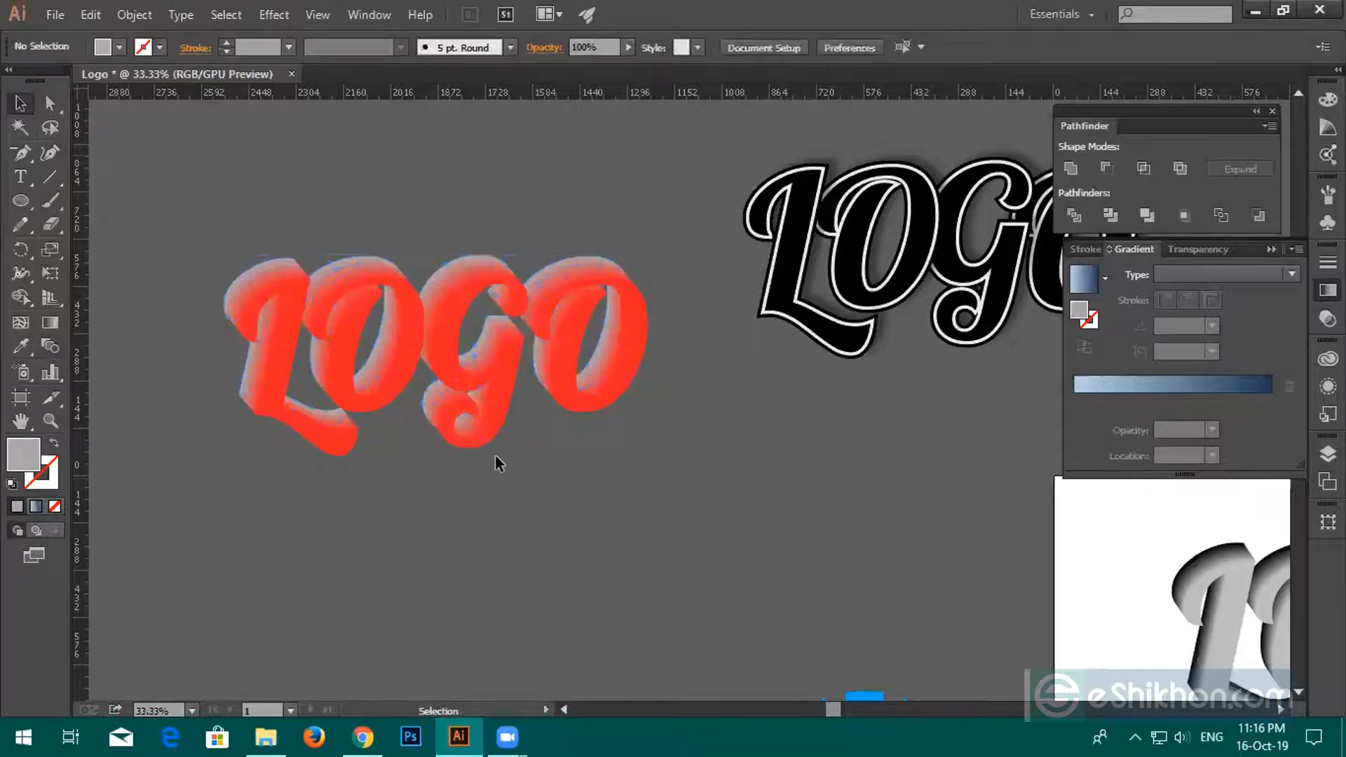
# Move the red blended LOGO above the artboard, next to the drop-shadowed version, and deselect it.
pyautogui.scroll(-2, 498, 454)
pyautogui.moveTo(595, 499); pyautogui.dragTo(354, 428)
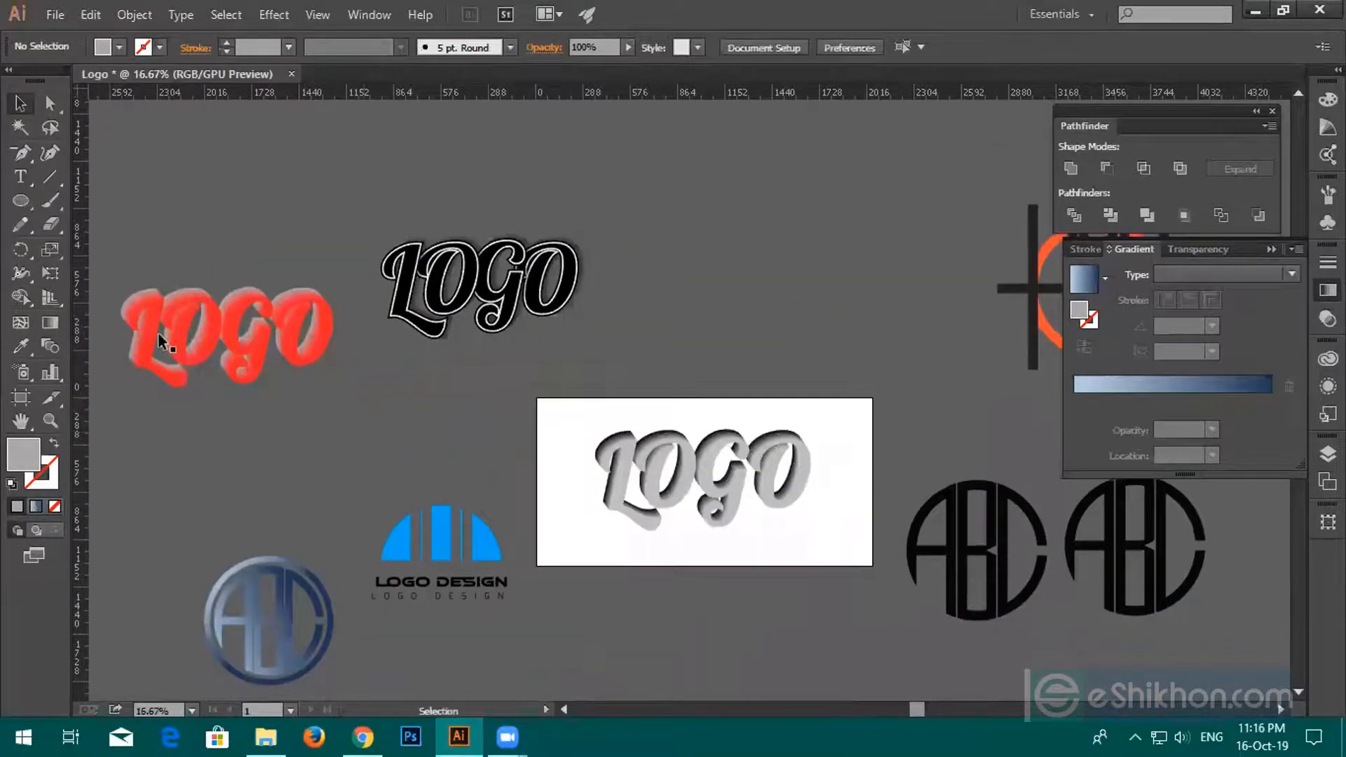
pyautogui.moveTo(314, 375); pyautogui.dragTo(778, 419)
pyautogui.scroll(3, 777, 416)
pyautogui.moveTo(630, 169); pyautogui.dragTo(707, 247)
pyautogui.click(609, 517)
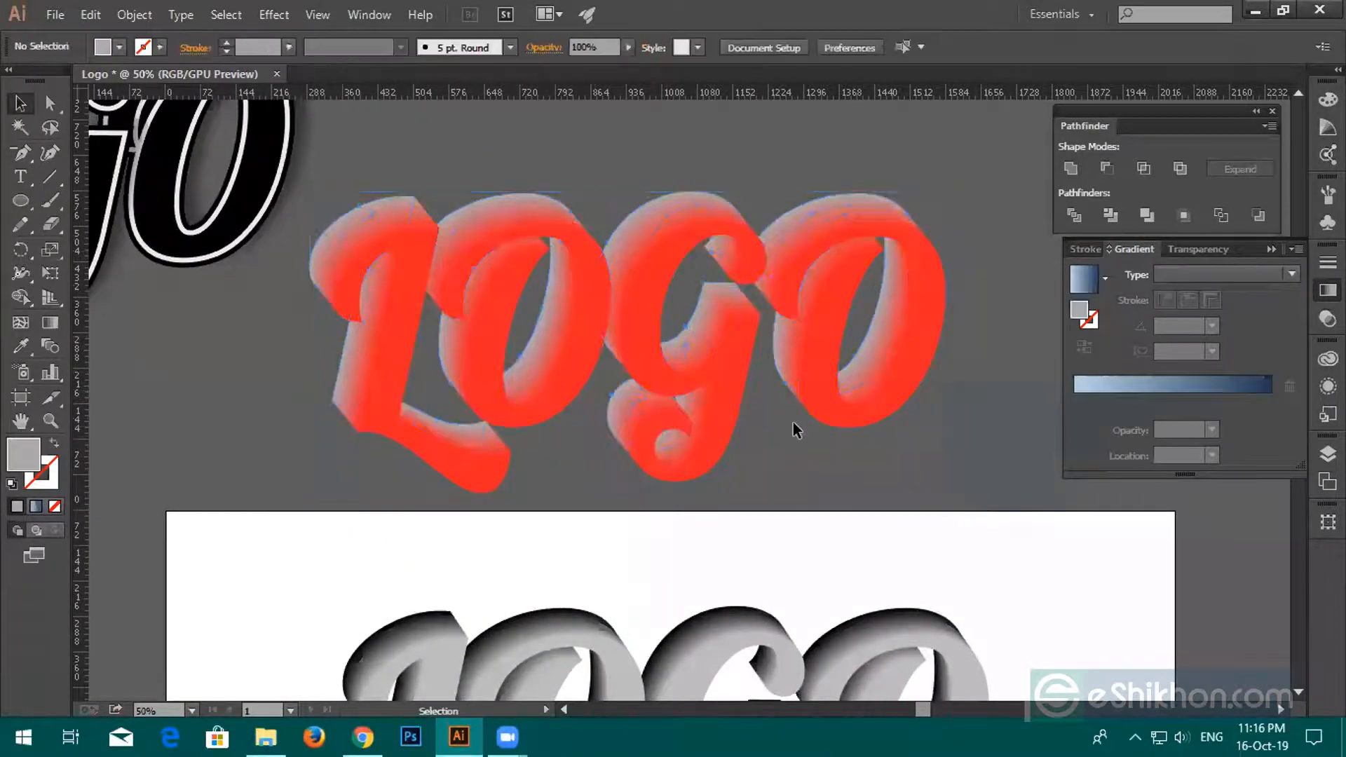
# Expand the red blended LOGO with the Object and Fill options enabled and select the expanded group.
pyautogui.rightClick(815, 397)
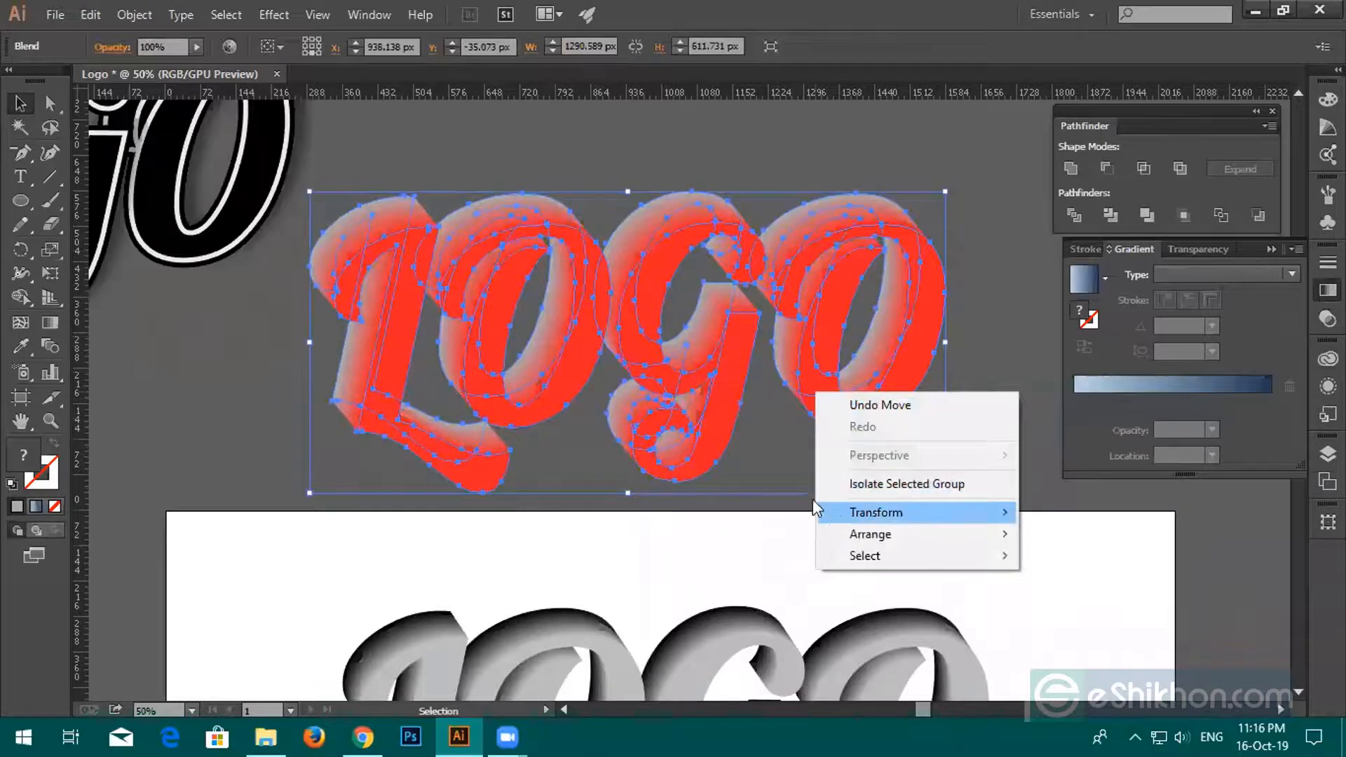
pyautogui.click(748, 519)
pyautogui.click(481, 338)
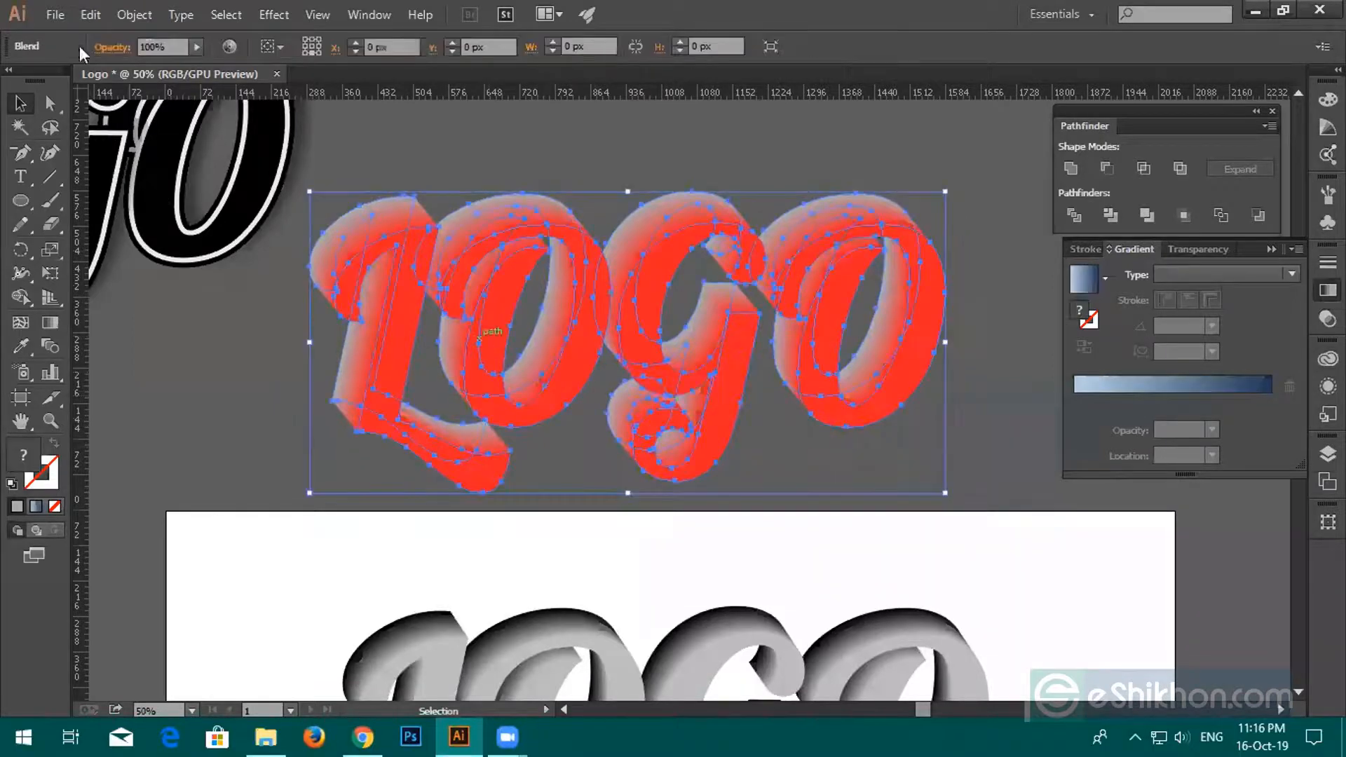
pyautogui.click(118, 15)
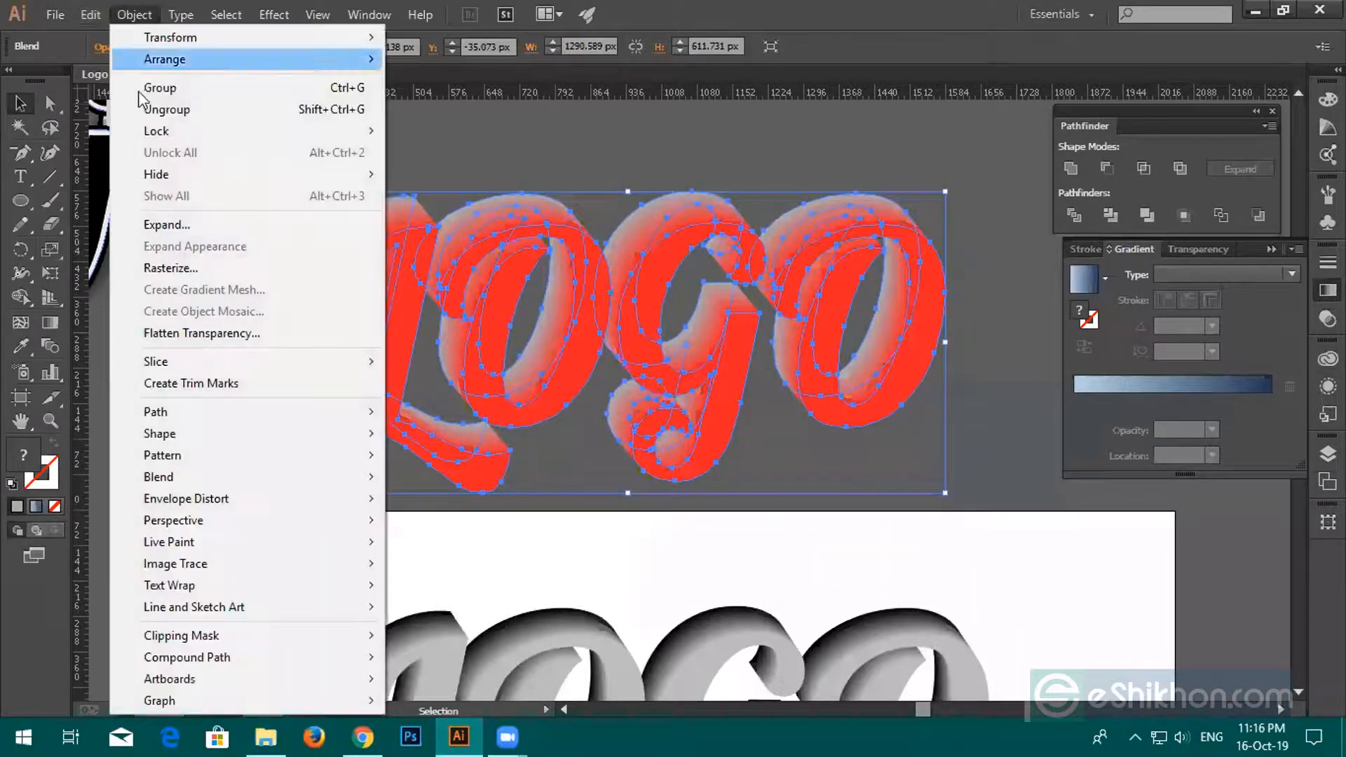
pyautogui.click(152, 227)
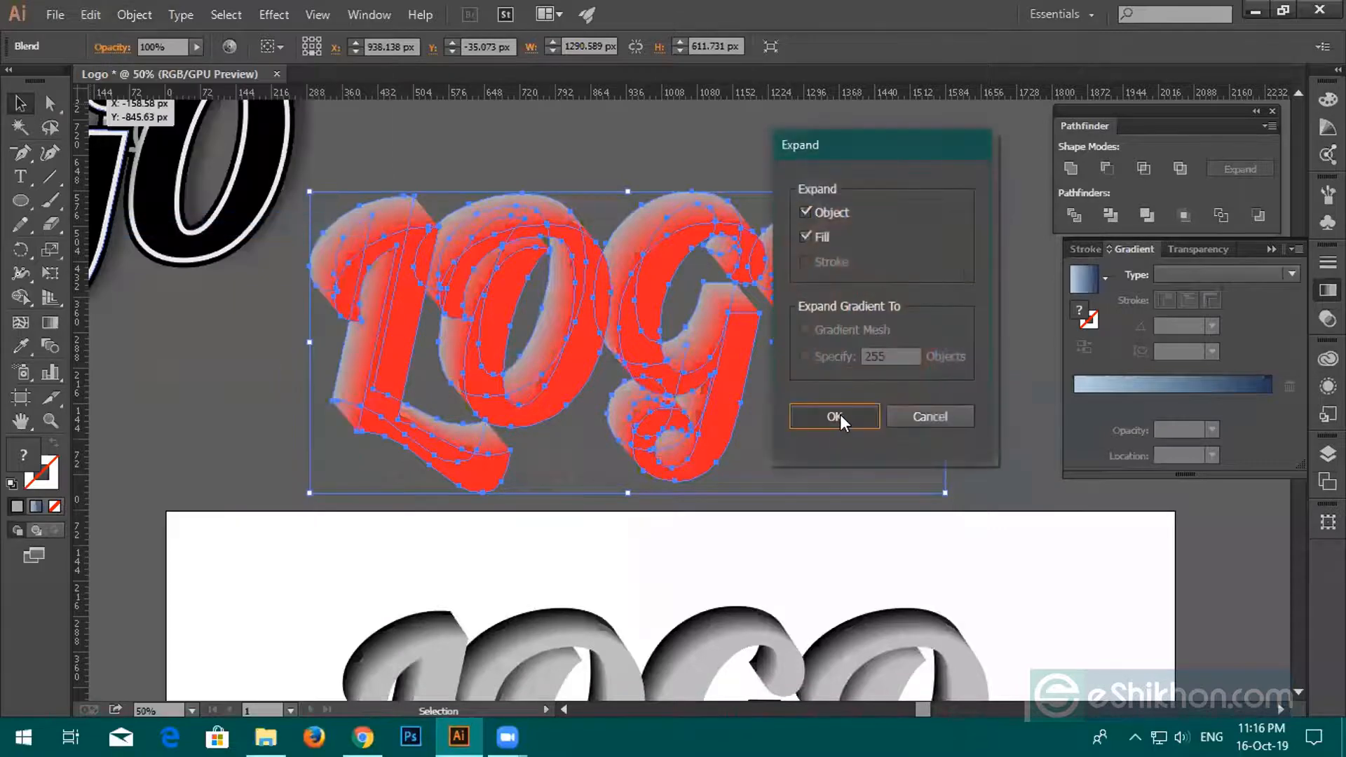
pyautogui.click(840, 414)
pyautogui.click(943, 330)
pyautogui.click(911, 307)
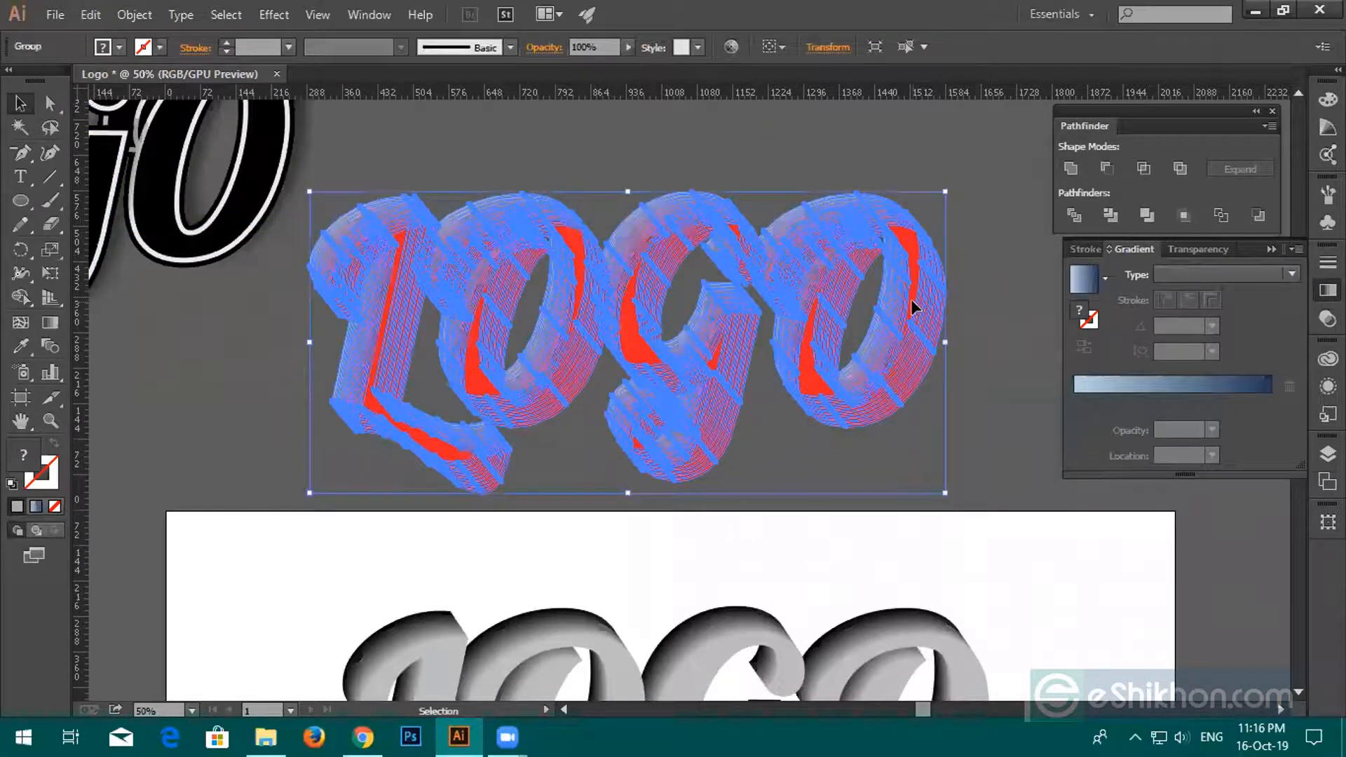
# Ungroup the expanded red LOGO twice to free its individual shapes, then reselect all of its pieces.
pyautogui.rightClick(912, 307)
pyautogui.click(952, 412)
pyautogui.click(986, 372)
pyautogui.click(924, 339)
pyautogui.rightClick(735, 322)
pyautogui.click(793, 435)
pyautogui.click(962, 379)
pyautogui.click(927, 288)
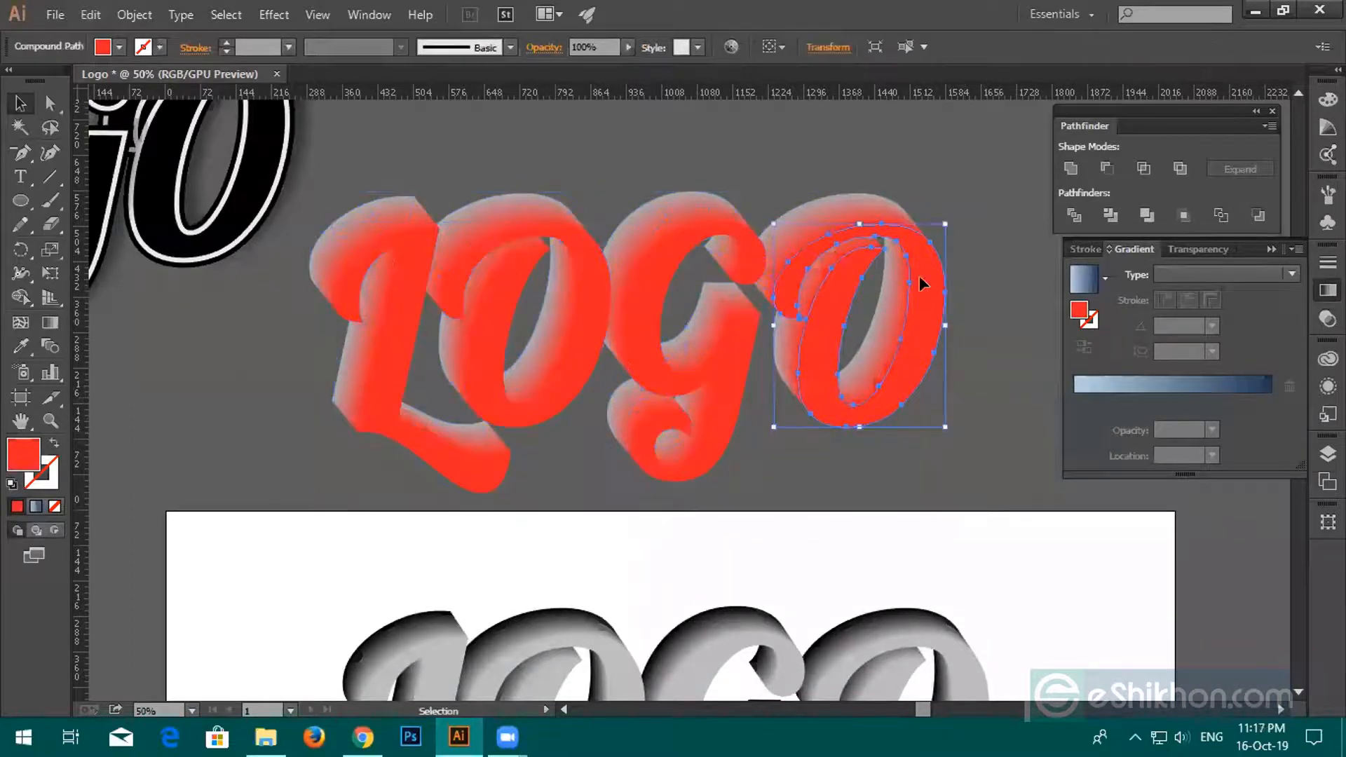
pyautogui.hotkey('ctrl', 'a')
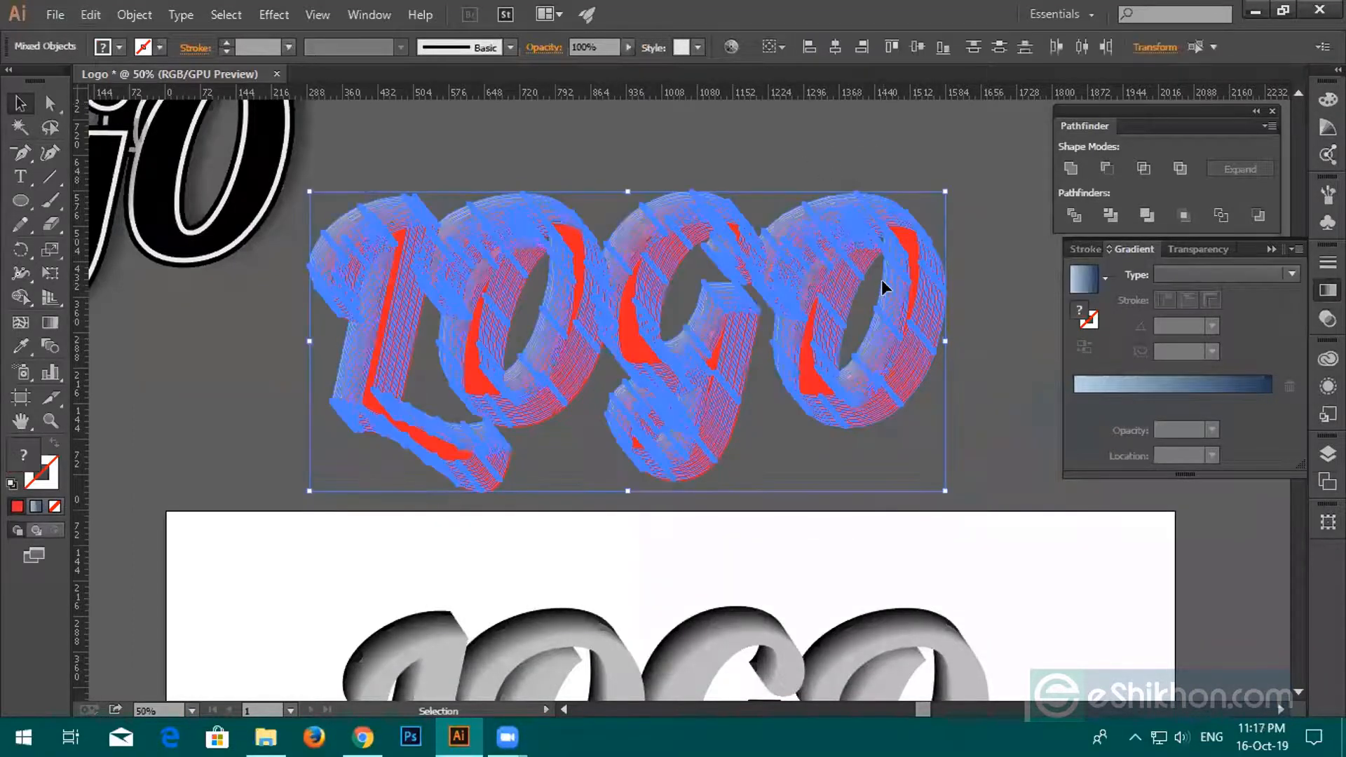
# Select one of the intermediate shape groups in the expanded red LOGO and ungroup it into separate letters.
pyautogui.click(977, 264)
pyautogui.click(800, 247)
pyautogui.click(810, 226)
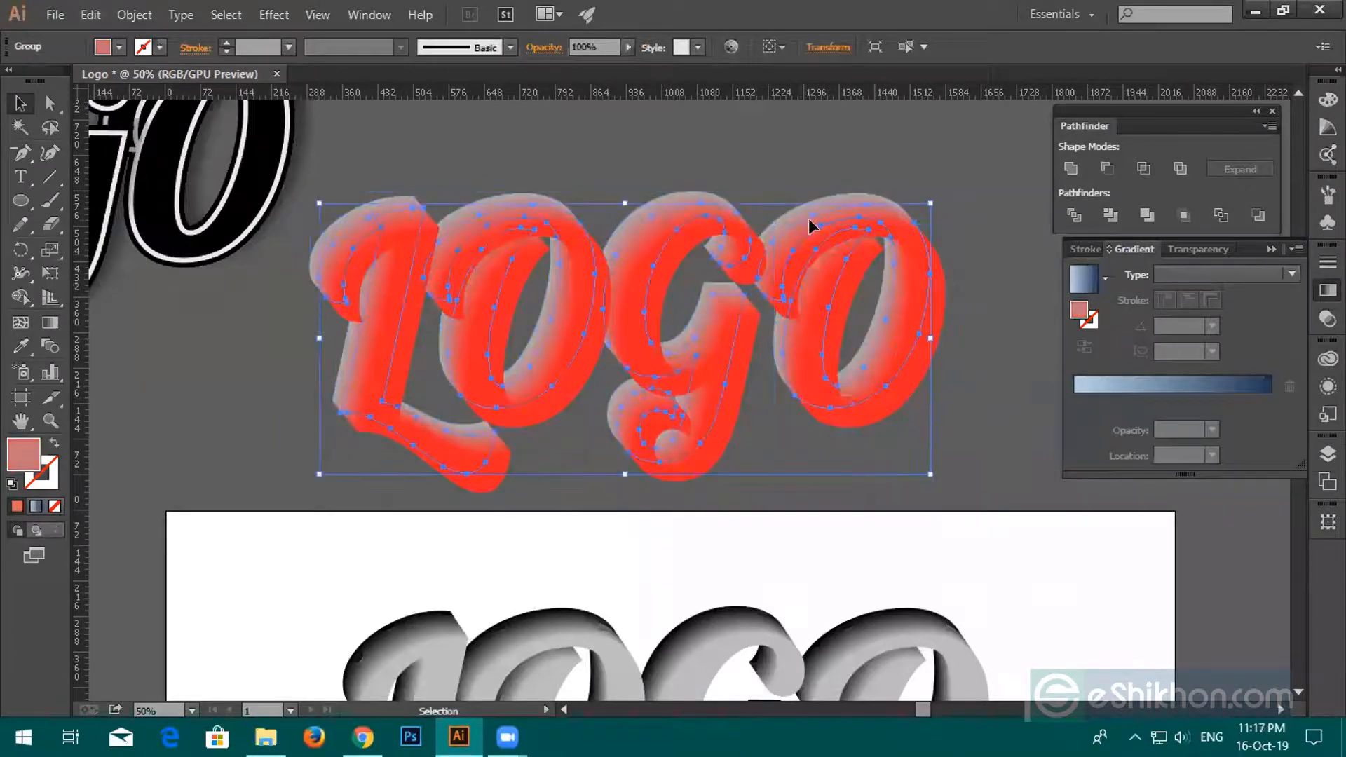
pyautogui.rightClick(786, 224)
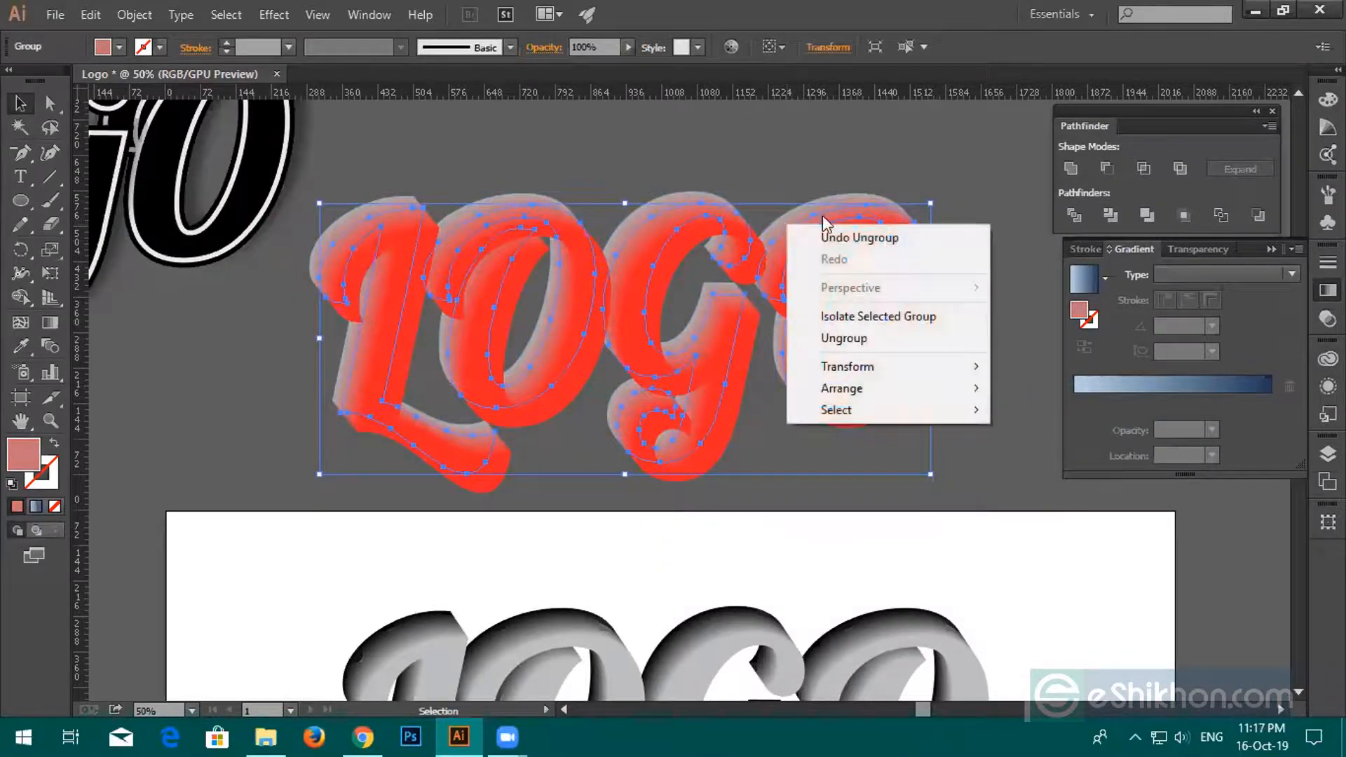
pyautogui.click(850, 339)
pyautogui.click(948, 303)
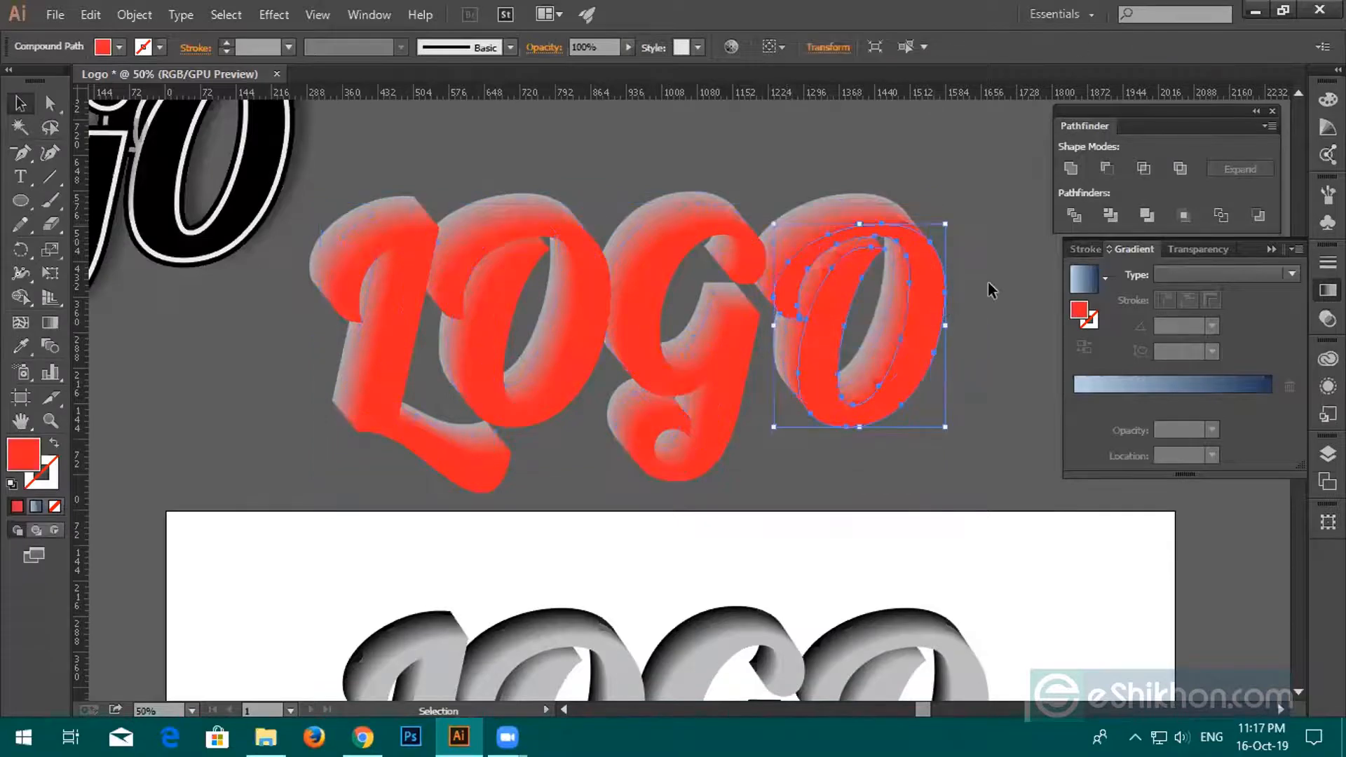
# Examine how the expanded red LOGO is divided by selecting single pieces and the whole stack, then clear the selection.
pyautogui.click(861, 207)
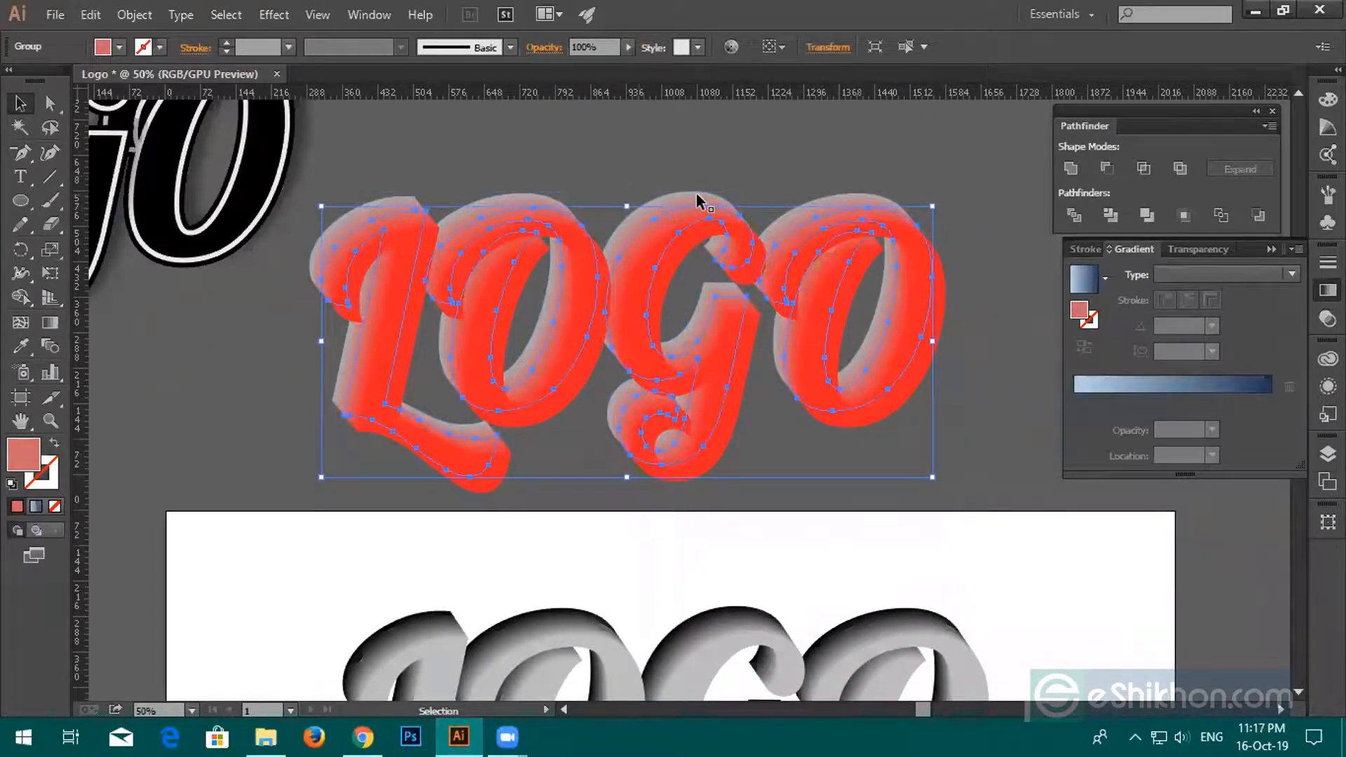
pyautogui.click(797, 186)
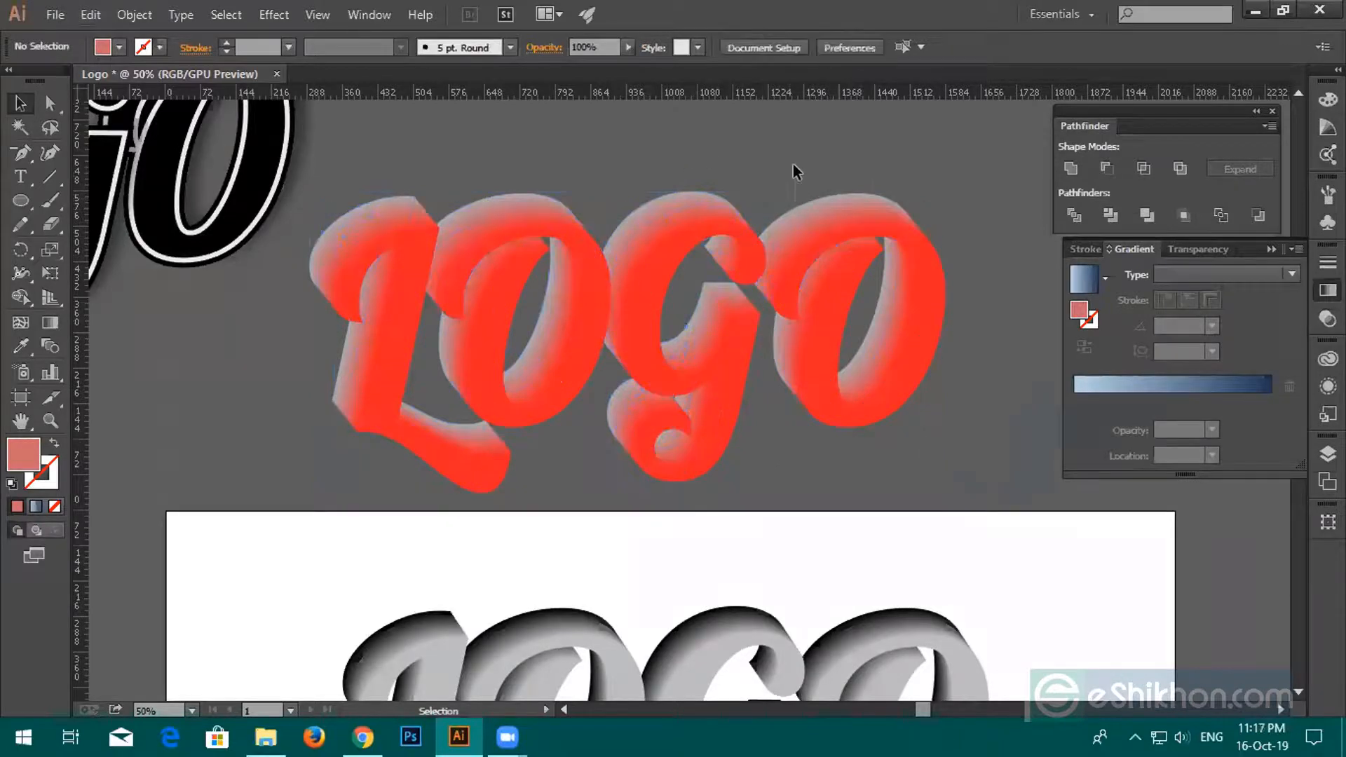
pyautogui.click(886, 295)
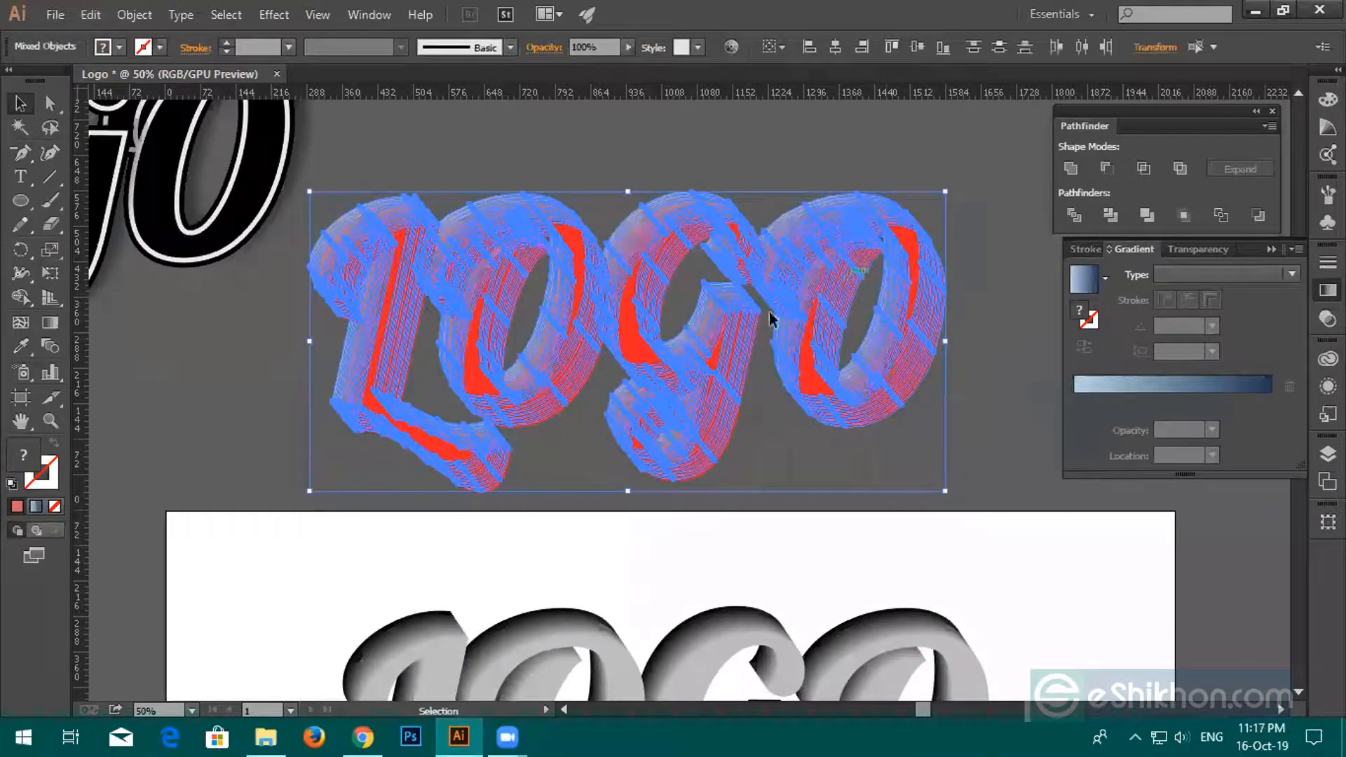
pyautogui.rightClick(743, 363)
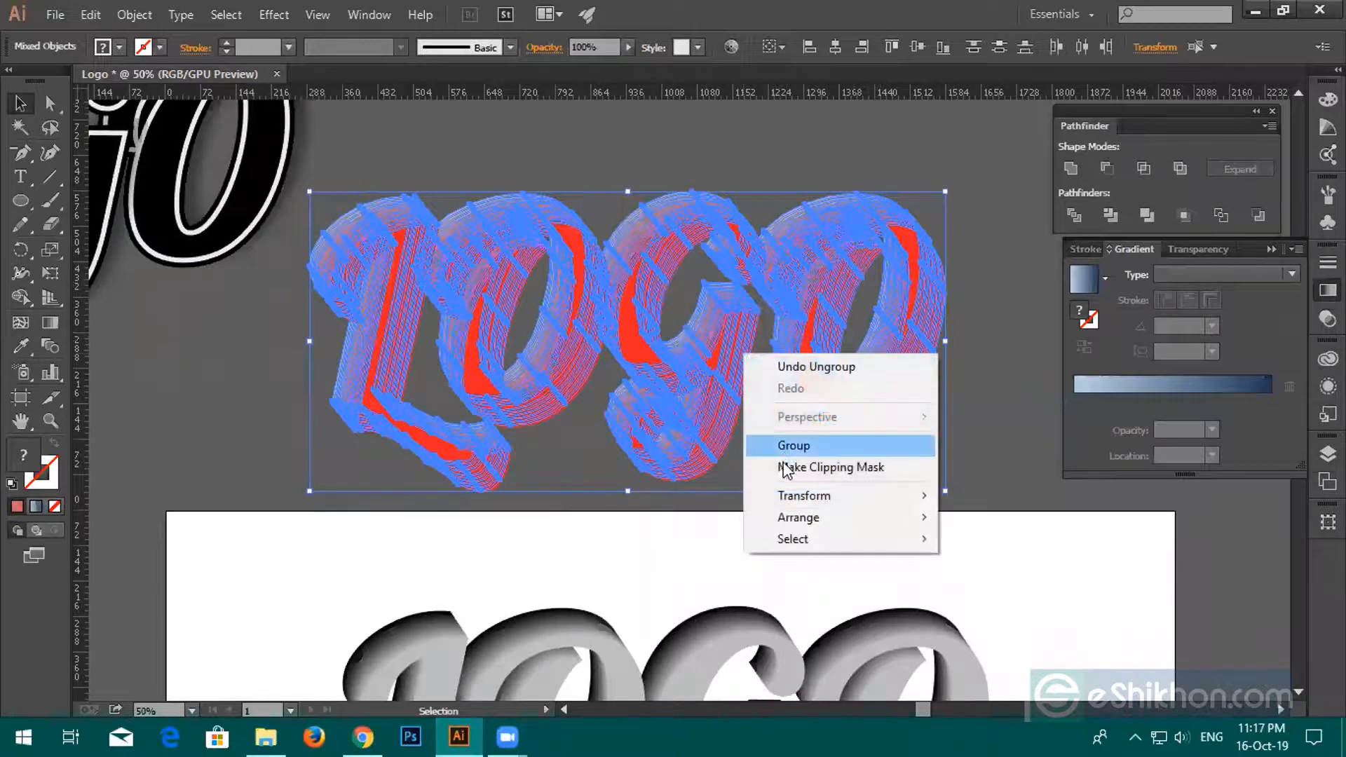
pyautogui.click(966, 423)
pyautogui.click(907, 383)
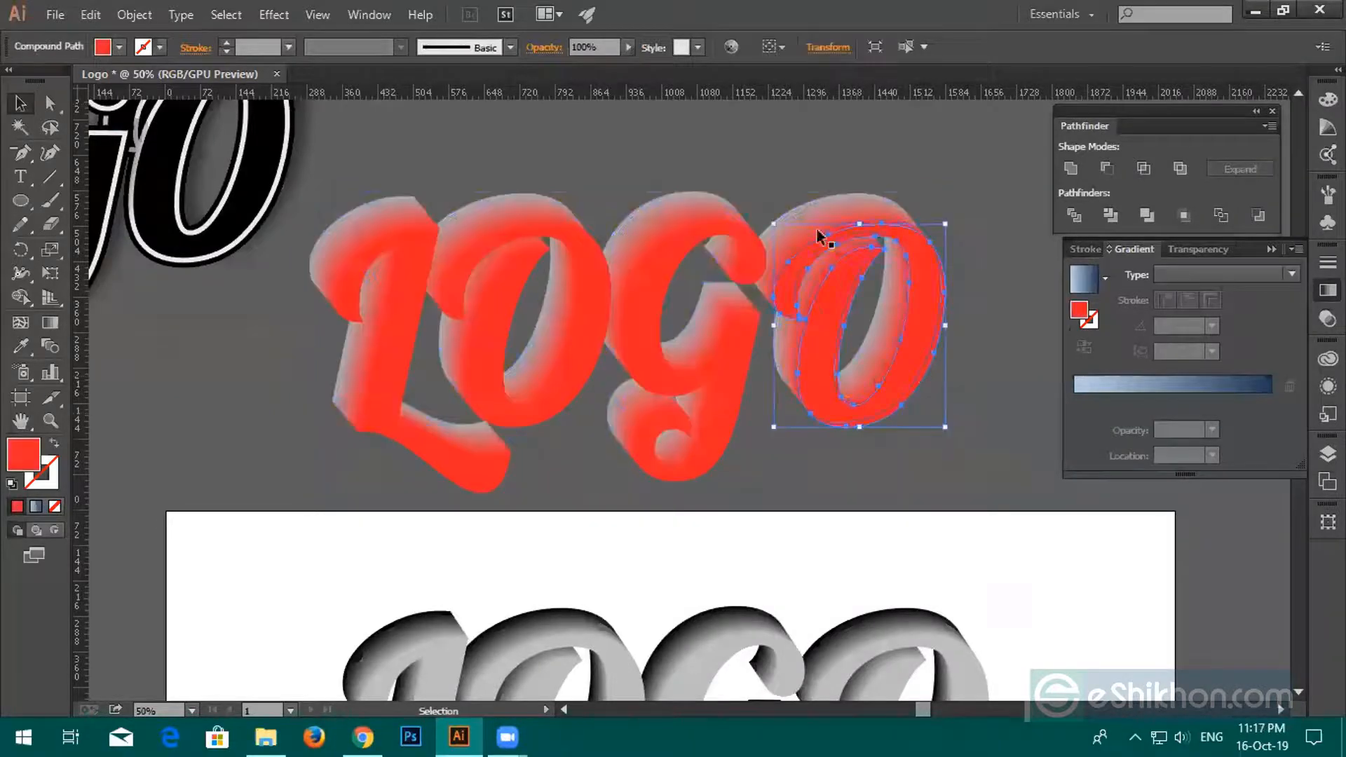
pyautogui.click(882, 294)
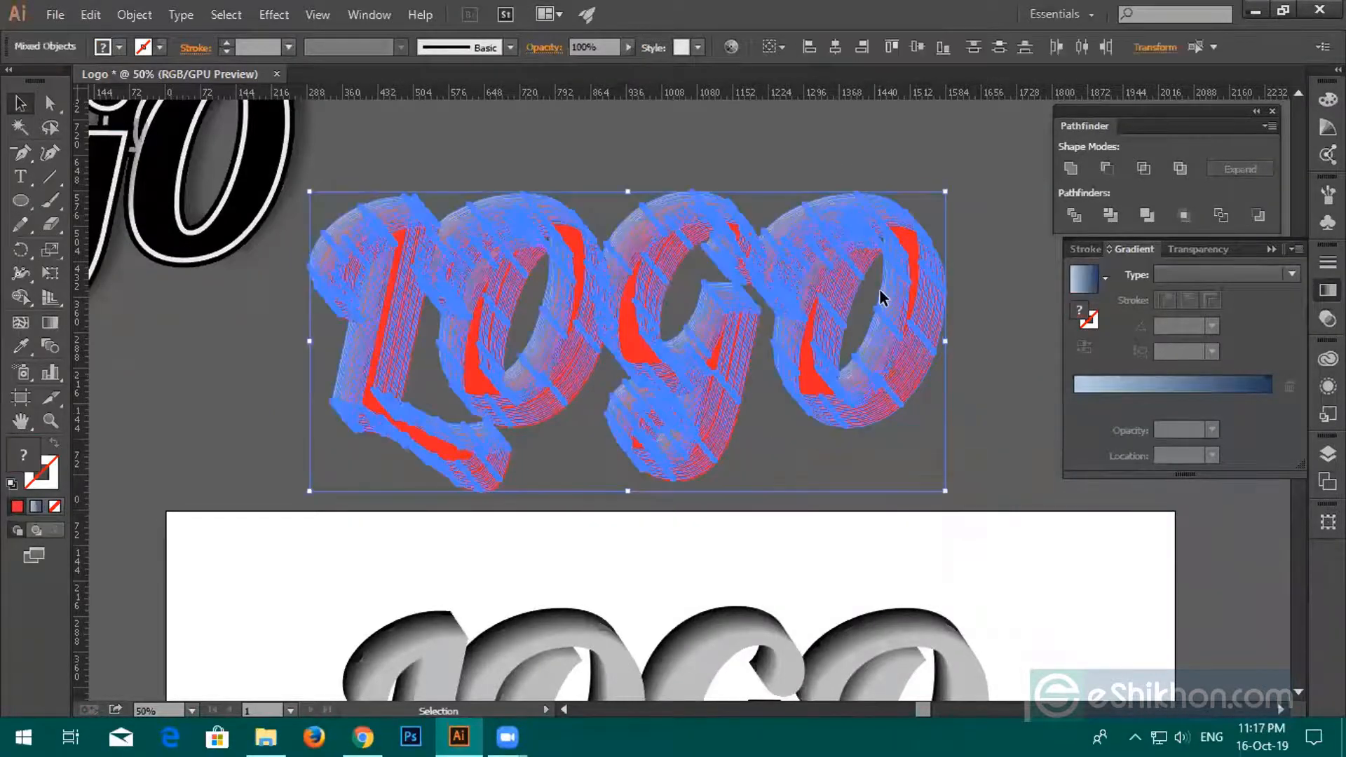
pyautogui.rightClick(625, 237)
pyautogui.click(950, 294)
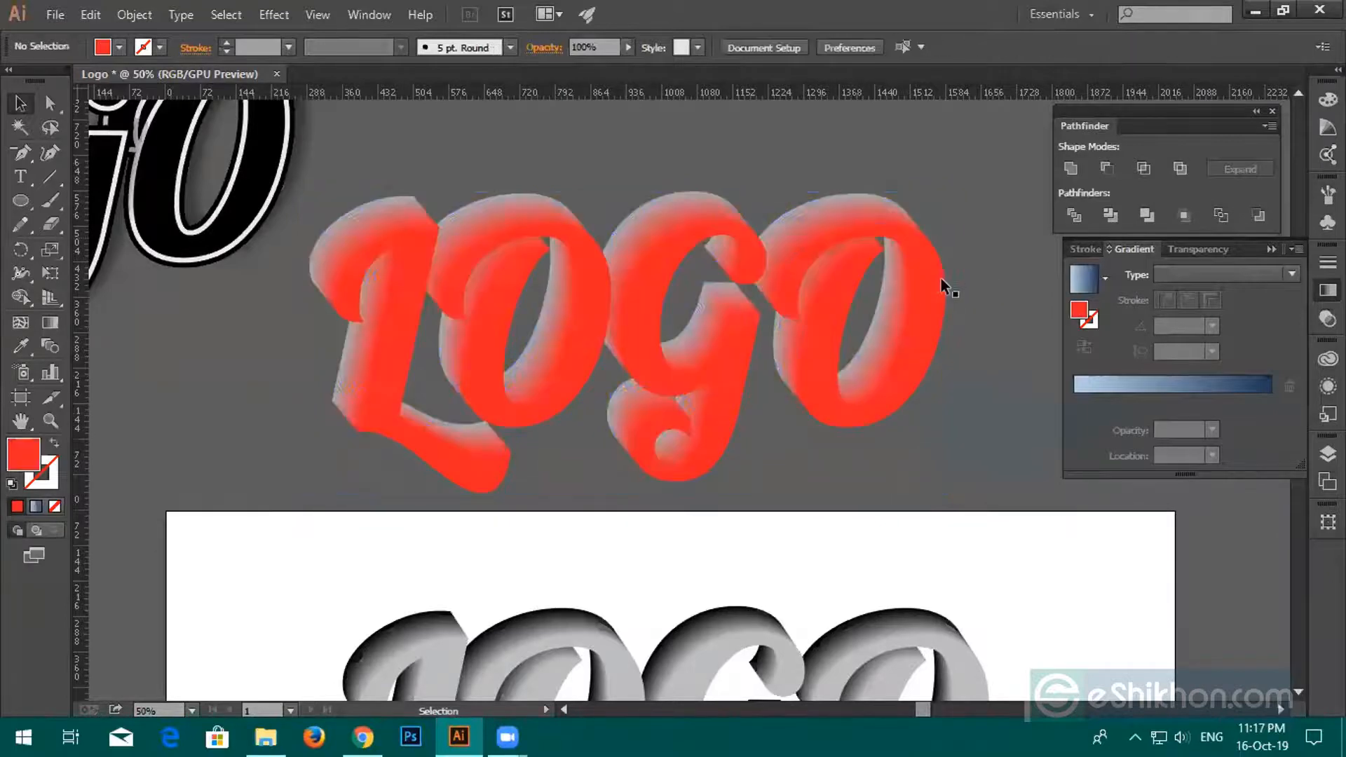
# Apply a Multiply drop shadow to an intermediate red LOGO group with 40% opacity, 26 px and -15 px offsets and 10 px blur.
pyautogui.click(940, 286)
pyautogui.click(828, 216)
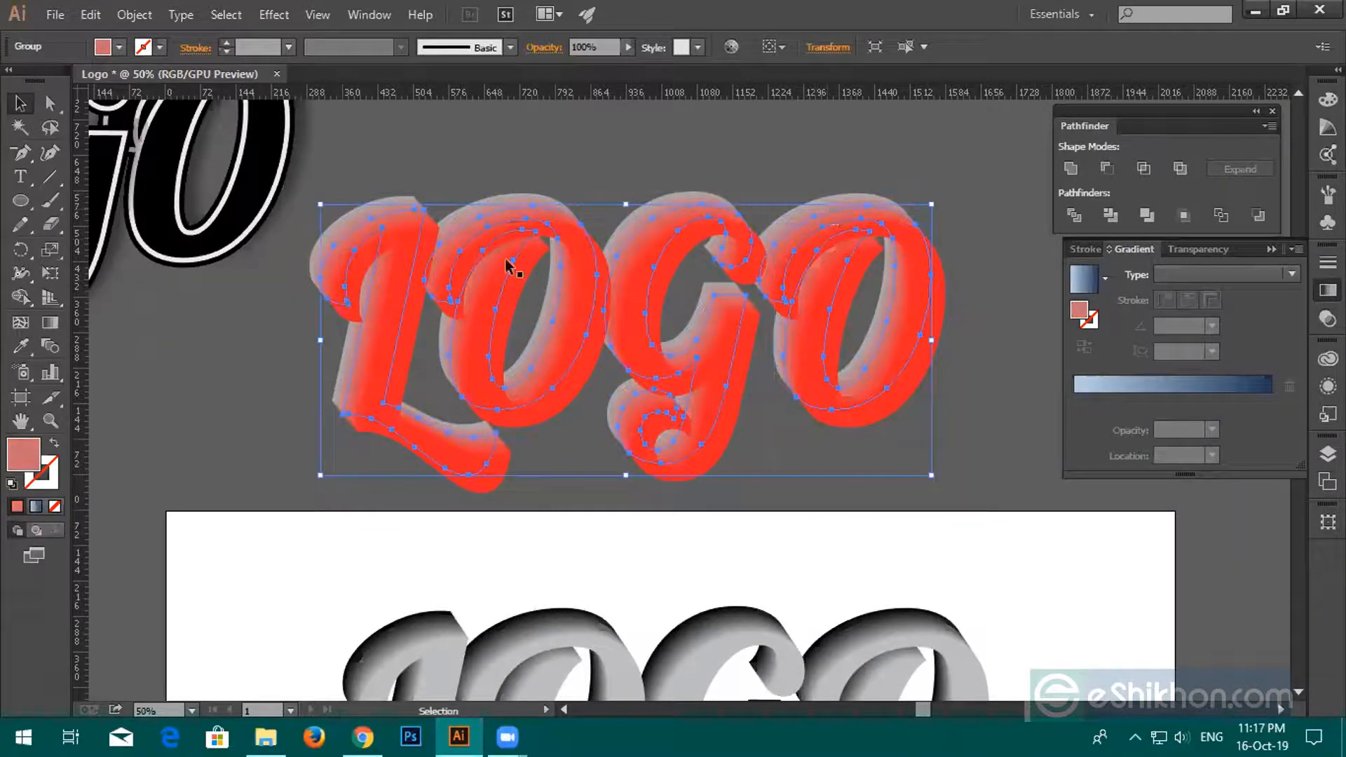
pyautogui.click(272, 14)
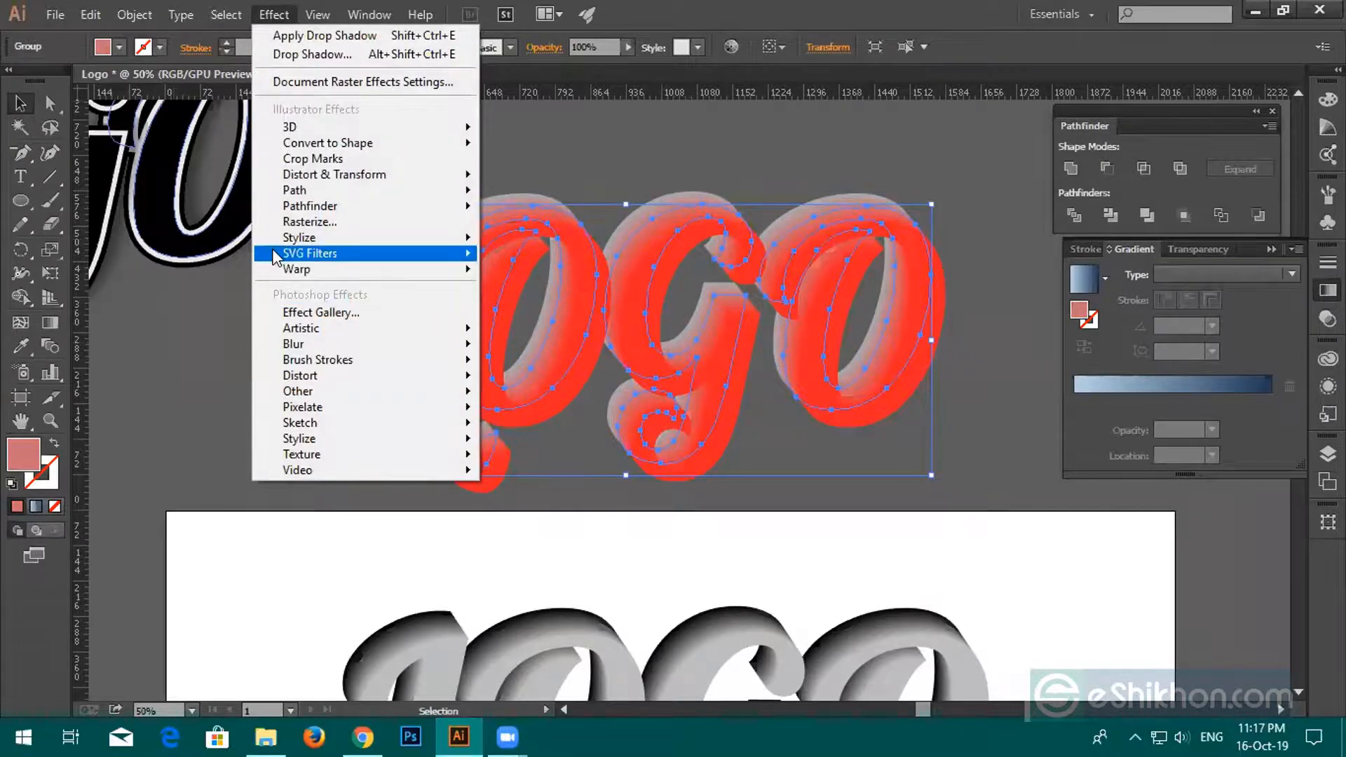
pyautogui.moveTo(463, 239)
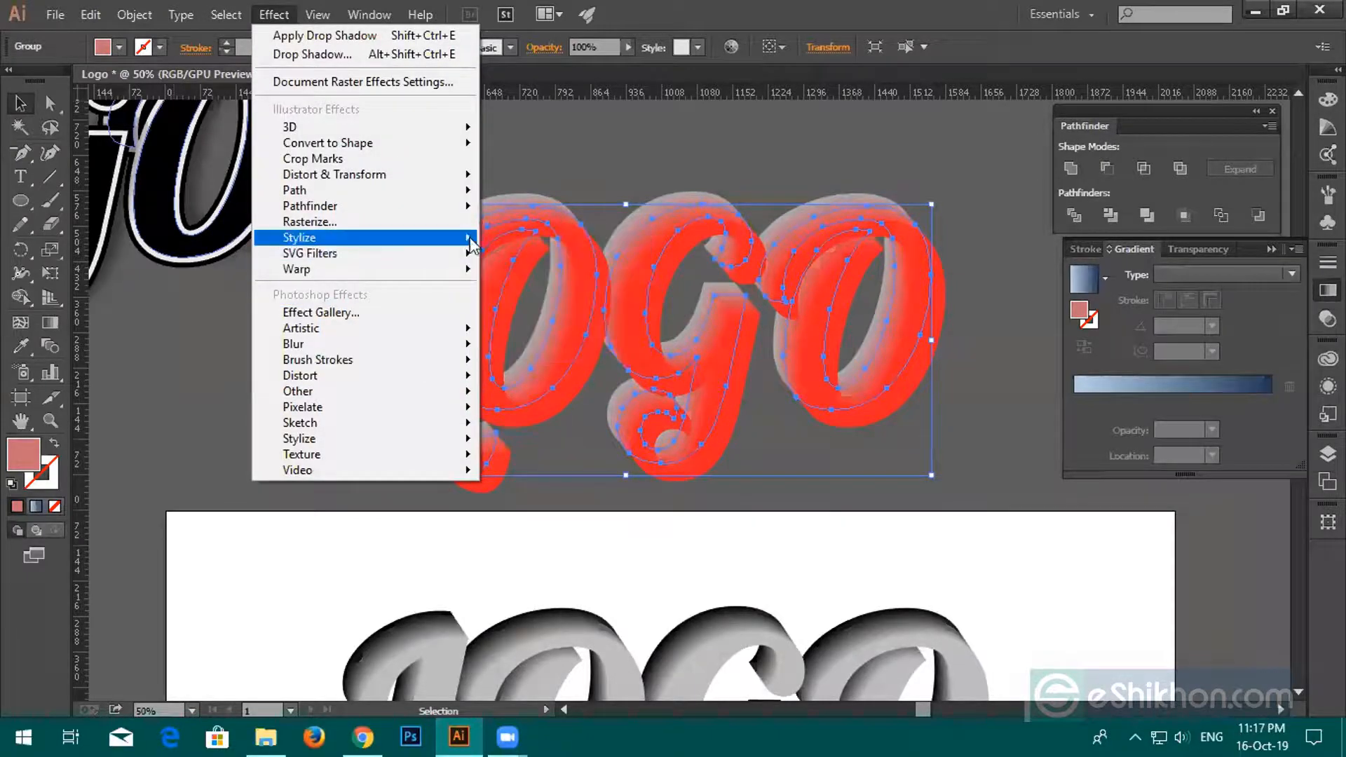
pyautogui.click(527, 241)
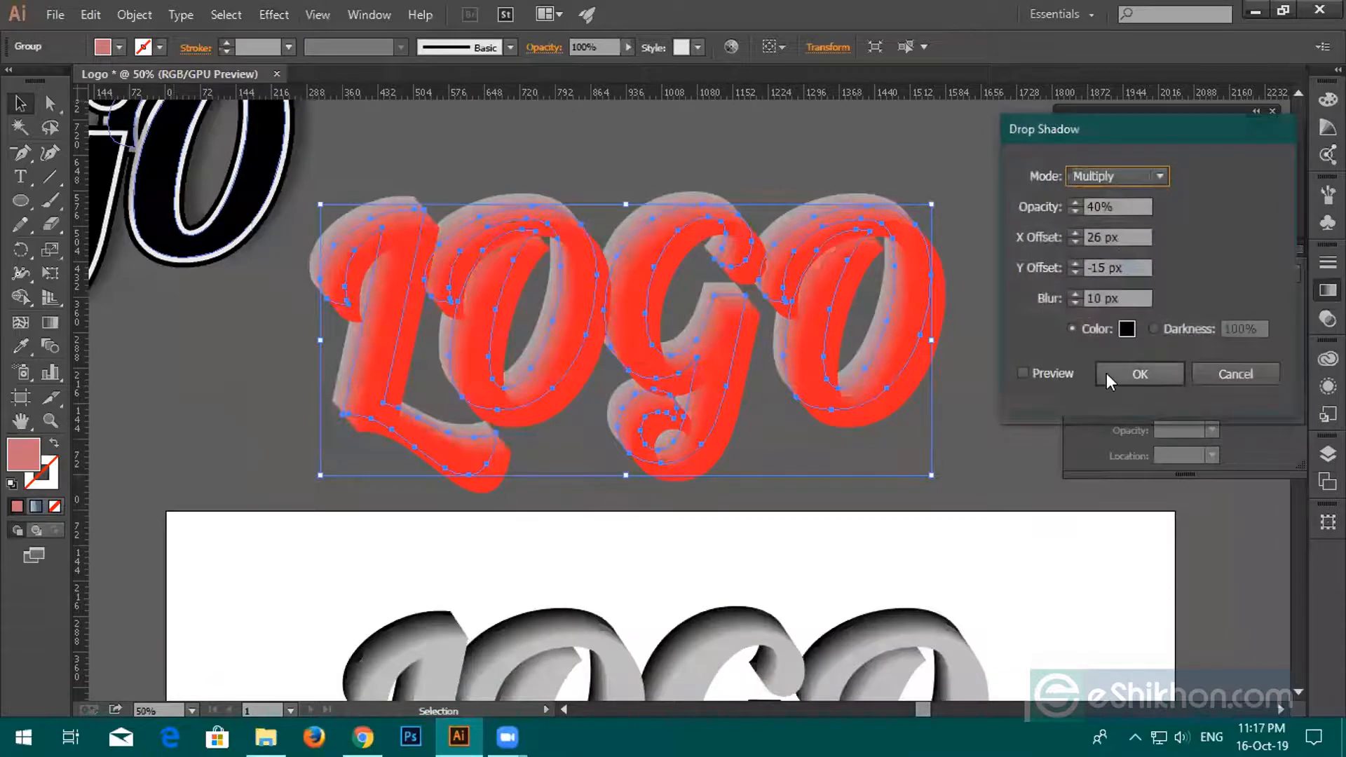
pyautogui.click(1108, 378)
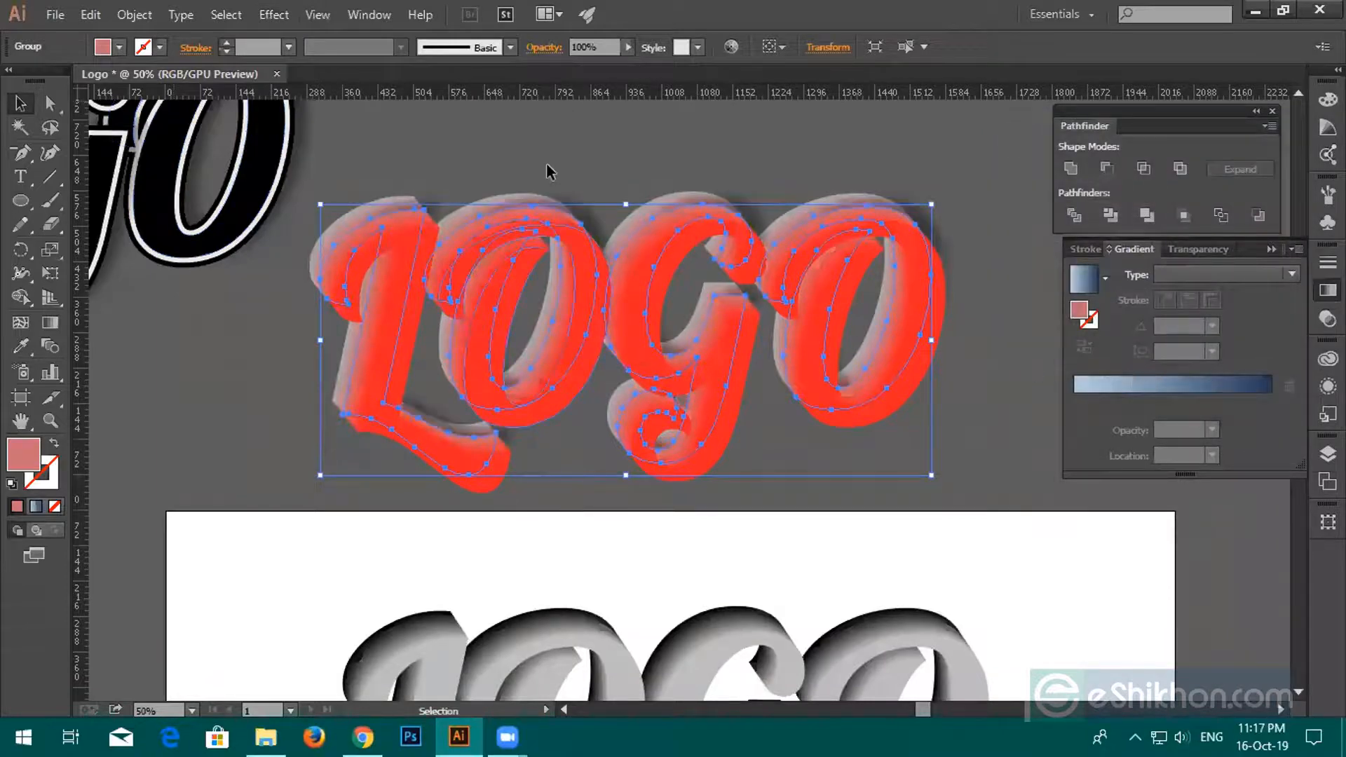
pyautogui.click(613, 225)
# Add the text LOGO in Lobster Regular on the empty canvas beside the black outlined LOGO.
pyautogui.scroll(-2, 303, 255)
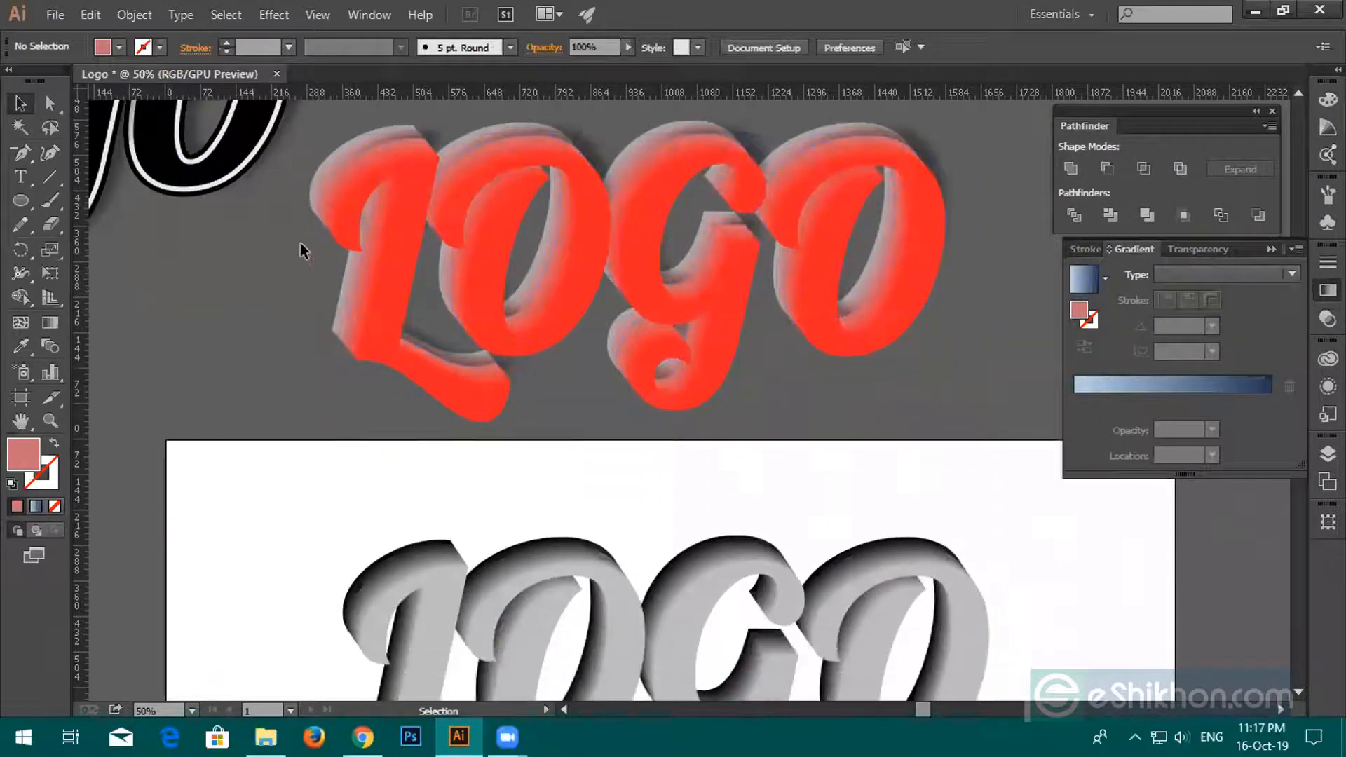
pyautogui.scroll(-2, 696, 338)
pyautogui.moveTo(972, 313)
pyautogui.mouseDown()
pyautogui.moveTo(602, 338)
pyautogui.moveTo(963, 336)
pyautogui.mouseUp()
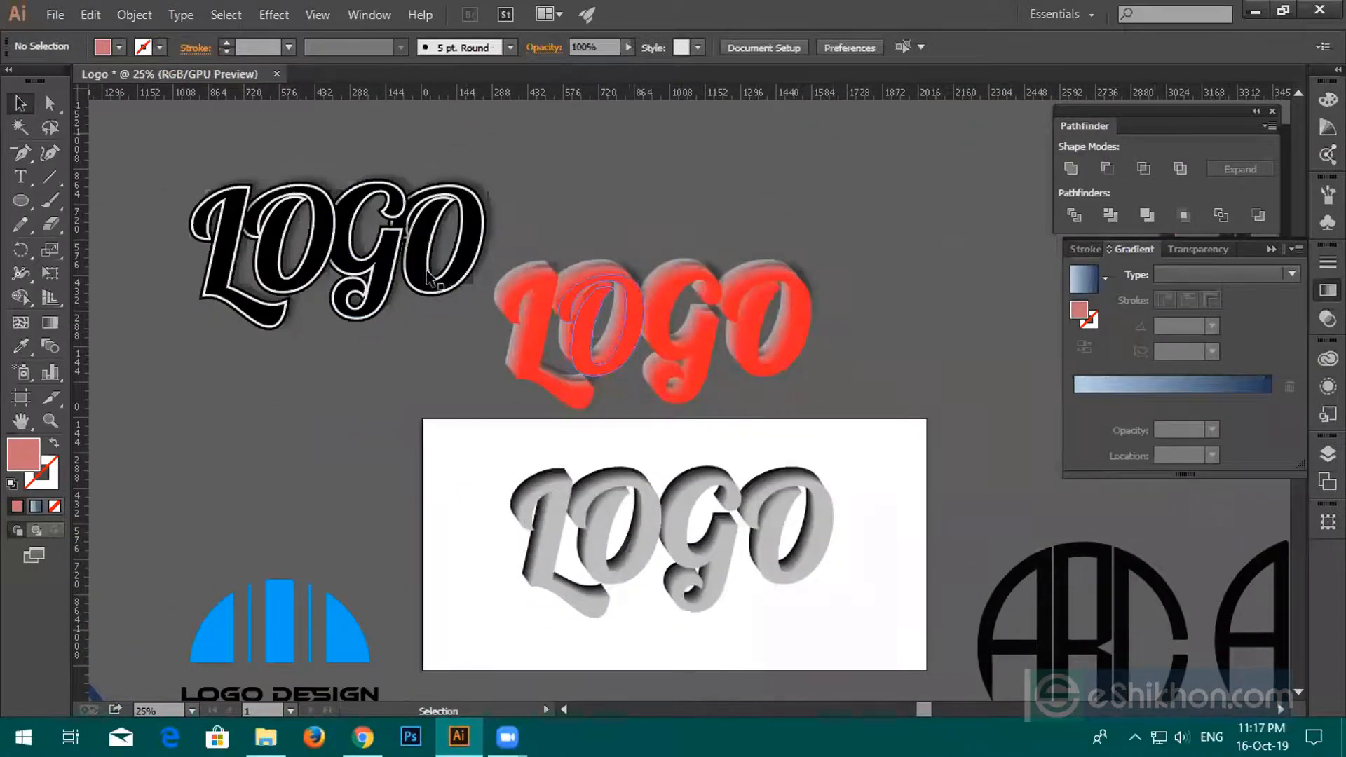
pyautogui.moveTo(414, 323); pyautogui.dragTo(568, 334)
pyautogui.moveTo(400, 340)
pyautogui.mouseDown()
pyautogui.moveTo(706, 368)
pyautogui.moveTo(678, 364)
pyautogui.mouseUp()
pyautogui.click(21, 176)
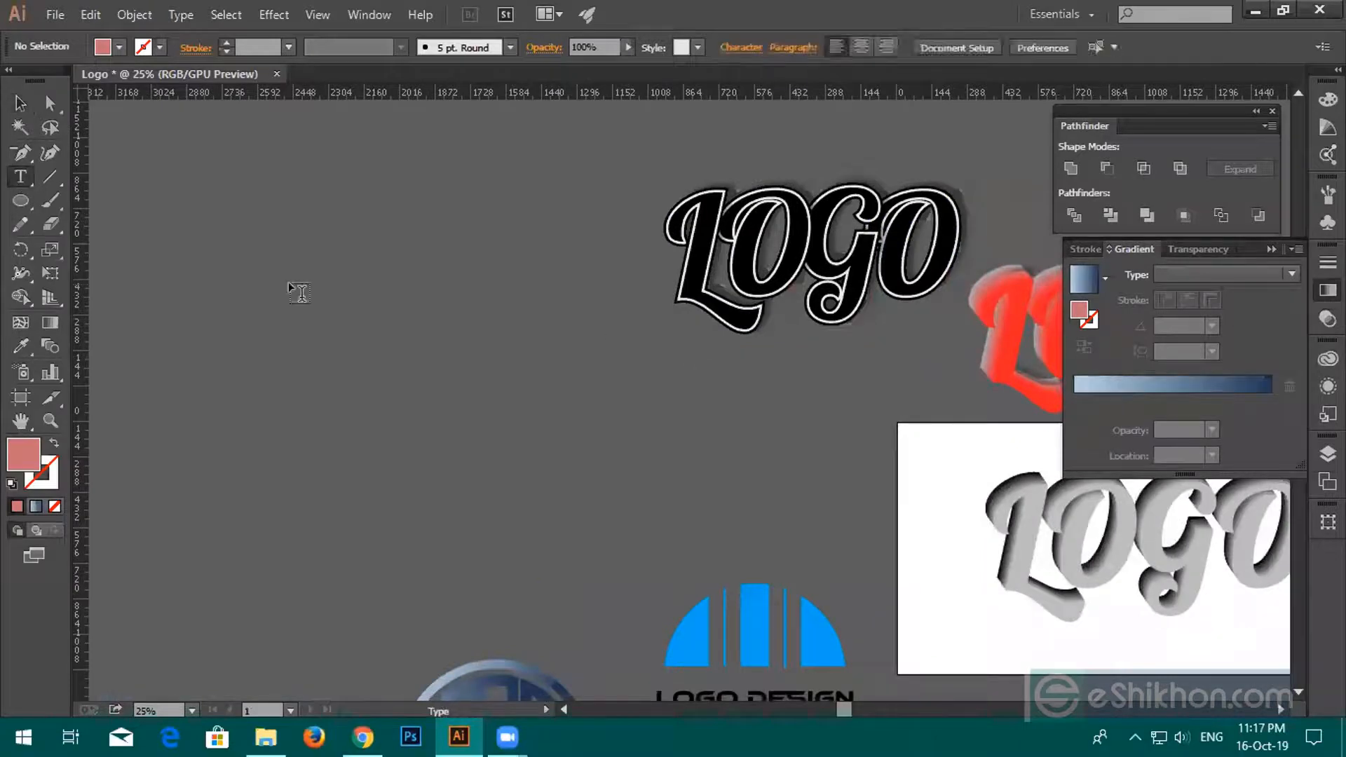
pyautogui.click(289, 281)
pyautogui.write('LOGO')
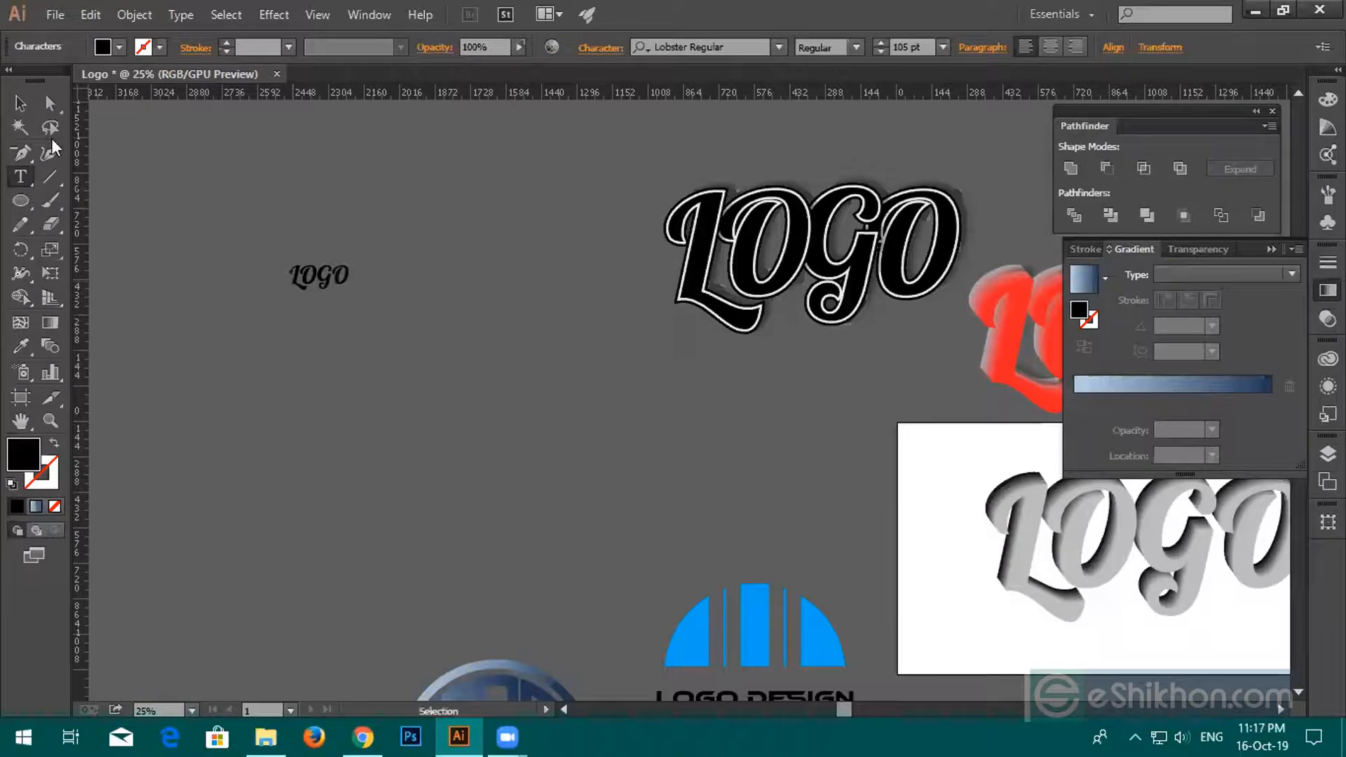
# Enlarge the new LOGO text to about 630 pt and place an overlapping copy slightly below and to its right.
pyautogui.click(20, 103)
pyautogui.moveTo(348, 298); pyautogui.dragTo(493, 381)
pyautogui.moveTo(468, 323); pyautogui.dragTo(503, 354)
pyautogui.click(442, 200)
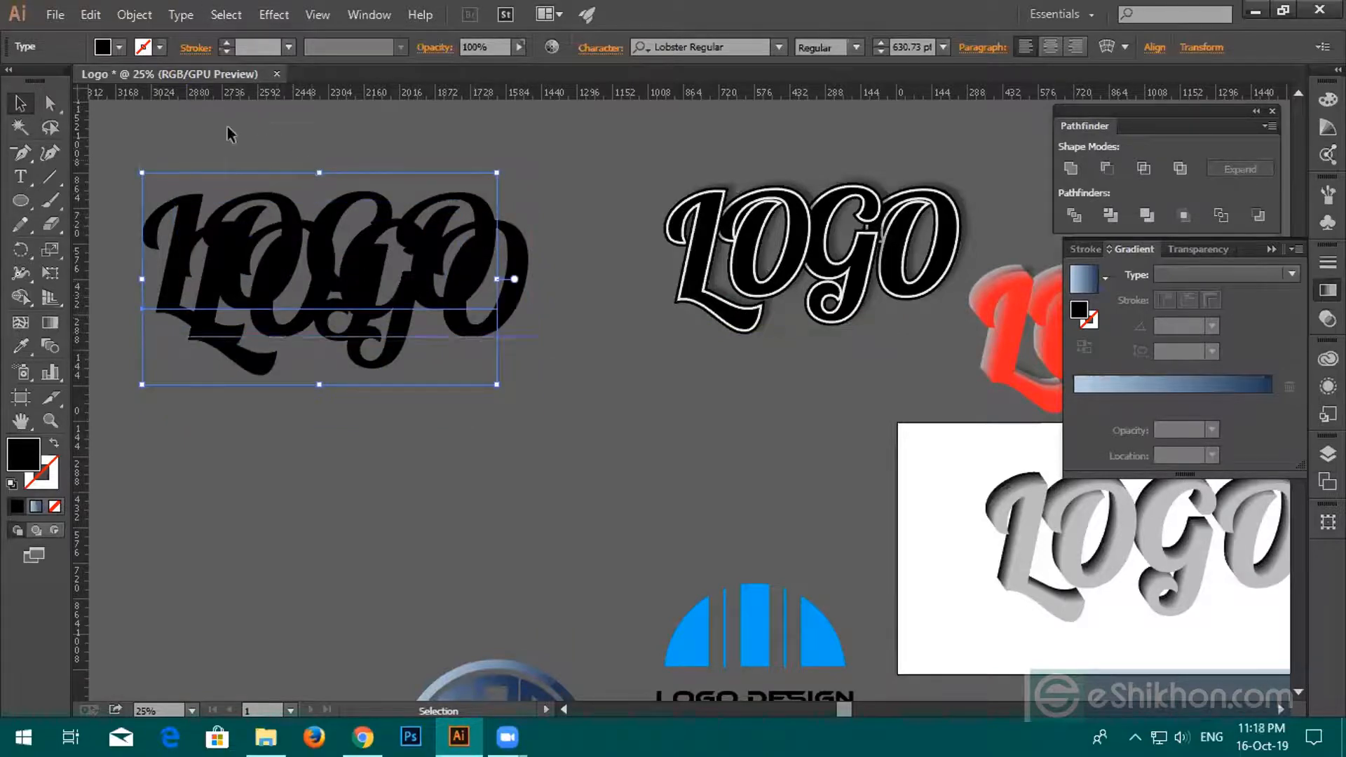
# Convert both overlapping LOGO texts to outlines and deselect them.
pyautogui.moveTo(225, 127); pyautogui.dragTo(366, 291)
pyautogui.rightClick(367, 291)
pyautogui.click(435, 424)
pyautogui.click(598, 420)
# Fill the front LOGO with the bright blue 1b2add and deselect it.
pyautogui.click(521, 290)
pyautogui.click(119, 46)
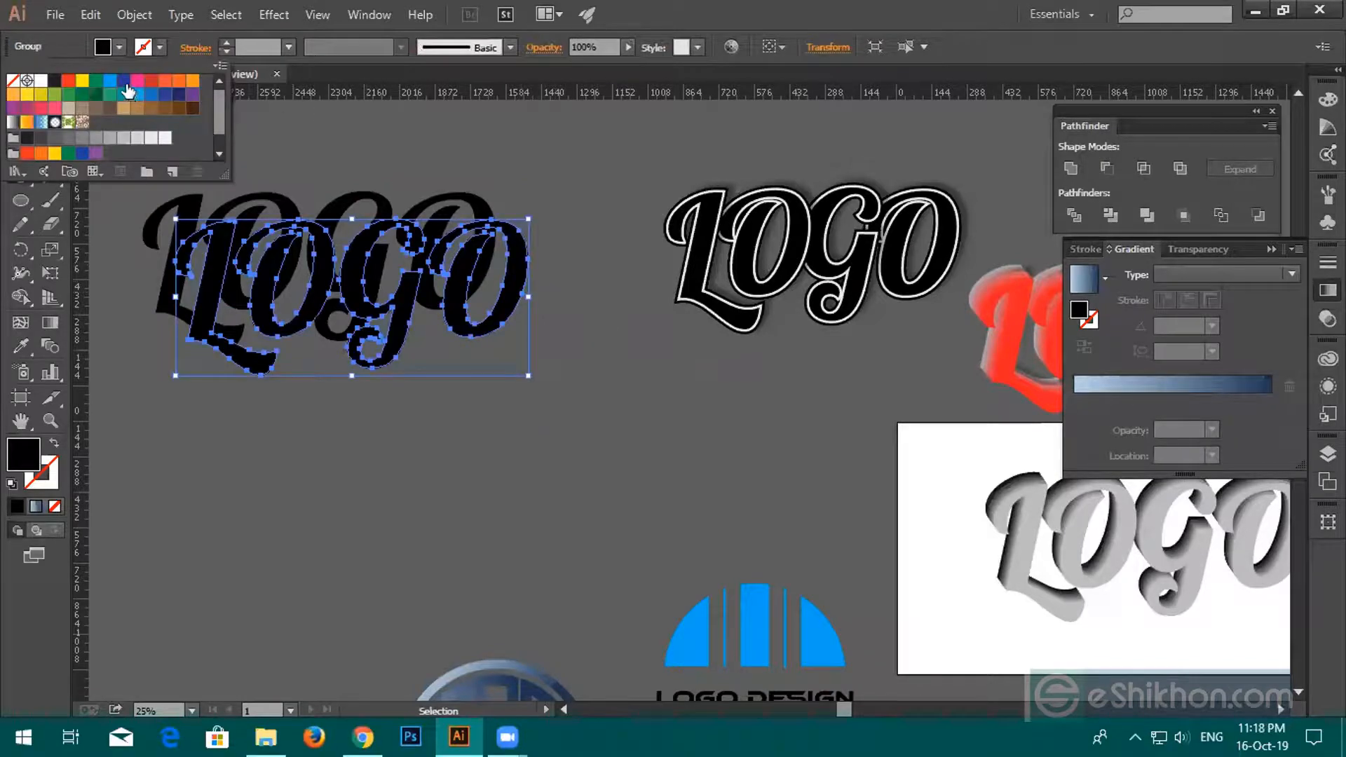
pyautogui.click(124, 81)
pyautogui.doubleClick(32, 447)
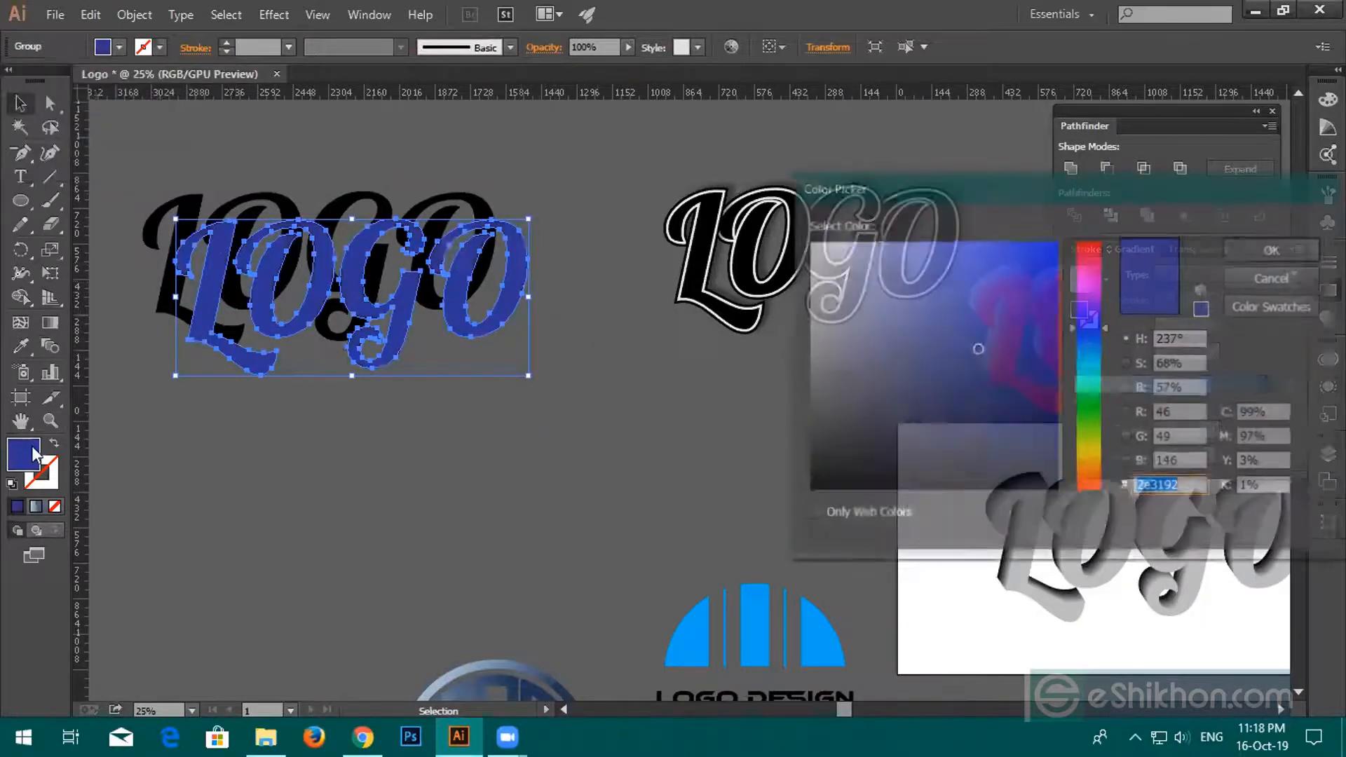
pyautogui.click(1028, 274)
pyautogui.click(1275, 249)
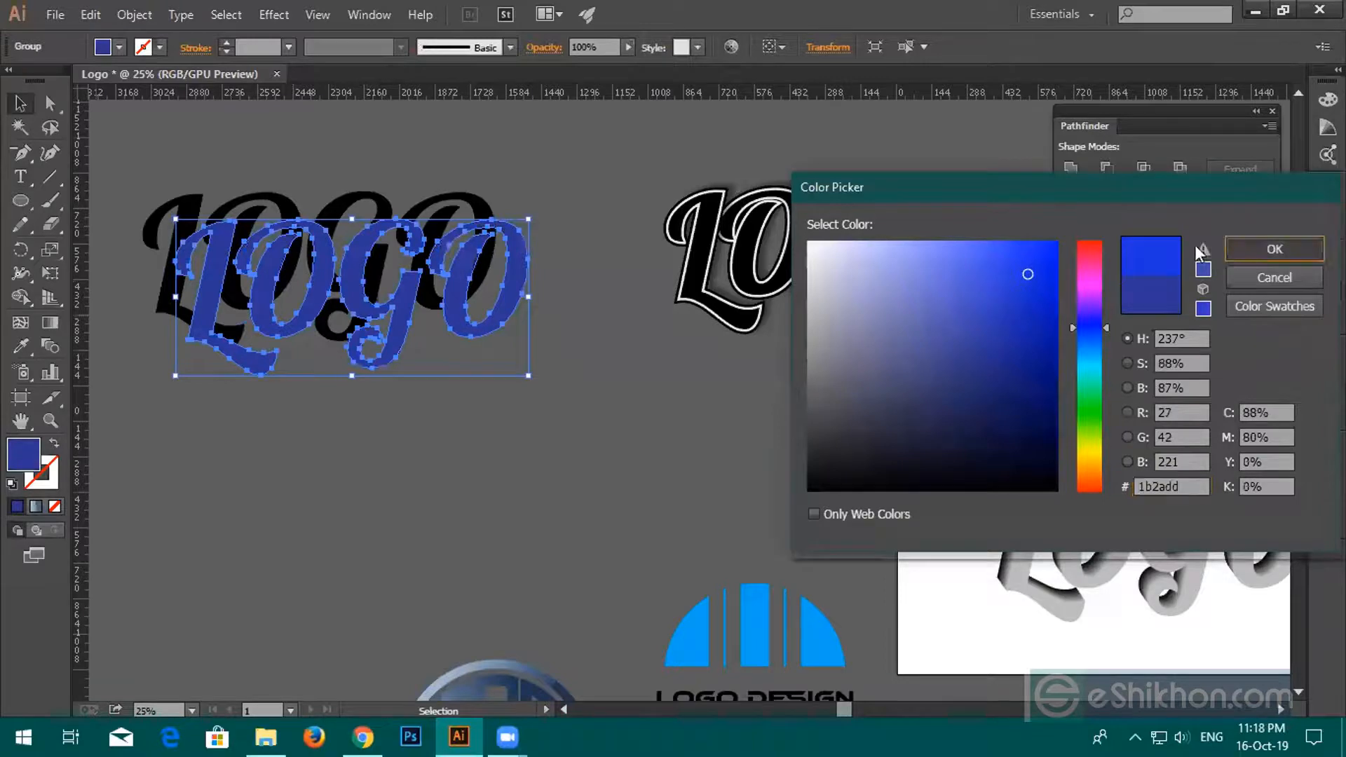
pyautogui.click(588, 369)
# Fill the LOGO behind the blue one with a medium gray swatch.
pyautogui.click(424, 205)
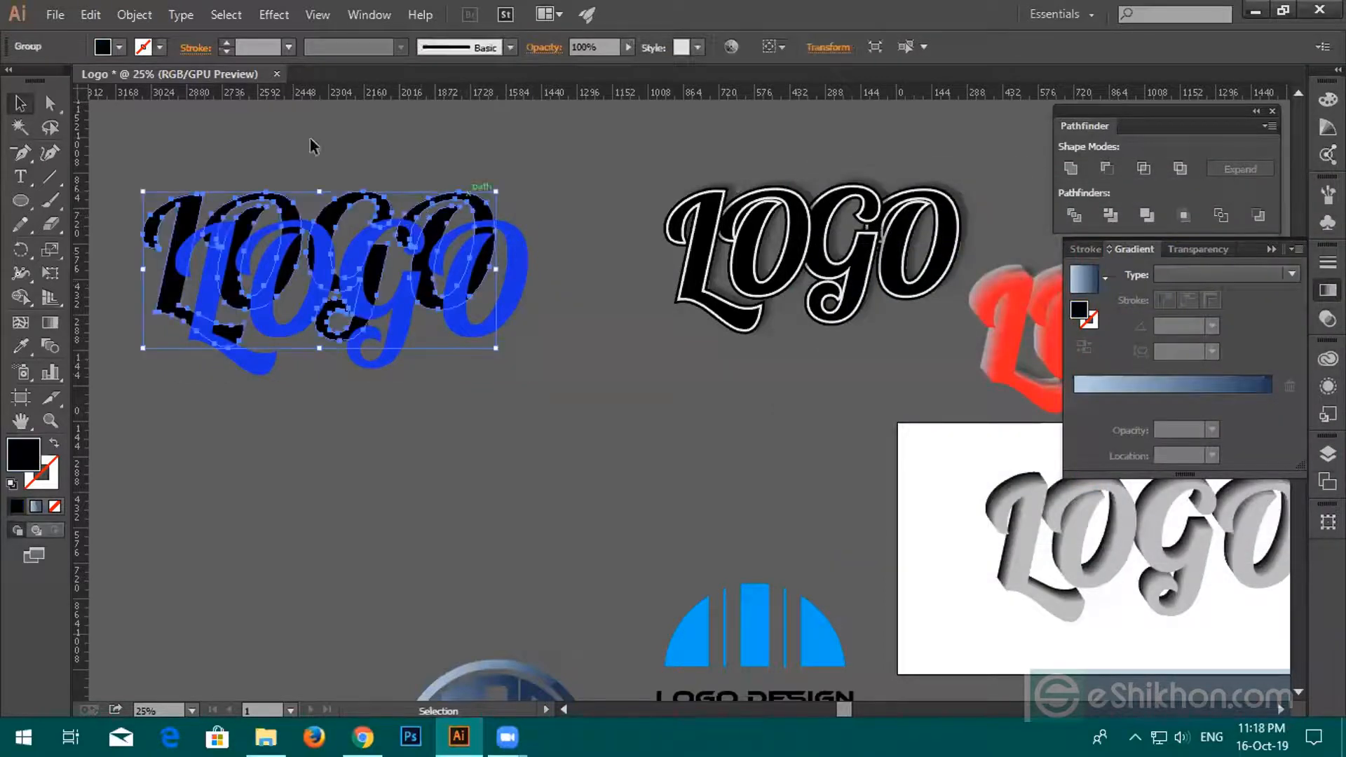
pyautogui.click(120, 47)
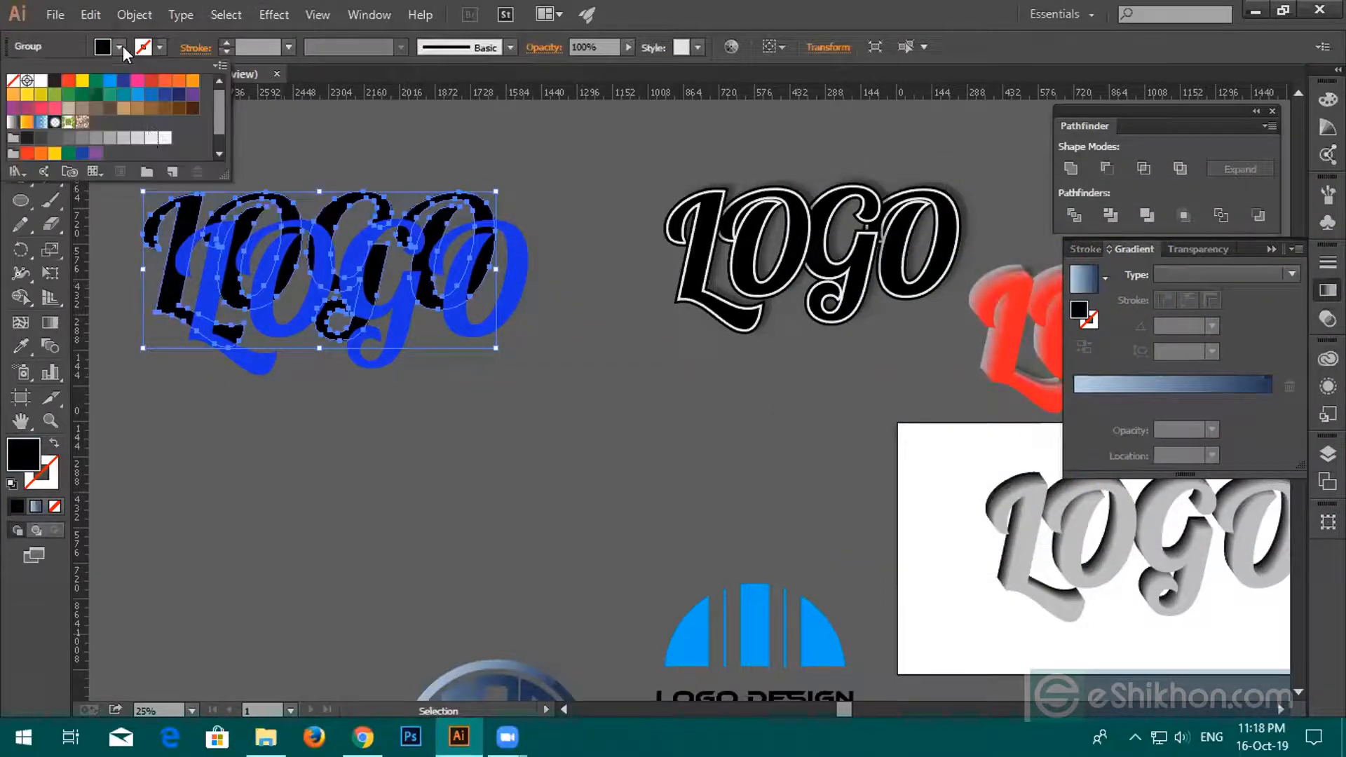
pyautogui.click(98, 140)
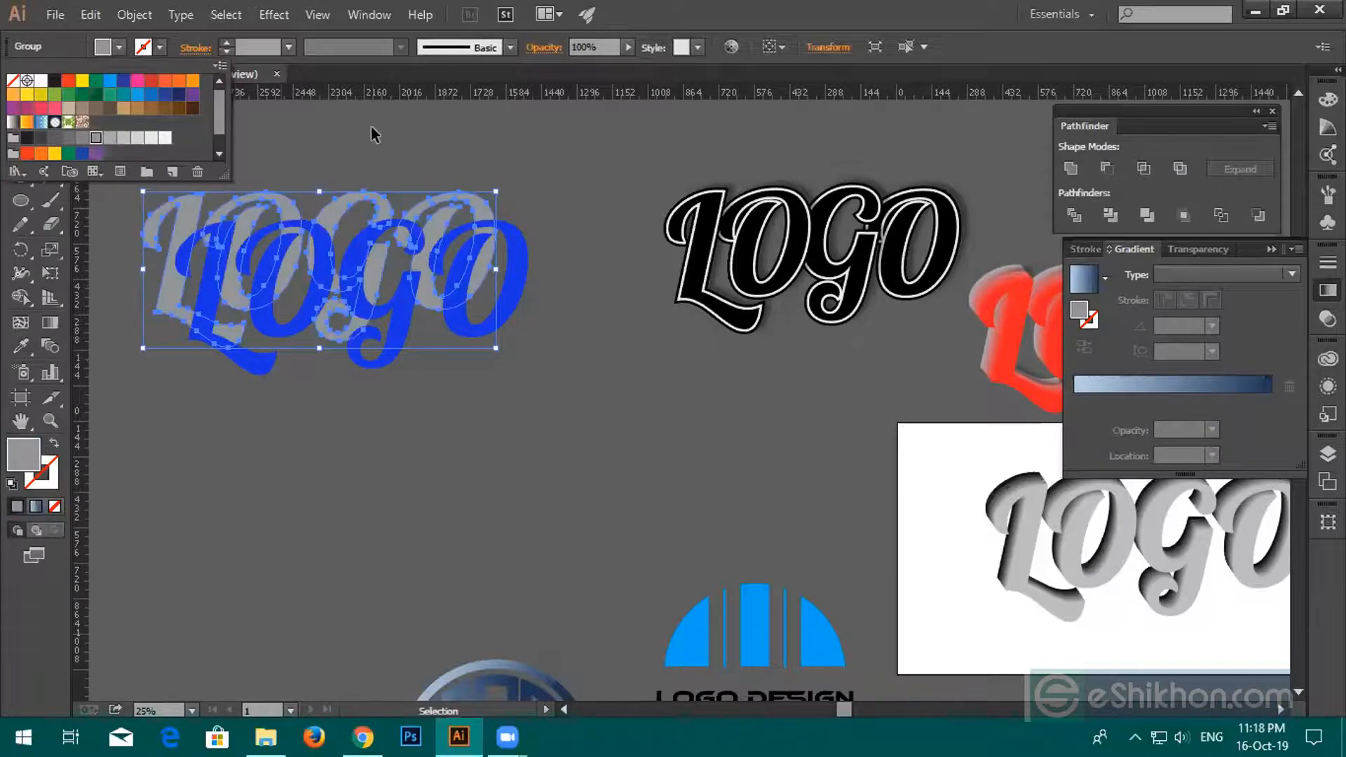
# Apply a drop shadow to the gray back LOGO and deselect it.
pyautogui.click(274, 15)
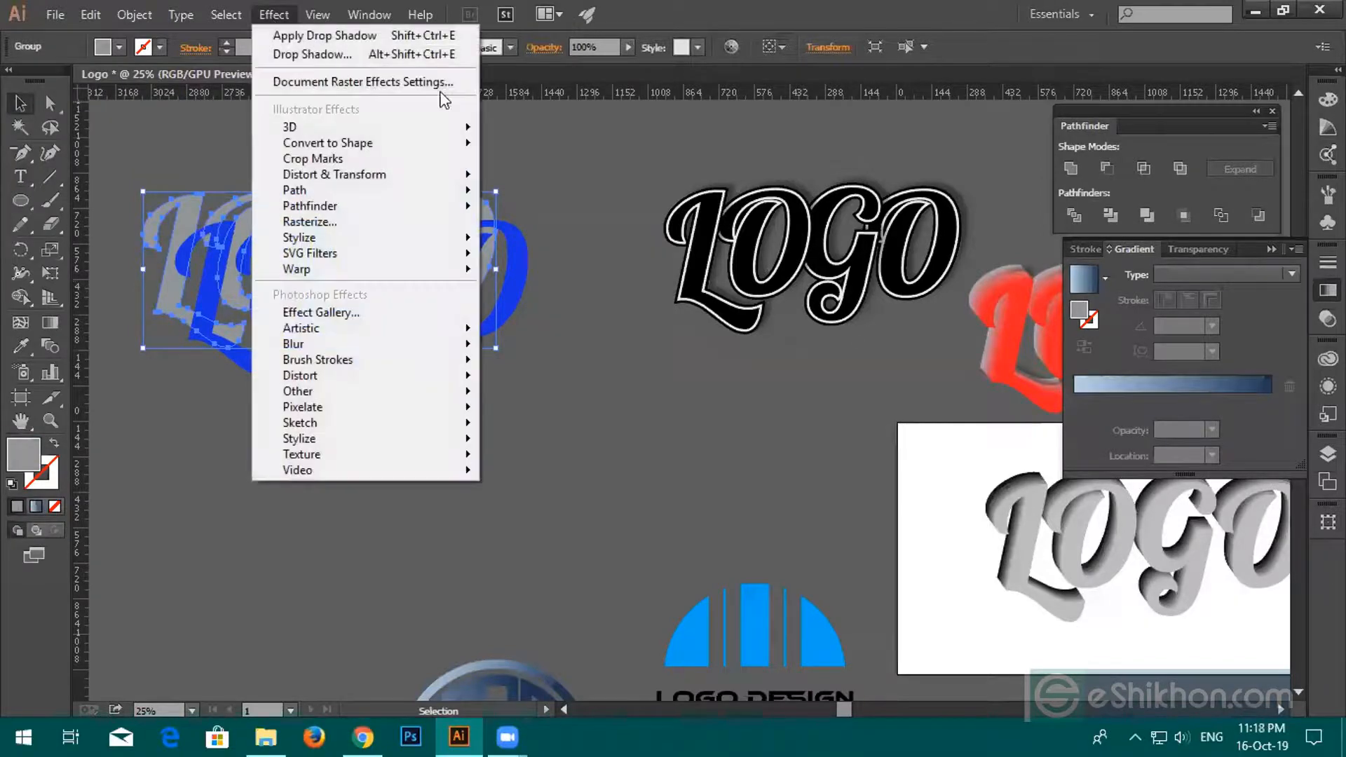
pyautogui.moveTo(454, 254)
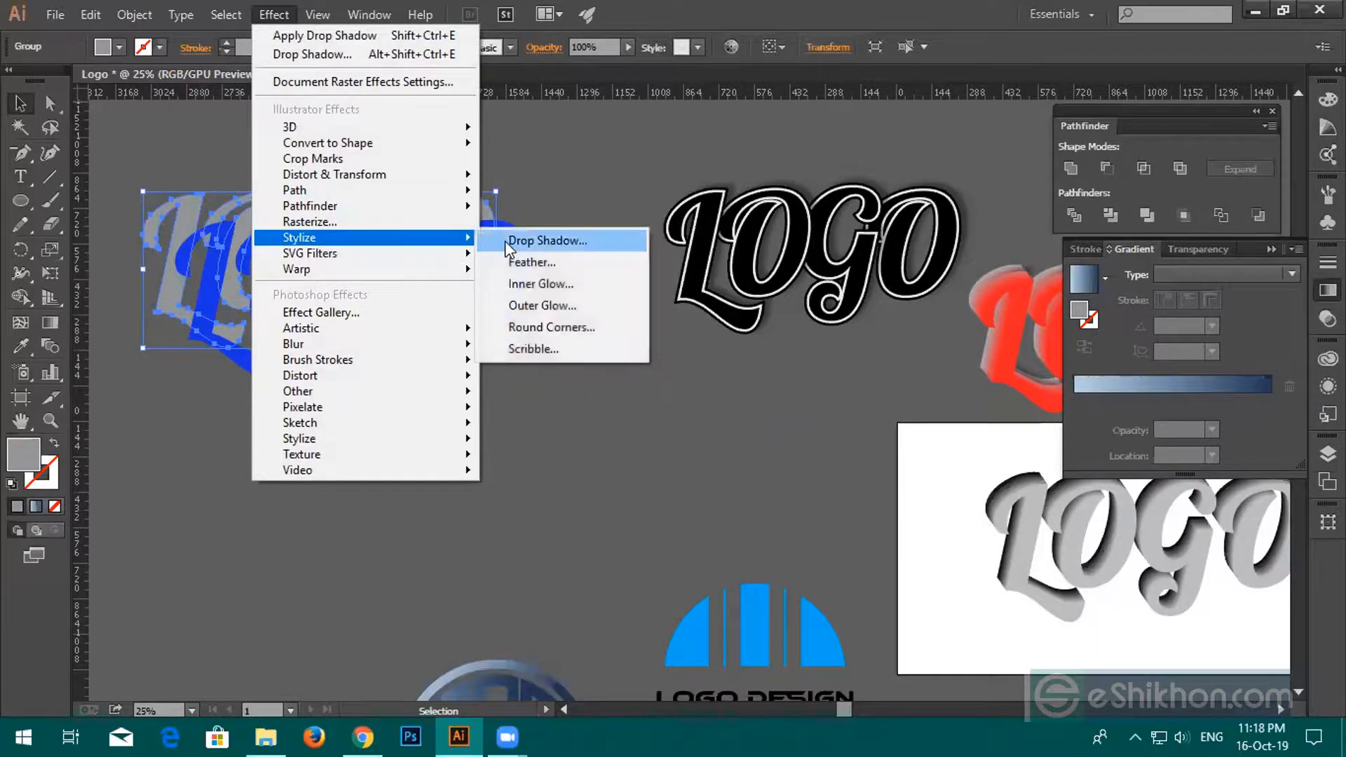
pyautogui.click(507, 238)
pyautogui.click(1127, 369)
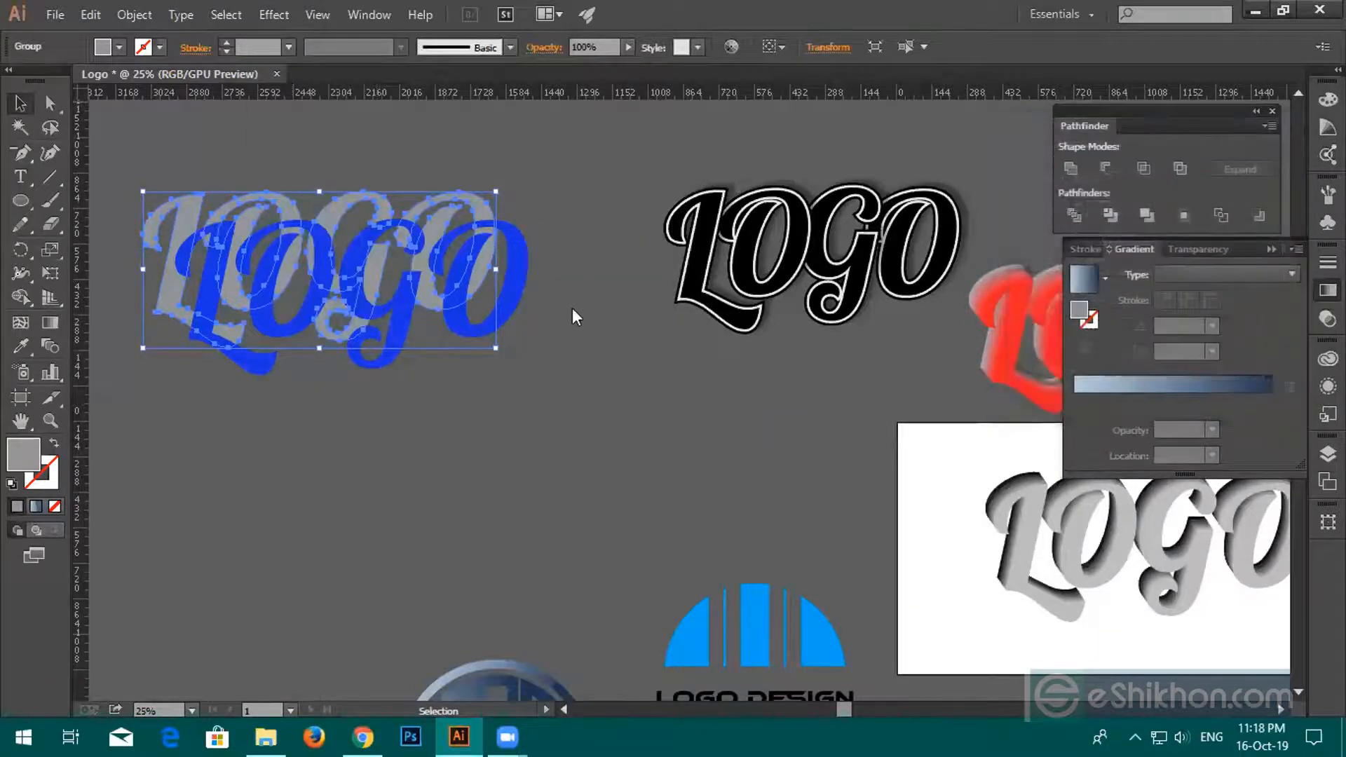
pyautogui.click(573, 309)
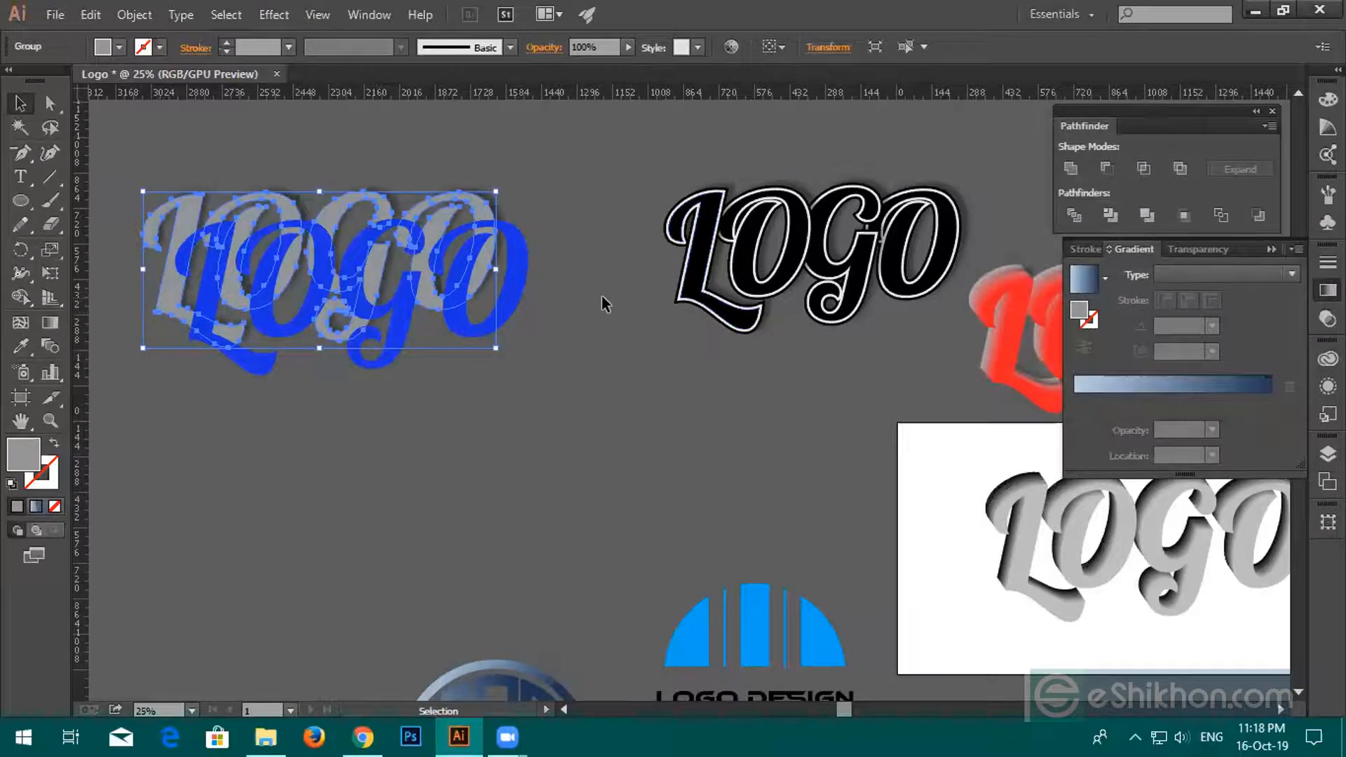
# Blend the blue front LOGO with the shadowed gray LOGO behind it, then deselect the result.
pyautogui.click(42, 344)
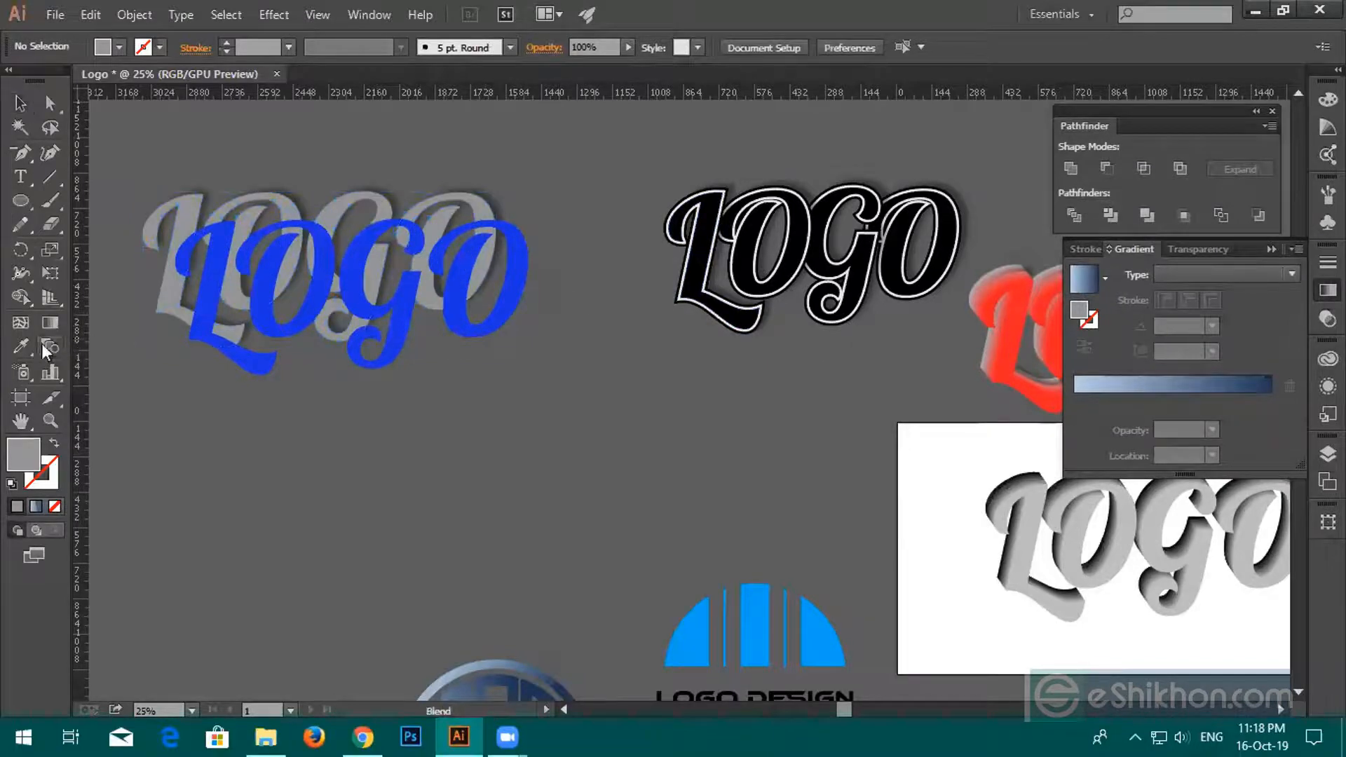
pyautogui.click(199, 297)
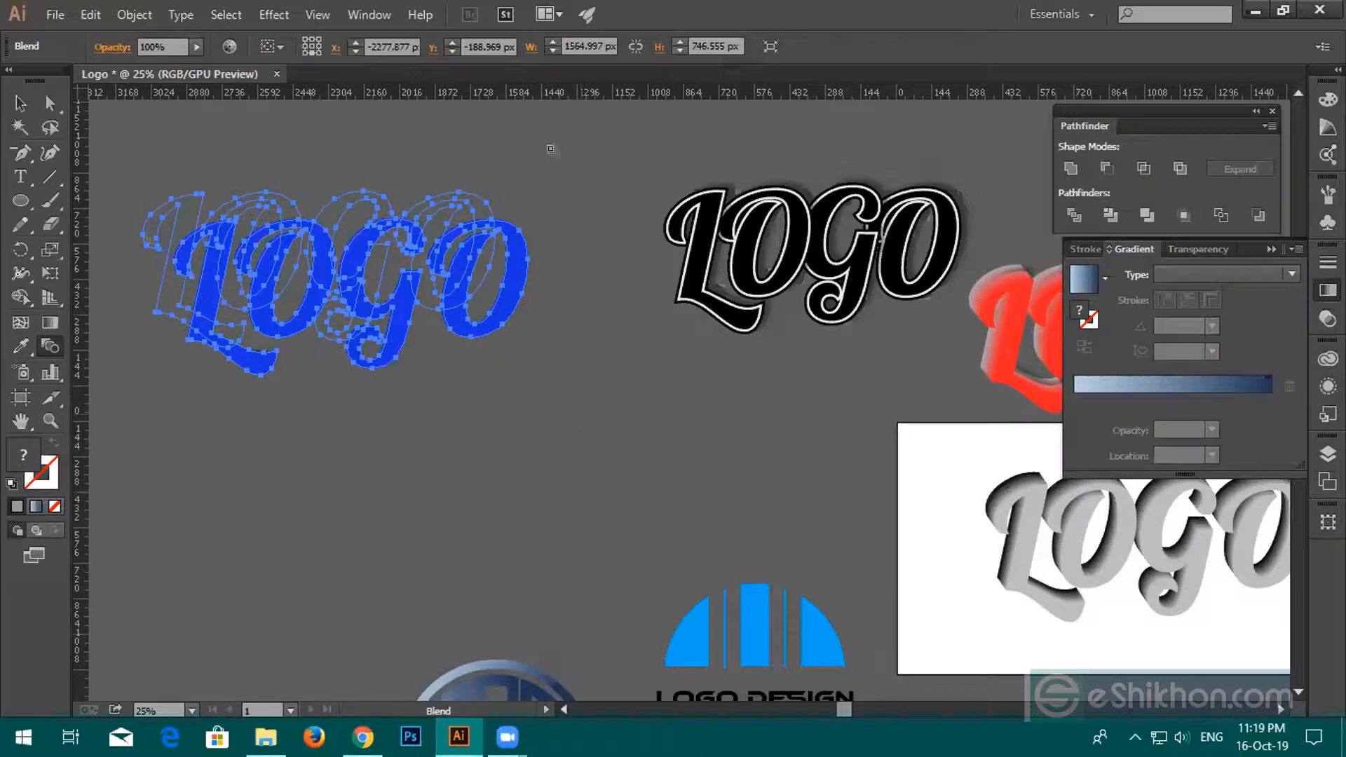
pyautogui.click(20, 104)
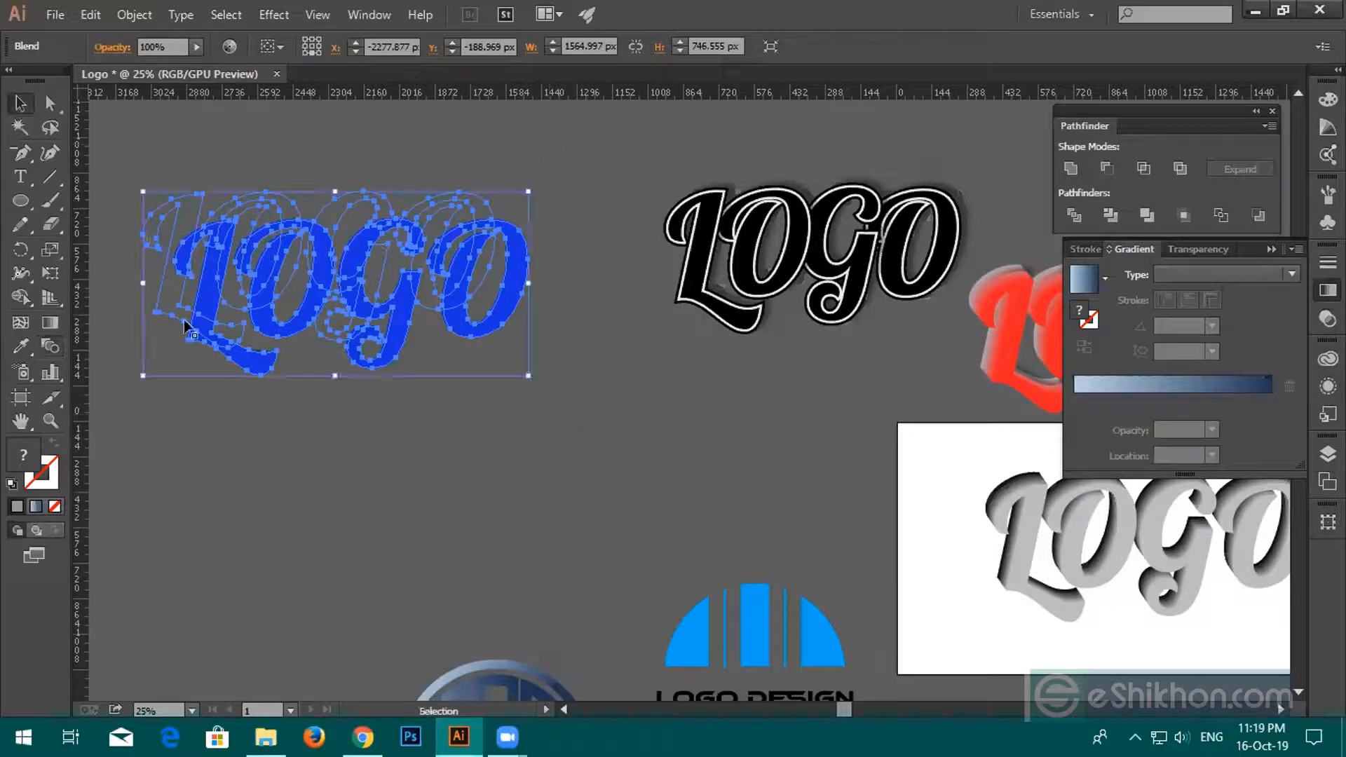
pyautogui.click(272, 451)
# Move the blue LOGO blend to the empty canvas area below and left of the black LOGO, then deselect it.
pyautogui.moveTo(249, 288); pyautogui.dragTo(800, 469)
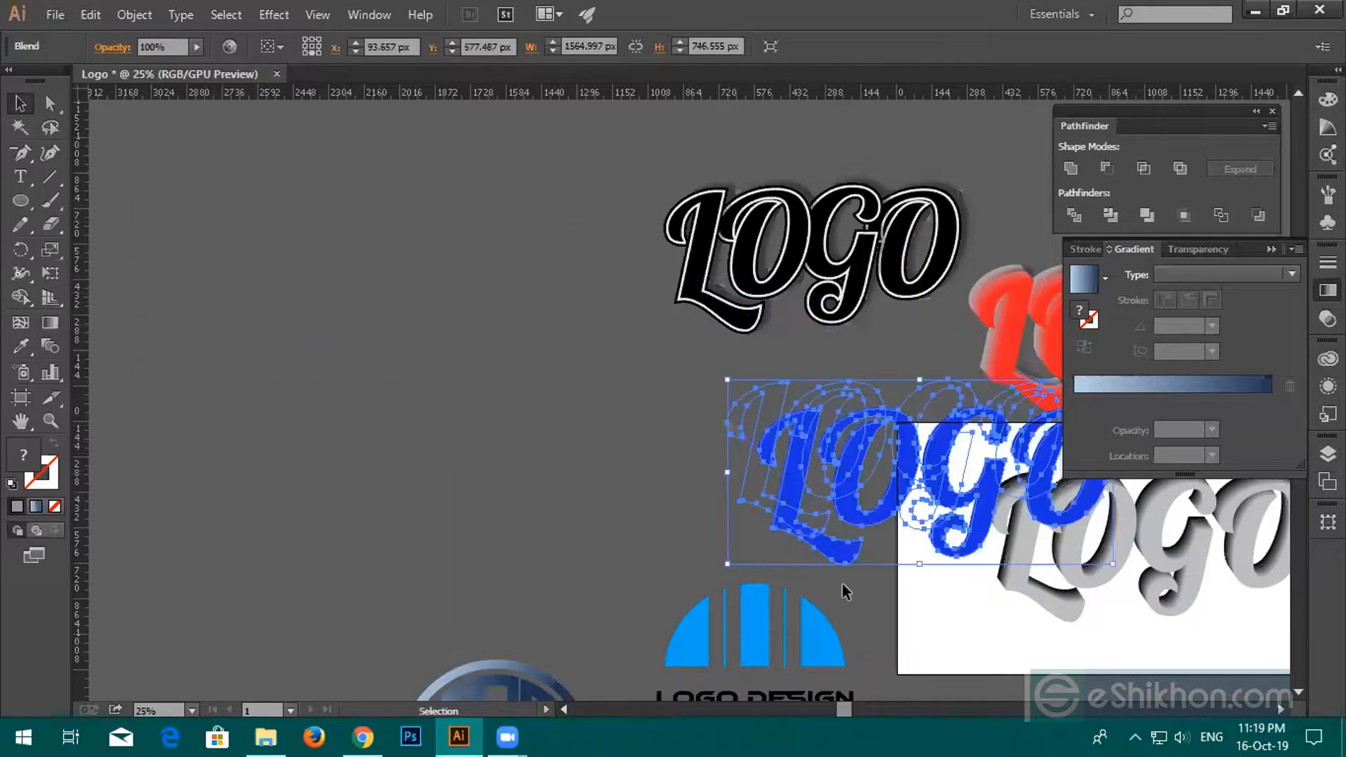
pyautogui.press('space')
pyautogui.moveTo(937, 600); pyautogui.dragTo(635, 482)
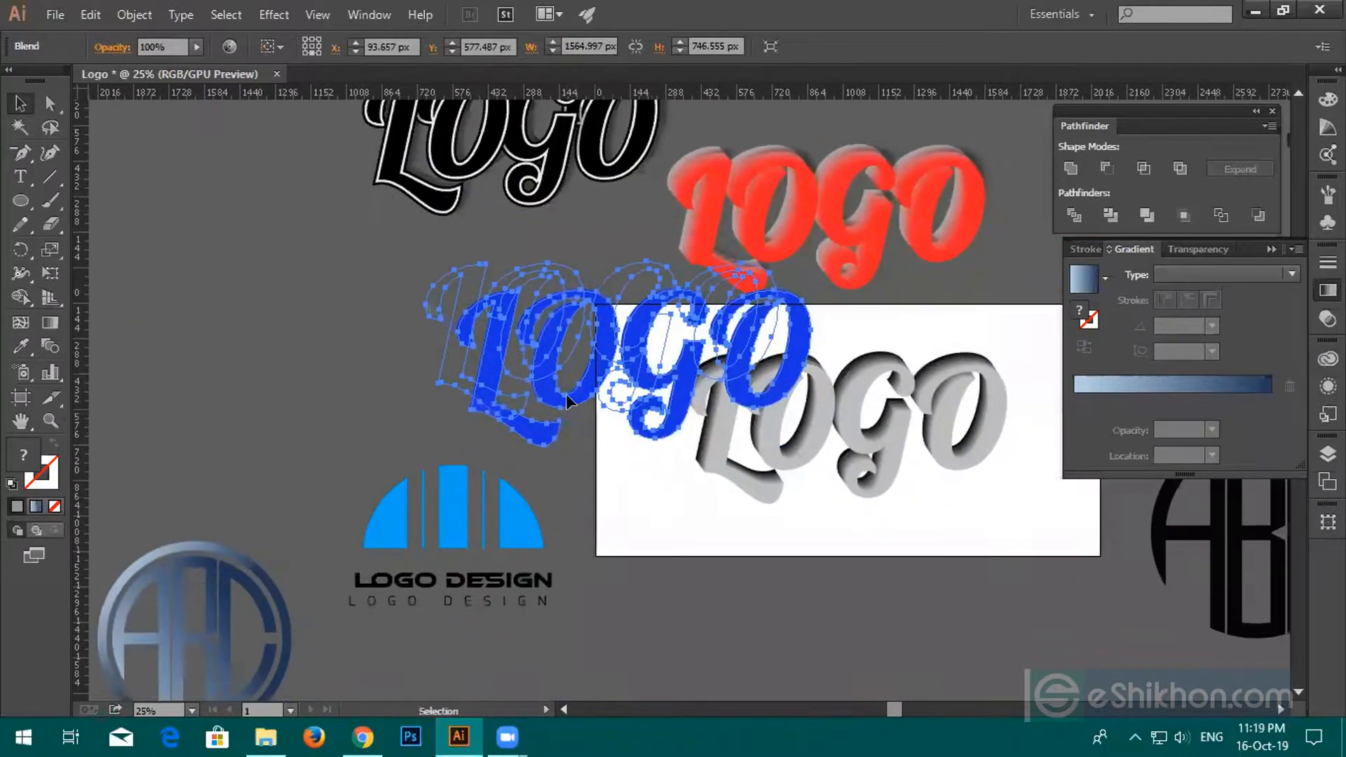
pyautogui.moveTo(540, 395); pyautogui.dragTo(511, 466)
pyautogui.press('space')
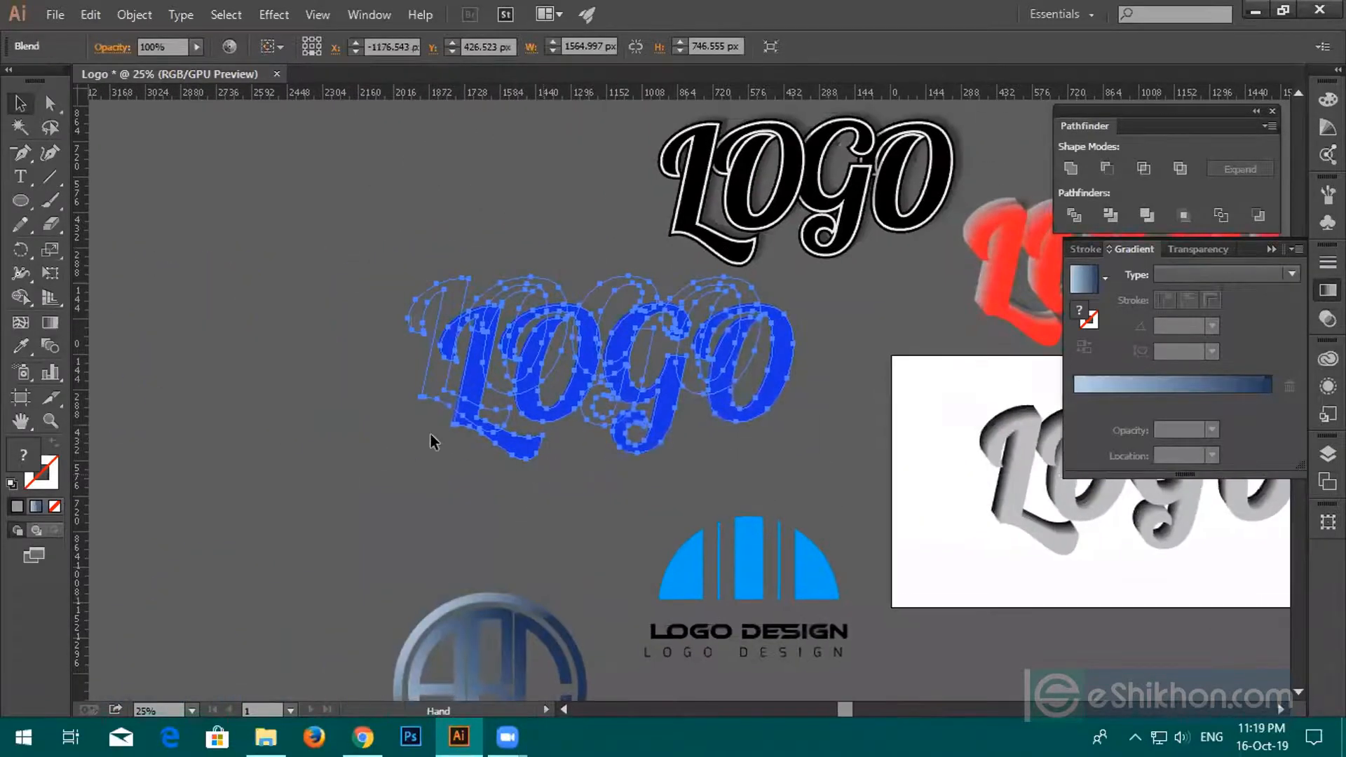
pyautogui.moveTo(534, 372); pyautogui.dragTo(402, 350)
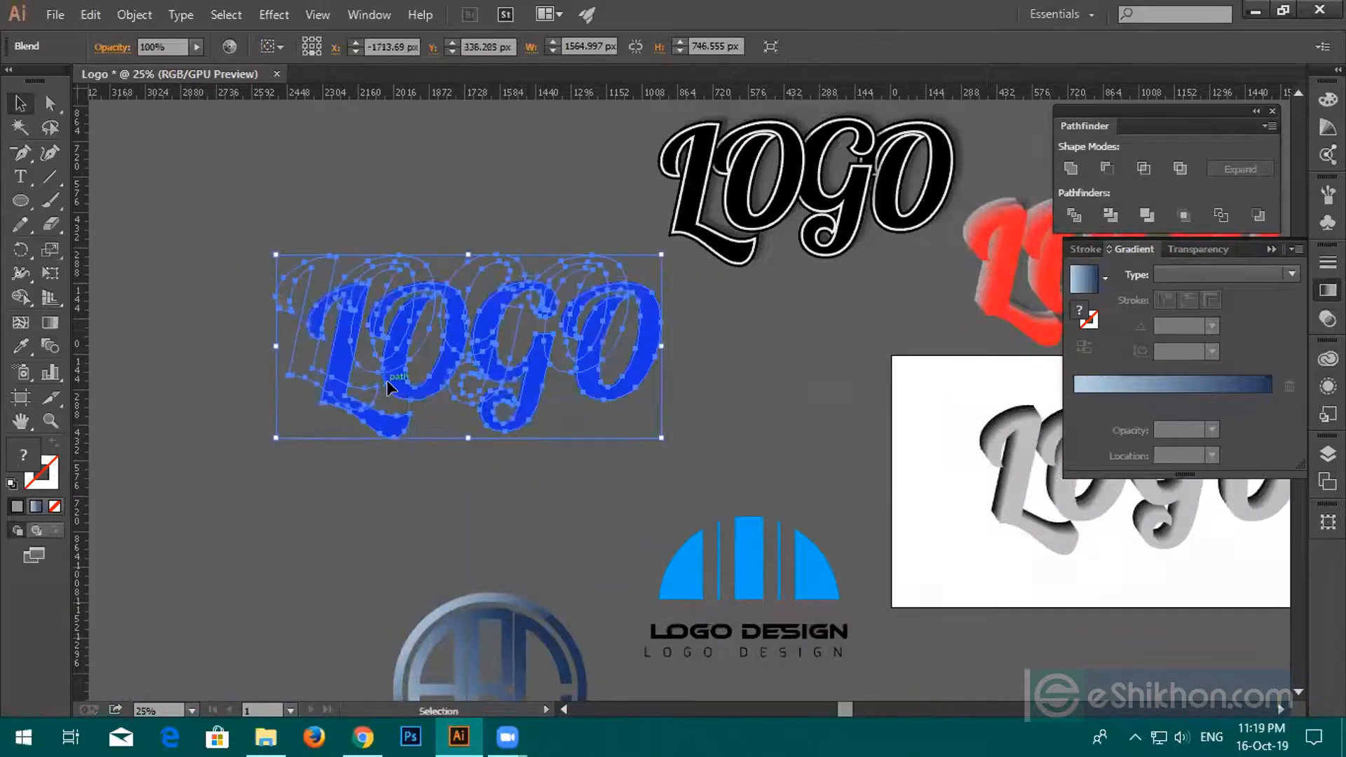
pyautogui.click(444, 421)
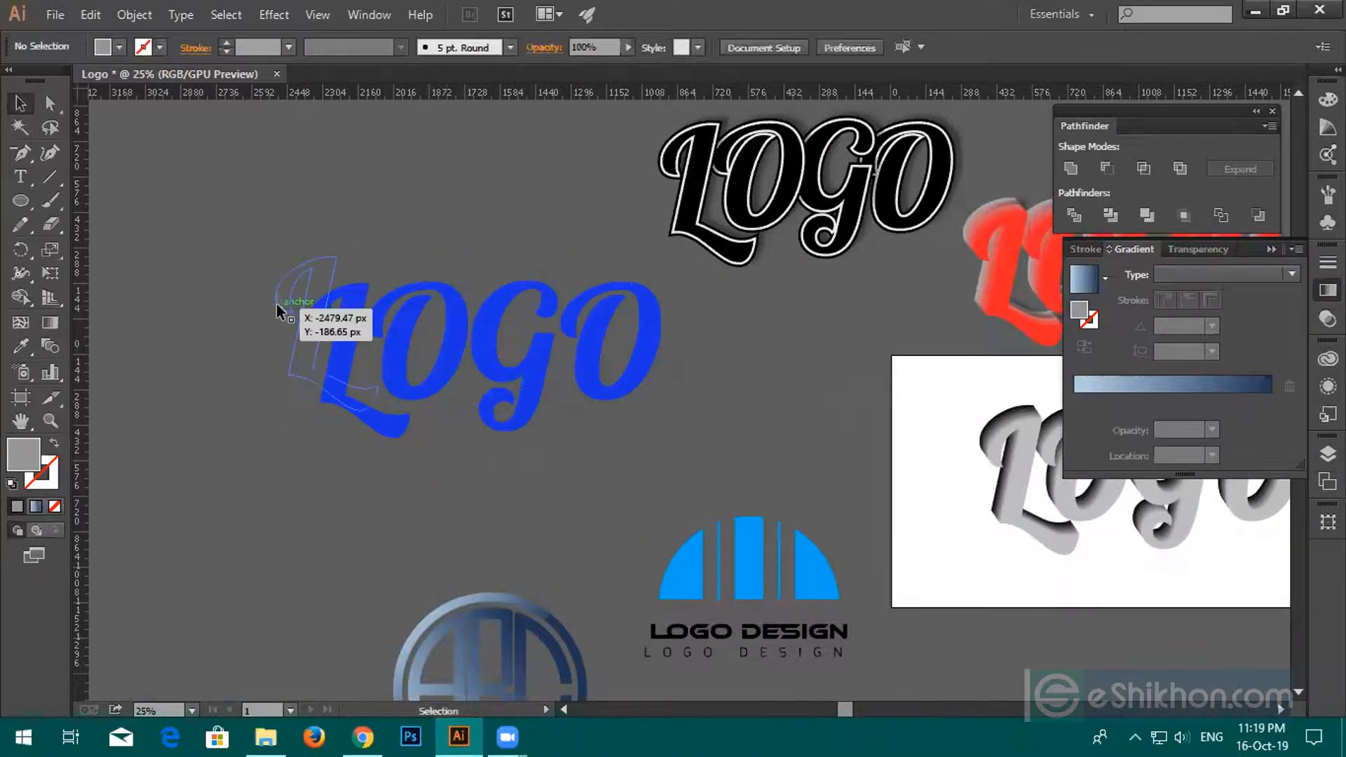
# Select the blue LOGO blend, stop the drop shadow processing, and delete the blend.
pyautogui.click(276, 305)
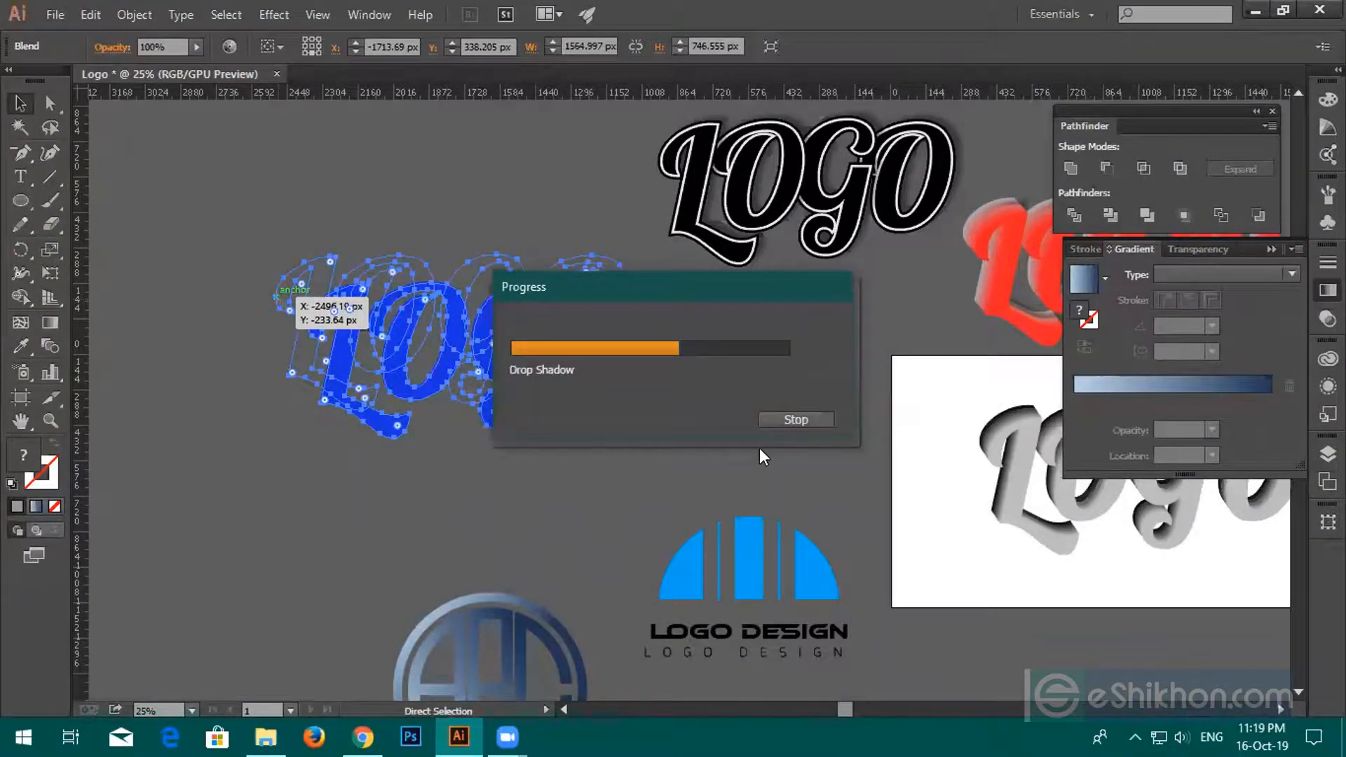
pyautogui.click(801, 421)
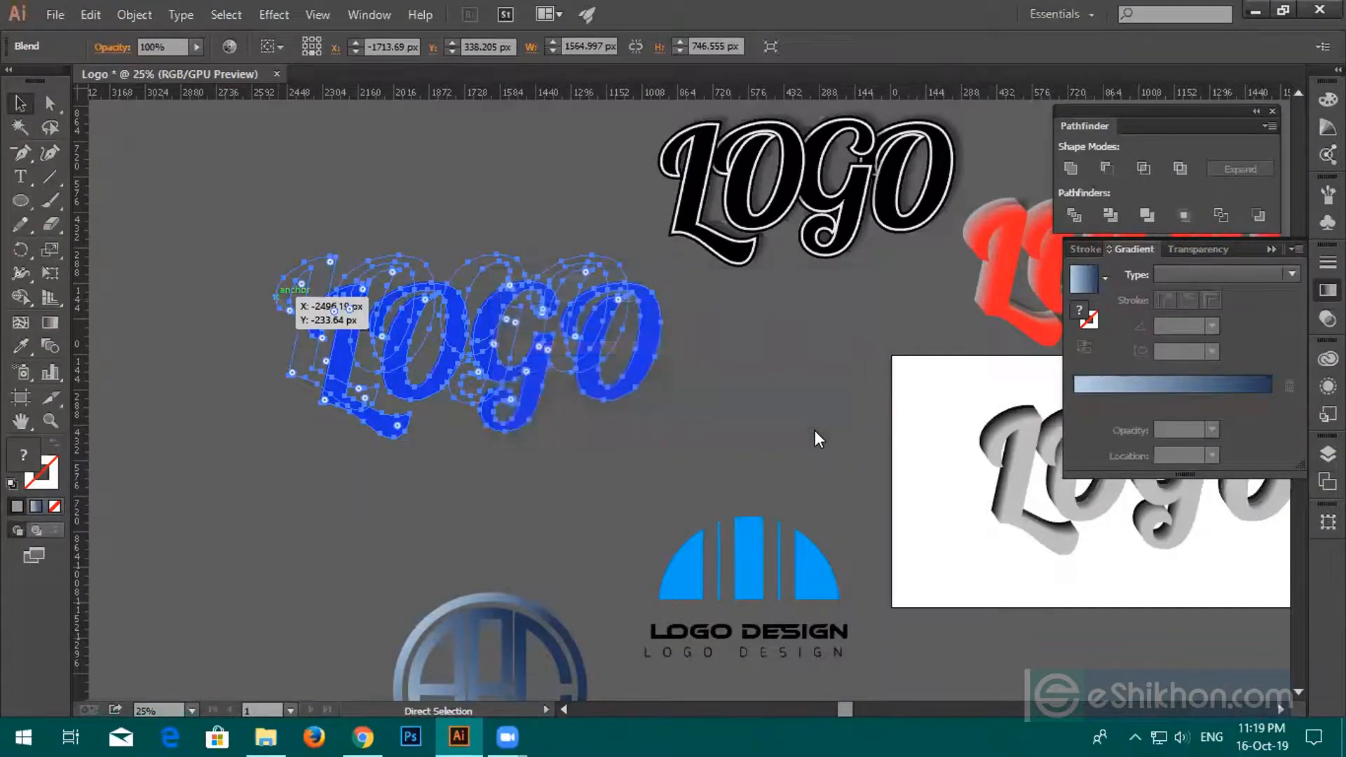
pyautogui.moveTo(399, 394); pyautogui.dragTo(531, 416)
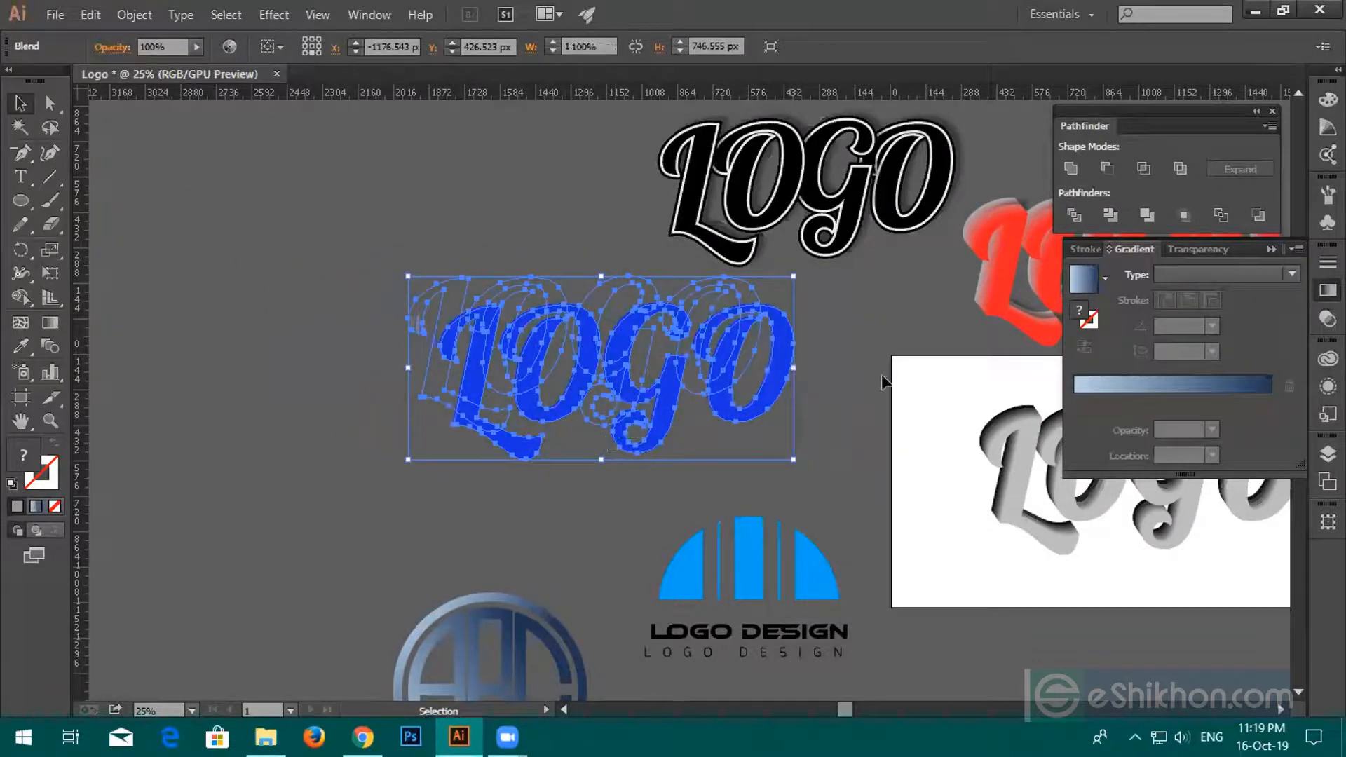
pyautogui.press('Delete')
pyautogui.moveTo(787, 422); pyautogui.dragTo(369, 360)
pyautogui.scroll(-2, 869, 485)
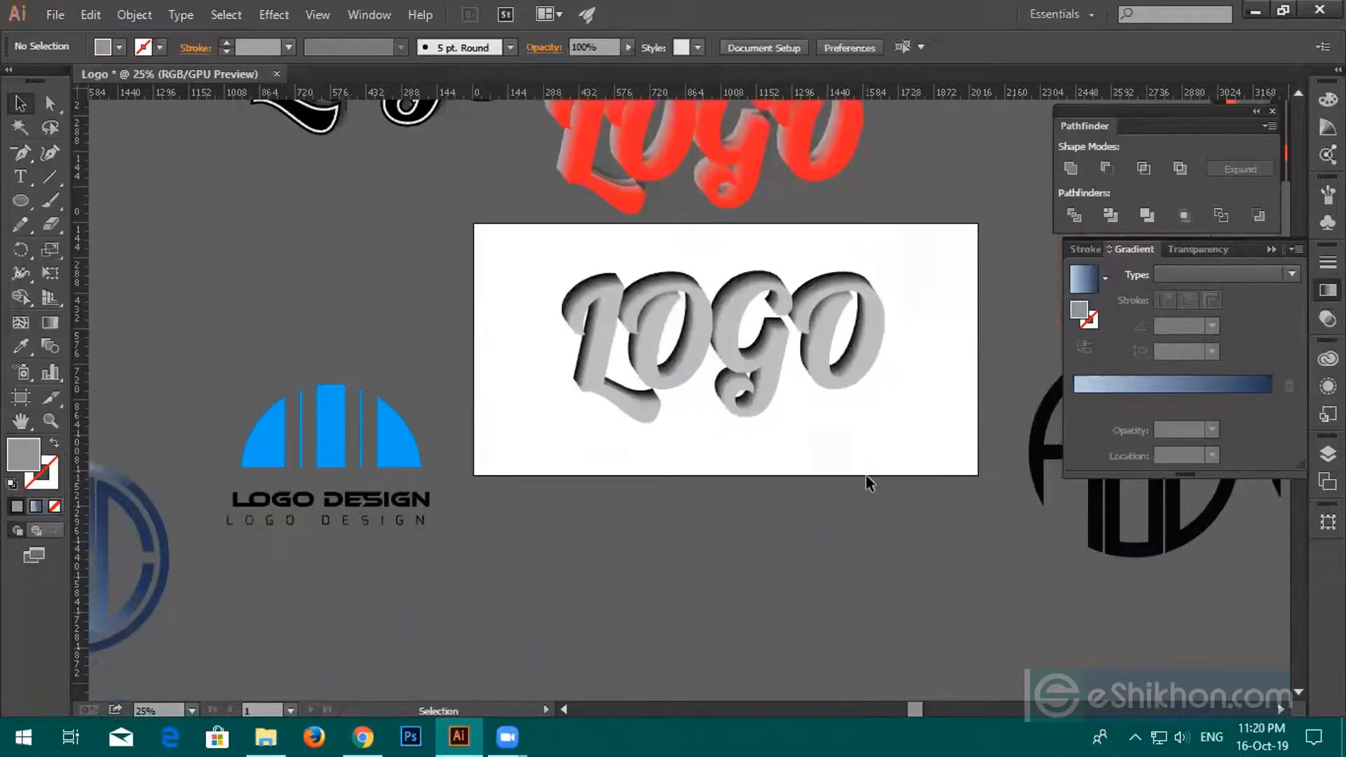
pyautogui.moveTo(436, 580); pyautogui.dragTo(580, 562)
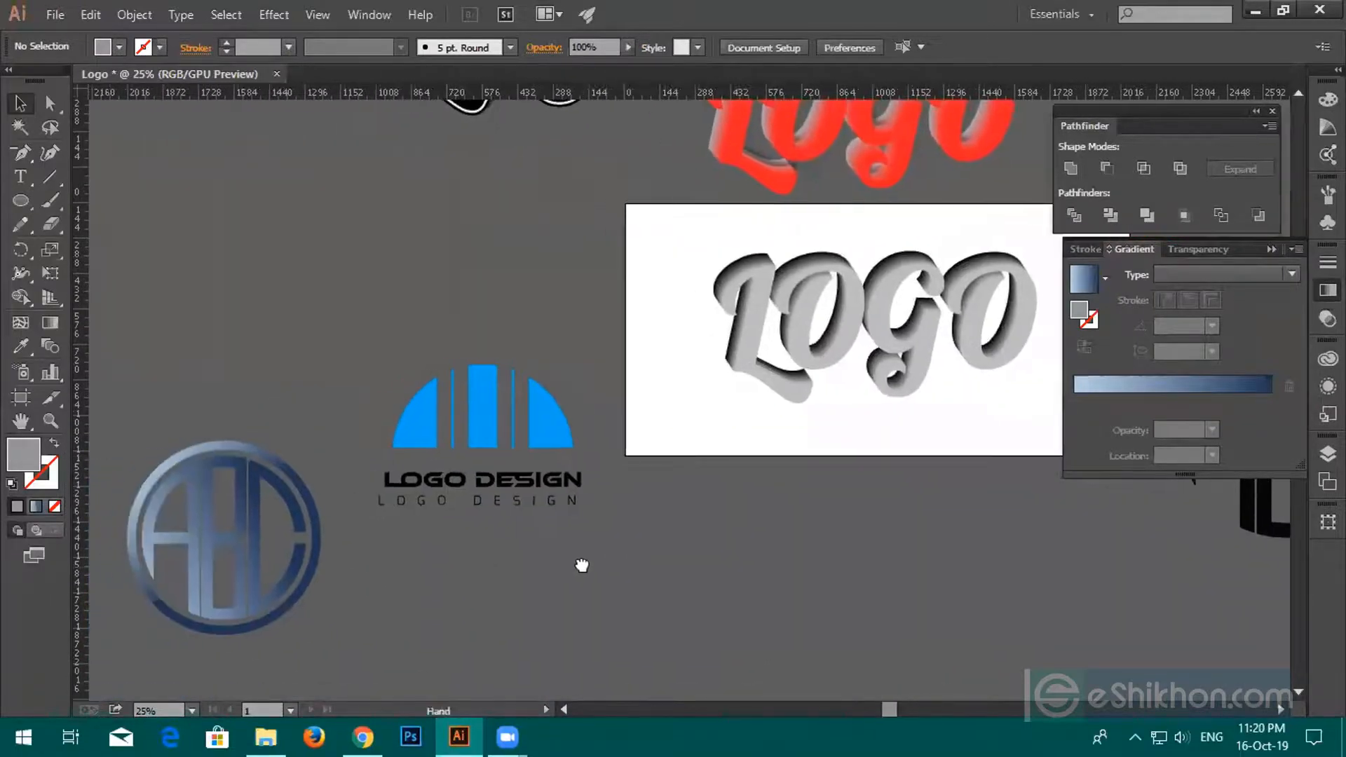
pyautogui.click(548, 428)
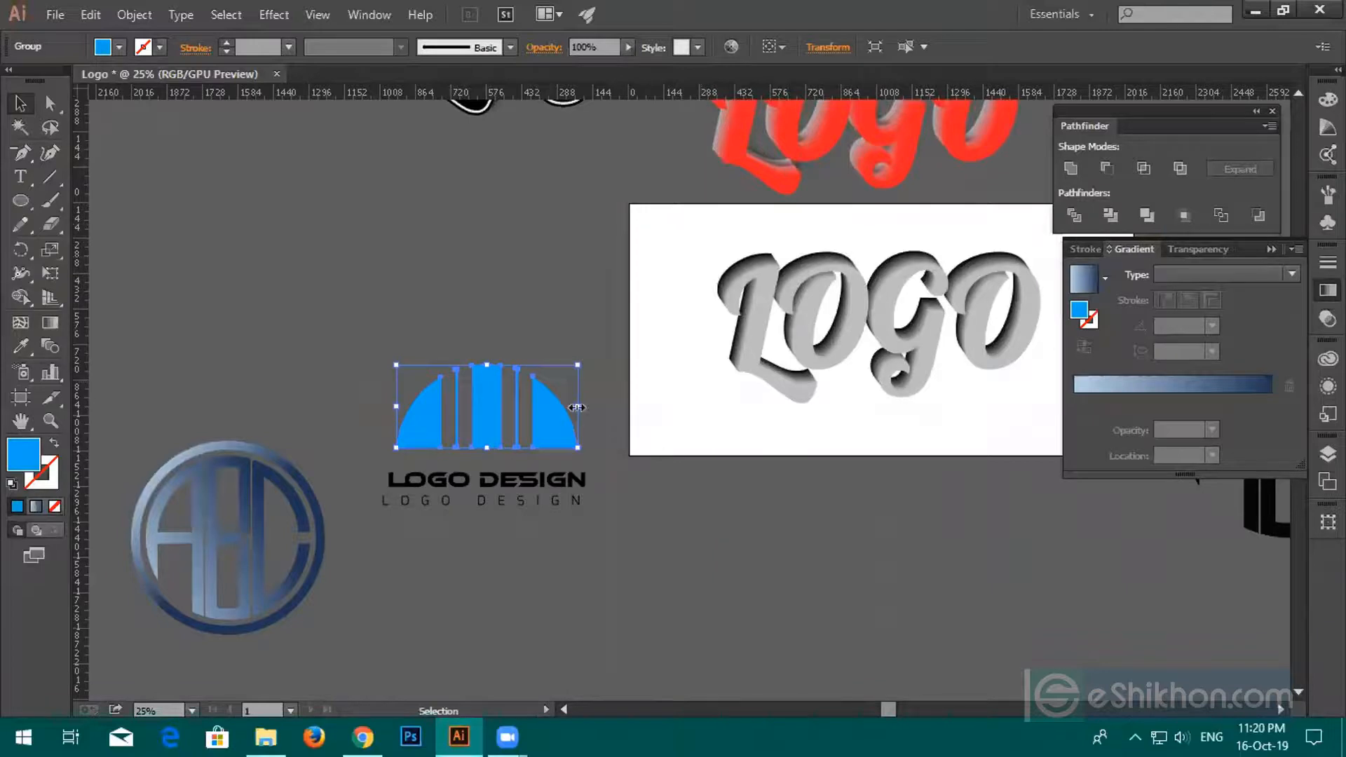
pyautogui.click(518, 317)
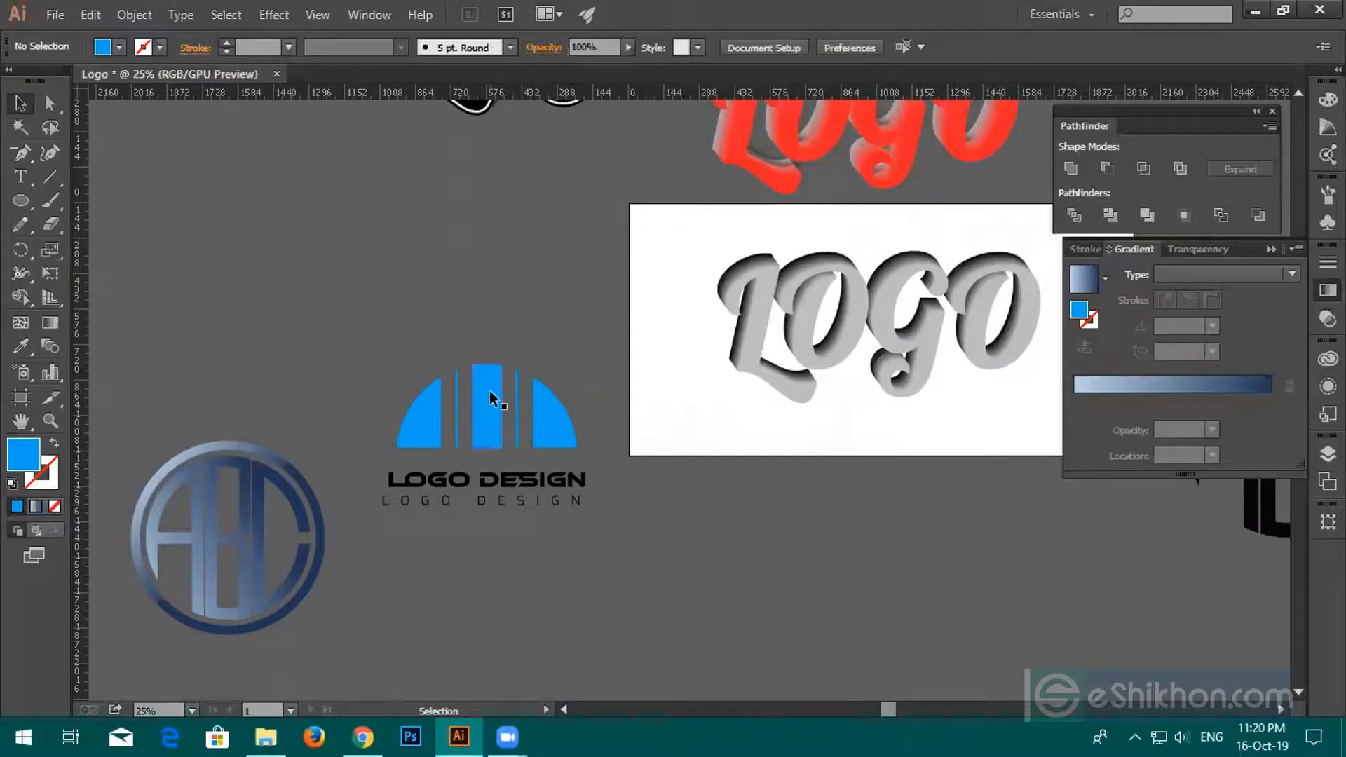
# Switch to Chrome, close the FreeLogoDesign editor page without saving its changes, and return to Illustrator.
pyautogui.click(363, 736)
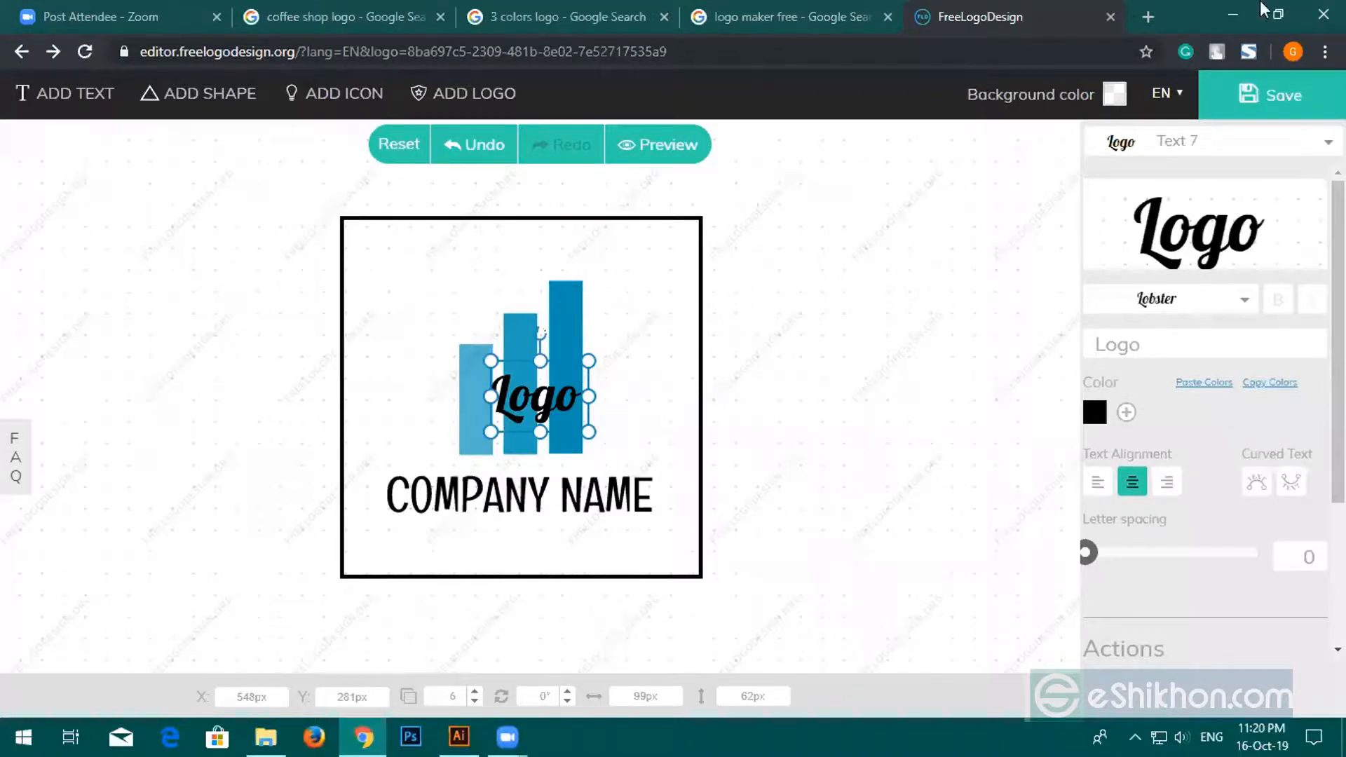
pyautogui.click(1110, 17)
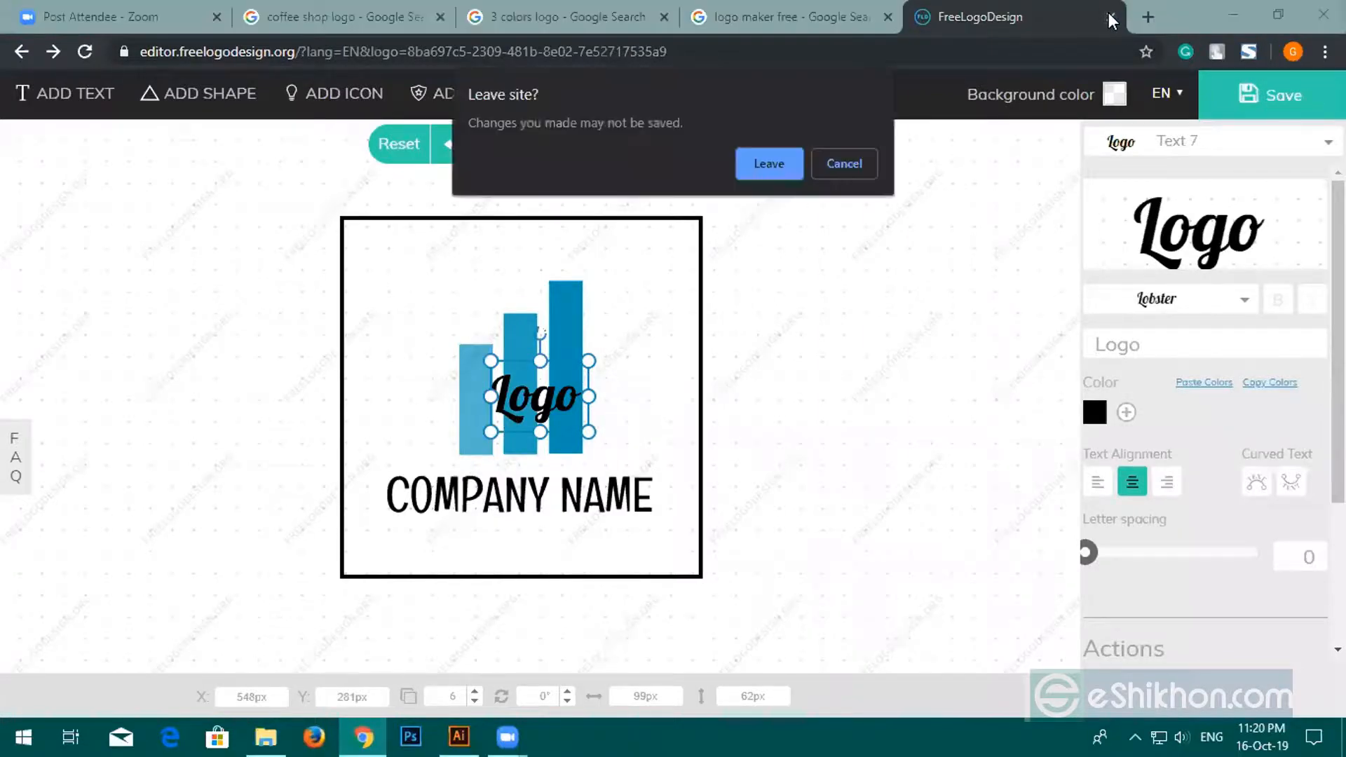
pyautogui.click(794, 172)
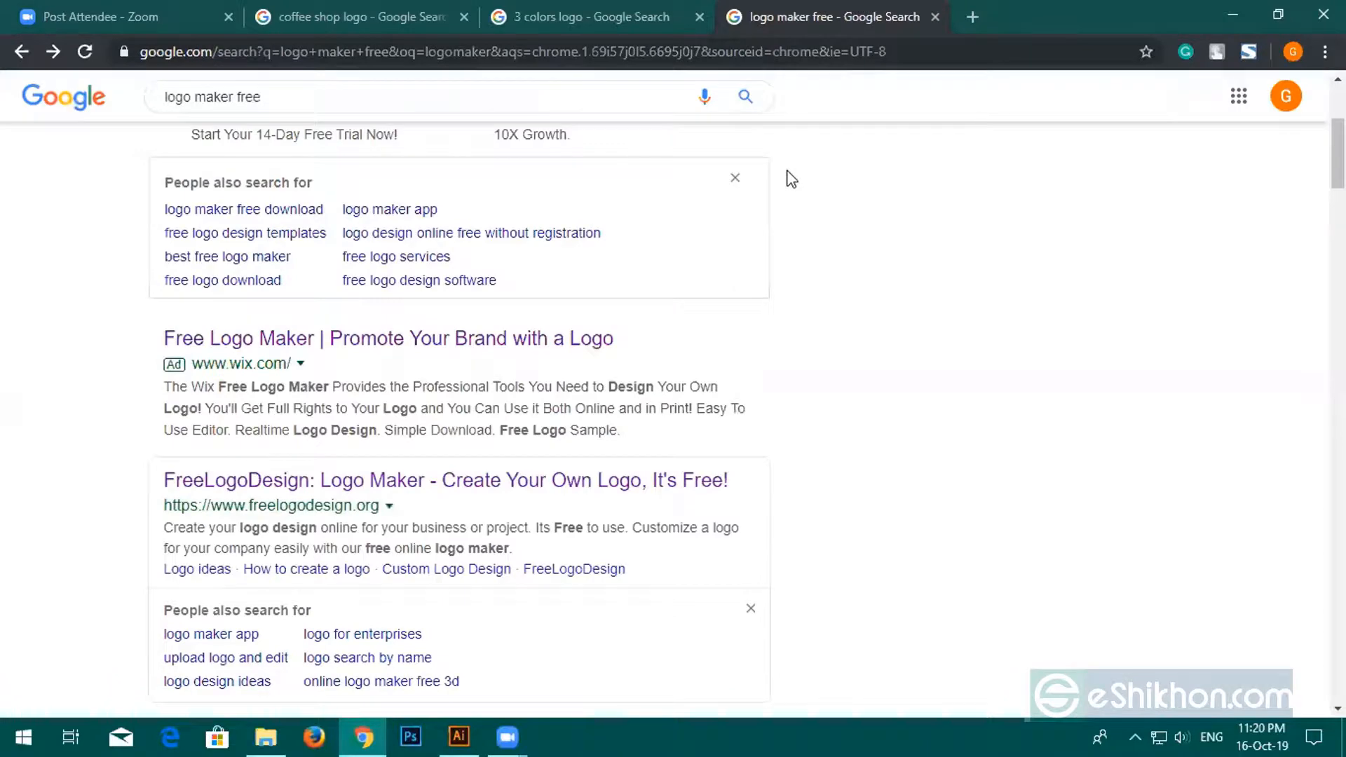
pyautogui.click(462, 734)
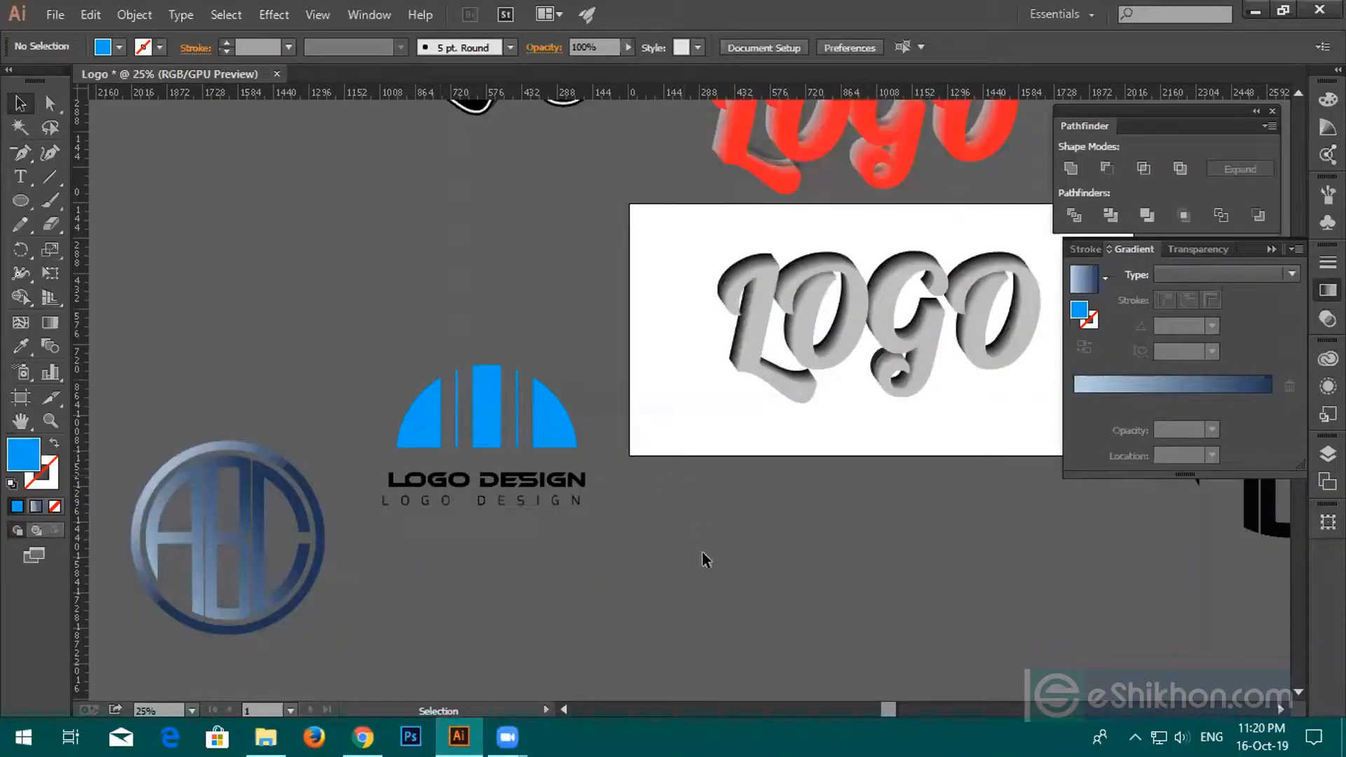
# Delete the gray LOGO blend from the artboard, then undo the deletion and deselect it.
pyautogui.moveTo(667, 514); pyautogui.dragTo(629, 502)
pyautogui.scroll(-1, 812, 542)
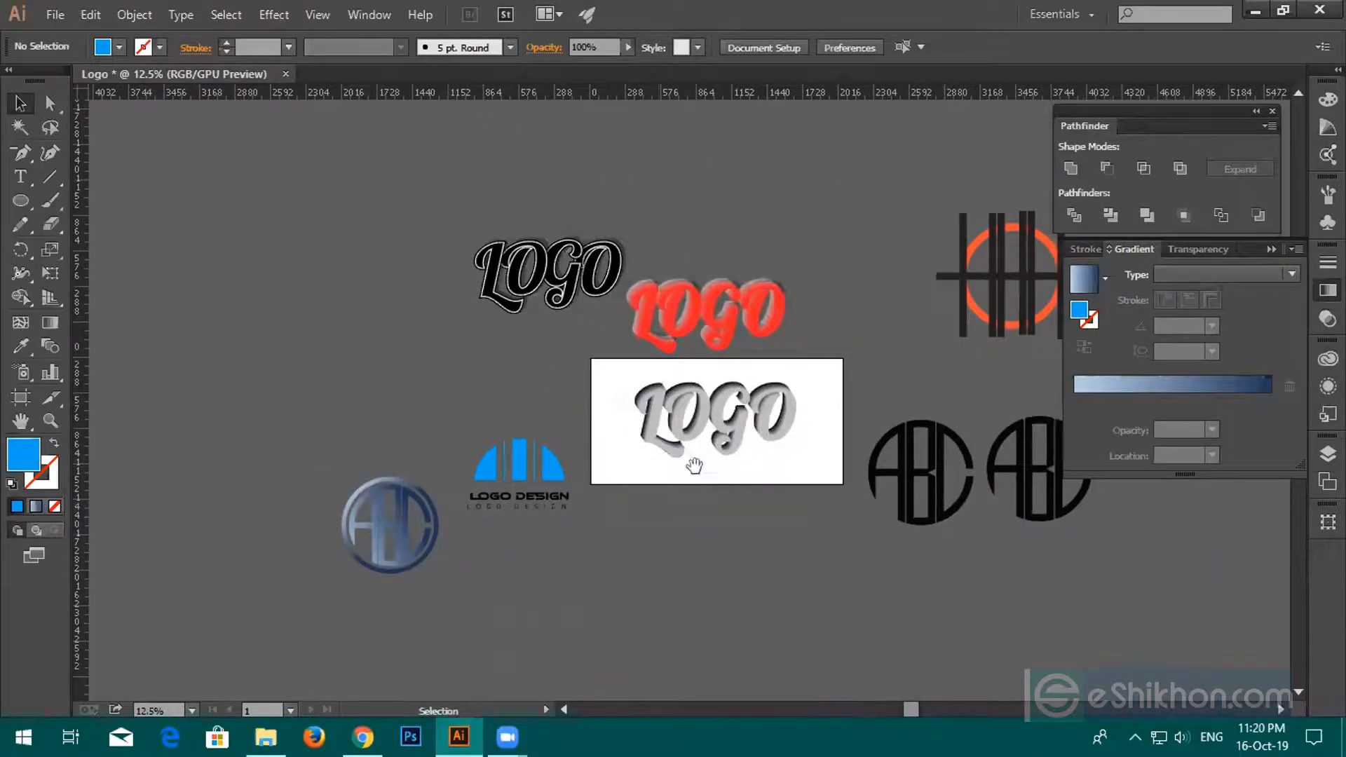
pyautogui.scroll(1, 697, 474)
pyautogui.click(792, 459)
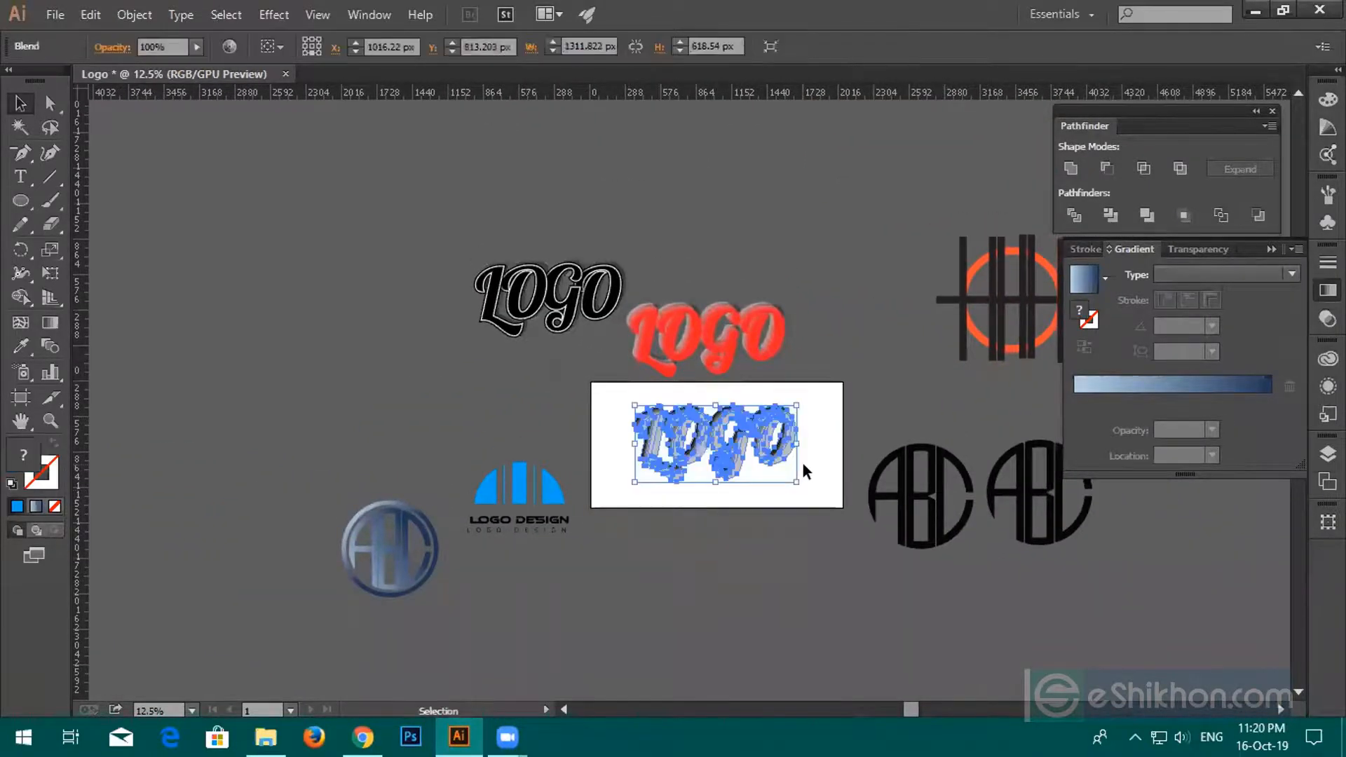
pyautogui.press('Delete')
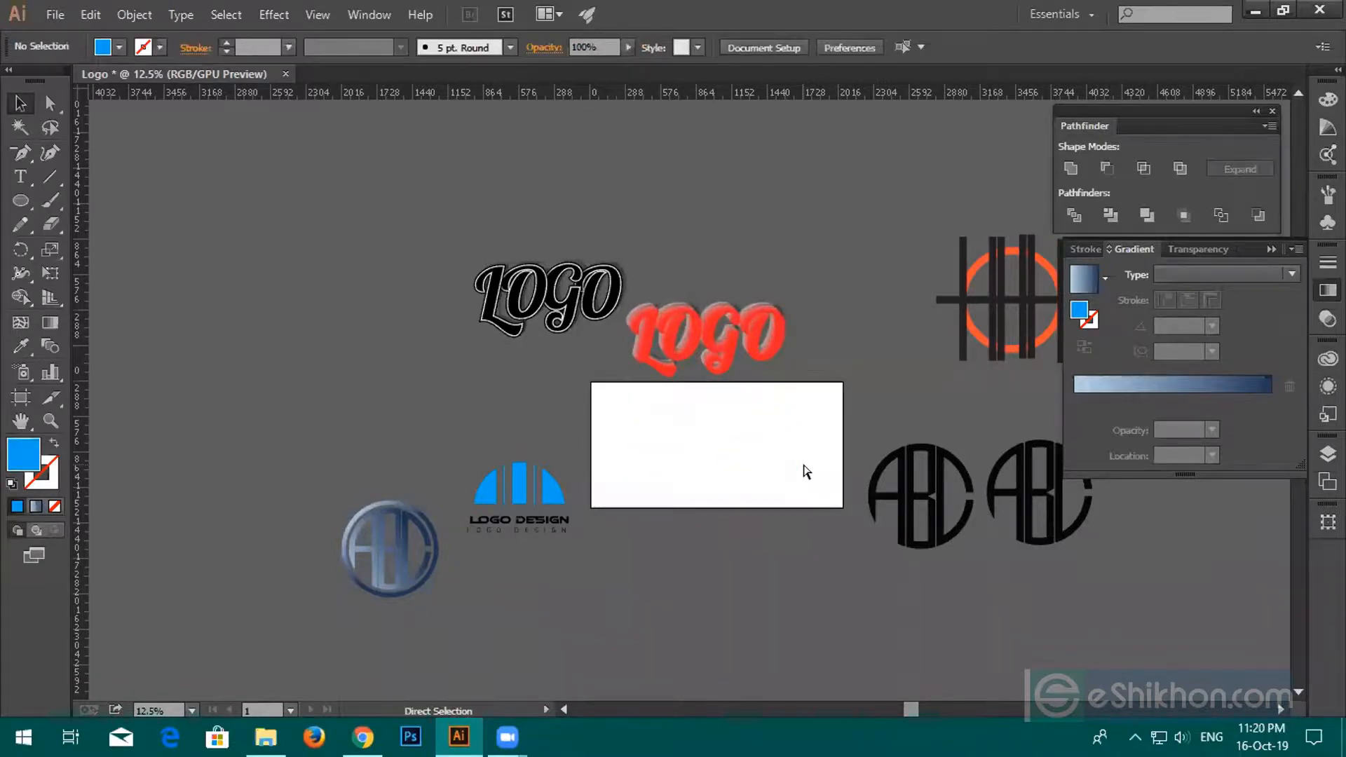
pyautogui.hotkey('ctrl', '1')
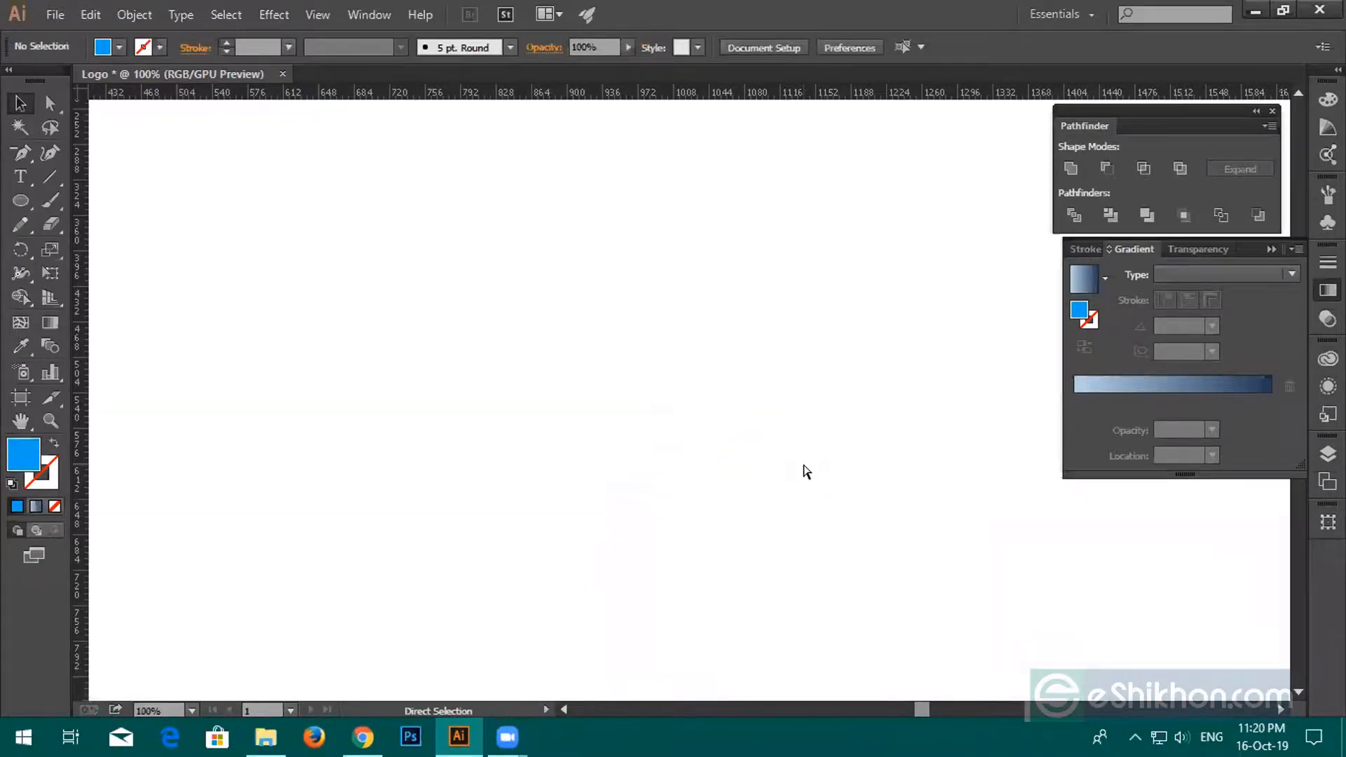
pyautogui.hotkey('ctrl', 'z')
pyautogui.click(1029, 608)
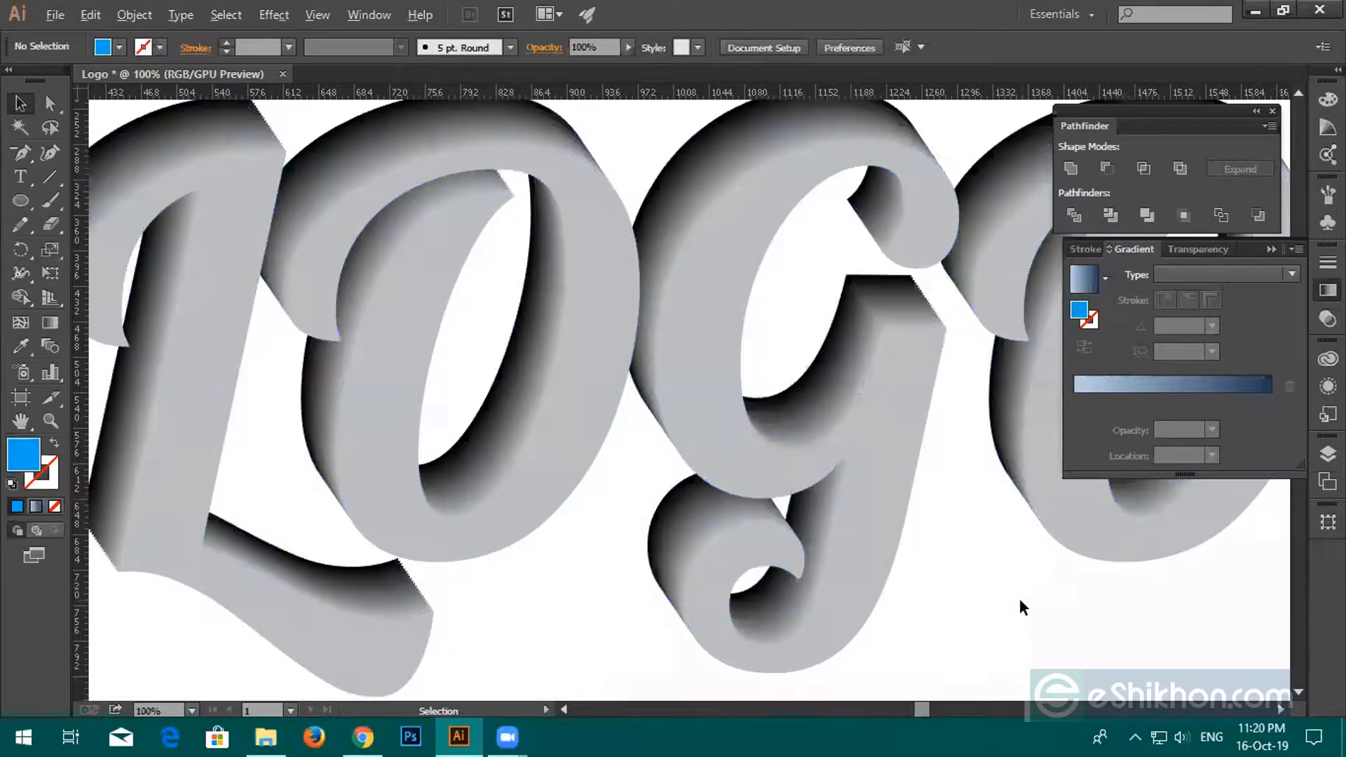
# Export the artboard with the gray LOGO to Downloads as Logo .png in PNG format, limited to the artboards, accepting the PNG options.
pyautogui.scroll(-3, 1024, 608)
pyautogui.moveTo(1022, 607); pyautogui.dragTo(755, 557)
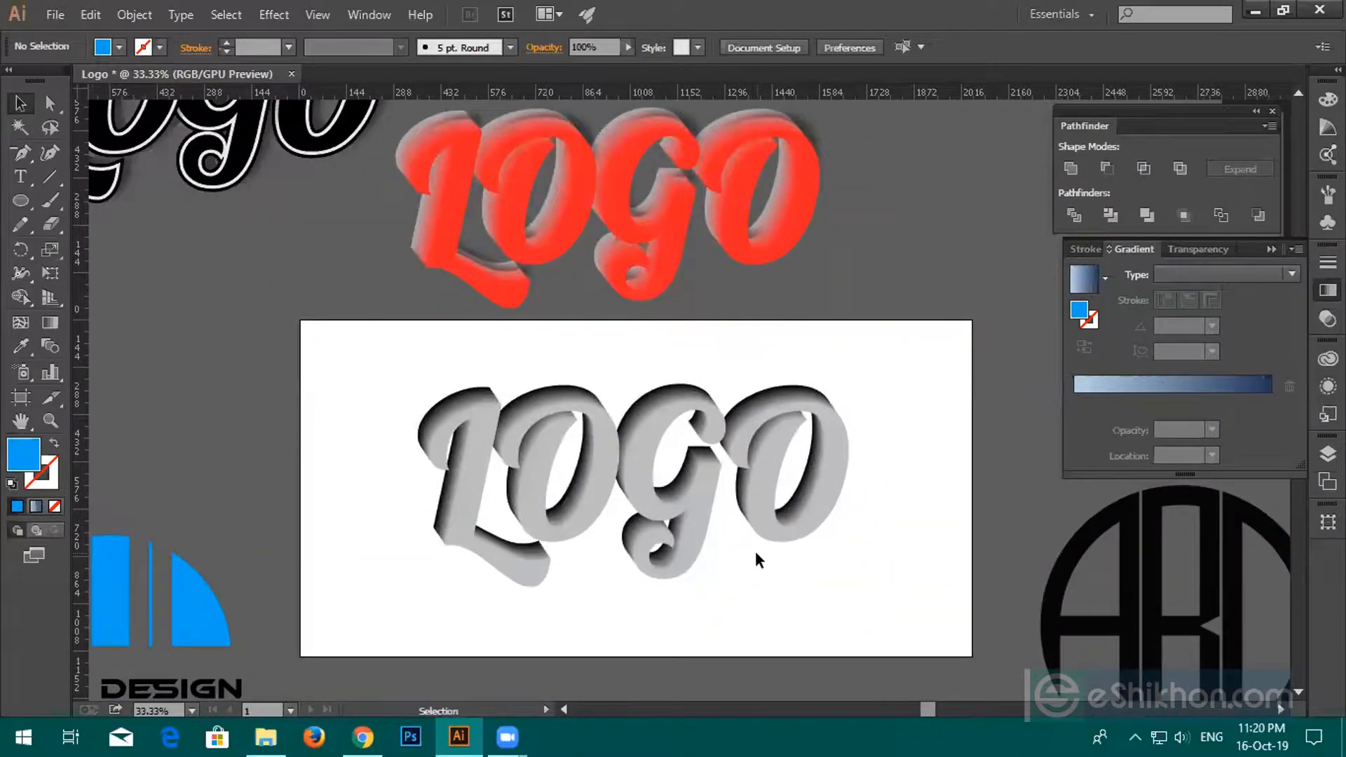
pyautogui.scroll(-2, 757, 553)
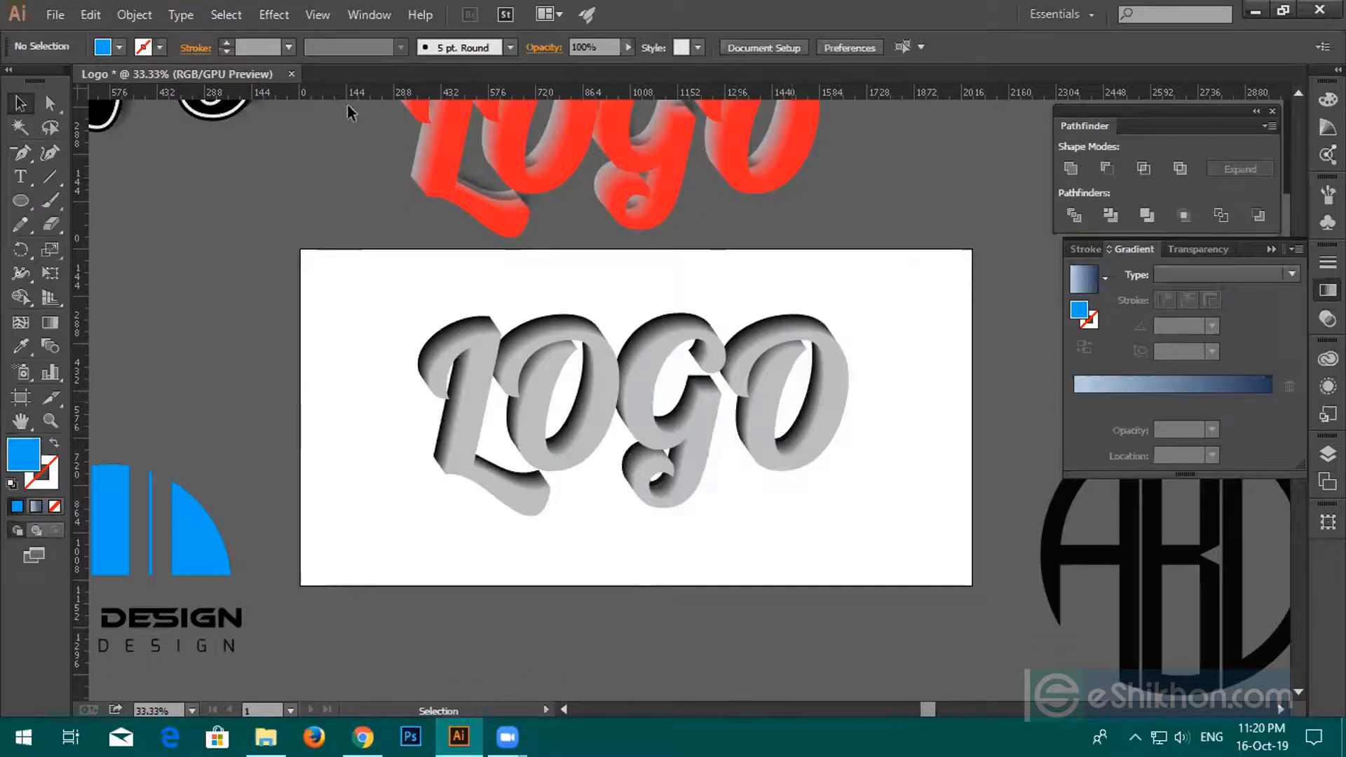
pyautogui.click(55, 14)
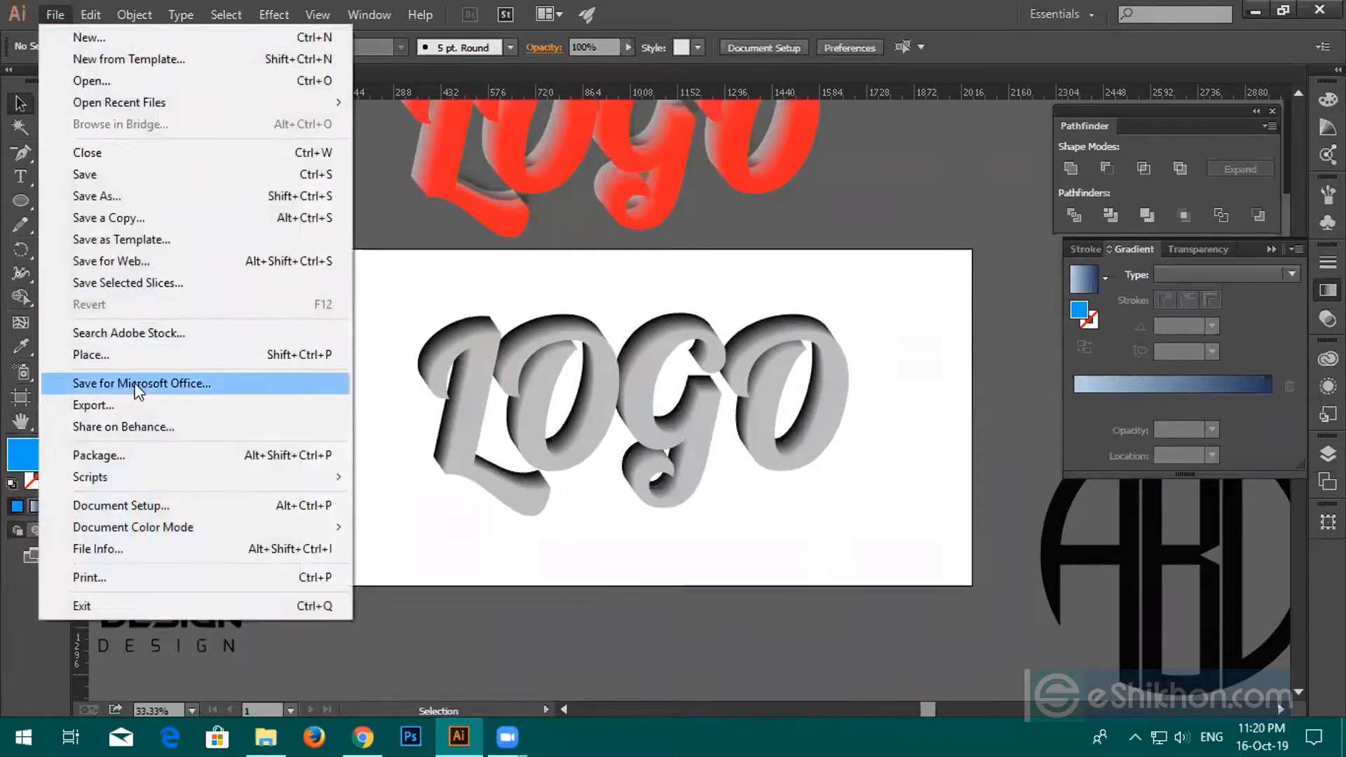
pyautogui.click(132, 407)
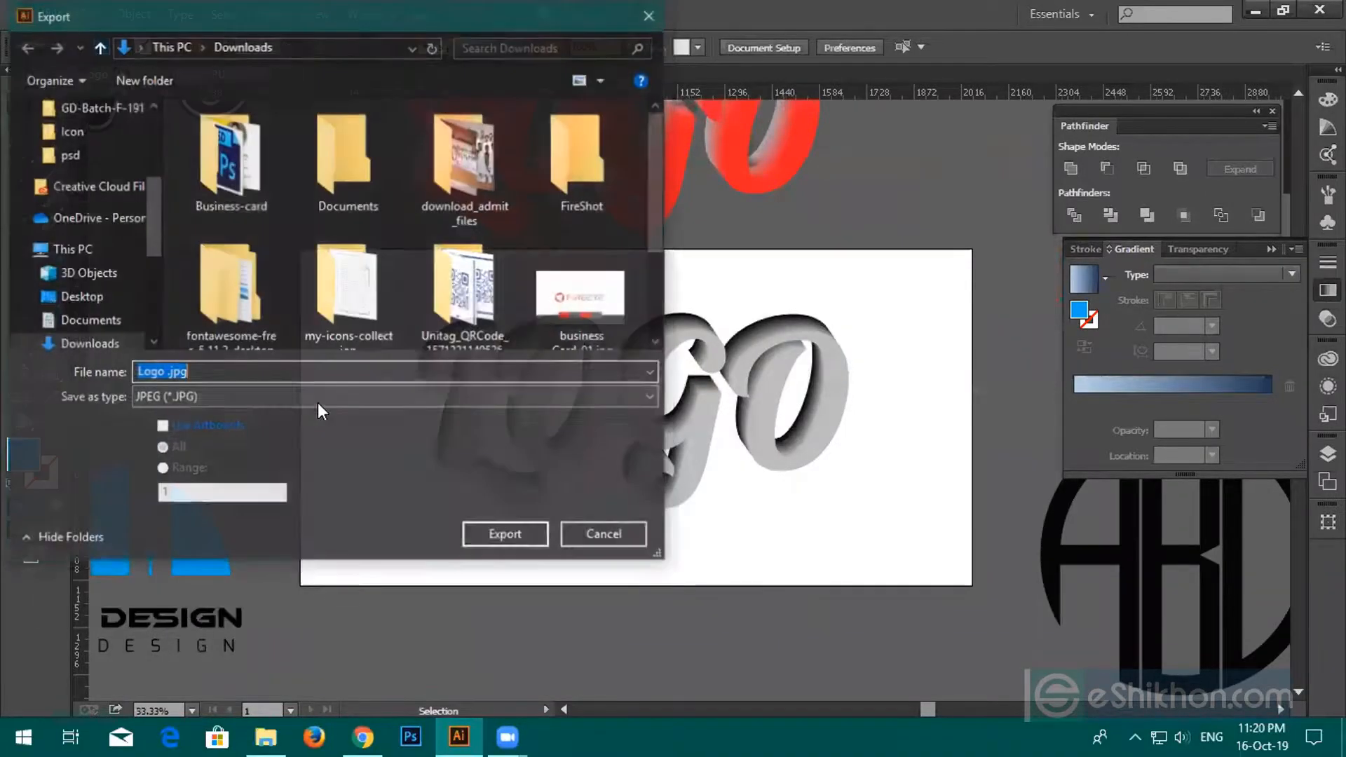
pyautogui.click(295, 398)
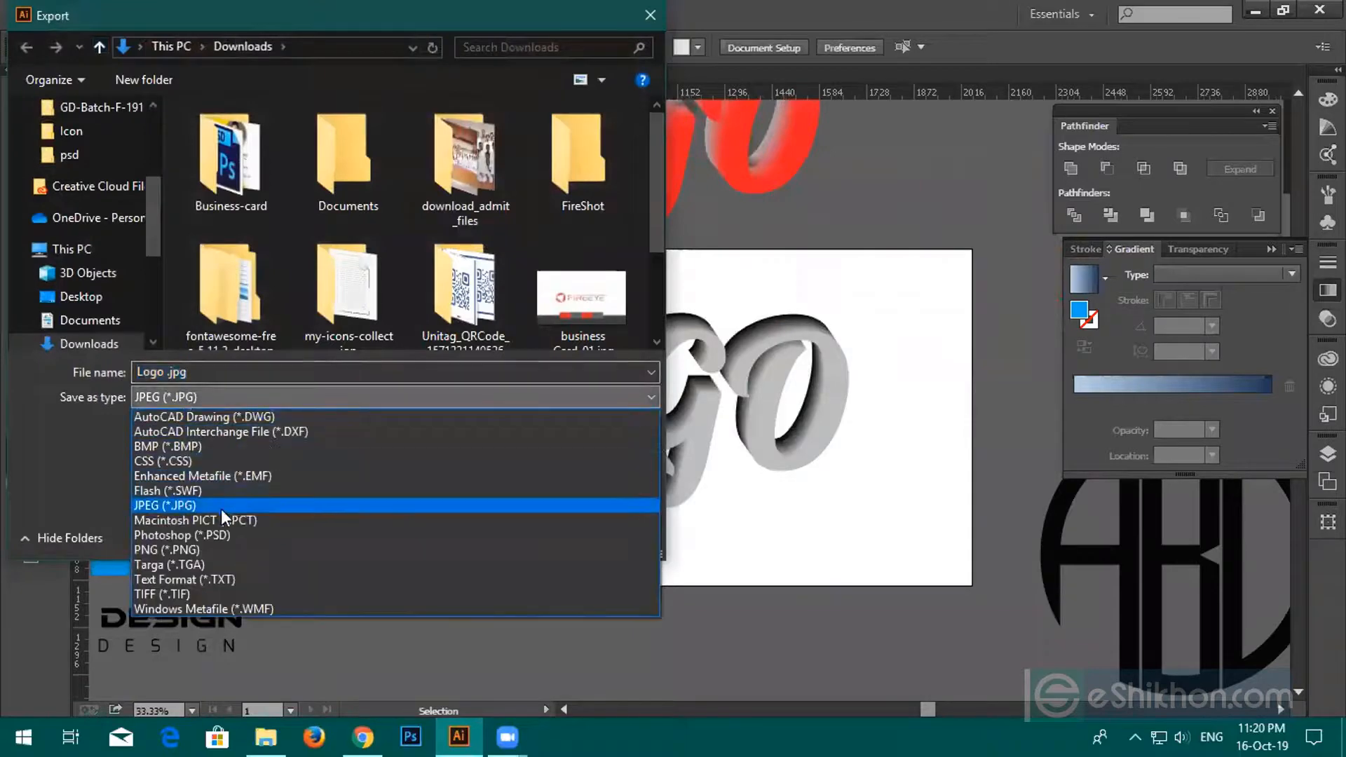
pyautogui.click(197, 548)
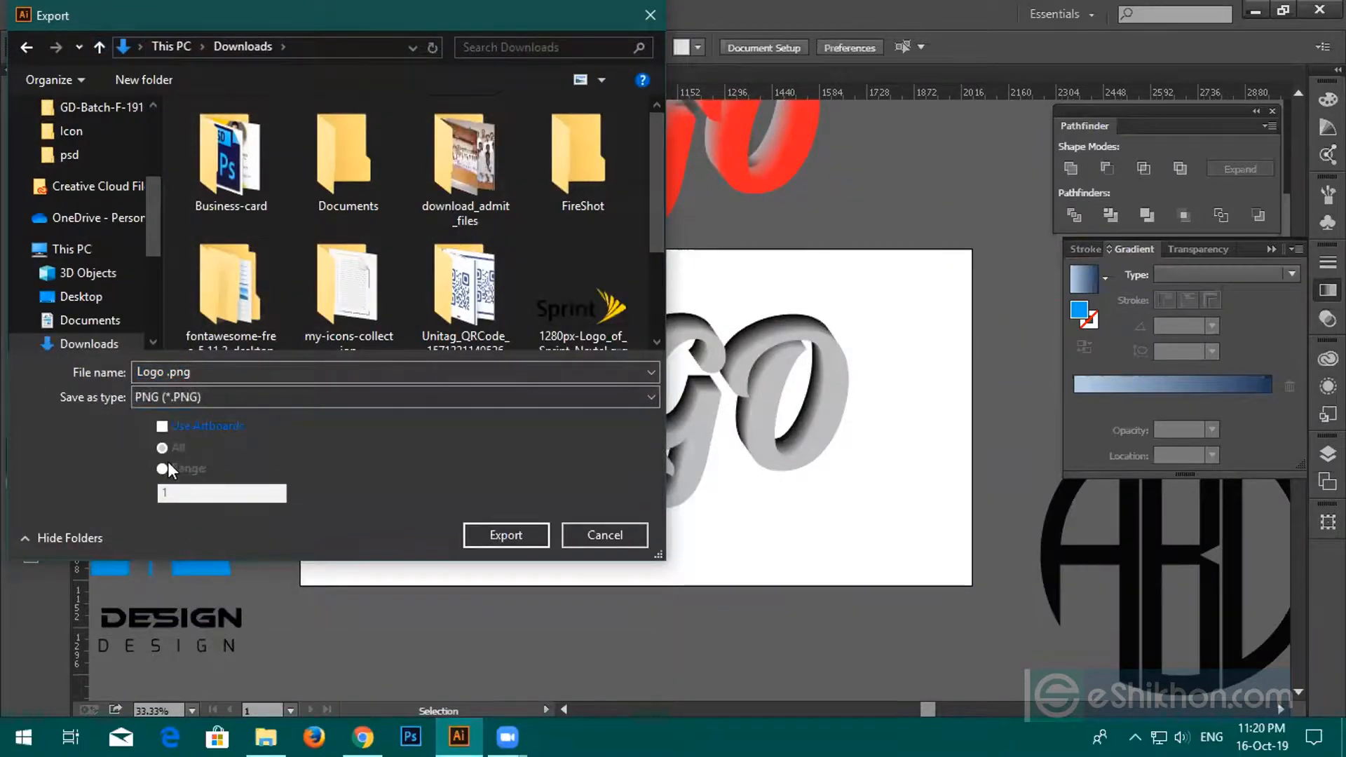
pyautogui.click(164, 426)
pyautogui.click(526, 540)
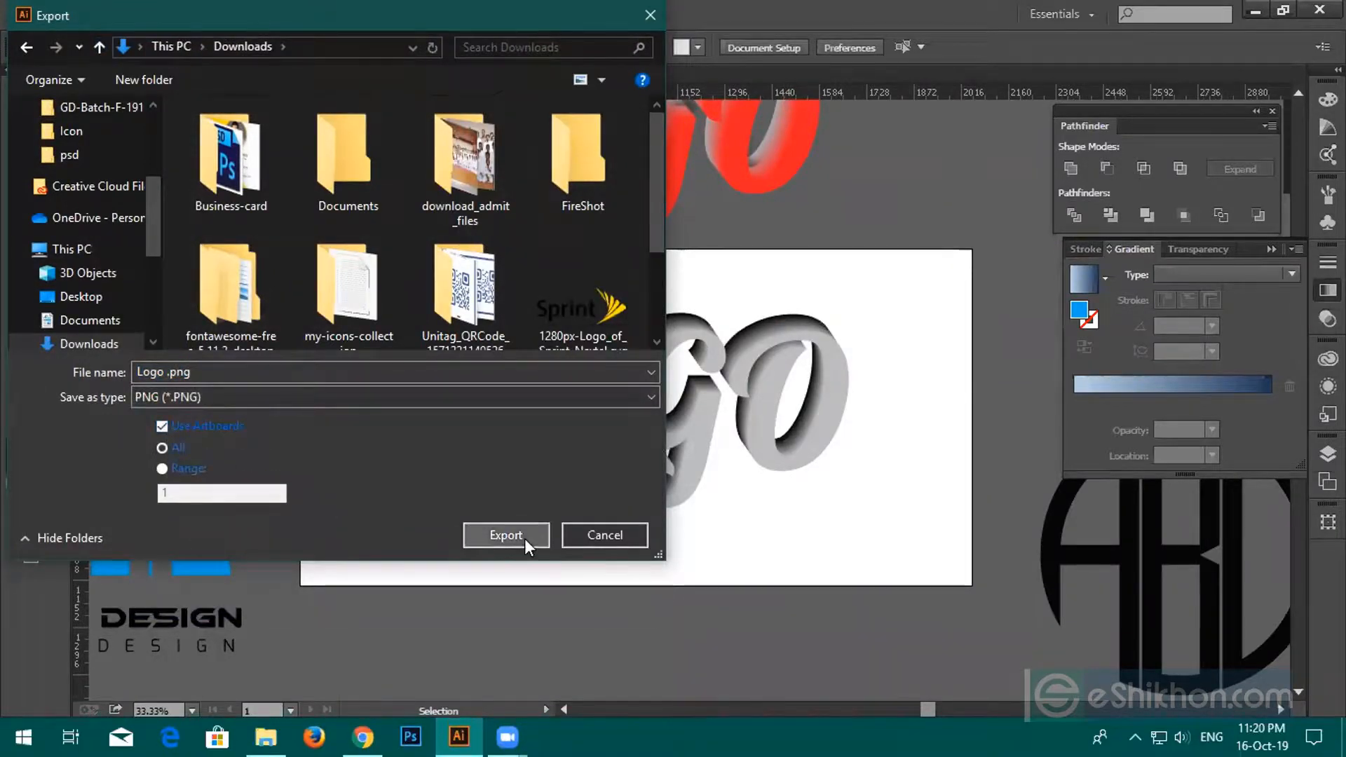
pyautogui.click(694, 529)
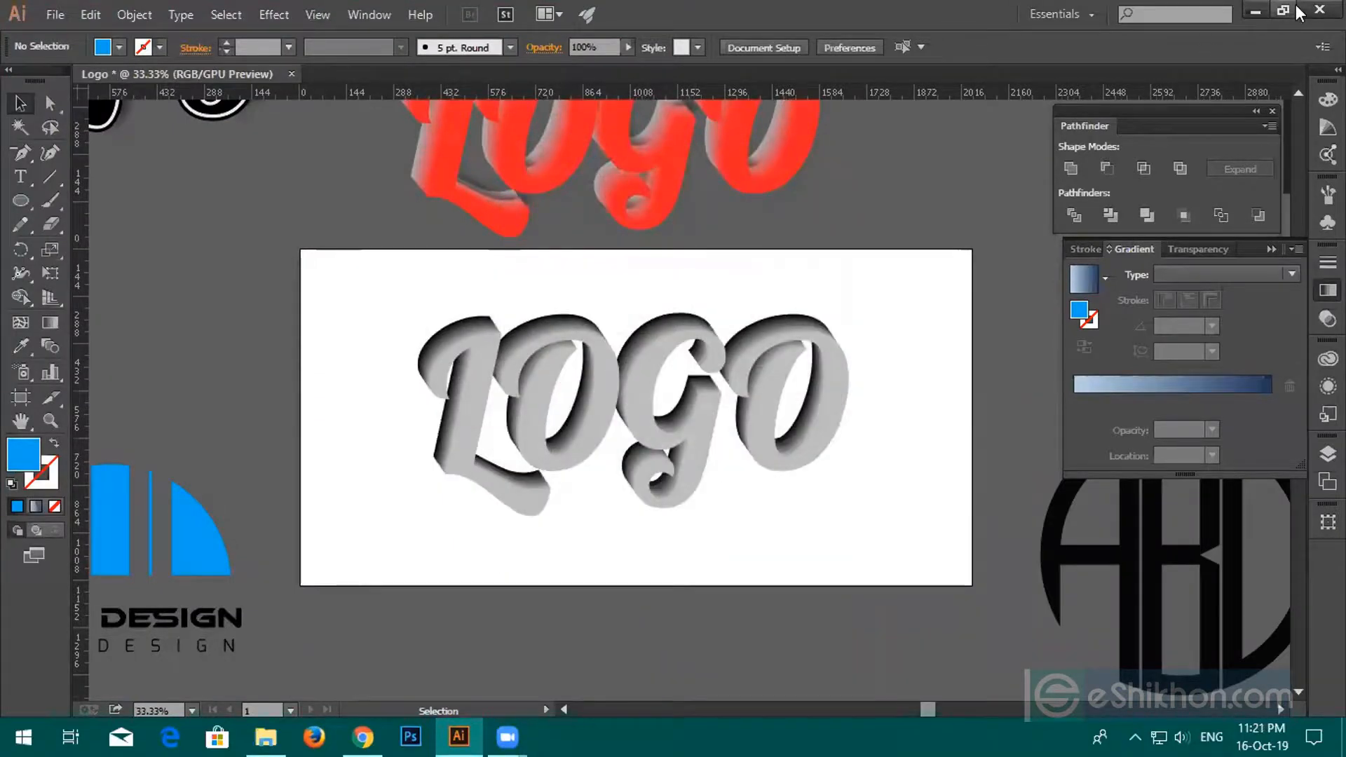
# Open the exported Logo -01.png from Downloads, compare it with Logo -01.jpg in the photo viewer, and return to Illustrator.
pyautogui.click(1255, 11)
pyautogui.click(1224, 4)
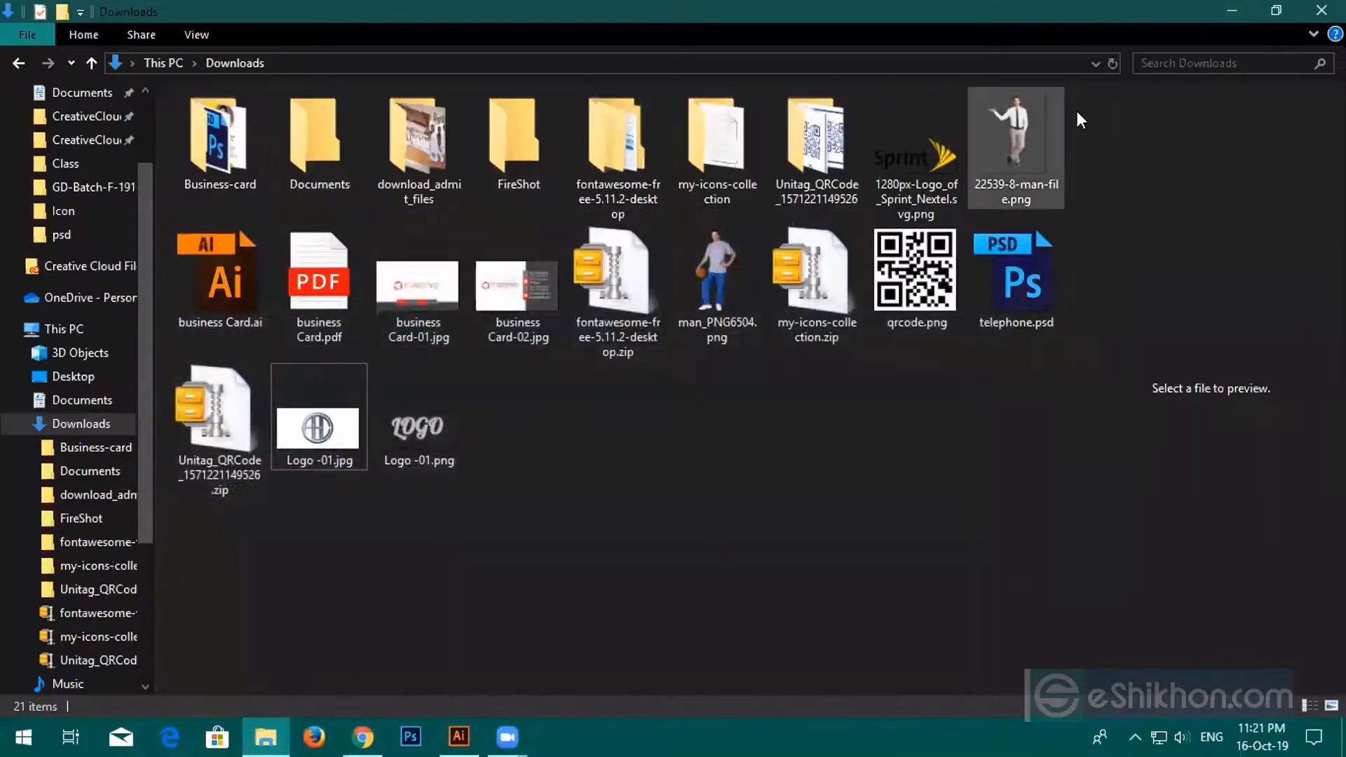
pyautogui.doubleClick(405, 430)
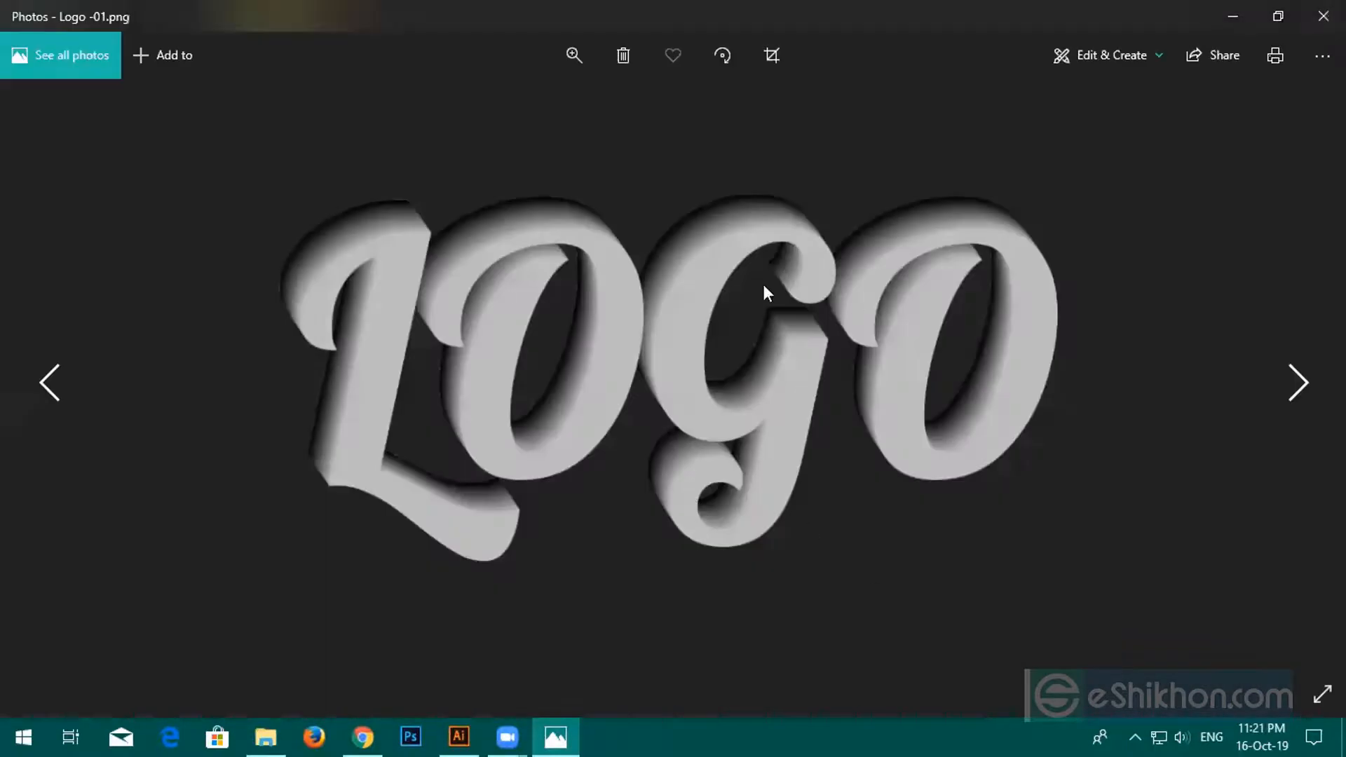
pyautogui.press('Right')
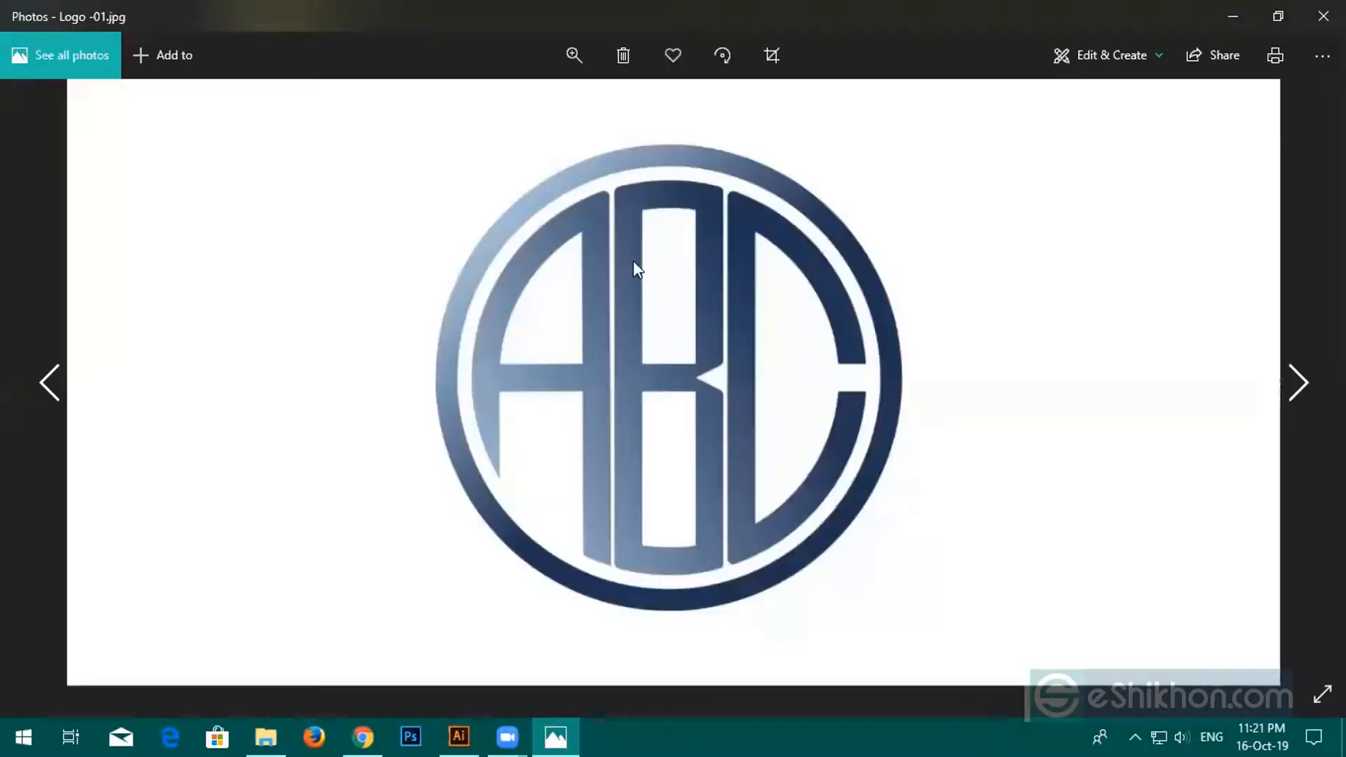
pyautogui.press('Left')
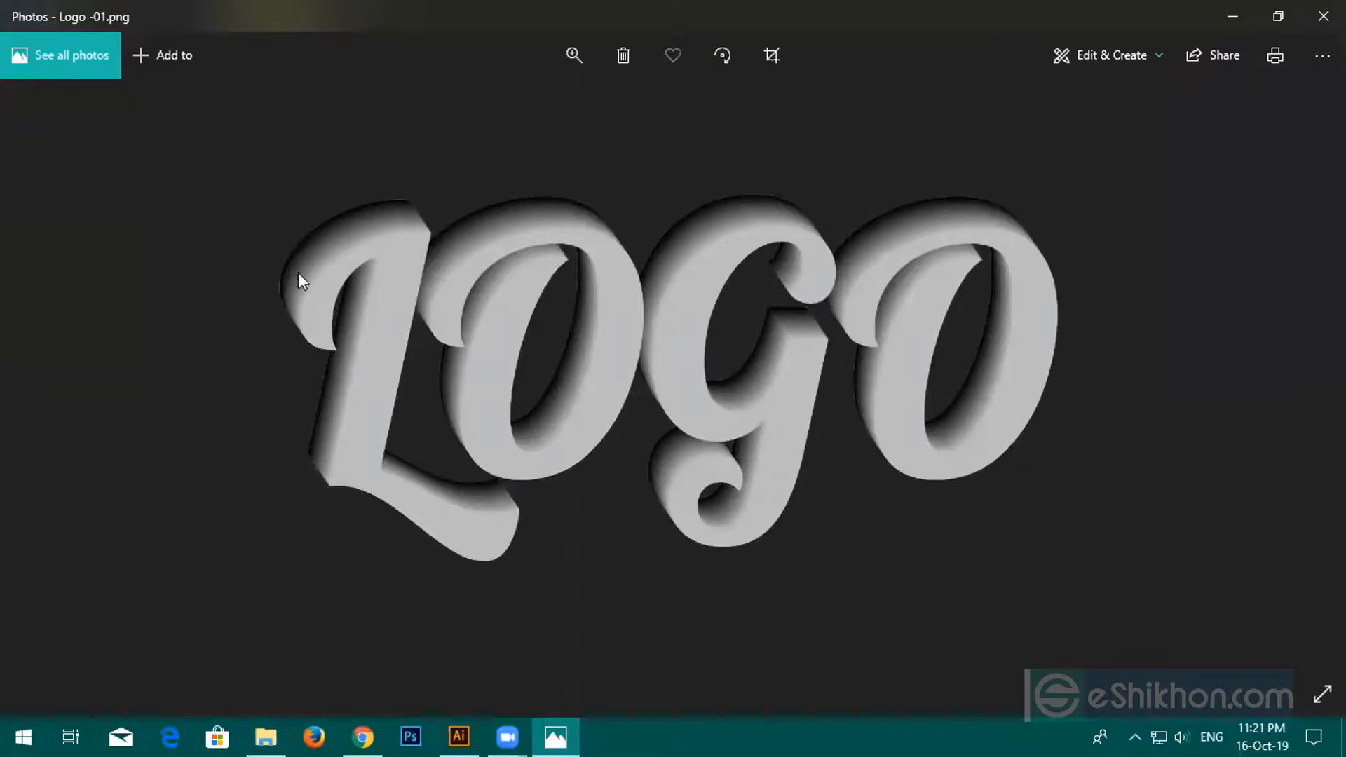
pyautogui.click(1306, 24)
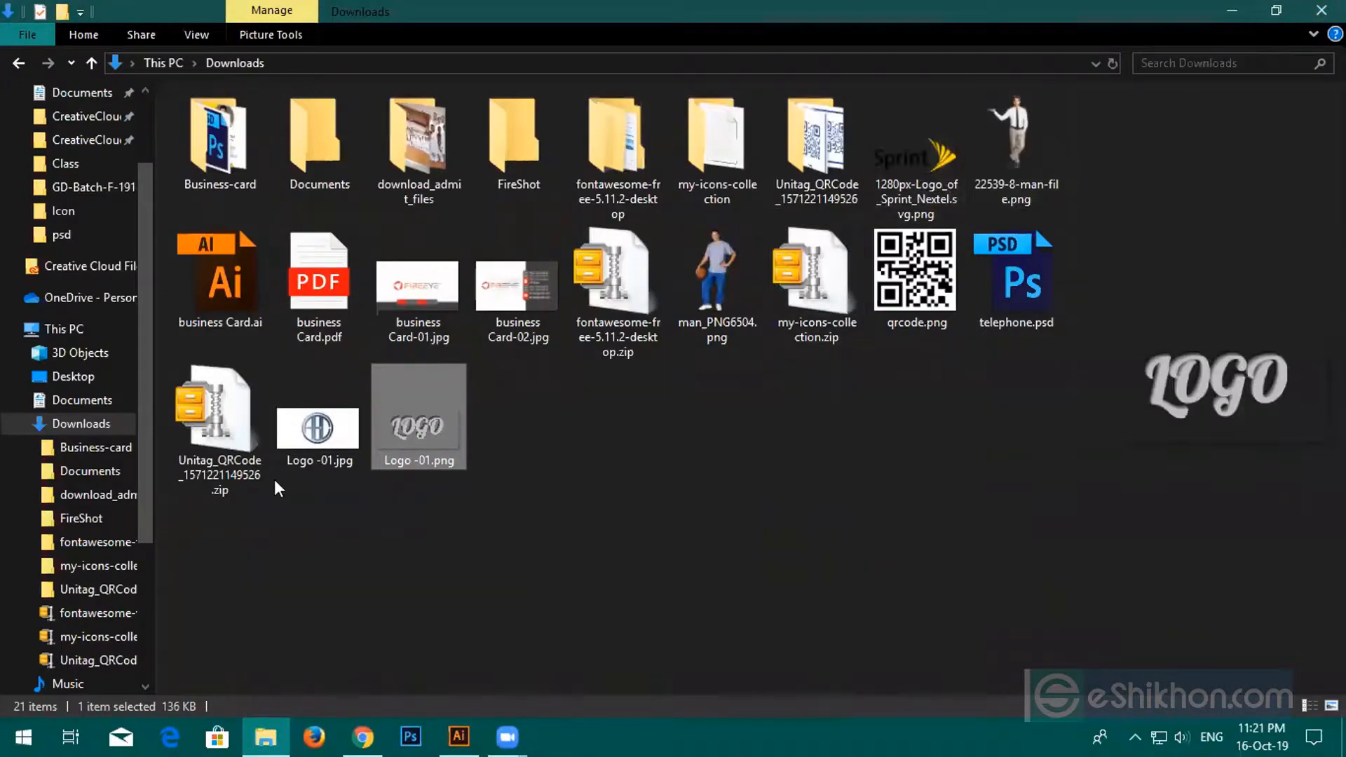
pyautogui.click(459, 736)
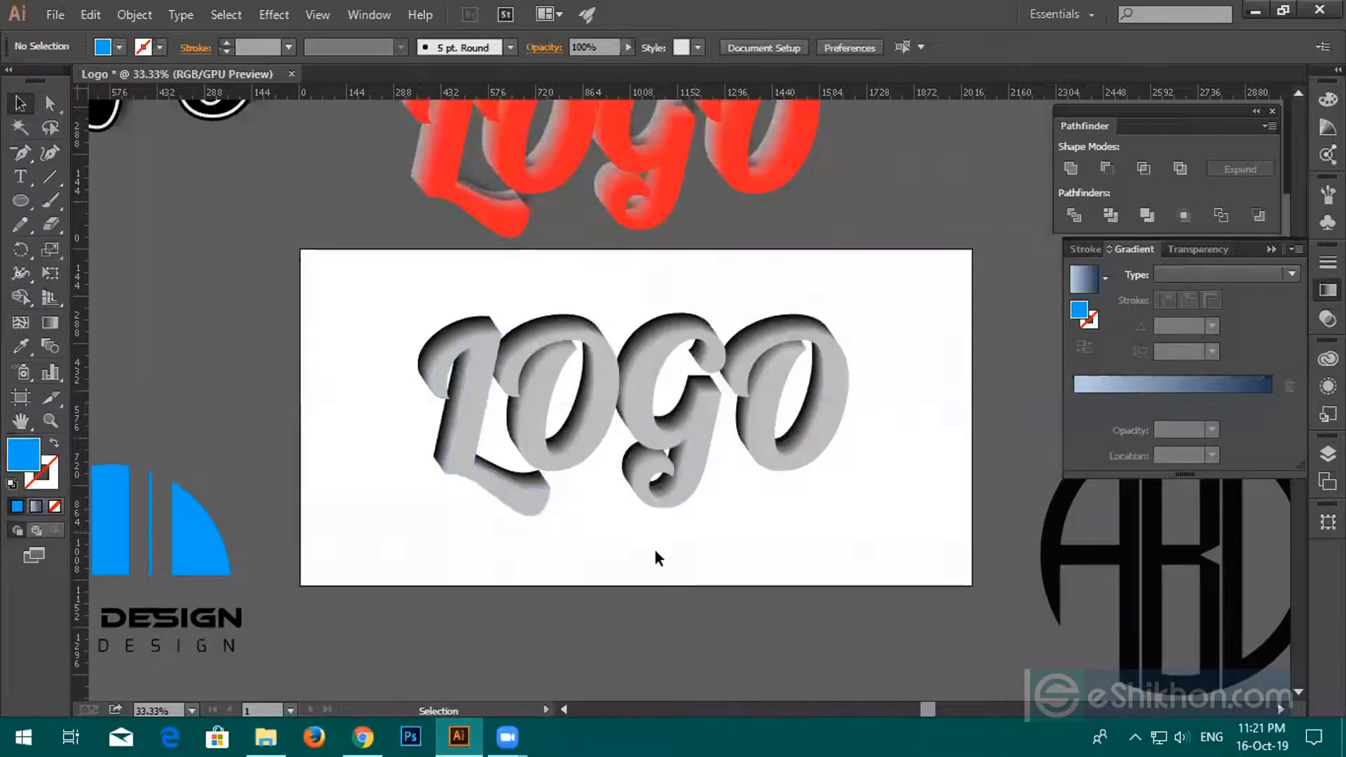
pyautogui.scroll(-1, 657, 554)
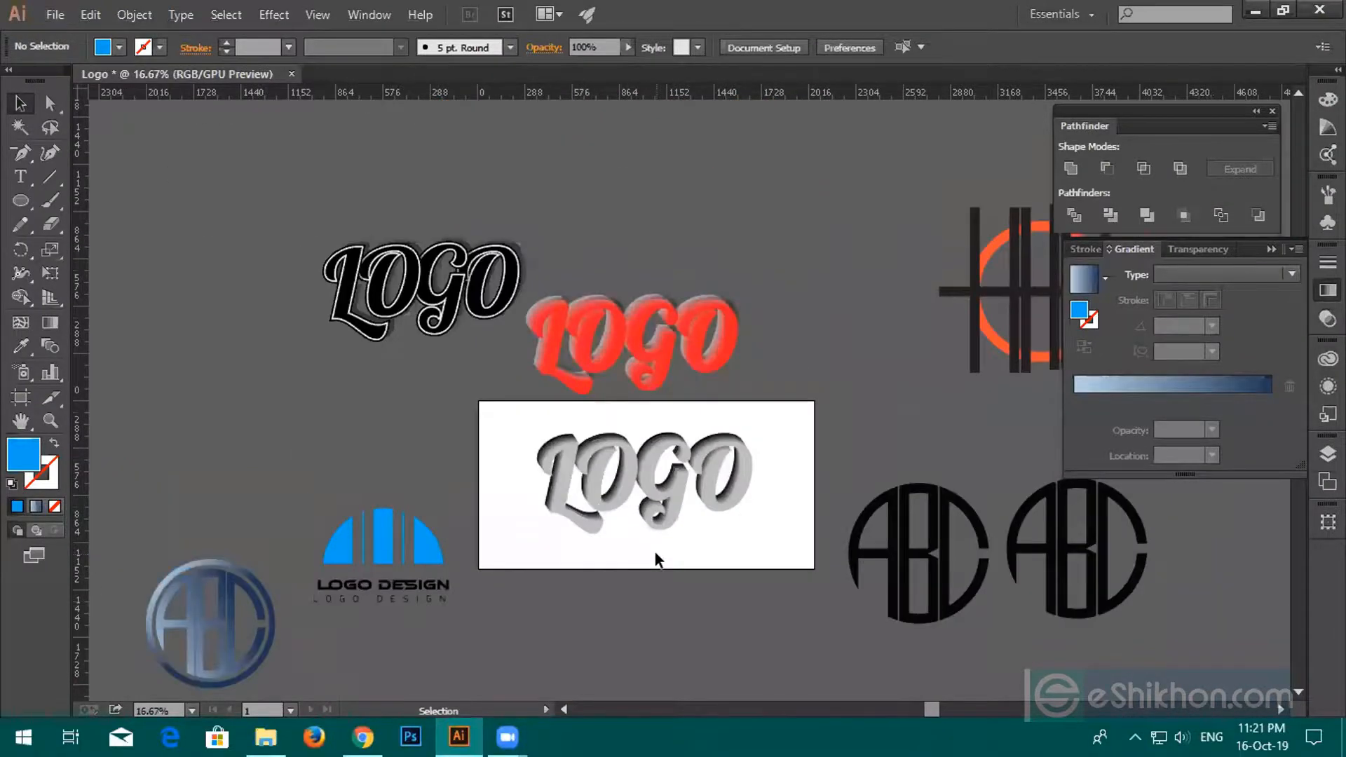
pyautogui.scroll(-1, 657, 556)
pyautogui.moveTo(658, 556); pyautogui.dragTo(620, 401)
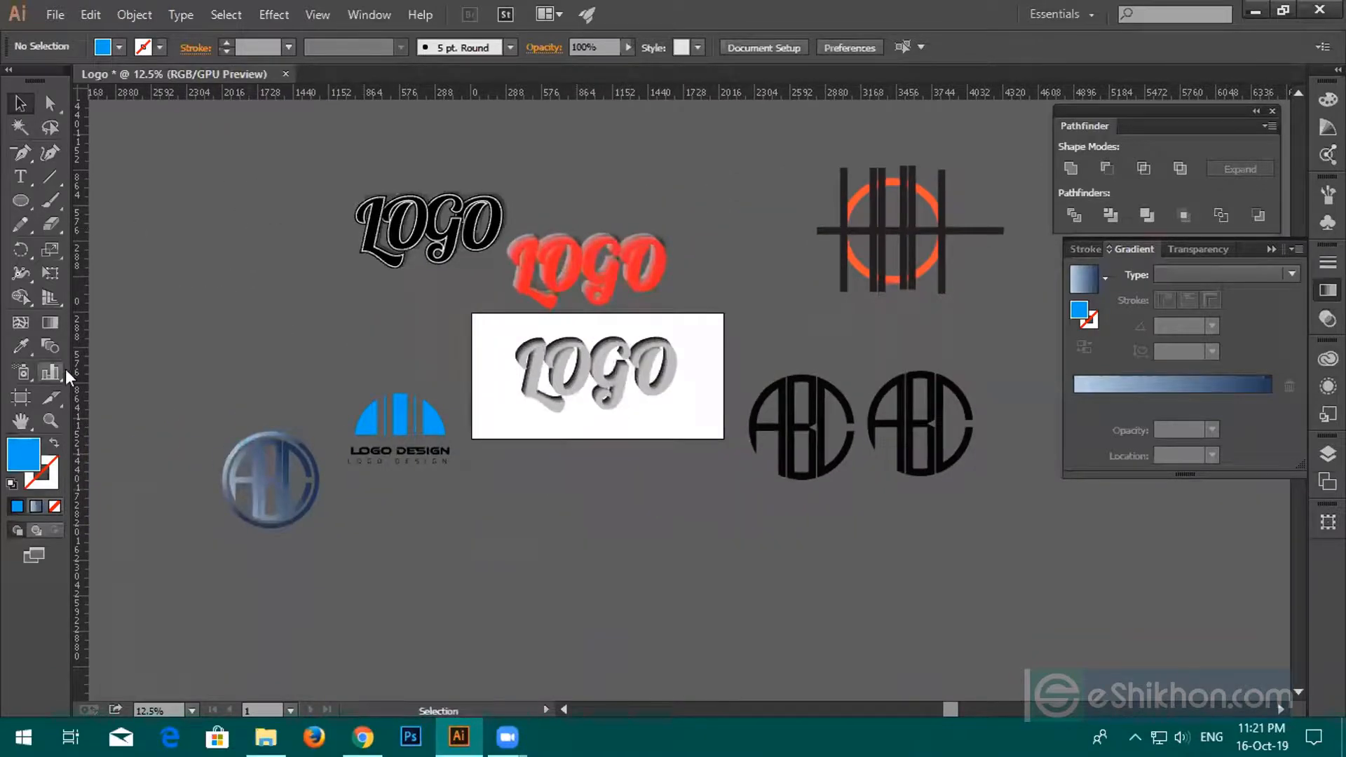
# Switch to Chrome, open a new tab, and close the coffee shop logo, 3 colors logo and logo maker free search tabs.
pyautogui.click(363, 737)
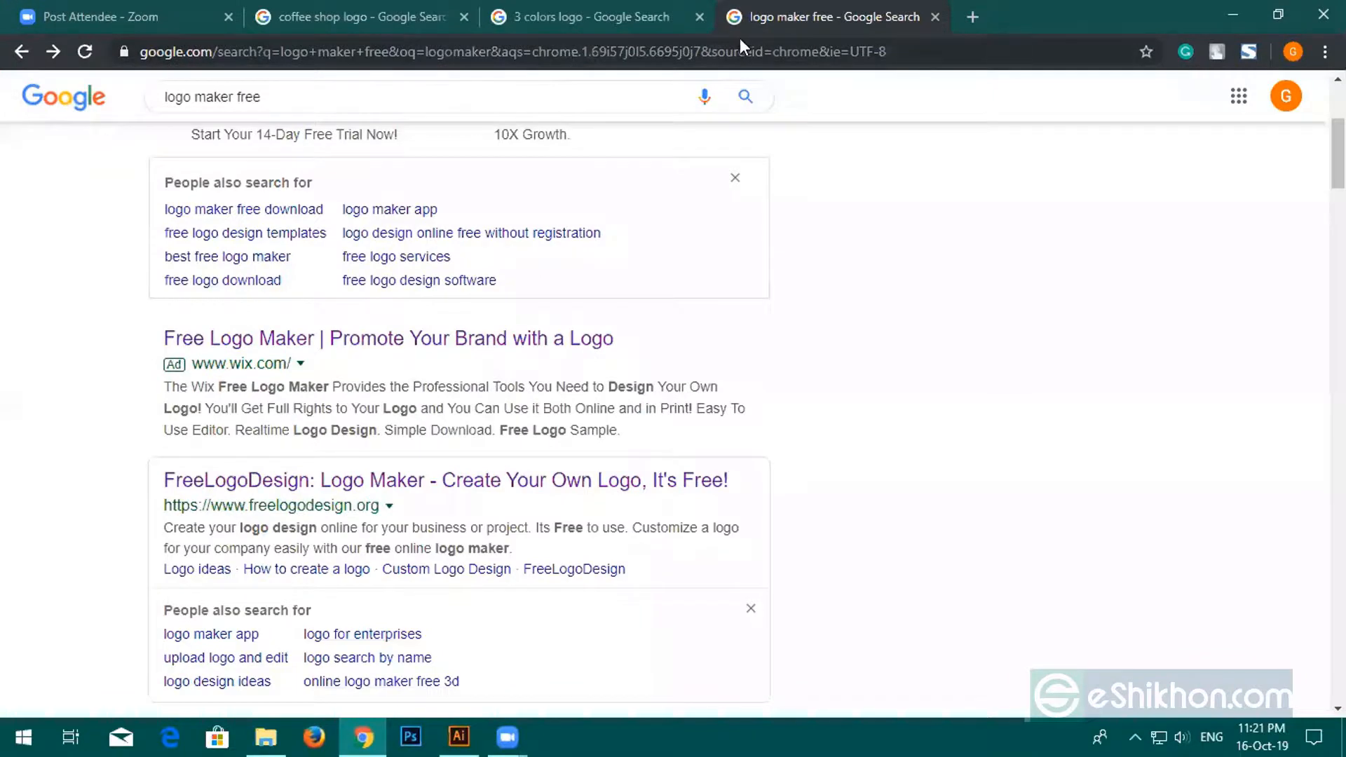
pyautogui.click(699, 17)
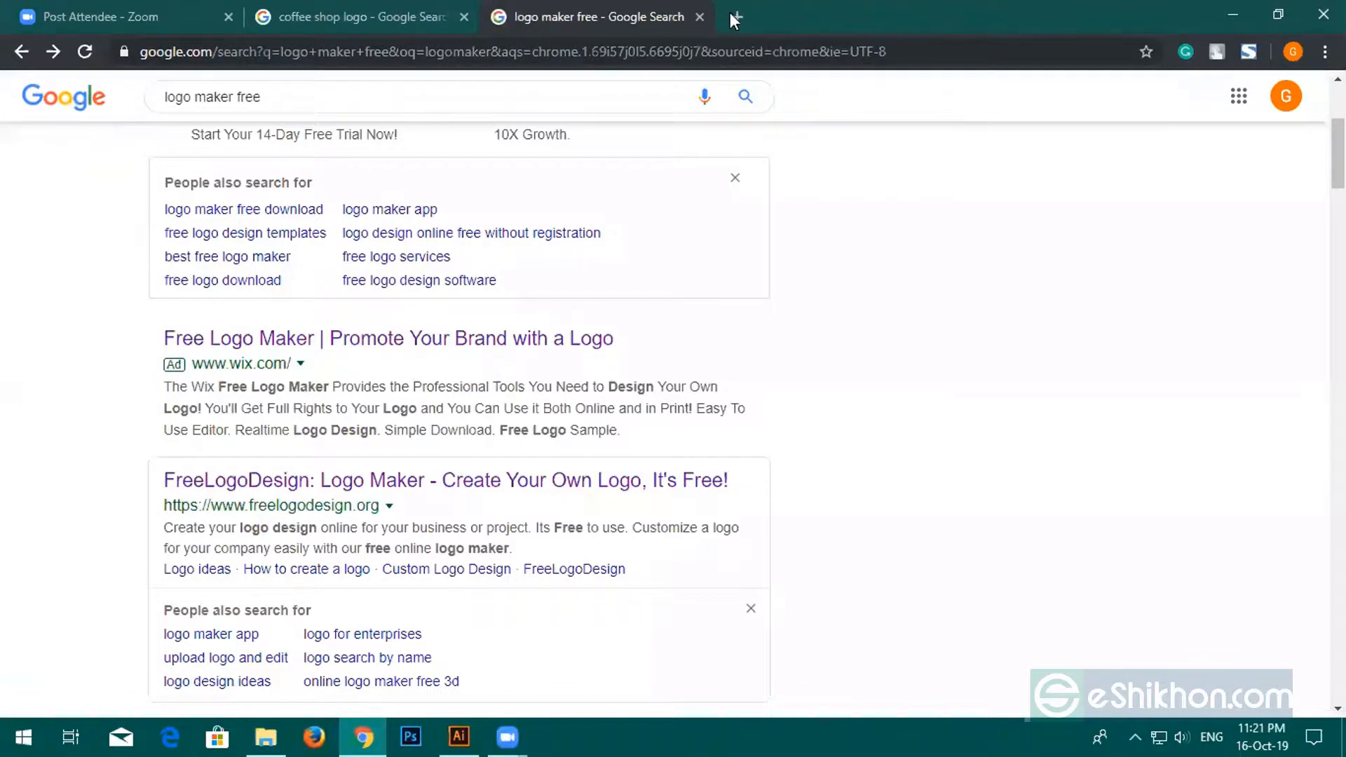
pyautogui.hotkey('ctrl', 't')
pyautogui.click(697, 17)
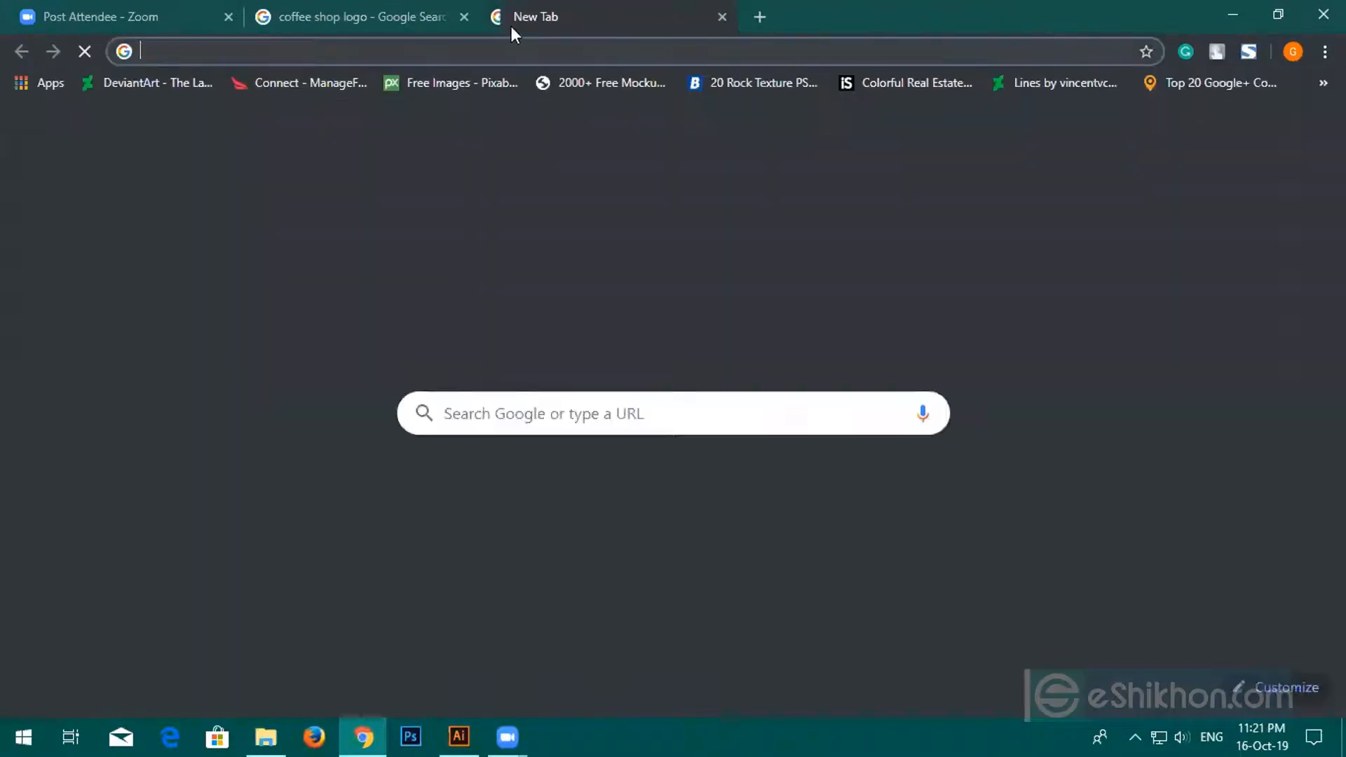
pyautogui.click(464, 17)
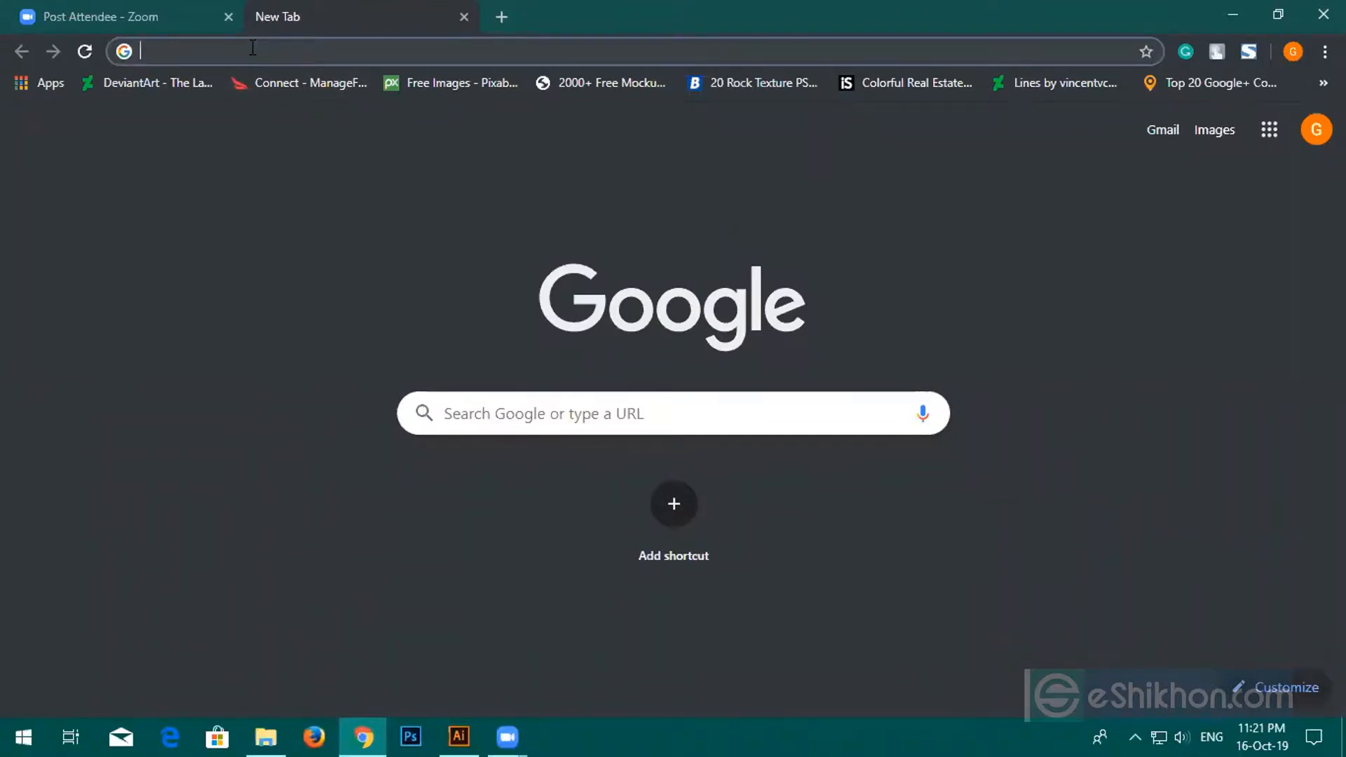
# Go to freelancer.com and open its Browse Jobs listing.
pyautogui.write('f')
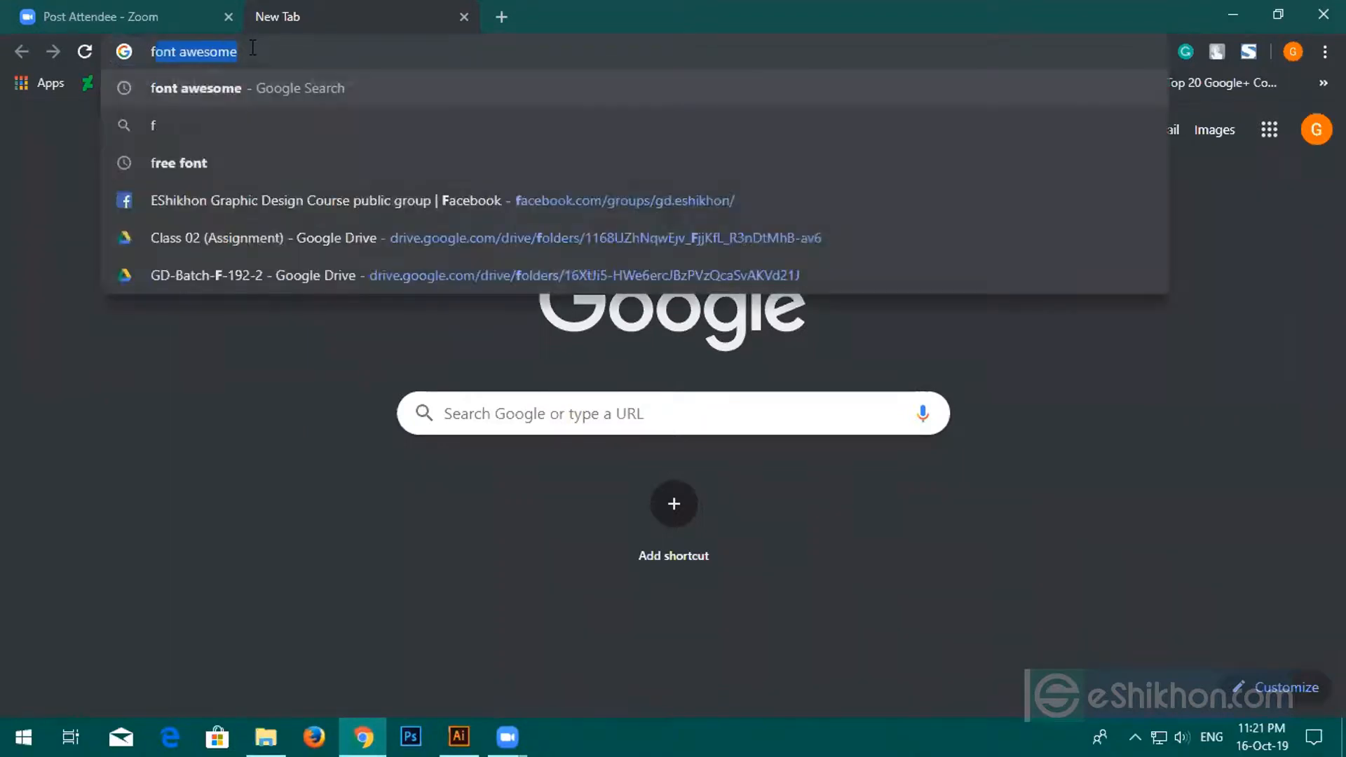
pyautogui.write('reelance')
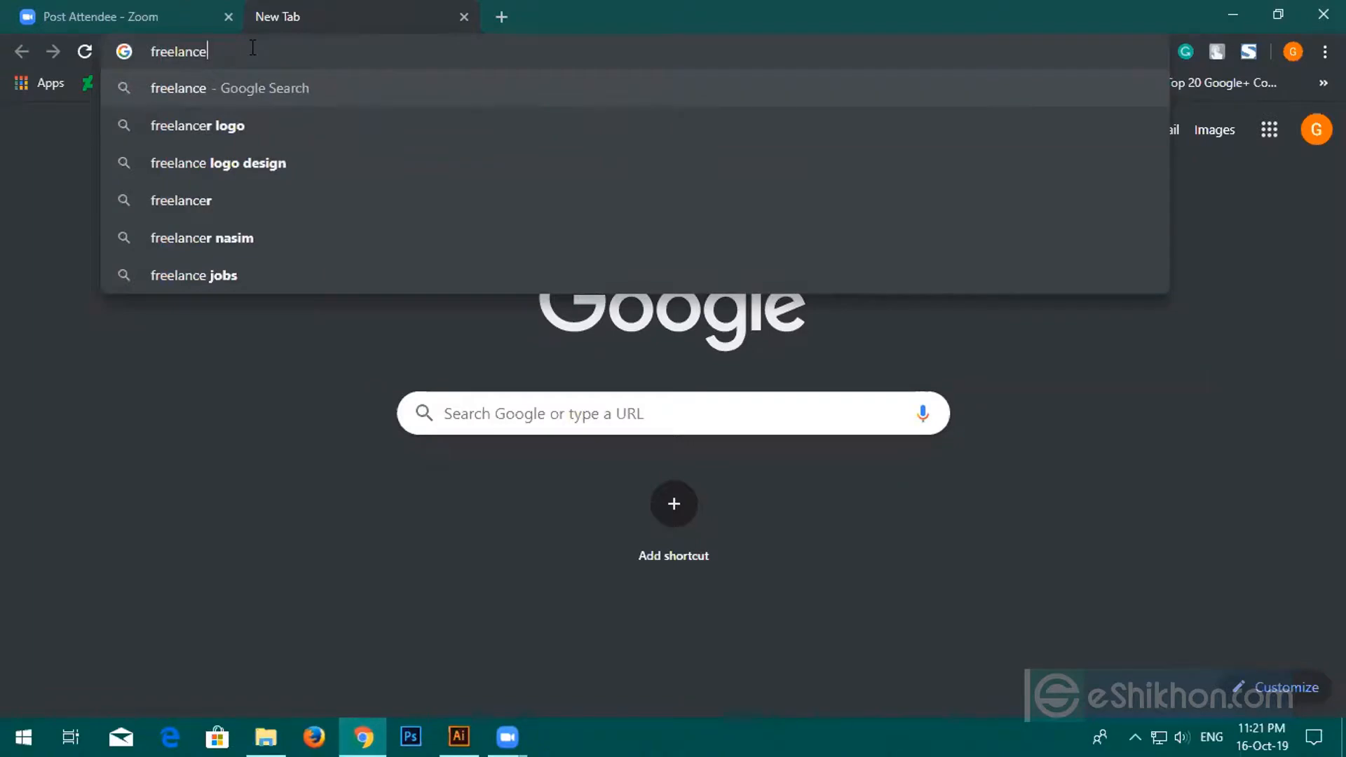
pyautogui.write('r.com')
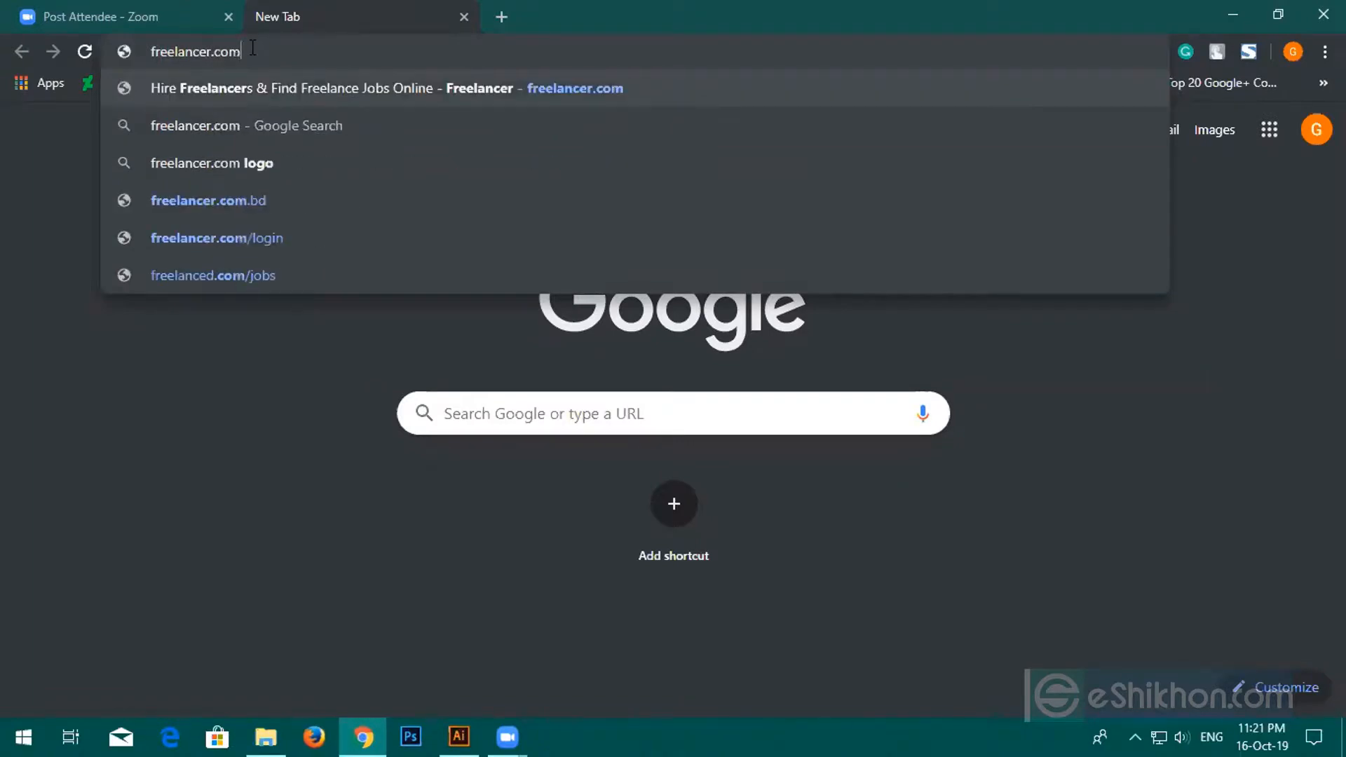
pyautogui.press('Return')
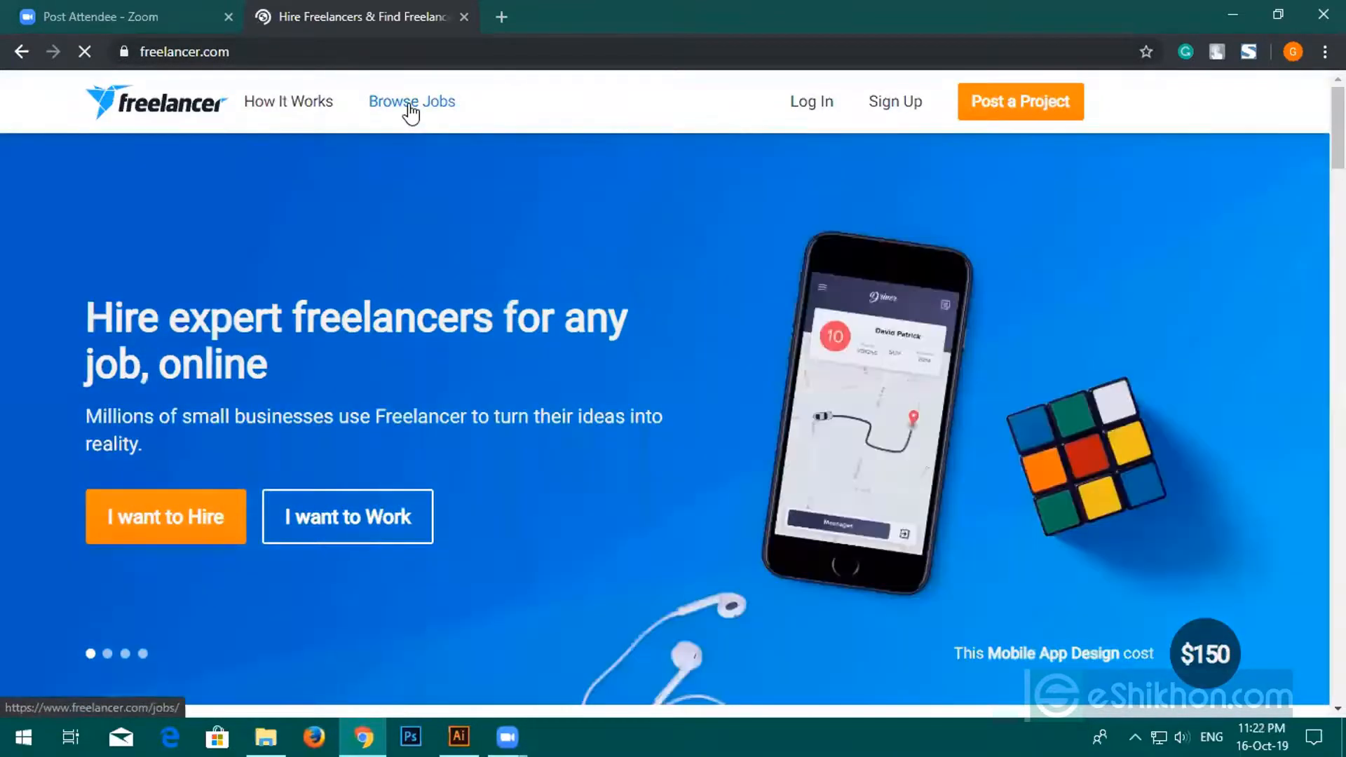
pyautogui.click(411, 111)
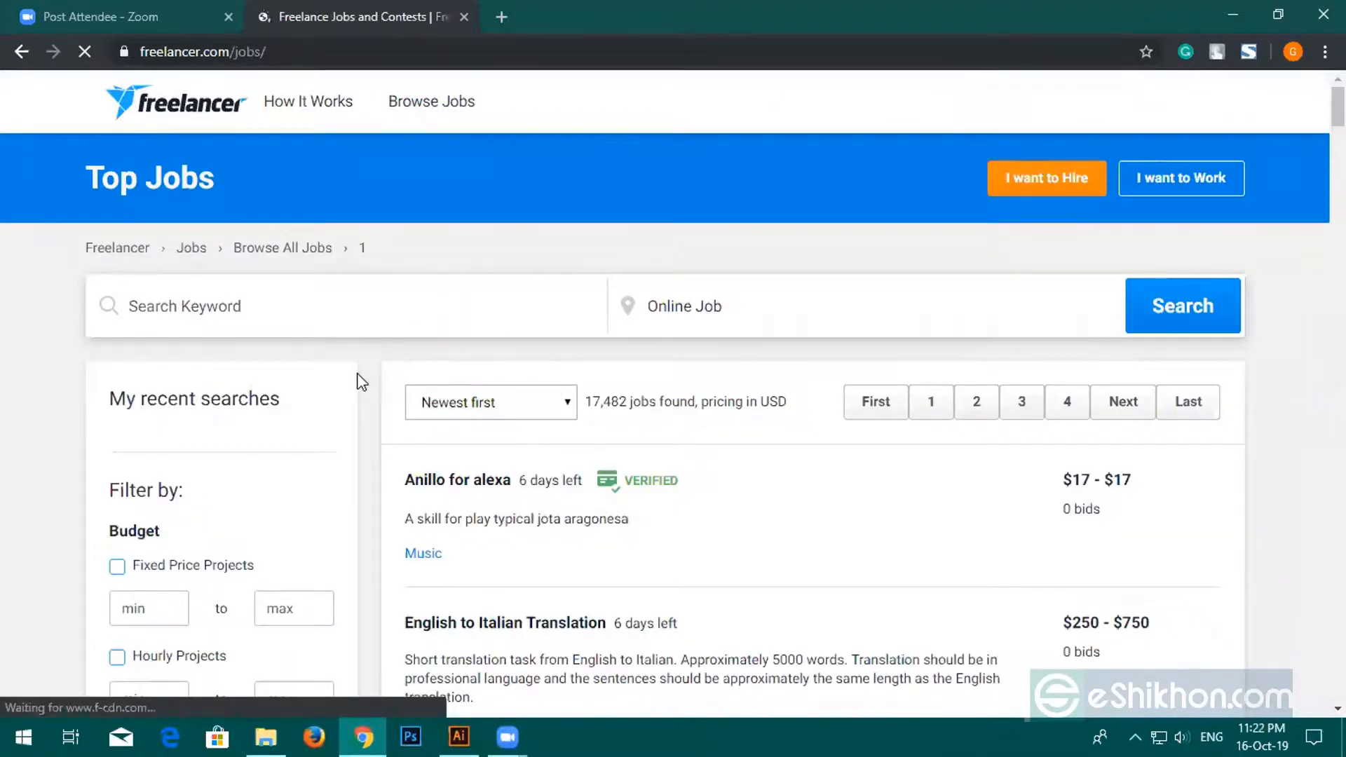
# Search the online jobs for "logo" and open the "Revise my existing logo" project.
pyautogui.click(259, 315)
pyautogui.write('logo')
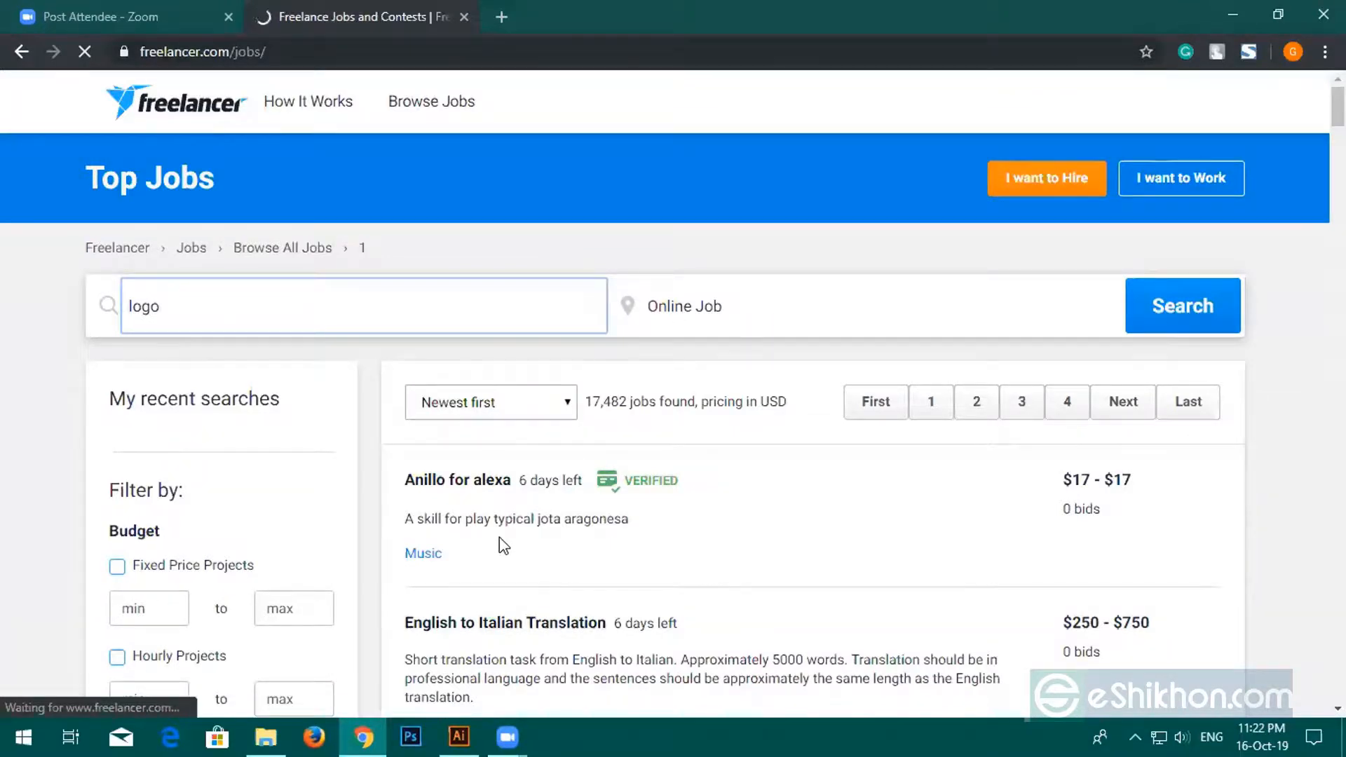
pyautogui.scroll(-3, 551, 467)
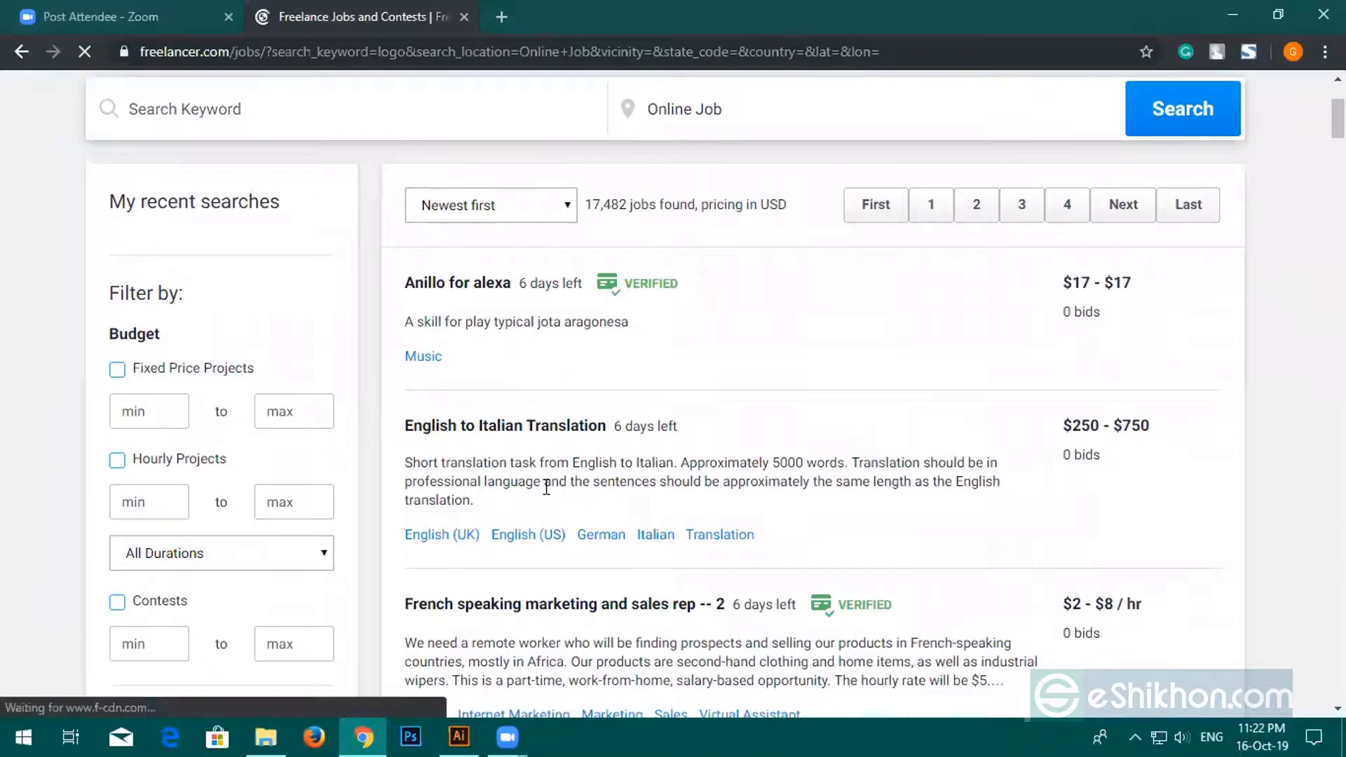
pyautogui.scroll(2, 547, 487)
pyautogui.scroll(2, 549, 494)
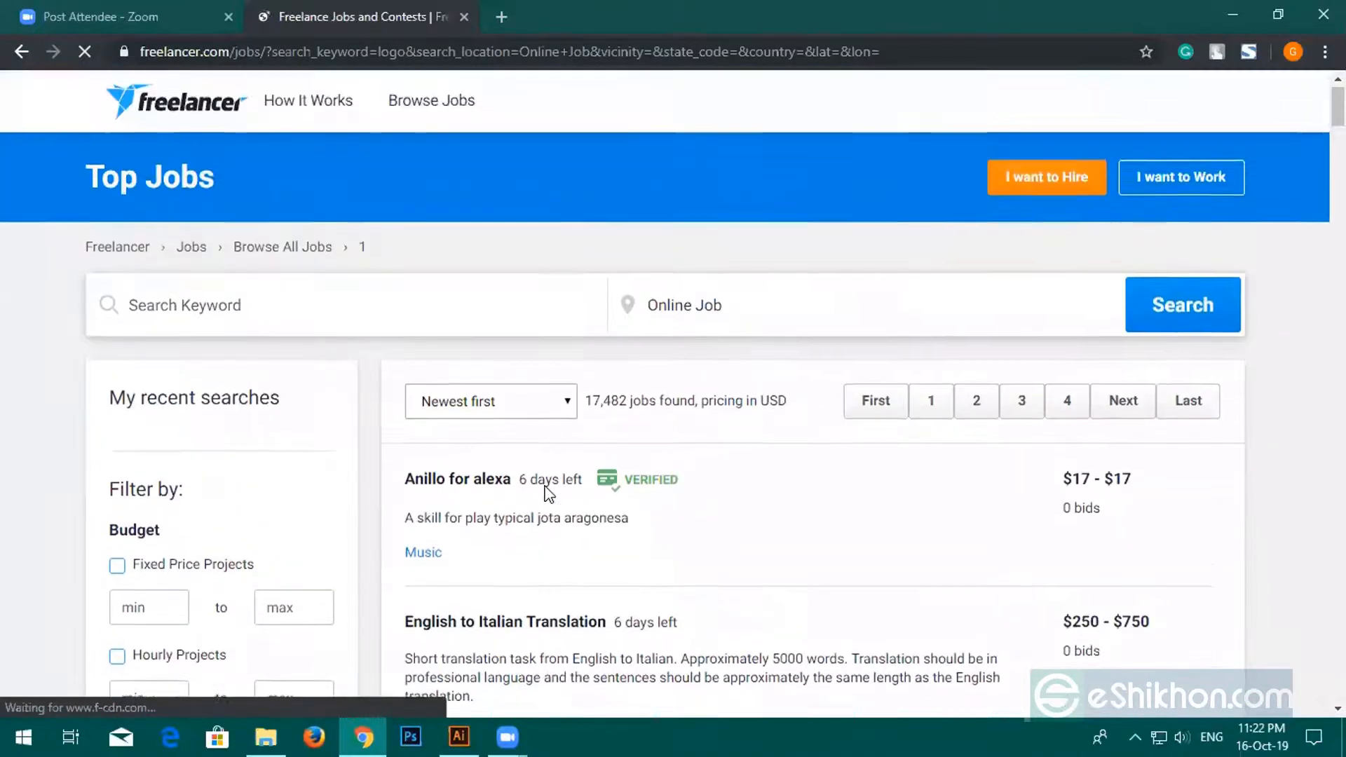
pyautogui.scroll(-14, 546, 488)
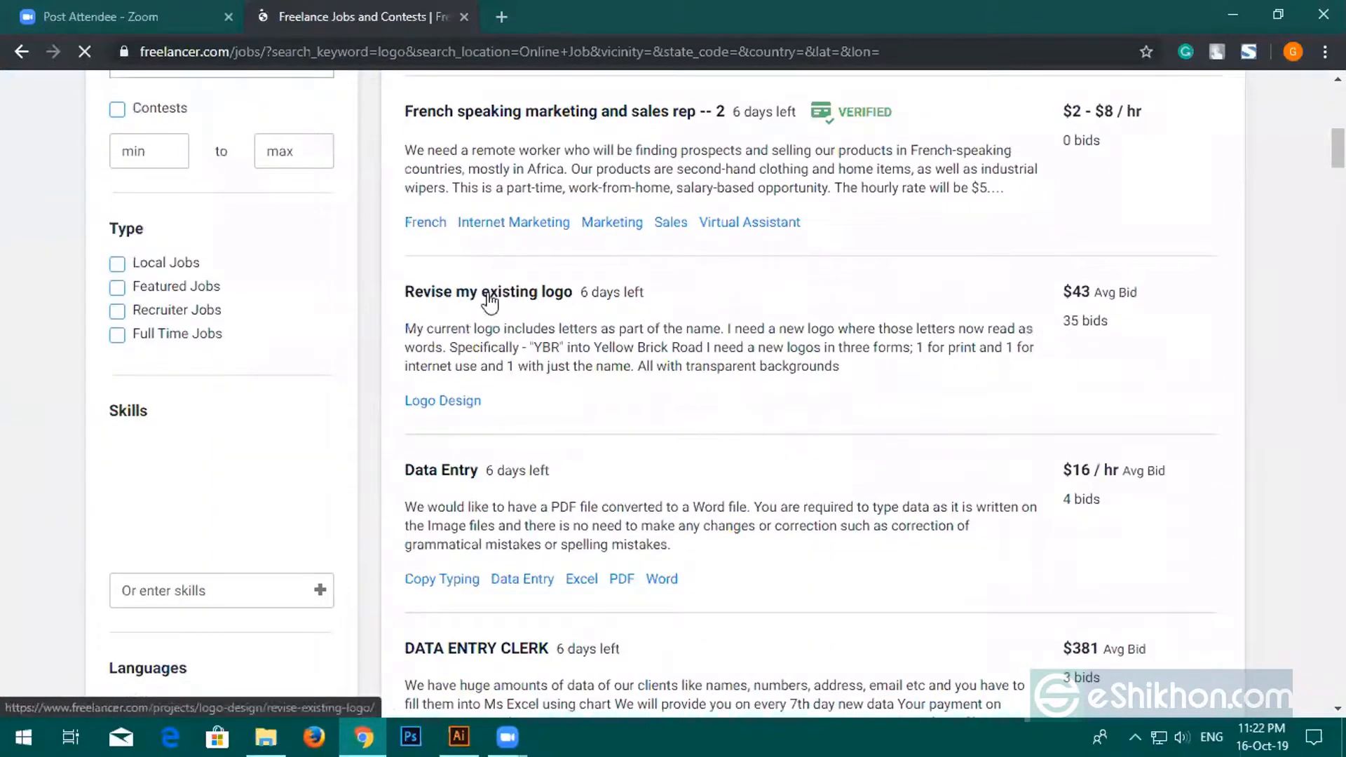
pyautogui.click(490, 292)
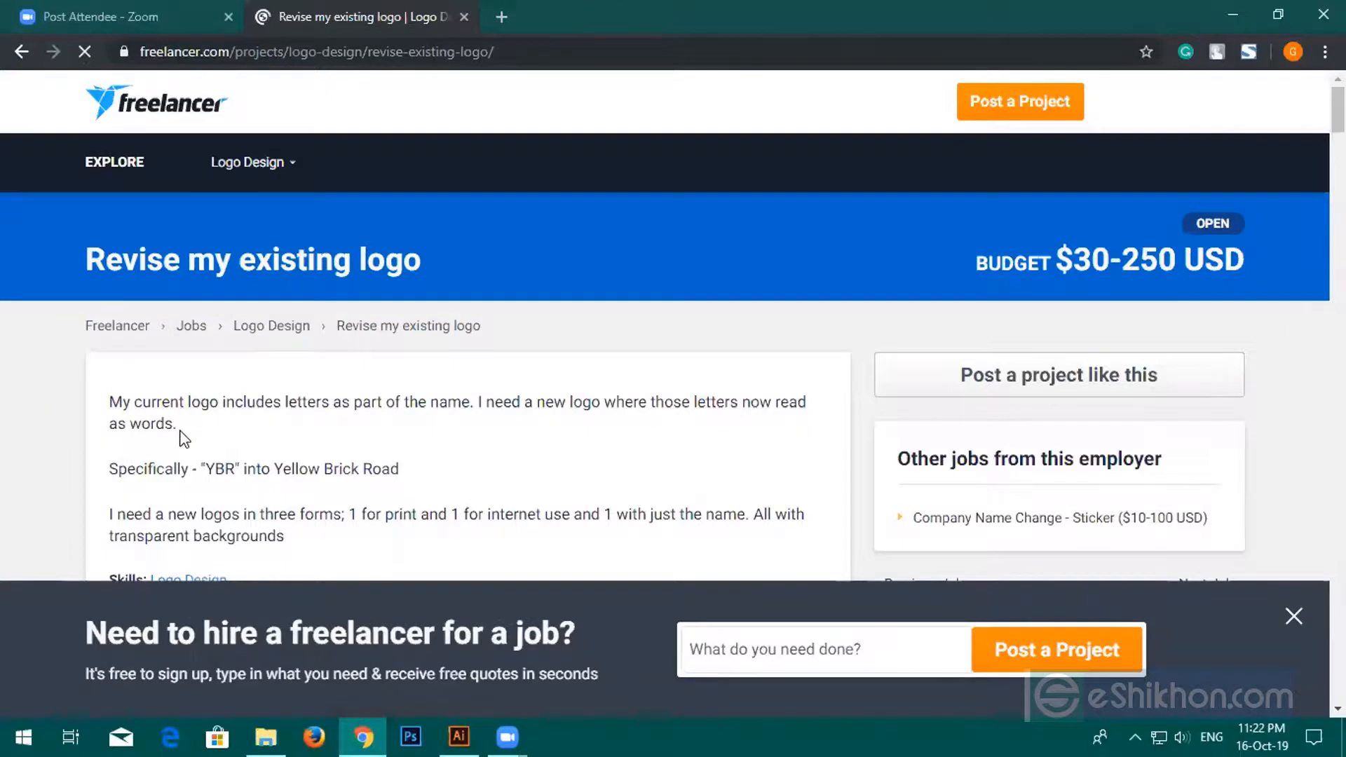
# Examine the job's brief for the required wording and logo versions, then look over the budget, employer details and bidding section.
pyautogui.scroll(-3, 184, 440)
pyautogui.doubleClick(128, 271)
pyautogui.click(129, 270)
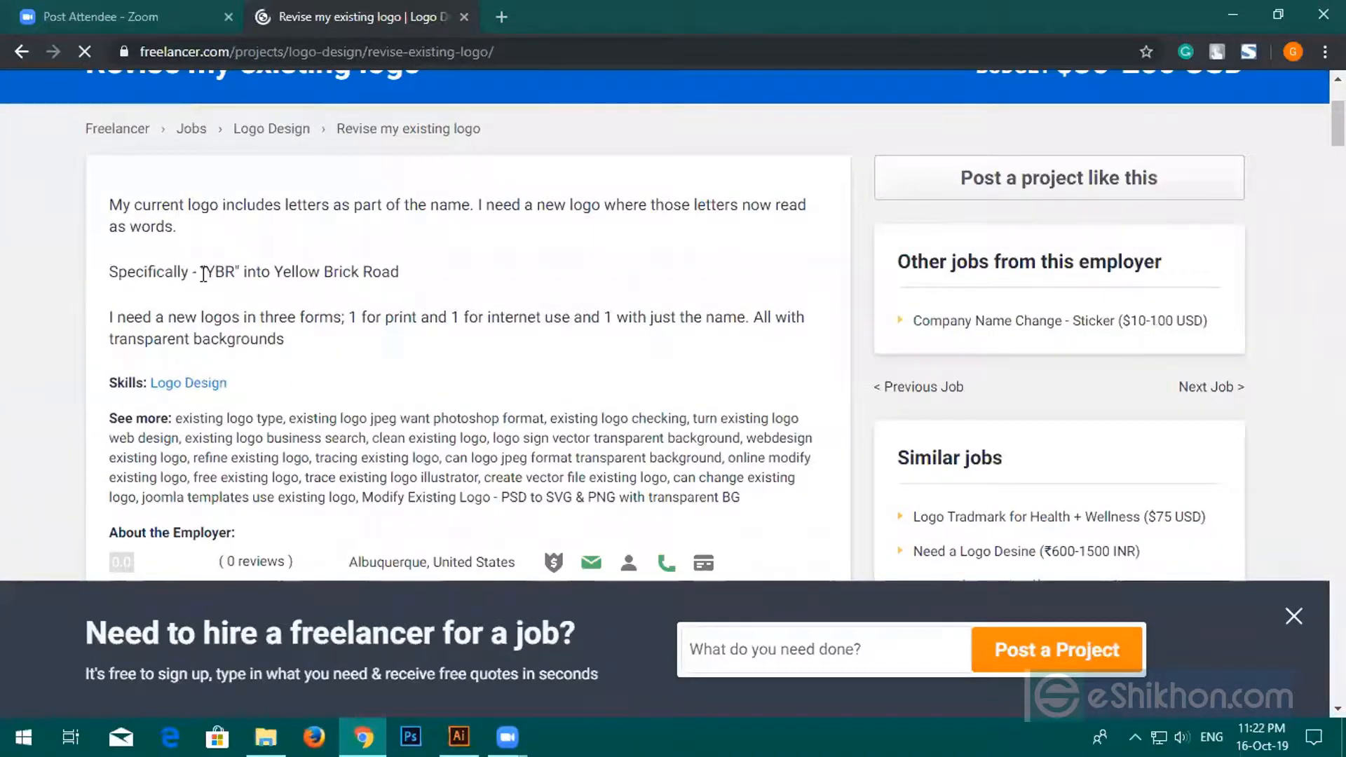
pyautogui.moveTo(209, 268); pyautogui.dragTo(277, 273)
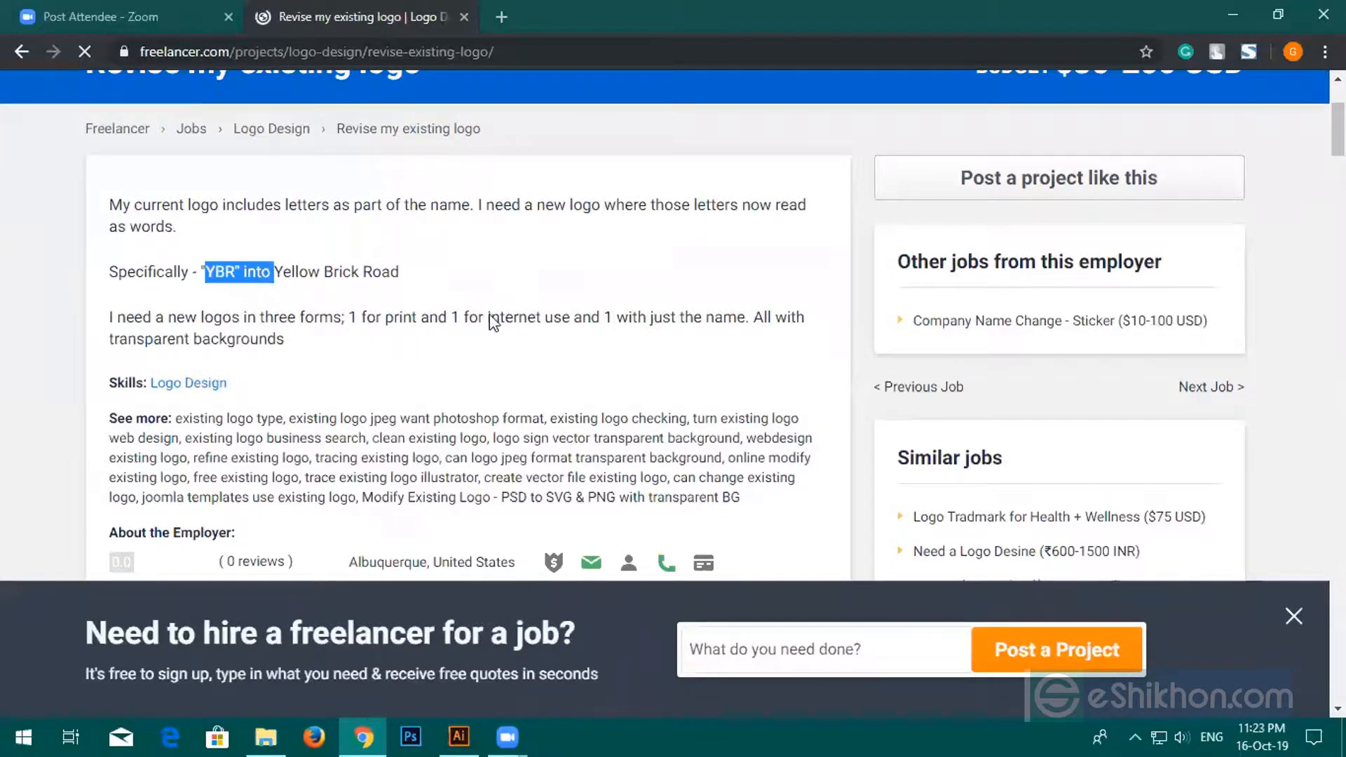
pyautogui.moveTo(487, 317); pyautogui.dragTo(561, 316)
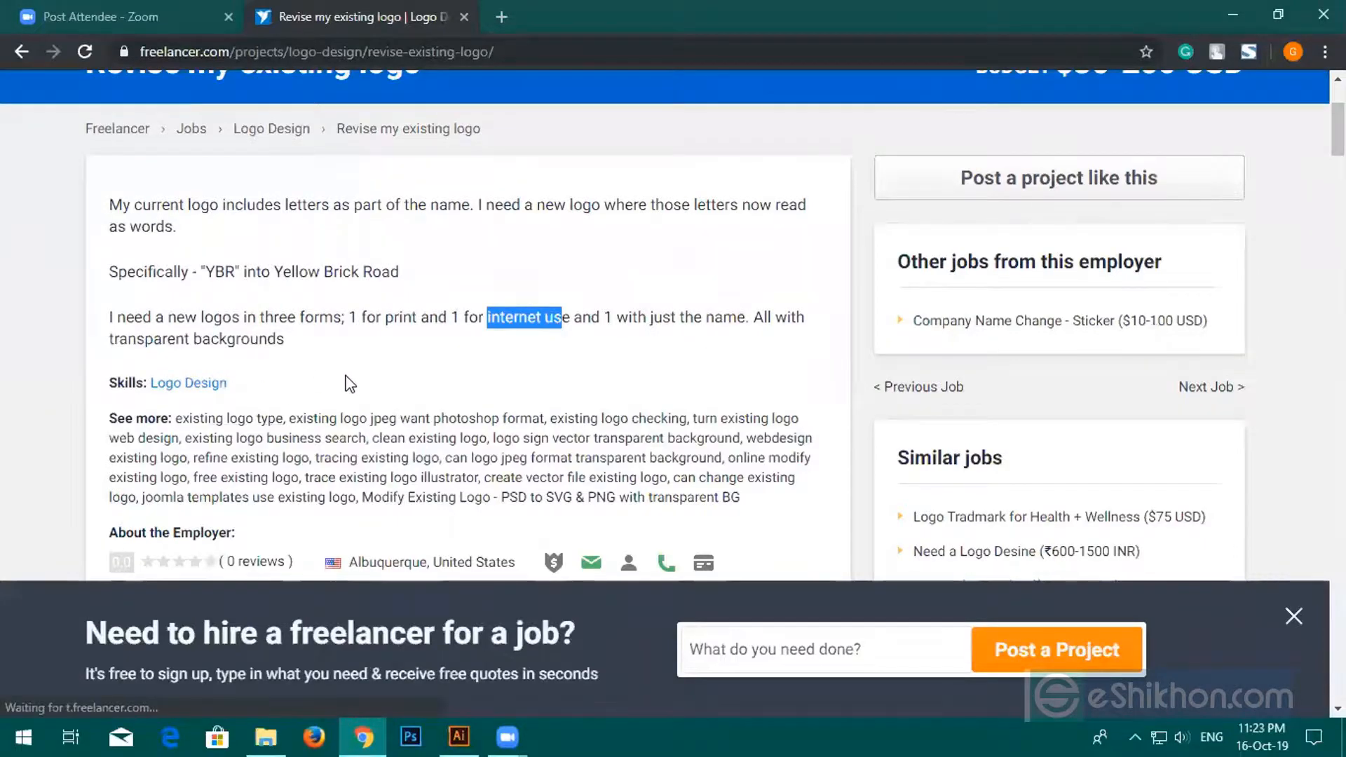
pyautogui.scroll(3, 308, 384)
pyautogui.scroll(-7, 307, 384)
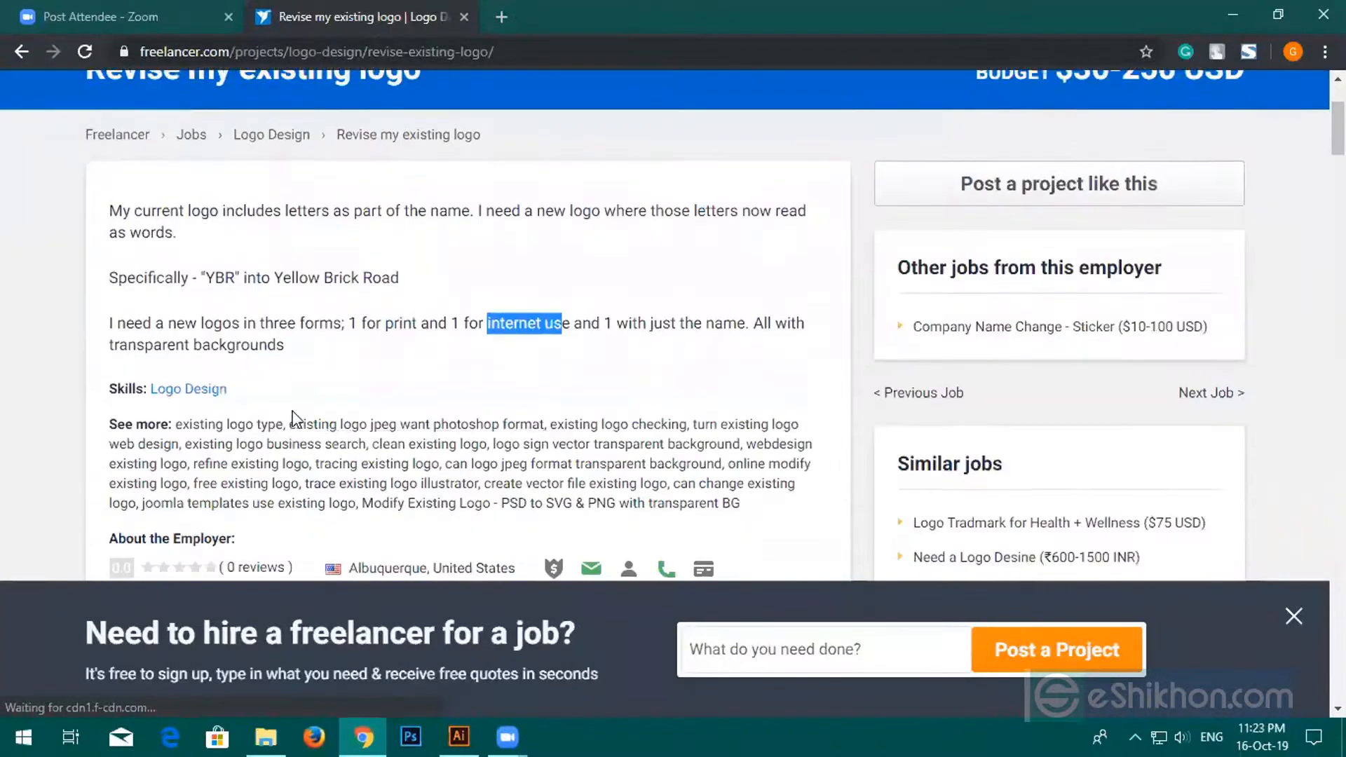
pyautogui.scroll(-1, 315, 348)
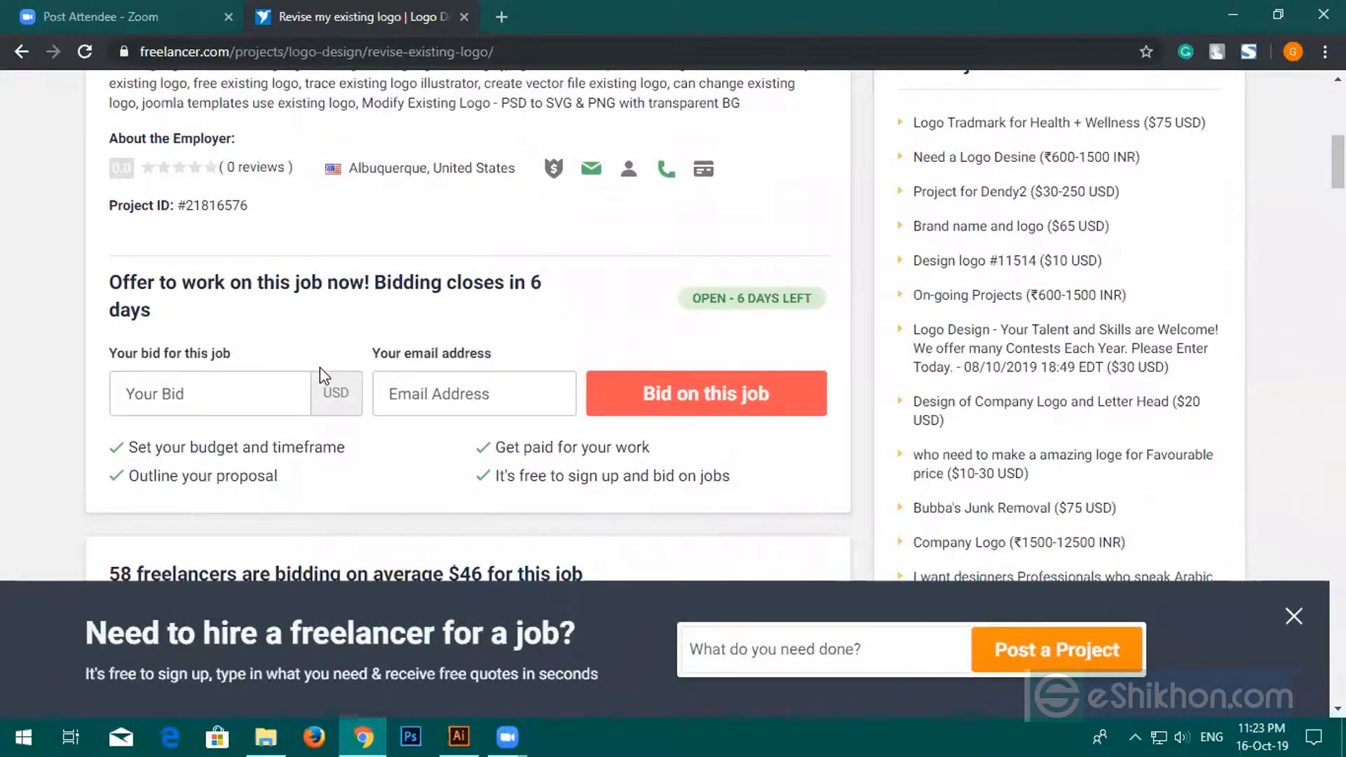
pyautogui.scroll(-7, 320, 364)
pyautogui.scroll(15, 328, 370)
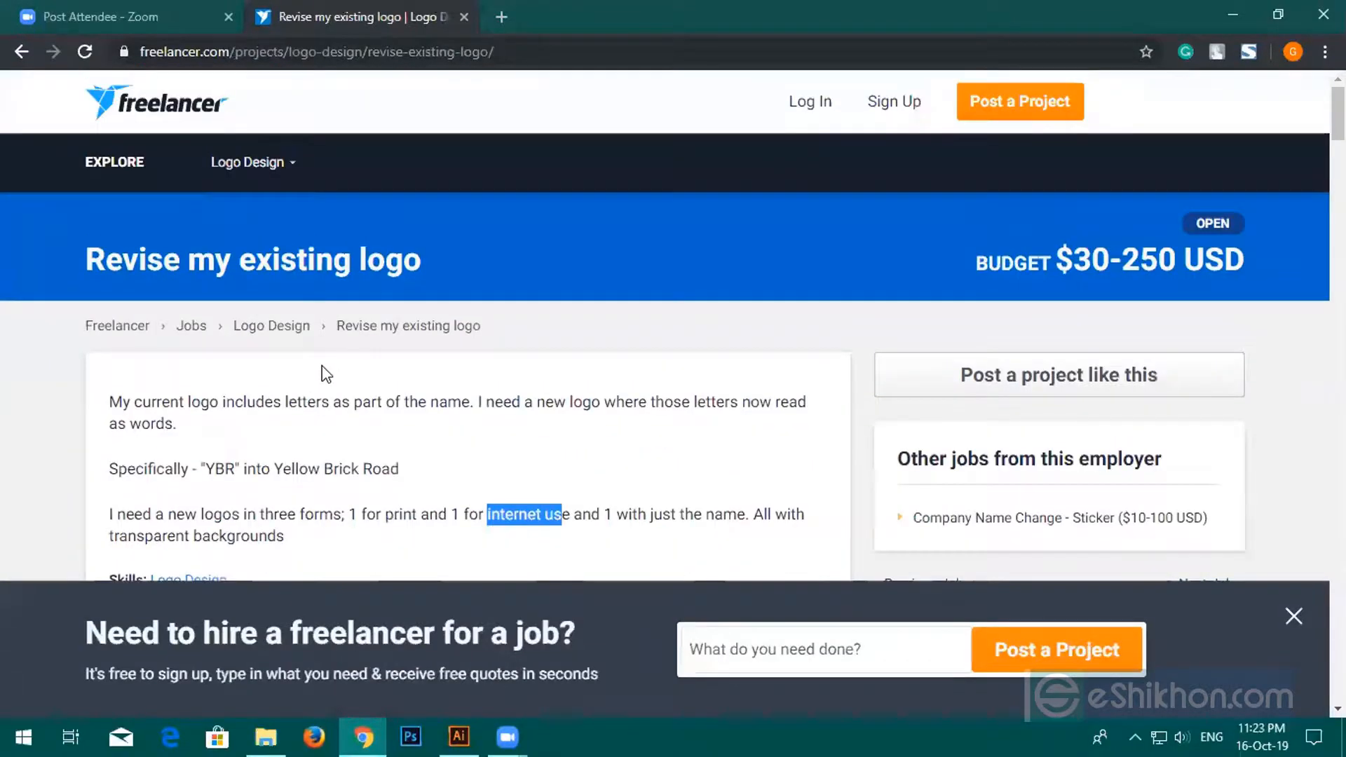
pyautogui.scroll(-2, 250, 401)
pyautogui.scroll(2, 250, 402)
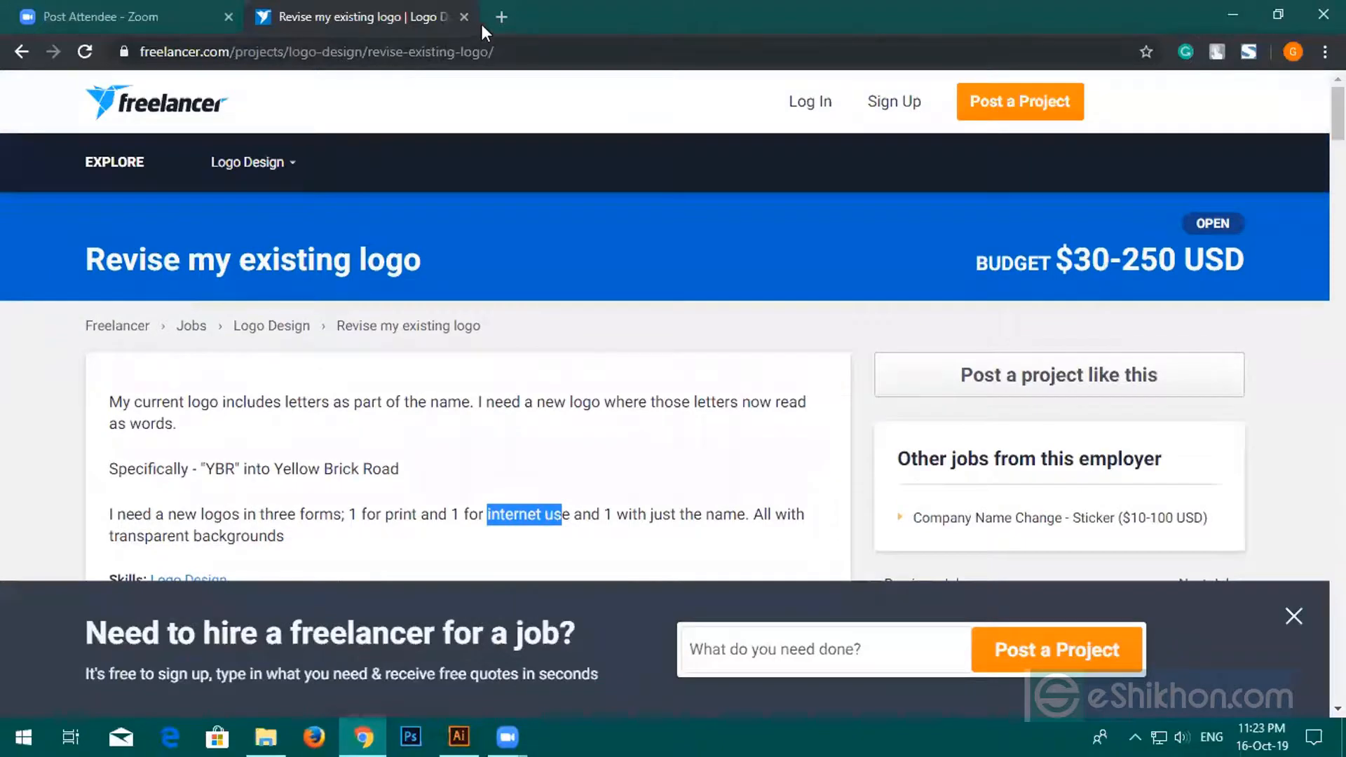
# Open a new browser tab and switch to the Logo document in Illustrator.
pyautogui.click(500, 14)
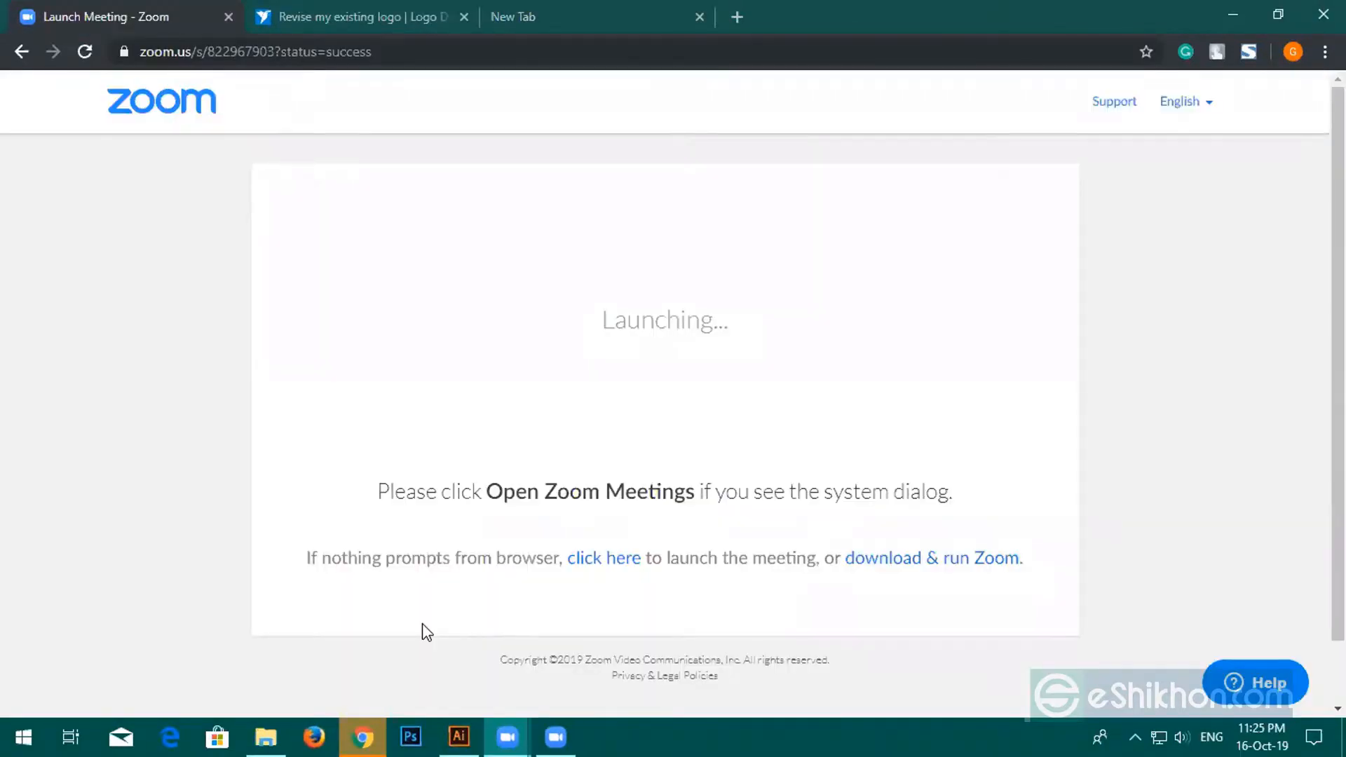
pyautogui.click(460, 733)
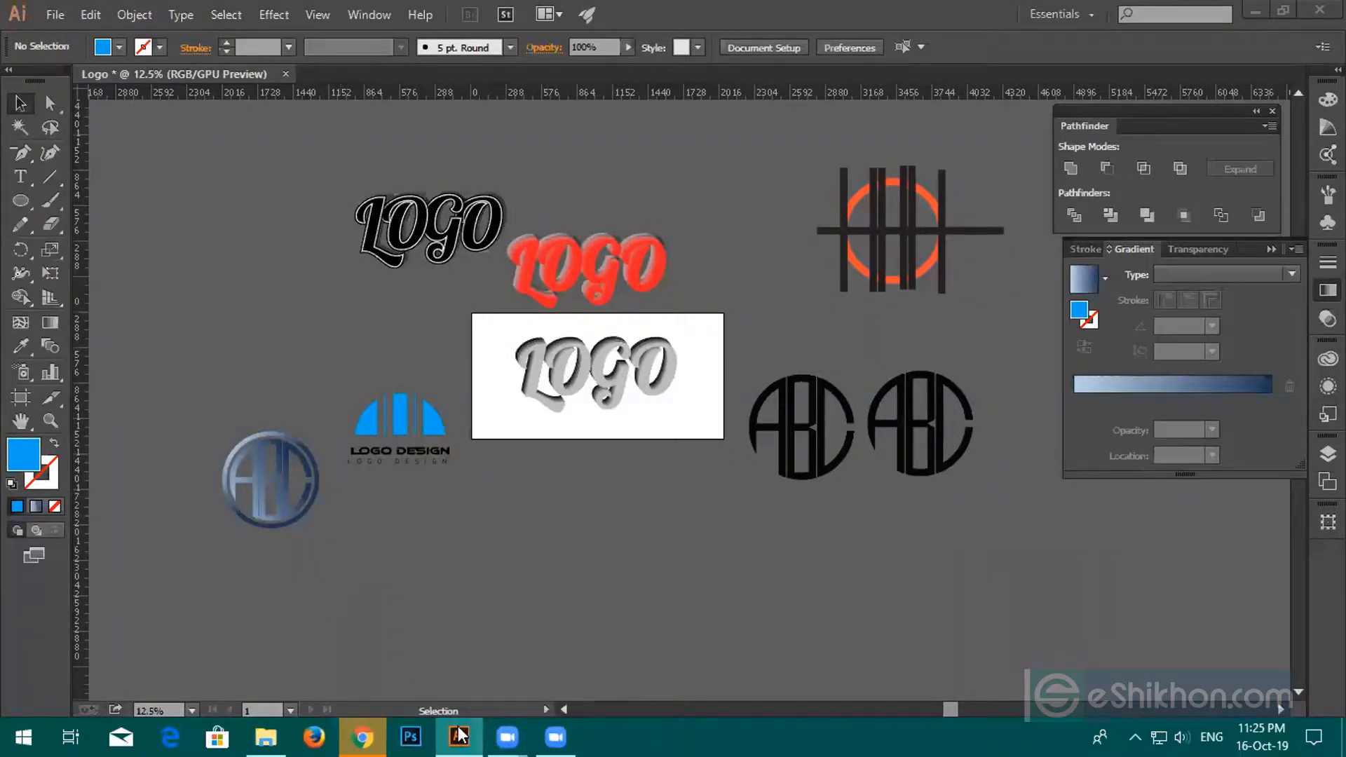
pyautogui.moveTo(461, 734)
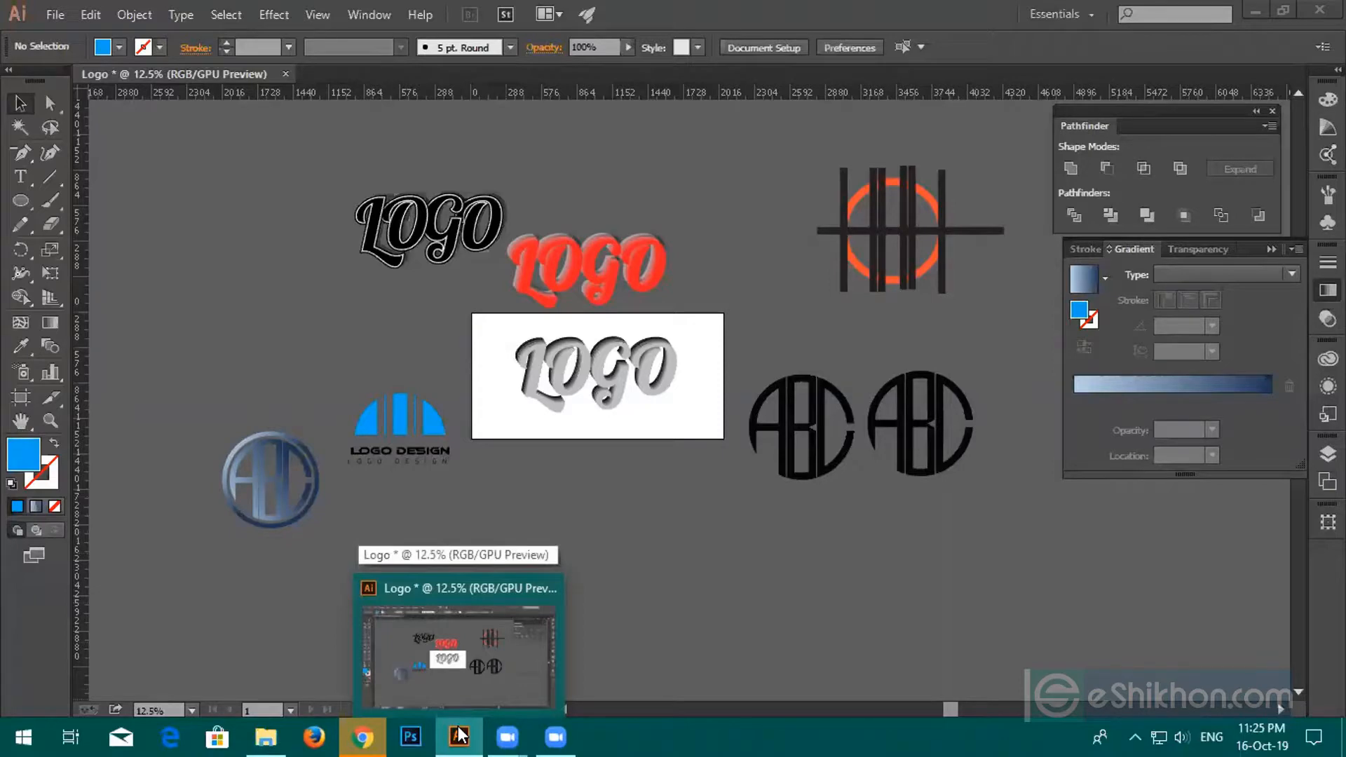
# Return to the "Revise my existing logo" job in Chrome and examine the freelancers' bids, proposals, prices and ratings.
pyautogui.click(363, 736)
pyautogui.click(357, 17)
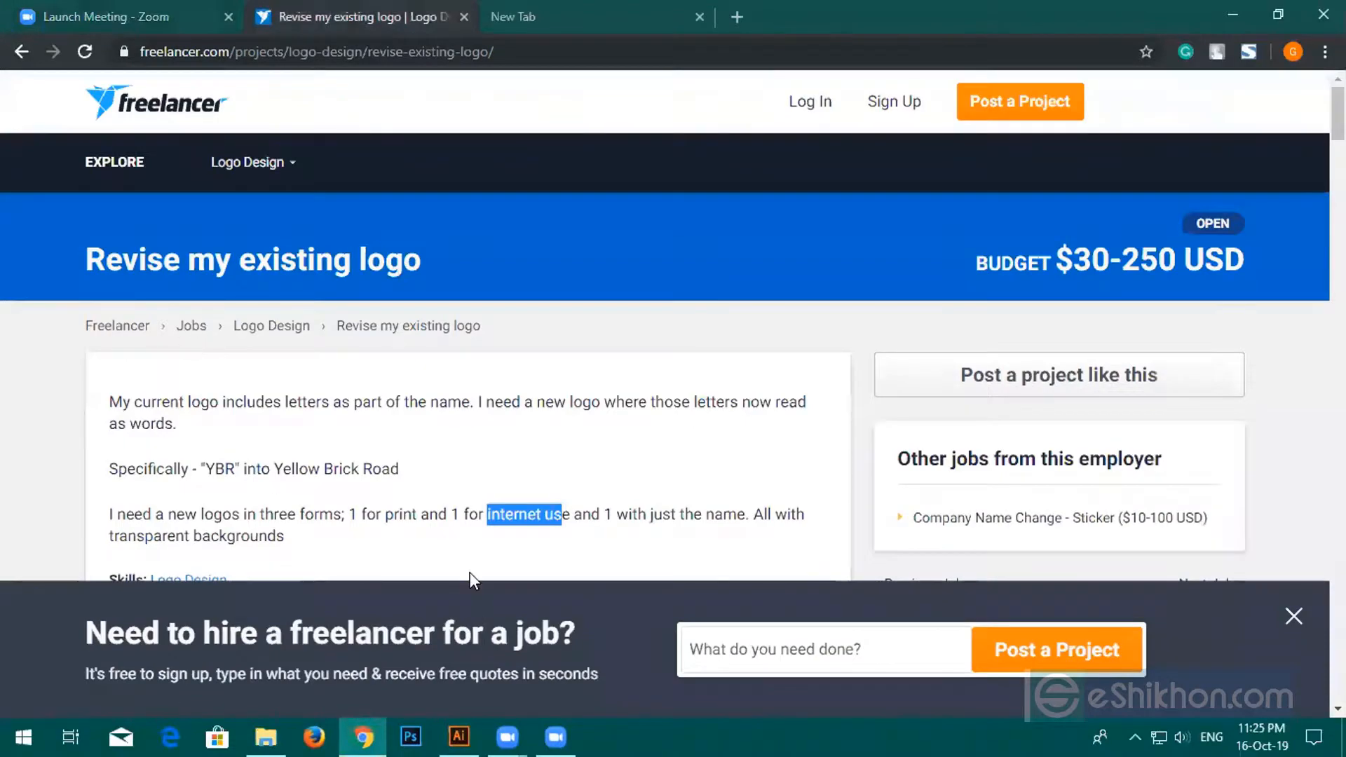
pyautogui.scroll(-4, 470, 571)
pyautogui.scroll(-9, 469, 573)
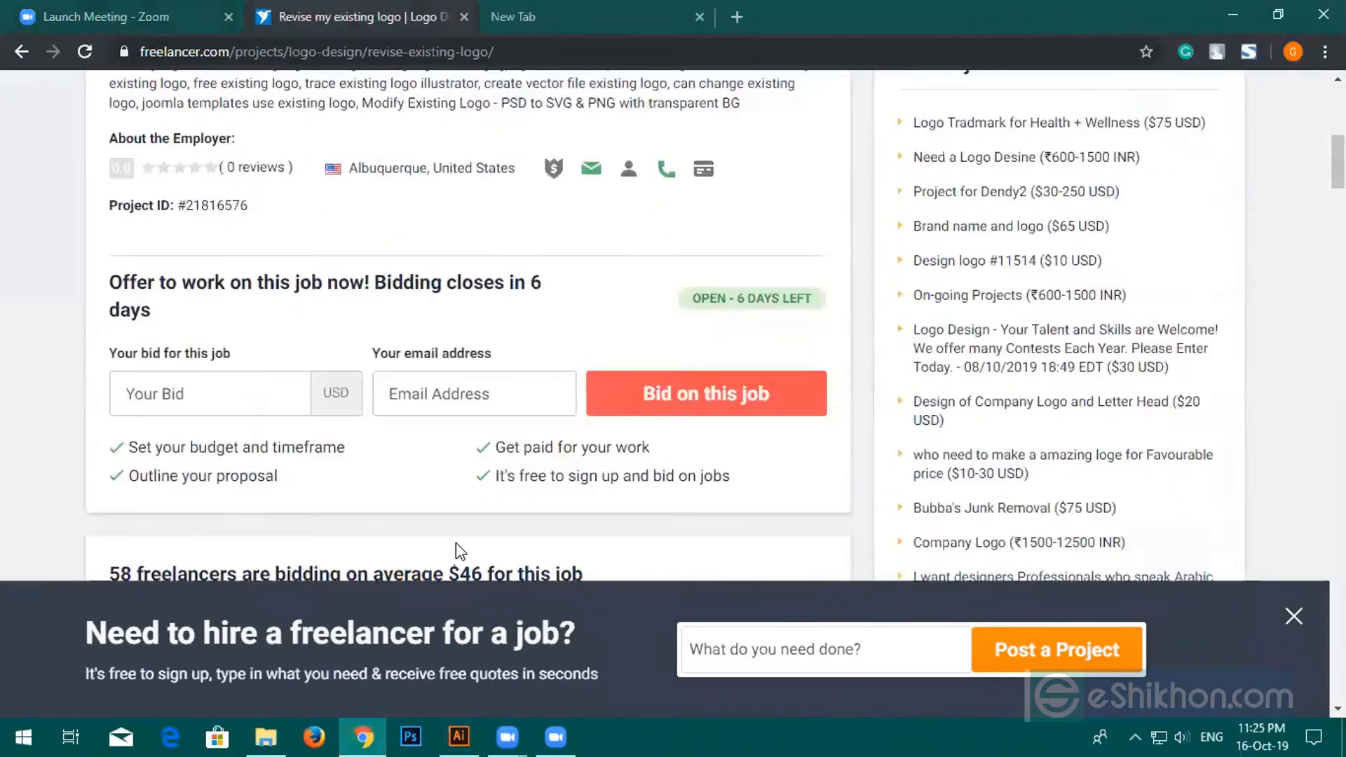
pyautogui.scroll(-20, 454, 550)
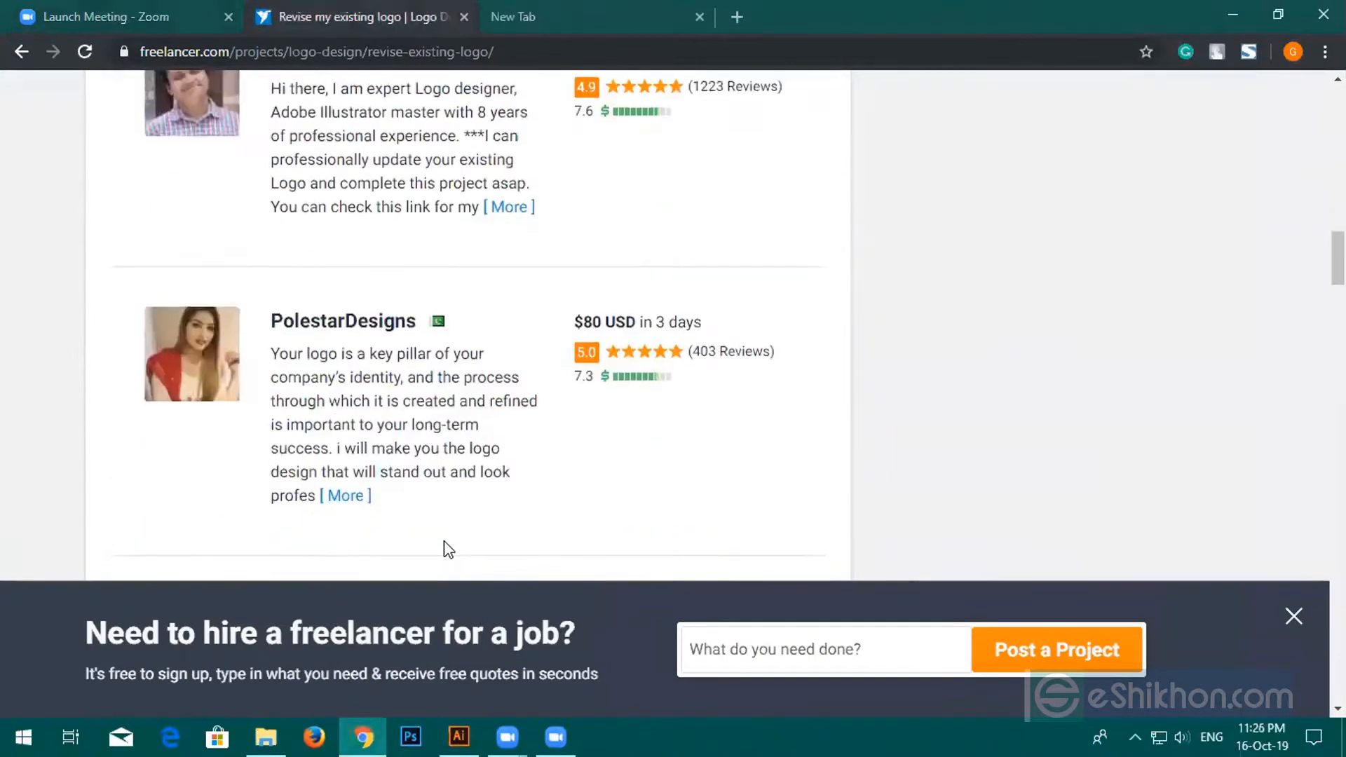
pyautogui.scroll(-20, 447, 540)
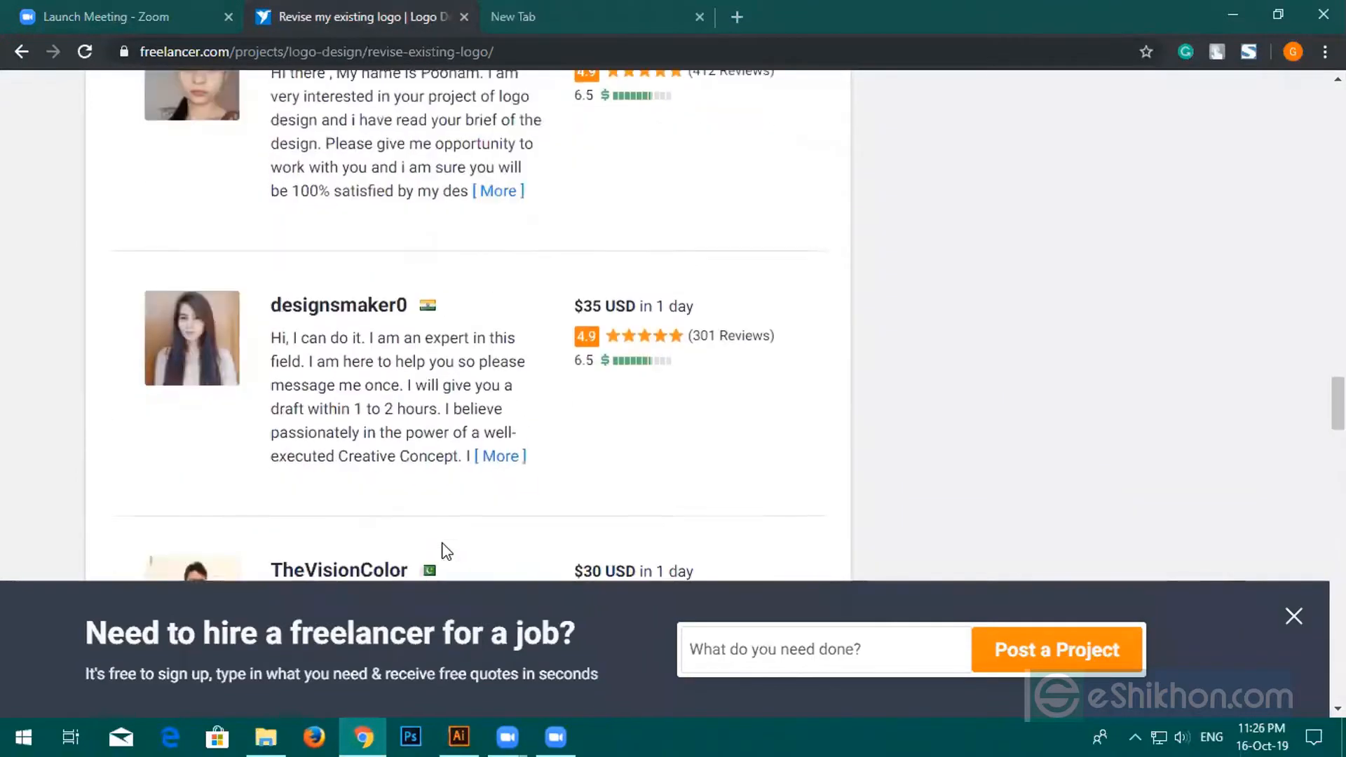
pyautogui.scroll(-19, 442, 542)
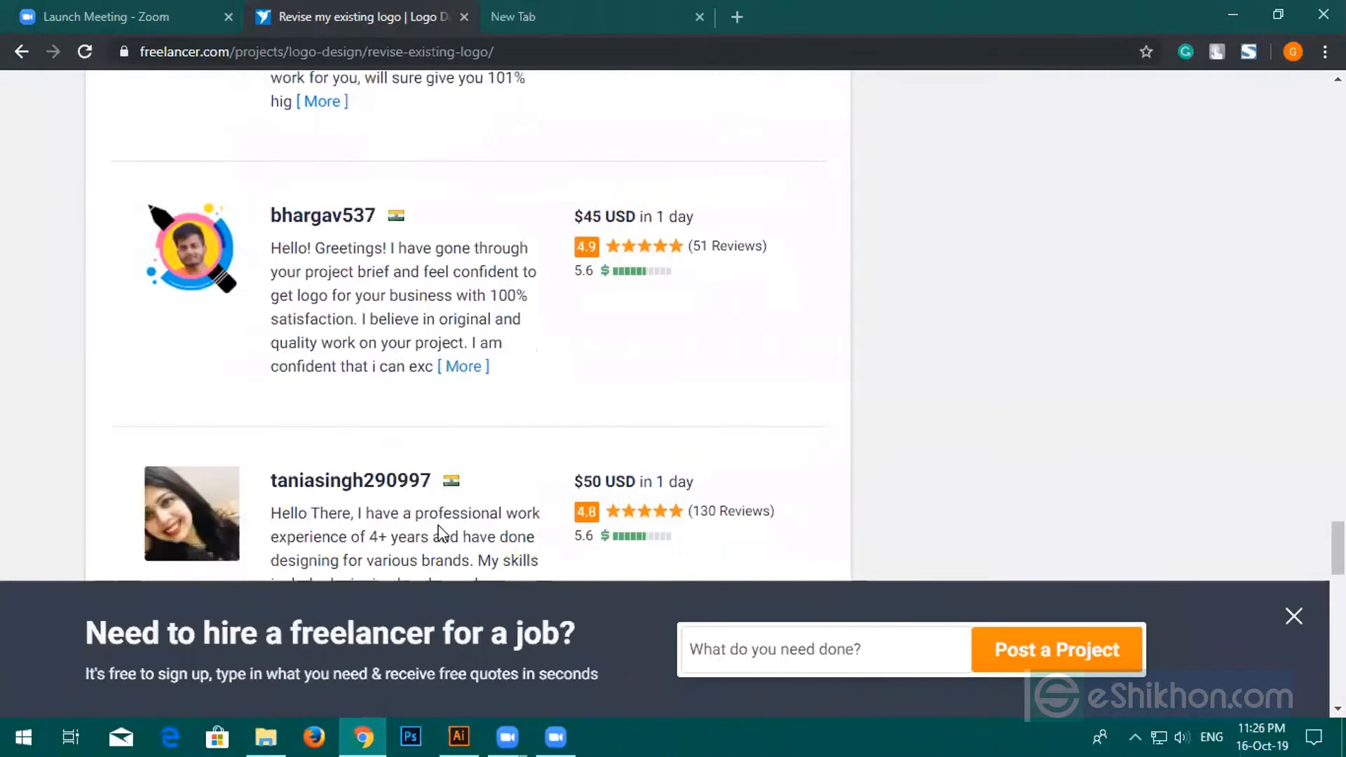
pyautogui.scroll(-18, 316, 496)
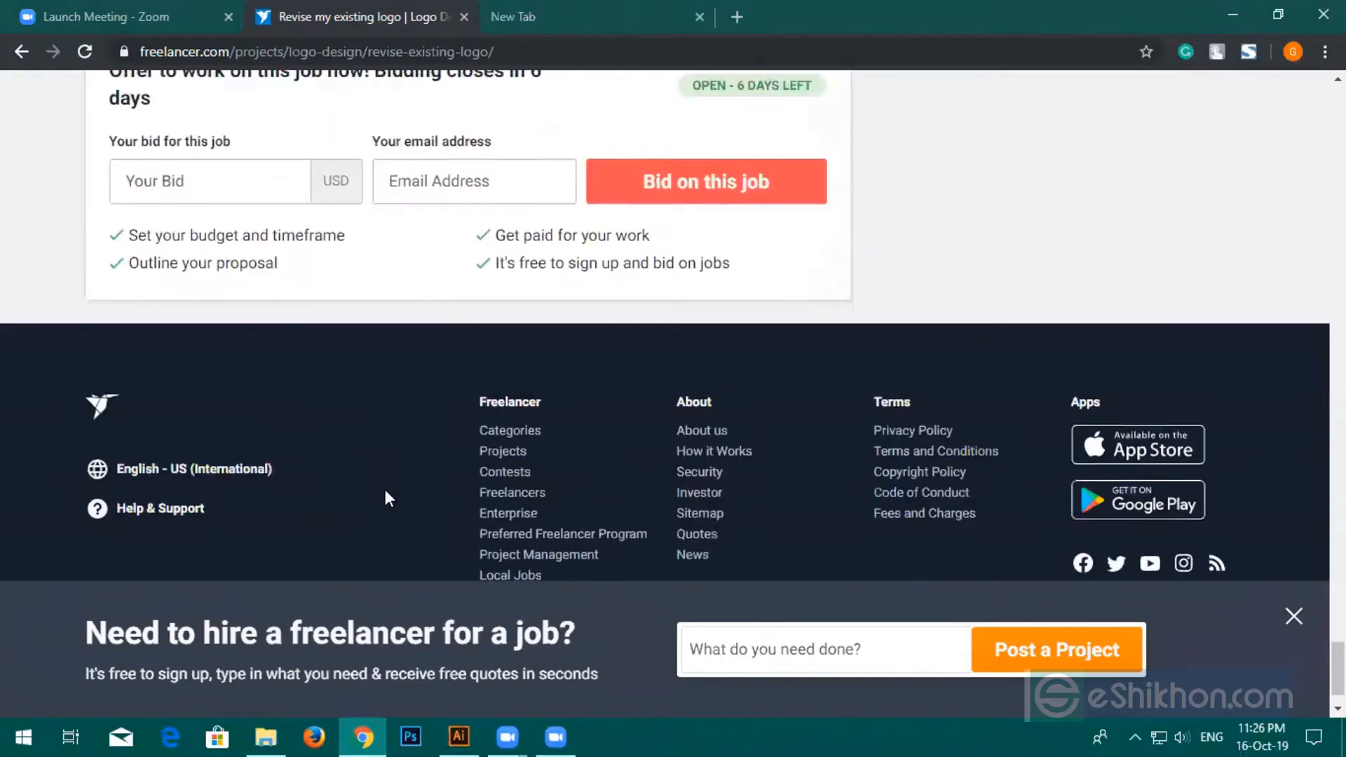
pyautogui.scroll(17, 386, 498)
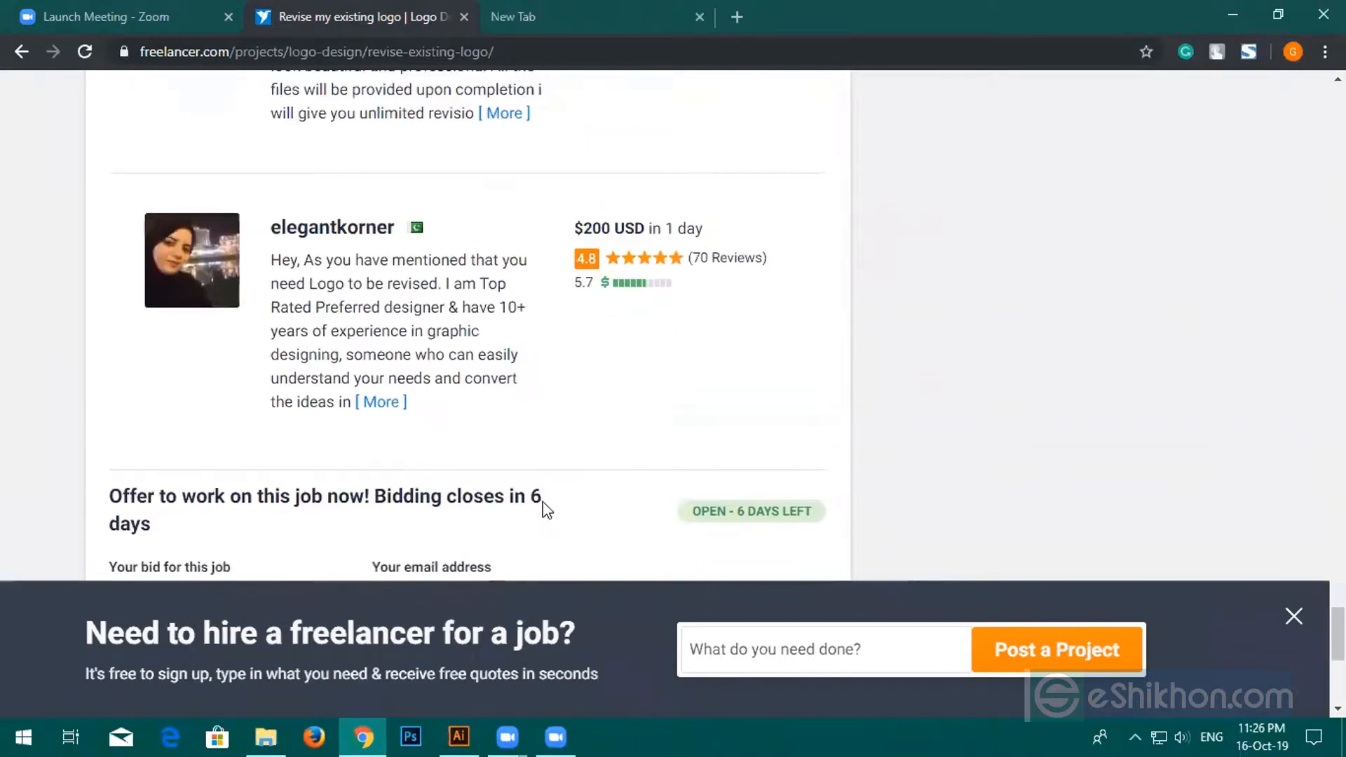
pyautogui.scroll(12, 543, 506)
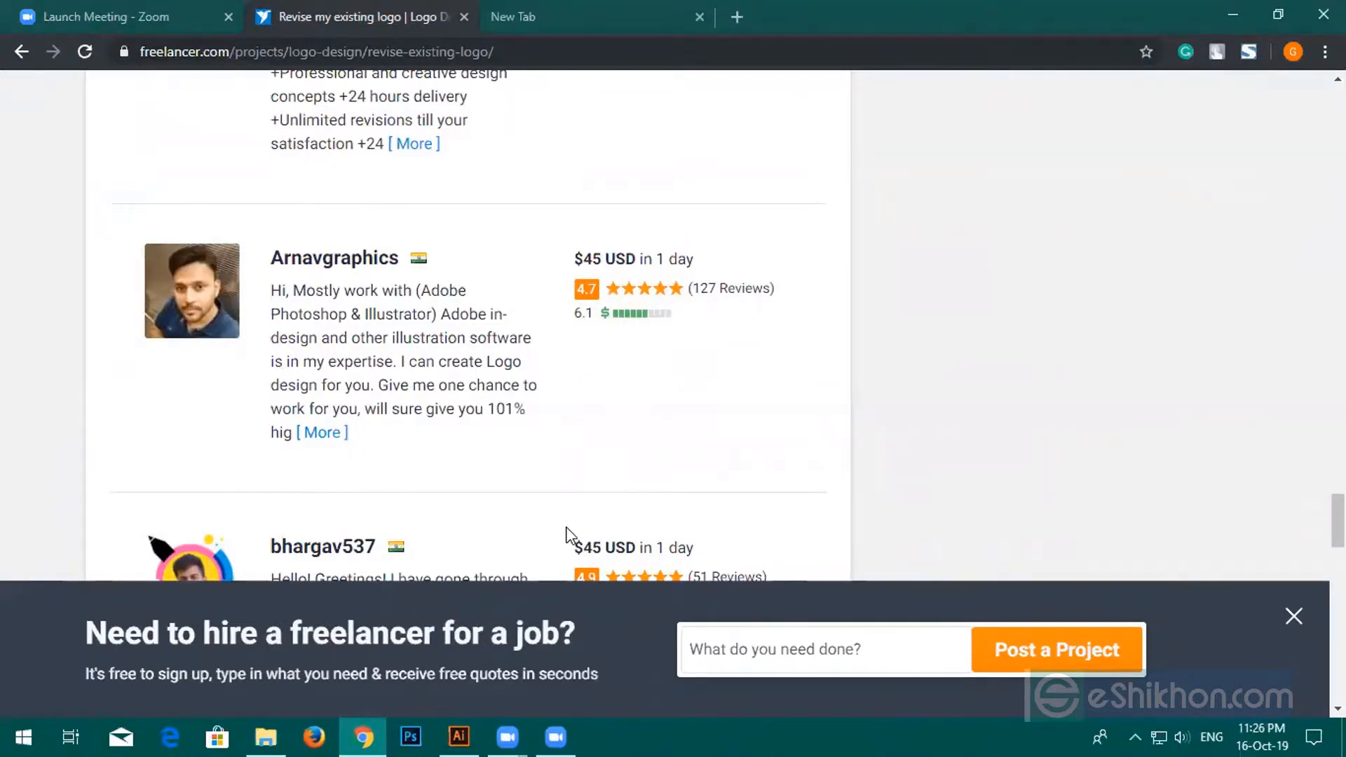
pyautogui.scroll(10, 568, 533)
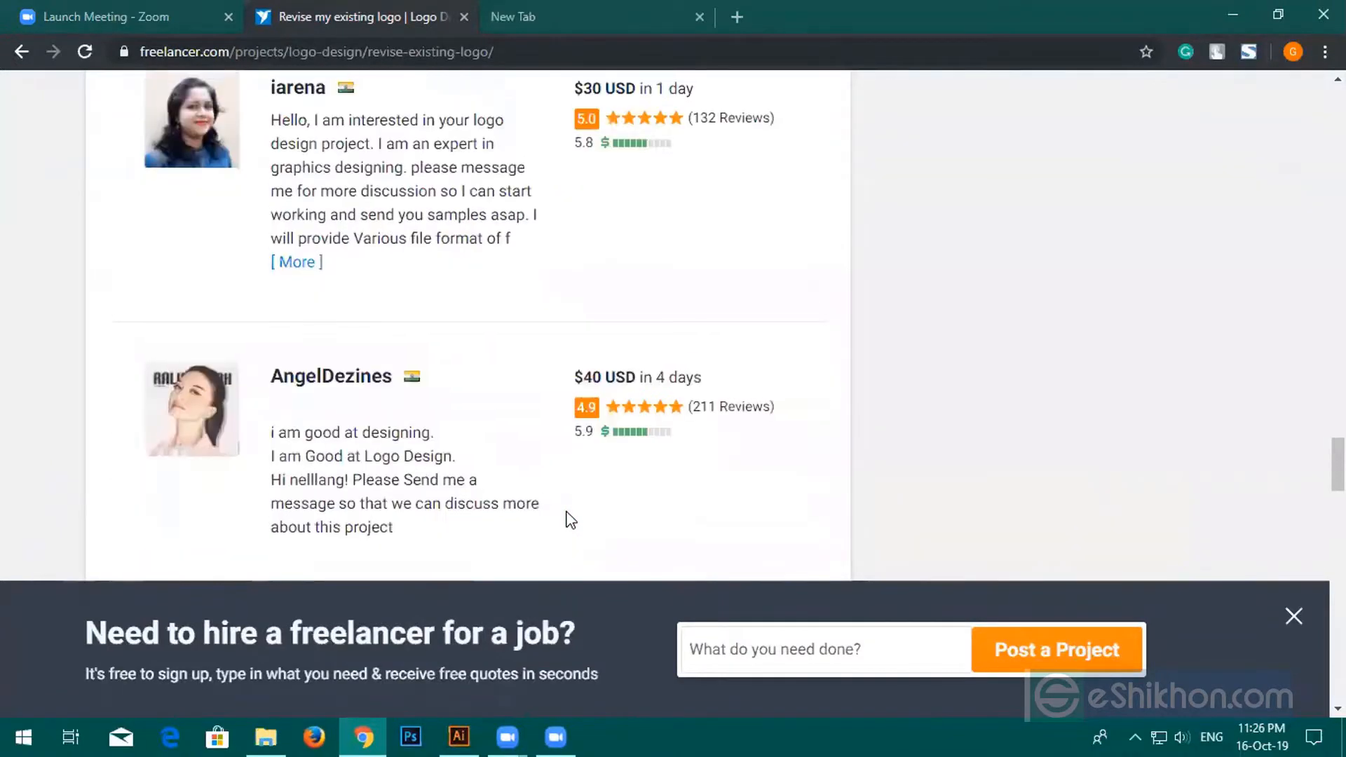
# Go back from the bids to the job's brief and highlight the internet use requirement in its description.
pyautogui.scroll(15, 568, 519)
pyautogui.scroll(20, 565, 520)
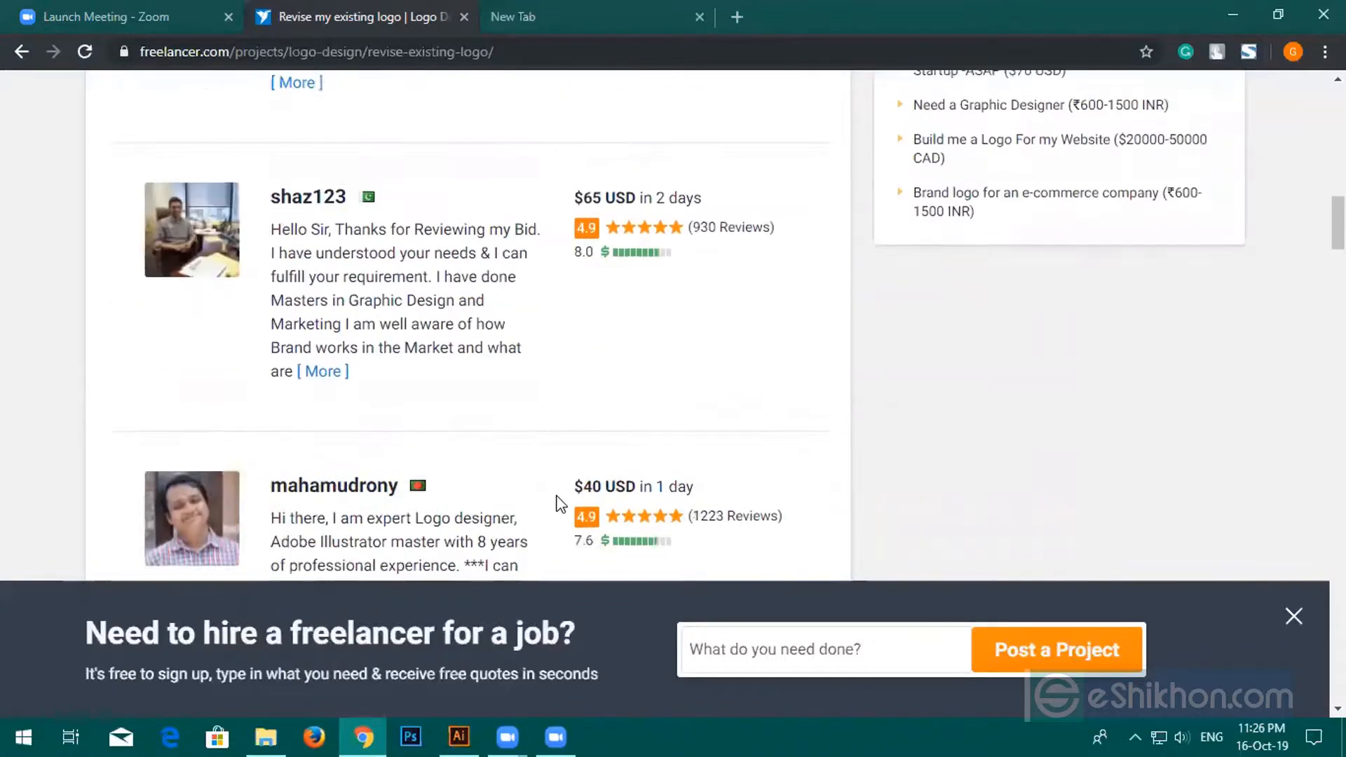
pyautogui.scroll(20, 559, 503)
pyautogui.moveTo(487, 486); pyautogui.dragTo(559, 495)
pyautogui.scroll(1, 559, 495)
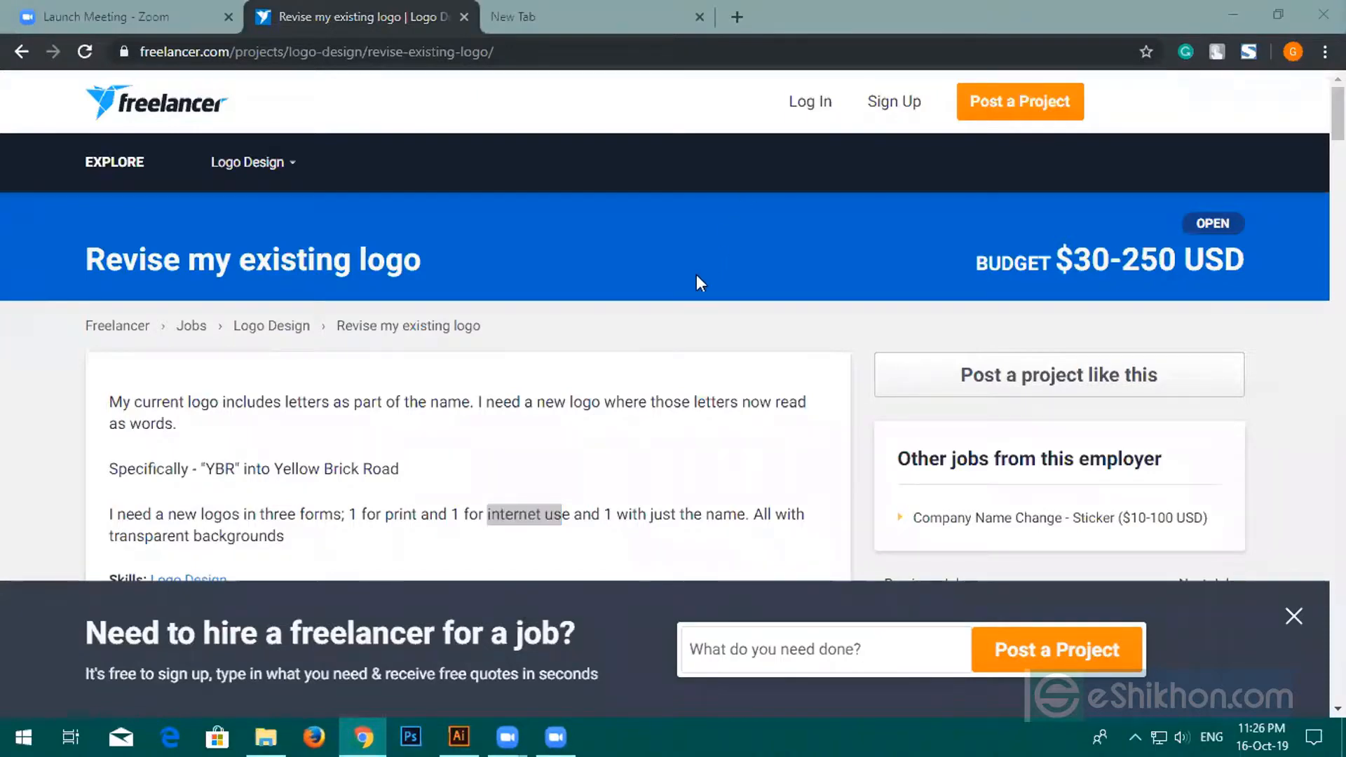
# Highlight the "Revise my existing logo" title and look over the job's description, employer details and bidding section again.
pyautogui.click(428, 261)
pyautogui.moveTo(76, 250); pyautogui.dragTo(462, 250)
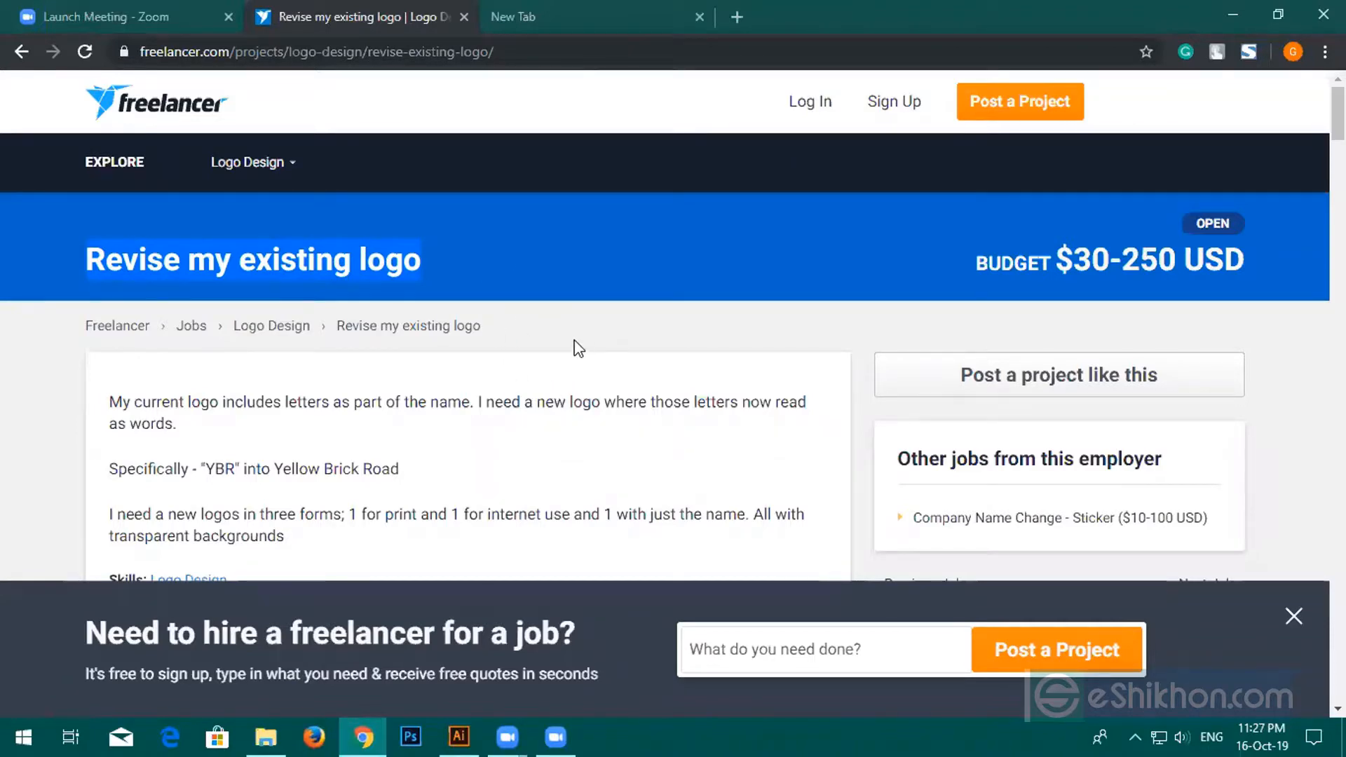
pyautogui.scroll(-8, 582, 346)
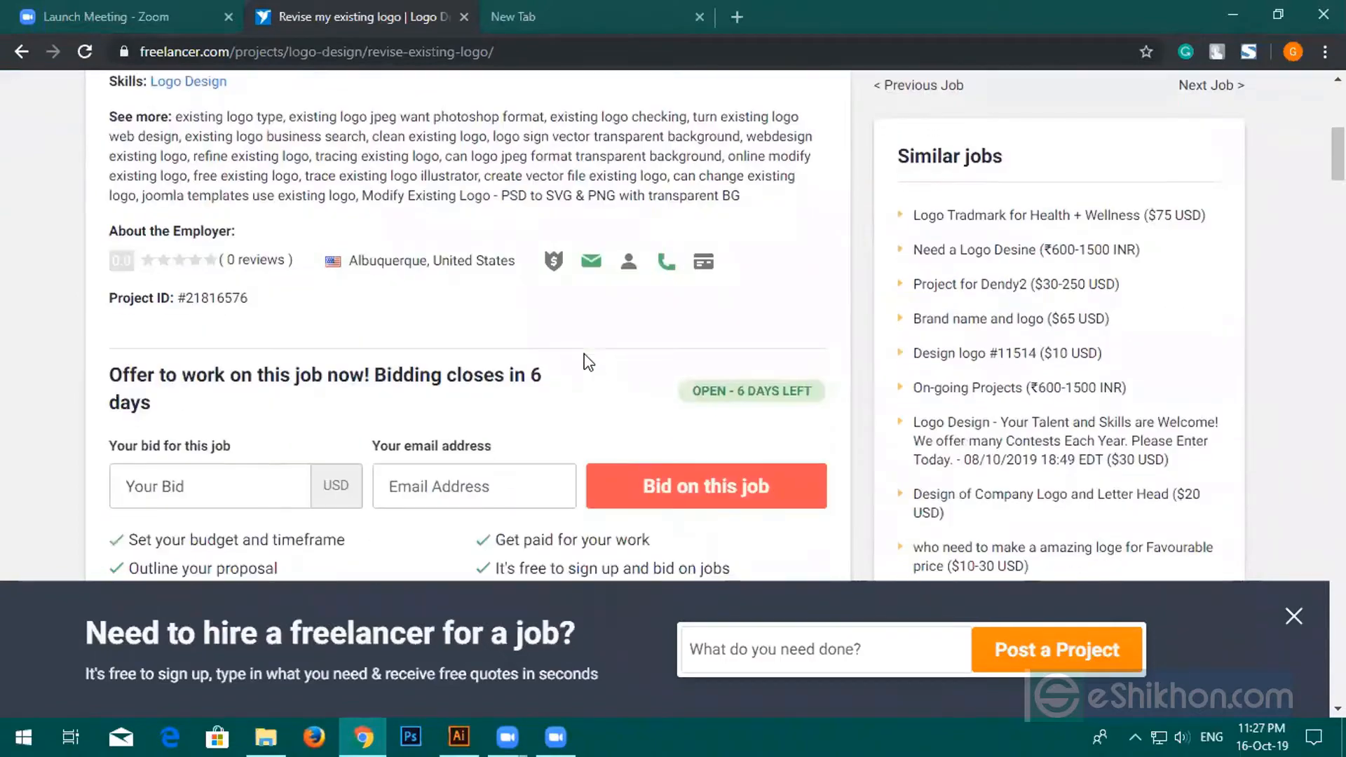
pyautogui.scroll(6, 581, 372)
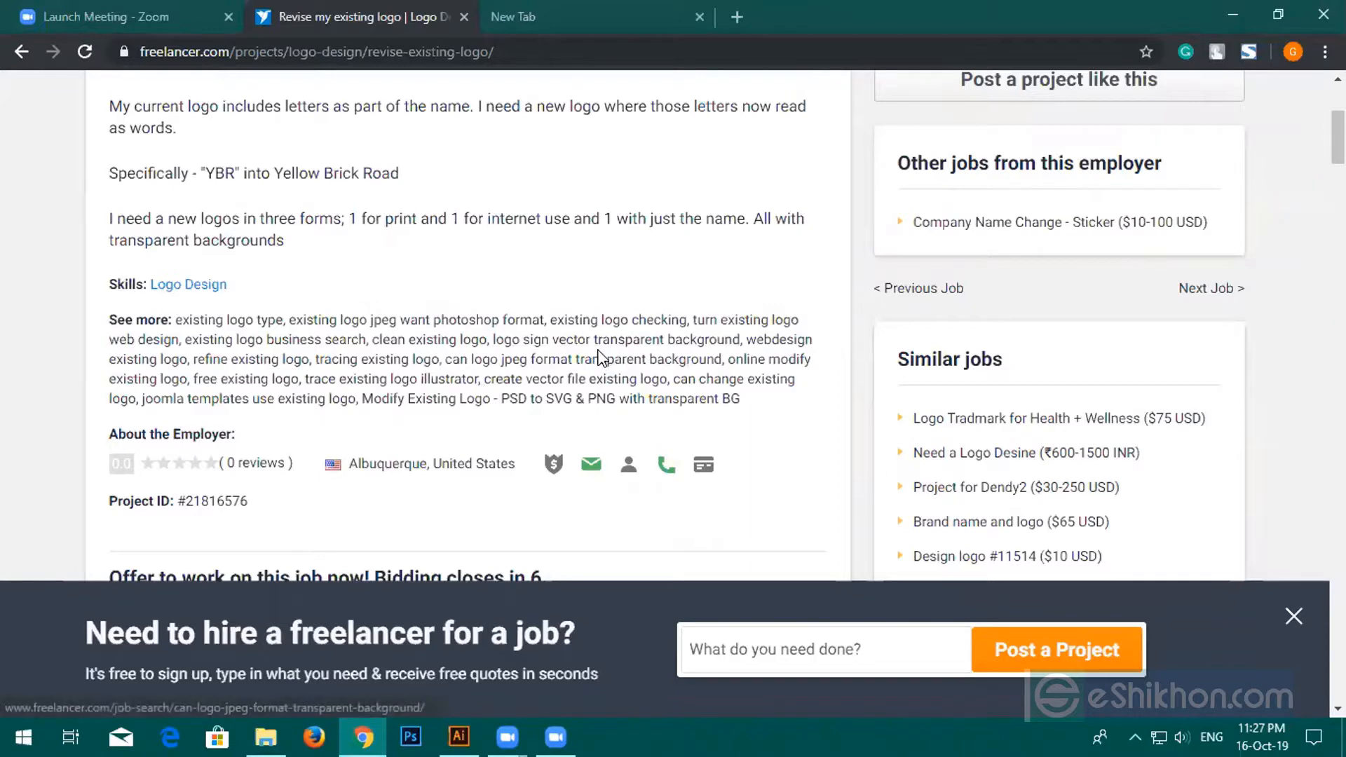
pyautogui.scroll(1, 565, 366)
pyautogui.scroll(4, 563, 364)
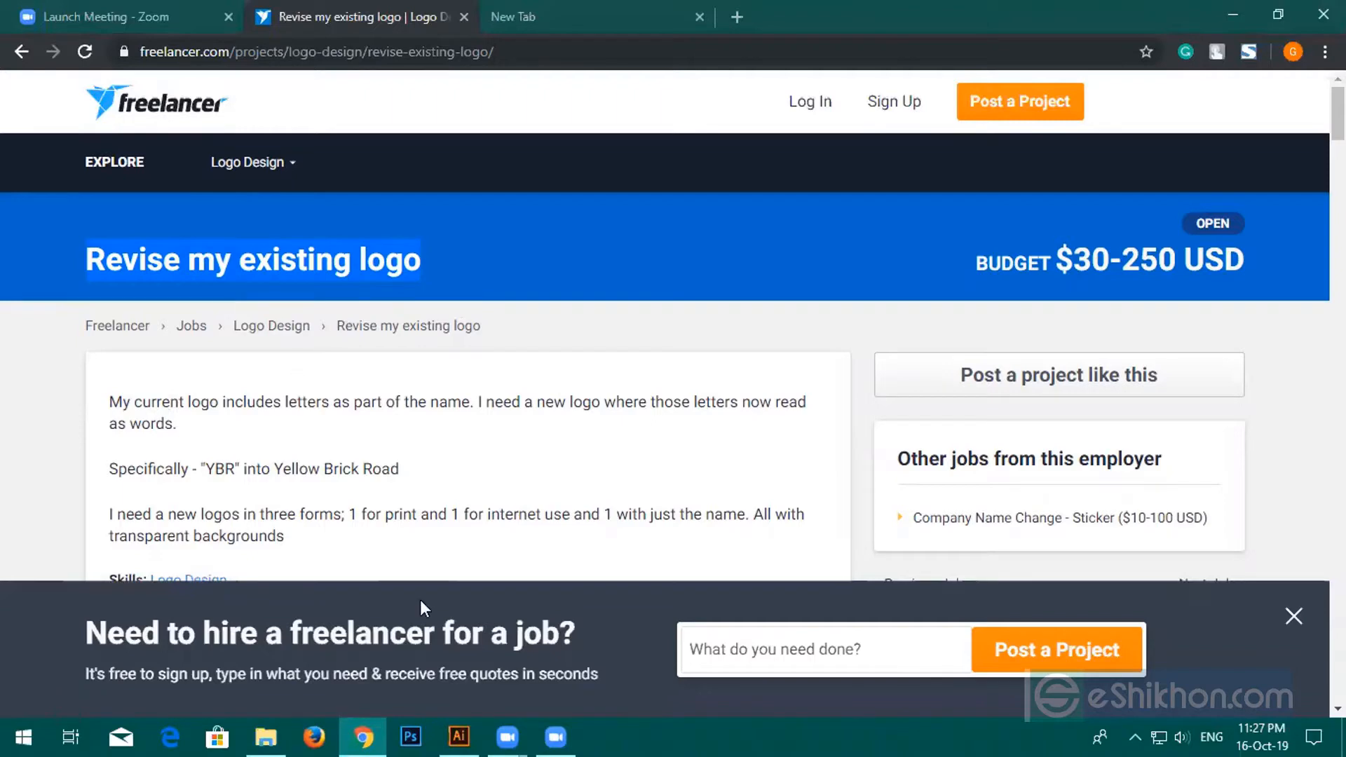
# Switch to Zoom's recording conversion and save the recorded files in the Class 19 folder under Desktop > GD-Batch N-191-2.
pyautogui.click(543, 726)
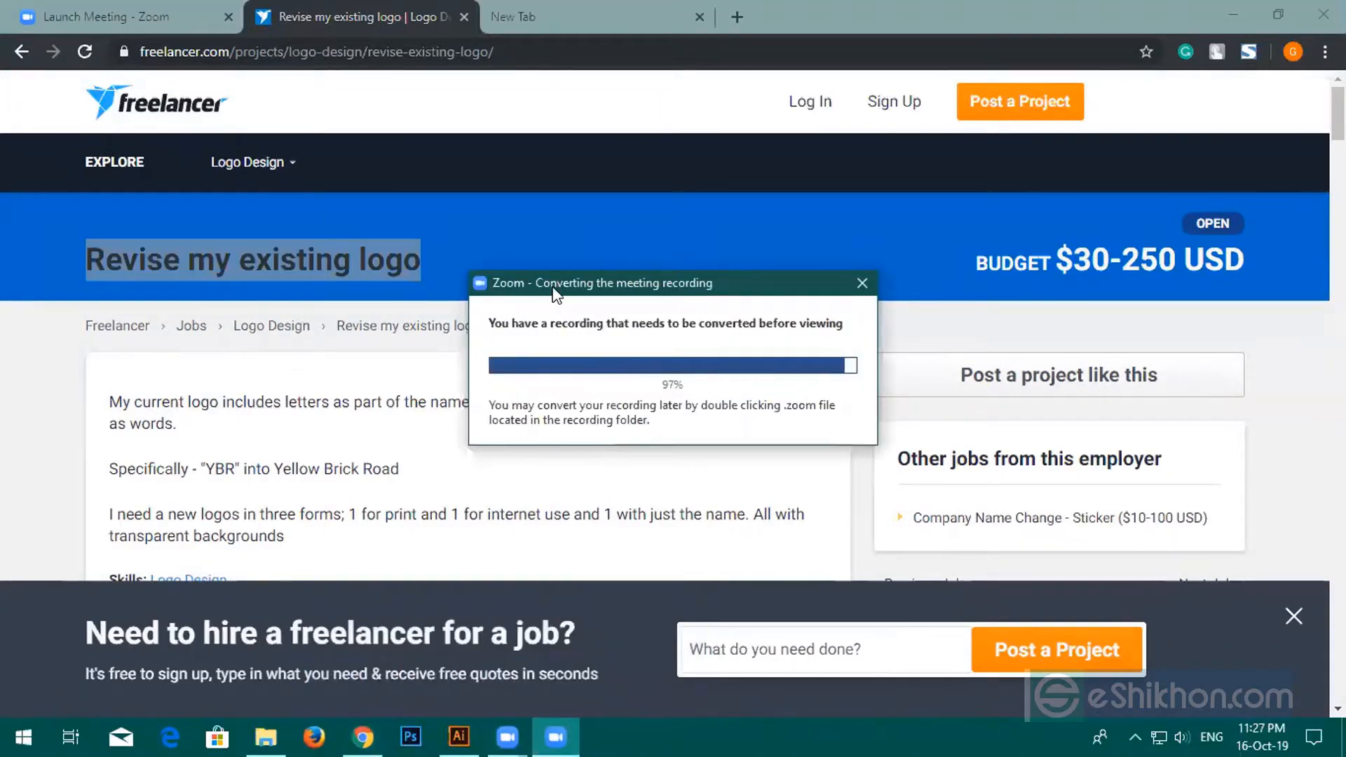
pyautogui.moveTo(579, 291); pyautogui.dragTo(568, 242)
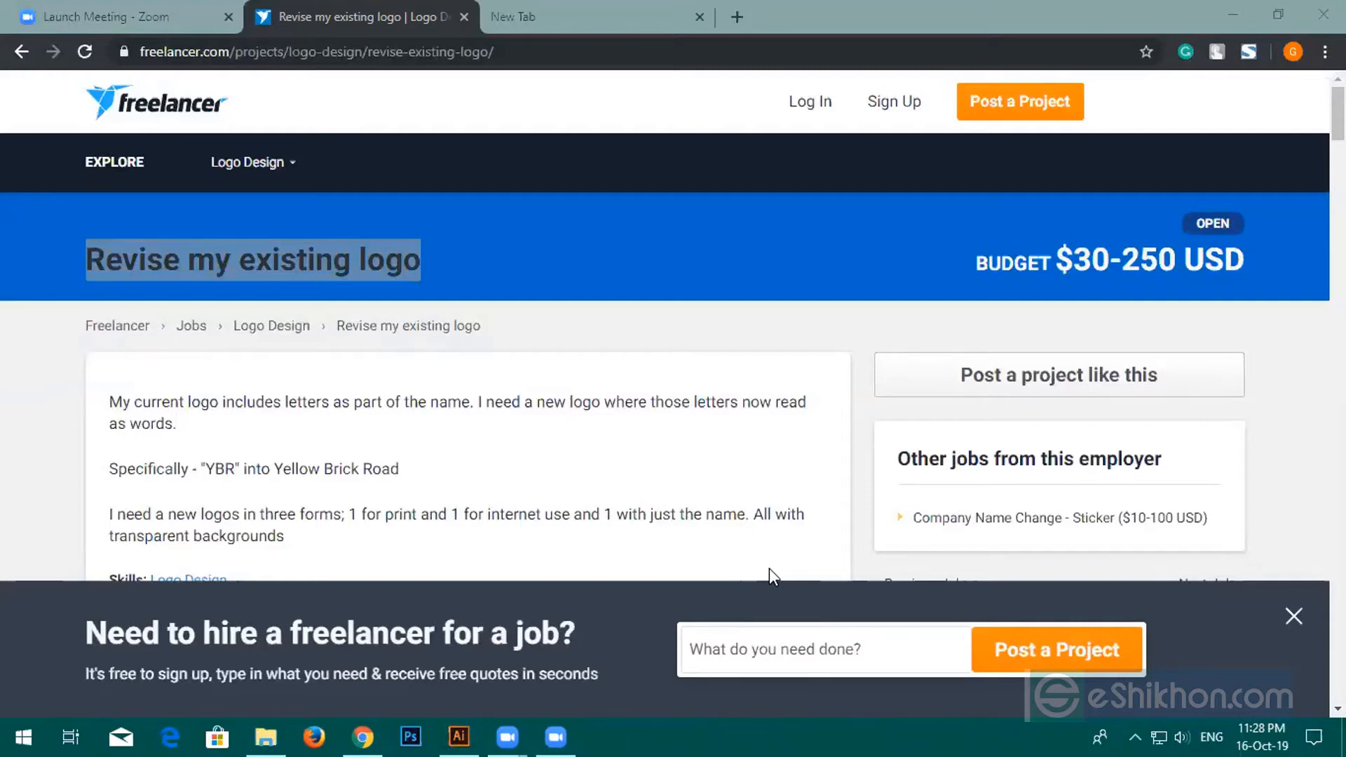
pyautogui.click(557, 736)
pyautogui.moveTo(561, 735)
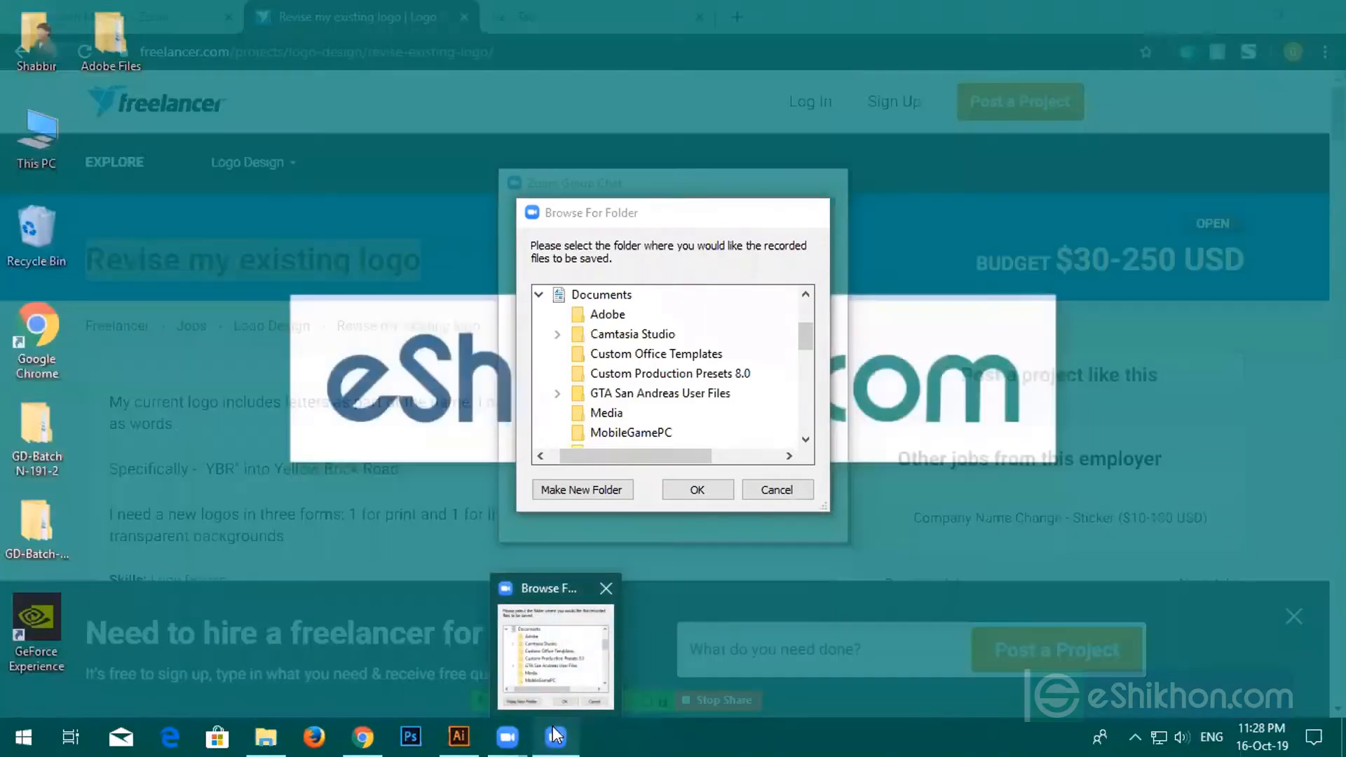
pyautogui.click(561, 631)
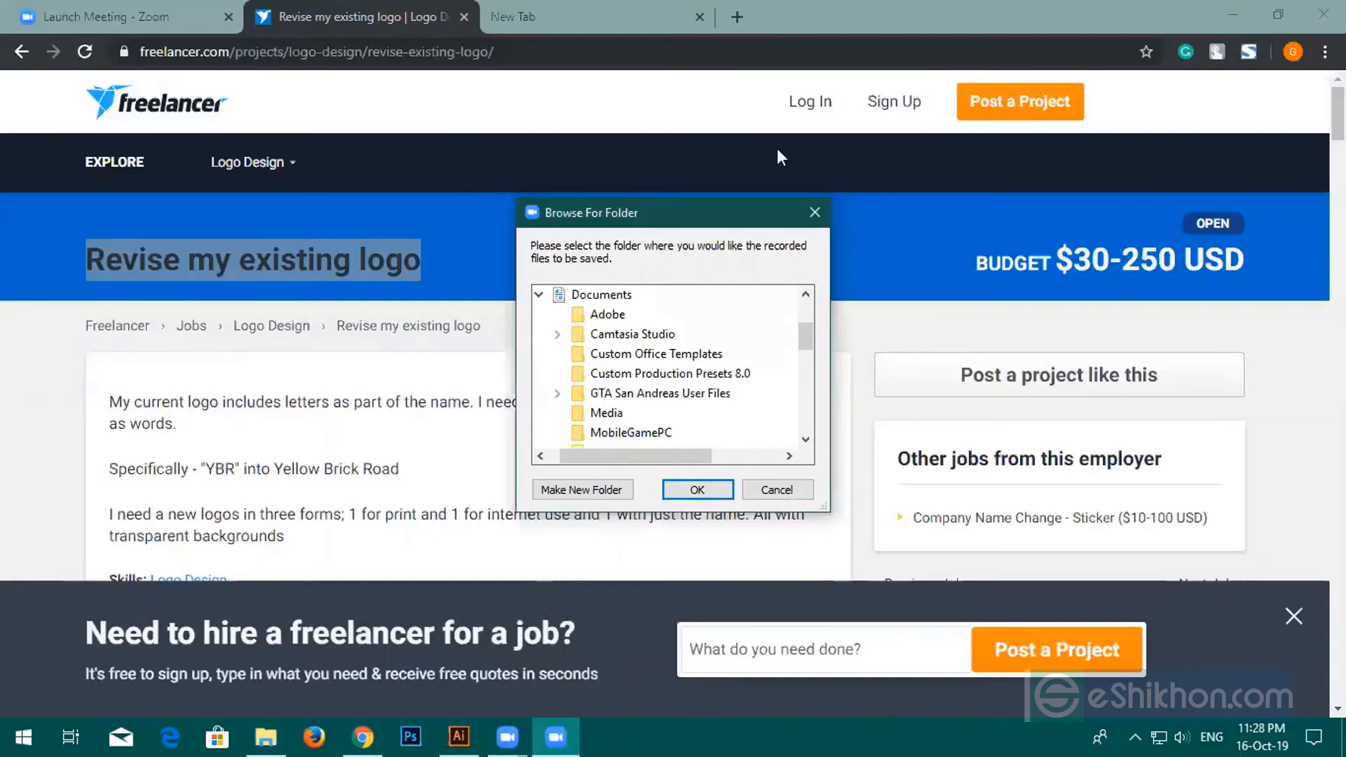
pyautogui.scroll(1, 603, 350)
pyautogui.doubleClick(602, 335)
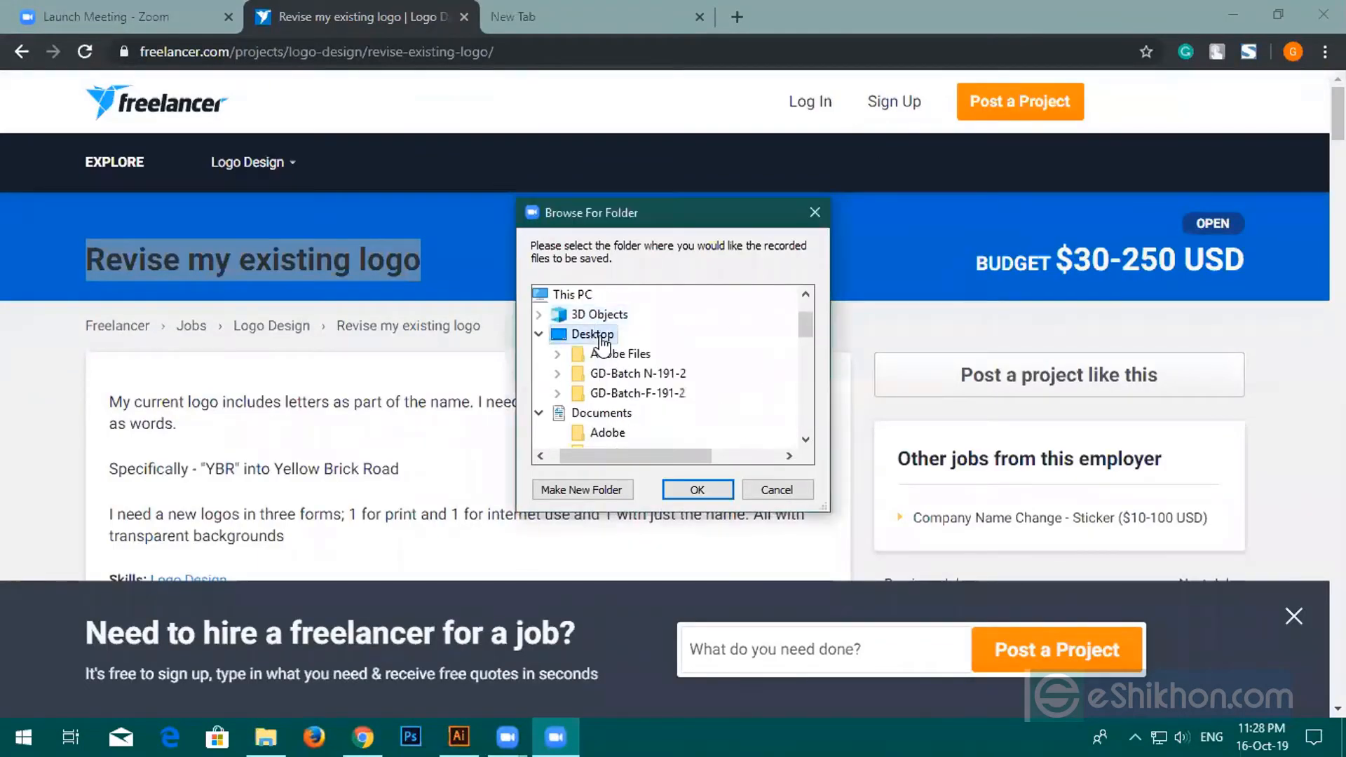
pyautogui.doubleClick(617, 374)
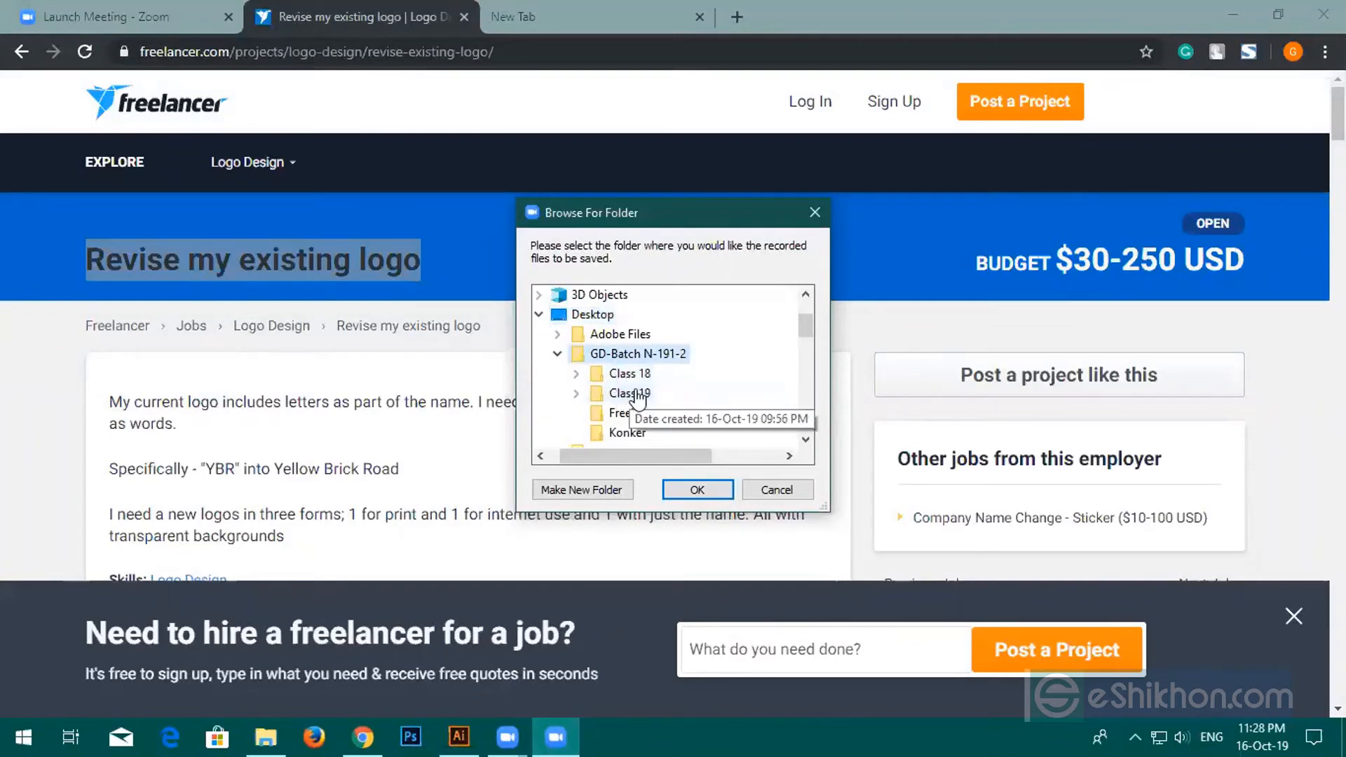
pyautogui.doubleClick(625, 394)
pyautogui.click(690, 490)
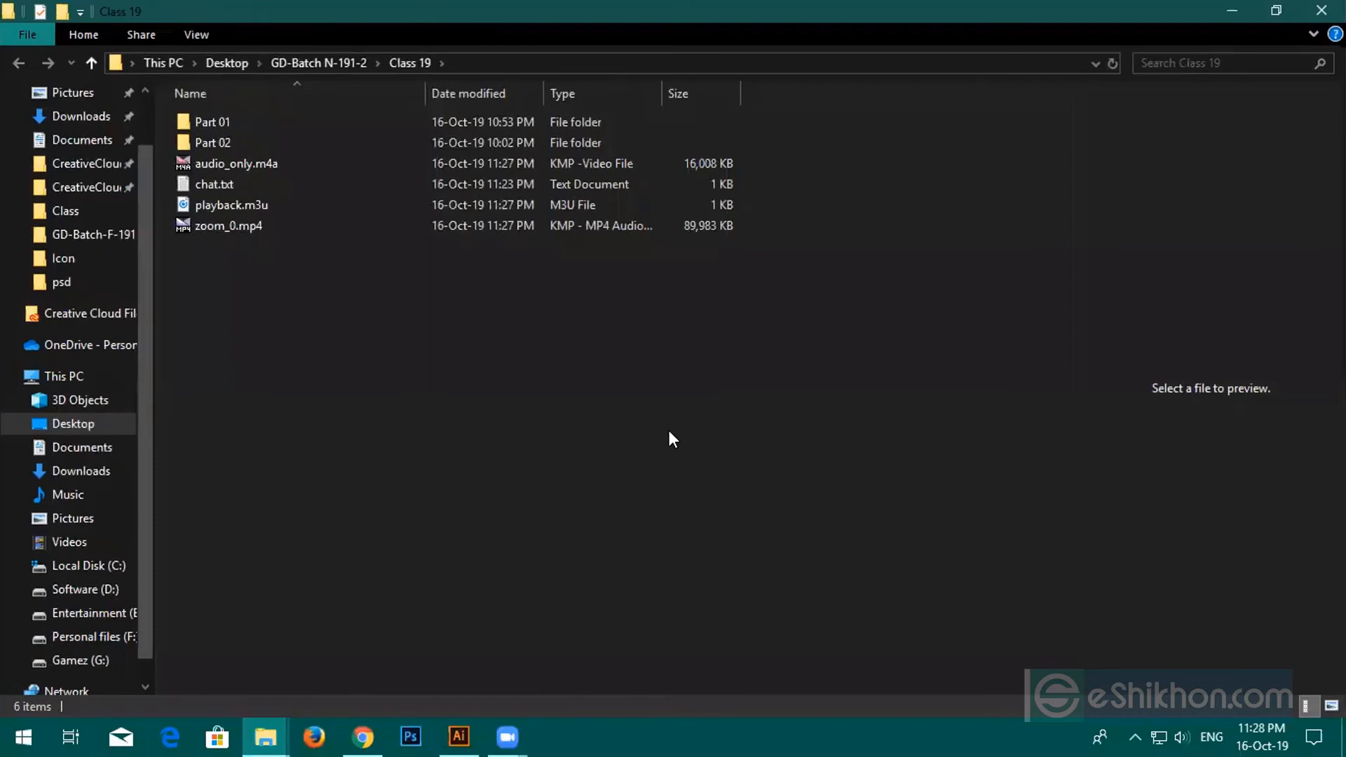
# Look inside the Part 02 folder, return to Class 19 and move the four recording files into Part 02.
pyautogui.doubleClick(200, 144)
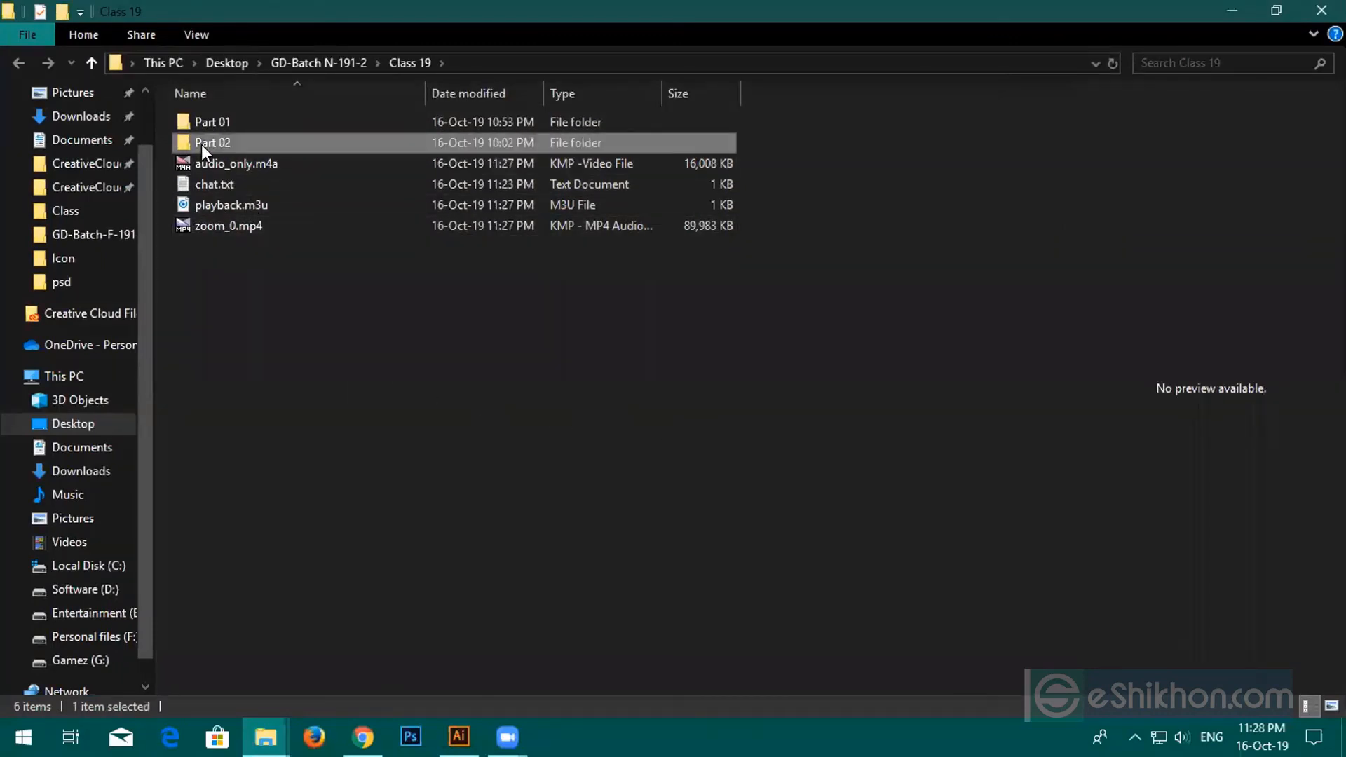
pyautogui.click(410, 63)
pyautogui.moveTo(272, 338); pyautogui.dragTo(252, 143)
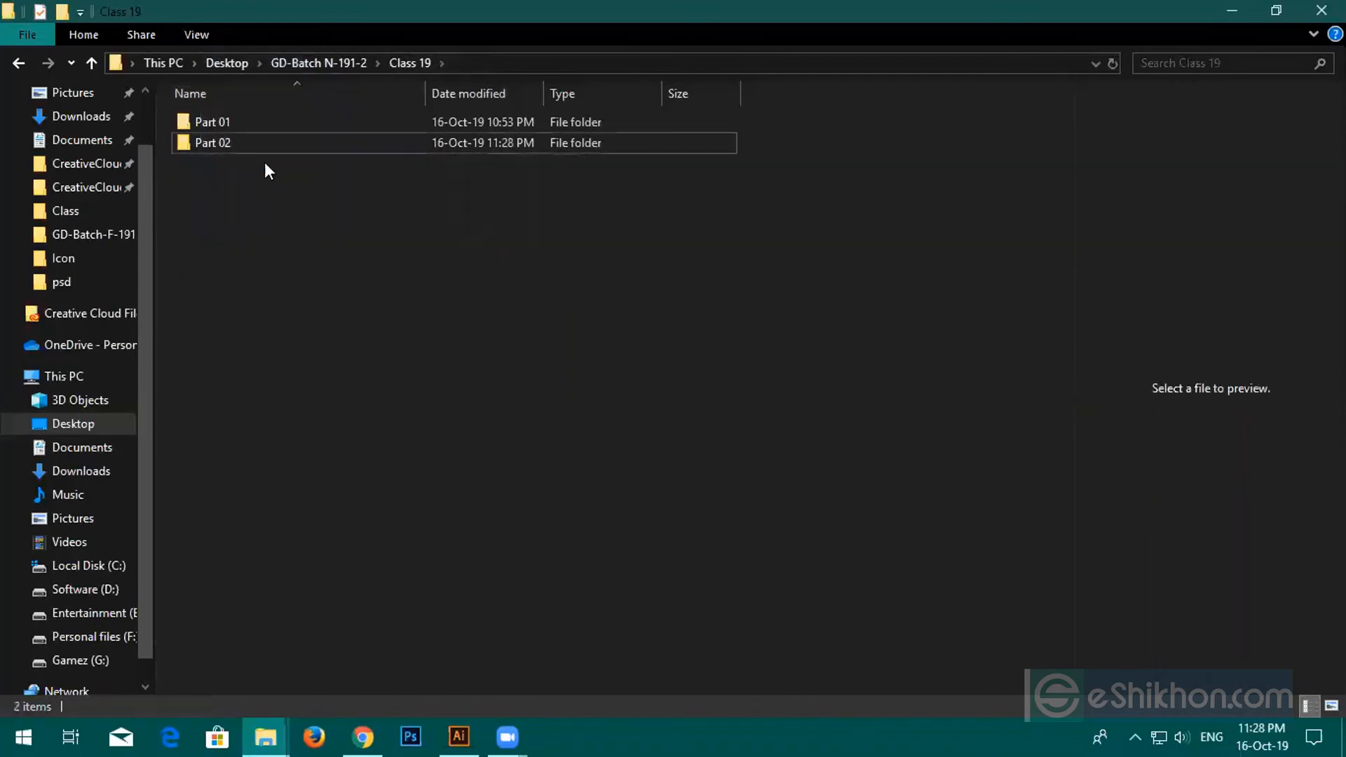
# Create a new folder in Class 19 with a name beginning "Part 0".
pyautogui.rightClick(196, 219)
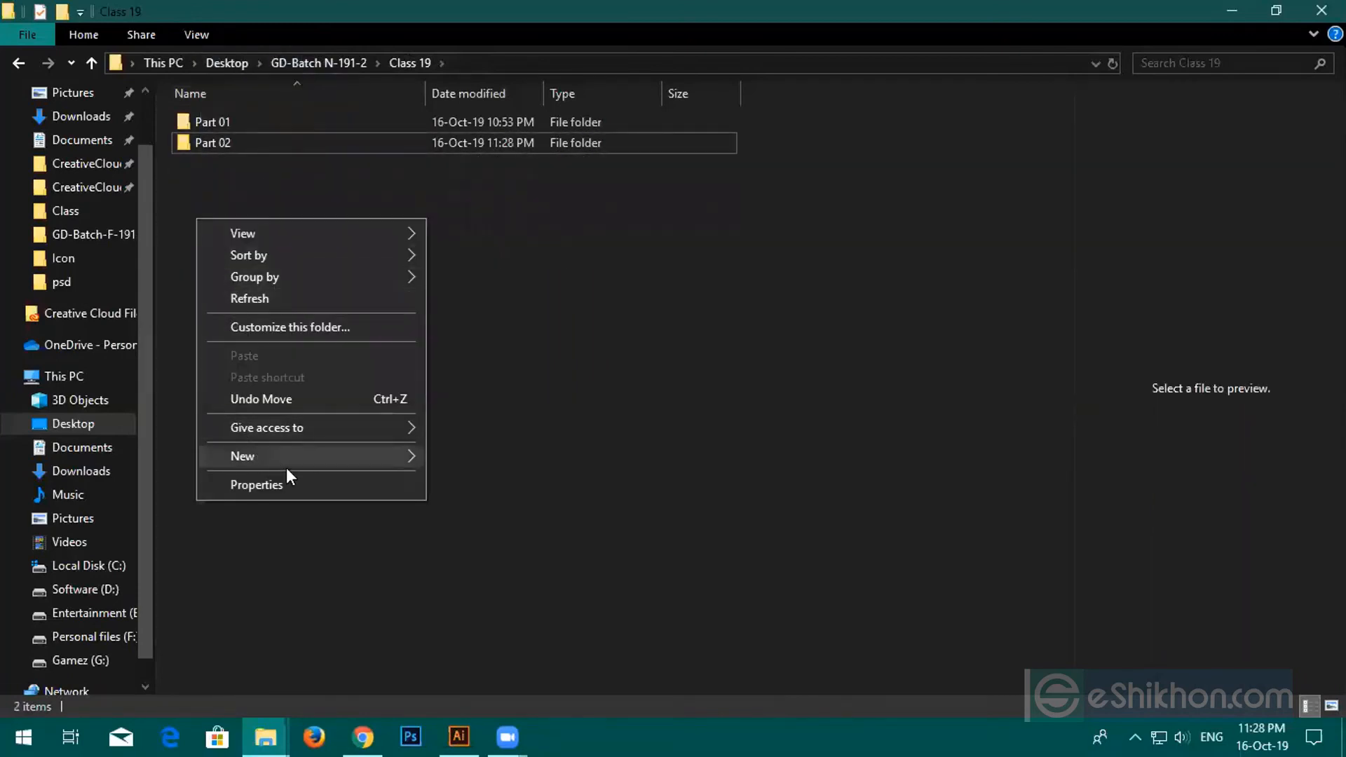
pyautogui.moveTo(379, 458)
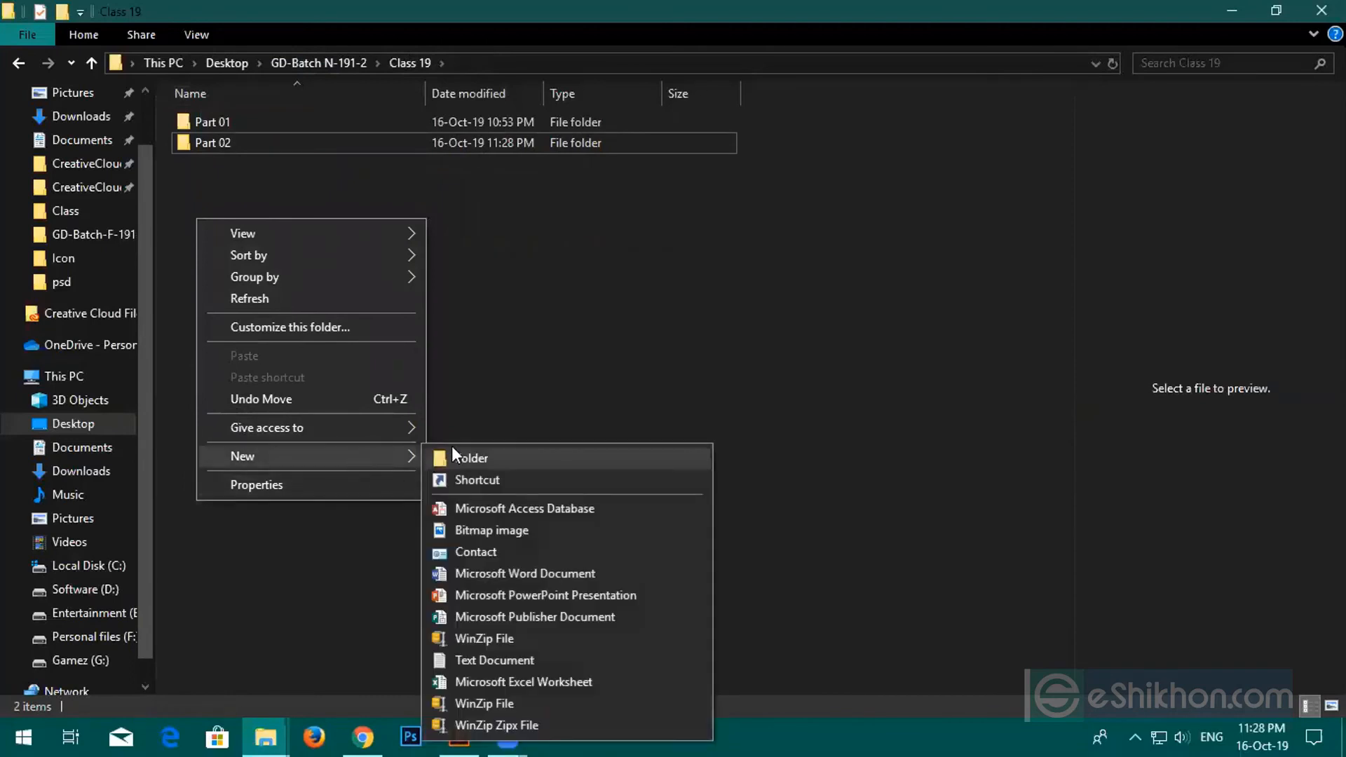
pyautogui.click(464, 458)
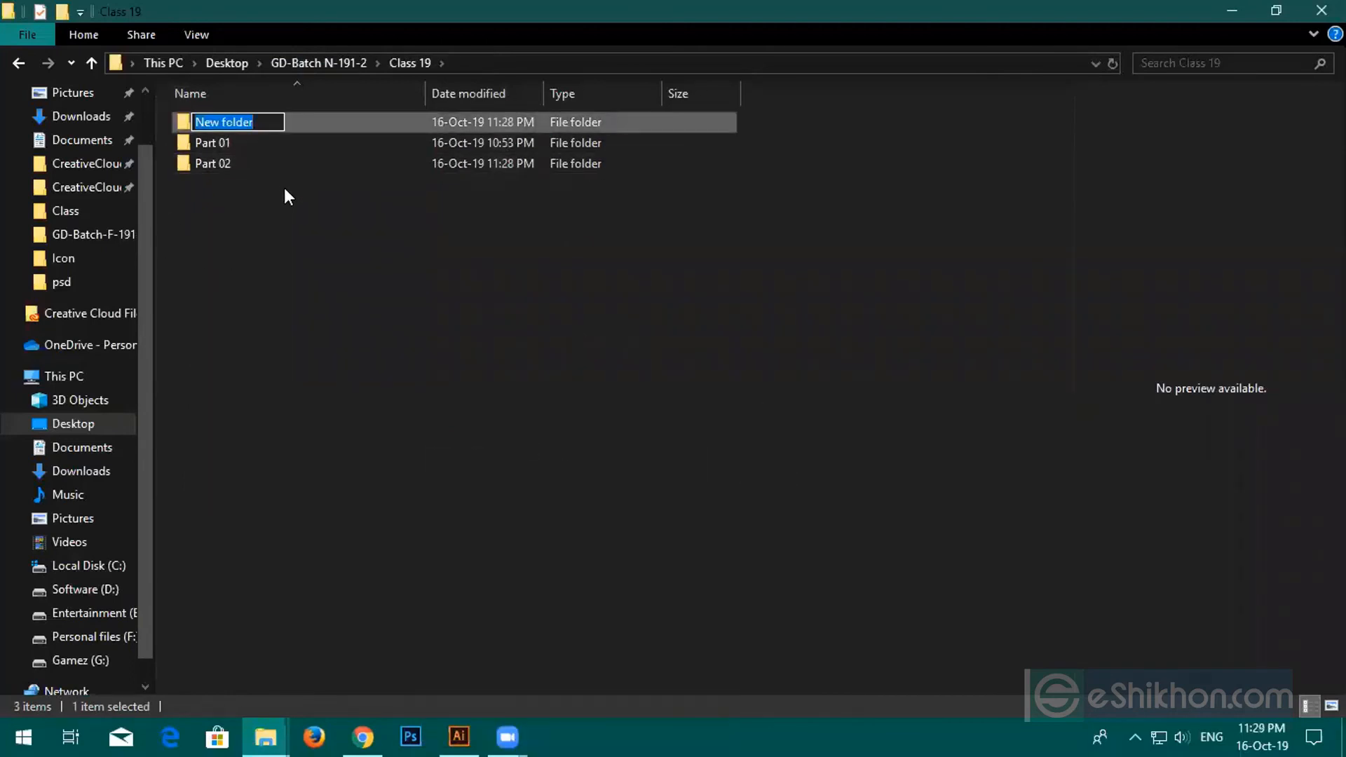
pyautogui.write('Part 0')
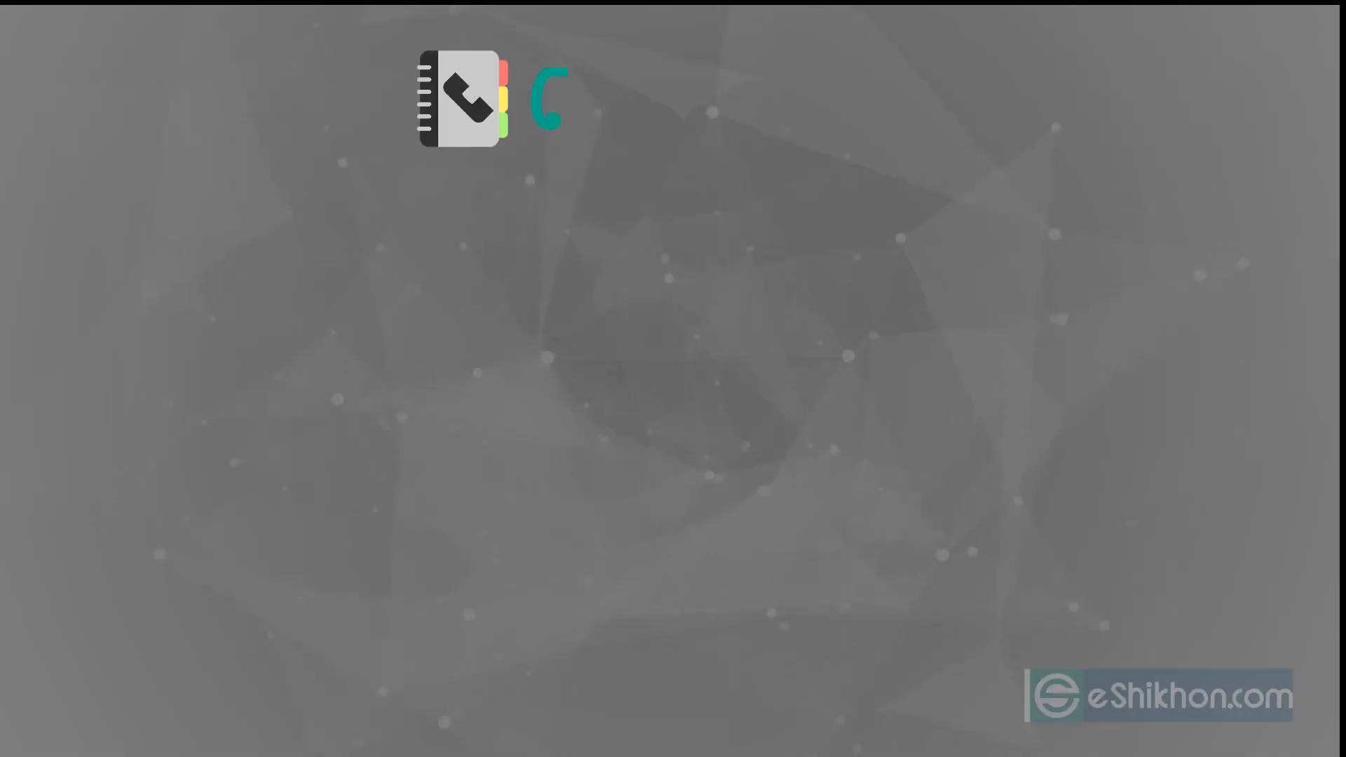